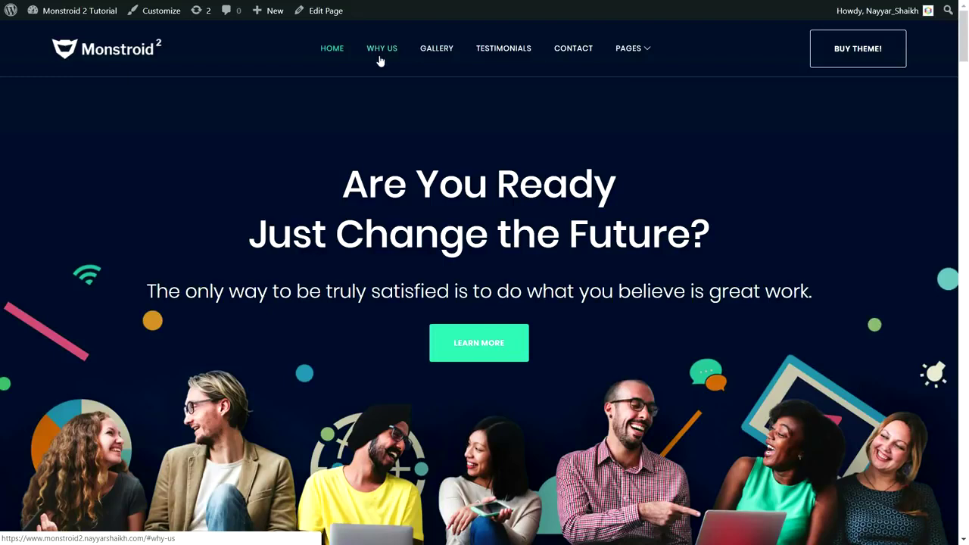
{"action": "mouse_move", "coordinate": [634, 48]}
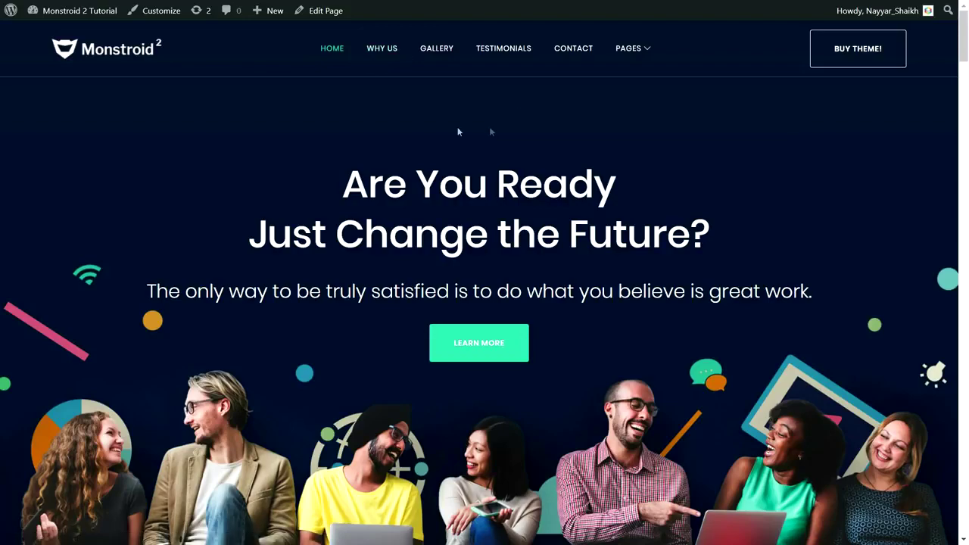
{"action": "left_click", "coordinate": [386, 50]}
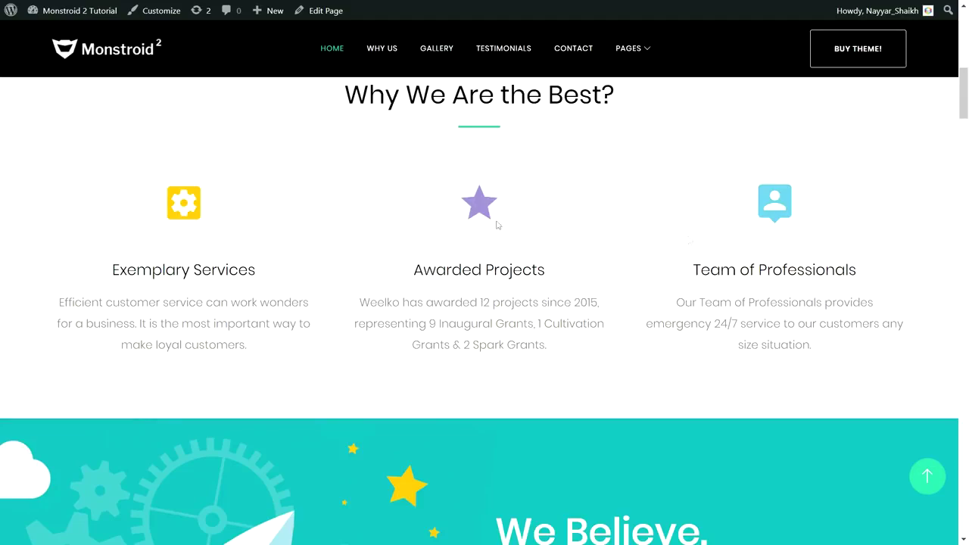
{"action": "left_click", "coordinate": [574, 50]}
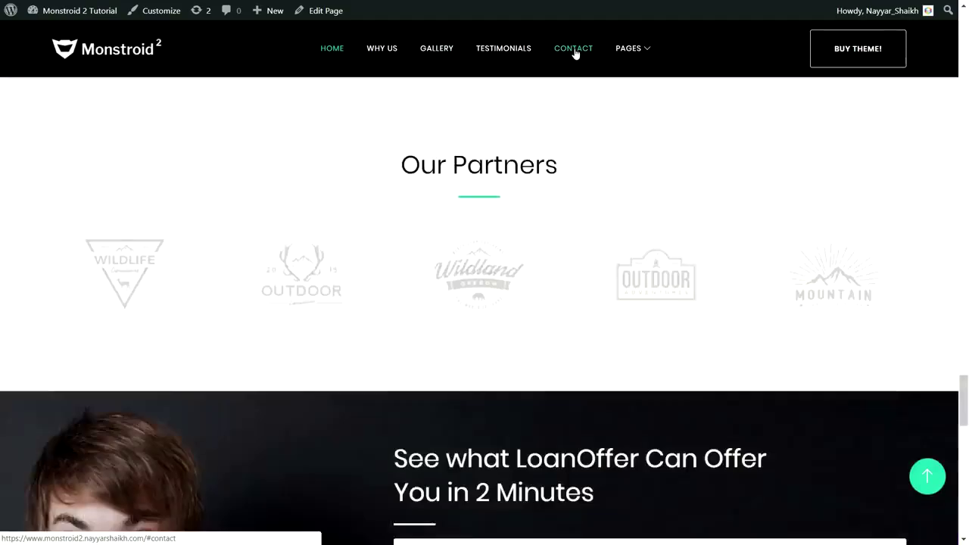
{"action": "scroll", "coordinate": [636, 387], "scroll_direction": "down", "scroll_amount": 5}
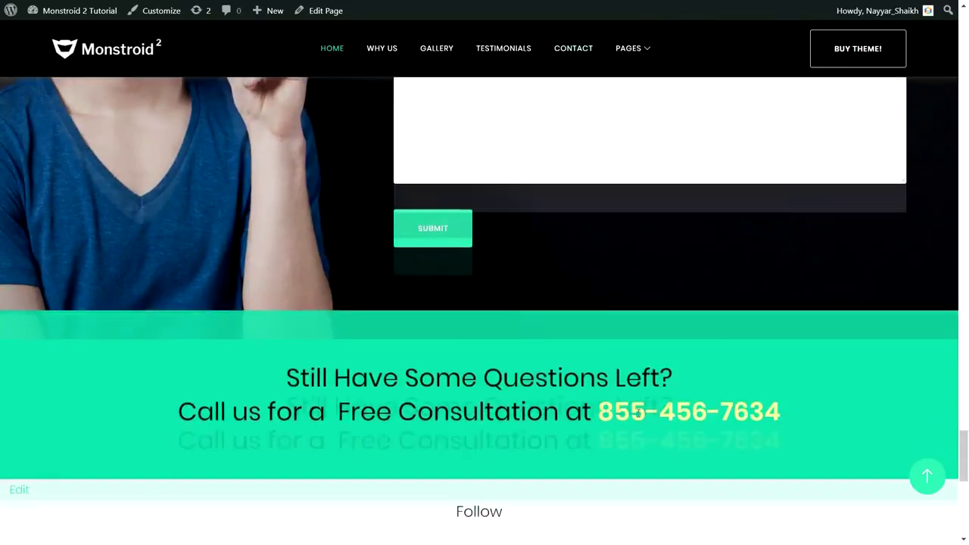
{"action": "scroll", "coordinate": [641, 439], "scroll_direction": "up", "scroll_amount": 5}
{"action": "left_click_drag", "start_coordinate": [964, 424], "coordinate": [960, 32]}
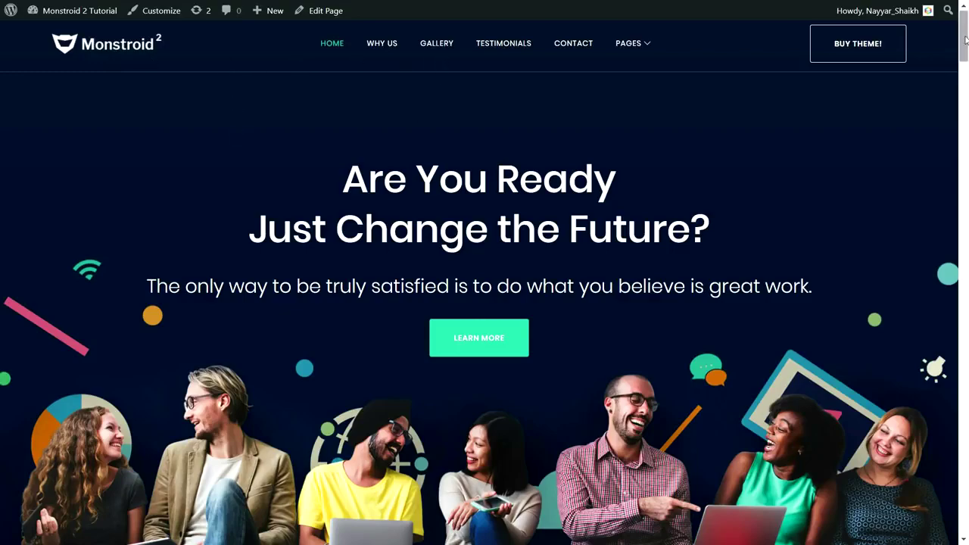
Highlight the hero heading text at the top of the home page.
{"action": "scroll", "coordinate": [967, 69], "scroll_direction": "down", "scroll_amount": 3}
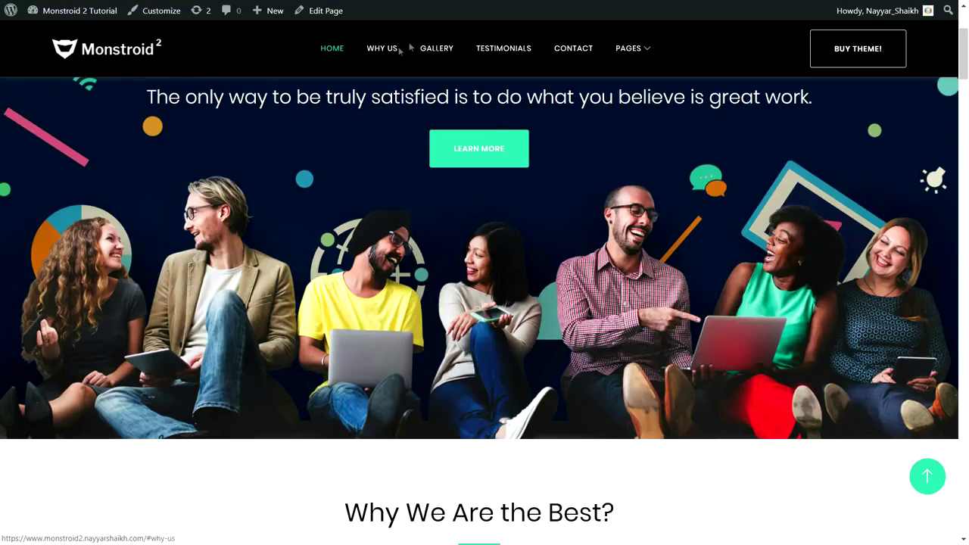
{"action": "left_click_drag", "start_coordinate": [966, 55], "coordinate": [967, 71]}
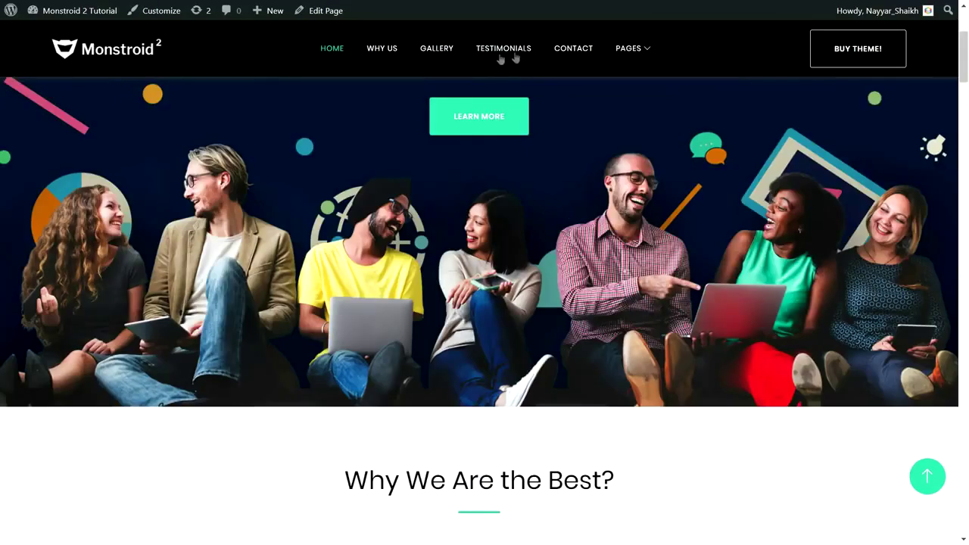
{"action": "scroll", "coordinate": [967, 70], "scroll_direction": "up", "scroll_amount": 3}
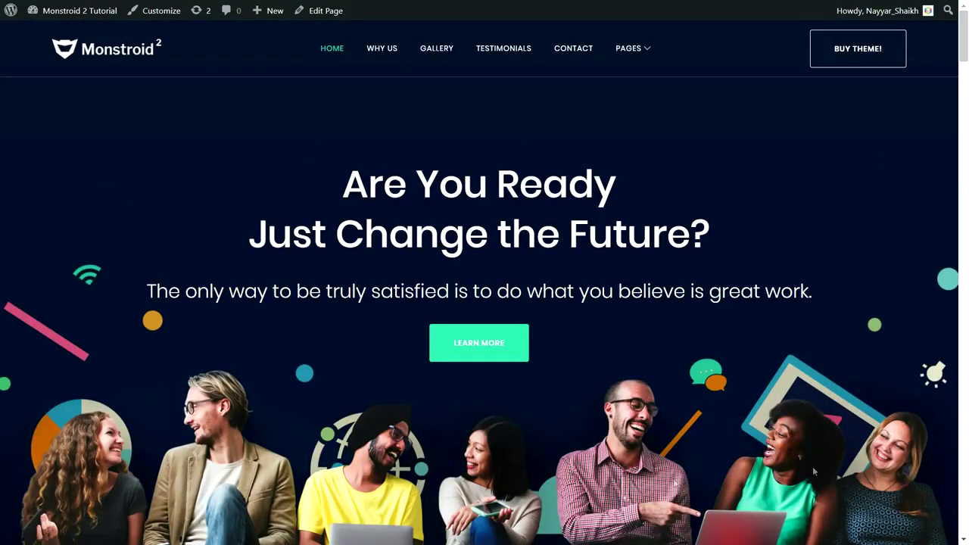
{"action": "left_click_drag", "start_coordinate": [334, 182], "coordinate": [668, 244]}
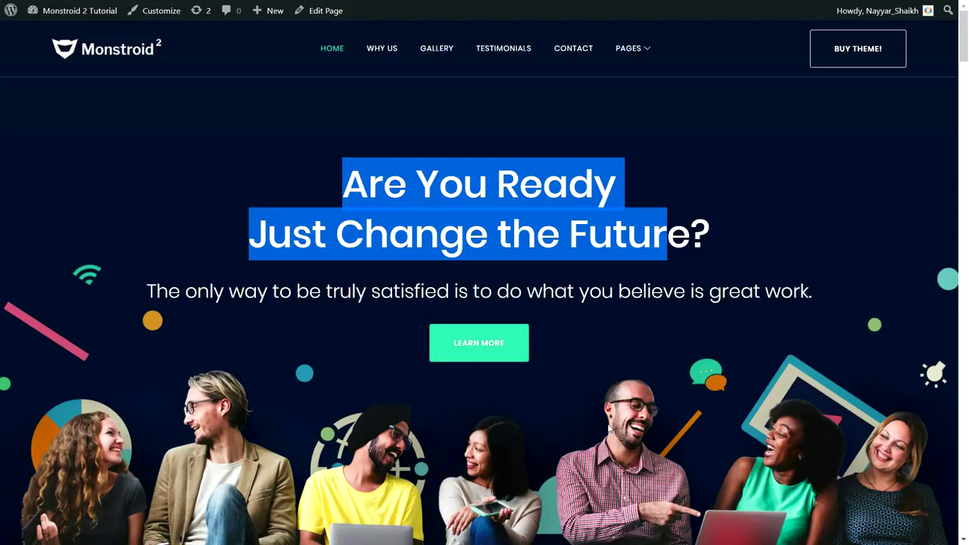
{"action": "left_click", "coordinate": [593, 305]}
{"action": "left_click_drag", "start_coordinate": [313, 178], "coordinate": [535, 198]}
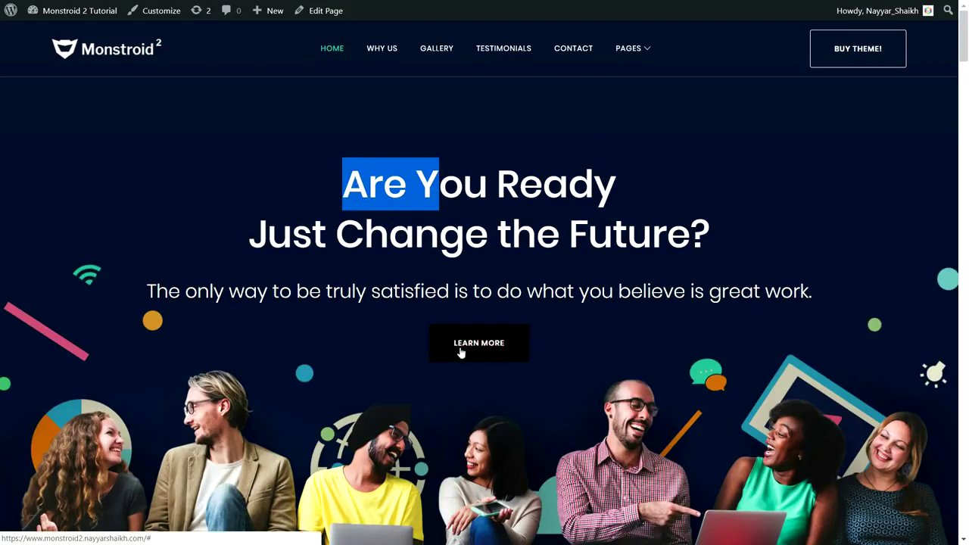
Highlight the 'Why We Are the Best?' heading and the Exemplary Services block, then continue down.
{"action": "scroll", "coordinate": [662, 368], "scroll_direction": "down", "scroll_amount": 6}
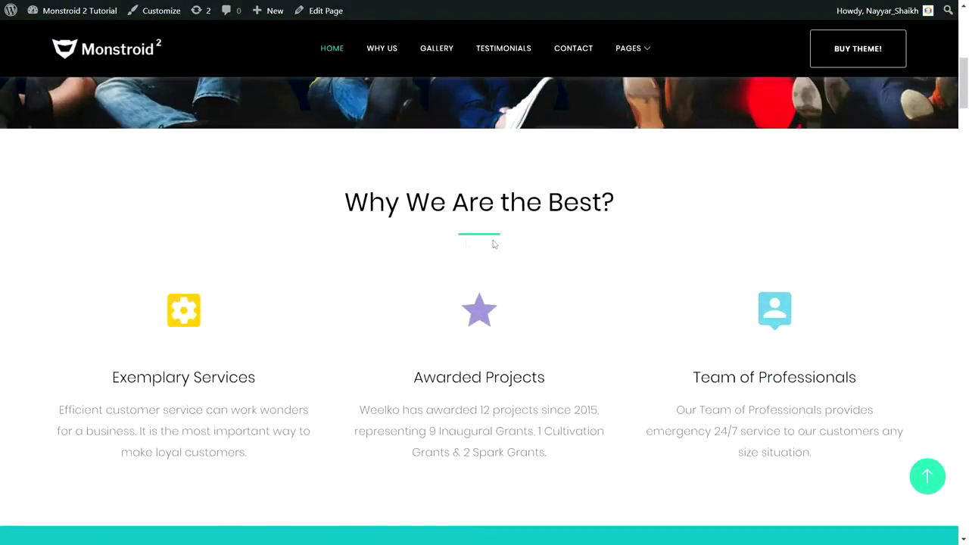
{"action": "left_click_drag", "start_coordinate": [338, 210], "coordinate": [649, 201]}
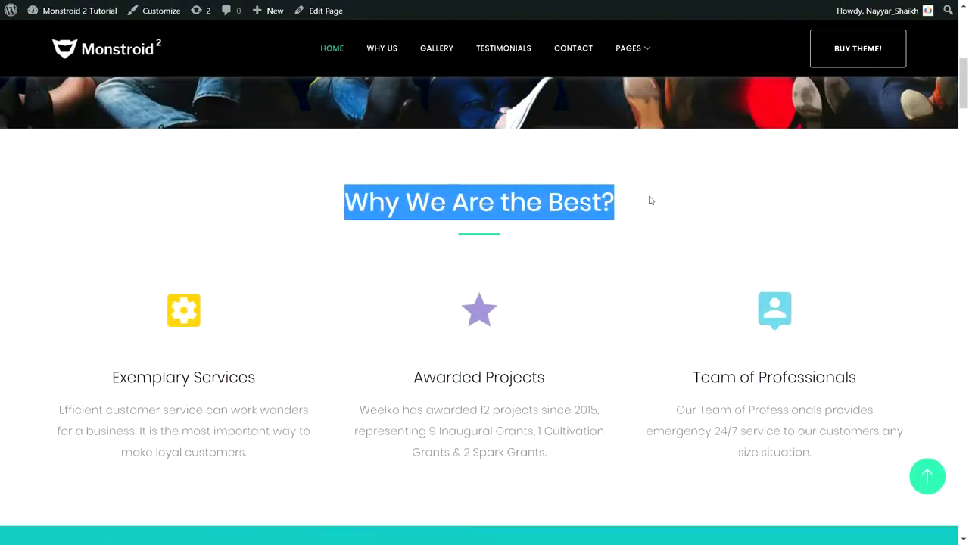
{"action": "left_click", "coordinate": [472, 241]}
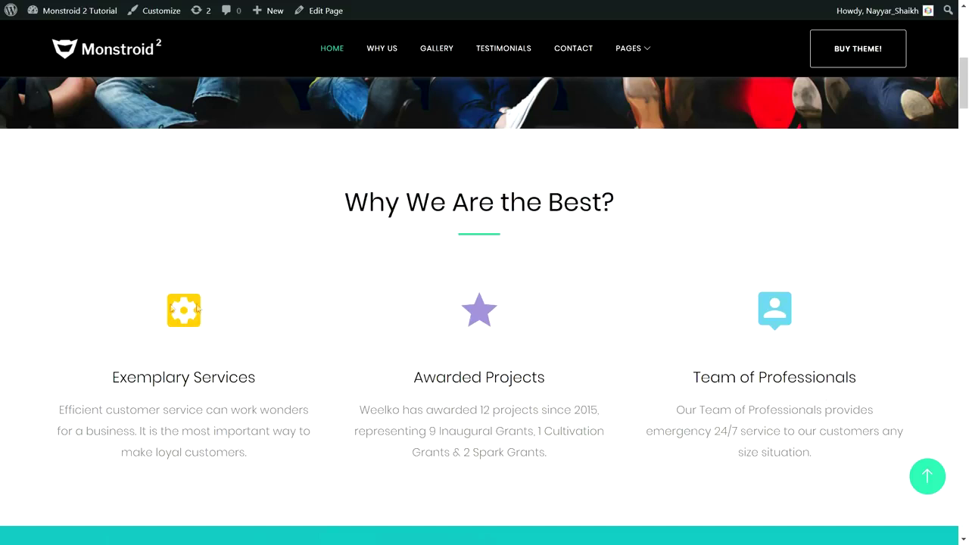
{"action": "left_click_drag", "start_coordinate": [115, 377], "coordinate": [276, 381]}
{"action": "left_click_drag", "start_coordinate": [275, 448], "coordinate": [86, 381]}
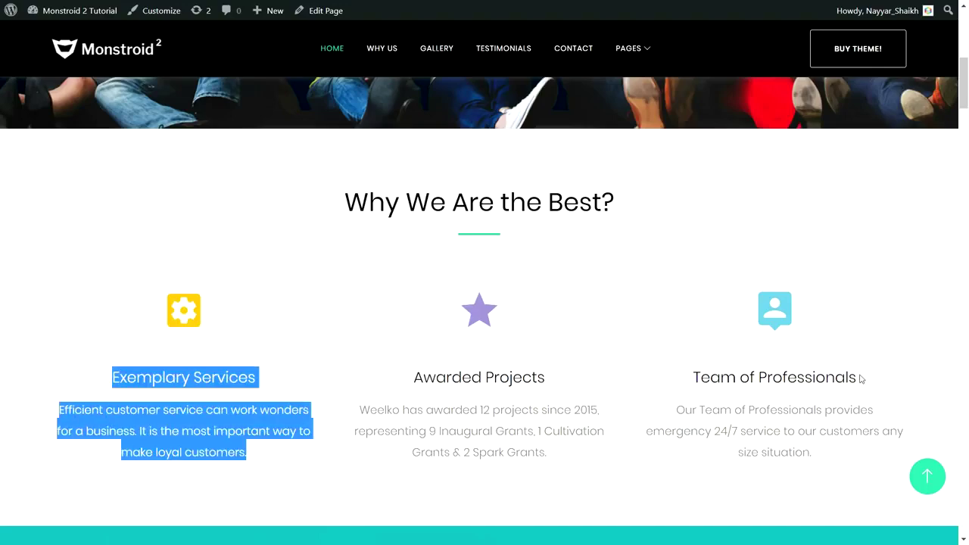
{"action": "scroll", "coordinate": [861, 378], "scroll_direction": "down", "scroll_amount": 5}
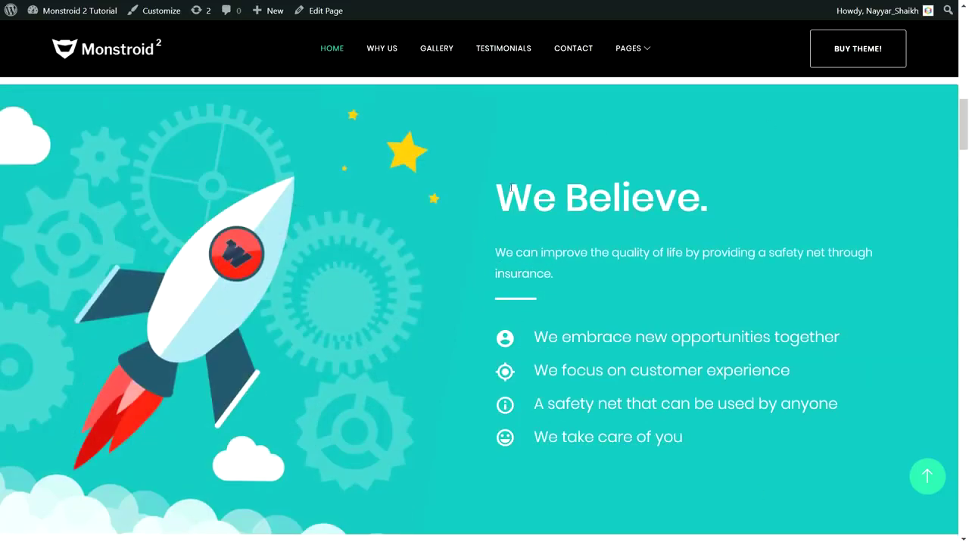
Highlight the start of the 'We Believe.' heading and scroll on toward the gallery.
{"action": "left_click_drag", "start_coordinate": [511, 187], "coordinate": [615, 187]}
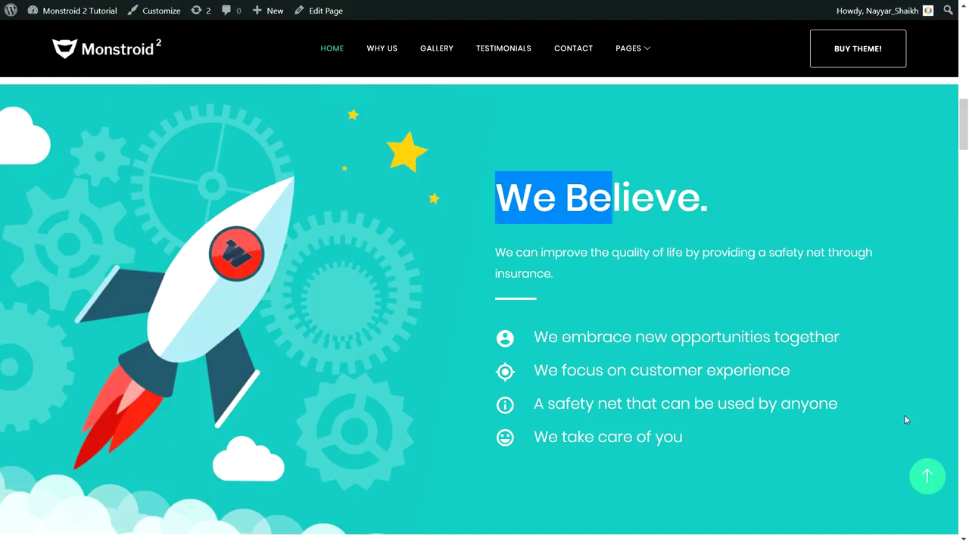
{"action": "scroll", "coordinate": [900, 426], "scroll_direction": "down", "scroll_amount": 6}
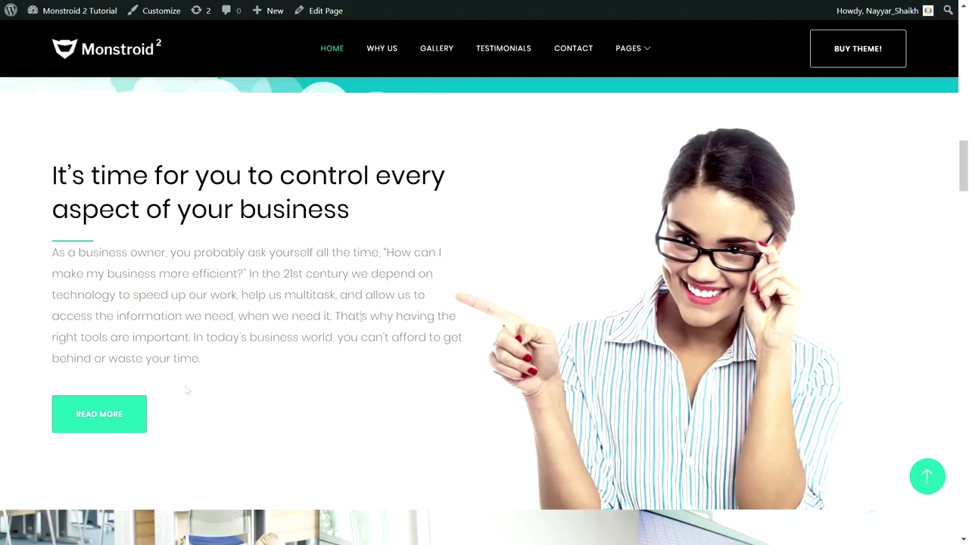
{"action": "scroll", "coordinate": [442, 397], "scroll_direction": "down", "scroll_amount": 5}
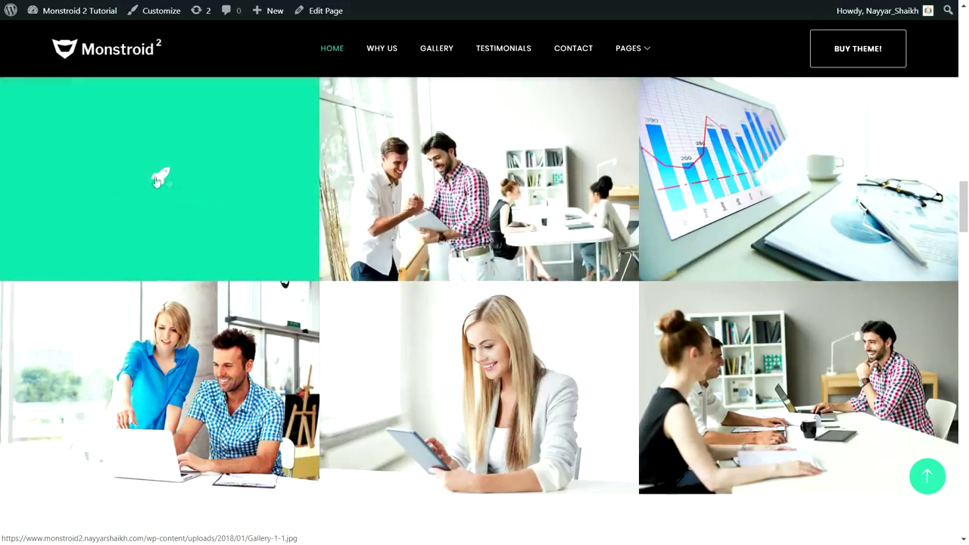
Highlight the Our Advantages heading.
{"action": "scroll", "coordinate": [328, 372], "scroll_direction": "down", "scroll_amount": 3}
{"action": "scroll", "coordinate": [328, 372], "scroll_direction": "down", "scroll_amount": 3}
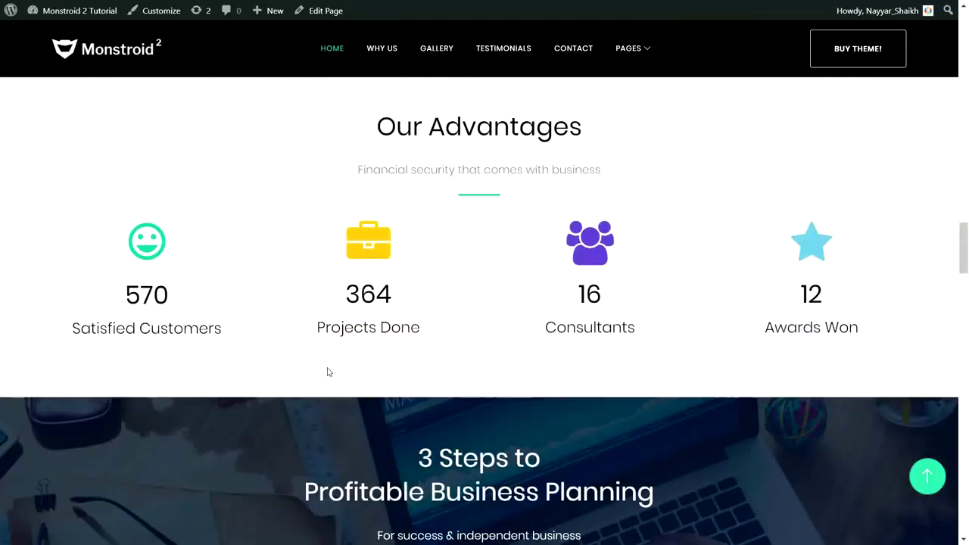
{"action": "scroll", "coordinate": [327, 372], "scroll_direction": "up", "scroll_amount": 2}
{"action": "left_click_drag", "start_coordinate": [372, 252], "coordinate": [592, 245]}
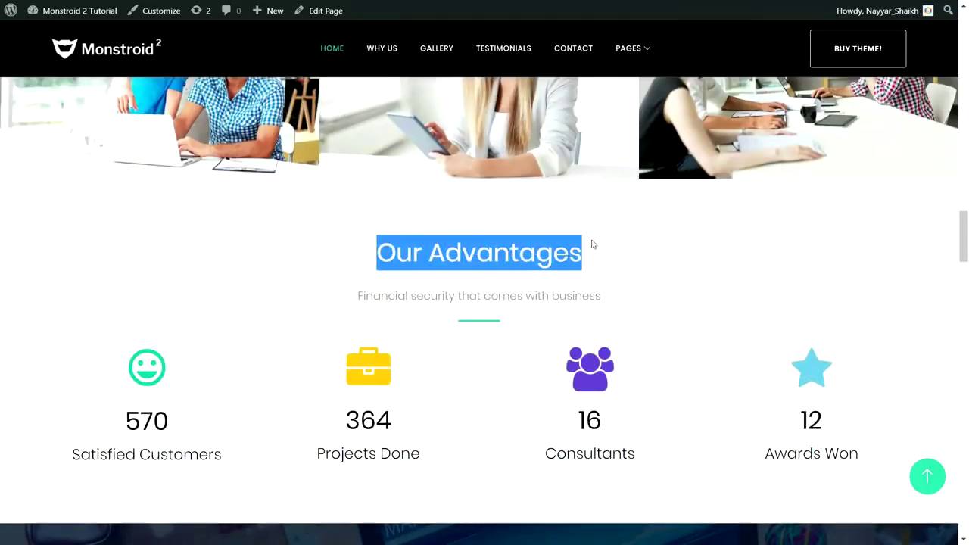
{"action": "left_click", "coordinate": [654, 382]}
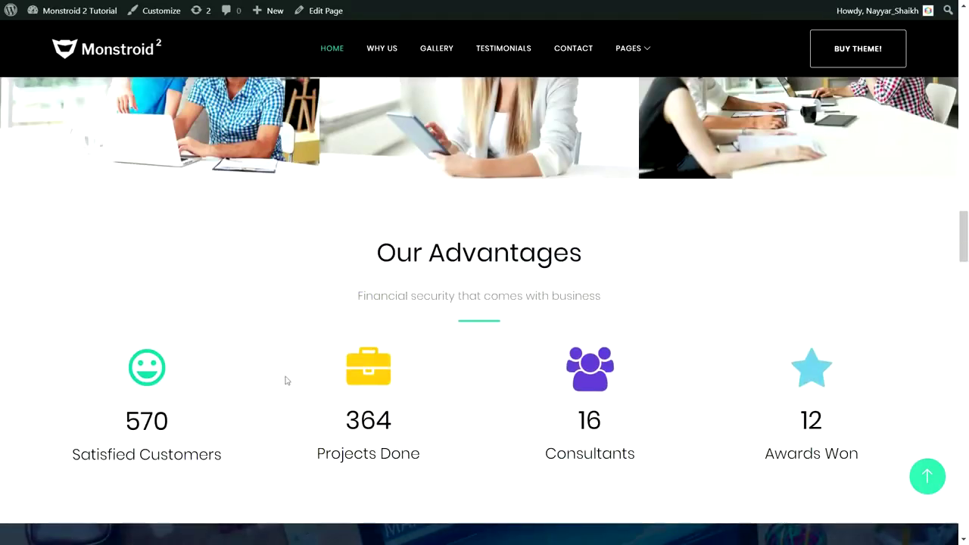
Highlight the counters 570, 364, 16 and 12, then the '3 Steps' heading below.
{"action": "scroll", "coordinate": [881, 357], "scroll_direction": "down", "scroll_amount": 2}
{"action": "left_click_drag", "start_coordinate": [124, 293], "coordinate": [204, 295]}
{"action": "left_click_drag", "start_coordinate": [345, 296], "coordinate": [419, 288]}
{"action": "left_click_drag", "start_coordinate": [422, 328], "coordinate": [317, 328]}
{"action": "left_click_drag", "start_coordinate": [344, 292], "coordinate": [410, 296]}
{"action": "left_click_drag", "start_coordinate": [575, 294], "coordinate": [610, 290]}
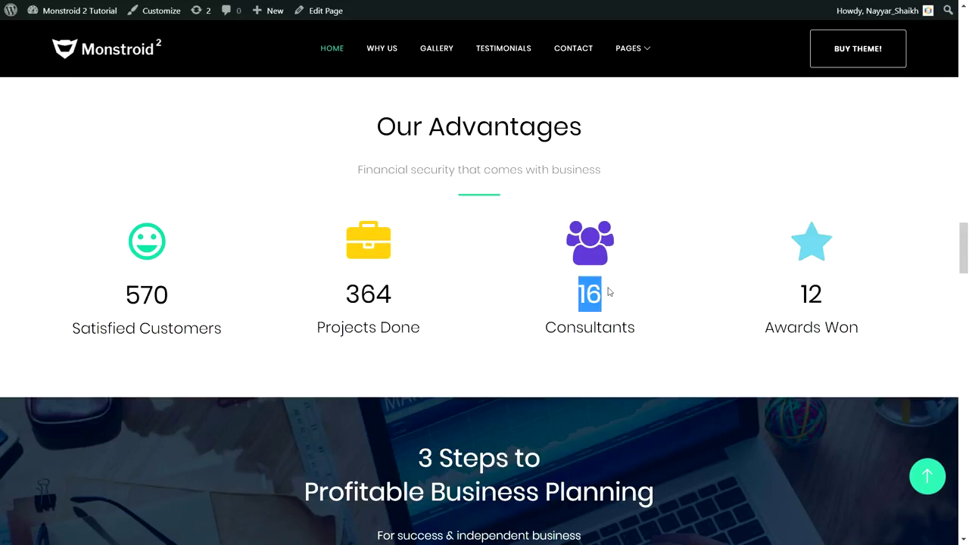
{"action": "left_click_drag", "start_coordinate": [849, 293], "coordinate": [738, 295]}
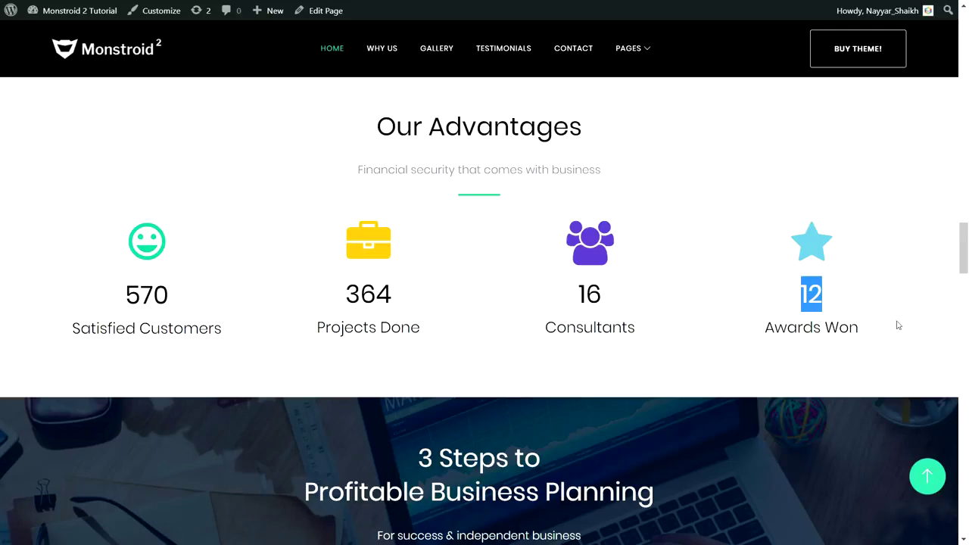
{"action": "scroll", "coordinate": [898, 324], "scroll_direction": "down", "scroll_amount": 3}
{"action": "left_click_drag", "start_coordinate": [401, 214], "coordinate": [681, 238]}
{"action": "left_click", "coordinate": [564, 215]}
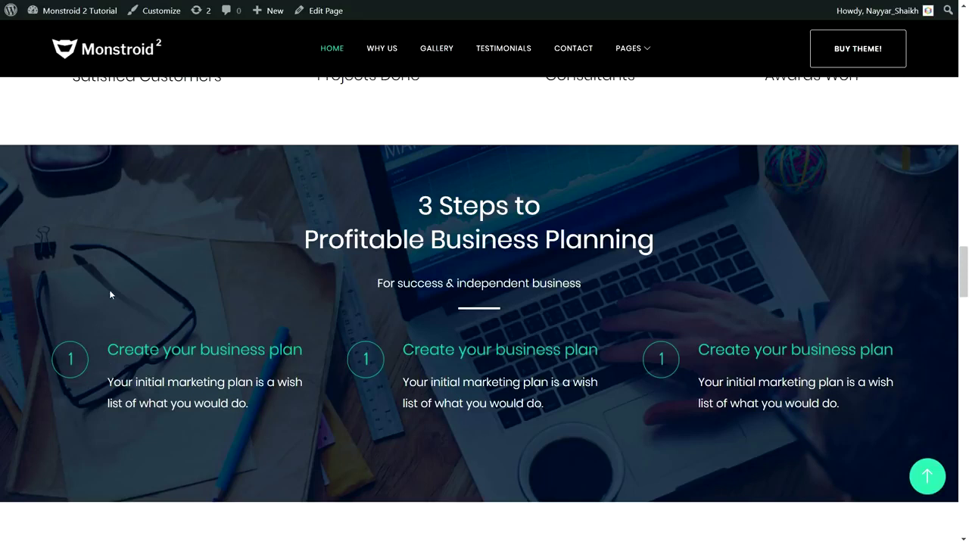
Highlight the full '3 Steps to Profitable Business Planning' heading, then move past the testimonials to the FAQ.
{"action": "left_click_drag", "start_coordinate": [416, 206], "coordinate": [665, 229]}
{"action": "left_click", "coordinate": [666, 235]}
{"action": "scroll", "coordinate": [699, 367], "scroll_direction": "down", "scroll_amount": 3}
{"action": "scroll", "coordinate": [697, 376], "scroll_direction": "down", "scroll_amount": 4}
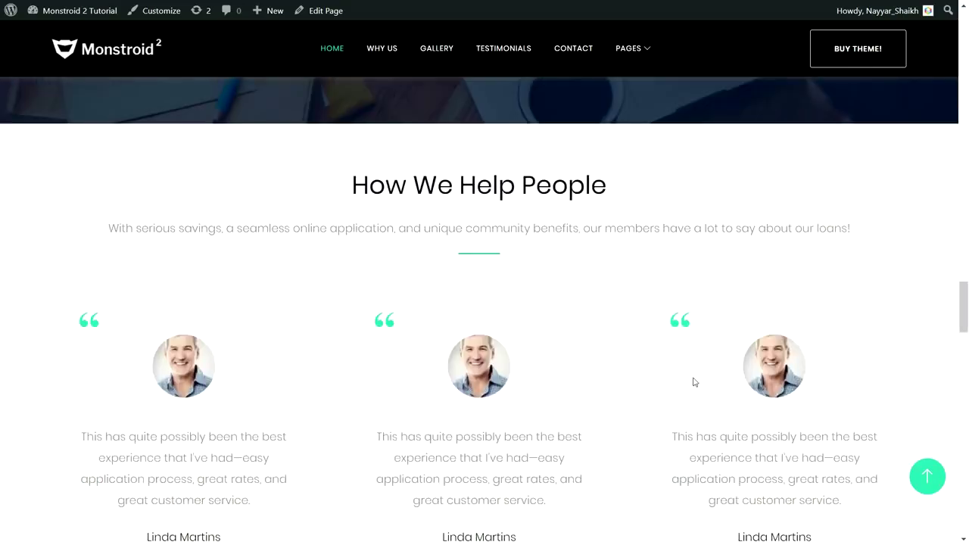
{"action": "scroll", "coordinate": [696, 368], "scroll_direction": "down", "scroll_amount": 1}
{"action": "scroll", "coordinate": [573, 190], "scroll_direction": "up", "scroll_amount": 1}
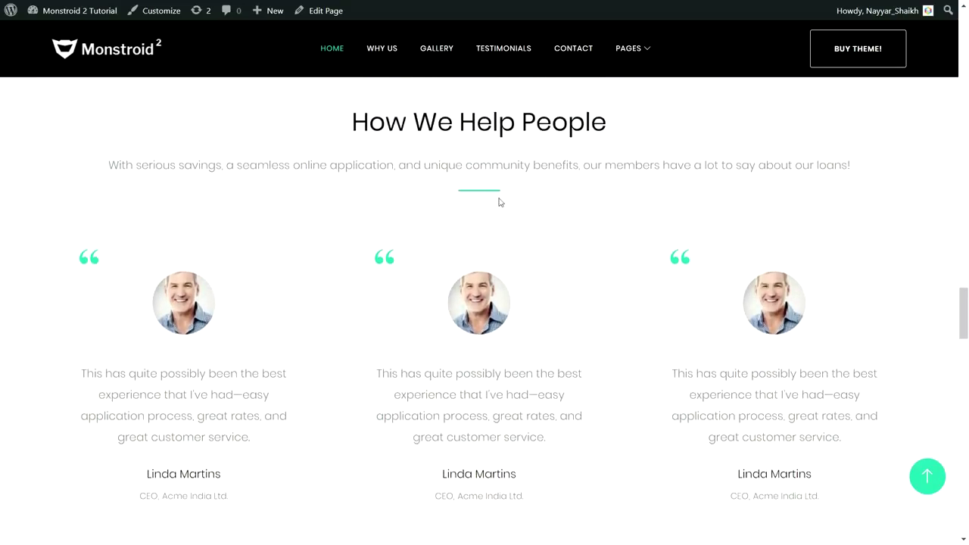
{"action": "scroll", "coordinate": [573, 240], "scroll_direction": "down", "scroll_amount": 1}
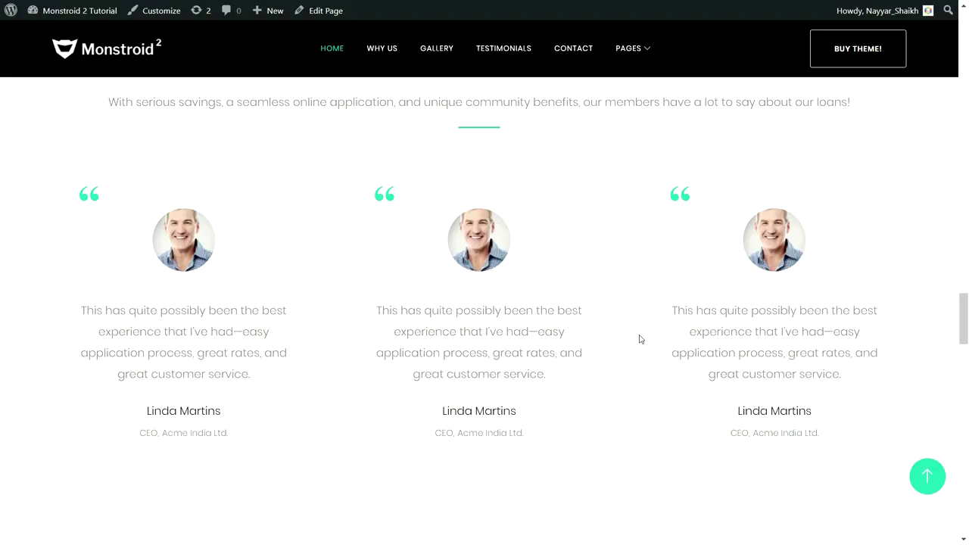
{"action": "scroll", "coordinate": [640, 339], "scroll_direction": "down", "scroll_amount": 6}
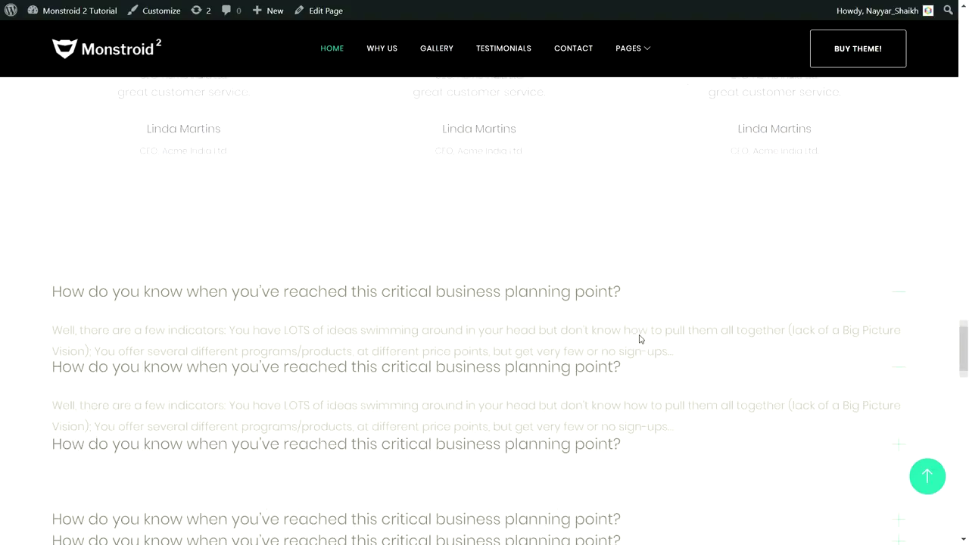
Expand the first and second FAQ answers on the home page.
{"action": "left_click", "coordinate": [497, 308]}
{"action": "left_click", "coordinate": [487, 144]}
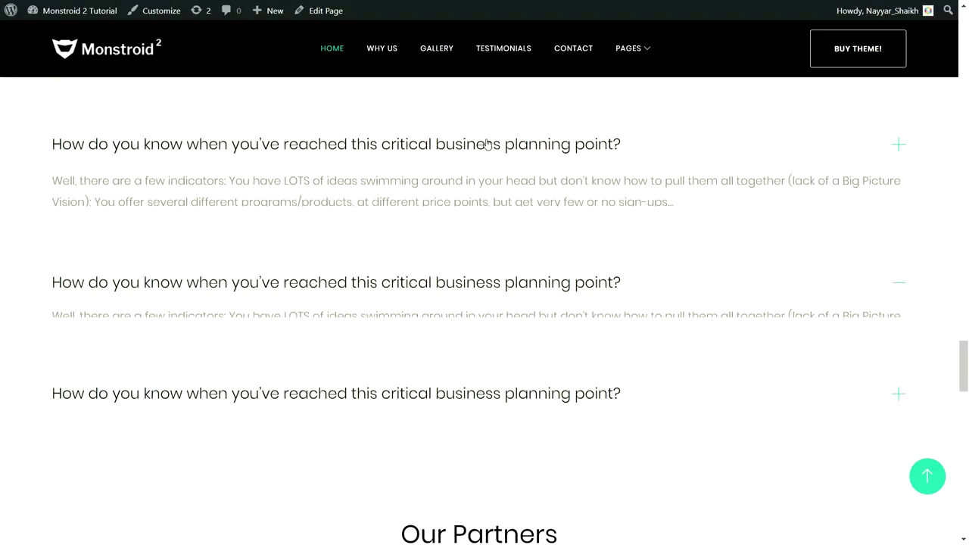
{"action": "left_click", "coordinate": [495, 295]}
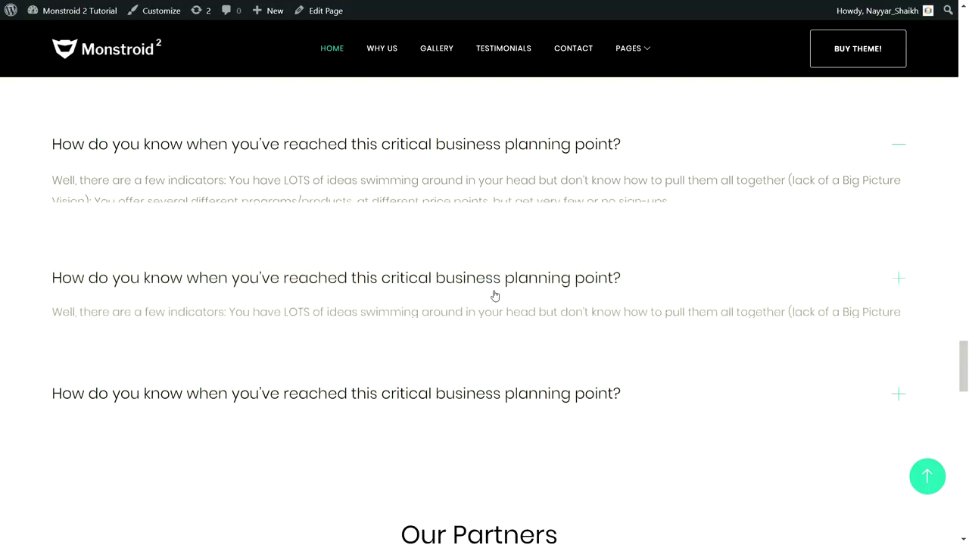
{"action": "left_click", "coordinate": [452, 156]}
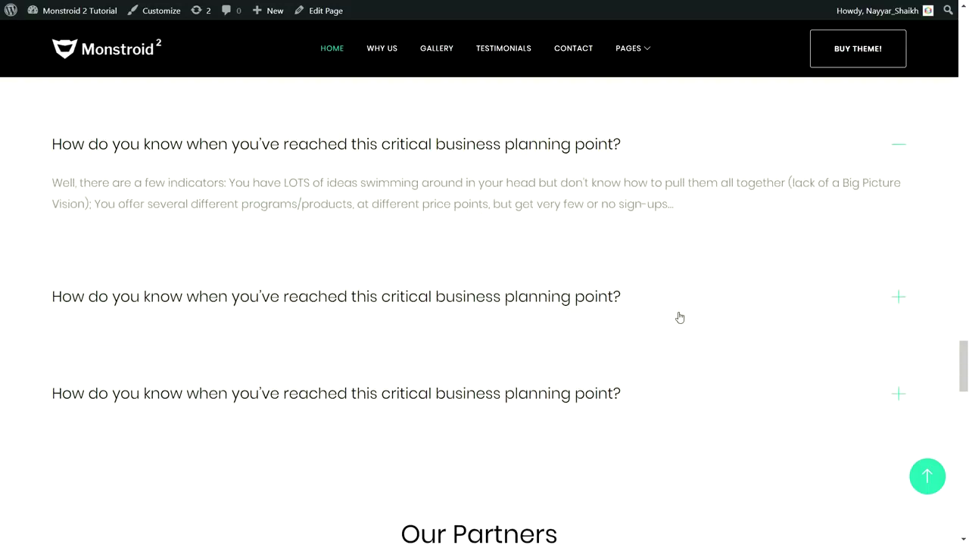
Move past Our Partners and the contact form, then highlight the 'Still Have Some Questions Left?' banner.
{"action": "scroll", "coordinate": [679, 315], "scroll_direction": "down", "scroll_amount": 4}
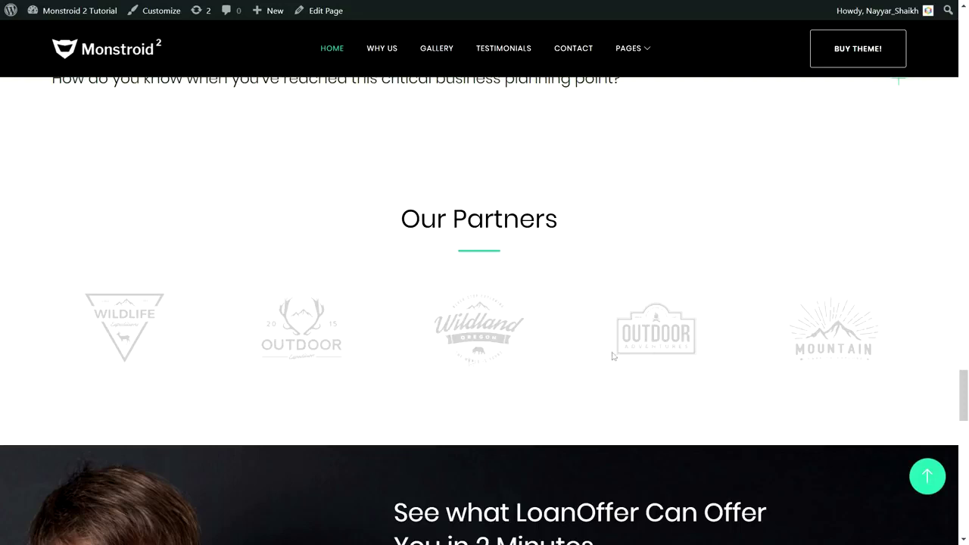
{"action": "scroll", "coordinate": [678, 322], "scroll_direction": "down", "scroll_amount": 5}
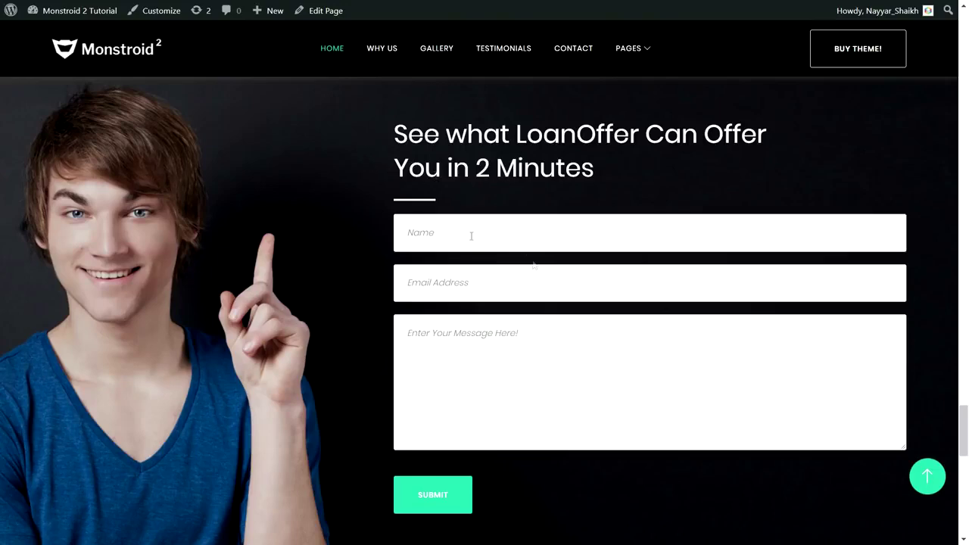
{"action": "scroll", "coordinate": [605, 316], "scroll_direction": "down", "scroll_amount": 5}
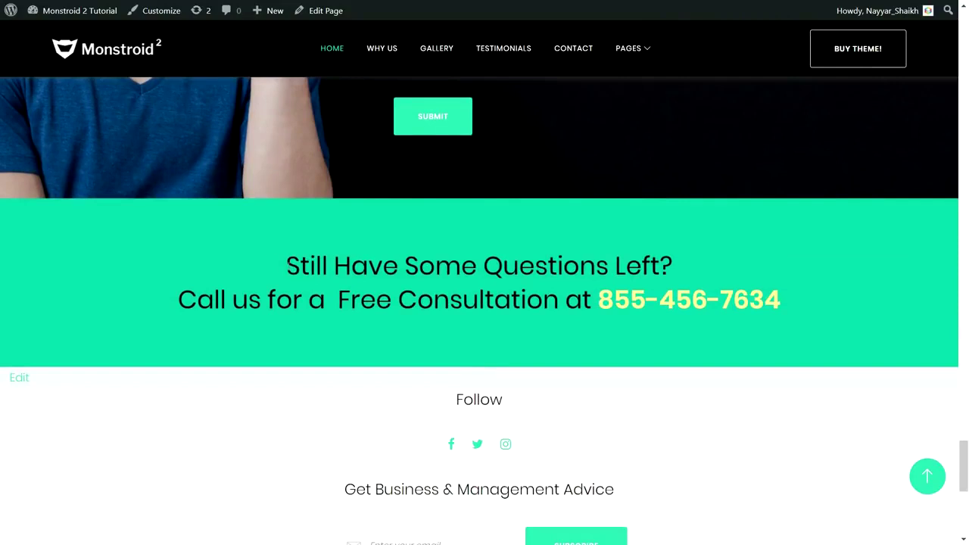
{"action": "double_click", "coordinate": [274, 261]}
{"action": "left_click_drag", "start_coordinate": [318, 265], "coordinate": [803, 302]}
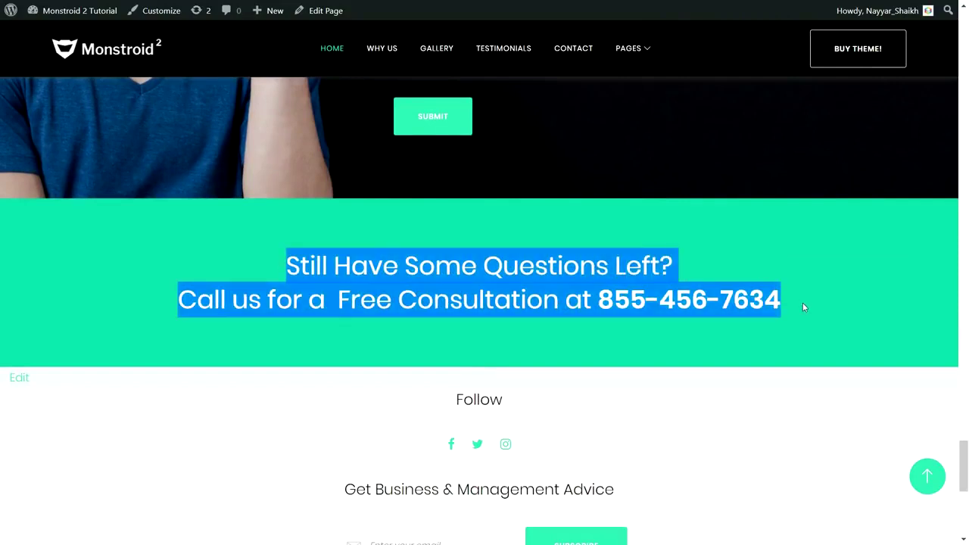
{"action": "left_click", "coordinate": [723, 303]}
{"action": "left_click_drag", "start_coordinate": [286, 265], "coordinate": [767, 253]}
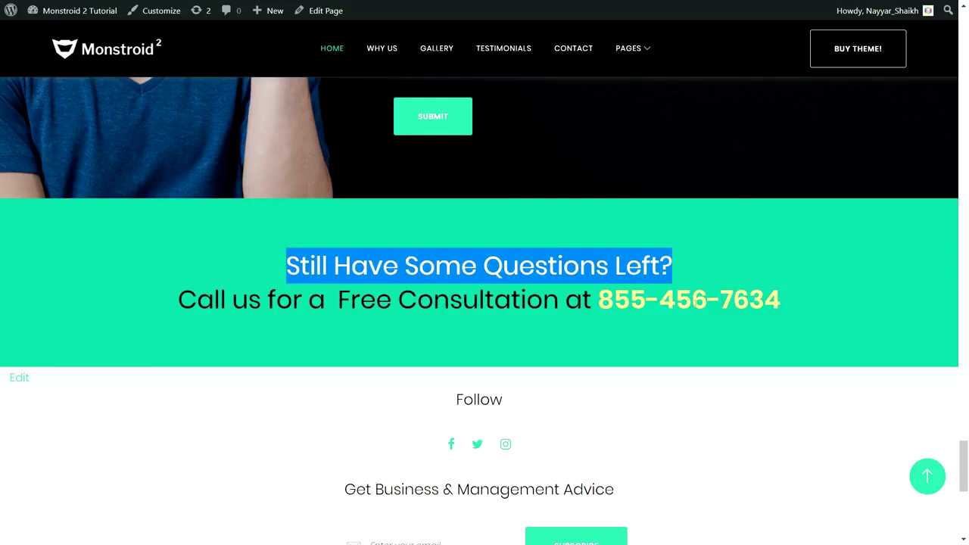
{"action": "left_click", "coordinate": [695, 301]}
Return to the top of the home page.
{"action": "scroll", "coordinate": [807, 323], "scroll_direction": "down", "scroll_amount": 2}
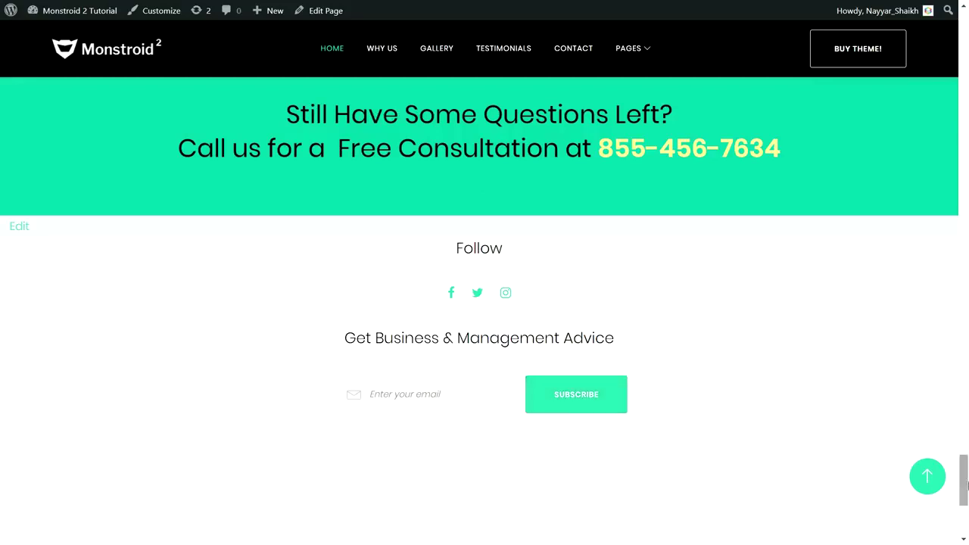
{"action": "scroll", "coordinate": [965, 458], "scroll_direction": "up", "scroll_amount": 1}
{"action": "left_click_drag", "start_coordinate": [966, 458], "coordinate": [959, 56]}
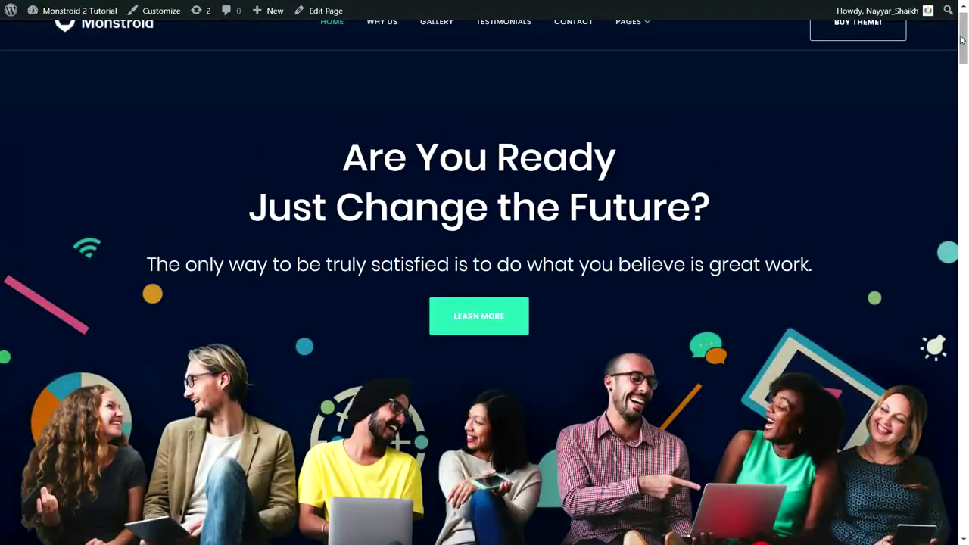
{"action": "scroll", "coordinate": [941, 259], "scroll_direction": "up", "scroll_amount": 1}
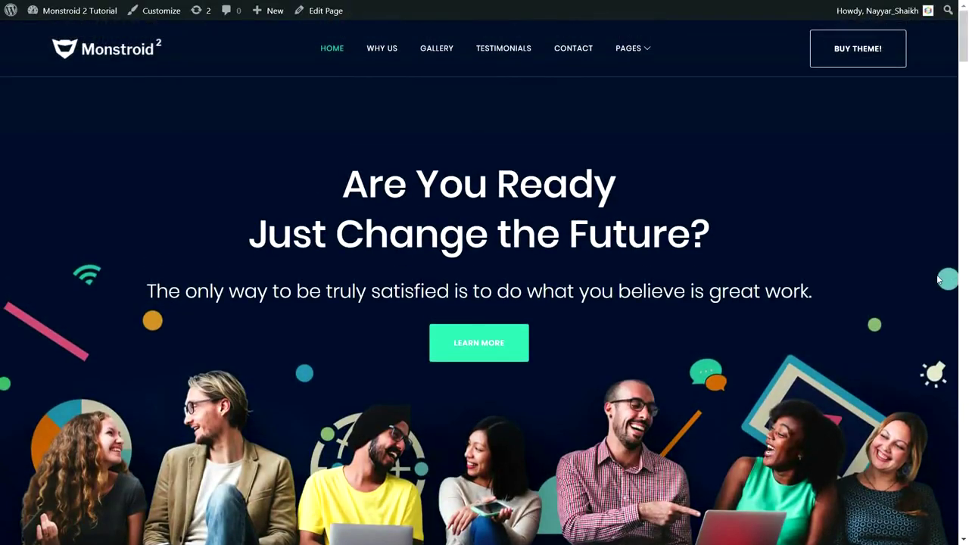
{"action": "left_click_drag", "start_coordinate": [966, 53], "coordinate": [966, 485]}
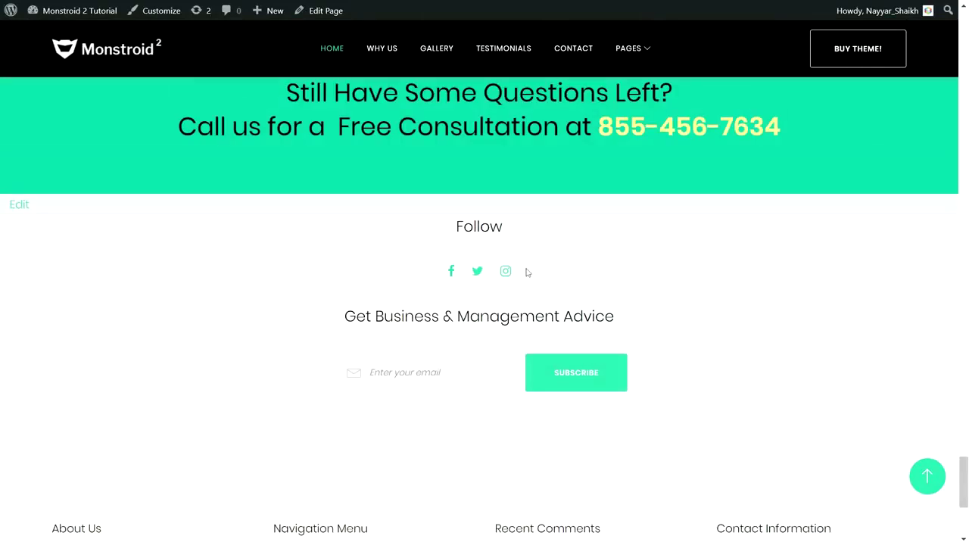
{"action": "scroll", "coordinate": [581, 335], "scroll_direction": "down", "scroll_amount": 4}
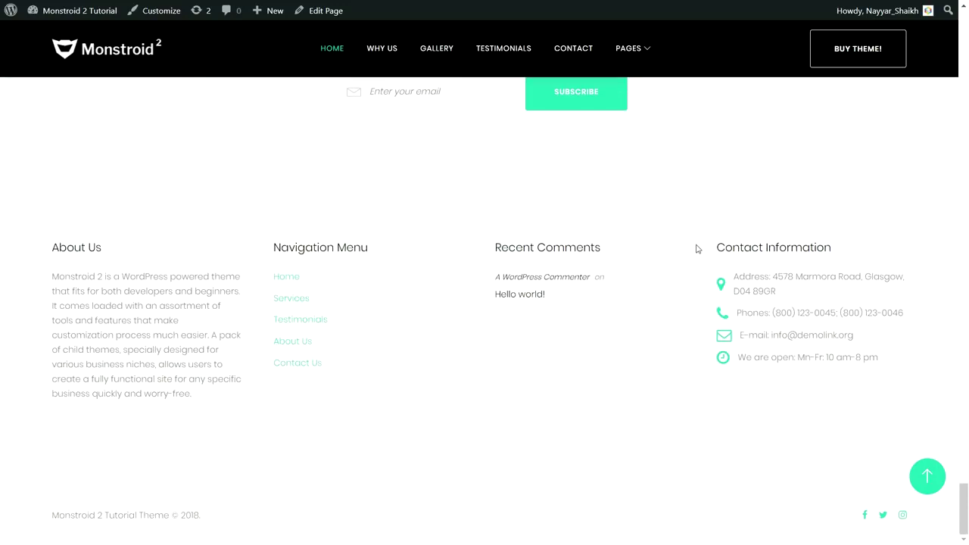
{"action": "left_click_drag", "start_coordinate": [51, 277], "coordinate": [179, 394]}
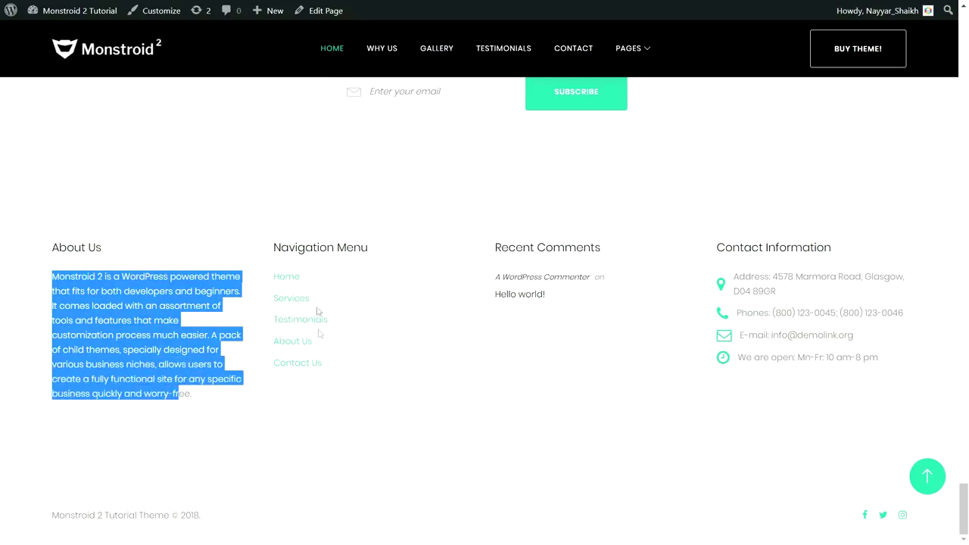
{"action": "left_click", "coordinate": [929, 477]}
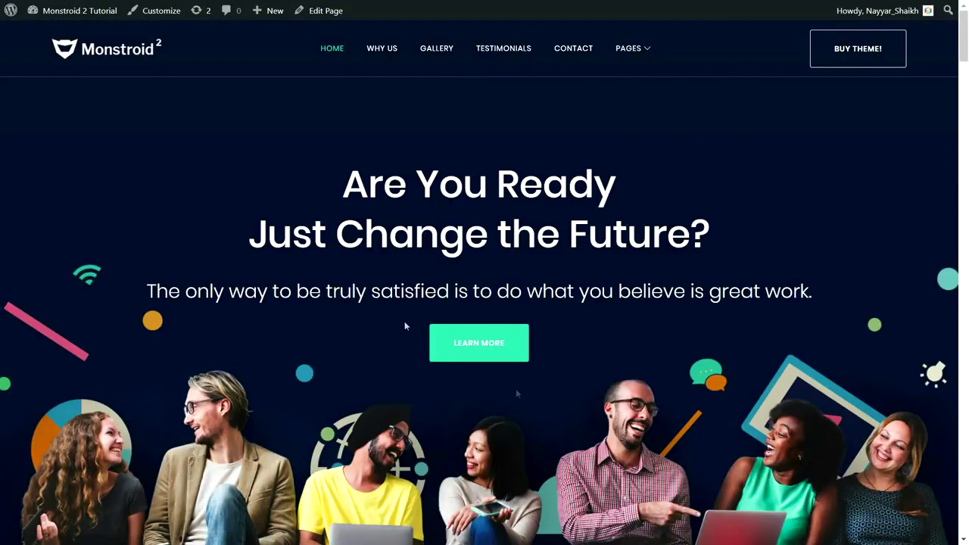
Open the About Us page and highlight its ABOUT heading and tagline.
{"action": "mouse_move", "coordinate": [642, 53]}
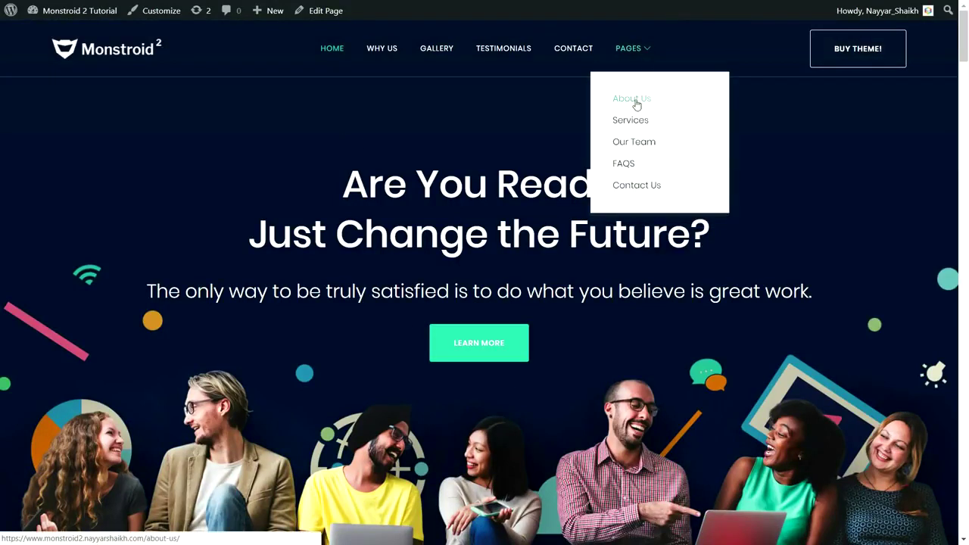
{"action": "left_click", "coordinate": [647, 103]}
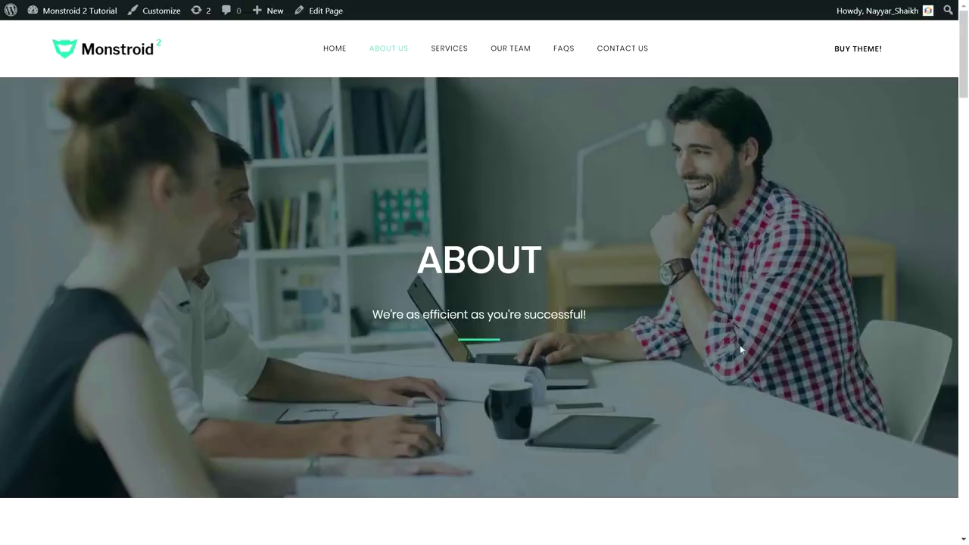
{"action": "left_click_drag", "start_coordinate": [415, 259], "coordinate": [550, 260]}
{"action": "left_click_drag", "start_coordinate": [598, 316], "coordinate": [383, 315]}
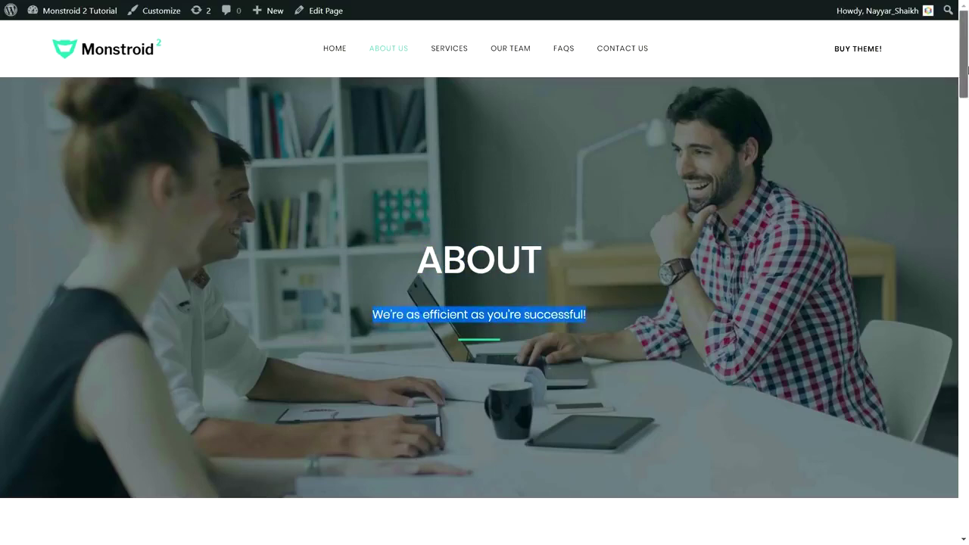
Bring the About counters into view and highlight the 999 Projects Completed and 48 Staff figures.
{"action": "left_click", "coordinate": [966, 121]}
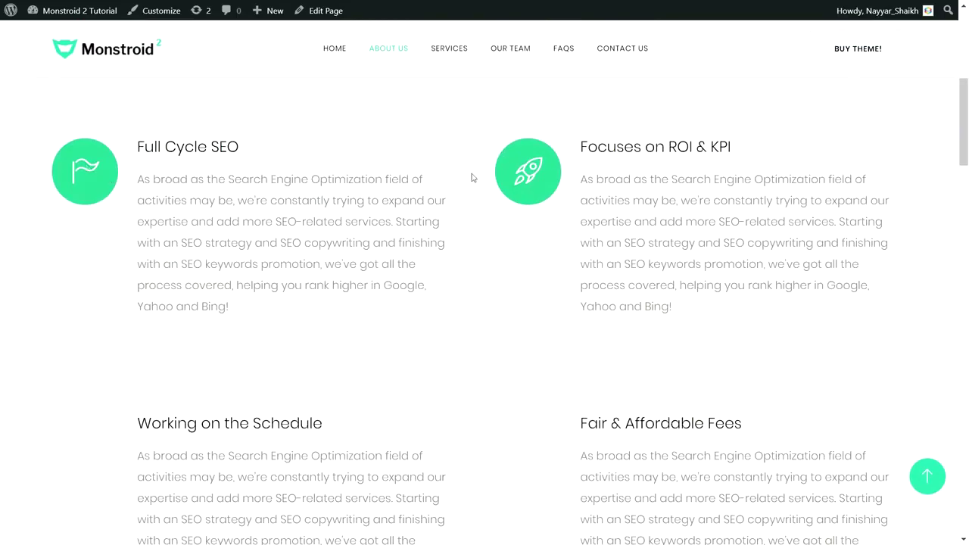
{"action": "left_click", "coordinate": [965, 182]}
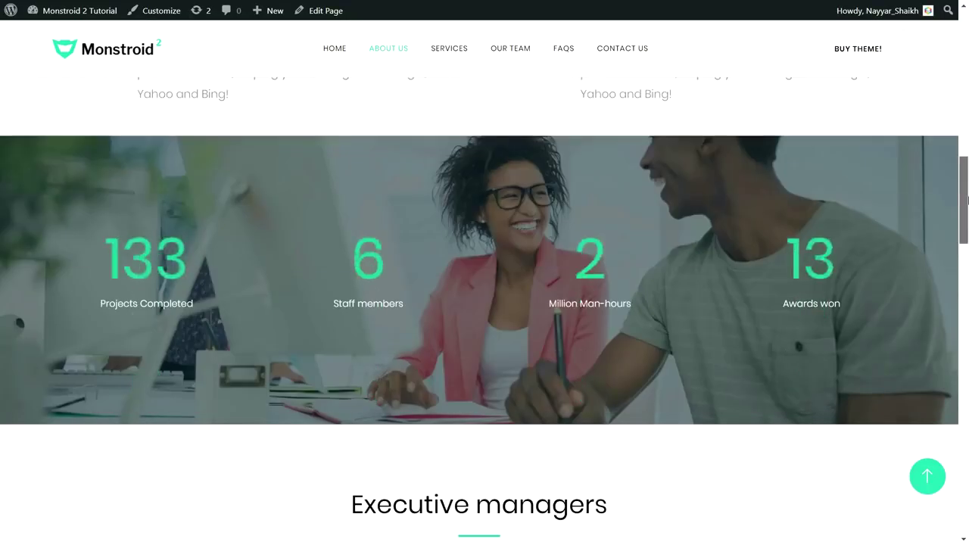
{"action": "scroll", "coordinate": [160, 311], "scroll_direction": "up", "scroll_amount": 1}
{"action": "scroll", "coordinate": [160, 311], "scroll_direction": "down", "scroll_amount": 1}
{"action": "left_click_drag", "start_coordinate": [84, 300], "coordinate": [84, 300]}
{"action": "left_click", "coordinate": [217, 331]}
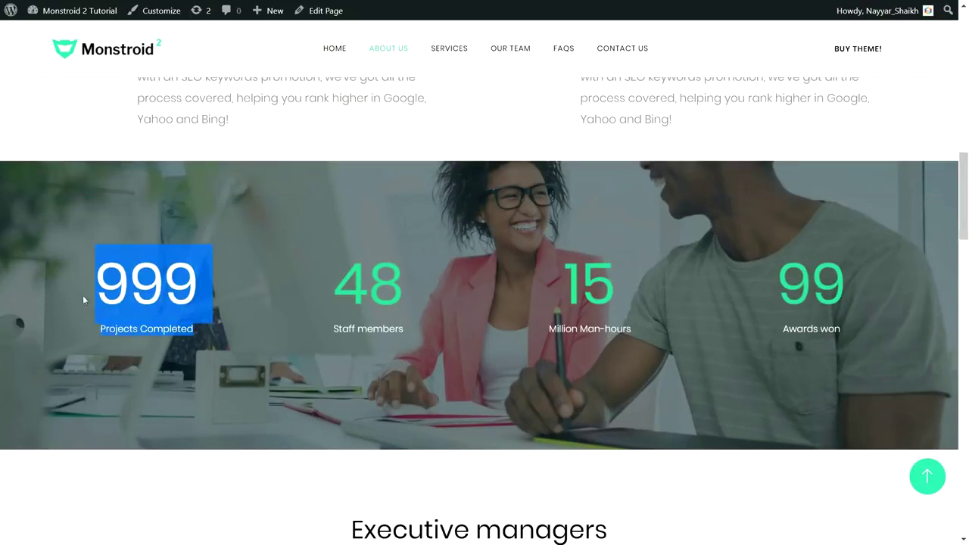
{"action": "left_click_drag", "start_coordinate": [407, 301], "coordinate": [336, 291]}
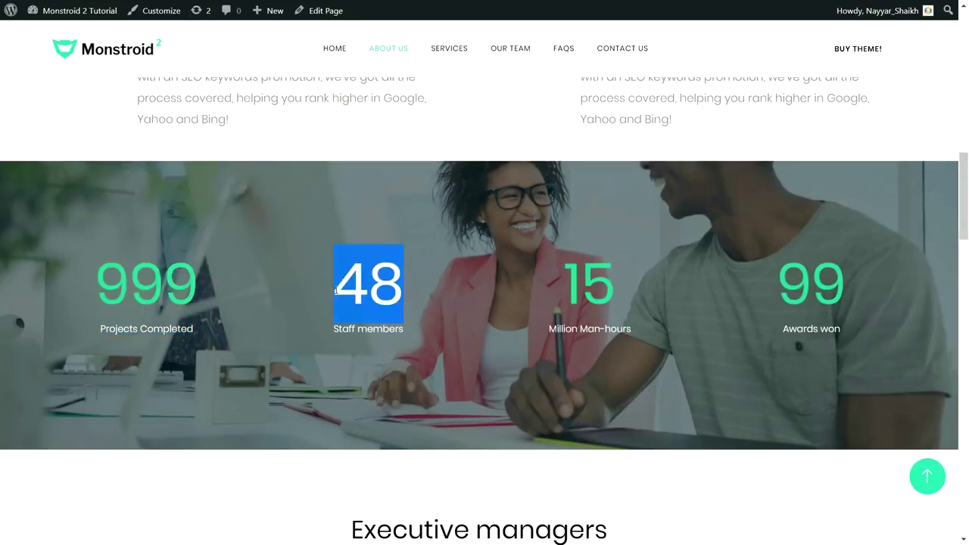
Review the About page down to the footer, then jump back to the top.
{"action": "left_click_drag", "start_coordinate": [966, 206], "coordinate": [967, 455]}
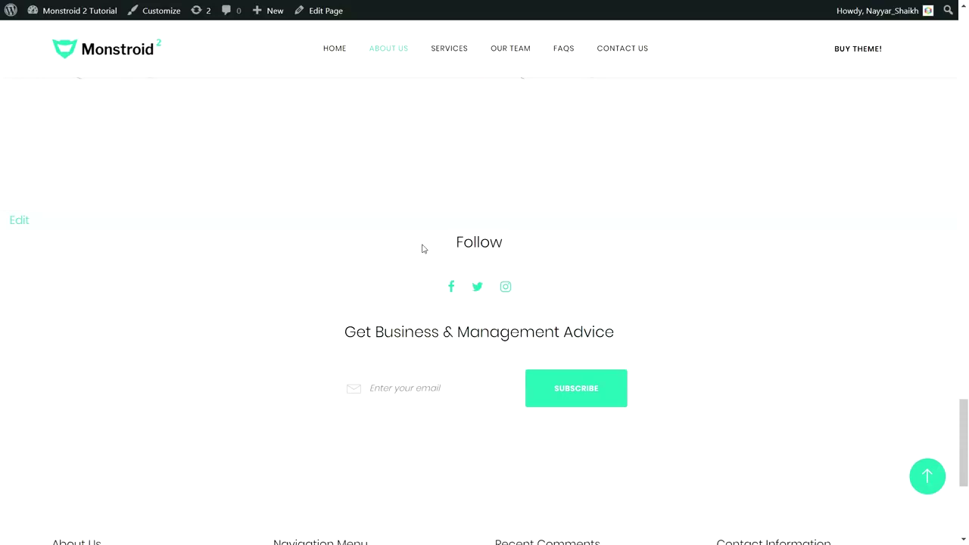
{"action": "scroll", "coordinate": [421, 248], "scroll_direction": "down", "scroll_amount": 1}
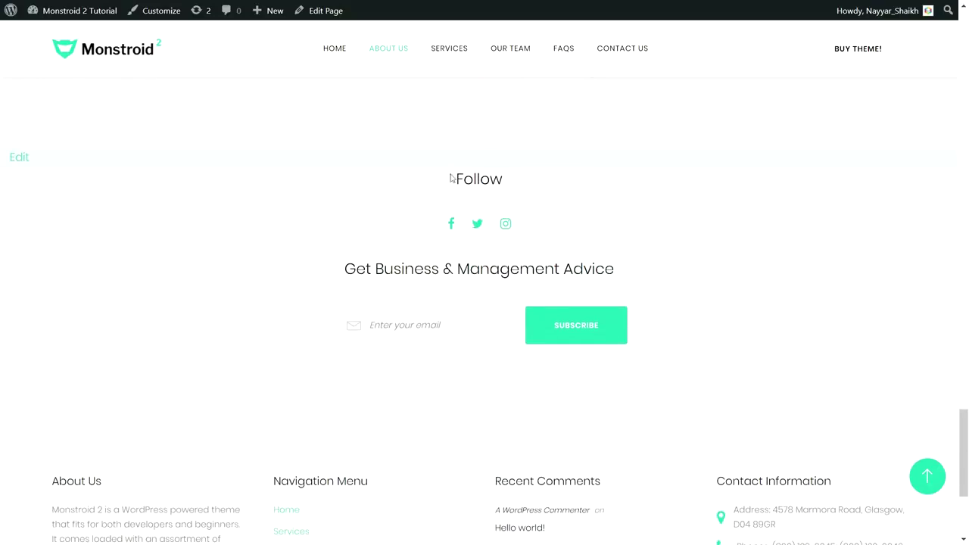
{"action": "scroll", "coordinate": [470, 334], "scroll_direction": "down", "scroll_amount": 3}
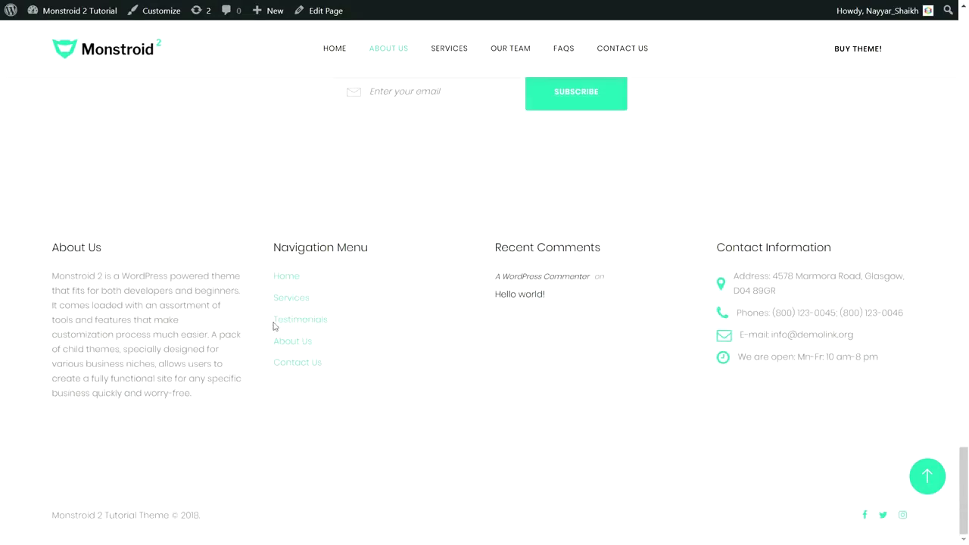
{"action": "scroll", "coordinate": [278, 299], "scroll_direction": "up", "scroll_amount": 3}
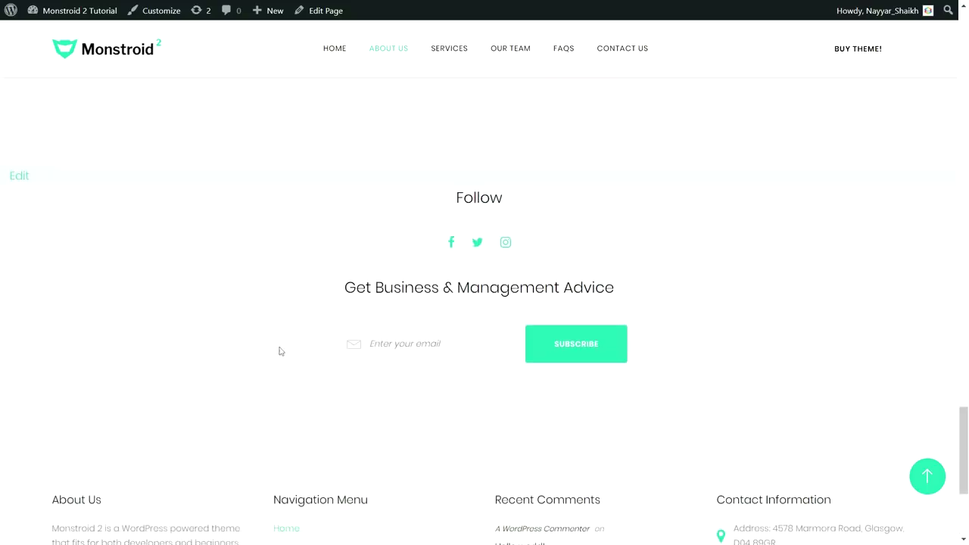
{"action": "left_click", "coordinate": [939, 489]}
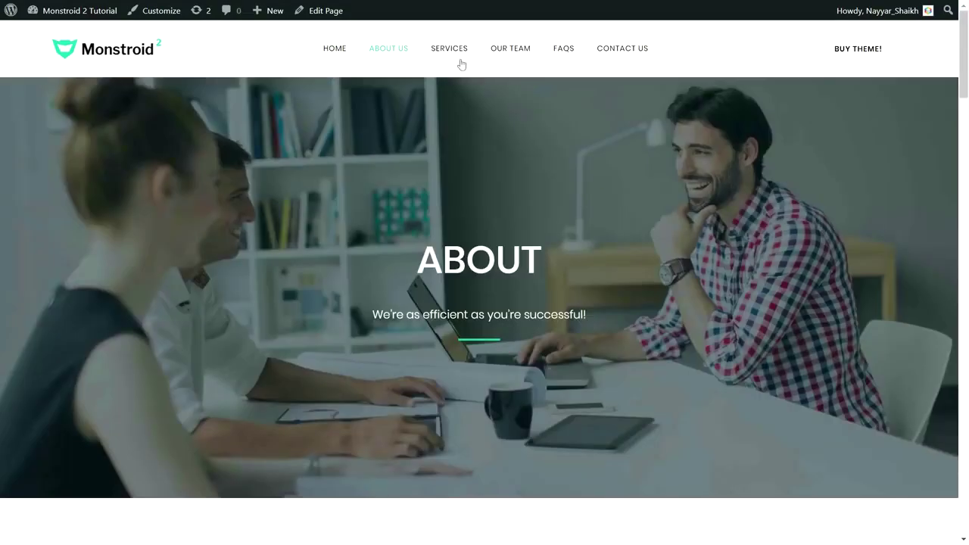
Open the Services page and select the PPC & MEDIA BUYING paragraph.
{"action": "left_click", "coordinate": [452, 50]}
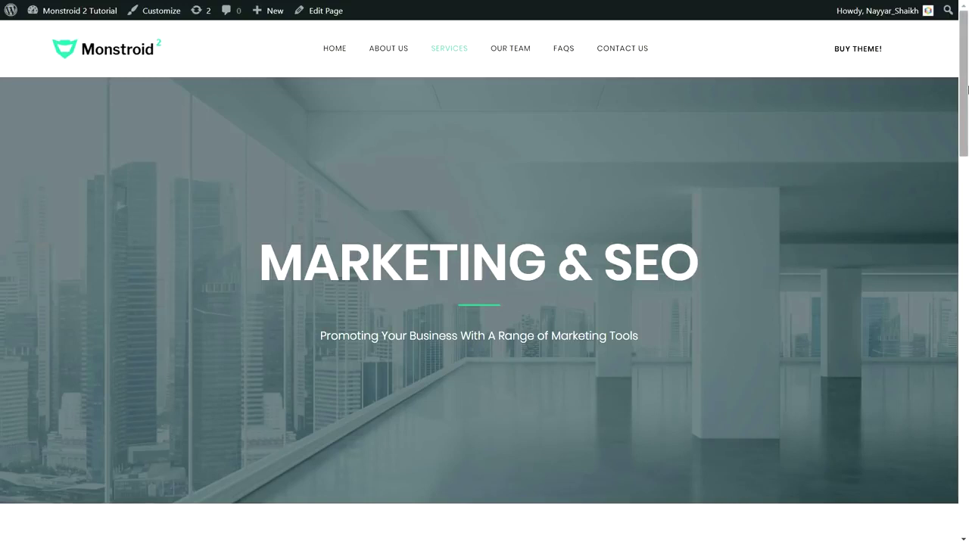
{"action": "left_click_drag", "start_coordinate": [968, 89], "coordinate": [968, 199]}
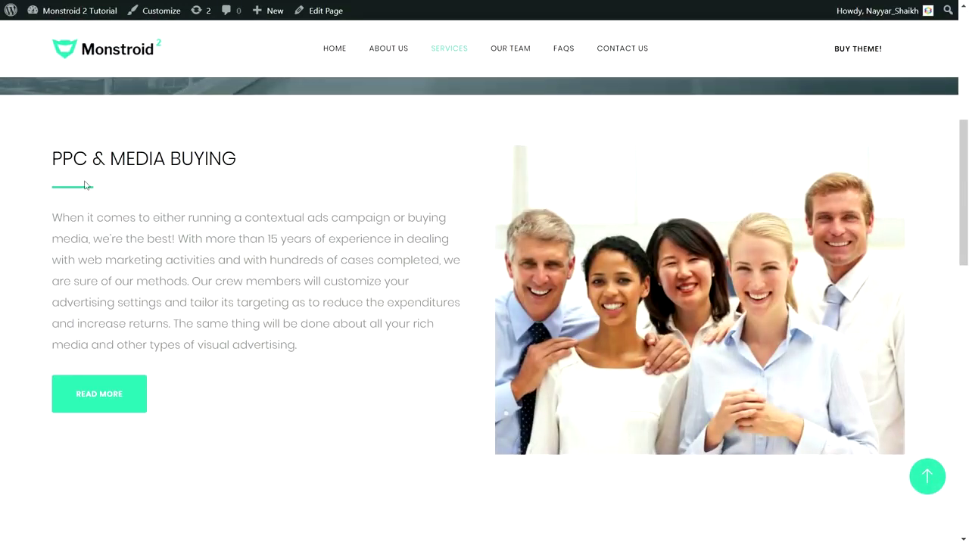
{"action": "left_click_drag", "start_coordinate": [50, 220], "coordinate": [322, 351]}
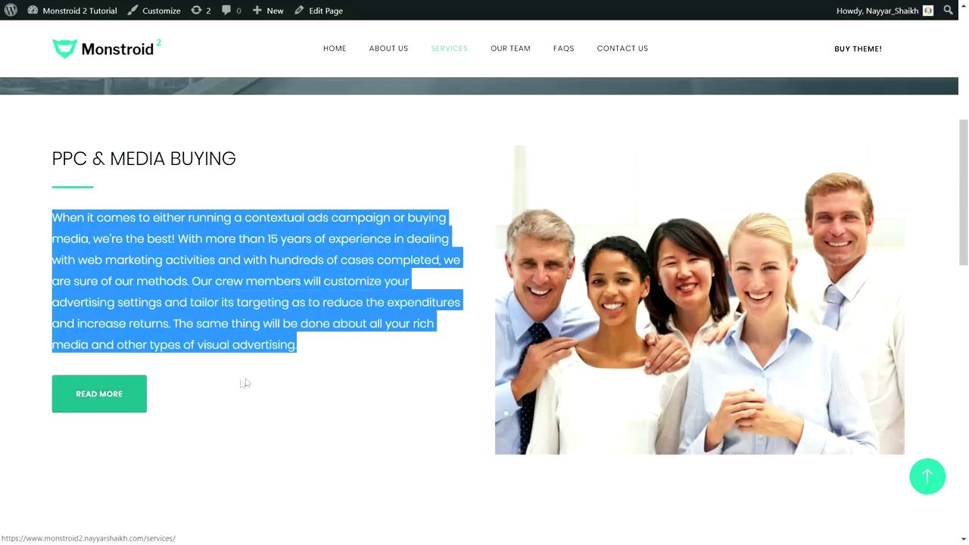
{"action": "left_click", "coordinate": [295, 371]}
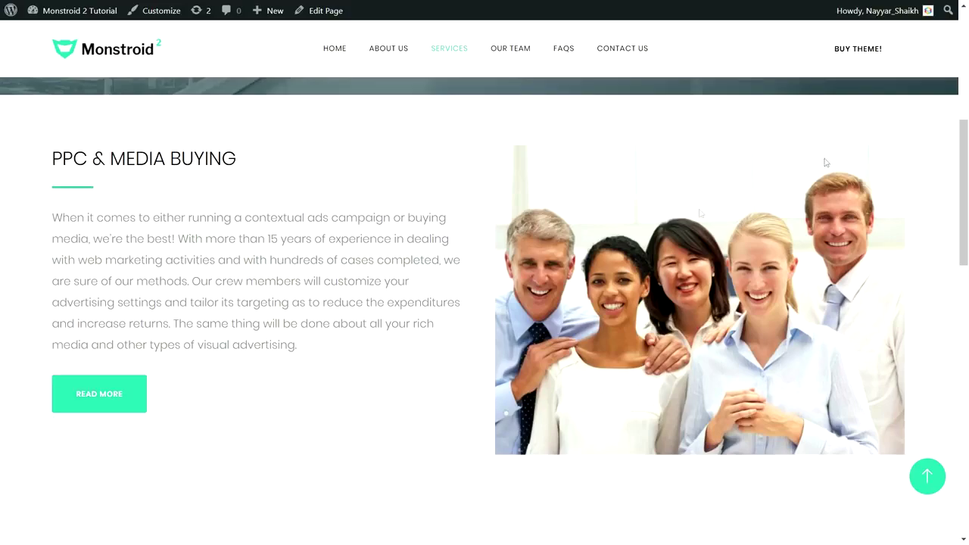
Browse the remaining Services sections, return to the top, and go to Our Team.
{"action": "left_click_drag", "start_coordinate": [964, 157], "coordinate": [966, 224]}
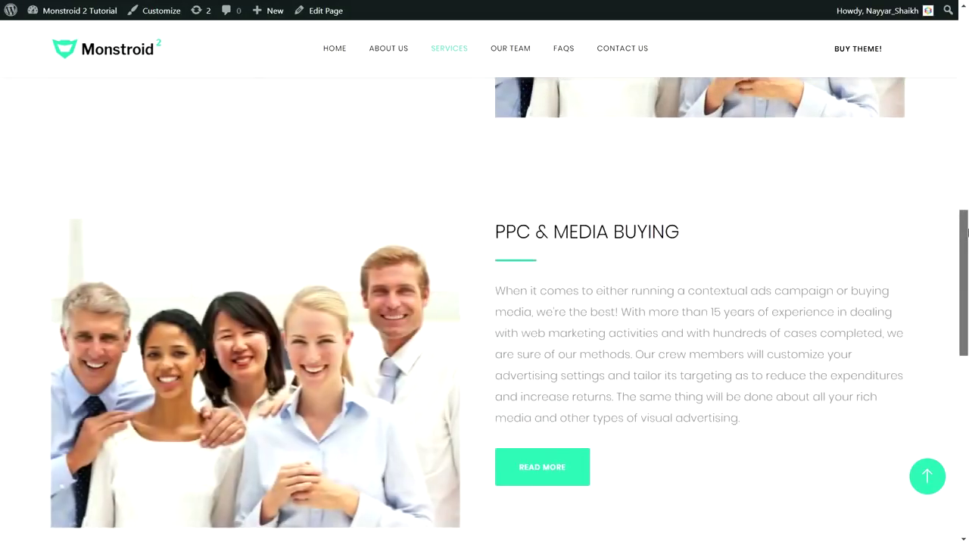
{"action": "scroll", "coordinate": [454, 228], "scroll_direction": "down", "scroll_amount": 1}
{"action": "scroll", "coordinate": [588, 191], "scroll_direction": "up", "scroll_amount": 3}
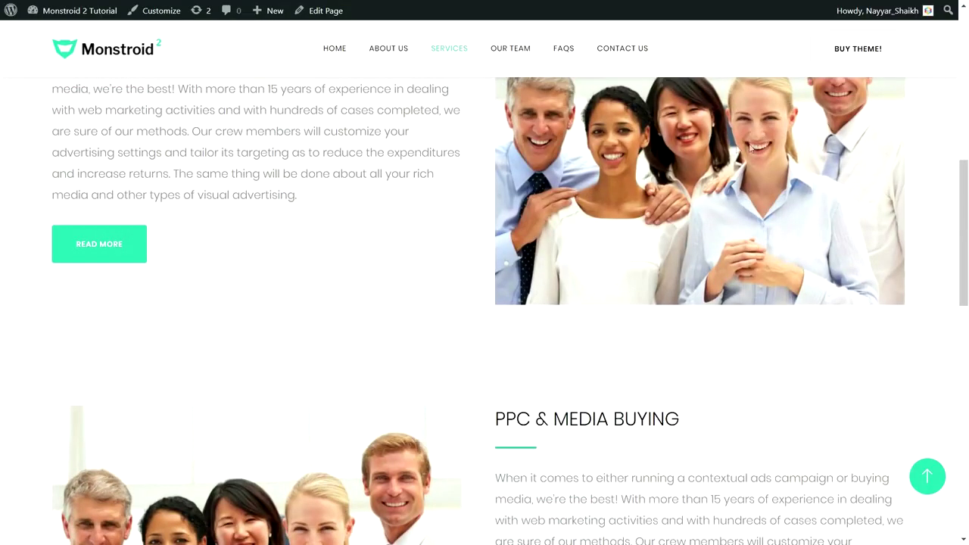
{"action": "scroll", "coordinate": [765, 148], "scroll_direction": "down", "scroll_amount": 4}
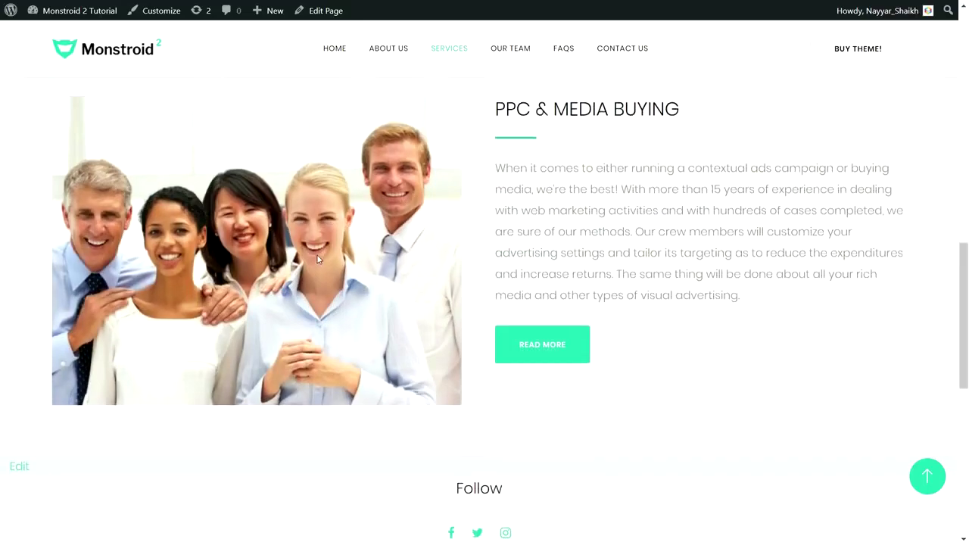
{"action": "scroll", "coordinate": [318, 259], "scroll_direction": "up", "scroll_amount": 1}
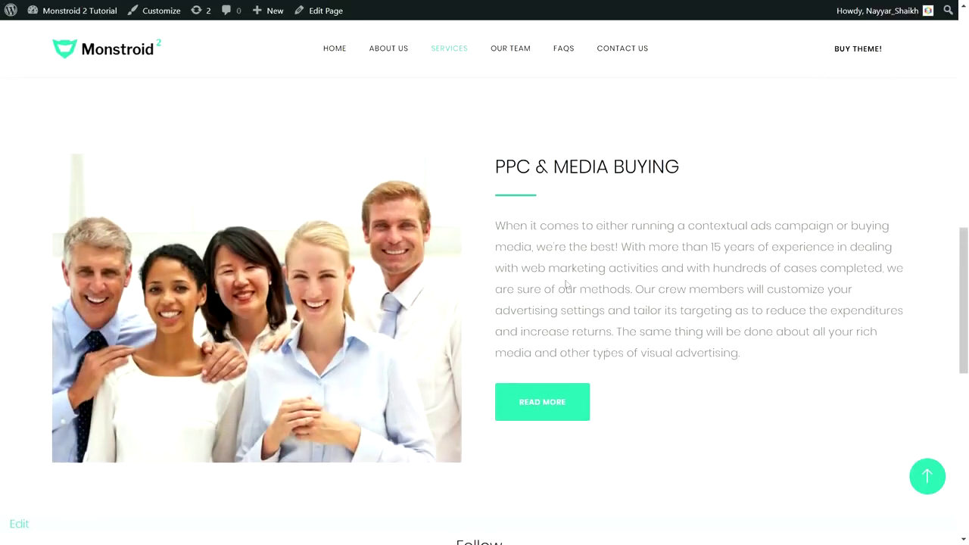
{"action": "scroll", "coordinate": [588, 345], "scroll_direction": "down", "scroll_amount": 3}
{"action": "scroll", "coordinate": [593, 334], "scroll_direction": "up", "scroll_amount": 4}
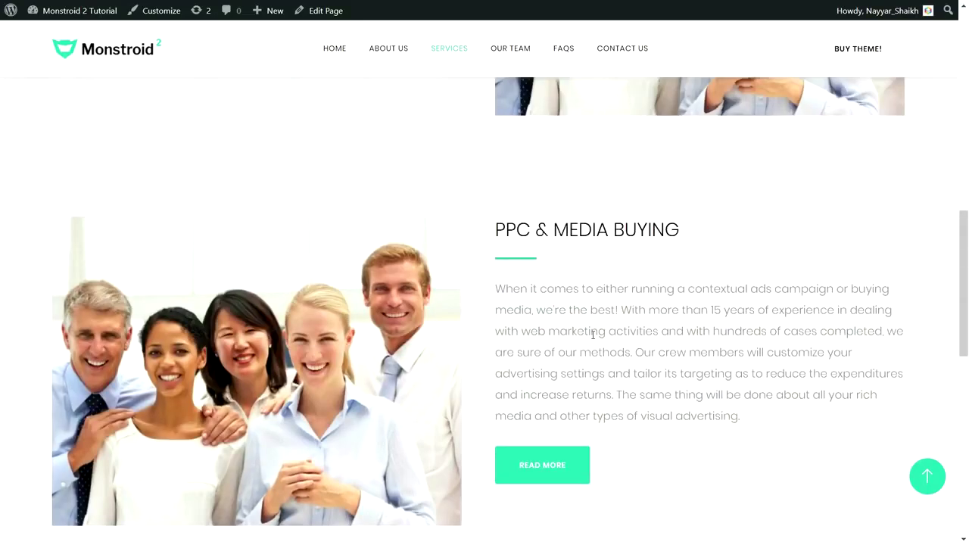
{"action": "scroll", "coordinate": [593, 334], "scroll_direction": "down", "scroll_amount": 2}
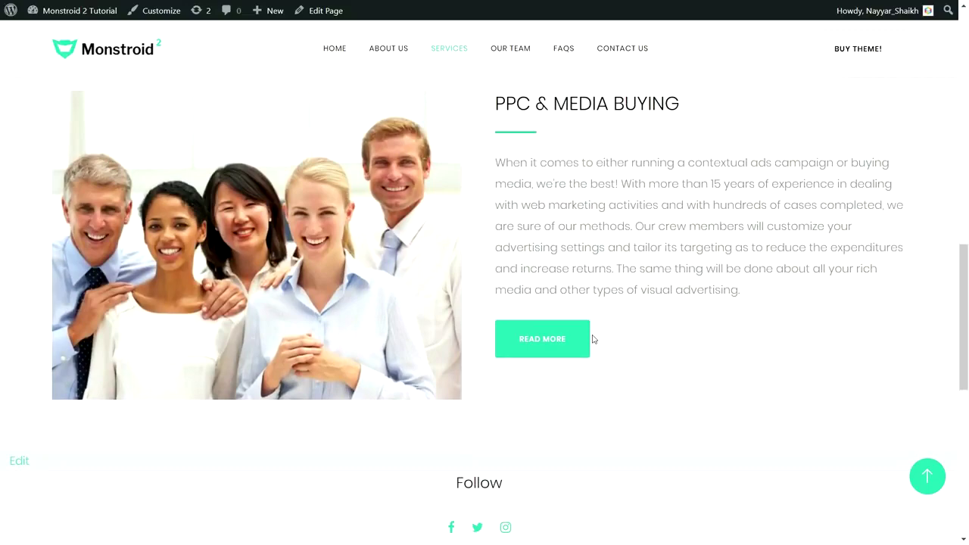
{"action": "left_click", "coordinate": [928, 475]}
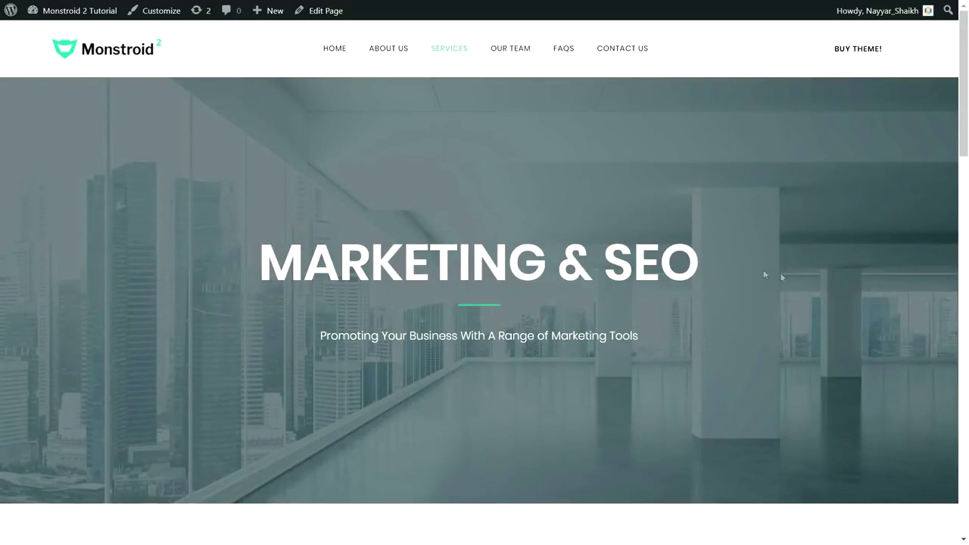
{"action": "left_click", "coordinate": [507, 56]}
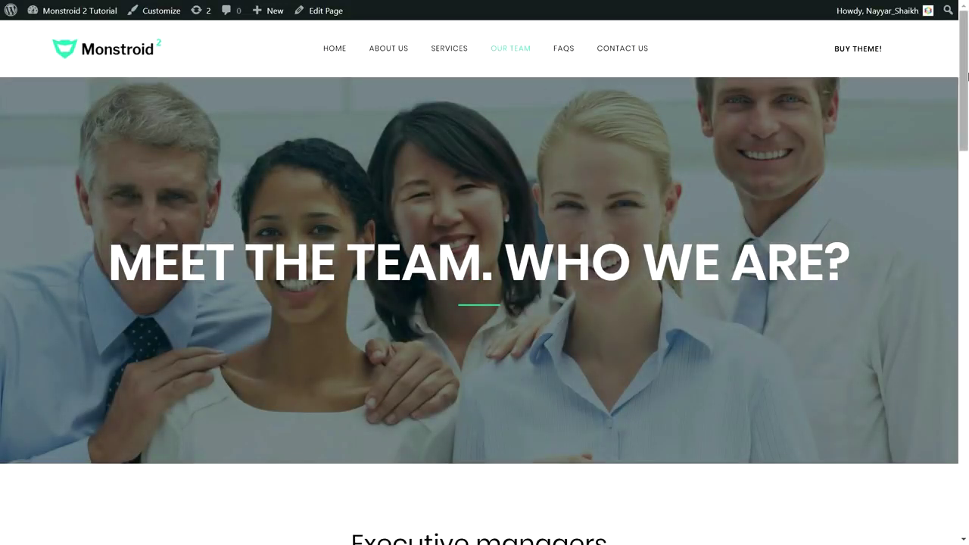
View the Our Team executive managers, then go to the FAQs page.
{"action": "scroll", "coordinate": [968, 137], "scroll_direction": "down", "scroll_amount": 3}
{"action": "left_click_drag", "start_coordinate": [967, 136], "coordinate": [967, 72]}
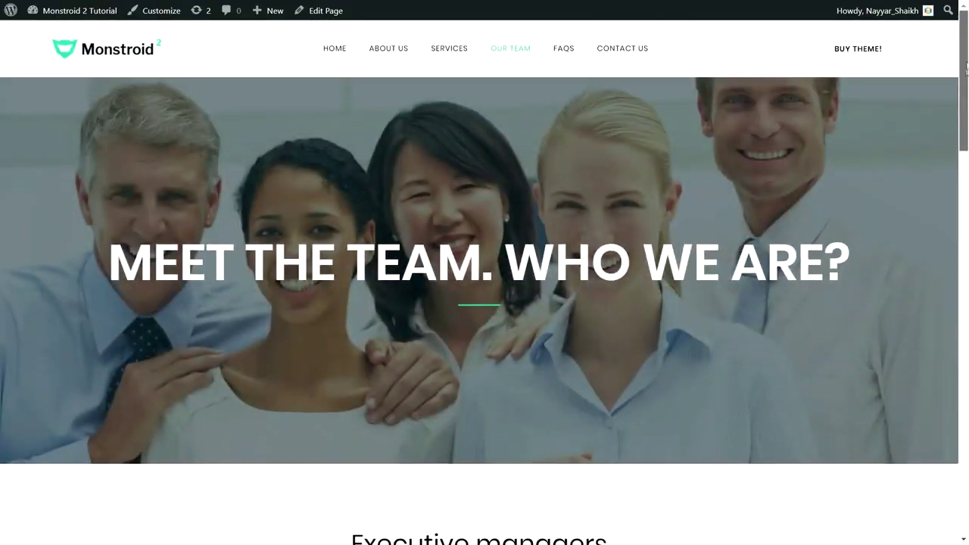
{"action": "left_click", "coordinate": [521, 53]}
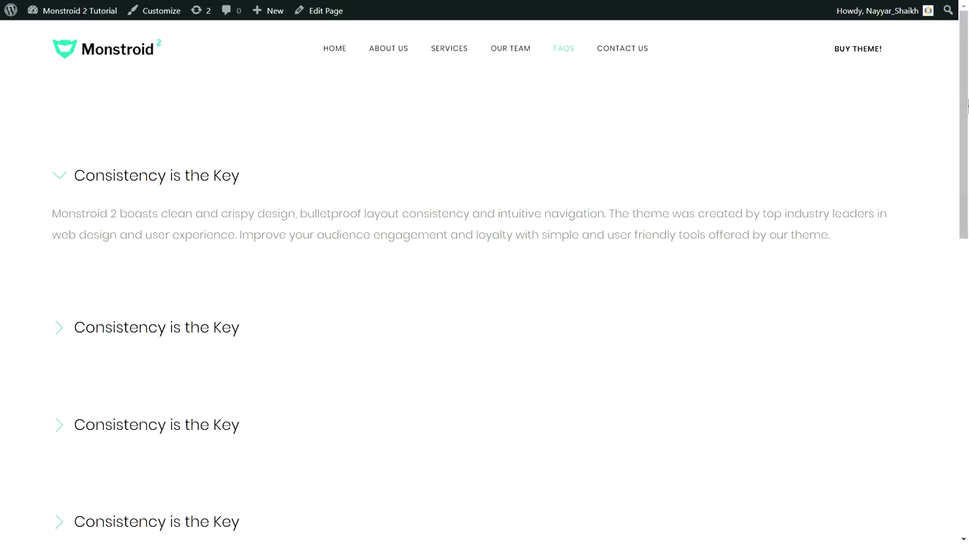
Look over the questions on the FAQs page.
{"action": "scroll", "coordinate": [966, 106], "scroll_direction": "down", "scroll_amount": 6}
{"action": "left_click_drag", "start_coordinate": [966, 103], "coordinate": [967, 73]}
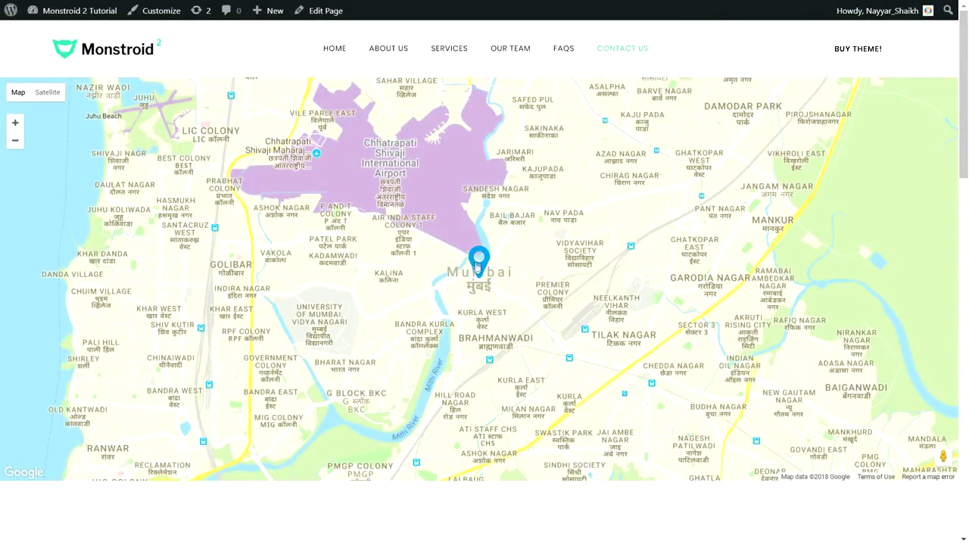
Open and close the map marker's location info, then move down to the contact form.
{"action": "left_click", "coordinate": [475, 257]}
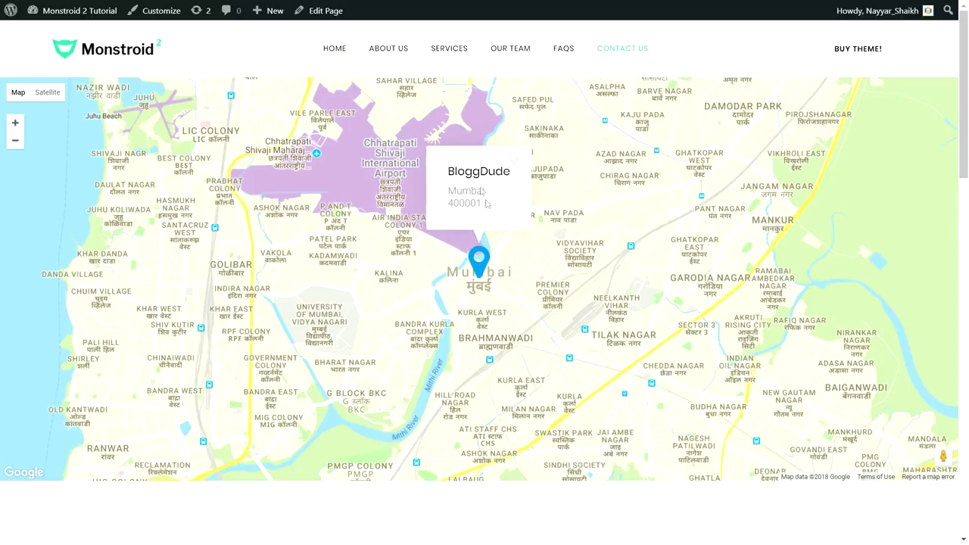
{"action": "left_click", "coordinate": [510, 166]}
{"action": "scroll", "coordinate": [580, 310], "scroll_direction": "down", "scroll_amount": 4}
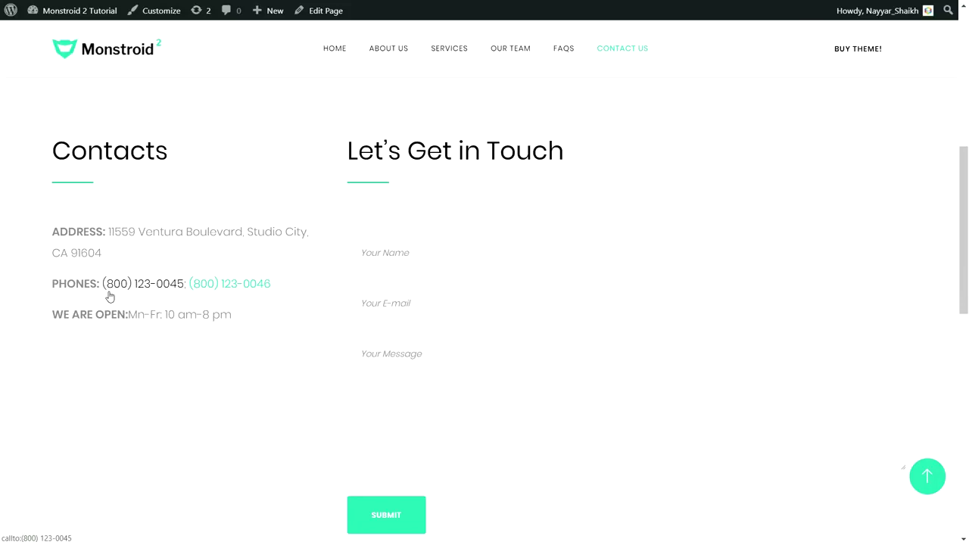
Scroll the Contact Us page down to the footer and back up to the map.
{"action": "scroll", "coordinate": [237, 310], "scroll_direction": "down", "scroll_amount": 10}
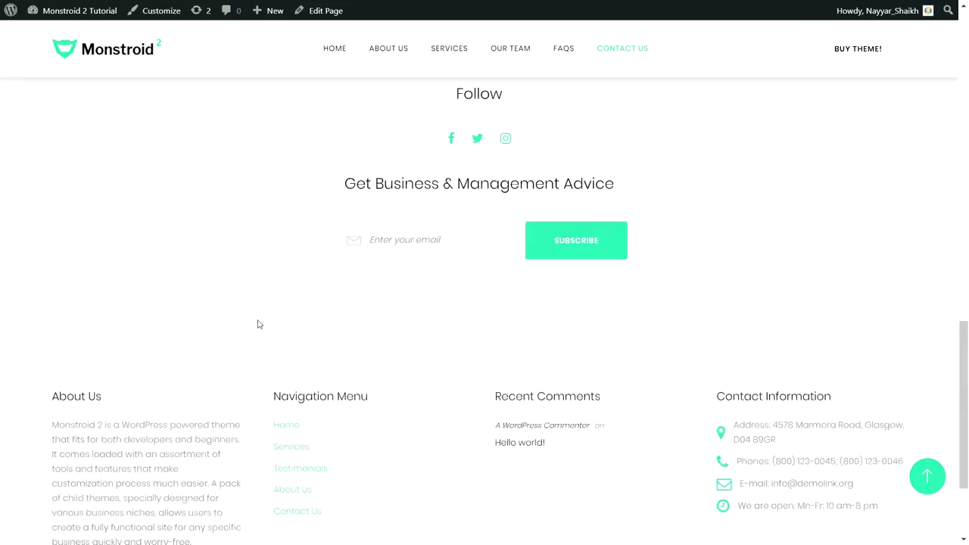
{"action": "scroll", "coordinate": [345, 383], "scroll_direction": "up", "scroll_amount": 10}
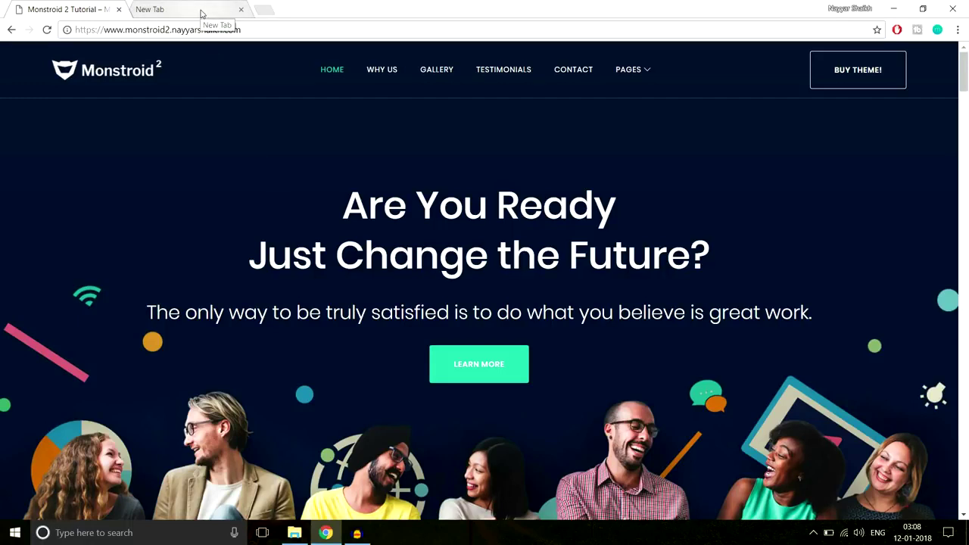
Load bloggdude.com/tmd in the new tab to reach TMD Hosting's Cloud Hosting page.
{"action": "left_click", "coordinate": [166, 15]}
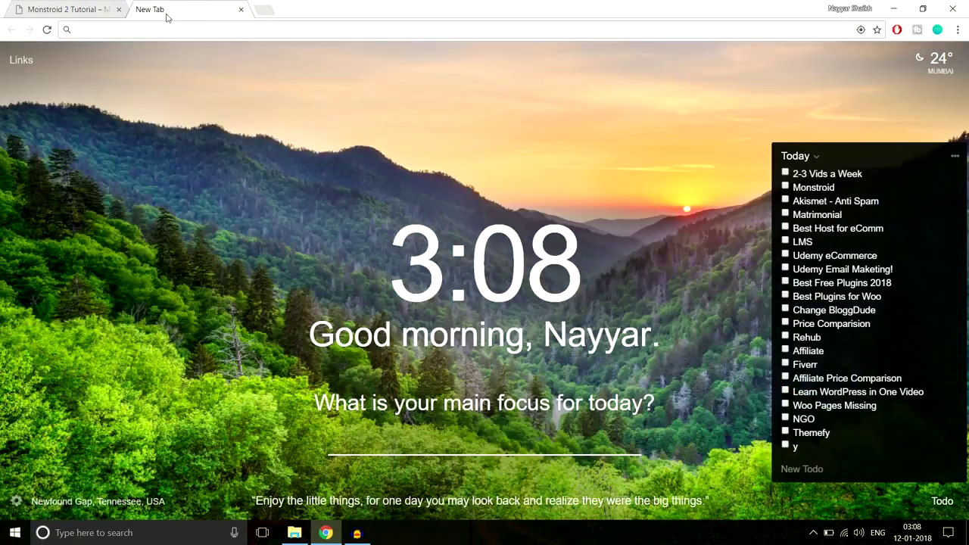
{"action": "type", "text": "bl"}
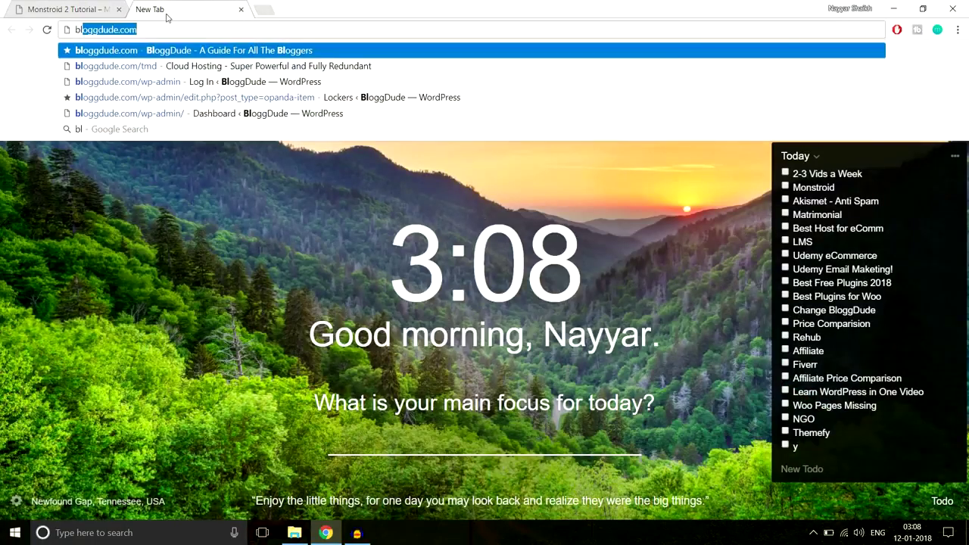
{"action": "type", "text": "oggdude.com/tmd"}
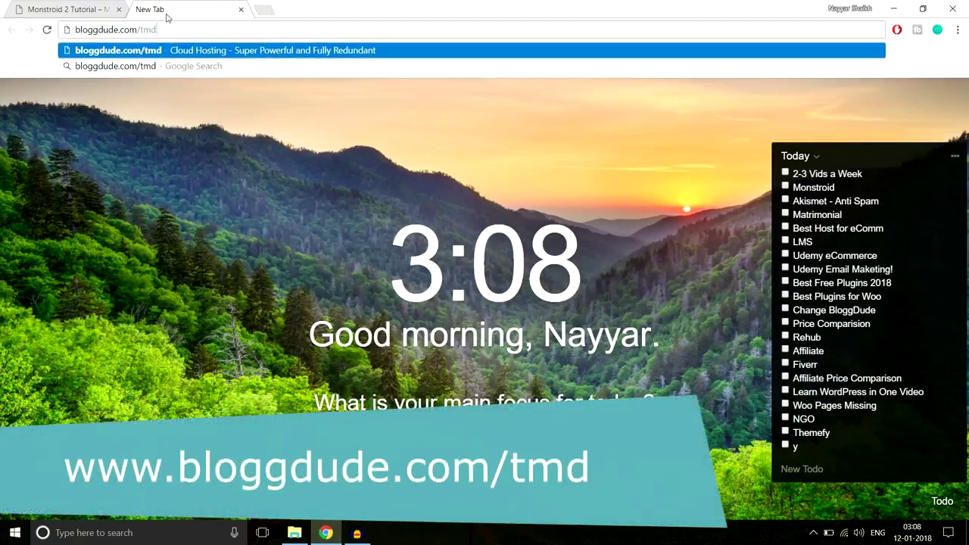
{"action": "key", "text": "Return"}
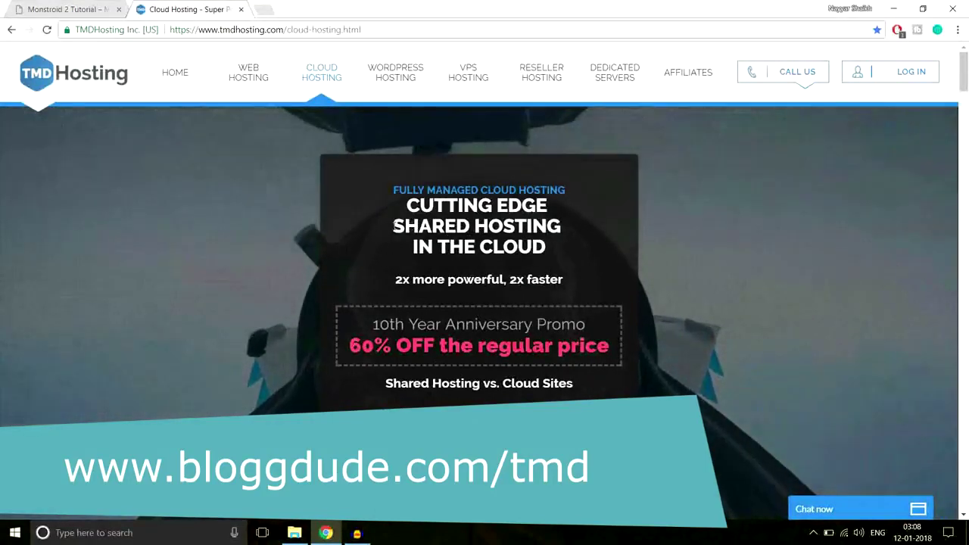
Highlight SHARED HOSTING, open the cloud plans page, and review the Starter Cloud features before returning to Monstroid 2.
{"action": "left_click_drag", "start_coordinate": [393, 225], "coordinate": [565, 223]}
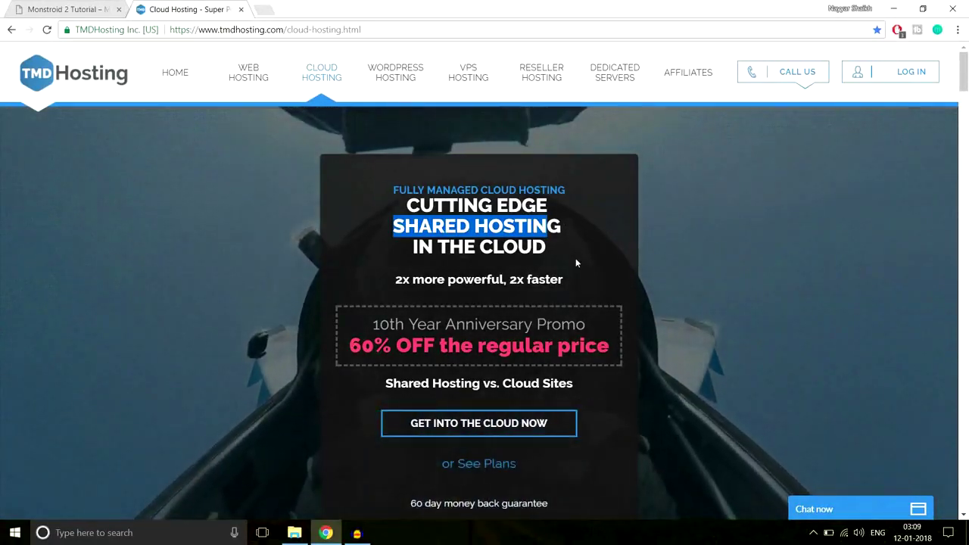
{"action": "left_click", "coordinate": [499, 426]}
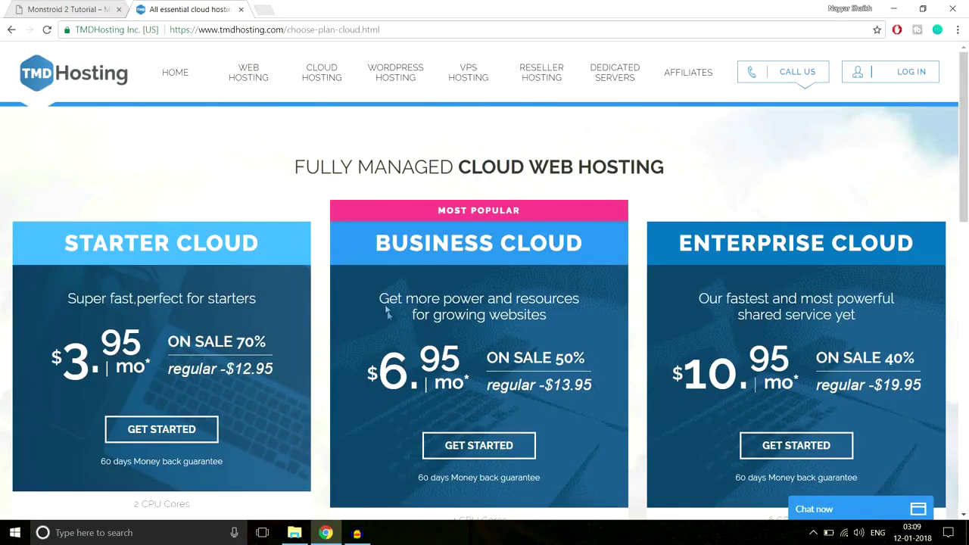
{"action": "left_click_drag", "start_coordinate": [68, 240], "coordinate": [599, 233]}
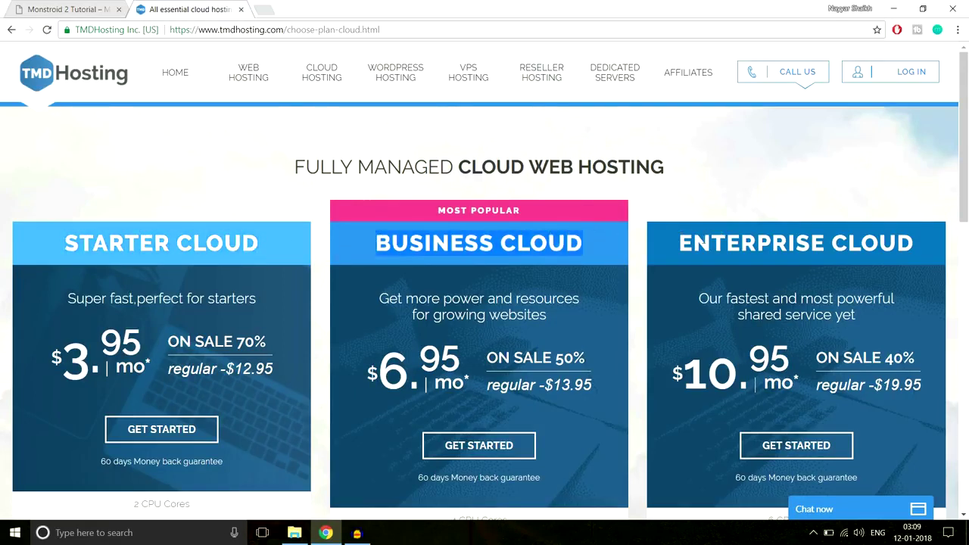
{"action": "scroll", "coordinate": [747, 254], "scroll_direction": "down", "scroll_amount": 5}
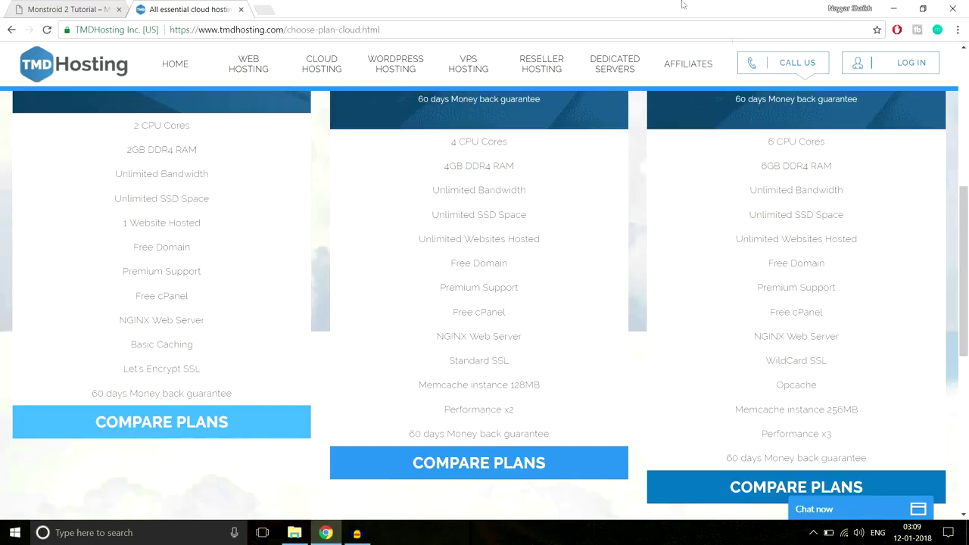
{"action": "left_click", "coordinate": [110, 8]}
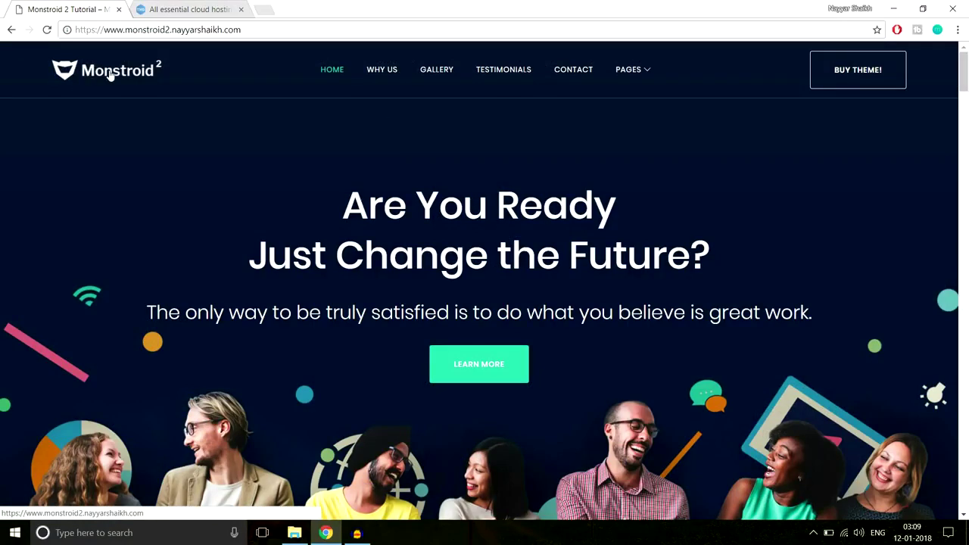
Scroll the Monstroid 2 homepage down and back up twice to look it over.
{"action": "scroll", "coordinate": [657, 362], "scroll_direction": "down", "scroll_amount": 2}
{"action": "scroll", "coordinate": [530, 371], "scroll_direction": "up", "scroll_amount": 2}
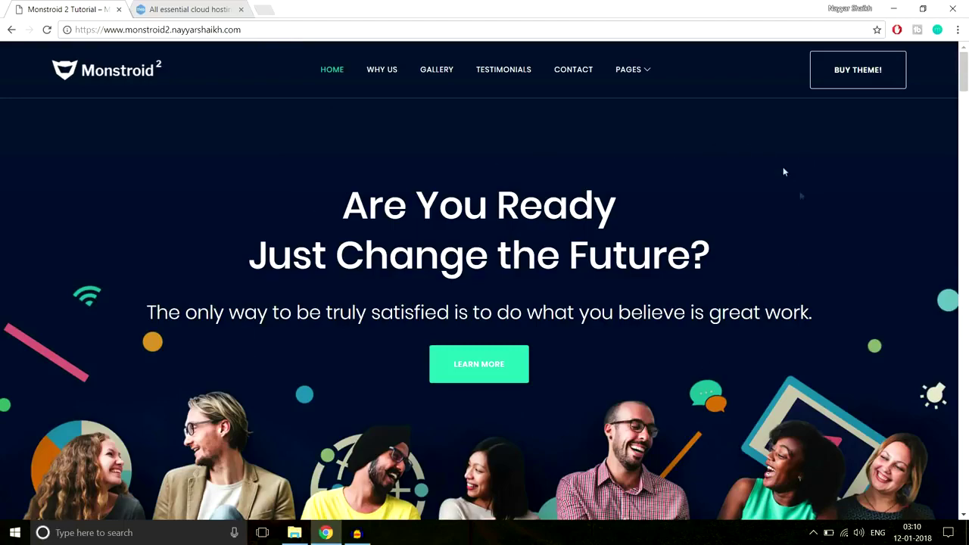
{"action": "scroll", "coordinate": [719, 473], "scroll_direction": "down", "scroll_amount": 3}
{"action": "scroll", "coordinate": [723, 477], "scroll_direction": "up", "scroll_amount": 3}
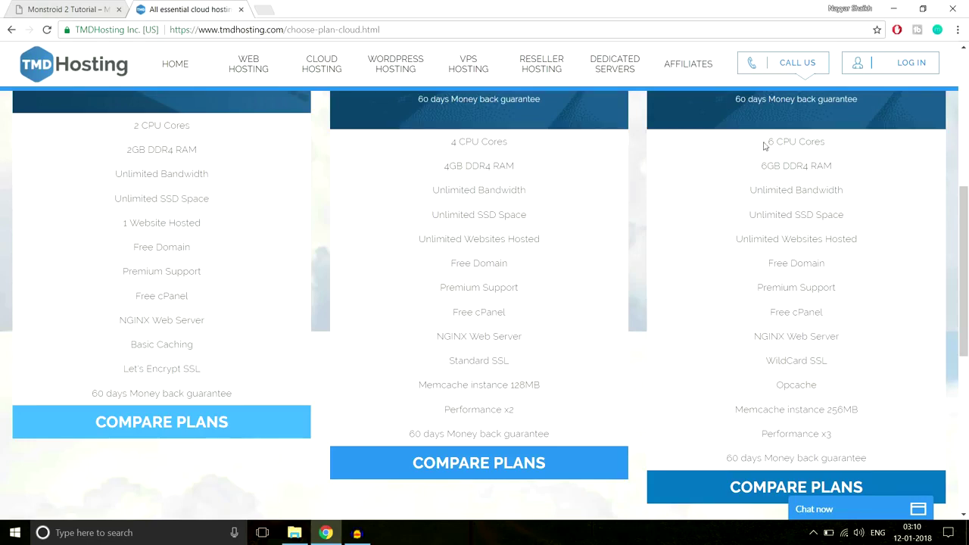
Highlight the Enterprise Cloud's 6 CPU Cores, 6GB DDR4 RAM, Unlimited Bandwidth and SSD Space lines.
{"action": "left_click_drag", "start_coordinate": [764, 145], "coordinate": [837, 141]}
{"action": "left_click", "coordinate": [804, 145]}
{"action": "left_click_drag", "start_coordinate": [761, 166], "coordinate": [844, 167]}
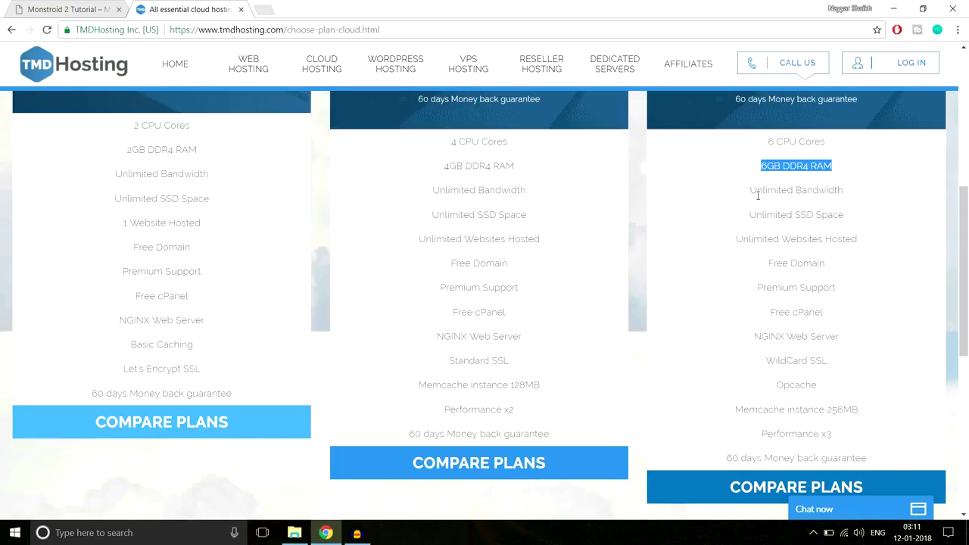
{"action": "left_click_drag", "start_coordinate": [746, 191], "coordinate": [846, 192]}
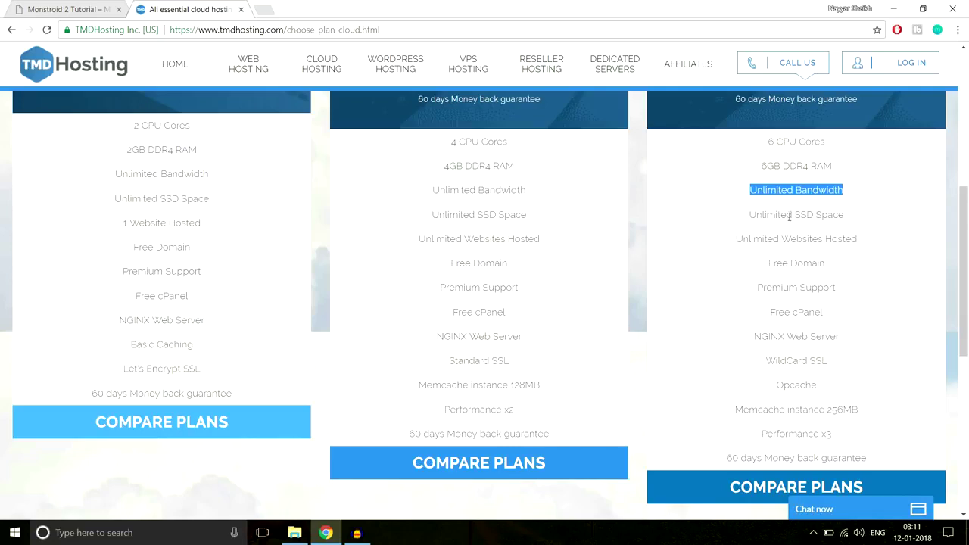
{"action": "left_click_drag", "start_coordinate": [797, 215], "coordinate": [856, 218]}
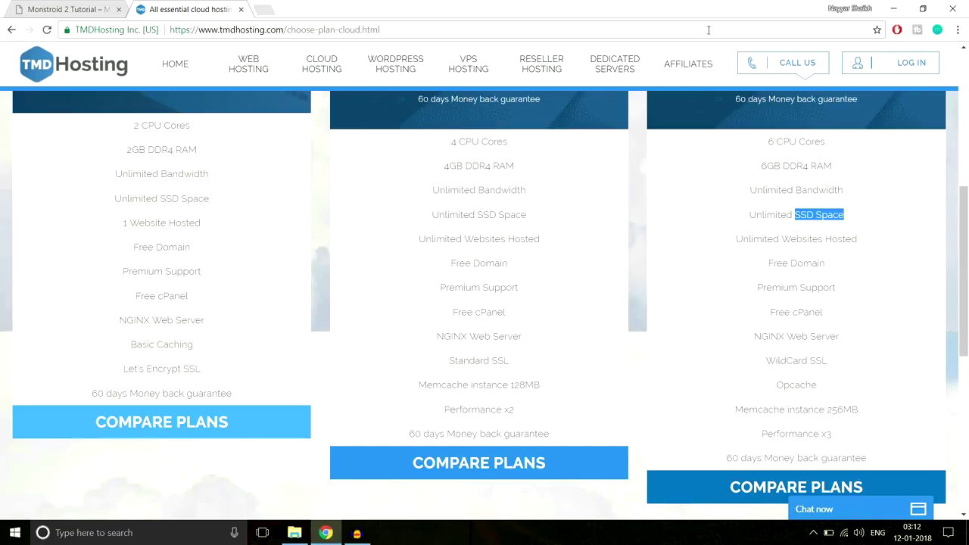
{"action": "left_click", "coordinate": [265, 9]}
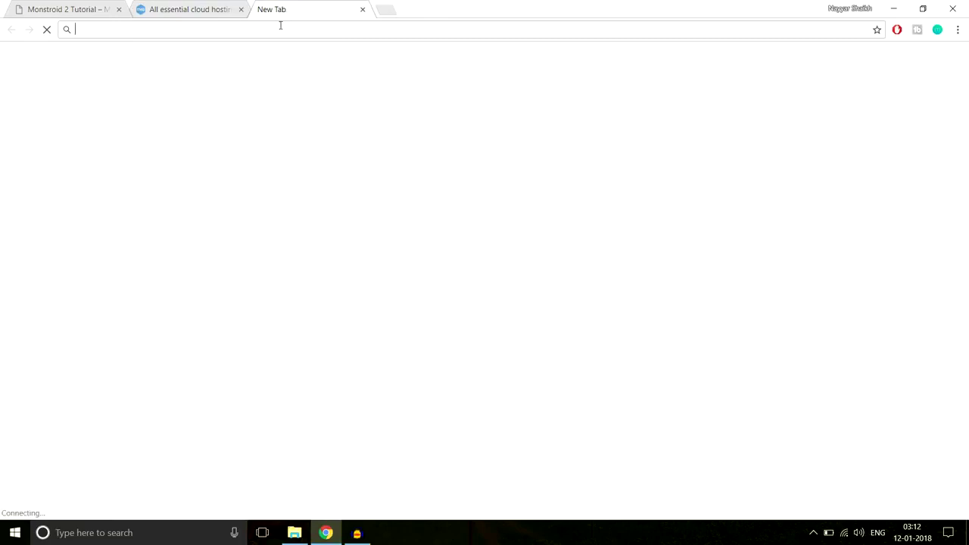
Search Google for 'ssd vs hdd web hosting' using the address-bar suggestion and skim the results.
{"action": "type", "text": "ssd vs hdd"}
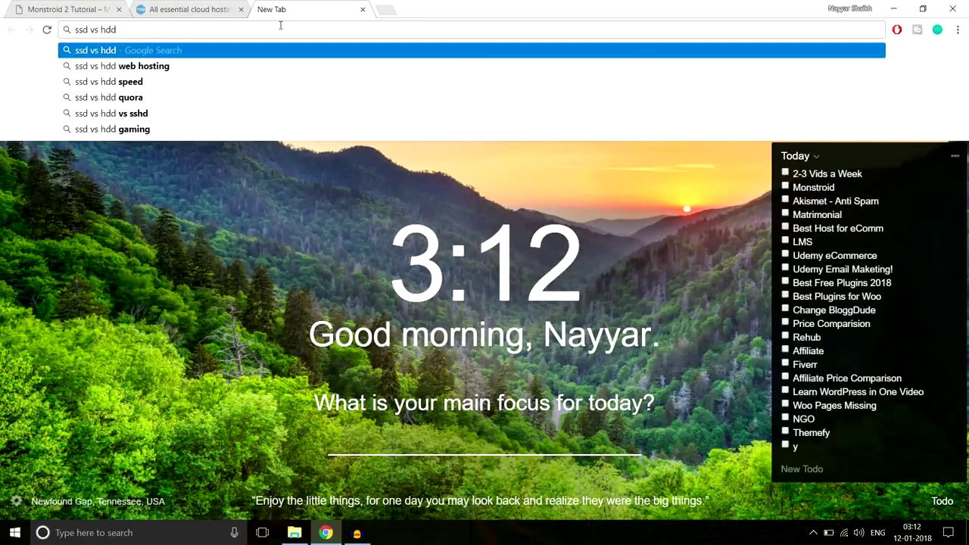
{"action": "key", "text": "Down"}
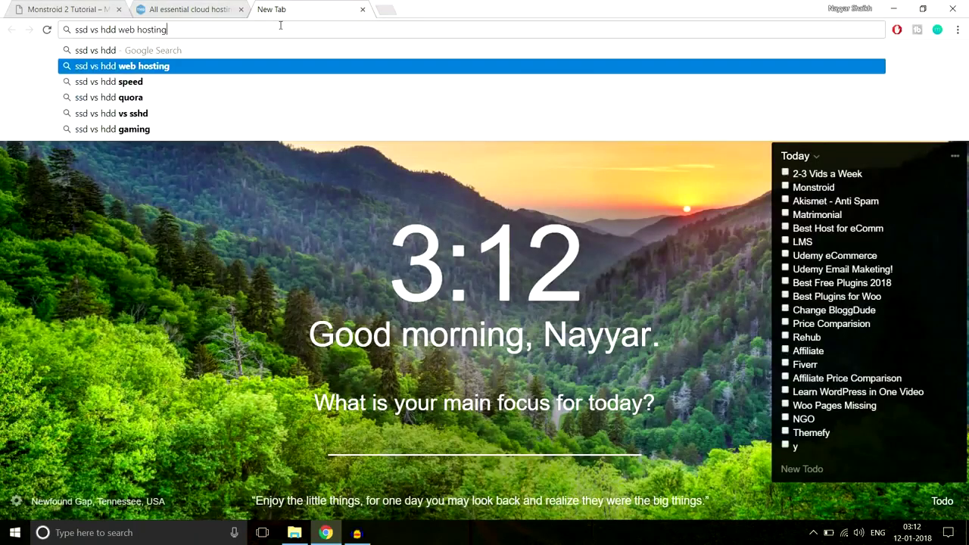
{"action": "key", "text": "Return"}
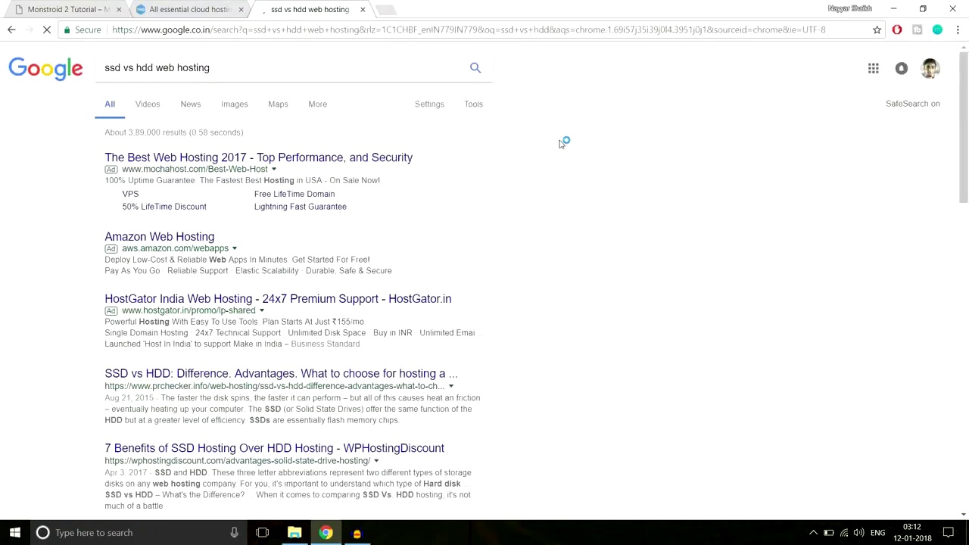
{"action": "scroll", "coordinate": [638, 299], "scroll_direction": "down", "scroll_amount": 8}
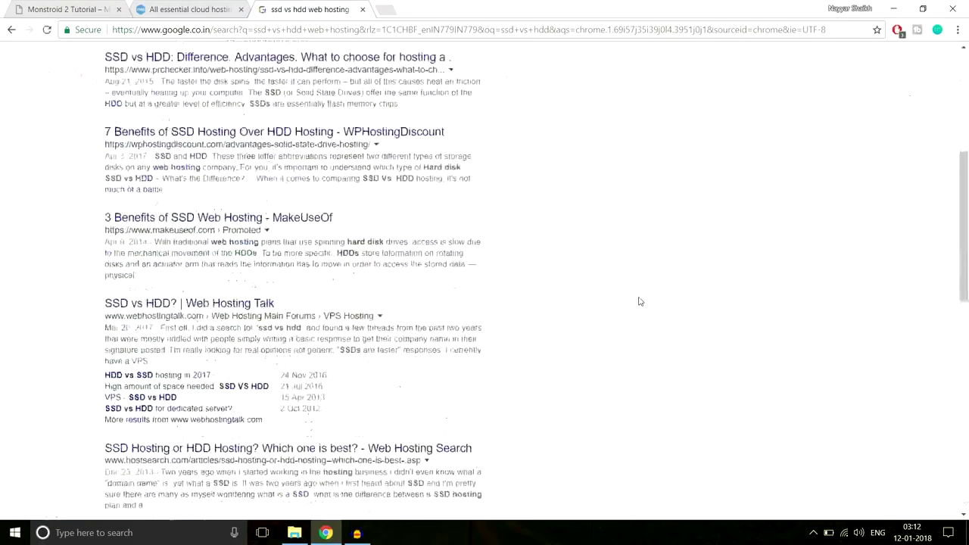
{"action": "scroll", "coordinate": [639, 302], "scroll_direction": "up", "scroll_amount": 1}
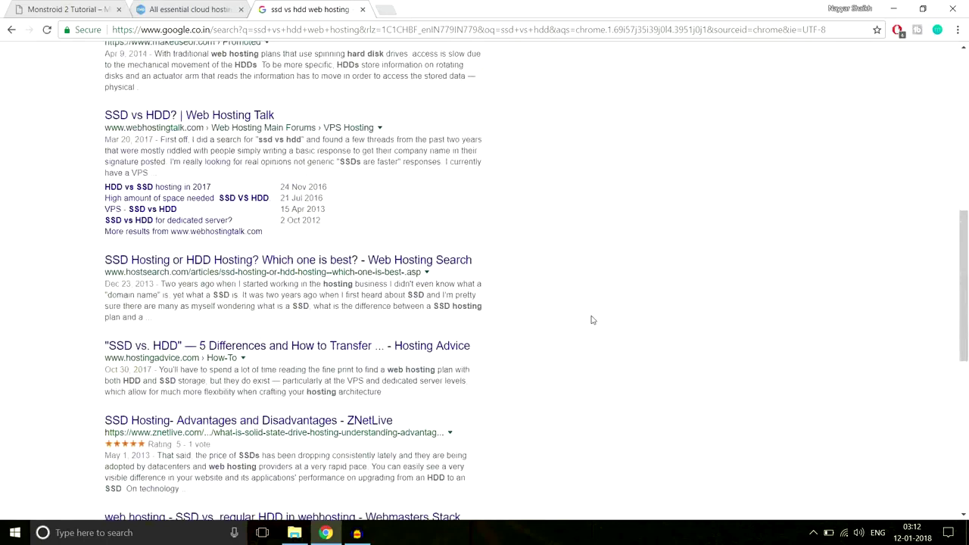
{"action": "scroll", "coordinate": [590, 320], "scroll_direction": "up", "scroll_amount": 6}
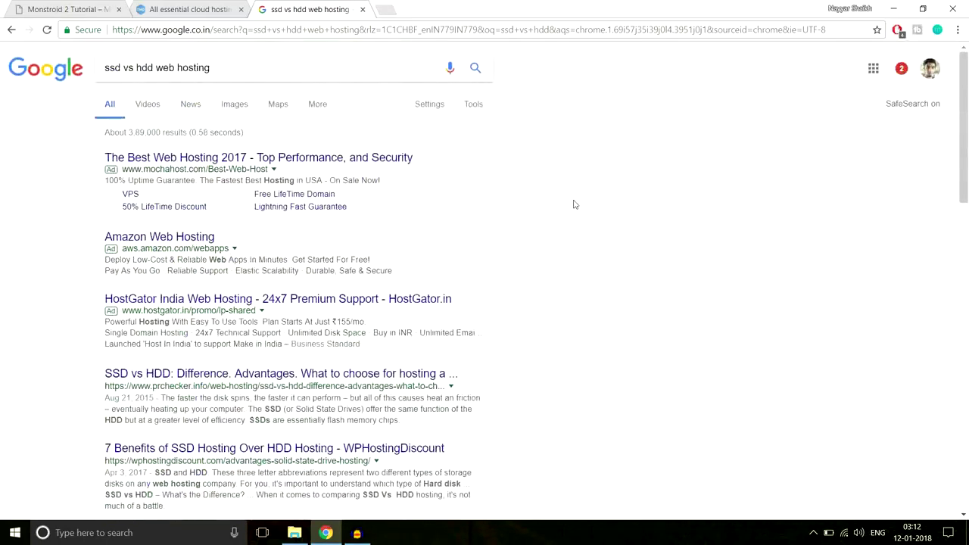
Preview the first SSD vs HDD chart in Google Images, then close the search and re-highlight Enterprise SSD Space.
{"action": "left_click", "coordinate": [237, 106]}
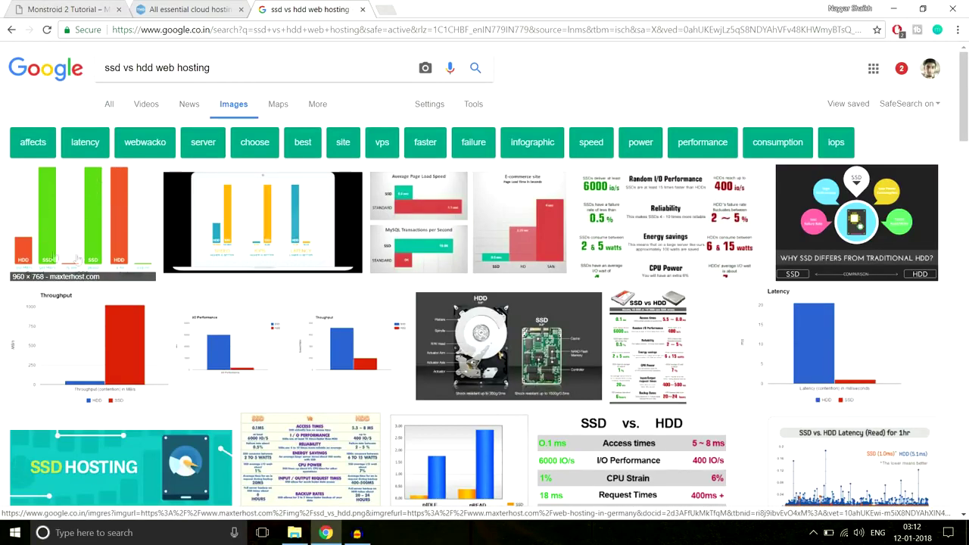
{"action": "left_click", "coordinate": [62, 223]}
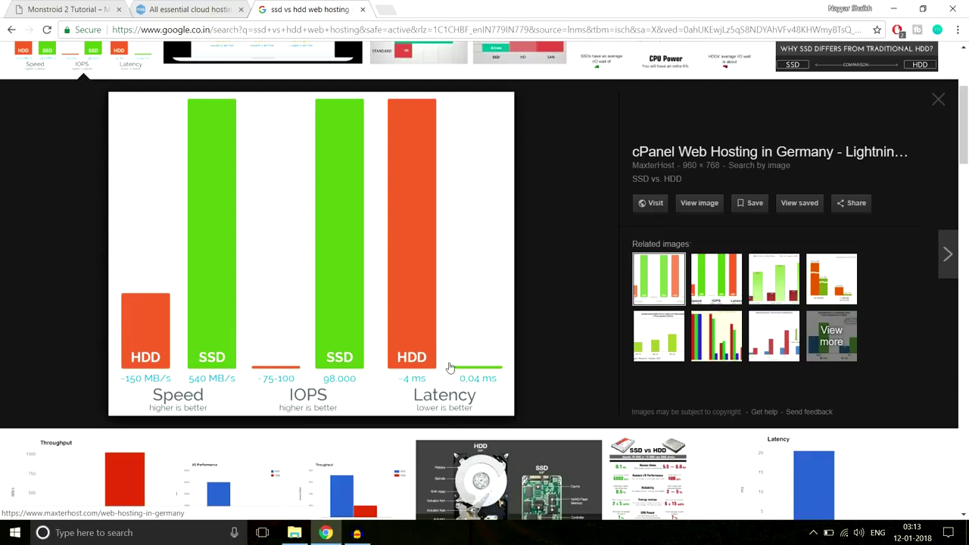
{"action": "left_click", "coordinate": [363, 10]}
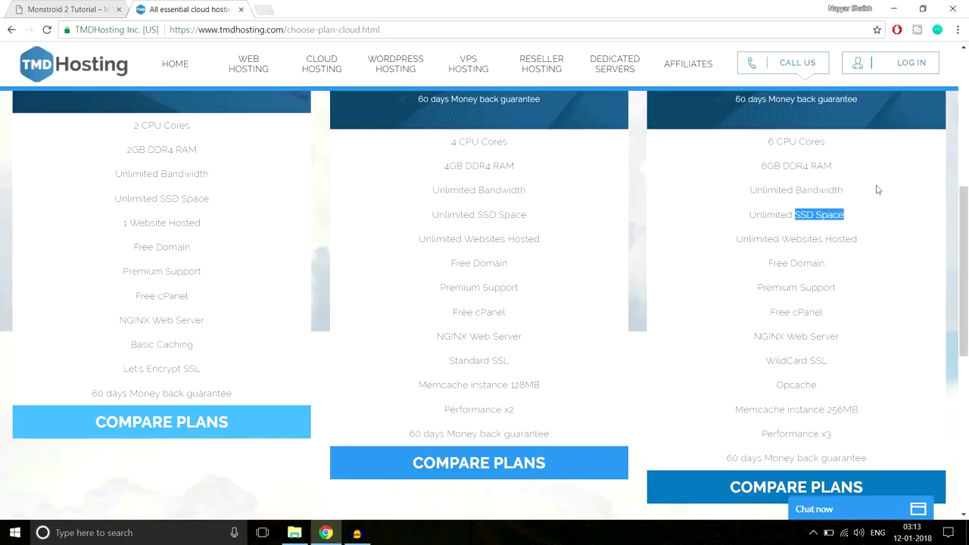
{"action": "left_click", "coordinate": [823, 221]}
{"action": "left_click_drag", "start_coordinate": [793, 215], "coordinate": [843, 214]}
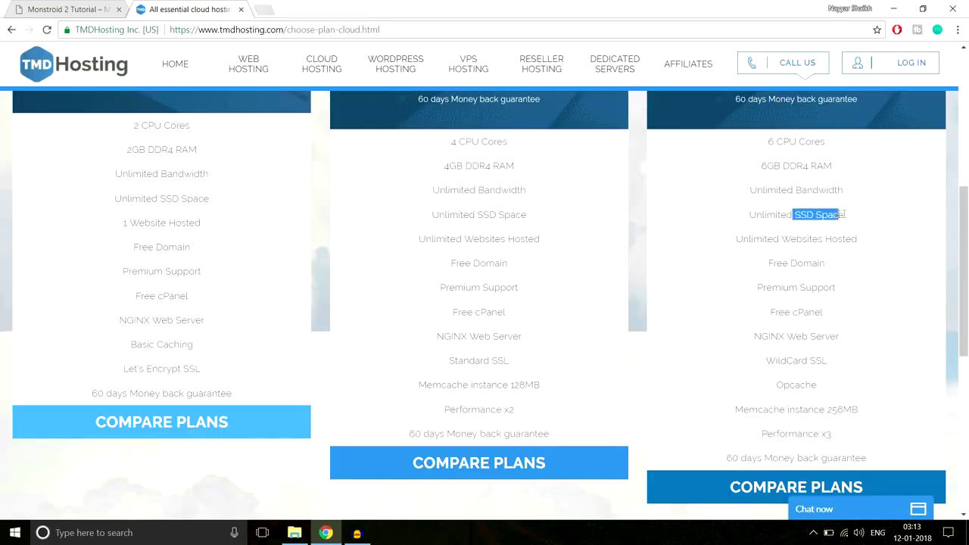
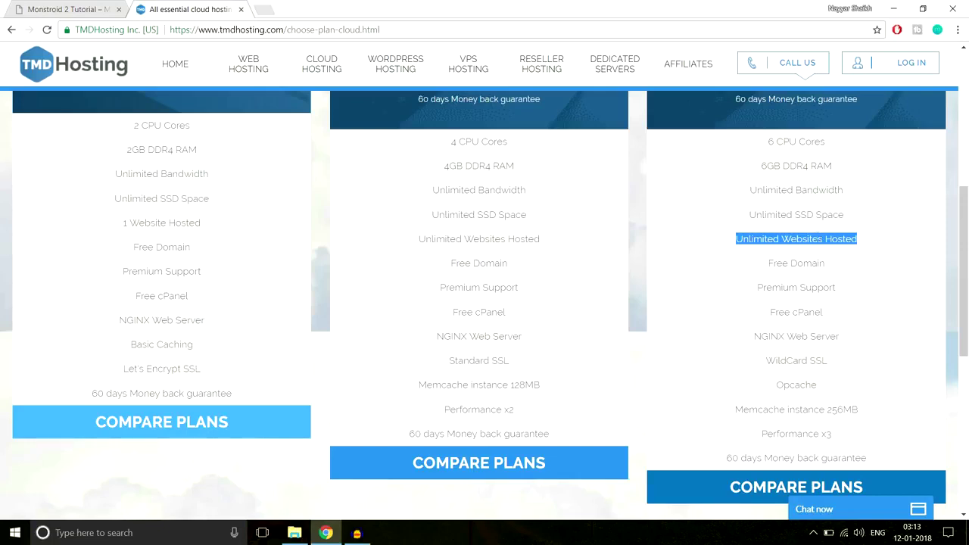
Review Enterprise Cloud's Free Domain, Premium Support, Free cPanel, NGINX and WildCard SSL features.
{"action": "left_click_drag", "start_coordinate": [768, 263], "coordinate": [830, 265]}
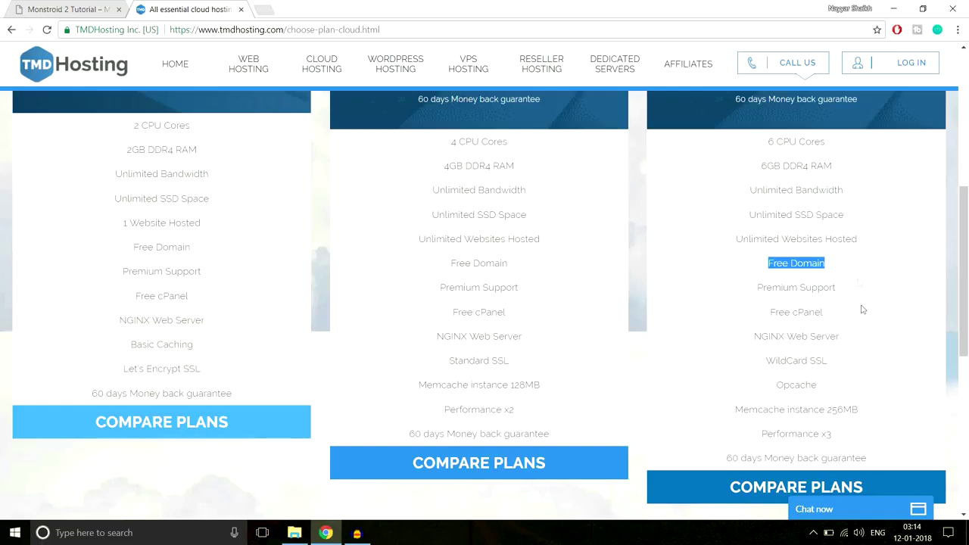
{"action": "scroll", "coordinate": [695, 341], "scroll_direction": "up", "scroll_amount": 3}
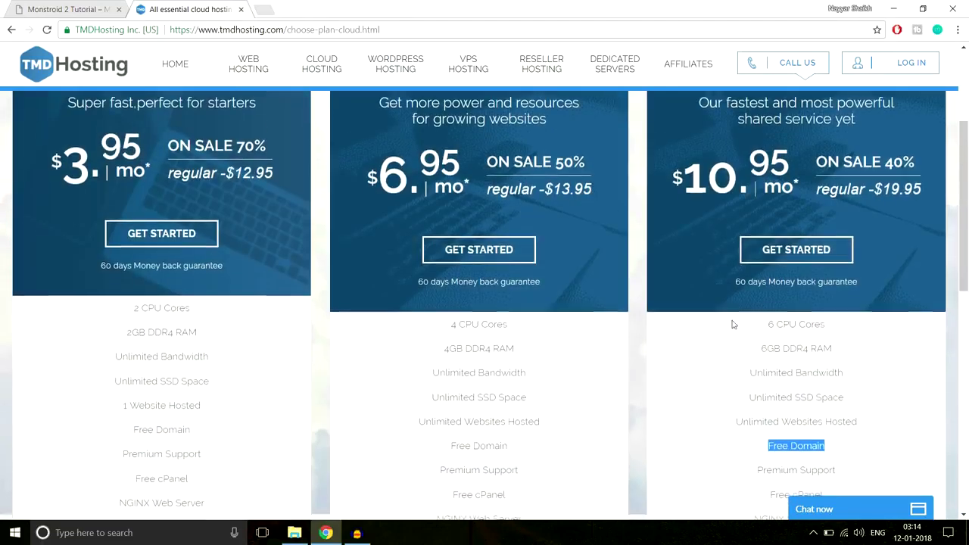
{"action": "scroll", "coordinate": [765, 322], "scroll_direction": "down", "scroll_amount": 4}
{"action": "scroll", "coordinate": [806, 318], "scroll_direction": "up", "scroll_amount": 1}
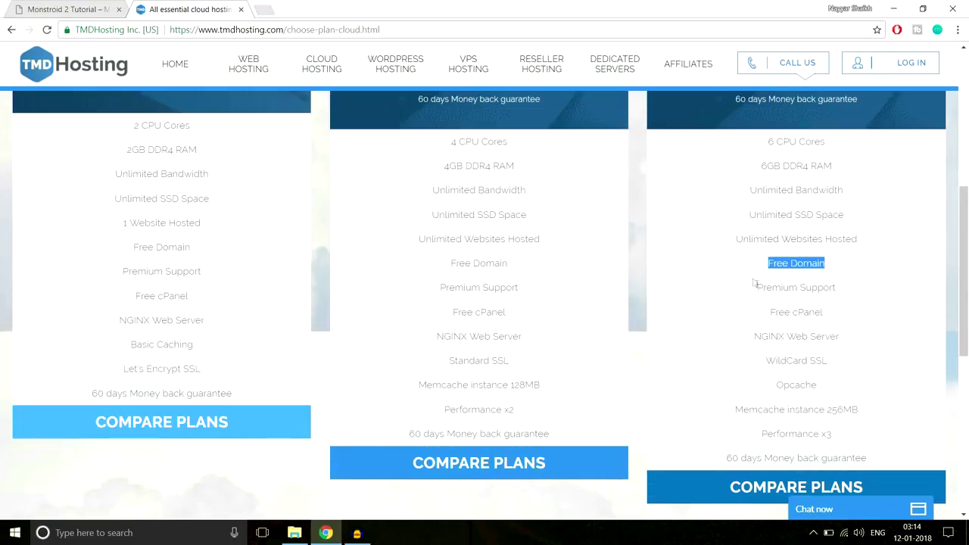
{"action": "left_click_drag", "start_coordinate": [757, 288], "coordinate": [859, 287]}
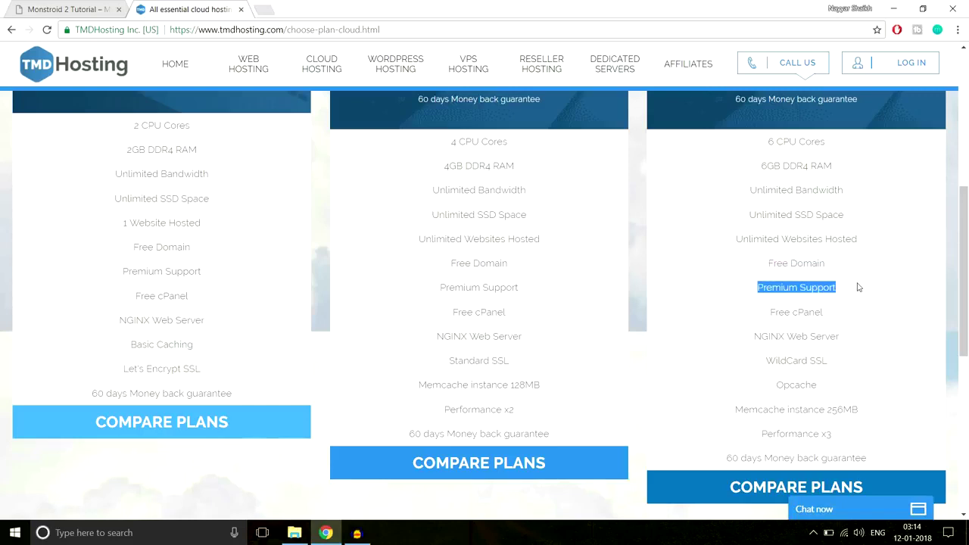
{"action": "left_click", "coordinate": [798, 310]}
{"action": "left_click_drag", "start_coordinate": [758, 312], "coordinate": [841, 313]}
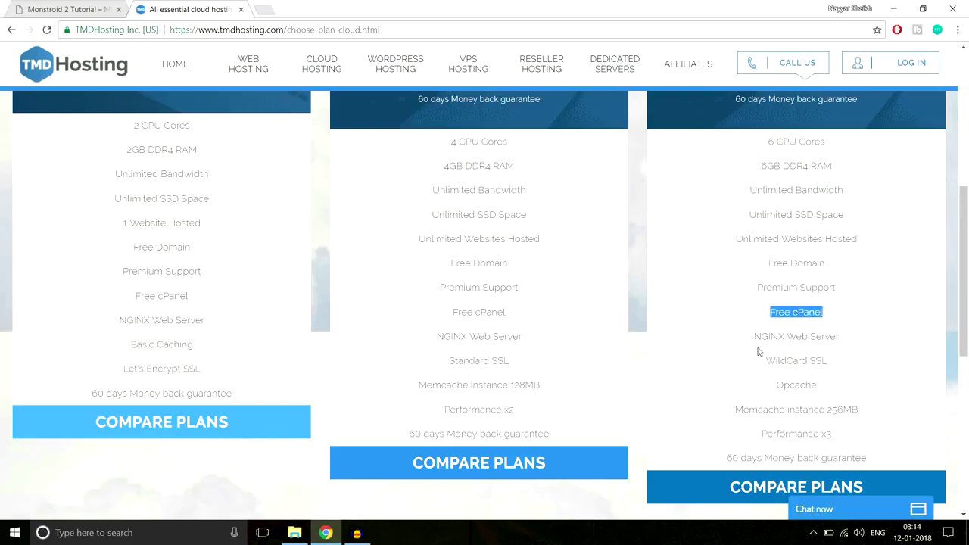
{"action": "left_click", "coordinate": [812, 331]}
{"action": "triple_click", "coordinate": [812, 331]}
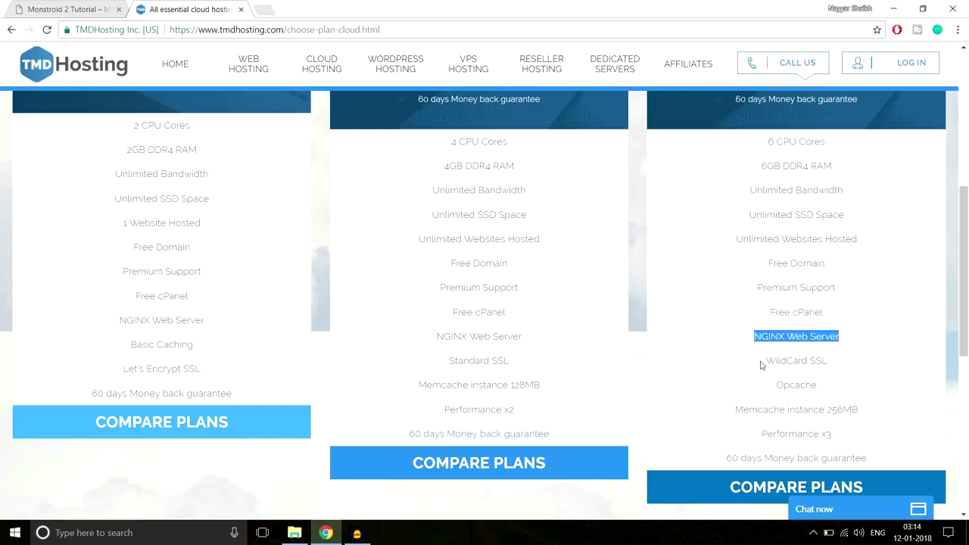
{"action": "left_click_drag", "start_coordinate": [766, 362], "coordinate": [839, 362]}
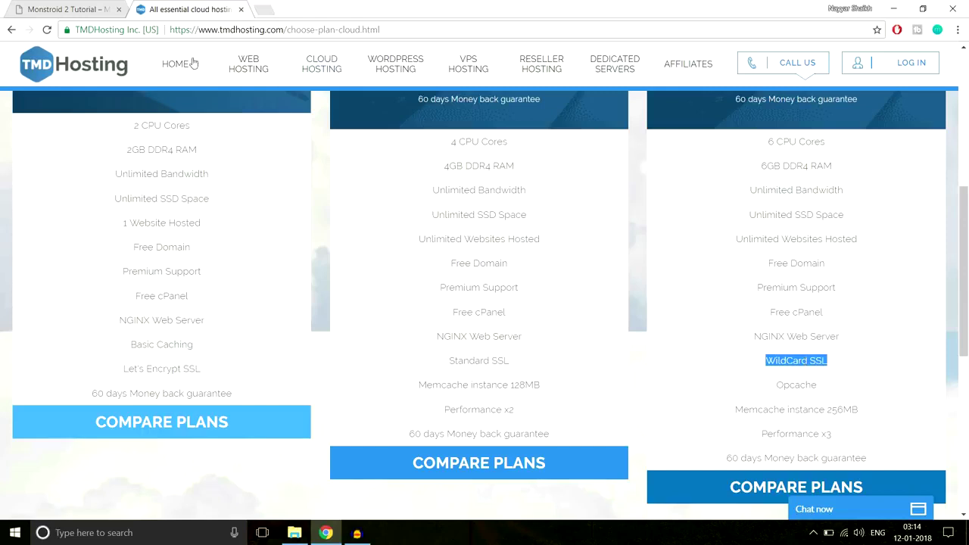
{"action": "left_click", "coordinate": [767, 363]}
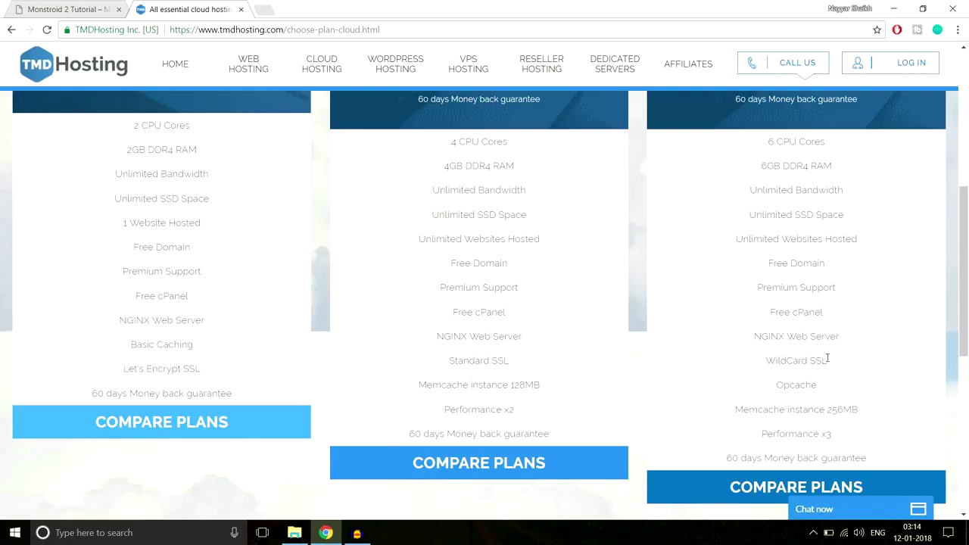
{"action": "left_click_drag", "start_coordinate": [828, 361], "coordinate": [812, 356]}
Review Enterprise Cloud's Opcache, 256MB Memcache, Performance x3 and 60-day money-back guarantee.
{"action": "scroll", "coordinate": [883, 389], "scroll_direction": "down", "scroll_amount": 1}
{"action": "left_click_drag", "start_coordinate": [778, 324], "coordinate": [846, 324]}
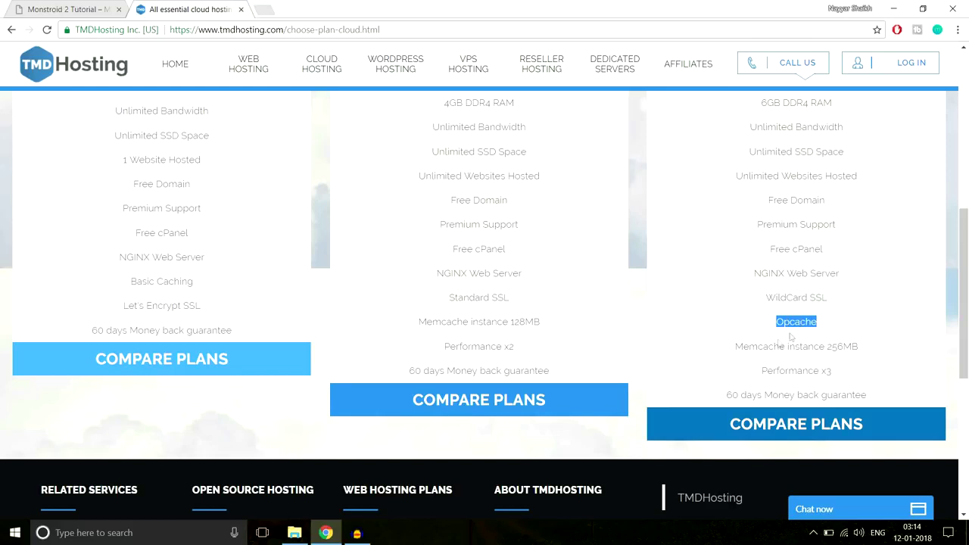
{"action": "left_click_drag", "start_coordinate": [736, 348], "coordinate": [861, 349]}
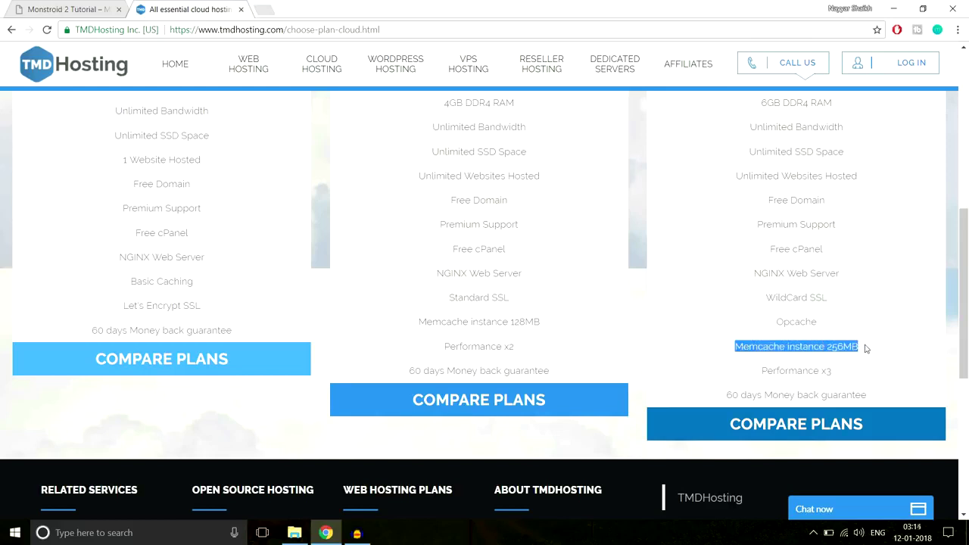
{"action": "left_click", "coordinate": [868, 348]}
{"action": "left_click_drag", "start_coordinate": [761, 371], "coordinate": [846, 372]}
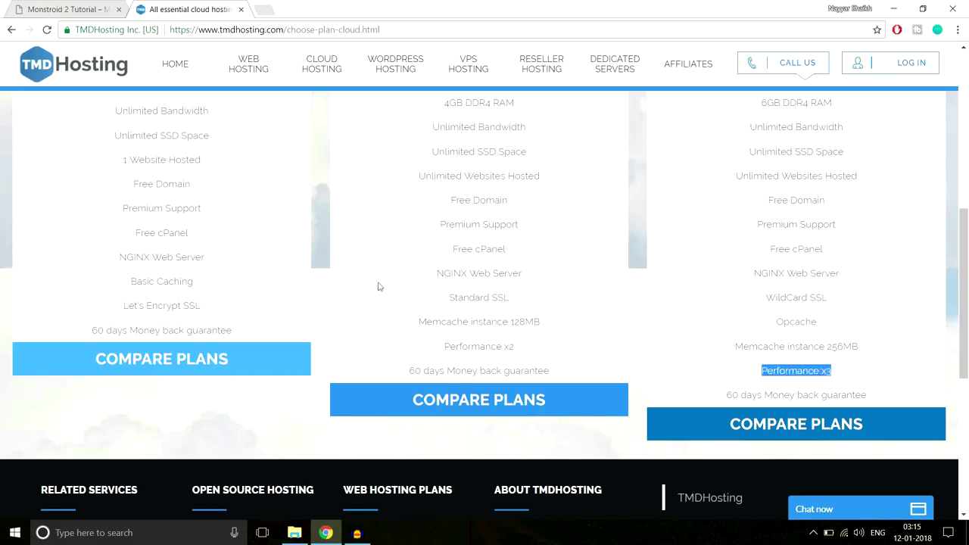
{"action": "left_click_drag", "start_coordinate": [725, 394], "coordinate": [893, 393]}
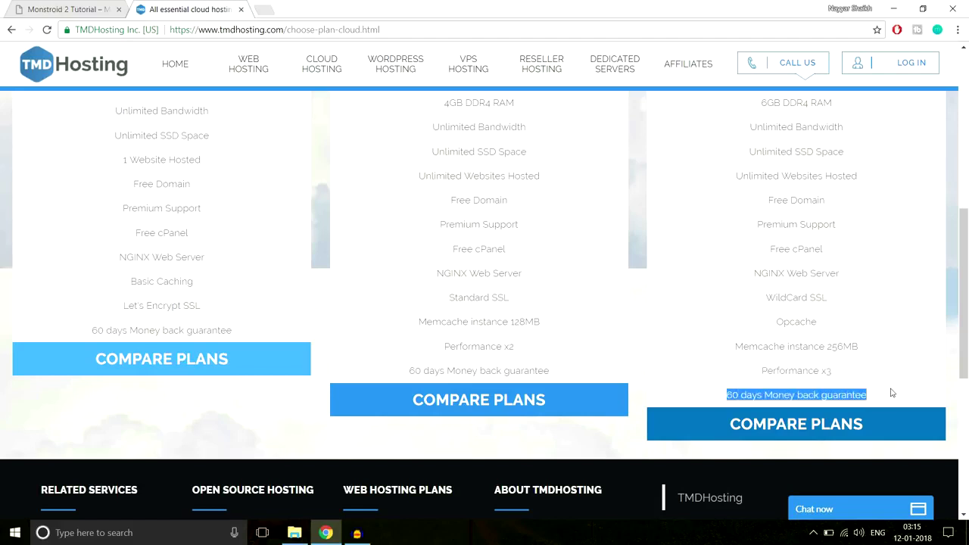
Compare the plan cards, then choose Get Started under Enterprise Cloud.
{"action": "scroll", "coordinate": [915, 412], "scroll_direction": "up", "scroll_amount": 3}
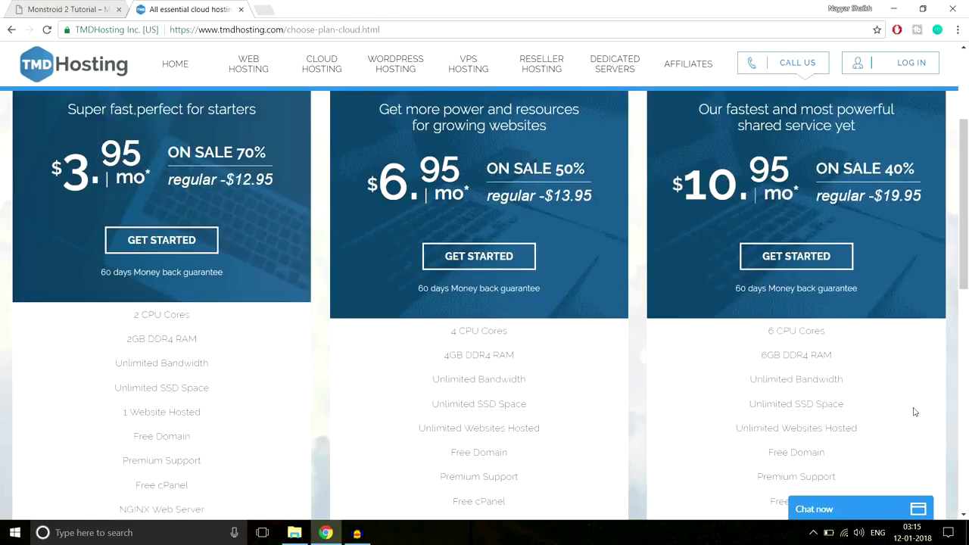
{"action": "scroll", "coordinate": [915, 412], "scroll_direction": "up", "scroll_amount": 2}
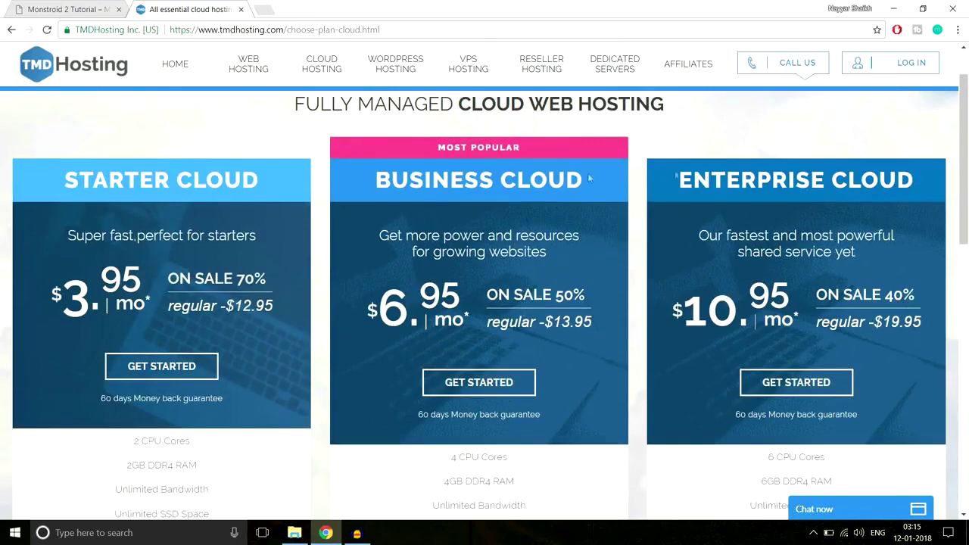
{"action": "scroll", "coordinate": [806, 244], "scroll_direction": "down", "scroll_amount": 3}
{"action": "scroll", "coordinate": [806, 244], "scroll_direction": "up", "scroll_amount": 3}
{"action": "left_click_drag", "start_coordinate": [65, 180], "coordinate": [263, 180]}
{"action": "scroll", "coordinate": [288, 256], "scroll_direction": "down", "scroll_amount": 3}
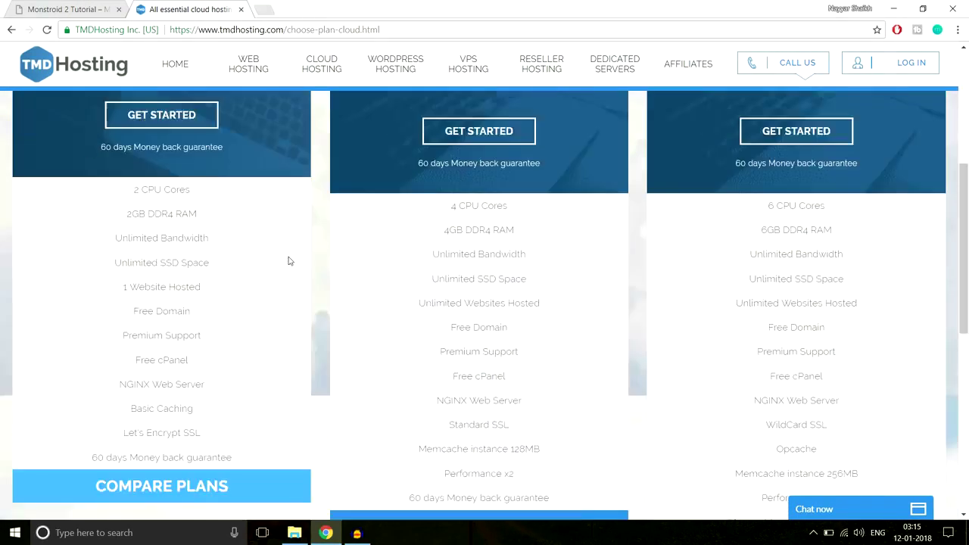
{"action": "scroll", "coordinate": [287, 260], "scroll_direction": "down", "scroll_amount": 1}
{"action": "left_click_drag", "start_coordinate": [115, 226], "coordinate": [223, 226]}
{"action": "scroll", "coordinate": [251, 288], "scroll_direction": "up", "scroll_amount": 3}
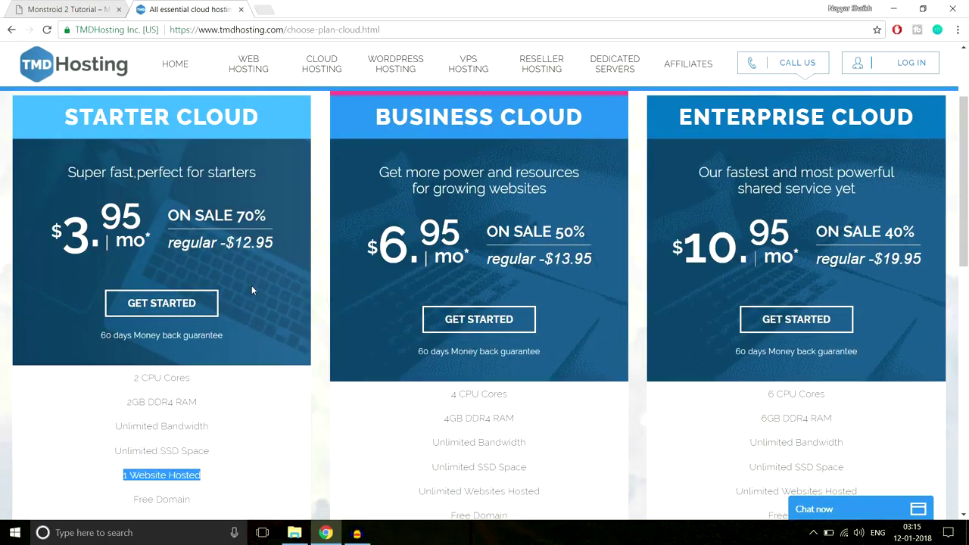
{"action": "scroll", "coordinate": [282, 276], "scroll_direction": "down", "scroll_amount": 2}
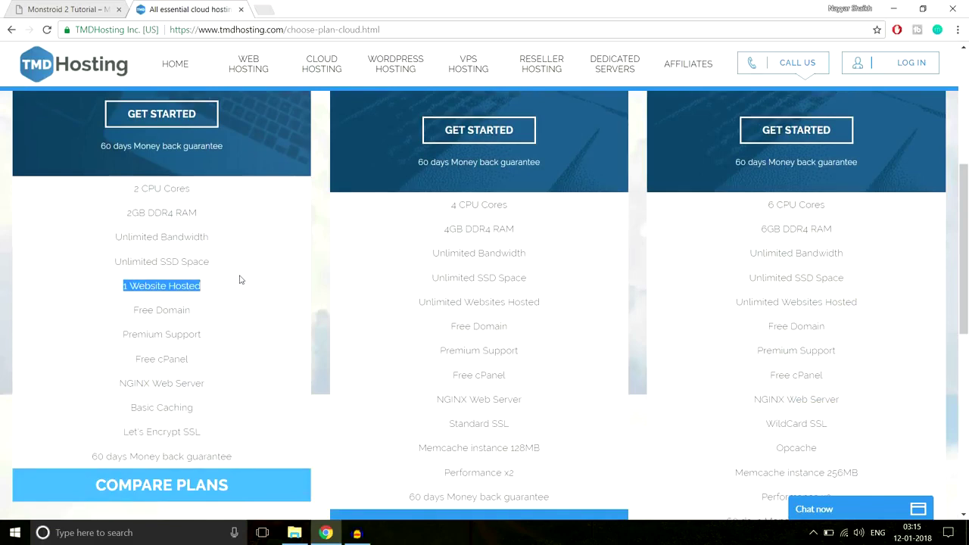
{"action": "scroll", "coordinate": [838, 274], "scroll_direction": "up", "scroll_amount": 3}
{"action": "scroll", "coordinate": [838, 274], "scroll_direction": "down", "scroll_amount": 4}
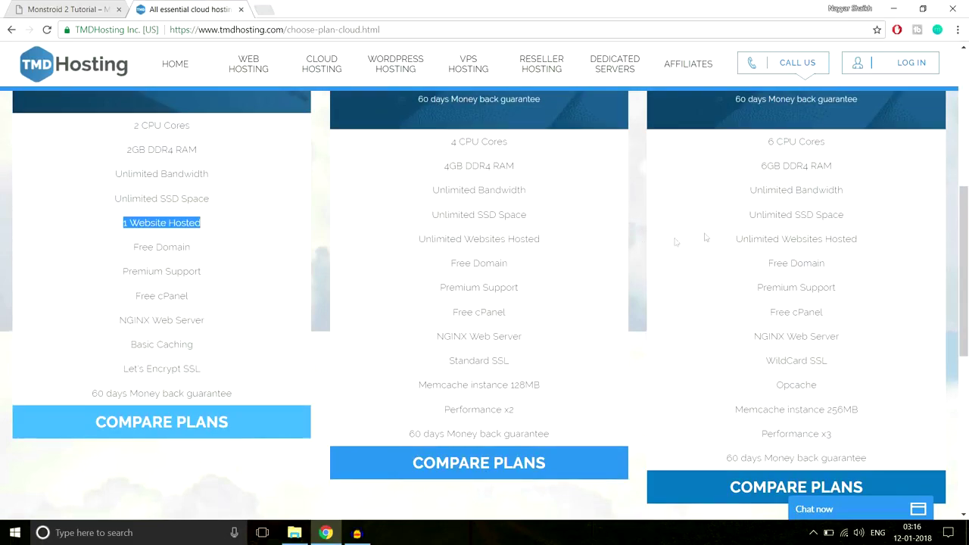
{"action": "scroll", "coordinate": [863, 265], "scroll_direction": "down", "scroll_amount": 2}
{"action": "scroll", "coordinate": [863, 265], "scroll_direction": "up", "scroll_amount": 6}
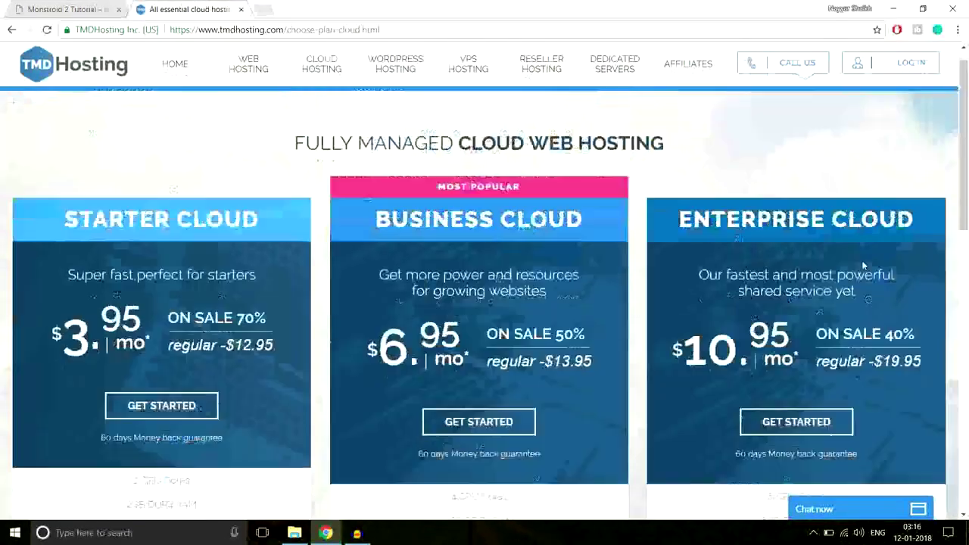
{"action": "scroll", "coordinate": [863, 258], "scroll_direction": "down", "scroll_amount": 10}
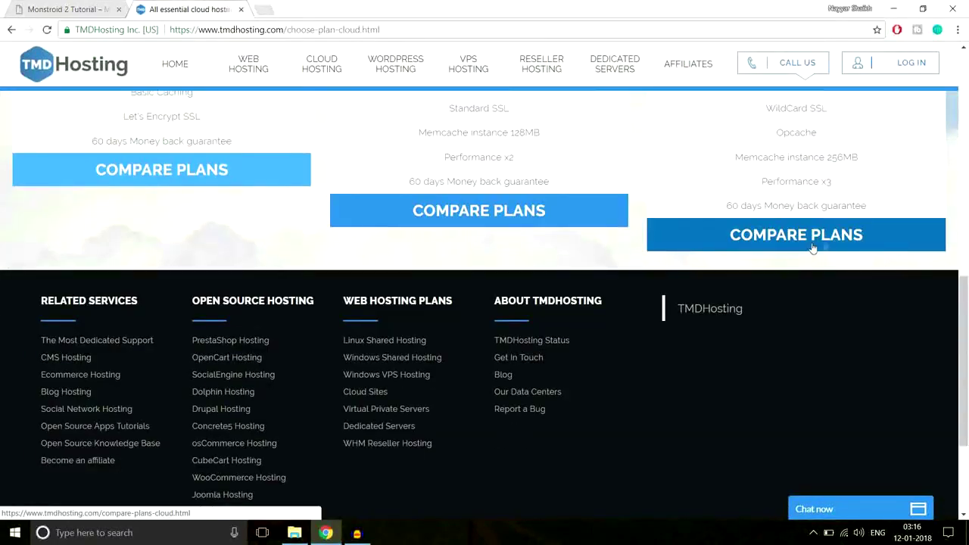
{"action": "scroll", "coordinate": [856, 265], "scroll_direction": "up", "scroll_amount": 10}
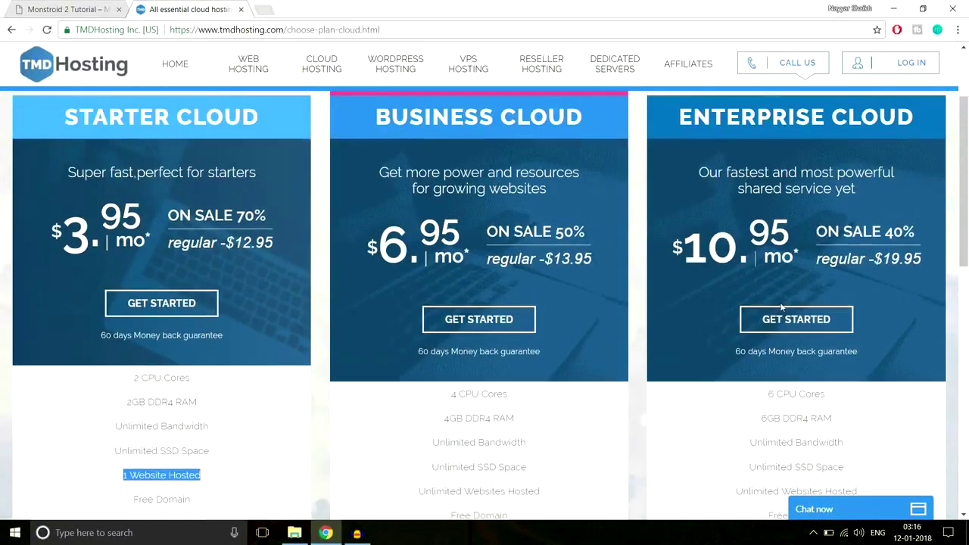
{"action": "left_click", "coordinate": [807, 320]}
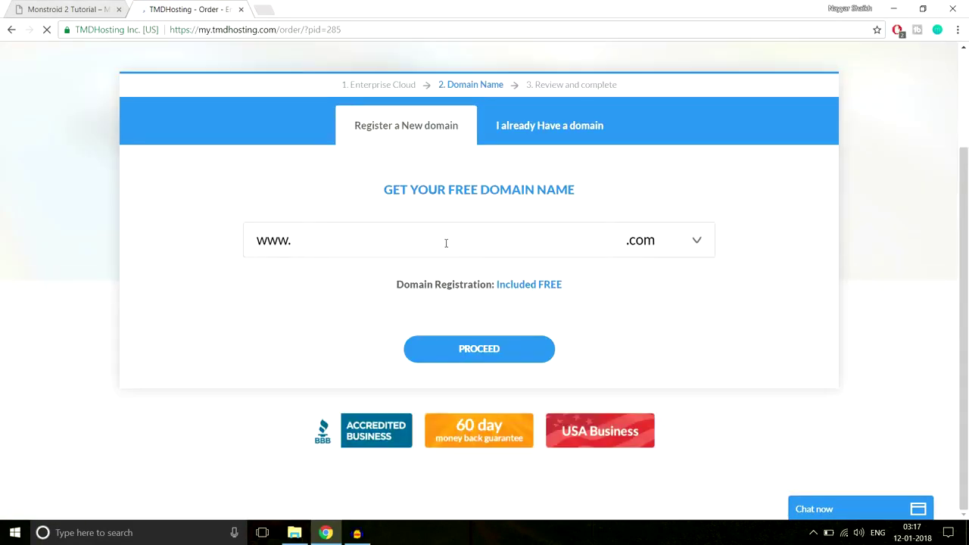
Enter the desired new domain name, keep the .com extension, and proceed.
{"action": "left_click", "coordinate": [468, 241]}
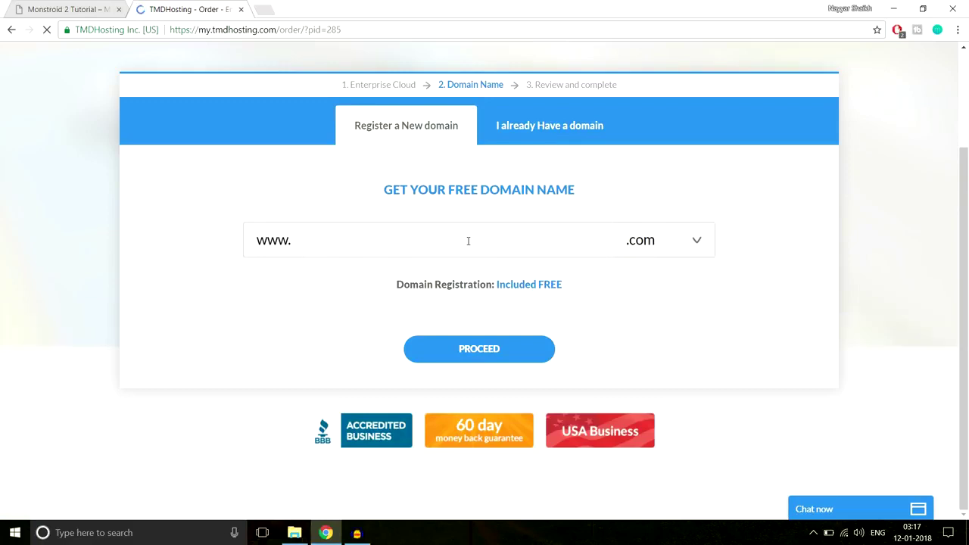
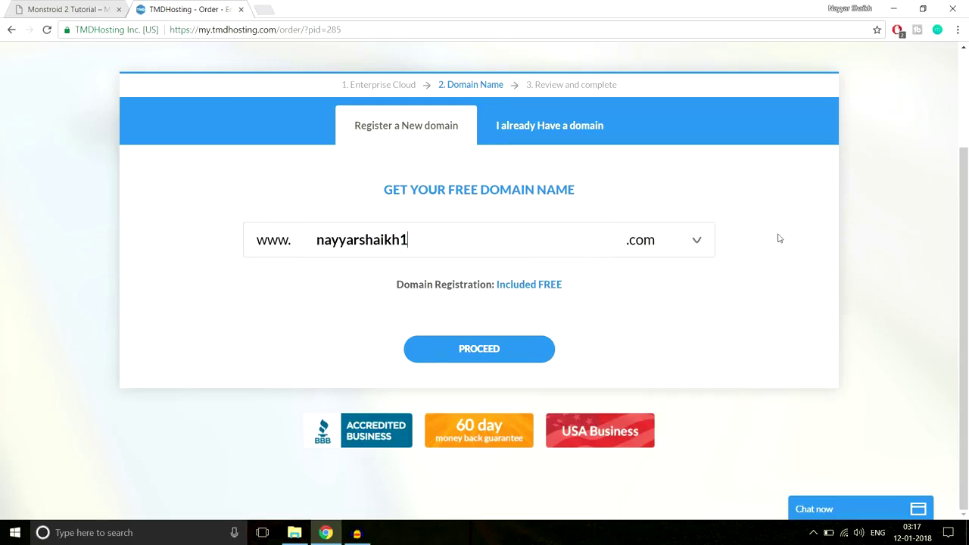
{"action": "left_click", "coordinate": [647, 242]}
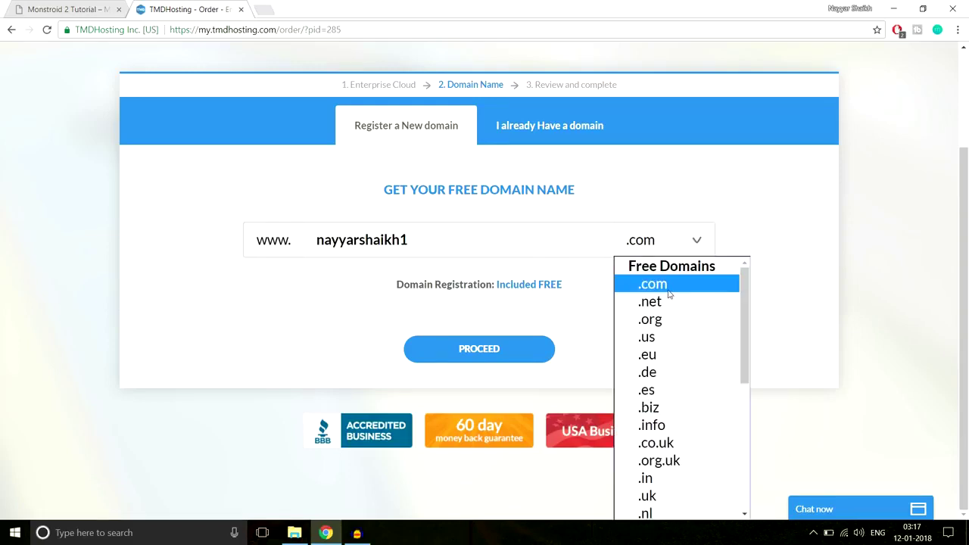
{"action": "scroll", "coordinate": [677, 374], "scroll_direction": "down", "scroll_amount": 3}
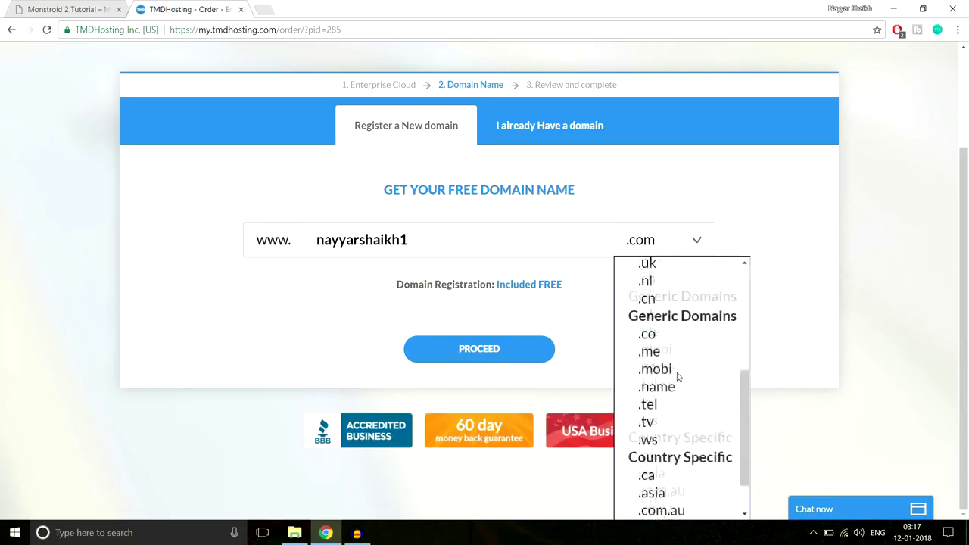
{"action": "scroll", "coordinate": [684, 366], "scroll_direction": "up", "scroll_amount": 5}
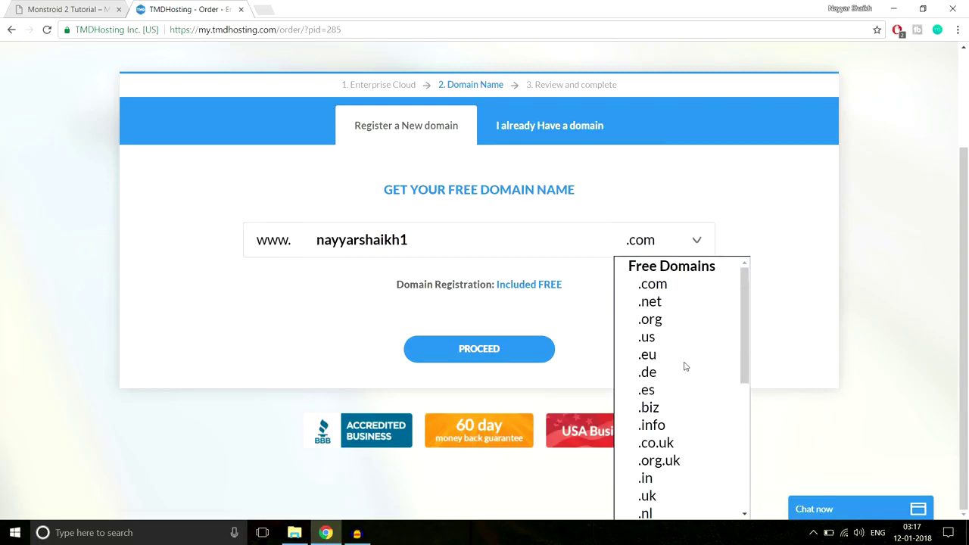
{"action": "scroll", "coordinate": [685, 366], "scroll_direction": "down", "scroll_amount": 3}
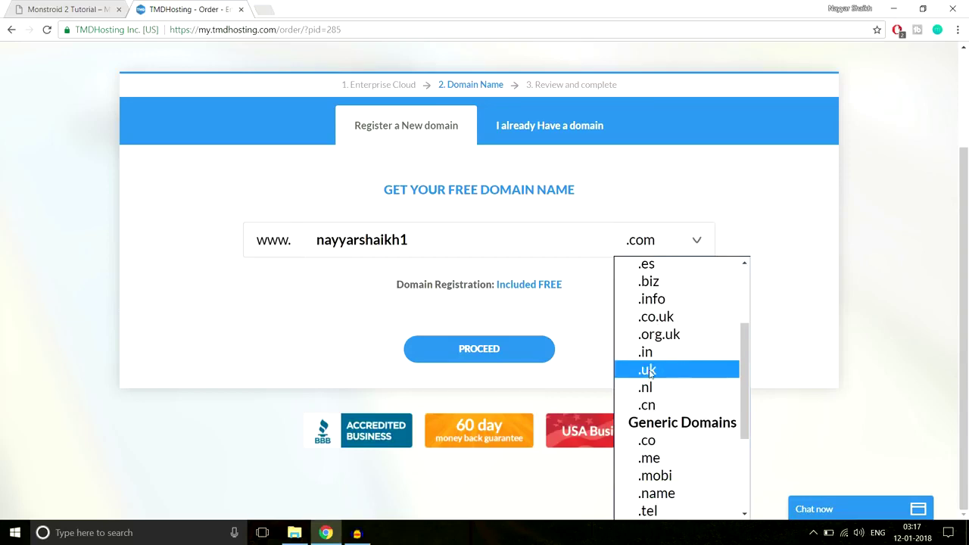
{"action": "scroll", "coordinate": [672, 369], "scroll_direction": "up", "scroll_amount": 3}
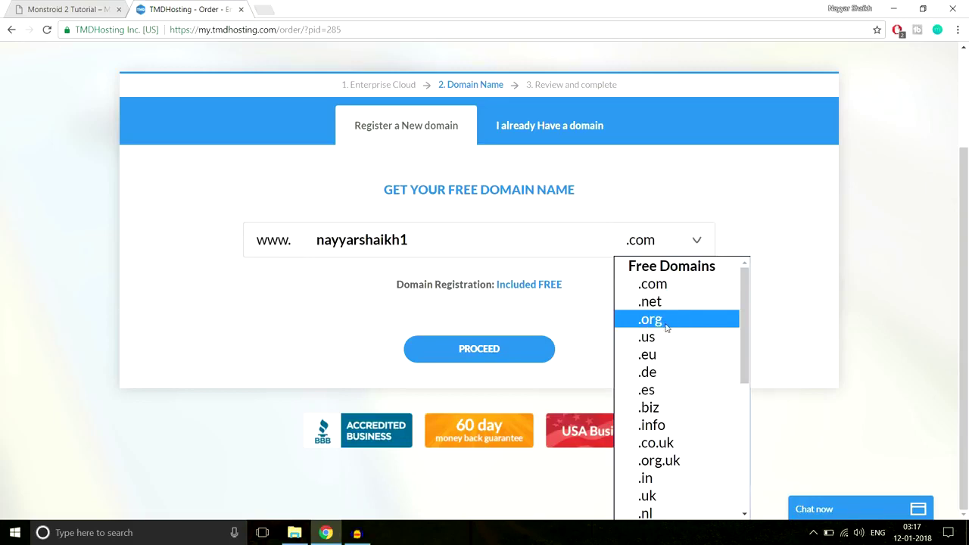
{"action": "left_click", "coordinate": [690, 290]}
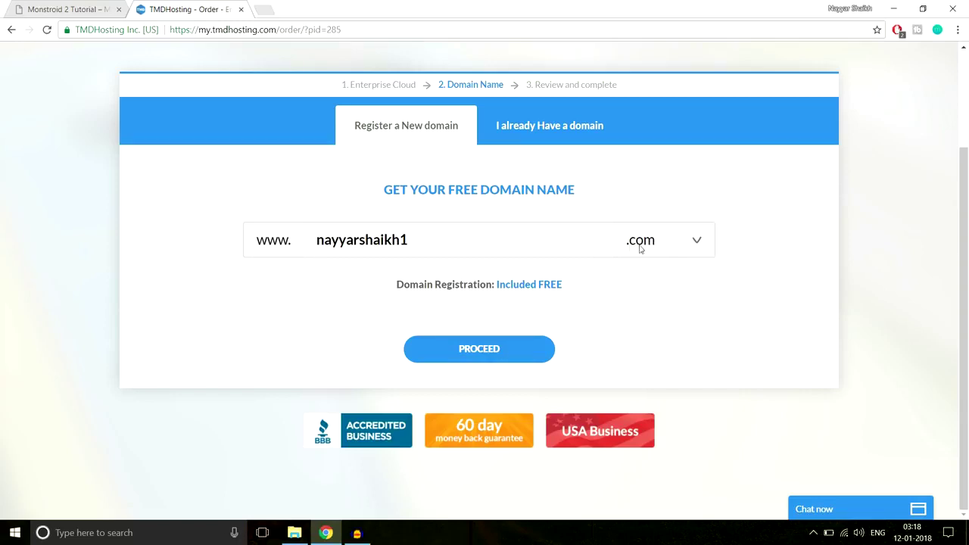
{"action": "left_click", "coordinate": [509, 350]}
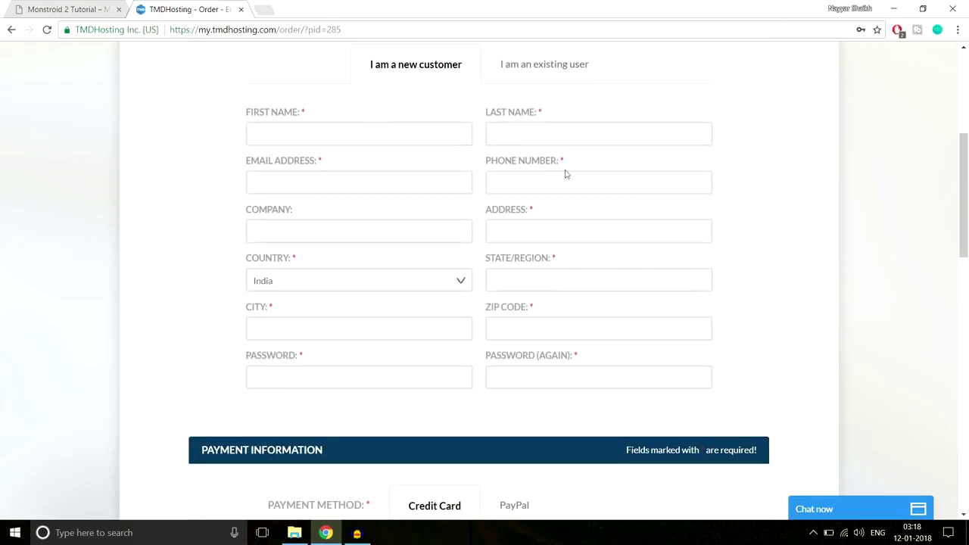
{"action": "scroll", "coordinate": [772, 274], "scroll_direction": "down", "scroll_amount": 1}
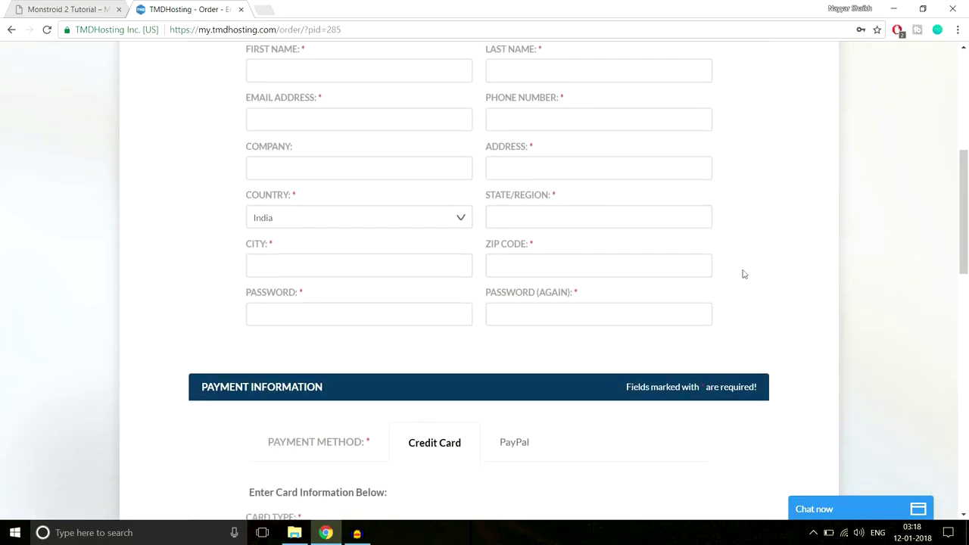
{"action": "scroll", "coordinate": [909, 245], "scroll_direction": "down", "scroll_amount": 3}
{"action": "scroll", "coordinate": [909, 245], "scroll_direction": "down", "scroll_amount": 2}
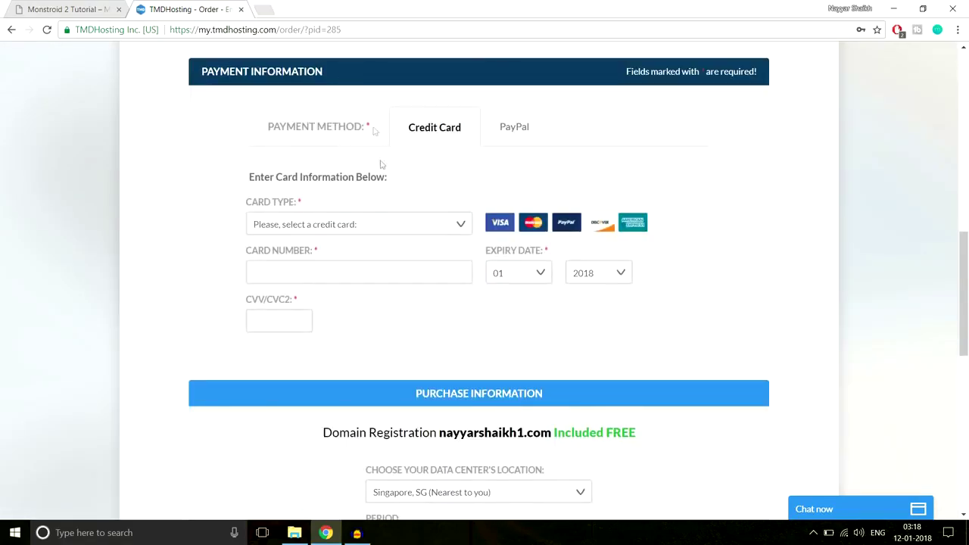
{"action": "left_click", "coordinate": [388, 223]}
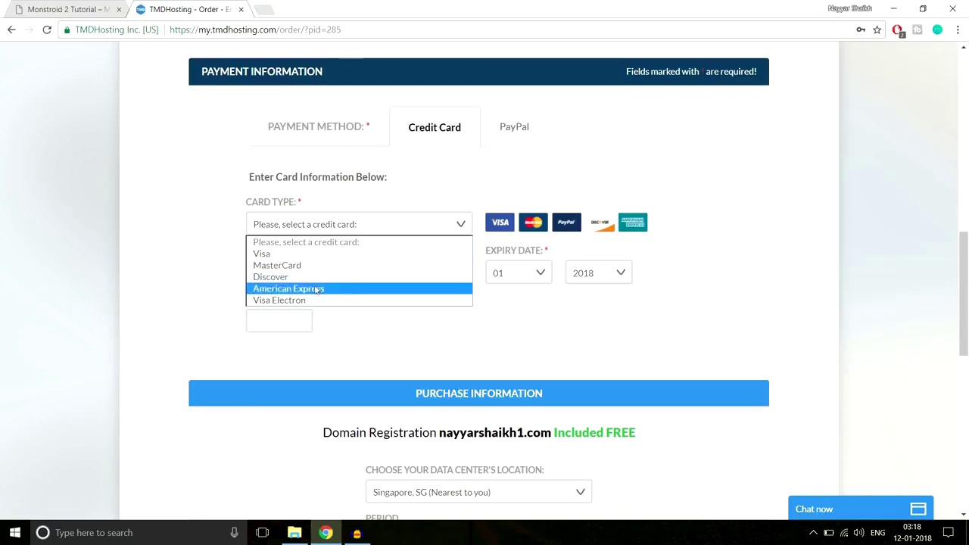
{"action": "left_click", "coordinate": [441, 189]}
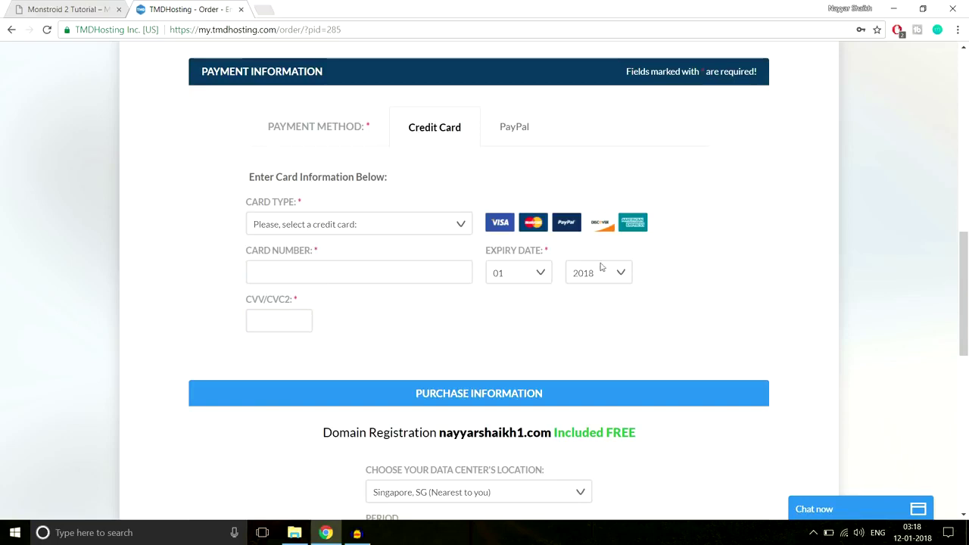
{"action": "left_click", "coordinate": [518, 130]}
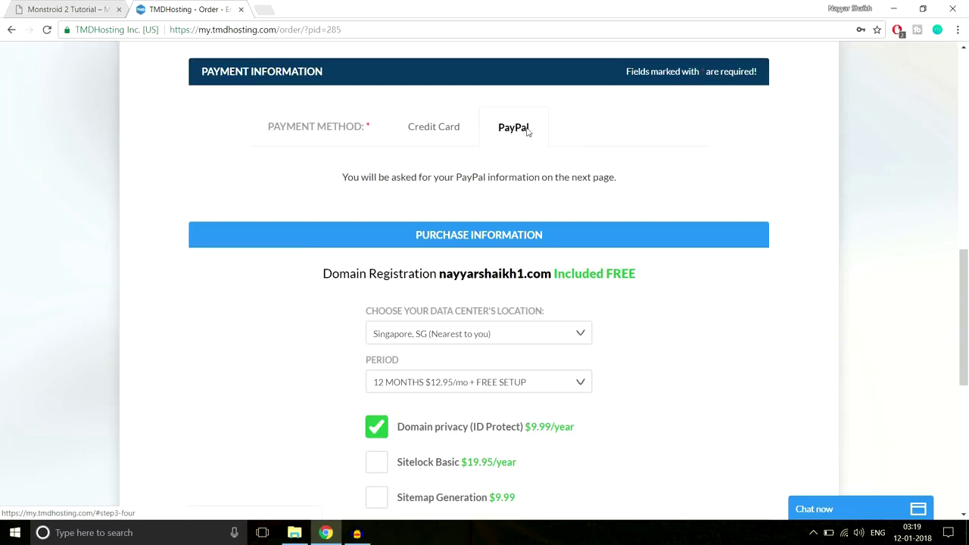
{"action": "left_click", "coordinate": [443, 128]}
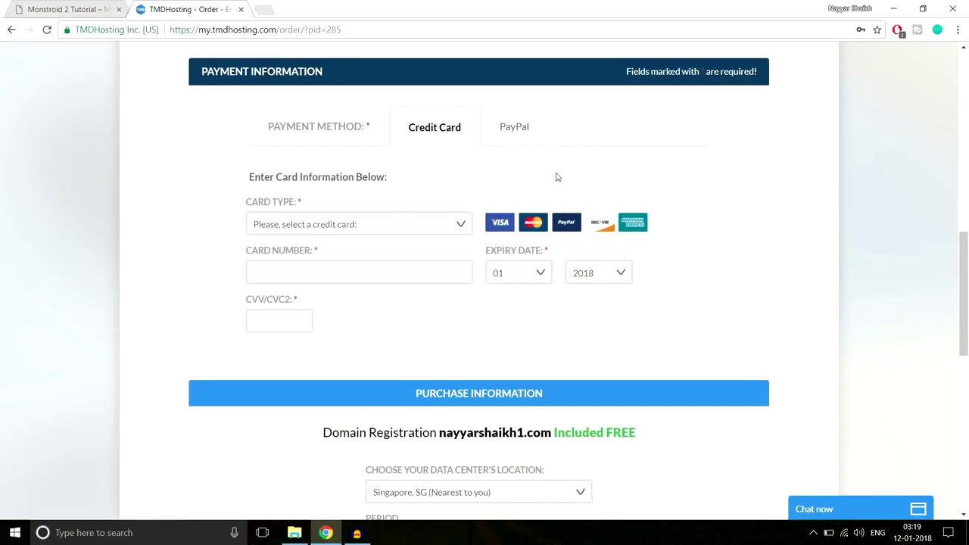
{"action": "scroll", "coordinate": [783, 207], "scroll_direction": "down", "scroll_amount": 3}
{"action": "scroll", "coordinate": [783, 207], "scroll_direction": "down", "scroll_amount": 1}
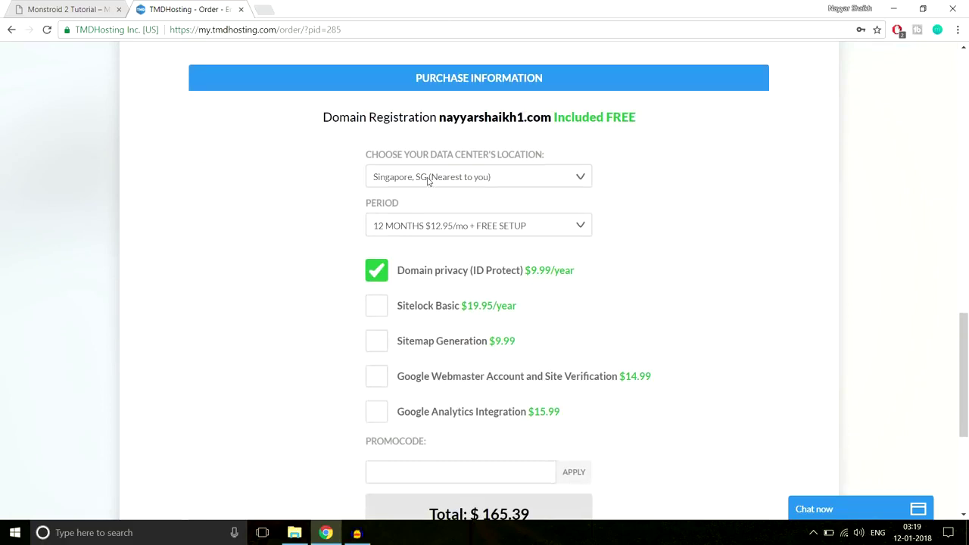
{"action": "left_click", "coordinate": [428, 179]}
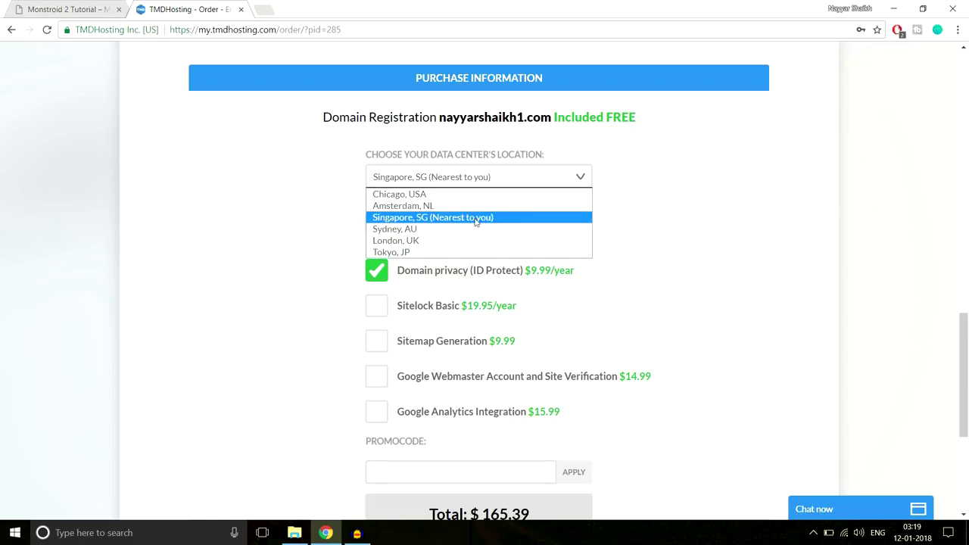
{"action": "left_click", "coordinate": [455, 219]}
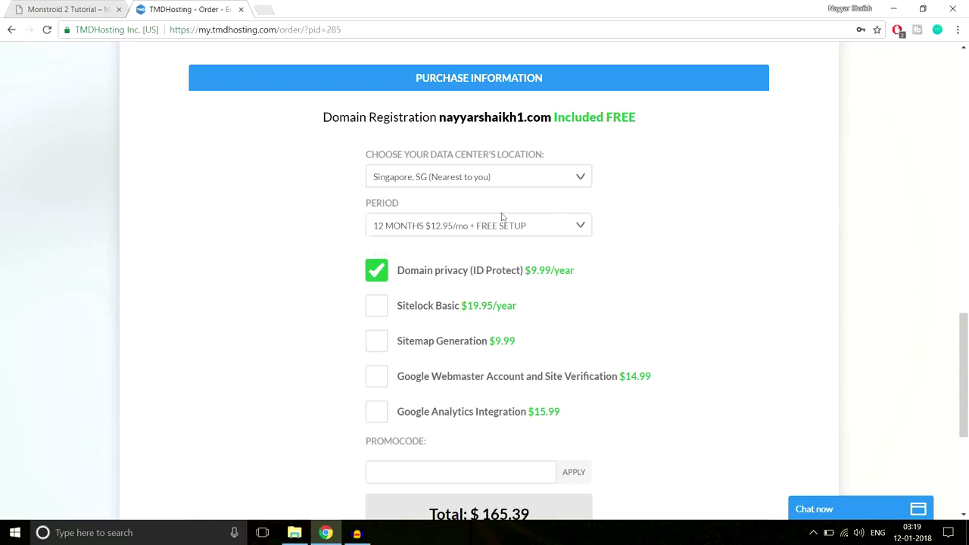
{"action": "left_click", "coordinate": [412, 231]}
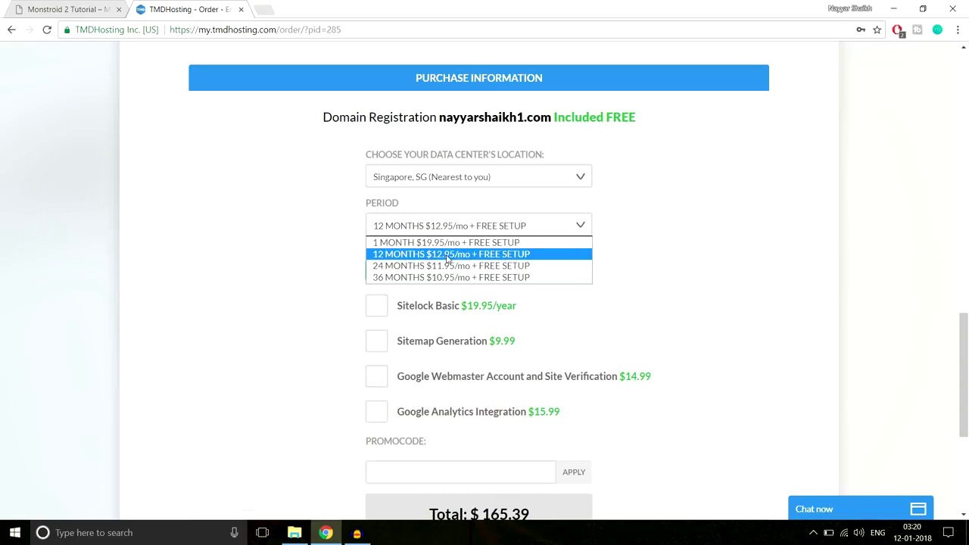
{"action": "left_click", "coordinate": [441, 257]}
{"action": "scroll", "coordinate": [710, 250], "scroll_direction": "down", "scroll_amount": 1}
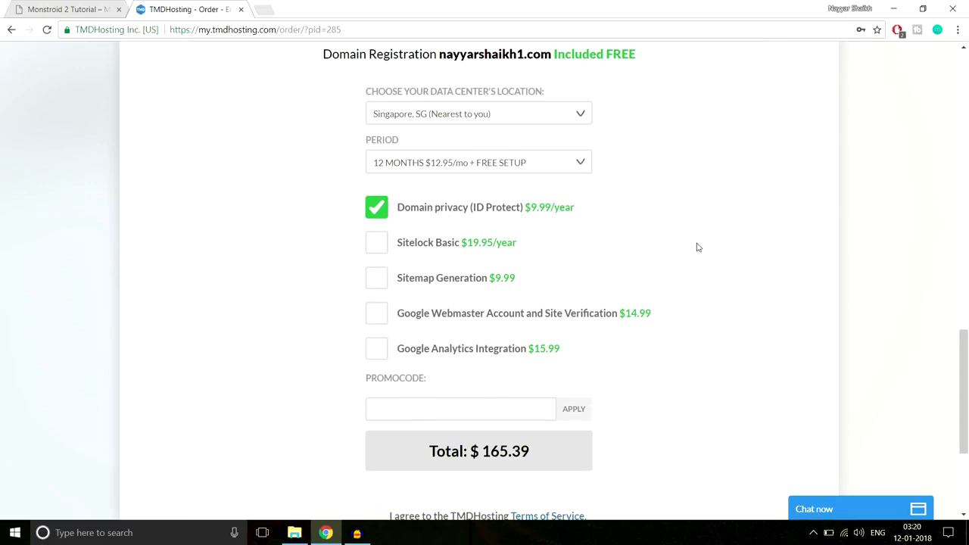
{"action": "scroll", "coordinate": [698, 247], "scroll_direction": "down", "scroll_amount": 1}
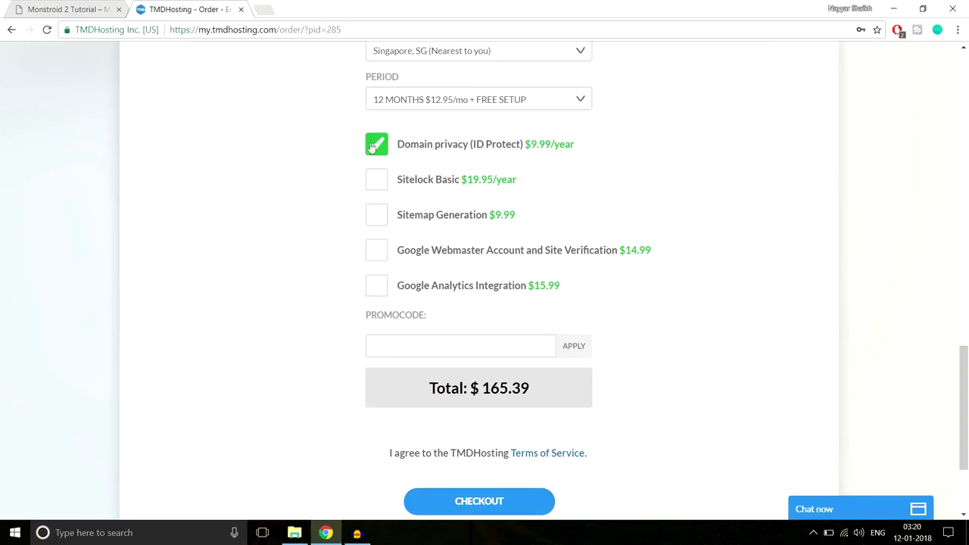
{"action": "scroll", "coordinate": [881, 244], "scroll_direction": "down", "scroll_amount": 2}
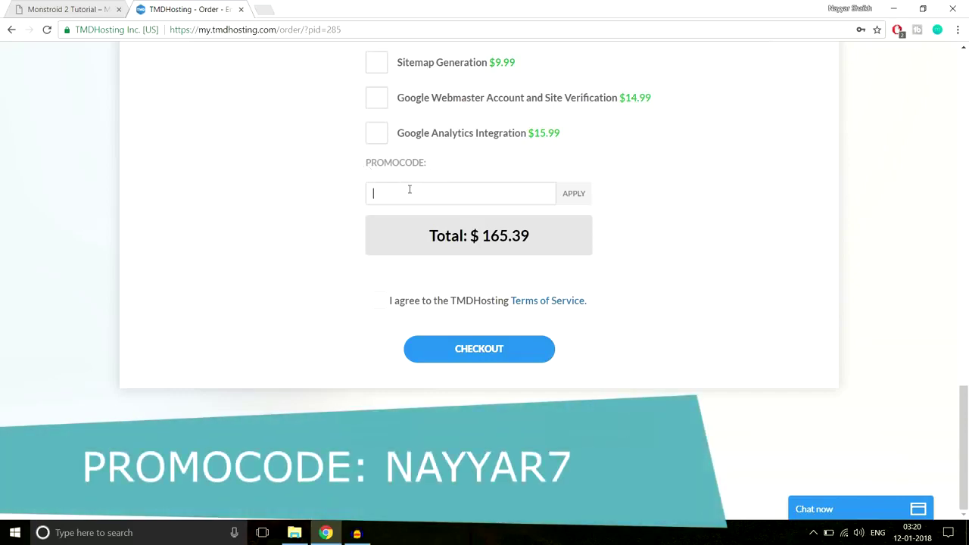
Apply promo code AYYA for the 7% discount and accept the Terms of Service.
{"action": "type", "text": "AYYAR7"}
{"action": "left_click", "coordinate": [575, 196]}
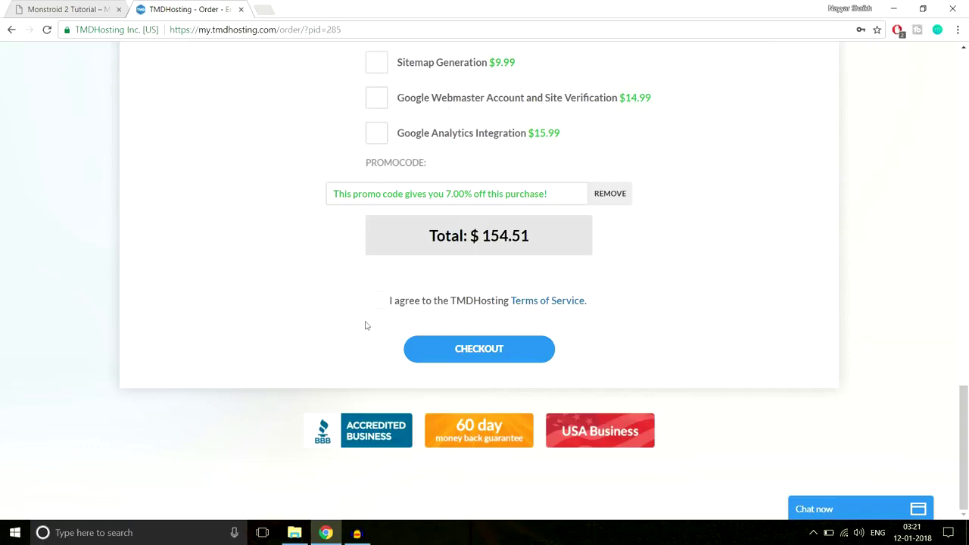
{"action": "left_click", "coordinate": [381, 301]}
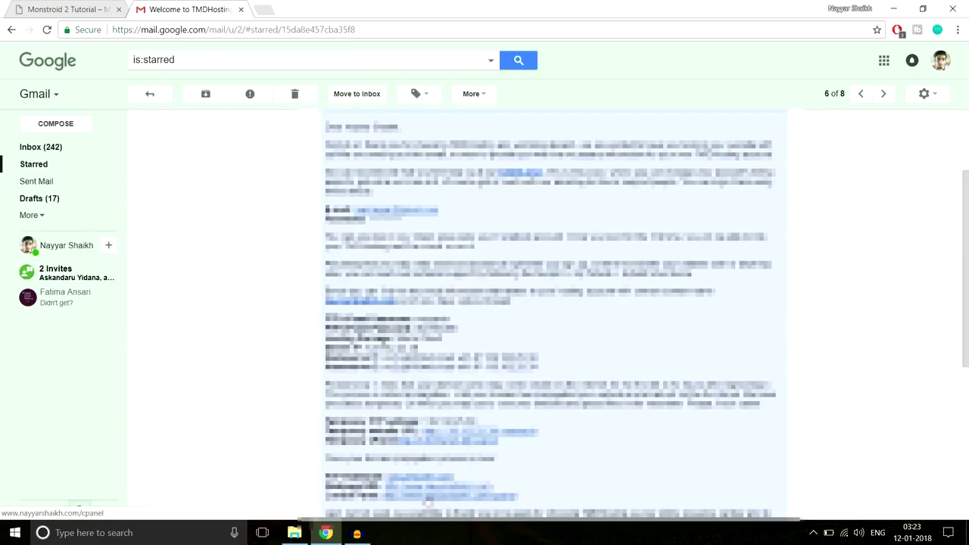
Open the welcome email's cPanel link in a new tab and switch to it.
{"action": "right_click", "coordinate": [428, 501]}
{"action": "left_click", "coordinate": [481, 379]}
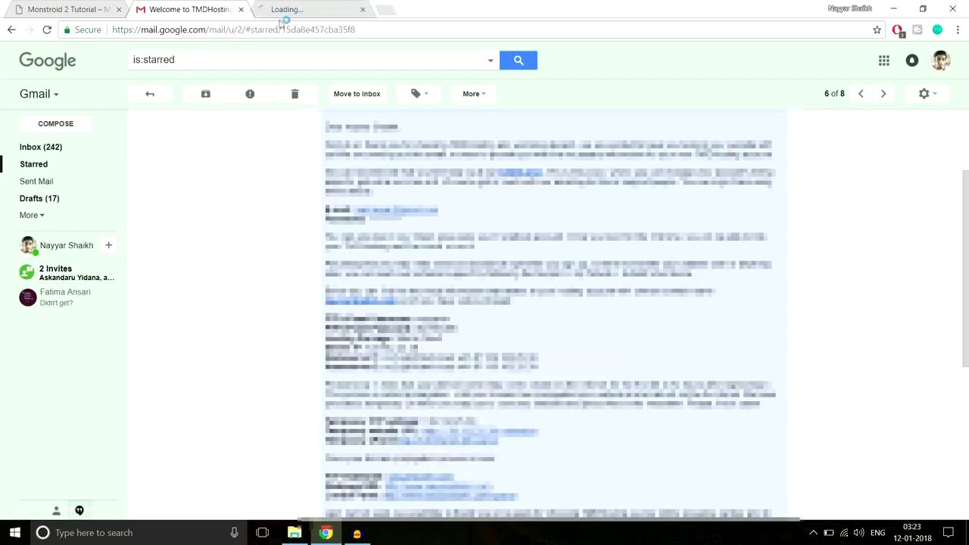
{"action": "left_click", "coordinate": [293, 6]}
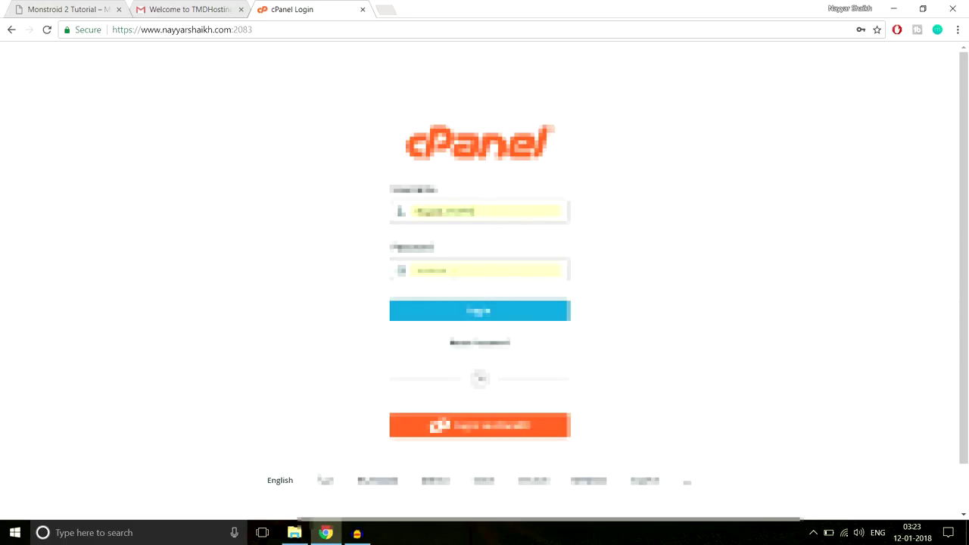
Log in to cPanel and start a new WordPress install from Softaculous.
{"action": "left_click", "coordinate": [482, 312]}
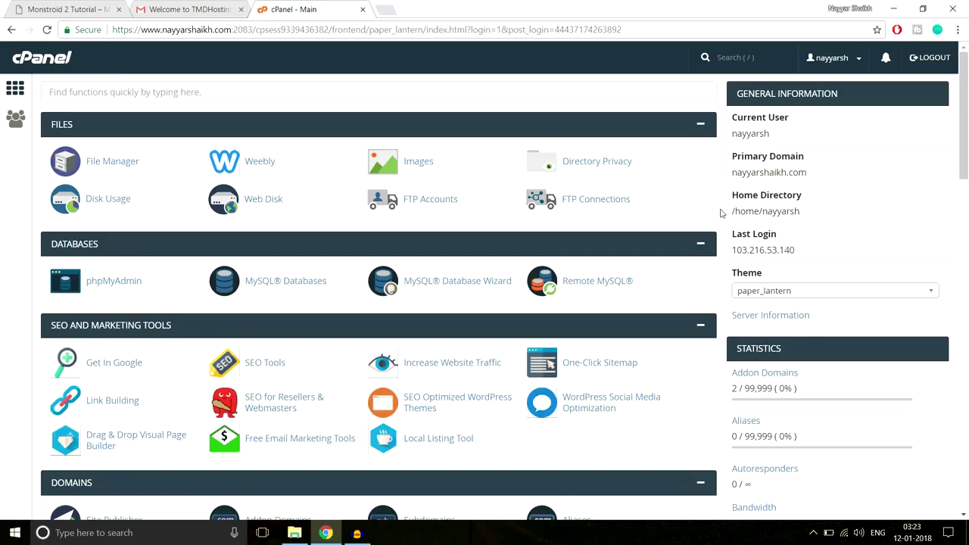
{"action": "left_click_drag", "start_coordinate": [968, 98], "coordinate": [966, 473]}
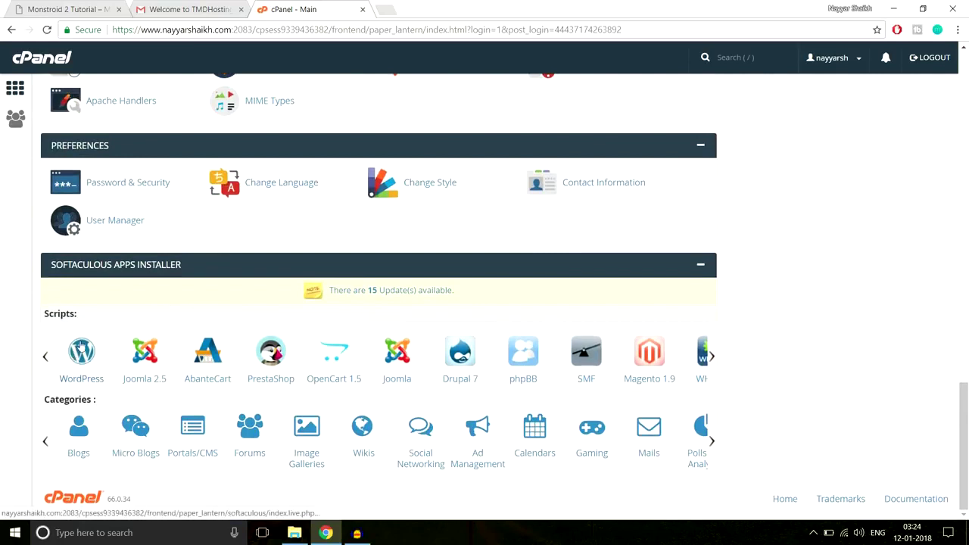
{"action": "left_click", "coordinate": [80, 361]}
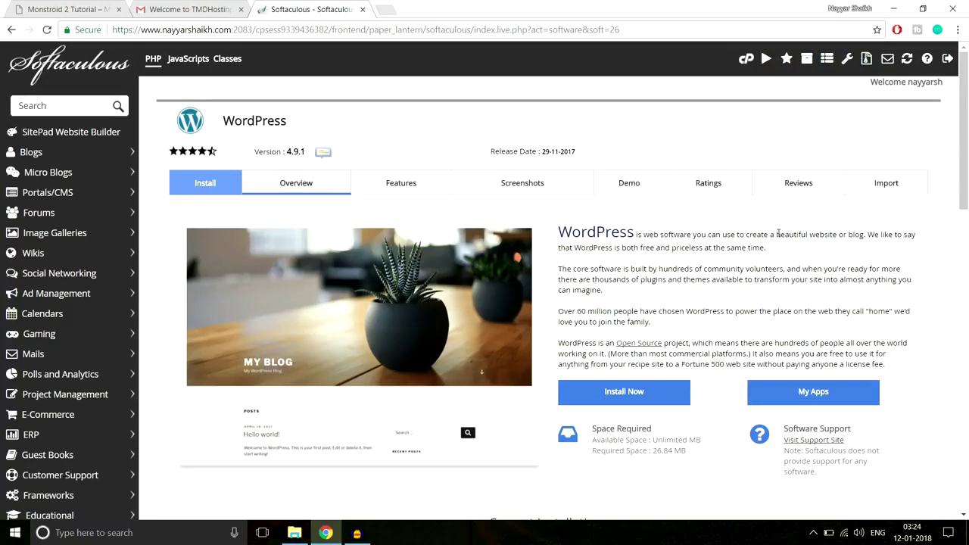
{"action": "left_click", "coordinate": [665, 397]}
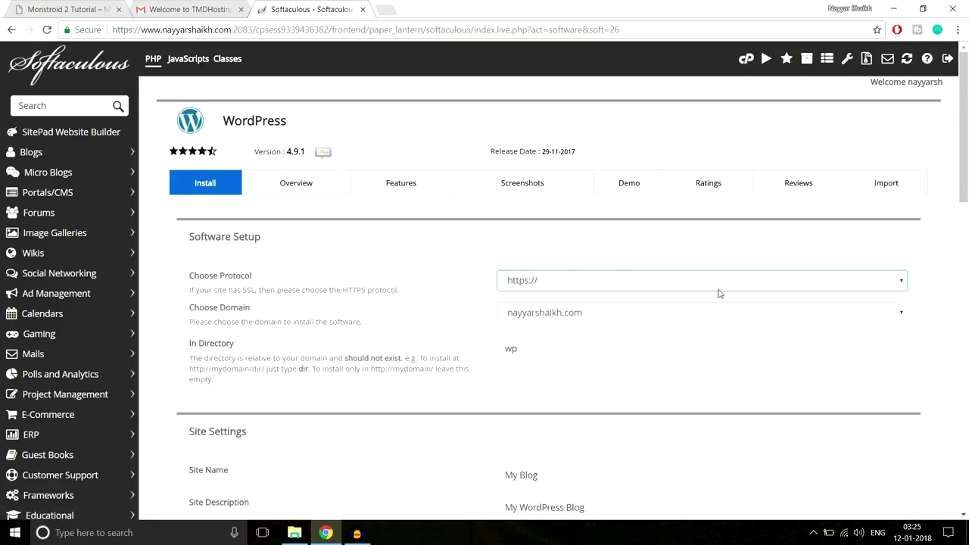
{"action": "left_click", "coordinate": [699, 281]}
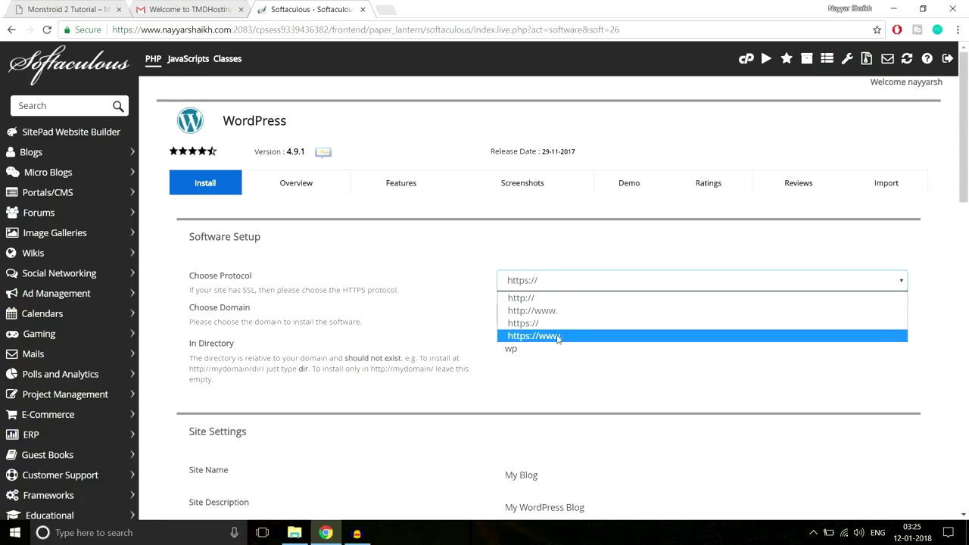
{"action": "left_click", "coordinate": [559, 337]}
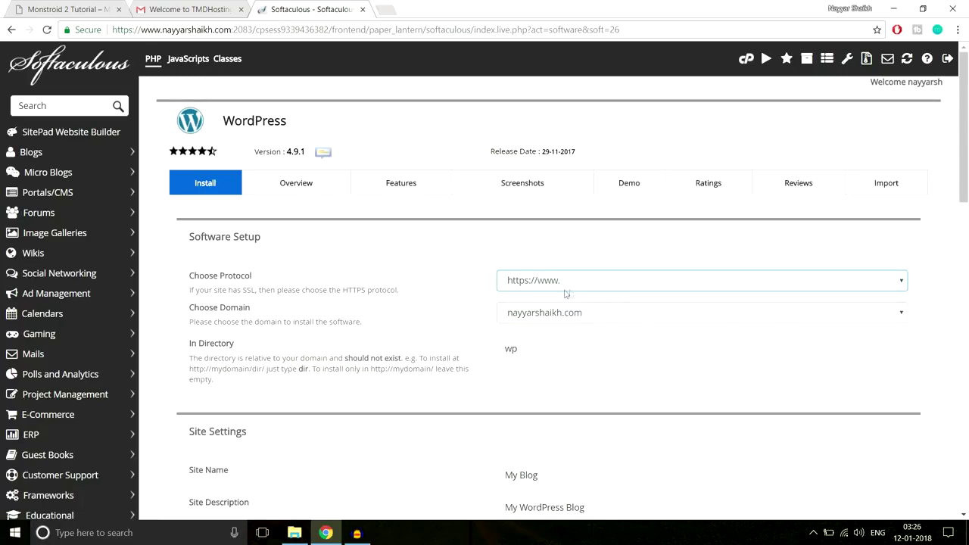
{"action": "scroll", "coordinate": [679, 312], "scroll_direction": "down", "scroll_amount": 1}
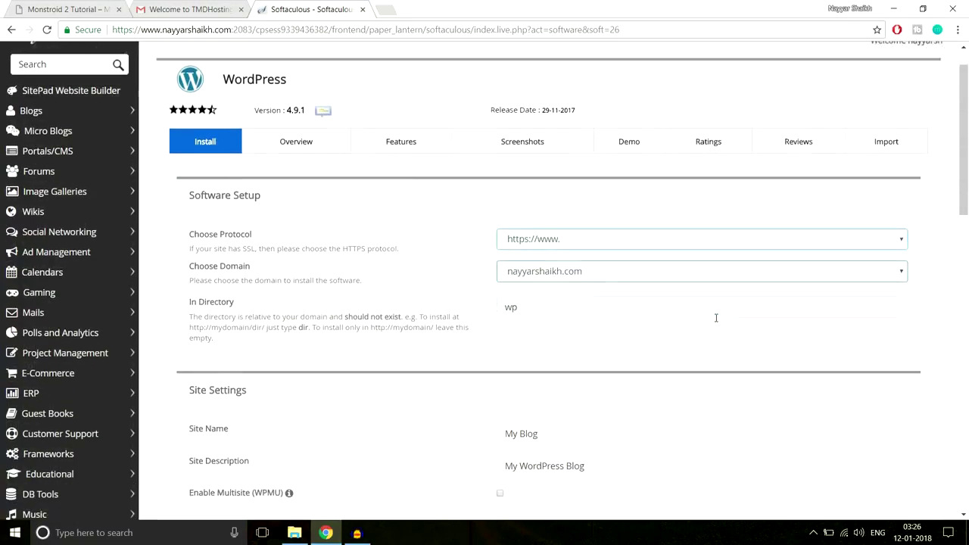
{"action": "left_click", "coordinate": [599, 255]}
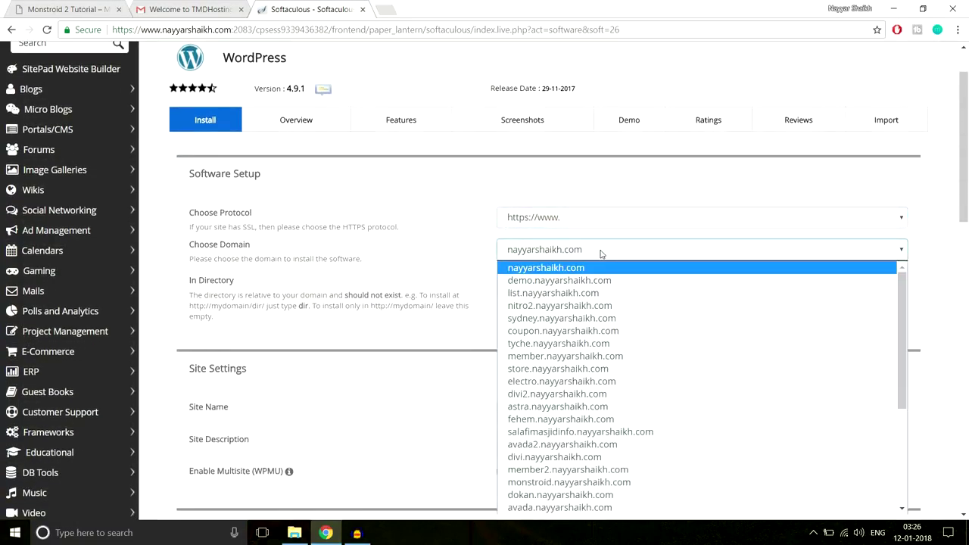
{"action": "type", "text": "monstroid."}
{"action": "key", "text": "Return"}
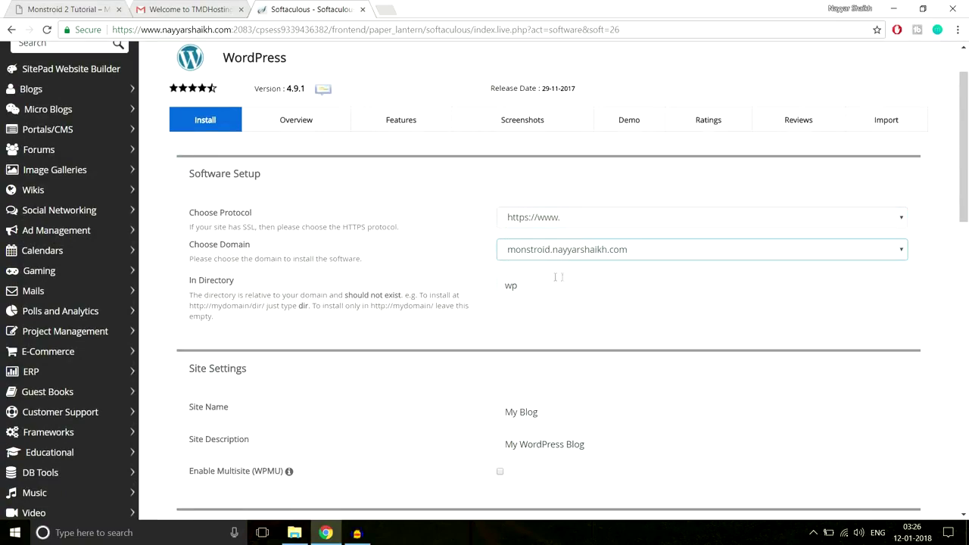
Delete 'wp' from the In Directory field so WordPress installs at the root.
{"action": "left_click", "coordinate": [534, 284]}
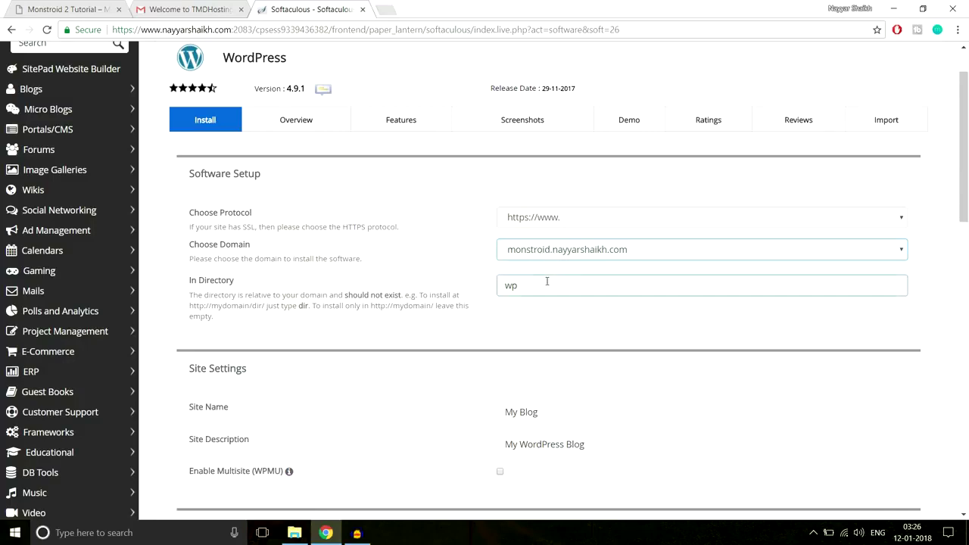
{"action": "left_click_drag", "start_coordinate": [187, 282], "coordinate": [245, 283]}
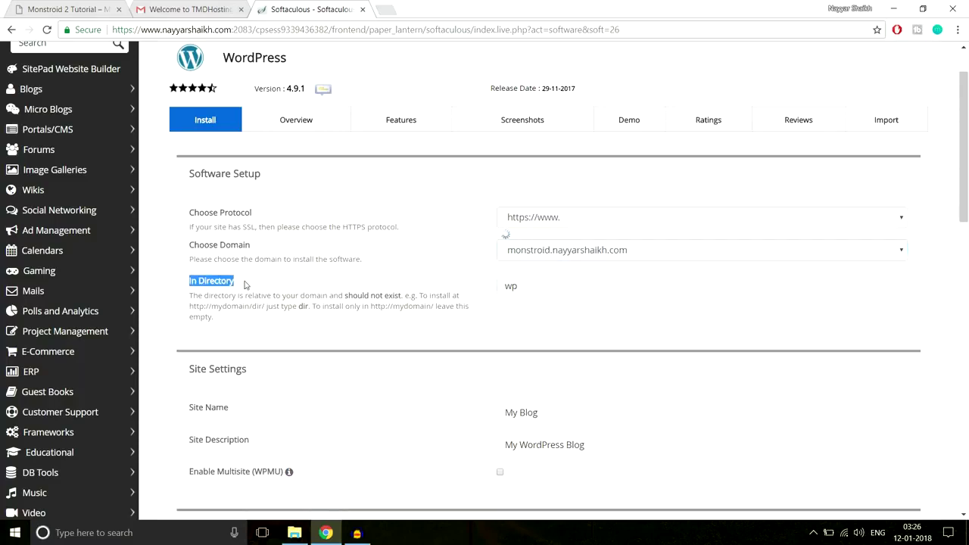
{"action": "left_click", "coordinate": [292, 288]}
{"action": "left_click", "coordinate": [486, 291]}
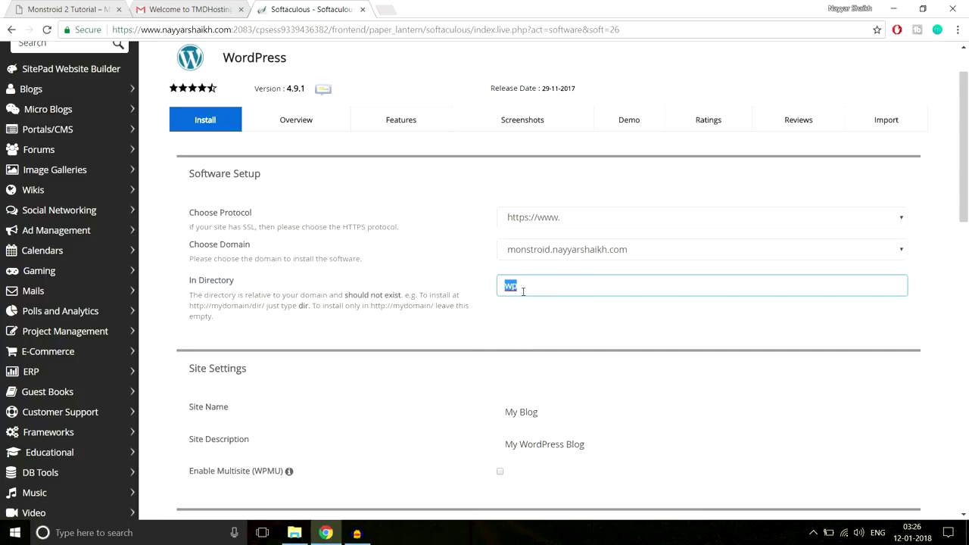
{"action": "key", "text": "BackSpace"}
{"action": "left_click", "coordinate": [514, 305]}
Replace the default site name 'My Blog' with BloggDude.
{"action": "left_click", "coordinate": [517, 286]}
{"action": "scroll", "coordinate": [610, 333], "scroll_direction": "down", "scroll_amount": 3}
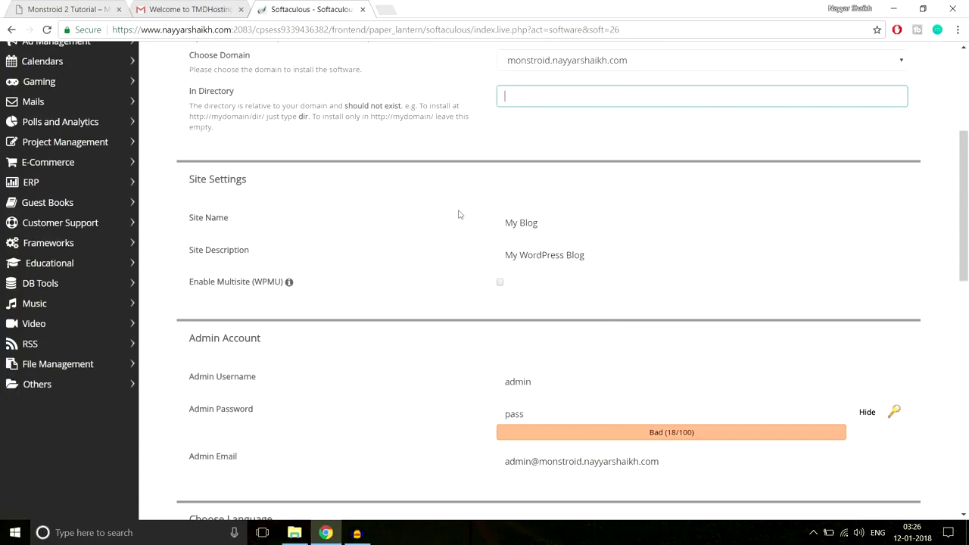
{"action": "left_click_drag", "start_coordinate": [558, 222], "coordinate": [479, 222]}
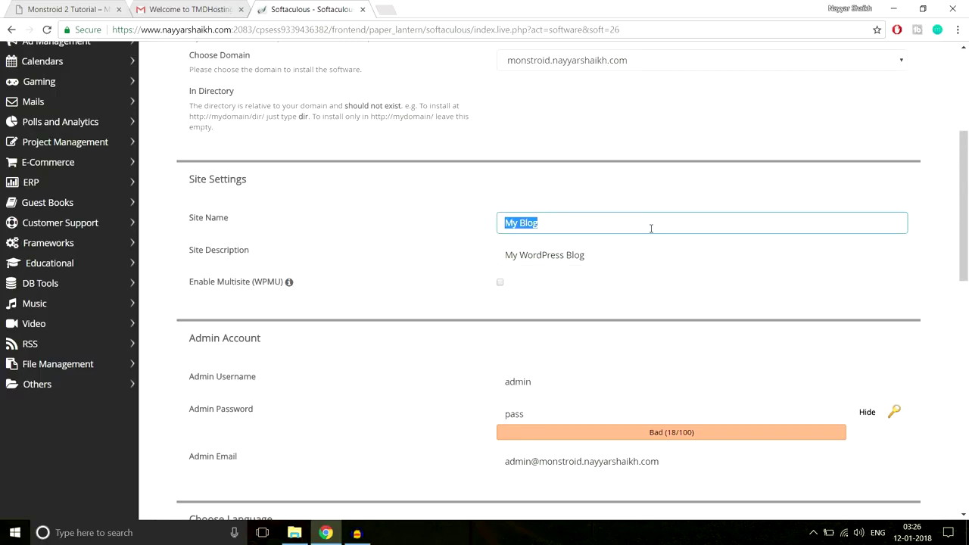
{"action": "type", "text": "BloggDude"}
Change the site description from 'My WordPress Blog' to 'A Blog'.
{"action": "left_click", "coordinate": [645, 256]}
{"action": "key", "text": "ctrl+a"}
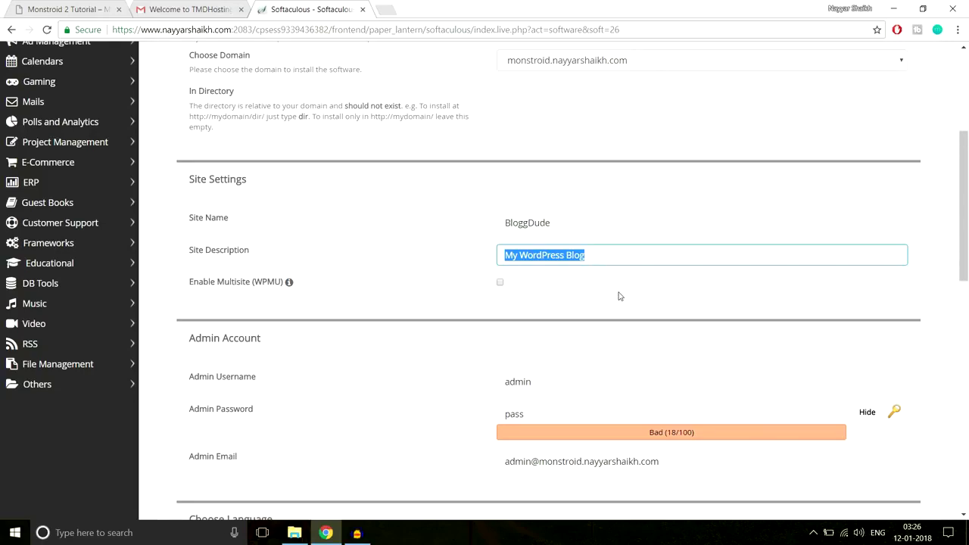
{"action": "type", "text": "A Blog"}
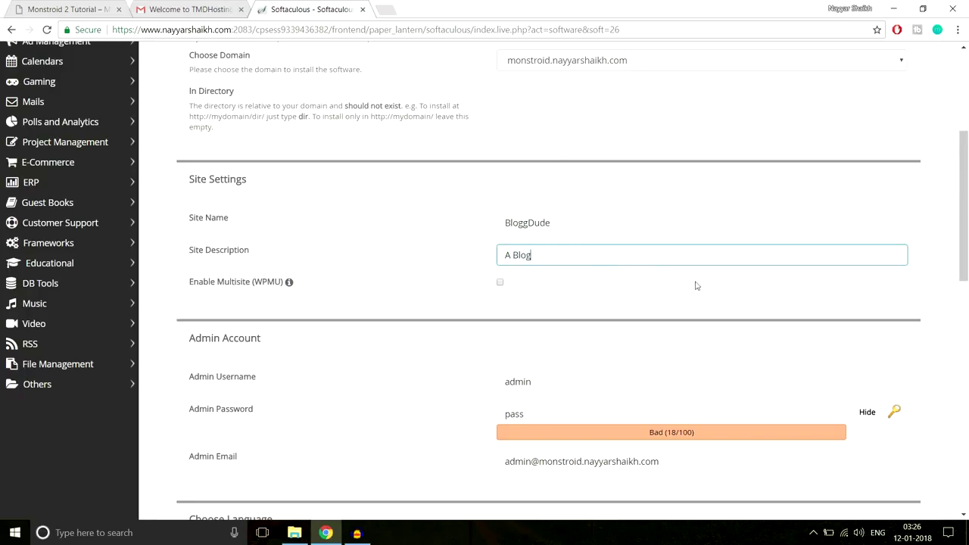
{"action": "scroll", "coordinate": [695, 283], "scroll_direction": "down", "scroll_amount": 1}
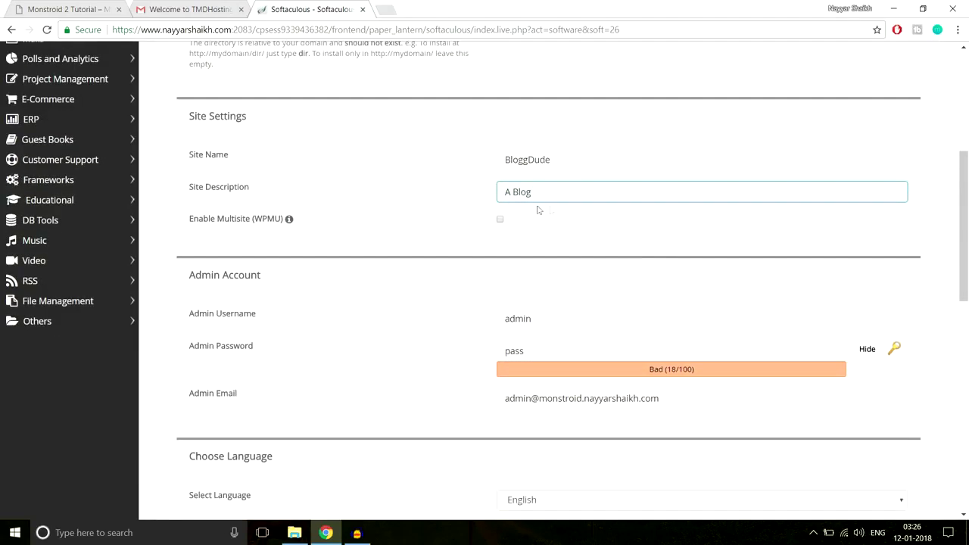
{"action": "triple_click", "coordinate": [512, 192]}
{"action": "scroll", "coordinate": [647, 241], "scroll_direction": "down", "scroll_amount": 2}
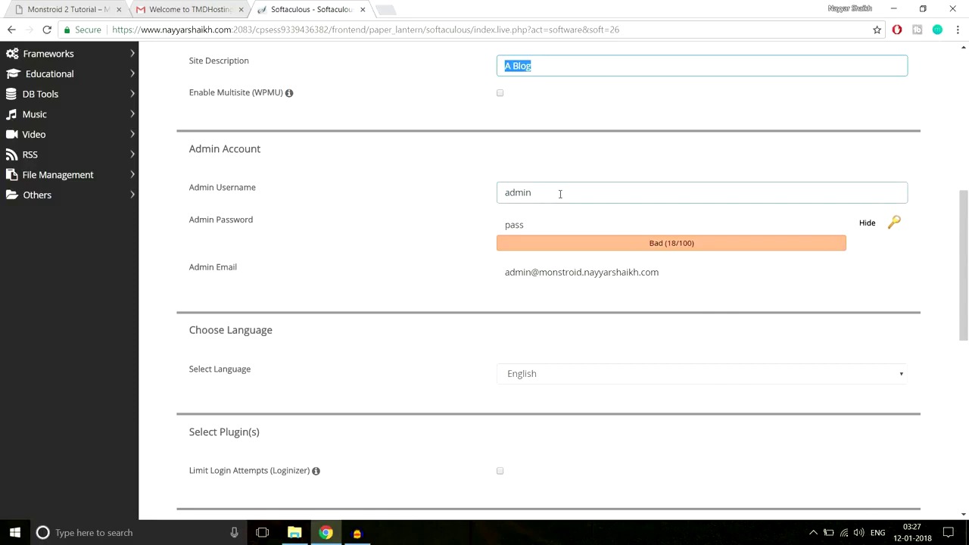
Replace the default admin username with the owner's own username.
{"action": "left_click", "coordinate": [561, 194]}
{"action": "left_click_drag", "start_coordinate": [560, 194], "coordinate": [491, 194]}
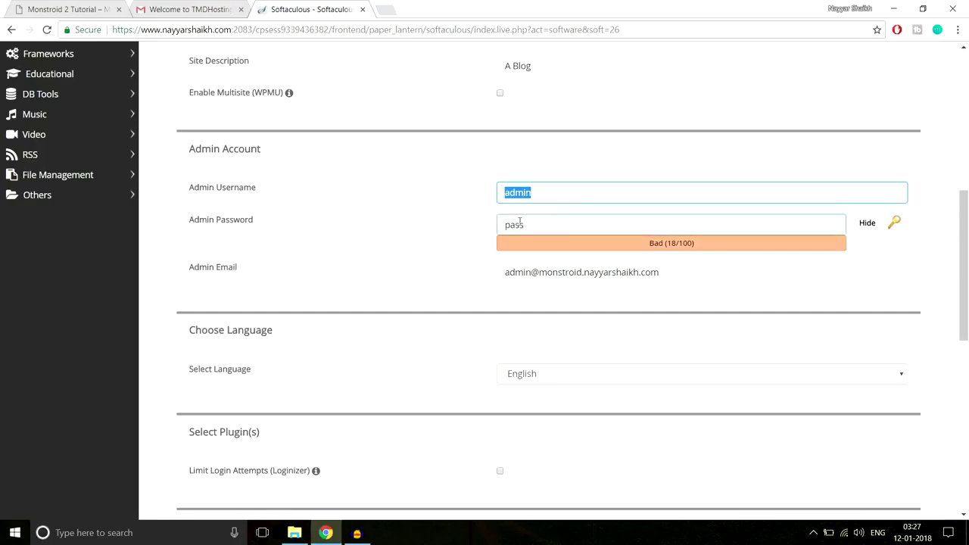
{"action": "type", "text": "Nayya"}
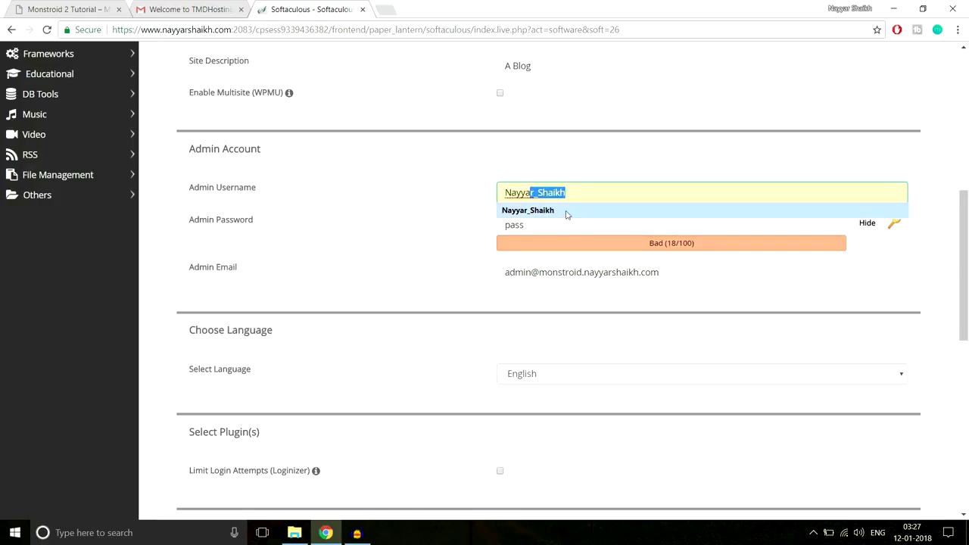
{"action": "left_click", "coordinate": [567, 210]}
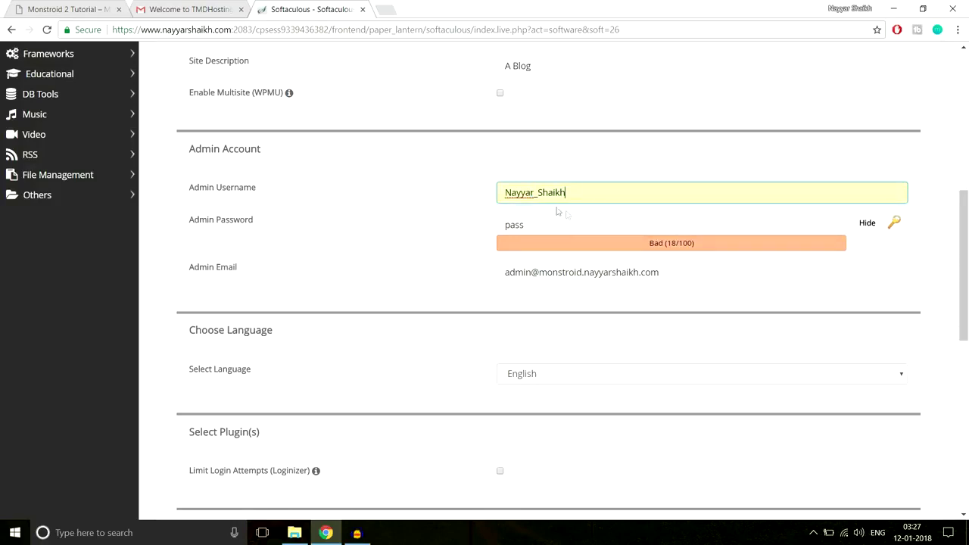
{"action": "left_click", "coordinate": [509, 192]}
{"action": "left_click", "coordinate": [587, 165]}
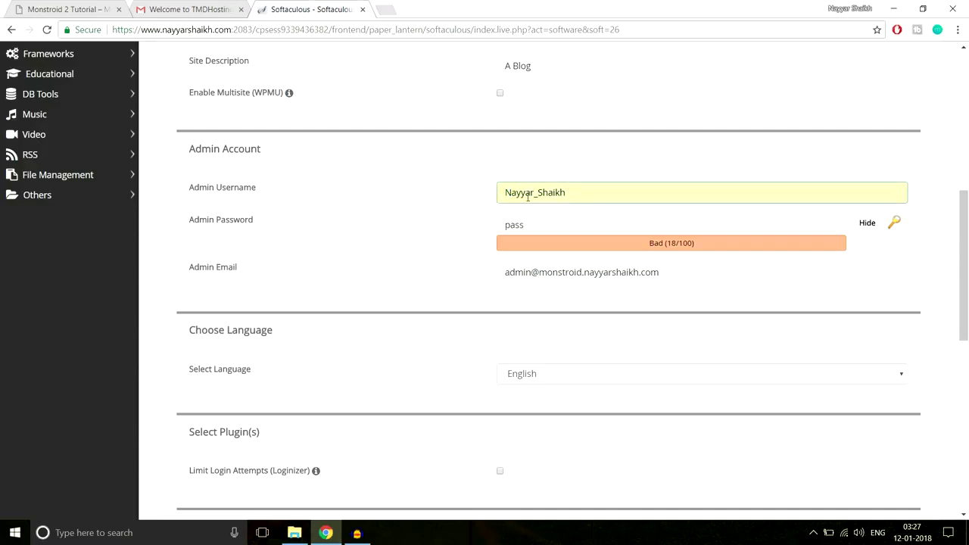
{"action": "left_click_drag", "start_coordinate": [534, 193], "coordinate": [538, 193]}
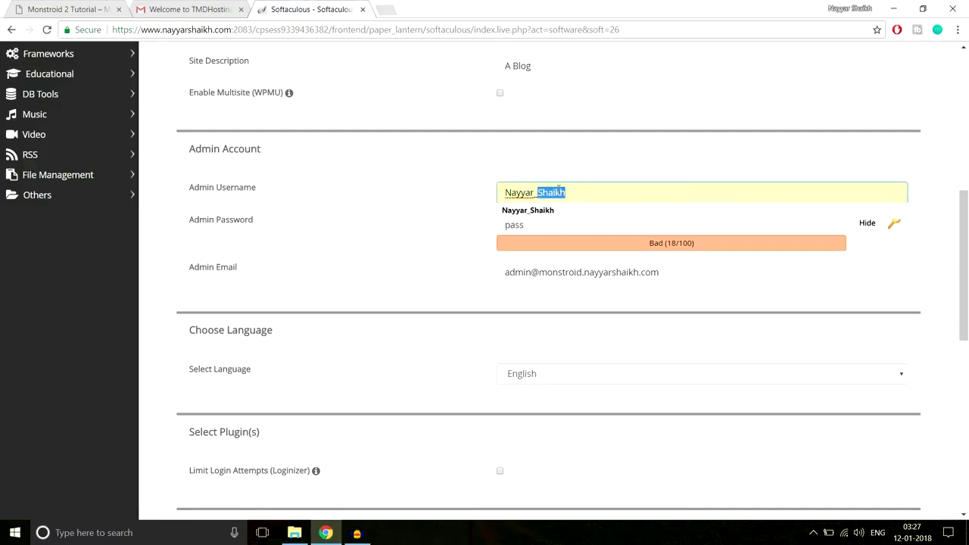
{"action": "left_click", "coordinate": [569, 189]}
{"action": "left_click_drag", "start_coordinate": [538, 193], "coordinate": [544, 193]}
{"action": "left_click", "coordinate": [602, 165]}
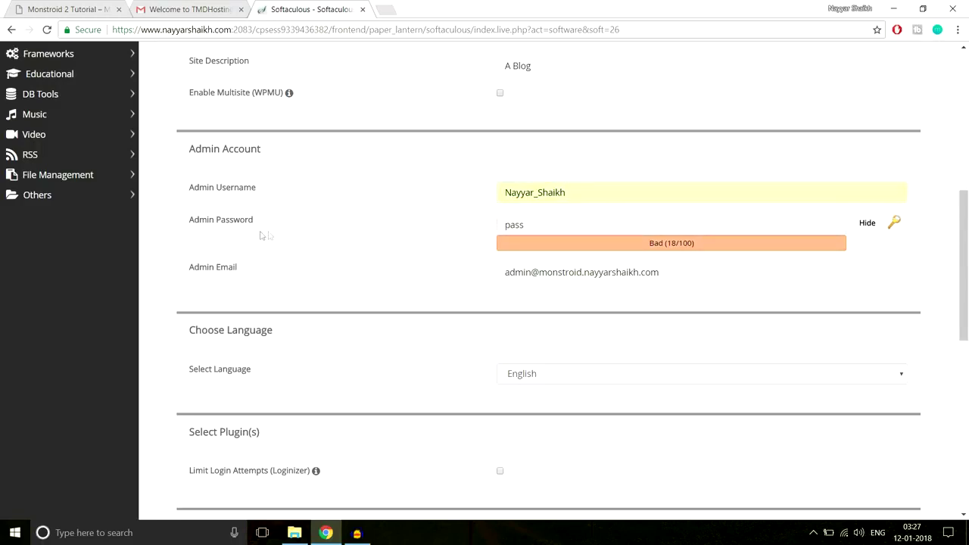
Hide the password field and enter a new admin password.
{"action": "left_click", "coordinate": [868, 226]}
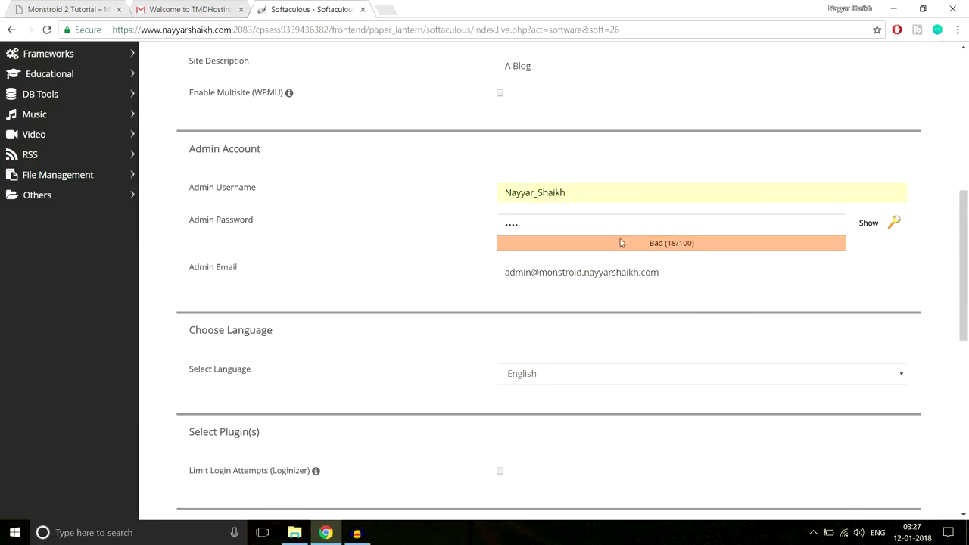
{"action": "left_click_drag", "start_coordinate": [602, 225], "coordinate": [457, 228]}
{"action": "key", "text": "ctrl+v"}
{"action": "type", "text": "*******"}
{"action": "key", "text": "ctrl+a"}
{"action": "type", "text": "*********"}
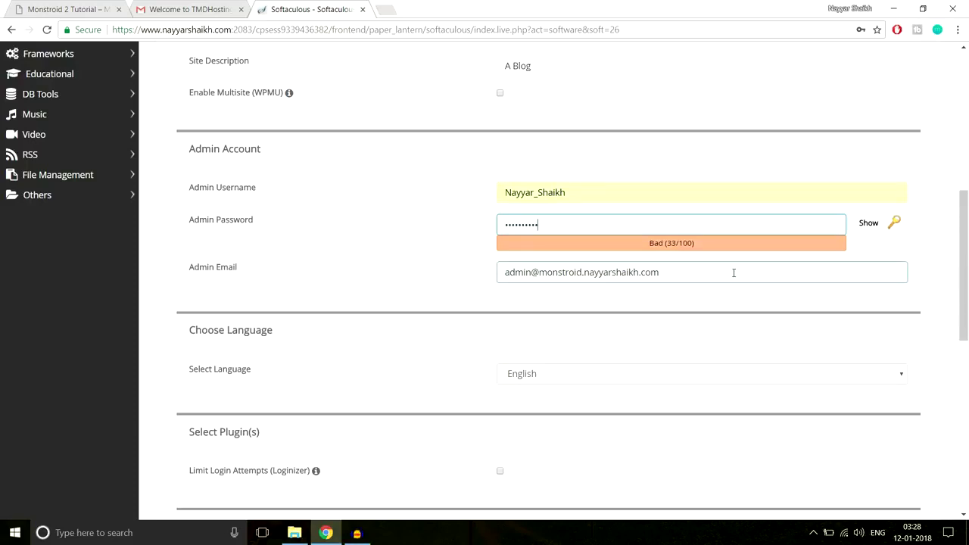
Replace the admin e-mail with the owner's e-mail address.
{"action": "triple_click", "coordinate": [734, 270]}
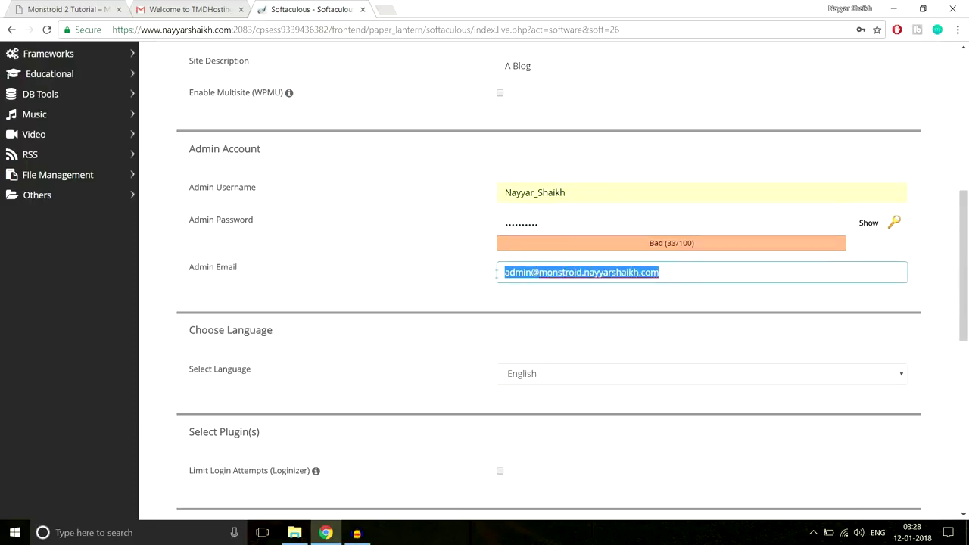
{"action": "type", "text": "re"}
{"action": "left_click", "coordinate": [548, 289]}
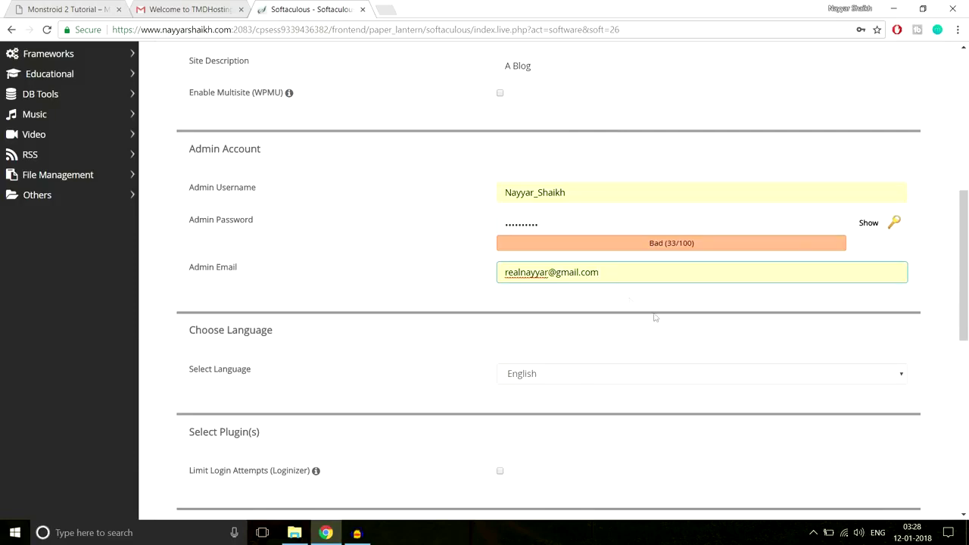
{"action": "scroll", "coordinate": [656, 318], "scroll_direction": "down", "scroll_amount": 8}
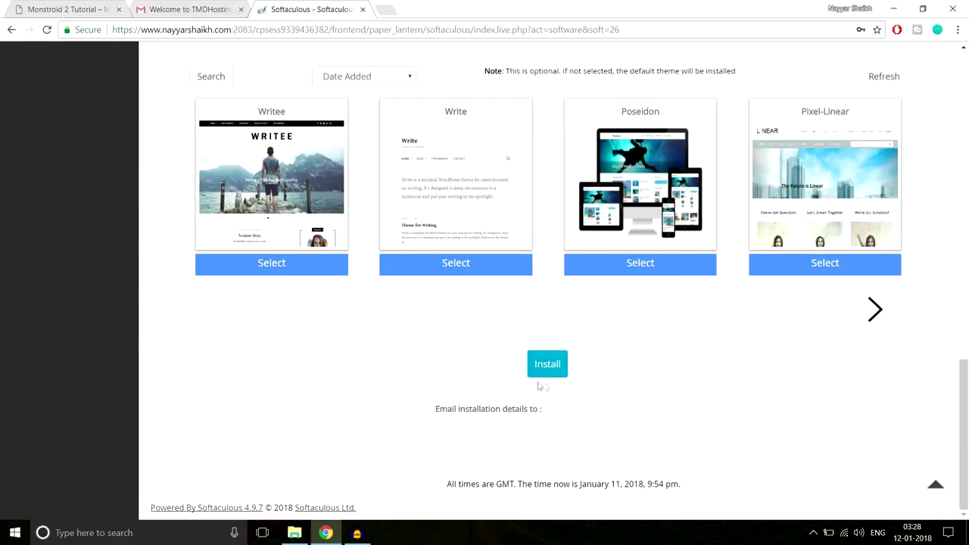
Install WordPress, open its Administrative URL, and close the TMDHosting and Softaculous tabs.
{"action": "left_click", "coordinate": [549, 366]}
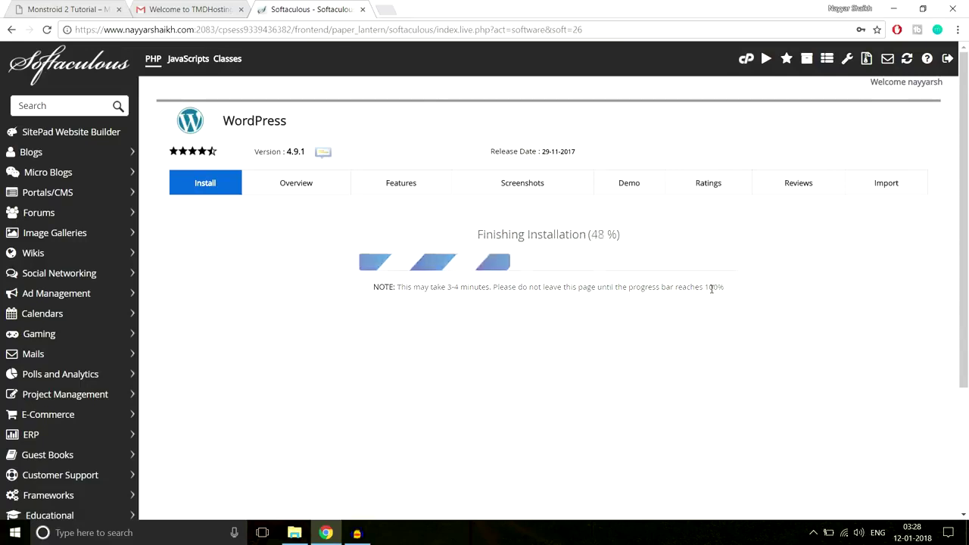
{"action": "scroll", "coordinate": [798, 278], "scroll_direction": "down", "scroll_amount": 1}
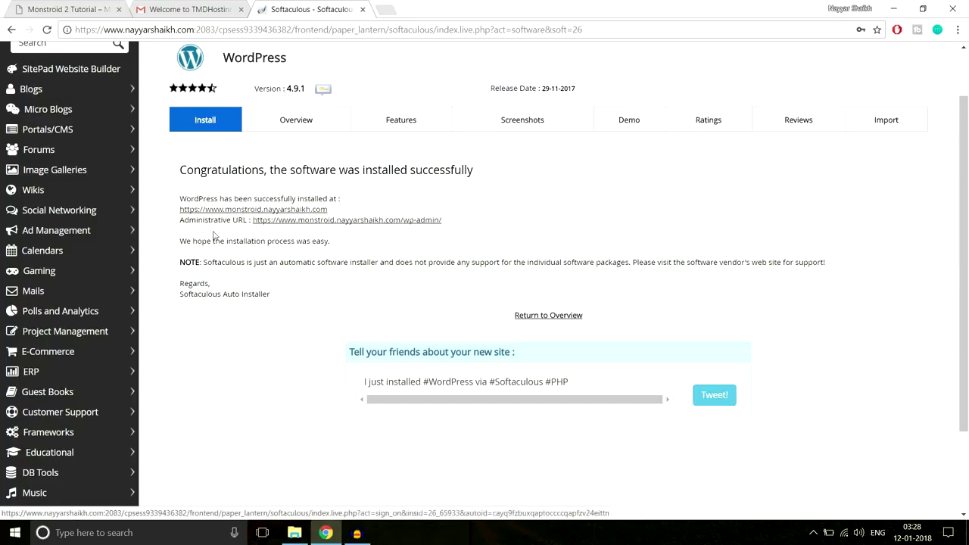
{"action": "left_click", "coordinate": [353, 221]}
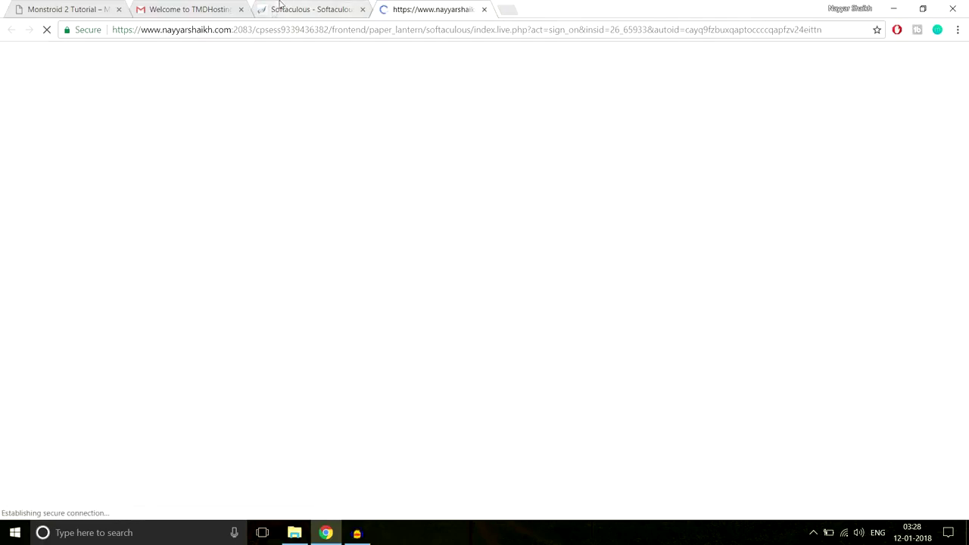
{"action": "left_click", "coordinate": [241, 9]}
{"action": "left_click", "coordinate": [241, 9]}
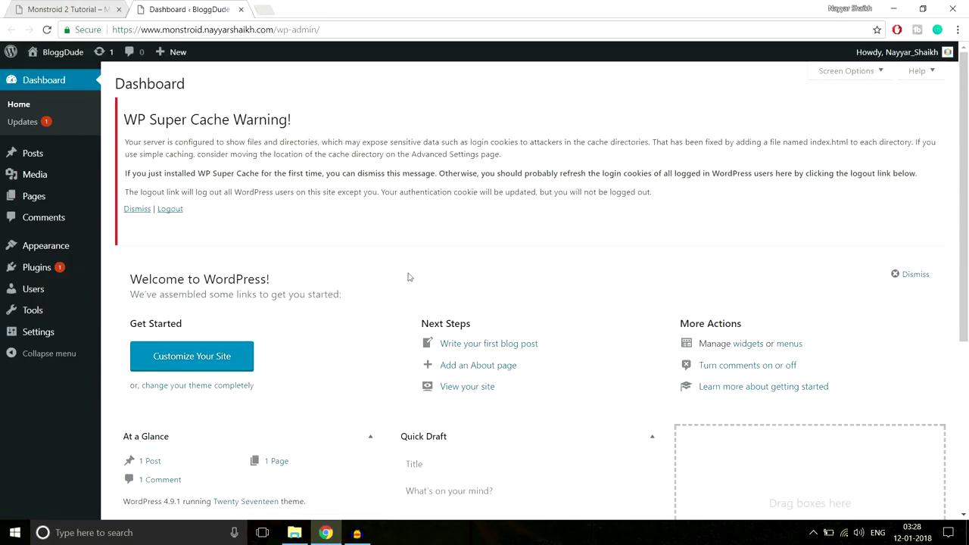
Log out of WordPress to refresh the login cookies after the cache warning.
{"action": "scroll", "coordinate": [755, 365], "scroll_direction": "down", "scroll_amount": 3}
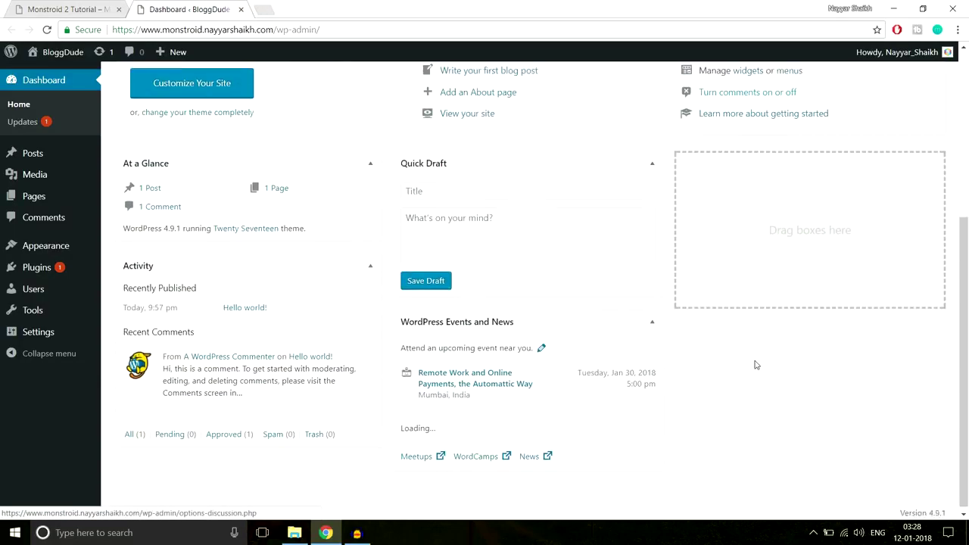
{"action": "scroll", "coordinate": [755, 365], "scroll_direction": "up", "scroll_amount": 3}
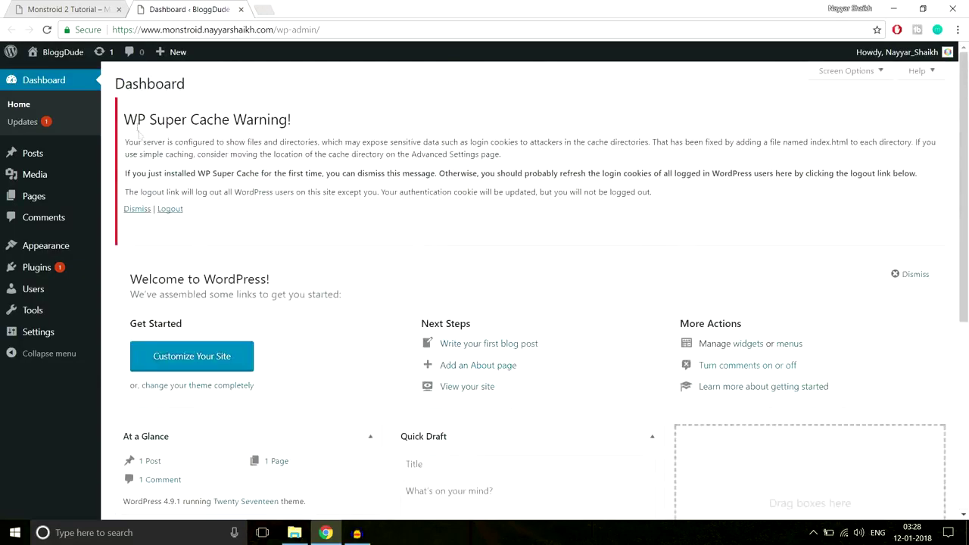
{"action": "left_click_drag", "start_coordinate": [127, 115], "coordinate": [310, 115]}
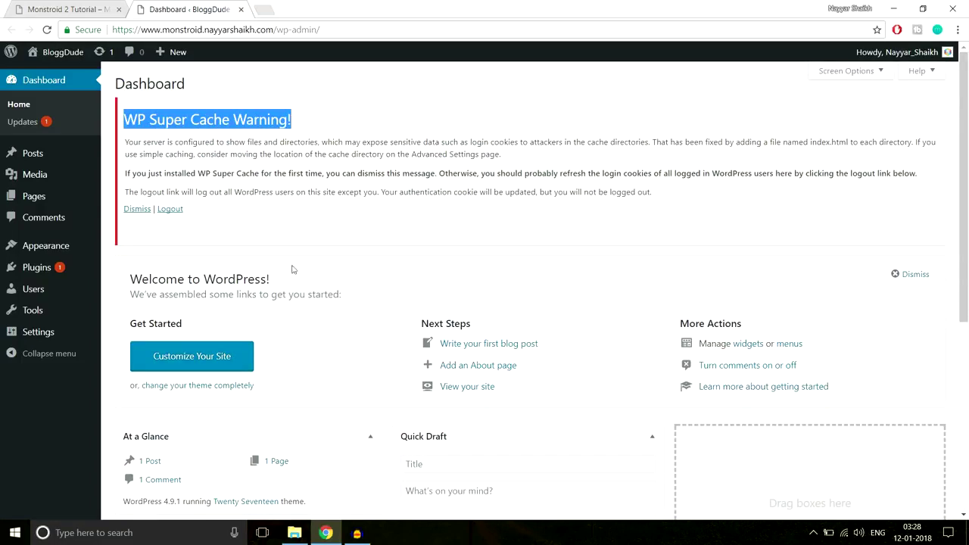
{"action": "left_click", "coordinate": [261, 149]}
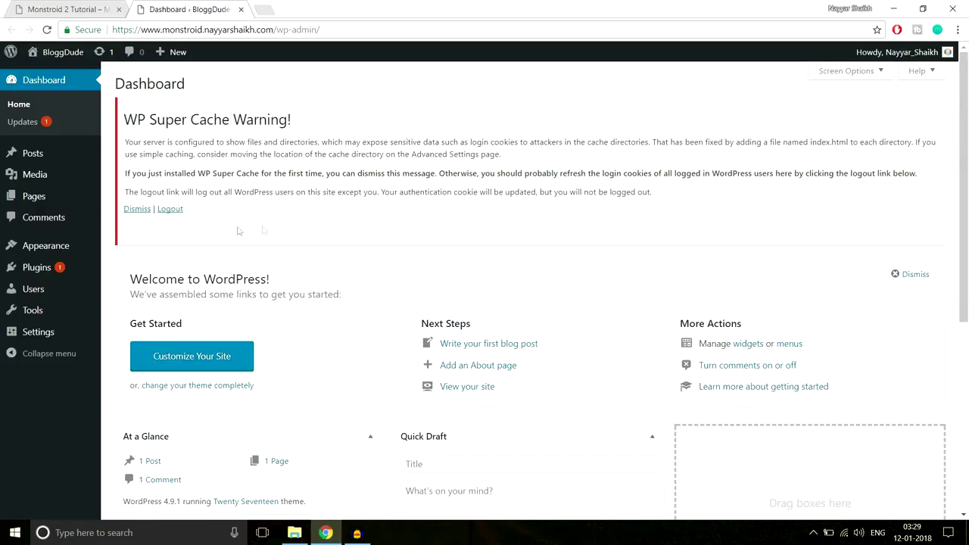
{"action": "left_click", "coordinate": [168, 213]}
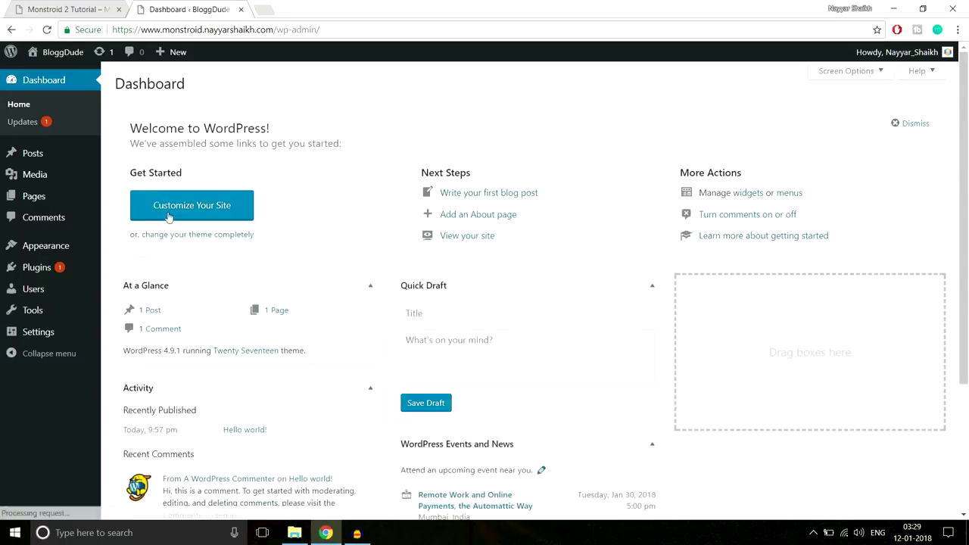
Deactivate WP Super Cache, then bulk-delete Akismet Anti-Spam, Hello Dolly and WP Super Cache.
{"action": "mouse_move", "coordinate": [38, 277]}
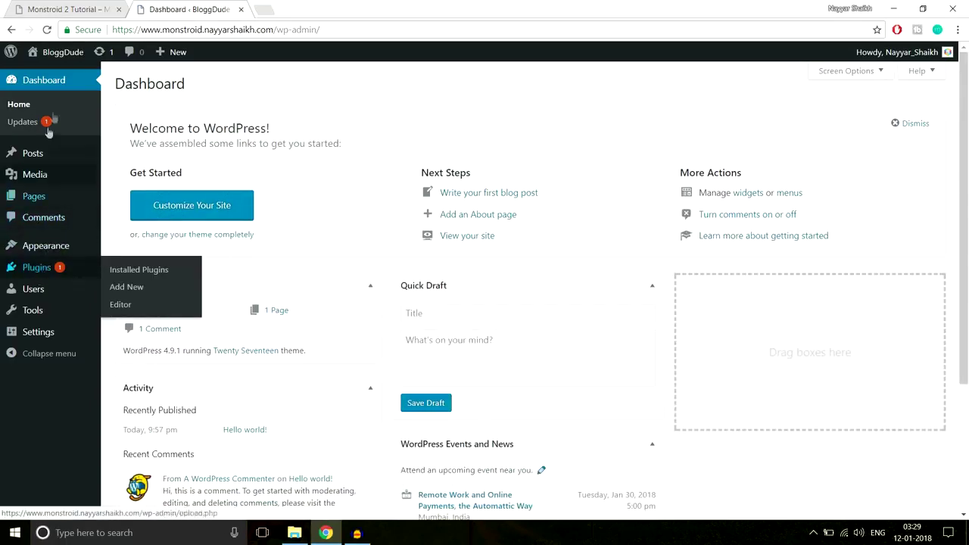
{"action": "left_click", "coordinate": [47, 271]}
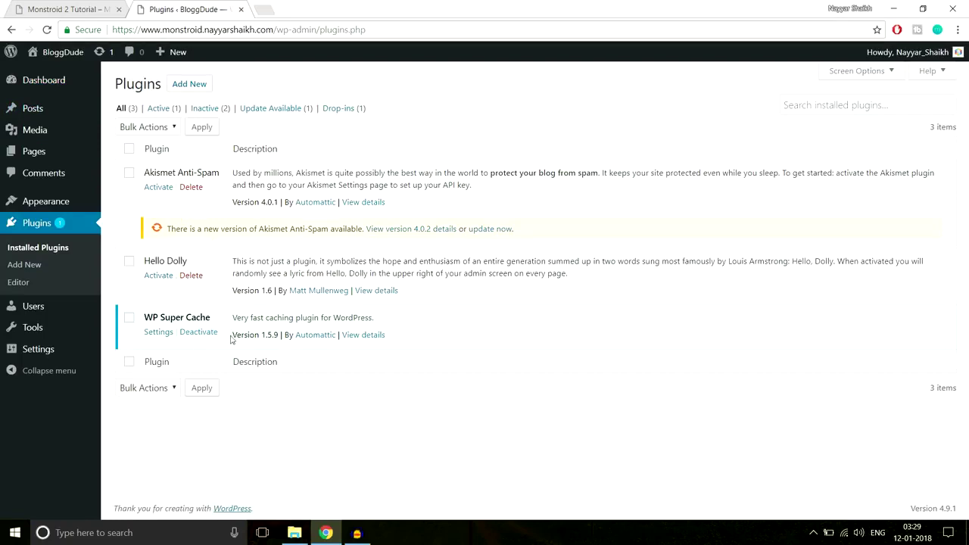
{"action": "left_click", "coordinate": [206, 335]}
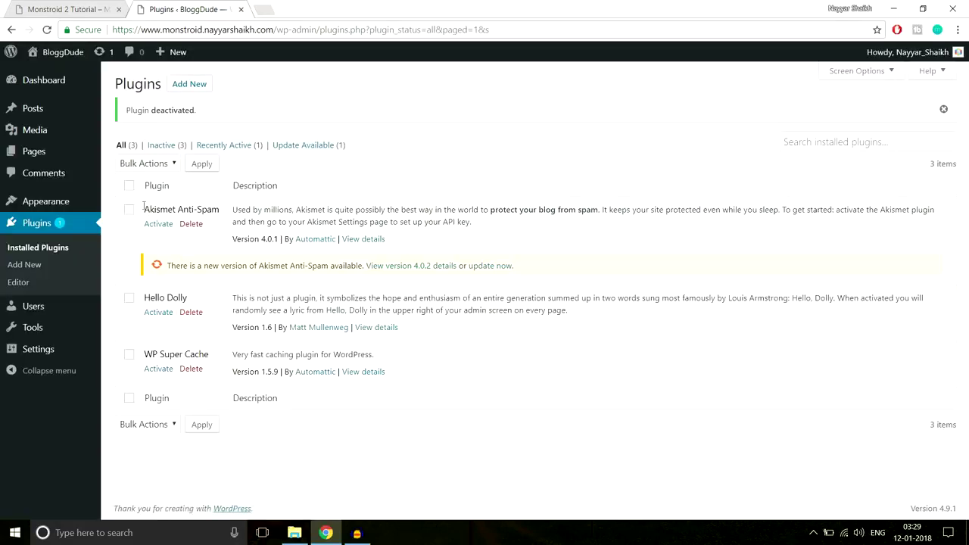
{"action": "left_click", "coordinate": [129, 186]}
{"action": "left_click", "coordinate": [160, 168]}
{"action": "left_click", "coordinate": [137, 226]}
{"action": "left_click", "coordinate": [201, 165]}
{"action": "left_click", "coordinate": [539, 100]}
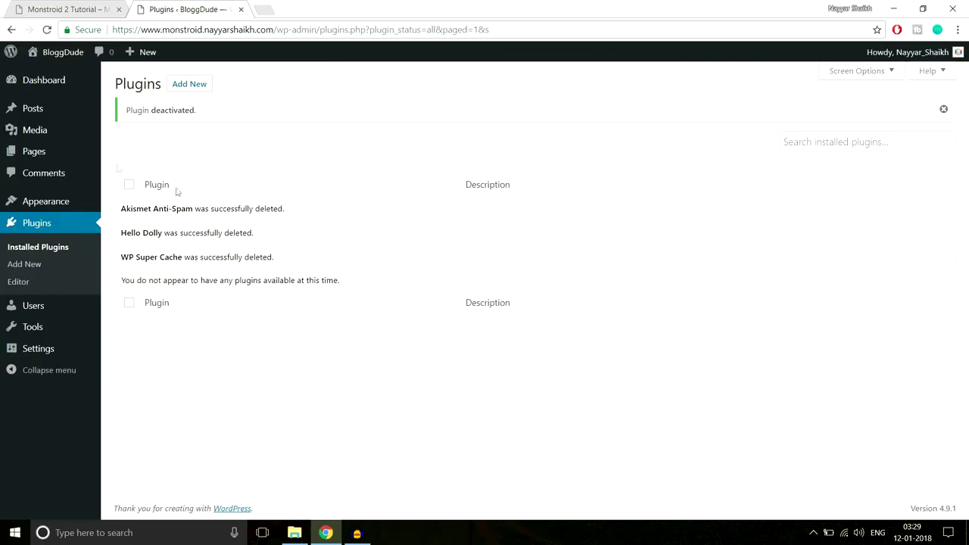
{"action": "left_click", "coordinate": [55, 202]}
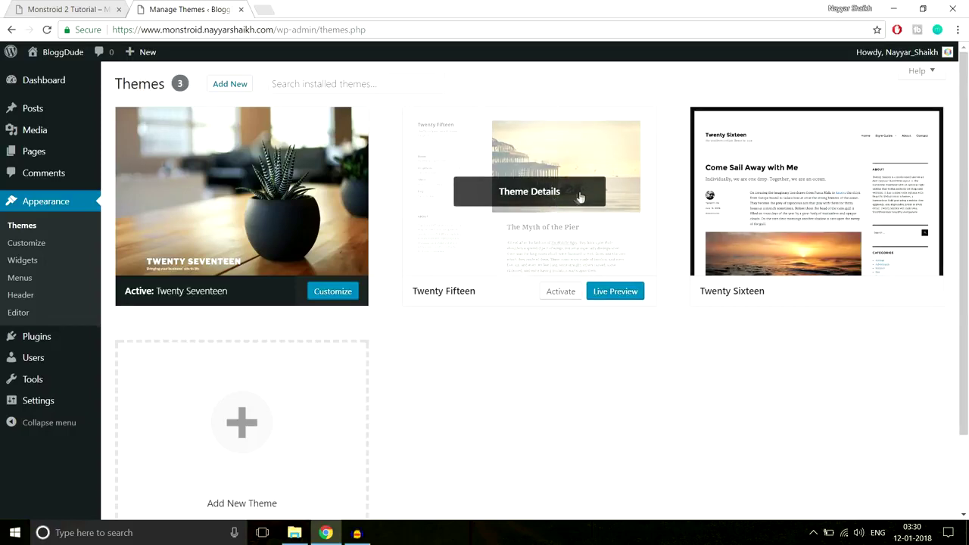
Delete the Twenty Fifteen theme and then the Twenty Sixteen theme from Theme Details, confirming each deletion.
{"action": "left_click", "coordinate": [533, 199]}
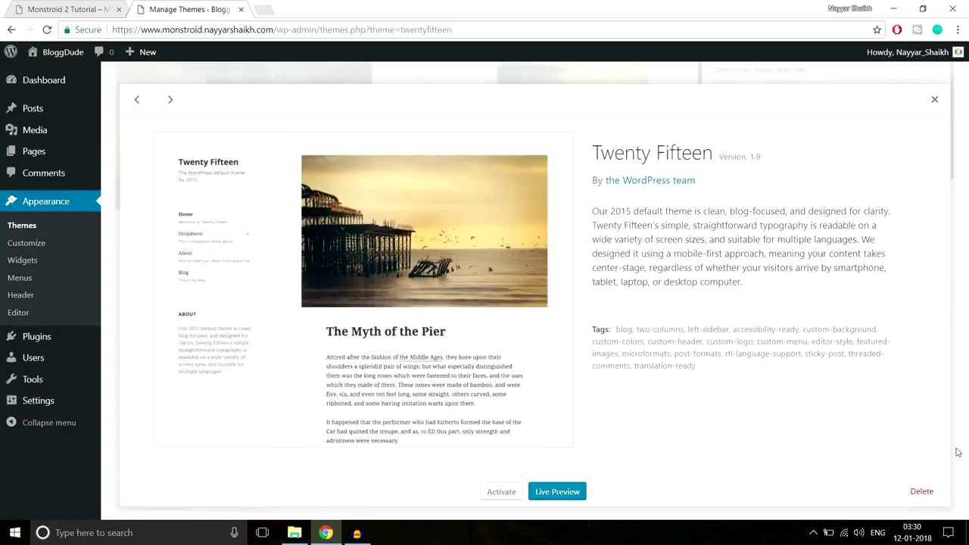
{"action": "left_click", "coordinate": [928, 499]}
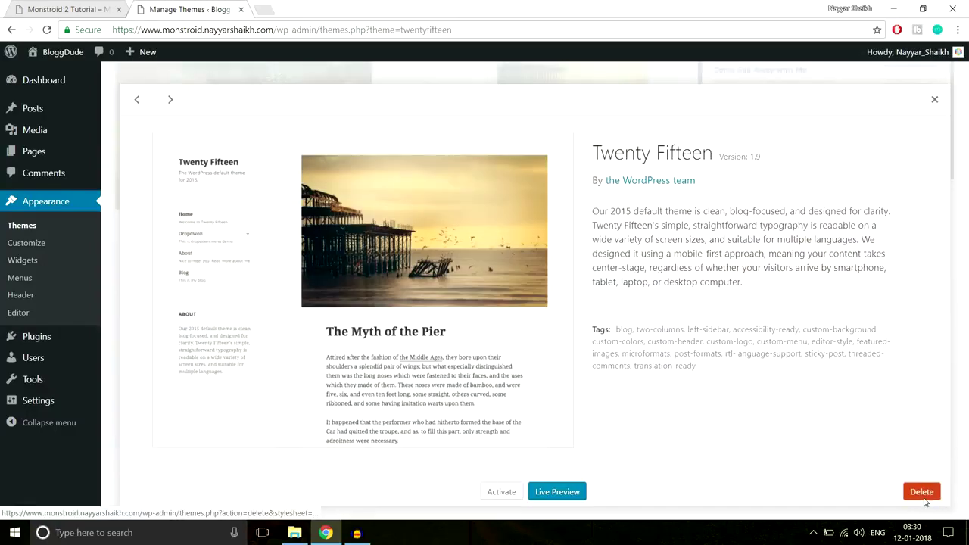
{"action": "left_click", "coordinate": [534, 111]}
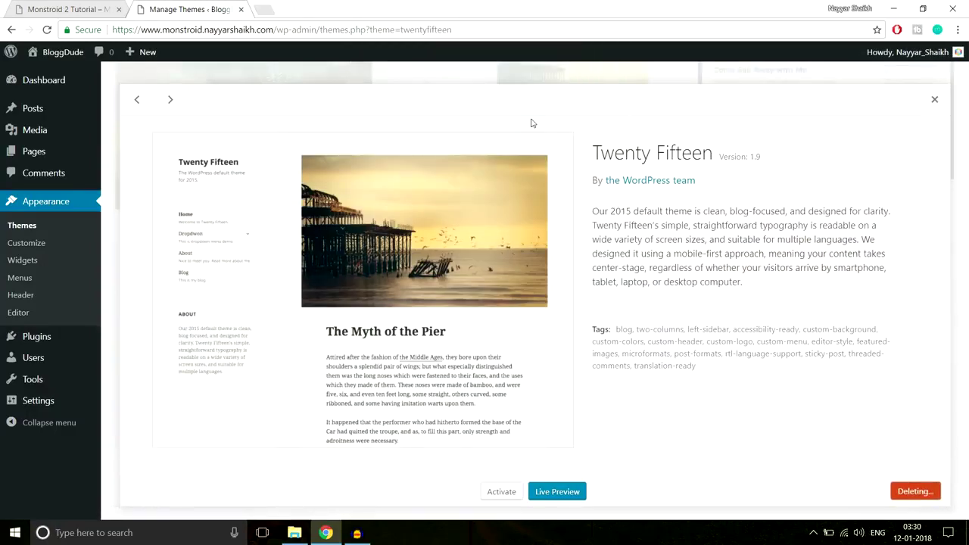
{"action": "left_click", "coordinate": [523, 162]}
{"action": "left_click", "coordinate": [922, 492]}
{"action": "left_click", "coordinate": [530, 120]}
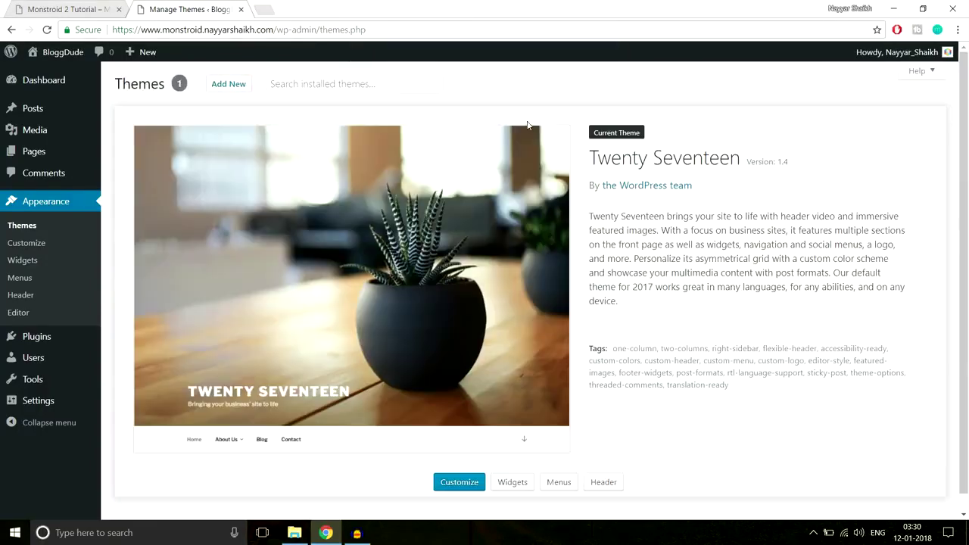
{"action": "scroll", "coordinate": [807, 341], "scroll_direction": "down", "scroll_amount": 1}
{"action": "scroll", "coordinate": [806, 343], "scroll_direction": "up", "scroll_amount": 1}
Open the live BloggDude site in a new tab and scroll through it.
{"action": "mouse_move", "coordinate": [58, 64]}
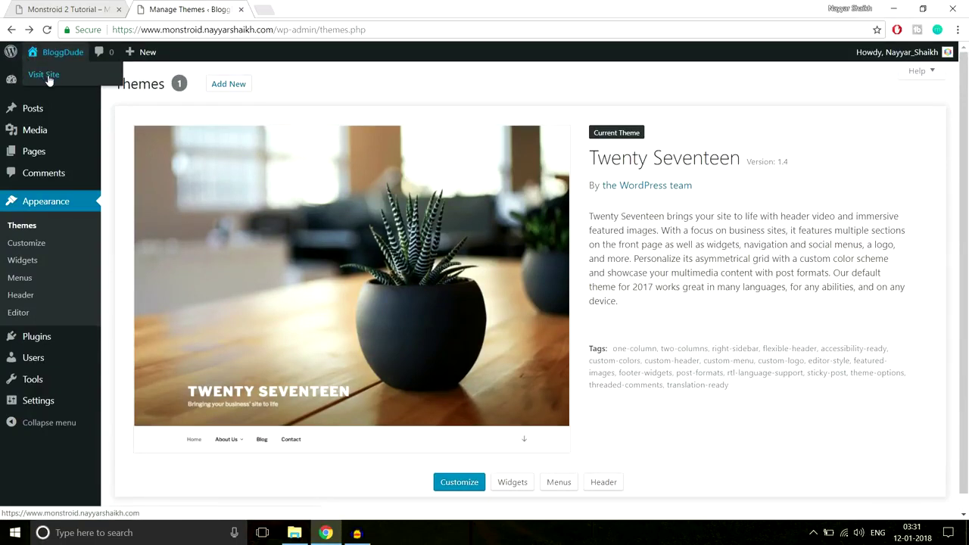
{"action": "right_click", "coordinate": [49, 80]}
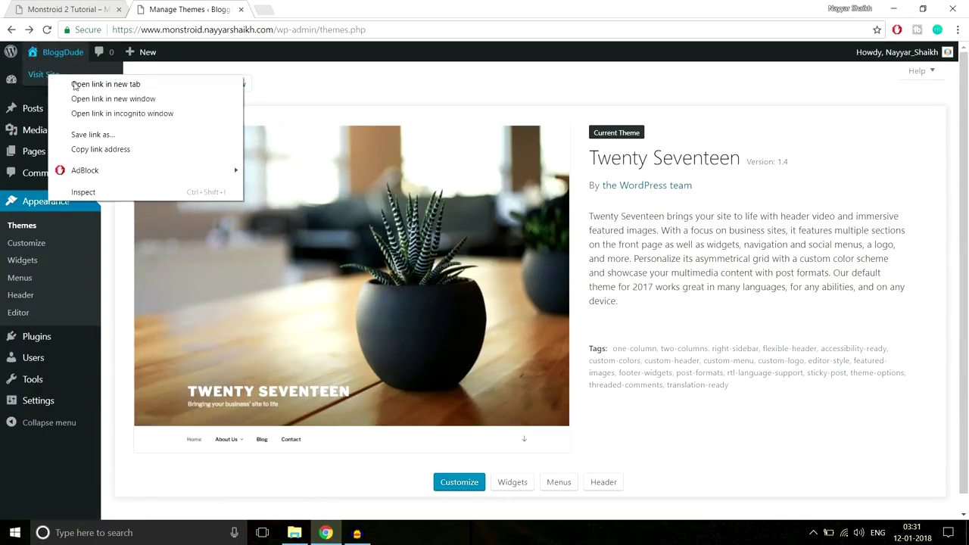
{"action": "left_click", "coordinate": [76, 84]}
{"action": "left_click", "coordinate": [294, 9]}
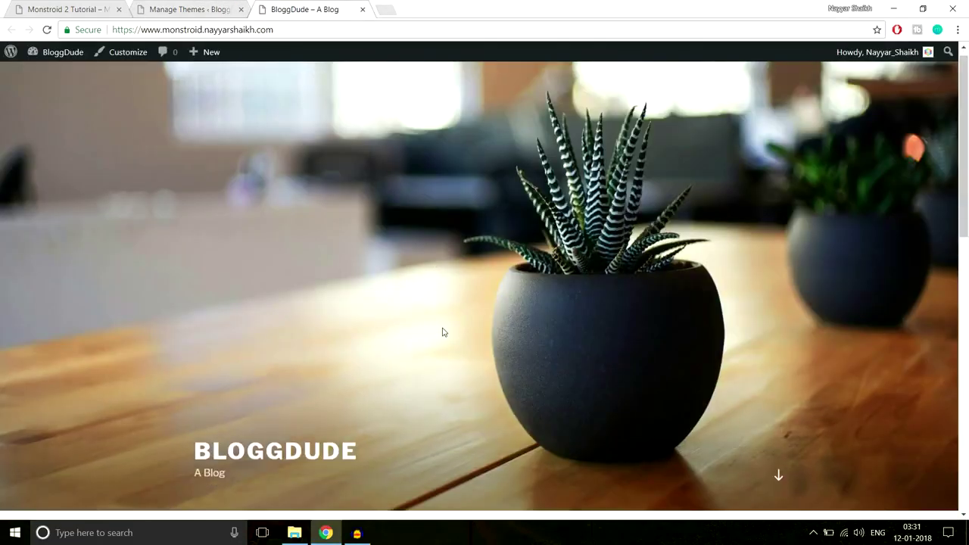
{"action": "scroll", "coordinate": [442, 333], "scroll_direction": "down", "scroll_amount": 4}
{"action": "scroll", "coordinate": [443, 339], "scroll_direction": "down", "scroll_amount": 5}
{"action": "scroll", "coordinate": [444, 341], "scroll_direction": "up", "scroll_amount": 10}
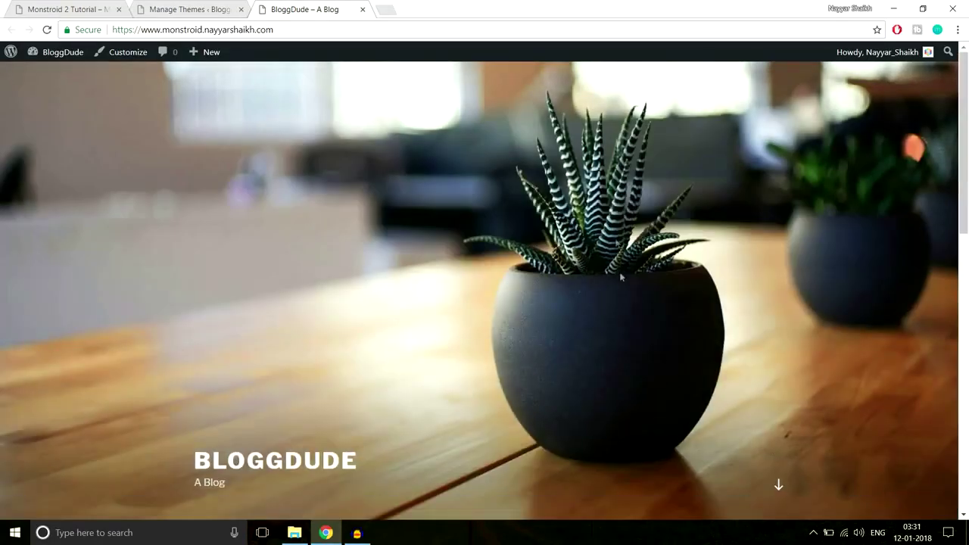
{"action": "scroll", "coordinate": [621, 328], "scroll_direction": "down", "scroll_amount": 2}
{"action": "scroll", "coordinate": [621, 327], "scroll_direction": "up", "scroll_amount": 2}
Glance at the Monstroid 2 Tutorial tab, then return to the Manage Themes tab.
{"action": "left_click", "coordinate": [61, 8]}
{"action": "scroll", "coordinate": [617, 371], "scroll_direction": "down", "scroll_amount": 10}
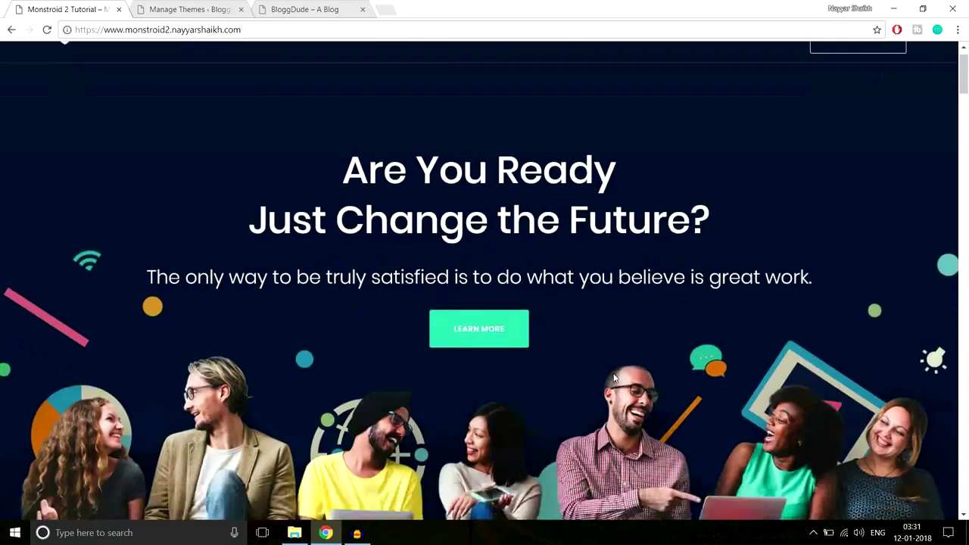
{"action": "scroll", "coordinate": [613, 381], "scroll_direction": "up", "scroll_amount": 10}
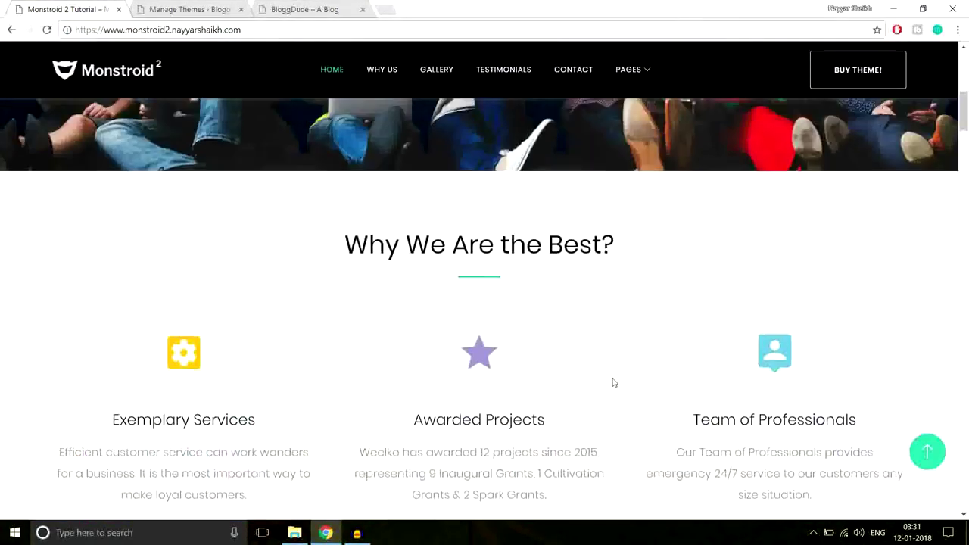
{"action": "left_click", "coordinate": [191, 7]}
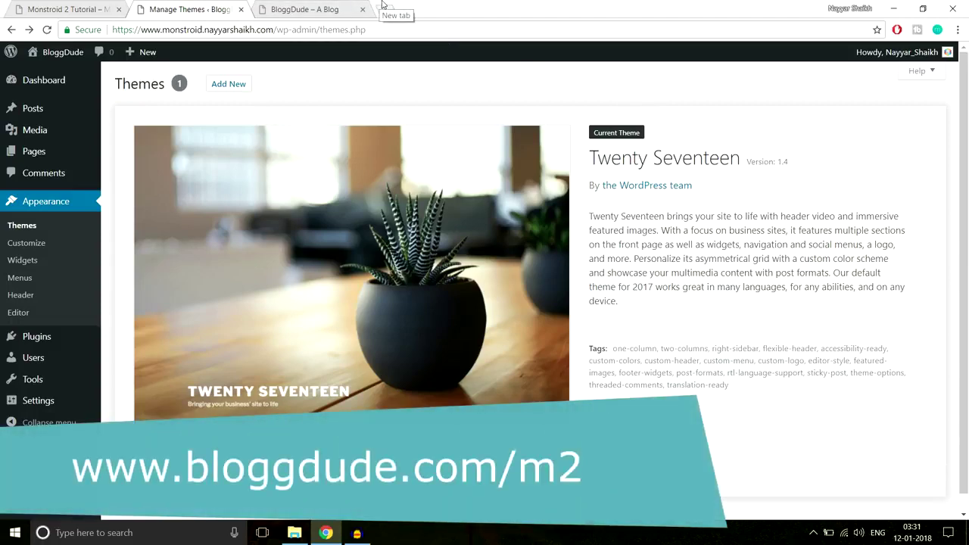
Load bloggdude.com/m2 in a new tab and dismiss the notification prompt.
{"action": "left_click", "coordinate": [383, 5]}
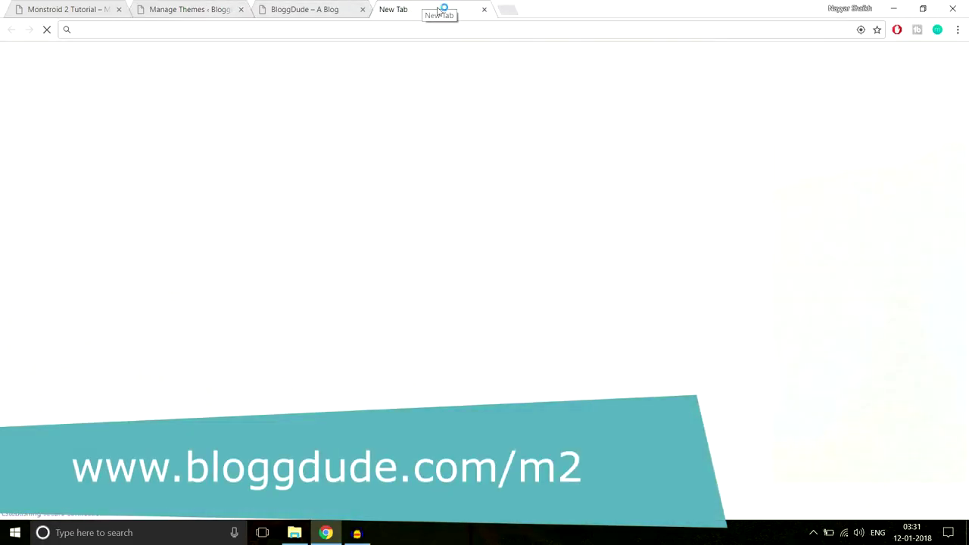
{"action": "type", "text": "bloggdude.com"}
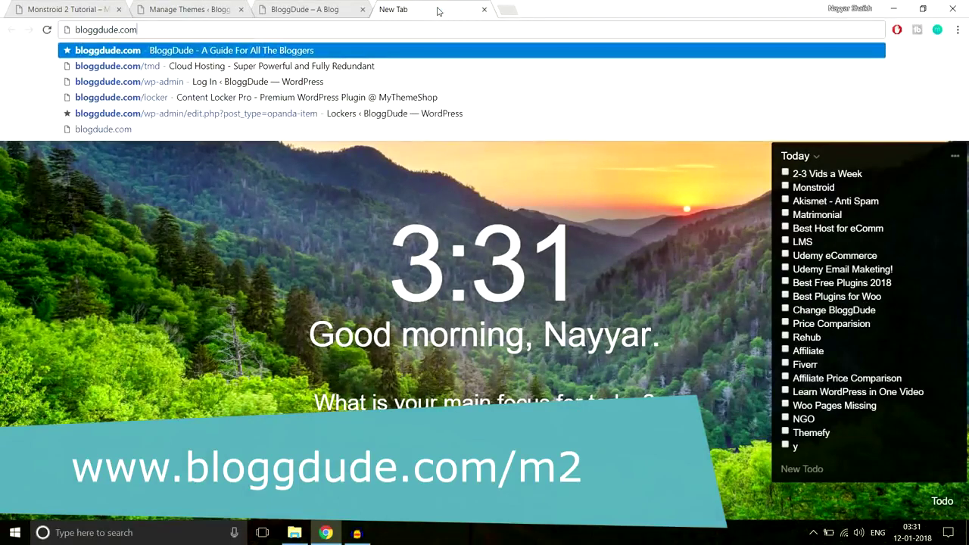
{"action": "type", "text": "/m2"}
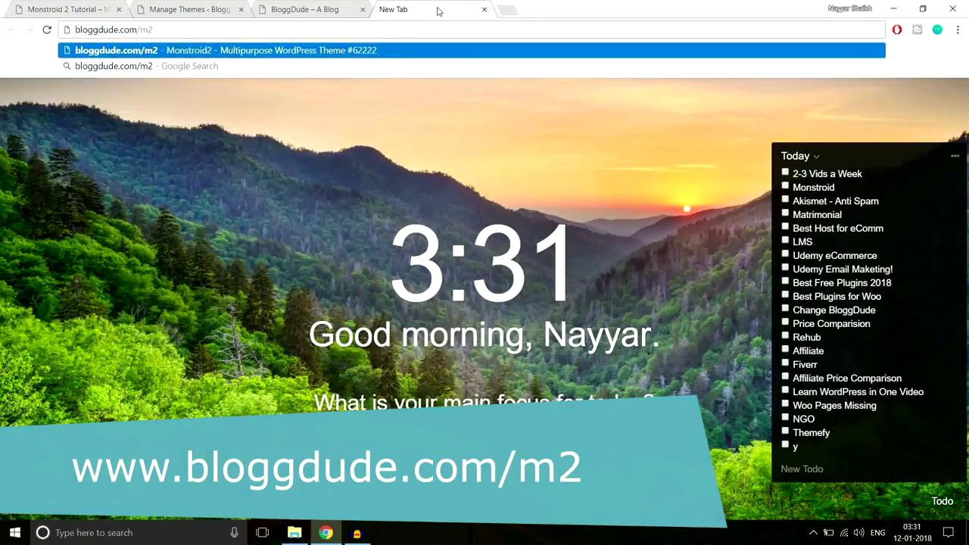
{"action": "key", "text": "Return"}
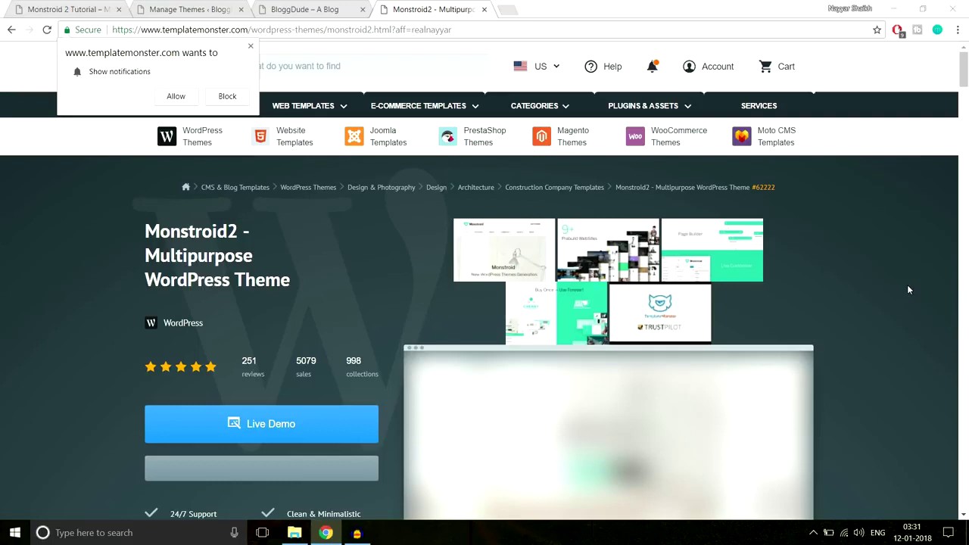
{"action": "left_click", "coordinate": [249, 47]}
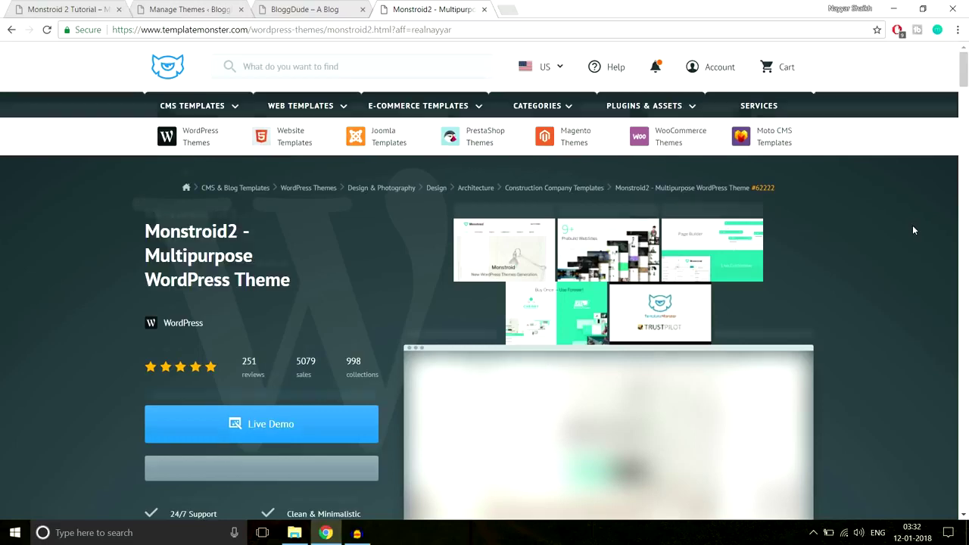
Add the Monstroid2 theme (item #62222, $75) to the cart from its product page.
{"action": "scroll", "coordinate": [913, 225], "scroll_direction": "down", "scroll_amount": 2}
{"action": "left_click_drag", "start_coordinate": [297, 242], "coordinate": [315, 241]}
{"action": "left_click", "coordinate": [323, 239]}
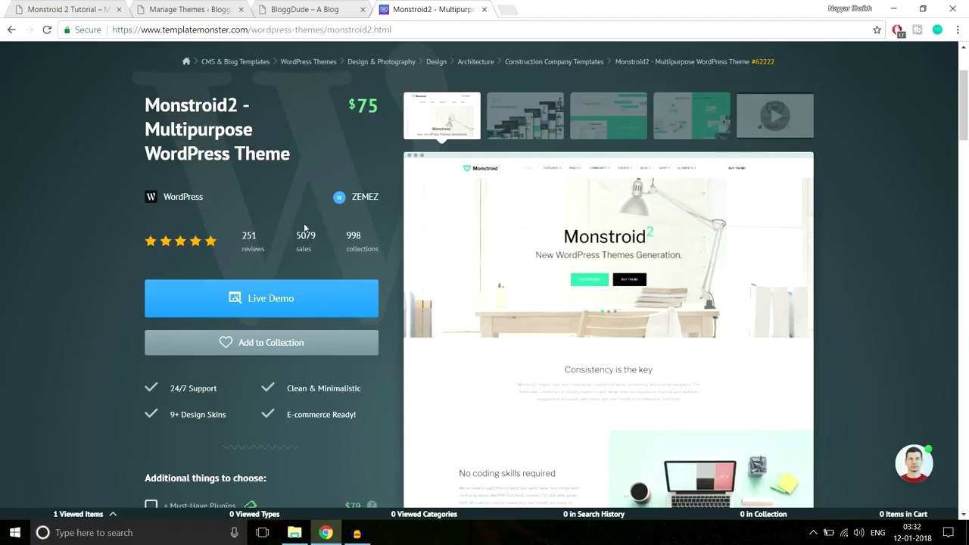
{"action": "left_click", "coordinate": [68, 9]}
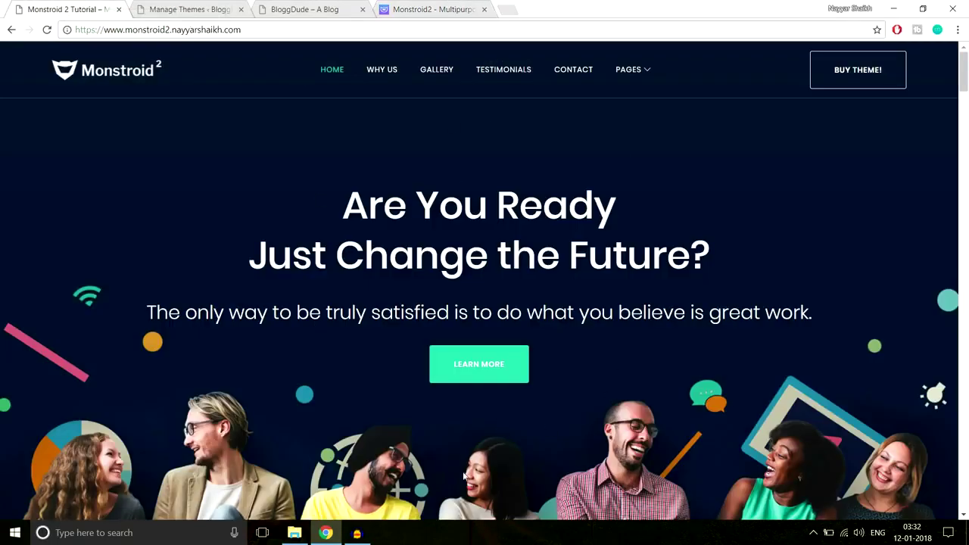
{"action": "left_click", "coordinate": [434, 7]}
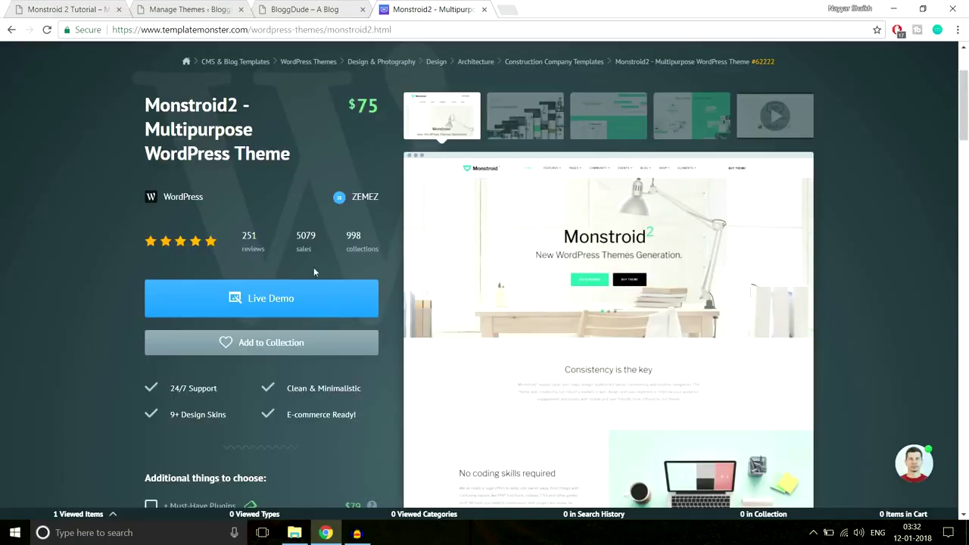
{"action": "scroll", "coordinate": [346, 288], "scroll_direction": "down", "scroll_amount": 6}
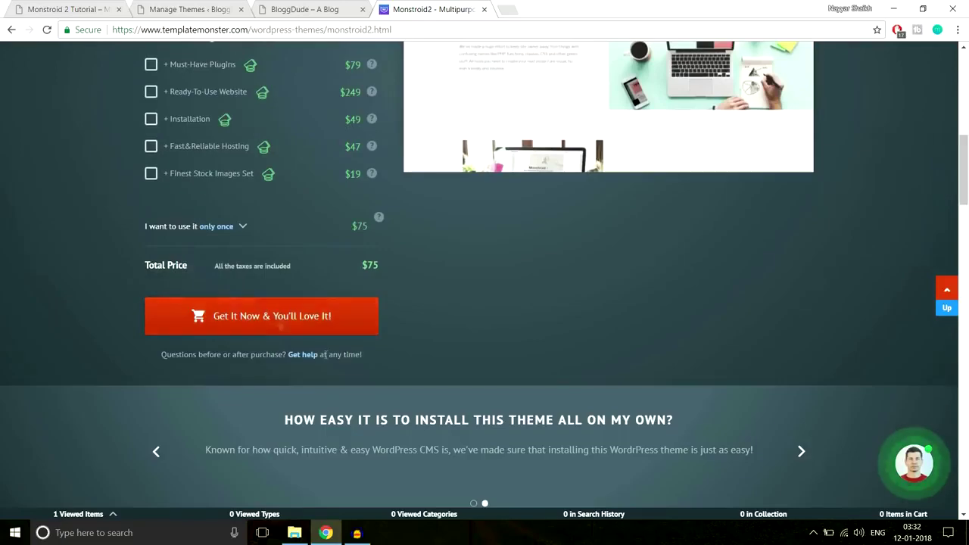
{"action": "left_click", "coordinate": [302, 318]}
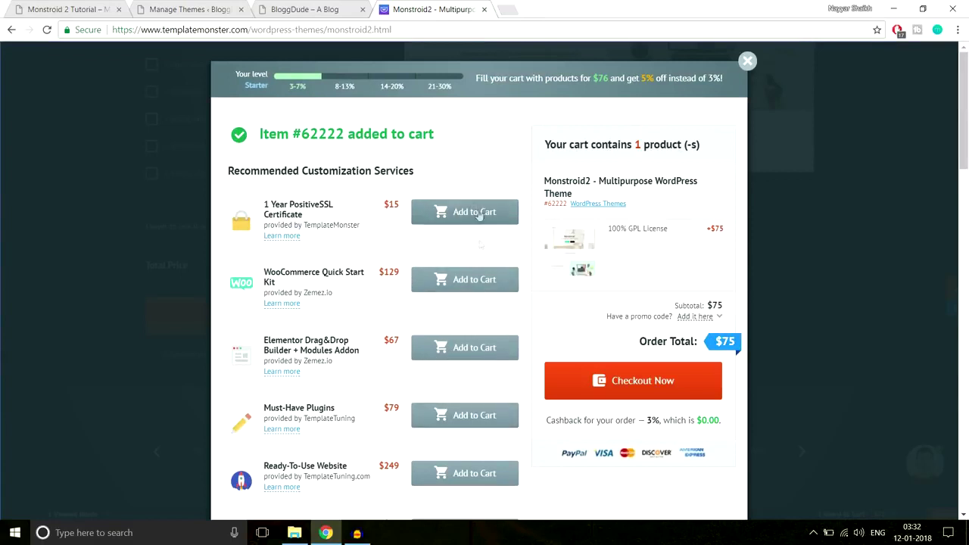
Check out and sign in with the account email and the saved account password.
{"action": "left_click", "coordinate": [635, 381]}
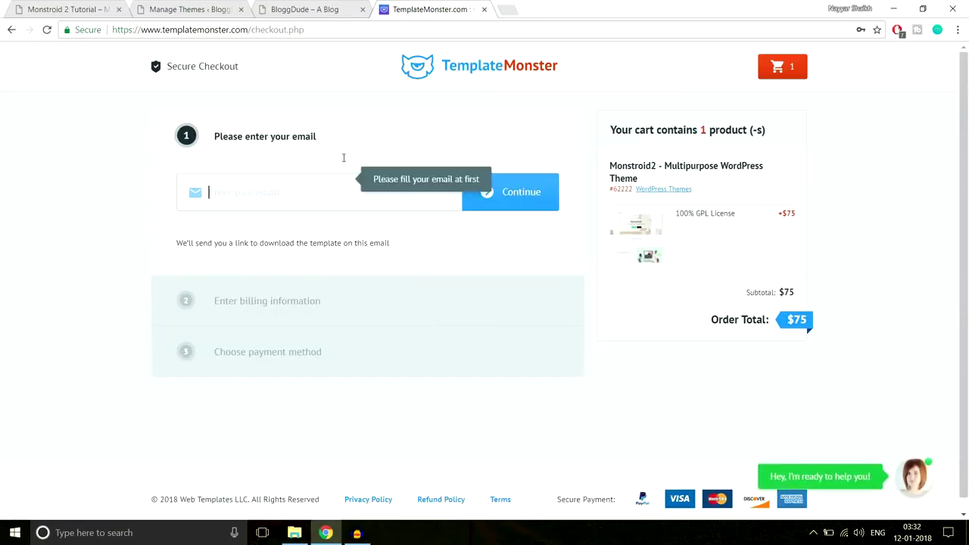
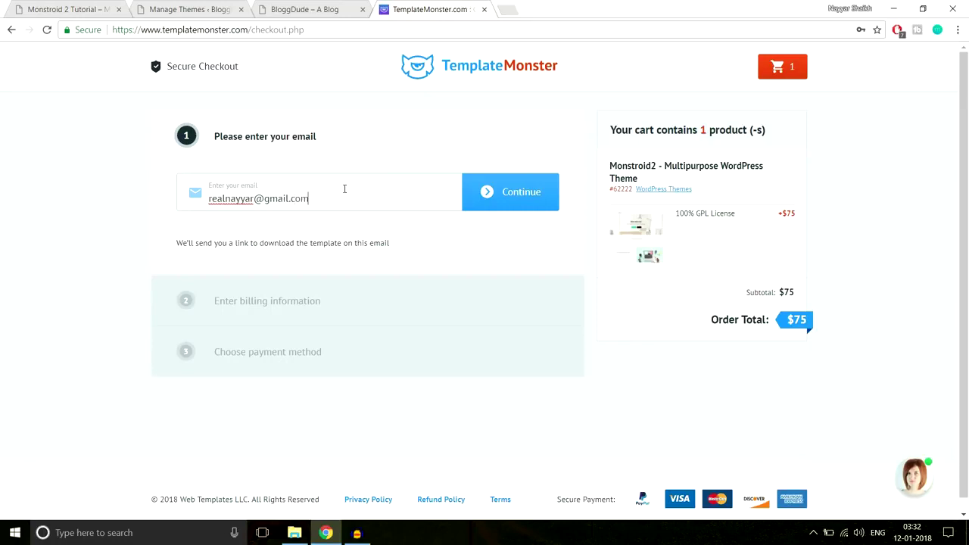
{"action": "left_click", "coordinate": [502, 193]}
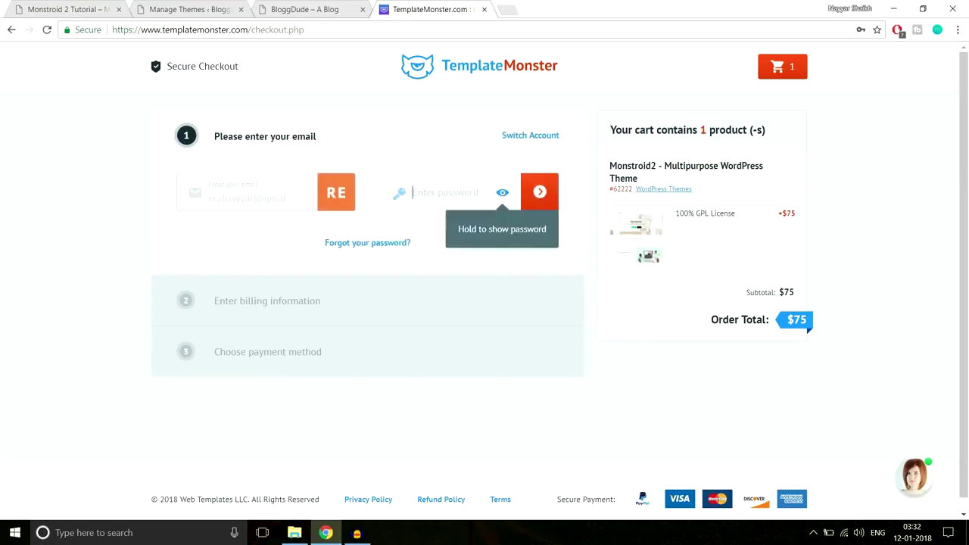
{"action": "left_click", "coordinate": [456, 202]}
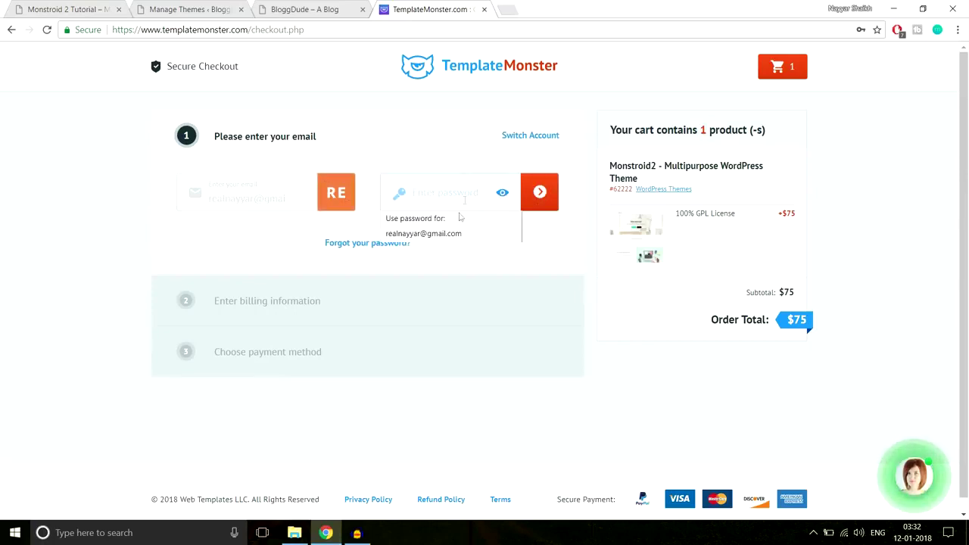
{"action": "left_click", "coordinate": [424, 234]}
{"action": "key", "text": "Return"}
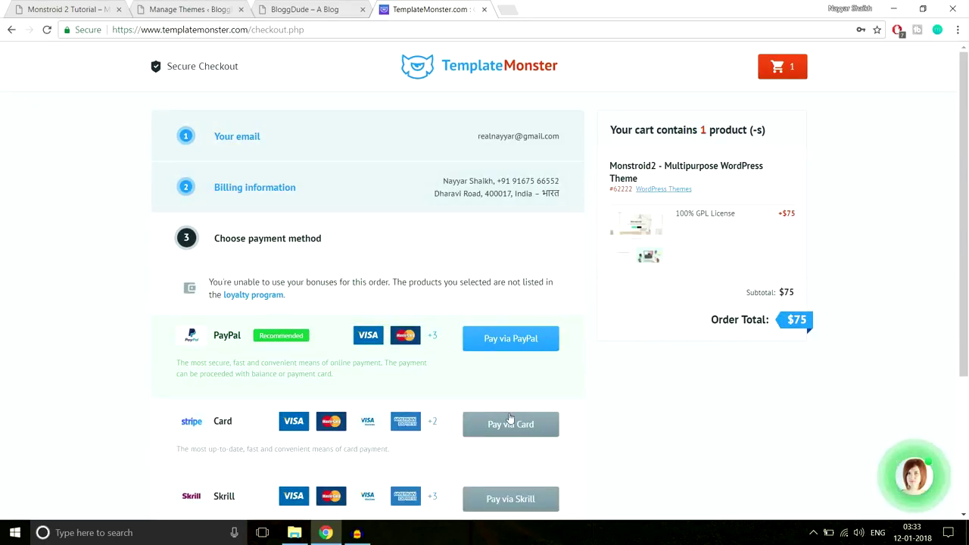
Review the payment method choices, then delete the checkout path from the page address.
{"action": "scroll", "coordinate": [510, 417], "scroll_direction": "down", "scroll_amount": 3}
{"action": "scroll", "coordinate": [511, 413], "scroll_direction": "up", "scroll_amount": 3}
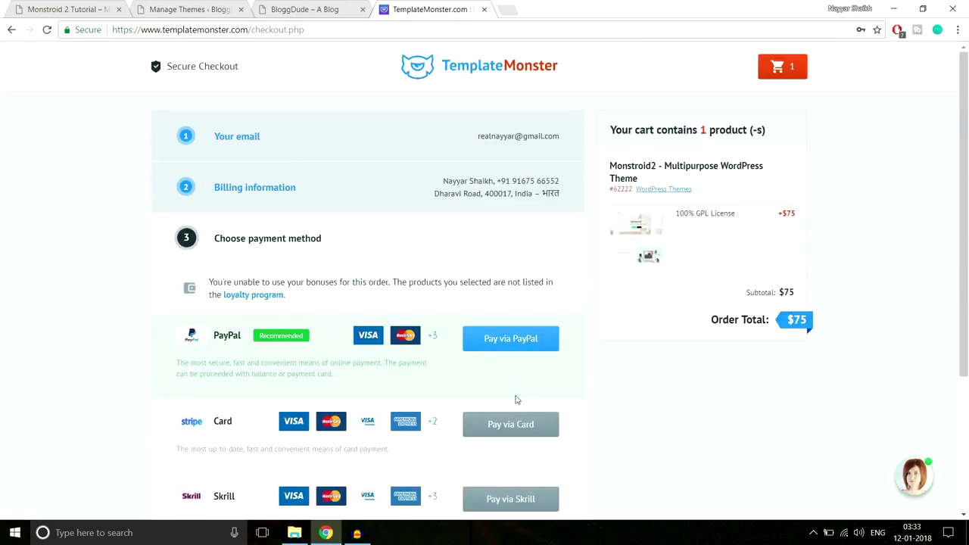
{"action": "left_click", "coordinate": [251, 29]}
{"action": "left_click_drag", "start_coordinate": [251, 29], "coordinate": [436, 29]}
{"action": "key", "text": "BackSpace"}
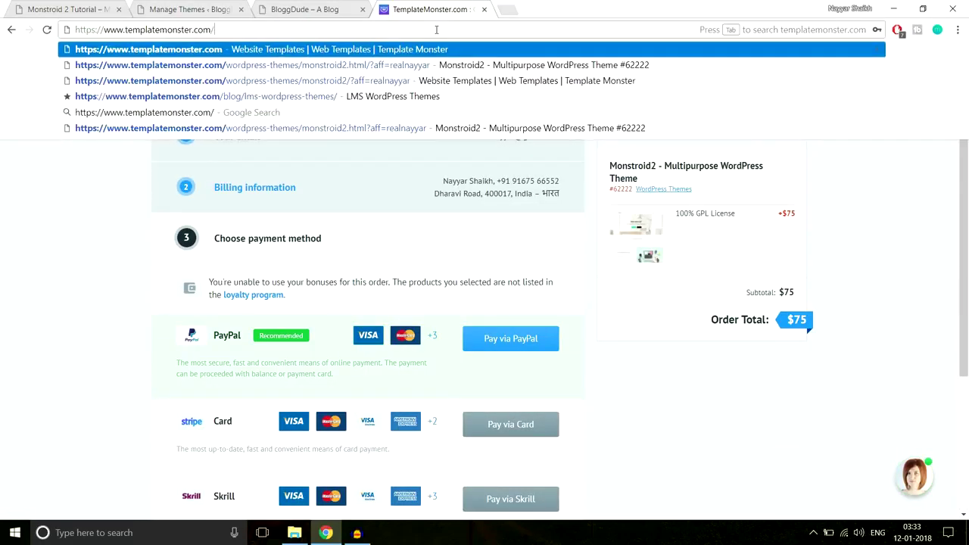
Load the TemplateMonster home page, check the Monstroid2 order under account Downloads, then close that tab.
{"action": "key", "text": "Return"}
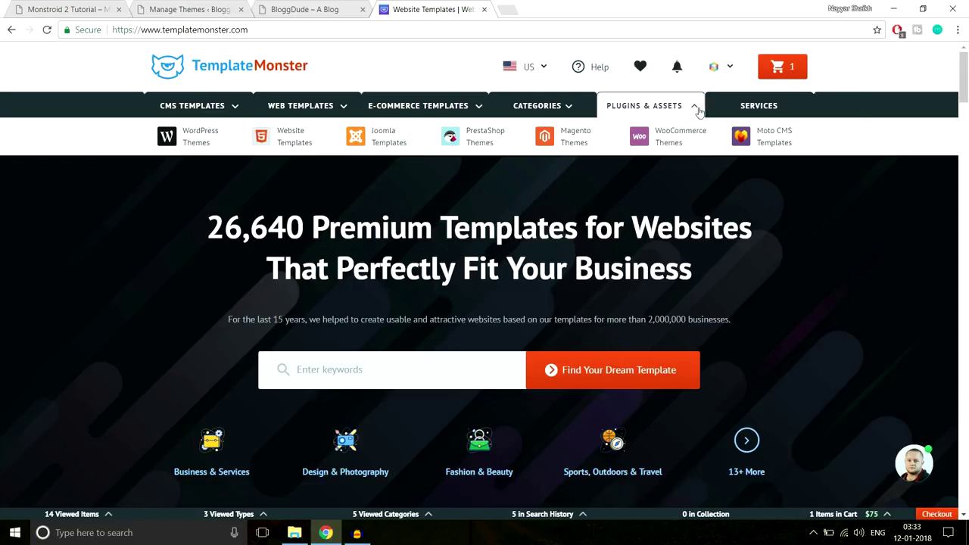
{"action": "left_click", "coordinate": [730, 70]}
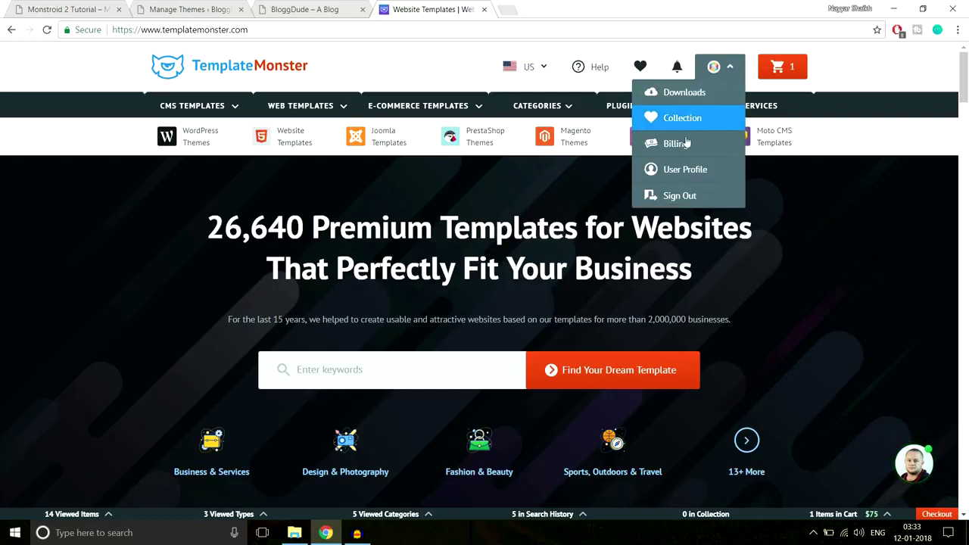
{"action": "left_click", "coordinate": [705, 94]}
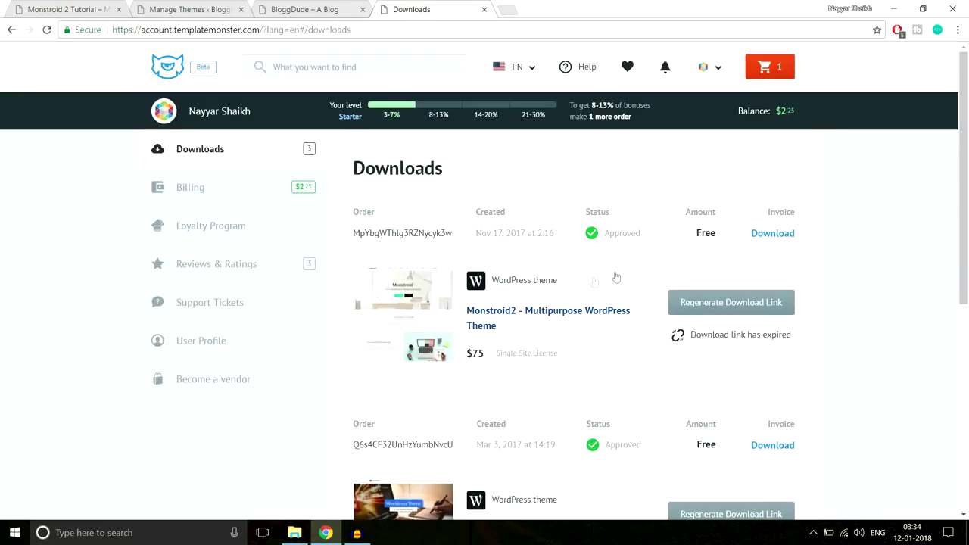
{"action": "scroll", "coordinate": [588, 279], "scroll_direction": "down", "scroll_amount": 2}
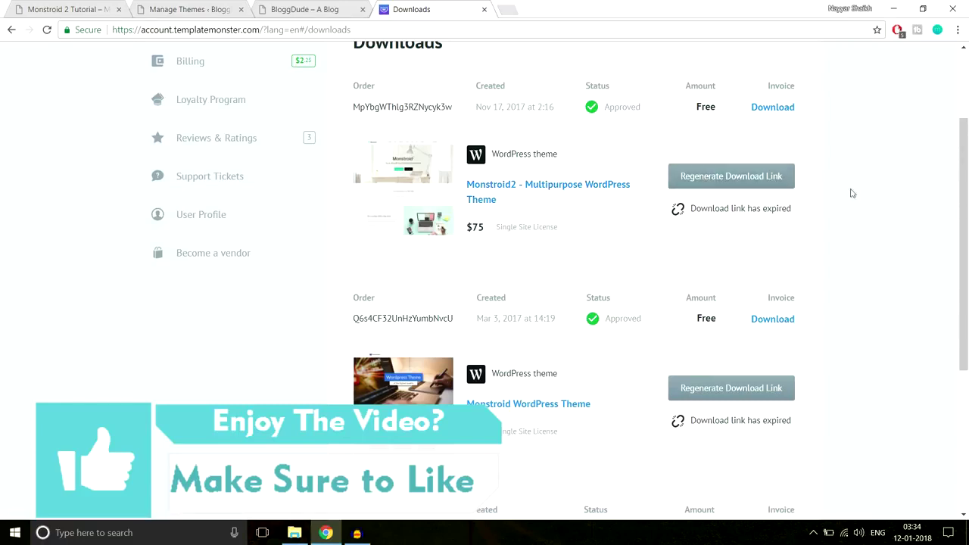
{"action": "left_click", "coordinate": [484, 10]}
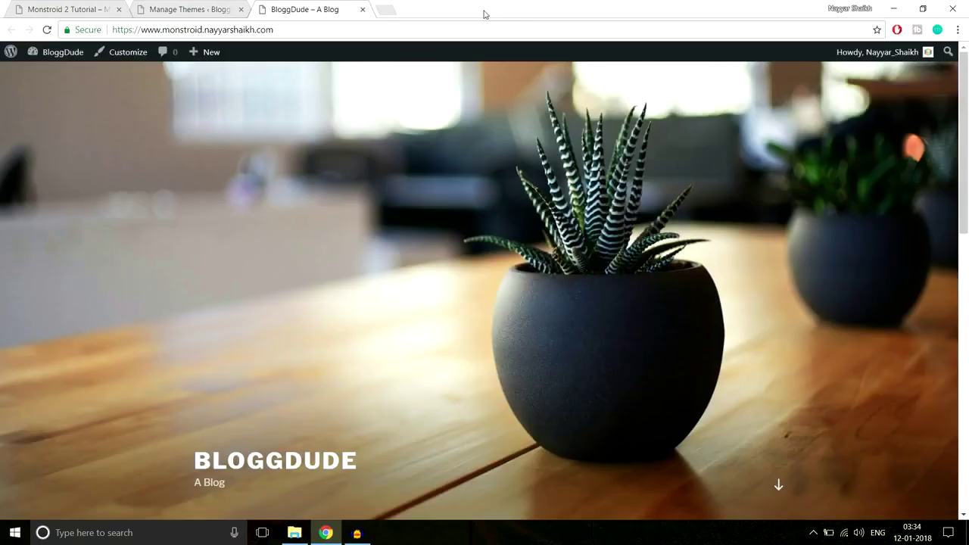
In File Explorer, go from E:\Monstroid-2 into the extracted template's theme folder.
{"action": "left_click", "coordinate": [295, 532]}
{"action": "left_click", "coordinate": [210, 41]}
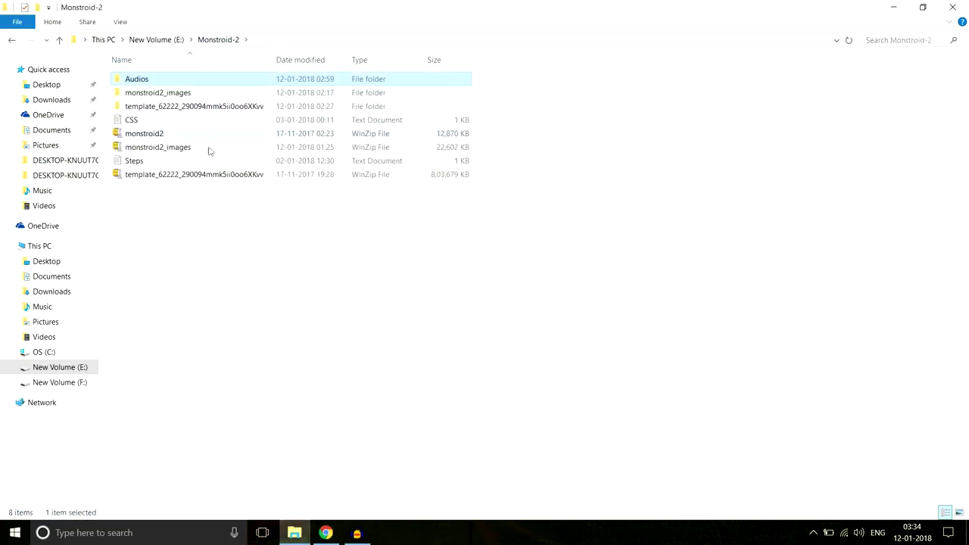
{"action": "mouse_move", "coordinate": [139, 182]}
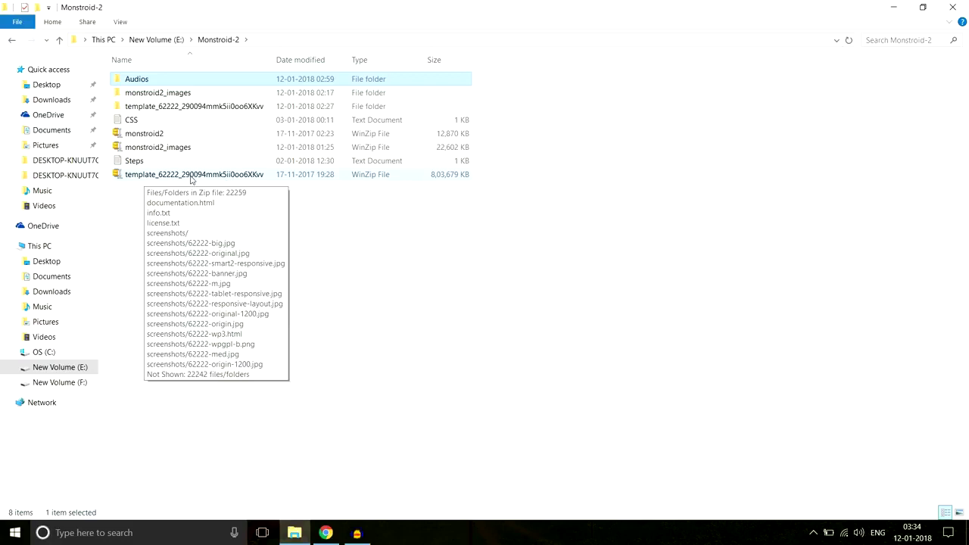
{"action": "right_click", "coordinate": [192, 177]}
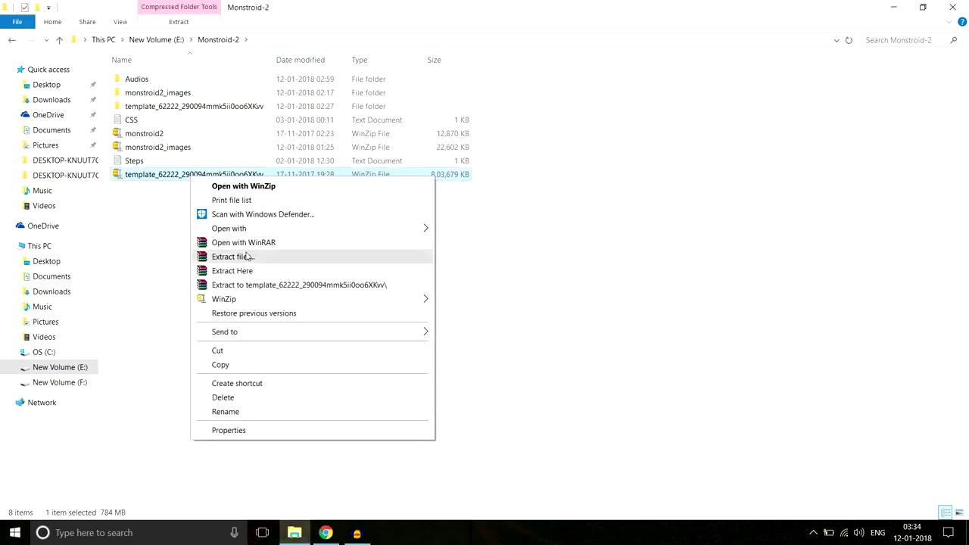
{"action": "left_click", "coordinate": [201, 108]}
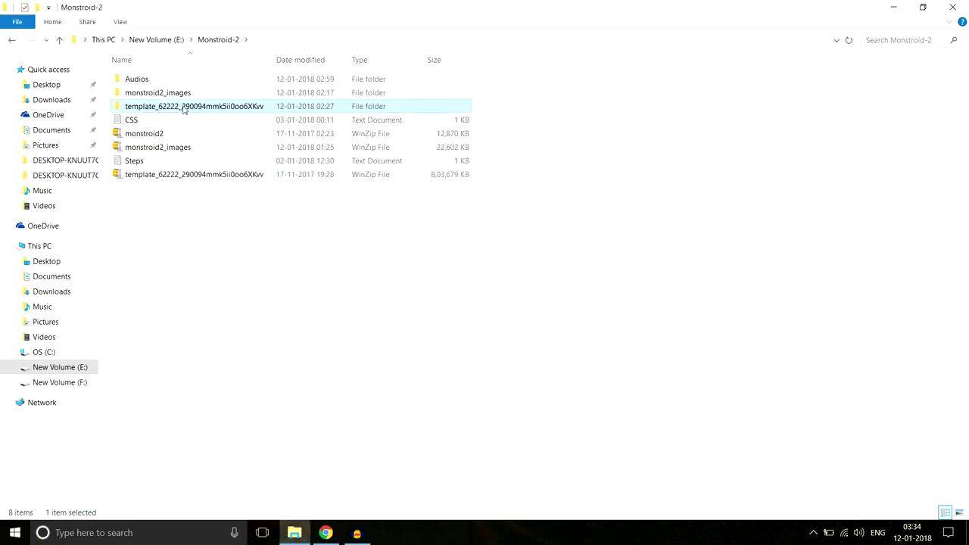
{"action": "double_click", "coordinate": [160, 111]}
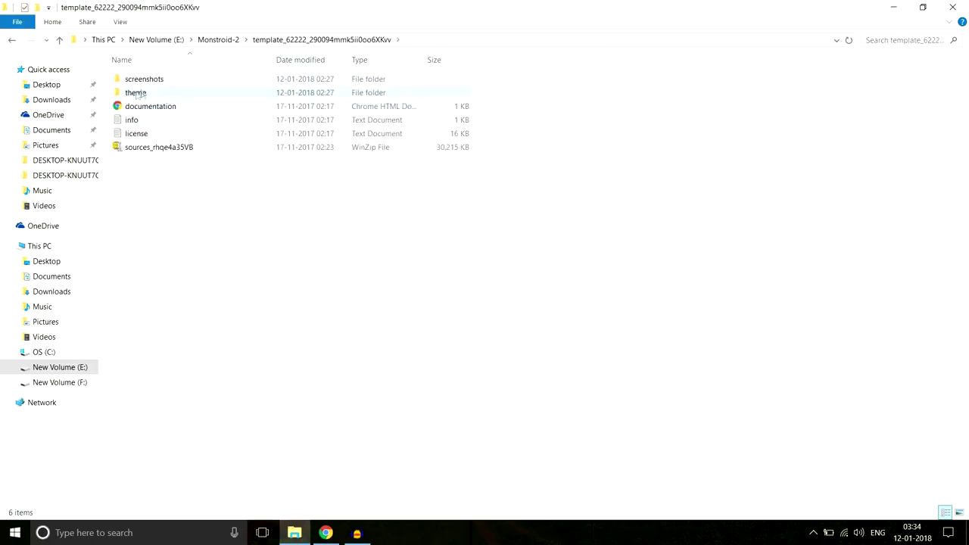
{"action": "double_click", "coordinate": [133, 95]}
{"action": "left_click", "coordinate": [137, 94]}
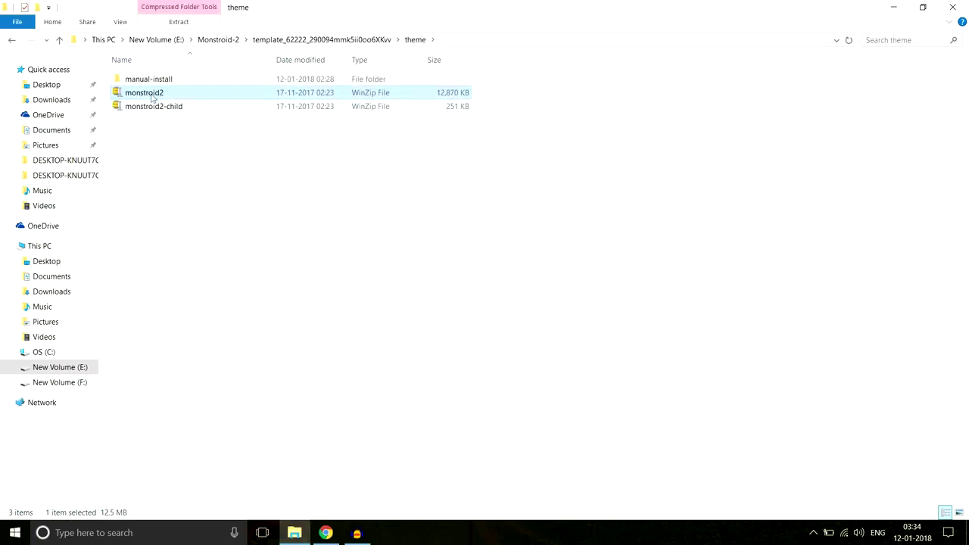
{"action": "mouse_move", "coordinate": [161, 96]}
Back in the WordPress themes admin, bring up the Add New theme upload form.
{"action": "left_click", "coordinate": [325, 533]}
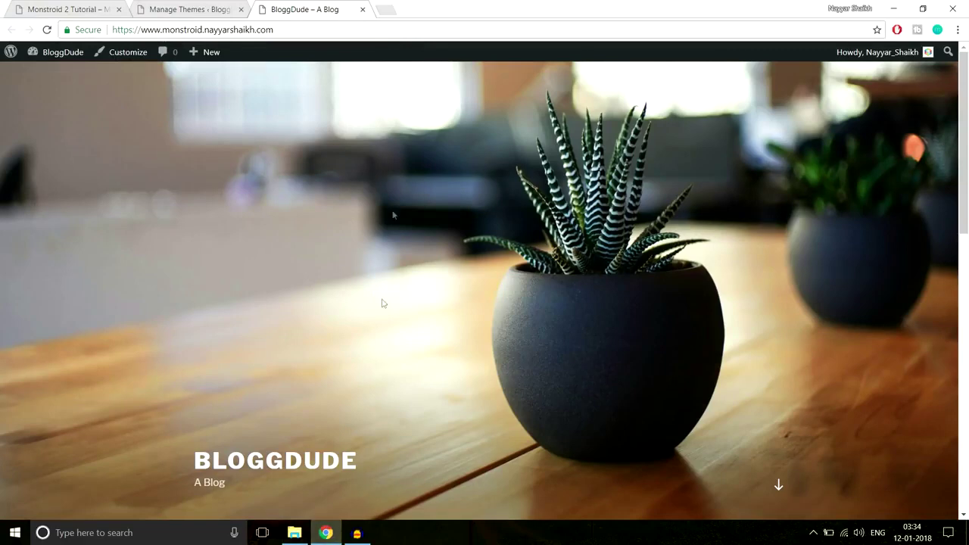
{"action": "left_click", "coordinate": [199, 14]}
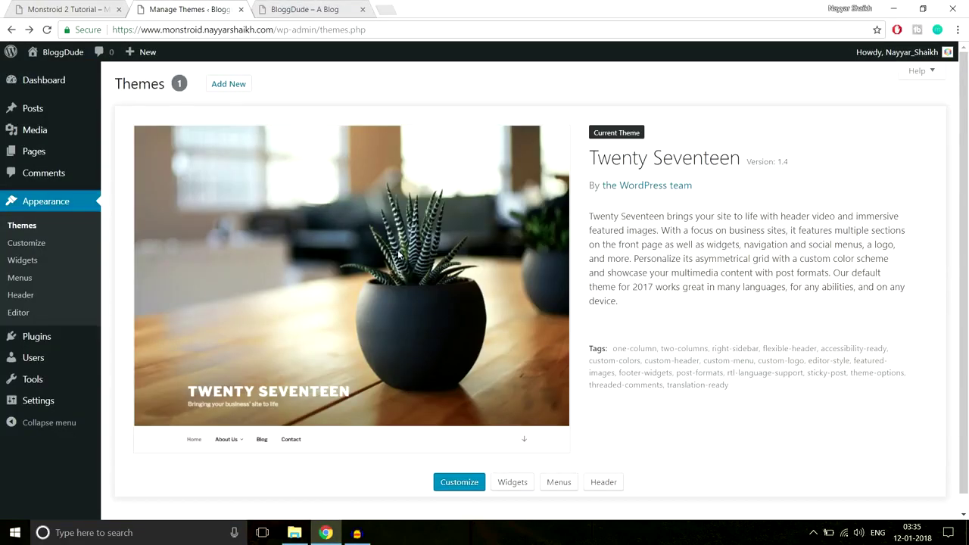
{"action": "left_click", "coordinate": [229, 84]}
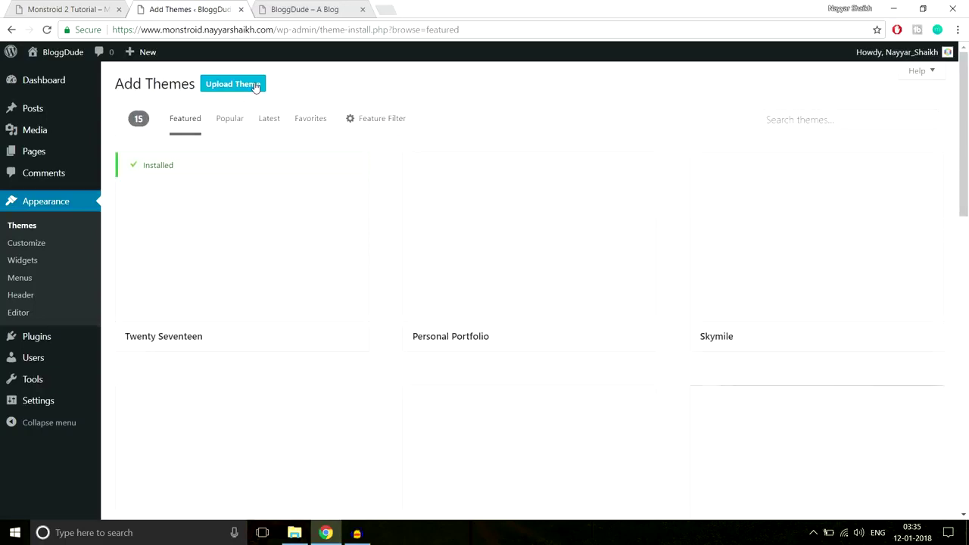
{"action": "left_click", "coordinate": [255, 85]}
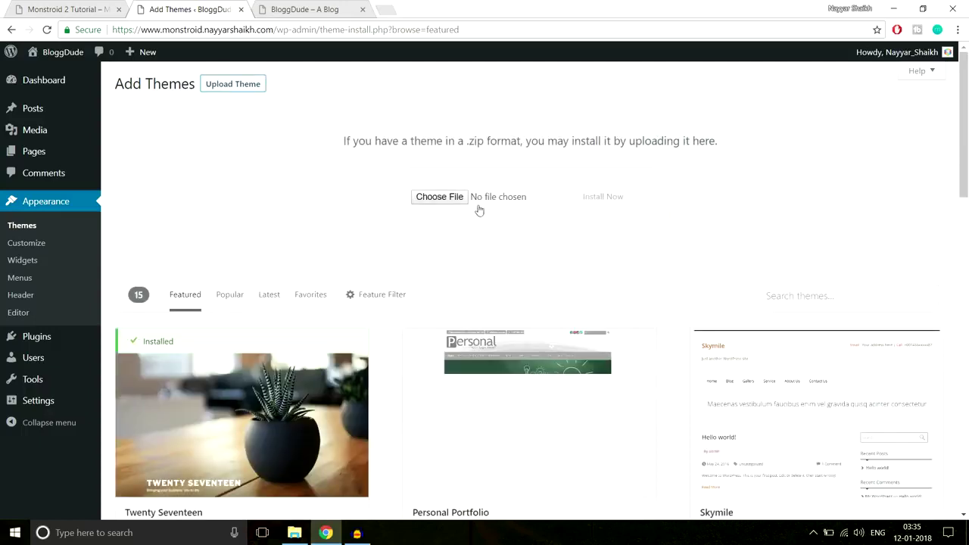
Choose E:\Monstroid-2\monstroid2.zip as the theme file to upload.
{"action": "left_click", "coordinate": [457, 198]}
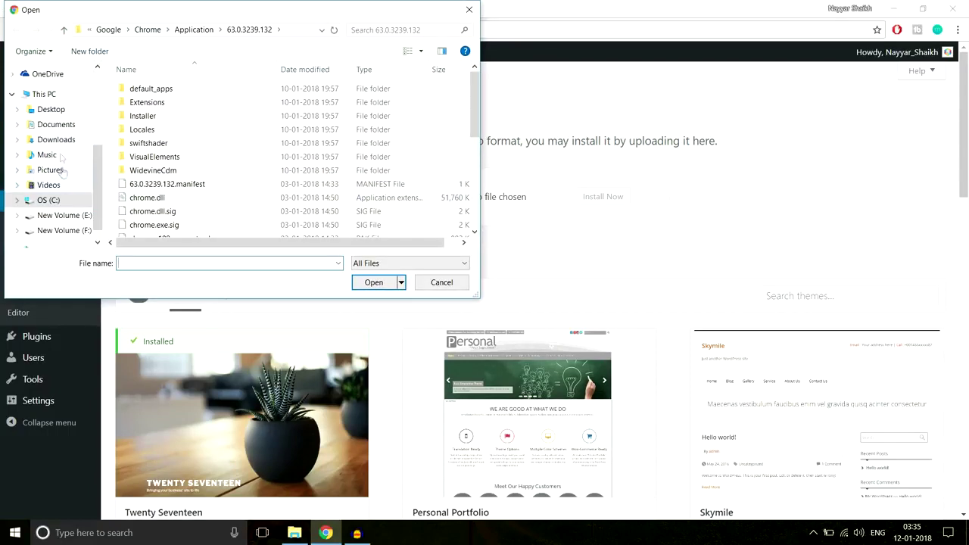
{"action": "scroll", "coordinate": [67, 174], "scroll_direction": "down", "scroll_amount": 1}
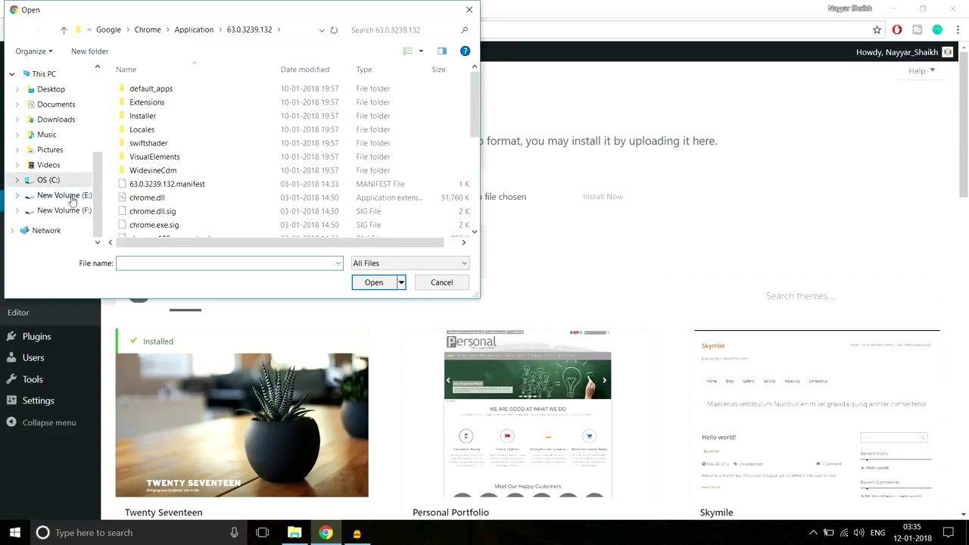
{"action": "left_click", "coordinate": [68, 195]}
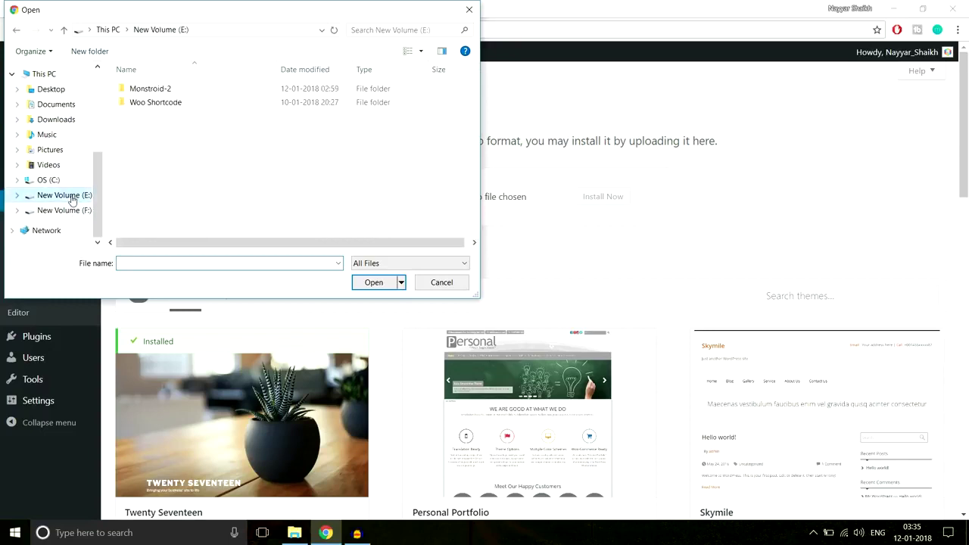
{"action": "double_click", "coordinate": [150, 90]}
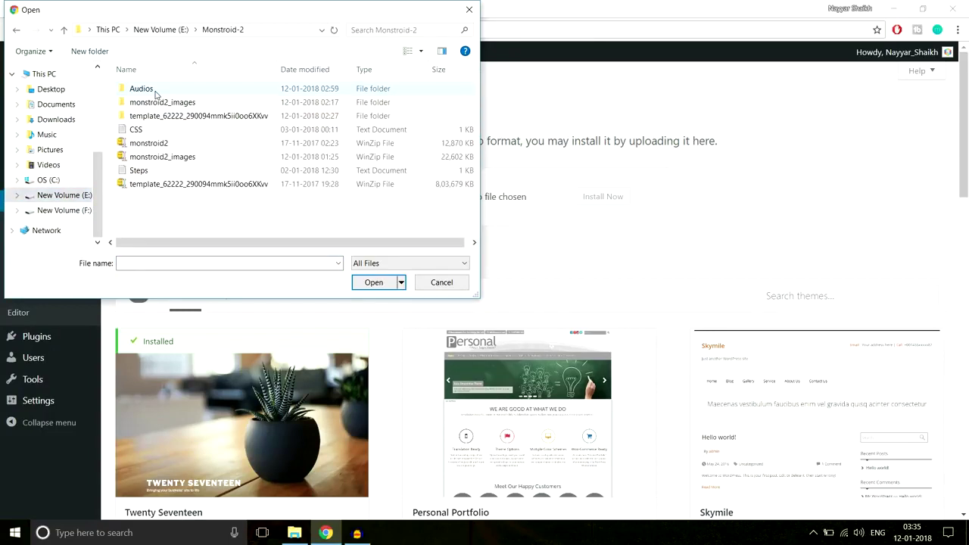
{"action": "left_click", "coordinate": [156, 144]}
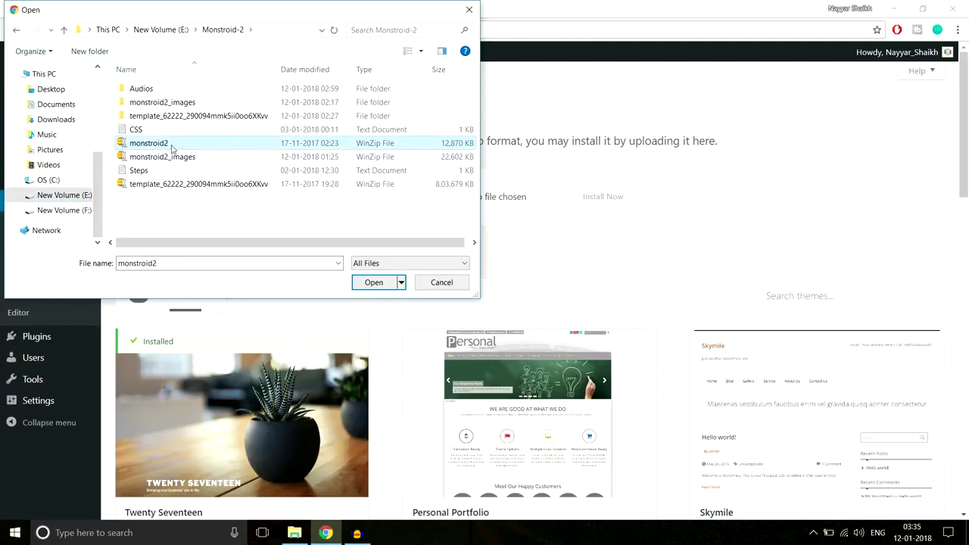
{"action": "left_click", "coordinate": [384, 285]}
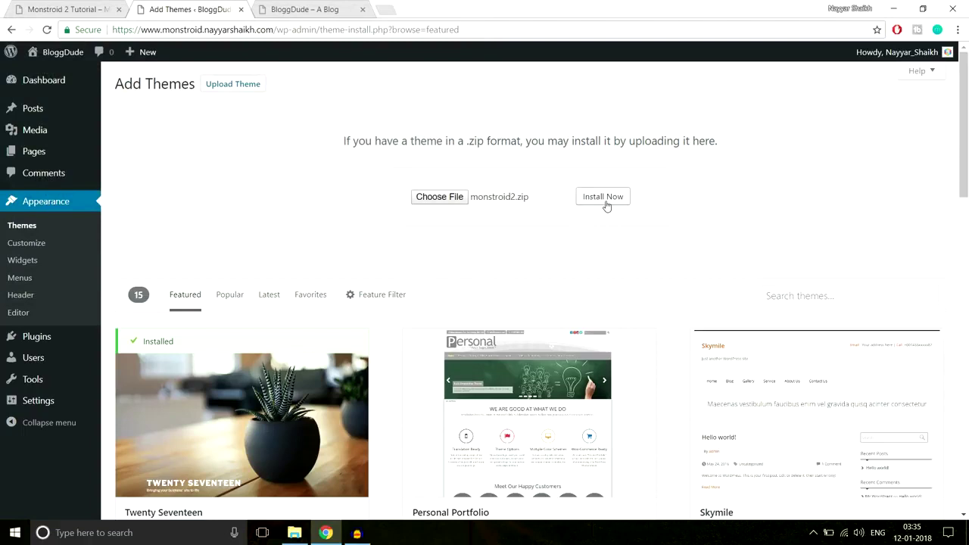
Install and activate the Monstroid2 theme, then install the recommended Cherry Plugin Wizard.
{"action": "left_click", "coordinate": [603, 199]}
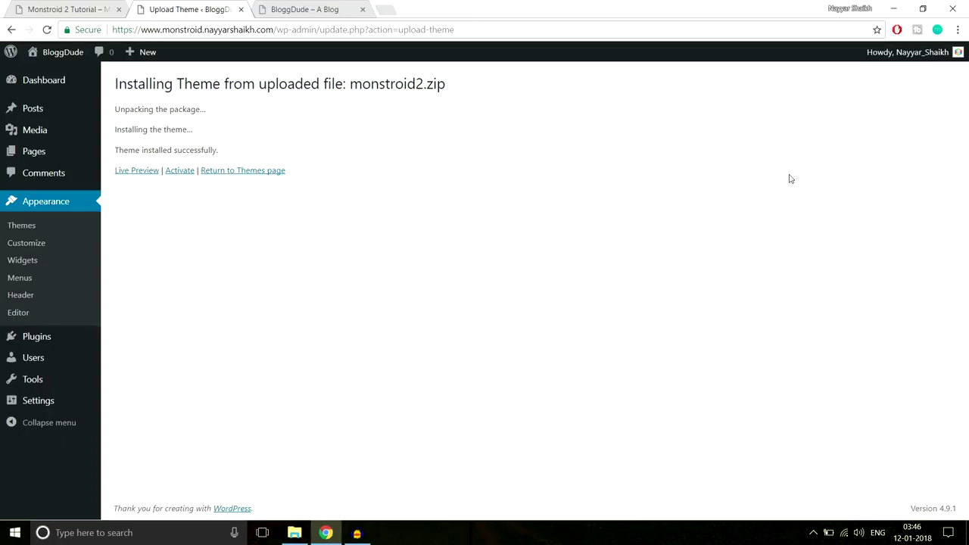
{"action": "left_click", "coordinate": [179, 175]}
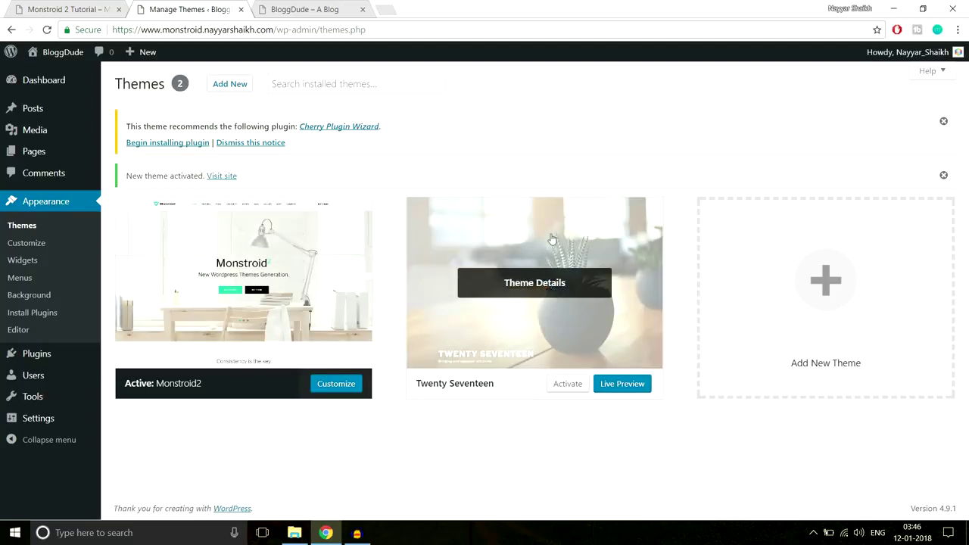
{"action": "left_click", "coordinate": [168, 143]}
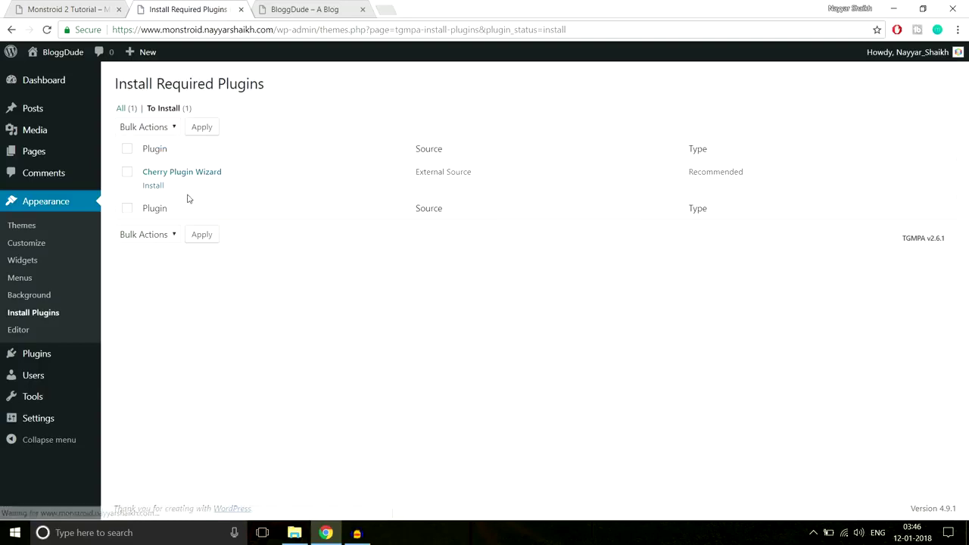
{"action": "left_click", "coordinate": [156, 187]}
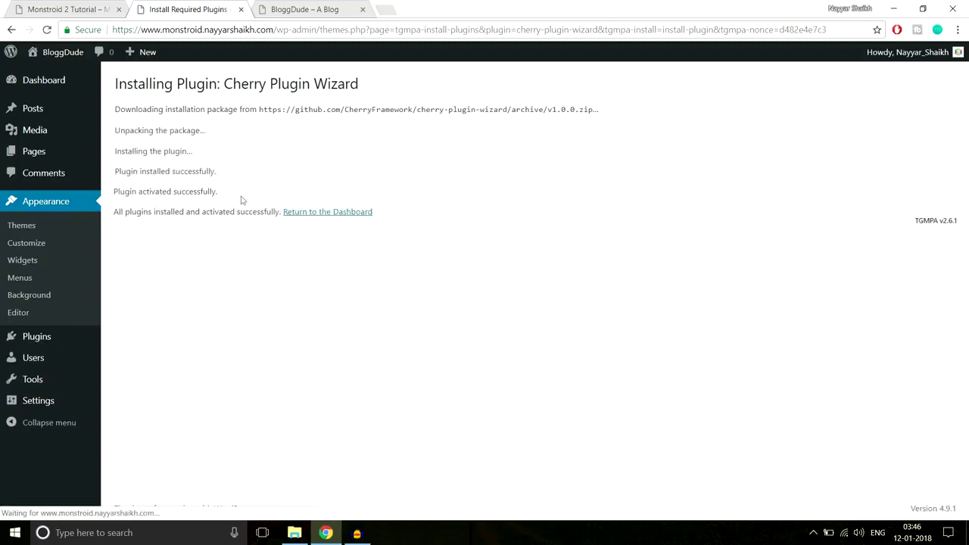
Return to the Dashboard, dismiss the Monstroid setup wizard notice, and switch to the blog tab.
{"action": "left_click", "coordinate": [333, 212]}
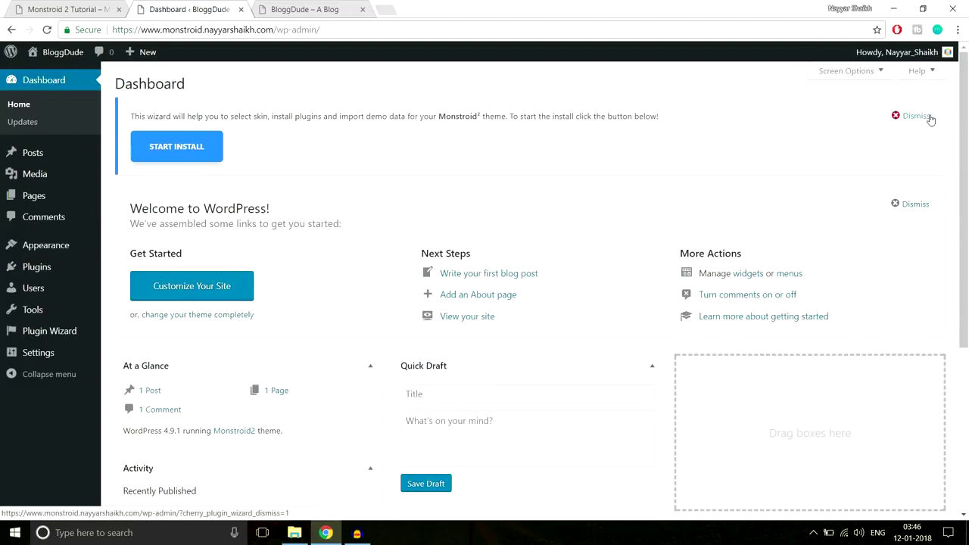
{"action": "left_click", "coordinate": [914, 118]}
{"action": "left_click", "coordinate": [317, 11]}
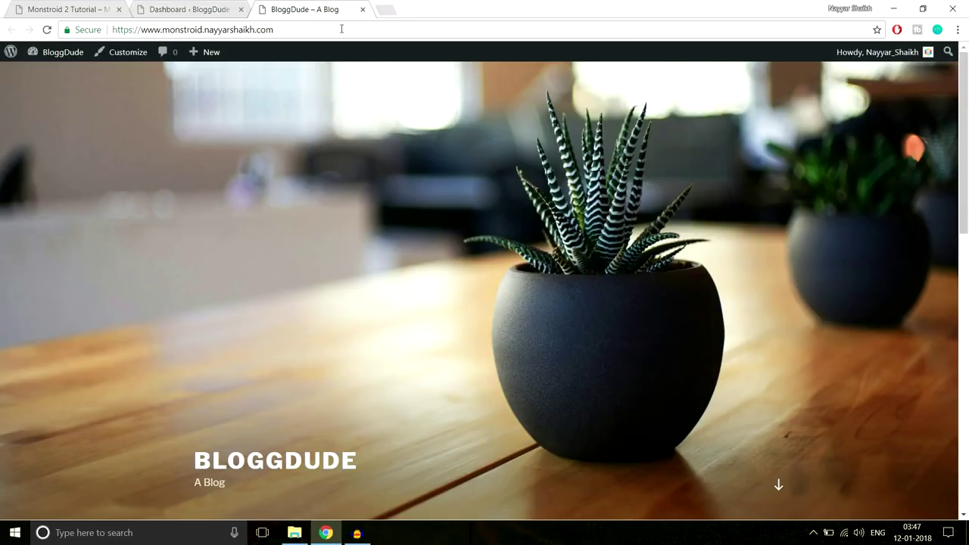
Reload the blog to see Monstroid2, compare it with the demo tab, then return to the Dashboard.
{"action": "left_click", "coordinate": [342, 28]}
{"action": "key", "text": "Return"}
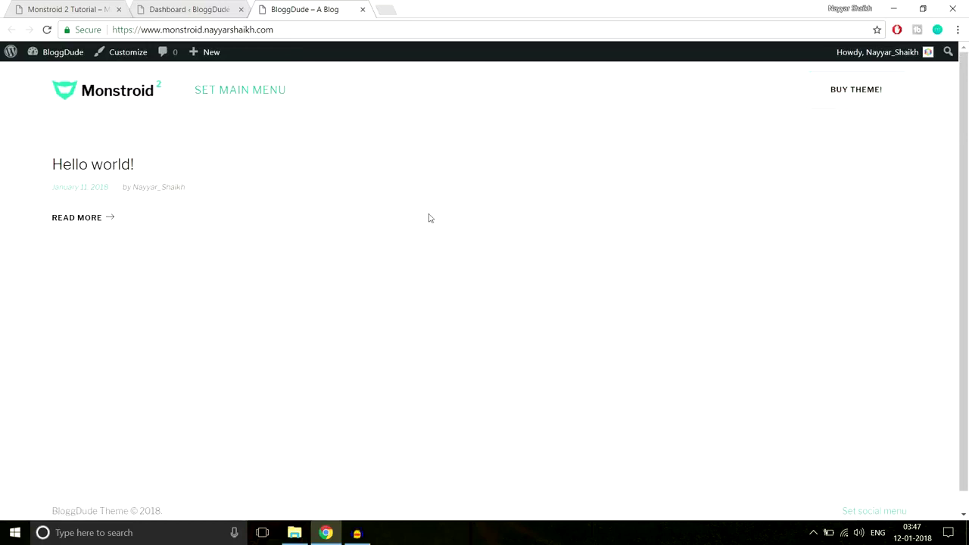
{"action": "left_click", "coordinate": [91, 6]}
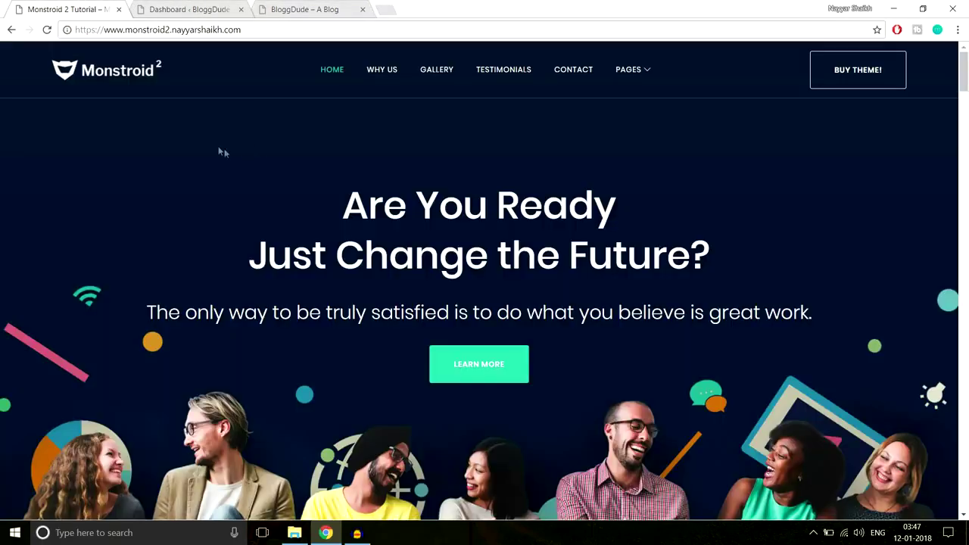
{"action": "left_click", "coordinate": [292, 8]}
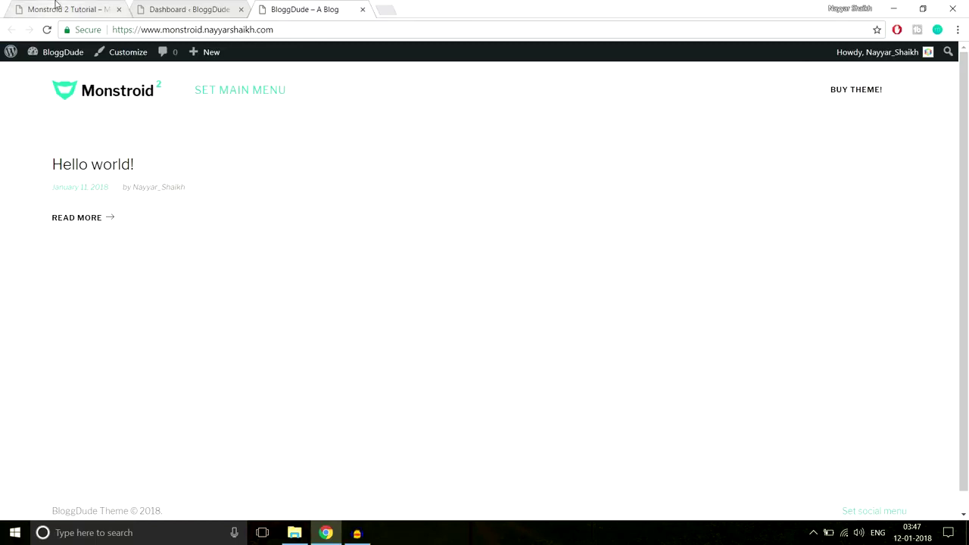
{"action": "left_click", "coordinate": [57, 6]}
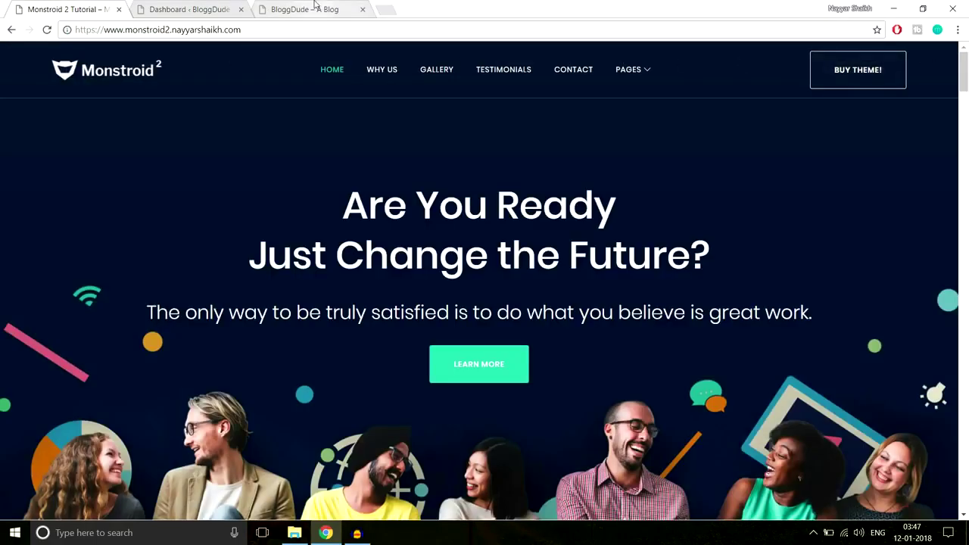
{"action": "left_click", "coordinate": [316, 8]}
{"action": "left_click", "coordinate": [210, 7]}
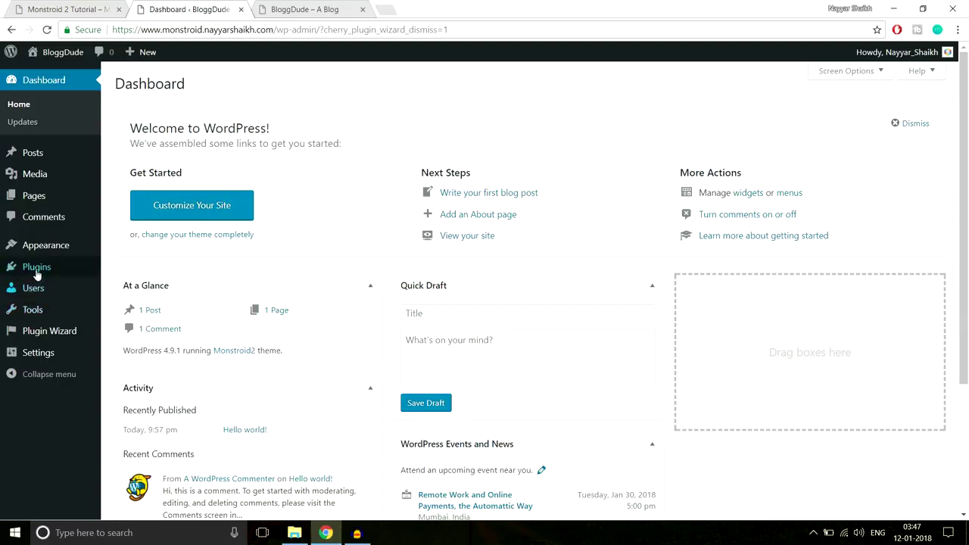
Go to Plugins > Add New > Upload Plugin and start choosing a plugin zip.
{"action": "mouse_move", "coordinate": [38, 273]}
{"action": "left_click", "coordinate": [147, 288]}
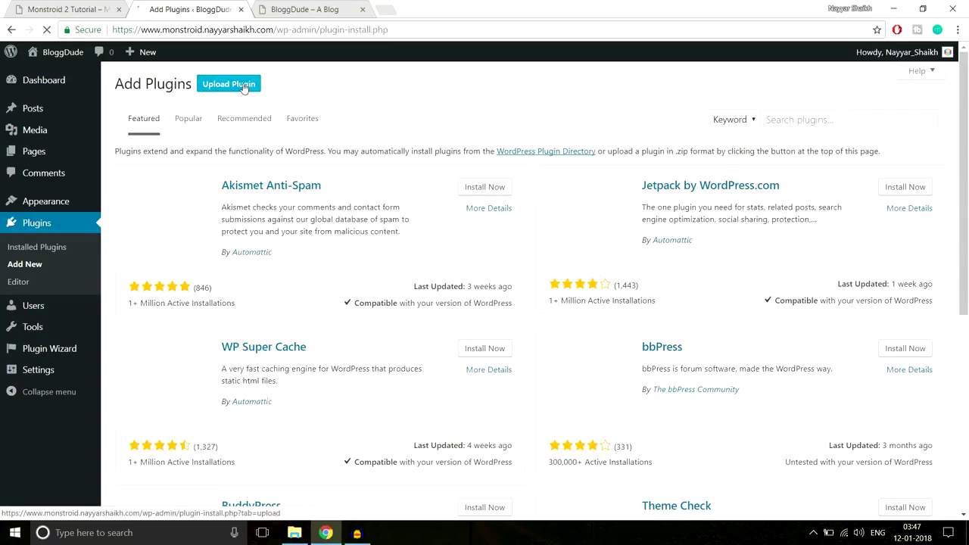
{"action": "left_click", "coordinate": [231, 84]}
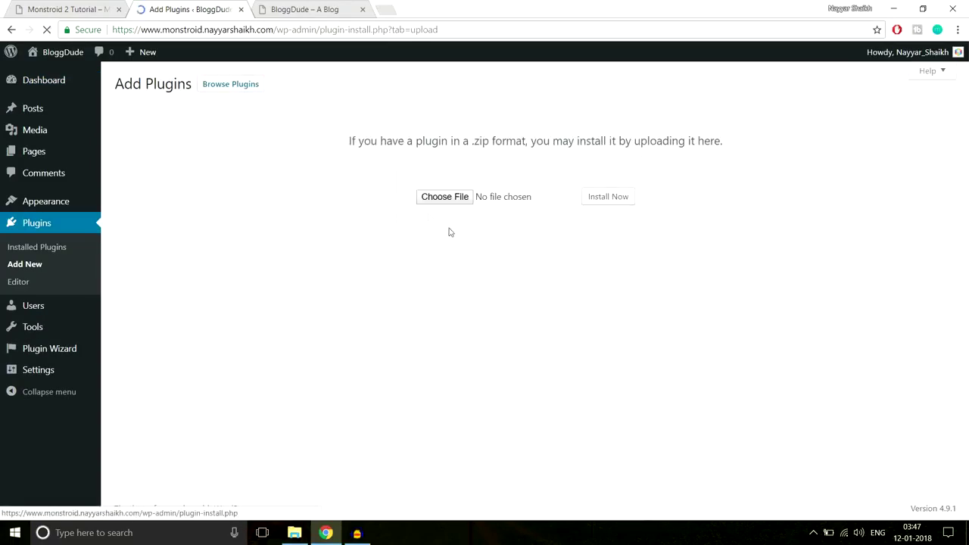
{"action": "left_click", "coordinate": [431, 203]}
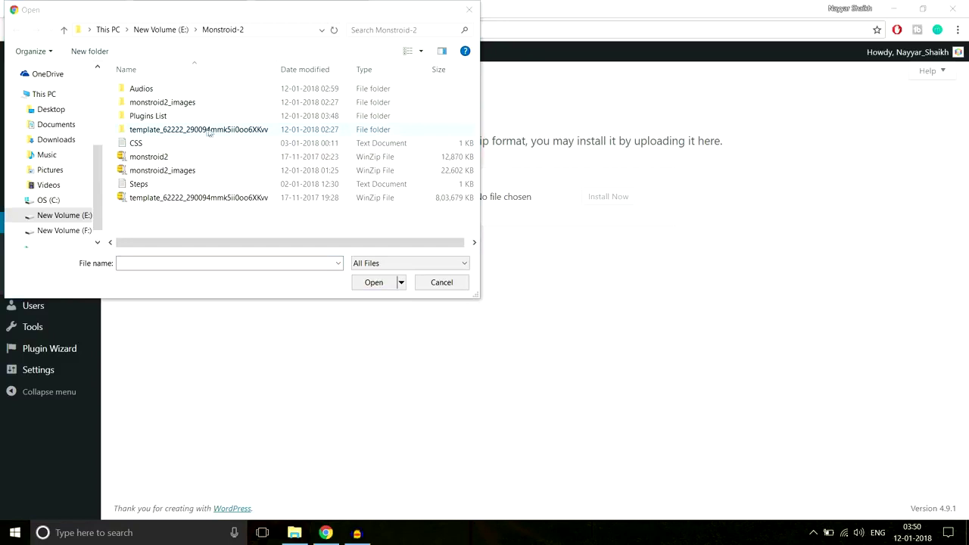
Browse to theme/manual-install/plugins in the file picker, then close it without choosing a file.
{"action": "double_click", "coordinate": [197, 130]}
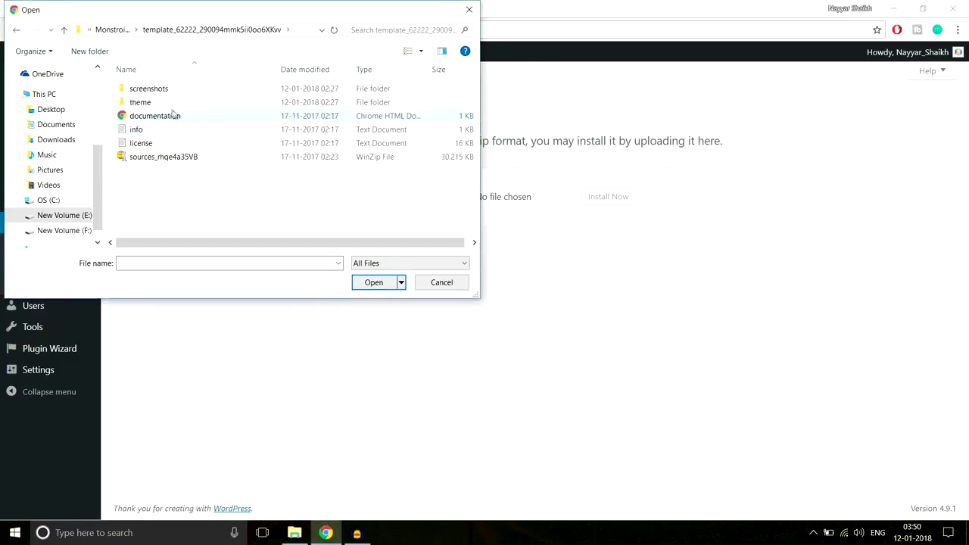
{"action": "double_click", "coordinate": [180, 102]}
{"action": "double_click", "coordinate": [191, 93]}
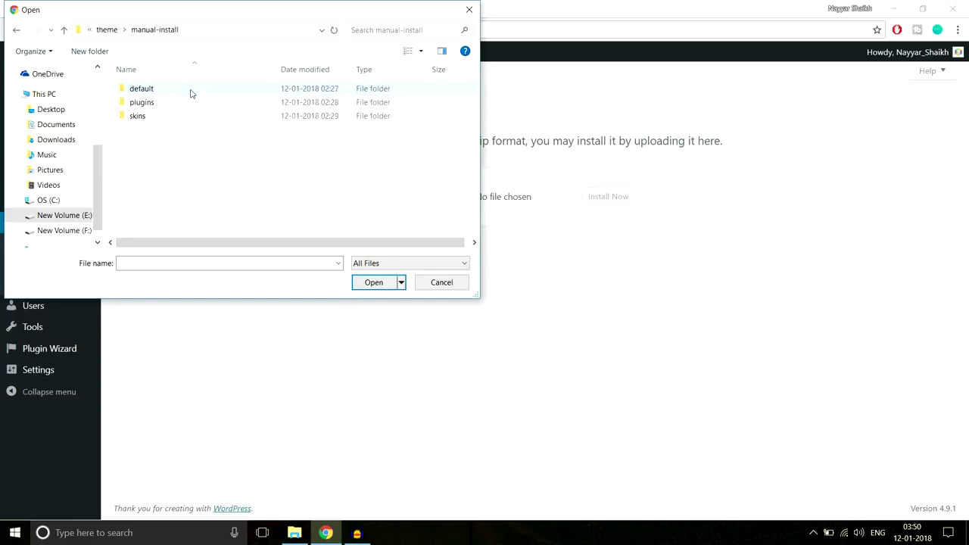
{"action": "double_click", "coordinate": [162, 105]}
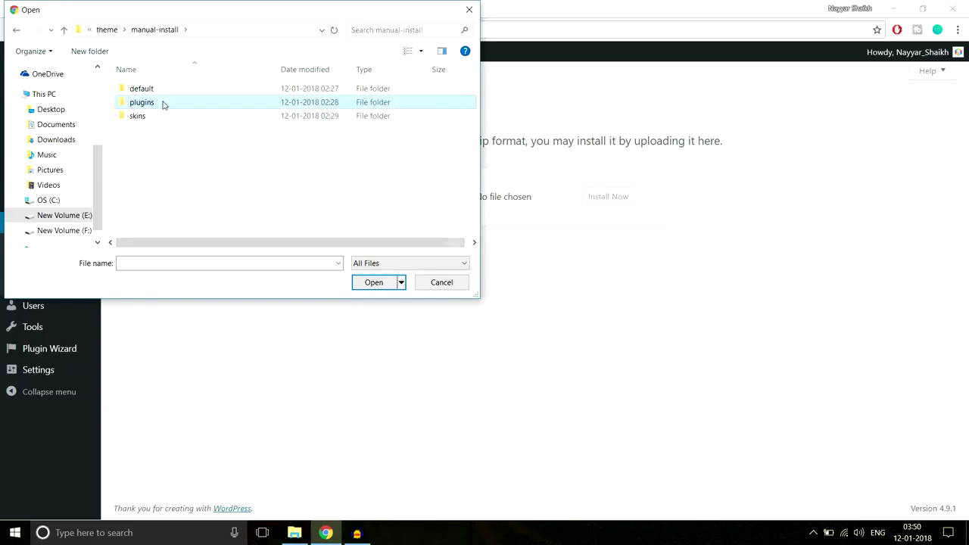
{"action": "scroll", "coordinate": [227, 152], "scroll_direction": "down", "scroll_amount": 10}
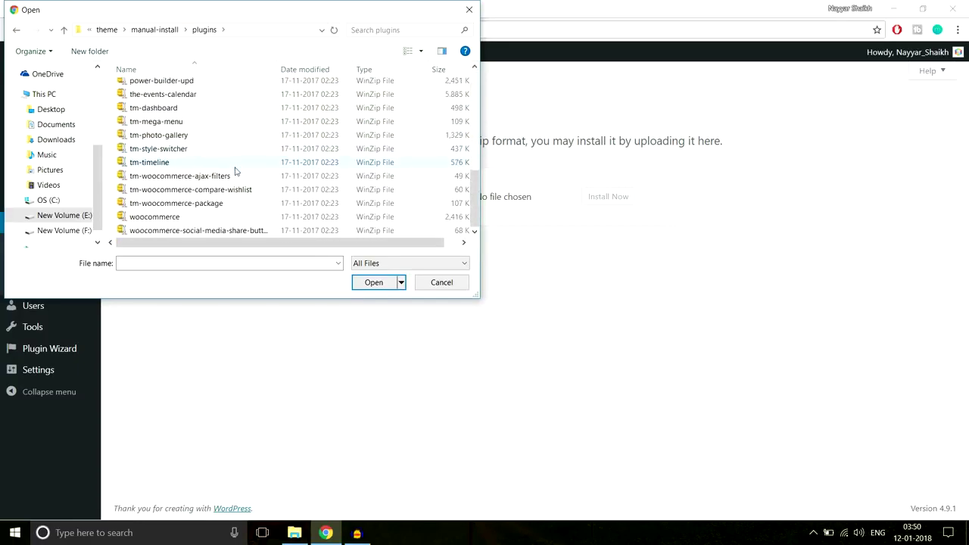
{"action": "scroll", "coordinate": [239, 175], "scroll_direction": "up", "scroll_amount": 1}
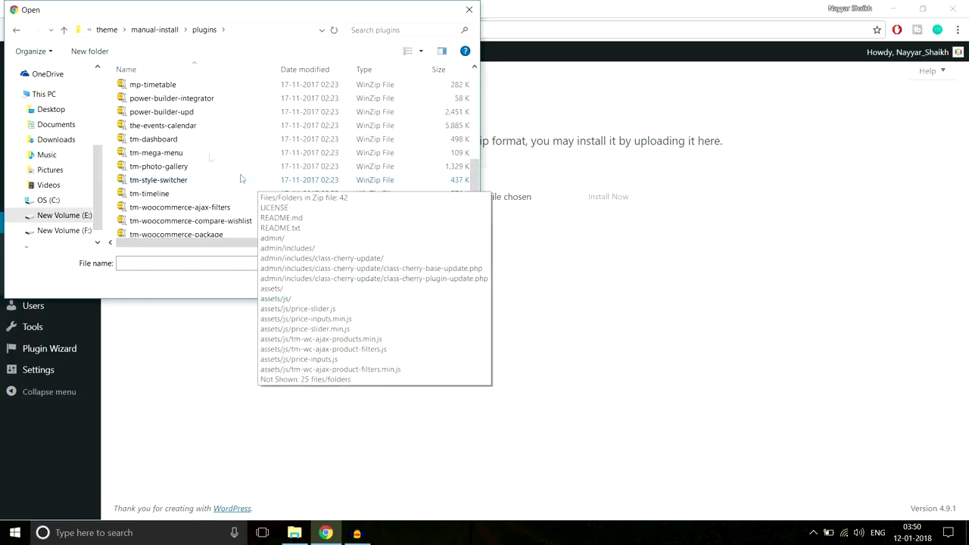
{"action": "scroll", "coordinate": [219, 167], "scroll_direction": "up", "scroll_amount": 8}
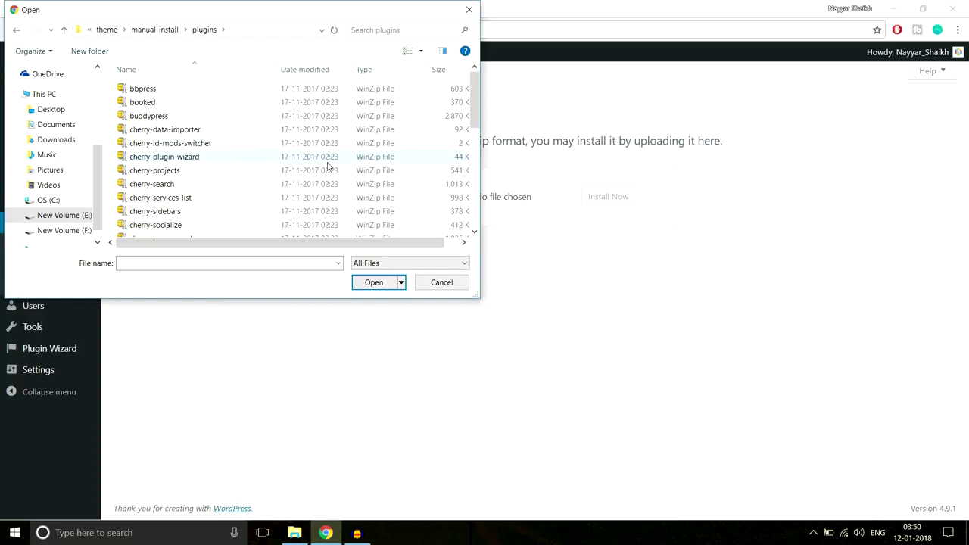
{"action": "left_click", "coordinate": [472, 9]}
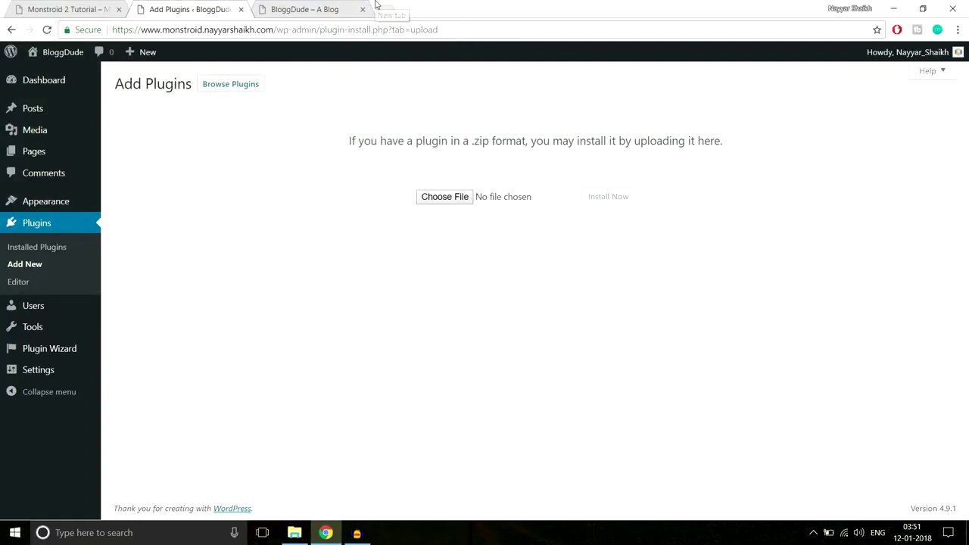
{"action": "left_click", "coordinate": [380, 9]}
Go to bloggdude.com and open the 'How to Make a WordPress Website 2018' post.
{"action": "type", "text": "b"}
{"action": "key", "text": "Return"}
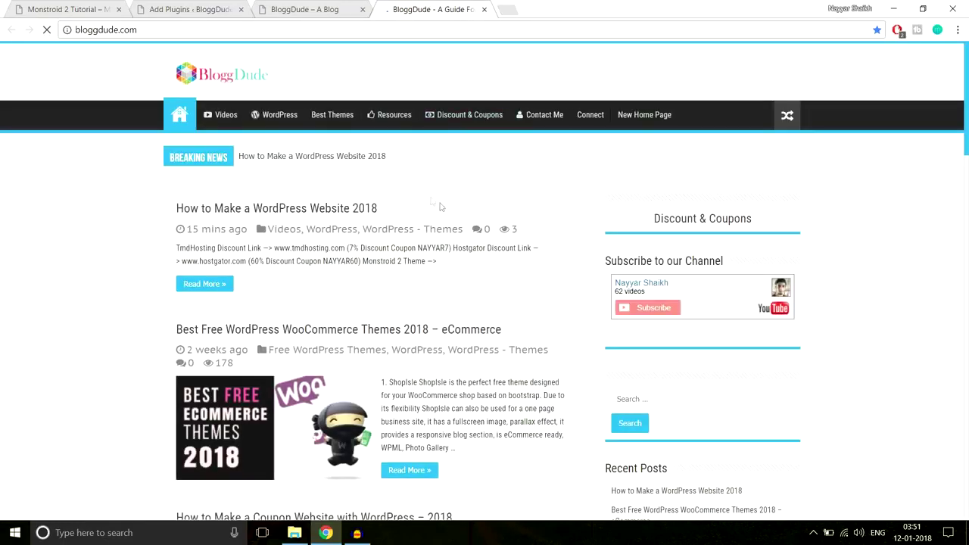
{"action": "scroll", "coordinate": [443, 209], "scroll_direction": "down", "scroll_amount": 2}
{"action": "scroll", "coordinate": [444, 209], "scroll_direction": "up", "scroll_amount": 2}
{"action": "left_click", "coordinate": [346, 209]}
{"action": "scroll", "coordinate": [460, 233], "scroll_direction": "down", "scroll_amount": 4}
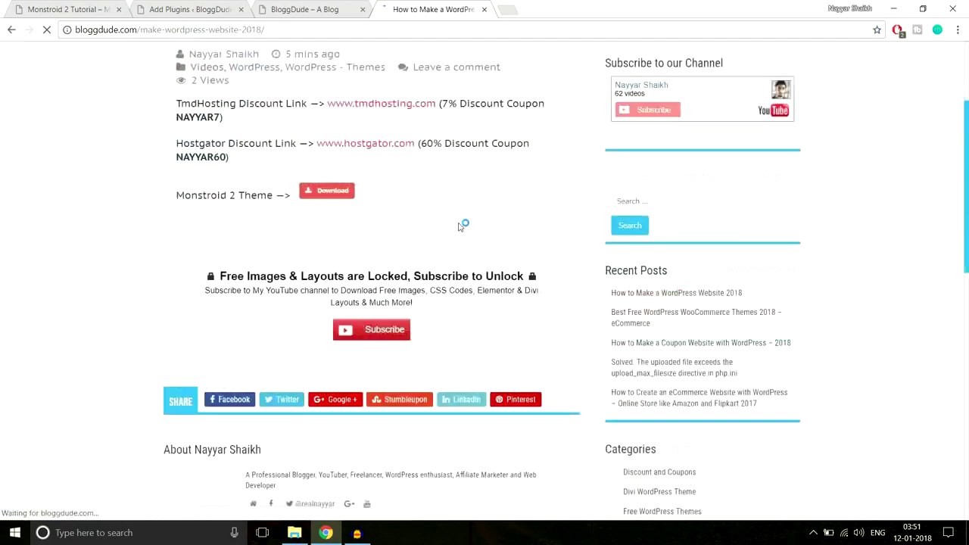
{"action": "scroll", "coordinate": [286, 141], "scroll_direction": "down", "scroll_amount": 3}
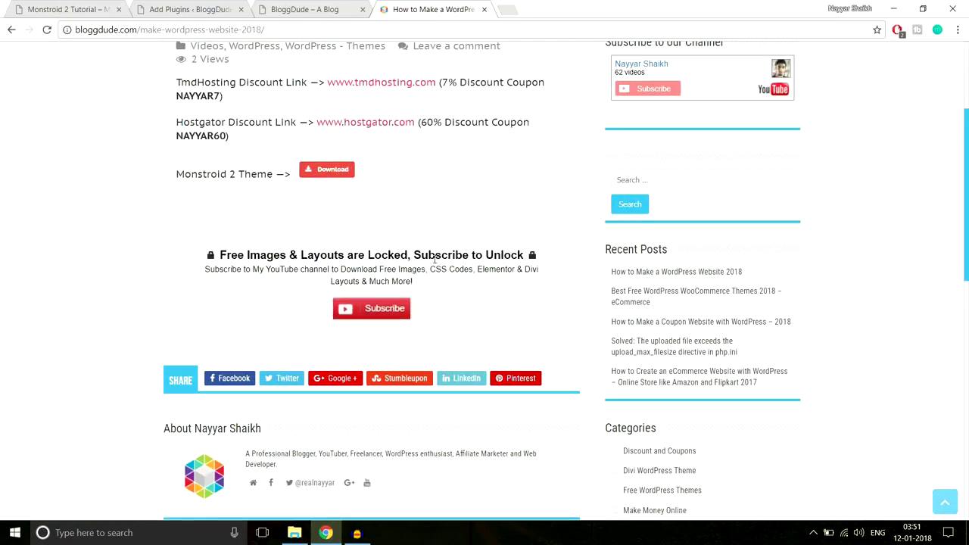
Subscribe via YouTube with the Google account to unlock the Free Images, Layouts and CSS download.
{"action": "left_click", "coordinate": [377, 317]}
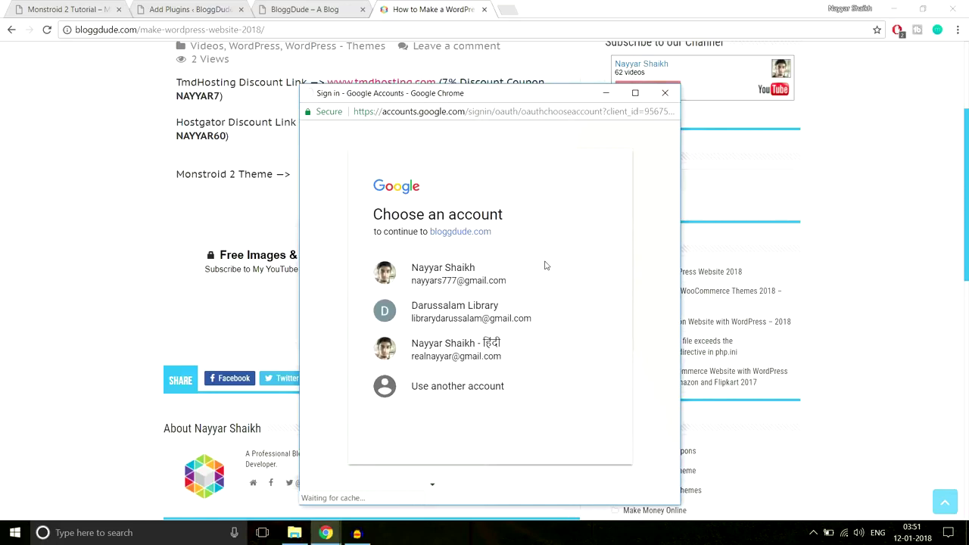
{"action": "left_click", "coordinate": [476, 356]}
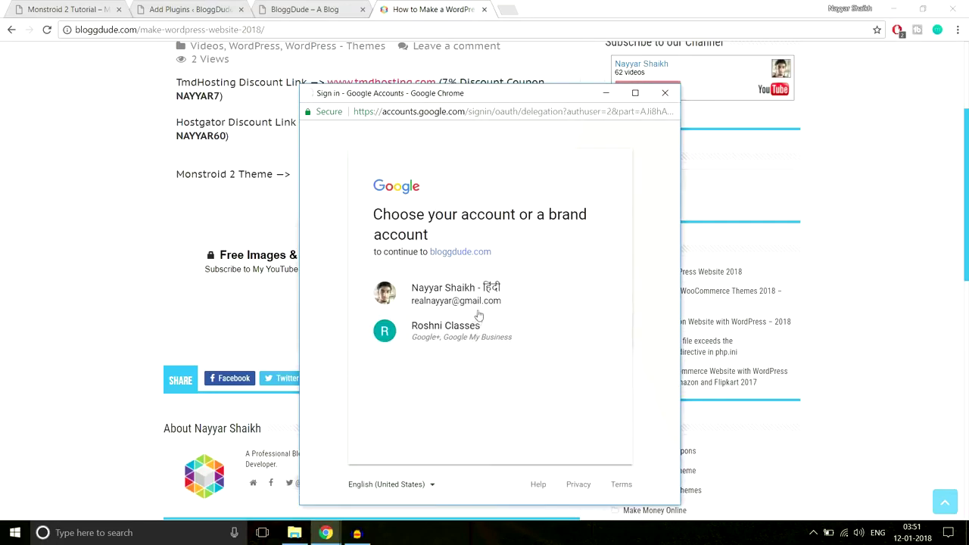
{"action": "left_click", "coordinate": [475, 295]}
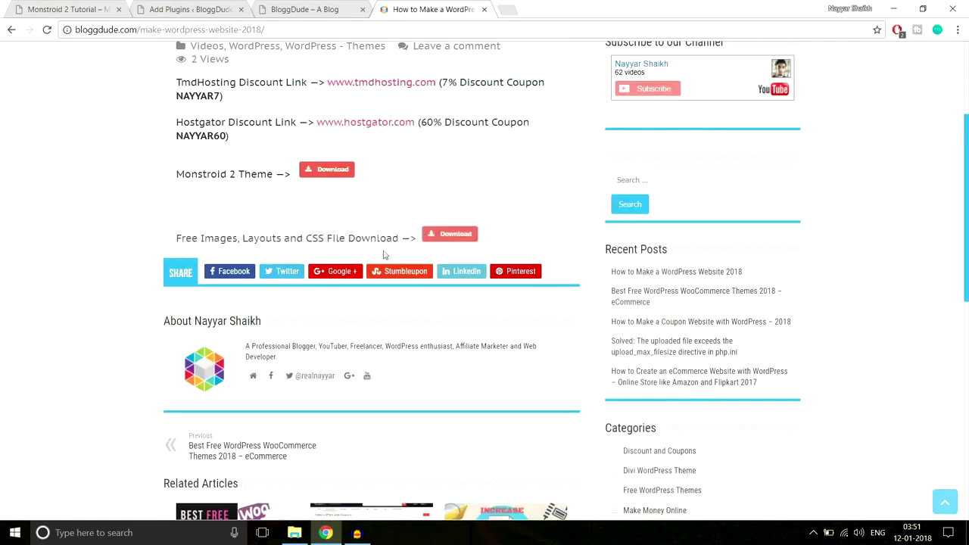
{"action": "left_click_drag", "start_coordinate": [176, 238], "coordinate": [413, 240]}
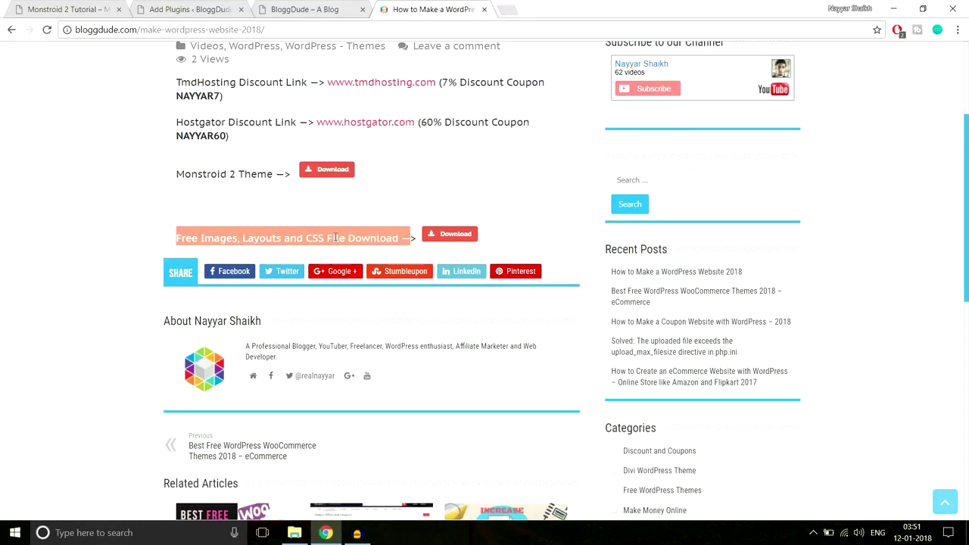
{"action": "left_click", "coordinate": [417, 198]}
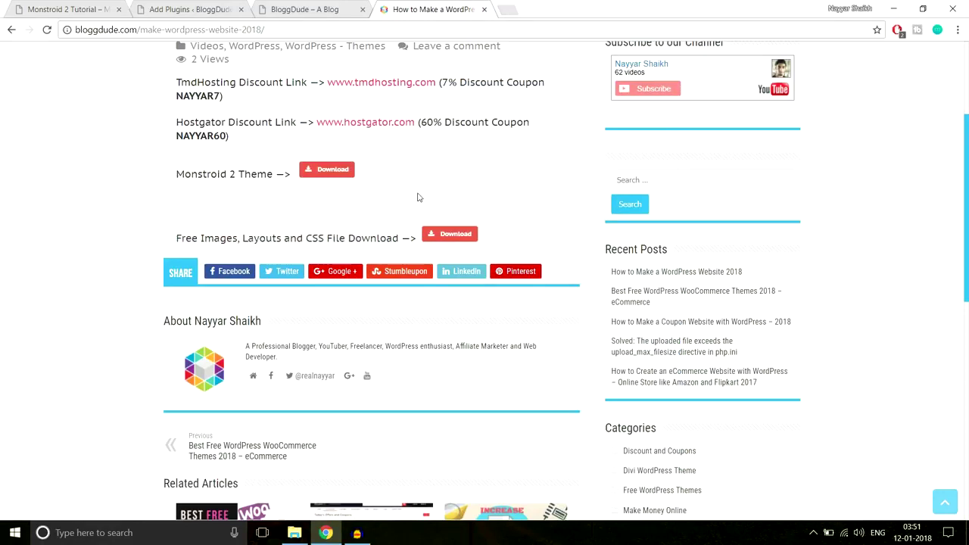
Start the monstroid2_images.zip download, then cancel it and dismiss the download notice.
{"action": "left_click", "coordinate": [466, 236]}
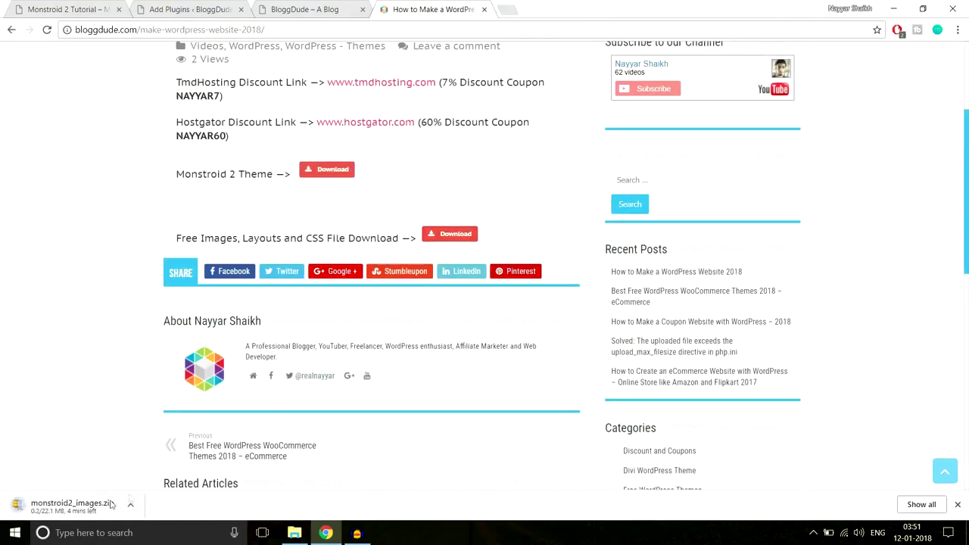
{"action": "left_click", "coordinate": [130, 505]}
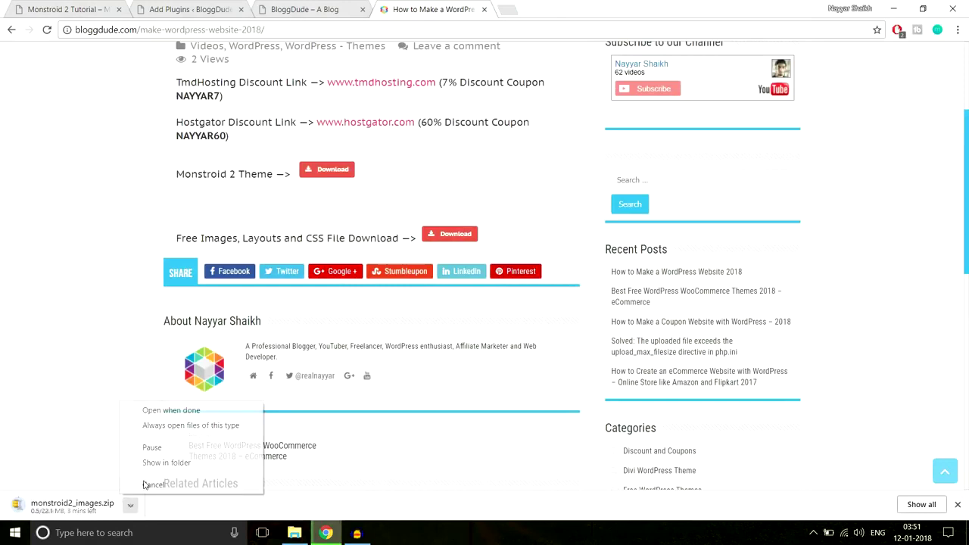
{"action": "left_click", "coordinate": [149, 484]}
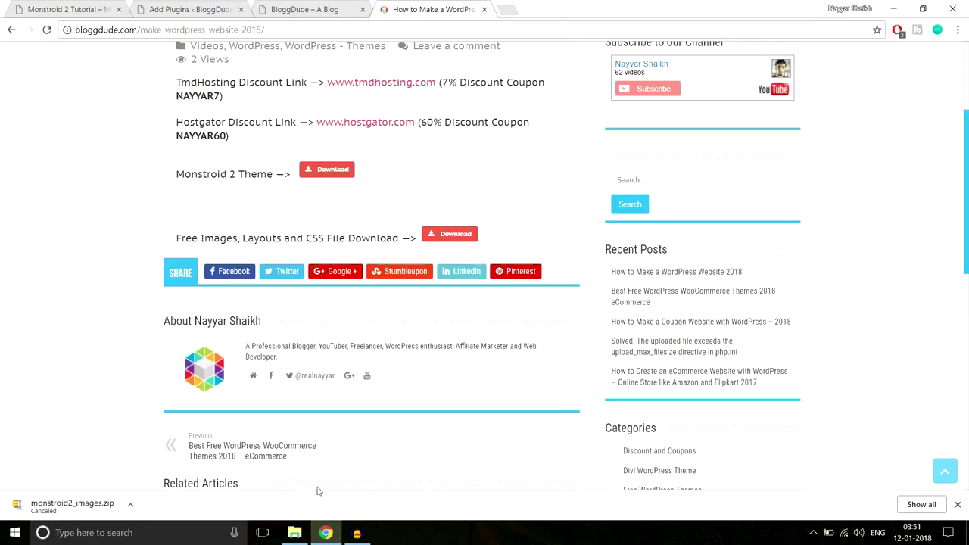
{"action": "left_click", "coordinate": [958, 505]}
In File Explorer, go up to the Monstroid-2 folder and look over the monstroid2_images zip and folder.
{"action": "left_click", "coordinate": [294, 533]}
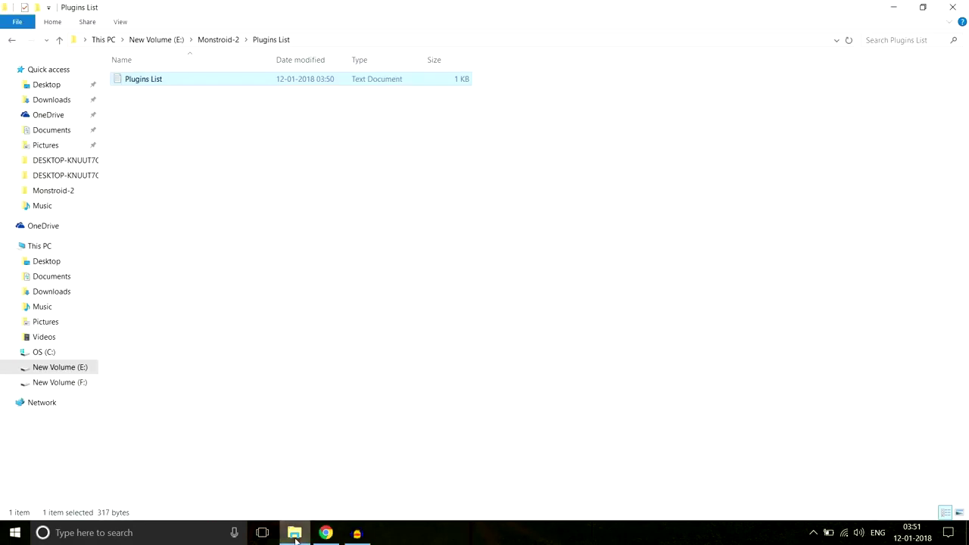
{"action": "left_click", "coordinate": [216, 39]}
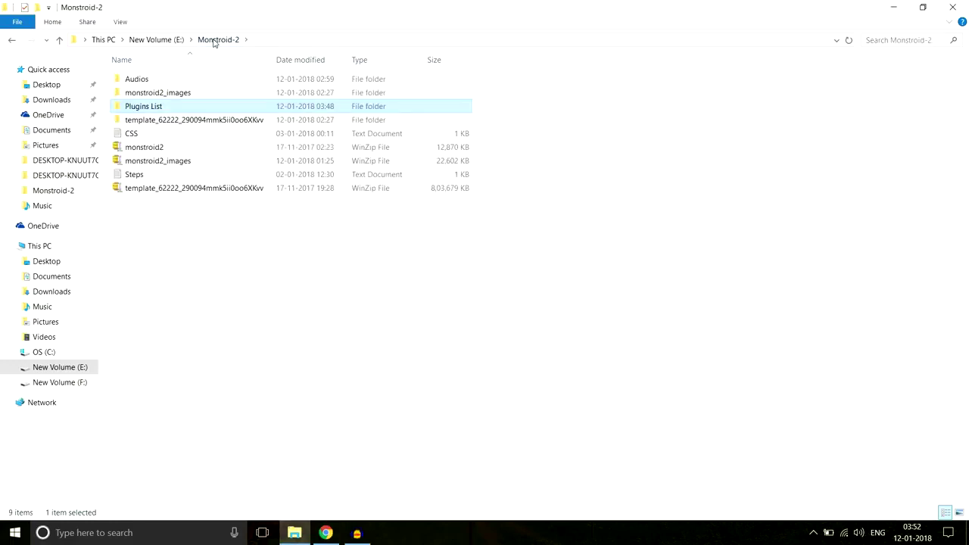
{"action": "left_click", "coordinate": [175, 165]}
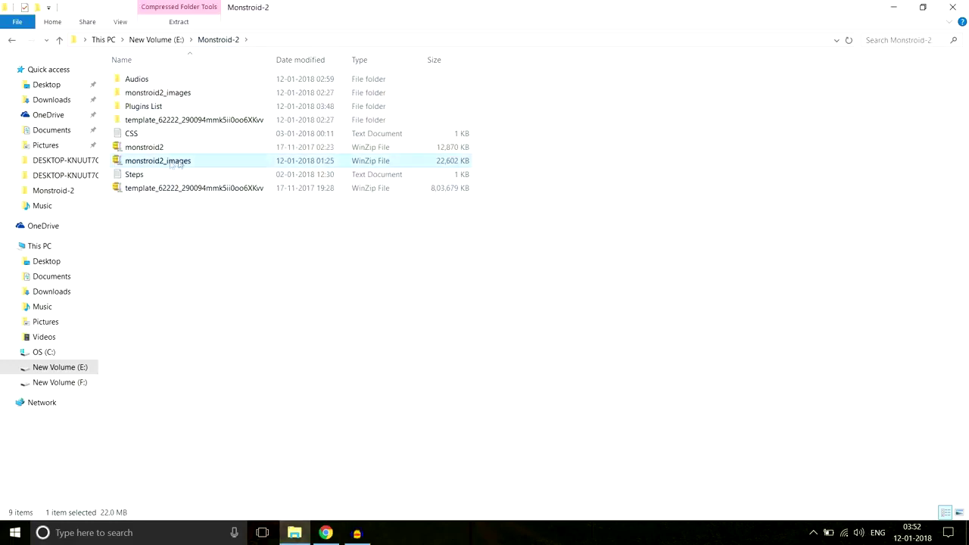
{"action": "mouse_move", "coordinate": [178, 162]}
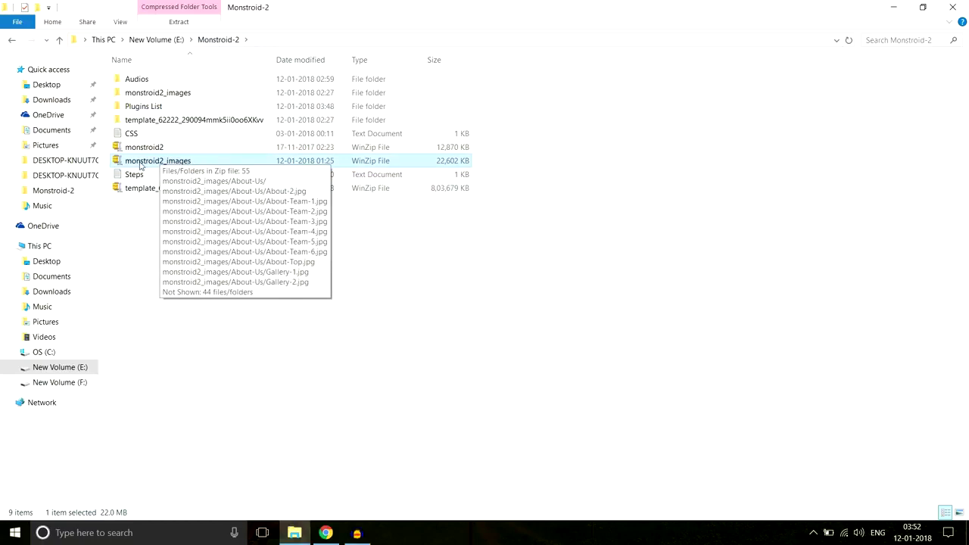
{"action": "left_click", "coordinate": [187, 97]}
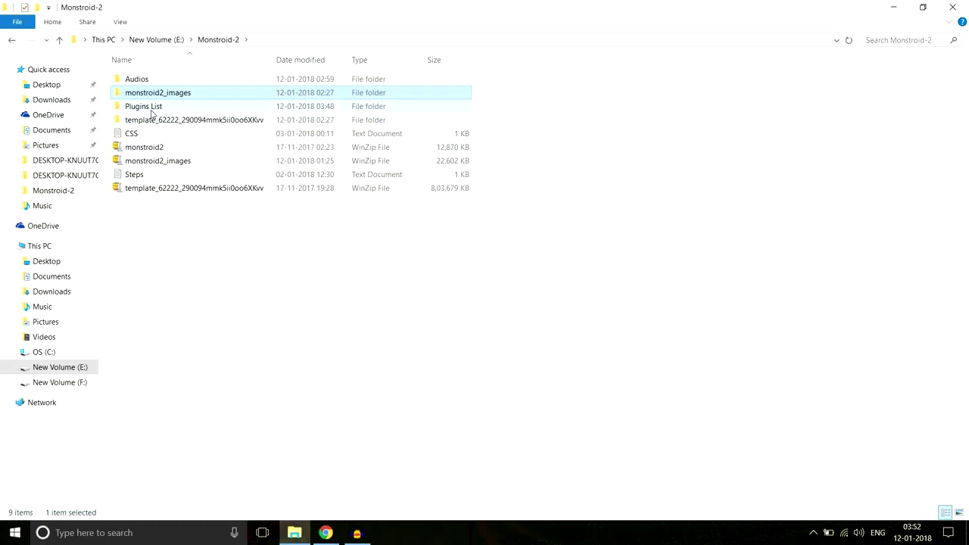
Open the Plugins List text file, select its 15 plugin names to review them, then return to the browser.
{"action": "double_click", "coordinate": [151, 109]}
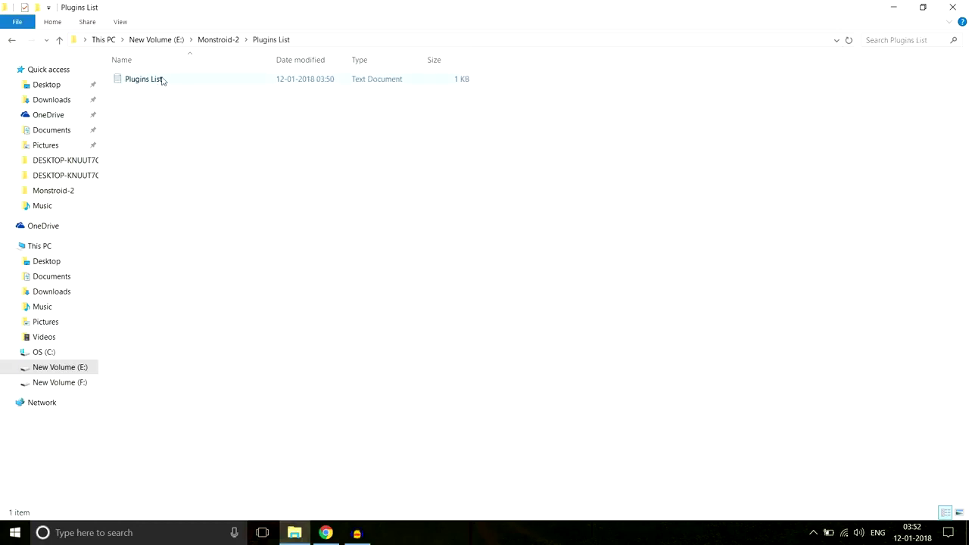
{"action": "double_click", "coordinate": [152, 79]}
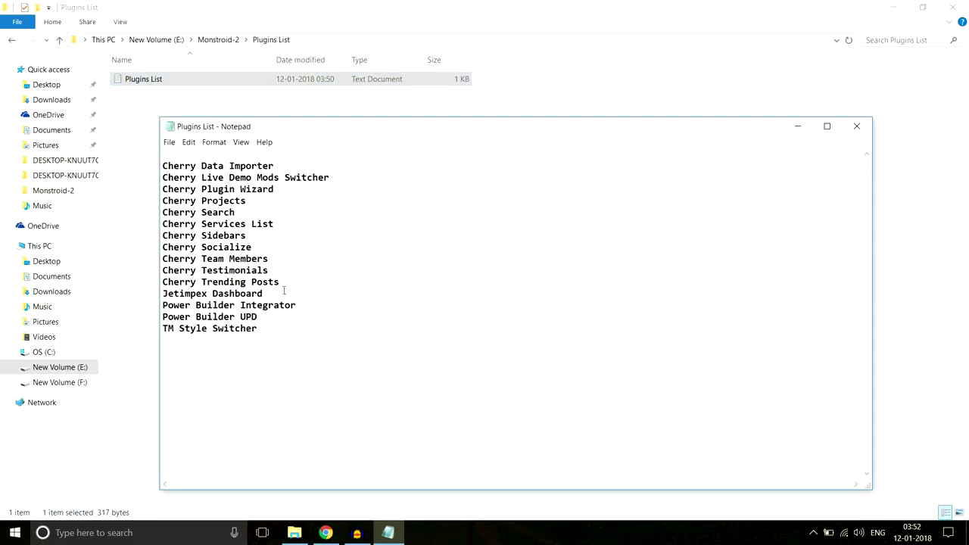
{"action": "left_click_drag", "start_coordinate": [299, 336], "coordinate": [194, 156]}
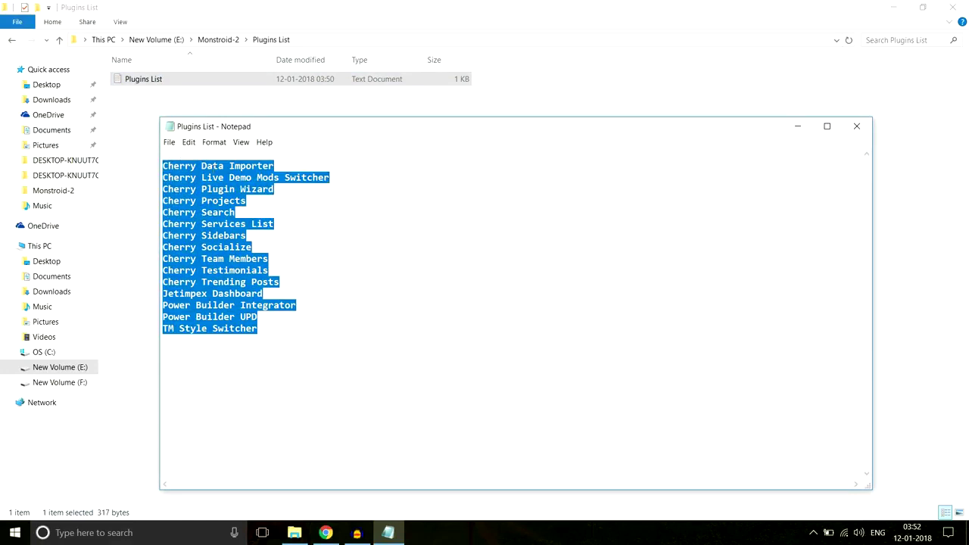
{"action": "left_click", "coordinate": [234, 165]}
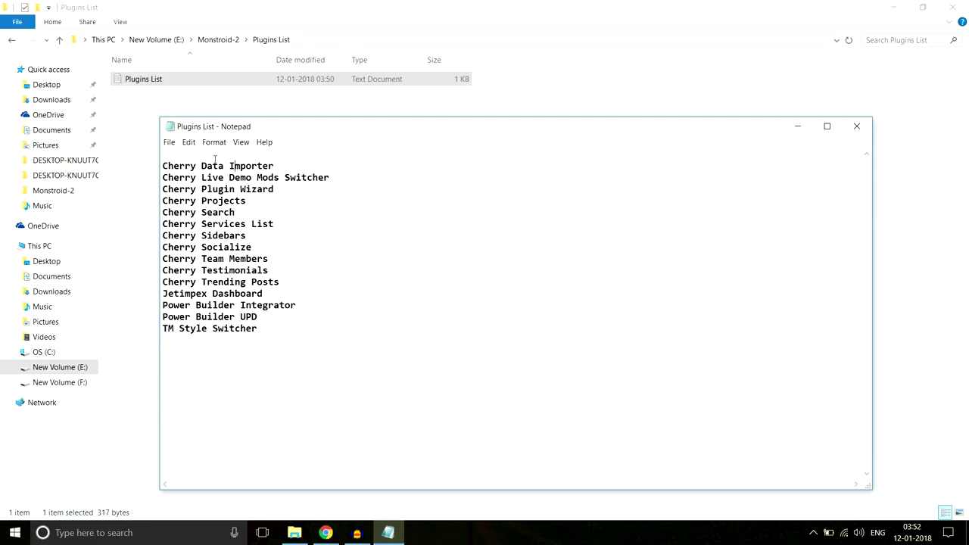
{"action": "left_click_drag", "start_coordinate": [273, 337], "coordinate": [176, 156]}
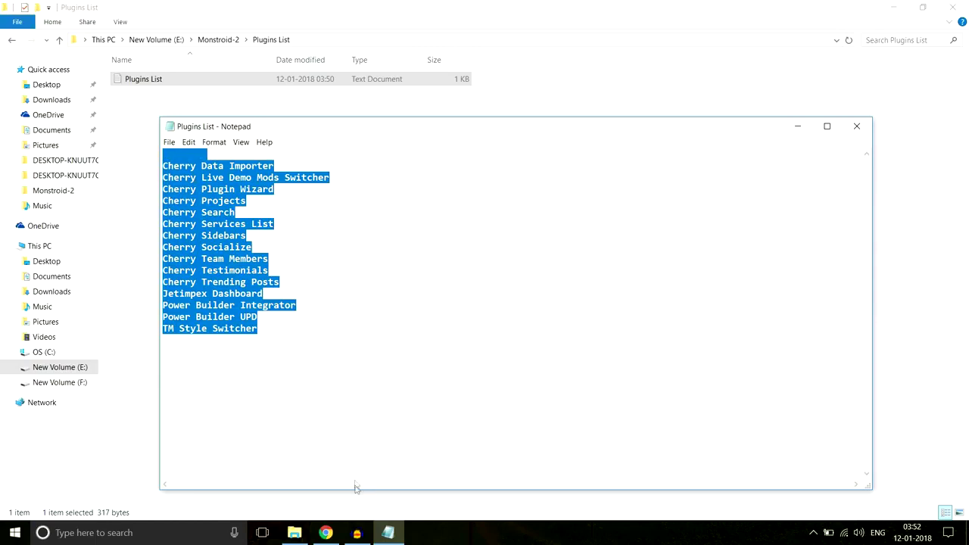
{"action": "left_click", "coordinate": [325, 532]}
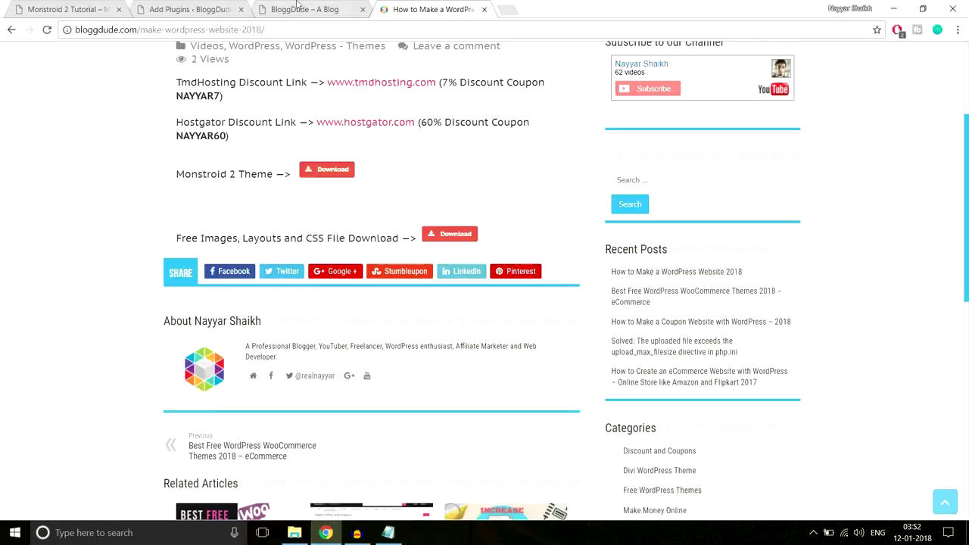
From the plugin upload page, browse to theme/manual-install/plugins and select the cherry-data-importer zip.
{"action": "left_click", "coordinate": [209, 6]}
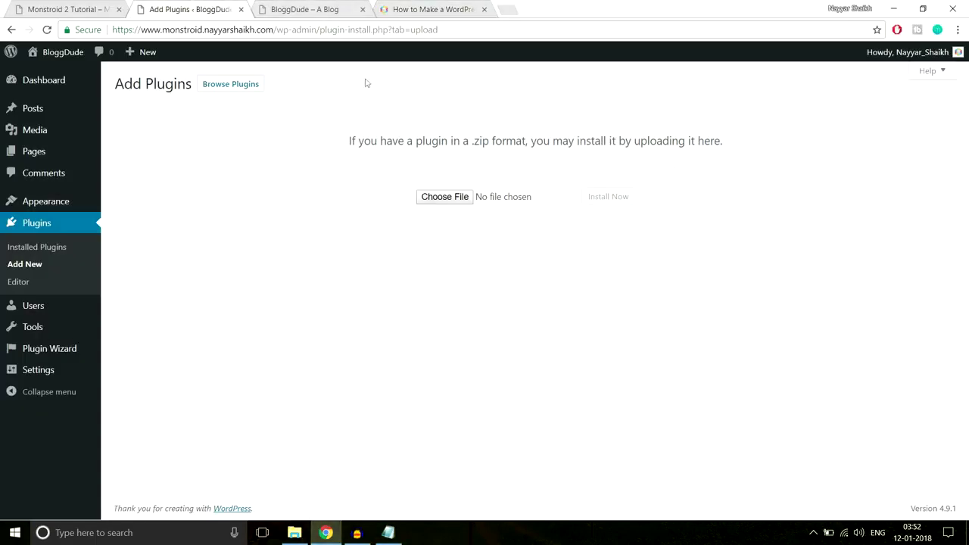
{"action": "left_click", "coordinate": [429, 200]}
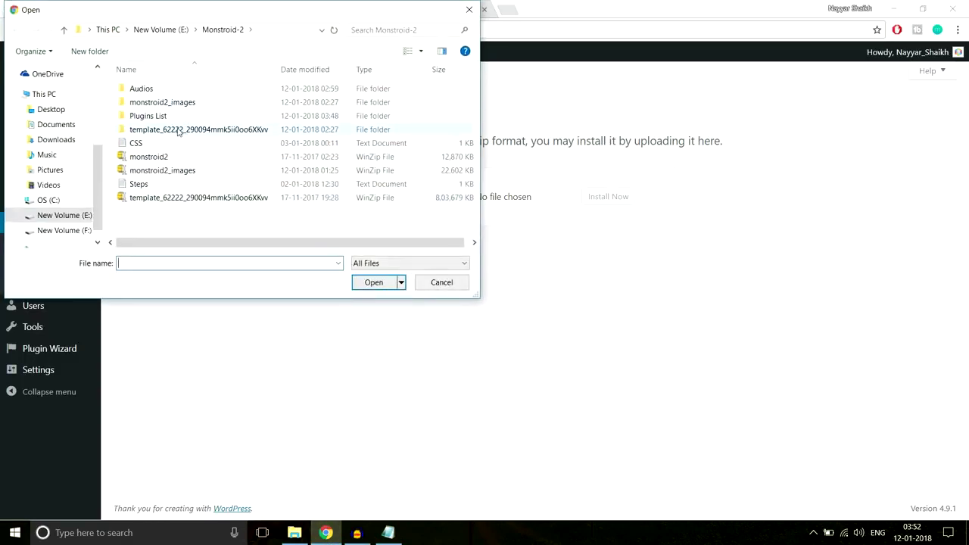
{"action": "double_click", "coordinate": [177, 130]}
{"action": "double_click", "coordinate": [162, 102]}
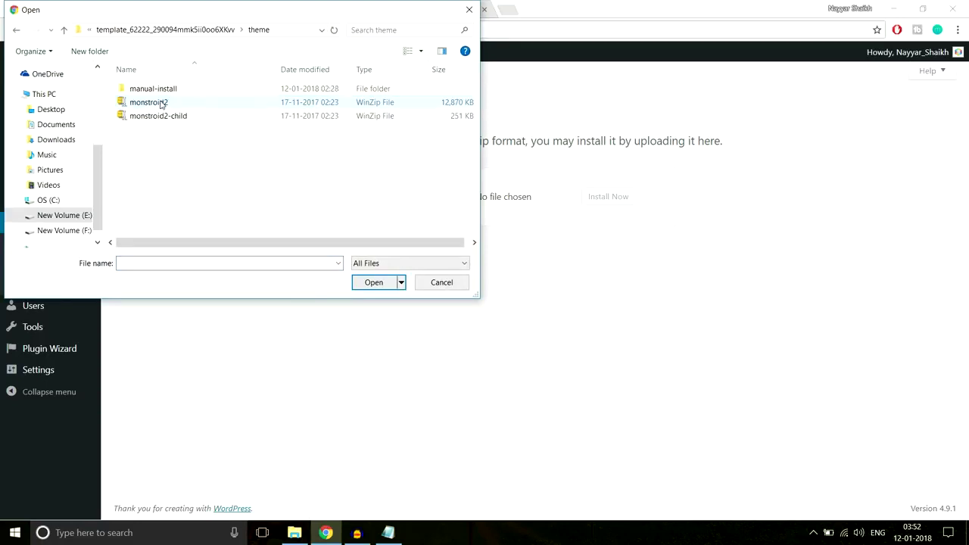
{"action": "double_click", "coordinate": [168, 88]}
{"action": "double_click", "coordinate": [168, 102]}
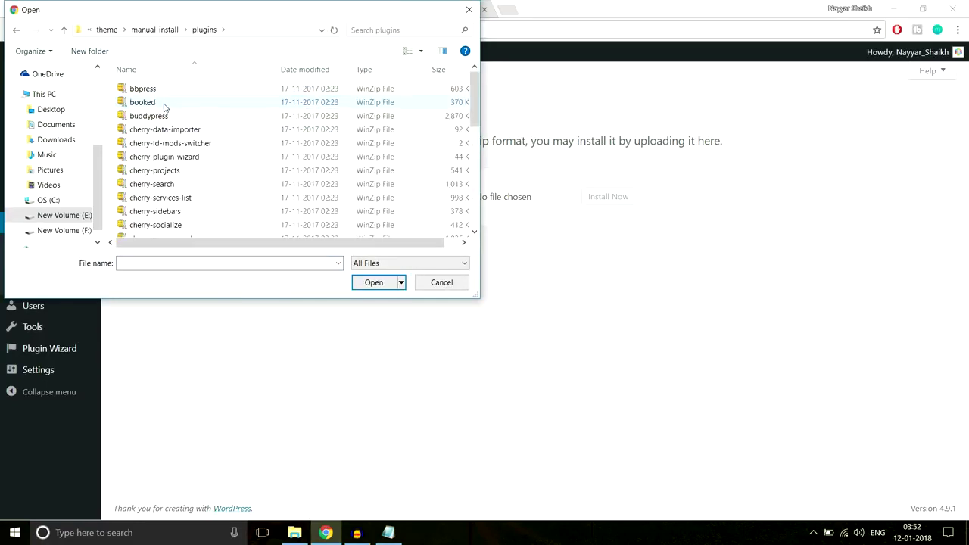
{"action": "left_click", "coordinate": [212, 130]}
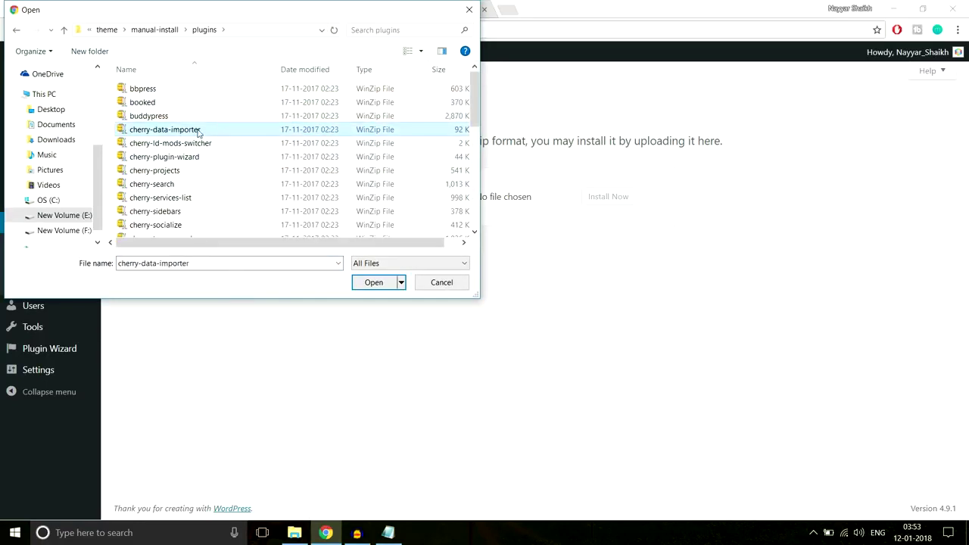
Check the Plugins List notes, then reselect the cherry-data-importer zip in the file picker.
{"action": "scroll", "coordinate": [250, 212], "scroll_direction": "down", "scroll_amount": 5}
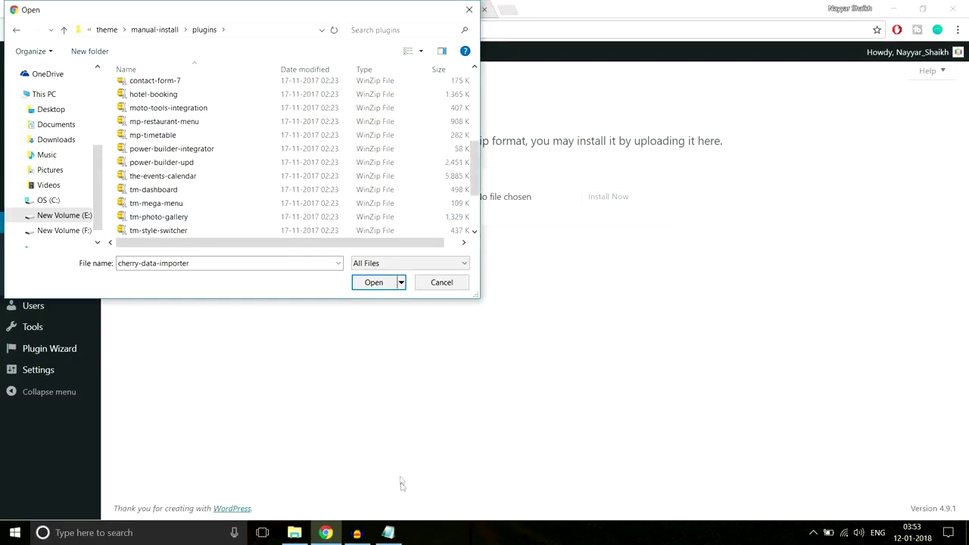
{"action": "left_click", "coordinate": [388, 532]}
{"action": "left_click", "coordinate": [297, 333]}
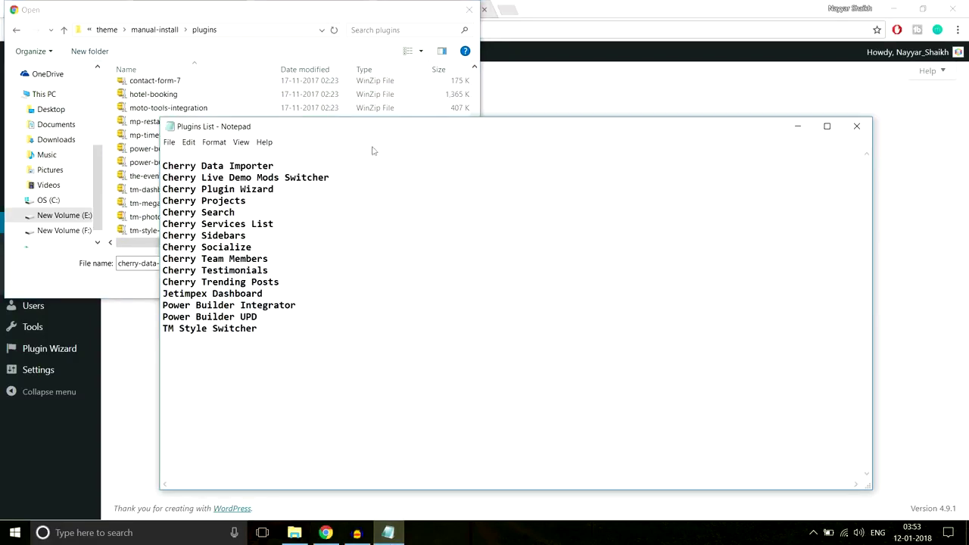
{"action": "left_click", "coordinate": [238, 92]}
{"action": "scroll", "coordinate": [243, 163], "scroll_direction": "up", "scroll_amount": 5}
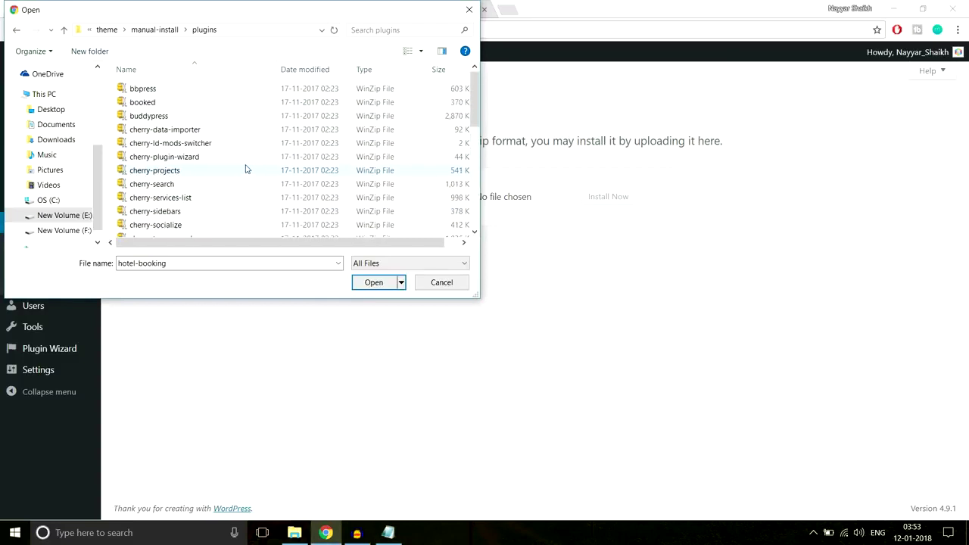
{"action": "mouse_move", "coordinate": [228, 127]}
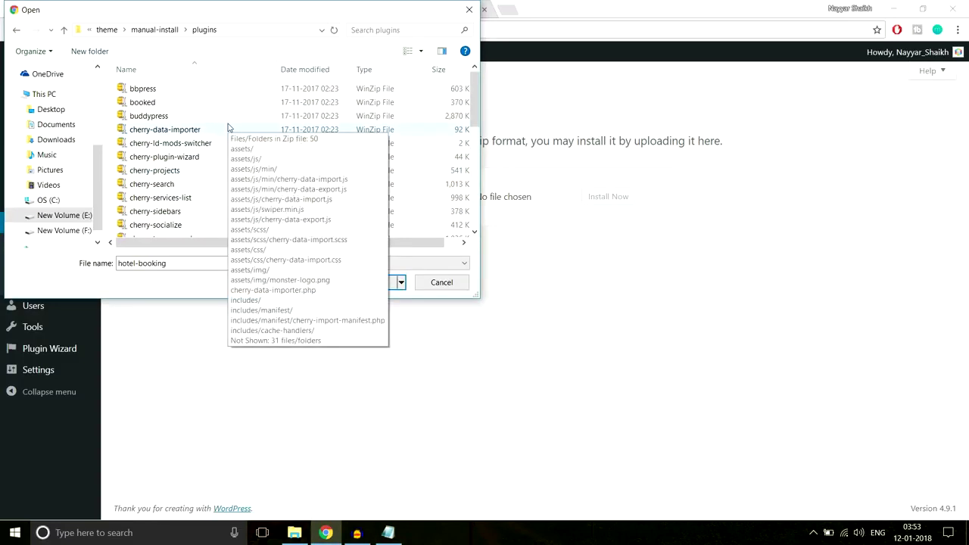
{"action": "left_click", "coordinate": [193, 129]}
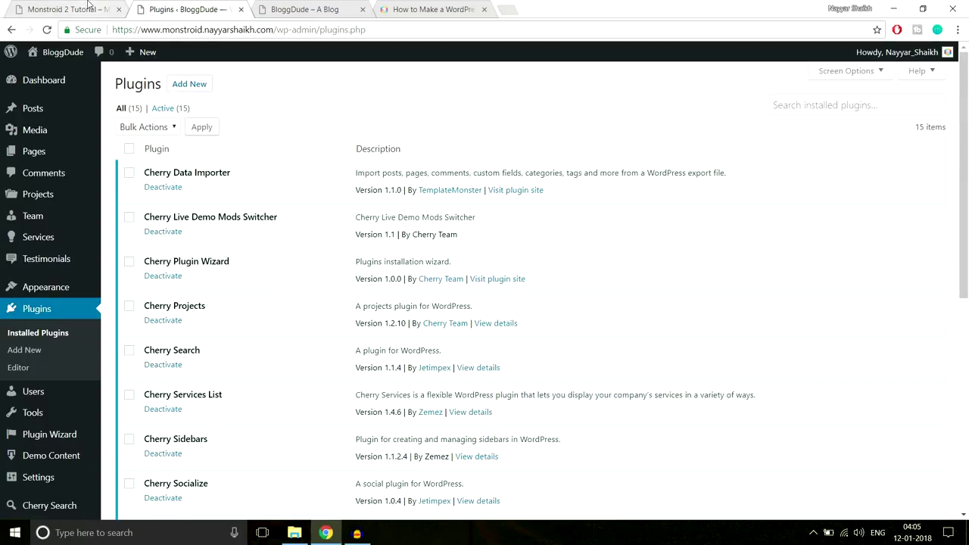
{"action": "left_click", "coordinate": [89, 6]}
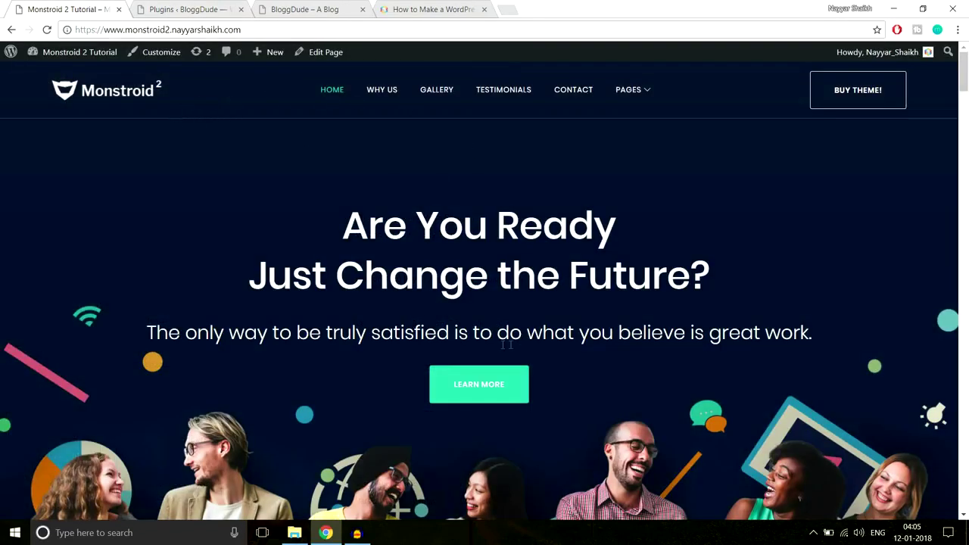
{"action": "left_click", "coordinate": [441, 392]}
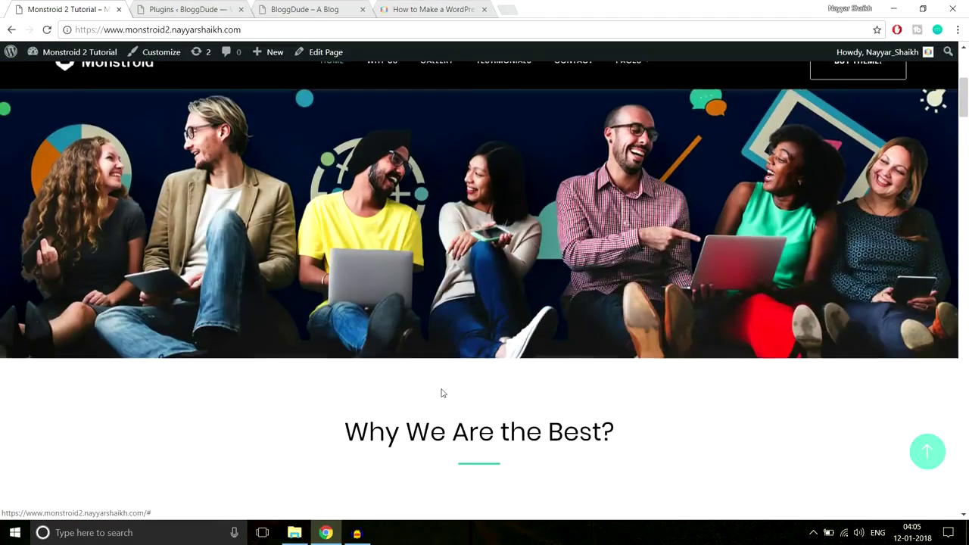
{"action": "scroll", "coordinate": [441, 388], "scroll_direction": "up", "scroll_amount": 7}
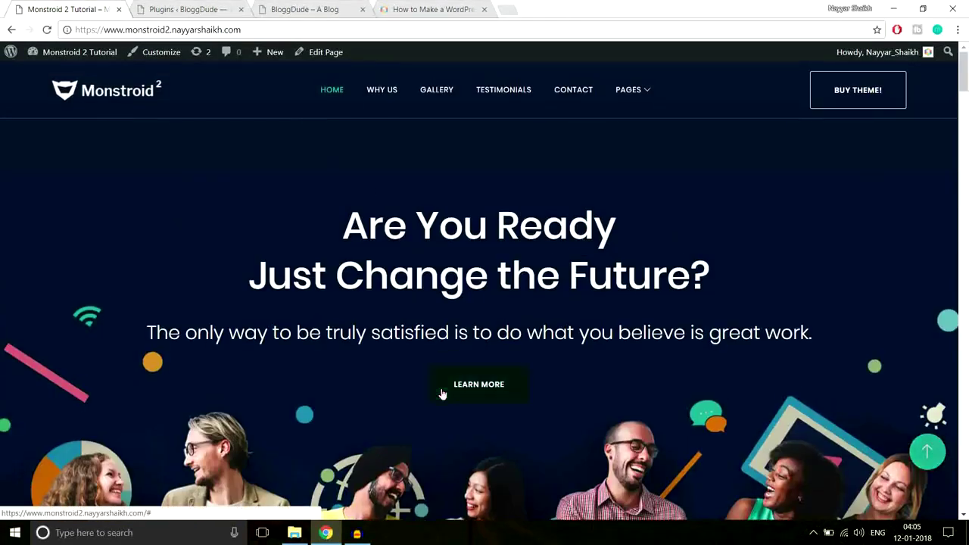
{"action": "left_click", "coordinate": [207, 7]}
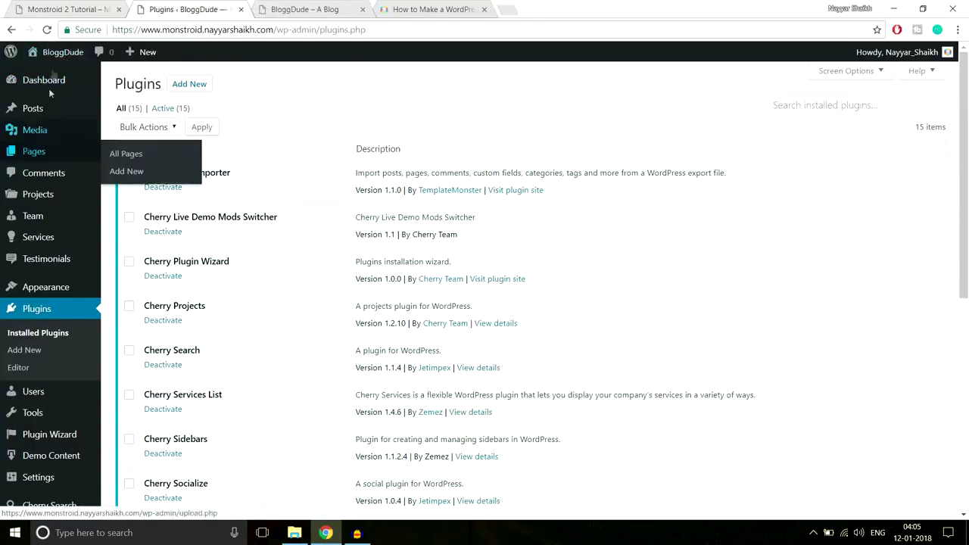
{"action": "mouse_move", "coordinate": [34, 153]}
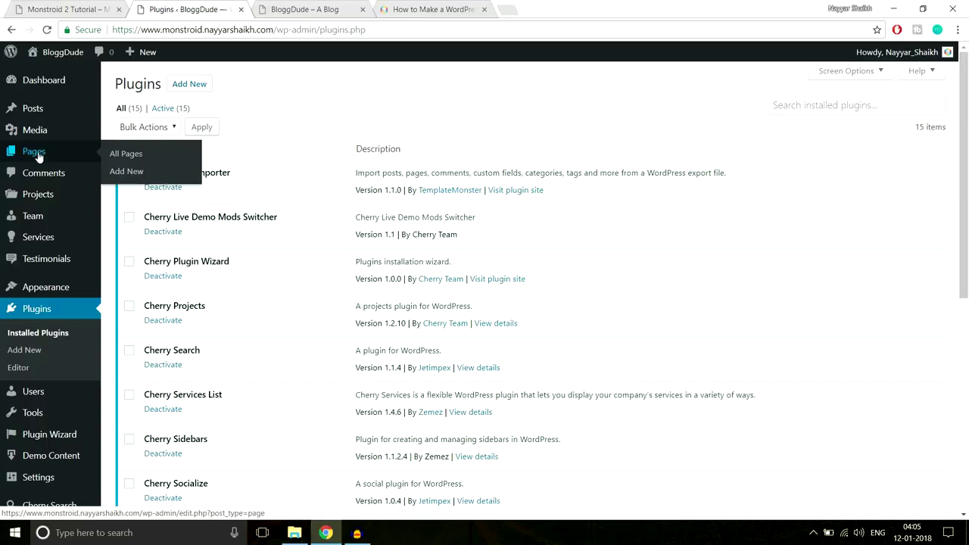
Add a new page titled 'Homepage', assign it the Landing Page template, and review its settings.
{"action": "left_click", "coordinate": [127, 172]}
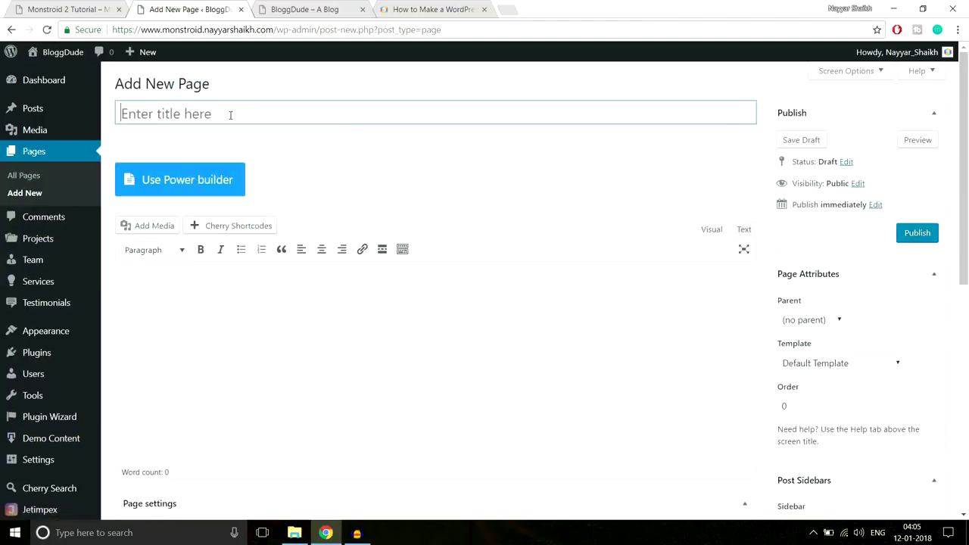
{"action": "type", "text": "Homepage"}
{"action": "left_click", "coordinate": [657, 235]}
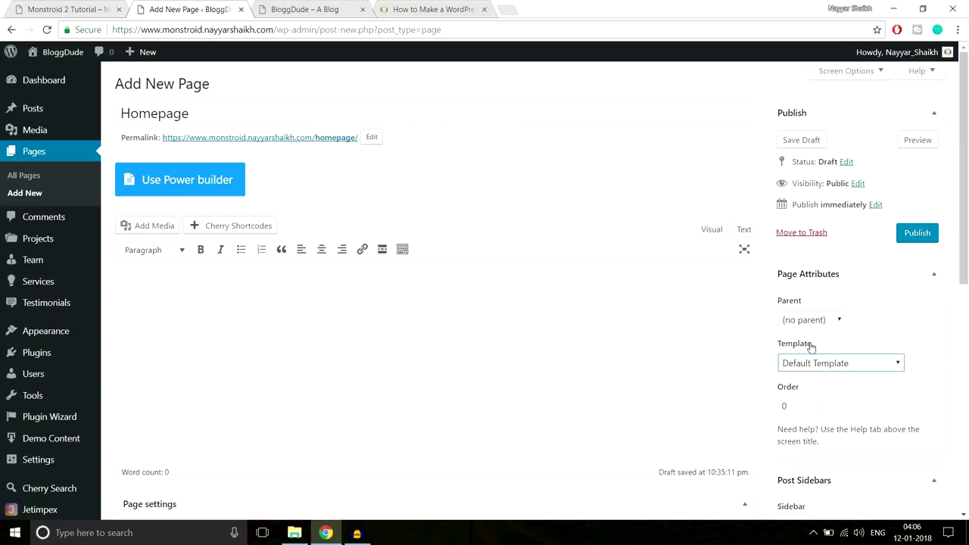
{"action": "left_click", "coordinate": [817, 369]}
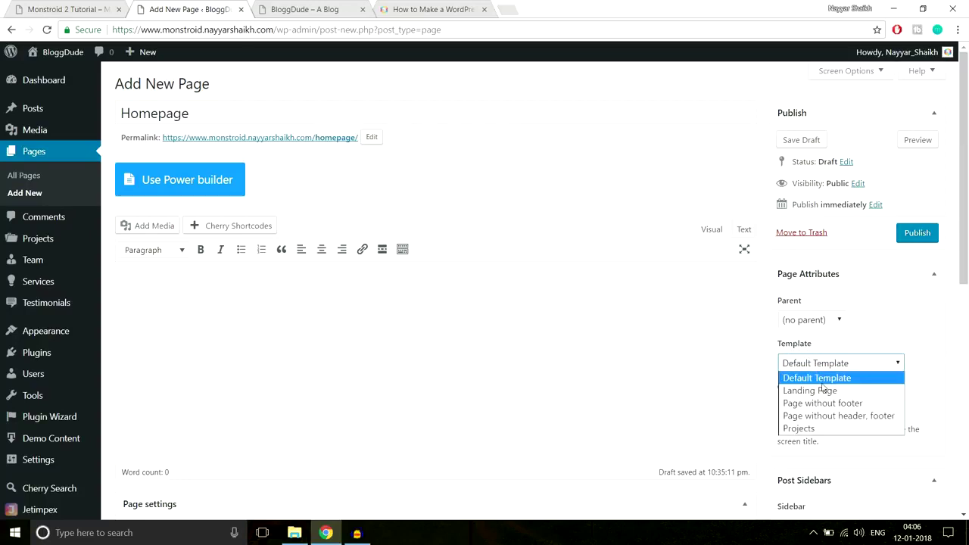
{"action": "left_click", "coordinate": [822, 391]}
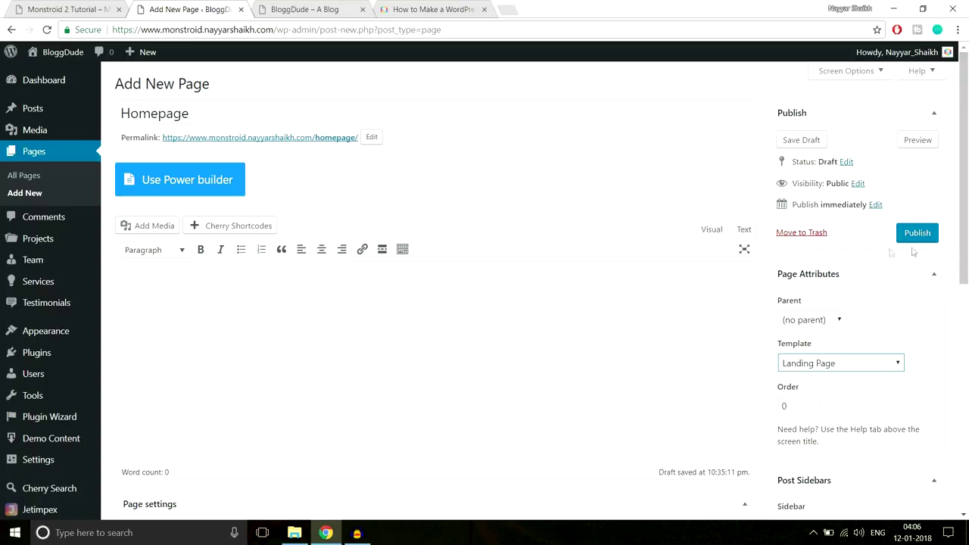
{"action": "scroll", "coordinate": [720, 276], "scroll_direction": "down", "scroll_amount": 5}
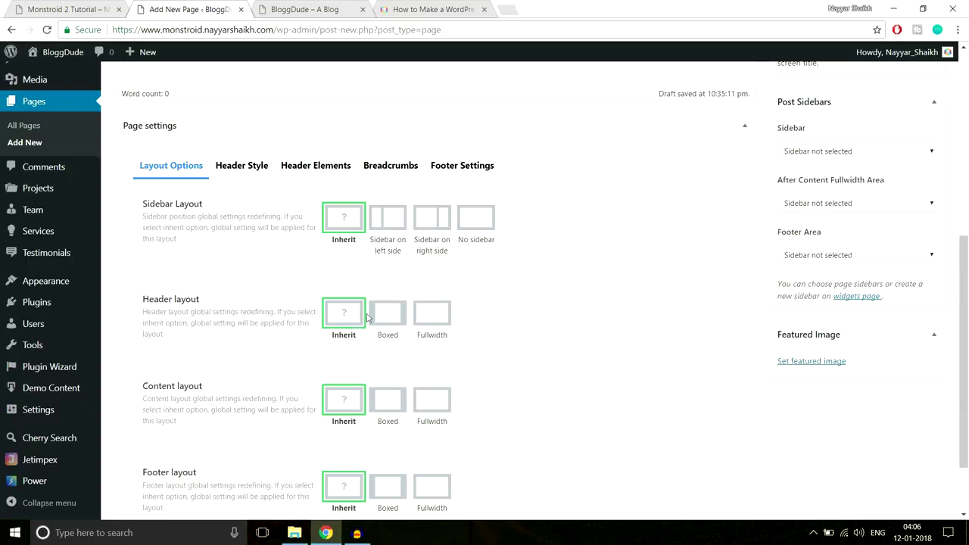
{"action": "scroll", "coordinate": [356, 303], "scroll_direction": "down", "scroll_amount": 2}
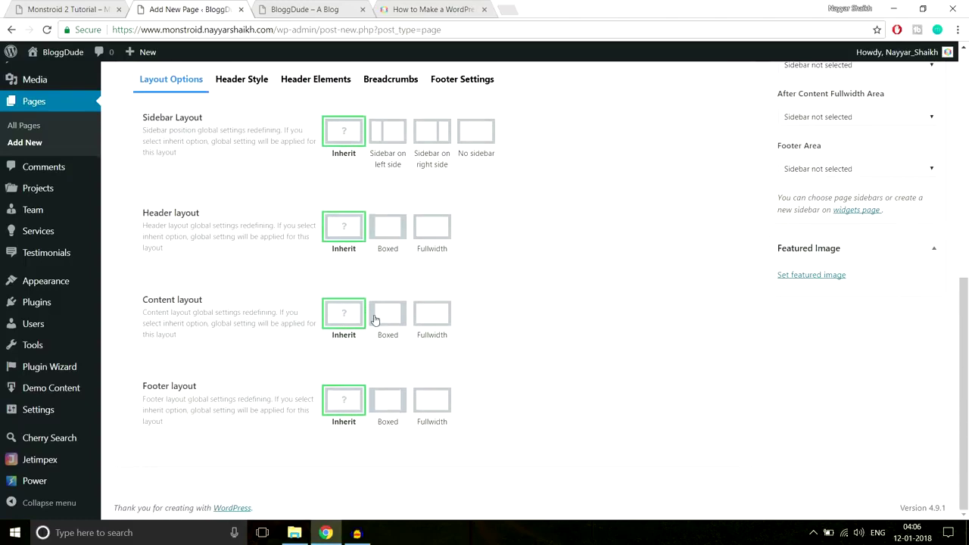
{"action": "scroll", "coordinate": [371, 318], "scroll_direction": "up", "scroll_amount": 6}
{"action": "scroll", "coordinate": [374, 318], "scroll_direction": "up", "scroll_amount": 1}
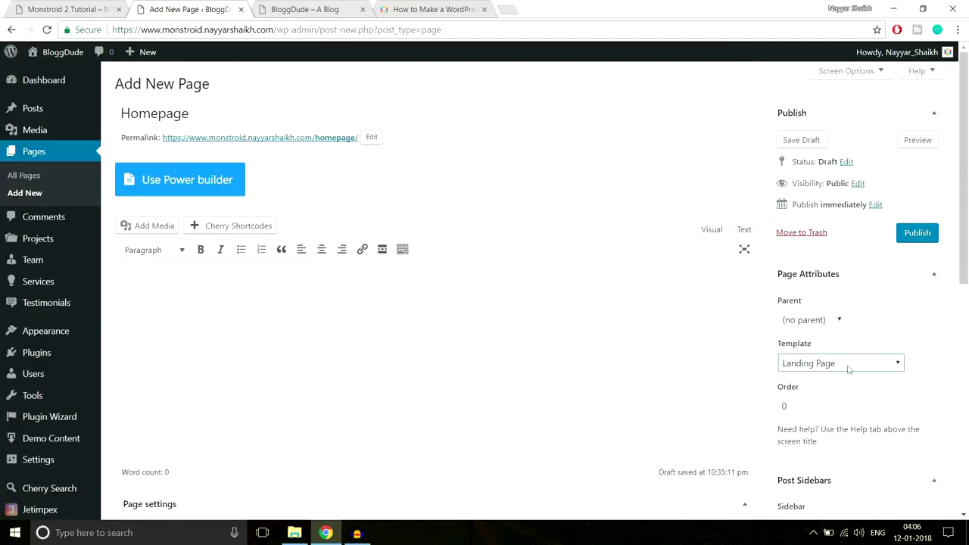
Publish the Homepage page and view it in a new tab, checking its homepage/ address.
{"action": "left_click", "coordinate": [917, 232]}
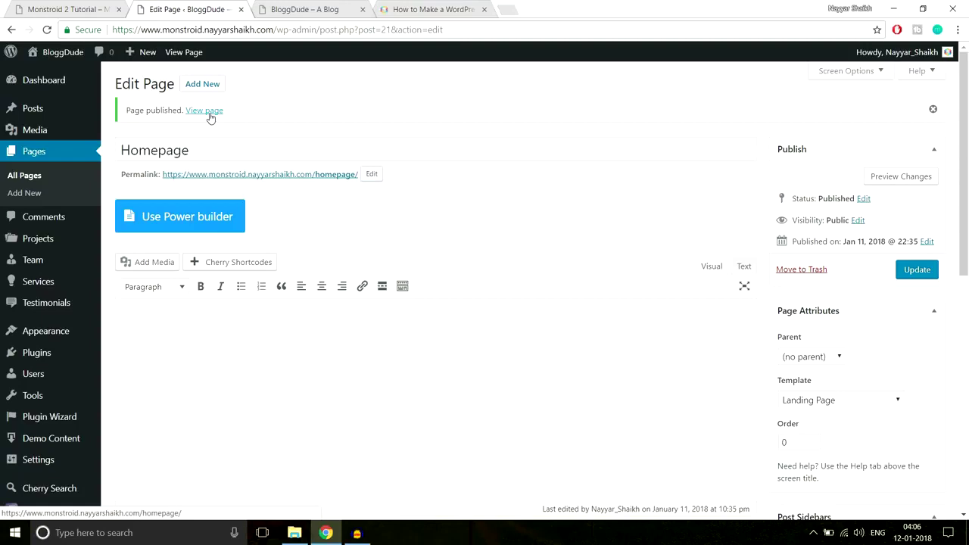
{"action": "right_click", "coordinate": [210, 115]}
{"action": "left_click", "coordinate": [250, 124]}
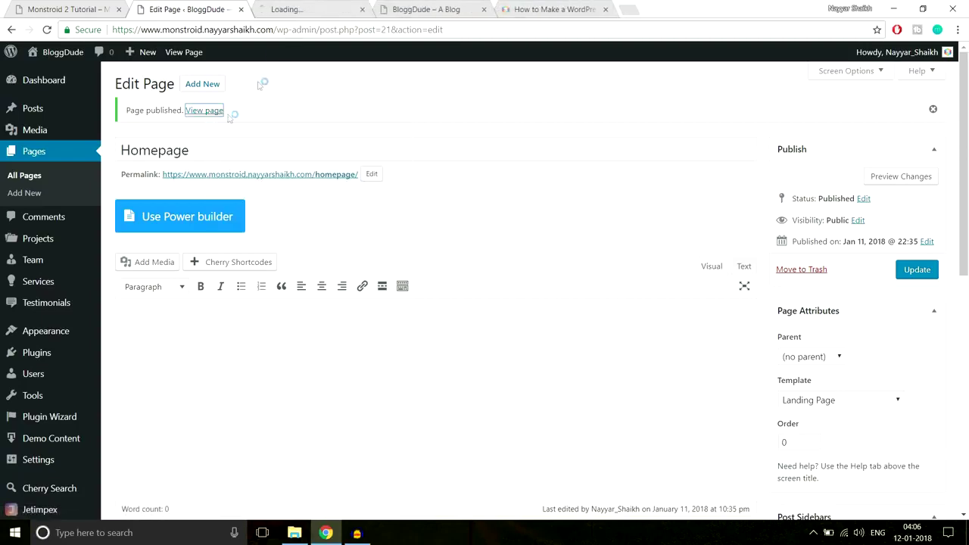
{"action": "left_click", "coordinate": [300, 11]}
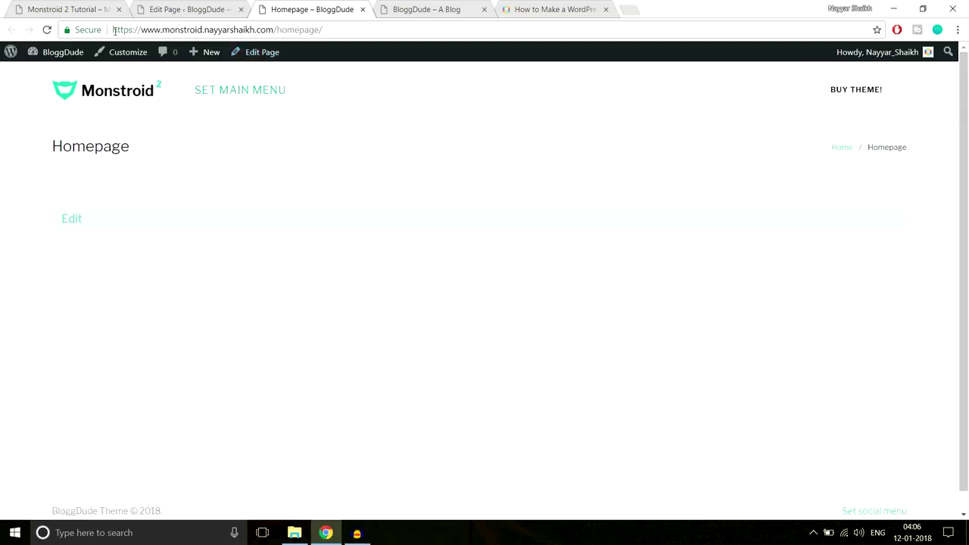
{"action": "left_click_drag", "start_coordinate": [113, 29], "coordinate": [281, 30]}
{"action": "left_click", "coordinate": [285, 29]}
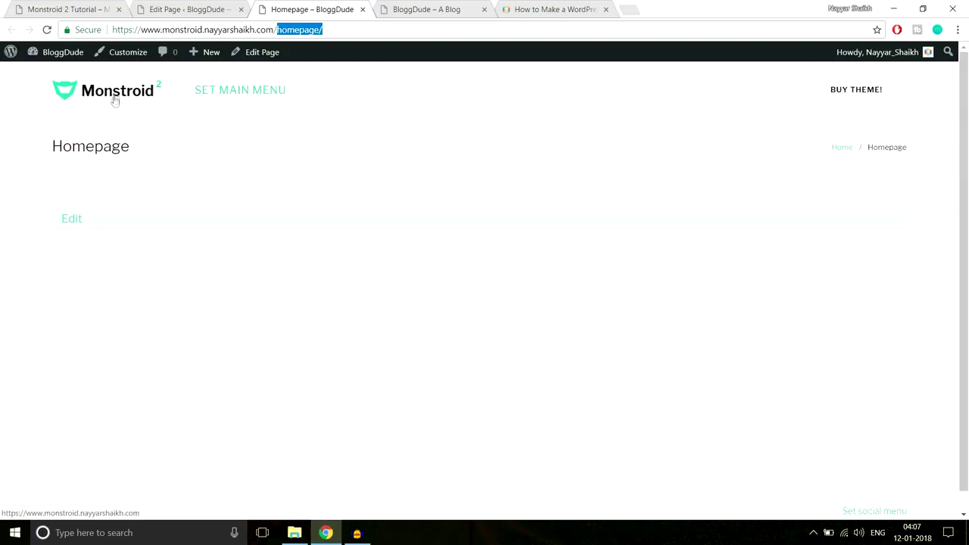
{"action": "left_click_drag", "start_coordinate": [322, 30], "coordinate": [278, 29]}
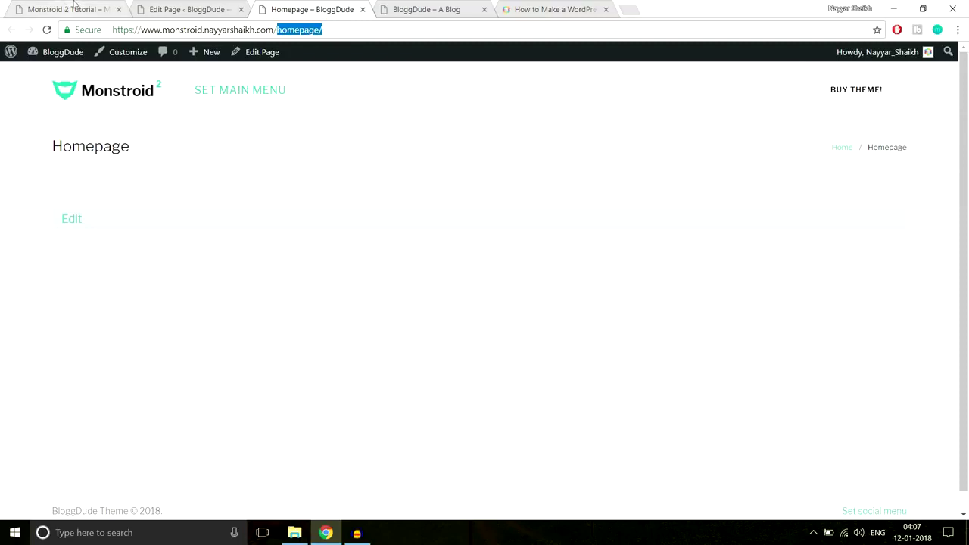
Compare the blank Homepage with the Monstroid 2 demo site, then return to the Homepage editor.
{"action": "left_click", "coordinate": [78, 6]}
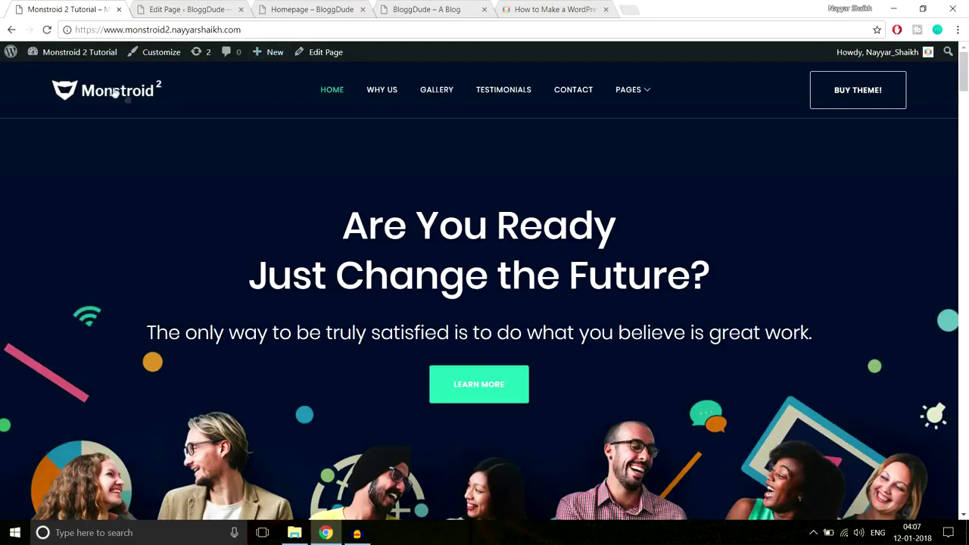
{"action": "scroll", "coordinate": [547, 392], "scroll_direction": "down", "scroll_amount": 1}
{"action": "scroll", "coordinate": [546, 388], "scroll_direction": "up", "scroll_amount": 1}
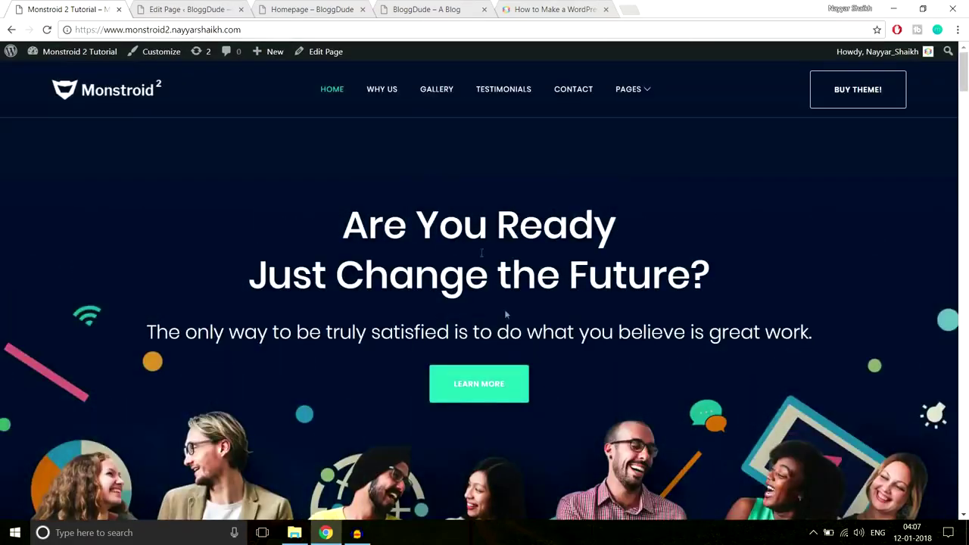
{"action": "left_click_drag", "start_coordinate": [279, 33], "coordinate": [62, 38]}
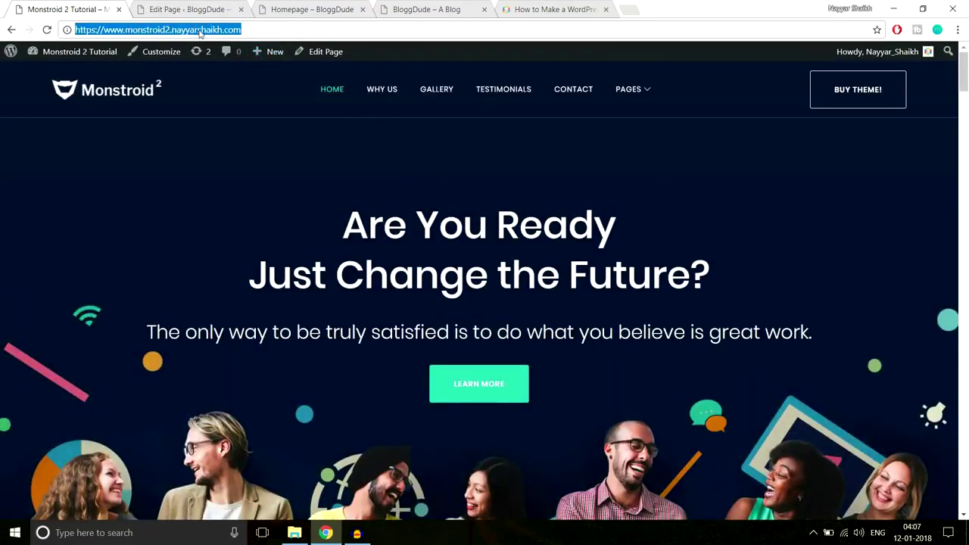
{"action": "left_click", "coordinate": [209, 6]}
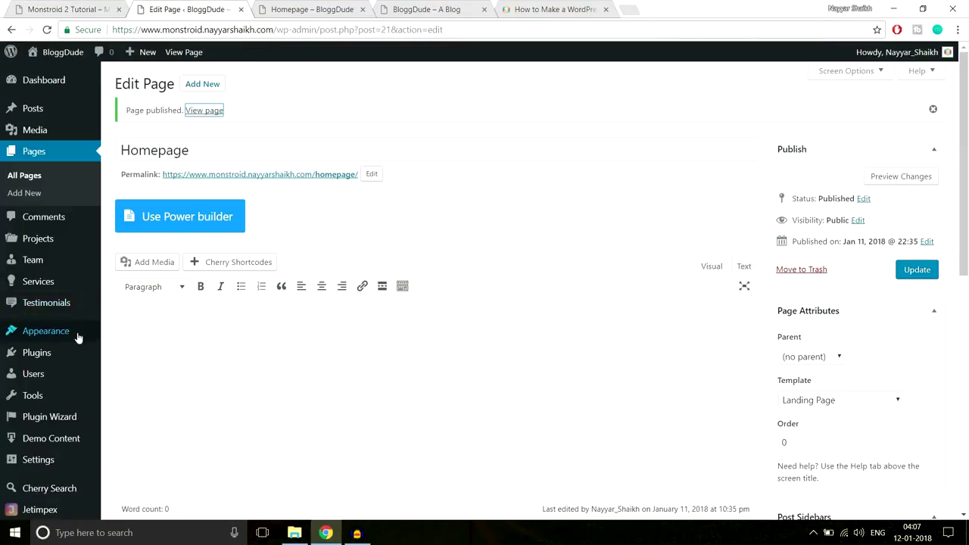
{"action": "left_click", "coordinate": [300, 10]}
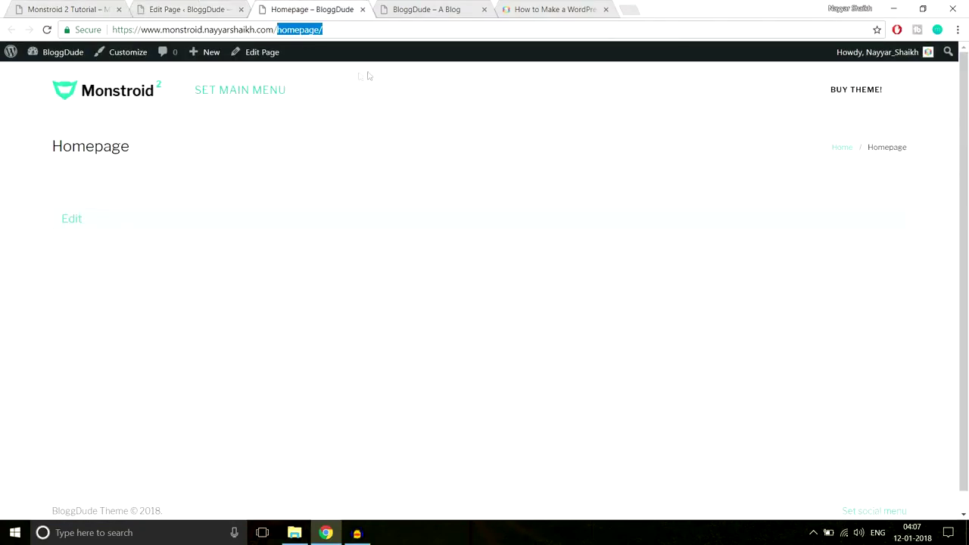
{"action": "key", "text": "ctrl+shift+Tab"}
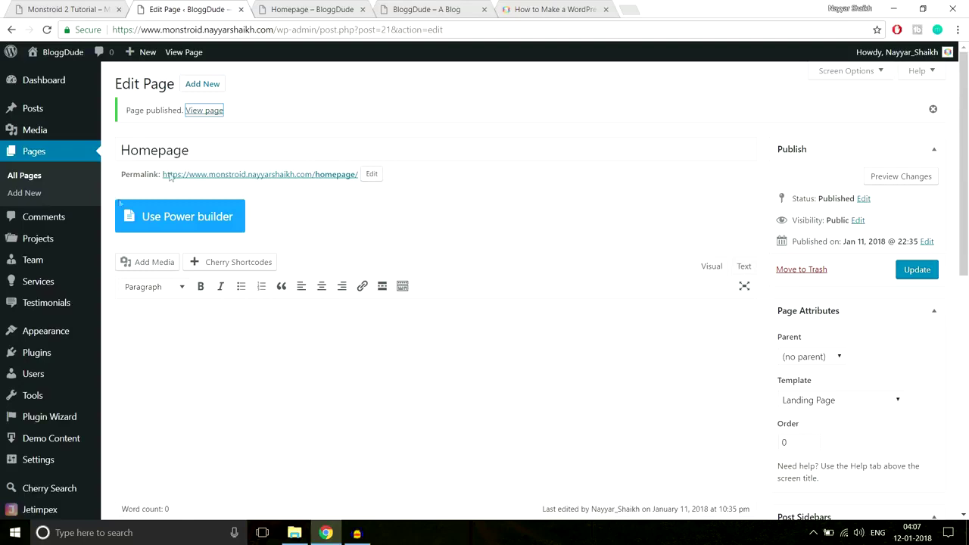
In Reading settings, make the homepage display a static page, 'Homepage', and save.
{"action": "left_click", "coordinate": [46, 460]}
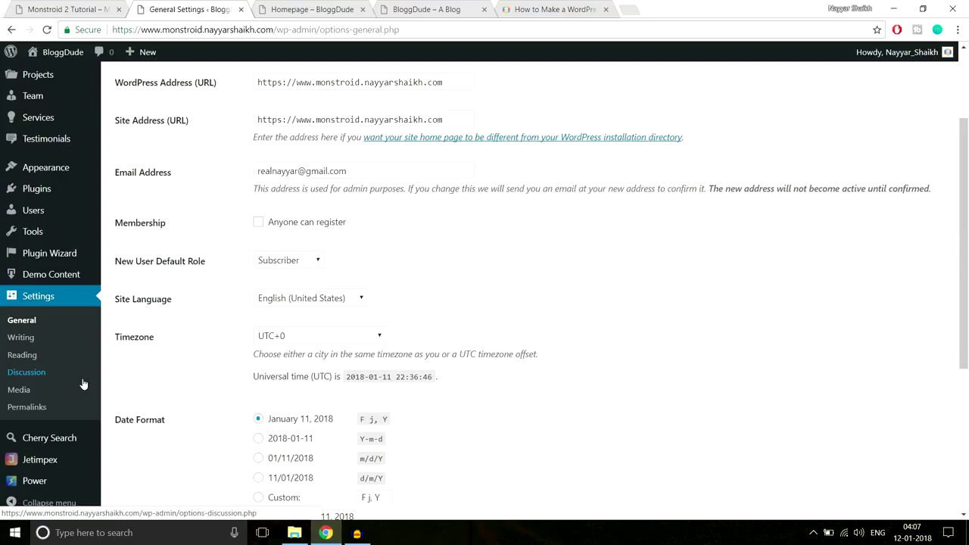
{"action": "left_click", "coordinate": [39, 359]}
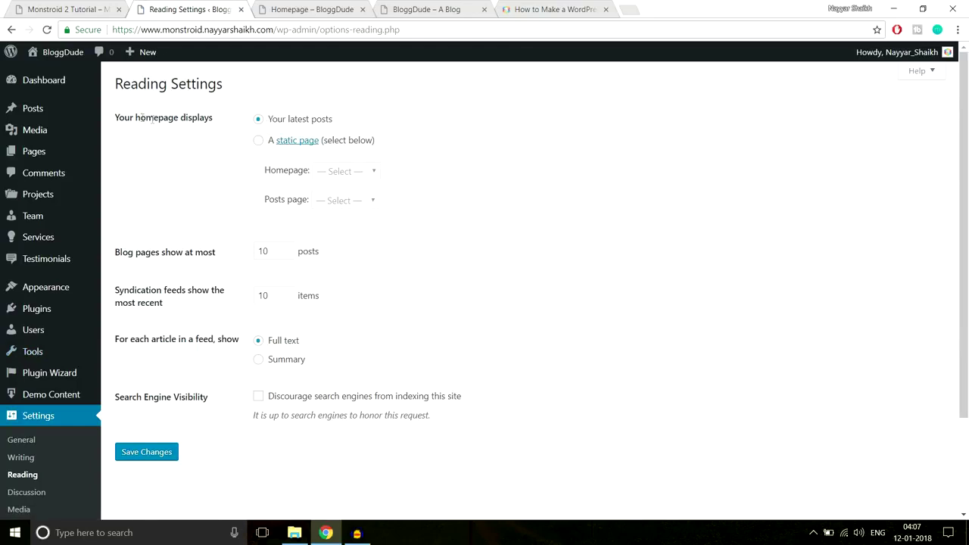
{"action": "left_click_drag", "start_coordinate": [117, 117], "coordinate": [233, 118]}
{"action": "left_click", "coordinate": [237, 118]}
{"action": "left_click", "coordinate": [259, 142]}
{"action": "left_click_drag", "start_coordinate": [270, 171], "coordinate": [303, 172]}
{"action": "left_click", "coordinate": [337, 175]}
{"action": "left_click", "coordinate": [338, 201]}
{"action": "left_click", "coordinate": [348, 174]}
{"action": "left_click", "coordinate": [343, 199]}
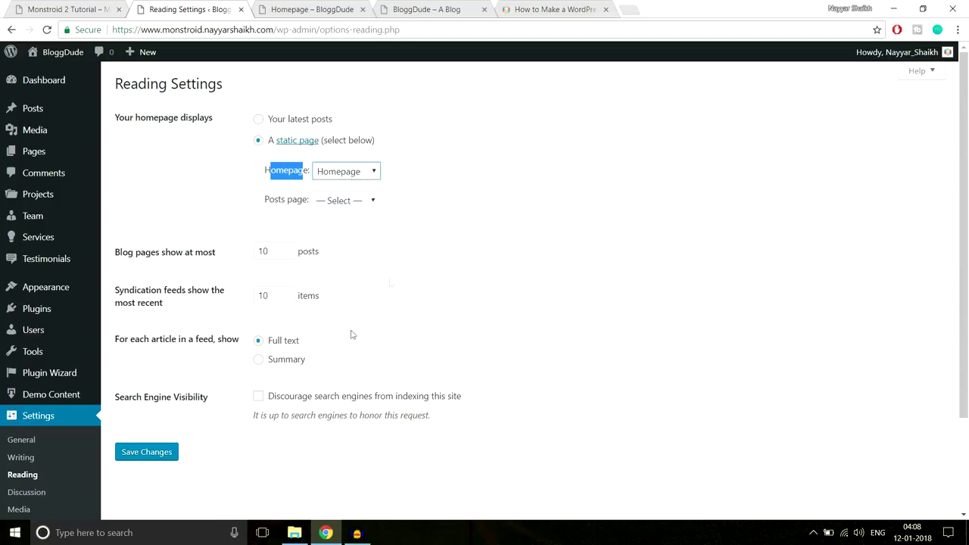
{"action": "left_click", "coordinate": [167, 453]}
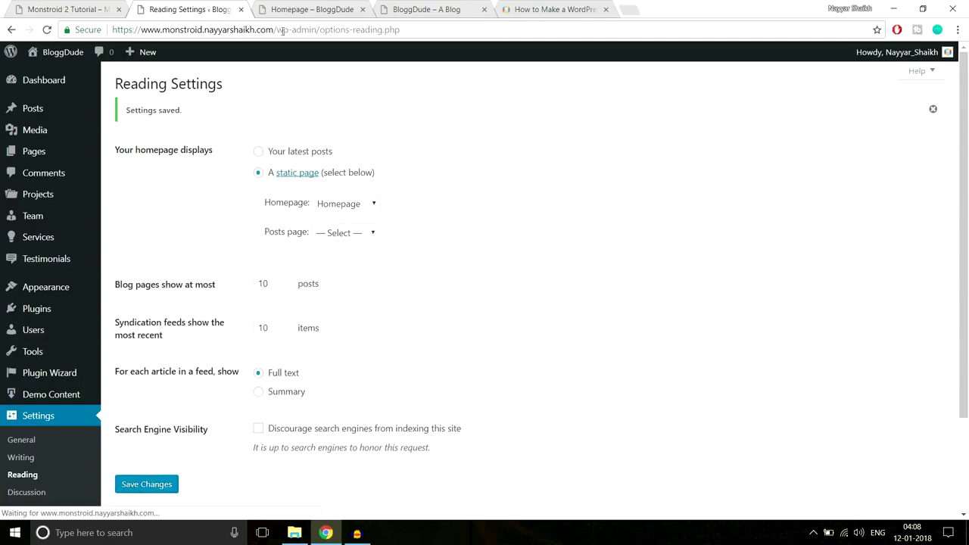
Load the site's root address to confirm Homepage shows, then close the two extra blog tabs.
{"action": "left_click", "coordinate": [294, 9]}
{"action": "left_click", "coordinate": [362, 31]}
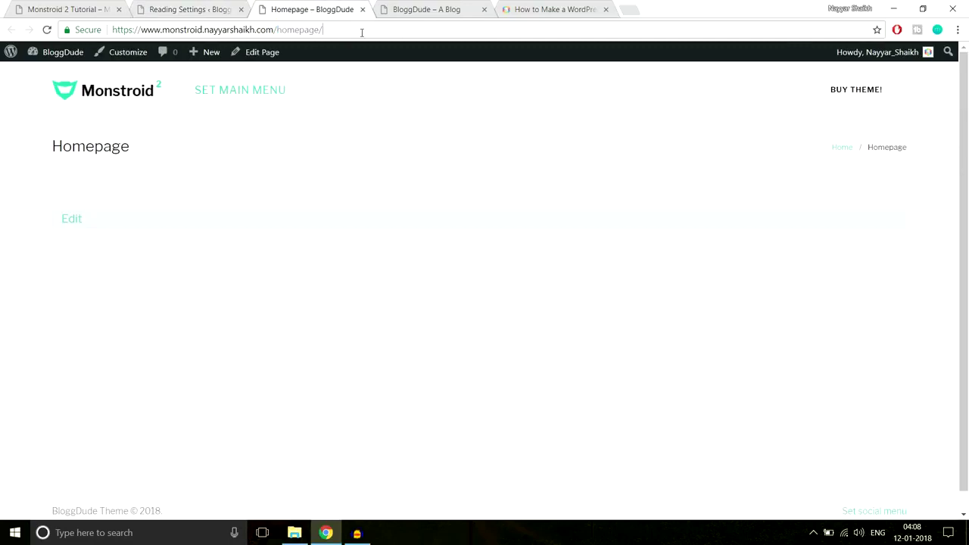
{"action": "key", "text": "BackSpace"}
{"action": "key", "text": "BackSpace"}
{"action": "key", "text": "BackSpace"}
{"action": "key", "text": "BackSpace"}
{"action": "key", "text": "BackSpace"}
{"action": "key", "text": "BackSpace"}
{"action": "key", "text": "BackSpace"}
{"action": "key", "text": "BackSpace"}
{"action": "key", "text": "BackSpace"}
{"action": "key", "text": "Return"}
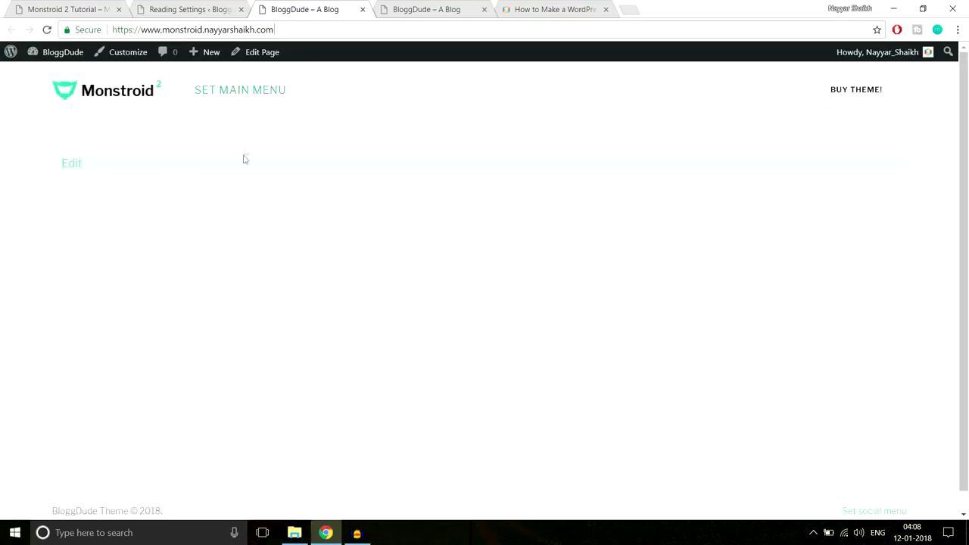
{"action": "left_click", "coordinate": [478, 10]}
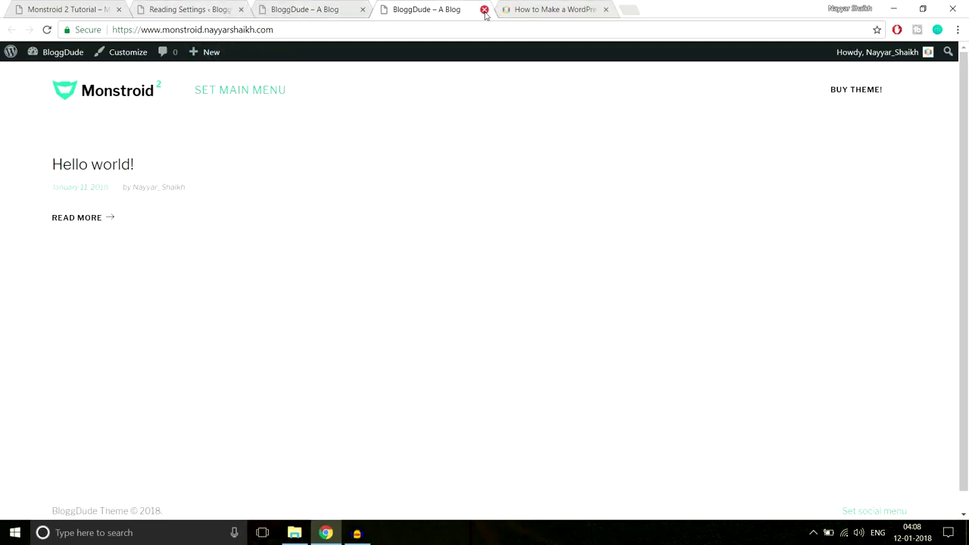
{"action": "left_click", "coordinate": [485, 10]}
{"action": "left_click", "coordinate": [485, 9]}
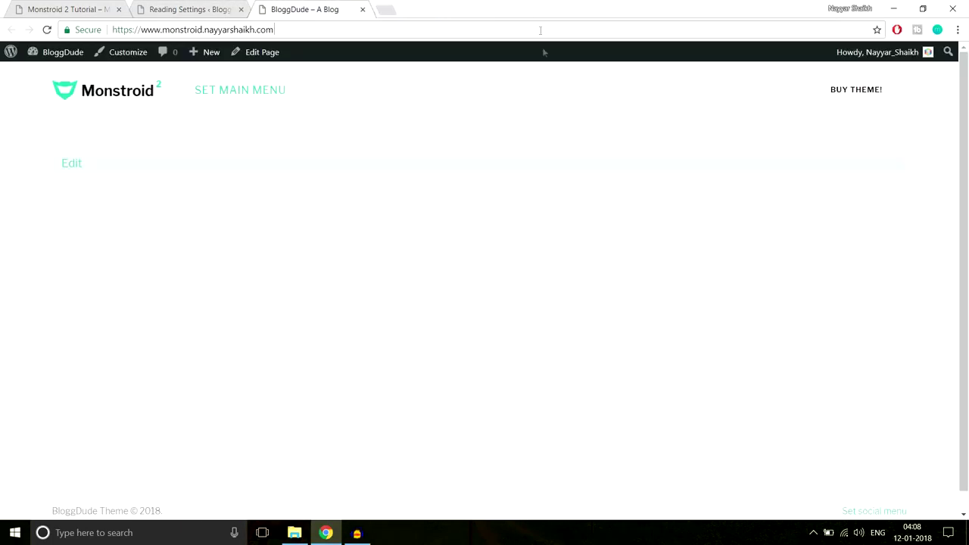
{"action": "left_click", "coordinate": [152, 6]}
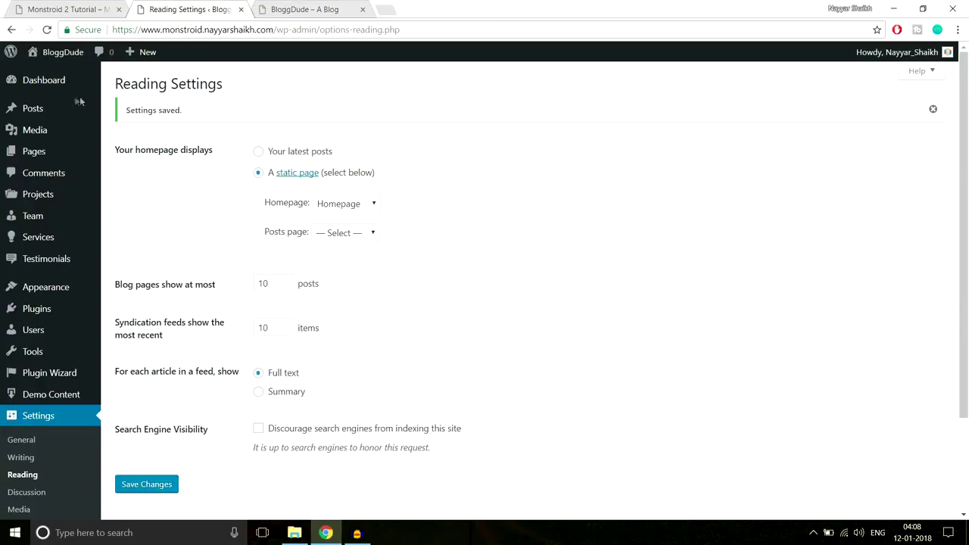
From All Pages, trash the Sample Page, note Homepage's Front Page label, and open Homepage for editing.
{"action": "left_click", "coordinate": [42, 152]}
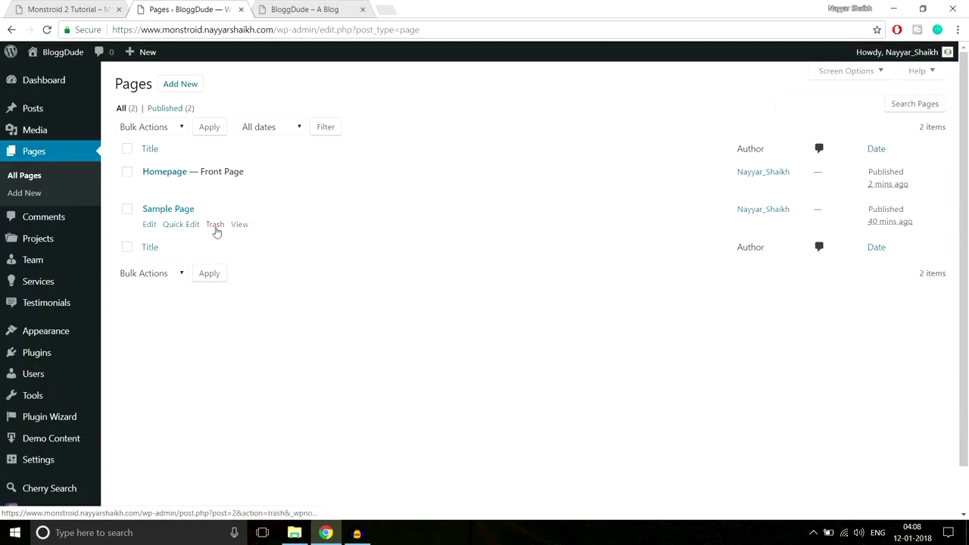
{"action": "left_click", "coordinate": [215, 225]}
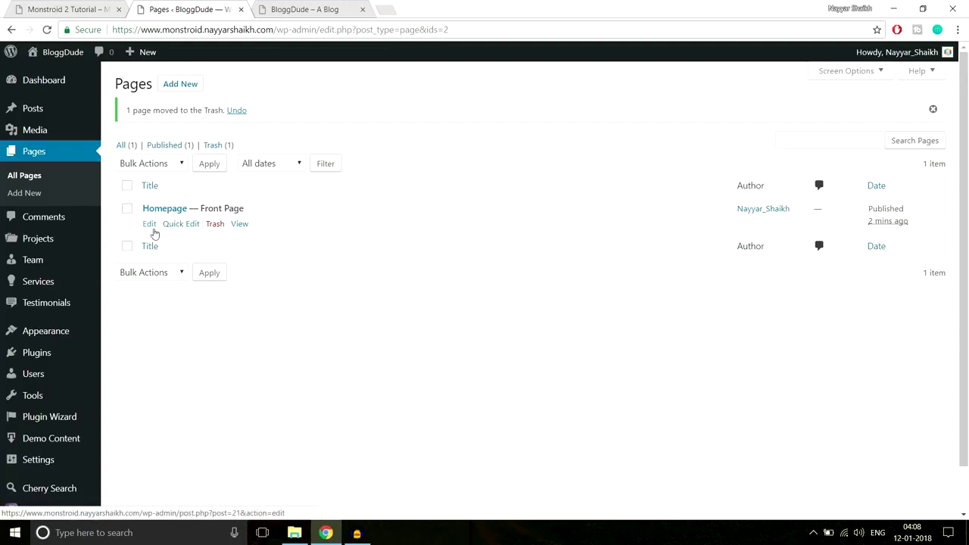
{"action": "left_click_drag", "start_coordinate": [198, 209], "coordinate": [262, 211]}
{"action": "left_click", "coordinate": [264, 211]}
{"action": "left_click", "coordinate": [150, 225]}
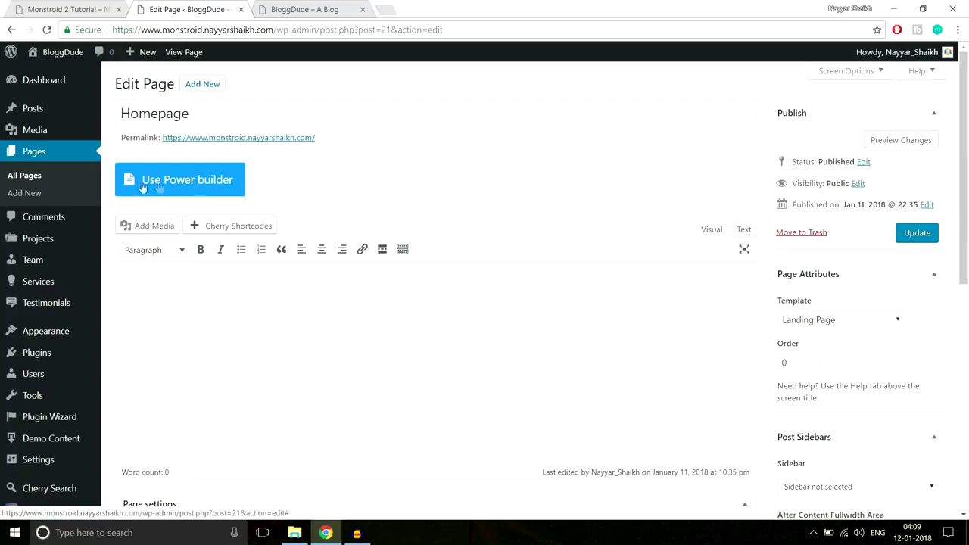
Switch the Homepage page to Power builder, glance at the Monstroid 2 demo heading, and return to the builder.
{"action": "left_click", "coordinate": [168, 188]}
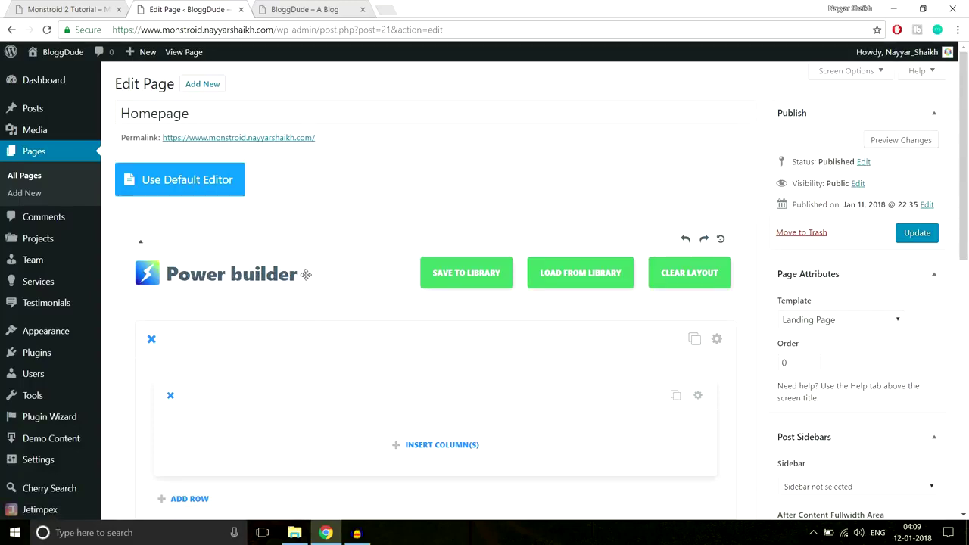
{"action": "scroll", "coordinate": [373, 334], "scroll_direction": "down", "scroll_amount": 2}
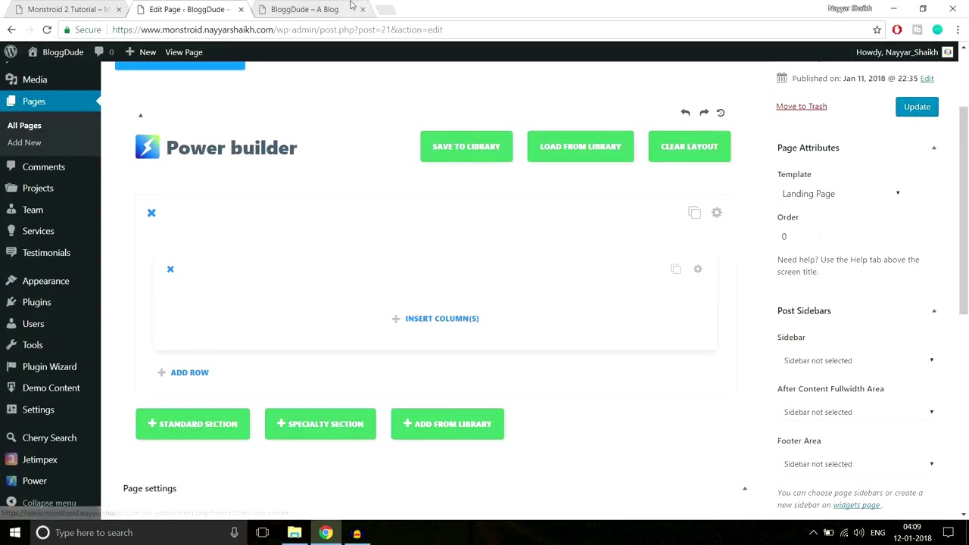
{"action": "left_click", "coordinate": [82, 6]}
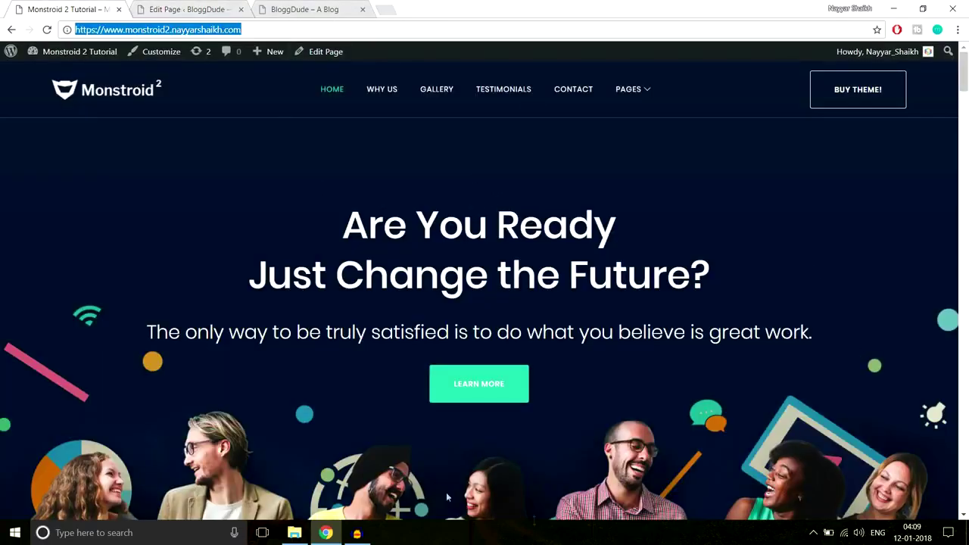
{"action": "left_click_drag", "start_coordinate": [338, 223], "coordinate": [720, 303]}
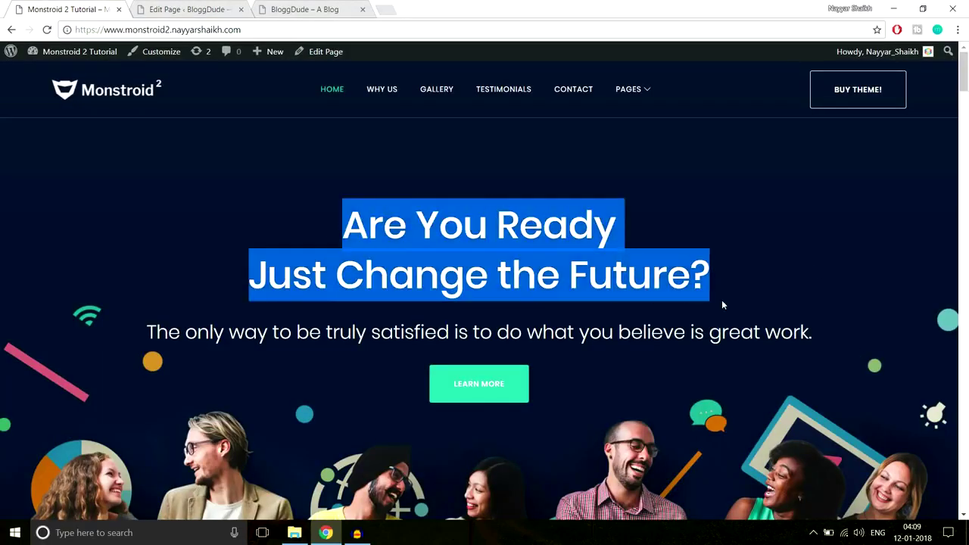
{"action": "left_click", "coordinate": [751, 337]}
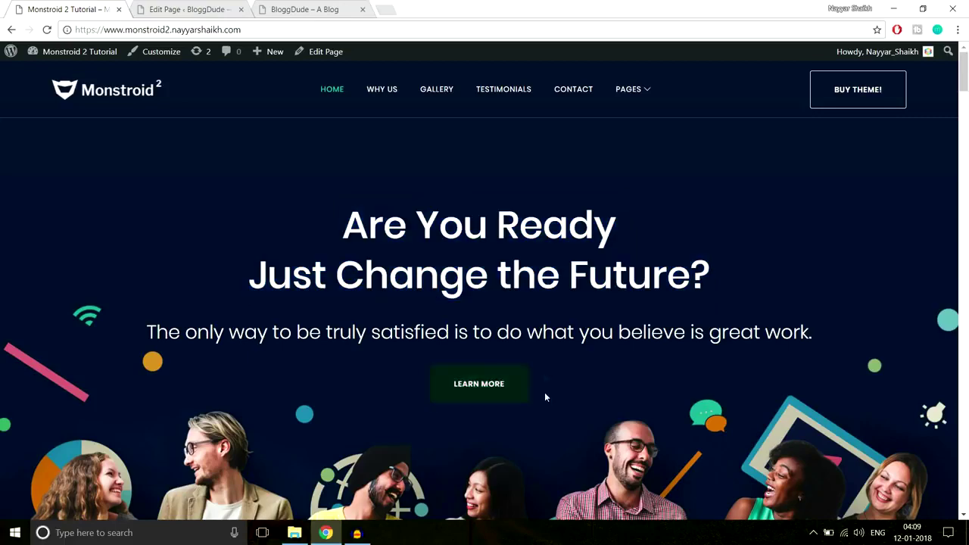
{"action": "left_click", "coordinate": [227, 9]}
{"action": "scroll", "coordinate": [543, 221], "scroll_direction": "down", "scroll_amount": 1}
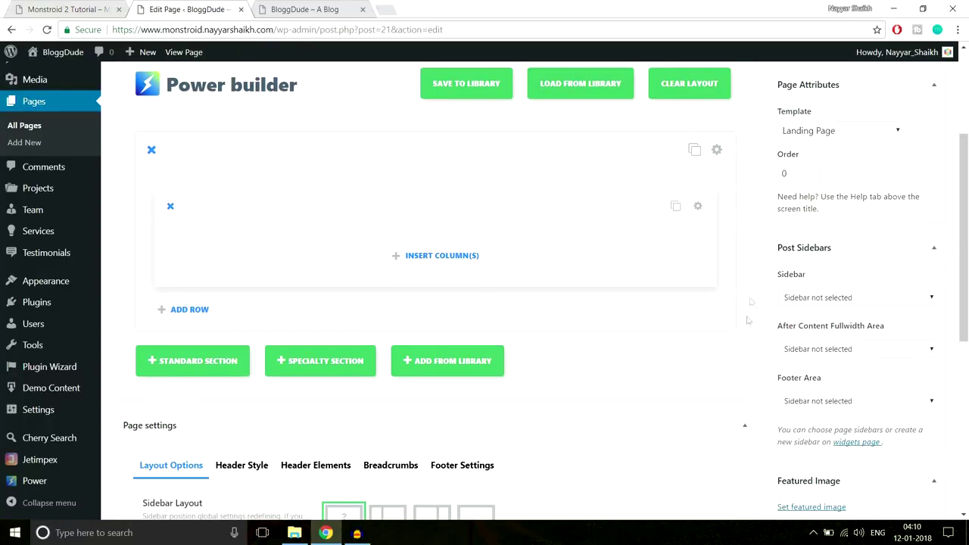
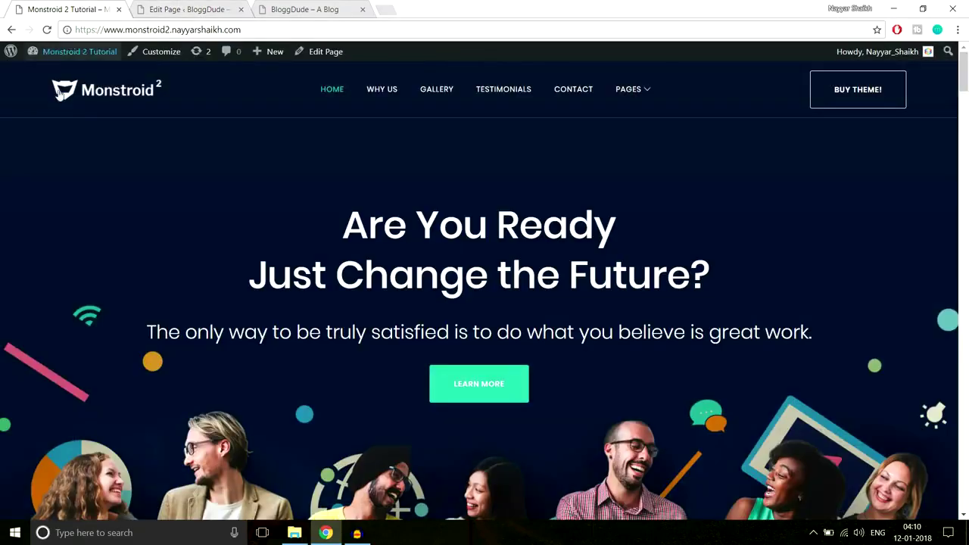
Review the hero heading, tagline and button text on the Monstroid demo site.
{"action": "left_click", "coordinate": [76, 9]}
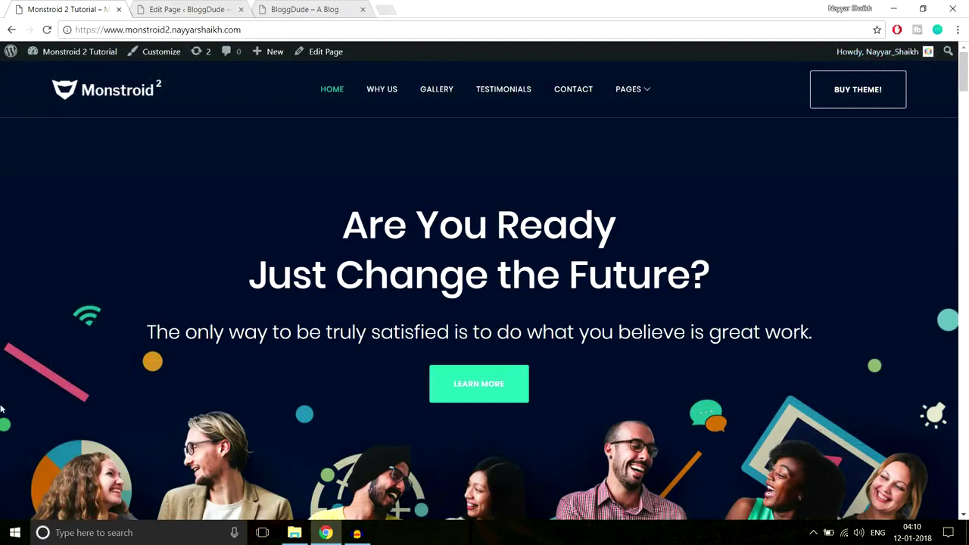
{"action": "left_click_drag", "start_coordinate": [230, 218], "coordinate": [815, 425]}
{"action": "left_click", "coordinate": [759, 379]}
{"action": "left_click_drag", "start_coordinate": [383, 252], "coordinate": [677, 392]}
{"action": "left_click", "coordinate": [678, 392]}
Add a single full-width column layout to the empty row.
{"action": "left_click", "coordinate": [198, 8]}
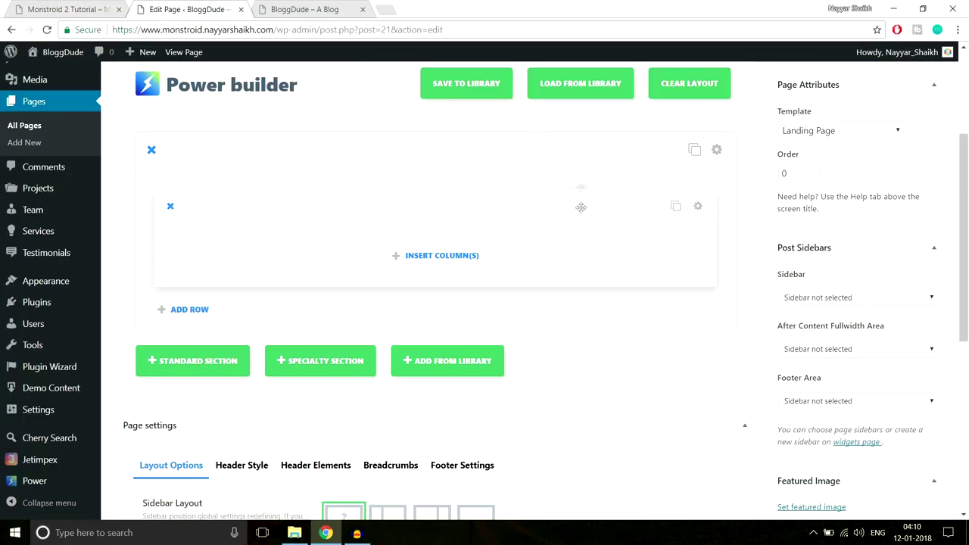
{"action": "left_click", "coordinate": [433, 257]}
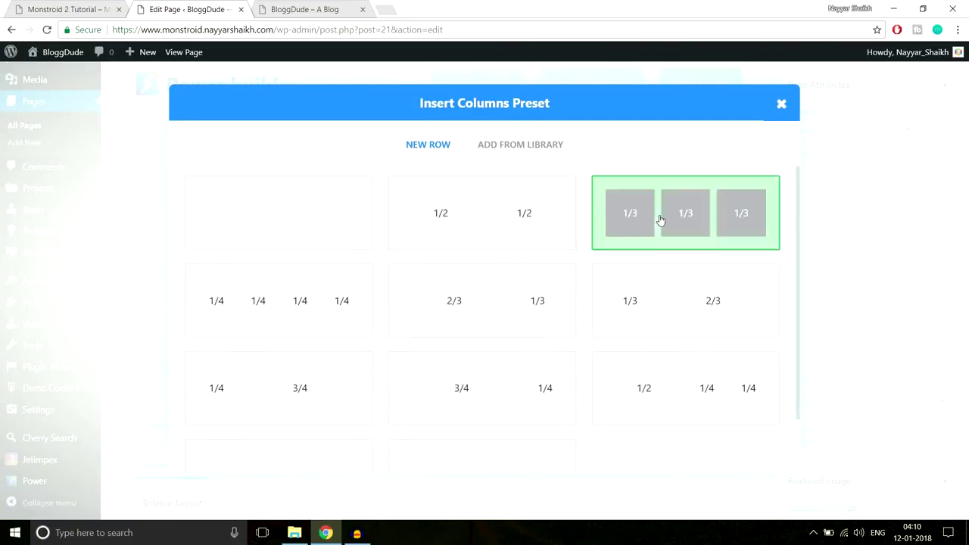
{"action": "left_click", "coordinate": [328, 227]}
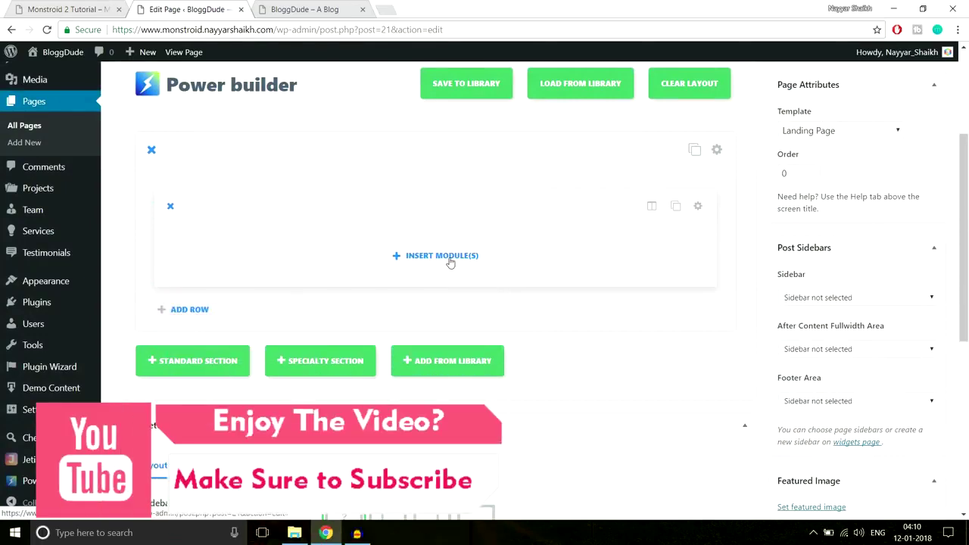
Insert a Text module into the new column.
{"action": "left_click", "coordinate": [438, 257]}
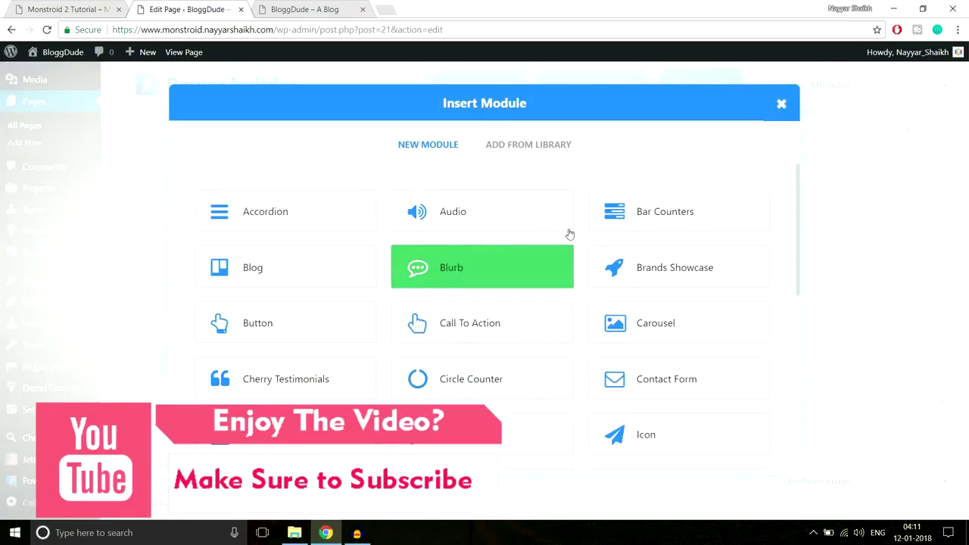
{"action": "scroll", "coordinate": [715, 257], "scroll_direction": "down", "scroll_amount": 5}
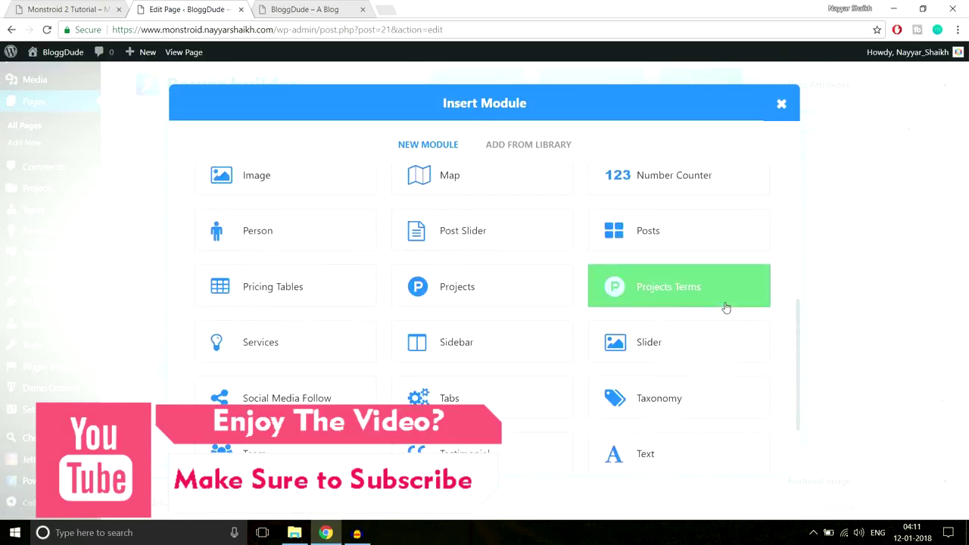
{"action": "scroll", "coordinate": [725, 307], "scroll_direction": "down", "scroll_amount": 2}
{"action": "left_click", "coordinate": [74, 6]}
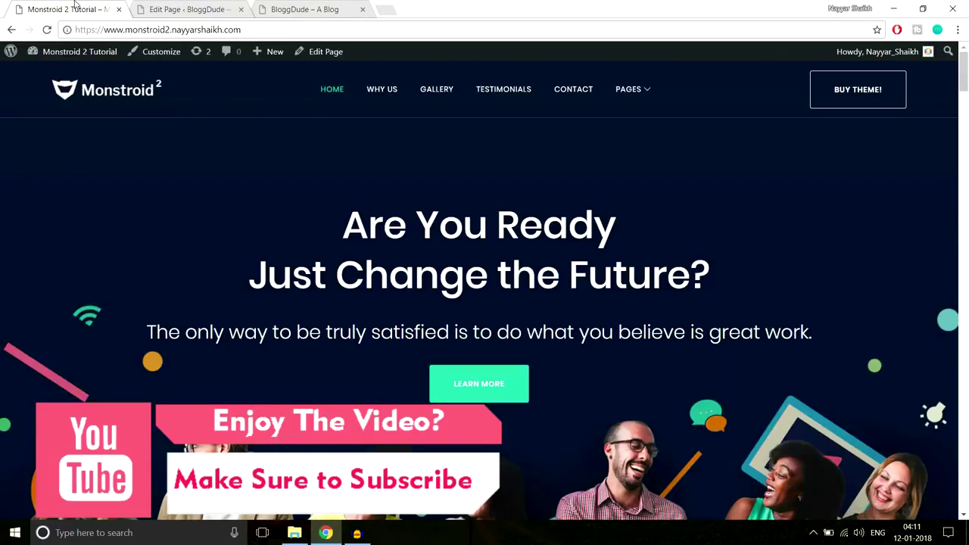
{"action": "left_click_drag", "start_coordinate": [342, 227], "coordinate": [476, 248]}
{"action": "left_click", "coordinate": [476, 248]}
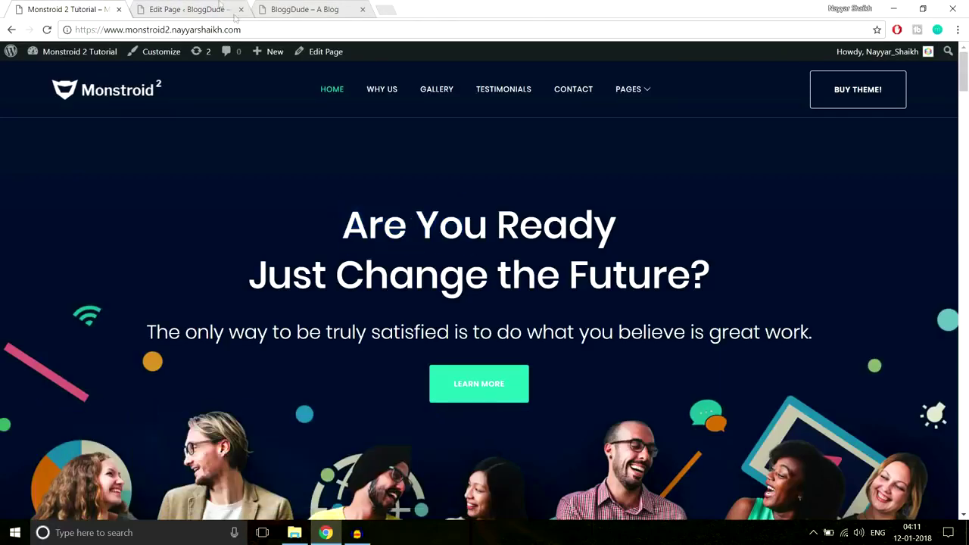
{"action": "left_click", "coordinate": [206, 9]}
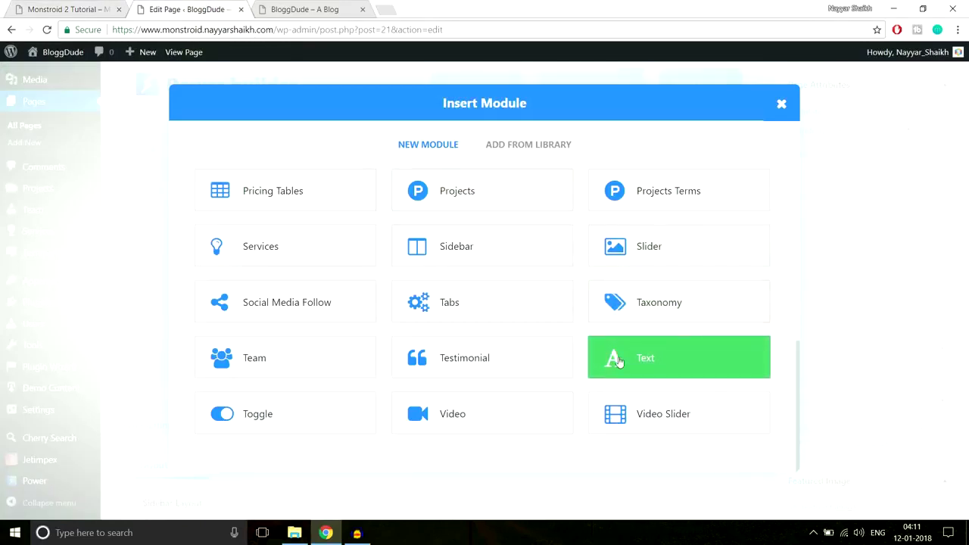
{"action": "left_click", "coordinate": [641, 368]}
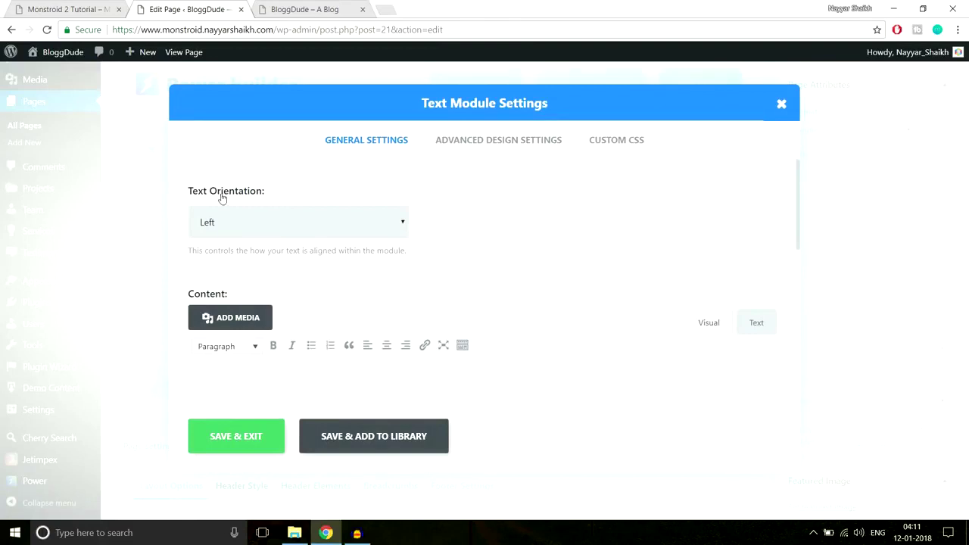
Select the hero heading and tagline on the Monstroid demo site.
{"action": "key", "text": "ctrl+shift+Tab"}
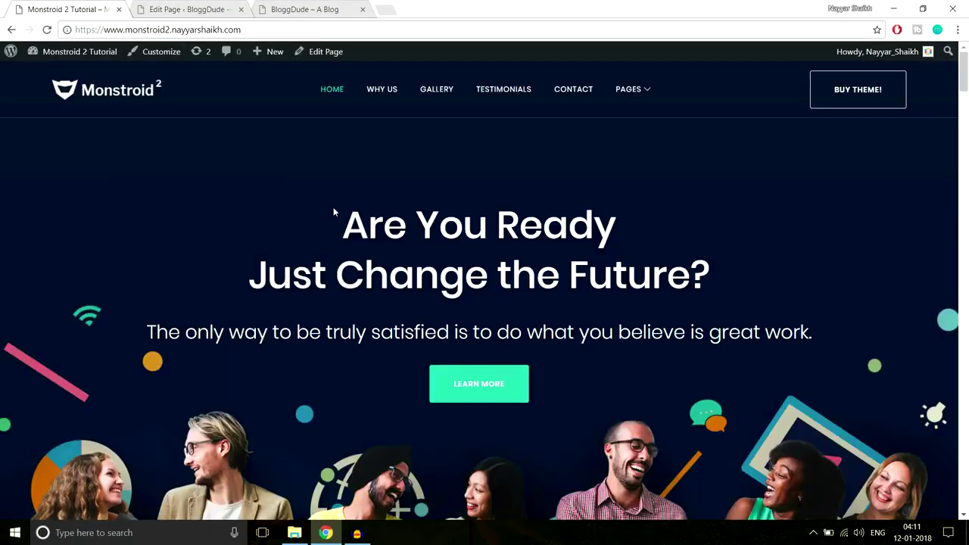
{"action": "left_click_drag", "start_coordinate": [333, 212], "coordinate": [807, 343]}
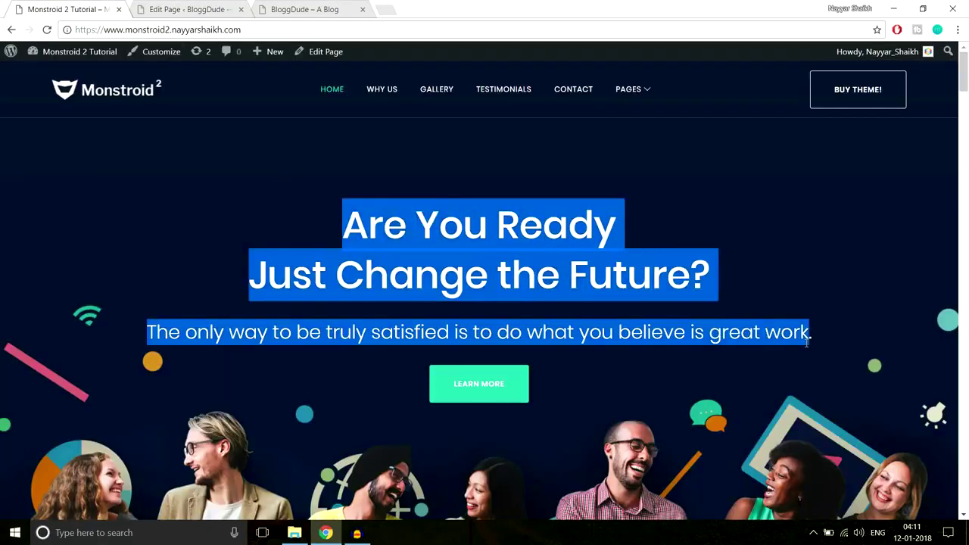
{"action": "left_click", "coordinate": [430, 239]}
{"action": "left_click_drag", "start_coordinate": [333, 229], "coordinate": [740, 334]}
Set the Text module's text orientation to Center.
{"action": "key", "text": "ctrl+Tab"}
{"action": "left_click", "coordinate": [303, 233]}
{"action": "left_click", "coordinate": [290, 258]}
{"action": "scroll", "coordinate": [596, 257], "scroll_direction": "down", "scroll_amount": 1}
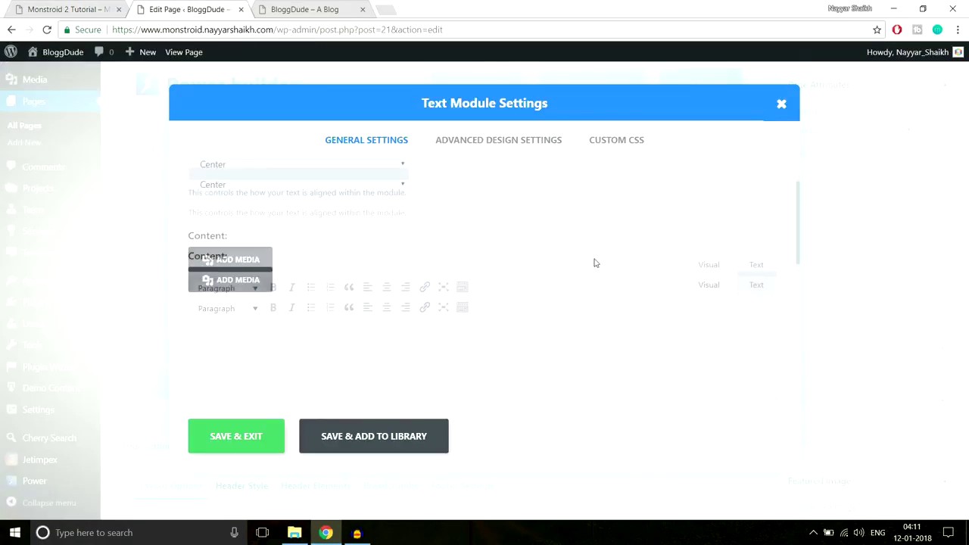
{"action": "scroll", "coordinate": [595, 262], "scroll_direction": "down", "scroll_amount": 2}
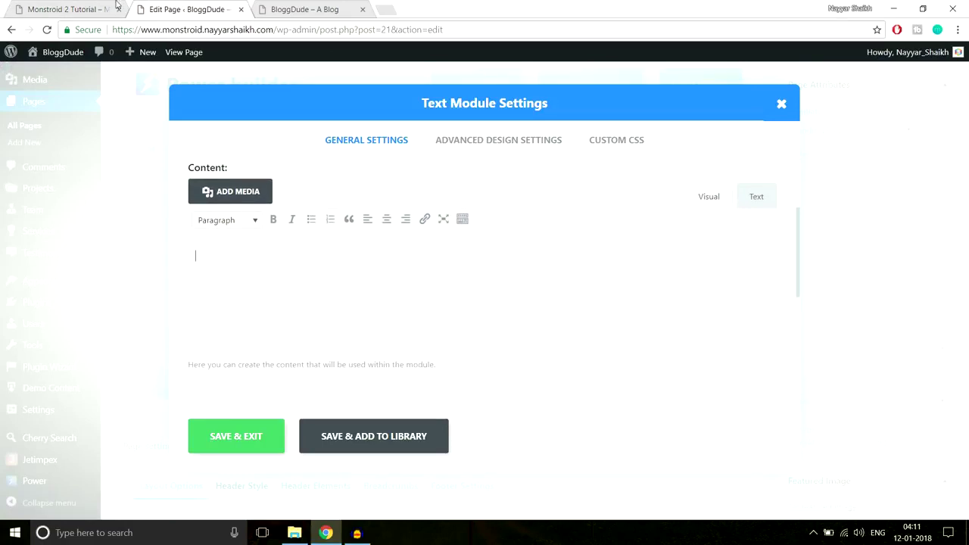
Paste the Monstroid hero heading and tagline into the Text module content.
{"action": "left_click", "coordinate": [99, 10]}
{"action": "left_click", "coordinate": [346, 200]}
{"action": "left_click_drag", "start_coordinate": [347, 200], "coordinate": [837, 327]}
{"action": "key", "text": "ctrl+c"}
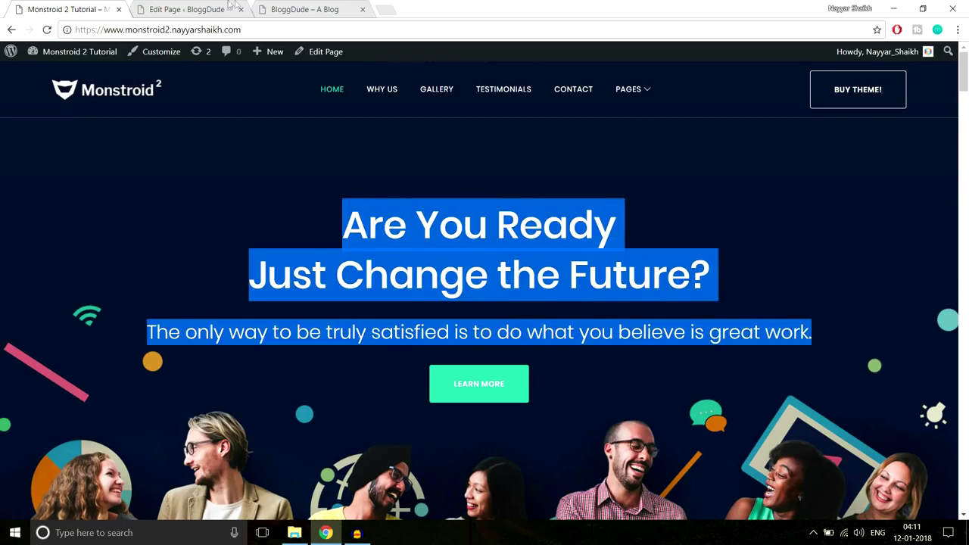
{"action": "left_click", "coordinate": [204, 8]}
{"action": "key", "text": "ctrl+v"}
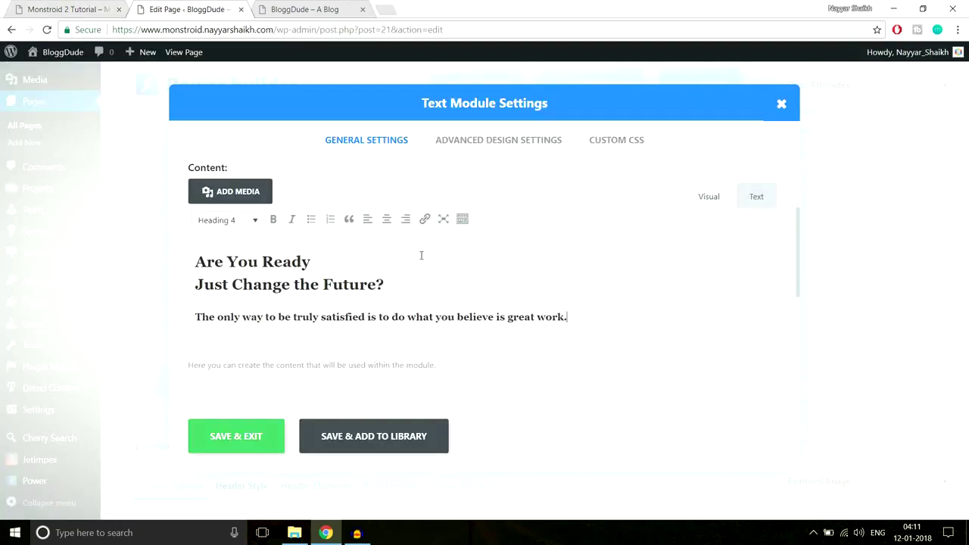
Format the 'Are You Ready / Just Change the Future?' lines as Heading 2.
{"action": "left_click_drag", "start_coordinate": [384, 284], "coordinate": [180, 260]}
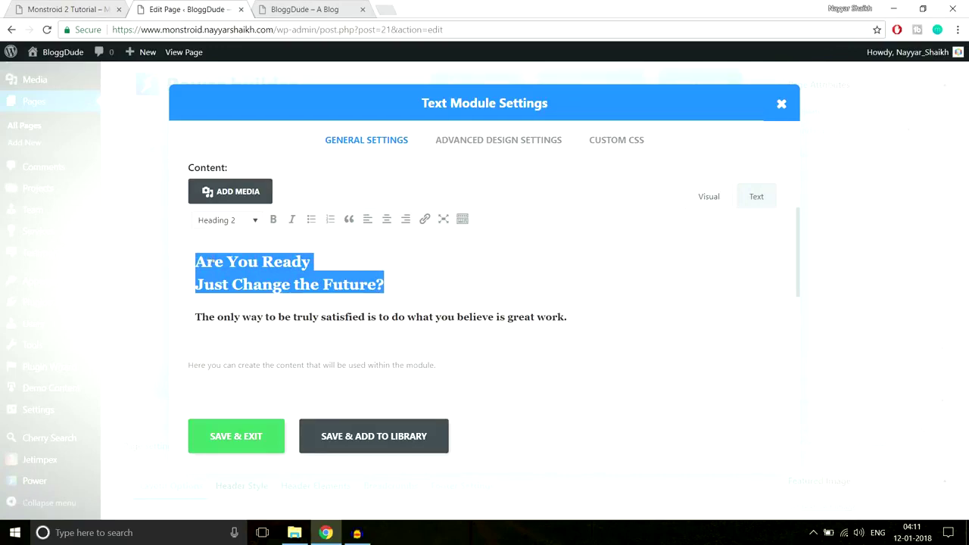
{"action": "left_click", "coordinate": [80, 4]}
{"action": "left_click_drag", "start_coordinate": [728, 282], "coordinate": [325, 216]}
{"action": "left_click", "coordinate": [189, 9]}
{"action": "left_click", "coordinate": [238, 223]}
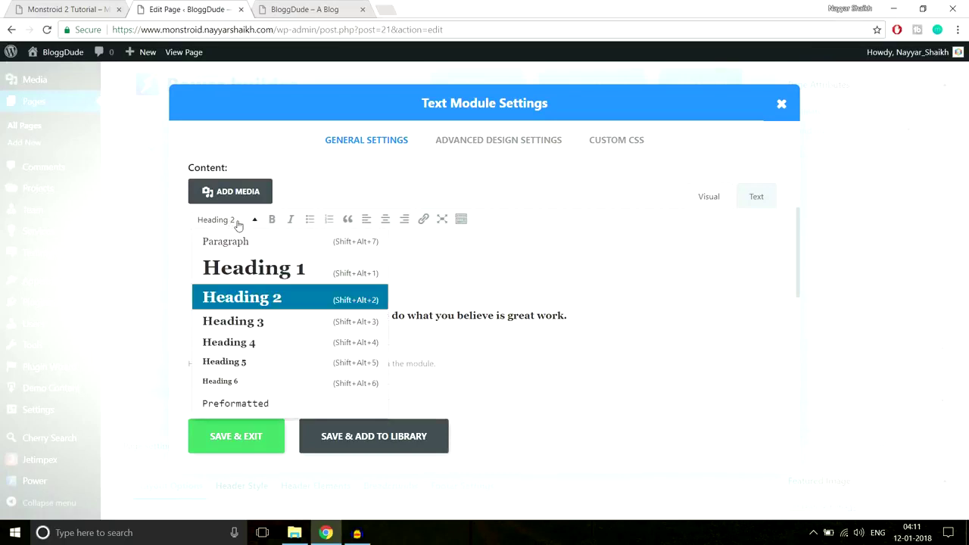
{"action": "left_click", "coordinate": [256, 300]}
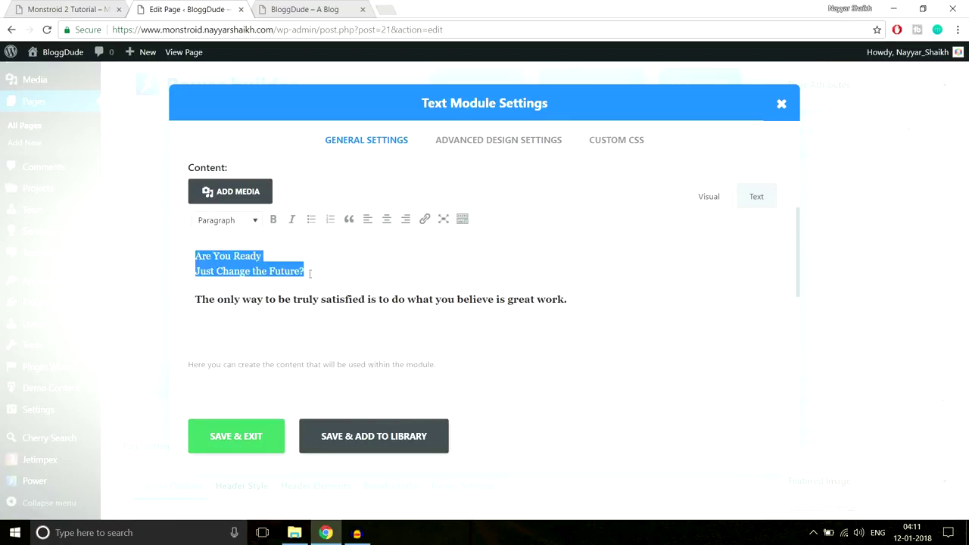
{"action": "left_click", "coordinate": [251, 220]}
{"action": "left_click", "coordinate": [241, 296]}
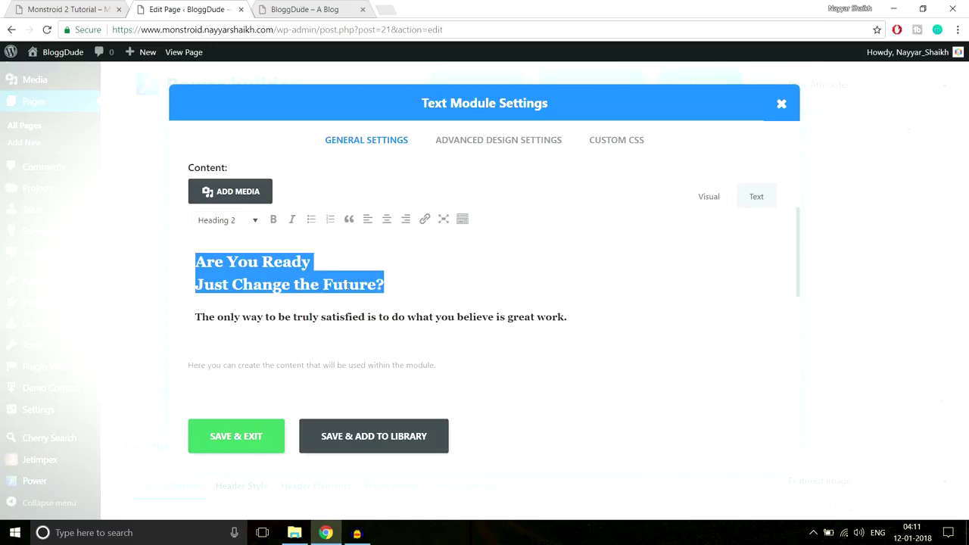
Select the tagline line and compare it with the demo site.
{"action": "left_click", "coordinate": [354, 317]}
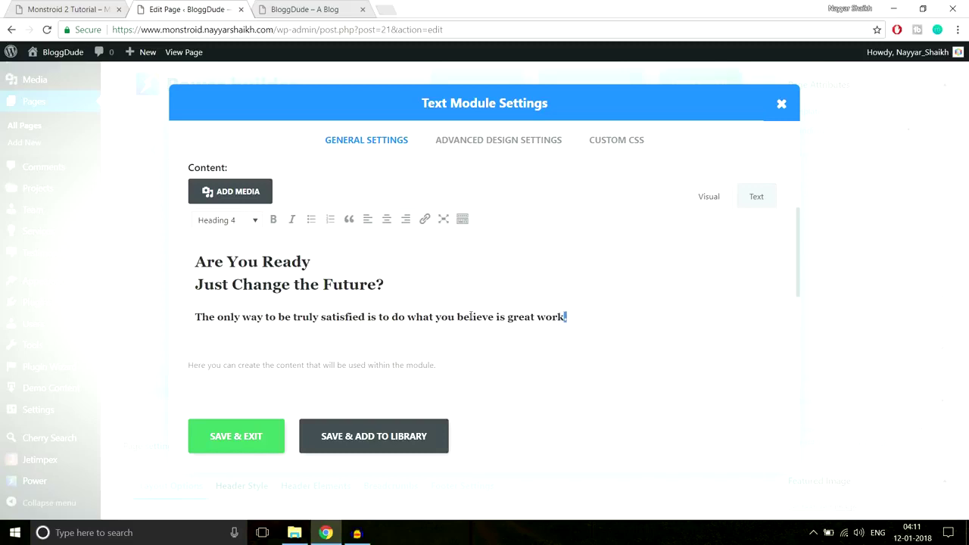
{"action": "left_click_drag", "start_coordinate": [560, 317], "coordinate": [174, 309]}
{"action": "left_click", "coordinate": [67, 9]}
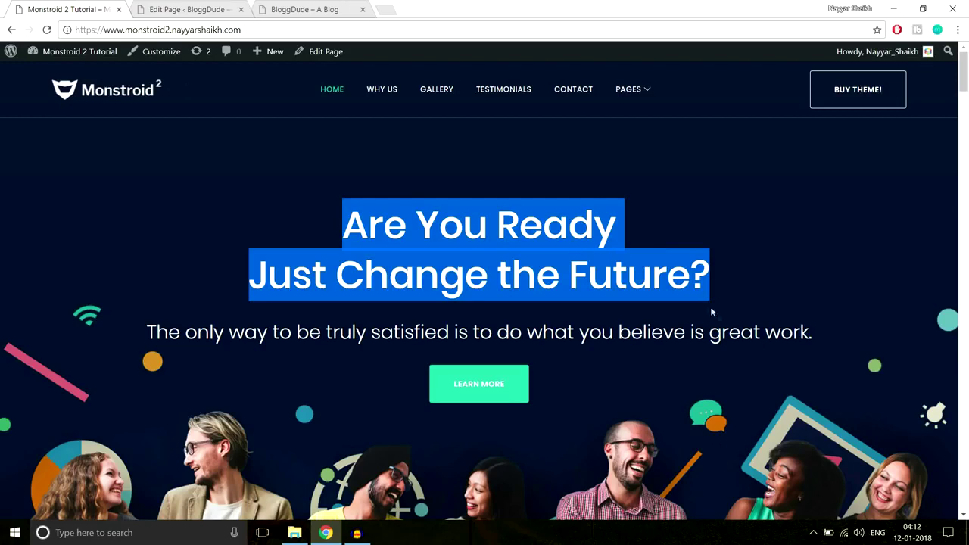
Compare the demo's hero heading and tagline with the module content.
{"action": "left_click_drag", "start_coordinate": [828, 337], "coordinate": [130, 325]}
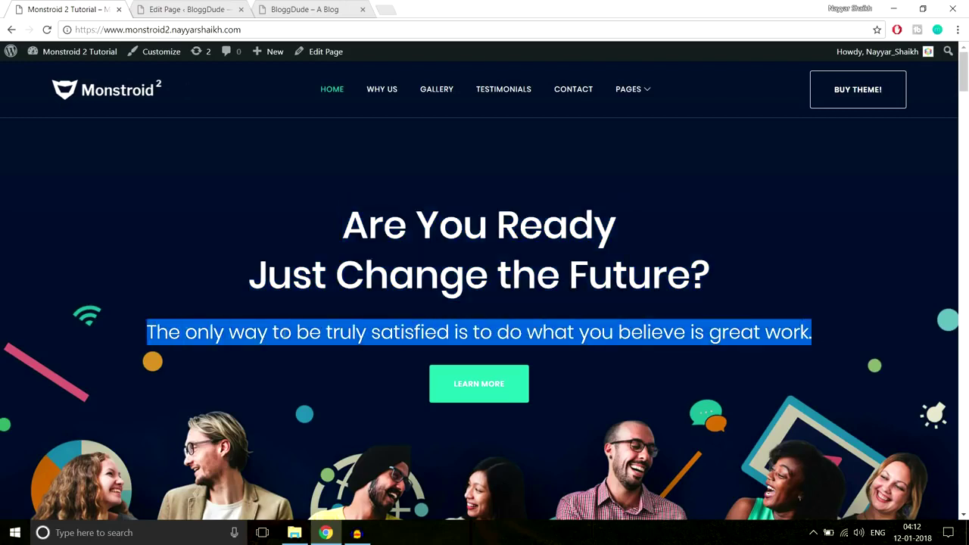
{"action": "left_click_drag", "start_coordinate": [345, 220], "coordinate": [740, 285]}
{"action": "left_click_drag", "start_coordinate": [839, 334], "coordinate": [116, 346]}
{"action": "left_click", "coordinate": [185, 9]}
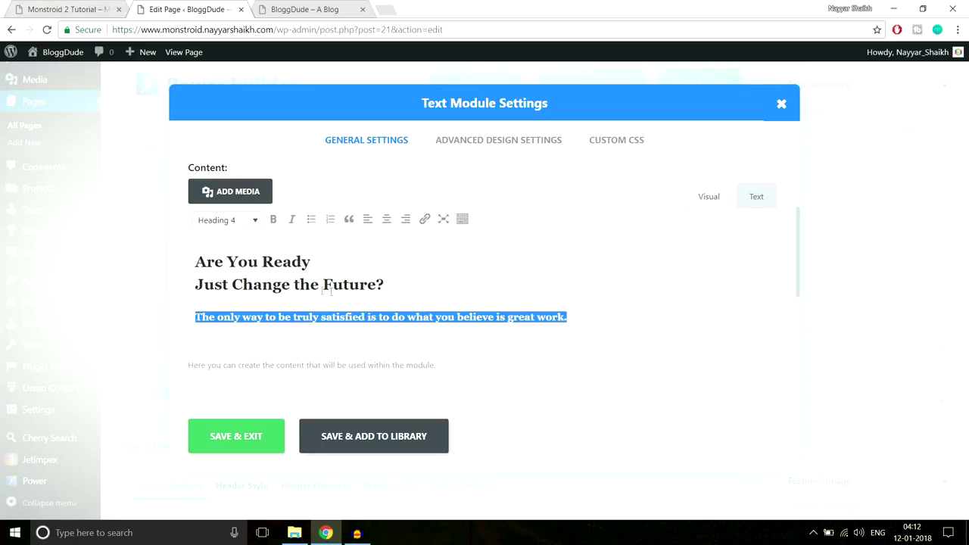
{"action": "left_click", "coordinate": [76, 9]}
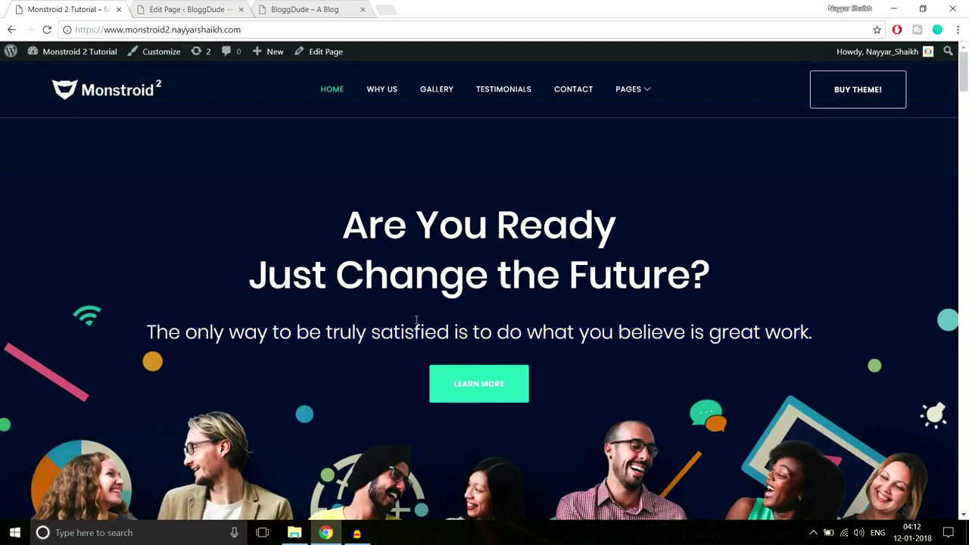
{"action": "left_click", "coordinate": [186, 9]}
Confirm the heading lines are still Heading 2, then select the tagline.
{"action": "left_click_drag", "start_coordinate": [196, 261], "coordinate": [401, 286]}
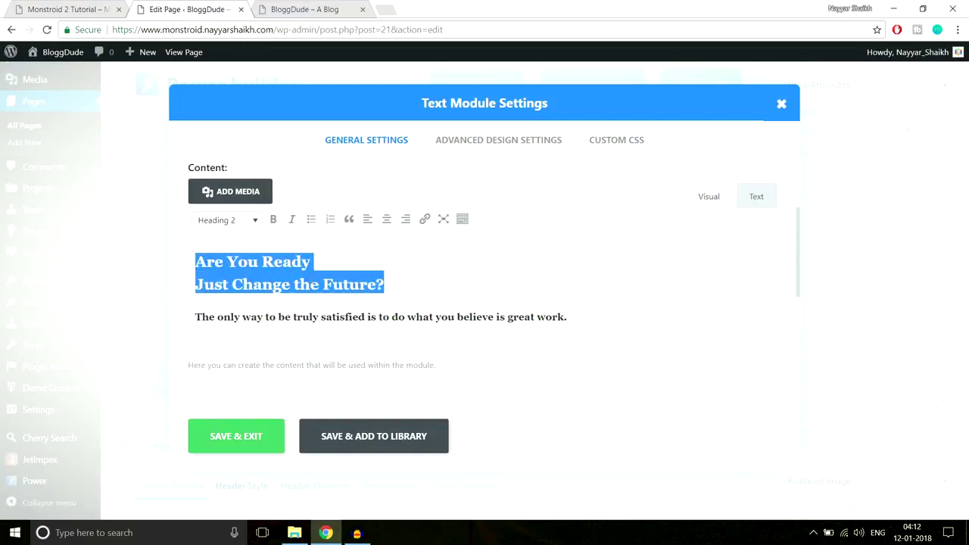
{"action": "left_click", "coordinate": [242, 223]}
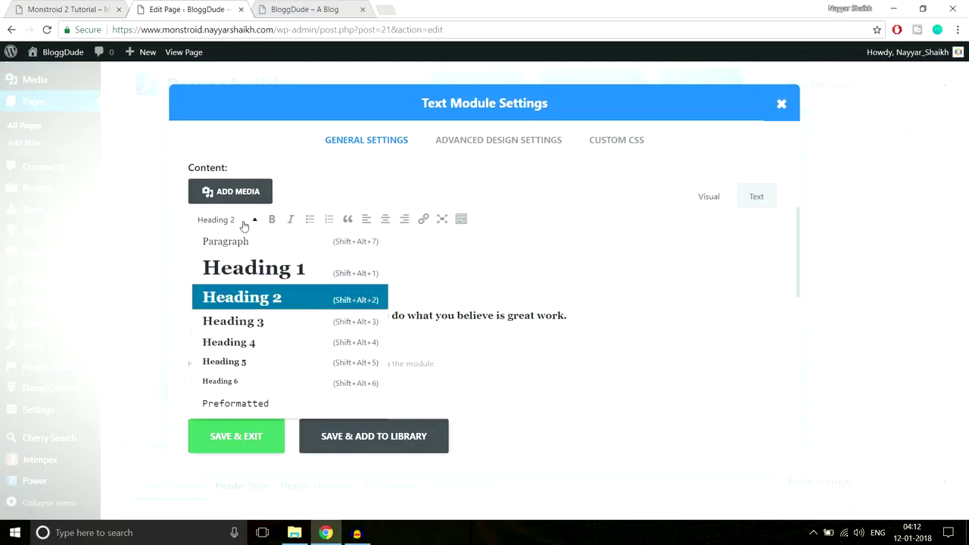
{"action": "left_click", "coordinate": [409, 278]}
{"action": "left_click_drag", "start_coordinate": [593, 323], "coordinate": [107, 300]}
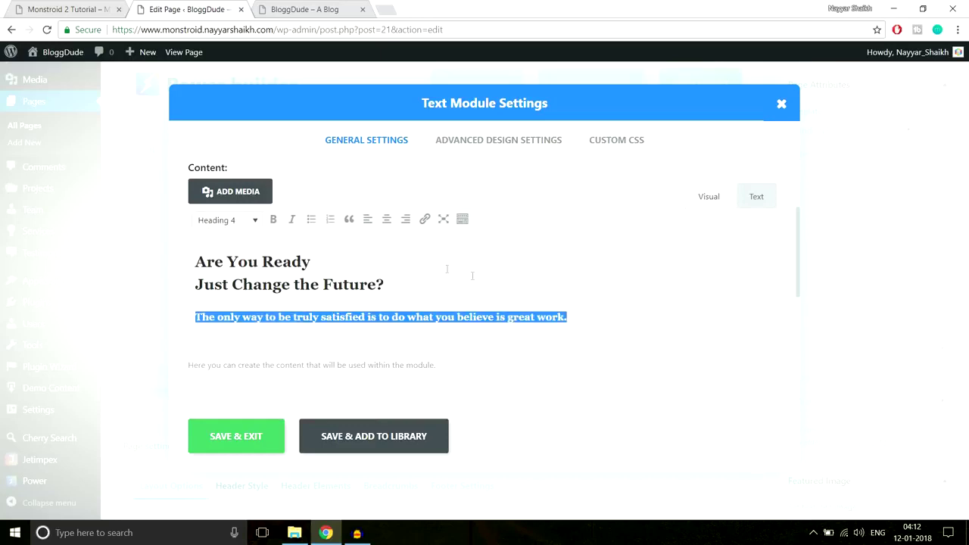
Recheck the demo hero text, then select the heading and tagline in the editor.
{"action": "left_click", "coordinate": [60, 8]}
{"action": "left_click_drag", "start_coordinate": [344, 225], "coordinate": [830, 324]}
{"action": "left_click", "coordinate": [747, 301]}
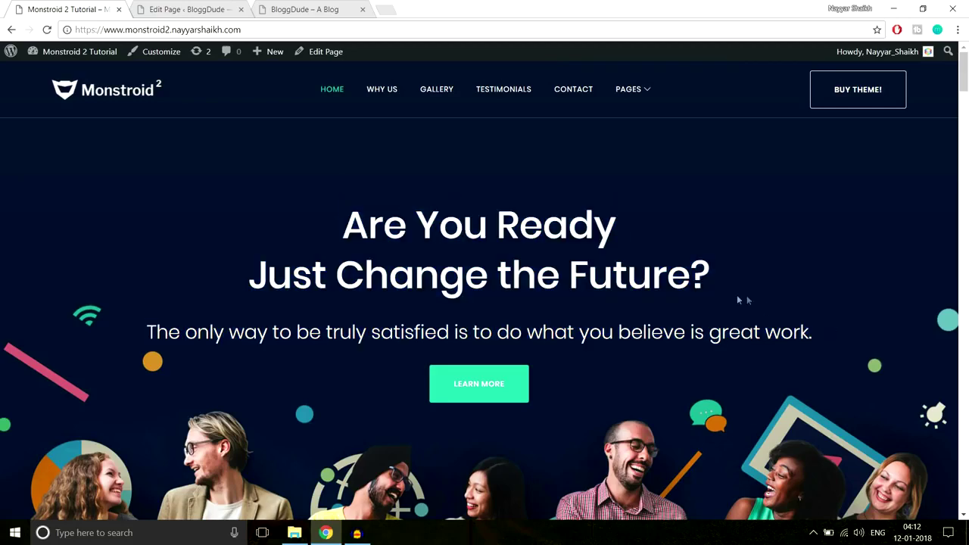
{"action": "left_click", "coordinate": [189, 9]}
{"action": "left_click", "coordinate": [387, 285]}
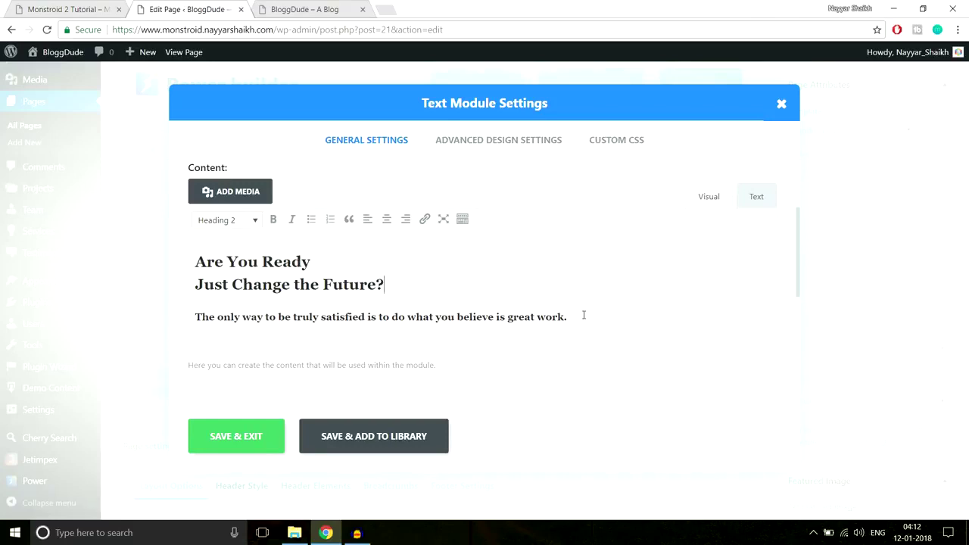
{"action": "left_click_drag", "start_coordinate": [566, 316], "coordinate": [171, 260]}
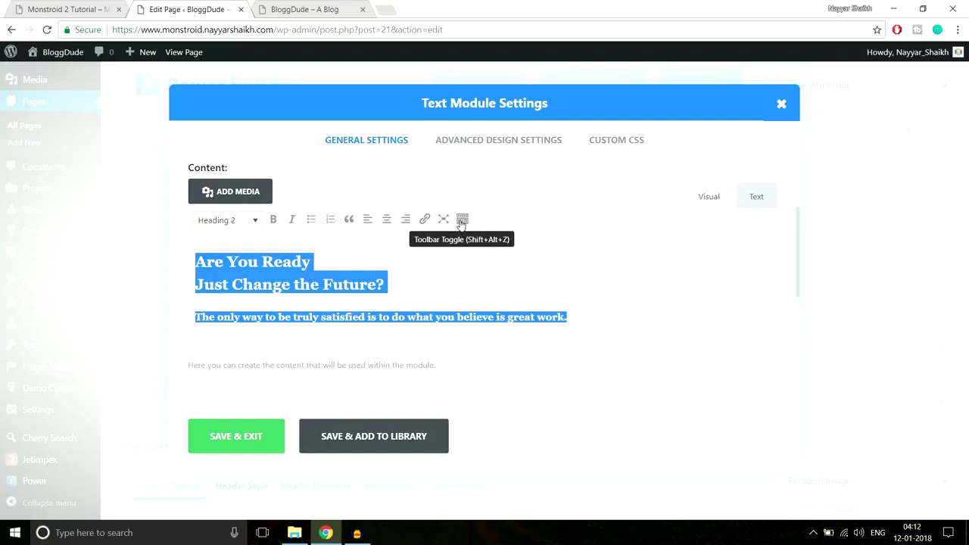
Show the extra toolbar row and colour the selected text Sea green.
{"action": "left_click", "coordinate": [462, 220]}
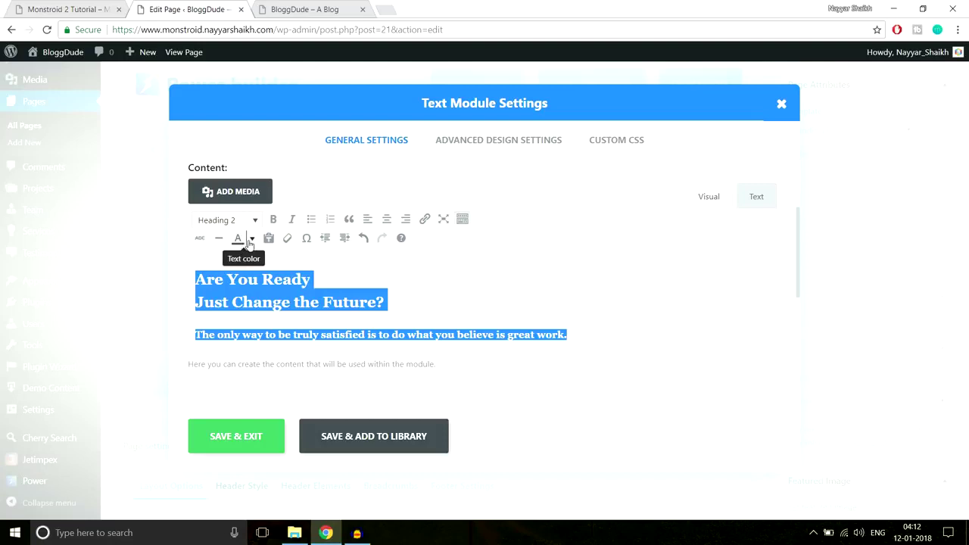
{"action": "left_click", "coordinate": [251, 240]}
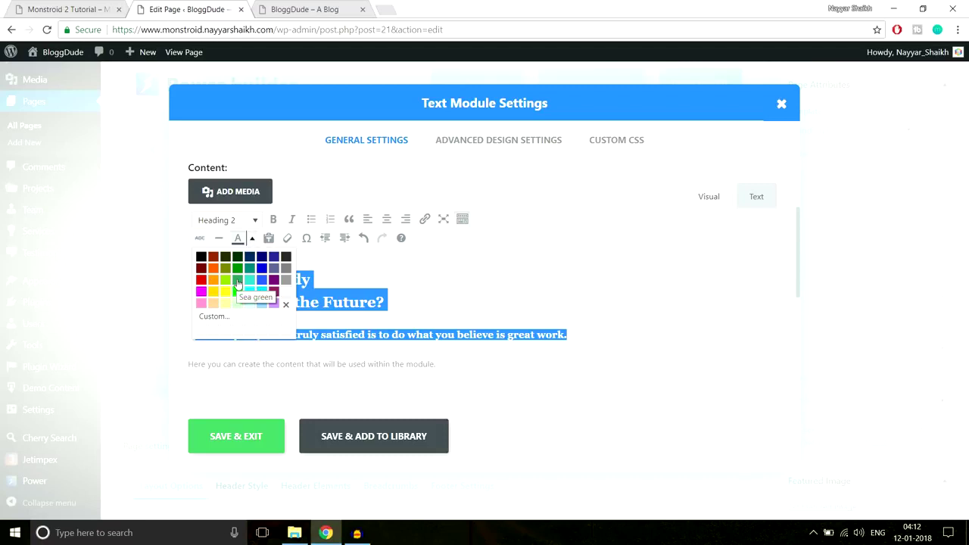
{"action": "left_click", "coordinate": [238, 283]}
{"action": "left_click", "coordinate": [394, 275]}
Reselect the headings and tagline and change their colour so they appear white.
{"action": "left_click_drag", "start_coordinate": [594, 334], "coordinate": [193, 260]}
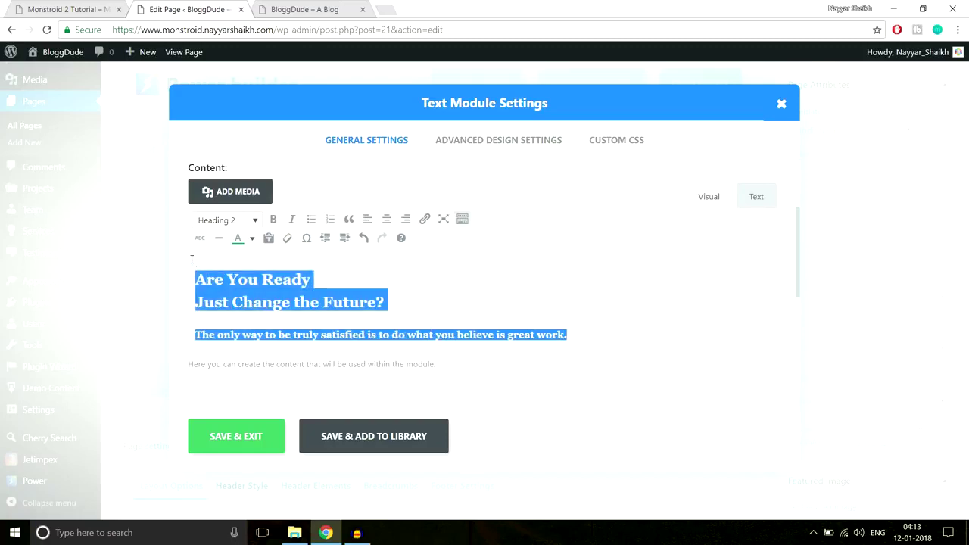
{"action": "left_click", "coordinate": [253, 241]}
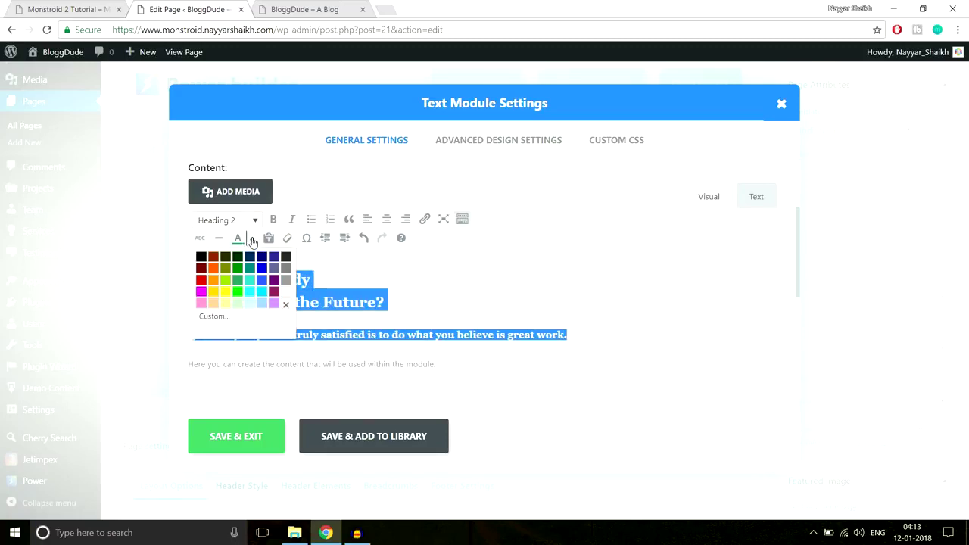
{"action": "left_click", "coordinate": [287, 303]}
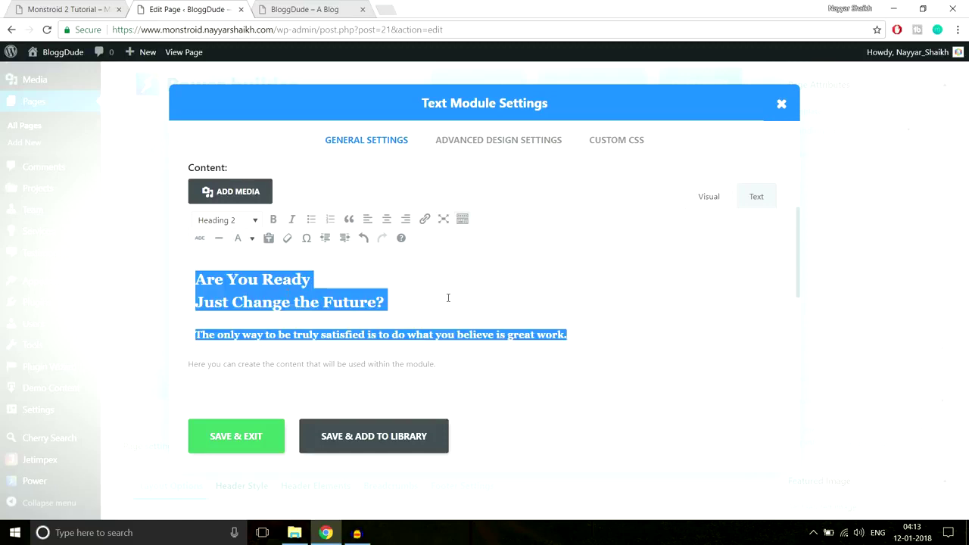
{"action": "key", "text": "Delete"}
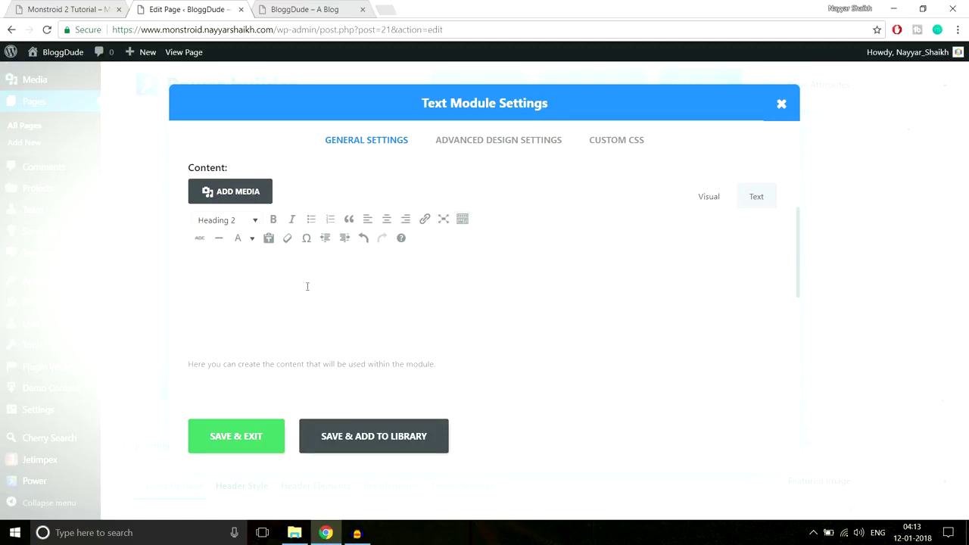
{"action": "left_click_drag", "start_coordinate": [534, 327], "coordinate": [248, 280]}
{"action": "left_click", "coordinate": [336, 290]}
{"action": "left_click_drag", "start_coordinate": [522, 334], "coordinate": [255, 263]}
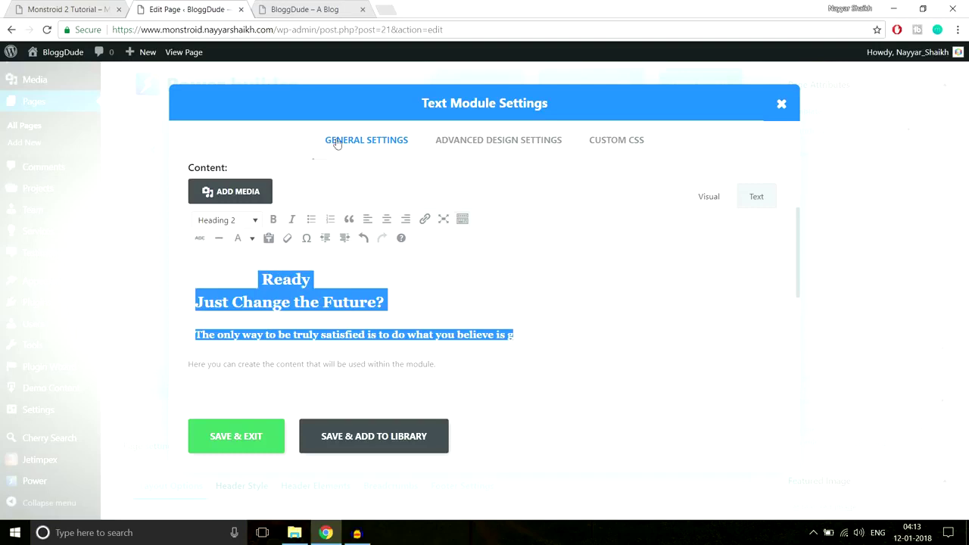
{"action": "scroll", "coordinate": [432, 310], "scroll_direction": "down", "scroll_amount": 2}
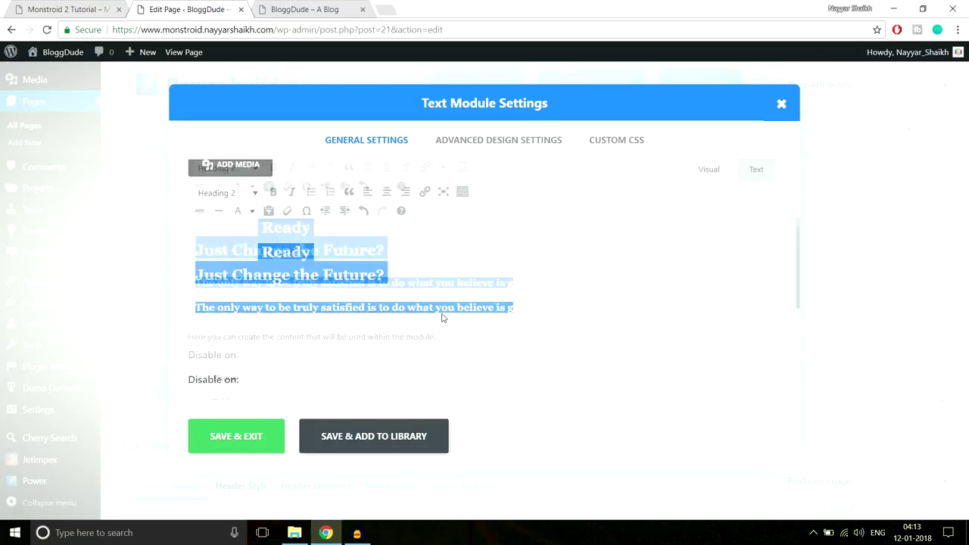
Review the Text module's Advanced Design Settings, keeping the font at Default.
{"action": "left_click", "coordinate": [483, 144]}
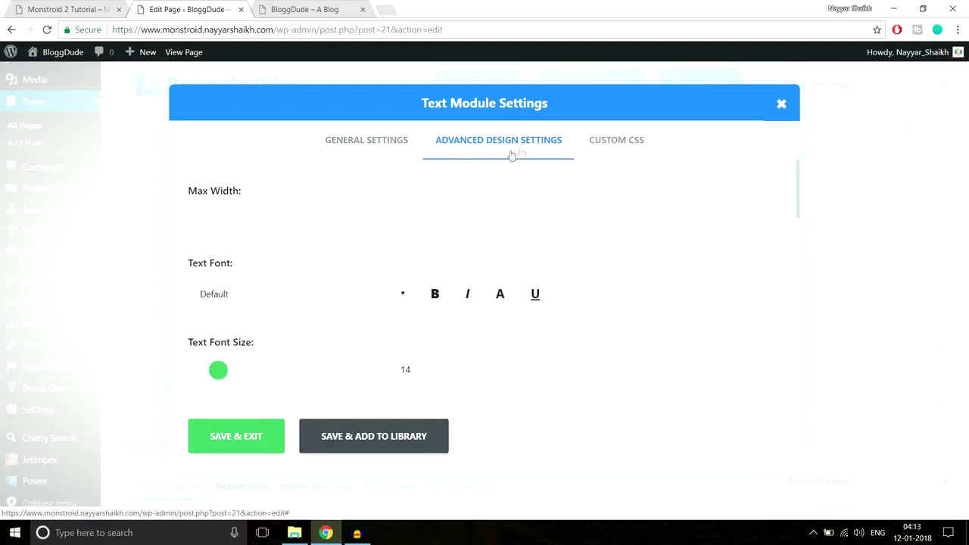
{"action": "left_click", "coordinate": [229, 210]}
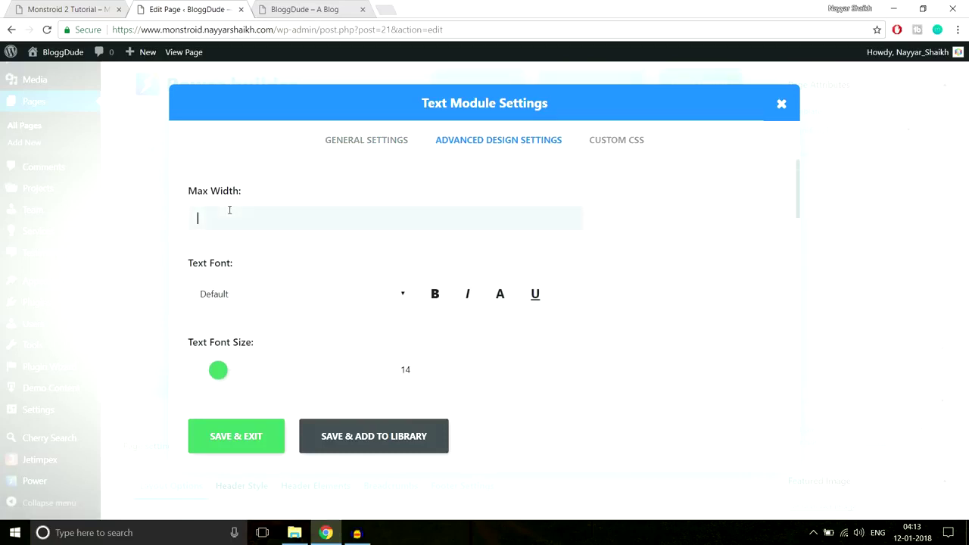
{"action": "scroll", "coordinate": [644, 257], "scroll_direction": "down", "scroll_amount": 1}
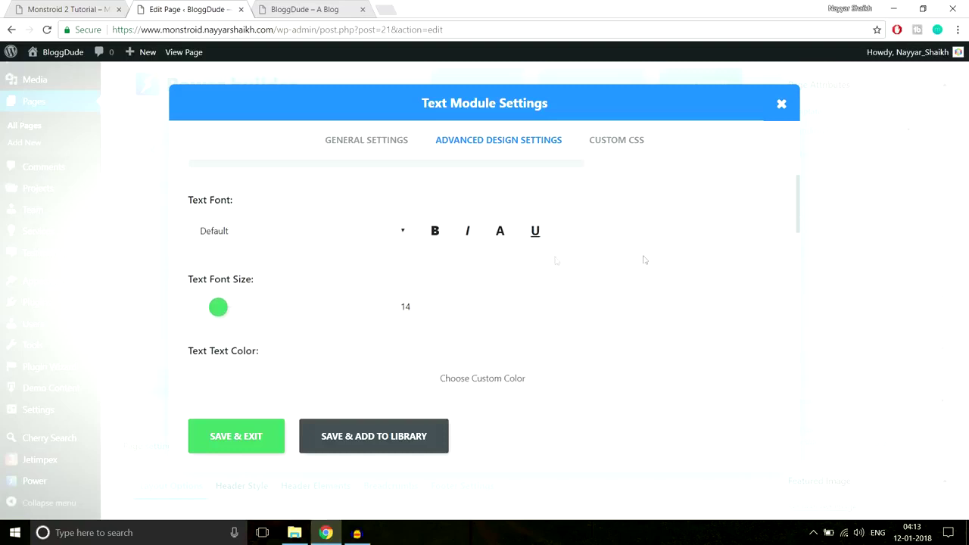
{"action": "left_click", "coordinate": [340, 234]}
{"action": "left_click", "coordinate": [515, 265]}
{"action": "scroll", "coordinate": [689, 243], "scroll_direction": "down", "scroll_amount": 1}
{"action": "scroll", "coordinate": [561, 250], "scroll_direction": "up", "scroll_amount": 1}
{"action": "scroll", "coordinate": [671, 228], "scroll_direction": "down", "scroll_amount": 2}
{"action": "scroll", "coordinate": [302, 242], "scroll_direction": "up", "scroll_amount": 1}
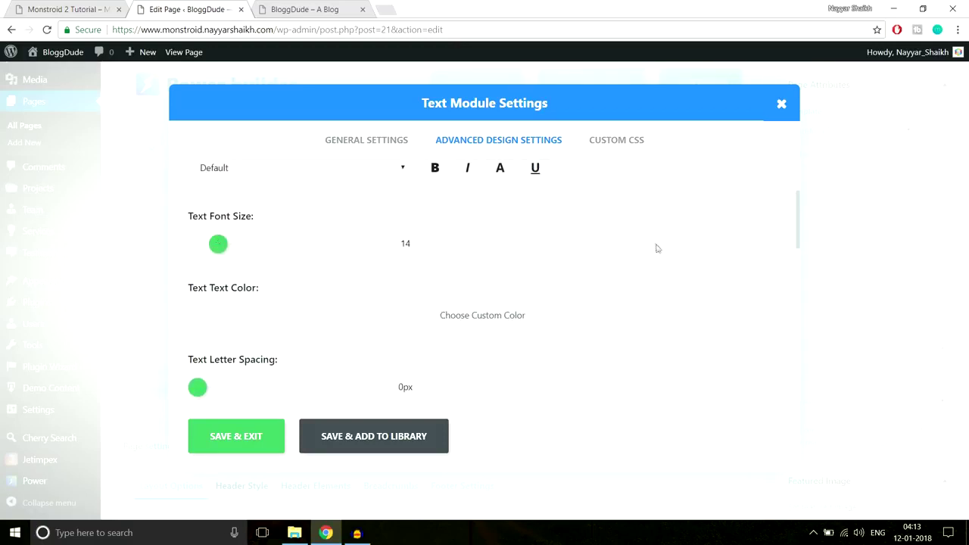
{"action": "scroll", "coordinate": [656, 247], "scroll_direction": "down", "scroll_amount": 1}
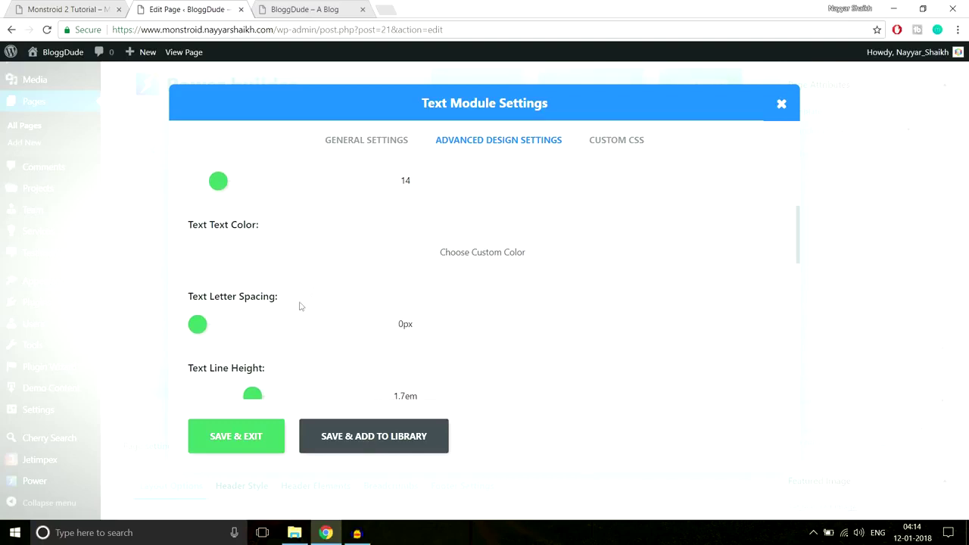
{"action": "scroll", "coordinate": [515, 297], "scroll_direction": "down", "scroll_amount": 8}
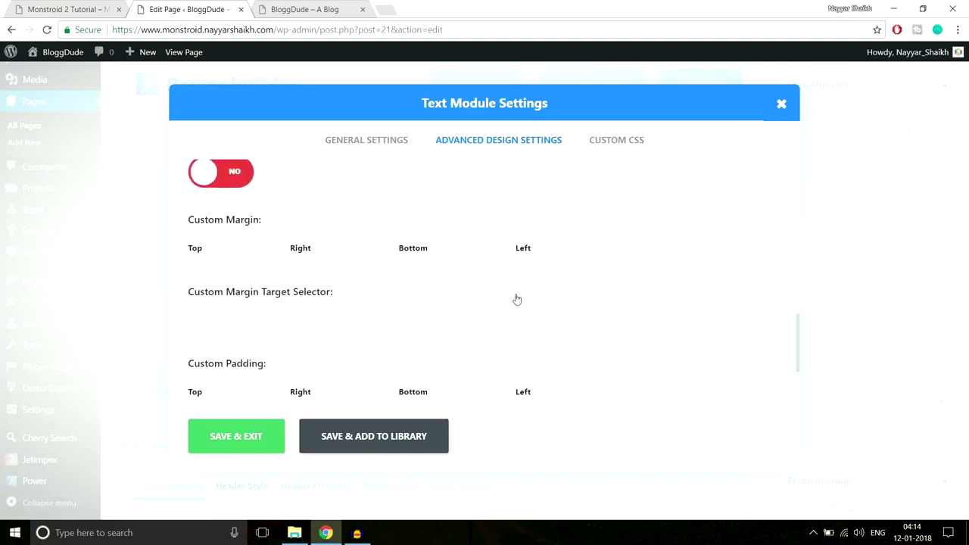
{"action": "scroll", "coordinate": [516, 298], "scroll_direction": "up", "scroll_amount": 5}
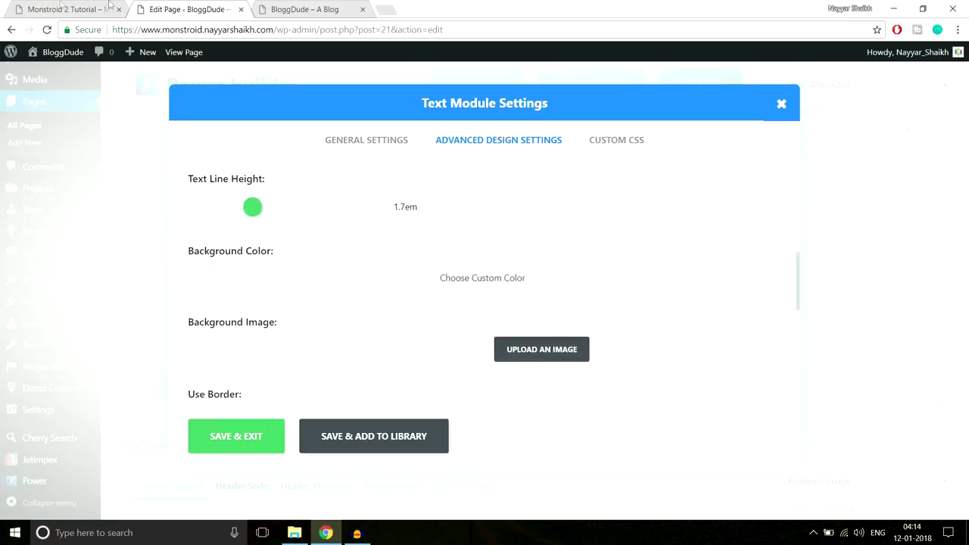
Compare with the Monstroid 2 demo, then save and close the Text module settings.
{"action": "left_click", "coordinate": [49, 7]}
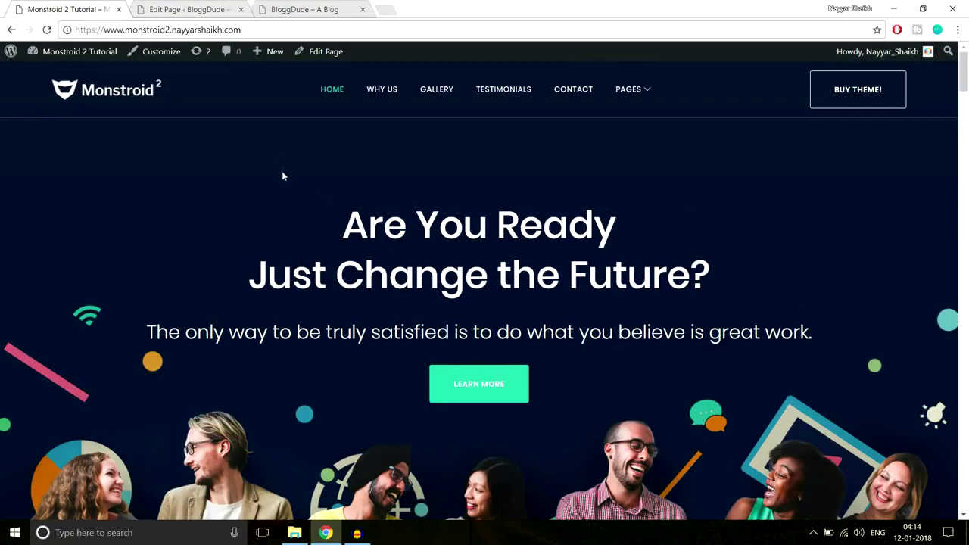
{"action": "left_click", "coordinate": [197, 8]}
{"action": "left_click", "coordinate": [345, 142]}
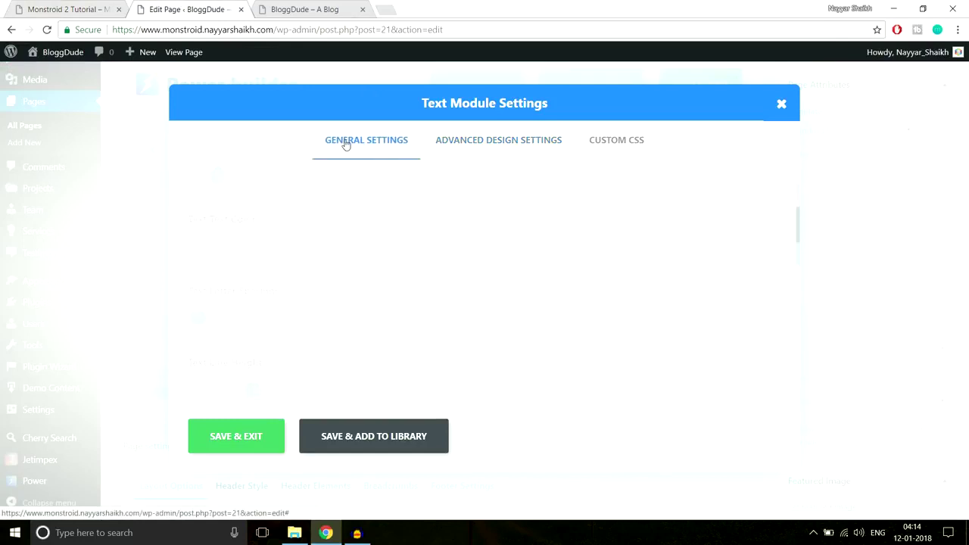
{"action": "left_click", "coordinate": [238, 438]}
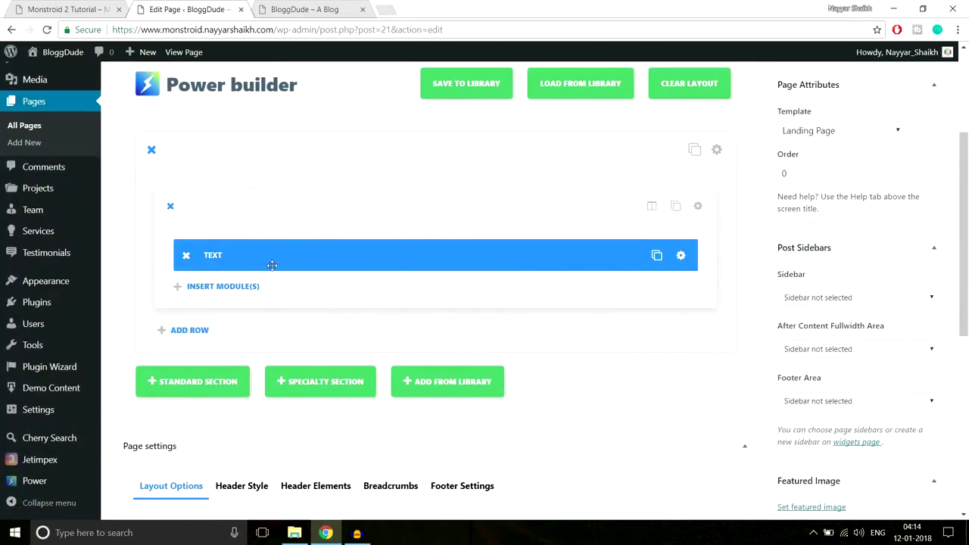
{"action": "left_click", "coordinate": [61, 6]}
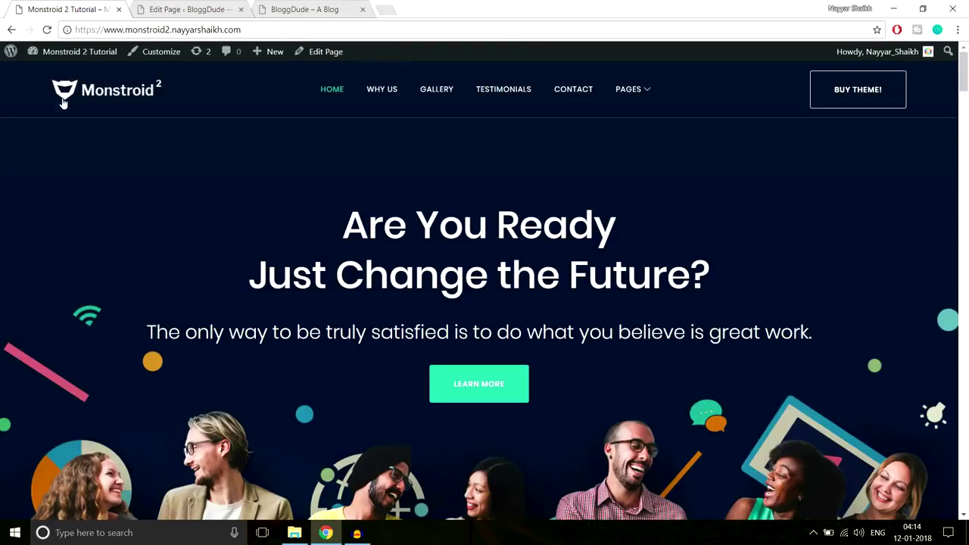
{"action": "scroll", "coordinate": [915, 360], "scroll_direction": "down", "scroll_amount": 2}
{"action": "scroll", "coordinate": [916, 361], "scroll_direction": "up", "scroll_amount": 2}
{"action": "left_click", "coordinate": [196, 9]}
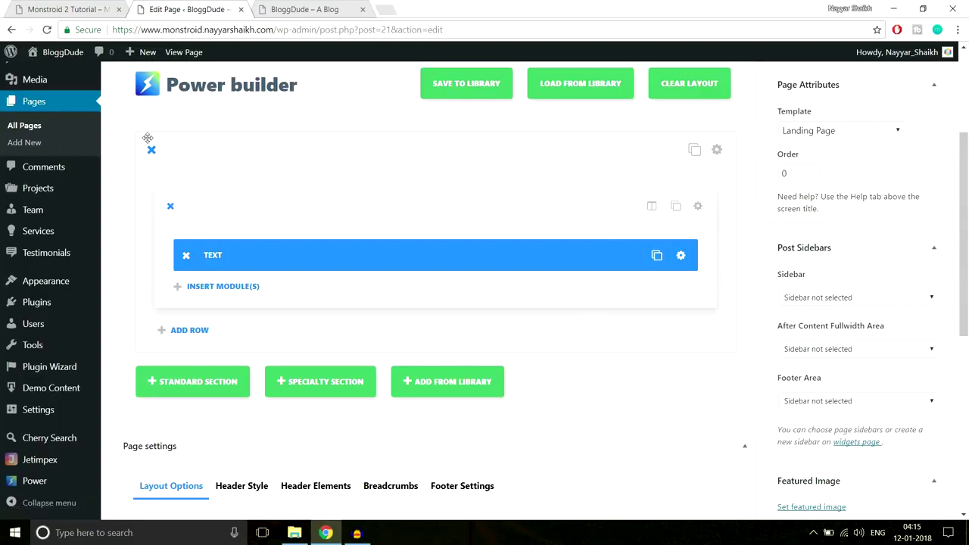
Open the section settings and start uploading a background image from the computer.
{"action": "left_click", "coordinate": [717, 150]}
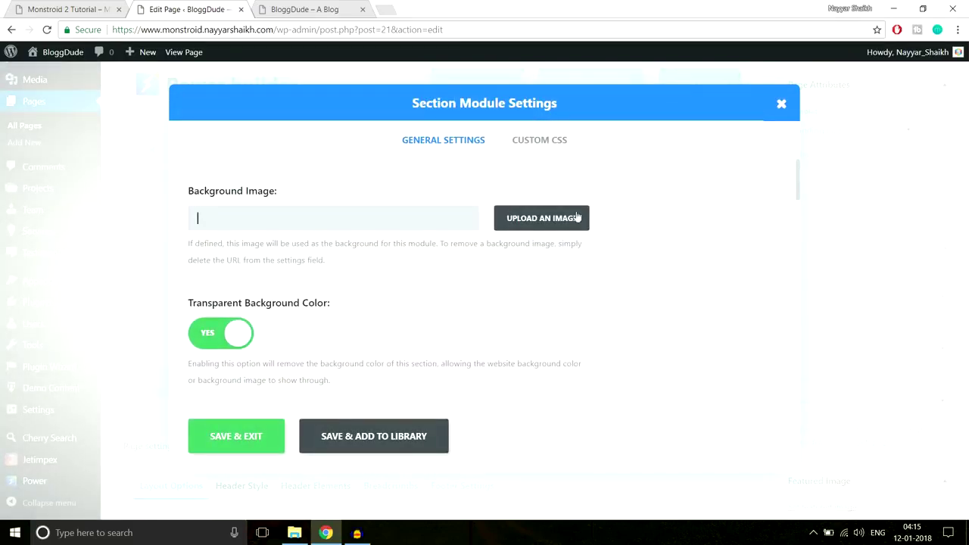
{"action": "left_click", "coordinate": [550, 221]}
{"action": "left_click", "coordinate": [484, 287]}
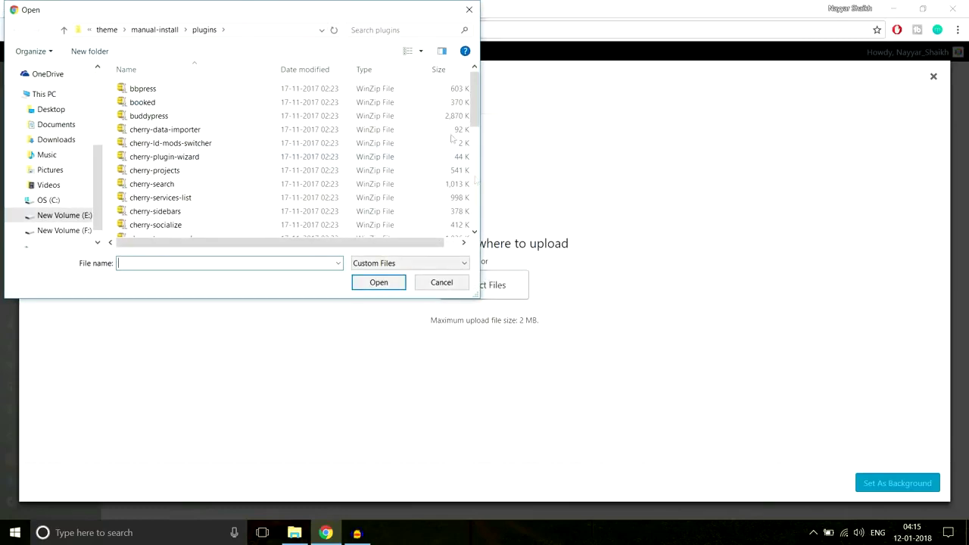
Browse to monstroid2_images > Home Page and upload Home-Top.
{"action": "left_click", "coordinate": [105, 30]}
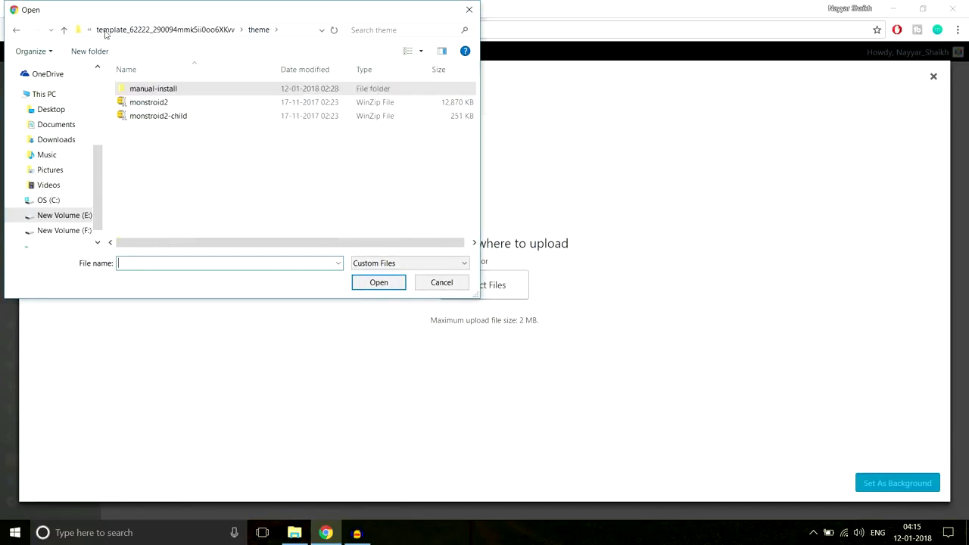
{"action": "left_click", "coordinate": [134, 30]}
{"action": "left_click", "coordinate": [119, 31]}
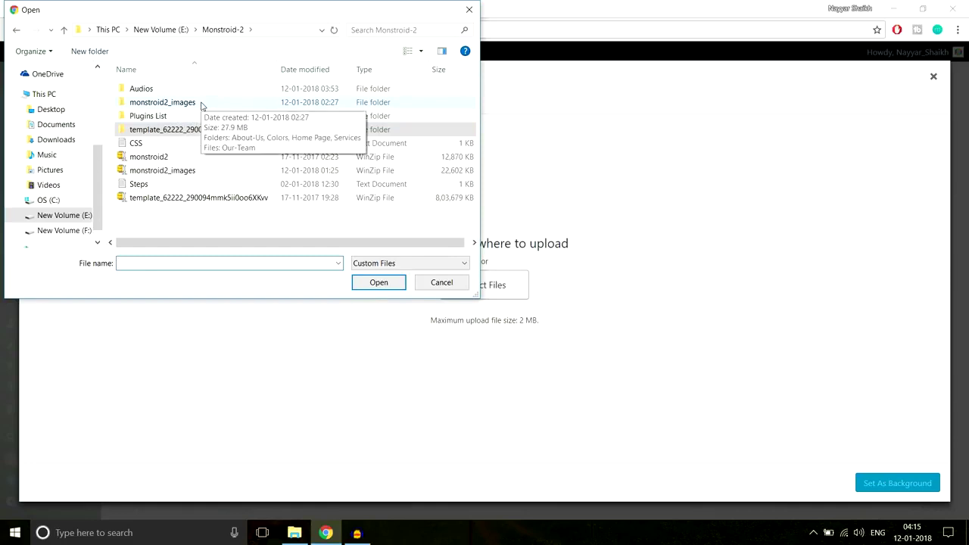
{"action": "double_click", "coordinate": [200, 106]}
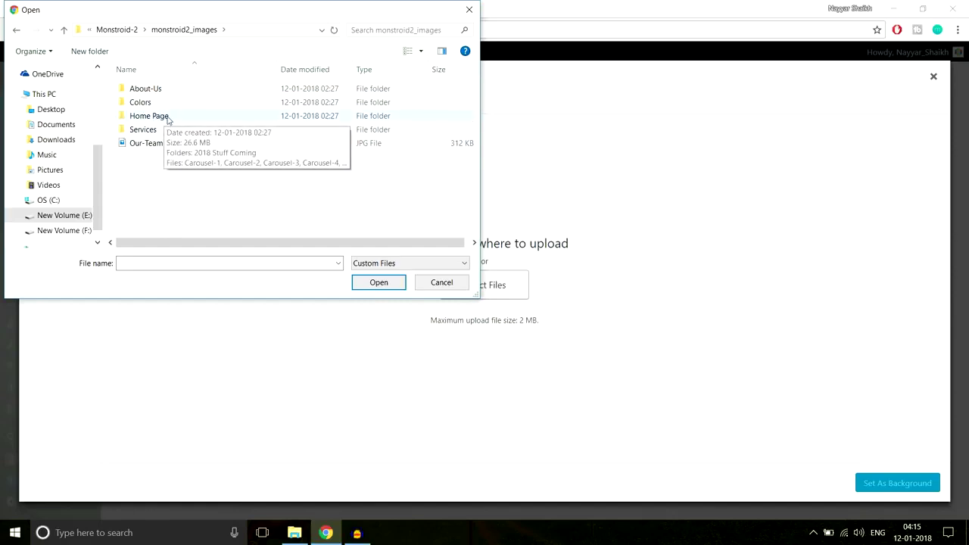
{"action": "double_click", "coordinate": [152, 116]}
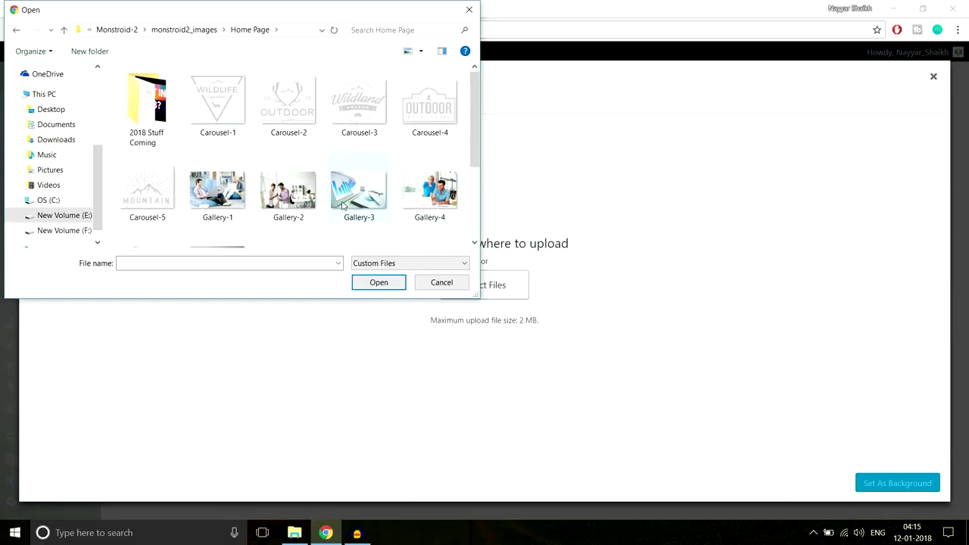
{"action": "scroll", "coordinate": [407, 217], "scroll_direction": "down", "scroll_amount": 3}
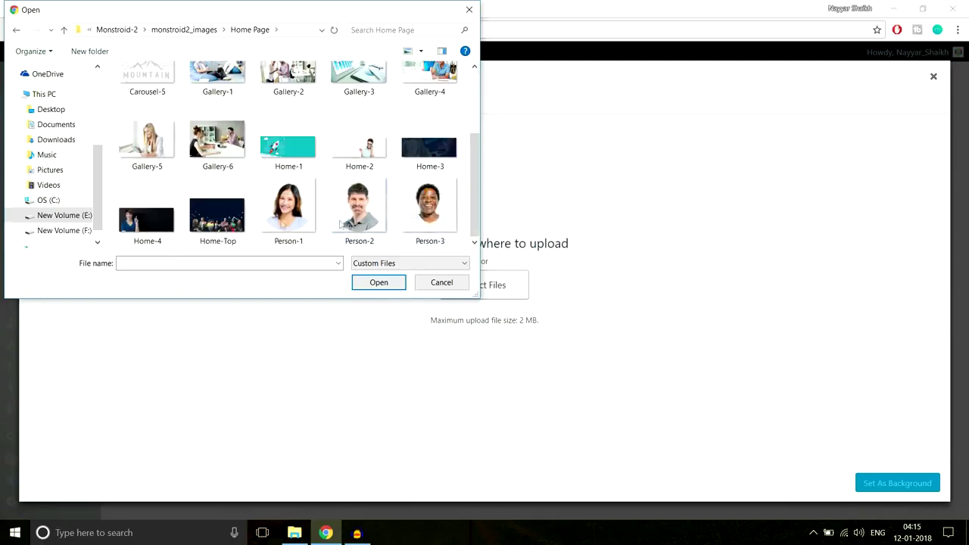
{"action": "left_click", "coordinate": [222, 221]}
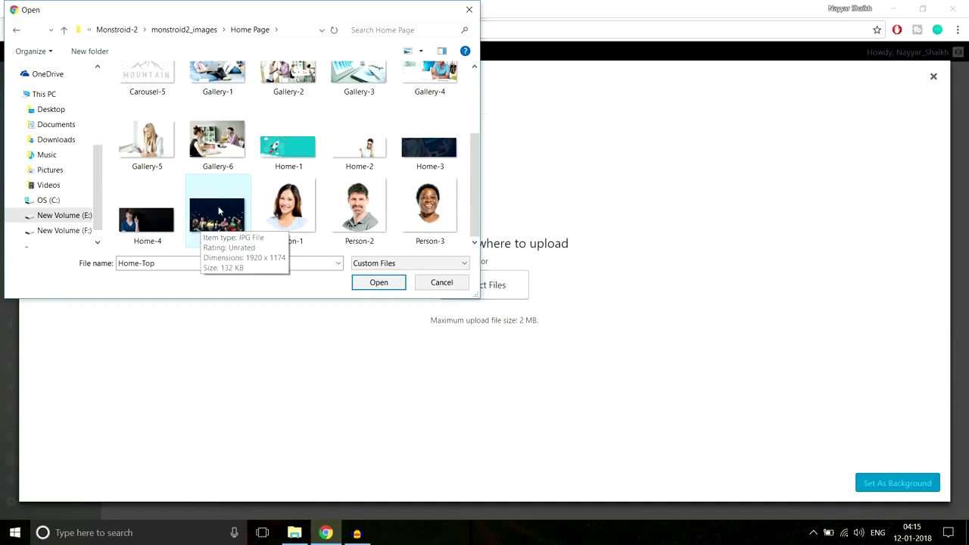
{"action": "left_click", "coordinate": [380, 283]}
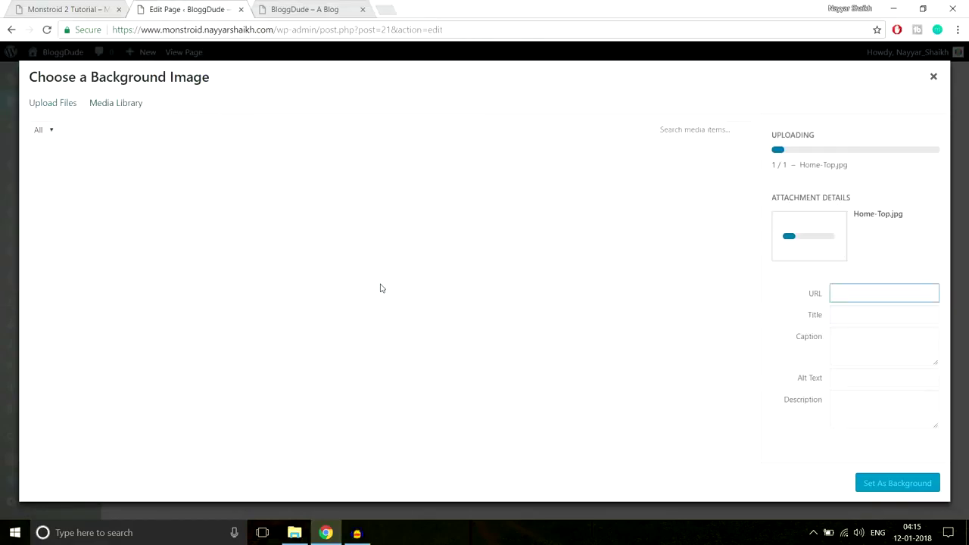
Set Home-Top as the section background and review the remaining section settings.
{"action": "left_click", "coordinate": [899, 489]}
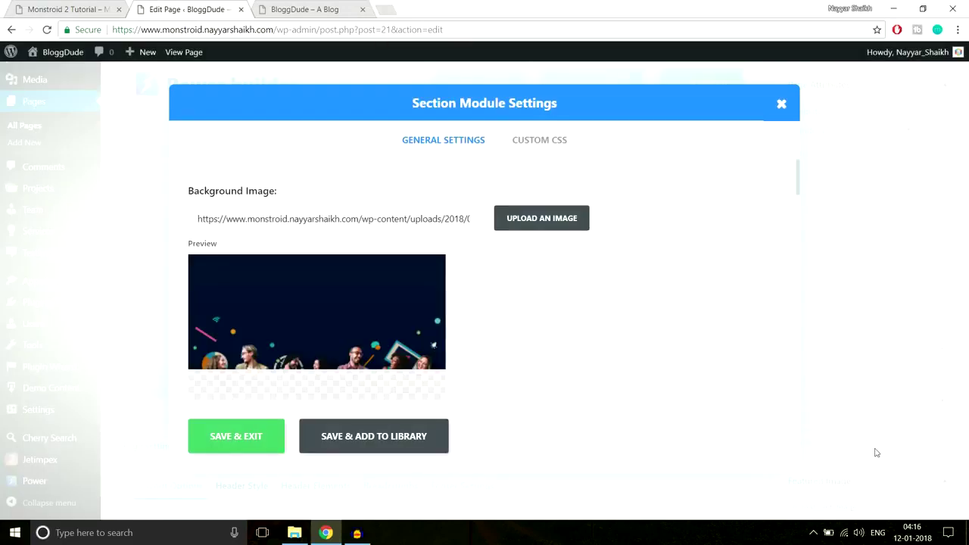
{"action": "scroll", "coordinate": [760, 363], "scroll_direction": "down", "scroll_amount": 5}
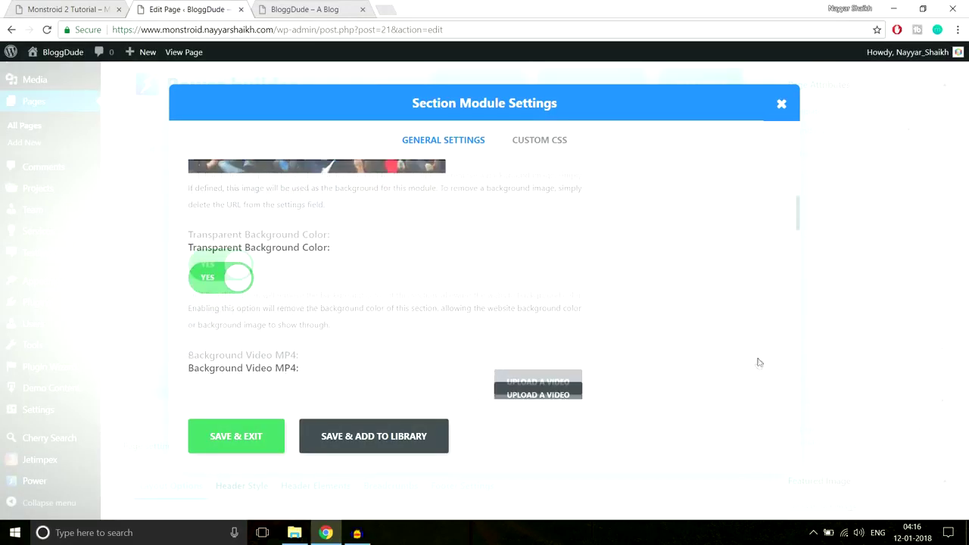
{"action": "scroll", "coordinate": [759, 362], "scroll_direction": "down", "scroll_amount": 7}
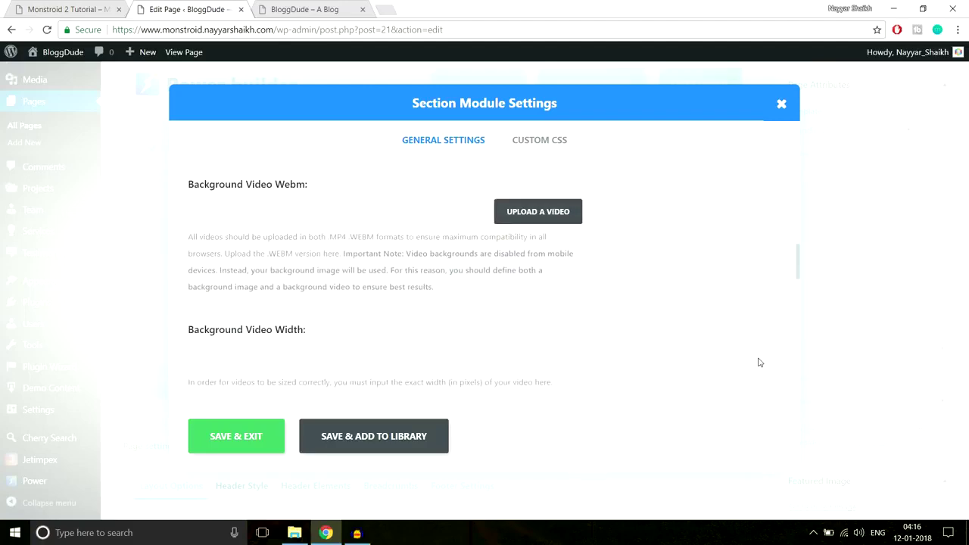
{"action": "scroll", "coordinate": [760, 363], "scroll_direction": "down", "scroll_amount": 2}
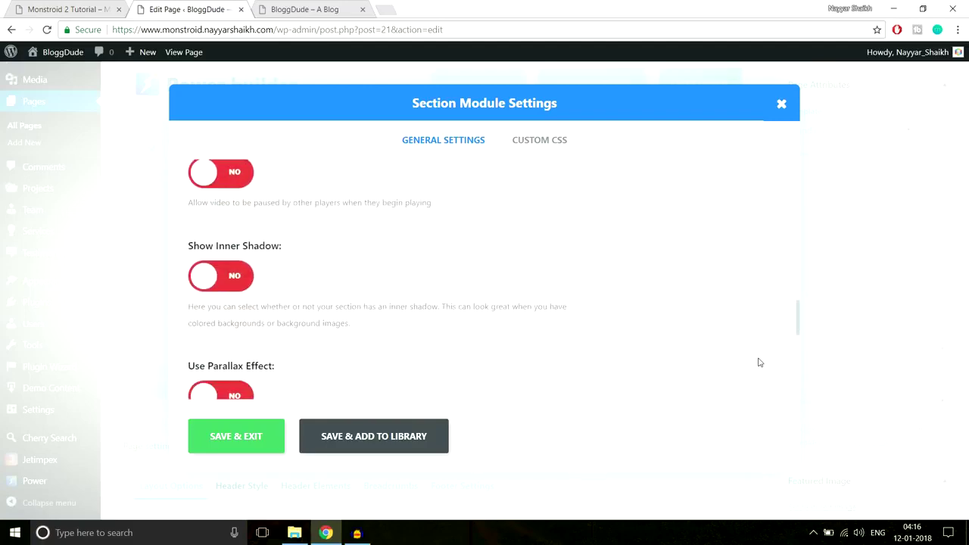
{"action": "scroll", "coordinate": [368, 361], "scroll_direction": "up", "scroll_amount": 3}
{"action": "scroll", "coordinate": [231, 282], "scroll_direction": "down", "scroll_amount": 1}
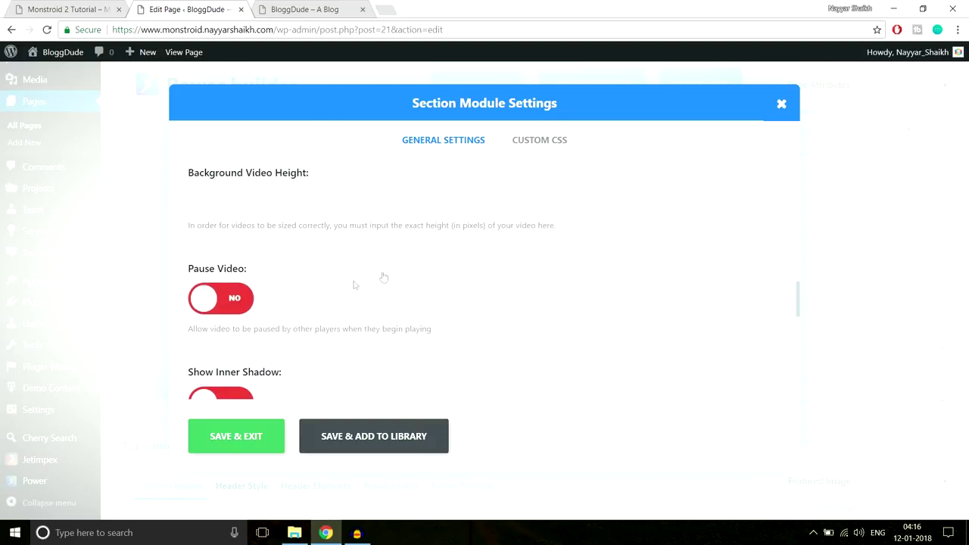
{"action": "scroll", "coordinate": [421, 285], "scroll_direction": "down", "scroll_amount": 1}
{"action": "scroll", "coordinate": [420, 285], "scroll_direction": "up", "scroll_amount": 1}
{"action": "scroll", "coordinate": [433, 277], "scroll_direction": "down", "scroll_amount": 1}
{"action": "scroll", "coordinate": [340, 253], "scroll_direction": "down", "scroll_amount": 3}
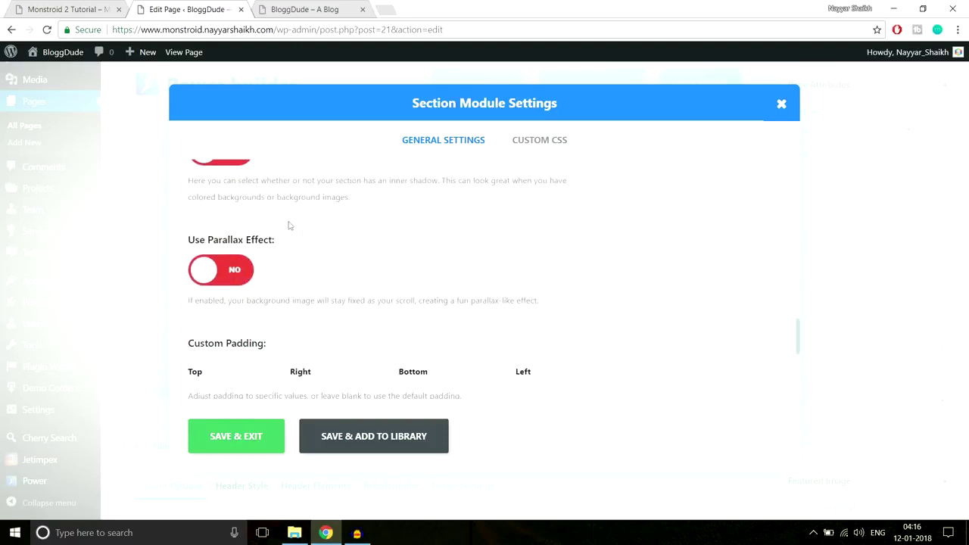
{"action": "scroll", "coordinate": [303, 241], "scroll_direction": "down", "scroll_amount": 1}
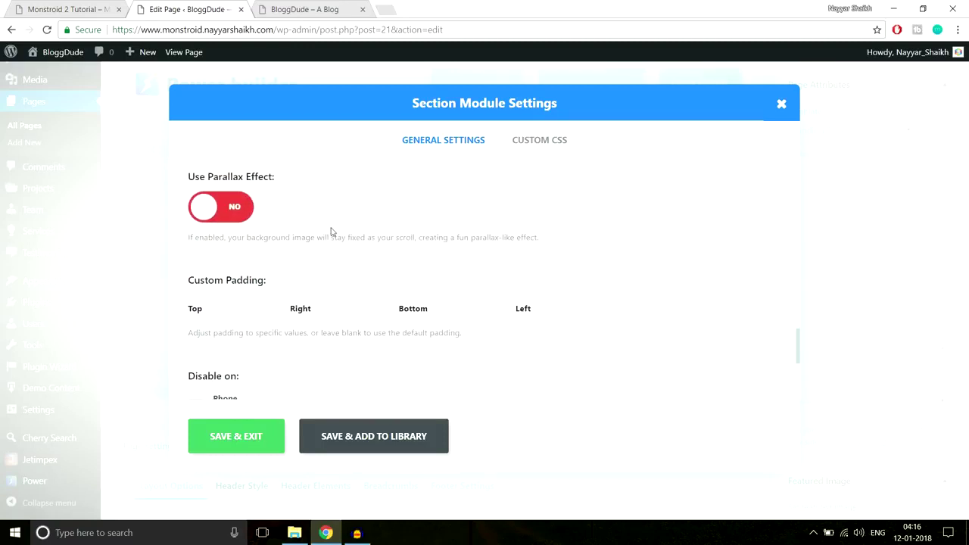
{"action": "scroll", "coordinate": [307, 246], "scroll_direction": "up", "scroll_amount": 3}
{"action": "scroll", "coordinate": [310, 253], "scroll_direction": "down", "scroll_amount": 4}
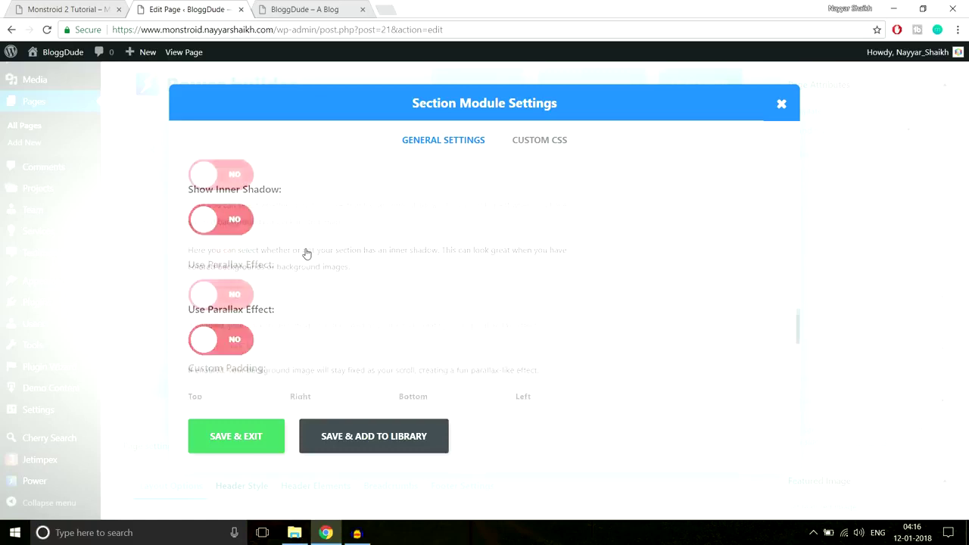
{"action": "scroll", "coordinate": [306, 253], "scroll_direction": "down", "scroll_amount": 1}
{"action": "scroll", "coordinate": [265, 258], "scroll_direction": "up", "scroll_amount": 1}
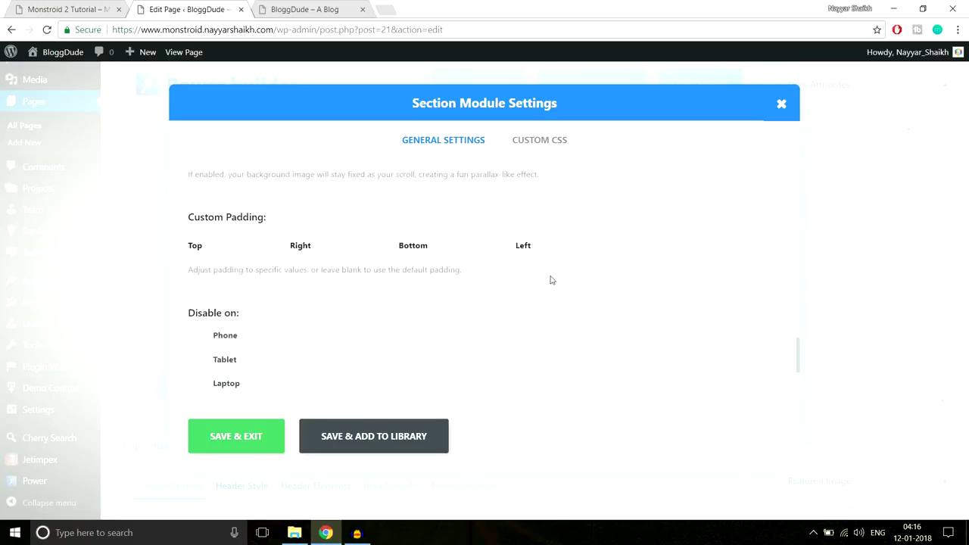
{"action": "scroll", "coordinate": [551, 279], "scroll_direction": "down", "scroll_amount": 3}
Save the section settings and update the homepage.
{"action": "left_click", "coordinate": [274, 428]}
{"action": "scroll", "coordinate": [800, 351], "scroll_direction": "up", "scroll_amount": 3}
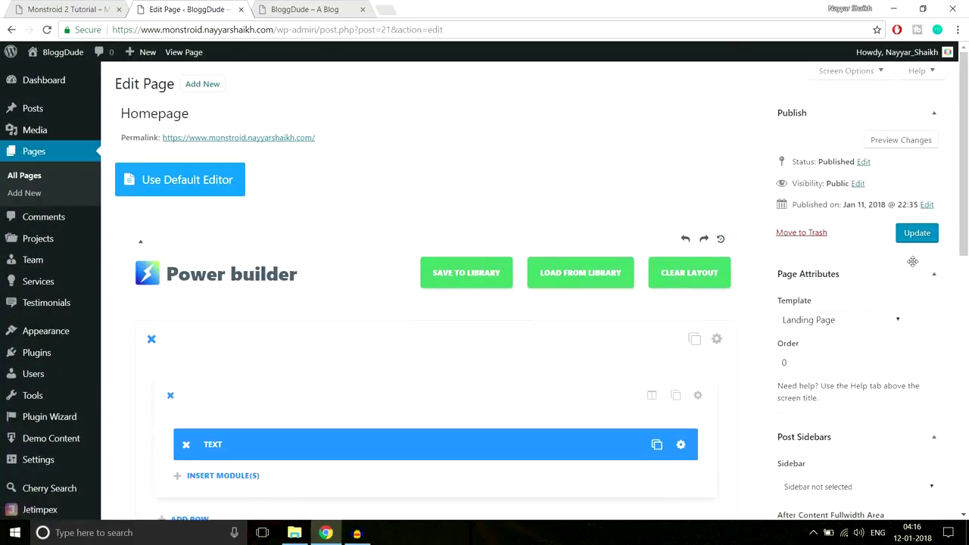
{"action": "left_click", "coordinate": [917, 233]}
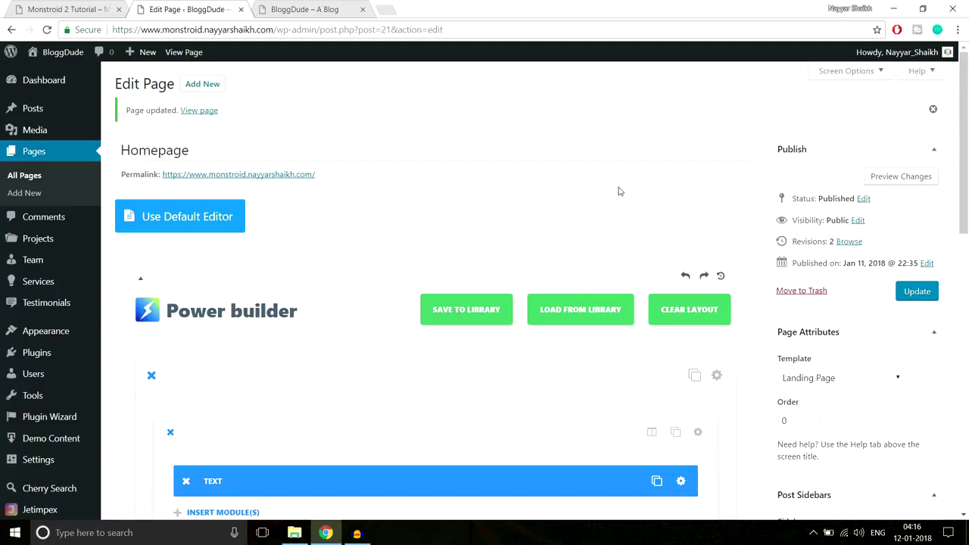
Reload the live homepage and inspect the hero heading and subtitle.
{"action": "left_click", "coordinate": [318, 9]}
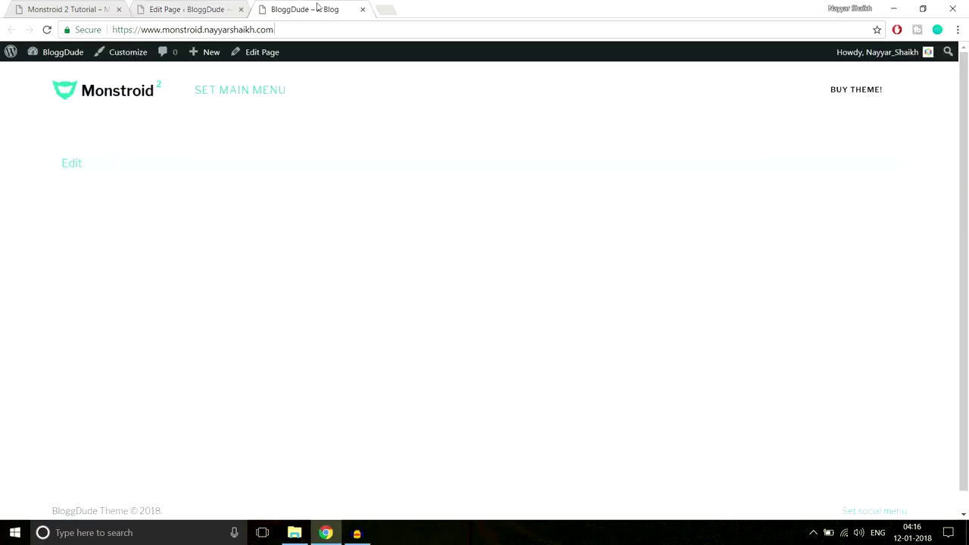
{"action": "left_click", "coordinate": [317, 29]}
{"action": "key", "text": "Return"}
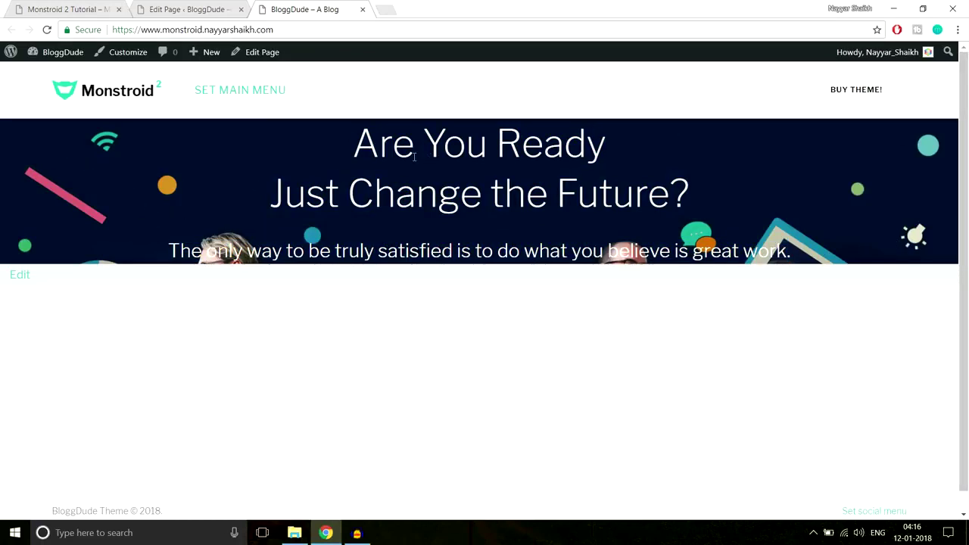
{"action": "left_click_drag", "start_coordinate": [356, 135], "coordinate": [825, 252]}
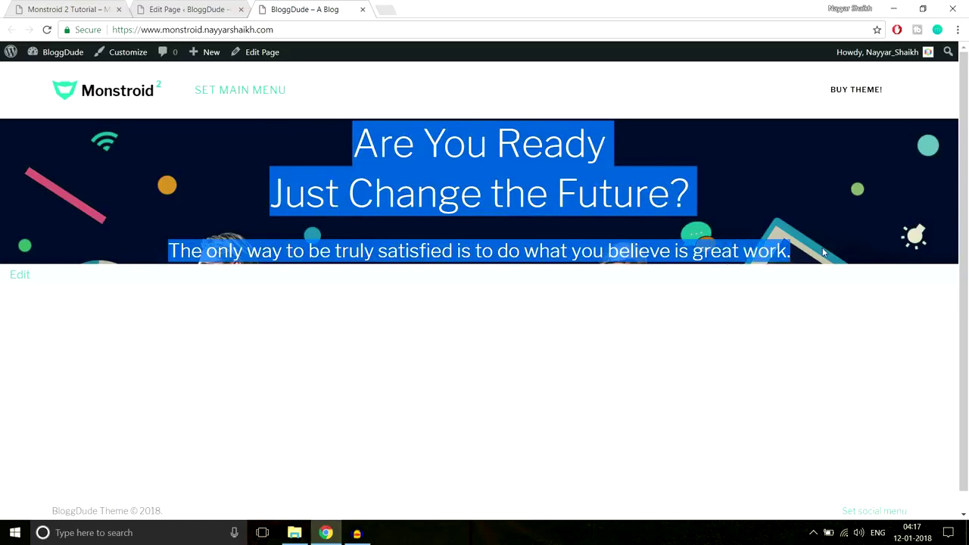
{"action": "left_click", "coordinate": [634, 224]}
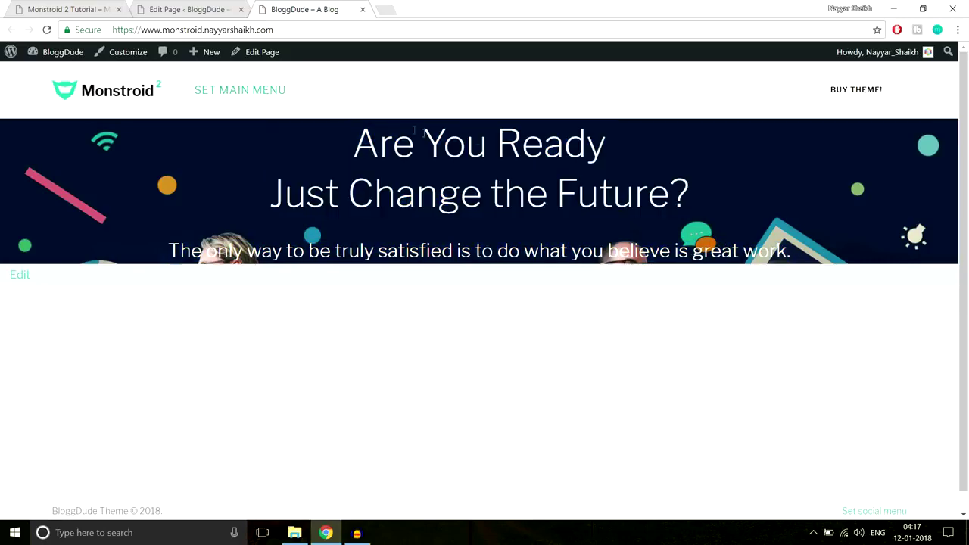
Compare the hero with the Monstroid 2 demo, then return to the page editor.
{"action": "left_click", "coordinate": [87, 10]}
{"action": "scroll", "coordinate": [498, 183], "scroll_direction": "down", "scroll_amount": 2}
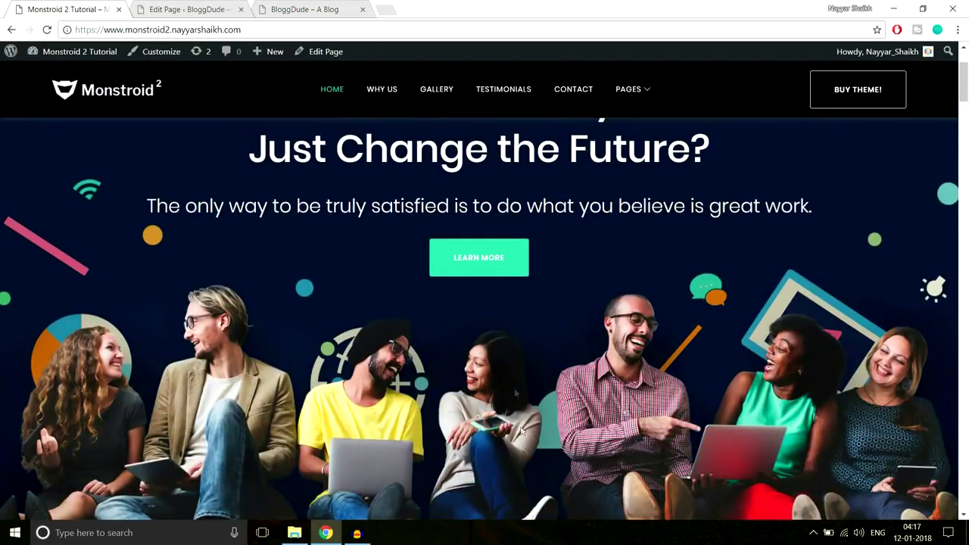
{"action": "scroll", "coordinate": [515, 393], "scroll_direction": "up", "scroll_amount": 2}
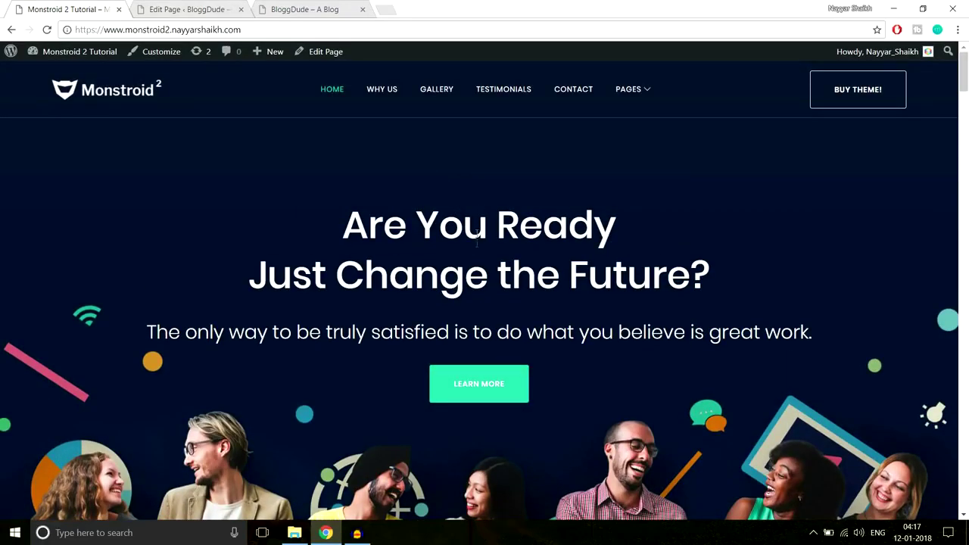
{"action": "left_click", "coordinate": [320, 8]}
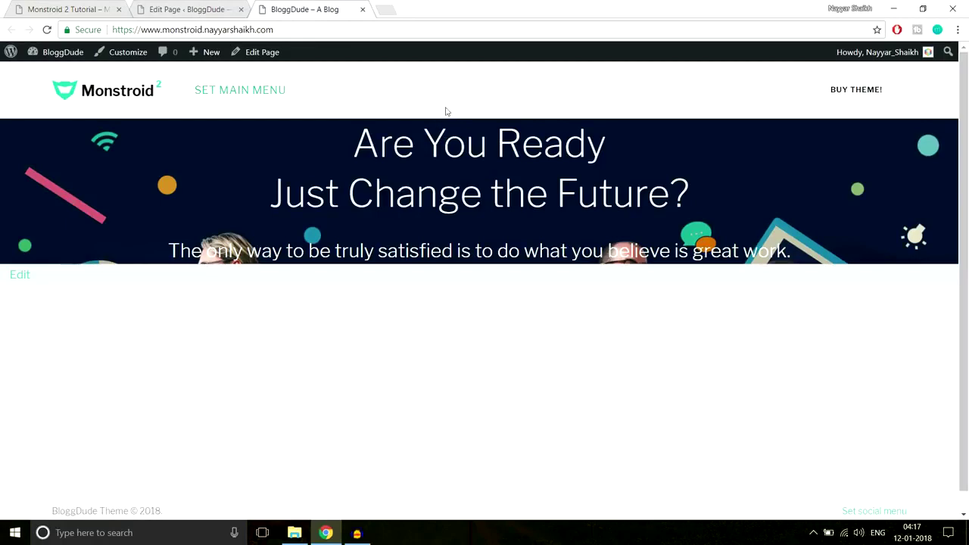
{"action": "left_click", "coordinate": [199, 6]}
{"action": "scroll", "coordinate": [705, 253], "scroll_direction": "down", "scroll_amount": 2}
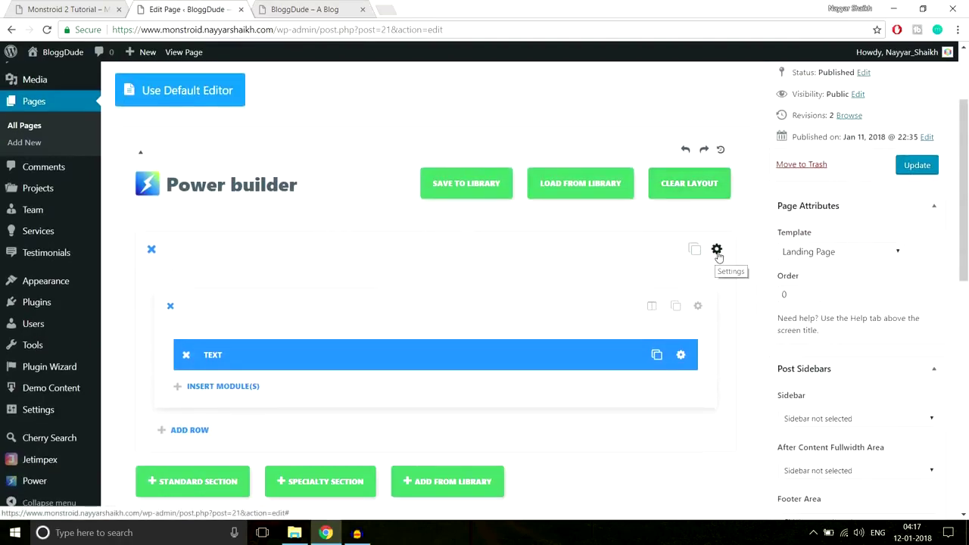
Give the hero section 220px top and 440px bottom padding, save it, and update the page.
{"action": "left_click", "coordinate": [717, 250]}
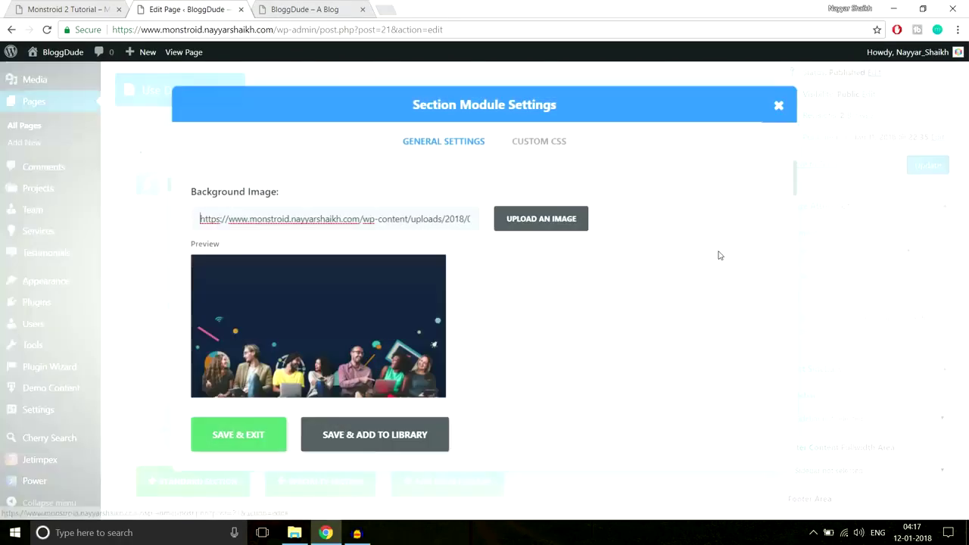
{"action": "scroll", "coordinate": [700, 285], "scroll_direction": "down", "scroll_amount": 3}
{"action": "scroll", "coordinate": [700, 284], "scroll_direction": "down", "scroll_amount": 15}
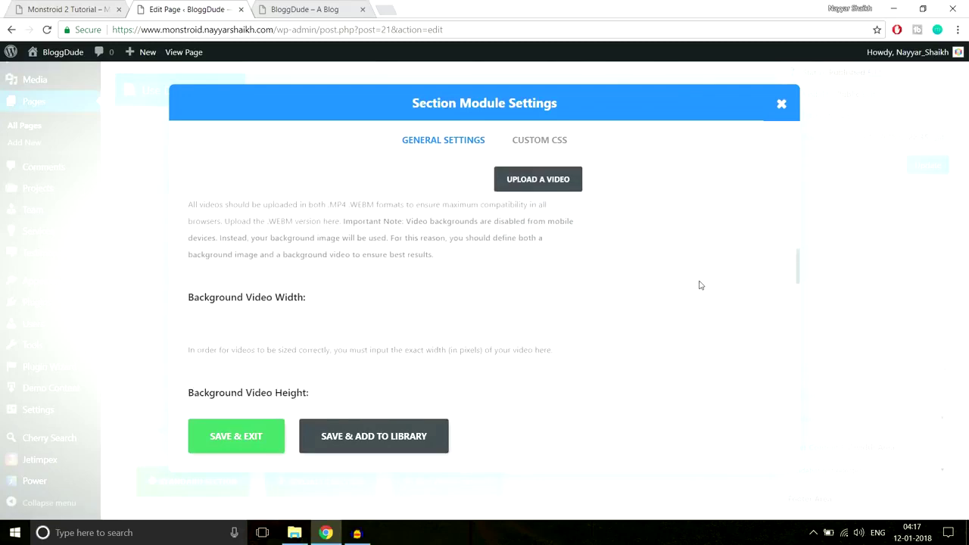
{"action": "scroll", "coordinate": [701, 286], "scroll_direction": "up", "scroll_amount": 3}
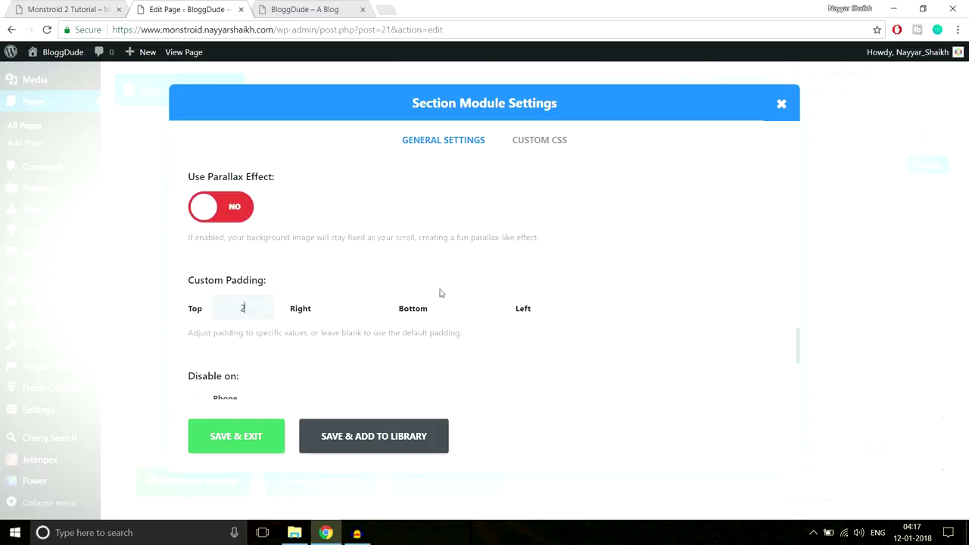
{"action": "type", "text": "0px"}
{"action": "left_click", "coordinate": [473, 307]}
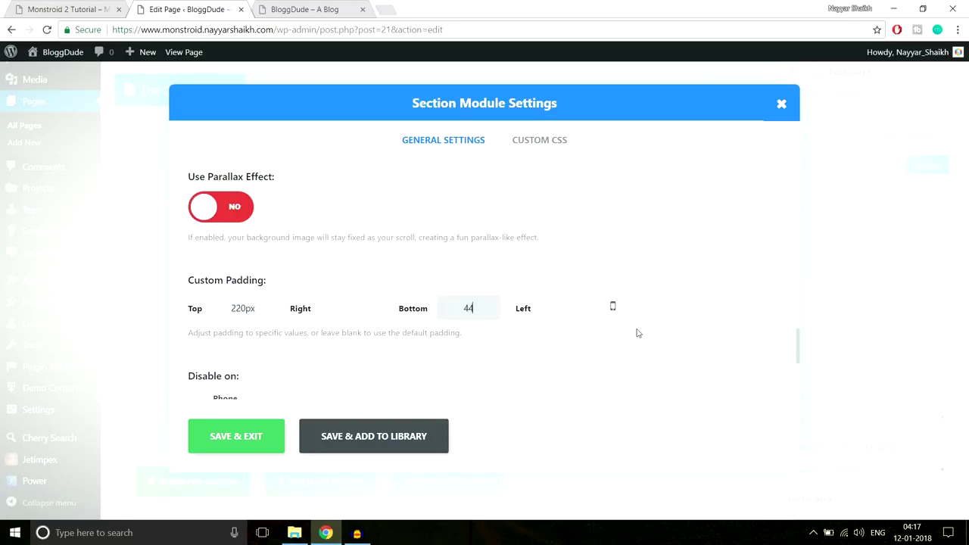
{"action": "type", "text": "440px"}
{"action": "left_click", "coordinate": [254, 435]}
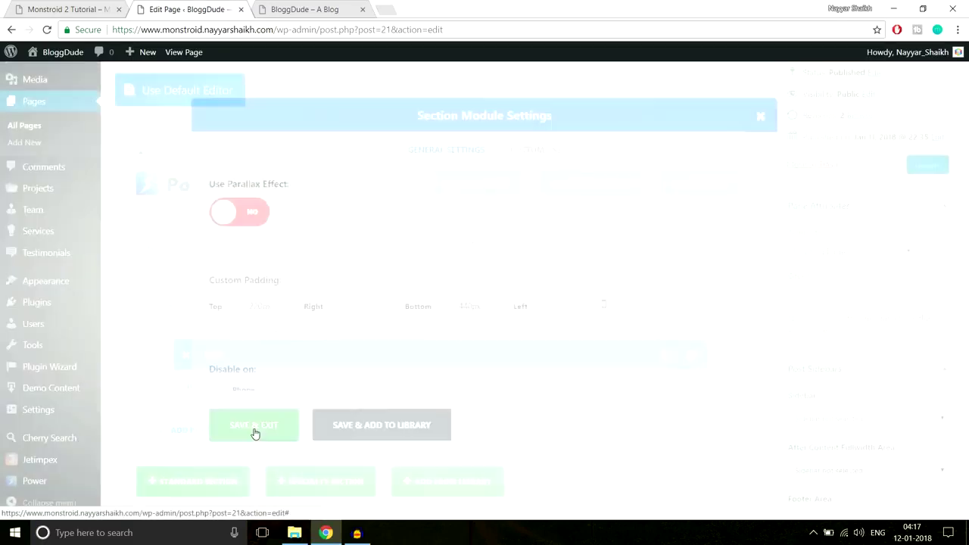
{"action": "left_click", "coordinate": [917, 172]}
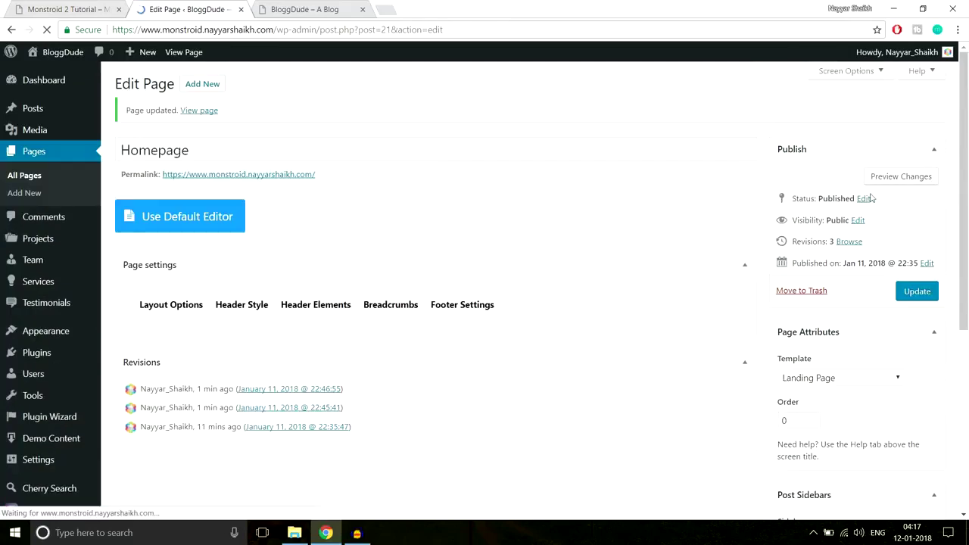
Reload the live BloggDude homepage and scroll through it to check the hero padding.
{"action": "left_click", "coordinate": [303, 9]}
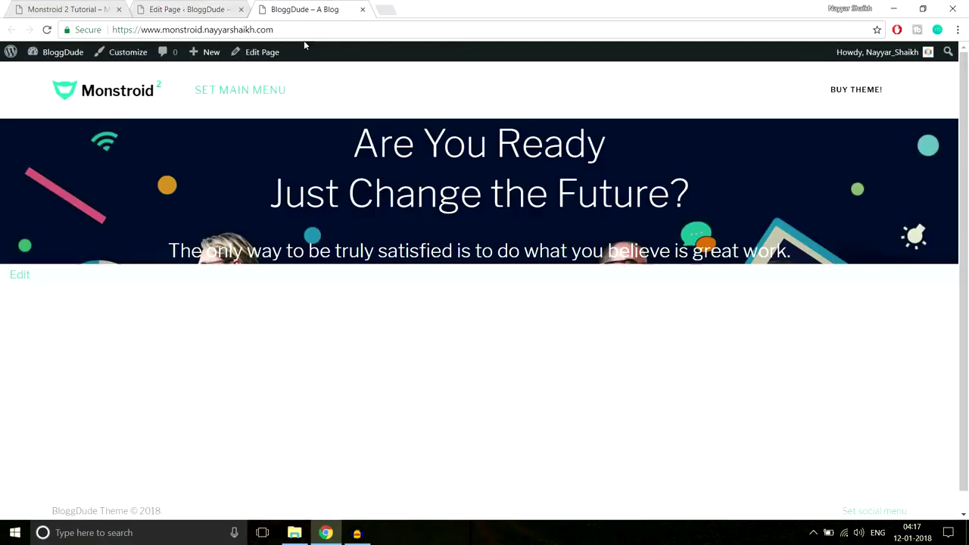
{"action": "left_click", "coordinate": [335, 37]}
{"action": "key", "text": "Return"}
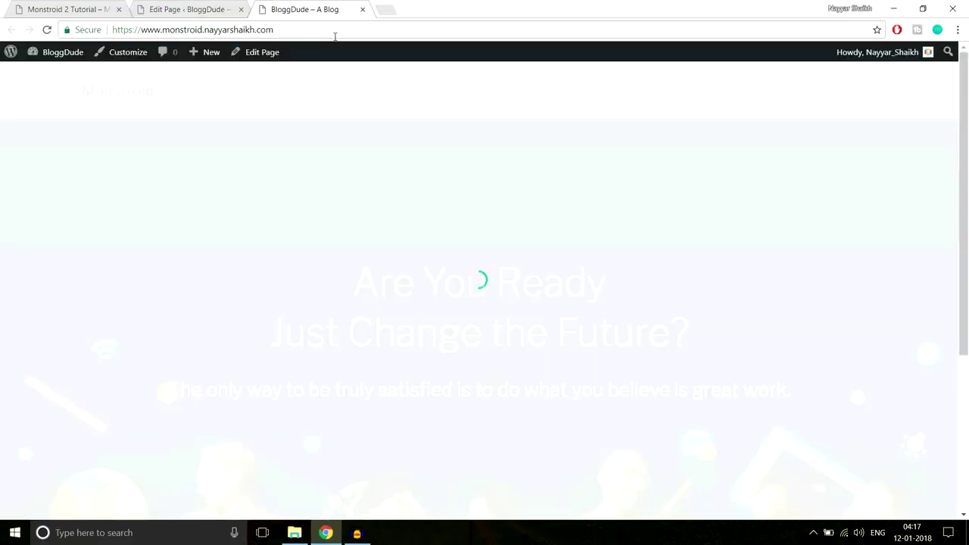
{"action": "scroll", "coordinate": [521, 321], "scroll_direction": "down", "scroll_amount": 4}
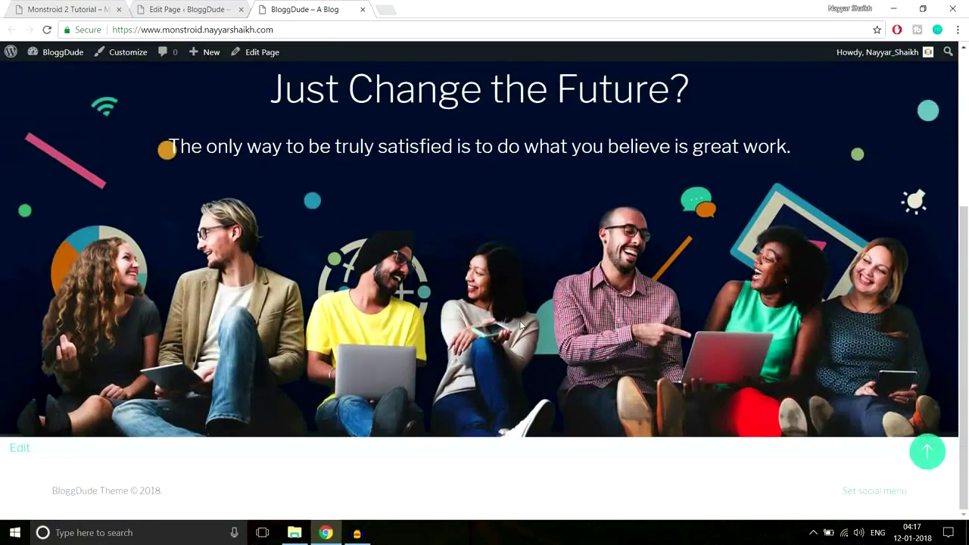
{"action": "scroll", "coordinate": [520, 322], "scroll_direction": "up", "scroll_amount": 4}
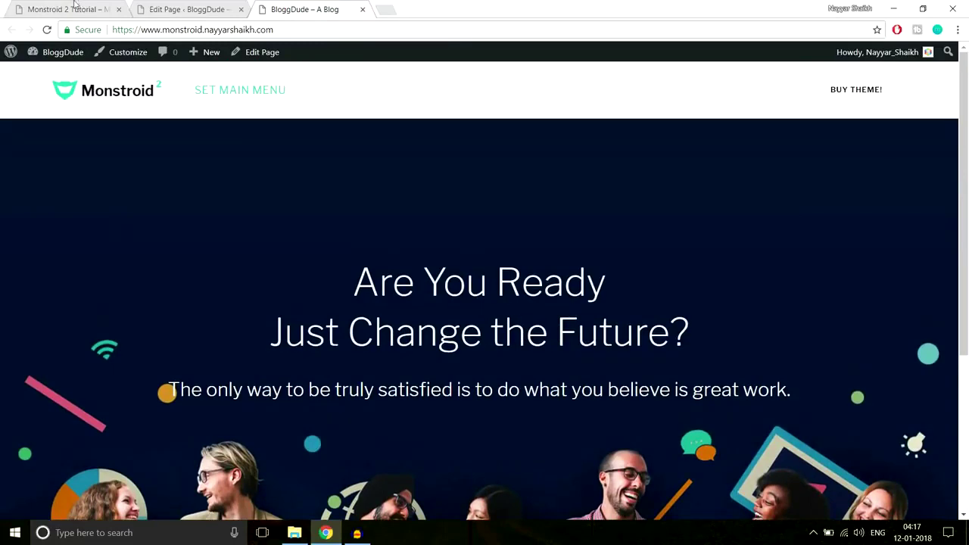
Compare the live hero against the Monstroid 2 demo, then return to the page editor.
{"action": "left_click", "coordinate": [75, 7]}
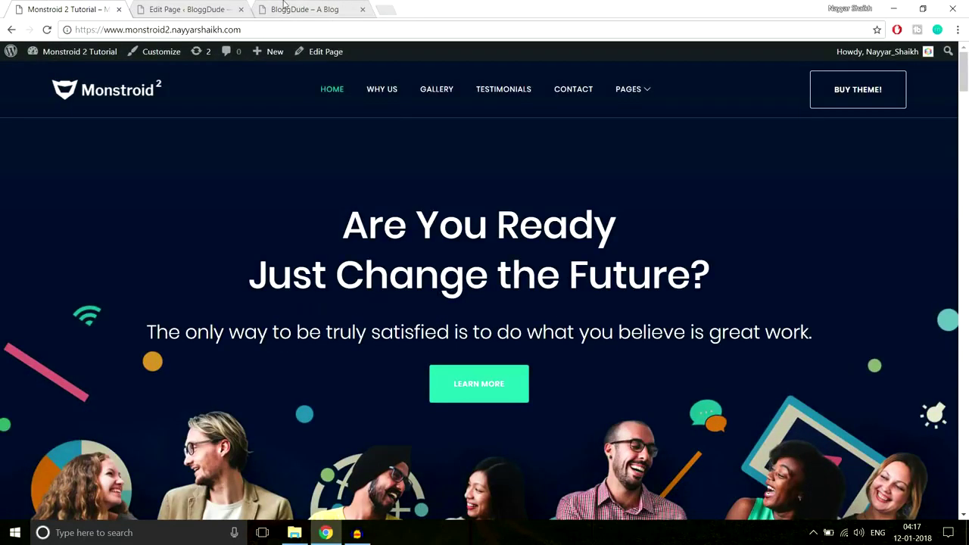
{"action": "left_click", "coordinate": [284, 6]}
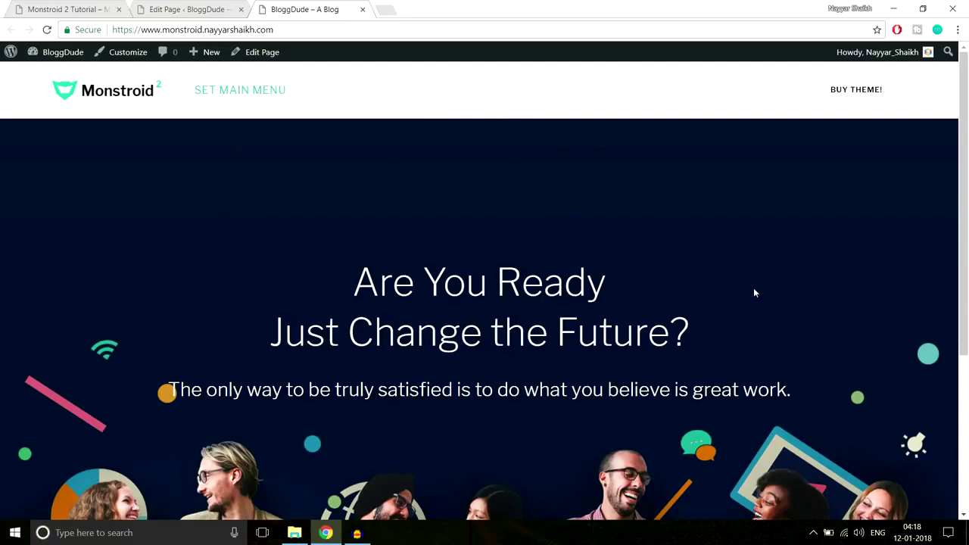
{"action": "scroll", "coordinate": [424, 219], "scroll_direction": "down", "scroll_amount": 3}
{"action": "scroll", "coordinate": [624, 248], "scroll_direction": "up", "scroll_amount": 3}
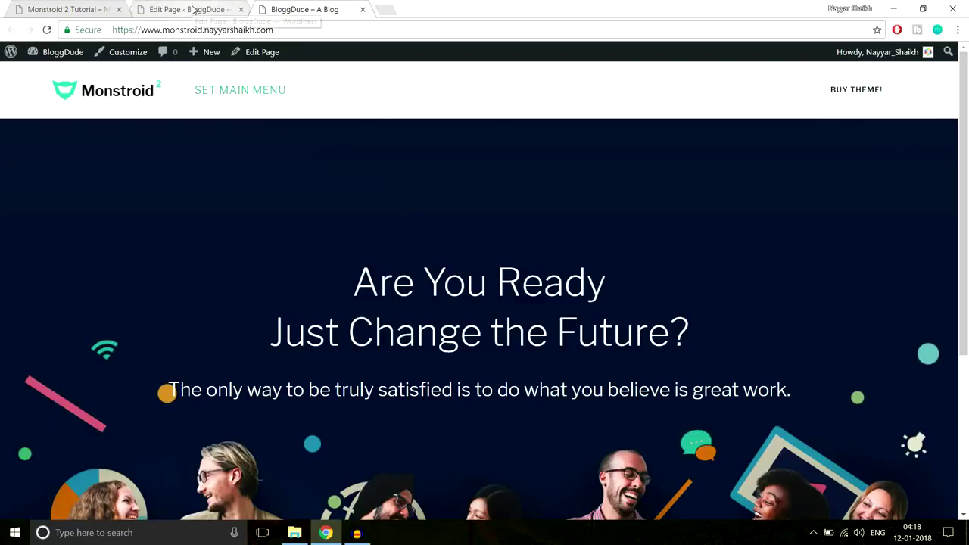
{"action": "left_click", "coordinate": [192, 10]}
{"action": "left_click", "coordinate": [48, 8]}
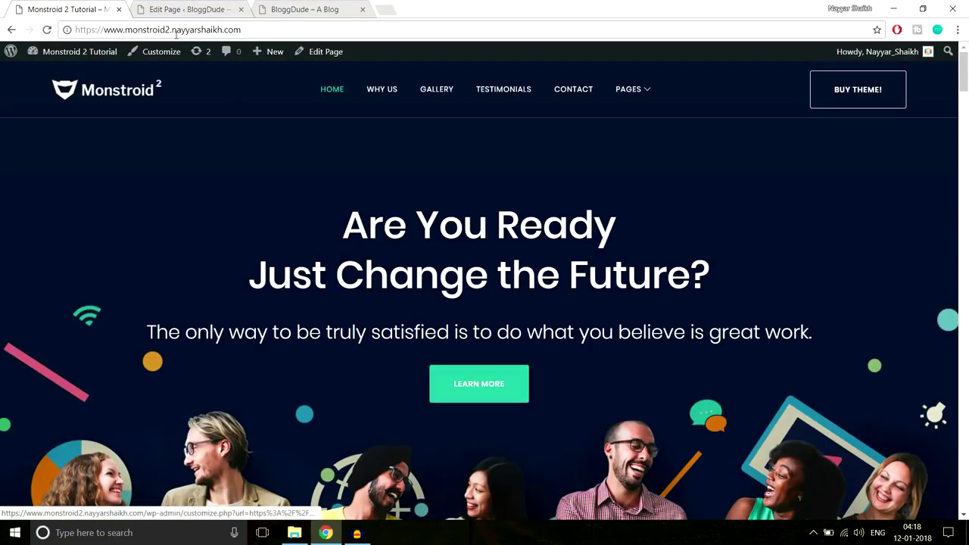
{"action": "left_click", "coordinate": [183, 9]}
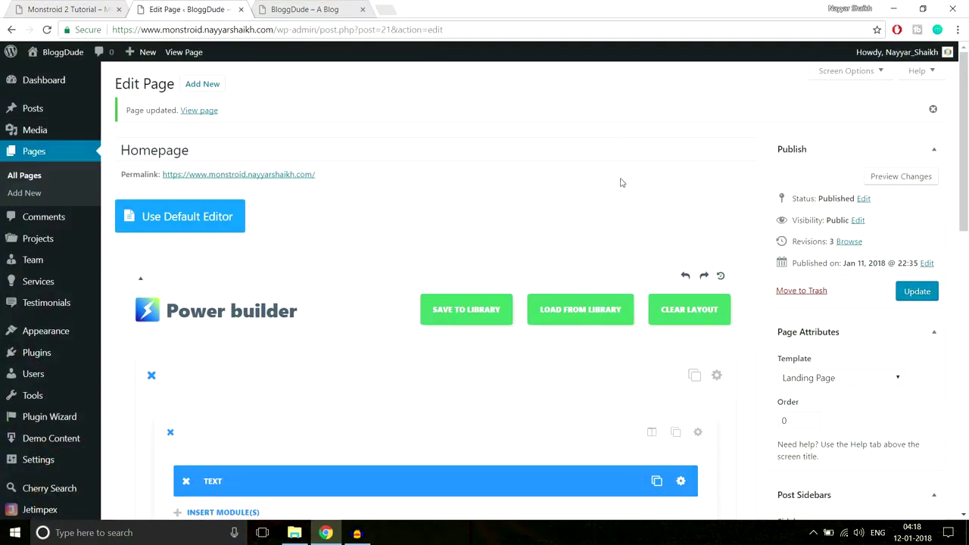
Insert a Button module into the row and check the demo's hero button for reference.
{"action": "scroll", "coordinate": [633, 195], "scroll_direction": "down", "scroll_amount": 3}
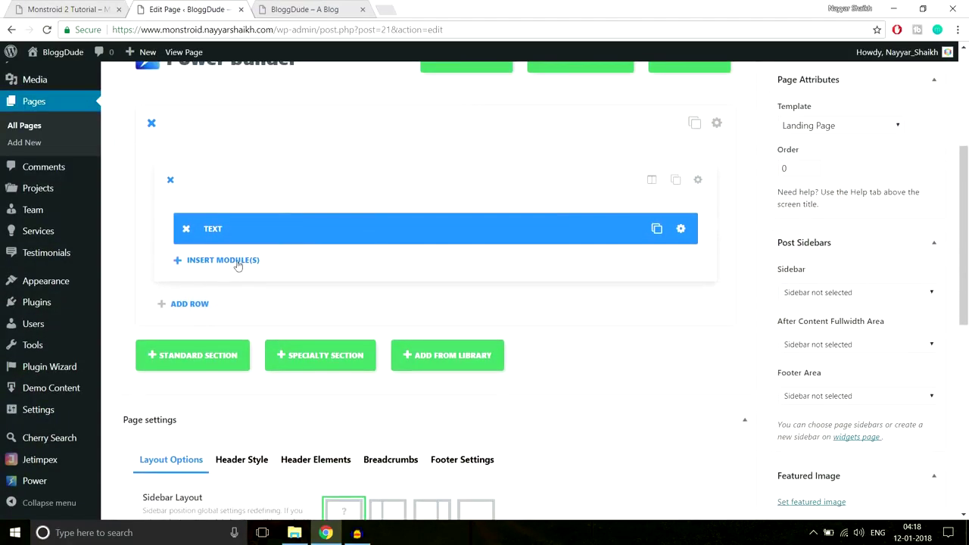
{"action": "left_click", "coordinate": [236, 266]}
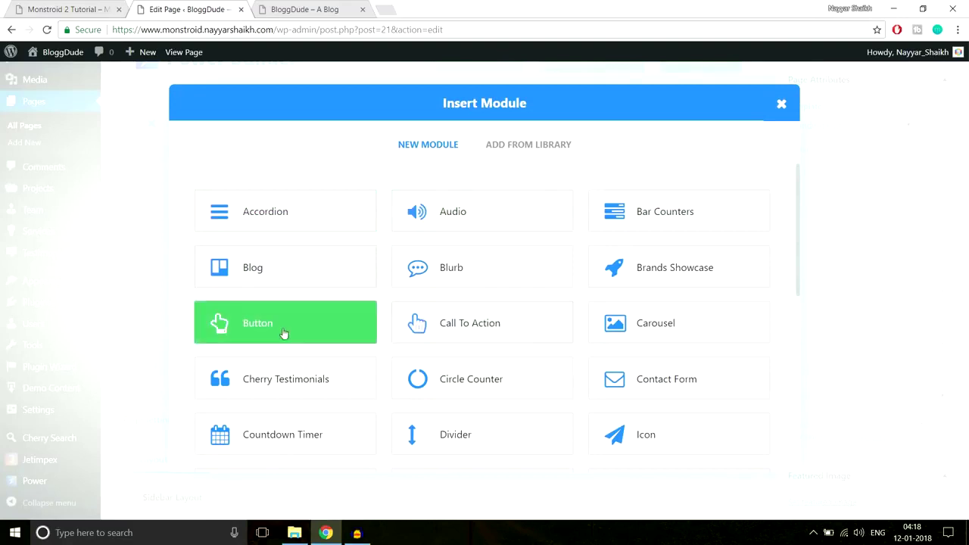
{"action": "left_click", "coordinate": [256, 338]}
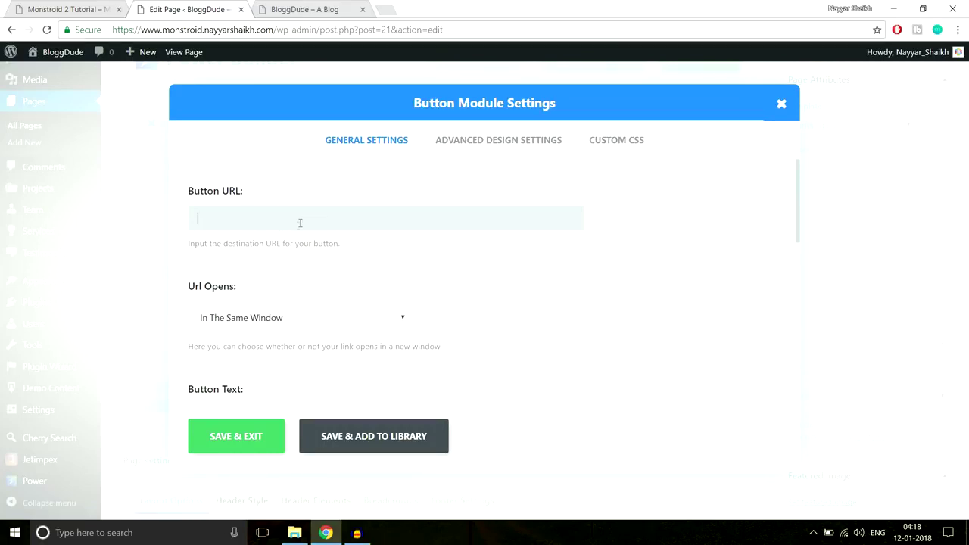
{"action": "left_click", "coordinate": [68, 10]}
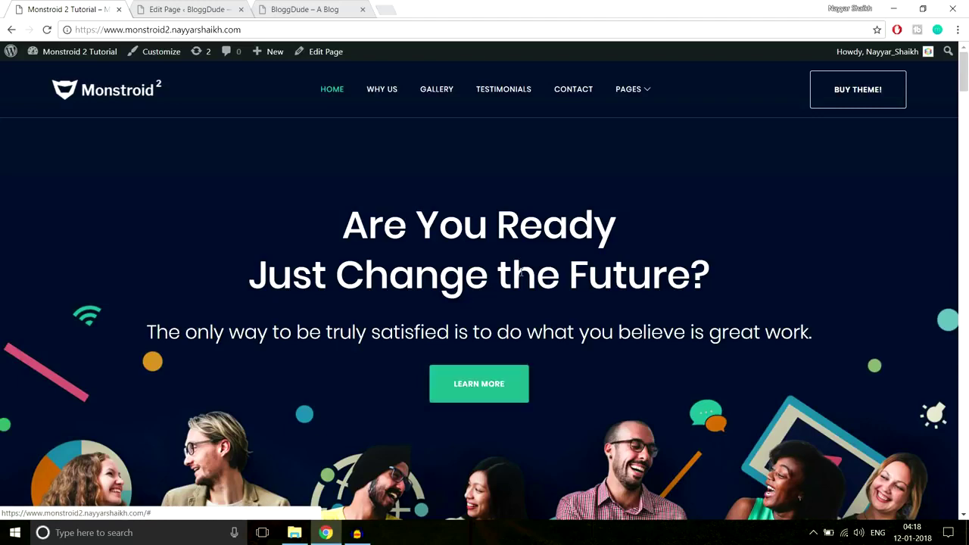
{"action": "left_click", "coordinate": [212, 8]}
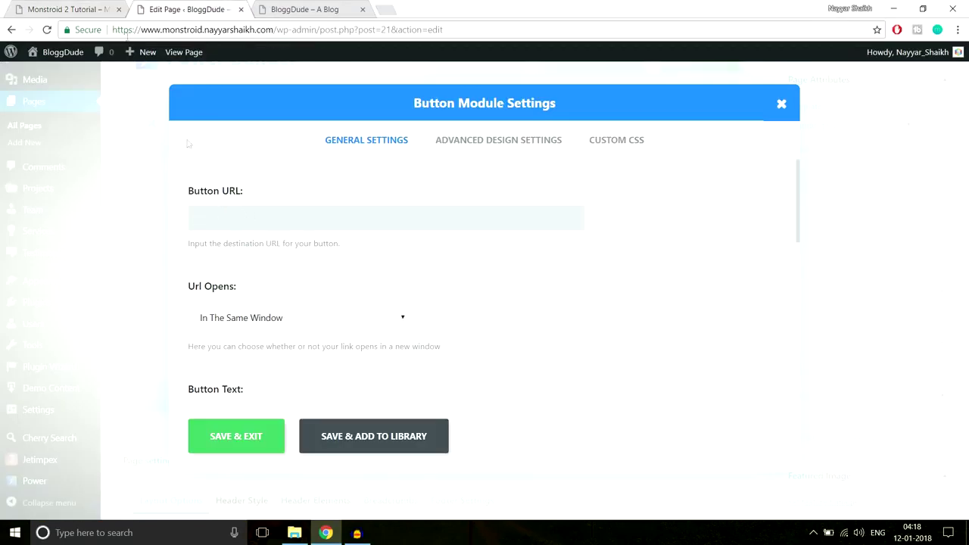
Paste the demo's copied Contact Us link as Button URL, then replace it with #.
{"action": "left_click", "coordinate": [73, 4]}
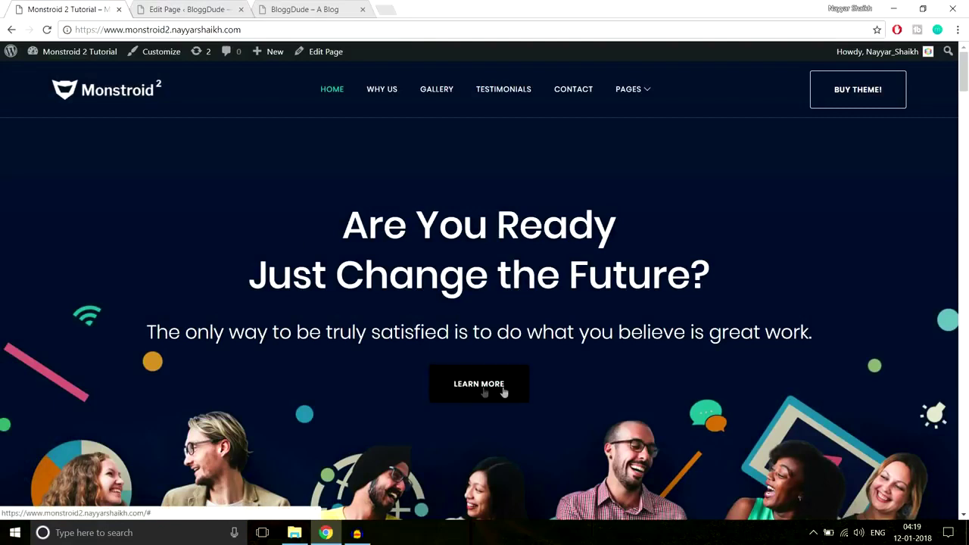
{"action": "mouse_move", "coordinate": [640, 90]}
{"action": "right_click", "coordinate": [648, 229]}
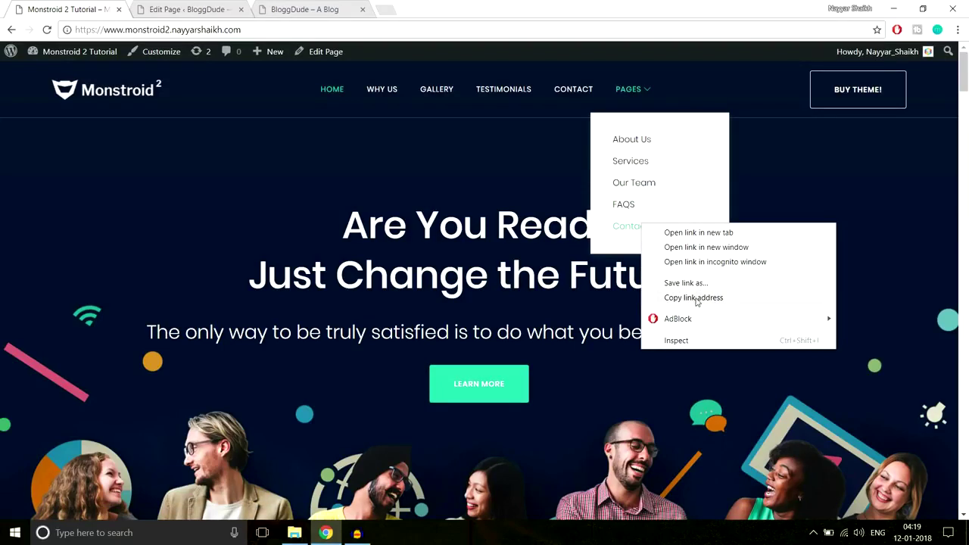
{"action": "left_click", "coordinate": [715, 298]}
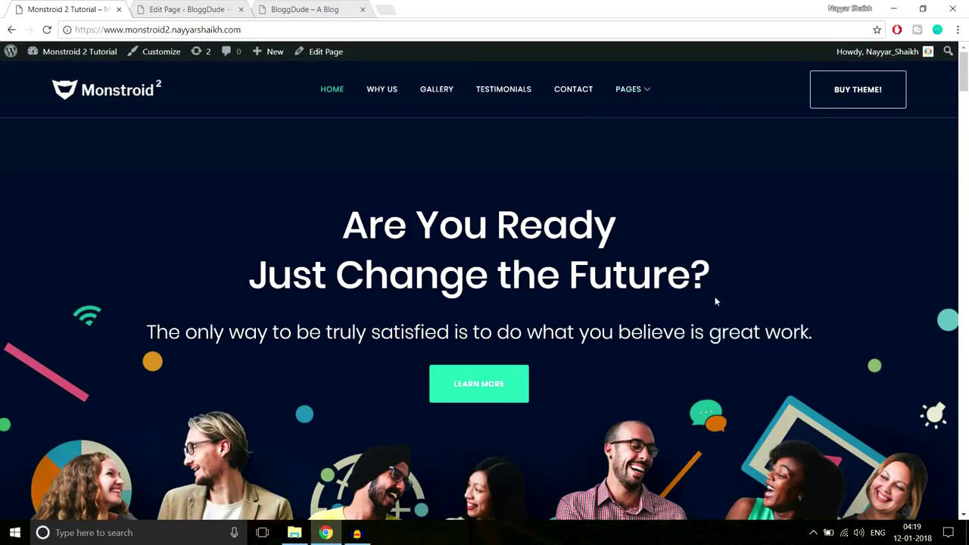
{"action": "key", "text": "ctrl+Tab"}
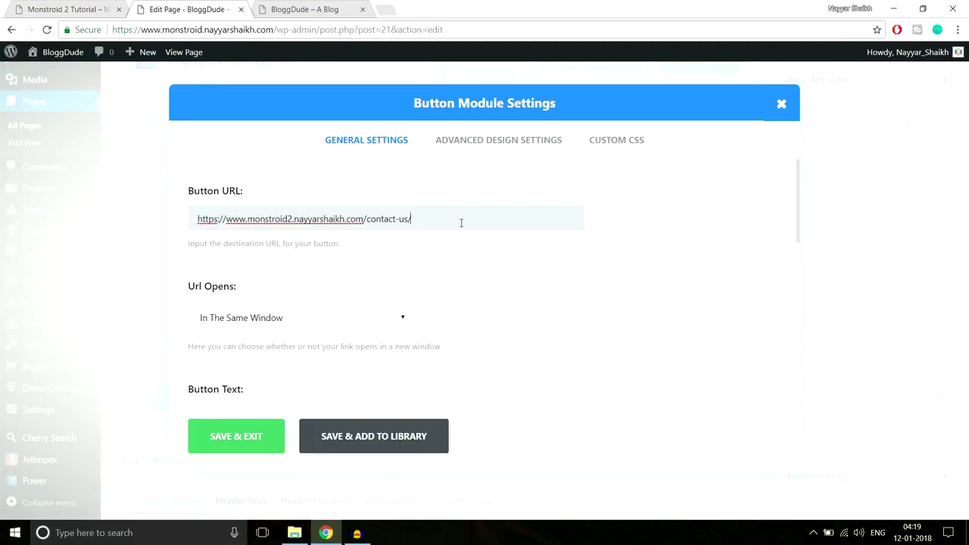
{"action": "left_click_drag", "start_coordinate": [430, 221], "coordinate": [182, 231]}
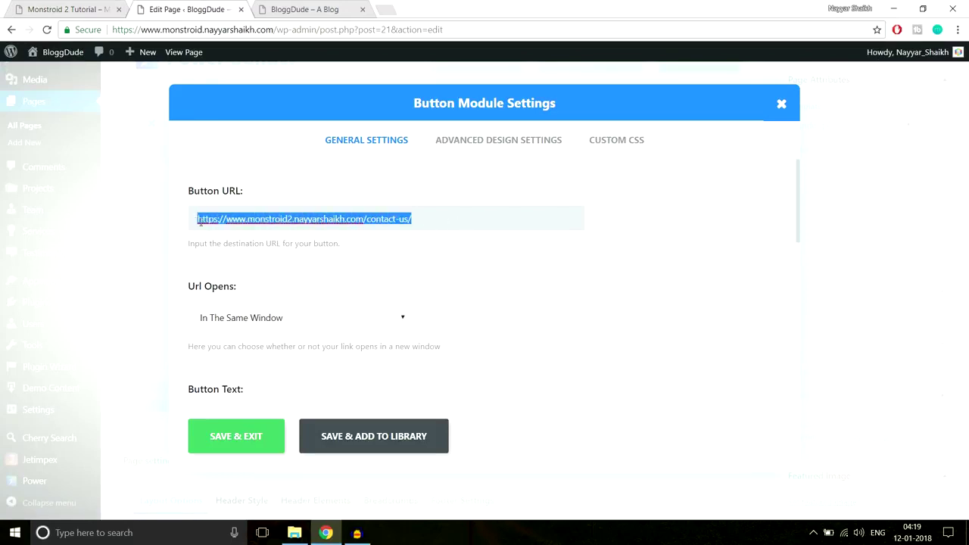
{"action": "type", "text": "#"}
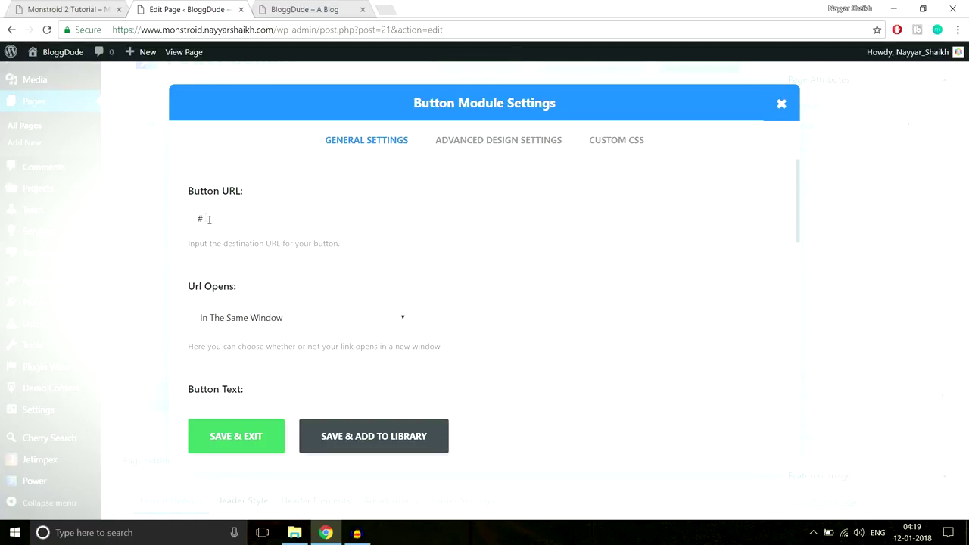
Keep the button link opening in the same window.
{"action": "scroll", "coordinate": [320, 245], "scroll_direction": "down", "scroll_amount": 2}
{"action": "scroll", "coordinate": [556, 234], "scroll_direction": "up", "scroll_amount": 1}
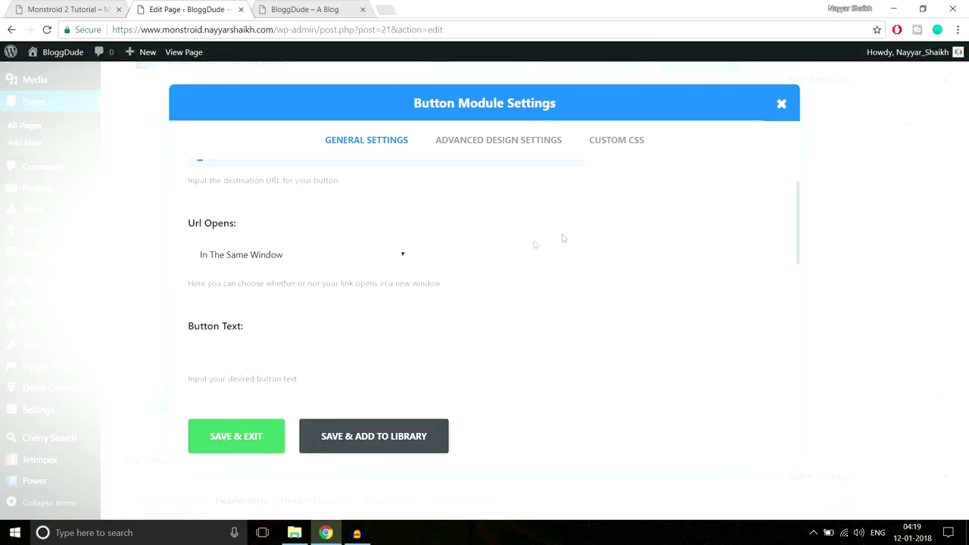
{"action": "left_click", "coordinate": [319, 253]}
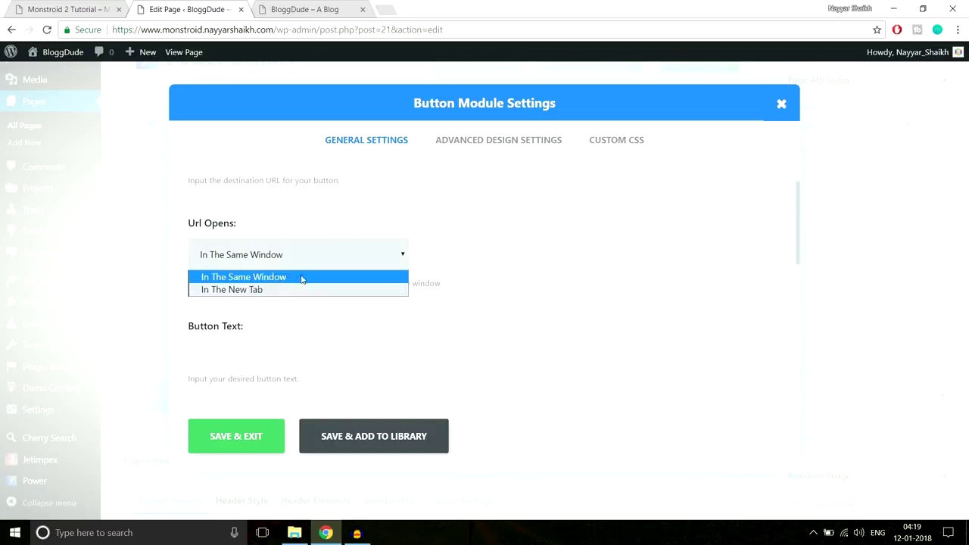
{"action": "left_click", "coordinate": [508, 272]}
Compare the button settings with the Monstroid 2 demo's button.
{"action": "left_click", "coordinate": [68, 9]}
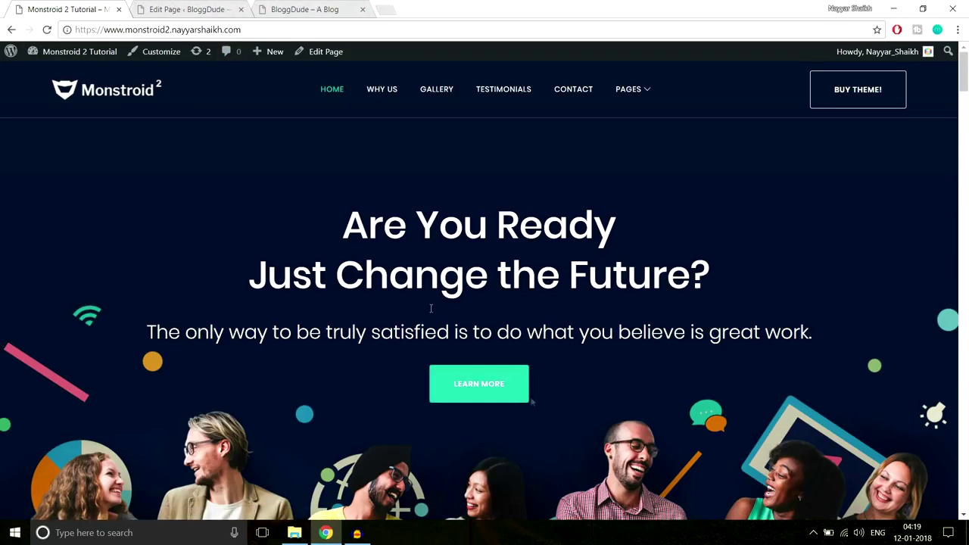
{"action": "left_click", "coordinate": [226, 8]}
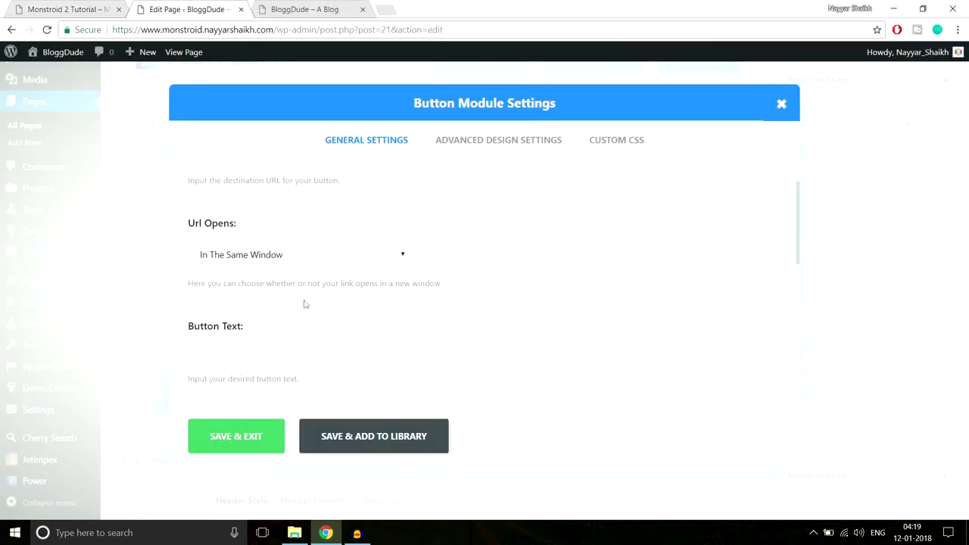
{"action": "scroll", "coordinate": [330, 294], "scroll_direction": "down", "scroll_amount": 1}
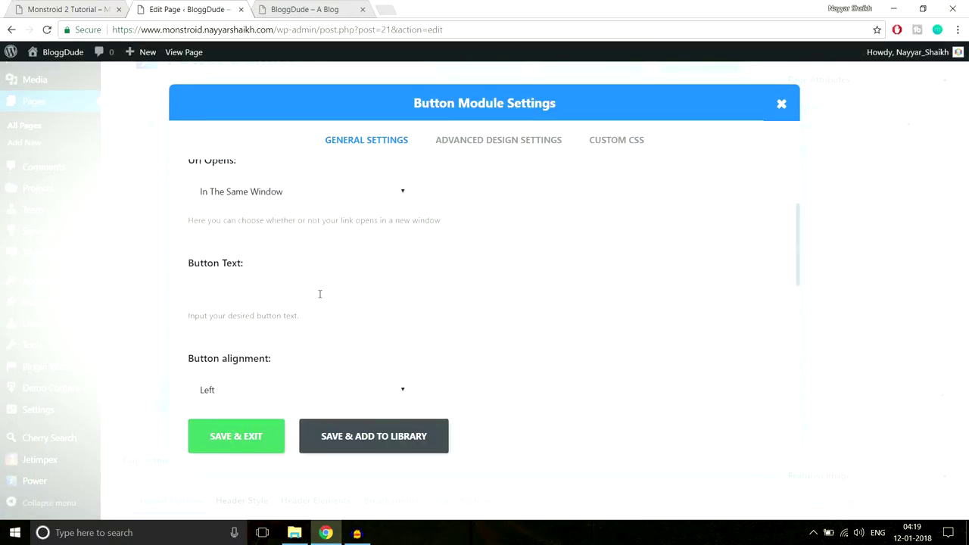
{"action": "left_click", "coordinate": [68, 9]}
{"action": "scroll", "coordinate": [521, 427], "scroll_direction": "down", "scroll_amount": 2}
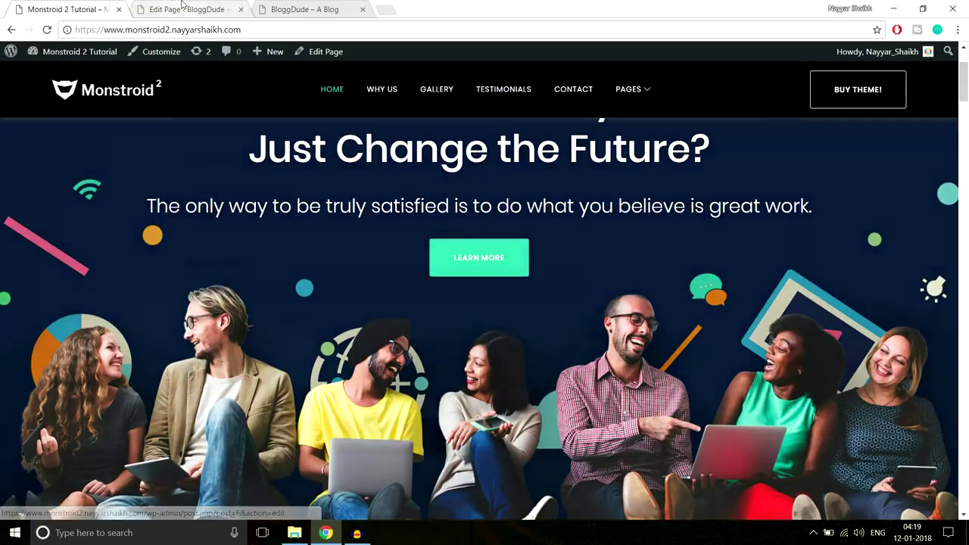
{"action": "left_click", "coordinate": [204, 9]}
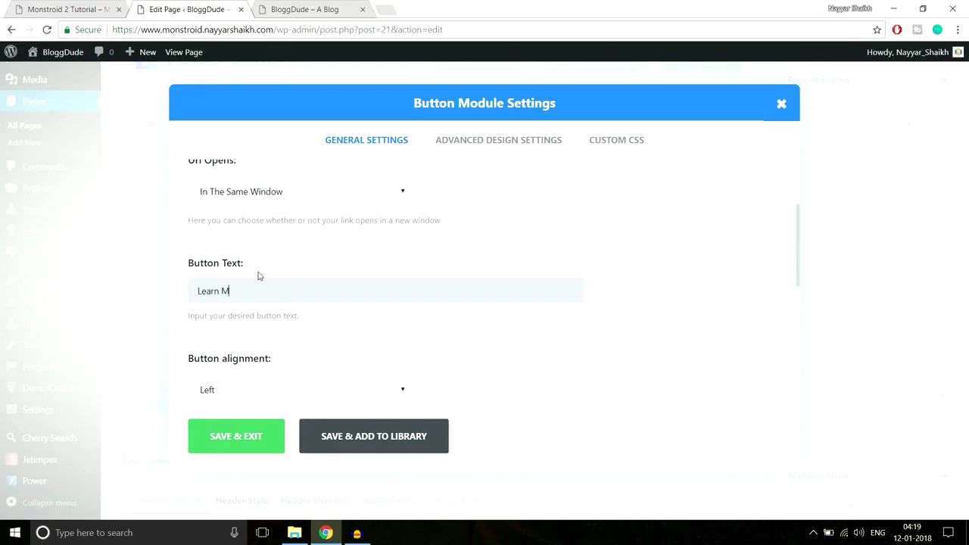
Set the button alignment to Center.
{"action": "scroll", "coordinate": [673, 182], "scroll_direction": "down", "scroll_amount": 3}
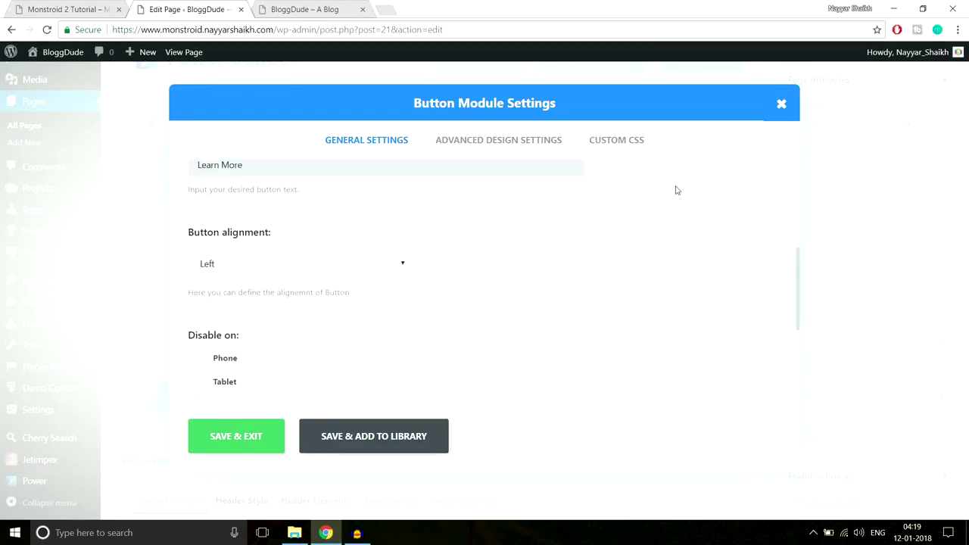
{"action": "left_click", "coordinate": [352, 270]}
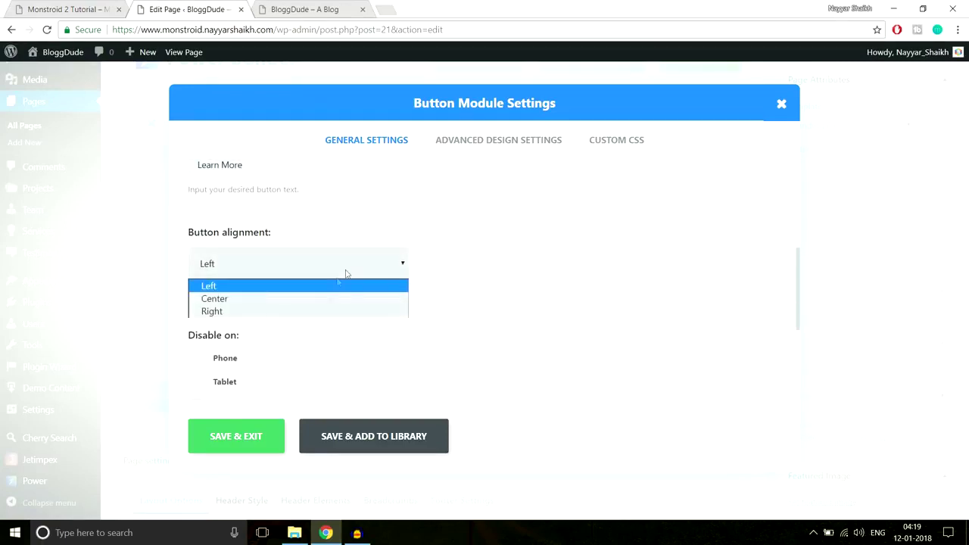
{"action": "left_click", "coordinate": [303, 302]}
{"action": "scroll", "coordinate": [373, 292], "scroll_direction": "down", "scroll_amount": 5}
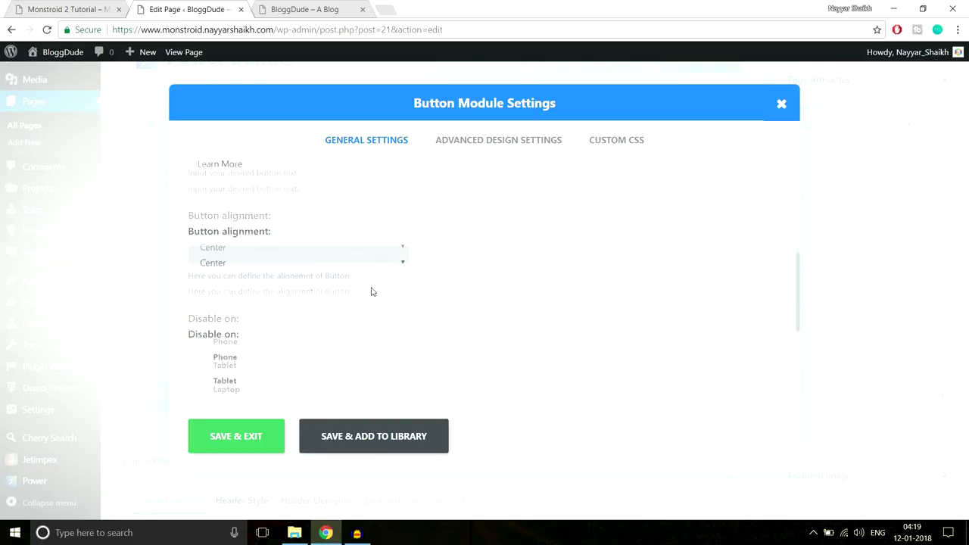
{"action": "scroll", "coordinate": [459, 292], "scroll_direction": "up", "scroll_amount": 10}
{"action": "left_click", "coordinate": [483, 141]}
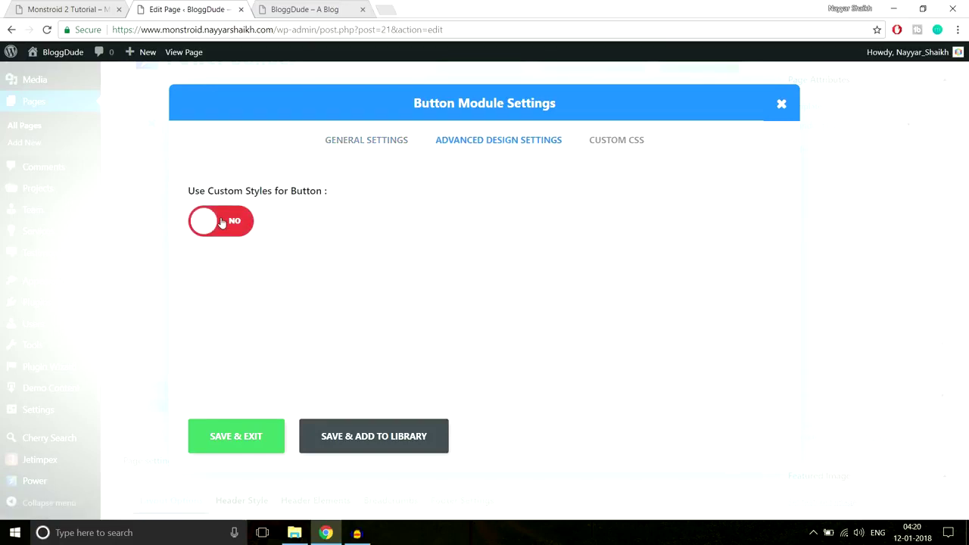
Turn on custom styling for the button and review its style options.
{"action": "left_click", "coordinate": [257, 222]}
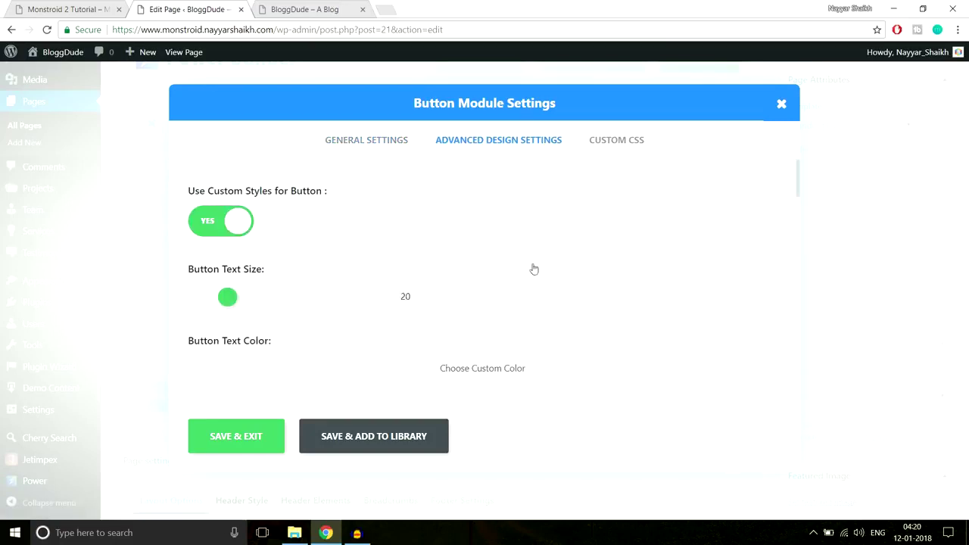
{"action": "scroll", "coordinate": [598, 261], "scroll_direction": "down", "scroll_amount": 1}
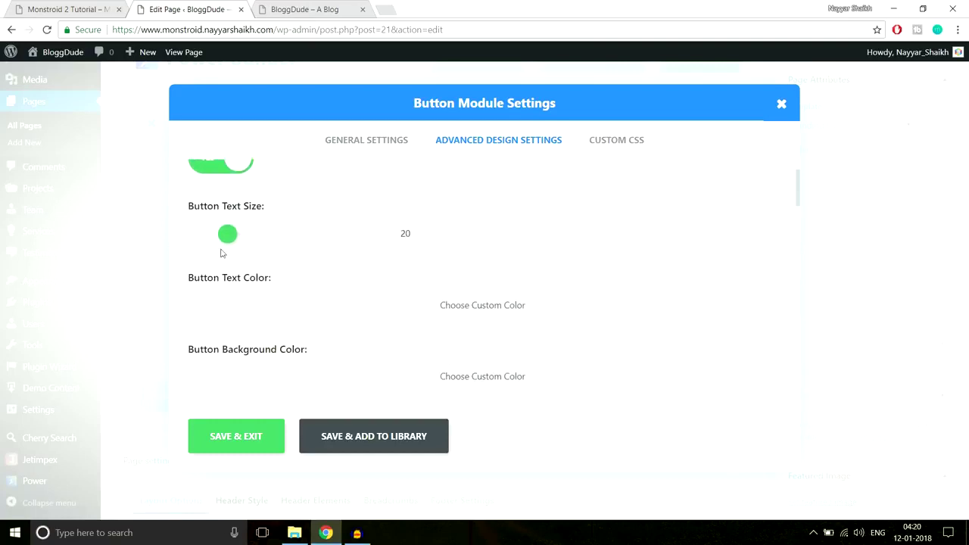
{"action": "scroll", "coordinate": [621, 238], "scroll_direction": "down", "scroll_amount": 2}
{"action": "scroll", "coordinate": [621, 240], "scroll_direction": "up", "scroll_amount": 2}
{"action": "scroll", "coordinate": [656, 279], "scroll_direction": "down", "scroll_amount": 1}
{"action": "scroll", "coordinate": [657, 280], "scroll_direction": "down", "scroll_amount": 2}
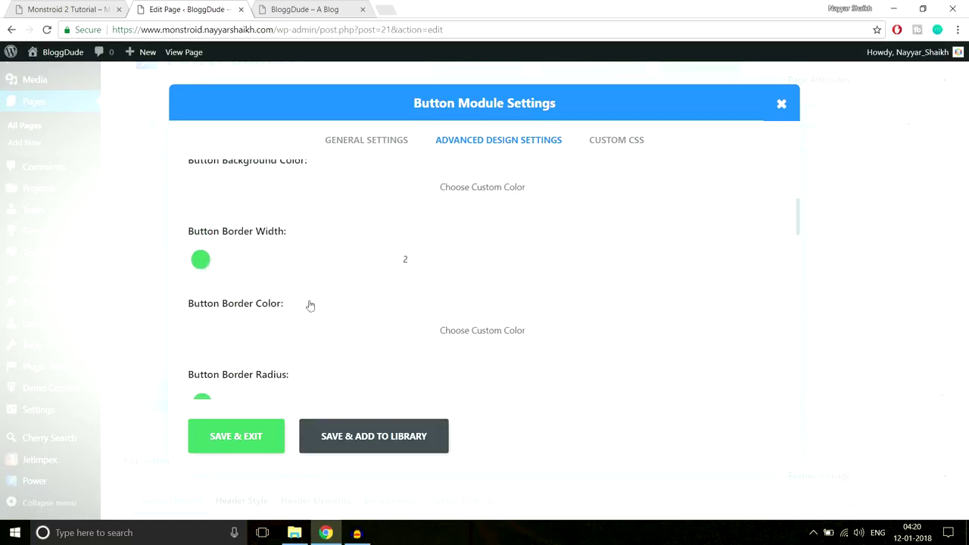
{"action": "scroll", "coordinate": [670, 240], "scroll_direction": "down", "scroll_amount": 1}
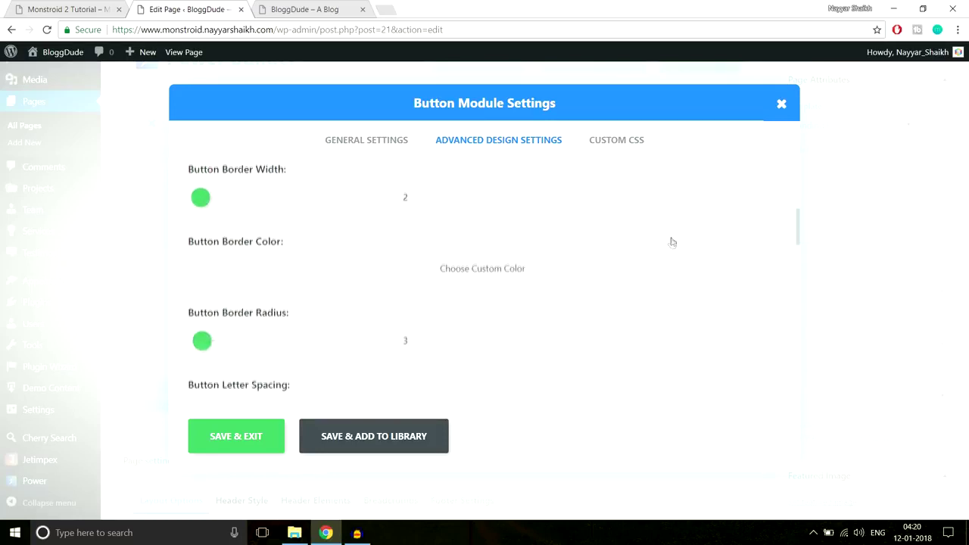
Compare the button's style options against the Monstroid 2 demo's button.
{"action": "left_click", "coordinate": [68, 9]}
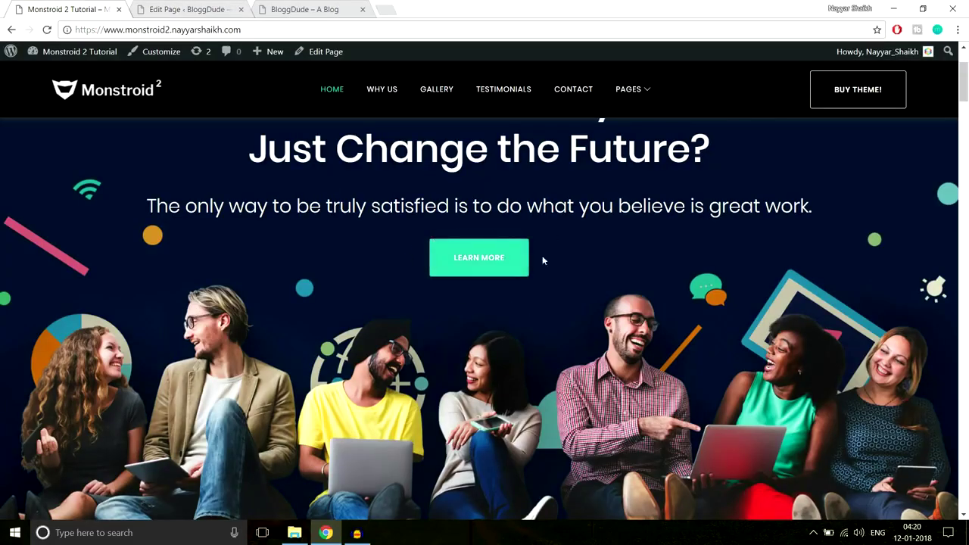
{"action": "left_click", "coordinate": [191, 7]}
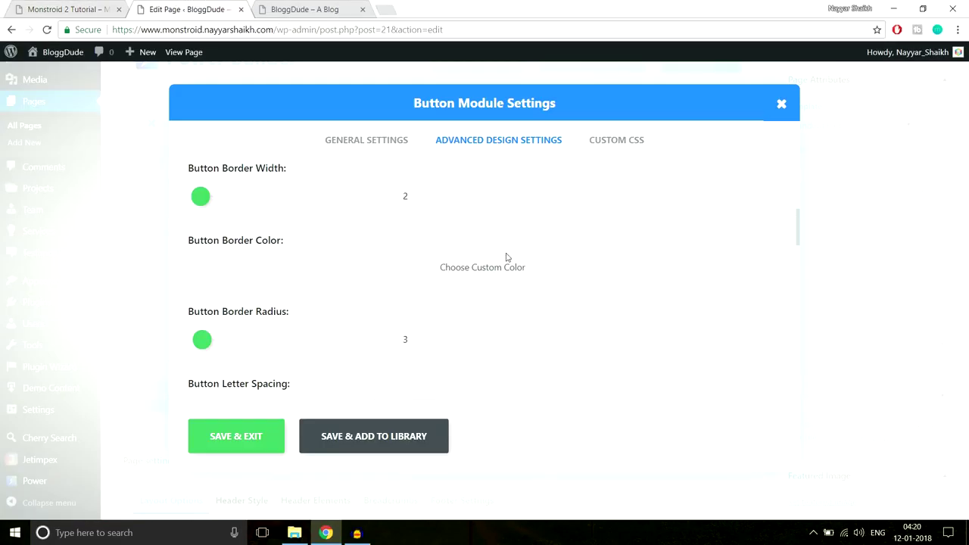
{"action": "scroll", "coordinate": [333, 307], "scroll_direction": "down", "scroll_amount": 1}
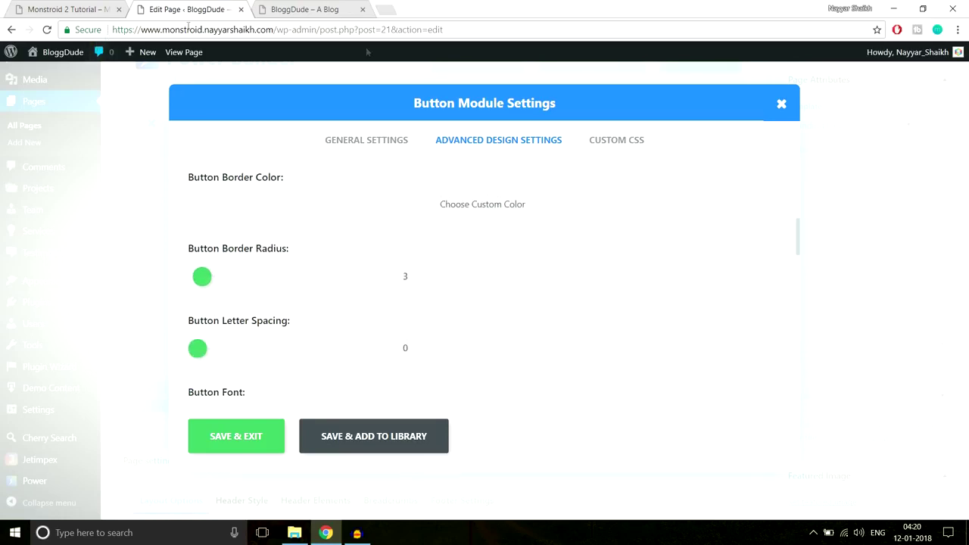
{"action": "scroll", "coordinate": [633, 295], "scroll_direction": "down", "scroll_amount": 2}
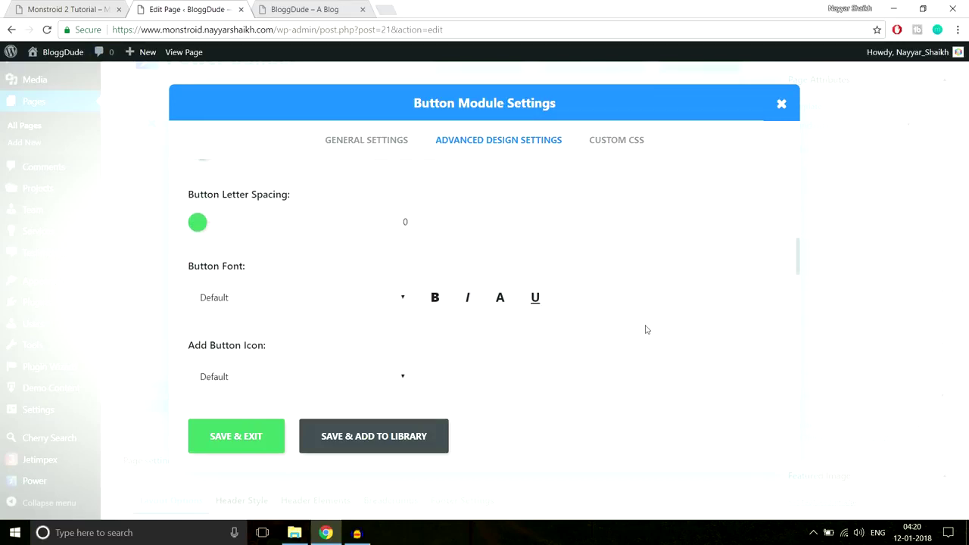
{"action": "scroll", "coordinate": [646, 330], "scroll_direction": "up", "scroll_amount": 9}
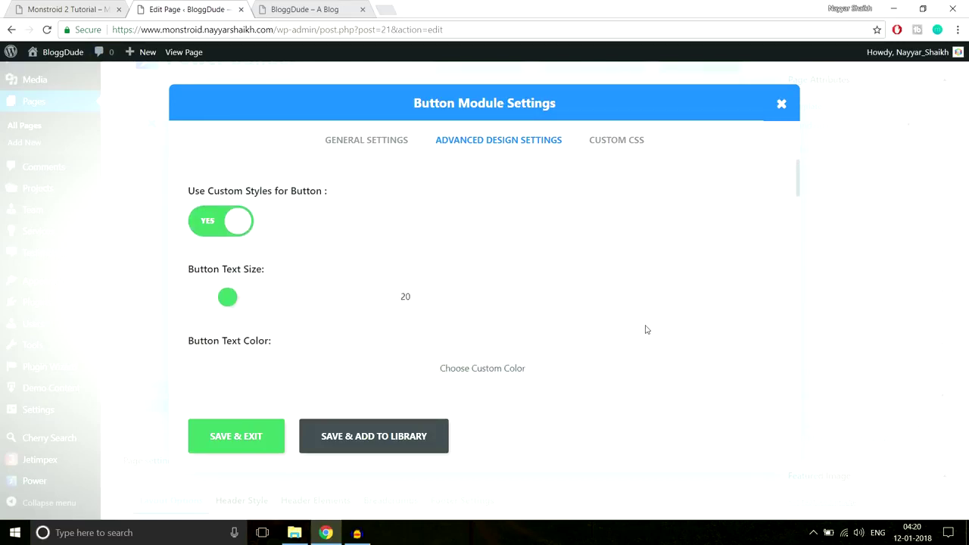
{"action": "left_click", "coordinate": [52, 8]}
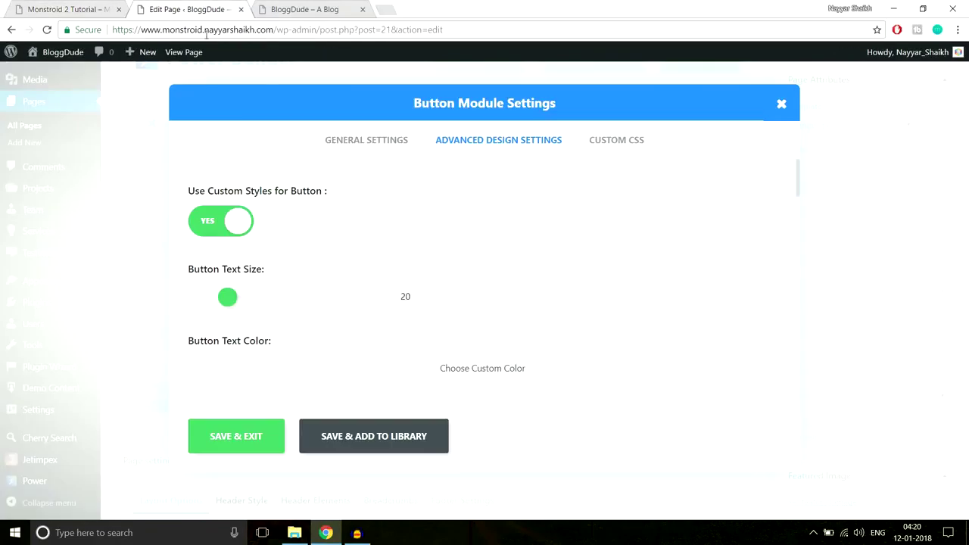
{"action": "left_click", "coordinate": [167, 10]}
Set 'Use Custom Styles for Button' to NO and save the button settings.
{"action": "left_click", "coordinate": [212, 224]}
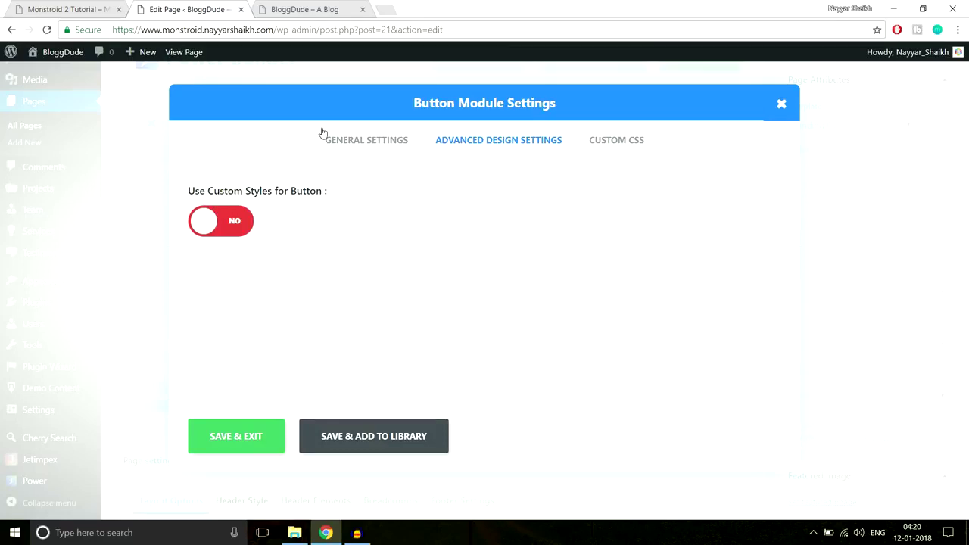
{"action": "left_click", "coordinate": [125, 10]}
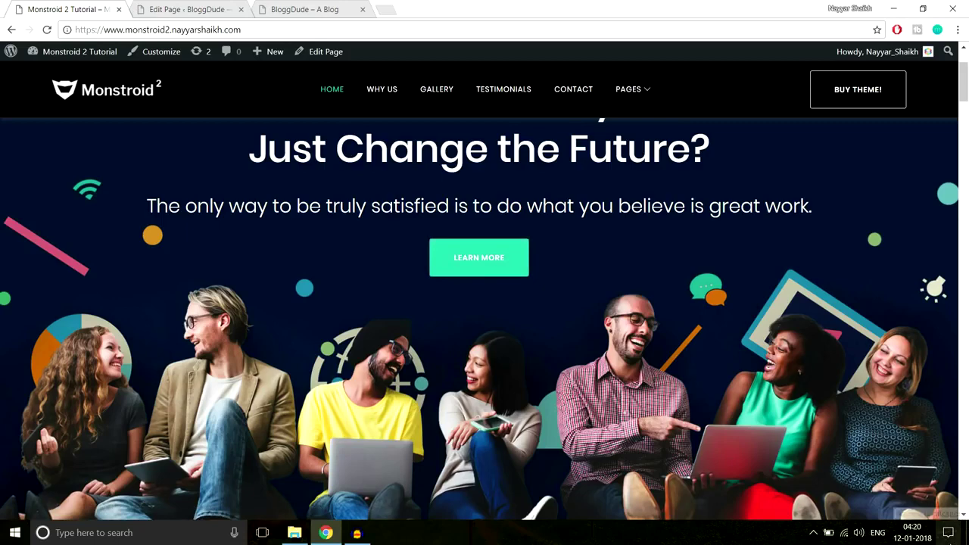
{"action": "left_click", "coordinate": [173, 9]}
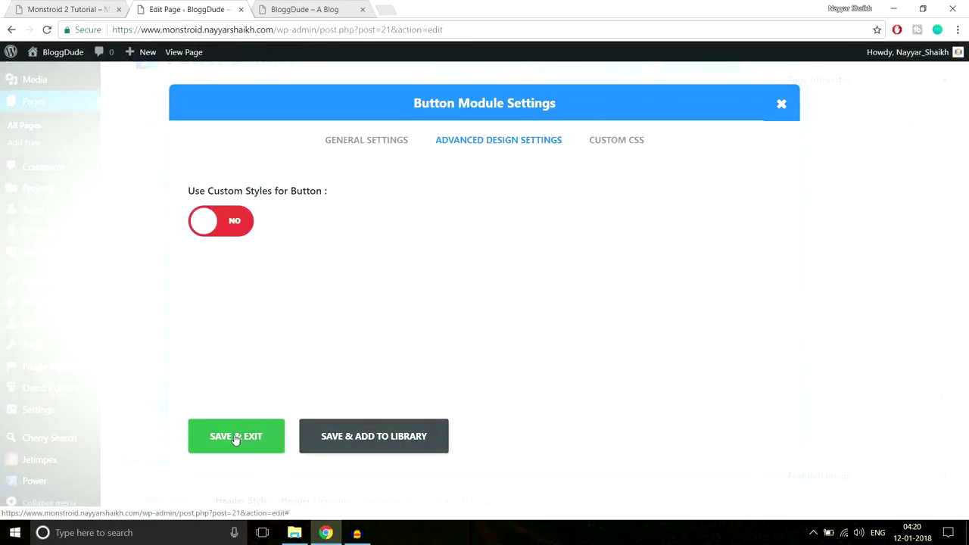
{"action": "left_click", "coordinate": [236, 437]}
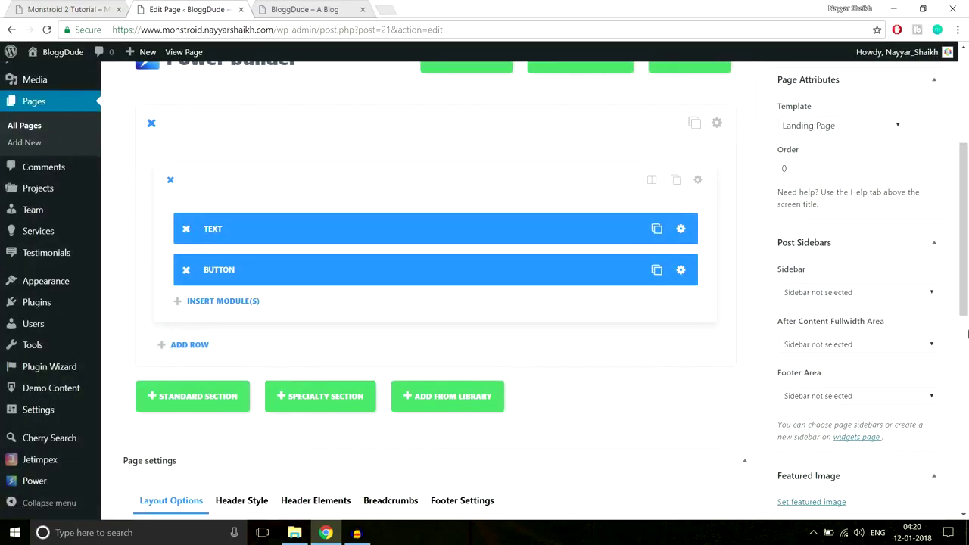
Update the page and open the live BloggDude homepage to preview the rebuilt hero.
{"action": "scroll", "coordinate": [966, 375], "scroll_direction": "up", "scroll_amount": 4}
{"action": "left_click", "coordinate": [920, 293]}
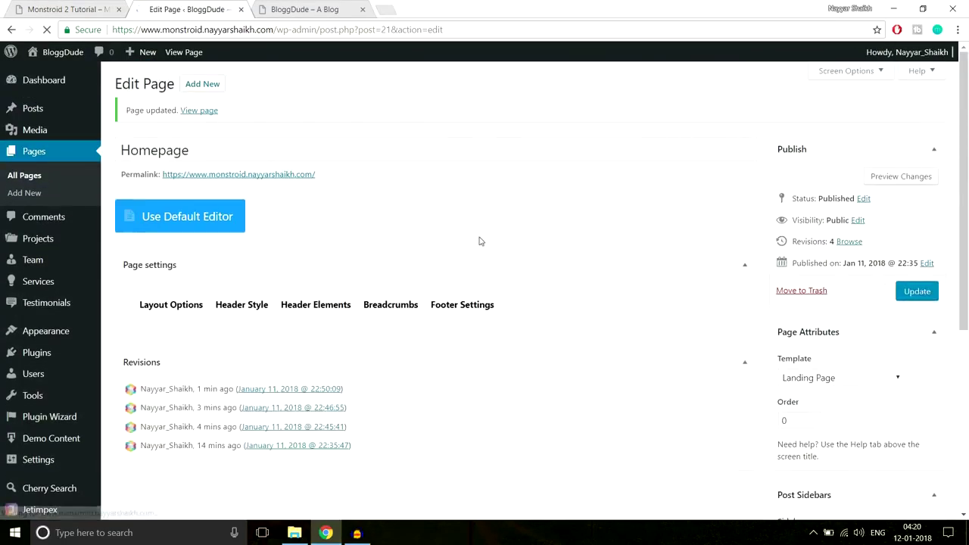
{"action": "left_click", "coordinate": [306, 9]}
{"action": "left_click", "coordinate": [311, 29]}
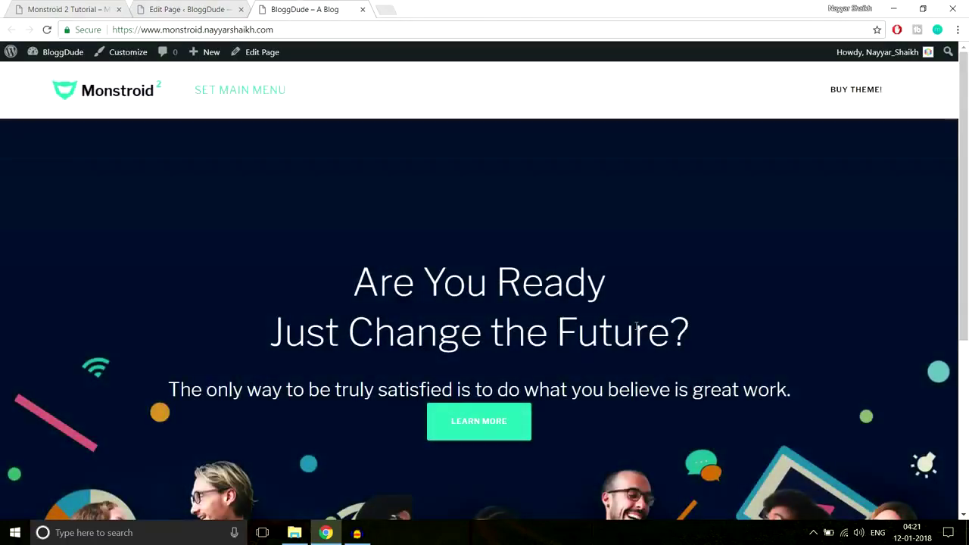
Compare the live hero's Learn More button with the Monstroid 2 demo's tagline, then return to the editor.
{"action": "scroll", "coordinate": [636, 331], "scroll_direction": "down", "scroll_amount": 2}
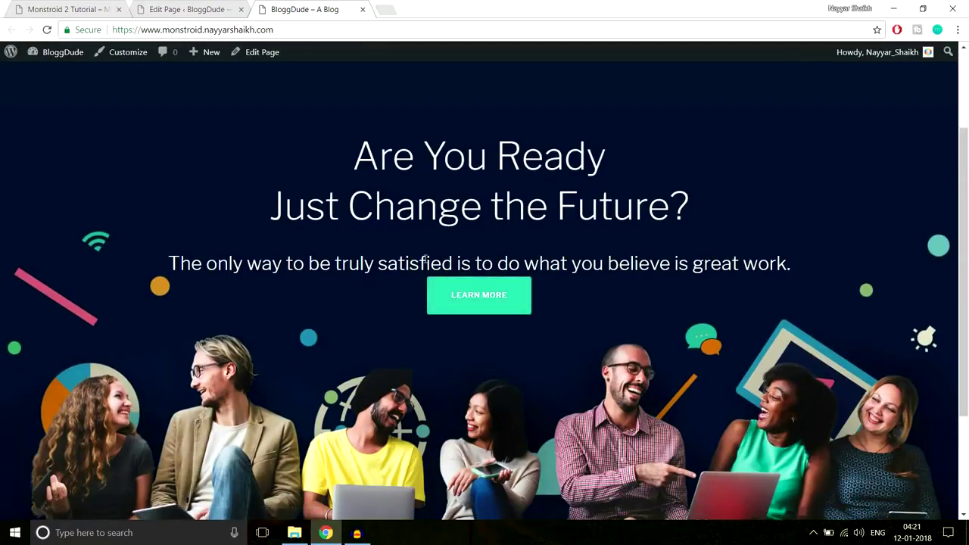
{"action": "left_click", "coordinate": [53, 9]}
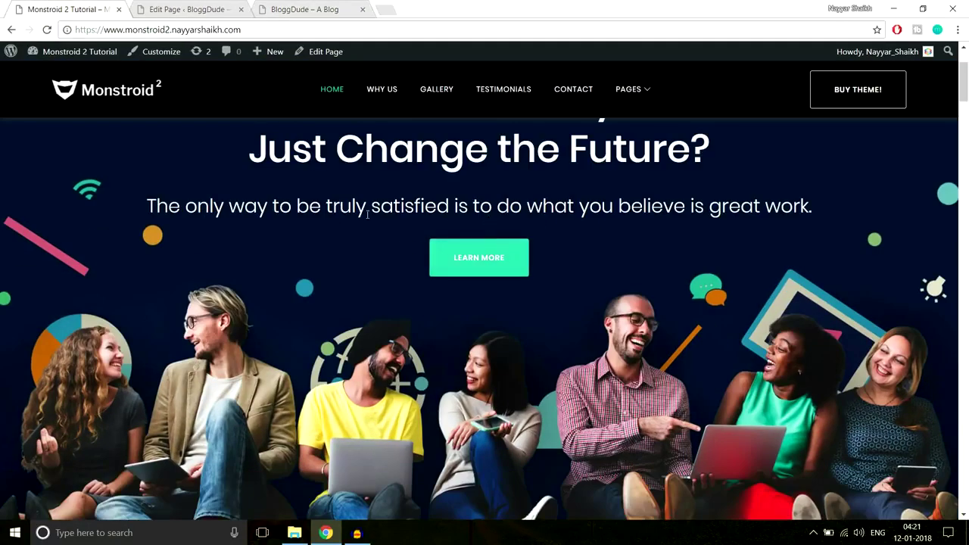
{"action": "left_click_drag", "start_coordinate": [166, 213], "coordinate": [859, 214]}
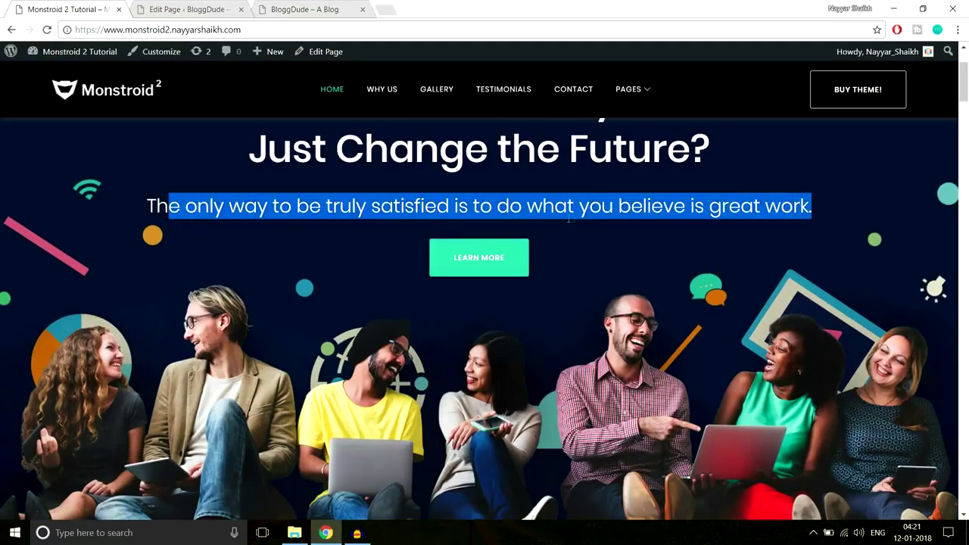
{"action": "left_click", "coordinate": [527, 227]}
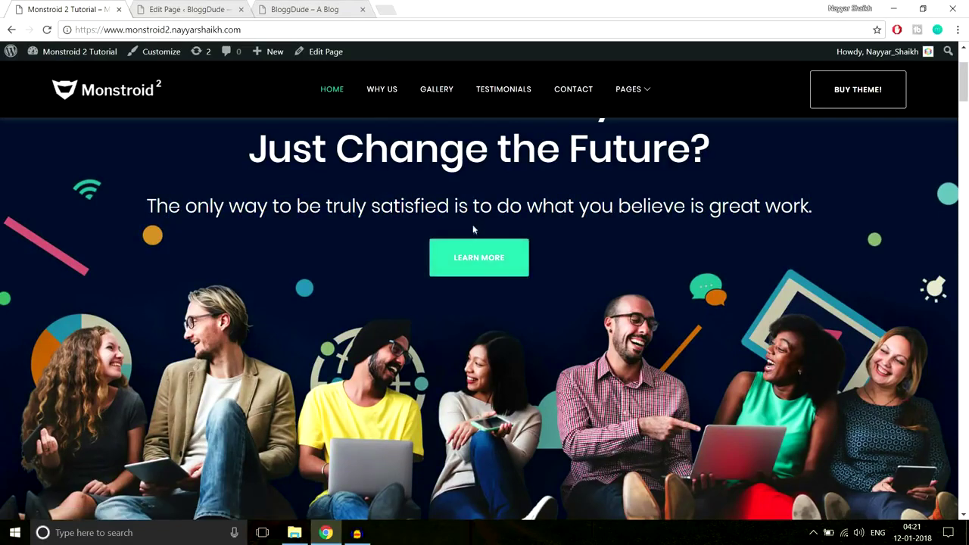
{"action": "left_click", "coordinate": [303, 9]}
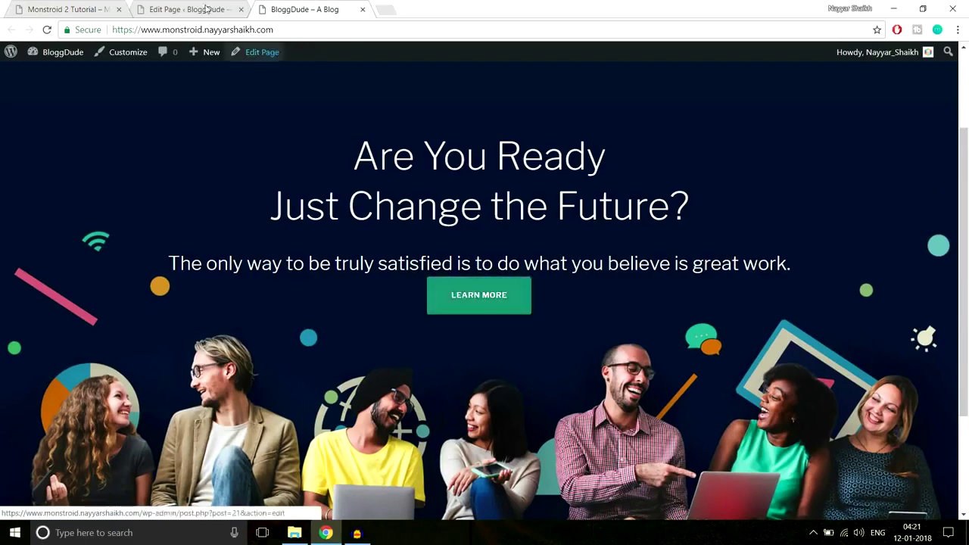
{"action": "key", "text": "ctrl+shift+Tab"}
Inspect the Text module's Advanced Design Settings padding.
{"action": "scroll", "coordinate": [652, 250], "scroll_direction": "down", "scroll_amount": 3}
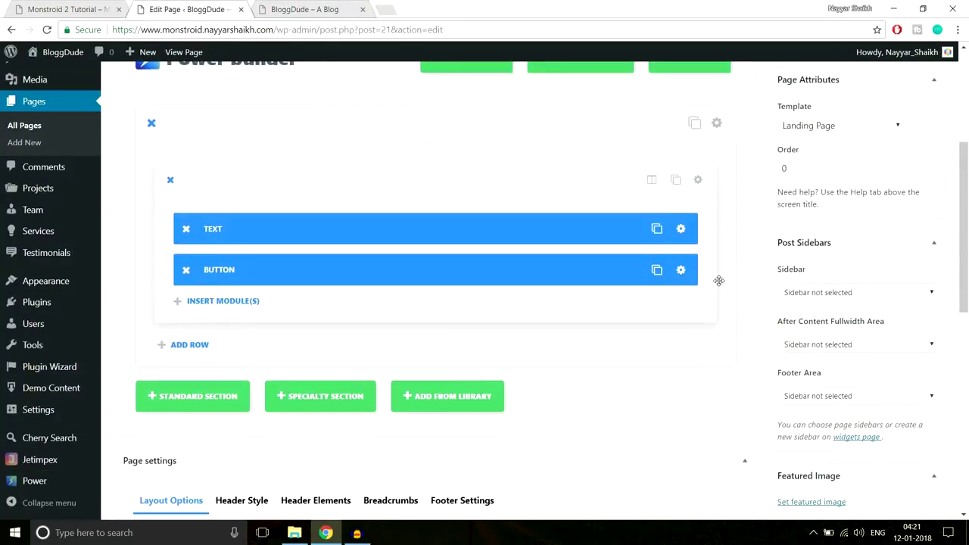
{"action": "scroll", "coordinate": [721, 234], "scroll_direction": "down", "scroll_amount": 1}
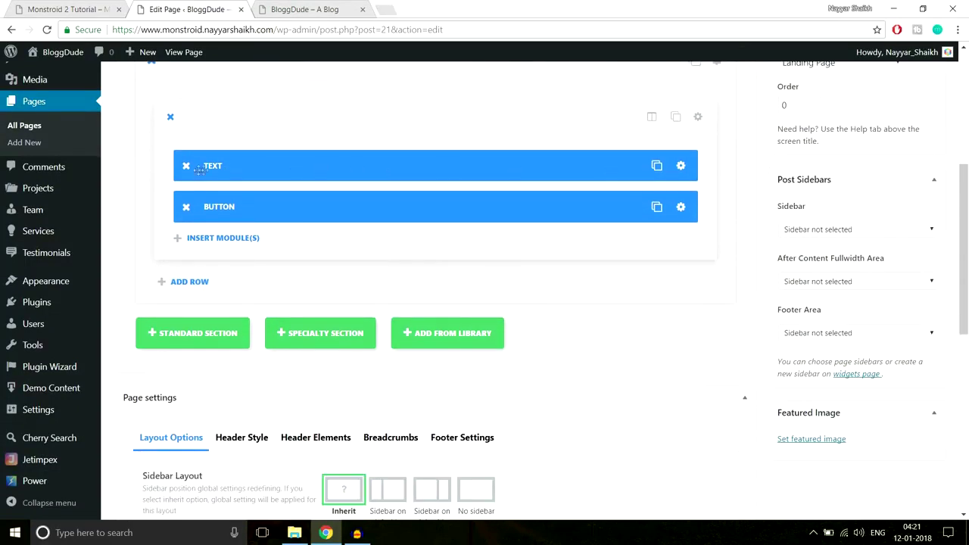
{"action": "left_click", "coordinate": [681, 168]}
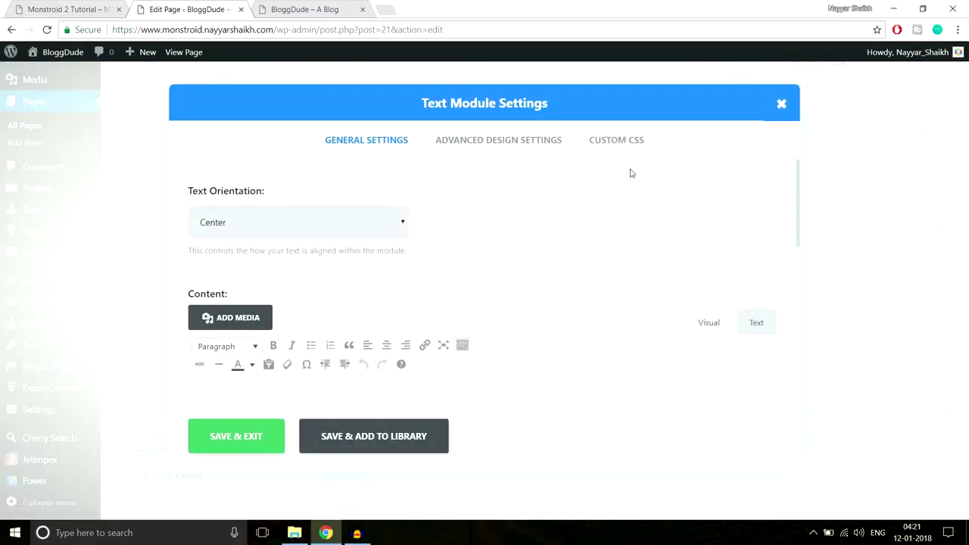
{"action": "left_click", "coordinate": [522, 140]}
{"action": "scroll", "coordinate": [616, 279], "scroll_direction": "down", "scroll_amount": 10}
{"action": "scroll", "coordinate": [618, 283], "scroll_direction": "up", "scroll_amount": 2}
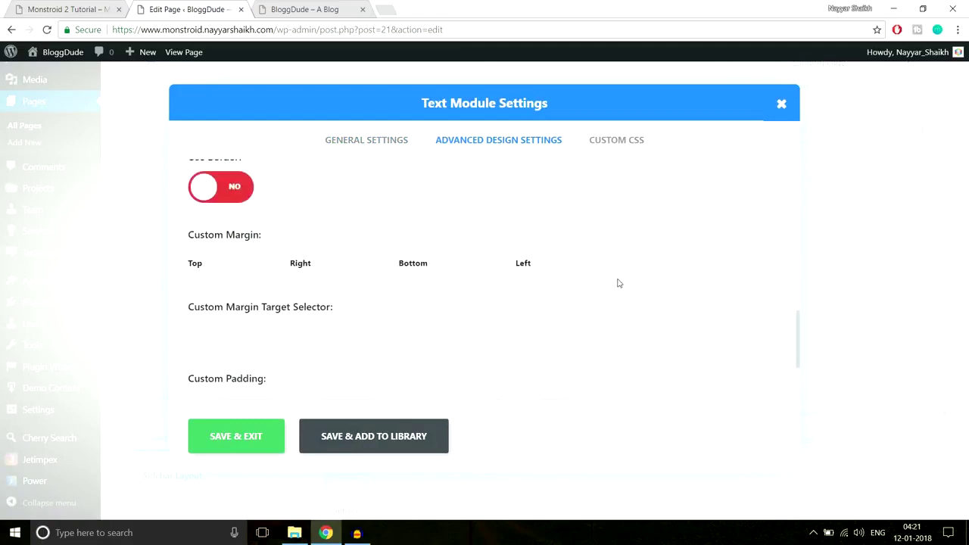
{"action": "scroll", "coordinate": [394, 278], "scroll_direction": "down", "scroll_amount": 2}
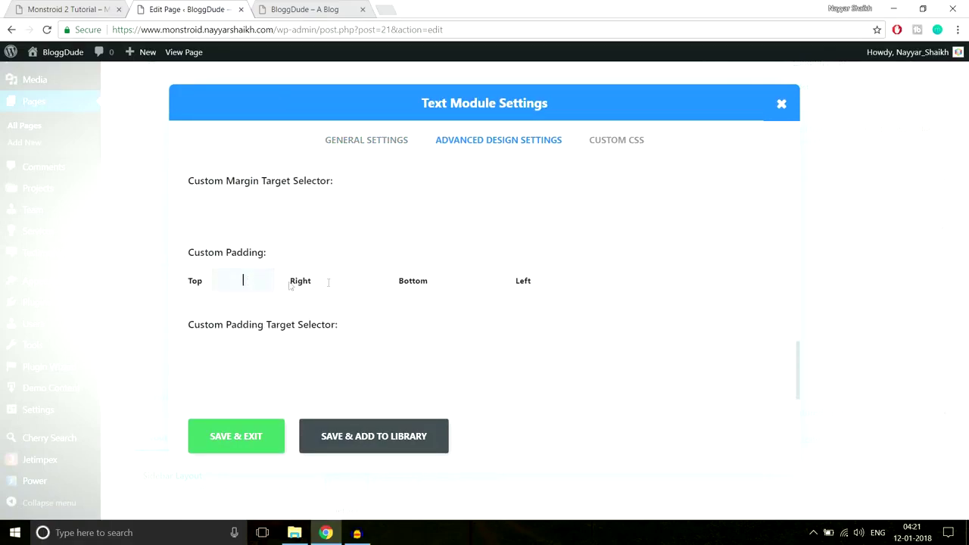
Check the live homepage, close the Text settings unchanged, and open the module list.
{"action": "left_click", "coordinate": [306, 9]}
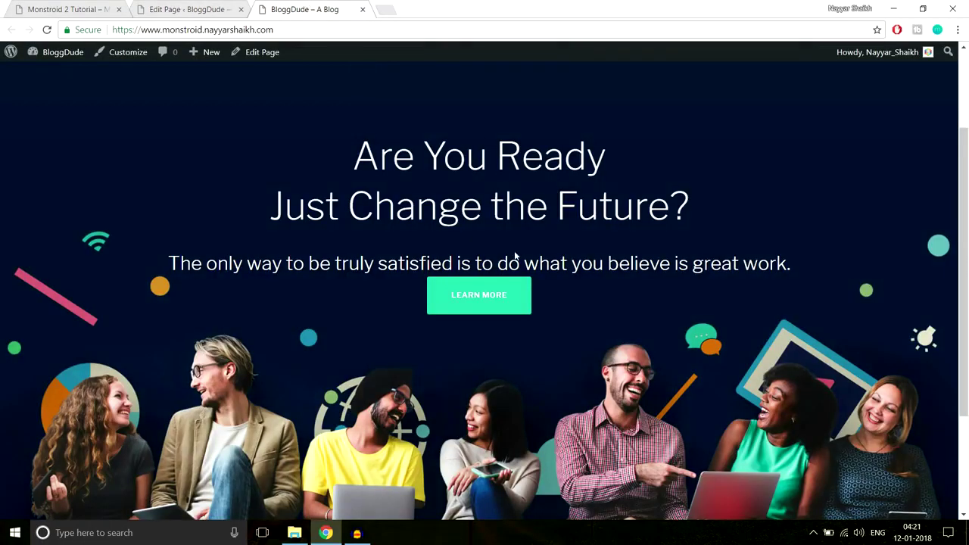
{"action": "scroll", "coordinate": [515, 258], "scroll_direction": "up", "scroll_amount": 2}
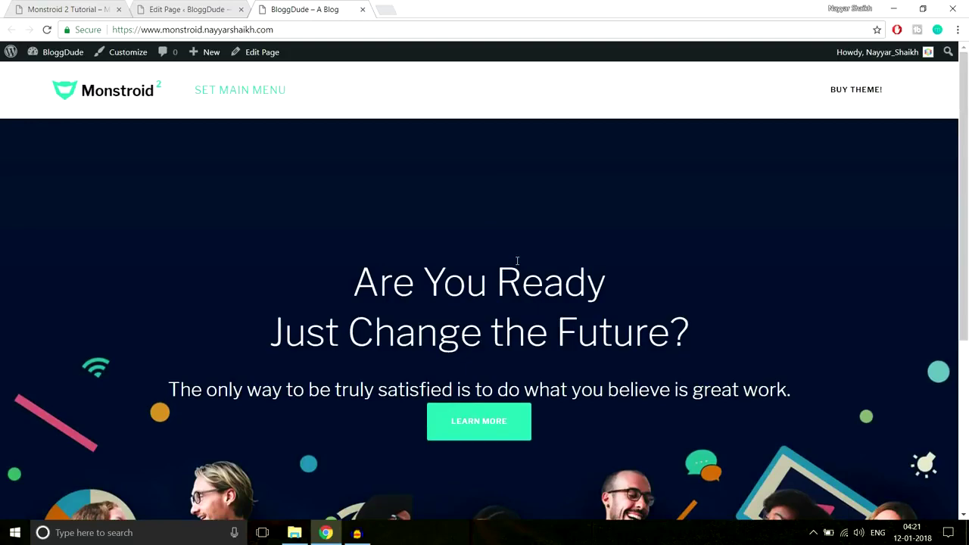
{"action": "scroll", "coordinate": [518, 261], "scroll_direction": "down", "scroll_amount": 3}
{"action": "key", "text": "ctrl+shift+Tab"}
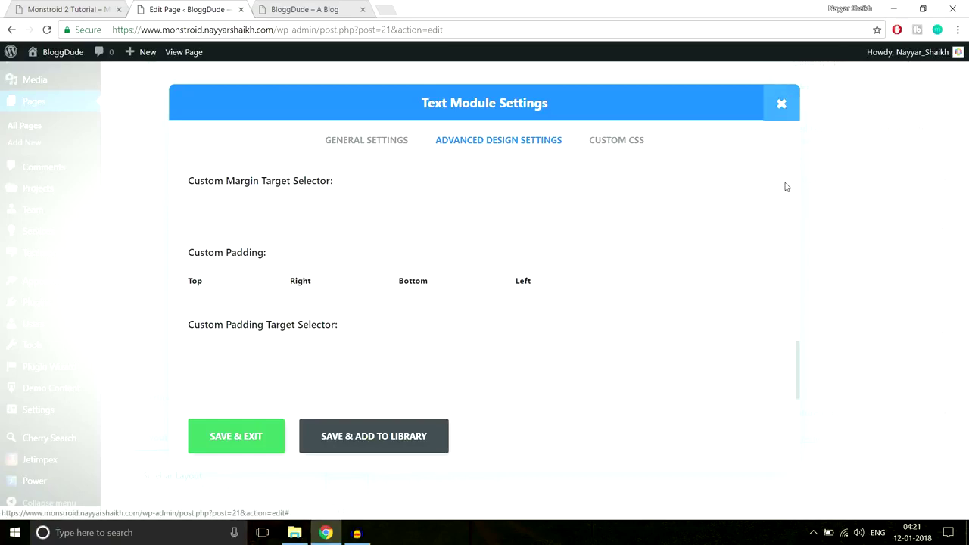
{"action": "left_click", "coordinate": [783, 105]}
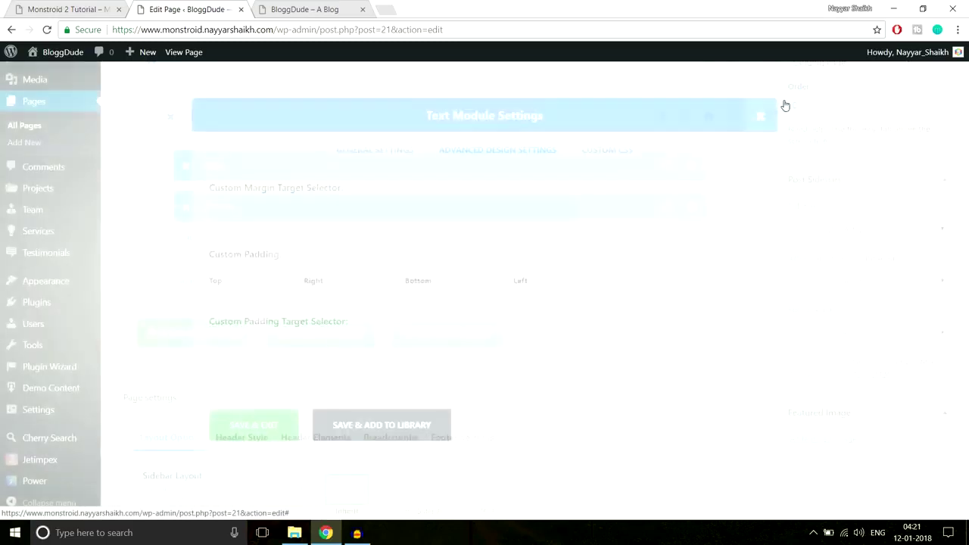
{"action": "left_click", "coordinate": [228, 243]}
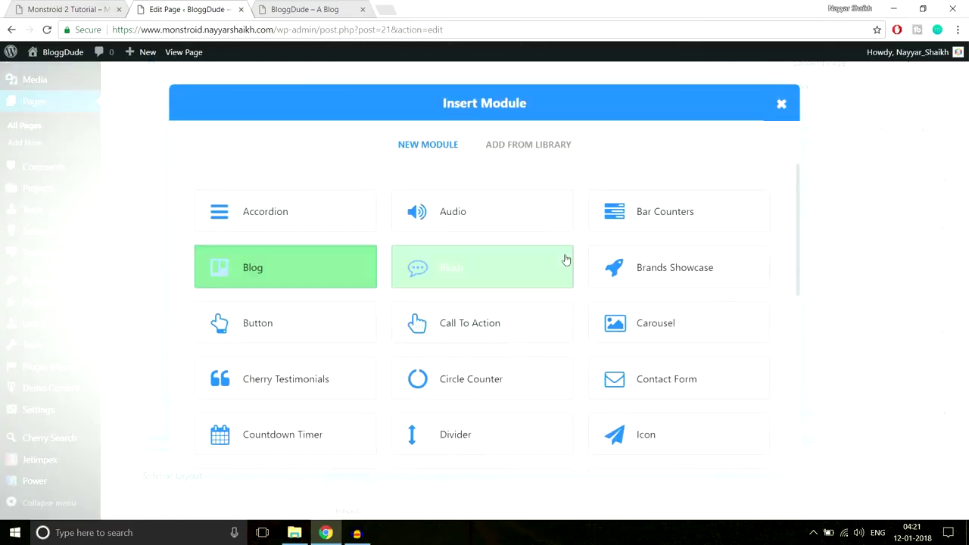
Add a Divider with a 30px top margin and move it between the Text and Button modules.
{"action": "left_click", "coordinate": [473, 437]}
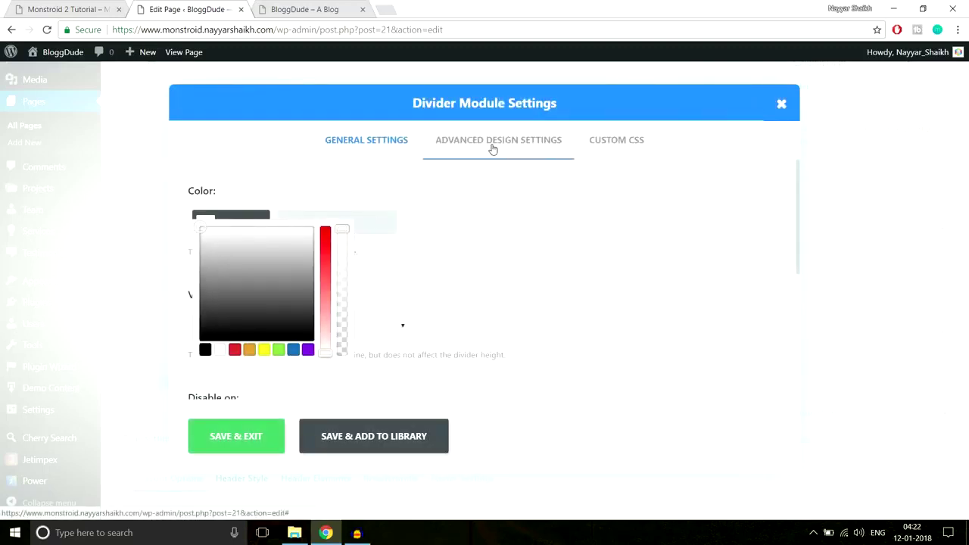
{"action": "left_click", "coordinate": [492, 149]}
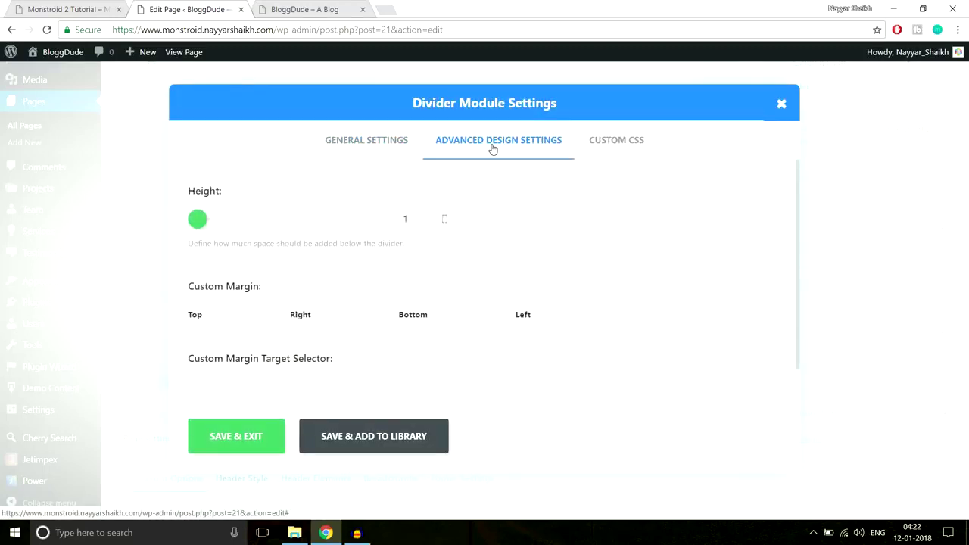
{"action": "scroll", "coordinate": [395, 302], "scroll_direction": "down", "scroll_amount": 1}
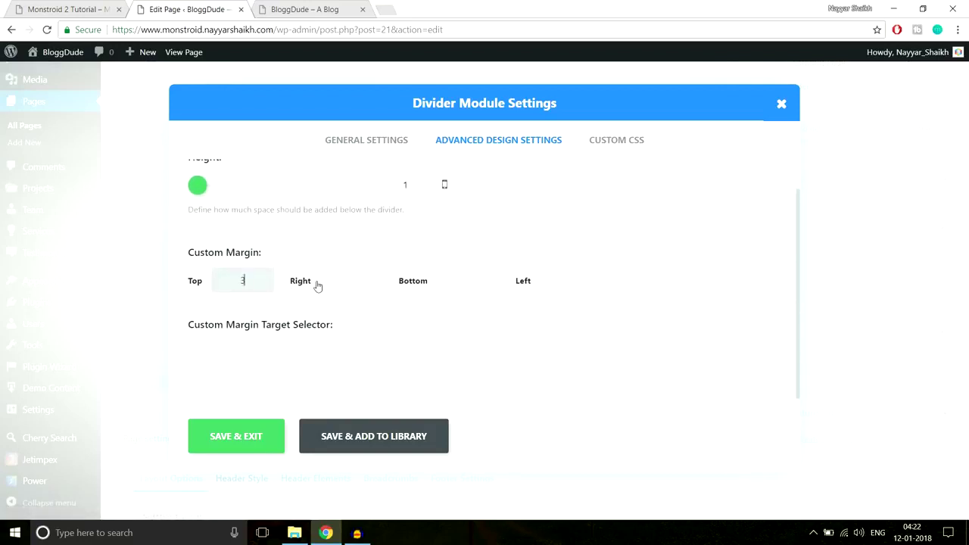
{"action": "type", "text": "30px"}
{"action": "left_click_drag", "start_coordinate": [263, 283], "coordinate": [208, 286]}
{"action": "left_click", "coordinate": [244, 442]}
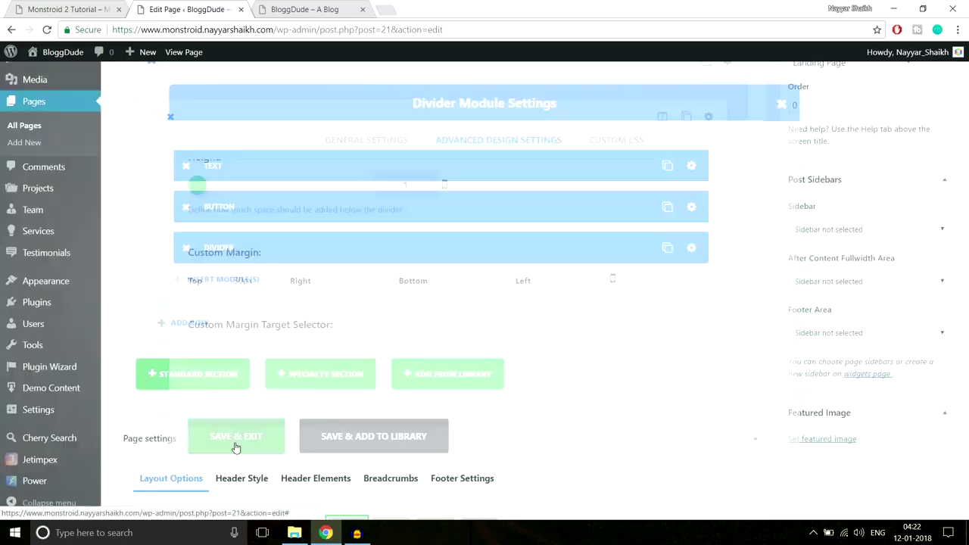
{"action": "left_click_drag", "start_coordinate": [303, 250], "coordinate": [300, 199]}
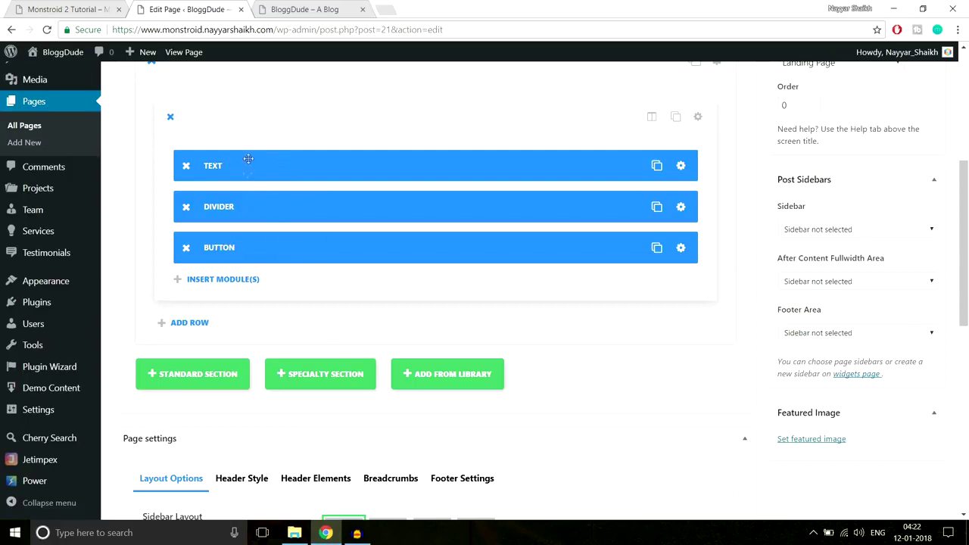
{"action": "scroll", "coordinate": [489, 392], "scroll_direction": "up", "scroll_amount": 4}
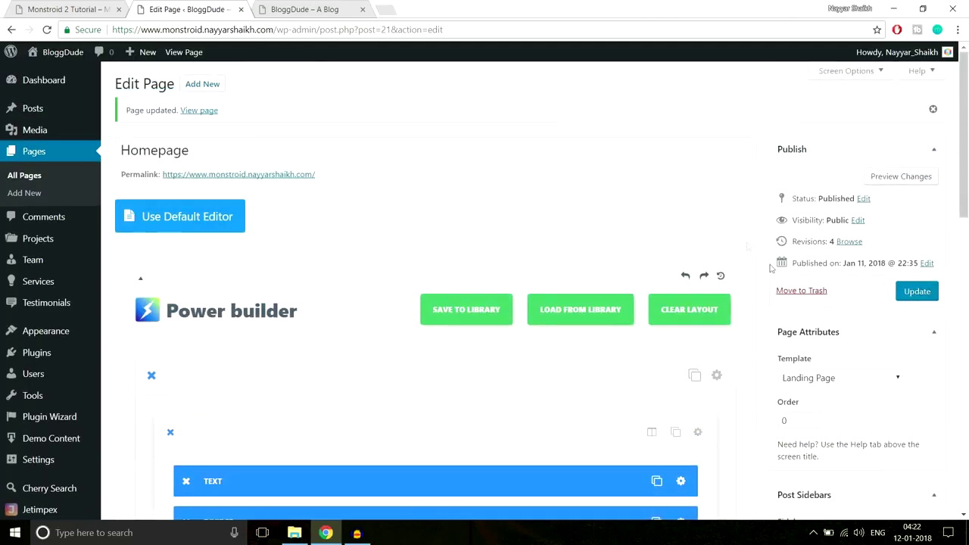
Update the page and reload the live BloggDude homepage.
{"action": "left_click", "coordinate": [920, 291]}
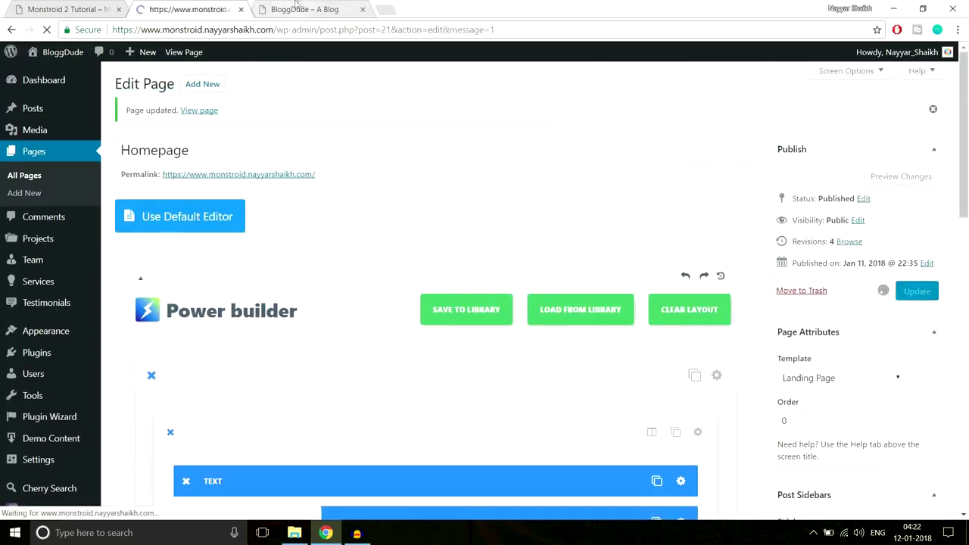
{"action": "left_click", "coordinate": [303, 9]}
{"action": "left_click", "coordinate": [314, 34]}
{"action": "key", "text": "Return"}
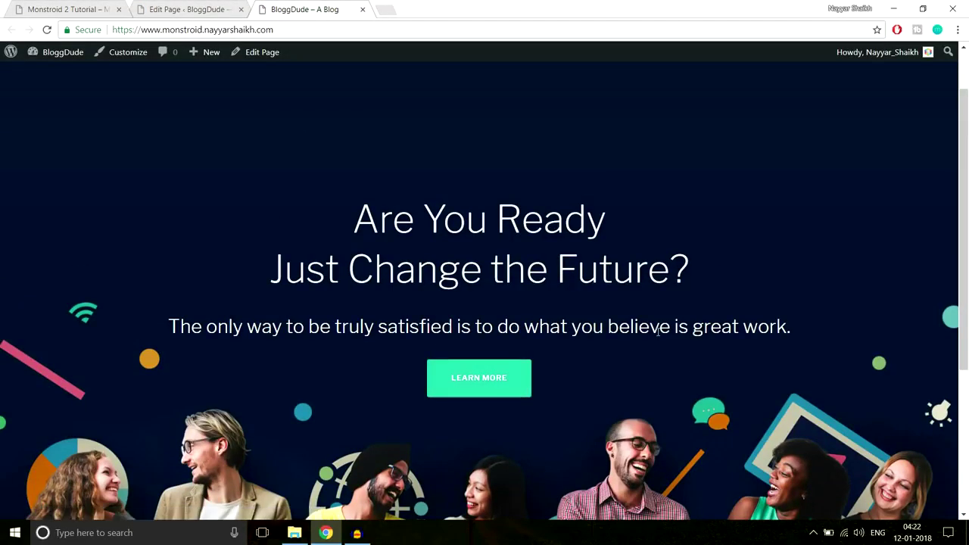
Scroll through the reloaded hero section to review the changes.
{"action": "scroll", "coordinate": [657, 331], "scroll_direction": "down", "scroll_amount": 1}
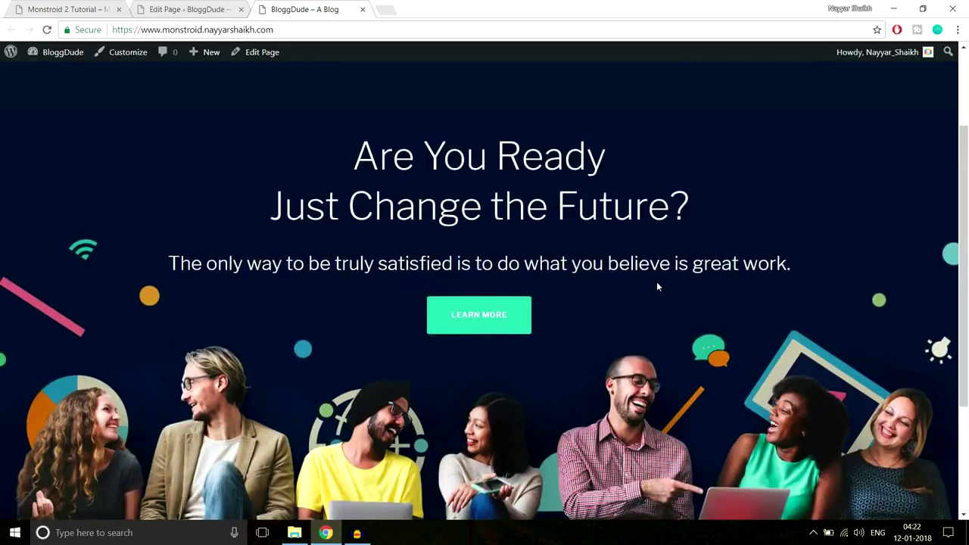
{"action": "scroll", "coordinate": [658, 284], "scroll_direction": "down", "scroll_amount": 2}
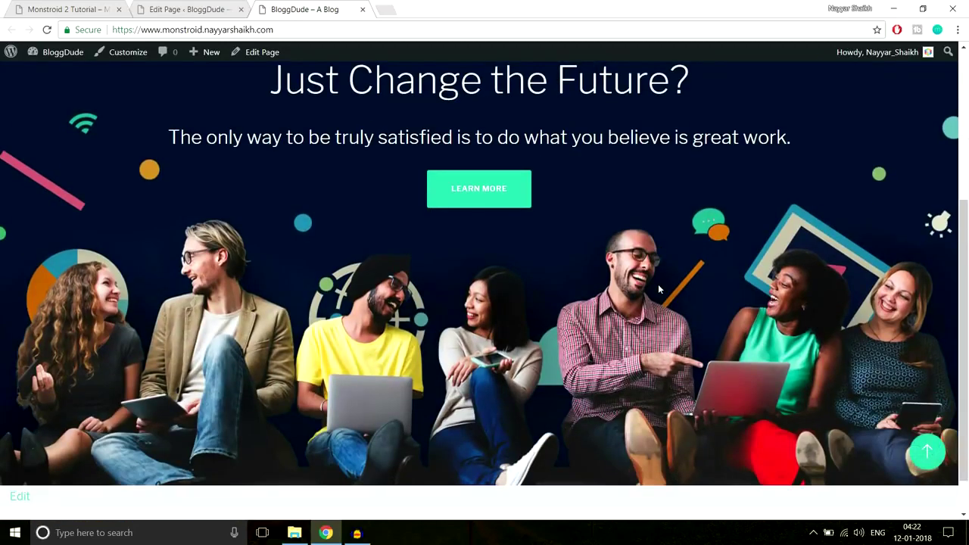
{"action": "scroll", "coordinate": [640, 267], "scroll_direction": "up", "scroll_amount": 3}
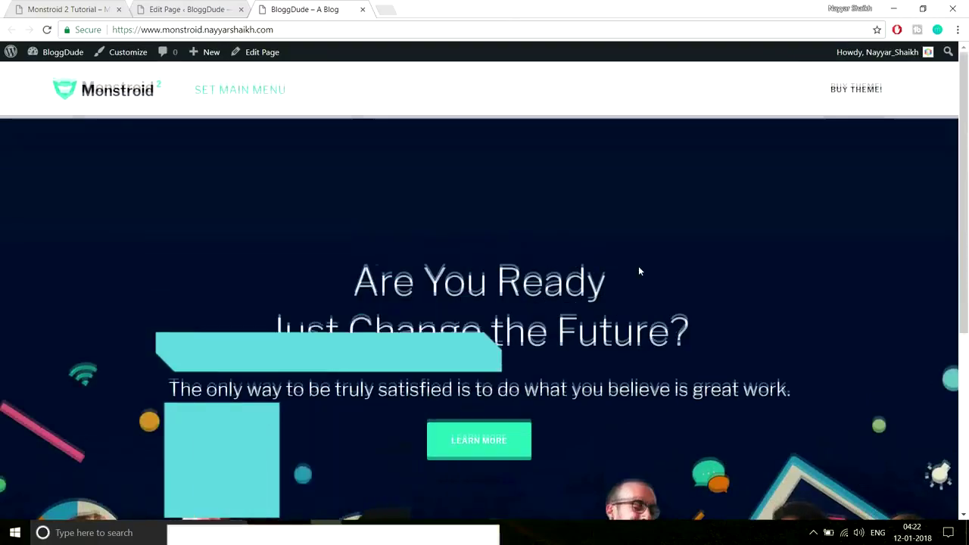
{"action": "scroll", "coordinate": [639, 266], "scroll_direction": "down", "scroll_amount": 2}
{"action": "scroll", "coordinate": [639, 271], "scroll_direction": "up", "scroll_amount": 2}
{"action": "scroll", "coordinate": [652, 271], "scroll_direction": "down", "scroll_amount": 3}
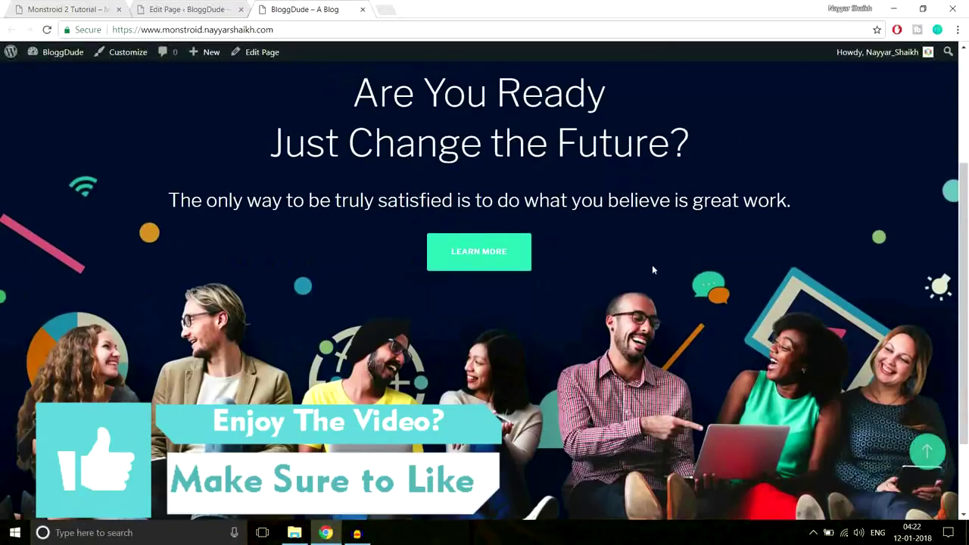
{"action": "scroll", "coordinate": [651, 271], "scroll_direction": "up", "scroll_amount": 4}
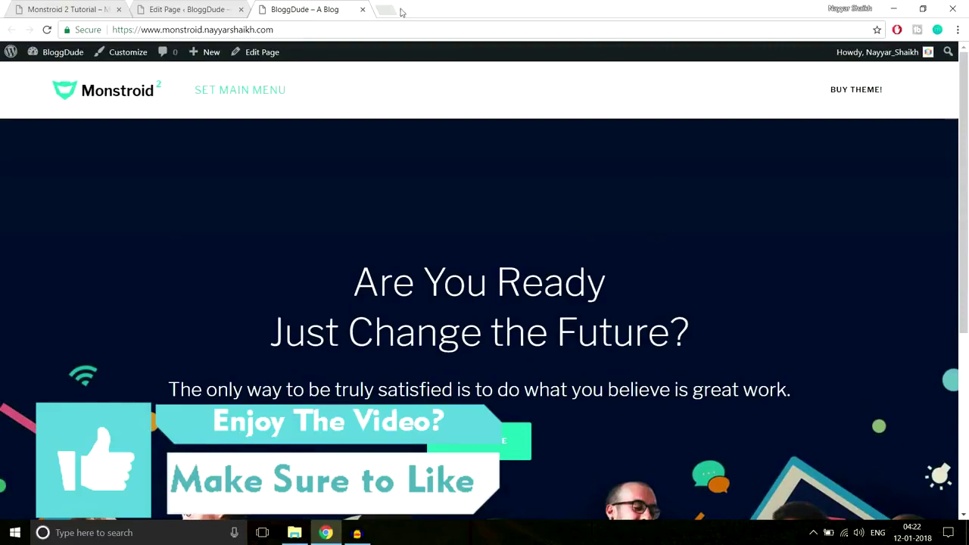
{"action": "left_click", "coordinate": [69, 9]}
Inspect the demo's 'Why We Are the Best?' heading, then scroll down the page editor.
{"action": "scroll", "coordinate": [634, 241], "scroll_direction": "down", "scroll_amount": 6}
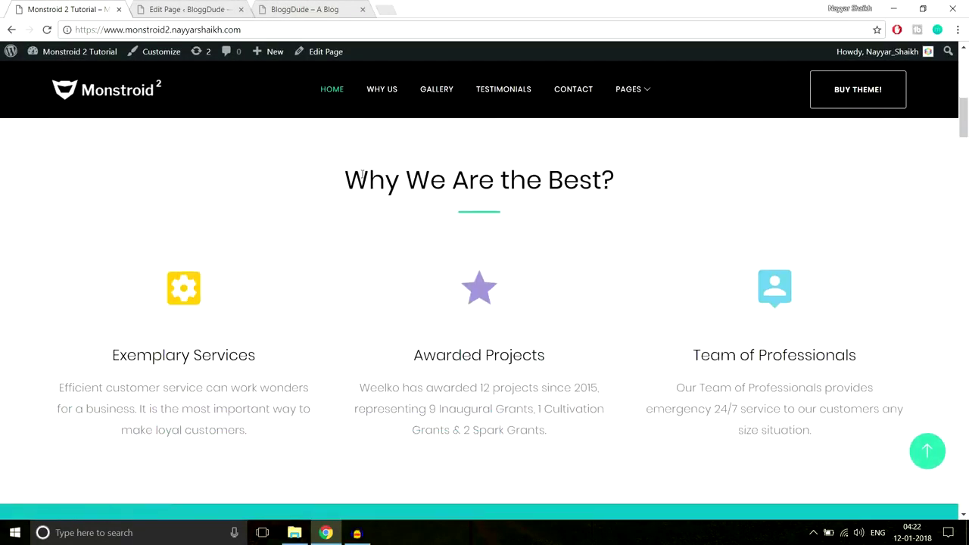
{"action": "left_click_drag", "start_coordinate": [346, 179], "coordinate": [650, 173]}
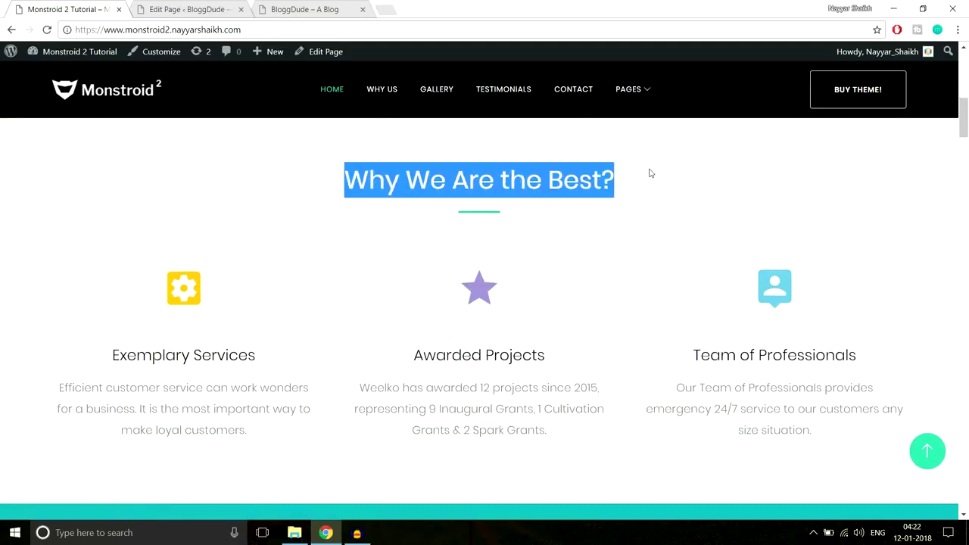
{"action": "left_click", "coordinate": [511, 219]}
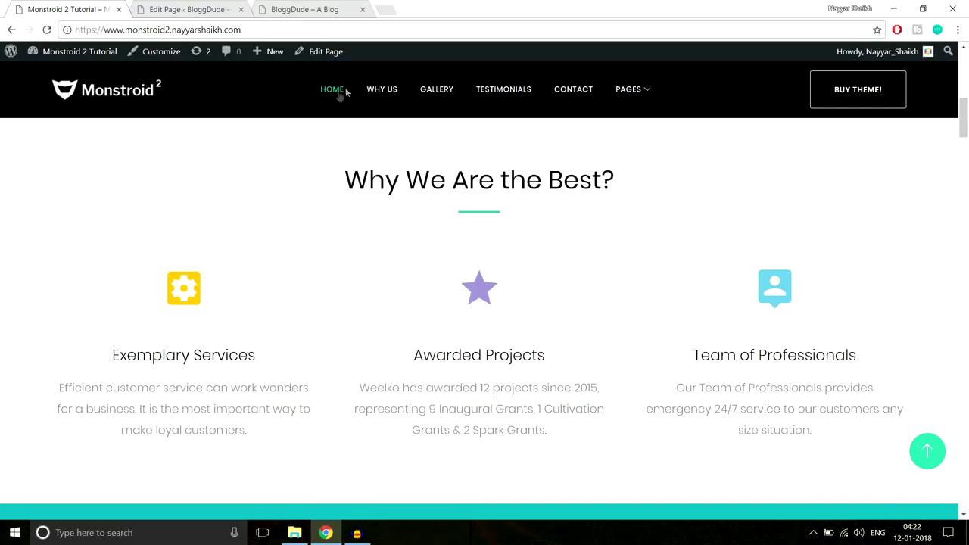
{"action": "left_click", "coordinate": [203, 8]}
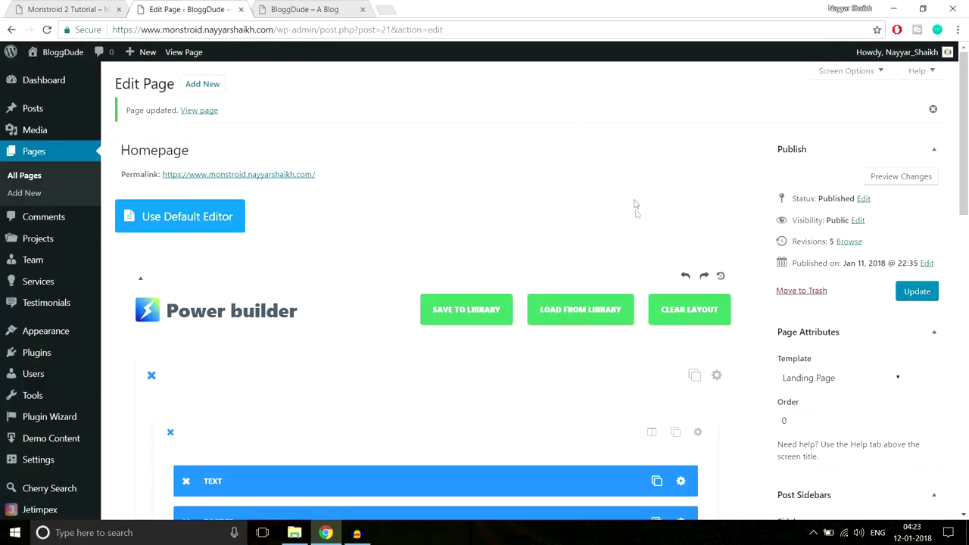
{"action": "scroll", "coordinate": [635, 204], "scroll_direction": "down", "scroll_amount": 3}
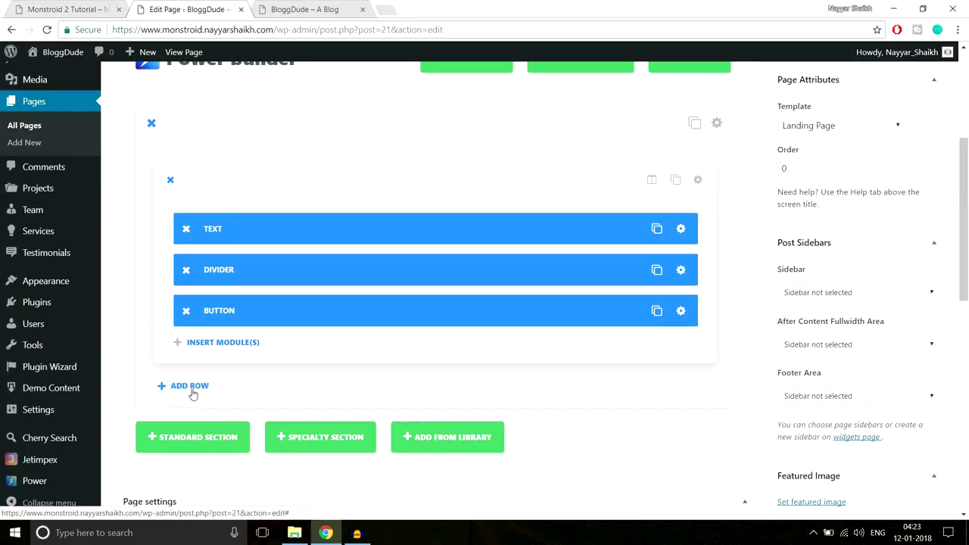
{"action": "scroll", "coordinate": [687, 207], "scroll_direction": "down", "scroll_amount": 1}
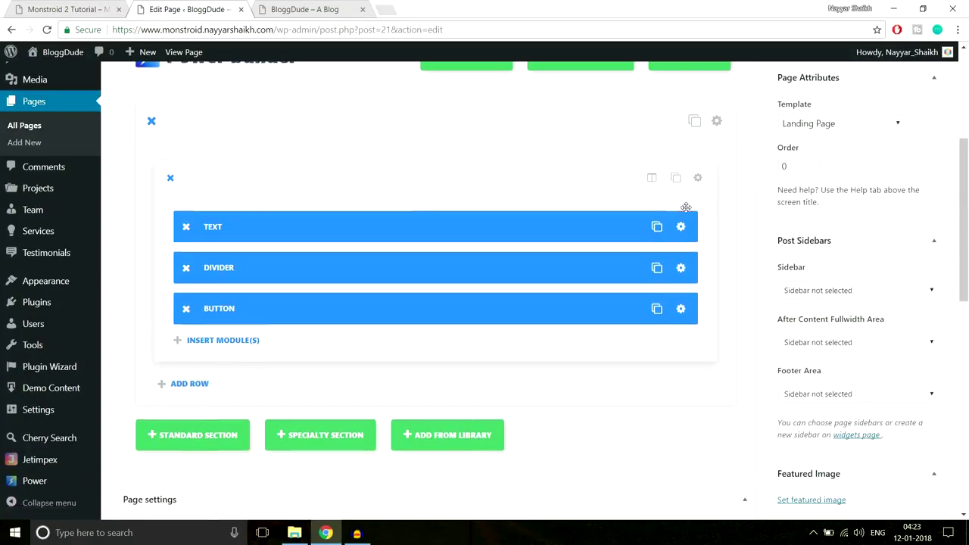
{"action": "scroll", "coordinate": [195, 381], "scroll_direction": "down", "scroll_amount": 1}
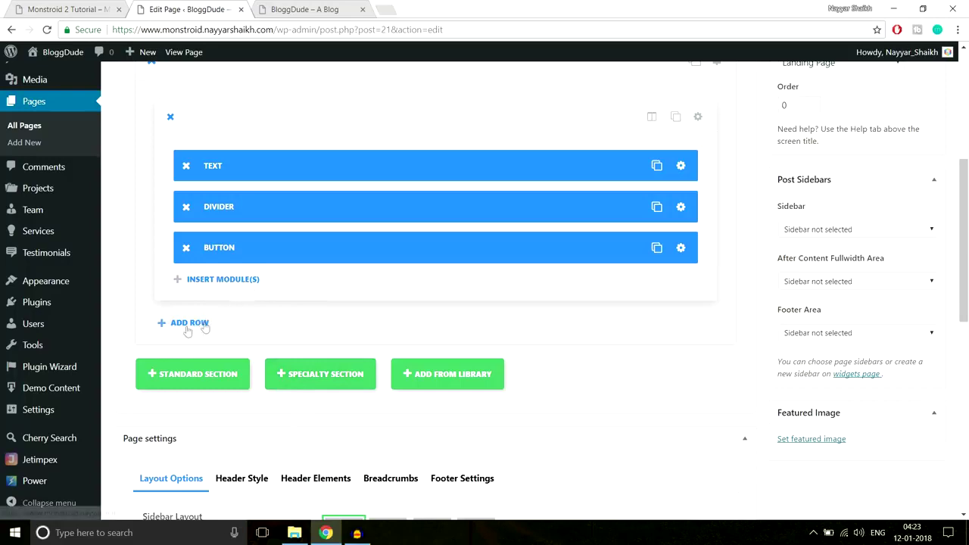
Study the Monstroid 2 demo's 'Why We Are the Best?' section and its text.
{"action": "left_click", "coordinate": [111, 12]}
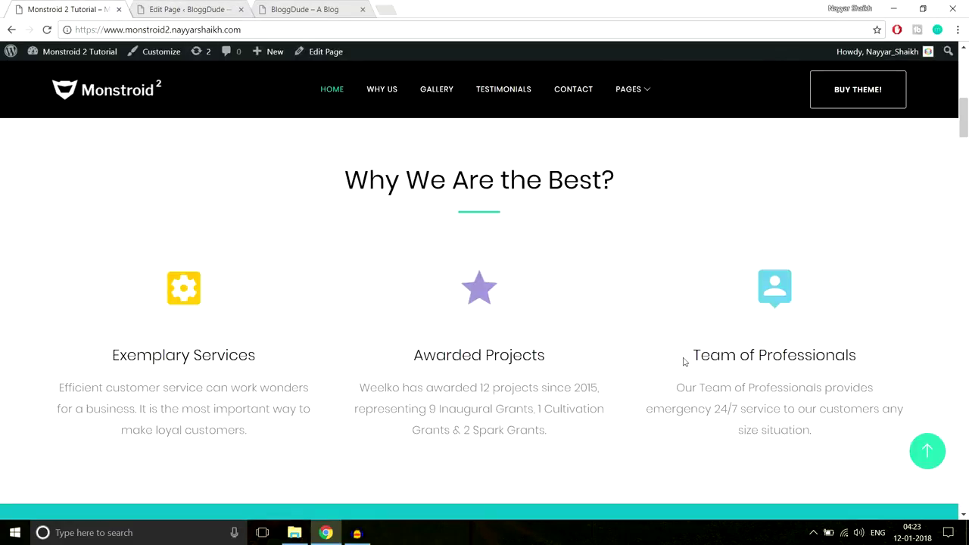
{"action": "scroll", "coordinate": [684, 362], "scroll_direction": "up", "scroll_amount": 2}
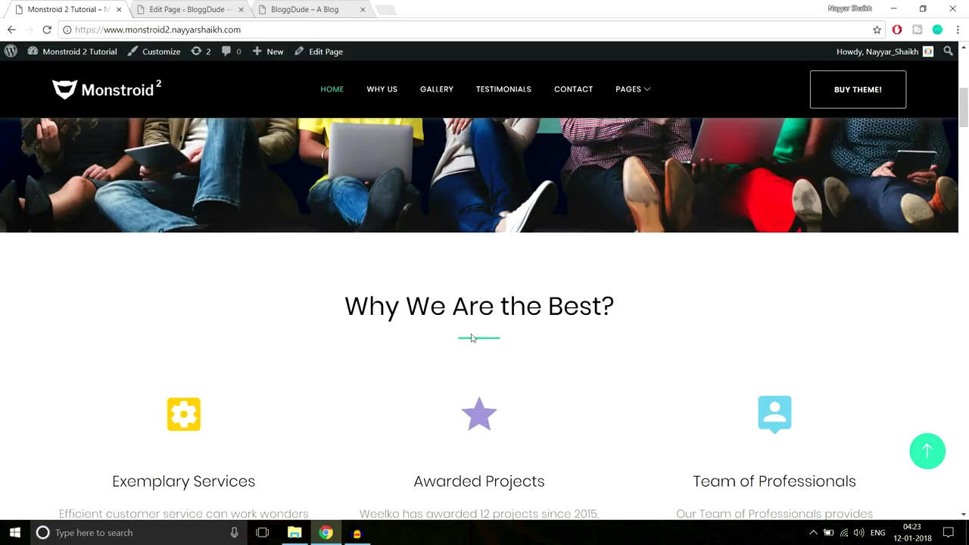
{"action": "scroll", "coordinate": [472, 338], "scroll_direction": "down", "scroll_amount": 1}
{"action": "scroll", "coordinate": [472, 339], "scroll_direction": "up", "scroll_amount": 8}
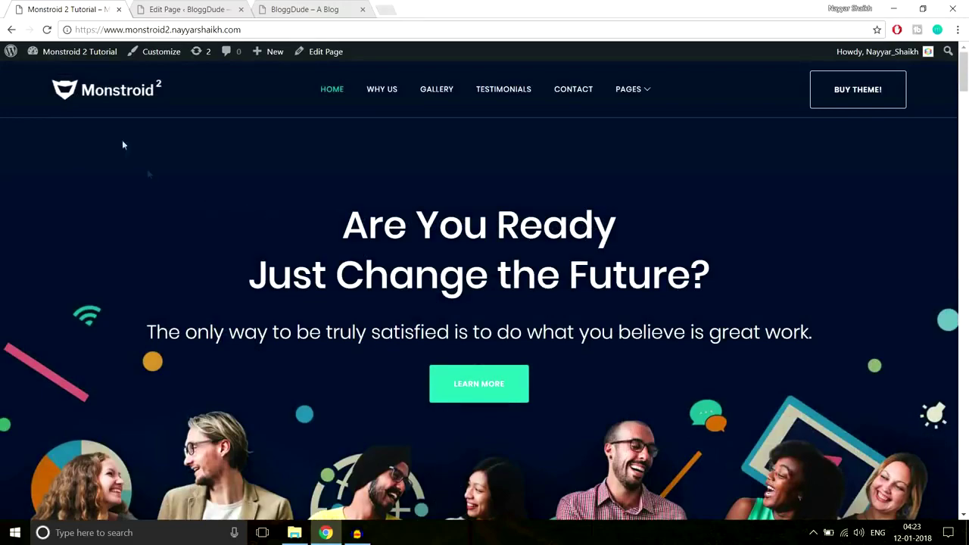
{"action": "scroll", "coordinate": [912, 324], "scroll_direction": "down", "scroll_amount": 4}
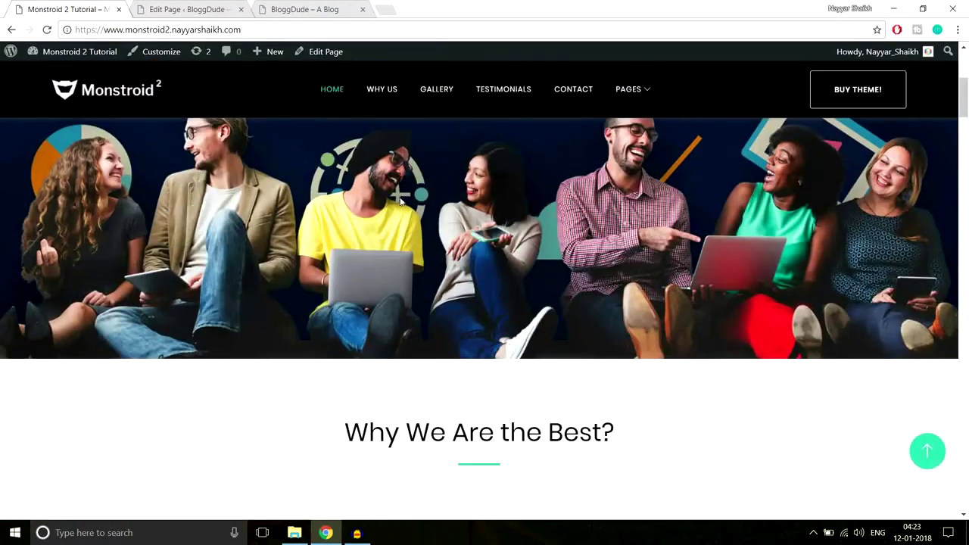
{"action": "scroll", "coordinate": [400, 201], "scroll_direction": "down", "scroll_amount": 2}
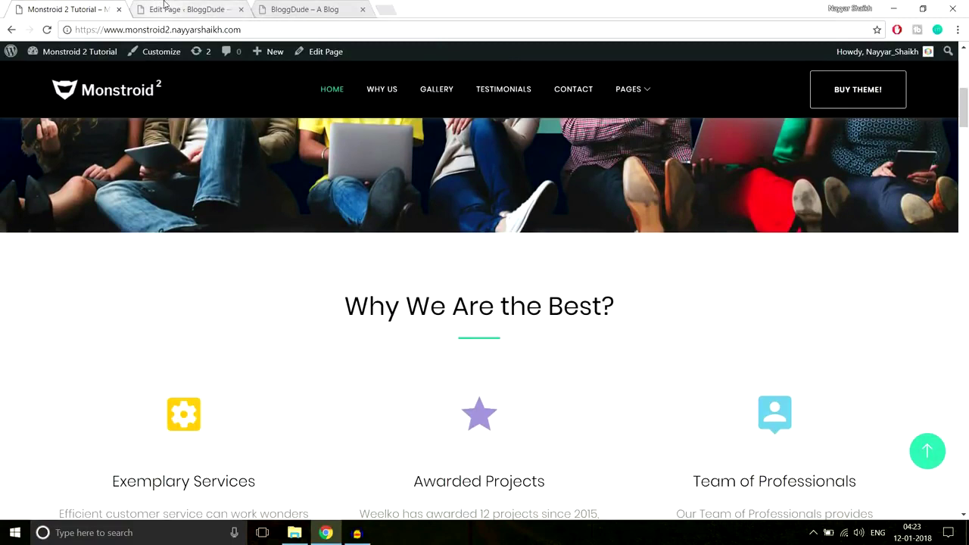
{"action": "scroll", "coordinate": [414, 286], "scroll_direction": "up", "scroll_amount": 3}
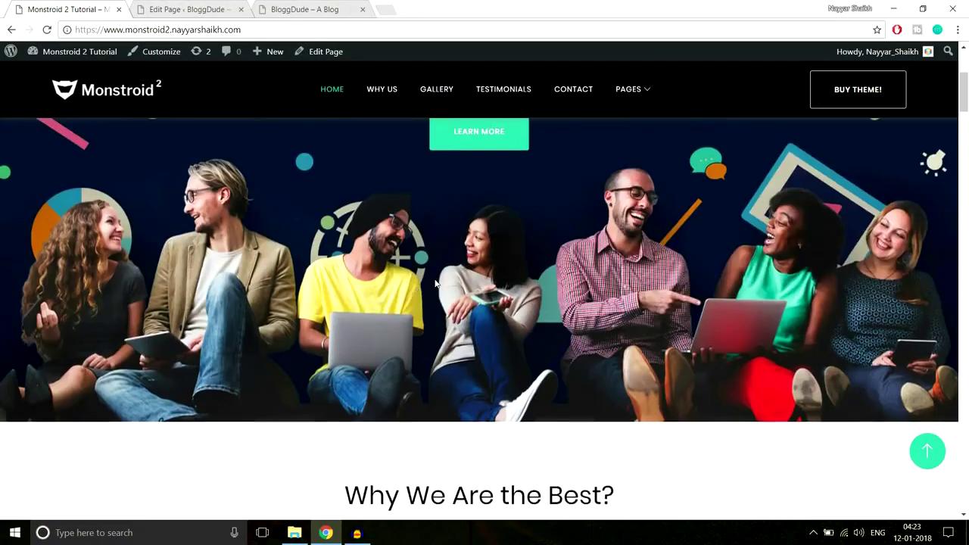
{"action": "scroll", "coordinate": [363, 273], "scroll_direction": "down", "scroll_amount": 4}
{"action": "left_click_drag", "start_coordinate": [325, 253], "coordinate": [635, 374]}
{"action": "left_click", "coordinate": [635, 374]}
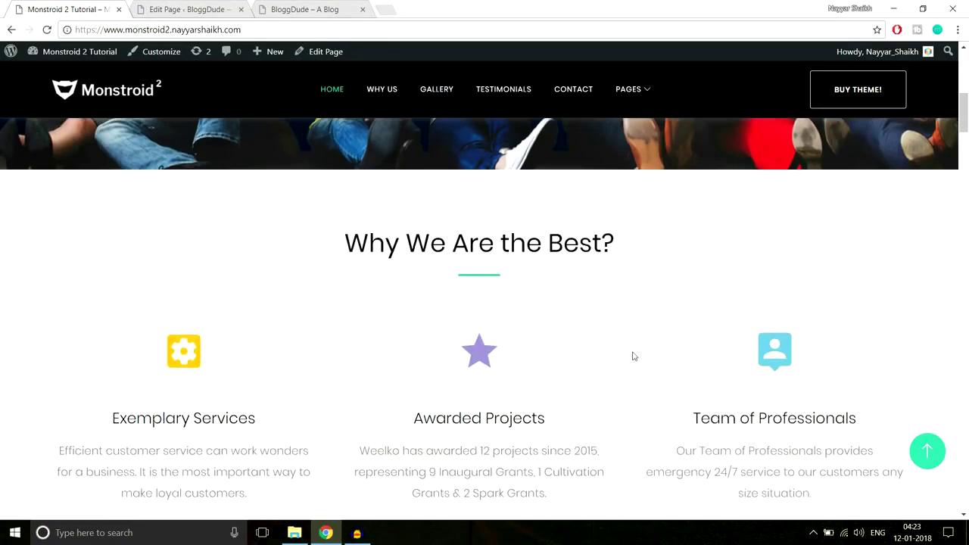
{"action": "scroll", "coordinate": [628, 354], "scroll_direction": "up", "scroll_amount": 5}
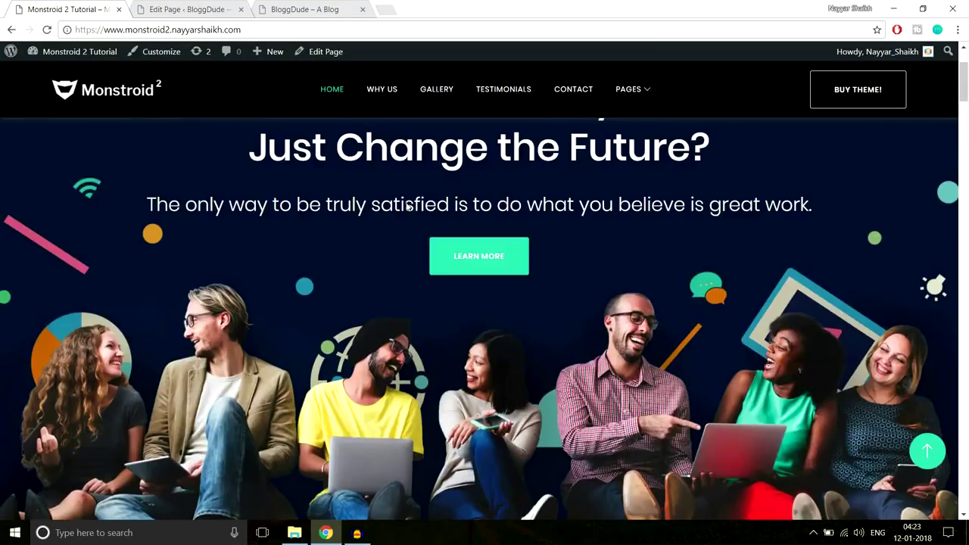
{"action": "scroll", "coordinate": [407, 206], "scroll_direction": "down", "scroll_amount": 3}
Compare editor and demo once more, ending at the layout's end below the Button module.
{"action": "left_click", "coordinate": [211, 9]}
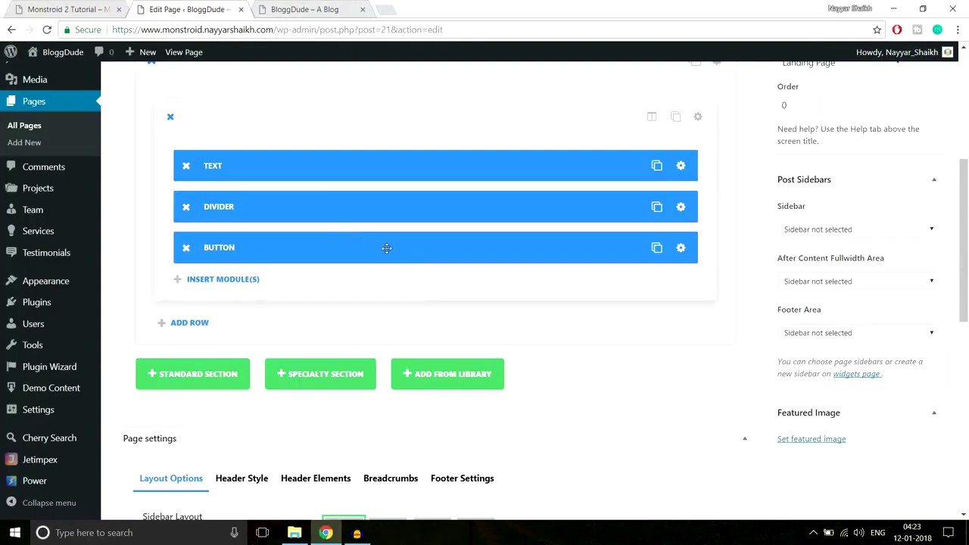
{"action": "scroll", "coordinate": [376, 169], "scroll_direction": "up", "scroll_amount": 1}
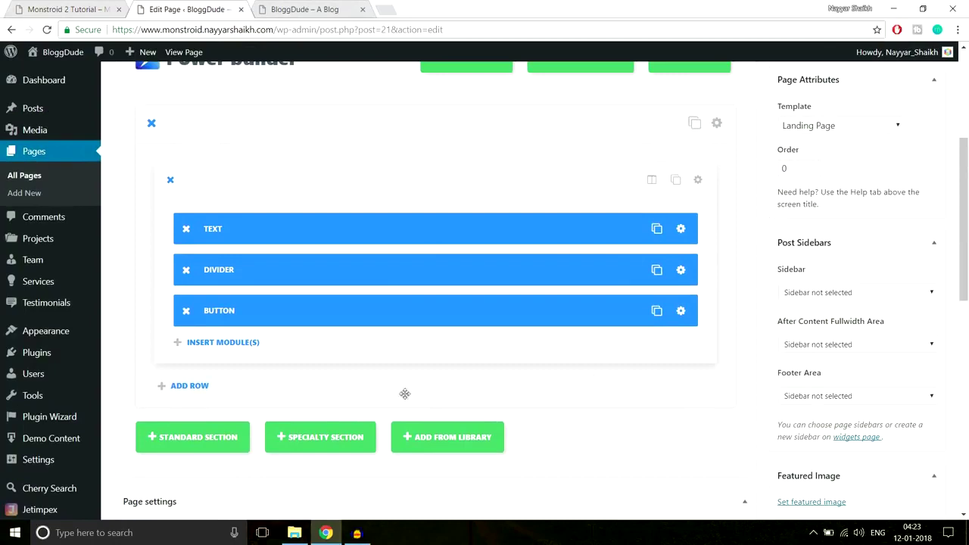
{"action": "scroll", "coordinate": [238, 371], "scroll_direction": "down", "scroll_amount": 1}
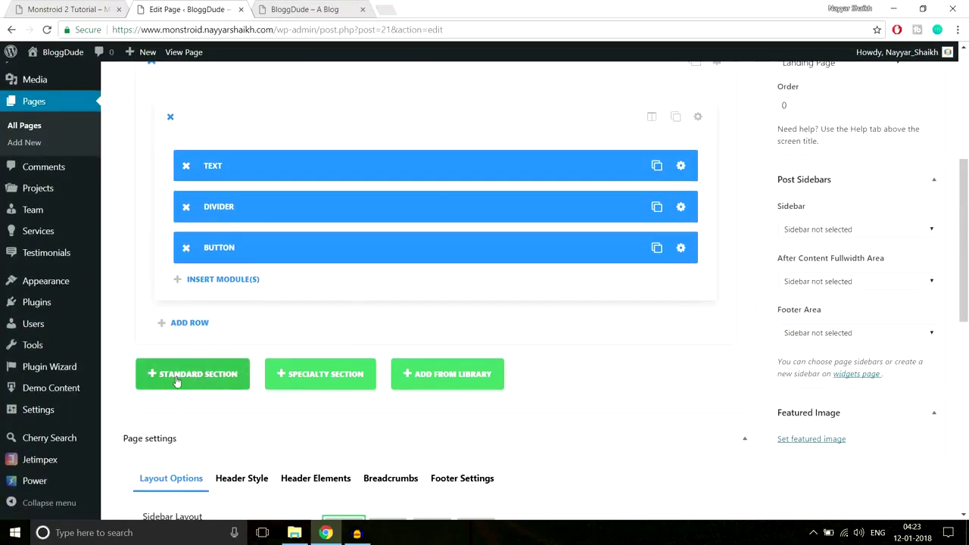
{"action": "left_click", "coordinate": [91, 8]}
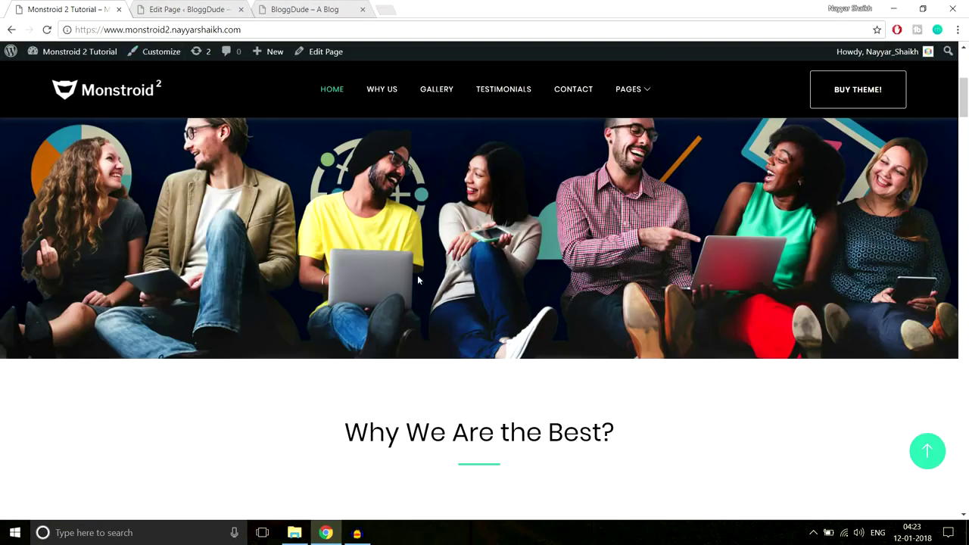
{"action": "scroll", "coordinate": [670, 301], "scroll_direction": "up", "scroll_amount": 3}
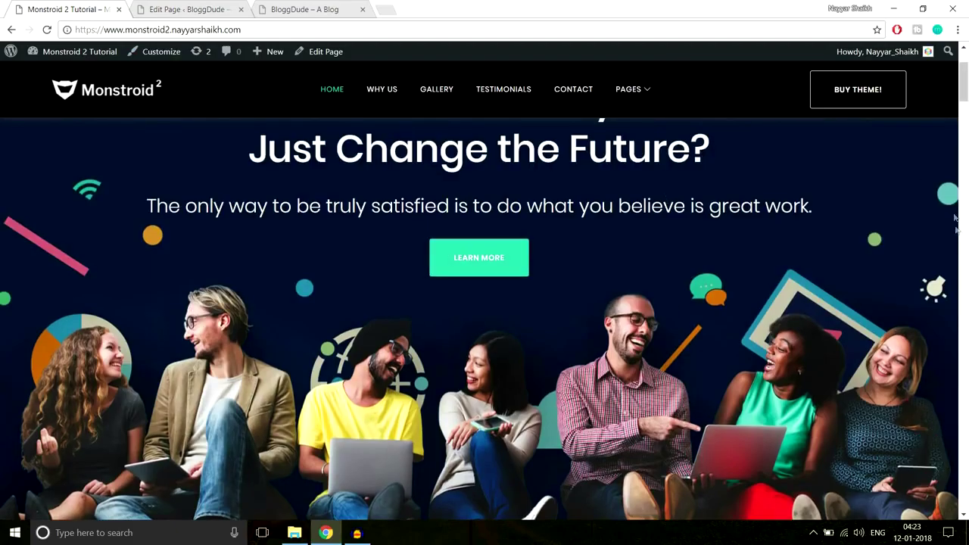
{"action": "scroll", "coordinate": [879, 246], "scroll_direction": "down", "scroll_amount": 2}
{"action": "scroll", "coordinate": [274, 269], "scroll_direction": "down", "scroll_amount": 3}
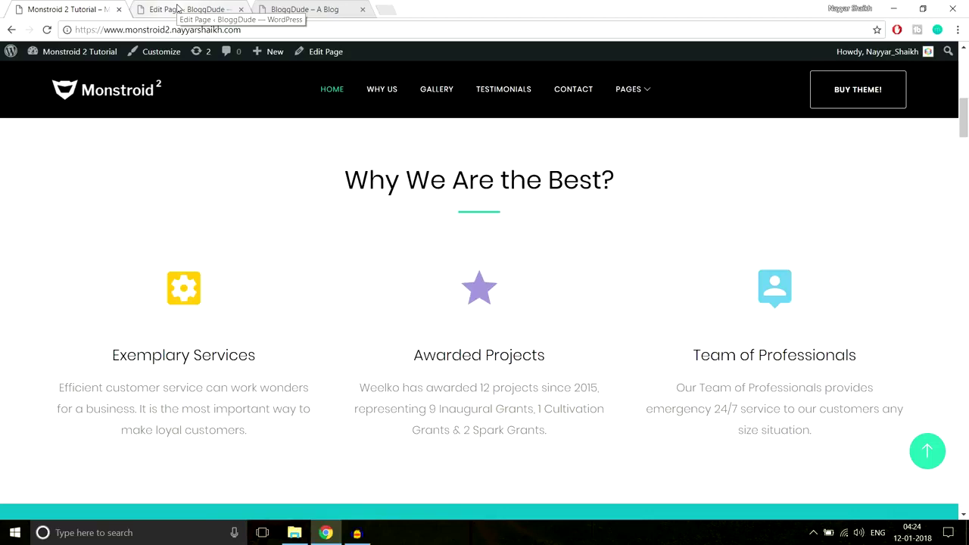
{"action": "left_click", "coordinate": [178, 8]}
{"action": "scroll", "coordinate": [612, 199], "scroll_direction": "down", "scroll_amount": 3}
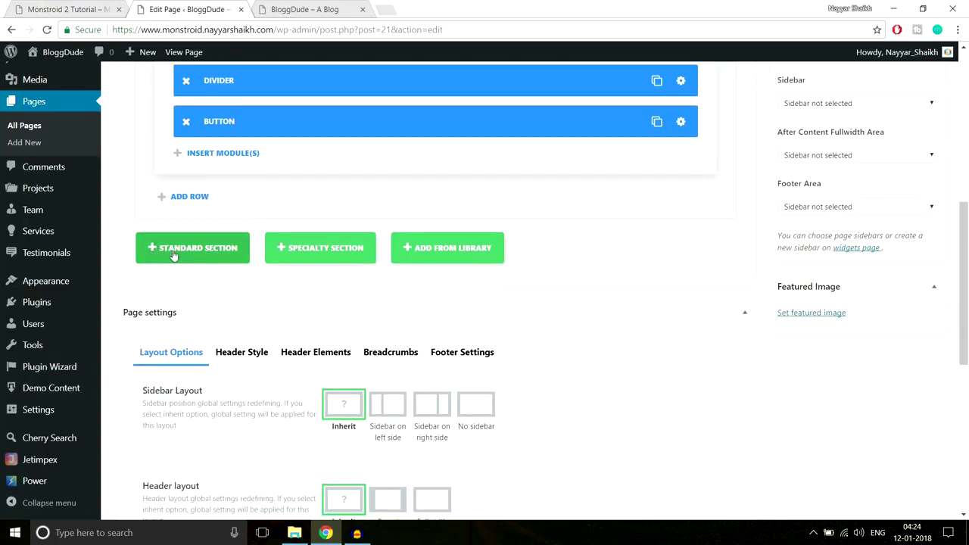
Add a standard section with one full-width column, copying the demo's 'Why We Are the Best?' heading.
{"action": "left_click", "coordinate": [192, 255]}
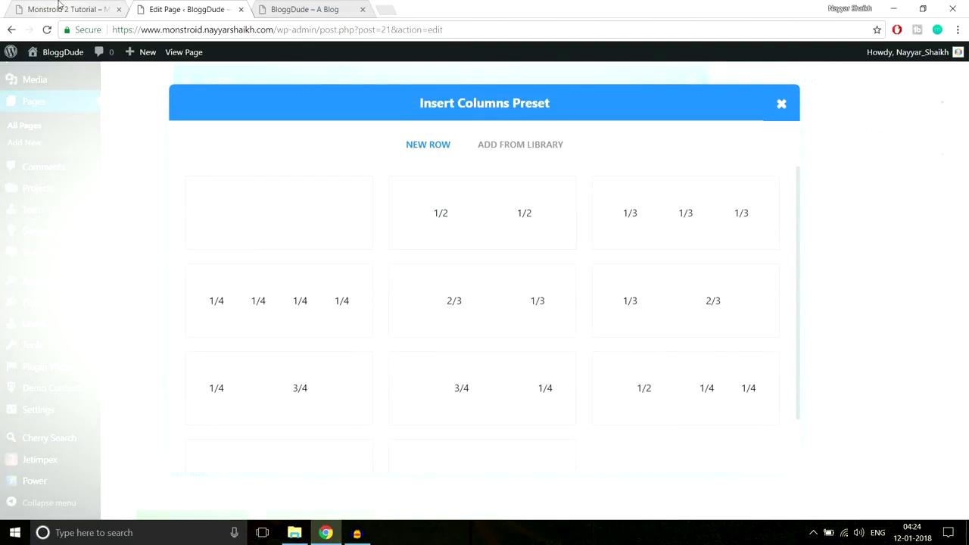
{"action": "left_click", "coordinate": [68, 9]}
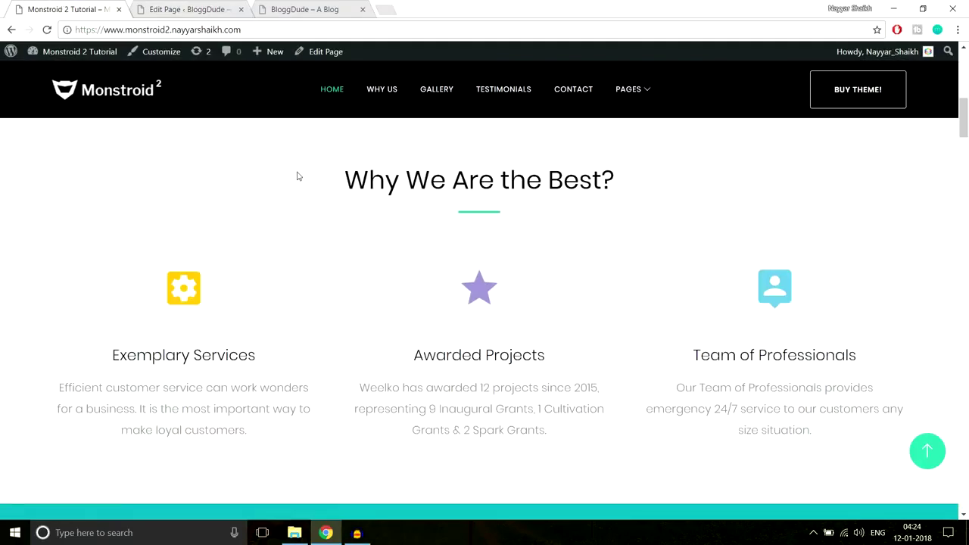
{"action": "left_click_drag", "start_coordinate": [326, 174], "coordinate": [579, 204]}
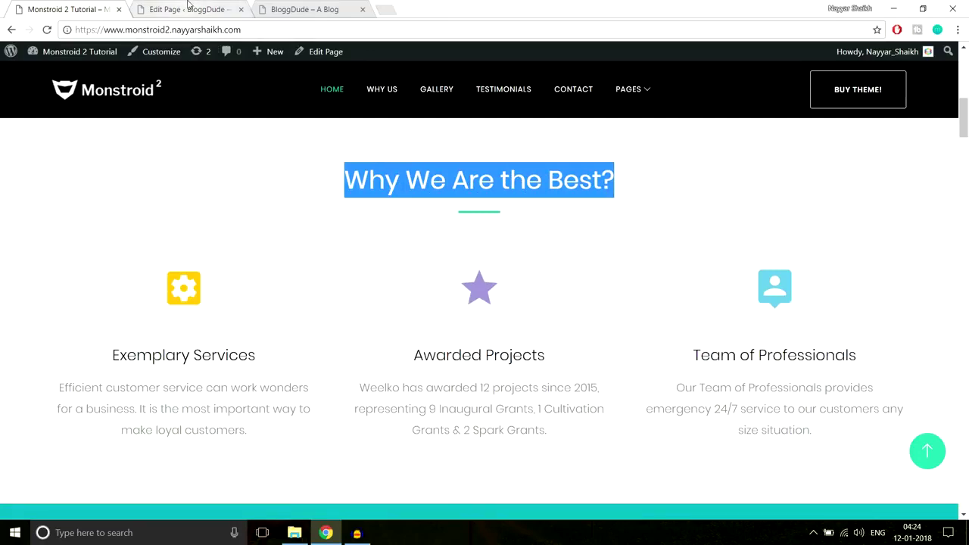
{"action": "left_click", "coordinate": [189, 11]}
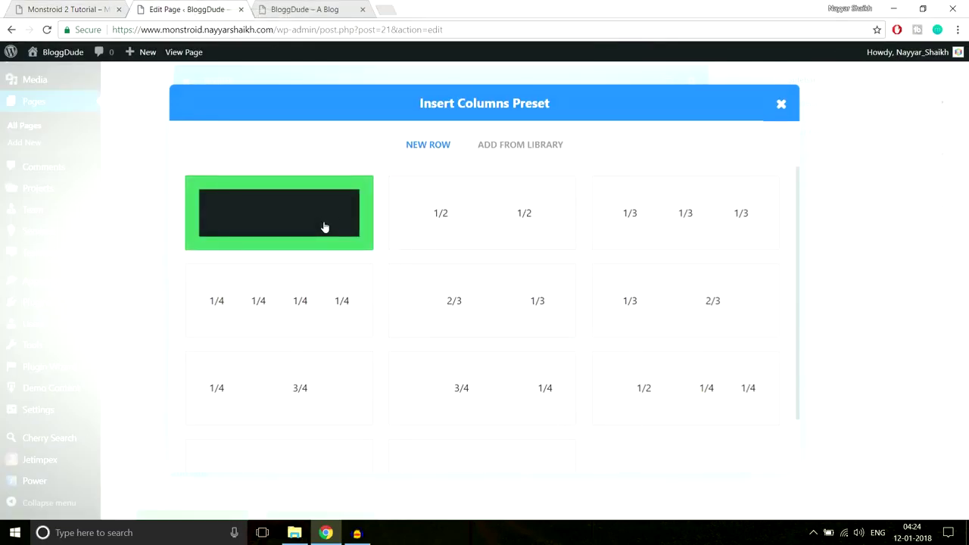
{"action": "left_click", "coordinate": [324, 227]}
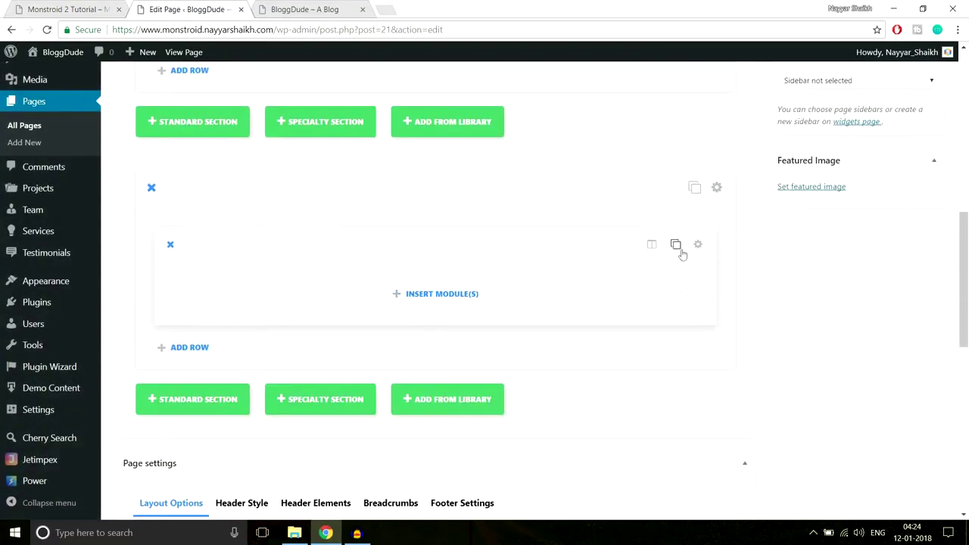
{"action": "left_click", "coordinate": [53, 10]}
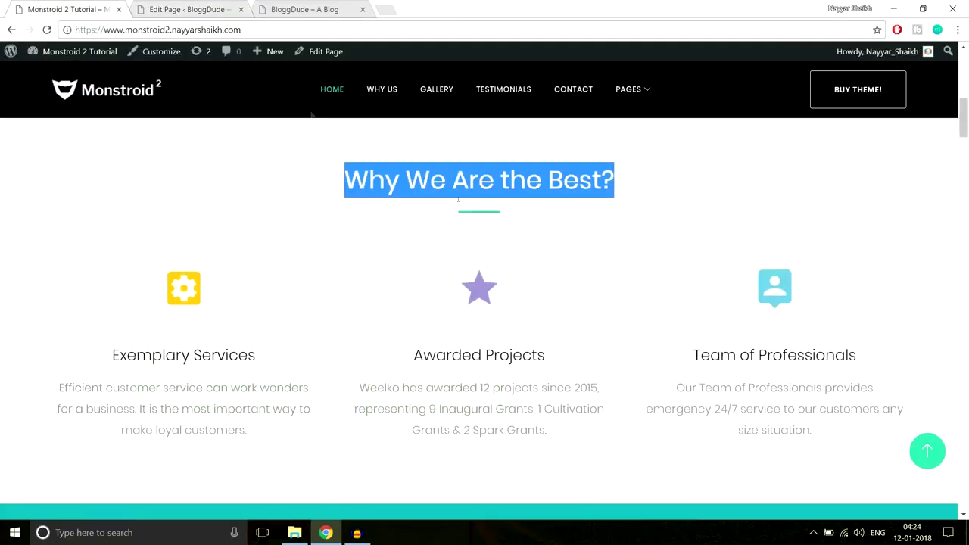
{"action": "left_click_drag", "start_coordinate": [342, 180], "coordinate": [690, 177]}
{"action": "key", "text": "ctrl+c"}
{"action": "left_click", "coordinate": [190, 9]}
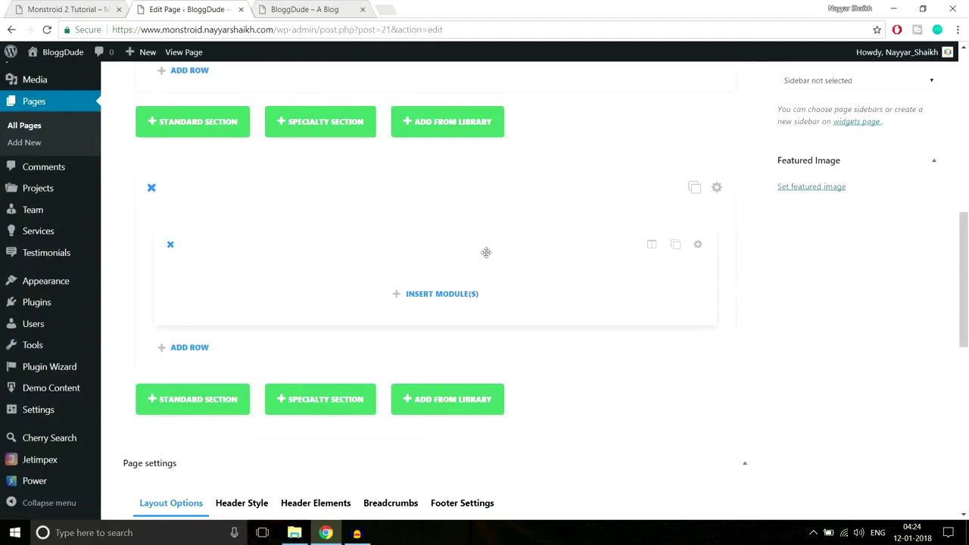
Add a centre-aligned Text module to the row and paste in 'Why We Are the Best?'.
{"action": "left_click", "coordinate": [462, 295]}
{"action": "scroll", "coordinate": [611, 327], "scroll_direction": "down", "scroll_amount": 3}
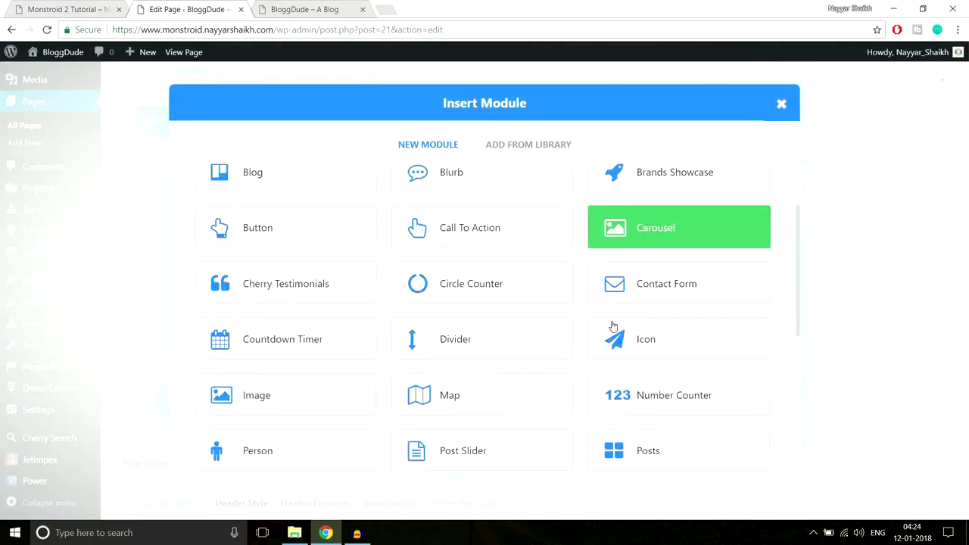
{"action": "scroll", "coordinate": [613, 326], "scroll_direction": "down", "scroll_amount": 2}
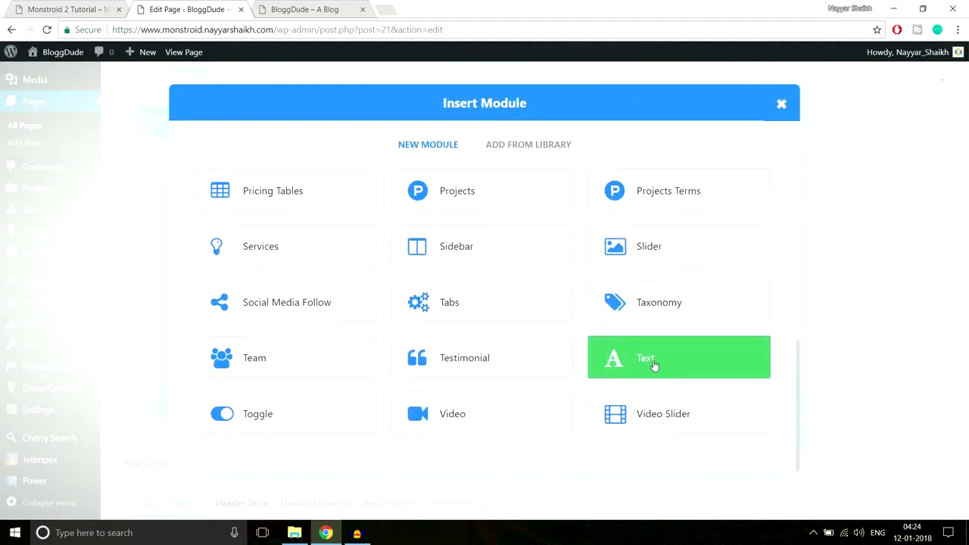
{"action": "left_click", "coordinate": [652, 362]}
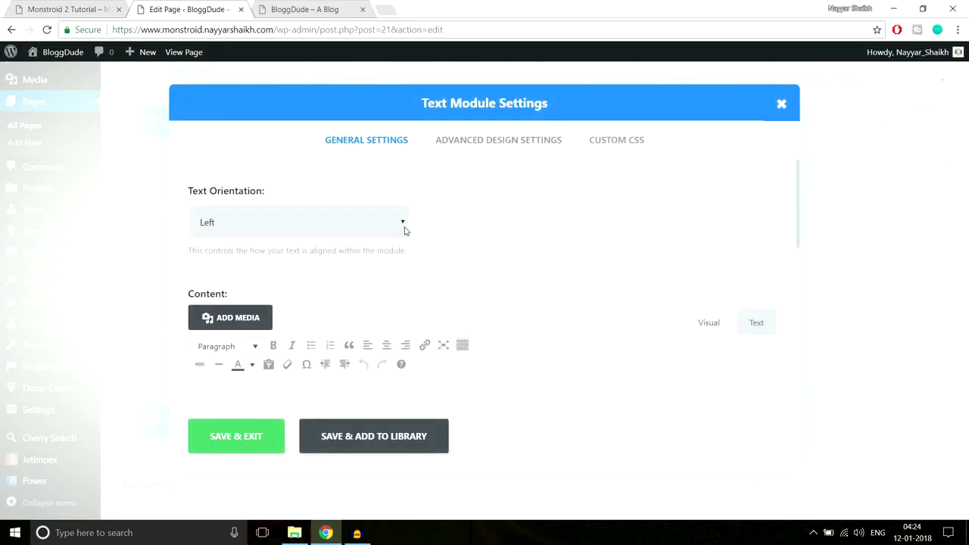
{"action": "left_click", "coordinate": [344, 225]}
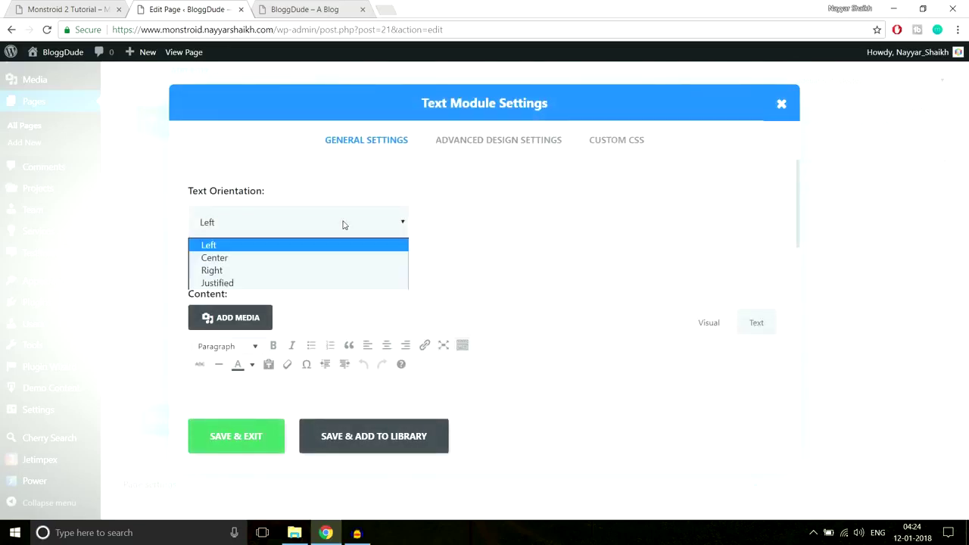
{"action": "left_click", "coordinate": [297, 258]}
{"action": "scroll", "coordinate": [558, 223], "scroll_direction": "down", "scroll_amount": 2}
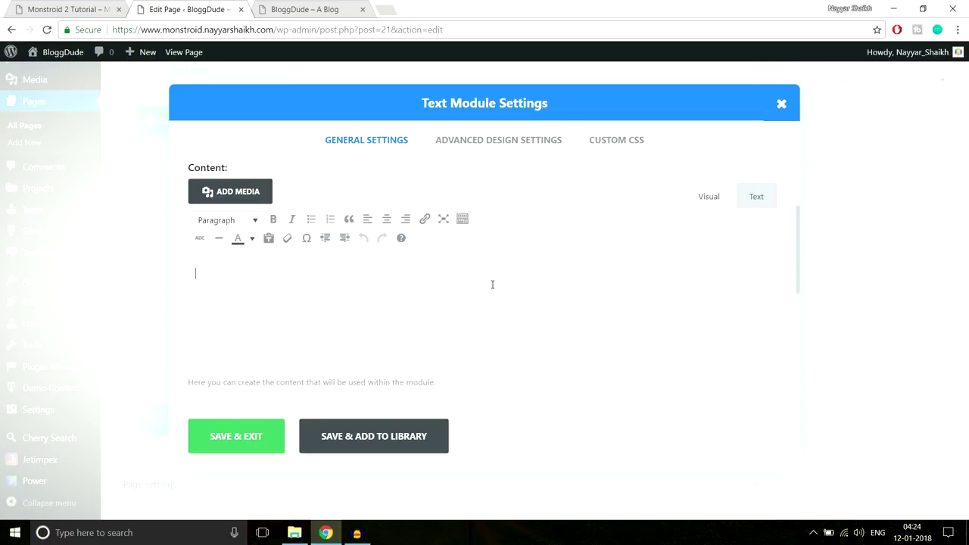
{"action": "key", "text": "ctrl+v"}
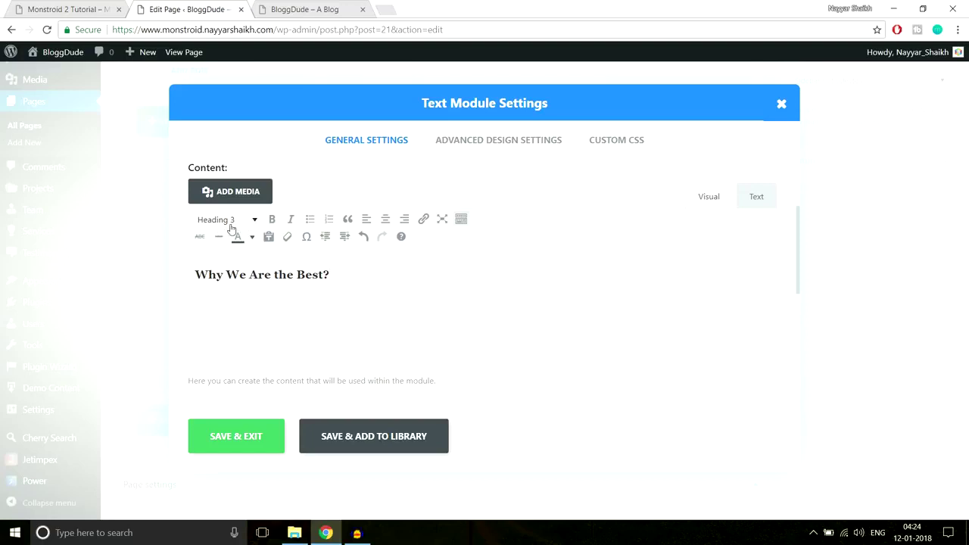
Save the Text module and compare it with the demo's heading section.
{"action": "left_click", "coordinate": [89, 8]}
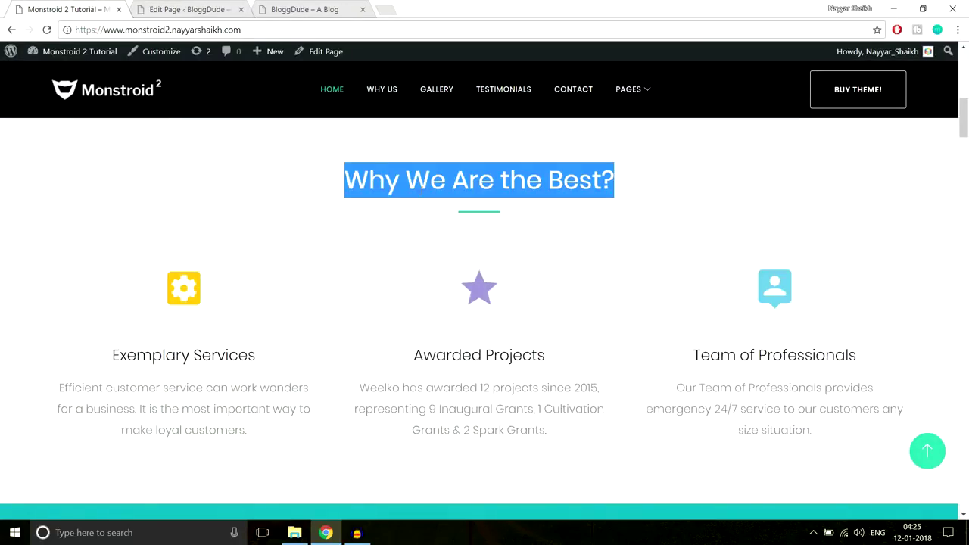
{"action": "left_click", "coordinate": [334, 189]}
{"action": "left_click", "coordinate": [190, 9]}
{"action": "left_click", "coordinate": [245, 438]}
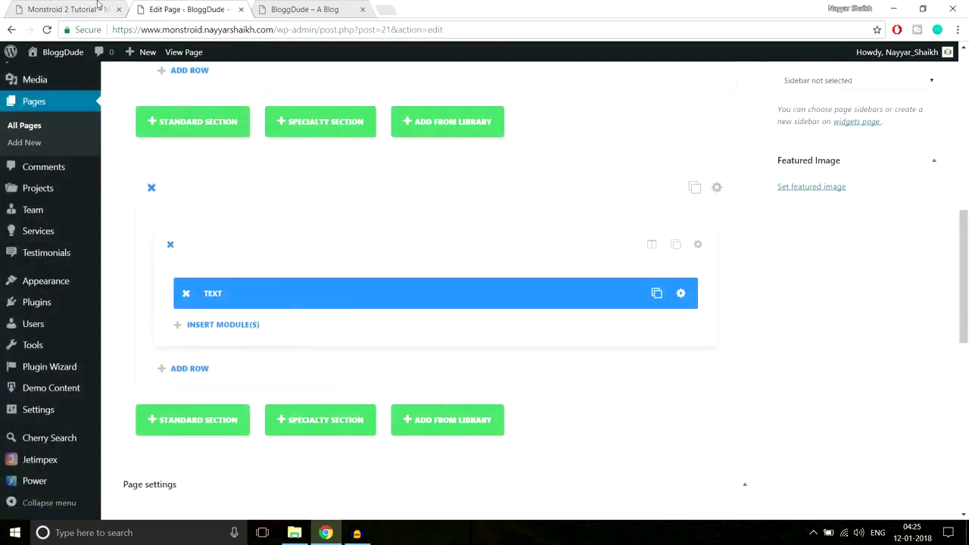
{"action": "left_click", "coordinate": [98, 6]}
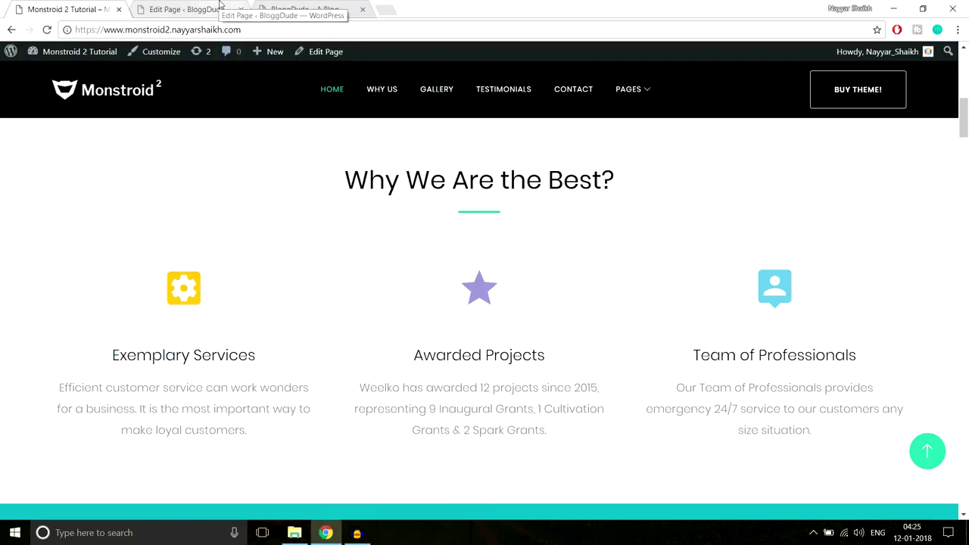
{"action": "left_click", "coordinate": [219, 4]}
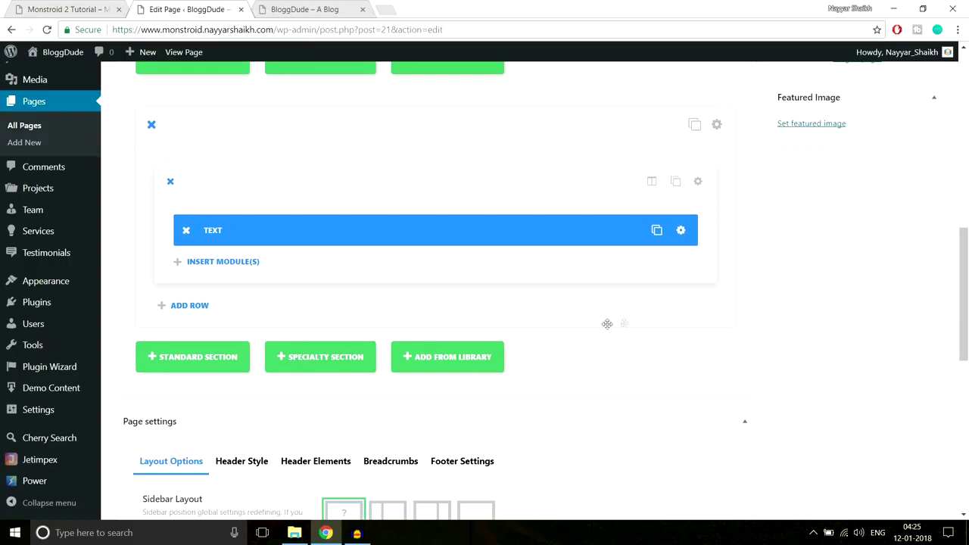
Open CSS.txt in Notepad and select the eight Line After Center CSS rules.
{"action": "left_click", "coordinate": [295, 532]}
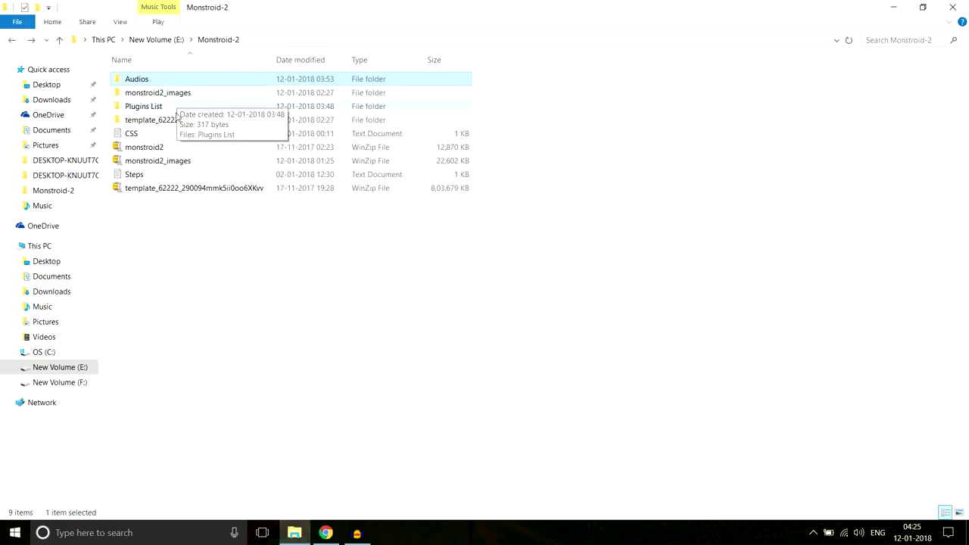
{"action": "double_click", "coordinate": [135, 134]}
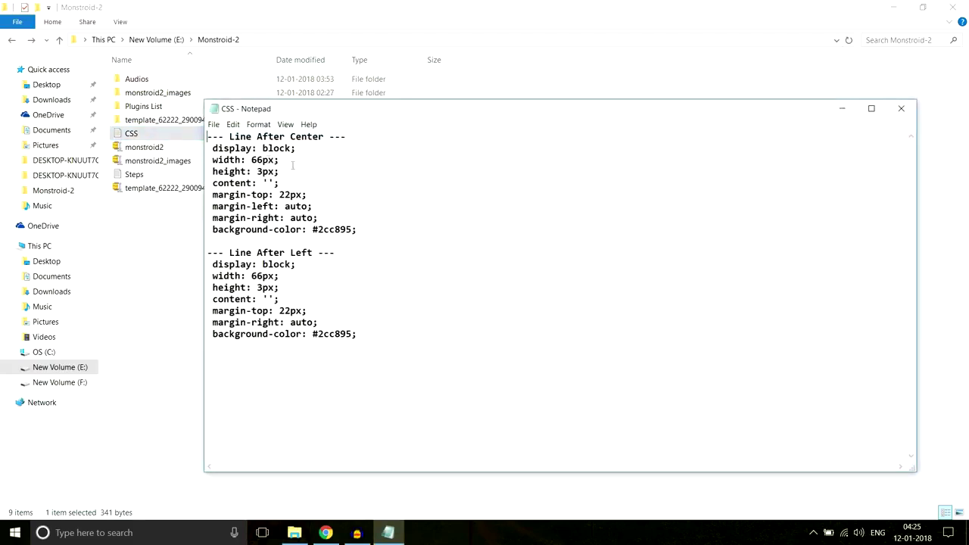
{"action": "left_click_drag", "start_coordinate": [382, 229], "coordinate": [212, 148]}
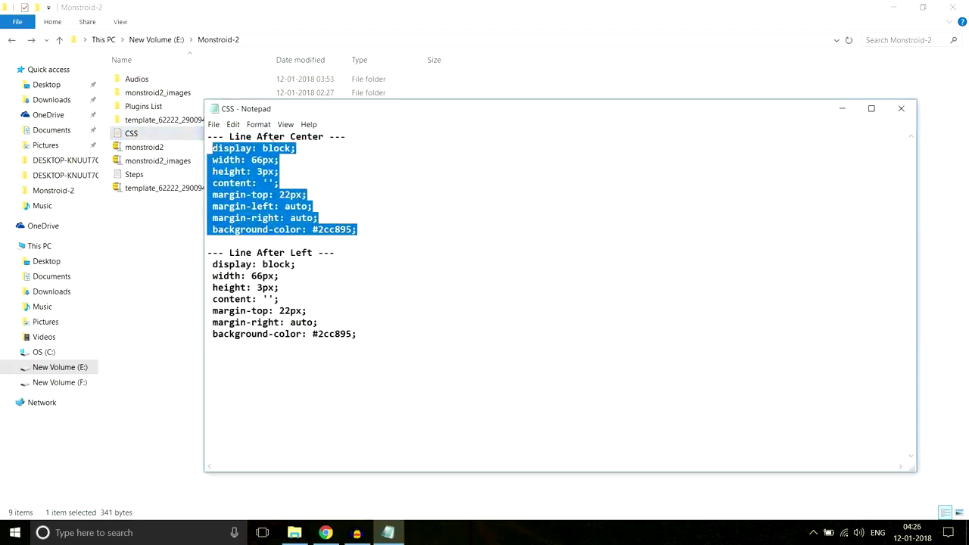
{"action": "left_click_drag", "start_coordinate": [363, 139], "coordinate": [202, 142]}
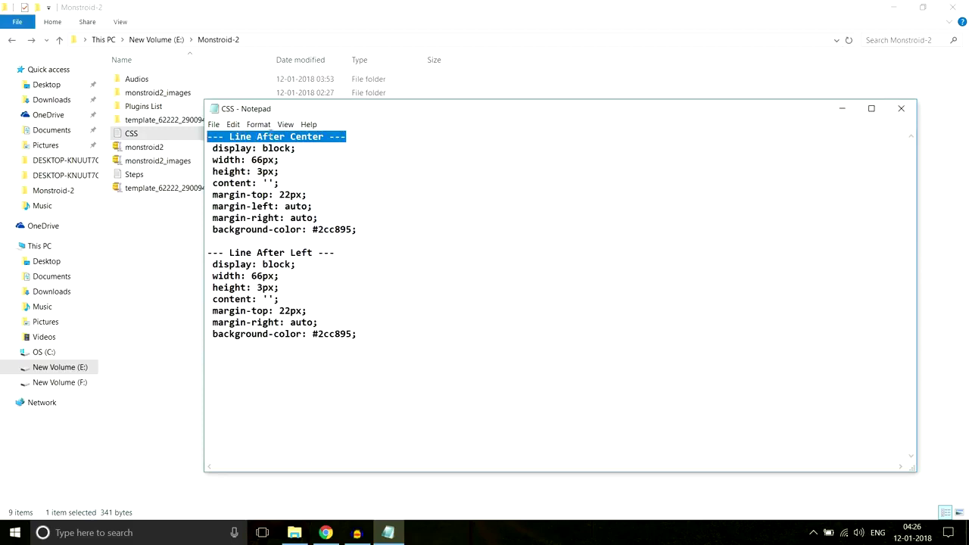
{"action": "left_click_drag", "start_coordinate": [369, 259], "coordinate": [202, 253]}
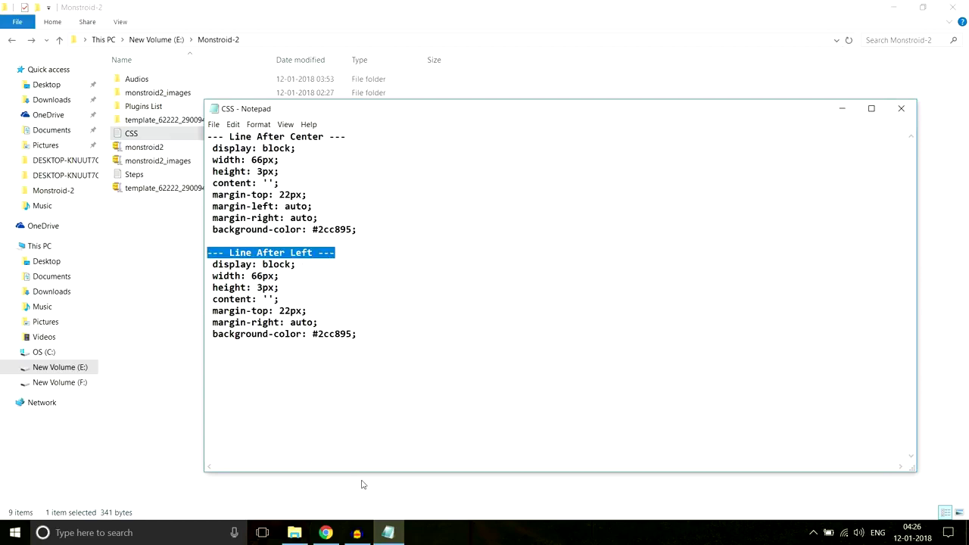
{"action": "left_click", "coordinate": [327, 533]}
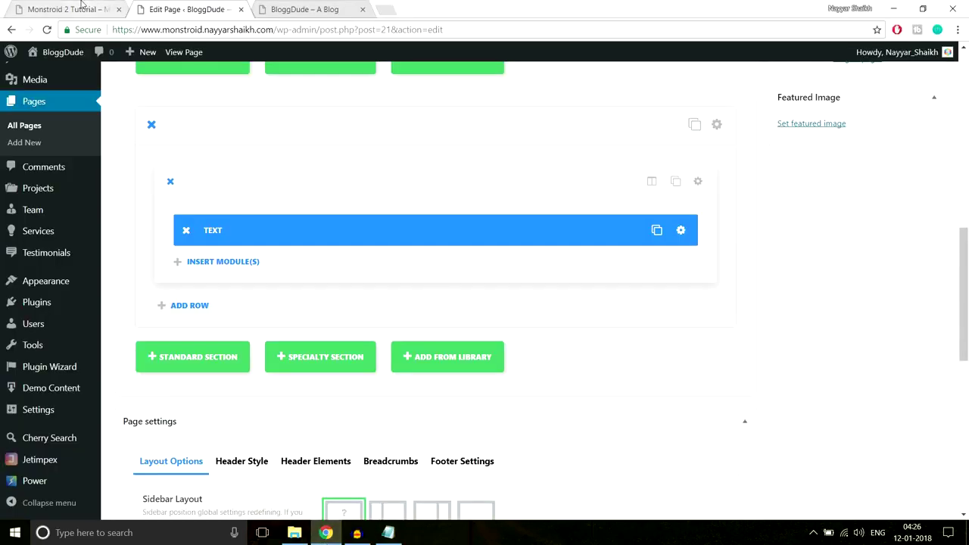
{"action": "left_click", "coordinate": [88, 10]}
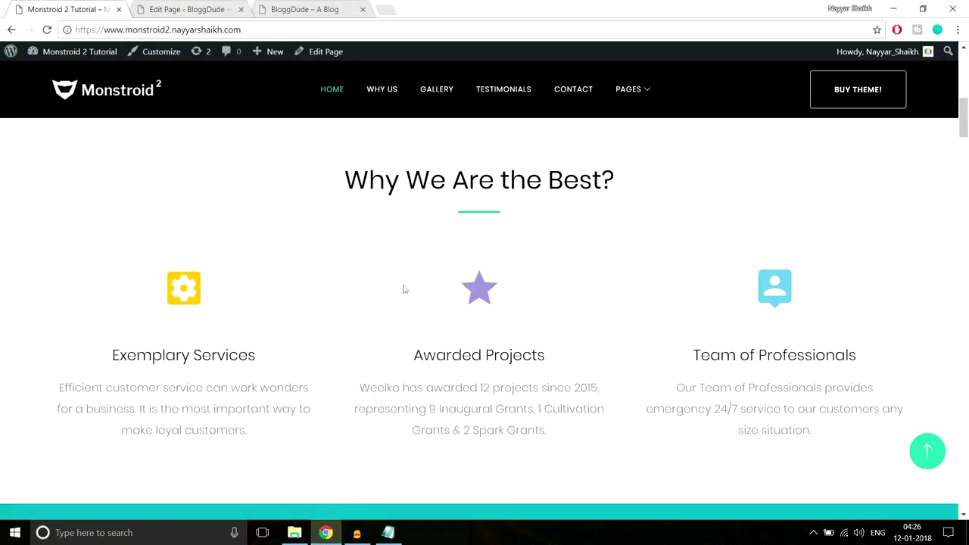
{"action": "left_click", "coordinate": [387, 532]}
{"action": "left_click_drag", "start_coordinate": [212, 148], "coordinate": [374, 228]}
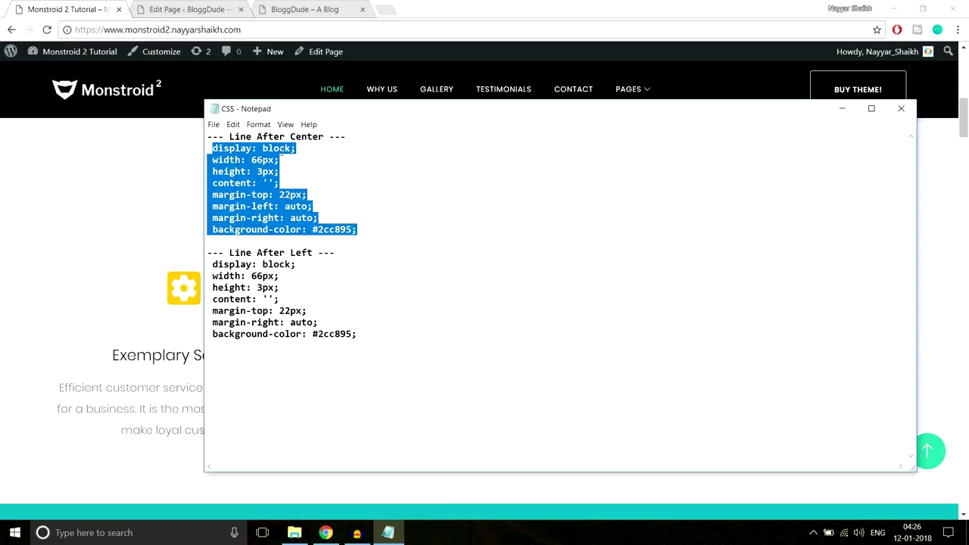
{"action": "left_click", "coordinate": [220, 9]}
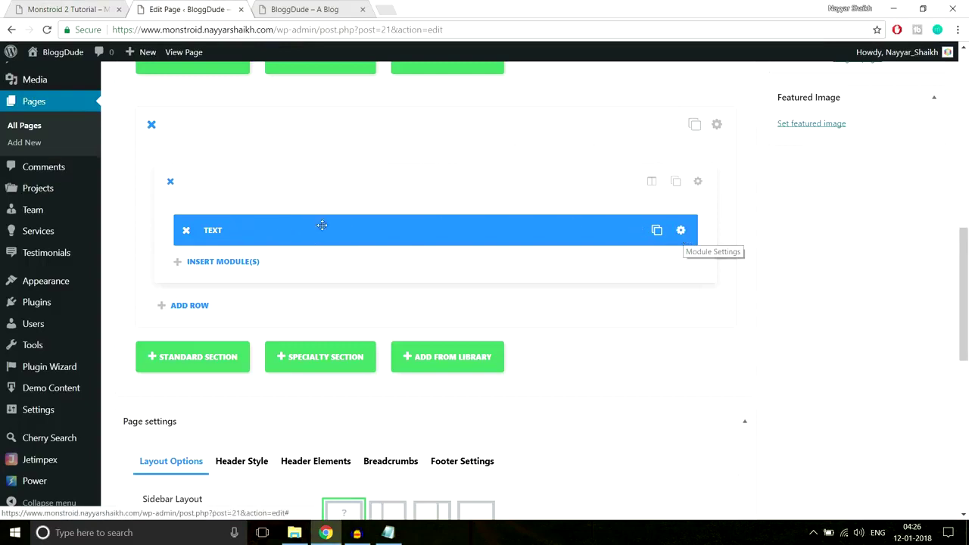
Paste the 3px #2cc895 underline CSS into the Text module's Custom CSS After field.
{"action": "left_click", "coordinate": [681, 231]}
{"action": "left_click", "coordinate": [628, 149]}
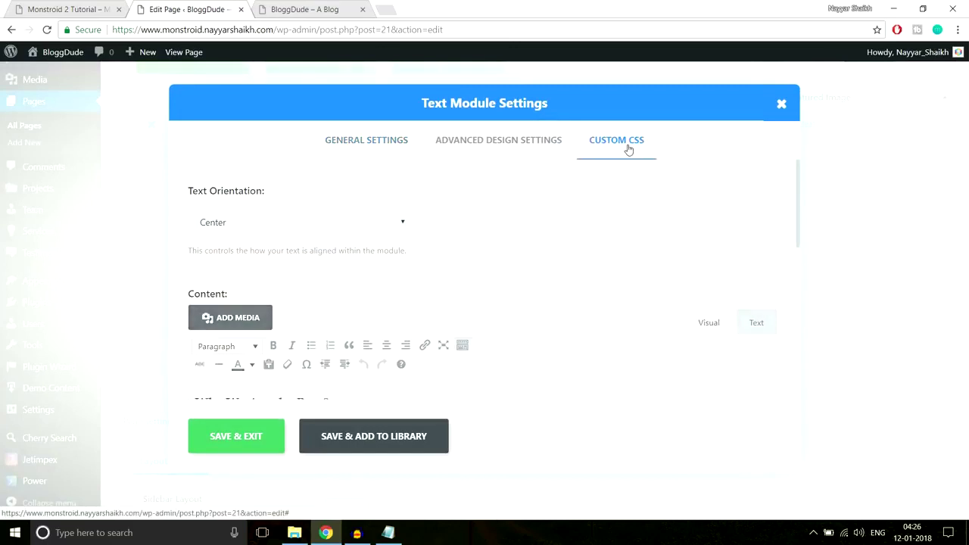
{"action": "scroll", "coordinate": [678, 259], "scroll_direction": "down", "scroll_amount": 5}
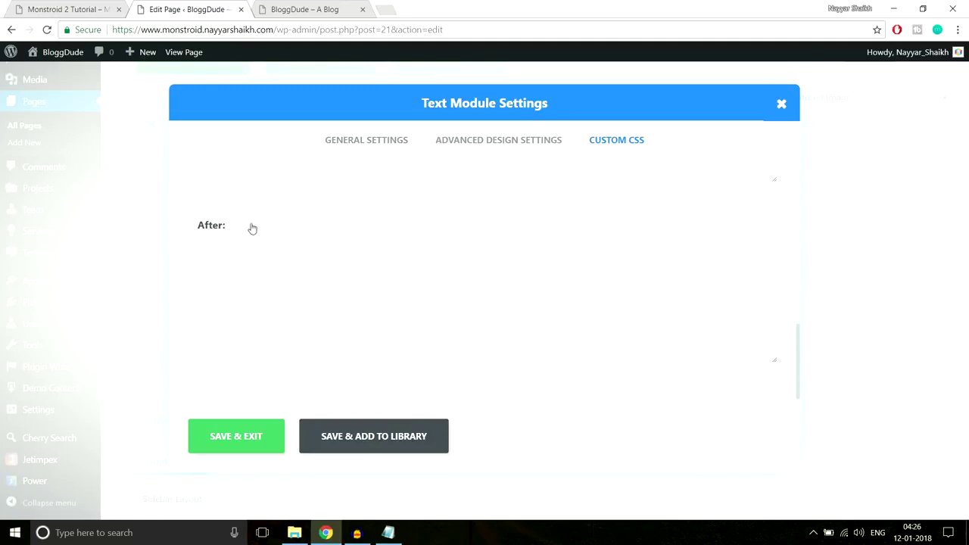
{"action": "left_click", "coordinate": [234, 281]}
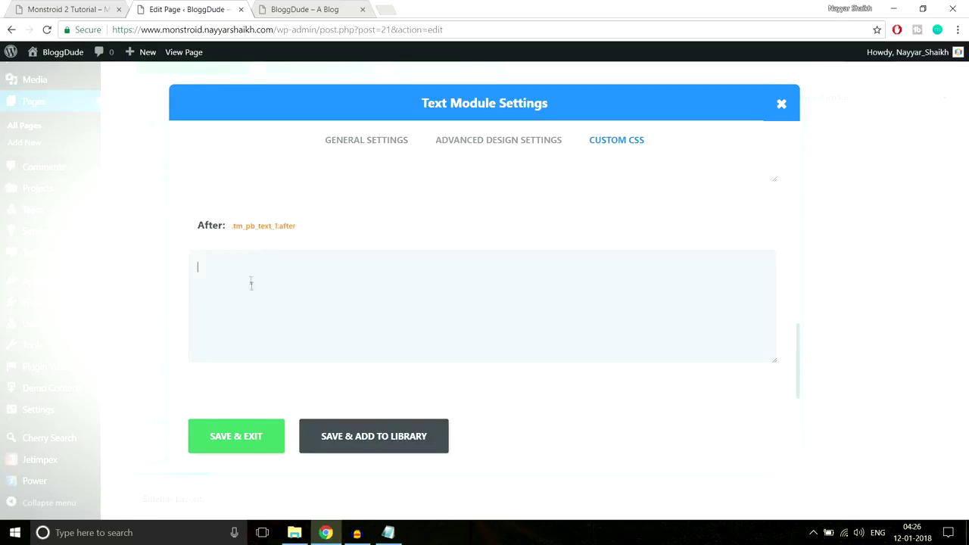
{"action": "key", "text": "ctrl+v"}
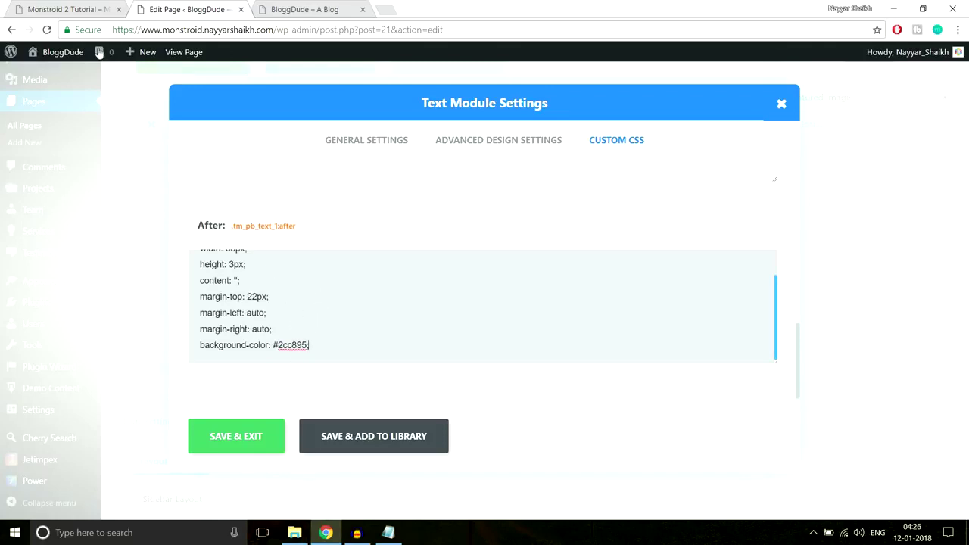
Compare against the demo heading, then save the Text module settings.
{"action": "key", "text": "ctrl+shift+Tab"}
{"action": "left_click_drag", "start_coordinate": [345, 179], "coordinate": [641, 182]}
{"action": "left_click", "coordinate": [483, 215]}
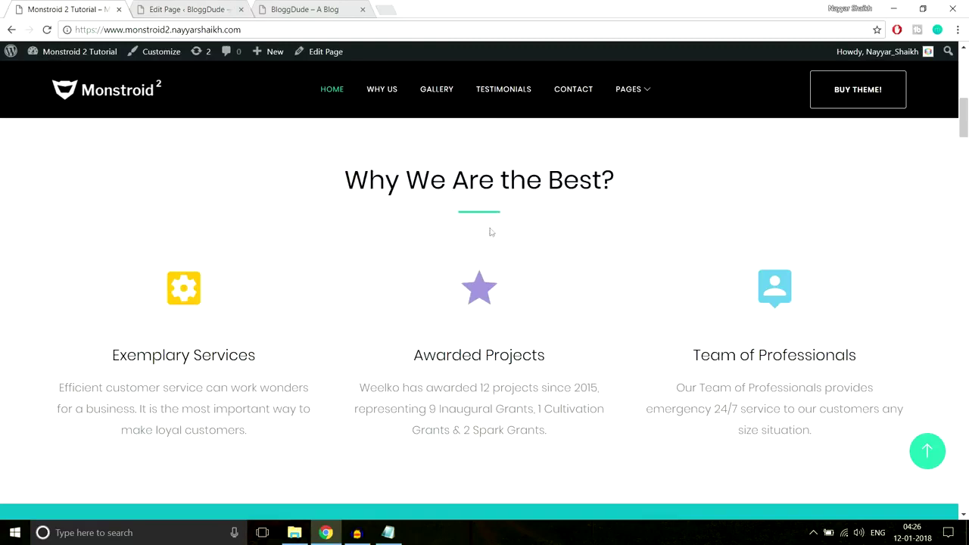
{"action": "left_click", "coordinate": [203, 9]}
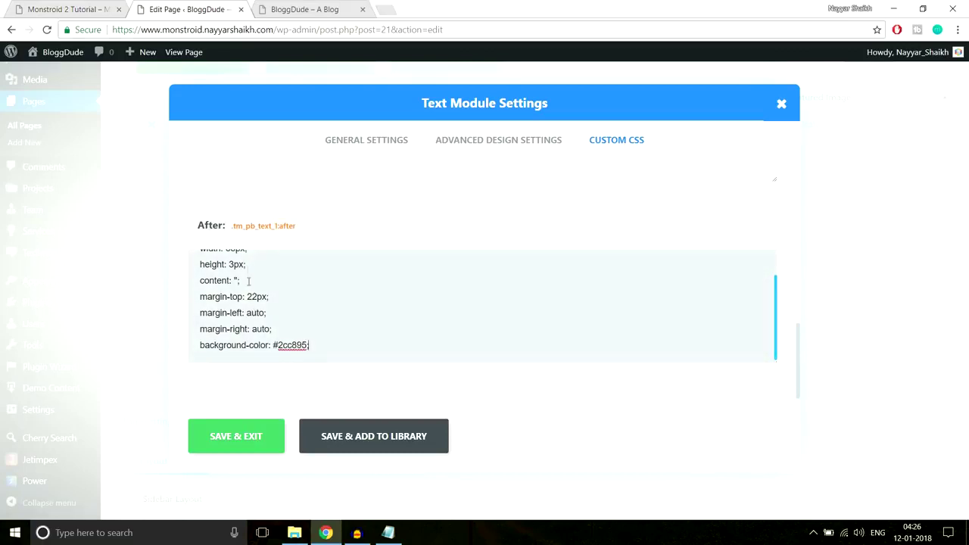
{"action": "left_click", "coordinate": [256, 435]}
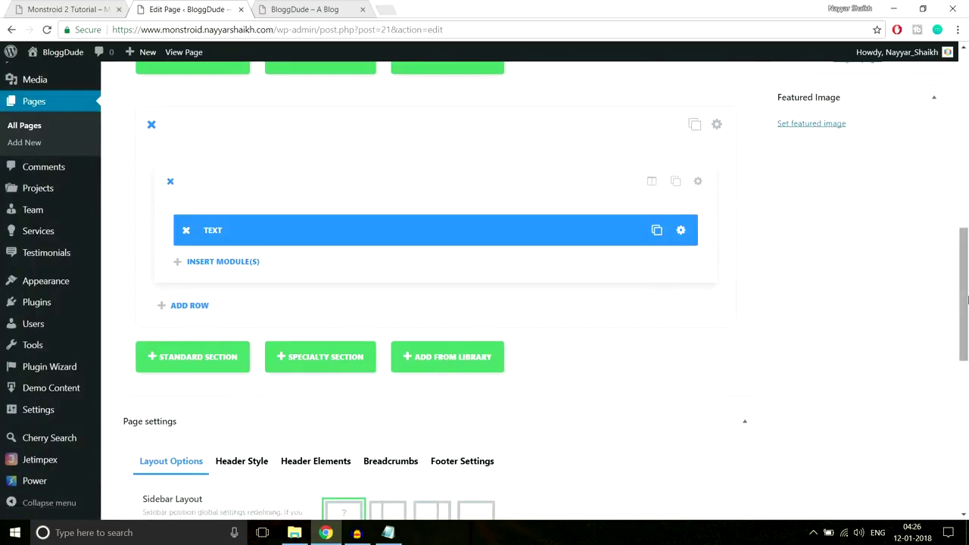
{"action": "scroll", "coordinate": [962, 272], "scroll_direction": "up", "scroll_amount": 8}
Update the homepage and reload the live BloggDude site.
{"action": "left_click", "coordinate": [912, 242]}
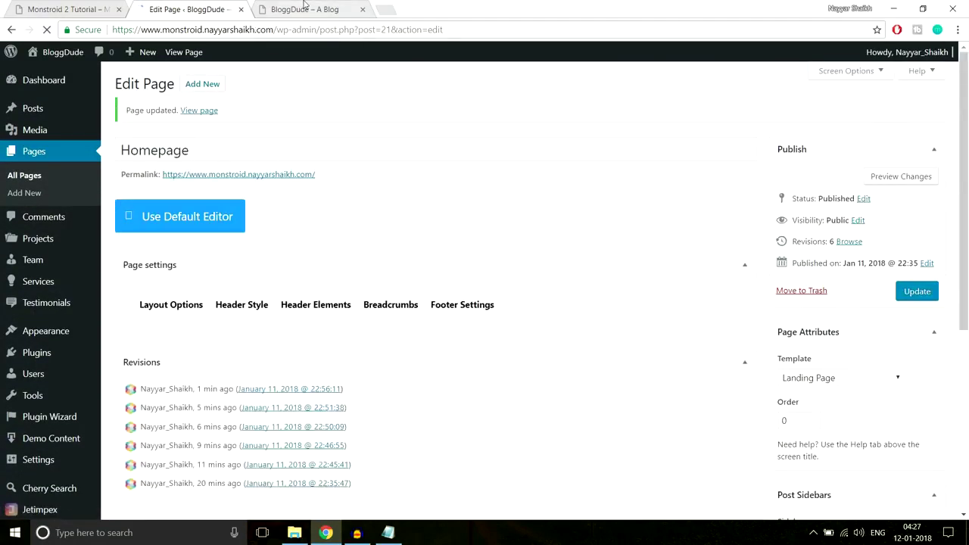
{"action": "left_click", "coordinate": [305, 9]}
{"action": "left_click", "coordinate": [316, 30]}
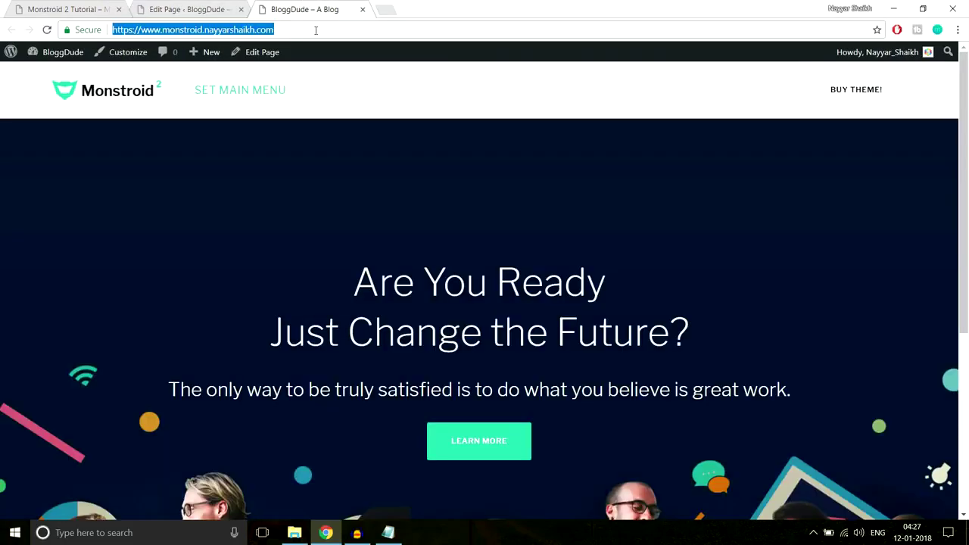
{"action": "key", "text": "Return"}
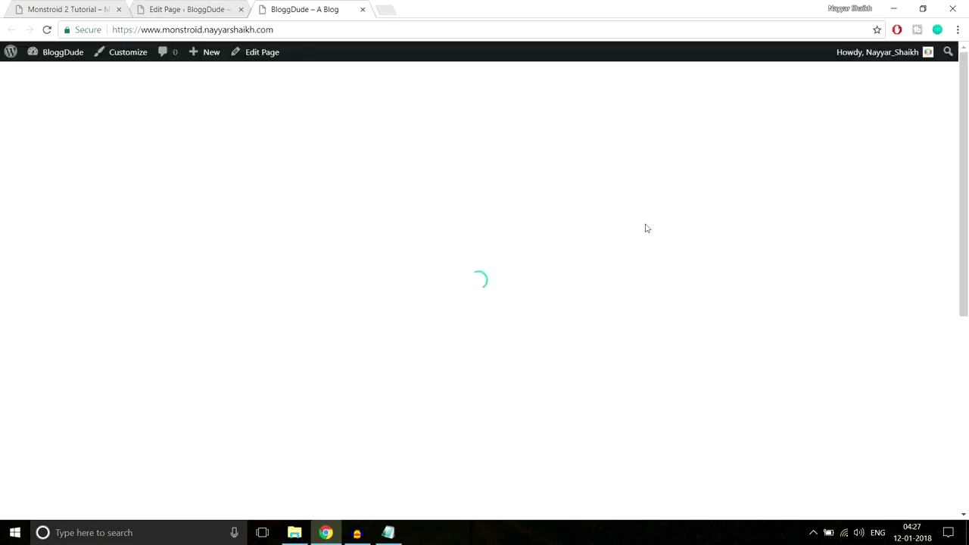
{"action": "scroll", "coordinate": [649, 255], "scroll_direction": "down", "scroll_amount": 5}
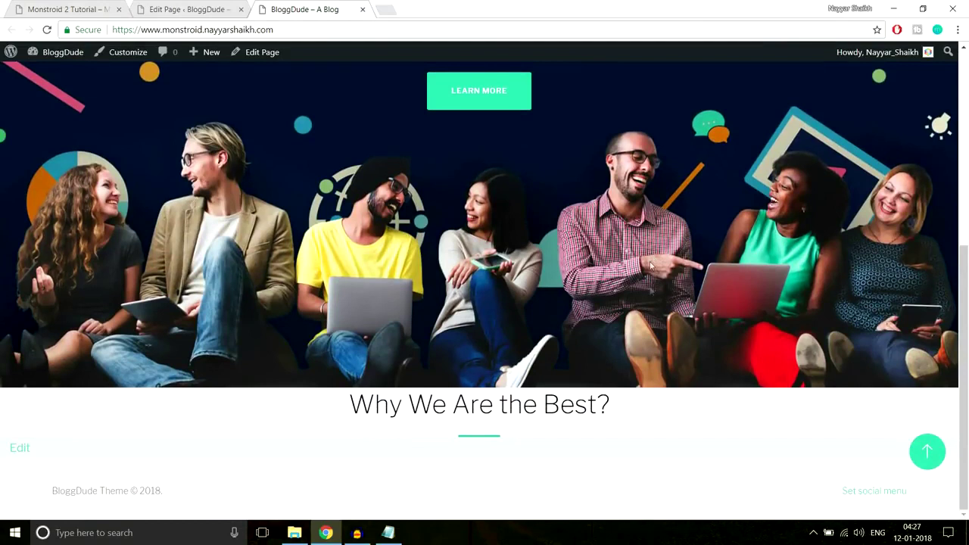
Check the live green-underlined 'Why We Are the Best?' heading against the Monstroid 2 demo.
{"action": "left_click_drag", "start_coordinate": [348, 409], "coordinate": [629, 407]}
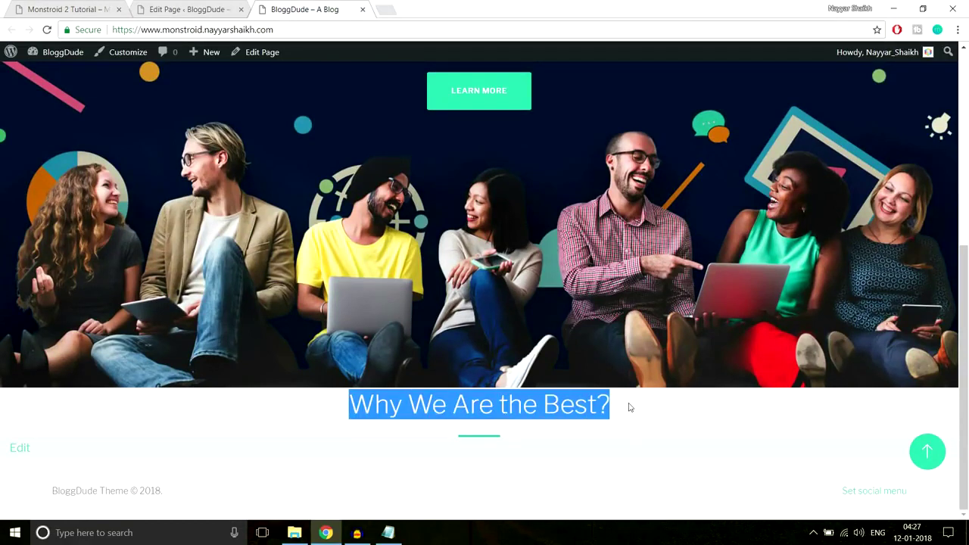
{"action": "left_click", "coordinate": [531, 446]}
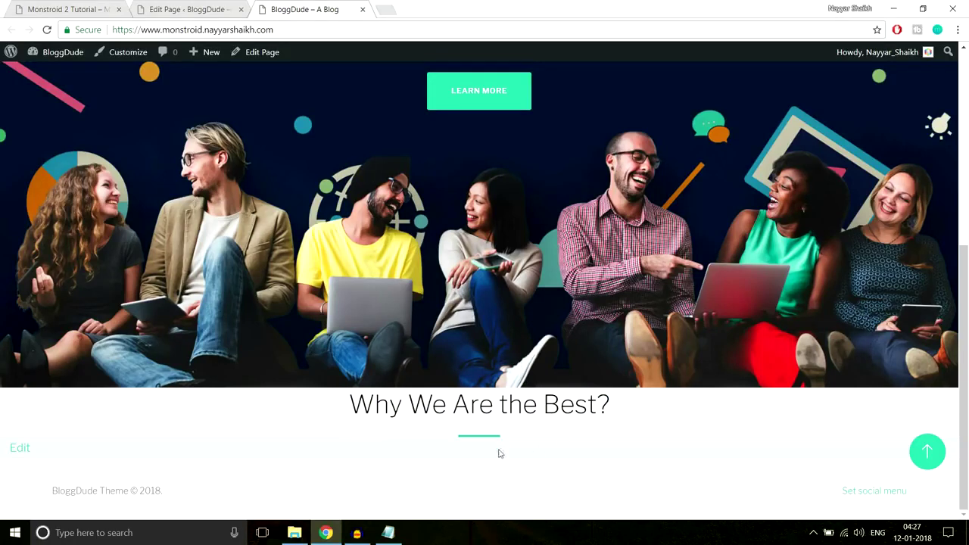
{"action": "left_click_drag", "start_coordinate": [376, 405], "coordinate": [255, 409]}
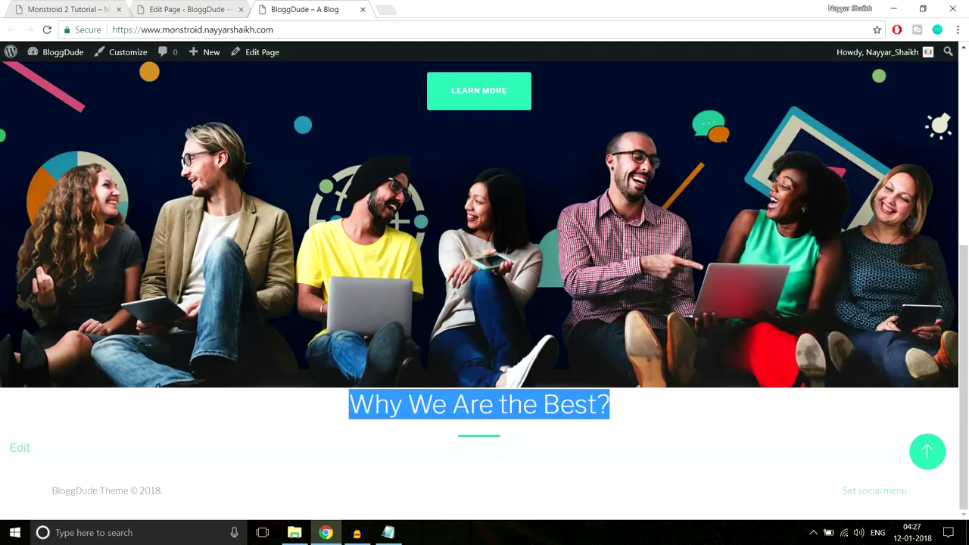
{"action": "left_click", "coordinate": [346, 404]}
{"action": "left_click_drag", "start_coordinate": [345, 404], "coordinate": [564, 439]}
{"action": "left_click", "coordinate": [552, 441]}
{"action": "left_click", "coordinate": [74, 6]}
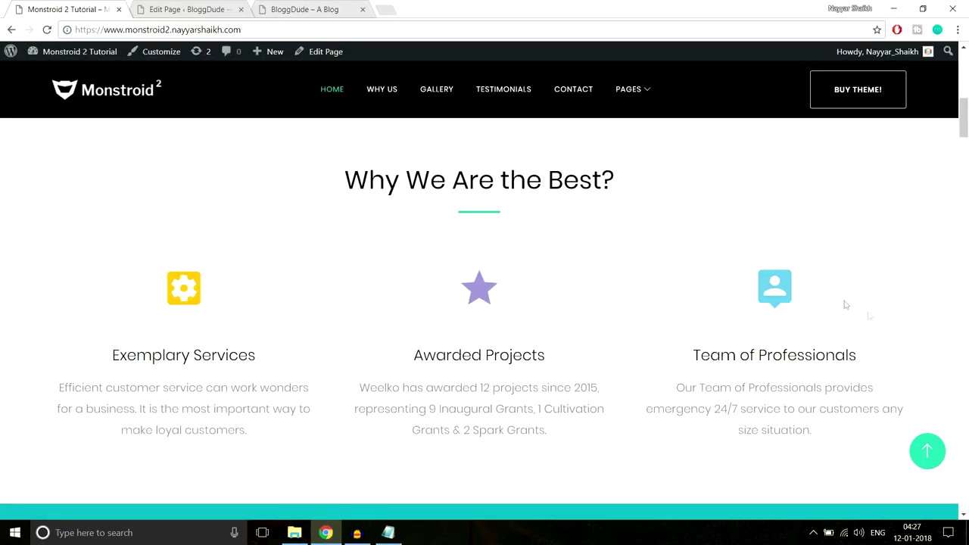
Add a row of three 1/3 columns below the heading row and start inserting into the first.
{"action": "left_click", "coordinate": [207, 11]}
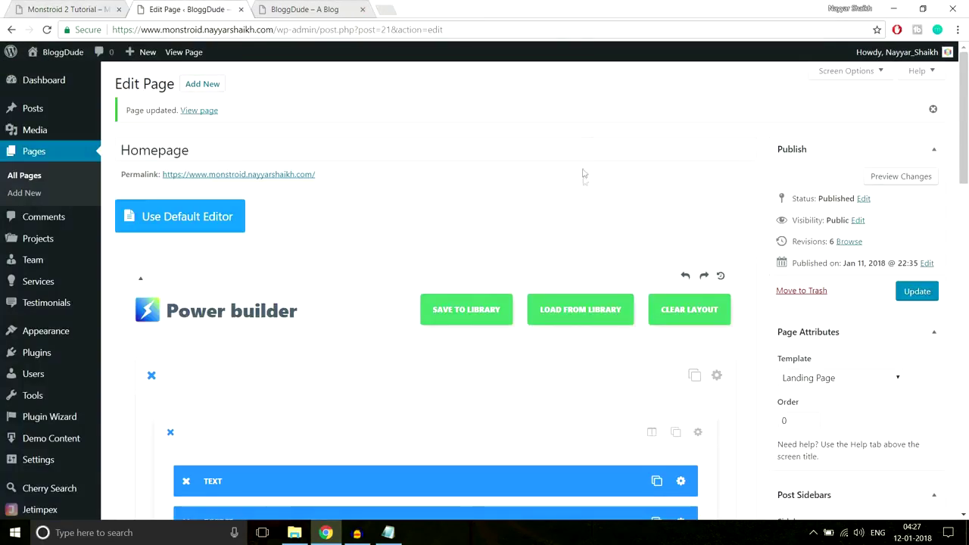
{"action": "scroll", "coordinate": [585, 197], "scroll_direction": "down", "scroll_amount": 2}
{"action": "scroll", "coordinate": [585, 225], "scroll_direction": "down", "scroll_amount": 5}
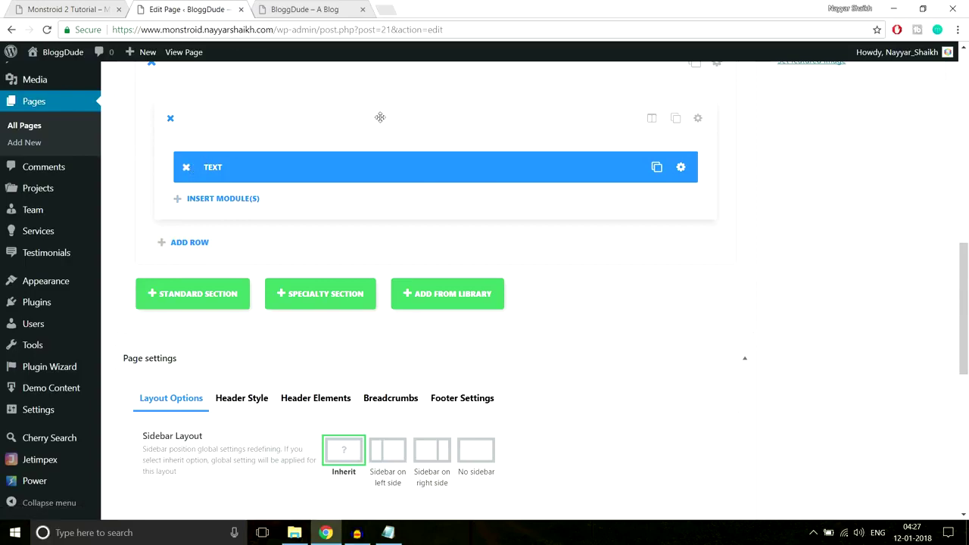
{"action": "key", "text": "ctrl+shift+Tab"}
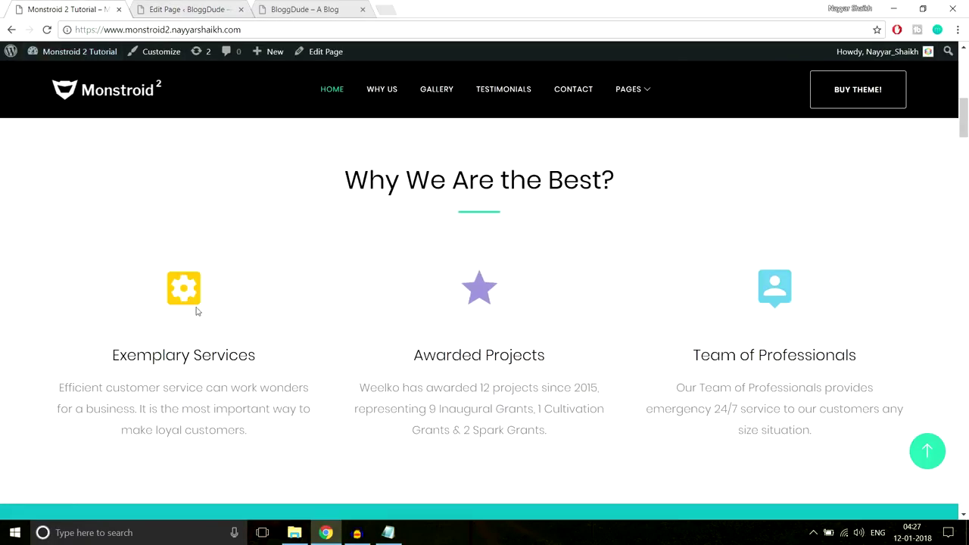
{"action": "left_click", "coordinate": [190, 9]}
{"action": "left_click", "coordinate": [202, 246]}
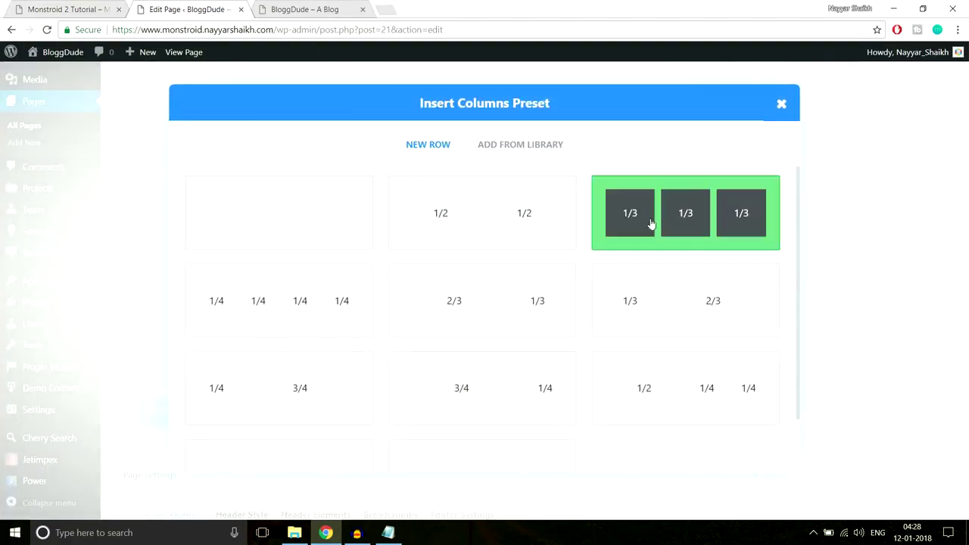
{"action": "left_click", "coordinate": [688, 221]}
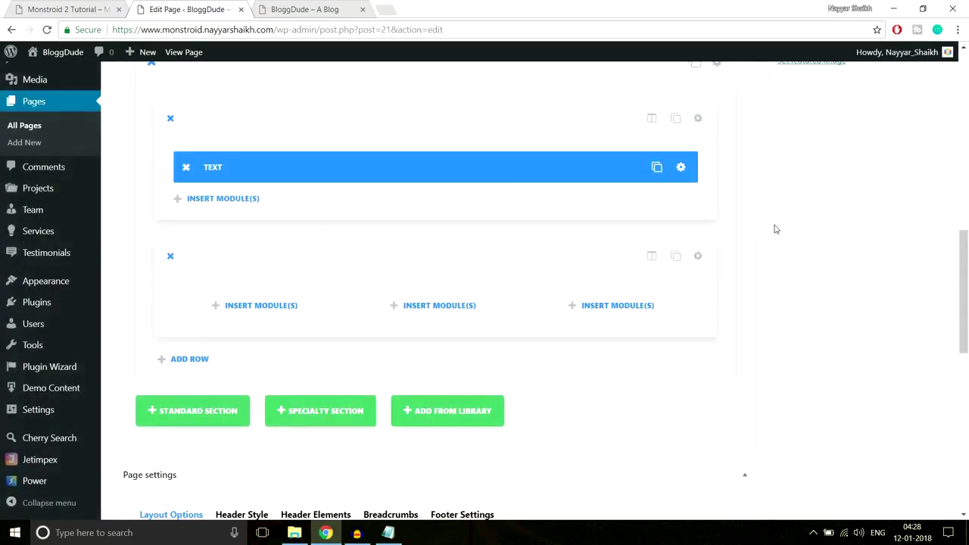
{"action": "scroll", "coordinate": [649, 244], "scroll_direction": "down", "scroll_amount": 1}
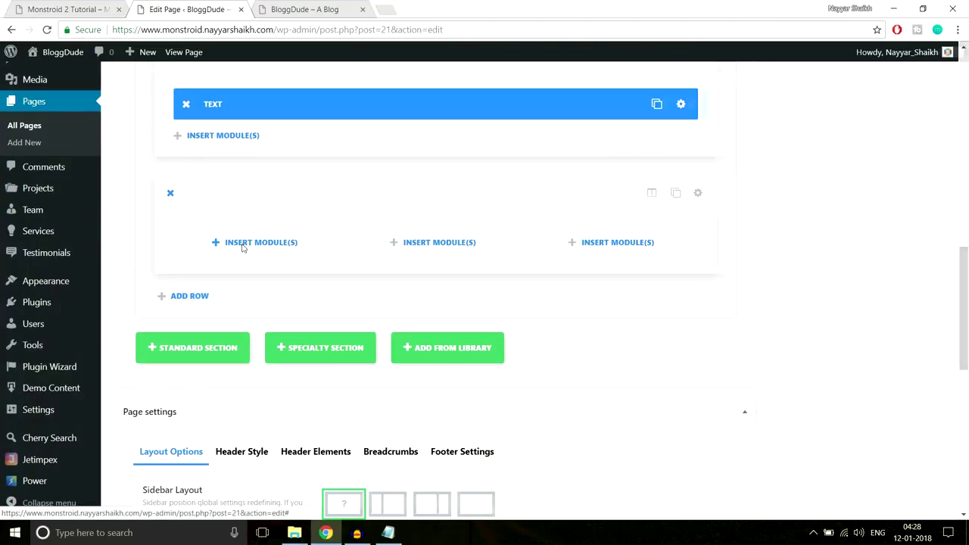
{"action": "left_click", "coordinate": [243, 244]}
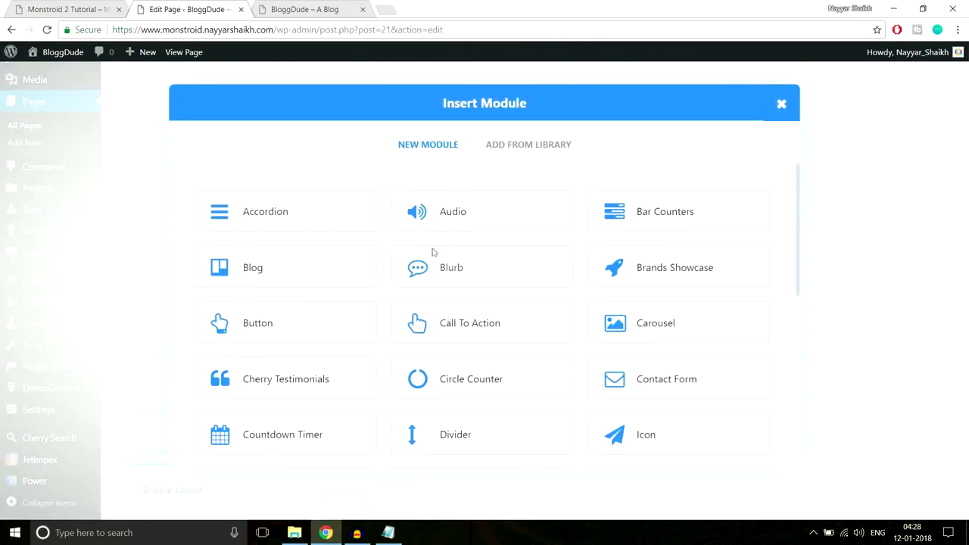
Insert a Blurb module in the first column titled 'Exemplary Services', copied from the demo.
{"action": "left_click", "coordinate": [459, 276]}
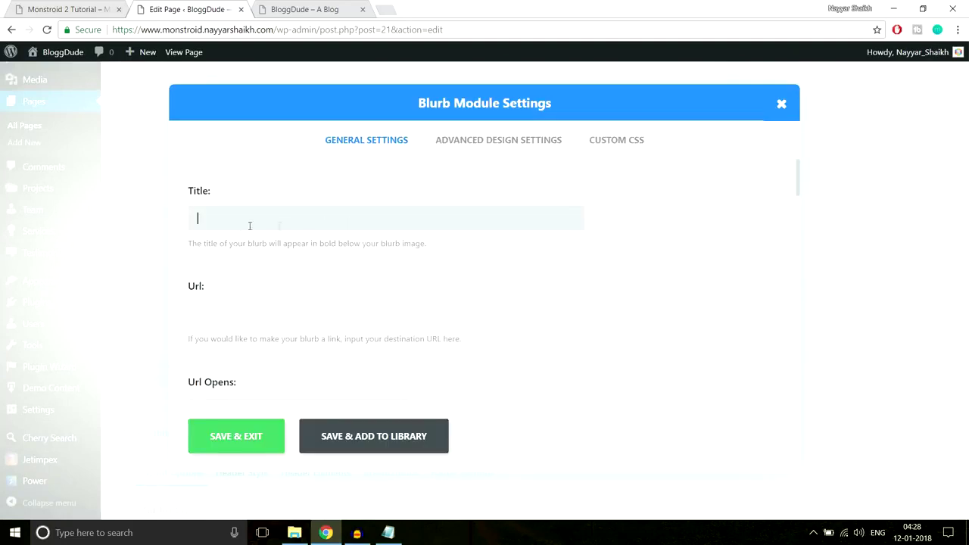
{"action": "key", "text": "ctrl+shift+Tab"}
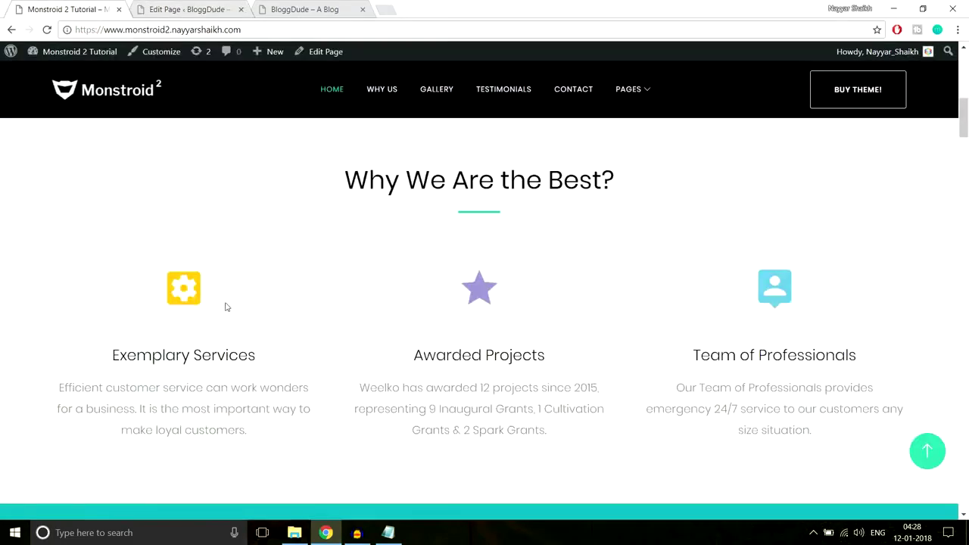
{"action": "left_click_drag", "start_coordinate": [114, 353], "coordinate": [281, 361]}
{"action": "key", "text": "ctrl+c"}
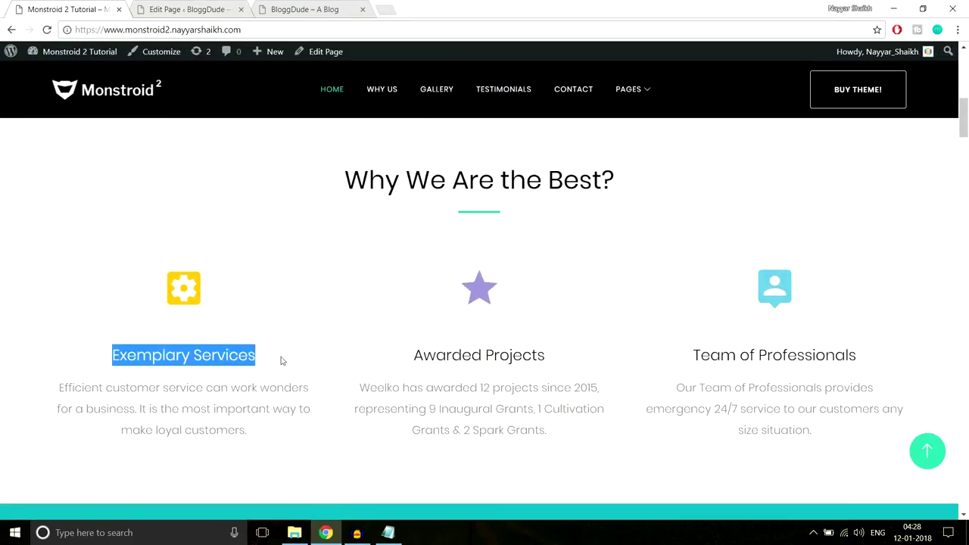
{"action": "key", "text": "ctrl+Tab"}
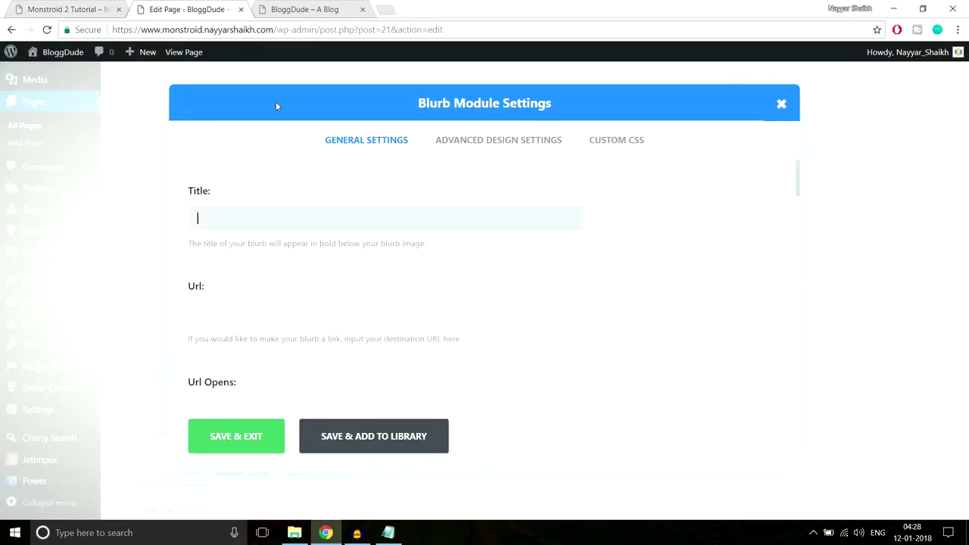
{"action": "key", "text": "ctrl+v"}
{"action": "scroll", "coordinate": [651, 250], "scroll_direction": "down", "scroll_amount": 2}
{"action": "scroll", "coordinate": [401, 262], "scroll_direction": "up", "scroll_amount": 2}
{"action": "key", "text": "Tab"}
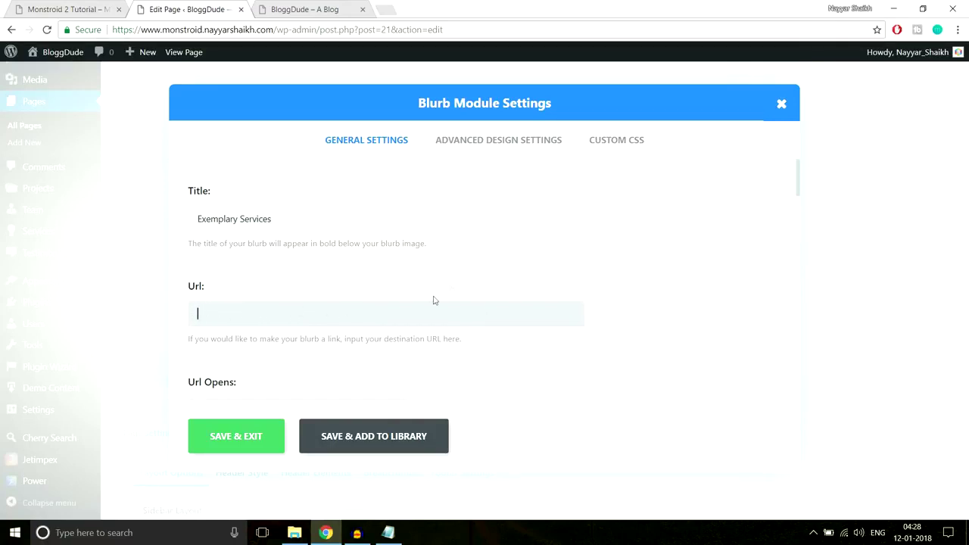
Check the demo's blurb icon and come back to the Blurb settings.
{"action": "scroll", "coordinate": [408, 290], "scroll_direction": "down", "scroll_amount": 1}
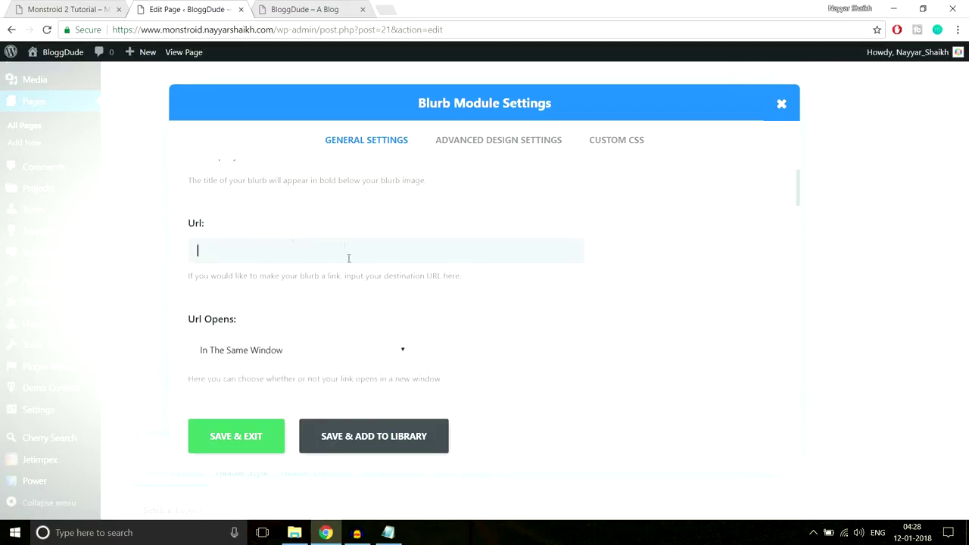
{"action": "left_click", "coordinate": [87, 8]}
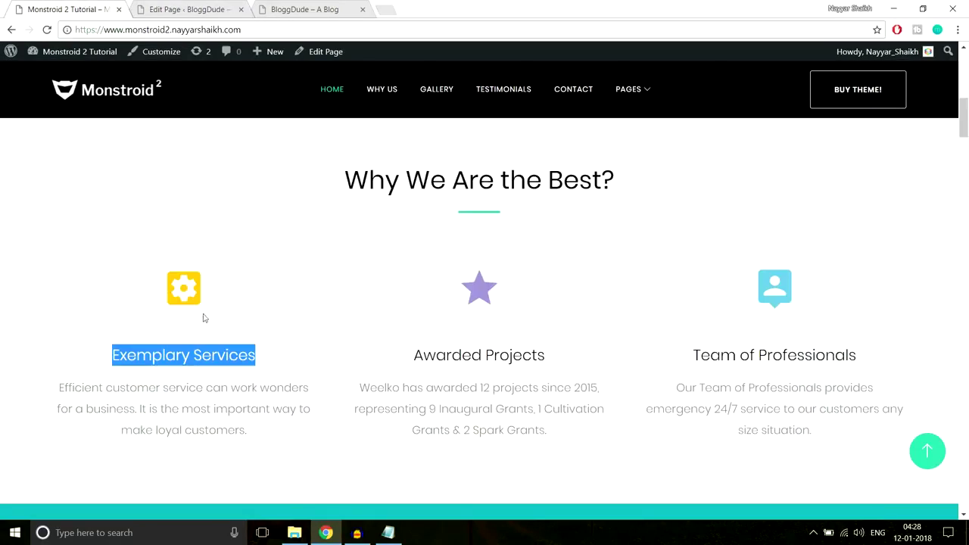
{"action": "left_click", "coordinate": [172, 295]}
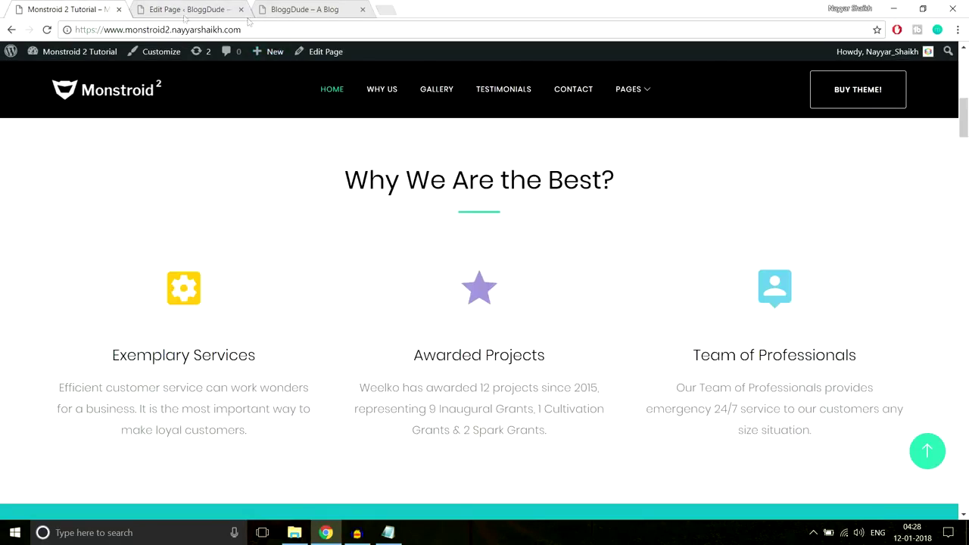
{"action": "left_click", "coordinate": [170, 9]}
{"action": "scroll", "coordinate": [498, 263], "scroll_direction": "down", "scroll_amount": 2}
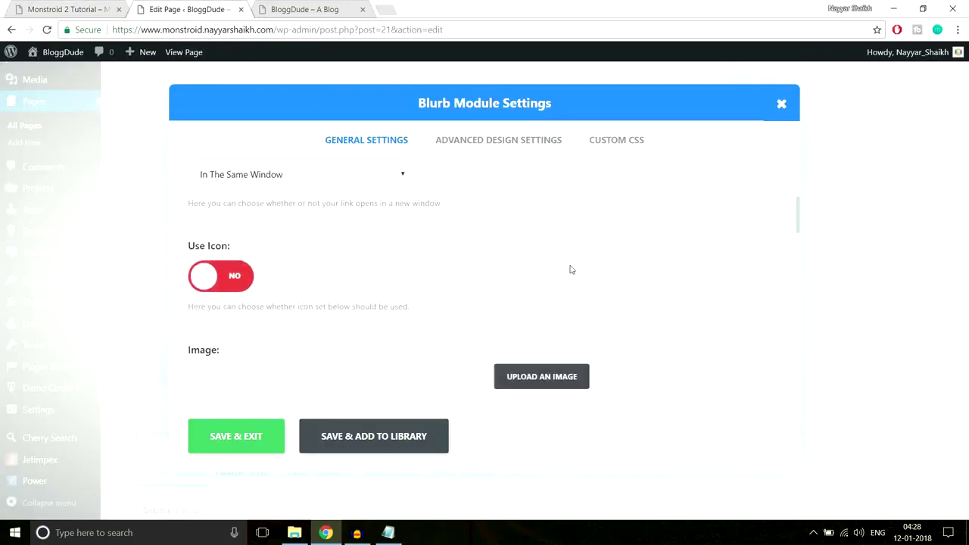
{"action": "scroll", "coordinate": [571, 268], "scroll_direction": "down", "scroll_amount": 2}
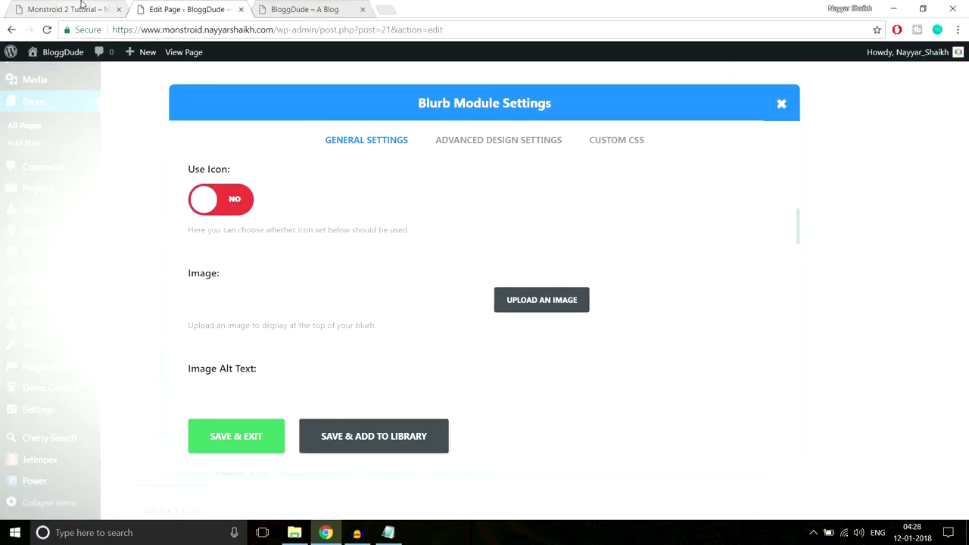
{"action": "left_click", "coordinate": [83, 7]}
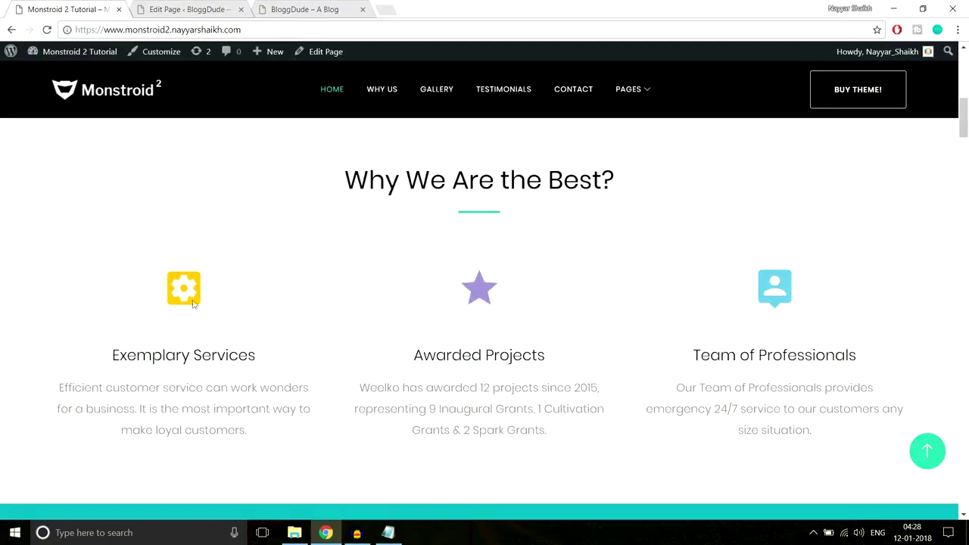
{"action": "left_click", "coordinate": [194, 9]}
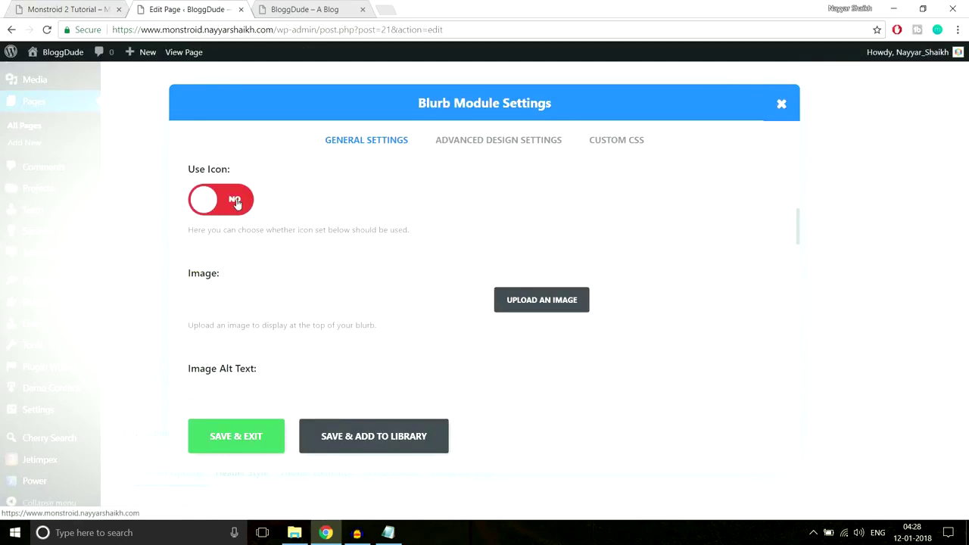
Switch the blurb to a heart icon, then scroll the demo to its three icon blurbs.
{"action": "left_click", "coordinate": [235, 203]}
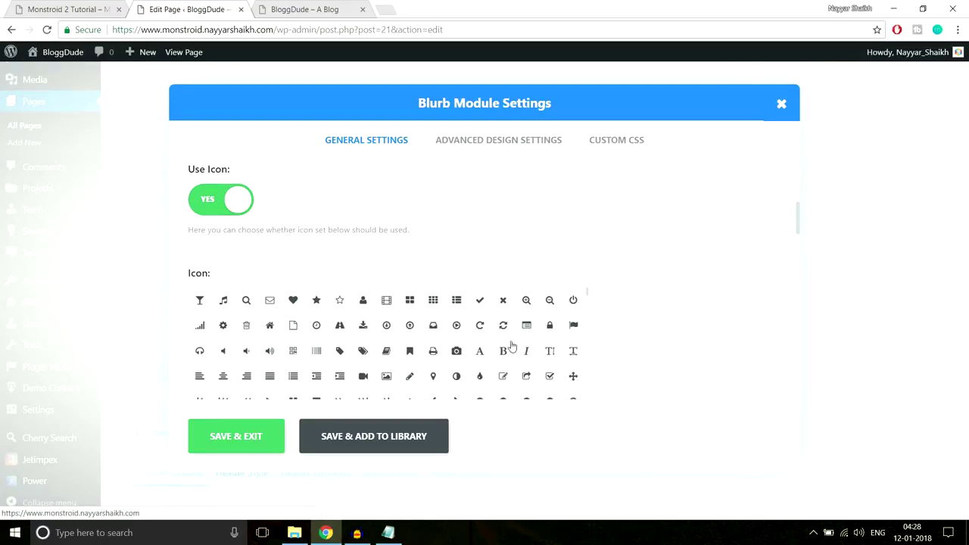
{"action": "left_click", "coordinate": [292, 304]}
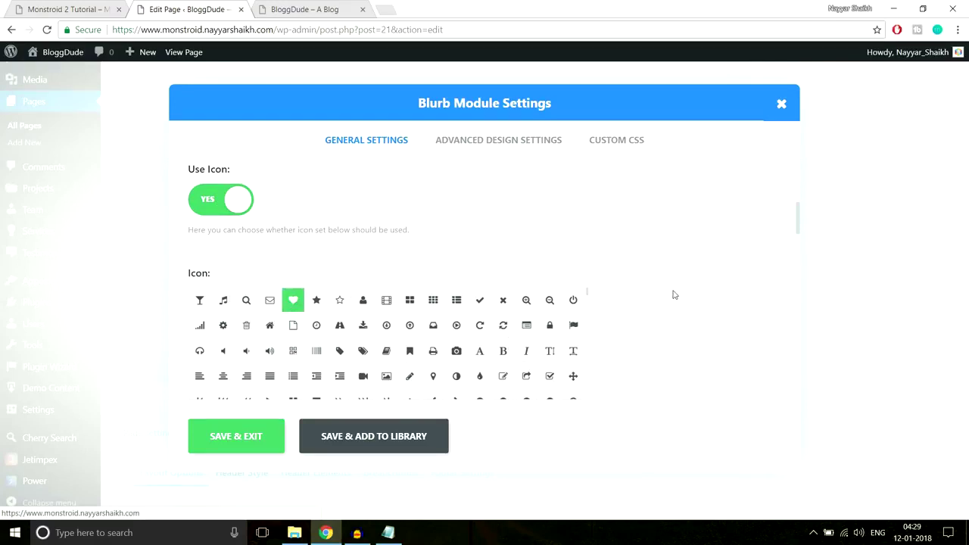
{"action": "scroll", "coordinate": [672, 294], "scroll_direction": "down", "scroll_amount": 3}
{"action": "scroll", "coordinate": [674, 295], "scroll_direction": "down", "scroll_amount": 3}
{"action": "scroll", "coordinate": [636, 294], "scroll_direction": "up", "scroll_amount": 2}
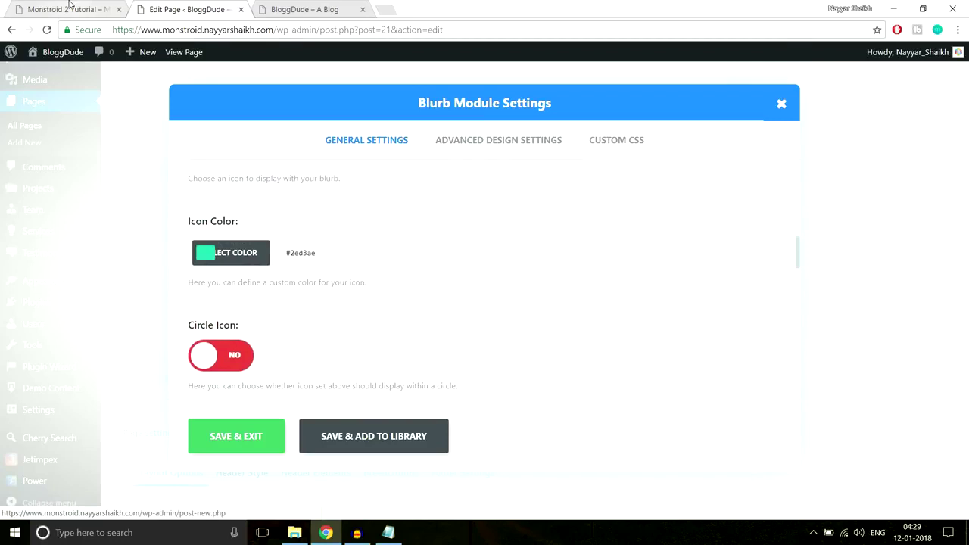
{"action": "left_click", "coordinate": [69, 4]}
{"action": "scroll", "coordinate": [337, 206], "scroll_direction": "down", "scroll_amount": 1}
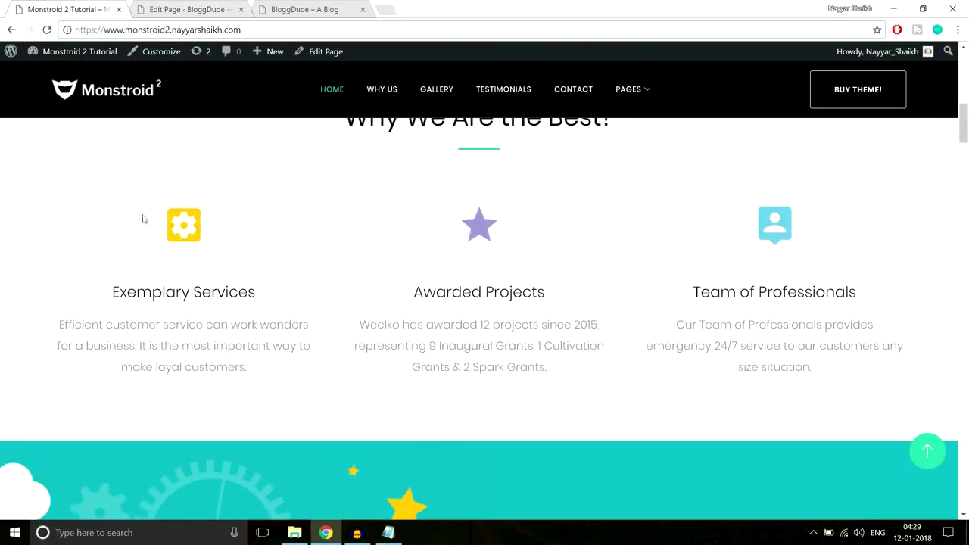
{"action": "scroll", "coordinate": [280, 239], "scroll_direction": "down", "scroll_amount": 1}
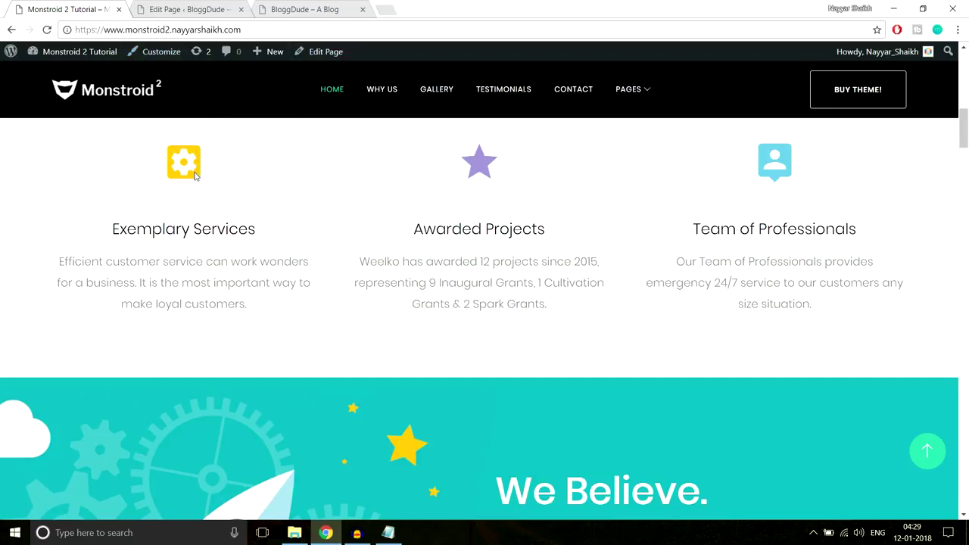
Inspect the demo's yellow gear icon in bottom-docked DevTools and copy its colour #f8c013.
{"action": "right_click", "coordinate": [195, 175]}
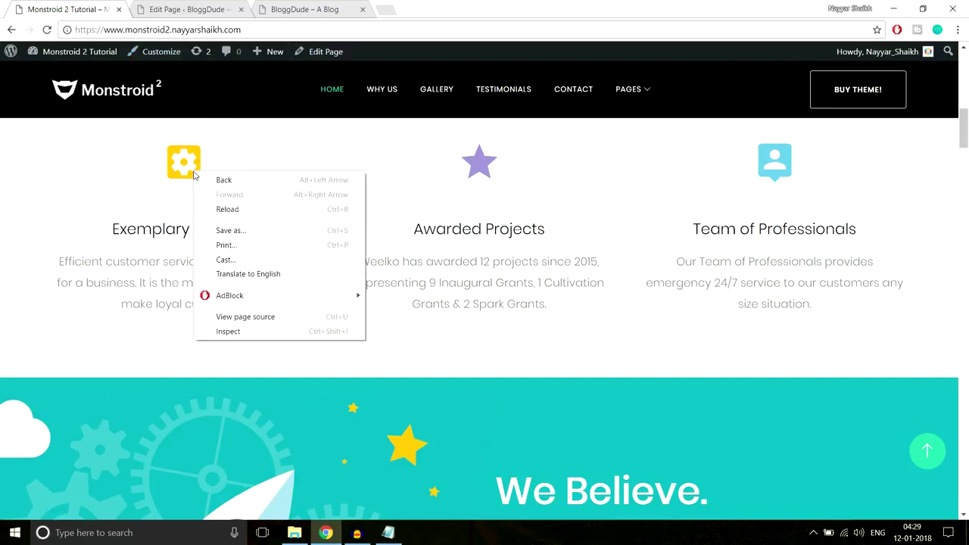
{"action": "left_click", "coordinate": [246, 333]}
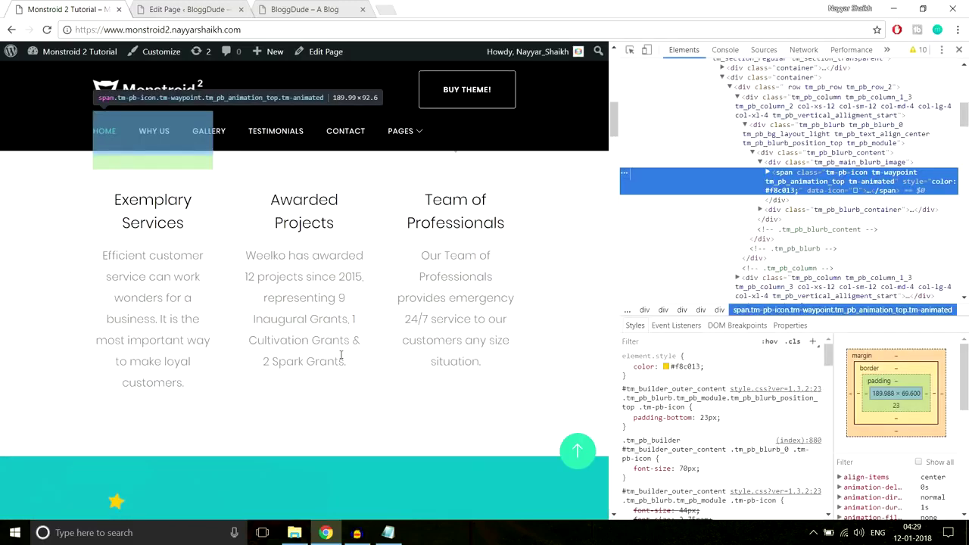
{"action": "scroll", "coordinate": [485, 248], "scroll_direction": "up", "scroll_amount": 1}
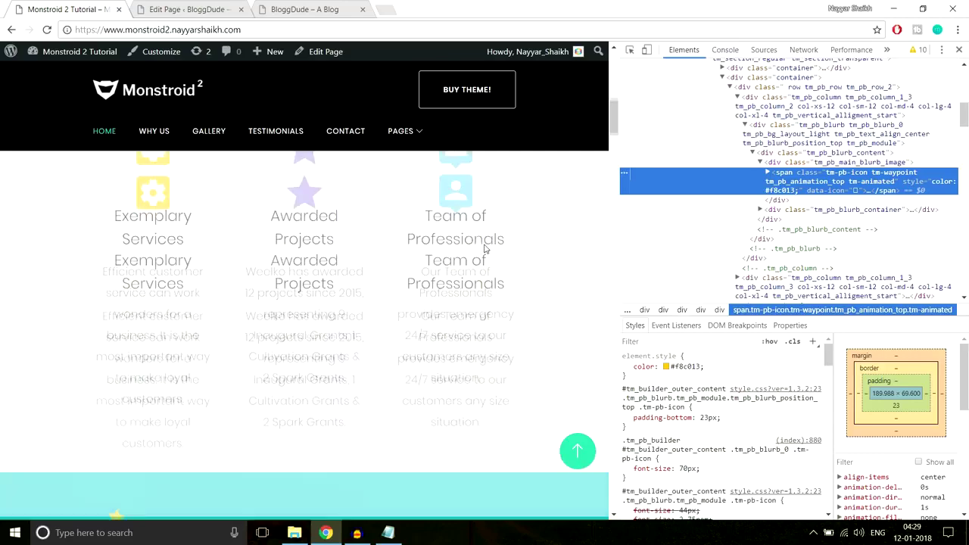
{"action": "scroll", "coordinate": [485, 248], "scroll_direction": "up", "scroll_amount": 1}
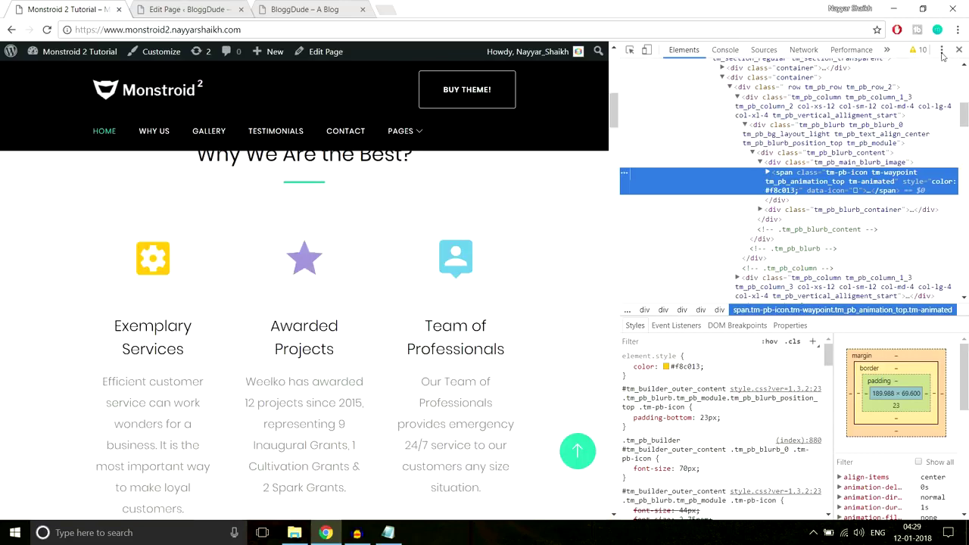
{"action": "left_click", "coordinate": [941, 50]}
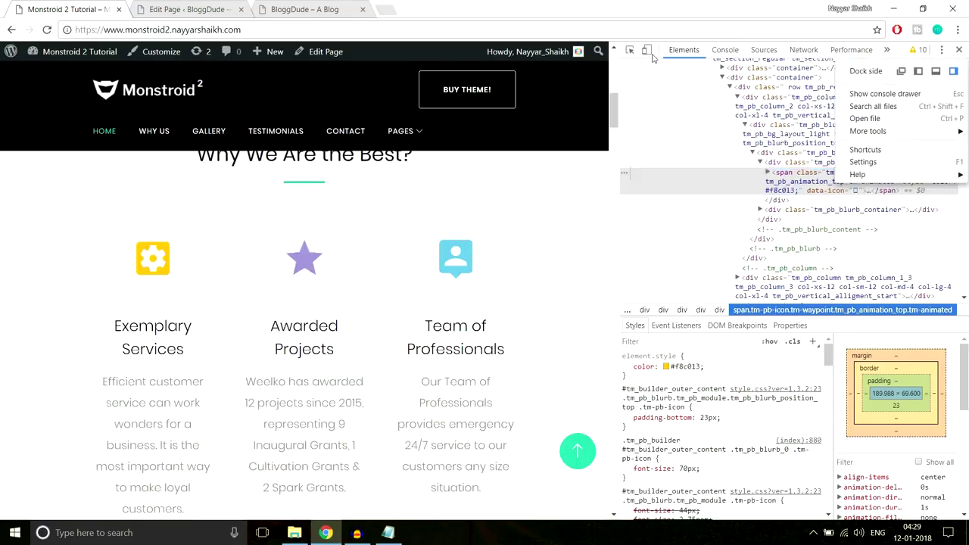
{"action": "left_click", "coordinate": [936, 71]}
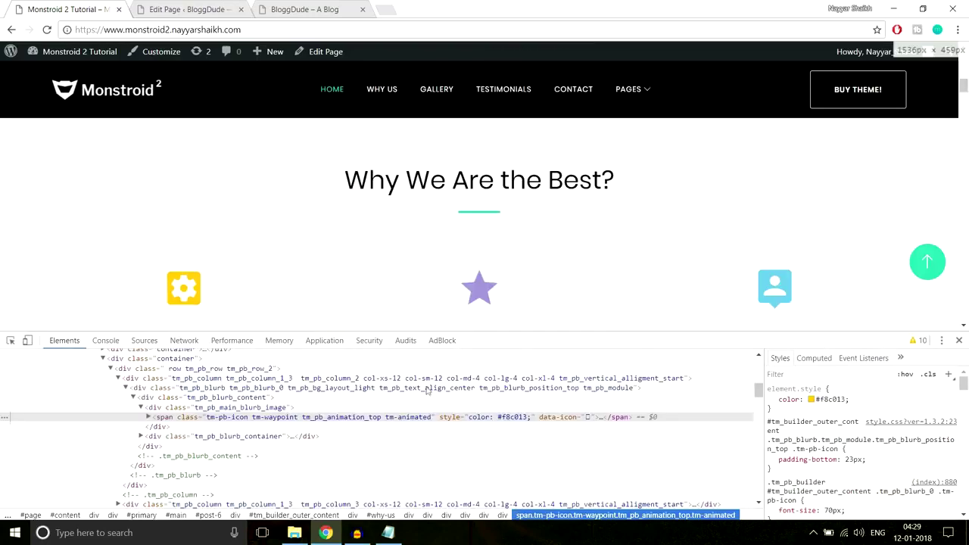
{"action": "scroll", "coordinate": [702, 268], "scroll_direction": "down", "scroll_amount": 1}
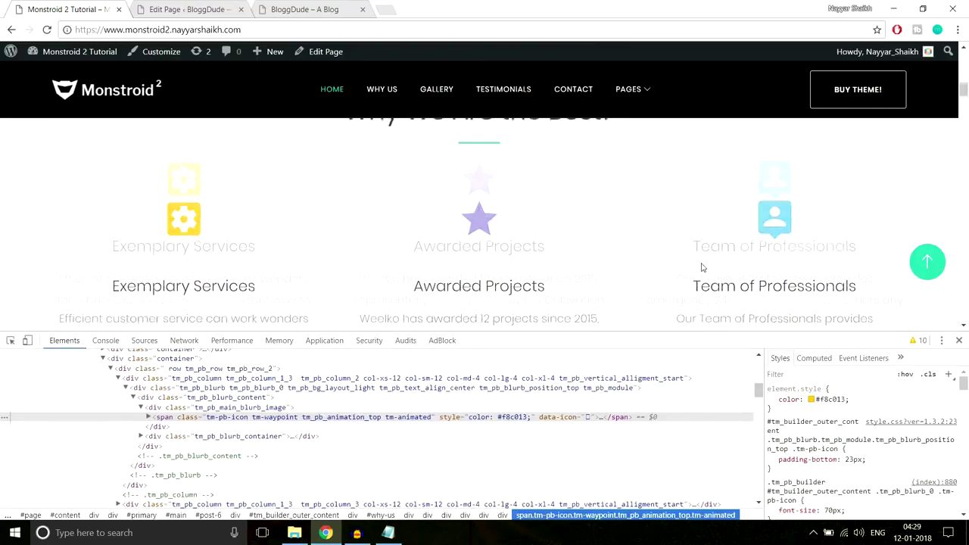
{"action": "mouse_move", "coordinate": [297, 424]}
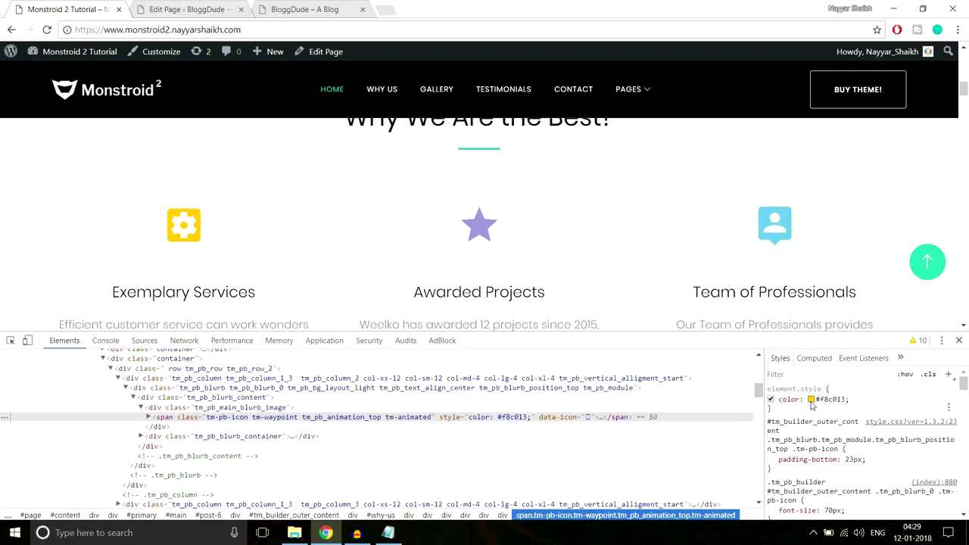
{"action": "left_click", "coordinate": [833, 402]}
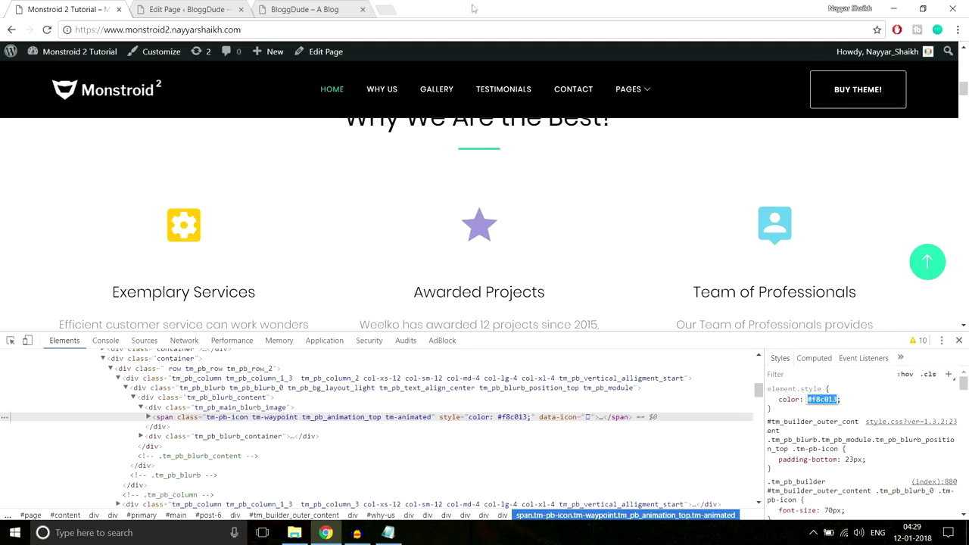
{"action": "left_click", "coordinate": [218, 8]}
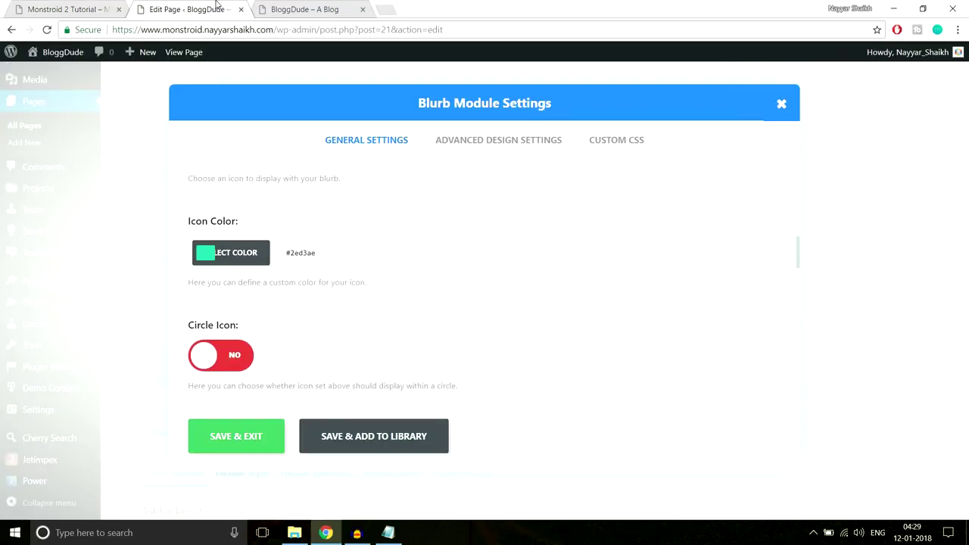
Change the blurb's icon colour from teal #2ed3ae to yellow #f8c013.
{"action": "left_click", "coordinate": [213, 255]}
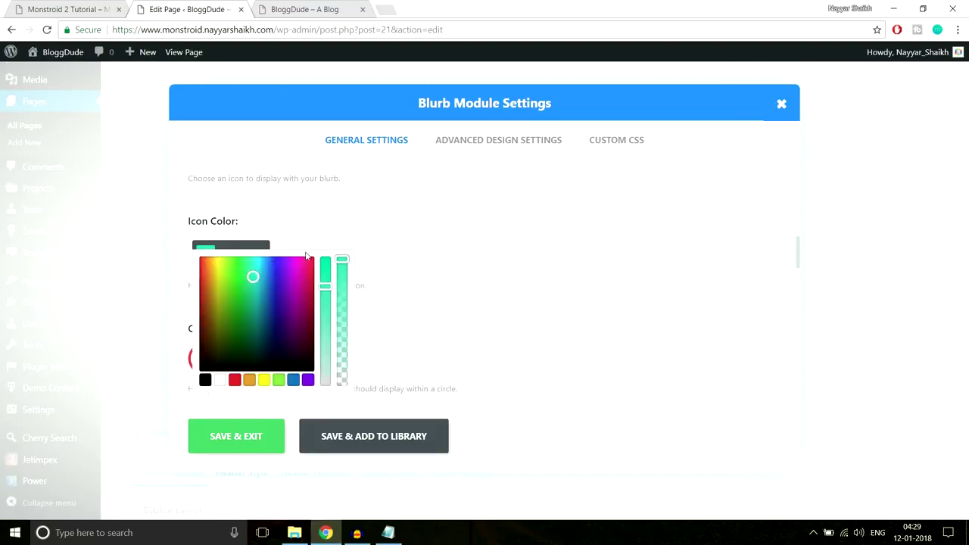
{"action": "left_click", "coordinate": [367, 256]}
{"action": "key", "text": "ctrl+v"}
{"action": "scroll", "coordinate": [460, 260], "scroll_direction": "down", "scroll_amount": 1}
{"action": "left_click", "coordinate": [465, 231]}
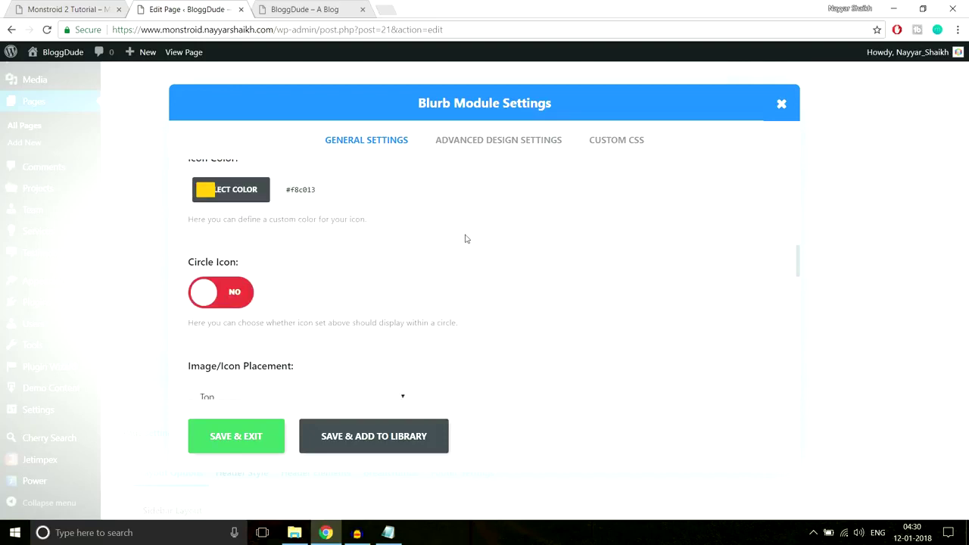
{"action": "scroll", "coordinate": [314, 263], "scroll_direction": "up", "scroll_amount": 1}
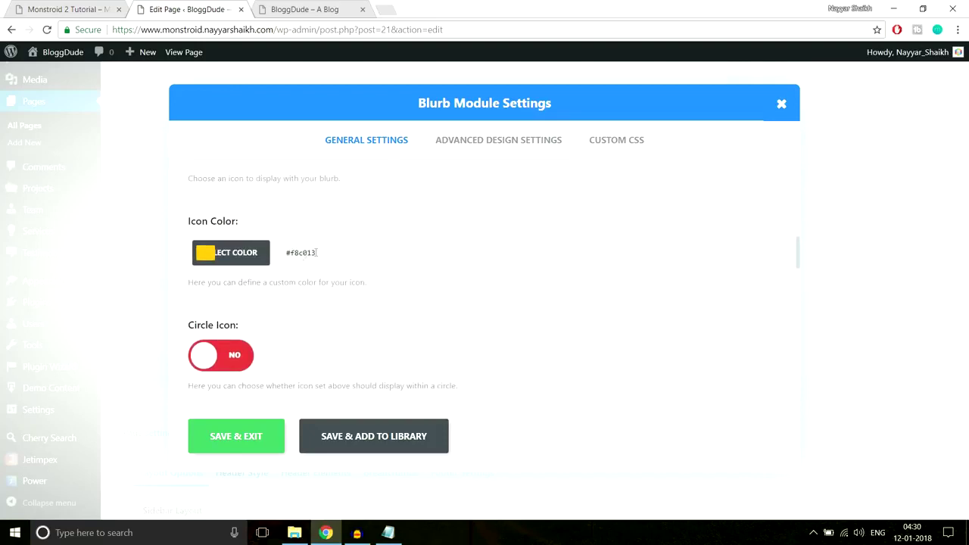
{"action": "scroll", "coordinate": [572, 270], "scroll_direction": "down", "scroll_amount": 1}
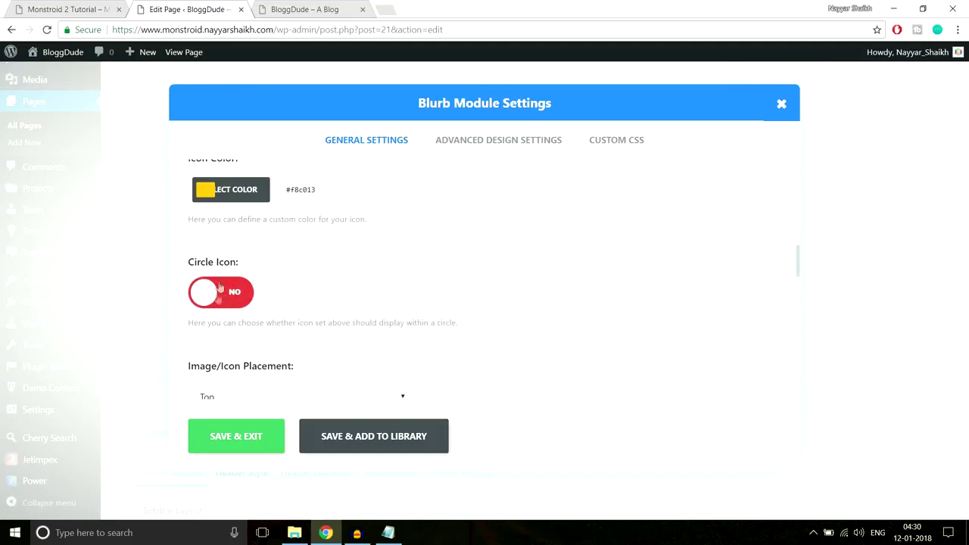
{"action": "scroll", "coordinate": [484, 296], "scroll_direction": "down", "scroll_amount": 2}
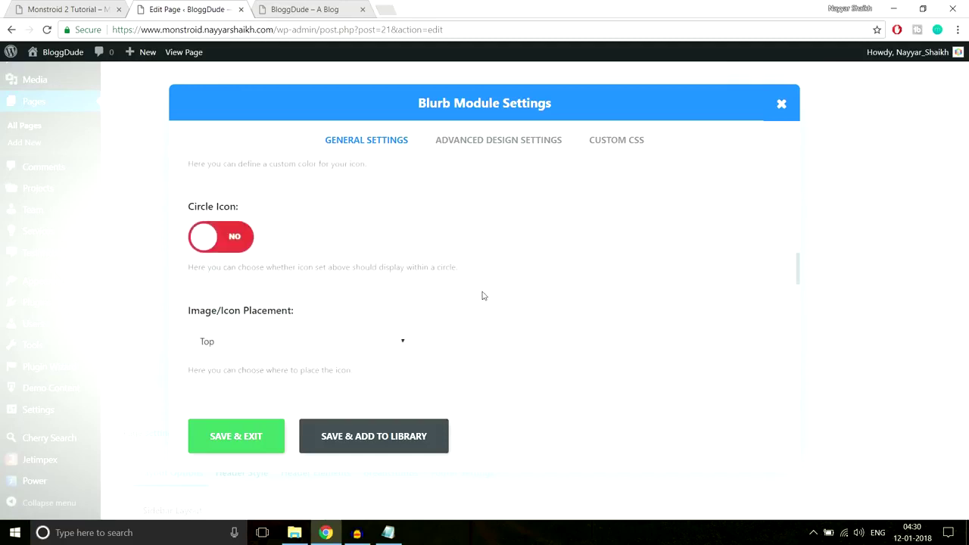
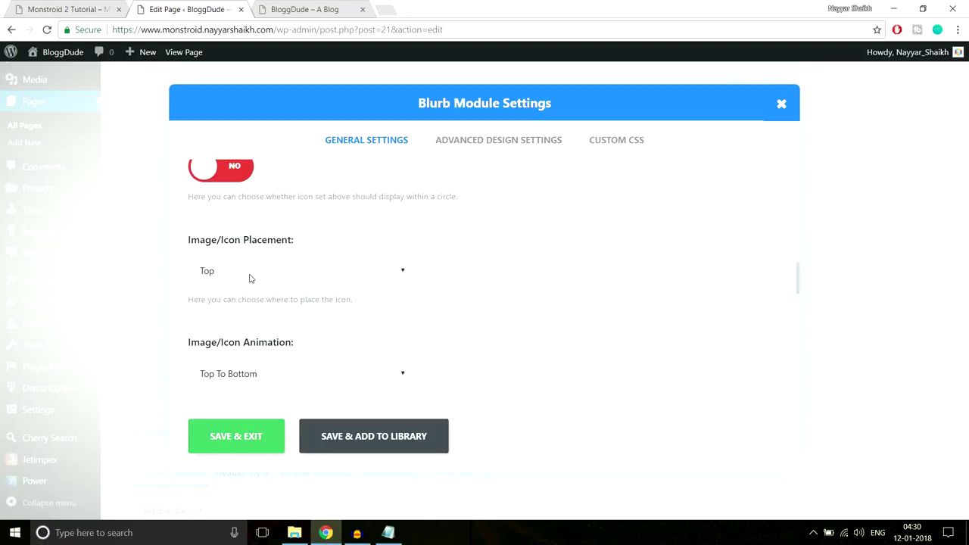
After checking the demo site, set the blurb's Image/Icon Animation to Left To Right.
{"action": "left_click", "coordinate": [103, 6]}
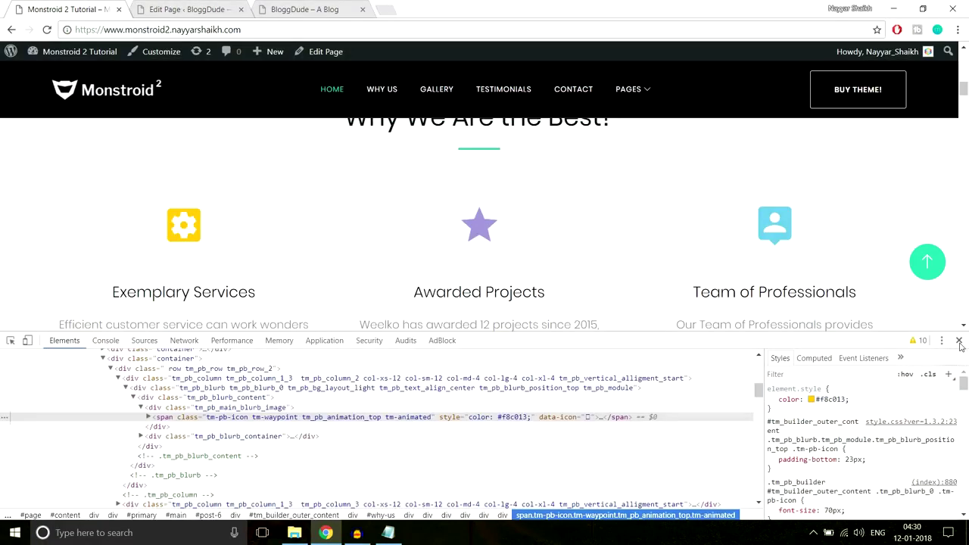
{"action": "left_click", "coordinate": [959, 340]}
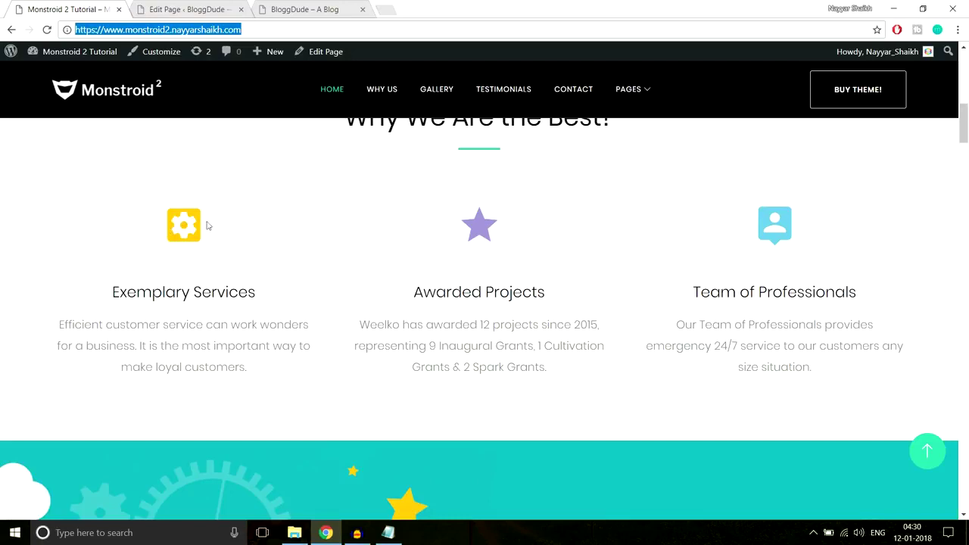
{"action": "left_click", "coordinate": [189, 9]}
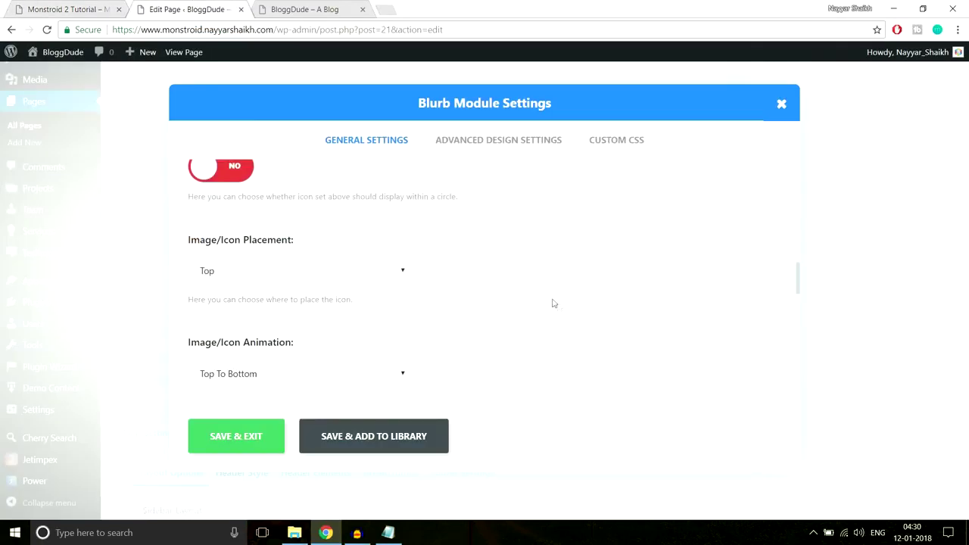
{"action": "scroll", "coordinate": [553, 302], "scroll_direction": "down", "scroll_amount": 2}
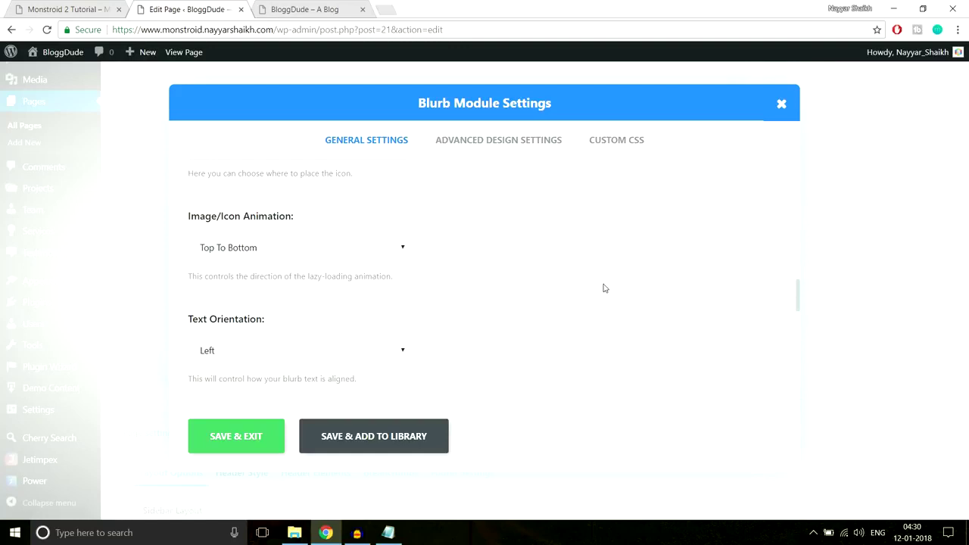
{"action": "left_click", "coordinate": [290, 249]}
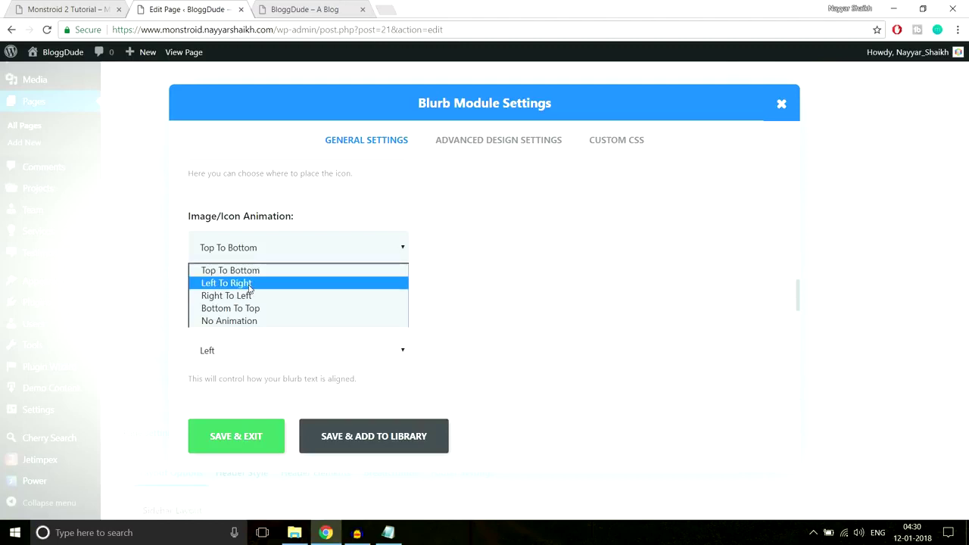
{"action": "left_click", "coordinate": [249, 284]}
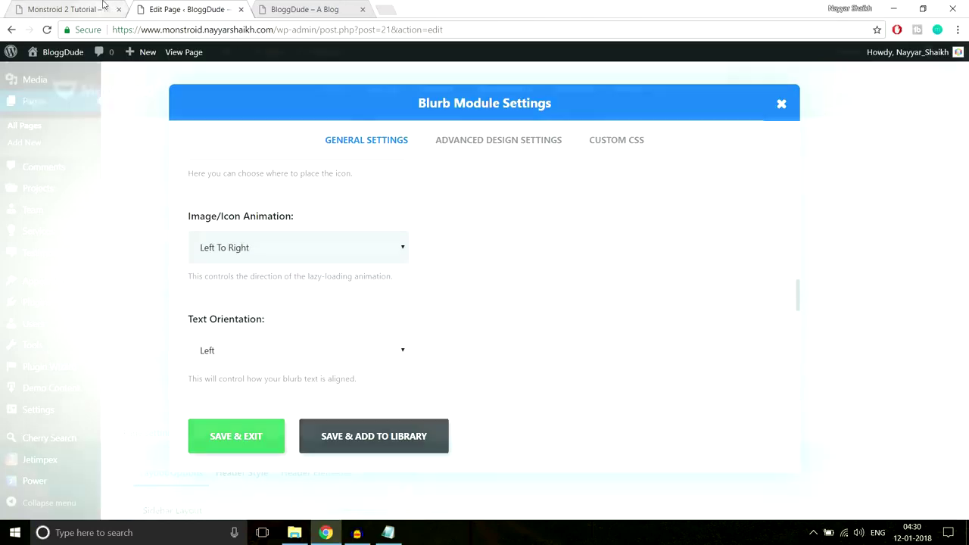
Set the blurb's Text Orientation to Center, matching the demo's centered blurbs.
{"action": "left_click", "coordinate": [112, 6]}
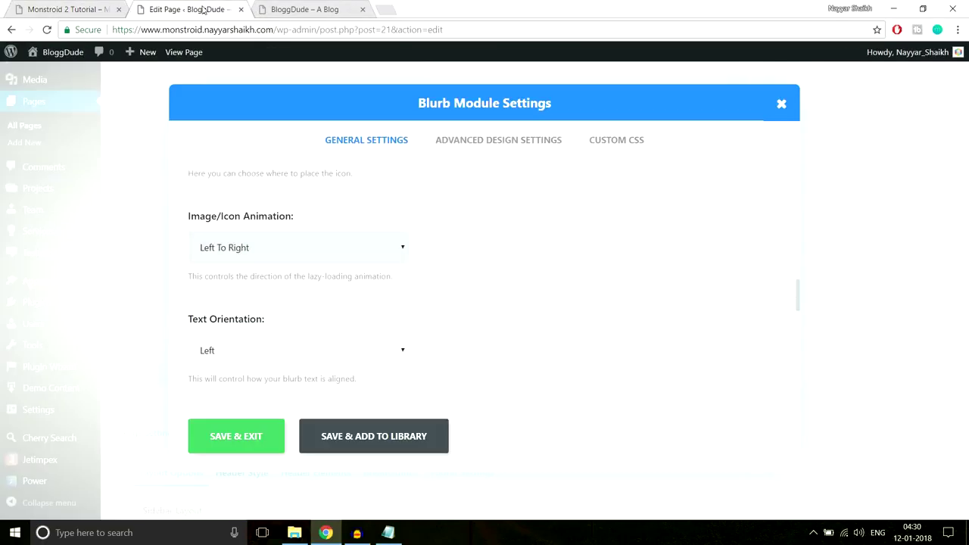
{"action": "left_click", "coordinate": [182, 10]}
{"action": "scroll", "coordinate": [617, 287], "scroll_direction": "down", "scroll_amount": 1}
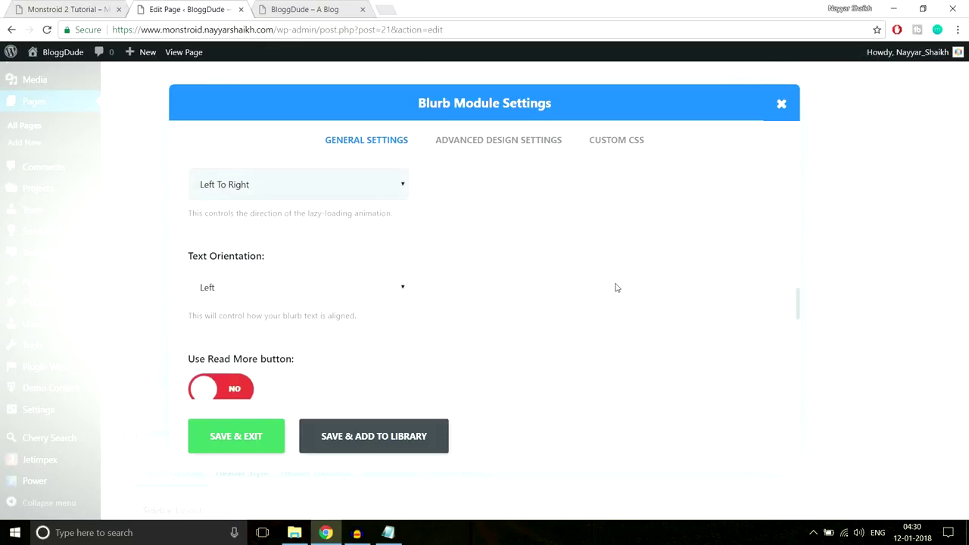
{"action": "left_click", "coordinate": [314, 288]}
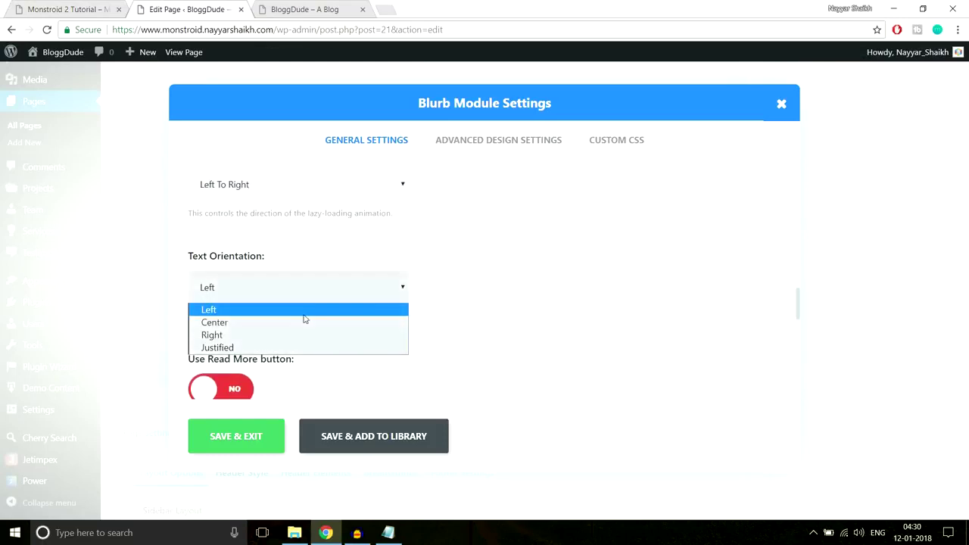
{"action": "left_click", "coordinate": [303, 321]}
Review the demo's Exemplary Services text, then scroll the blurb settings down to Content.
{"action": "left_click", "coordinate": [91, 9]}
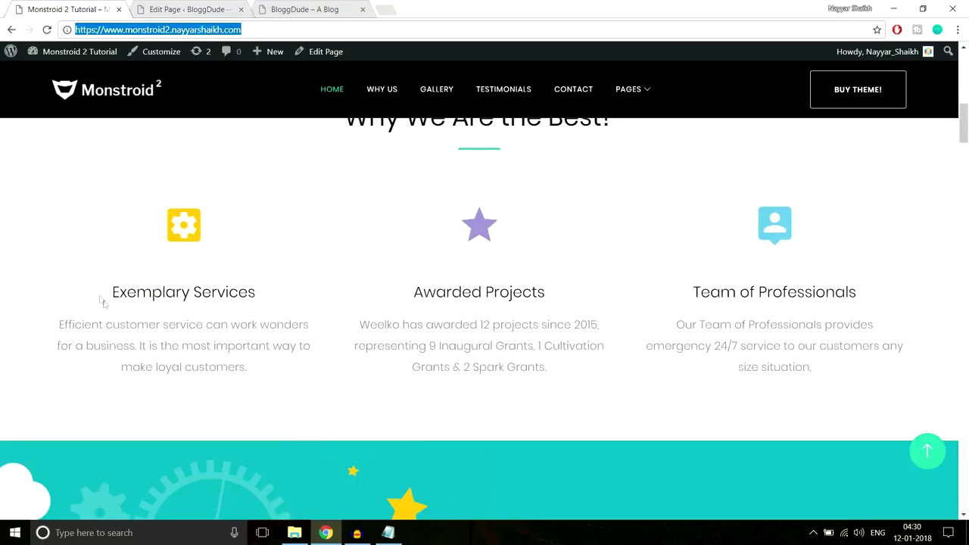
{"action": "left_click_drag", "start_coordinate": [121, 283], "coordinate": [280, 399]}
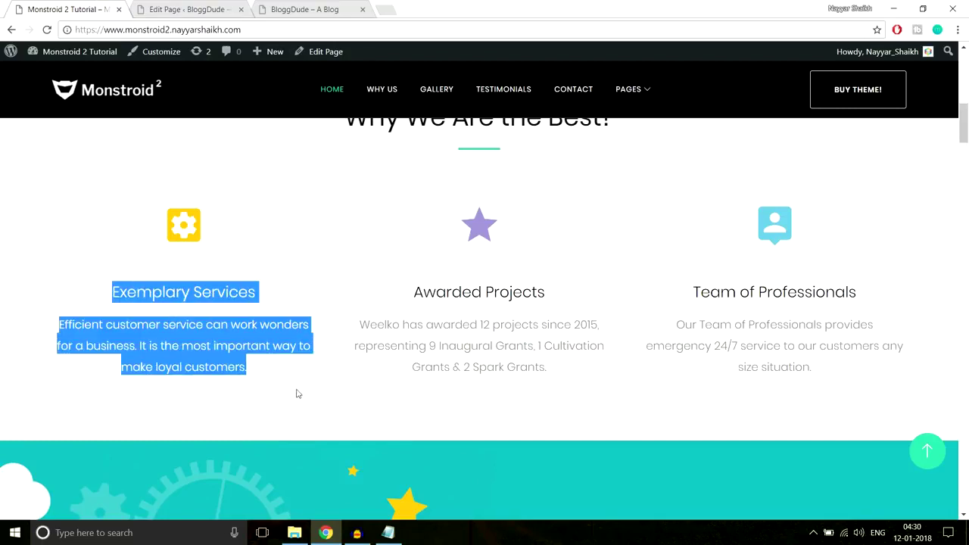
{"action": "left_click", "coordinate": [264, 199]}
{"action": "left_click", "coordinate": [233, 8]}
{"action": "scroll", "coordinate": [500, 231], "scroll_direction": "down", "scroll_amount": 1}
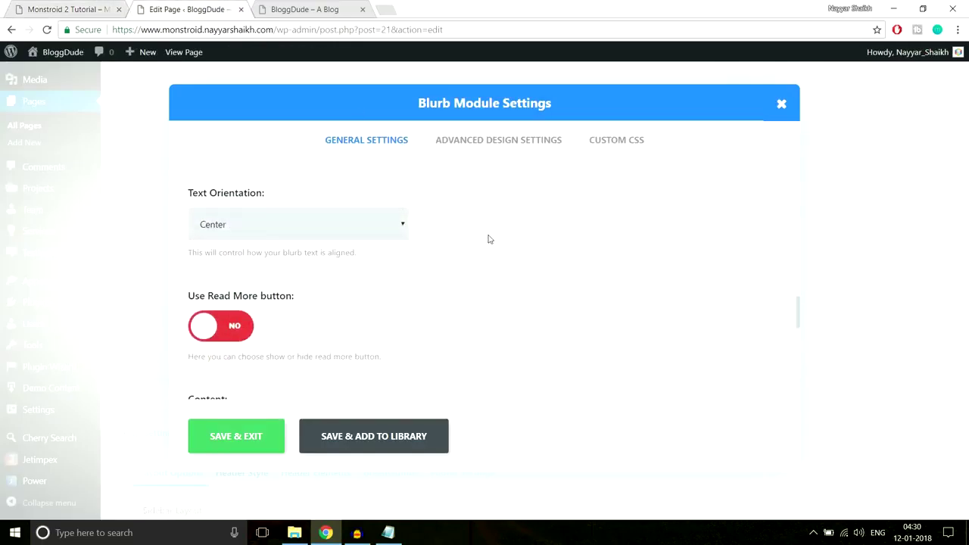
{"action": "scroll", "coordinate": [227, 325], "scroll_direction": "down", "scroll_amount": 2}
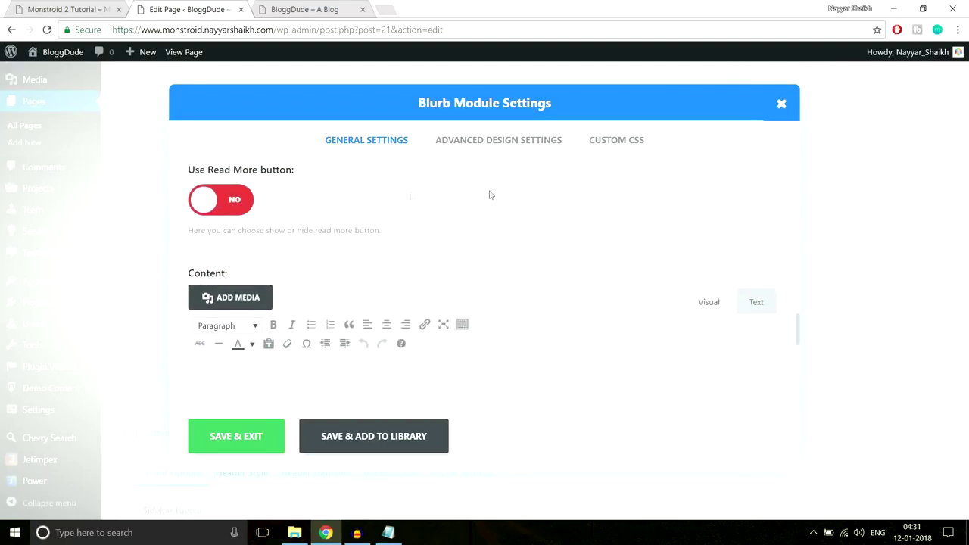
{"action": "scroll", "coordinate": [455, 195], "scroll_direction": "down", "scroll_amount": 1}
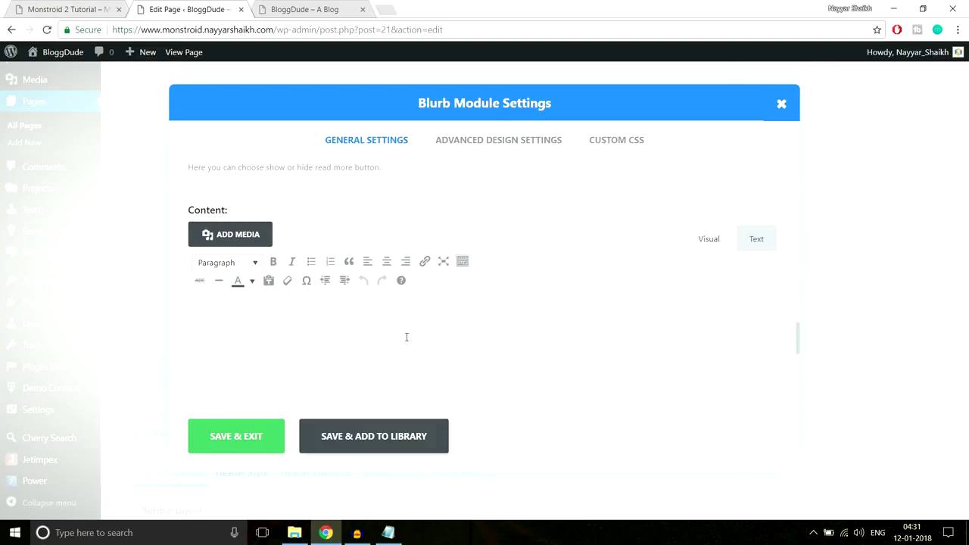
Paste the demo's Exemplary Services description into the blurb content as a Paragraph.
{"action": "left_click", "coordinate": [86, 7]}
{"action": "left_click_drag", "start_coordinate": [68, 321], "coordinate": [294, 381]}
{"action": "key", "text": "ctrl+c"}
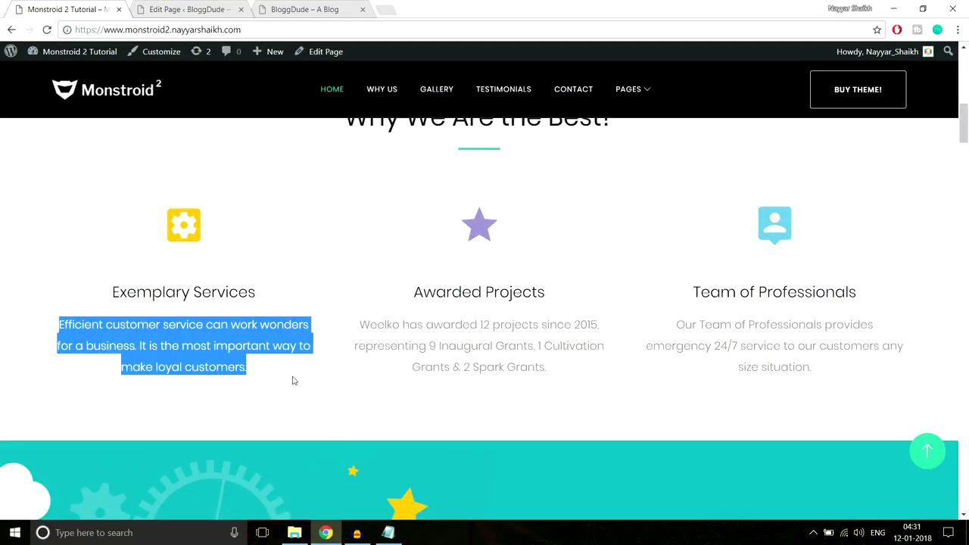
{"action": "left_click", "coordinate": [211, 6]}
{"action": "key", "text": "ctrl+v"}
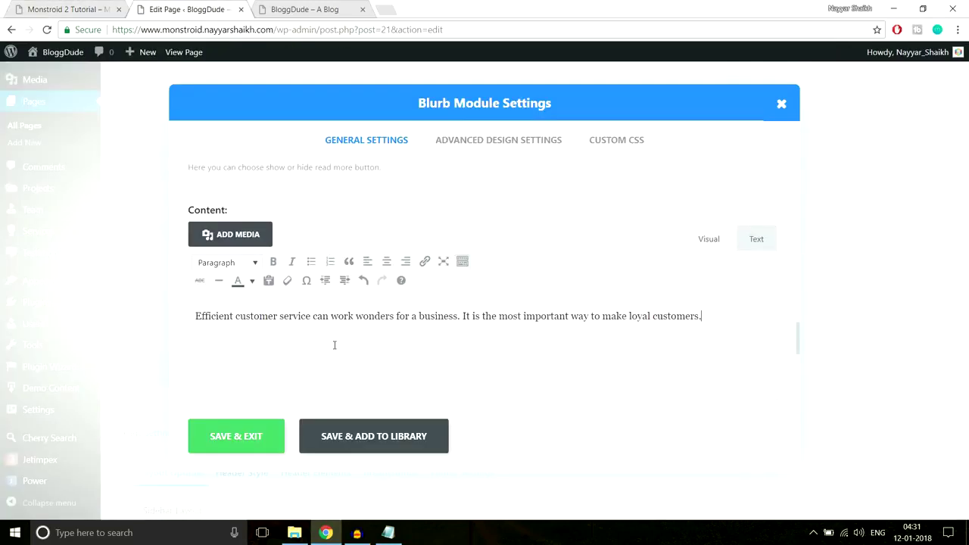
{"action": "left_click_drag", "start_coordinate": [722, 317], "coordinate": [161, 325]}
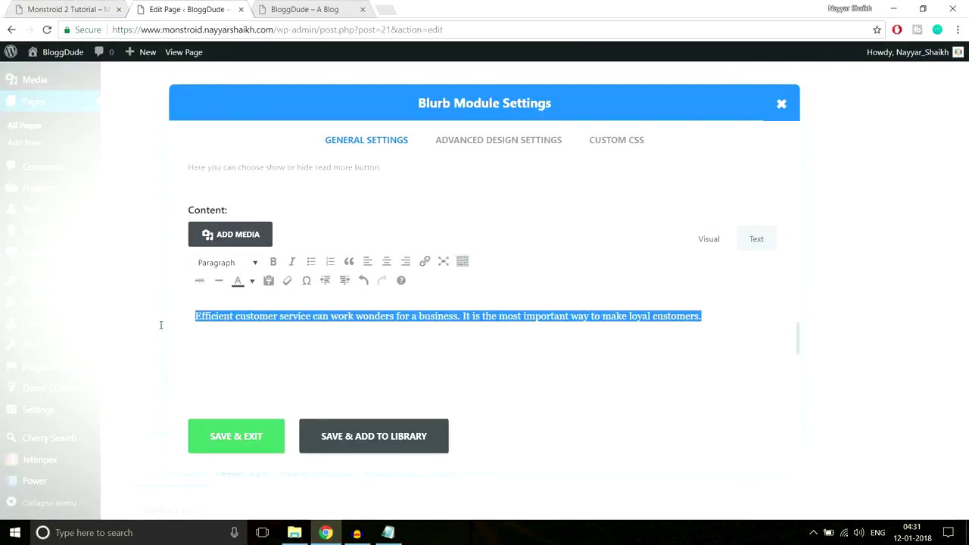
{"action": "left_click", "coordinate": [226, 264]}
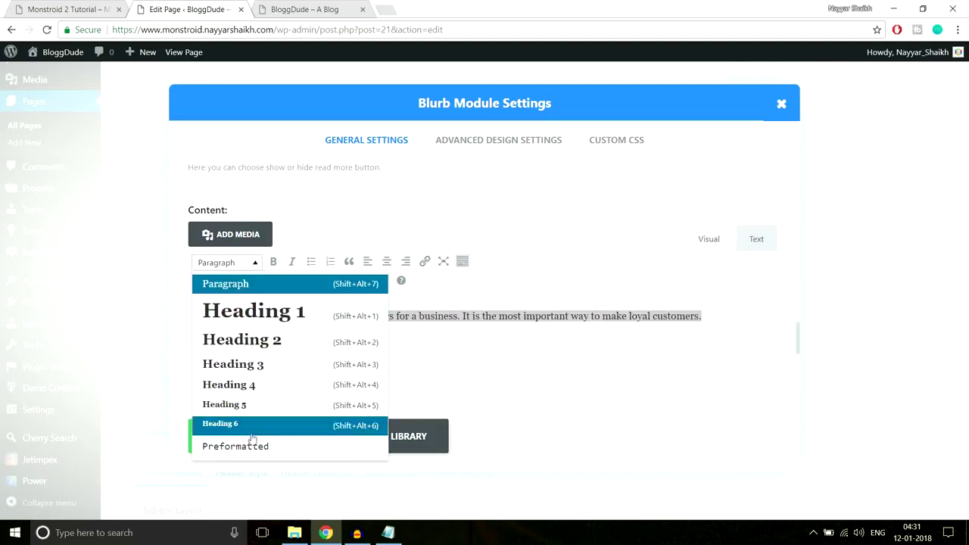
{"action": "left_click", "coordinate": [253, 263]}
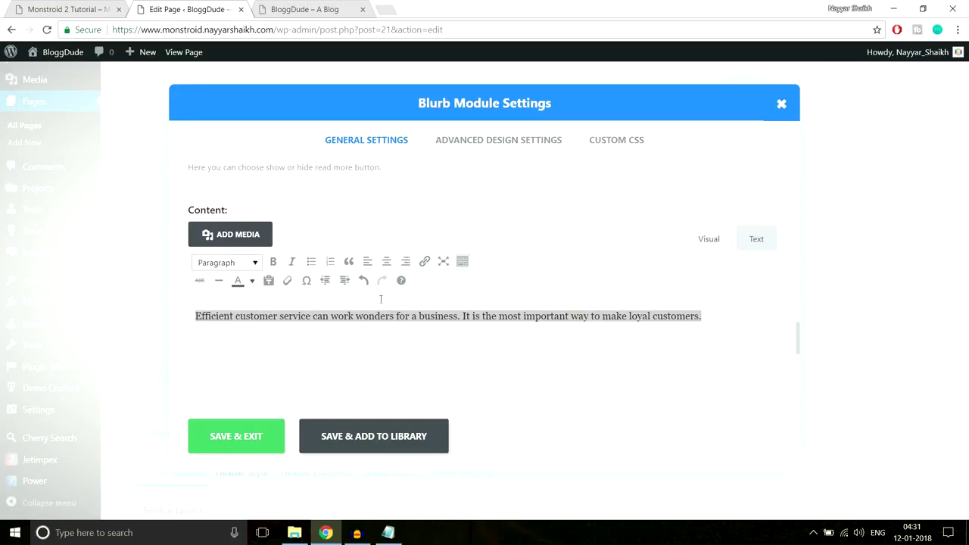
Save and exit the blurb module settings.
{"action": "left_click", "coordinate": [71, 9]}
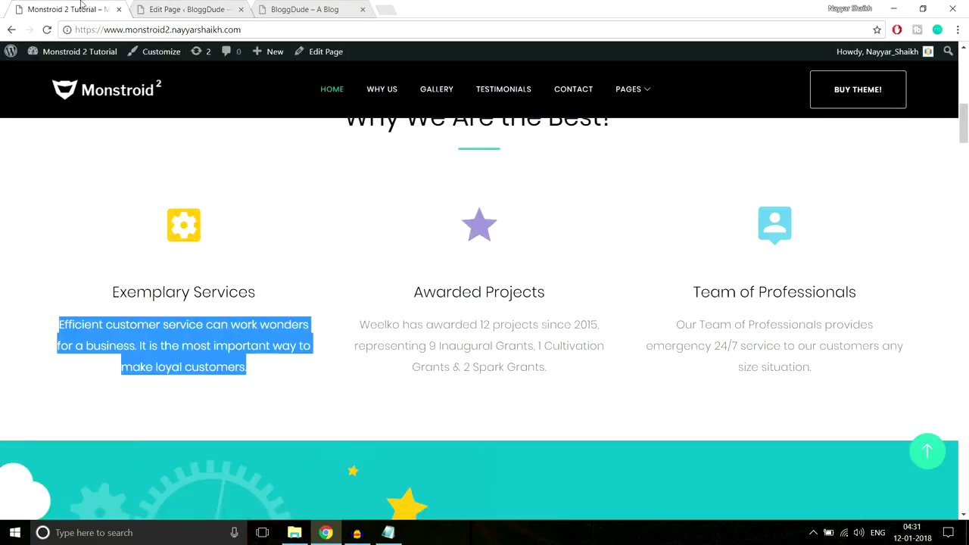
{"action": "left_click", "coordinate": [298, 300]}
{"action": "left_click", "coordinate": [228, 5]}
{"action": "left_click", "coordinate": [254, 436]}
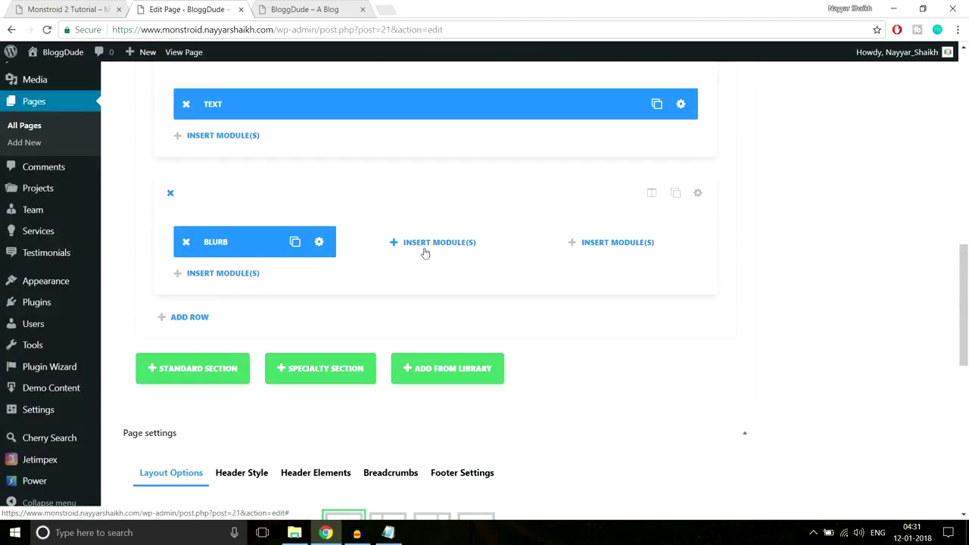
Update the homepage and reload the live BloggDude site.
{"action": "scroll", "coordinate": [958, 249], "scroll_direction": "up", "scroll_amount": 10}
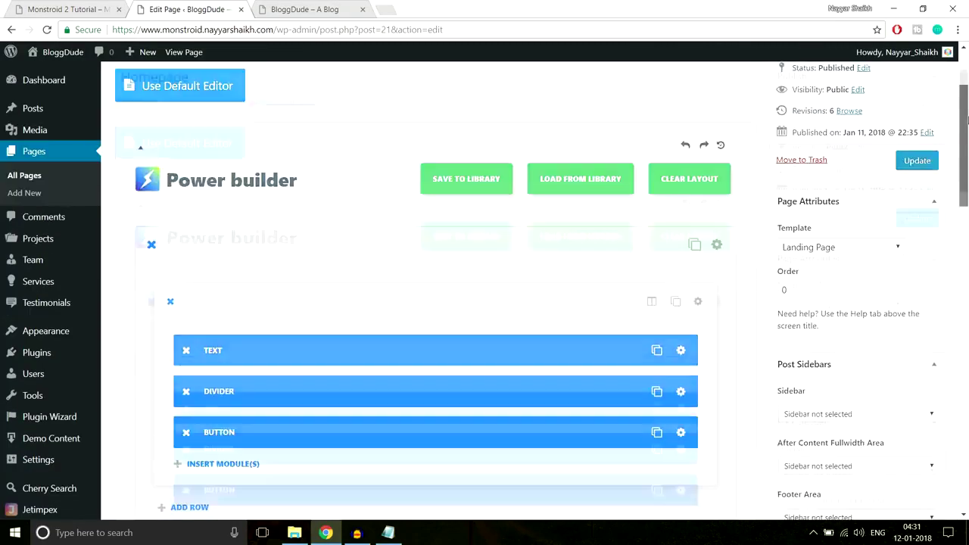
{"action": "left_click", "coordinate": [923, 265]}
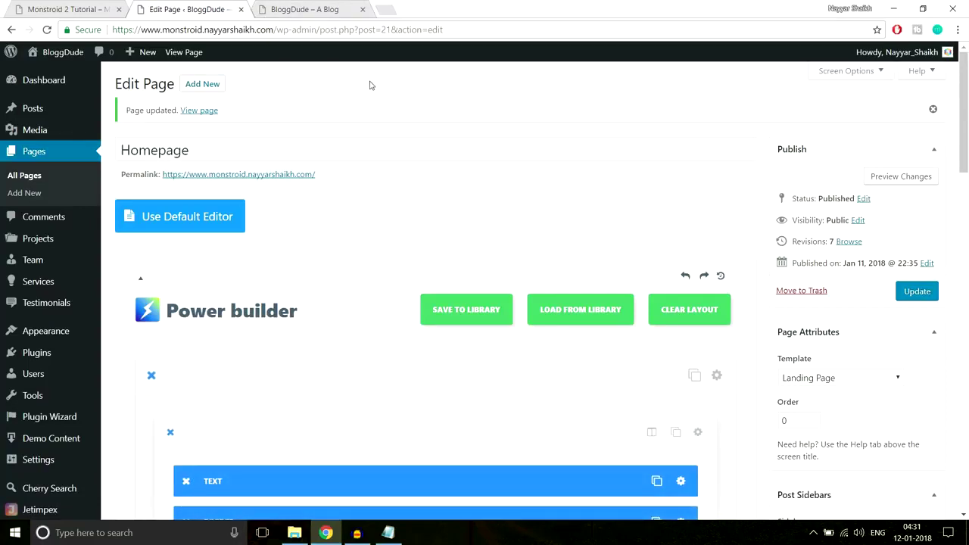
{"action": "left_click", "coordinate": [303, 9]}
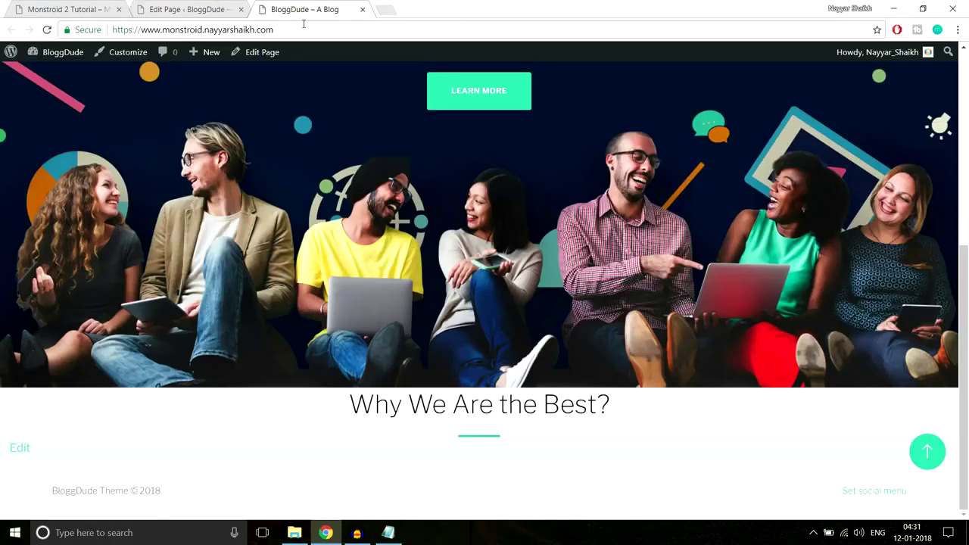
{"action": "left_click", "coordinate": [303, 29]}
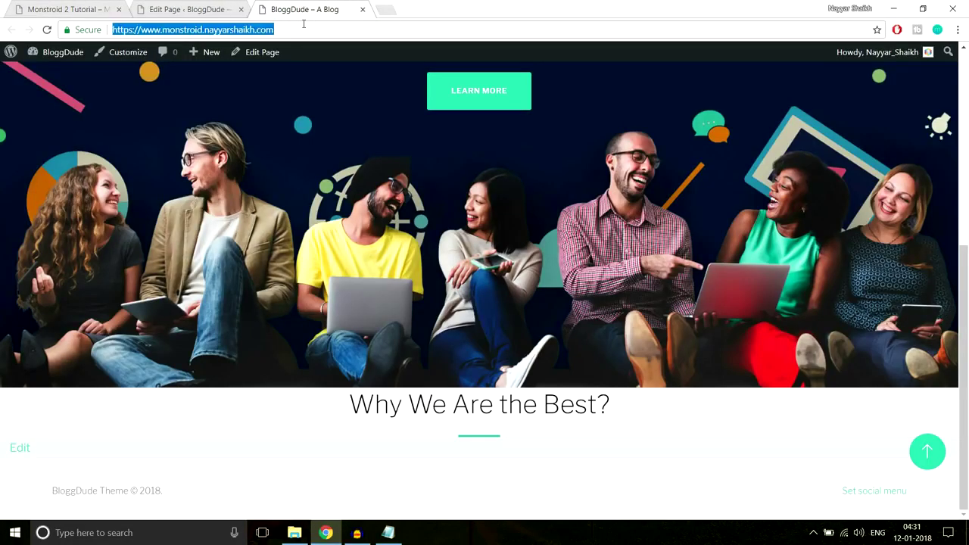
{"action": "key", "text": "Return"}
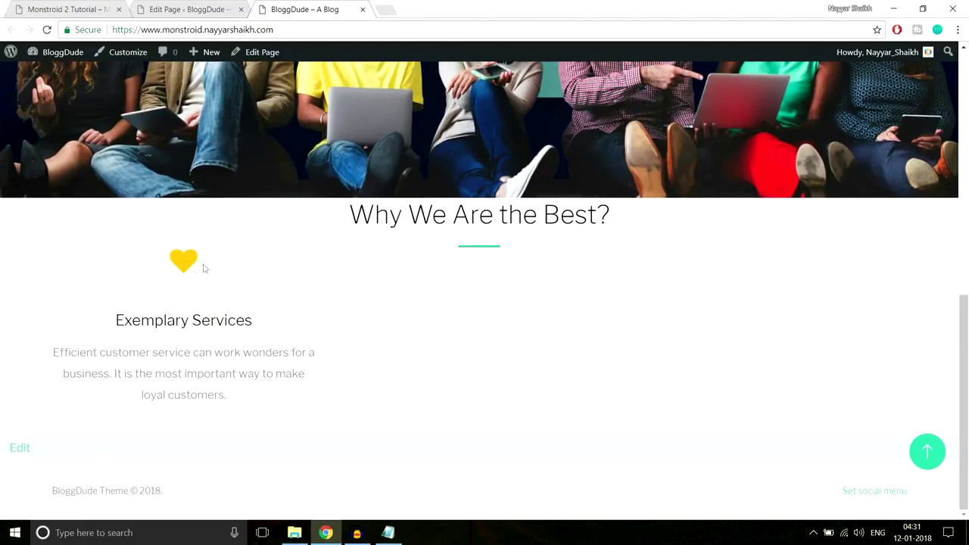
Compare the live Exemplary Services blurb against the demo, then return to the editor.
{"action": "left_click_drag", "start_coordinate": [145, 259], "coordinate": [232, 394]}
{"action": "left_click", "coordinate": [418, 329]}
{"action": "left_click_drag", "start_coordinate": [346, 288], "coordinate": [479, 240]}
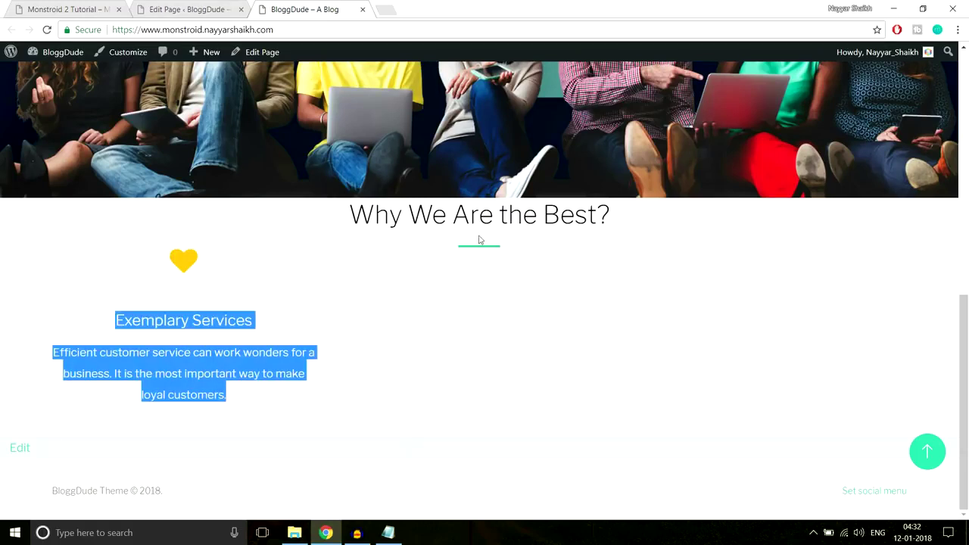
{"action": "left_click", "coordinate": [479, 247]}
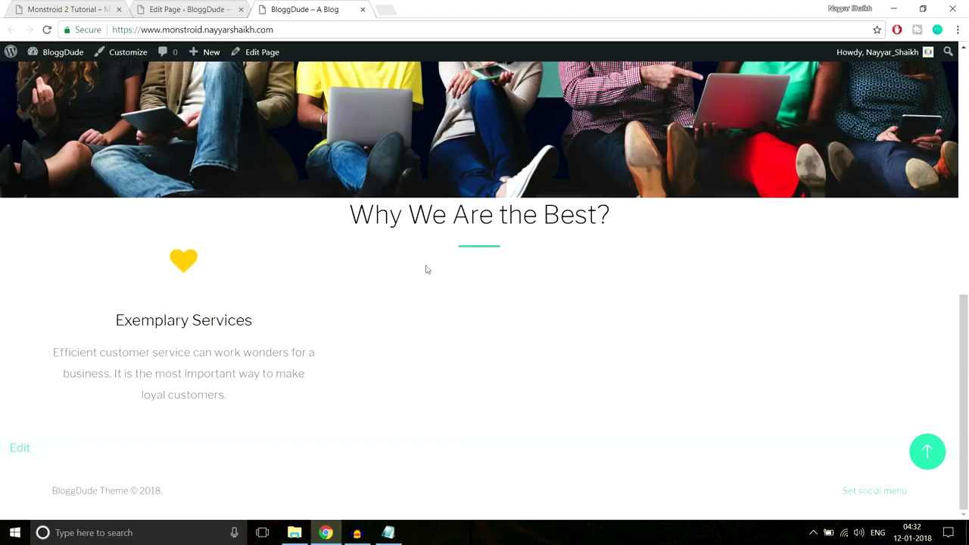
{"action": "left_click", "coordinate": [183, 6]}
{"action": "scroll", "coordinate": [542, 208], "scroll_direction": "down", "scroll_amount": 5}
{"action": "scroll", "coordinate": [556, 259], "scroll_direction": "down", "scroll_amount": 4}
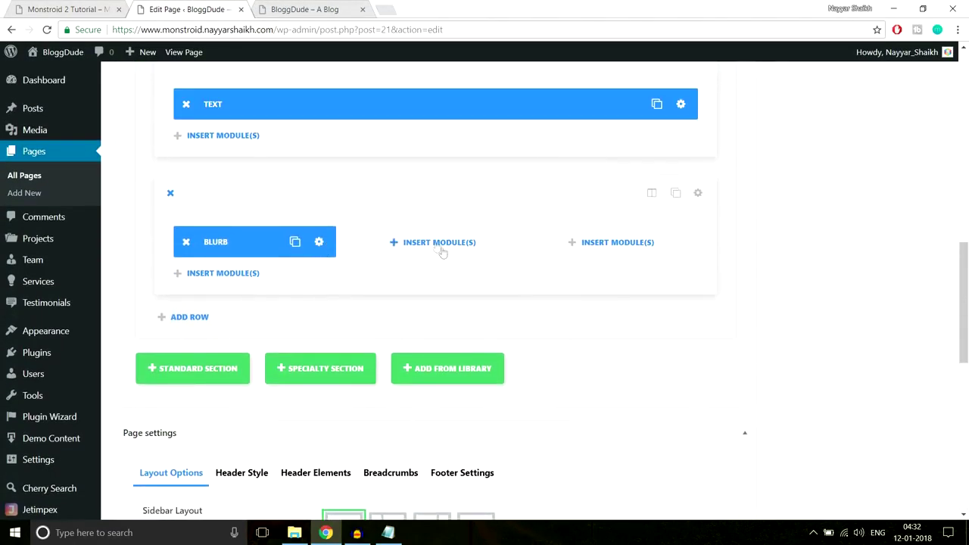
Clone the Exemplary Services blurb twice to make three copies.
{"action": "left_click", "coordinate": [47, 6]}
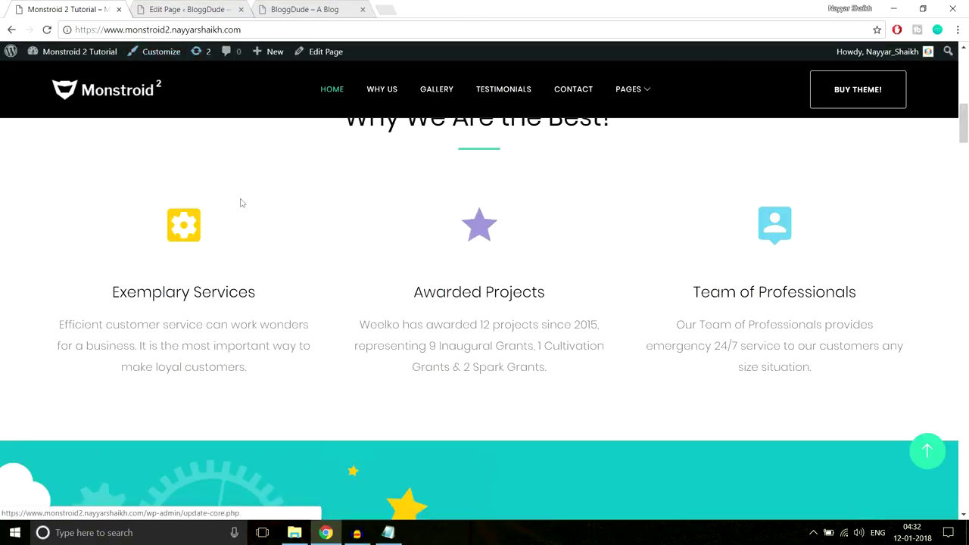
{"action": "left_click_drag", "start_coordinate": [211, 264], "coordinate": [259, 374]}
{"action": "left_click", "coordinate": [260, 374]}
{"action": "left_click", "coordinate": [186, 9]}
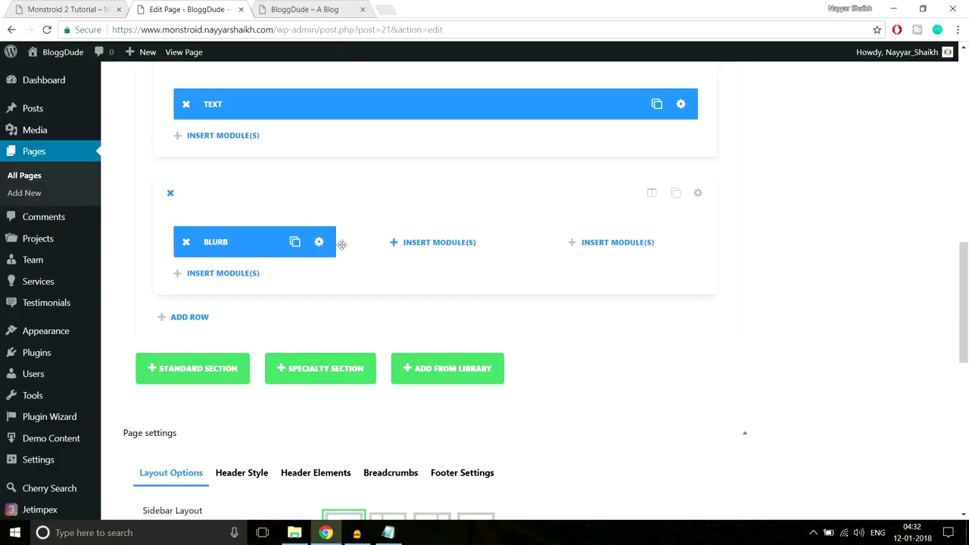
{"action": "left_click", "coordinate": [295, 244]}
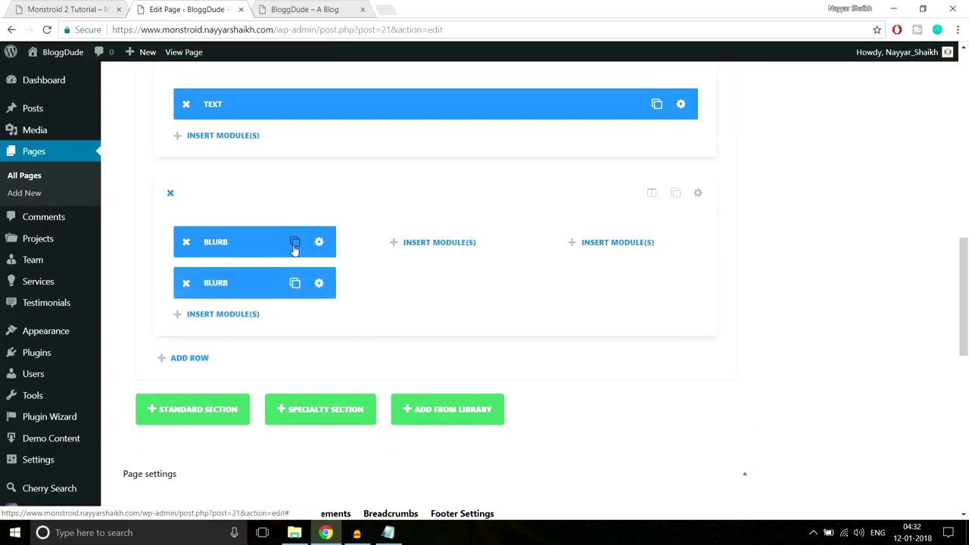
{"action": "left_click", "coordinate": [295, 244]}
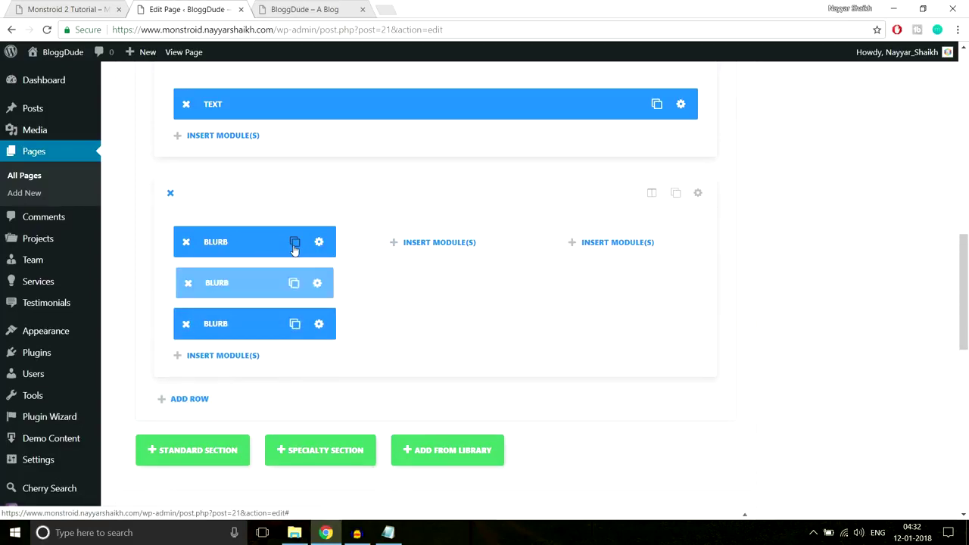
Move the blurb copies into the empty third and middle columns.
{"action": "left_click_drag", "start_coordinate": [243, 282], "coordinate": [614, 242]}
{"action": "left_click_drag", "start_coordinate": [254, 286], "coordinate": [425, 241]}
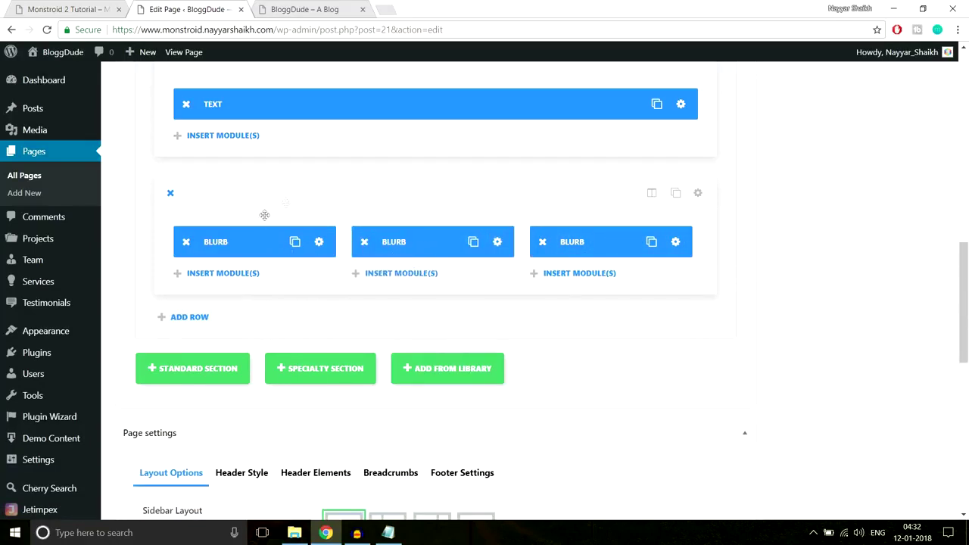
{"action": "left_click", "coordinate": [66, 10]}
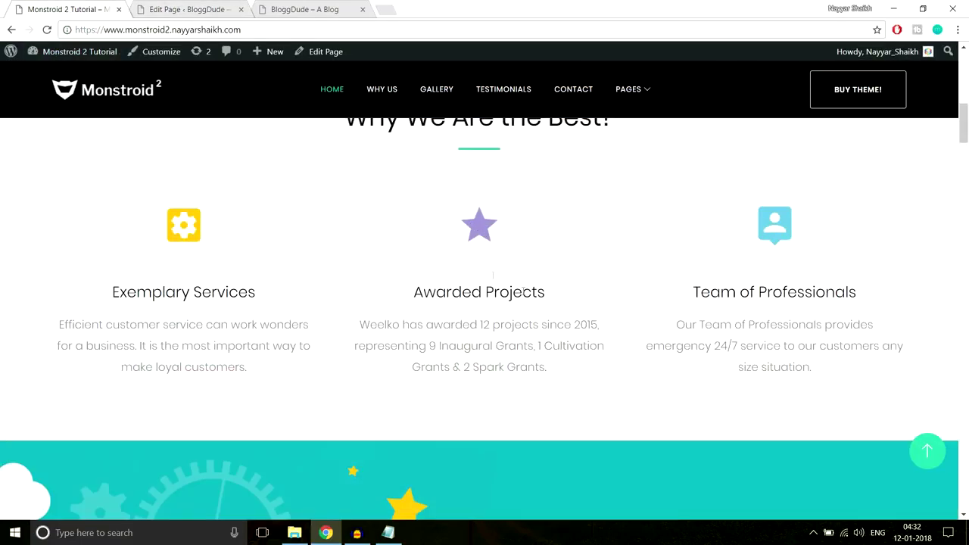
{"action": "left_click", "coordinate": [185, 9]}
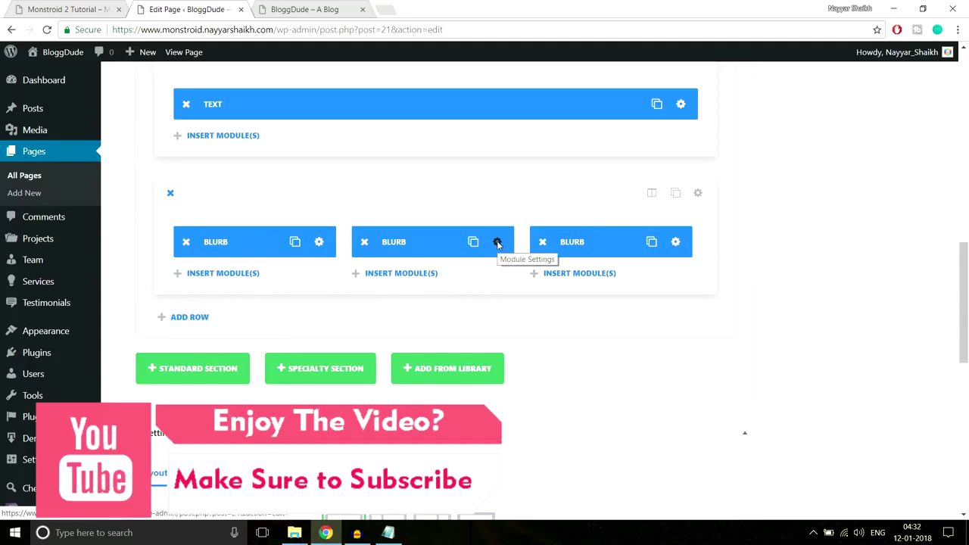
Open the middle blurb's settings and pick a new icon from the Icon grid instead of the heart.
{"action": "left_click", "coordinate": [498, 242]}
{"action": "scroll", "coordinate": [686, 244], "scroll_direction": "down", "scroll_amount": 3}
{"action": "scroll", "coordinate": [350, 239], "scroll_direction": "up", "scroll_amount": 3}
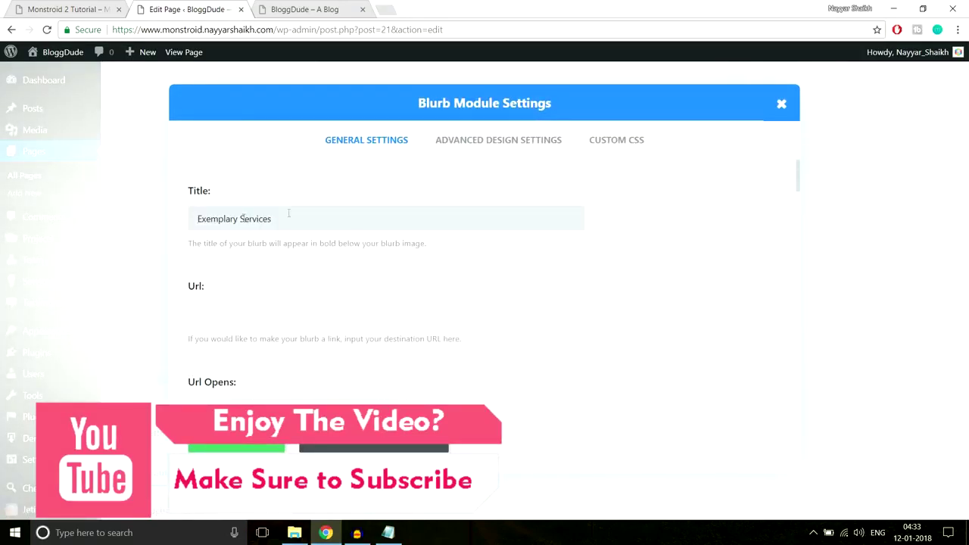
{"action": "scroll", "coordinate": [628, 265], "scroll_direction": "down", "scroll_amount": 3}
{"action": "scroll", "coordinate": [628, 265], "scroll_direction": "down", "scroll_amount": 1}
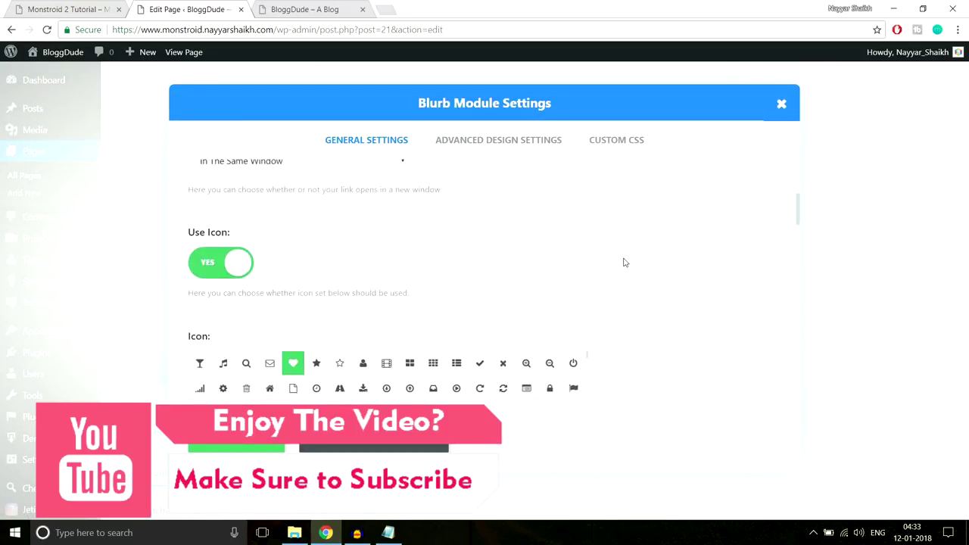
{"action": "scroll", "coordinate": [689, 246], "scroll_direction": "down", "scroll_amount": 1}
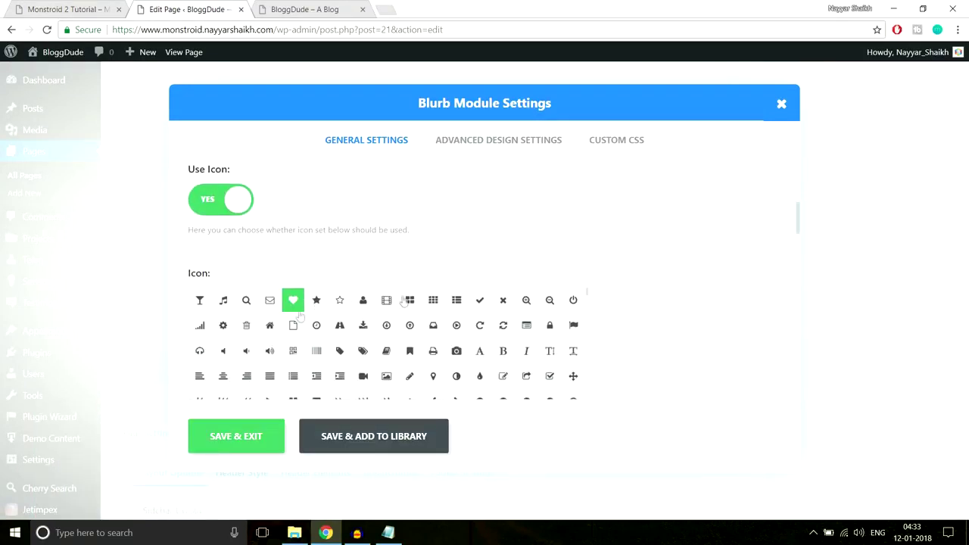
{"action": "scroll", "coordinate": [721, 302], "scroll_direction": "down", "scroll_amount": 1}
{"action": "scroll", "coordinate": [721, 302], "scroll_direction": "down", "scroll_amount": 1}
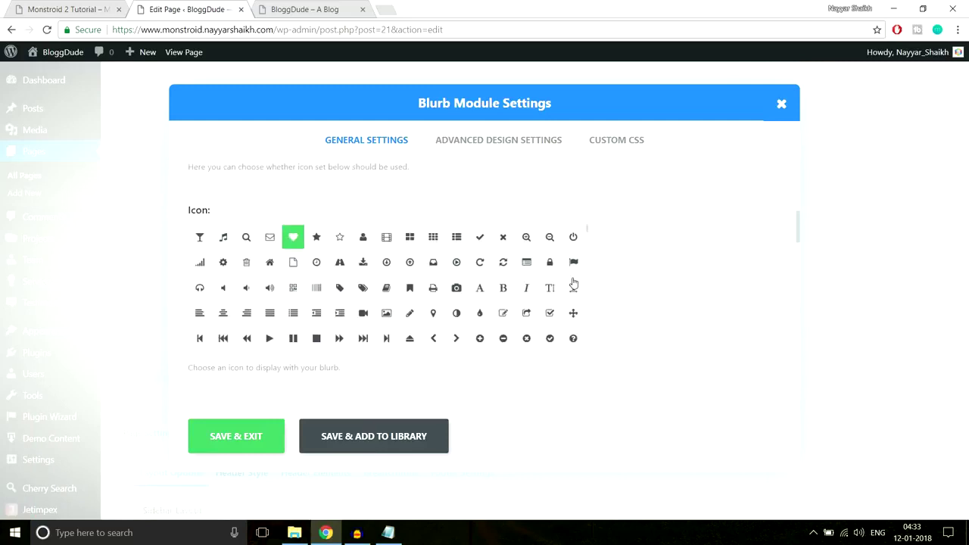
{"action": "left_click", "coordinate": [456, 287]}
{"action": "scroll", "coordinate": [660, 282], "scroll_direction": "down", "scroll_amount": 4}
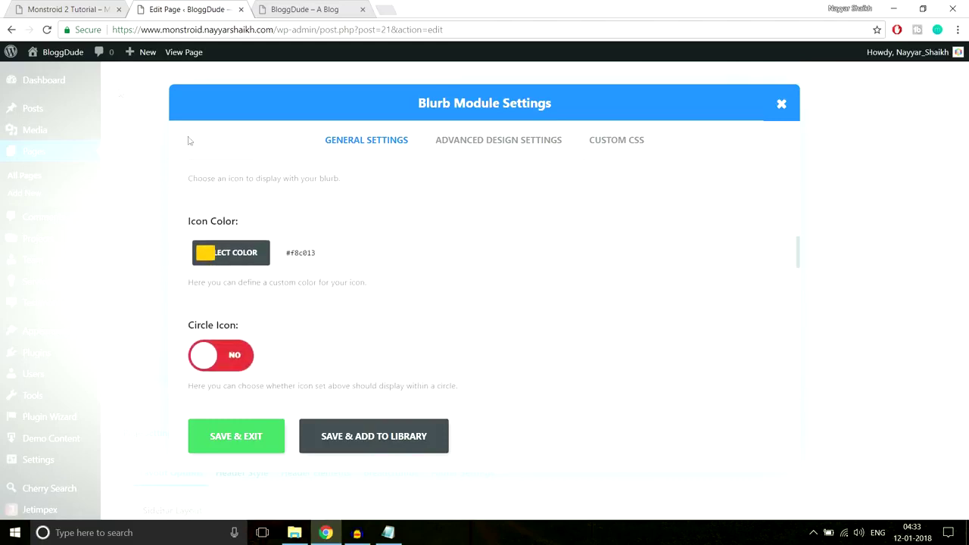
{"action": "left_click", "coordinate": [85, 5]}
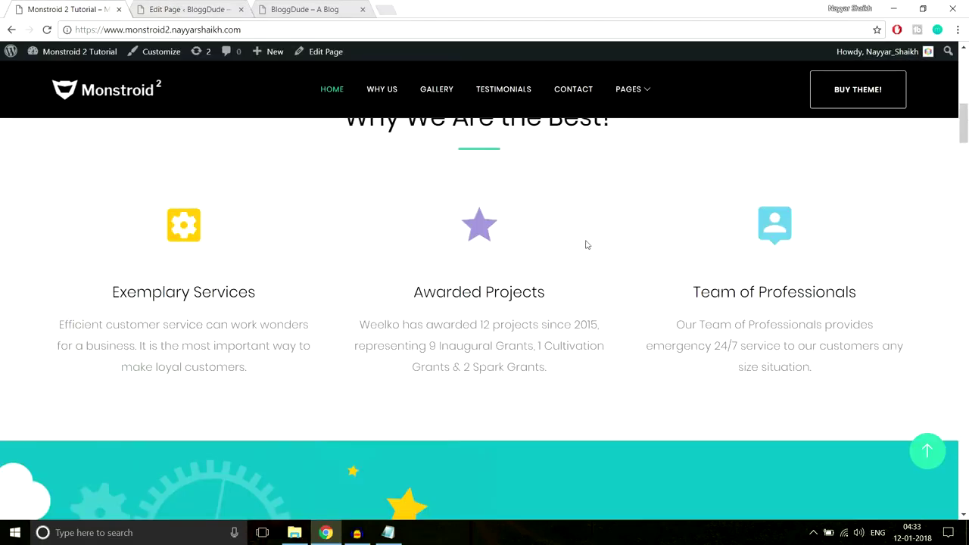
Copy the demo star's colour #a193d2 into the middle blurb's icon colour and save.
{"action": "right_click", "coordinate": [480, 229]}
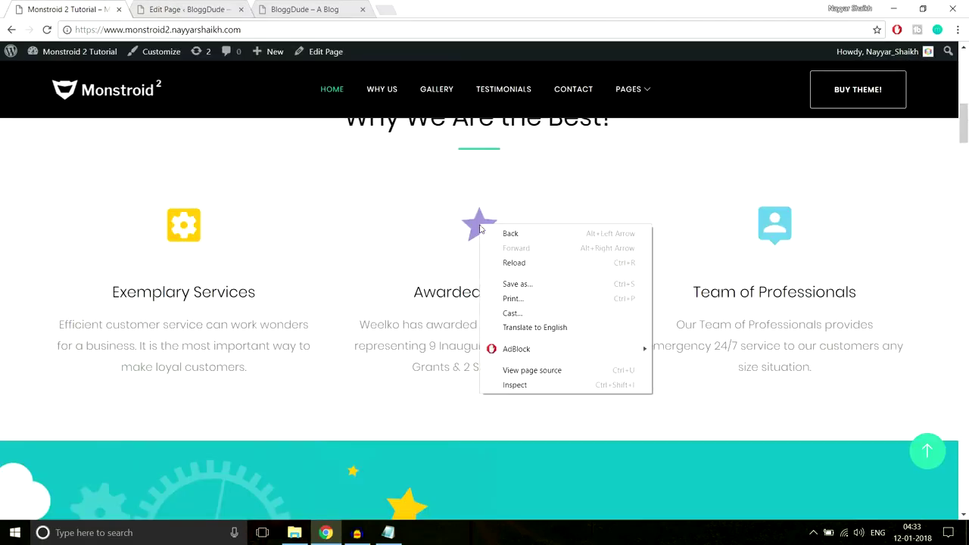
{"action": "left_click", "coordinate": [524, 388]}
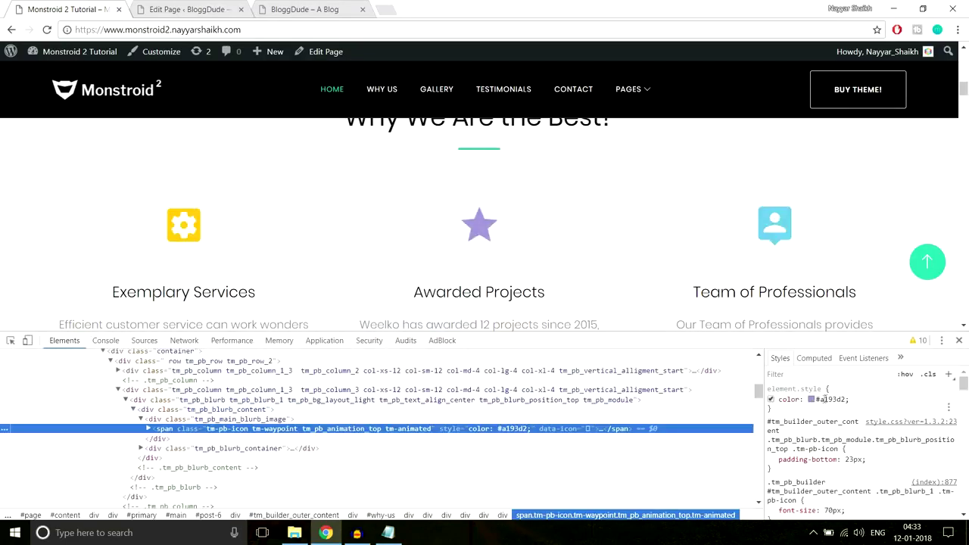
{"action": "left_click", "coordinate": [838, 399]}
{"action": "key", "text": "ctrl+c"}
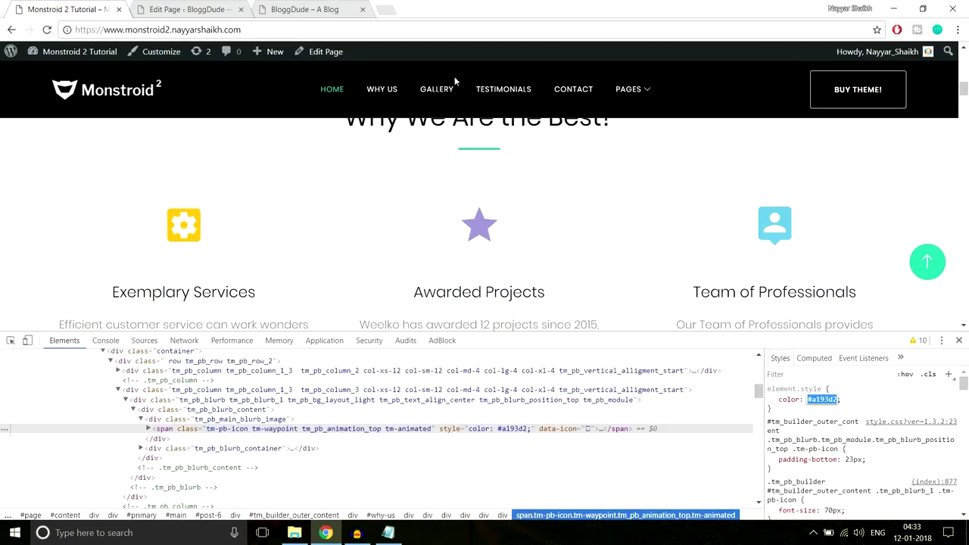
{"action": "left_click", "coordinate": [182, 9]}
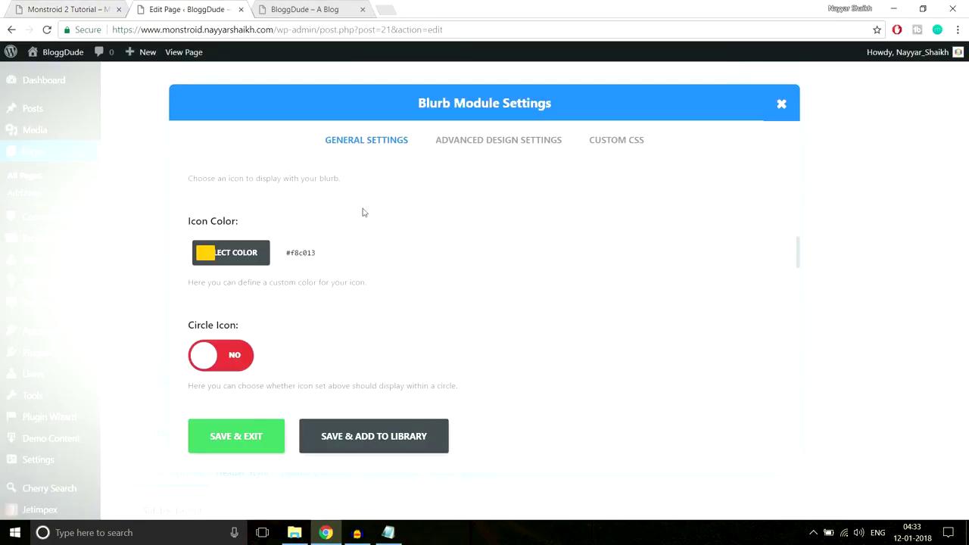
{"action": "left_click", "coordinate": [211, 253]}
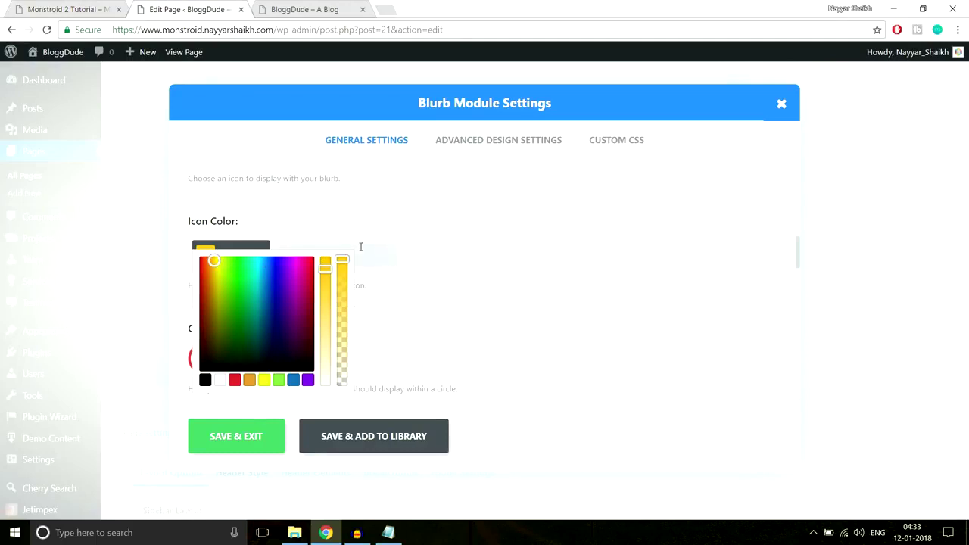
{"action": "key", "text": "ctrl+v"}
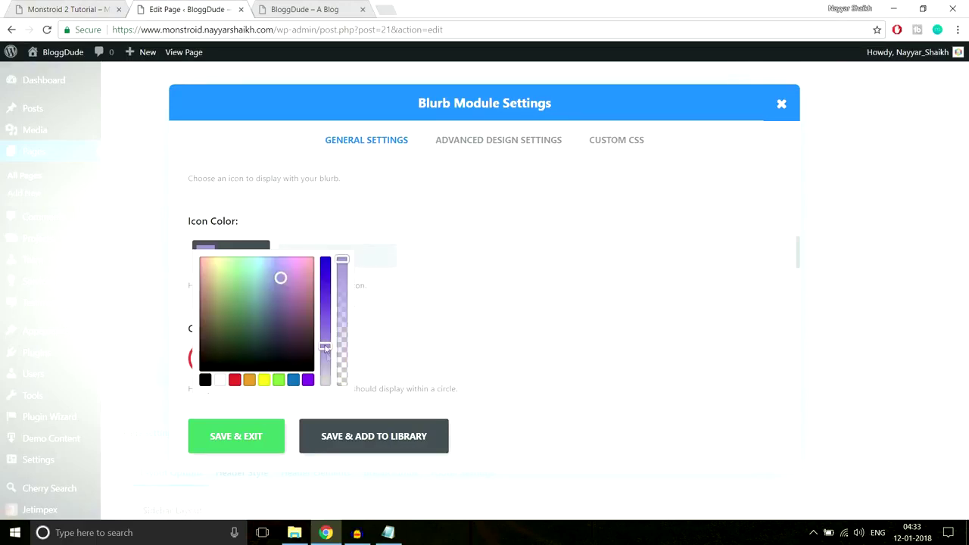
{"action": "left_click", "coordinate": [446, 292]}
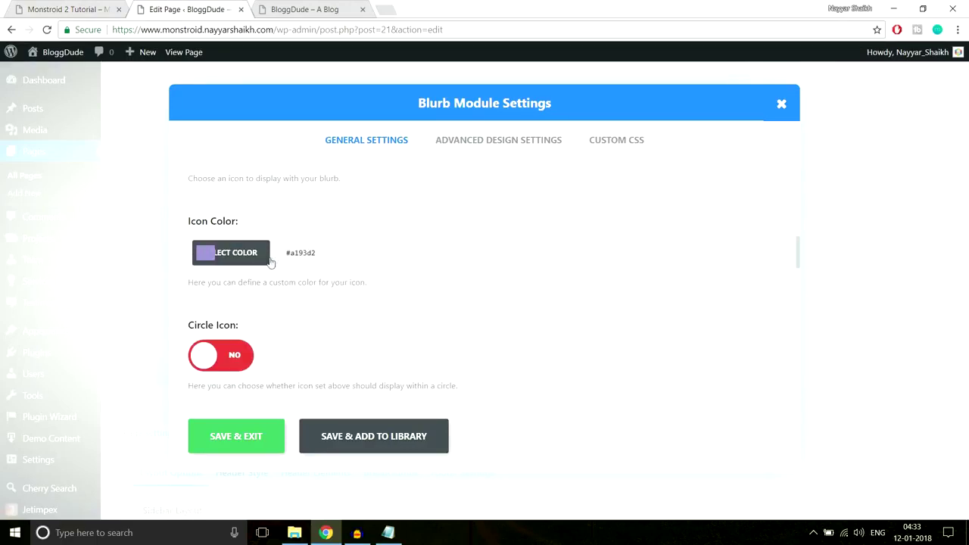
{"action": "scroll", "coordinate": [520, 309], "scroll_direction": "down", "scroll_amount": 2}
{"action": "scroll", "coordinate": [520, 311], "scroll_direction": "down", "scroll_amount": 2}
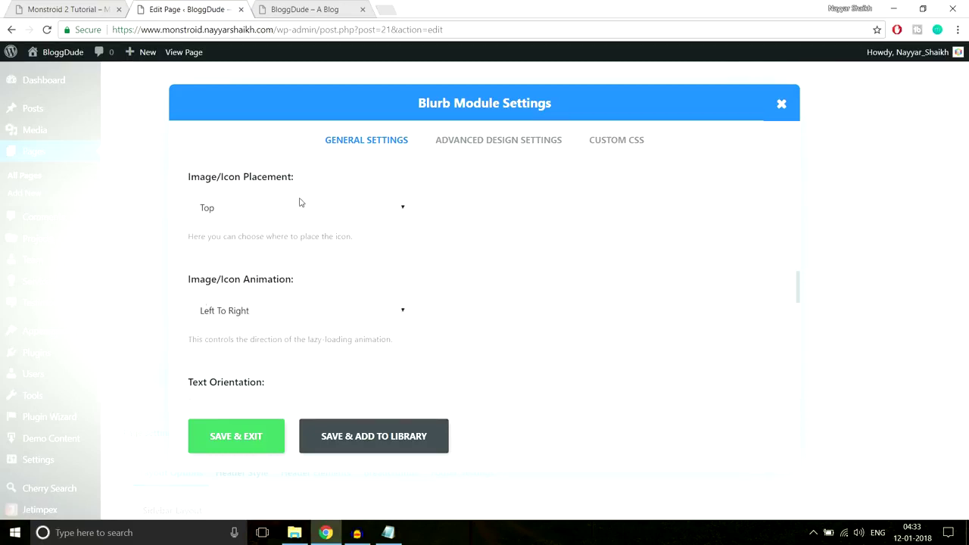
{"action": "left_click", "coordinate": [262, 443]}
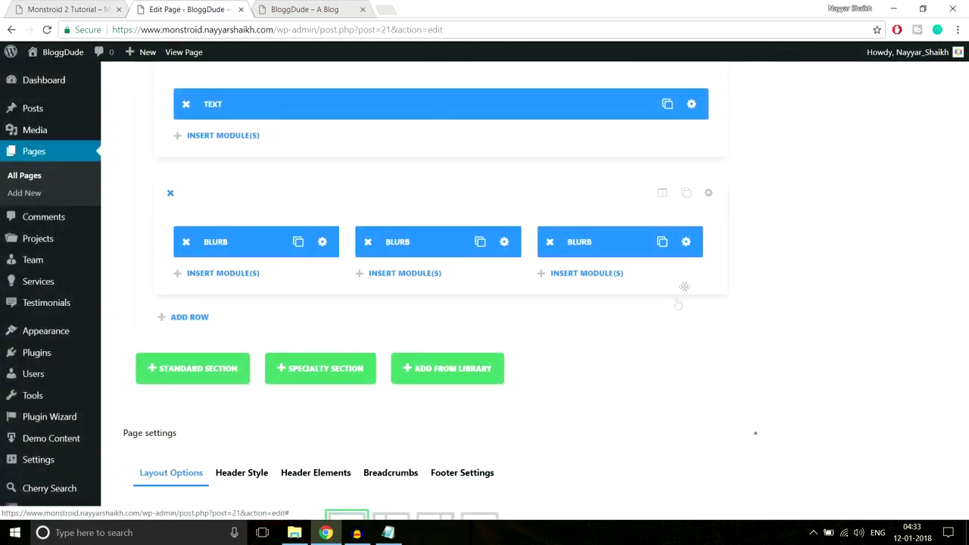
Open the third blurb's settings and copy colour #6bc4e3 from the demo's third icon.
{"action": "left_click", "coordinate": [678, 244]}
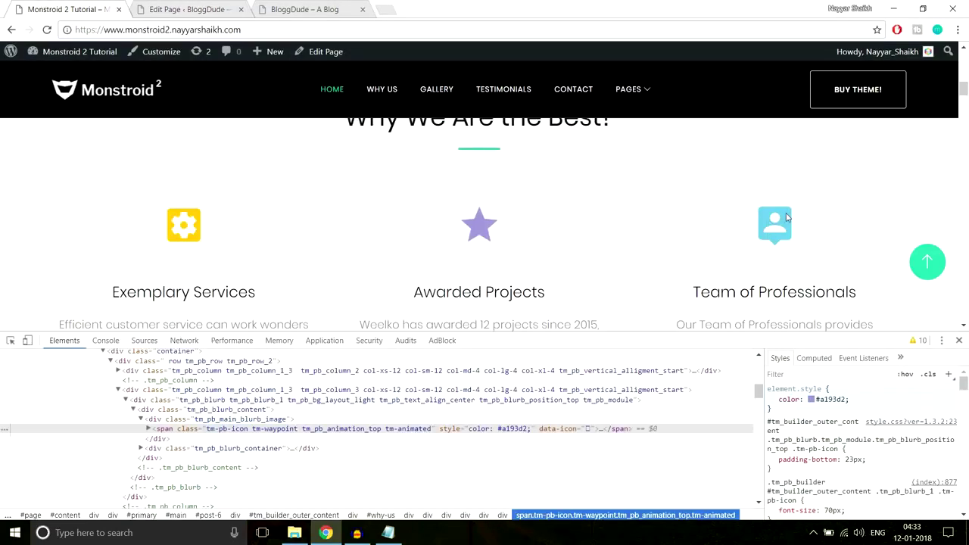
{"action": "right_click", "coordinate": [786, 217]}
{"action": "left_click", "coordinate": [829, 371]}
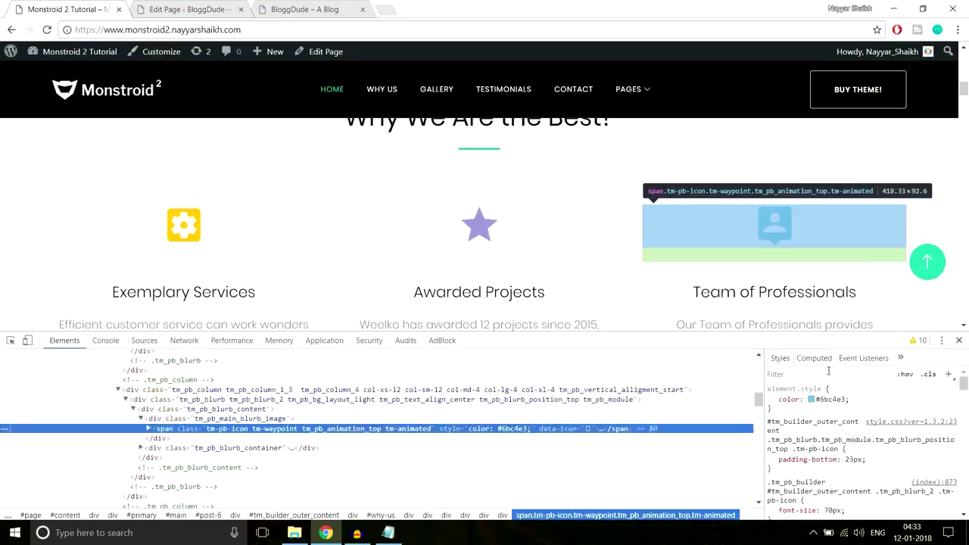
{"action": "left_click", "coordinate": [839, 398]}
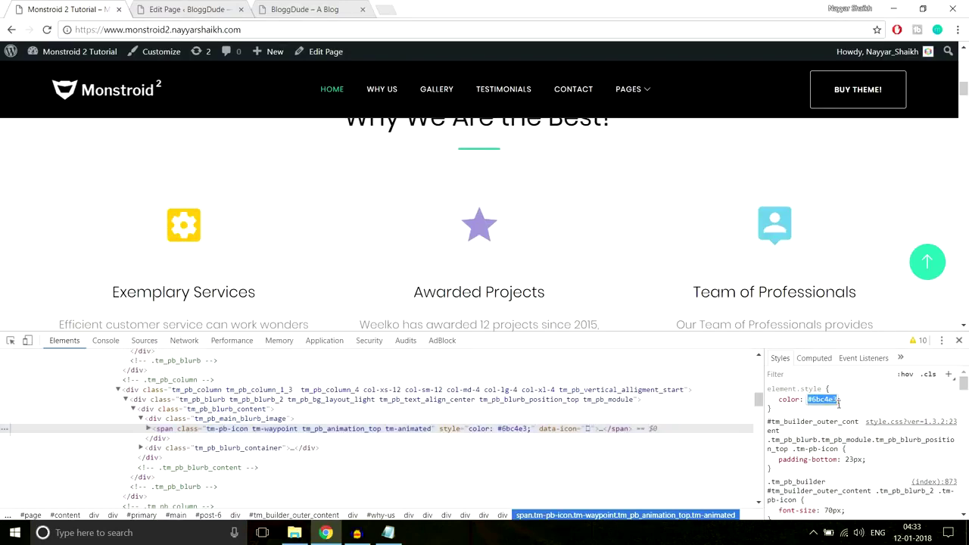
Choose a new icon for the third blurb.
{"action": "left_click", "coordinate": [185, 9]}
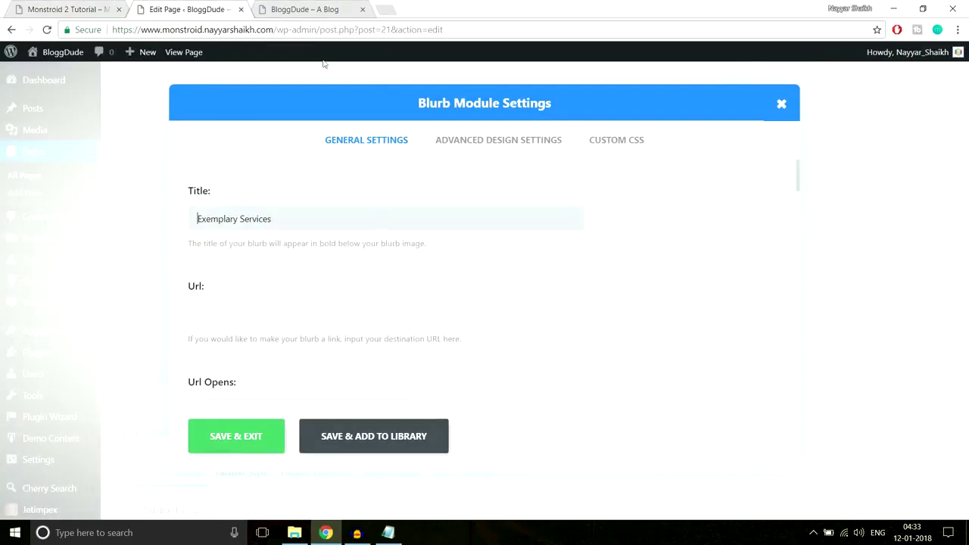
{"action": "scroll", "coordinate": [454, 307], "scroll_direction": "down", "scroll_amount": 5}
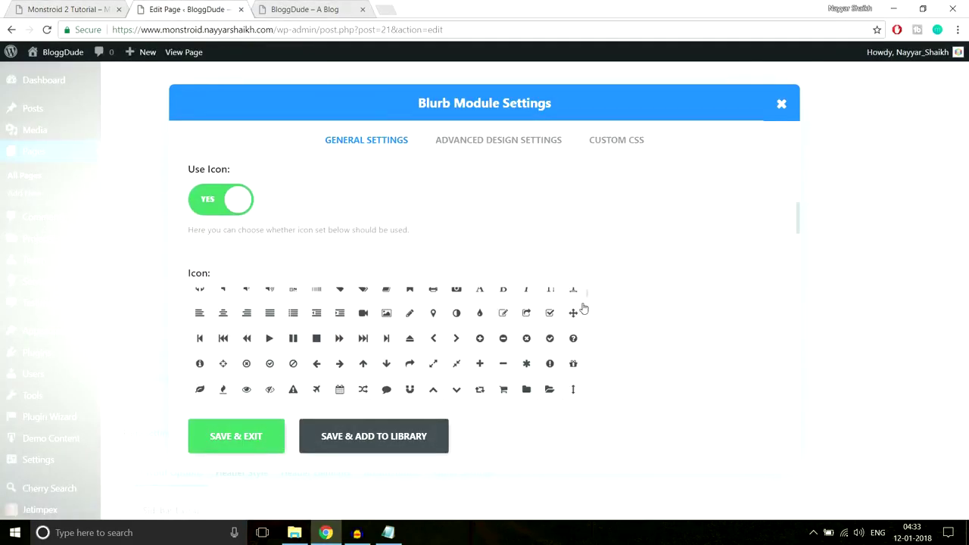
{"action": "scroll", "coordinate": [580, 340], "scroll_direction": "up", "scroll_amount": 2}
{"action": "scroll", "coordinate": [747, 312], "scroll_direction": "down", "scroll_amount": 3}
{"action": "scroll", "coordinate": [500, 290], "scroll_direction": "up", "scroll_amount": 3}
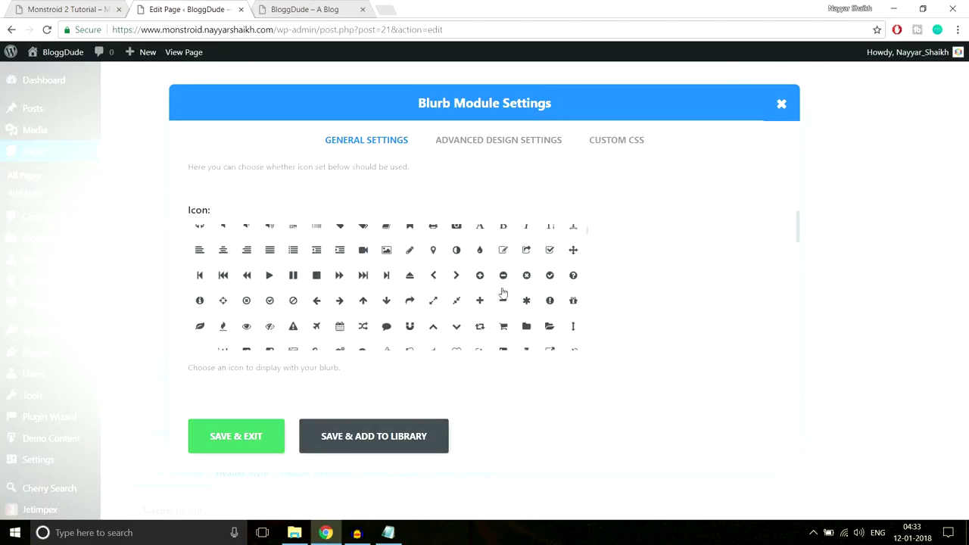
{"action": "left_click", "coordinate": [527, 263]}
Set the third blurb's icon colour to #6bc4e3 and save its settings.
{"action": "scroll", "coordinate": [631, 256], "scroll_direction": "down", "scroll_amount": 5}
{"action": "left_click", "coordinate": [201, 258]}
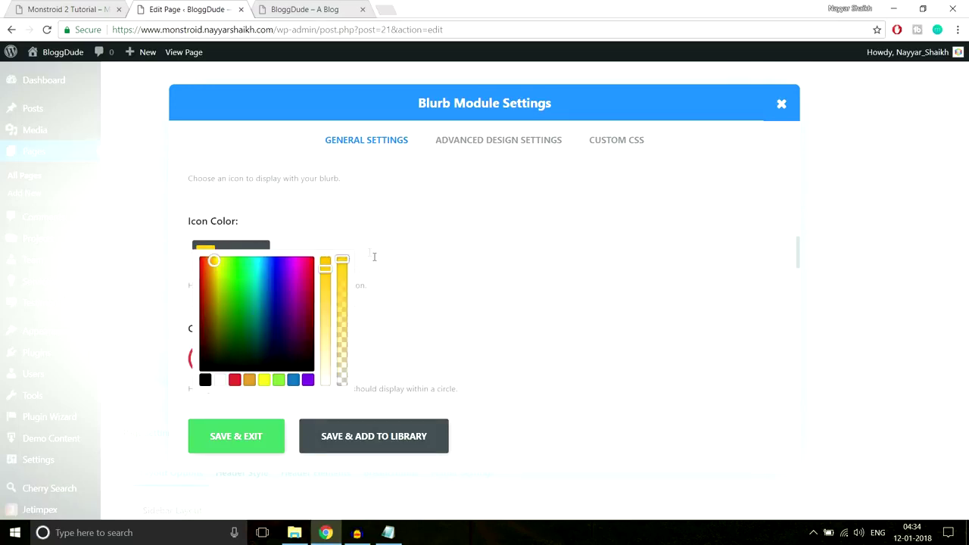
{"action": "key", "text": "ctrl+v"}
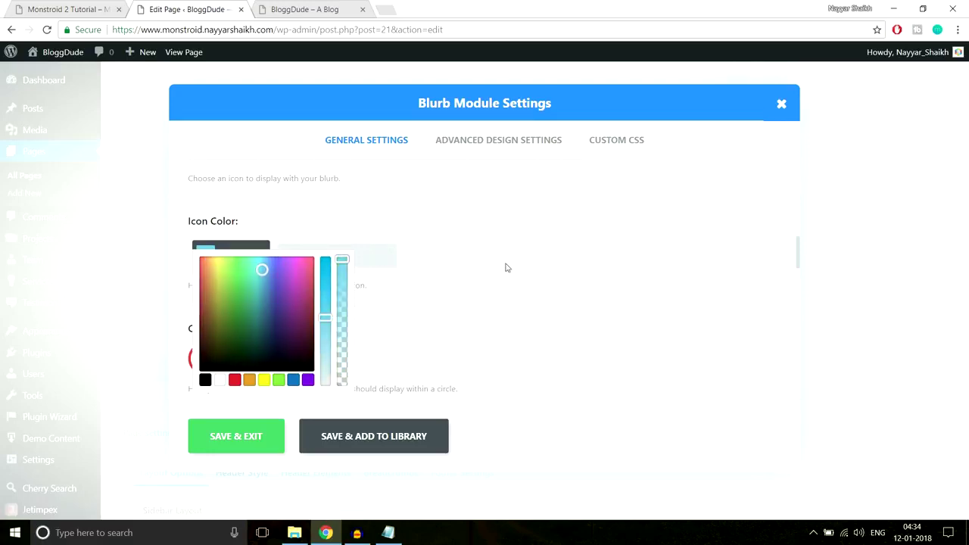
{"action": "scroll", "coordinate": [507, 268], "scroll_direction": "down", "scroll_amount": 3}
{"action": "left_click", "coordinate": [257, 431]}
{"action": "scroll", "coordinate": [714, 290], "scroll_direction": "up", "scroll_amount": 2}
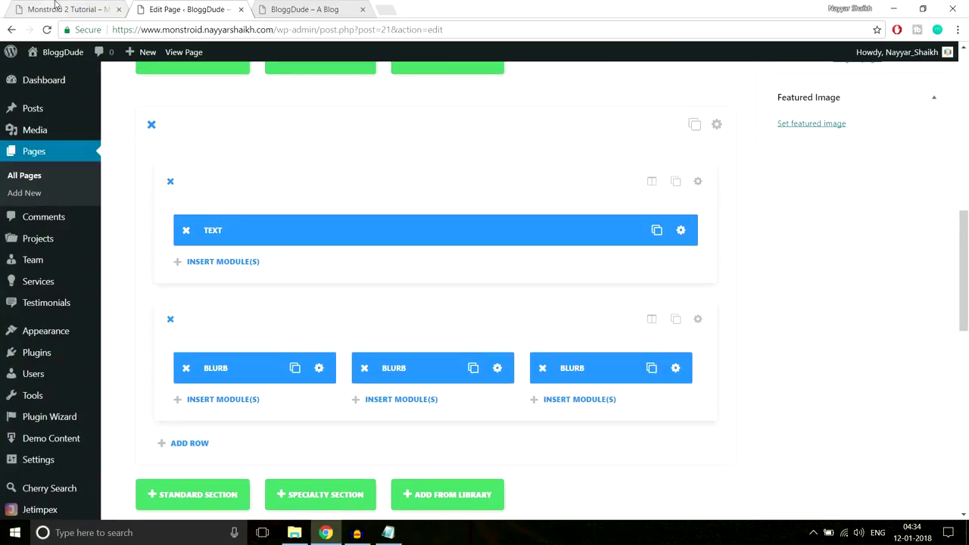
Close DevTools and check the 'Why We Are the Best?' heading on the live site.
{"action": "left_click", "coordinate": [55, 9]}
{"action": "left_click", "coordinate": [959, 341]}
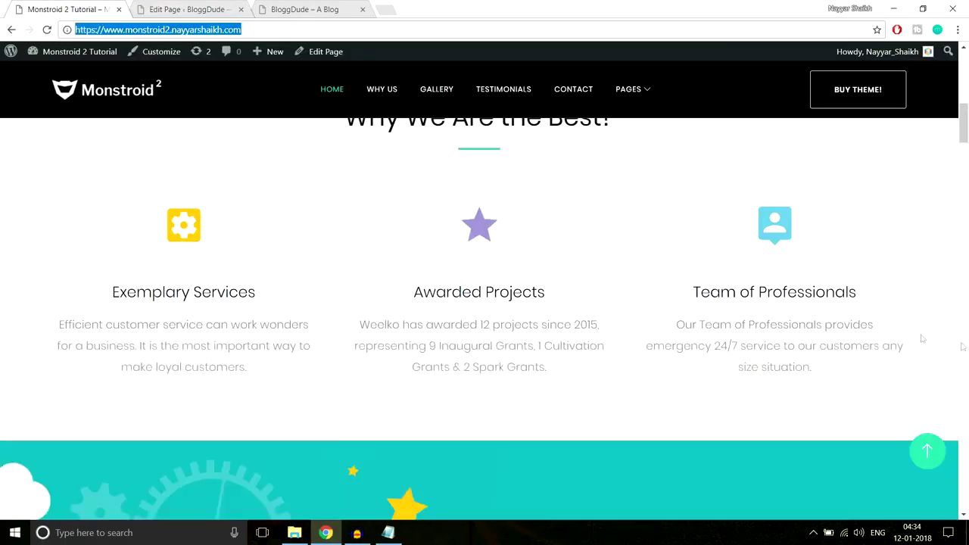
{"action": "left_click", "coordinate": [311, 9]}
{"action": "left_click_drag", "start_coordinate": [349, 216], "coordinate": [614, 216]}
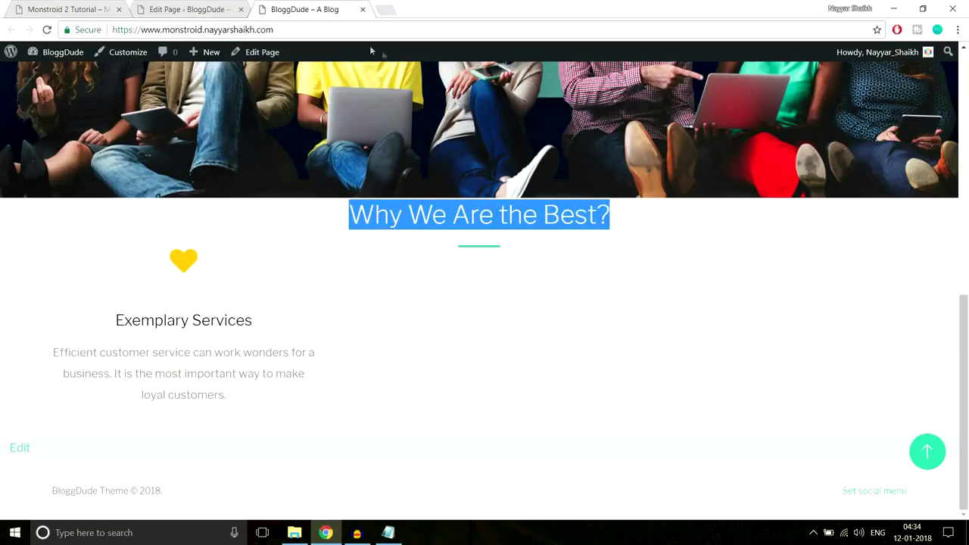
{"action": "left_click", "coordinate": [189, 9]}
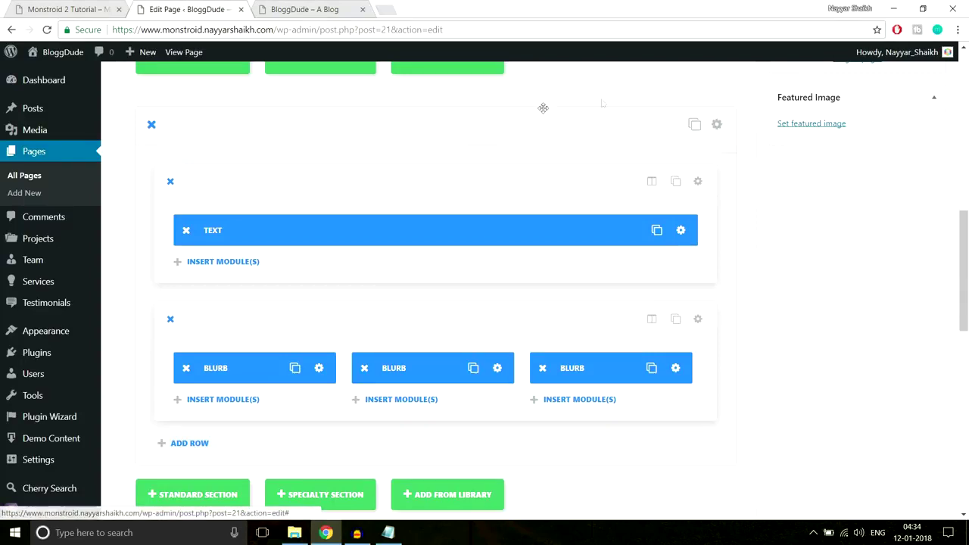
Give the section custom padding of 90px top and 70px bottom, and save.
{"action": "left_click", "coordinate": [717, 125]}
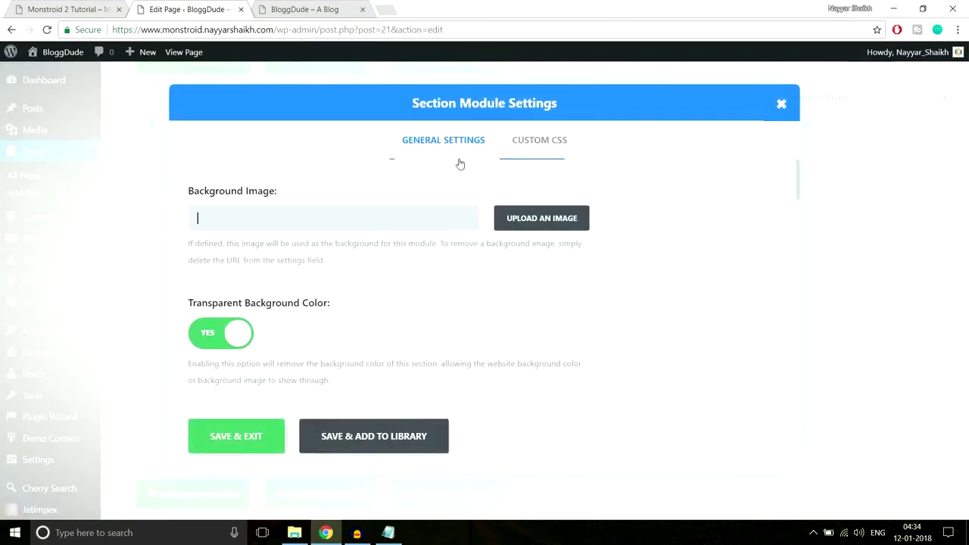
{"action": "scroll", "coordinate": [542, 293], "scroll_direction": "down", "scroll_amount": 1}
{"action": "scroll", "coordinate": [542, 293], "scroll_direction": "down", "scroll_amount": 5}
{"action": "scroll", "coordinate": [556, 251], "scroll_direction": "up", "scroll_amount": 5}
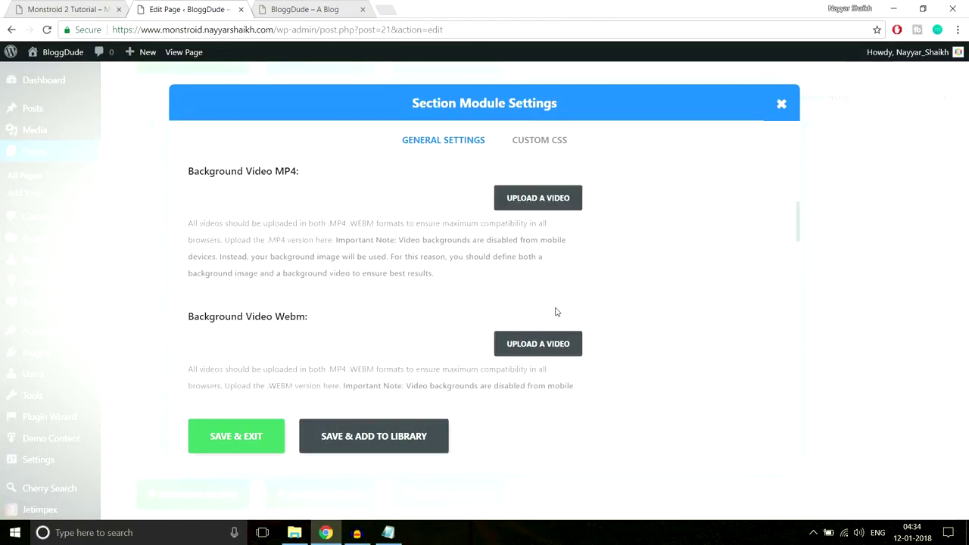
{"action": "scroll", "coordinate": [316, 284], "scroll_direction": "up", "scroll_amount": 1}
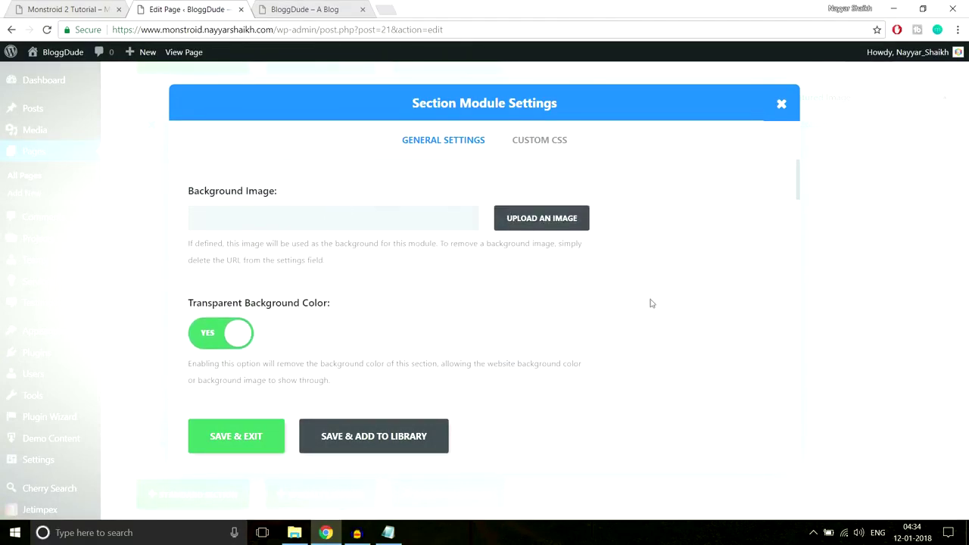
{"action": "scroll", "coordinate": [650, 303], "scroll_direction": "down", "scroll_amount": 10}
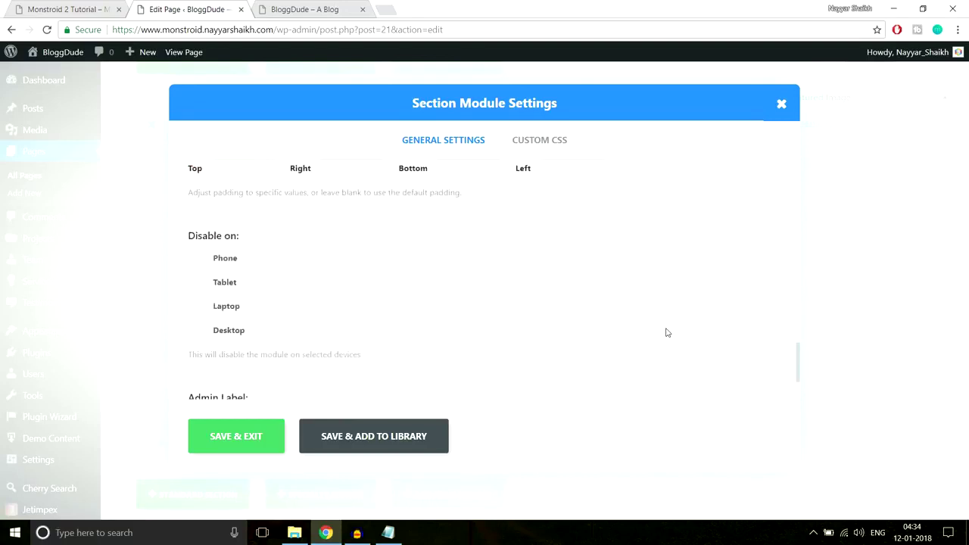
{"action": "scroll", "coordinate": [238, 247], "scroll_direction": "up", "scroll_amount": 2}
{"action": "type", "text": "90px"}
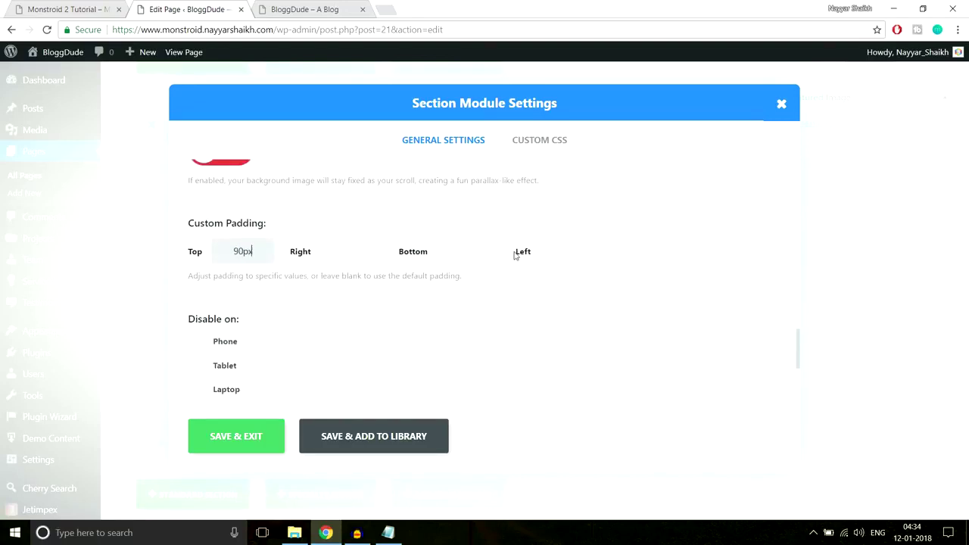
{"action": "left_click", "coordinate": [573, 250]}
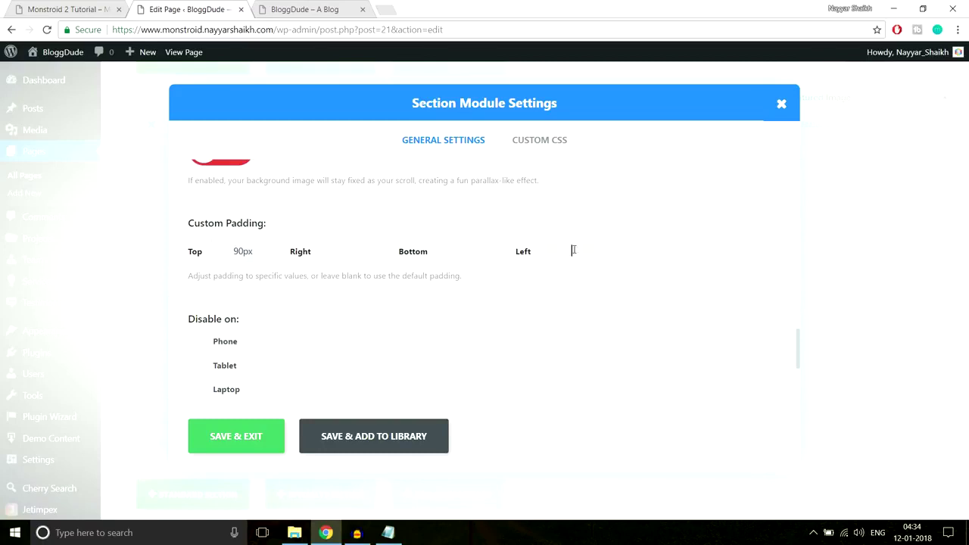
{"action": "left_click", "coordinate": [471, 263]}
{"action": "type", "text": "70px"}
{"action": "left_click", "coordinate": [253, 437]}
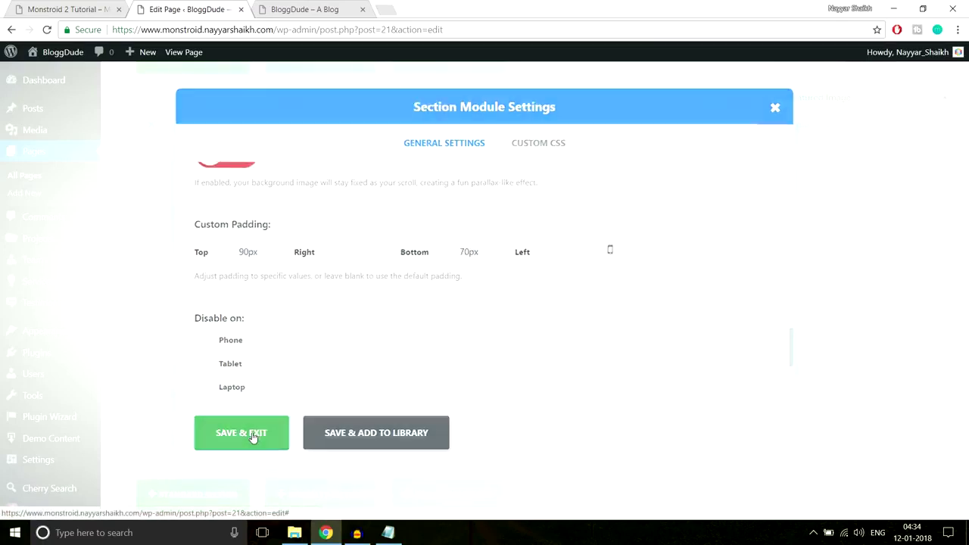
{"action": "left_click", "coordinate": [307, 9]}
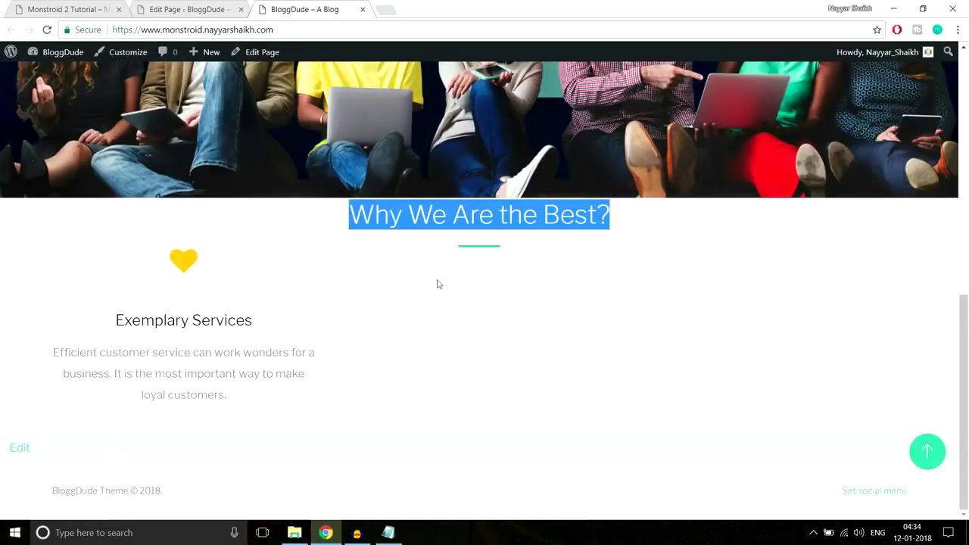
Set the heading row's bottom padding to 40px and save its settings.
{"action": "left_click", "coordinate": [470, 251]}
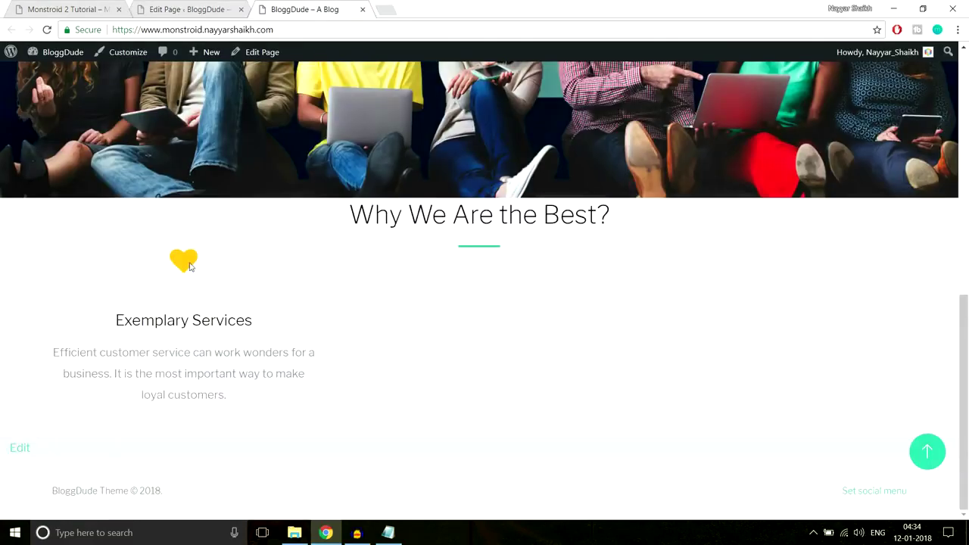
{"action": "left_click", "coordinate": [185, 10]}
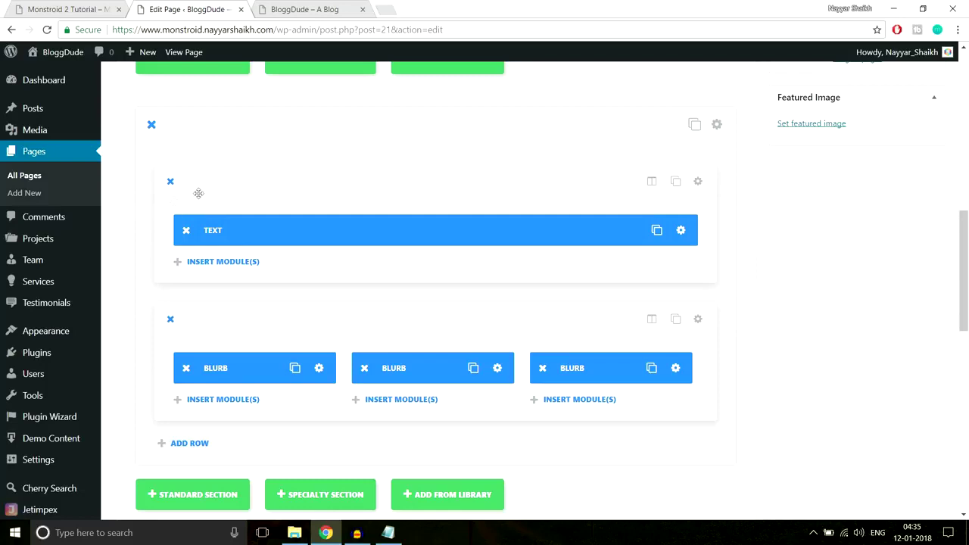
{"action": "left_click", "coordinate": [699, 180]}
{"action": "scroll", "coordinate": [589, 286], "scroll_direction": "down", "scroll_amount": 4}
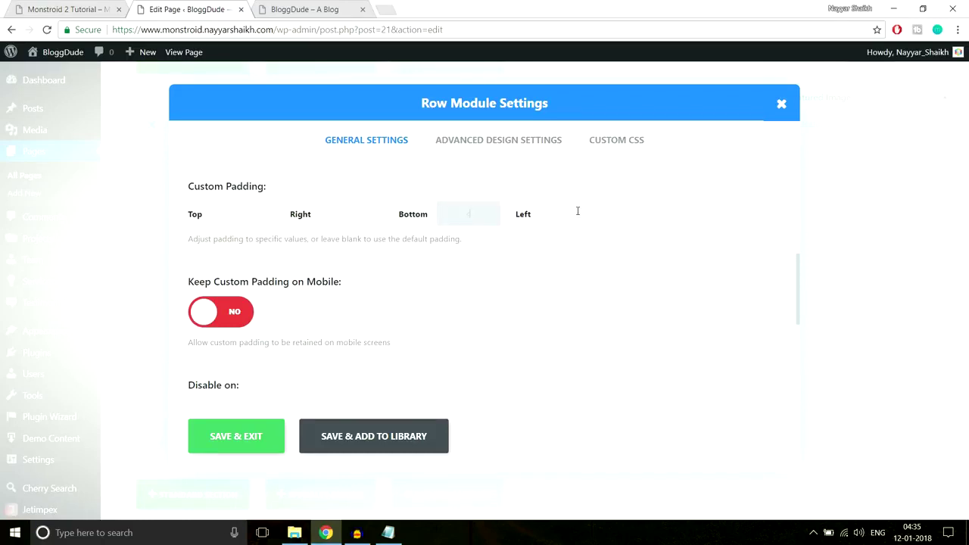
{"action": "type", "text": "px"}
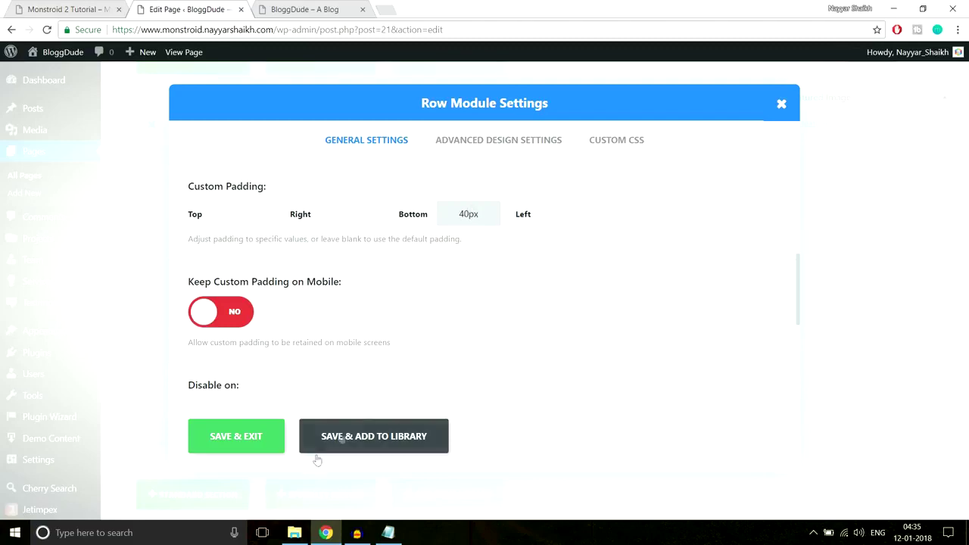
{"action": "left_click", "coordinate": [250, 437]}
Update the Homepage to publish the changes.
{"action": "scroll", "coordinate": [962, 405], "scroll_direction": "up", "scroll_amount": 8}
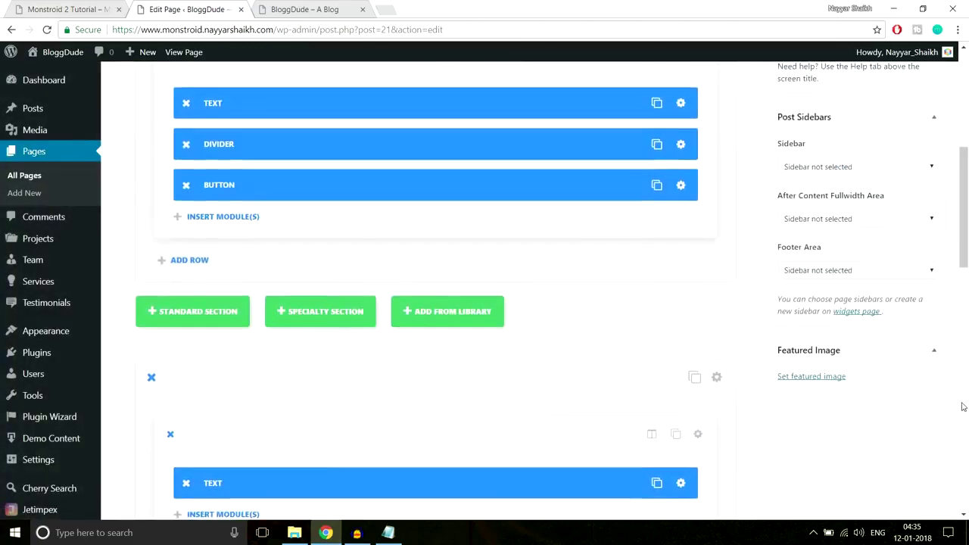
{"action": "scroll", "coordinate": [963, 405], "scroll_direction": "up", "scroll_amount": 2}
{"action": "left_click", "coordinate": [917, 291]}
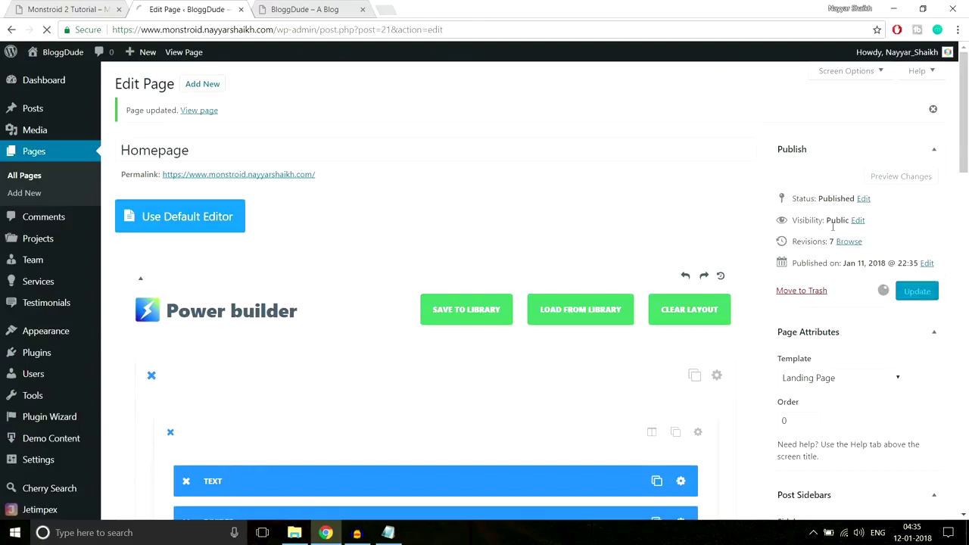
Reload the live homepage and compare its three-blurb section with the Monstroid 2 demo.
{"action": "left_click", "coordinate": [295, 9]}
{"action": "left_click", "coordinate": [311, 28]}
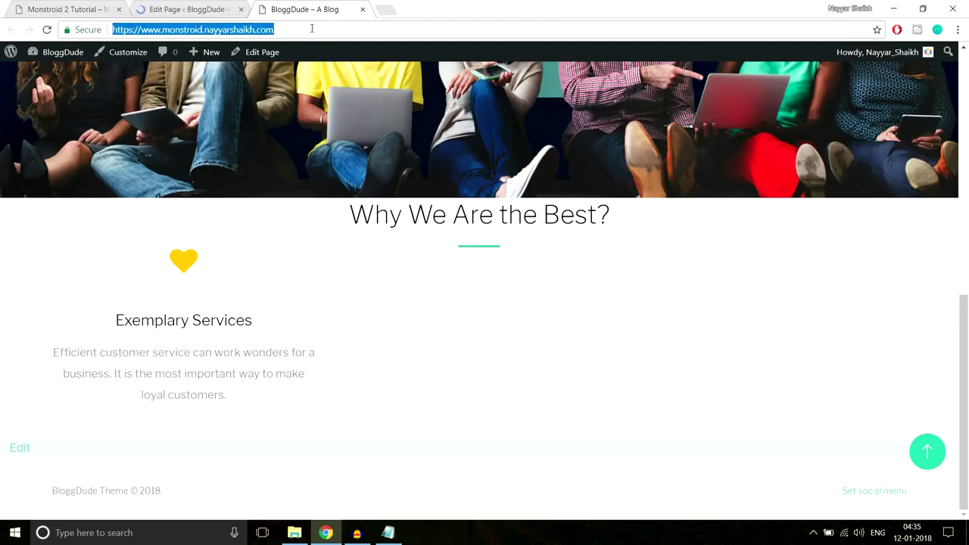
{"action": "key", "text": "Return"}
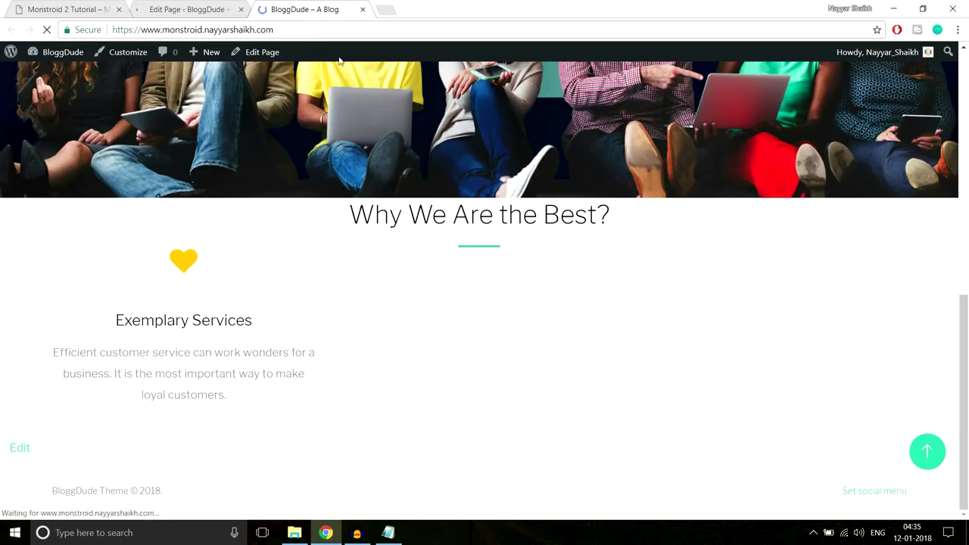
{"action": "scroll", "coordinate": [729, 289], "scroll_direction": "down", "scroll_amount": 5}
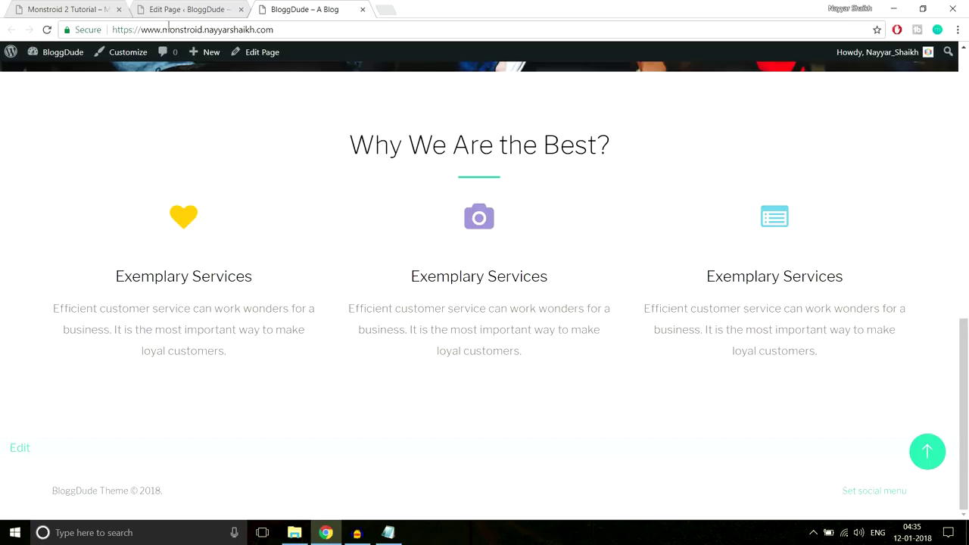
{"action": "left_click", "coordinate": [83, 9]}
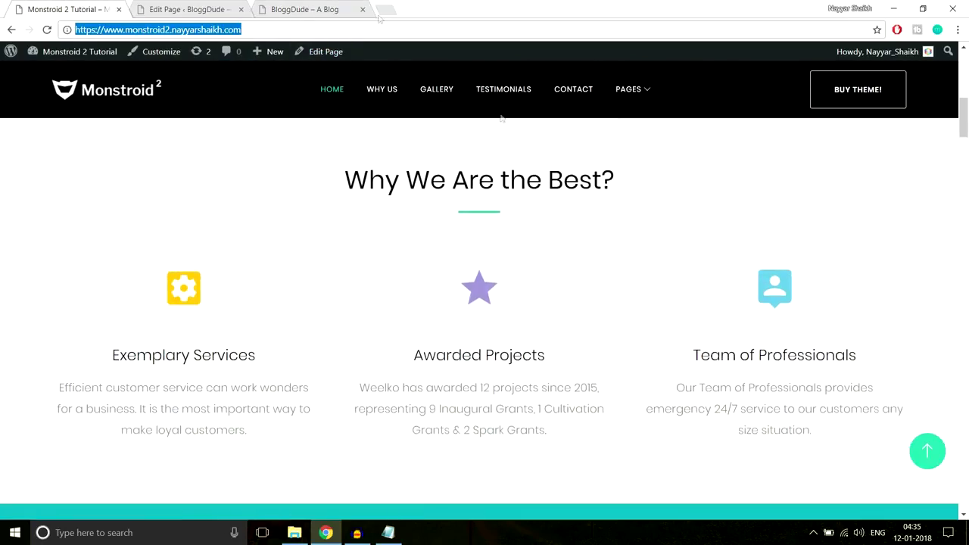
{"action": "left_click", "coordinate": [295, 9]}
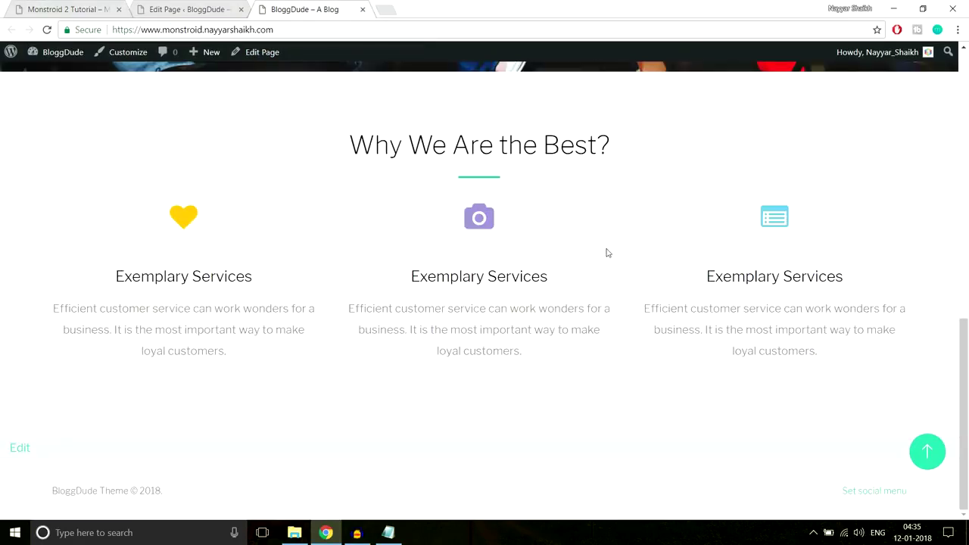
{"action": "scroll", "coordinate": [625, 288], "scroll_direction": "up", "scroll_amount": 7}
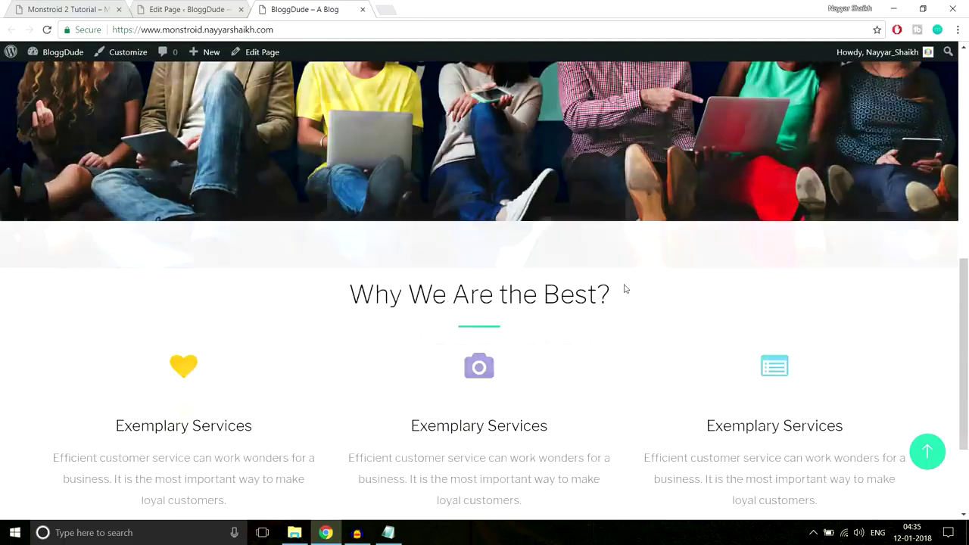
{"action": "scroll", "coordinate": [627, 304], "scroll_direction": "down", "scroll_amount": 5}
{"action": "scroll", "coordinate": [627, 309], "scroll_direction": "down", "scroll_amount": 2}
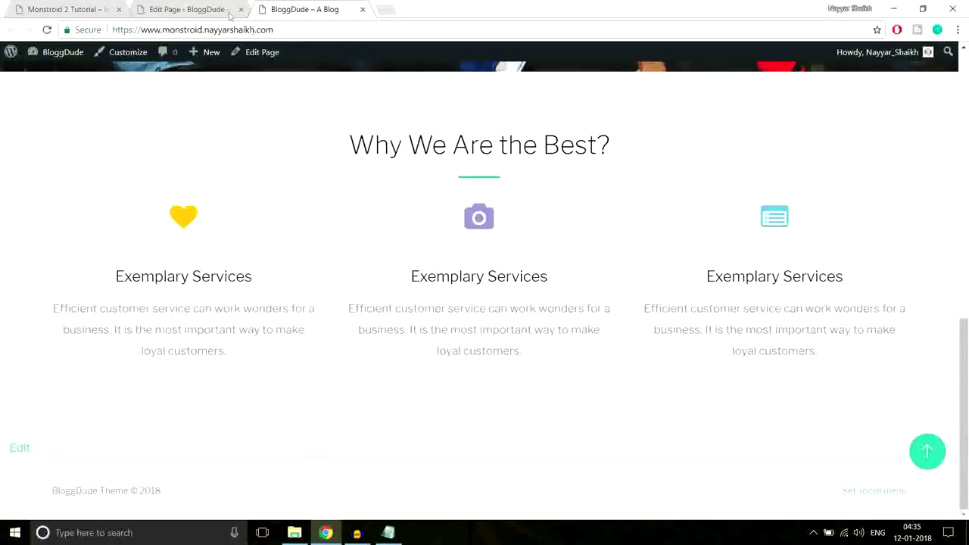
{"action": "left_click", "coordinate": [195, 9]}
Study the 'We Believe.' rocket section on the Monstroid 2 reference page, then return to the Homepage builder.
{"action": "scroll", "coordinate": [636, 265], "scroll_direction": "down", "scroll_amount": 1}
{"action": "scroll", "coordinate": [637, 264], "scroll_direction": "down", "scroll_amount": 10}
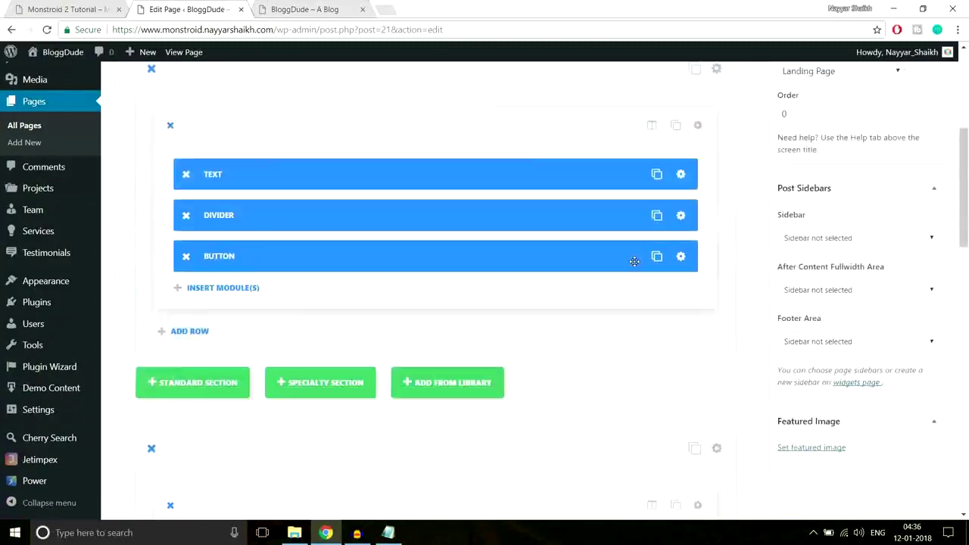
{"action": "key", "text": "ctrl+1"}
{"action": "scroll", "coordinate": [592, 209], "scroll_direction": "down", "scroll_amount": 5}
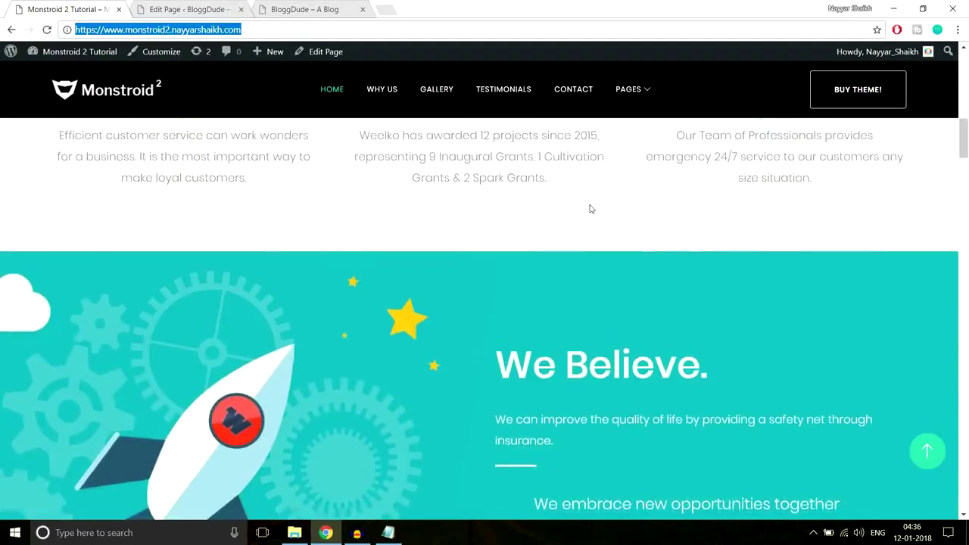
{"action": "scroll", "coordinate": [641, 339], "scroll_direction": "up", "scroll_amount": 1}
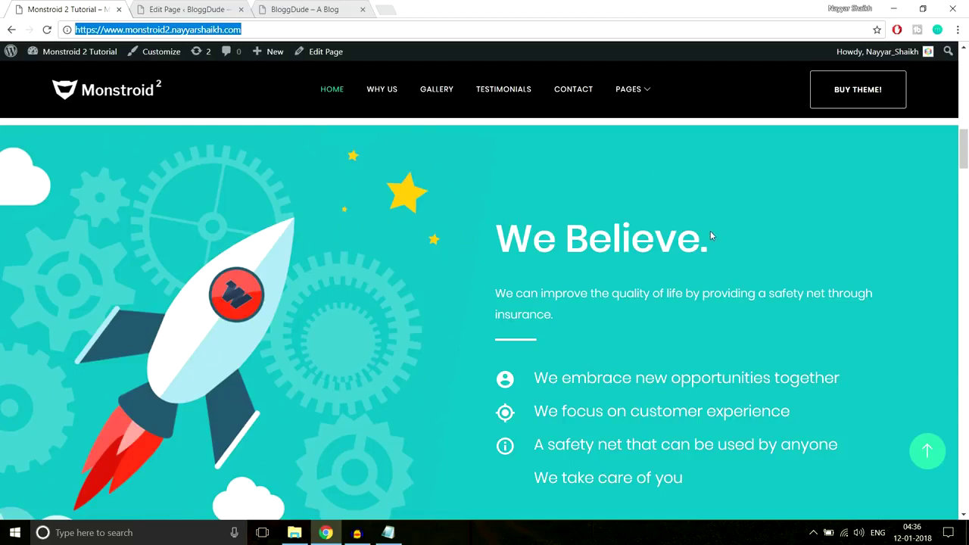
{"action": "scroll", "coordinate": [711, 237], "scroll_direction": "down", "scroll_amount": 3}
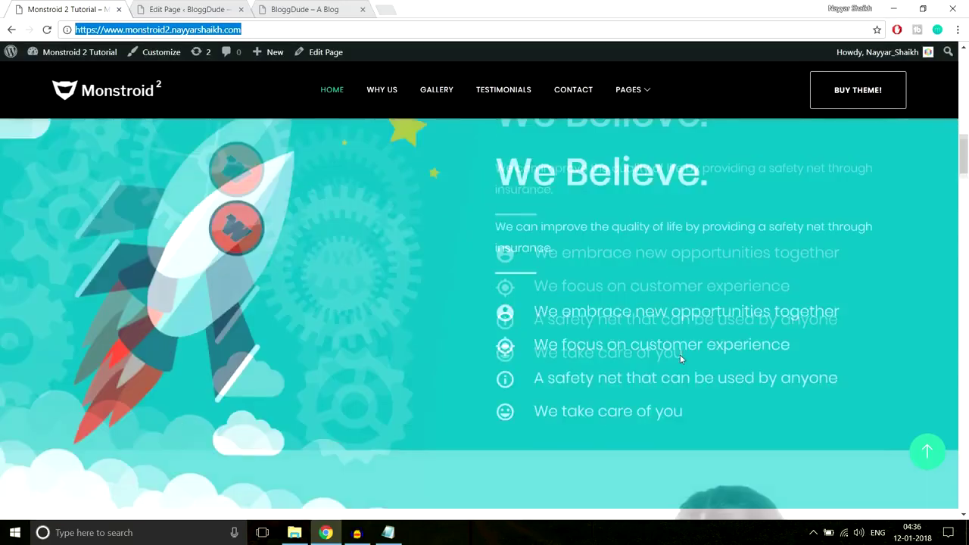
{"action": "scroll", "coordinate": [680, 354], "scroll_direction": "up", "scroll_amount": 2}
{"action": "left_click", "coordinate": [199, 9]}
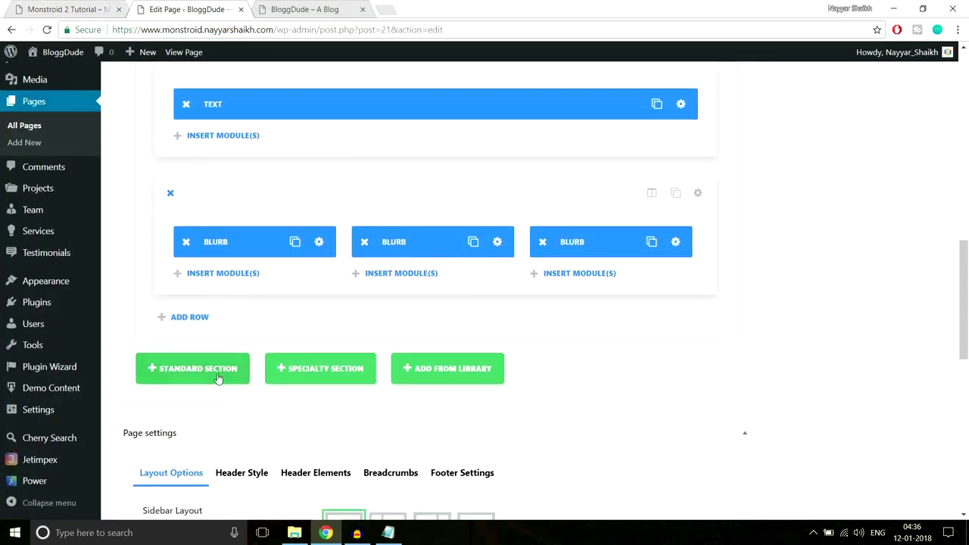
Add a standard section with a 1/2 + 1/2 column layout and compare it with the reference section.
{"action": "left_click", "coordinate": [218, 376]}
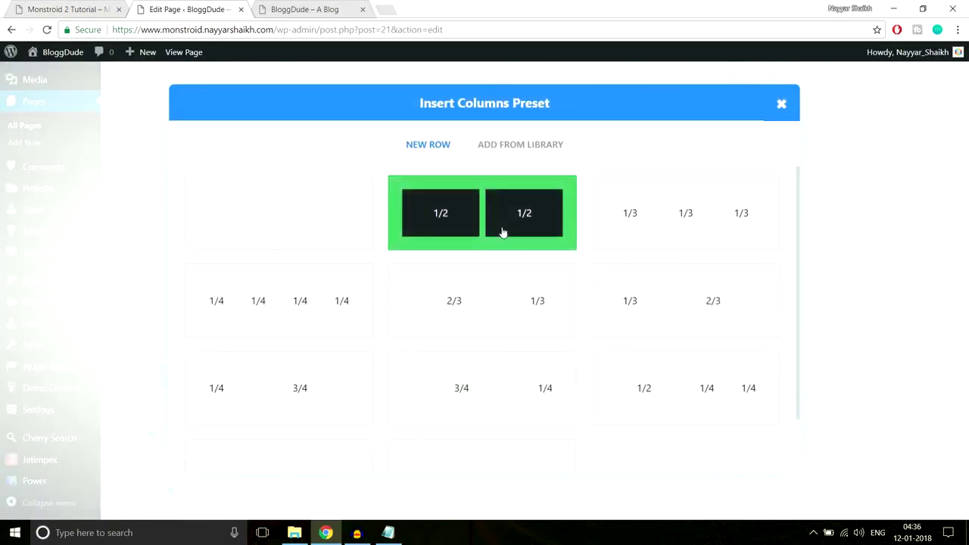
{"action": "left_click", "coordinate": [469, 232]}
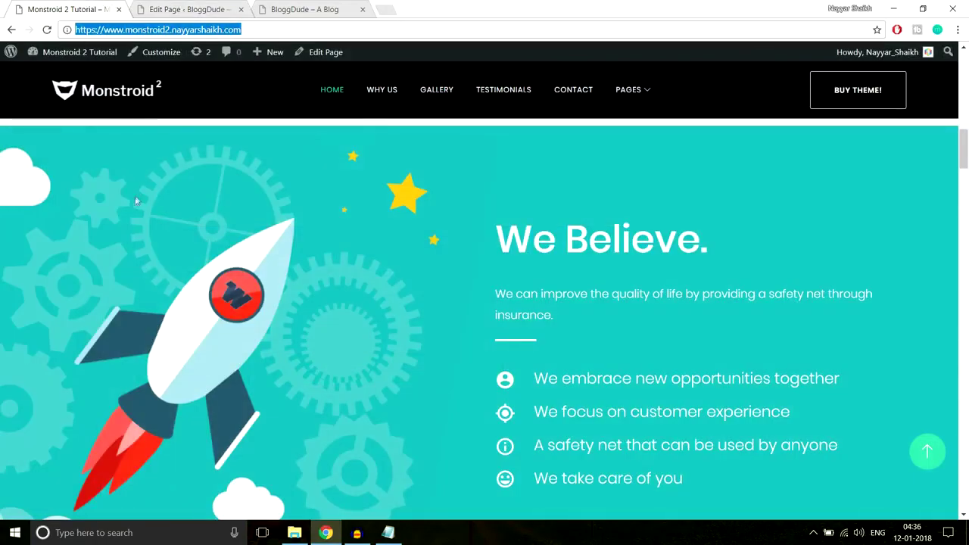
{"action": "left_click", "coordinate": [28, 196]}
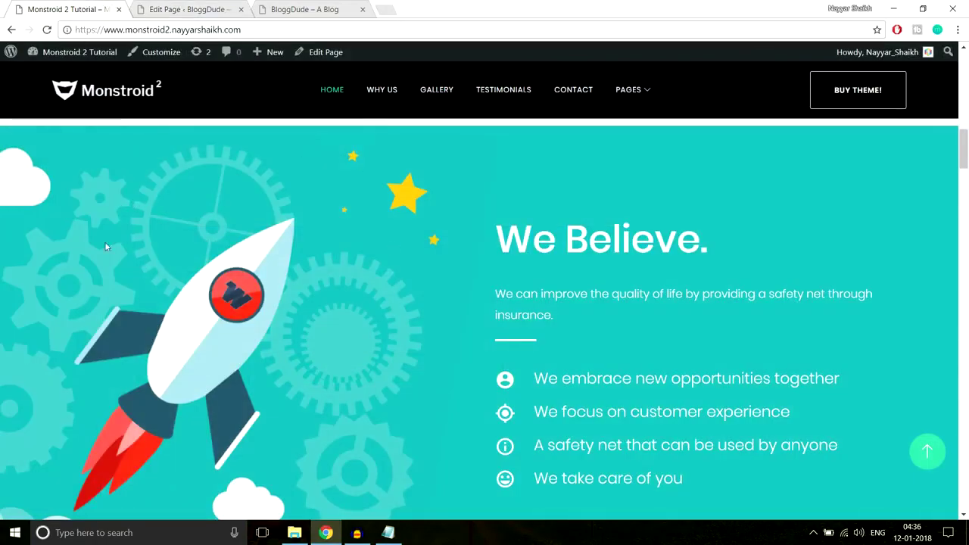
{"action": "scroll", "coordinate": [579, 230], "scroll_direction": "down", "scroll_amount": 1}
{"action": "left_click_drag", "start_coordinate": [491, 160], "coordinate": [729, 437]}
{"action": "left_click", "coordinate": [186, 9]}
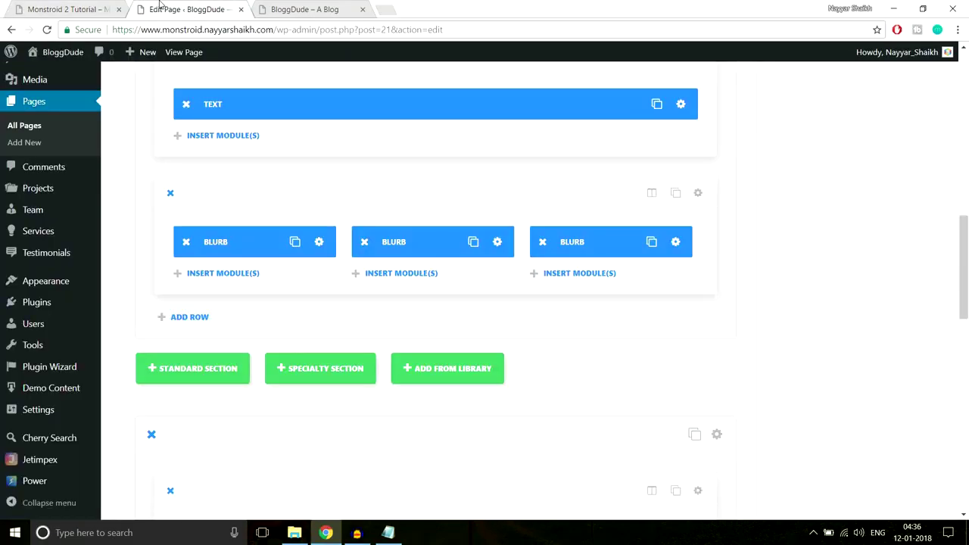
{"action": "scroll", "coordinate": [397, 256], "scroll_direction": "down", "scroll_amount": 1}
{"action": "scroll", "coordinate": [398, 256], "scroll_direction": "down", "scroll_amount": 4}
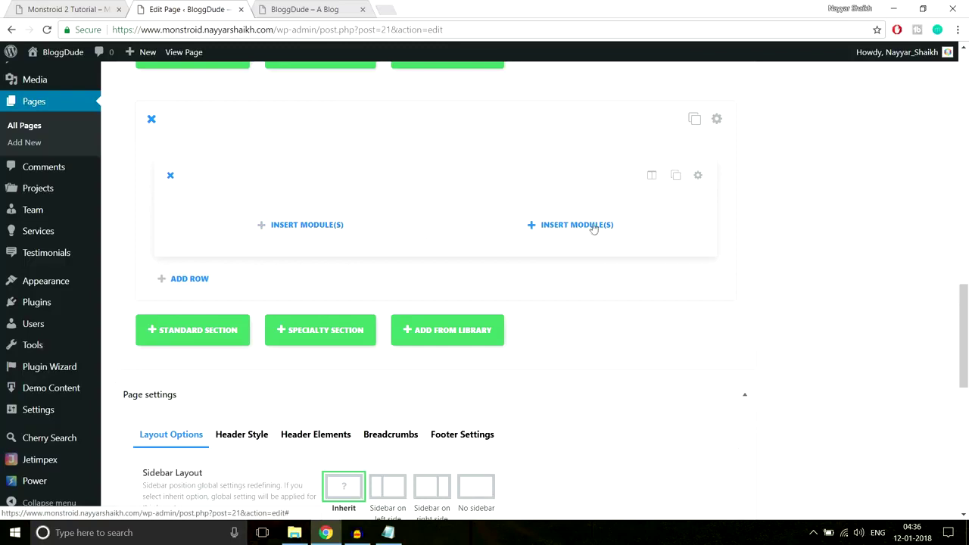
Start a module in the right-hand column and grab the 'We Believe.' heading and paragraph from the reference page.
{"action": "left_click", "coordinate": [566, 228]}
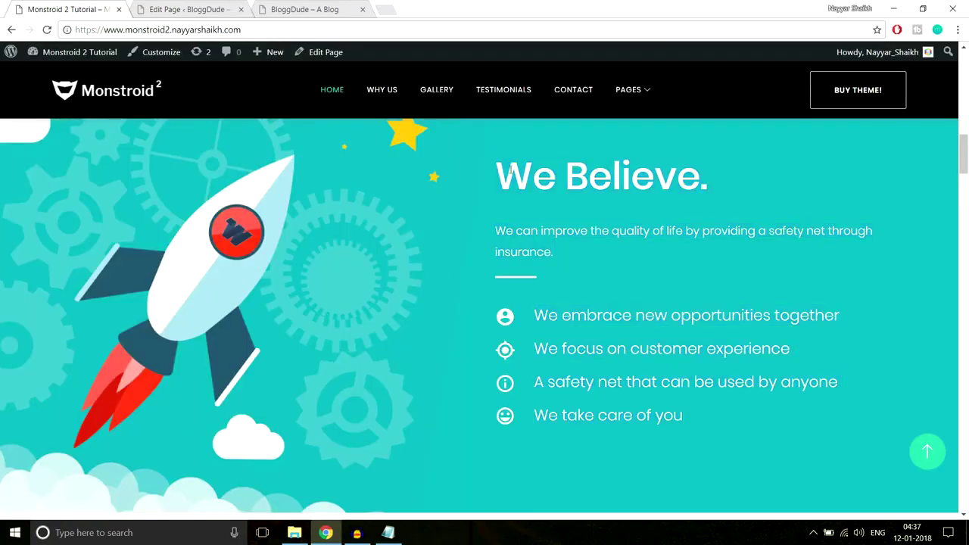
{"action": "left_click_drag", "start_coordinate": [512, 171], "coordinate": [713, 175]}
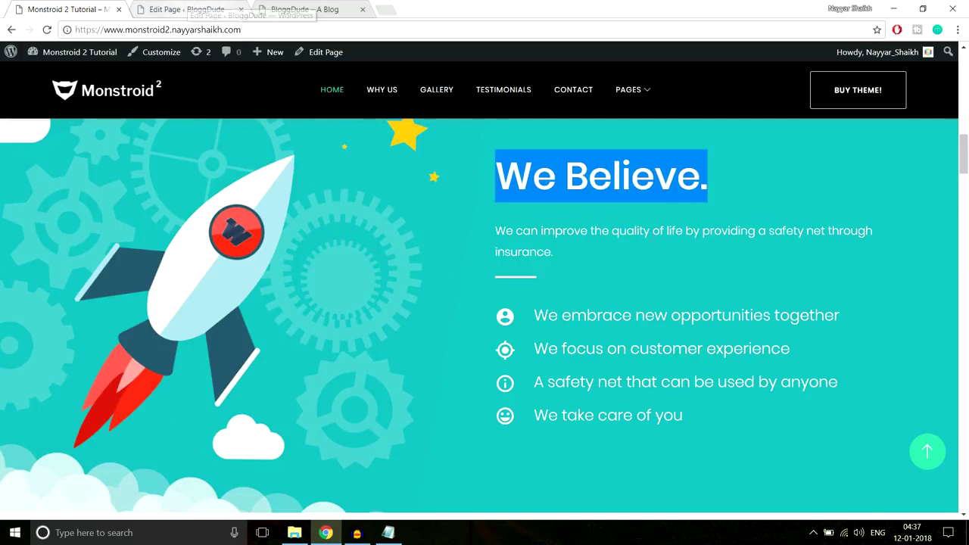
{"action": "left_click", "coordinate": [634, 224]}
{"action": "left_click_drag", "start_coordinate": [499, 168], "coordinate": [581, 253]}
{"action": "key", "text": "ctrl+c"}
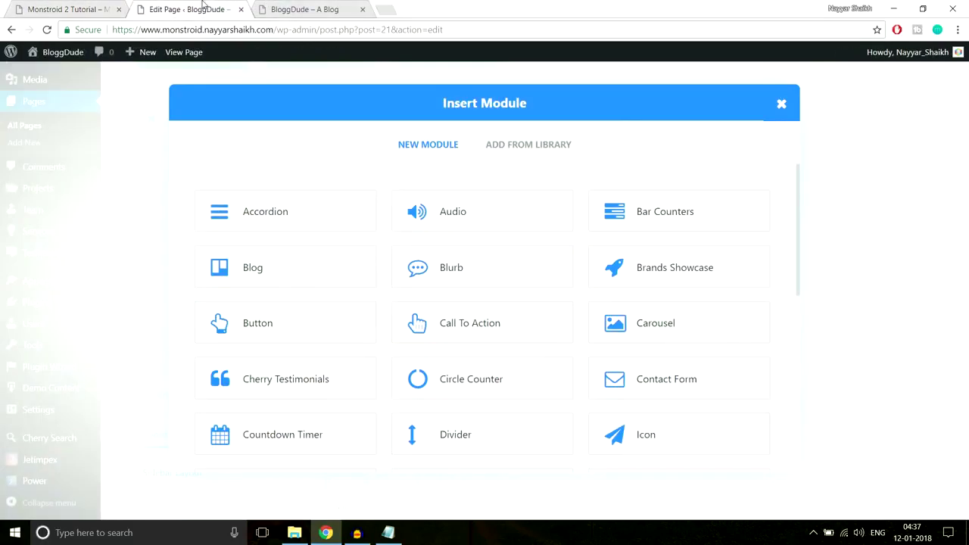
{"action": "left_click", "coordinate": [201, 9]}
{"action": "scroll", "coordinate": [667, 311], "scroll_direction": "down", "scroll_amount": 5}
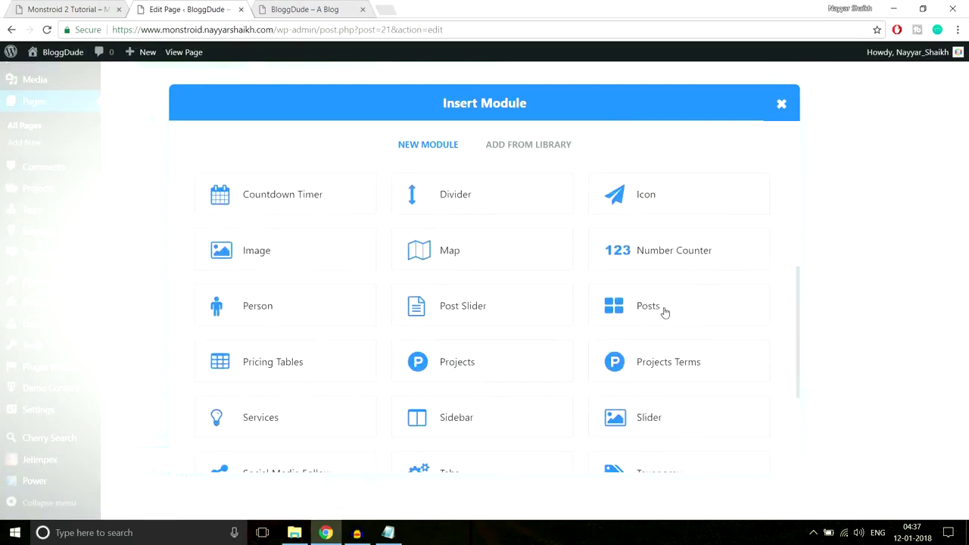
Insert a Text module with the pasted 'We Believe.' heading and insurance sentence, heading set to Heading 2.
{"action": "left_click", "coordinate": [682, 360]}
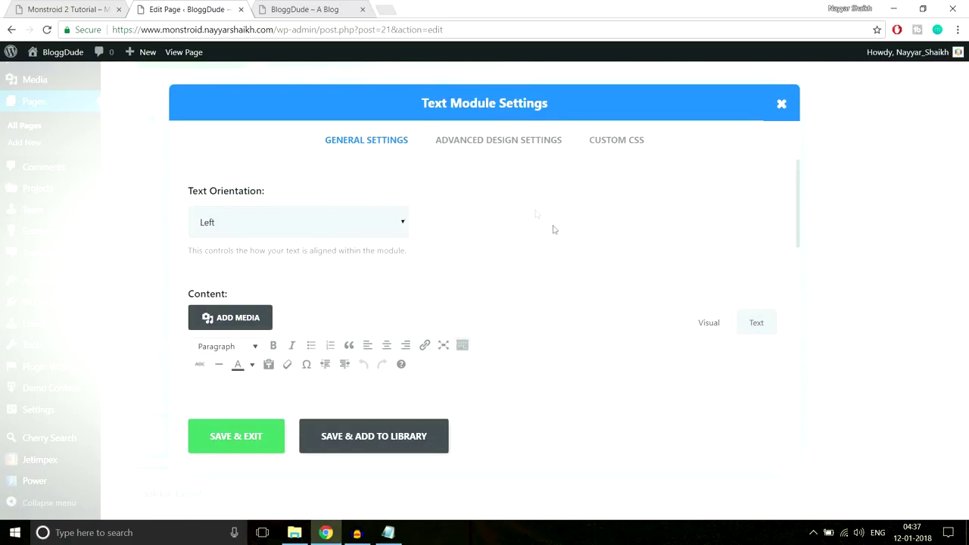
{"action": "scroll", "coordinate": [574, 245], "scroll_direction": "down", "scroll_amount": 2}
{"action": "key", "text": "ctrl+v"}
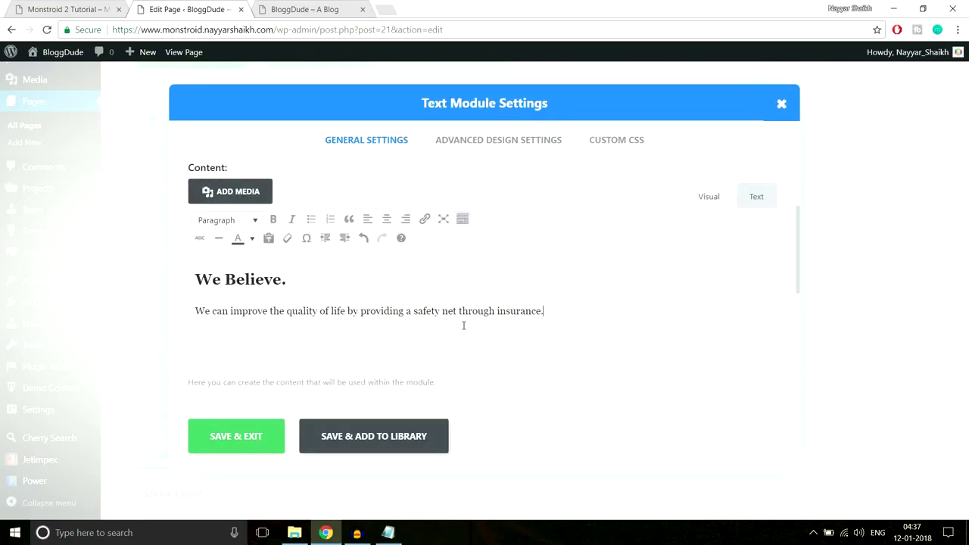
{"action": "left_click", "coordinate": [314, 287]}
{"action": "left_click_drag", "start_coordinate": [298, 280], "coordinate": [198, 280]}
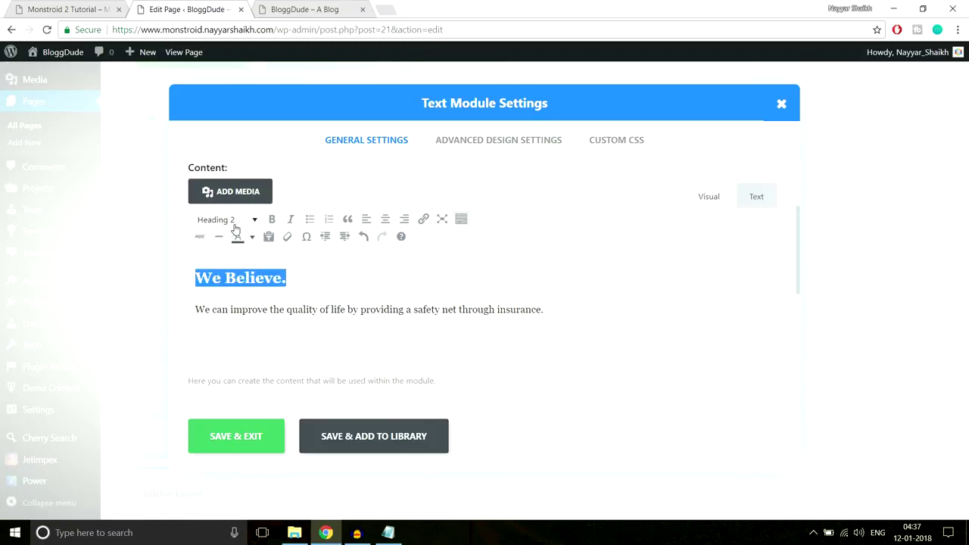
{"action": "left_click_drag", "start_coordinate": [569, 310], "coordinate": [353, 312]}
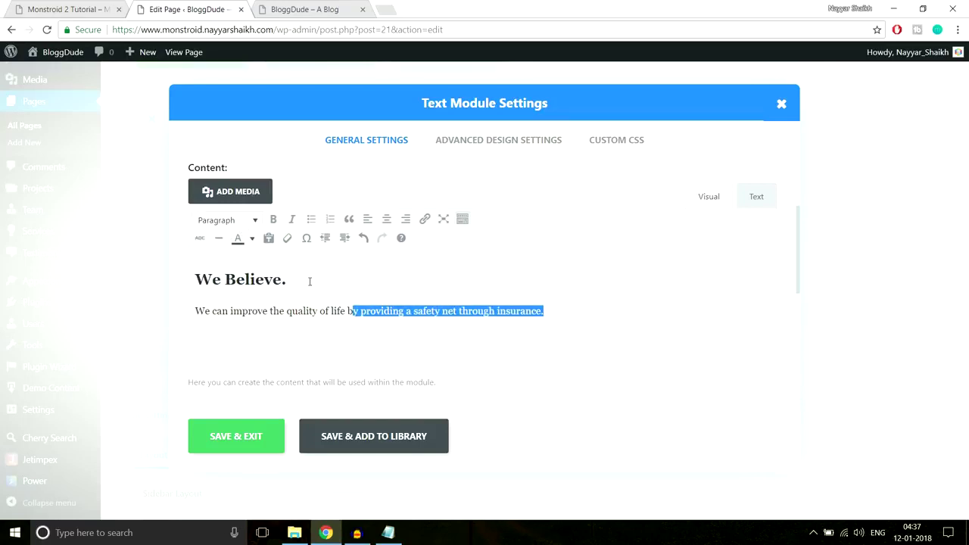
{"action": "left_click_drag", "start_coordinate": [304, 278], "coordinate": [197, 274]}
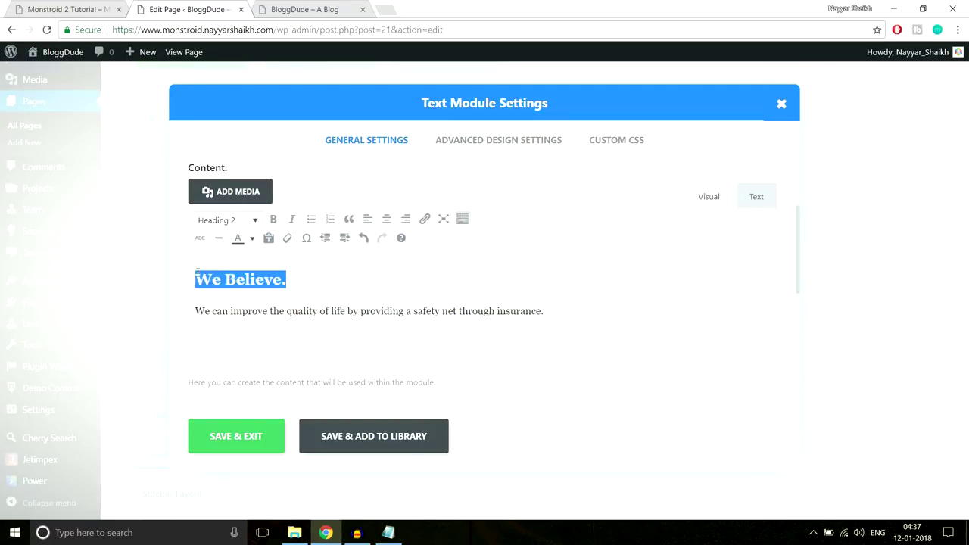
{"action": "left_click", "coordinate": [318, 310]}
{"action": "left_click", "coordinate": [253, 437]}
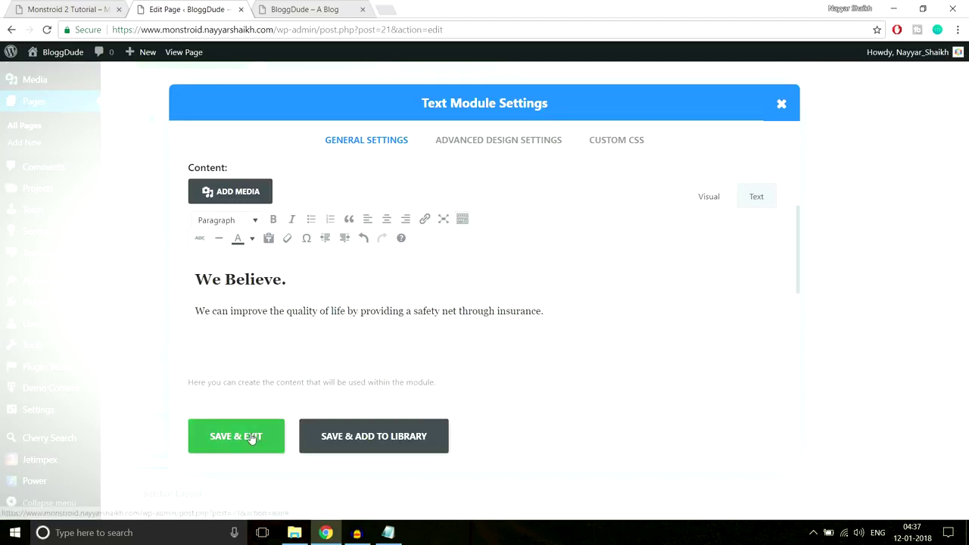
{"action": "key", "text": "ctrl+1"}
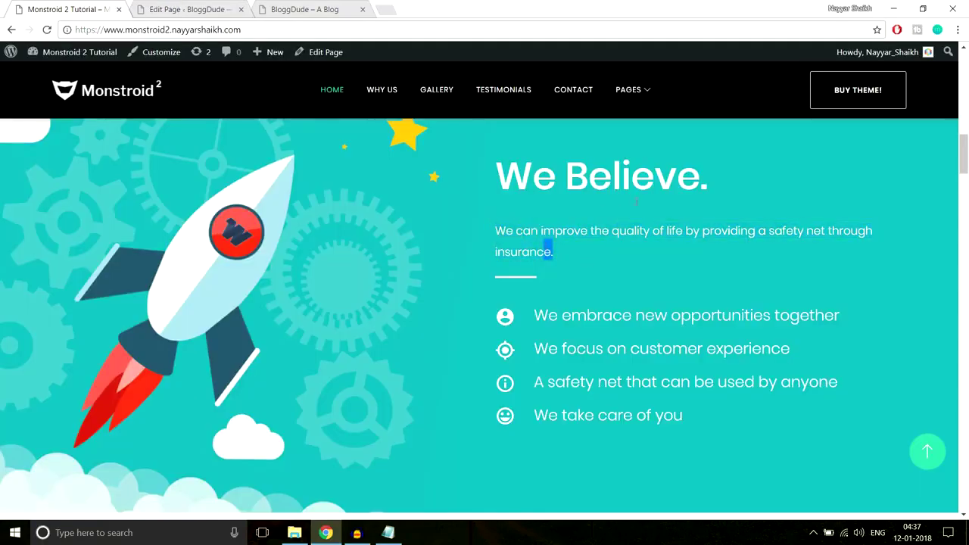
{"action": "key", "text": "ctrl+2"}
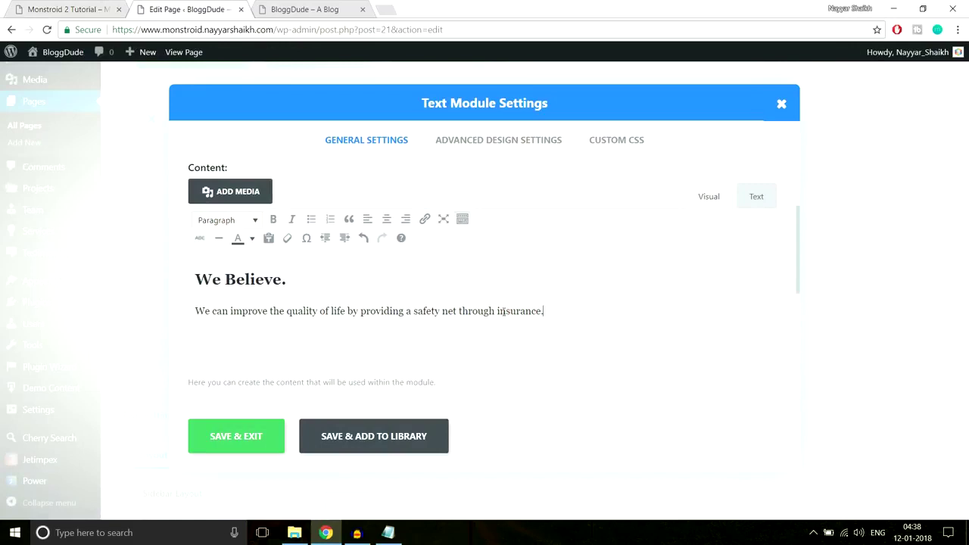
Apply a text colour to the heading and sentence, then save the Text module.
{"action": "left_click_drag", "start_coordinate": [543, 311], "coordinate": [129, 271]}
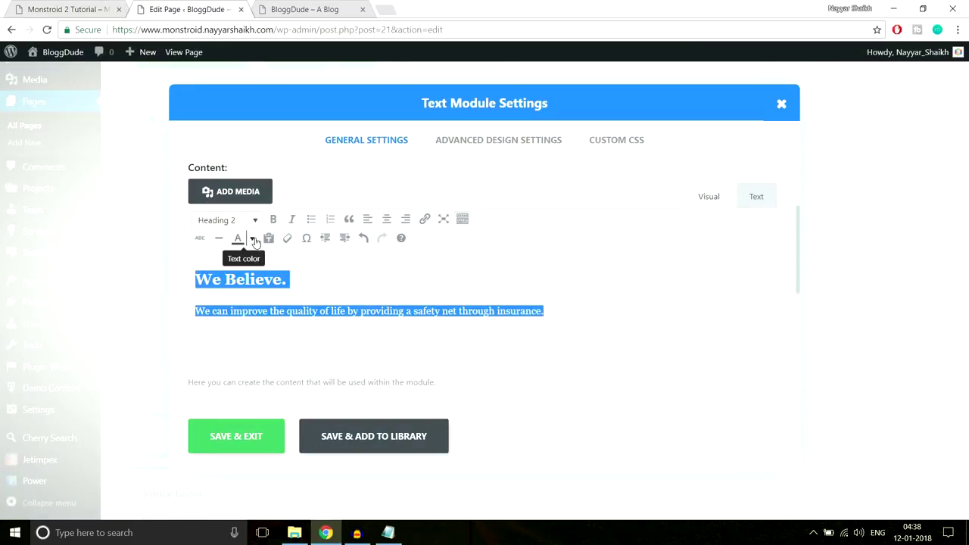
{"action": "left_click", "coordinate": [253, 239]}
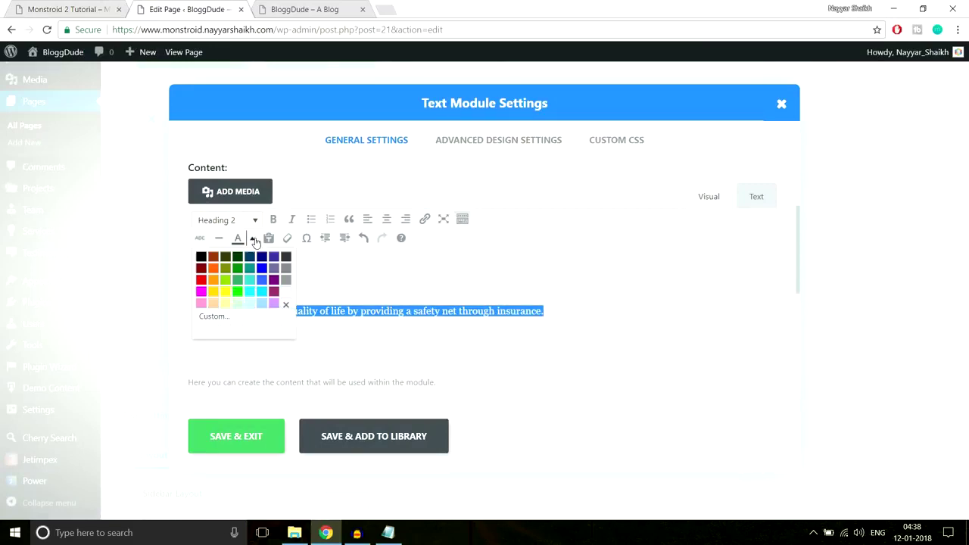
{"action": "left_click", "coordinate": [285, 296]}
{"action": "left_click", "coordinate": [259, 437]}
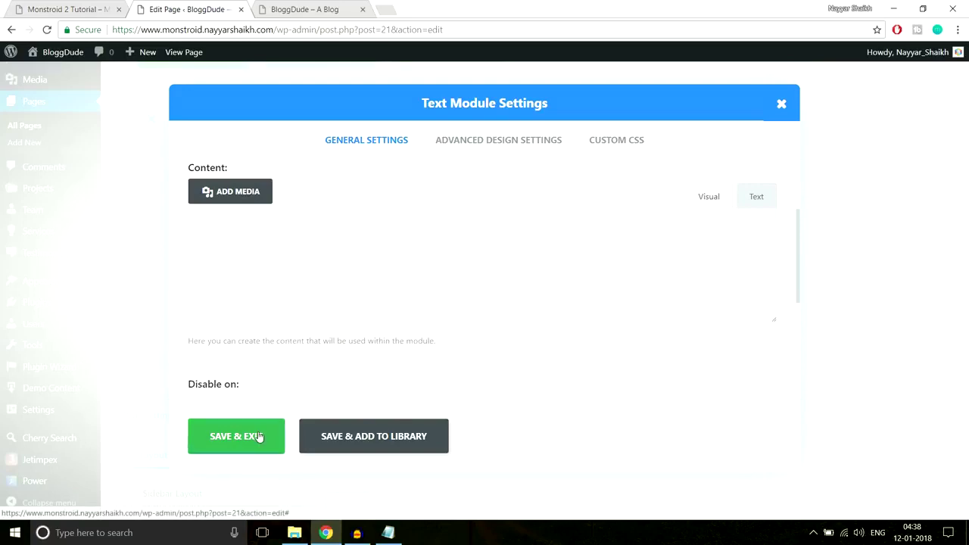
{"action": "left_click", "coordinate": [74, 8]}
{"action": "left_click", "coordinate": [579, 296]}
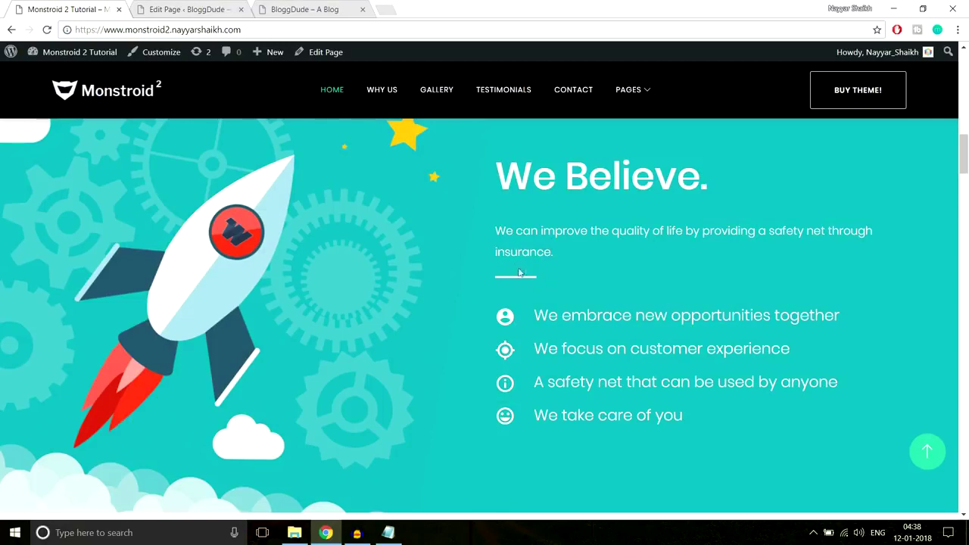
Copy the 'Line After Left' CSS rules from the Notepad notes and return to the page editor.
{"action": "left_click", "coordinate": [388, 533]}
{"action": "left_click_drag", "start_coordinate": [381, 336], "coordinate": [208, 262]}
{"action": "key", "text": "ctrl+c"}
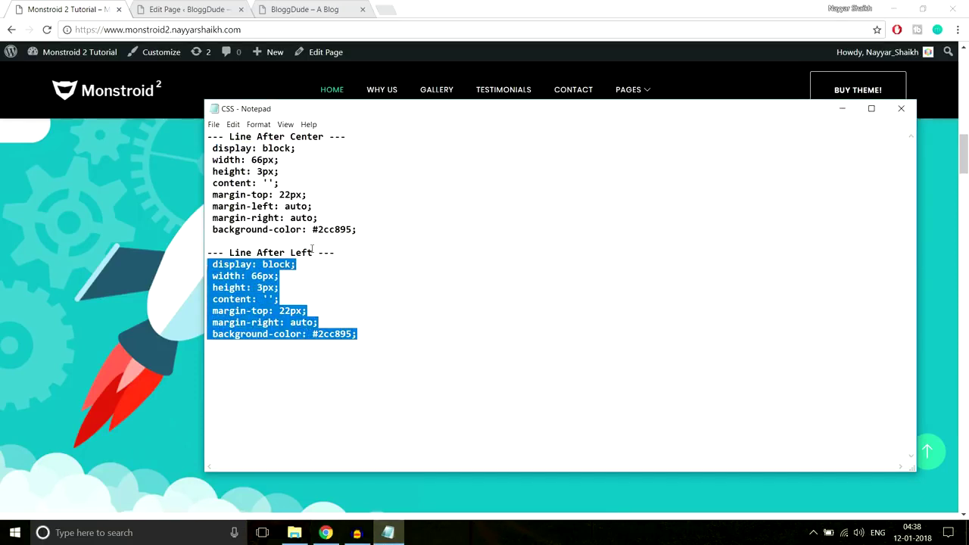
{"action": "left_click", "coordinate": [326, 532]}
{"action": "left_click", "coordinate": [224, 6]}
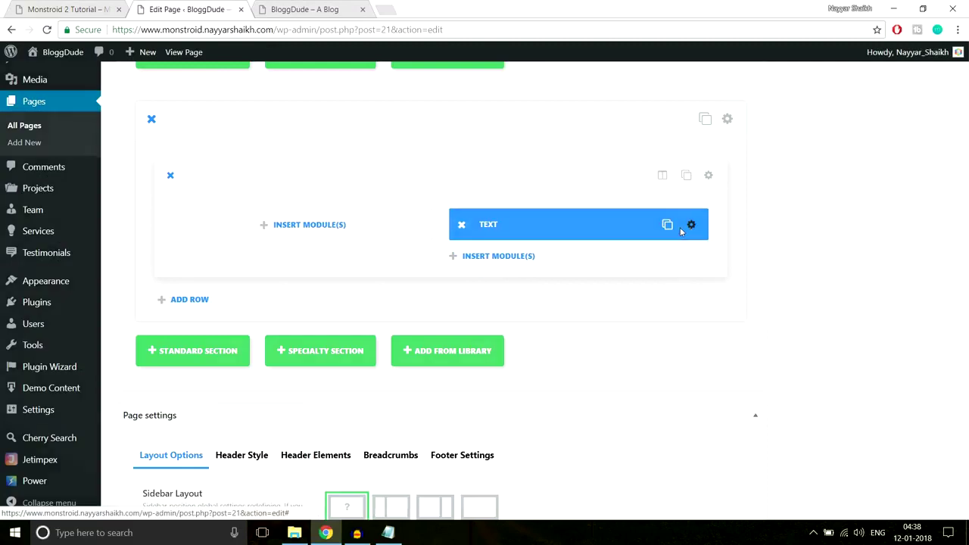
Paste the divider-line CSS rules into the Text module's After custom CSS field.
{"action": "left_click", "coordinate": [681, 225]}
{"action": "left_click", "coordinate": [635, 142]}
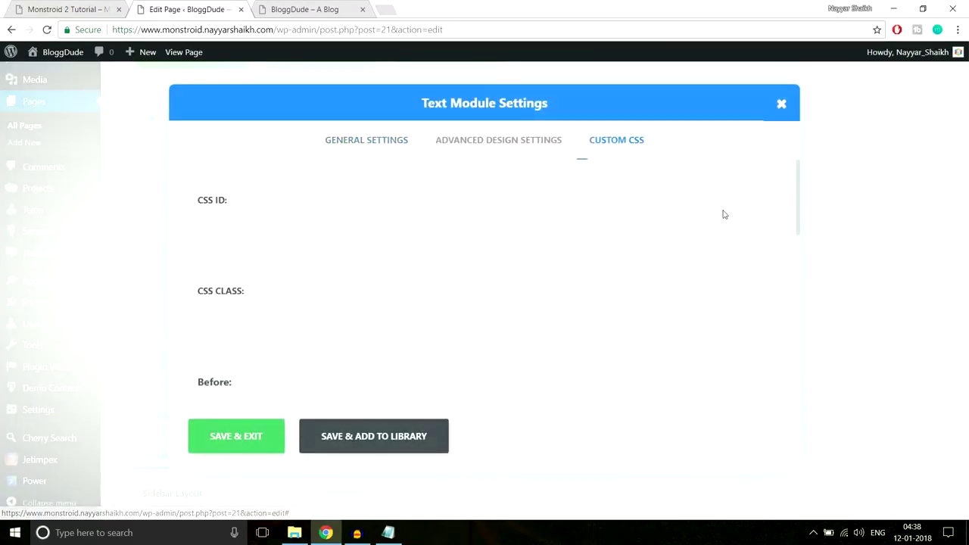
{"action": "scroll", "coordinate": [723, 211], "scroll_direction": "down", "scroll_amount": 8}
{"action": "left_click", "coordinate": [386, 340]}
{"action": "key", "text": "ctrl+shift+Tab"}
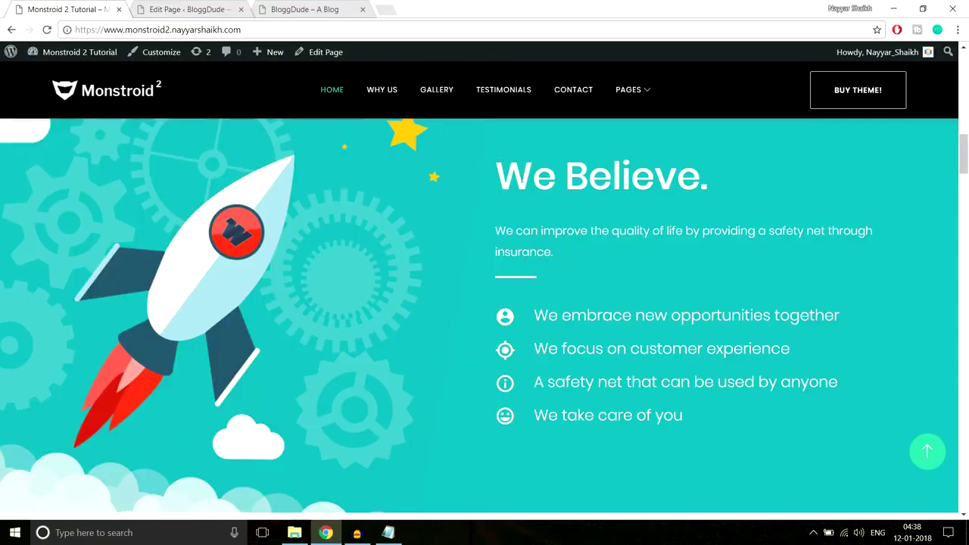
{"action": "left_click_drag", "start_coordinate": [497, 166], "coordinate": [555, 253]}
{"action": "left_click", "coordinate": [203, 7]}
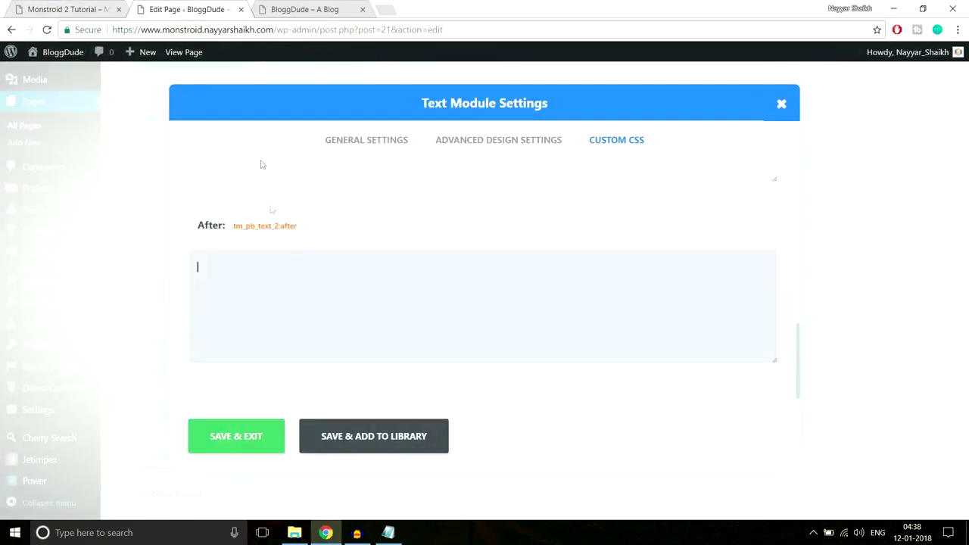
{"action": "key", "text": "ctrl+v"}
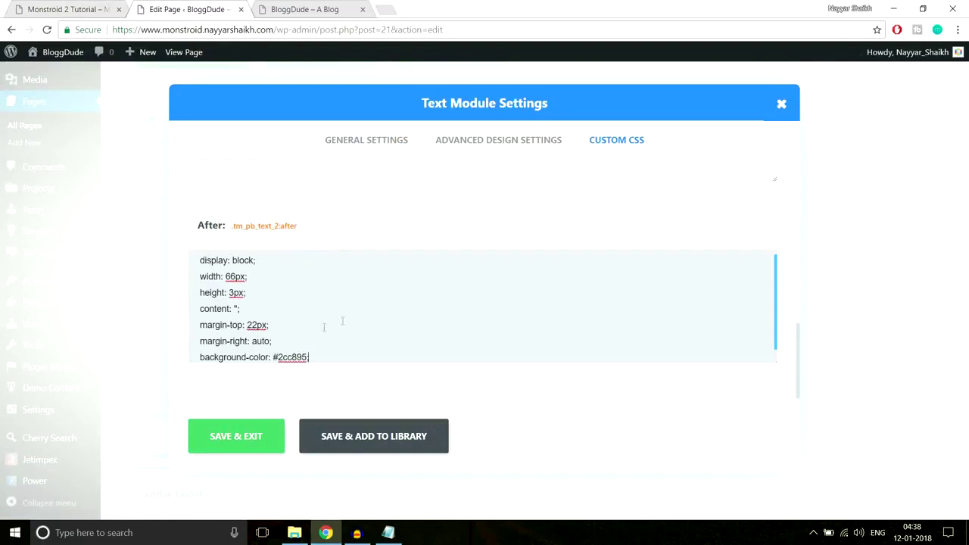
{"action": "scroll", "coordinate": [361, 315], "scroll_direction": "down", "scroll_amount": 1}
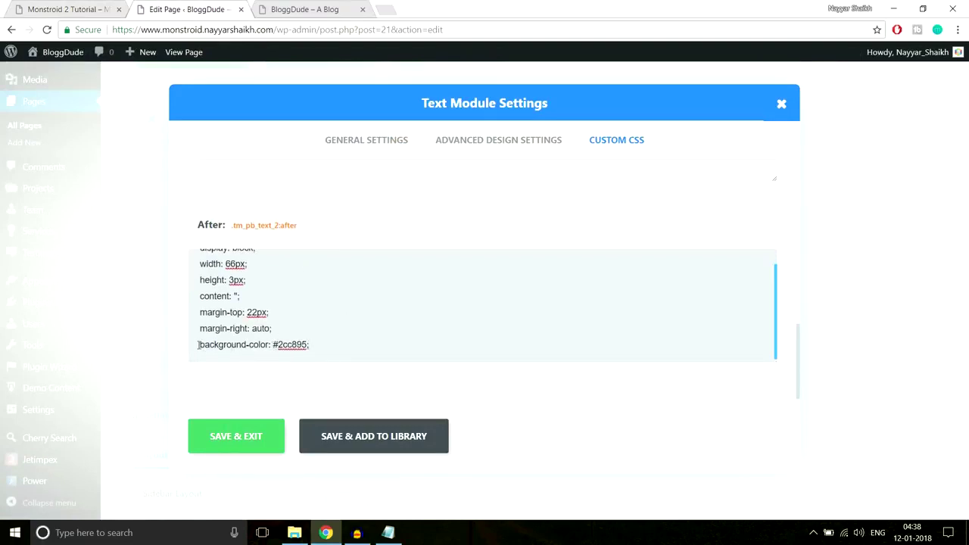
Change the line's background-color from #2cc895 to #fff and save the module.
{"action": "left_click_drag", "start_coordinate": [197, 345], "coordinate": [348, 346]}
{"action": "left_click", "coordinate": [97, 6]}
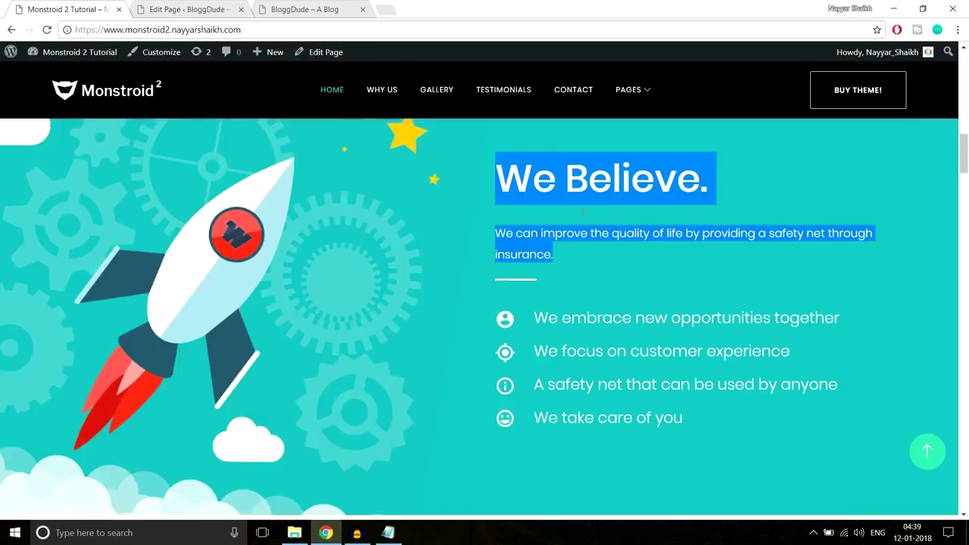
{"action": "scroll", "coordinate": [602, 247], "scroll_direction": "up", "scroll_amount": 6}
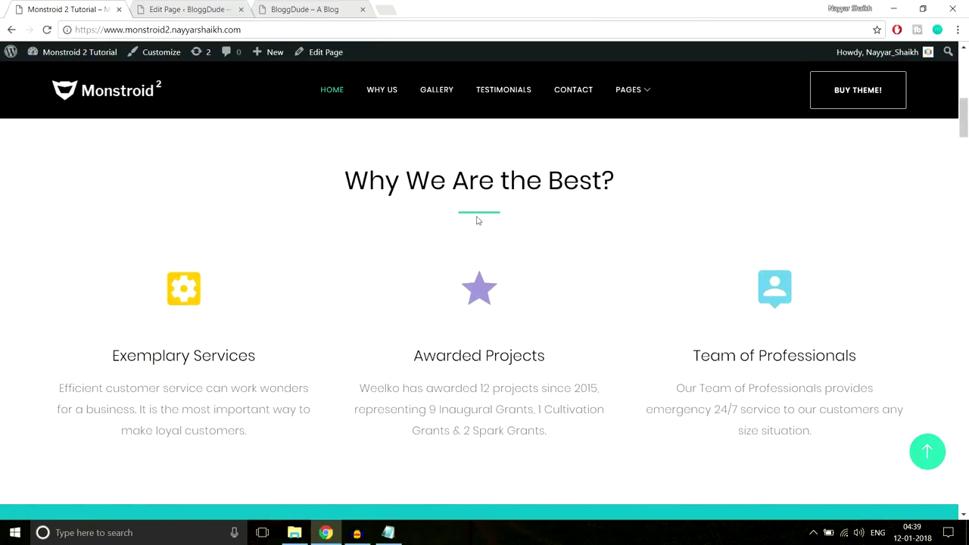
{"action": "scroll", "coordinate": [772, 256], "scroll_direction": "down", "scroll_amount": 5}
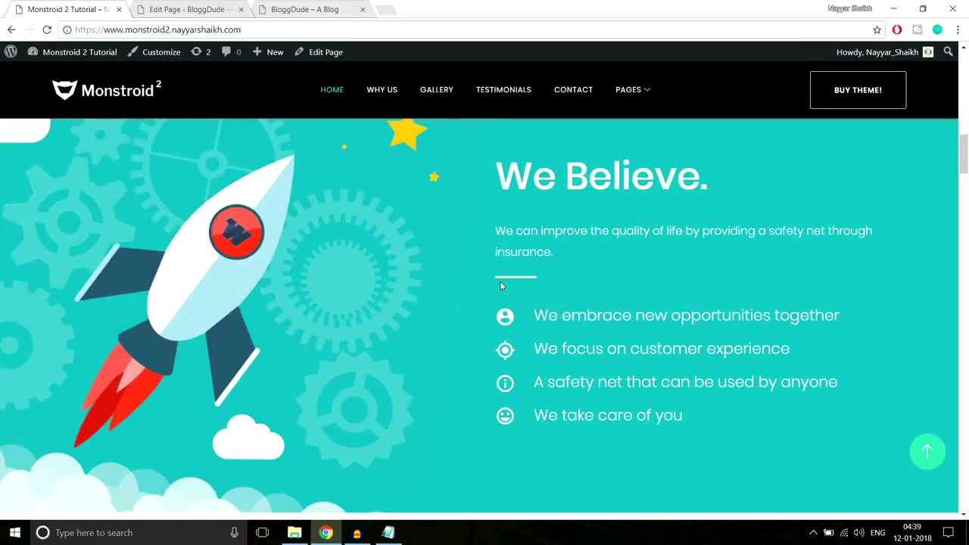
{"action": "left_click", "coordinate": [201, 9]}
{"action": "left_click", "coordinate": [331, 315]}
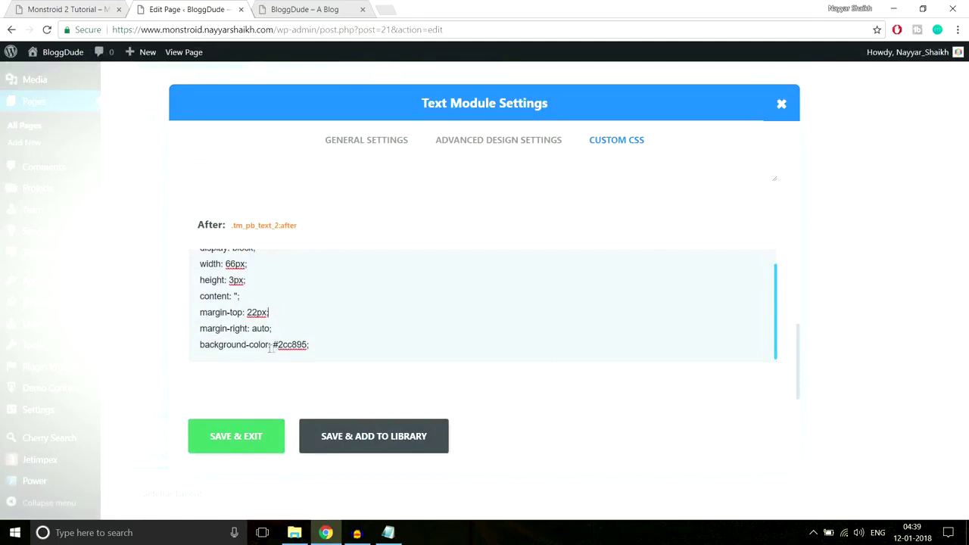
{"action": "left_click_drag", "start_coordinate": [279, 344], "coordinate": [307, 344]}
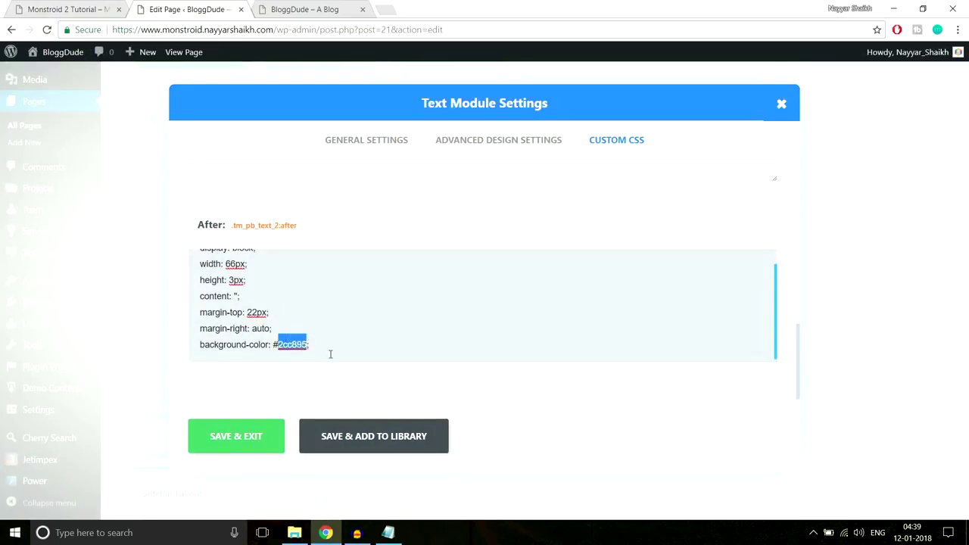
{"action": "type", "text": "fff"}
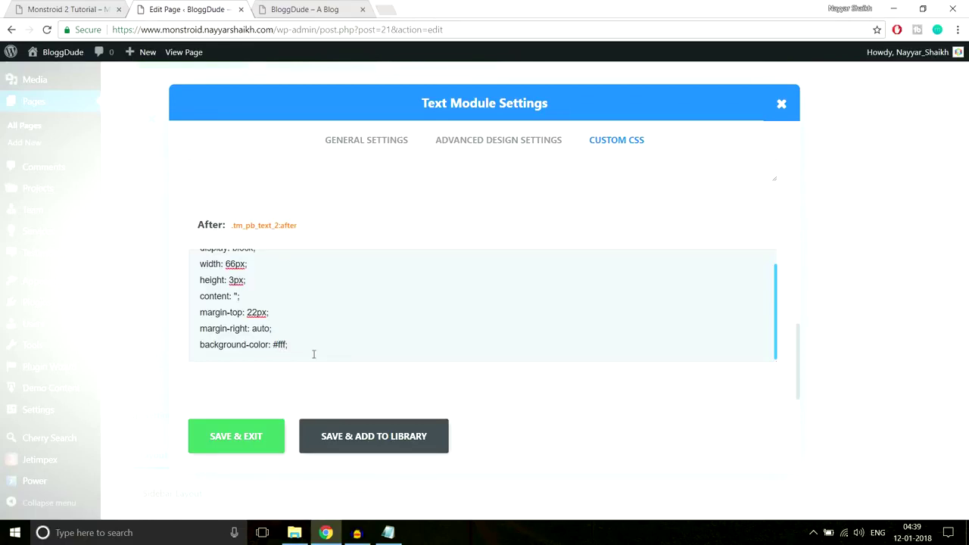
{"action": "left_click_drag", "start_coordinate": [272, 344], "coordinate": [278, 345]}
{"action": "left_click", "coordinate": [275, 447]}
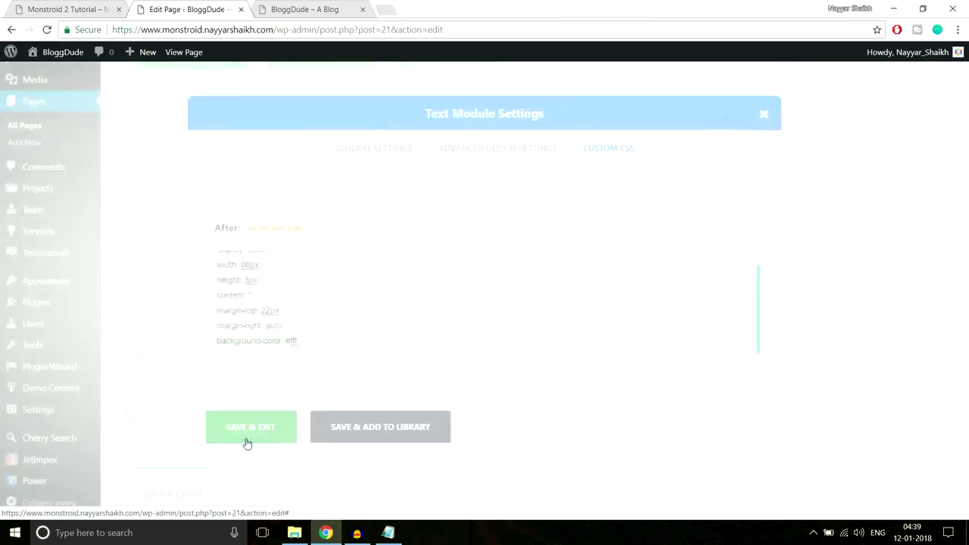
{"action": "key", "text": "ctrl+shift+Tab"}
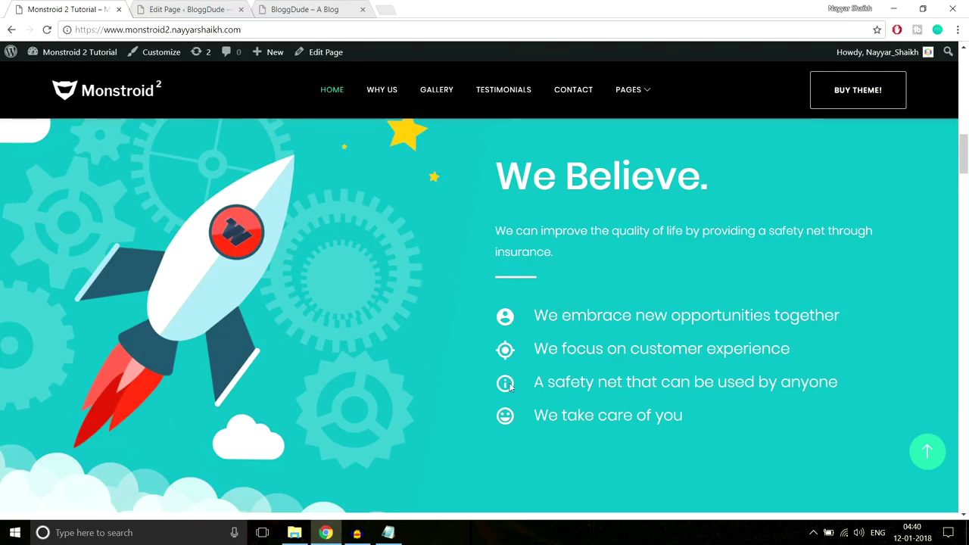
{"action": "left_click", "coordinate": [186, 9]}
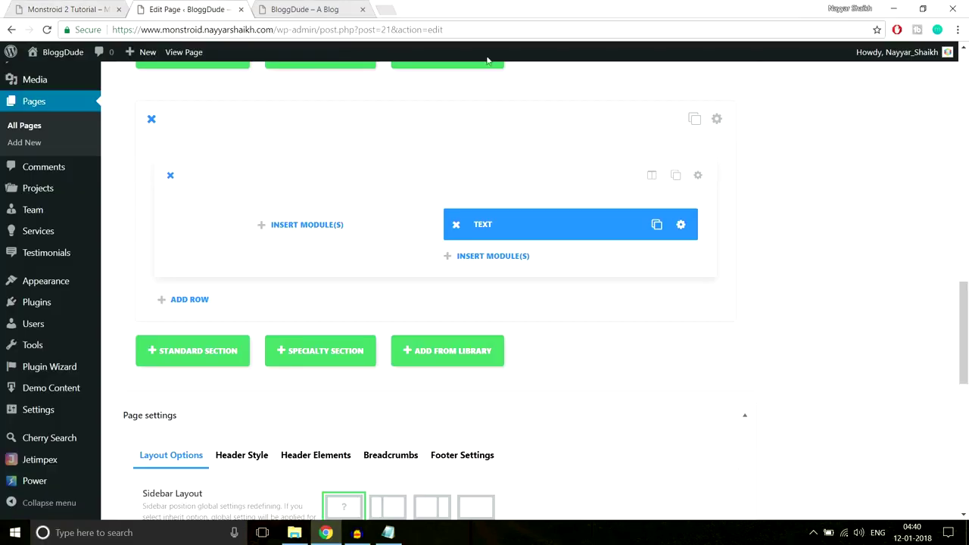
{"action": "left_click", "coordinate": [510, 259]}
Add a Divider module below the text with a 40px custom top margin and save it.
{"action": "left_click", "coordinate": [490, 437]}
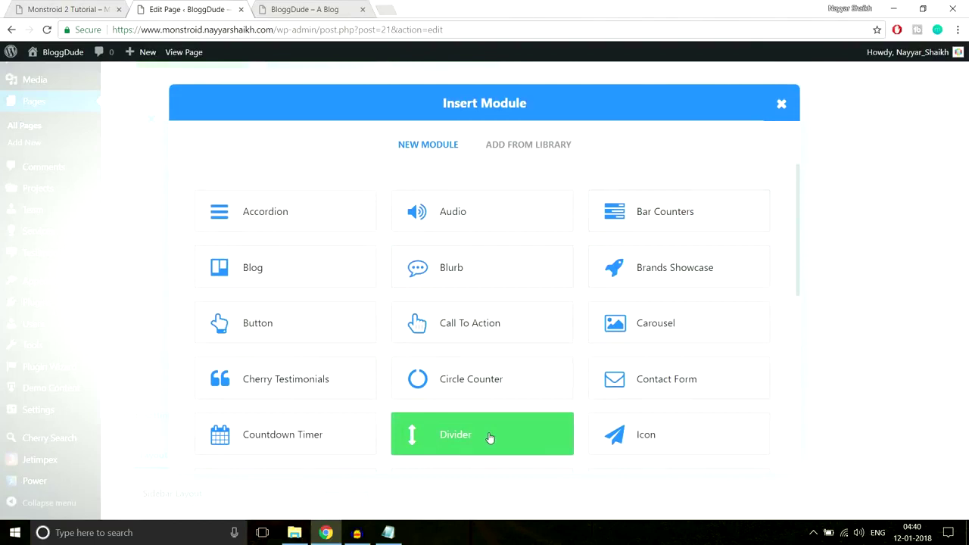
{"action": "left_click", "coordinate": [457, 144]}
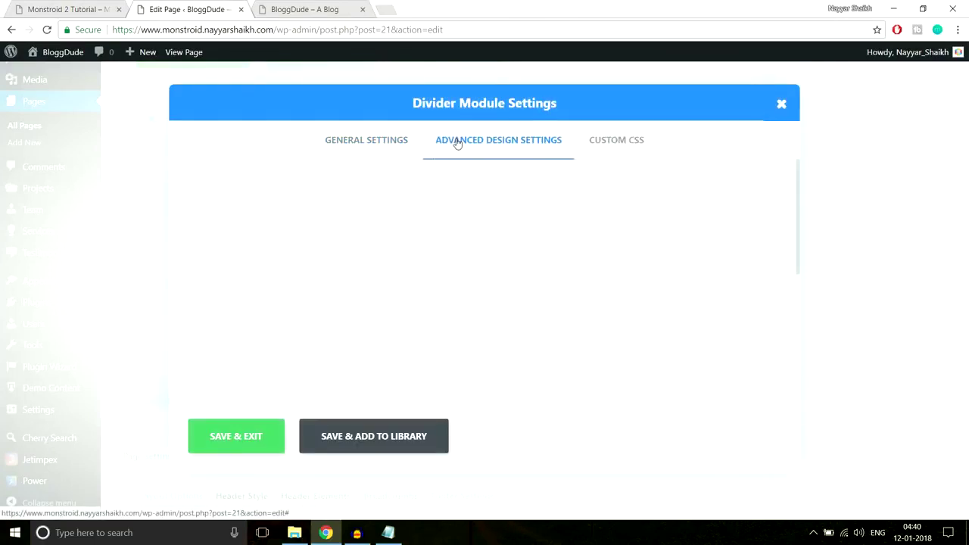
{"action": "left_click", "coordinate": [252, 318]}
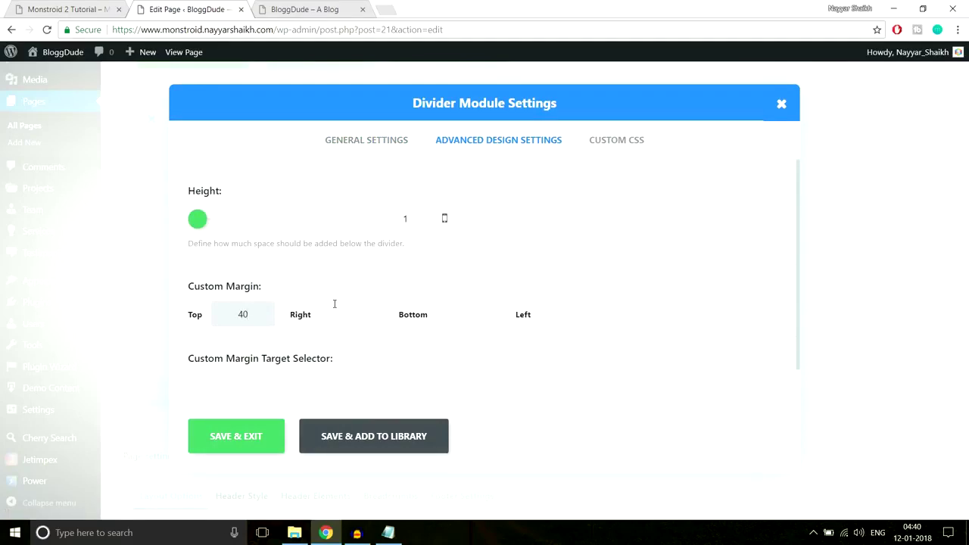
{"action": "type", "text": "40px"}
{"action": "left_click", "coordinate": [239, 437]}
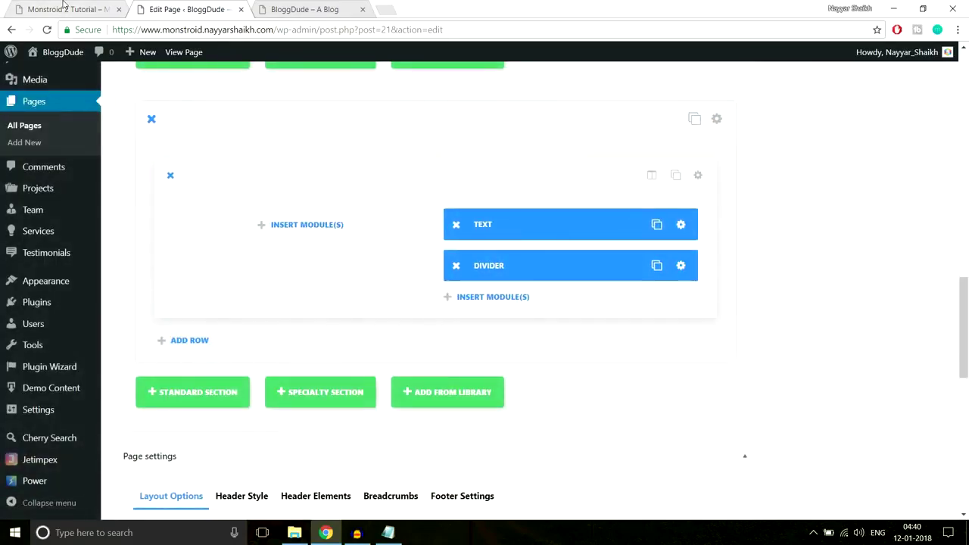
Copy 'We embrace new opportunities together' from the live site and start inserting a module below the divider.
{"action": "key", "text": "ctrl+shift+Tab"}
{"action": "left_click_drag", "start_coordinate": [528, 318], "coordinate": [704, 418]}
{"action": "left_click", "coordinate": [704, 418]}
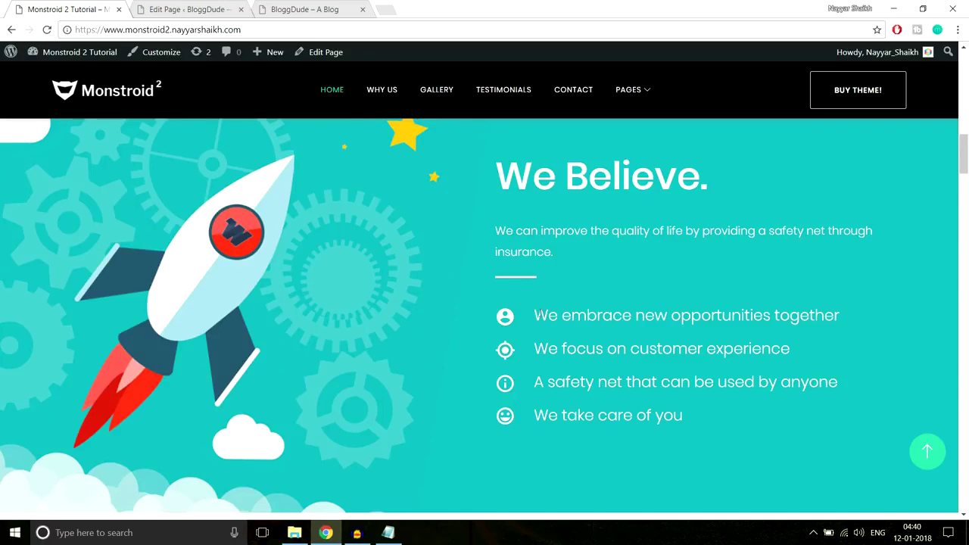
{"action": "left_click_drag", "start_coordinate": [535, 315], "coordinate": [884, 310]}
{"action": "key", "text": "ctrl+c"}
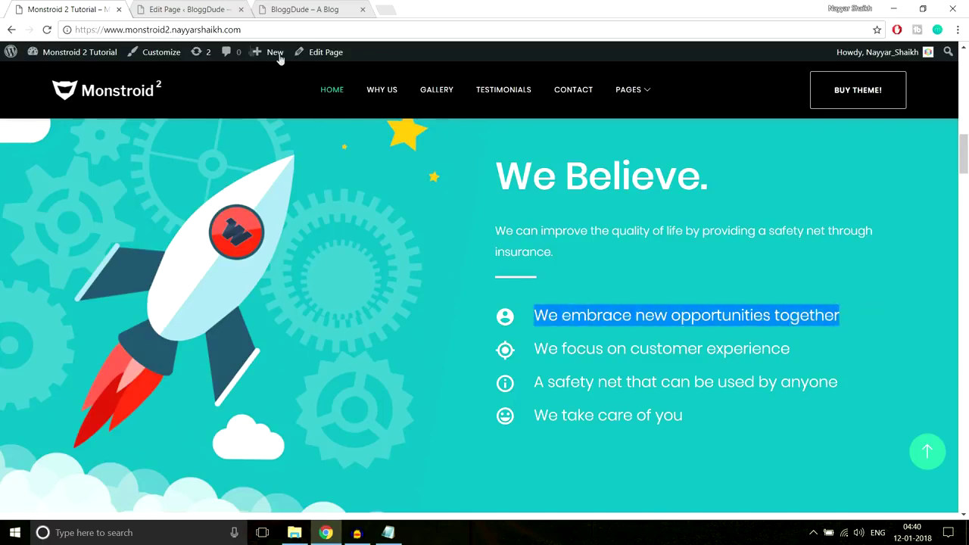
{"action": "left_click", "coordinate": [187, 6]}
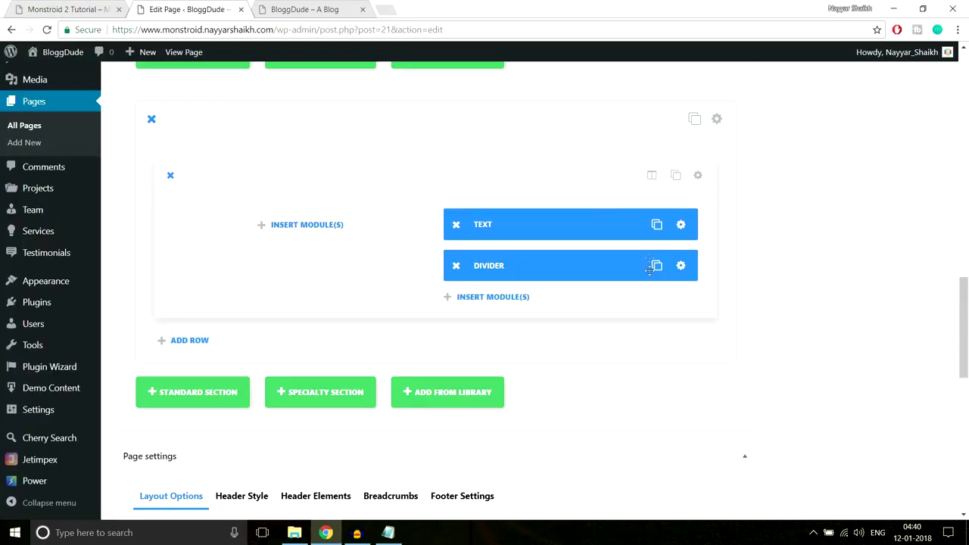
{"action": "left_click", "coordinate": [498, 299]}
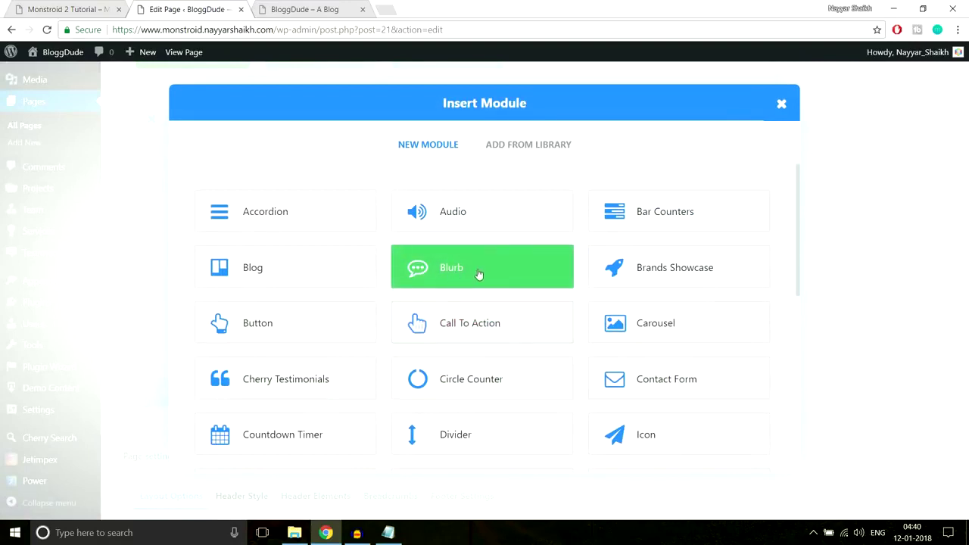
Insert a Blurb module and paste 'We embrace new opportunities together' as its title.
{"action": "left_click", "coordinate": [479, 274]}
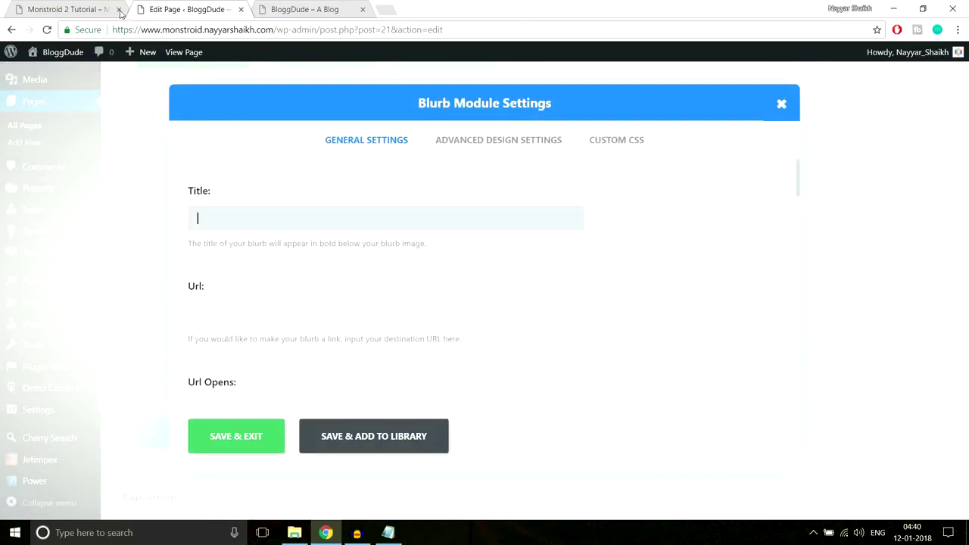
{"action": "left_click", "coordinate": [71, 9]}
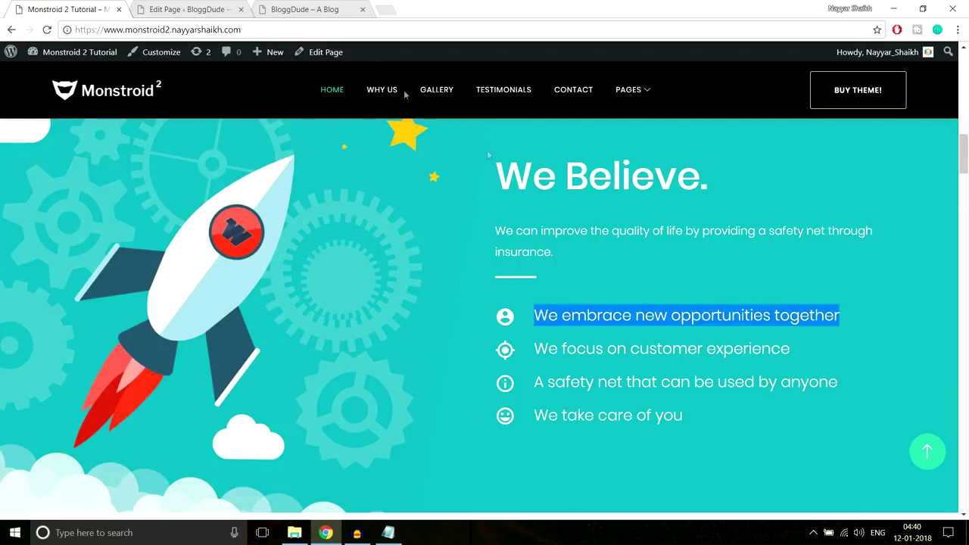
{"action": "left_click", "coordinate": [188, 9]}
{"action": "key", "text": "ctrl+v"}
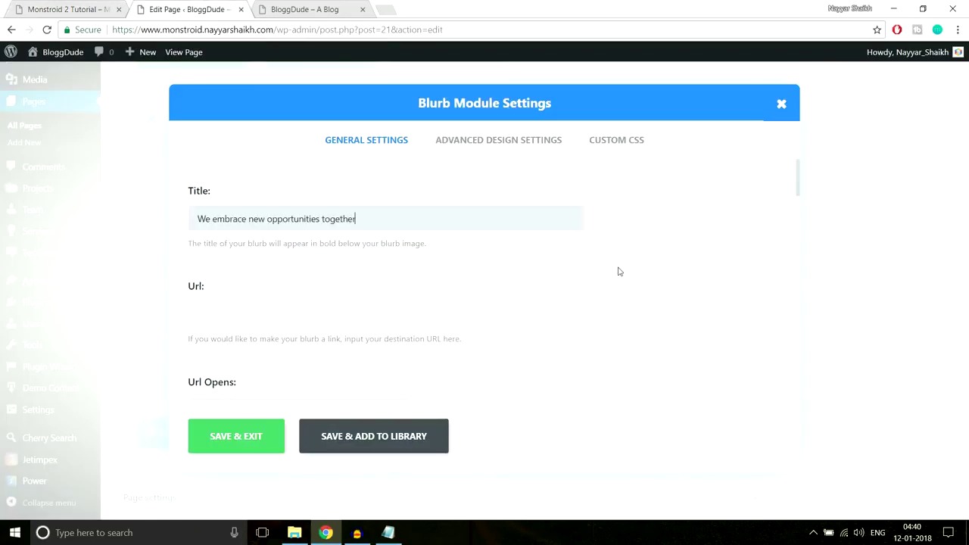
{"action": "scroll", "coordinate": [245, 295], "scroll_direction": "down", "scroll_amount": 1}
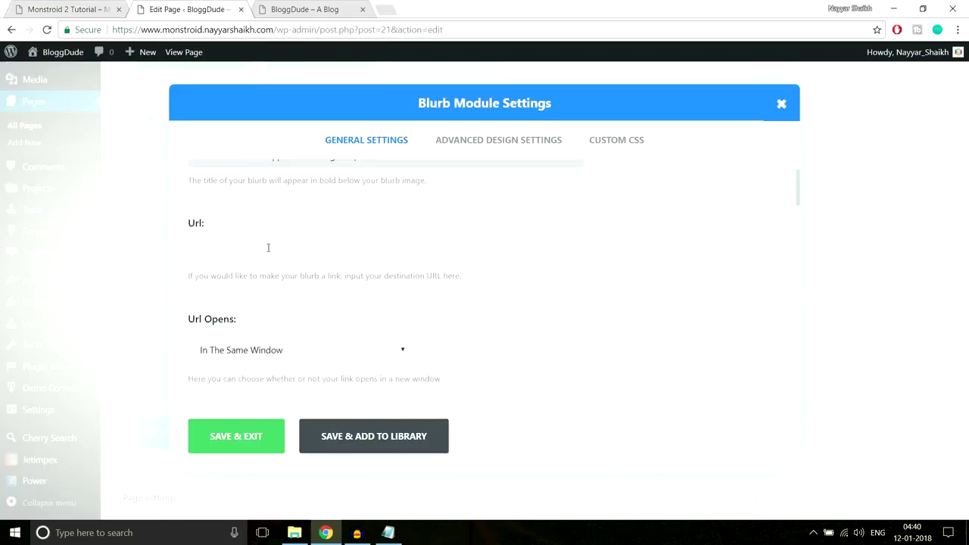
{"action": "scroll", "coordinate": [569, 299], "scroll_direction": "down", "scroll_amount": 4}
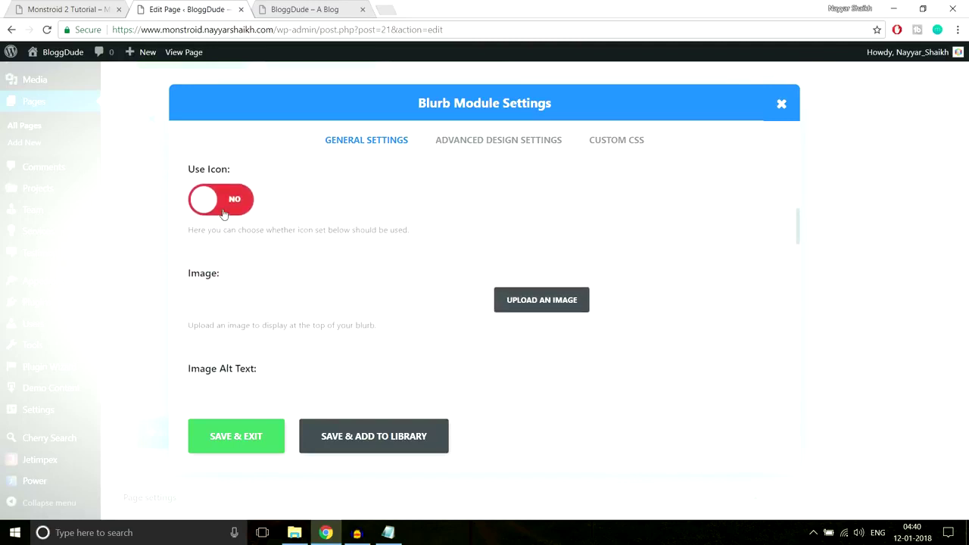
Turn on Use Icon, choose the download icon and set its colour to white.
{"action": "left_click", "coordinate": [223, 215]}
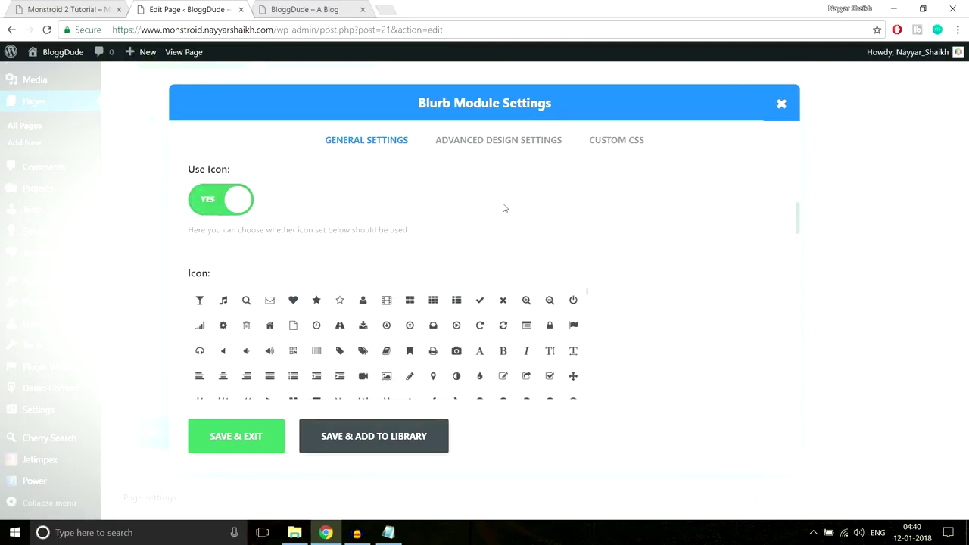
{"action": "scroll", "coordinate": [659, 255], "scroll_direction": "down", "scroll_amount": 1}
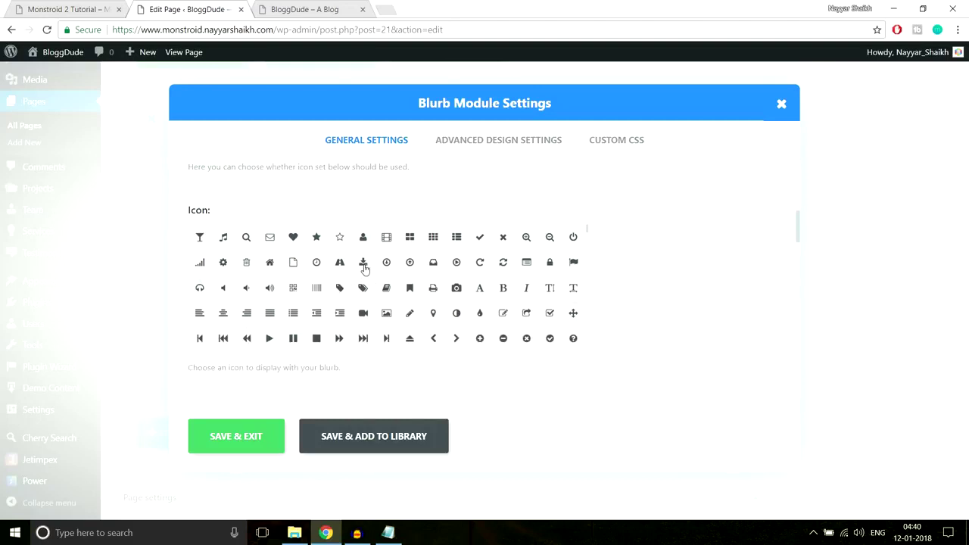
{"action": "left_click", "coordinate": [364, 269]}
{"action": "scroll", "coordinate": [712, 272], "scroll_direction": "down", "scroll_amount": 3}
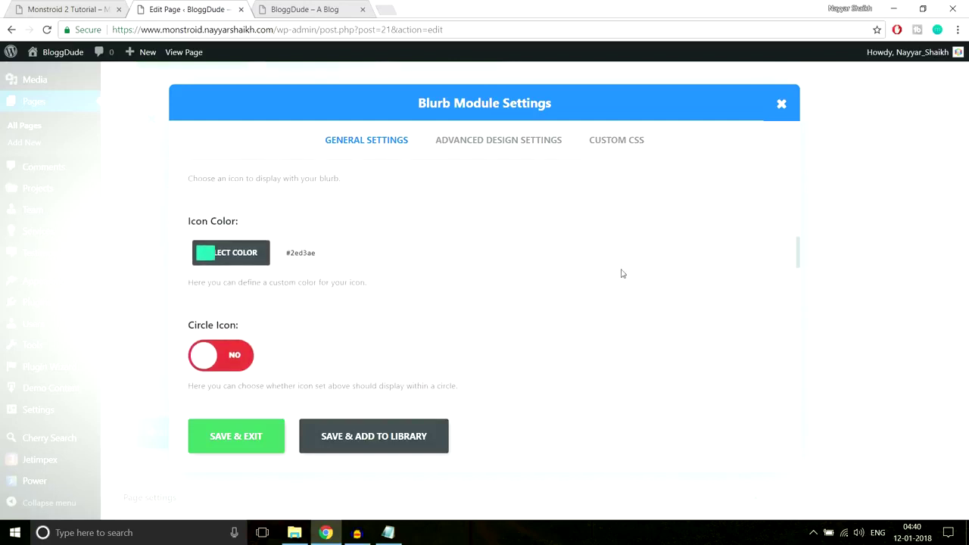
{"action": "left_click", "coordinate": [205, 258]}
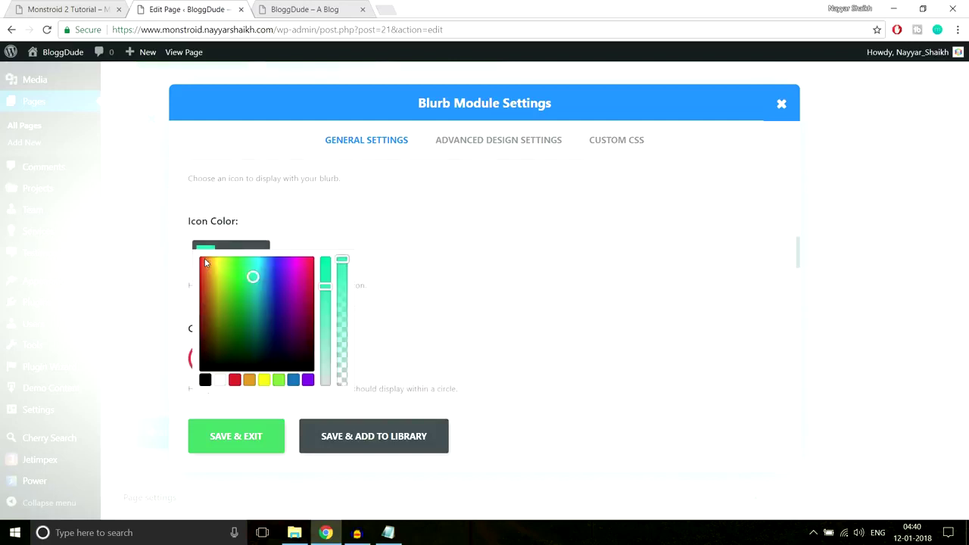
{"action": "scroll", "coordinate": [467, 262], "scroll_direction": "down", "scroll_amount": 1}
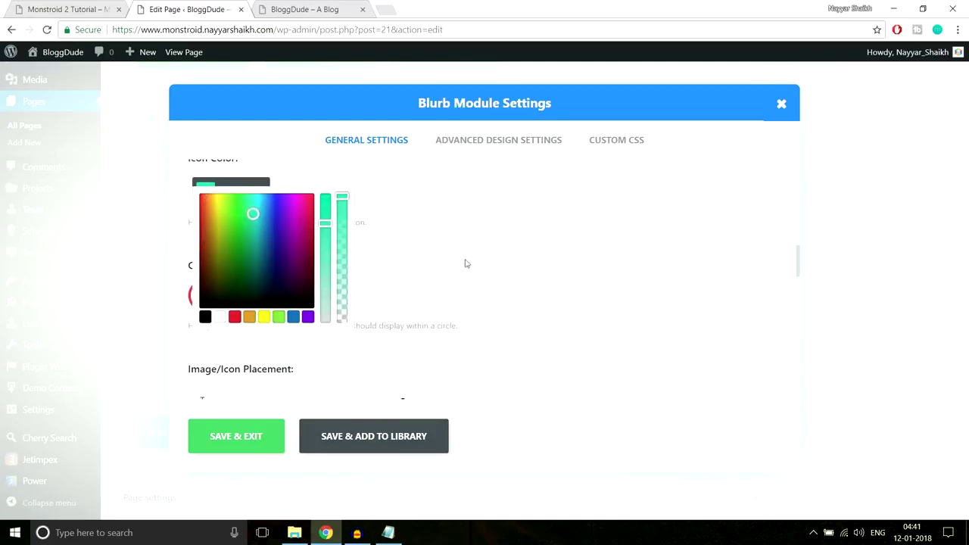
{"action": "left_click", "coordinate": [220, 316]}
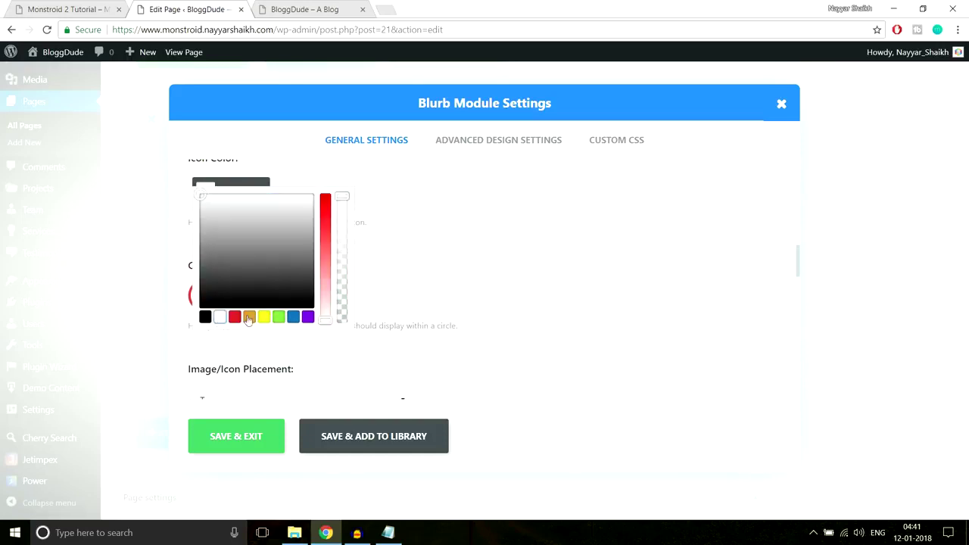
{"action": "left_click", "coordinate": [475, 242]}
Set the blurb's Image/Icon Placement to Left.
{"action": "key", "text": "ctrl+shift+Tab"}
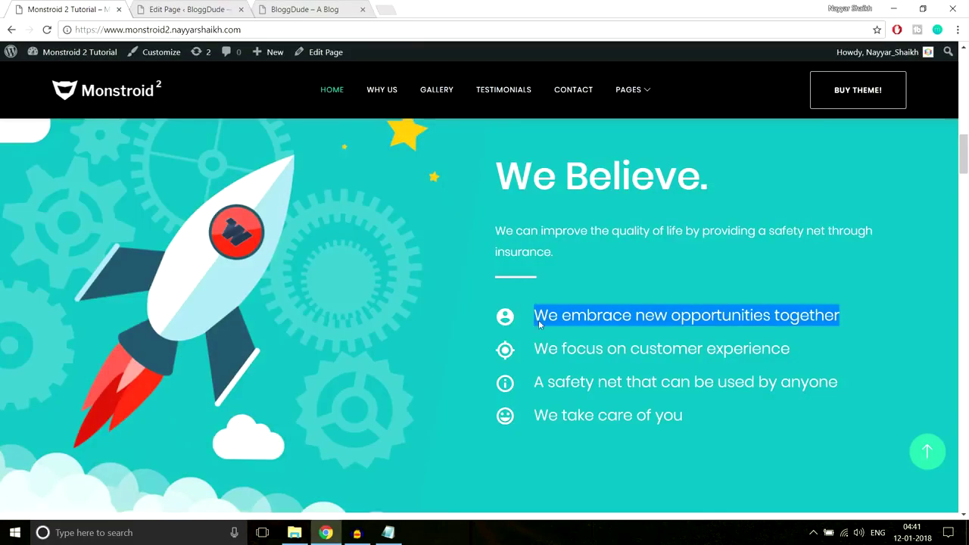
{"action": "left_click", "coordinate": [509, 323]}
{"action": "key", "text": "ctrl+Tab"}
{"action": "scroll", "coordinate": [517, 215], "scroll_direction": "down", "scroll_amount": 1}
{"action": "scroll", "coordinate": [517, 216], "scroll_direction": "down", "scroll_amount": 1}
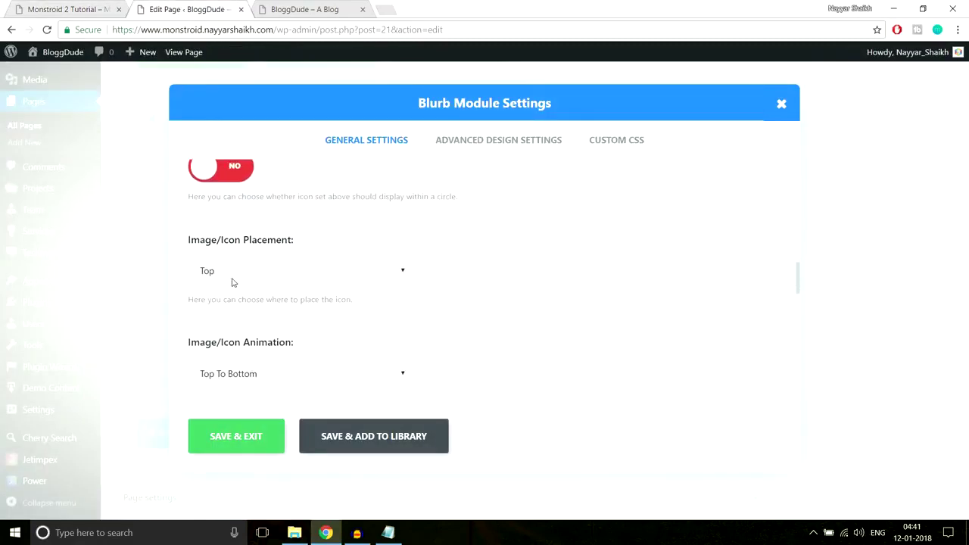
{"action": "scroll", "coordinate": [472, 284], "scroll_direction": "up", "scroll_amount": 2}
{"action": "scroll", "coordinate": [472, 284], "scroll_direction": "down", "scroll_amount": 2}
{"action": "left_click", "coordinate": [287, 281]}
{"action": "left_click", "coordinate": [249, 305]}
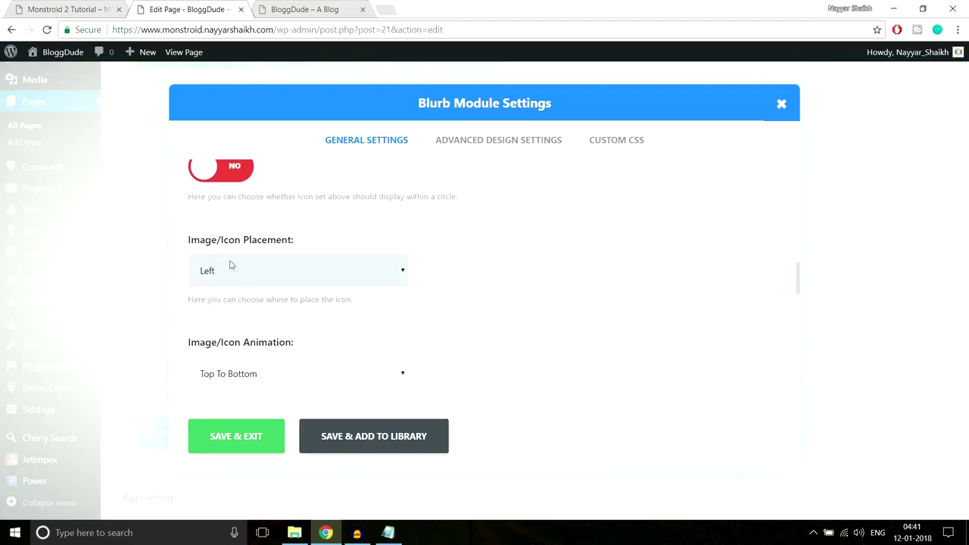
Check the remaining blurb settings against the first bullet on the live site.
{"action": "left_click", "coordinate": [33, 5]}
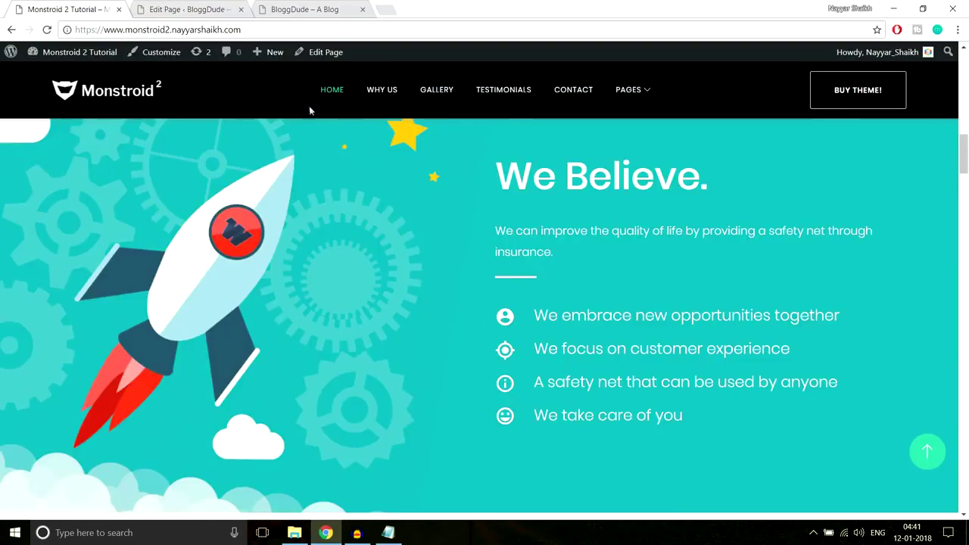
{"action": "left_click", "coordinate": [204, 9]}
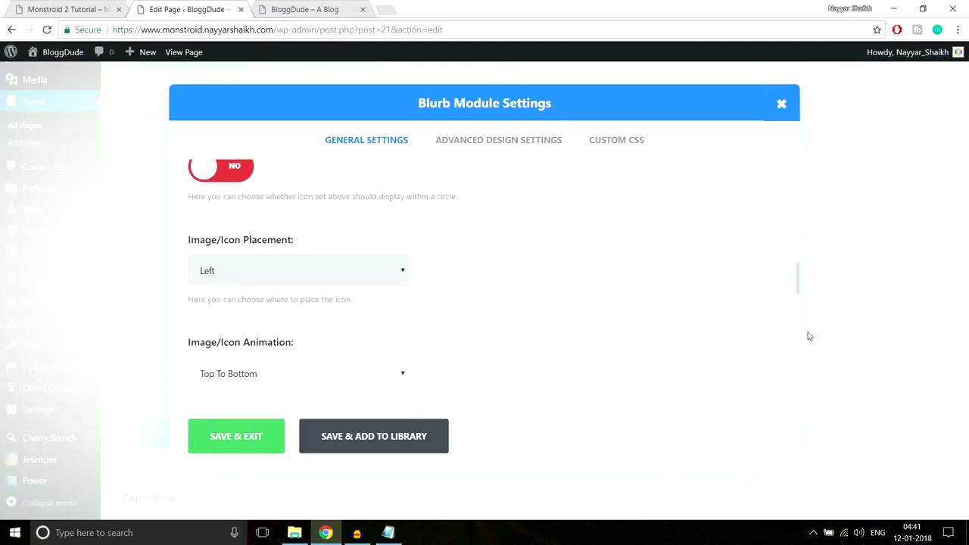
{"action": "scroll", "coordinate": [703, 329], "scroll_direction": "down", "scroll_amount": 3}
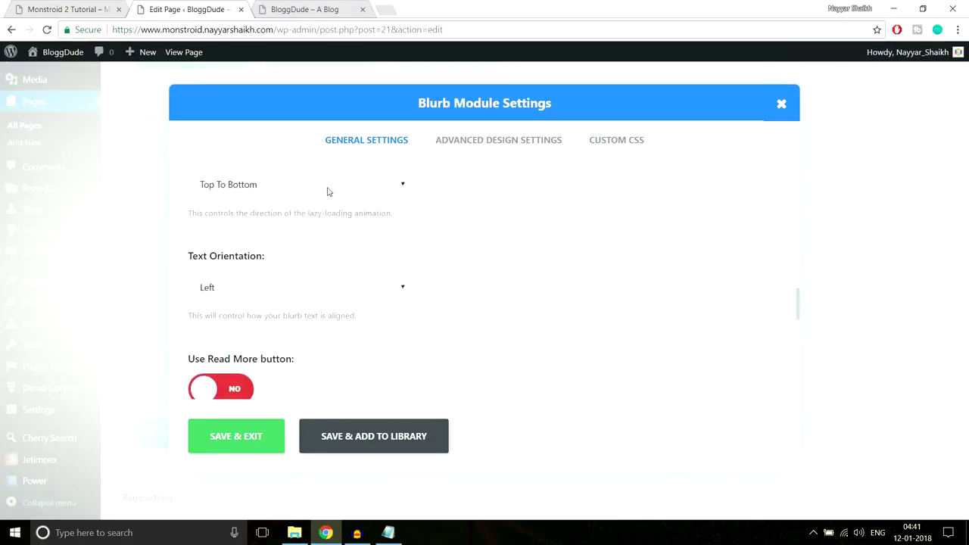
{"action": "scroll", "coordinate": [381, 248], "scroll_direction": "down", "scroll_amount": 1}
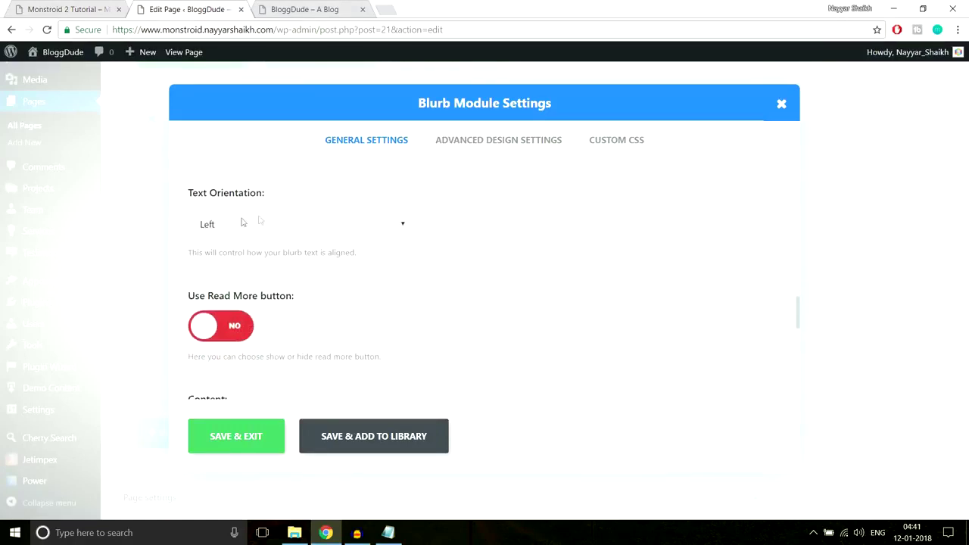
{"action": "scroll", "coordinate": [571, 255], "scroll_direction": "down", "scroll_amount": 3}
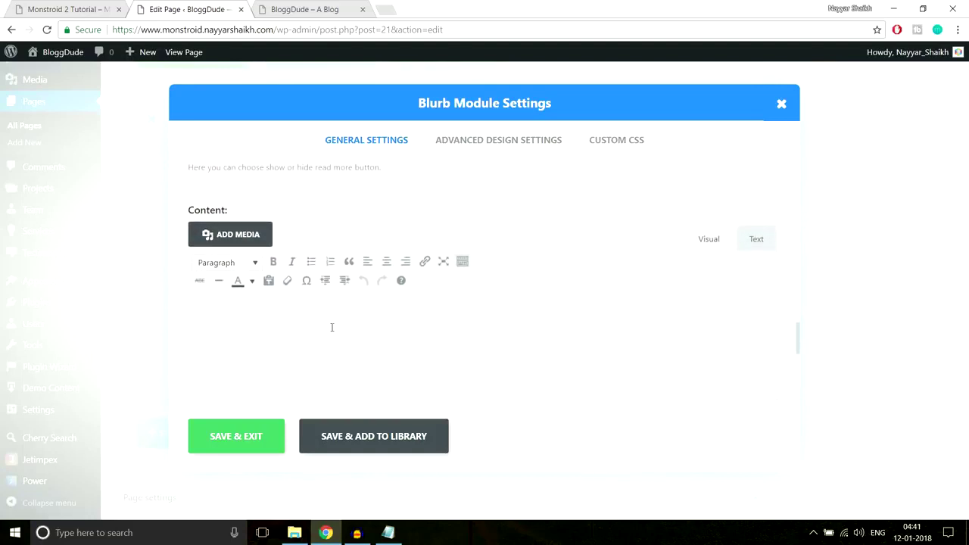
{"action": "left_click", "coordinate": [68, 9]}
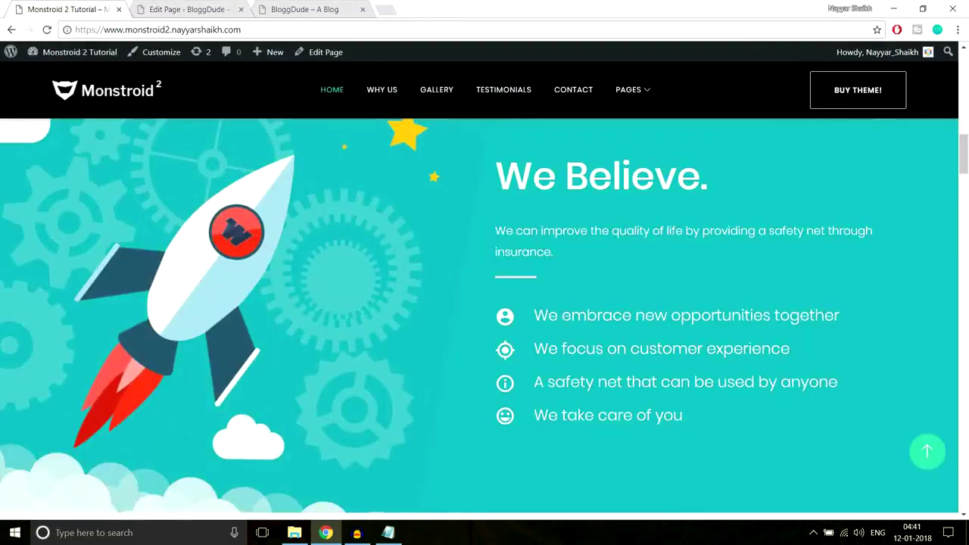
{"action": "left_click_drag", "start_coordinate": [534, 315], "coordinate": [790, 316]}
{"action": "left_click", "coordinate": [198, 6]}
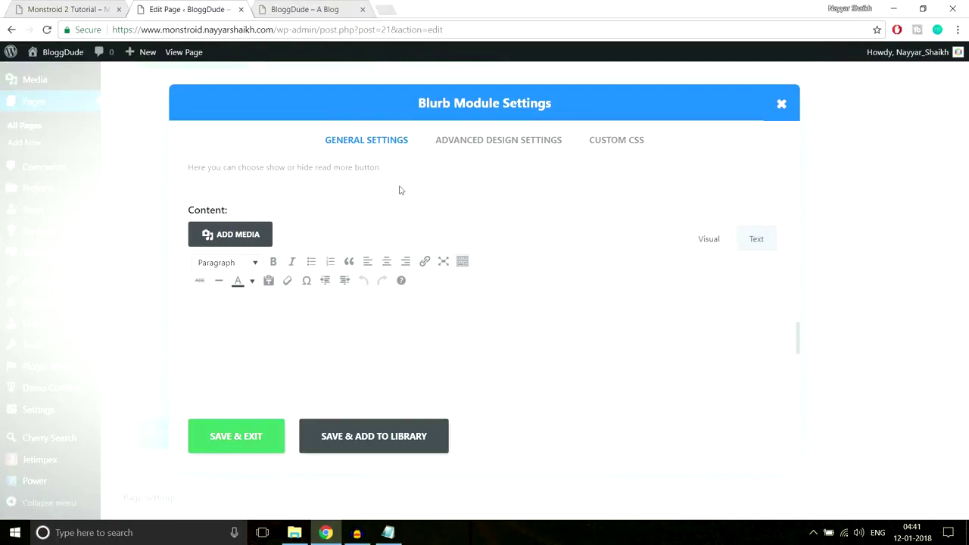
{"action": "scroll", "coordinate": [489, 296], "scroll_direction": "up", "scroll_amount": 8}
{"action": "scroll", "coordinate": [489, 297], "scroll_direction": "up", "scroll_amount": 5}
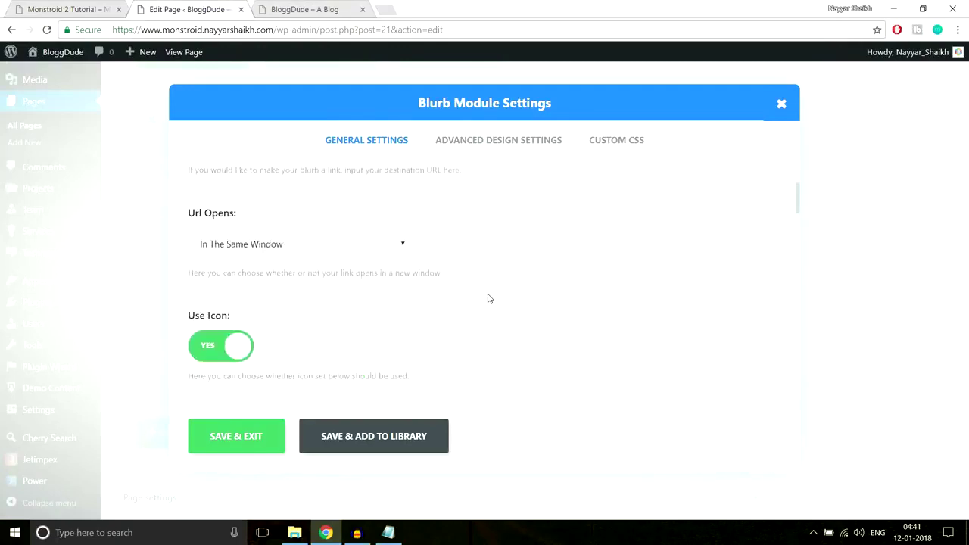
Open the first blurb's Advanced Design Settings, checking the live site for reference.
{"action": "left_click", "coordinate": [485, 143]}
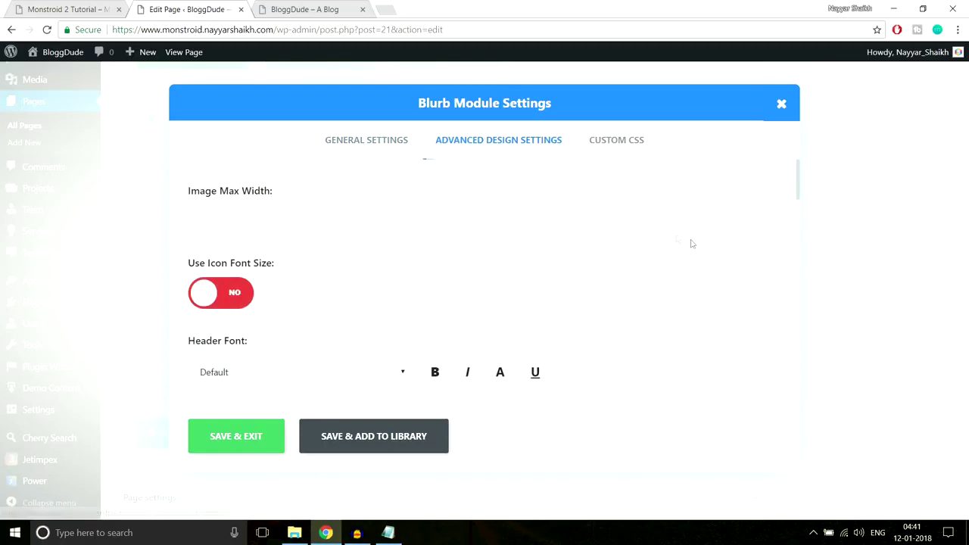
{"action": "scroll", "coordinate": [697, 246], "scroll_direction": "down", "scroll_amount": 1}
{"action": "scroll", "coordinate": [303, 291], "scroll_direction": "down", "scroll_amount": 1}
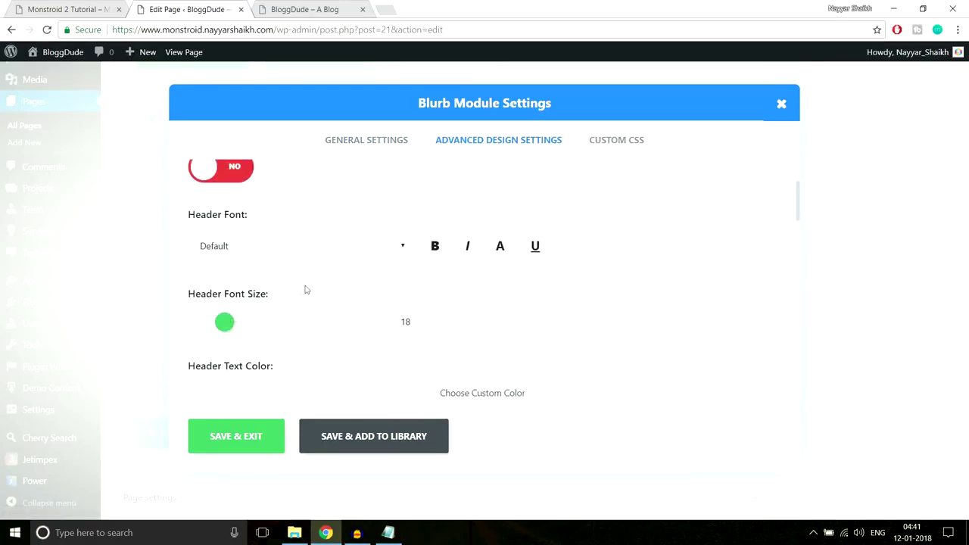
{"action": "scroll", "coordinate": [484, 254], "scroll_direction": "down", "scroll_amount": 3}
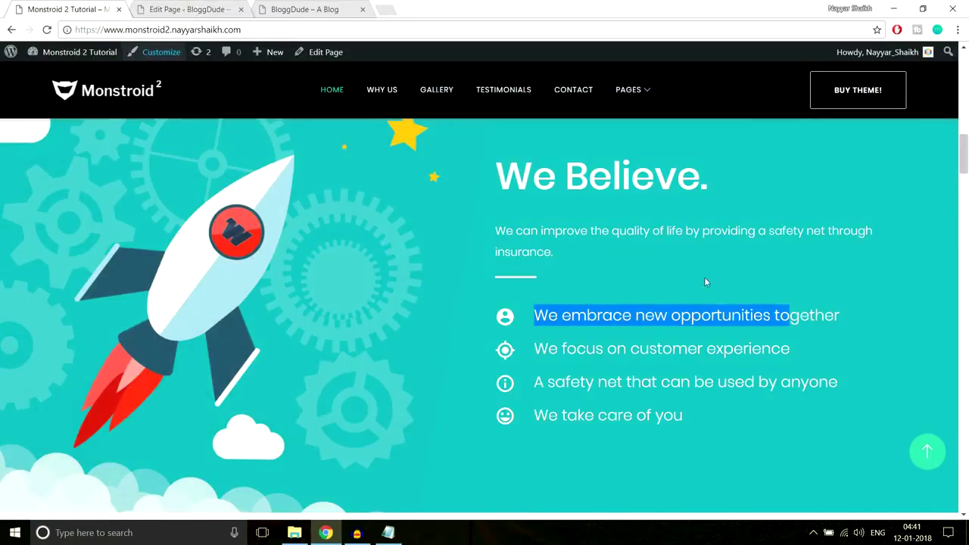
{"action": "left_click", "coordinate": [68, 9]}
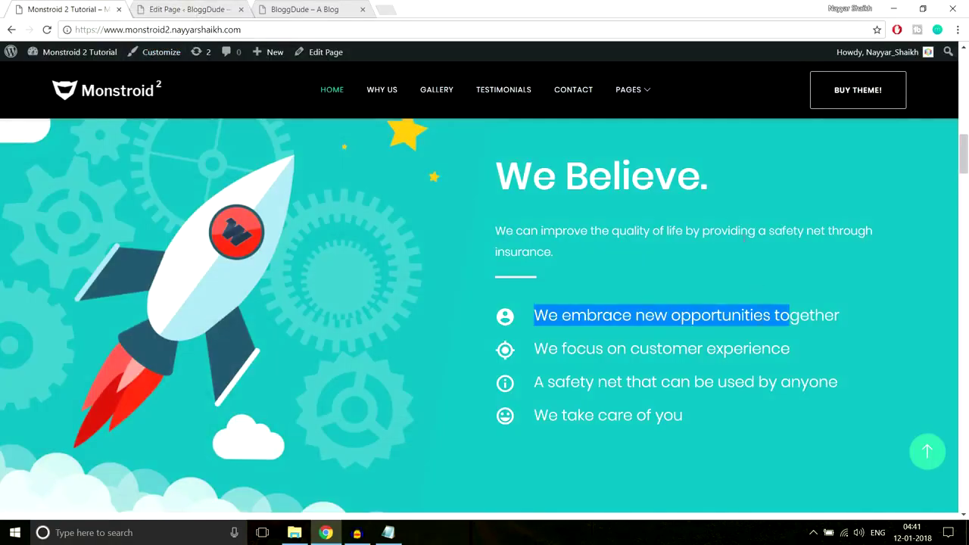
{"action": "left_click", "coordinate": [705, 277]}
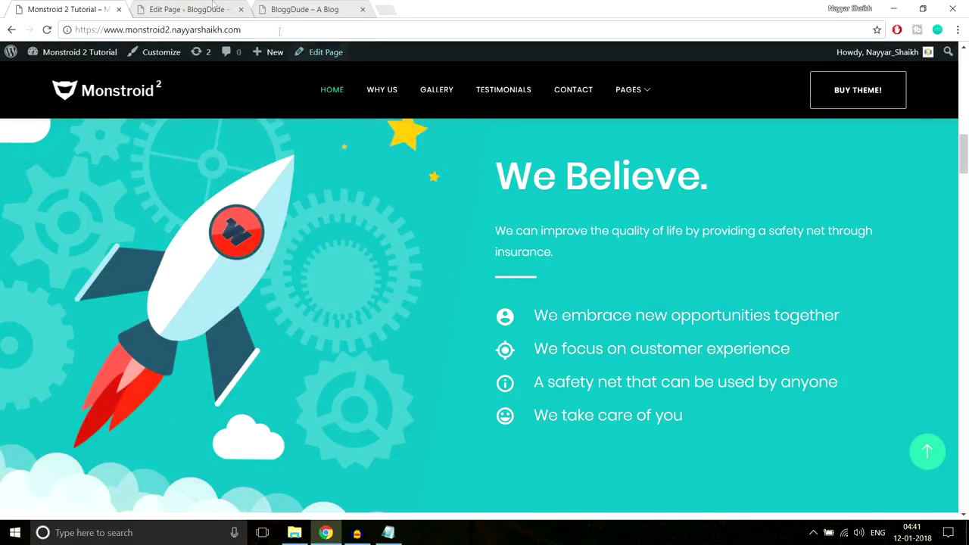
{"action": "left_click", "coordinate": [186, 9]}
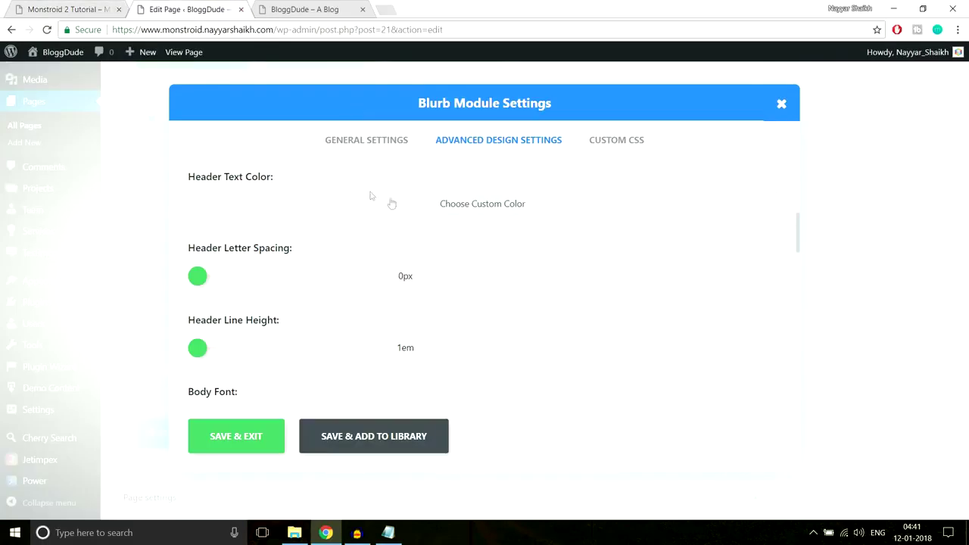
Give the blurb header text a custom white (#fff) colour and save the settings.
{"action": "left_click", "coordinate": [438, 206]}
{"action": "left_click", "coordinate": [212, 217]}
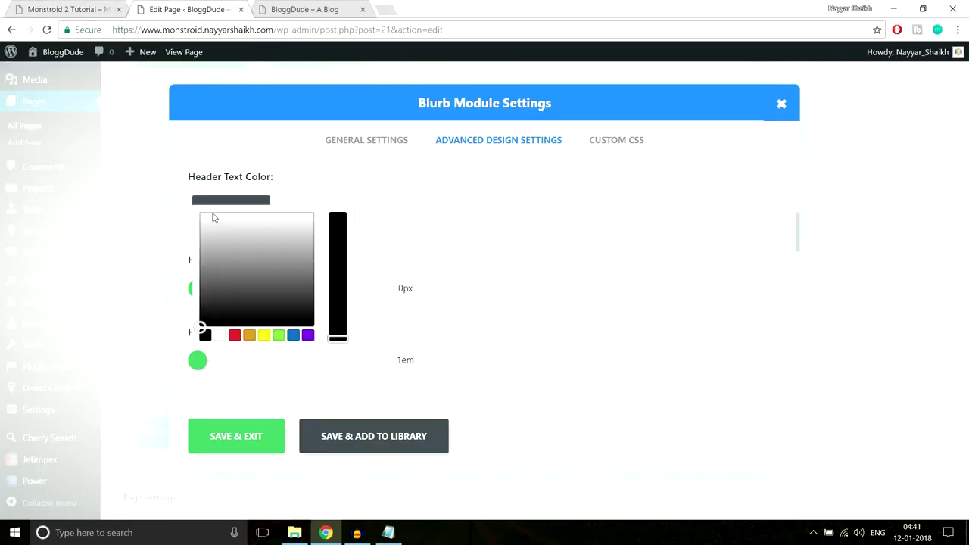
{"action": "left_click", "coordinate": [221, 336]}
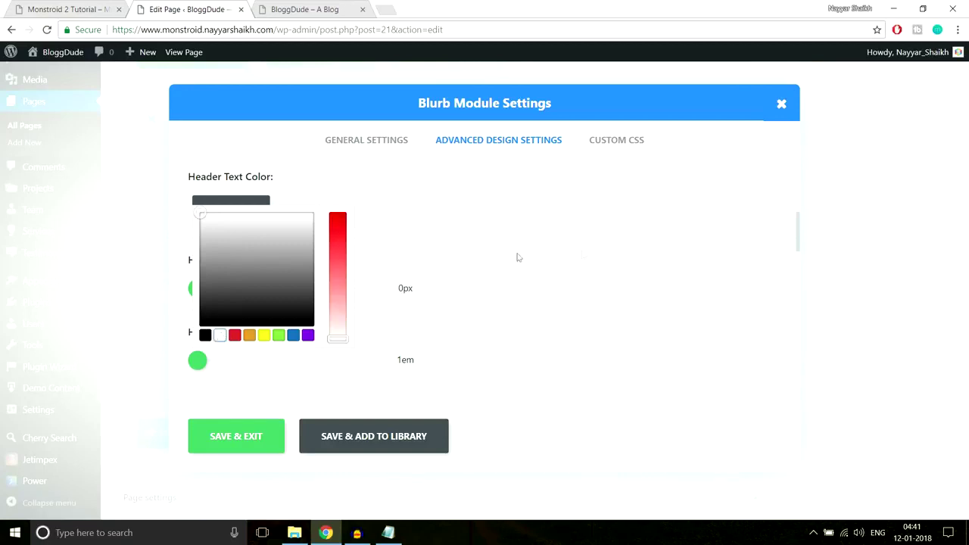
{"action": "left_click", "coordinate": [589, 253]}
{"action": "left_click", "coordinate": [238, 439]}
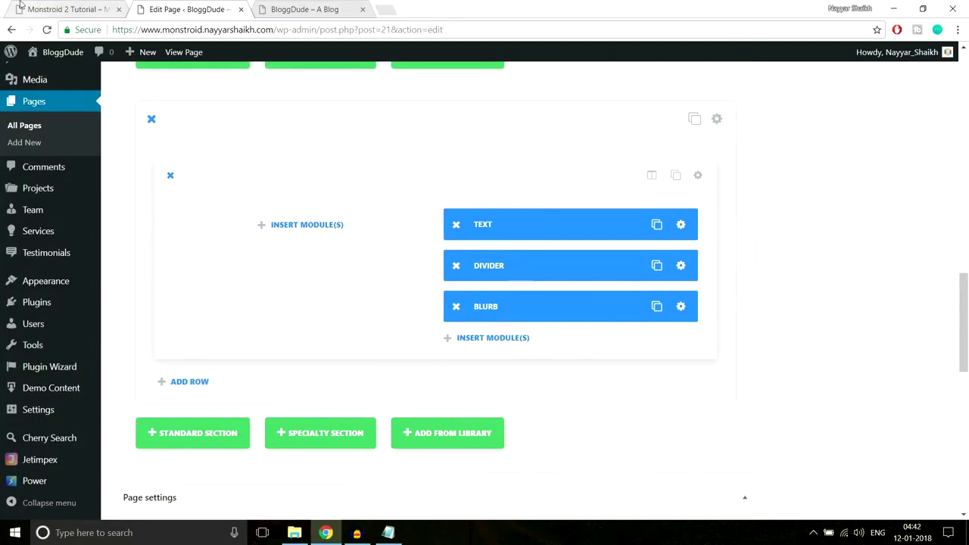
Copy 'We embrace new opportunities together' from the live site and duplicate the blurb three times.
{"action": "left_click", "coordinate": [45, 9]}
{"action": "left_click_drag", "start_coordinate": [488, 322], "coordinate": [881, 335]}
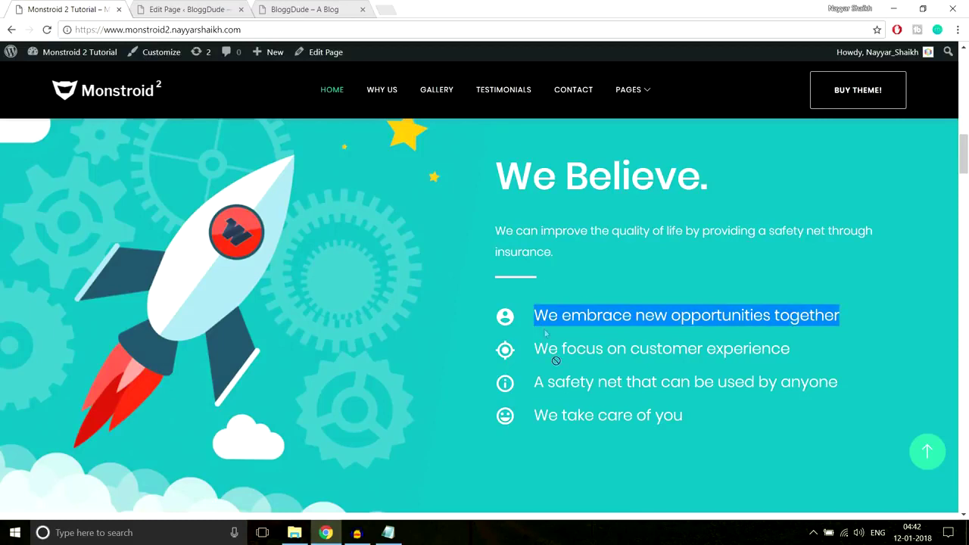
{"action": "left_click", "coordinate": [212, 7]}
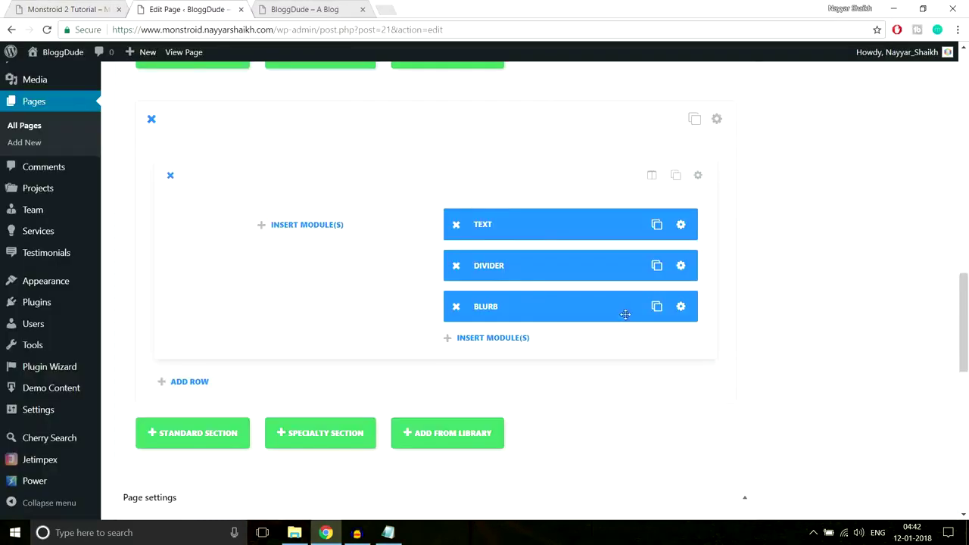
{"action": "left_click", "coordinate": [657, 309]}
{"action": "left_click", "coordinate": [657, 309]}
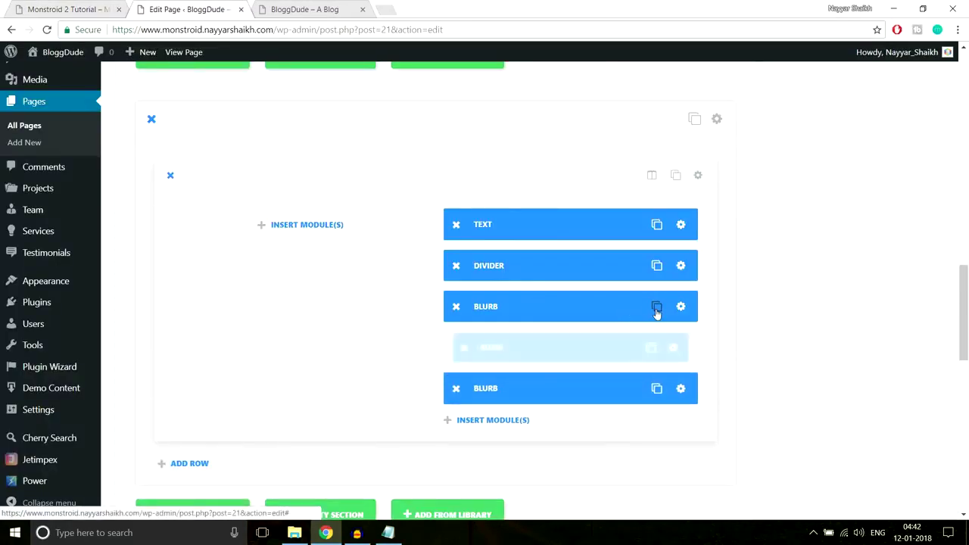
{"action": "left_click", "coordinate": [657, 309]}
Set the second blurb's title to 'We focus on customer experience', copied from the live site.
{"action": "scroll", "coordinate": [824, 316], "scroll_direction": "down", "scroll_amount": 1}
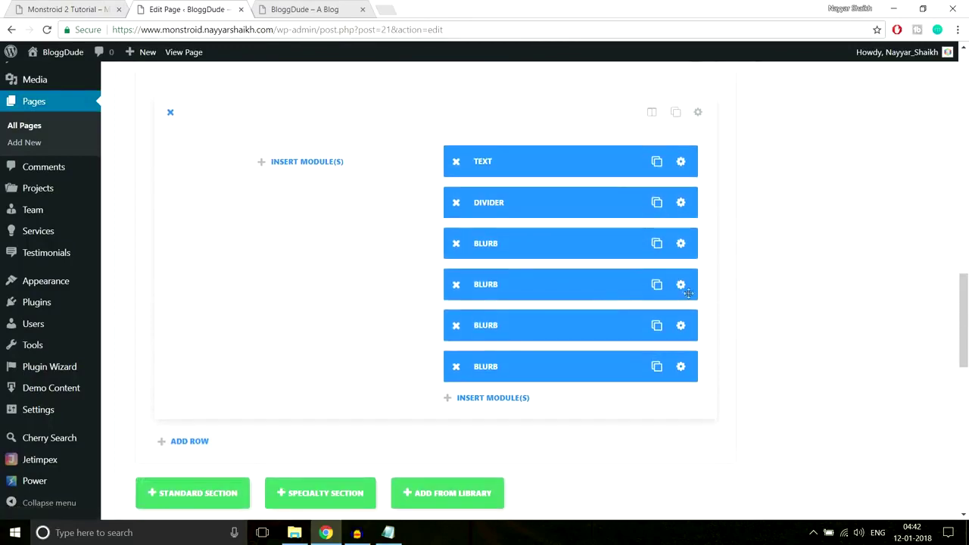
{"action": "left_click", "coordinate": [681, 286]}
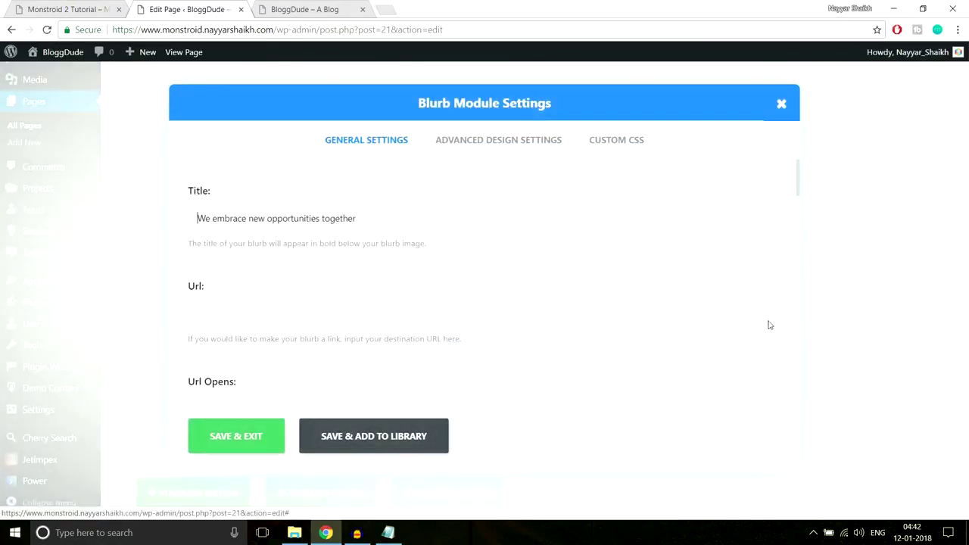
{"action": "left_click", "coordinate": [77, 6]}
{"action": "left_click_drag", "start_coordinate": [795, 355], "coordinate": [528, 355]}
{"action": "key", "text": "ctrl+c"}
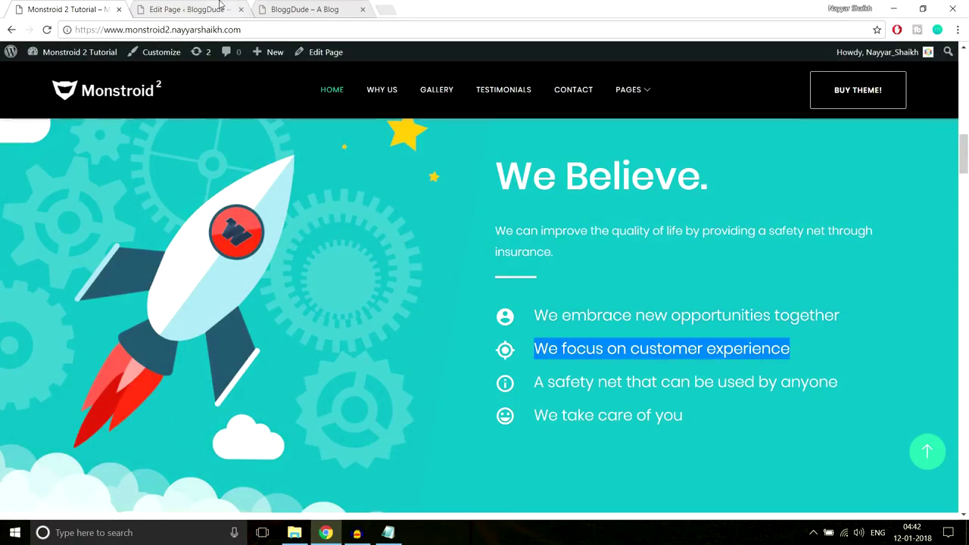
{"action": "key", "text": "ctrl+Tab"}
{"action": "key", "text": "ctrl+a"}
{"action": "key", "text": "ctrl+v"}
Give the second blurb a star icon and save its settings.
{"action": "scroll", "coordinate": [680, 305], "scroll_direction": "down", "scroll_amount": 5}
{"action": "scroll", "coordinate": [679, 307], "scroll_direction": "down", "scroll_amount": 3}
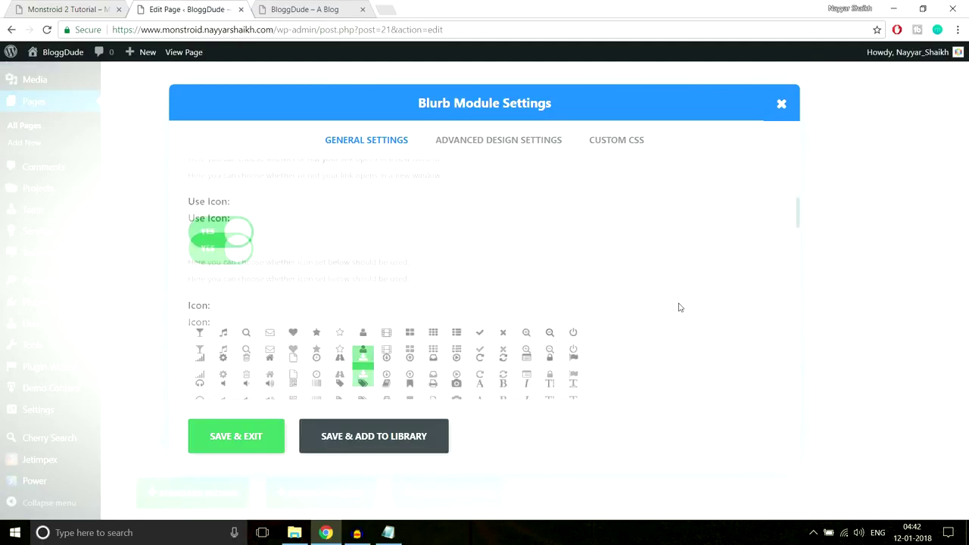
{"action": "left_click", "coordinate": [362, 261]}
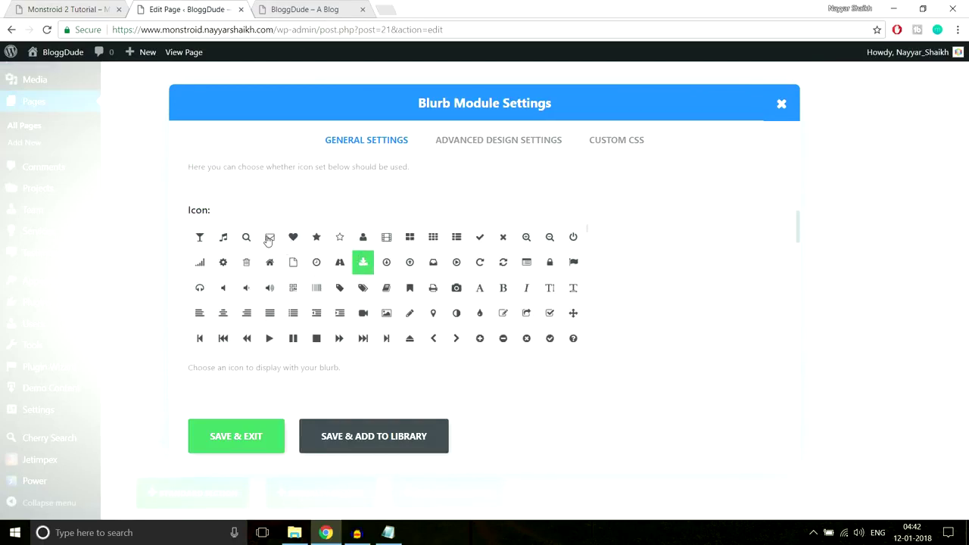
{"action": "left_click", "coordinate": [294, 239]}
{"action": "left_click", "coordinate": [316, 238]}
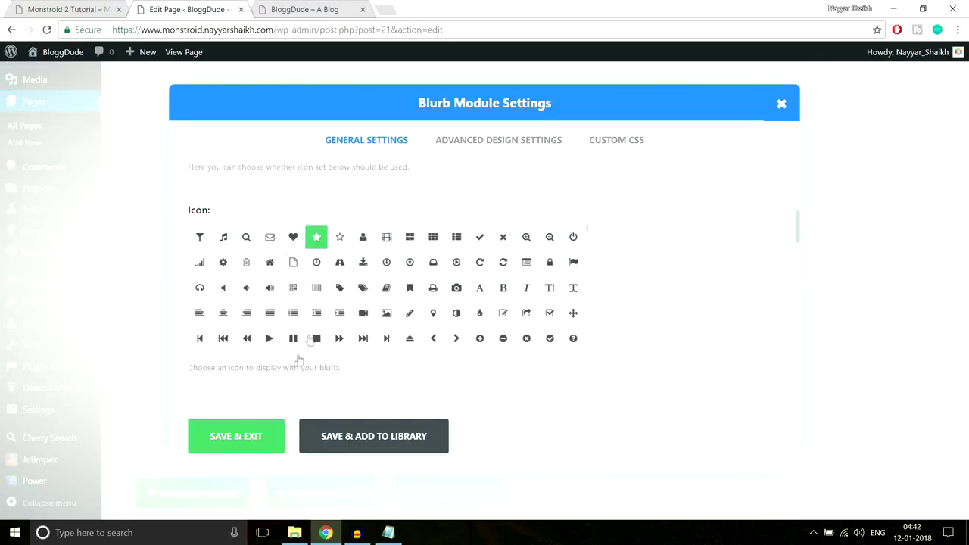
{"action": "left_click", "coordinate": [236, 437]}
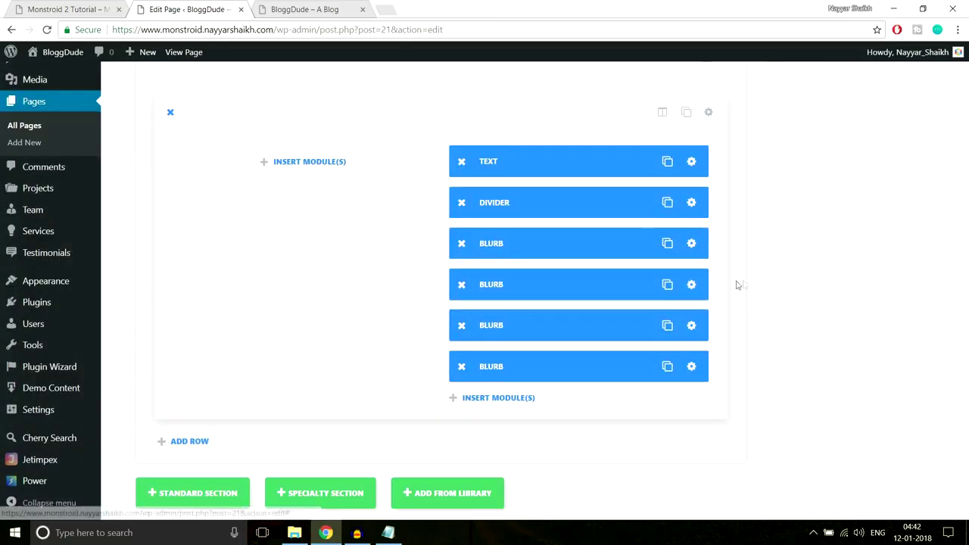
Title the third blurb 'A safety net that can be used by anyone', give it a camera icon, and save.
{"action": "left_click", "coordinate": [681, 326]}
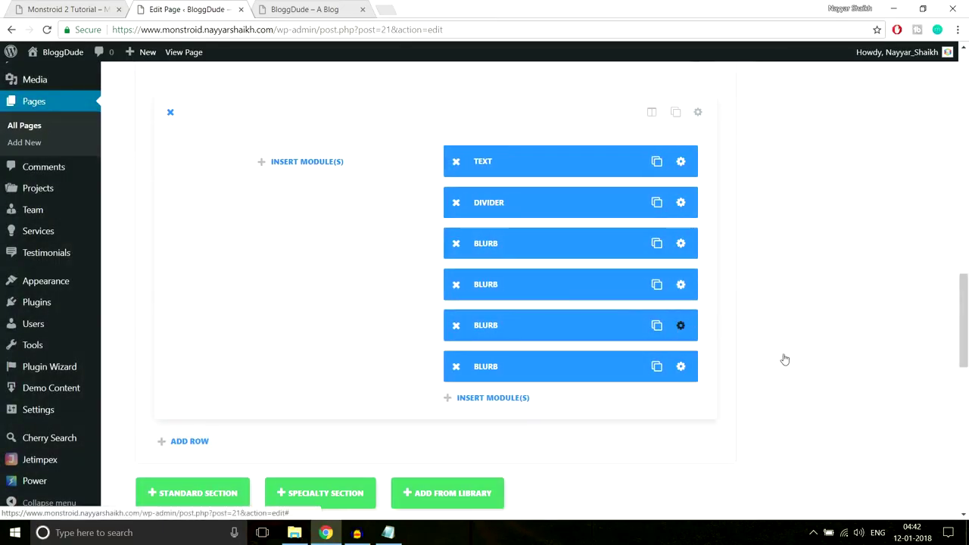
{"action": "left_click", "coordinate": [45, 6]}
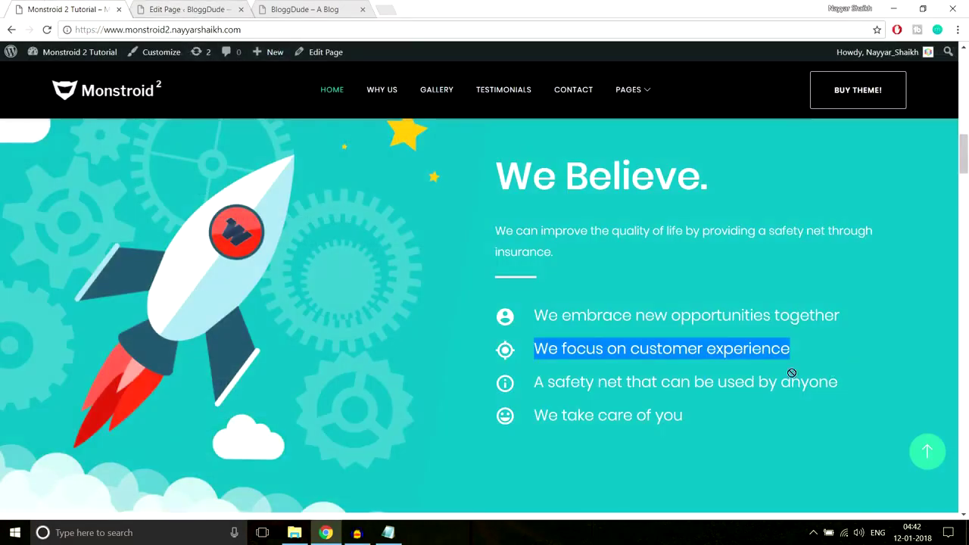
{"action": "triple_click", "coordinate": [708, 384]}
{"action": "key", "text": "ctrl+c"}
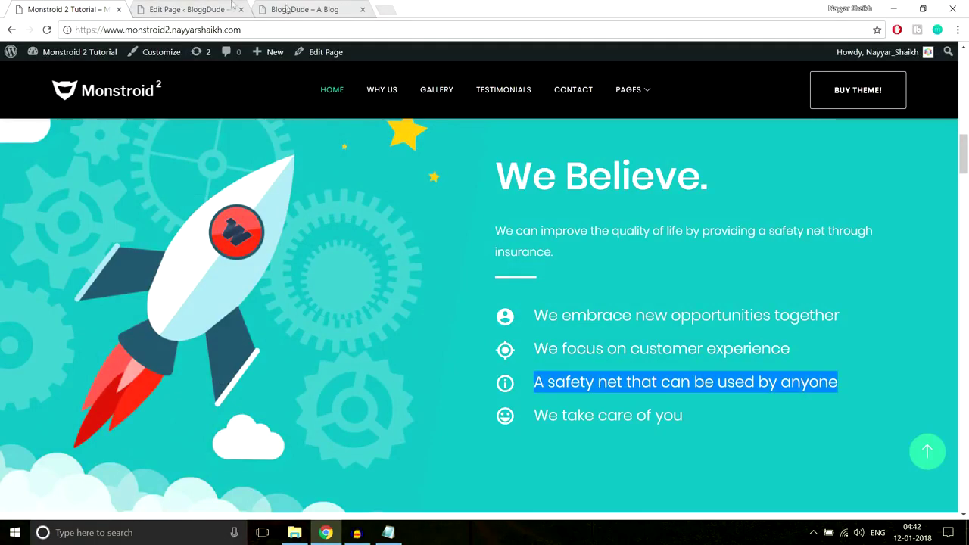
{"action": "left_click", "coordinate": [206, 8]}
{"action": "triple_click", "coordinate": [387, 231]}
{"action": "key", "text": "ctrl+v"}
{"action": "scroll", "coordinate": [575, 296], "scroll_direction": "down", "scroll_amount": 5}
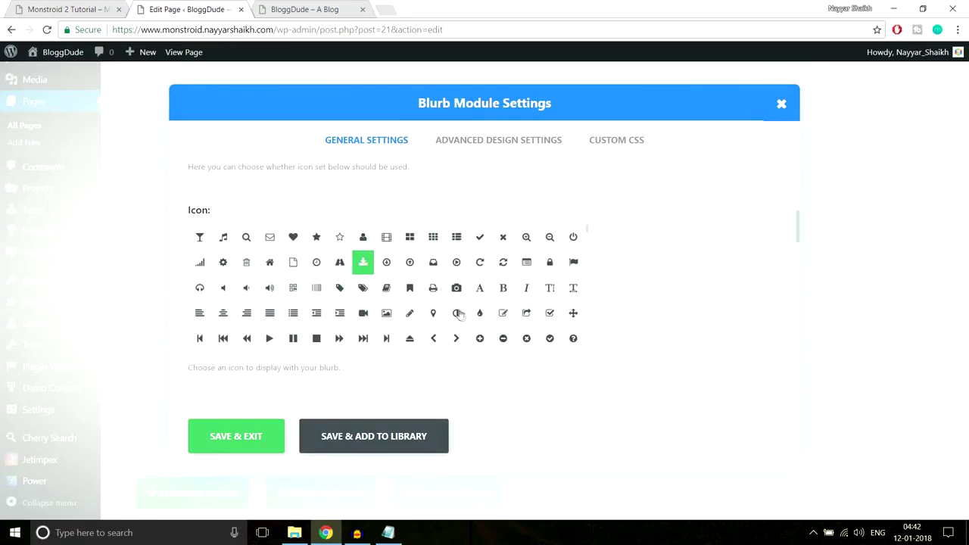
{"action": "left_click", "coordinate": [456, 288]}
{"action": "left_click", "coordinate": [216, 443]}
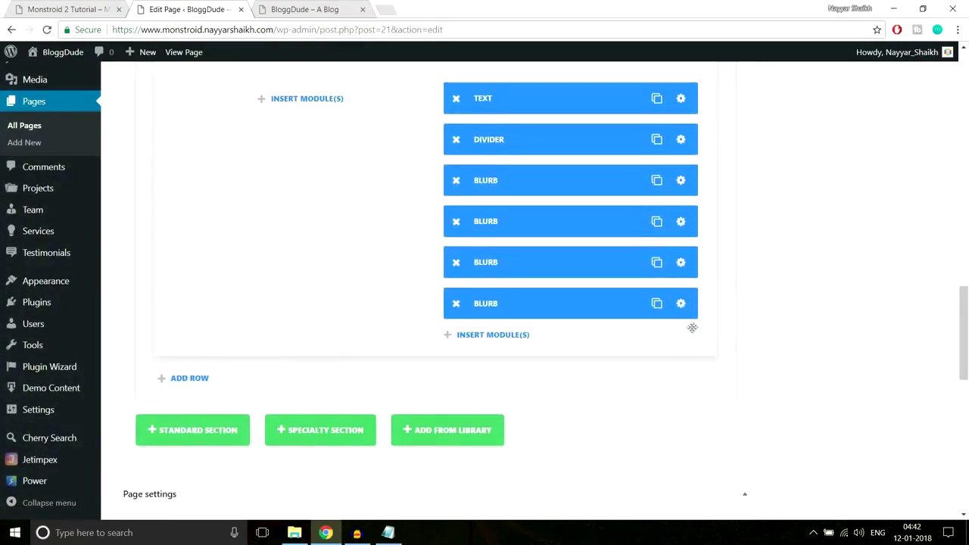
Title the fourth blurb 'We take care of you', removing the leading space.
{"action": "left_click", "coordinate": [681, 303]}
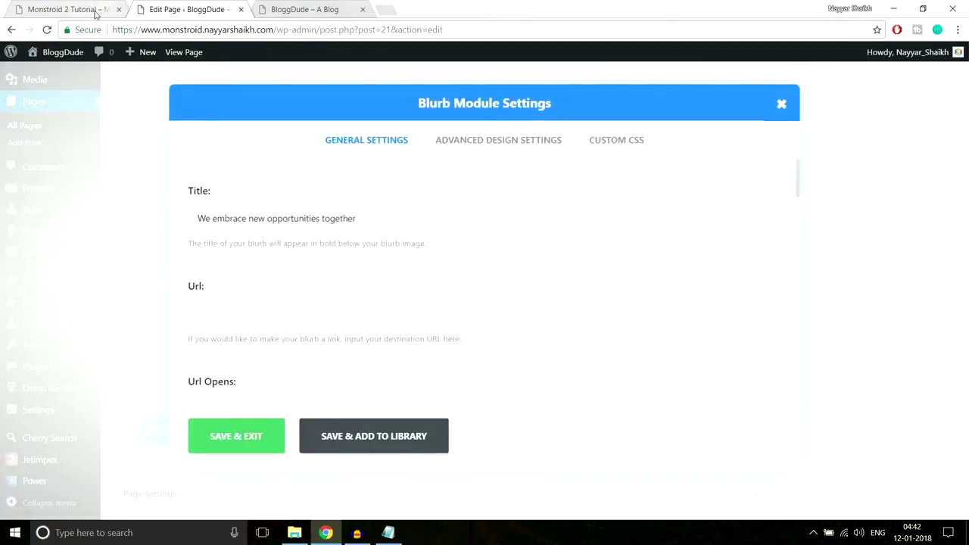
{"action": "left_click", "coordinate": [96, 14]}
{"action": "left_click_drag", "start_coordinate": [706, 412], "coordinate": [513, 418]}
{"action": "key", "text": "ctrl+c"}
{"action": "left_click", "coordinate": [203, 9]}
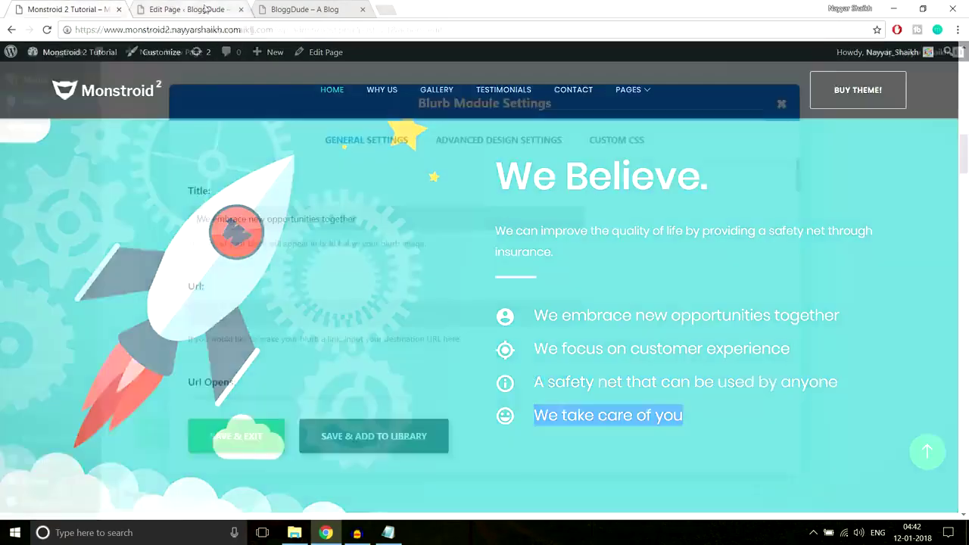
{"action": "key", "text": "ctrl+a"}
{"action": "key", "text": "ctrl+v"}
{"action": "scroll", "coordinate": [583, 298], "scroll_direction": "down", "scroll_amount": 4}
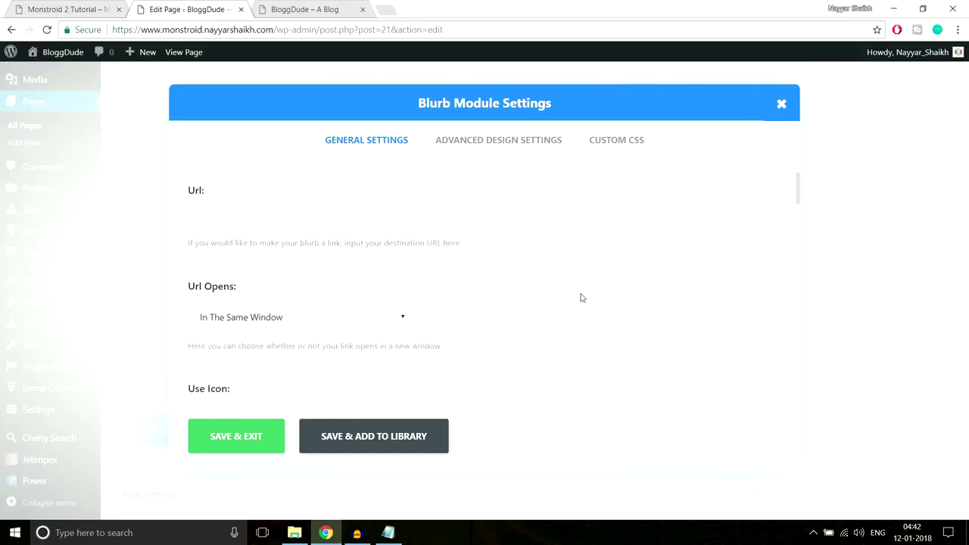
{"action": "scroll", "coordinate": [230, 219], "scroll_direction": "up", "scroll_amount": 4}
{"action": "left_click_drag", "start_coordinate": [218, 219], "coordinate": [104, 221]}
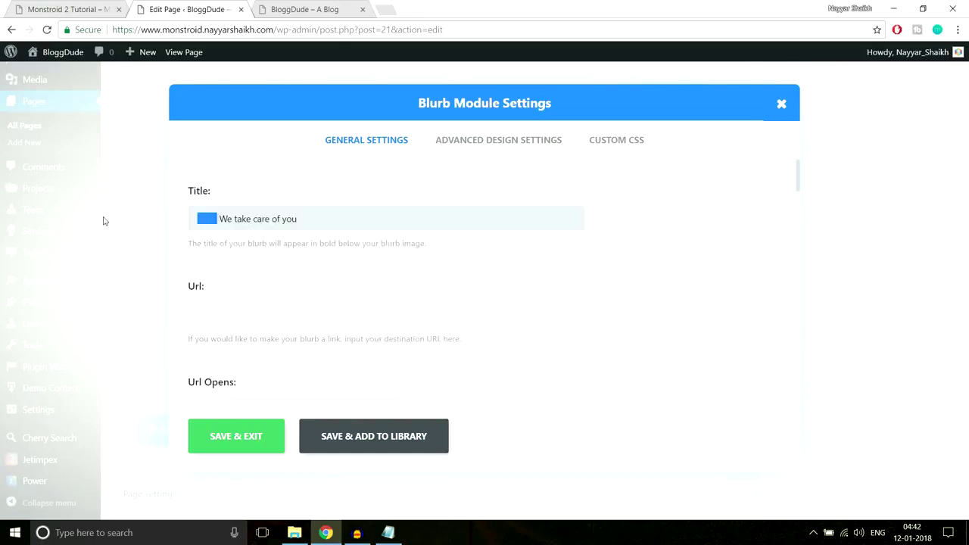
{"action": "key", "text": "BackSpace"}
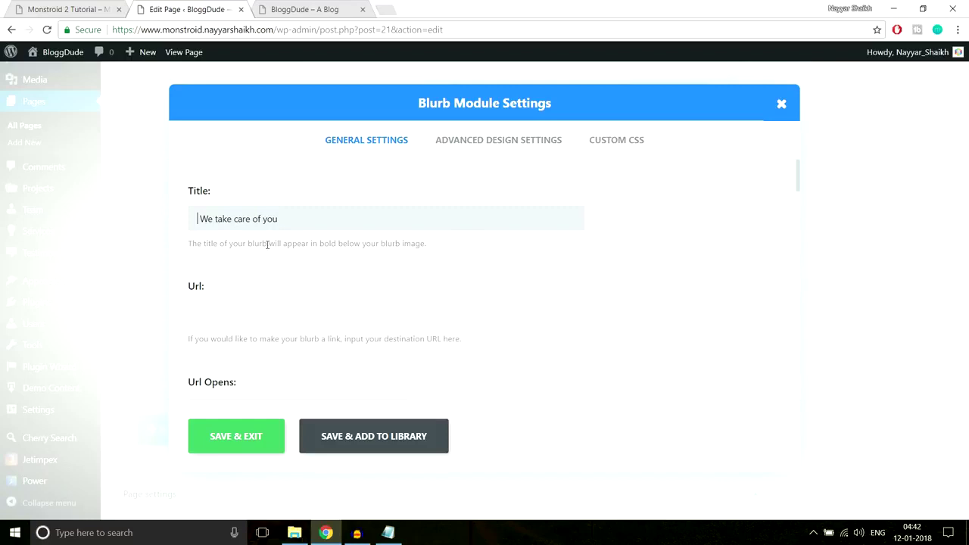
Give the fourth blurb the video camera icon and save its settings.
{"action": "scroll", "coordinate": [639, 346], "scroll_direction": "down", "scroll_amount": 3}
{"action": "scroll", "coordinate": [639, 346], "scroll_direction": "down", "scroll_amount": 3}
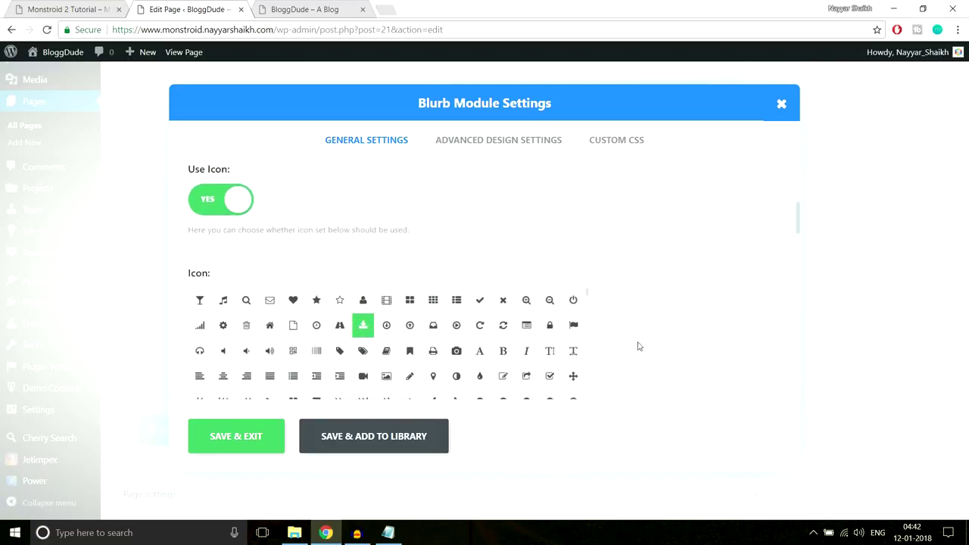
{"action": "left_click", "coordinate": [367, 318]}
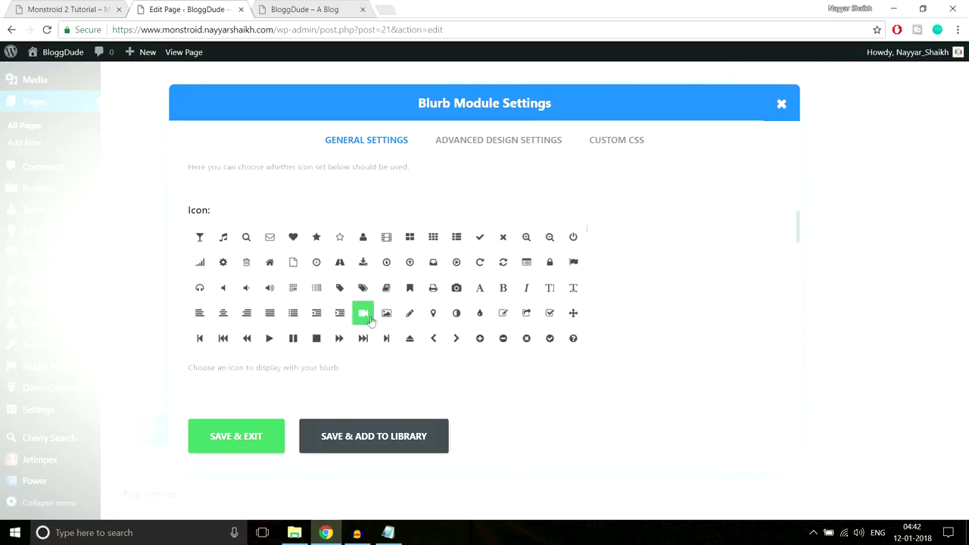
{"action": "left_click", "coordinate": [256, 437]}
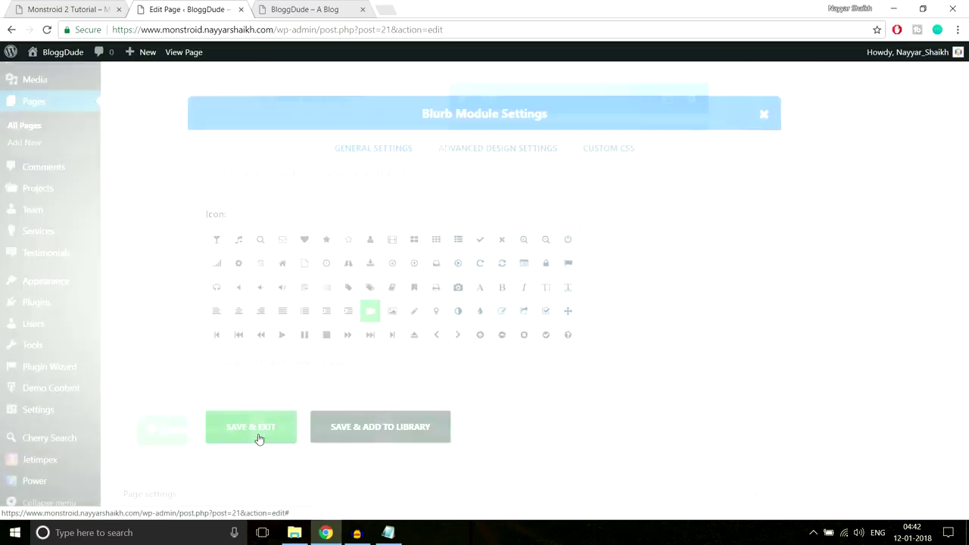
{"action": "scroll", "coordinate": [901, 349], "scroll_direction": "up", "scroll_amount": 15}
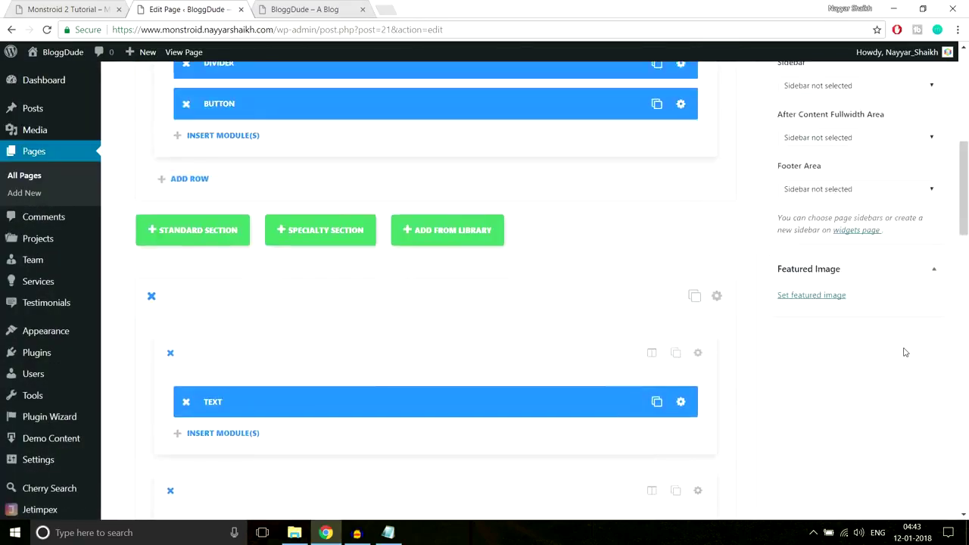
Update the homepage and reload the live front page.
{"action": "scroll", "coordinate": [927, 265], "scroll_direction": "up", "scroll_amount": 3}
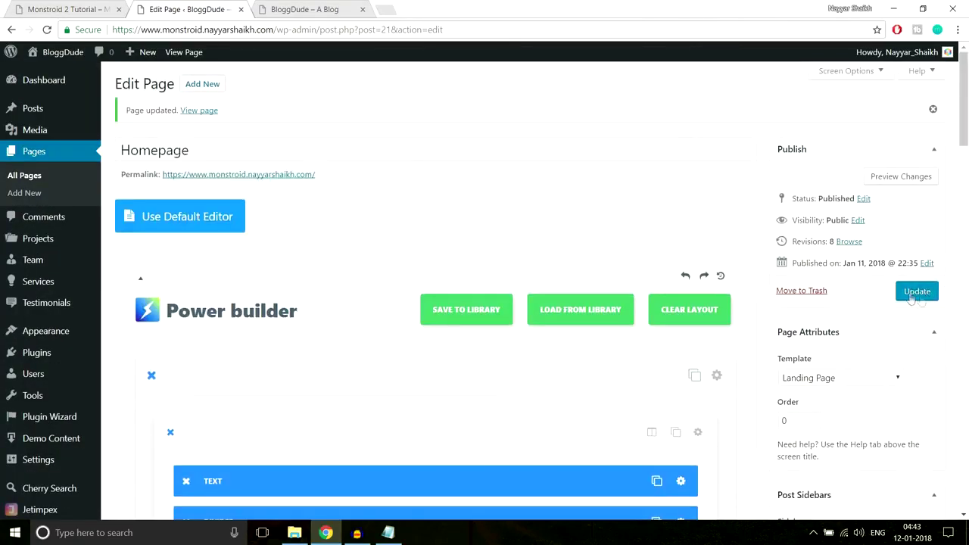
{"action": "left_click", "coordinate": [923, 294]}
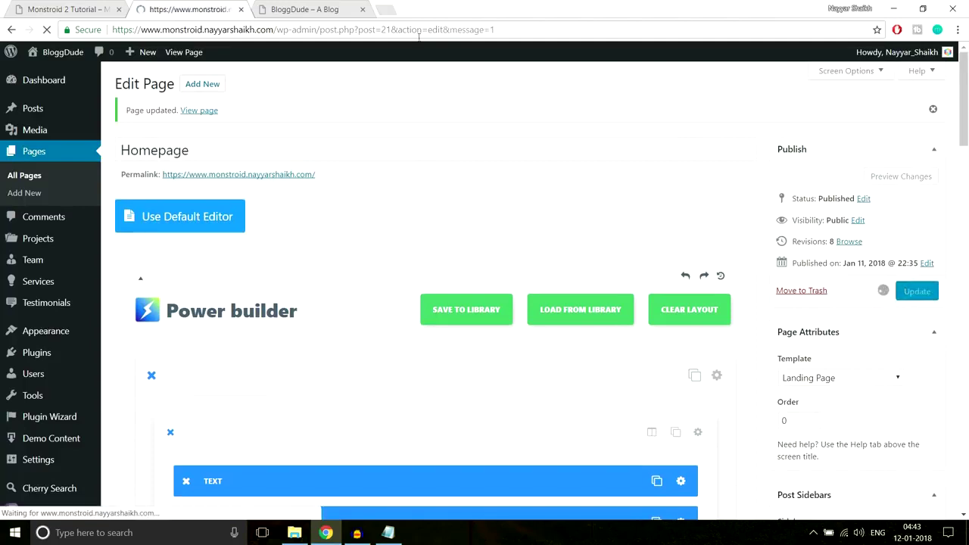
{"action": "left_click", "coordinate": [315, 10]}
{"action": "left_click", "coordinate": [317, 30]}
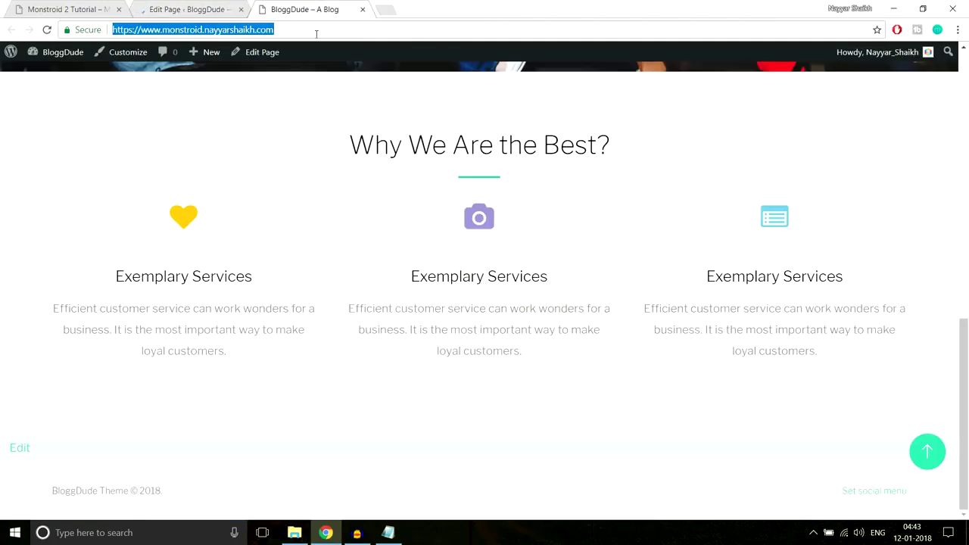
{"action": "key", "text": "Return"}
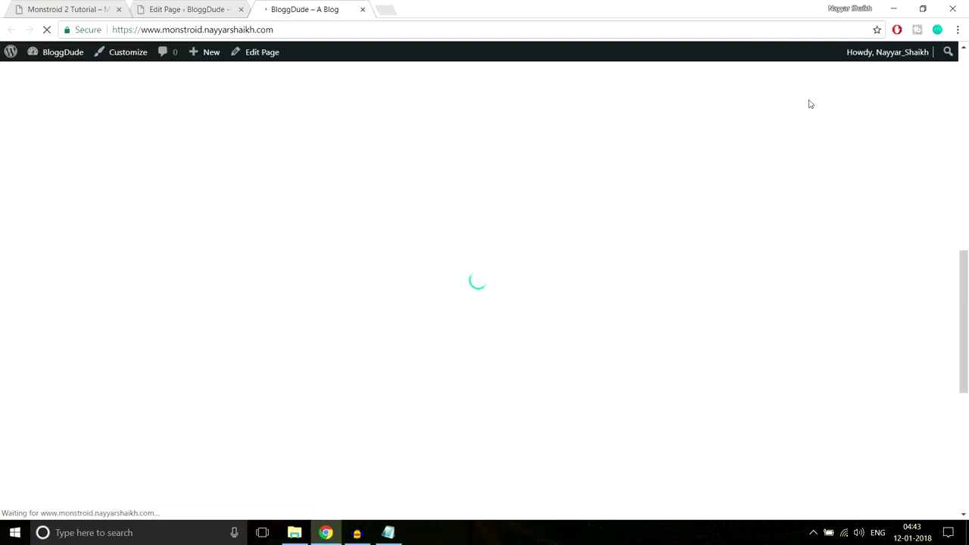
Highlight the white We Believe text on the live page and compare it with the Monstroid 2 demo.
{"action": "scroll", "coordinate": [883, 249], "scroll_direction": "down", "scroll_amount": 2}
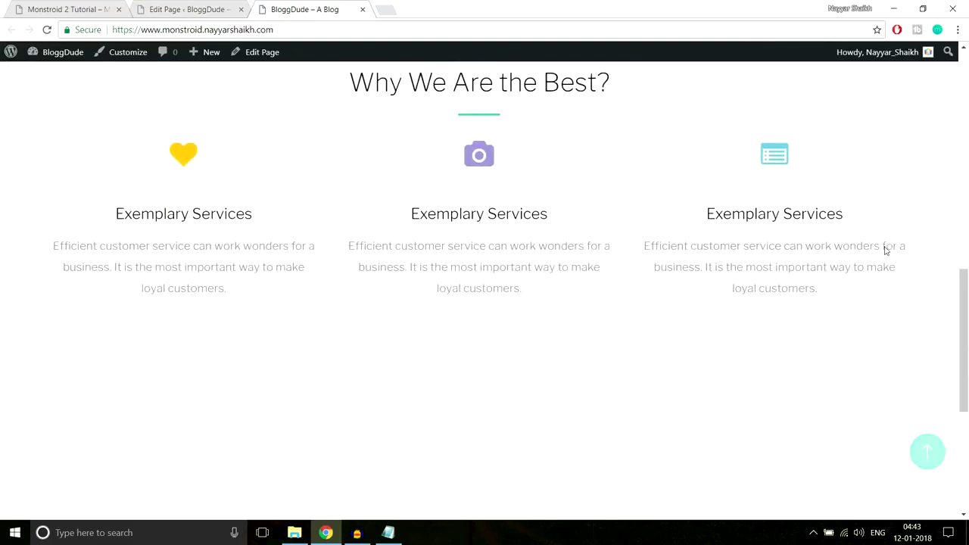
{"action": "scroll", "coordinate": [885, 247], "scroll_direction": "down", "scroll_amount": 4}
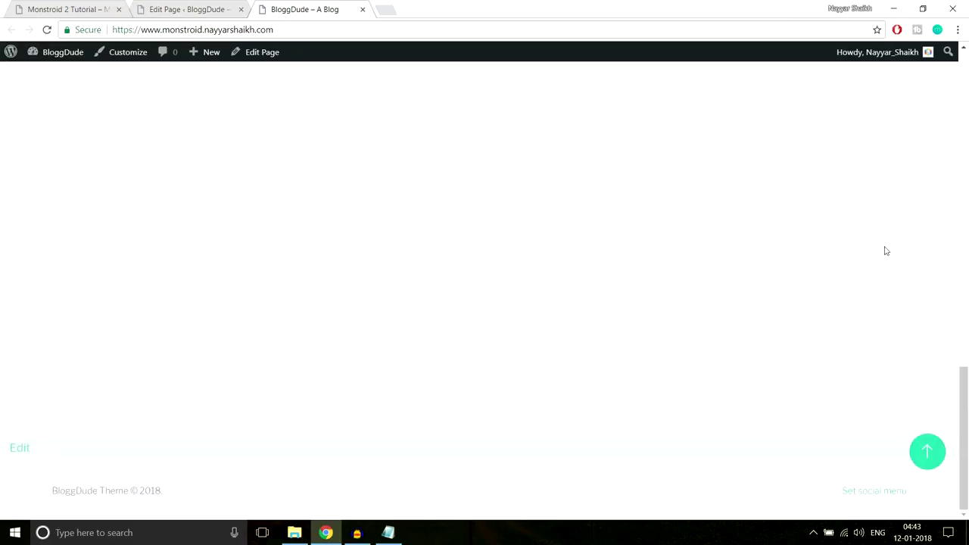
{"action": "scroll", "coordinate": [886, 249], "scroll_direction": "up", "scroll_amount": 2}
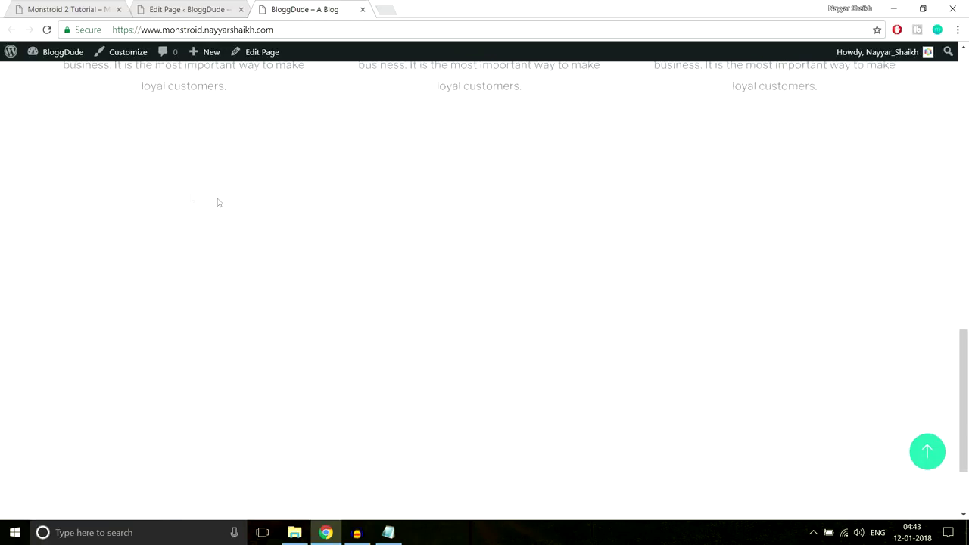
{"action": "left_click_drag", "start_coordinate": [124, 155], "coordinate": [764, 486]}
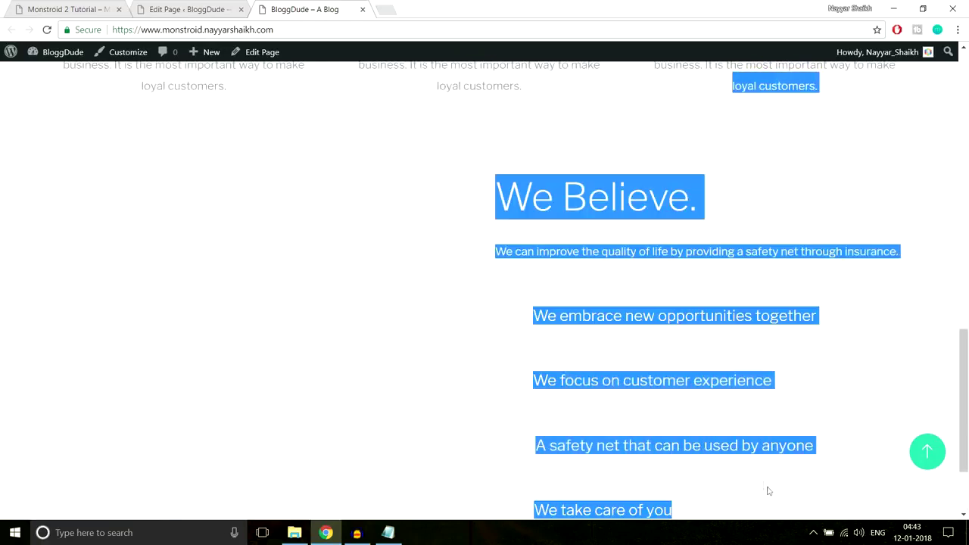
{"action": "scroll", "coordinate": [783, 454], "scroll_direction": "down", "scroll_amount": 2}
{"action": "left_click", "coordinate": [773, 404]}
{"action": "scroll", "coordinate": [762, 392], "scroll_direction": "up", "scroll_amount": 3}
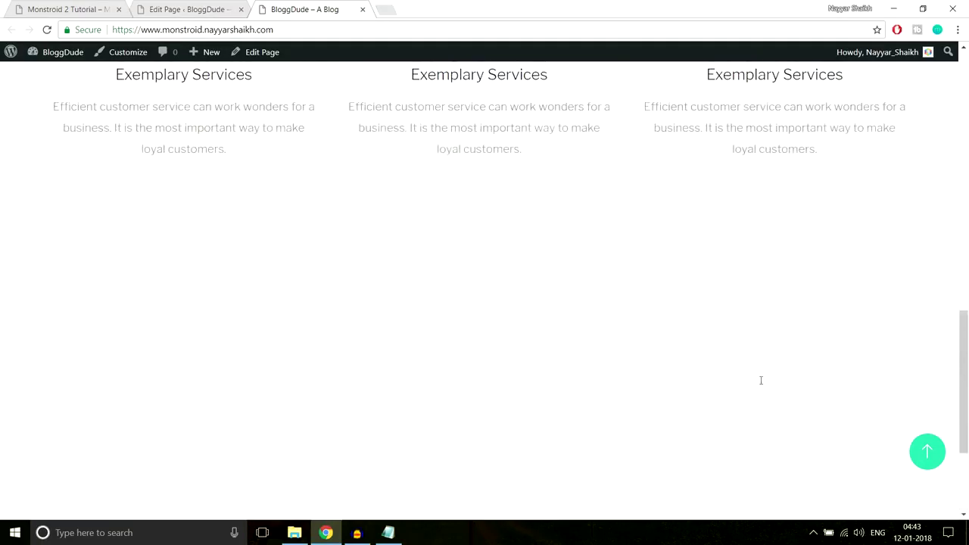
{"action": "left_click_drag", "start_coordinate": [598, 263], "coordinate": [753, 508]}
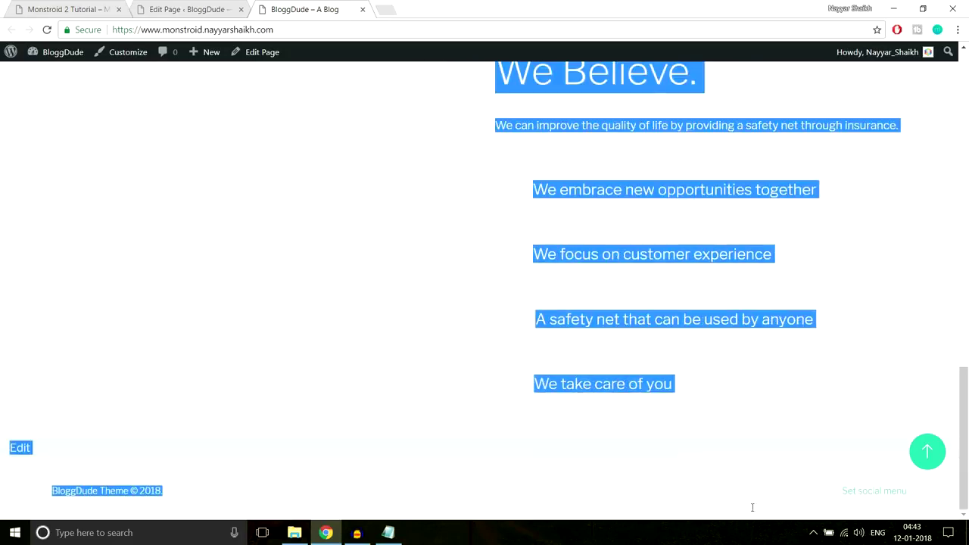
{"action": "scroll", "coordinate": [551, 157], "scroll_direction": "up", "scroll_amount": 1}
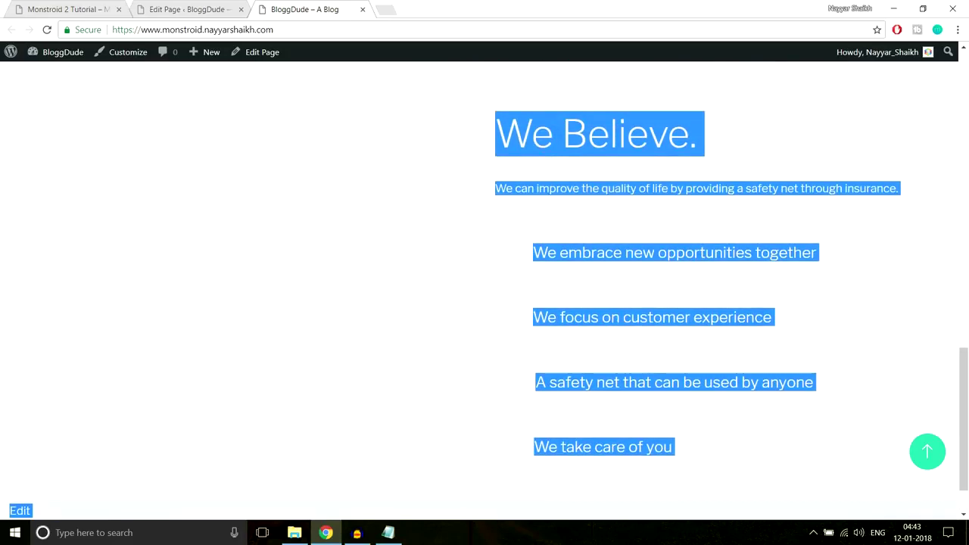
{"action": "left_click", "coordinate": [102, 7]}
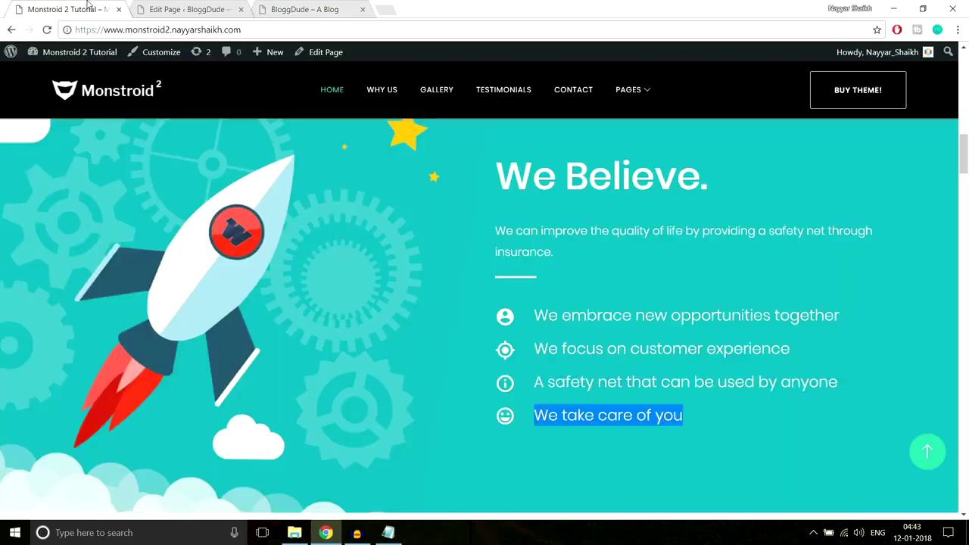
Back in the page editor, open the settings of the two-column We Believe section.
{"action": "scroll", "coordinate": [630, 263], "scroll_direction": "up", "scroll_amount": 2}
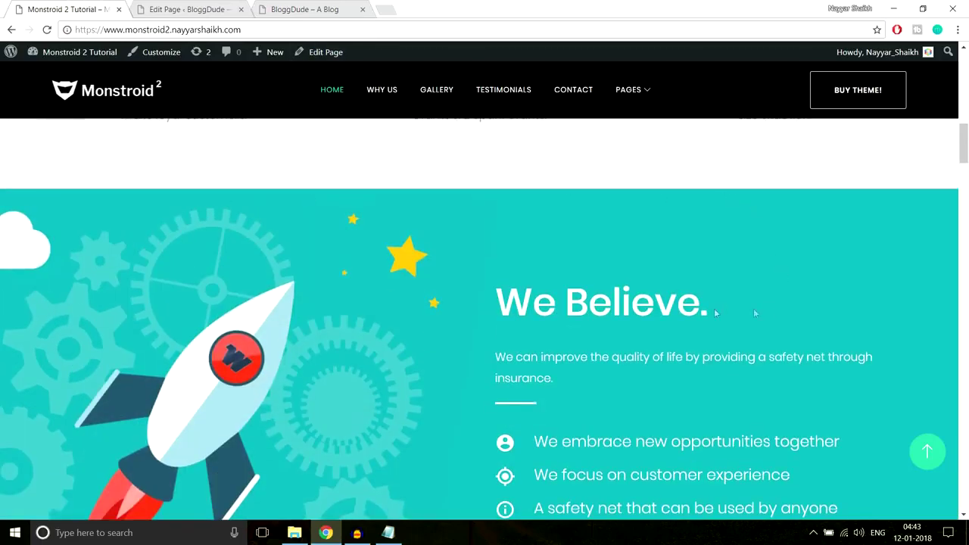
{"action": "scroll", "coordinate": [719, 242], "scroll_direction": "down", "scroll_amount": 2}
{"action": "scroll", "coordinate": [630, 255], "scroll_direction": "up", "scroll_amount": 2}
{"action": "scroll", "coordinate": [316, 305], "scroll_direction": "down", "scroll_amount": 2}
{"action": "scroll", "coordinate": [318, 303], "scroll_direction": "up", "scroll_amount": 2}
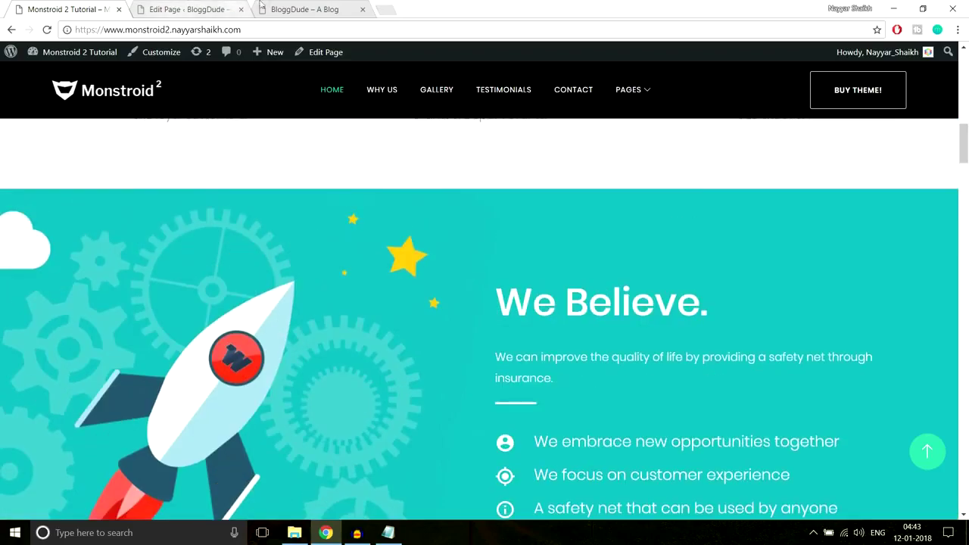
{"action": "left_click", "coordinate": [168, 8]}
{"action": "scroll", "coordinate": [629, 260], "scroll_direction": "down", "scroll_amount": 15}
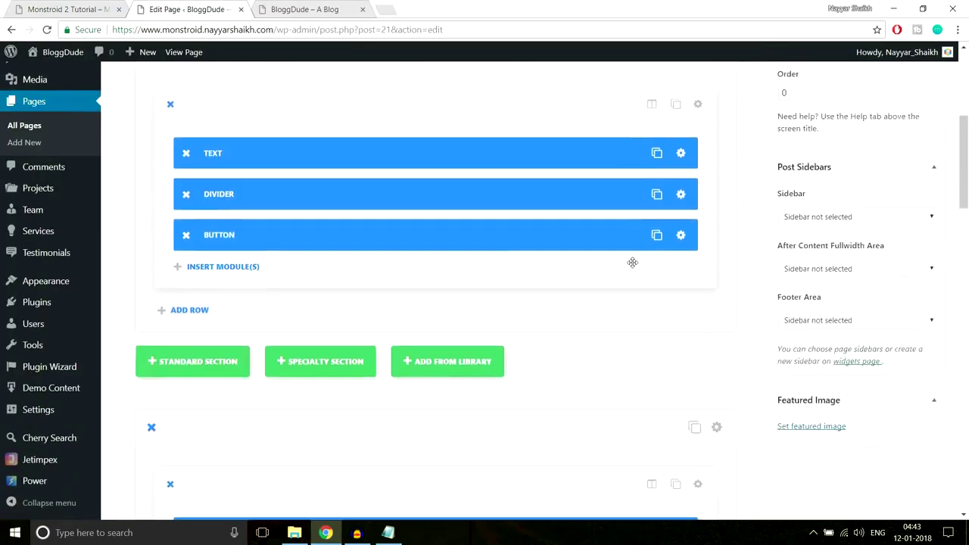
{"action": "scroll", "coordinate": [659, 274], "scroll_direction": "down", "scroll_amount": 10}
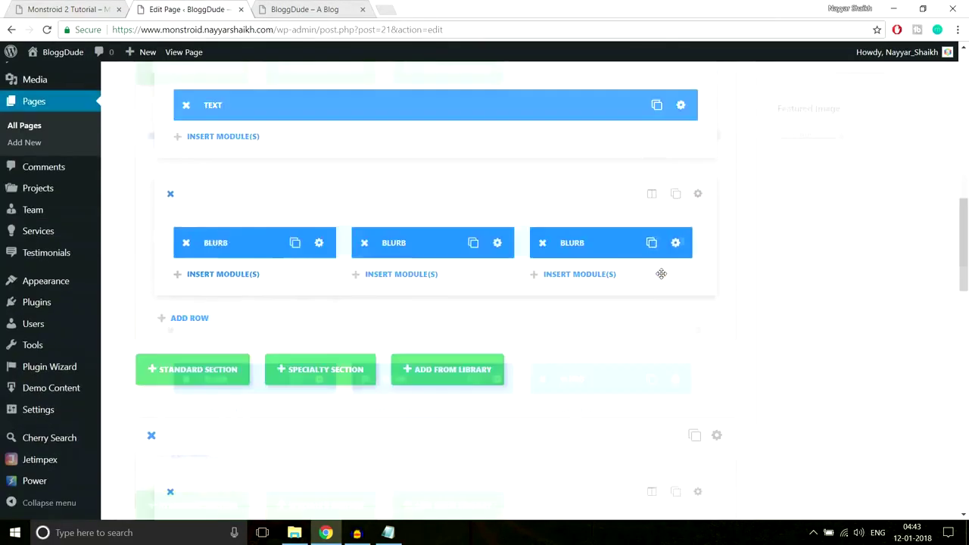
{"action": "scroll", "coordinate": [603, 282], "scroll_direction": "up", "scroll_amount": 1}
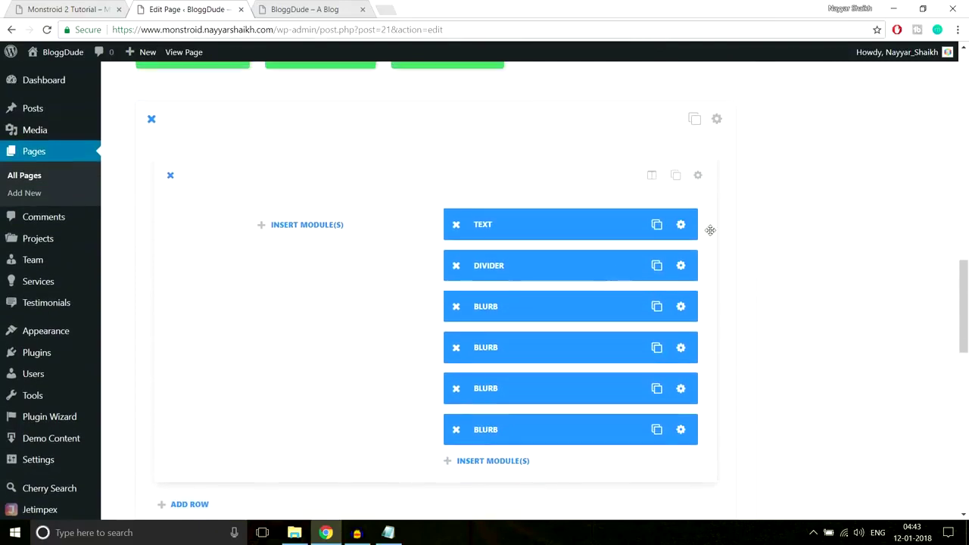
{"action": "left_click", "coordinate": [717, 120]}
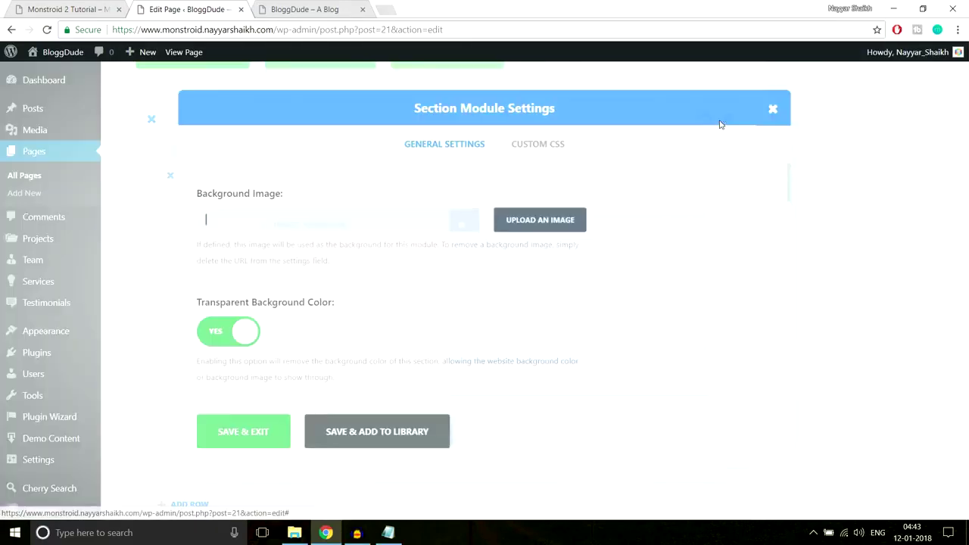
Upload Home-1.jpg and set it as the section's background image.
{"action": "left_click", "coordinate": [544, 220]}
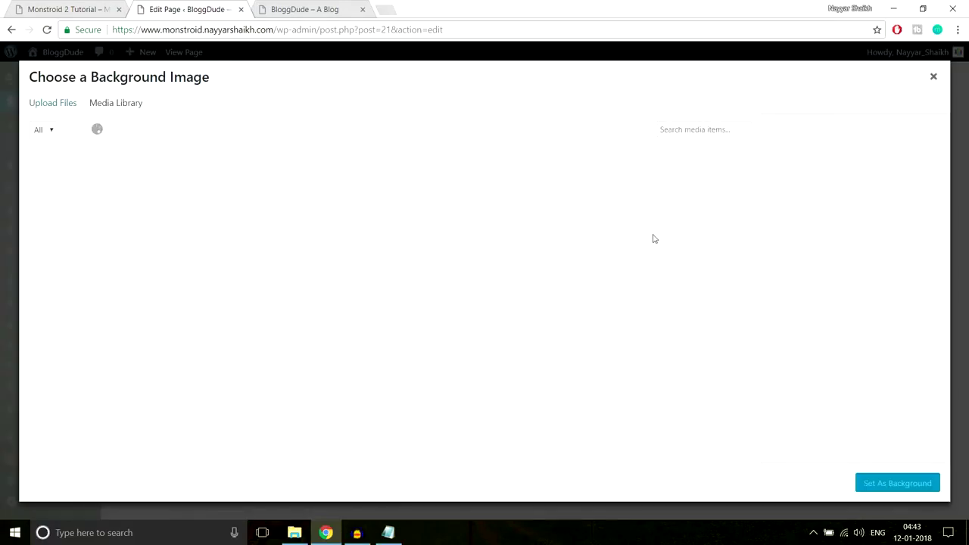
{"action": "left_click", "coordinate": [49, 103]}
{"action": "left_click", "coordinate": [482, 286]}
{"action": "scroll", "coordinate": [340, 163], "scroll_direction": "down", "scroll_amount": 1}
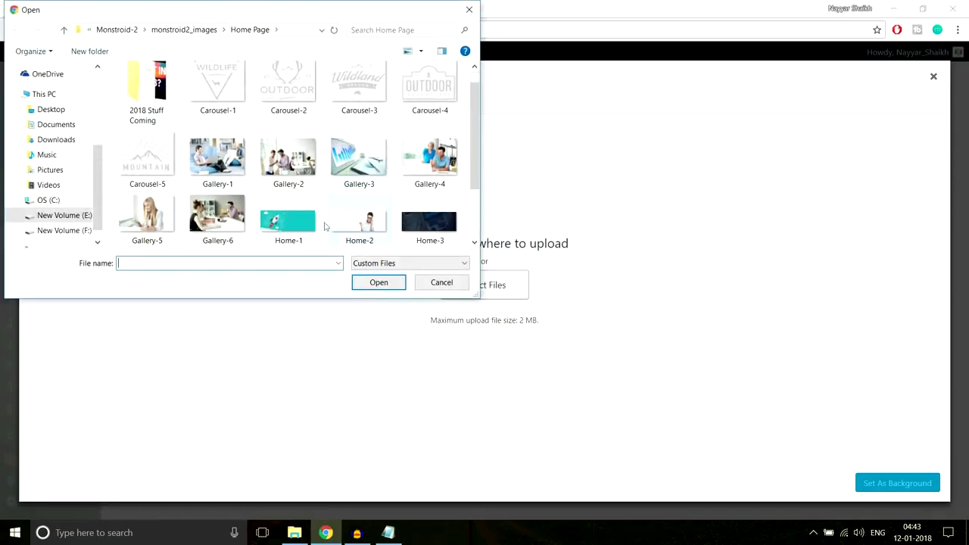
{"action": "left_click", "coordinate": [302, 239]}
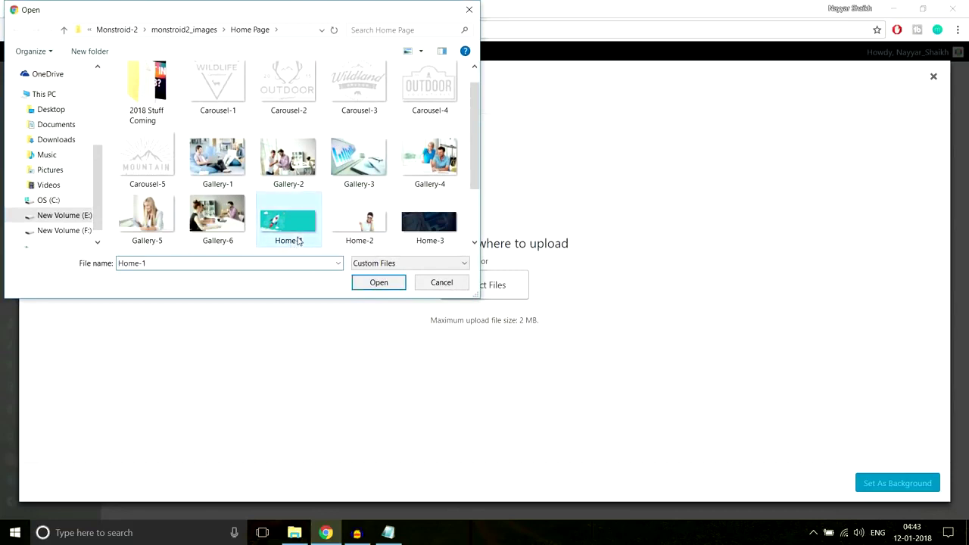
{"action": "left_click", "coordinate": [377, 283]}
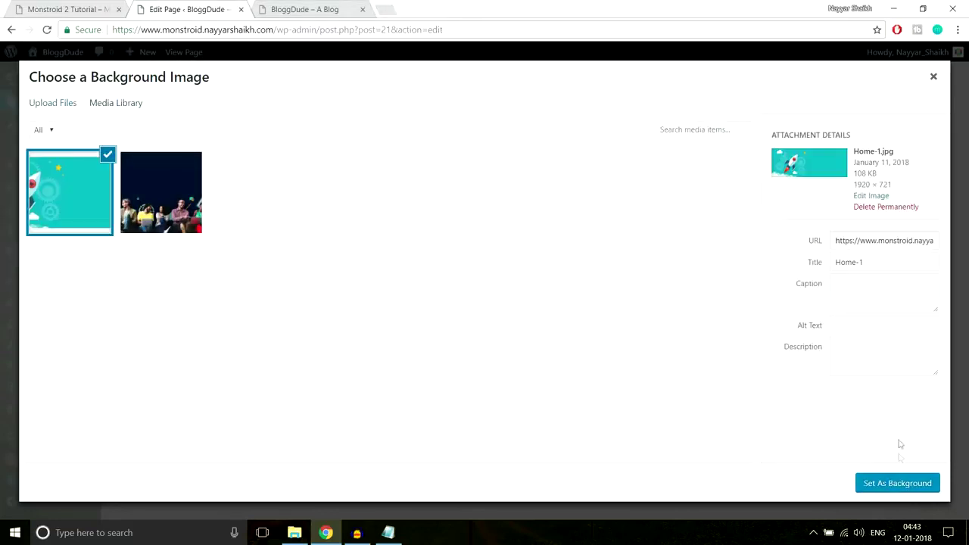
{"action": "left_click", "coordinate": [899, 484]}
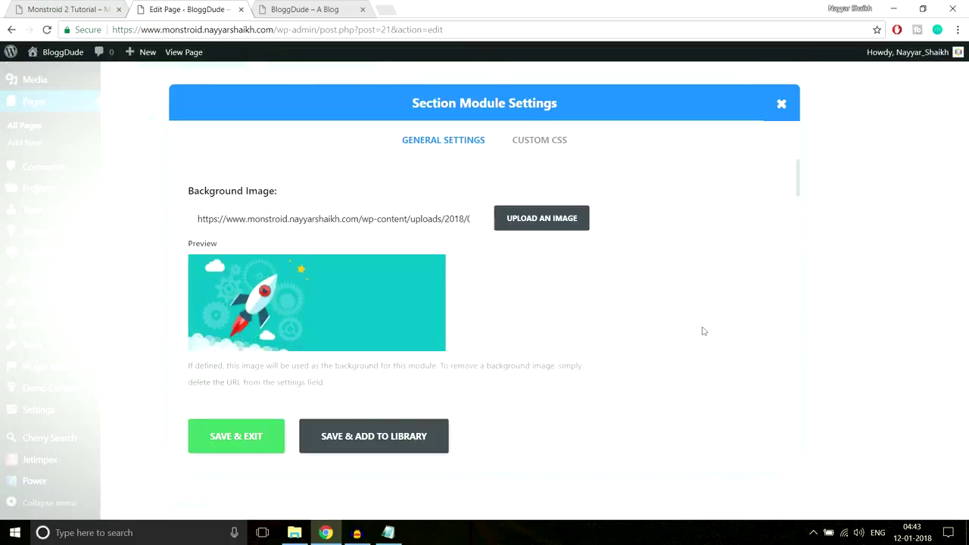
Set the section's custom top and bottom padding to 90px and save.
{"action": "scroll", "coordinate": [670, 313], "scroll_direction": "down", "scroll_amount": 15}
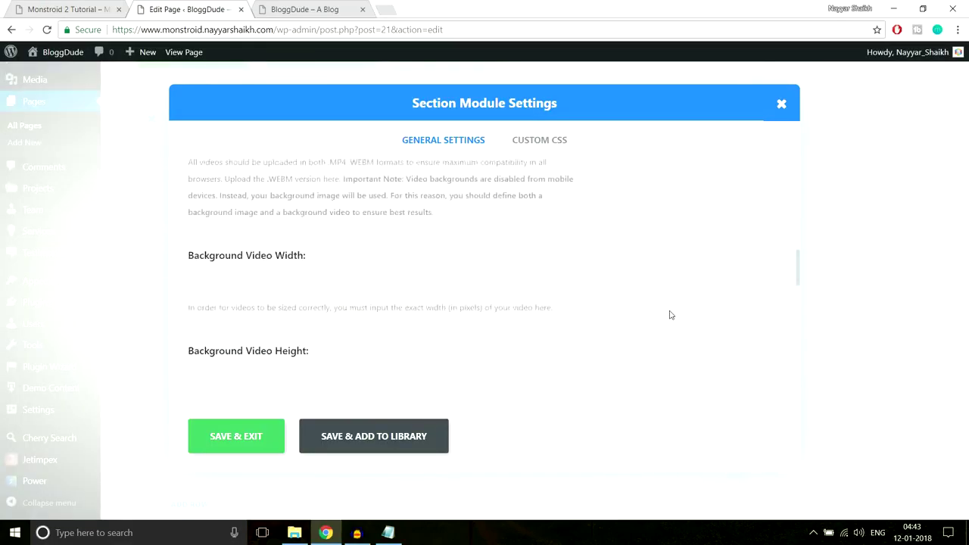
{"action": "scroll", "coordinate": [670, 315], "scroll_direction": "down", "scroll_amount": 5}
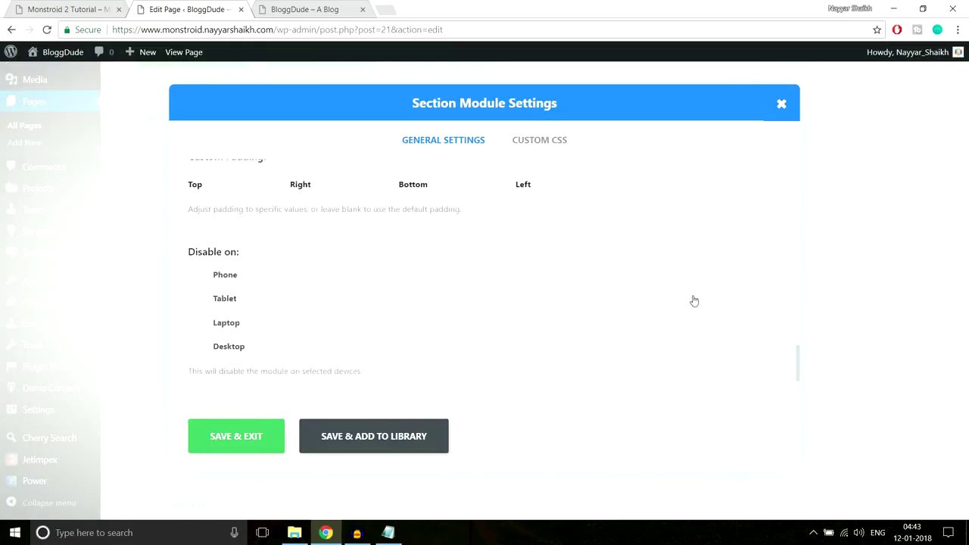
{"action": "scroll", "coordinate": [693, 303], "scroll_direction": "up", "scroll_amount": 2}
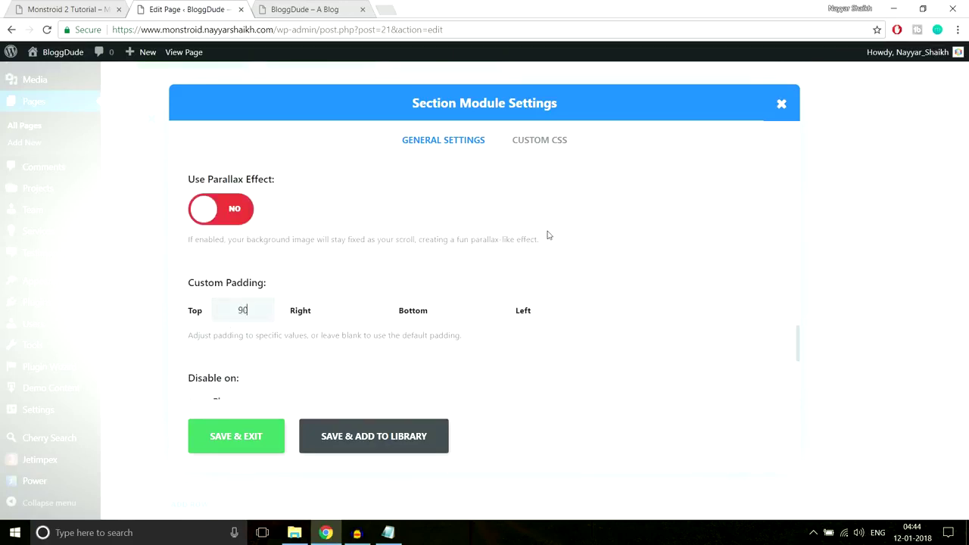
{"action": "type", "text": "x"}
{"action": "left_click", "coordinate": [467, 310]}
{"action": "type", "text": "90px"}
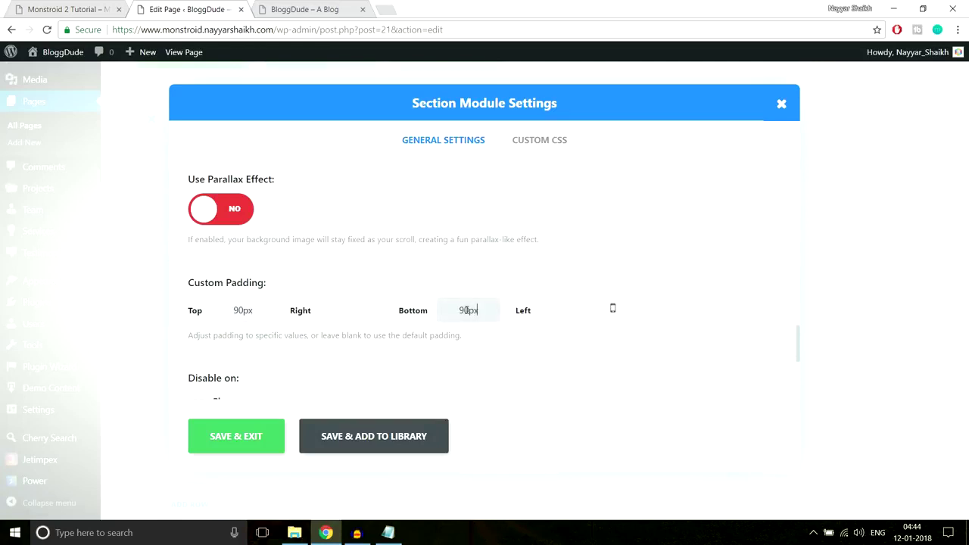
{"action": "left_click", "coordinate": [231, 438]}
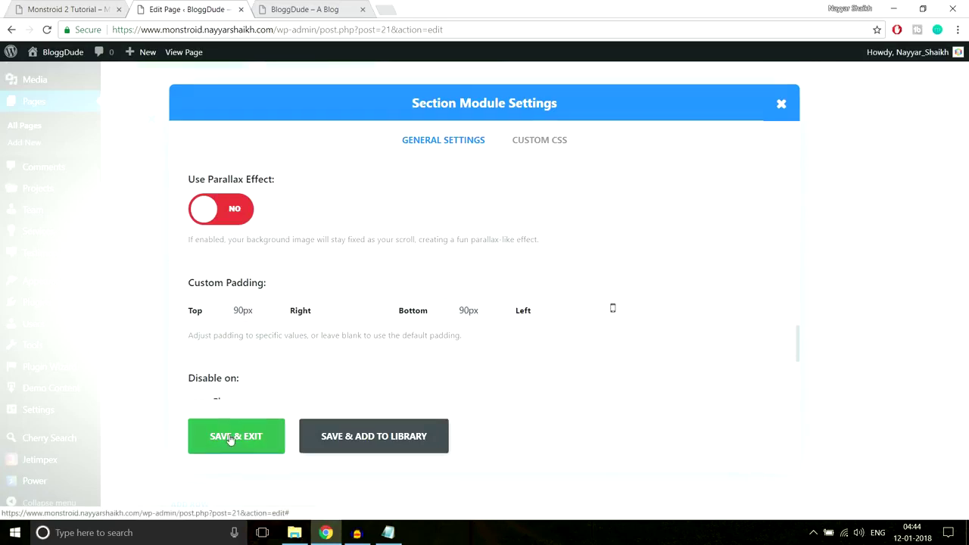
{"action": "scroll", "coordinate": [881, 340], "scroll_direction": "up", "scroll_amount": 10}
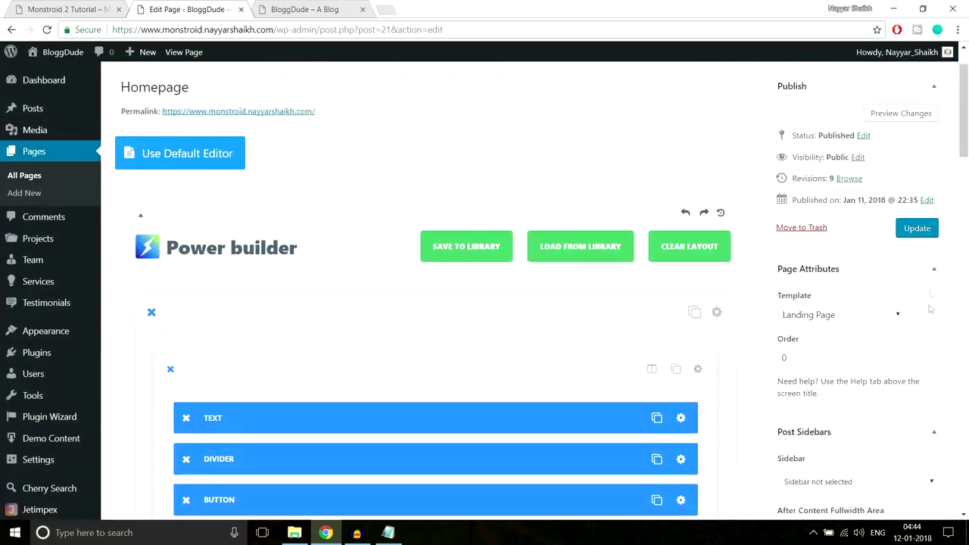
Update the homepage and reload the live page to see the rocket background.
{"action": "left_click", "coordinate": [927, 235]}
{"action": "left_click", "coordinate": [334, 6]}
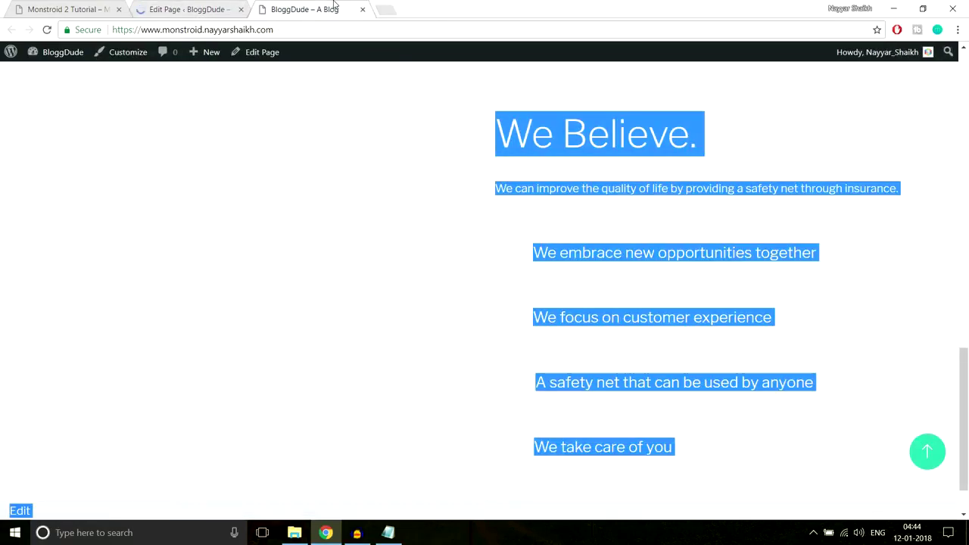
{"action": "left_click", "coordinate": [341, 27]}
{"action": "key", "text": "Return"}
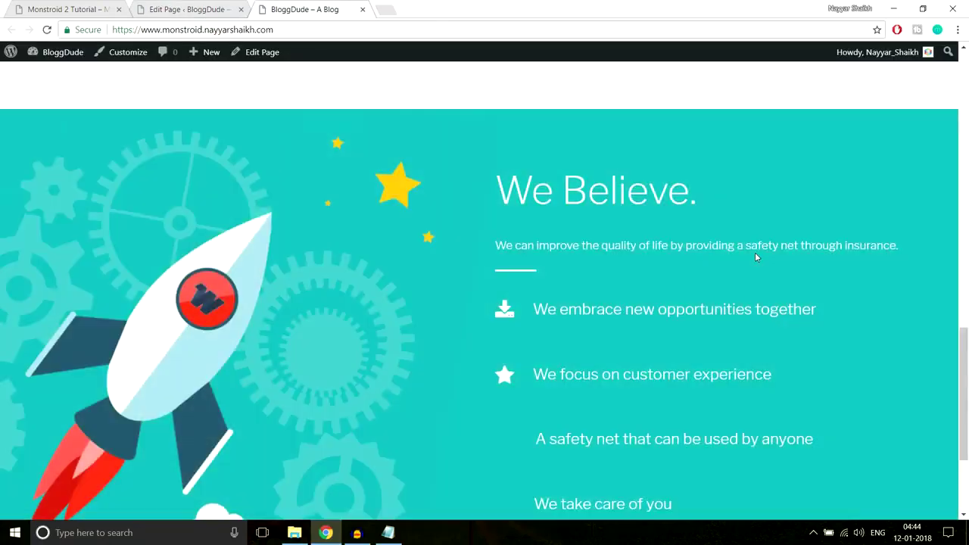
{"action": "scroll", "coordinate": [755, 257], "scroll_direction": "down", "scroll_amount": 3}
{"action": "scroll", "coordinate": [755, 258], "scroll_direction": "up", "scroll_amount": 2}
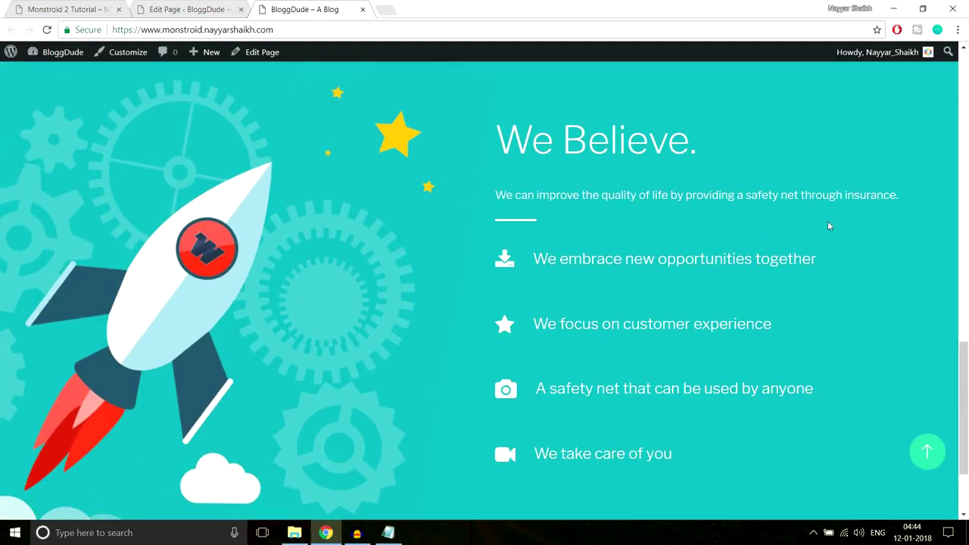
Compare the demo's blurb lines with the live We Believe section.
{"action": "left_click", "coordinate": [76, 9]}
{"action": "scroll", "coordinate": [576, 189], "scroll_direction": "down", "scroll_amount": 3}
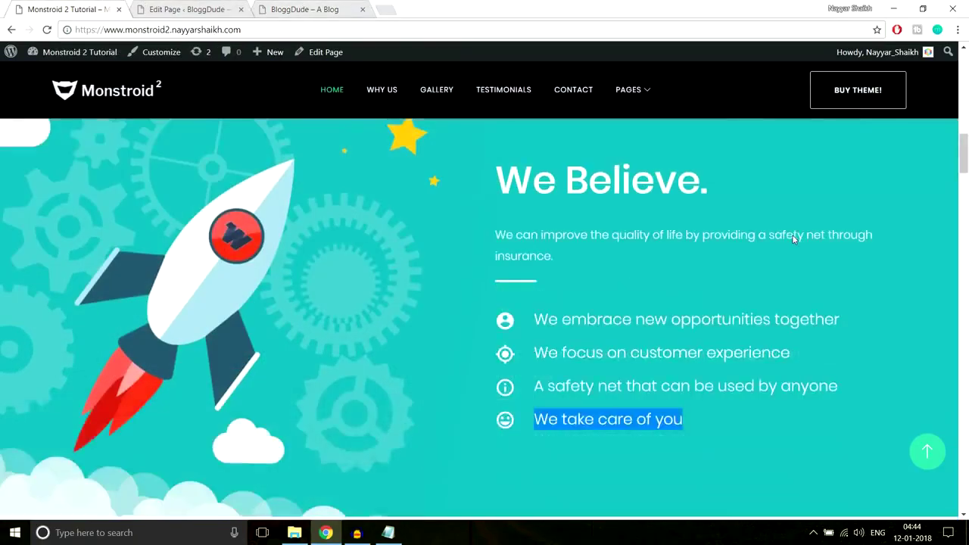
{"action": "left_click", "coordinate": [634, 237]}
{"action": "left_click_drag", "start_coordinate": [498, 192], "coordinate": [849, 201]}
{"action": "left_click_drag", "start_coordinate": [494, 228], "coordinate": [833, 218]}
{"action": "left_click", "coordinate": [309, 9]}
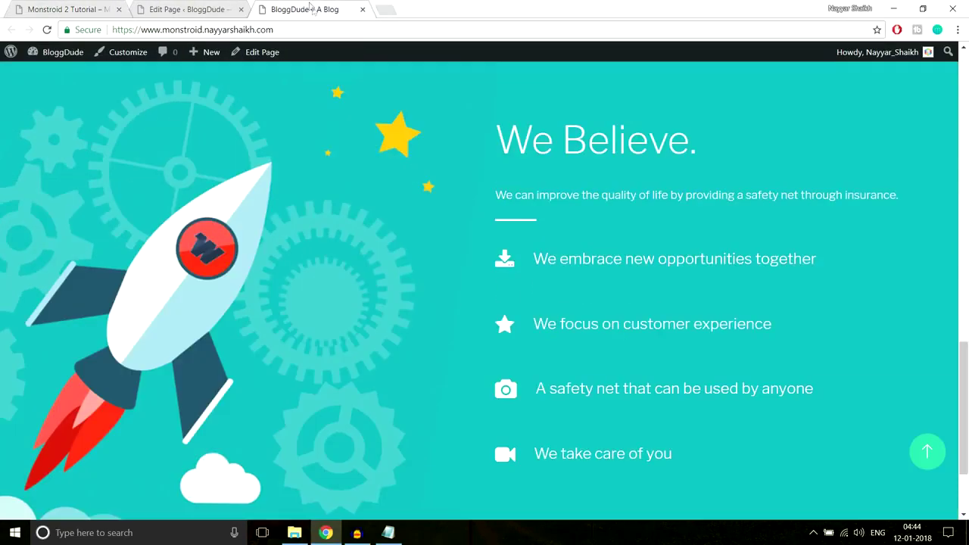
{"action": "scroll", "coordinate": [599, 279], "scroll_direction": "down", "scroll_amount": 1}
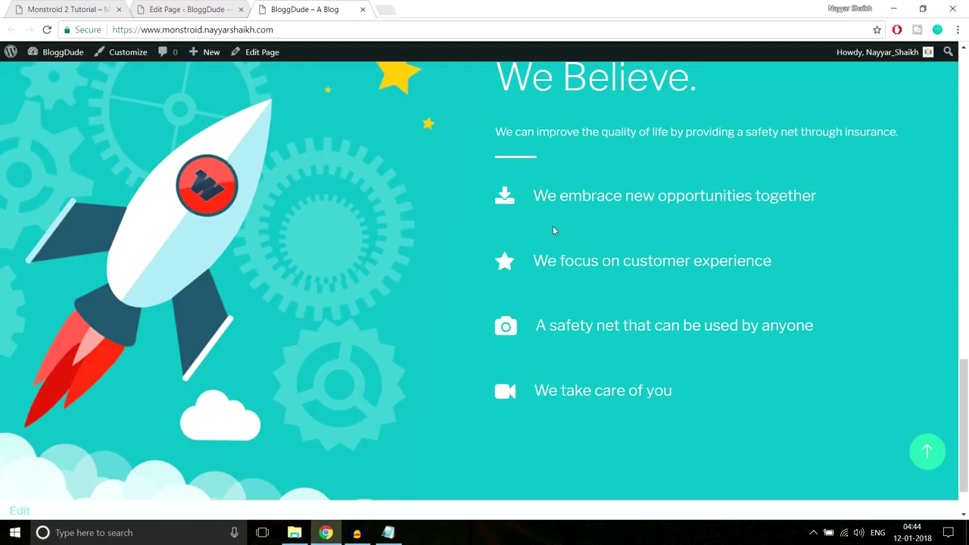
{"action": "scroll", "coordinate": [590, 327], "scroll_direction": "up", "scroll_amount": 2}
{"action": "scroll", "coordinate": [590, 285], "scroll_direction": "down", "scroll_amount": 2}
Recheck the live and demo sections, then open the first blurb's settings in the editor.
{"action": "left_click", "coordinate": [222, 16]}
{"action": "scroll", "coordinate": [717, 212], "scroll_direction": "down", "scroll_amount": 5}
{"action": "scroll", "coordinate": [717, 227], "scroll_direction": "down", "scroll_amount": 6}
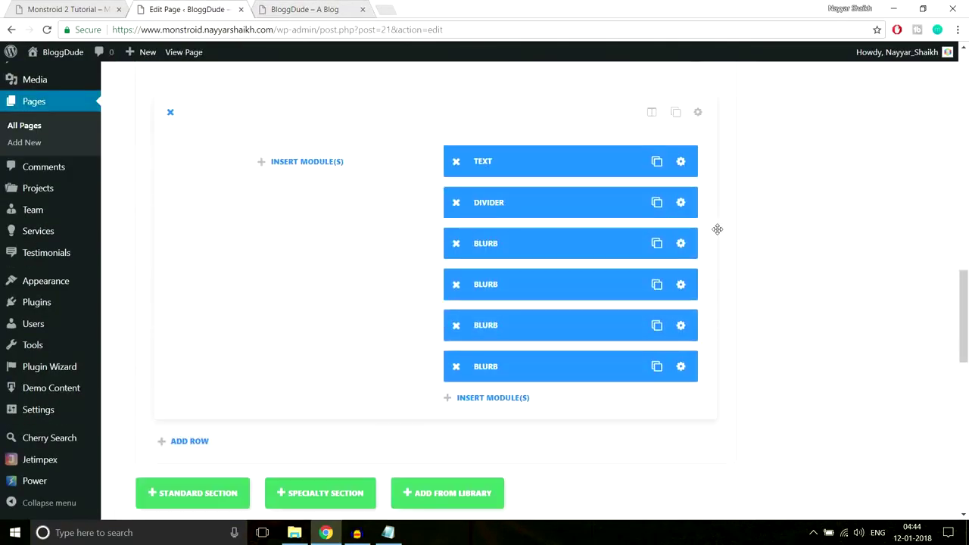
{"action": "left_click", "coordinate": [303, 10]}
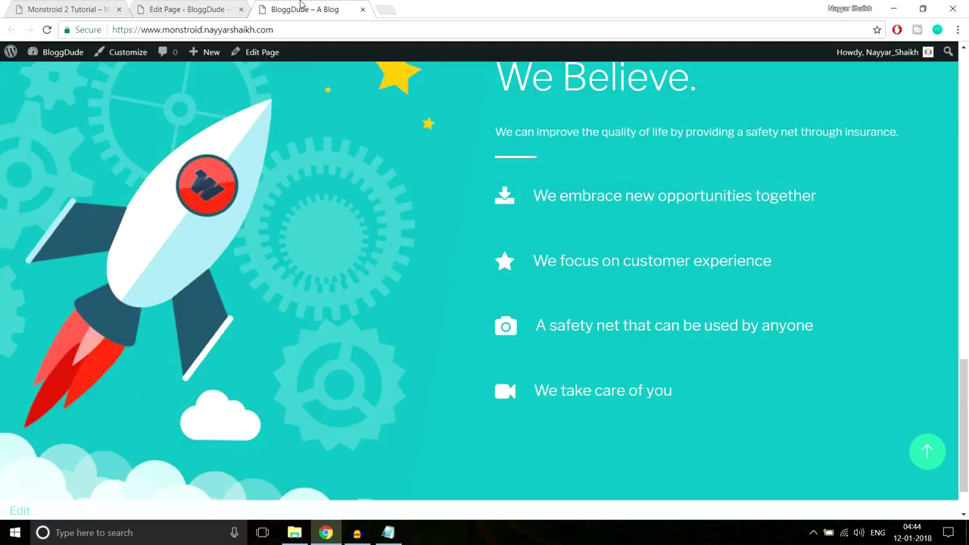
{"action": "left_click", "coordinate": [91, 6]}
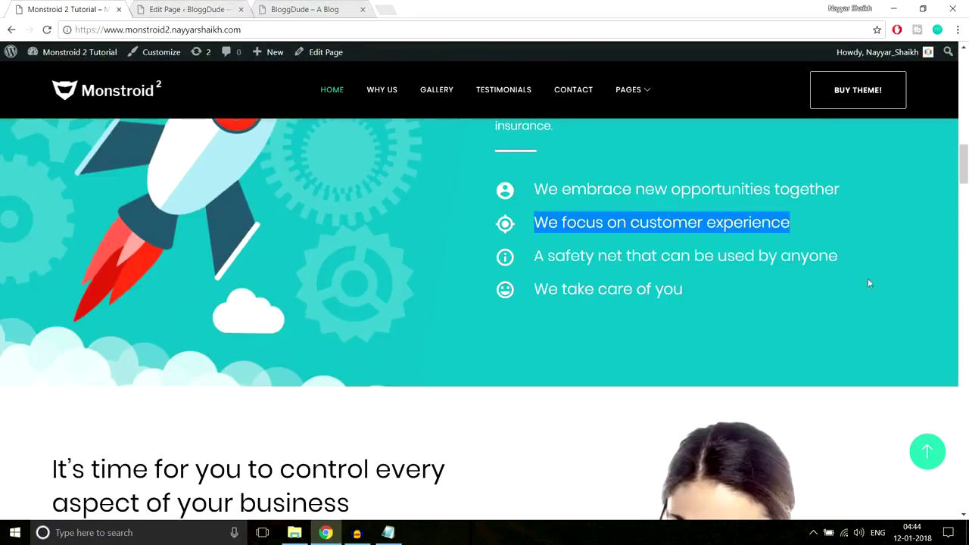
{"action": "left_click", "coordinate": [206, 6]}
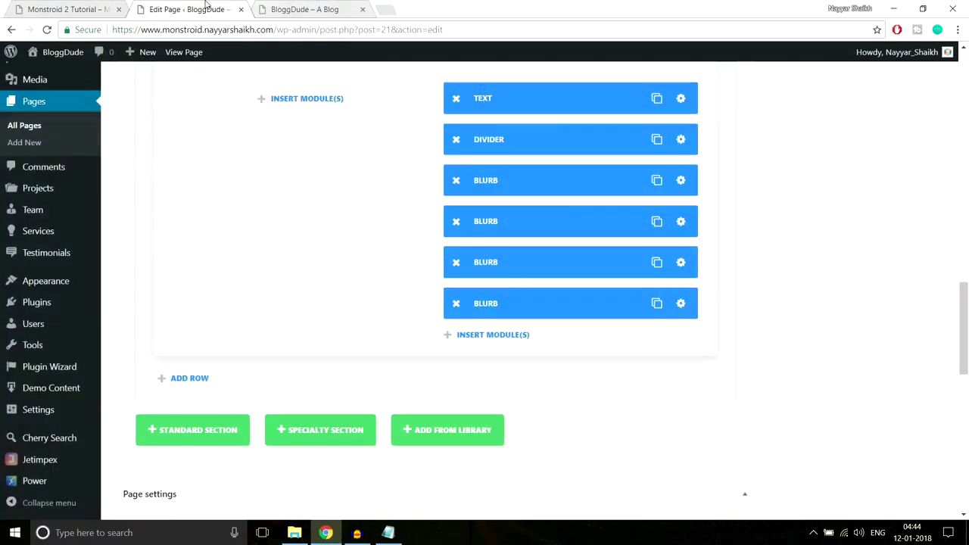
{"action": "left_click", "coordinate": [680, 181]}
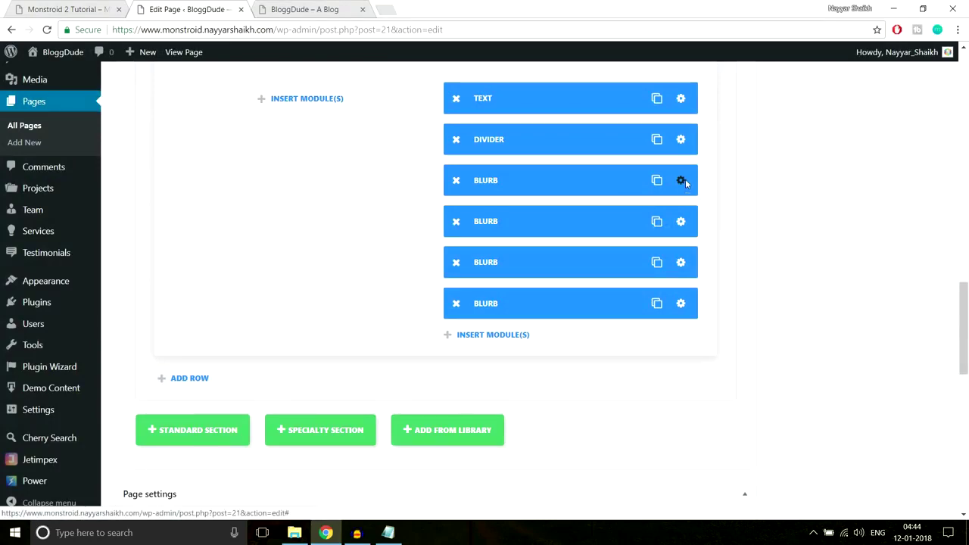
Show the first blurb's Advanced Design Settings.
{"action": "scroll", "coordinate": [634, 289], "scroll_direction": "down", "scroll_amount": 8}
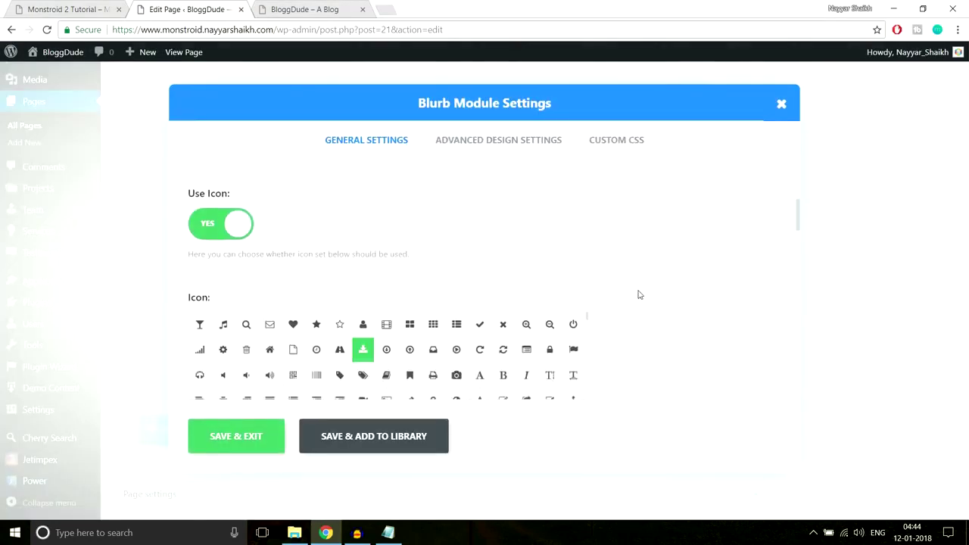
{"action": "scroll", "coordinate": [638, 295], "scroll_direction": "down", "scroll_amount": 15}
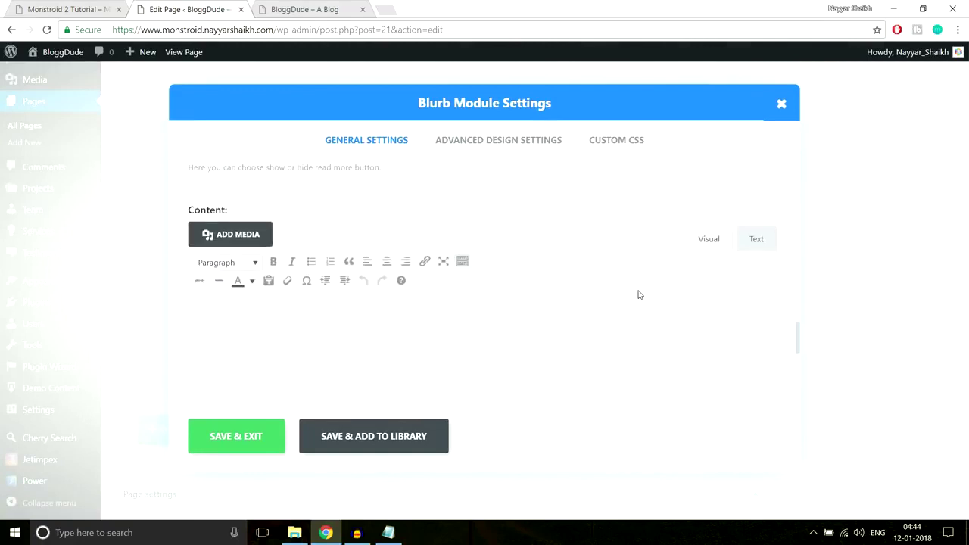
{"action": "scroll", "coordinate": [643, 305], "scroll_direction": "down", "scroll_amount": 3}
{"action": "scroll", "coordinate": [649, 318], "scroll_direction": "up", "scroll_amount": 12}
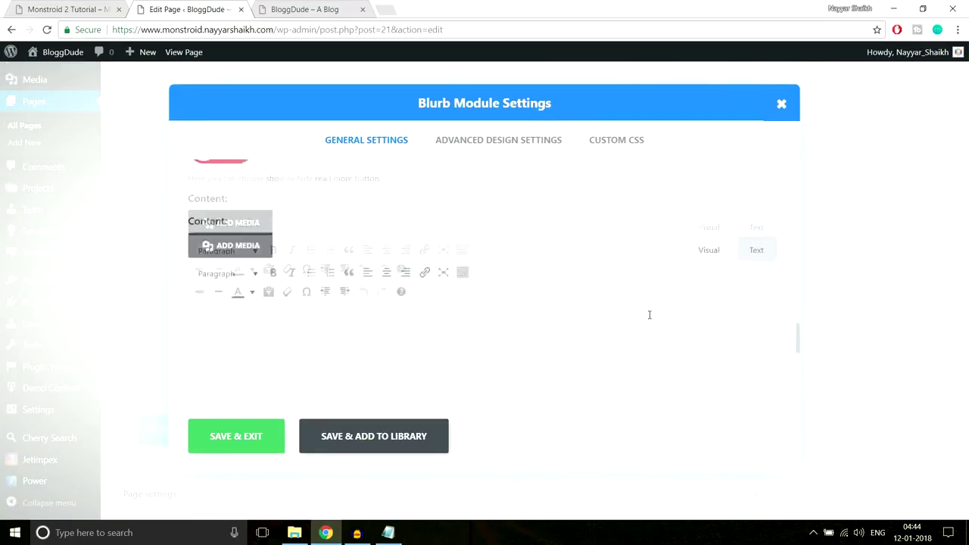
{"action": "left_click", "coordinate": [521, 145]}
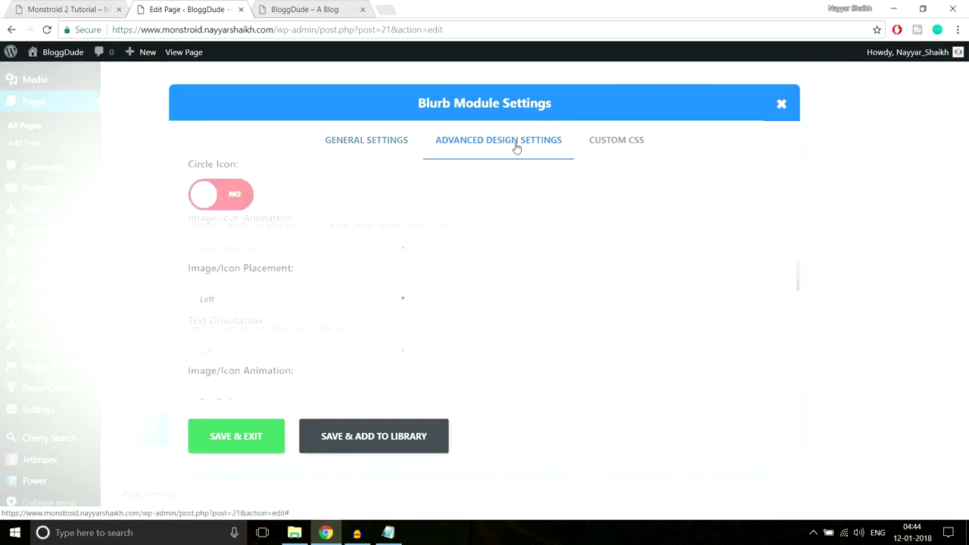
Set the blurb's custom bottom padding to 5px, save, and update the homepage.
{"action": "scroll", "coordinate": [705, 227], "scroll_direction": "down", "scroll_amount": 4}
{"action": "scroll", "coordinate": [727, 263], "scroll_direction": "down", "scroll_amount": 8}
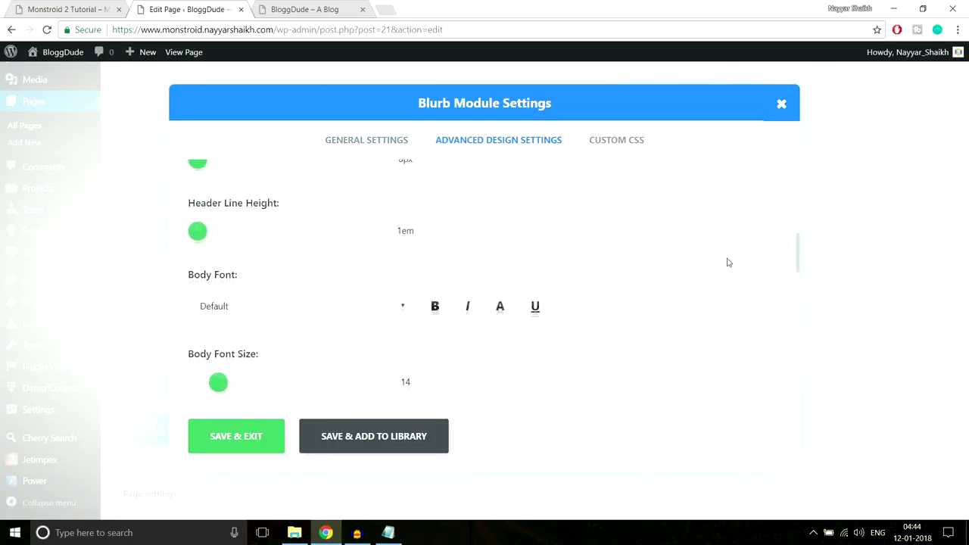
{"action": "scroll", "coordinate": [728, 263], "scroll_direction": "down", "scroll_amount": 6}
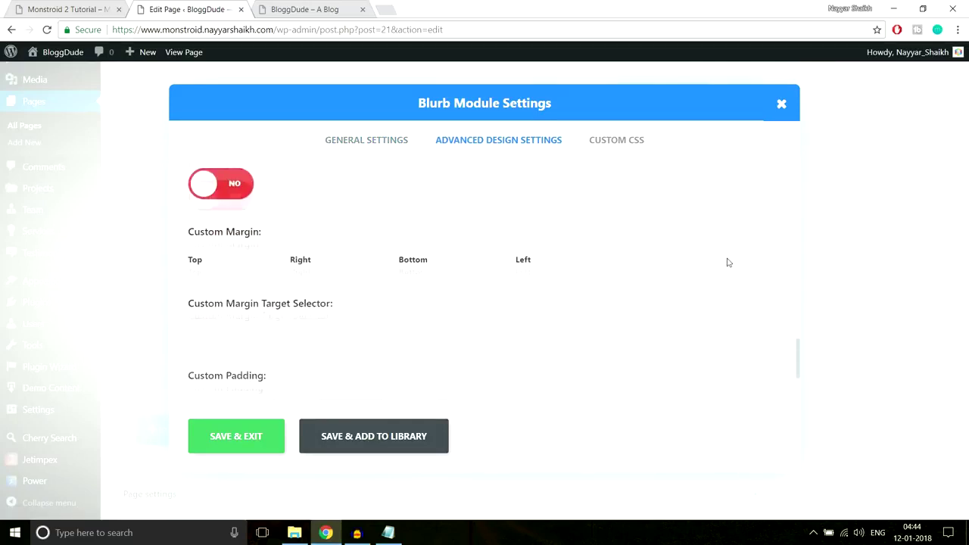
{"action": "scroll", "coordinate": [727, 263], "scroll_direction": "up", "scroll_amount": 3}
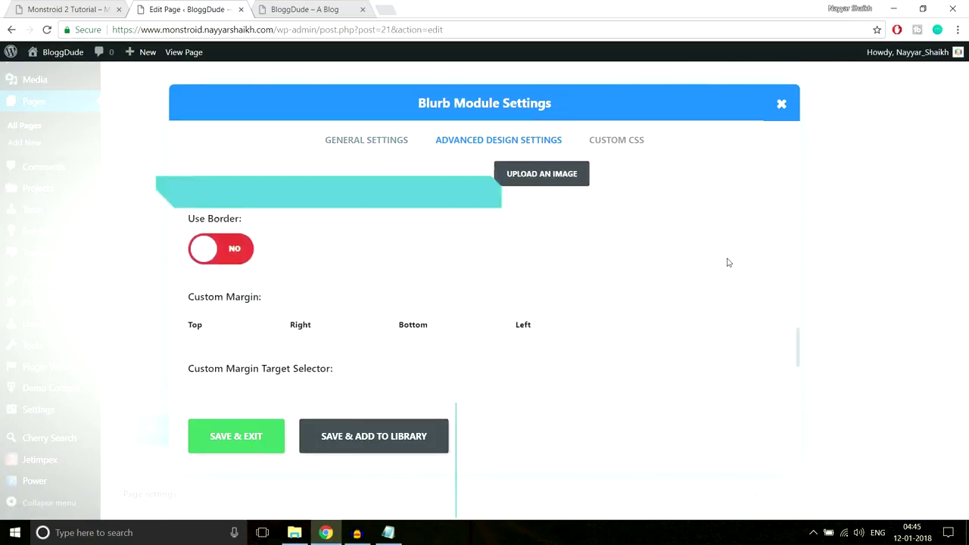
{"action": "scroll", "coordinate": [723, 232], "scroll_direction": "down", "scroll_amount": 3}
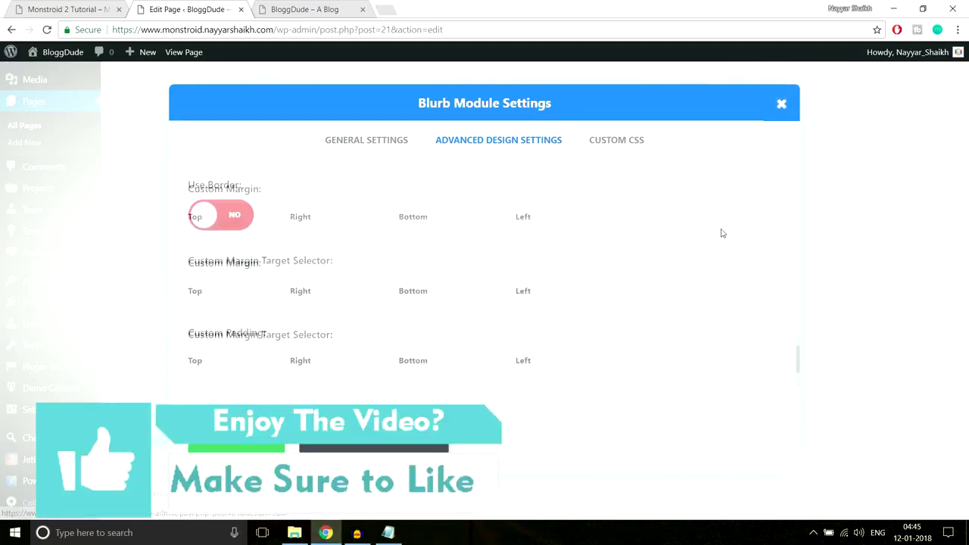
{"action": "scroll", "coordinate": [723, 232], "scroll_direction": "up", "scroll_amount": 2}
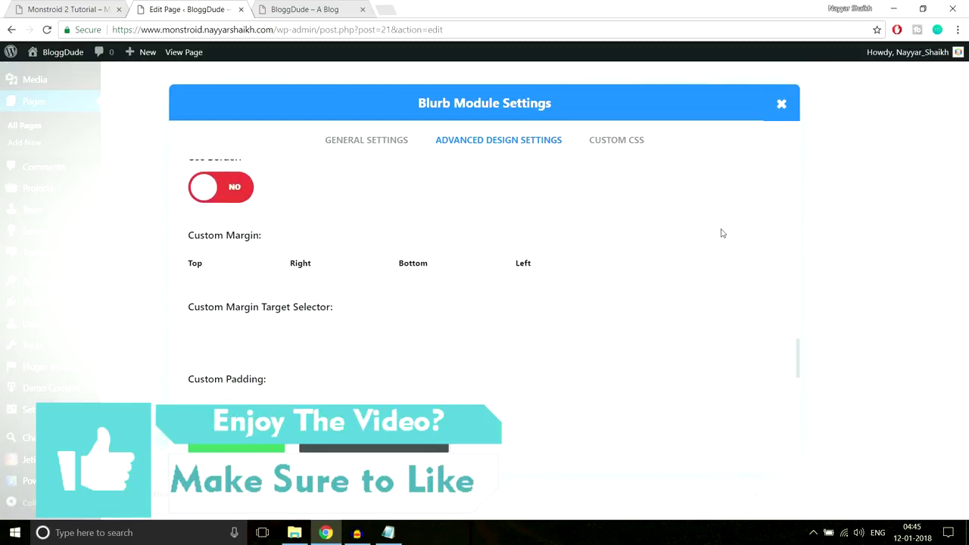
{"action": "scroll", "coordinate": [722, 233], "scroll_direction": "down", "scroll_amount": 2}
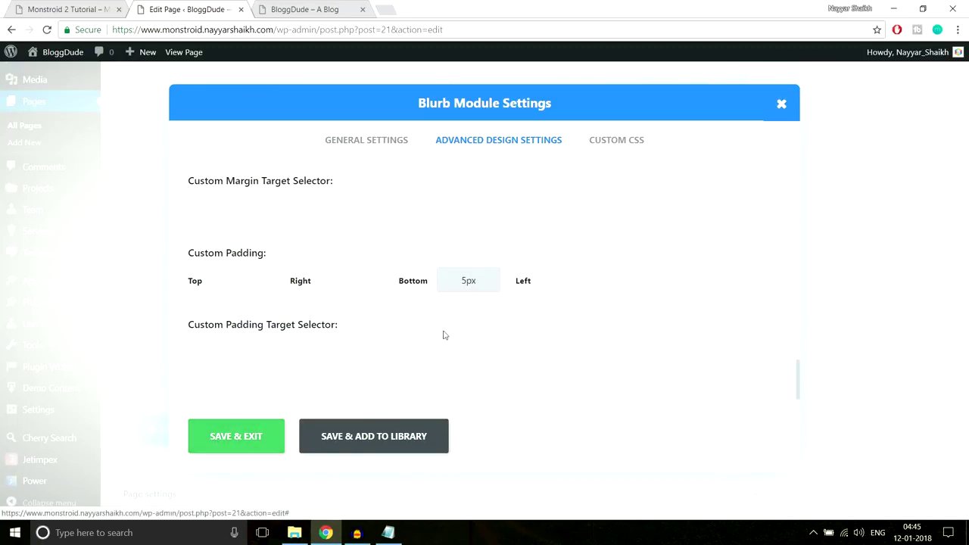
{"action": "left_click", "coordinate": [231, 448]}
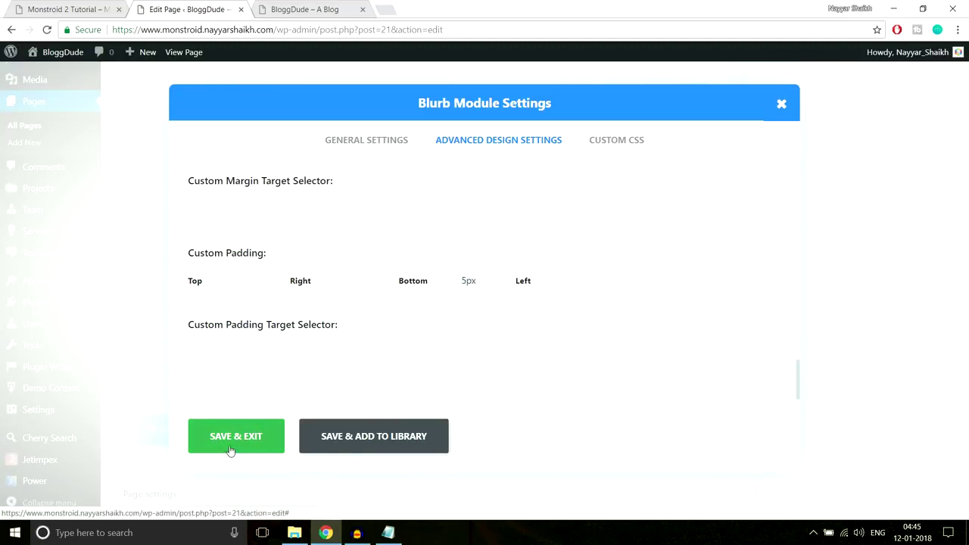
{"action": "scroll", "coordinate": [838, 325], "scroll_direction": "up", "scroll_amount": 6}
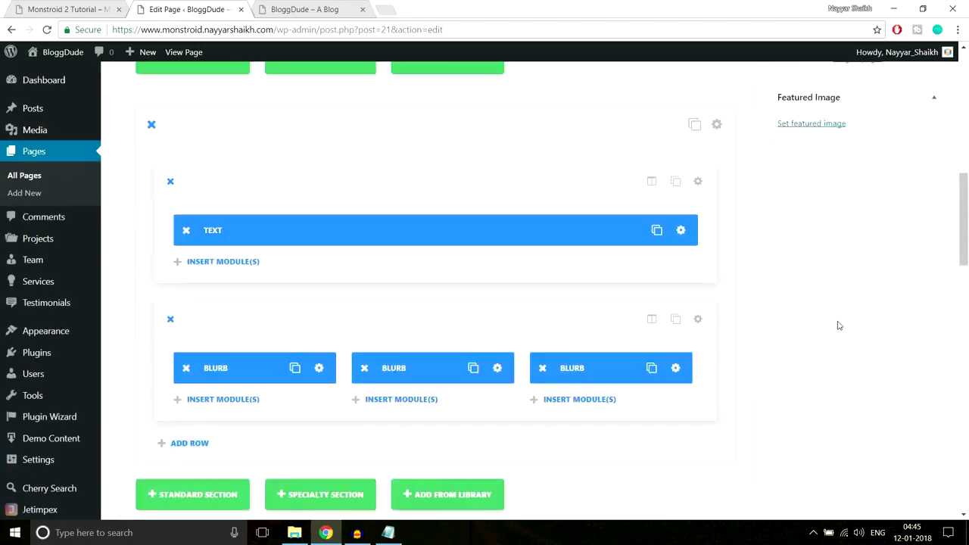
{"action": "left_click", "coordinate": [917, 291]}
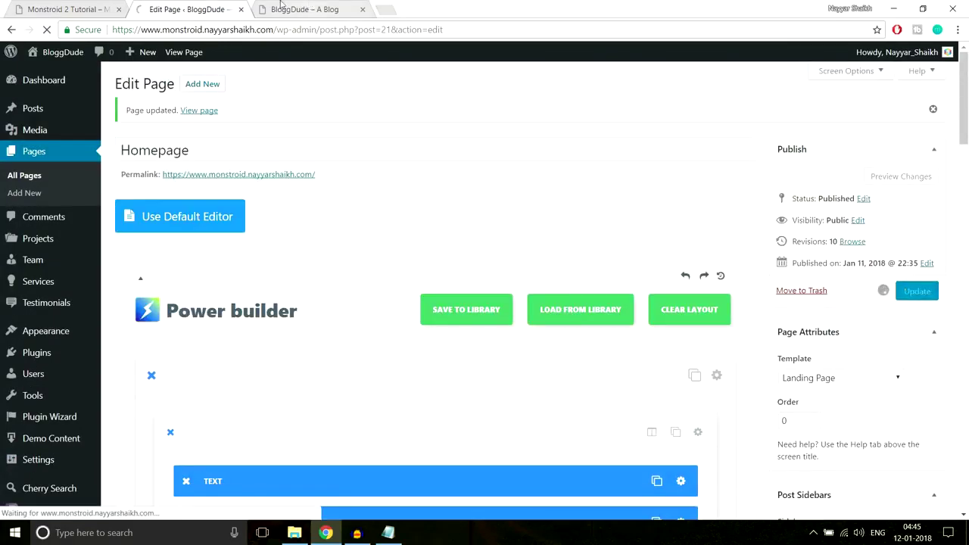
{"action": "left_click", "coordinate": [304, 9]}
{"action": "left_click", "coordinate": [308, 24]}
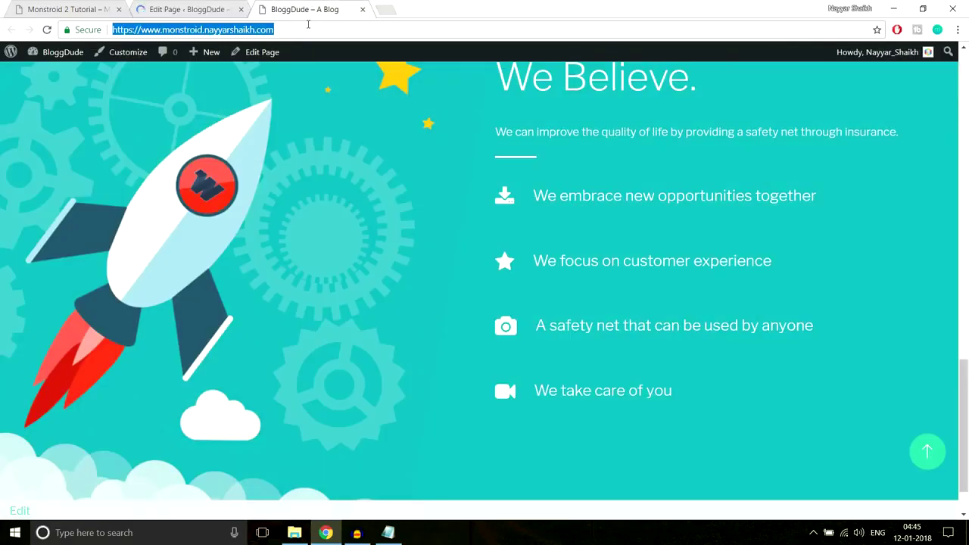
{"action": "key", "text": "Return"}
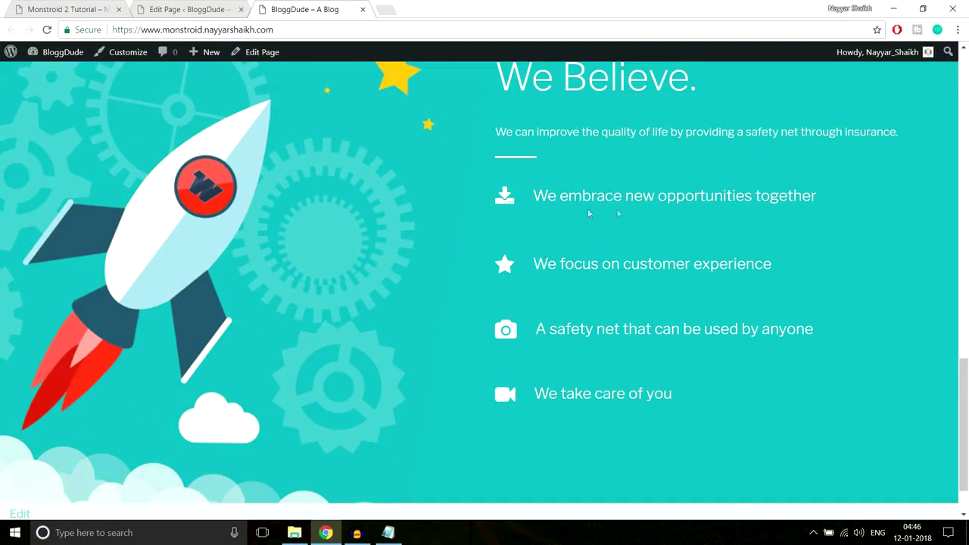
{"action": "left_click", "coordinate": [186, 9]}
{"action": "scroll", "coordinate": [658, 274], "scroll_direction": "down", "scroll_amount": 15}
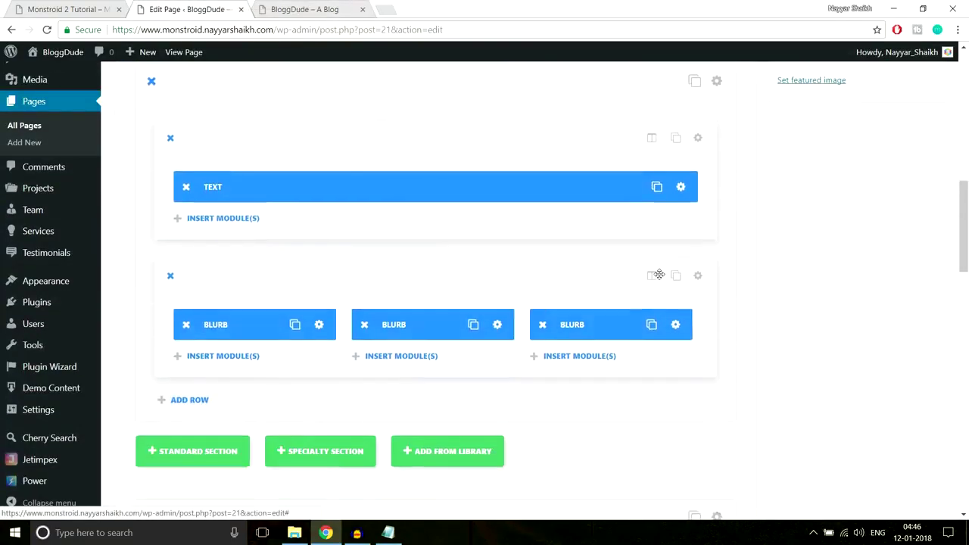
{"action": "scroll", "coordinate": [665, 274], "scroll_direction": "down", "scroll_amount": 2}
{"action": "scroll", "coordinate": [665, 274], "scroll_direction": "up", "scroll_amount": 2}
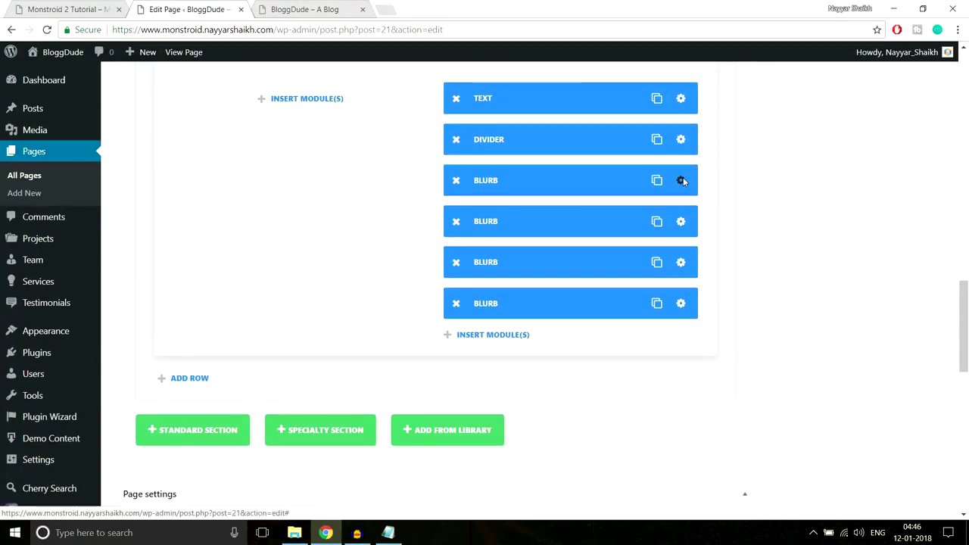
Give the first blurb a 5px bottom custom margin in its Advanced Design Settings and save.
{"action": "left_click", "coordinate": [683, 179]}
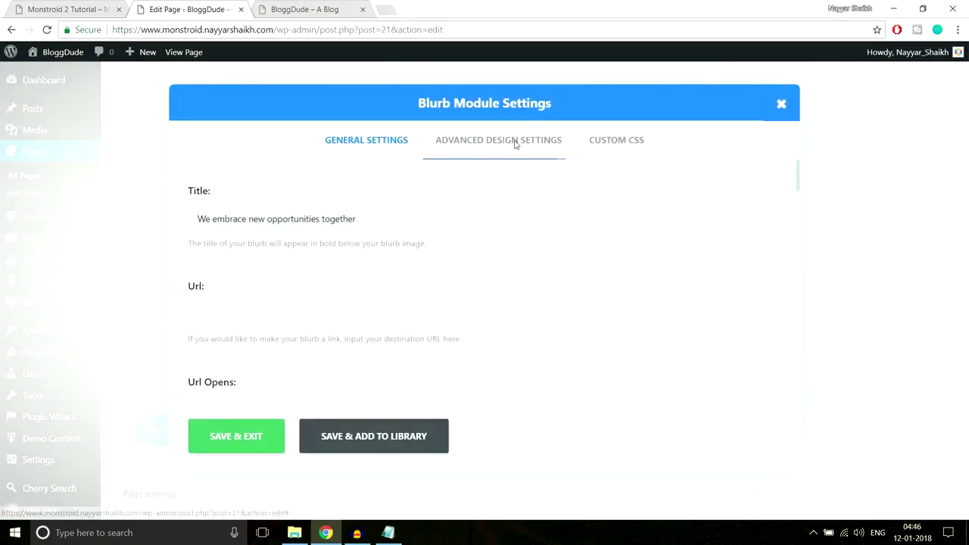
{"action": "left_click", "coordinate": [517, 146]}
{"action": "scroll", "coordinate": [686, 244], "scroll_direction": "down", "scroll_amount": 10}
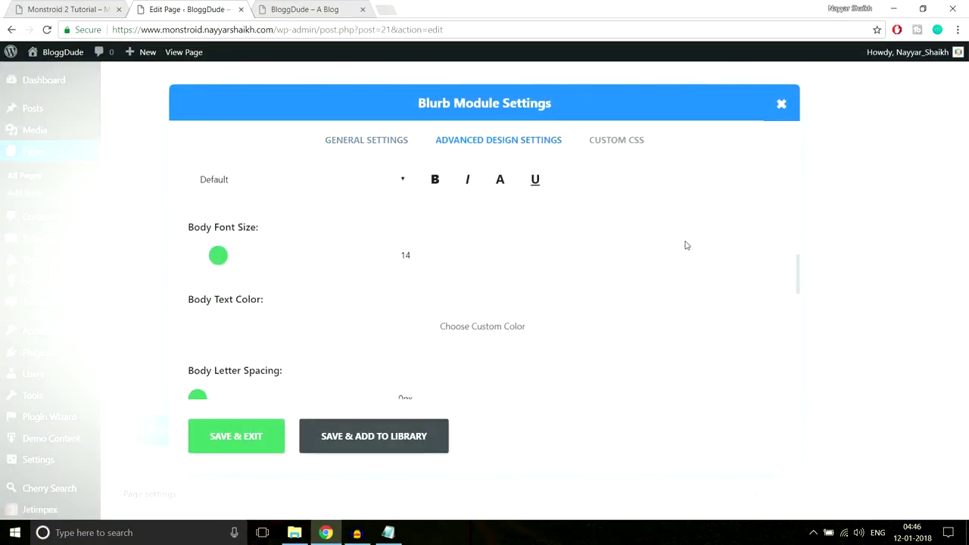
{"action": "scroll", "coordinate": [686, 244], "scroll_direction": "down", "scroll_amount": 3}
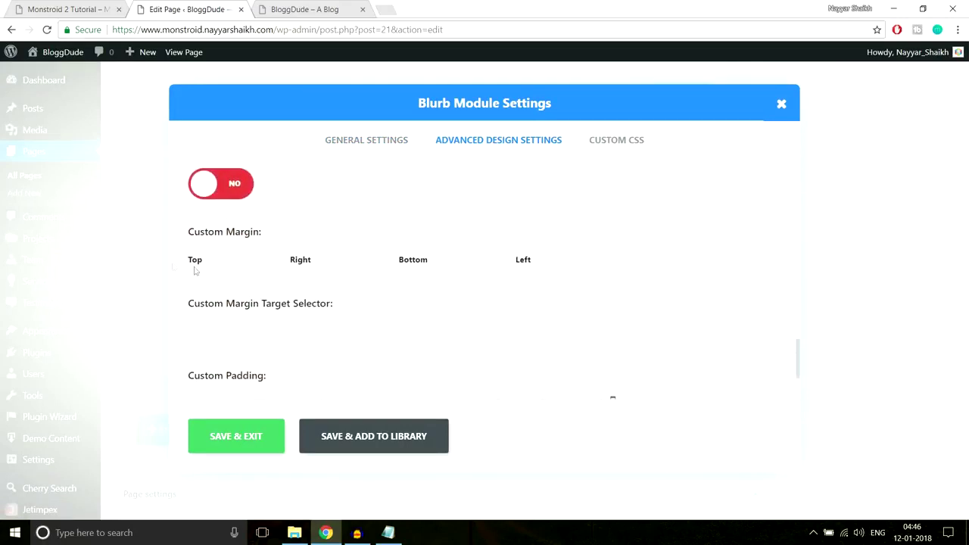
{"action": "left_click_drag", "start_coordinate": [189, 247], "coordinate": [293, 234]}
{"action": "left_click", "coordinate": [207, 237]}
{"action": "left_click", "coordinate": [260, 435]}
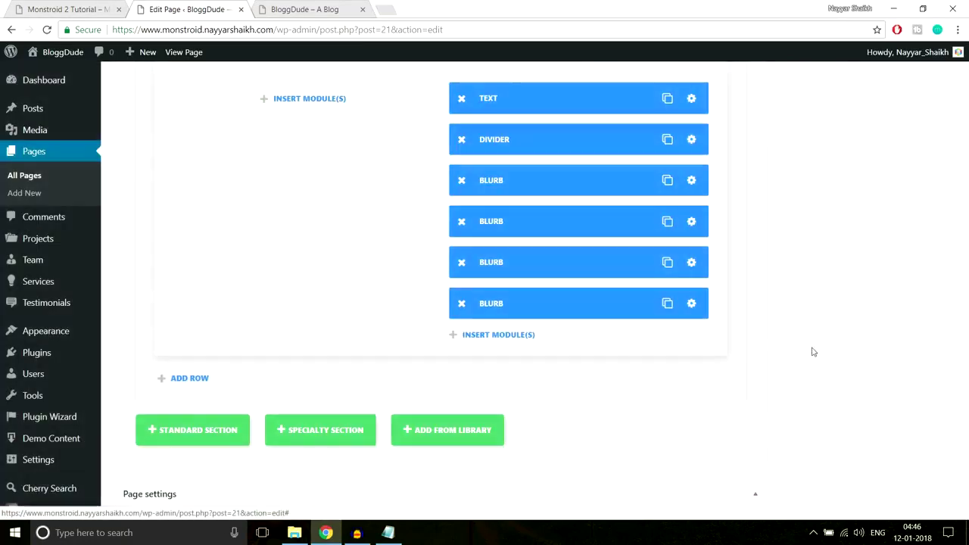
{"action": "scroll", "coordinate": [825, 356], "scroll_direction": "up", "scroll_amount": 10}
Update the homepage, reload the BloggDude live site, and check the tighter spacing of the first two blurbs.
{"action": "left_click", "coordinate": [920, 230]}
{"action": "left_click", "coordinate": [311, 9]}
{"action": "left_click", "coordinate": [330, 28]}
{"action": "key", "text": "Return"}
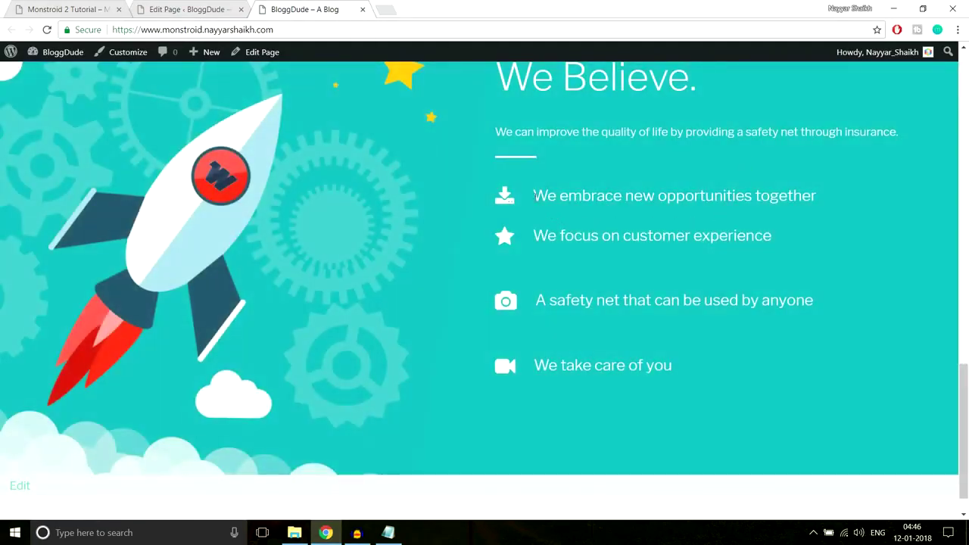
{"action": "left_click_drag", "start_coordinate": [826, 200], "coordinate": [533, 197]}
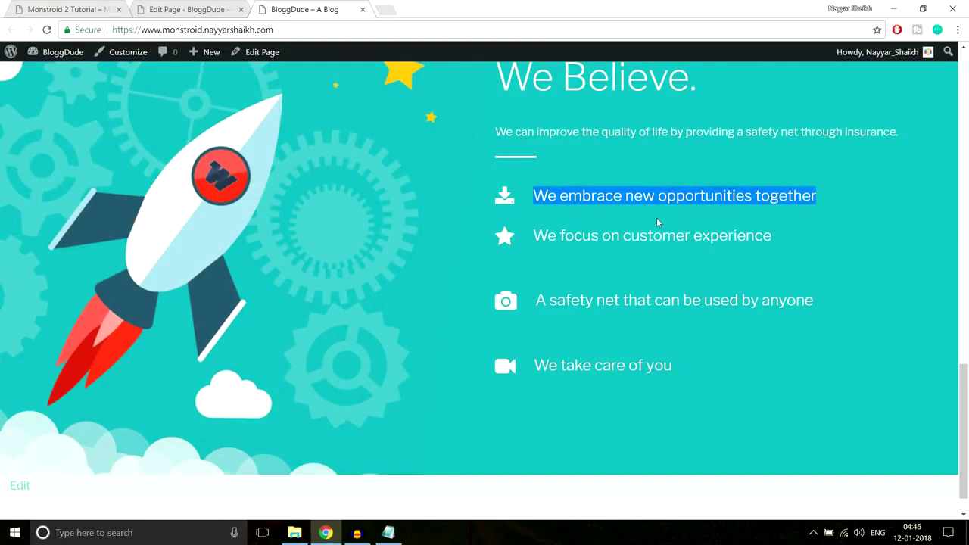
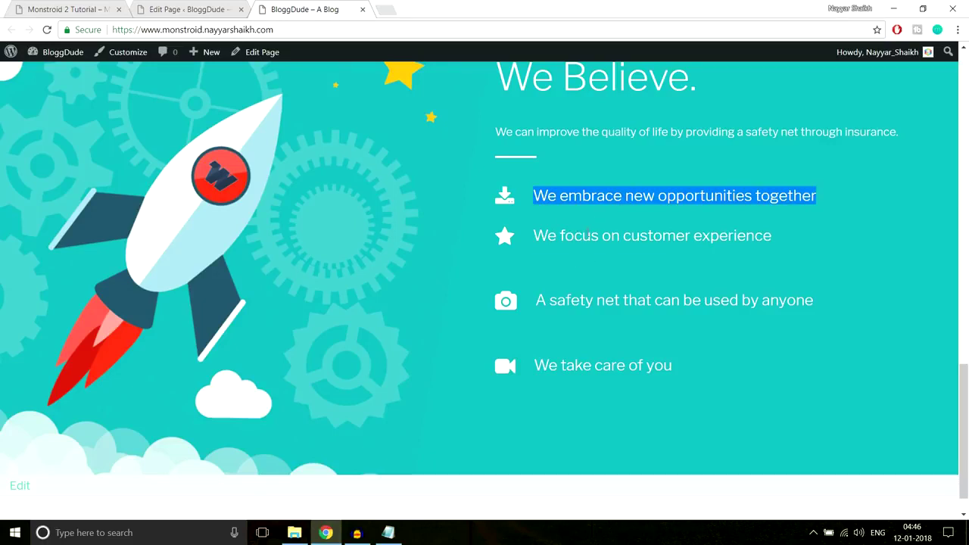
Give the customer-experience blurb a 5px bottom custom margin.
{"action": "left_click", "coordinate": [590, 234]}
{"action": "left_click", "coordinate": [195, 9]}
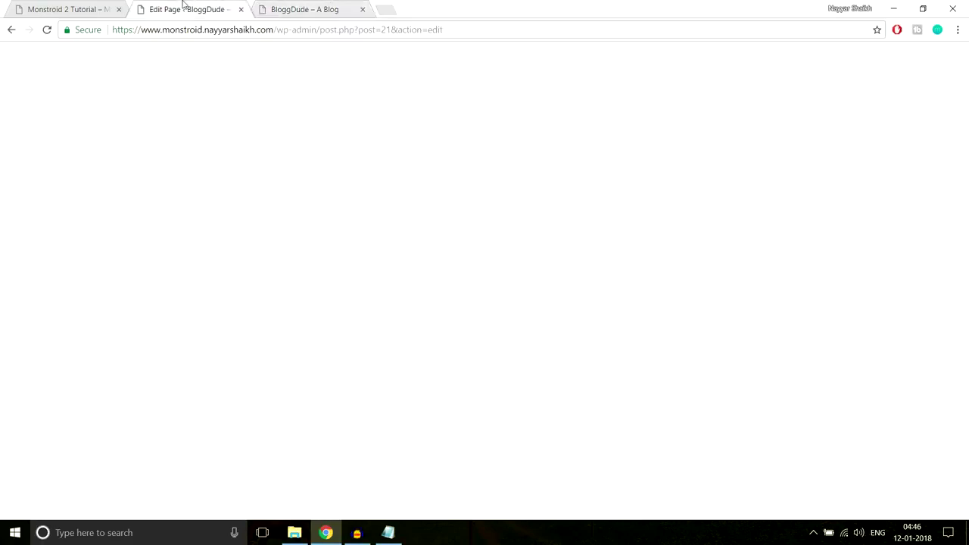
{"action": "scroll", "coordinate": [721, 250], "scroll_direction": "down", "scroll_amount": 10}
{"action": "scroll", "coordinate": [721, 272], "scroll_direction": "down", "scroll_amount": 8}
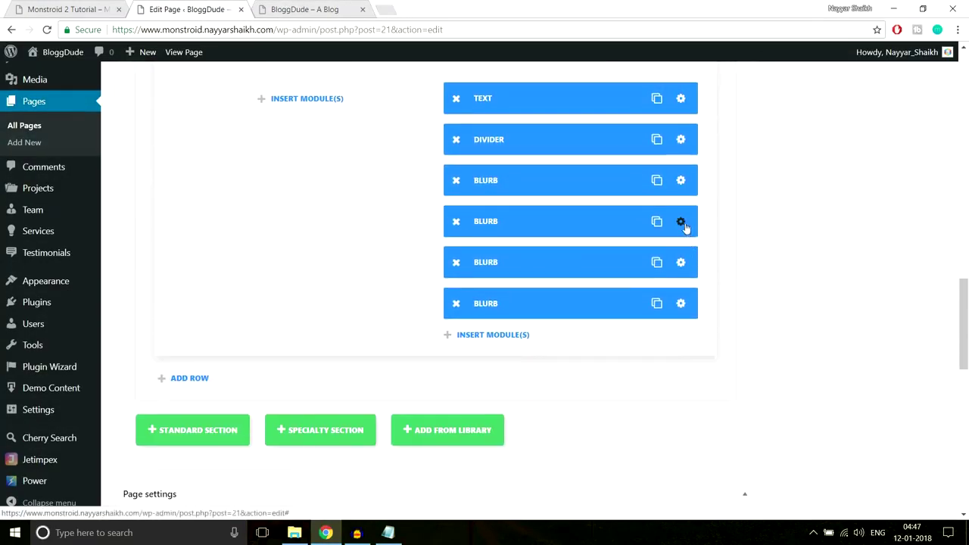
{"action": "left_click", "coordinate": [477, 190]}
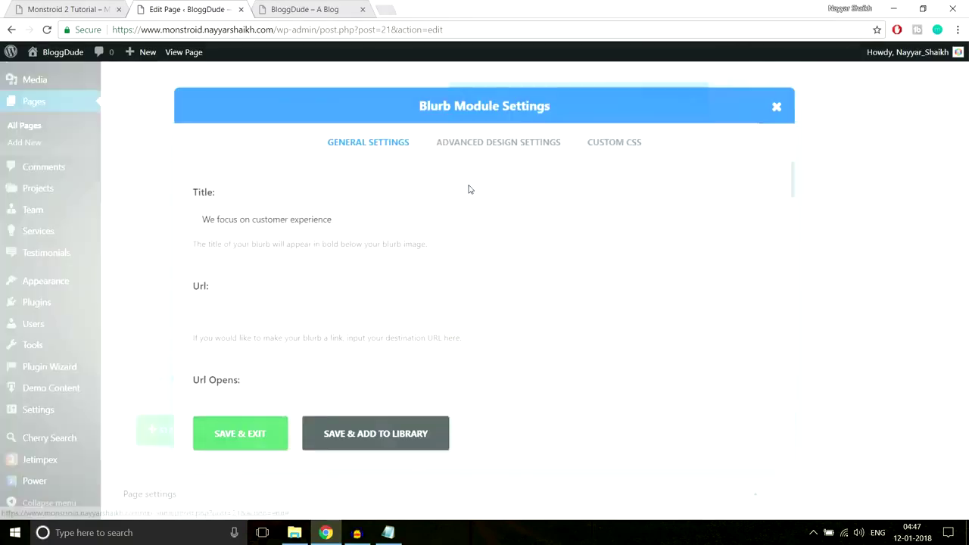
{"action": "left_click", "coordinate": [493, 144]}
{"action": "scroll", "coordinate": [628, 242], "scroll_direction": "down", "scroll_amount": 15}
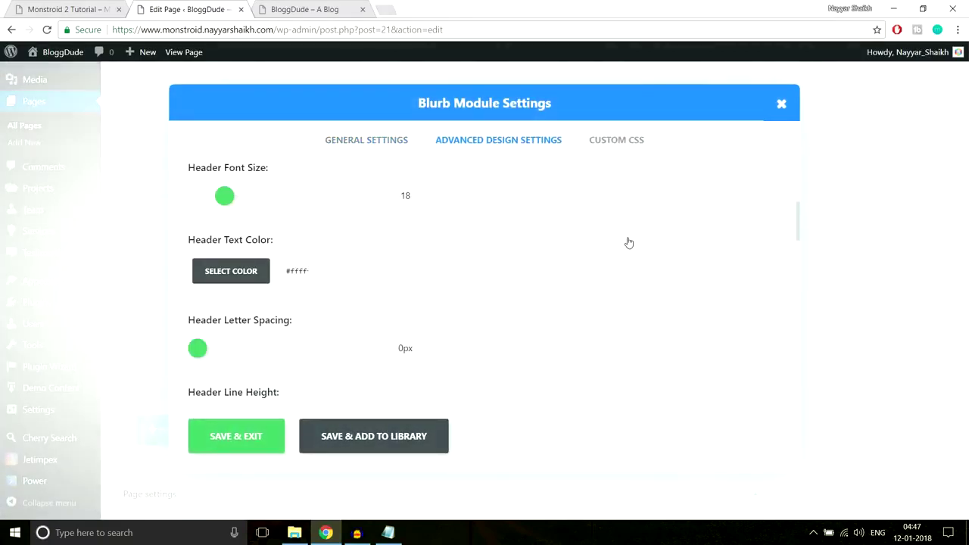
{"action": "scroll", "coordinate": [628, 242], "scroll_direction": "down", "scroll_amount": 6}
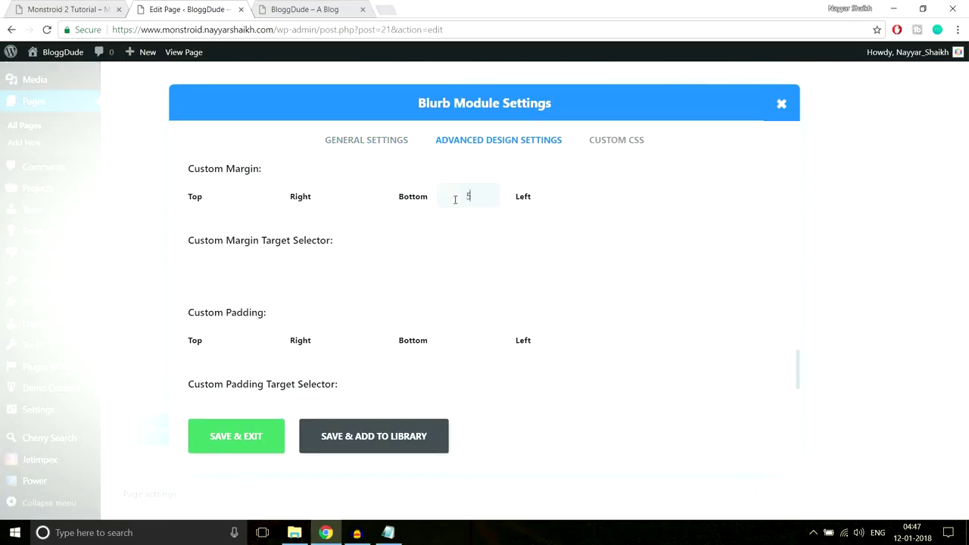
{"action": "left_click", "coordinate": [226, 433]}
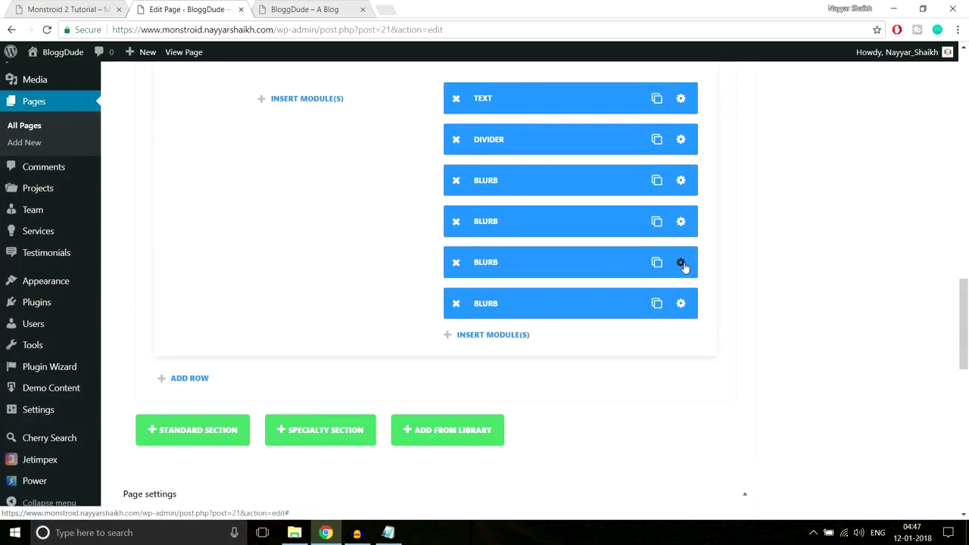
Give the safety-net blurb a 5px bottom margin and update the page.
{"action": "left_click", "coordinate": [682, 264]}
{"action": "left_click", "coordinate": [478, 143]}
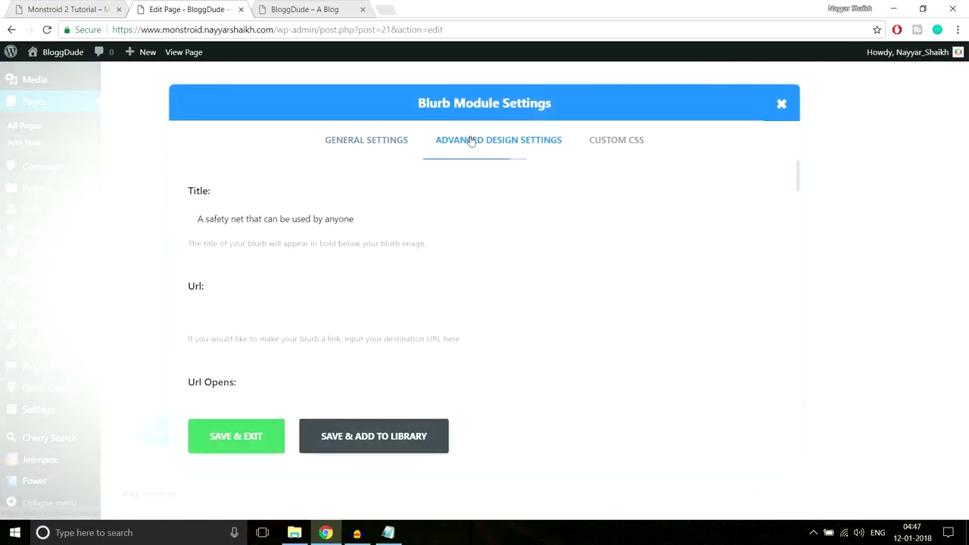
{"action": "scroll", "coordinate": [655, 244], "scroll_direction": "down", "scroll_amount": 15}
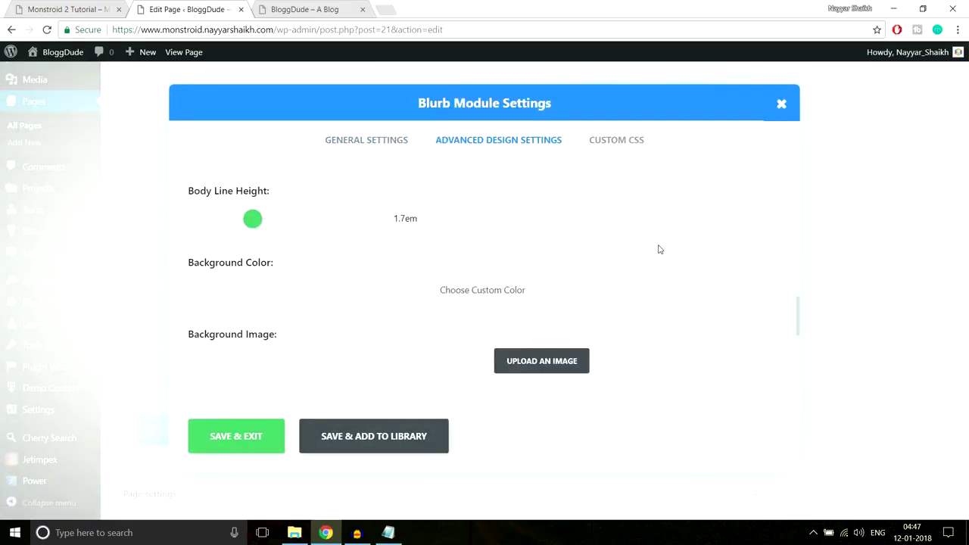
{"action": "scroll", "coordinate": [659, 250], "scroll_direction": "down", "scroll_amount": 2}
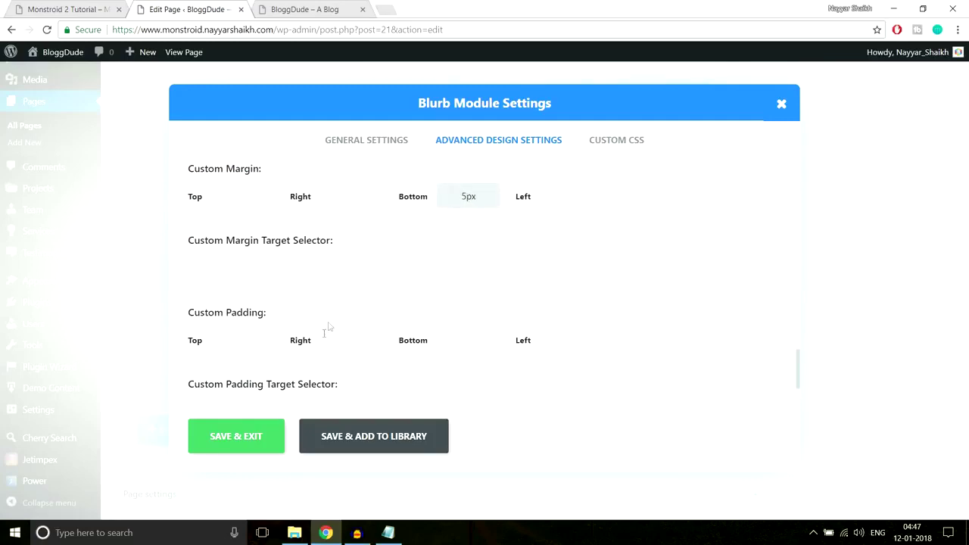
{"action": "scroll", "coordinate": [883, 362], "scroll_direction": "up", "scroll_amount": 15}
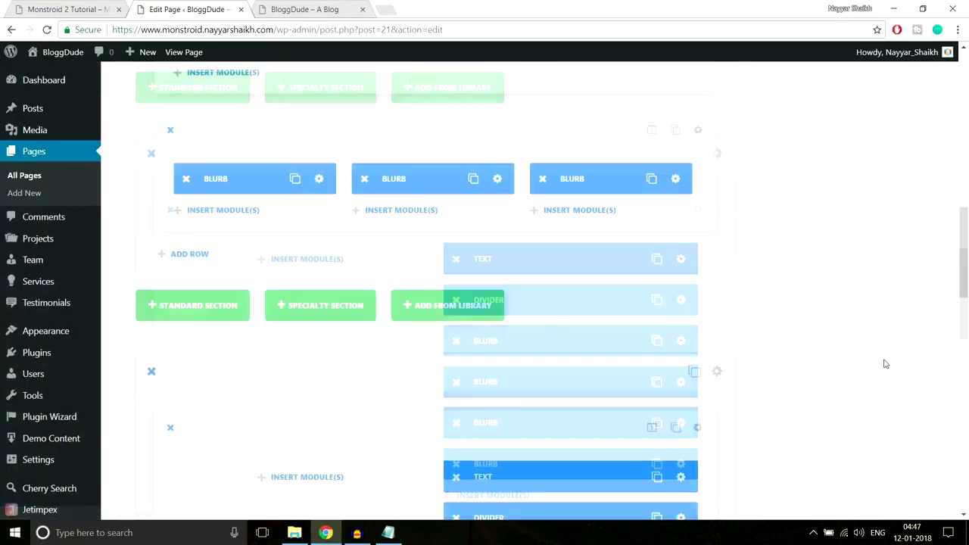
{"action": "left_click", "coordinate": [917, 166]}
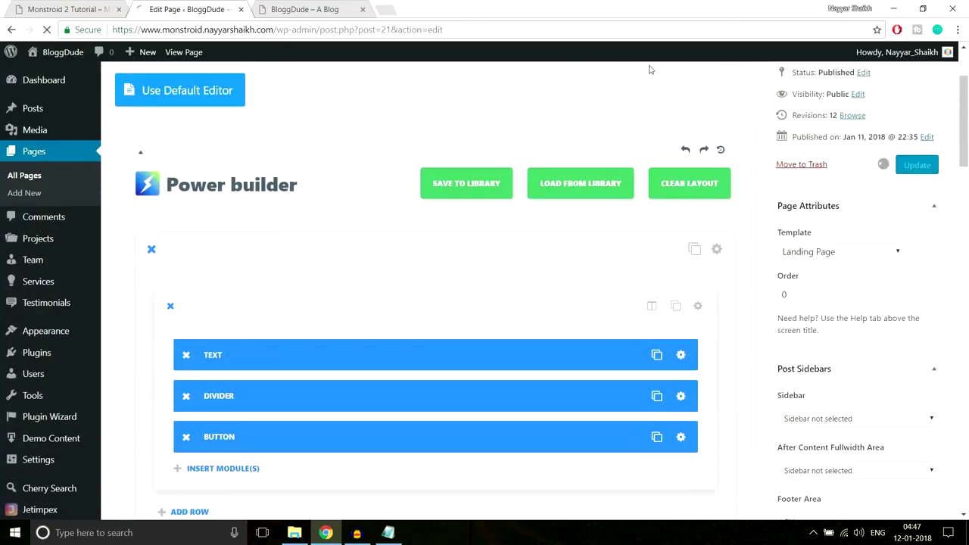
Reload the live BloggDude home page and scroll to the We Believe section.
{"action": "left_click", "coordinate": [327, 9]}
{"action": "left_click", "coordinate": [324, 34]}
{"action": "key", "text": "Return"}
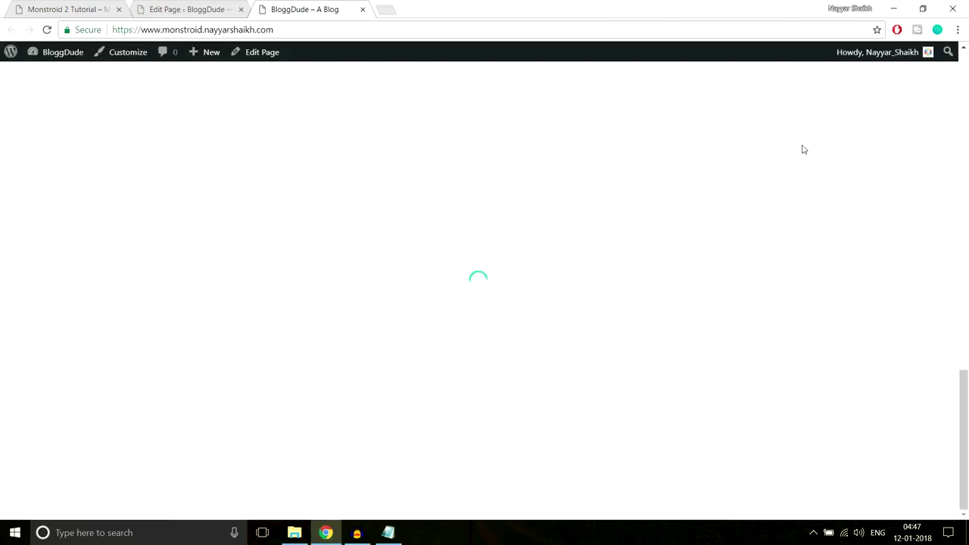
{"action": "scroll", "coordinate": [697, 285], "scroll_direction": "up", "scroll_amount": 2}
{"action": "scroll", "coordinate": [758, 280], "scroll_direction": "down", "scroll_amount": 2}
{"action": "scroll", "coordinate": [776, 274], "scroll_direction": "up", "scroll_amount": 1}
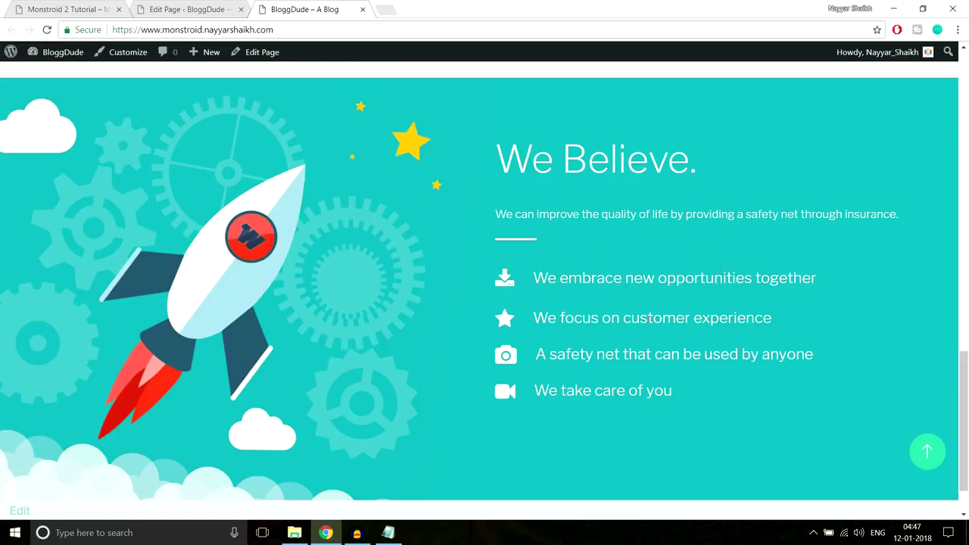
{"action": "scroll", "coordinate": [528, 288], "scroll_direction": "up", "scroll_amount": 10}
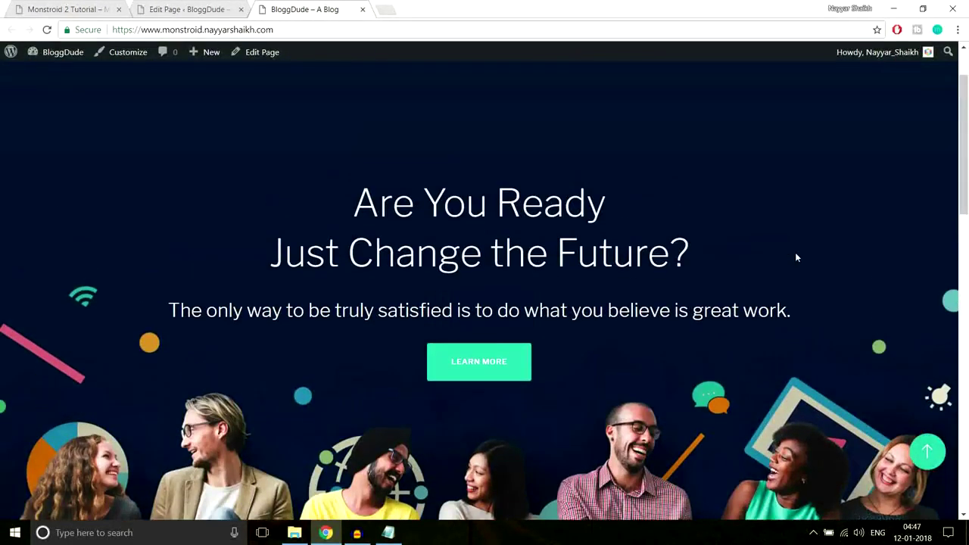
{"action": "scroll", "coordinate": [795, 254], "scroll_direction": "down", "scroll_amount": 4}
{"action": "scroll", "coordinate": [795, 255], "scroll_direction": "down", "scroll_amount": 8}
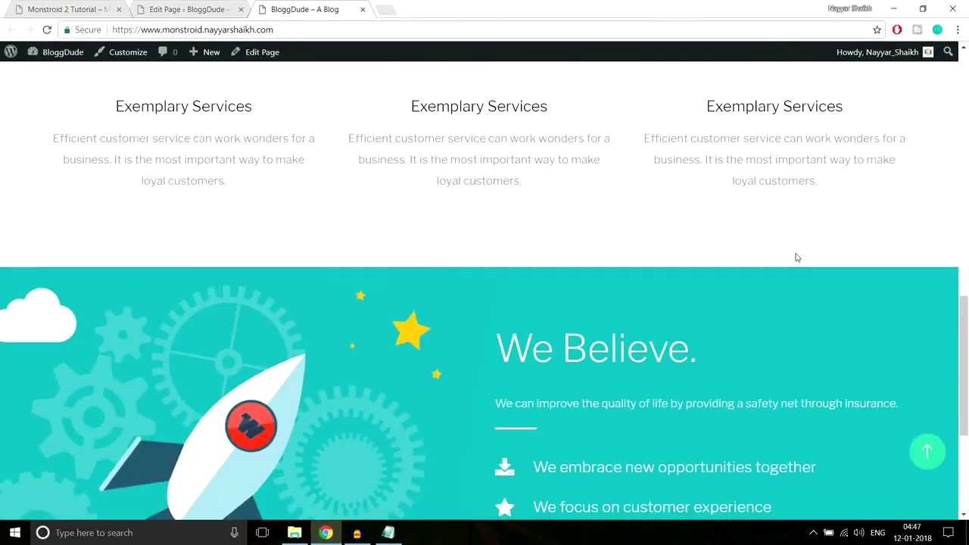
Compare the We Believe spacing against the Monstroid 2 demo, then return to the editor.
{"action": "key", "text": "ctrl+Tab"}
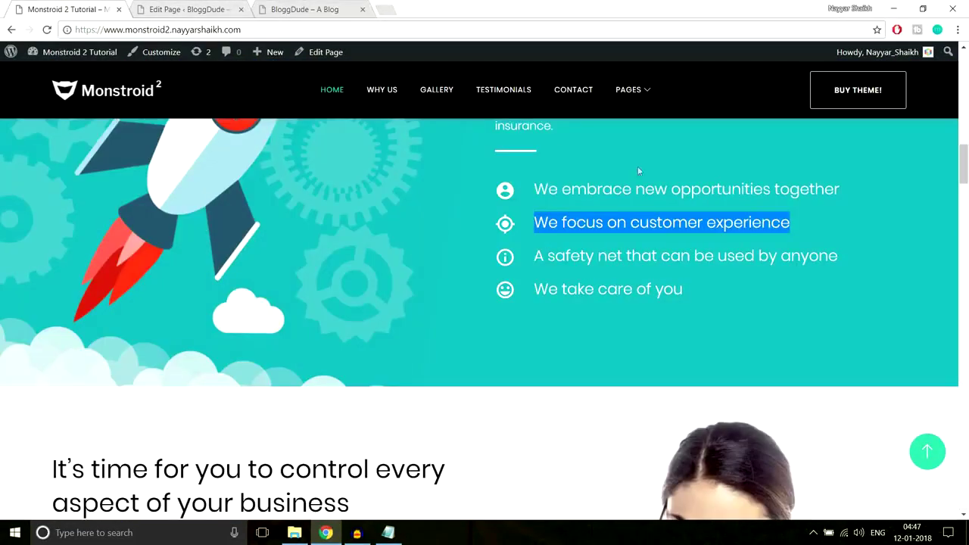
{"action": "scroll", "coordinate": [705, 237], "scroll_direction": "down", "scroll_amount": 5}
{"action": "scroll", "coordinate": [705, 242], "scroll_direction": "up", "scroll_amount": 2}
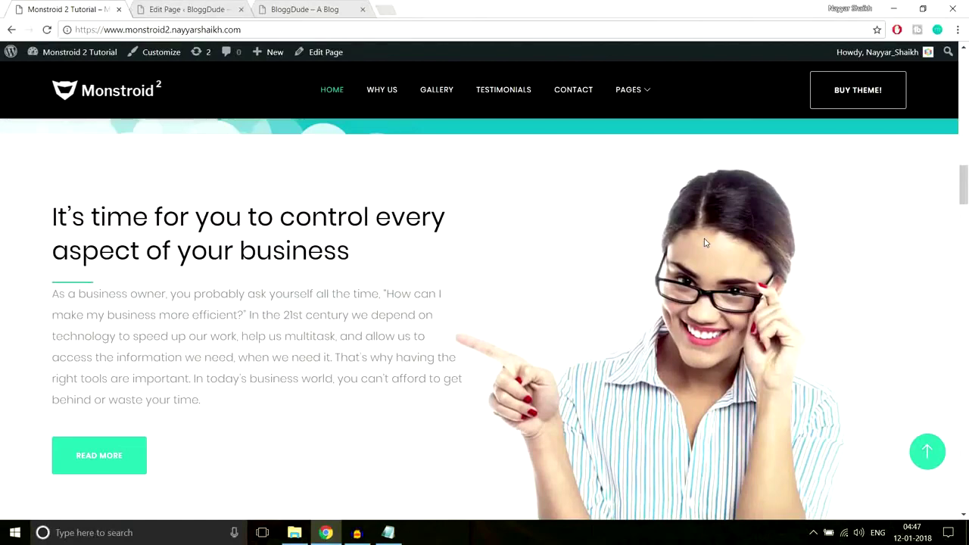
{"action": "scroll", "coordinate": [704, 243], "scroll_direction": "down", "scroll_amount": 1}
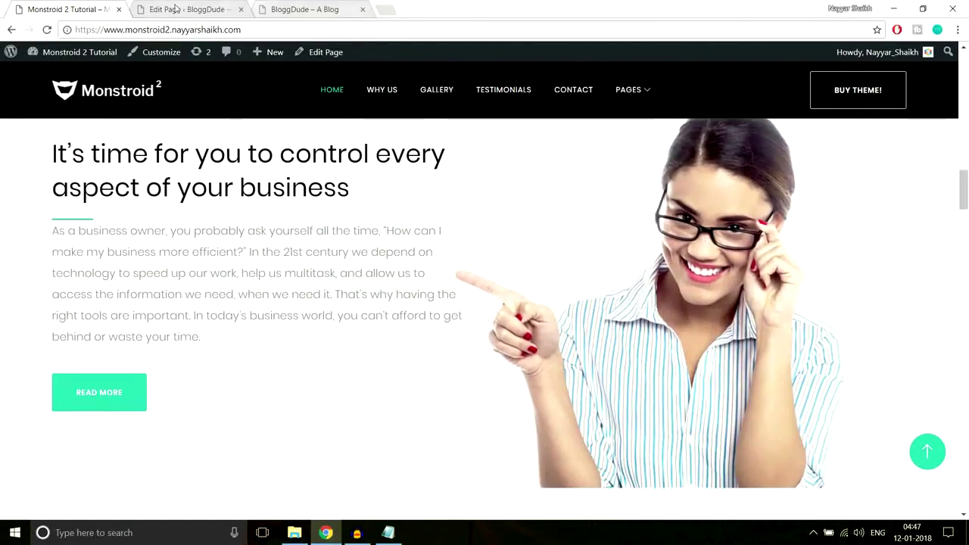
{"action": "left_click", "coordinate": [189, 9]}
{"action": "scroll", "coordinate": [598, 265], "scroll_direction": "down", "scroll_amount": 8}
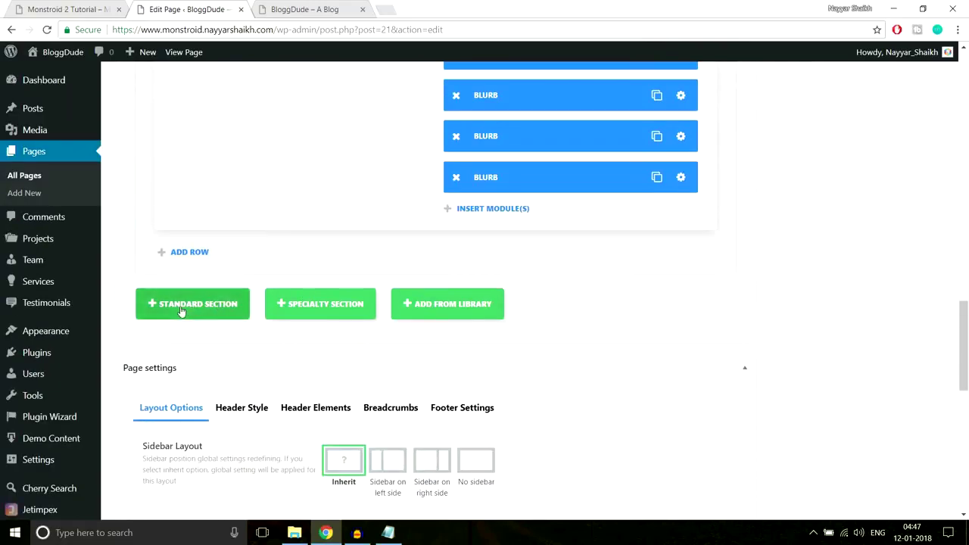
Add a new standard section, referencing the Monstroid 2 demo's business text block.
{"action": "left_click", "coordinate": [209, 308]}
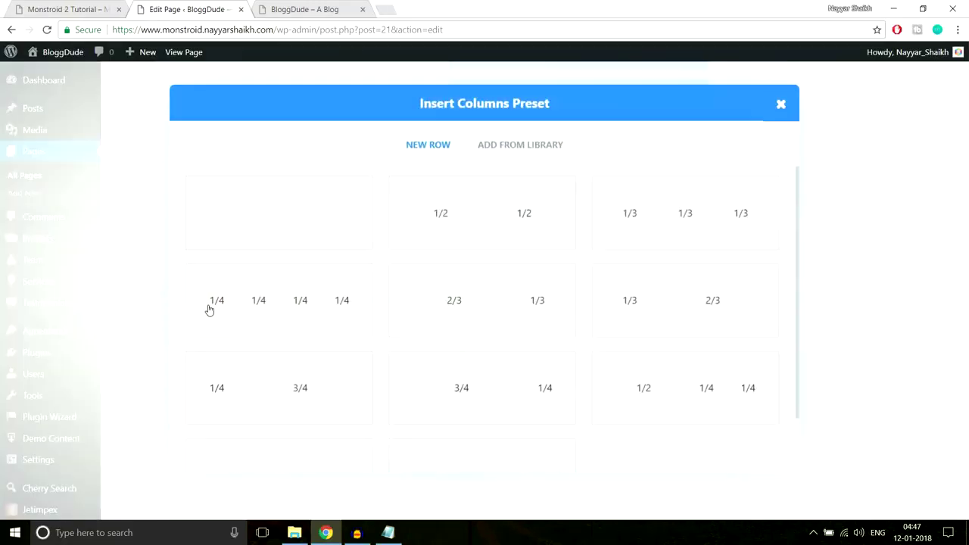
{"action": "left_click", "coordinate": [64, 6]}
{"action": "scroll", "coordinate": [505, 236], "scroll_direction": "up", "scroll_amount": 1}
{"action": "scroll", "coordinate": [455, 236], "scroll_direction": "down", "scroll_amount": 1}
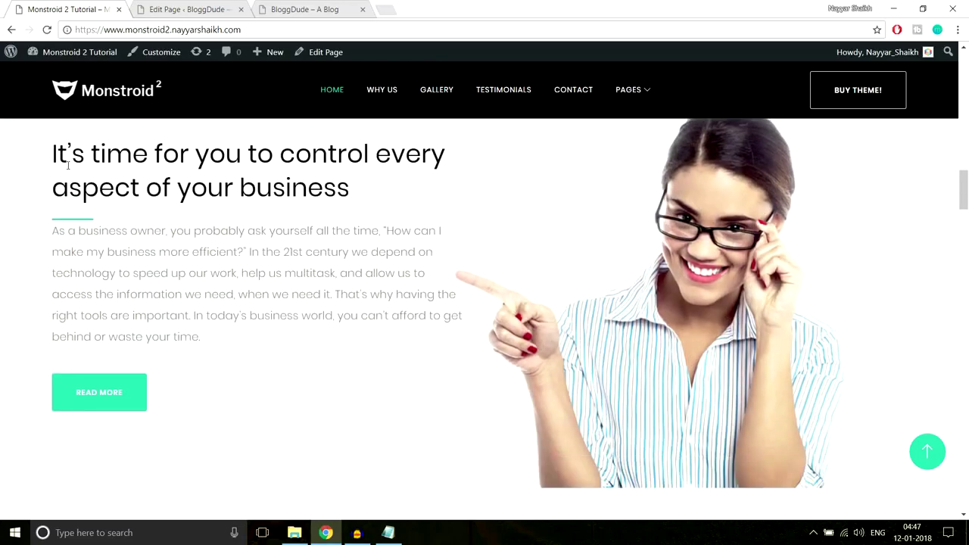
{"action": "left_click_drag", "start_coordinate": [53, 154], "coordinate": [202, 389]}
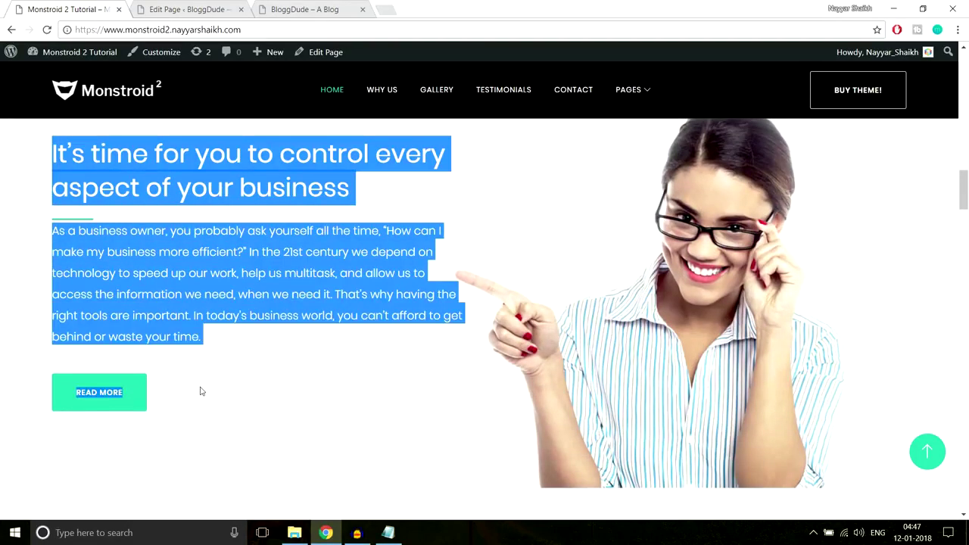
{"action": "left_click", "coordinate": [598, 254]}
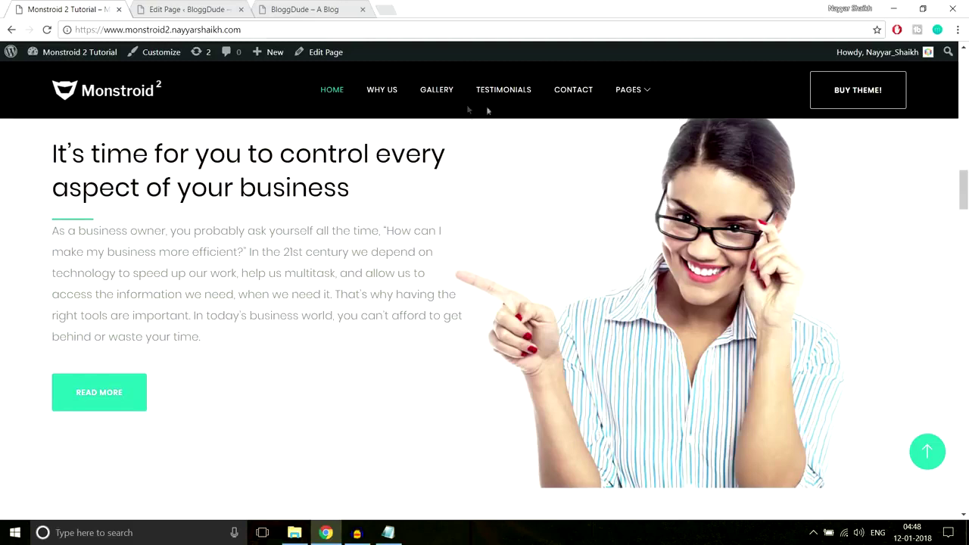
Choose the 1/2 + 1/2 two-column layout and select the demo's business heading.
{"action": "left_click", "coordinate": [185, 6]}
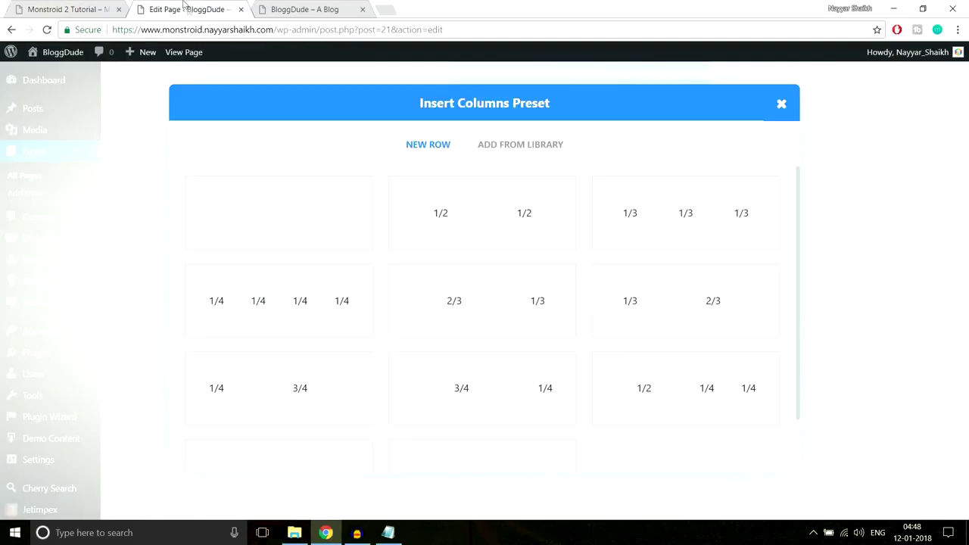
{"action": "left_click", "coordinate": [481, 231]}
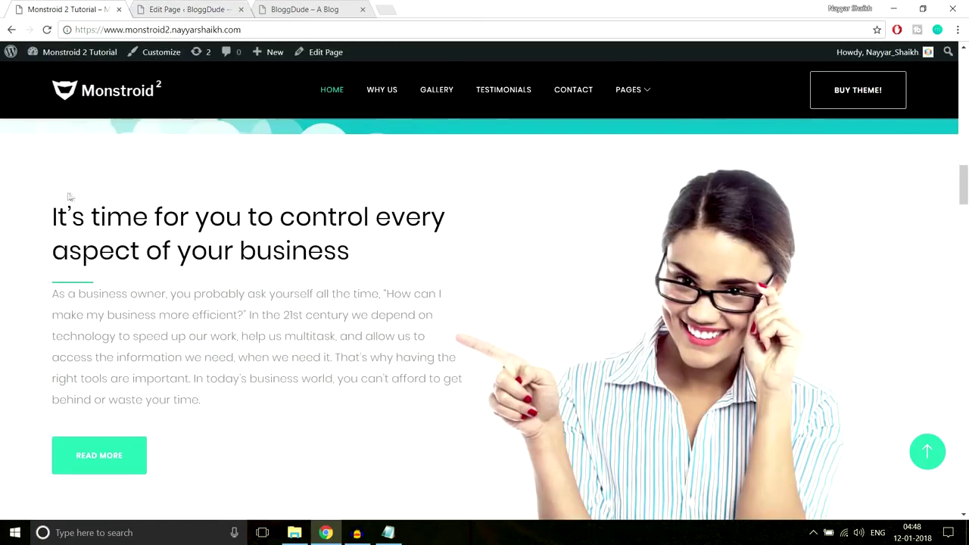
{"action": "left_click_drag", "start_coordinate": [68, 197], "coordinate": [53, 212]}
{"action": "key", "text": "ctrl+c"}
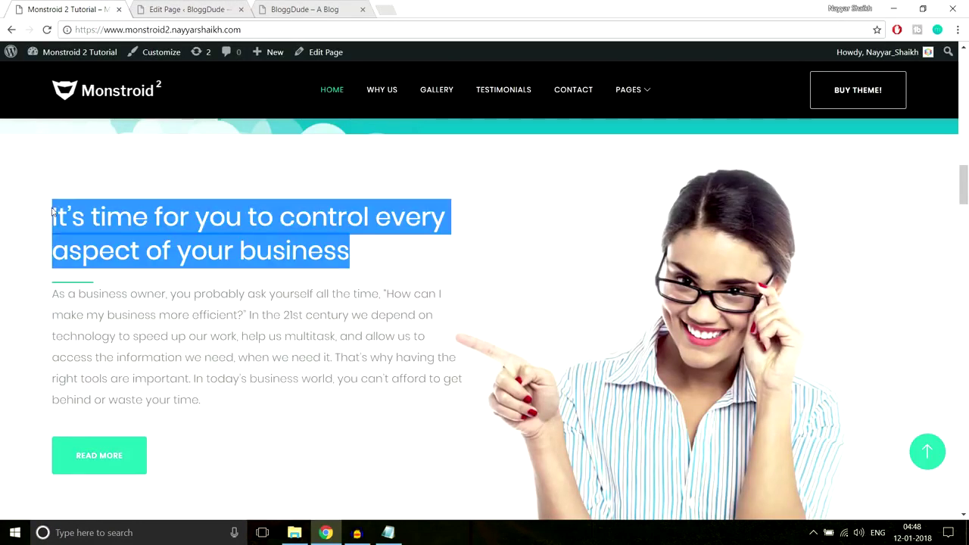
{"action": "left_click", "coordinate": [173, 9]}
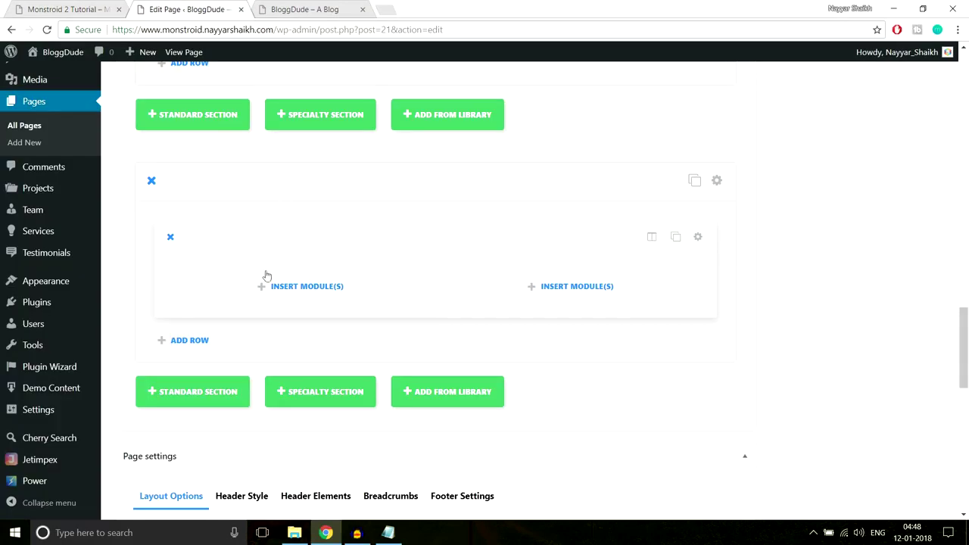
Add a Text module to the left column holding the business headline as Heading 3.
{"action": "left_click", "coordinate": [273, 283]}
{"action": "scroll", "coordinate": [574, 294], "scroll_direction": "down", "scroll_amount": 5}
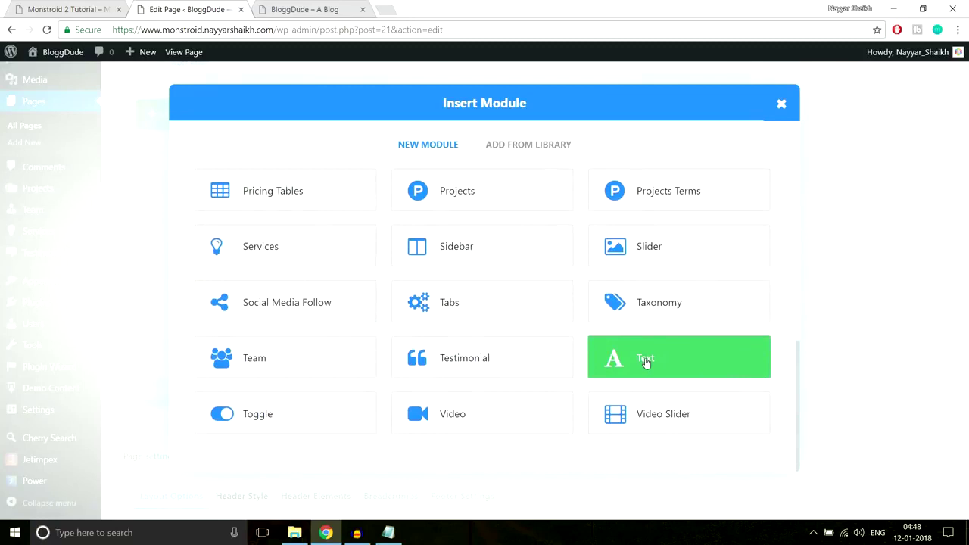
{"action": "left_click", "coordinate": [646, 361]}
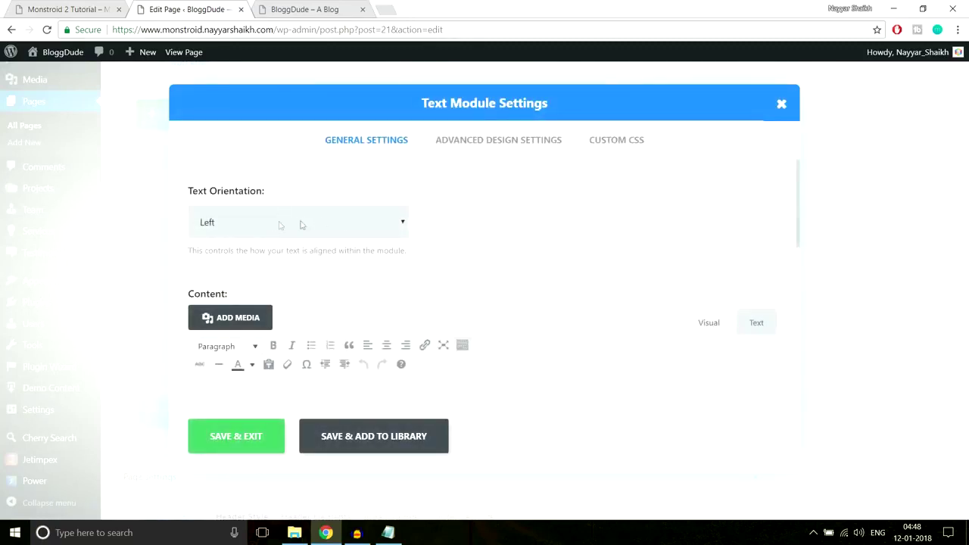
{"action": "scroll", "coordinate": [405, 281], "scroll_direction": "down", "scroll_amount": 2}
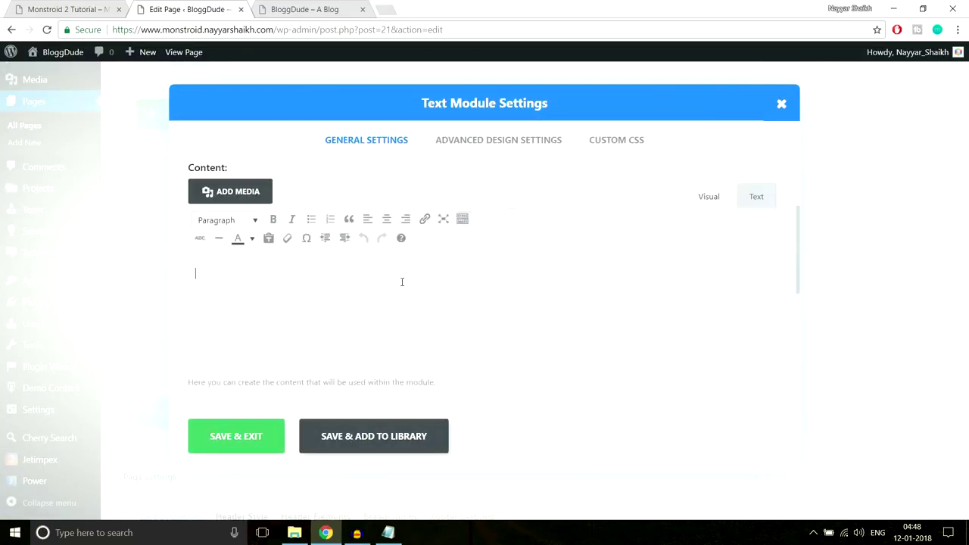
{"action": "key", "text": "ctrl+v"}
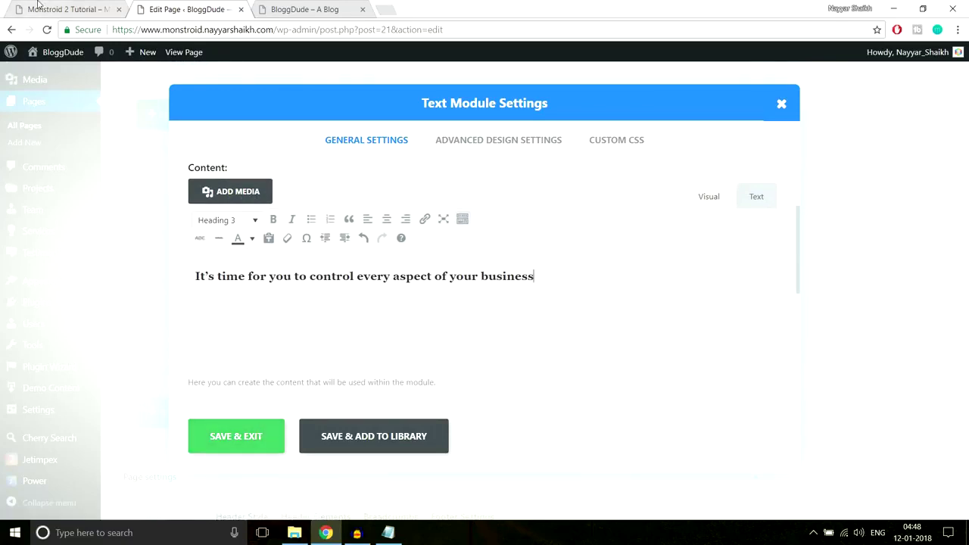
{"action": "left_click", "coordinate": [40, 6]}
{"action": "left_click", "coordinate": [318, 234]}
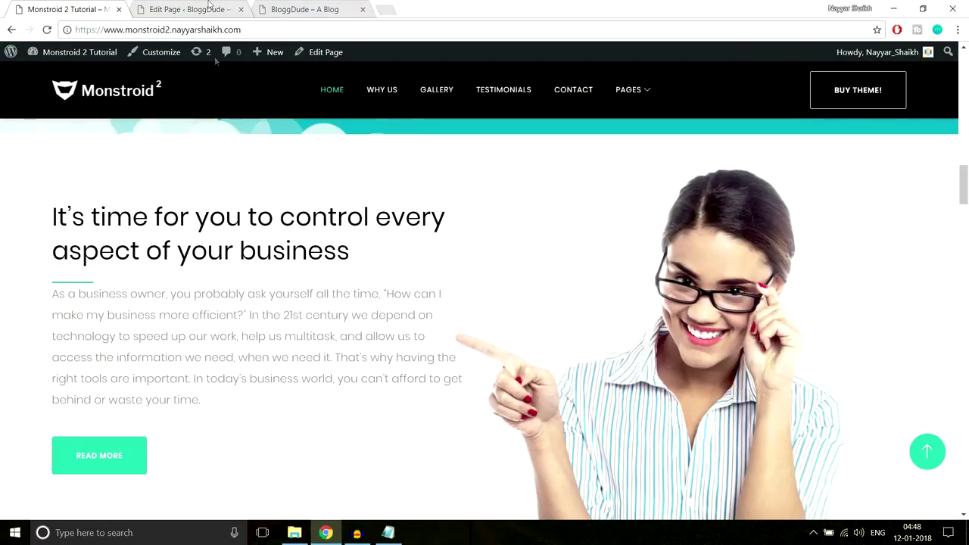
{"action": "left_click", "coordinate": [209, 8]}
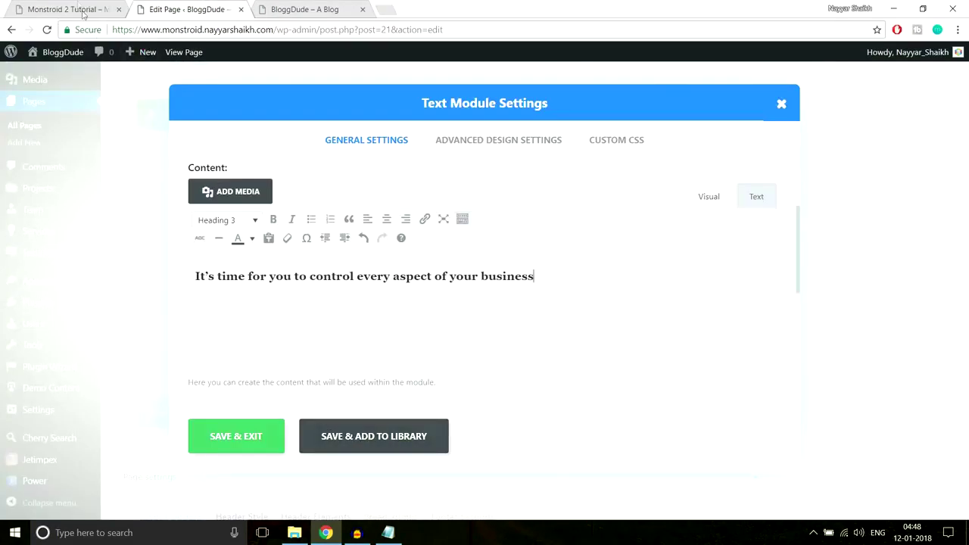
Add After CSS drawing a 66×3 px #2cc895 line under the headline, and save.
{"action": "left_click", "coordinate": [68, 9]}
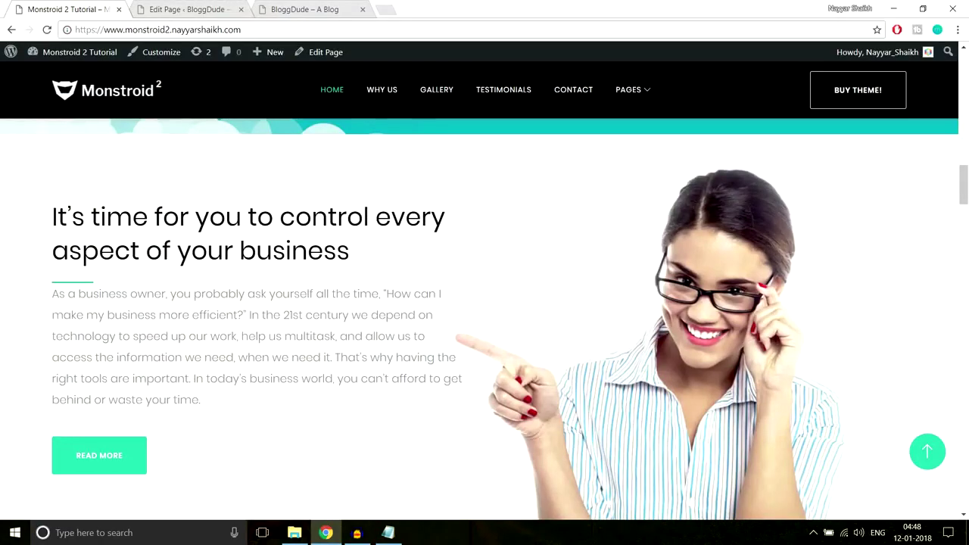
{"action": "left_click", "coordinate": [387, 533]}
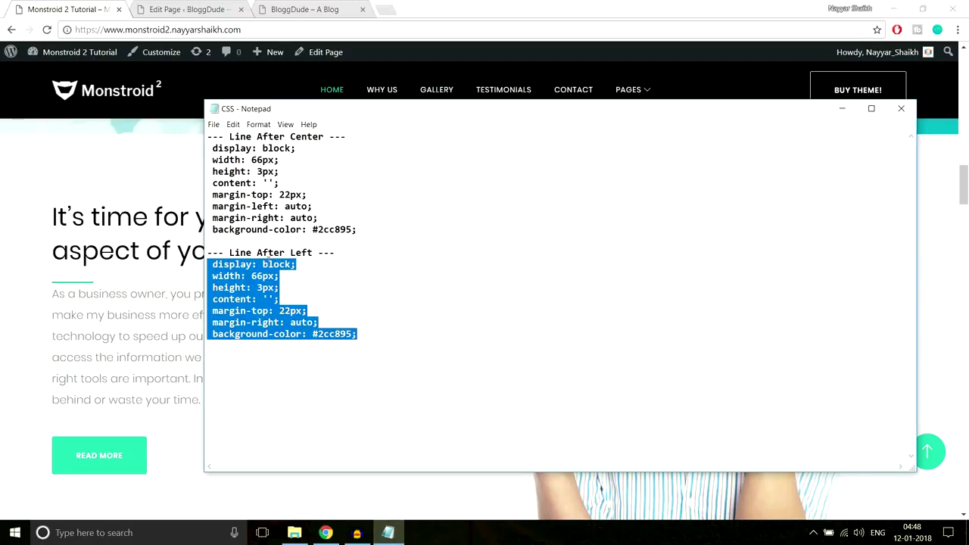
{"action": "left_click", "coordinate": [201, 13]}
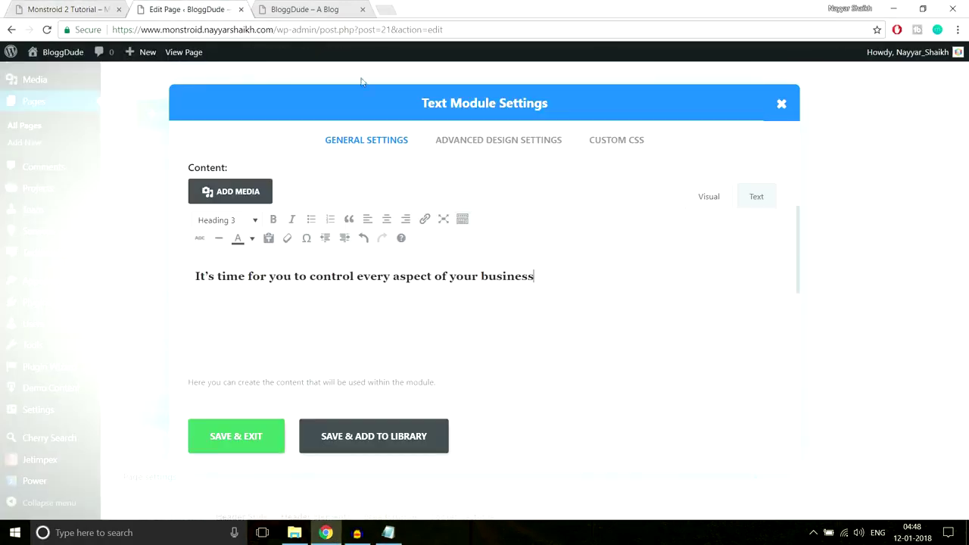
{"action": "left_click", "coordinate": [599, 148]}
{"action": "scroll", "coordinate": [611, 223], "scroll_direction": "down", "scroll_amount": 6}
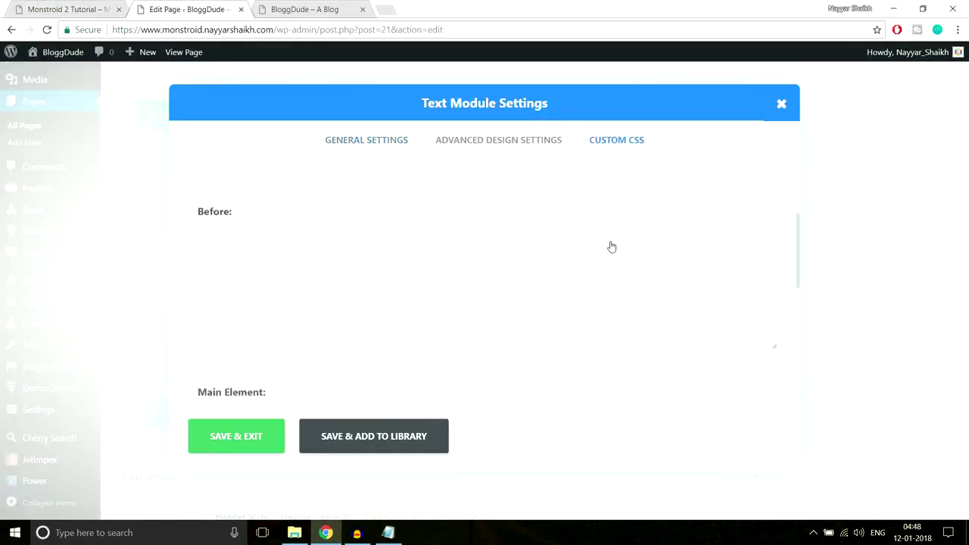
{"action": "type", "text": "display: block; width: 66px; height: 3px; content: ''; margin-top: 22px; margin-right: auto; background-color: #2cc895;"}
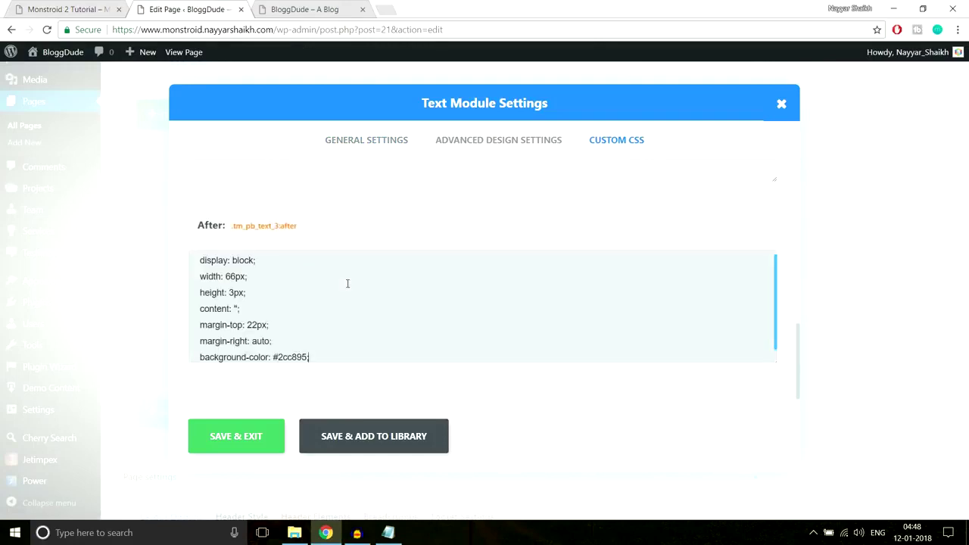
{"action": "left_click", "coordinate": [262, 442]}
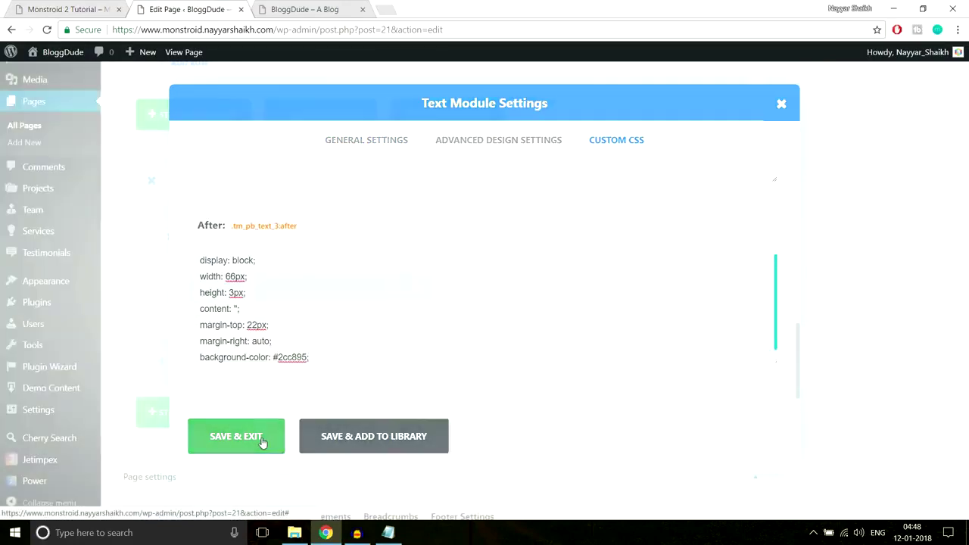
Copy the paragraph text from the Monstroid 2 demo page.
{"action": "left_click", "coordinate": [84, 17]}
{"action": "scroll", "coordinate": [288, 221], "scroll_direction": "down", "scroll_amount": 2}
{"action": "scroll", "coordinate": [82, 281], "scroll_direction": "up", "scroll_amount": 2}
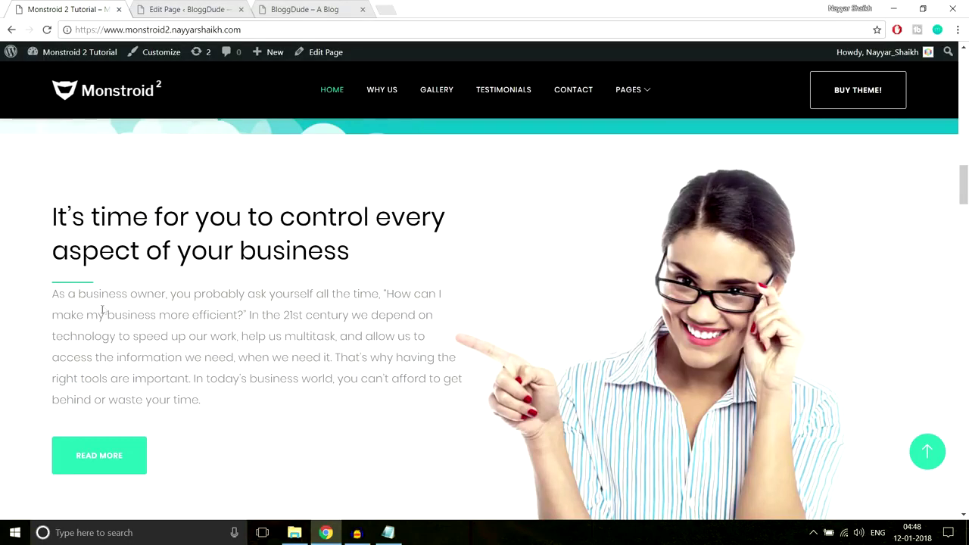
{"action": "left_click_drag", "start_coordinate": [46, 305], "coordinate": [221, 408]}
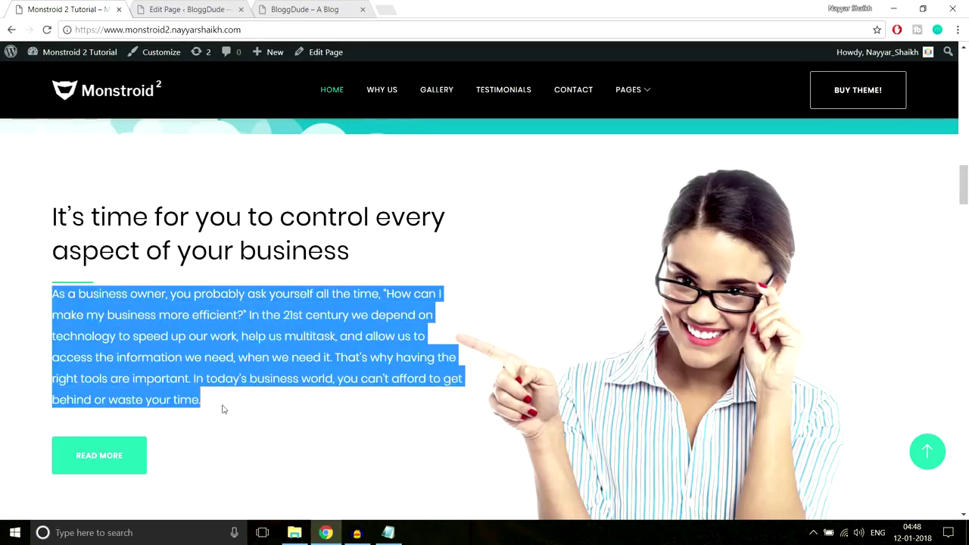
{"action": "left_click", "coordinate": [223, 409]}
{"action": "left_click", "coordinate": [193, 9]}
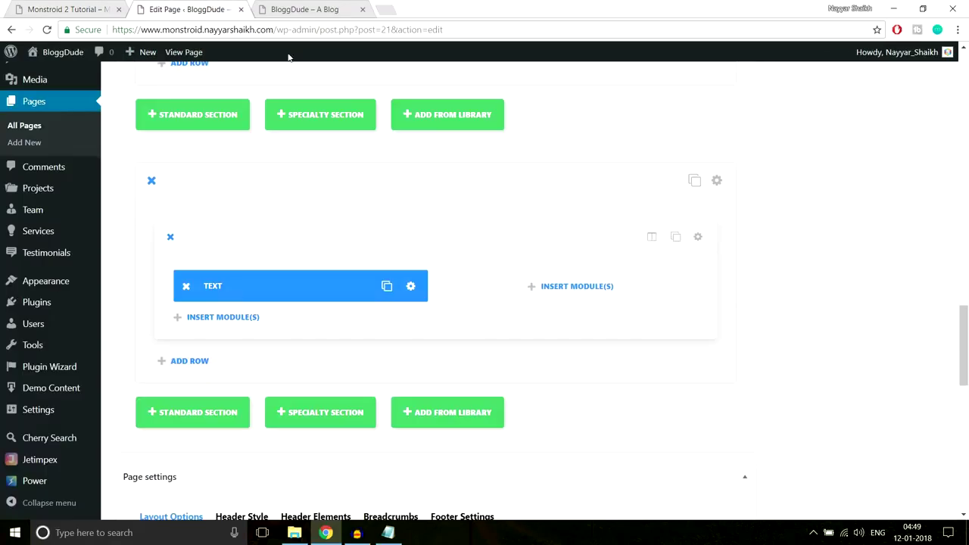
Give the headline Text module 30px bottom custom padding.
{"action": "left_click", "coordinate": [410, 288]}
{"action": "left_click", "coordinate": [492, 146]}
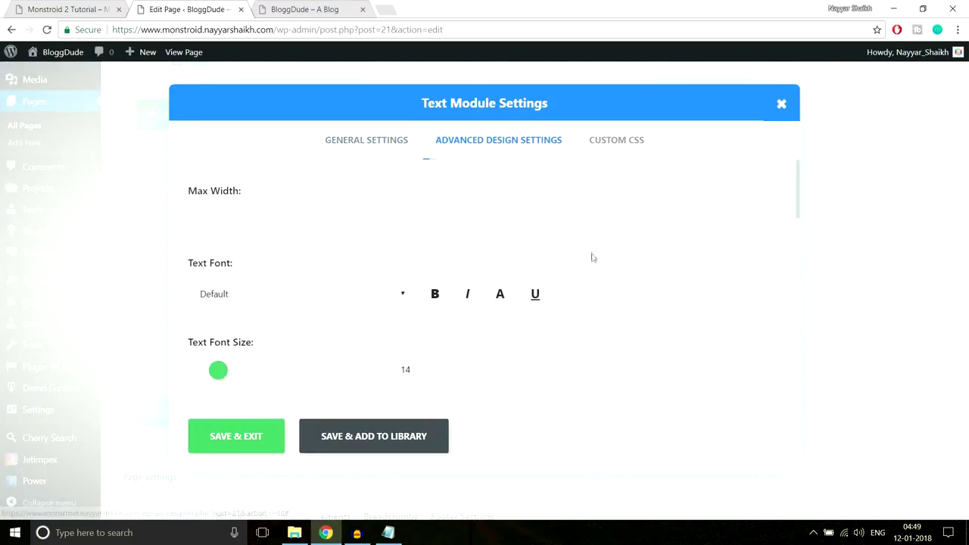
{"action": "scroll", "coordinate": [590, 256], "scroll_direction": "down", "scroll_amount": 5}
{"action": "scroll", "coordinate": [593, 261], "scroll_direction": "down", "scroll_amount": 5}
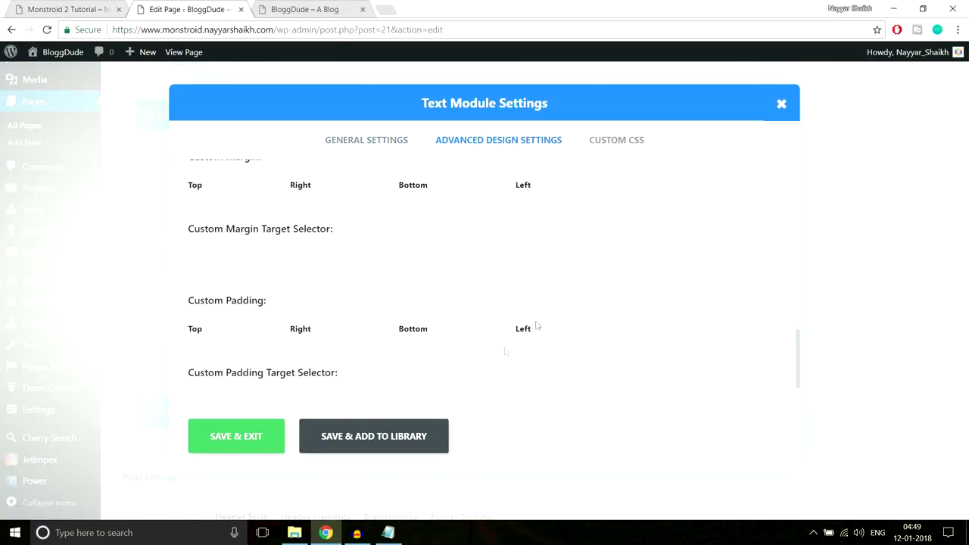
{"action": "scroll", "coordinate": [408, 356], "scroll_direction": "down", "scroll_amount": 1}
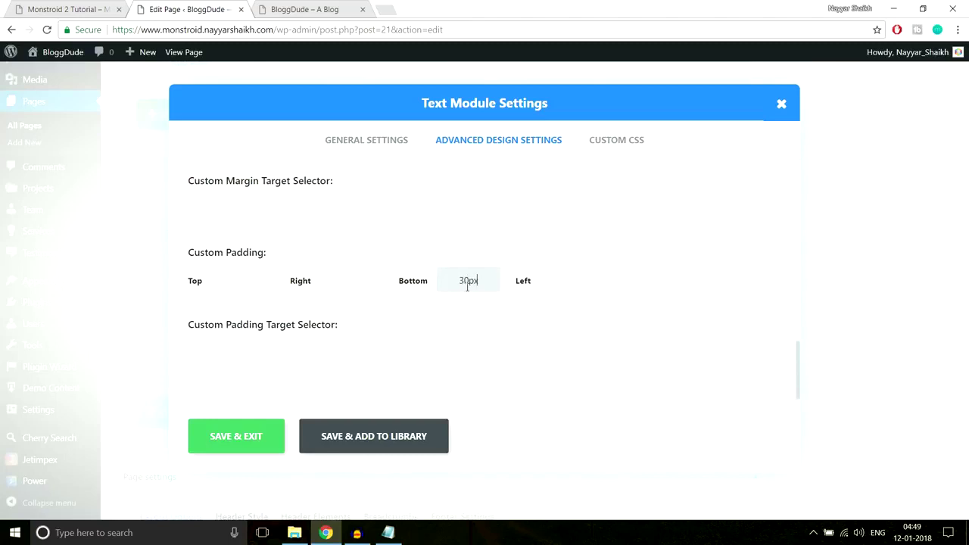
{"action": "left_click", "coordinate": [240, 443]}
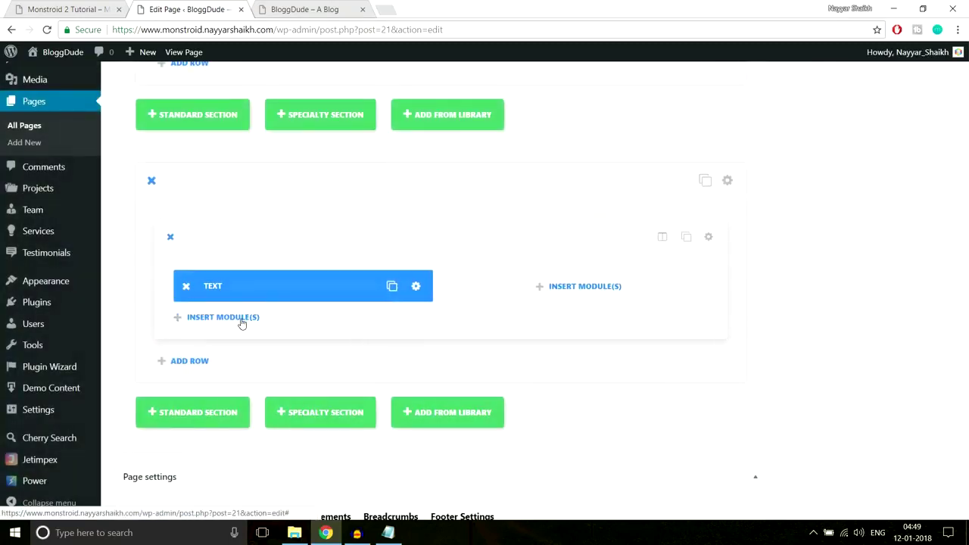
{"action": "left_click", "coordinate": [240, 319]}
Add a second Text module below the headline containing the demo's paragraph.
{"action": "scroll", "coordinate": [575, 333], "scroll_direction": "down", "scroll_amount": 5}
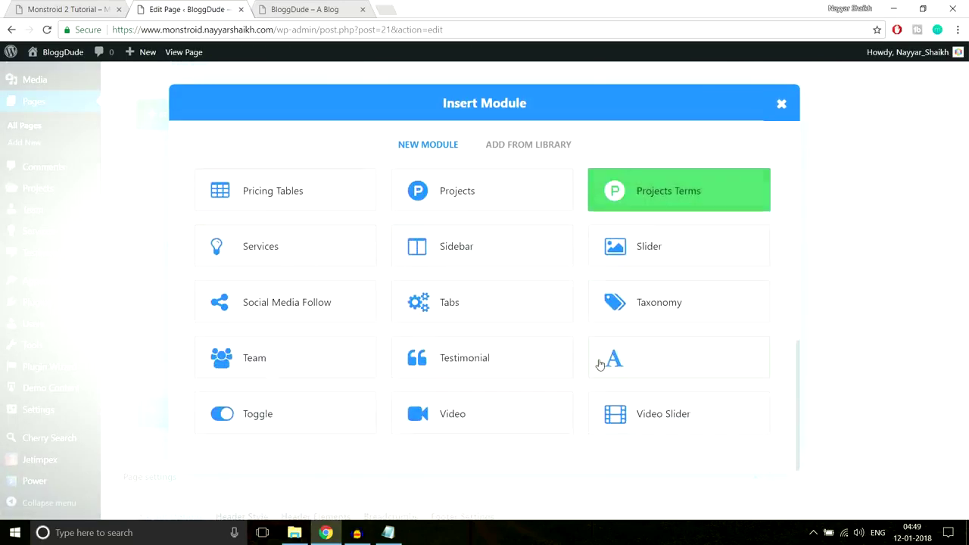
{"action": "left_click", "coordinate": [599, 362]}
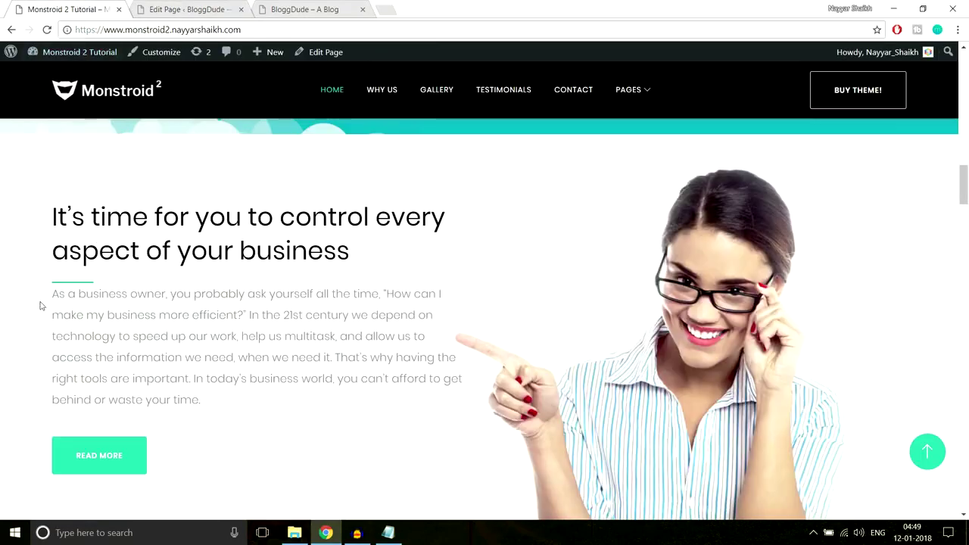
{"action": "left_click_drag", "start_coordinate": [42, 300], "coordinate": [253, 411]}
{"action": "key", "text": "ctrl+c"}
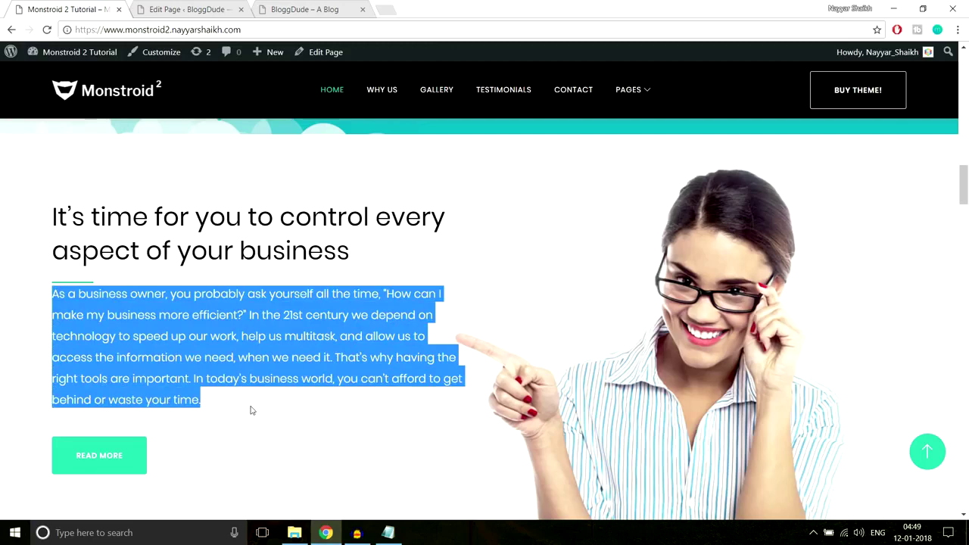
{"action": "left_click", "coordinate": [189, 9]}
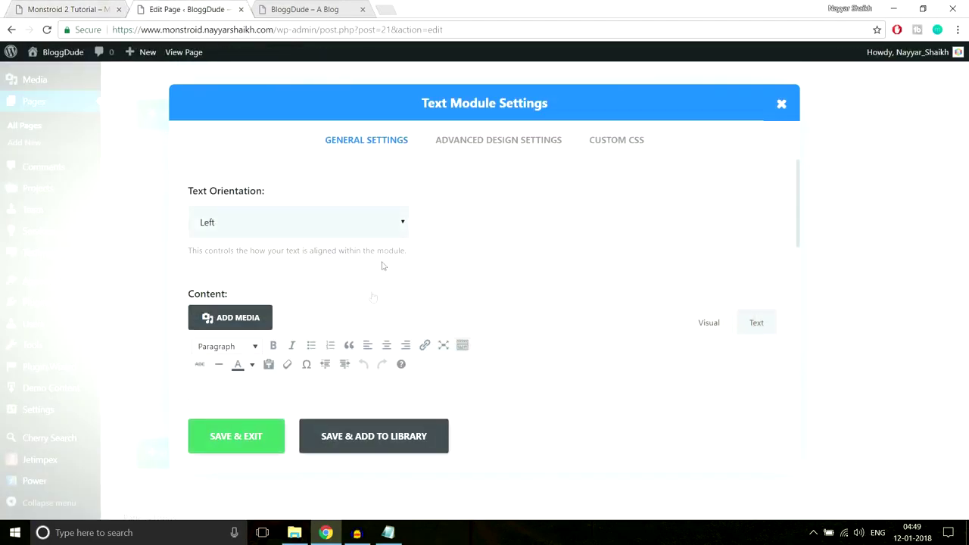
{"action": "scroll", "coordinate": [341, 232], "scroll_direction": "down", "scroll_amount": 3}
{"action": "left_click", "coordinate": [391, 284]}
{"action": "key", "text": "ctrl+v"}
{"action": "scroll", "coordinate": [394, 282], "scroll_direction": "up", "scroll_amount": 2}
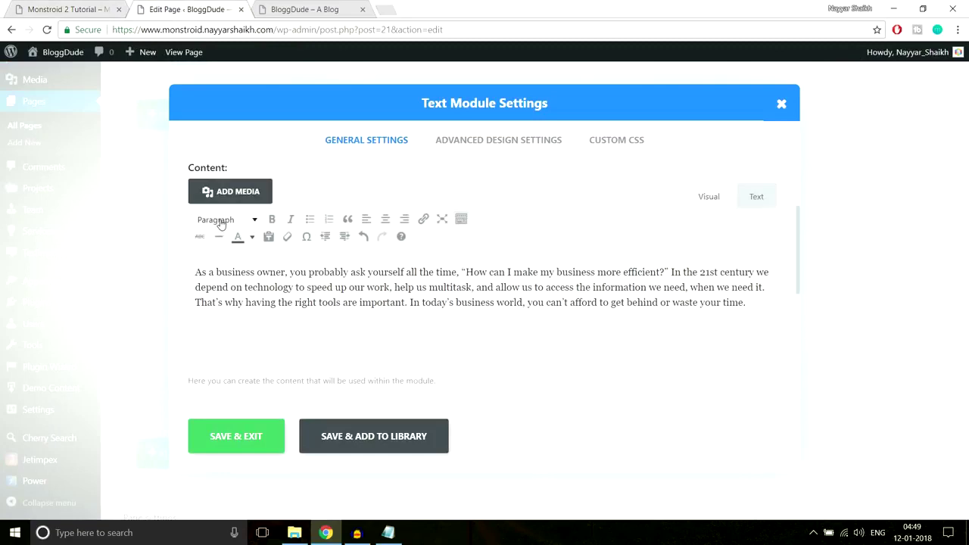
{"action": "left_click", "coordinate": [236, 437]}
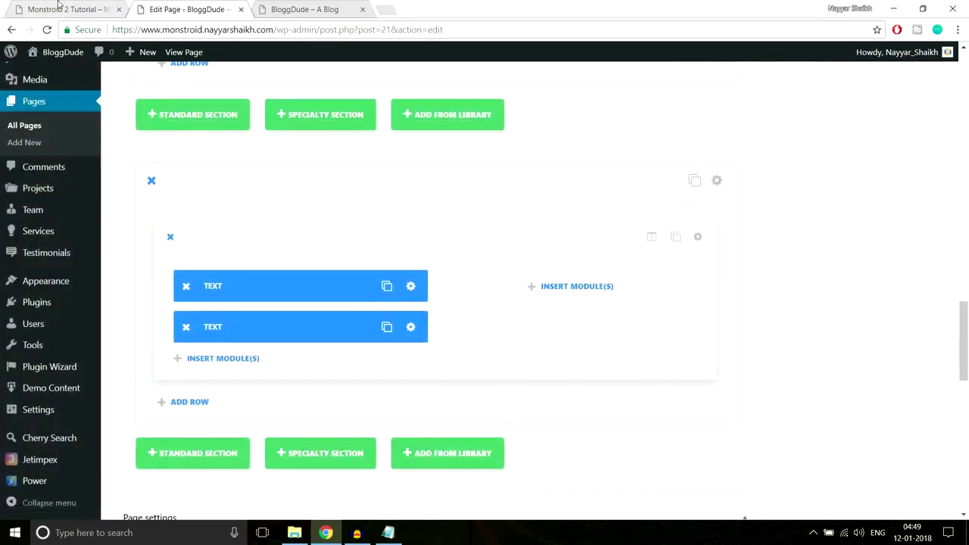
Give the paragraph Text module 30px bottom custom padding.
{"action": "left_click", "coordinate": [68, 9]}
{"action": "scroll", "coordinate": [203, 342], "scroll_direction": "down", "scroll_amount": 1}
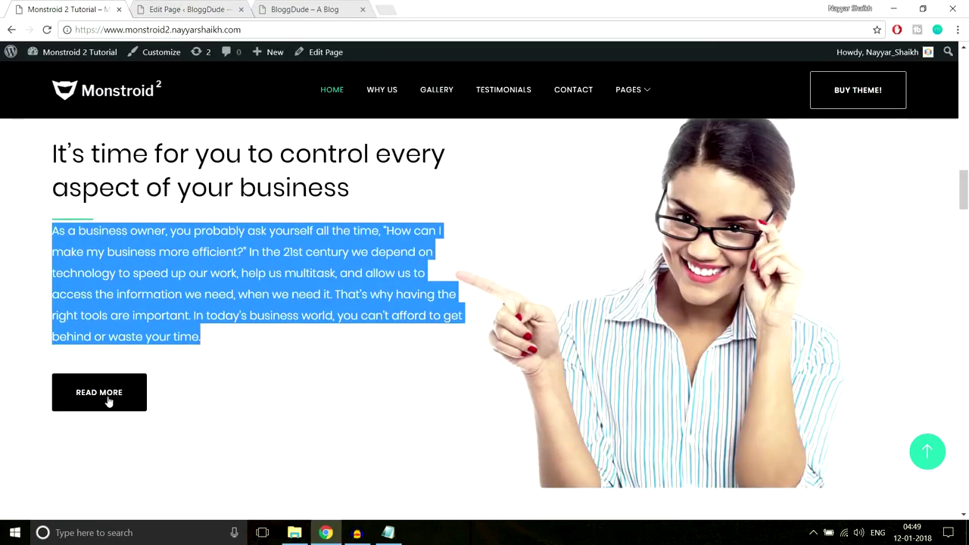
{"action": "left_click", "coordinate": [193, 94]}
{"action": "left_click", "coordinate": [182, 9]}
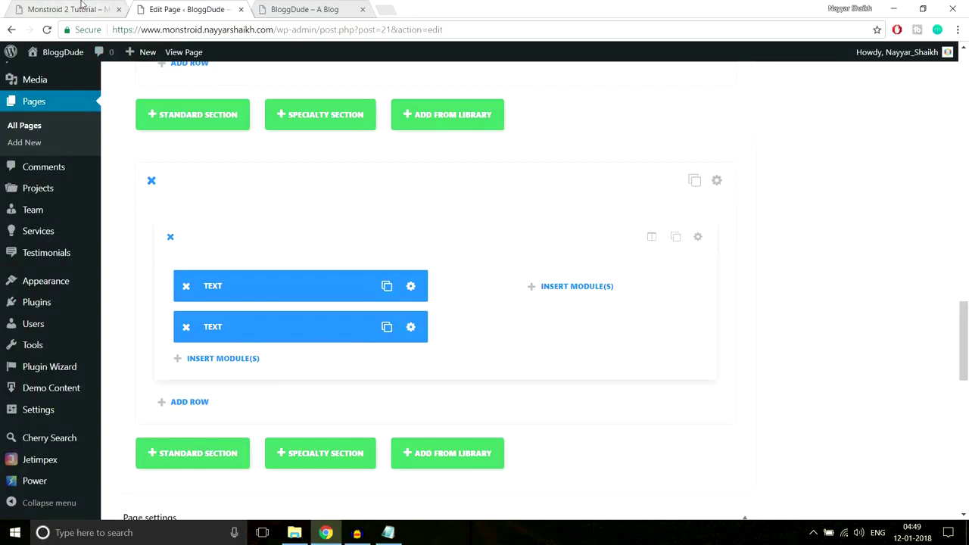
{"action": "key", "text": "ctrl+shift+Tab"}
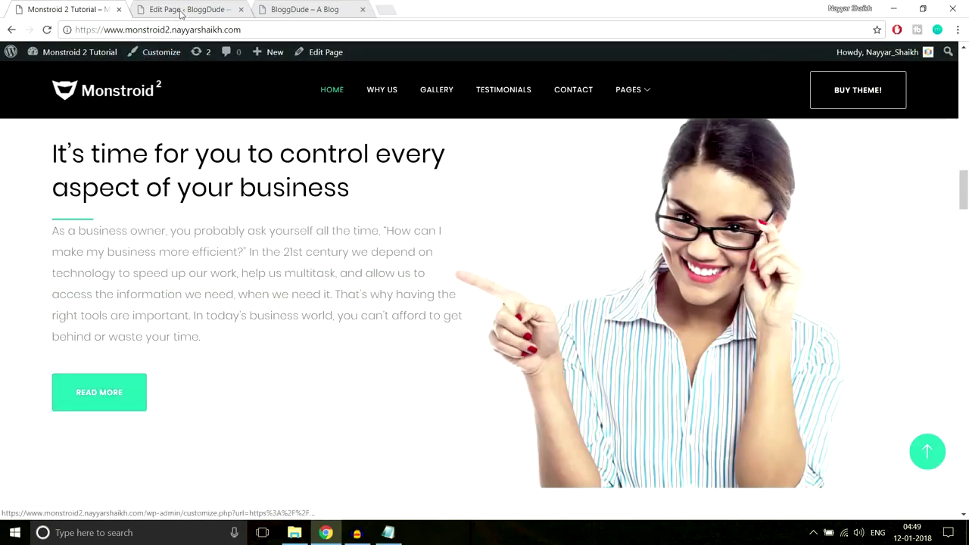
{"action": "left_click", "coordinate": [178, 10]}
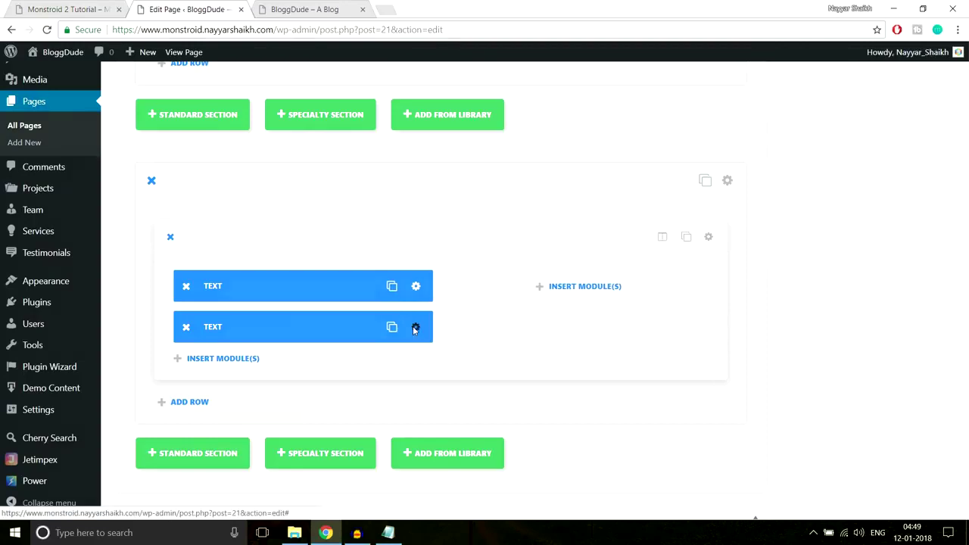
{"action": "left_click", "coordinate": [415, 328]}
{"action": "left_click", "coordinate": [489, 140]}
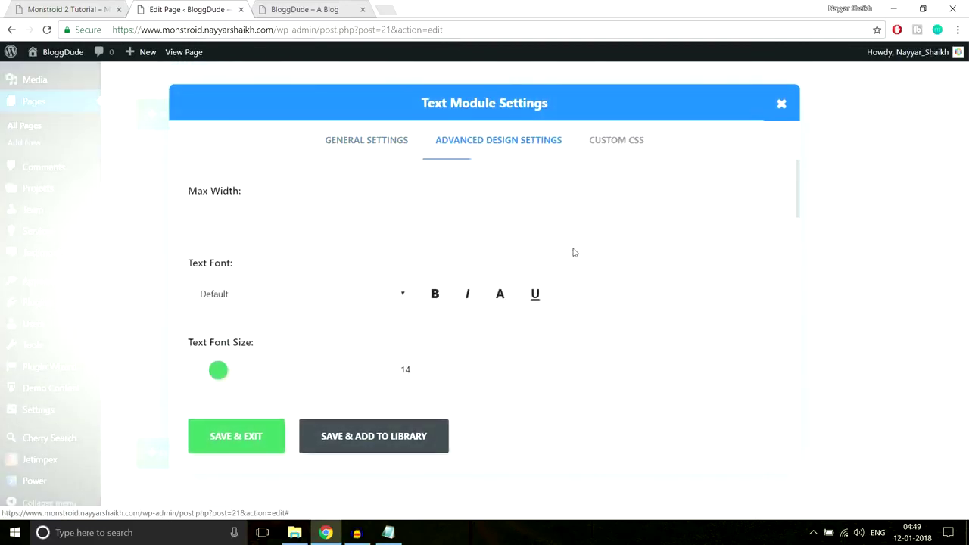
{"action": "scroll", "coordinate": [573, 250], "scroll_direction": "down", "scroll_amount": 10}
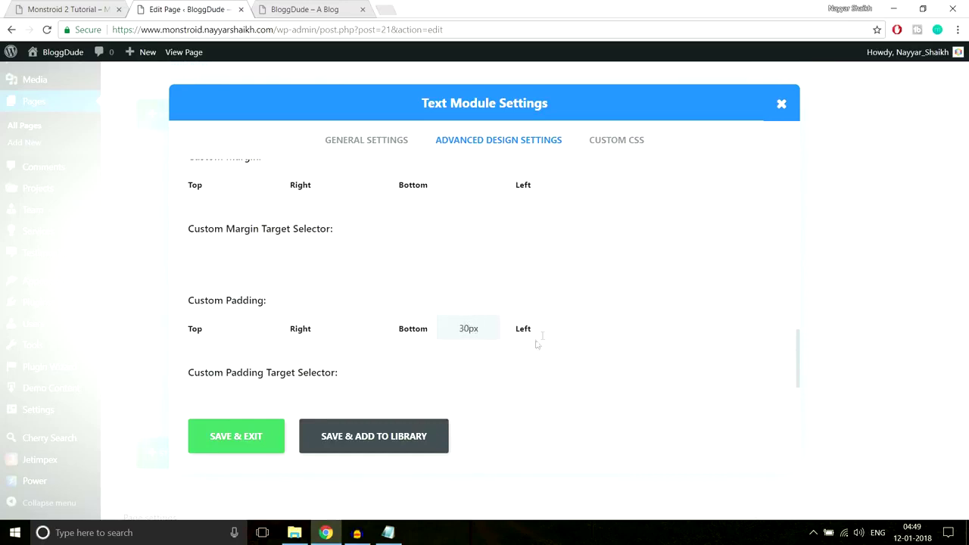
{"action": "left_click", "coordinate": [277, 428]}
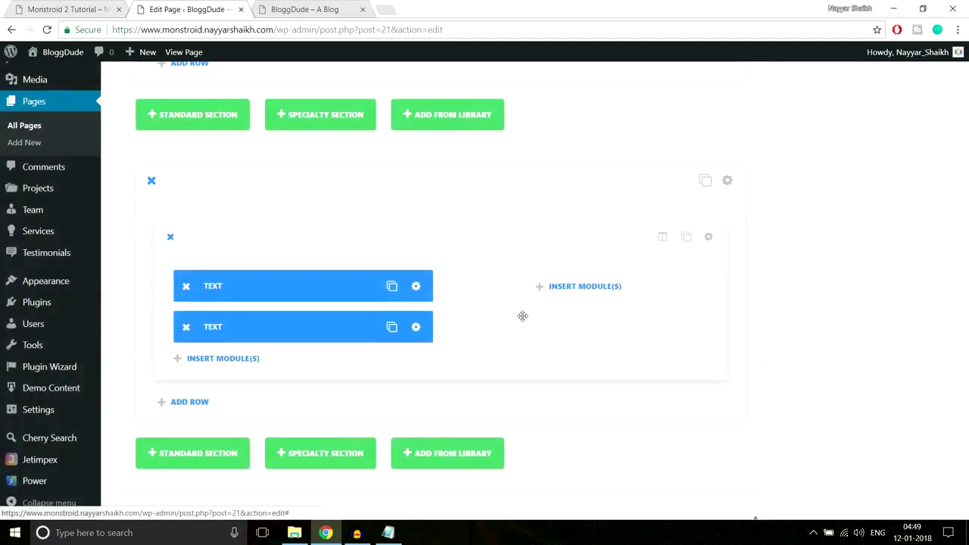
Insert a Button module in the left column, modelled on the demo's Read More button.
{"action": "left_click", "coordinate": [234, 298]}
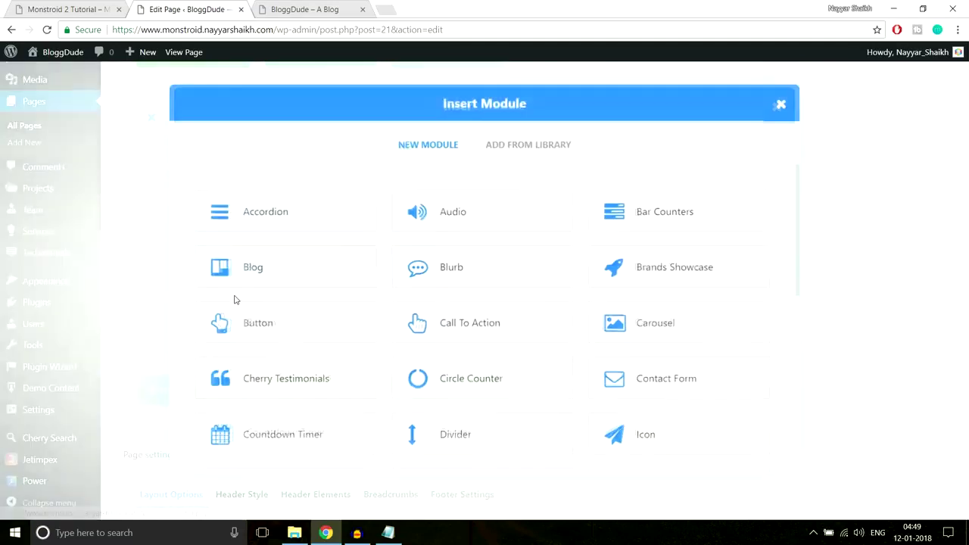
{"action": "left_click", "coordinate": [275, 327]}
{"action": "left_click", "coordinate": [83, 9]}
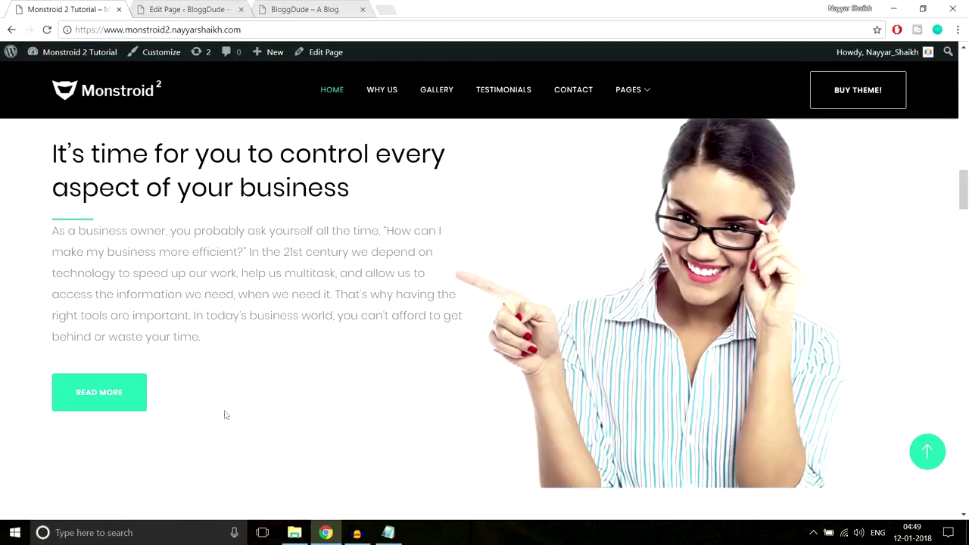
{"action": "left_click", "coordinate": [182, 9]}
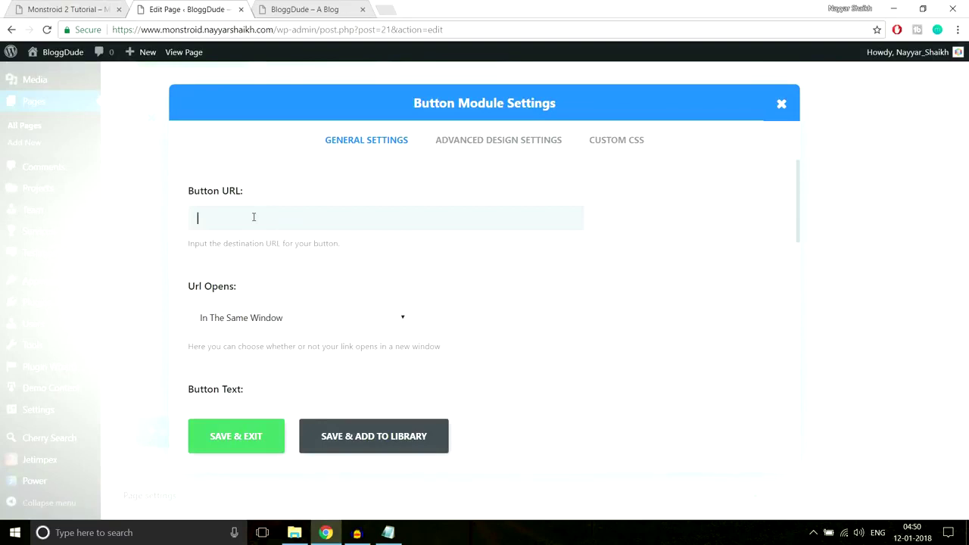
{"action": "scroll", "coordinate": [509, 280], "scroll_direction": "down", "scroll_amount": 2}
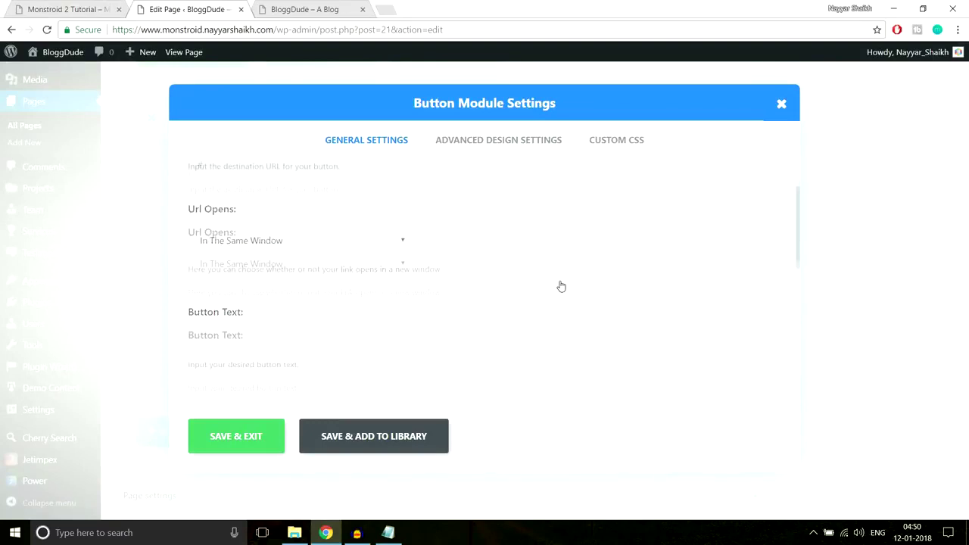
{"action": "scroll", "coordinate": [424, 242], "scroll_direction": "down", "scroll_amount": 1}
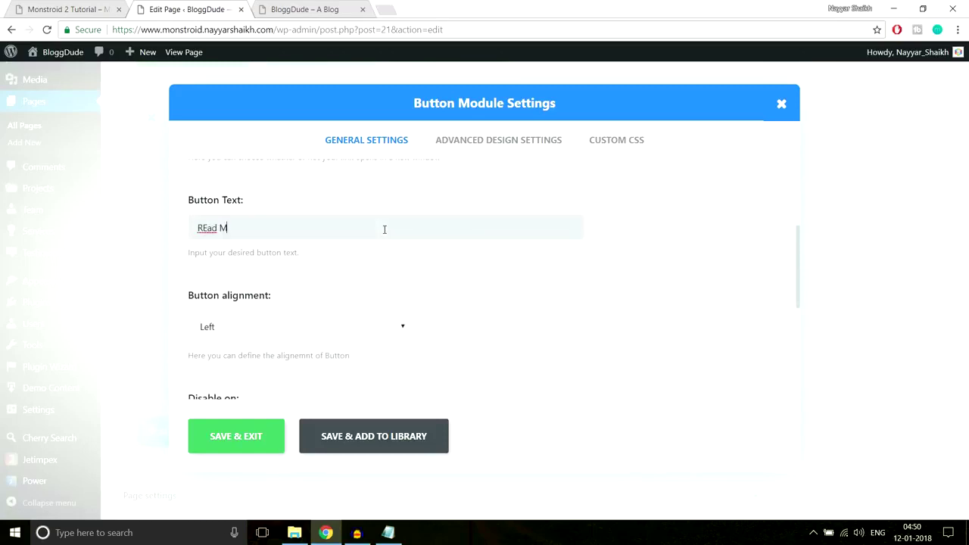
Correct the button text to 'Read More', left-align it, and save.
{"action": "left_click", "coordinate": [207, 227]}
{"action": "key", "text": "BackSpace"}
{"action": "type", "text": "e"}
{"action": "scroll", "coordinate": [576, 269], "scroll_direction": "down", "scroll_amount": 1}
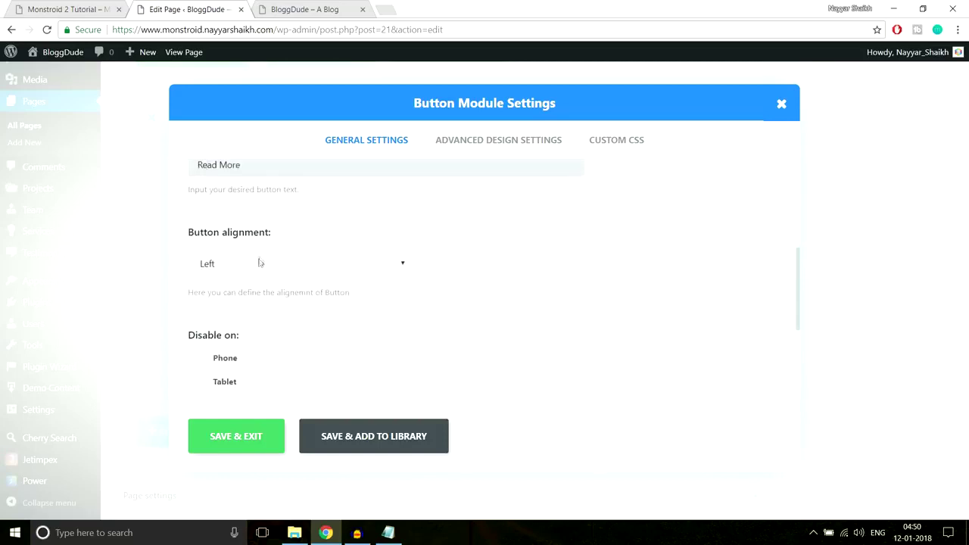
{"action": "scroll", "coordinate": [336, 310], "scroll_direction": "down", "scroll_amount": 1}
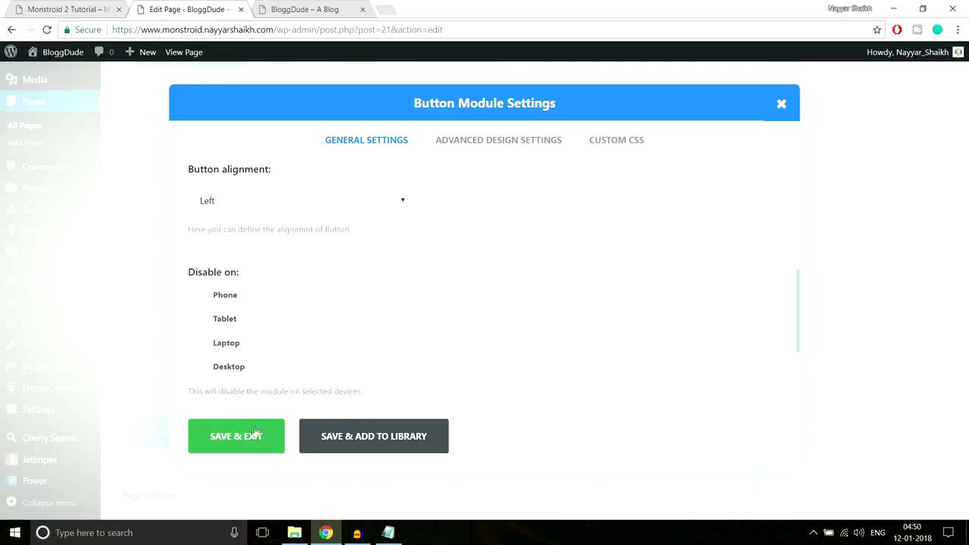
{"action": "left_click", "coordinate": [251, 438]}
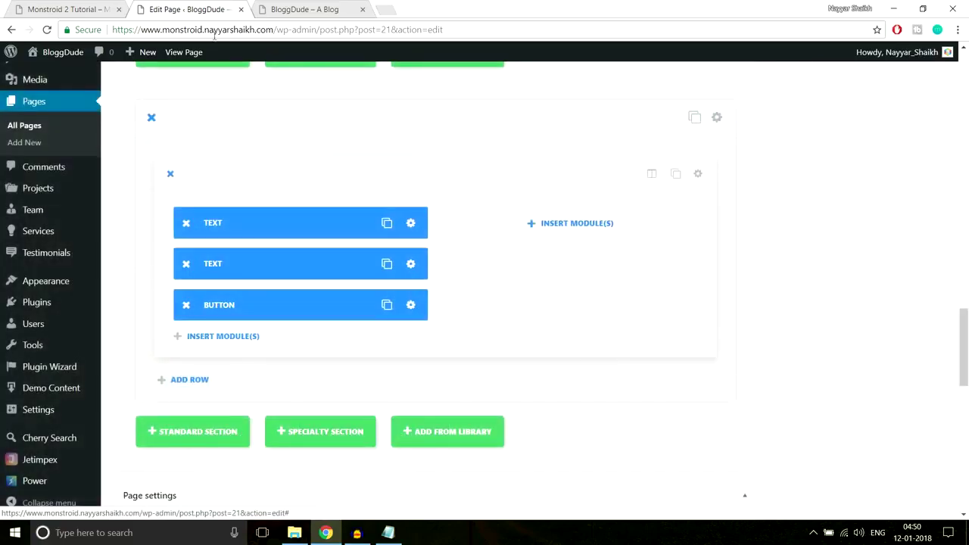
{"action": "left_click", "coordinate": [99, 6]}
Upload the Home-2 image and set it as the section background.
{"action": "scroll", "coordinate": [690, 252], "scroll_direction": "up", "scroll_amount": 2}
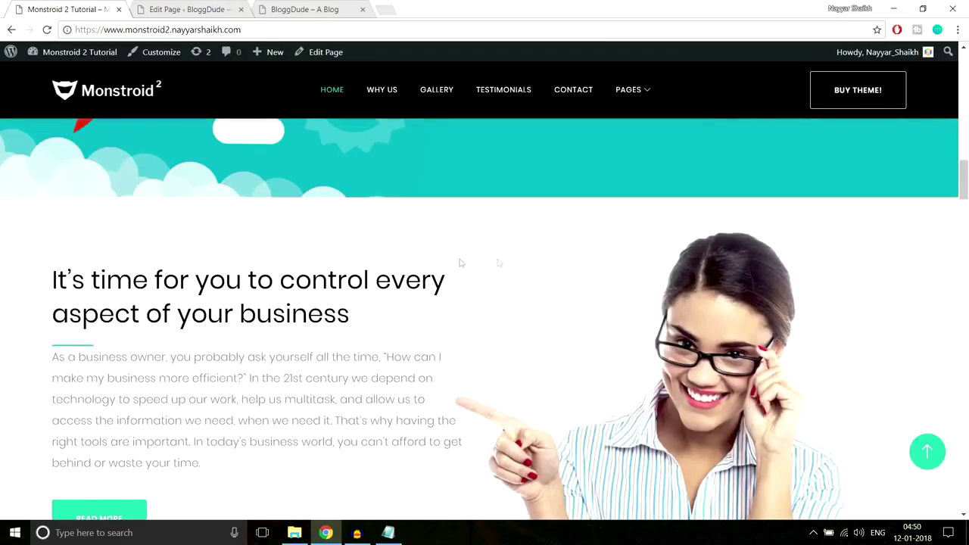
{"action": "scroll", "coordinate": [809, 238], "scroll_direction": "down", "scroll_amount": 2}
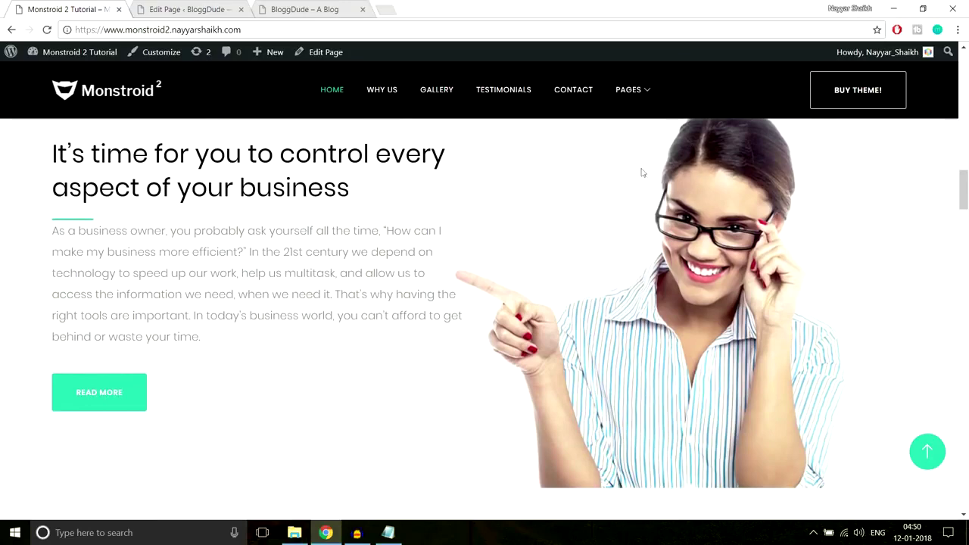
{"action": "scroll", "coordinate": [789, 197], "scroll_direction": "down", "scroll_amount": 1}
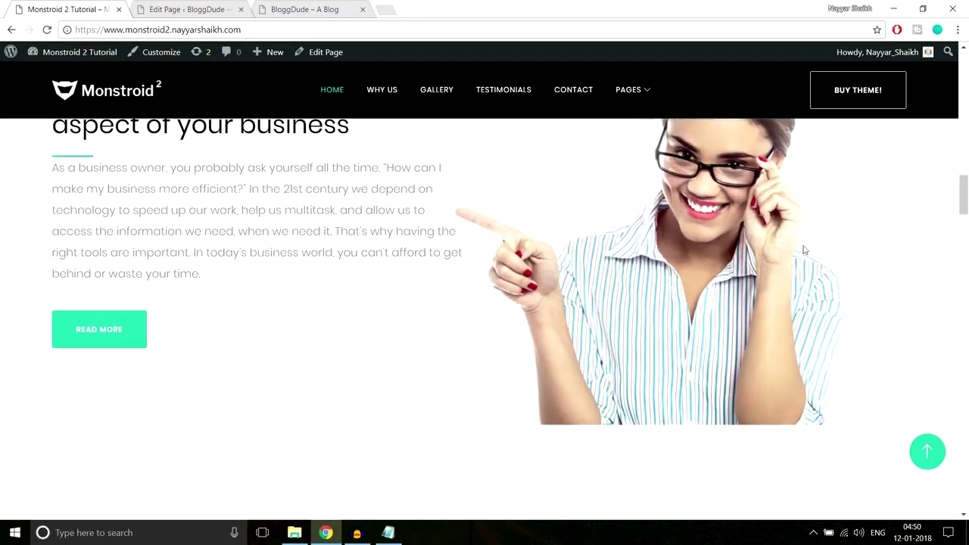
{"action": "scroll", "coordinate": [694, 264], "scroll_direction": "up", "scroll_amount": 3}
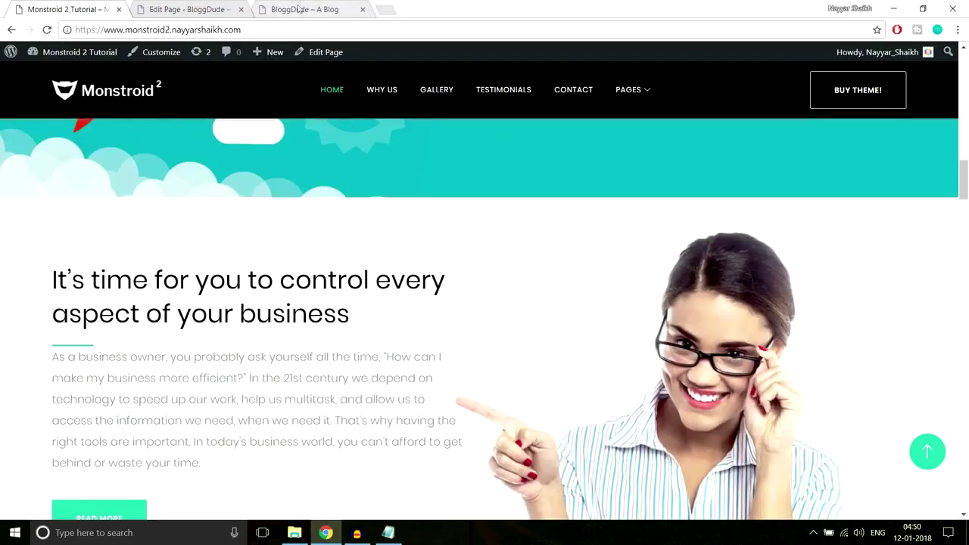
{"action": "left_click", "coordinate": [203, 9]}
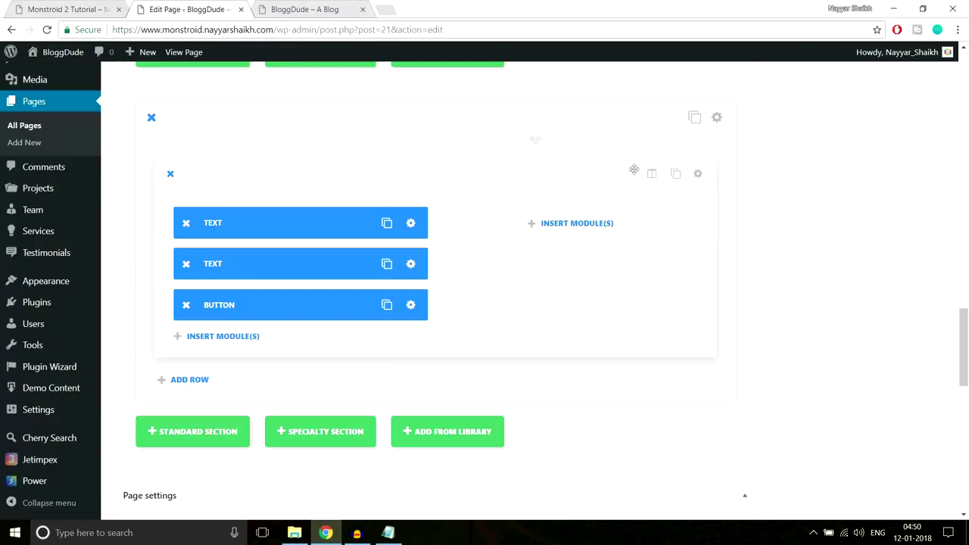
{"action": "left_click", "coordinate": [717, 118]}
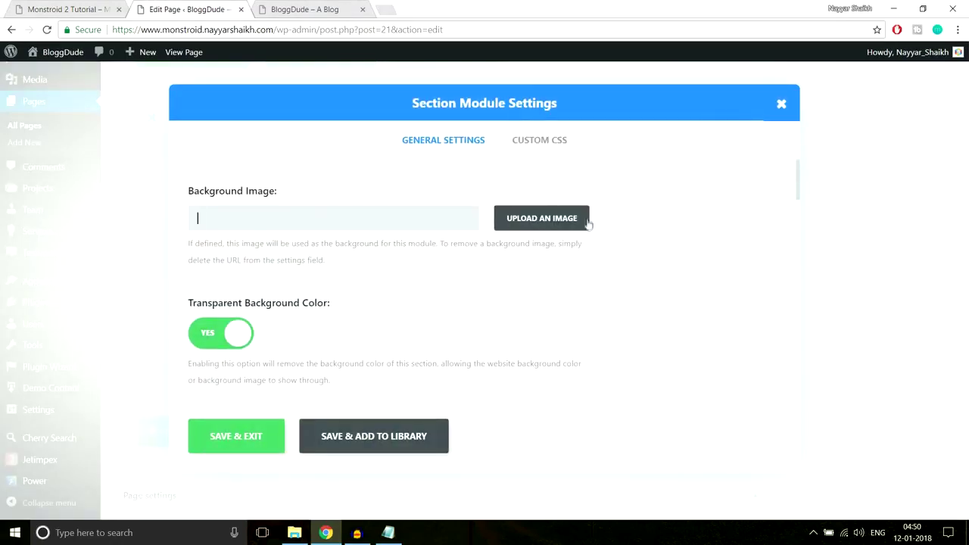
{"action": "left_click", "coordinate": [560, 218]}
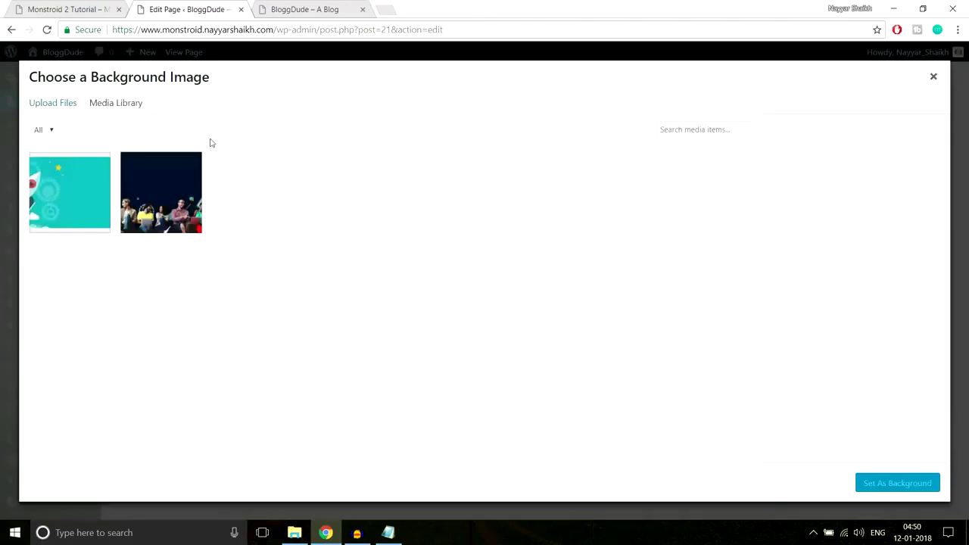
{"action": "left_click", "coordinate": [60, 110]}
{"action": "left_click", "coordinate": [500, 285]}
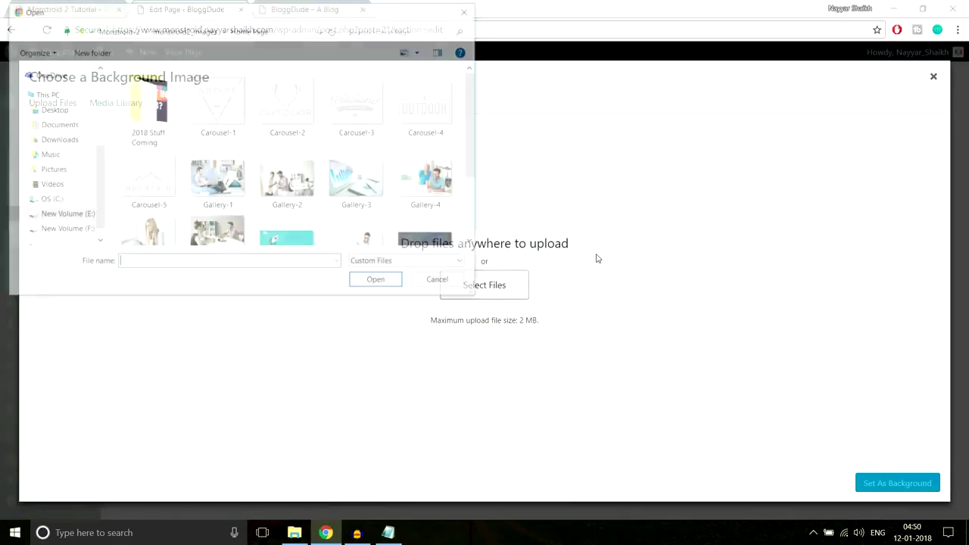
{"action": "scroll", "coordinate": [393, 203], "scroll_direction": "down", "scroll_amount": 1}
{"action": "left_click", "coordinate": [342, 234]}
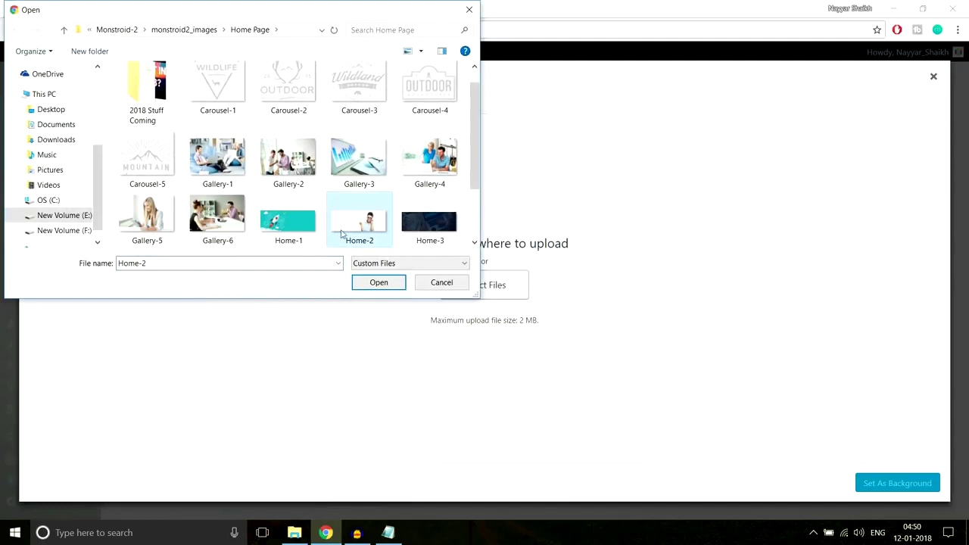
{"action": "left_click", "coordinate": [369, 286]}
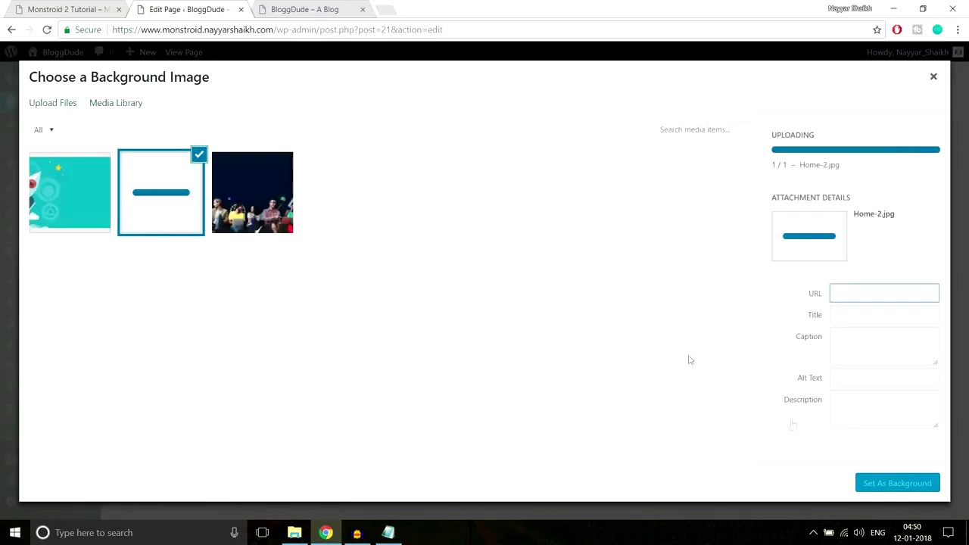
{"action": "left_click", "coordinate": [881, 484]}
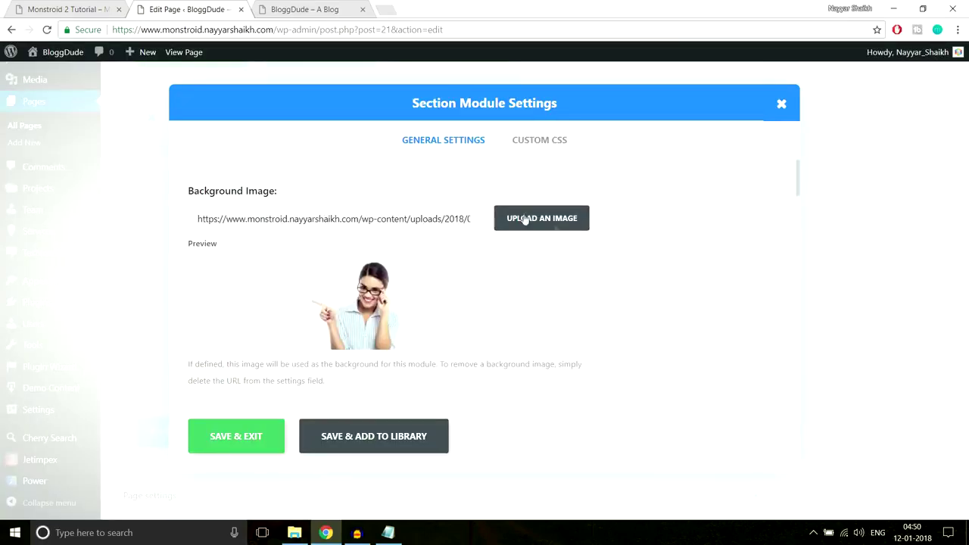
Set the section's top padding to 70px, matching the demo layout, and save.
{"action": "scroll", "coordinate": [622, 277], "scroll_direction": "down", "scroll_amount": 15}
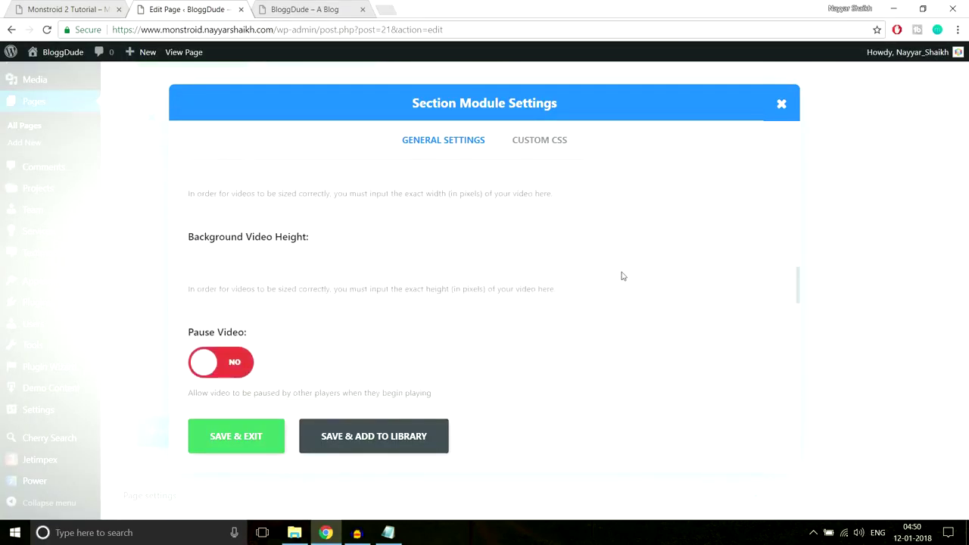
{"action": "scroll", "coordinate": [623, 276], "scroll_direction": "down", "scroll_amount": 10}
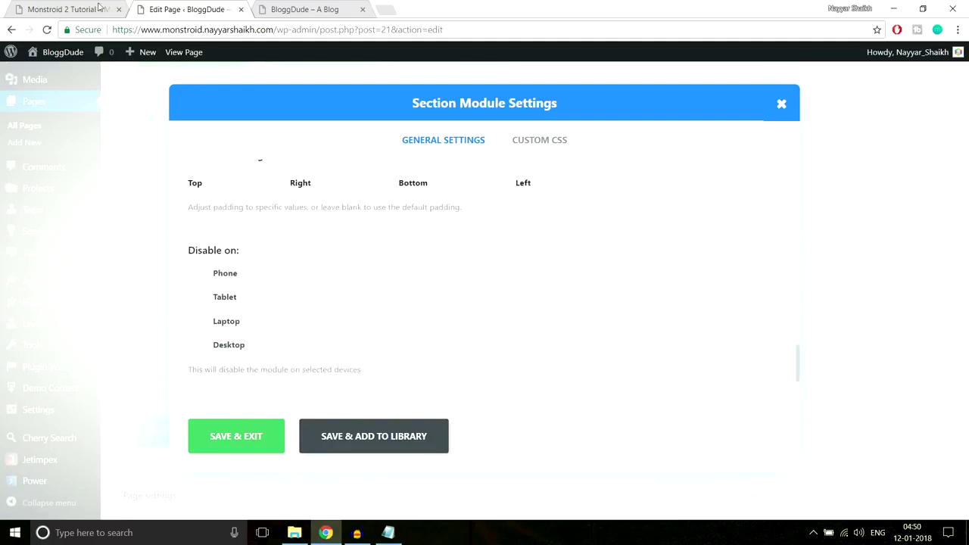
{"action": "left_click", "coordinate": [68, 9]}
{"action": "scroll", "coordinate": [454, 255], "scroll_direction": "down", "scroll_amount": 3}
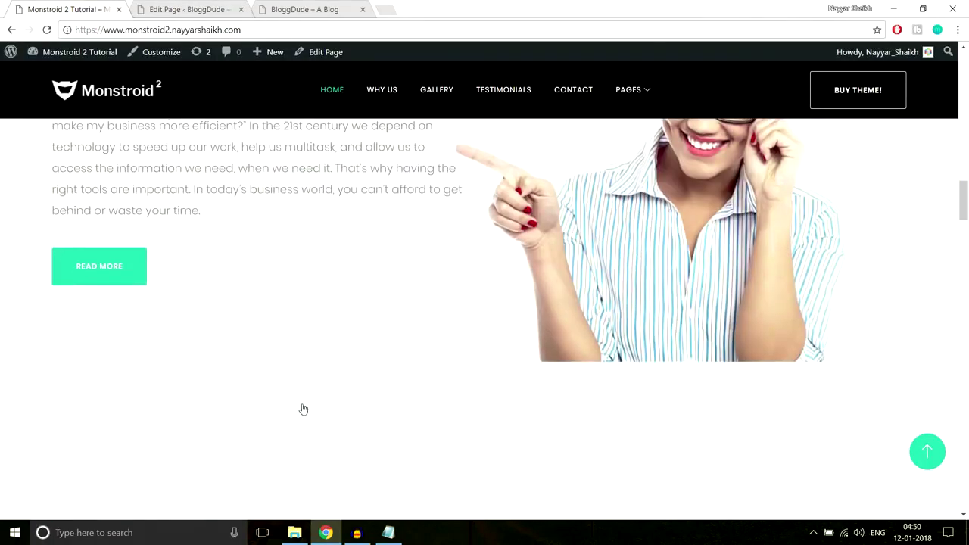
{"action": "scroll", "coordinate": [209, 318], "scroll_direction": "up", "scroll_amount": 4}
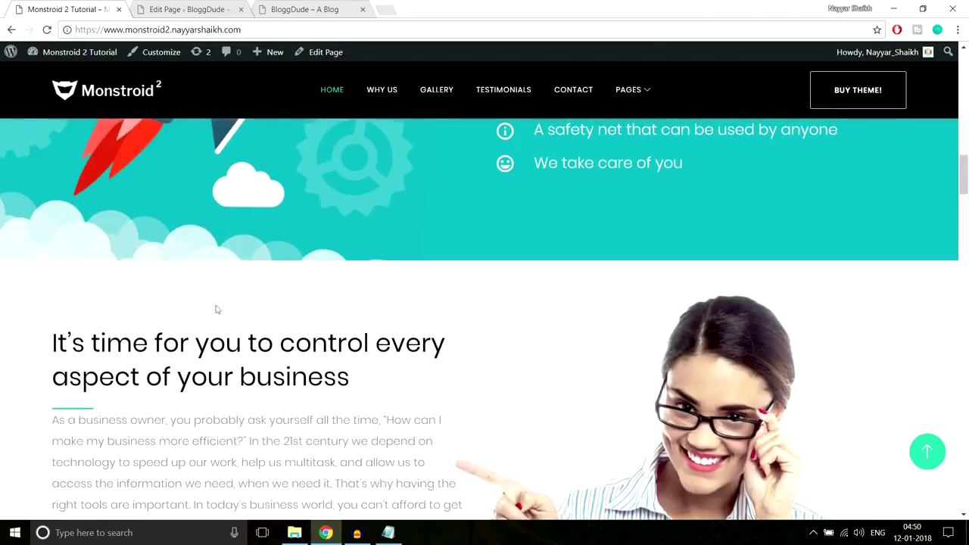
{"action": "left_click", "coordinate": [186, 9]}
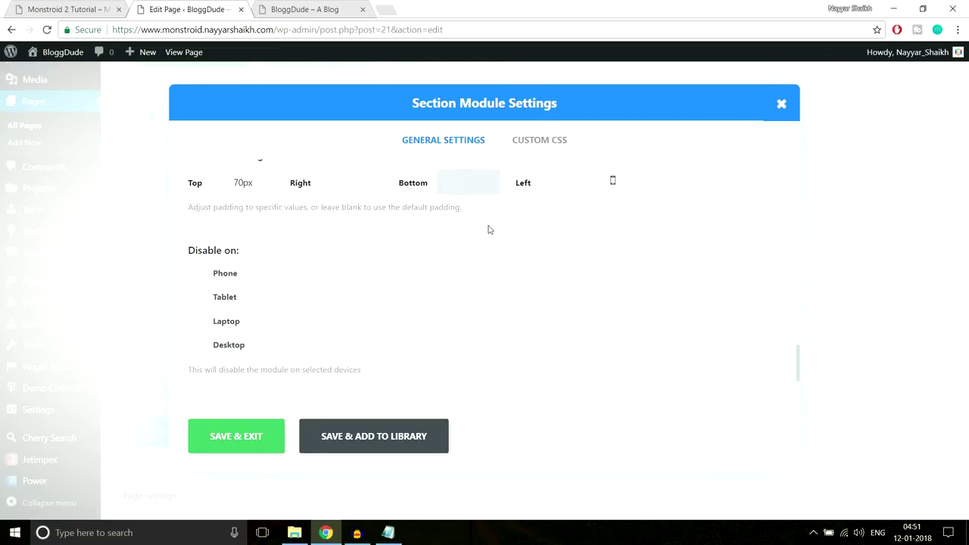
{"action": "left_click", "coordinate": [69, 9]}
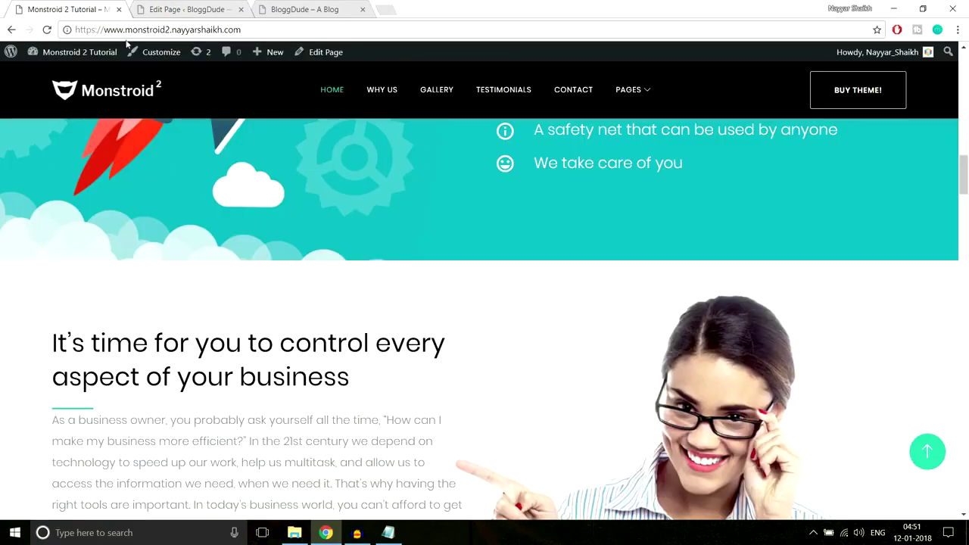
{"action": "scroll", "coordinate": [485, 250], "scroll_direction": "down", "scroll_amount": 5}
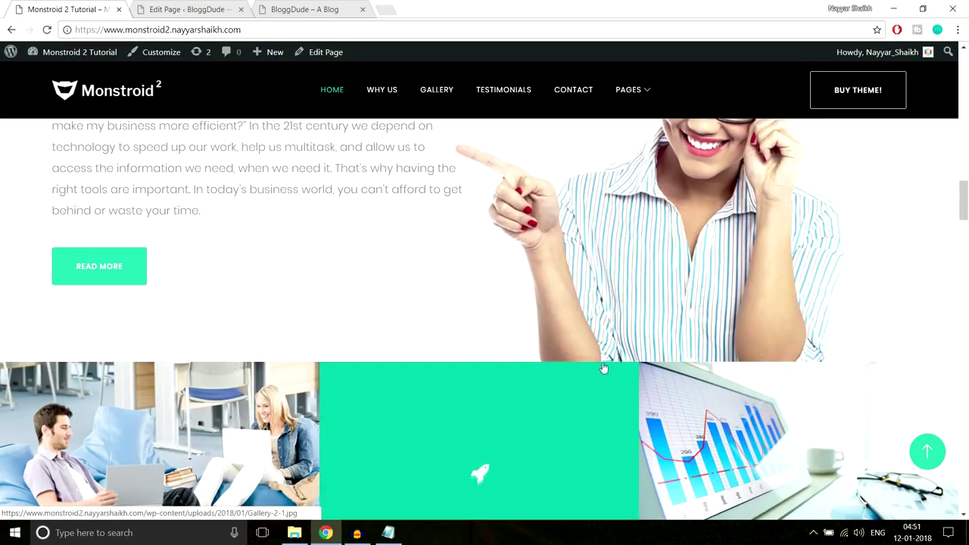
{"action": "left_click", "coordinate": [207, 8]}
{"action": "left_click", "coordinate": [262, 438]}
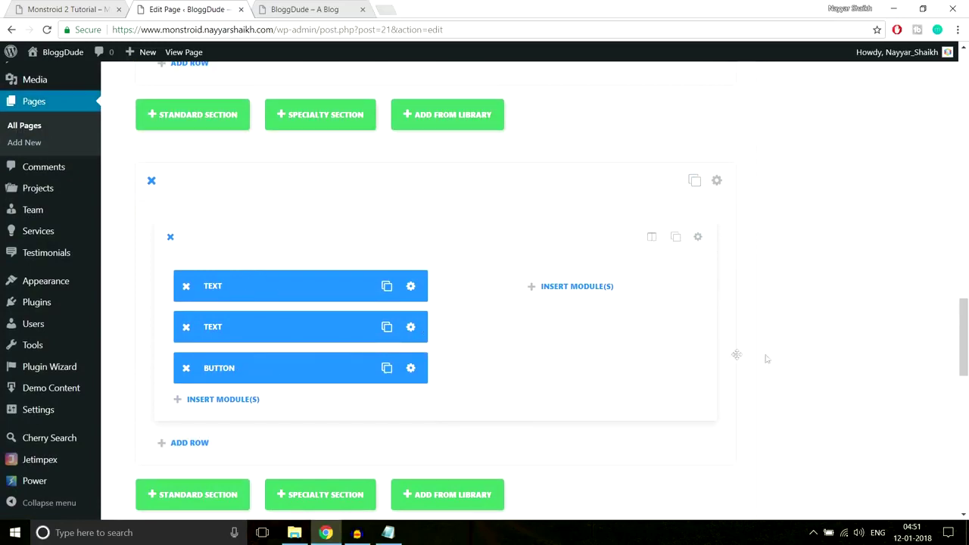
{"action": "scroll", "coordinate": [736, 354], "scroll_direction": "up", "scroll_amount": 15}
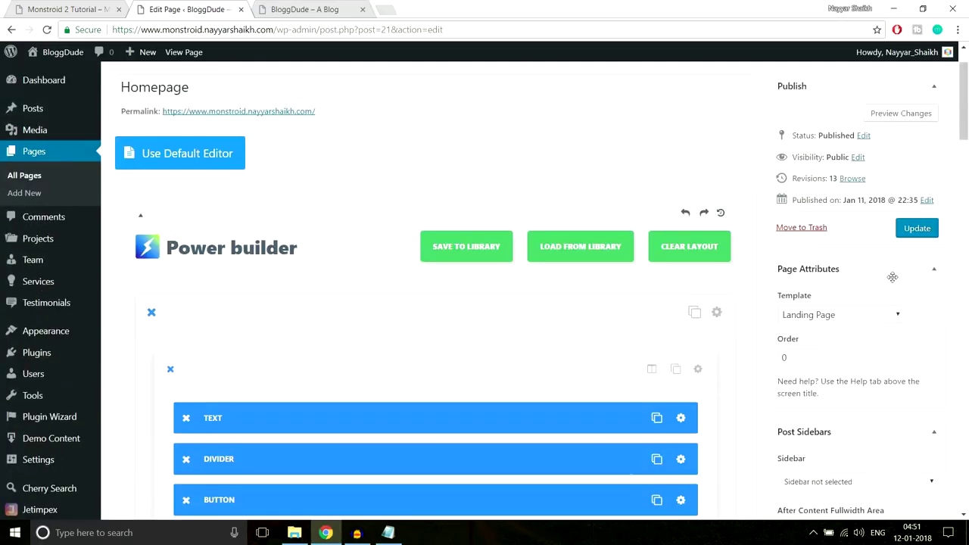
Update the page and reload the live BloggDude homepage to check it.
{"action": "left_click", "coordinate": [926, 237]}
{"action": "left_click", "coordinate": [324, 9]}
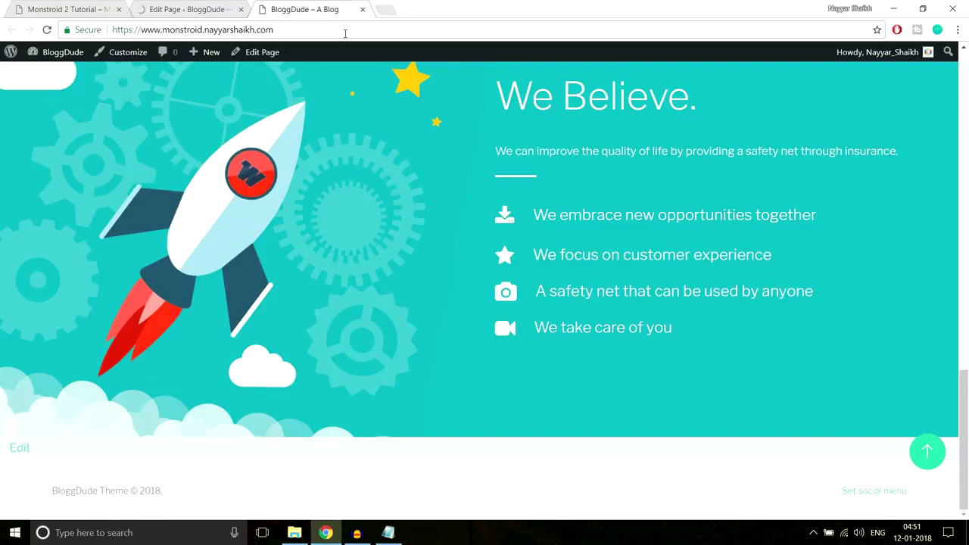
{"action": "left_click", "coordinate": [345, 29]}
{"action": "key", "text": "Return"}
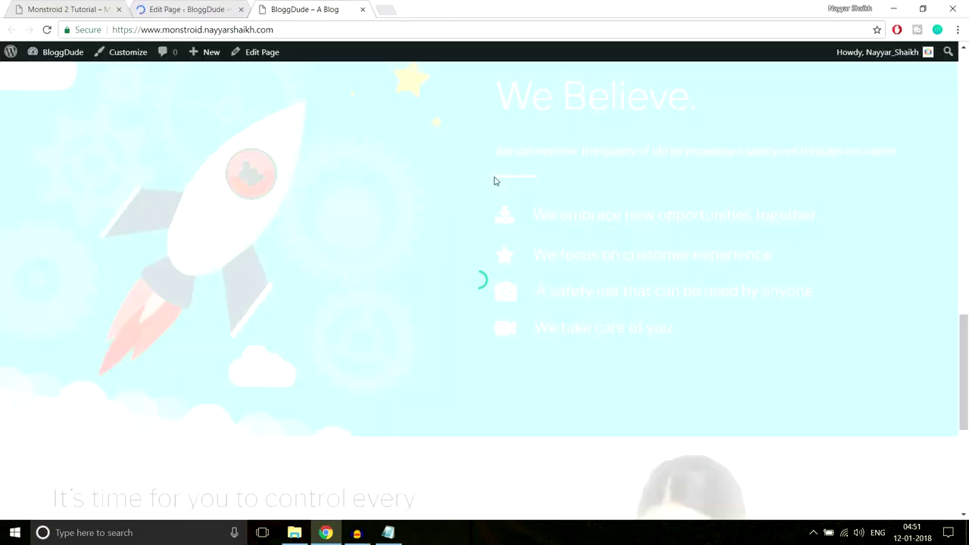
{"action": "scroll", "coordinate": [493, 181], "scroll_direction": "down", "scroll_amount": 4}
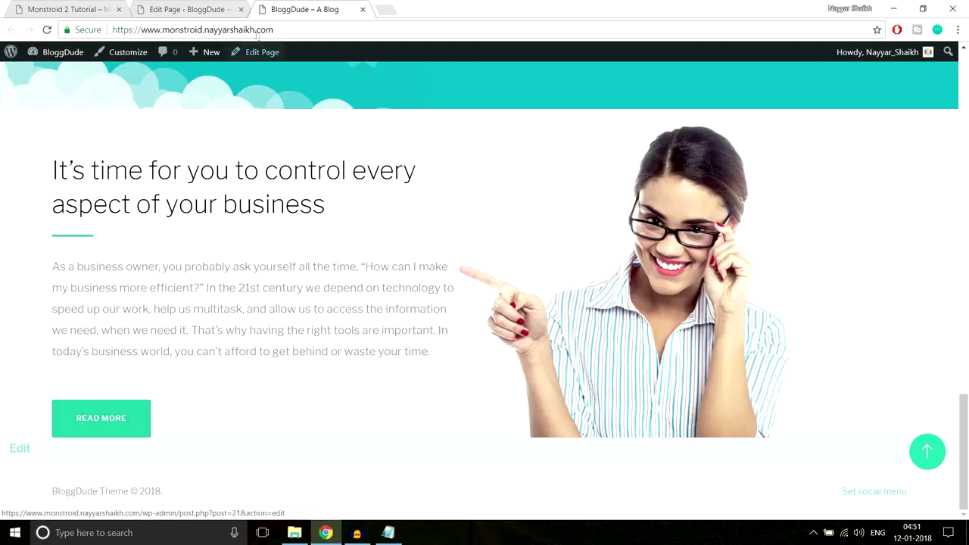
Open the Row Module Settings for the two-column text-and-button row.
{"action": "left_click", "coordinate": [190, 9]}
{"action": "scroll", "coordinate": [576, 265], "scroll_direction": "down", "scroll_amount": 15}
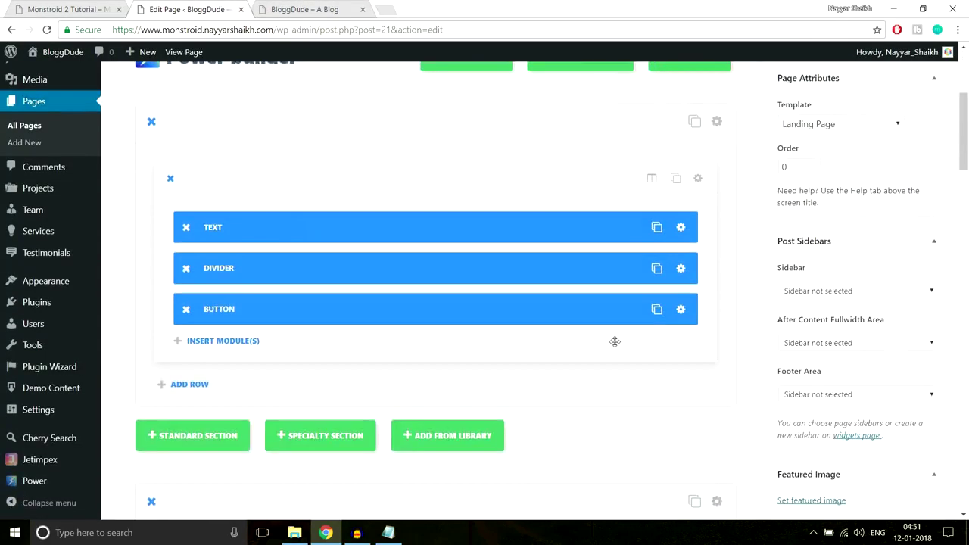
{"action": "scroll", "coordinate": [818, 329], "scroll_direction": "down", "scroll_amount": 3}
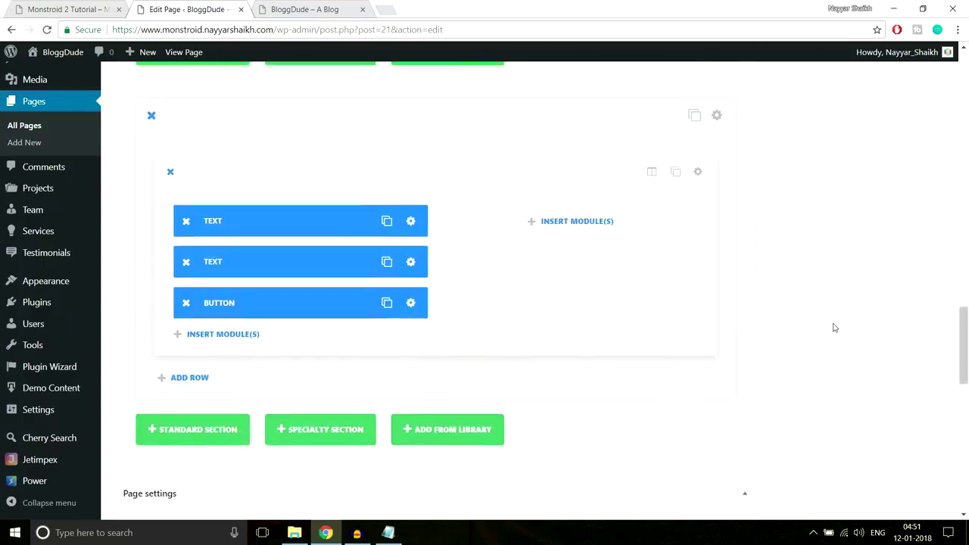
{"action": "scroll", "coordinate": [833, 327], "scroll_direction": "up", "scroll_amount": 1}
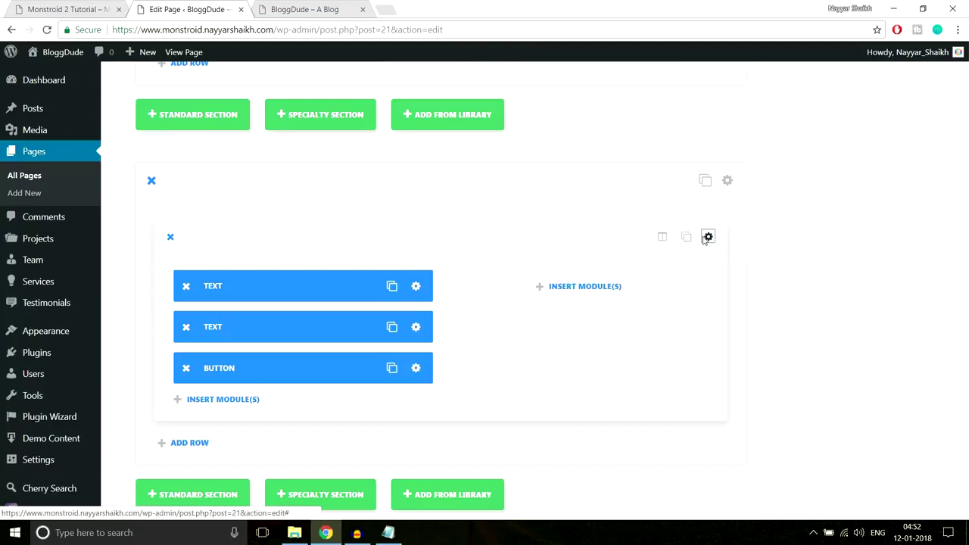
{"action": "left_click", "coordinate": [699, 238]}
{"action": "scroll", "coordinate": [597, 281], "scroll_direction": "down", "scroll_amount": 5}
Save the row settings with the 60px bottom custom padding.
{"action": "scroll", "coordinate": [598, 286], "scroll_direction": "up", "scroll_amount": 3}
{"action": "scroll", "coordinate": [576, 287], "scroll_direction": "down", "scroll_amount": 2}
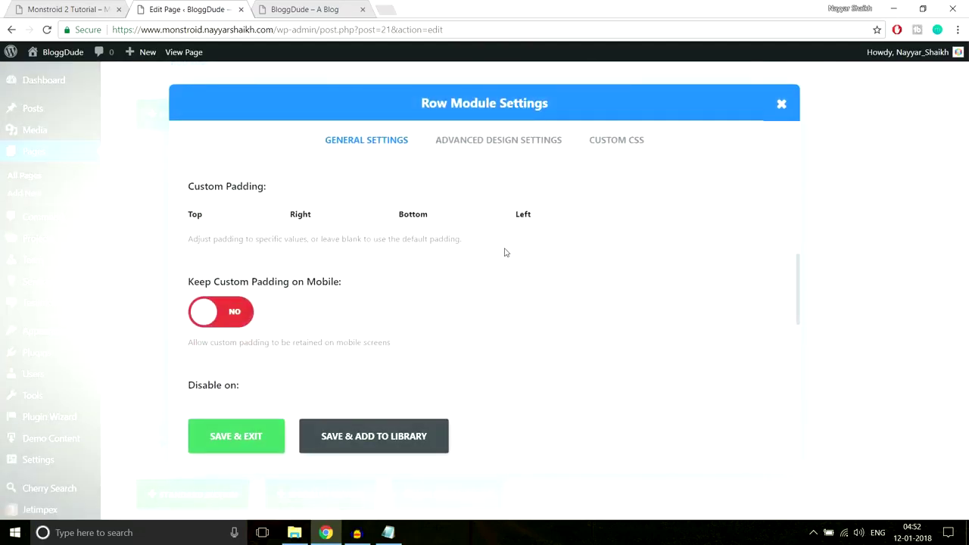
{"action": "scroll", "coordinate": [502, 278], "scroll_direction": "up", "scroll_amount": 1}
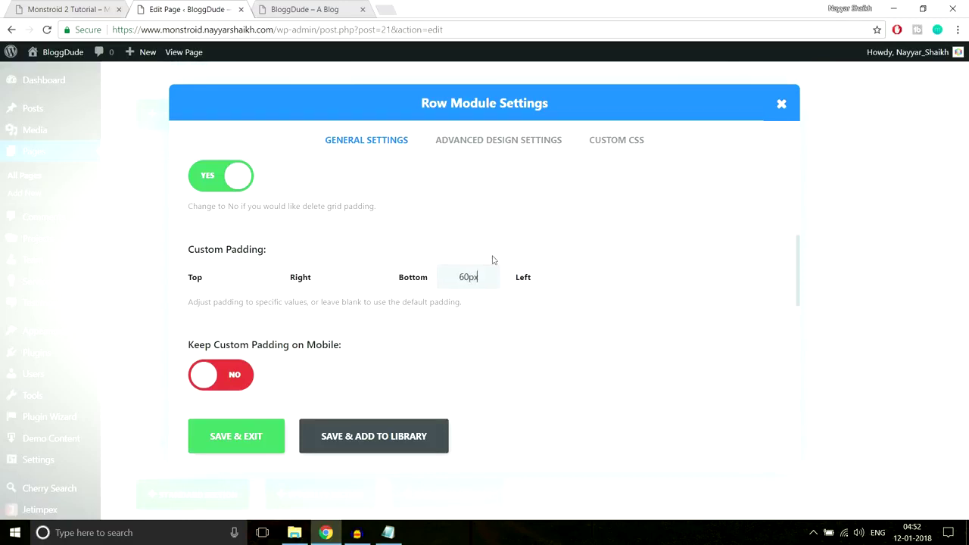
{"action": "left_click", "coordinate": [228, 443]}
Update the homepage and go to the live BloggDude tab.
{"action": "scroll", "coordinate": [887, 309], "scroll_direction": "up", "scroll_amount": 10}
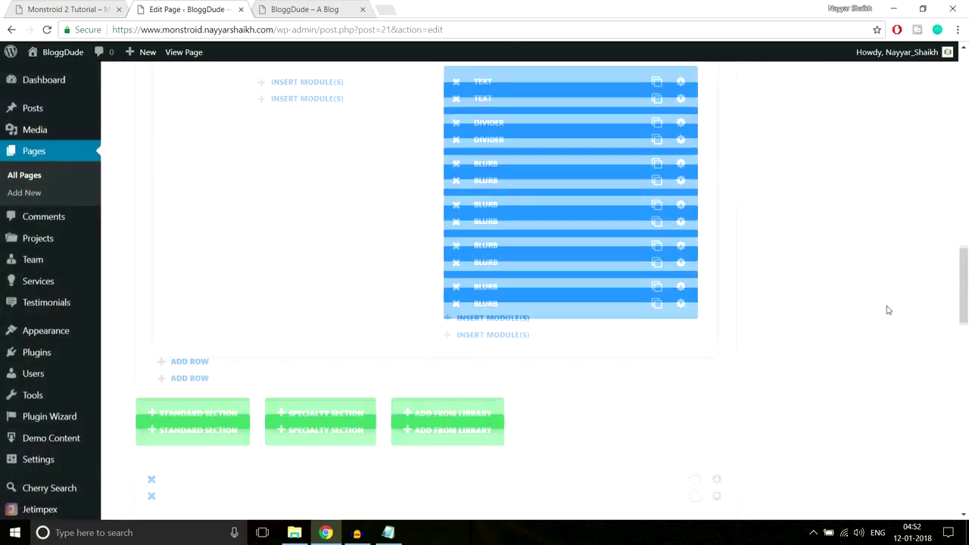
{"action": "scroll", "coordinate": [914, 239], "scroll_direction": "up", "scroll_amount": 5}
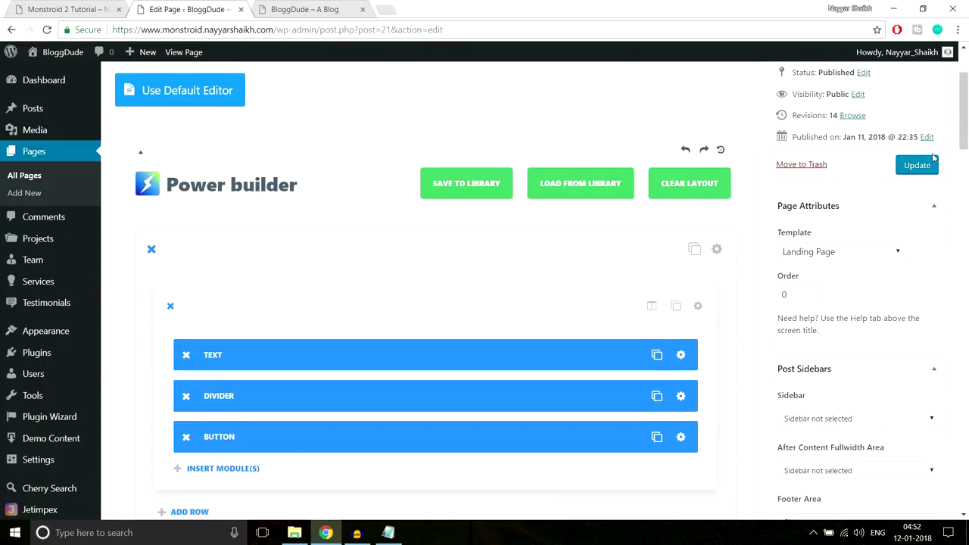
{"action": "left_click", "coordinate": [917, 165]}
{"action": "left_click", "coordinate": [293, 9]}
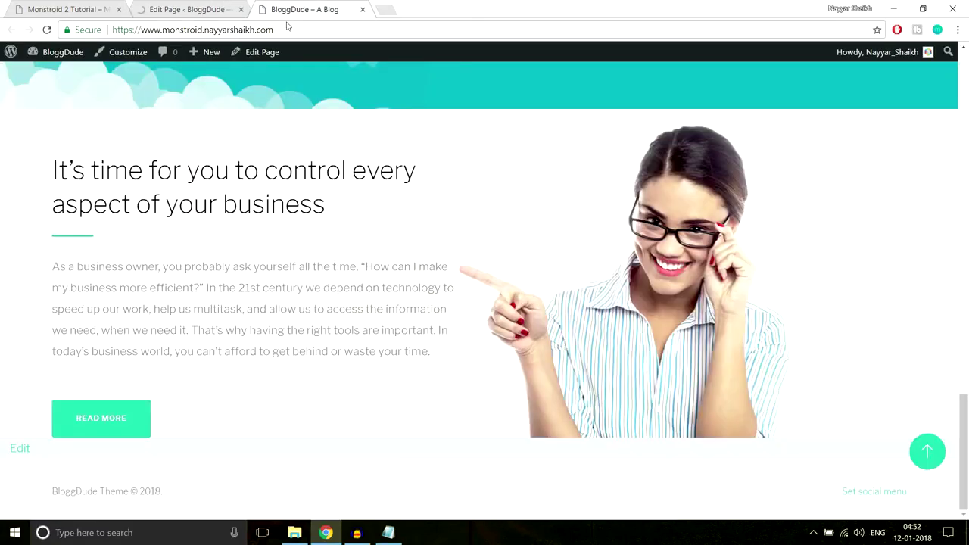
Reload the live BloggDude homepage and review the new business section.
{"action": "left_click", "coordinate": [287, 28]}
{"action": "key", "text": "Return"}
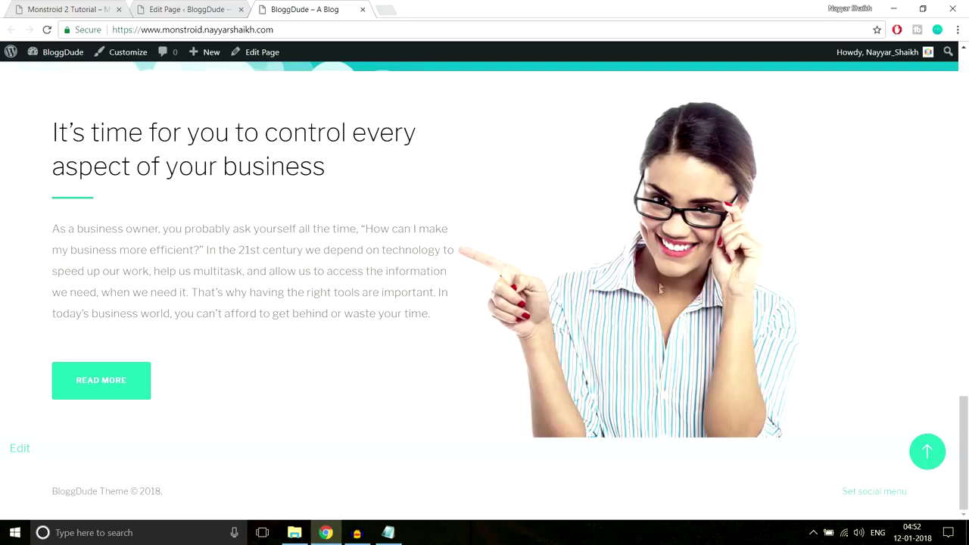
{"action": "scroll", "coordinate": [678, 391], "scroll_direction": "up", "scroll_amount": 3}
{"action": "scroll", "coordinate": [668, 398], "scroll_direction": "down", "scroll_amount": 3}
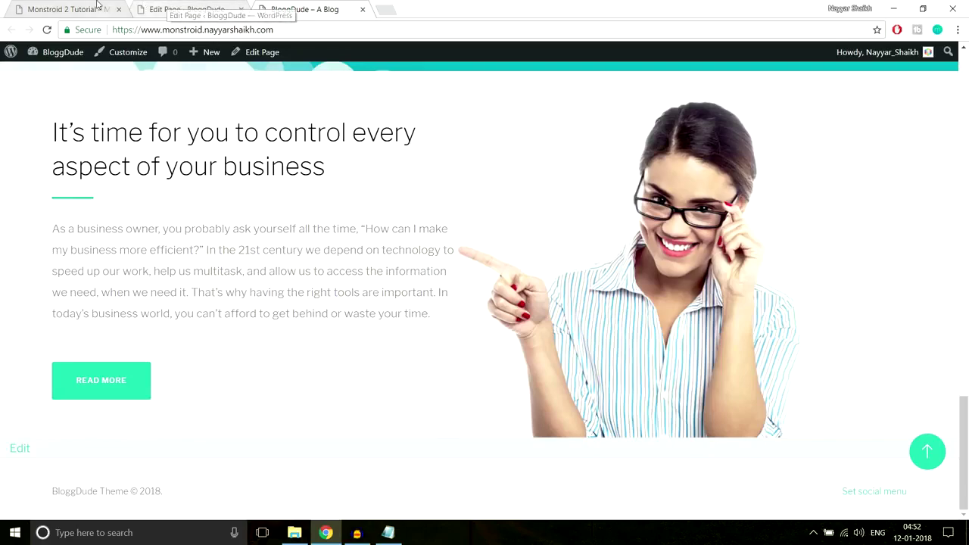
Scroll the Monstroid 2 demo to its six-image gallery with the green rocket overlay.
{"action": "left_click", "coordinate": [99, 8]}
{"action": "scroll", "coordinate": [702, 206], "scroll_direction": "down", "scroll_amount": 2}
{"action": "scroll", "coordinate": [702, 206], "scroll_direction": "down", "scroll_amount": 1}
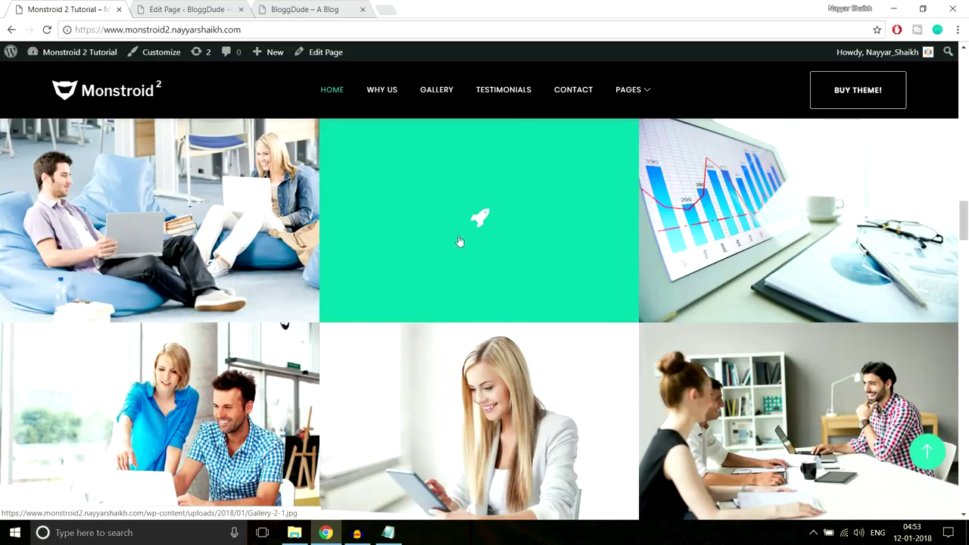
Add a Standard Section to the homepage using the 1/3 1/3 1/3 column preset.
{"action": "left_click", "coordinate": [218, 4]}
{"action": "scroll", "coordinate": [608, 320], "scroll_direction": "down", "scroll_amount": 15}
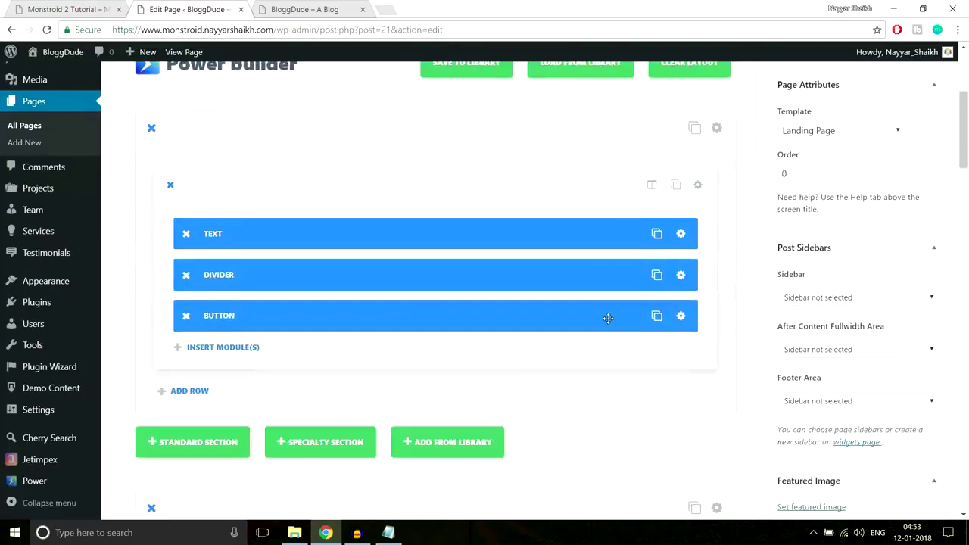
{"action": "scroll", "coordinate": [608, 319], "scroll_direction": "down", "scroll_amount": 10}
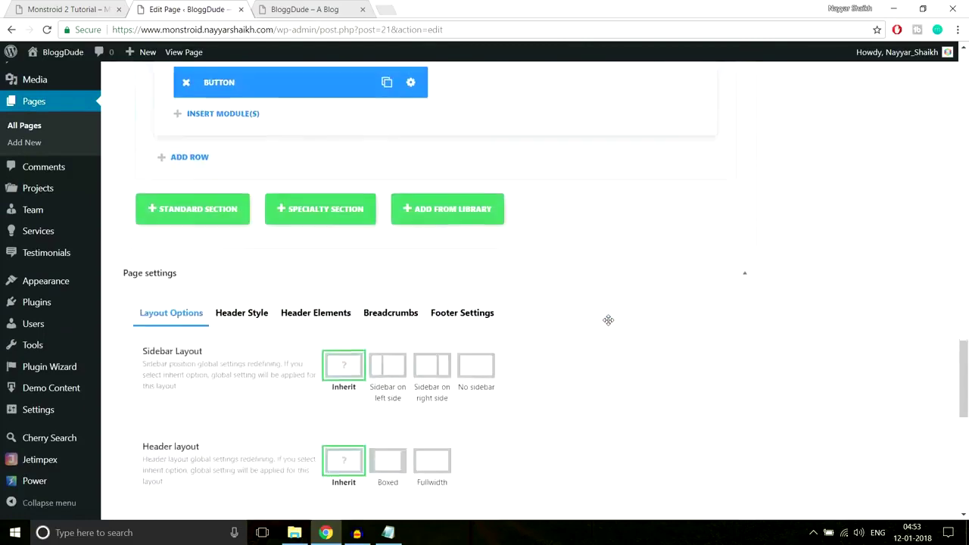
{"action": "scroll", "coordinate": [608, 320], "scroll_direction": "up", "scroll_amount": 5}
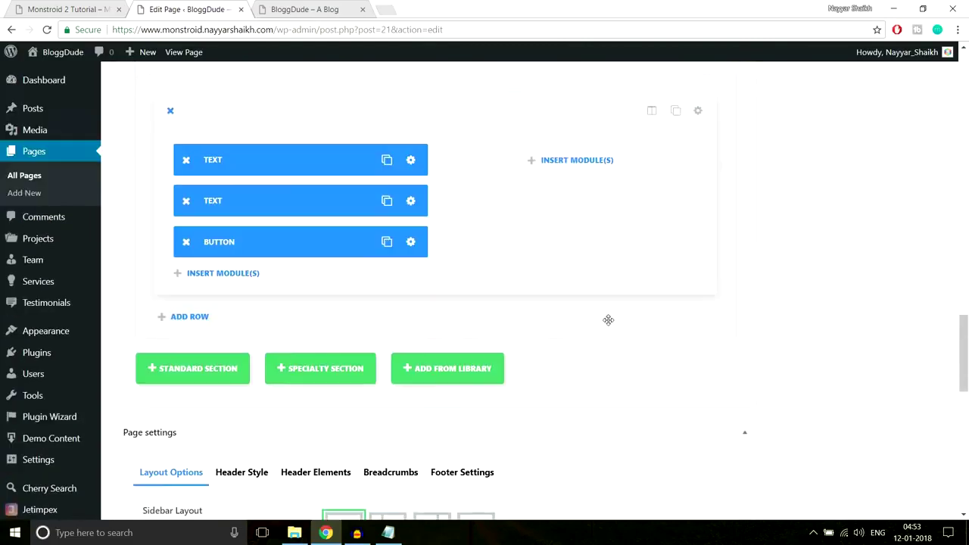
{"action": "left_click", "coordinate": [227, 370]}
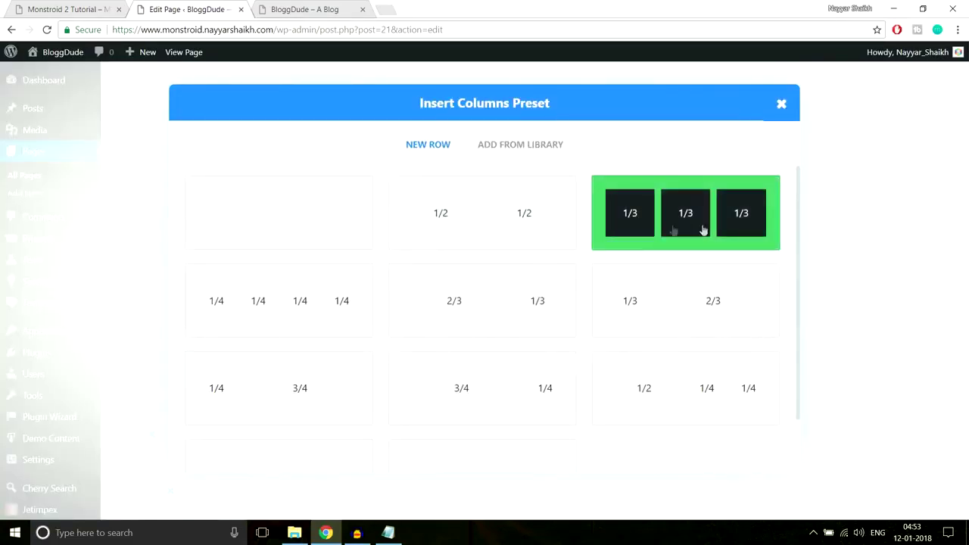
{"action": "left_click", "coordinate": [674, 229]}
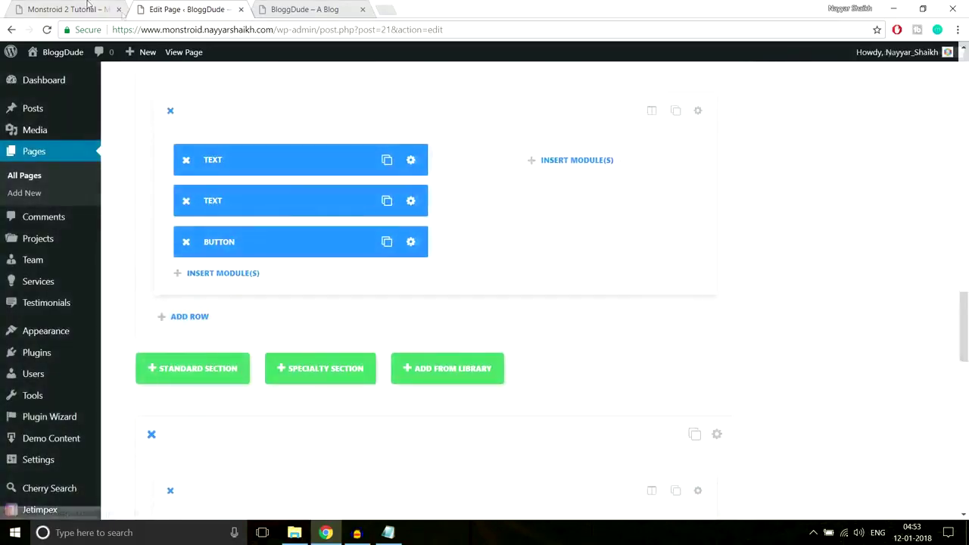
After glancing at the demo gallery, insert an Image module into the first column.
{"action": "left_click", "coordinate": [69, 9]}
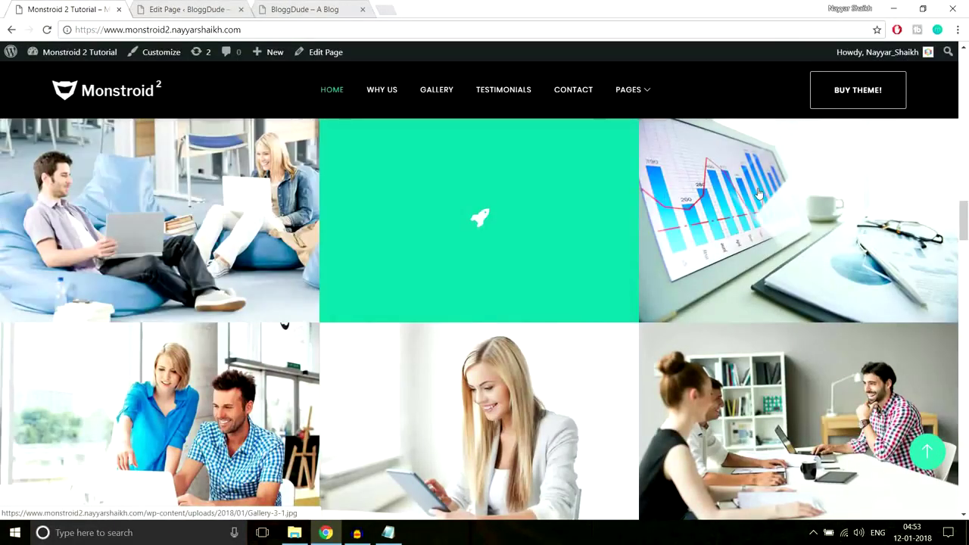
{"action": "left_click", "coordinate": [186, 9]}
{"action": "scroll", "coordinate": [681, 182], "scroll_direction": "down", "scroll_amount": 4}
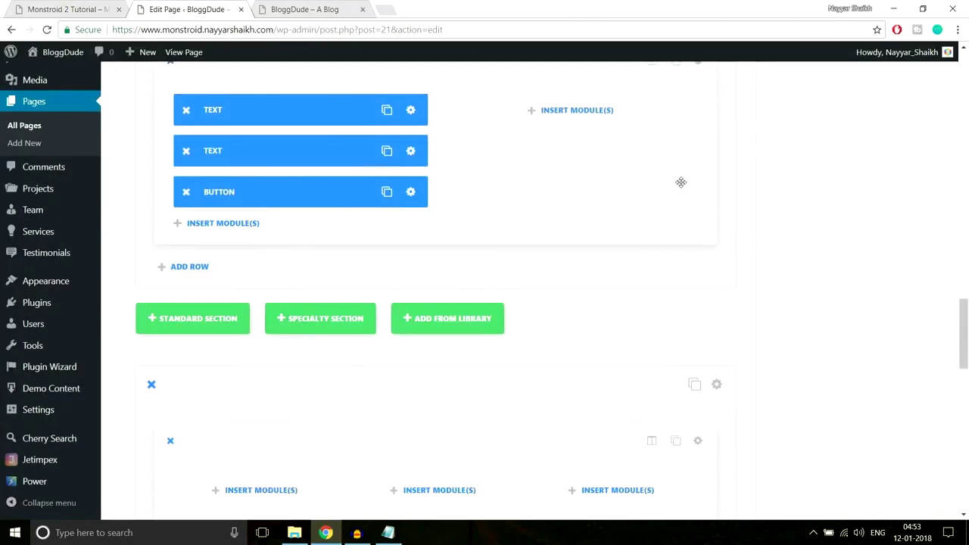
{"action": "left_click", "coordinate": [271, 234]}
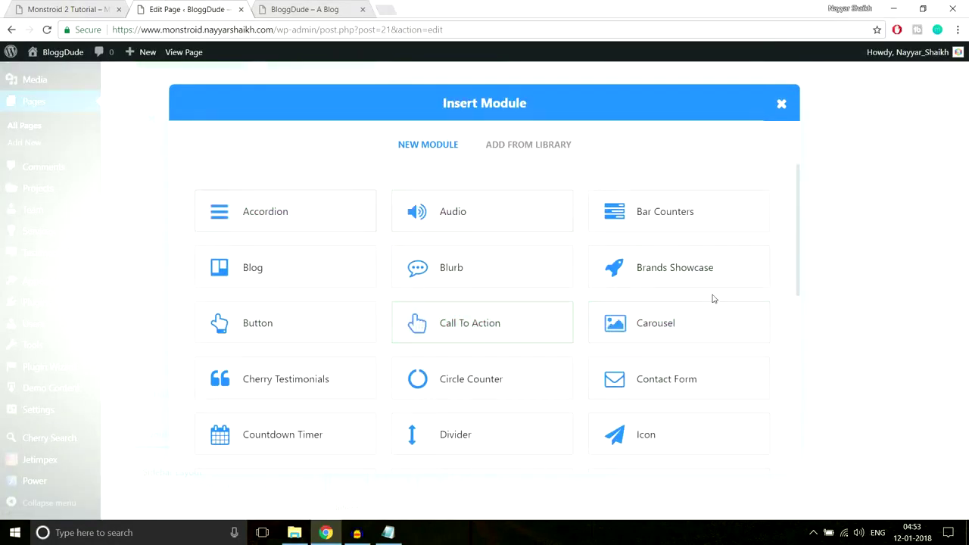
{"action": "scroll", "coordinate": [714, 298], "scroll_direction": "down", "scroll_amount": 3}
{"action": "scroll", "coordinate": [714, 298], "scroll_direction": "down", "scroll_amount": 2}
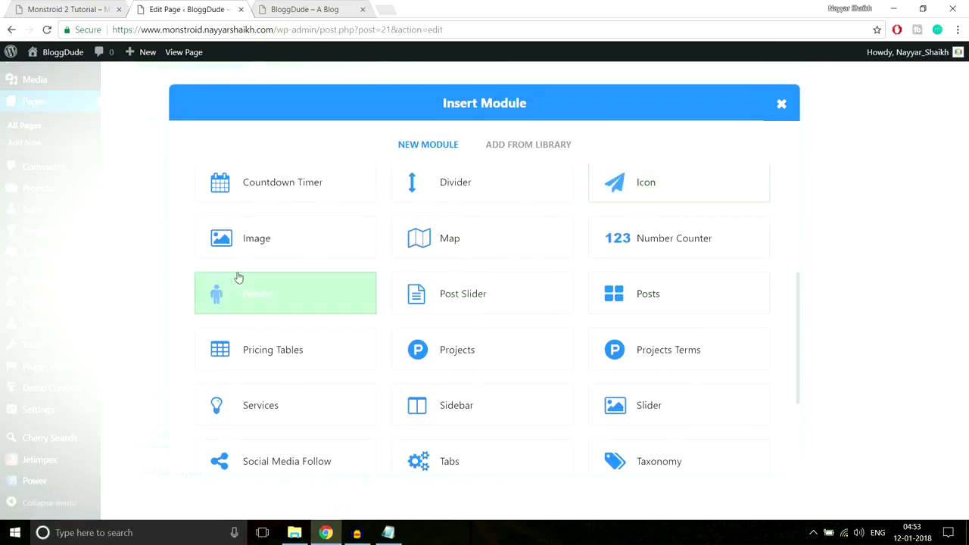
{"action": "left_click", "coordinate": [293, 237]}
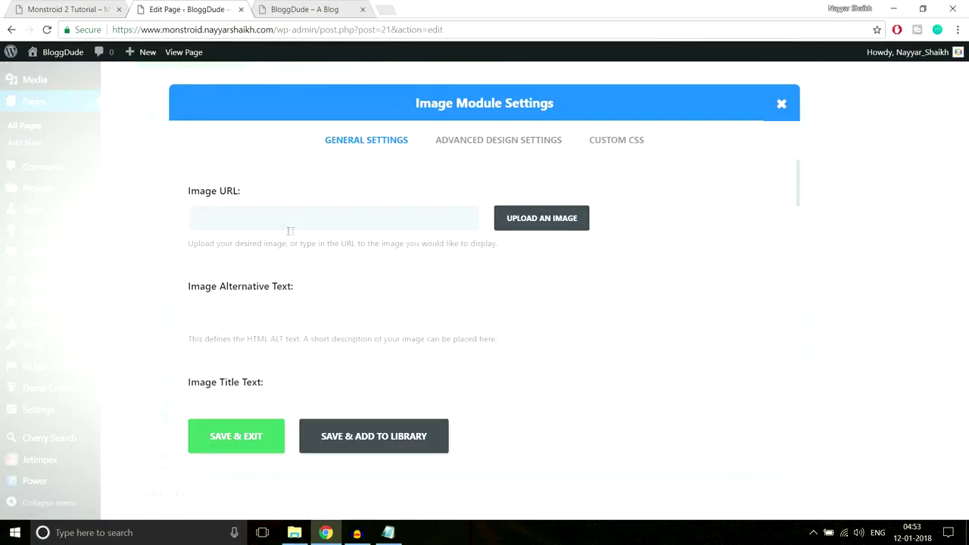
Upload the six gallery images, Gallery-1 through Gallery-6, to the media library.
{"action": "left_click", "coordinate": [567, 220]}
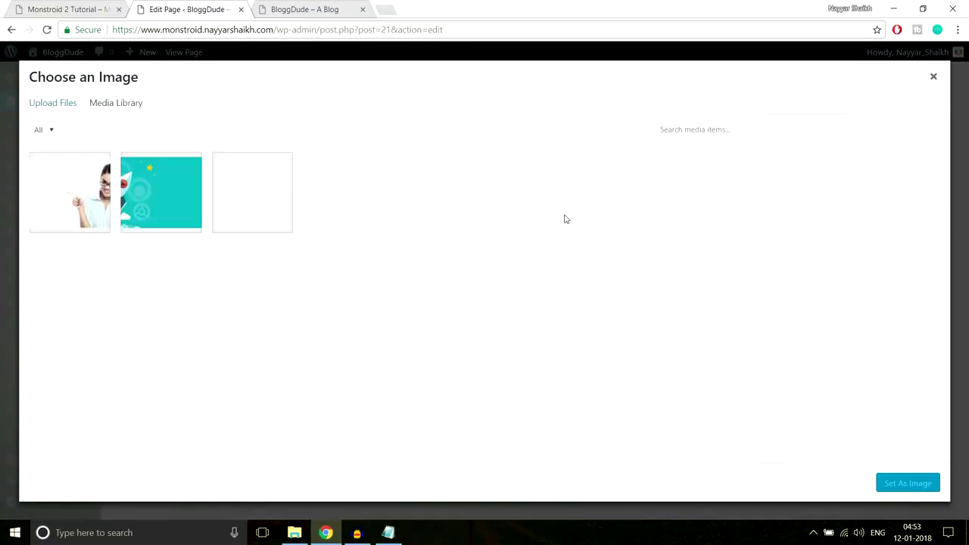
{"action": "left_click", "coordinate": [61, 107]}
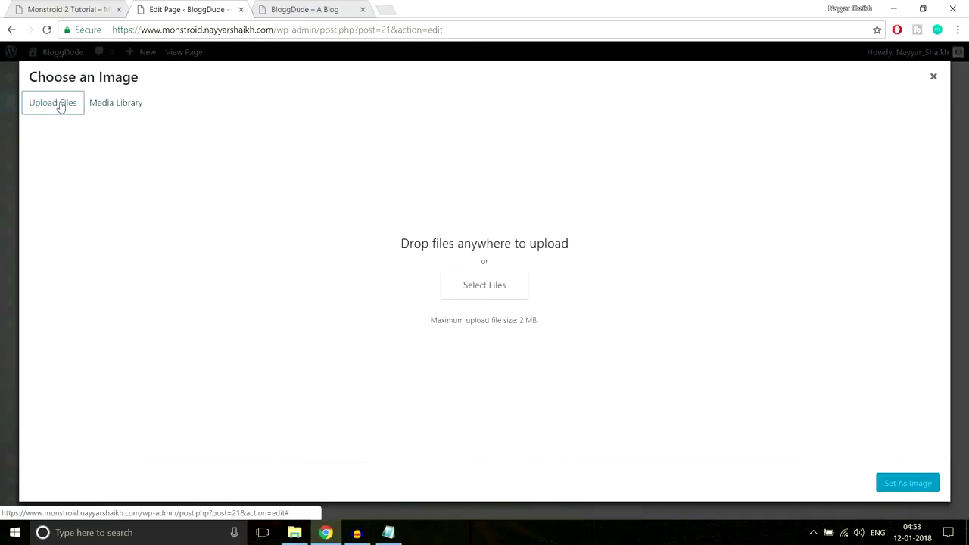
{"action": "left_click", "coordinate": [486, 284]}
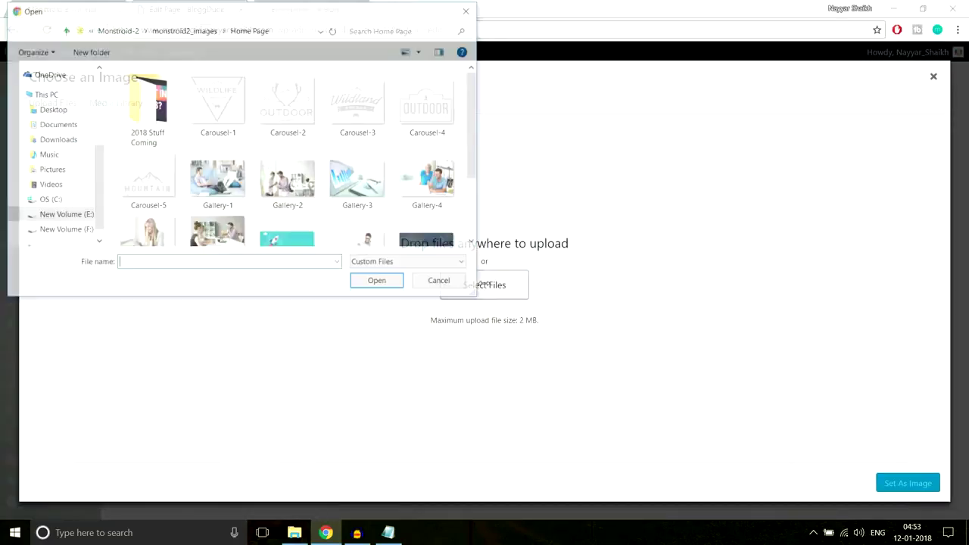
{"action": "left_click", "coordinate": [218, 190]}
{"action": "scroll", "coordinate": [285, 194], "scroll_direction": "down", "scroll_amount": 1}
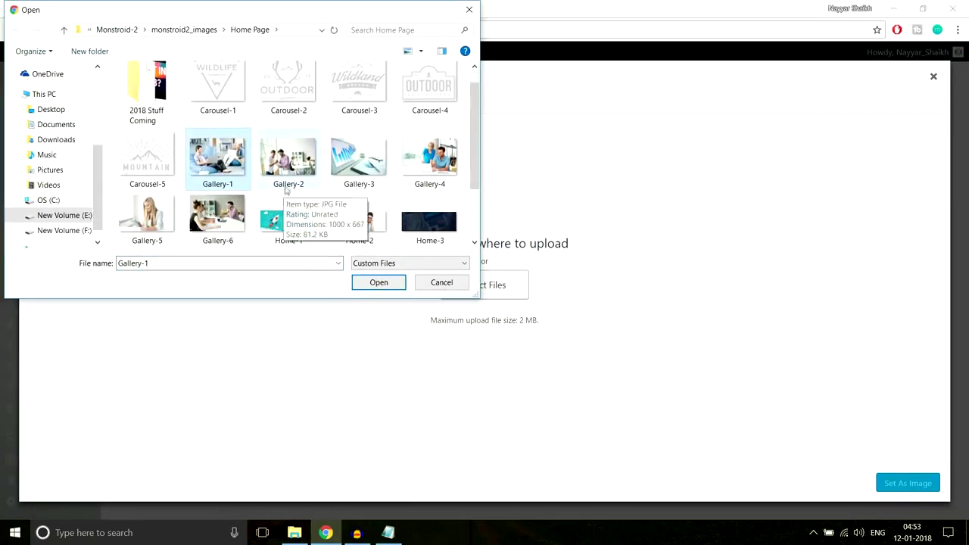
{"action": "left_click", "coordinate": [288, 161], "text": "ctrl"}
{"action": "left_click", "coordinate": [356, 160], "text": "ctrl"}
{"action": "left_click", "coordinate": [435, 157], "text": "ctrl"}
{"action": "left_click", "coordinate": [146, 216], "text": "ctrl"}
{"action": "left_click", "coordinate": [208, 216], "text": "ctrl"}
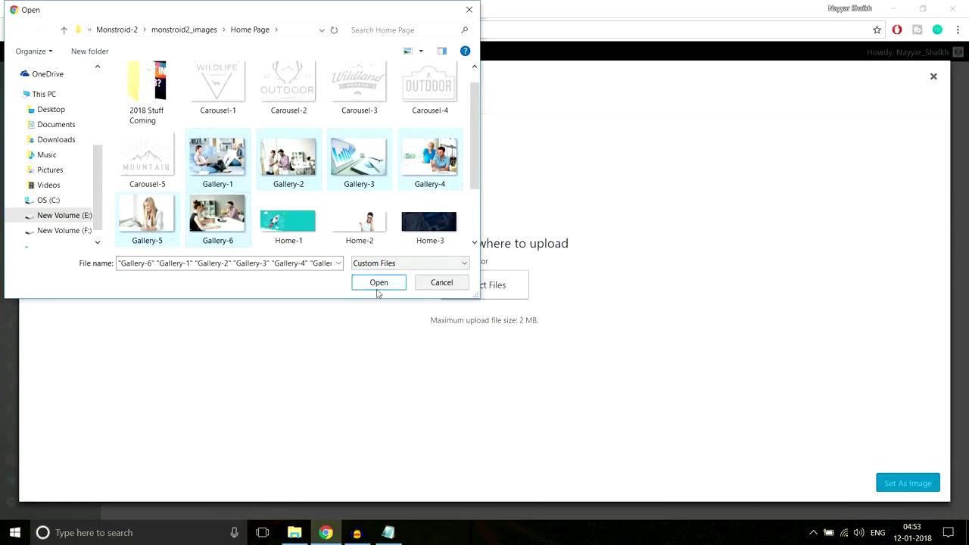
{"action": "left_click", "coordinate": [378, 286]}
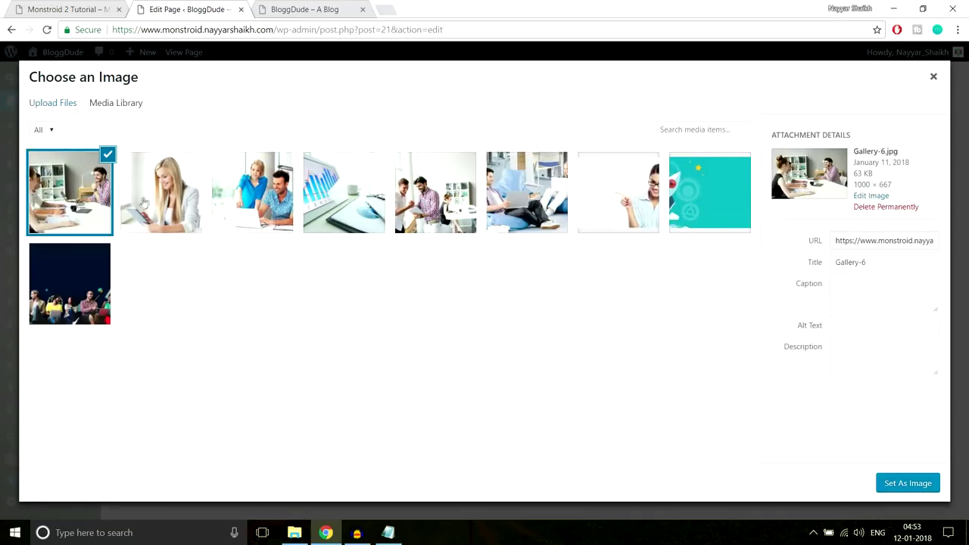
Set Gallery-1 as the first column's image and save the module.
{"action": "left_click", "coordinate": [610, 195]}
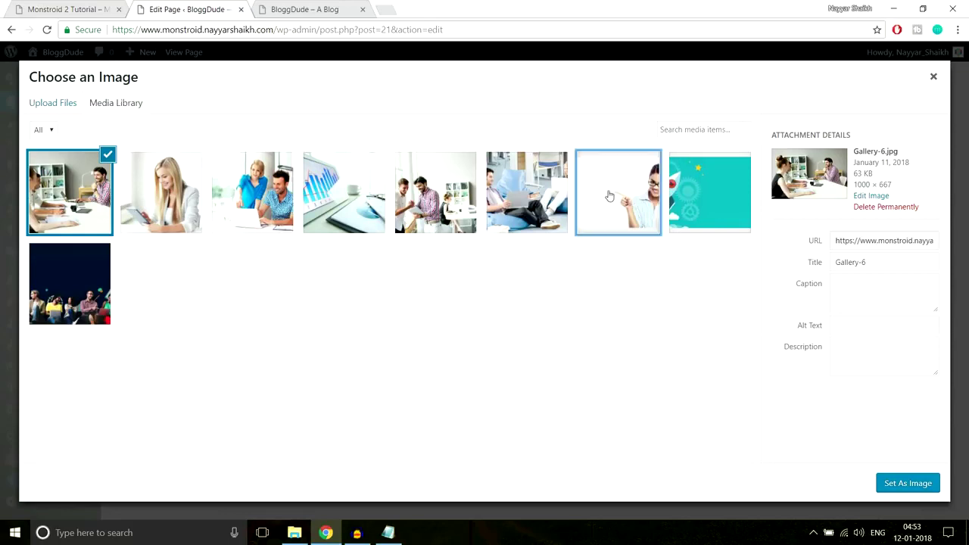
{"action": "left_click", "coordinate": [530, 199]}
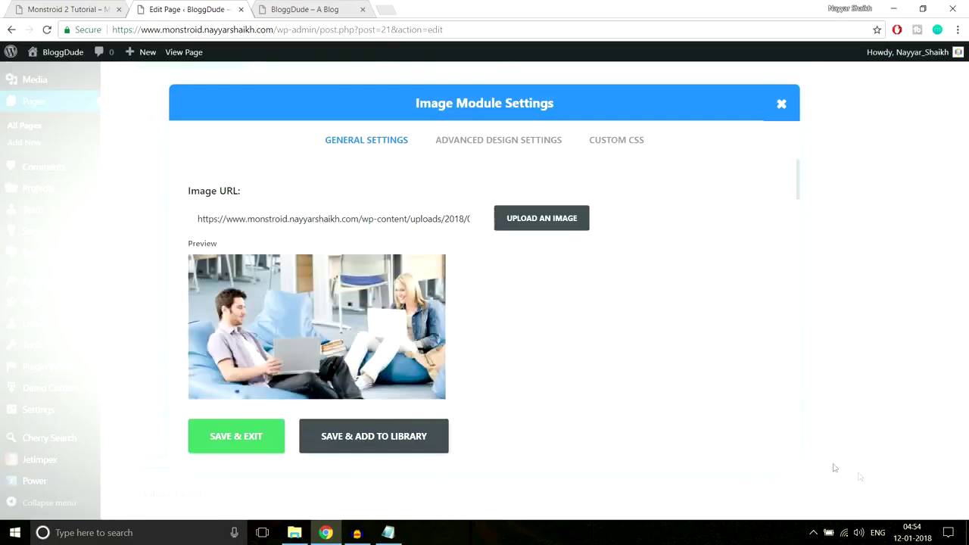
{"action": "scroll", "coordinate": [652, 351], "scroll_direction": "down", "scroll_amount": 7}
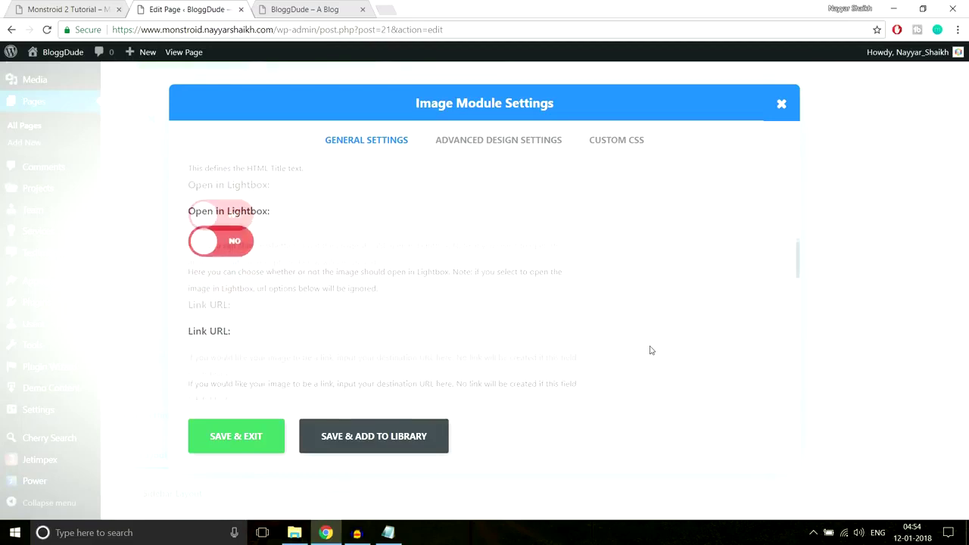
{"action": "left_click", "coordinate": [256, 439]}
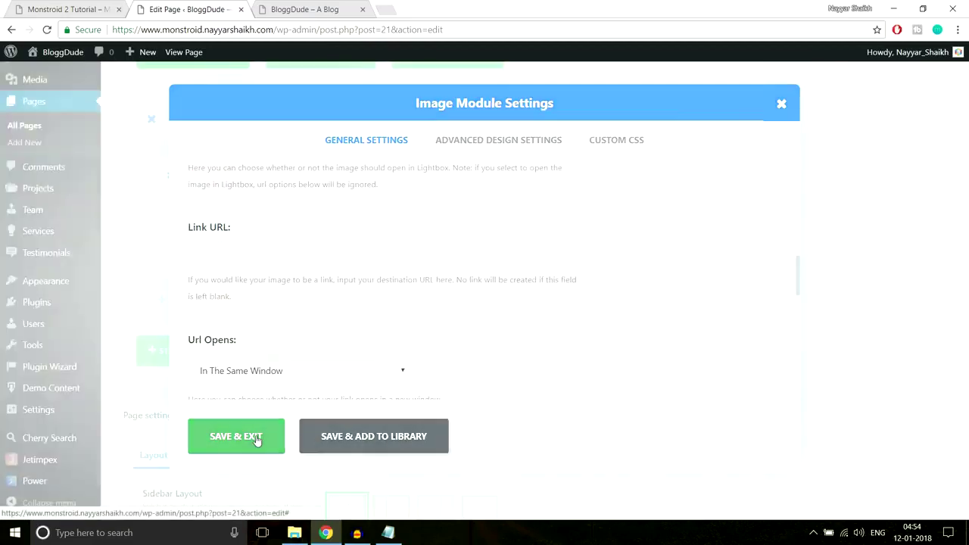
{"action": "left_click", "coordinate": [443, 225]}
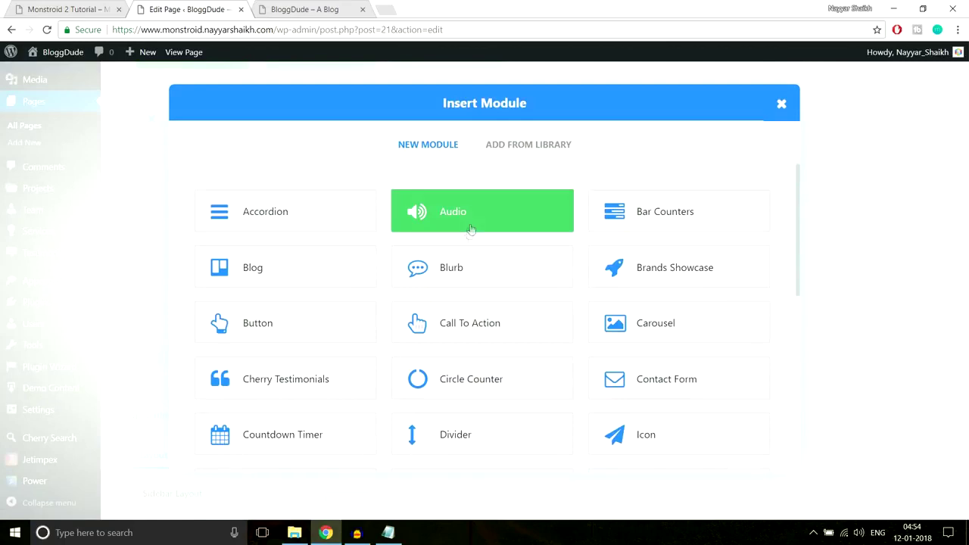
Add an Image module with Gallery-2 to the second column and save it.
{"action": "scroll", "coordinate": [355, 325], "scroll_direction": "down", "scroll_amount": 3}
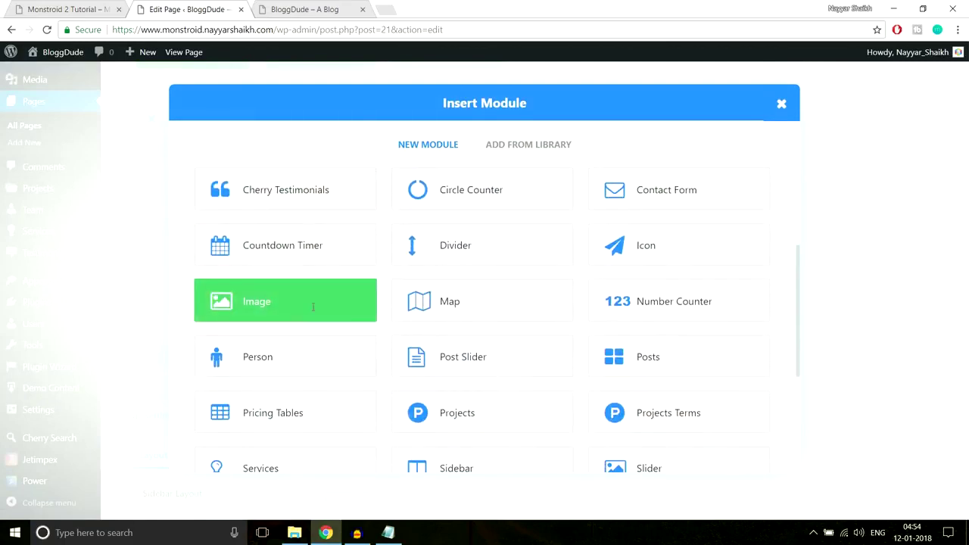
{"action": "left_click", "coordinate": [312, 306]}
{"action": "left_click", "coordinate": [513, 219]}
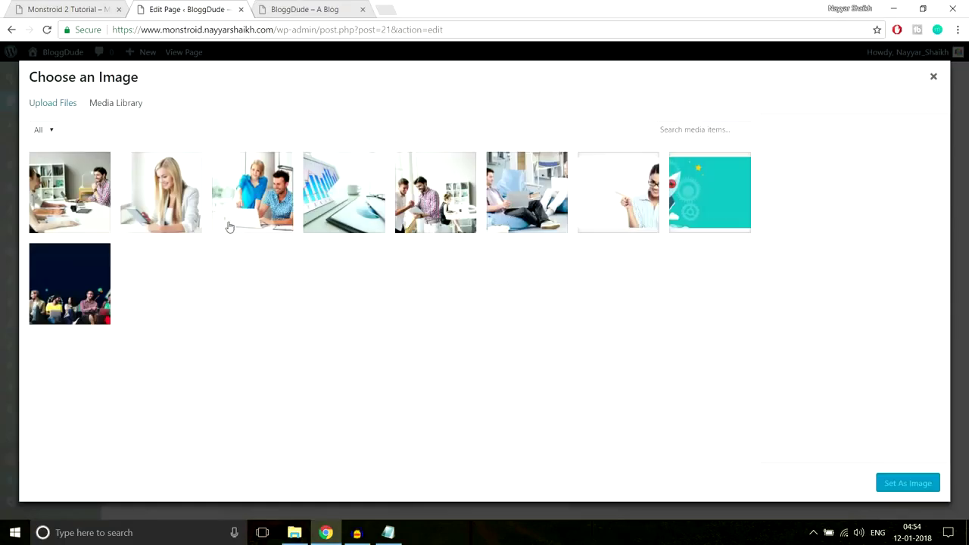
{"action": "left_click", "coordinate": [442, 203]}
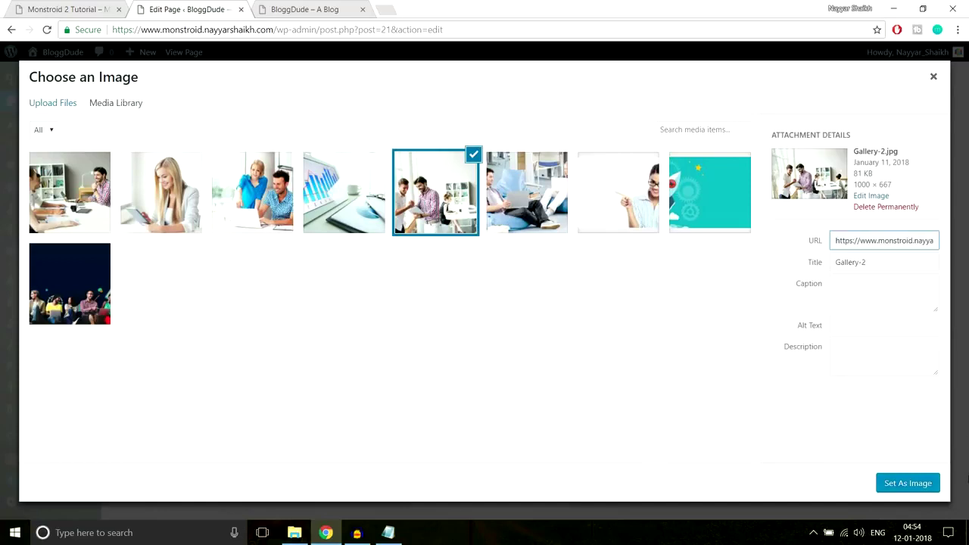
{"action": "left_click", "coordinate": [925, 486]}
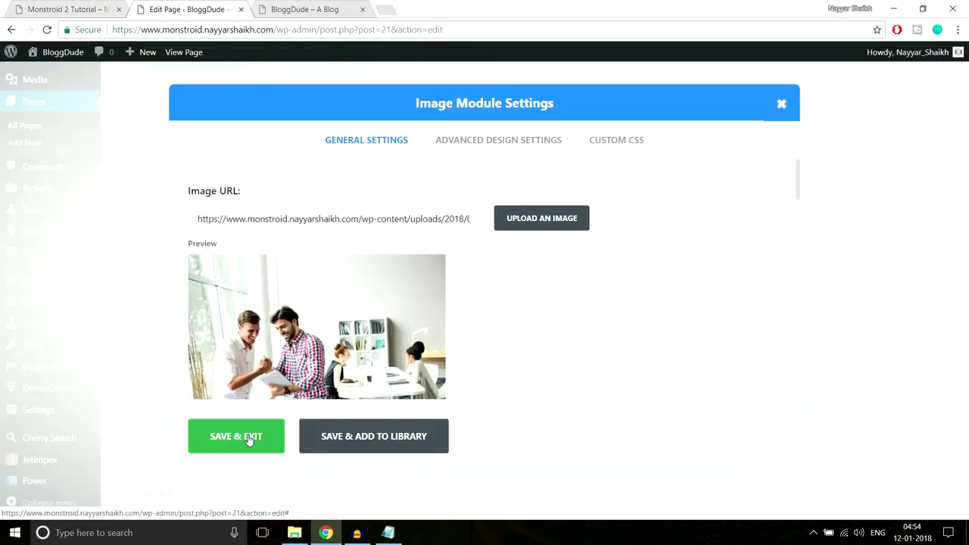
{"action": "left_click", "coordinate": [249, 439]}
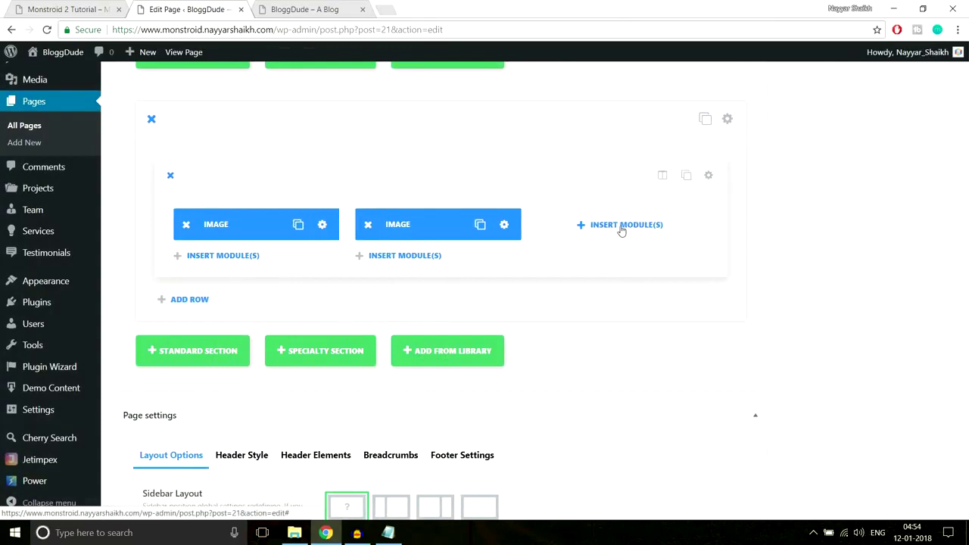
Add an Gallery-3 Image module to the third column, then clone the row.
{"action": "left_click", "coordinate": [621, 227]}
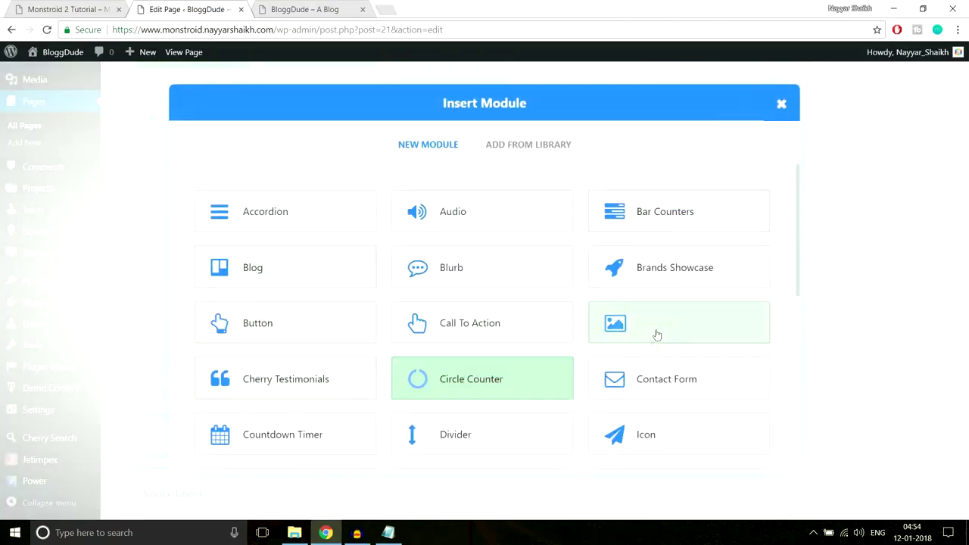
{"action": "scroll", "coordinate": [556, 374], "scroll_direction": "down", "scroll_amount": 2}
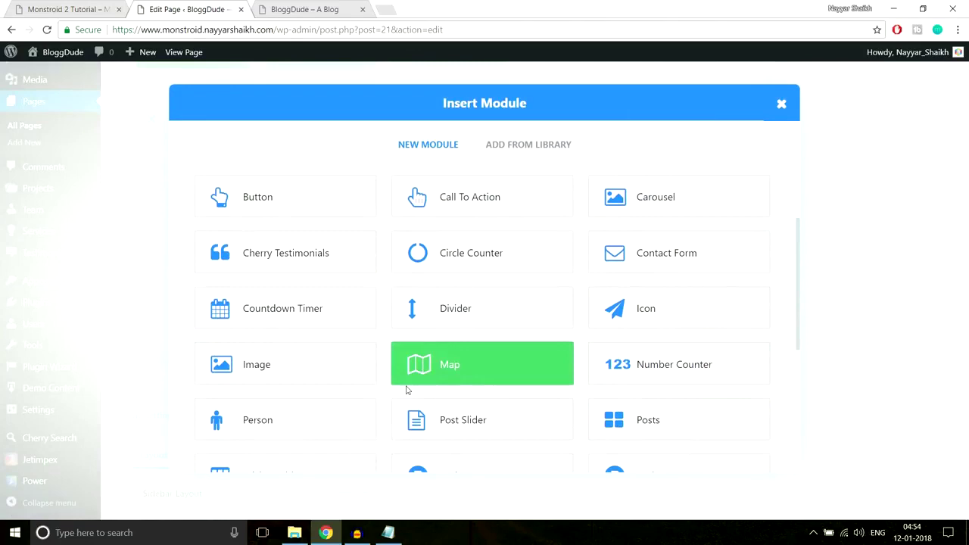
{"action": "scroll", "coordinate": [303, 310], "scroll_direction": "down", "scroll_amount": 1}
{"action": "left_click", "coordinate": [305, 311]}
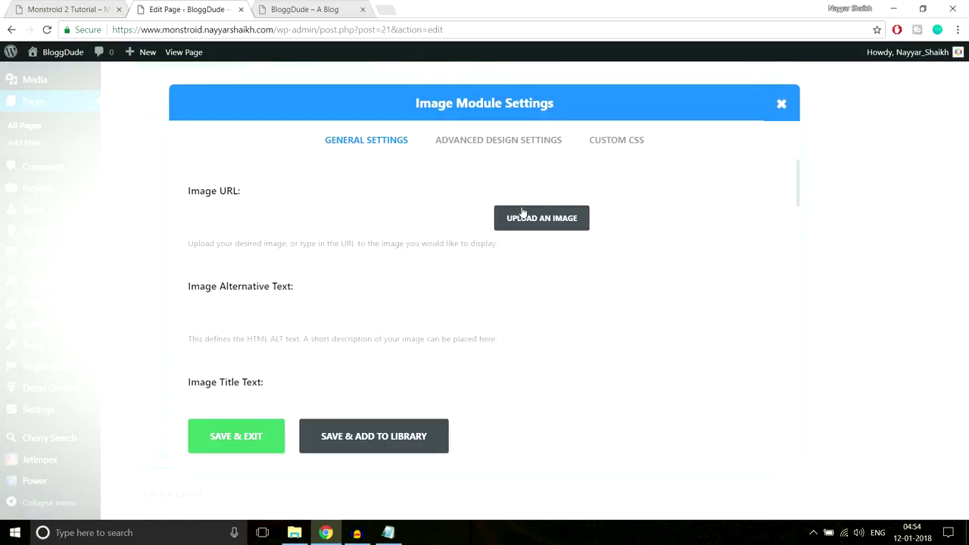
{"action": "left_click", "coordinate": [523, 217]}
{"action": "left_click", "coordinate": [331, 200]}
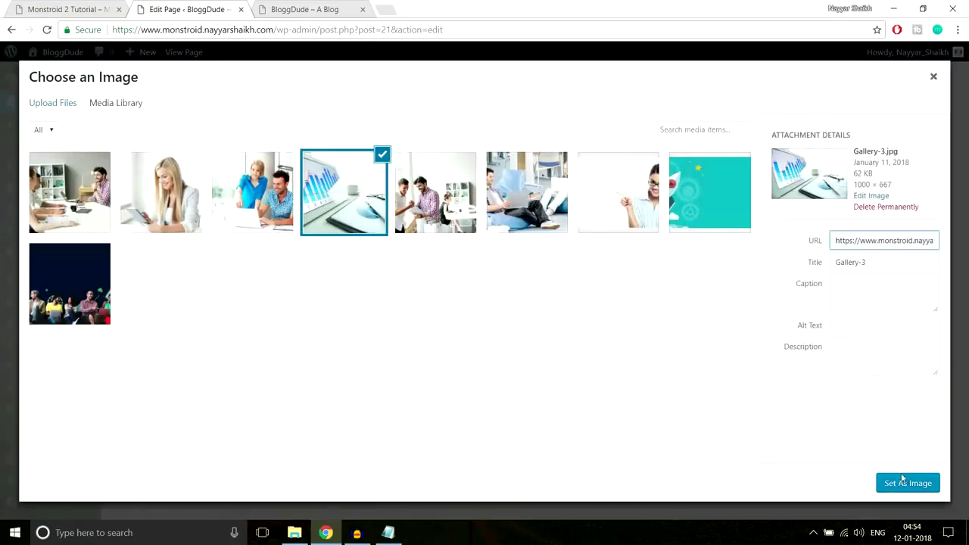
{"action": "left_click", "coordinate": [903, 479]}
{"action": "left_click", "coordinate": [250, 437]}
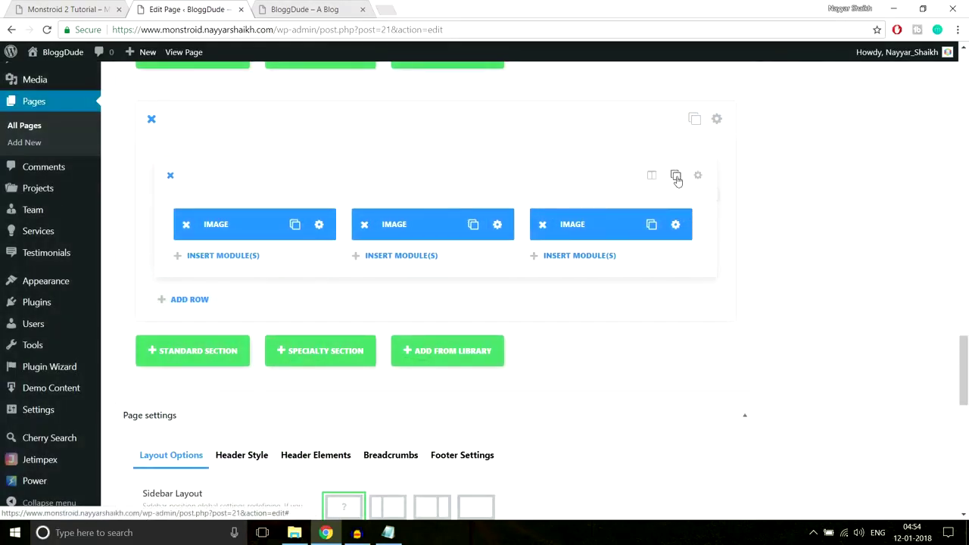
{"action": "left_click", "coordinate": [676, 176]}
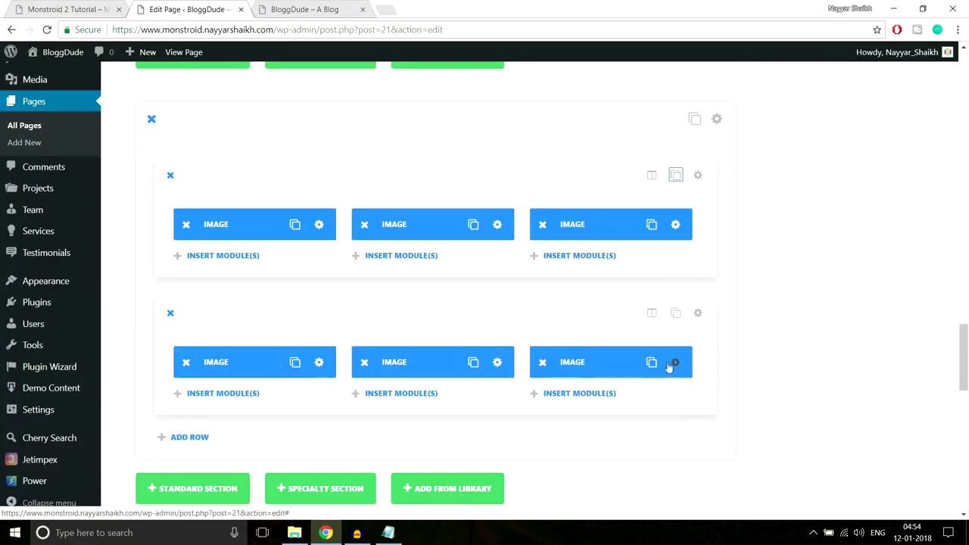
Replace the second row's first image with Gallery-4 and save.
{"action": "scroll", "coordinate": [673, 363], "scroll_direction": "down", "scroll_amount": 1}
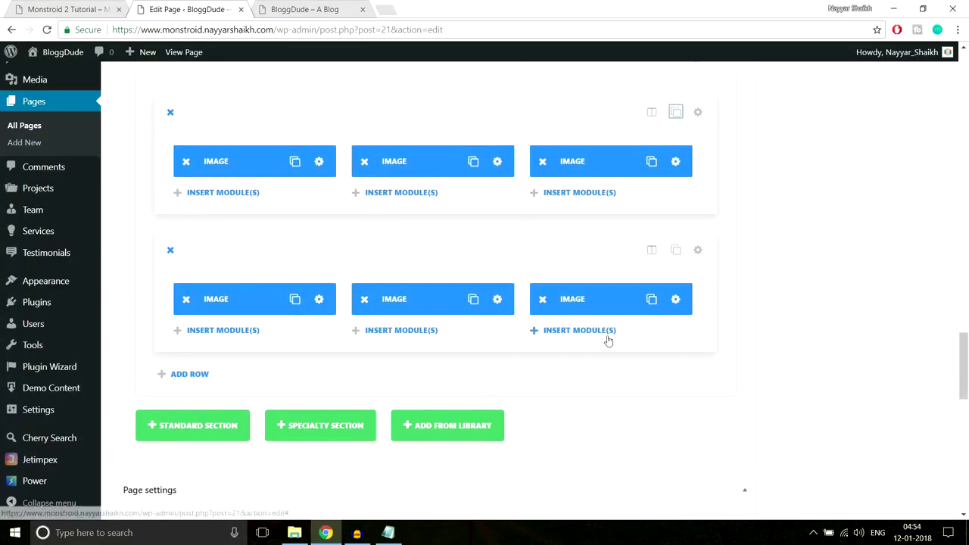
{"action": "left_click", "coordinate": [319, 301]}
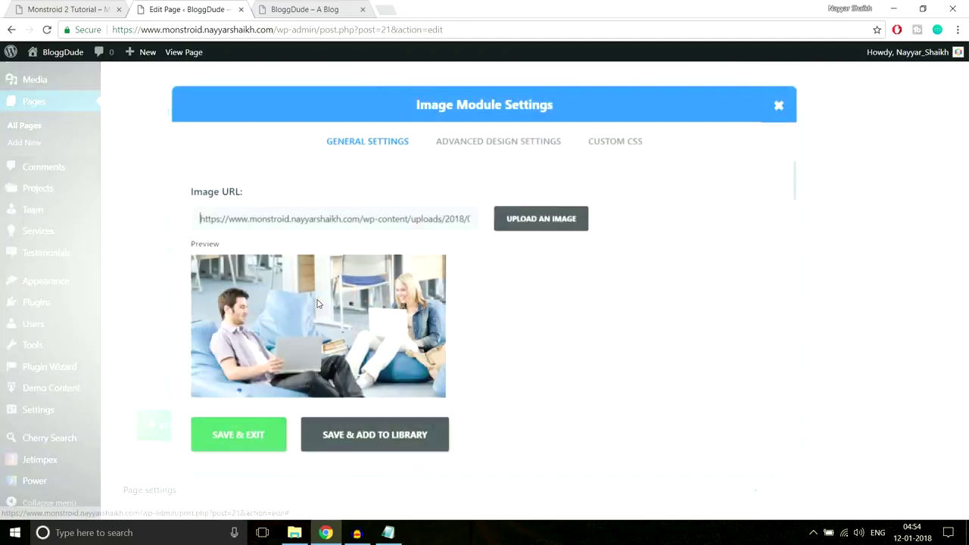
{"action": "left_click", "coordinate": [542, 219]}
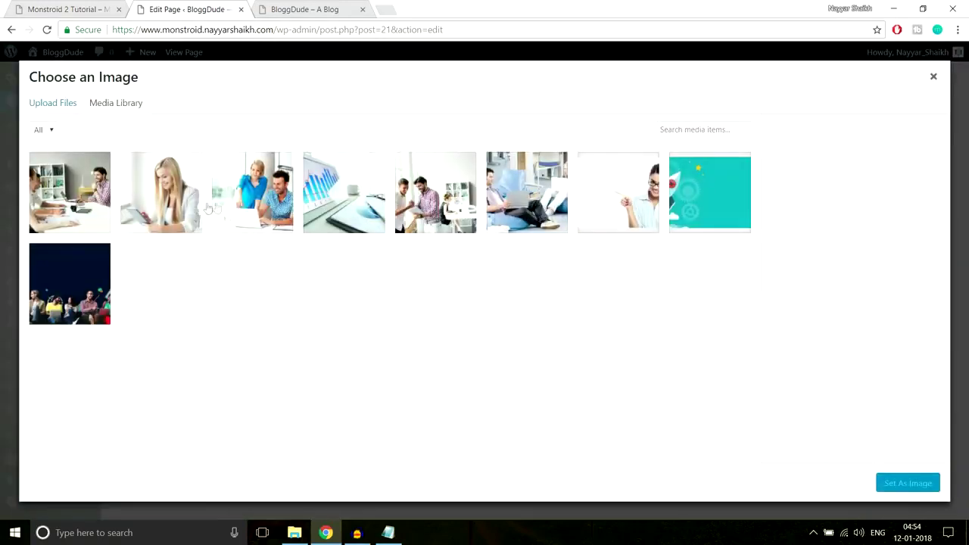
{"action": "left_click", "coordinate": [245, 199]}
{"action": "left_click", "coordinate": [890, 485]}
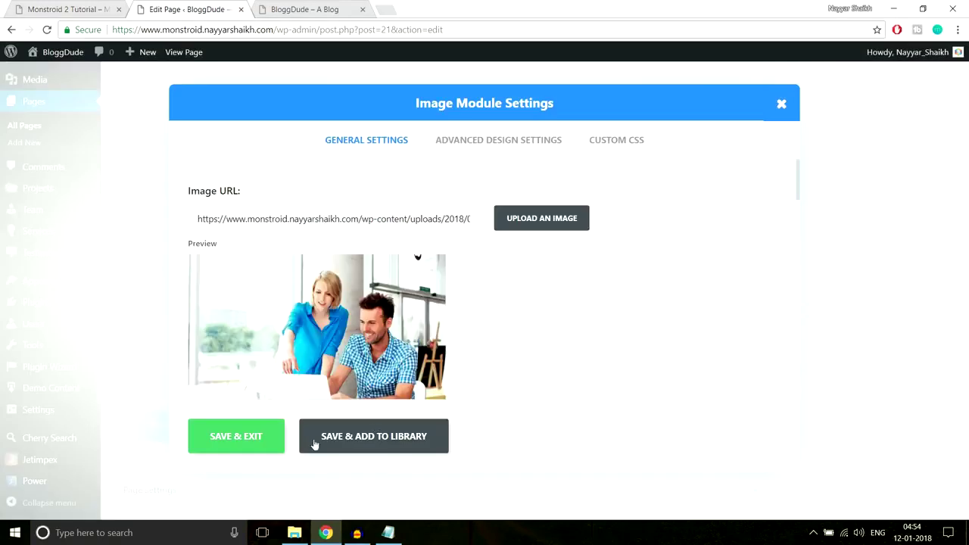
{"action": "left_click", "coordinate": [272, 437]}
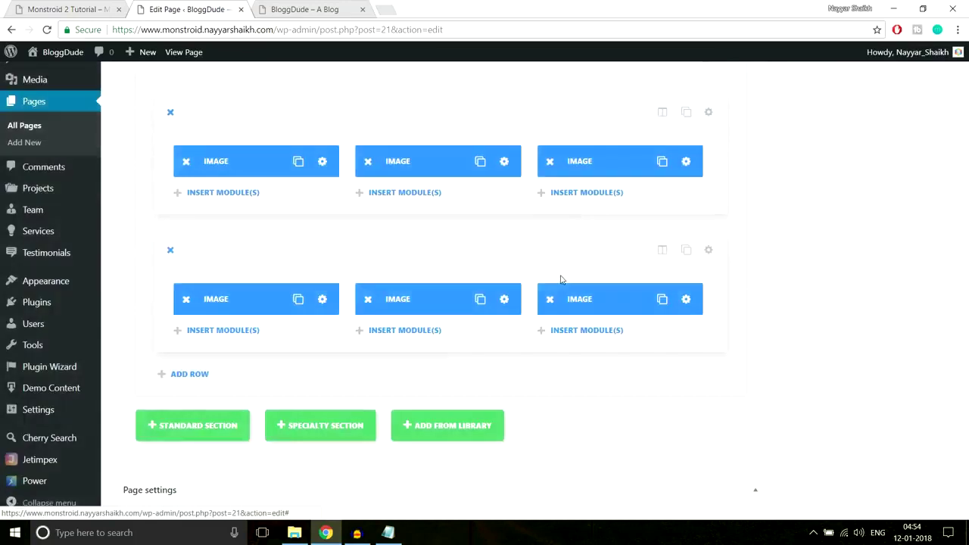
Replace the second row's middle image with Gallery-5 and save.
{"action": "left_click", "coordinate": [497, 300]}
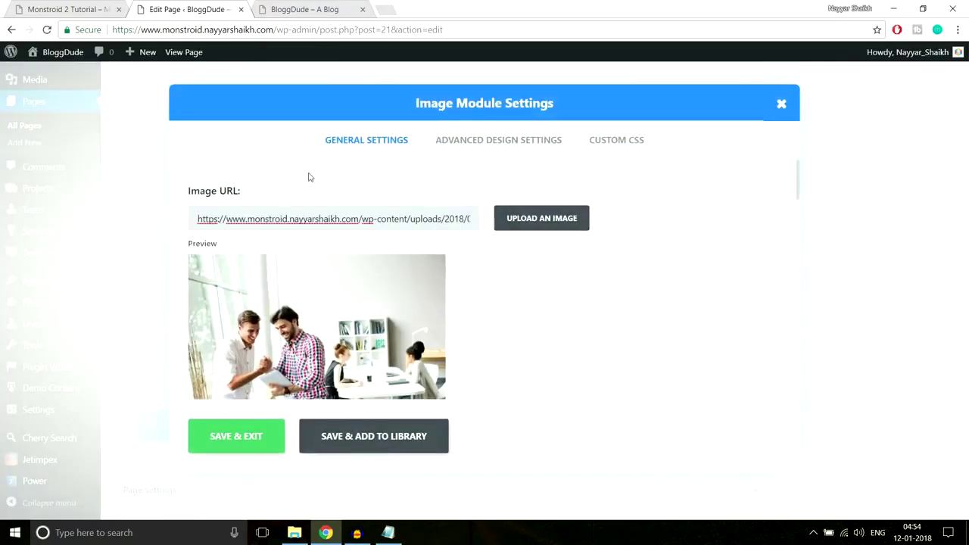
{"action": "left_click", "coordinate": [550, 228]}
{"action": "left_click", "coordinate": [159, 206]}
{"action": "left_click", "coordinate": [902, 484]}
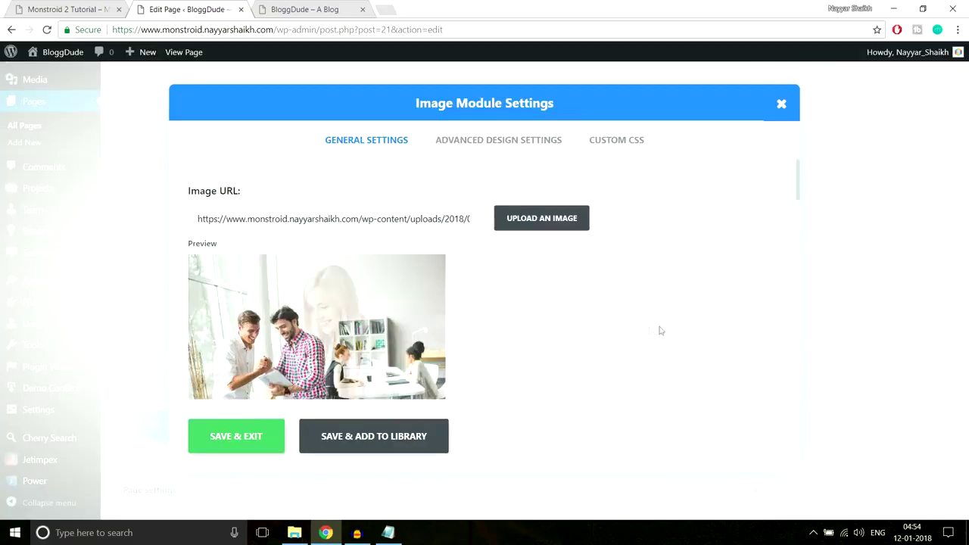
{"action": "left_click", "coordinate": [227, 453]}
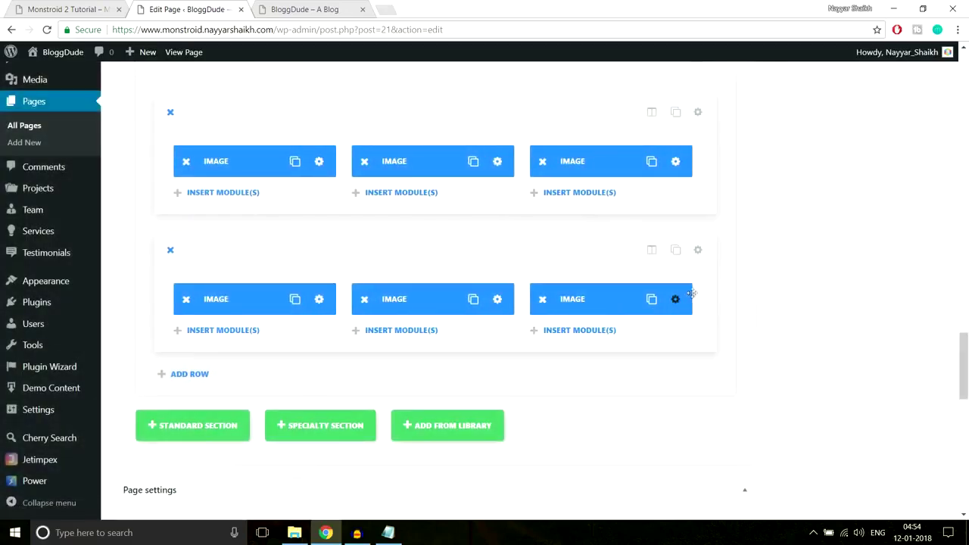
Replace the second row's last image with Gallery-6 and save.
{"action": "left_click", "coordinate": [685, 299]}
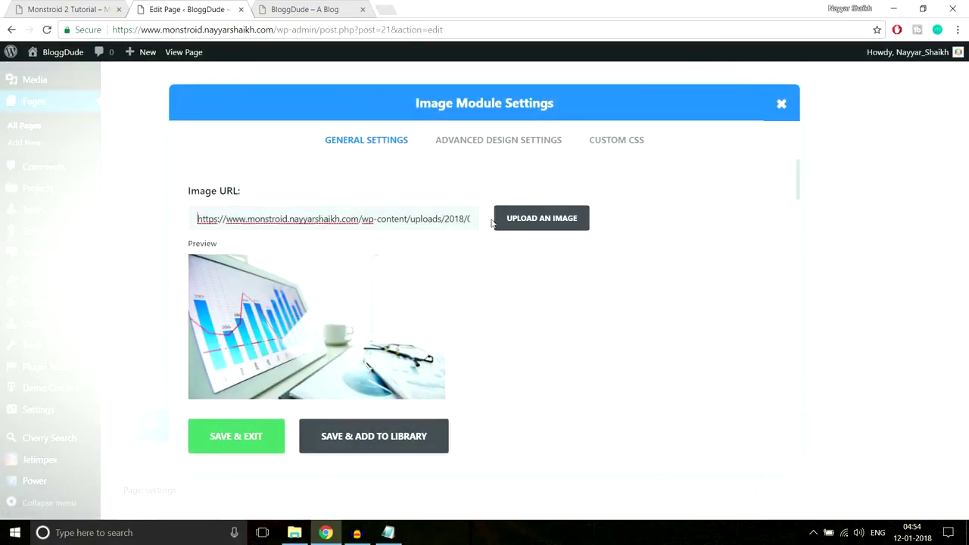
{"action": "left_click", "coordinate": [529, 220]}
{"action": "left_click", "coordinate": [63, 194]}
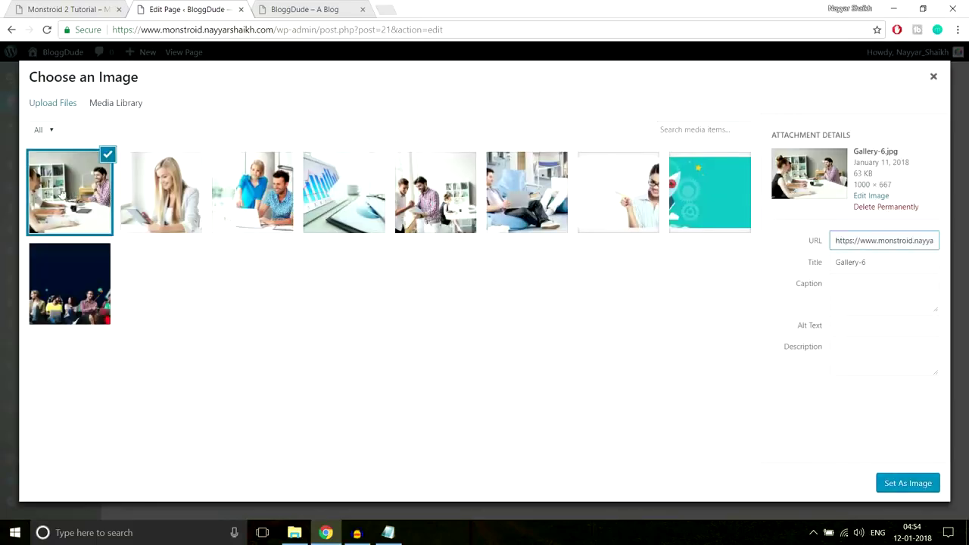
{"action": "left_click", "coordinate": [894, 485]}
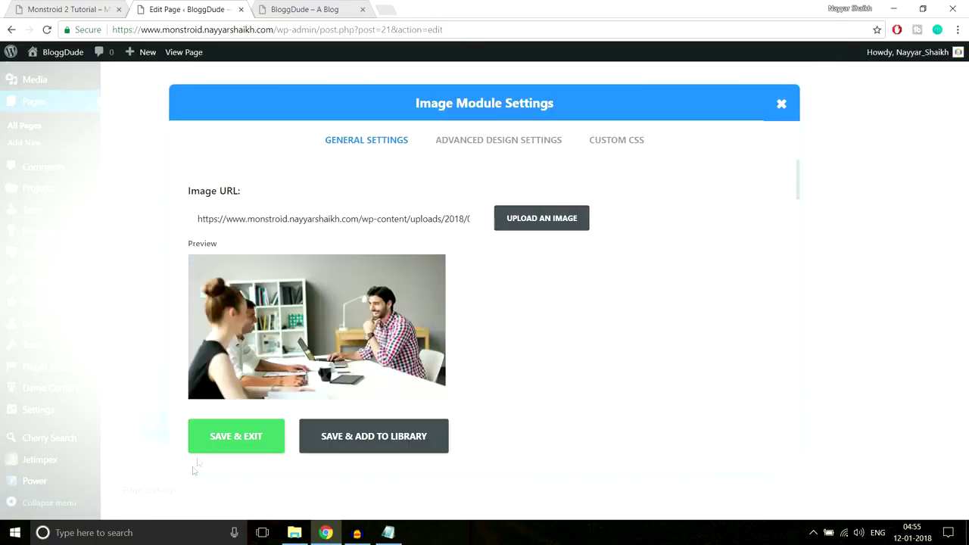
{"action": "left_click", "coordinate": [219, 450]}
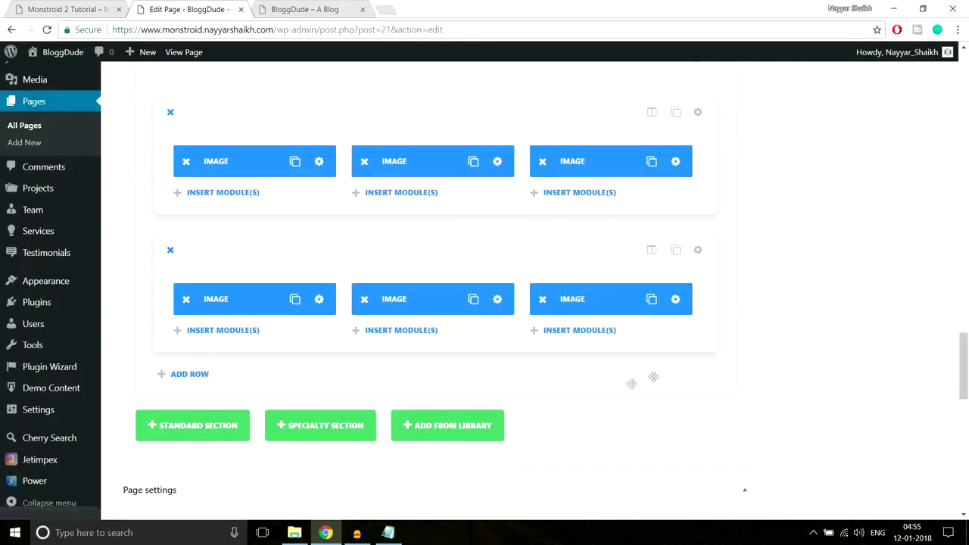
Update the homepage with the new six-image gallery.
{"action": "scroll", "coordinate": [953, 375], "scroll_direction": "up", "scroll_amount": 10}
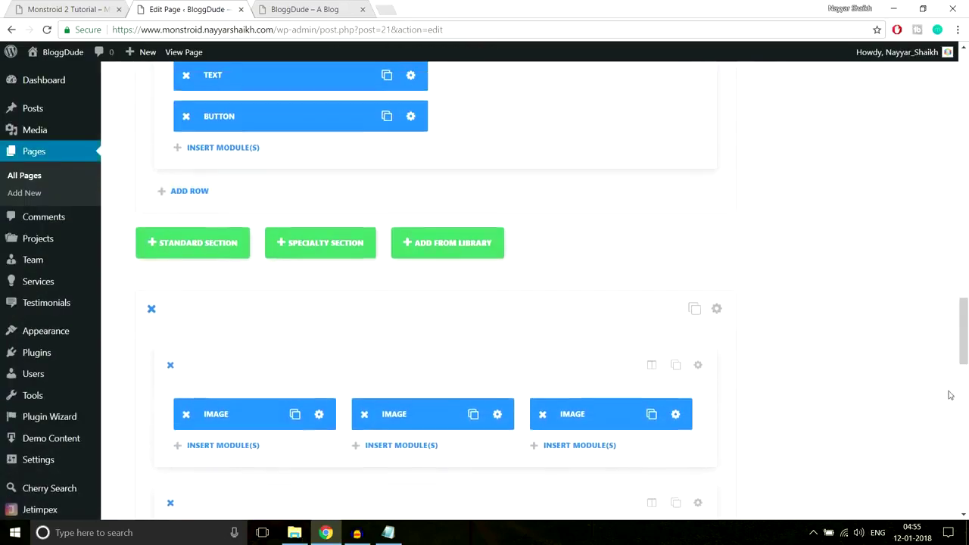
{"action": "scroll", "coordinate": [939, 423], "scroll_direction": "up", "scroll_amount": 10}
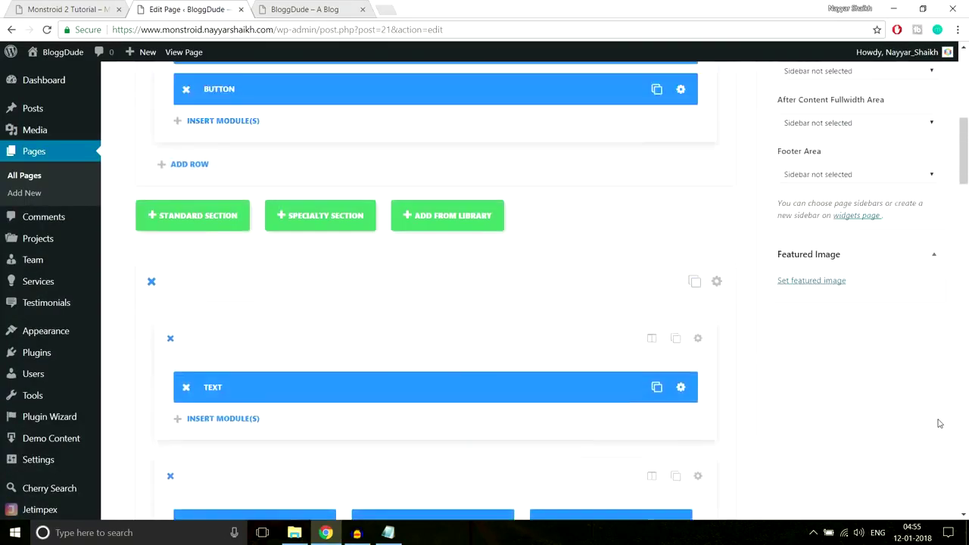
{"action": "left_click", "coordinate": [915, 292]}
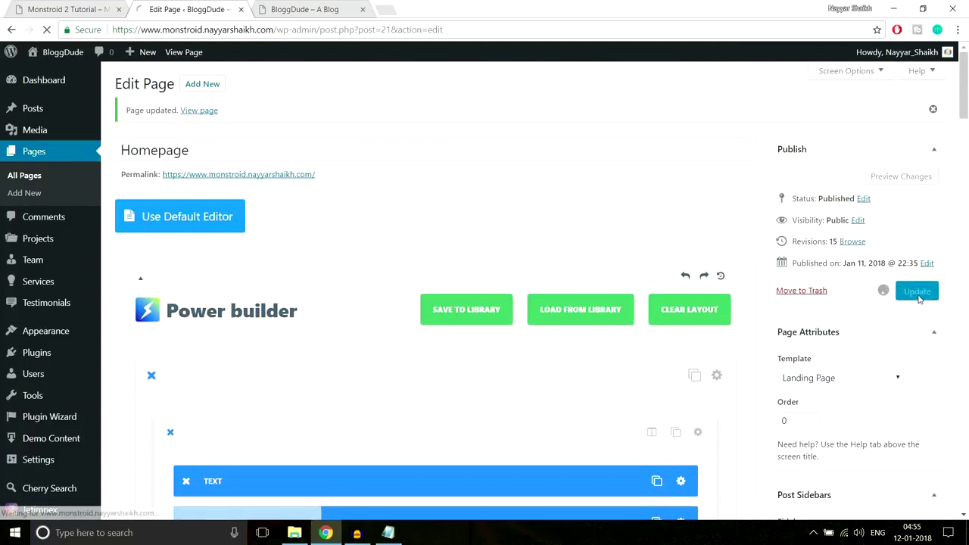
Reload the live site, compare its gallery with the Monstroid 2 demo, and return to the editor.
{"action": "left_click", "coordinate": [277, 9]}
{"action": "left_click", "coordinate": [320, 34]}
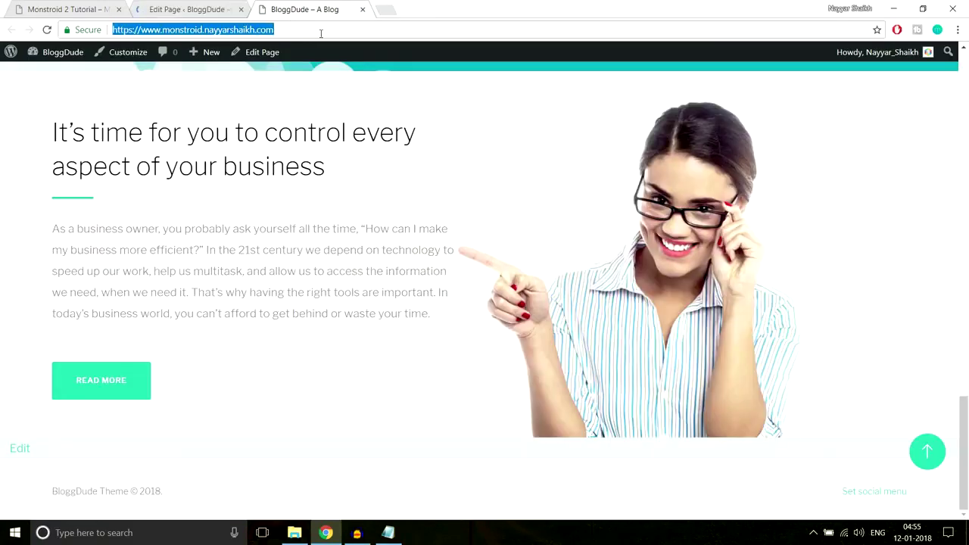
{"action": "key", "text": "Return"}
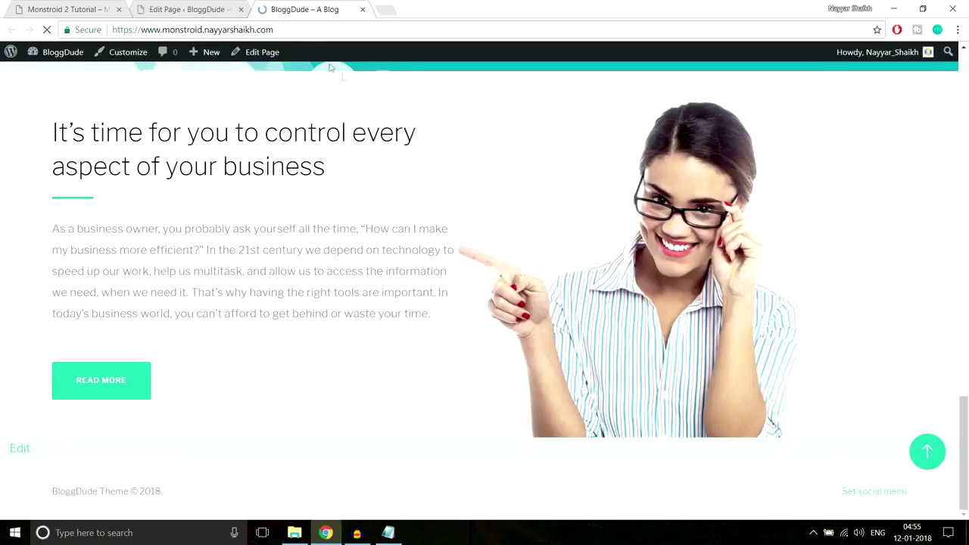
{"action": "scroll", "coordinate": [495, 298], "scroll_direction": "down", "scroll_amount": 10}
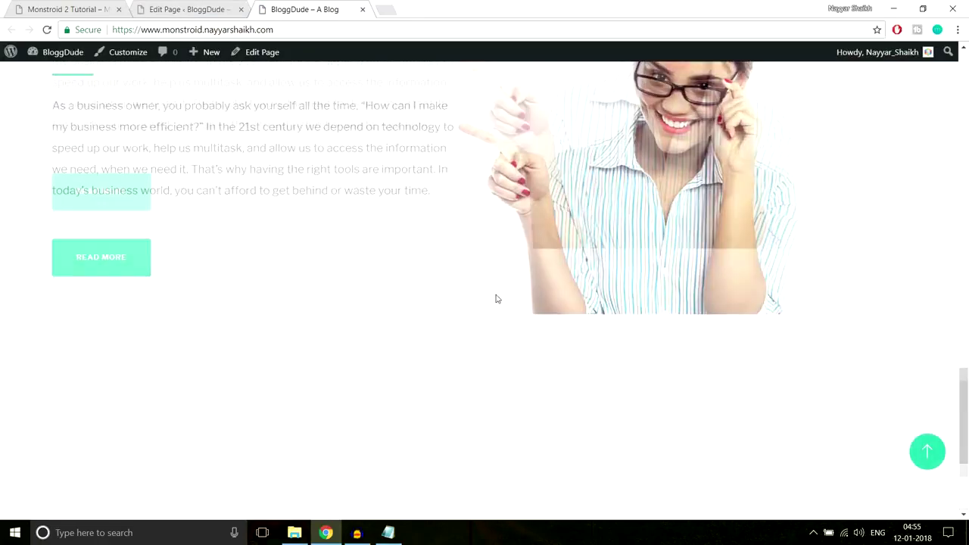
{"action": "scroll", "coordinate": [503, 307], "scroll_direction": "up", "scroll_amount": 2}
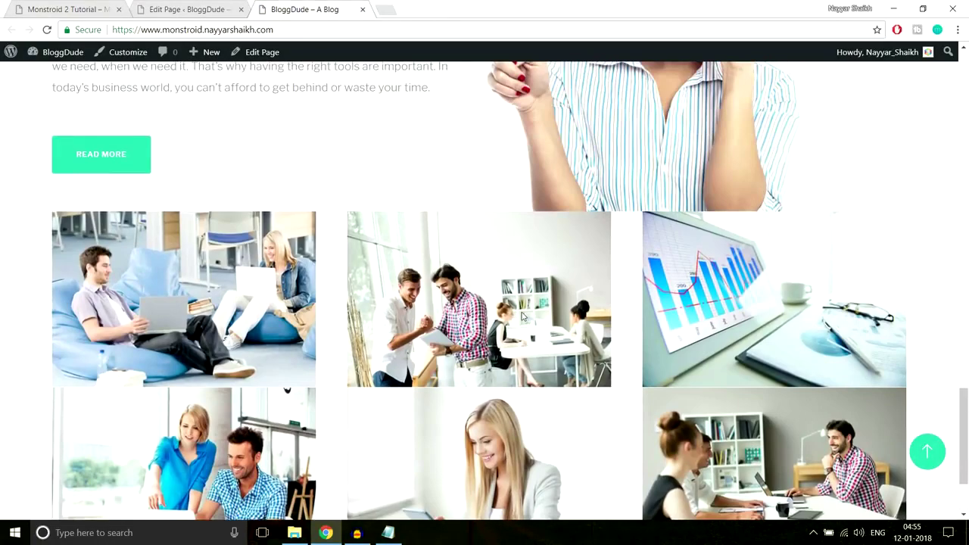
{"action": "scroll", "coordinate": [520, 321], "scroll_direction": "down", "scroll_amount": 1}
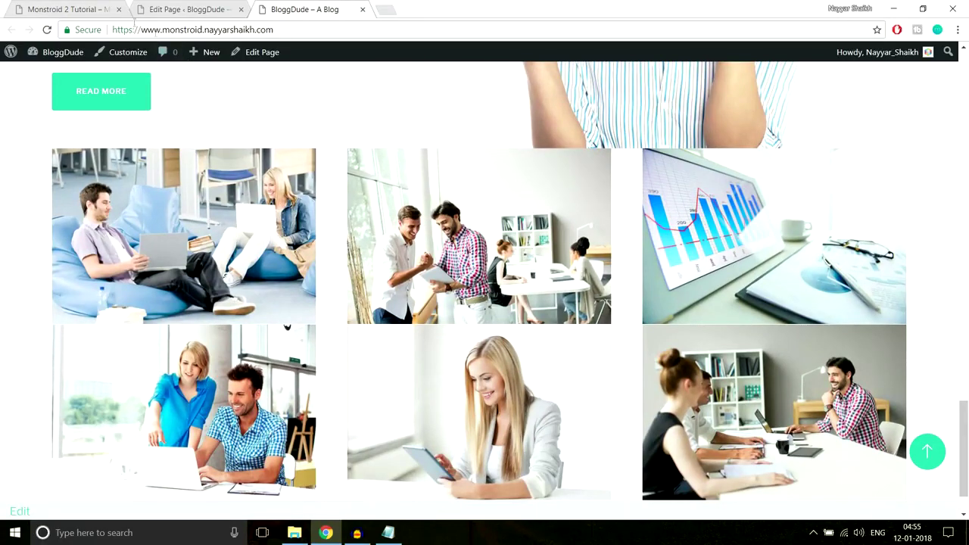
{"action": "key", "text": "ctrl+Tab"}
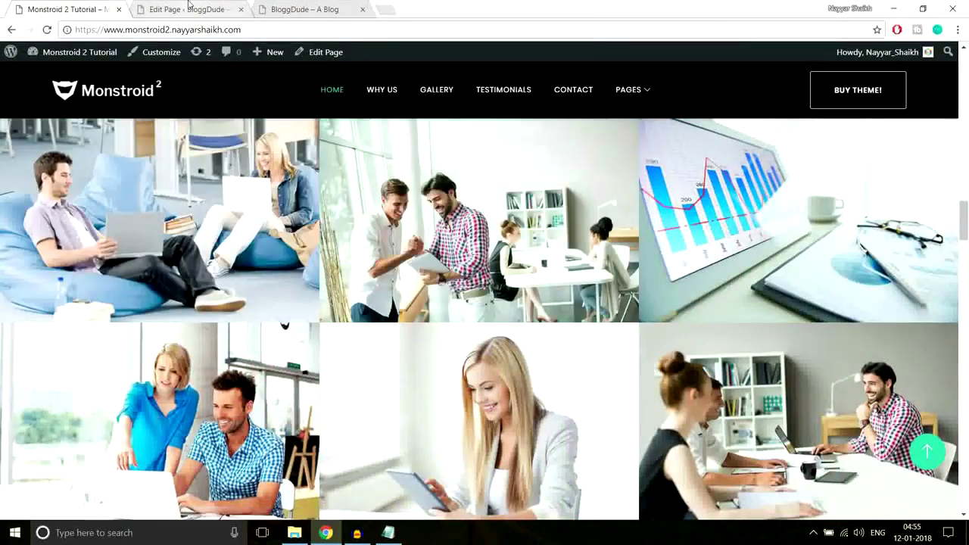
{"action": "left_click", "coordinate": [188, 8]}
Set Make This Row Fullwidth to YES for both gallery image rows.
{"action": "scroll", "coordinate": [577, 318], "scroll_direction": "down", "scroll_amount": 15}
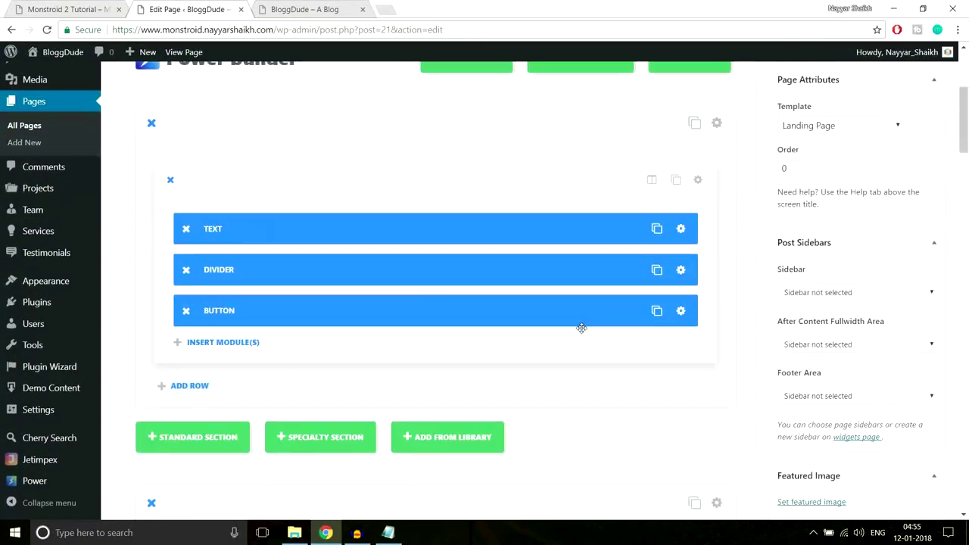
{"action": "scroll", "coordinate": [582, 333], "scroll_direction": "down", "scroll_amount": 12}
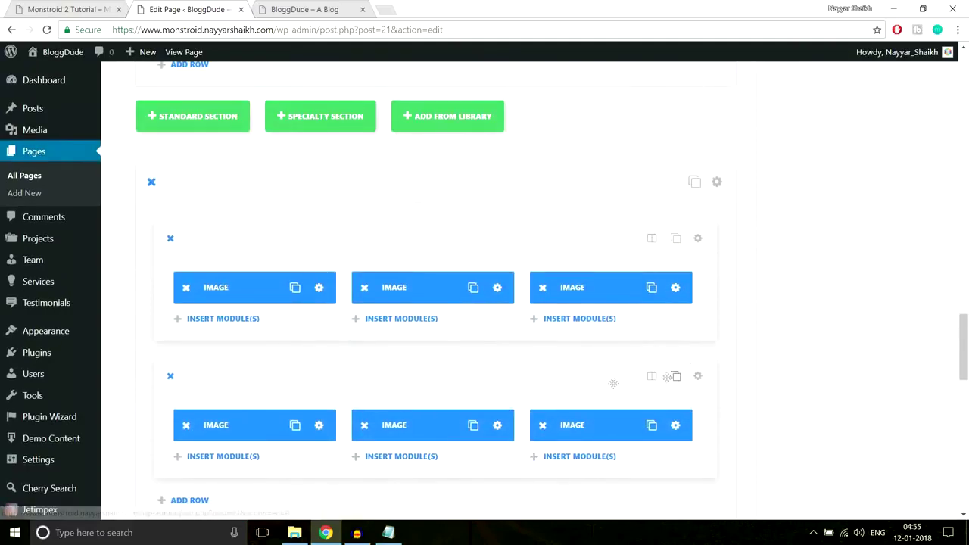
{"action": "scroll", "coordinate": [632, 372], "scroll_direction": "down", "scroll_amount": 2}
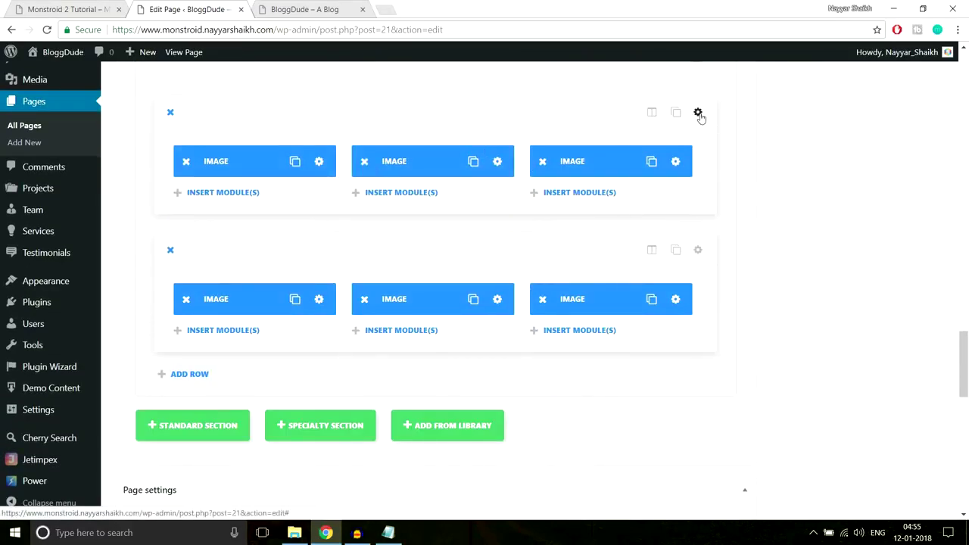
{"action": "left_click", "coordinate": [698, 113]}
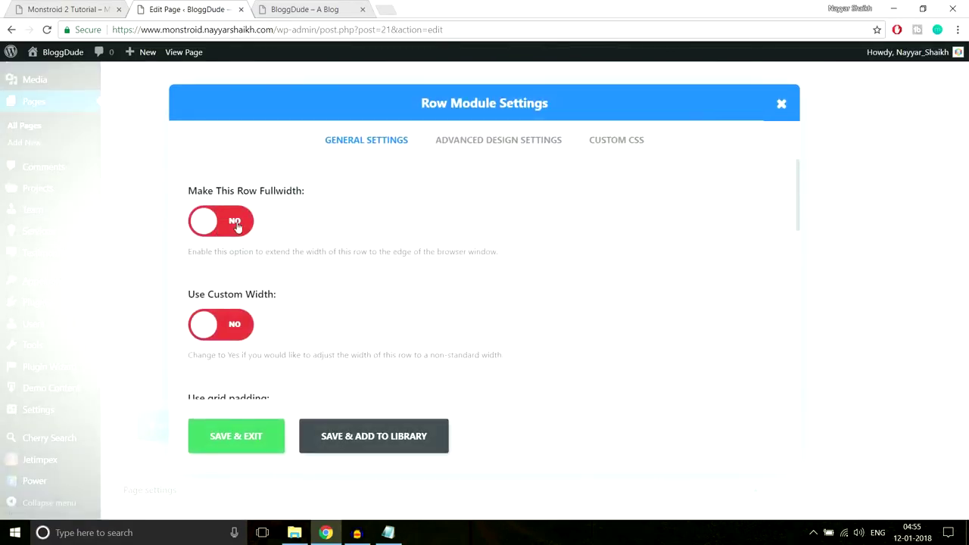
{"action": "left_click", "coordinate": [237, 226]}
{"action": "left_click", "coordinate": [241, 443]}
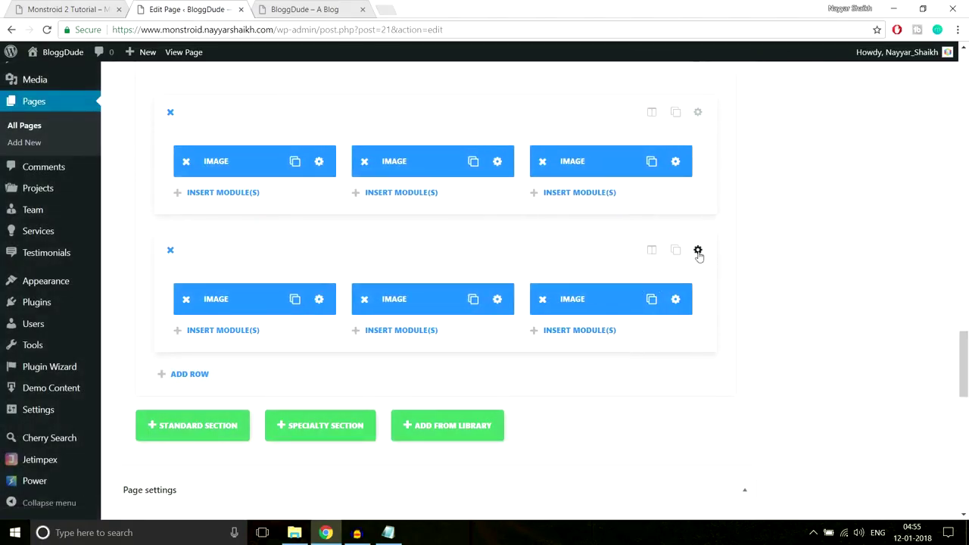
{"action": "left_click", "coordinate": [698, 251]}
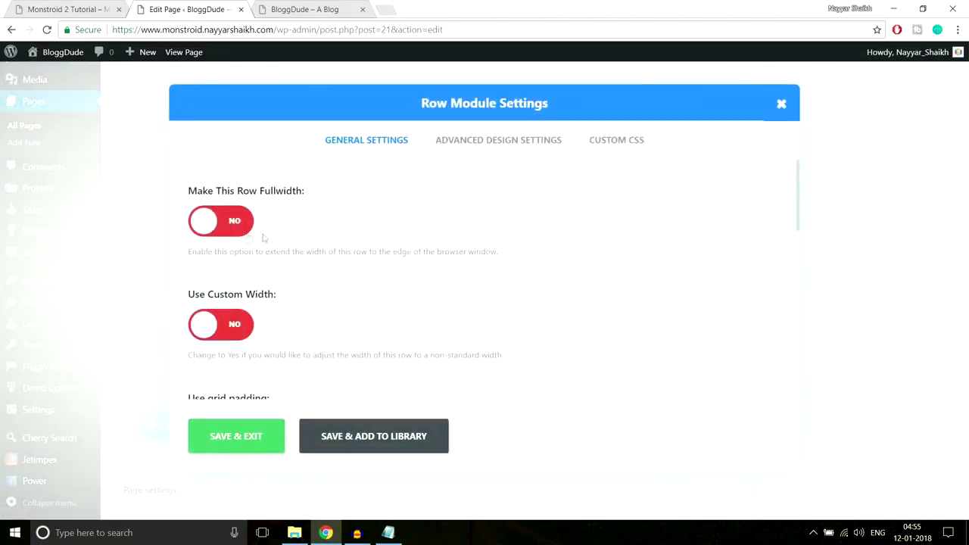
{"action": "left_click", "coordinate": [244, 233]}
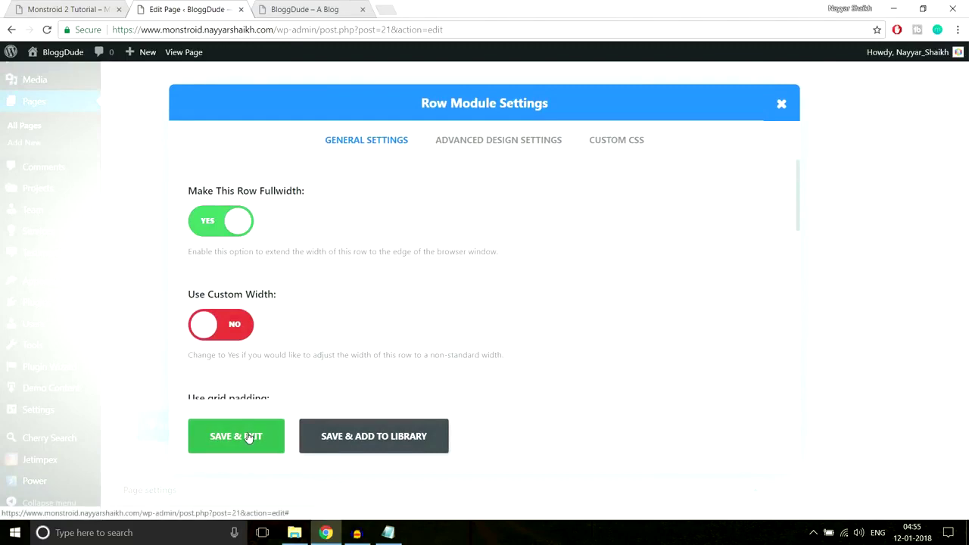
{"action": "left_click", "coordinate": [250, 435]}
Update the homepage, reload the live site to check the edge-to-edge gallery, then return.
{"action": "left_click_drag", "start_coordinate": [967, 339], "coordinate": [967, 83]}
{"action": "left_click", "coordinate": [917, 256]}
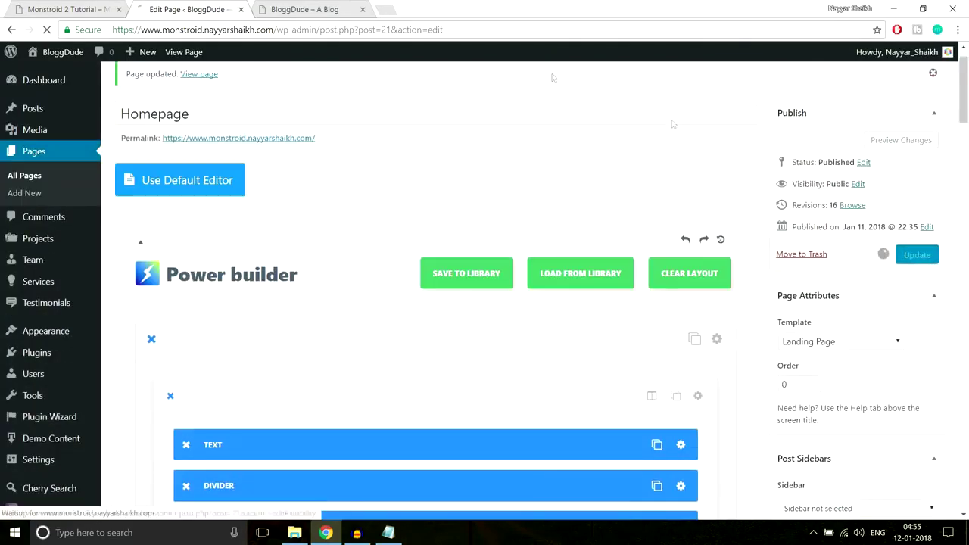
{"action": "left_click", "coordinate": [304, 9]}
{"action": "left_click", "coordinate": [331, 29]}
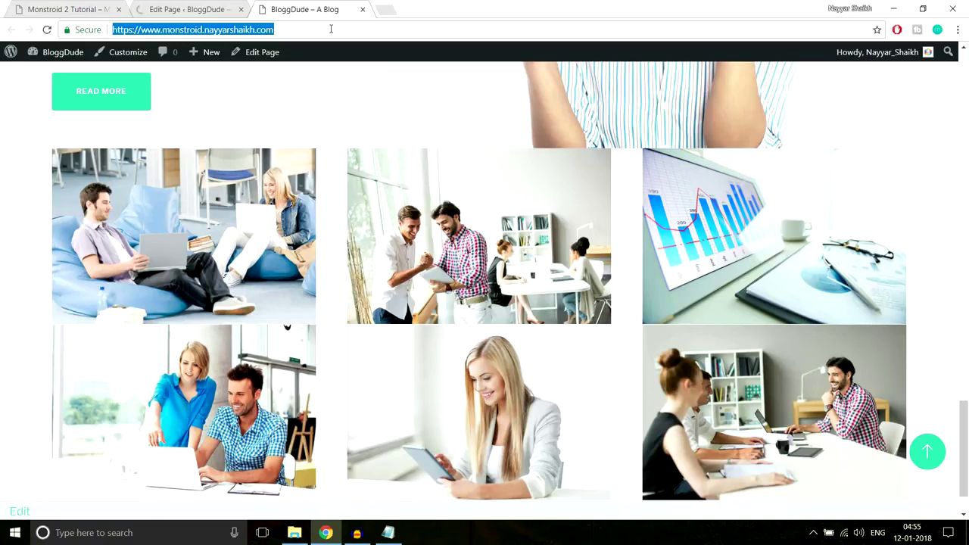
{"action": "key", "text": "Return"}
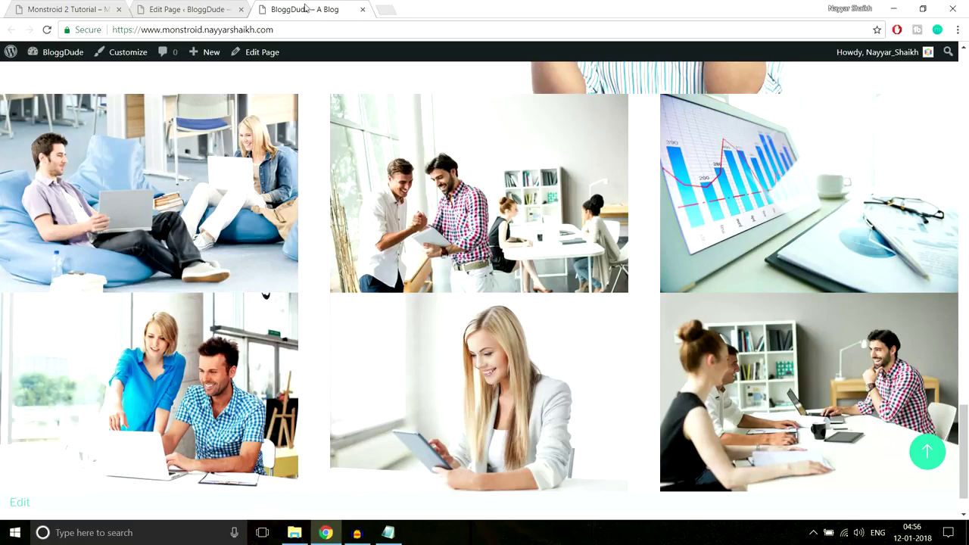
{"action": "left_click", "coordinate": [205, 6]}
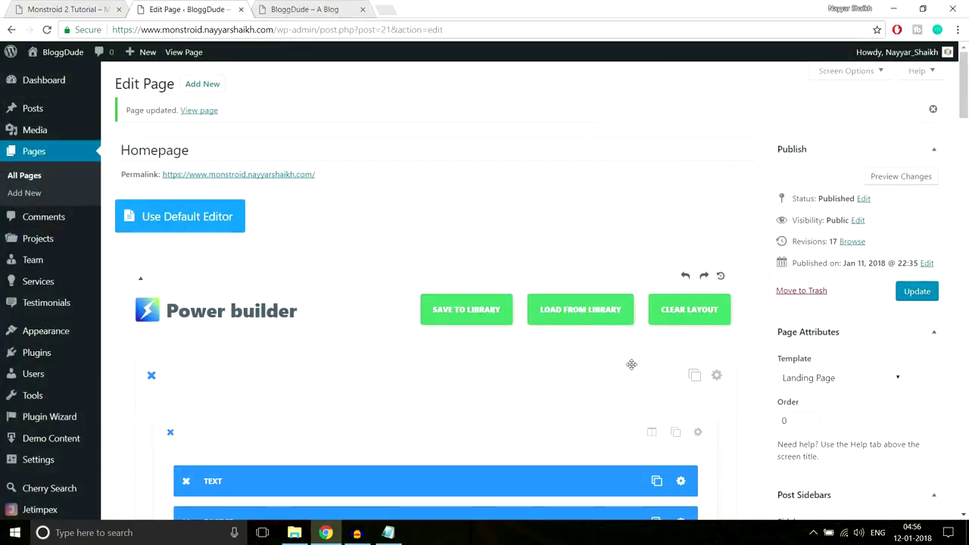
Turn Use grid padding to NO for the first gallery row and save it.
{"action": "scroll", "coordinate": [631, 364], "scroll_direction": "down", "scroll_amount": 15}
{"action": "scroll", "coordinate": [632, 374], "scroll_direction": "down", "scroll_amount": 10}
{"action": "scroll", "coordinate": [633, 374], "scroll_direction": "up", "scroll_amount": 8}
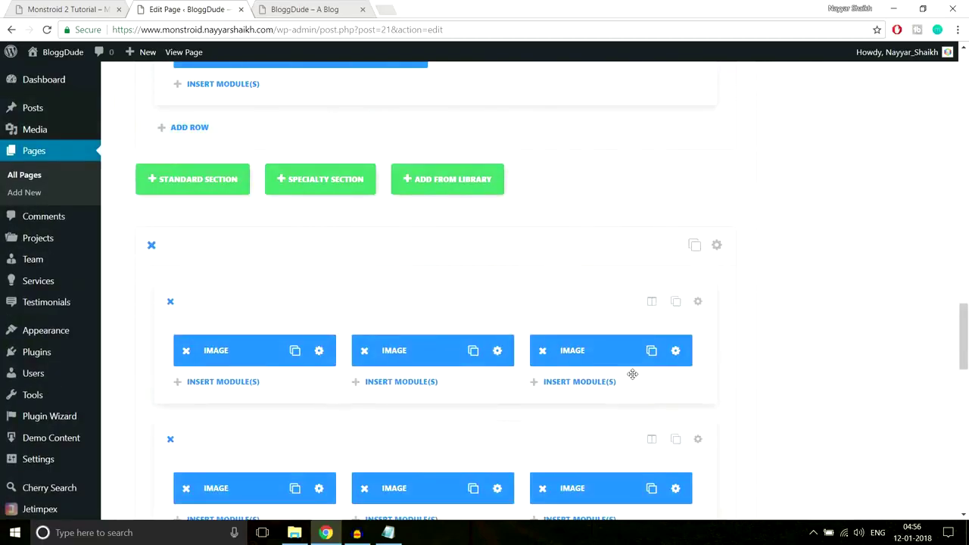
{"action": "scroll", "coordinate": [632, 374], "scroll_direction": "down", "scroll_amount": 2}
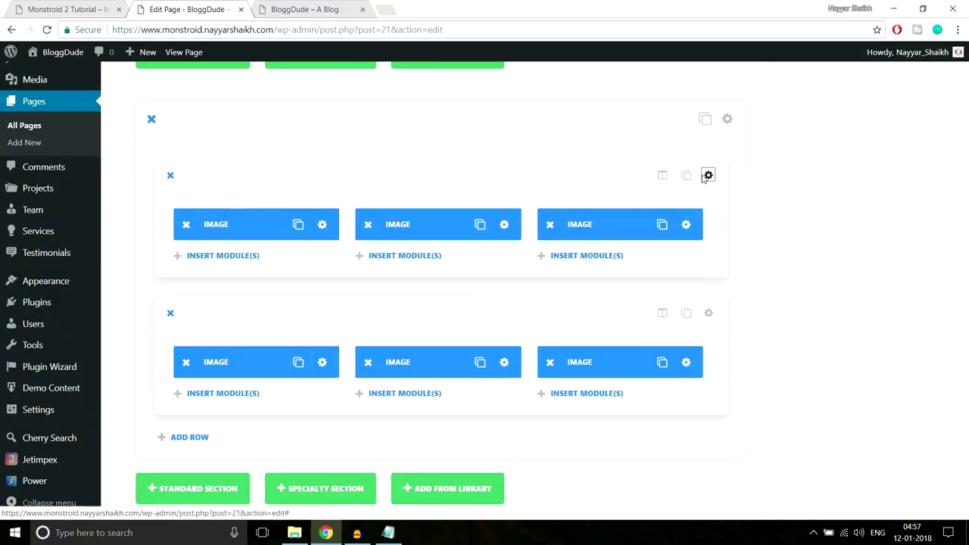
{"action": "left_click", "coordinate": [708, 175]}
{"action": "scroll", "coordinate": [636, 262], "scroll_direction": "down", "scroll_amount": 3}
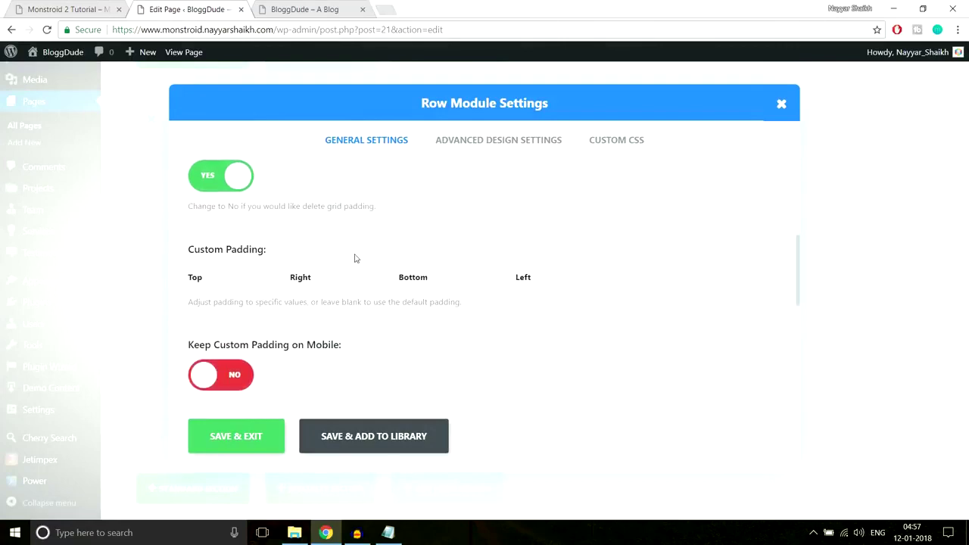
{"action": "scroll", "coordinate": [351, 260], "scroll_direction": "up", "scroll_amount": 1}
{"action": "left_click", "coordinate": [231, 240]}
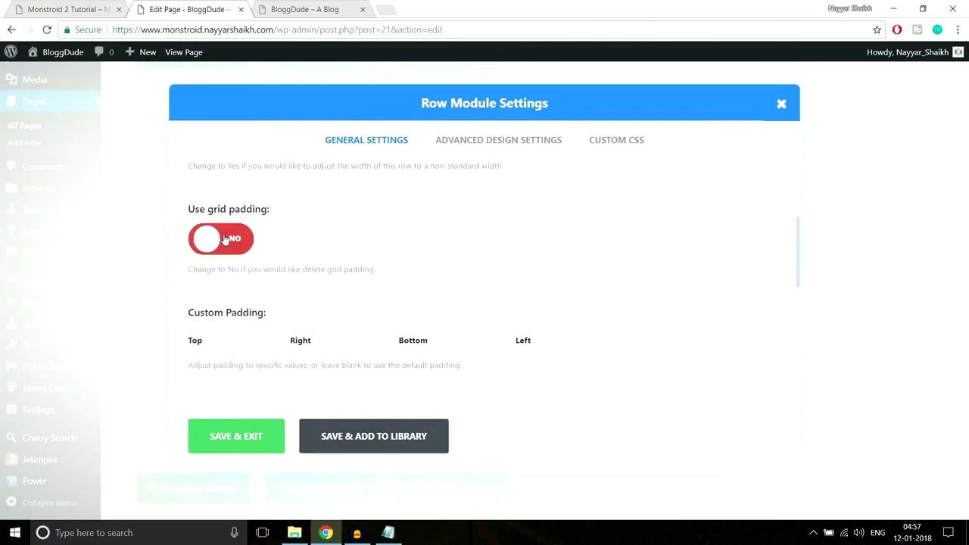
{"action": "left_click", "coordinate": [303, 10]}
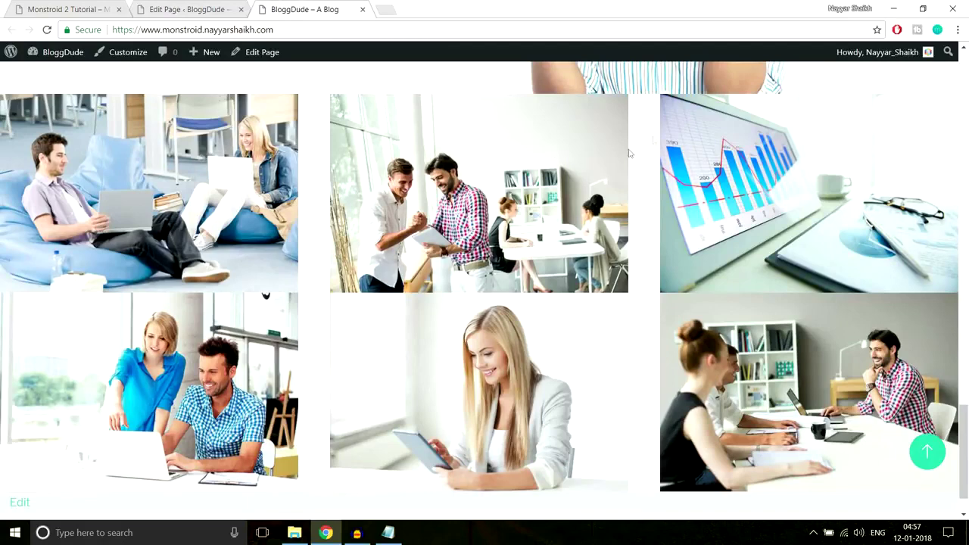
{"action": "left_click", "coordinate": [171, 9]}
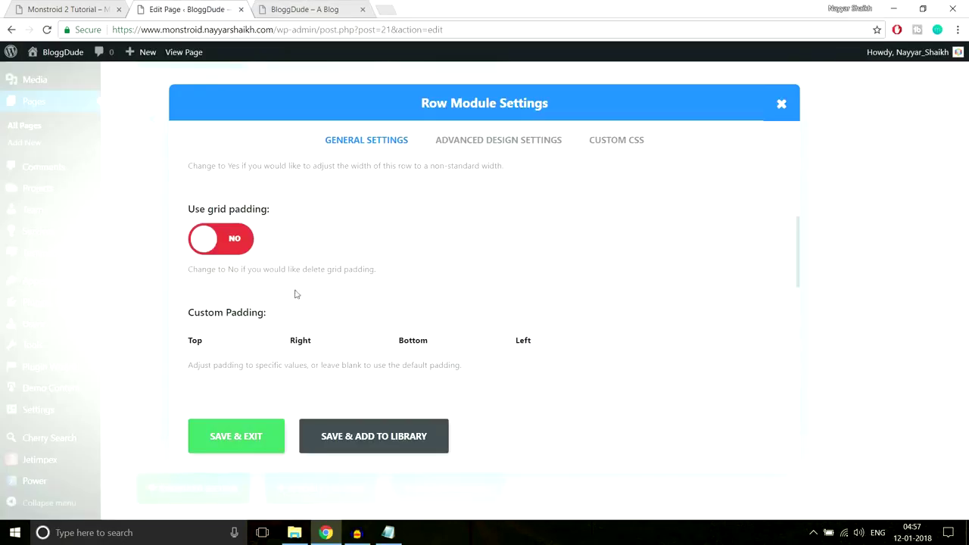
{"action": "left_click", "coordinate": [250, 437]}
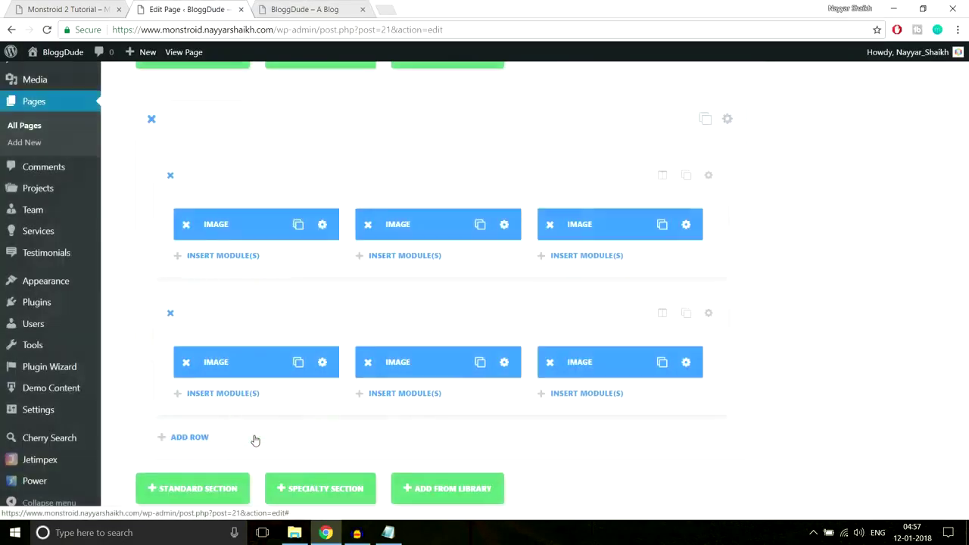
Turn off grid padding for the second gallery row, save, and update the homepage.
{"action": "left_click", "coordinate": [697, 313]}
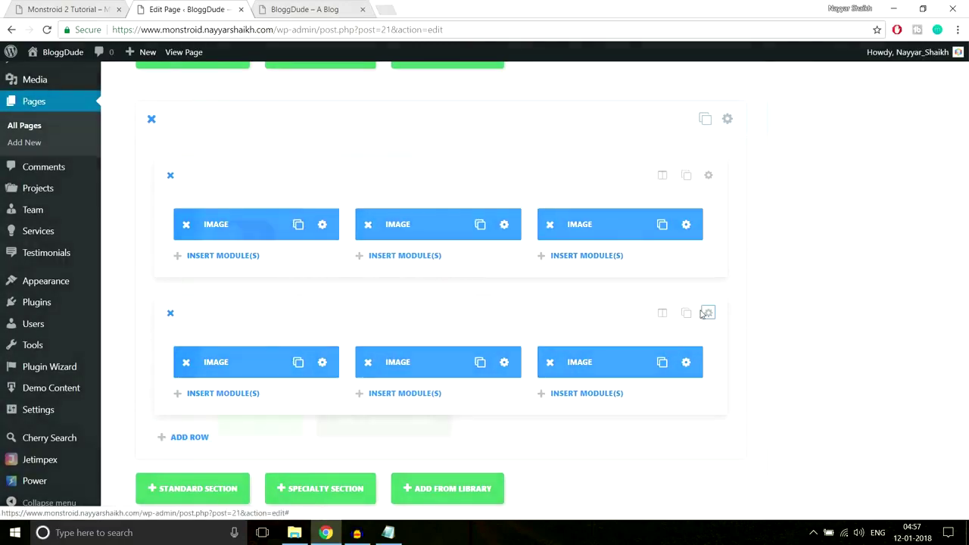
{"action": "scroll", "coordinate": [286, 324], "scroll_direction": "down", "scroll_amount": 3}
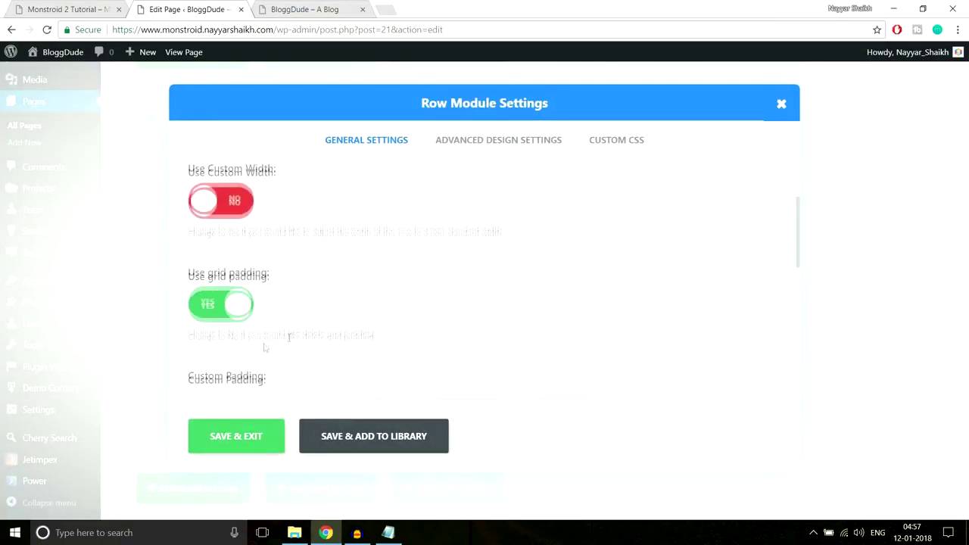
{"action": "left_click", "coordinate": [208, 301]}
{"action": "left_click", "coordinate": [251, 445]}
{"action": "scroll", "coordinate": [933, 426], "scroll_direction": "up", "scroll_amount": 3}
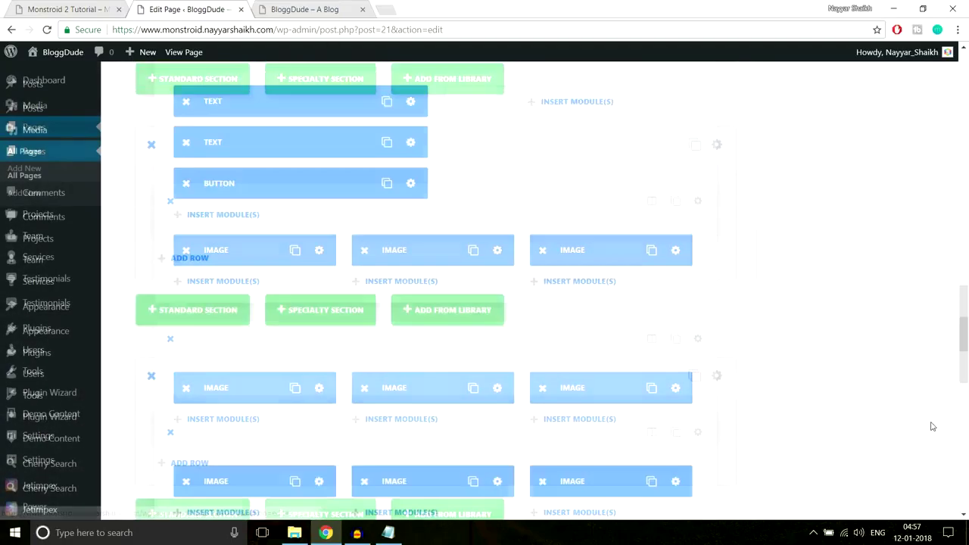
{"action": "scroll", "coordinate": [933, 426], "scroll_direction": "up", "scroll_amount": 10}
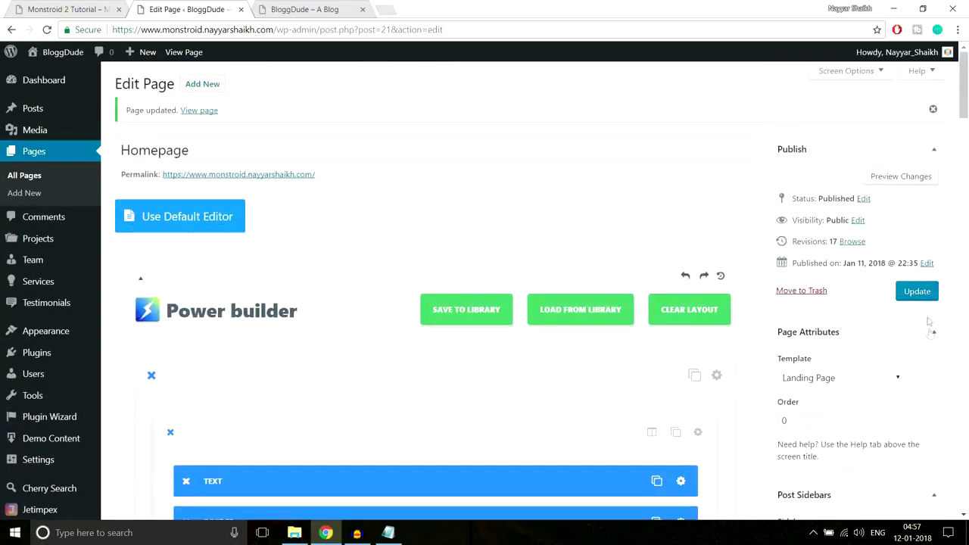
{"action": "left_click", "coordinate": [917, 292]}
Reload the live BloggDude homepage and inspect the gap-free gallery.
{"action": "left_click", "coordinate": [291, 9]}
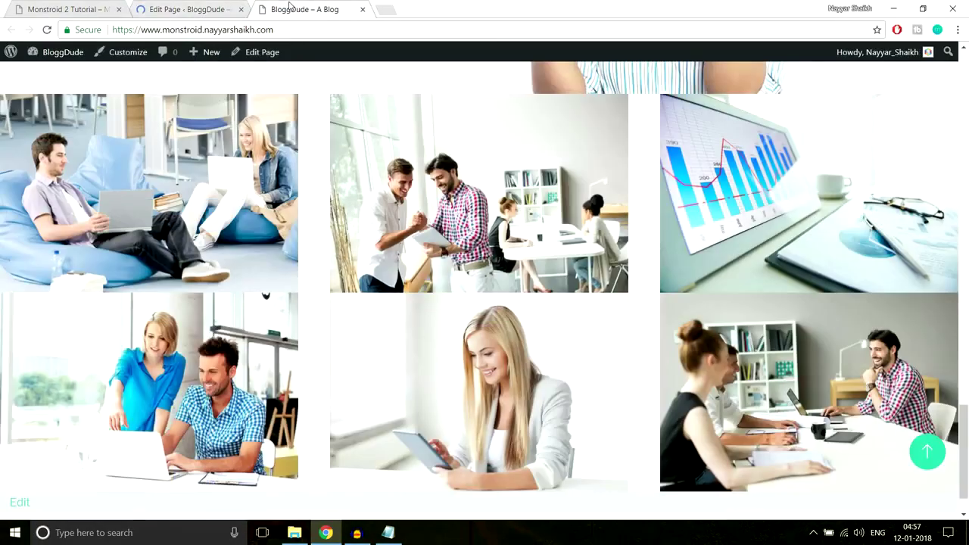
{"action": "left_click", "coordinate": [301, 35]}
{"action": "key", "text": "Return"}
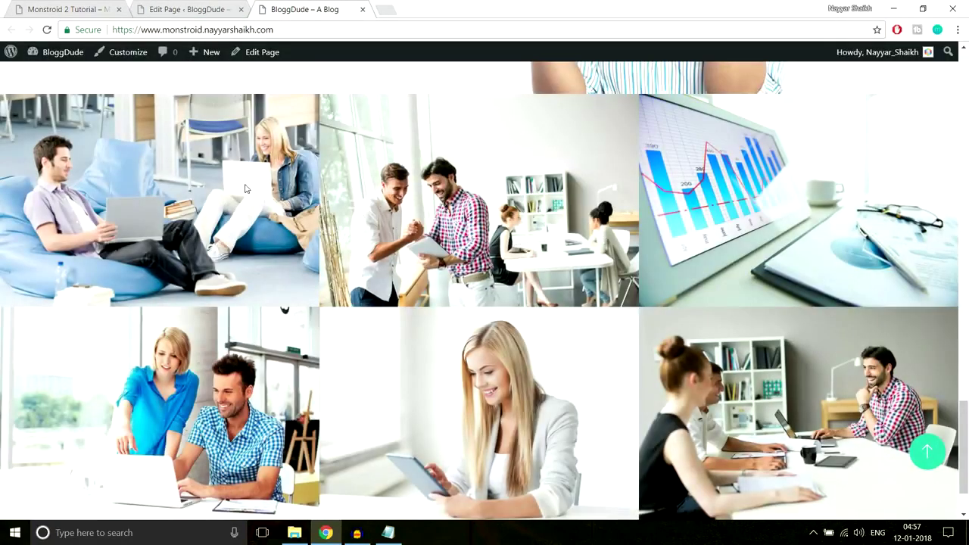
{"action": "scroll", "coordinate": [564, 382], "scroll_direction": "down", "scroll_amount": 2}
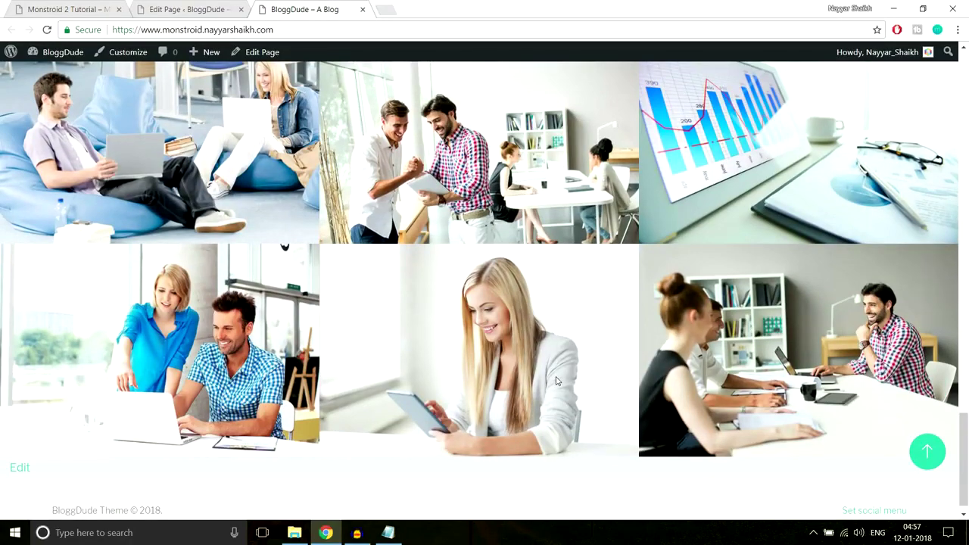
{"action": "scroll", "coordinate": [557, 381], "scroll_direction": "up", "scroll_amount": 2}
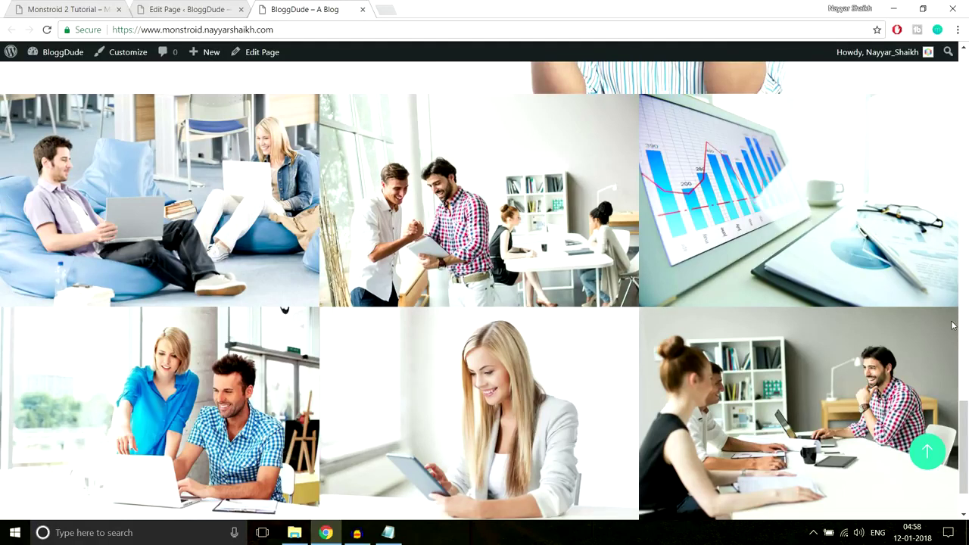
{"action": "scroll", "coordinate": [953, 326], "scroll_direction": "down", "scroll_amount": 1}
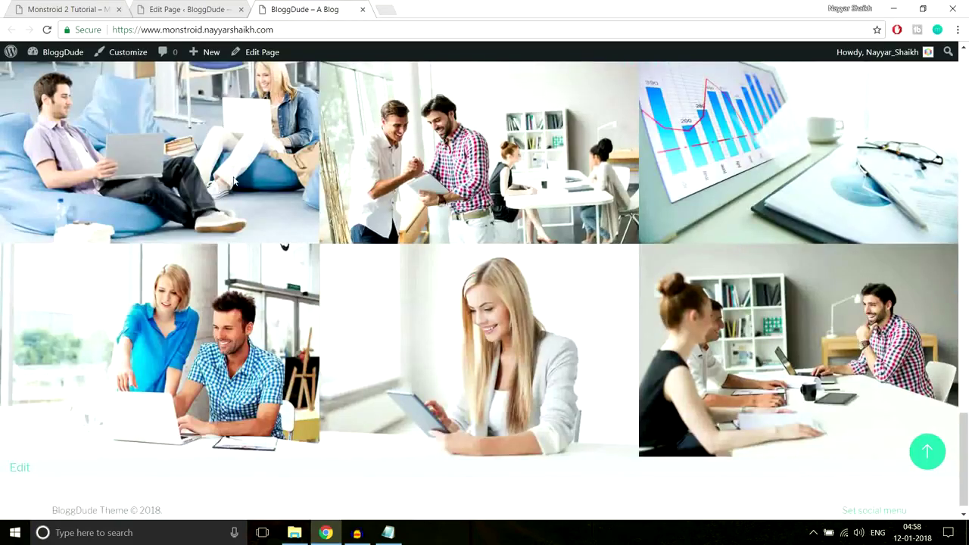
{"action": "scroll", "coordinate": [544, 280], "scroll_direction": "up", "scroll_amount": 1}
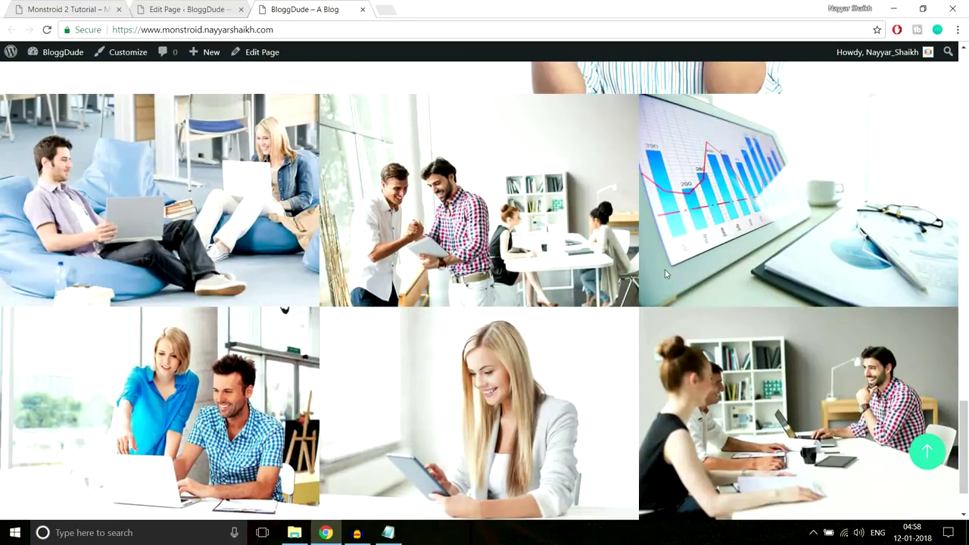
Compare with the Monstroid 2 demo gallery, then go back to the page editor.
{"action": "left_click", "coordinate": [60, 6]}
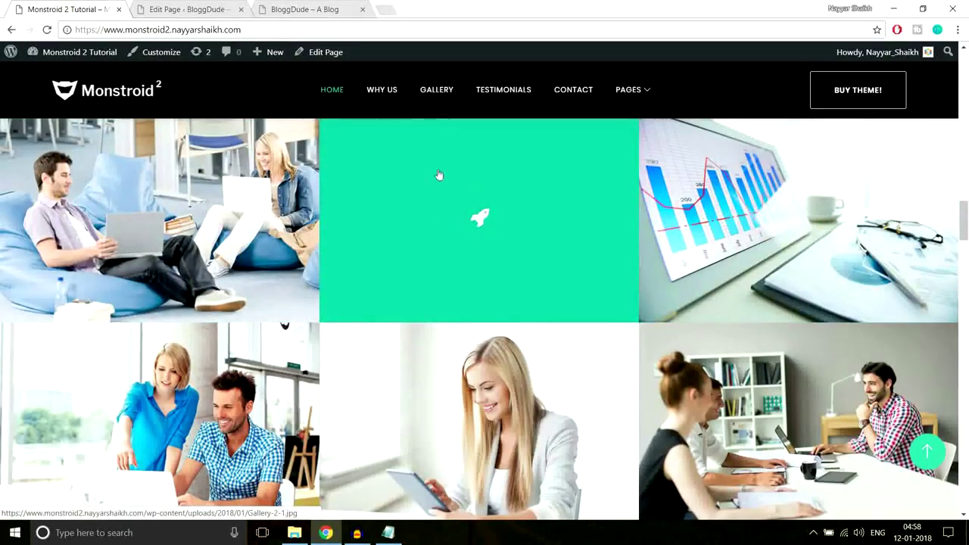
{"action": "key", "text": "ctrl+Tab"}
{"action": "scroll", "coordinate": [584, 311], "scroll_direction": "down", "scroll_amount": 5}
{"action": "scroll", "coordinate": [583, 310], "scroll_direction": "down", "scroll_amount": 20}
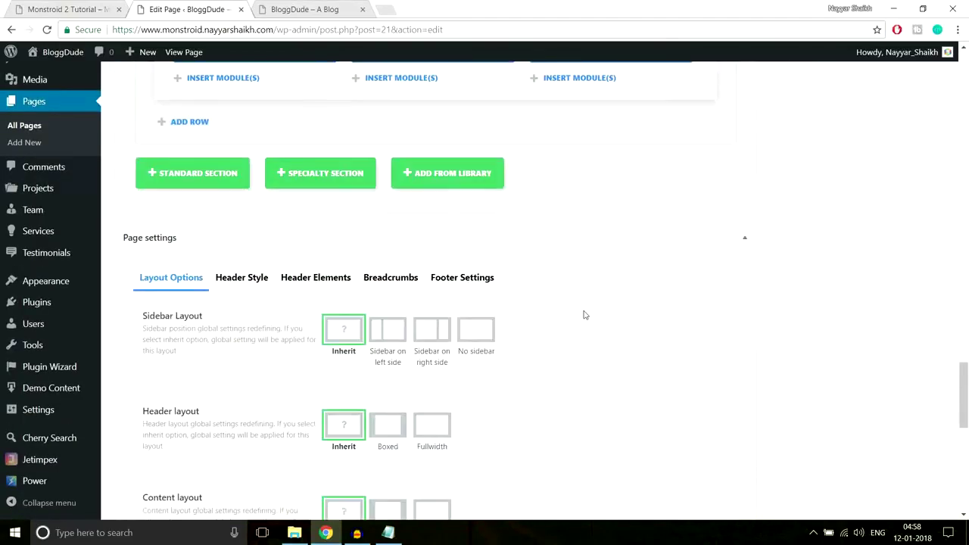
Set Open in Lightbox to YES and Image Overlay to ON for the first gallery image.
{"action": "scroll", "coordinate": [583, 315], "scroll_direction": "up", "scroll_amount": 5}
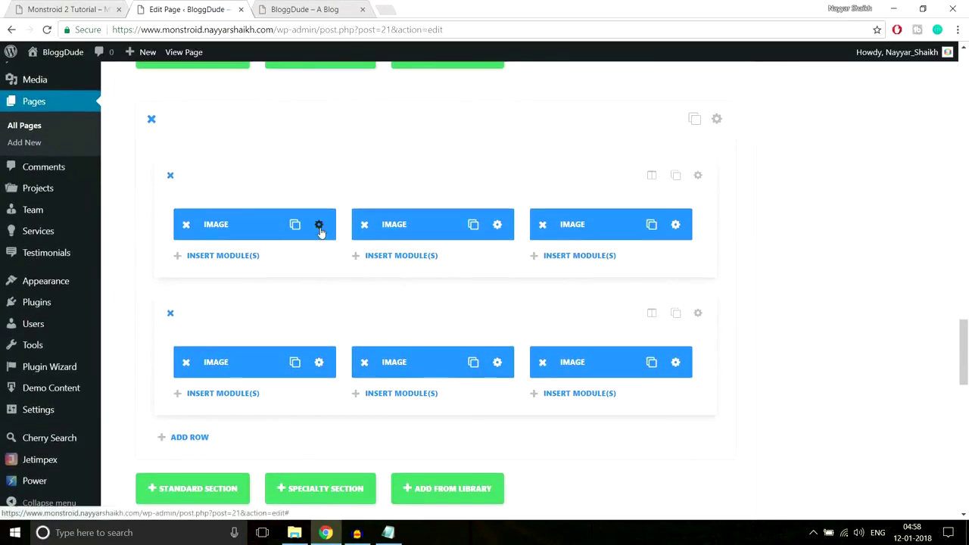
{"action": "left_click", "coordinate": [319, 226]}
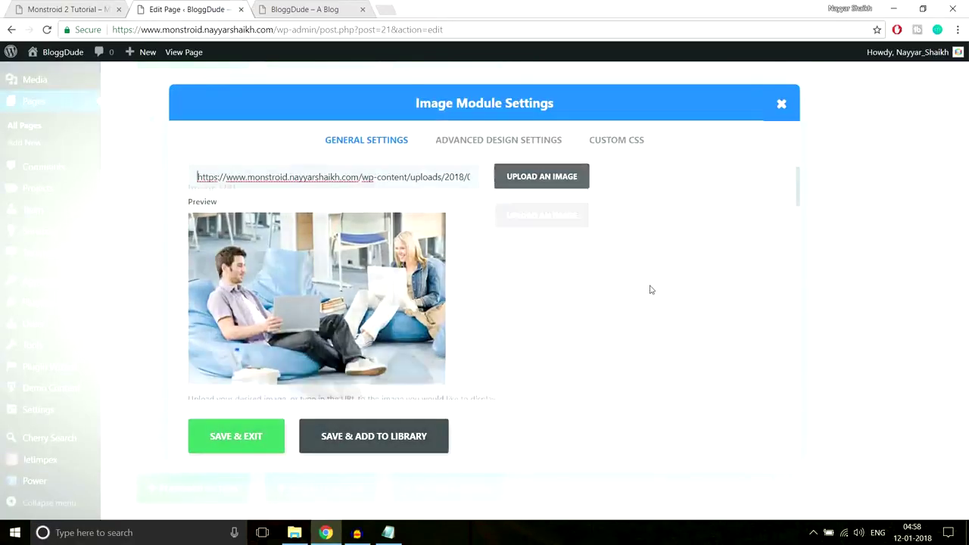
{"action": "scroll", "coordinate": [649, 290], "scroll_direction": "down", "scroll_amount": 5}
{"action": "scroll", "coordinate": [490, 291], "scroll_direction": "up", "scroll_amount": 1}
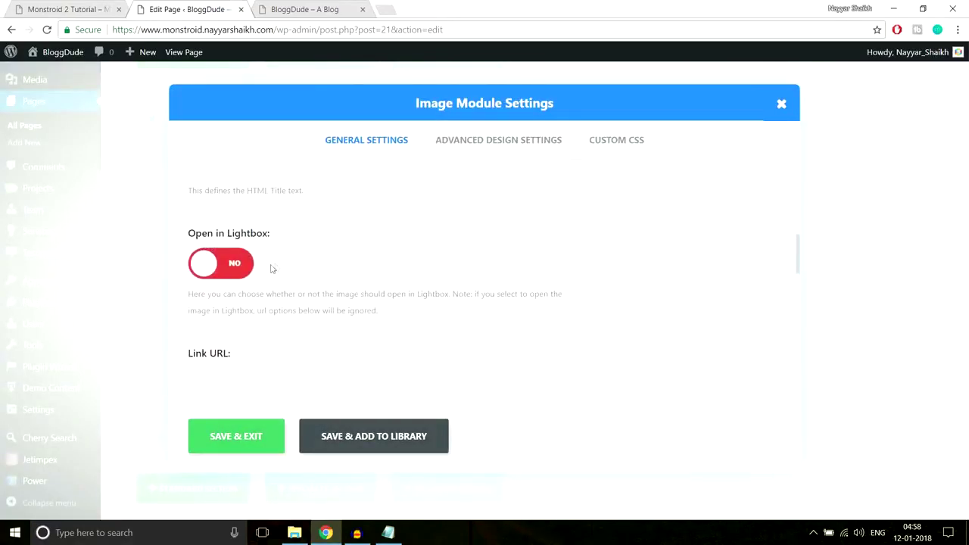
{"action": "left_click", "coordinate": [235, 267]}
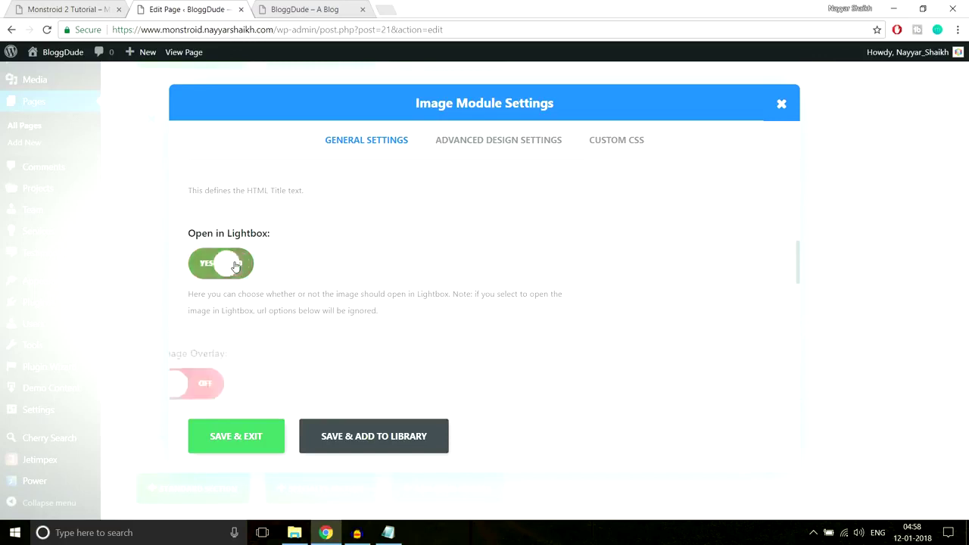
{"action": "scroll", "coordinate": [554, 266], "scroll_direction": "down", "scroll_amount": 5}
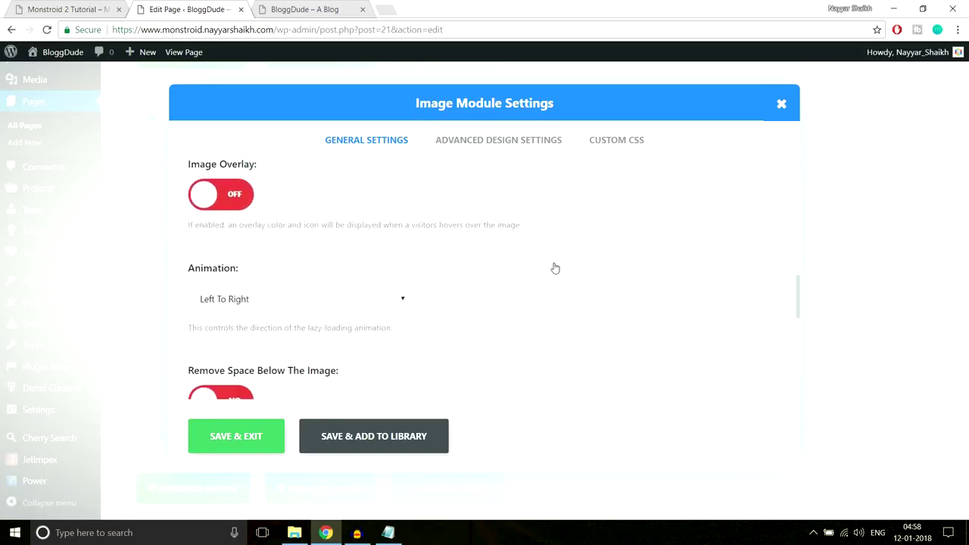
{"action": "scroll", "coordinate": [555, 268], "scroll_direction": "up", "scroll_amount": 1}
{"action": "scroll", "coordinate": [634, 208], "scroll_direction": "down", "scroll_amount": 1}
{"action": "left_click", "coordinate": [243, 200]}
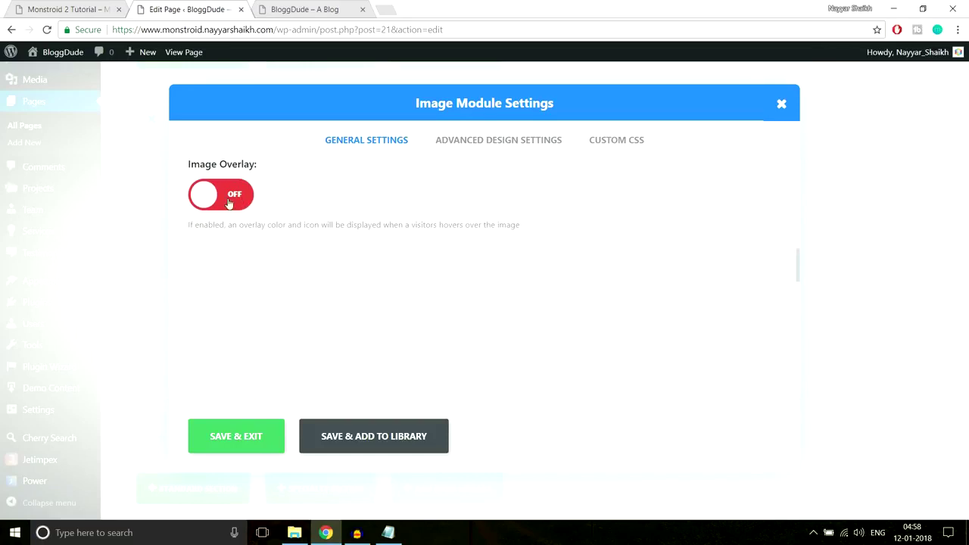
{"action": "scroll", "coordinate": [275, 232], "scroll_direction": "down", "scroll_amount": 1}
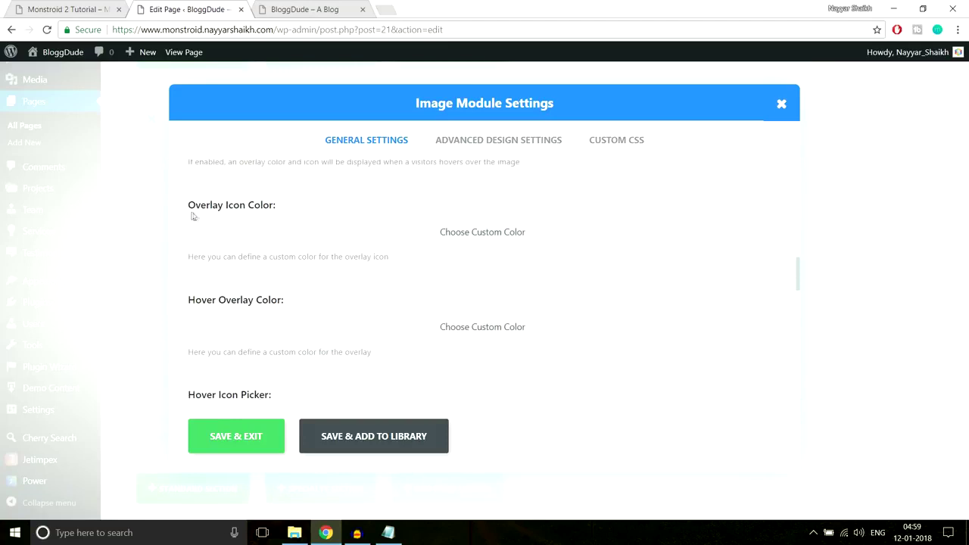
Switch to the Monstroid 2 demo to view its green hover overlay.
{"action": "left_click_drag", "start_coordinate": [186, 210], "coordinate": [283, 205]}
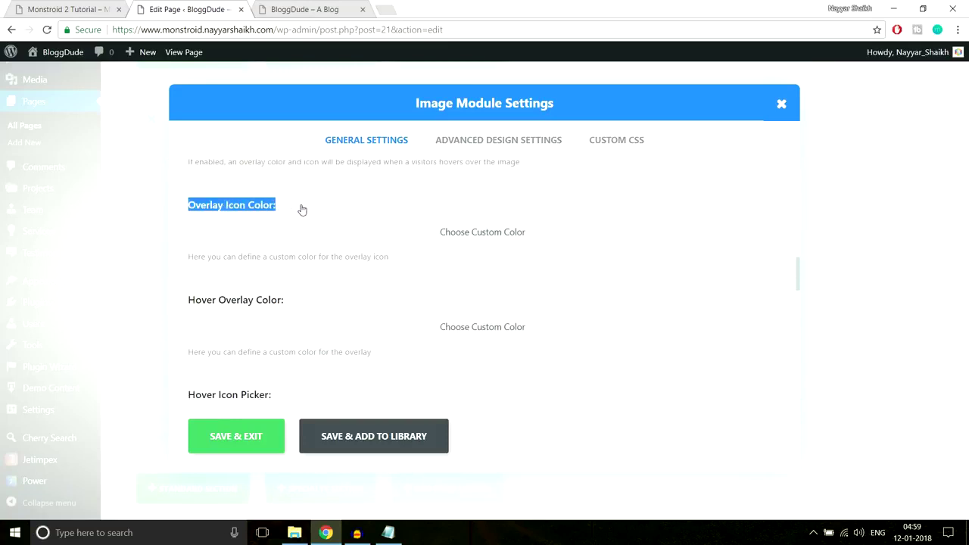
{"action": "left_click", "coordinate": [303, 210]}
{"action": "left_click", "coordinate": [88, 9]}
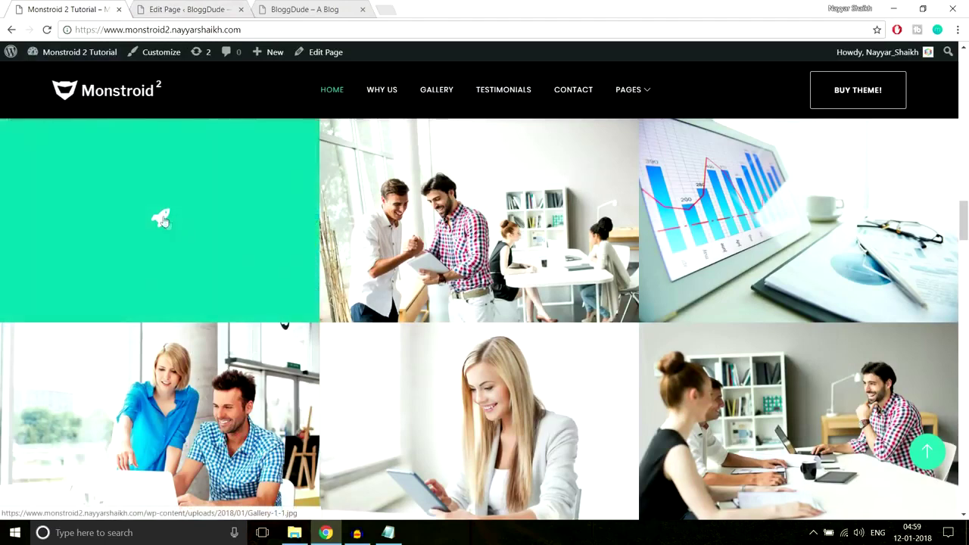
Set the first image's Overlay Icon Color to white using a custom colour.
{"action": "left_click", "coordinate": [187, 8]}
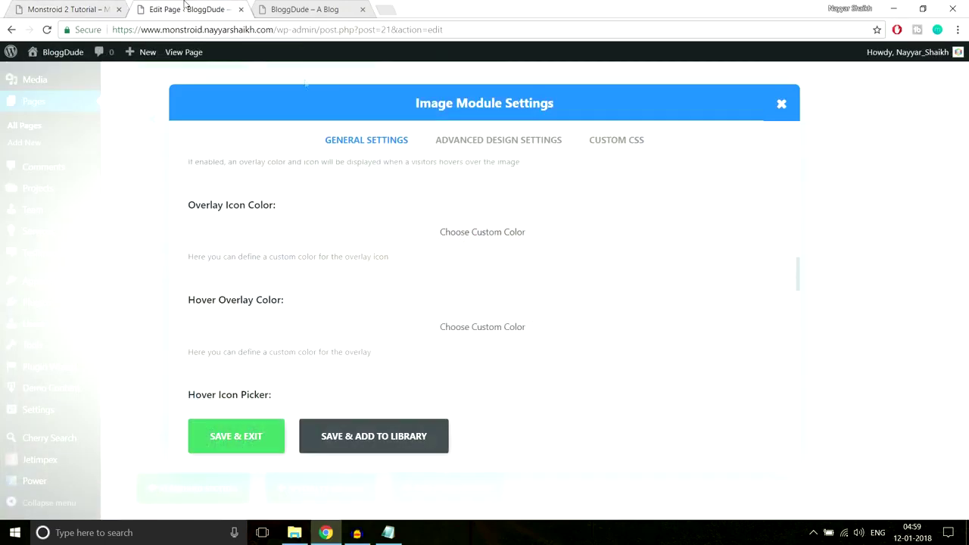
{"action": "left_click", "coordinate": [519, 234]}
{"action": "left_click", "coordinate": [228, 246]}
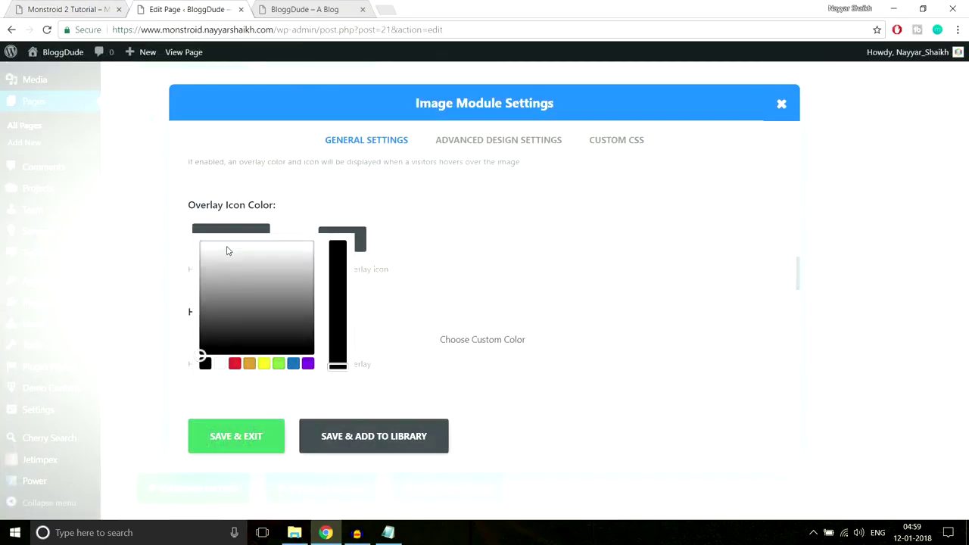
{"action": "left_click", "coordinate": [221, 365]}
{"action": "left_click", "coordinate": [444, 200]}
{"action": "scroll", "coordinate": [489, 240], "scroll_direction": "down", "scroll_amount": 2}
{"action": "scroll", "coordinate": [483, 245], "scroll_direction": "up", "scroll_amount": 2}
{"action": "scroll", "coordinate": [480, 247], "scroll_direction": "down", "scroll_amount": 1}
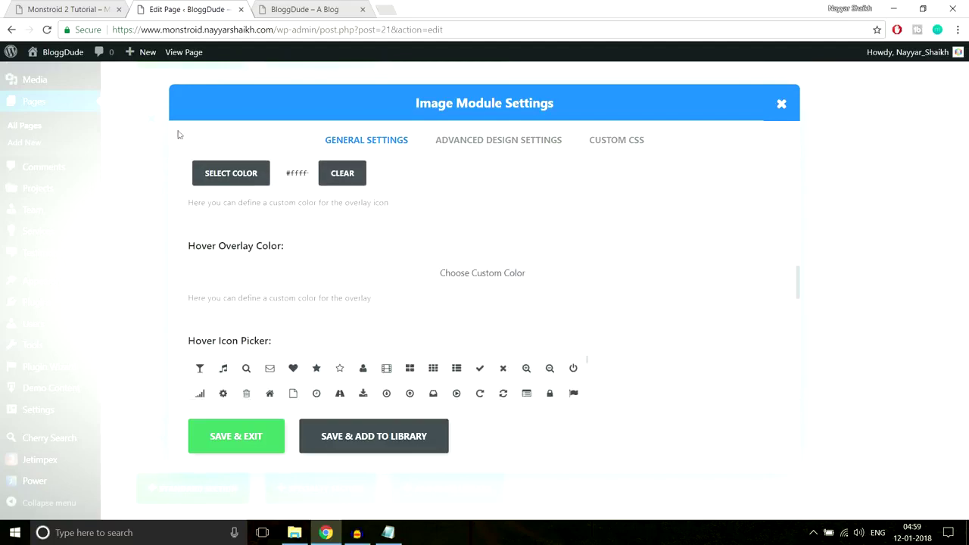
Inspect the Monstroid 2 demo overlay to find its background colour #10c5a7, then return to the editor.
{"action": "left_click", "coordinate": [54, 5]}
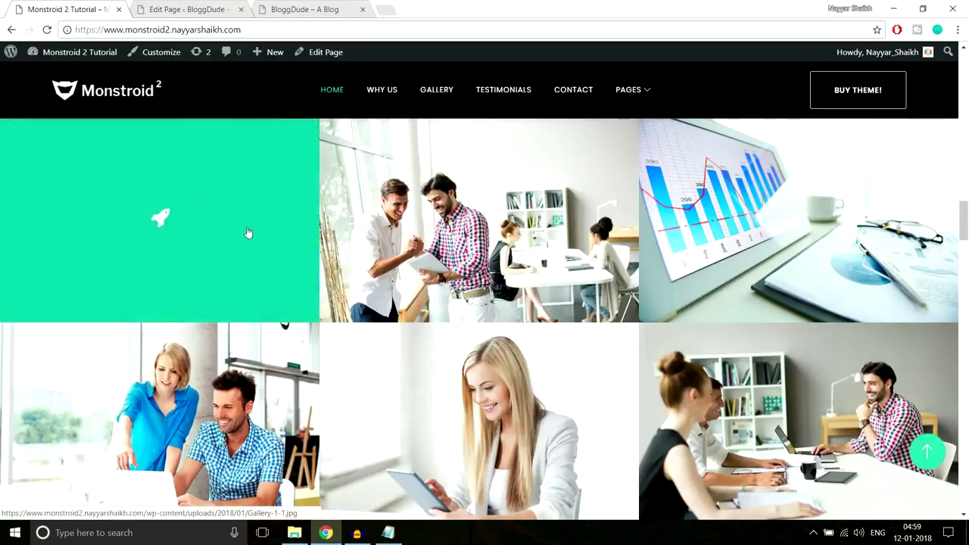
{"action": "right_click", "coordinate": [252, 233]}
{"action": "left_click", "coordinate": [303, 346]}
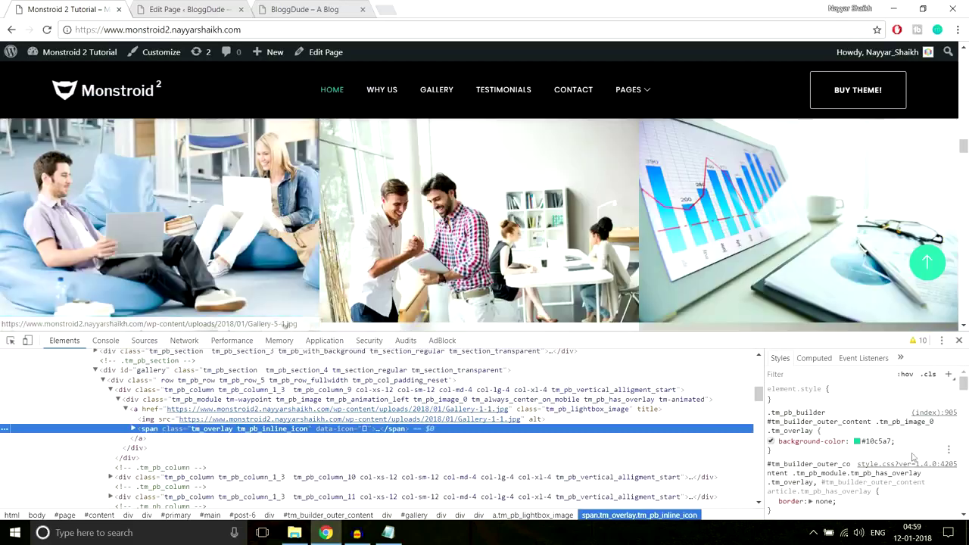
{"action": "left_click", "coordinate": [870, 442]}
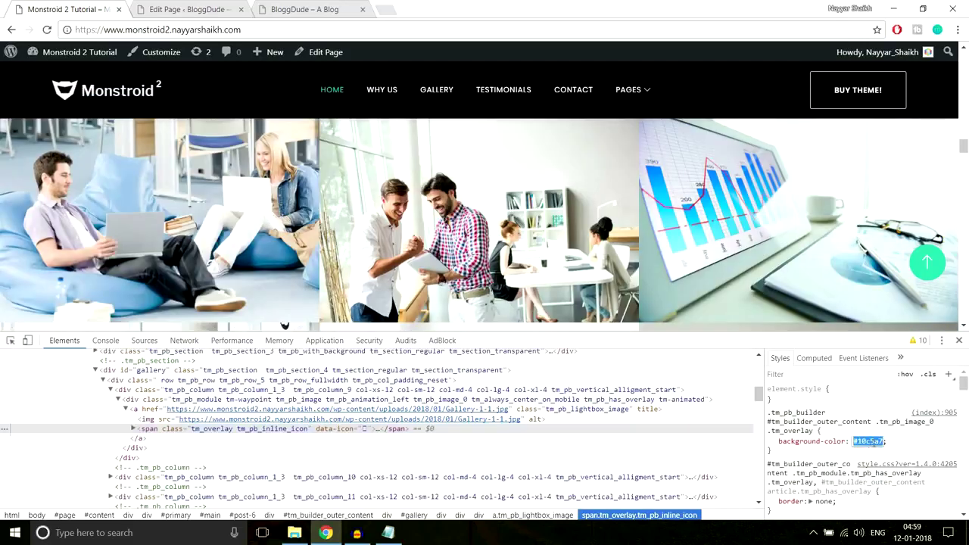
{"action": "left_click", "coordinate": [958, 341]}
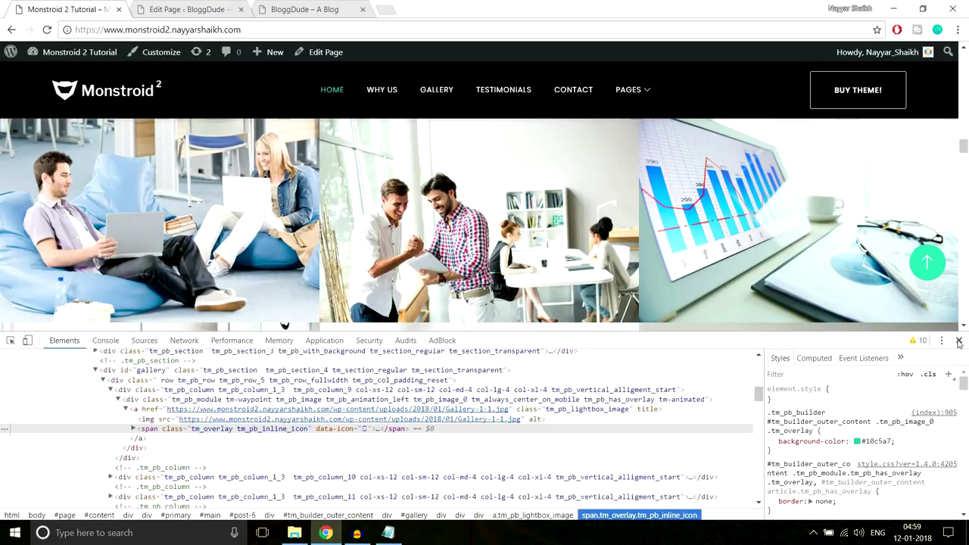
{"action": "left_click", "coordinate": [959, 341]}
{"action": "left_click", "coordinate": [190, 9]}
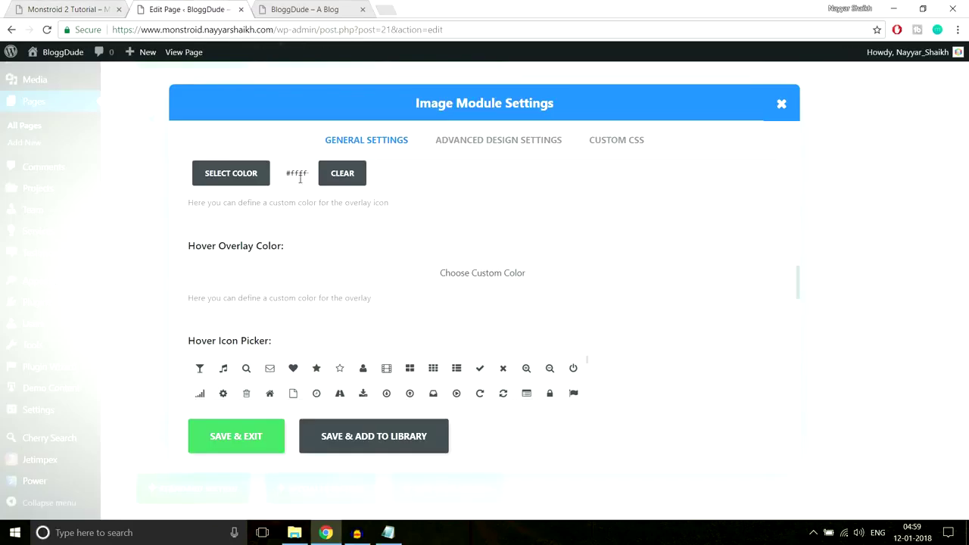
Reopen the colour picker and clear an accidental page-wide text selection.
{"action": "left_click", "coordinate": [240, 184]}
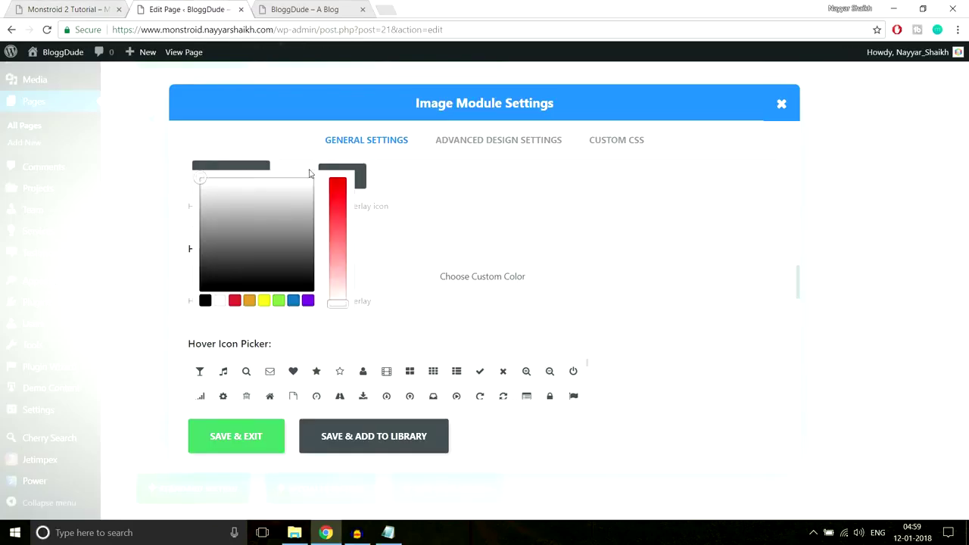
{"action": "key", "text": "ctrl+a"}
{"action": "left_click", "coordinate": [309, 174]}
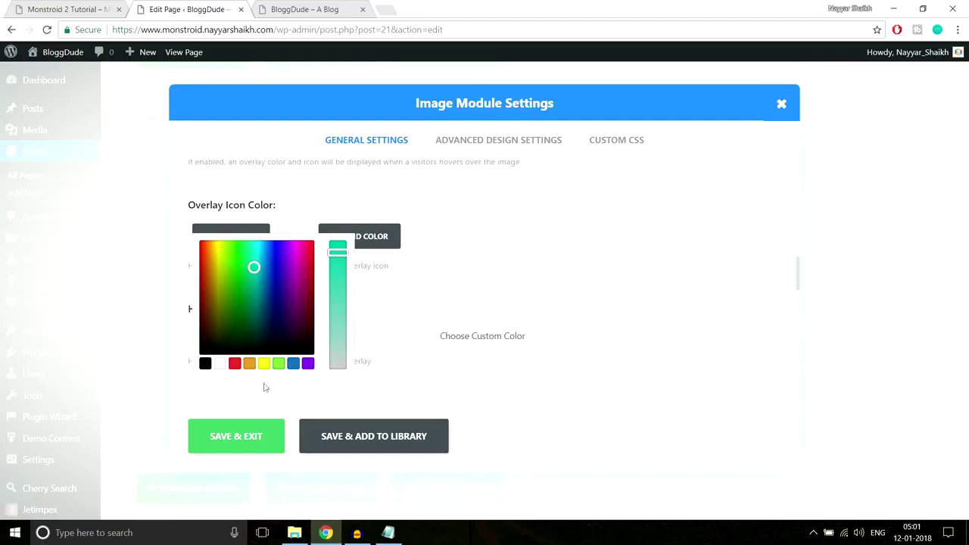
Compare against the Monstroid 2 demo gallery, then bring the CSS notes file forward.
{"action": "left_click", "coordinate": [101, 8]}
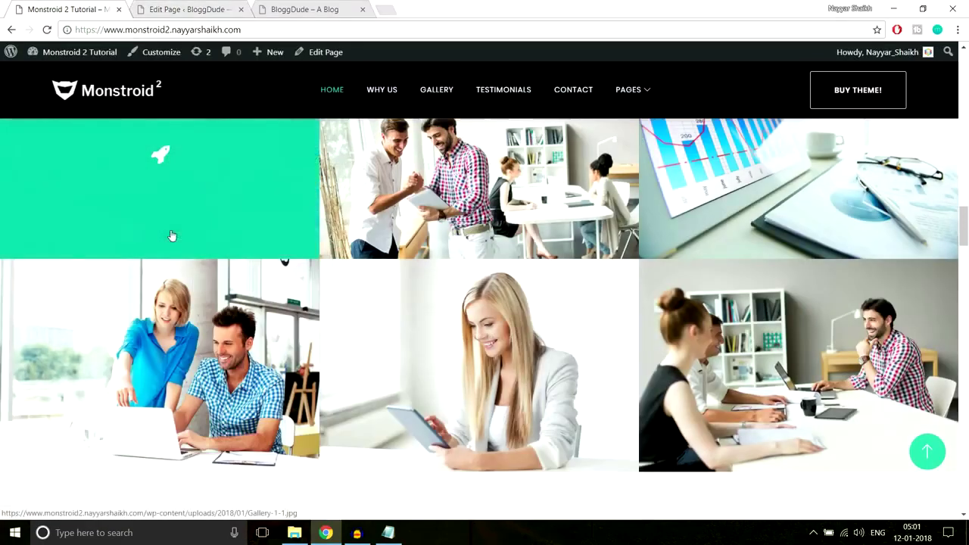
{"action": "scroll", "coordinate": [228, 272], "scroll_direction": "up", "scroll_amount": 1}
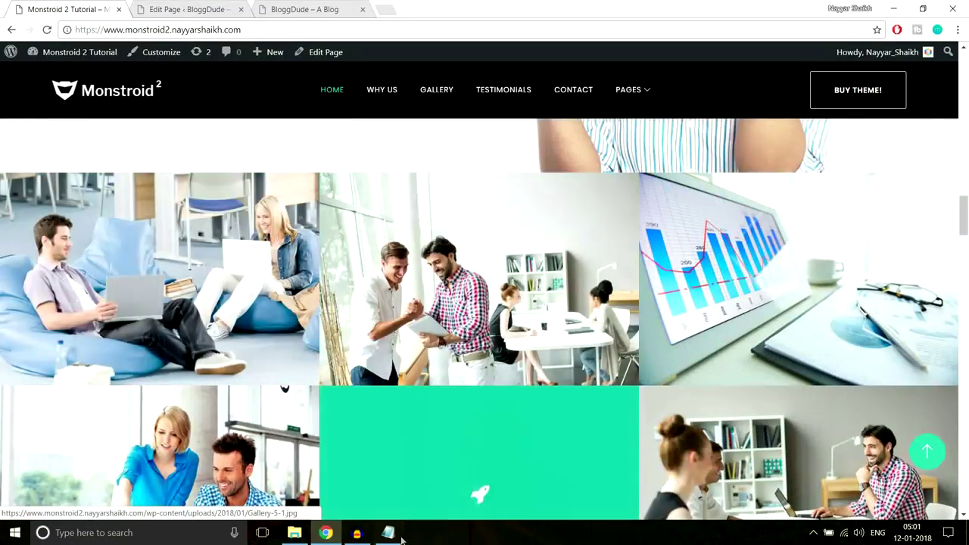
{"action": "left_click", "coordinate": [387, 532]}
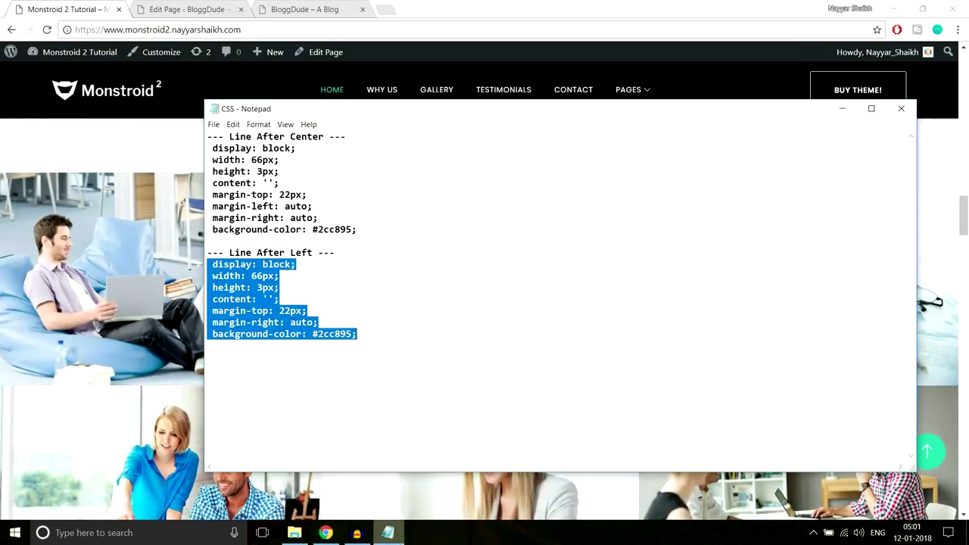
Add rgba(16,197,167,0.8) on a new line at the end of the CSS notes, with a blank line above.
{"action": "left_click", "coordinate": [429, 315]}
{"action": "left_click", "coordinate": [430, 335]}
{"action": "key", "text": "Return"}
{"action": "key", "text": "Return"}
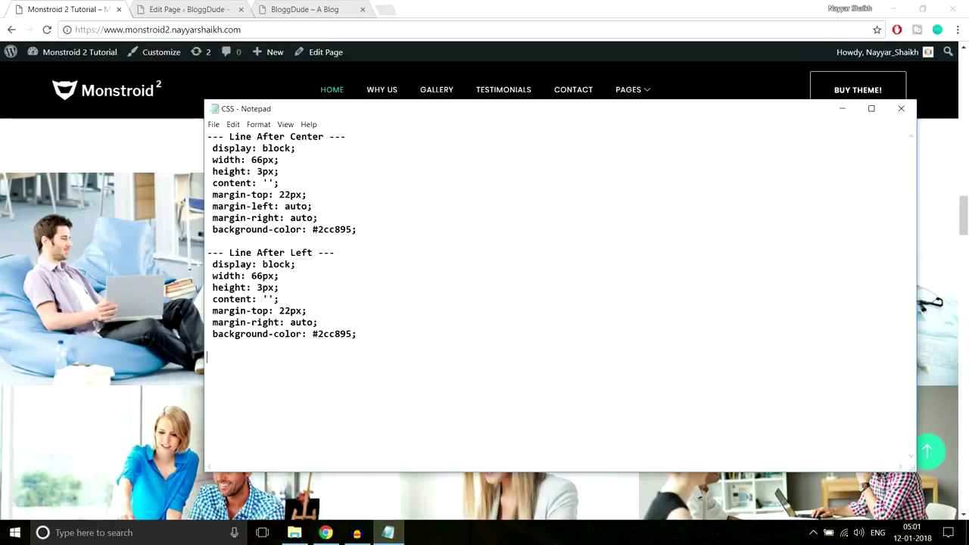
{"action": "type", "text": "rgba(16,197,167,0.8)"}
{"action": "left_click_drag", "start_coordinate": [334, 360], "coordinate": [193, 359]}
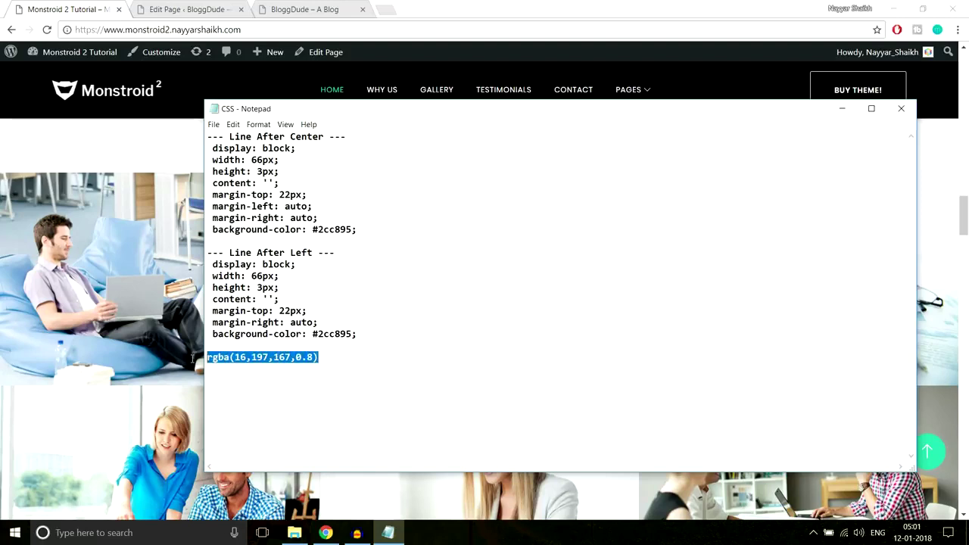
{"action": "left_click", "coordinate": [210, 358]}
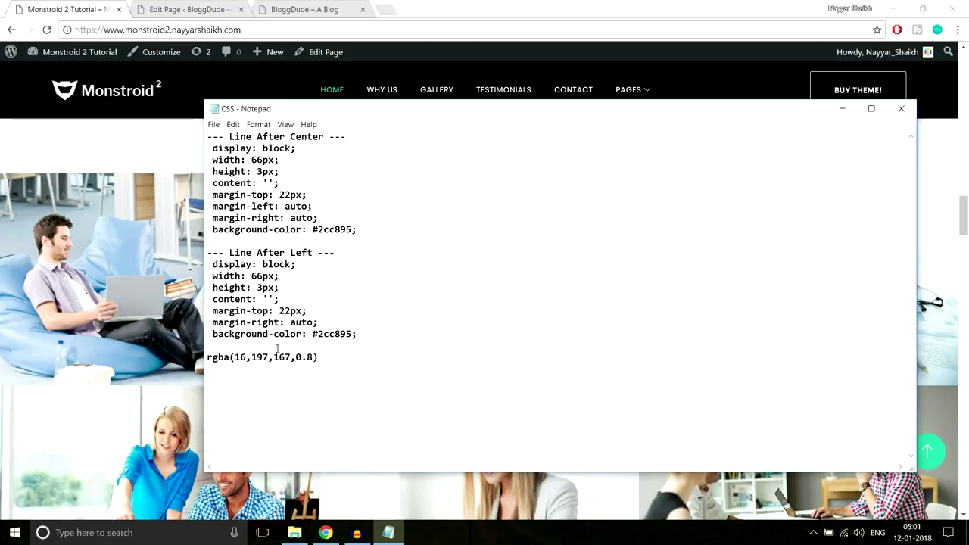
{"action": "key", "text": "Return"}
{"action": "key", "text": "BackSpace"}
{"action": "key", "text": "Return"}
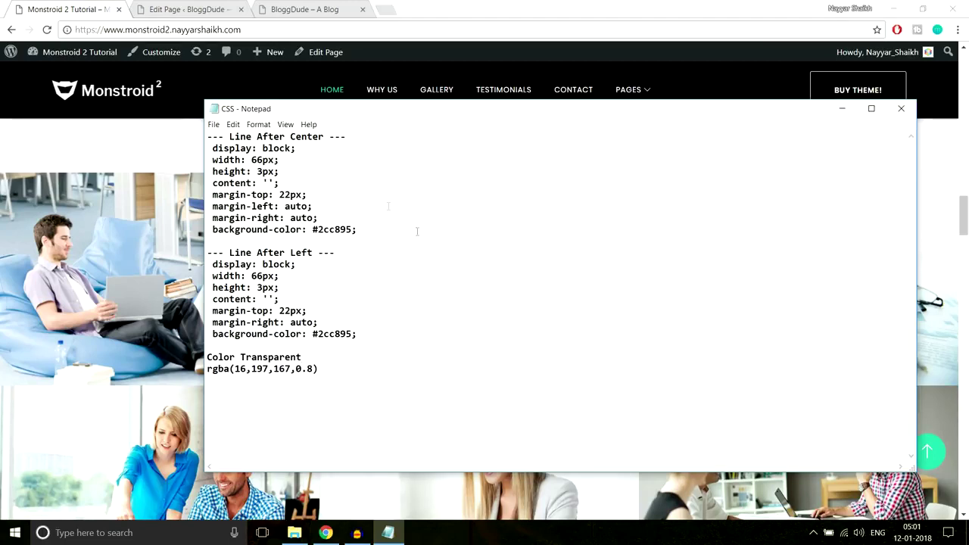
Copy the rgba(16,197,167,0.8) value and return to the page editor.
{"action": "left_click_drag", "start_coordinate": [330, 381], "coordinate": [208, 369]}
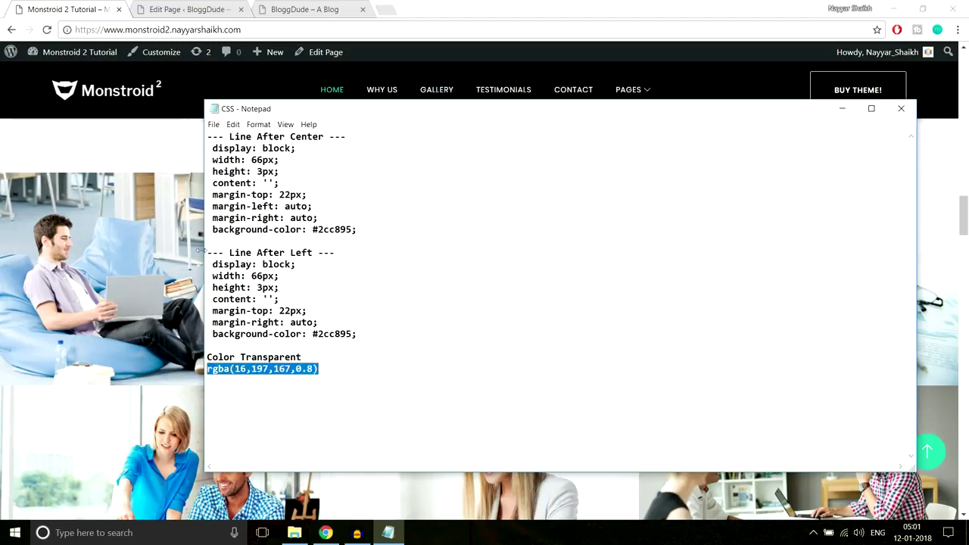
{"action": "left_click", "coordinate": [129, 144]}
{"action": "left_click", "coordinate": [186, 9]}
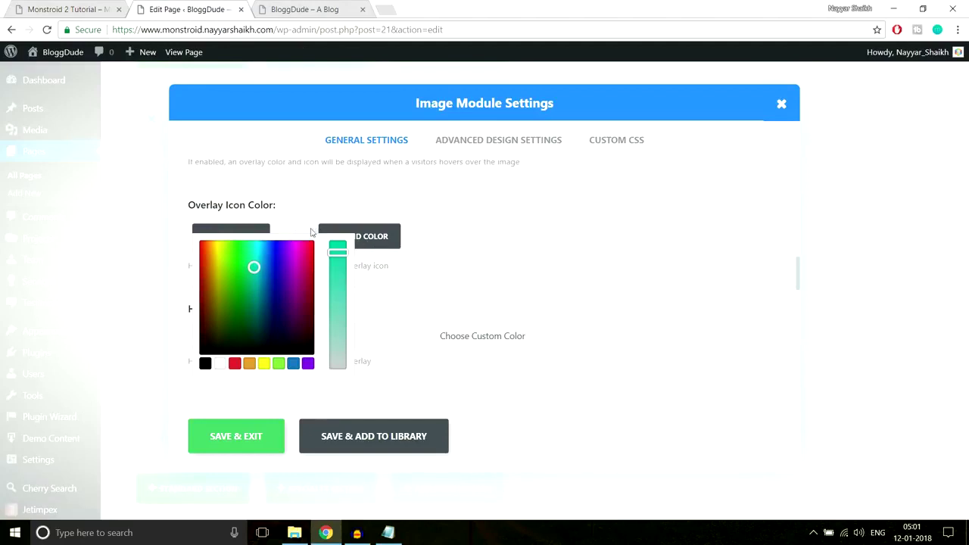
Save the image module, reopen the first image's settings, and set its overlay icon colour to white.
{"action": "left_click", "coordinate": [416, 356]}
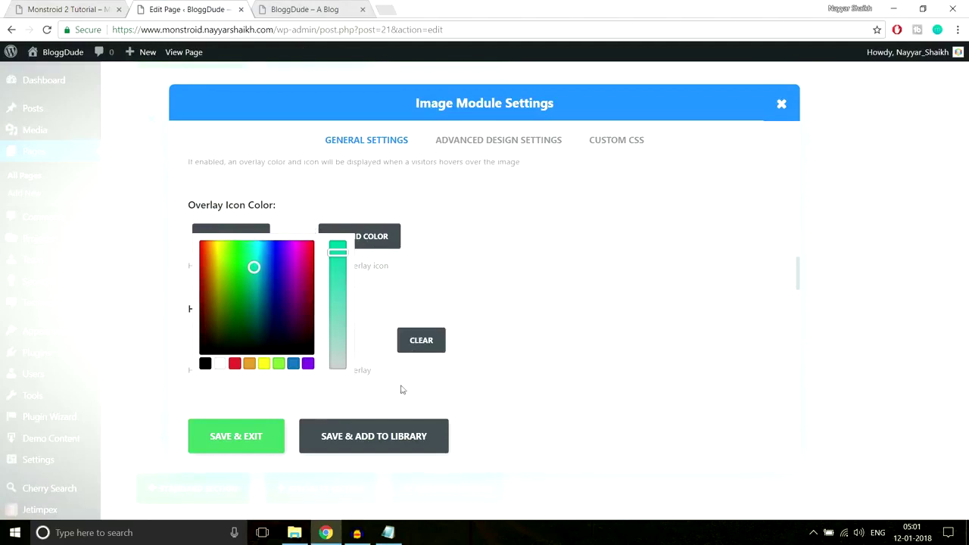
{"action": "left_click", "coordinate": [256, 447]}
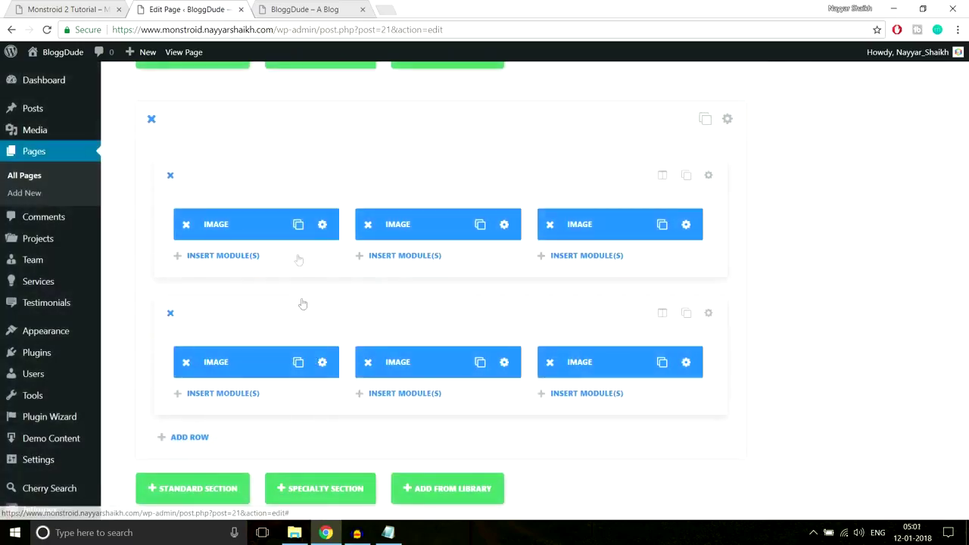
{"action": "left_click", "coordinate": [322, 225]}
{"action": "scroll", "coordinate": [565, 337], "scroll_direction": "down", "scroll_amount": 10}
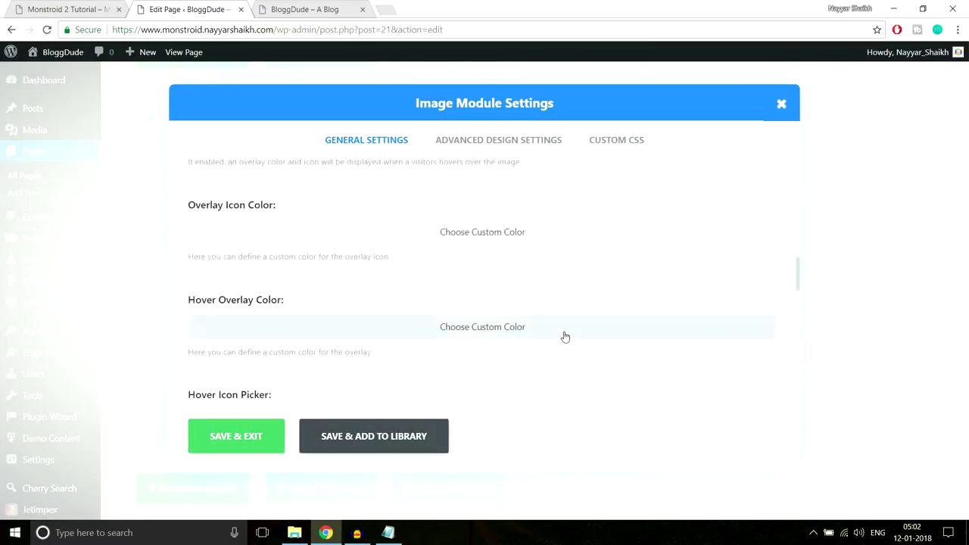
{"action": "scroll", "coordinate": [565, 337], "scroll_direction": "up", "scroll_amount": 1}
{"action": "left_click", "coordinate": [412, 296]}
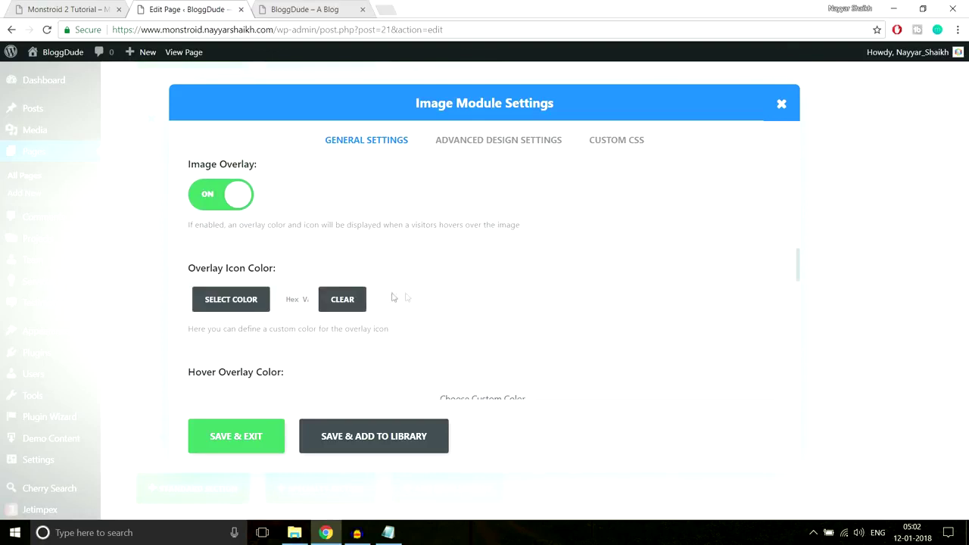
{"action": "left_click", "coordinate": [231, 299]}
{"action": "scroll", "coordinate": [272, 323], "scroll_direction": "down", "scroll_amount": 1}
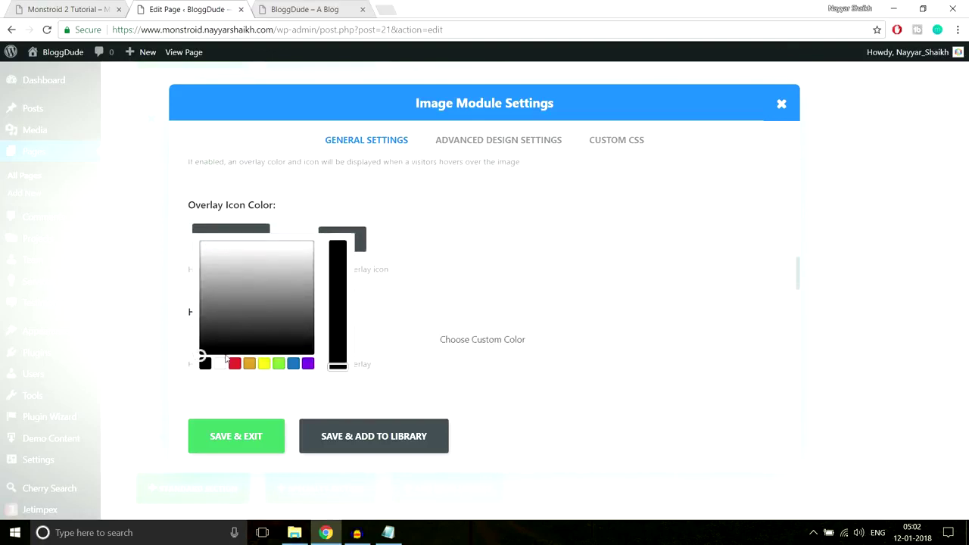
{"action": "left_click", "coordinate": [221, 364]}
{"action": "left_click", "coordinate": [478, 214]}
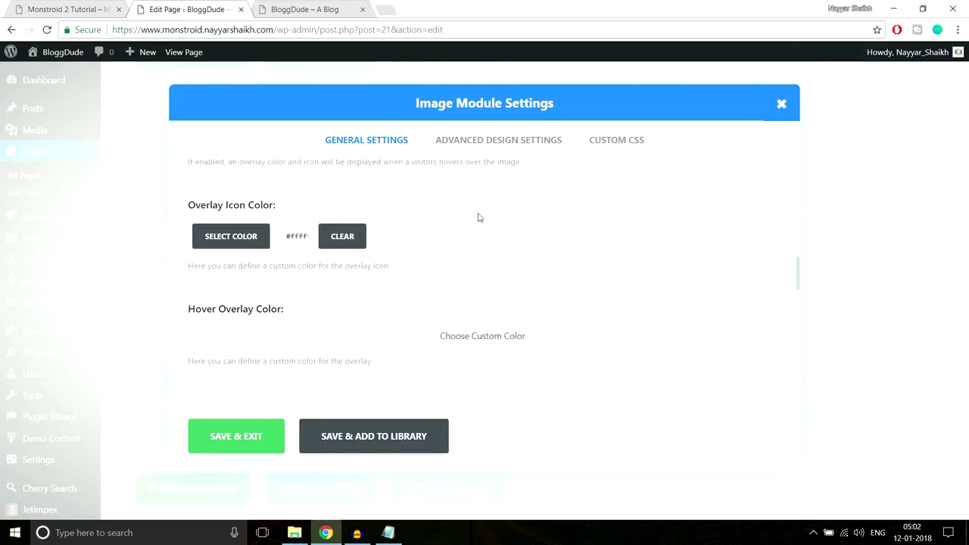
Paste the teal rgba into Hover Overlay Color and lower its opacity to about 0.77.
{"action": "scroll", "coordinate": [401, 264], "scroll_direction": "down", "scroll_amount": 1}
{"action": "left_click", "coordinate": [461, 274]}
{"action": "scroll", "coordinate": [337, 239], "scroll_direction": "down", "scroll_amount": 1}
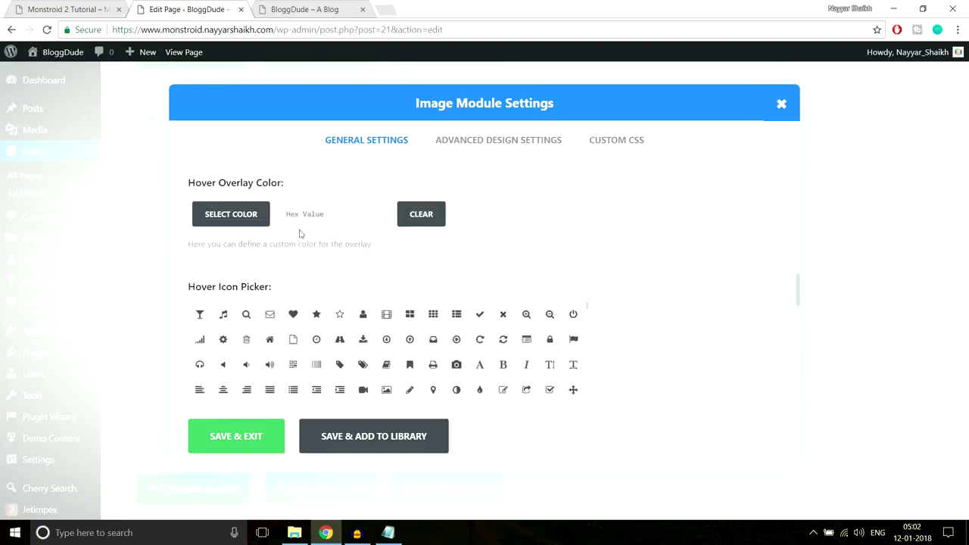
{"action": "left_click", "coordinate": [306, 215]}
{"action": "key", "text": "ctrl+v"}
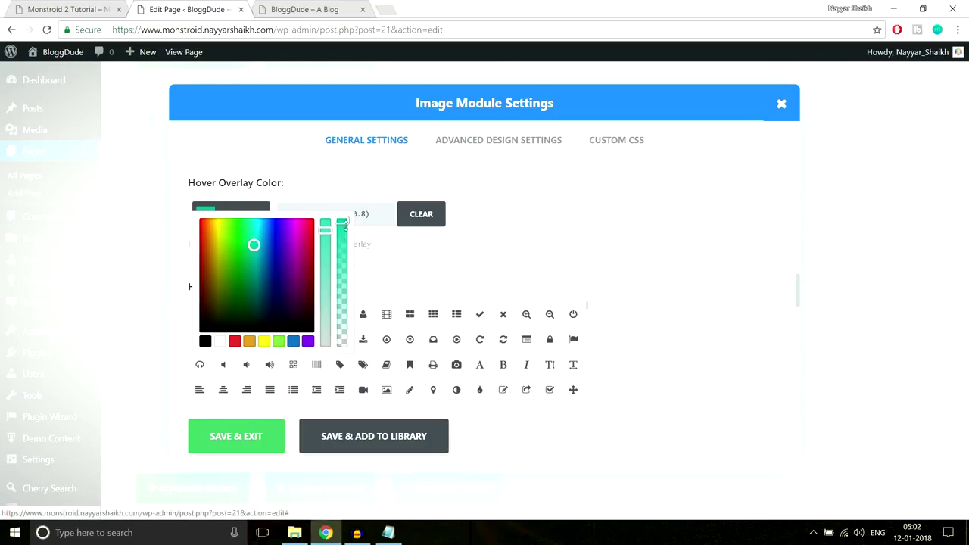
{"action": "left_click_drag", "start_coordinate": [345, 221], "coordinate": [347, 220]}
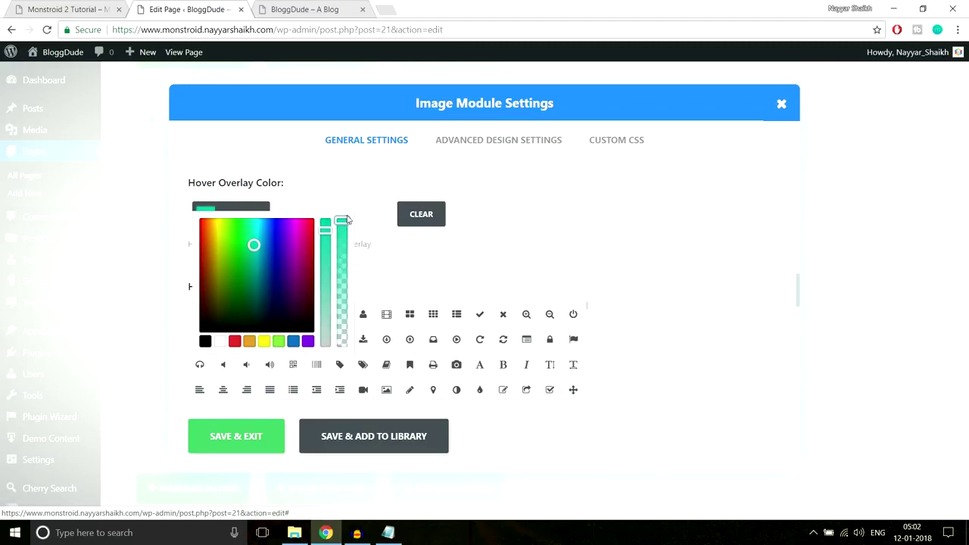
{"action": "left_click_drag", "start_coordinate": [344, 221], "coordinate": [347, 254]}
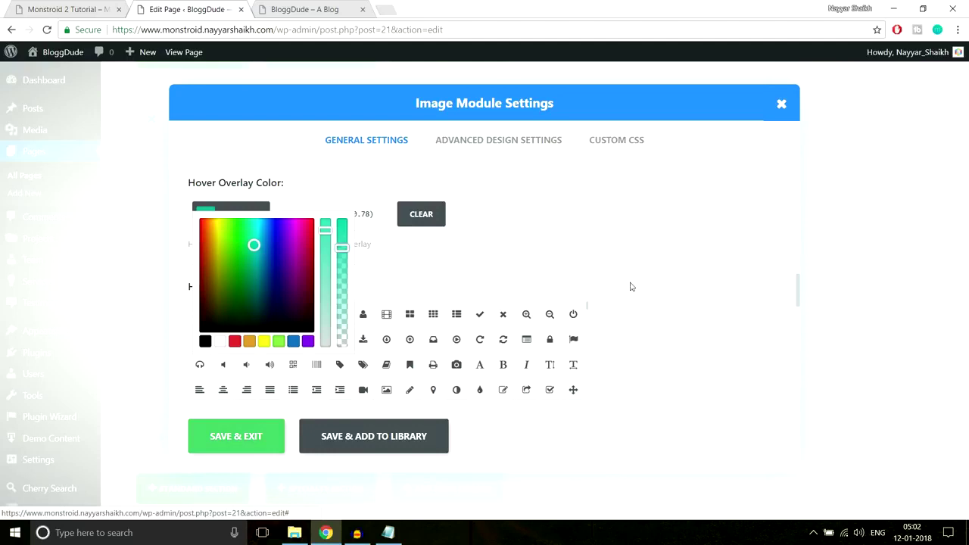
Choose the pencil as the image's hover icon.
{"action": "scroll", "coordinate": [439, 288], "scroll_direction": "down", "scroll_amount": 1}
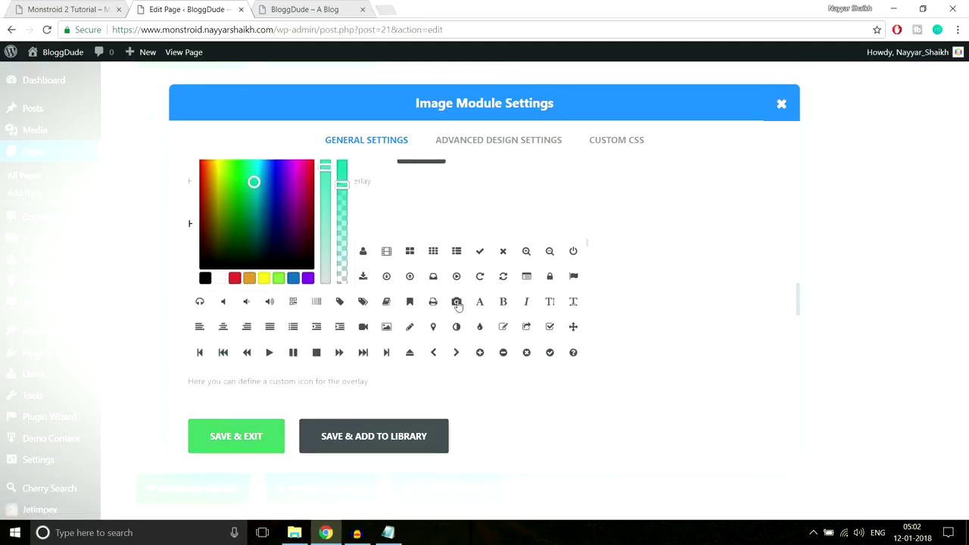
{"action": "left_click", "coordinate": [415, 331]}
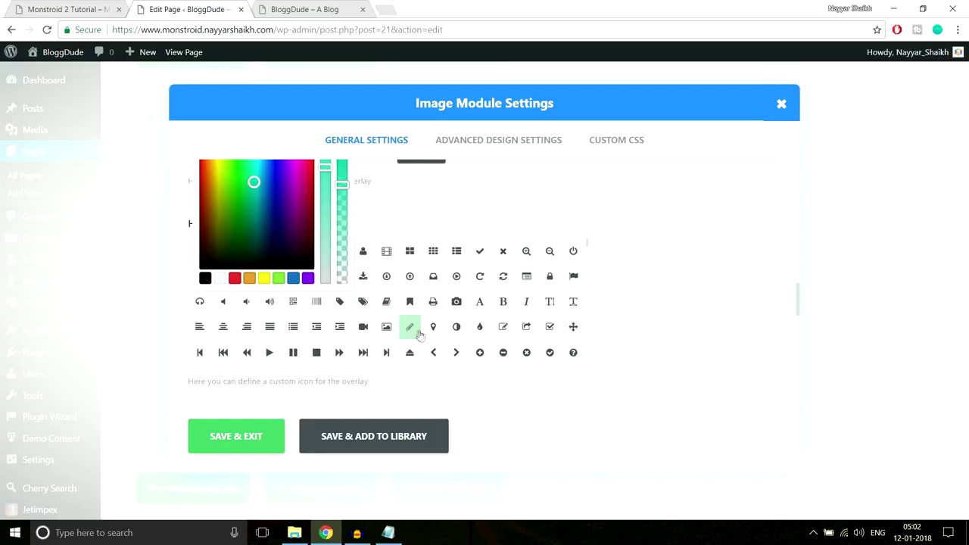
{"action": "scroll", "coordinate": [641, 341], "scroll_direction": "down", "scroll_amount": 3}
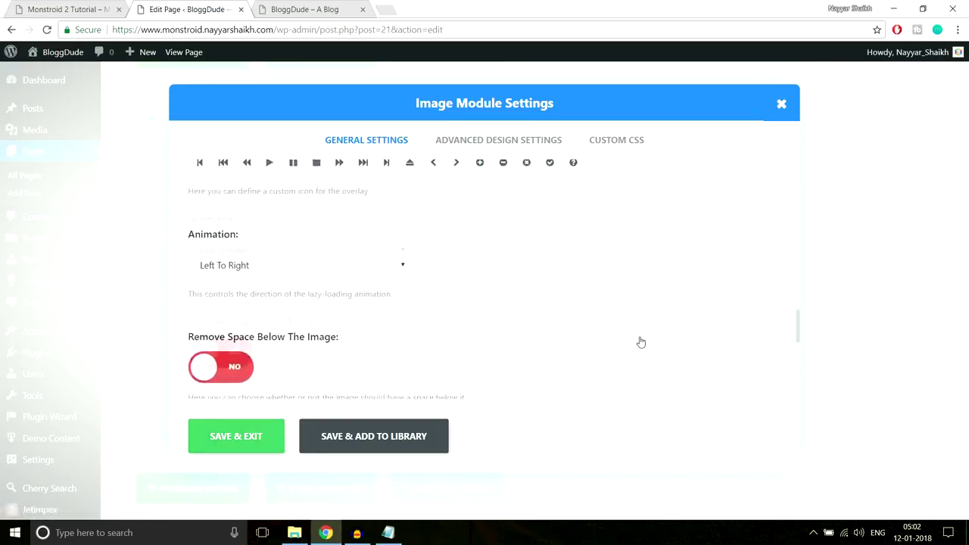
{"action": "scroll", "coordinate": [641, 343], "scroll_direction": "down", "scroll_amount": 1}
{"action": "scroll", "coordinate": [459, 281], "scroll_direction": "down", "scroll_amount": 2}
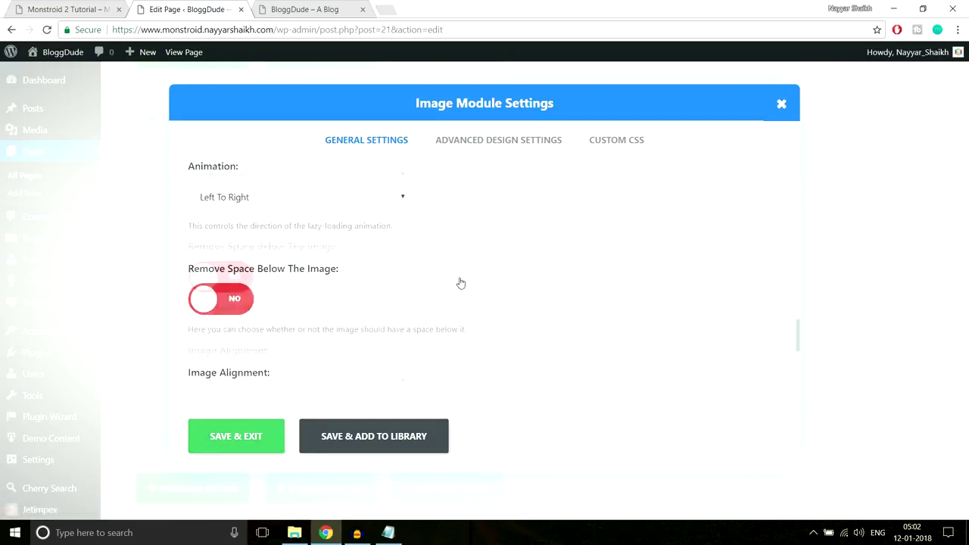
Save the image module settings and update the Homepage.
{"action": "left_click", "coordinate": [248, 440]}
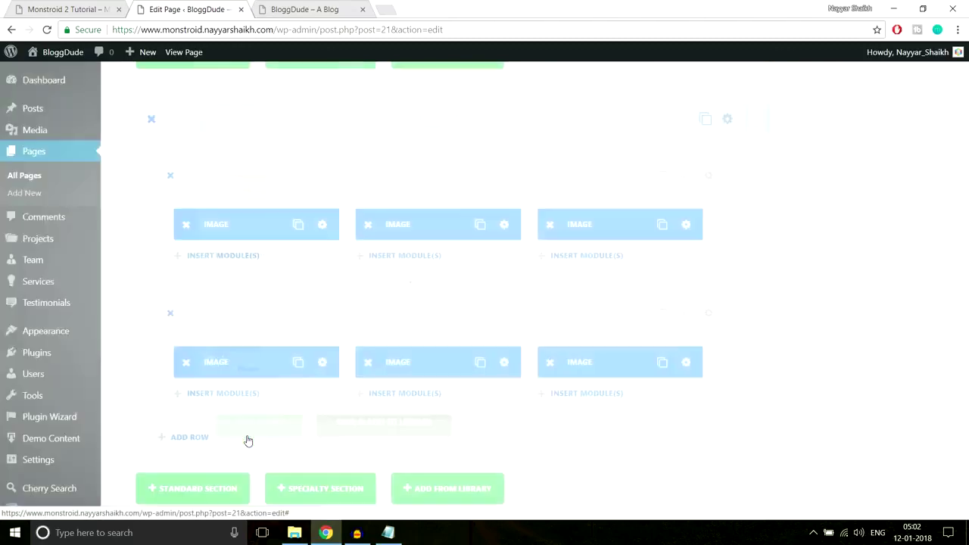
{"action": "scroll", "coordinate": [876, 301], "scroll_direction": "up", "scroll_amount": 10}
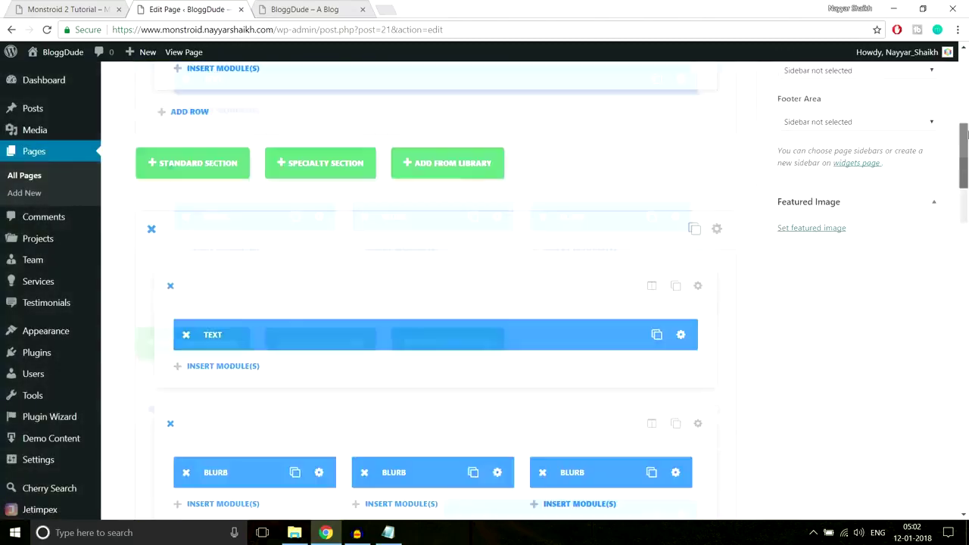
{"action": "left_click", "coordinate": [917, 212]}
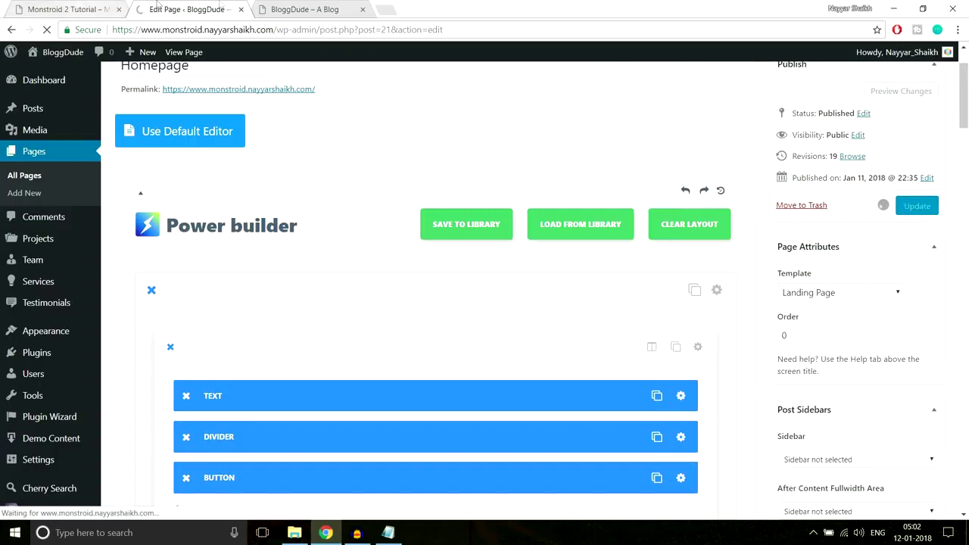
Reload the live BloggDude site to check the image grid.
{"action": "left_click", "coordinate": [284, 8]}
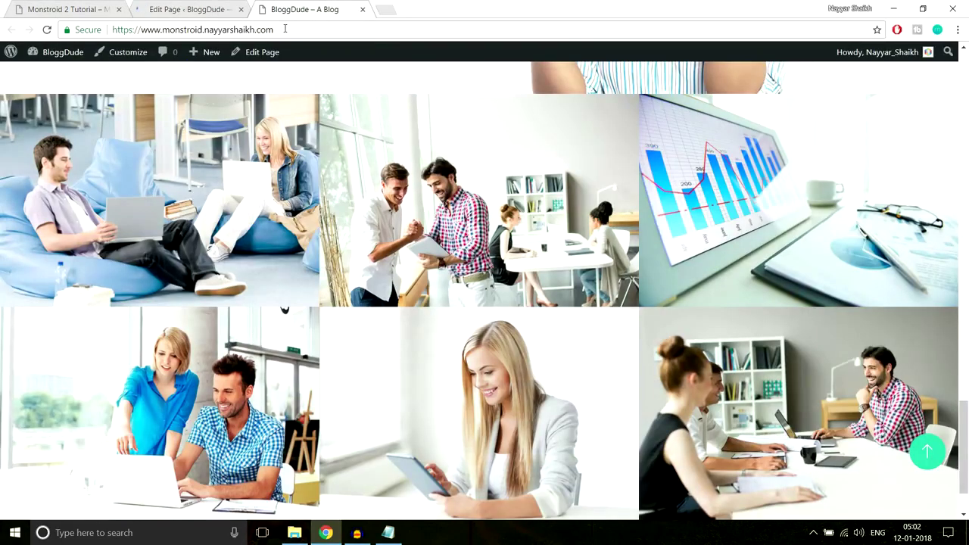
{"action": "left_click", "coordinate": [285, 29]}
{"action": "key", "text": "Return"}
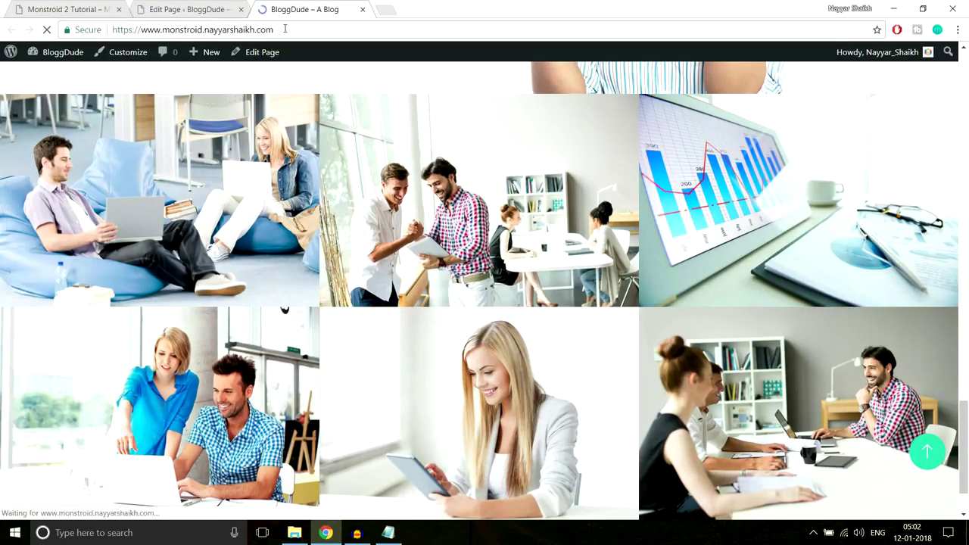
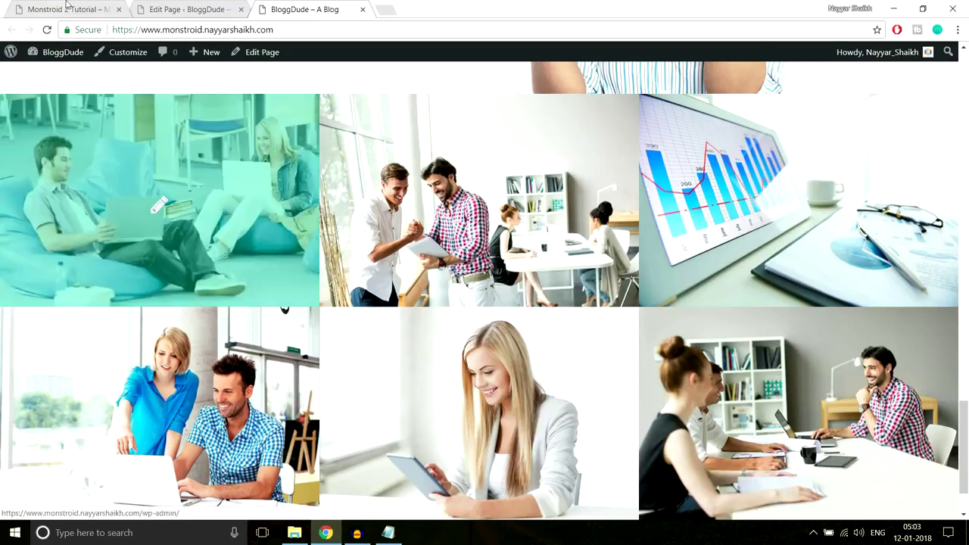
Compare the six-photo gallery across the Monstroid 2 reference site, the live BloggDude site and the page editor.
{"action": "key", "text": "ctrl+1"}
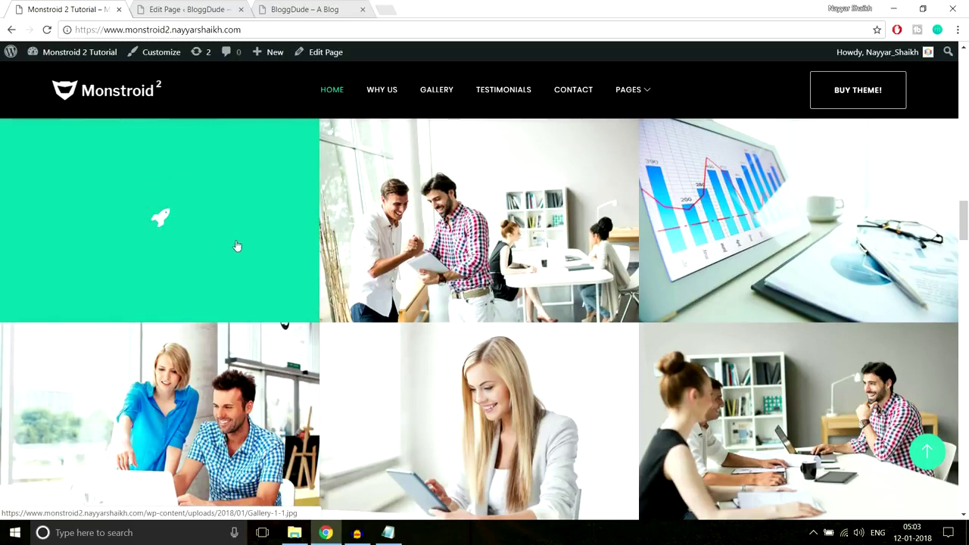
{"action": "left_click", "coordinate": [299, 9]}
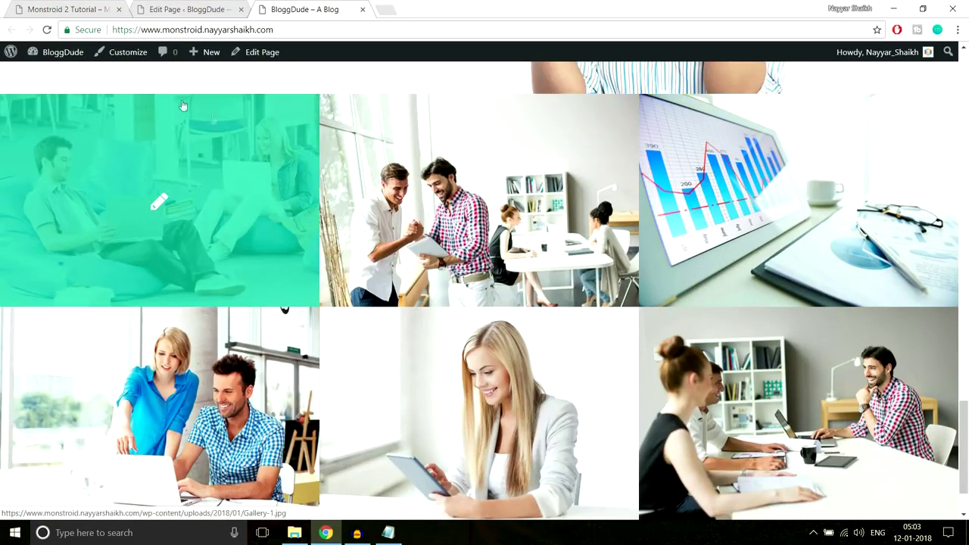
{"action": "left_click", "coordinate": [188, 9]}
{"action": "scroll", "coordinate": [574, 351], "scroll_direction": "down", "scroll_amount": 10}
{"action": "scroll", "coordinate": [575, 350], "scroll_direction": "down", "scroll_amount": 8}
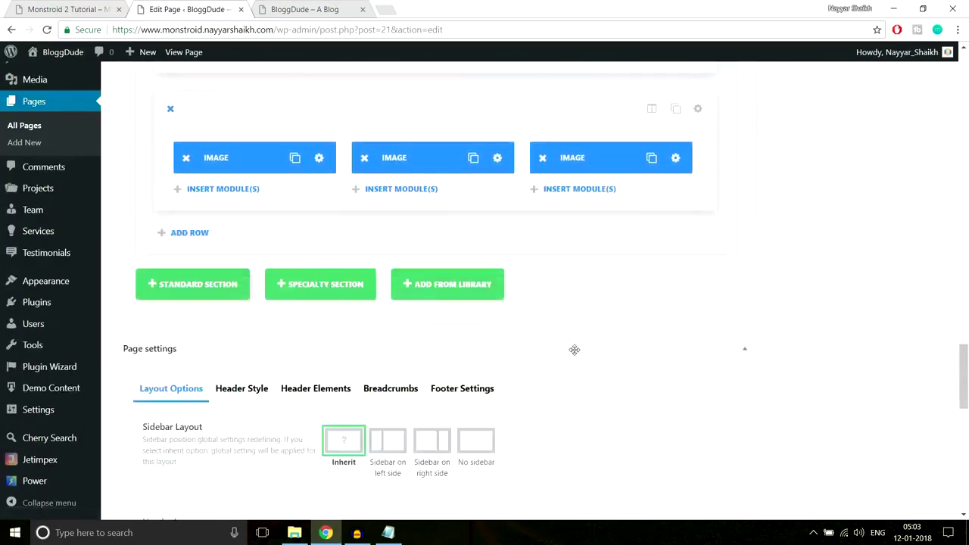
{"action": "scroll", "coordinate": [574, 353], "scroll_direction": "up", "scroll_amount": 6}
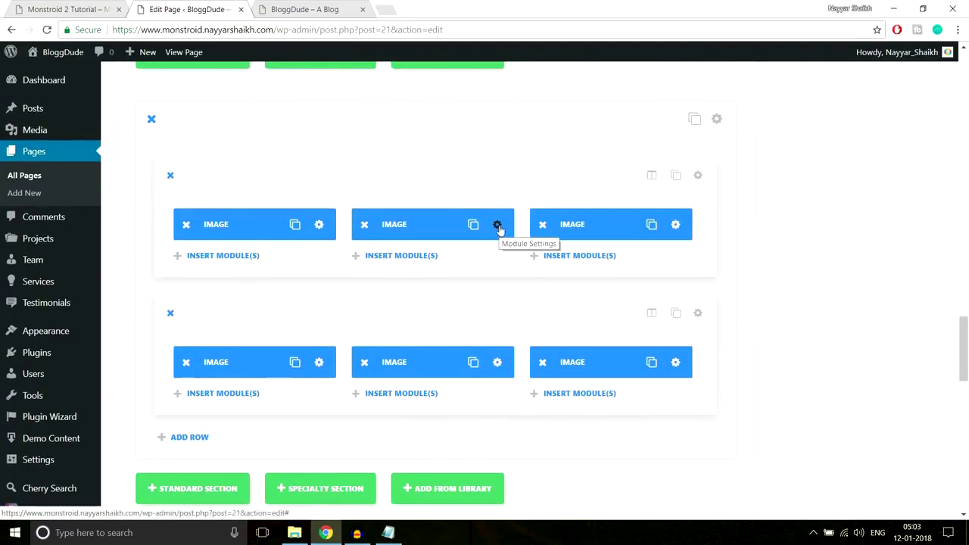
{"action": "left_click", "coordinate": [310, 9]}
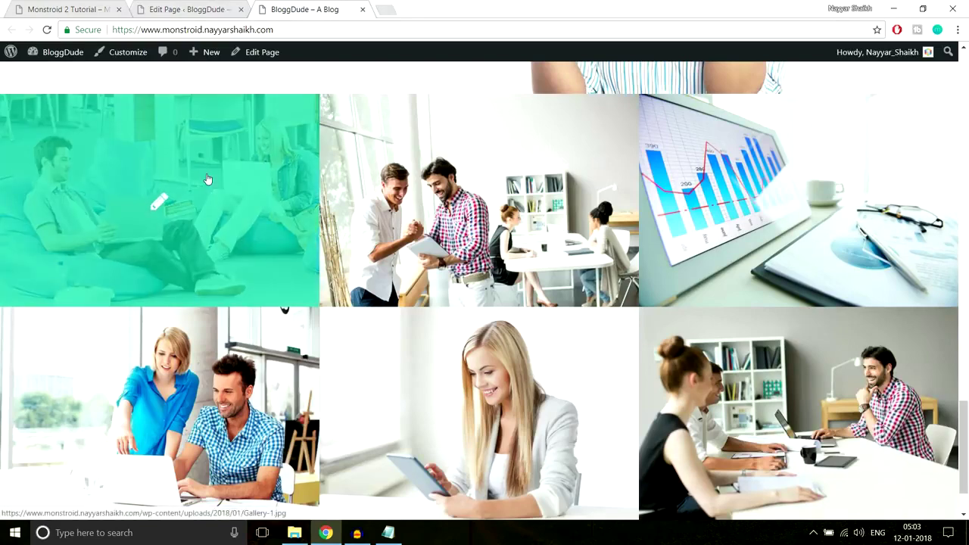
{"action": "scroll", "coordinate": [207, 179], "scroll_direction": "down", "scroll_amount": 1}
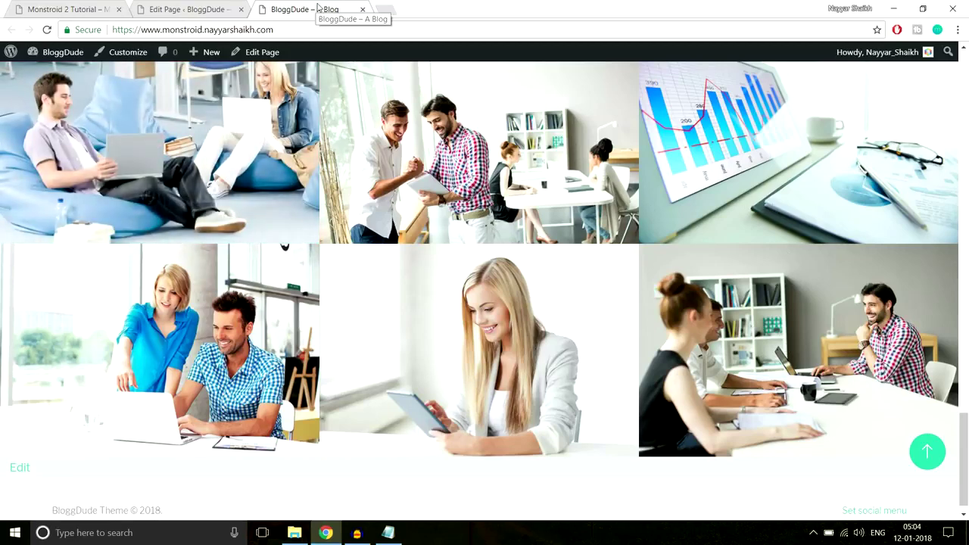
{"action": "left_click", "coordinate": [36, 8]}
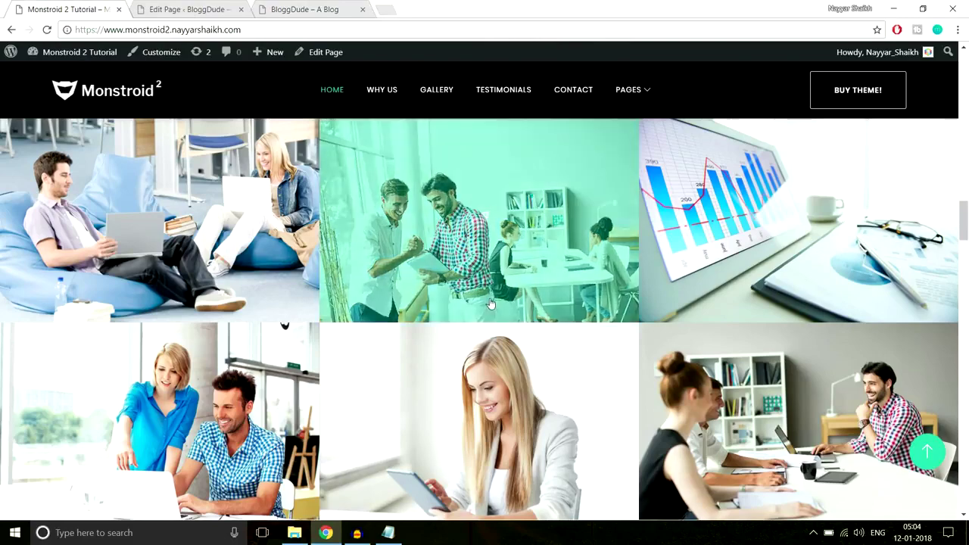
{"action": "scroll", "coordinate": [491, 320], "scroll_direction": "down", "scroll_amount": 3}
{"action": "scroll", "coordinate": [491, 320], "scroll_direction": "down", "scroll_amount": 2}
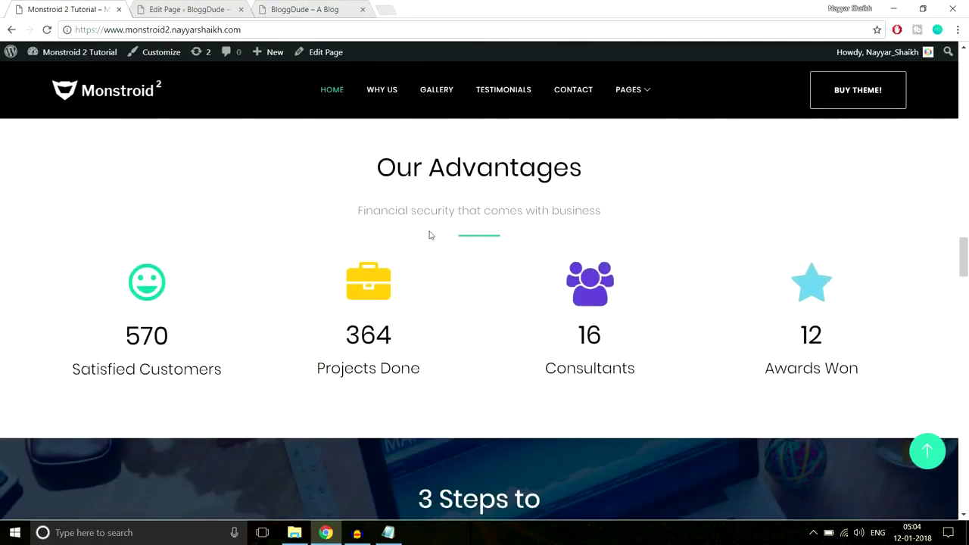
{"action": "scroll", "coordinate": [430, 235], "scroll_direction": "up", "scroll_amount": 1}
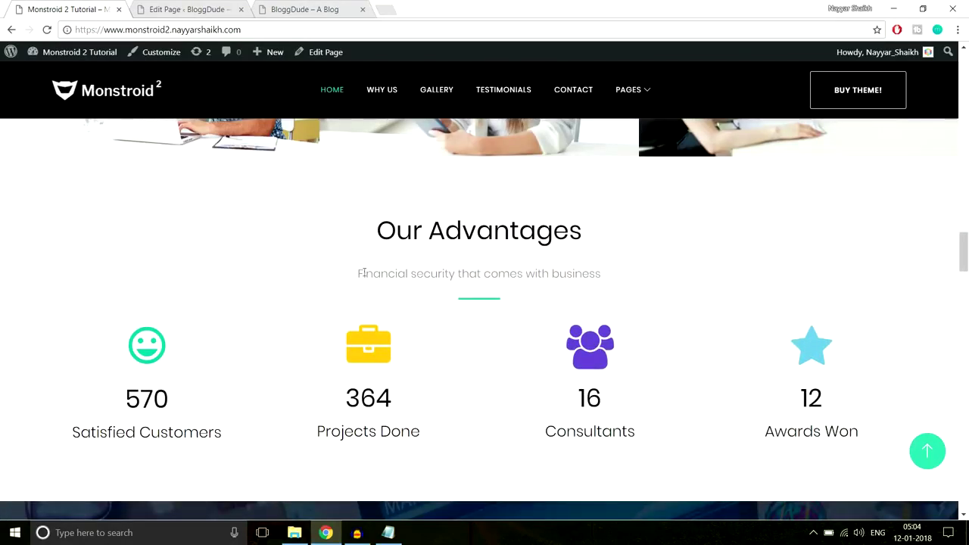
{"action": "left_click", "coordinate": [193, 9]}
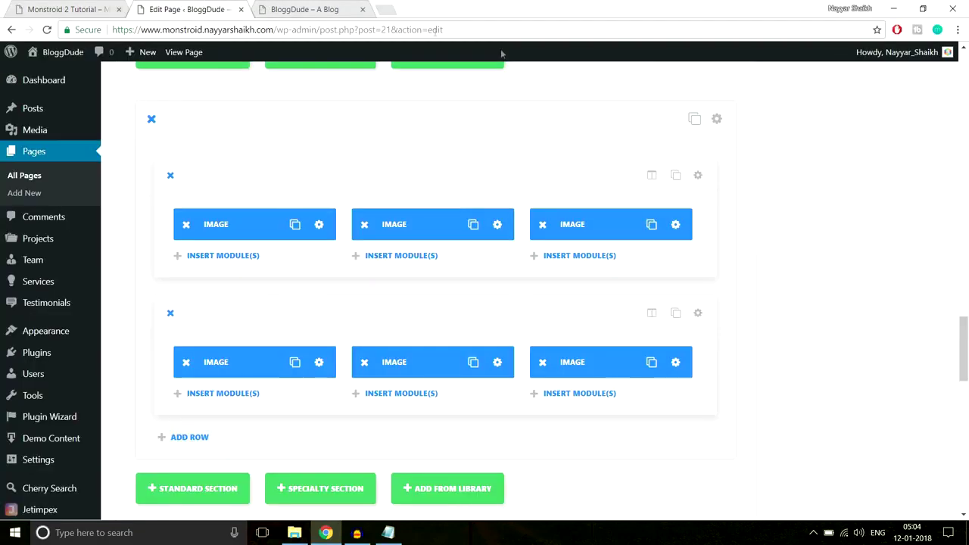
Start a new standard section and copy the Our Advantages heading and subtitle from Monstroid 2.
{"action": "scroll", "coordinate": [833, 235], "scroll_direction": "down", "scroll_amount": 3}
{"action": "scroll", "coordinate": [833, 238], "scroll_direction": "down", "scroll_amount": 1}
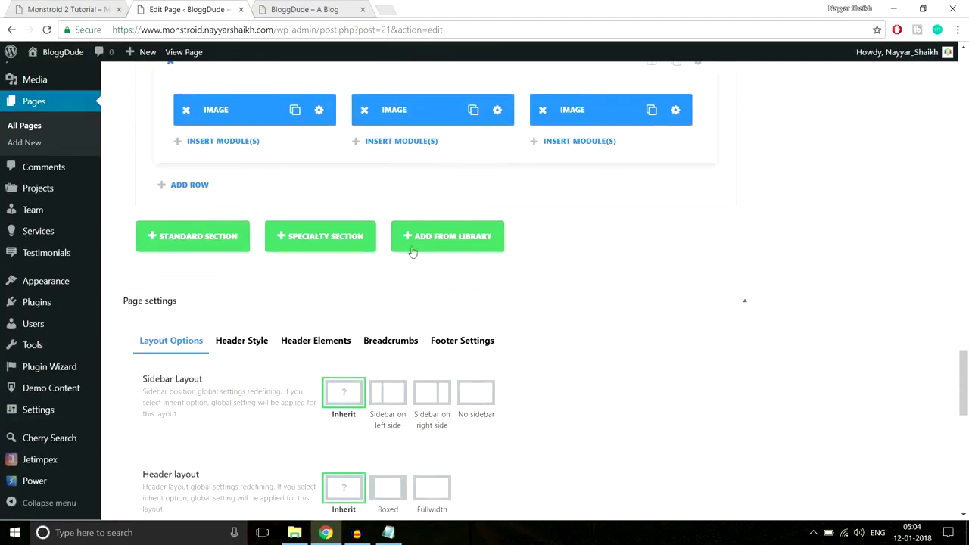
{"action": "left_click", "coordinate": [224, 237]}
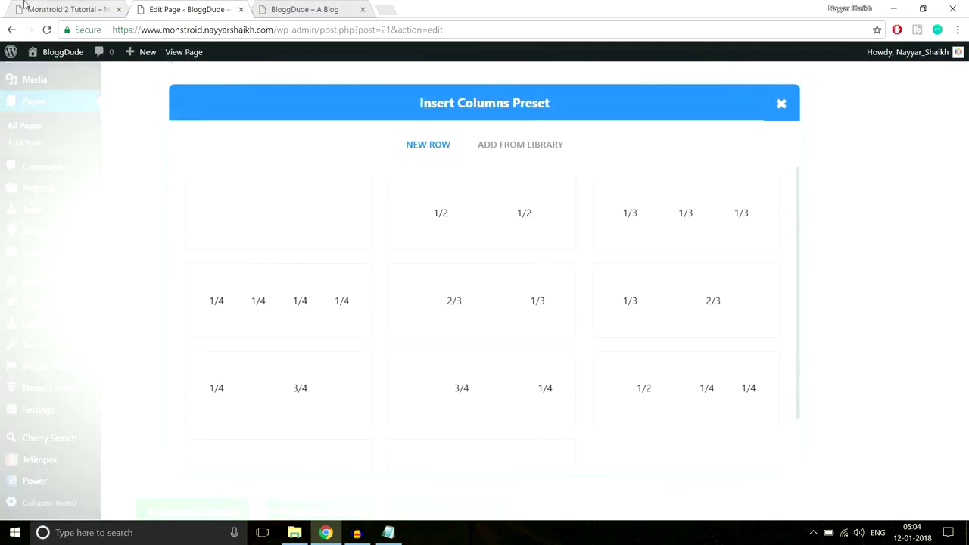
{"action": "key", "text": "ctrl+shift+Tab"}
{"action": "left_click_drag", "start_coordinate": [363, 230], "coordinate": [648, 284]}
{"action": "key", "text": "ctrl+c"}
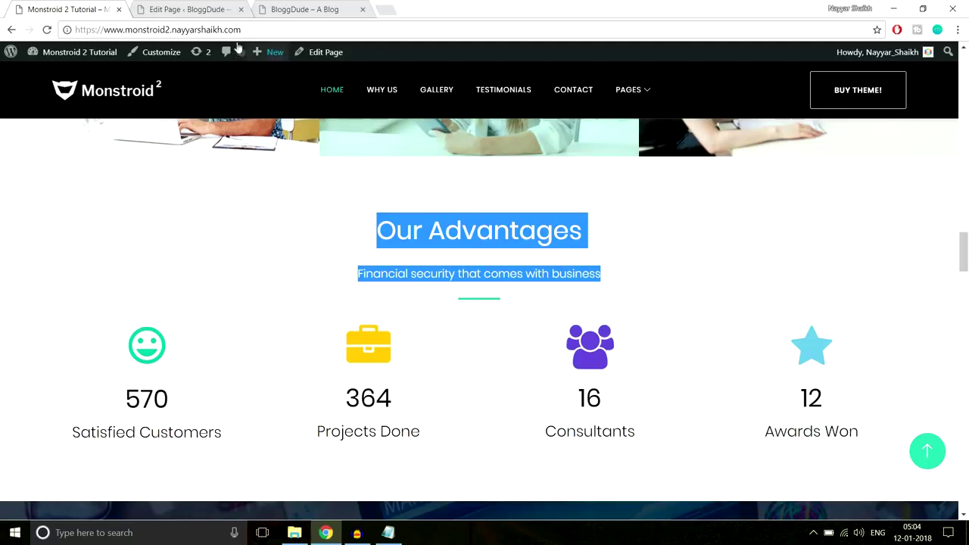
{"action": "left_click", "coordinate": [189, 9]}
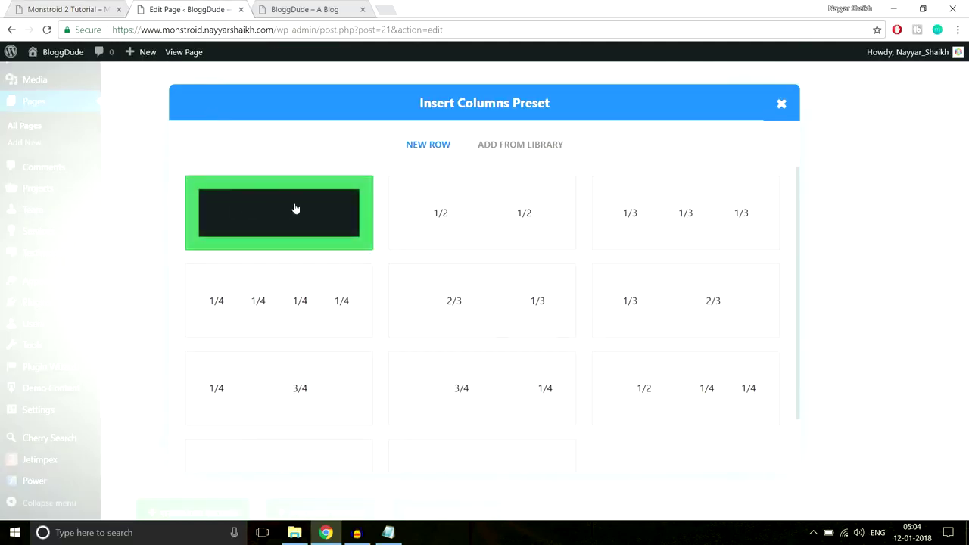
Add a single full-width row and insert a Text module into it.
{"action": "left_click", "coordinate": [277, 230]}
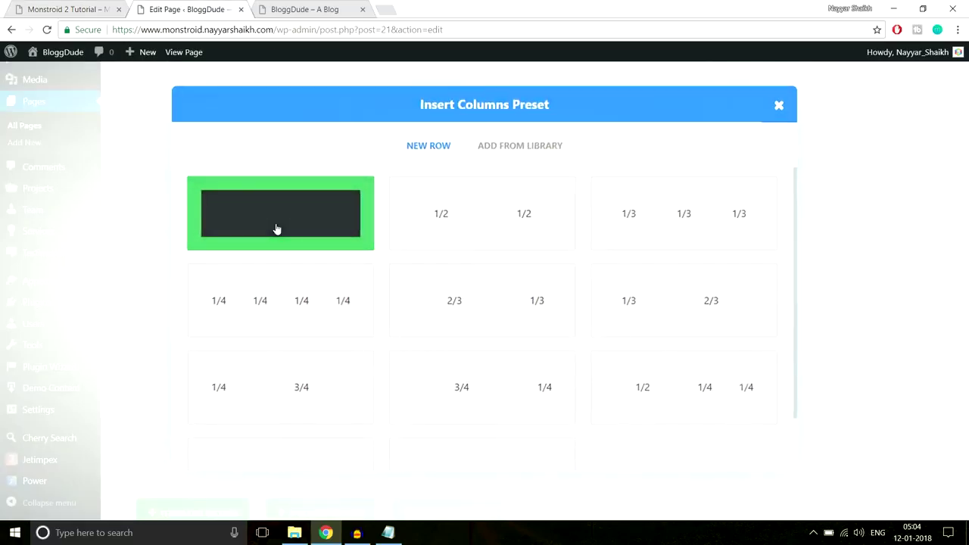
{"action": "scroll", "coordinate": [470, 364], "scroll_direction": "down", "scroll_amount": 1}
{"action": "left_click", "coordinate": [464, 350]}
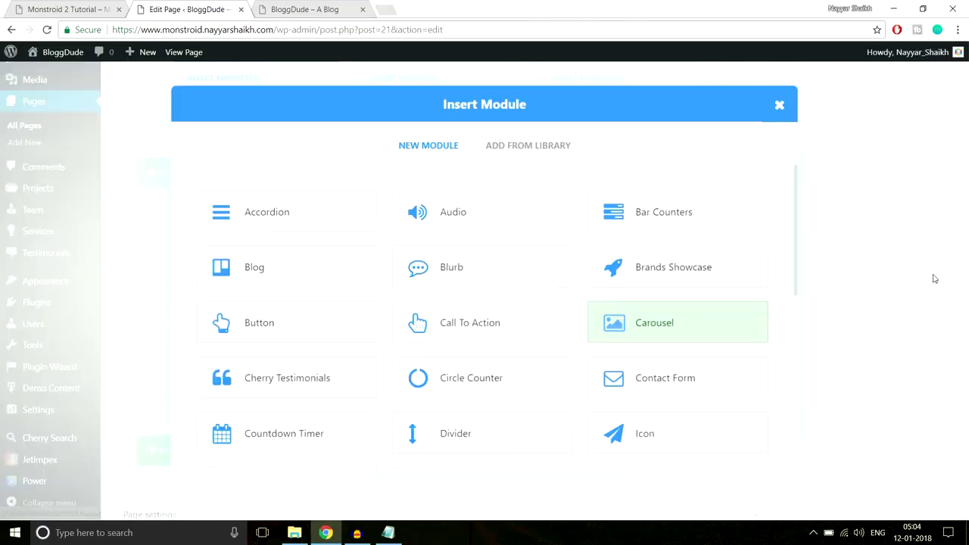
{"action": "scroll", "coordinate": [785, 303], "scroll_direction": "down", "scroll_amount": 6}
{"action": "scroll", "coordinate": [756, 334], "scroll_direction": "down", "scroll_amount": 2}
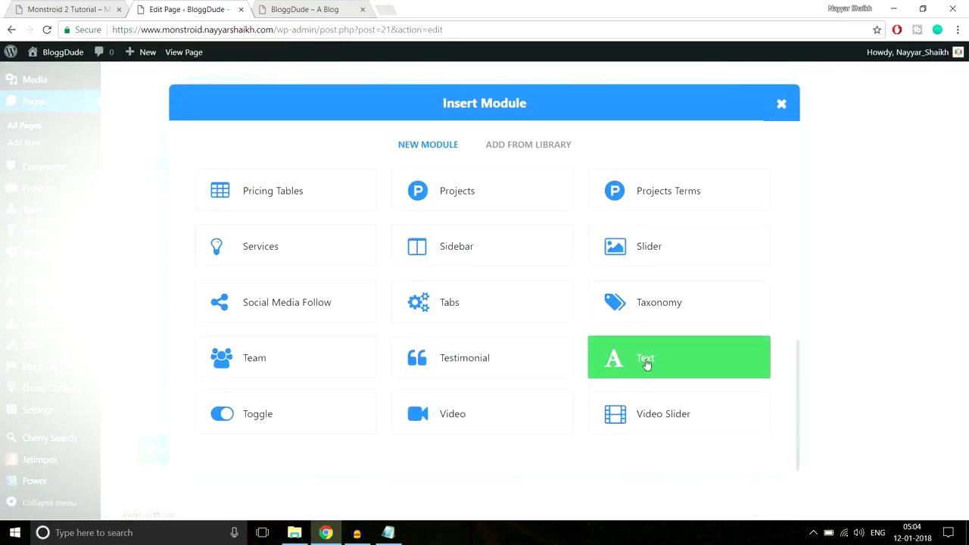
{"action": "left_click", "coordinate": [647, 365]}
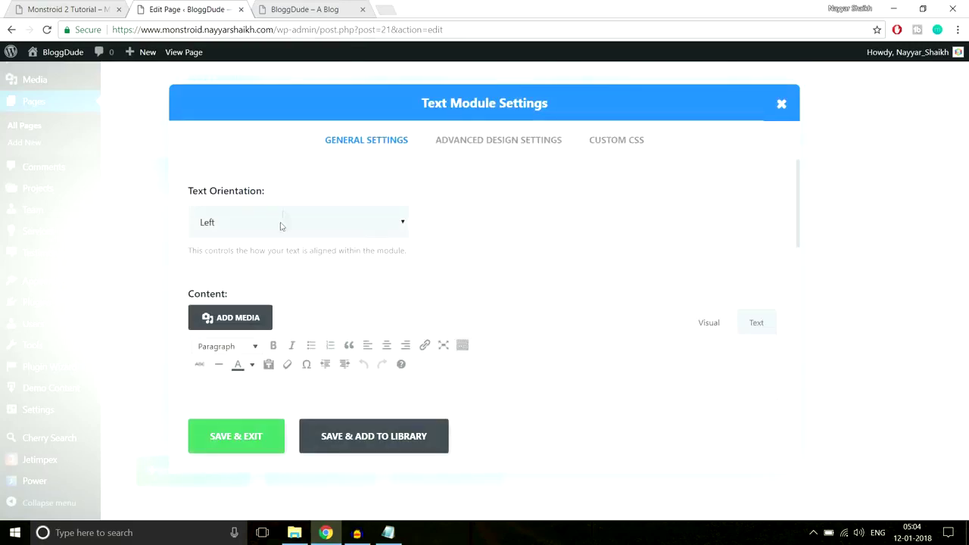
Centre the Text module and paste Our Advantages as a Heading 3 above the subtitle paragraph.
{"action": "left_click", "coordinate": [280, 223]}
{"action": "left_click", "coordinate": [244, 258]}
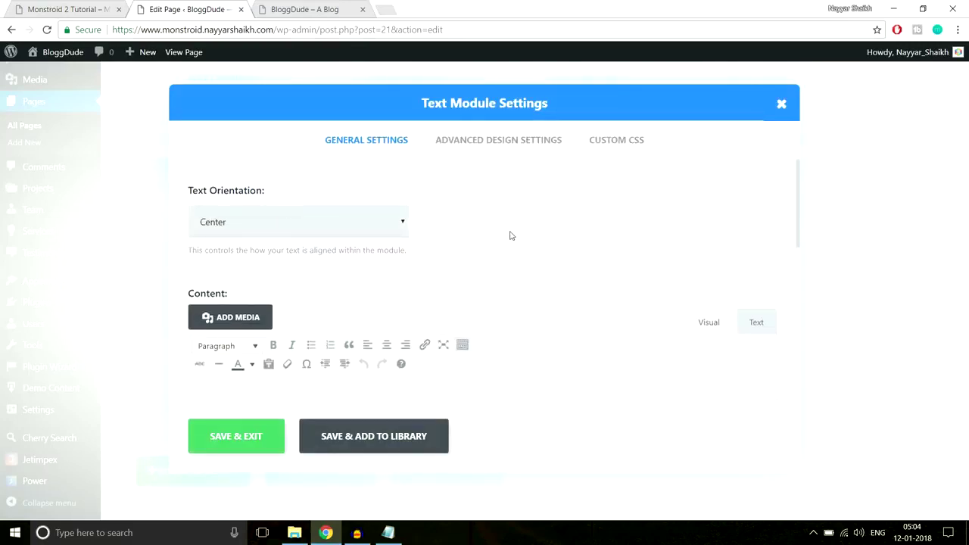
{"action": "scroll", "coordinate": [390, 305], "scroll_direction": "down", "scroll_amount": 2}
{"action": "key", "text": "ctrl+v"}
{"action": "left_click", "coordinate": [230, 276]}
{"action": "left_click", "coordinate": [260, 305]}
Check the Our Advantages heading and subtitle on Monstroid 2, then bring the CSS notes forward.
{"action": "key", "text": "ctrl+shift+Tab"}
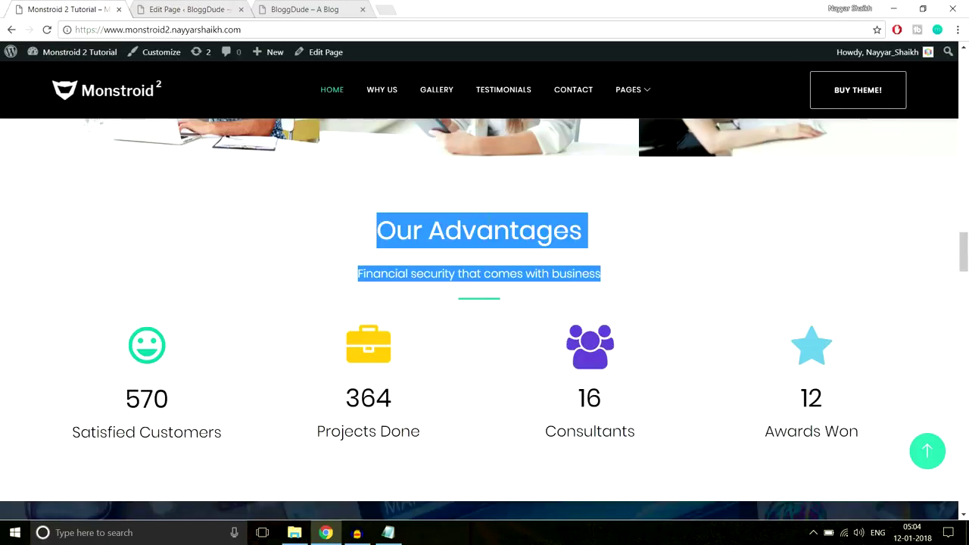
{"action": "left_click_drag", "start_coordinate": [588, 229], "coordinate": [308, 243]}
{"action": "left_click", "coordinate": [413, 256]}
{"action": "left_click_drag", "start_coordinate": [658, 269], "coordinate": [355, 274]}
{"action": "left_click", "coordinate": [443, 290]}
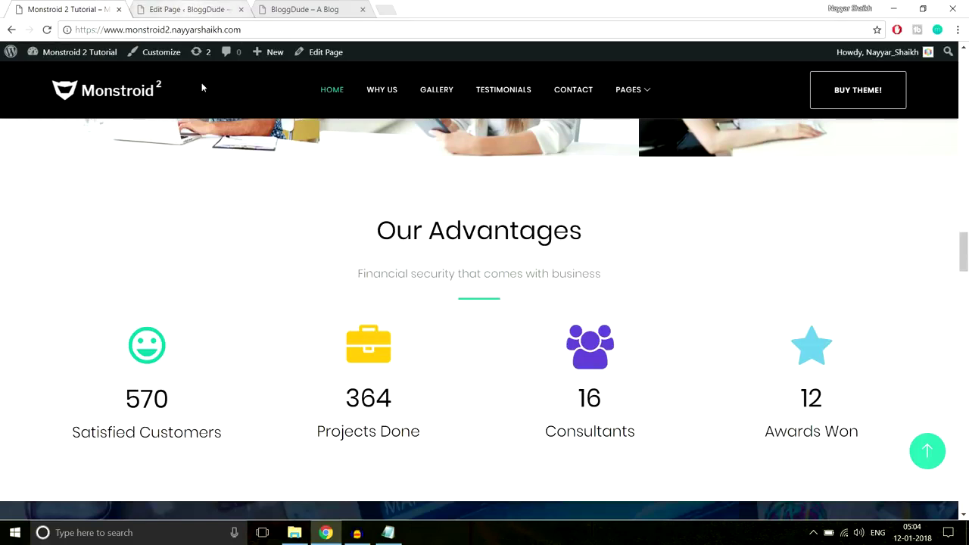
{"action": "left_click", "coordinate": [388, 533]}
Copy the Line After Center CSS rules from the Notepad notes and return to the browser.
{"action": "left_click_drag", "start_coordinate": [367, 334], "coordinate": [208, 264]}
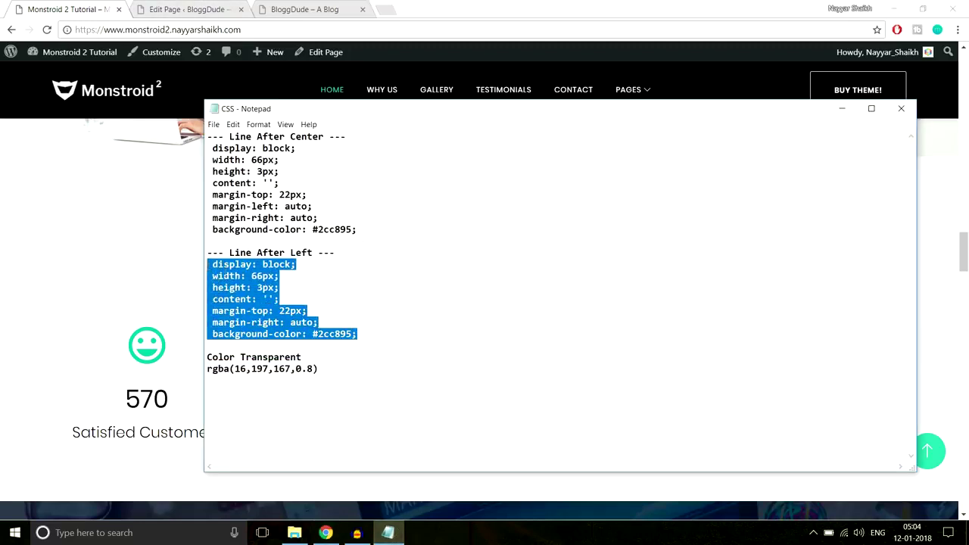
{"action": "left_click_drag", "start_coordinate": [364, 229], "coordinate": [194, 155]}
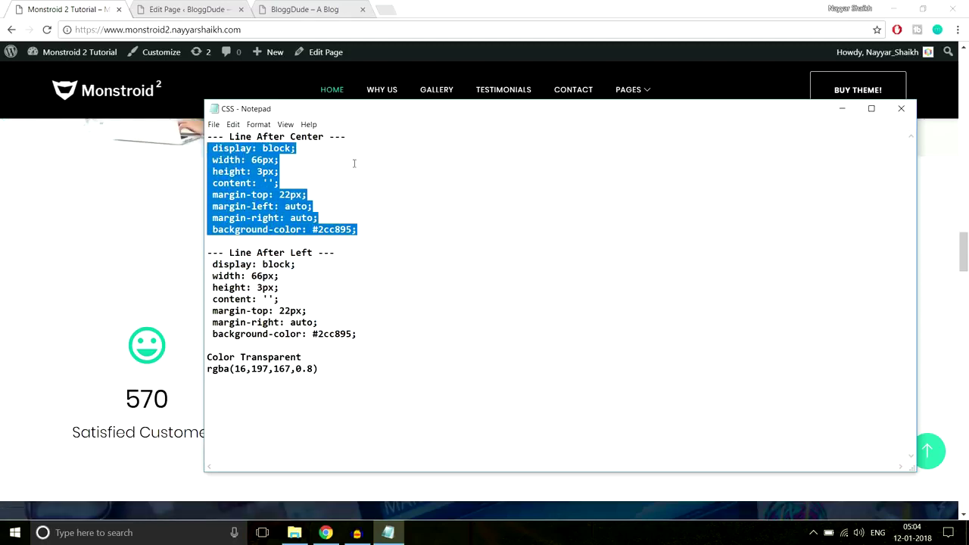
{"action": "left_click", "coordinate": [170, 231]}
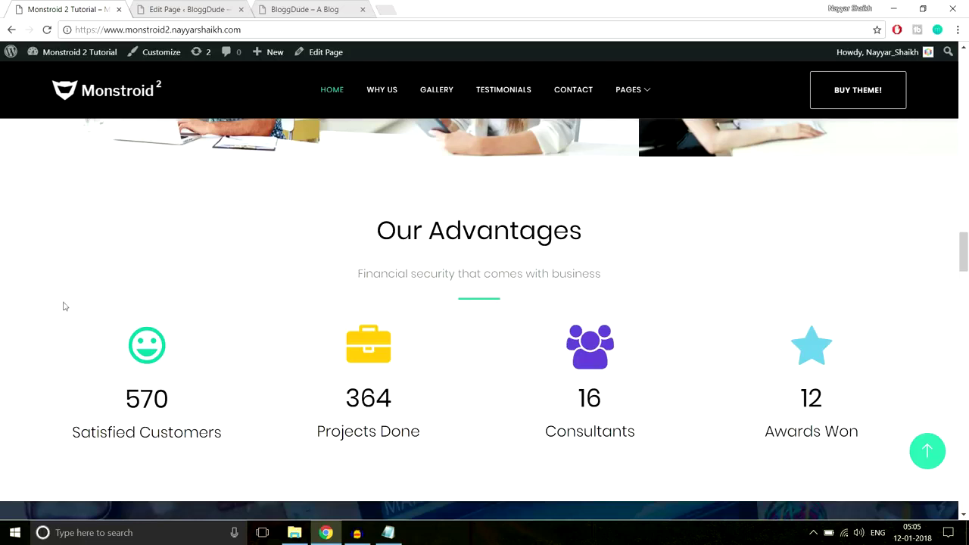
Paste the centred 3px #2cc895 line rules into the Text module's After custom CSS and save.
{"action": "left_click", "coordinate": [195, 7]}
{"action": "left_click", "coordinate": [617, 141]}
{"action": "scroll", "coordinate": [699, 306], "scroll_direction": "down", "scroll_amount": 6}
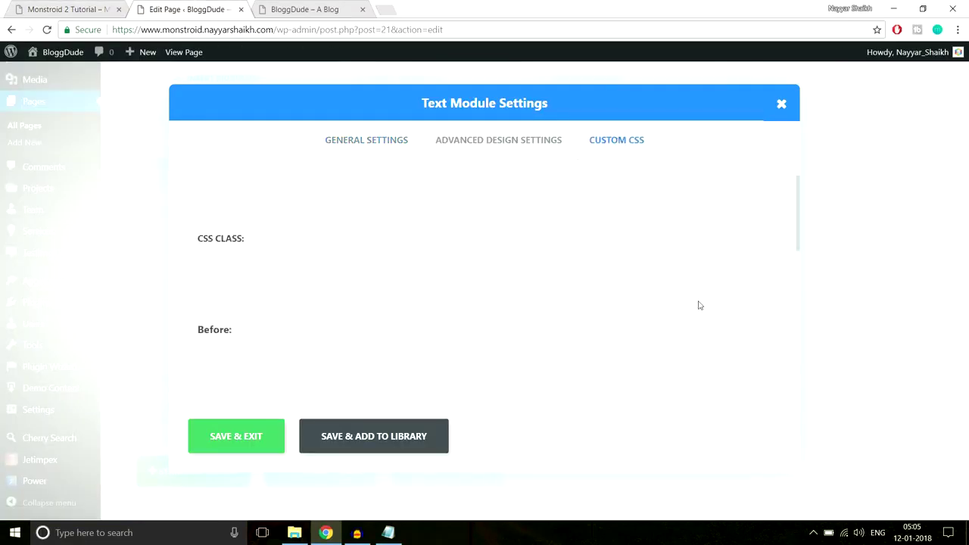
{"action": "scroll", "coordinate": [699, 301], "scroll_direction": "down", "scroll_amount": 1}
{"action": "left_click", "coordinate": [364, 301]}
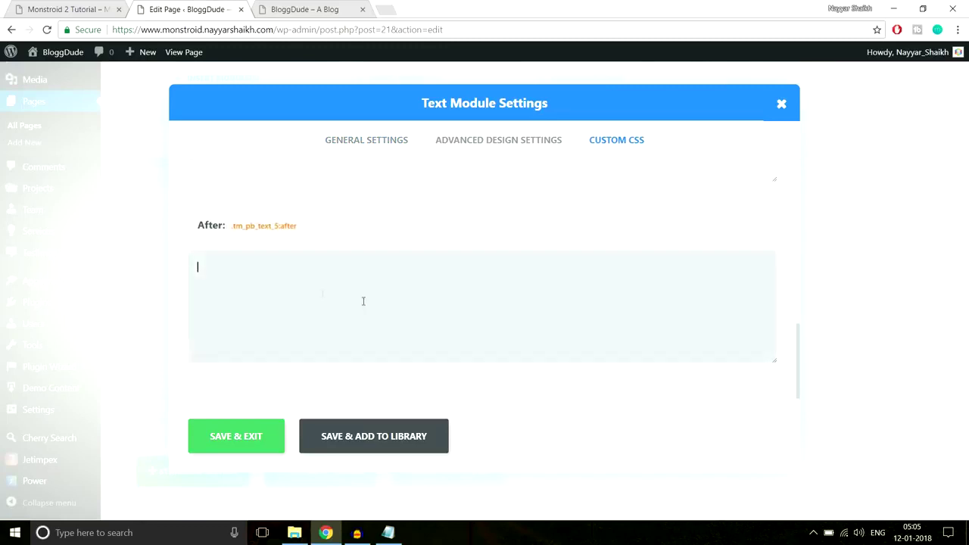
{"action": "key", "text": "ctrl+v"}
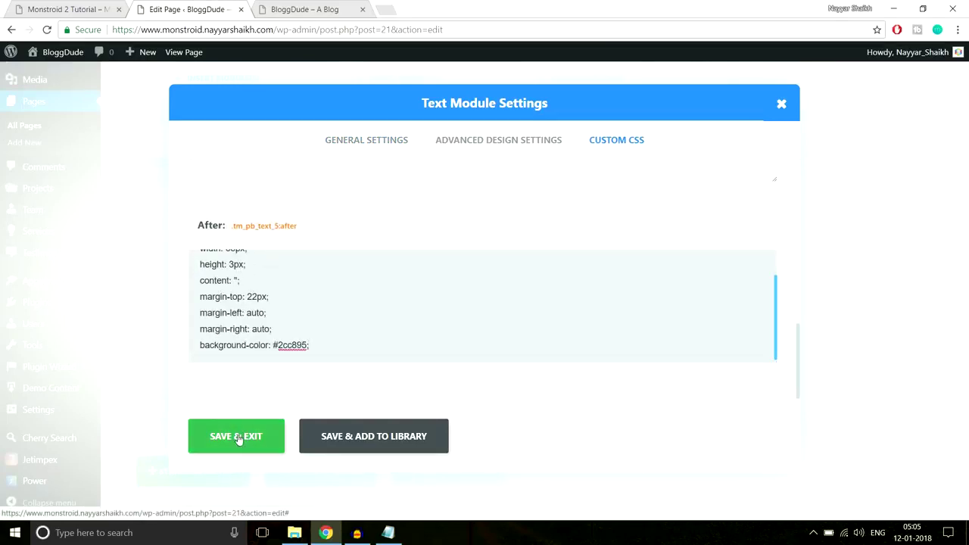
{"action": "left_click", "coordinate": [238, 438]}
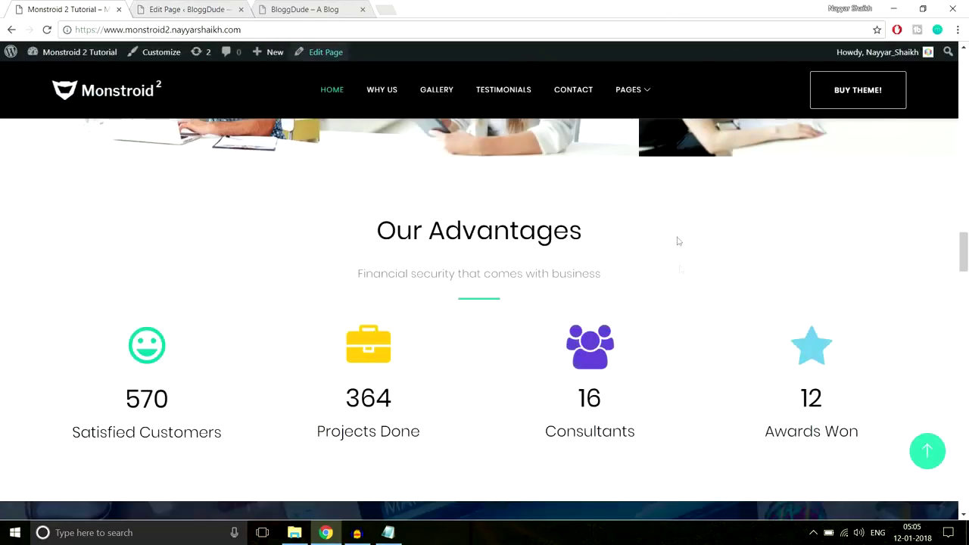
{"action": "scroll", "coordinate": [500, 281], "scroll_direction": "down", "scroll_amount": 1}
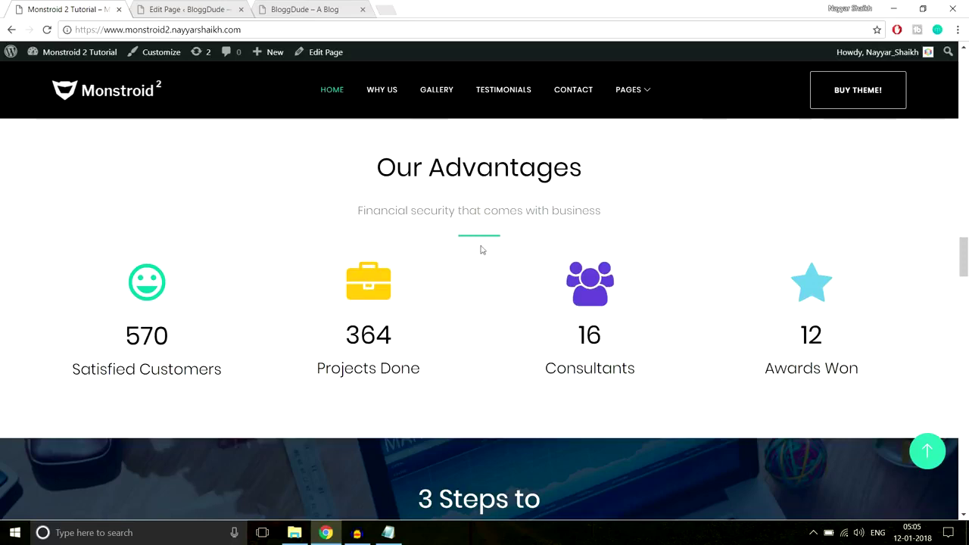
{"action": "left_click", "coordinate": [189, 9]}
{"action": "scroll", "coordinate": [576, 318], "scroll_direction": "down", "scroll_amount": 2}
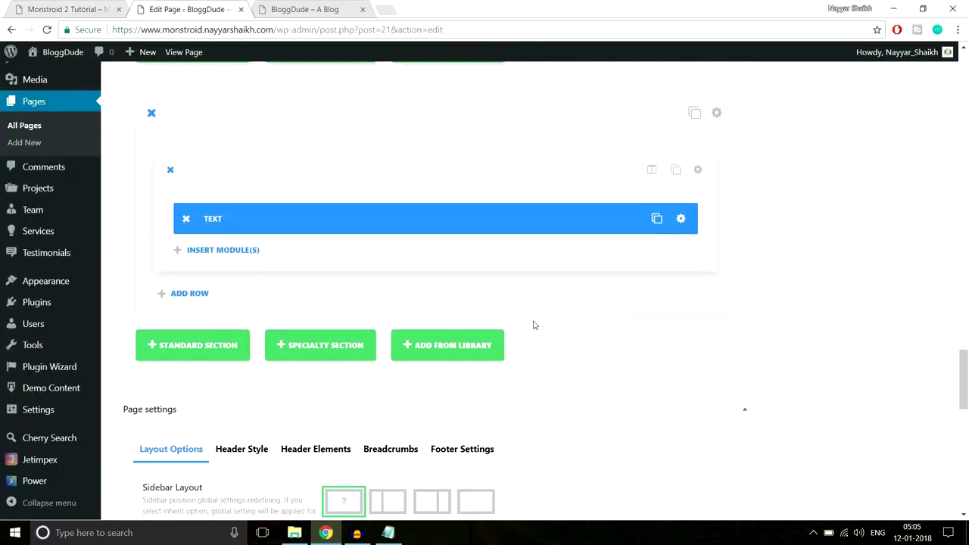
Add a Divider below the Text module with a custom top margin of 40 and save it.
{"action": "left_click", "coordinate": [214, 258]}
{"action": "left_click", "coordinate": [465, 439]}
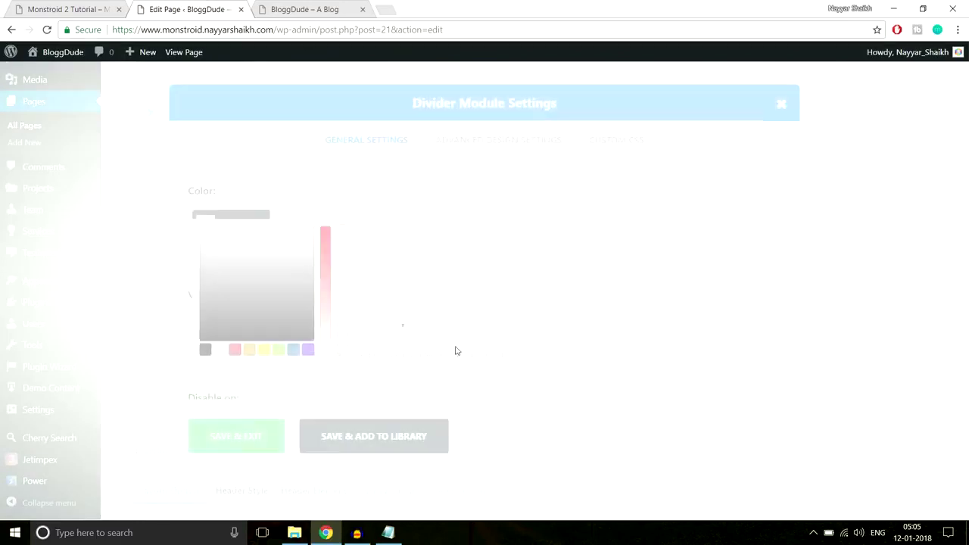
{"action": "left_click", "coordinate": [493, 145]}
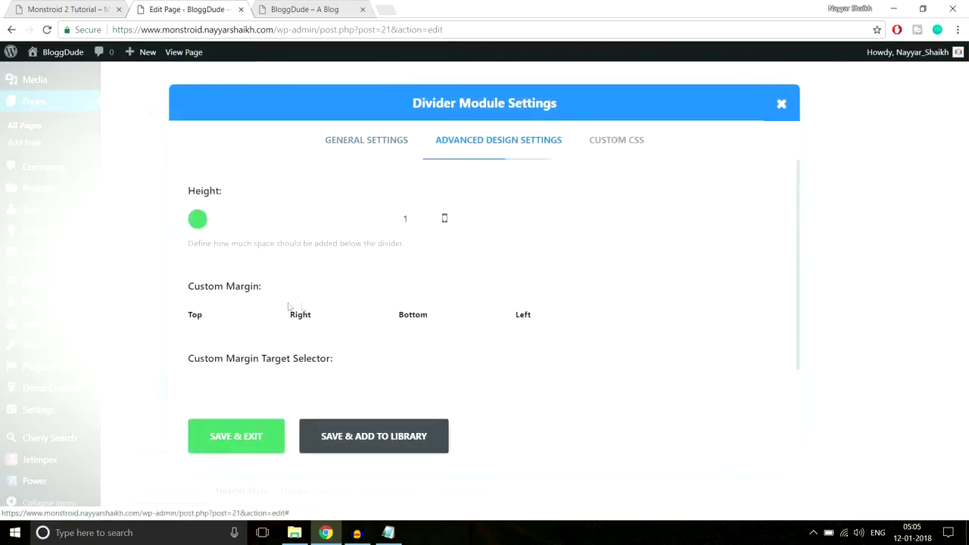
{"action": "left_click", "coordinate": [259, 309]}
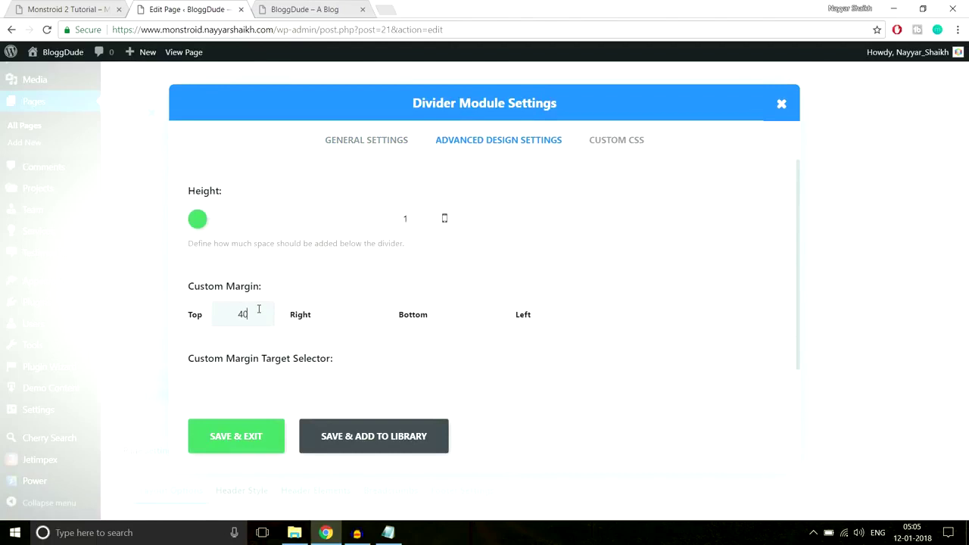
{"action": "left_click", "coordinate": [220, 442]}
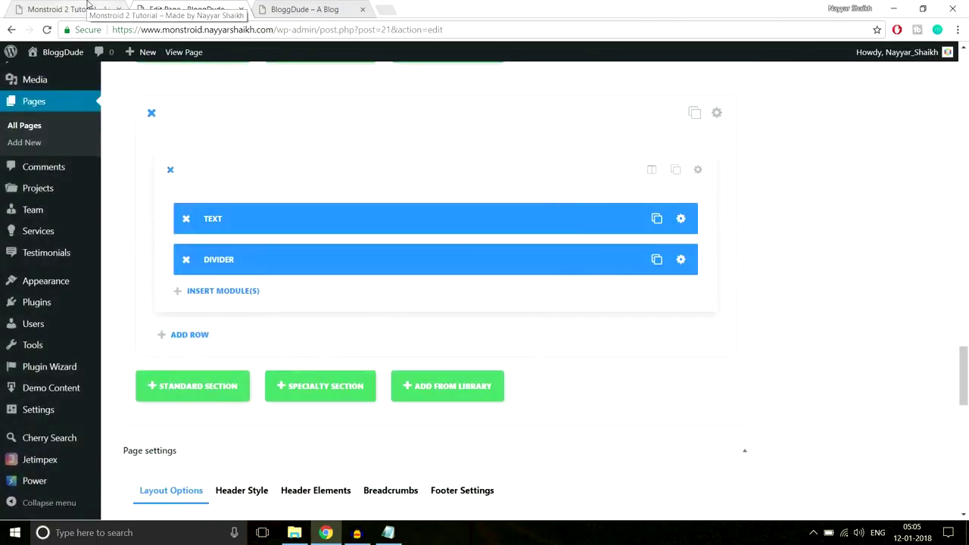
Check the counters, such as 364, on the live site for reference.
{"action": "left_click", "coordinate": [83, 9]}
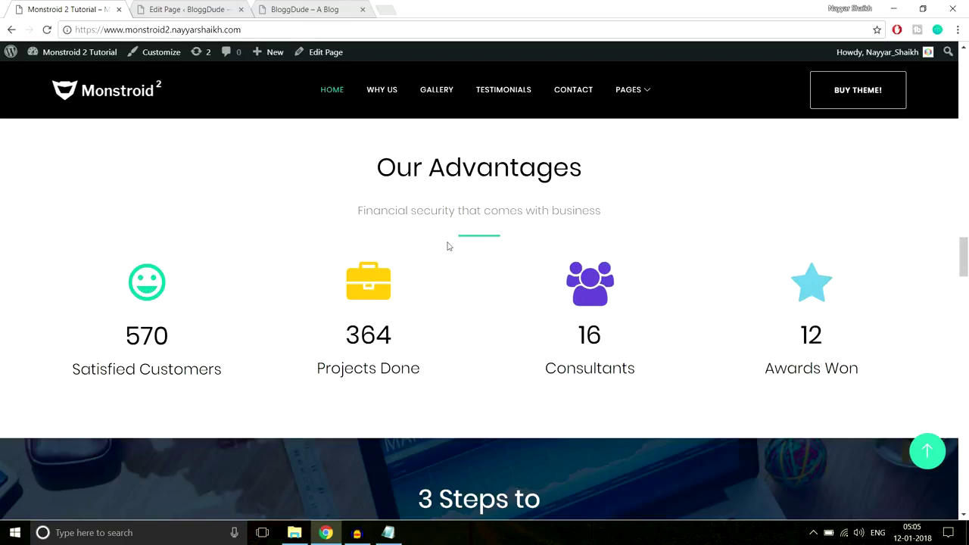
{"action": "scroll", "coordinate": [455, 280], "scroll_direction": "down", "scroll_amount": 3}
{"action": "scroll", "coordinate": [460, 301], "scroll_direction": "up", "scroll_amount": 2}
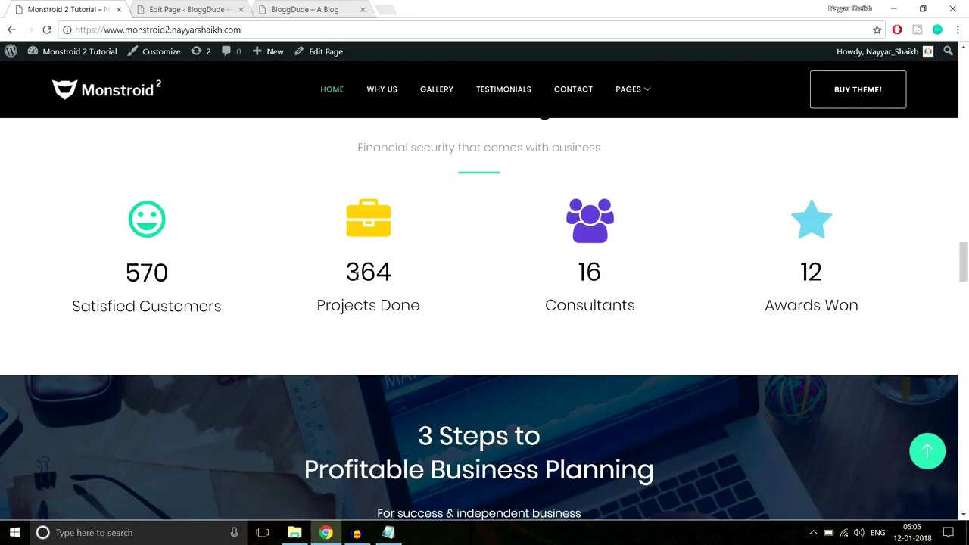
{"action": "left_click_drag", "start_coordinate": [346, 276], "coordinate": [427, 272]}
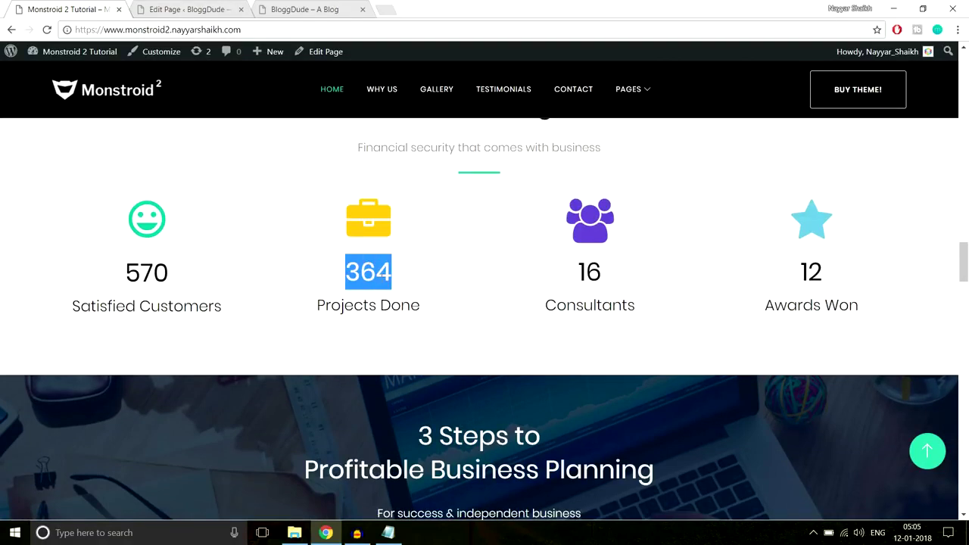
{"action": "left_click", "coordinate": [403, 276]}
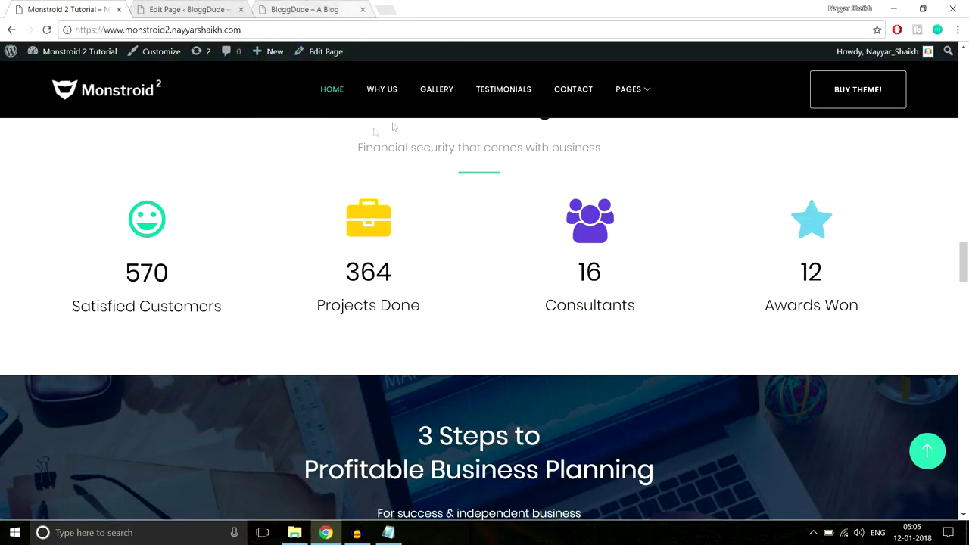
{"action": "left_click", "coordinate": [193, 8]}
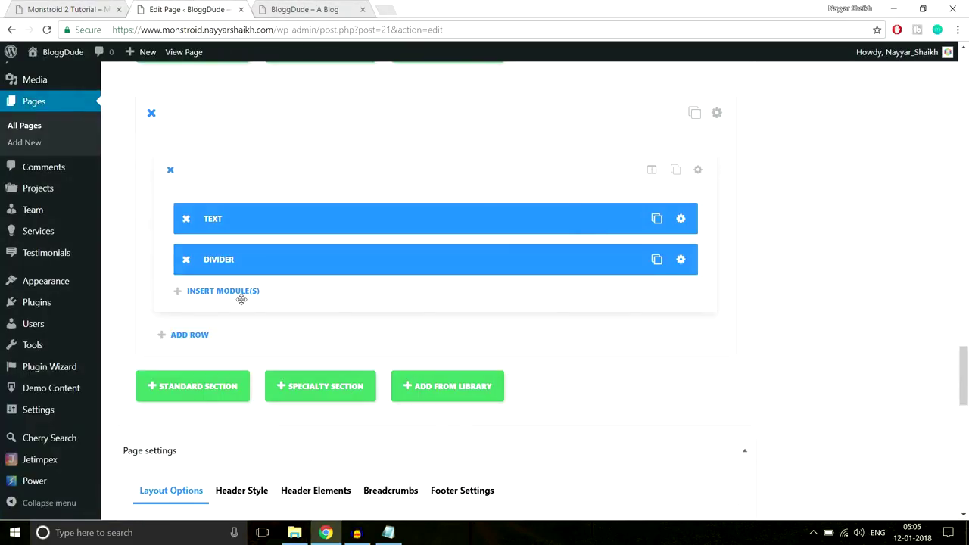
Add a four-column (1/4) row and insert a Number Counter into its first column.
{"action": "left_click", "coordinate": [191, 338]}
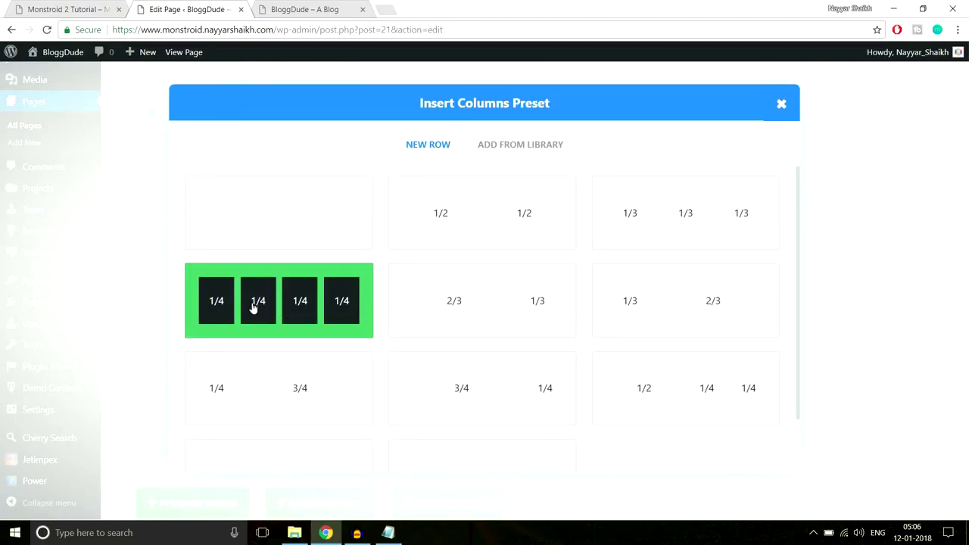
{"action": "left_click", "coordinate": [299, 314]}
{"action": "scroll", "coordinate": [840, 277], "scroll_direction": "down", "scroll_amount": 5}
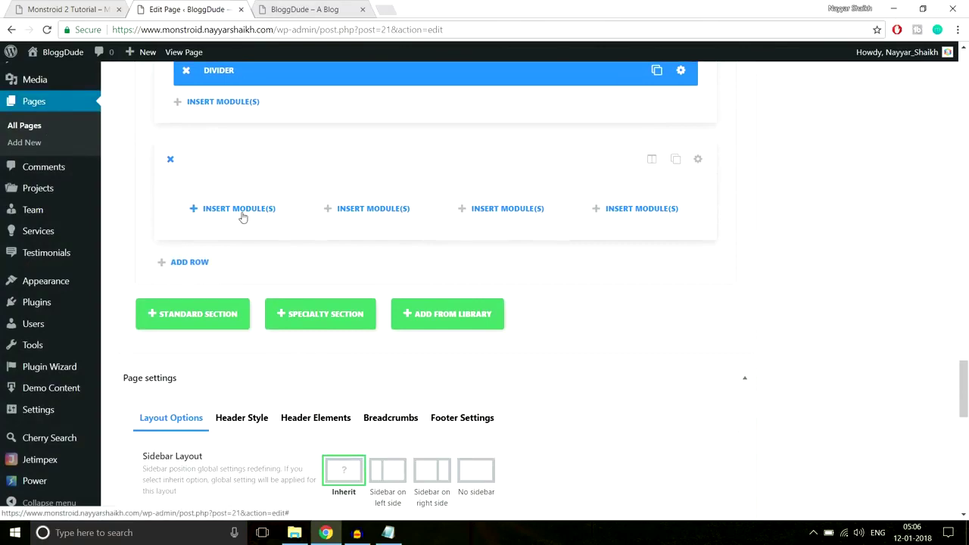
{"action": "left_click", "coordinate": [240, 209]}
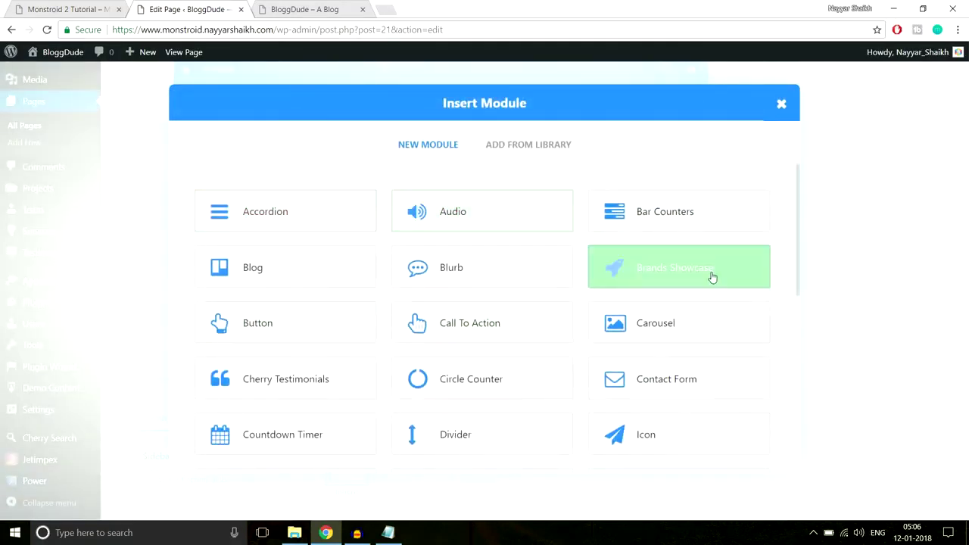
{"action": "scroll", "coordinate": [727, 309], "scroll_direction": "down", "scroll_amount": 3}
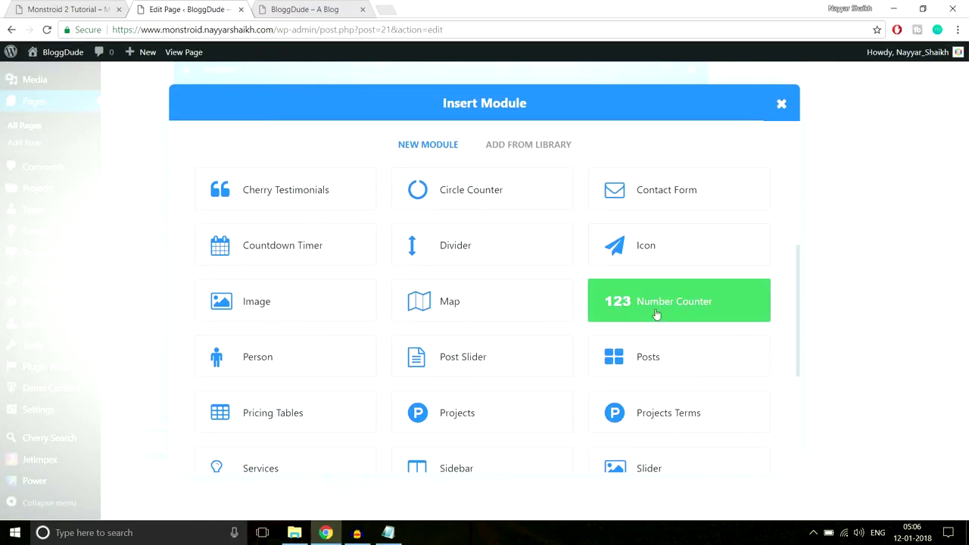
{"action": "left_click", "coordinate": [657, 314]}
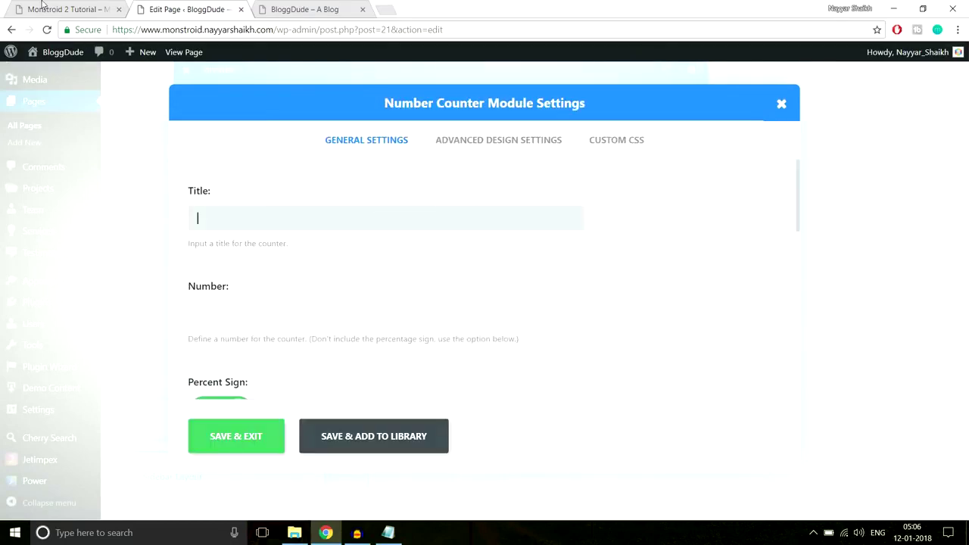
Title the counter 'Satisfied Customers' and turn off its percent sign.
{"action": "left_click", "coordinate": [60, 9]}
{"action": "left_click_drag", "start_coordinate": [222, 306], "coordinate": [69, 307]}
{"action": "key", "text": "ctrl+c"}
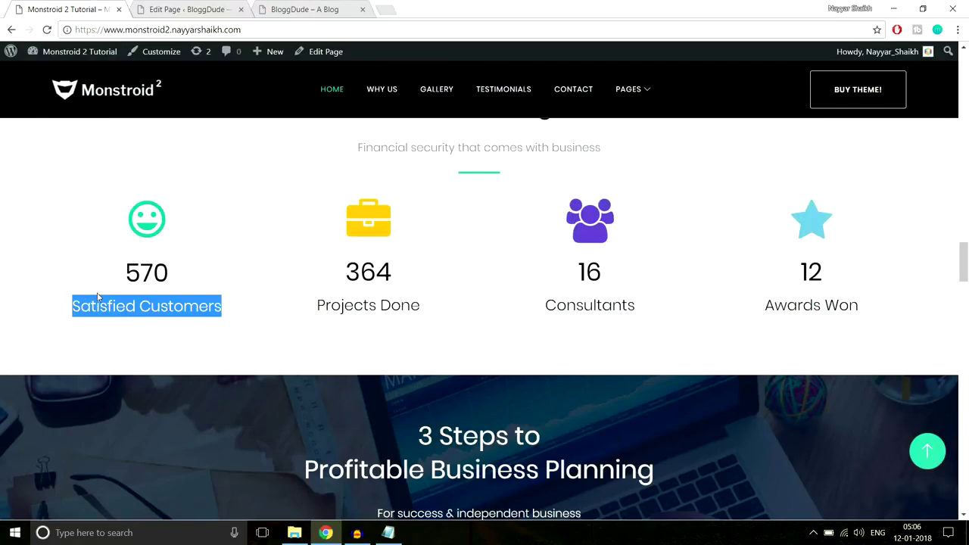
{"action": "left_click", "coordinate": [202, 6]}
{"action": "key", "text": "ctrl+v"}
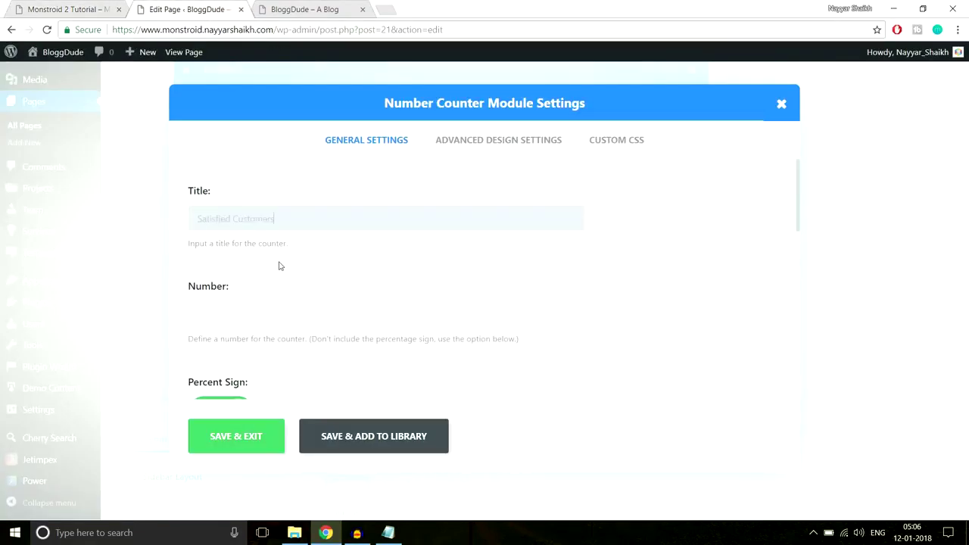
{"action": "scroll", "coordinate": [279, 274], "scroll_direction": "down", "scroll_amount": 1}
{"action": "left_click", "coordinate": [90, 8]}
{"action": "left_click", "coordinate": [180, 7]}
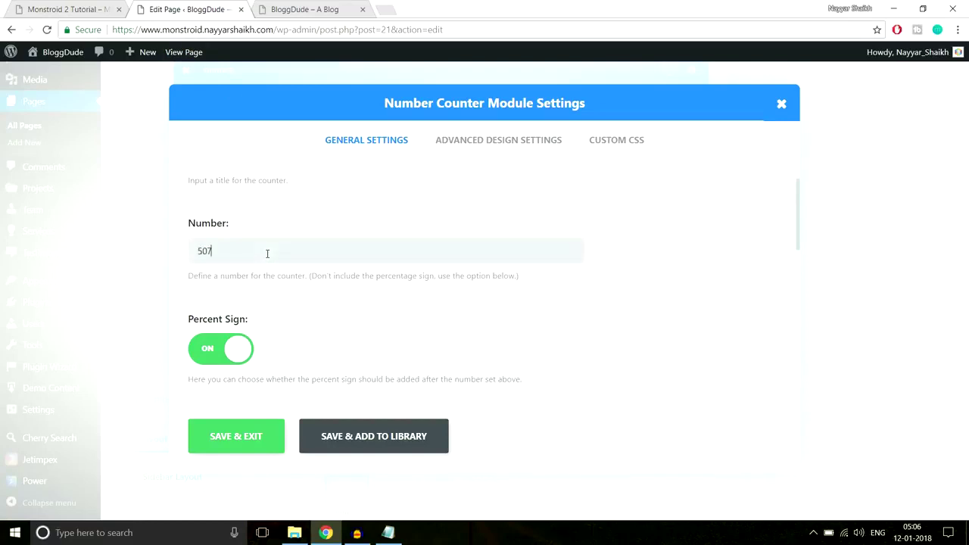
{"action": "scroll", "coordinate": [374, 254], "scroll_direction": "down", "scroll_amount": 2}
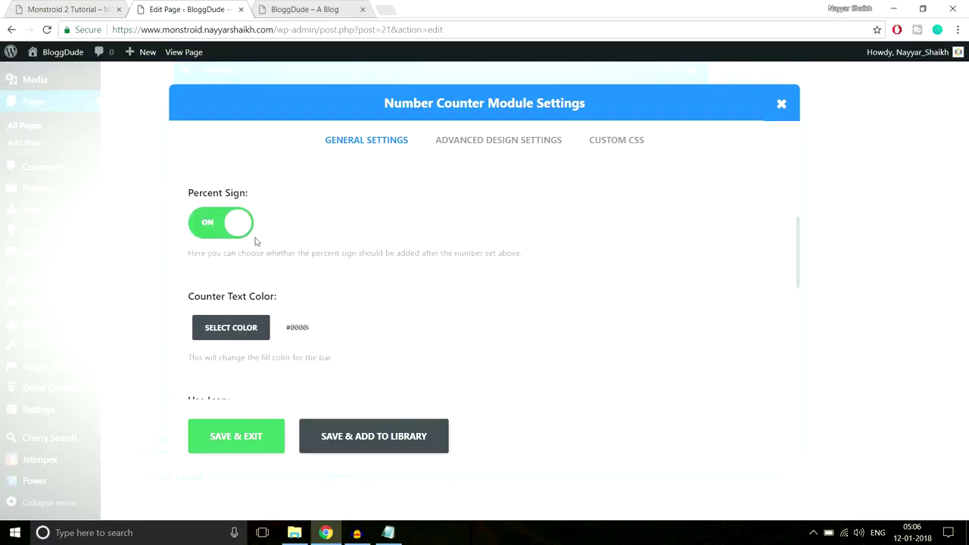
{"action": "left_click", "coordinate": [229, 235]}
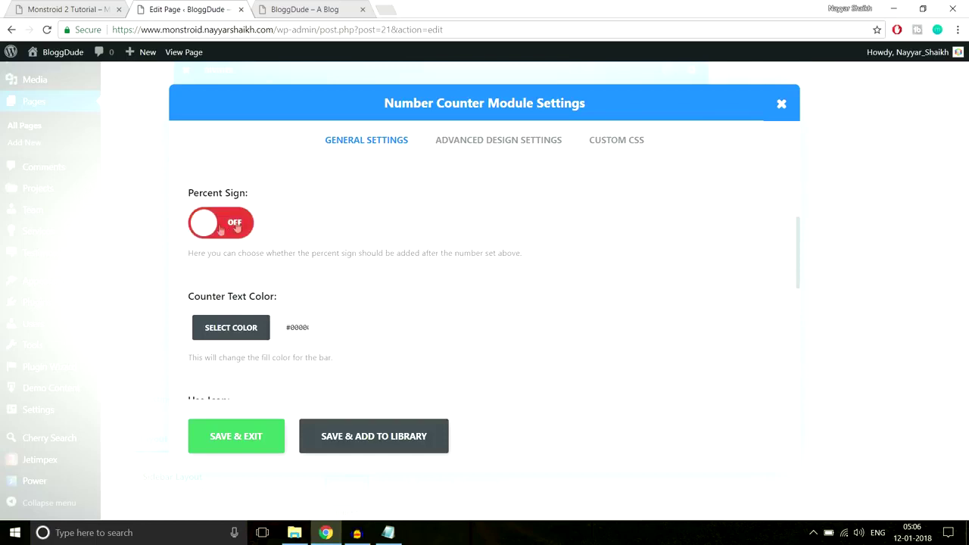
Turn on Use Icon and choose the star icon, matching the live 570 counter.
{"action": "scroll", "coordinate": [485, 254], "scroll_direction": "down", "scroll_amount": 1}
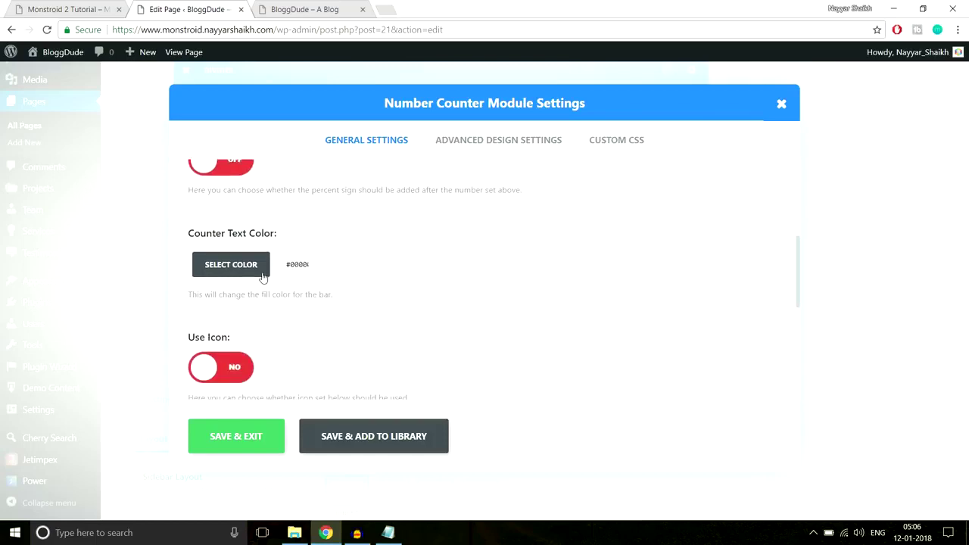
{"action": "left_click", "coordinate": [57, 9]}
{"action": "left_click", "coordinate": [202, 265]}
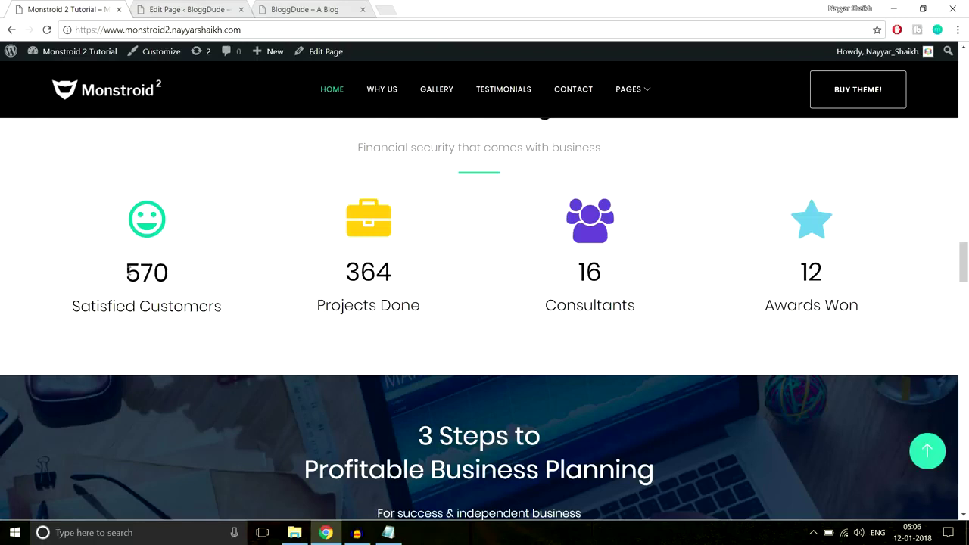
{"action": "left_click_drag", "start_coordinate": [127, 272], "coordinate": [222, 309]}
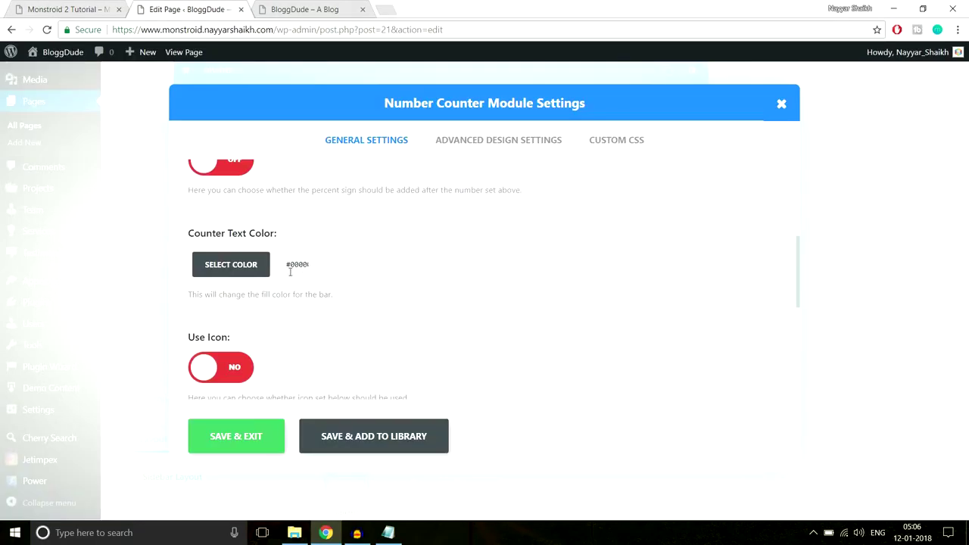
{"action": "scroll", "coordinate": [450, 274], "scroll_direction": "down", "scroll_amount": 2}
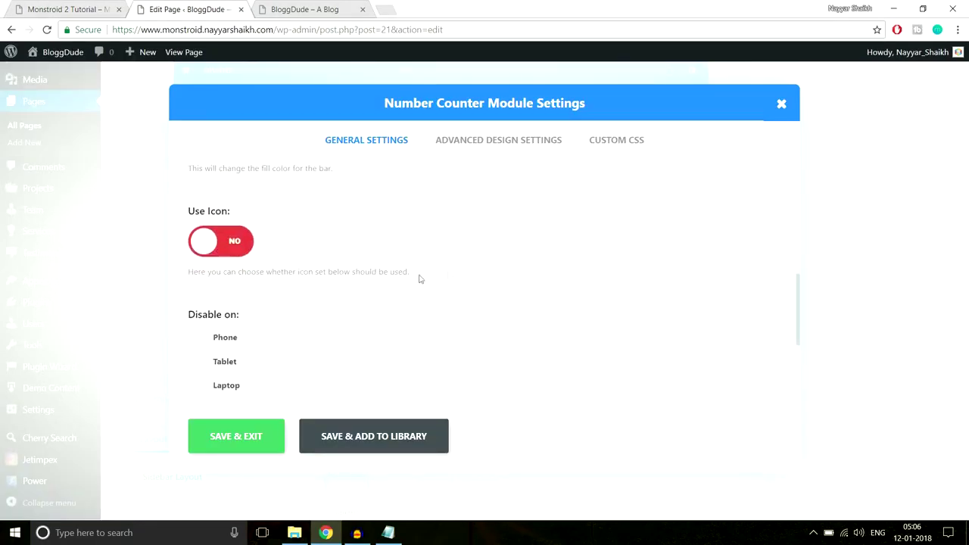
{"action": "left_click", "coordinate": [231, 243]}
{"action": "scroll", "coordinate": [549, 240], "scroll_direction": "down", "scroll_amount": 1}
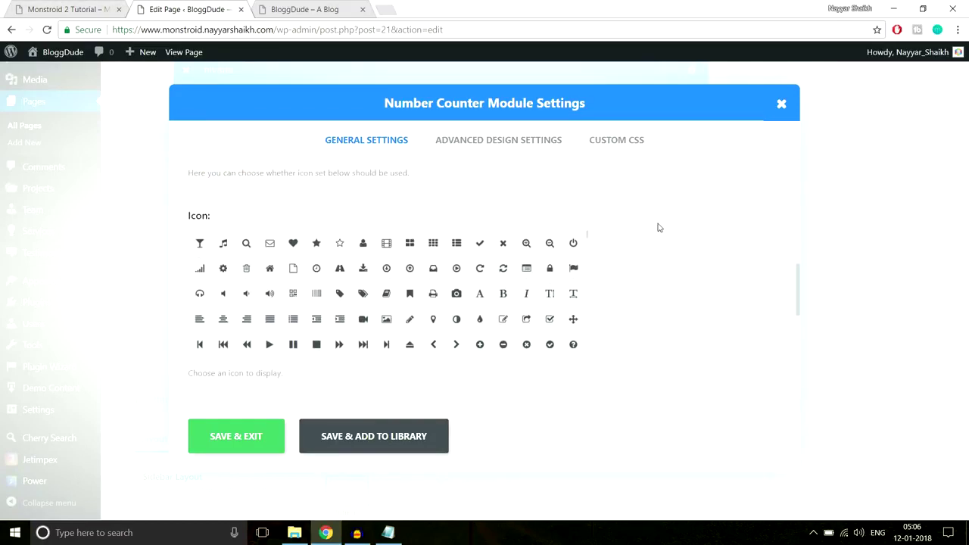
{"action": "scroll", "coordinate": [658, 228], "scroll_direction": "down", "scroll_amount": 1}
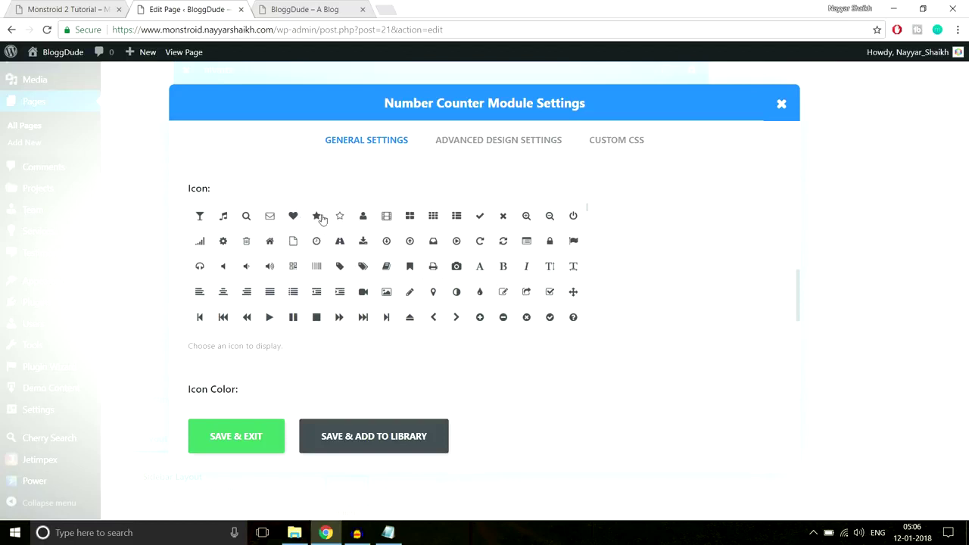
{"action": "left_click", "coordinate": [315, 217]}
Compare the counter against the live site and save the Number Counter.
{"action": "scroll", "coordinate": [705, 293], "scroll_direction": "down", "scroll_amount": 2}
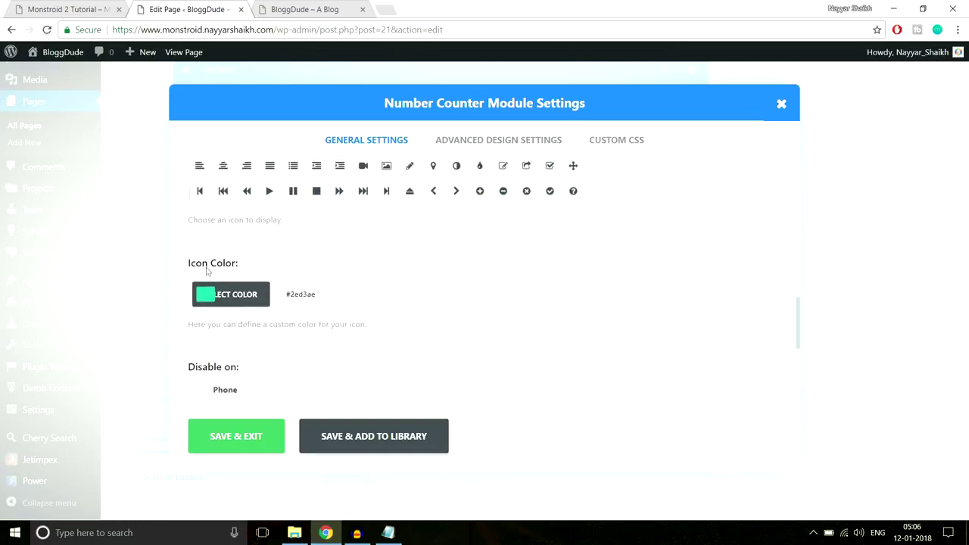
{"action": "left_click", "coordinate": [74, 5]}
{"action": "left_click", "coordinate": [153, 225]}
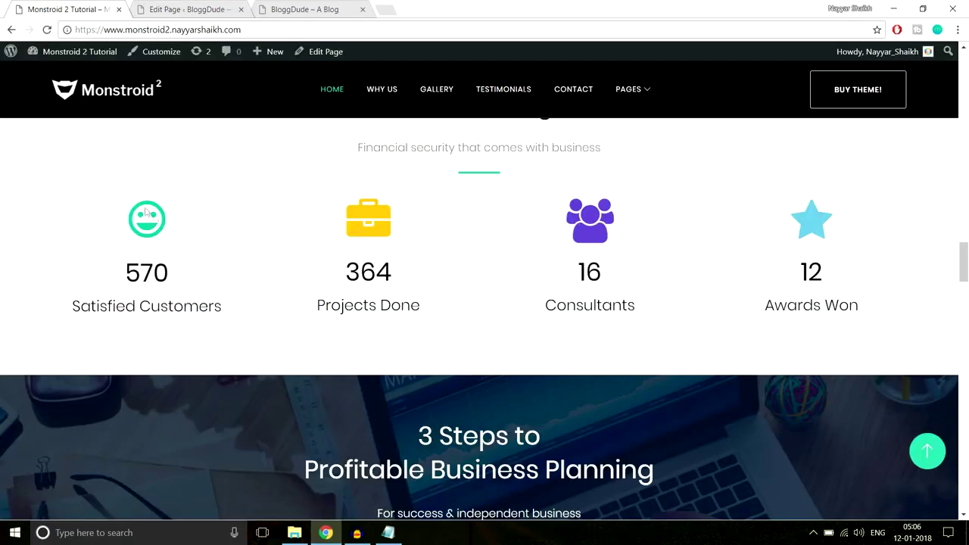
{"action": "left_click", "coordinate": [158, 5]}
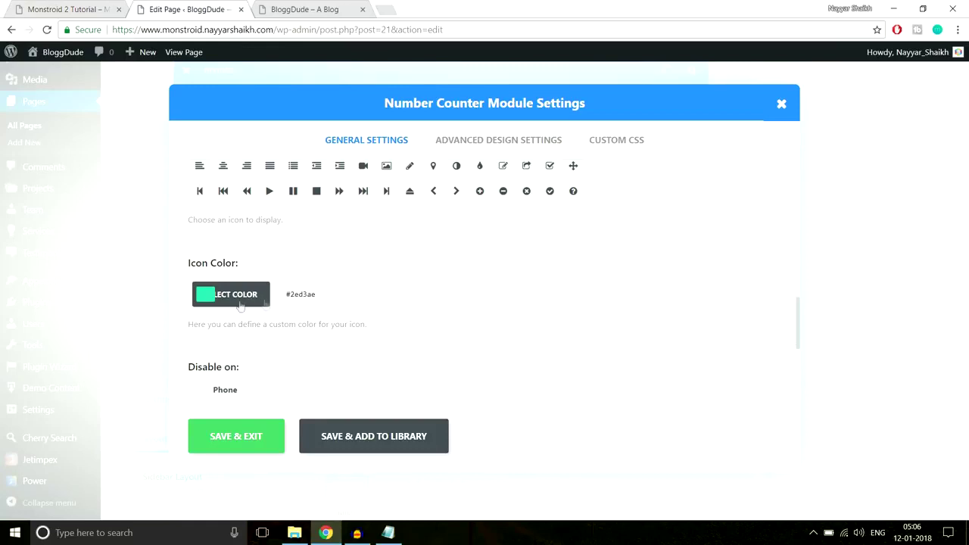
{"action": "scroll", "coordinate": [464, 299], "scroll_direction": "down", "scroll_amount": 3}
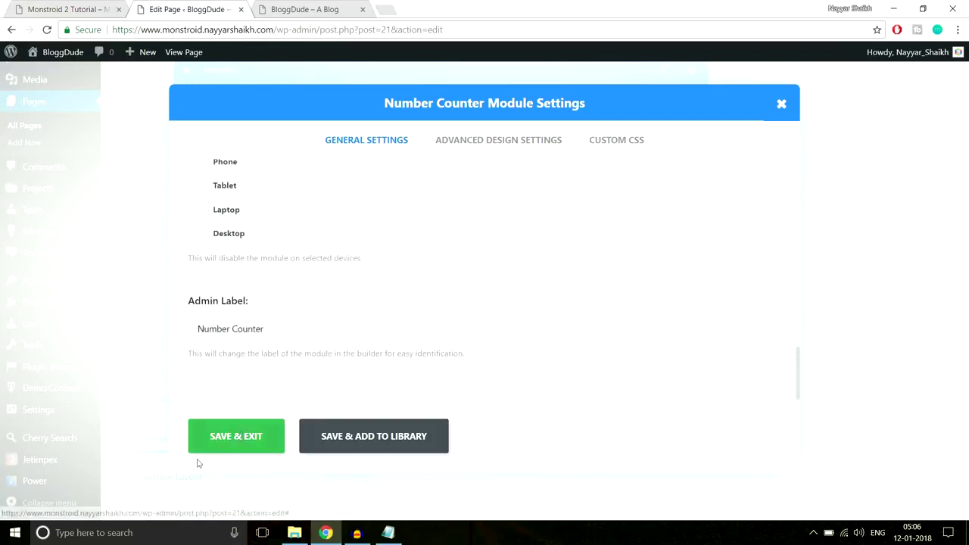
{"action": "left_click", "coordinate": [250, 440]}
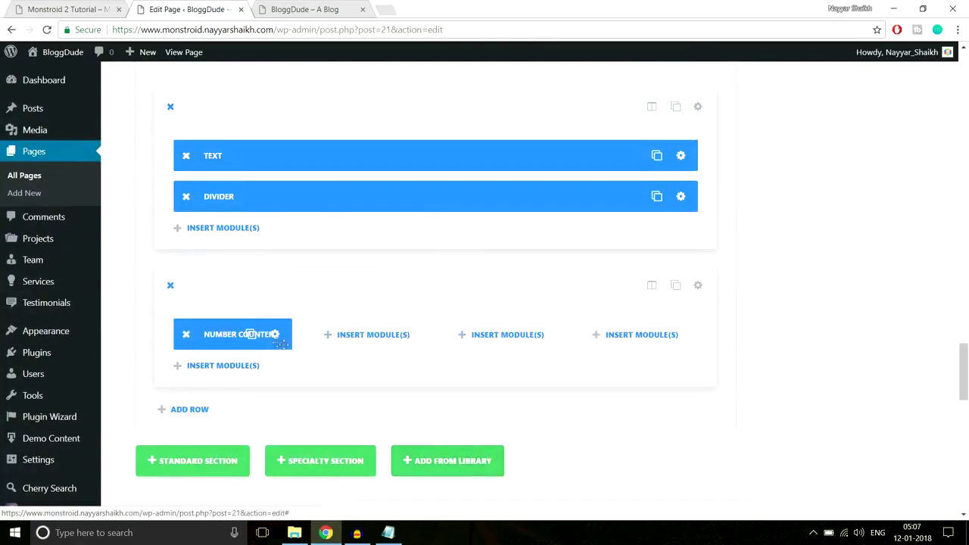
Clone the Number Counter three times, filling the second, third and fourth columns.
{"action": "left_click", "coordinate": [250, 341]}
{"action": "left_click_drag", "start_coordinate": [250, 372], "coordinate": [393, 336]}
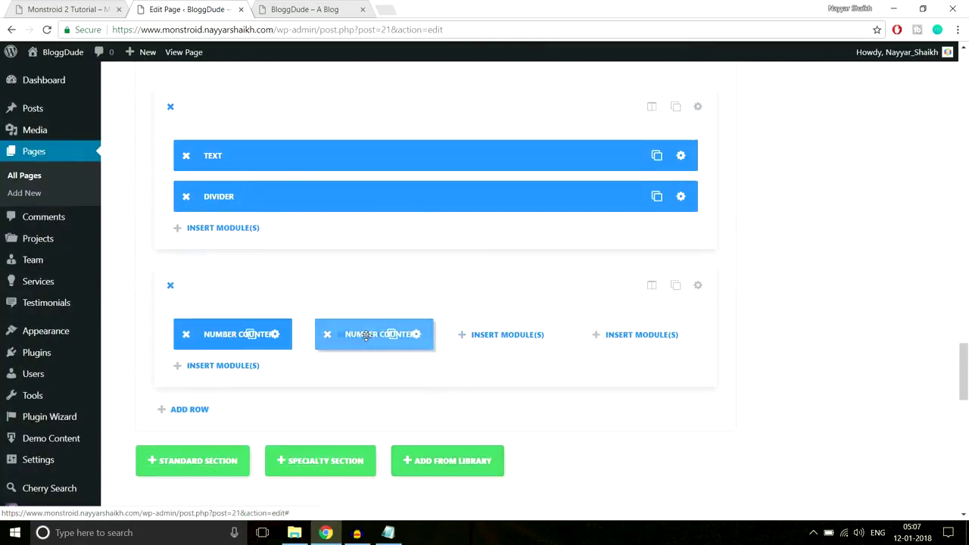
{"action": "left_click", "coordinate": [390, 334]}
{"action": "left_click_drag", "start_coordinate": [390, 374], "coordinate": [513, 340]}
{"action": "left_click", "coordinate": [513, 337]}
{"action": "left_click_drag", "start_coordinate": [503, 374], "coordinate": [636, 336]}
Update the page, reload the live site to review it, and compare with the Monstroid 2 demo.
{"action": "scroll", "coordinate": [963, 371], "scroll_direction": "up", "scroll_amount": 15}
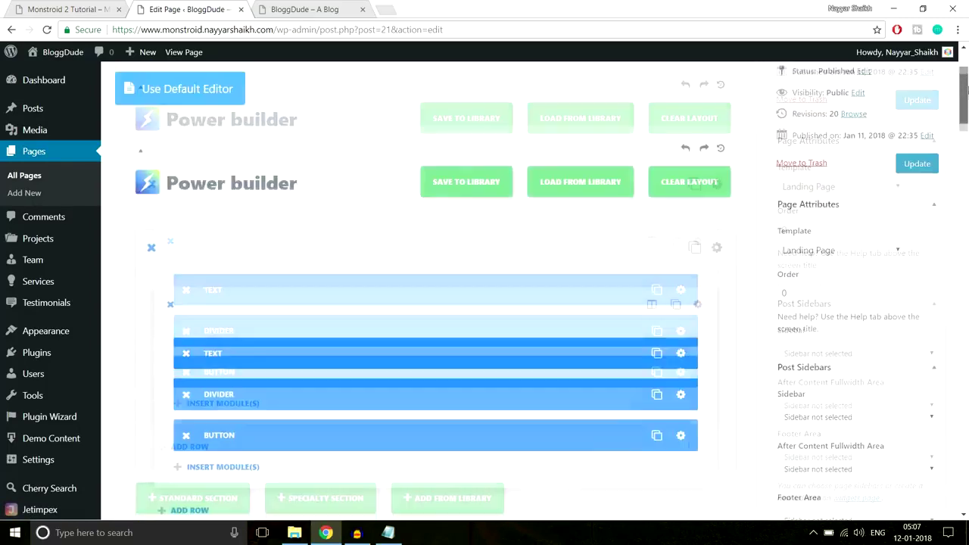
{"action": "left_click", "coordinate": [922, 250]}
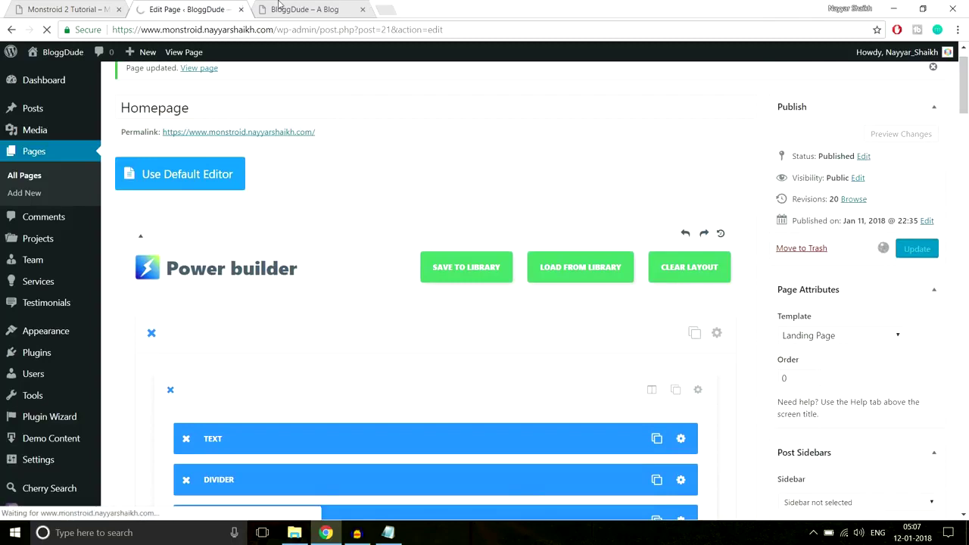
{"action": "left_click", "coordinate": [305, 9]}
{"action": "left_click", "coordinate": [309, 30]}
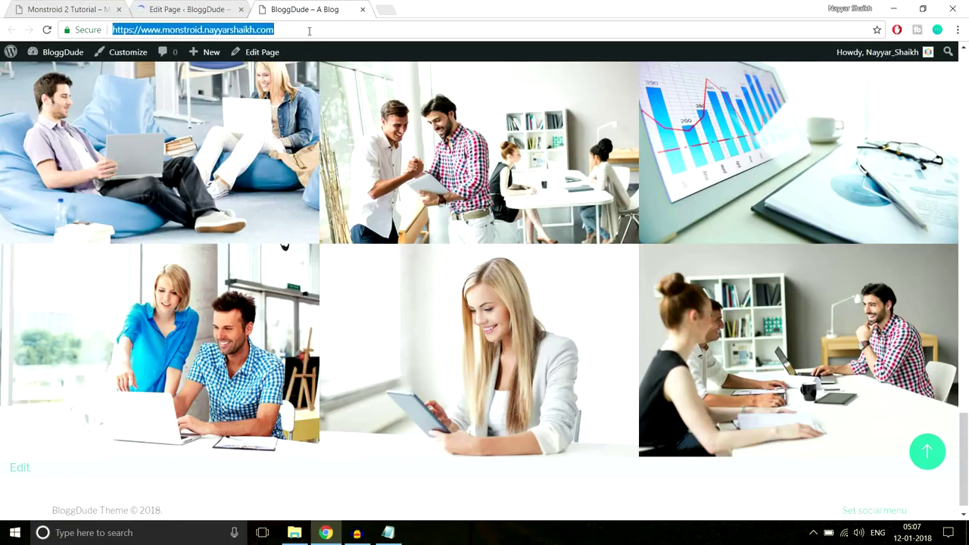
{"action": "key", "text": "Return"}
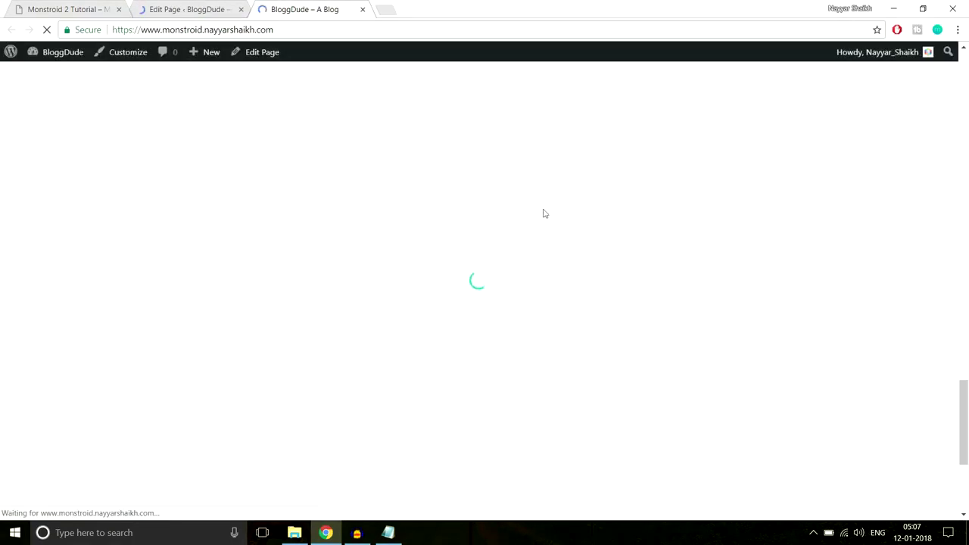
{"action": "scroll", "coordinate": [603, 295], "scroll_direction": "down", "scroll_amount": 3}
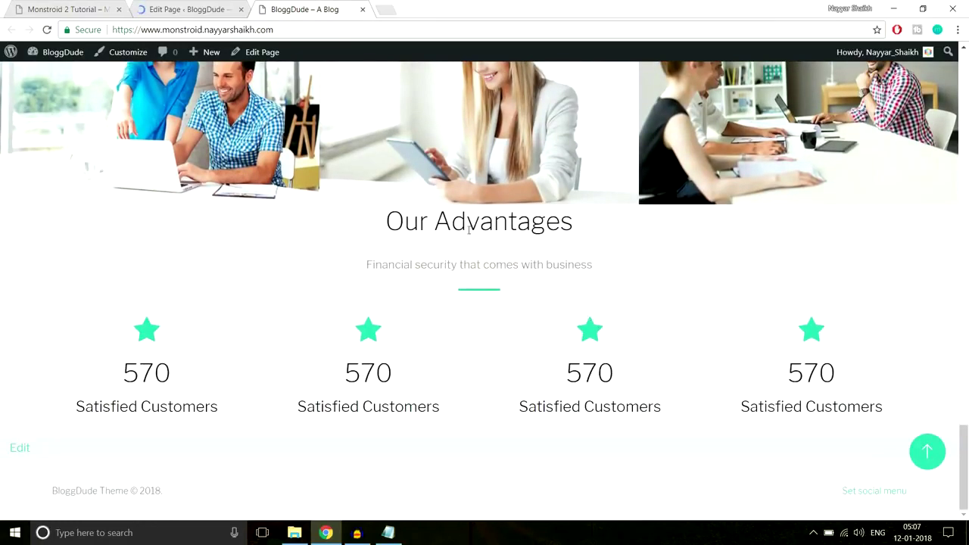
{"action": "left_click_drag", "start_coordinate": [386, 221], "coordinate": [595, 229]}
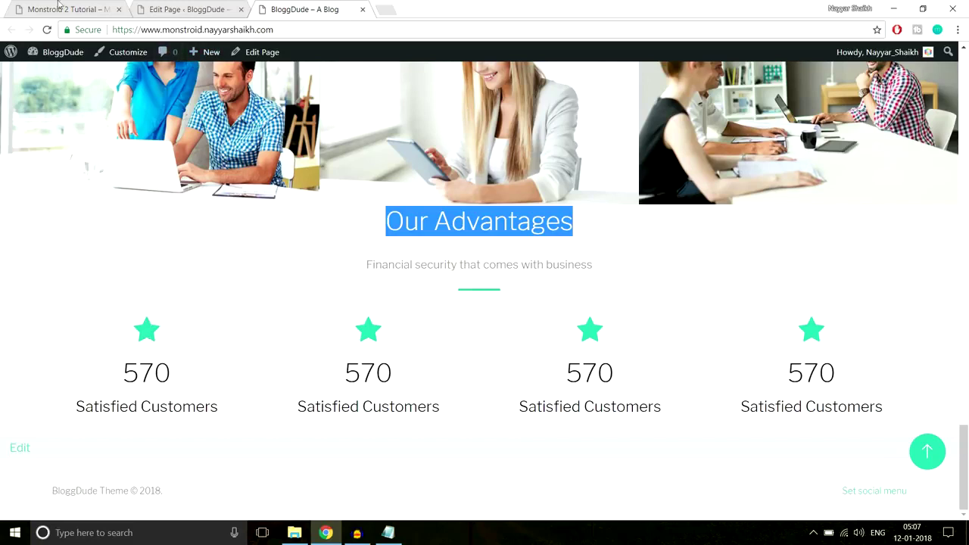
{"action": "left_click", "coordinate": [99, 6]}
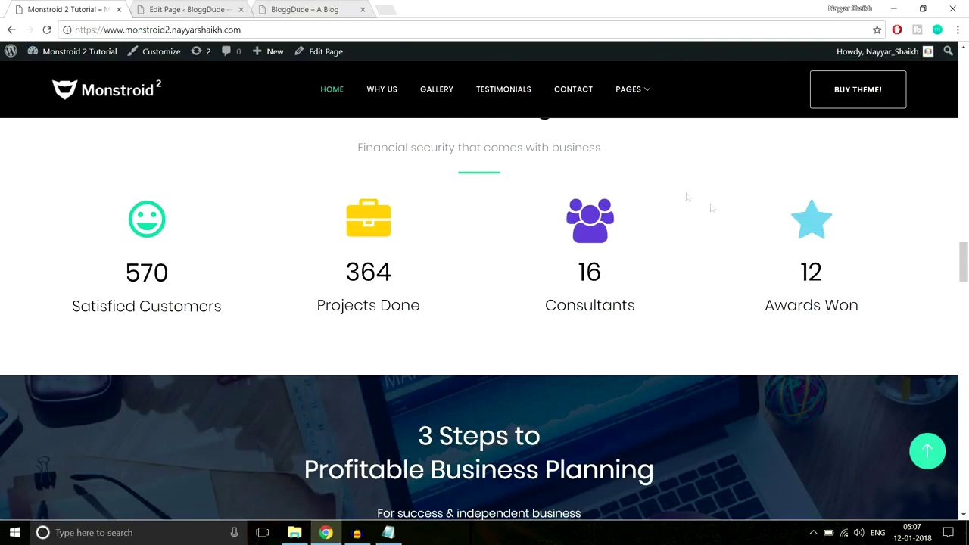
Give the counters section 90px top and 70px bottom custom padding and save it.
{"action": "left_click", "coordinate": [189, 9]}
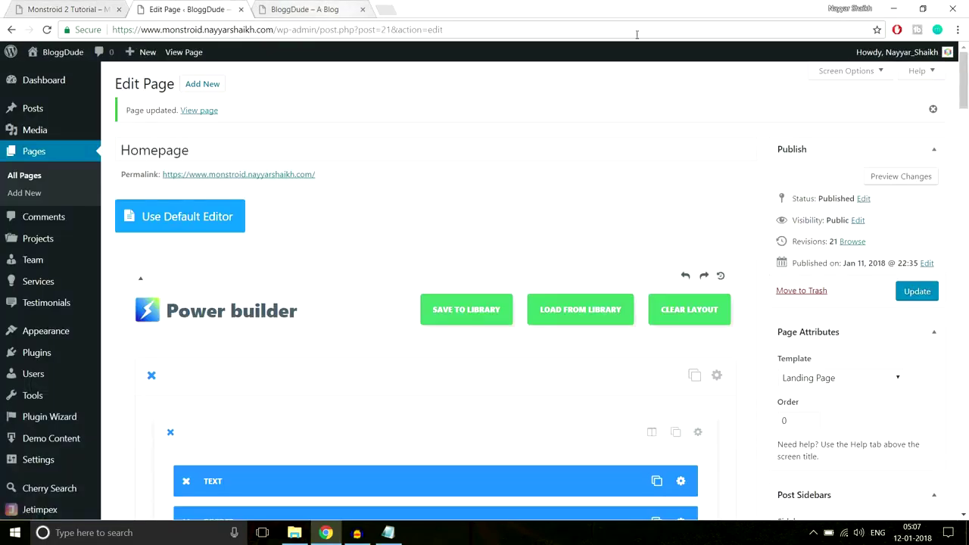
{"action": "left_click_drag", "start_coordinate": [964, 80], "coordinate": [965, 358]}
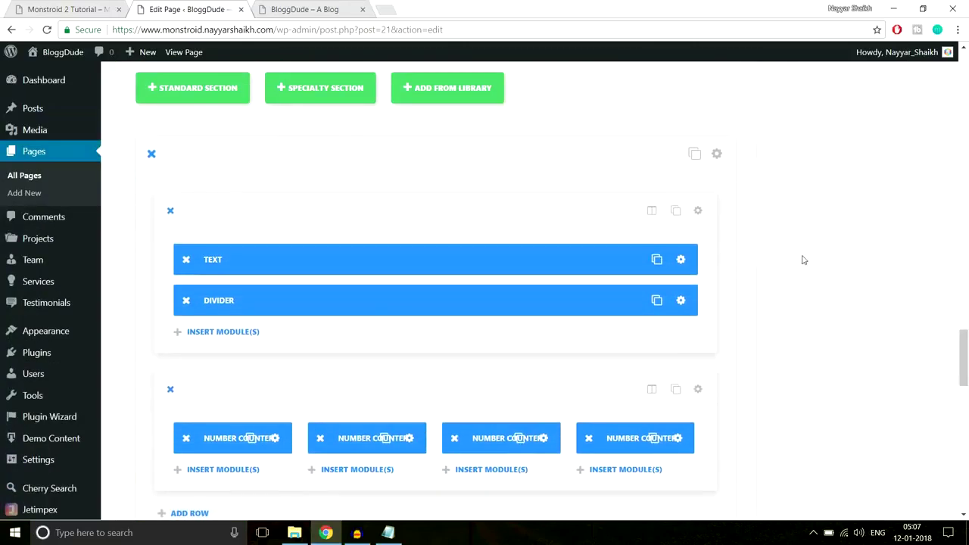
{"action": "scroll", "coordinate": [801, 258], "scroll_direction": "down", "scroll_amount": 1}
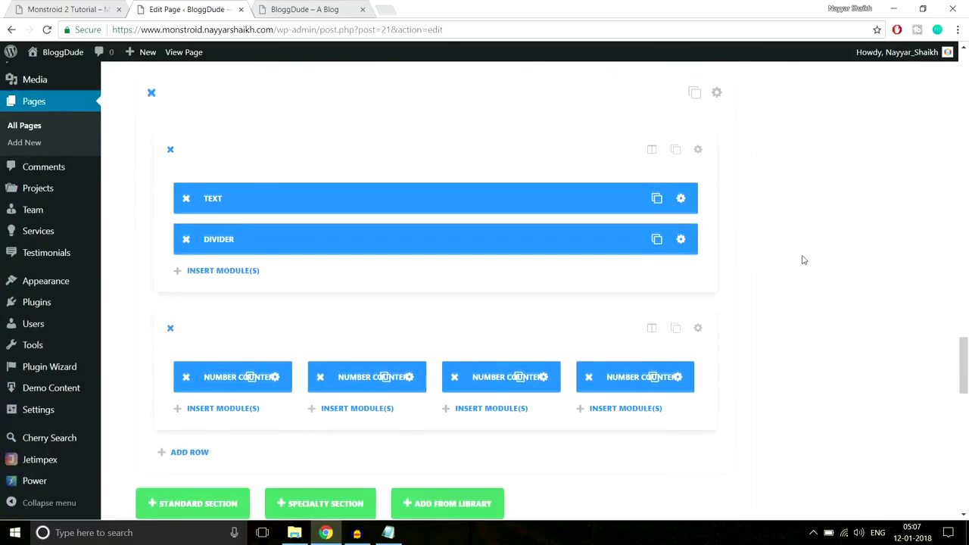
{"action": "left_click", "coordinate": [717, 92]}
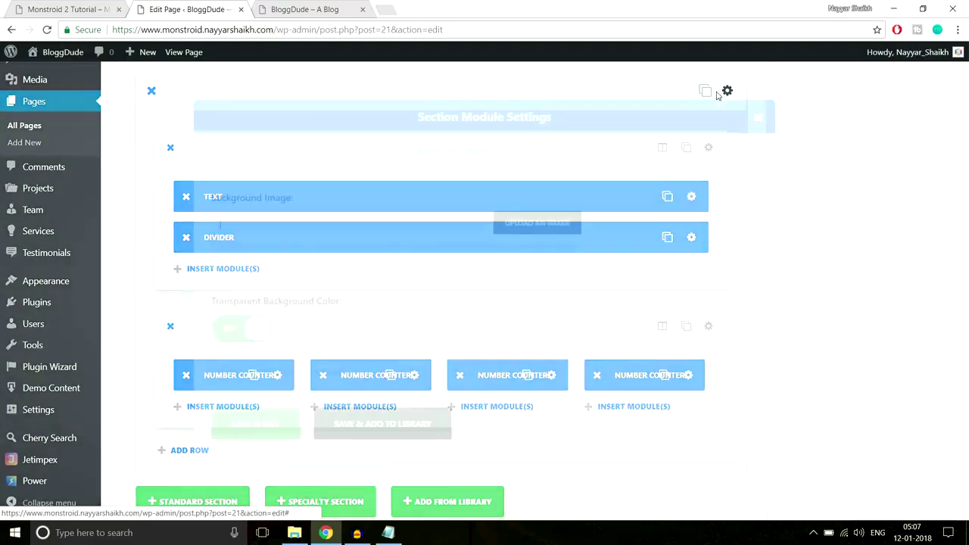
{"action": "scroll", "coordinate": [535, 294], "scroll_direction": "down", "scroll_amount": 15}
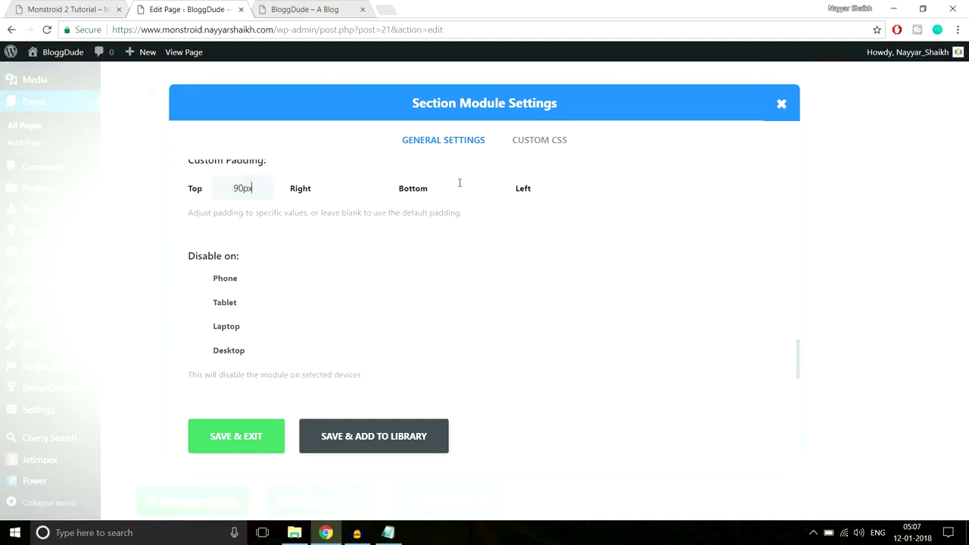
{"action": "left_click", "coordinate": [568, 188]}
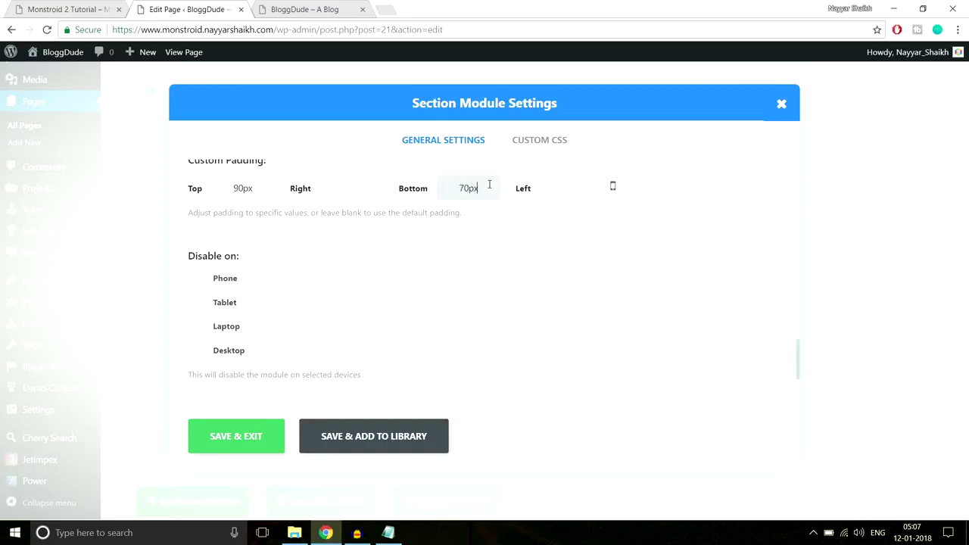
{"action": "left_click", "coordinate": [262, 434]}
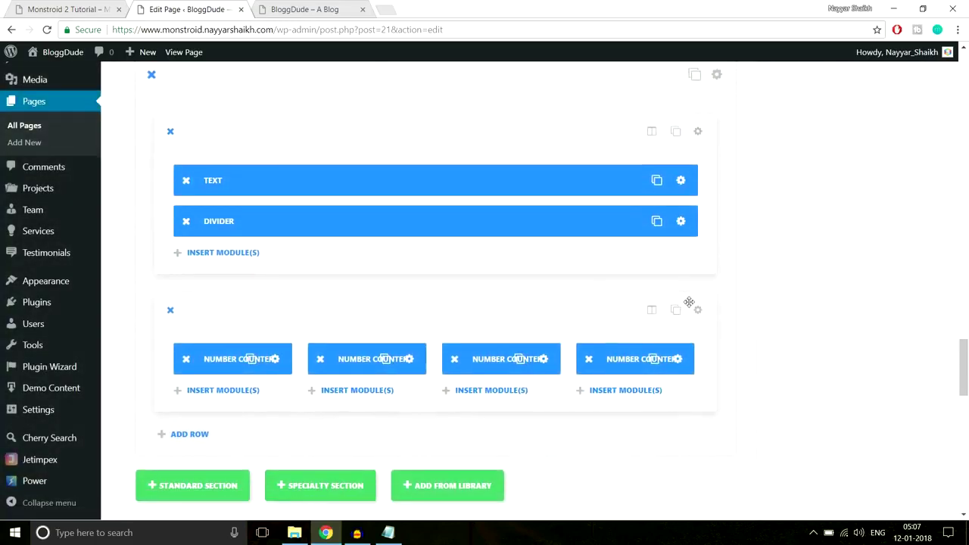
Delete the second, third and fourth number counters, leaving only the first.
{"action": "scroll", "coordinate": [576, 303], "scroll_direction": "down", "scroll_amount": 2}
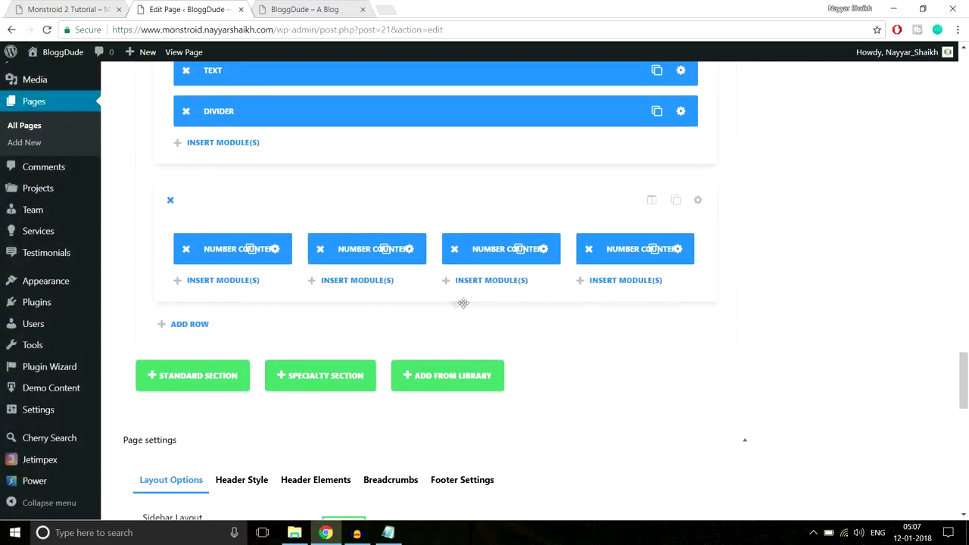
{"action": "left_click", "coordinate": [321, 252]}
{"action": "left_click", "coordinate": [454, 250]}
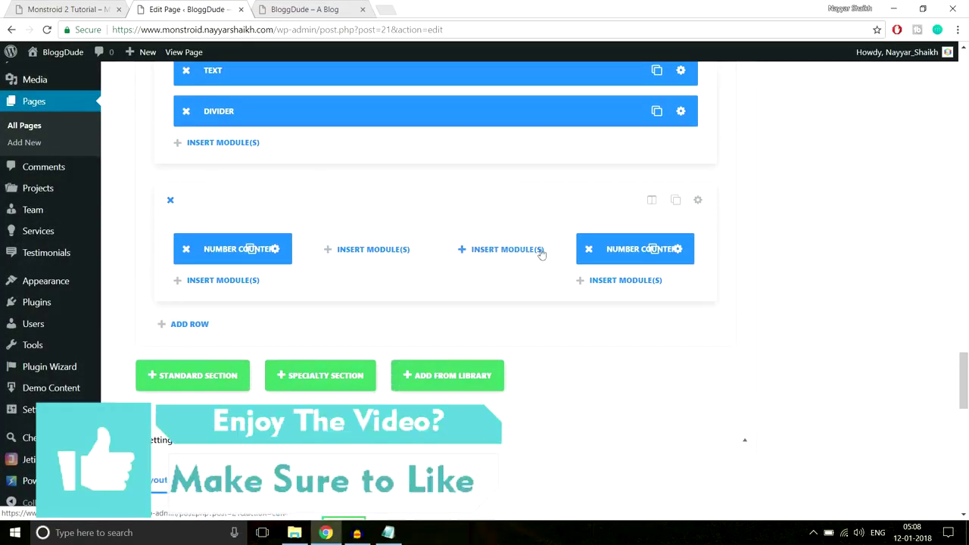
{"action": "left_click", "coordinate": [590, 250]}
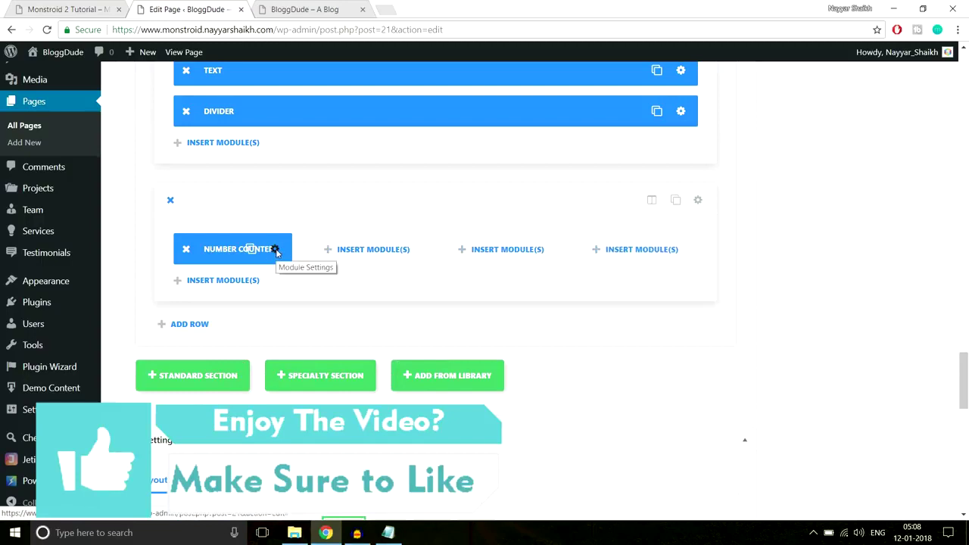
Enable a custom icon font size of 80px on the remaining counter and save it.
{"action": "left_click", "coordinate": [274, 250]}
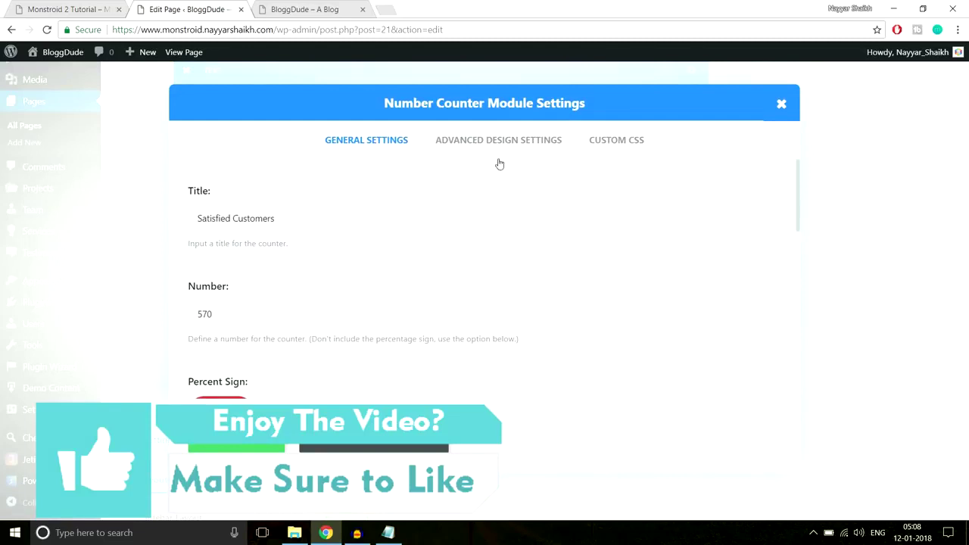
{"action": "left_click", "coordinate": [494, 145]}
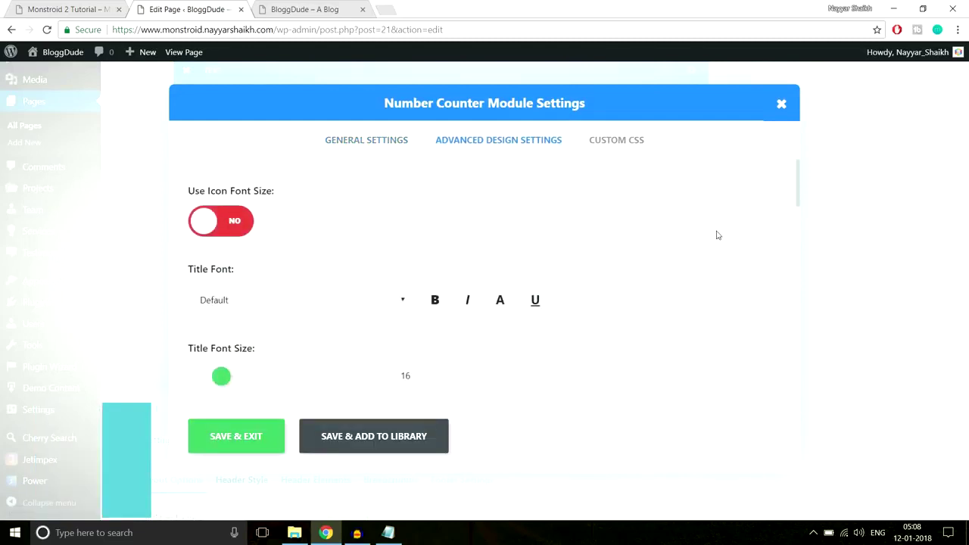
{"action": "scroll", "coordinate": [718, 235], "scroll_direction": "down", "scroll_amount": 1}
{"action": "scroll", "coordinate": [718, 240], "scroll_direction": "down", "scroll_amount": 6}
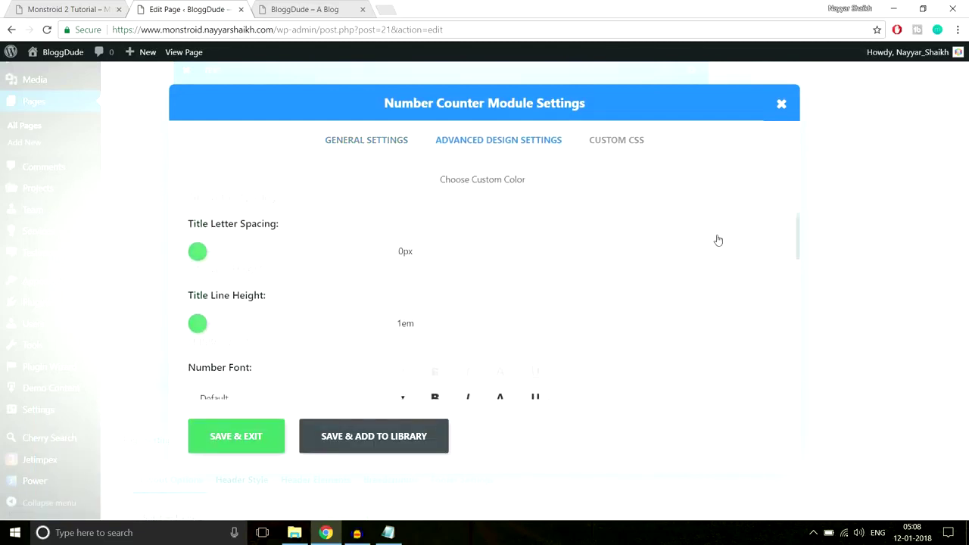
{"action": "scroll", "coordinate": [718, 239], "scroll_direction": "down", "scroll_amount": 6}
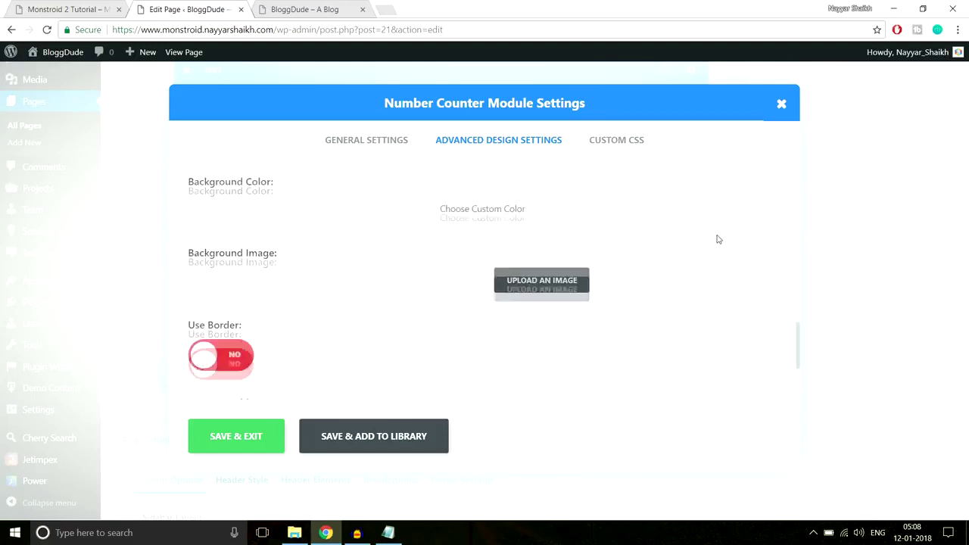
{"action": "scroll", "coordinate": [718, 239], "scroll_direction": "up", "scroll_amount": 10}
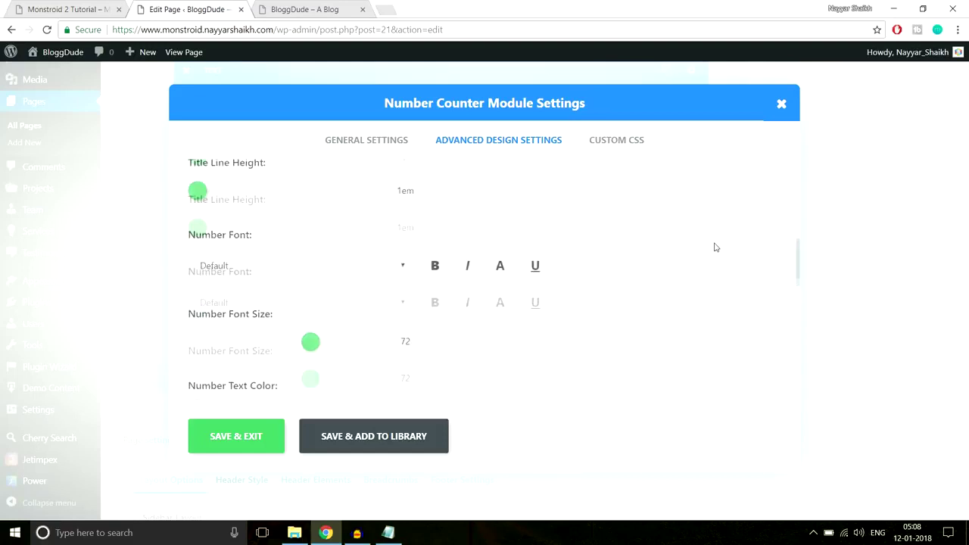
{"action": "scroll", "coordinate": [716, 248], "scroll_direction": "up", "scroll_amount": 2}
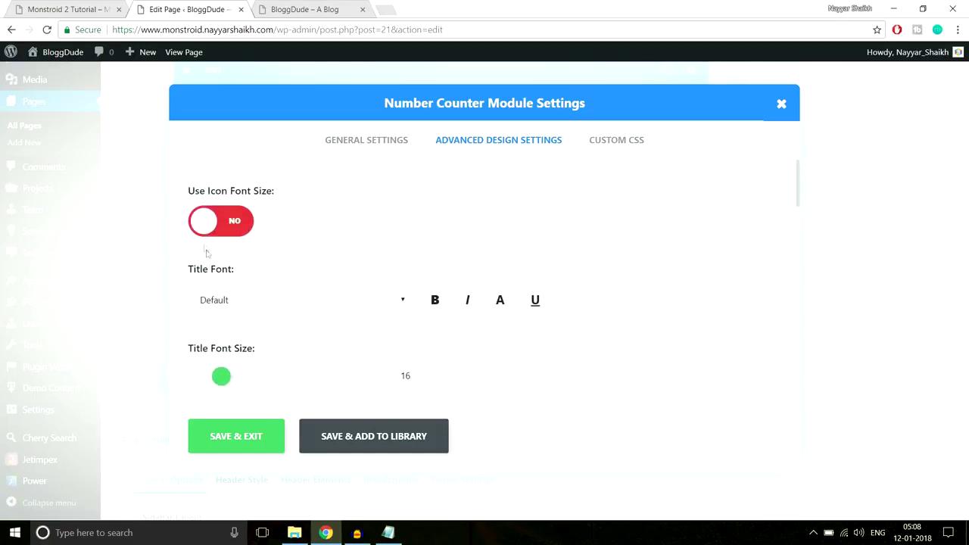
{"action": "left_click", "coordinate": [222, 223]}
{"action": "scroll", "coordinate": [317, 251], "scroll_direction": "down", "scroll_amount": 1}
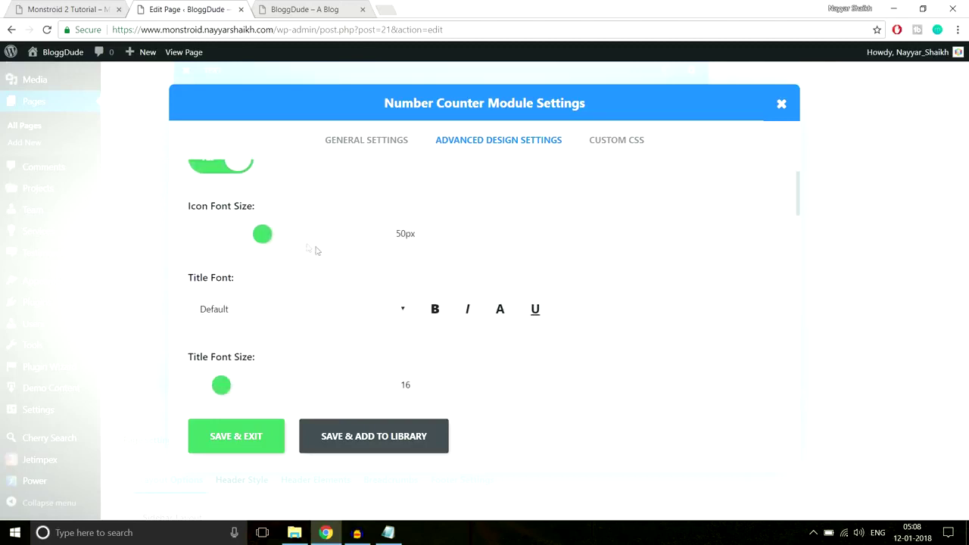
{"action": "left_click_drag", "start_coordinate": [260, 238], "coordinate": [303, 241]}
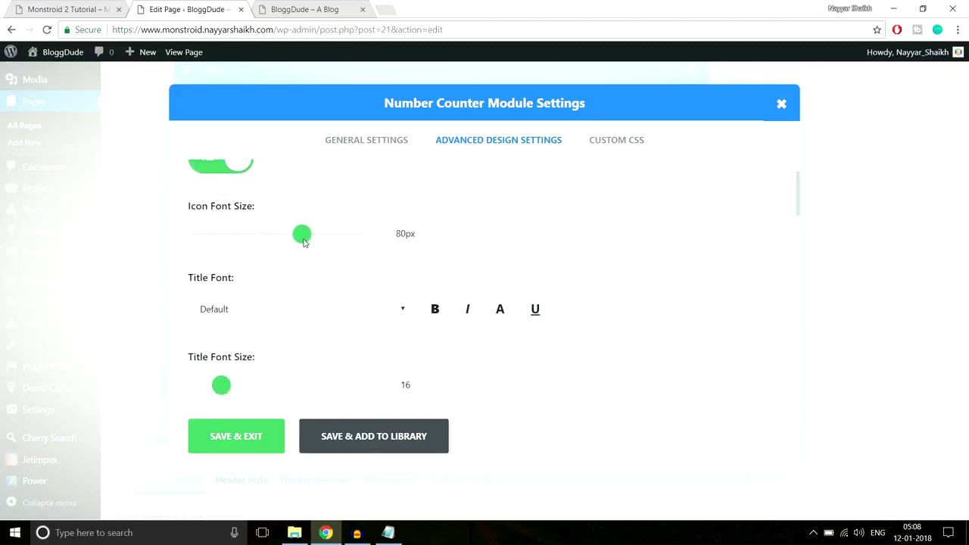
{"action": "left_click", "coordinate": [250, 446]}
Update the page and review the single 570 Satisfied Customers counter on the reloaded live site.
{"action": "scroll", "coordinate": [962, 421], "scroll_direction": "up", "scroll_amount": 15}
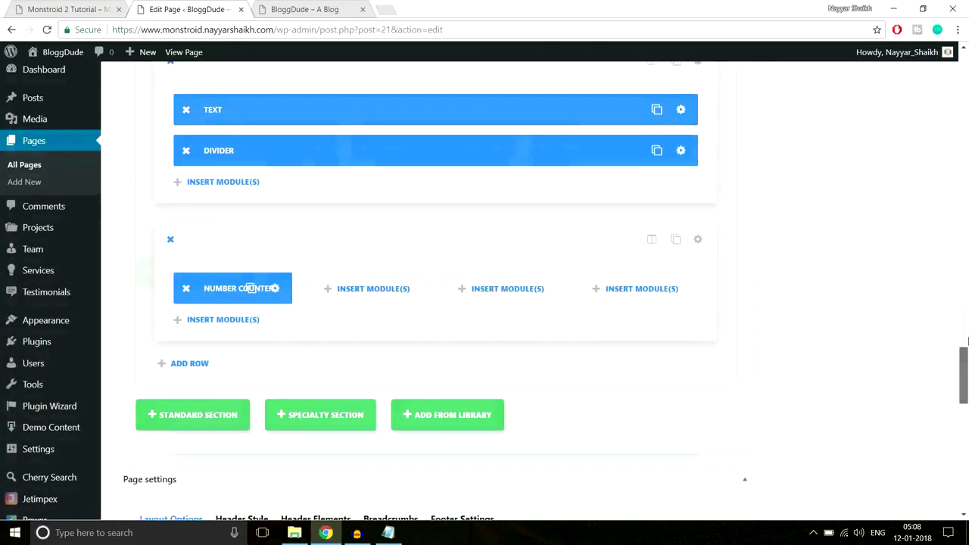
{"action": "left_click", "coordinate": [932, 231]}
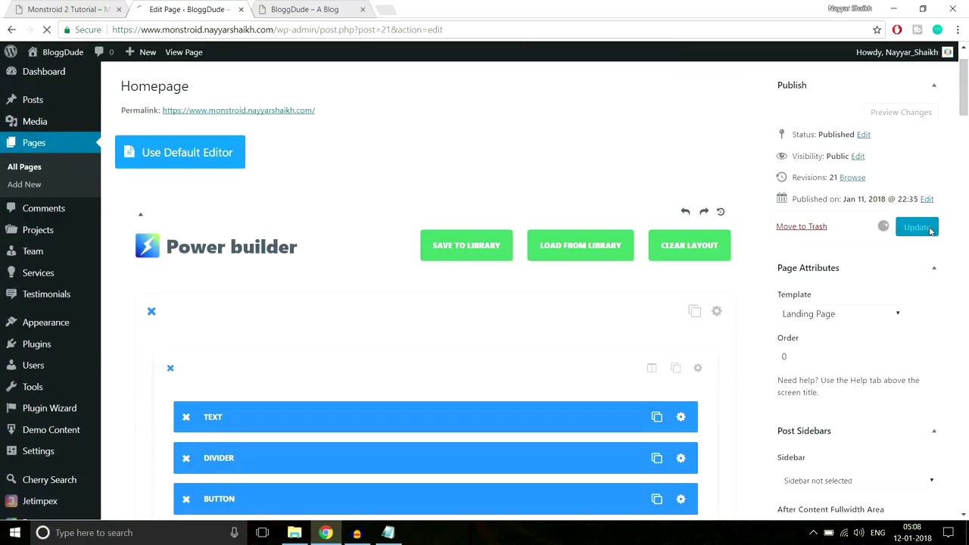
{"action": "left_click", "coordinate": [311, 10]}
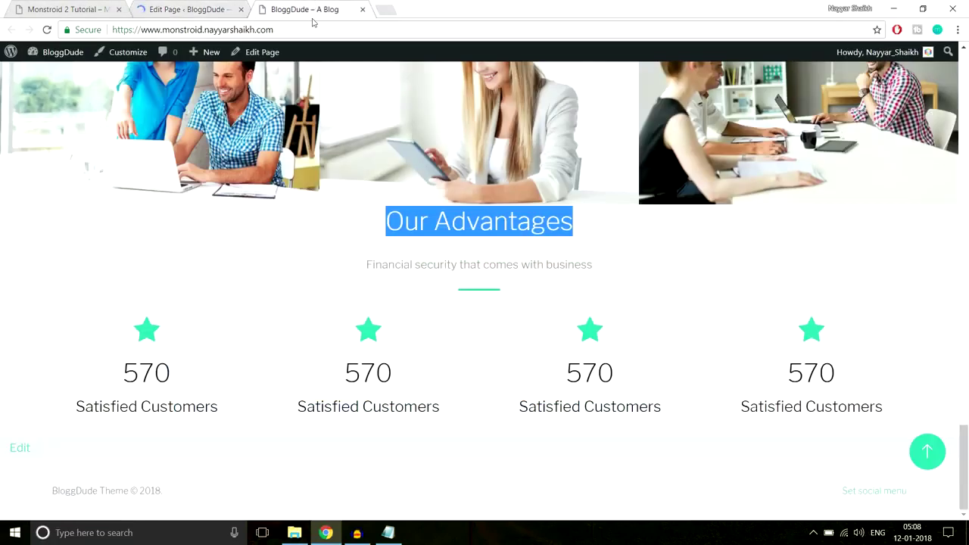
{"action": "left_click", "coordinate": [313, 27]}
{"action": "key", "text": "Return"}
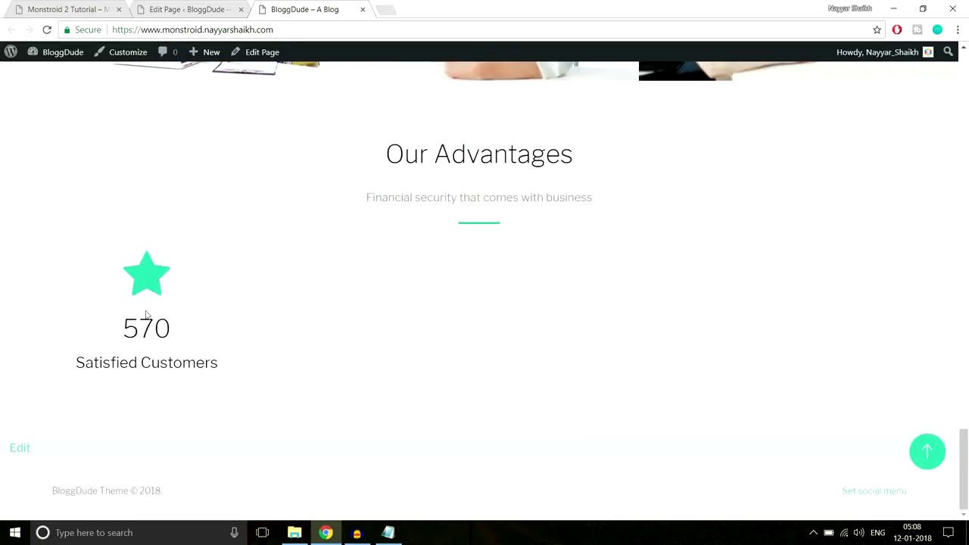
{"action": "scroll", "coordinate": [467, 252], "scroll_direction": "up", "scroll_amount": 1}
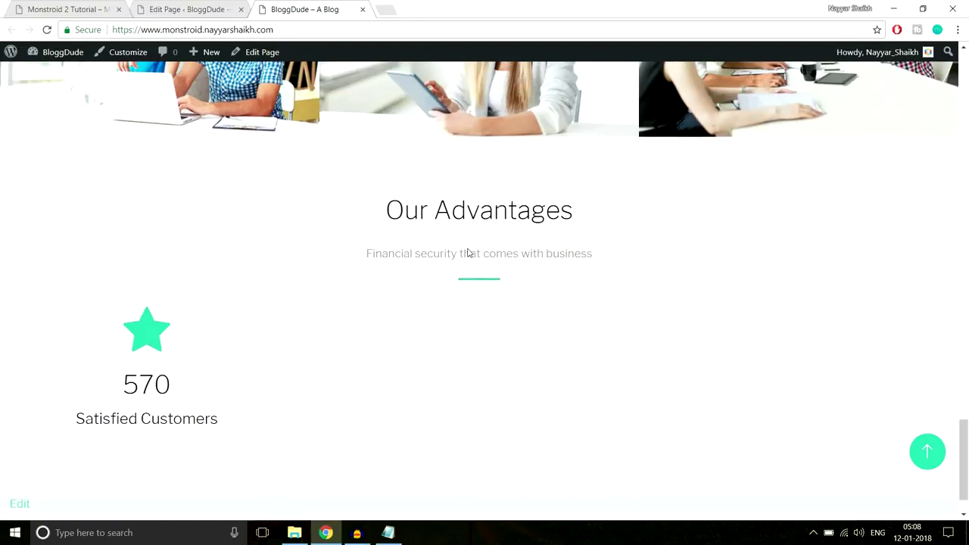
{"action": "left_click_drag", "start_coordinate": [372, 186], "coordinate": [581, 277]}
{"action": "left_click", "coordinate": [493, 173]}
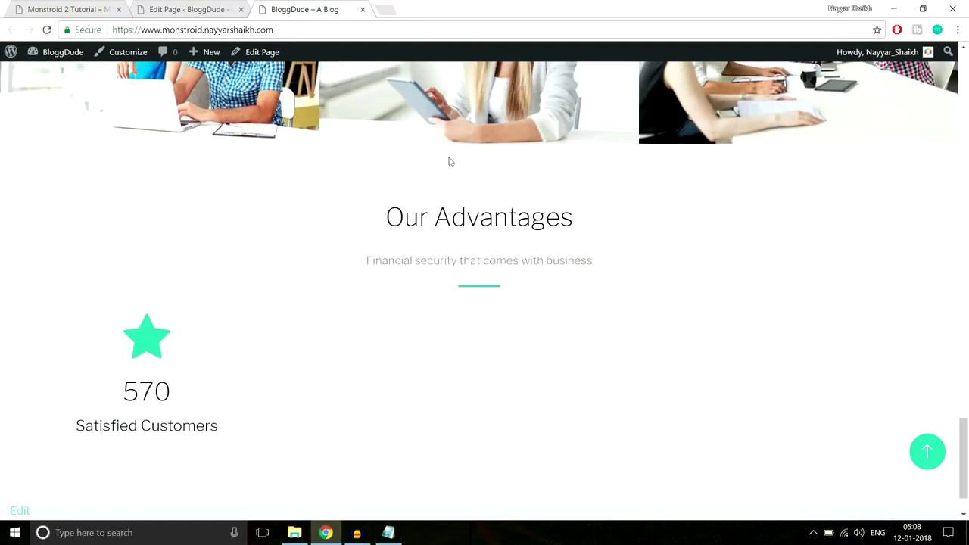
{"action": "scroll", "coordinate": [526, 256], "scroll_direction": "down", "scroll_amount": 1}
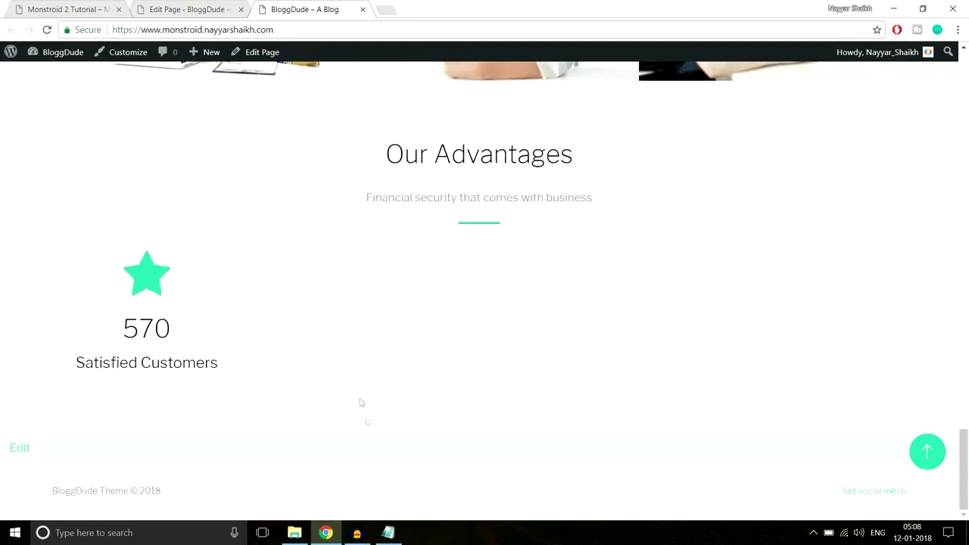
{"action": "left_click", "coordinate": [182, 9]}
{"action": "scroll", "coordinate": [485, 266], "scroll_direction": "down", "scroll_amount": 10}
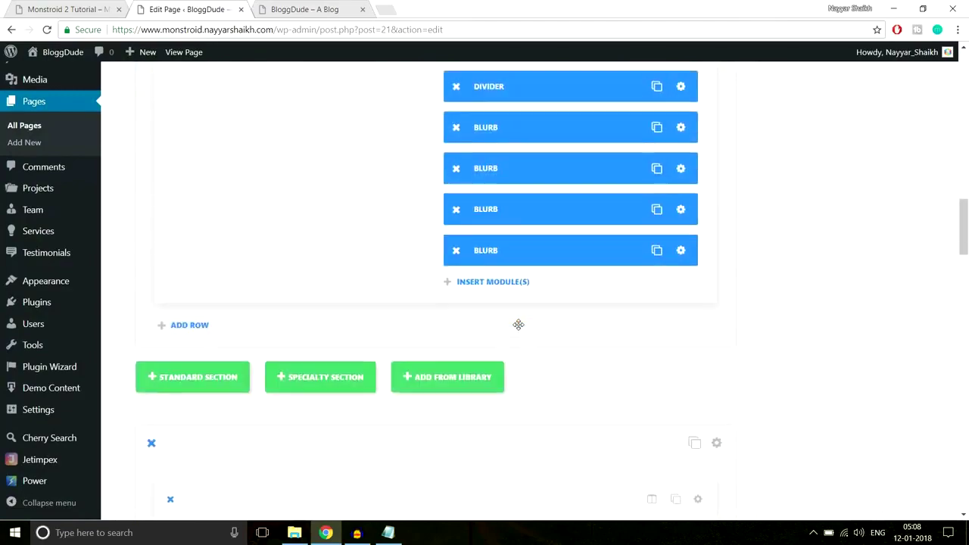
Duplicate the Number Counter three times and move copies into the second and third columns.
{"action": "scroll", "coordinate": [518, 324], "scroll_direction": "down", "scroll_amount": 10}
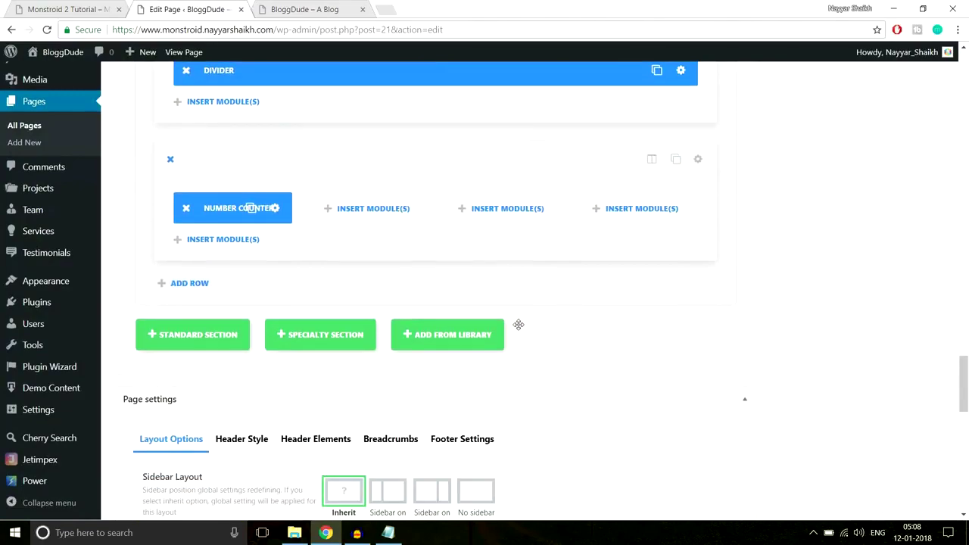
{"action": "left_click", "coordinate": [249, 211]}
{"action": "left_click", "coordinate": [250, 210]}
{"action": "left_click", "coordinate": [250, 211]}
{"action": "left_click_drag", "start_coordinate": [243, 249], "coordinate": [500, 209]}
{"action": "left_click_drag", "start_coordinate": [235, 257], "coordinate": [632, 206]}
Look up the demo's briefcase icon colour, #f8c013, in the Monstroid 2 developer tools.
{"action": "left_click", "coordinate": [90, 8]}
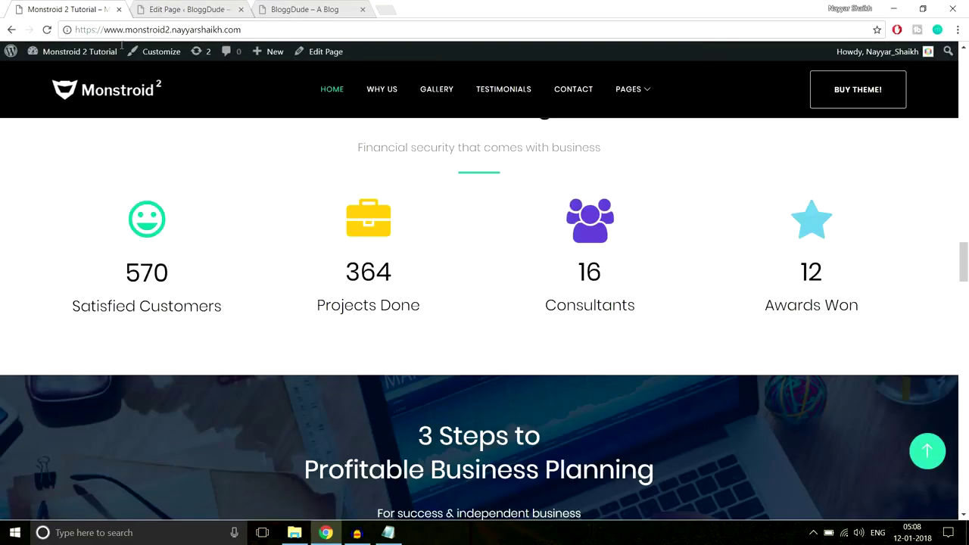
{"action": "right_click", "coordinate": [379, 229]}
{"action": "left_click", "coordinate": [412, 393]}
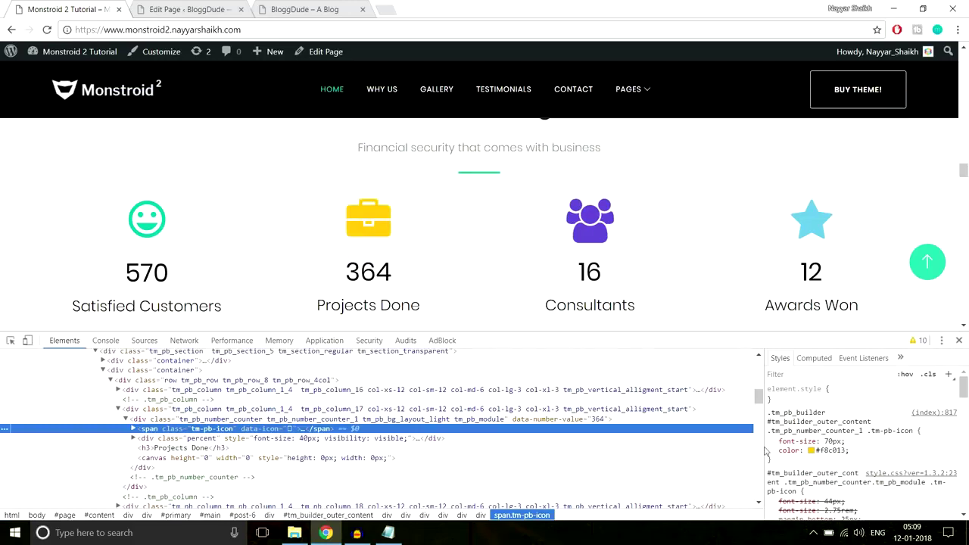
{"action": "left_click", "coordinate": [827, 450]}
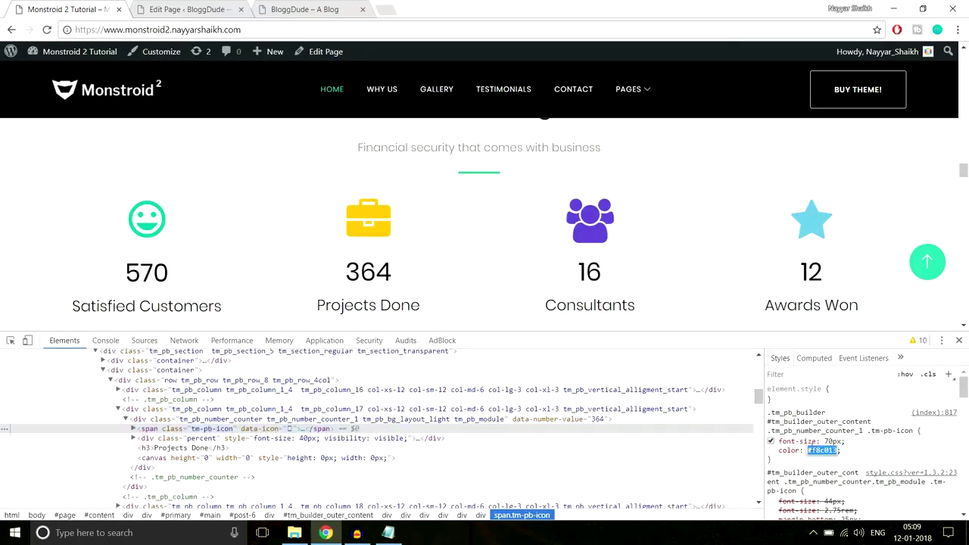
{"action": "key", "text": "ctrl+Tab"}
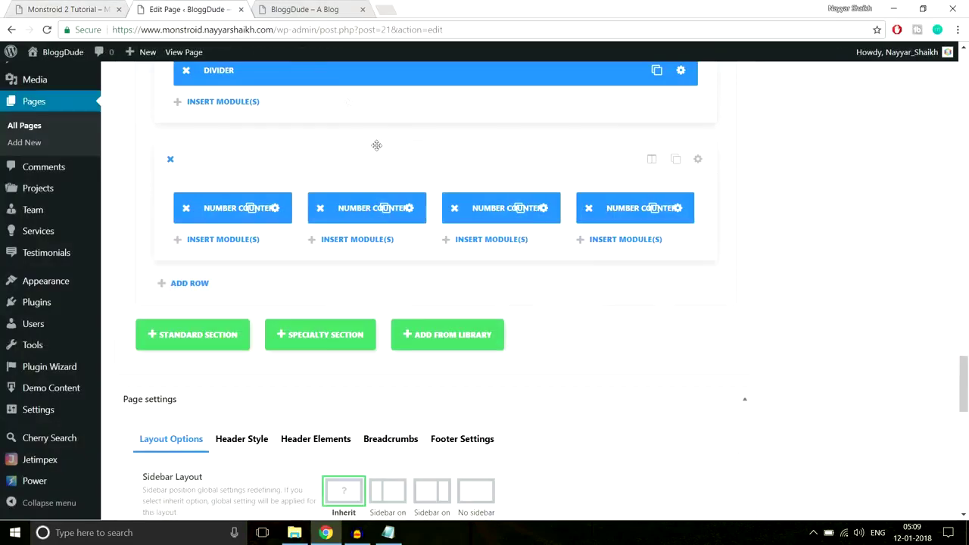
Give the second counter the film icon.
{"action": "left_click", "coordinate": [413, 210]}
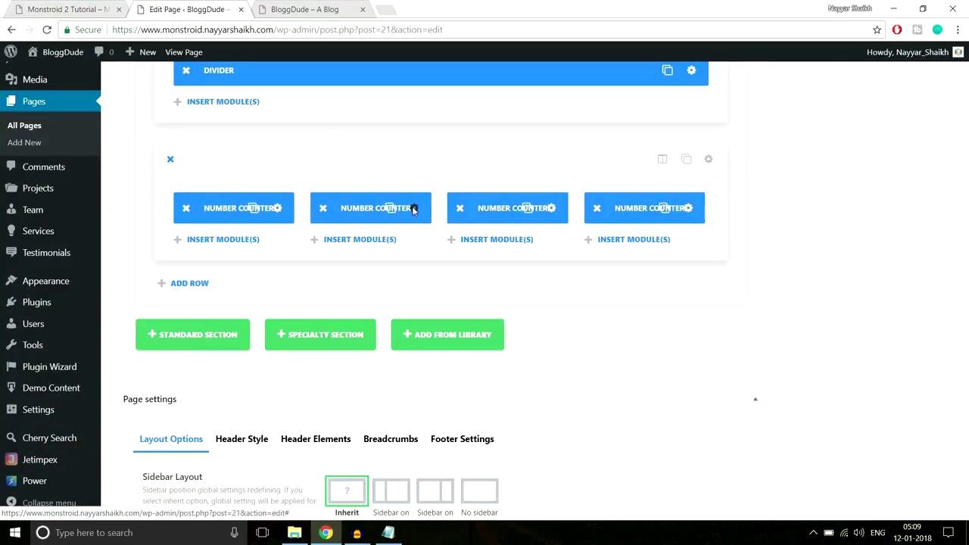
{"action": "scroll", "coordinate": [483, 296], "scroll_direction": "down", "scroll_amount": 5}
{"action": "scroll", "coordinate": [482, 297], "scroll_direction": "down", "scroll_amount": 3}
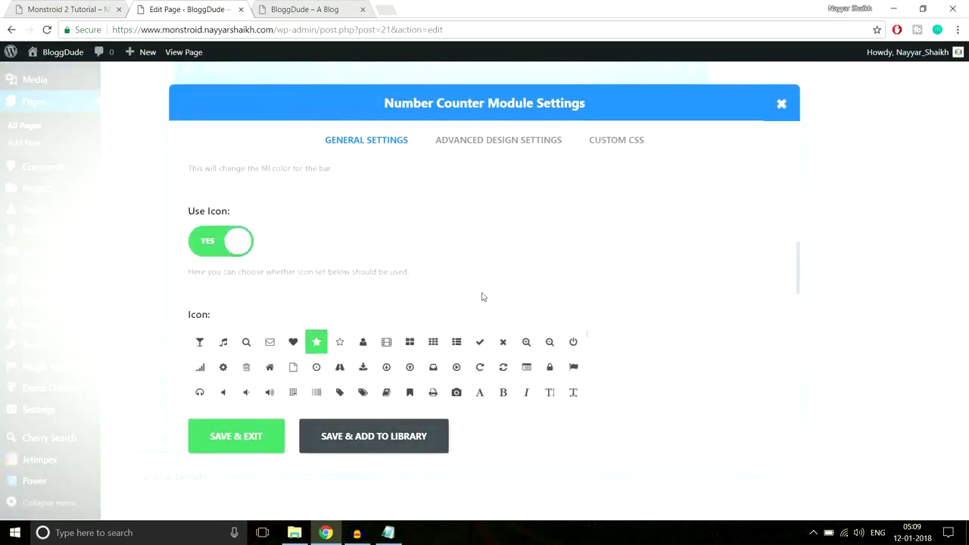
{"action": "scroll", "coordinate": [480, 303], "scroll_direction": "down", "scroll_amount": 2}
{"action": "scroll", "coordinate": [481, 309], "scroll_direction": "up", "scroll_amount": 2}
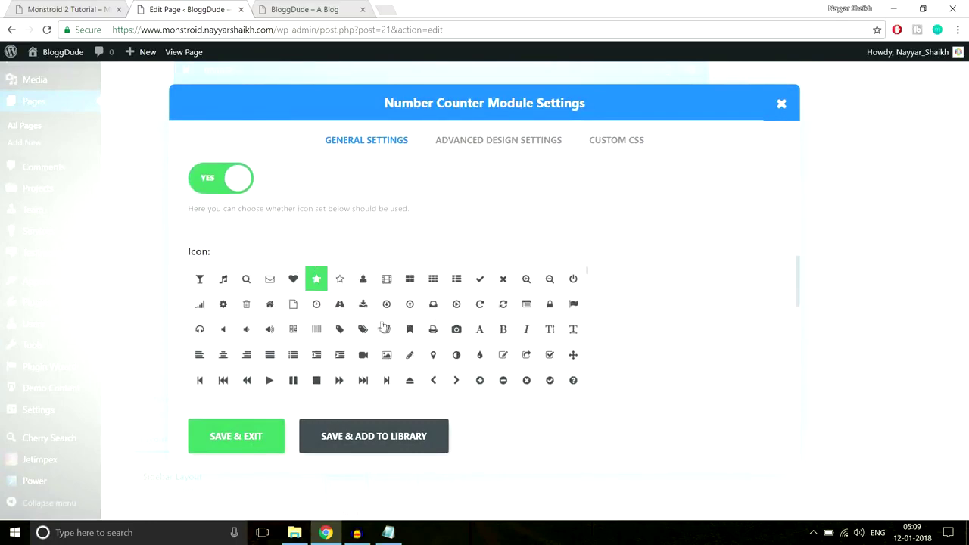
{"action": "left_click", "coordinate": [387, 281]}
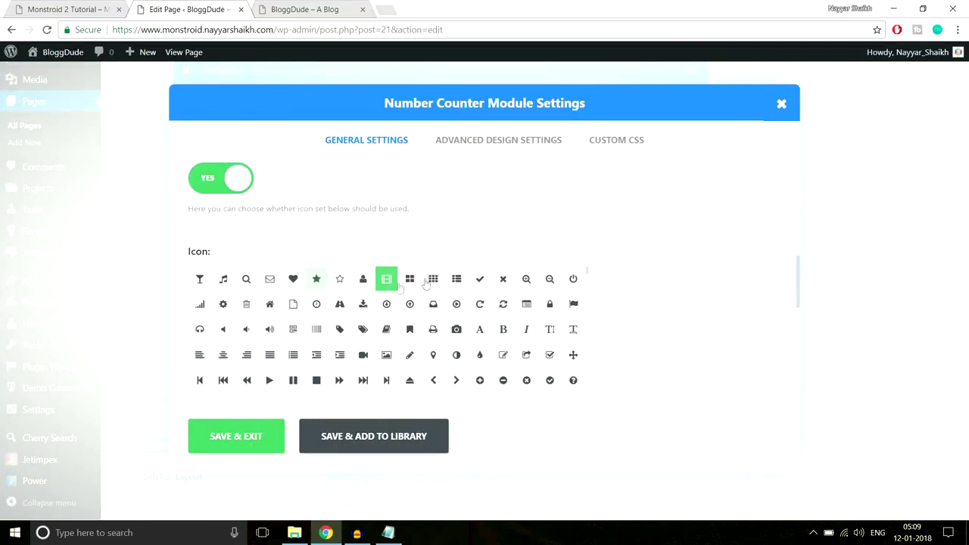
Set the second counter's icon colour to yellow and save its settings.
{"action": "scroll", "coordinate": [331, 338], "scroll_direction": "down", "scroll_amount": 3}
{"action": "left_click", "coordinate": [209, 300]}
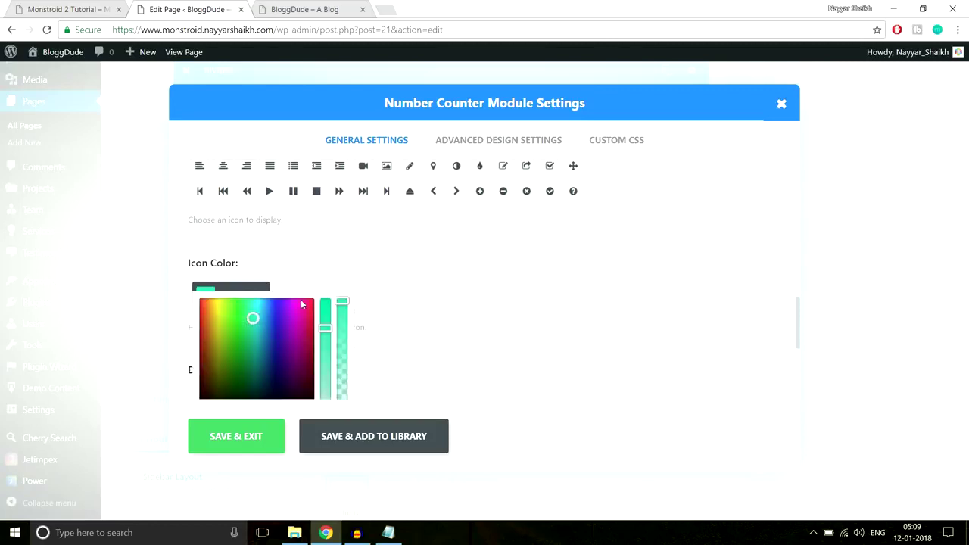
{"action": "triple_click", "coordinate": [329, 294]}
{"action": "left_click", "coordinate": [301, 305]}
{"action": "left_click", "coordinate": [417, 274]}
{"action": "left_click", "coordinate": [302, 295]}
{"action": "scroll", "coordinate": [264, 416], "scroll_direction": "down", "scroll_amount": 2}
{"action": "left_click", "coordinate": [235, 442]}
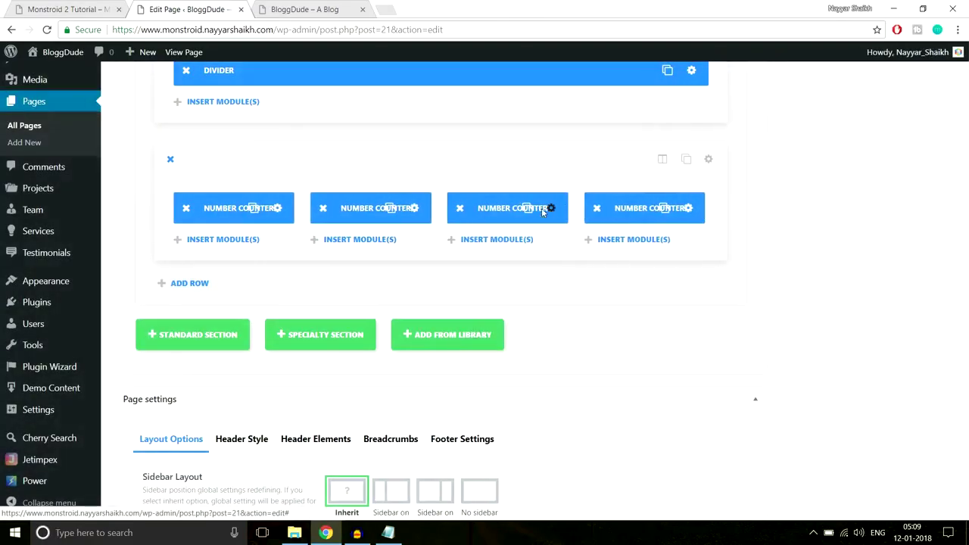
Open the third counter's settings and look up the demo's Consultants icon colour, #684bd1.
{"action": "left_click", "coordinate": [542, 209]}
{"action": "left_click", "coordinate": [68, 9]}
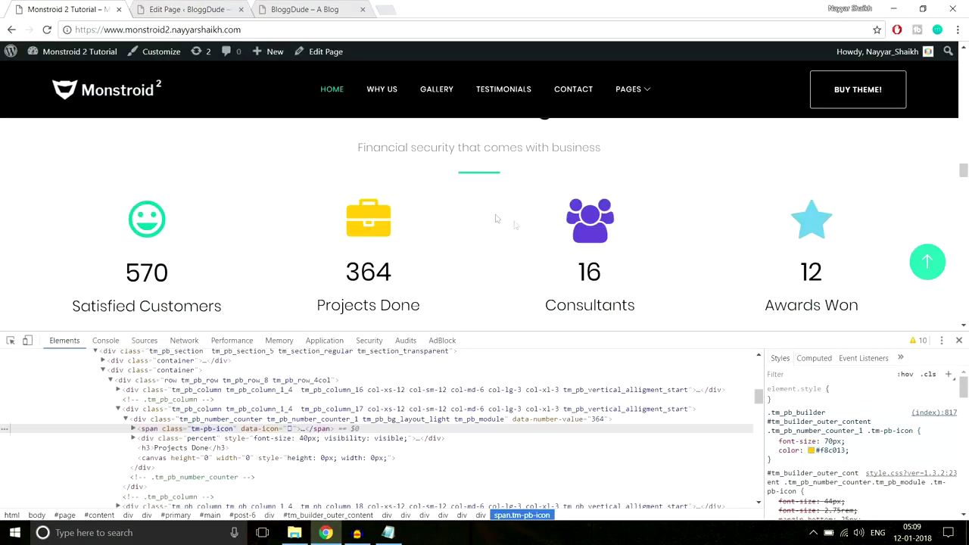
{"action": "right_click", "coordinate": [593, 240]}
{"action": "left_click", "coordinate": [651, 396]}
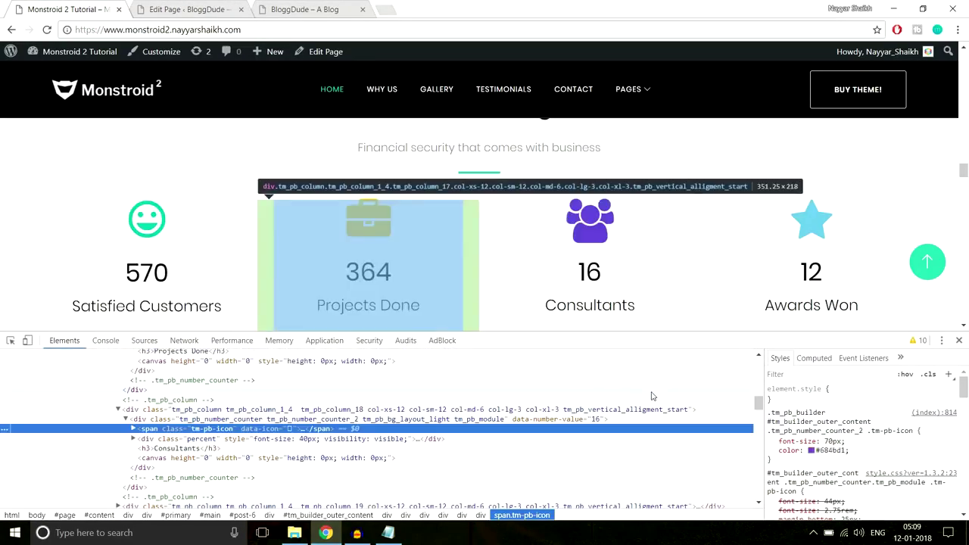
{"action": "left_click", "coordinate": [832, 450]}
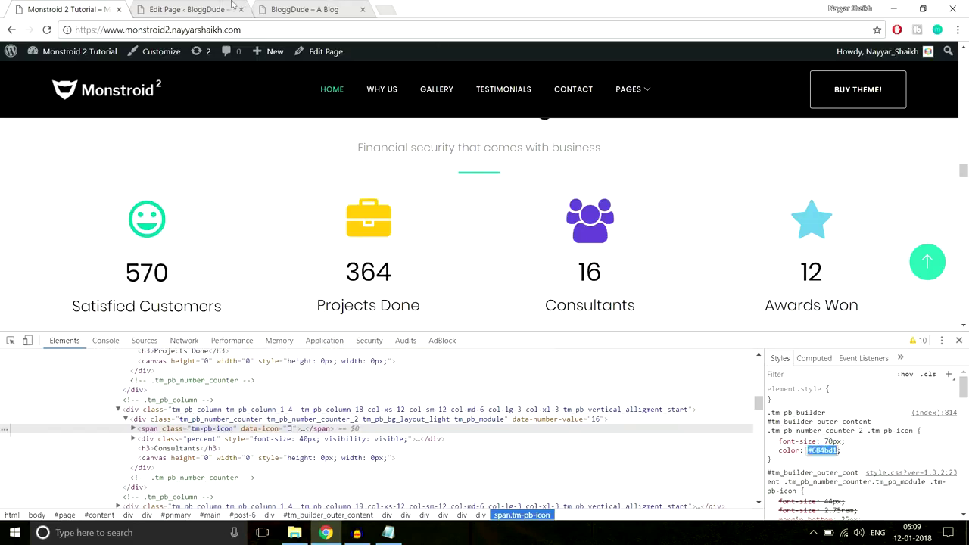
Give the third counter the book icon in purple and save it.
{"action": "left_click", "coordinate": [189, 9]}
{"action": "scroll", "coordinate": [454, 267], "scroll_direction": "down", "scroll_amount": 6}
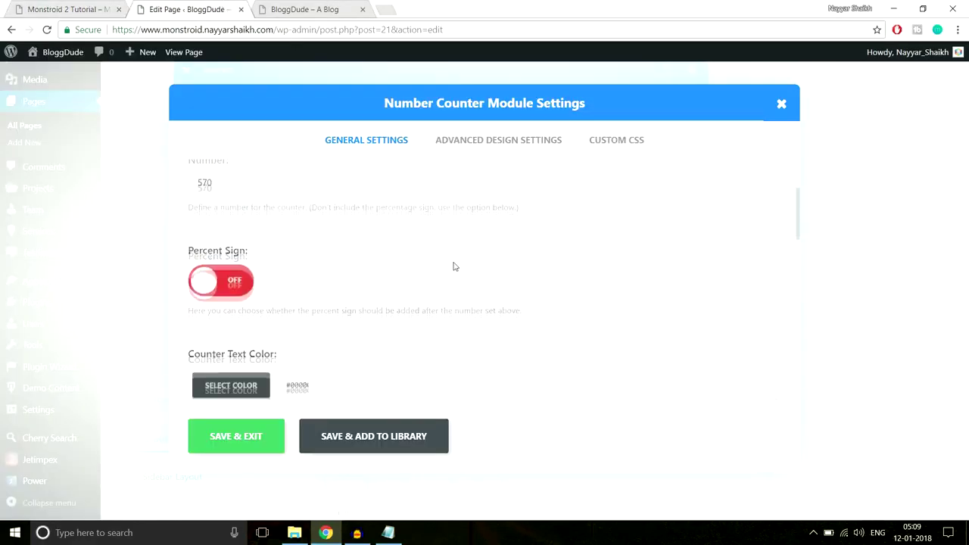
{"action": "left_click", "coordinate": [365, 267]}
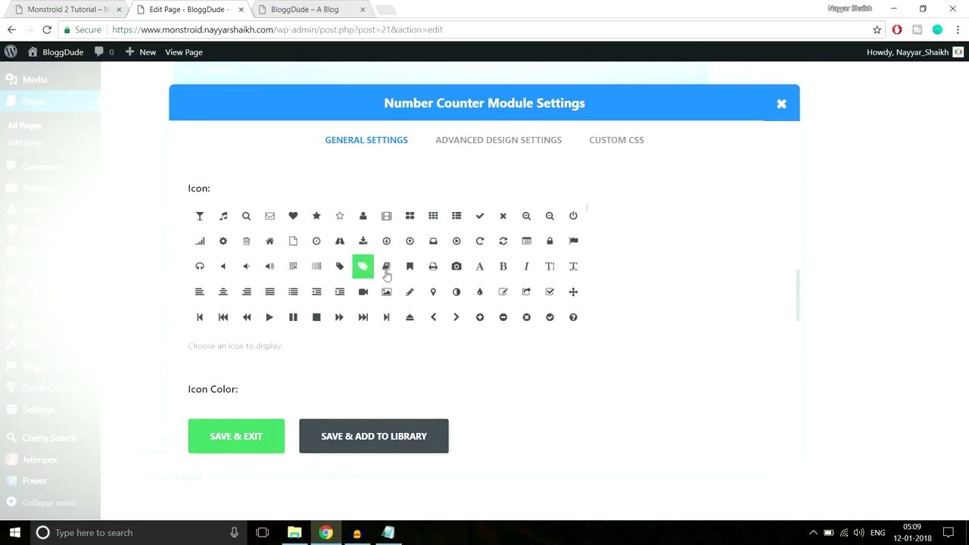
{"action": "left_click", "coordinate": [387, 275]}
{"action": "scroll", "coordinate": [708, 244], "scroll_direction": "down", "scroll_amount": 5}
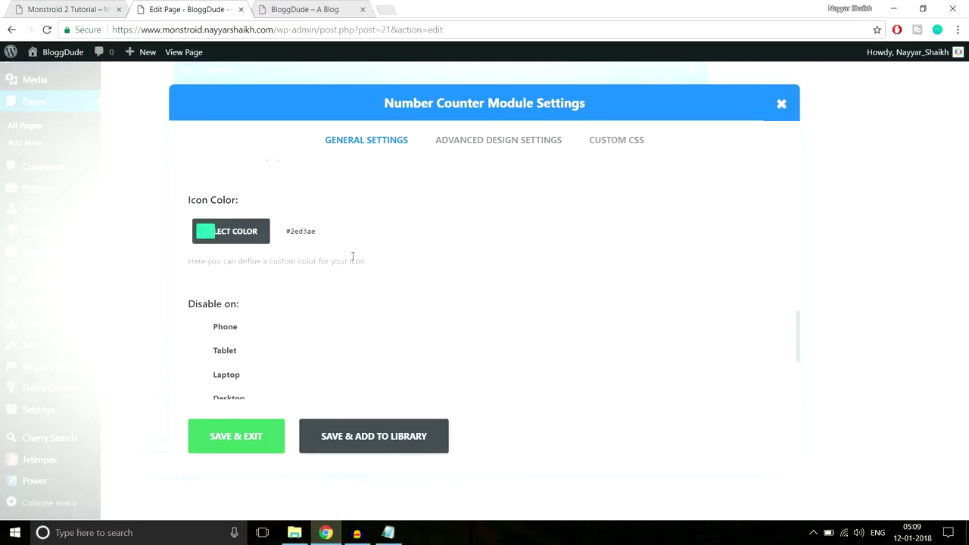
{"action": "left_click", "coordinate": [301, 241]}
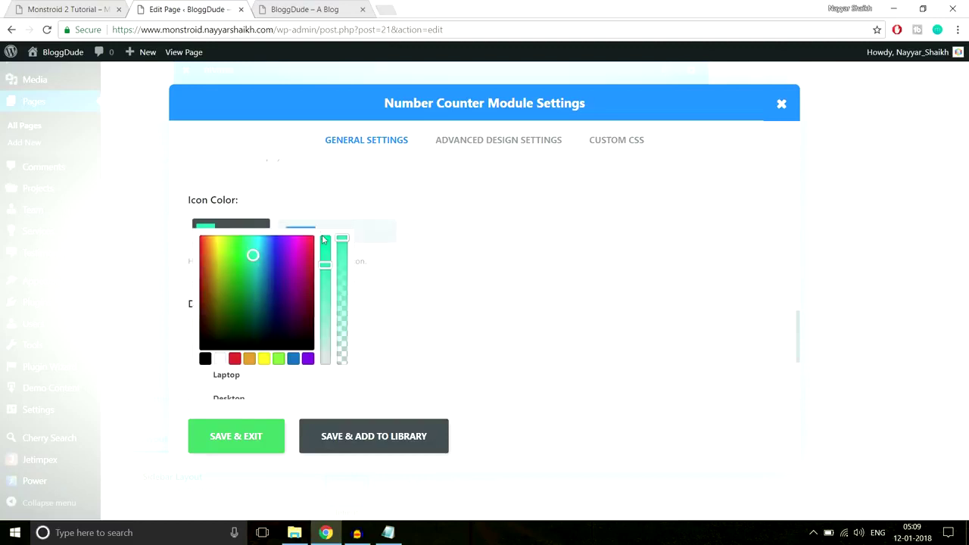
{"action": "scroll", "coordinate": [477, 246], "scroll_direction": "down", "scroll_amount": 2}
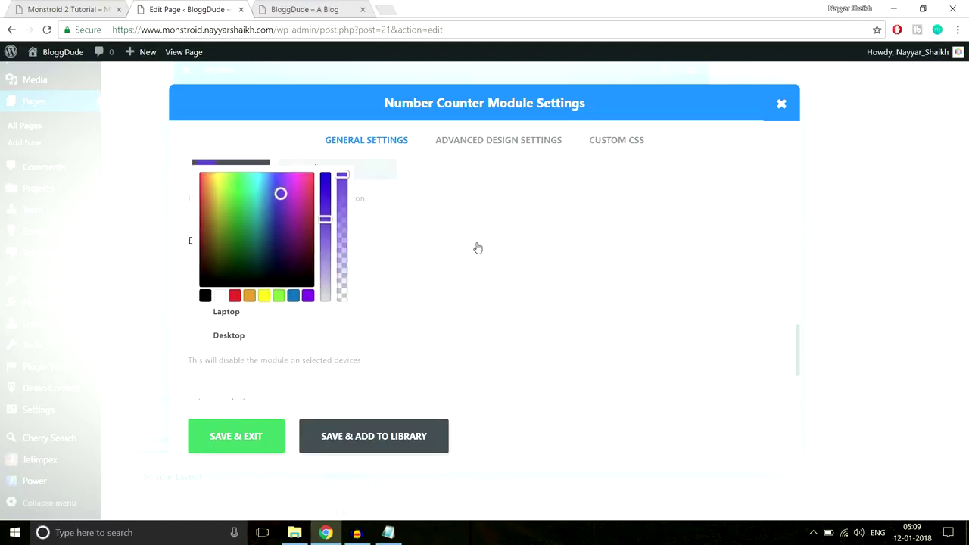
{"action": "left_click", "coordinate": [253, 437]}
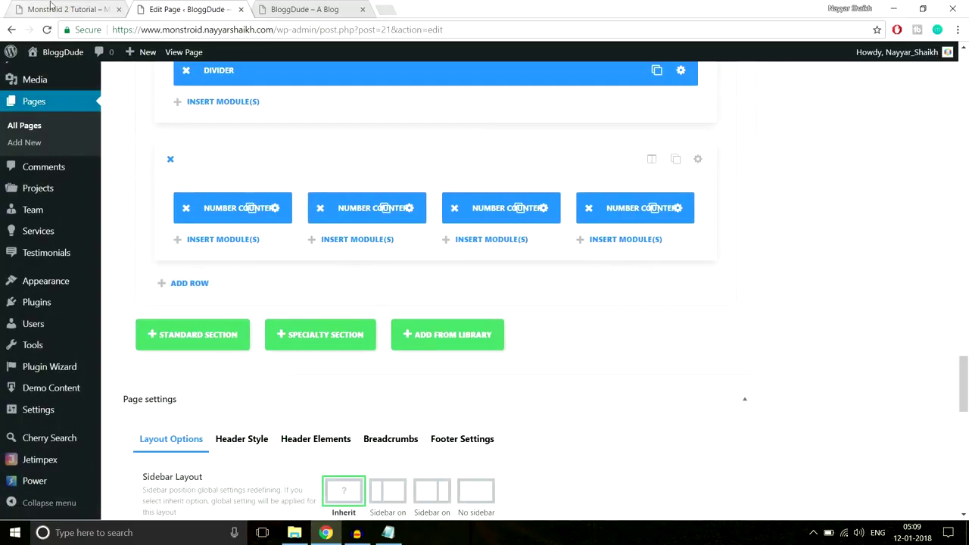
Look up the demo's Awards Won star colour, #6bc4e3, in developer tools.
{"action": "left_click", "coordinate": [52, 8]}
{"action": "right_click", "coordinate": [808, 213]}
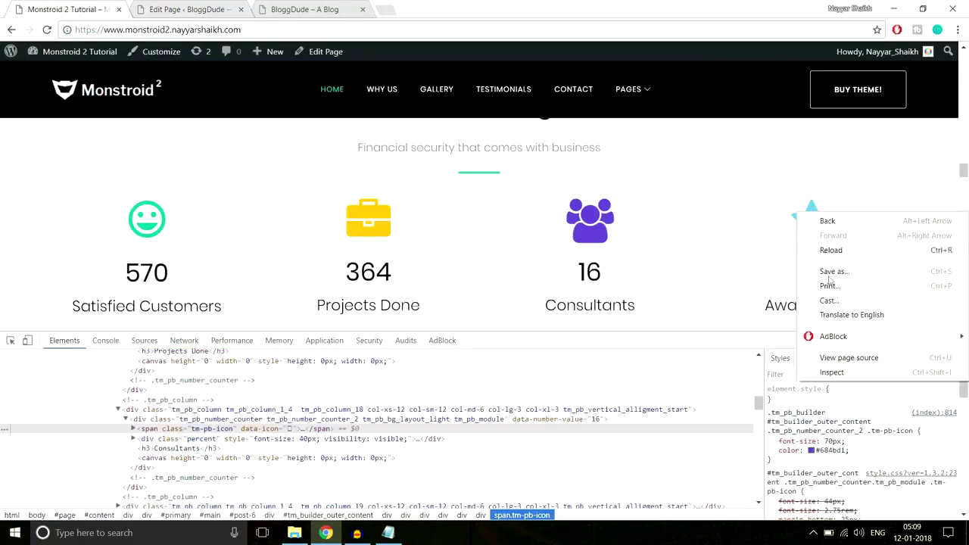
{"action": "left_click", "coordinate": [833, 370]}
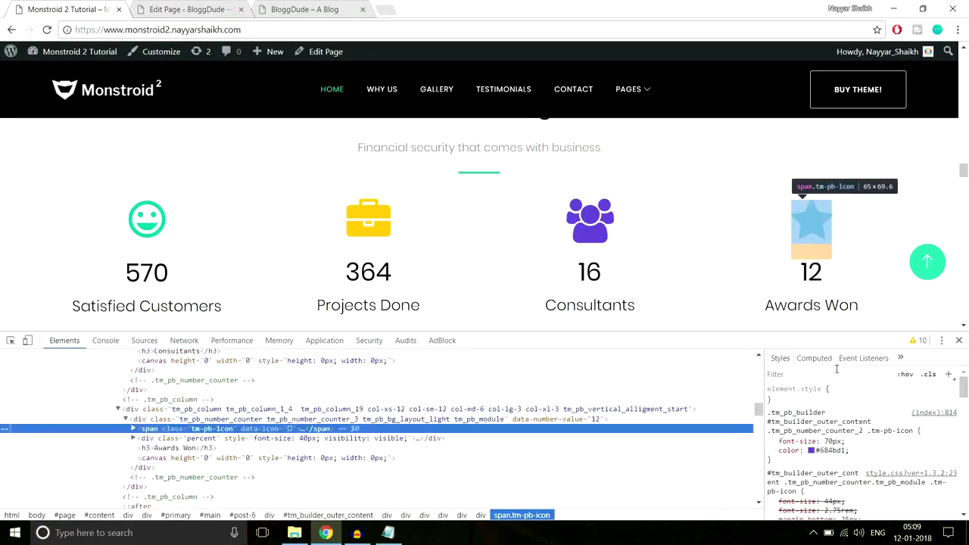
{"action": "left_click", "coordinate": [837, 451]}
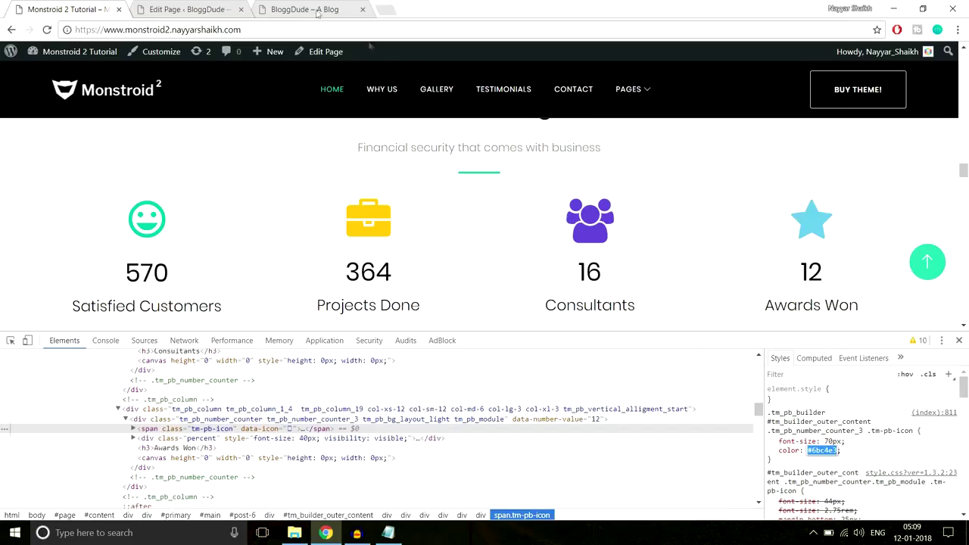
{"action": "left_click", "coordinate": [179, 7]}
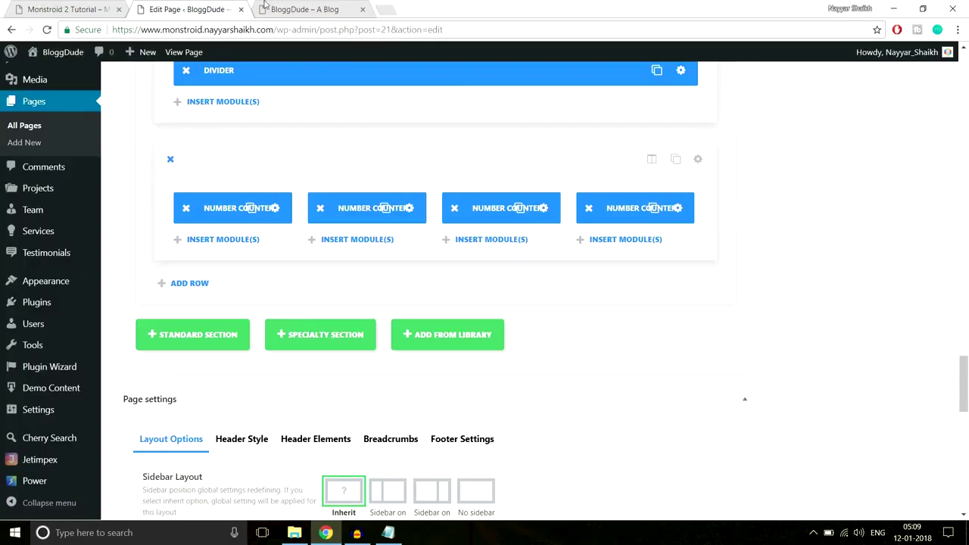
Give the fourth counter the flag icon.
{"action": "left_click", "coordinate": [678, 207]}
{"action": "scroll", "coordinate": [363, 261], "scroll_direction": "down", "scroll_amount": 10}
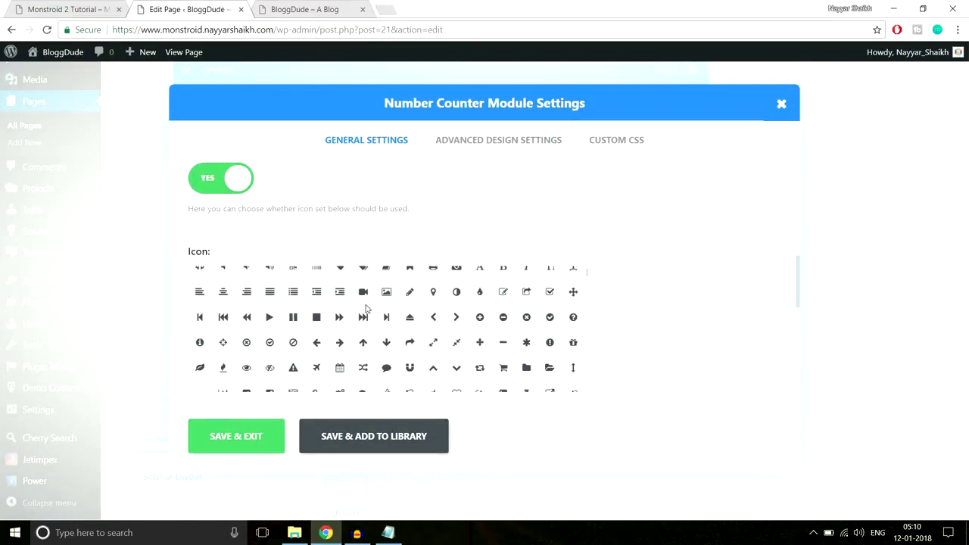
{"action": "scroll", "coordinate": [553, 350], "scroll_direction": "up", "scroll_amount": 2}
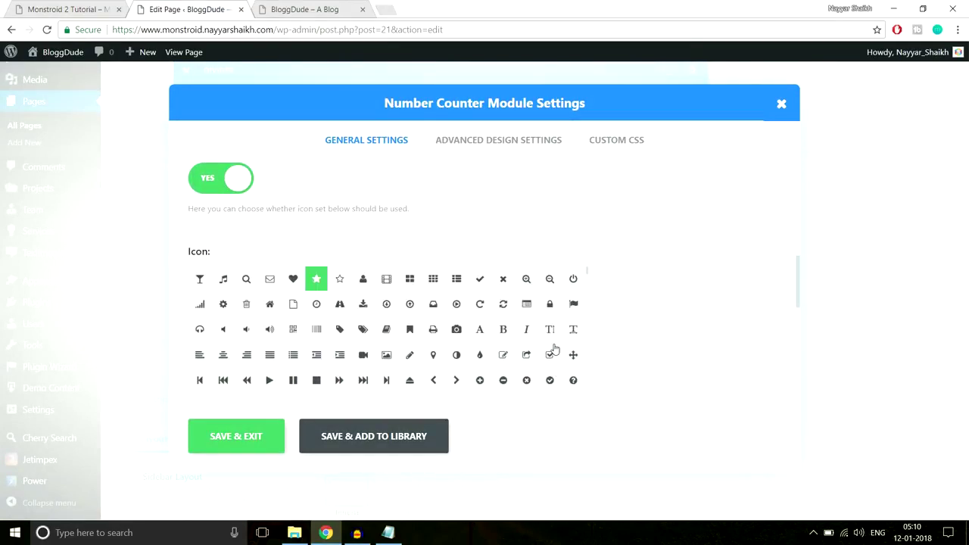
{"action": "left_click", "coordinate": [576, 305]}
{"action": "scroll", "coordinate": [699, 299], "scroll_direction": "down", "scroll_amount": 5}
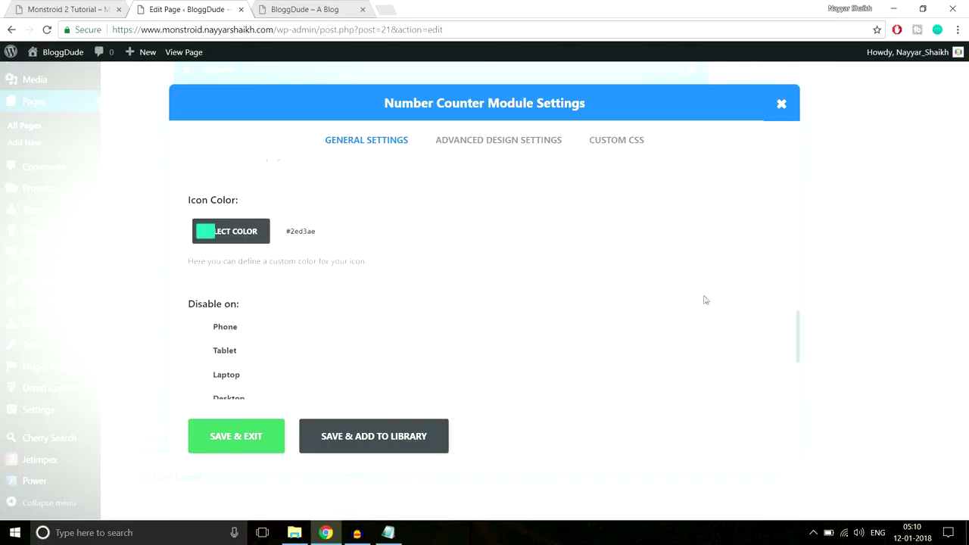
{"action": "left_click", "coordinate": [327, 234]}
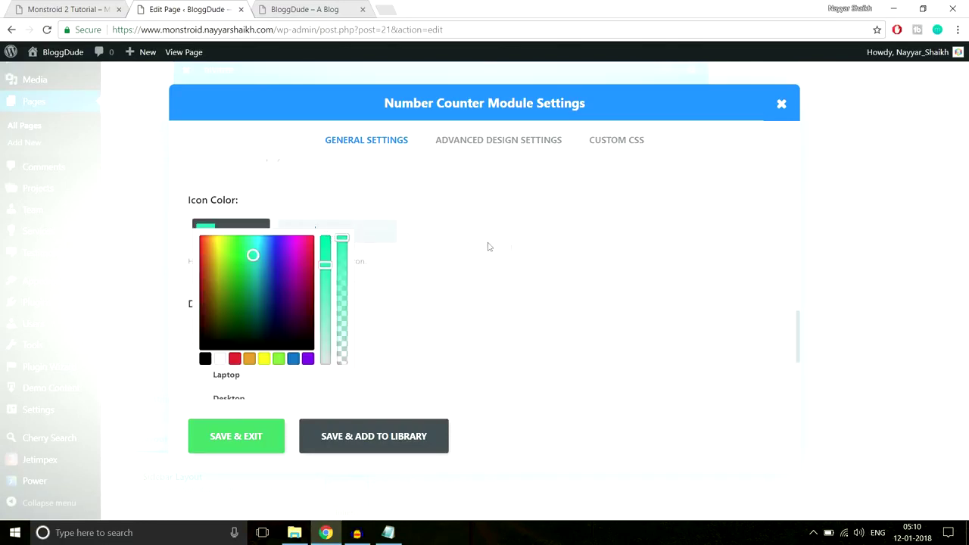
{"action": "scroll", "coordinate": [554, 268], "scroll_direction": "down", "scroll_amount": 2}
Set the fourth counter's icon to a slightly transparent cyan, save, and update the page.
{"action": "key", "text": "ctrl+shift+Tab"}
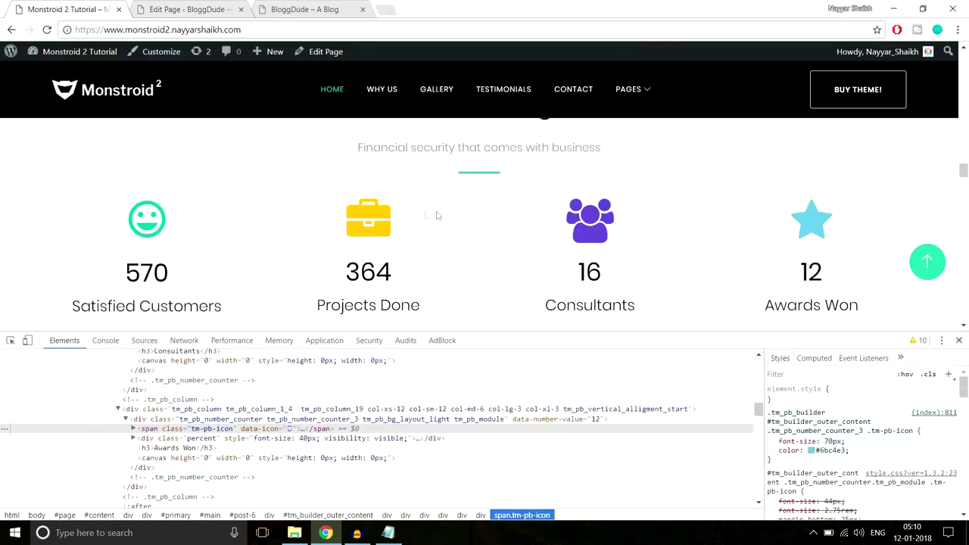
{"action": "left_click", "coordinate": [218, 6]}
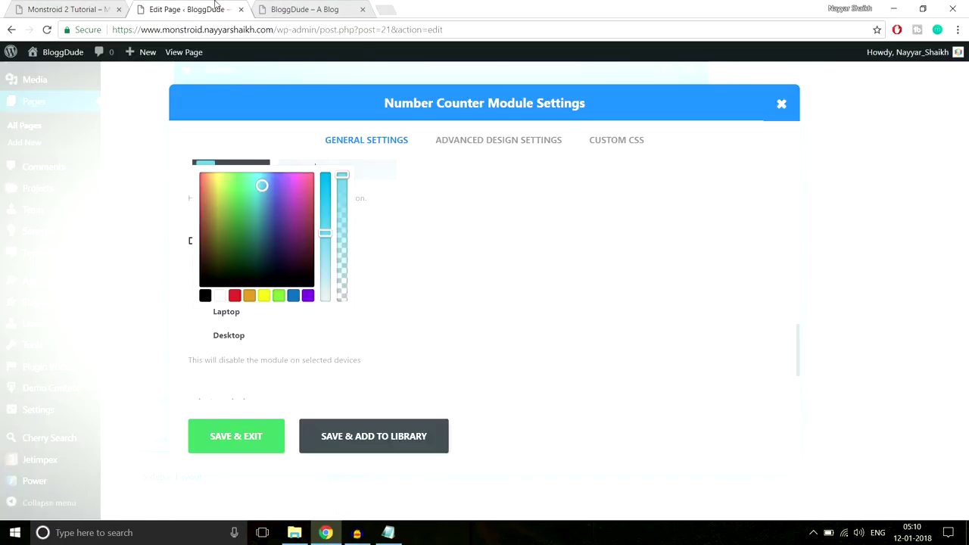
{"action": "left_click", "coordinate": [293, 299]}
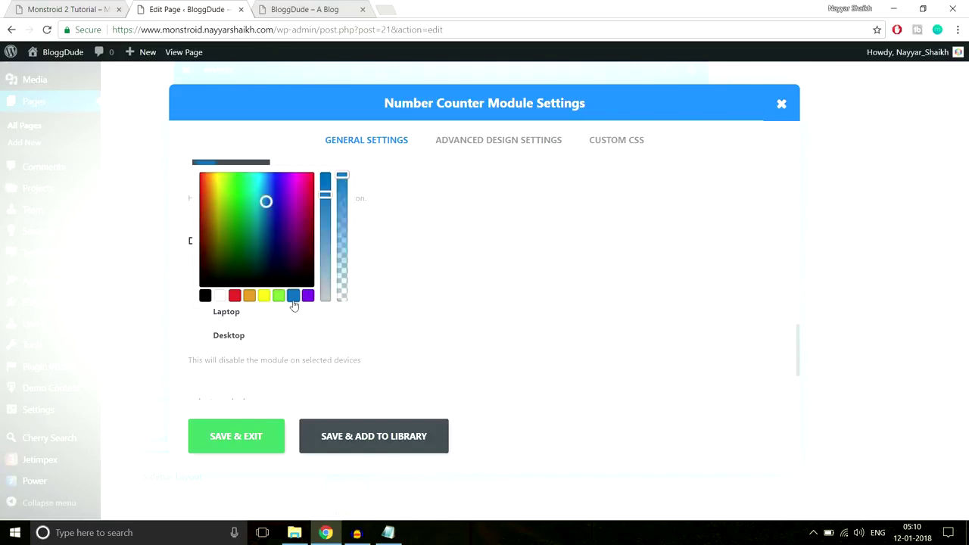
{"action": "left_click_drag", "start_coordinate": [237, 229], "coordinate": [261, 188]}
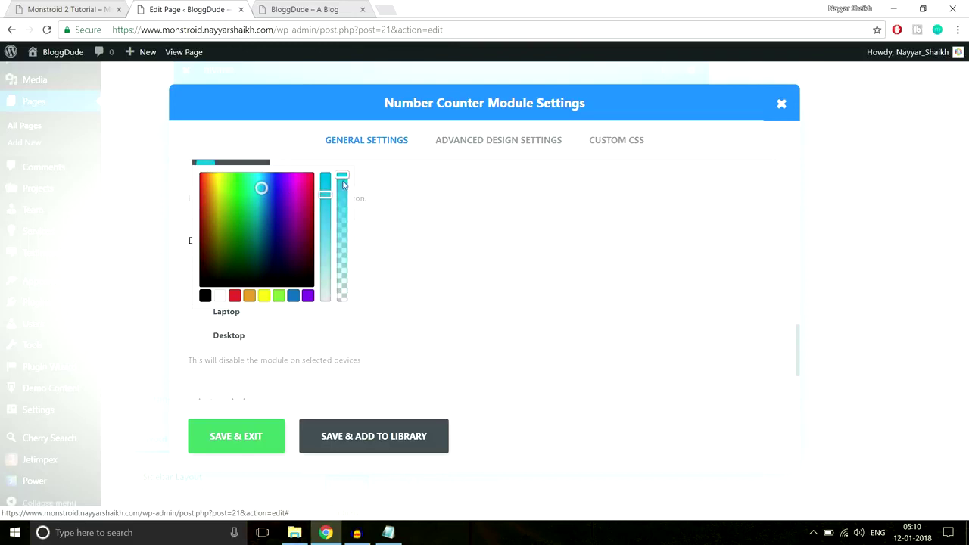
{"action": "left_click_drag", "start_coordinate": [343, 178], "coordinate": [346, 189]}
{"action": "left_click", "coordinate": [61, 9]}
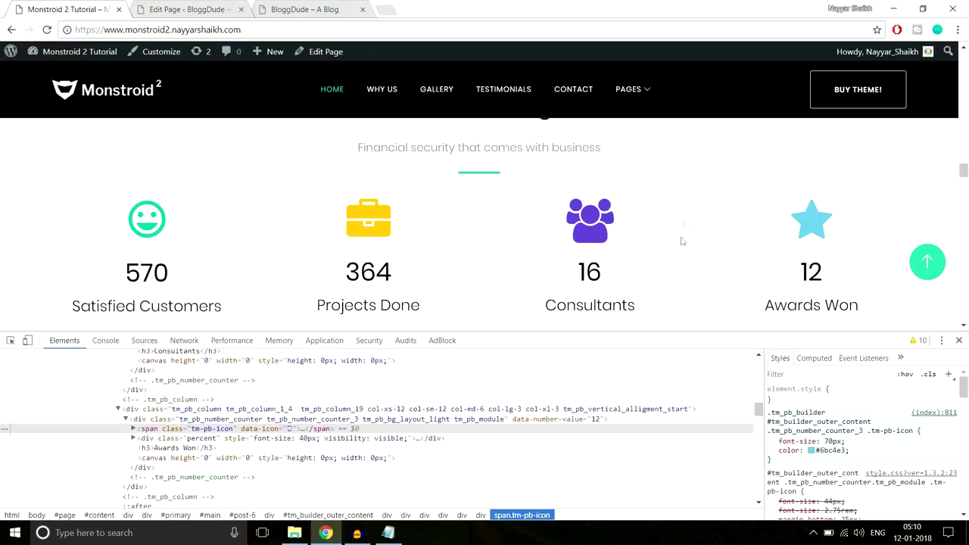
{"action": "left_click", "coordinate": [310, 9]}
{"action": "left_click", "coordinate": [169, 10]}
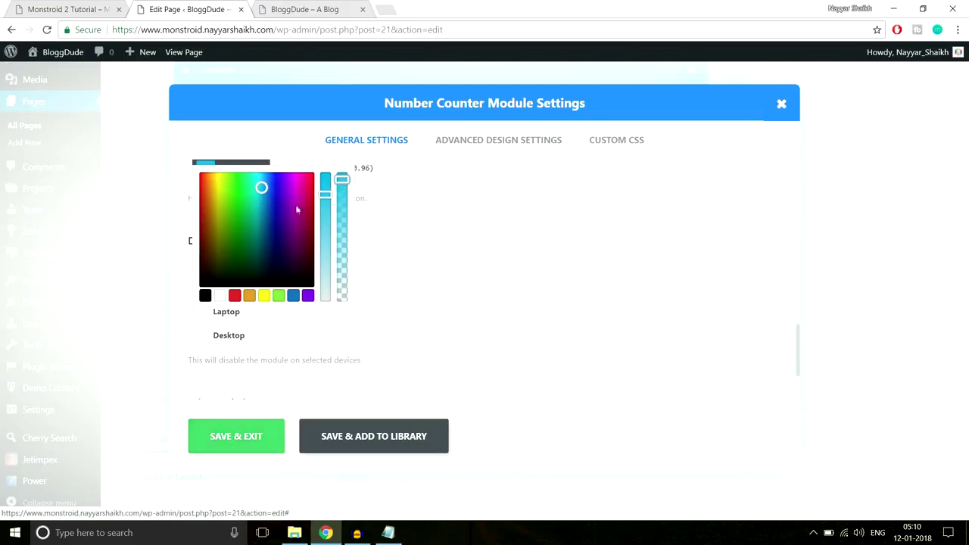
{"action": "left_click", "coordinate": [258, 446]}
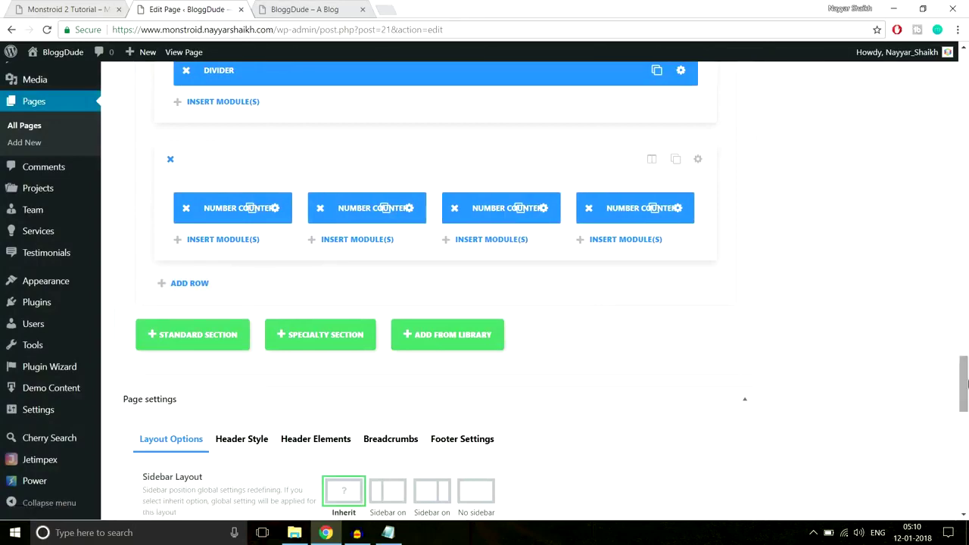
{"action": "scroll", "coordinate": [871, 284], "scroll_direction": "up", "scroll_amount": 15}
{"action": "left_click", "coordinate": [917, 291]}
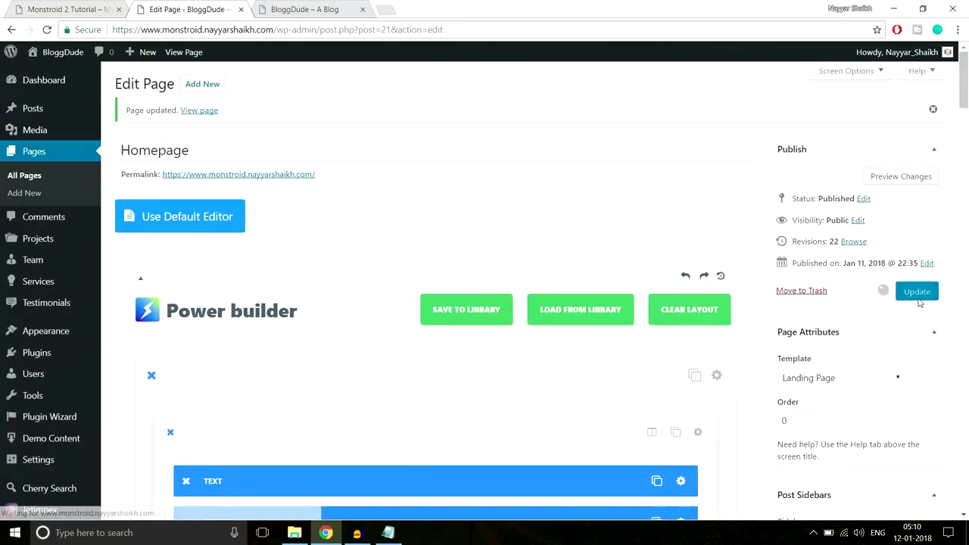
Reload the live BloggDude page and compare its star, film, book and flag counters with the demo.
{"action": "left_click", "coordinate": [318, 10]}
{"action": "left_click", "coordinate": [325, 31]}
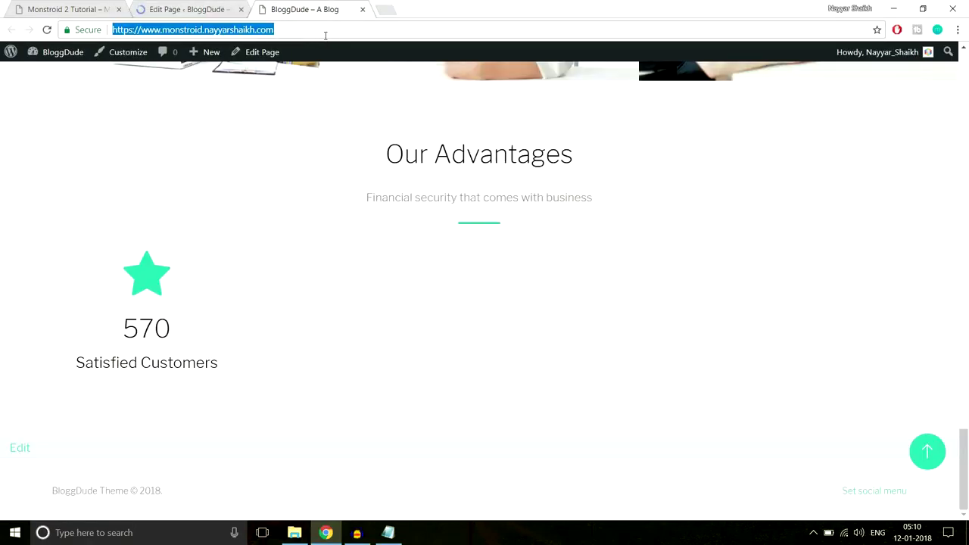
{"action": "key", "text": "Return"}
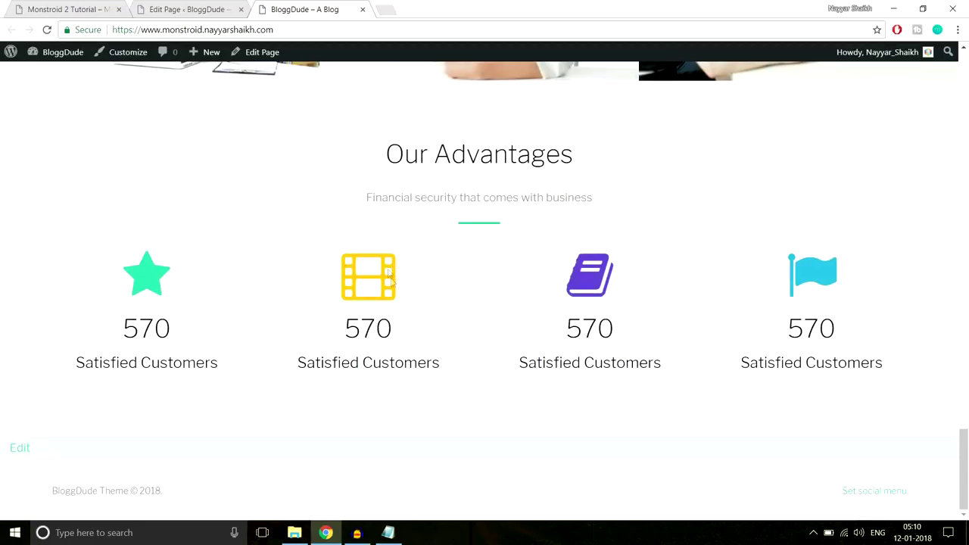
{"action": "left_click", "coordinate": [47, 6]}
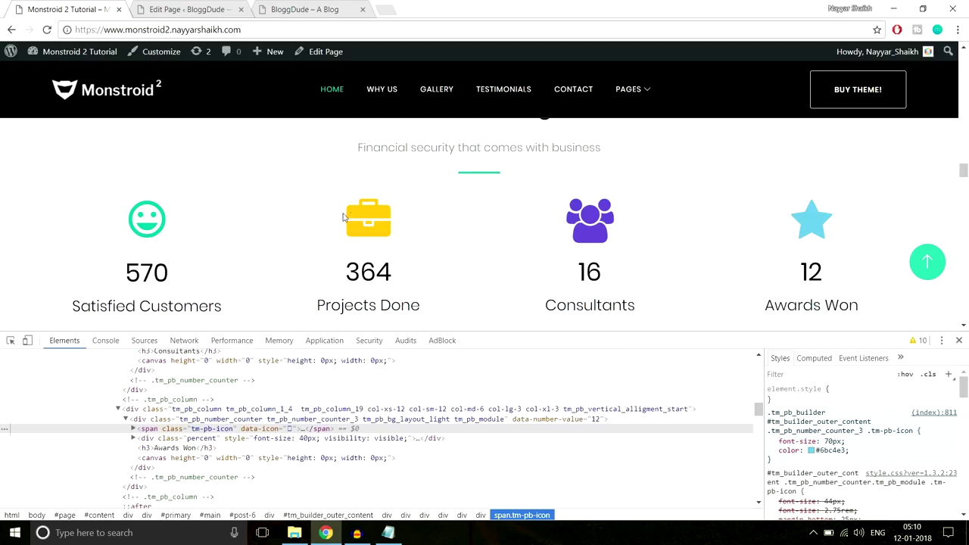
{"action": "left_click", "coordinate": [303, 9]}
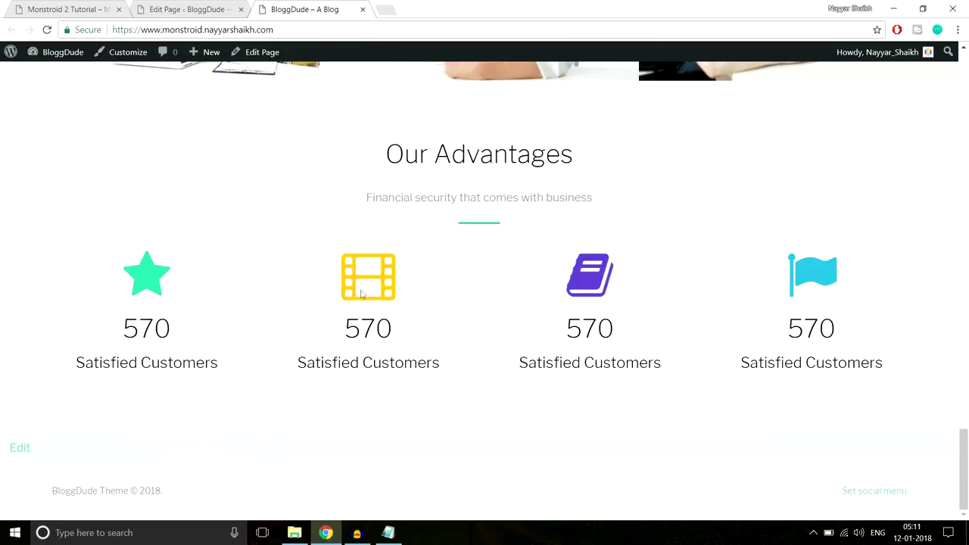
{"action": "left_click_drag", "start_coordinate": [348, 328], "coordinate": [345, 328]}
{"action": "left_click", "coordinate": [347, 331]}
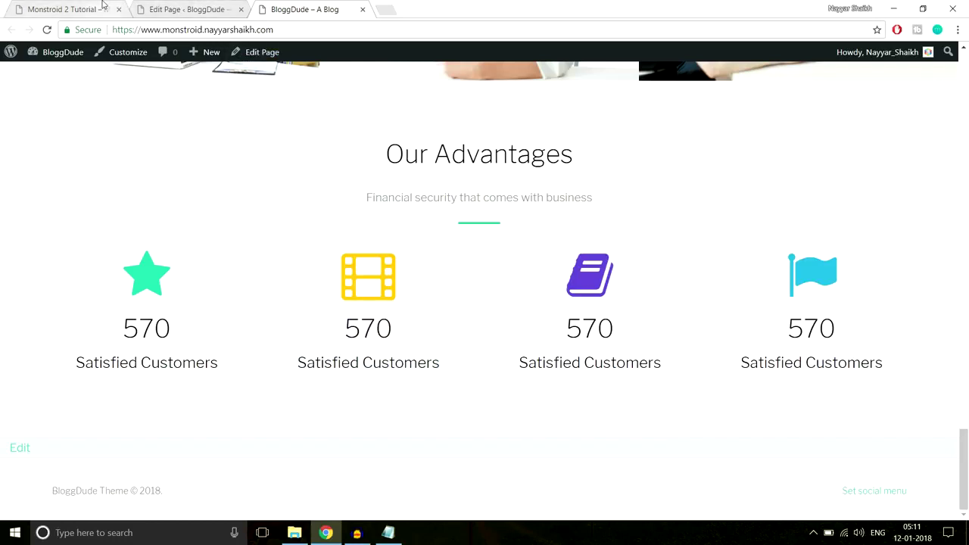
{"action": "key", "text": "ctrl+1"}
Close developer tools, review the demo's 3 Steps section, then return to the Homepage editor.
{"action": "left_click", "coordinate": [958, 340]}
{"action": "scroll", "coordinate": [948, 347], "scroll_direction": "down", "scroll_amount": 3}
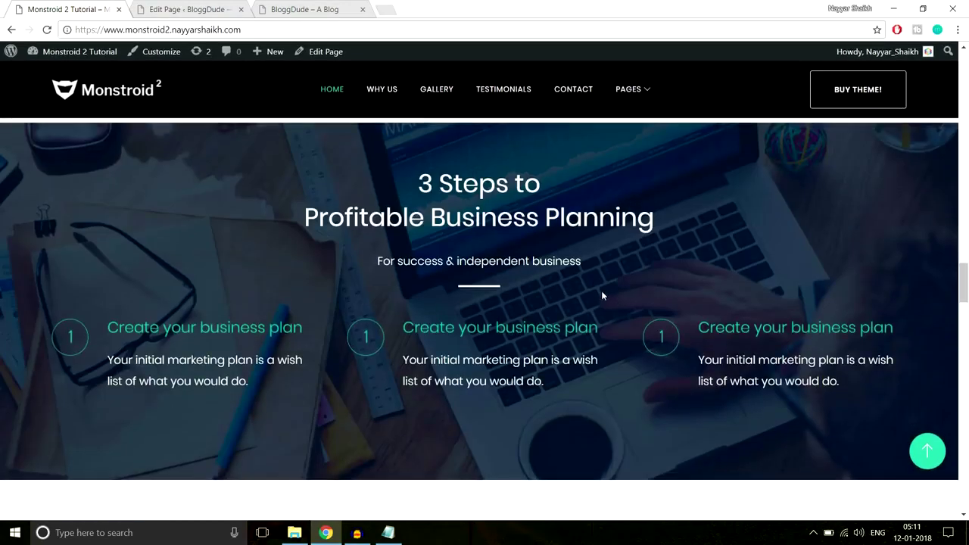
{"action": "scroll", "coordinate": [602, 295], "scroll_direction": "down", "scroll_amount": 6}
{"action": "scroll", "coordinate": [611, 355], "scroll_direction": "down", "scroll_amount": 10}
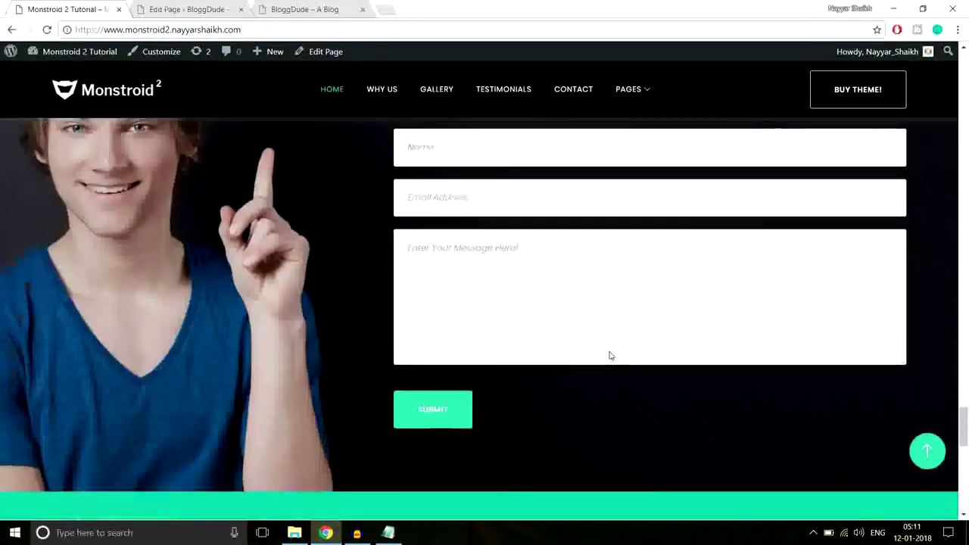
{"action": "scroll", "coordinate": [610, 355], "scroll_direction": "down", "scroll_amount": 5}
{"action": "scroll", "coordinate": [617, 364], "scroll_direction": "up", "scroll_amount": 6}
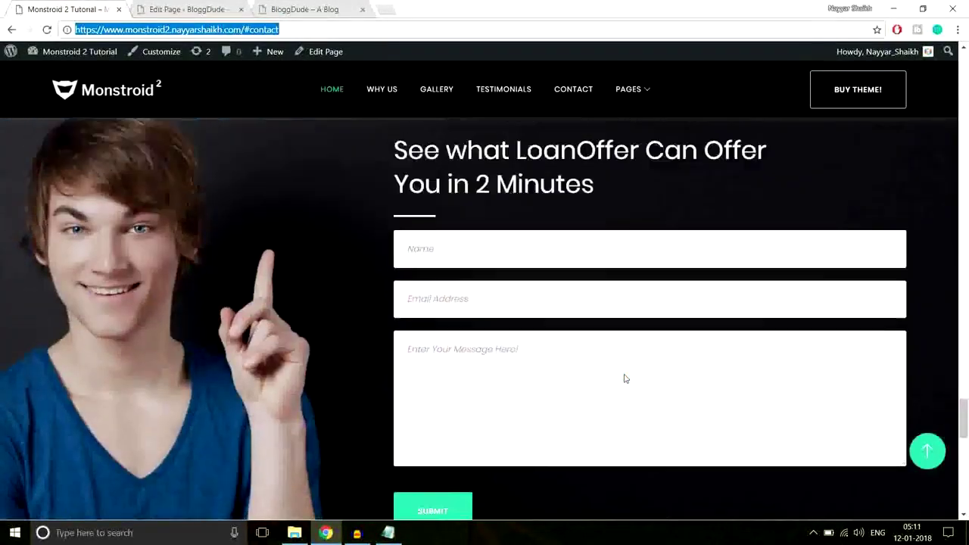
{"action": "scroll", "coordinate": [626, 379], "scroll_direction": "up", "scroll_amount": 15}
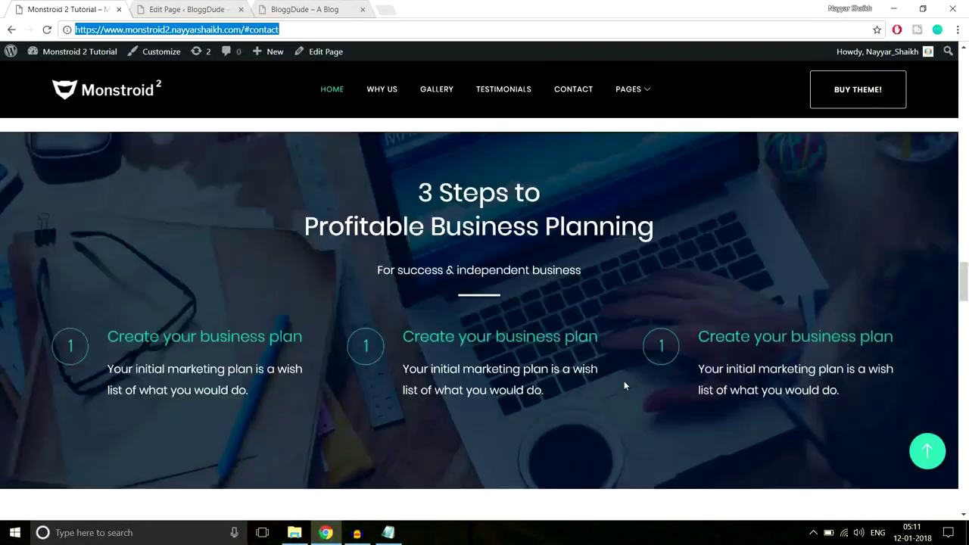
{"action": "scroll", "coordinate": [624, 385], "scroll_direction": "up", "scroll_amount": 4}
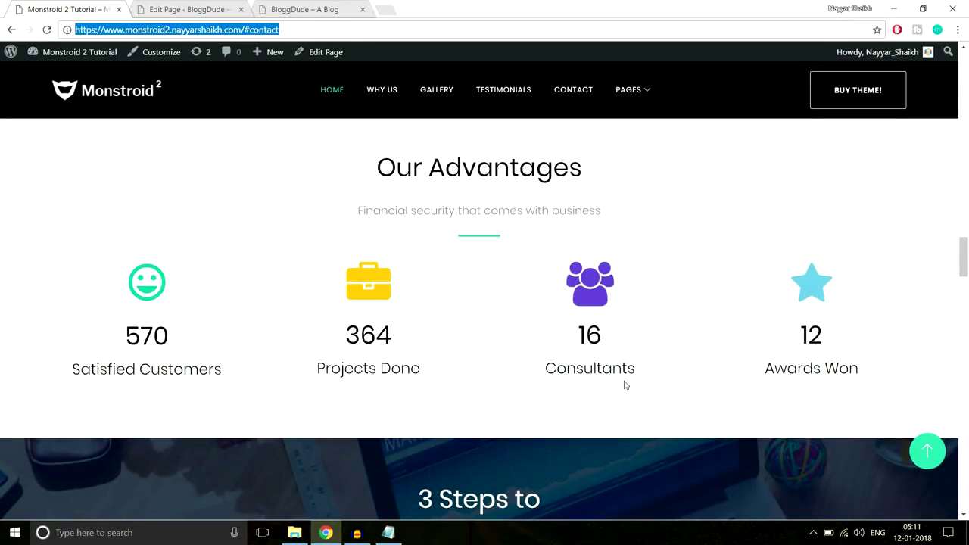
{"action": "scroll", "coordinate": [673, 403], "scroll_direction": "down", "scroll_amount": 5}
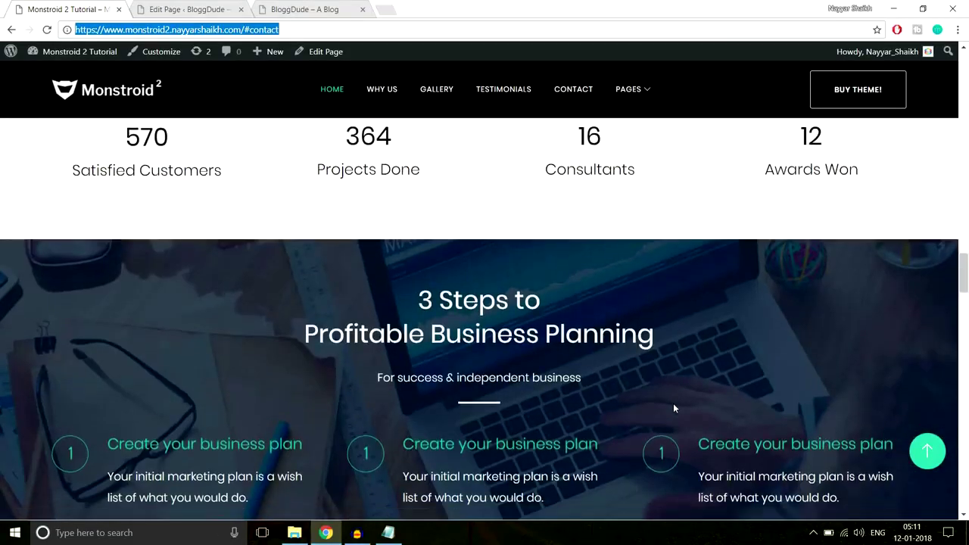
{"action": "scroll", "coordinate": [675, 408], "scroll_direction": "up", "scroll_amount": 2}
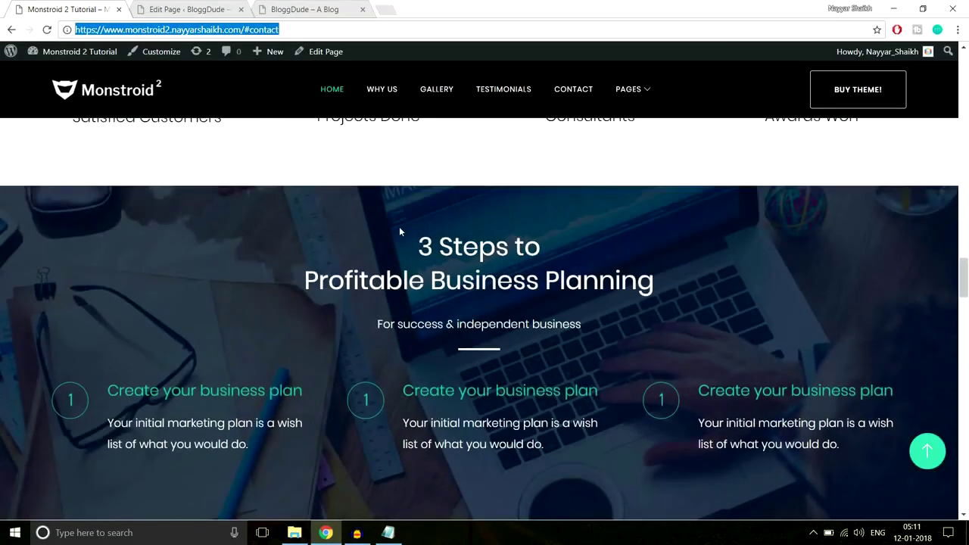
{"action": "scroll", "coordinate": [865, 307], "scroll_direction": "up", "scroll_amount": 3}
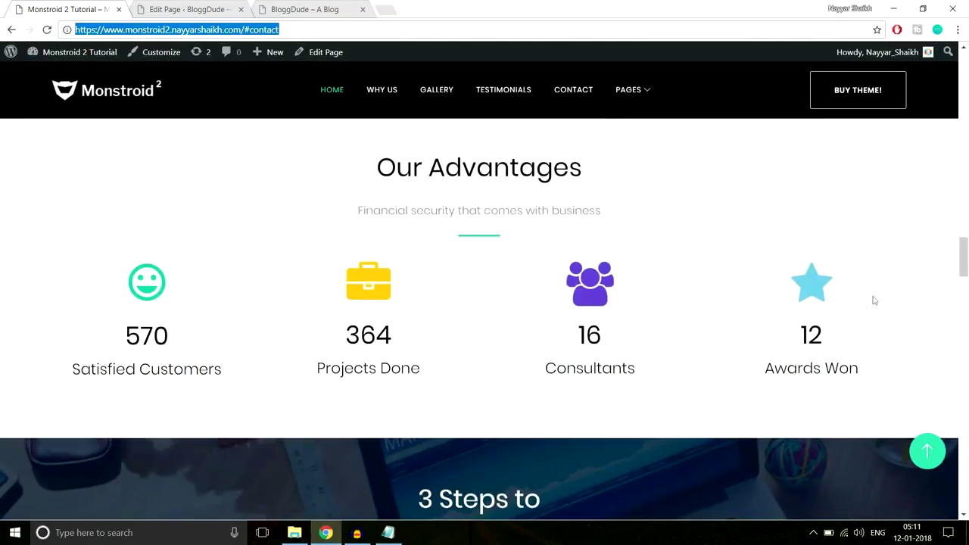
{"action": "left_click_drag", "start_coordinate": [964, 257], "coordinate": [966, 229]}
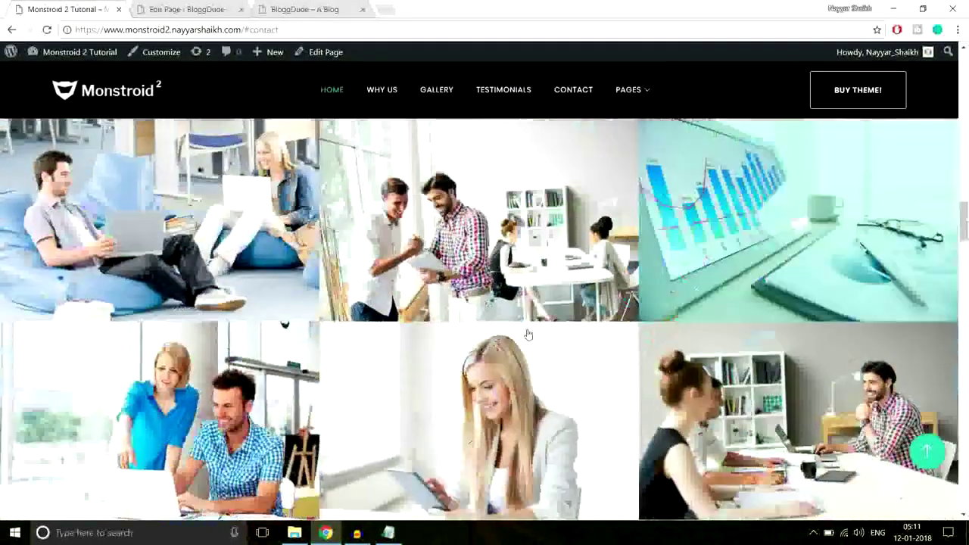
{"action": "scroll", "coordinate": [796, 262], "scroll_direction": "down", "scroll_amount": 10}
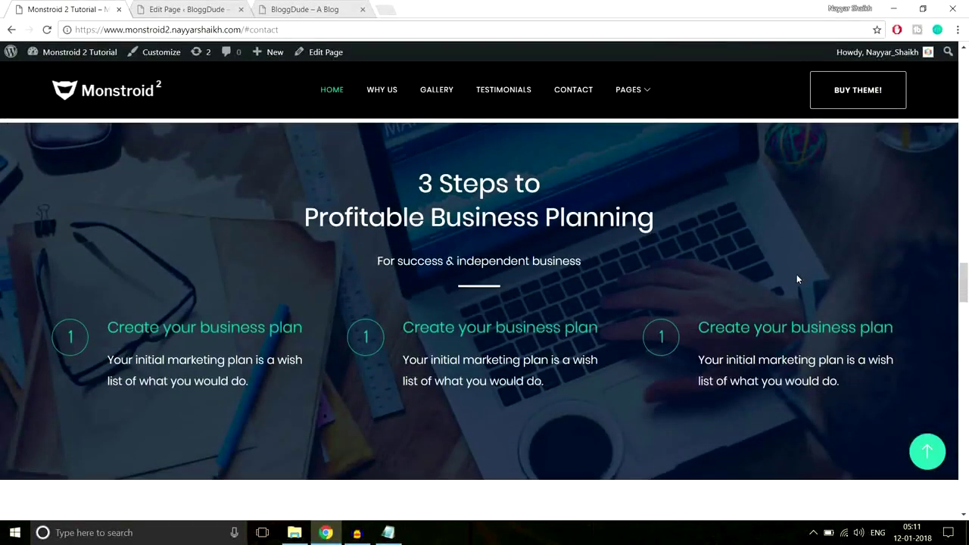
{"action": "scroll", "coordinate": [485, 246], "scroll_direction": "up", "scroll_amount": 1}
{"action": "scroll", "coordinate": [503, 246], "scroll_direction": "down", "scroll_amount": 1}
{"action": "left_click", "coordinate": [195, 9]}
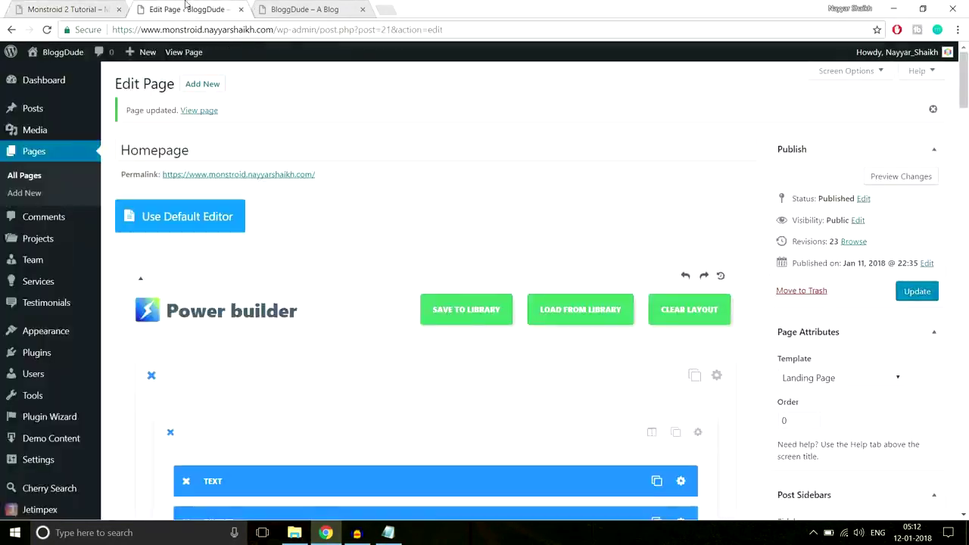
Add a standard section below the counters with one full-width column row.
{"action": "left_click_drag", "start_coordinate": [965, 106], "coordinate": [966, 158]}
{"action": "scroll", "coordinate": [529, 300], "scroll_direction": "down", "scroll_amount": 10}
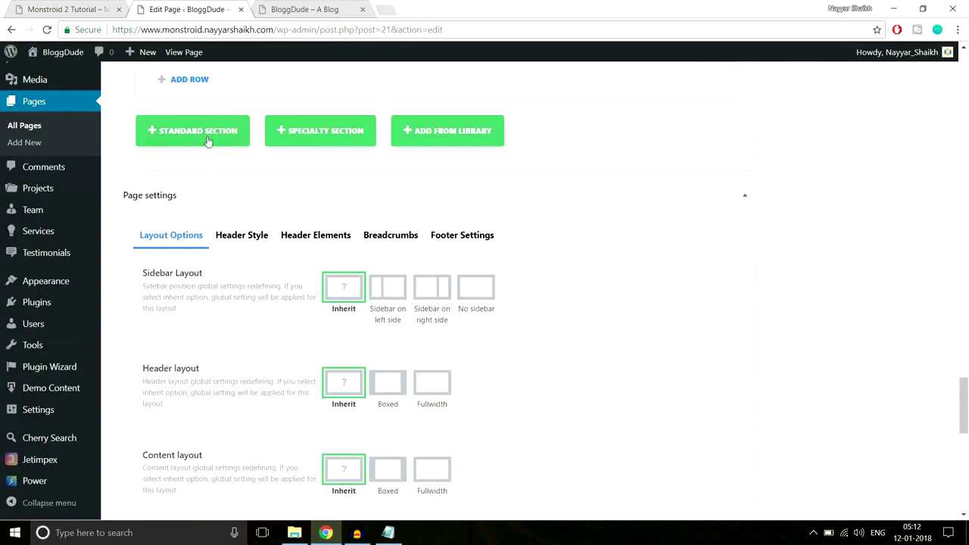
{"action": "left_click", "coordinate": [211, 135]}
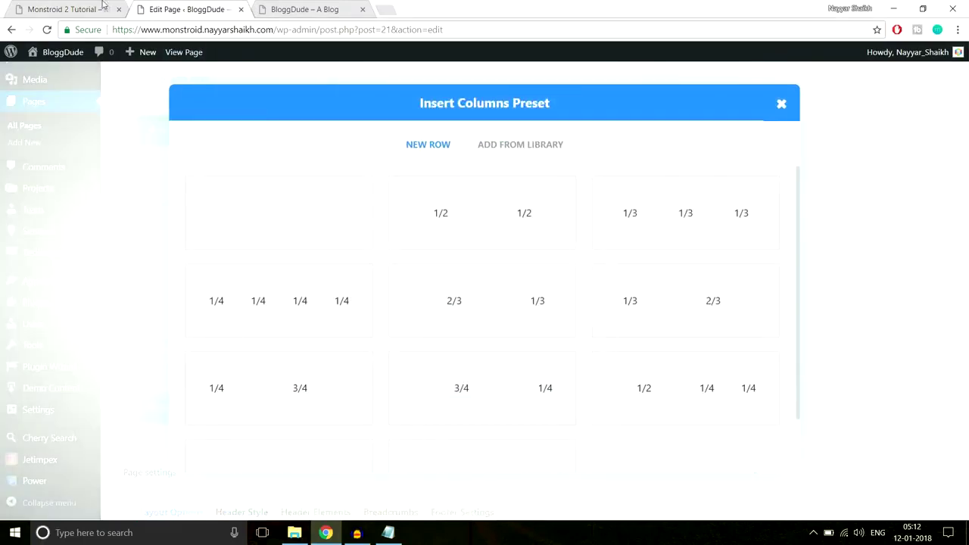
{"action": "left_click", "coordinate": [69, 9]}
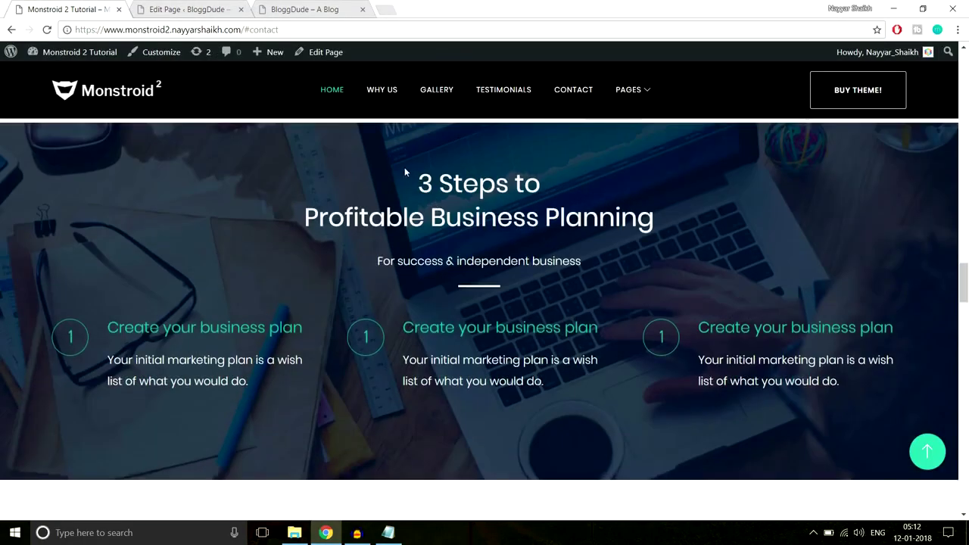
{"action": "left_click_drag", "start_coordinate": [405, 170], "coordinate": [646, 242]}
{"action": "key", "text": "ctrl+c"}
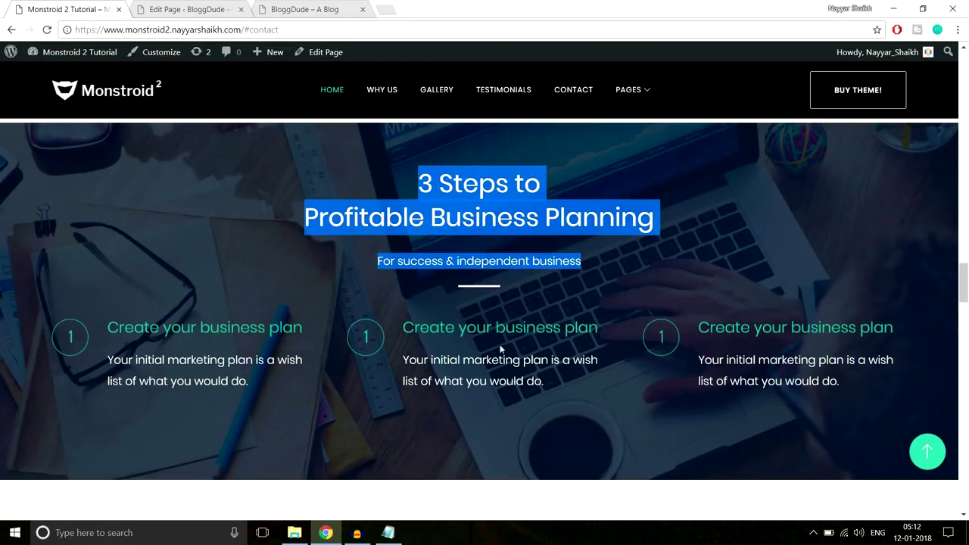
{"action": "left_click", "coordinate": [189, 9]}
{"action": "left_click", "coordinate": [296, 219]}
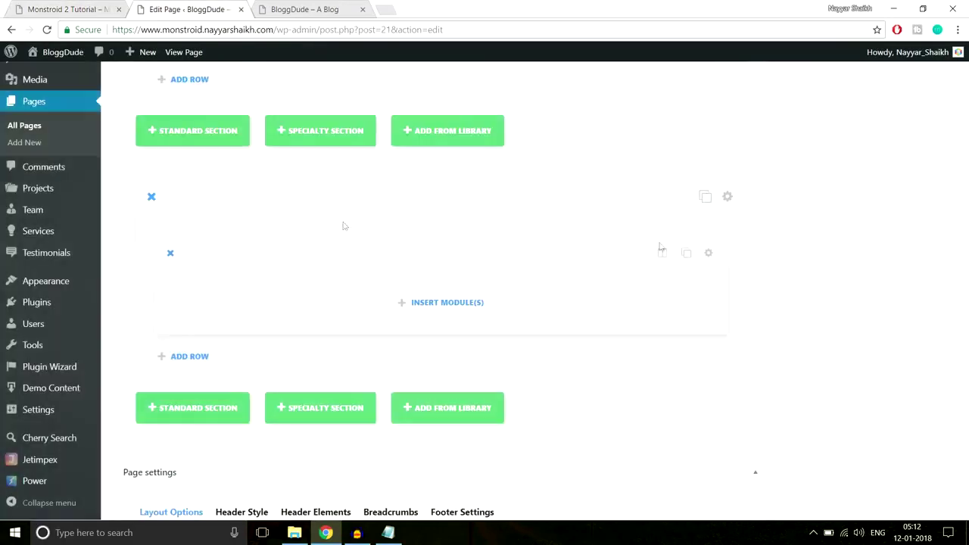
Add a centred Text module holding the 3 Steps to Profitable Business Planning heading and subtitle.
{"action": "scroll", "coordinate": [342, 225], "scroll_direction": "down", "scroll_amount": 1}
{"action": "left_click", "coordinate": [444, 245]}
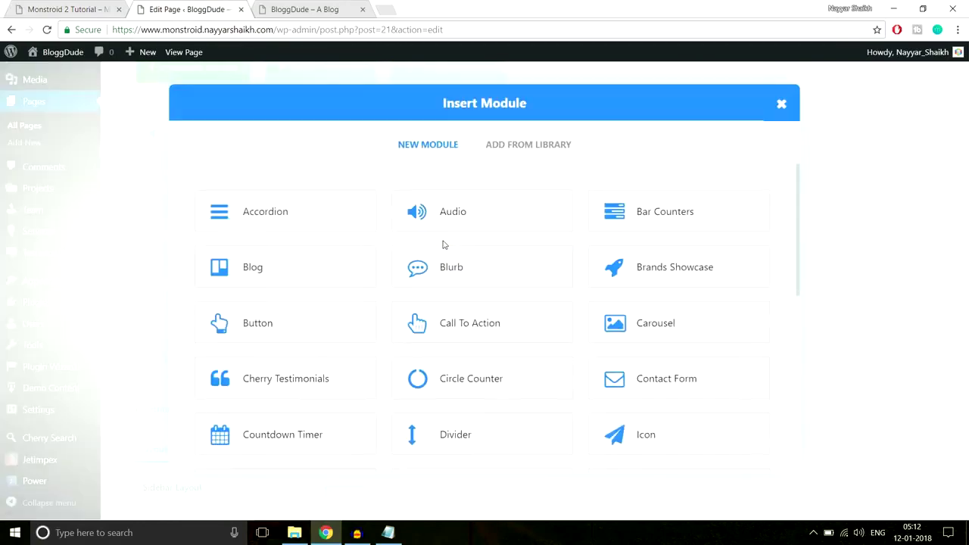
{"action": "scroll", "coordinate": [652, 383], "scroll_direction": "down", "scroll_amount": 4}
{"action": "scroll", "coordinate": [652, 383], "scroll_direction": "down", "scroll_amount": 2}
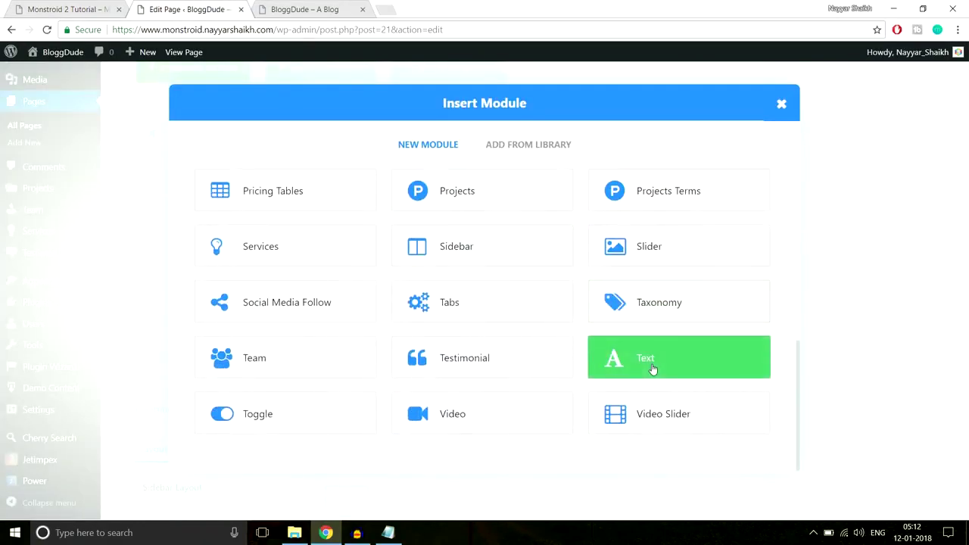
{"action": "left_click", "coordinate": [649, 379]}
{"action": "left_click", "coordinate": [306, 225]}
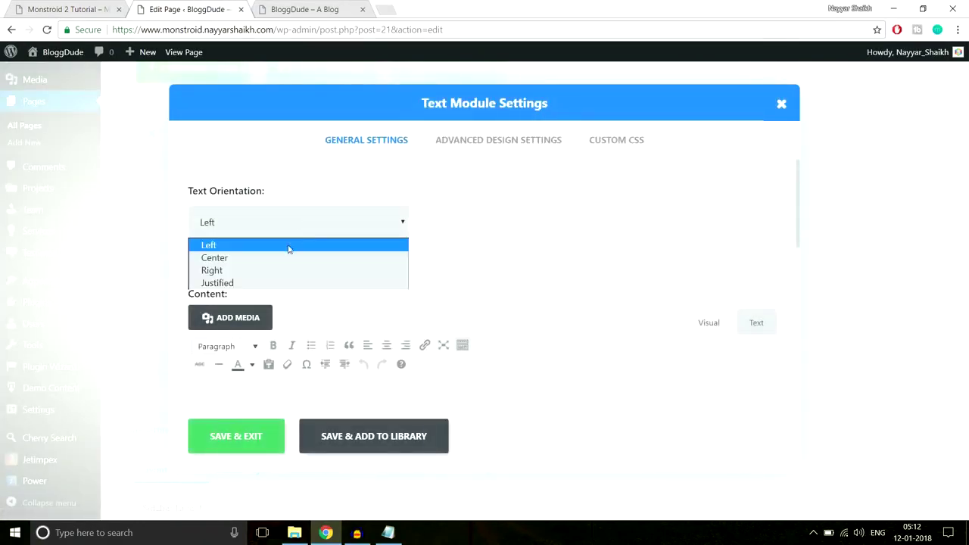
{"action": "left_click", "coordinate": [281, 258]}
{"action": "scroll", "coordinate": [444, 315], "scroll_direction": "down", "scroll_amount": 2}
{"action": "key", "text": "ctrl+v"}
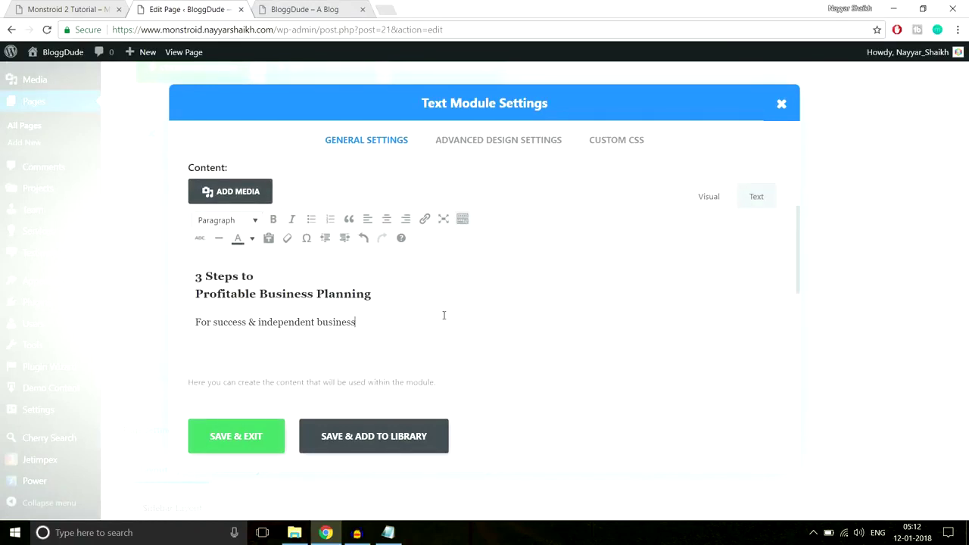
{"action": "left_click", "coordinate": [253, 288]}
{"action": "left_click", "coordinate": [232, 322]}
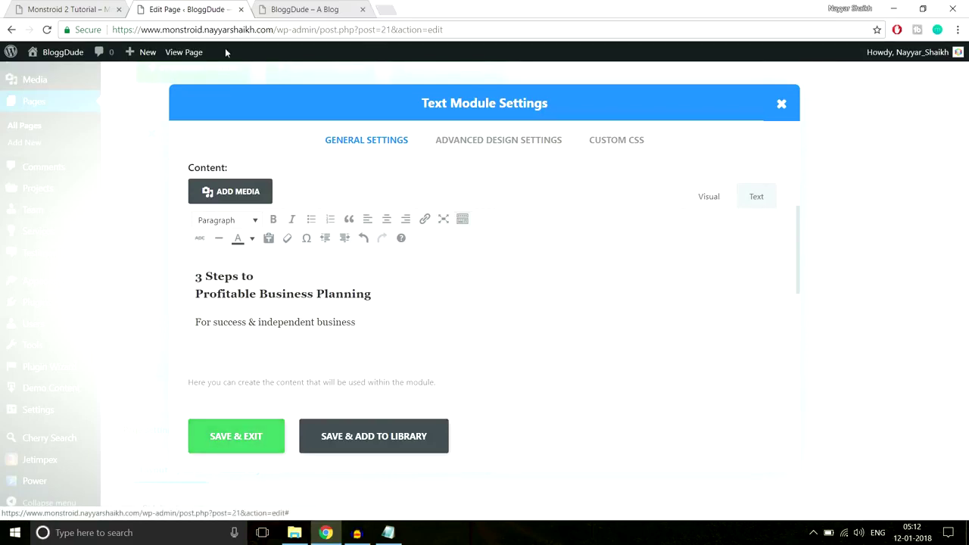
Paste the green underline CSS into the Text module's After field and save it.
{"action": "left_click", "coordinate": [98, 10]}
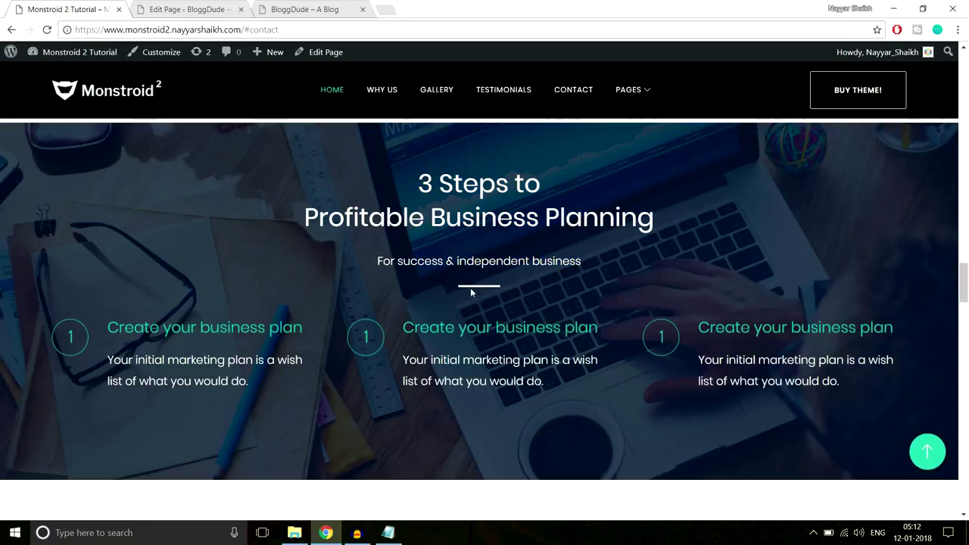
{"action": "left_click", "coordinate": [388, 533]}
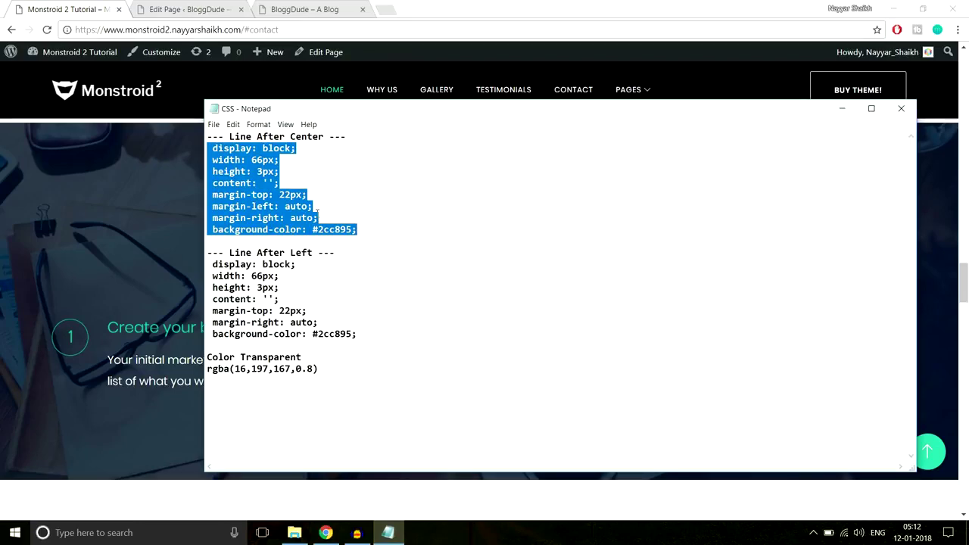
{"action": "left_click", "coordinate": [227, 9]}
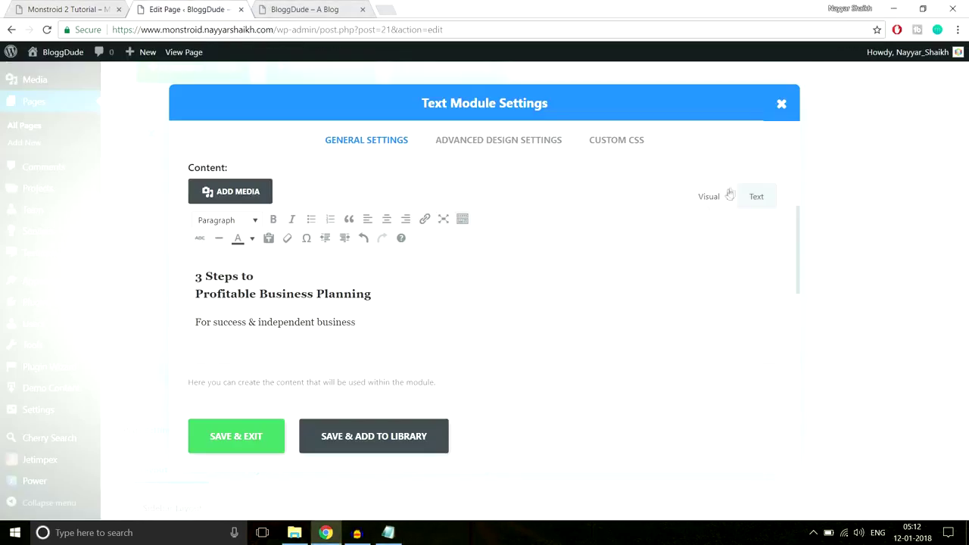
{"action": "left_click", "coordinate": [632, 141]}
{"action": "scroll", "coordinate": [674, 272], "scroll_direction": "down", "scroll_amount": 2}
{"action": "scroll", "coordinate": [678, 282], "scroll_direction": "down", "scroll_amount": 2}
{"action": "scroll", "coordinate": [313, 351], "scroll_direction": "down", "scroll_amount": 1}
{"action": "left_click", "coordinate": [303, 305]}
{"action": "key", "text": "ctrl+v"}
{"action": "left_click", "coordinate": [238, 438]}
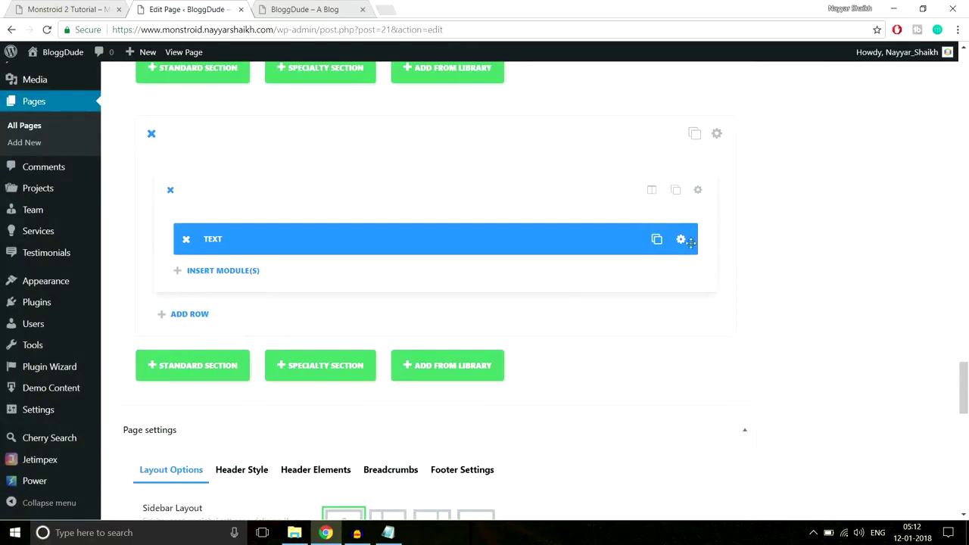
Change the underline's After background-color from #2cc895 to white and check it live.
{"action": "left_click", "coordinate": [685, 245]}
{"action": "left_click", "coordinate": [615, 141]}
{"action": "scroll", "coordinate": [630, 248], "scroll_direction": "down", "scroll_amount": 5}
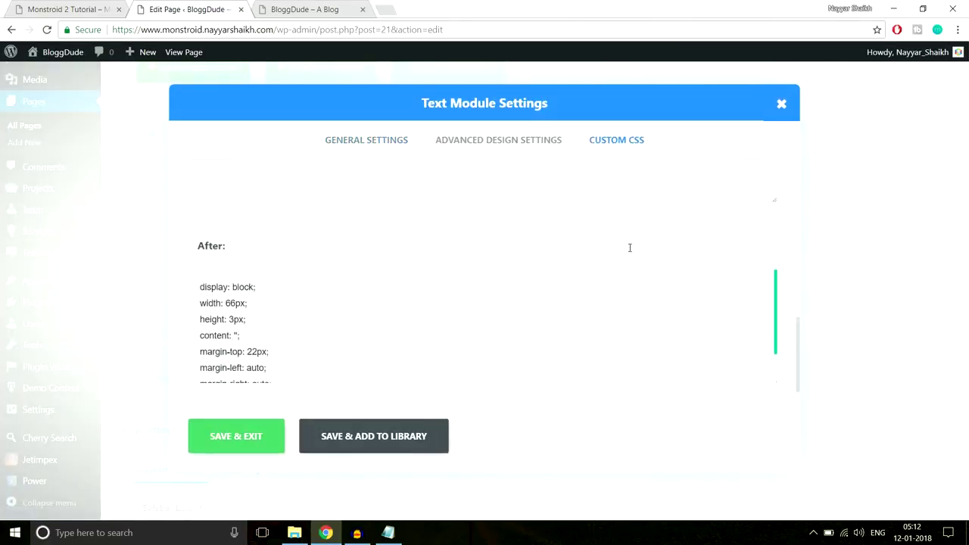
{"action": "scroll", "coordinate": [313, 328], "scroll_direction": "down", "scroll_amount": 1}
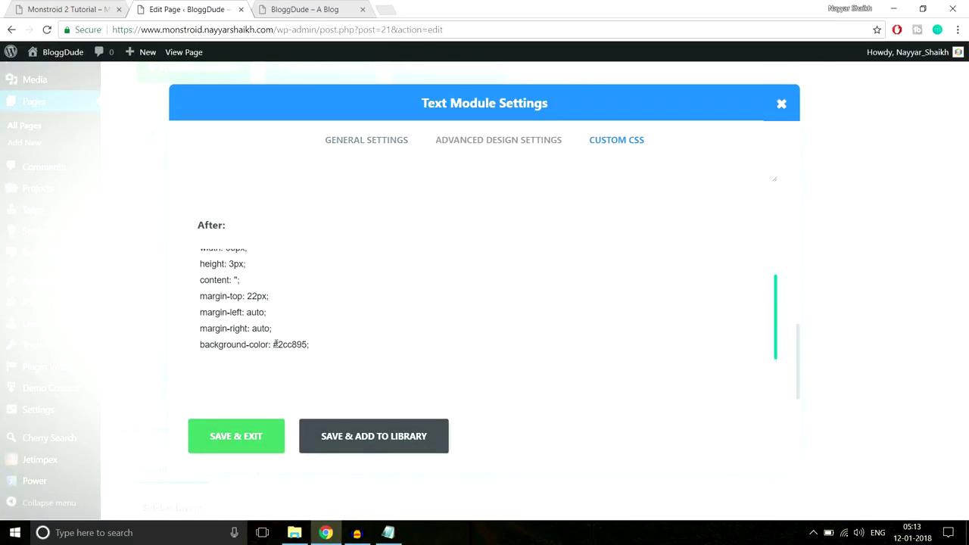
{"action": "left_click_drag", "start_coordinate": [275, 344], "coordinate": [309, 344]}
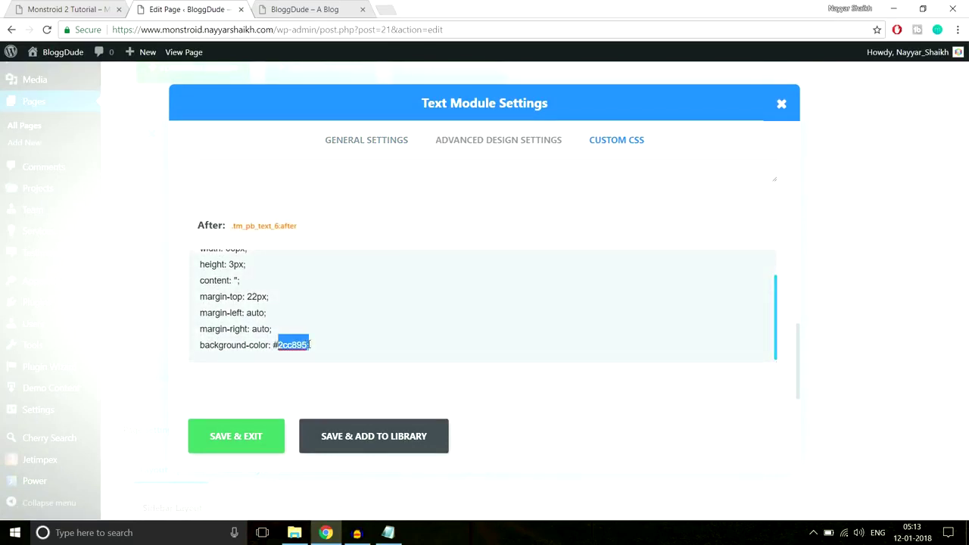
{"action": "type", "text": "ff"}
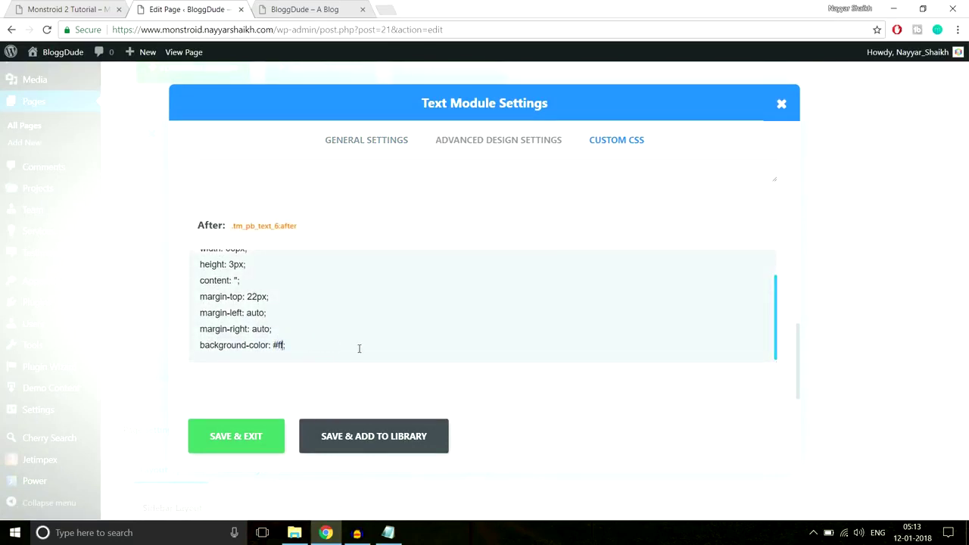
{"action": "left_click", "coordinate": [241, 434]}
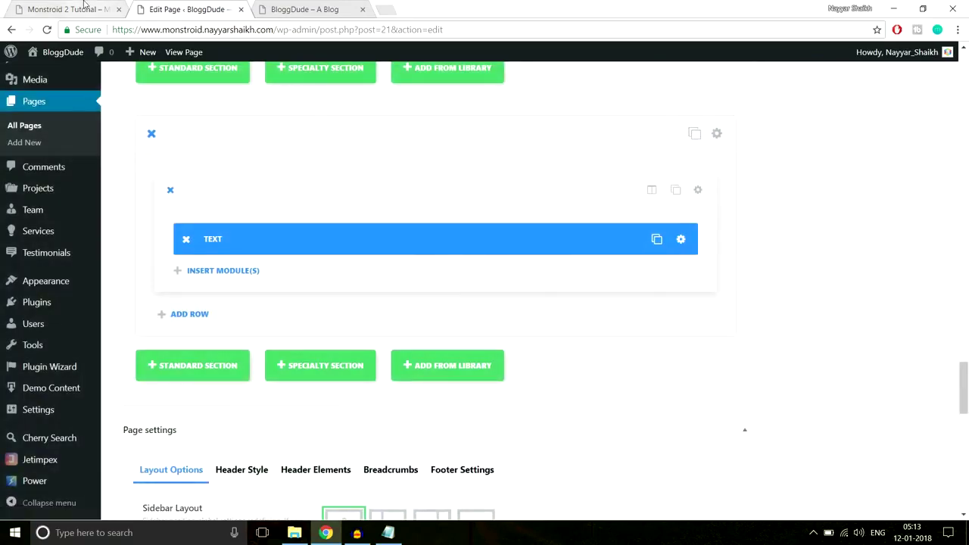
{"action": "left_click", "coordinate": [83, 9]}
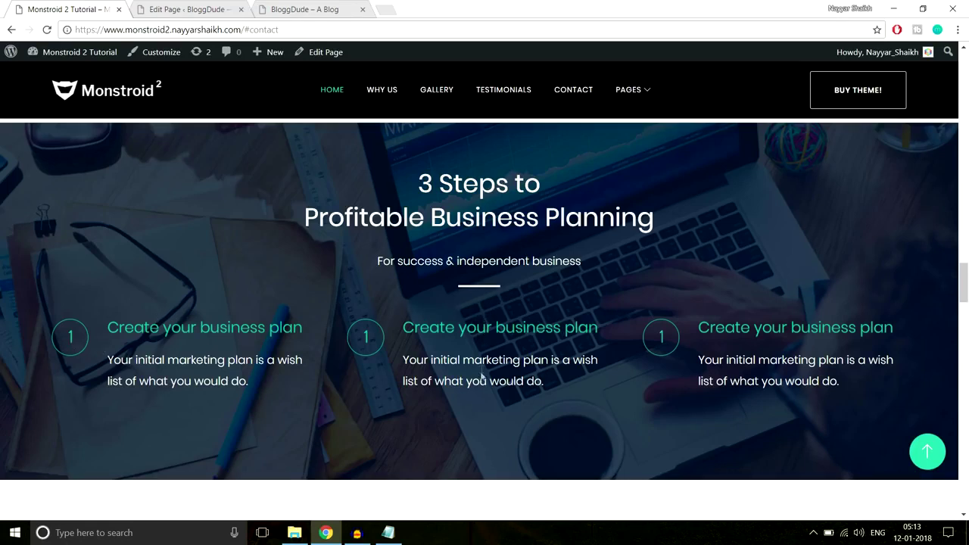
{"action": "left_click", "coordinate": [190, 9]}
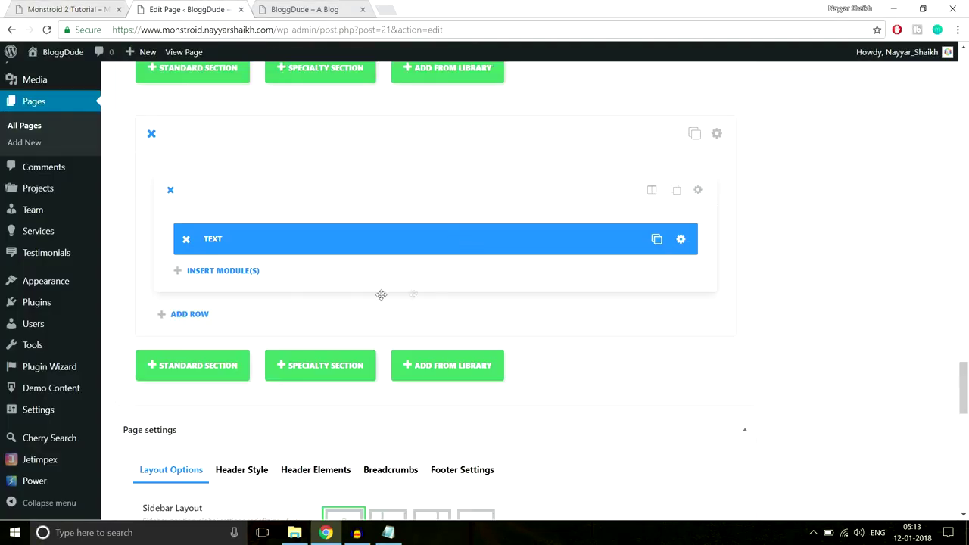
Insert a Divider below the Text module with a 40px top margin and preview it live.
{"action": "left_click", "coordinate": [255, 273]}
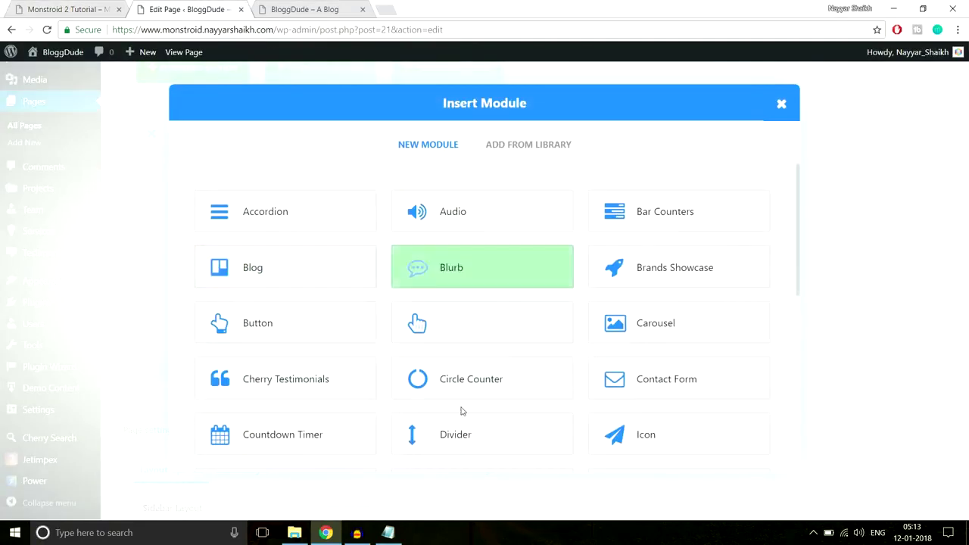
{"action": "left_click", "coordinate": [460, 446]}
{"action": "left_click", "coordinate": [500, 140]}
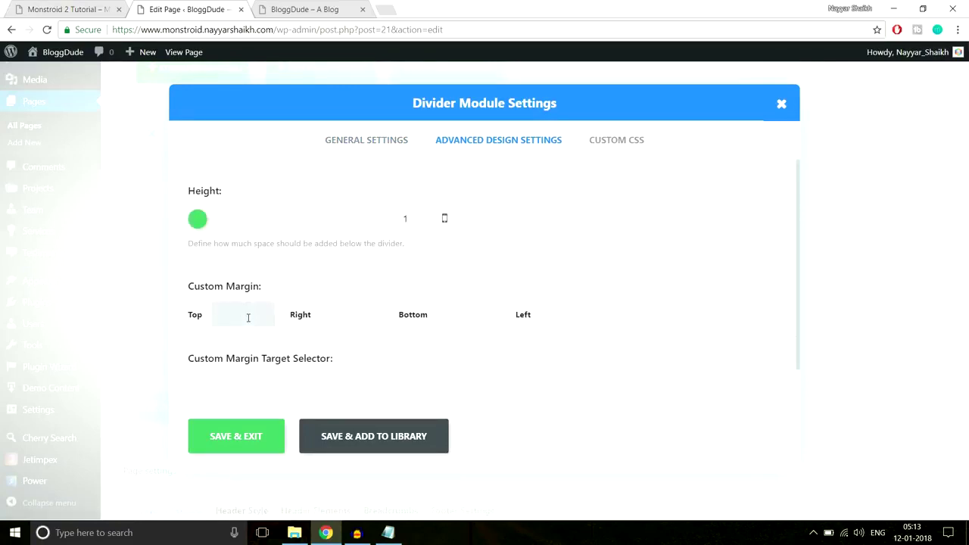
{"action": "left_click", "coordinate": [248, 316]}
{"action": "type", "text": "40px"}
{"action": "left_click", "coordinate": [231, 435]}
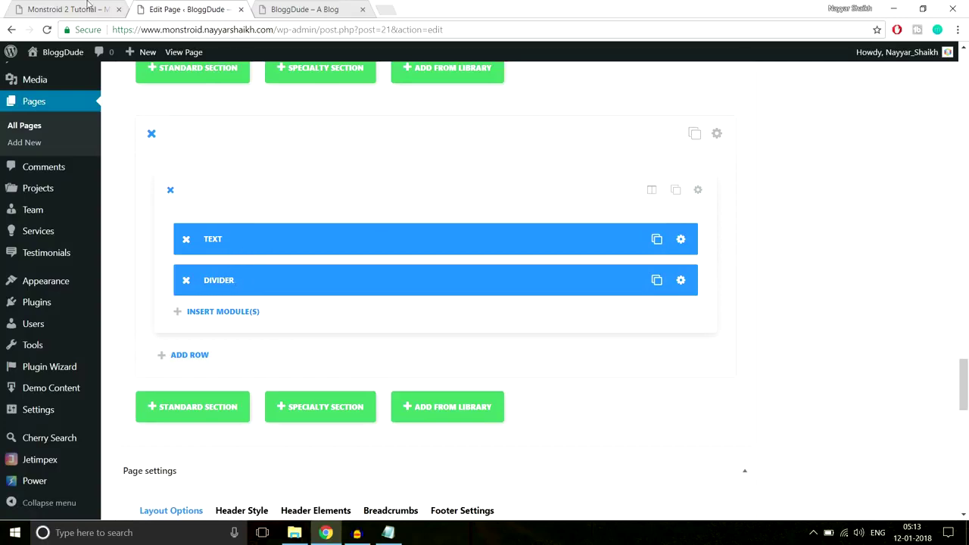
{"action": "left_click", "coordinate": [89, 9]}
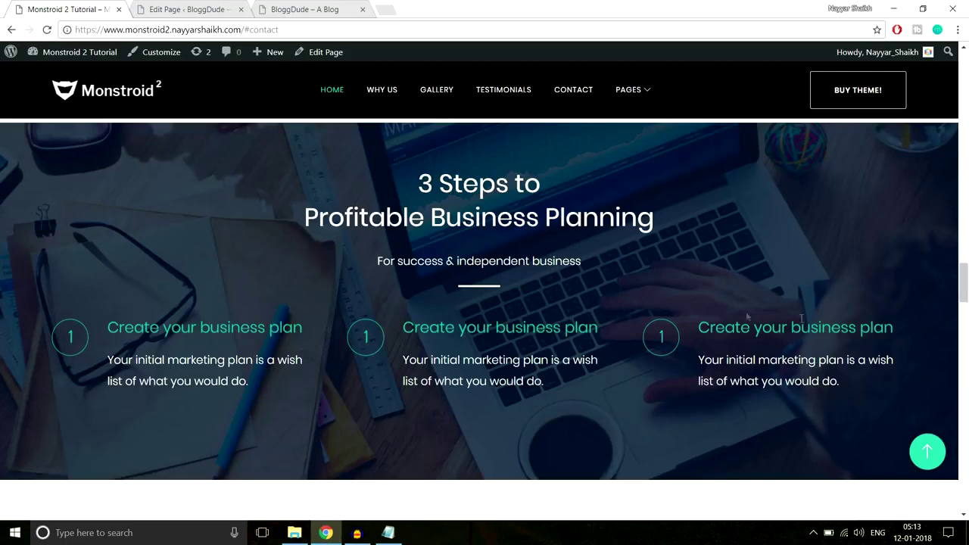
{"action": "left_click", "coordinate": [212, 9]}
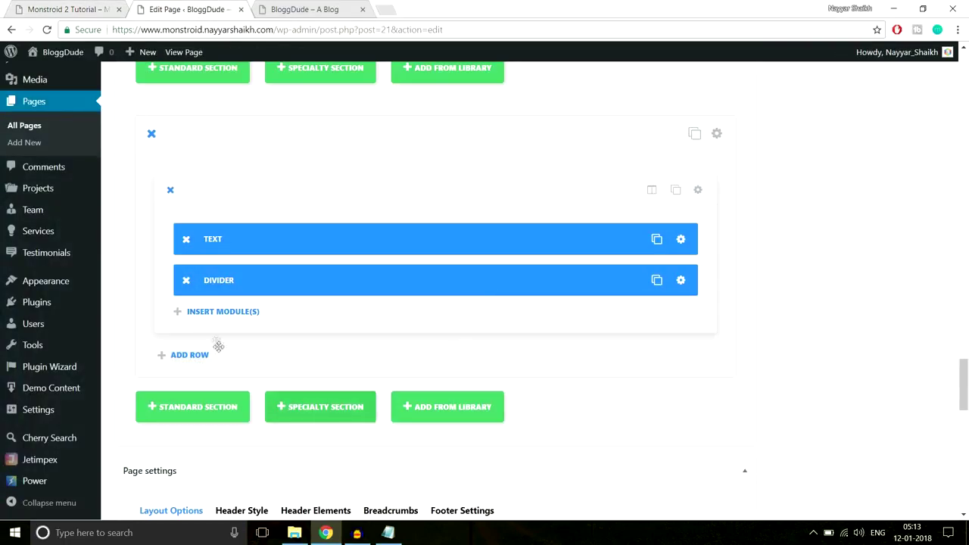
{"action": "left_click", "coordinate": [222, 314]}
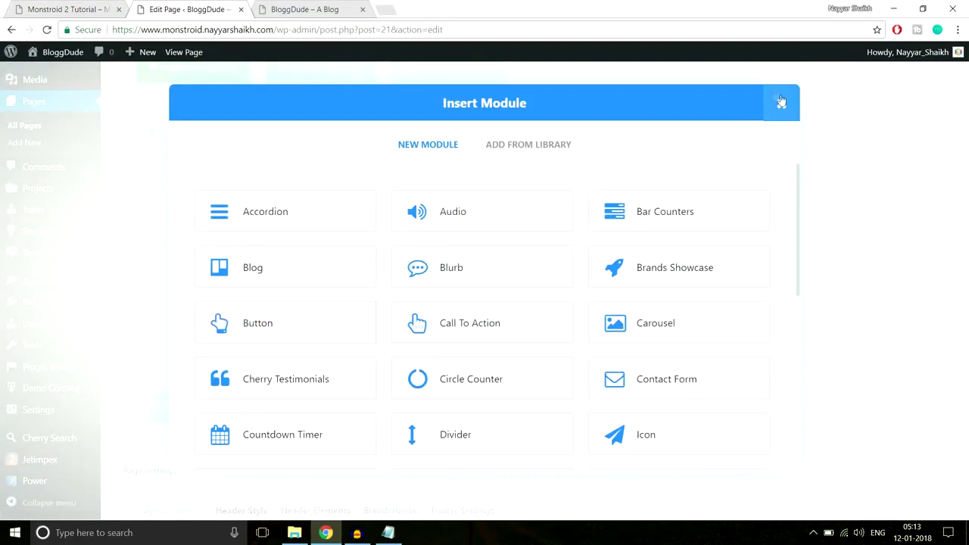
{"action": "left_click", "coordinate": [782, 106]}
{"action": "scroll", "coordinate": [258, 362], "scroll_direction": "down", "scroll_amount": 2}
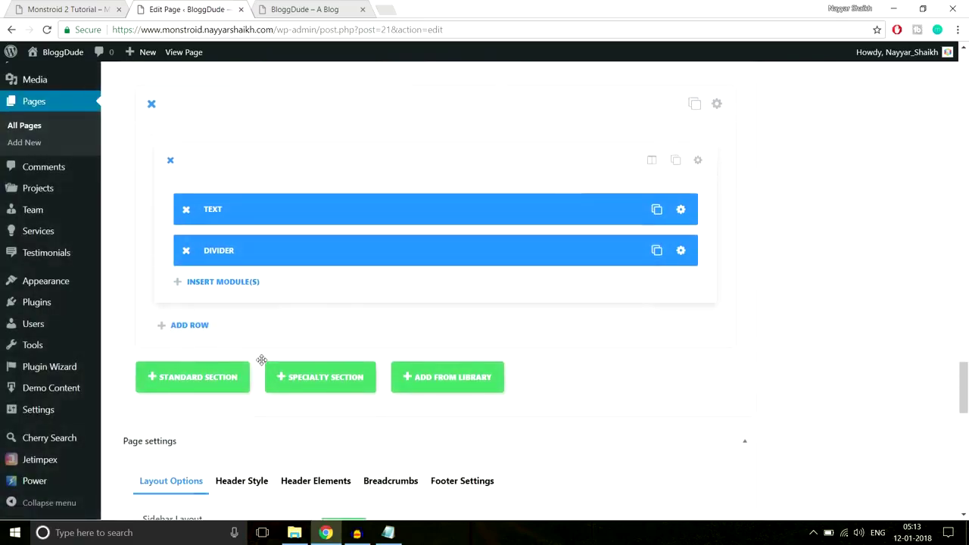
Add a new row split into three equal columns with a Blurb module in the first column.
{"action": "left_click", "coordinate": [190, 229]}
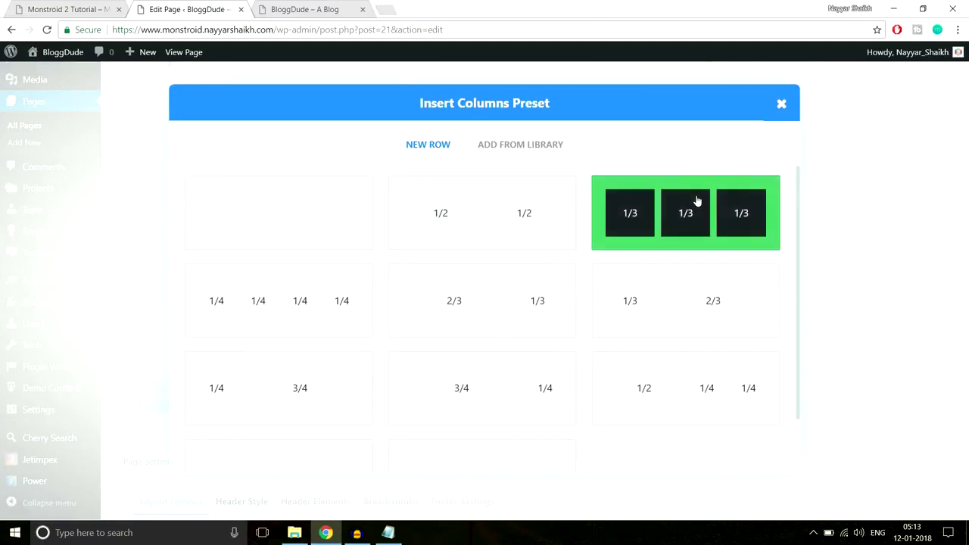
{"action": "left_click", "coordinate": [697, 201]}
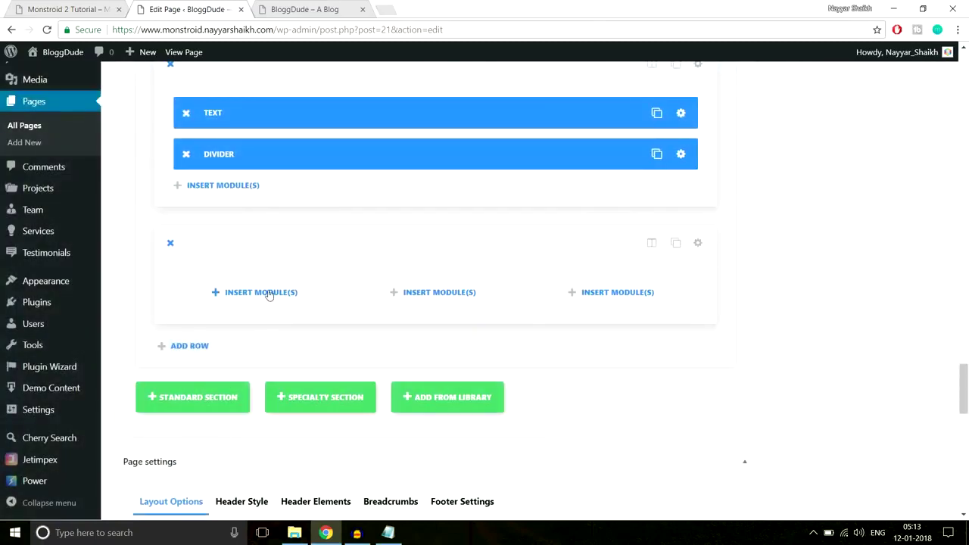
{"action": "left_click", "coordinate": [269, 294]}
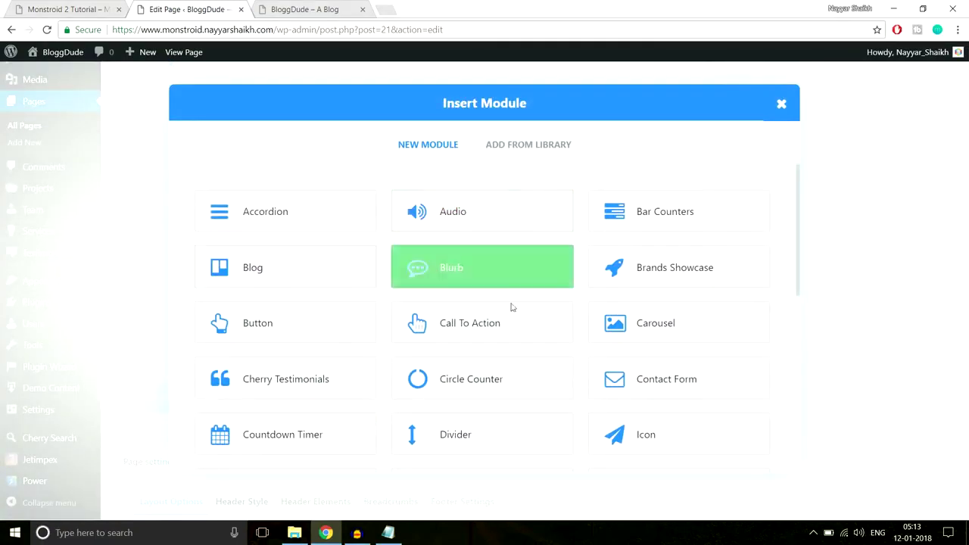
{"action": "left_click", "coordinate": [435, 277]}
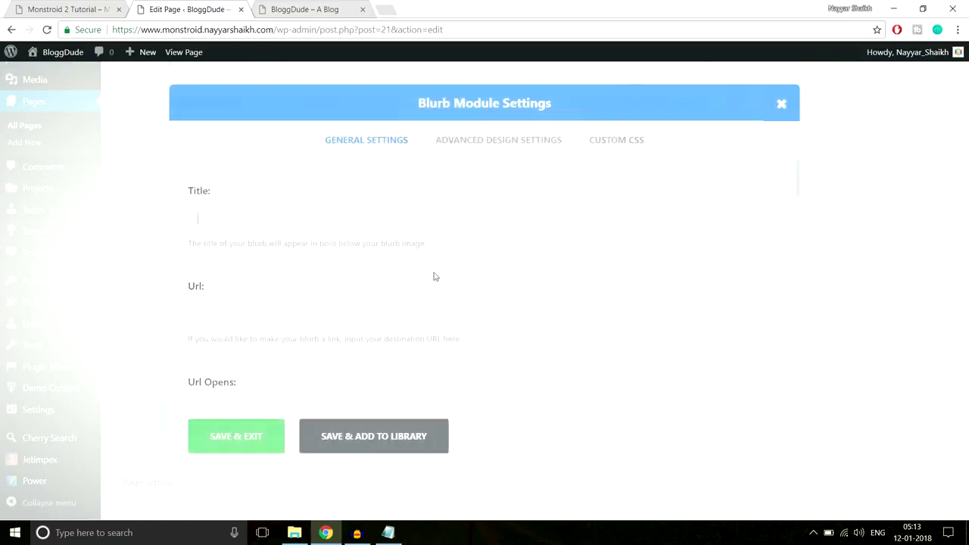
Copy 'Create your business plan' from the live site and paste it as the blurb title.
{"action": "left_click", "coordinate": [68, 9]}
{"action": "left_click_drag", "start_coordinate": [314, 323], "coordinate": [107, 327]}
{"action": "key", "text": "ctrl+c"}
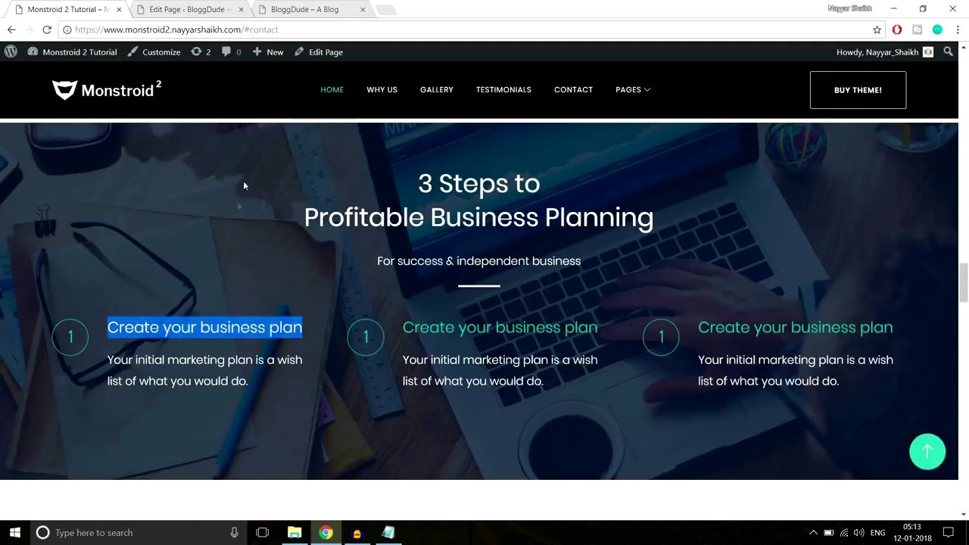
{"action": "left_click", "coordinate": [271, 339]}
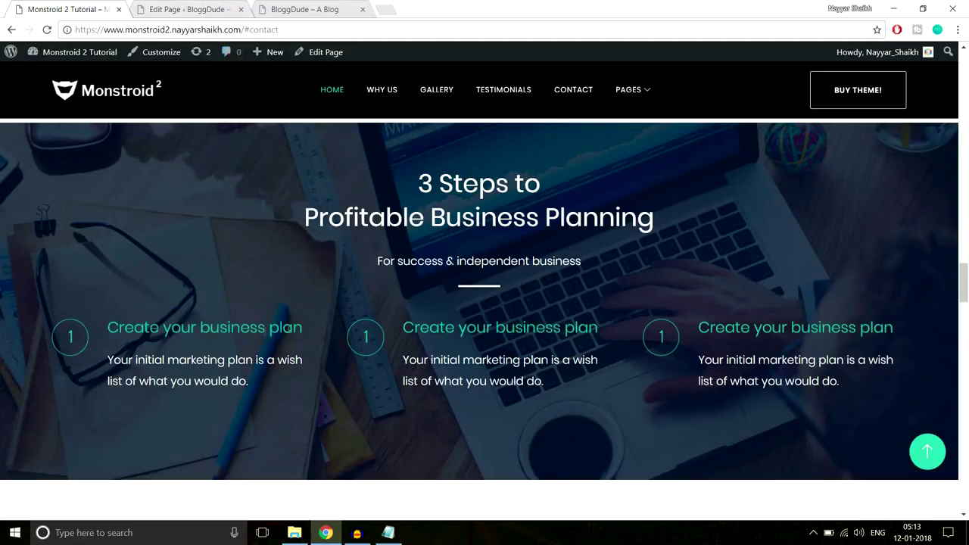
{"action": "left_click", "coordinate": [173, 7]}
{"action": "key", "text": "ctrl+v"}
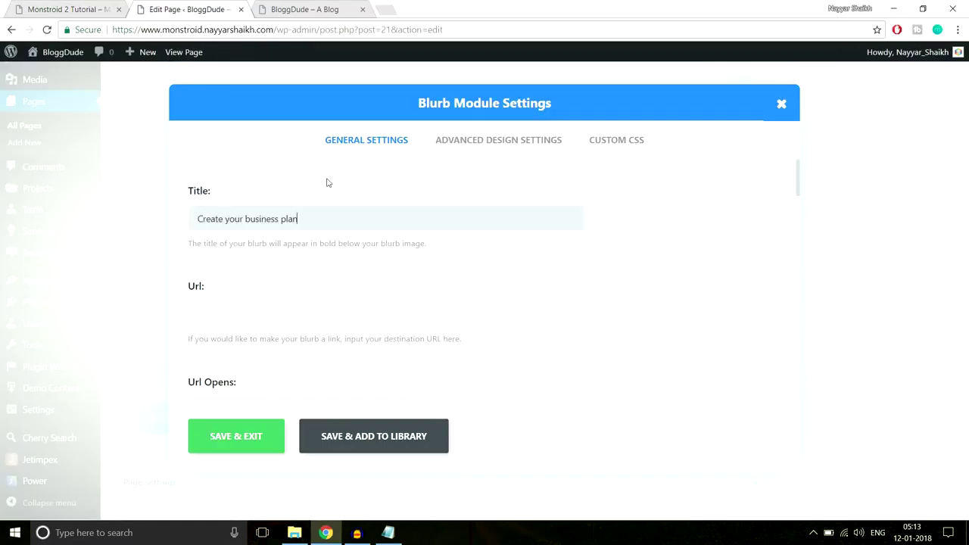
Switch Use Icon to YES and pick the numeral 1 glyph from the icon grid.
{"action": "scroll", "coordinate": [278, 255], "scroll_direction": "down", "scroll_amount": 2}
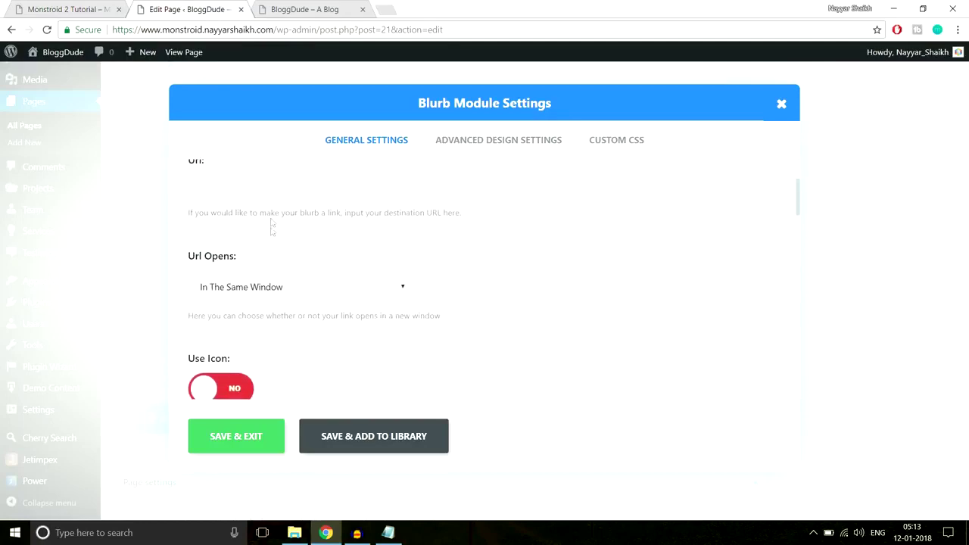
{"action": "scroll", "coordinate": [651, 295], "scroll_direction": "down", "scroll_amount": 2}
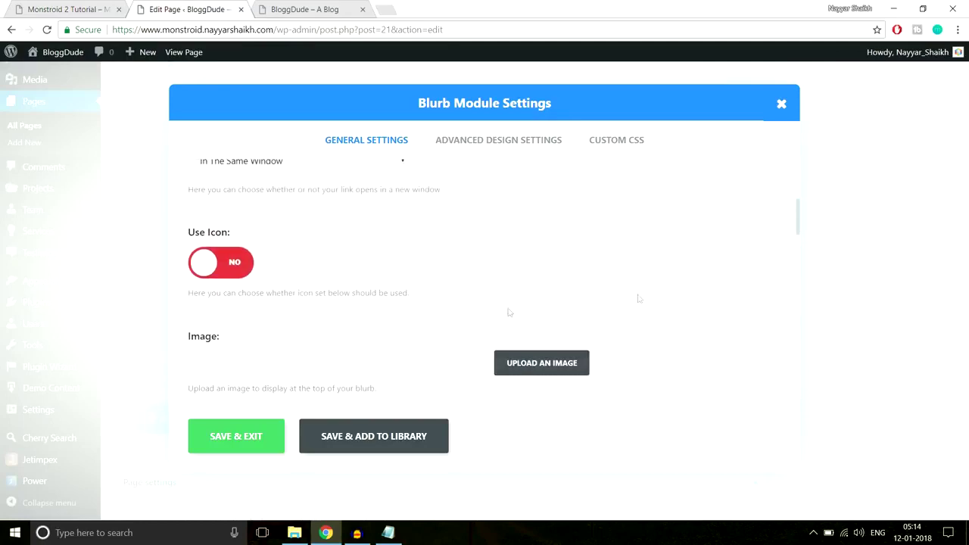
{"action": "left_click", "coordinate": [230, 274]}
{"action": "scroll", "coordinate": [699, 293], "scroll_direction": "down", "scroll_amount": 2}
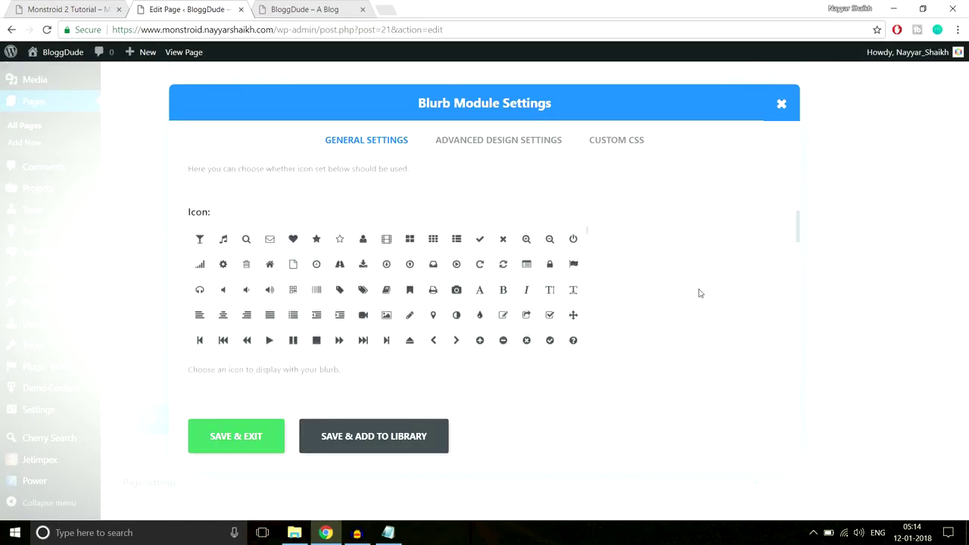
{"action": "left_click", "coordinate": [74, 8]}
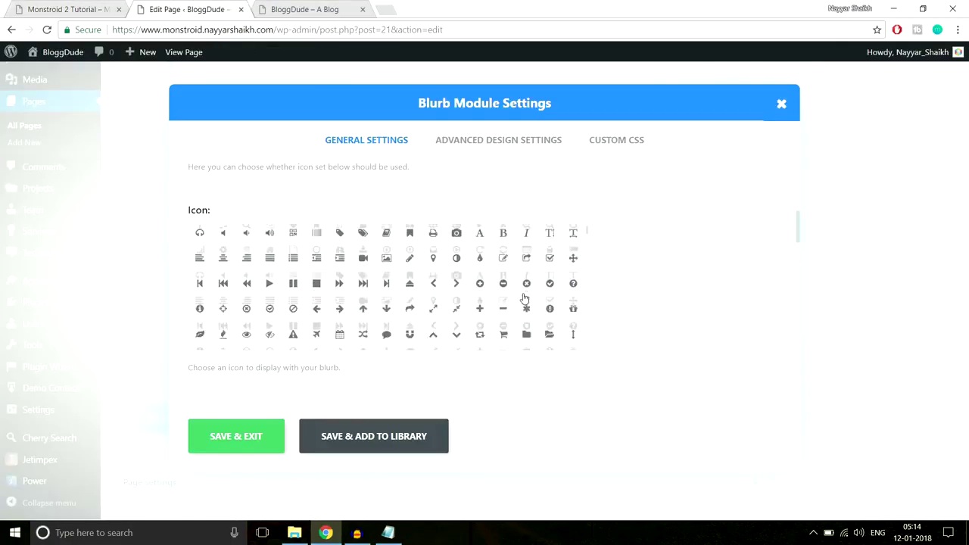
{"action": "scroll", "coordinate": [525, 298], "scroll_direction": "down", "scroll_amount": 10}
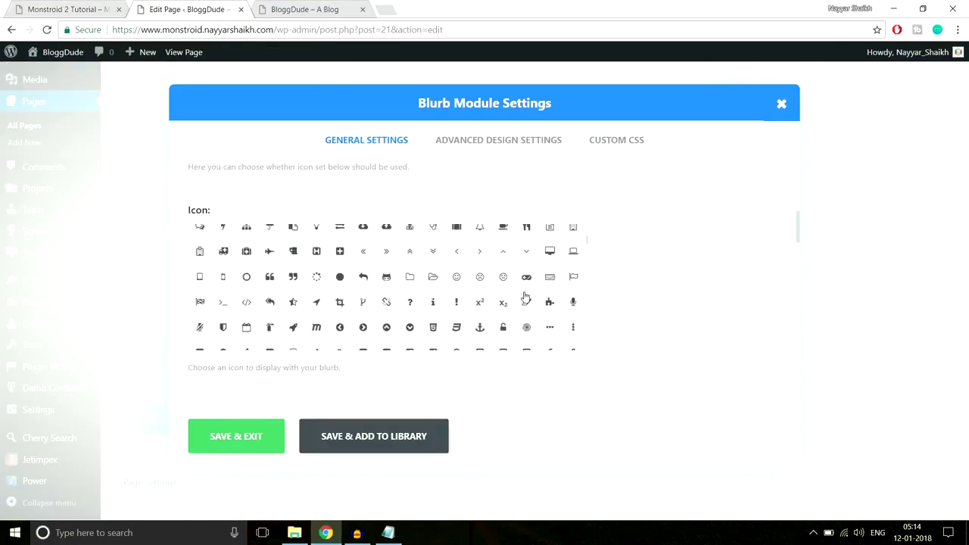
{"action": "scroll", "coordinate": [526, 297], "scroll_direction": "down", "scroll_amount": 10}
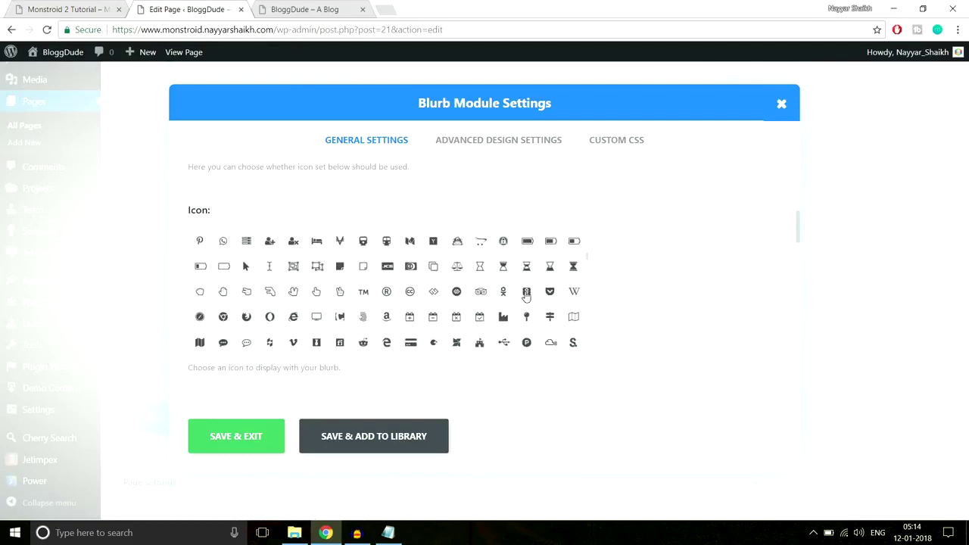
{"action": "scroll", "coordinate": [526, 295], "scroll_direction": "down", "scroll_amount": 10}
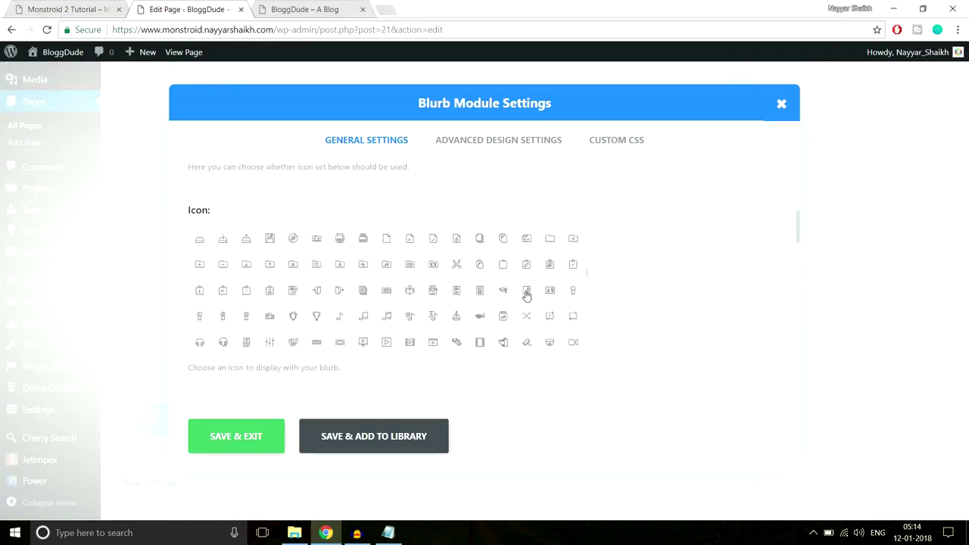
{"action": "scroll", "coordinate": [527, 296], "scroll_direction": "down", "scroll_amount": 10}
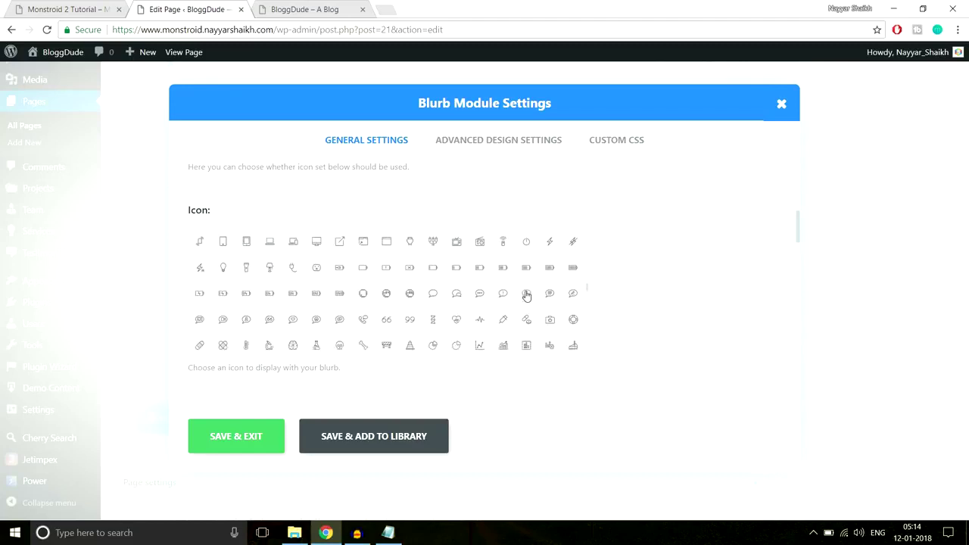
{"action": "scroll", "coordinate": [526, 296], "scroll_direction": "down", "scroll_amount": 10}
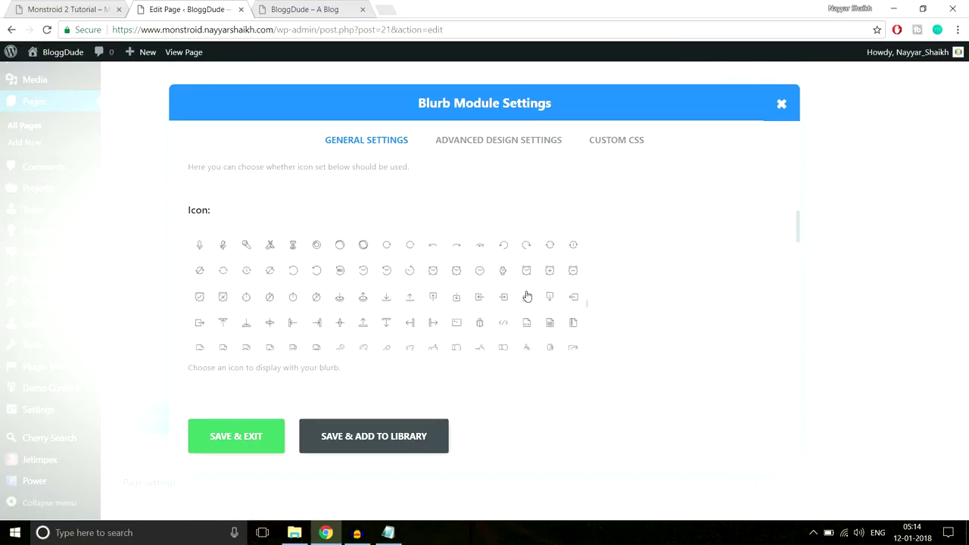
{"action": "scroll", "coordinate": [527, 297], "scroll_direction": "down", "scroll_amount": 5}
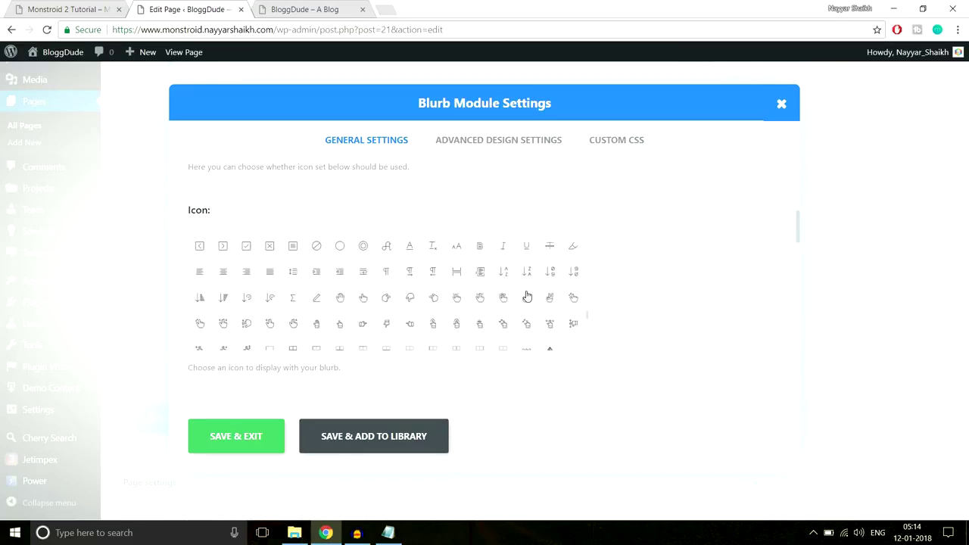
{"action": "scroll", "coordinate": [527, 297], "scroll_direction": "down", "scroll_amount": 5}
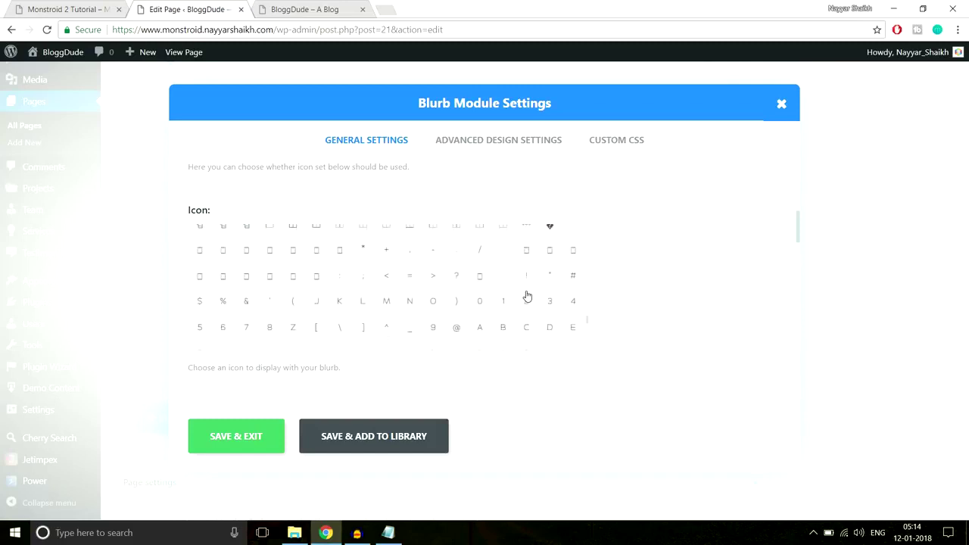
{"action": "scroll", "coordinate": [530, 291], "scroll_direction": "up", "scroll_amount": 5}
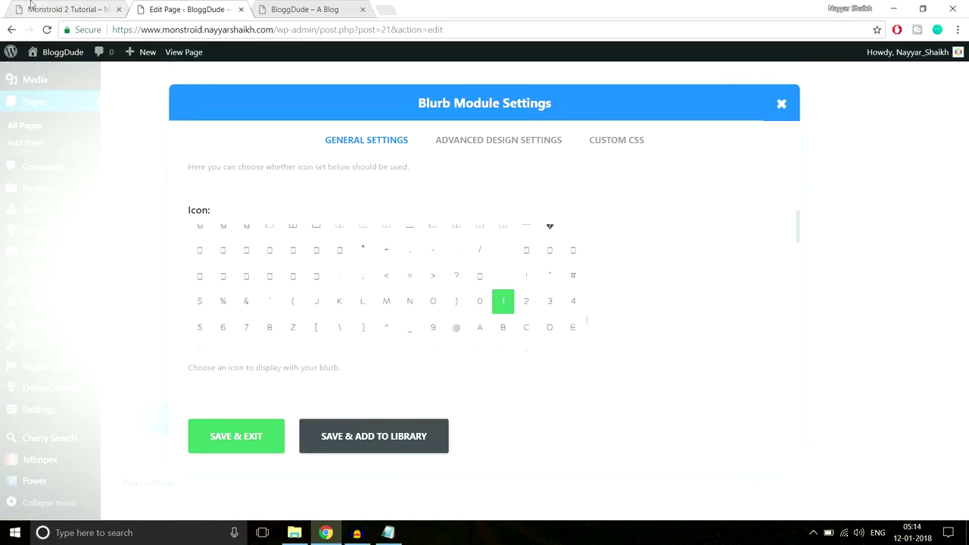
After checking the live site's numbered icons, turn Circle Icon on for the blurb.
{"action": "left_click", "coordinate": [40, 6]}
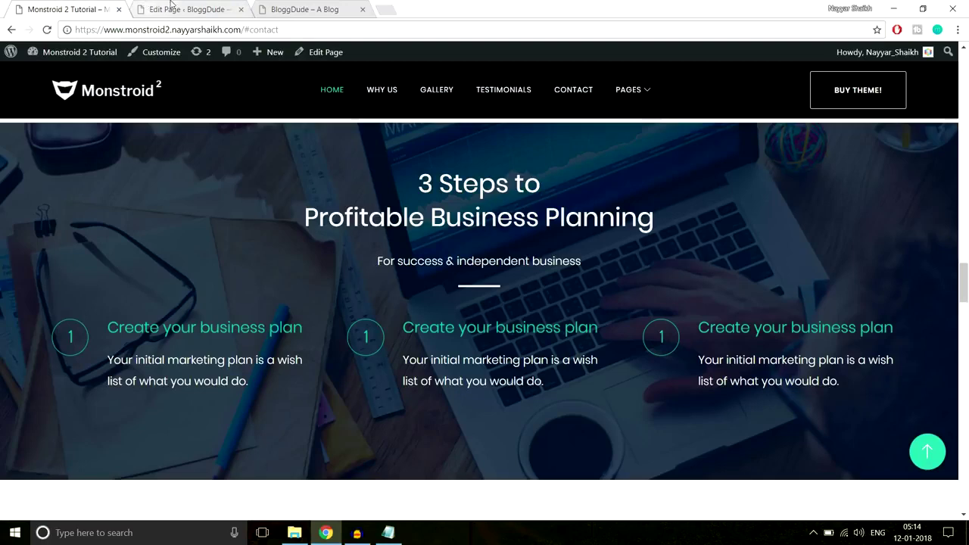
{"action": "left_click", "coordinate": [162, 9]}
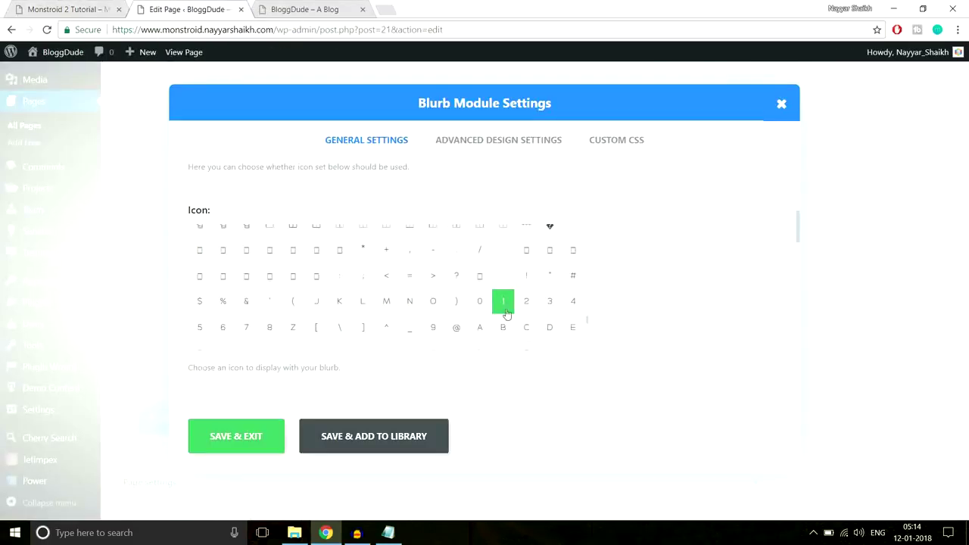
{"action": "scroll", "coordinate": [675, 278], "scroll_direction": "down", "scroll_amount": 2}
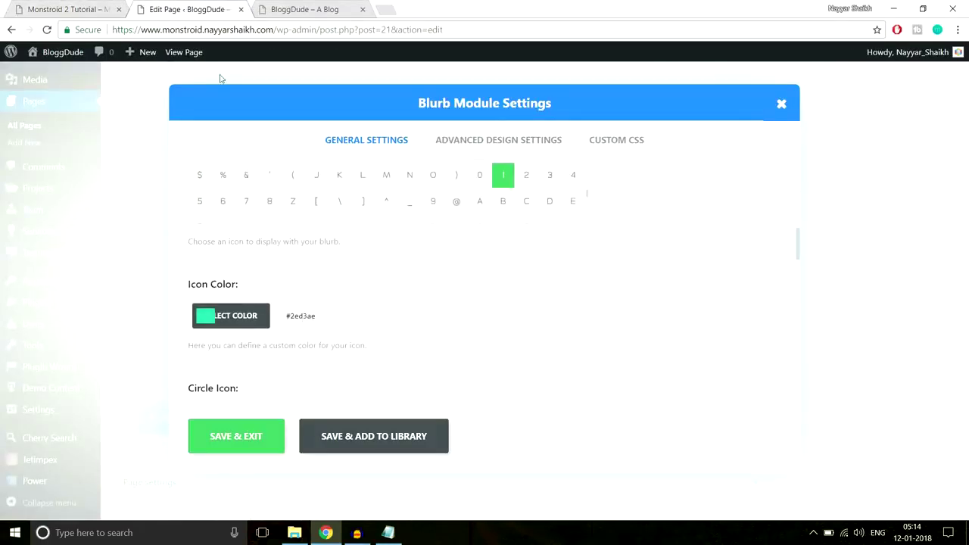
{"action": "left_click", "coordinate": [91, 9]}
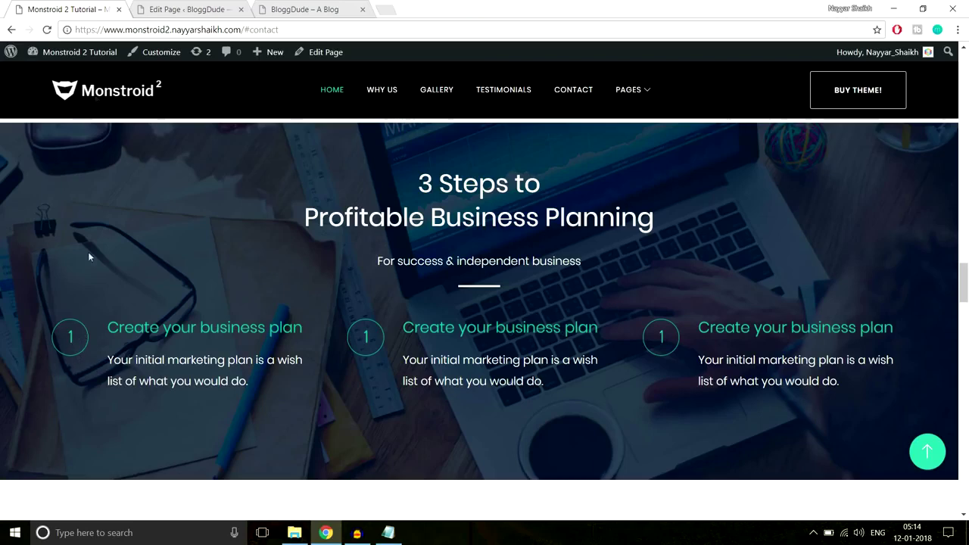
{"action": "left_click", "coordinate": [157, 9]}
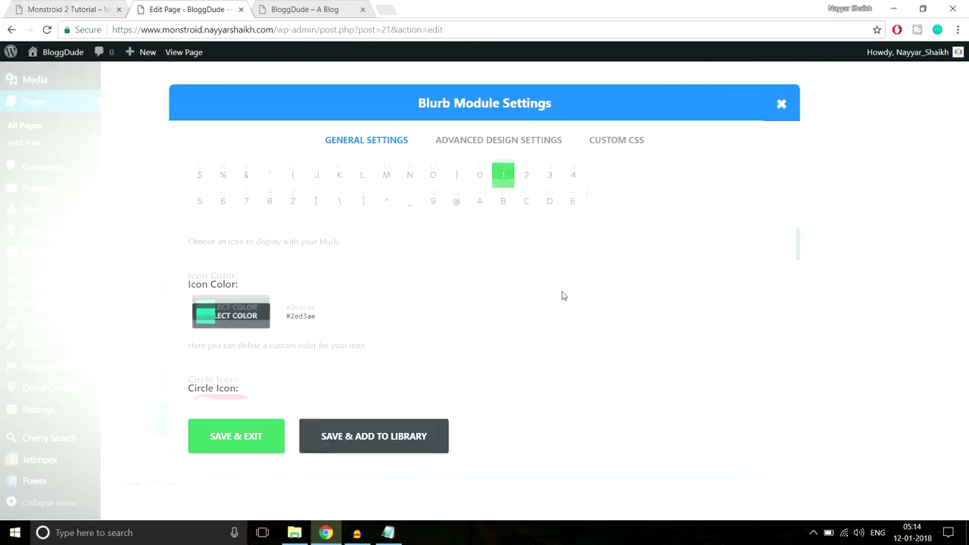
{"action": "scroll", "coordinate": [362, 313], "scroll_direction": "down", "scroll_amount": 3}
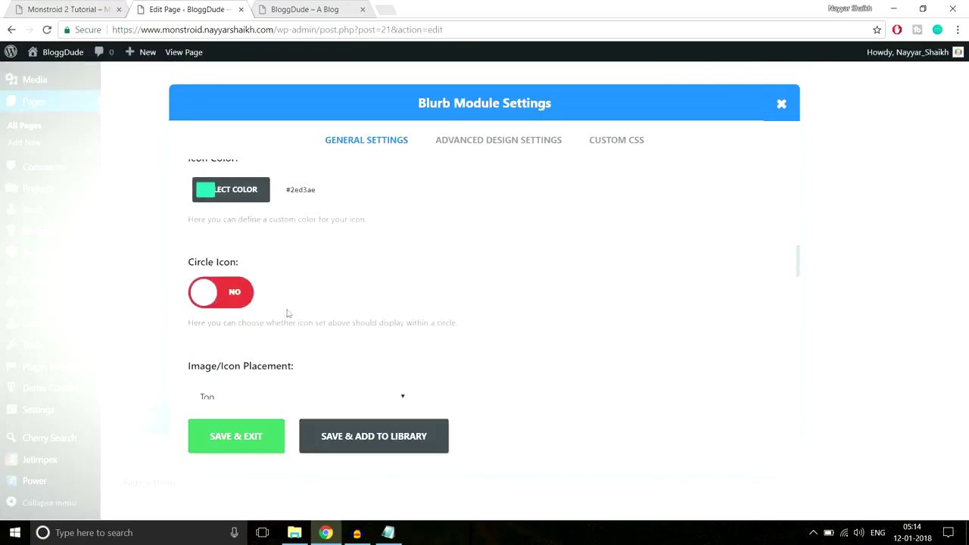
{"action": "left_click", "coordinate": [232, 300]}
Drag the Circle Color opacity to zero so the circle fill is transparent.
{"action": "scroll", "coordinate": [530, 277], "scroll_direction": "down", "scroll_amount": 3}
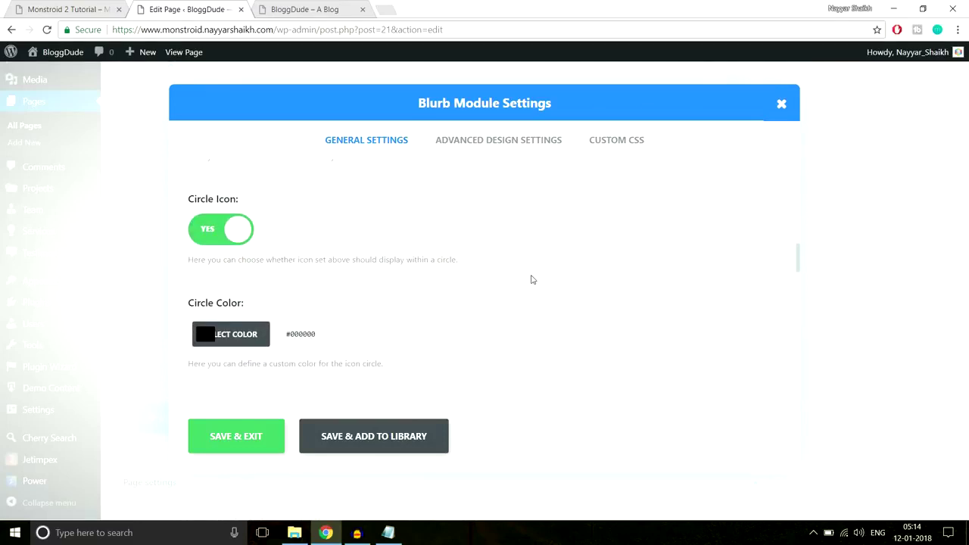
{"action": "left_click", "coordinate": [250, 276]}
{"action": "scroll", "coordinate": [412, 298], "scroll_direction": "down", "scroll_amount": 2}
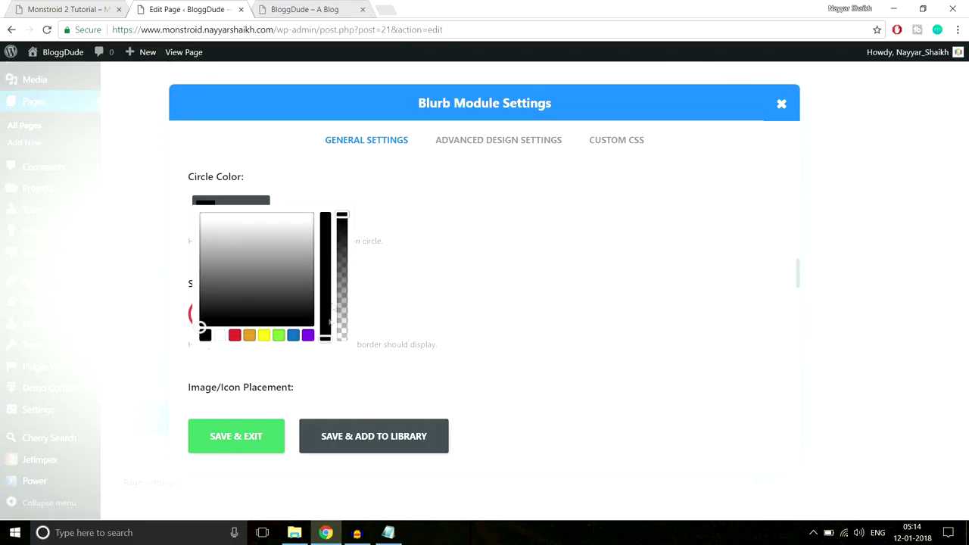
{"action": "left_click_drag", "start_coordinate": [342, 216], "coordinate": [353, 359]}
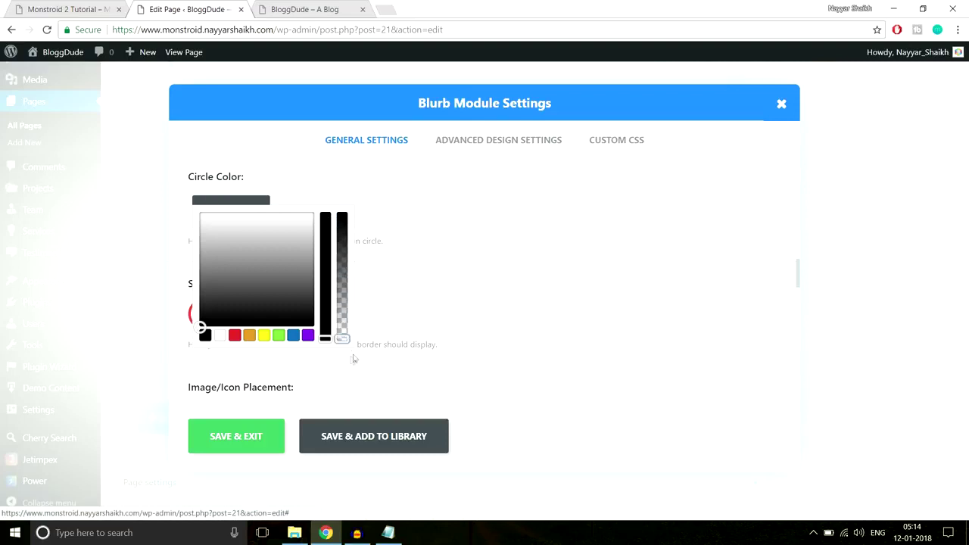
{"action": "left_click", "coordinate": [421, 300]}
Compare with the live site and enable Show Circle Border.
{"action": "left_click", "coordinate": [73, 9]}
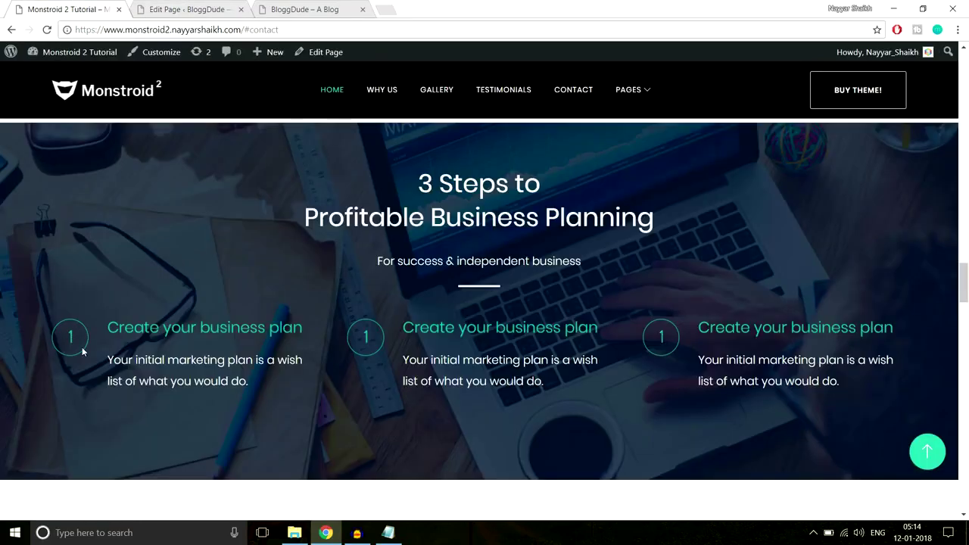
{"action": "left_click", "coordinate": [175, 8]}
{"action": "scroll", "coordinate": [436, 206], "scroll_direction": "down", "scroll_amount": 1}
{"action": "left_click", "coordinate": [234, 251]}
{"action": "scroll", "coordinate": [201, 296], "scroll_direction": "down", "scroll_amount": 1}
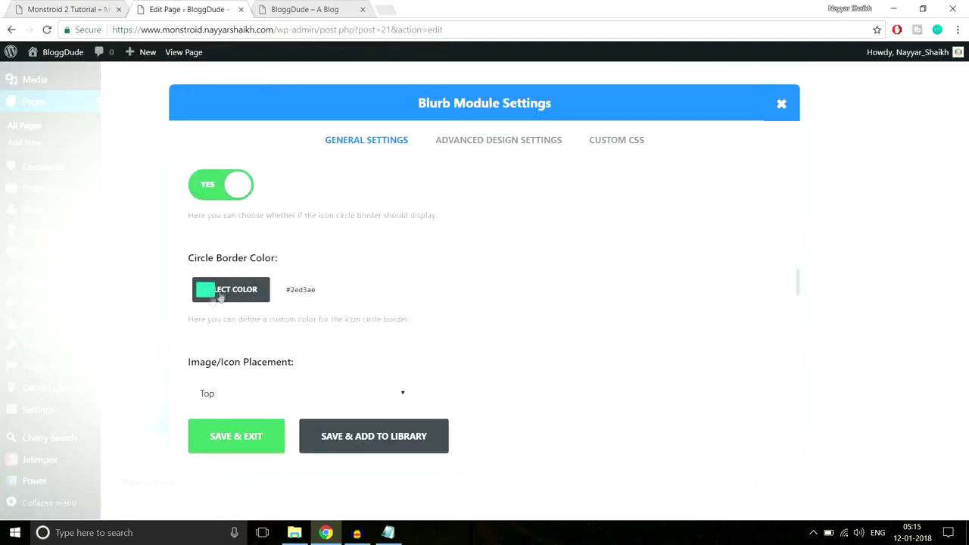
Set the circle border colour to #2ed3ae to match the live site.
{"action": "left_click", "coordinate": [74, 9]}
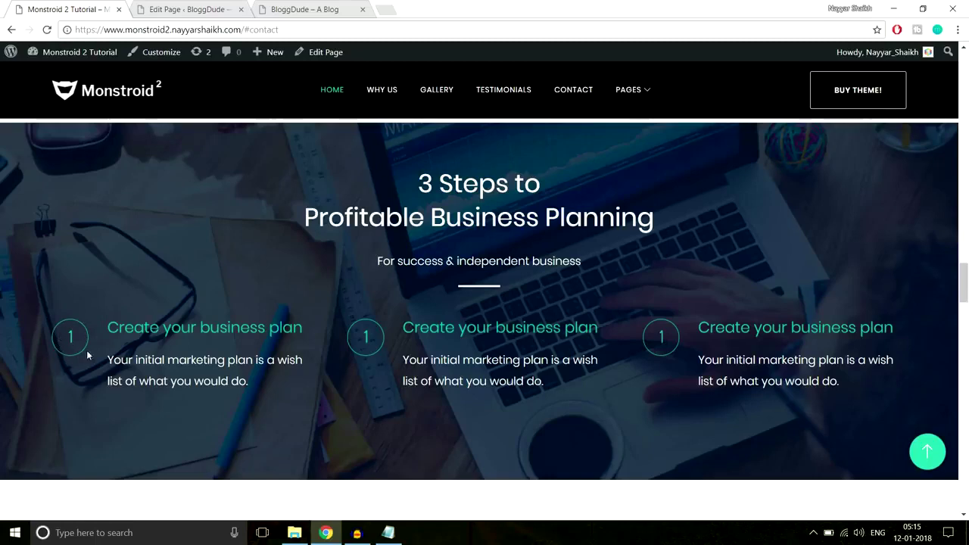
{"action": "left_click", "coordinate": [161, 7]}
{"action": "left_click", "coordinate": [327, 288]}
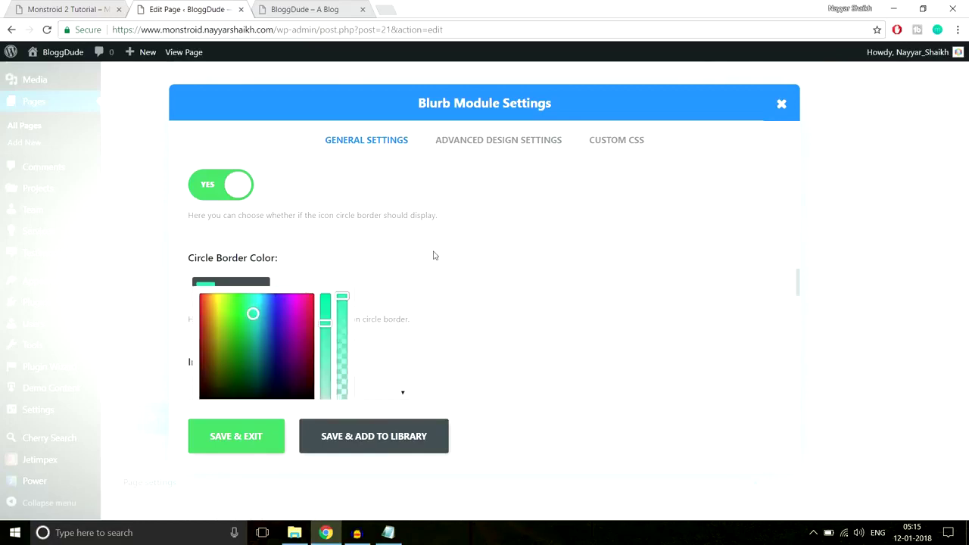
{"action": "left_click", "coordinate": [76, 15]}
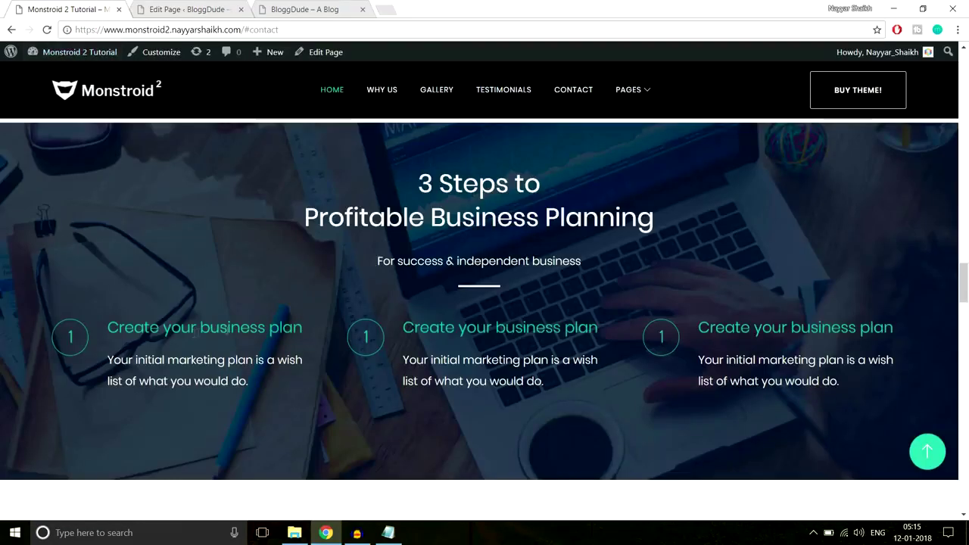
{"action": "left_click", "coordinate": [225, 17]}
{"action": "scroll", "coordinate": [450, 337], "scroll_direction": "down", "scroll_amount": 5}
{"action": "scroll", "coordinate": [450, 339], "scroll_direction": "down", "scroll_amount": 2}
{"action": "scroll", "coordinate": [450, 339], "scroll_direction": "up", "scroll_amount": 2}
{"action": "left_click", "coordinate": [75, 10]}
Paste 'Your initial marketing plan is a wish list of what you would do.' into the blurb content.
{"action": "left_click", "coordinate": [164, 6]}
{"action": "scroll", "coordinate": [338, 309], "scroll_direction": "down", "scroll_amount": 2}
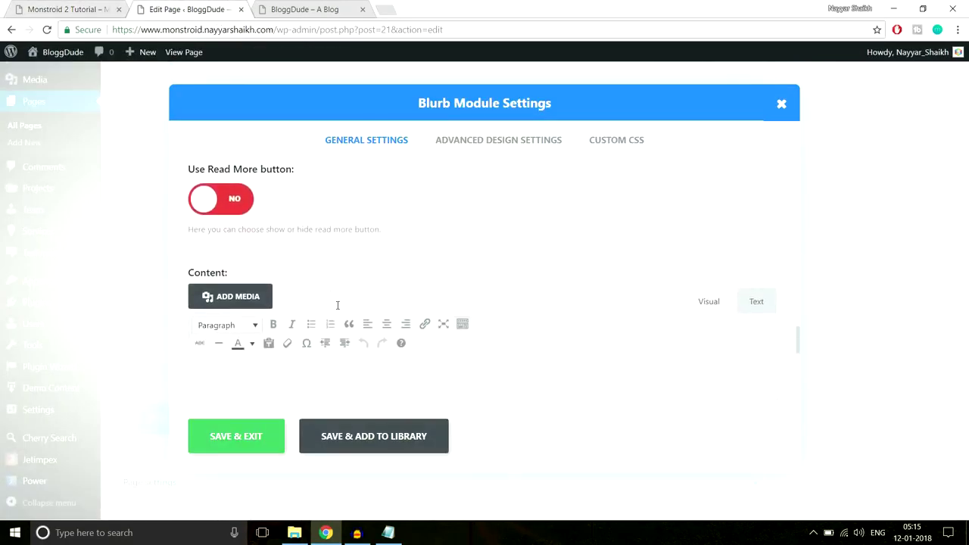
{"action": "scroll", "coordinate": [337, 309], "scroll_direction": "down", "scroll_amount": 2}
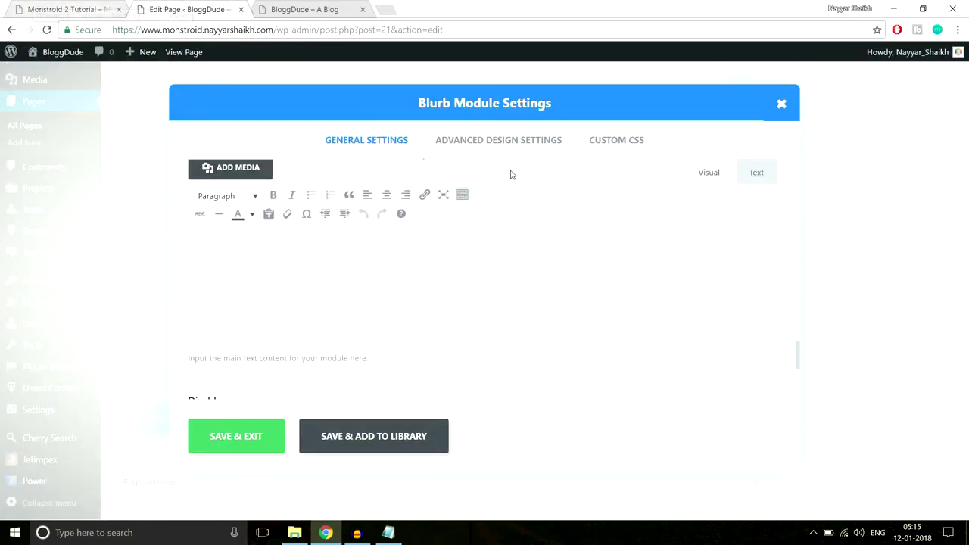
{"action": "left_click", "coordinate": [67, 9]}
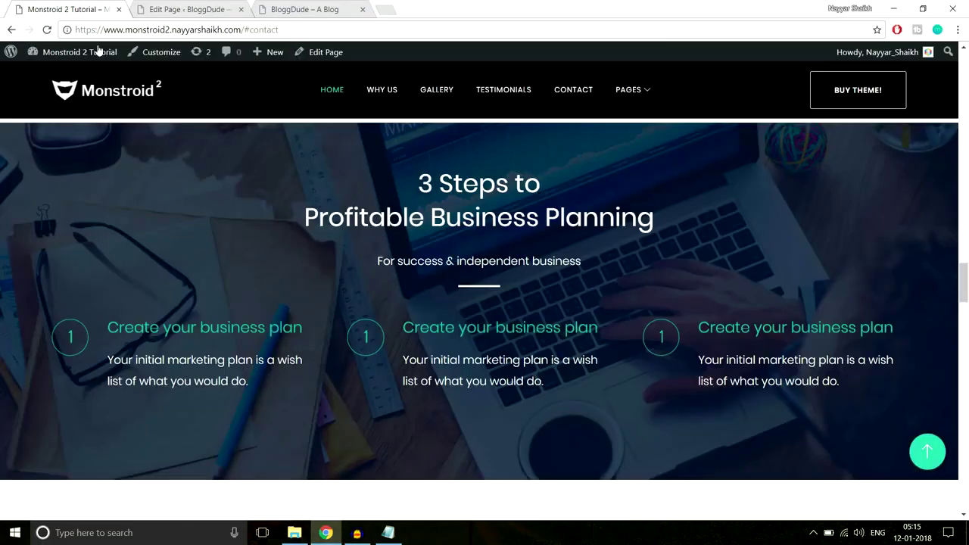
{"action": "triple_click", "coordinate": [115, 351]}
{"action": "key", "text": "ctrl+c"}
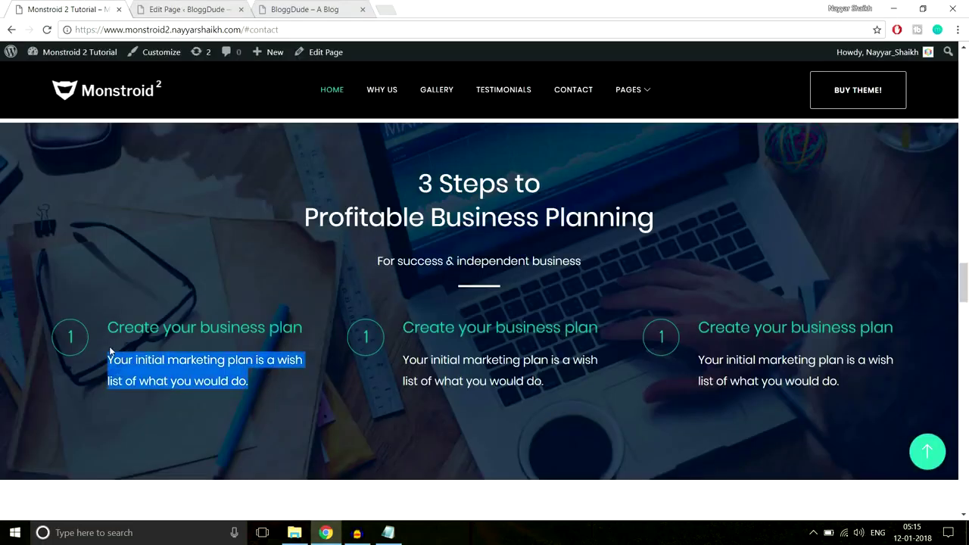
{"action": "left_click", "coordinate": [228, 9]}
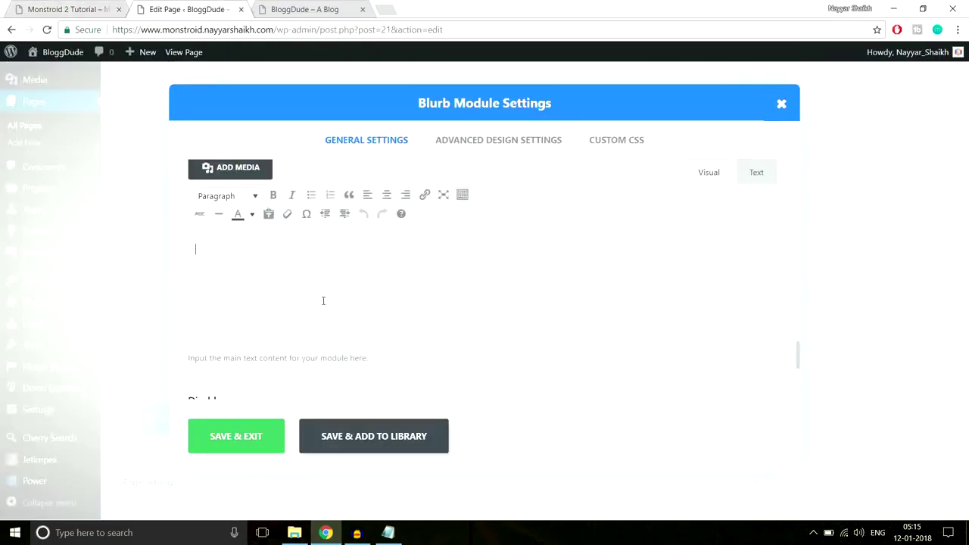
{"action": "key", "text": "ctrl+v"}
Set the blurb's Header Text Color to turquoise in Advanced Design Settings and save.
{"action": "scroll", "coordinate": [414, 310], "scroll_direction": "up", "scroll_amount": 10}
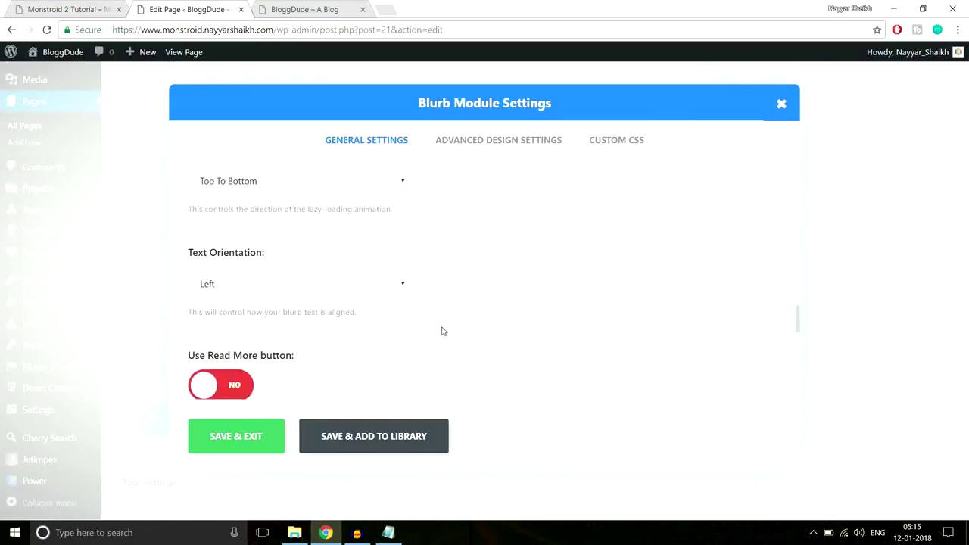
{"action": "scroll", "coordinate": [409, 318], "scroll_direction": "up", "scroll_amount": 6}
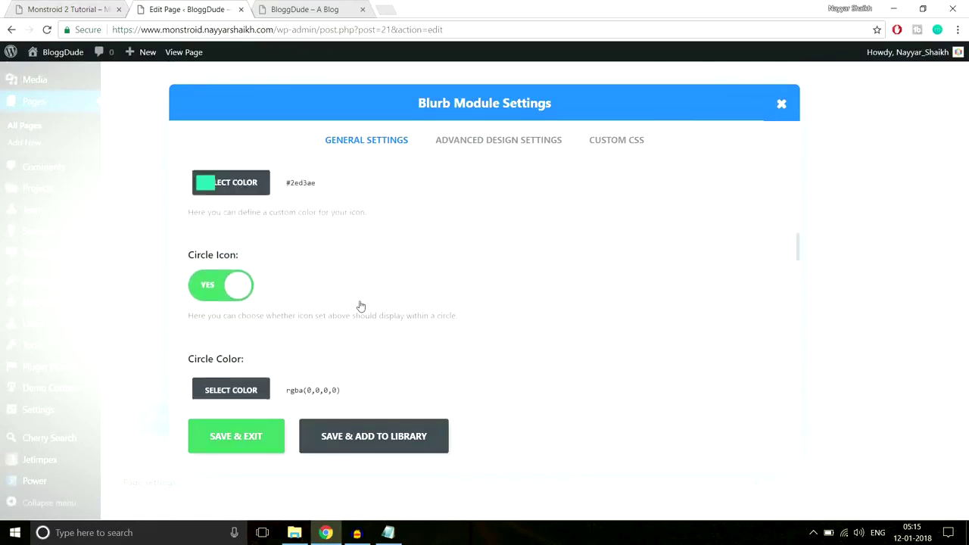
{"action": "scroll", "coordinate": [371, 316], "scroll_direction": "down", "scroll_amount": 2}
{"action": "left_click", "coordinate": [330, 253]}
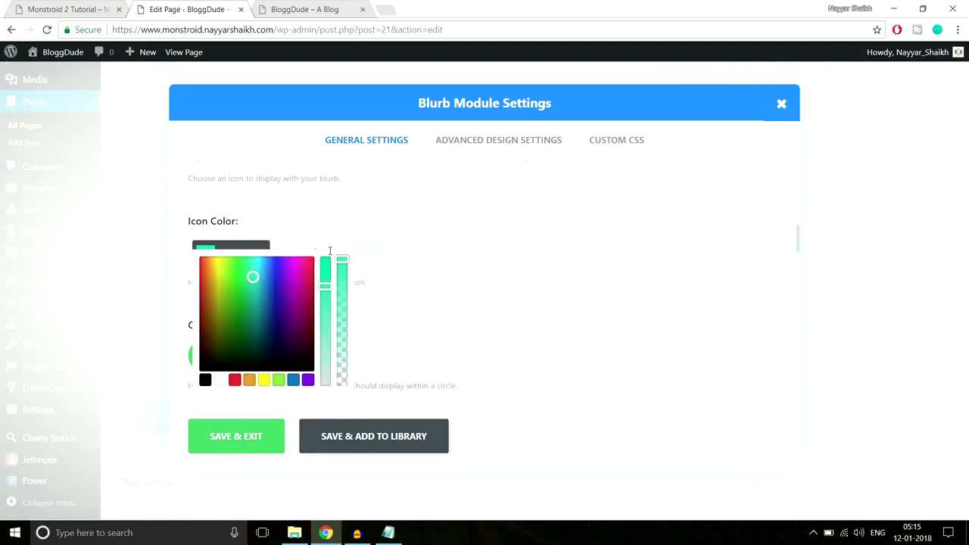
{"action": "left_click", "coordinate": [459, 150]}
{"action": "scroll", "coordinate": [690, 243], "scroll_direction": "down", "scroll_amount": 2}
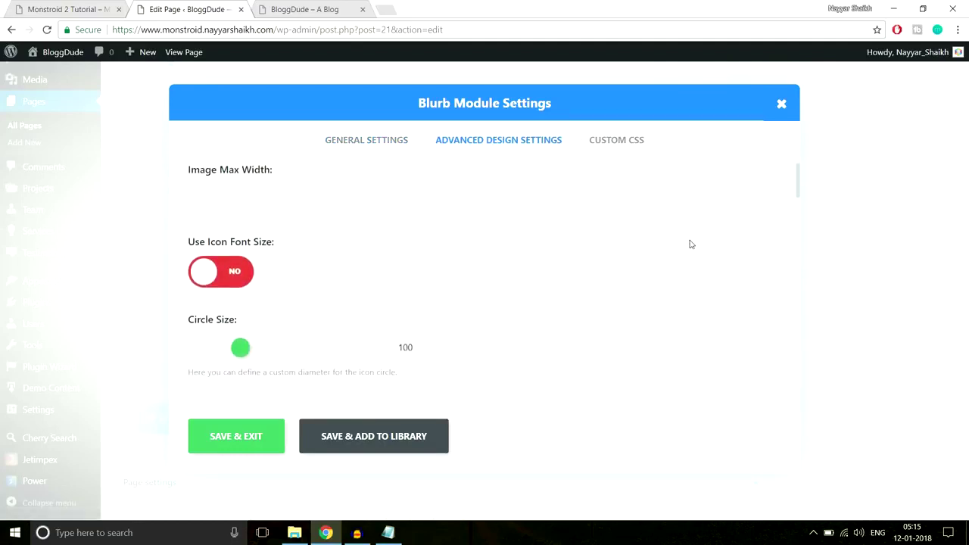
{"action": "scroll", "coordinate": [690, 246], "scroll_direction": "down", "scroll_amount": 5}
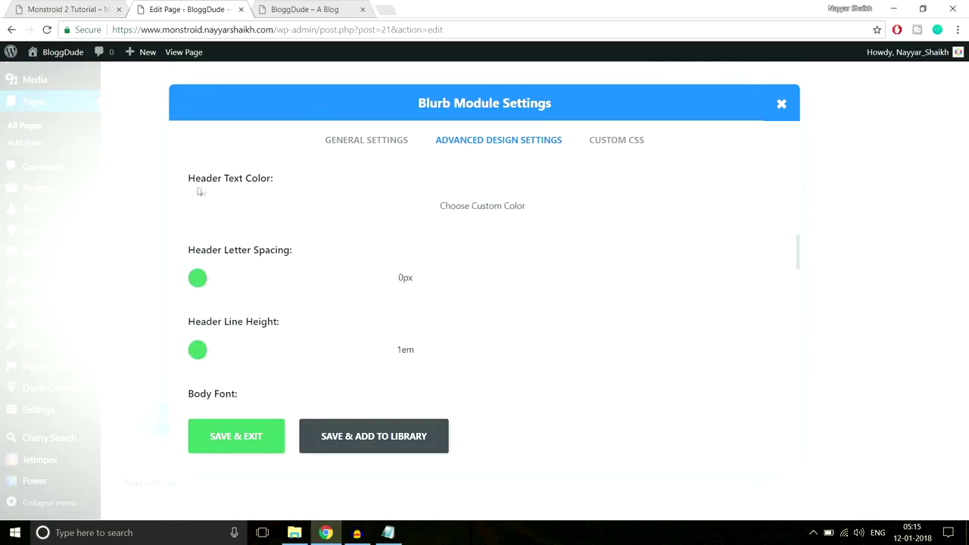
{"action": "left_click", "coordinate": [401, 206]}
{"action": "left_click", "coordinate": [311, 210]}
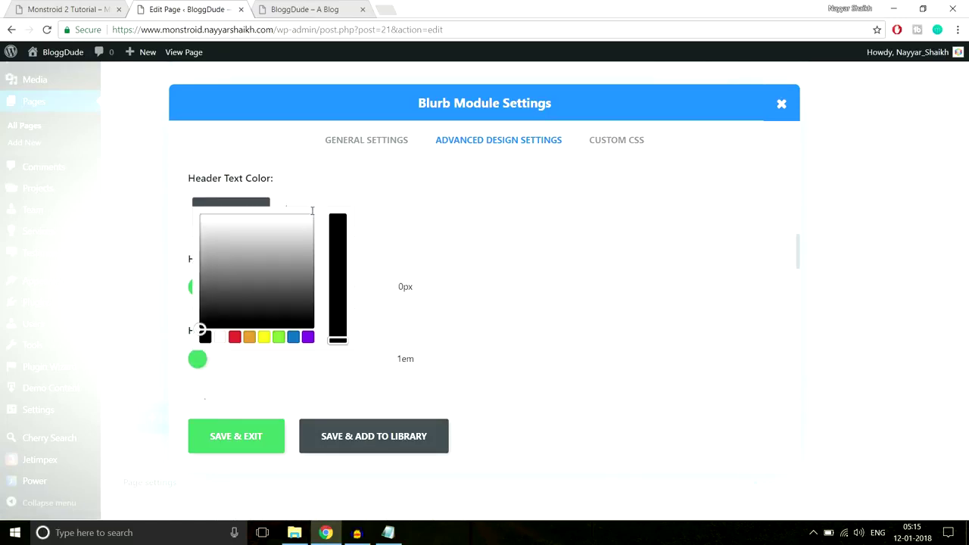
{"action": "left_click", "coordinate": [338, 243]}
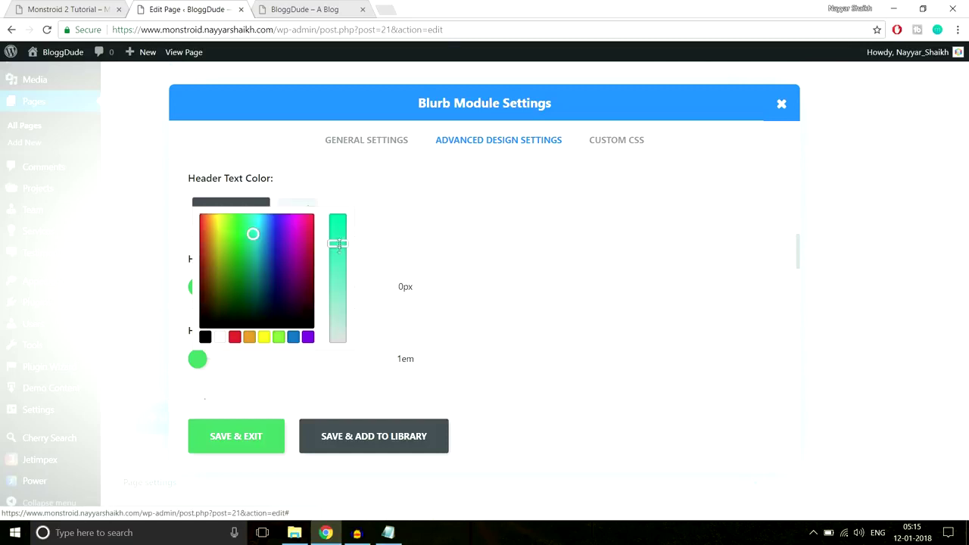
{"action": "left_click", "coordinate": [243, 441]}
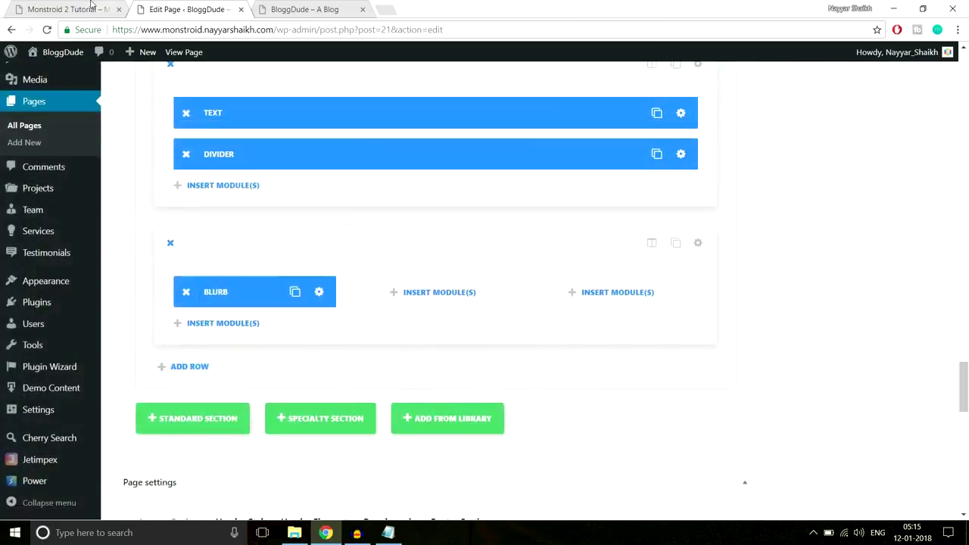
Upload Home-3.jpg and set it as the section's background image.
{"action": "left_click", "coordinate": [91, 9]}
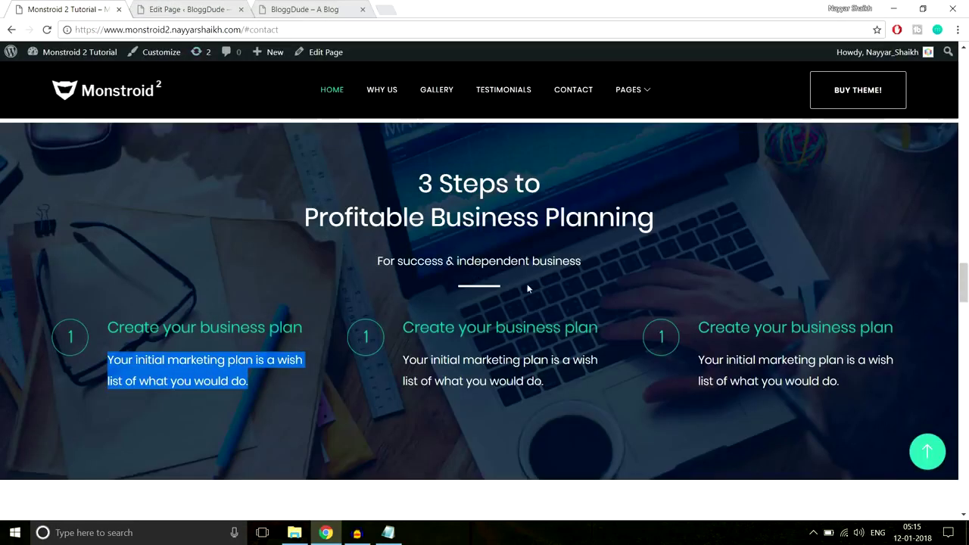
{"action": "left_click", "coordinate": [185, 9]}
{"action": "scroll", "coordinate": [720, 294], "scroll_direction": "up", "scroll_amount": 2}
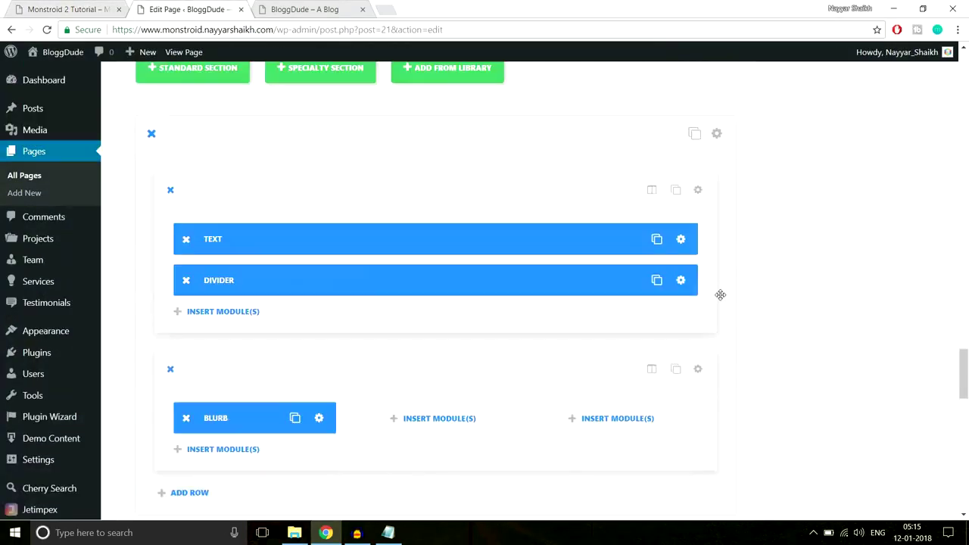
{"action": "left_click", "coordinate": [721, 136]}
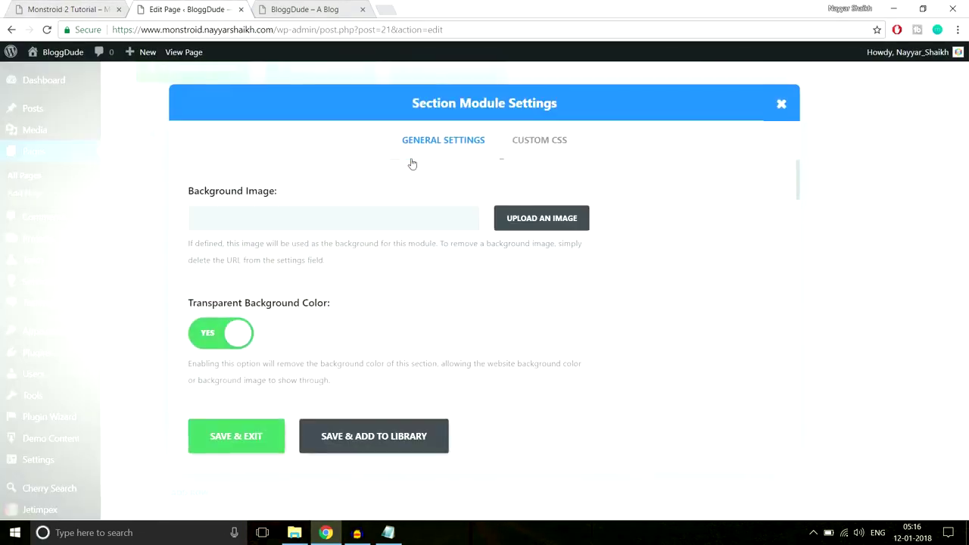
{"action": "left_click", "coordinate": [542, 220]}
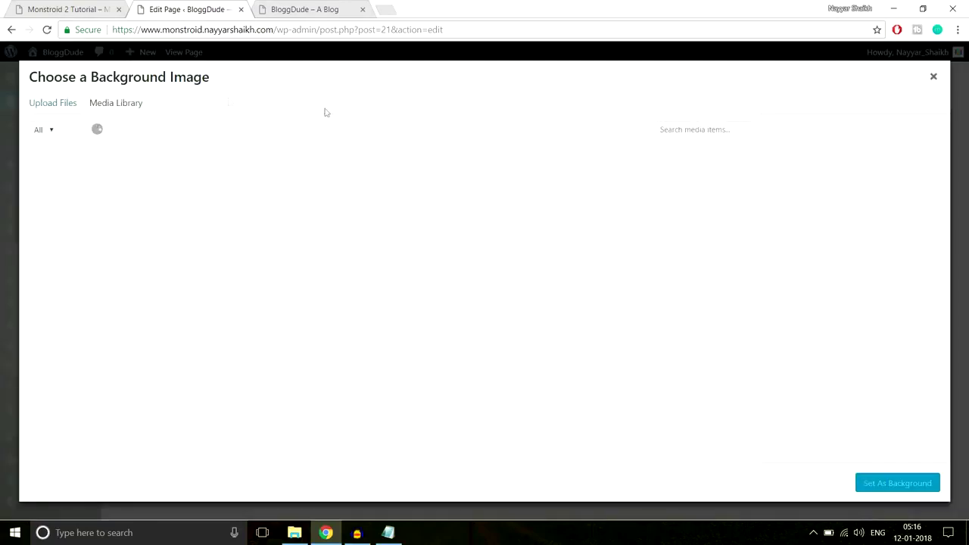
{"action": "left_click", "coordinate": [61, 104]}
{"action": "left_click", "coordinate": [496, 290]}
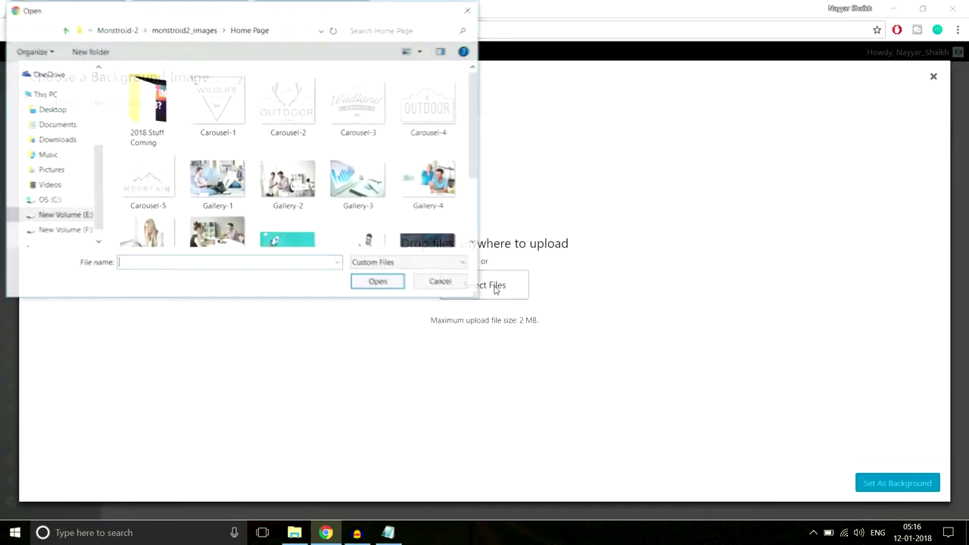
{"action": "scroll", "coordinate": [447, 212], "scroll_direction": "down", "scroll_amount": 1}
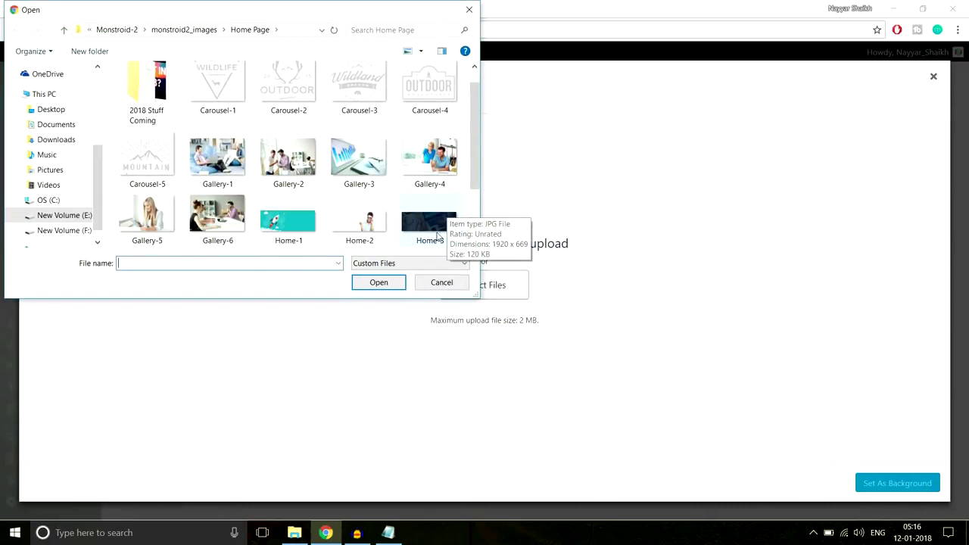
{"action": "left_click", "coordinate": [428, 226]}
{"action": "left_click", "coordinate": [395, 282]}
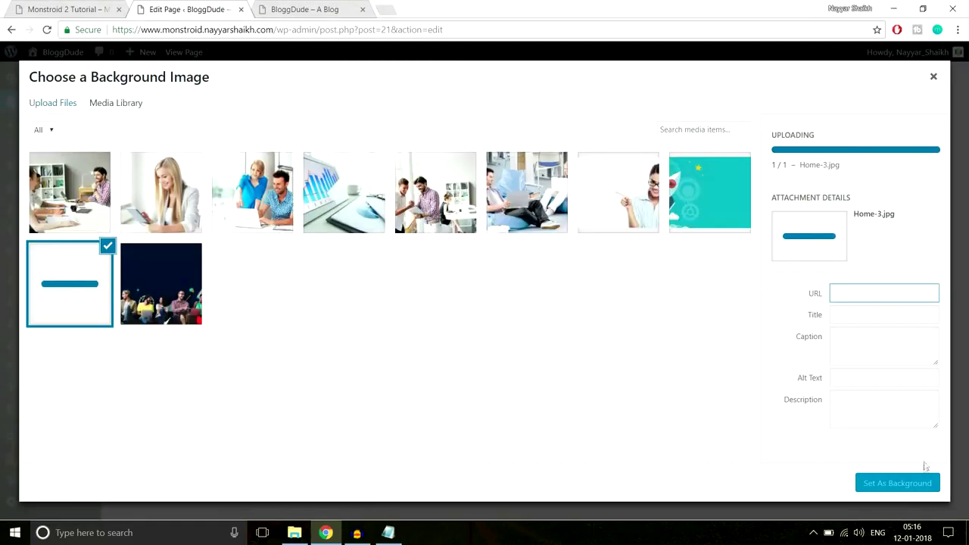
{"action": "left_click", "coordinate": [892, 488]}
Give the section 80px top and bottom custom padding, save, and update the page.
{"action": "scroll", "coordinate": [660, 333], "scroll_direction": "down", "scroll_amount": 10}
{"action": "scroll", "coordinate": [661, 342], "scroll_direction": "down", "scroll_amount": 8}
{"action": "scroll", "coordinate": [378, 310], "scroll_direction": "up", "scroll_amount": 3}
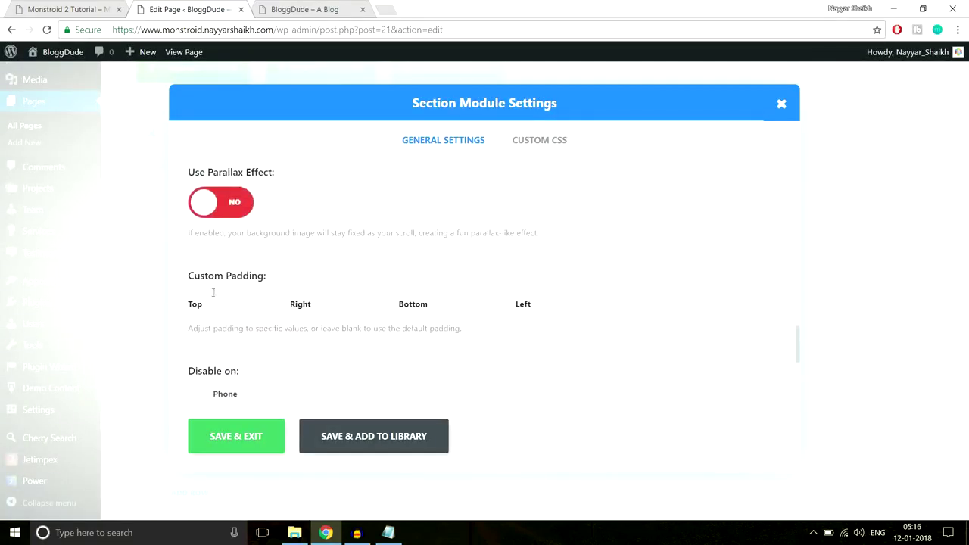
{"action": "type", "text": "x"}
{"action": "key", "text": "Tab"}
{"action": "left_click", "coordinate": [236, 436]}
{"action": "scroll", "coordinate": [868, 417], "scroll_direction": "up", "scroll_amount": 7}
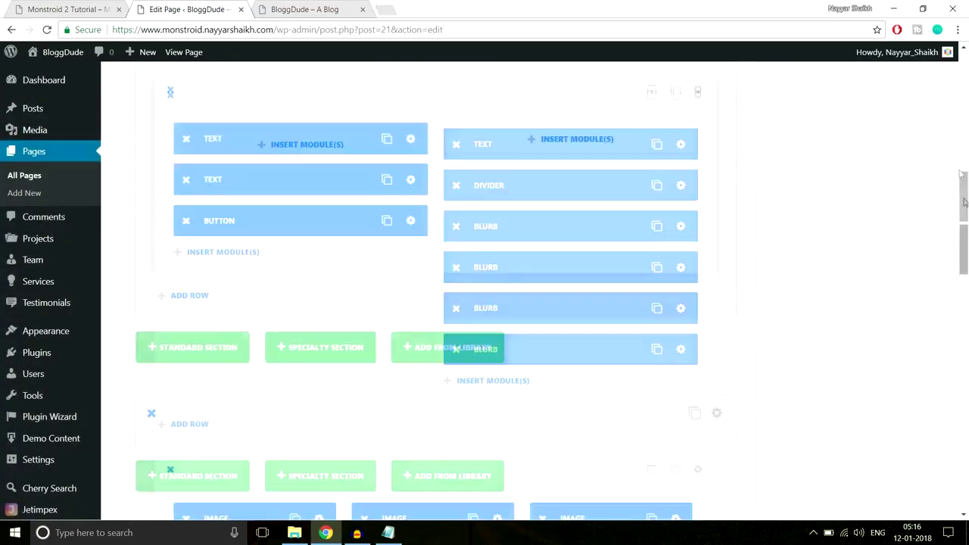
{"action": "left_click", "coordinate": [917, 185]}
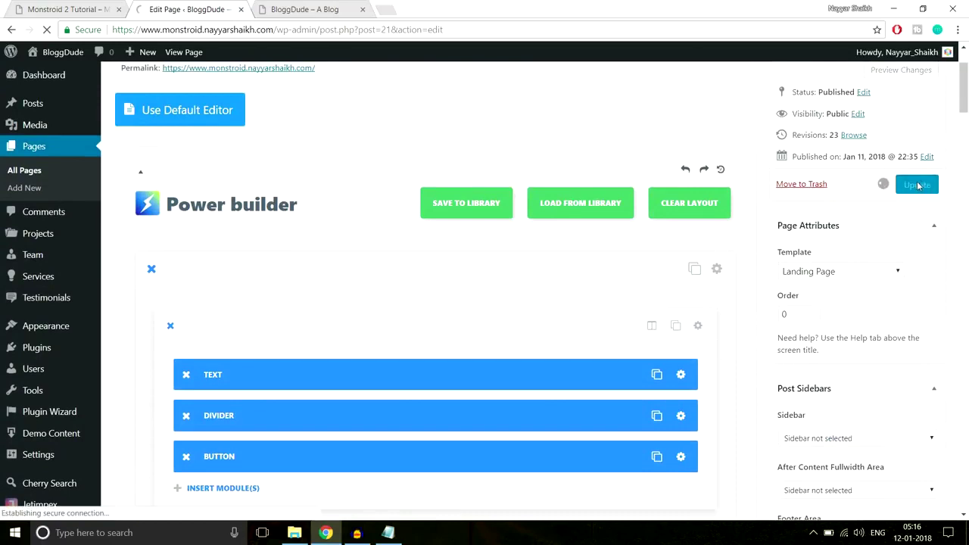
Reload the live site and inspect the 3 Steps section over the laptop background.
{"action": "left_click", "coordinate": [322, 9]}
{"action": "left_click", "coordinate": [341, 31]}
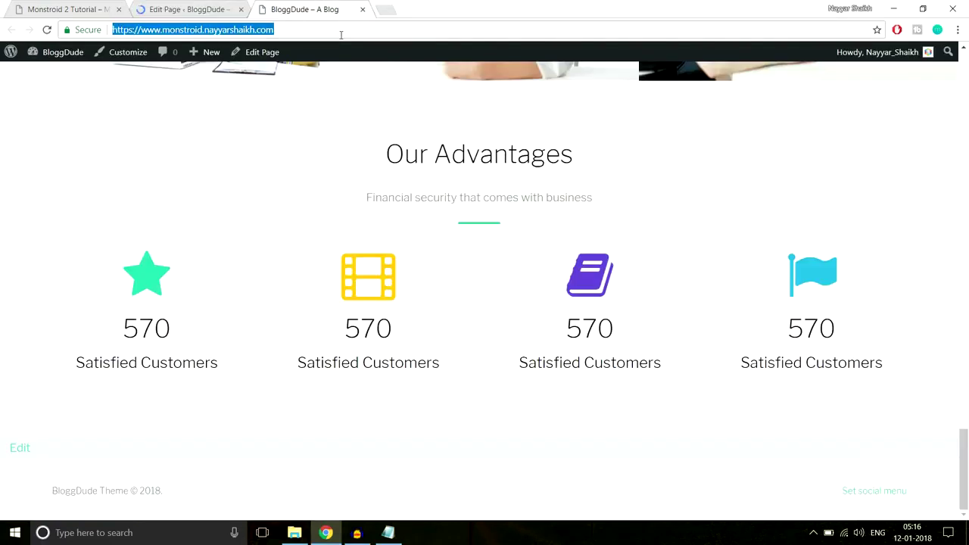
{"action": "key", "text": "Return"}
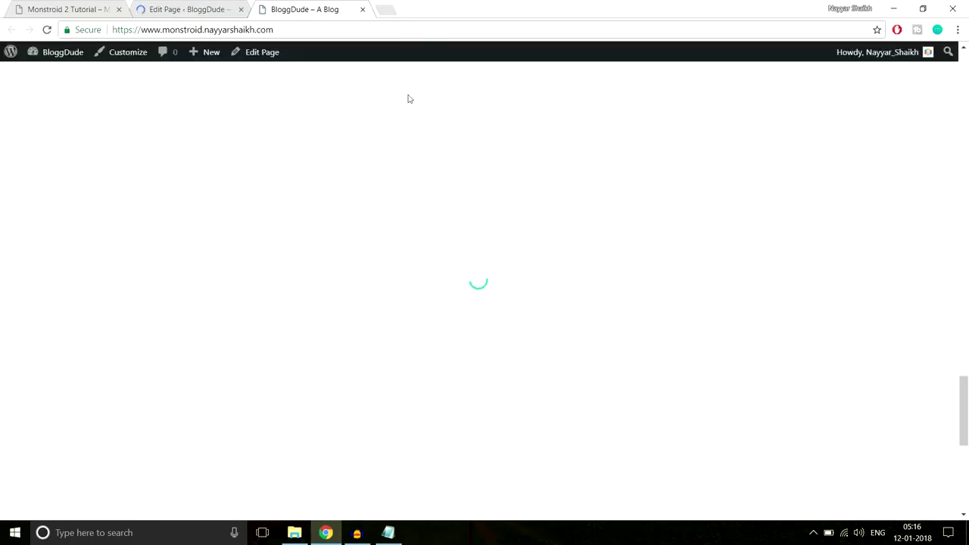
{"action": "scroll", "coordinate": [628, 246], "scroll_direction": "down", "scroll_amount": 3}
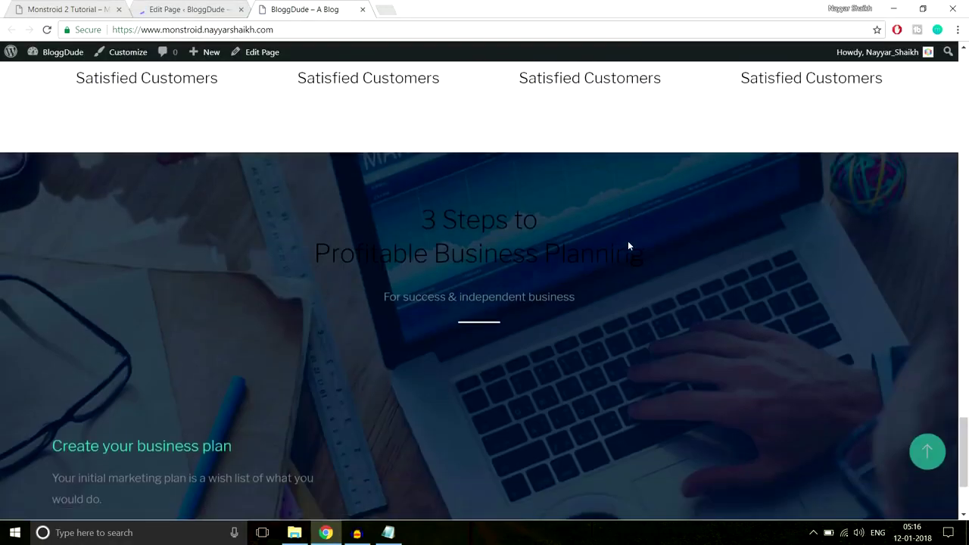
{"action": "scroll", "coordinate": [628, 246], "scroll_direction": "down", "scroll_amount": 2}
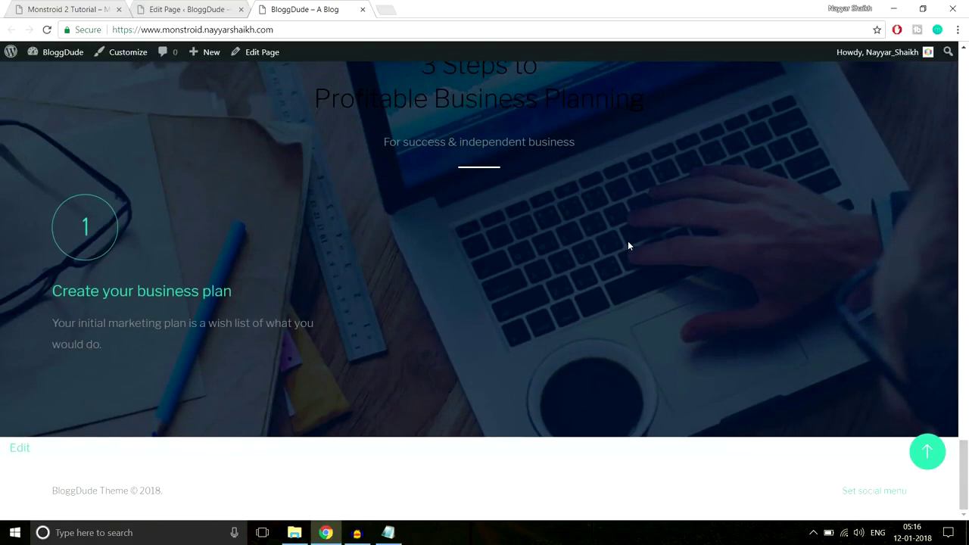
{"action": "scroll", "coordinate": [628, 244], "scroll_direction": "up", "scroll_amount": 2}
{"action": "scroll", "coordinate": [541, 181], "scroll_direction": "down", "scroll_amount": 1}
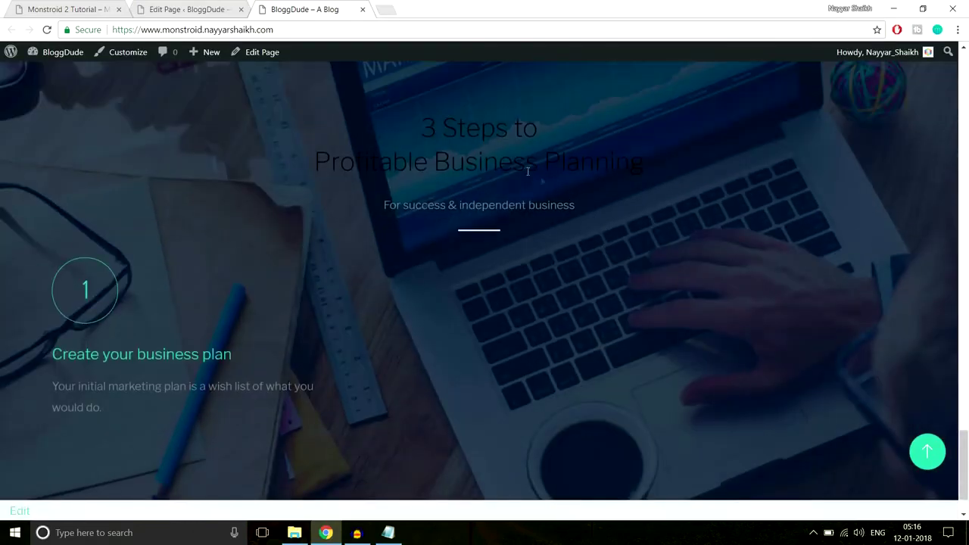
{"action": "left_click_drag", "start_coordinate": [413, 127], "coordinate": [703, 180]}
{"action": "left_click", "coordinate": [628, 204]}
{"action": "left_click_drag", "start_coordinate": [574, 223], "coordinate": [421, 114]}
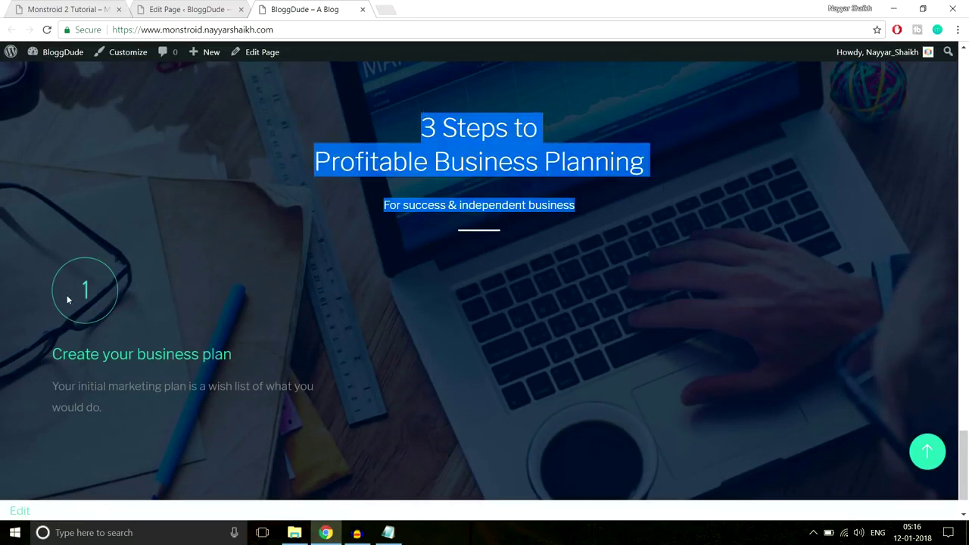
Return to the page builder and scroll to the 3 Steps section.
{"action": "left_click", "coordinate": [167, 10]}
{"action": "scroll", "coordinate": [475, 280], "scroll_direction": "down", "scroll_amount": 3}
{"action": "scroll", "coordinate": [476, 280], "scroll_direction": "down", "scroll_amount": 15}
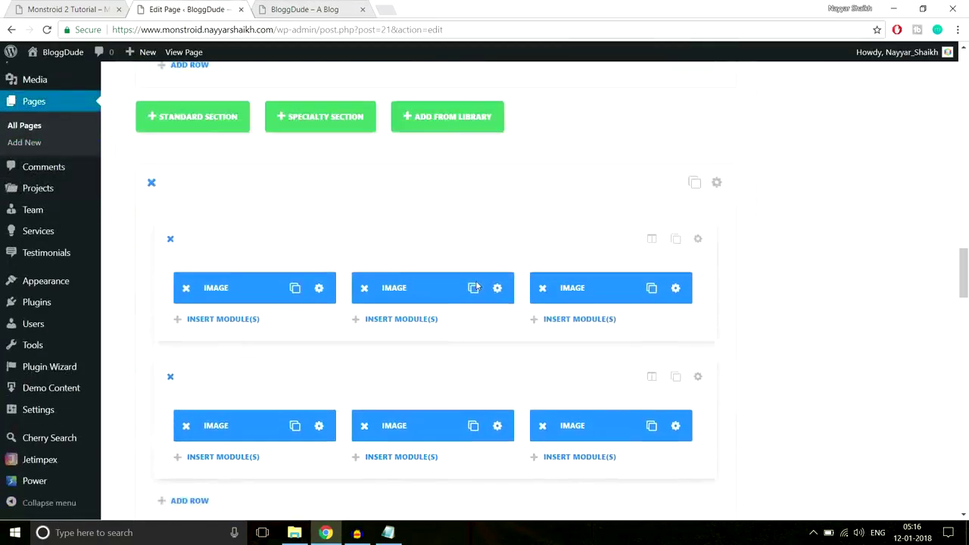
{"action": "scroll", "coordinate": [475, 286], "scroll_direction": "down", "scroll_amount": 15}
{"action": "scroll", "coordinate": [476, 285], "scroll_direction": "up", "scroll_amount": 4}
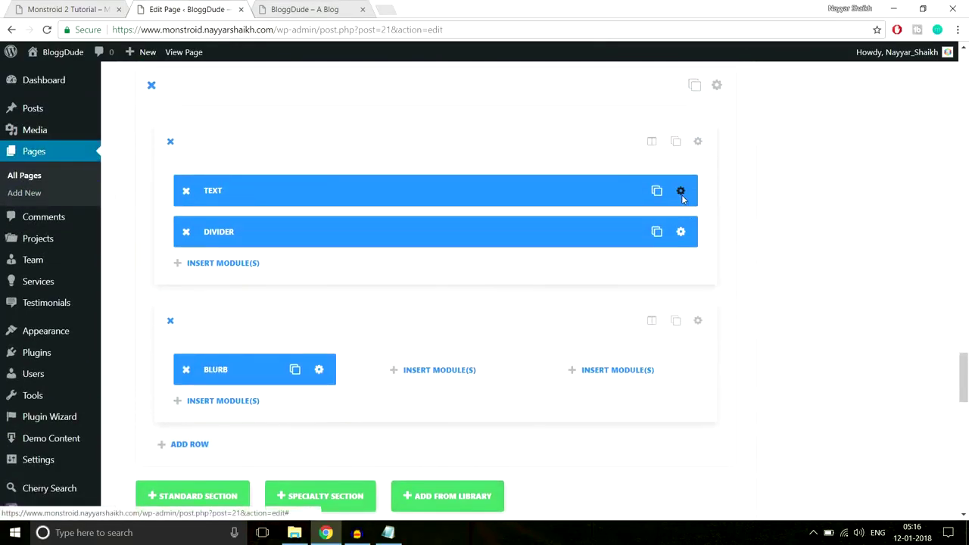
Give the '3 Steps to Profitable Business Planning' heading and subtitle a new text colour and save.
{"action": "left_click", "coordinate": [682, 192]}
{"action": "scroll", "coordinate": [550, 243], "scroll_direction": "down", "scroll_amount": 1}
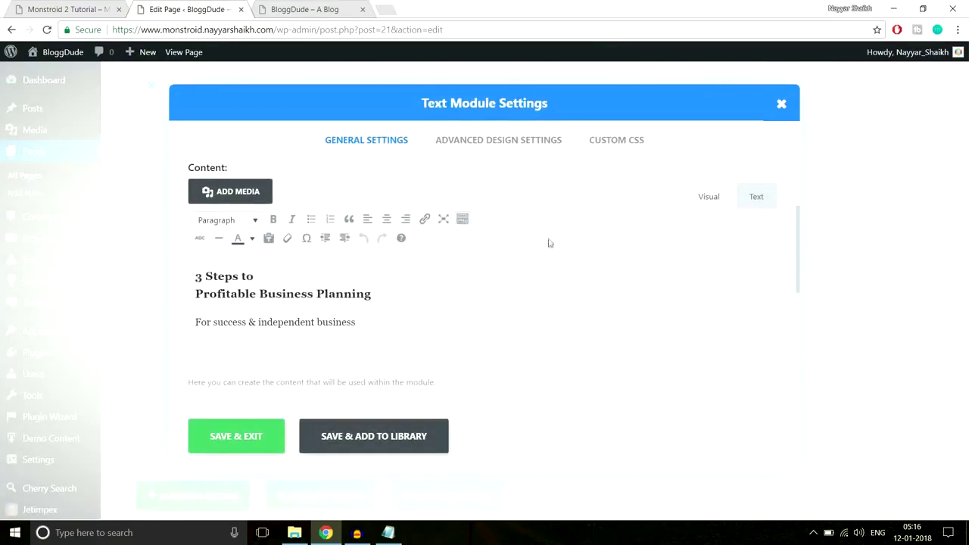
{"action": "left_click_drag", "start_coordinate": [383, 318], "coordinate": [178, 253]}
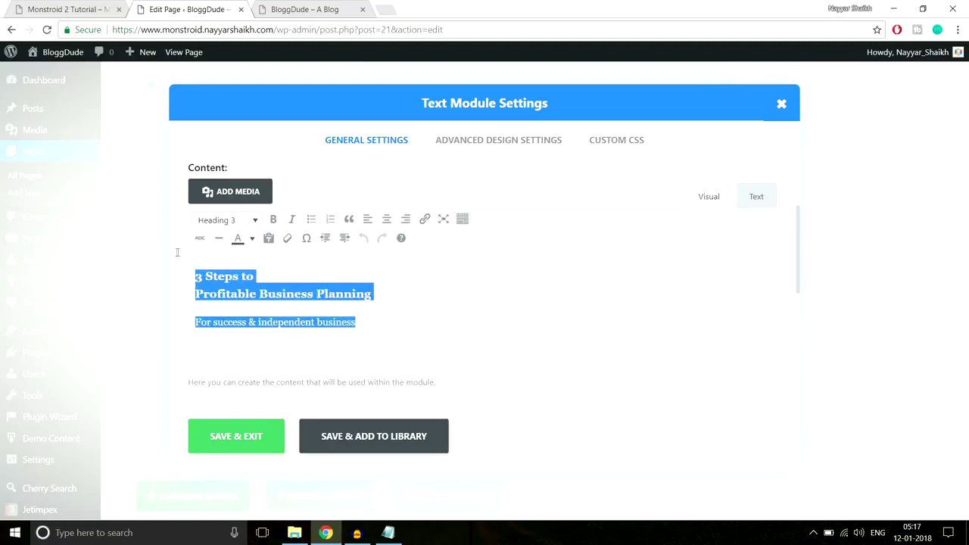
{"action": "left_click", "coordinate": [254, 238]}
{"action": "left_click", "coordinate": [285, 292]}
{"action": "left_click", "coordinate": [244, 429]}
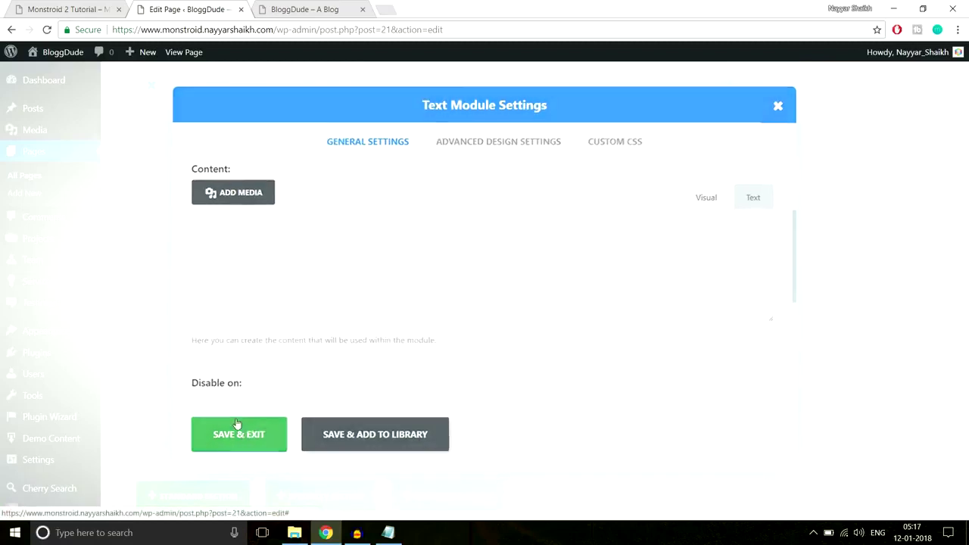
Check the recoloured heading on the live site, then return to the page editor.
{"action": "key", "text": "ctrl+1"}
{"action": "left_click", "coordinate": [235, 8]}
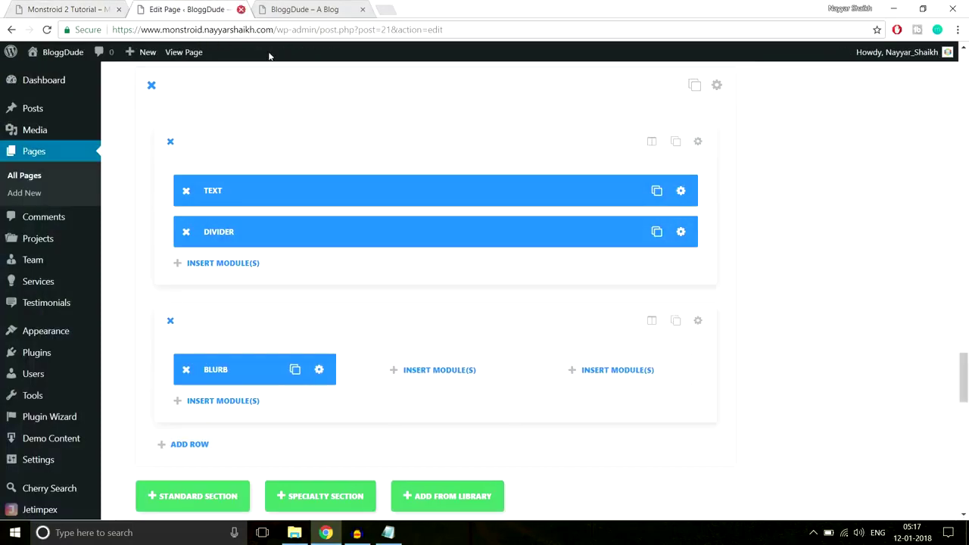
{"action": "left_click", "coordinate": [318, 9]}
{"action": "left_click_drag", "start_coordinate": [634, 203], "coordinate": [330, 122]}
{"action": "left_click", "coordinate": [330, 121]}
{"action": "scroll", "coordinate": [411, 158], "scroll_direction": "down", "scroll_amount": 2}
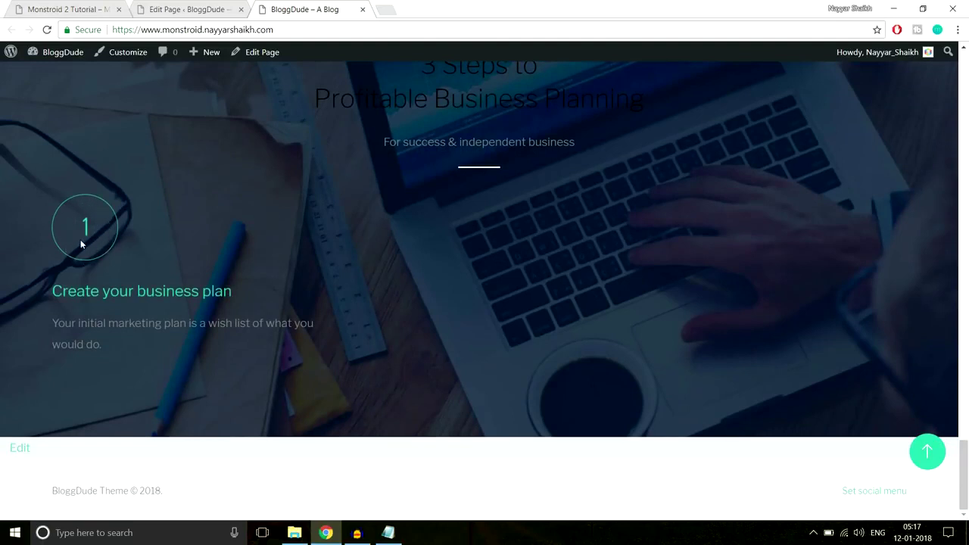
{"action": "left_click", "coordinate": [182, 9]}
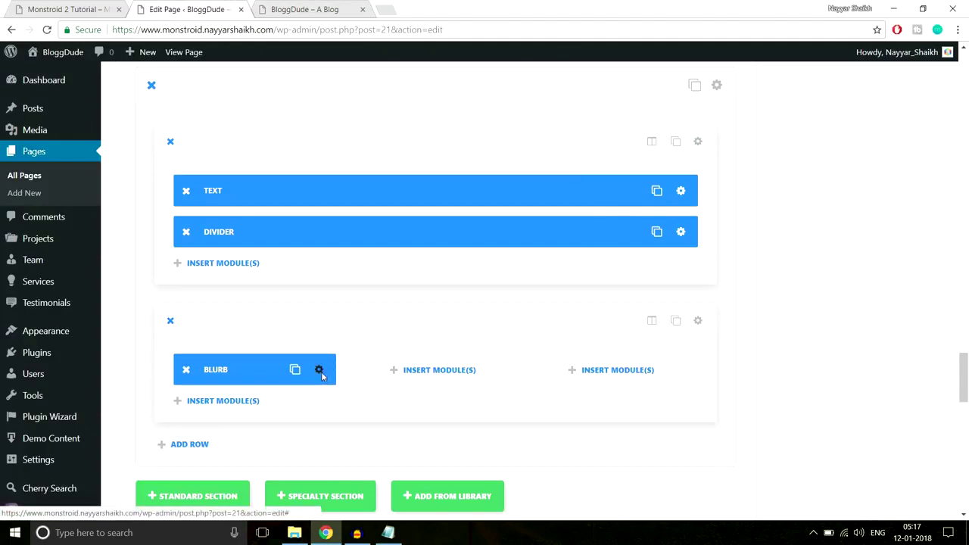
Enable a custom icon font size of 60px for the first blurb.
{"action": "left_click", "coordinate": [318, 371]}
{"action": "left_click", "coordinate": [499, 149]}
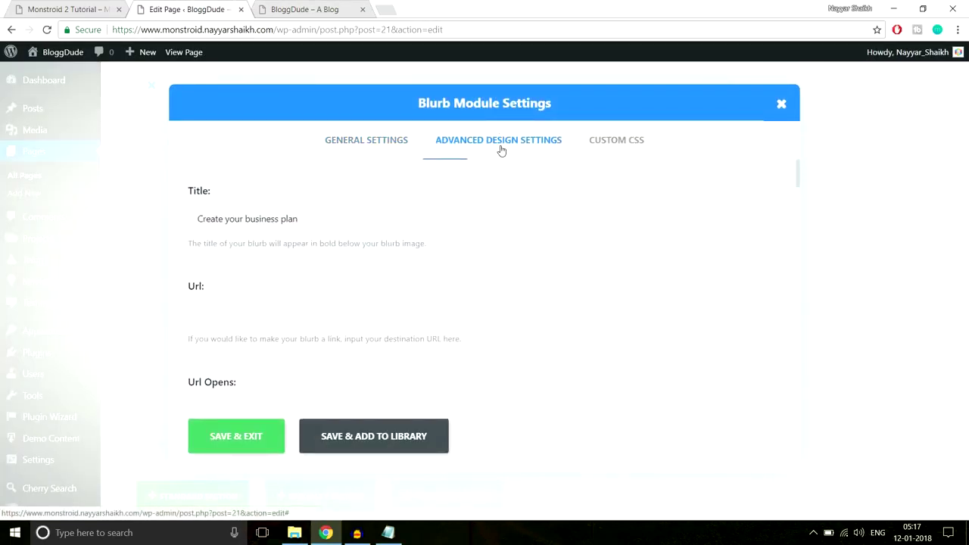
{"action": "scroll", "coordinate": [407, 258], "scroll_direction": "down", "scroll_amount": 1}
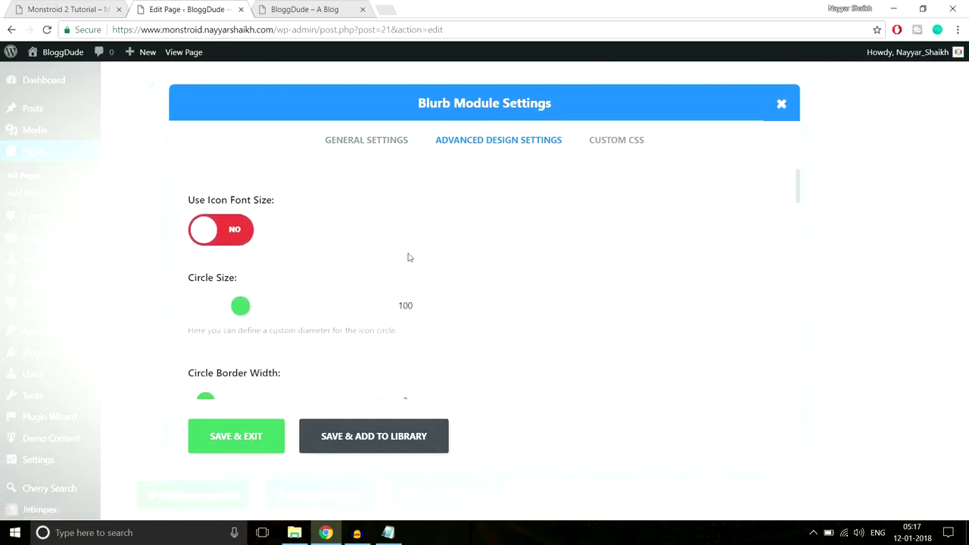
{"action": "left_click", "coordinate": [229, 238]}
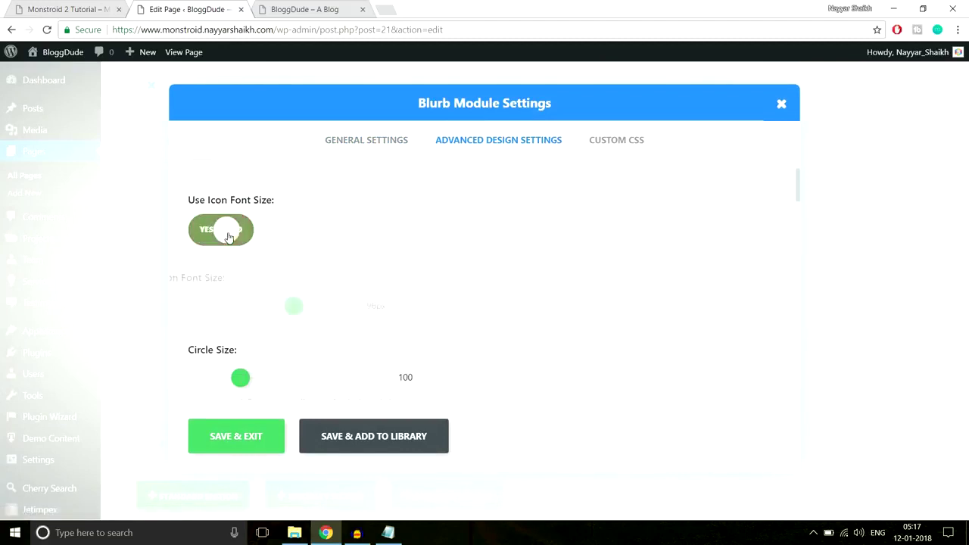
{"action": "left_click_drag", "start_coordinate": [323, 306], "coordinate": [277, 306]}
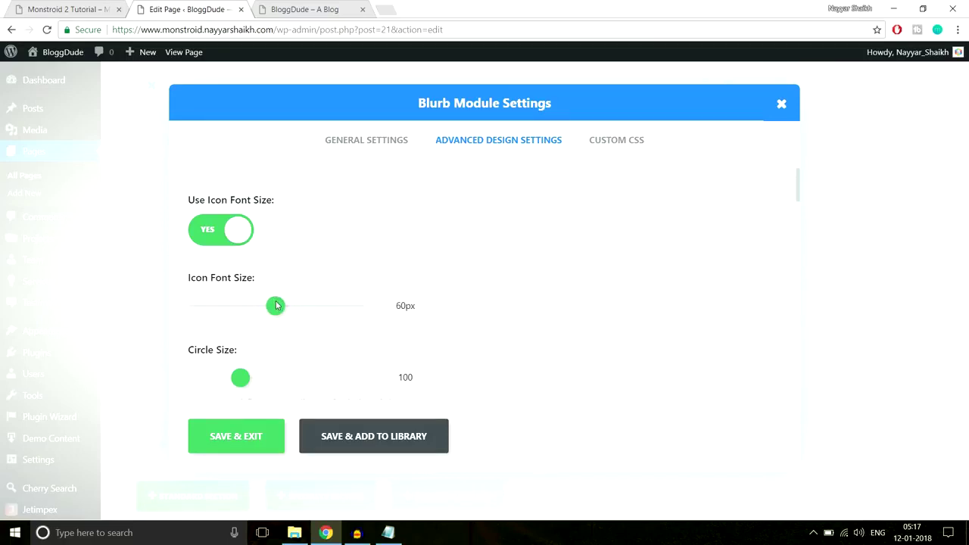
Compare the first blurb's description on the Monstroid 2 reference page and the live site.
{"action": "left_click", "coordinate": [89, 8]}
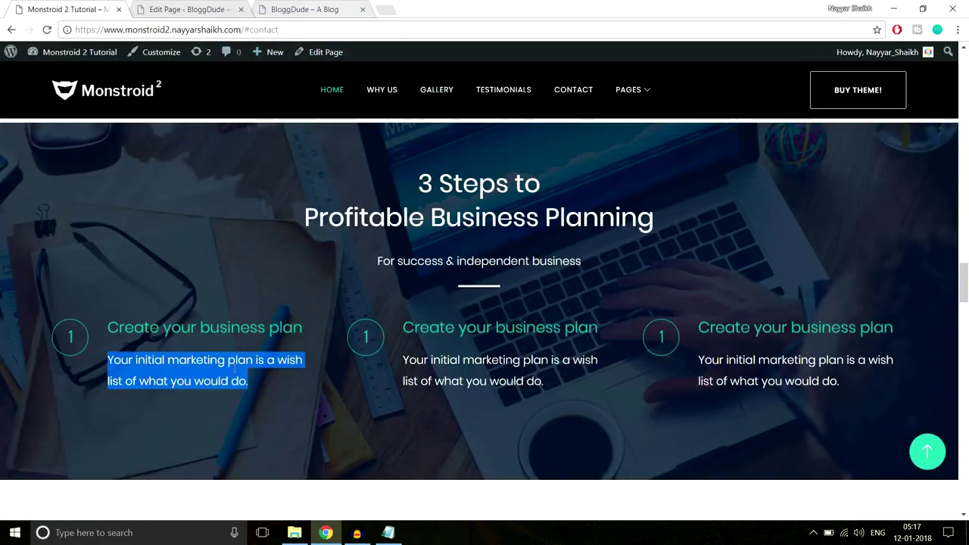
{"action": "left_click", "coordinate": [257, 382]}
{"action": "left_click_drag", "start_coordinate": [258, 383], "coordinate": [108, 357]}
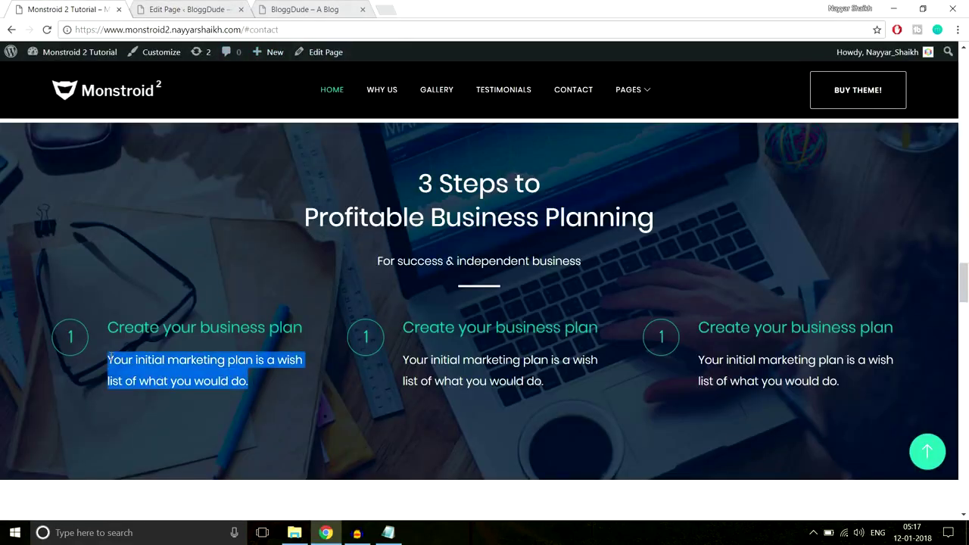
{"action": "left_click", "coordinate": [137, 364]}
{"action": "left_click", "coordinate": [310, 10]}
{"action": "left_click_drag", "start_coordinate": [102, 344], "coordinate": [65, 324]}
{"action": "left_click", "coordinate": [118, 355]}
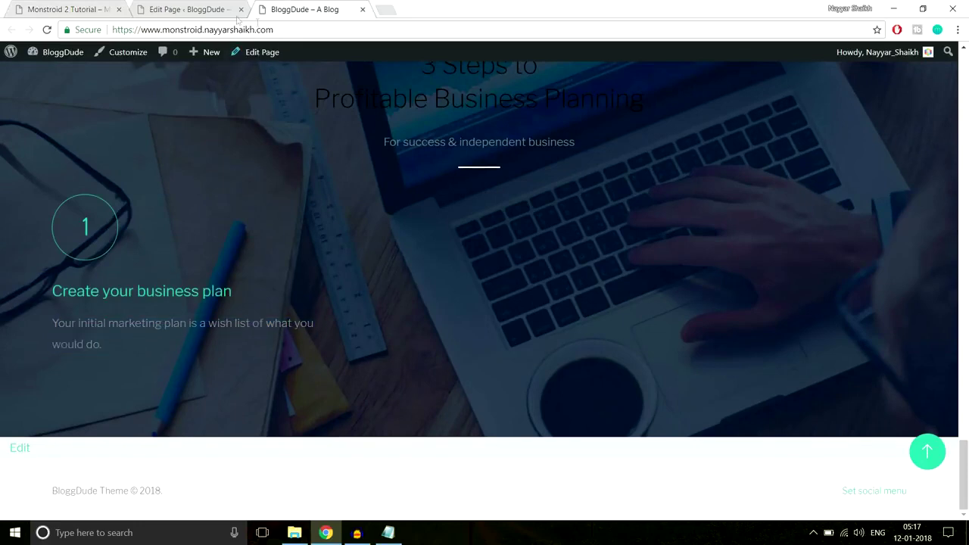
Make the first blurb's description text white and save the blurb.
{"action": "left_click", "coordinate": [190, 9]}
{"action": "scroll", "coordinate": [547, 279], "scroll_direction": "down", "scroll_amount": 1}
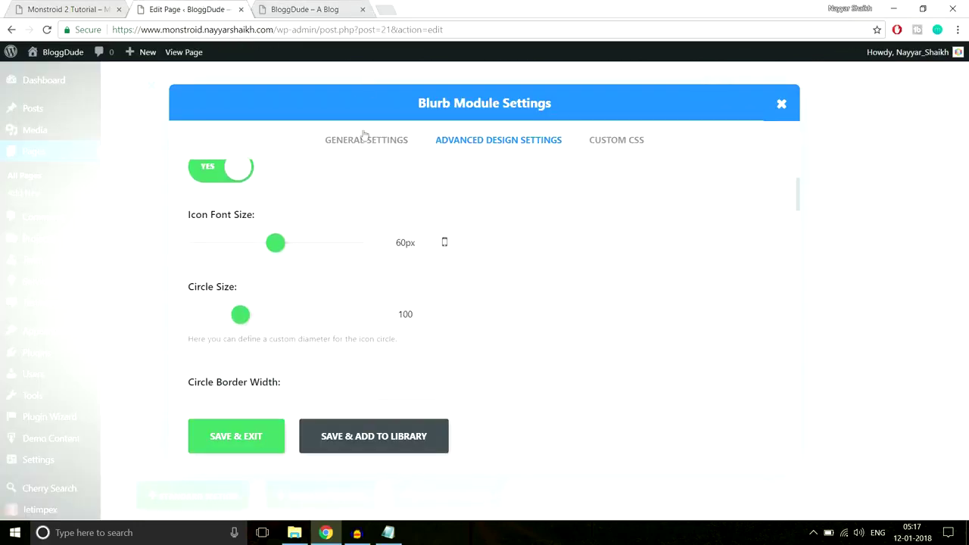
{"action": "left_click", "coordinate": [401, 139]}
{"action": "scroll", "coordinate": [569, 261], "scroll_direction": "down", "scroll_amount": 10}
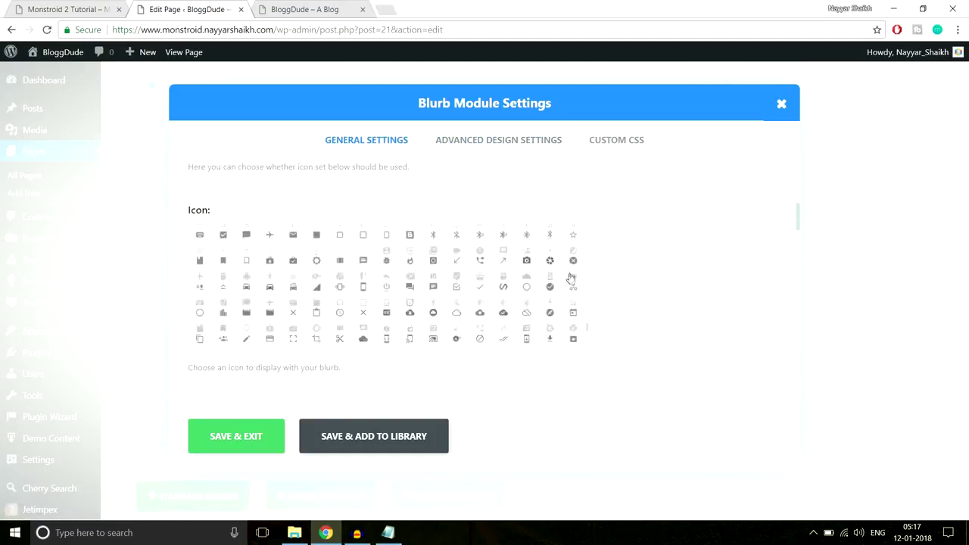
{"action": "scroll", "coordinate": [714, 293], "scroll_direction": "down", "scroll_amount": 8}
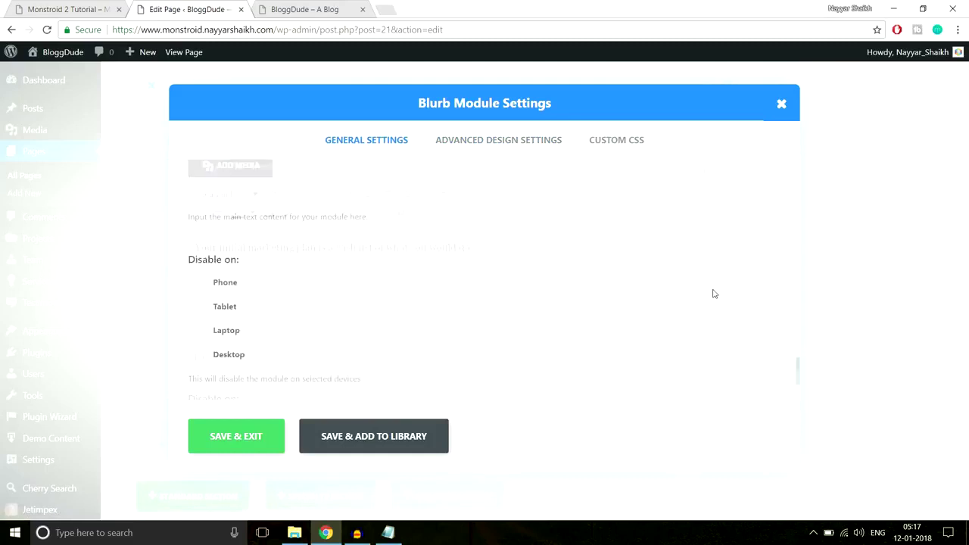
{"action": "scroll", "coordinate": [590, 324], "scroll_direction": "up", "scroll_amount": 6}
{"action": "left_click_drag", "start_coordinate": [543, 371], "coordinate": [167, 368]}
{"action": "left_click", "coordinate": [253, 341]}
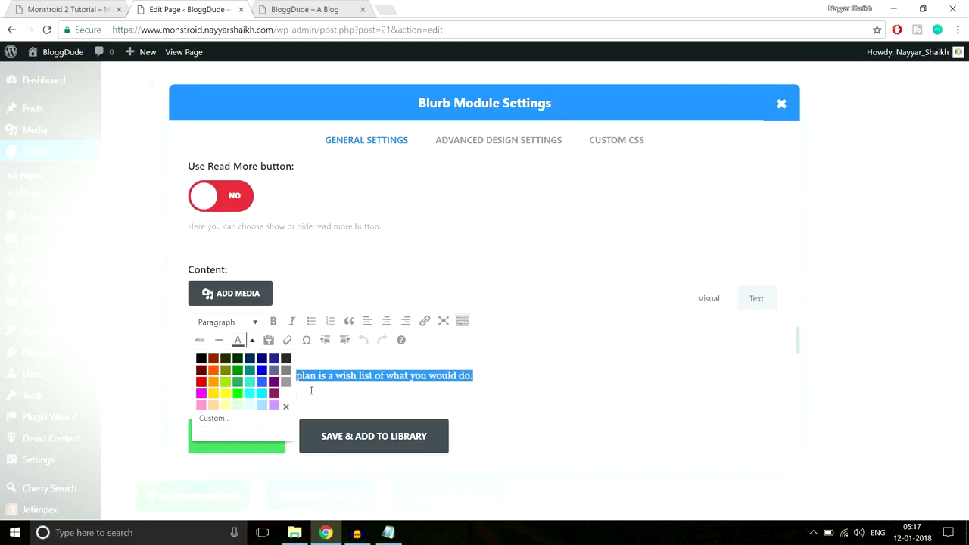
{"action": "left_click", "coordinate": [289, 394]}
{"action": "left_click", "coordinate": [256, 438]}
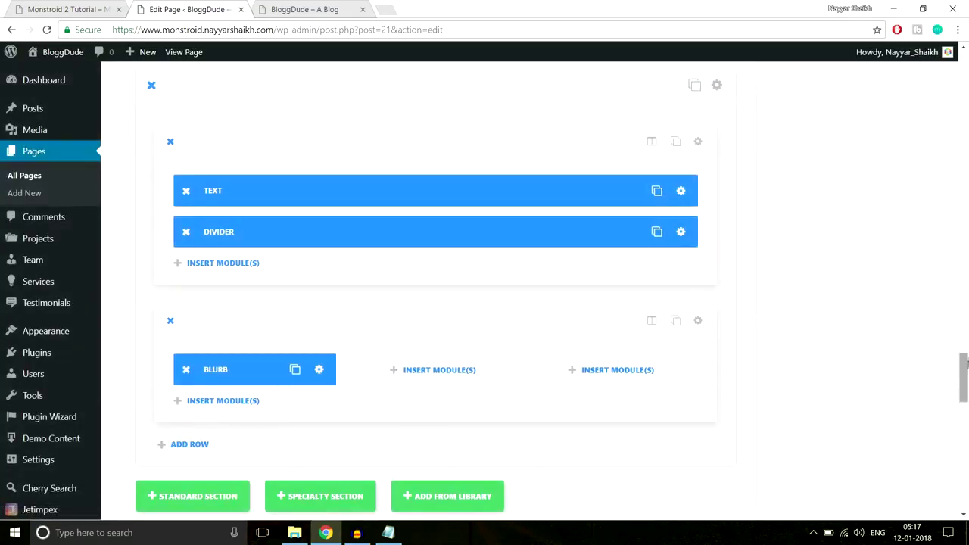
Update the page and reload the live site to check the blurb changes.
{"action": "left_click_drag", "start_coordinate": [964, 371], "coordinate": [967, 136]}
{"action": "scroll", "coordinate": [968, 136], "scroll_direction": "up", "scroll_amount": 10}
{"action": "left_click", "coordinate": [917, 291]}
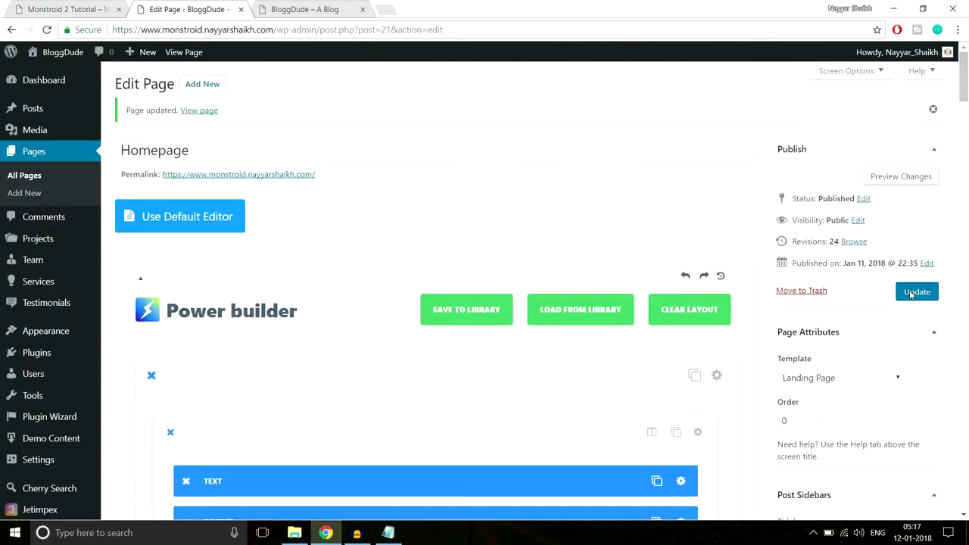
{"action": "left_click", "coordinate": [333, 11]}
{"action": "left_click", "coordinate": [331, 30]}
{"action": "key", "text": "Return"}
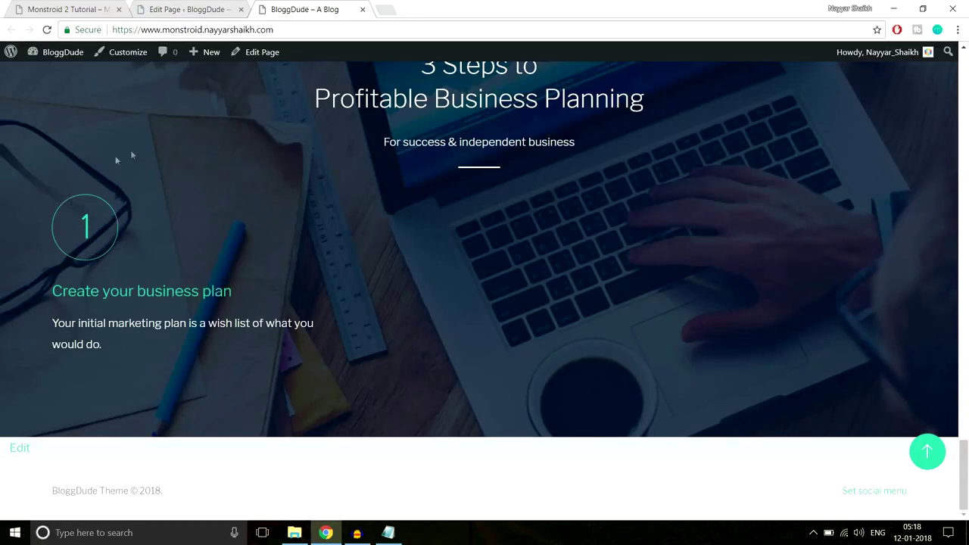
{"action": "key", "text": "ctrl+shift+Tab"}
{"action": "scroll", "coordinate": [558, 273], "scroll_direction": "down", "scroll_amount": 5}
{"action": "scroll", "coordinate": [560, 278], "scroll_direction": "down", "scroll_amount": 15}
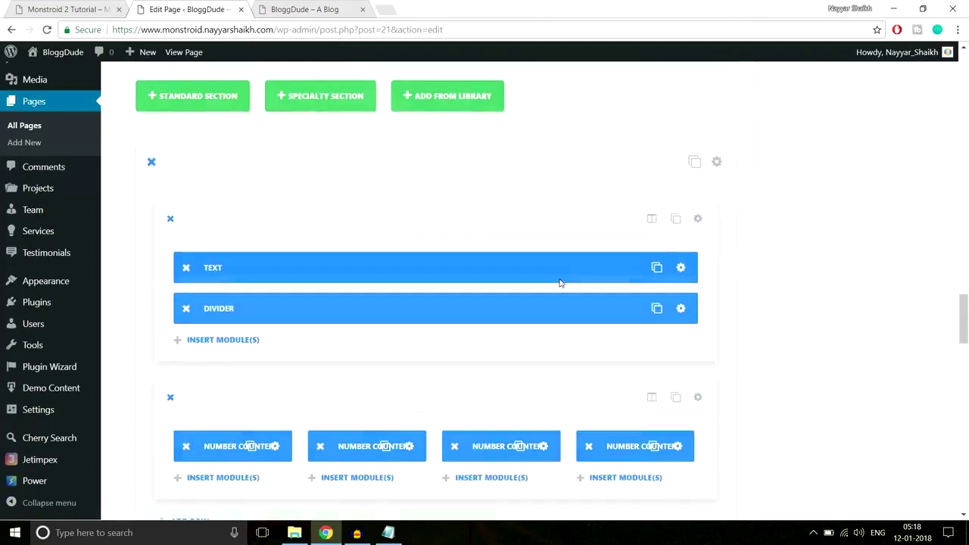
Reduce the first blurb's icon circle size from 100 to 76 and save the blurb.
{"action": "scroll", "coordinate": [560, 284], "scroll_direction": "down", "scroll_amount": 10}
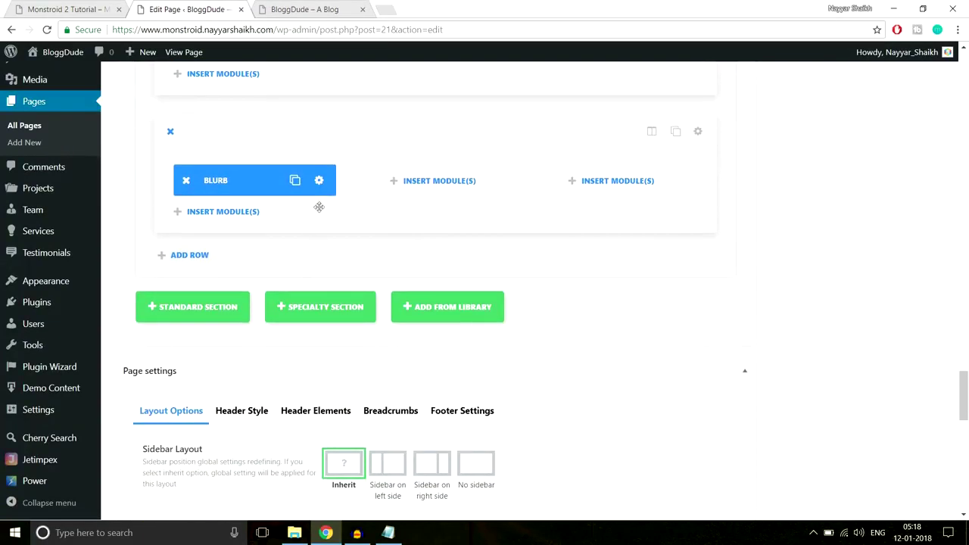
{"action": "left_click", "coordinate": [322, 183]}
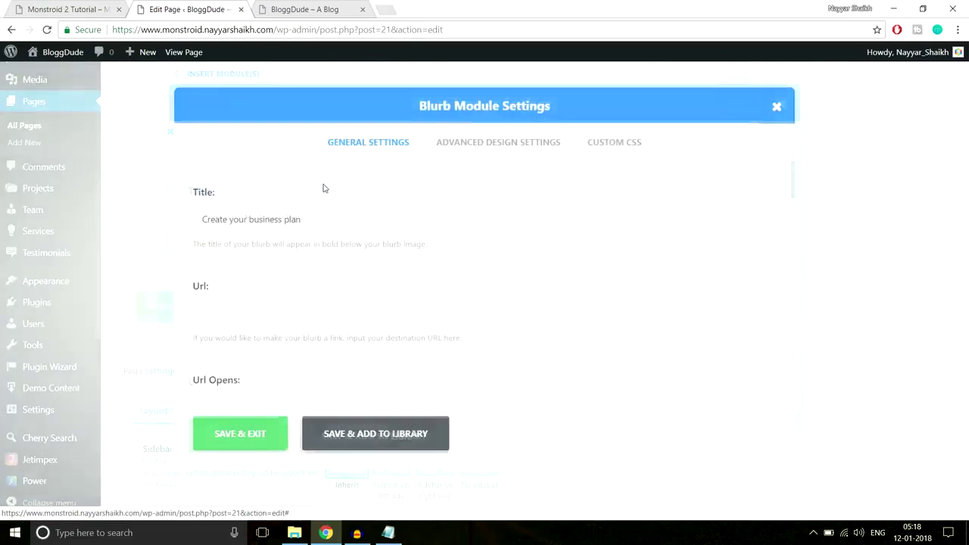
{"action": "left_click", "coordinate": [498, 142]}
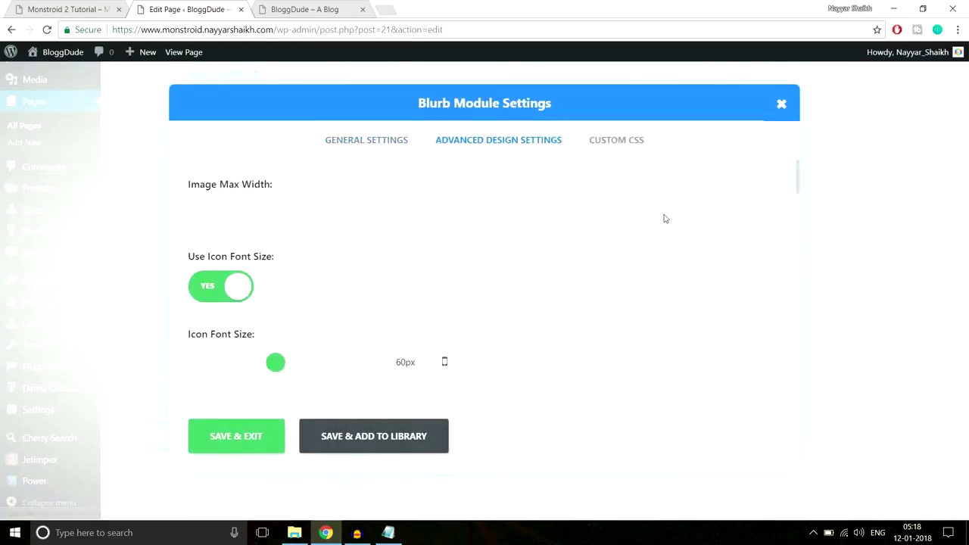
{"action": "scroll", "coordinate": [598, 242], "scroll_direction": "down", "scroll_amount": 1}
{"action": "scroll", "coordinate": [275, 312], "scroll_direction": "down", "scroll_amount": 1}
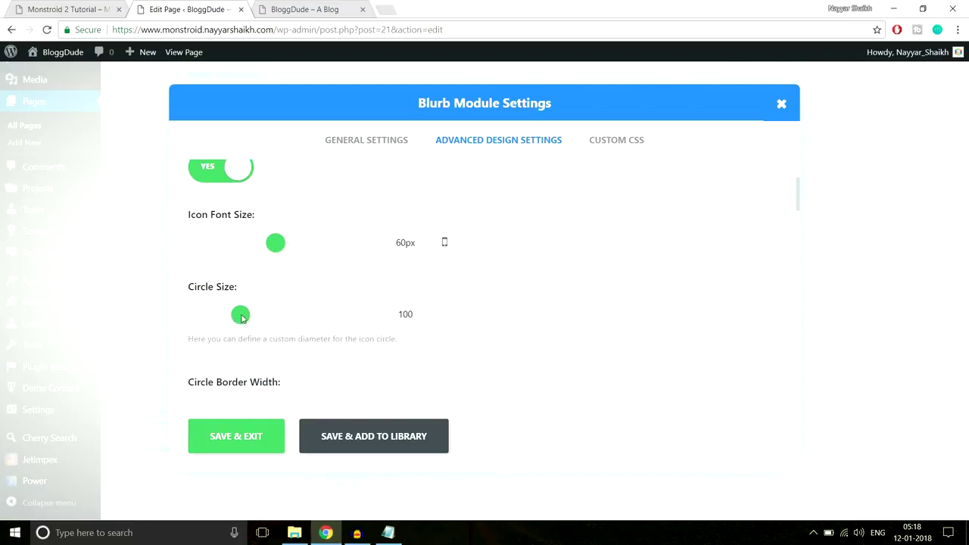
{"action": "double_click", "coordinate": [404, 243]}
{"action": "left_click_drag", "start_coordinate": [244, 318], "coordinate": [224, 316]}
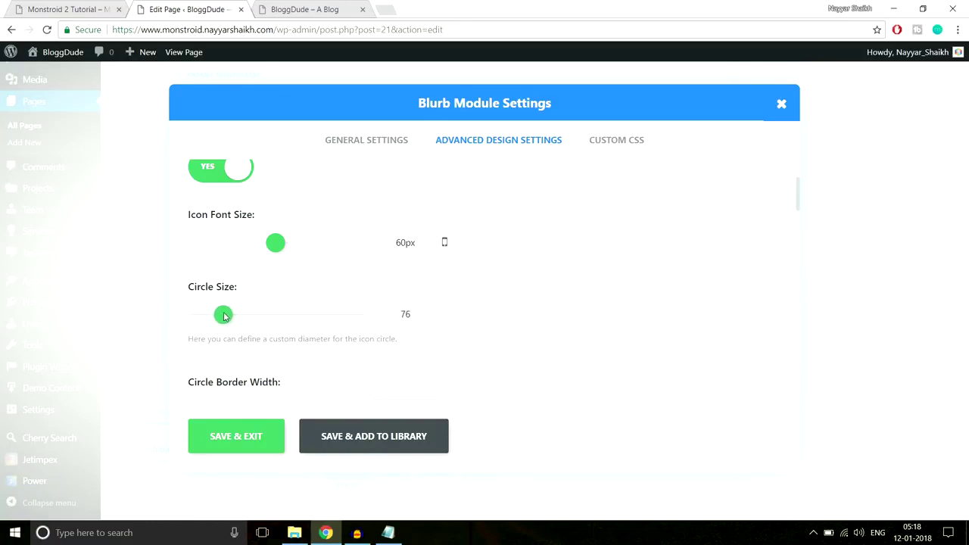
{"action": "left_click_drag", "start_coordinate": [225, 318], "coordinate": [222, 318]}
{"action": "left_click", "coordinate": [225, 437]}
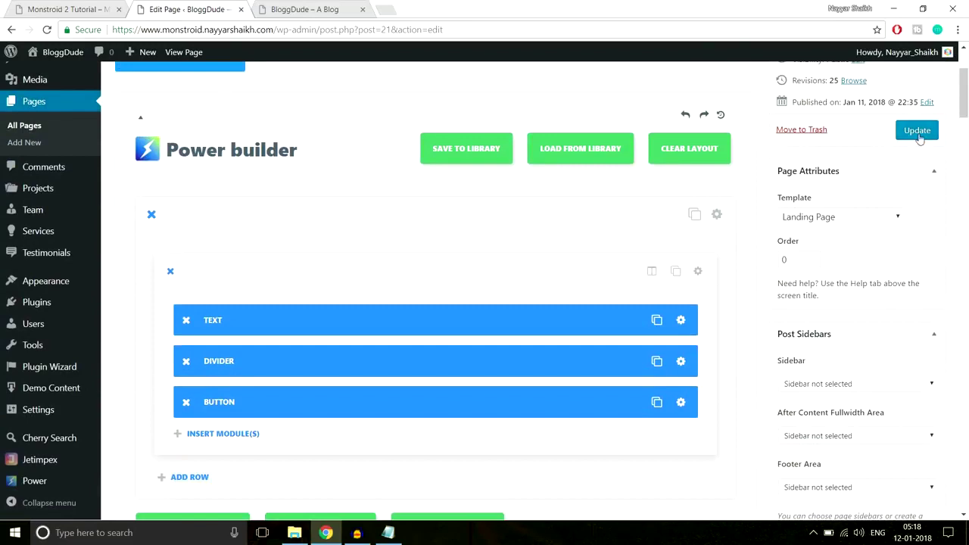
Update the page and reload the live site to see the smaller circle.
{"action": "left_click", "coordinate": [919, 135]}
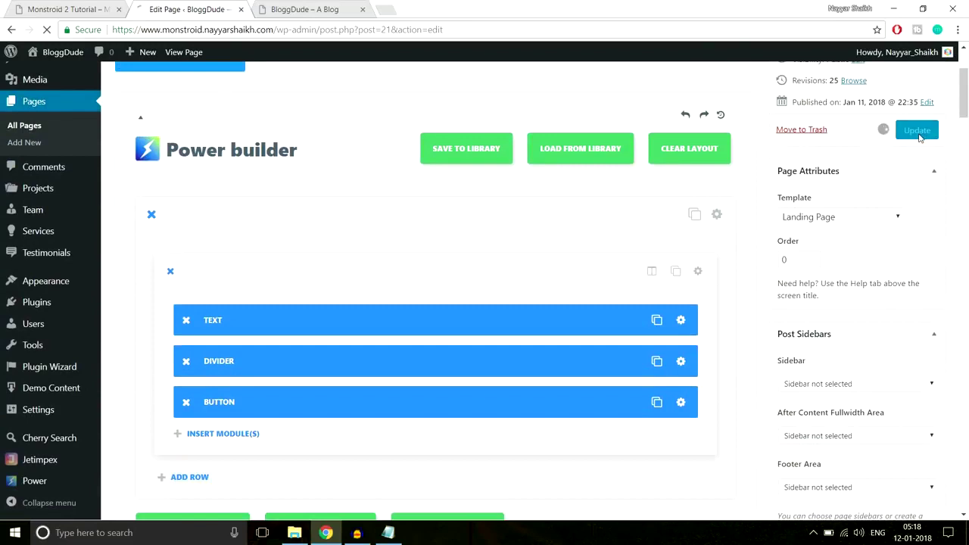
{"action": "left_click", "coordinate": [273, 8]}
{"action": "left_click", "coordinate": [296, 31]}
{"action": "key", "text": "Return"}
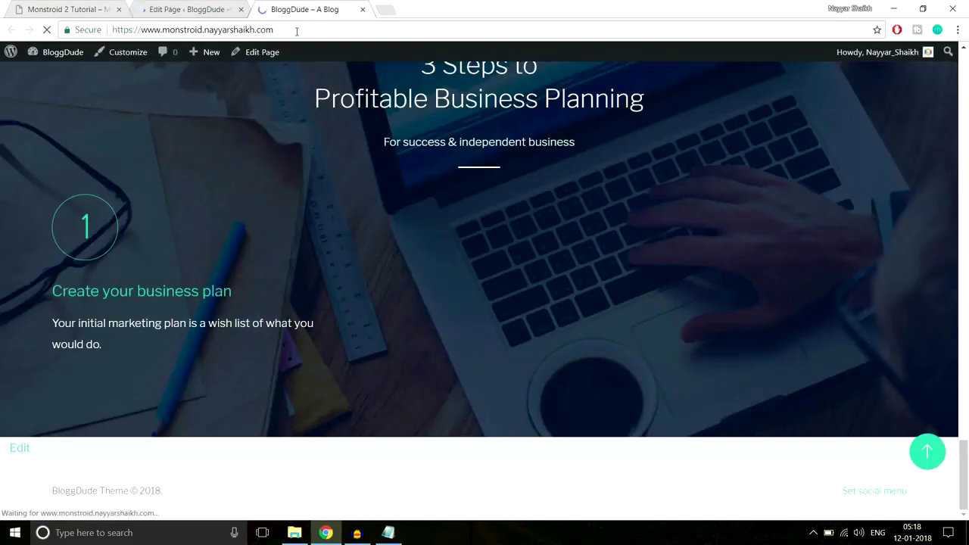
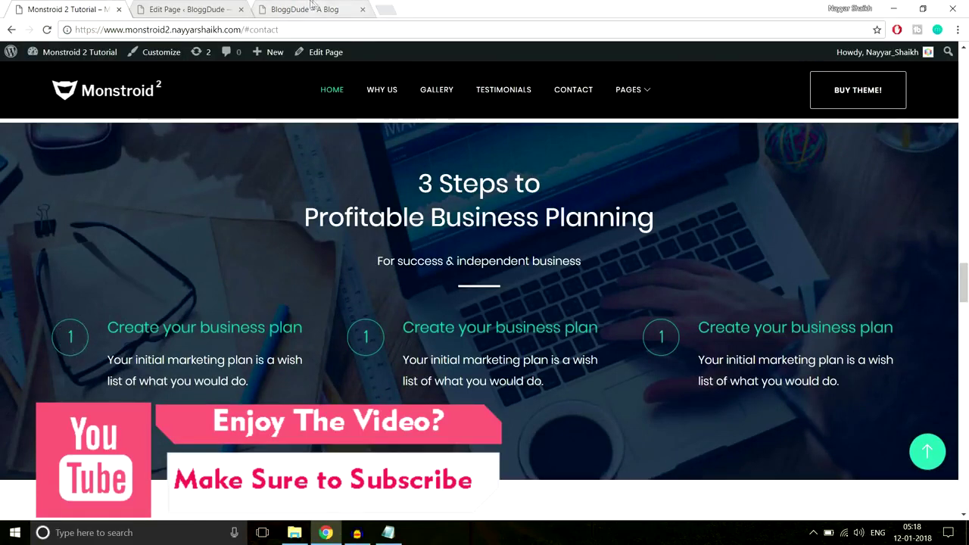
Compare the demo's three-step section with the rebuilt site, then scroll the editor to the Blurb.
{"action": "key", "text": "ctrl+shift+Tab"}
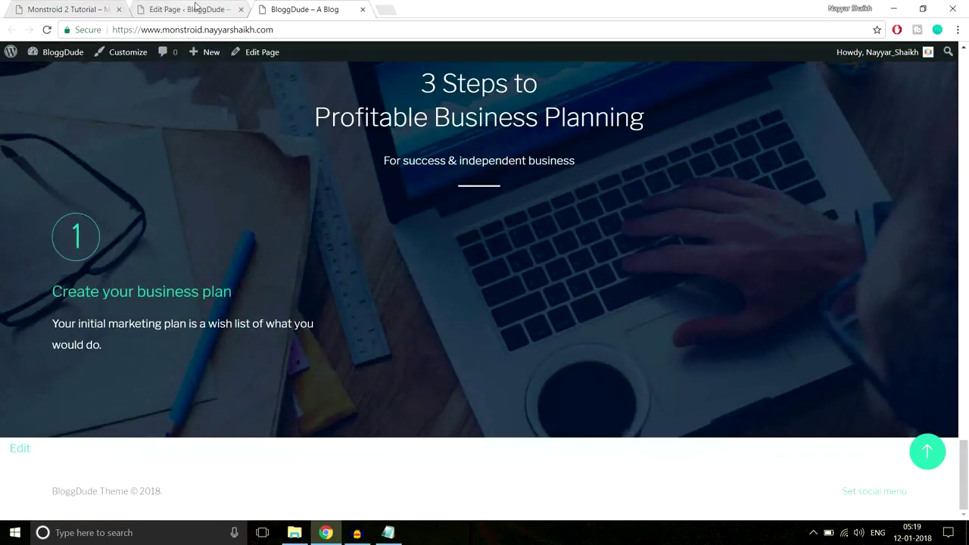
{"action": "left_click", "coordinate": [195, 7]}
{"action": "scroll", "coordinate": [610, 326], "scroll_direction": "down", "scroll_amount": 10}
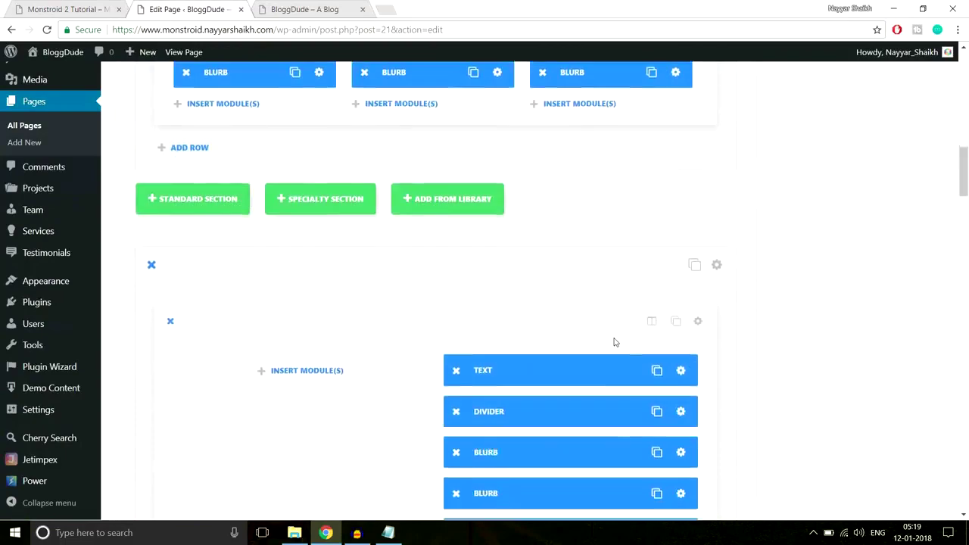
{"action": "scroll", "coordinate": [615, 342], "scroll_direction": "down", "scroll_amount": 15}
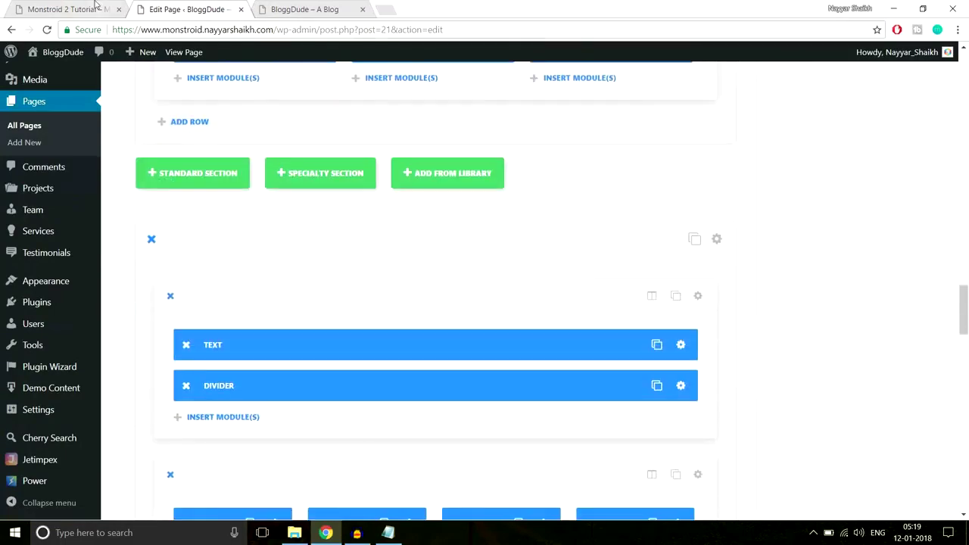
{"action": "left_click", "coordinate": [84, 9]}
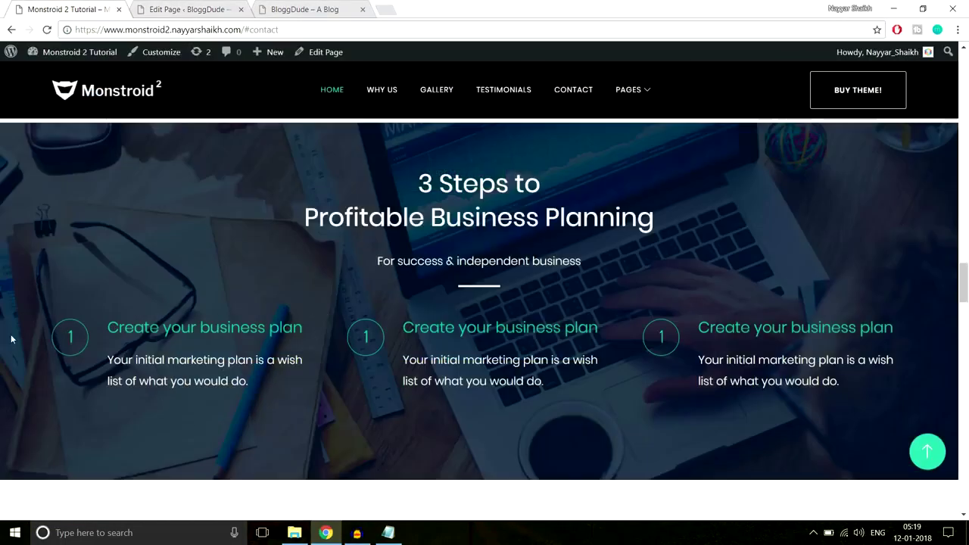
{"action": "left_click", "coordinate": [285, 7]}
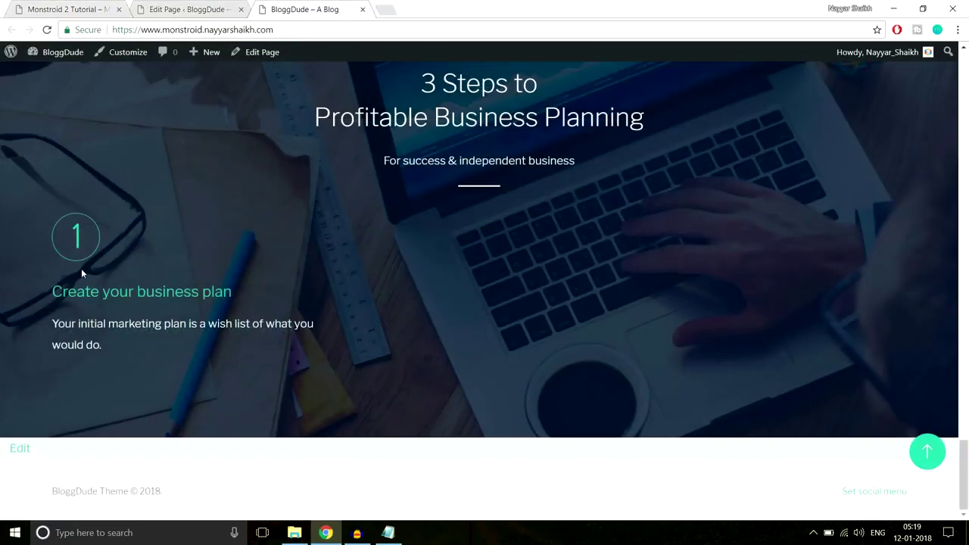
{"action": "left_click", "coordinate": [216, 7]}
{"action": "scroll", "coordinate": [576, 277], "scroll_direction": "down", "scroll_amount": 10}
{"action": "scroll", "coordinate": [581, 281], "scroll_direction": "down", "scroll_amount": 3}
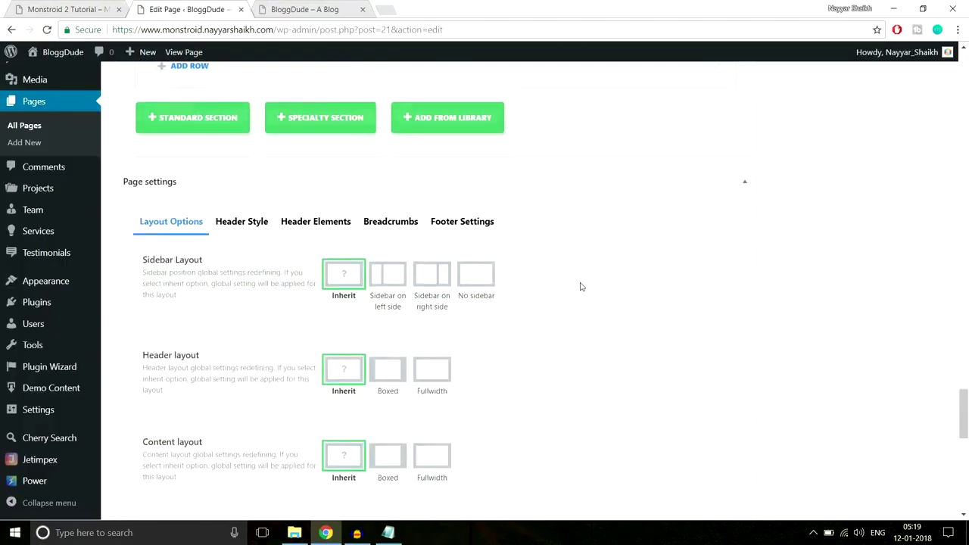
{"action": "scroll", "coordinate": [303, 319], "scroll_direction": "up", "scroll_amount": 4}
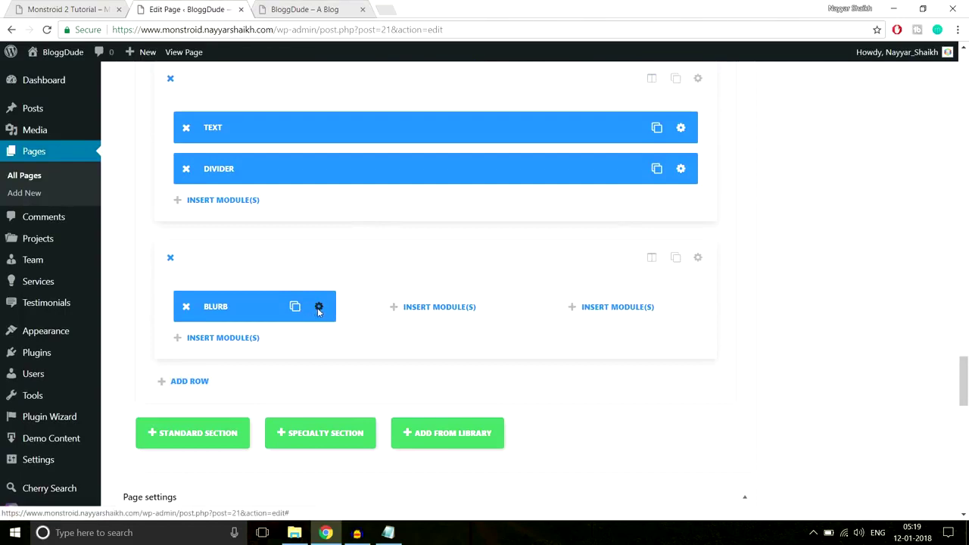
Set the Blurb icon font size to 30px and circle size to 40, then save.
{"action": "left_click", "coordinate": [319, 307]}
{"action": "left_click", "coordinate": [472, 140]}
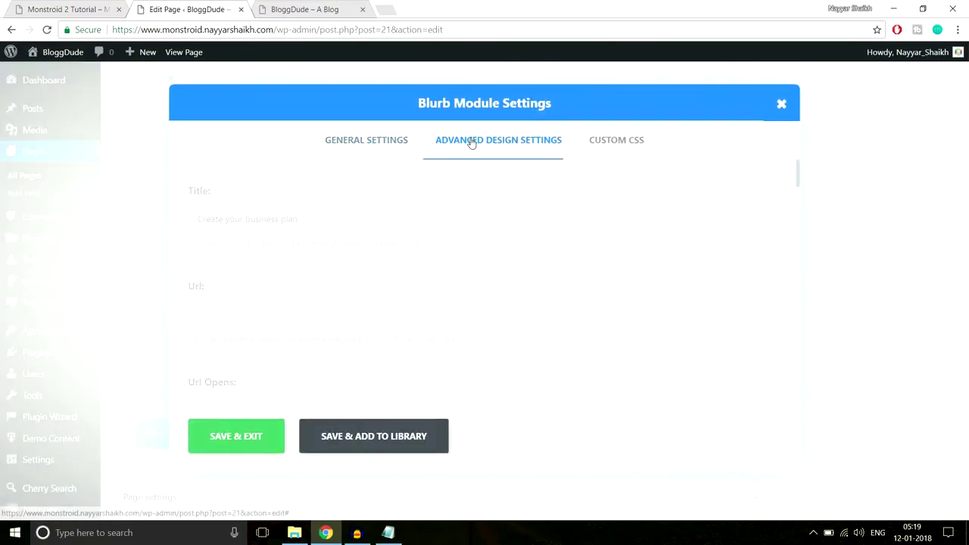
{"action": "scroll", "coordinate": [326, 254], "scroll_direction": "down", "scroll_amount": 1}
{"action": "left_click_drag", "start_coordinate": [278, 241], "coordinate": [238, 244]}
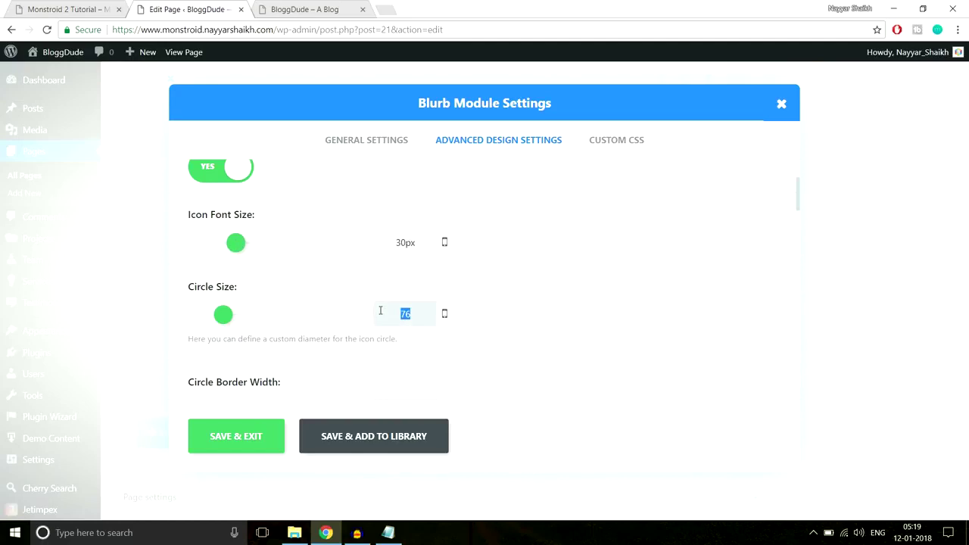
{"action": "type", "text": "40"}
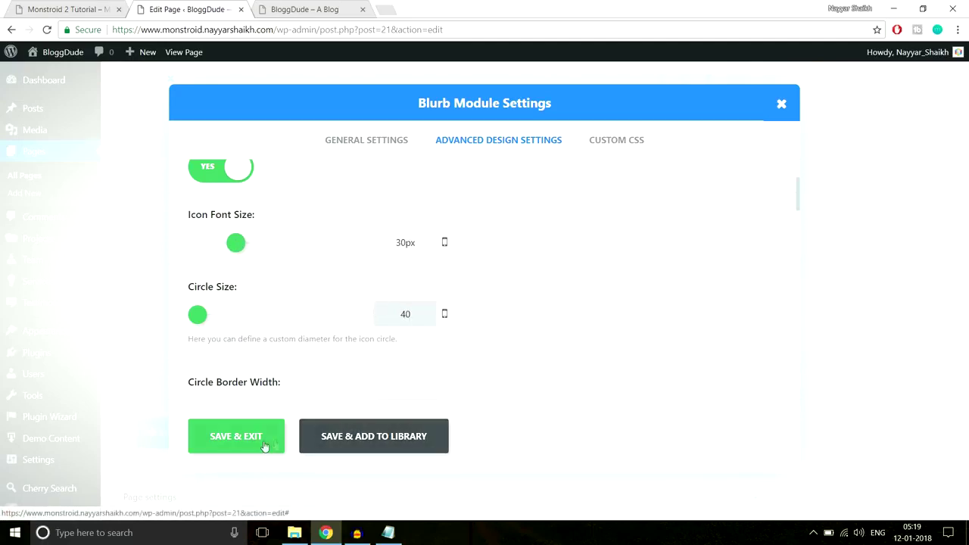
{"action": "left_click", "coordinate": [264, 446]}
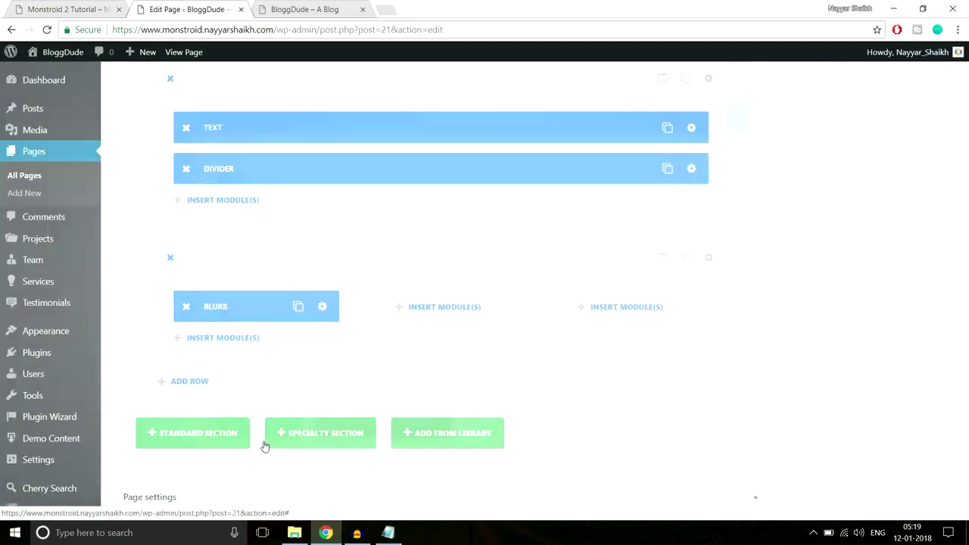
Update the page and start reloading the live BloggDude site.
{"action": "left_click_drag", "start_coordinate": [963, 379], "coordinate": [963, 76]}
{"action": "left_click", "coordinate": [914, 257]}
{"action": "left_click", "coordinate": [284, 7]}
{"action": "left_click", "coordinate": [297, 31]}
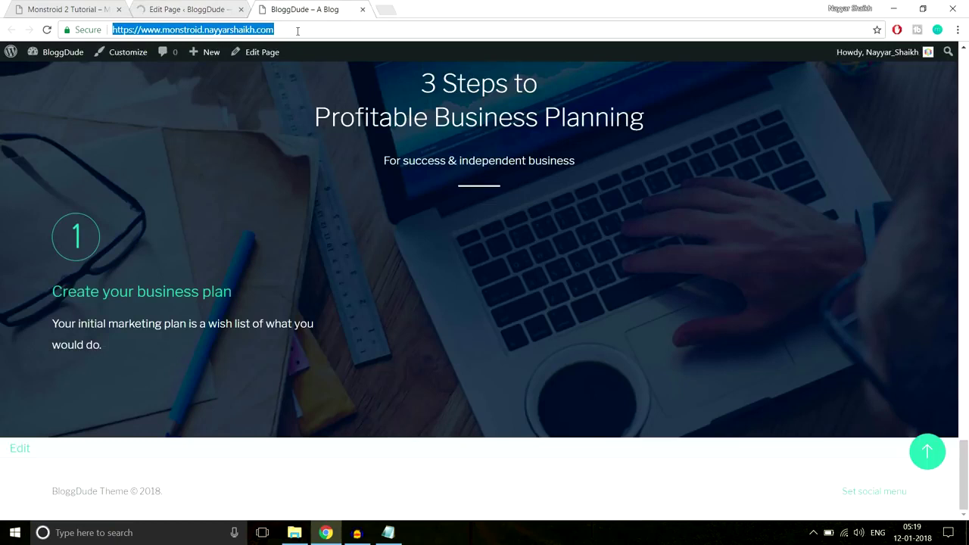
Reload the live site to check the smaller circled step-one icon, then return to the editor.
{"action": "key", "text": "Return"}
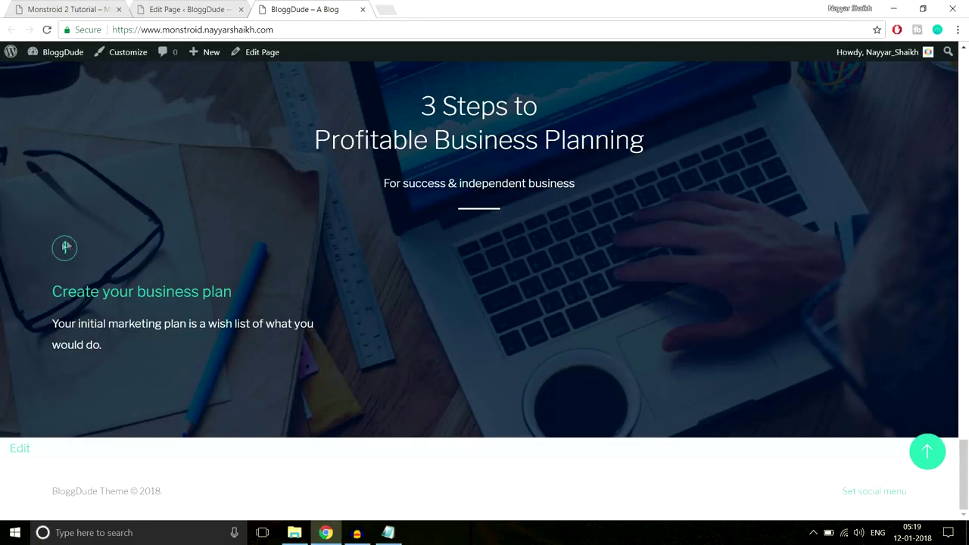
{"action": "left_click_drag", "start_coordinate": [45, 292], "coordinate": [114, 356]}
{"action": "left_click", "coordinate": [114, 356]}
{"action": "left_click", "coordinate": [227, 9]}
{"action": "left_click_drag", "start_coordinate": [964, 80], "coordinate": [968, 283]}
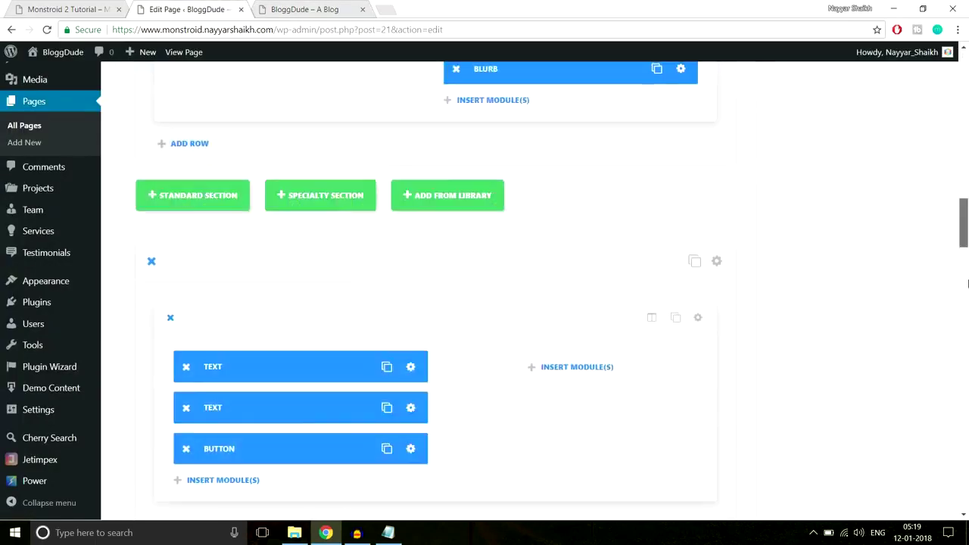
Set the Blurb's Image/Icon Placement to Left.
{"action": "scroll", "coordinate": [541, 279], "scroll_direction": "down", "scroll_amount": 5}
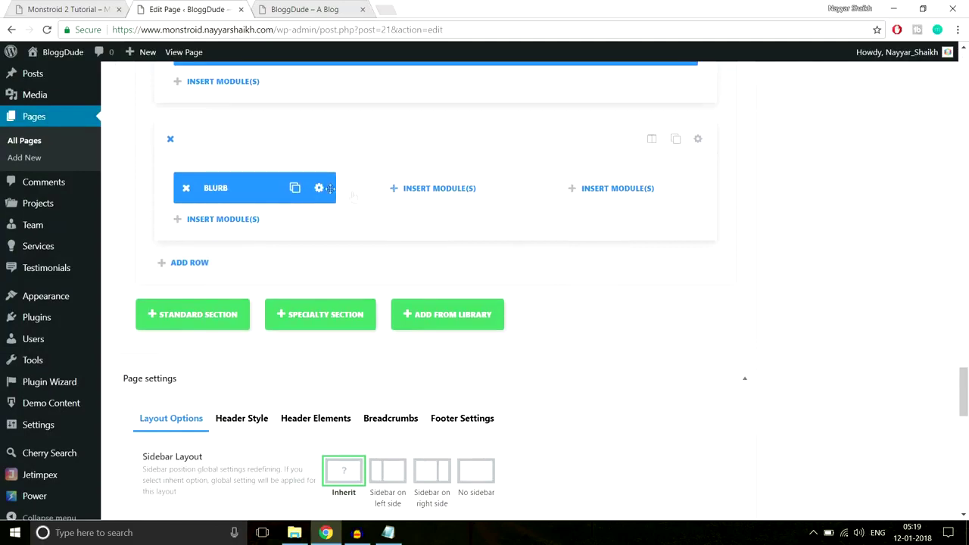
{"action": "left_click", "coordinate": [318, 190]}
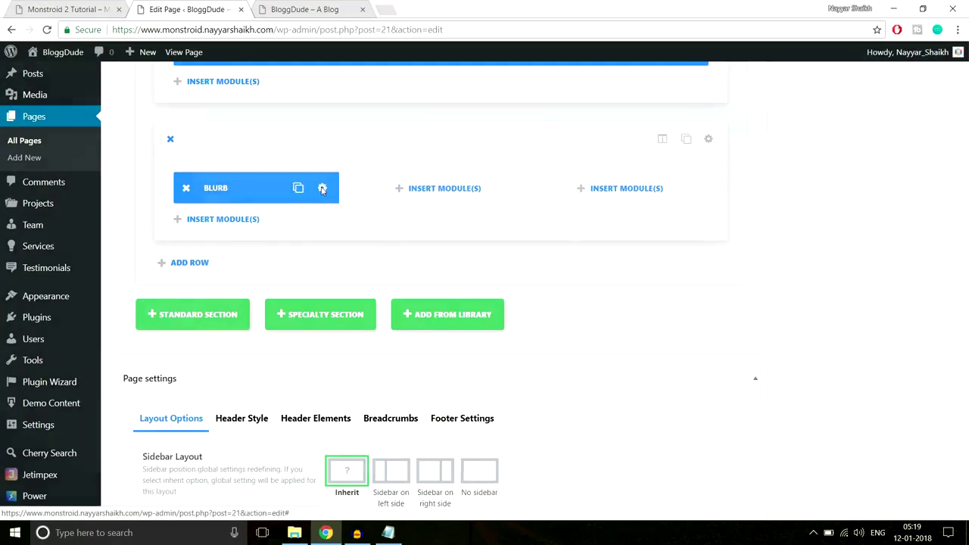
{"action": "scroll", "coordinate": [636, 230], "scroll_direction": "down", "scroll_amount": 3}
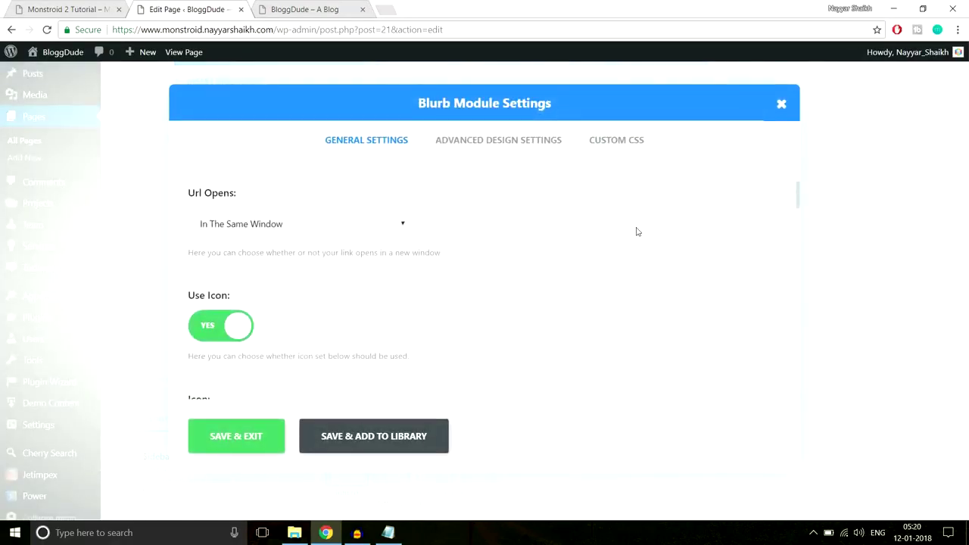
{"action": "scroll", "coordinate": [636, 232], "scroll_direction": "down", "scroll_amount": 6}
{"action": "scroll", "coordinate": [676, 232], "scroll_direction": "down", "scroll_amount": 5}
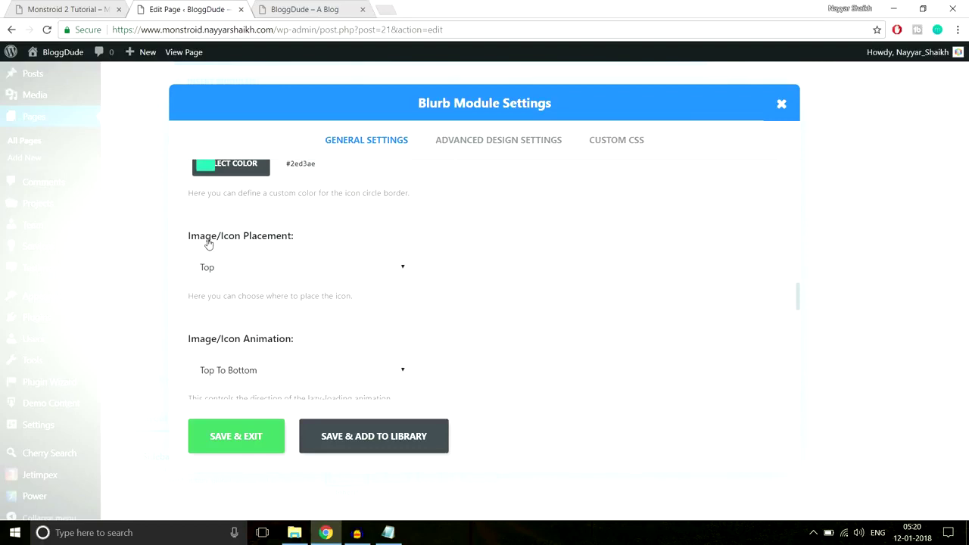
{"action": "left_click", "coordinate": [271, 267]}
{"action": "left_click", "coordinate": [259, 303]}
Enlarge the Blurb icon to 45px in a 61-size circle and save the settings.
{"action": "scroll", "coordinate": [528, 255], "scroll_direction": "down", "scroll_amount": 2}
{"action": "left_click", "coordinate": [496, 143]}
{"action": "scroll", "coordinate": [263, 267], "scroll_direction": "down", "scroll_amount": 1}
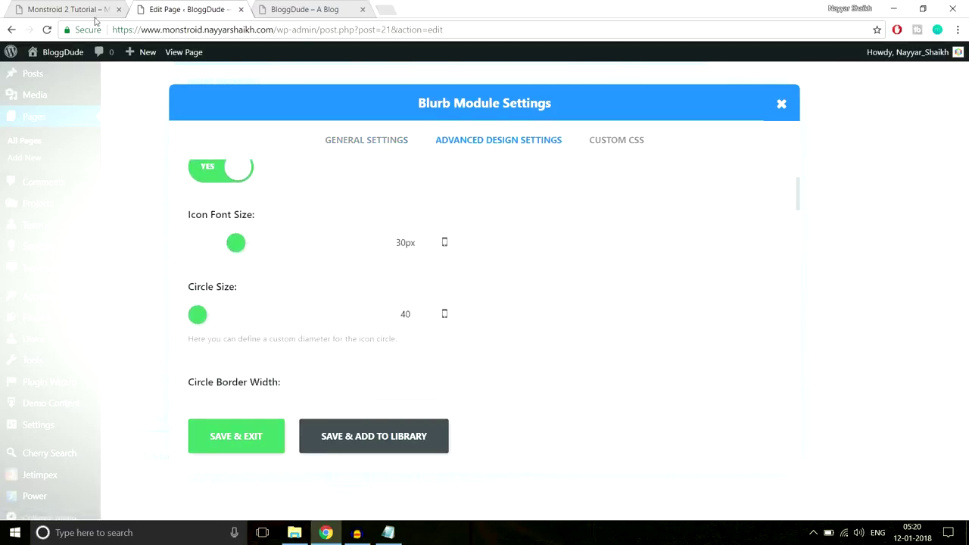
{"action": "left_click", "coordinate": [96, 18]}
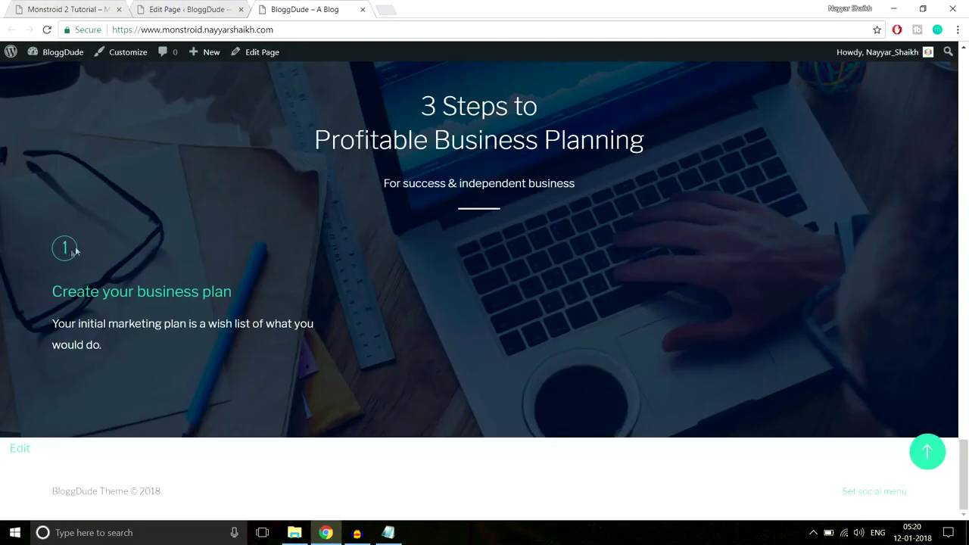
{"action": "left_click", "coordinate": [61, 9]}
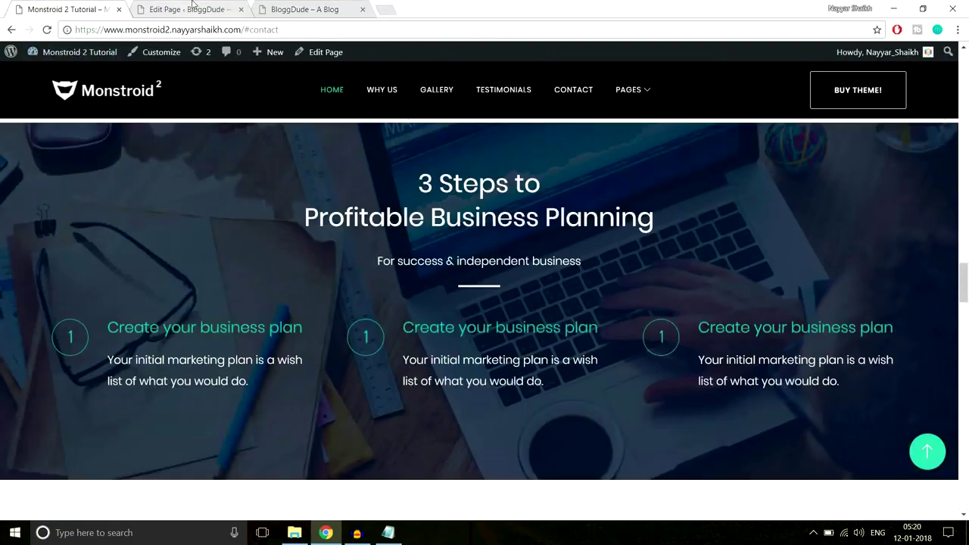
{"action": "left_click", "coordinate": [192, 9]}
{"action": "left_click_drag", "start_coordinate": [237, 244], "coordinate": [257, 246]}
{"action": "left_click_drag", "start_coordinate": [202, 313], "coordinate": [213, 315]}
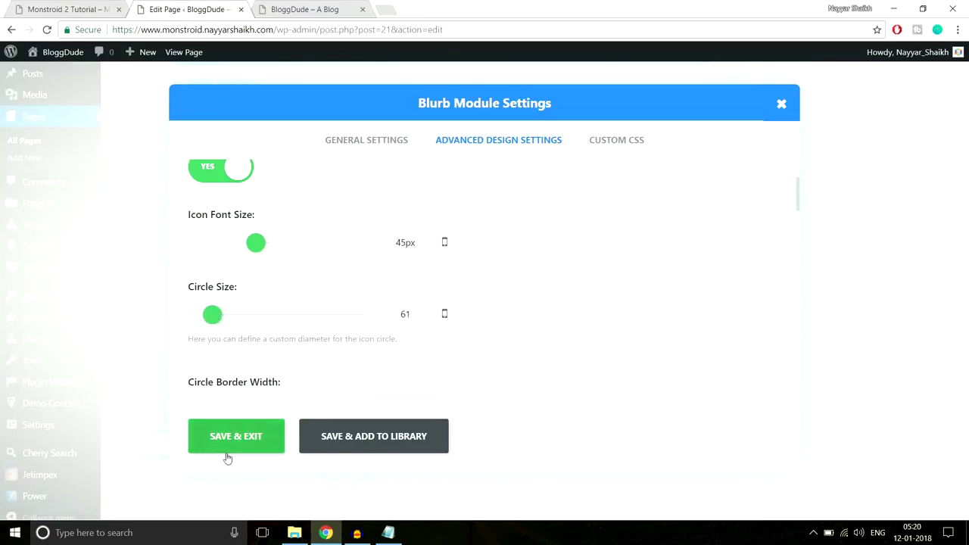
{"action": "left_click", "coordinate": [238, 434]}
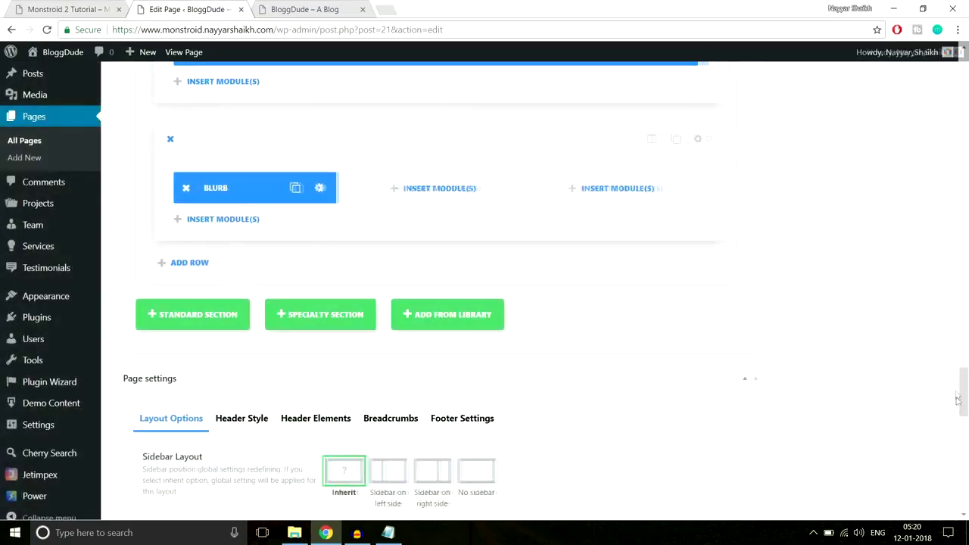
Update the page and reload the live site to check the left-placed icon.
{"action": "left_click_drag", "start_coordinate": [960, 412], "coordinate": [968, 168]}
{"action": "left_click", "coordinate": [917, 293]}
{"action": "left_click", "coordinate": [305, 11]}
{"action": "left_click", "coordinate": [305, 26]}
{"action": "key", "text": "Return"}
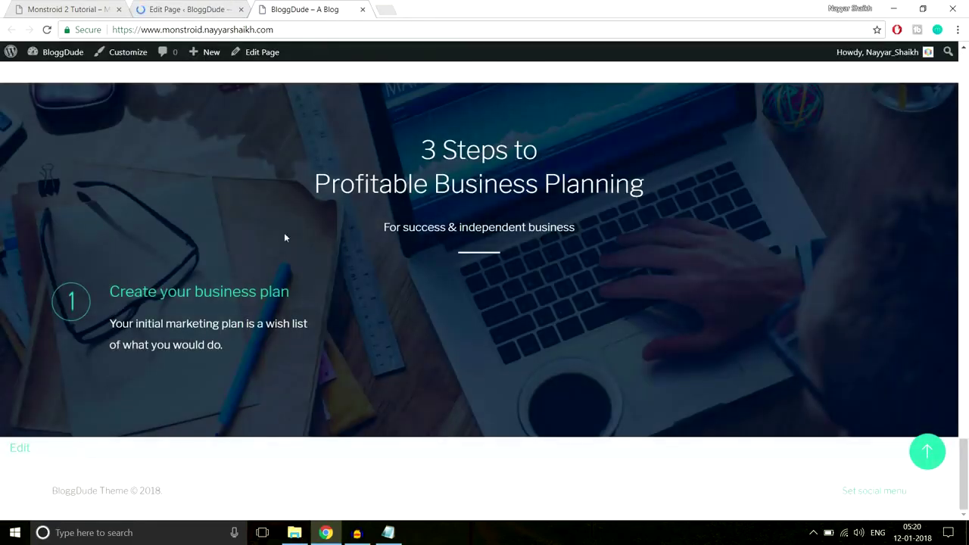
{"action": "left_click", "coordinate": [206, 4]}
Duplicate the Blurb twice, placing the copies in the second and third columns.
{"action": "scroll", "coordinate": [965, 275], "scroll_direction": "down", "scroll_amount": 10}
{"action": "scroll", "coordinate": [968, 274], "scroll_direction": "down", "scroll_amount": 10}
{"action": "left_click", "coordinate": [296, 274]}
{"action": "left_click_drag", "start_coordinate": [266, 312], "coordinate": [432, 270]}
{"action": "left_click", "coordinate": [473, 271]}
{"action": "left_click_drag", "start_coordinate": [425, 312], "coordinate": [571, 249]}
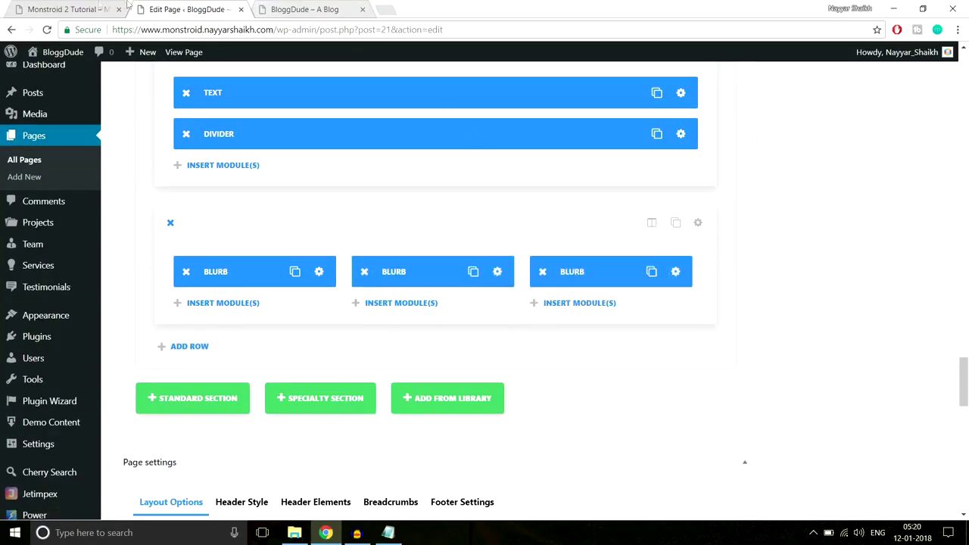
Review the Monstroid 2 demo page to see which section comes next.
{"action": "left_click", "coordinate": [68, 9]}
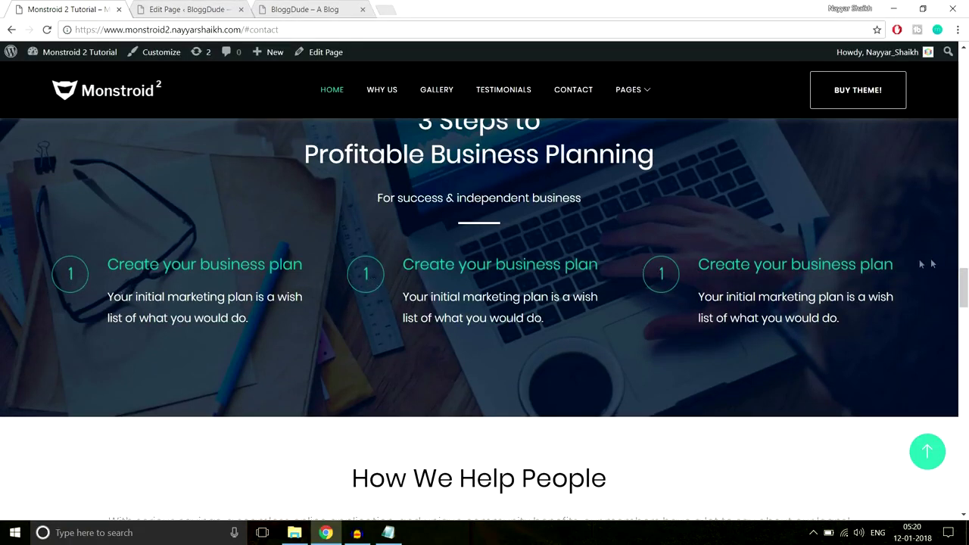
{"action": "left_click", "coordinate": [199, 6]}
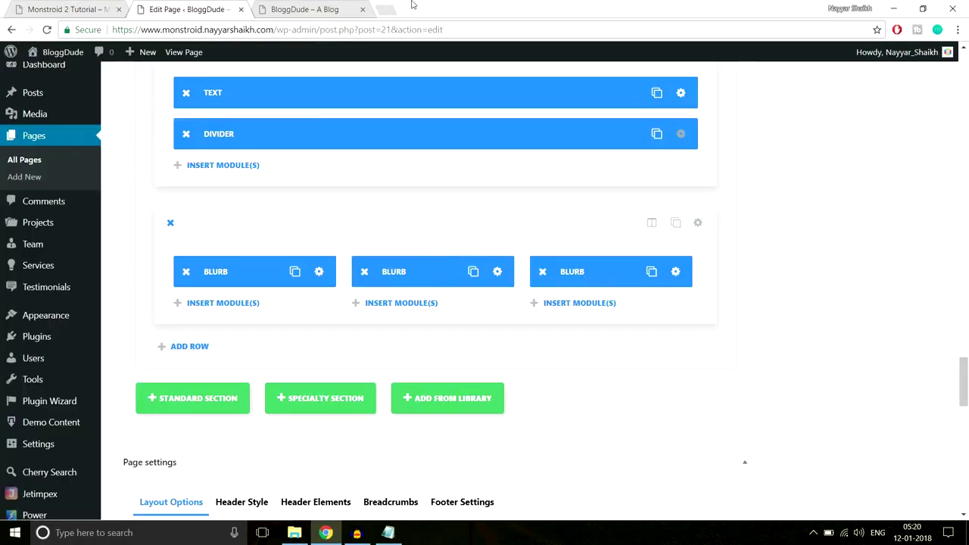
{"action": "left_click", "coordinate": [54, 4]}
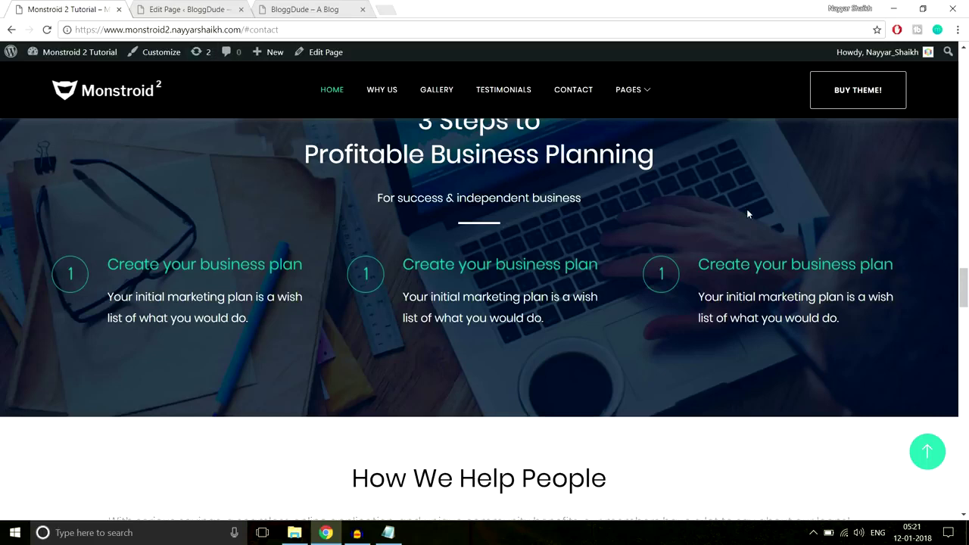
{"action": "scroll", "coordinate": [747, 212], "scroll_direction": "down", "scroll_amount": 4}
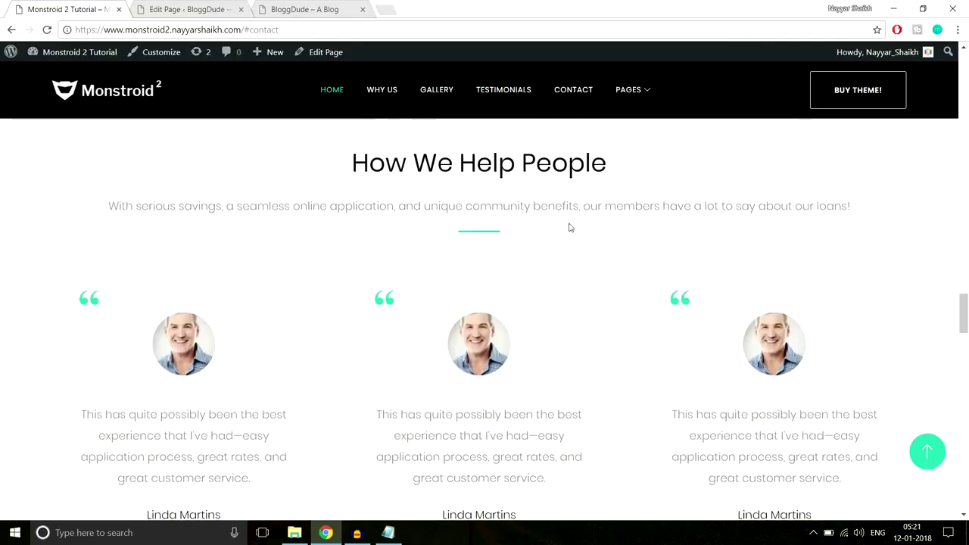
{"action": "scroll", "coordinate": [566, 231], "scroll_direction": "up", "scroll_amount": 1}
{"action": "scroll", "coordinate": [454, 224], "scroll_direction": "down", "scroll_amount": 1}
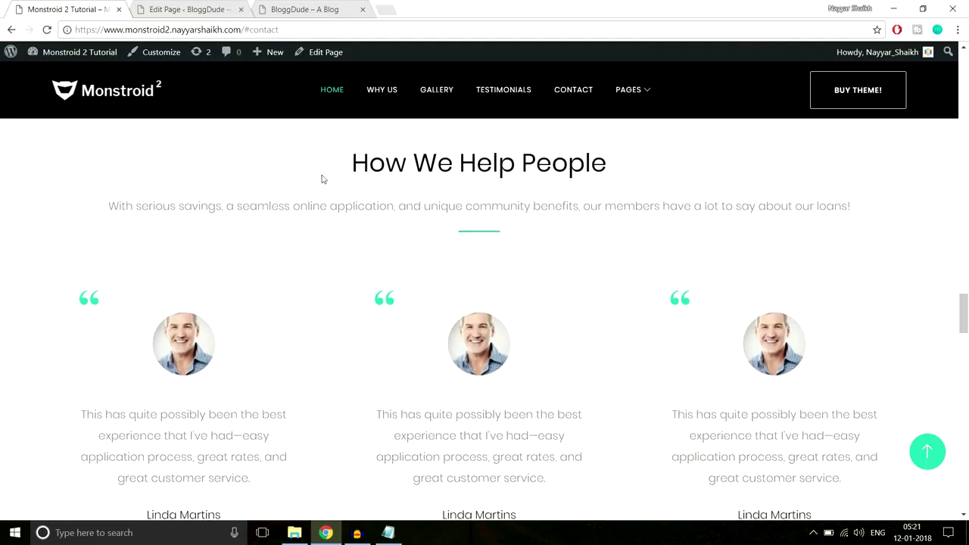
{"action": "scroll", "coordinate": [653, 240], "scroll_direction": "down", "scroll_amount": 3}
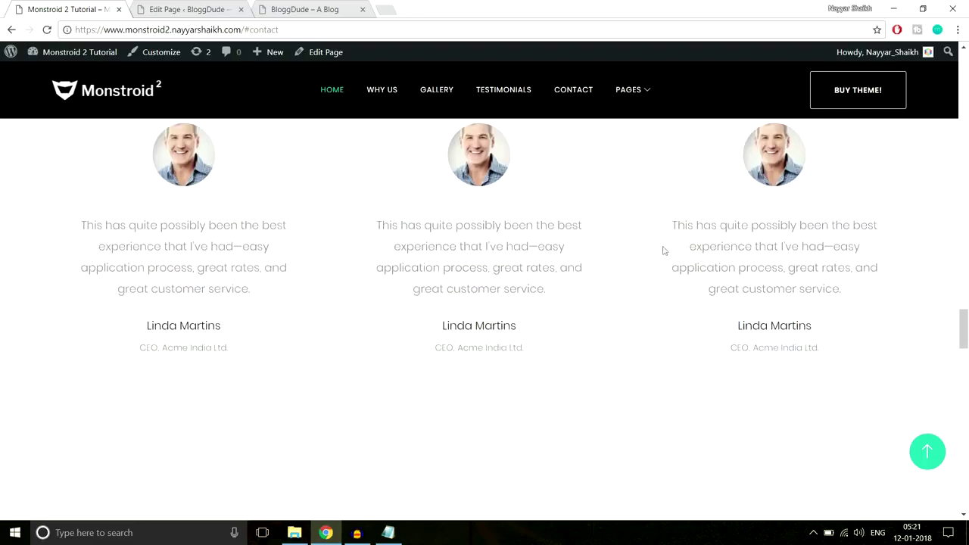
{"action": "scroll", "coordinate": [662, 250], "scroll_direction": "up", "scroll_amount": 2}
{"action": "scroll", "coordinate": [667, 255], "scroll_direction": "up", "scroll_amount": 2}
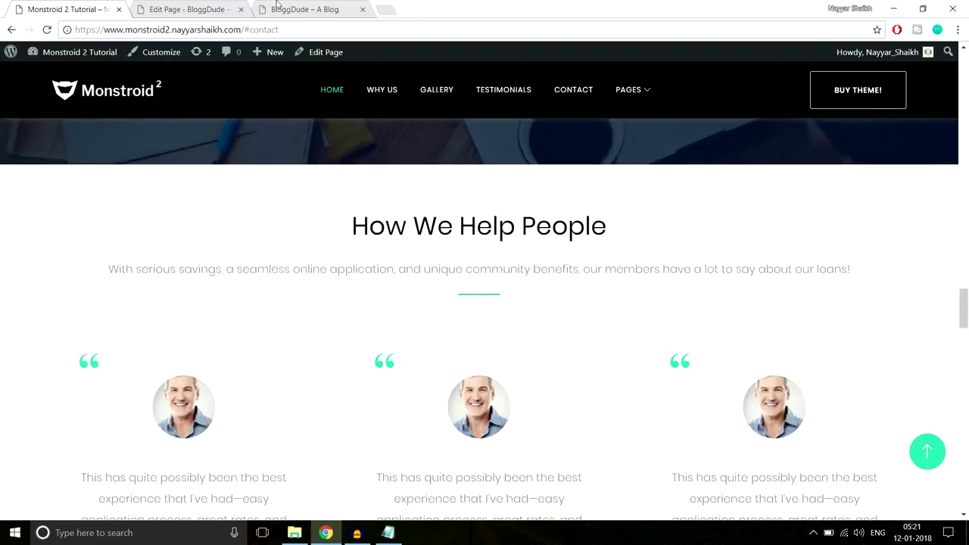
Add a new standard section at the bottom of the builder layout.
{"action": "left_click", "coordinate": [203, 8]}
{"action": "scroll", "coordinate": [968, 288], "scroll_direction": "down", "scroll_amount": 1}
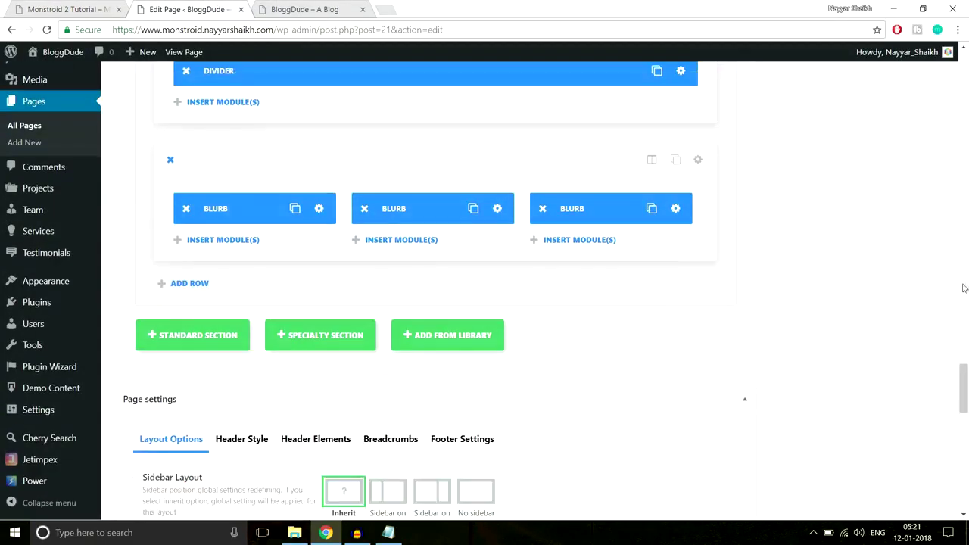
{"action": "scroll", "coordinate": [328, 283], "scroll_direction": "down", "scroll_amount": 2}
{"action": "left_click", "coordinate": [190, 218]}
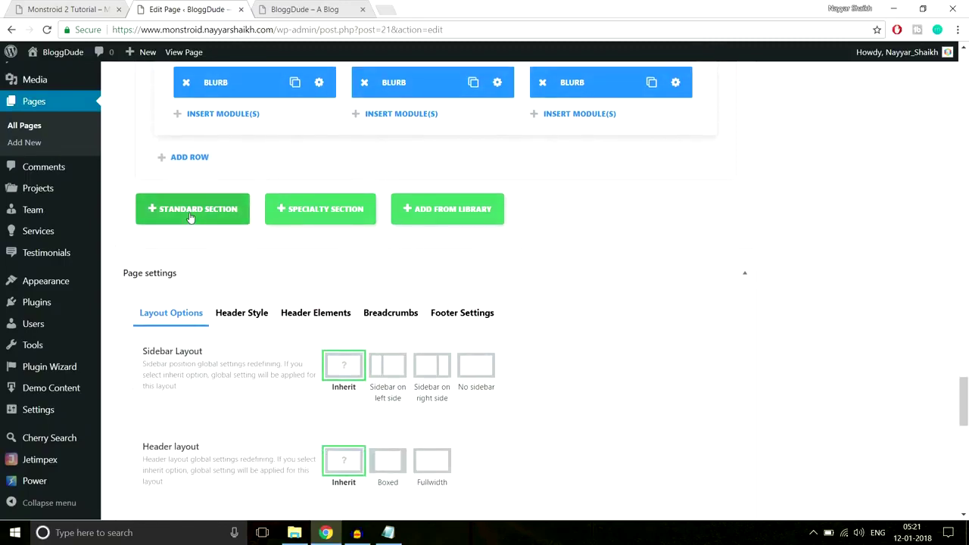
Copy the demo's How We Help People heading and add a Text module in one full-width column.
{"action": "left_click", "coordinate": [47, 6]}
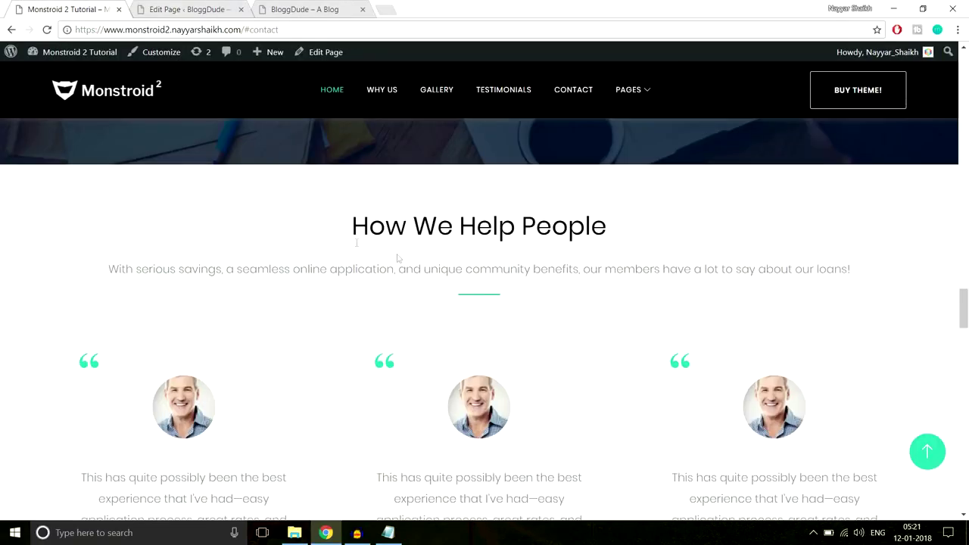
{"action": "left_click_drag", "start_coordinate": [333, 224], "coordinate": [854, 273]}
{"action": "key", "text": "ctrl+c"}
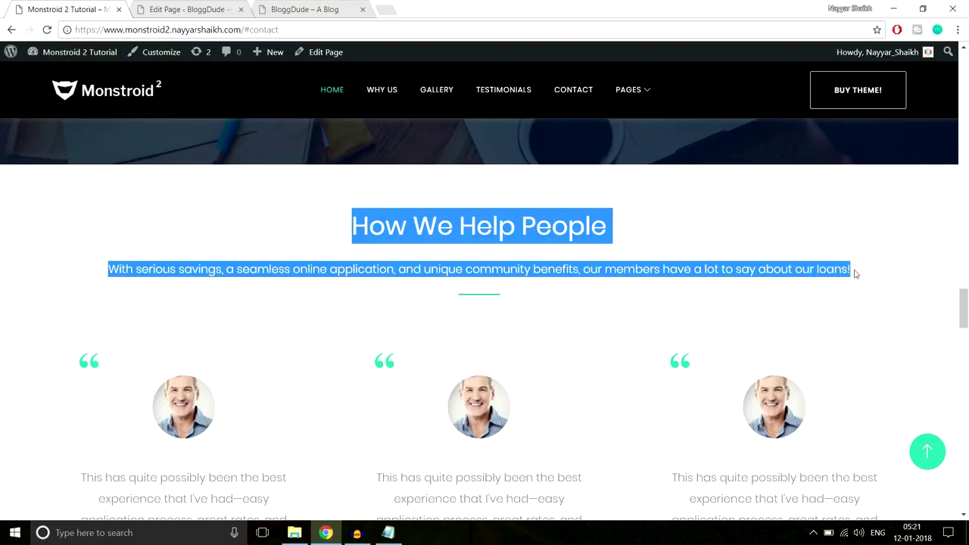
{"action": "left_click", "coordinate": [216, 6]}
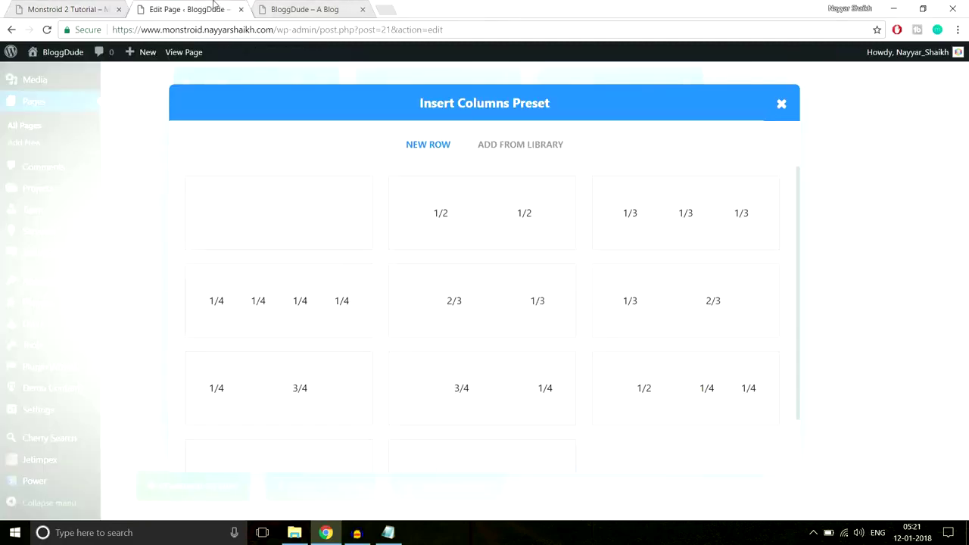
{"action": "left_click", "coordinate": [309, 225]}
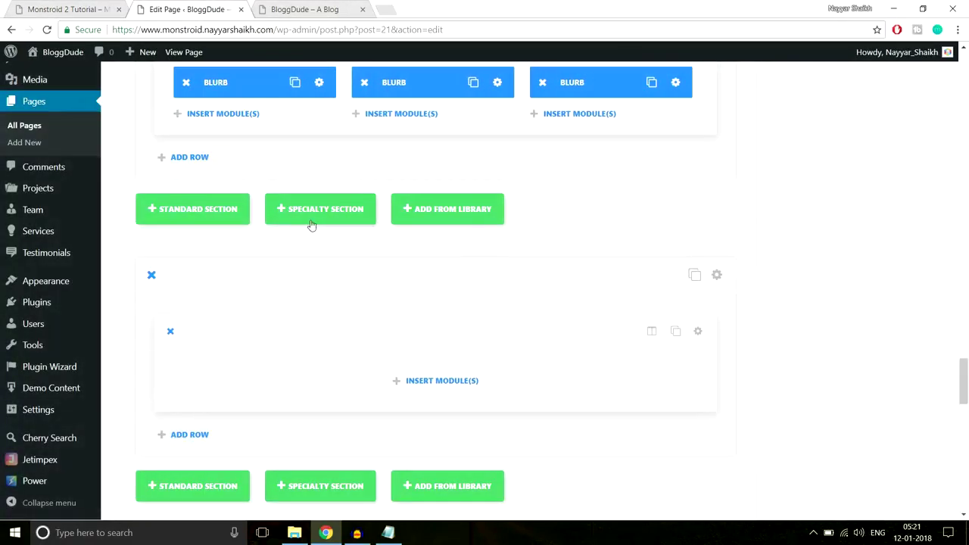
{"action": "left_click", "coordinate": [478, 380]}
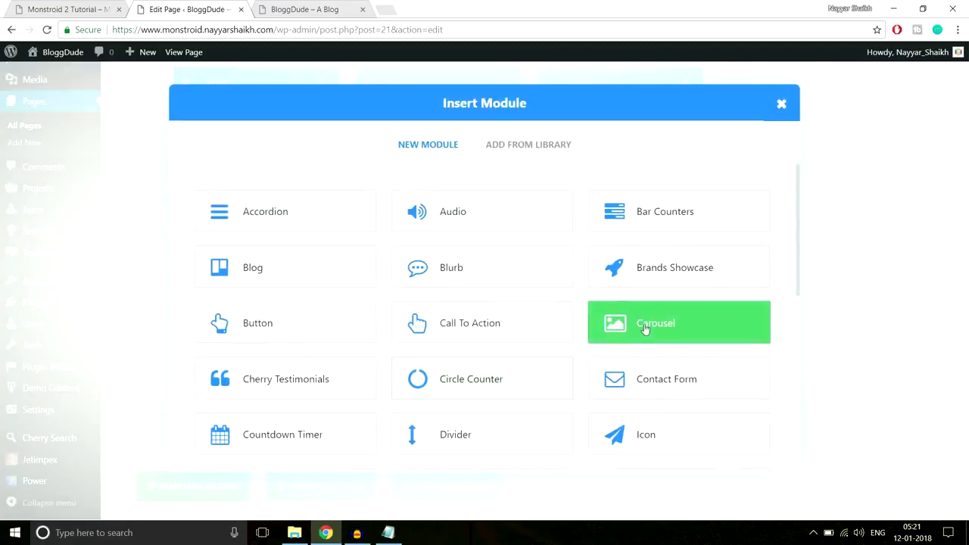
{"action": "scroll", "coordinate": [662, 361], "scroll_direction": "down", "scroll_amount": 5}
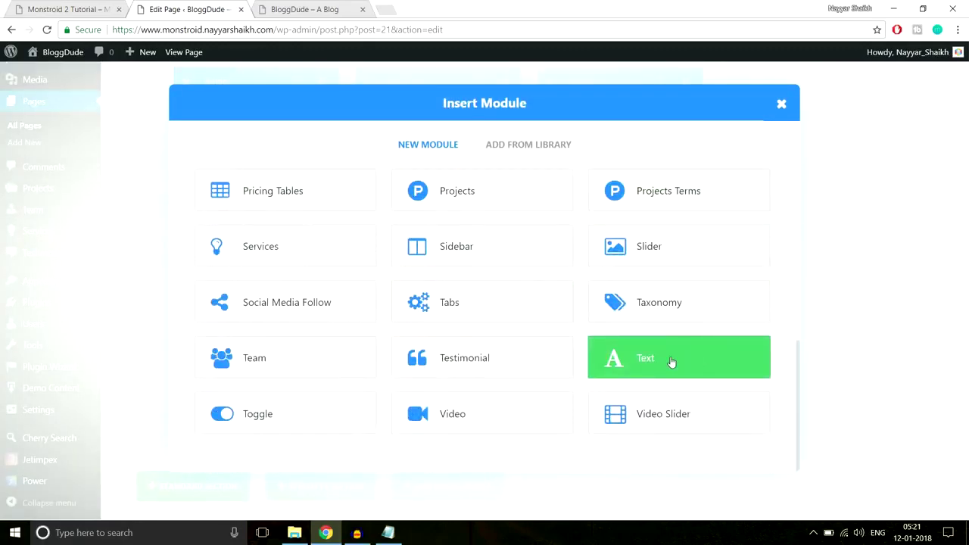
{"action": "left_click", "coordinate": [671, 362]}
Centre the Text module and paste in the How We Help People heading and subtitle.
{"action": "left_click", "coordinate": [383, 231]}
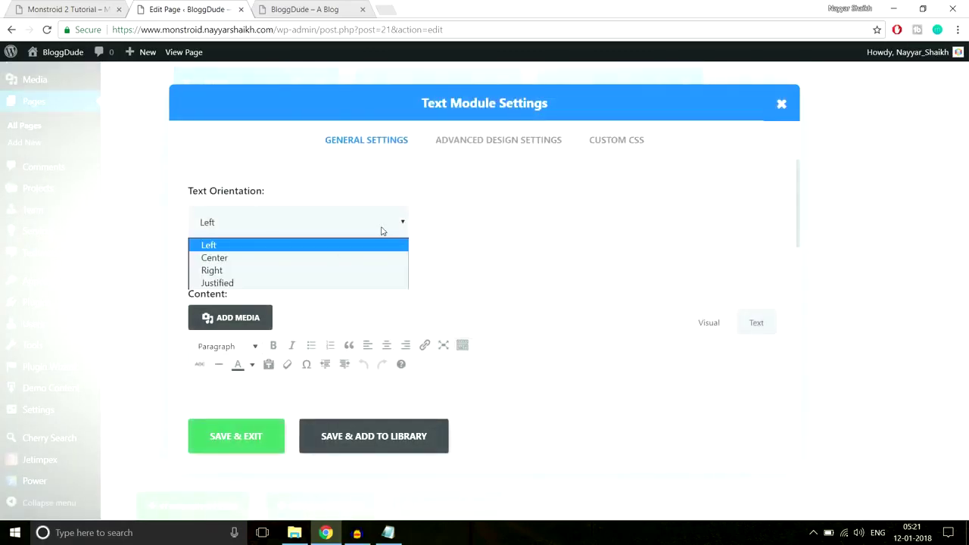
{"action": "left_click", "coordinate": [327, 258]}
{"action": "scroll", "coordinate": [503, 302], "scroll_direction": "down", "scroll_amount": 3}
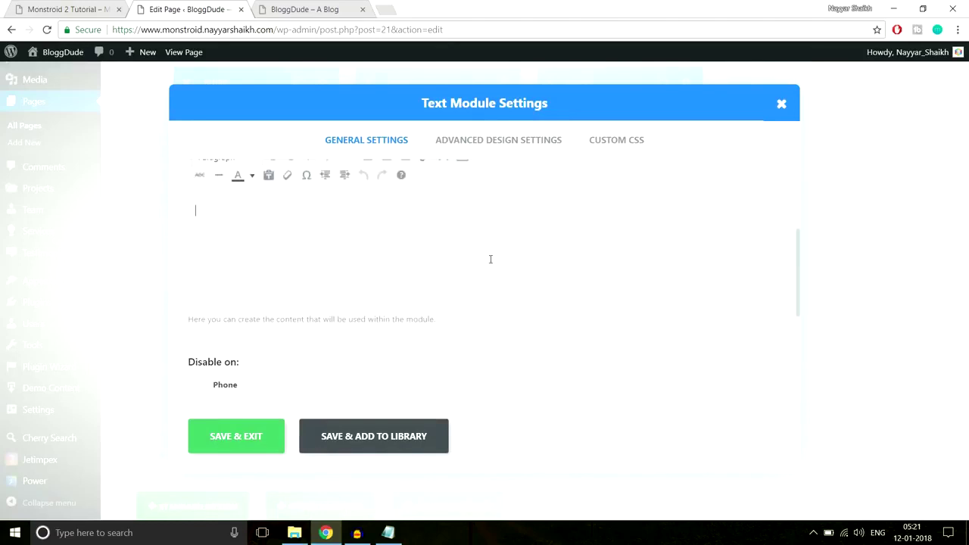
{"action": "key", "text": "ctrl+v"}
{"action": "left_click", "coordinate": [68, 10]}
{"action": "left_click", "coordinate": [404, 243]}
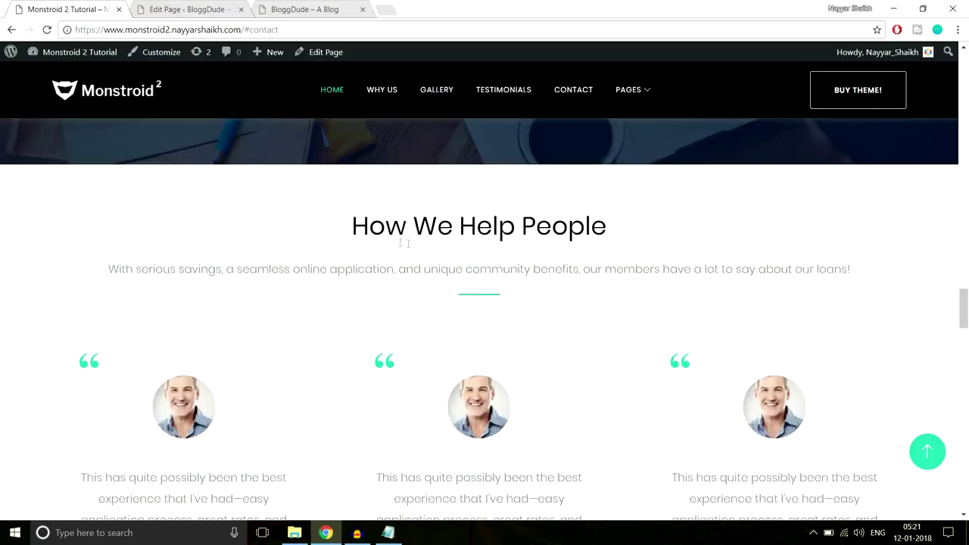
{"action": "left_click", "coordinate": [198, 7]}
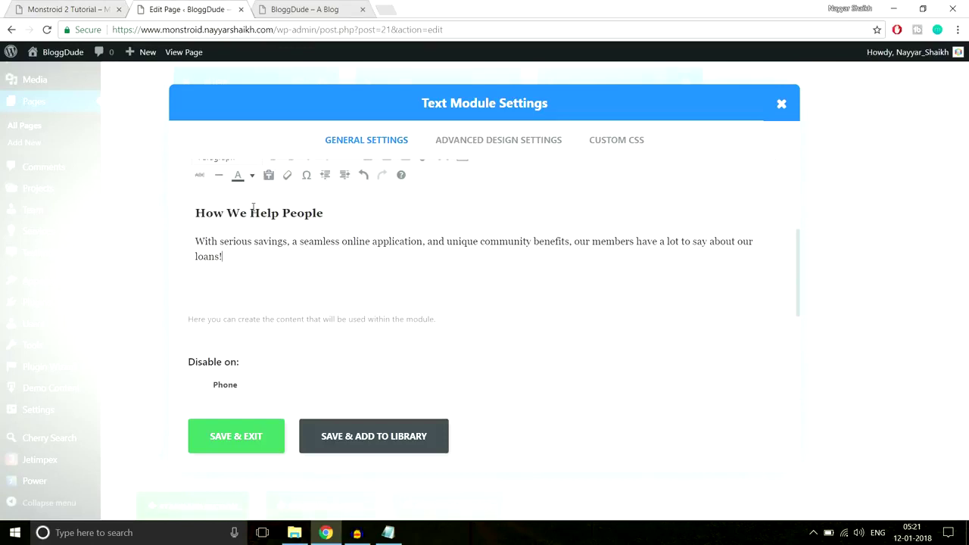
{"action": "scroll", "coordinate": [356, 318], "scroll_direction": "up", "scroll_amount": 1}
{"action": "left_click", "coordinate": [225, 318]}
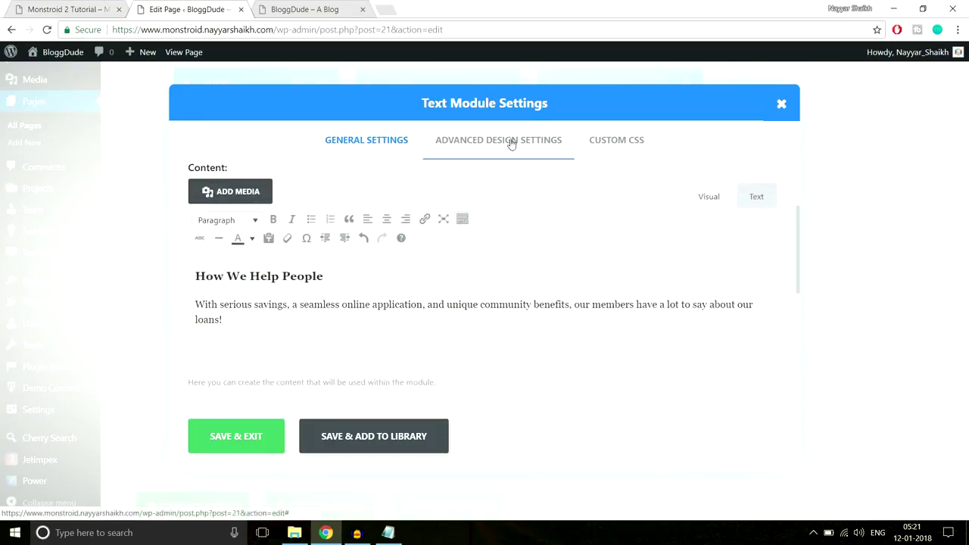
{"action": "key", "text": "ctrl+shift+Tab"}
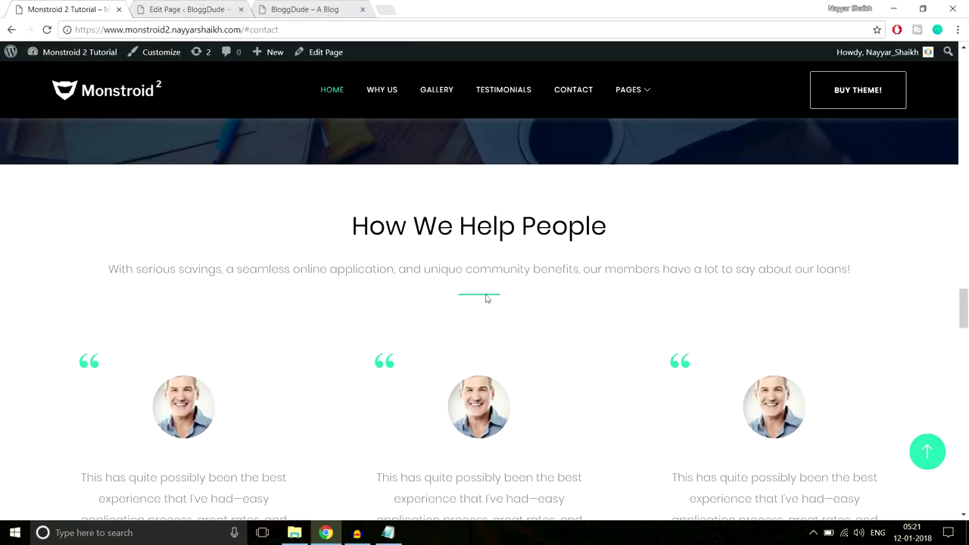
{"action": "left_click", "coordinate": [188, 10]}
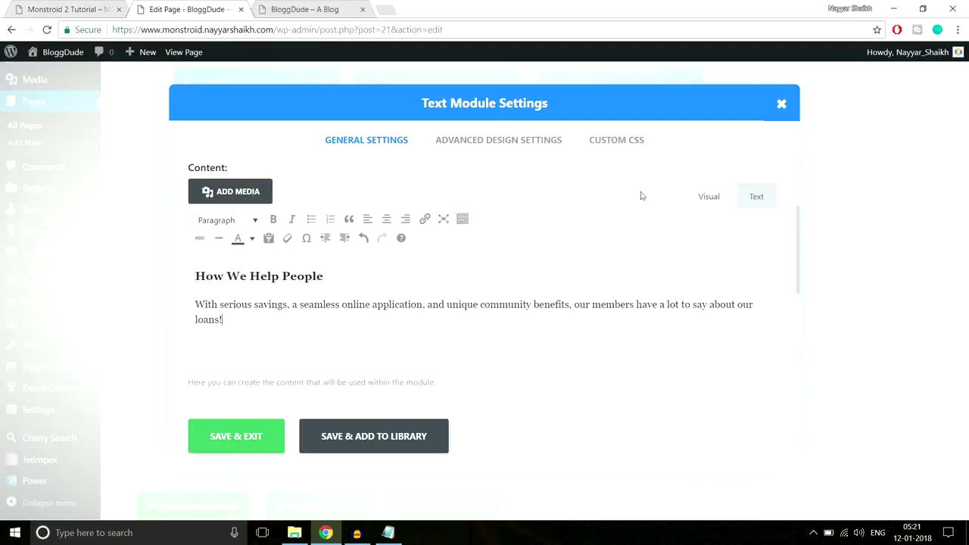
Paste the green underline CSS into the Custom CSS After field and save the module.
{"action": "left_click", "coordinate": [617, 140]}
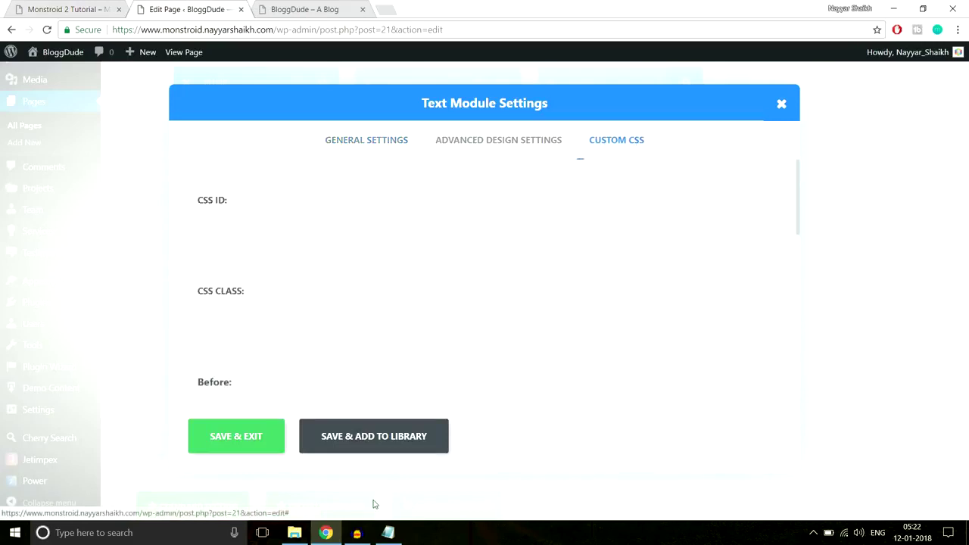
{"action": "left_click", "coordinate": [388, 532]}
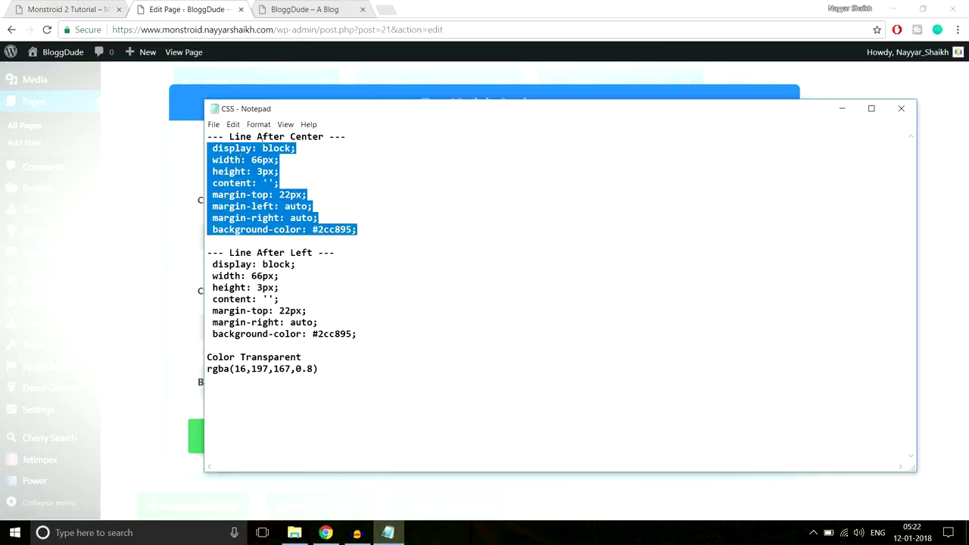
{"action": "left_click", "coordinate": [227, 29]}
{"action": "scroll", "coordinate": [689, 262], "scroll_direction": "down", "scroll_amount": 6}
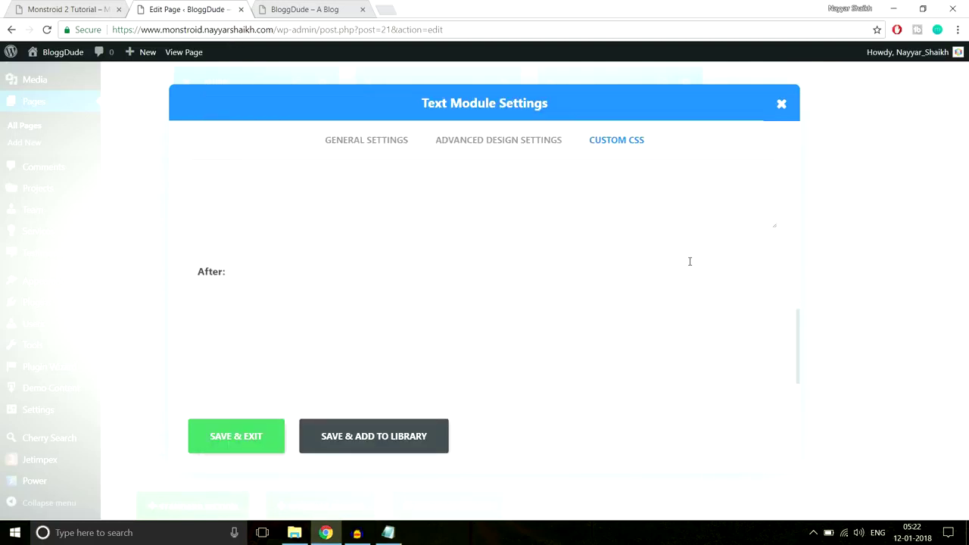
{"action": "type", "text": "width: 60px; height: 3px; content: ''; margin-top: 22px; margin-left: auto; margin-right: auto; background-color: #2cc895;"}
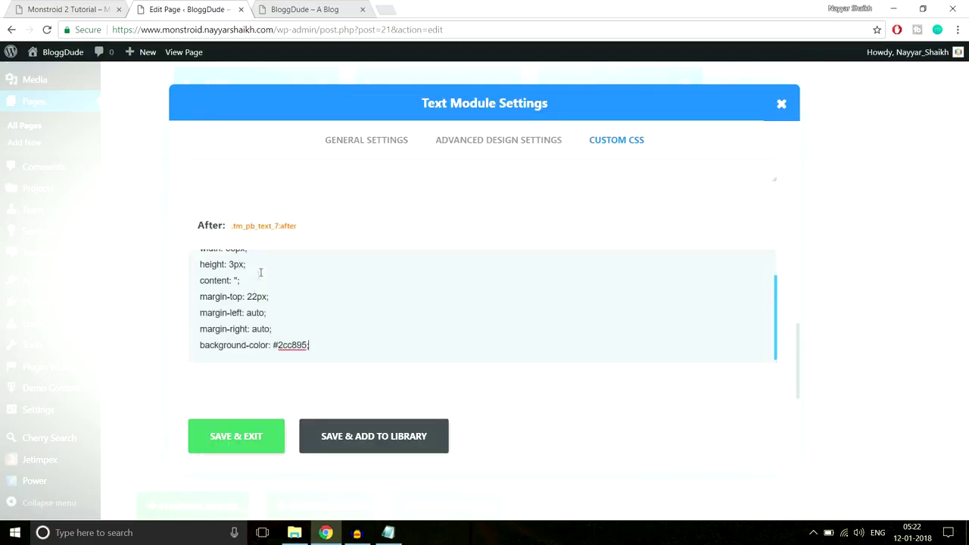
{"action": "left_click", "coordinate": [255, 438]}
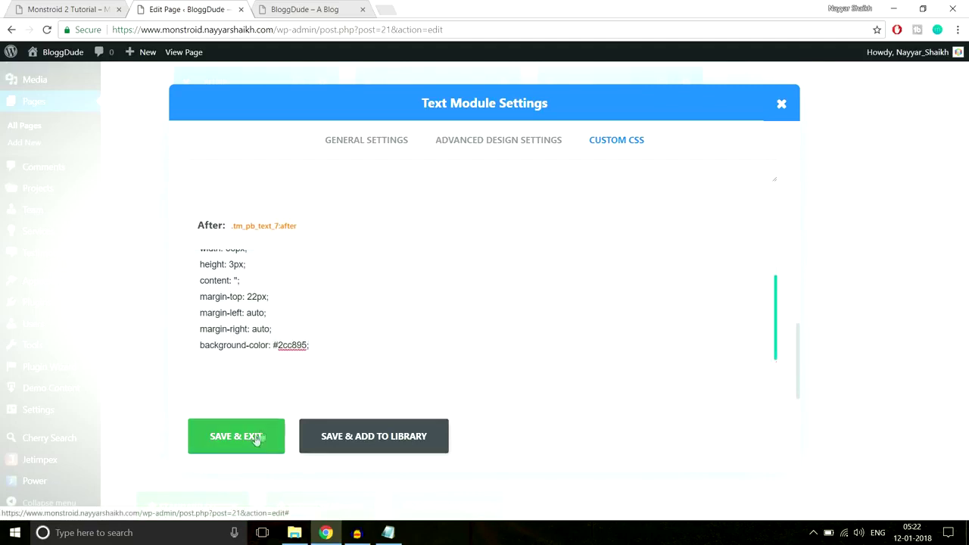
Scroll the live demo page to compare its How We Help People section.
{"action": "key", "text": "ctrl+shift+Tab"}
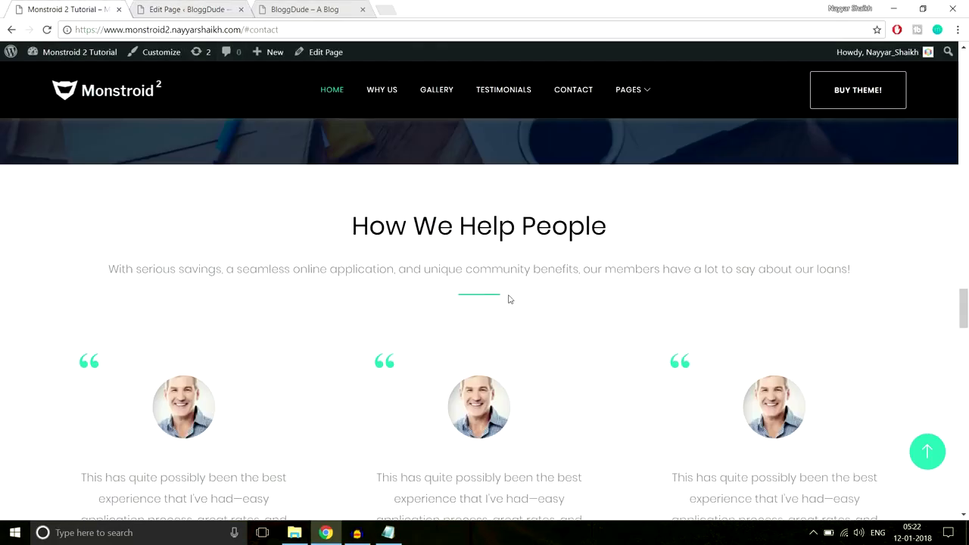
{"action": "scroll", "coordinate": [509, 299], "scroll_direction": "down", "scroll_amount": 1}
{"action": "scroll", "coordinate": [456, 163], "scroll_direction": "up", "scroll_amount": 1}
{"action": "scroll", "coordinate": [456, 212], "scroll_direction": "down", "scroll_amount": 4}
{"action": "scroll", "coordinate": [472, 439], "scroll_direction": "up", "scroll_amount": 4}
Add a Divider module under the text with a top margin of 40.
{"action": "left_click", "coordinate": [188, 9]}
{"action": "scroll", "coordinate": [531, 280], "scroll_direction": "down", "scroll_amount": 3}
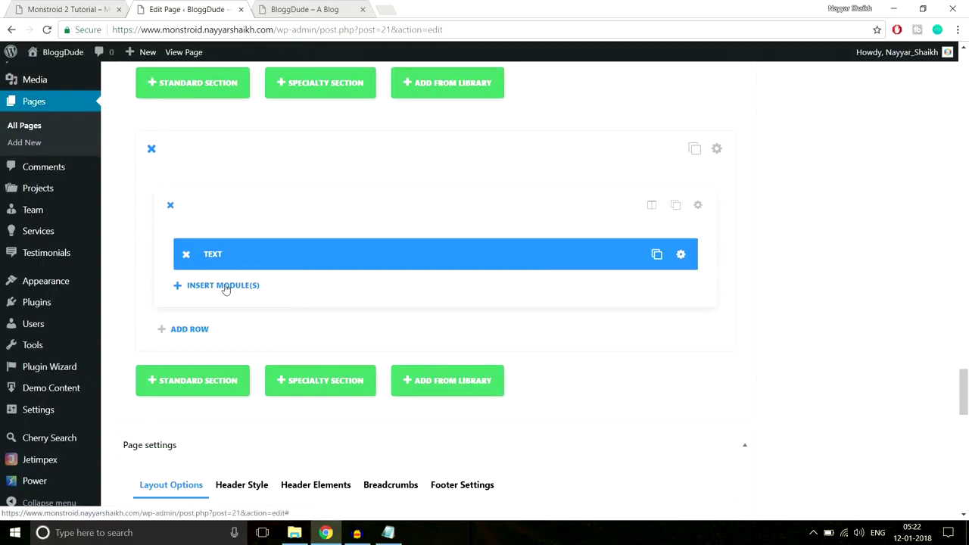
{"action": "left_click", "coordinate": [225, 286]}
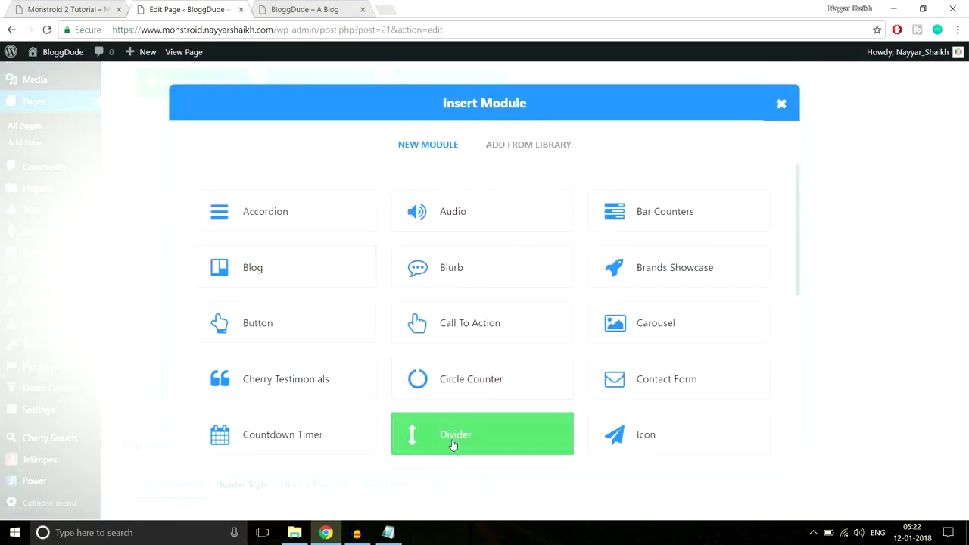
{"action": "left_click", "coordinate": [454, 444]}
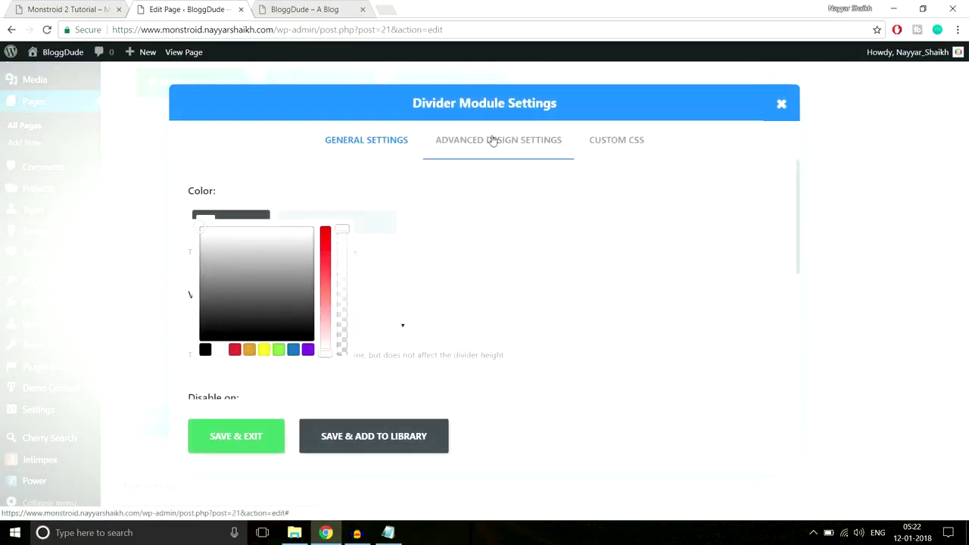
{"action": "left_click", "coordinate": [493, 141]}
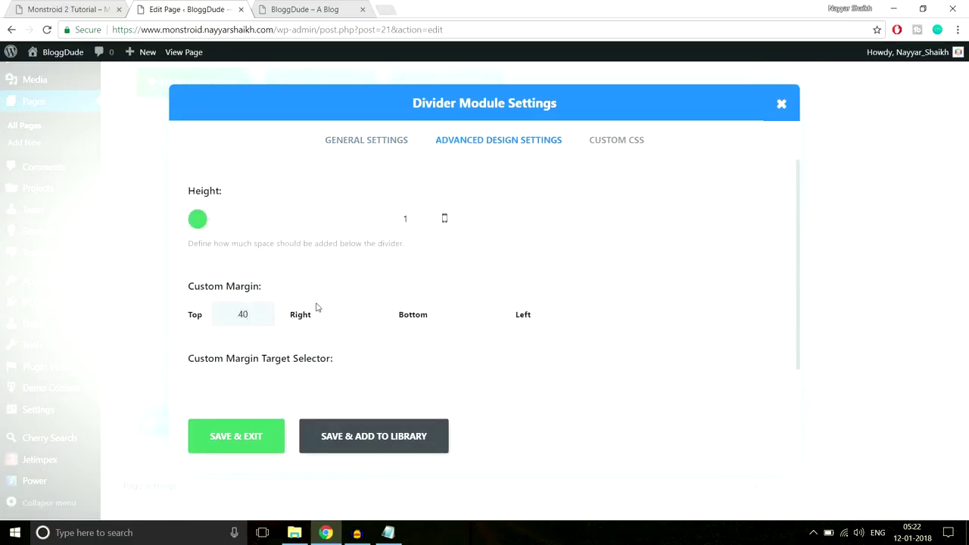
{"action": "left_click", "coordinate": [235, 446]}
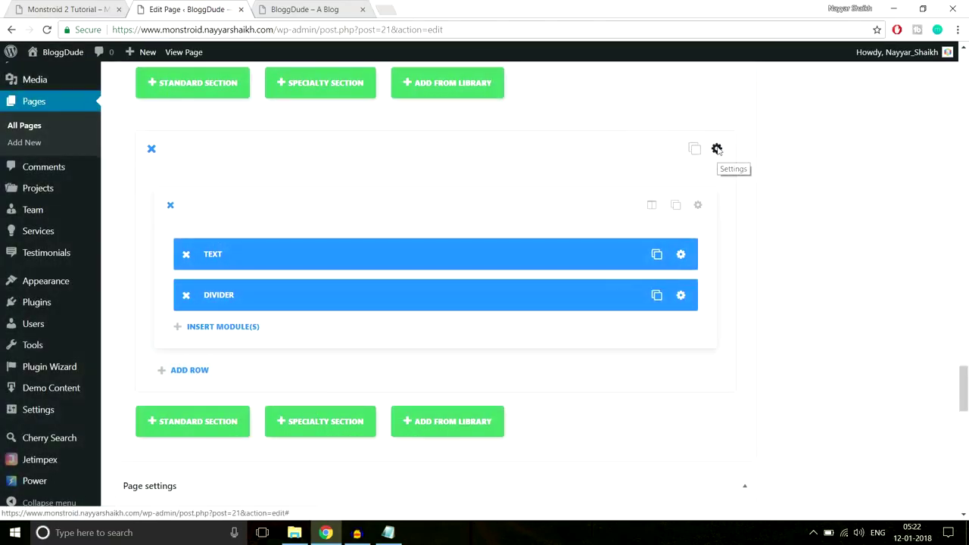
Give the section 70px top and bottom padding and save.
{"action": "left_click", "coordinate": [717, 149]}
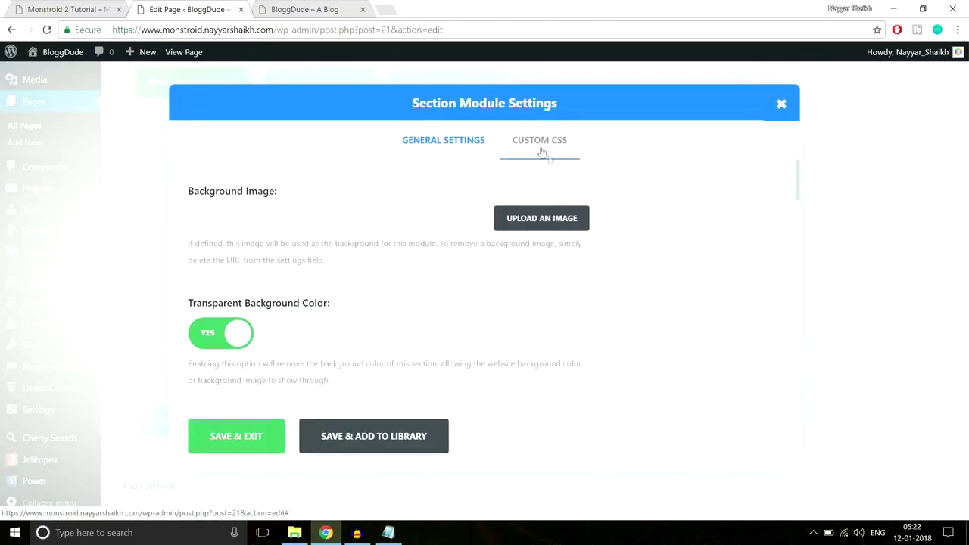
{"action": "scroll", "coordinate": [690, 293], "scroll_direction": "down", "scroll_amount": 10}
{"action": "scroll", "coordinate": [691, 293], "scroll_direction": "down", "scroll_amount": 6}
{"action": "scroll", "coordinate": [629, 288], "scroll_direction": "up", "scroll_amount": 5}
{"action": "scroll", "coordinate": [448, 303], "scroll_direction": "down", "scroll_amount": 1}
{"action": "left_click", "coordinate": [293, 324]}
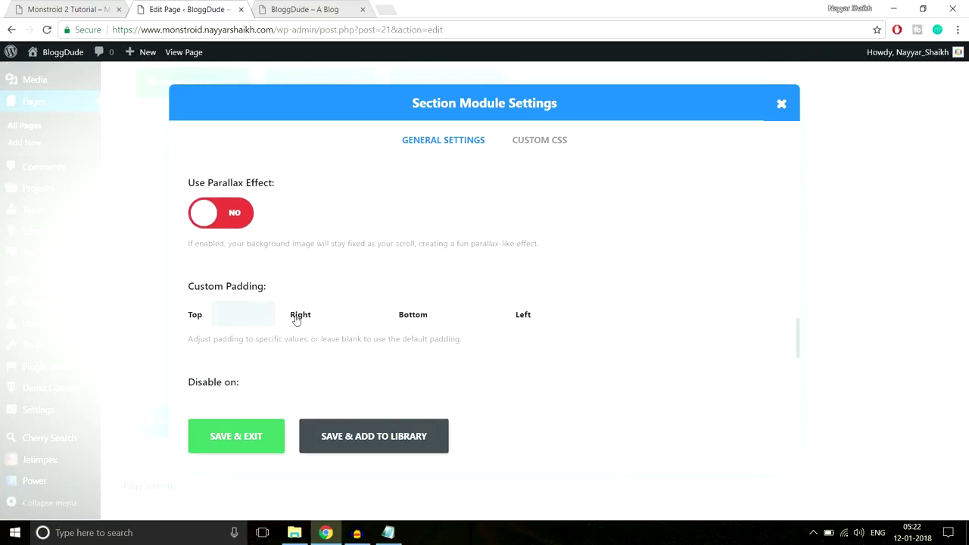
{"action": "type", "text": "70px"}
{"action": "left_click", "coordinate": [466, 322]}
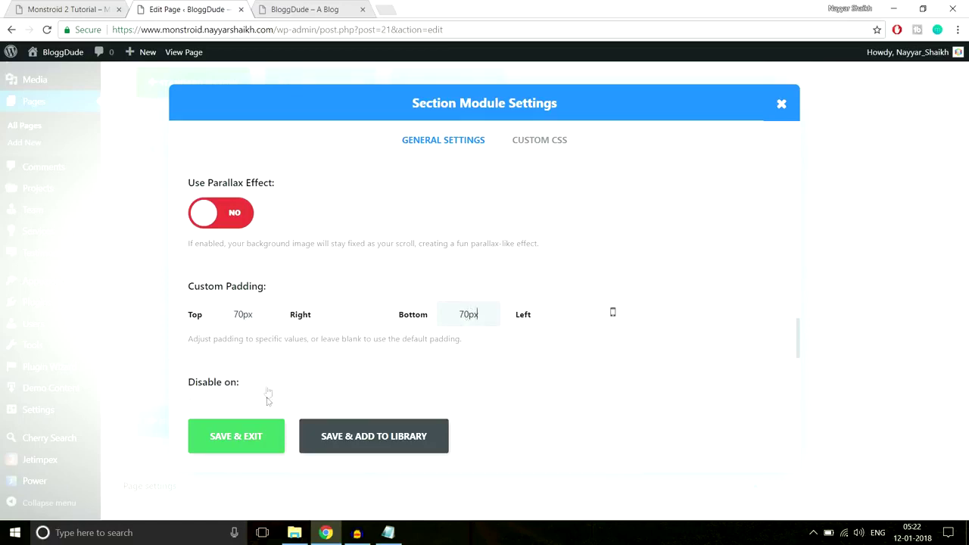
{"action": "left_click", "coordinate": [260, 440]}
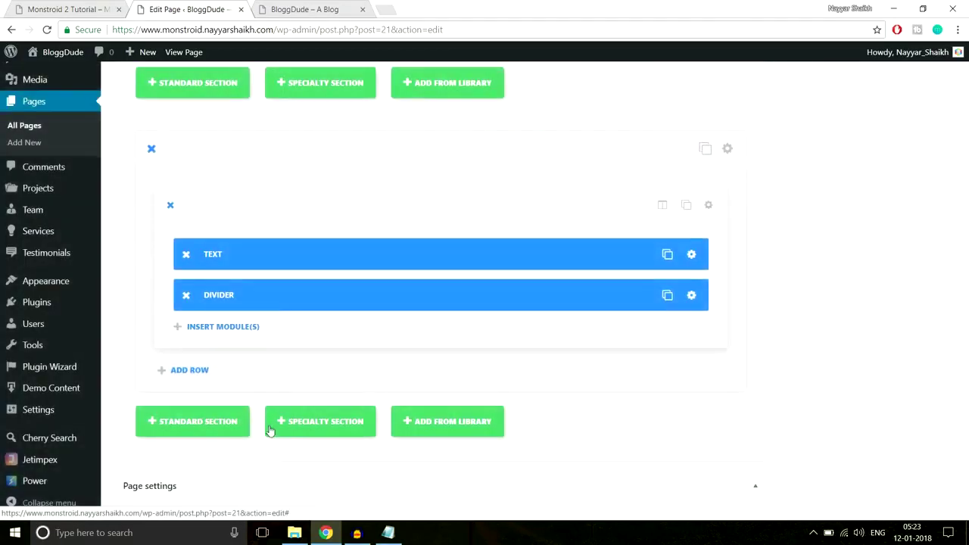
Check the demo page, then update the homepage with the new section.
{"action": "left_click", "coordinate": [89, 6]}
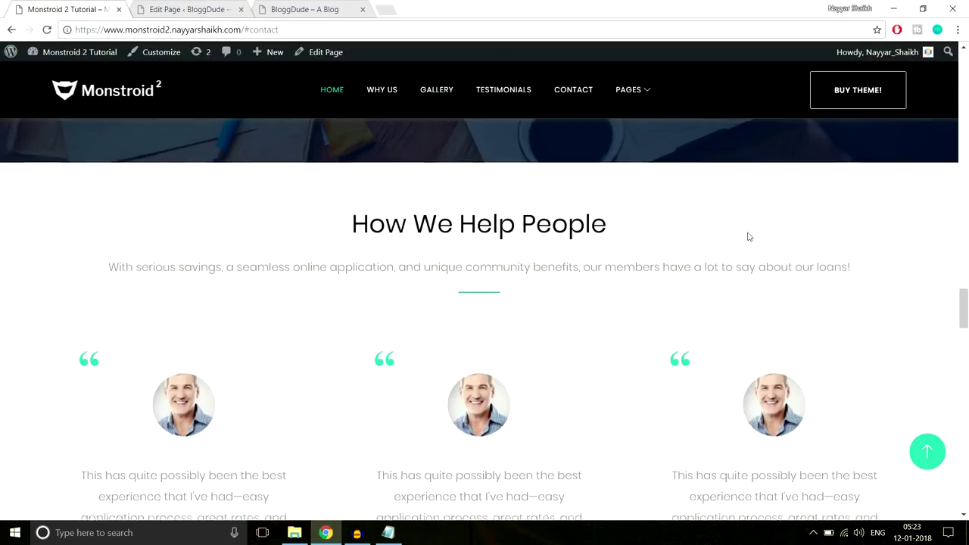
{"action": "scroll", "coordinate": [281, 275], "scroll_direction": "down", "scroll_amount": 3}
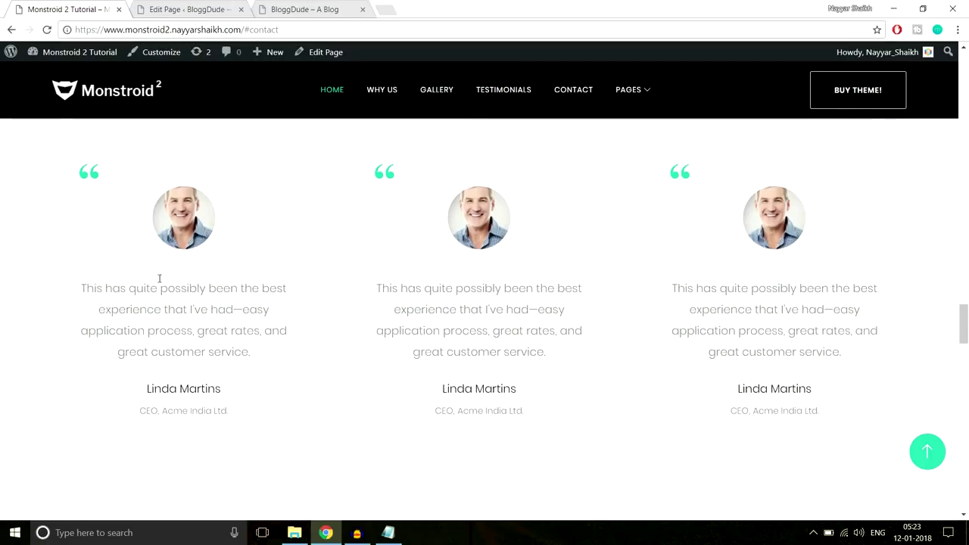
{"action": "left_click", "coordinate": [194, 8]}
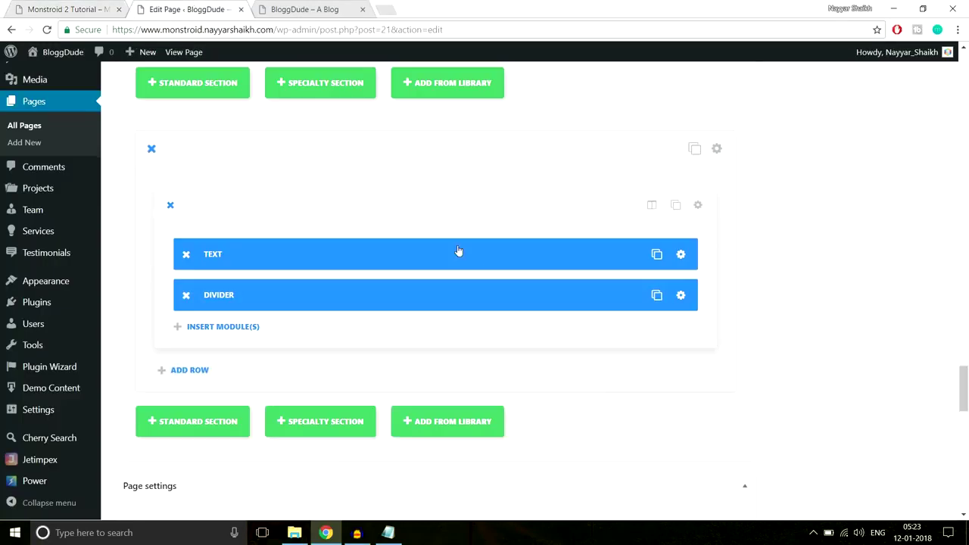
{"action": "scroll", "coordinate": [929, 346], "scroll_direction": "up", "scroll_amount": 10}
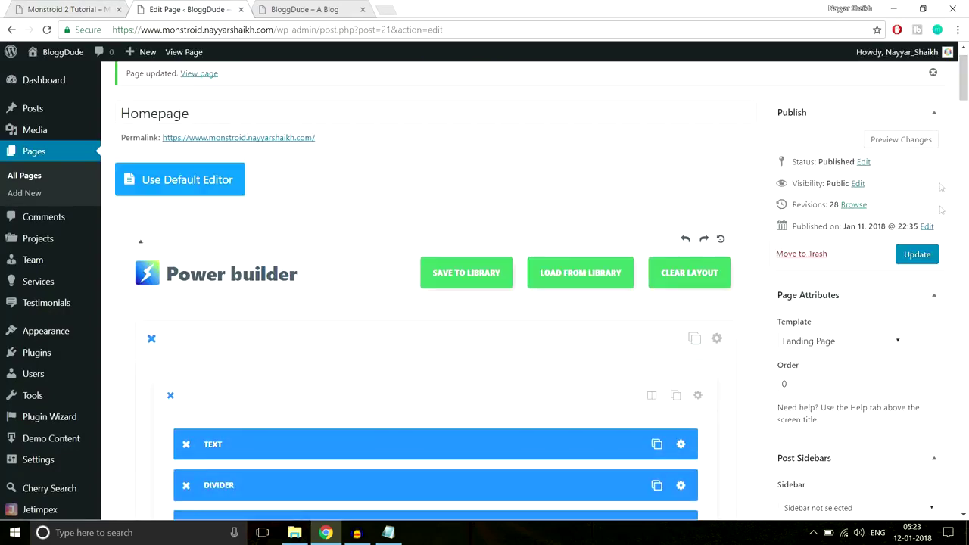
{"action": "left_click", "coordinate": [930, 256]}
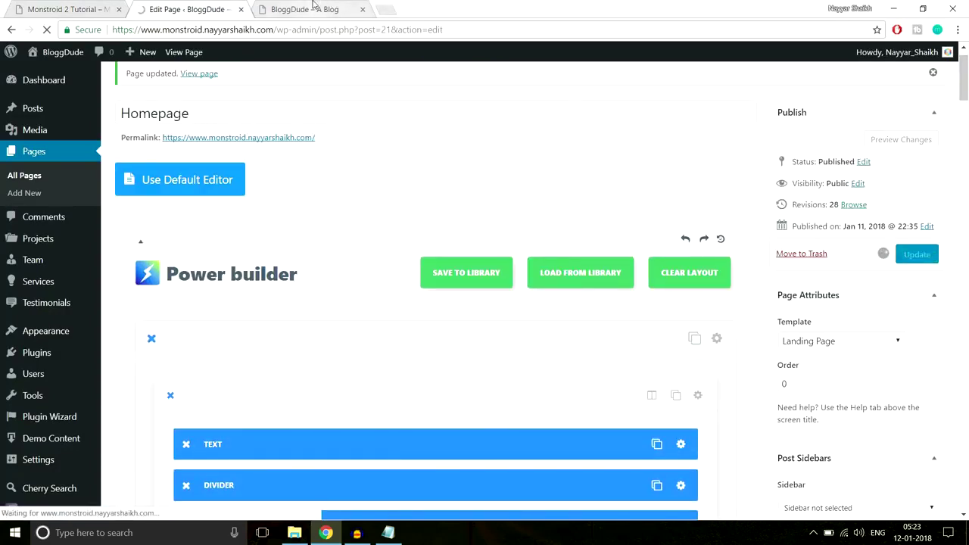
Reload the live site to check the How We Help People section, then return to the editor.
{"action": "left_click", "coordinate": [306, 9]}
{"action": "left_click", "coordinate": [327, 29]}
{"action": "key", "text": "Return"}
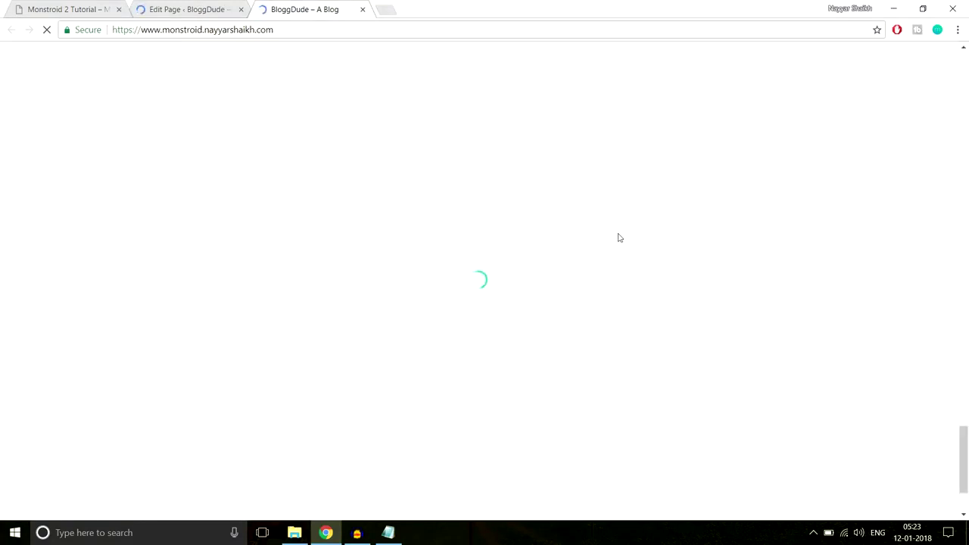
{"action": "scroll", "coordinate": [632, 250], "scroll_direction": "down", "scroll_amount": 2}
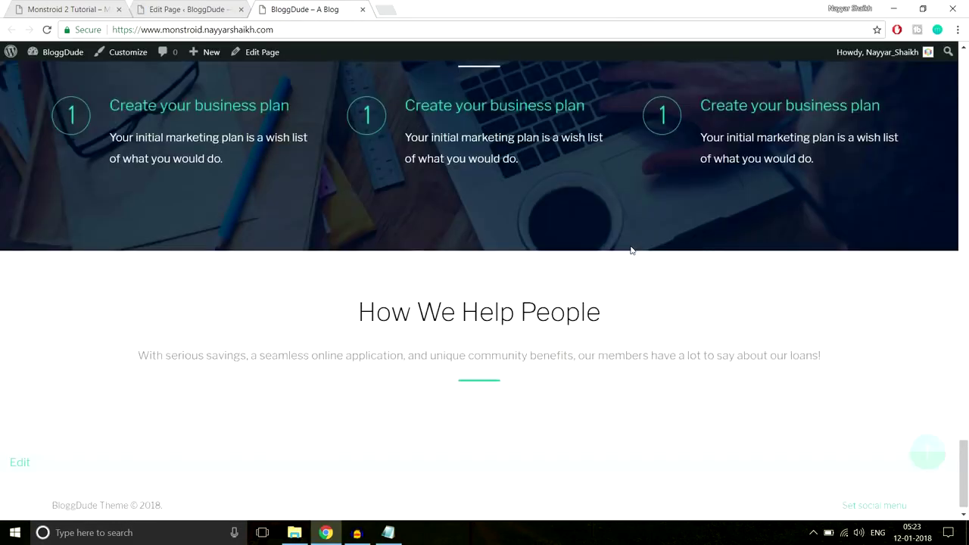
{"action": "left_click_drag", "start_coordinate": [376, 306], "coordinate": [550, 363]}
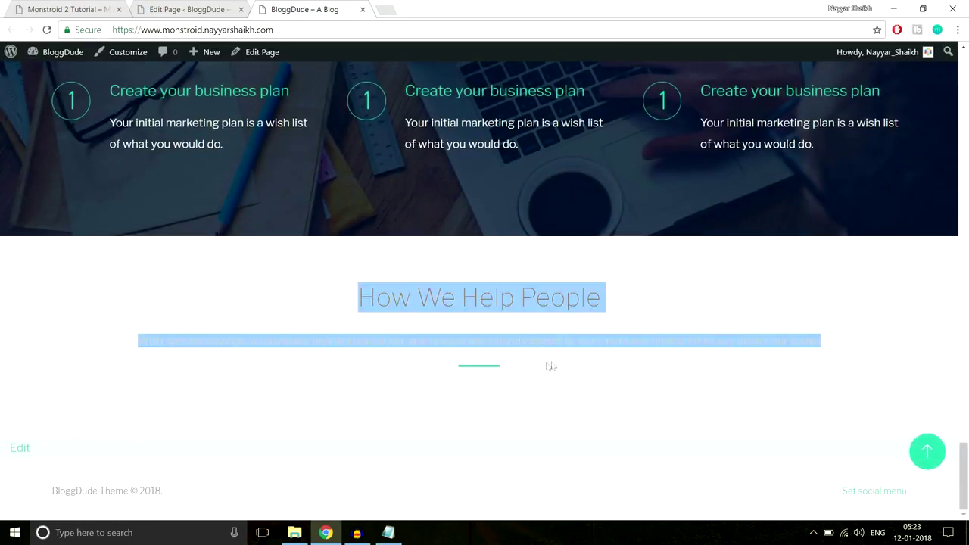
{"action": "left_click", "coordinate": [550, 364]}
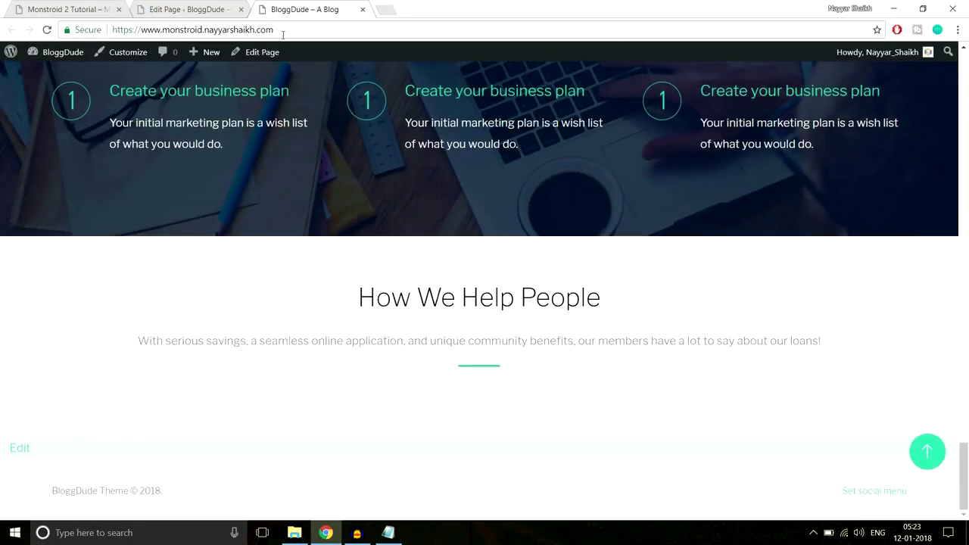
{"action": "left_click", "coordinate": [202, 6]}
{"action": "mouse_move", "coordinate": [97, 257]}
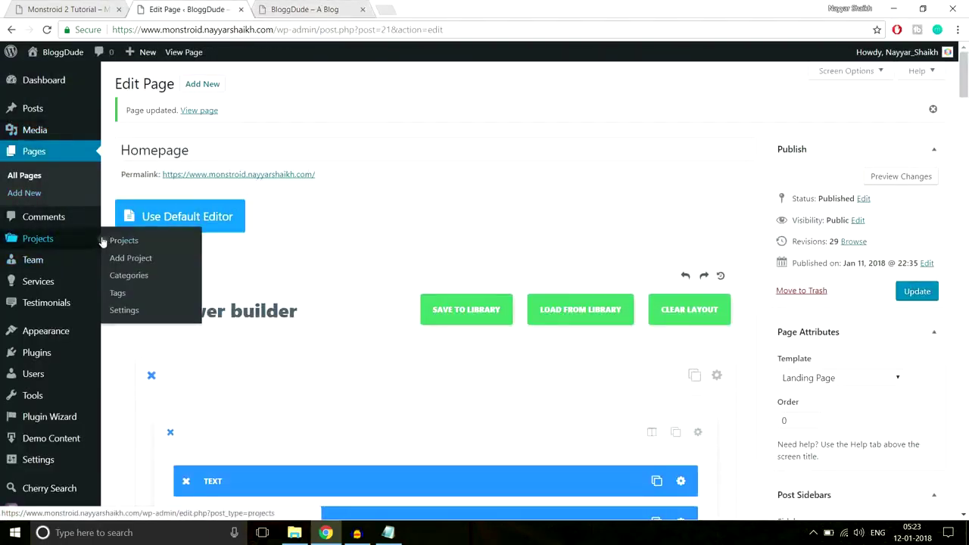
Start a new testimonial titled with the first demo testimonial's author name.
{"action": "mouse_move", "coordinate": [33, 294]}
{"action": "mouse_move", "coordinate": [47, 309]}
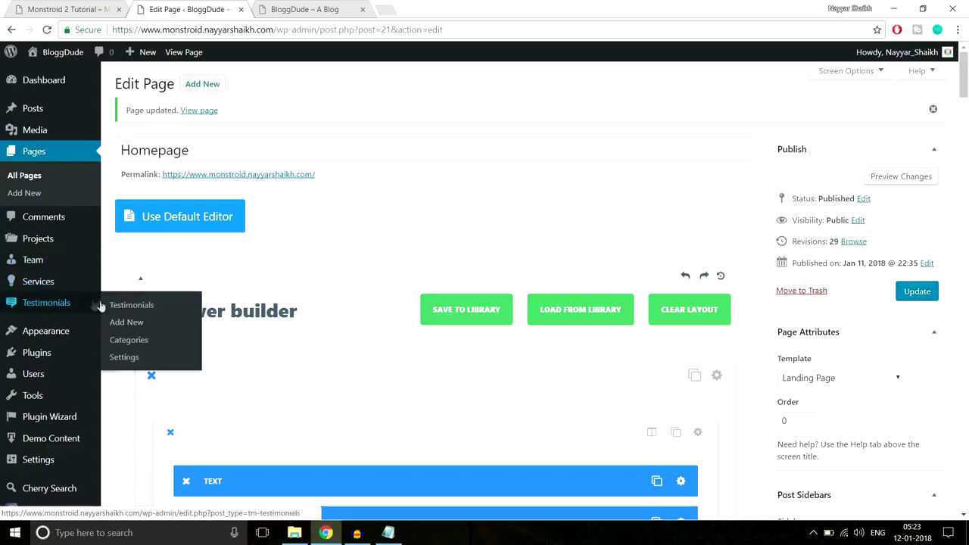
{"action": "left_click", "coordinate": [133, 324]}
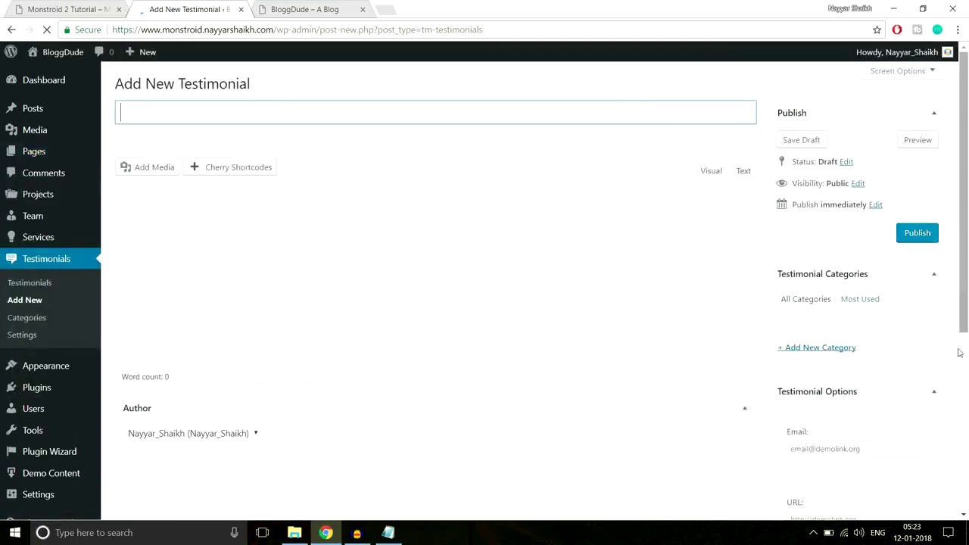
{"action": "left_click", "coordinate": [75, 9]}
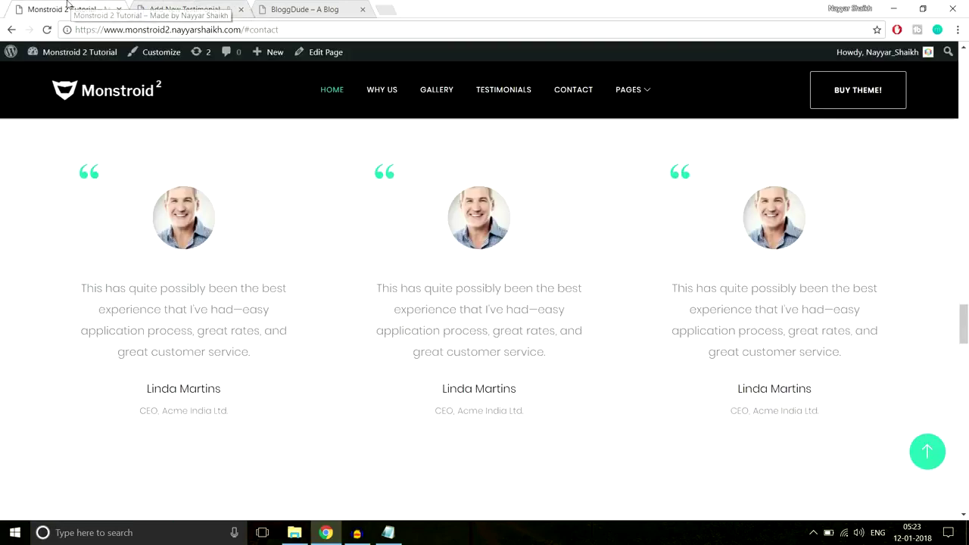
{"action": "left_click_drag", "start_coordinate": [246, 395], "coordinate": [147, 389]}
{"action": "key", "text": "ctrl+c"}
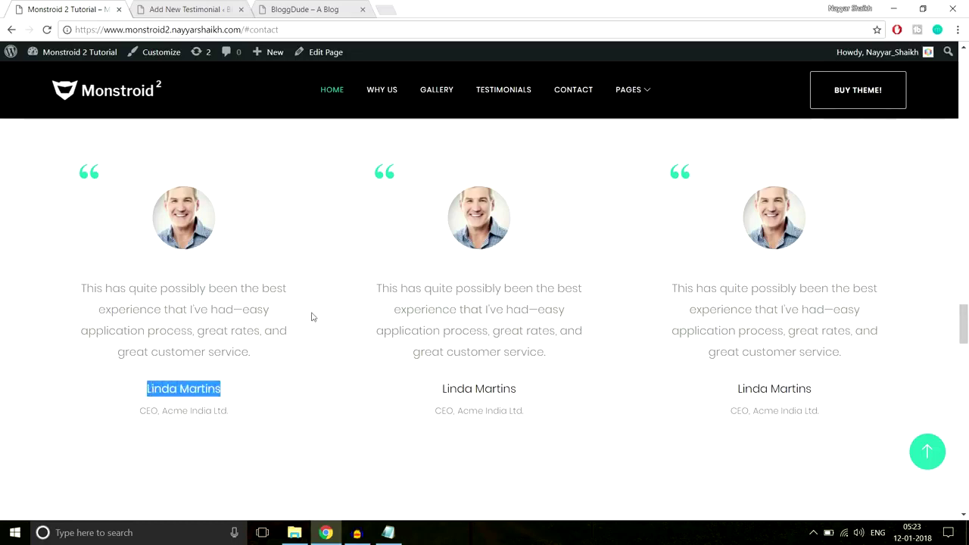
{"action": "left_click", "coordinate": [191, 9]}
{"action": "key", "text": "ctrl+v"}
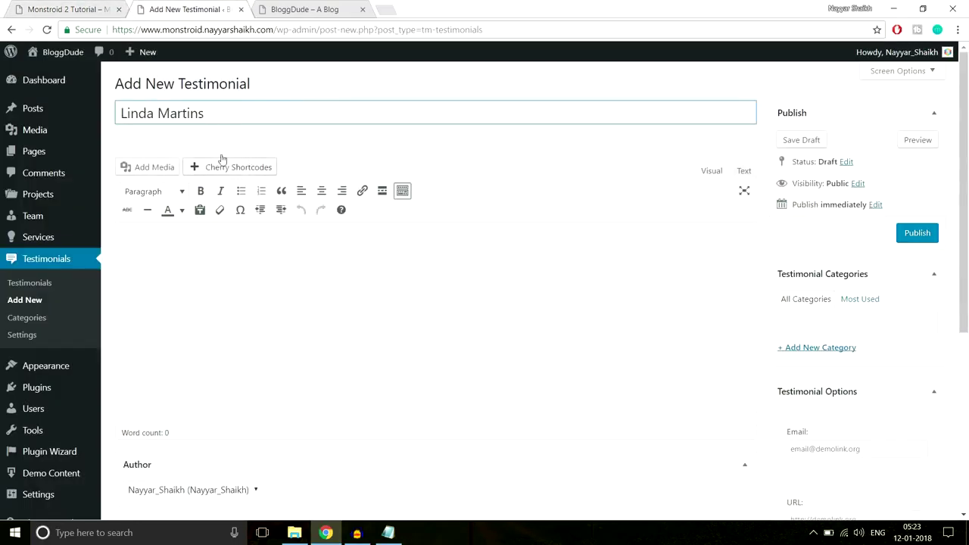
Copy the first demo testimonial's quote into the new testimonial's body.
{"action": "left_click", "coordinate": [68, 9]}
{"action": "left_click_drag", "start_coordinate": [276, 364], "coordinate": [84, 276]}
{"action": "key", "text": "ctrl+c"}
{"action": "left_click", "coordinate": [186, 9]}
{"action": "left_click", "coordinate": [290, 346]}
{"action": "key", "text": "ctrl+v"}
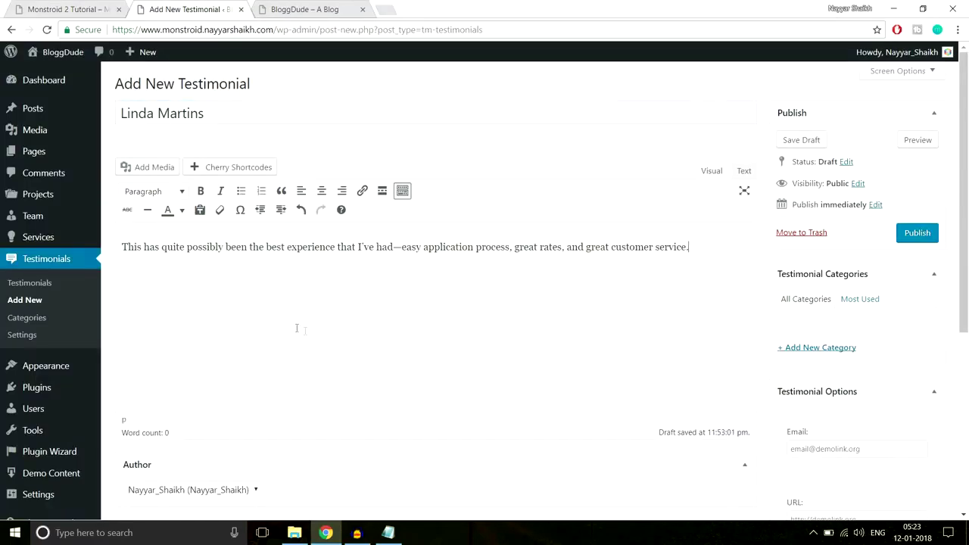
{"action": "scroll", "coordinate": [345, 359], "scroll_direction": "down", "scroll_amount": 2}
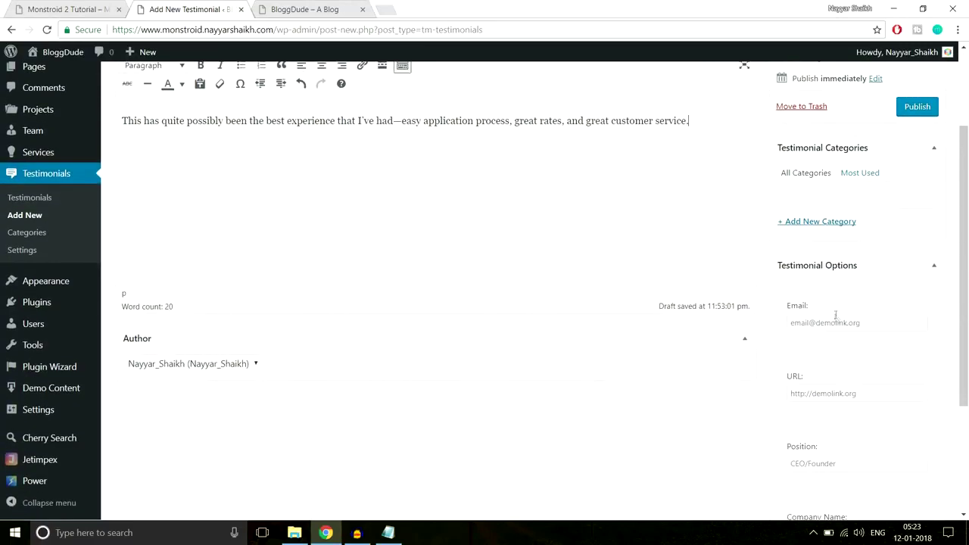
{"action": "left_click", "coordinate": [82, 8]}
{"action": "left_click", "coordinate": [215, 371]}
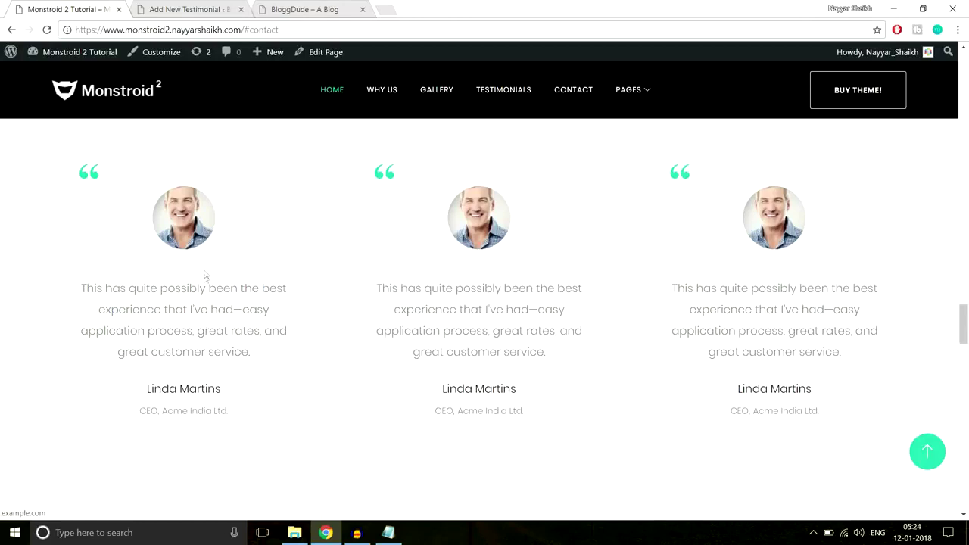
{"action": "left_click", "coordinate": [184, 10]}
{"action": "left_click", "coordinate": [854, 323]}
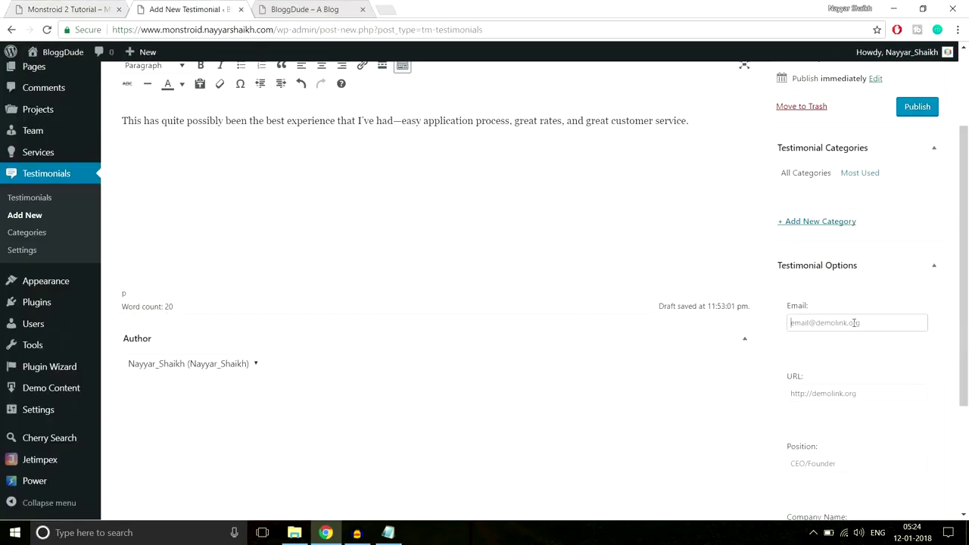
{"action": "scroll", "coordinate": [917, 353], "scroll_direction": "down", "scroll_amount": 1}
{"action": "left_click", "coordinate": [861, 333]}
{"action": "type", "text": "htt"}
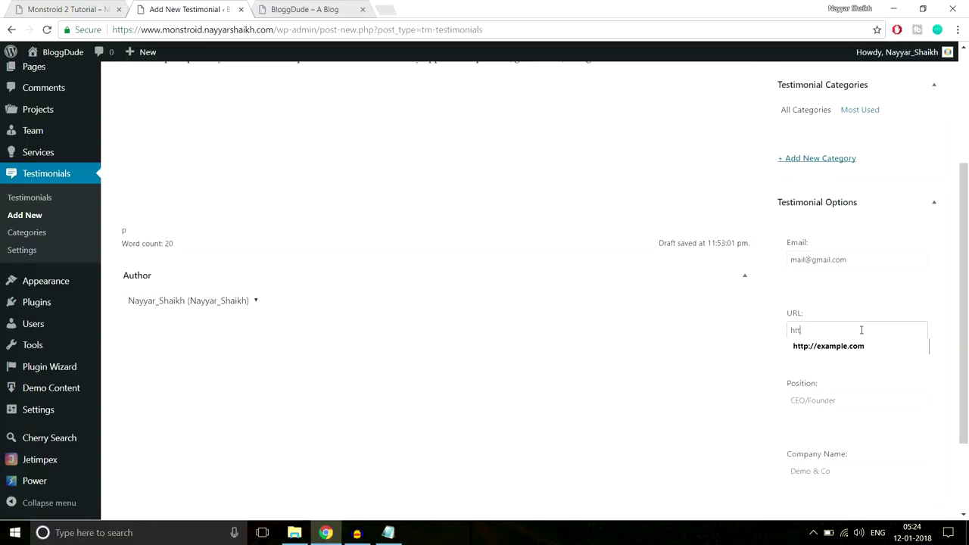
{"action": "type", "text": "p://examp"}
{"action": "key", "text": "BackSpace"}
{"action": "type", "text": "ple.com"}
Set the position to Manager and the company name to Acme India Ltd.
{"action": "scroll", "coordinate": [905, 391], "scroll_direction": "down", "scroll_amount": 2}
{"action": "left_click", "coordinate": [846, 289]}
{"action": "type", "text": "Manager"}
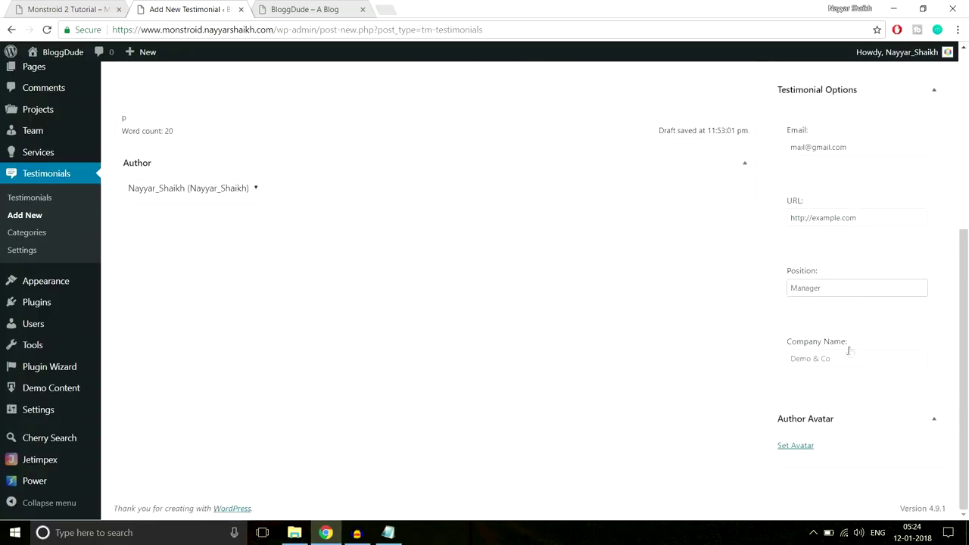
{"action": "left_click", "coordinate": [845, 358]}
{"action": "type", "text": "Acme Ind"}
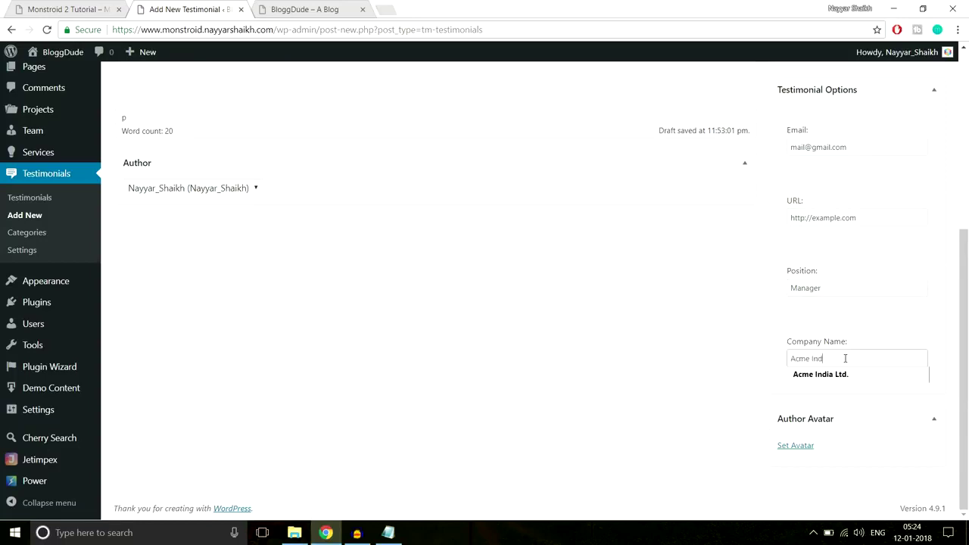
{"action": "type", "text": "ia Le"}
{"action": "key", "text": "BackSpace"}
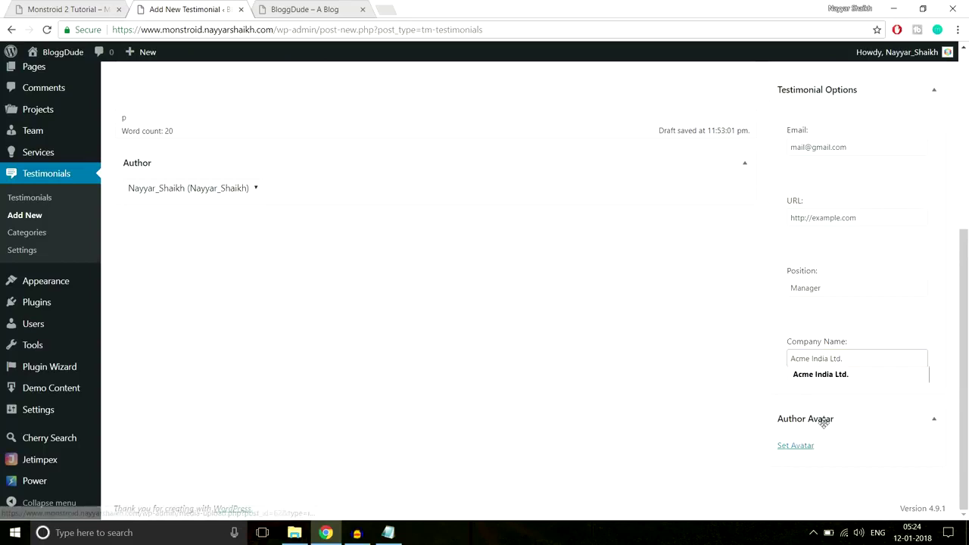
{"action": "left_click", "coordinate": [808, 447]}
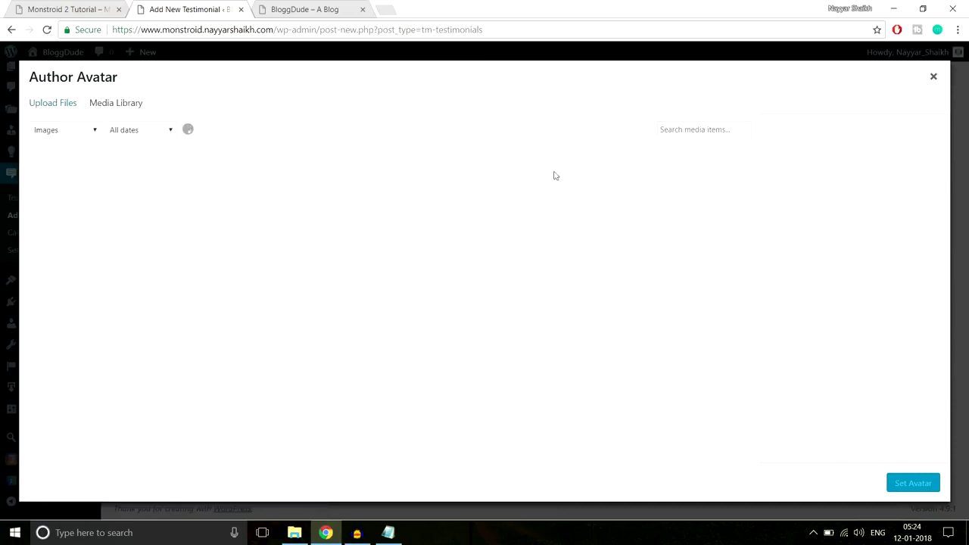
Upload the Person-1 portrait and set it as the author avatar.
{"action": "left_click", "coordinate": [69, 112]}
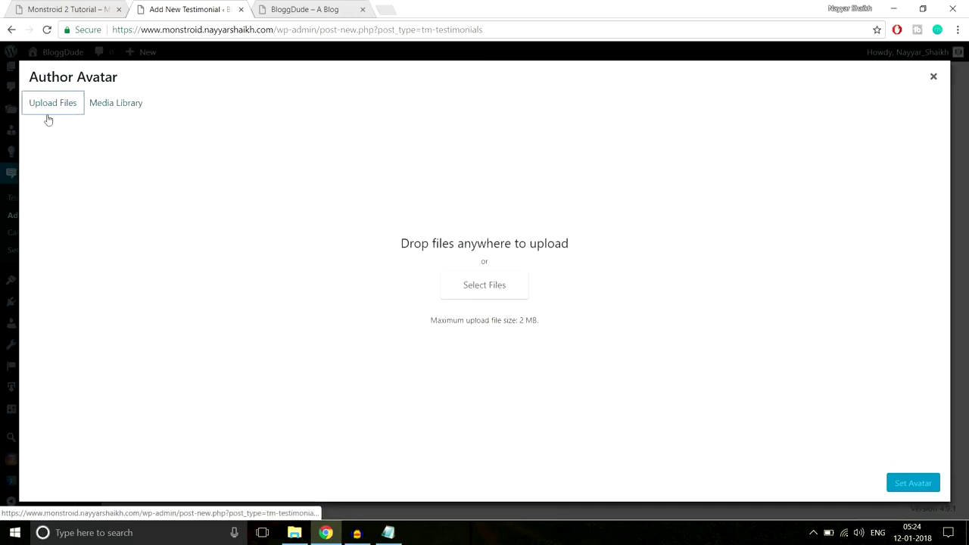
{"action": "left_click", "coordinate": [485, 285]}
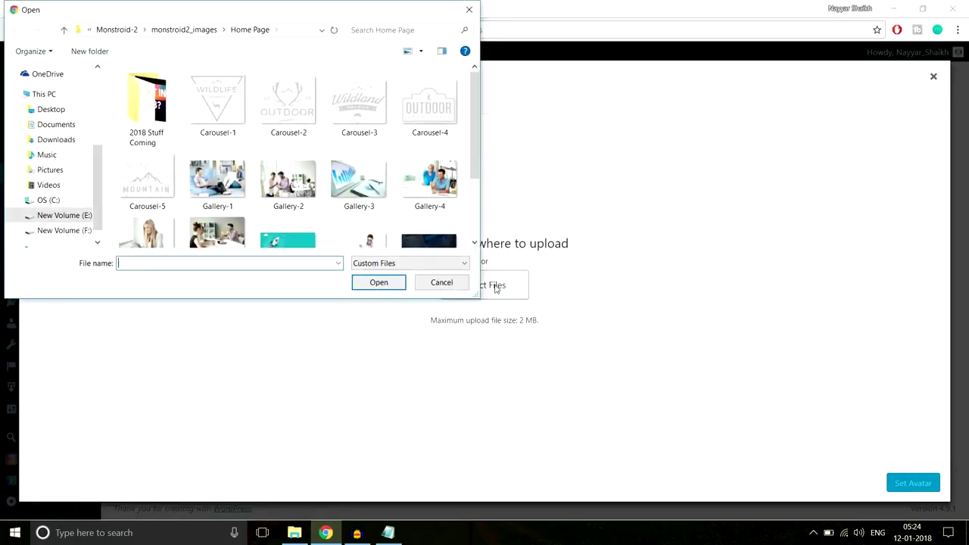
{"action": "scroll", "coordinate": [393, 215], "scroll_direction": "down", "scroll_amount": 2}
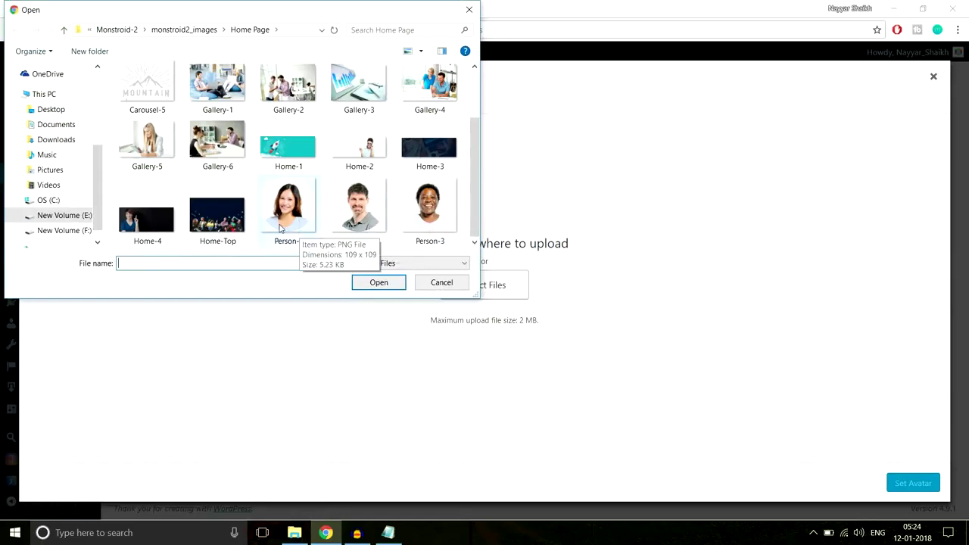
{"action": "left_click", "coordinate": [303, 208]}
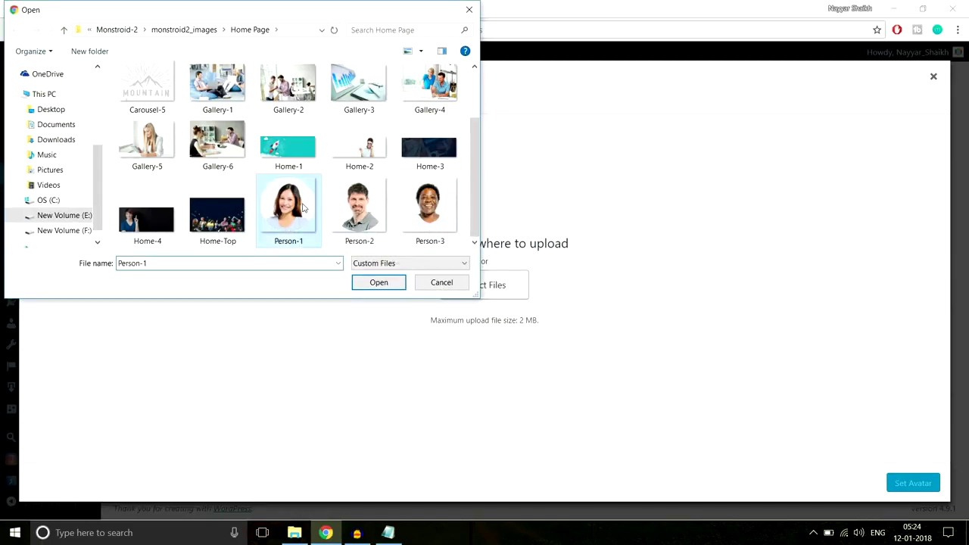
{"action": "left_click", "coordinate": [383, 283]}
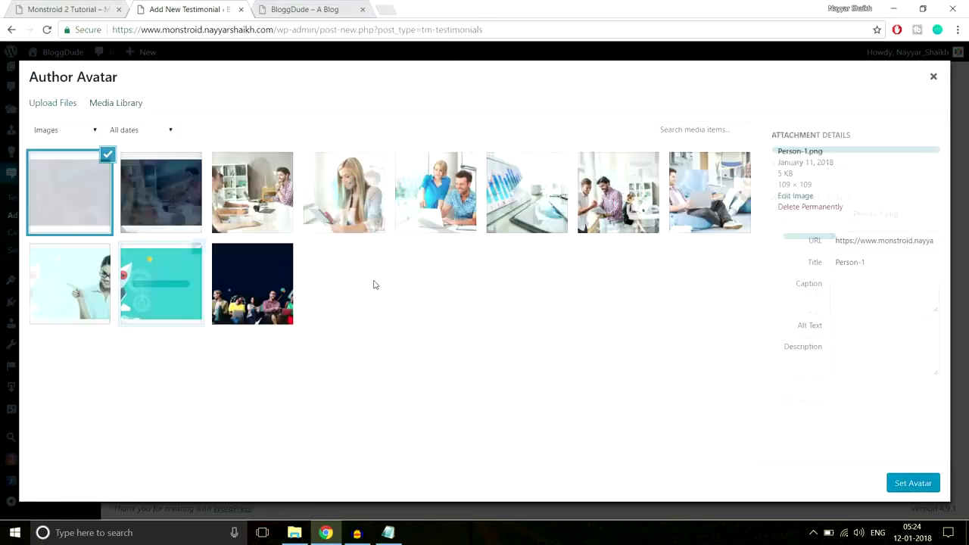
{"action": "left_click", "coordinate": [913, 483]}
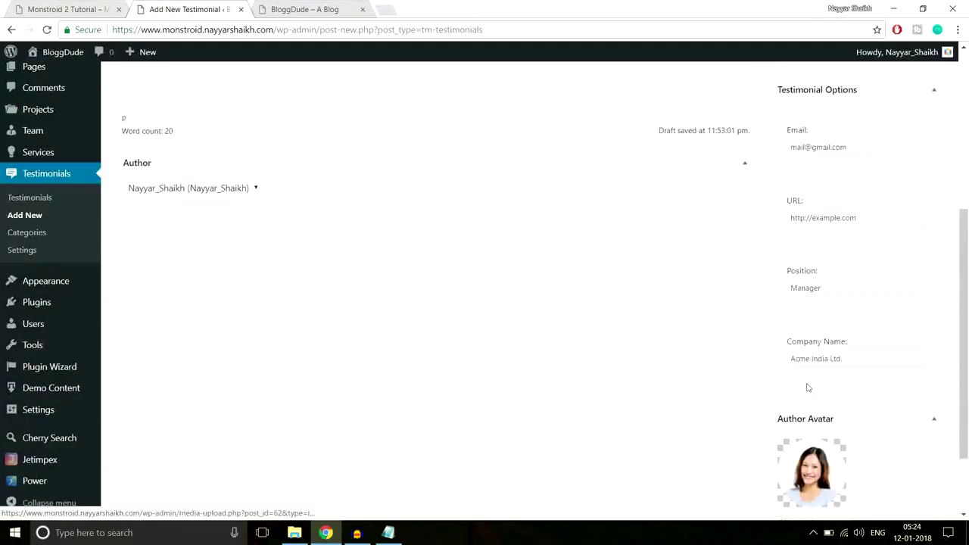
Add a new testimonial category named Testimonials.
{"action": "scroll", "coordinate": [671, 396], "scroll_direction": "up", "scroll_amount": 5}
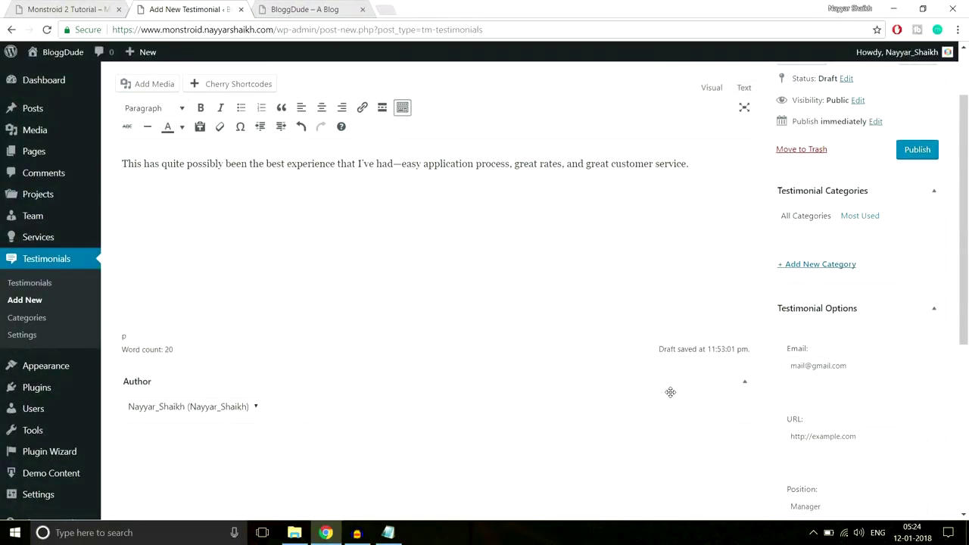
{"action": "scroll", "coordinate": [671, 392], "scroll_direction": "down", "scroll_amount": 2}
{"action": "scroll", "coordinate": [881, 245], "scroll_direction": "up", "scroll_amount": 1}
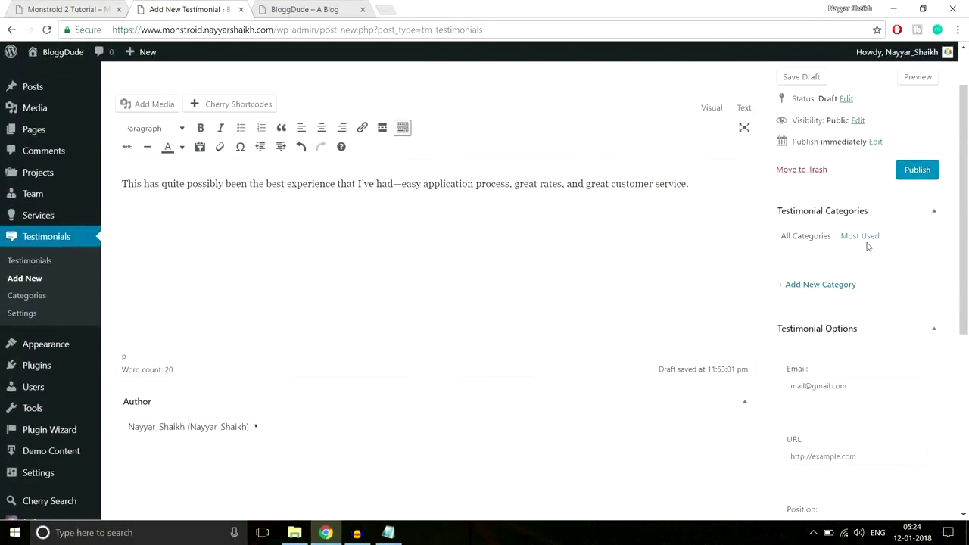
{"action": "left_click", "coordinate": [836, 284]}
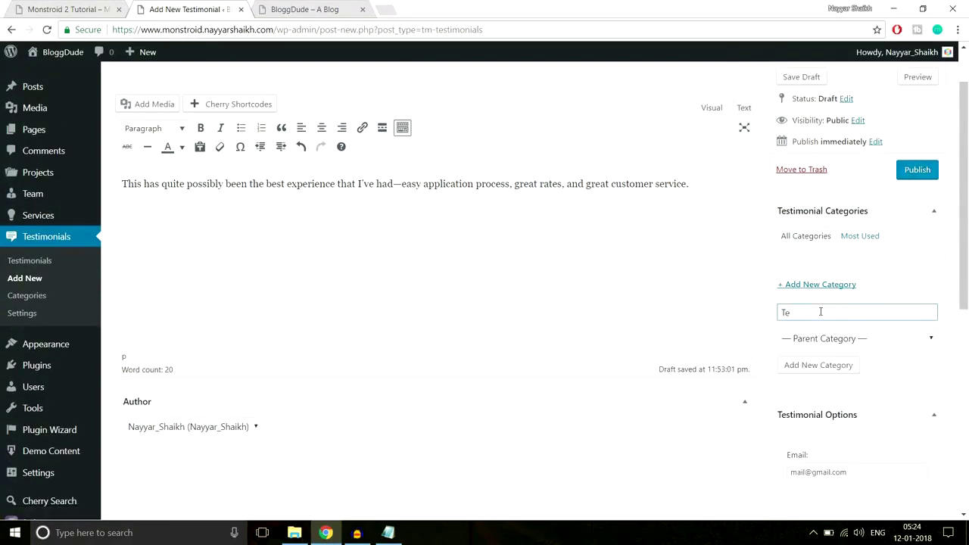
{"action": "type", "text": "Testimonials"}
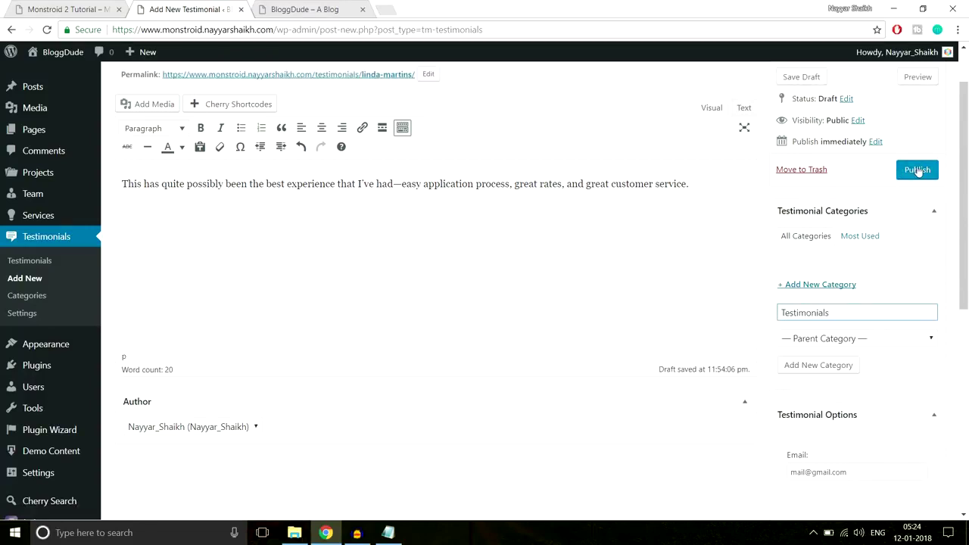
Publish the testimonial, compare it with the demo and BloggDude sites, and go to Pages.
{"action": "left_click", "coordinate": [917, 170]}
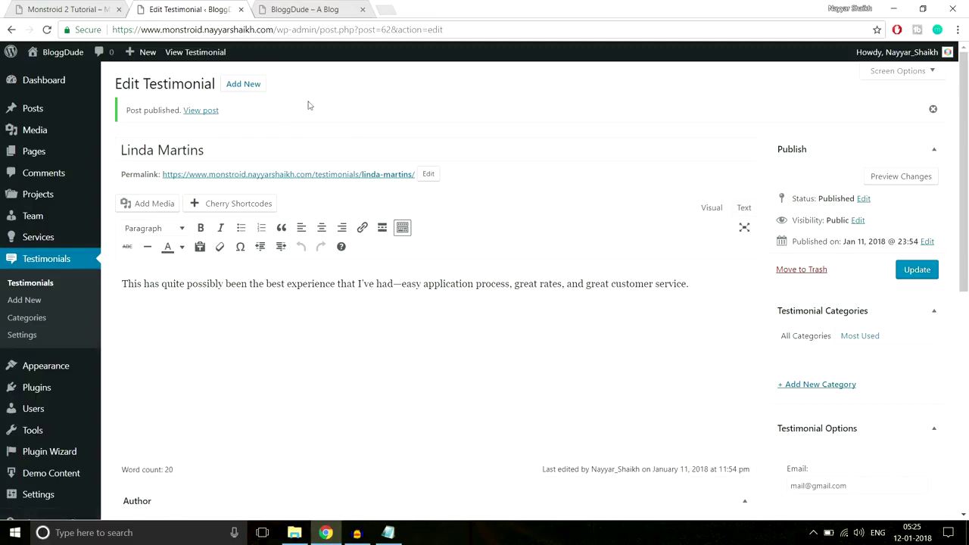
{"action": "left_click", "coordinate": [127, 9]}
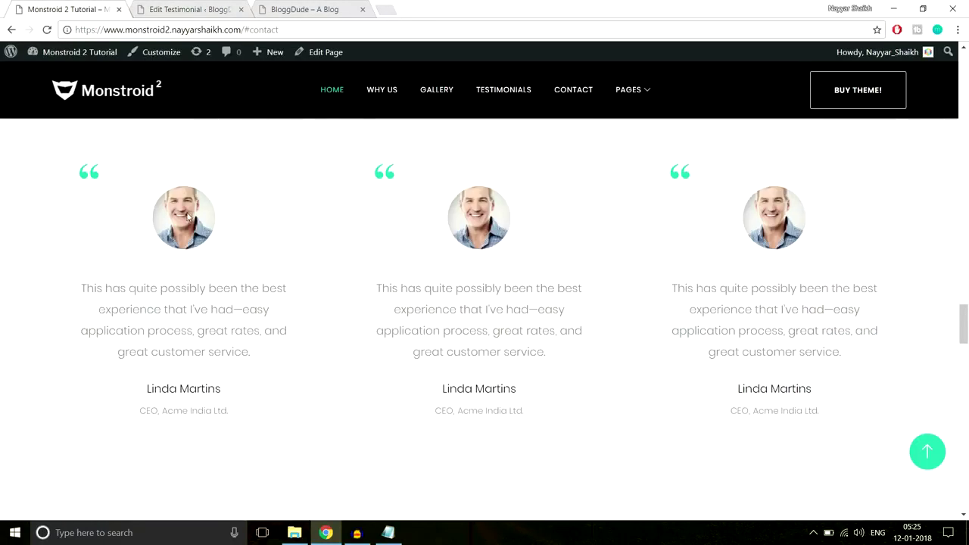
{"action": "left_click", "coordinate": [241, 5]}
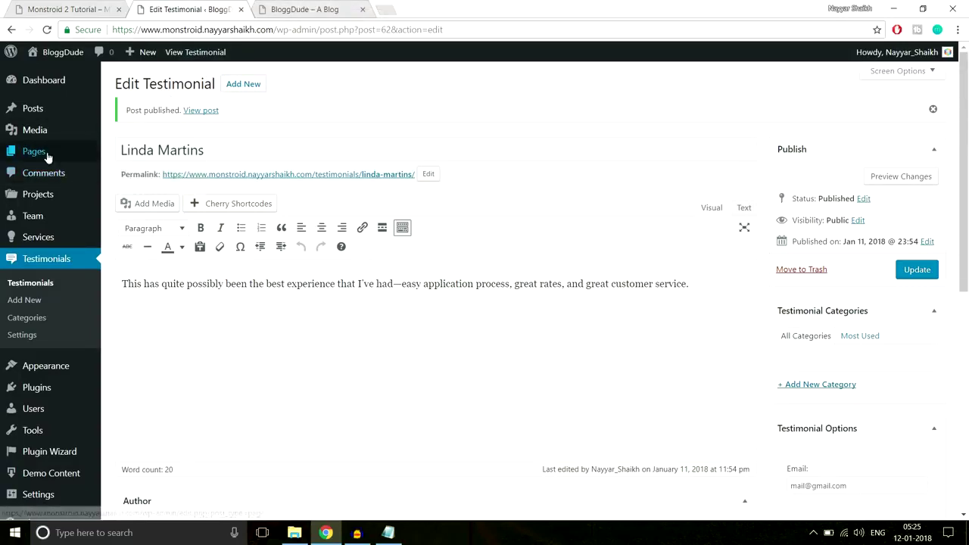
{"action": "left_click", "coordinate": [314, 9]}
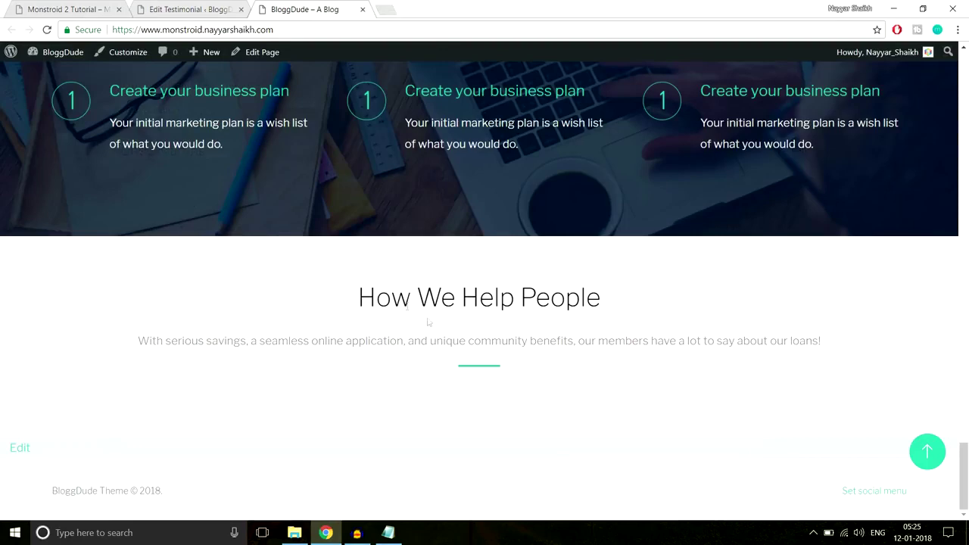
{"action": "left_click", "coordinate": [163, 9]}
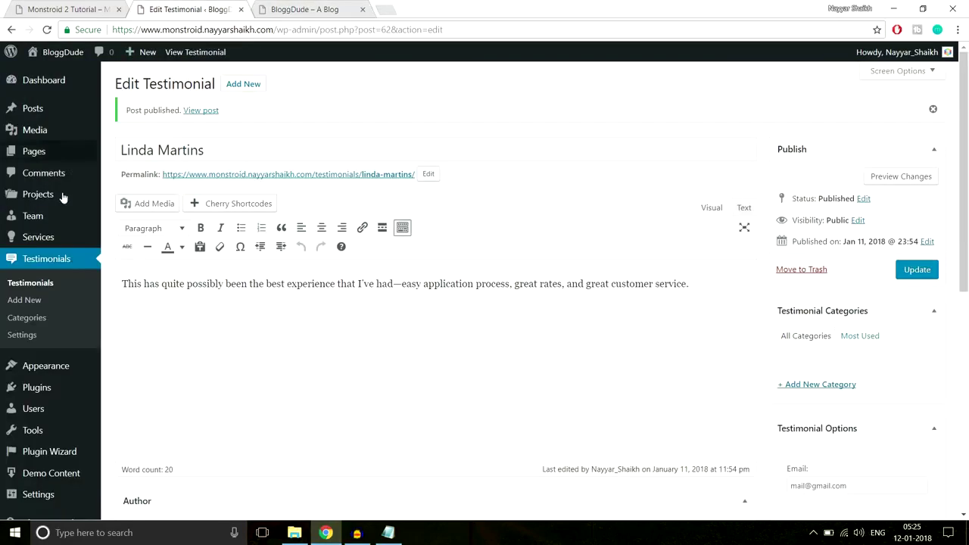
{"action": "left_click", "coordinate": [31, 159]}
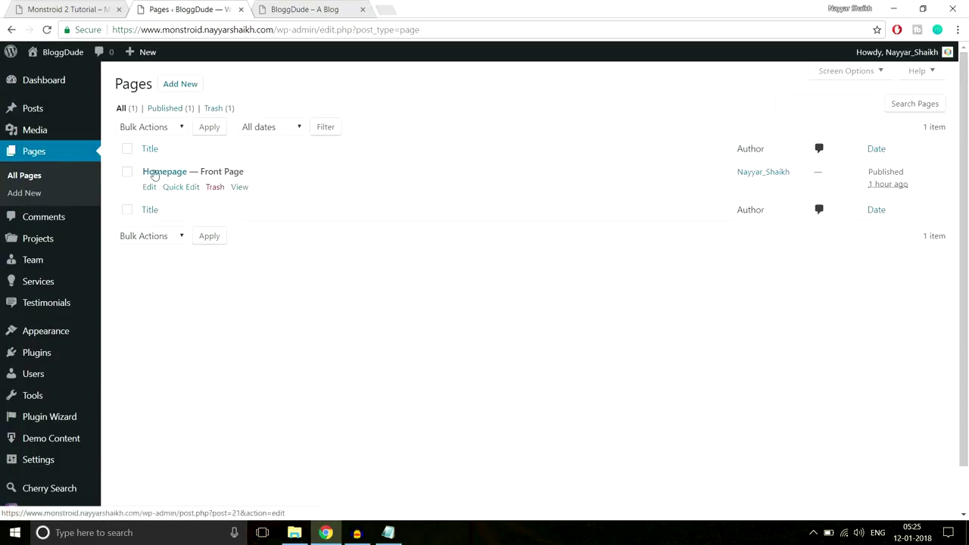
In the Homepage's How We Help People section, add a 1/3 1/3 1/3 row.
{"action": "left_click", "coordinate": [149, 188]}
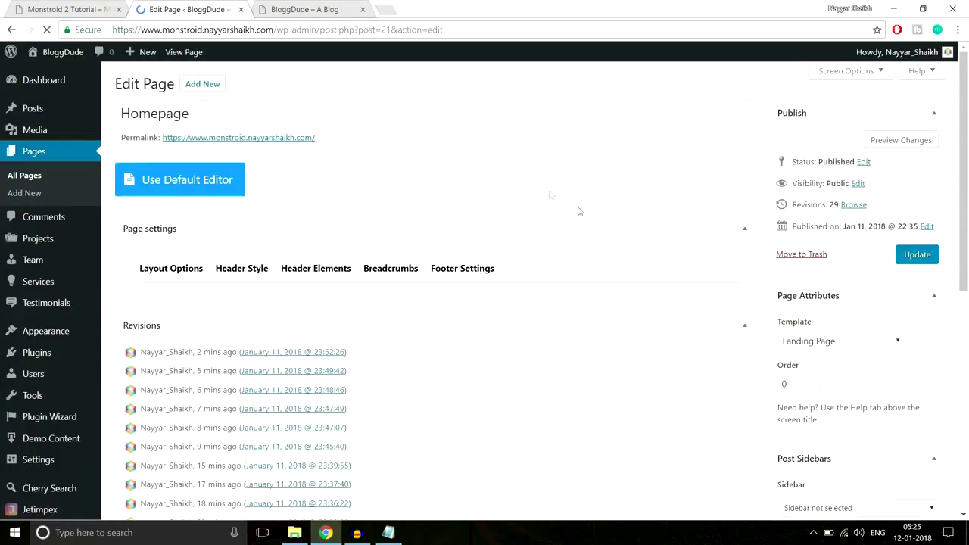
{"action": "scroll", "coordinate": [612, 275], "scroll_direction": "down", "scroll_amount": 1}
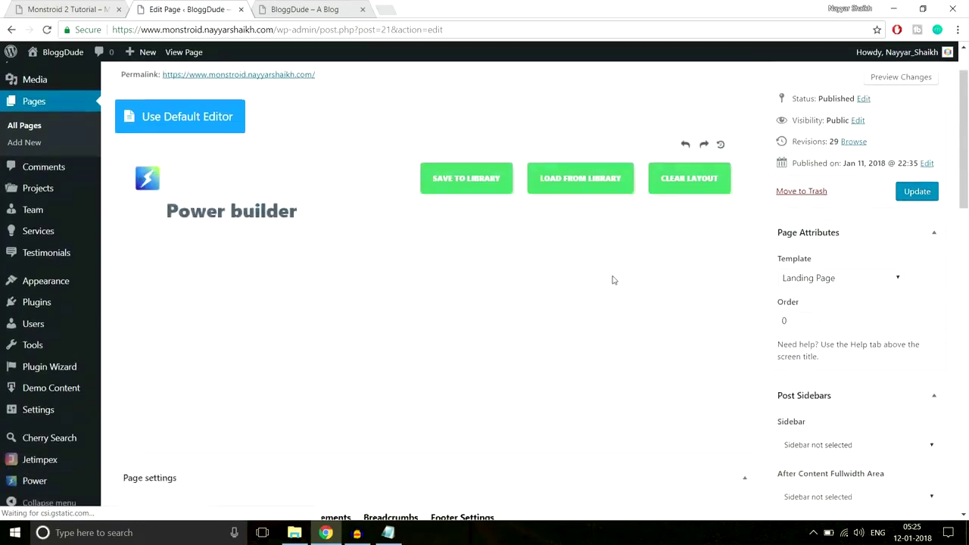
{"action": "scroll", "coordinate": [702, 302], "scroll_direction": "down", "scroll_amount": 10}
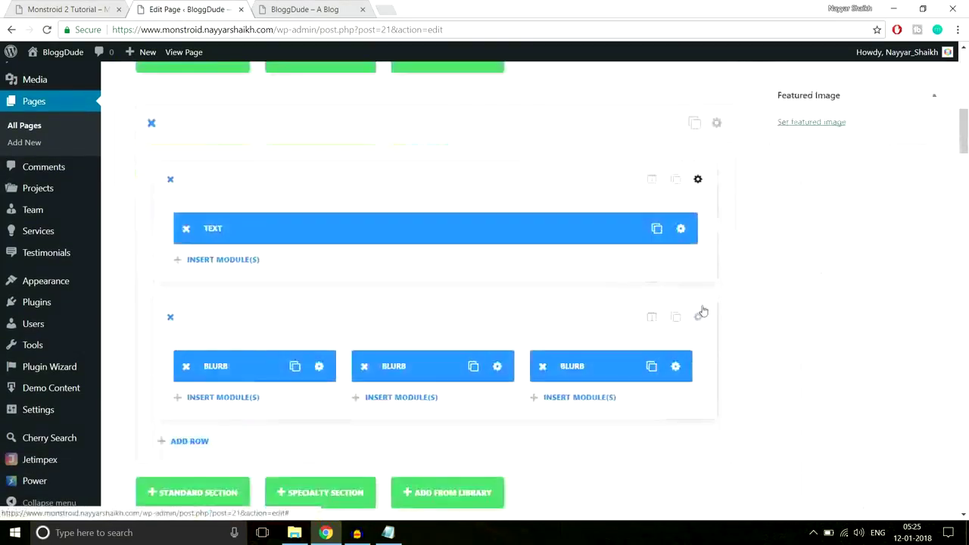
{"action": "scroll", "coordinate": [702, 306], "scroll_direction": "down", "scroll_amount": 10}
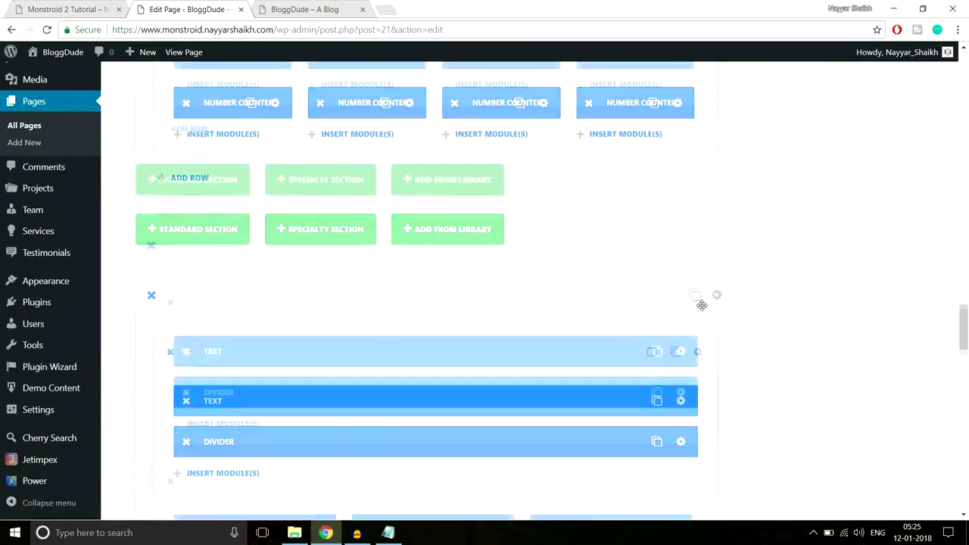
{"action": "scroll", "coordinate": [703, 310], "scroll_direction": "up", "scroll_amount": 5}
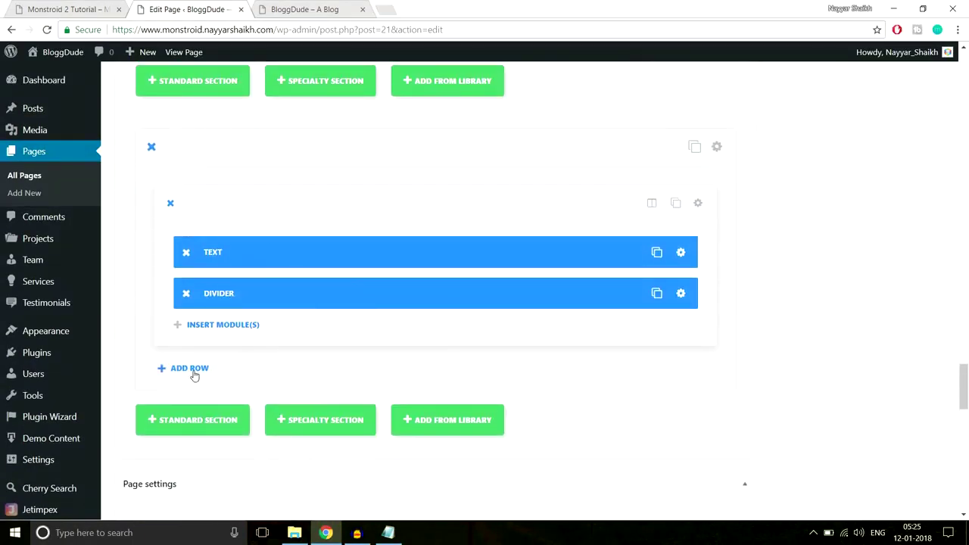
{"action": "left_click", "coordinate": [193, 368]}
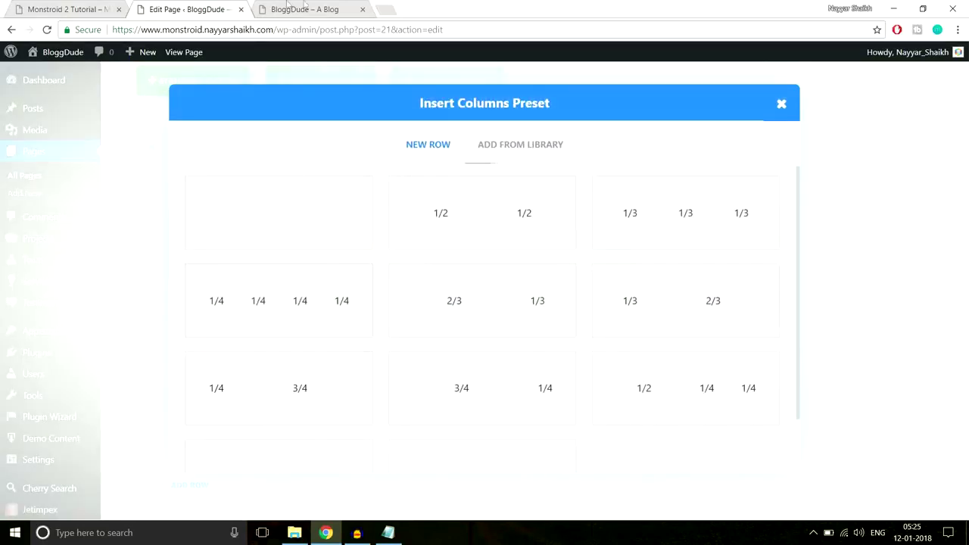
{"action": "left_click", "coordinate": [103, 9]}
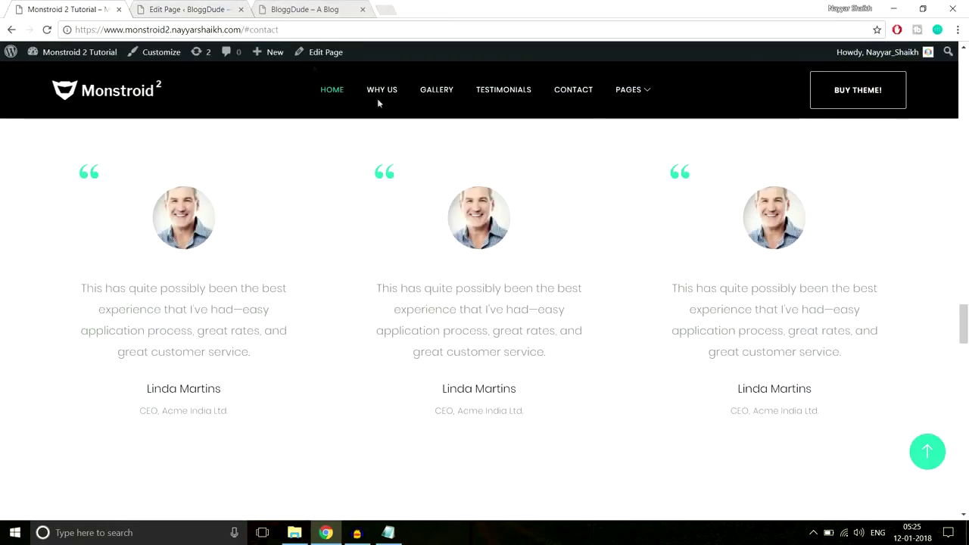
{"action": "left_click", "coordinate": [191, 10]}
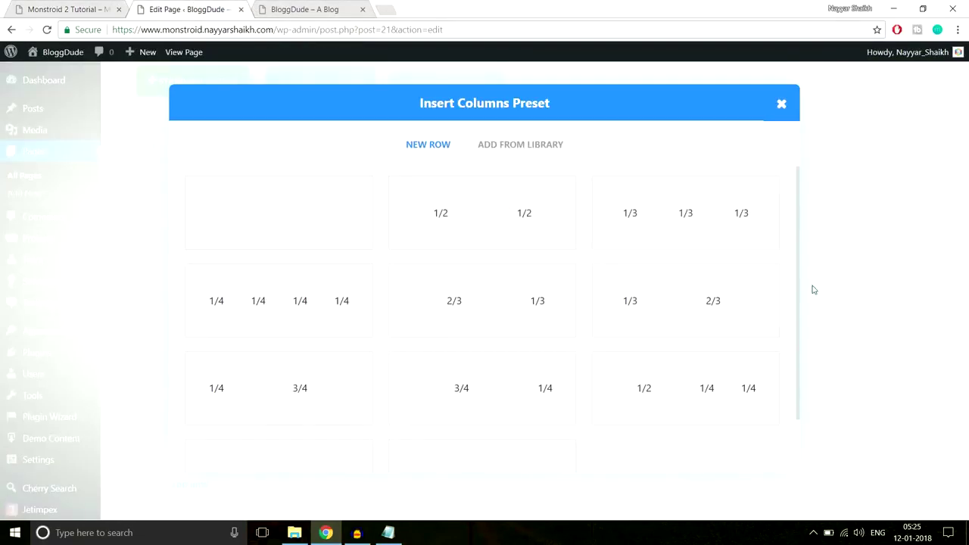
{"action": "left_click", "coordinate": [716, 229]}
{"action": "scroll", "coordinate": [764, 285], "scroll_direction": "down", "scroll_amount": 2}
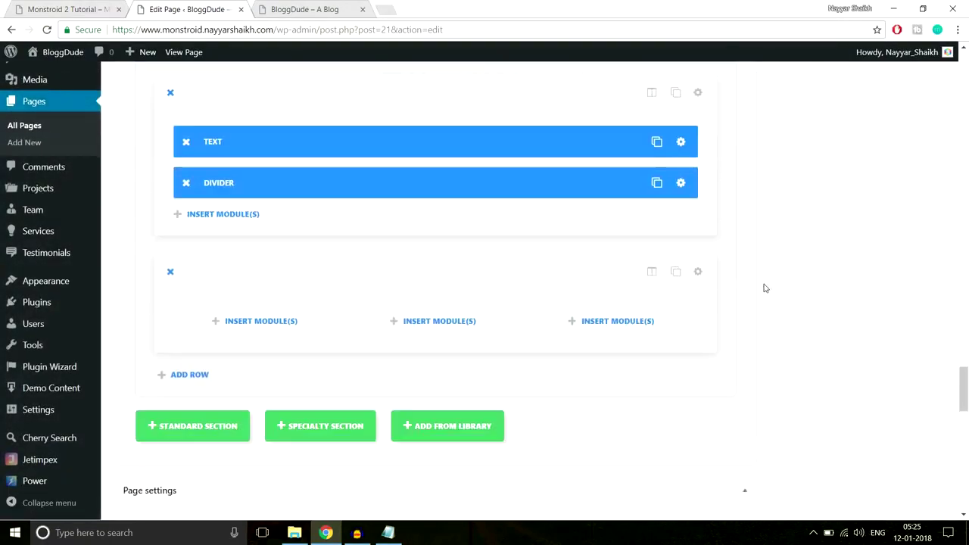
Insert a Testimonial module into the new row's first column.
{"action": "left_click", "coordinate": [291, 305]}
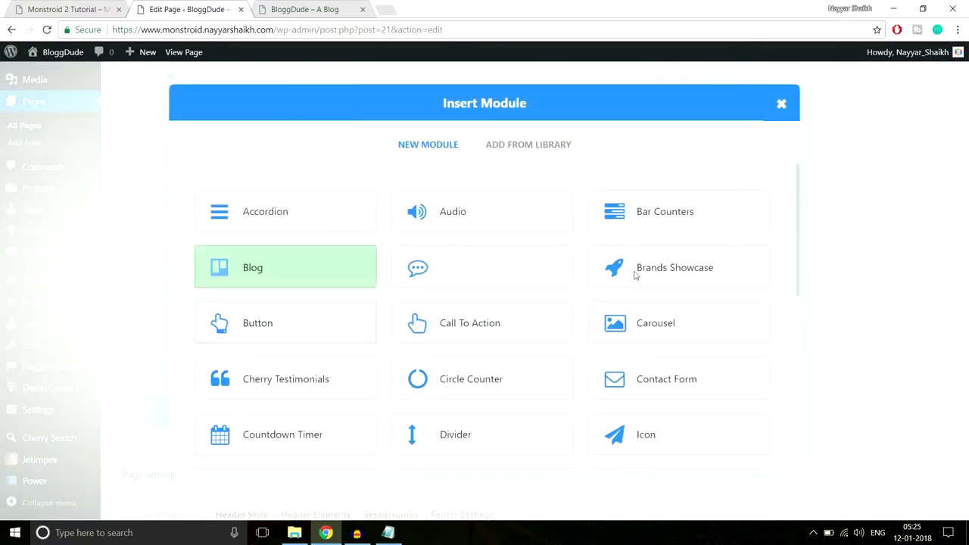
{"action": "scroll", "coordinate": [701, 310], "scroll_direction": "down", "scroll_amount": 1}
{"action": "scroll", "coordinate": [700, 311], "scroll_direction": "down", "scroll_amount": 5}
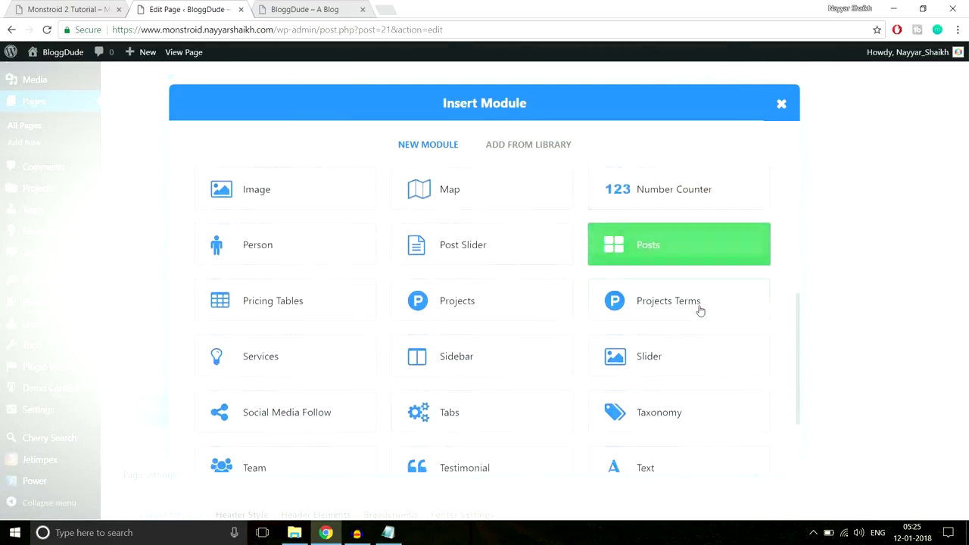
{"action": "scroll", "coordinate": [701, 311], "scroll_direction": "down", "scroll_amount": 1}
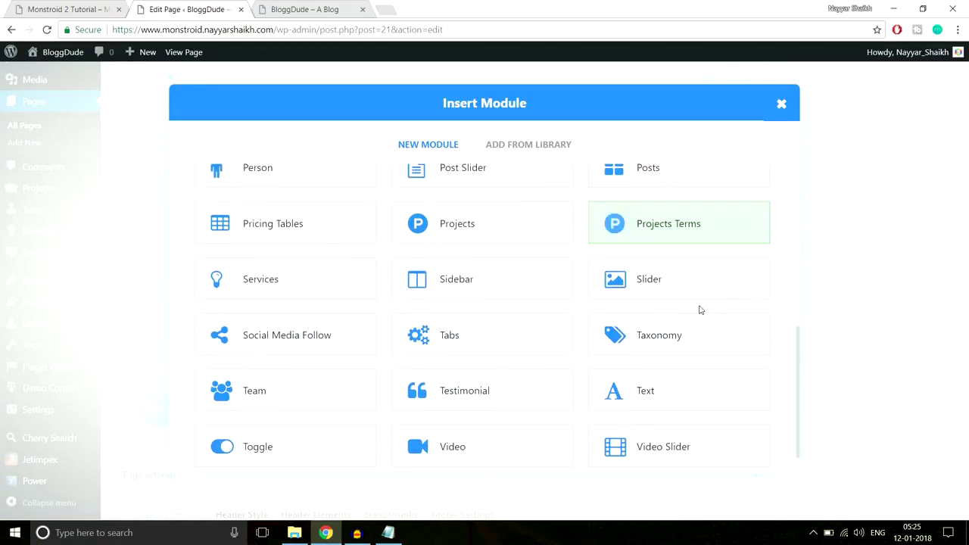
{"action": "left_click", "coordinate": [461, 402]}
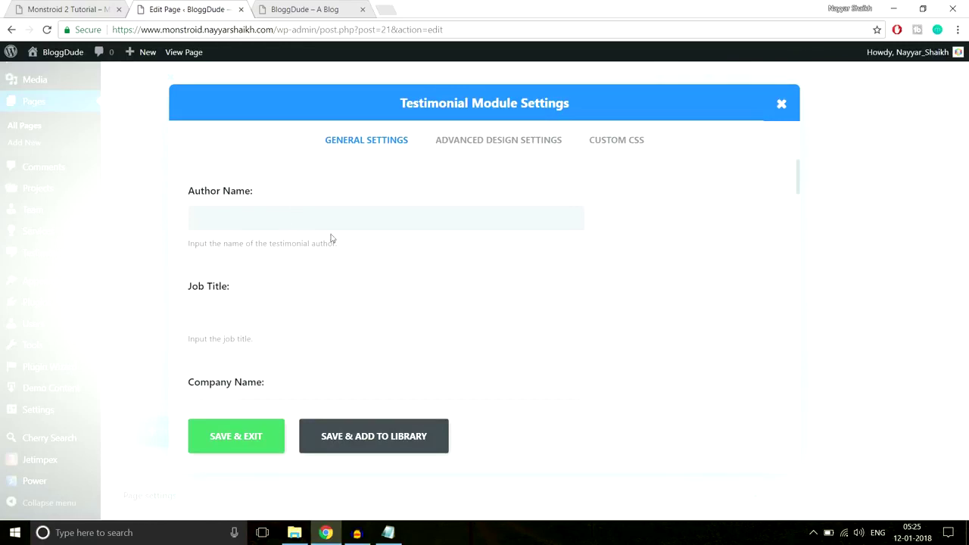
{"action": "scroll", "coordinate": [442, 292], "scroll_direction": "down", "scroll_amount": 4}
{"action": "scroll", "coordinate": [444, 311], "scroll_direction": "up", "scroll_amount": 4}
Fill in the author name, Manager job title, company and URL, opening links in a new tab.
{"action": "left_click", "coordinate": [356, 213]}
{"action": "key", "text": "Tab"}
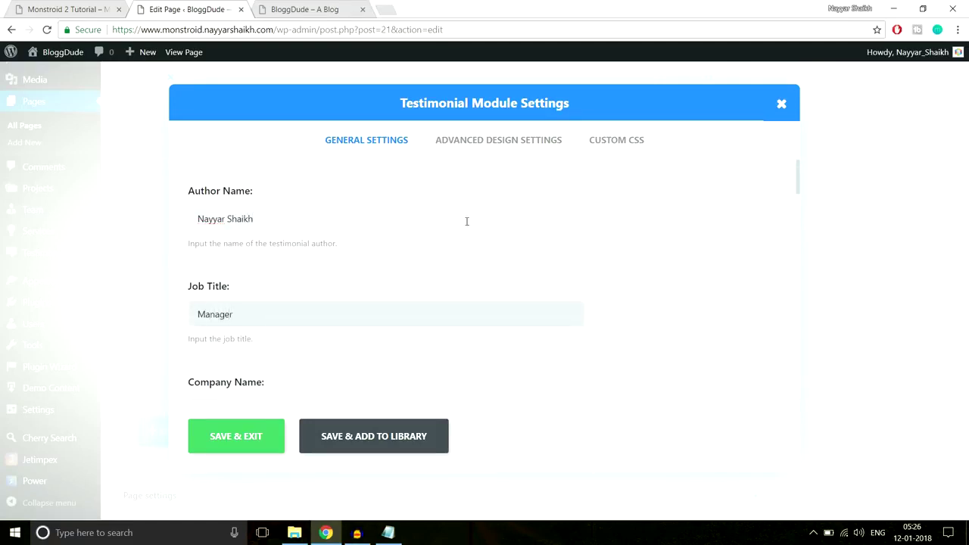
{"action": "scroll", "coordinate": [372, 279], "scroll_direction": "down", "scroll_amount": 2}
{"action": "left_click", "coordinate": [372, 281]}
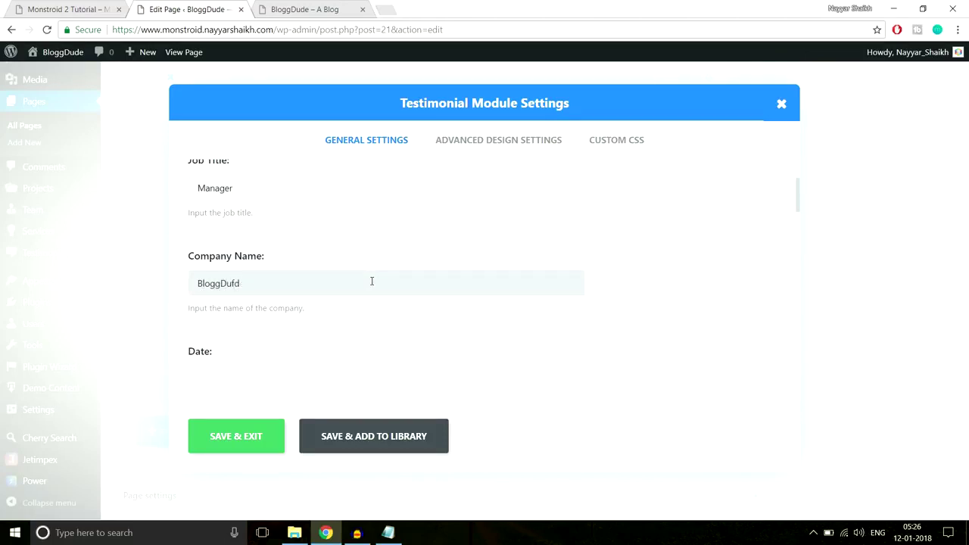
{"action": "scroll", "coordinate": [361, 275], "scroll_direction": "down", "scroll_amount": 2}
{"action": "scroll", "coordinate": [424, 257], "scroll_direction": "down", "scroll_amount": 1}
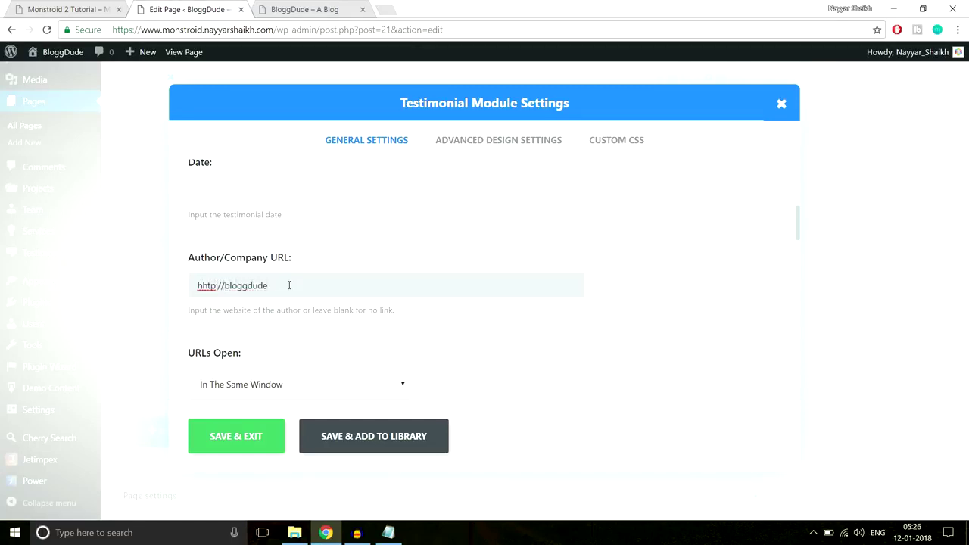
{"action": "scroll", "coordinate": [395, 276], "scroll_direction": "down", "scroll_amount": 3}
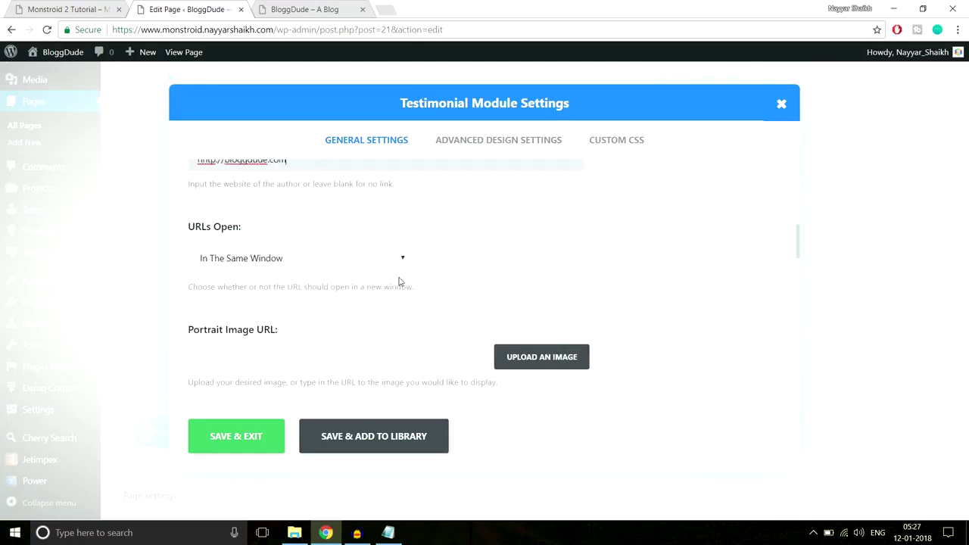
{"action": "left_click", "coordinate": [274, 196]}
{"action": "left_click", "coordinate": [264, 230]}
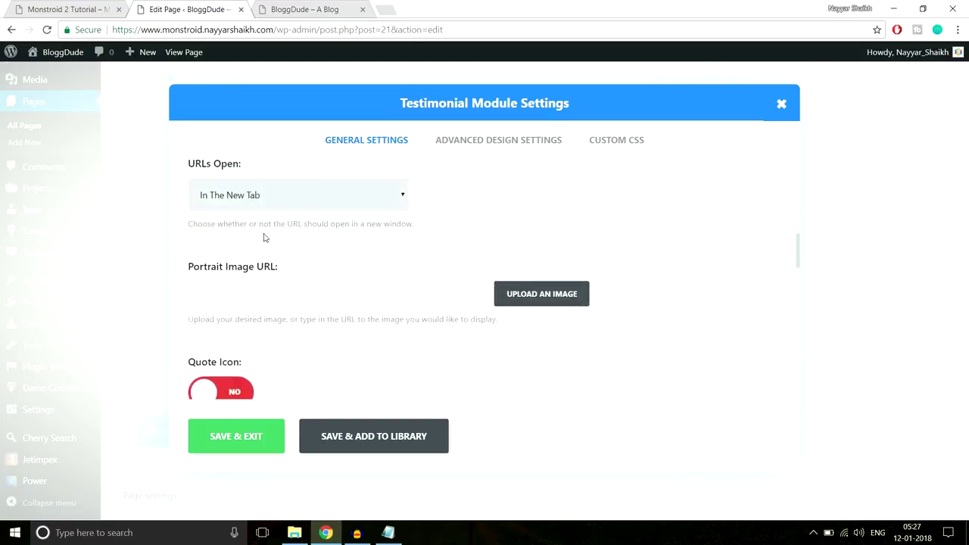
{"action": "scroll", "coordinate": [682, 246], "scroll_direction": "down", "scroll_amount": 2}
{"action": "scroll", "coordinate": [634, 255], "scroll_direction": "up", "scroll_amount": 2}
{"action": "left_click", "coordinate": [556, 303]}
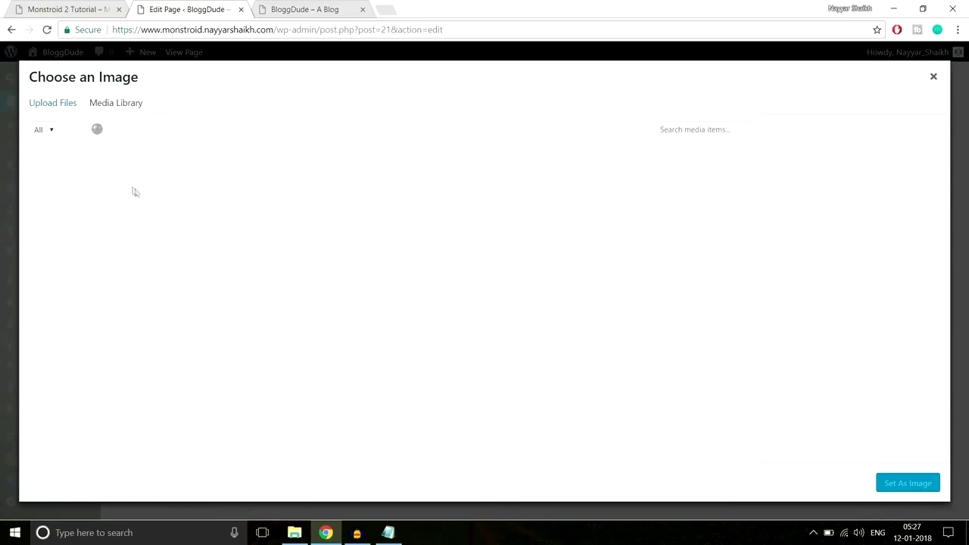
Use the Person-1 portrait as the testimonial image, comparing against the demo testimonials.
{"action": "left_click", "coordinate": [102, 191]}
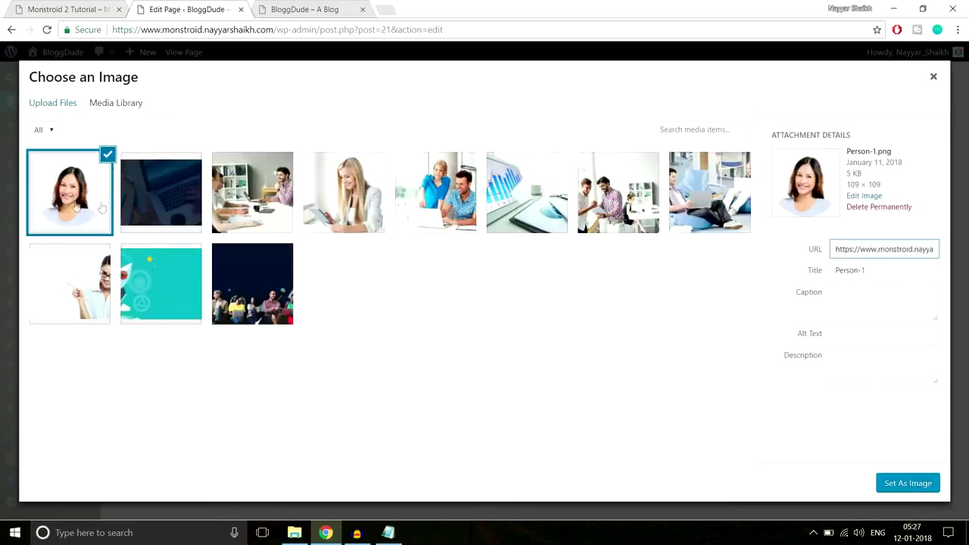
{"action": "left_click", "coordinate": [898, 484]}
{"action": "scroll", "coordinate": [729, 284], "scroll_direction": "down", "scroll_amount": 3}
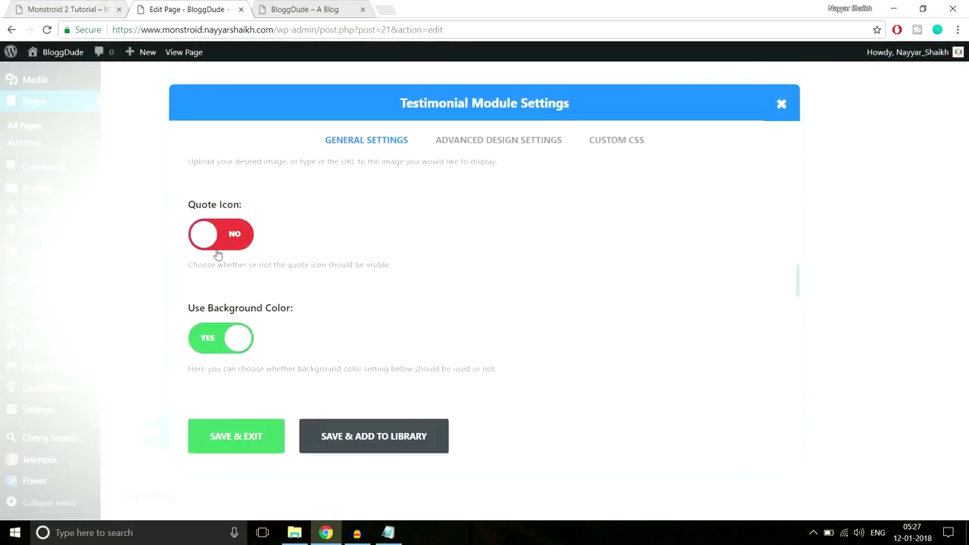
{"action": "left_click", "coordinate": [106, 9]}
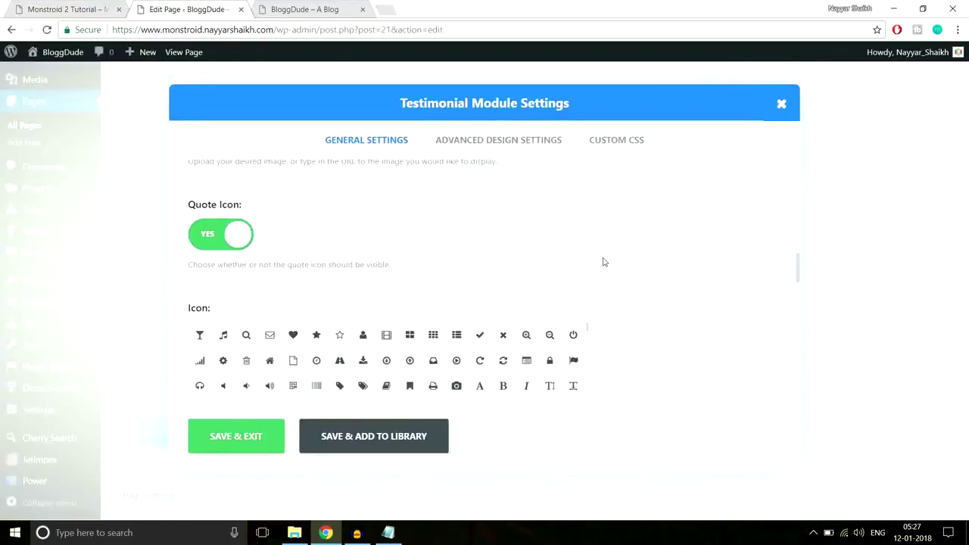
{"action": "scroll", "coordinate": [604, 263], "scroll_direction": "down", "scroll_amount": 2}
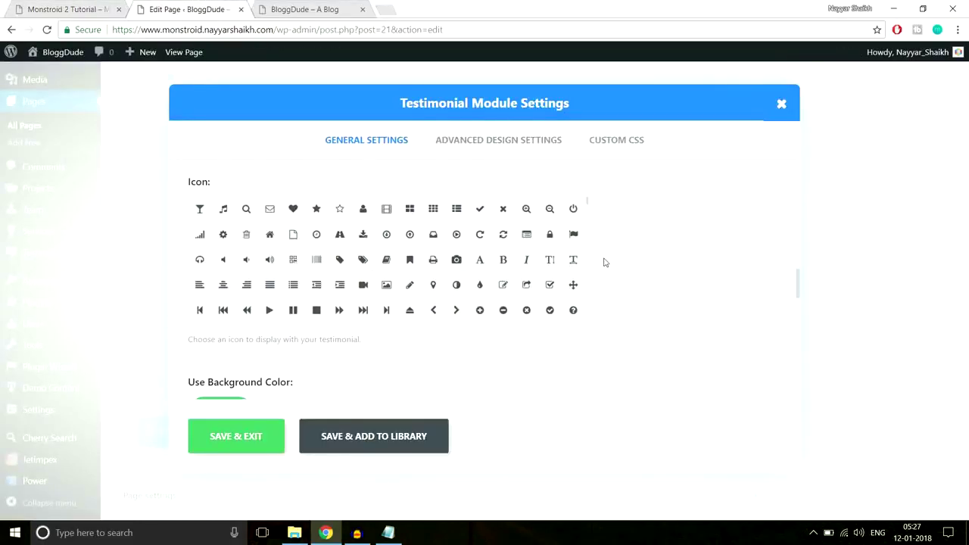
{"action": "scroll", "coordinate": [616, 282], "scroll_direction": "up", "scroll_amount": 1}
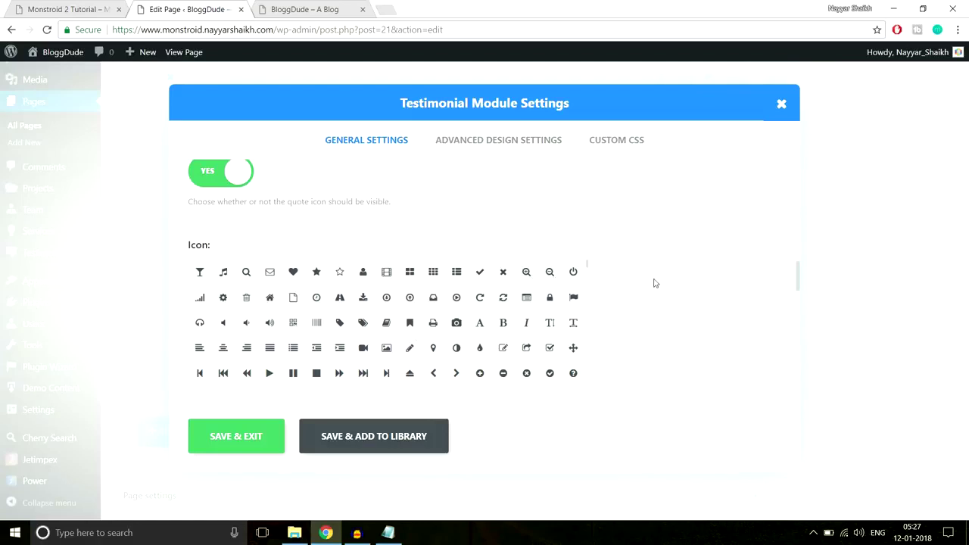
{"action": "scroll", "coordinate": [675, 291], "scroll_direction": "down", "scroll_amount": 1}
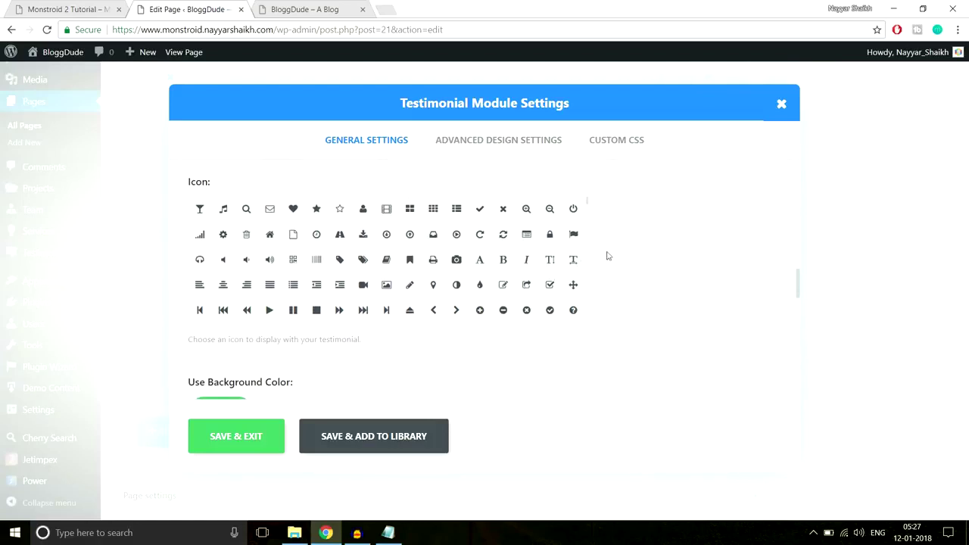
{"action": "scroll", "coordinate": [576, 275], "scroll_direction": "down", "scroll_amount": 1}
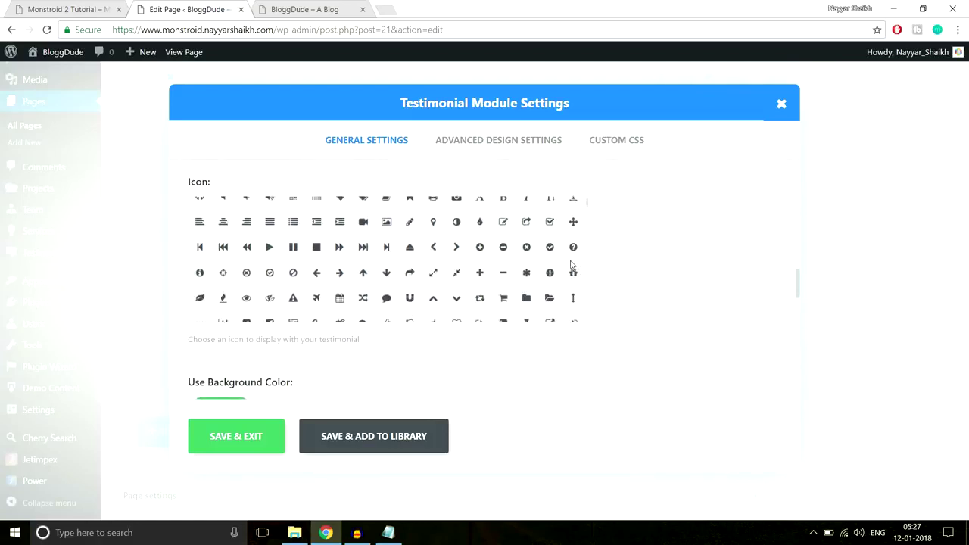
{"action": "scroll", "coordinate": [573, 265], "scroll_direction": "down", "scroll_amount": 1}
{"action": "scroll", "coordinate": [573, 265], "scroll_direction": "up", "scroll_amount": 2}
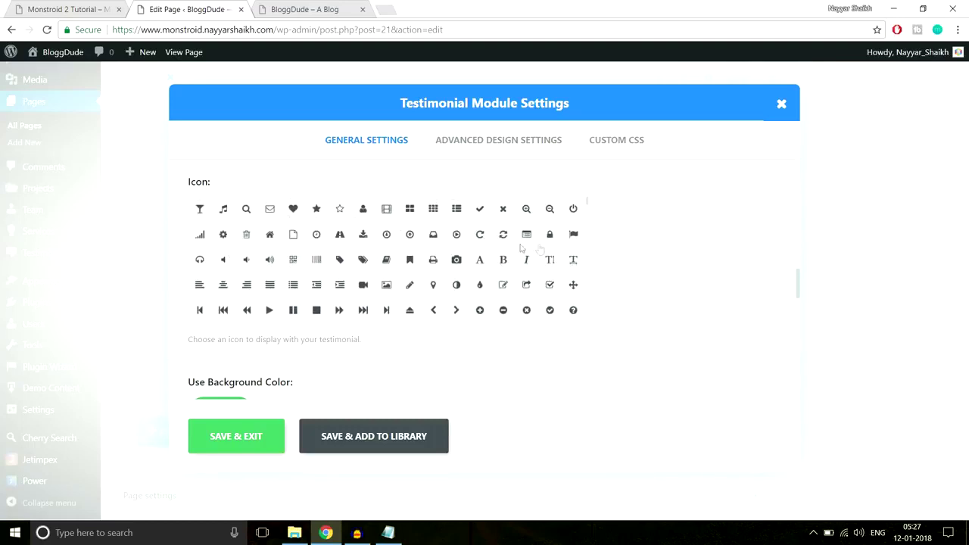
{"action": "scroll", "coordinate": [551, 291], "scroll_direction": "down", "scroll_amount": 2}
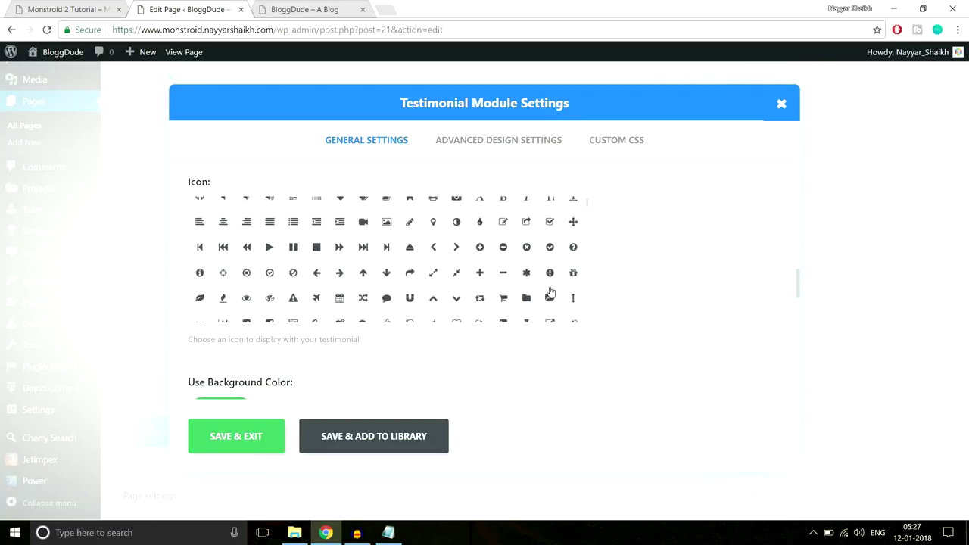
{"action": "scroll", "coordinate": [283, 285], "scroll_direction": "down", "scroll_amount": 3}
{"action": "scroll", "coordinate": [275, 289], "scroll_direction": "down", "scroll_amount": 1}
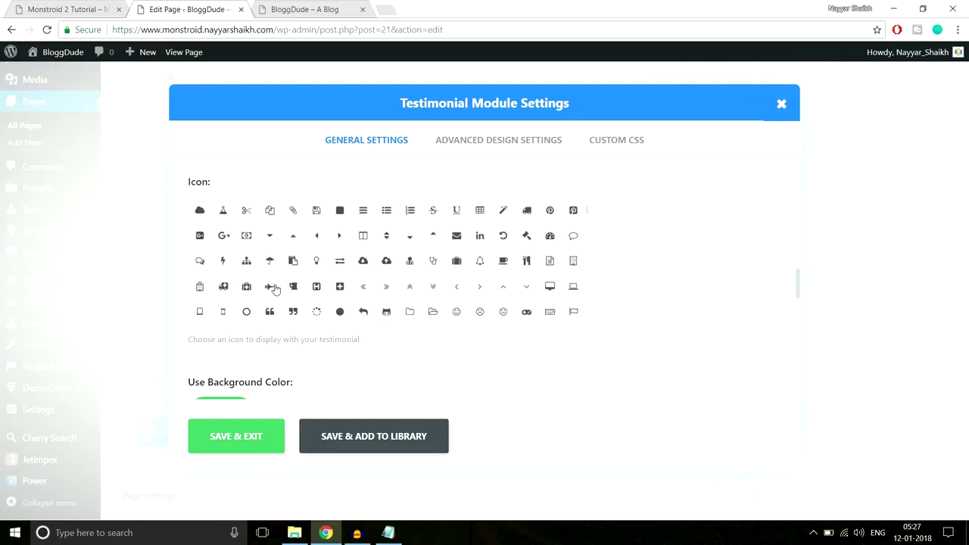
{"action": "scroll", "coordinate": [341, 277], "scroll_direction": "down", "scroll_amount": 2}
Pick the quote icon, set background colour to No and text orientation to Center.
{"action": "left_click", "coordinate": [265, 250]}
{"action": "scroll", "coordinate": [685, 303], "scroll_direction": "down", "scroll_amount": 4}
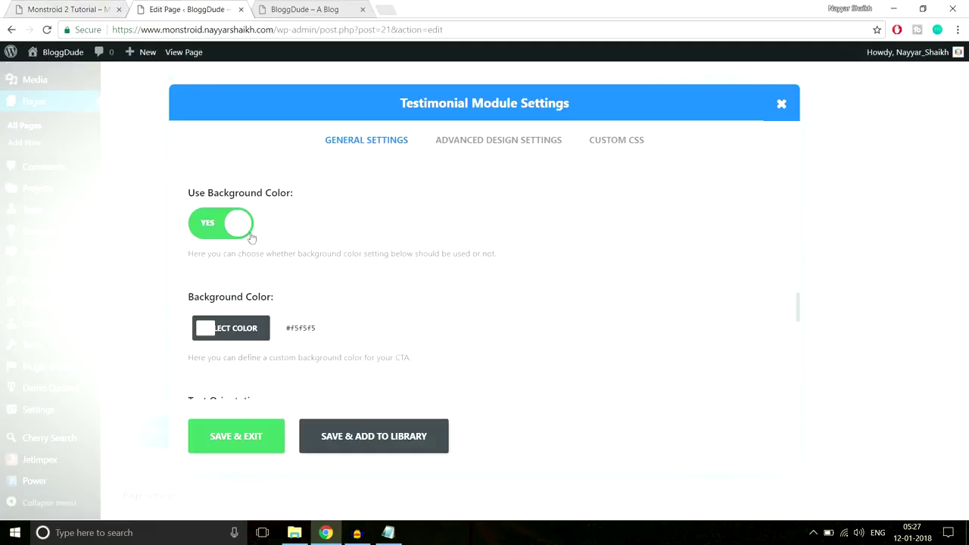
{"action": "left_click", "coordinate": [216, 230]}
{"action": "scroll", "coordinate": [545, 269], "scroll_direction": "down", "scroll_amount": 2}
{"action": "left_click", "coordinate": [293, 267]}
{"action": "left_click", "coordinate": [277, 300]}
{"action": "left_click", "coordinate": [27, 6]}
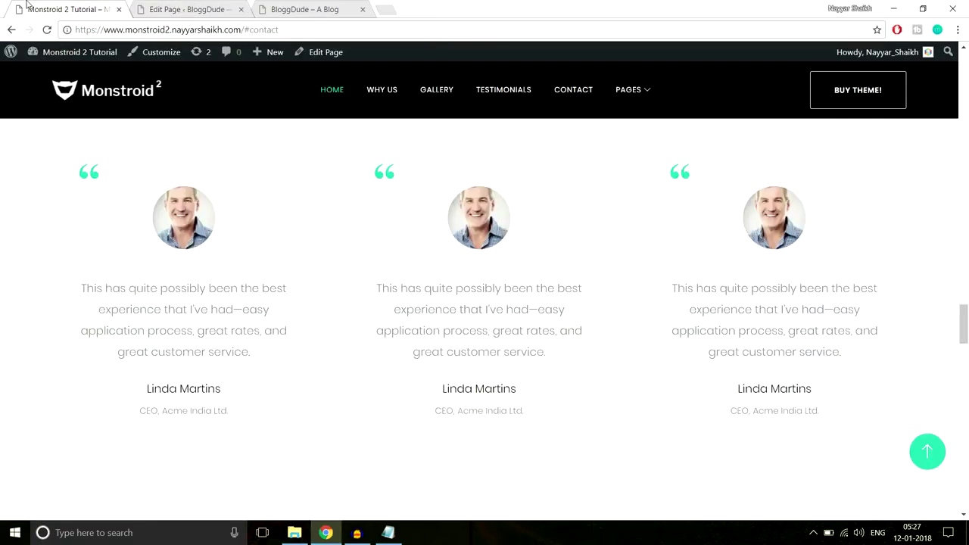
{"action": "left_click", "coordinate": [161, 5]}
Paste the first demo testimonial's text as the module content.
{"action": "scroll", "coordinate": [612, 251], "scroll_direction": "down", "scroll_amount": 2}
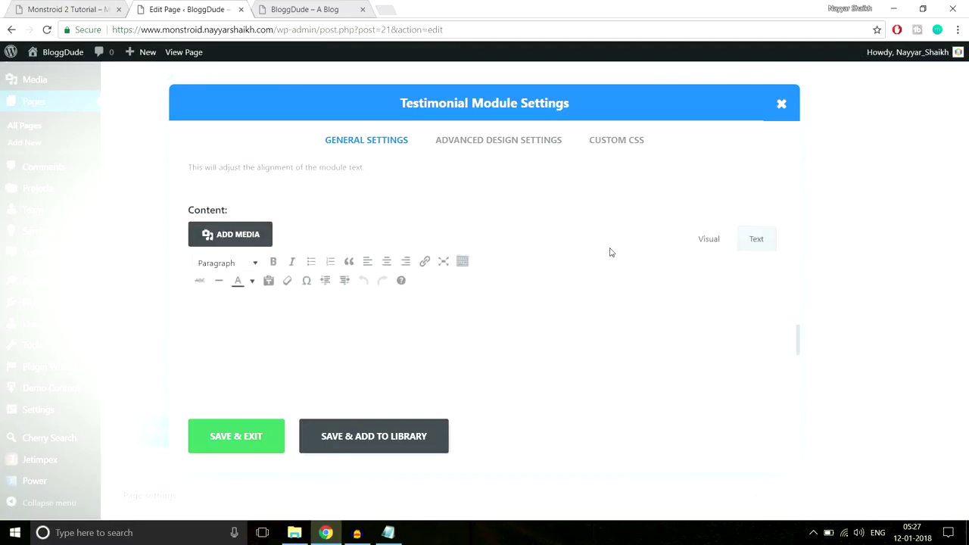
{"action": "left_click", "coordinate": [112, 6]}
{"action": "left_click_drag", "start_coordinate": [255, 372], "coordinate": [79, 281]}
{"action": "key", "text": "ctrl+c"}
{"action": "left_click", "coordinate": [186, 9]}
{"action": "key", "text": "ctrl+v"}
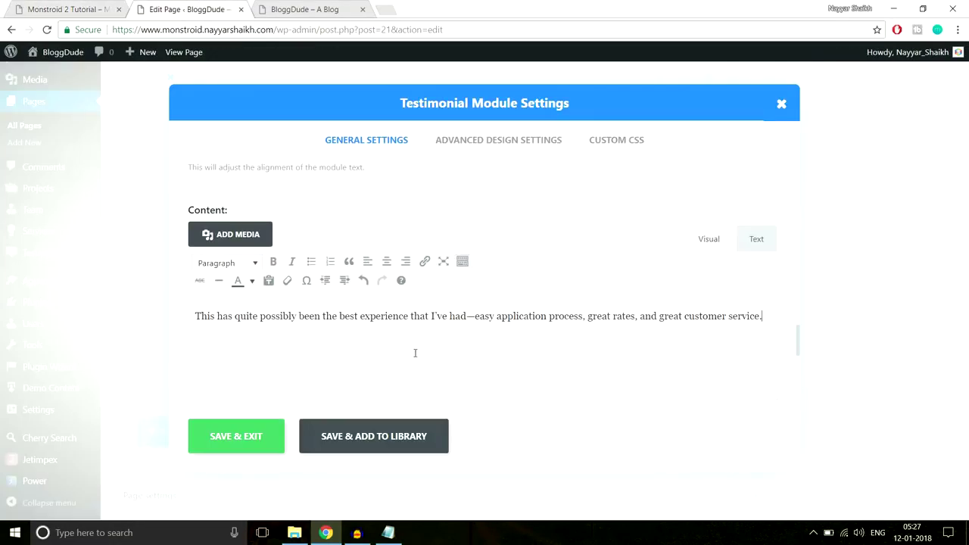
Enable a custom quote icon colour in Advanced Design Settings and inspect the demo's quote mark.
{"action": "scroll", "coordinate": [439, 352], "scroll_direction": "down", "scroll_amount": 5}
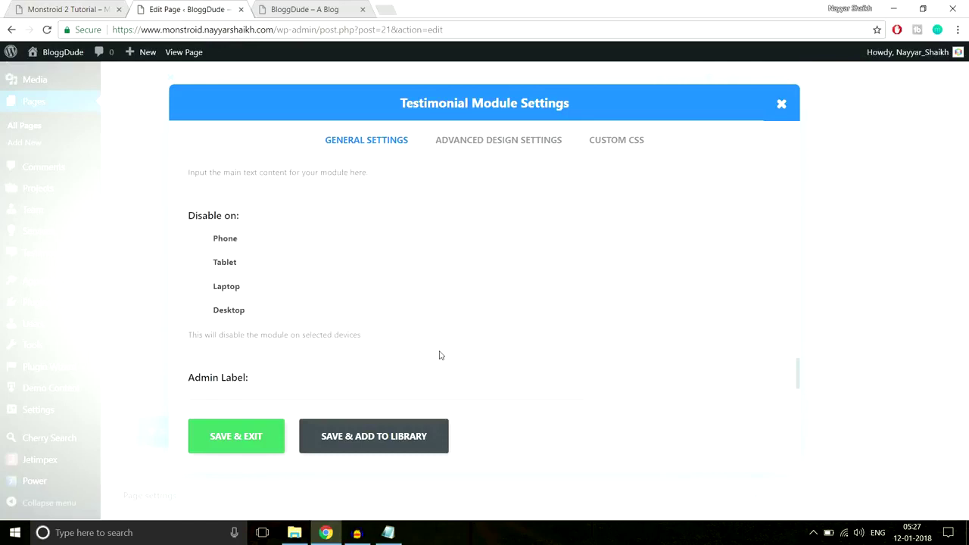
{"action": "left_click", "coordinate": [477, 139]}
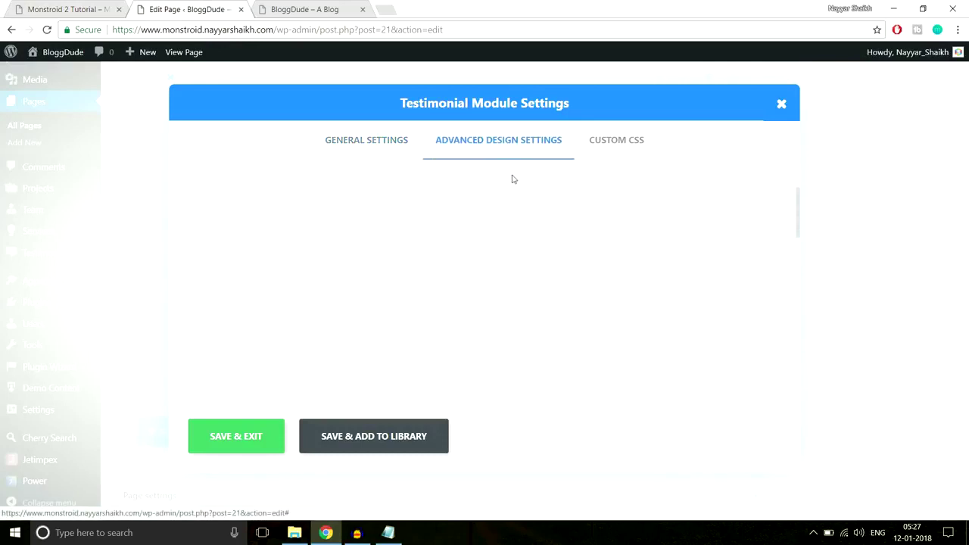
{"action": "scroll", "coordinate": [684, 273], "scroll_direction": "down", "scroll_amount": 3}
{"action": "scroll", "coordinate": [684, 273], "scroll_direction": "up", "scroll_amount": 3}
{"action": "scroll", "coordinate": [594, 262], "scroll_direction": "down", "scroll_amount": 1}
{"action": "scroll", "coordinate": [592, 265], "scroll_direction": "down", "scroll_amount": 2}
{"action": "scroll", "coordinate": [590, 268], "scroll_direction": "up", "scroll_amount": 3}
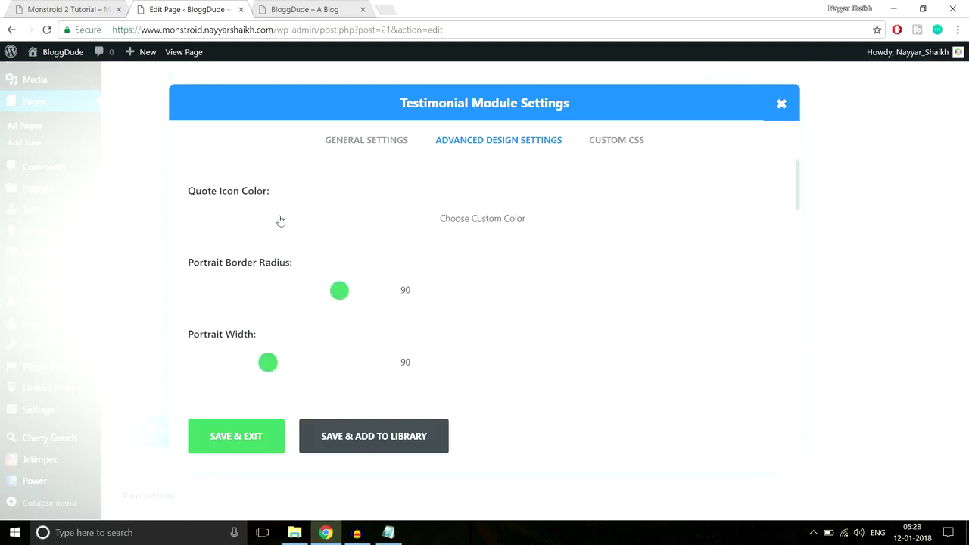
{"action": "left_click", "coordinate": [409, 227]}
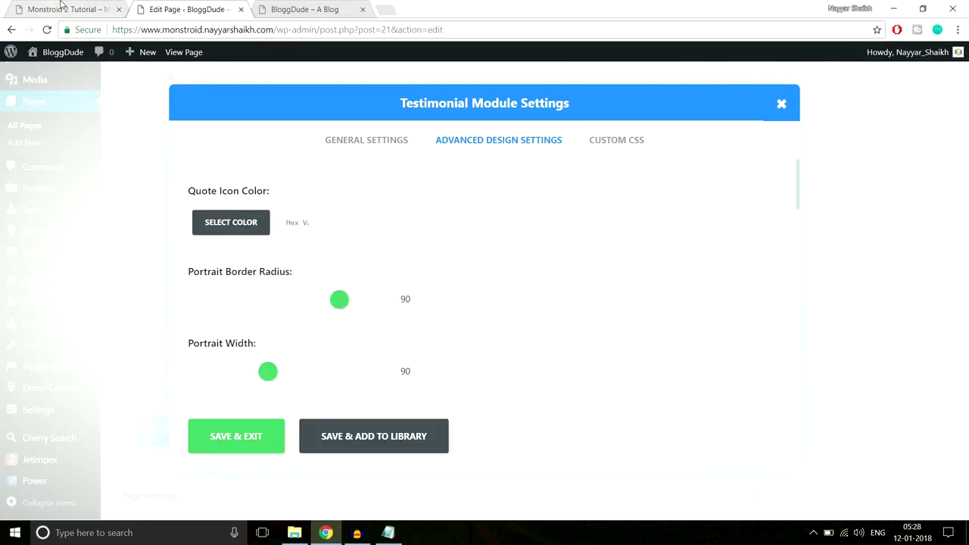
{"action": "left_click", "coordinate": [75, 11]}
{"action": "right_click", "coordinate": [94, 178]}
Inspect the demo quote mark and select its blockquote:before colour #2ed3ae.
{"action": "left_click", "coordinate": [164, 329]}
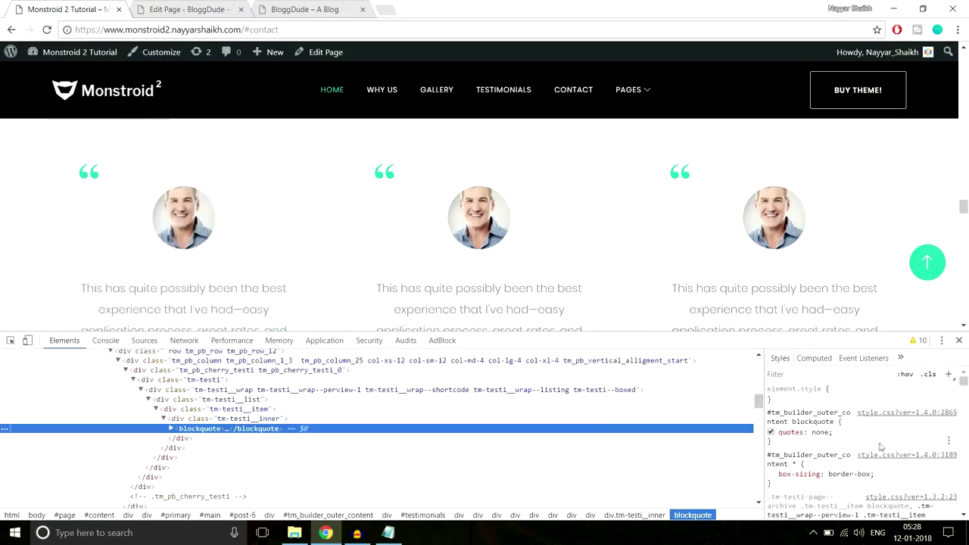
{"action": "scroll", "coordinate": [881, 446], "scroll_direction": "down", "scroll_amount": 5}
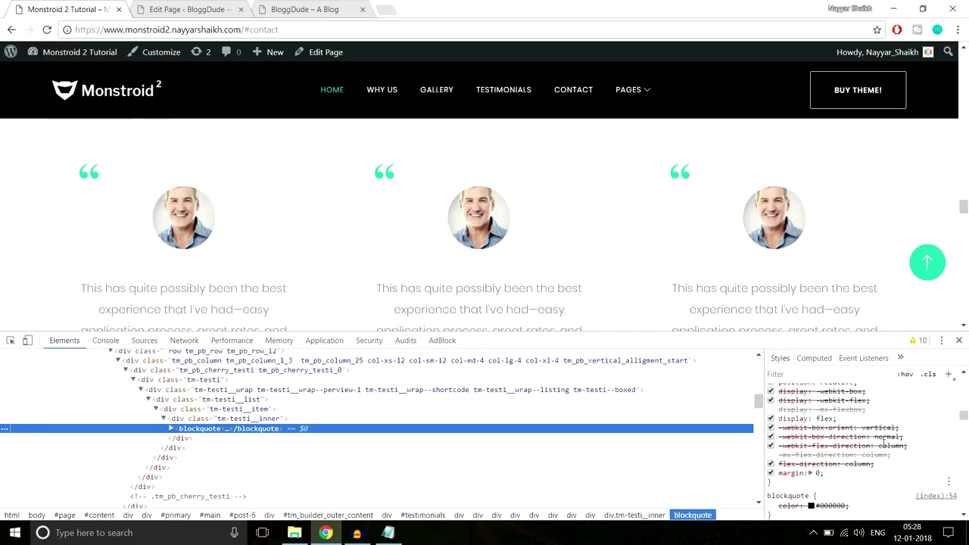
{"action": "right_click", "coordinate": [92, 173]}
{"action": "left_click", "coordinate": [125, 331]}
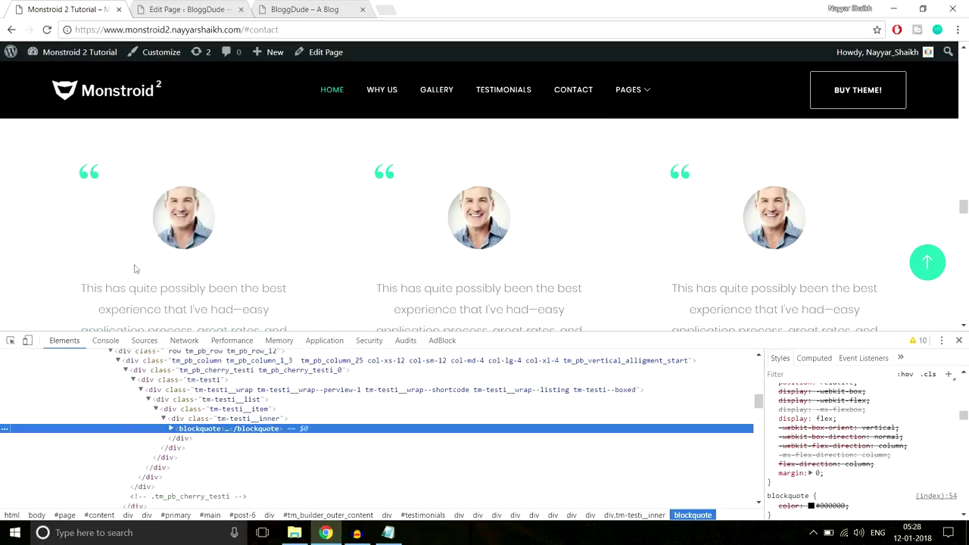
{"action": "right_click", "coordinate": [94, 177]}
{"action": "left_click", "coordinate": [166, 339]}
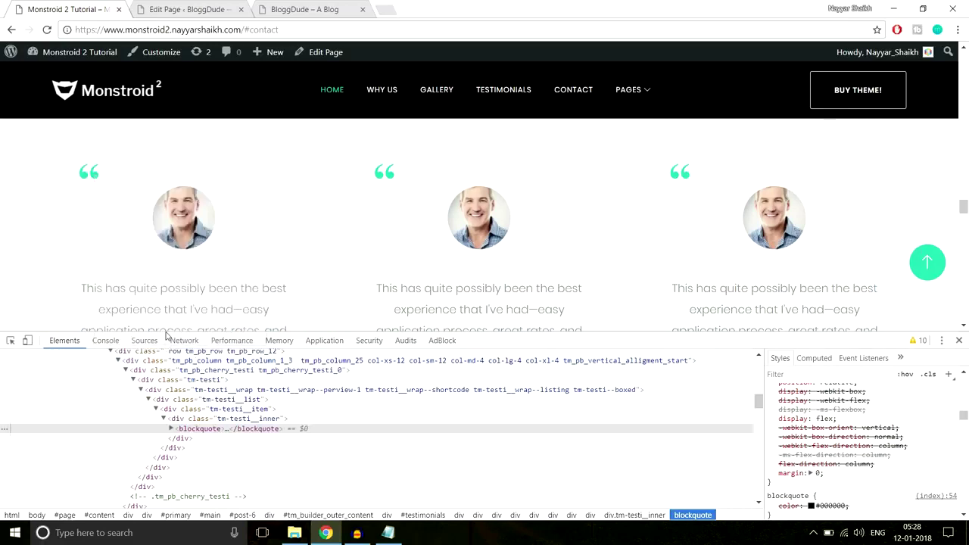
{"action": "scroll", "coordinate": [834, 464], "scroll_direction": "down", "scroll_amount": 5}
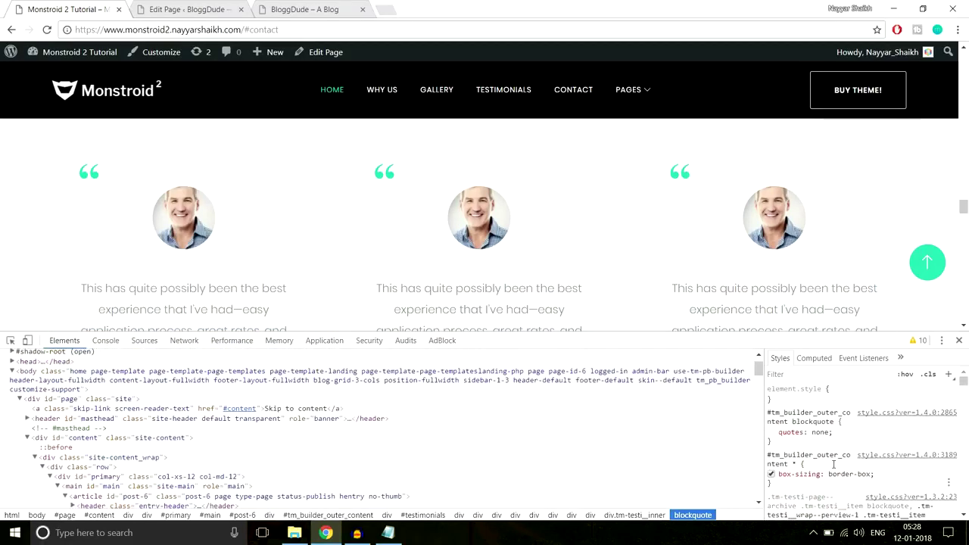
{"action": "scroll", "coordinate": [834, 465], "scroll_direction": "down", "scroll_amount": 10}
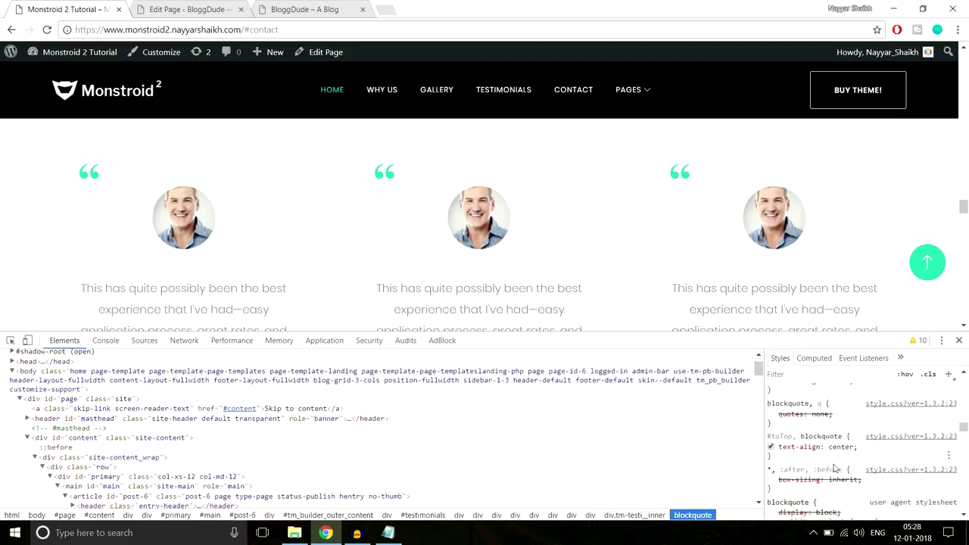
{"action": "scroll", "coordinate": [834, 468], "scroll_direction": "down", "scroll_amount": 10}
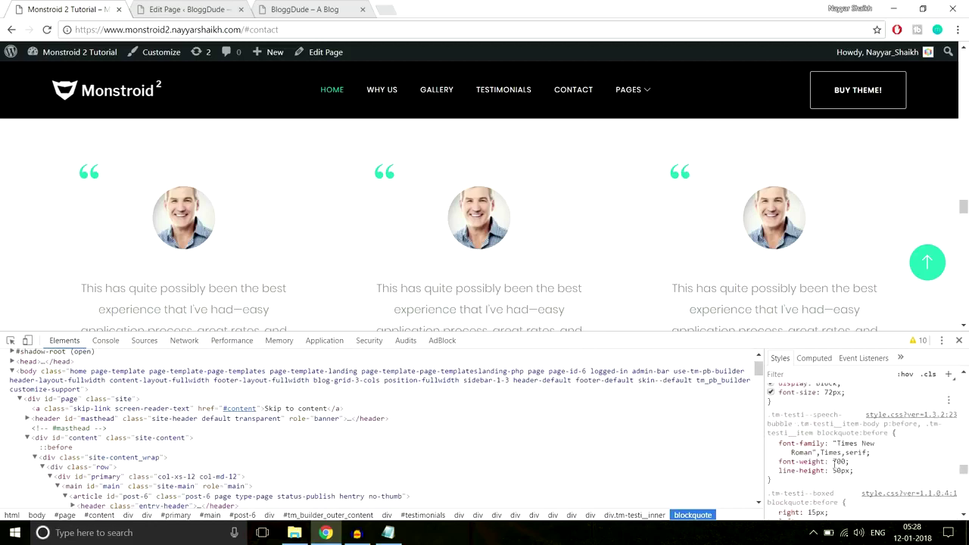
{"action": "scroll", "coordinate": [834, 466], "scroll_direction": "up", "scroll_amount": 2}
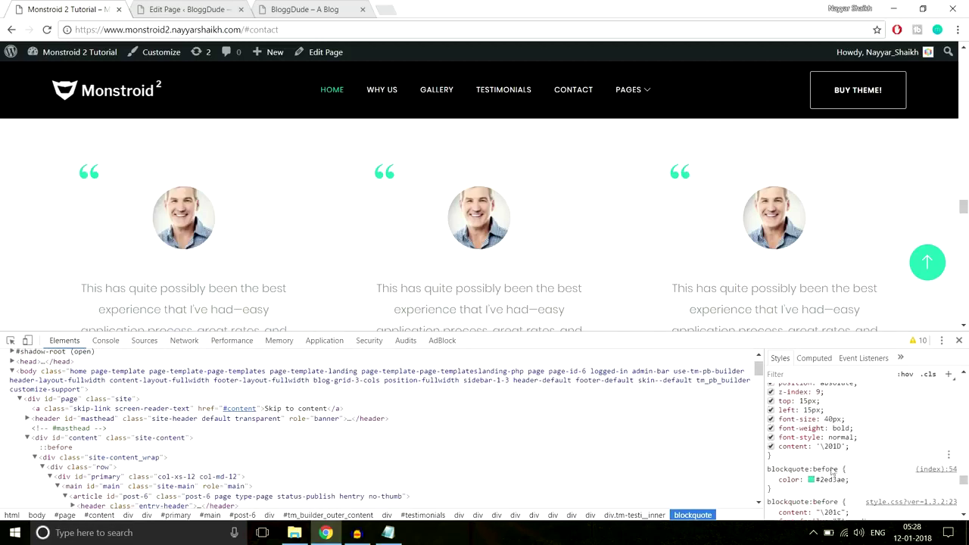
{"action": "left_click", "coordinate": [837, 480]}
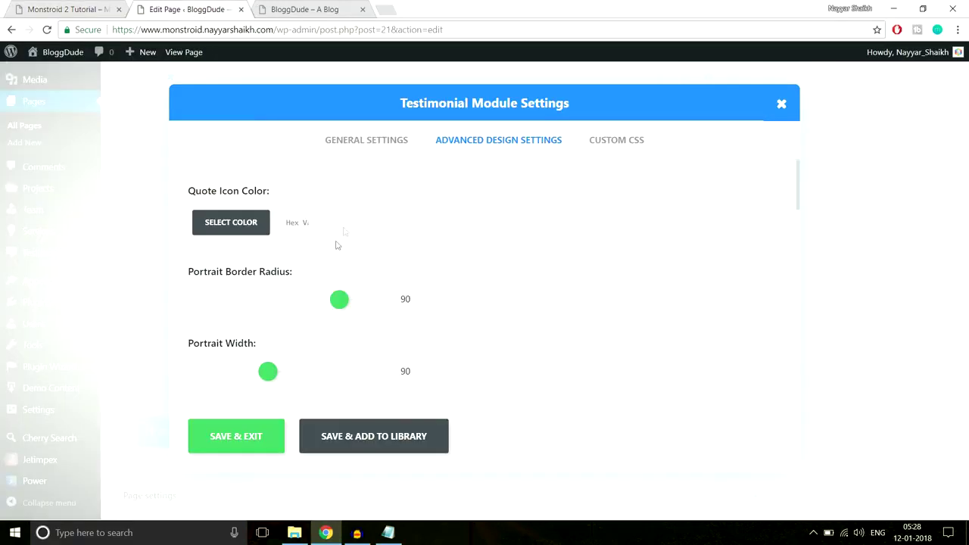
Set the quote icon colour to teal, save the module and update the homepage.
{"action": "left_click", "coordinate": [303, 220]}
{"action": "left_click", "coordinate": [253, 246]}
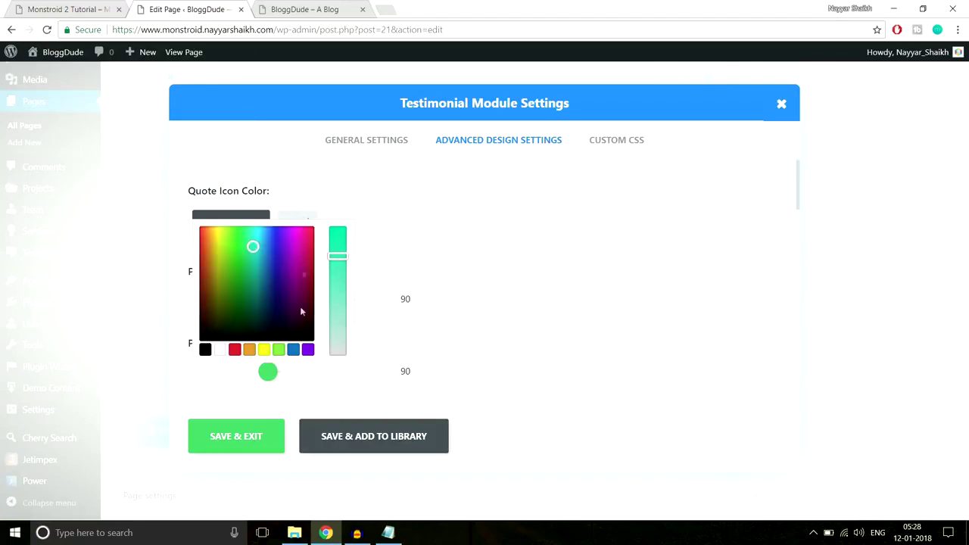
{"action": "left_click", "coordinate": [250, 449]}
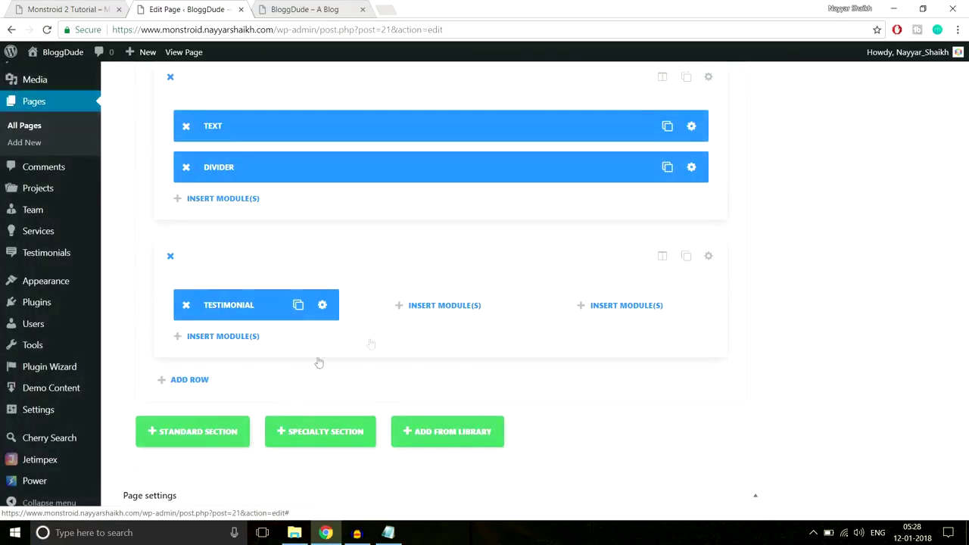
{"action": "scroll", "coordinate": [965, 361], "scroll_direction": "up", "scroll_amount": 15}
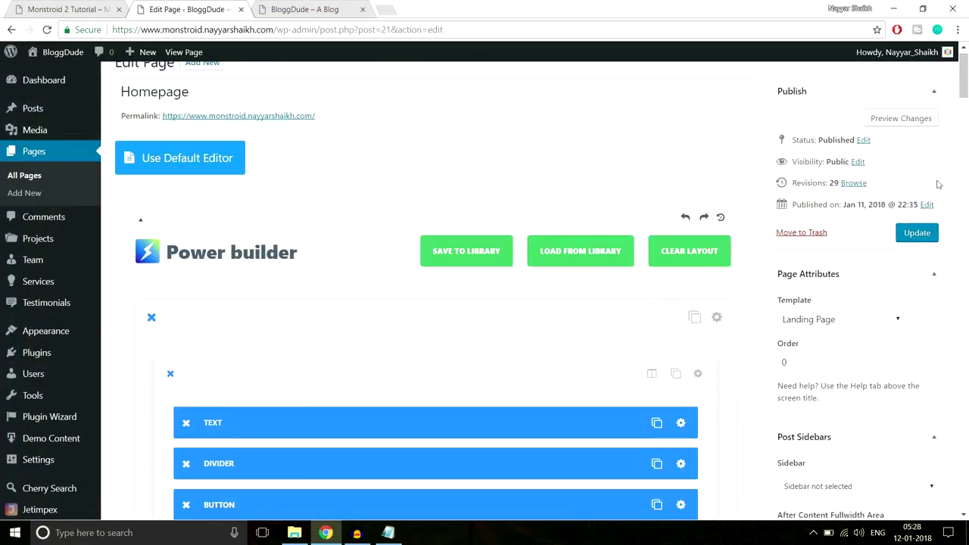
{"action": "left_click", "coordinate": [917, 232]}
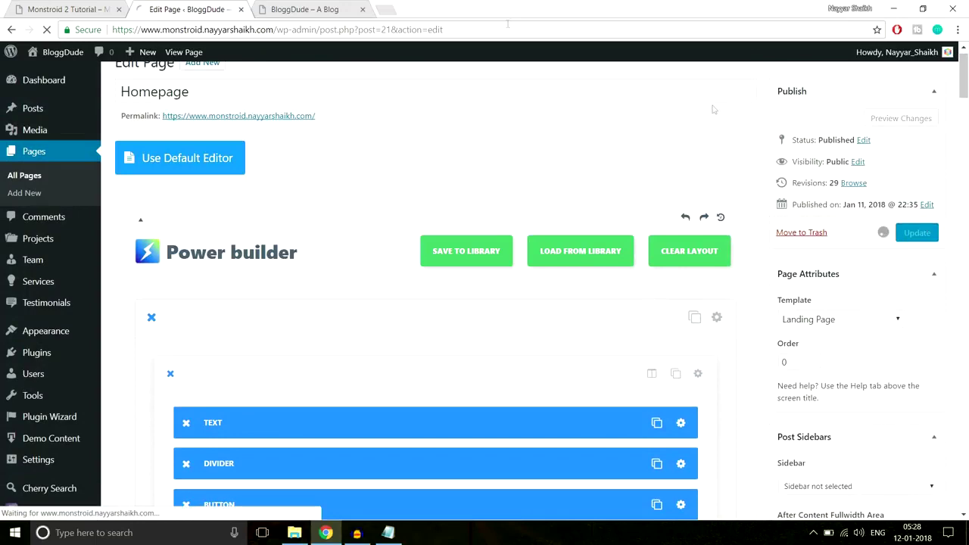
Reload the live site and check the new testimonial's appearance.
{"action": "left_click", "coordinate": [318, 9]}
{"action": "left_click", "coordinate": [318, 27]}
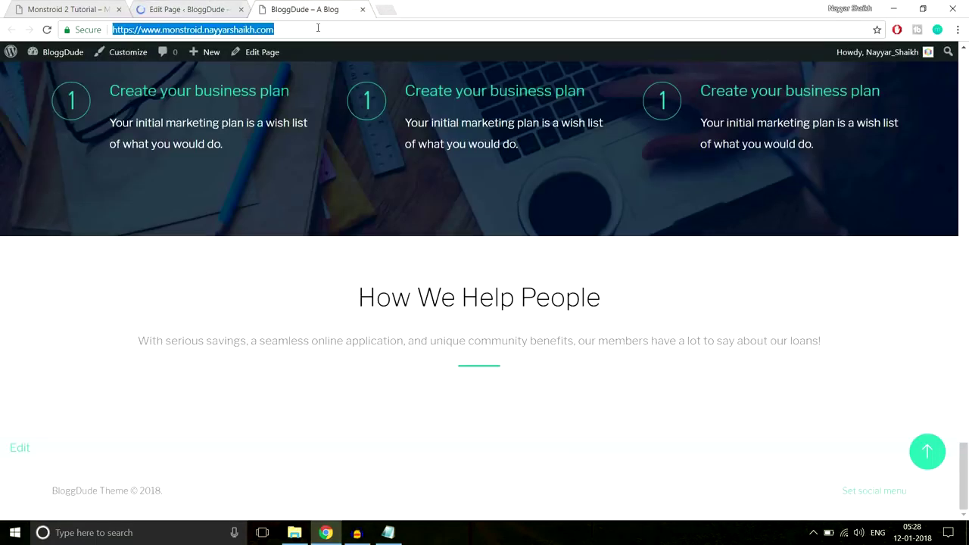
{"action": "key", "text": "Return"}
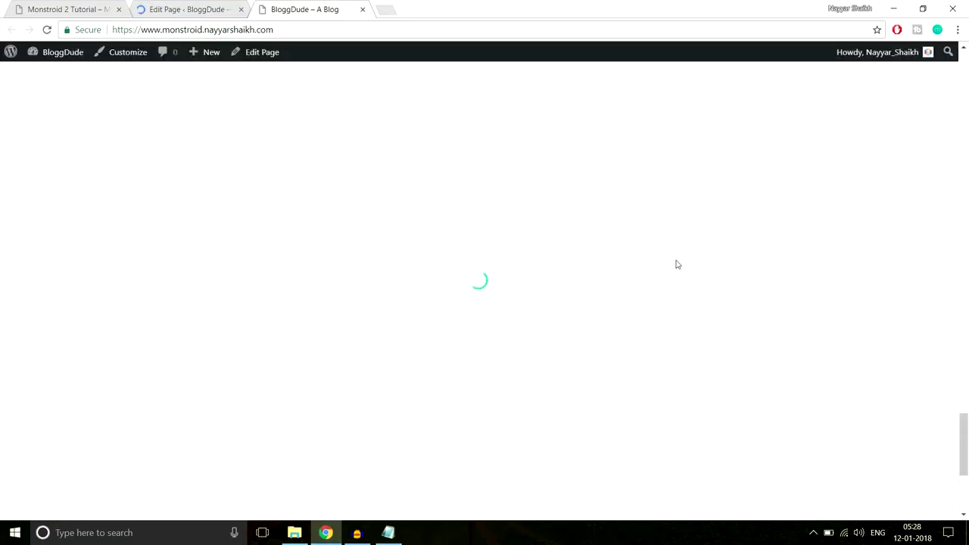
{"action": "scroll", "coordinate": [678, 264], "scroll_direction": "down", "scroll_amount": 3}
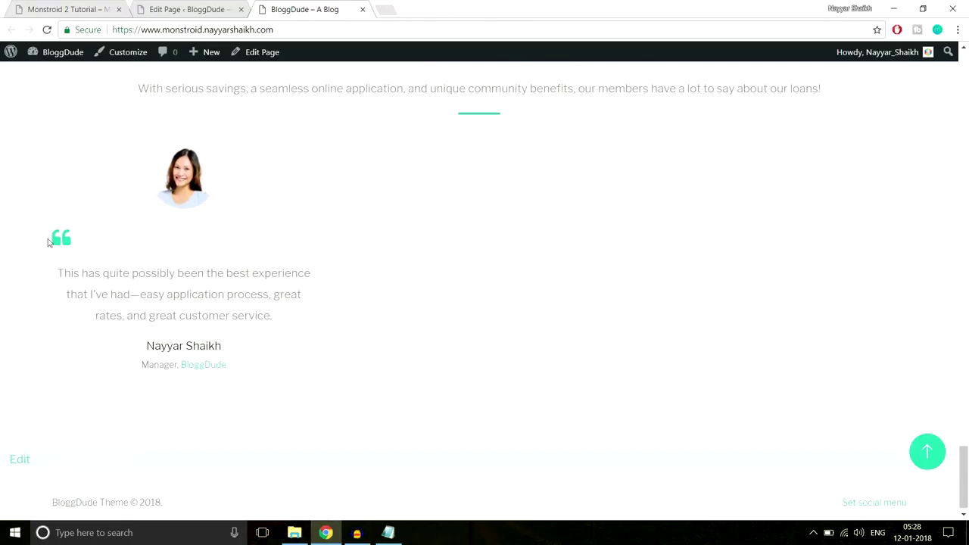
{"action": "triple_click", "coordinate": [72, 275]}
{"action": "left_click", "coordinate": [246, 387]}
{"action": "left_click", "coordinate": [203, 6]}
Give the testimonial card a 1px solid light grey border and save the module settings.
{"action": "scroll", "coordinate": [552, 261], "scroll_direction": "down", "scroll_amount": 15}
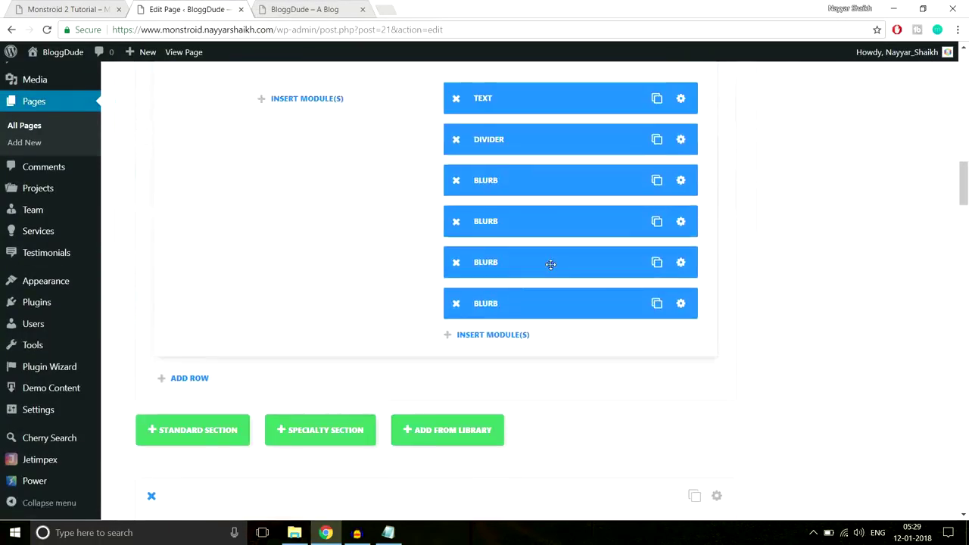
{"action": "scroll", "coordinate": [552, 264], "scroll_direction": "down", "scroll_amount": 15}
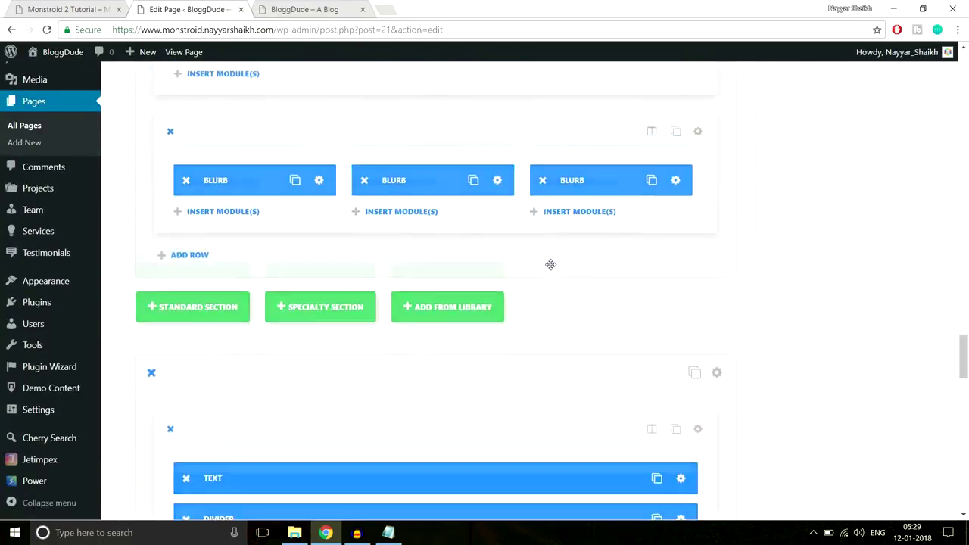
{"action": "scroll", "coordinate": [552, 269], "scroll_direction": "up", "scroll_amount": 3}
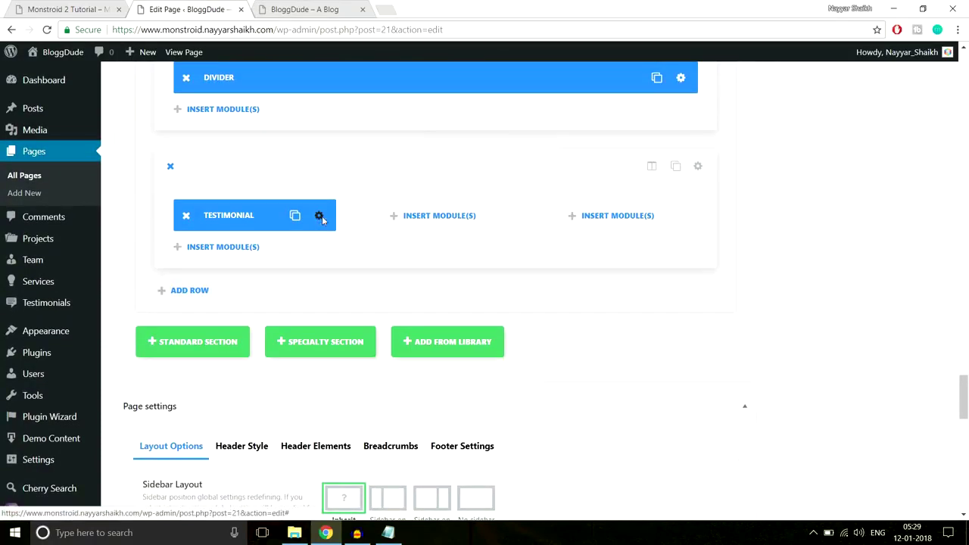
{"action": "left_click", "coordinate": [319, 216]}
{"action": "scroll", "coordinate": [634, 238], "scroll_direction": "down", "scroll_amount": 2}
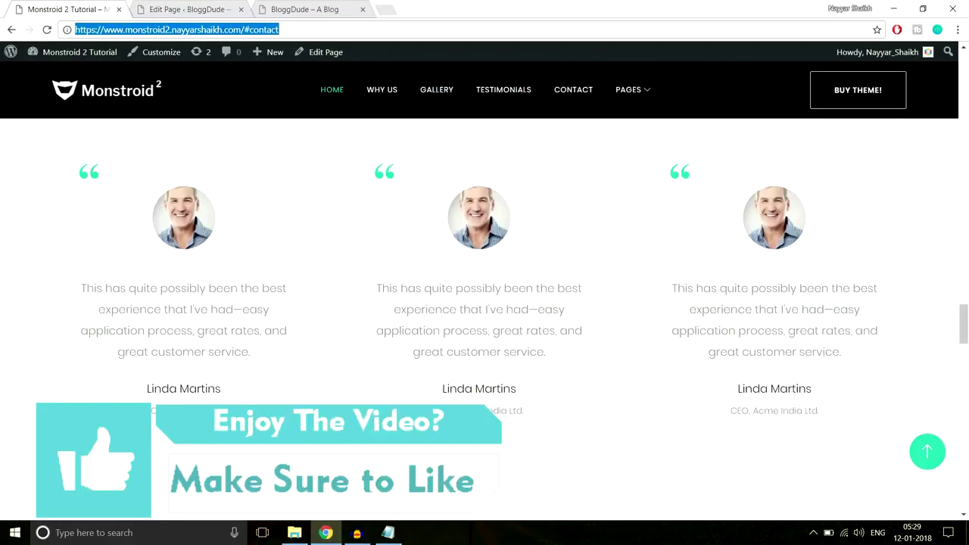
{"action": "left_click", "coordinate": [182, 9]}
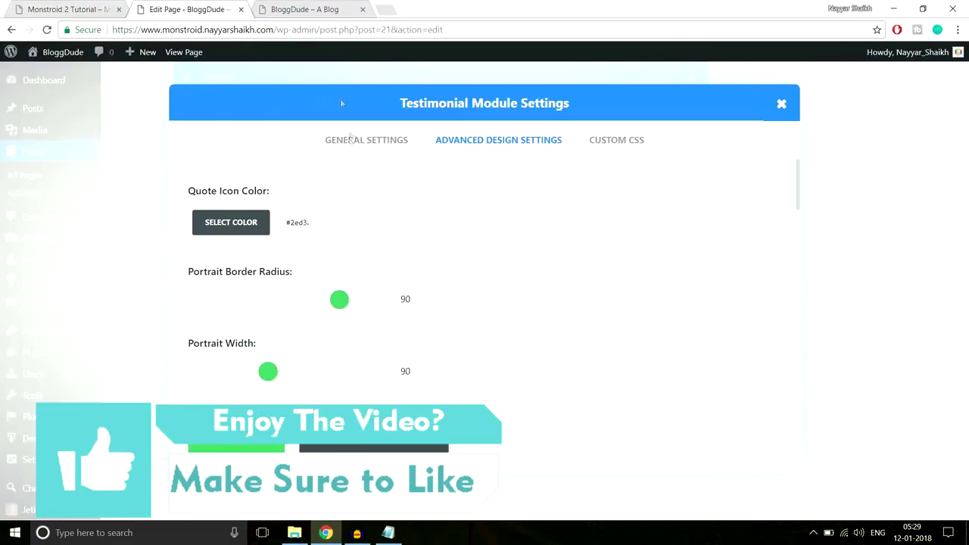
{"action": "scroll", "coordinate": [411, 236], "scroll_direction": "down", "scroll_amount": 5}
{"action": "scroll", "coordinate": [411, 236], "scroll_direction": "down", "scroll_amount": 4}
{"action": "scroll", "coordinate": [391, 243], "scroll_direction": "up", "scroll_amount": 2}
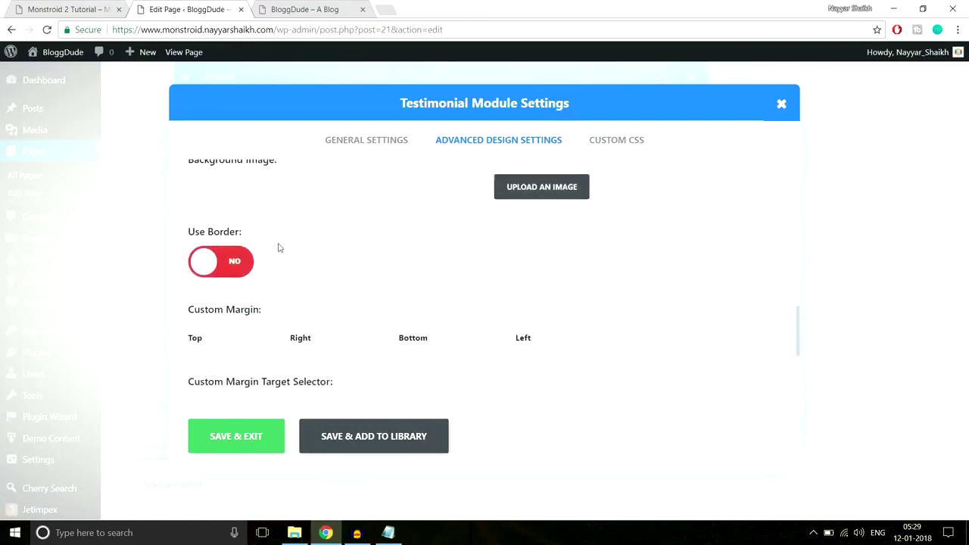
{"action": "left_click", "coordinate": [245, 262]}
{"action": "scroll", "coordinate": [522, 244], "scroll_direction": "down", "scroll_amount": 2}
{"action": "left_click", "coordinate": [245, 222]}
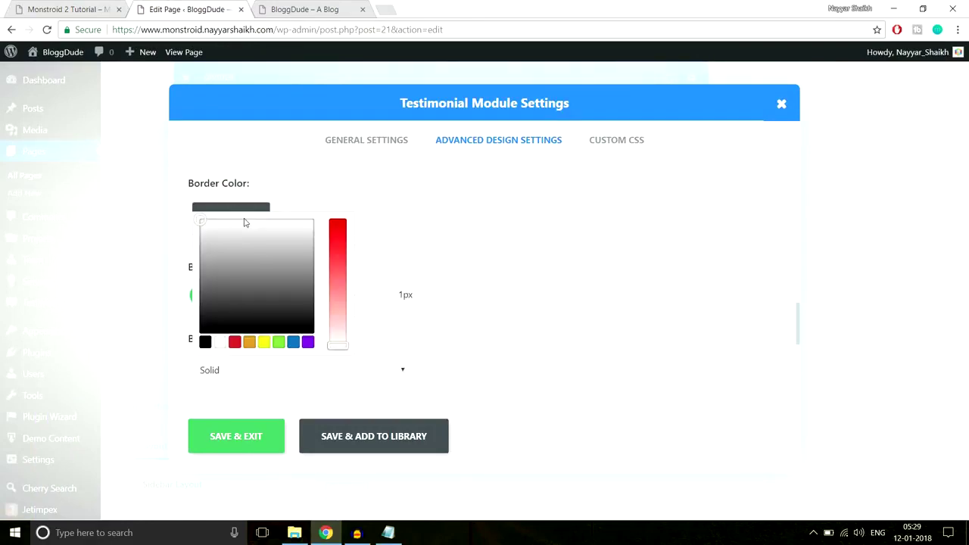
{"action": "left_click_drag", "start_coordinate": [238, 267], "coordinate": [236, 264]}
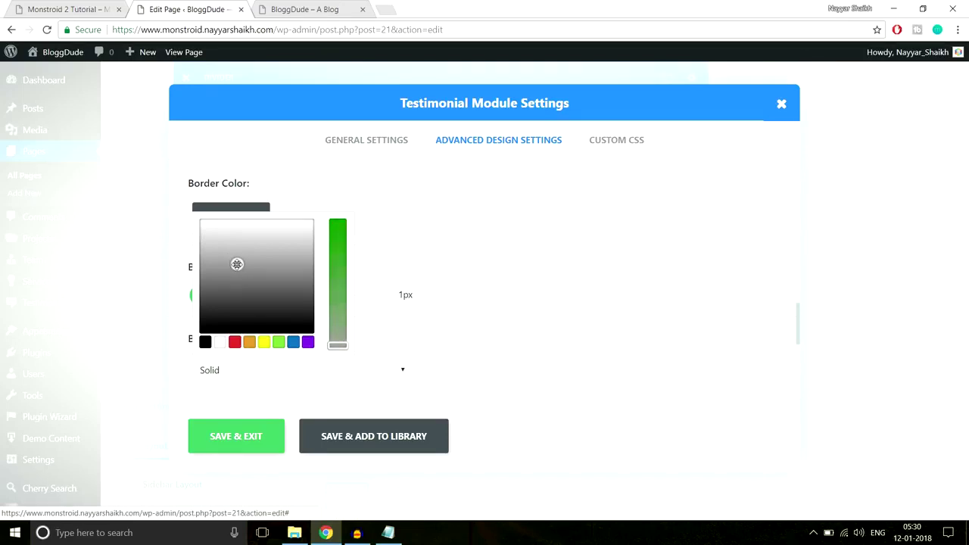
{"action": "left_click", "coordinate": [249, 443]}
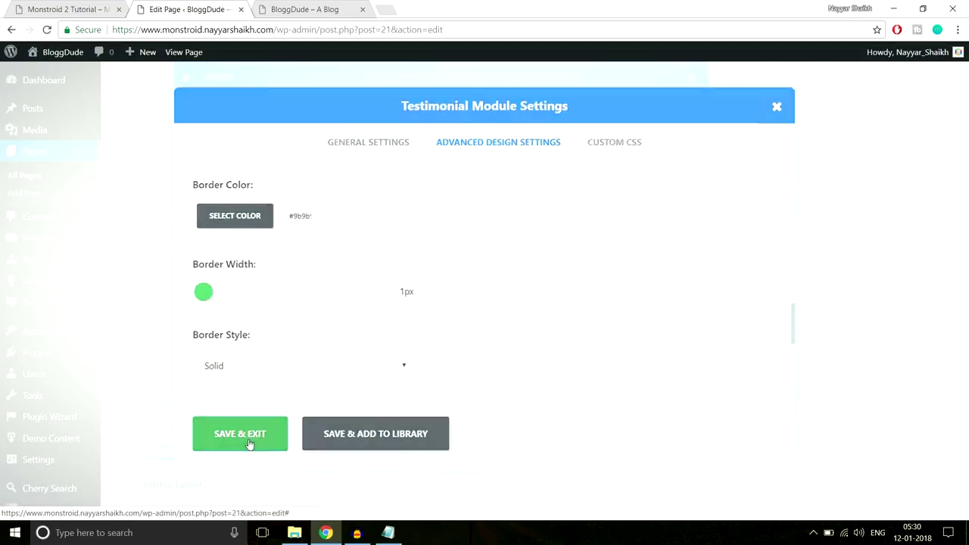
Update the homepage and reload the live site to check the bordered card.
{"action": "left_click_drag", "start_coordinate": [964, 397], "coordinate": [963, 106]}
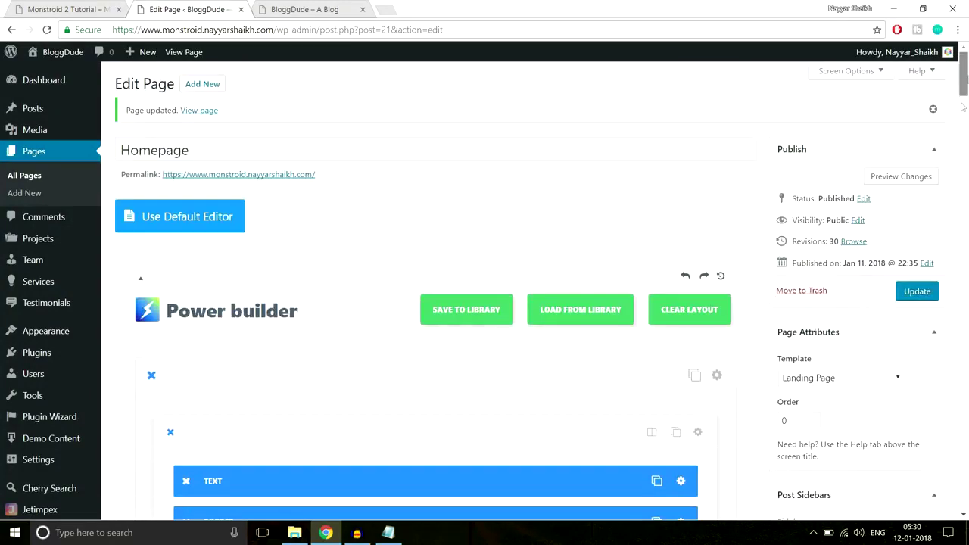
{"action": "left_click", "coordinate": [919, 296]}
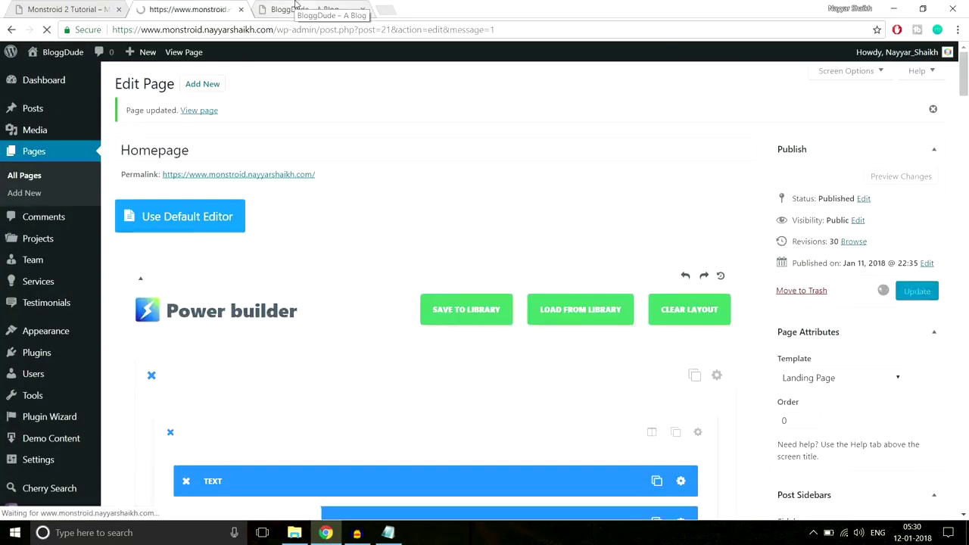
{"action": "left_click", "coordinate": [299, 10]}
{"action": "key", "text": "ctrl+l"}
{"action": "key", "text": "Return"}
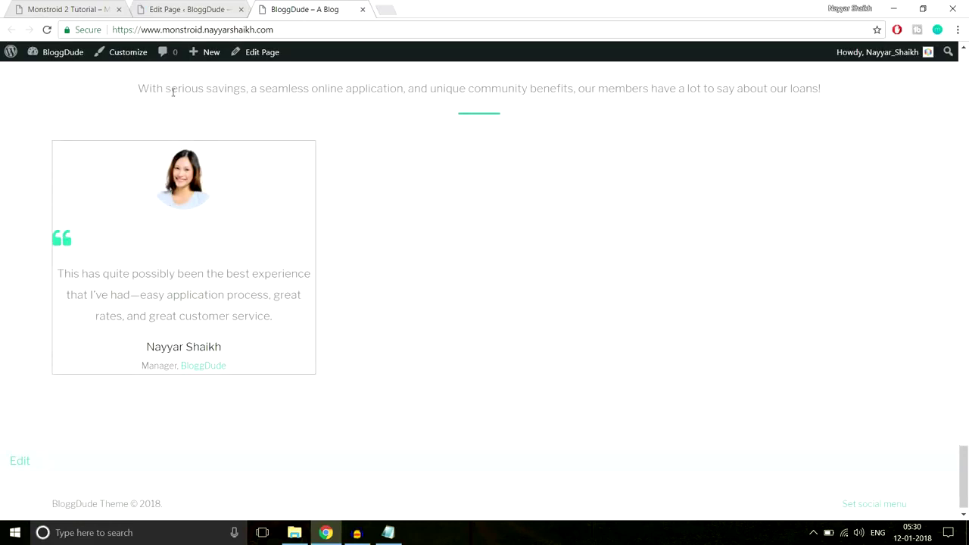
{"action": "left_click", "coordinate": [190, 10]}
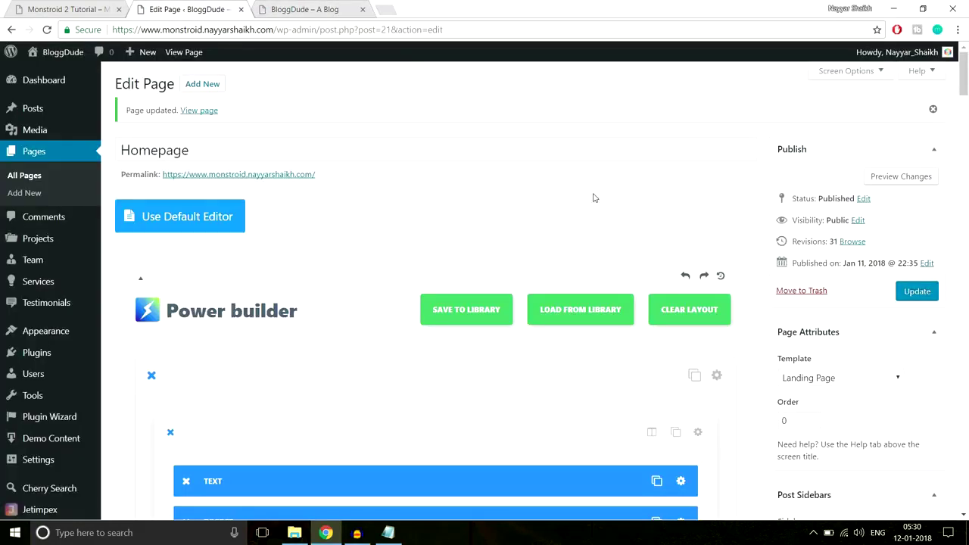
Set the testimonial card's custom padding to 30px on all four sides and save.
{"action": "scroll", "coordinate": [967, 89], "scroll_direction": "down", "scroll_amount": 2}
{"action": "left_click_drag", "start_coordinate": [965, 90], "coordinate": [963, 395]}
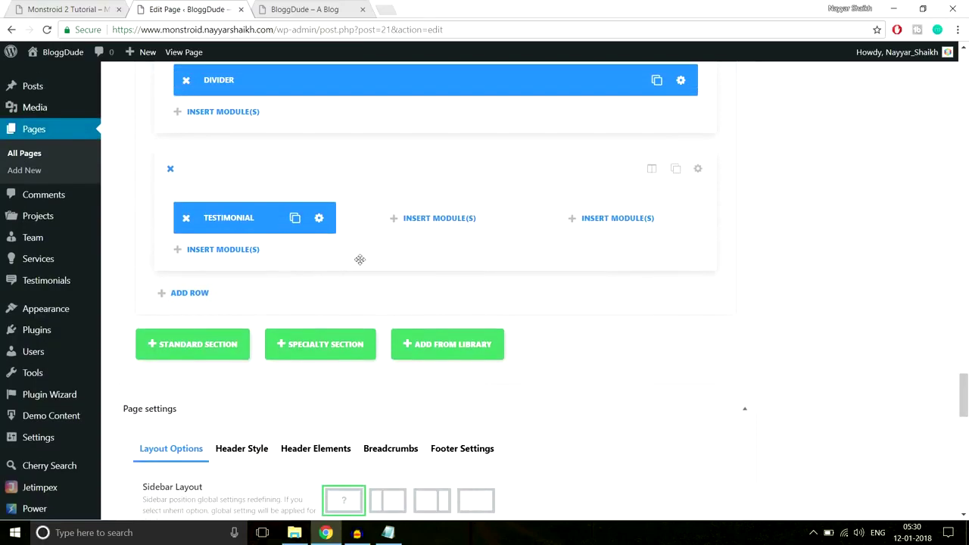
{"action": "left_click", "coordinate": [319, 221]}
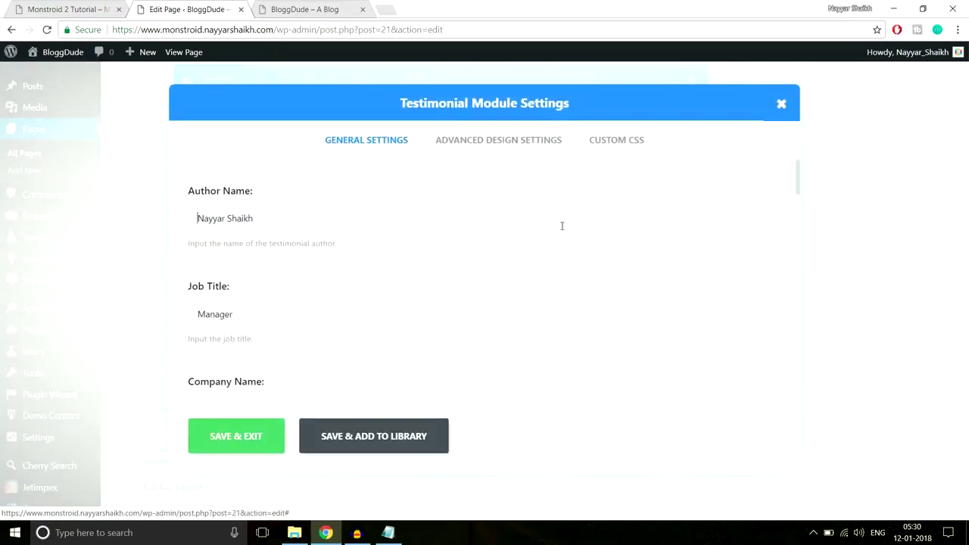
{"action": "left_click", "coordinate": [528, 148]}
{"action": "scroll", "coordinate": [619, 244], "scroll_direction": "down", "scroll_amount": 5}
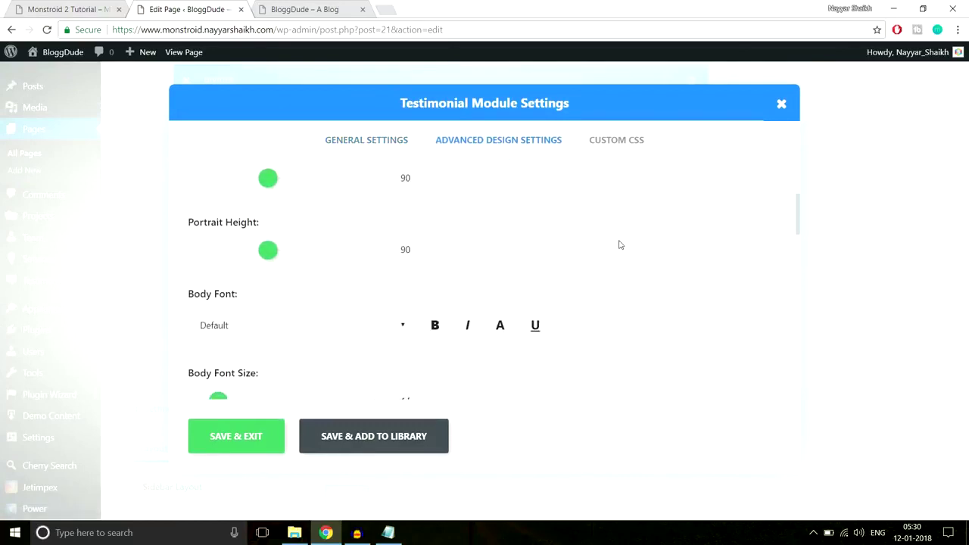
{"action": "scroll", "coordinate": [619, 243], "scroll_direction": "down", "scroll_amount": 10}
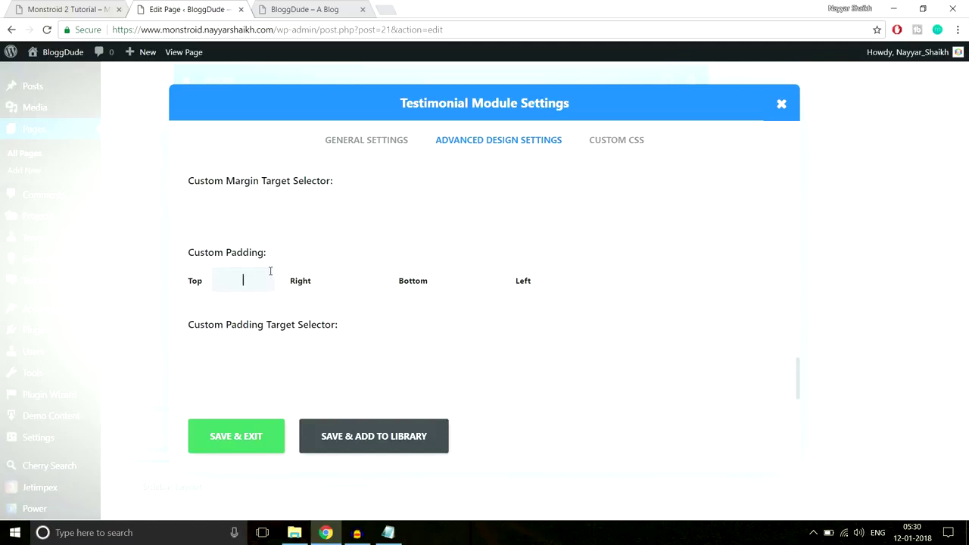
{"action": "key", "text": "Tab"}
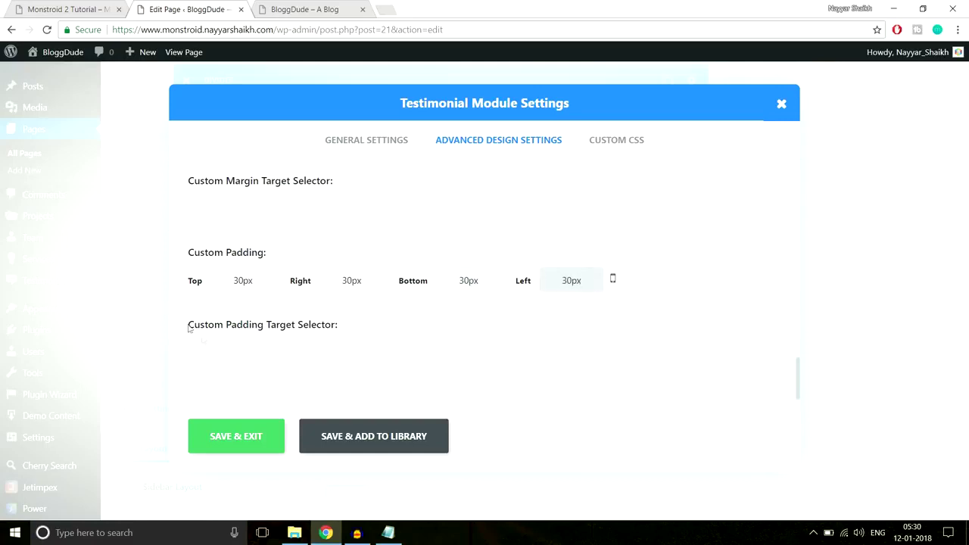
{"action": "left_click", "coordinate": [237, 446]}
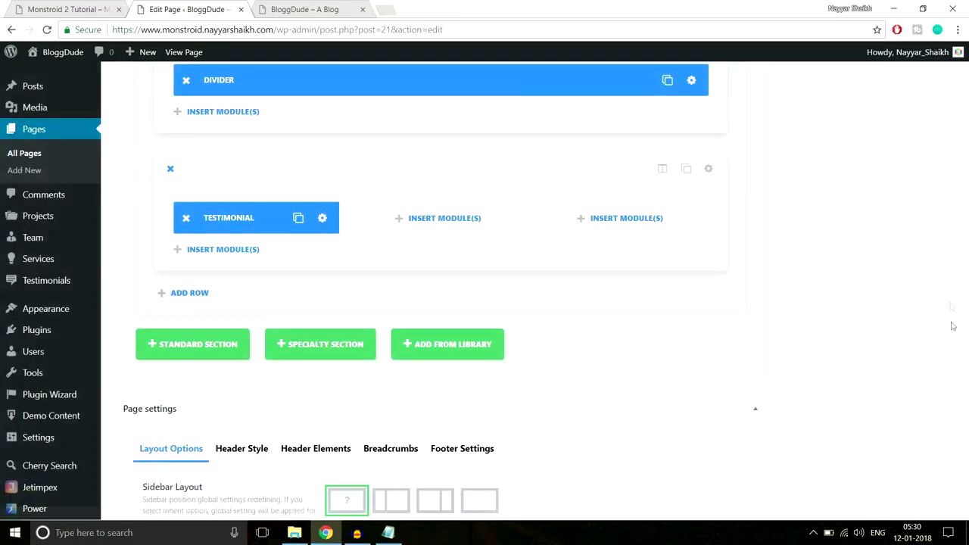
Update the homepage and reload the live site to inspect the padded card.
{"action": "scroll", "coordinate": [957, 207], "scroll_direction": "up", "scroll_amount": 10}
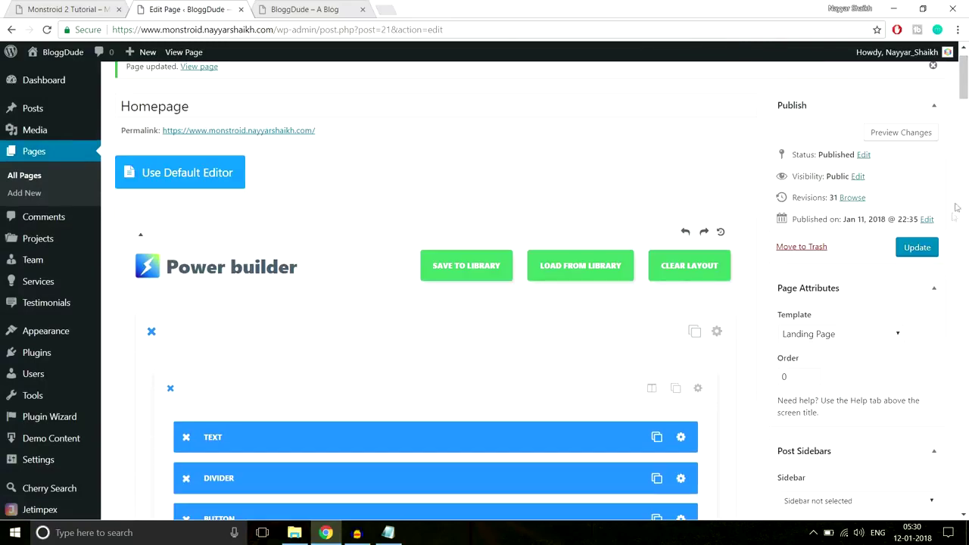
{"action": "left_click", "coordinate": [916, 248]}
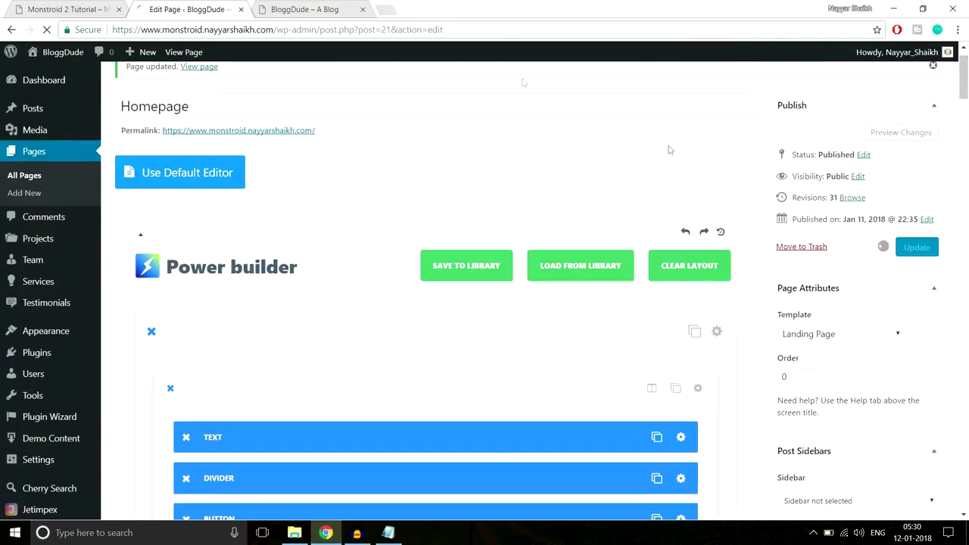
{"action": "left_click", "coordinate": [304, 9]}
{"action": "left_click", "coordinate": [342, 30]}
{"action": "key", "text": "Return"}
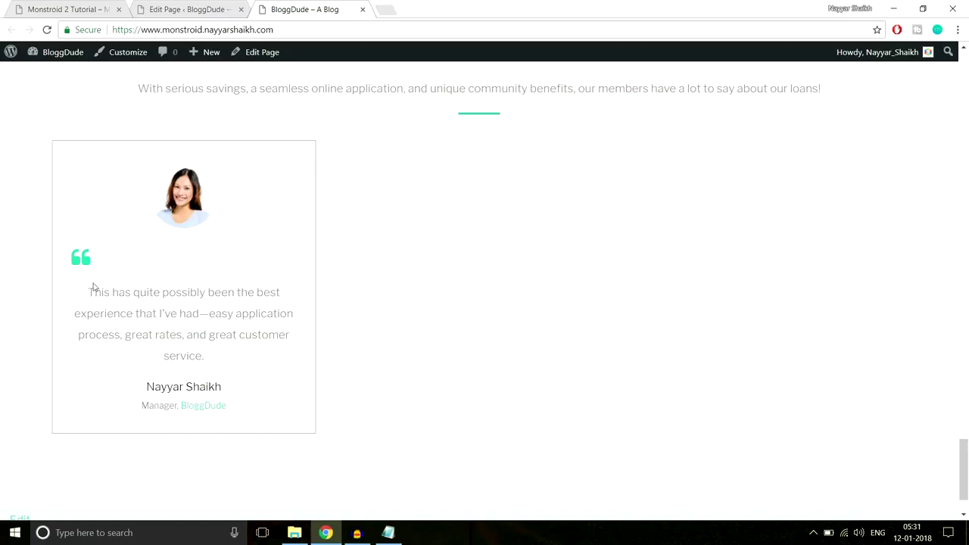
{"action": "triple_click", "coordinate": [131, 299]}
{"action": "left_click", "coordinate": [271, 290]}
{"action": "scroll", "coordinate": [273, 297], "scroll_direction": "up", "scroll_amount": 3}
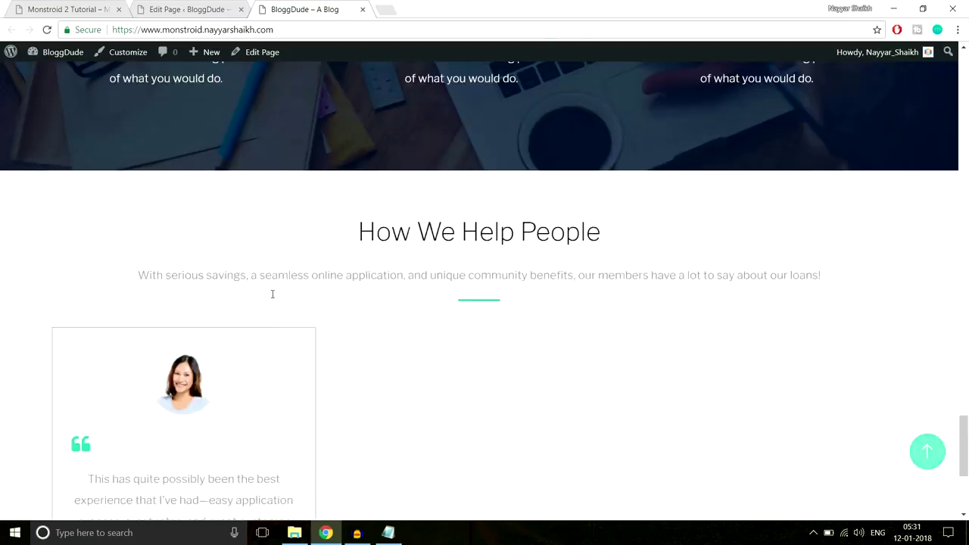
Duplicate the testimonial module twice, placing copies in the middle and right columns.
{"action": "scroll", "coordinate": [273, 298], "scroll_direction": "down", "scroll_amount": 1}
{"action": "left_click", "coordinate": [182, 9]}
{"action": "scroll", "coordinate": [595, 275], "scroll_direction": "down", "scroll_amount": 5}
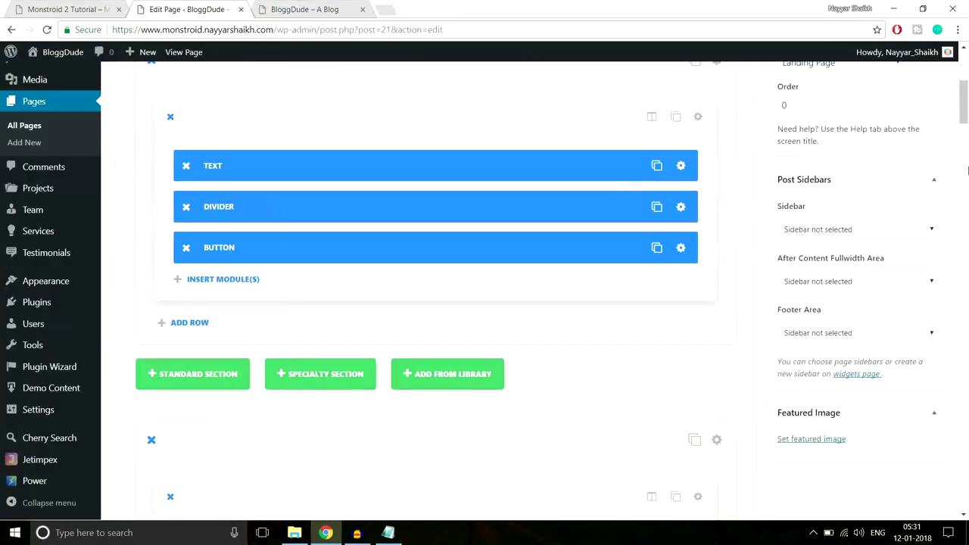
{"action": "scroll", "coordinate": [512, 225], "scroll_direction": "down", "scroll_amount": 10}
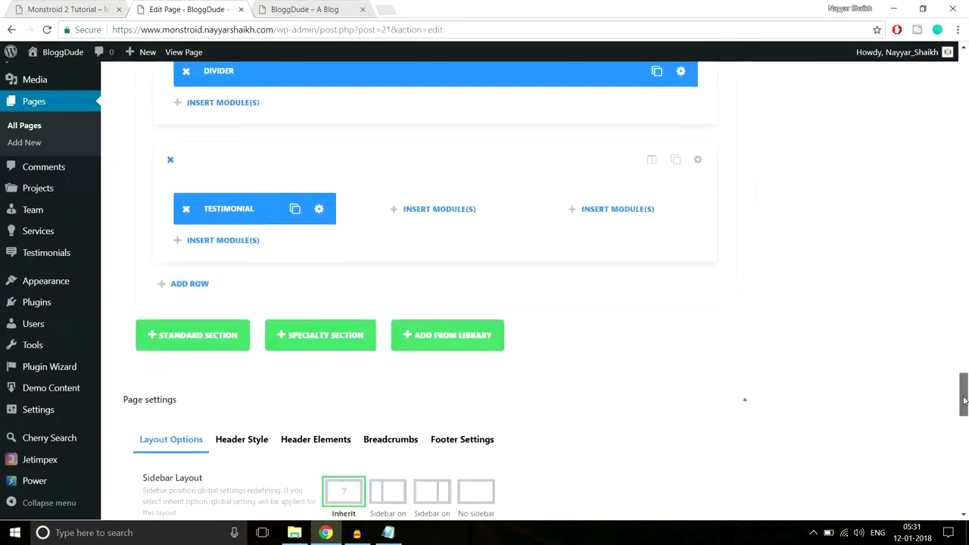
{"action": "left_click", "coordinate": [295, 141]}
{"action": "left_click_drag", "start_coordinate": [272, 181], "coordinate": [424, 141]}
{"action": "left_click", "coordinate": [473, 141]}
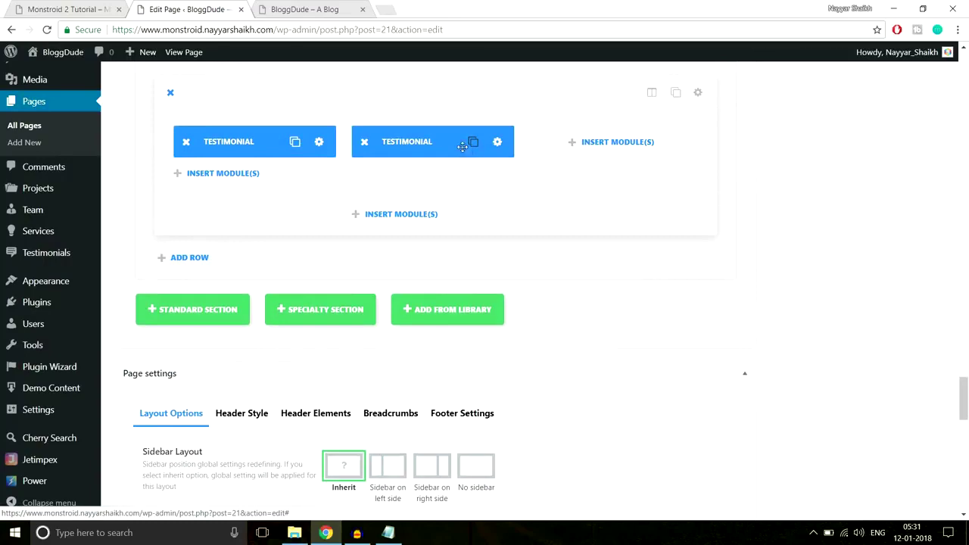
{"action": "left_click_drag", "start_coordinate": [424, 182], "coordinate": [604, 139]}
Review the Monstroid demo's FAQ accordion for reference before continuing in the editor.
{"action": "left_click", "coordinate": [69, 8]}
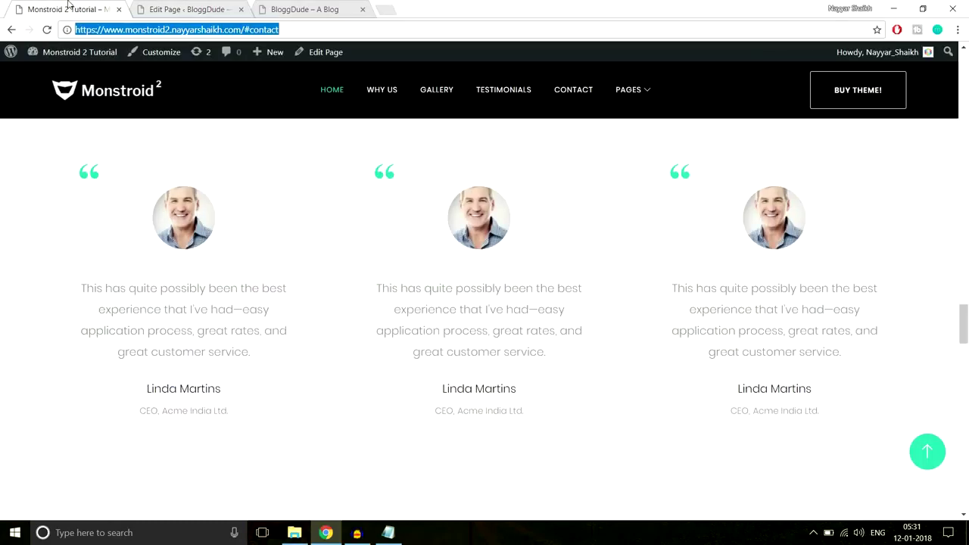
{"action": "scroll", "coordinate": [633, 274], "scroll_direction": "down", "scroll_amount": 5}
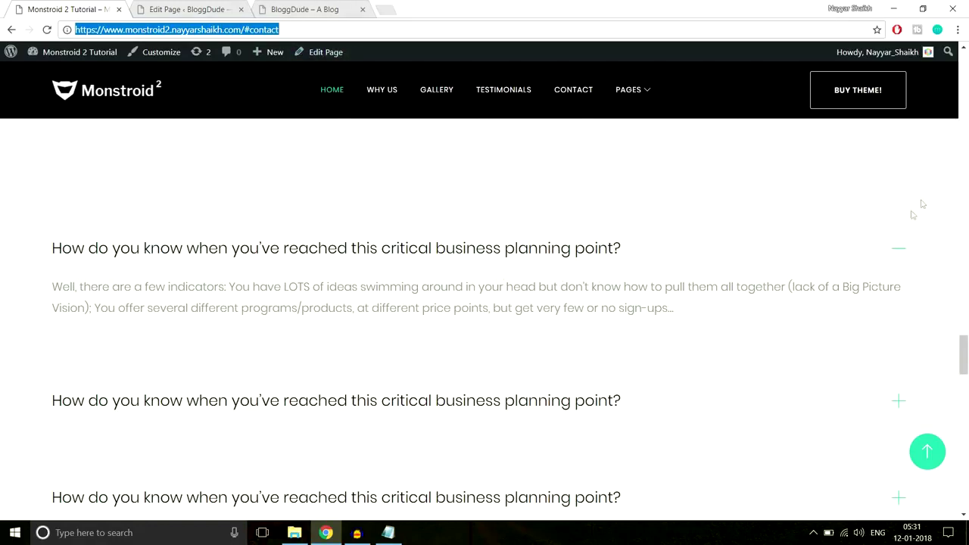
{"action": "scroll", "coordinate": [190, 271], "scroll_direction": "up", "scroll_amount": 2}
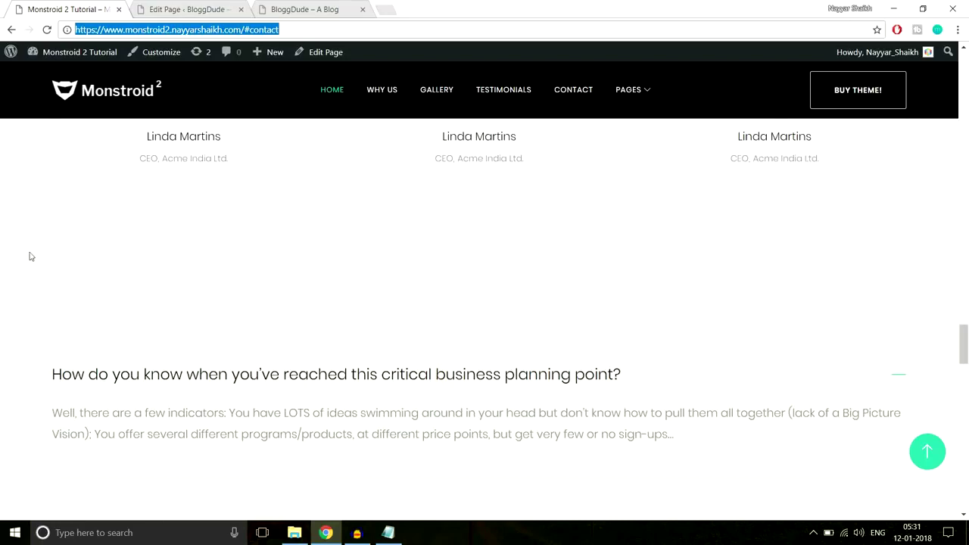
{"action": "scroll", "coordinate": [187, 278], "scroll_direction": "up", "scroll_amount": 2}
{"action": "scroll", "coordinate": [311, 302], "scroll_direction": "down", "scroll_amount": 4}
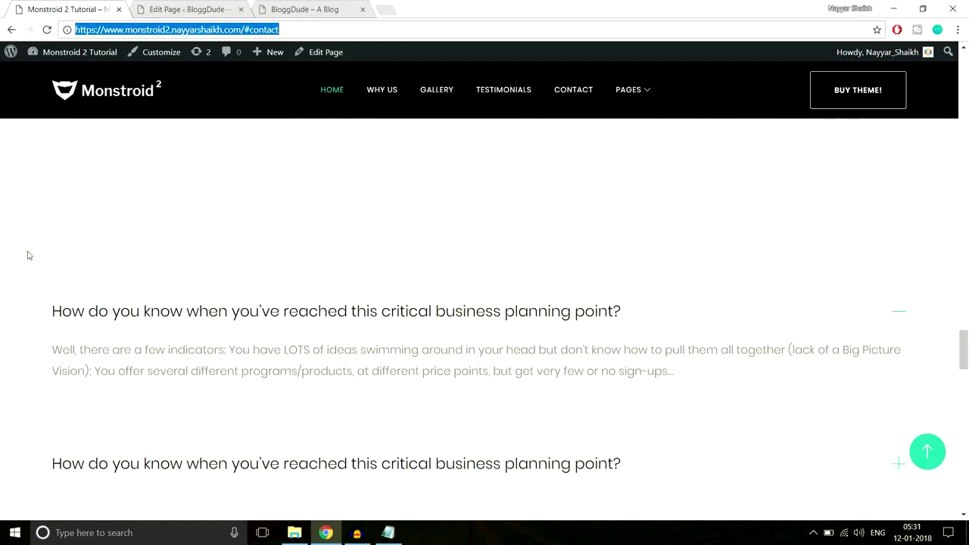
{"action": "left_click", "coordinate": [200, 8]}
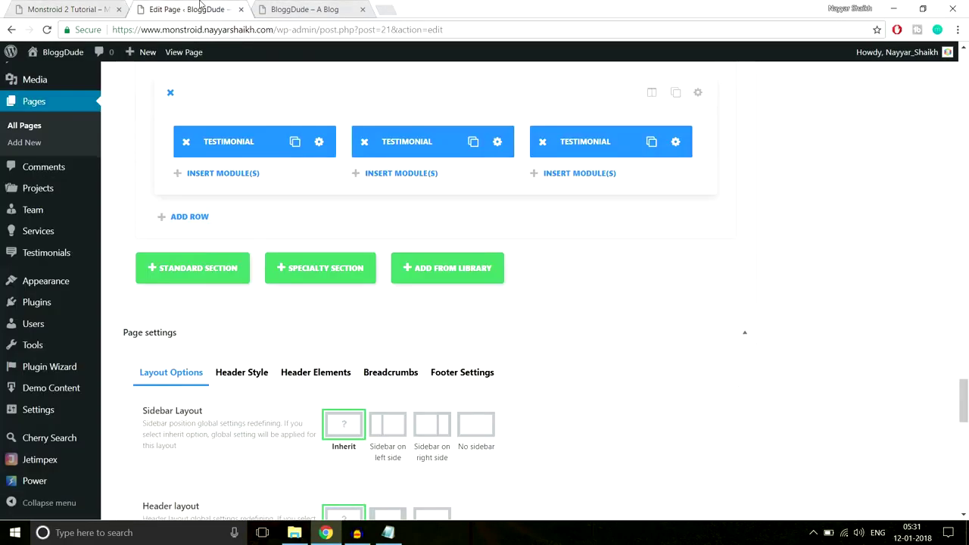
{"action": "scroll", "coordinate": [199, 342], "scroll_direction": "up", "scroll_amount": 1}
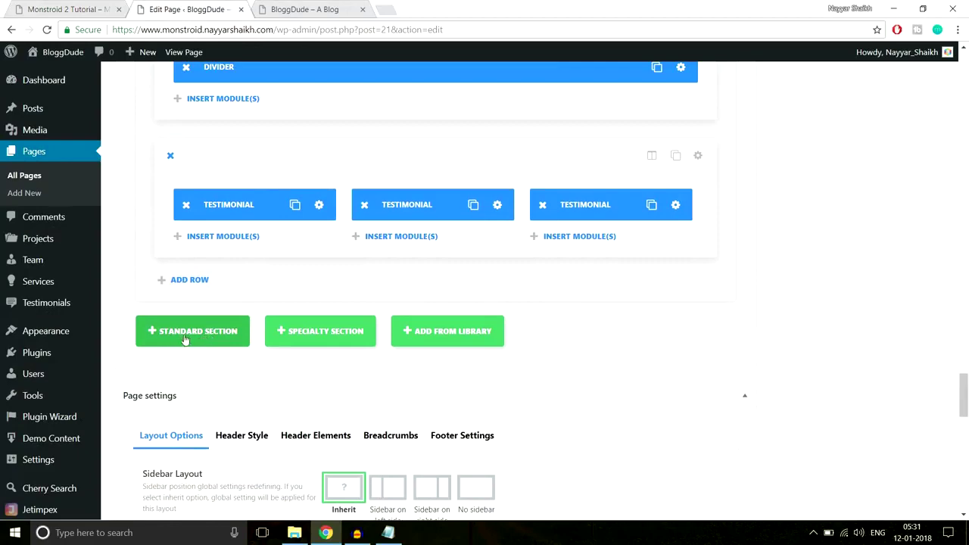
Add a standard section with a single full-width column below the testimonials, ready for module insertion.
{"action": "left_click", "coordinate": [189, 337]}
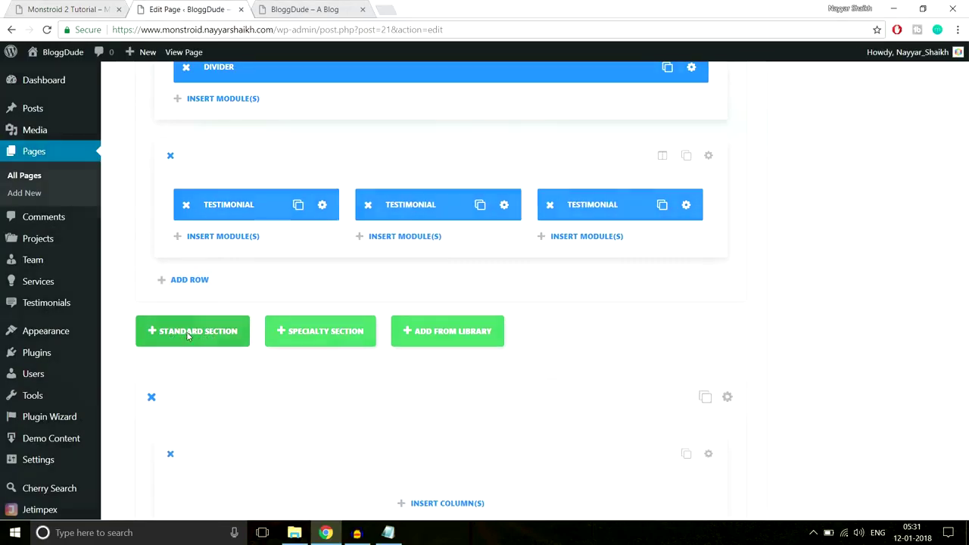
{"action": "left_click", "coordinate": [78, 8]}
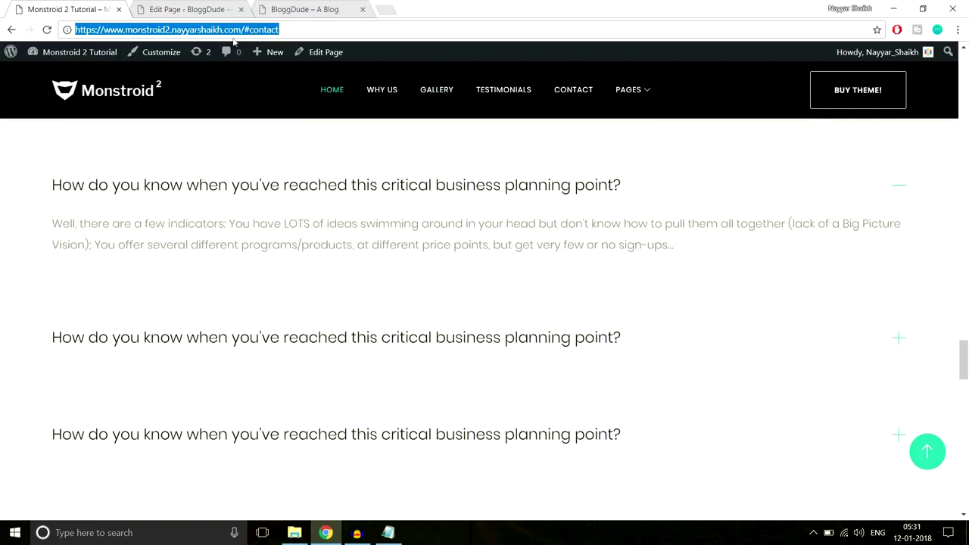
{"action": "left_click", "coordinate": [185, 9]}
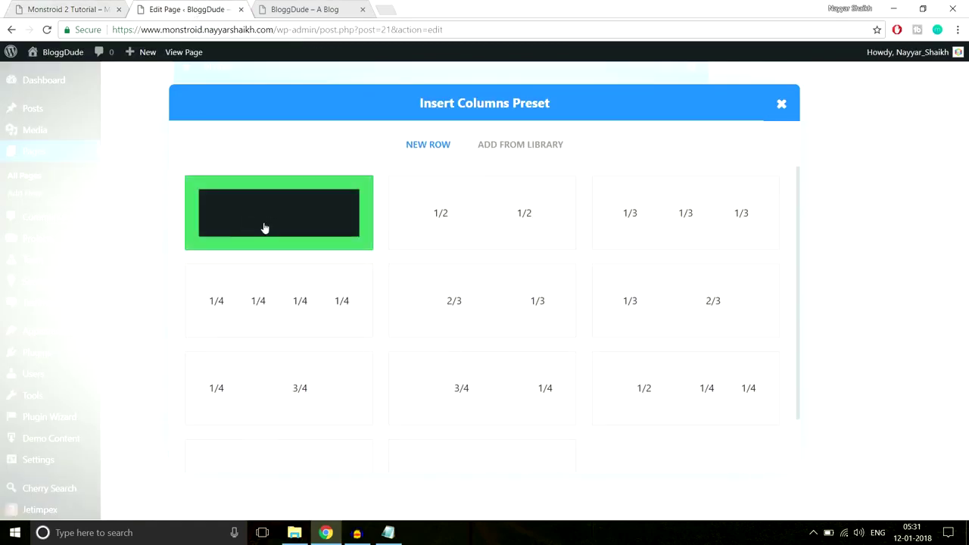
{"action": "left_click", "coordinate": [265, 228]}
{"action": "scroll", "coordinate": [468, 355], "scroll_direction": "down", "scroll_amount": 3}
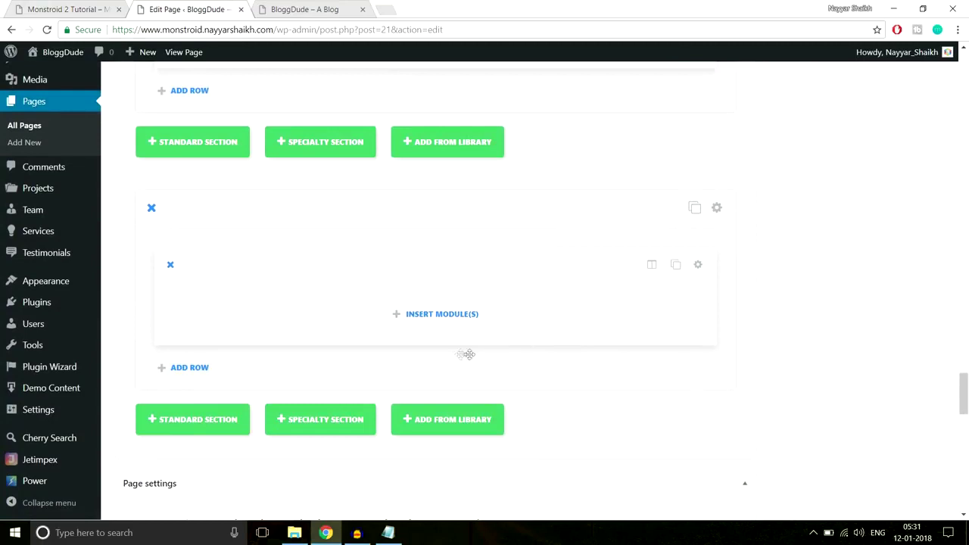
{"action": "left_click", "coordinate": [441, 315]}
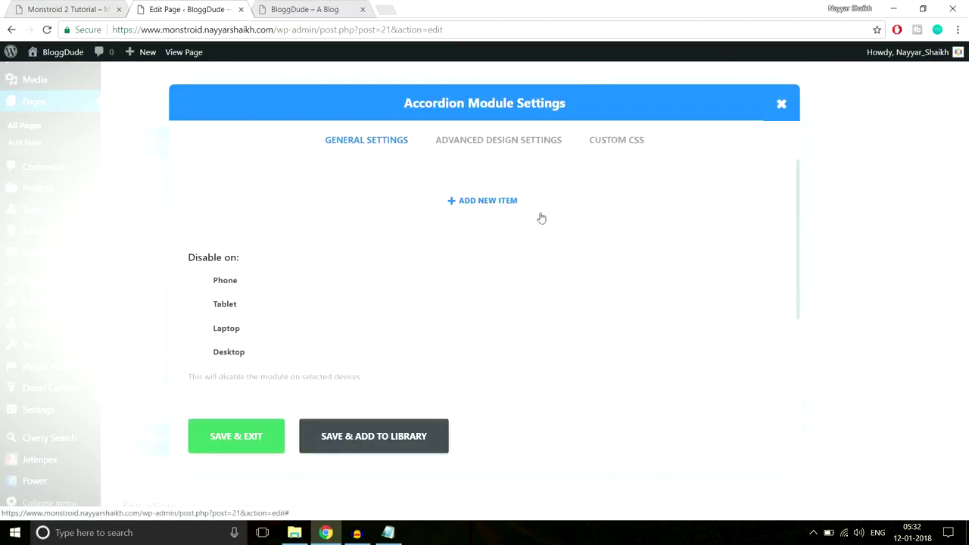
Add an accordion item titled with the demo's business-planning question.
{"action": "left_click", "coordinate": [518, 206]}
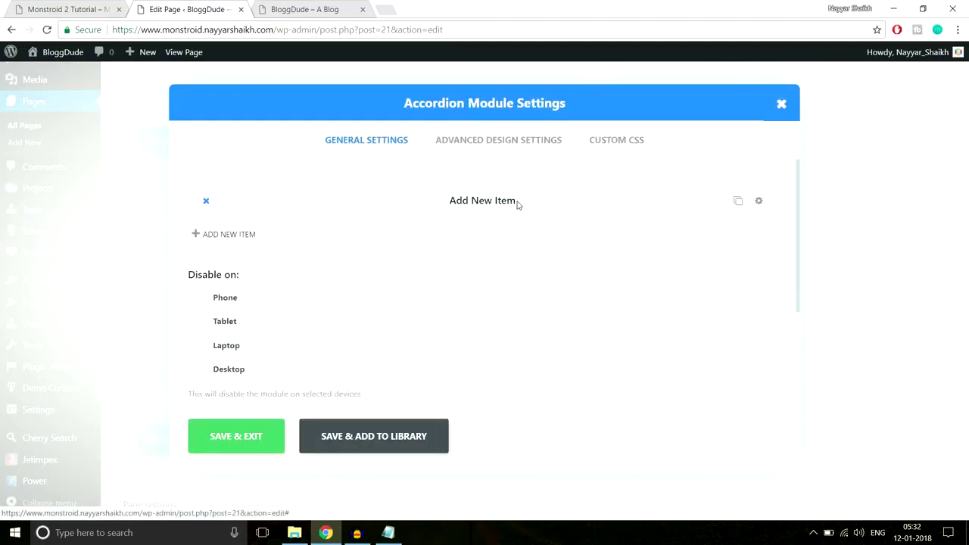
{"action": "left_click", "coordinate": [85, 8]}
{"action": "left_click_drag", "start_coordinate": [51, 187], "coordinate": [646, 187]}
{"action": "key", "text": "ctrl+c"}
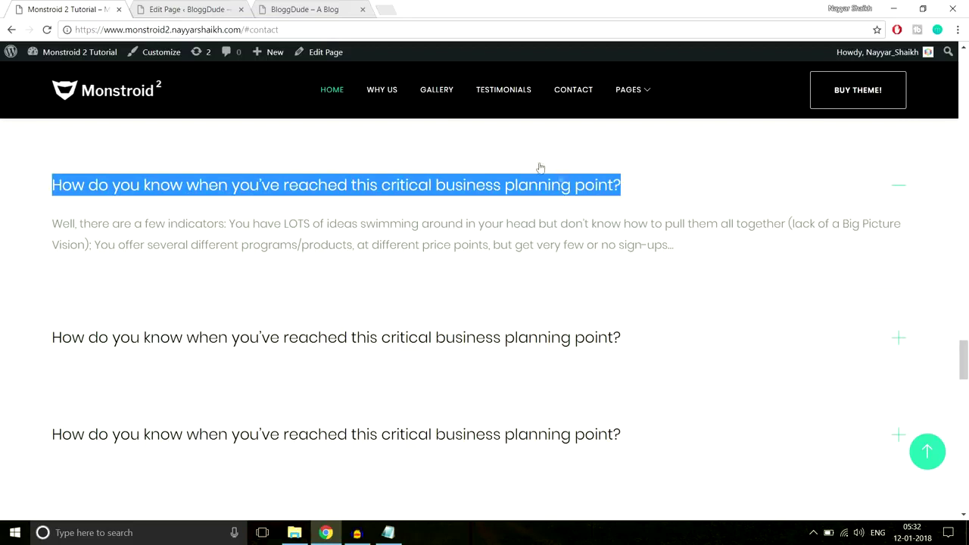
{"action": "left_click", "coordinate": [203, 8]}
{"action": "key", "text": "ctrl+v"}
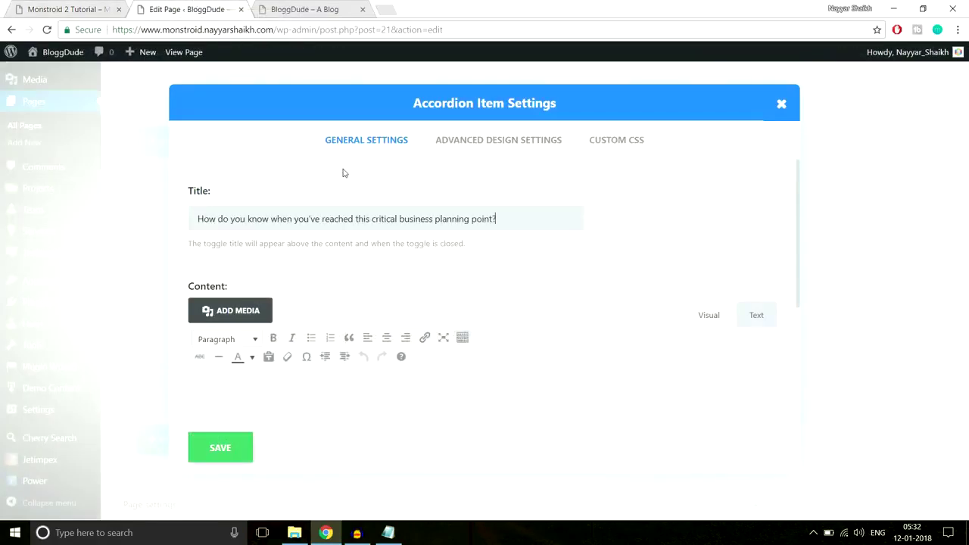
{"action": "scroll", "coordinate": [569, 259], "scroll_direction": "down", "scroll_amount": 2}
Fill the item's content with the demo's answer paragraph and save the item.
{"action": "left_click", "coordinate": [64, 8]}
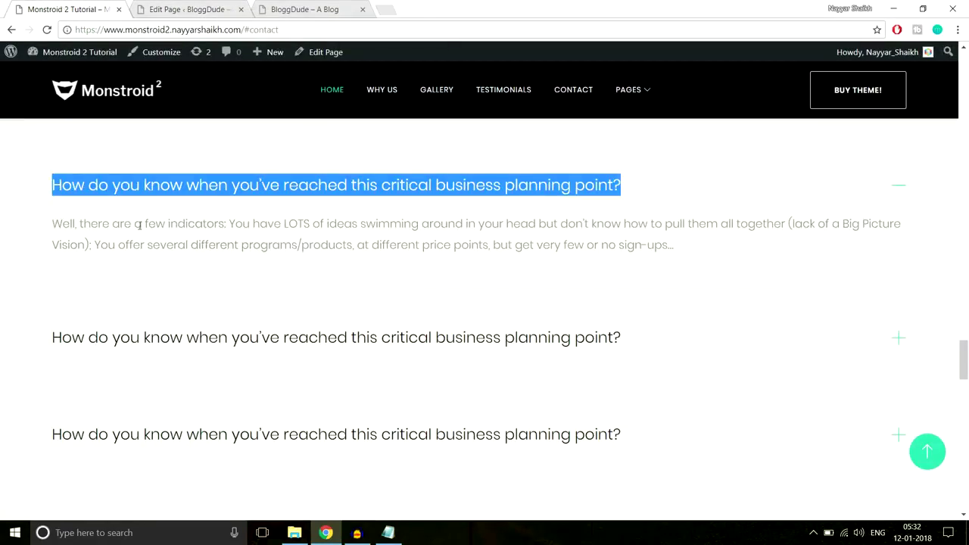
{"action": "left_click_drag", "start_coordinate": [53, 221], "coordinate": [754, 241]}
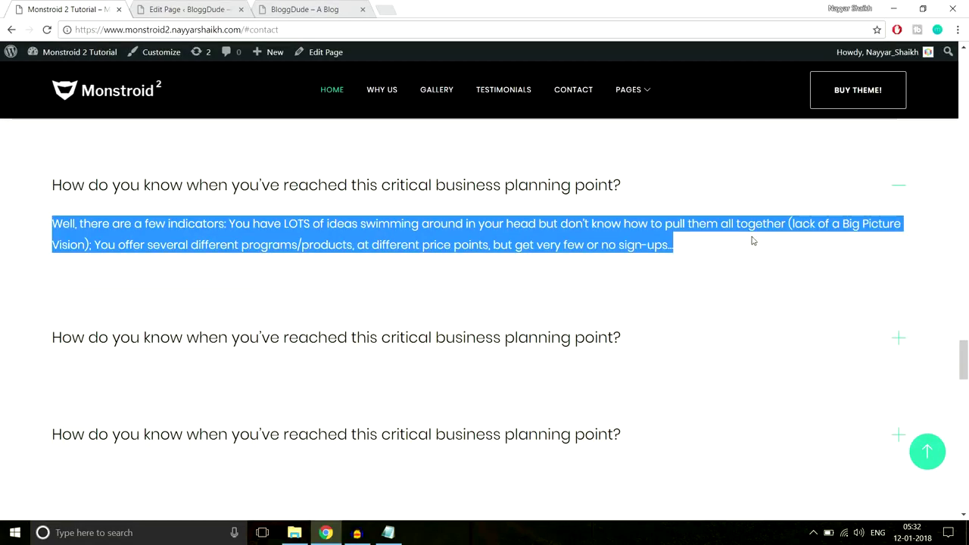
{"action": "key", "text": "ctrl+c"}
{"action": "left_click", "coordinate": [203, 7]}
{"action": "left_click", "coordinate": [336, 344]}
{"action": "key", "text": "ctrl+v"}
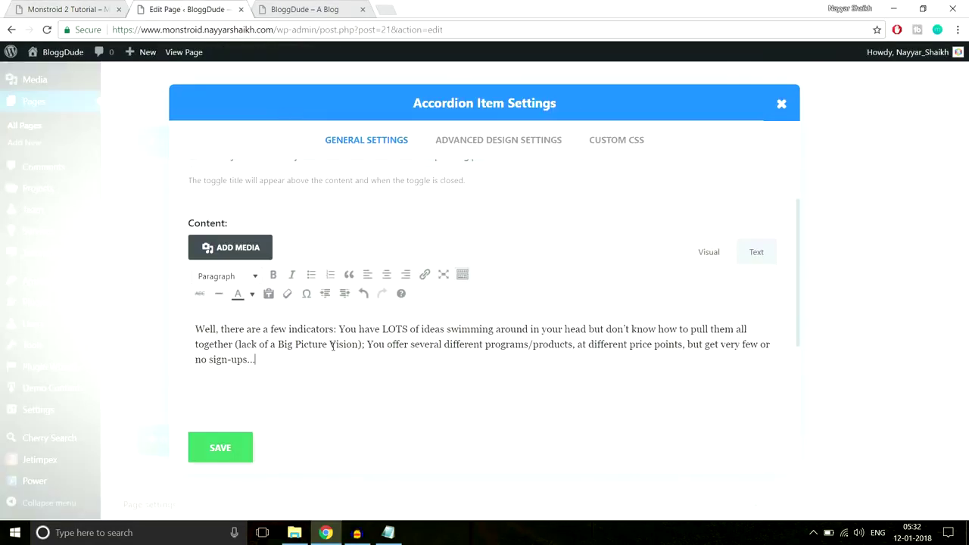
{"action": "scroll", "coordinate": [397, 351], "scroll_direction": "down", "scroll_amount": 2}
{"action": "left_click", "coordinate": [219, 454]}
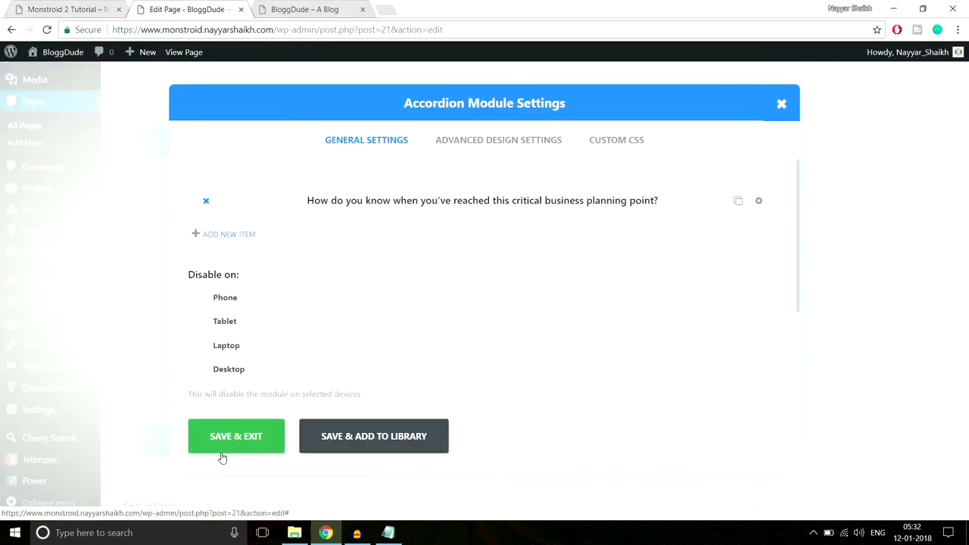
Duplicate the FAQ item so the accordion holds four identical items.
{"action": "left_click", "coordinate": [738, 201]}
{"action": "left_click", "coordinate": [738, 200]}
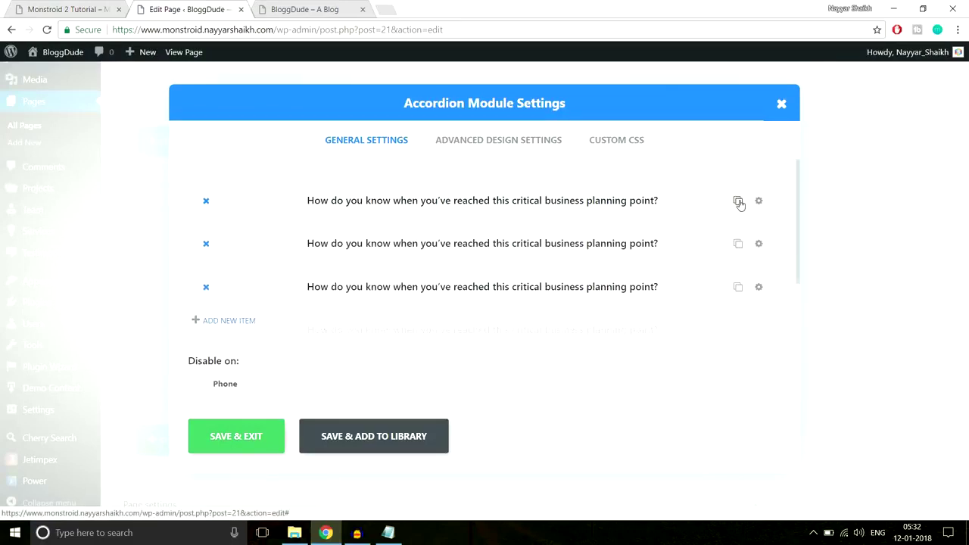
{"action": "left_click", "coordinate": [738, 201]}
{"action": "scroll", "coordinate": [547, 259], "scroll_direction": "down", "scroll_amount": 5}
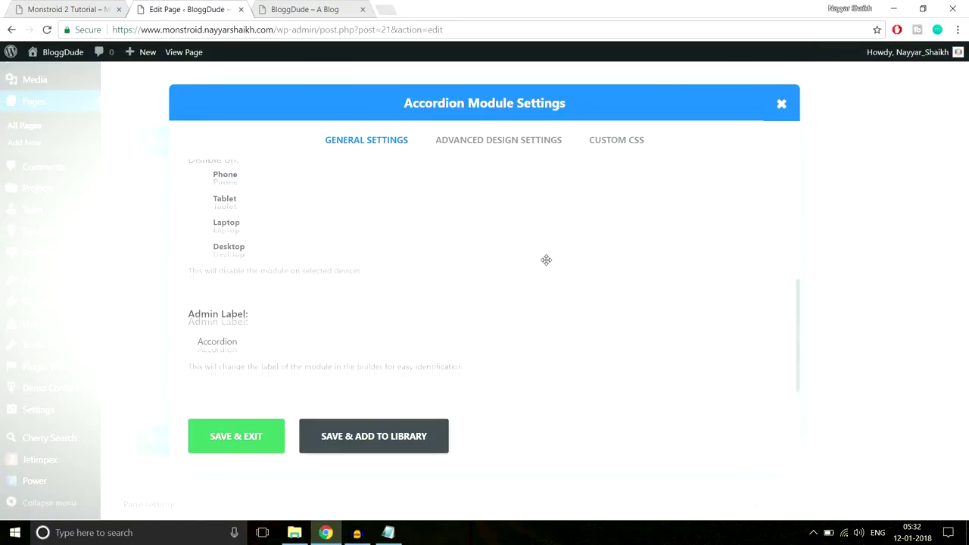
{"action": "scroll", "coordinate": [548, 273], "scroll_direction": "up", "scroll_amount": 5}
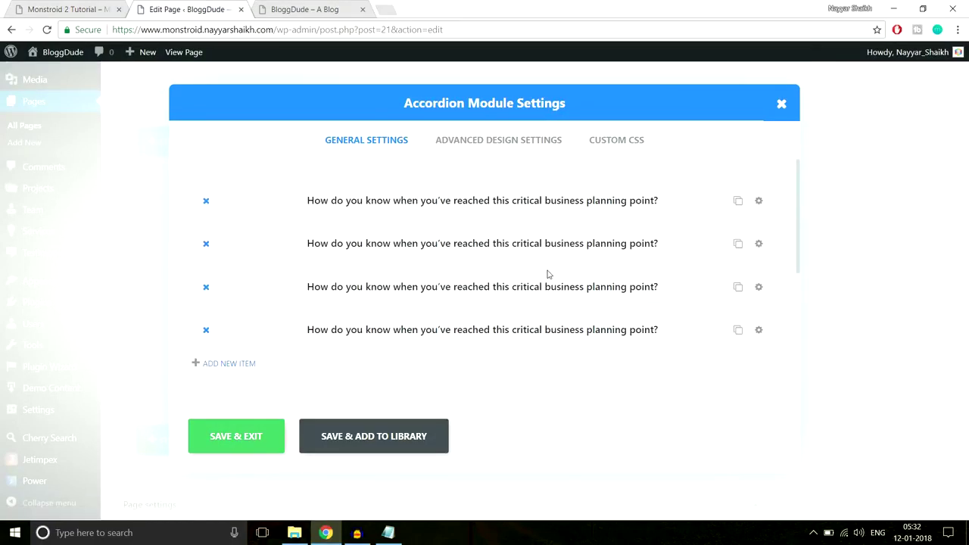
Open the accordion's Advanced Design Settings and compare against the demo accordion's styling.
{"action": "left_click", "coordinate": [509, 143]}
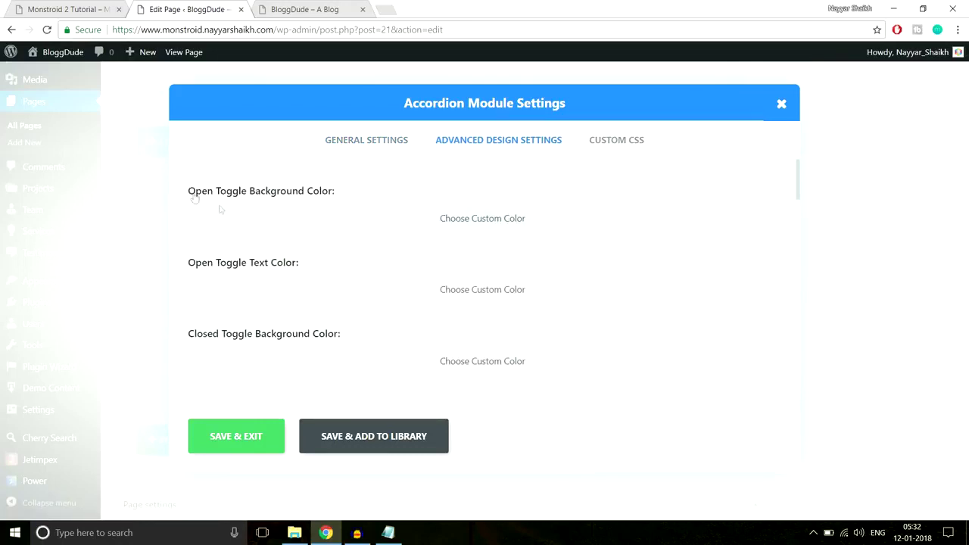
{"action": "left_click", "coordinate": [90, 7]}
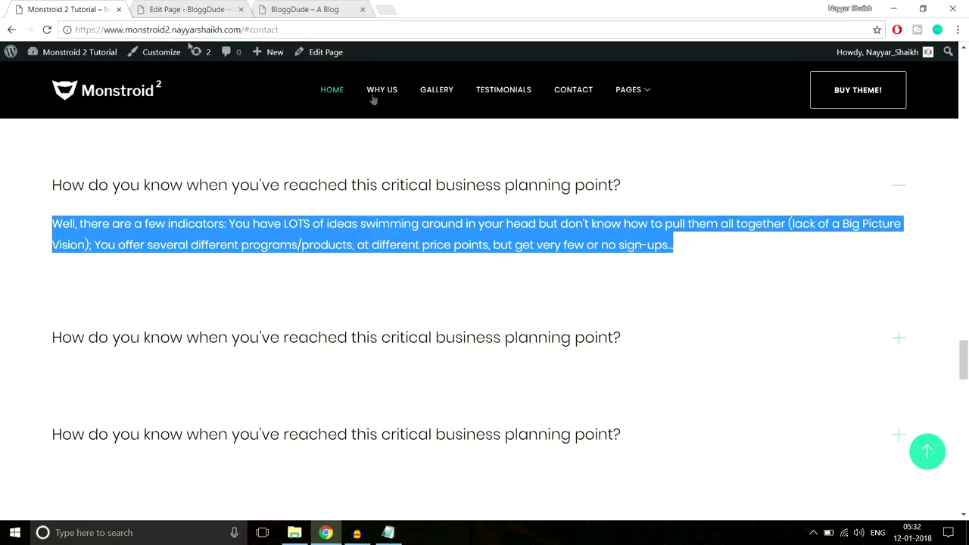
{"action": "left_click", "coordinate": [945, 217]}
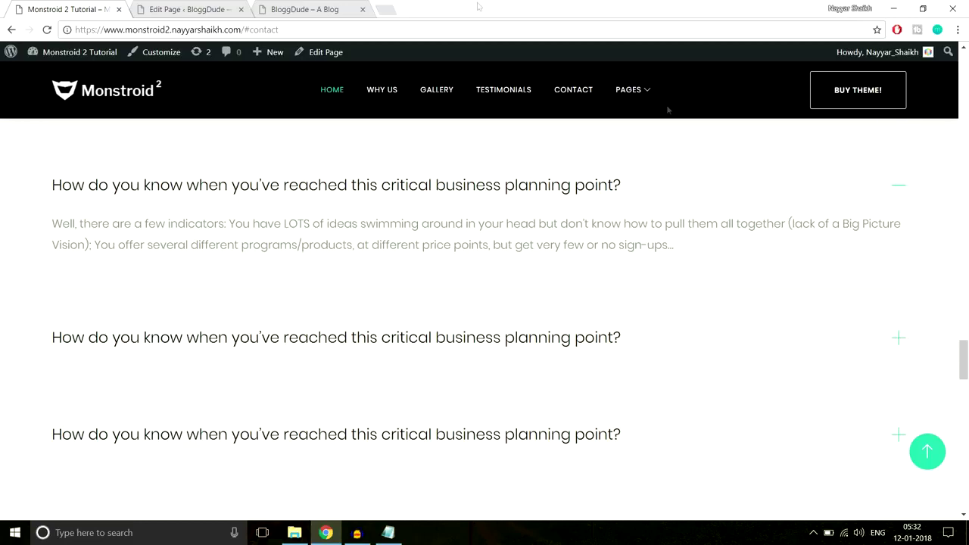
{"action": "left_click", "coordinate": [199, 9]}
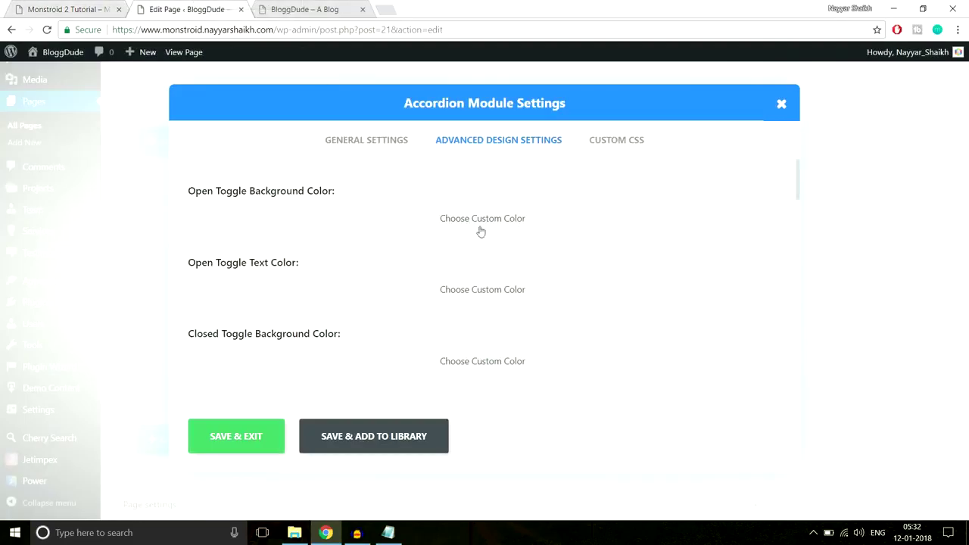
{"action": "scroll", "coordinate": [642, 238], "scroll_direction": "down", "scroll_amount": 1}
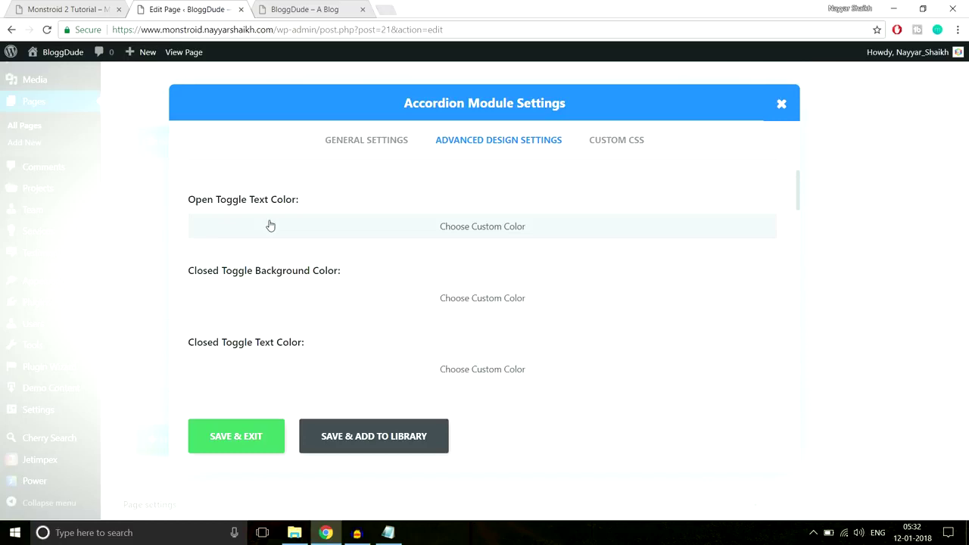
{"action": "left_click", "coordinate": [75, 9]}
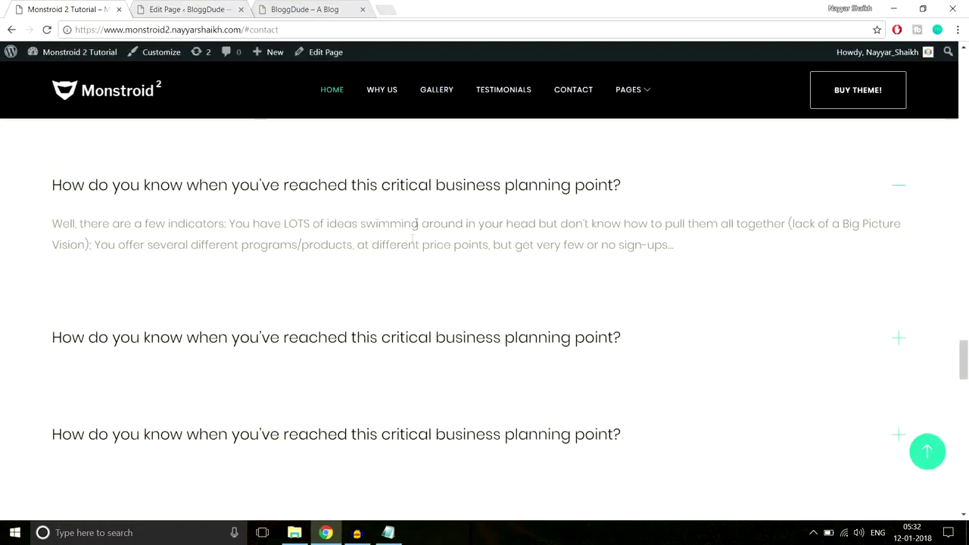
{"action": "left_click", "coordinate": [198, 9]}
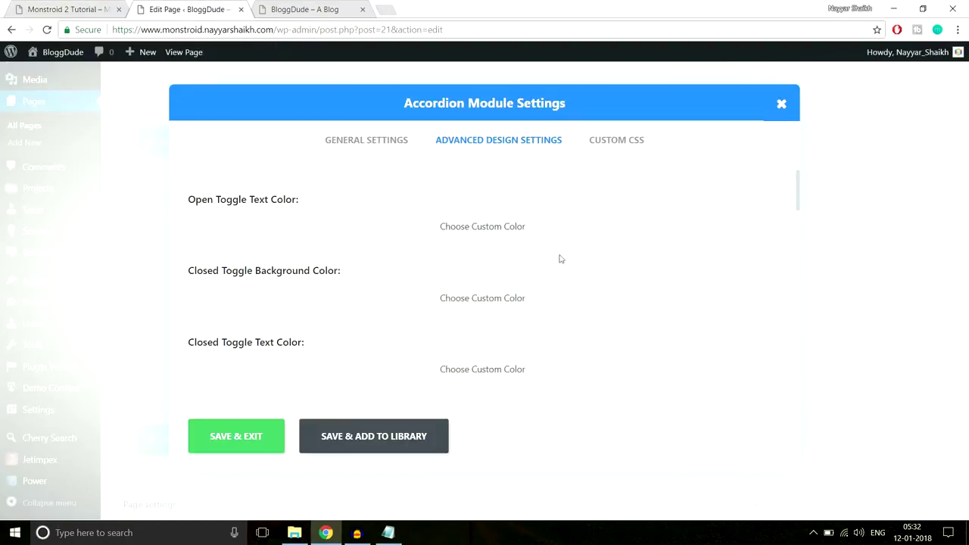
{"action": "scroll", "coordinate": [574, 268], "scroll_direction": "down", "scroll_amount": 1}
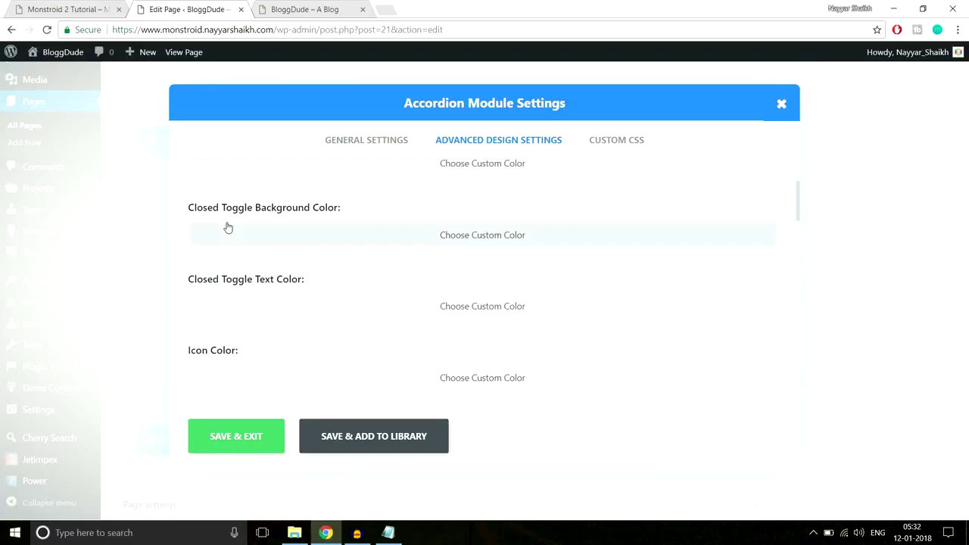
{"action": "scroll", "coordinate": [416, 303], "scroll_direction": "down", "scroll_amount": 1}
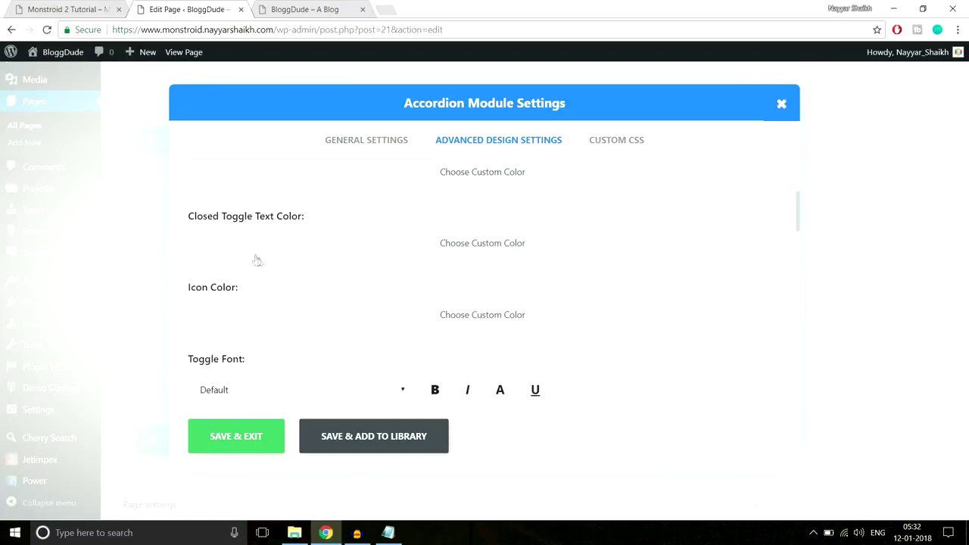
{"action": "scroll", "coordinate": [353, 298], "scroll_direction": "down", "scroll_amount": 1}
{"action": "scroll", "coordinate": [368, 309], "scroll_direction": "up", "scroll_amount": 4}
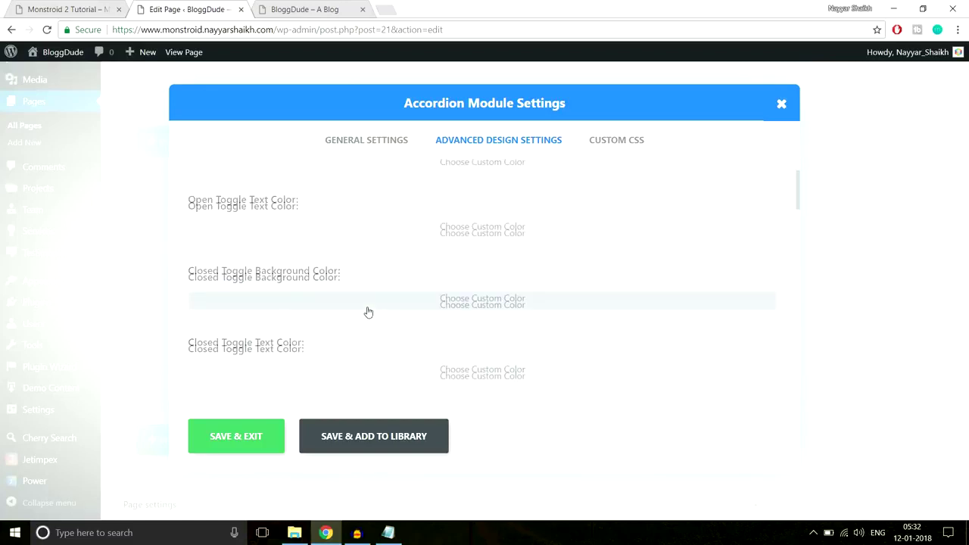
{"action": "scroll", "coordinate": [405, 288], "scroll_direction": "down", "scroll_amount": 1}
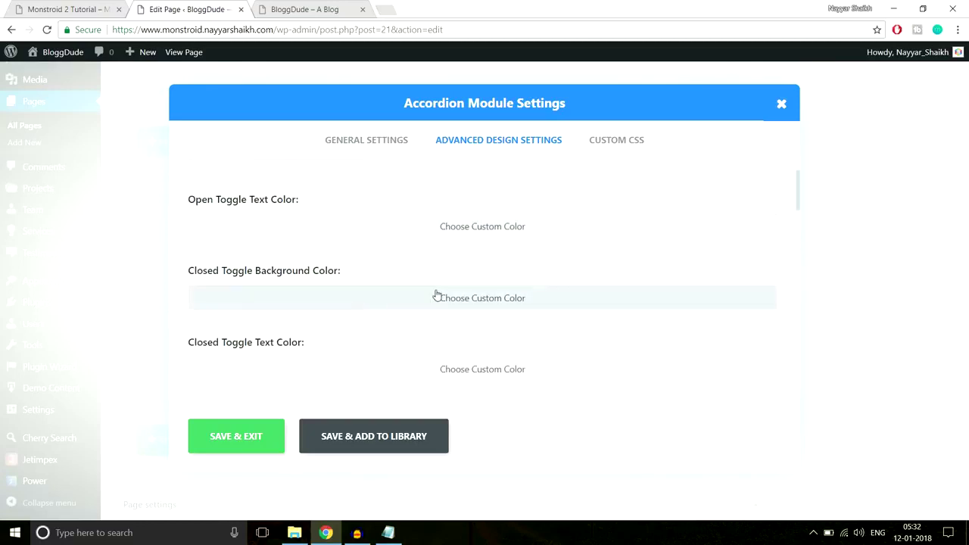
{"action": "scroll", "coordinate": [436, 296], "scroll_direction": "down", "scroll_amount": 1}
{"action": "scroll", "coordinate": [436, 296], "scroll_direction": "up", "scroll_amount": 2}
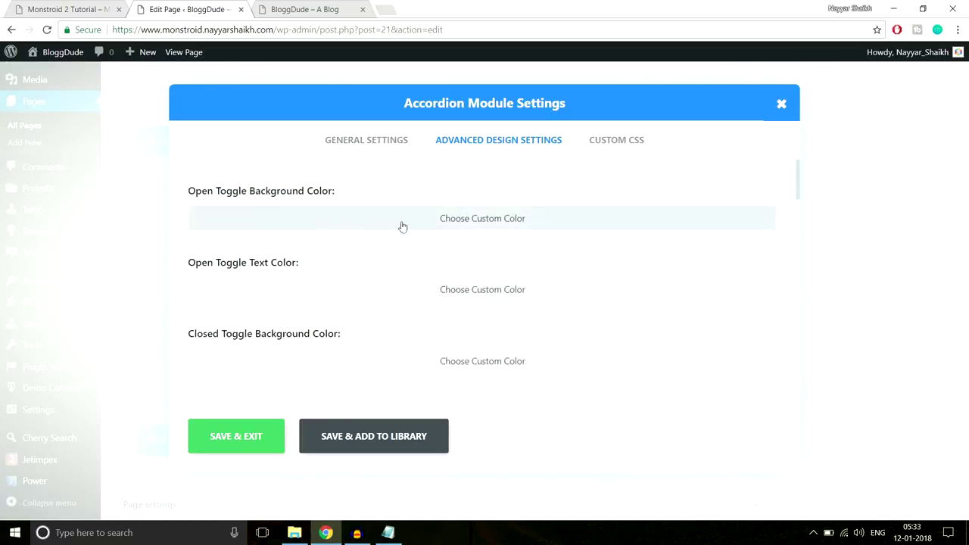
Choose custom open and closed toggle background colours, then save and close the accordion.
{"action": "left_click_drag", "start_coordinate": [200, 196], "coordinate": [318, 190]}
{"action": "left_click", "coordinate": [318, 191]}
{"action": "left_click", "coordinate": [422, 225]}
{"action": "left_click", "coordinate": [325, 222]}
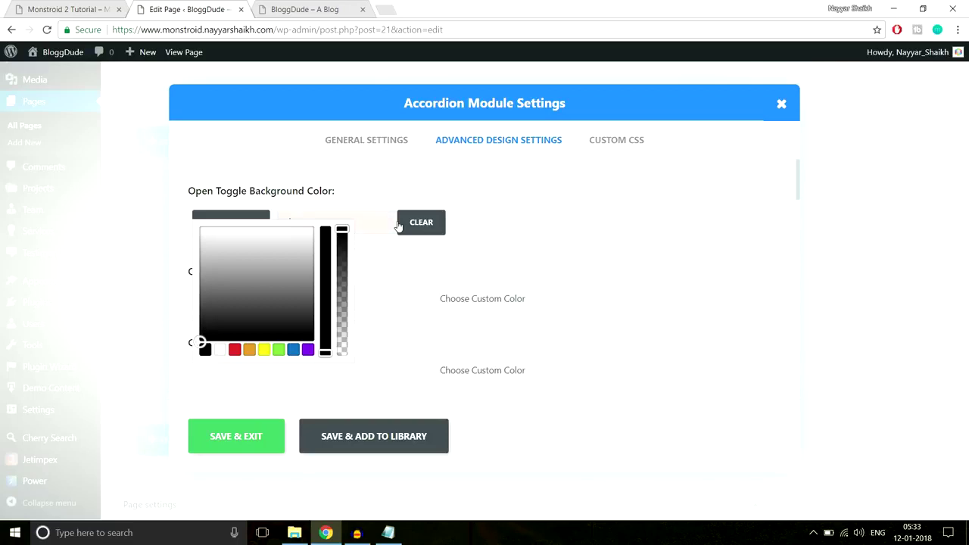
{"action": "left_click", "coordinate": [399, 226]}
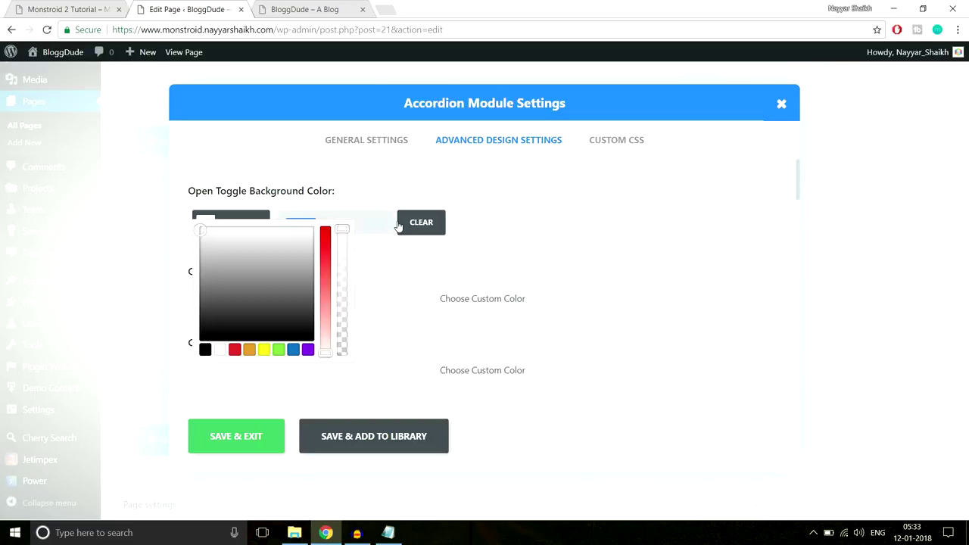
{"action": "scroll", "coordinate": [530, 242], "scroll_direction": "down", "scroll_amount": 2}
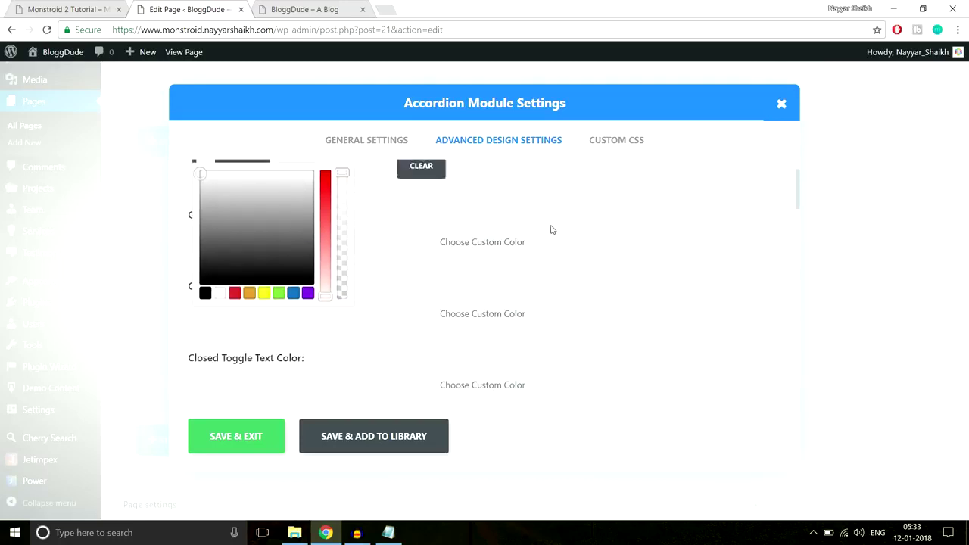
{"action": "left_click", "coordinate": [501, 255]}
{"action": "left_click", "coordinate": [357, 250]}
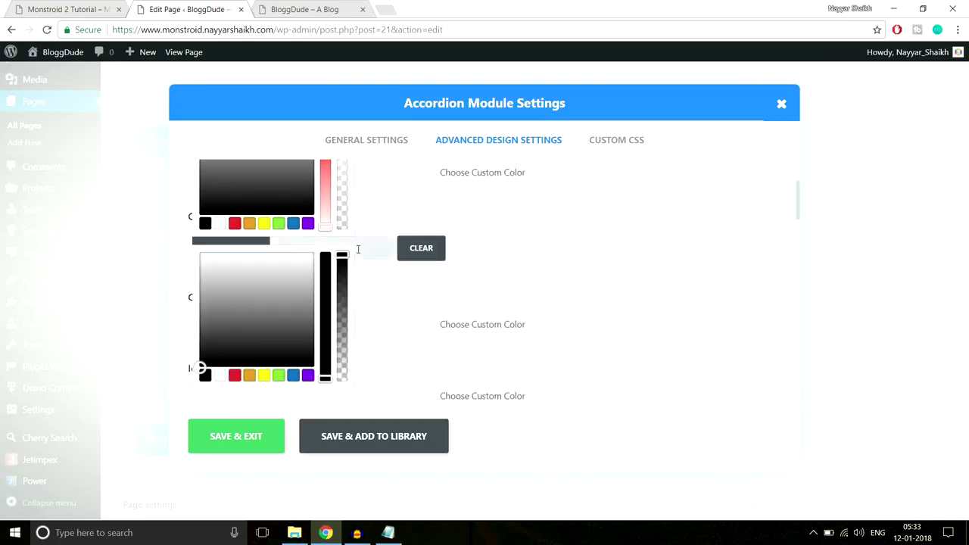
{"action": "left_click", "coordinate": [236, 436]}
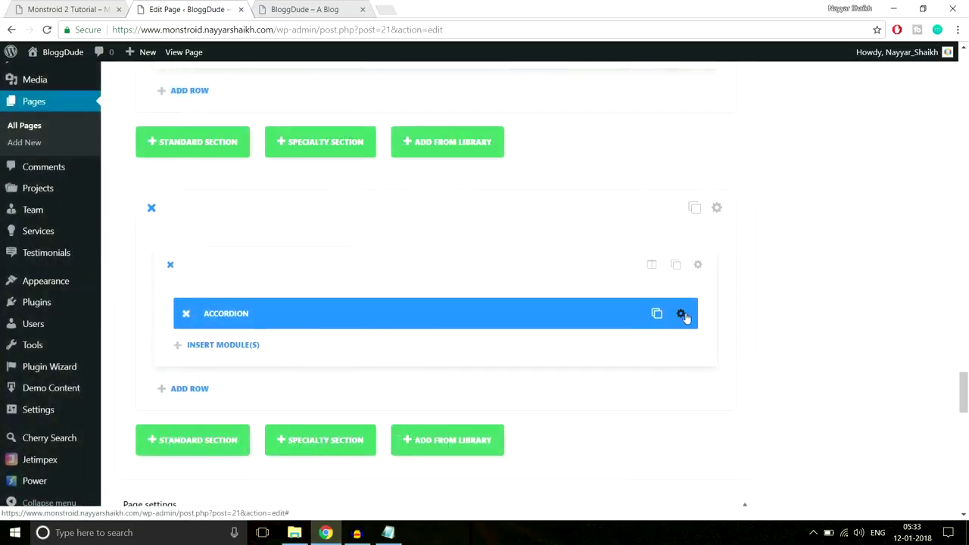
Confirm both accordion toggle backgrounds use #f8f8f8 and save the accordion settings.
{"action": "left_click", "coordinate": [681, 313]}
{"action": "left_click", "coordinate": [498, 140]}
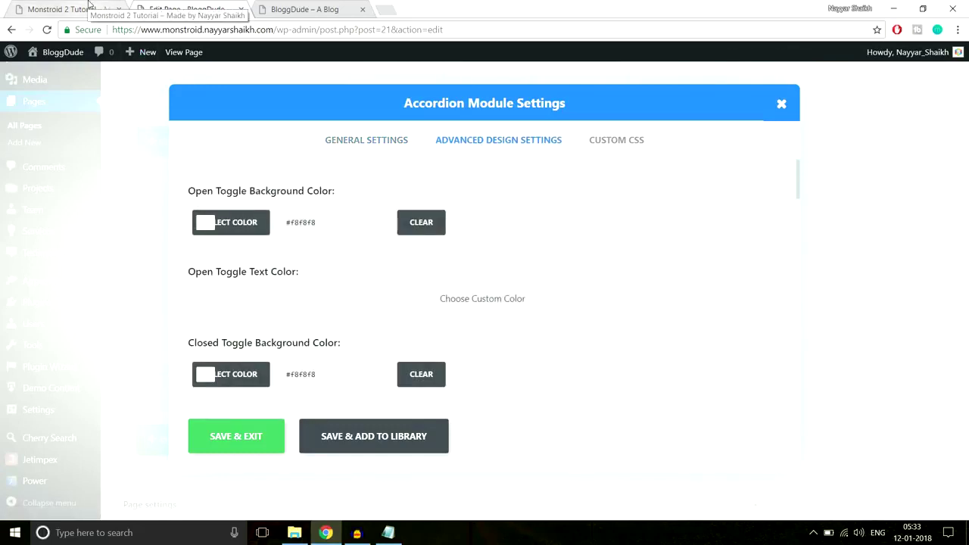
{"action": "left_click", "coordinate": [85, 9]}
{"action": "left_click", "coordinate": [231, 4]}
{"action": "left_click", "coordinate": [248, 443]}
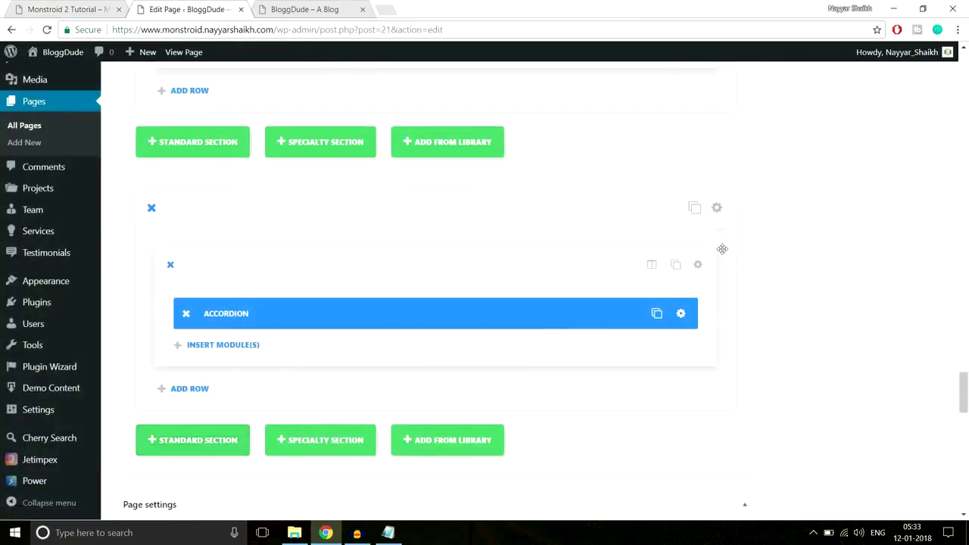
Compare with the demo's FAQ section, then return to the page editor.
{"action": "left_click", "coordinate": [66, 9]}
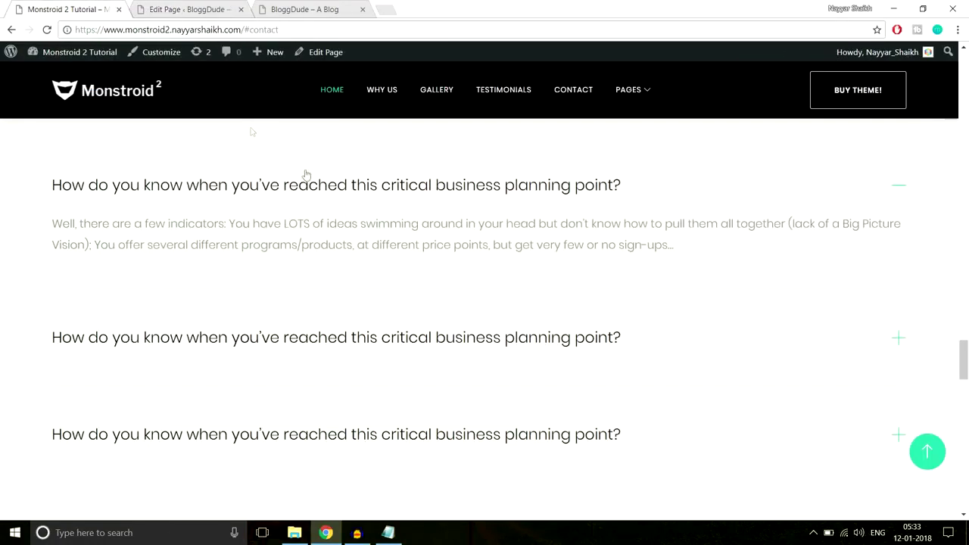
{"action": "scroll", "coordinate": [424, 333], "scroll_direction": "down", "scroll_amount": 3}
{"action": "scroll", "coordinate": [446, 413], "scroll_direction": "up", "scroll_amount": 2}
{"action": "scroll", "coordinate": [268, 279], "scroll_direction": "up", "scroll_amount": 1}
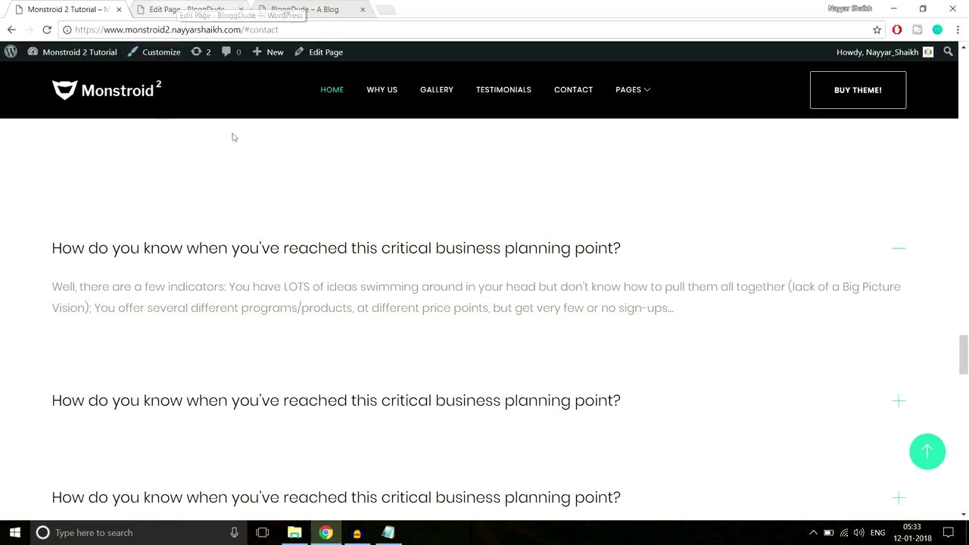
{"action": "left_click", "coordinate": [215, 6]}
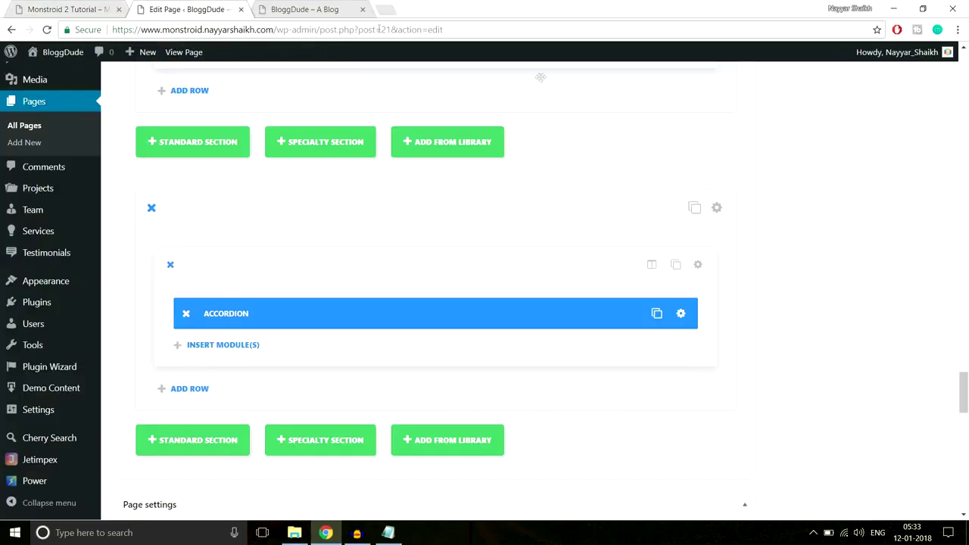
Turn off the accordion section's transparent background and set 70px top and bottom padding.
{"action": "left_click", "coordinate": [726, 208]}
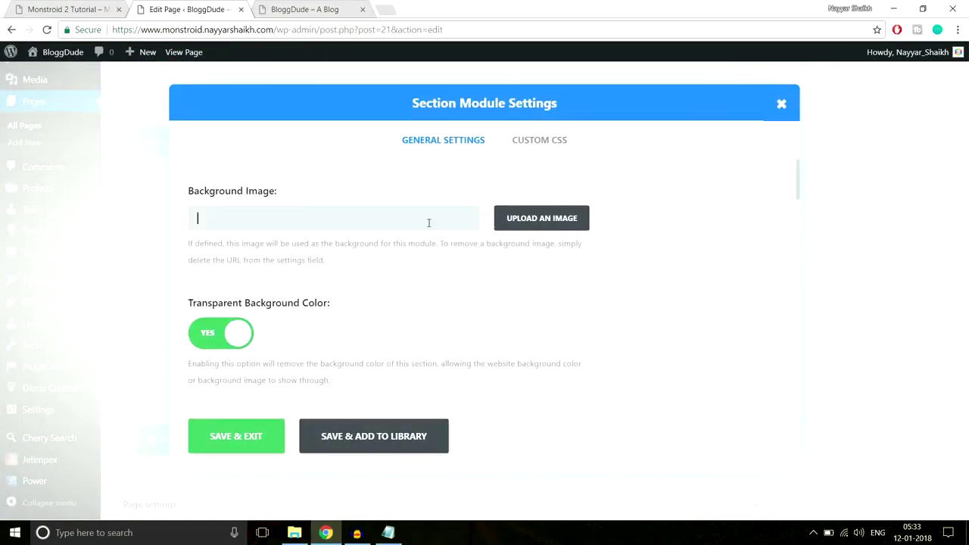
{"action": "scroll", "coordinate": [347, 307], "scroll_direction": "down", "scroll_amount": 1}
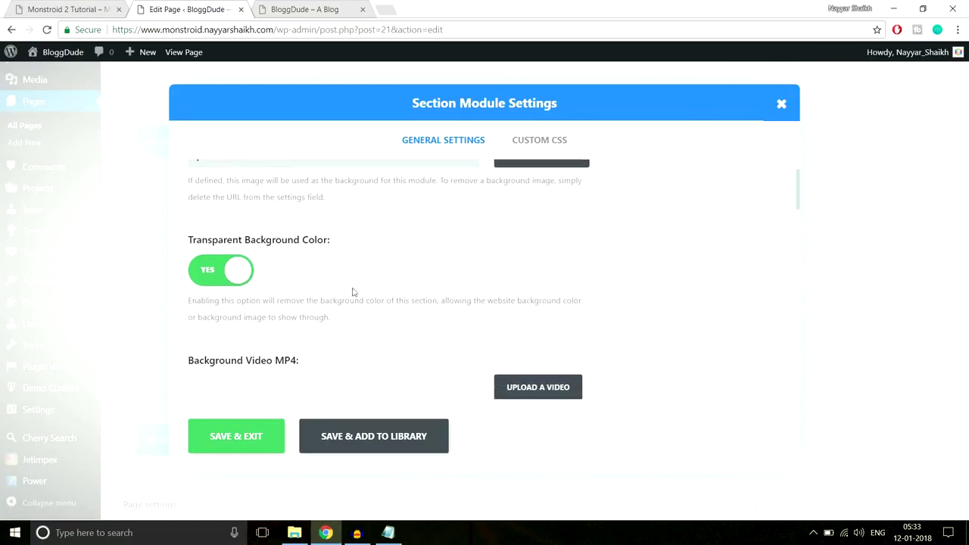
{"action": "left_click", "coordinate": [219, 271]}
{"action": "scroll", "coordinate": [480, 274], "scroll_direction": "down", "scroll_amount": 2}
{"action": "left_click", "coordinate": [301, 277]}
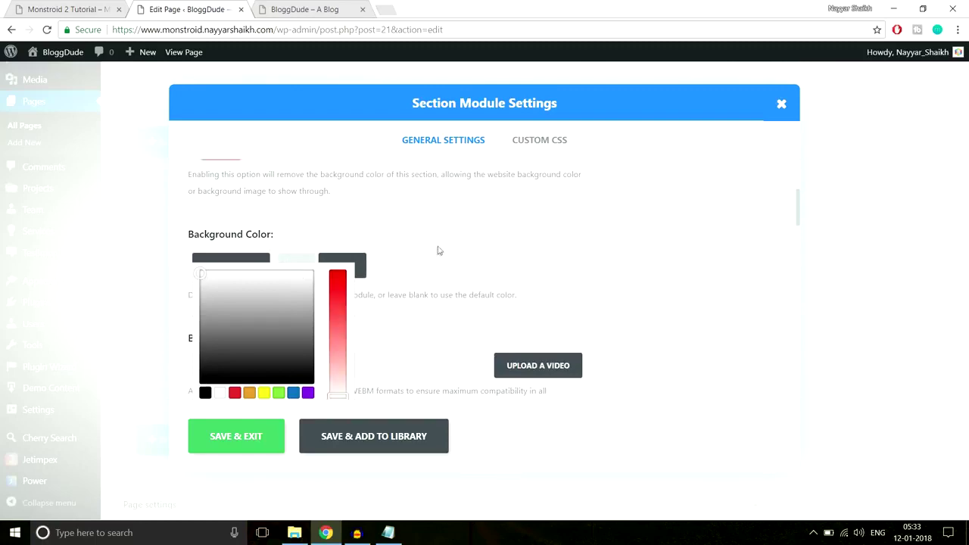
{"action": "scroll", "coordinate": [488, 267], "scroll_direction": "down", "scroll_amount": 8}
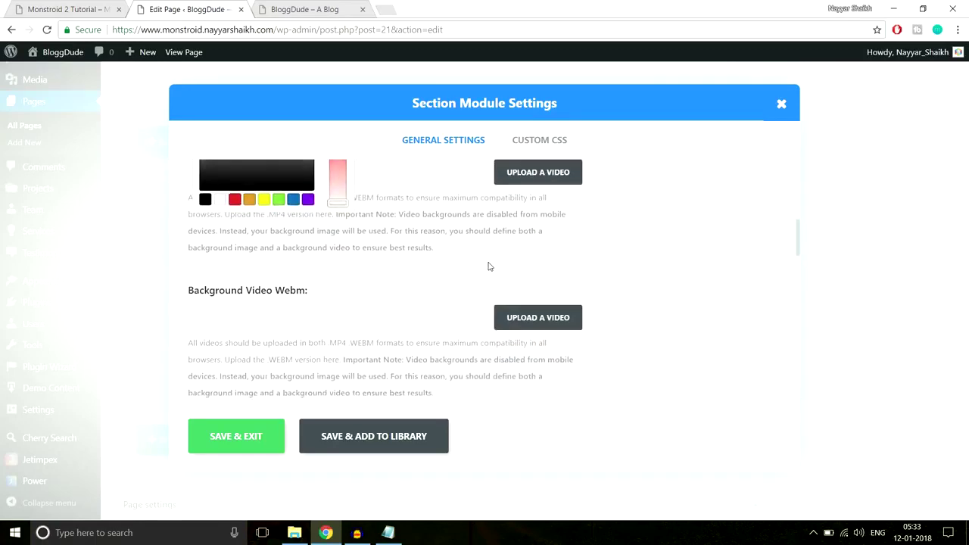
{"action": "scroll", "coordinate": [489, 267], "scroll_direction": "down", "scroll_amount": 4}
{"action": "scroll", "coordinate": [488, 267], "scroll_direction": "up", "scroll_amount": 2}
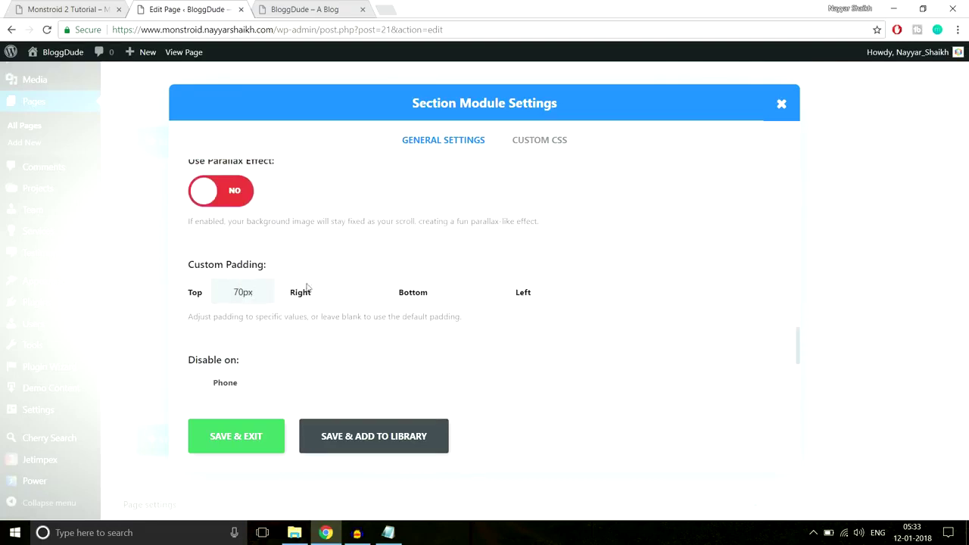
{"action": "left_click", "coordinate": [451, 292]}
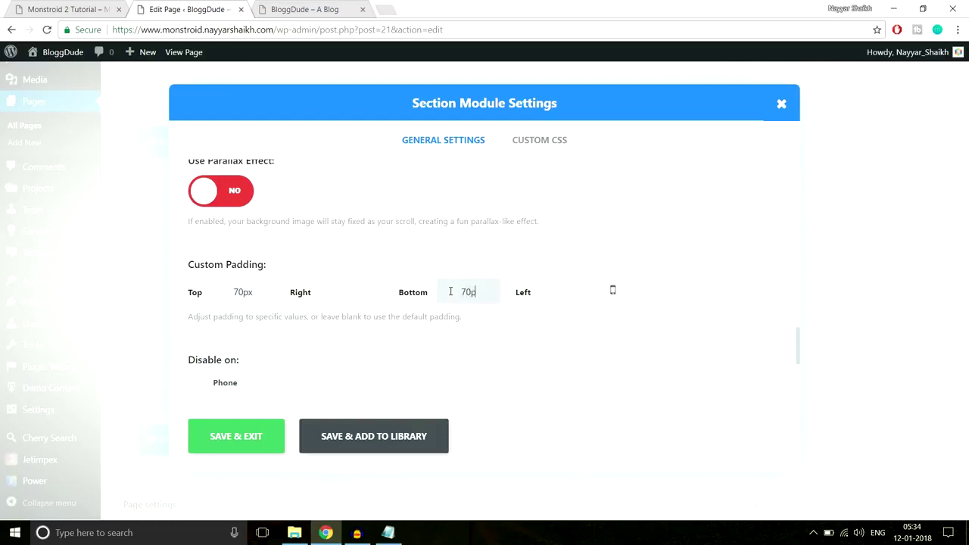
{"action": "left_click", "coordinate": [238, 448]}
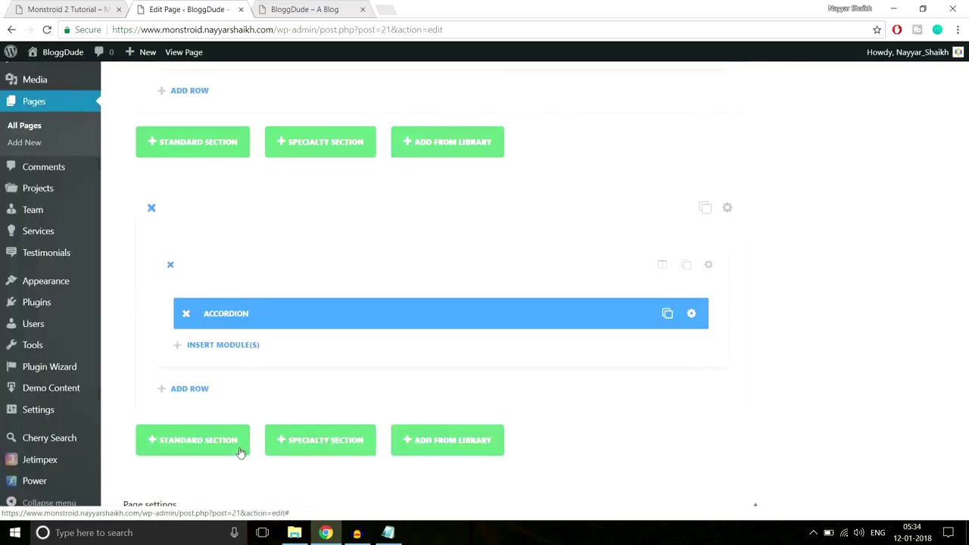
Update the homepage and reload the live site.
{"action": "scroll", "coordinate": [962, 370], "scroll_direction": "up", "scroll_amount": 10}
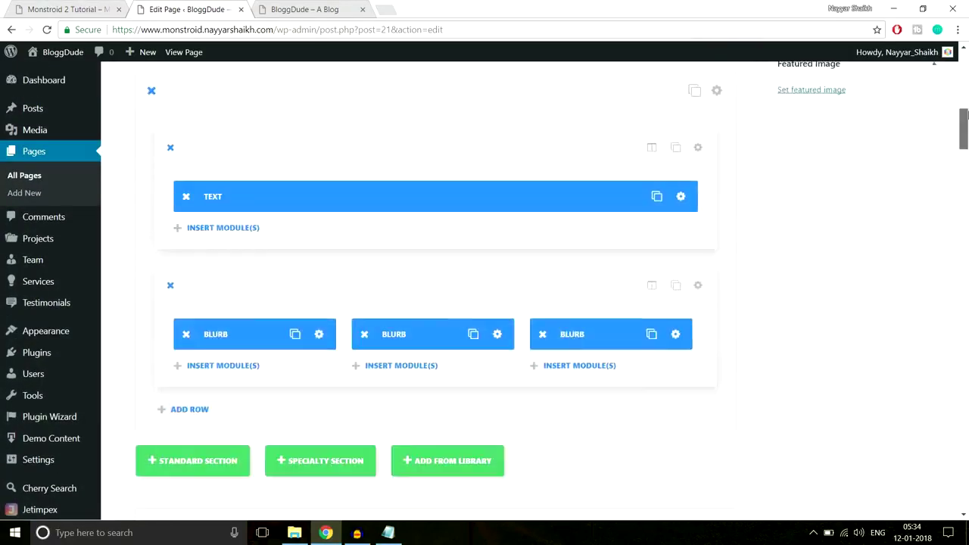
{"action": "left_click", "coordinate": [917, 192]}
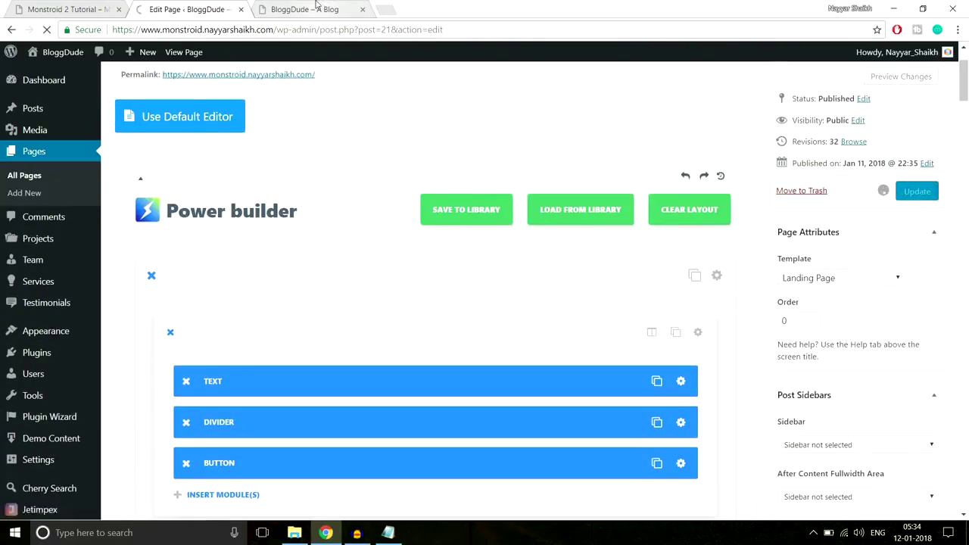
{"action": "left_click", "coordinate": [327, 7]}
{"action": "left_click", "coordinate": [329, 31]}
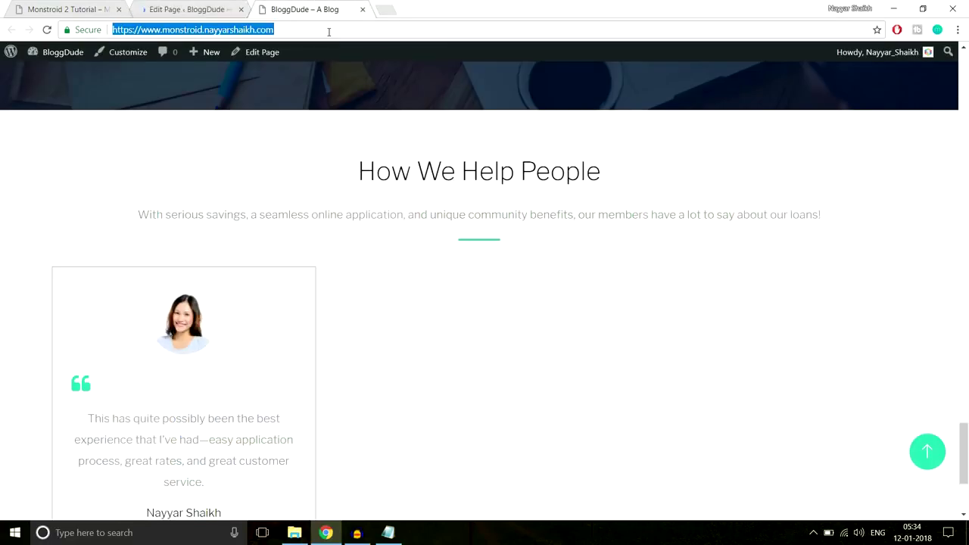
{"action": "key", "text": "Return"}
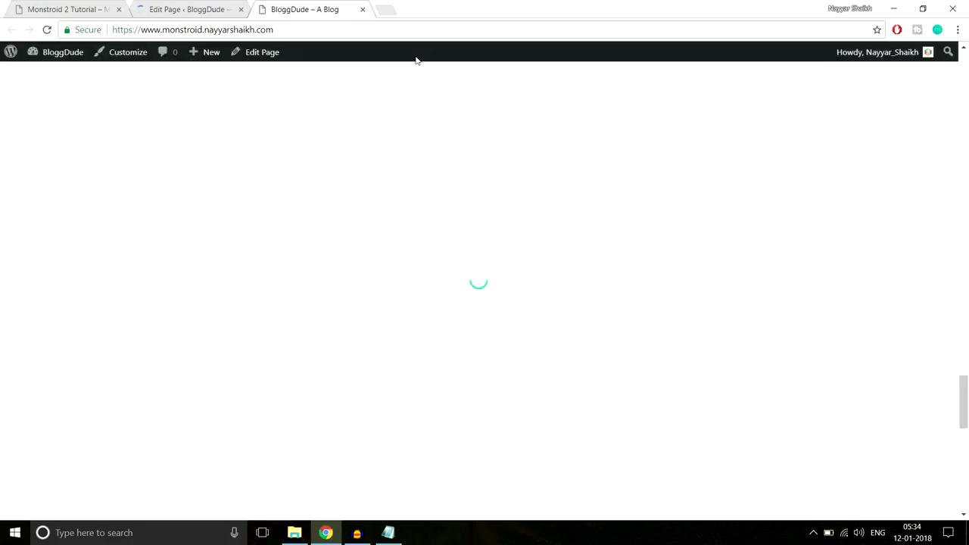
Test the live FAQ accordion by expanding several planning-point questions.
{"action": "scroll", "coordinate": [755, 278], "scroll_direction": "down", "scroll_amount": 1}
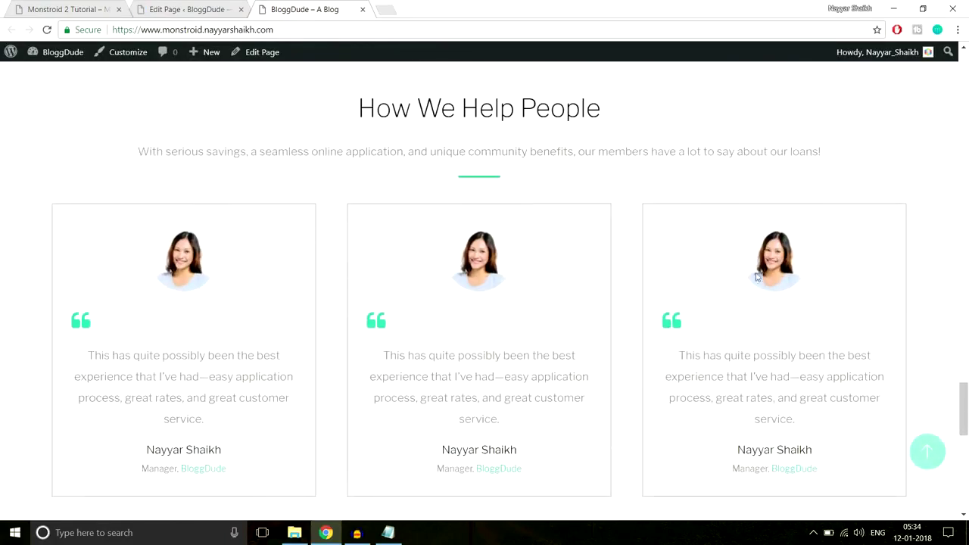
{"action": "scroll", "coordinate": [756, 287], "scroll_direction": "down", "scroll_amount": 7}
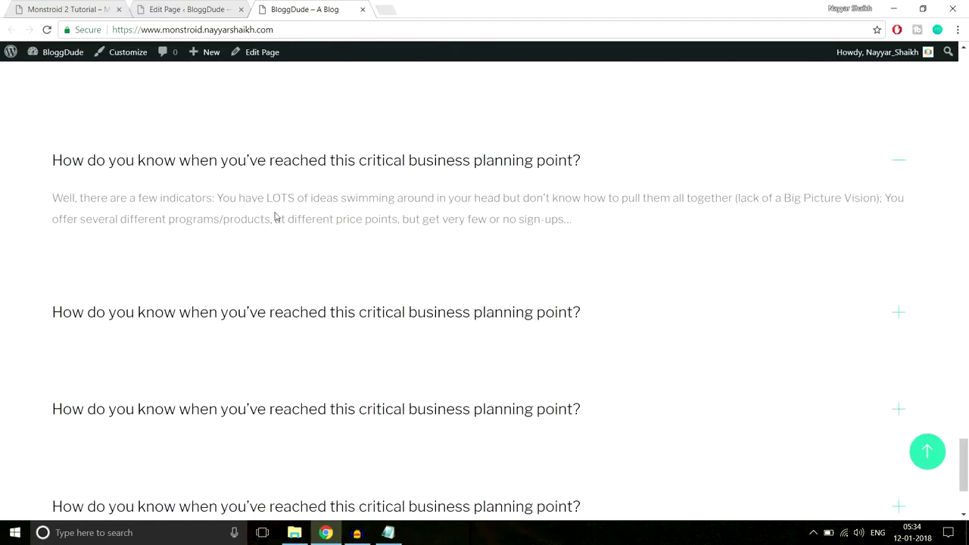
{"action": "left_click", "coordinate": [320, 312]}
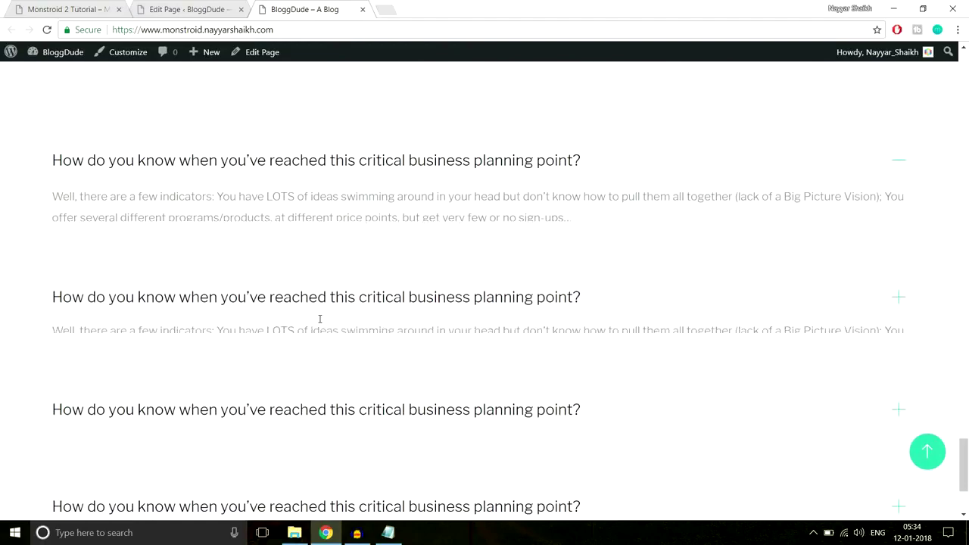
{"action": "left_click", "coordinate": [391, 162]}
{"action": "scroll", "coordinate": [439, 243], "scroll_direction": "down", "scroll_amount": 2}
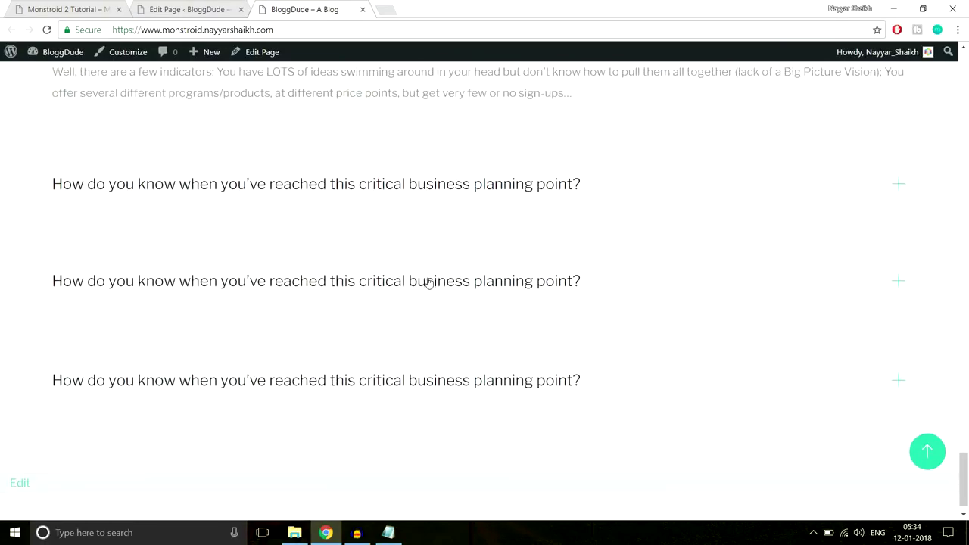
{"action": "left_click", "coordinate": [429, 281]}
Review the Our Partners section and its heading on the Monstroid 2 demo site.
{"action": "left_click", "coordinate": [458, 346]}
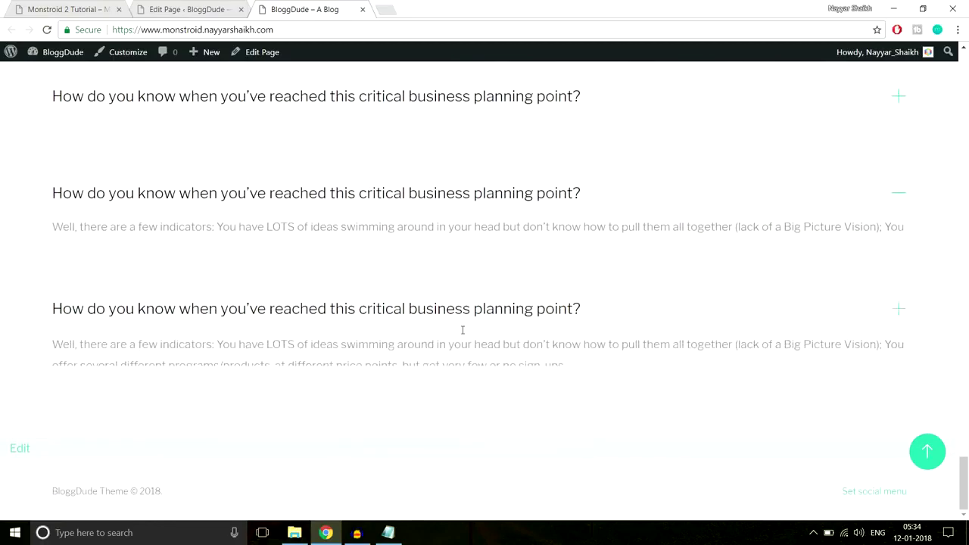
{"action": "scroll", "coordinate": [439, 293], "scroll_direction": "up", "scroll_amount": 5}
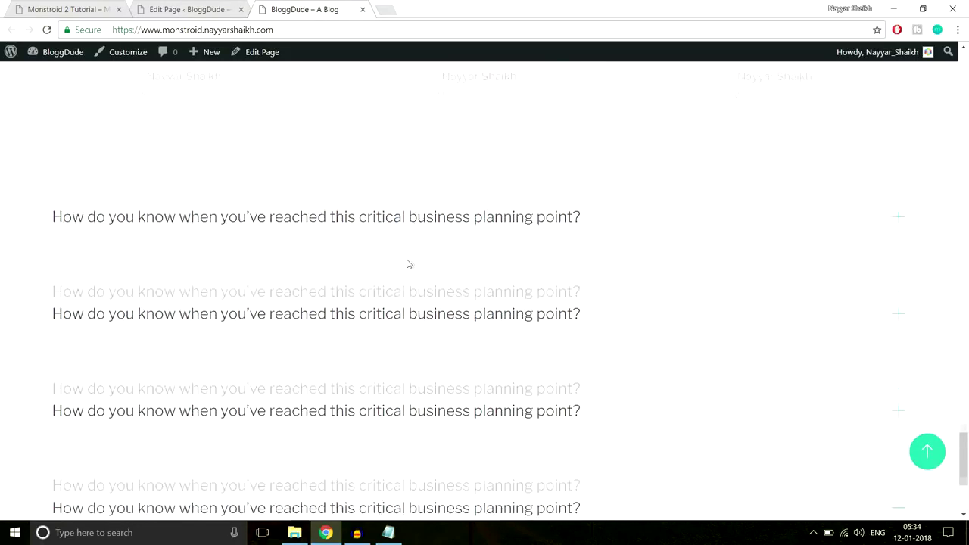
{"action": "left_click", "coordinate": [73, 9]}
{"action": "scroll", "coordinate": [643, 249], "scroll_direction": "down", "scroll_amount": 5}
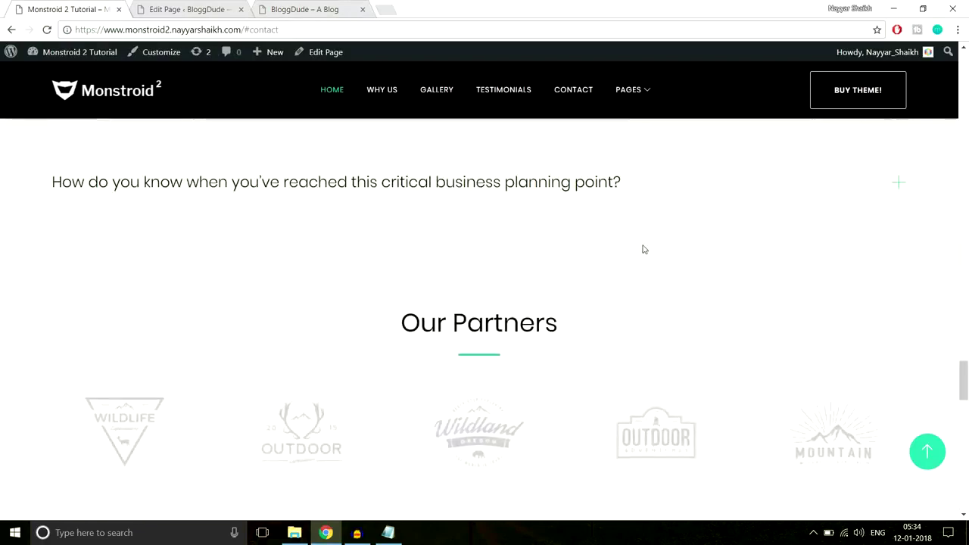
{"action": "scroll", "coordinate": [578, 251], "scroll_direction": "down", "scroll_amount": 2}
{"action": "scroll", "coordinate": [575, 252], "scroll_direction": "up", "scroll_amount": 4}
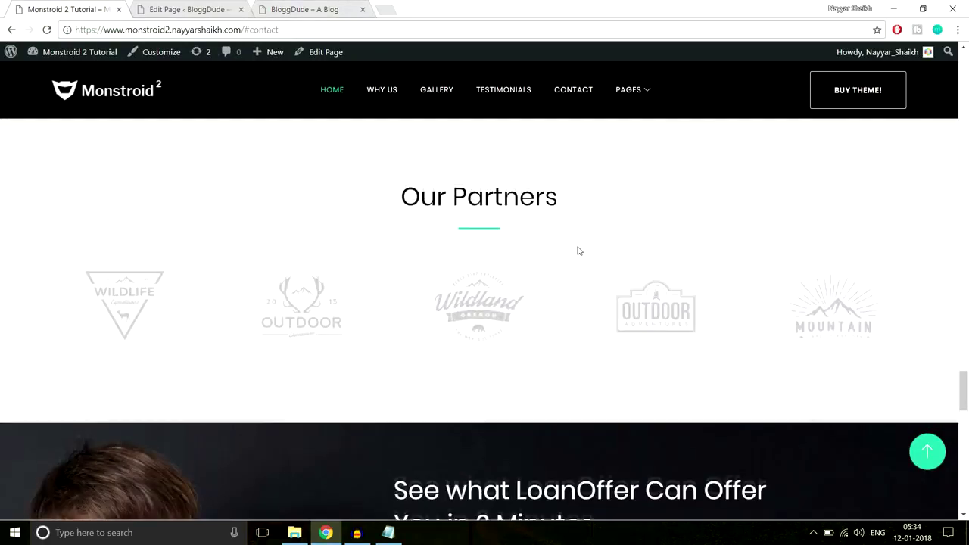
{"action": "scroll", "coordinate": [569, 255], "scroll_direction": "down", "scroll_amount": 1}
{"action": "left_click_drag", "start_coordinate": [400, 199], "coordinate": [568, 212]}
{"action": "left_click", "coordinate": [490, 192]}
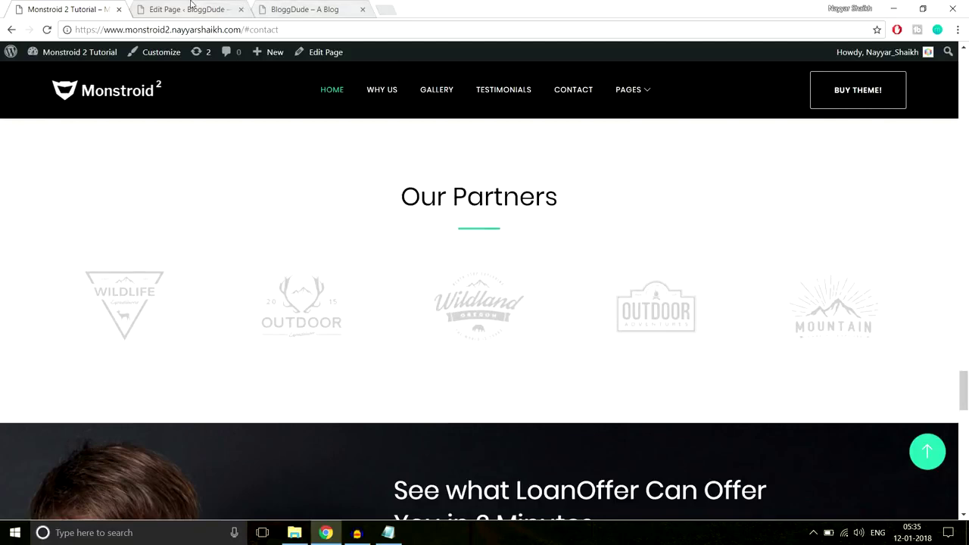
Add a new standard section at the bottom of the editor layout.
{"action": "left_click", "coordinate": [187, 9]}
{"action": "left_click_drag", "start_coordinate": [965, 91], "coordinate": [965, 382]}
{"action": "scroll", "coordinate": [662, 259], "scroll_direction": "down", "scroll_amount": 5}
{"action": "left_click", "coordinate": [189, 156]}
Select the demo's Our Partners heading text and return to the editor.
{"action": "left_click", "coordinate": [72, 9]}
{"action": "left_click_drag", "start_coordinate": [415, 194], "coordinate": [557, 229]}
{"action": "key", "text": "ctrl+c"}
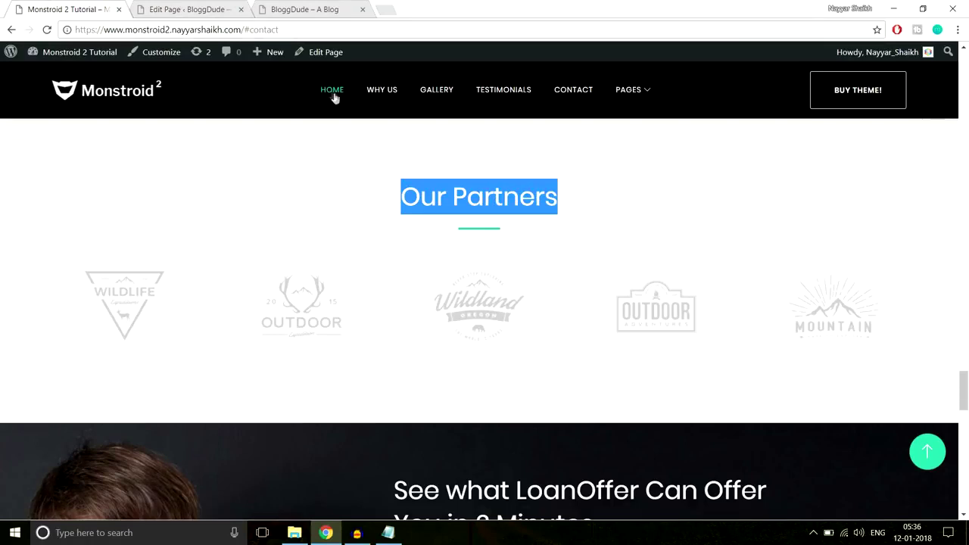
{"action": "key", "text": "ctrl+Tab"}
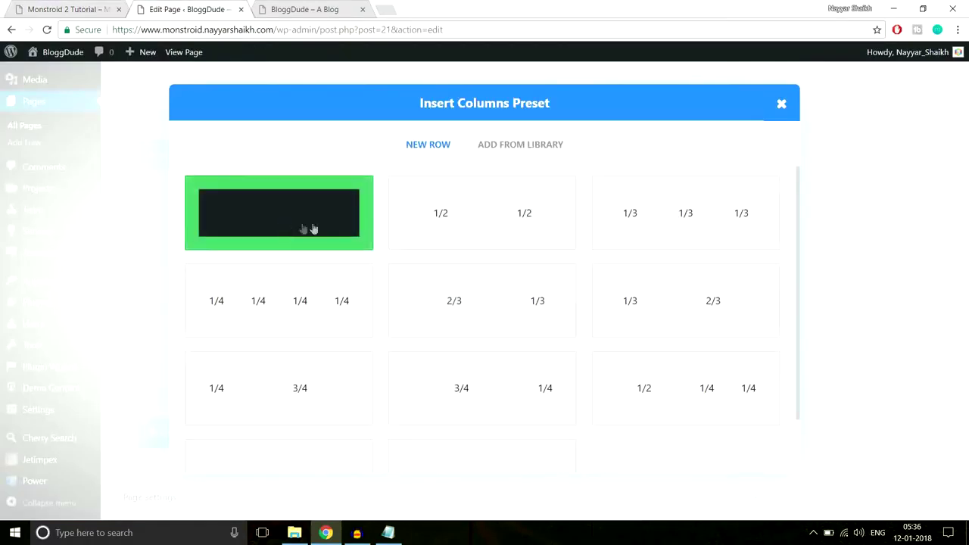
Give the section one full-width column and add a centred Text module.
{"action": "left_click", "coordinate": [297, 228]}
{"action": "left_click", "coordinate": [450, 331]}
{"action": "scroll", "coordinate": [573, 329], "scroll_direction": "down", "scroll_amount": 5}
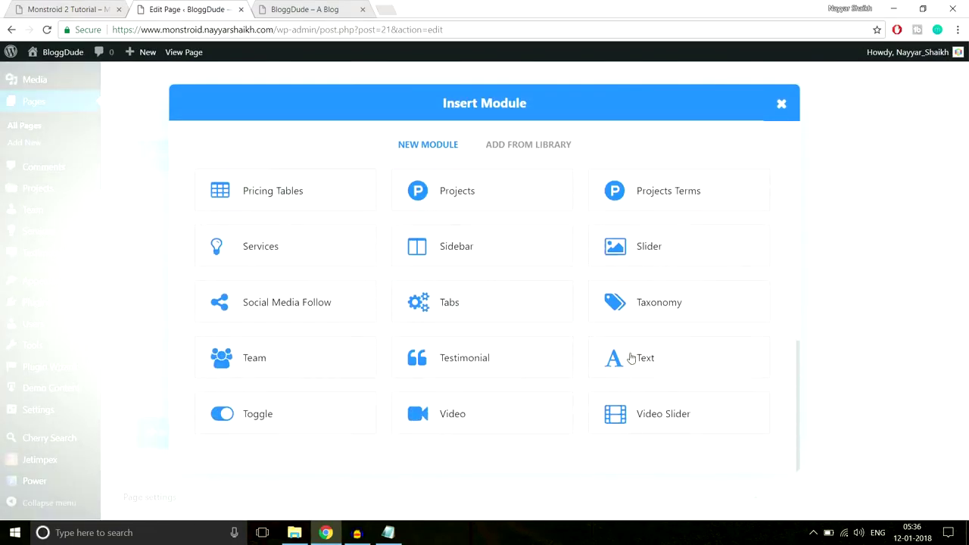
{"action": "left_click", "coordinate": [632, 358]}
{"action": "left_click", "coordinate": [341, 229]}
{"action": "left_click", "coordinate": [295, 255]}
{"action": "scroll", "coordinate": [468, 322], "scroll_direction": "down", "scroll_amount": 2}
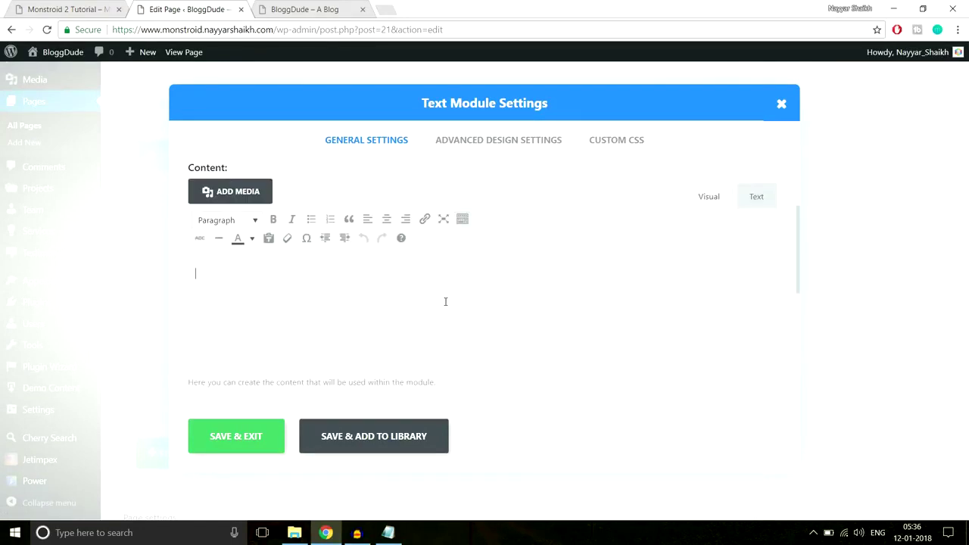
Paste the 'Our Partners' heading into the Text module content.
{"action": "left_click", "coordinate": [346, 300]}
{"action": "type", "text": "#f8f8f8"}
{"action": "left_click_drag", "start_coordinate": [241, 282], "coordinate": [153, 268]}
{"action": "left_click", "coordinate": [72, 6]}
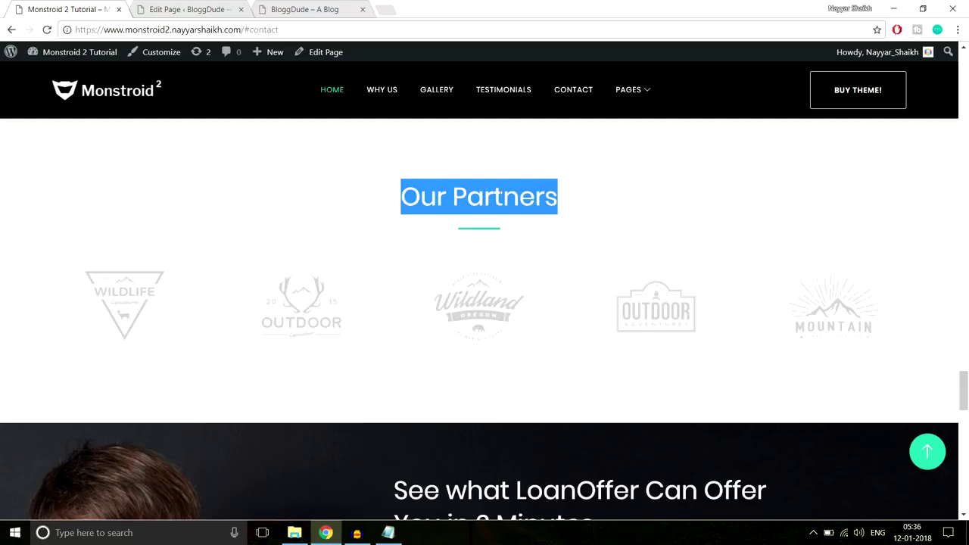
{"action": "left_click", "coordinate": [205, 11]}
{"action": "key", "text": "ctrl+v"}
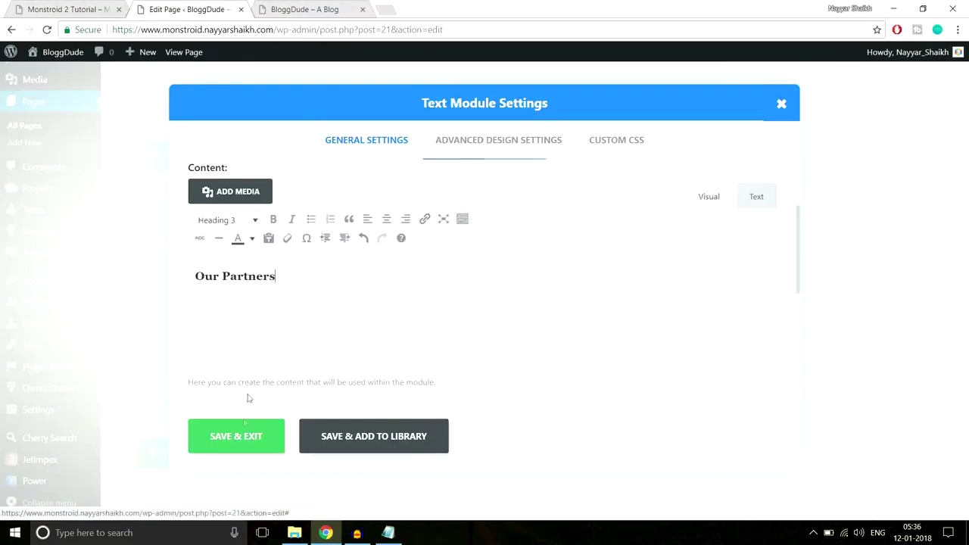
{"action": "left_click", "coordinate": [70, 6]}
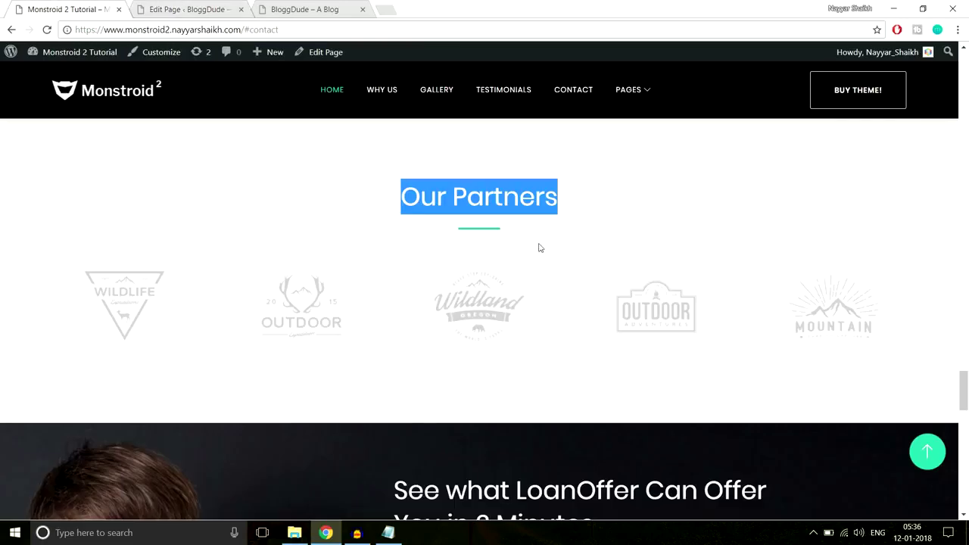
{"action": "left_click", "coordinate": [489, 243]}
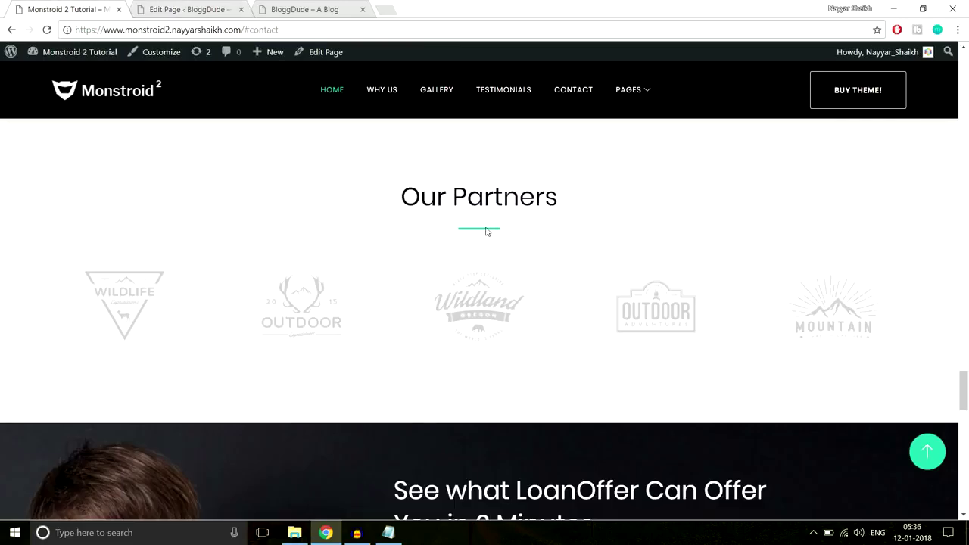
Paste the 3px #2cc895 underline CSS into the After field and save the module.
{"action": "left_click", "coordinate": [388, 532]}
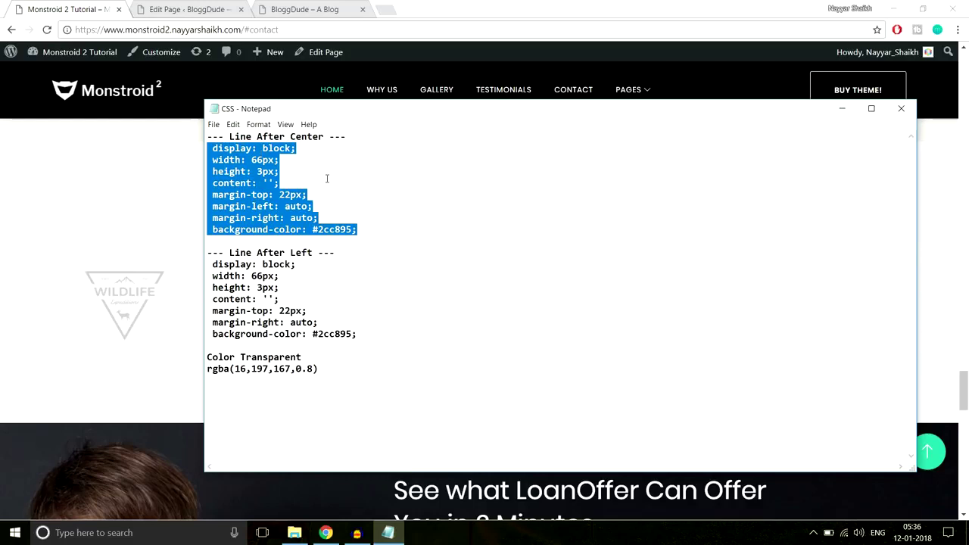
{"action": "left_click", "coordinate": [176, 197]}
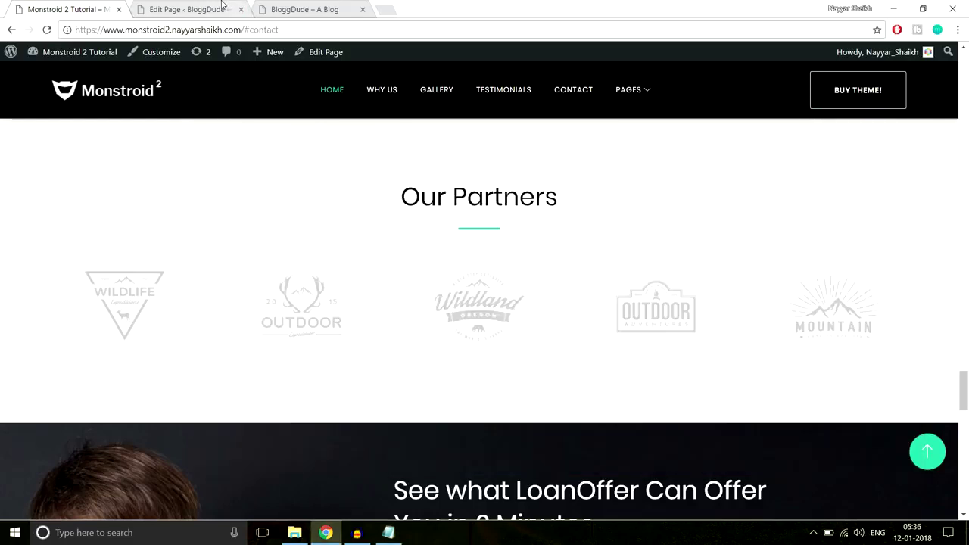
{"action": "left_click", "coordinate": [223, 6]}
{"action": "left_click", "coordinate": [631, 148]}
{"action": "scroll", "coordinate": [682, 272], "scroll_direction": "down", "scroll_amount": 4}
{"action": "scroll", "coordinate": [691, 299], "scroll_direction": "down", "scroll_amount": 4}
{"action": "left_click", "coordinate": [396, 316]}
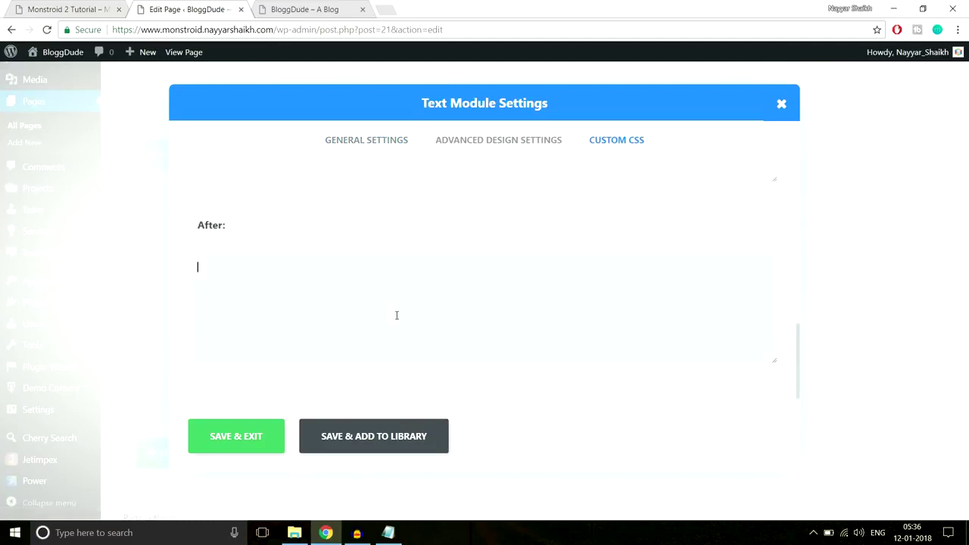
{"action": "key", "text": "ctrl+v"}
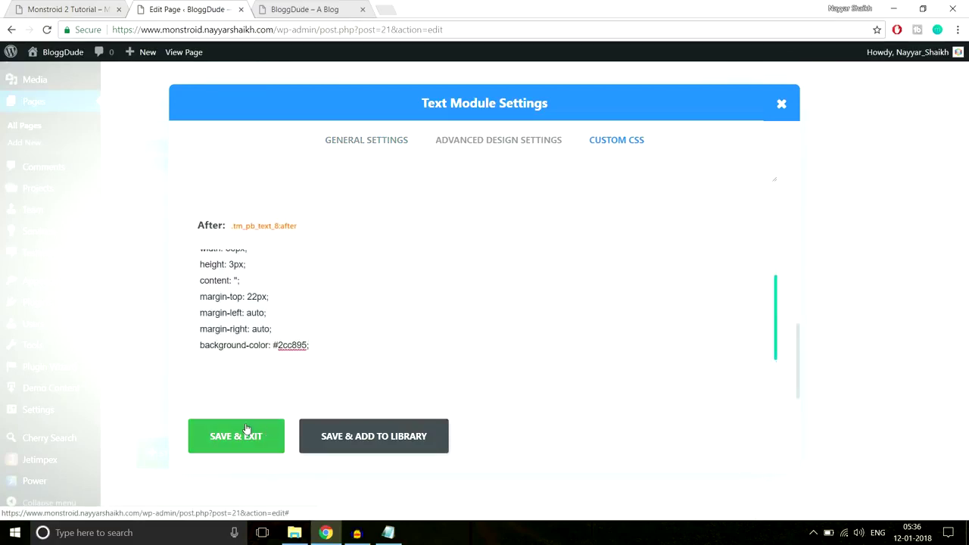
{"action": "left_click", "coordinate": [245, 435]}
{"action": "left_click", "coordinate": [73, 6]}
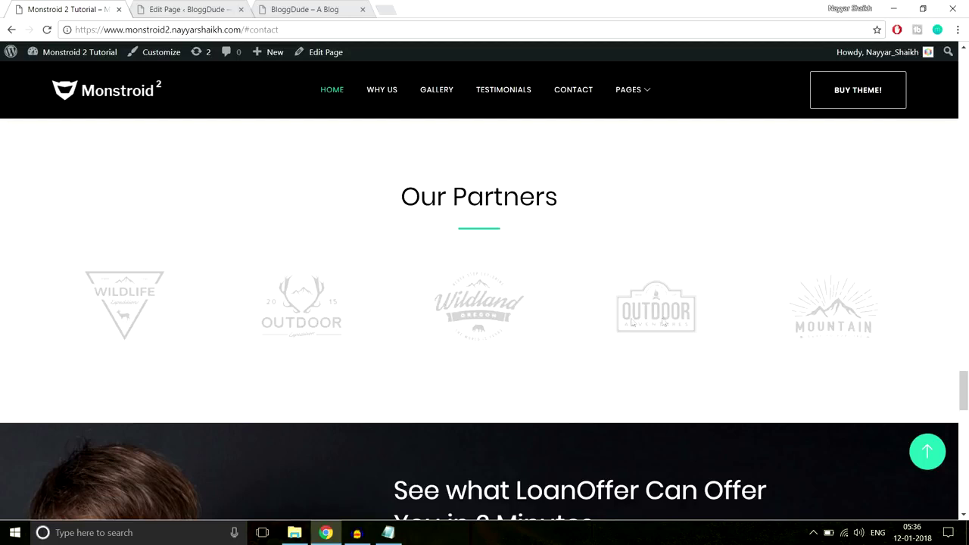
Add a Divider under the Our Partners text with a 60px top margin.
{"action": "left_click", "coordinate": [182, 9]}
{"action": "scroll", "coordinate": [357, 336], "scroll_direction": "down", "scroll_amount": 1}
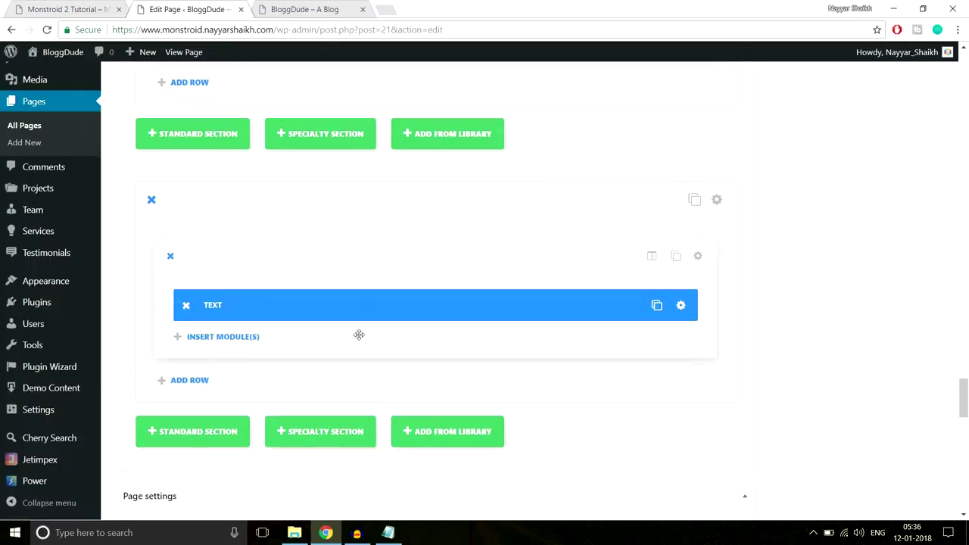
{"action": "left_click", "coordinate": [227, 296]}
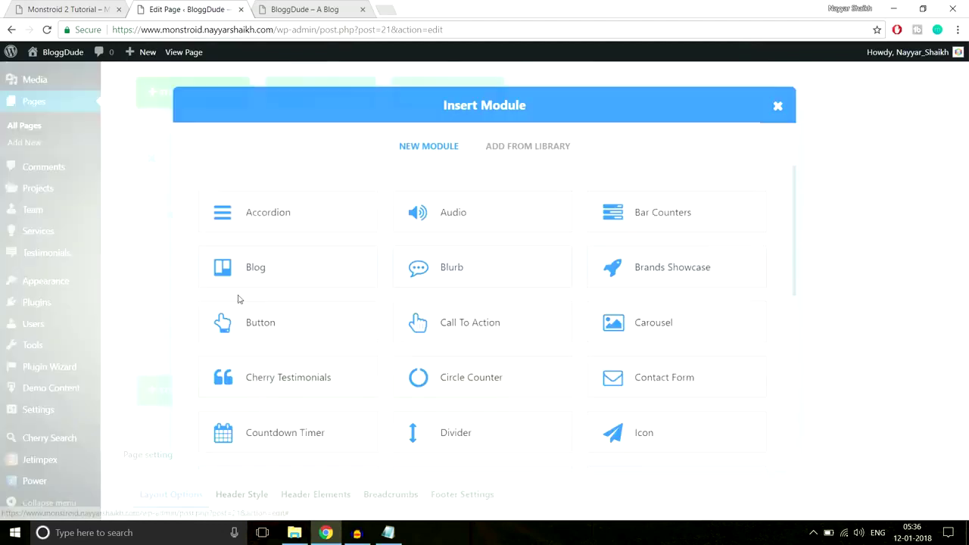
{"action": "left_click", "coordinate": [493, 439]}
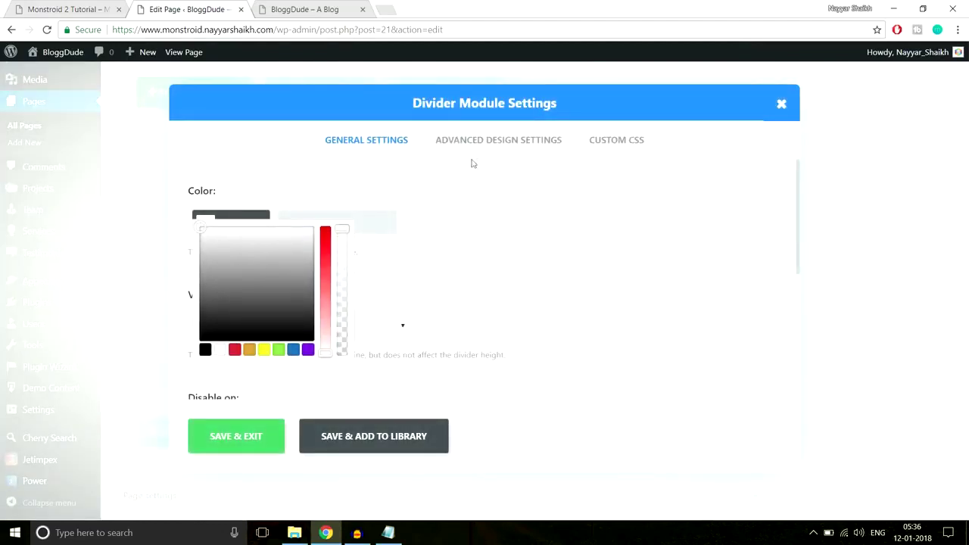
{"action": "left_click", "coordinate": [493, 141]}
{"action": "left_click", "coordinate": [250, 311]}
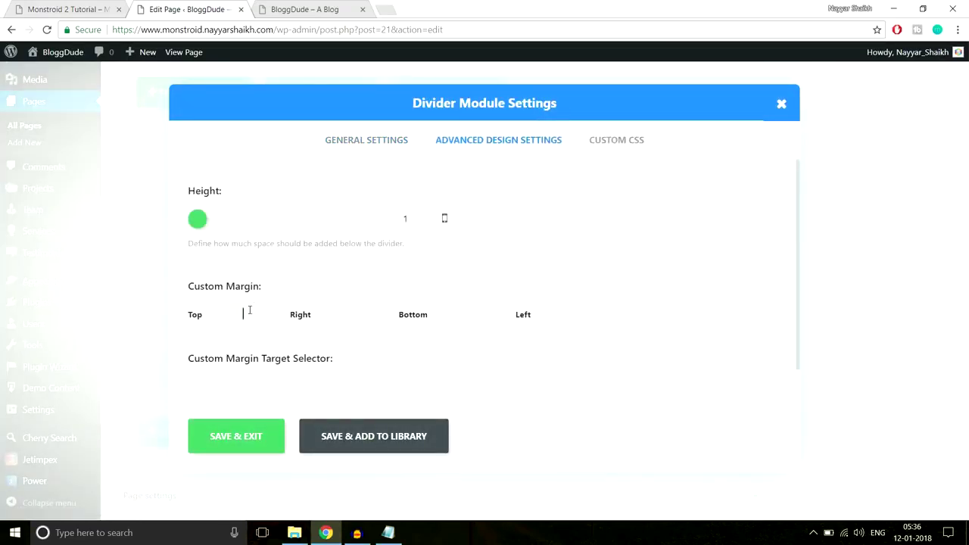
{"action": "type", "text": "60px"}
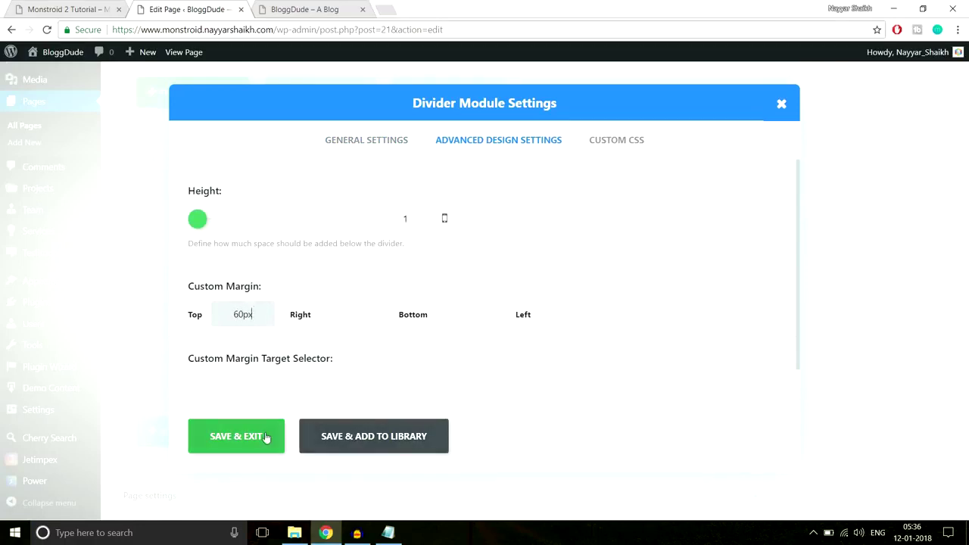
{"action": "left_click", "coordinate": [237, 437]}
{"action": "scroll", "coordinate": [756, 295], "scroll_direction": "down", "scroll_amount": 1}
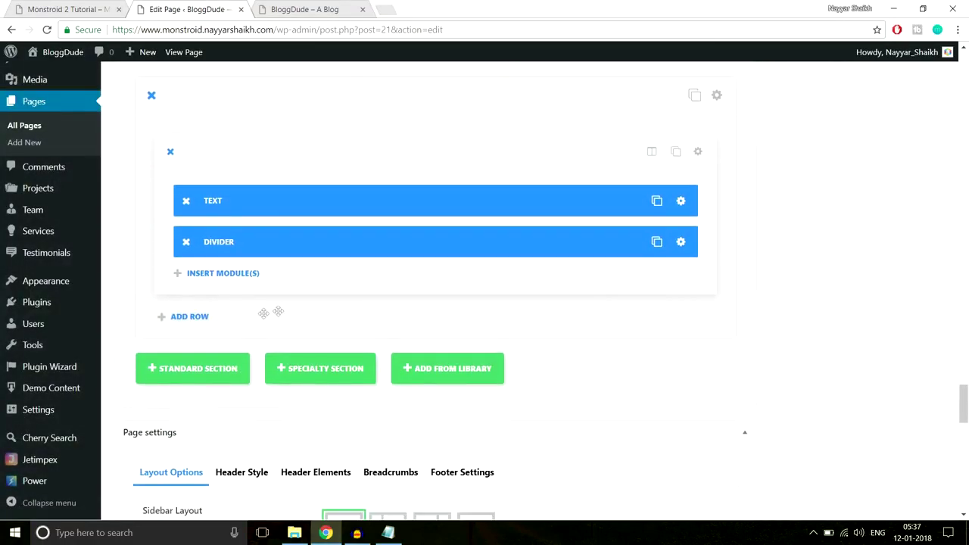
{"action": "left_click", "coordinate": [222, 274]}
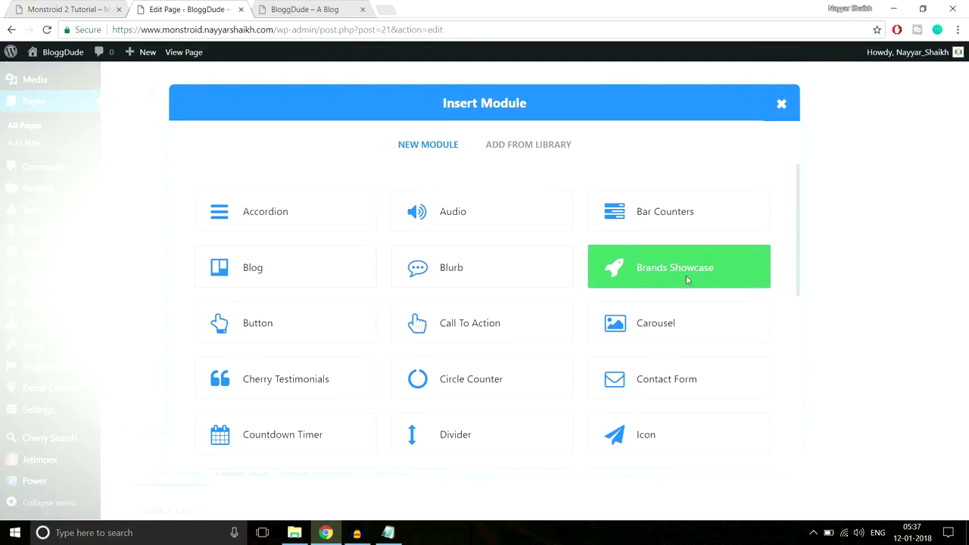
Add a Brands Showcase module with a new brand using the uploaded Carousel-2 logo.
{"action": "left_click", "coordinate": [687, 281]}
{"action": "left_click", "coordinate": [68, 9]}
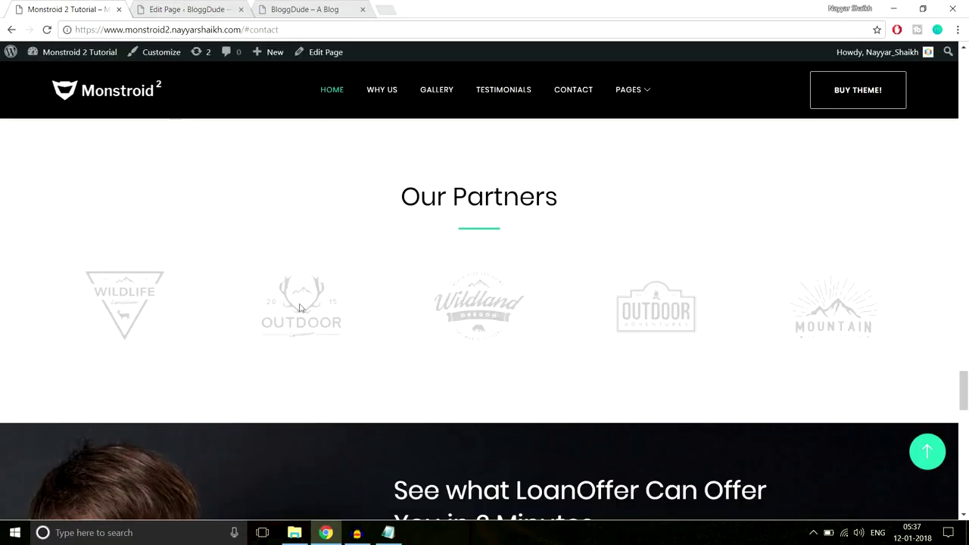
{"action": "left_click", "coordinate": [185, 9]}
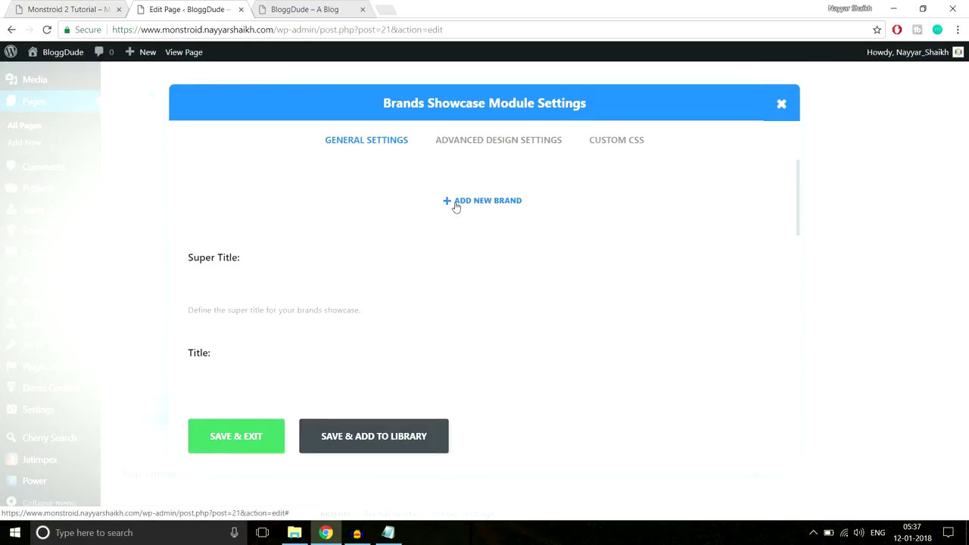
{"action": "left_click", "coordinate": [456, 203]}
{"action": "left_click", "coordinate": [455, 203]}
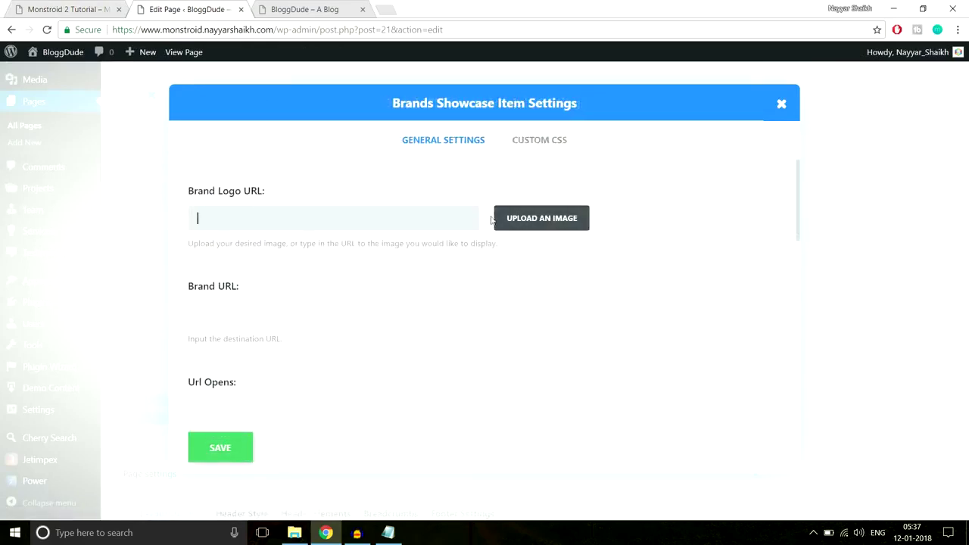
{"action": "left_click", "coordinate": [525, 224]}
{"action": "left_click", "coordinate": [40, 108]}
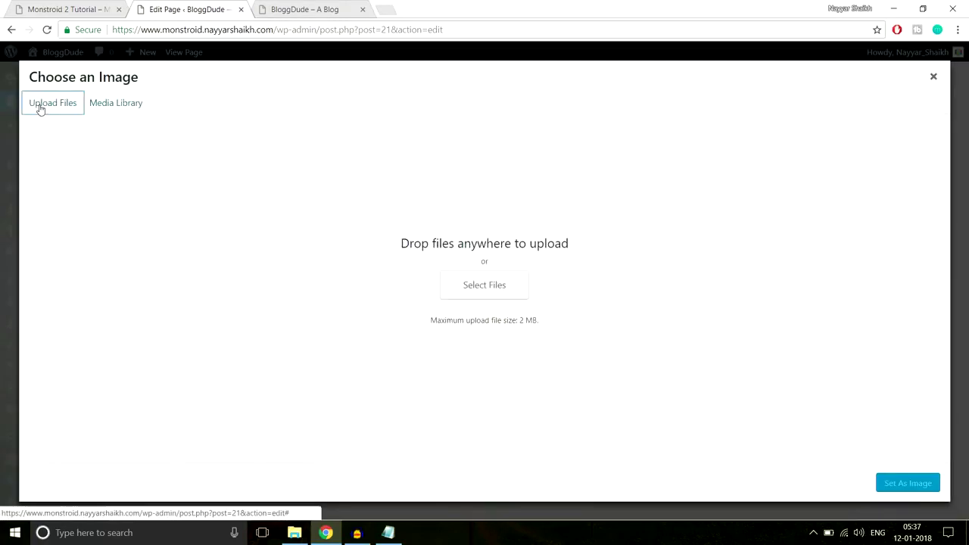
{"action": "left_click", "coordinate": [525, 289]}
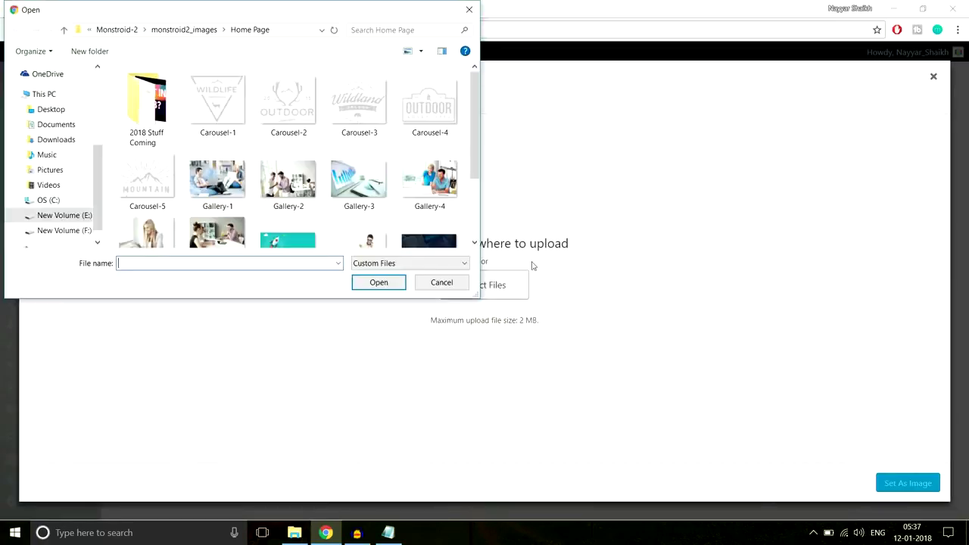
{"action": "left_click", "coordinate": [216, 114]}
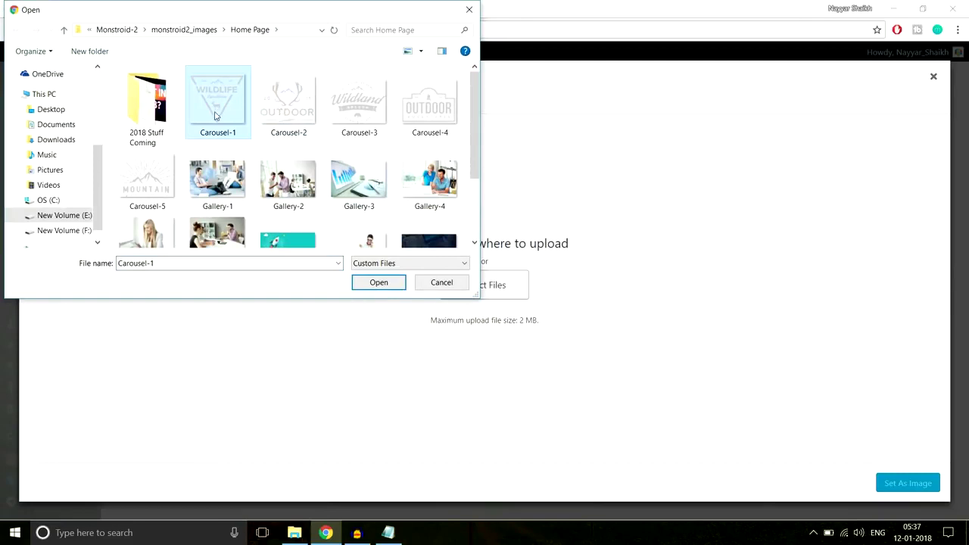
{"action": "left_click", "coordinate": [292, 110]}
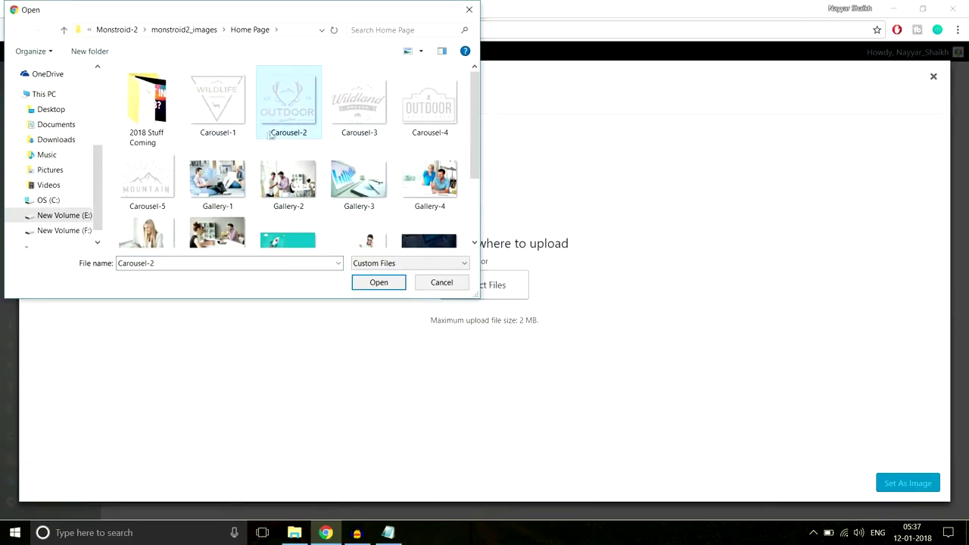
{"action": "left_click", "coordinate": [376, 283]}
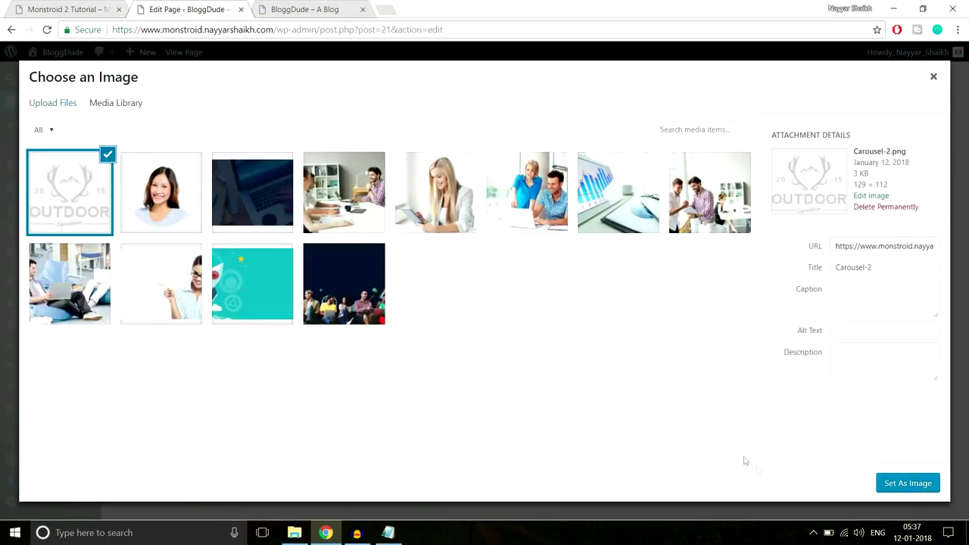
{"action": "left_click", "coordinate": [879, 484]}
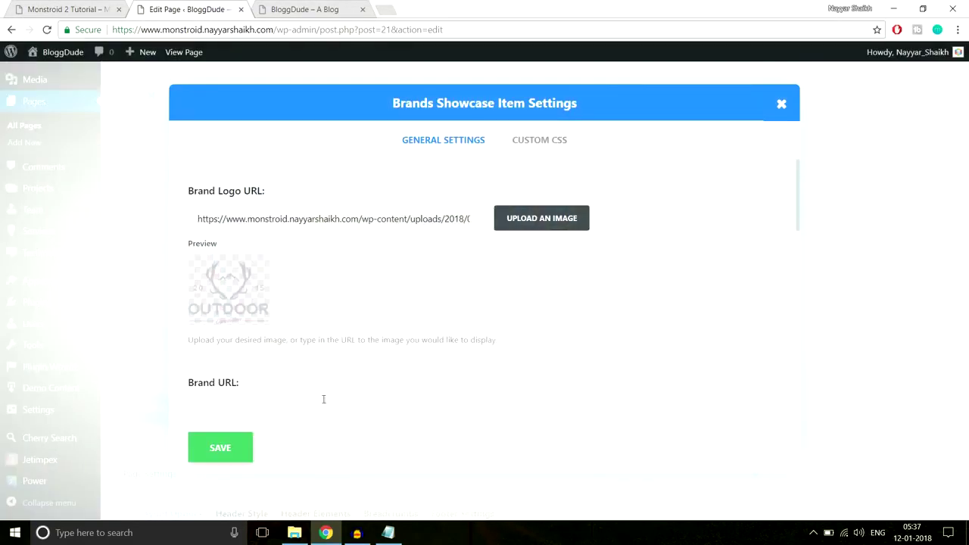
Save the brand, duplicate it to five entries, and set the showcase to 5 columns.
{"action": "scroll", "coordinate": [322, 399], "scroll_direction": "down", "scroll_amount": 3}
{"action": "scroll", "coordinate": [359, 348], "scroll_direction": "down", "scroll_amount": 3}
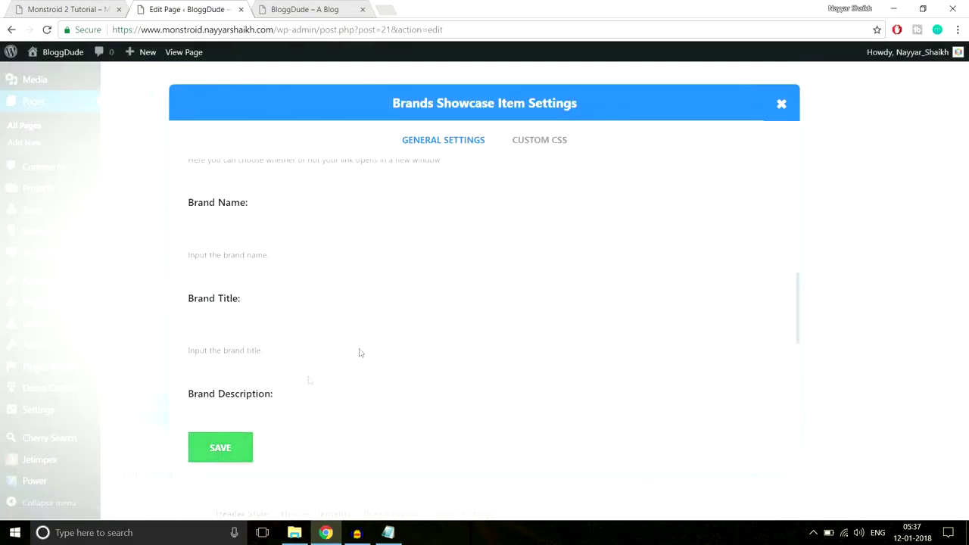
{"action": "left_click", "coordinate": [234, 453]}
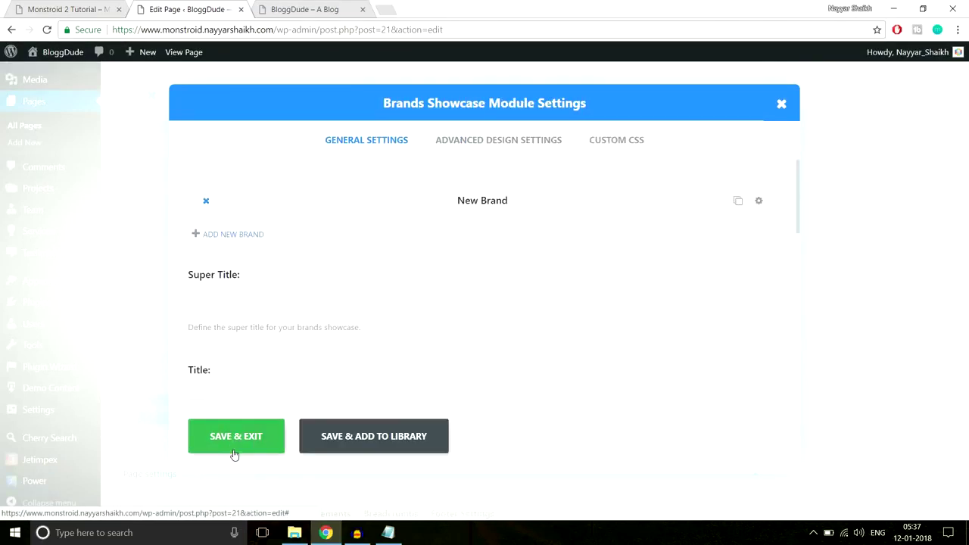
{"action": "left_click", "coordinate": [737, 202]}
{"action": "left_click", "coordinate": [737, 202]}
{"action": "left_click", "coordinate": [736, 202]}
{"action": "left_click", "coordinate": [737, 202]}
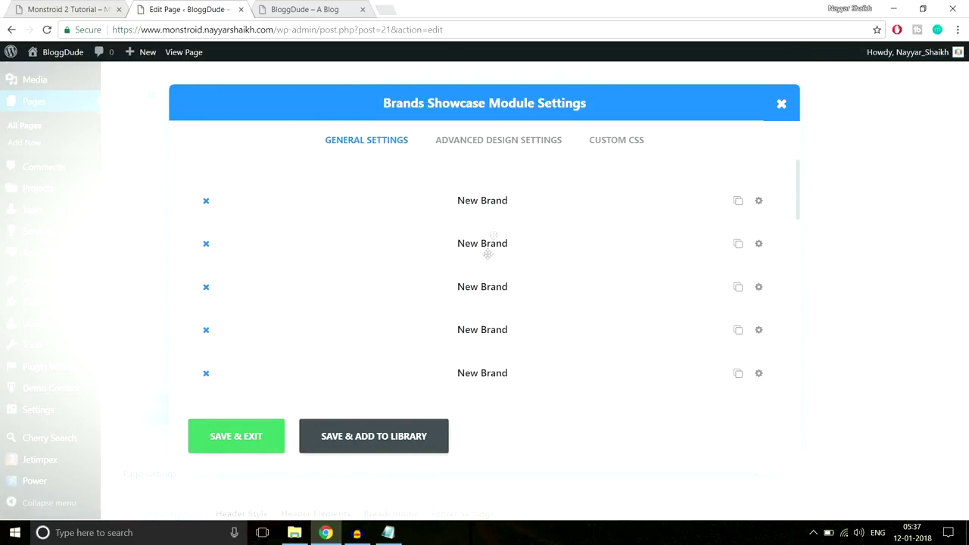
{"action": "left_click", "coordinate": [460, 153]}
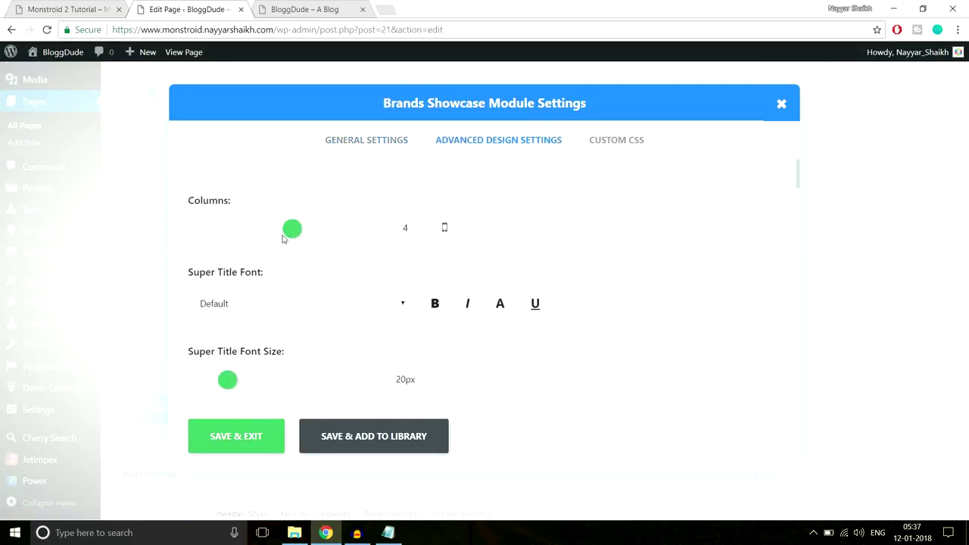
{"action": "left_click_drag", "start_coordinate": [292, 231], "coordinate": [310, 233]}
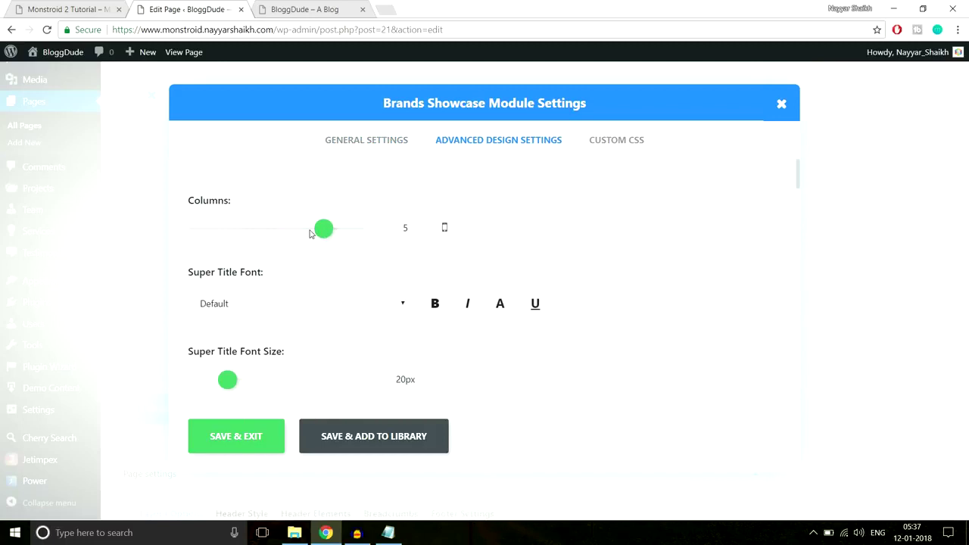
{"action": "left_click", "coordinate": [225, 440]}
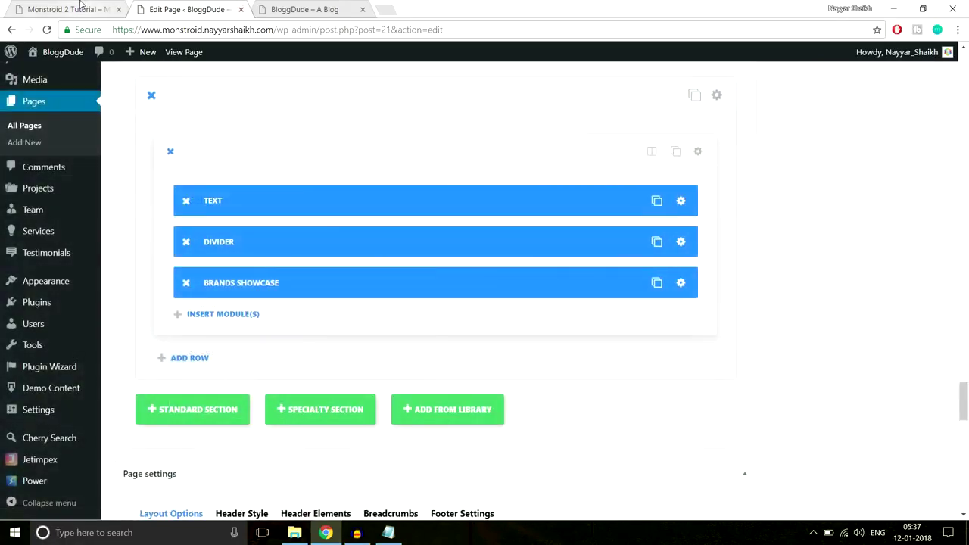
Set the partners section's top and bottom padding to 70px.
{"action": "left_click", "coordinate": [81, 9]}
{"action": "left_click", "coordinate": [190, 9]}
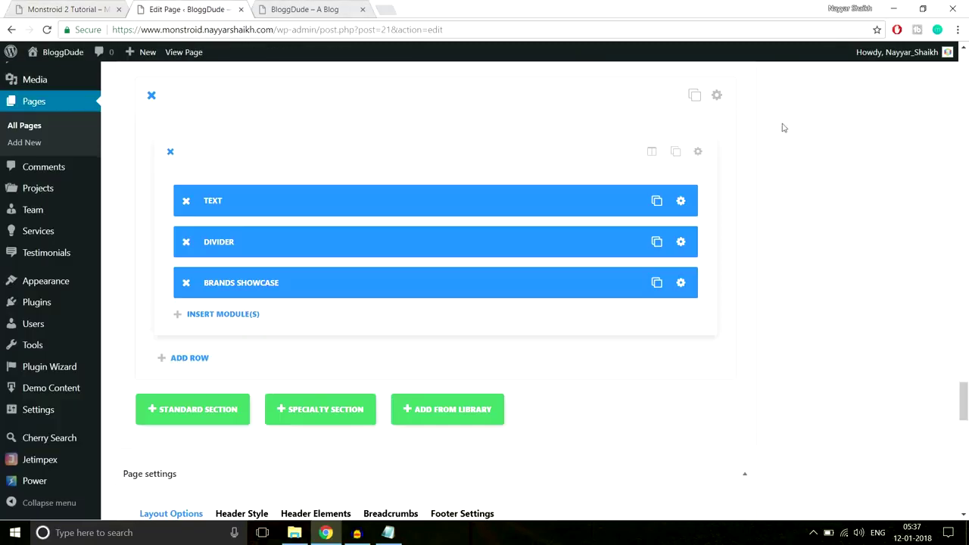
{"action": "left_click", "coordinate": [714, 96]}
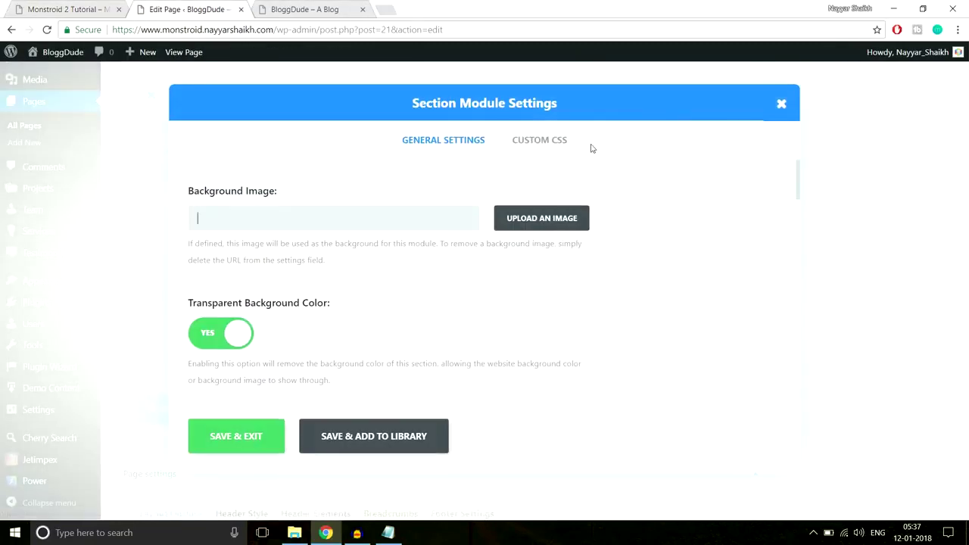
{"action": "scroll", "coordinate": [675, 279], "scroll_direction": "down", "scroll_amount": 10}
{"action": "scroll", "coordinate": [675, 280], "scroll_direction": "down", "scroll_amount": 4}
{"action": "scroll", "coordinate": [328, 253], "scroll_direction": "up", "scroll_amount": 3}
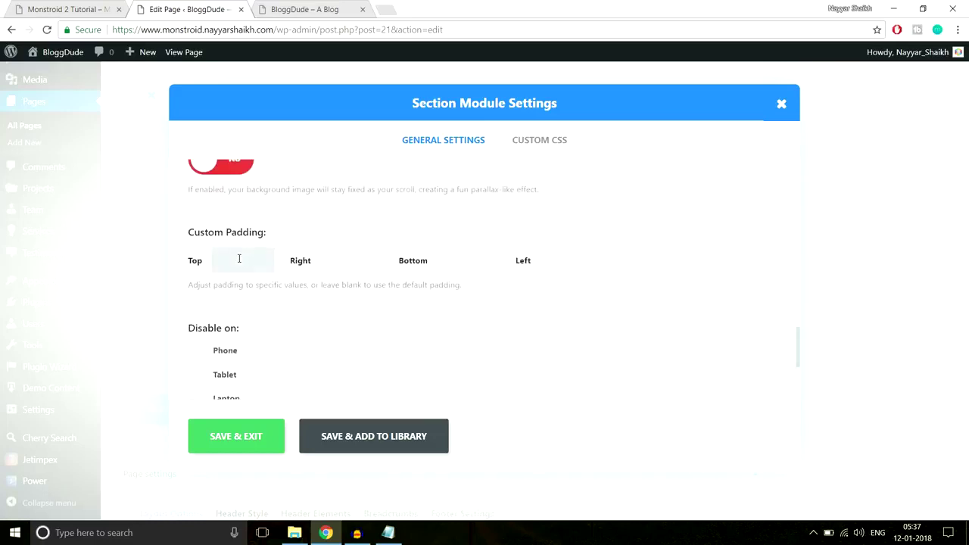
{"action": "type", "text": "px"}
{"action": "key", "text": "Tab"}
{"action": "type", "text": "70px"}
{"action": "left_click", "coordinate": [216, 437]}
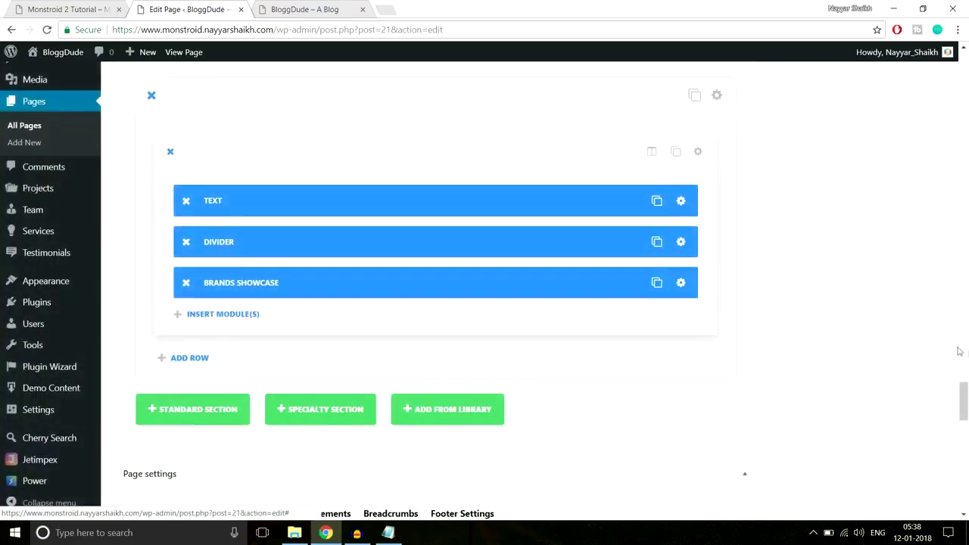
Update the homepage and switch to the live site tab.
{"action": "scroll", "coordinate": [960, 351], "scroll_direction": "up", "scroll_amount": 10}
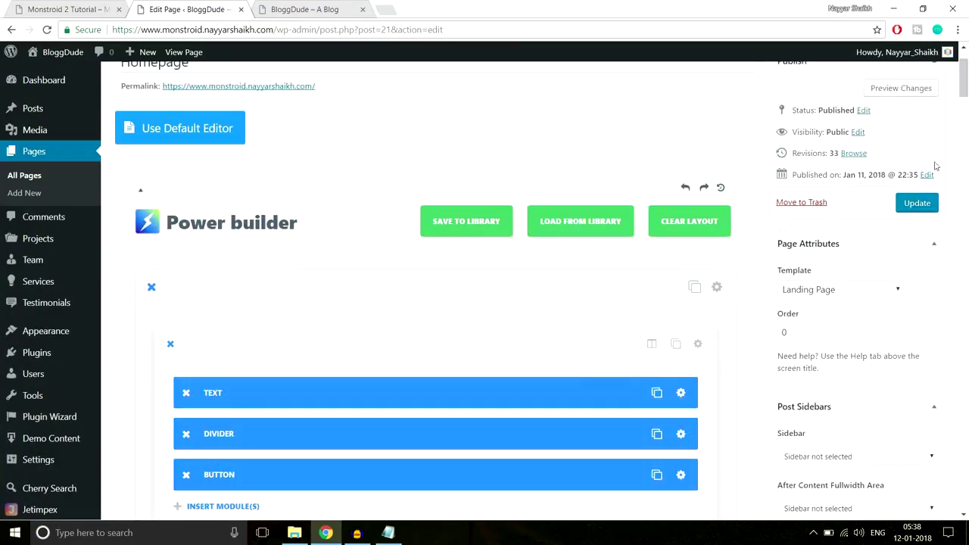
{"action": "left_click", "coordinate": [917, 203]}
{"action": "left_click", "coordinate": [306, 10]}
Reload the live homepage and scroll down to the new Our Partners section.
{"action": "left_click", "coordinate": [309, 28]}
{"action": "key", "text": "Return"}
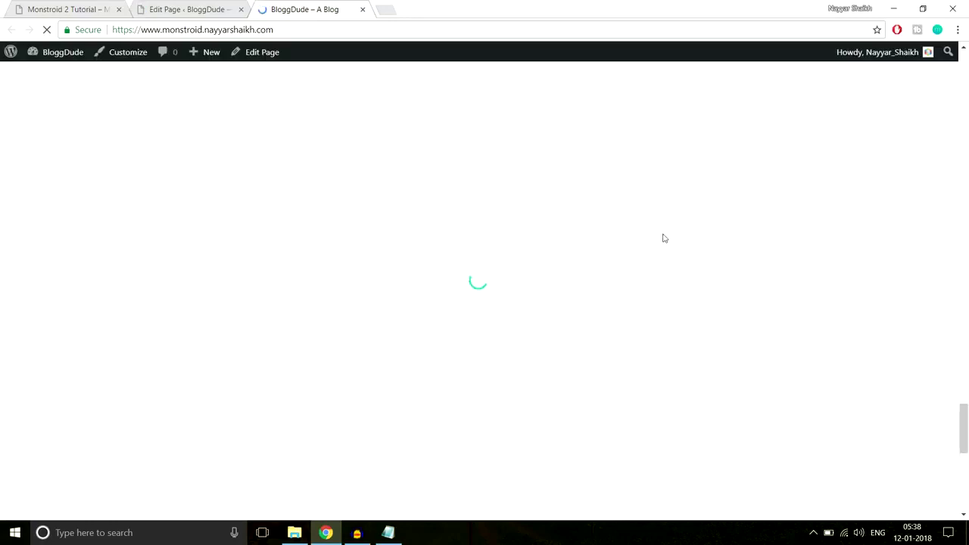
{"action": "scroll", "coordinate": [664, 238], "scroll_direction": "down", "scroll_amount": 5}
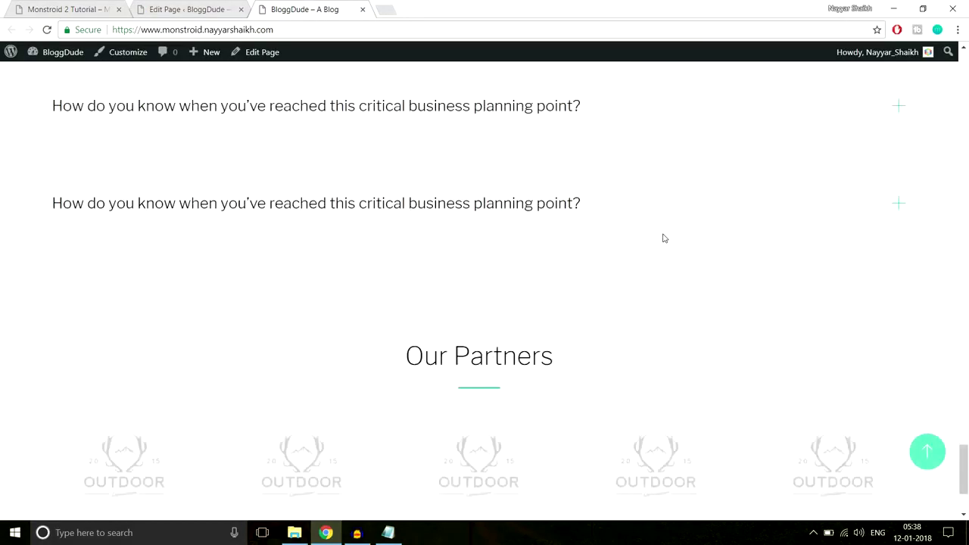
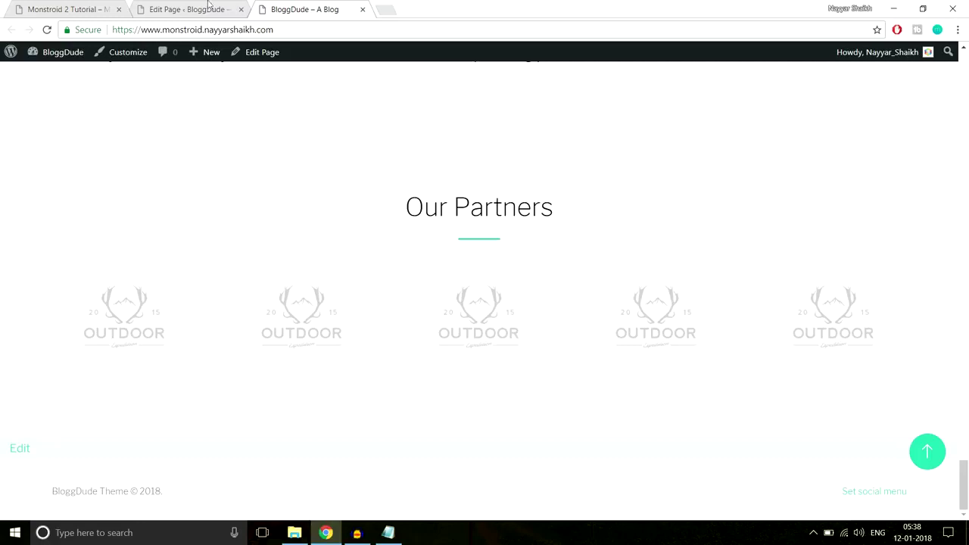
Review the Monstroid 2 demo site's contact form, then return to the Homepage editor.
{"action": "left_click", "coordinate": [102, 9]}
{"action": "scroll", "coordinate": [558, 216], "scroll_direction": "down", "scroll_amount": 3}
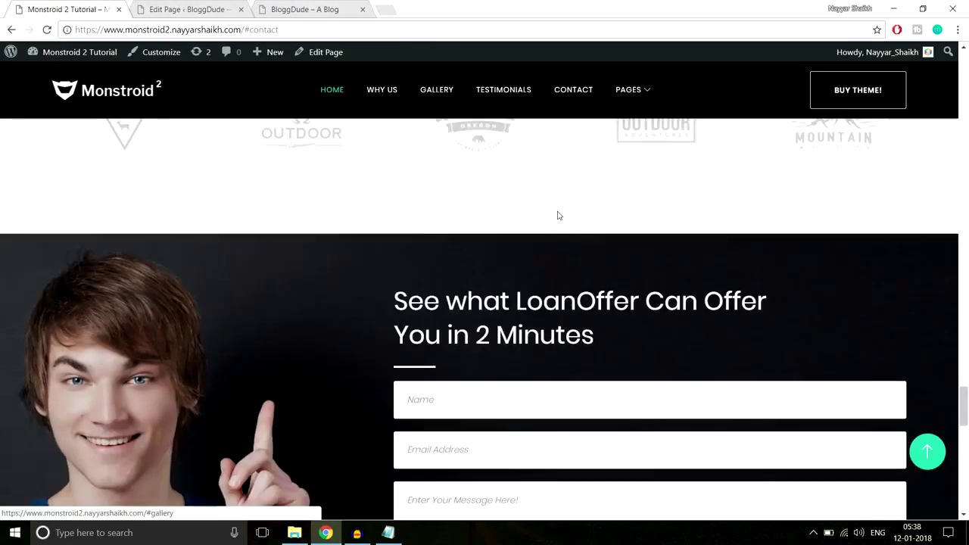
{"action": "scroll", "coordinate": [557, 216], "scroll_direction": "down", "scroll_amount": 3}
{"action": "scroll", "coordinate": [562, 222], "scroll_direction": "up", "scroll_amount": 1}
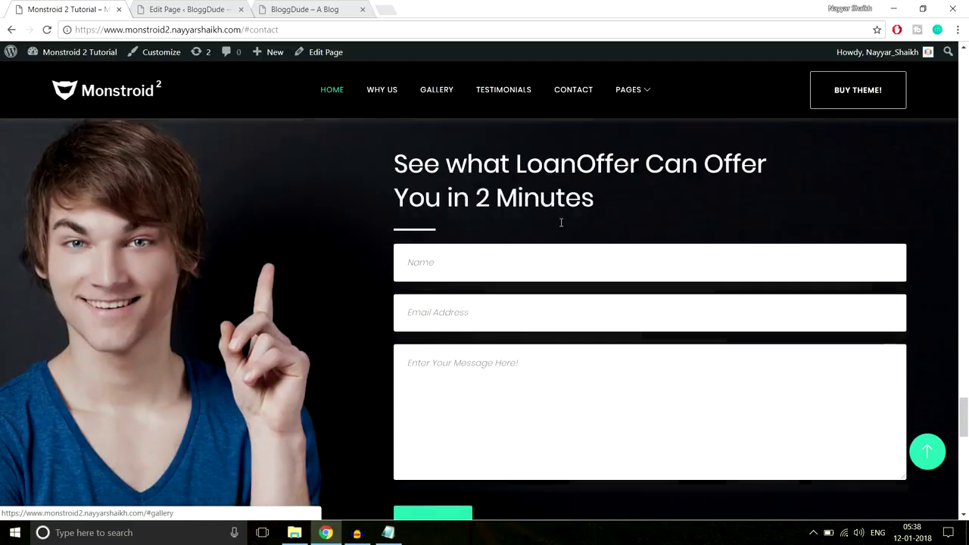
{"action": "scroll", "coordinate": [415, 316], "scroll_direction": "down", "scroll_amount": 1}
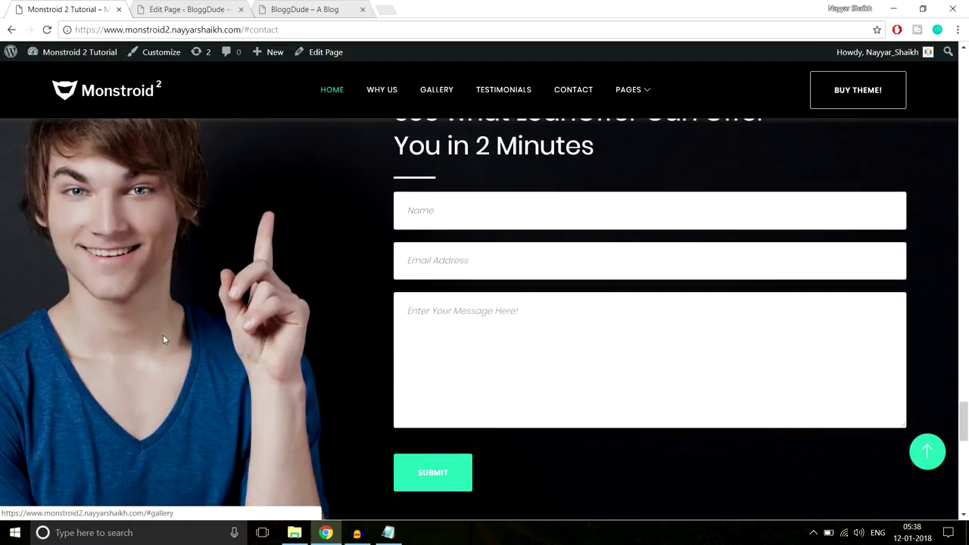
{"action": "scroll", "coordinate": [158, 346], "scroll_direction": "up", "scroll_amount": 2}
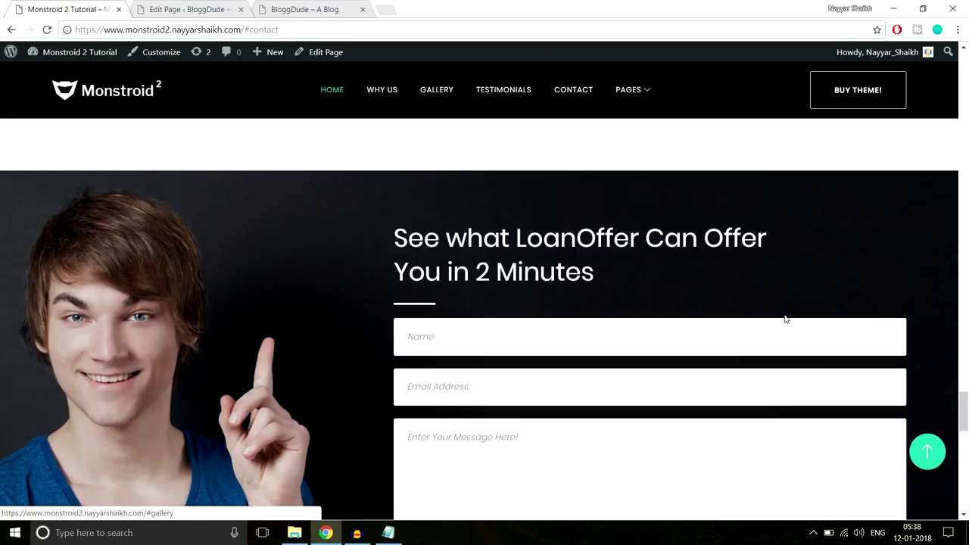
{"action": "scroll", "coordinate": [784, 319], "scroll_direction": "down", "scroll_amount": 7}
{"action": "scroll", "coordinate": [785, 319], "scroll_direction": "up", "scroll_amount": 2}
{"action": "scroll", "coordinate": [780, 319], "scroll_direction": "down", "scroll_amount": 2}
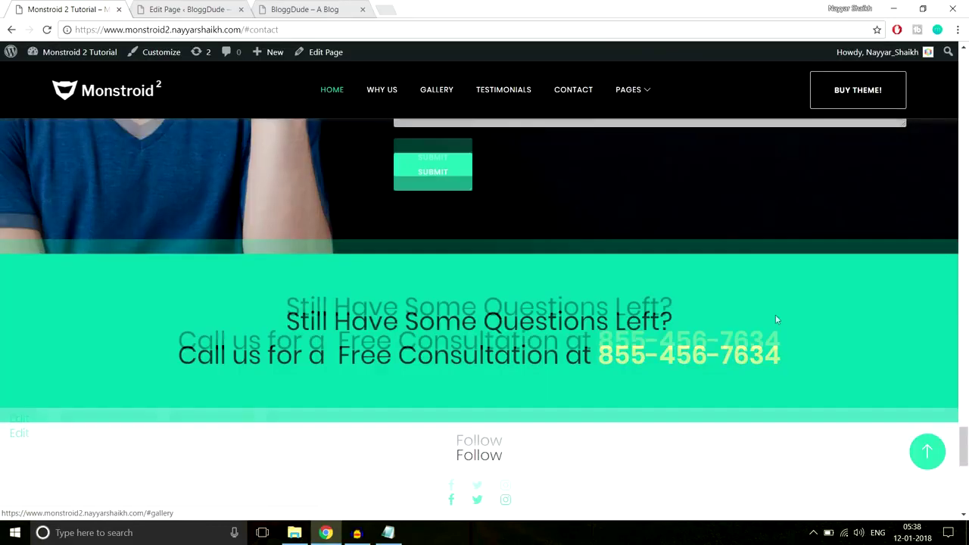
{"action": "left_click_drag", "start_coordinate": [282, 301], "coordinate": [905, 359]}
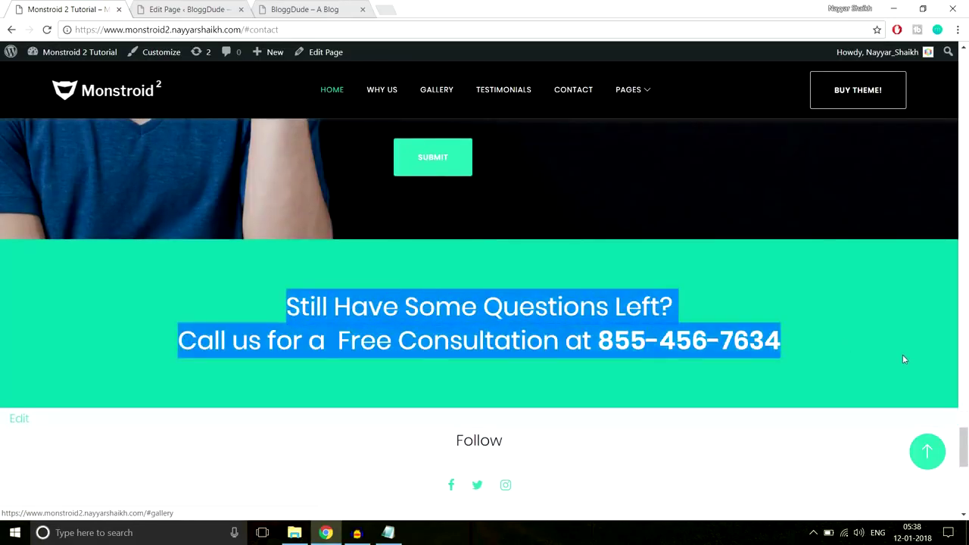
{"action": "scroll", "coordinate": [602, 336], "scroll_direction": "up", "scroll_amount": 2}
{"action": "left_click", "coordinate": [163, 10]}
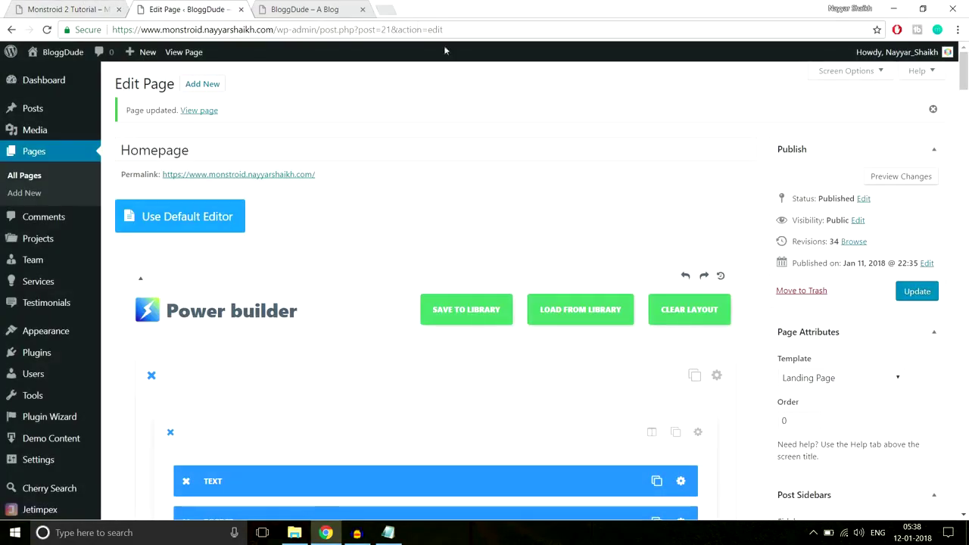
Add a standard section at the bottom of the page with a single full-width column row.
{"action": "scroll", "coordinate": [599, 279], "scroll_direction": "down", "scroll_amount": 4}
{"action": "left_click_drag", "start_coordinate": [964, 106], "coordinate": [964, 416]}
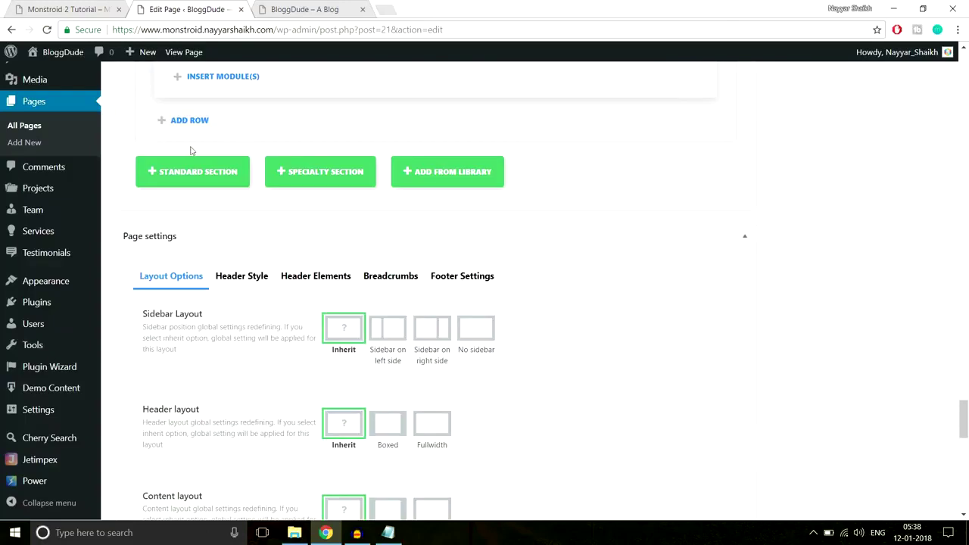
{"action": "left_click", "coordinate": [175, 174]}
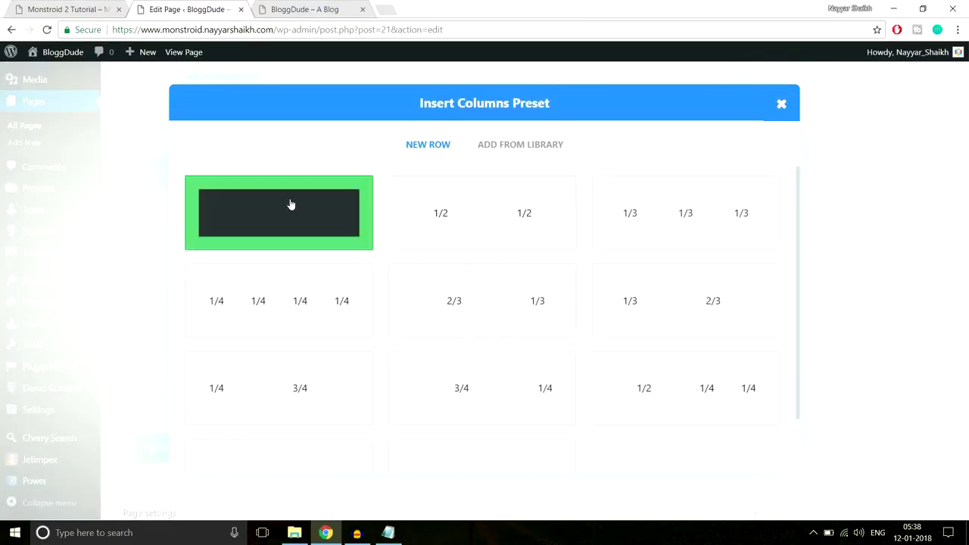
{"action": "key", "text": "ctrl+shift+Tab"}
{"action": "scroll", "coordinate": [359, 199], "scroll_direction": "up", "scroll_amount": 4}
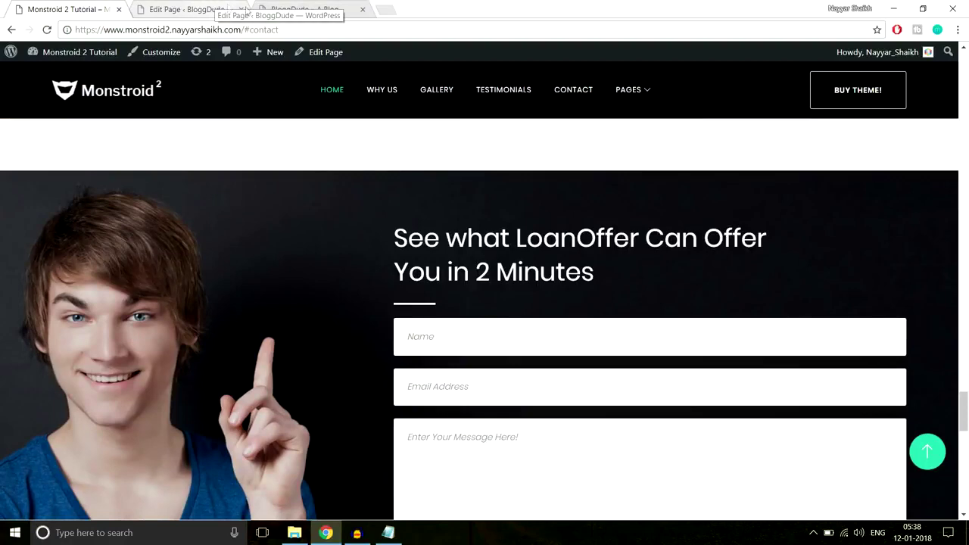
{"action": "scroll", "coordinate": [452, 236], "scroll_direction": "down", "scroll_amount": 2}
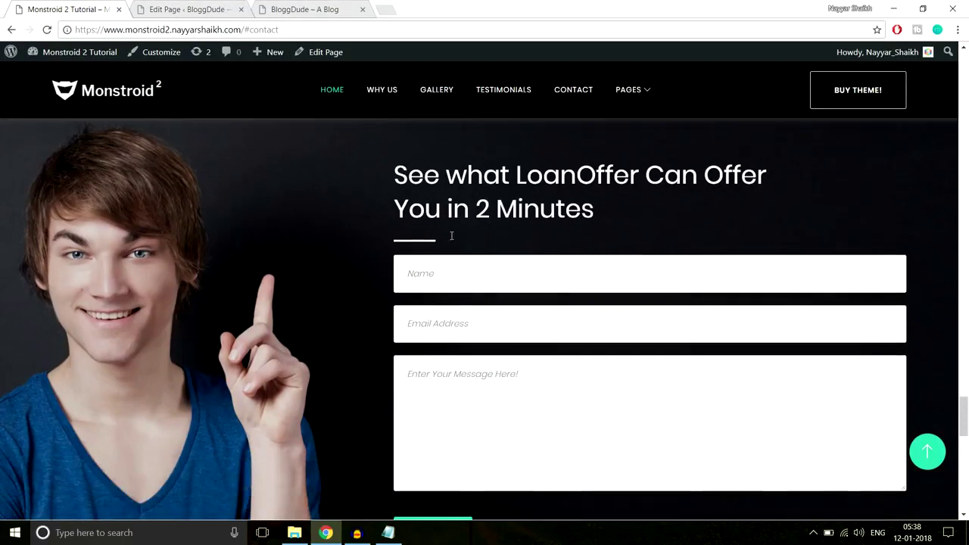
{"action": "scroll", "coordinate": [454, 236], "scroll_direction": "up", "scroll_amount": 1}
{"action": "left_click_drag", "start_coordinate": [419, 182], "coordinate": [628, 419]}
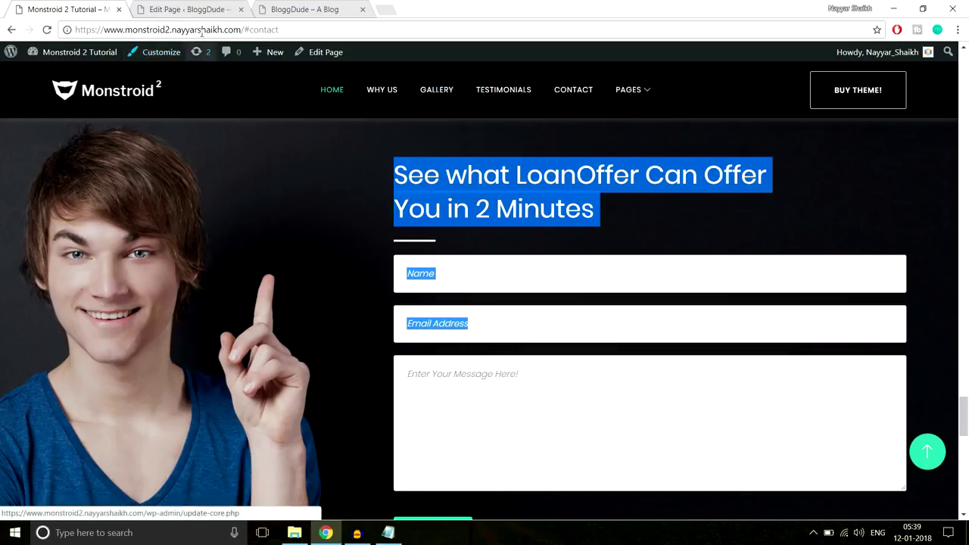
{"action": "left_click", "coordinate": [211, 9]}
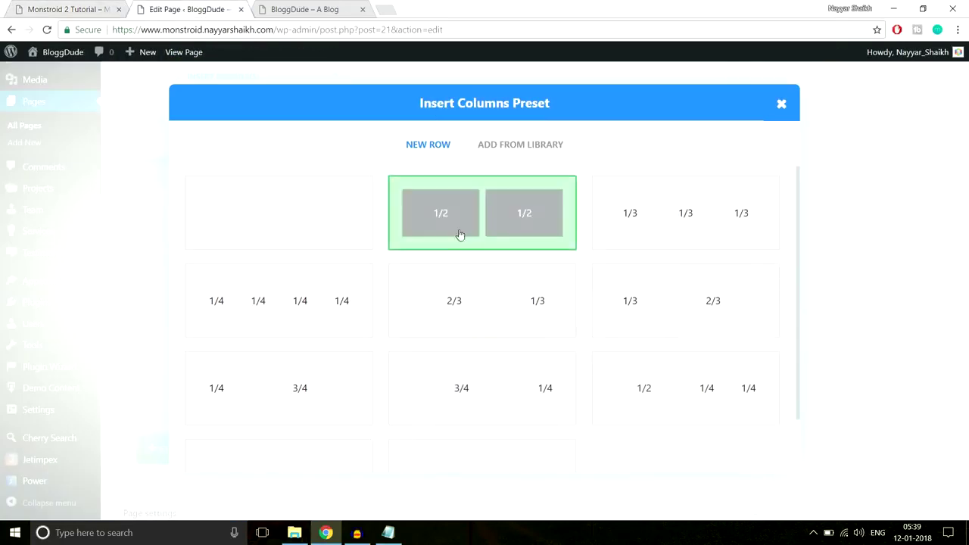
{"action": "left_click", "coordinate": [251, 216]}
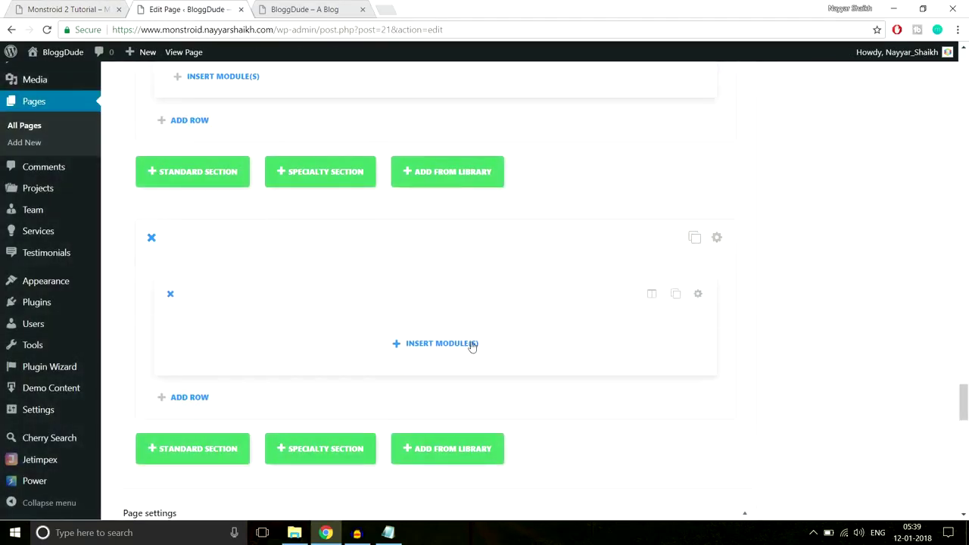
Insert a Contact Form module into the new row and open its Name field settings.
{"action": "left_click", "coordinate": [472, 345]}
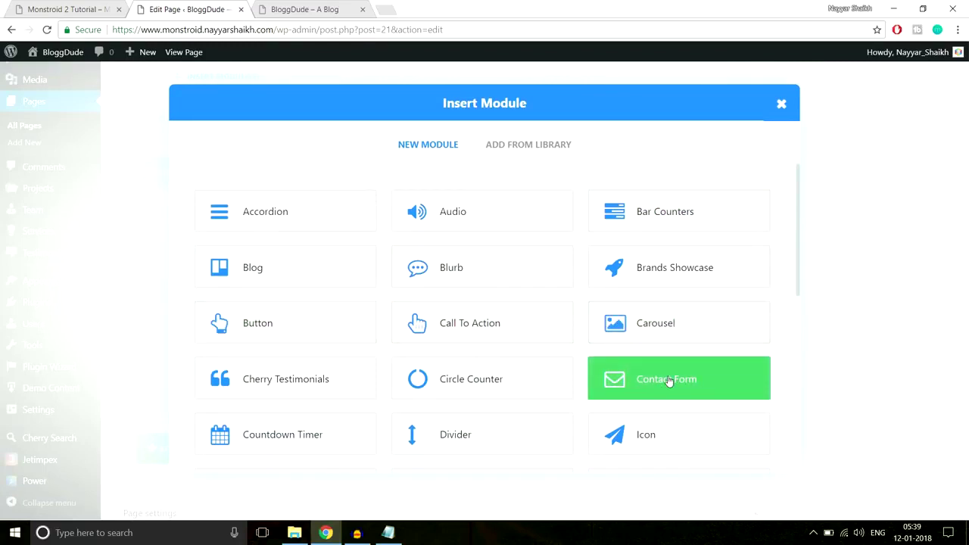
{"action": "left_click", "coordinate": [670, 381]}
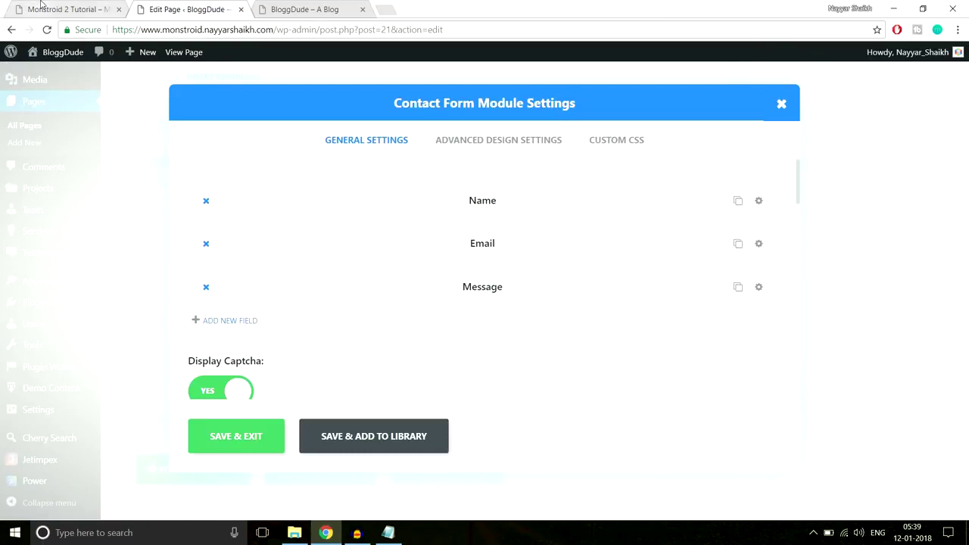
{"action": "left_click", "coordinate": [41, 7]}
{"action": "left_click", "coordinate": [566, 239]}
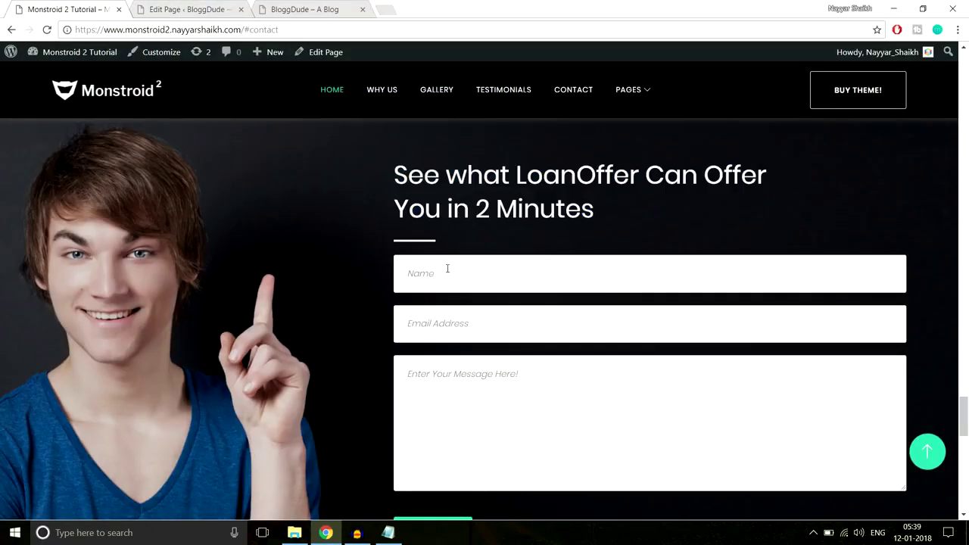
{"action": "left_click", "coordinate": [151, 8]}
{"action": "left_click", "coordinate": [759, 201]}
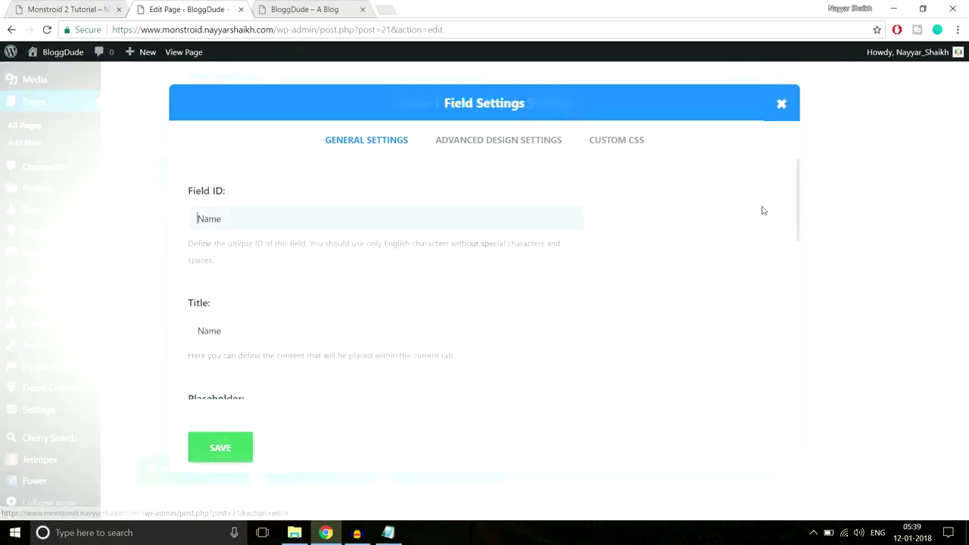
Clear the Name field's title and set its placeholder to 'Enter Your Name'.
{"action": "scroll", "coordinate": [747, 270], "scroll_direction": "down", "scroll_amount": 1}
{"action": "left_click_drag", "start_coordinate": [249, 268], "coordinate": [159, 268]}
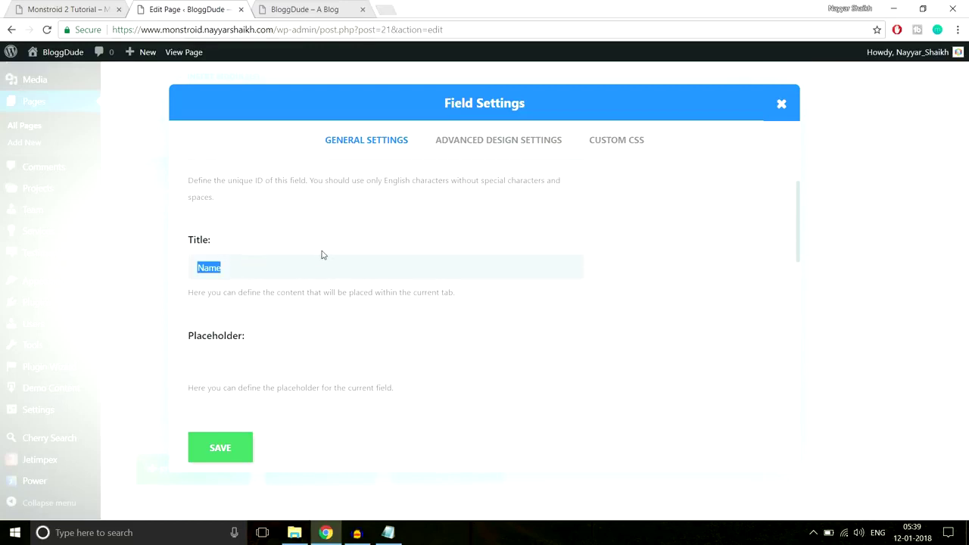
{"action": "key", "text": "BackSpace"}
{"action": "scroll", "coordinate": [671, 281], "scroll_direction": "down", "scroll_amount": 1}
{"action": "left_click", "coordinate": [286, 300]}
{"action": "left_click", "coordinate": [68, 9]}
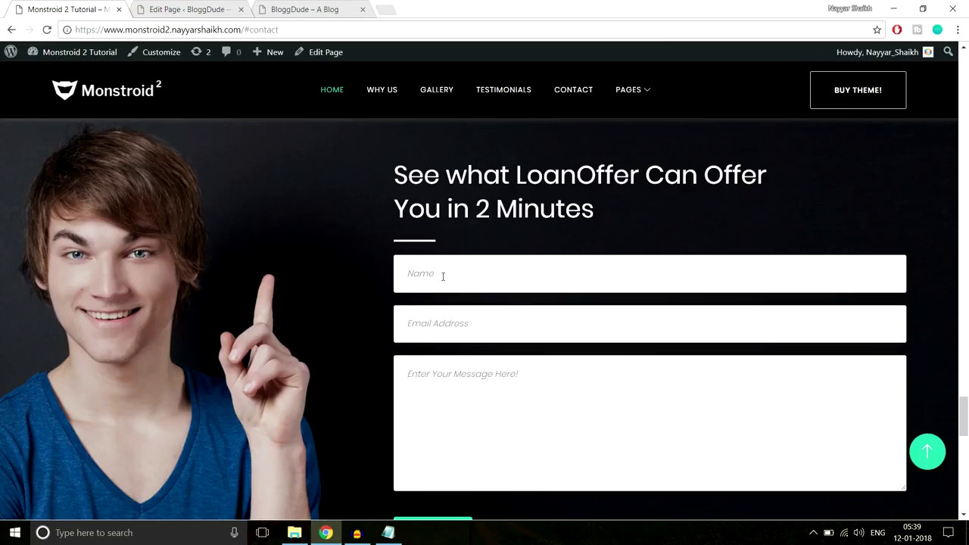
{"action": "left_click", "coordinate": [202, 6]}
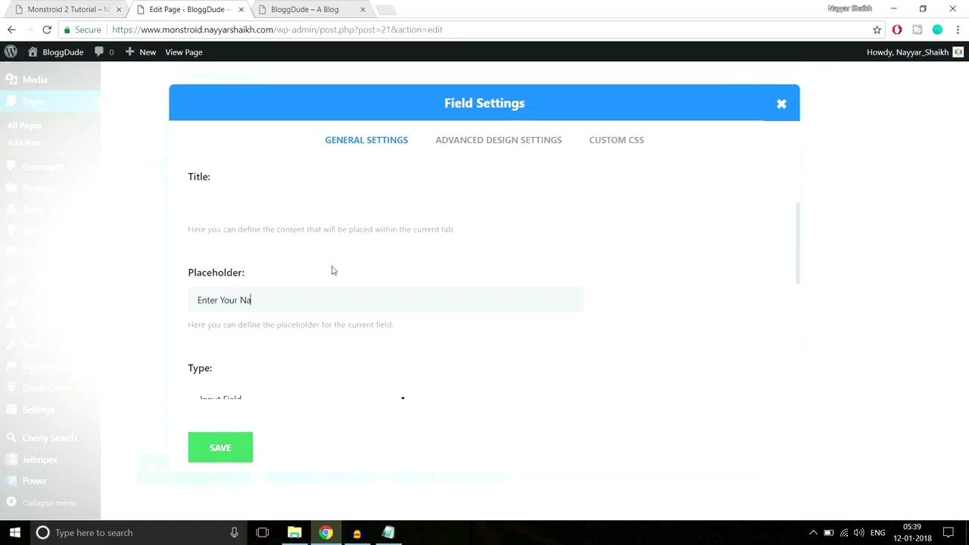
Set the Name field's width to Fullwidth and compare with the demo form.
{"action": "scroll", "coordinate": [387, 273], "scroll_direction": "down", "scroll_amount": 3}
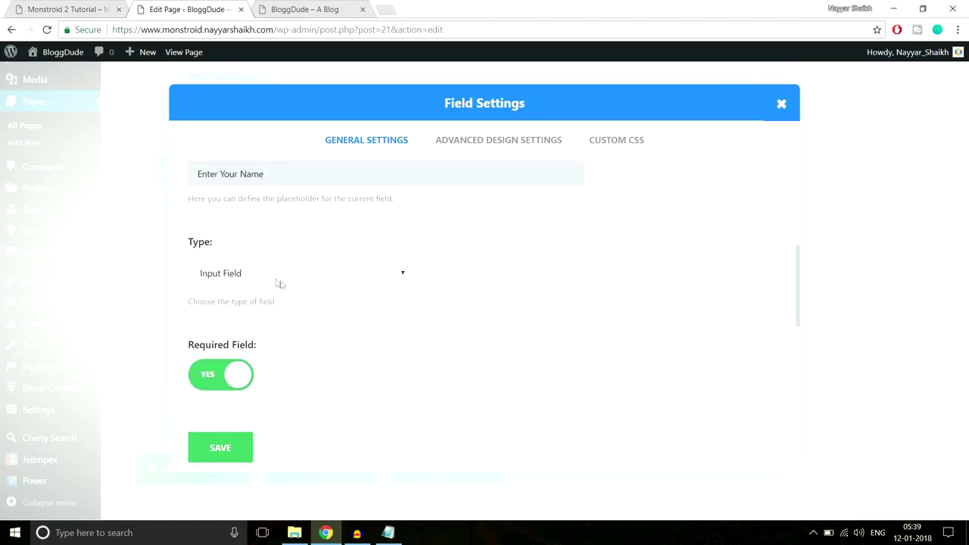
{"action": "scroll", "coordinate": [341, 279], "scroll_direction": "down", "scroll_amount": 2}
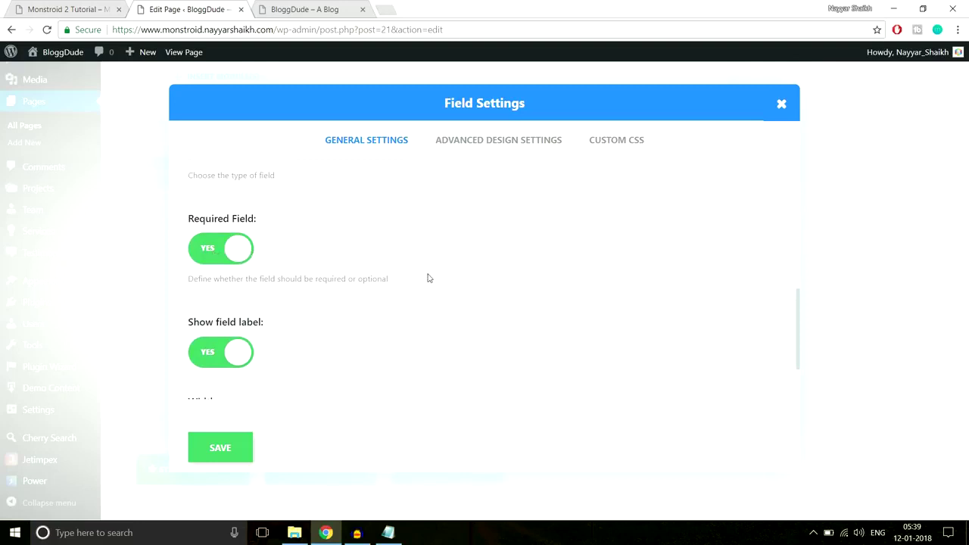
{"action": "scroll", "coordinate": [341, 284], "scroll_direction": "down", "scroll_amount": 1}
{"action": "scroll", "coordinate": [462, 271], "scroll_direction": "down", "scroll_amount": 1}
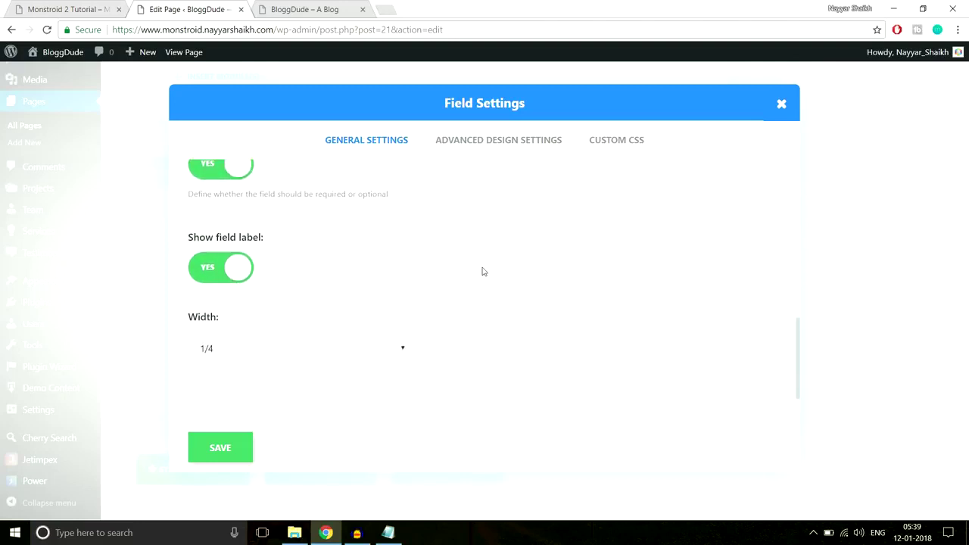
{"action": "left_click", "coordinate": [292, 348]}
{"action": "left_click", "coordinate": [253, 436]}
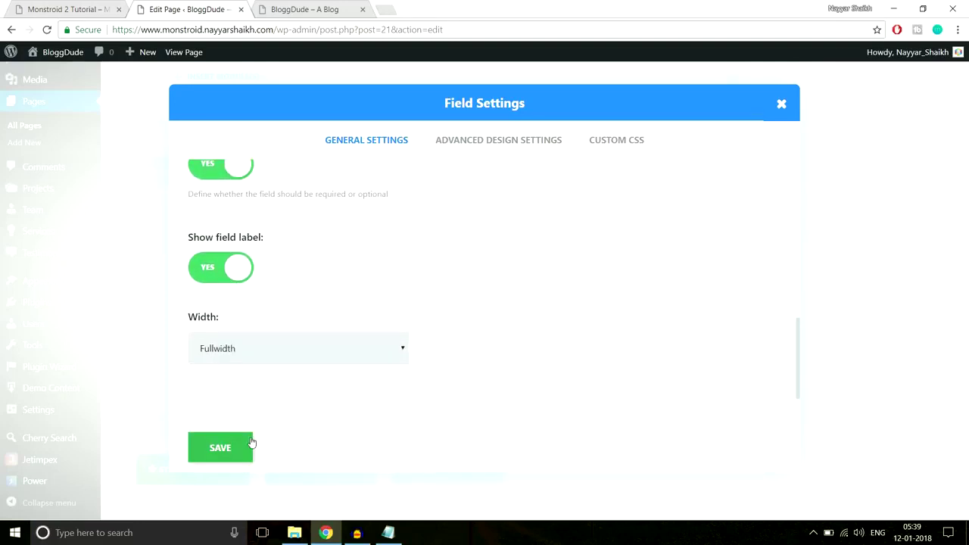
{"action": "left_click", "coordinate": [84, 10]}
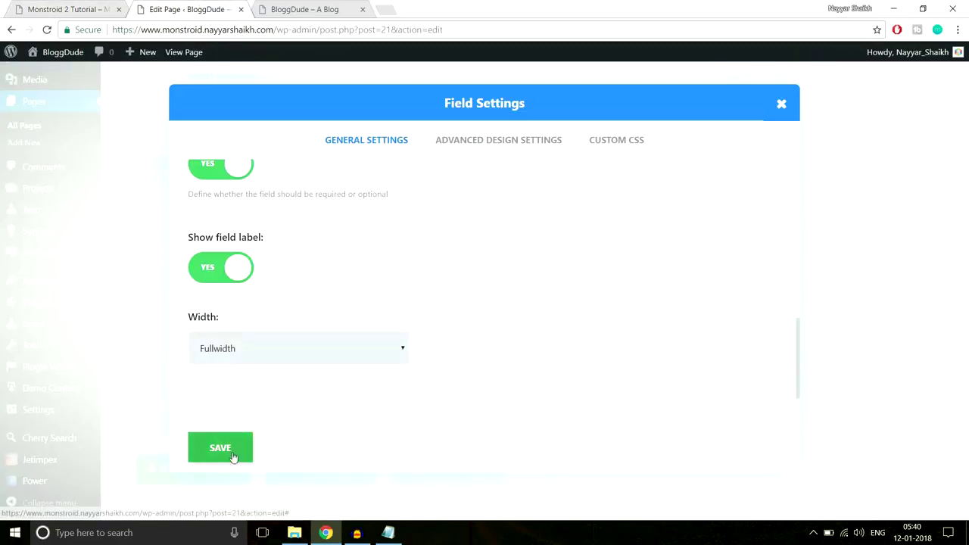
Save the Name field, then clear the Email field's 'Email Address' title.
{"action": "left_click", "coordinate": [233, 456]}
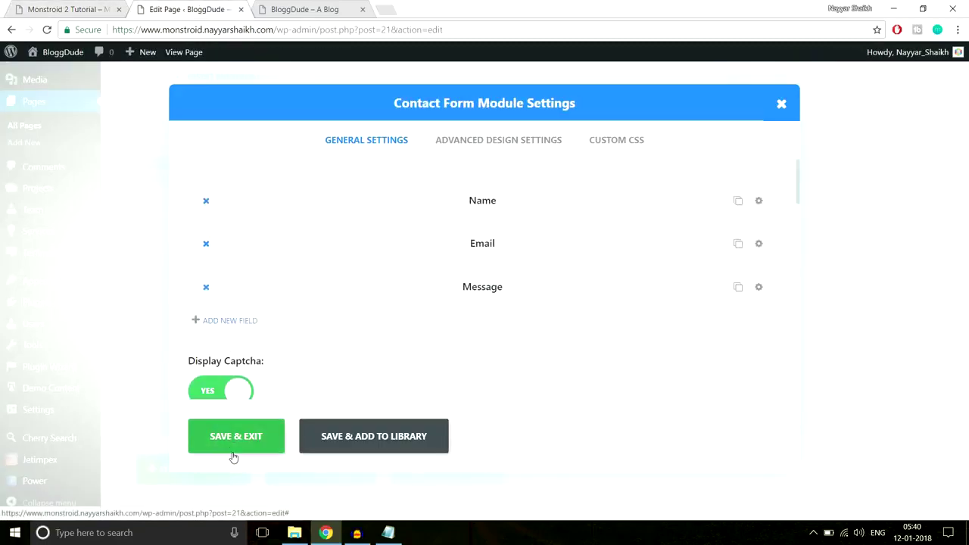
{"action": "left_click", "coordinate": [759, 245]}
{"action": "scroll", "coordinate": [315, 306], "scroll_direction": "down", "scroll_amount": 1}
{"action": "left_click_drag", "start_coordinate": [300, 271], "coordinate": [179, 280]}
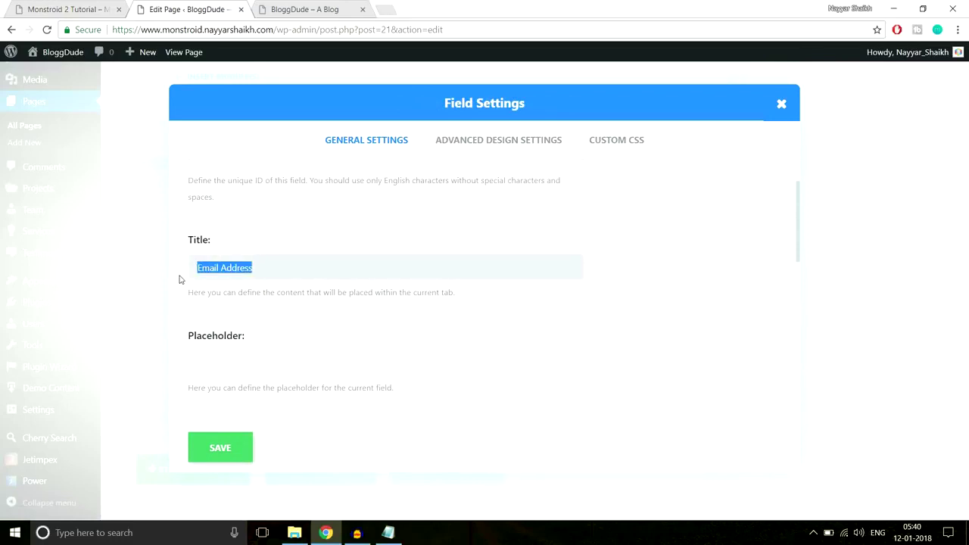
{"action": "key", "text": "BackSpace"}
Fill in the Email field's placeholder as 'Enter Your Email Address'.
{"action": "key", "text": "Tab"}
{"action": "scroll", "coordinate": [372, 345], "scroll_direction": "down", "scroll_amount": 1}
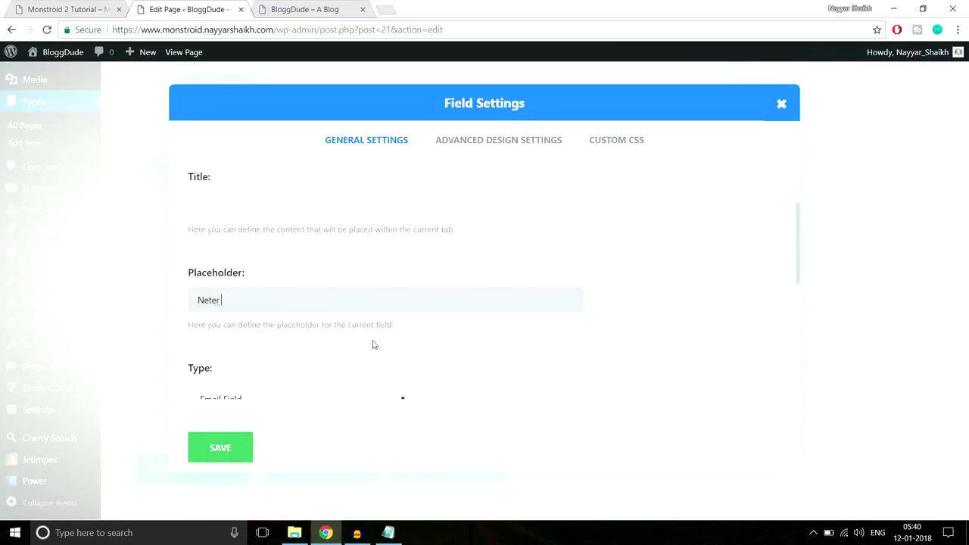
{"action": "type", "text": "Neter Your Email Address"}
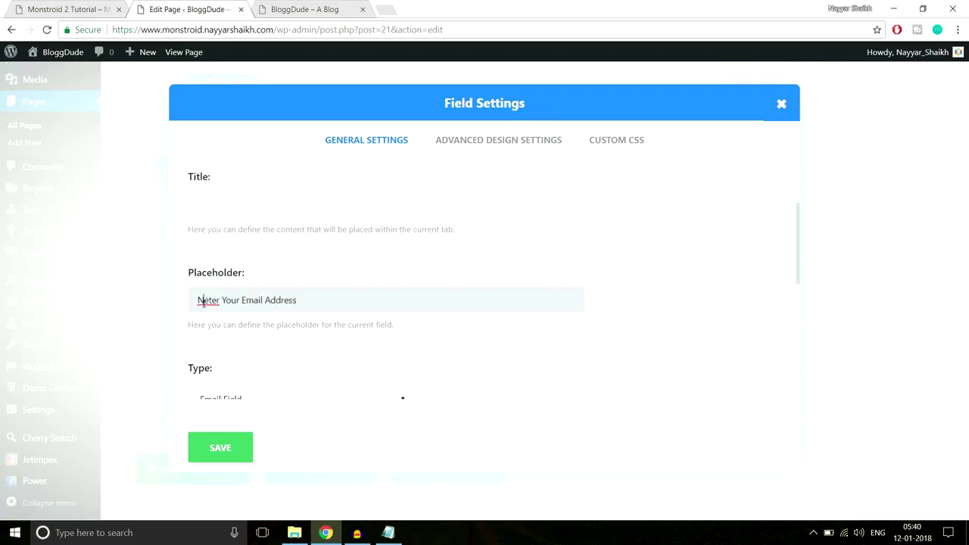
{"action": "key", "text": "Delete"}
{"action": "type", "text": "E"}
{"action": "scroll", "coordinate": [372, 298], "scroll_direction": "down", "scroll_amount": 2}
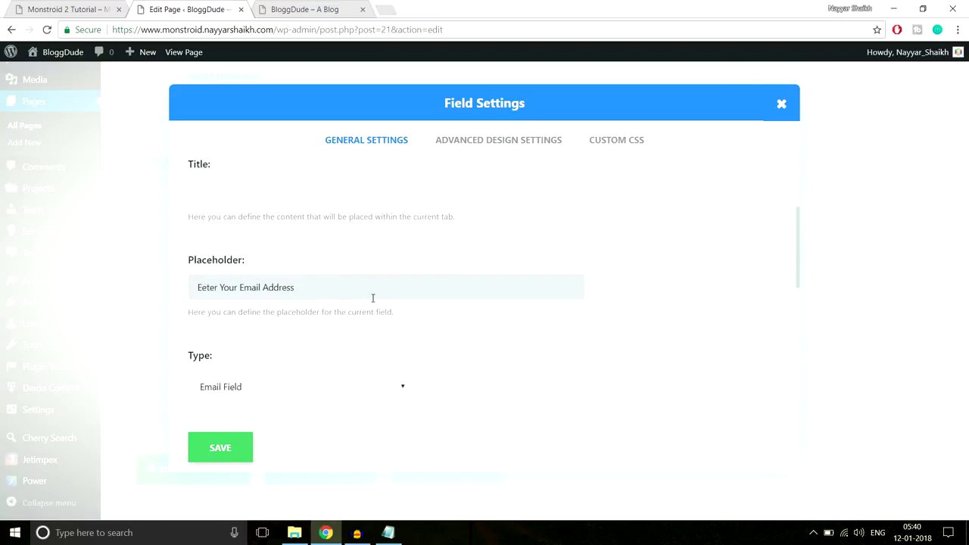
{"action": "scroll", "coordinate": [372, 302], "scroll_direction": "down", "scroll_amount": 2}
Keep the Email field type as Email Field, set width to Fullwidth, and save.
{"action": "left_click", "coordinate": [259, 210]}
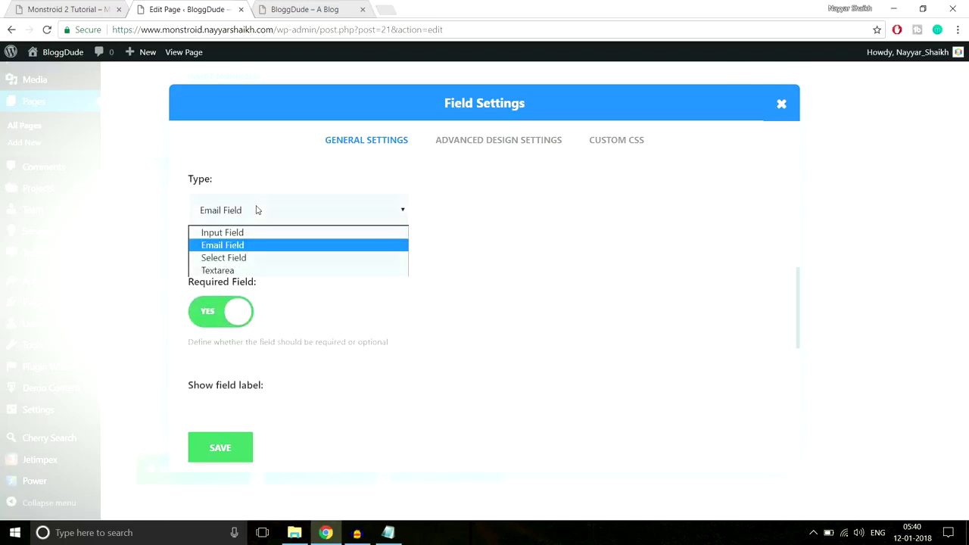
{"action": "left_click", "coordinate": [252, 245]}
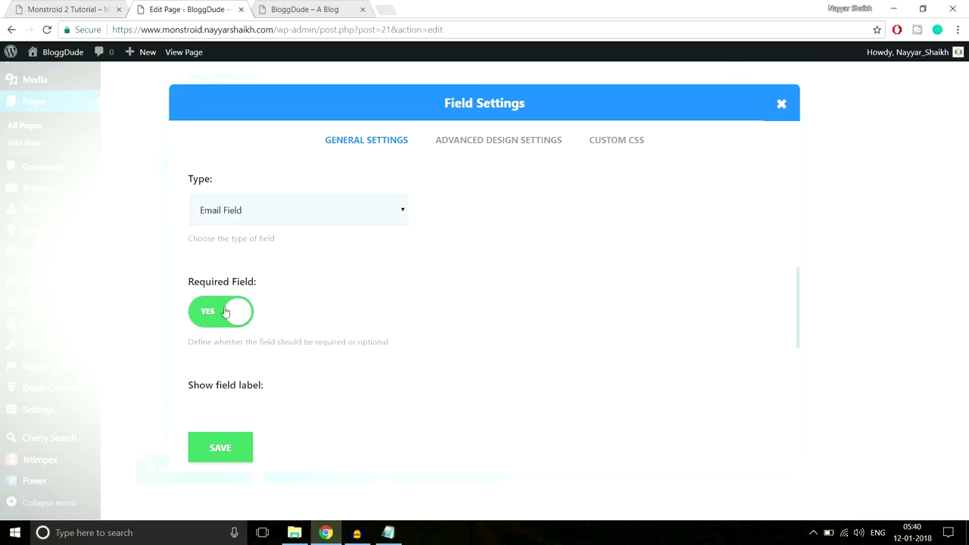
{"action": "scroll", "coordinate": [226, 306], "scroll_direction": "down", "scroll_amount": 3}
{"action": "left_click", "coordinate": [255, 349]}
{"action": "left_click", "coordinate": [250, 435]}
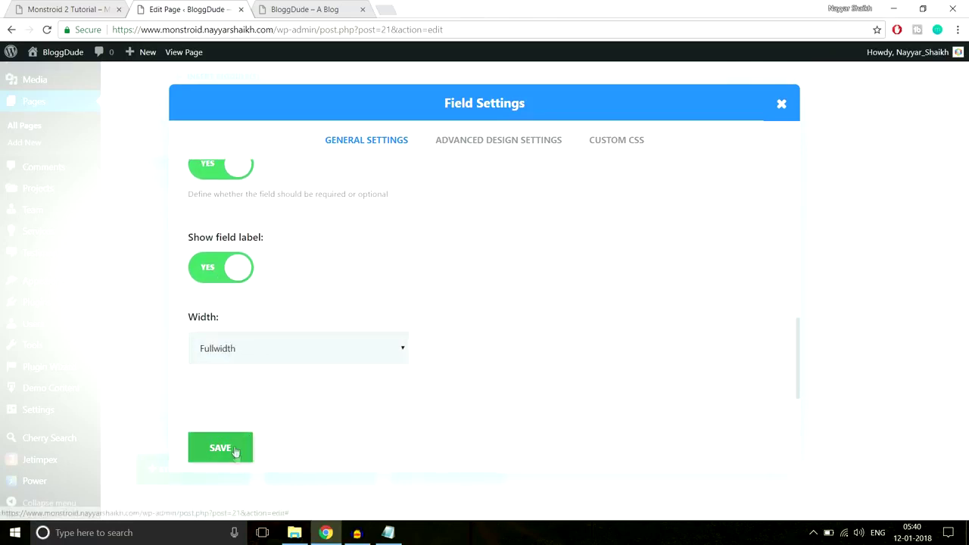
{"action": "left_click", "coordinate": [220, 448]}
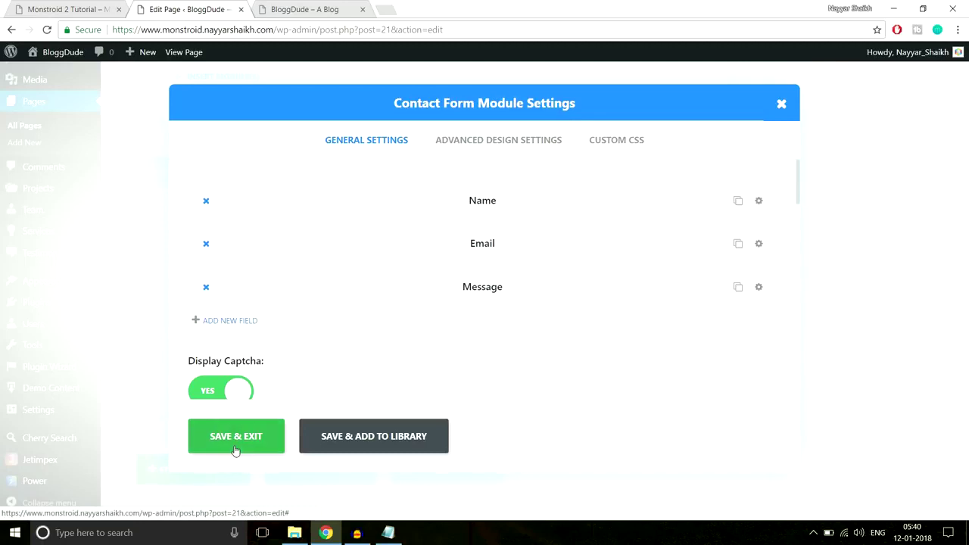
Give the Message field no title, an 'Enter Your Message' placeholder and Fullwidth width, then save.
{"action": "left_click", "coordinate": [759, 288]}
{"action": "scroll", "coordinate": [720, 280], "scroll_direction": "down", "scroll_amount": 2}
{"action": "left_click_drag", "start_coordinate": [318, 271], "coordinate": [147, 276]}
{"action": "key", "text": "BackSpace"}
{"action": "left_click", "coordinate": [267, 352]}
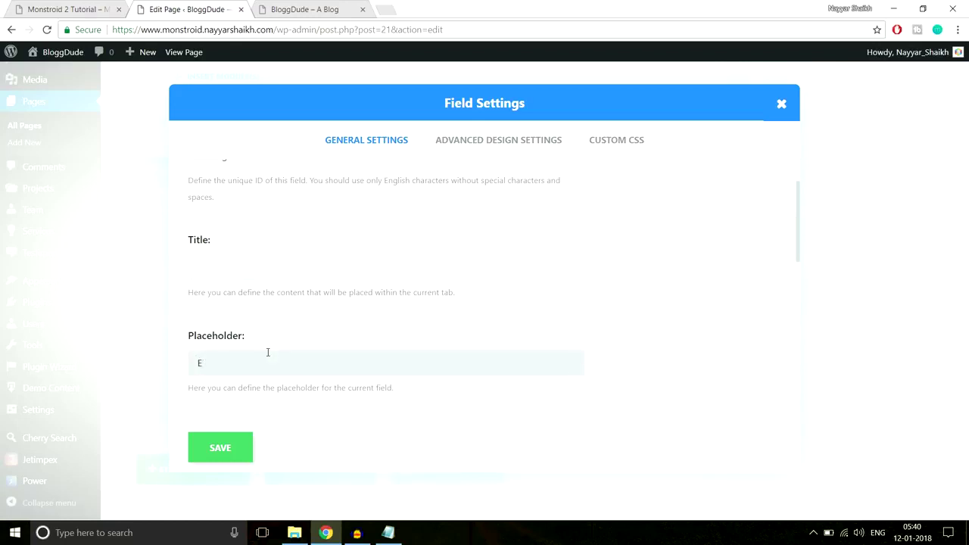
{"action": "type", "text": "Enter Your Message"}
{"action": "scroll", "coordinate": [487, 337], "scroll_direction": "down", "scroll_amount": 3}
{"action": "scroll", "coordinate": [319, 306], "scroll_direction": "down", "scroll_amount": 3}
{"action": "scroll", "coordinate": [382, 281], "scroll_direction": "down", "scroll_amount": 1}
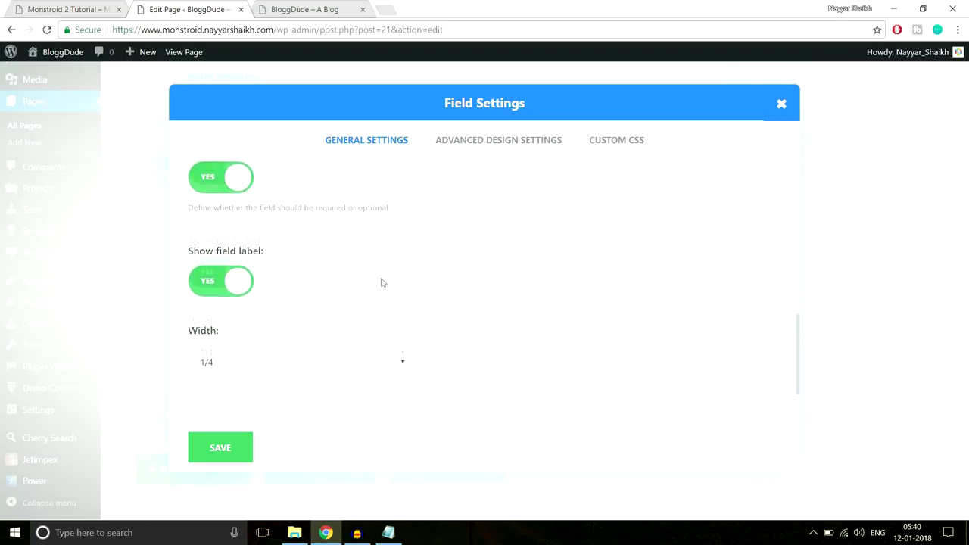
{"action": "left_click", "coordinate": [280, 346]}
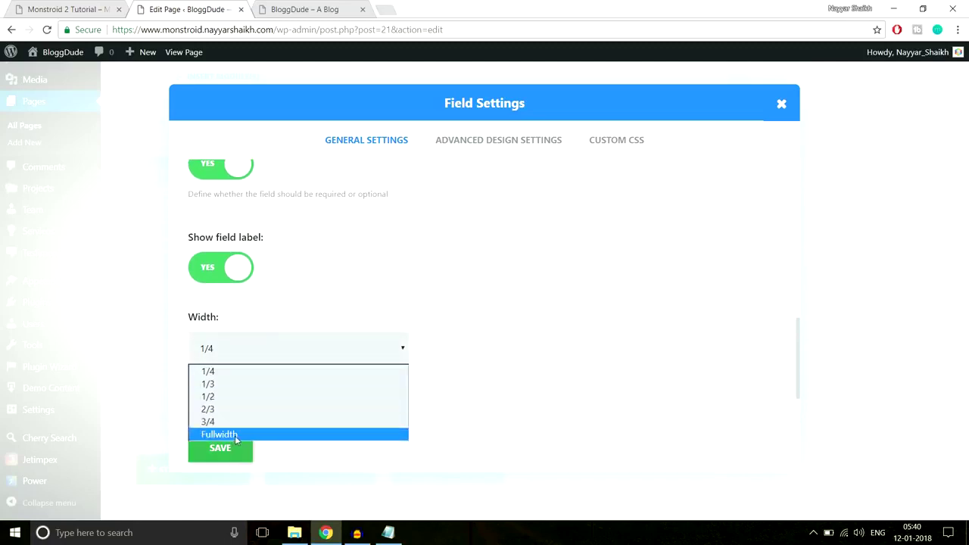
{"action": "left_click", "coordinate": [234, 435]}
{"action": "left_click", "coordinate": [233, 451]}
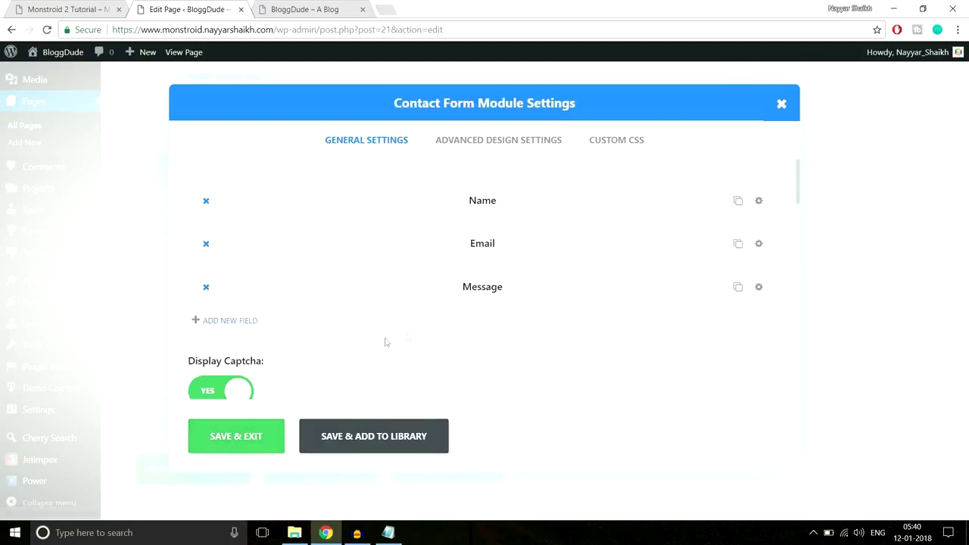
Set Display Captcha to NO and compare the form against the live site.
{"action": "scroll", "coordinate": [406, 337], "scroll_direction": "down", "scroll_amount": 2}
{"action": "left_click", "coordinate": [237, 280]}
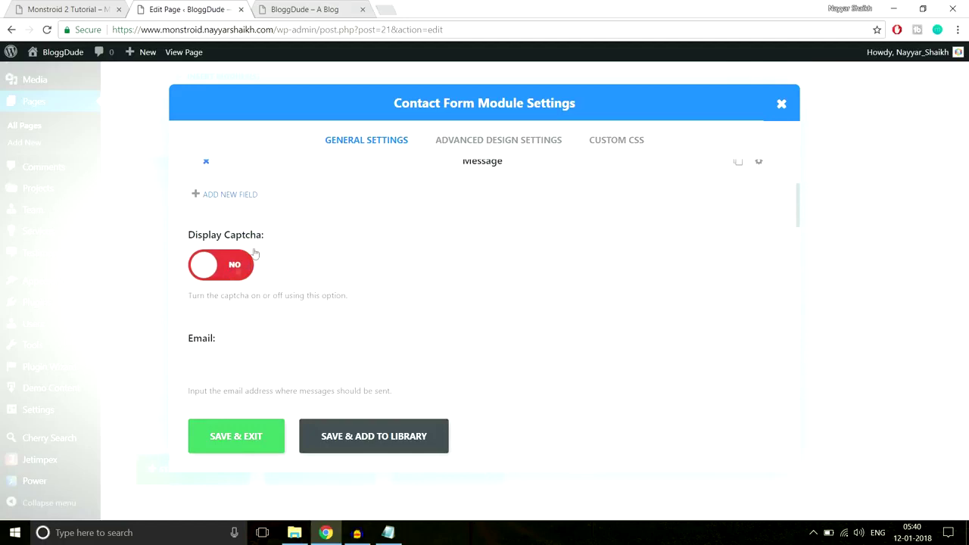
{"action": "scroll", "coordinate": [363, 265], "scroll_direction": "down", "scroll_amount": 2}
{"action": "scroll", "coordinate": [446, 288], "scroll_direction": "down", "scroll_amount": 1}
{"action": "scroll", "coordinate": [280, 236], "scroll_direction": "up", "scroll_amount": 1}
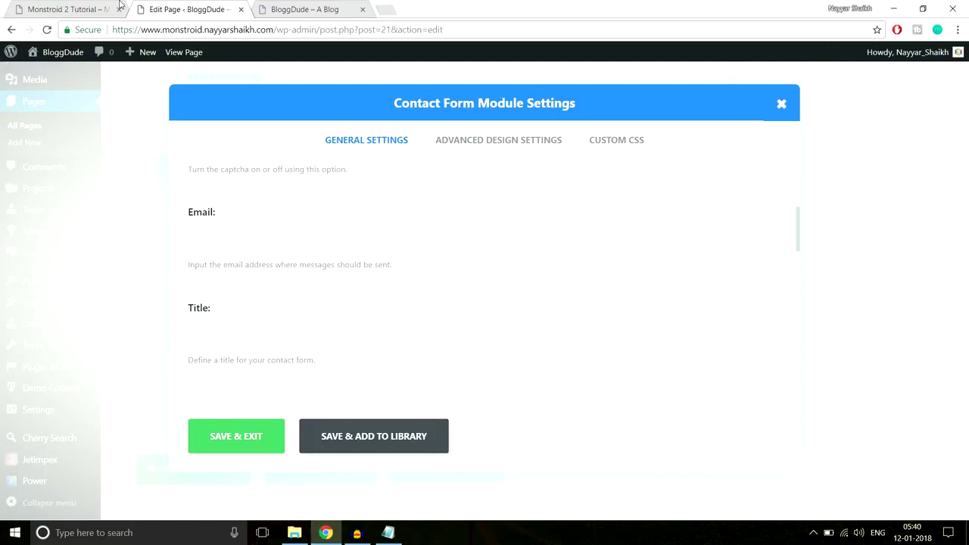
{"action": "left_click", "coordinate": [99, 9]}
{"action": "scroll", "coordinate": [430, 327], "scroll_direction": "down", "scroll_amount": 2}
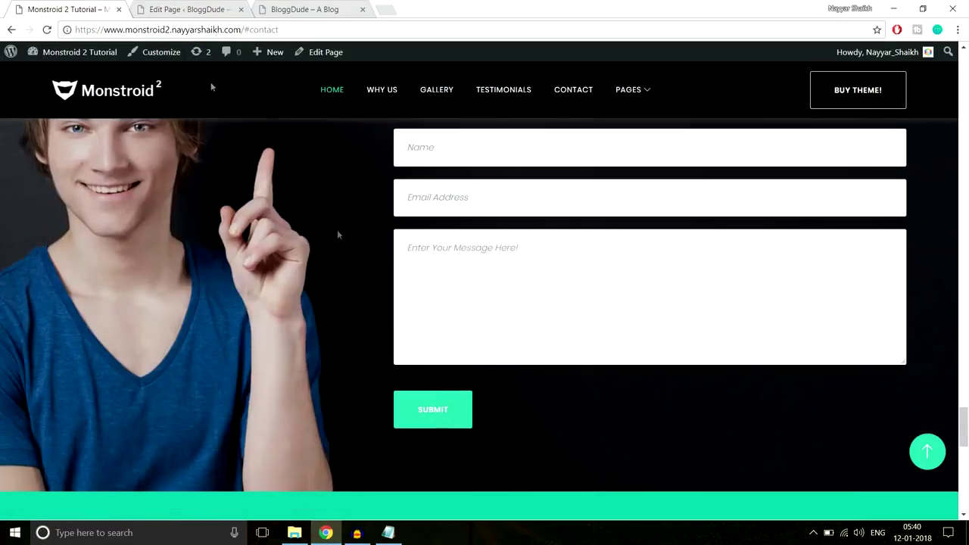
{"action": "left_click", "coordinate": [186, 8]}
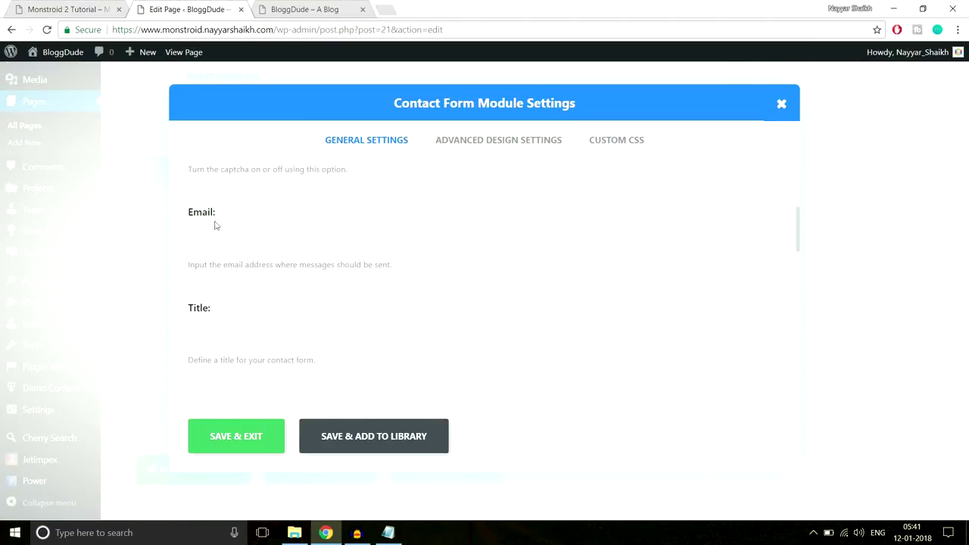
Save and close the Contact Form settings, then view the live contact page.
{"action": "scroll", "coordinate": [312, 240], "scroll_direction": "down", "scroll_amount": 4}
{"action": "scroll", "coordinate": [255, 326], "scroll_direction": "down", "scroll_amount": 2}
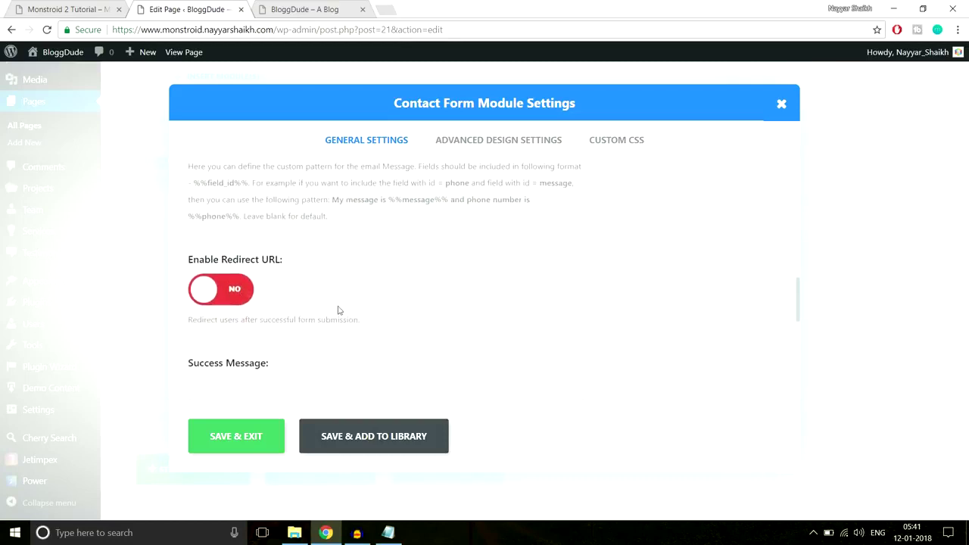
{"action": "scroll", "coordinate": [337, 309], "scroll_direction": "down", "scroll_amount": 6}
{"action": "scroll", "coordinate": [338, 310], "scroll_direction": "down", "scroll_amount": 2}
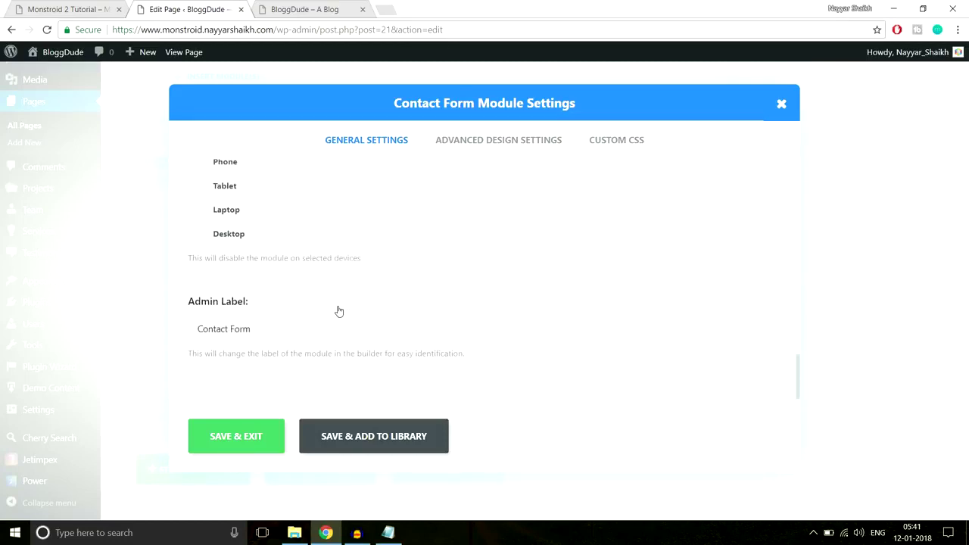
{"action": "scroll", "coordinate": [378, 234], "scroll_direction": "up", "scroll_amount": 8}
{"action": "left_click", "coordinate": [259, 447]}
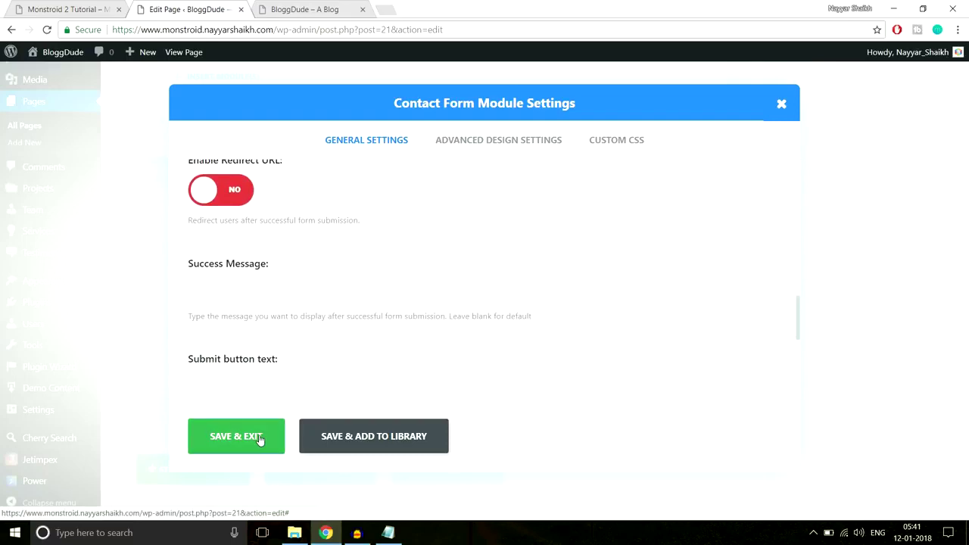
{"action": "left_click", "coordinate": [67, 6]}
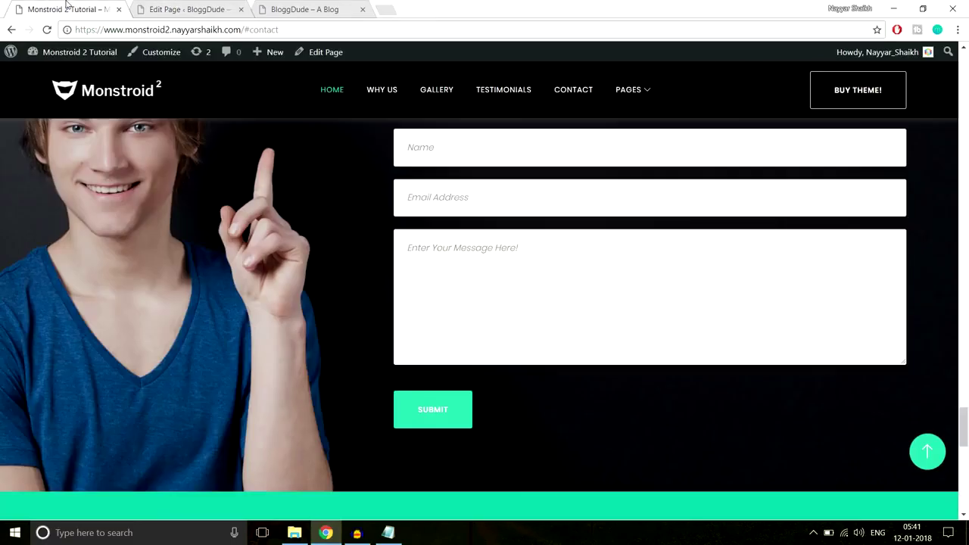
Add a Text module containing the copied heading 'See what LoanOffer Can Offer You in 2 Minutes'.
{"action": "scroll", "coordinate": [481, 237], "scroll_direction": "up", "scroll_amount": 3}
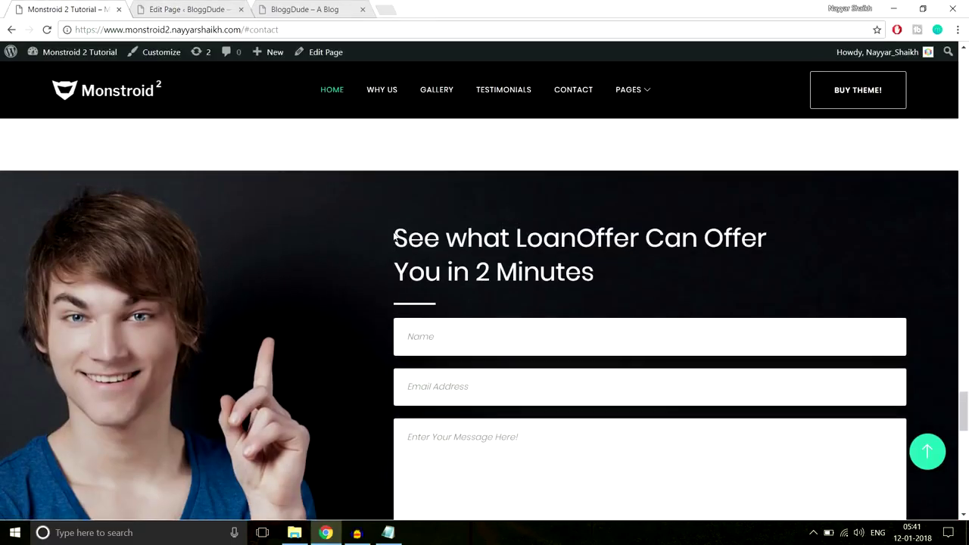
{"action": "left_click_drag", "start_coordinate": [394, 237], "coordinate": [626, 286]}
{"action": "key", "text": "ctrl+c"}
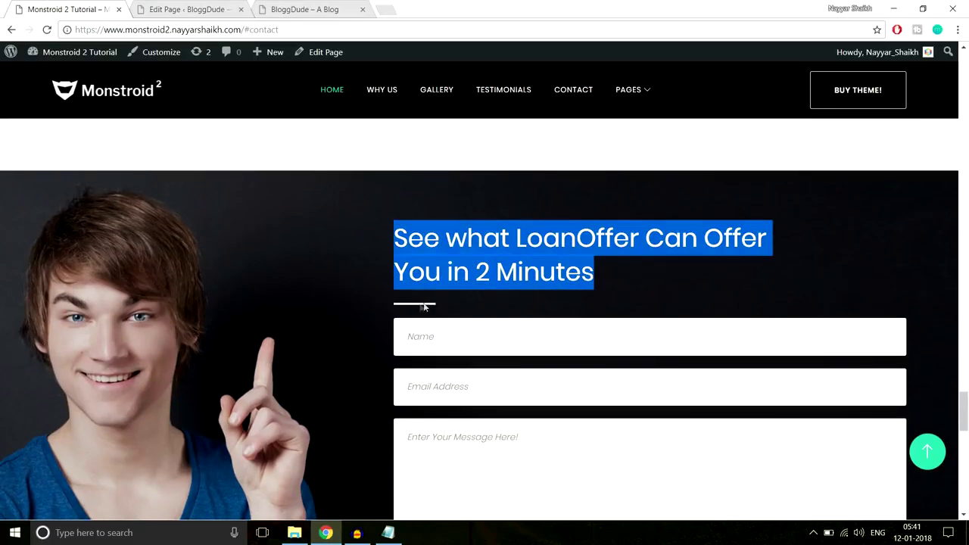
{"action": "left_click", "coordinate": [185, 6]}
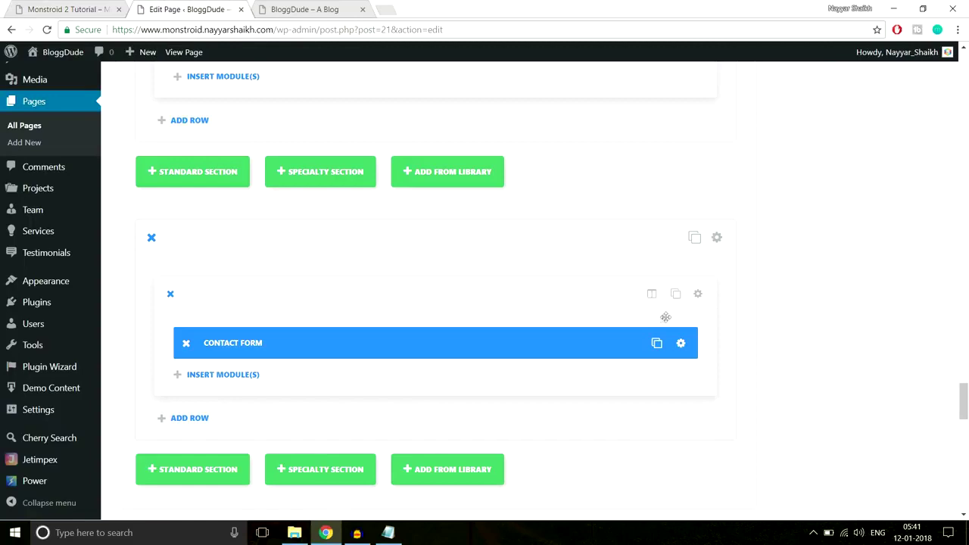
{"action": "left_click", "coordinate": [227, 376]}
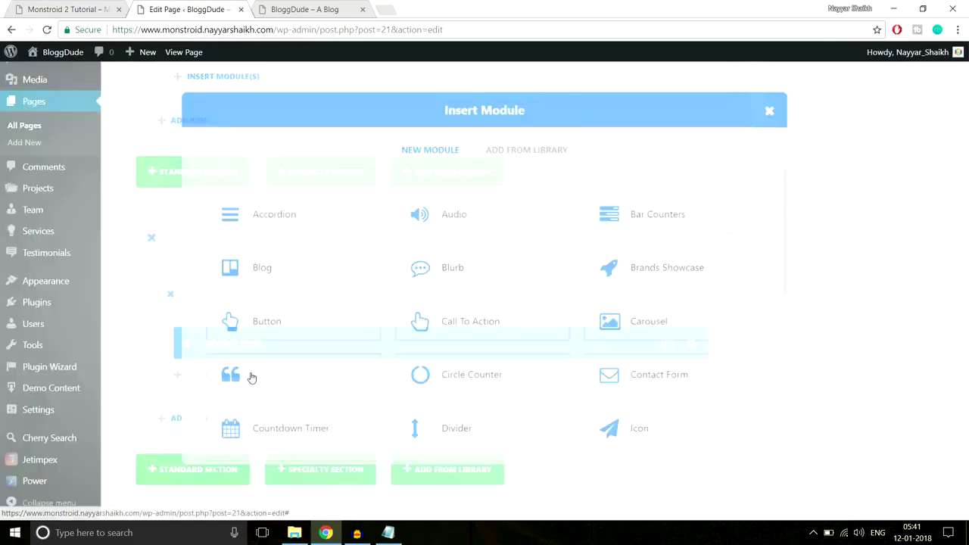
{"action": "scroll", "coordinate": [695, 330], "scroll_direction": "down", "scroll_amount": 5}
{"action": "left_click", "coordinate": [668, 364]}
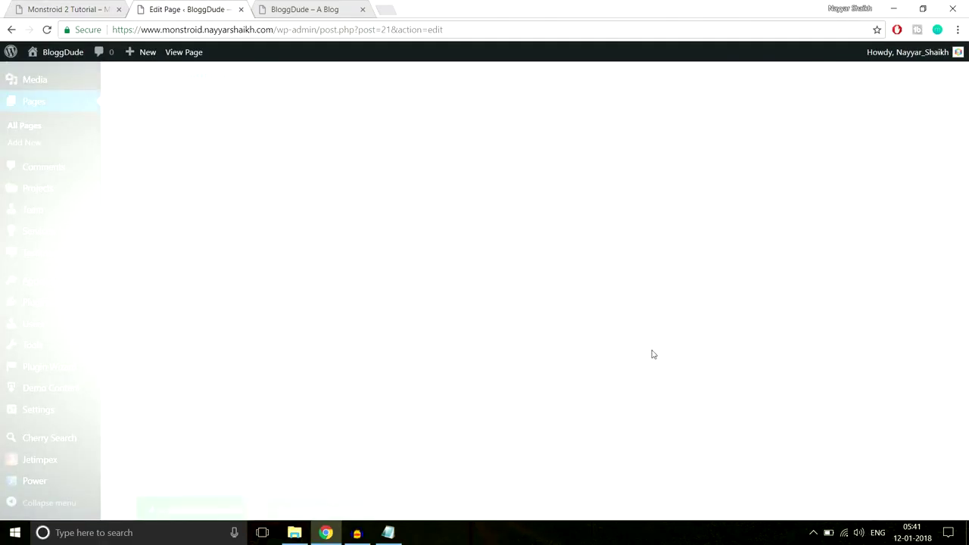
{"action": "scroll", "coordinate": [366, 242], "scroll_direction": "down", "scroll_amount": 5}
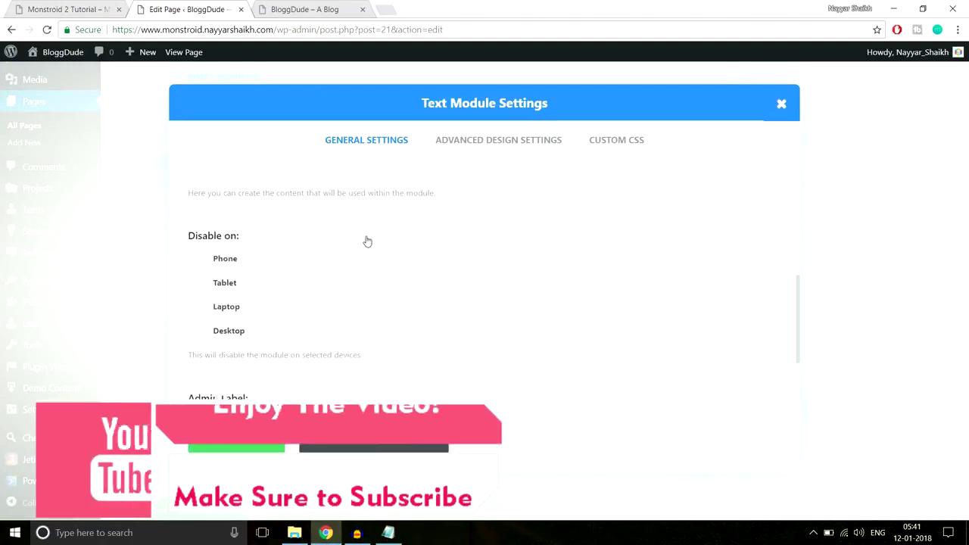
{"action": "key", "text": "ctrl+v"}
{"action": "left_click_drag", "start_coordinate": [305, 231], "coordinate": [195, 213]}
{"action": "scroll", "coordinate": [371, 281], "scroll_direction": "up", "scroll_amount": 3}
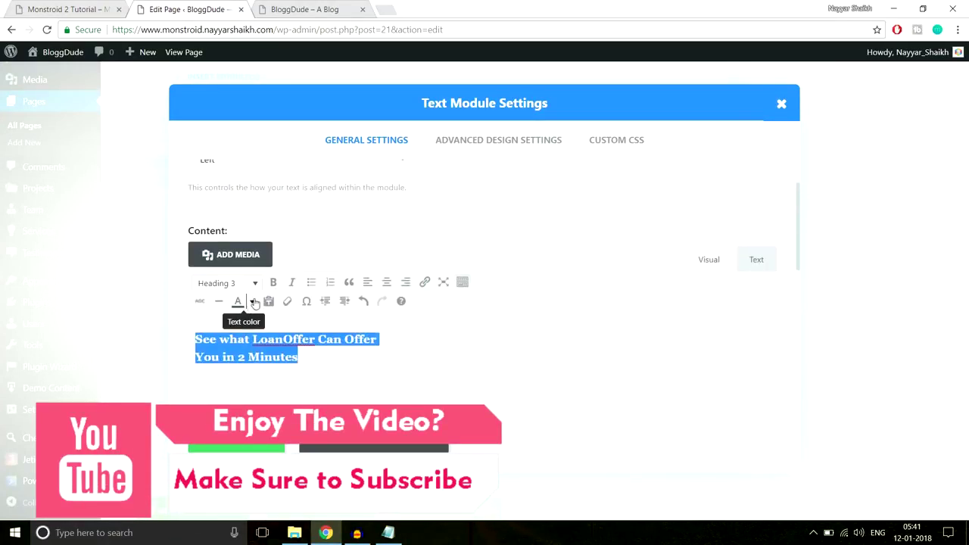
{"action": "left_click", "coordinate": [253, 302]}
{"action": "left_click", "coordinate": [286, 364]}
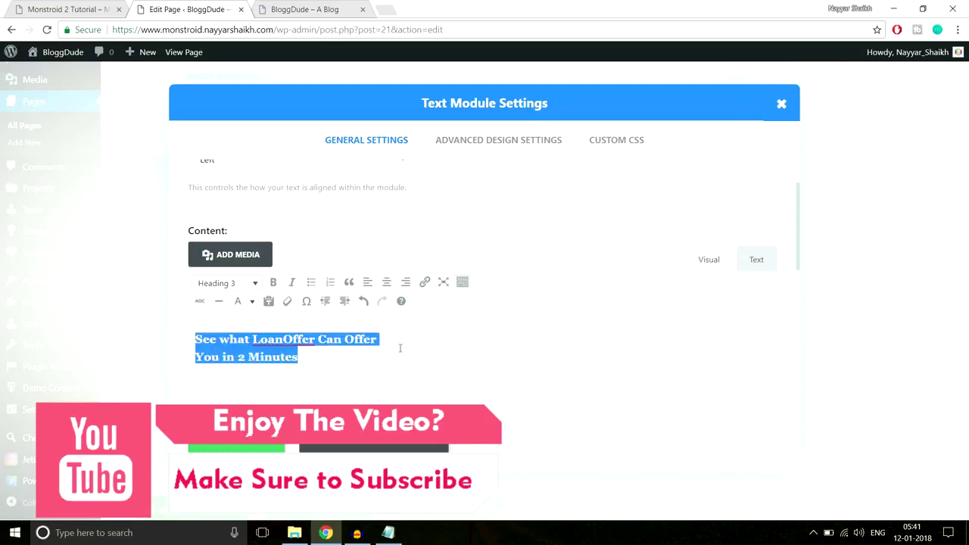
Paste the Line After Left underline CSS (66px by 3px, #2cc895) into Custom CSS After and save.
{"action": "left_click", "coordinate": [634, 150]}
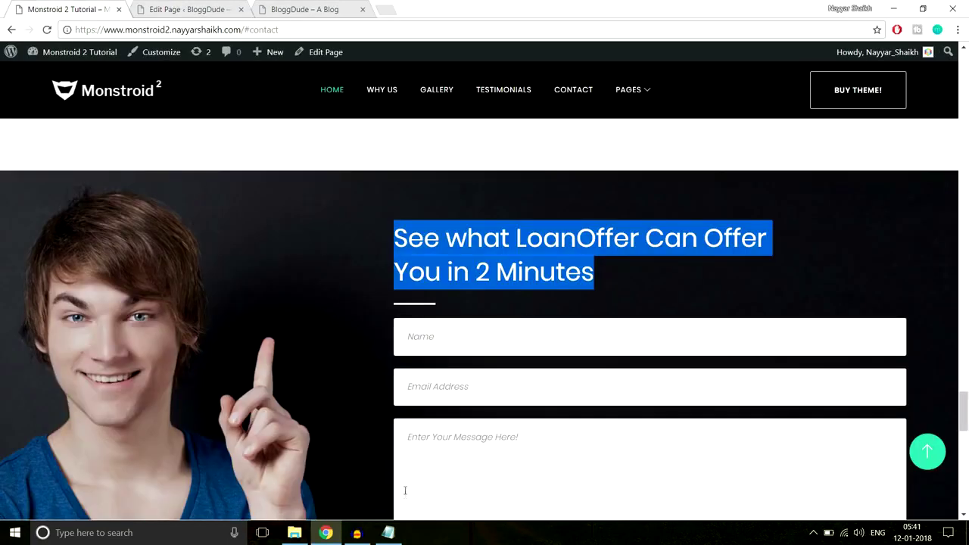
{"action": "left_click", "coordinate": [388, 532]}
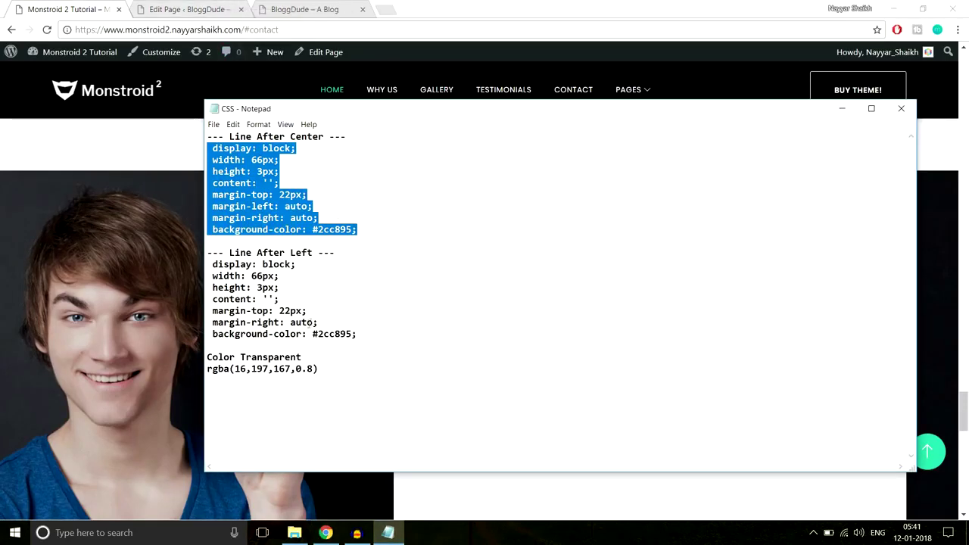
{"action": "left_click_drag", "start_coordinate": [359, 334], "coordinate": [201, 264]}
{"action": "key", "text": "ctrl+c"}
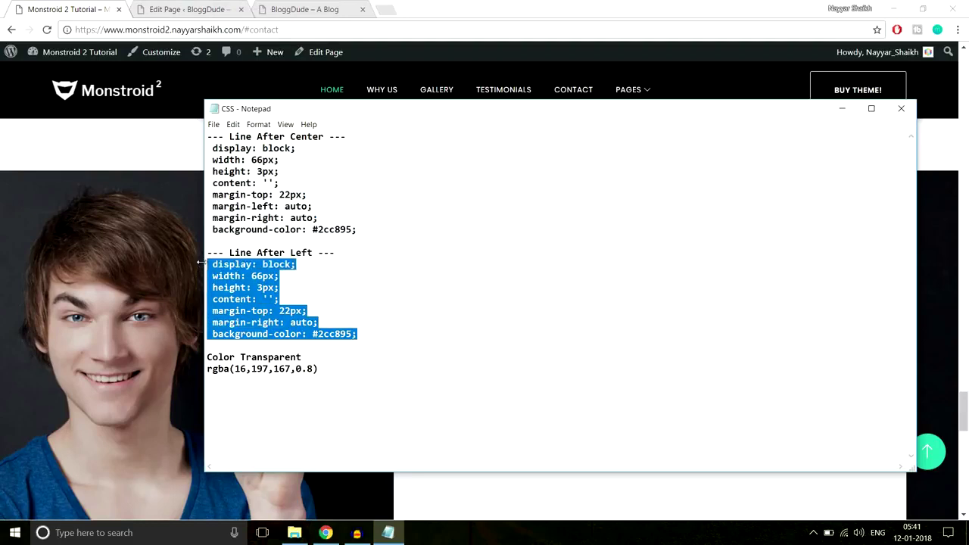
{"action": "left_click", "coordinate": [134, 132]}
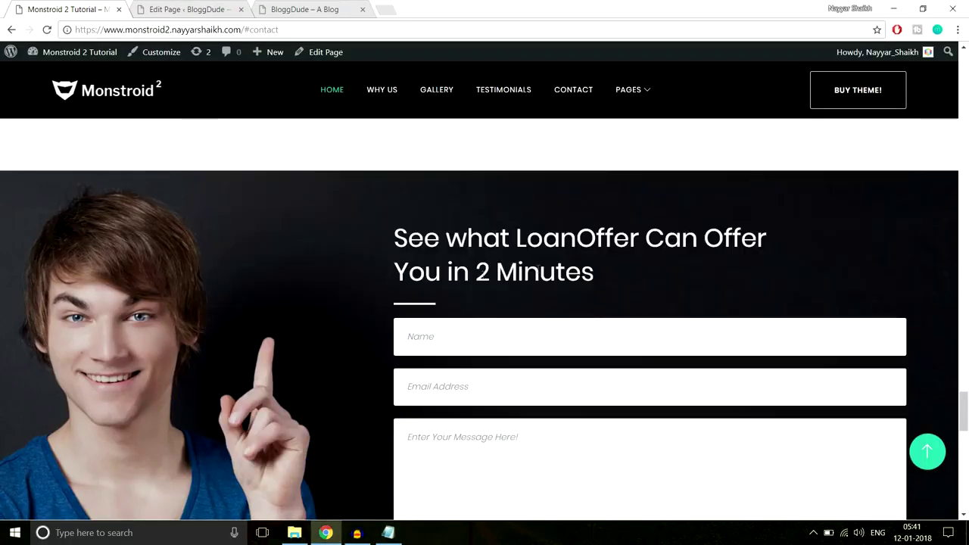
{"action": "left_click", "coordinate": [236, 4]}
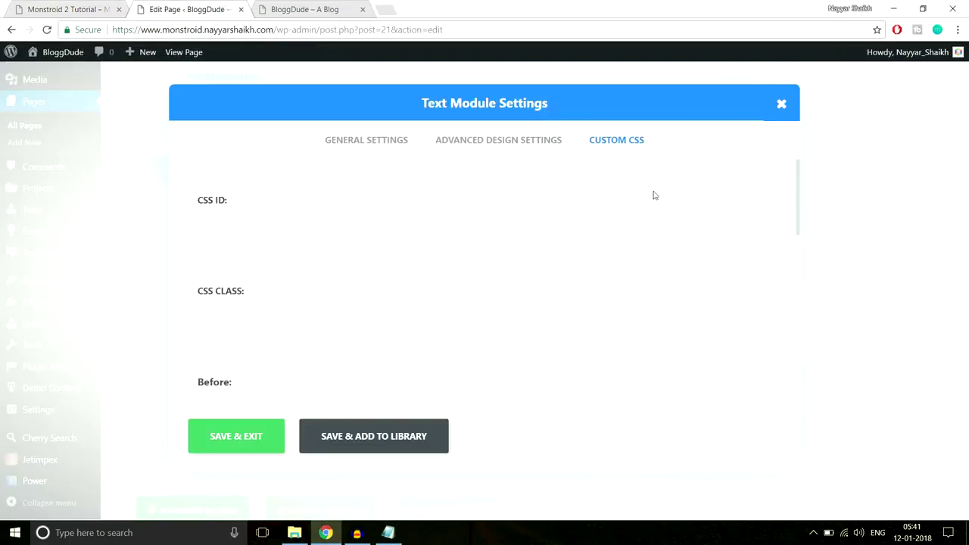
{"action": "scroll", "coordinate": [659, 208], "scroll_direction": "down", "scroll_amount": 3}
{"action": "scroll", "coordinate": [667, 220], "scroll_direction": "down", "scroll_amount": 4}
{"action": "left_click", "coordinate": [346, 262]}
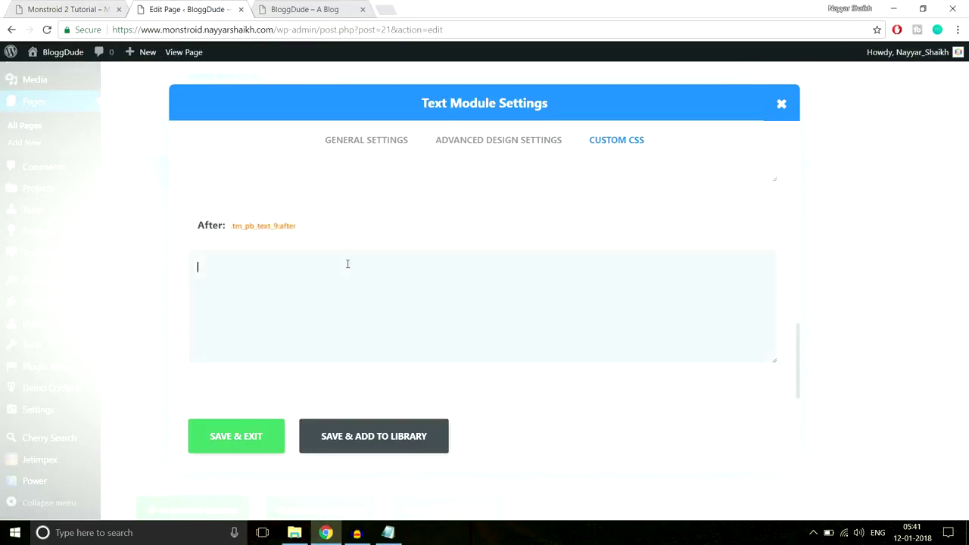
{"action": "key", "text": "ctrl+v"}
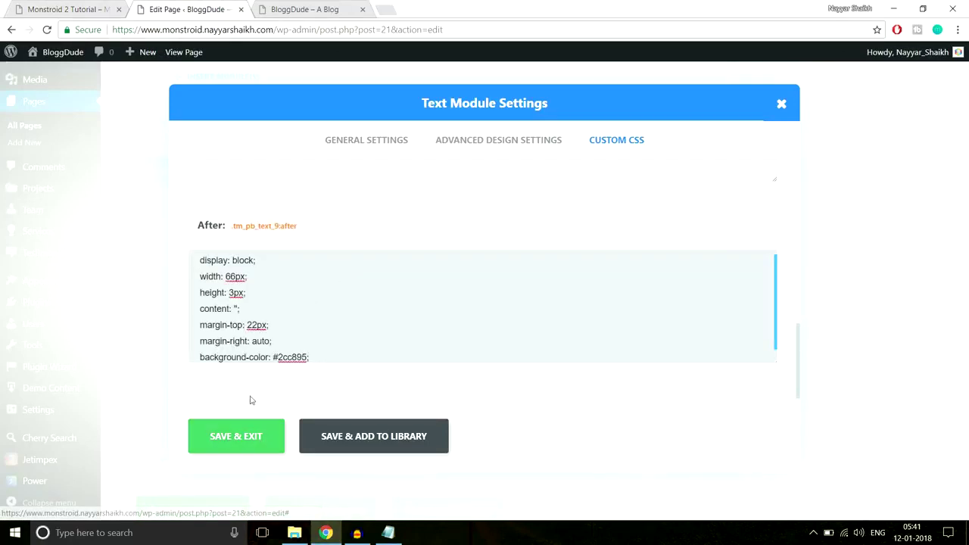
{"action": "left_click", "coordinate": [245, 436]}
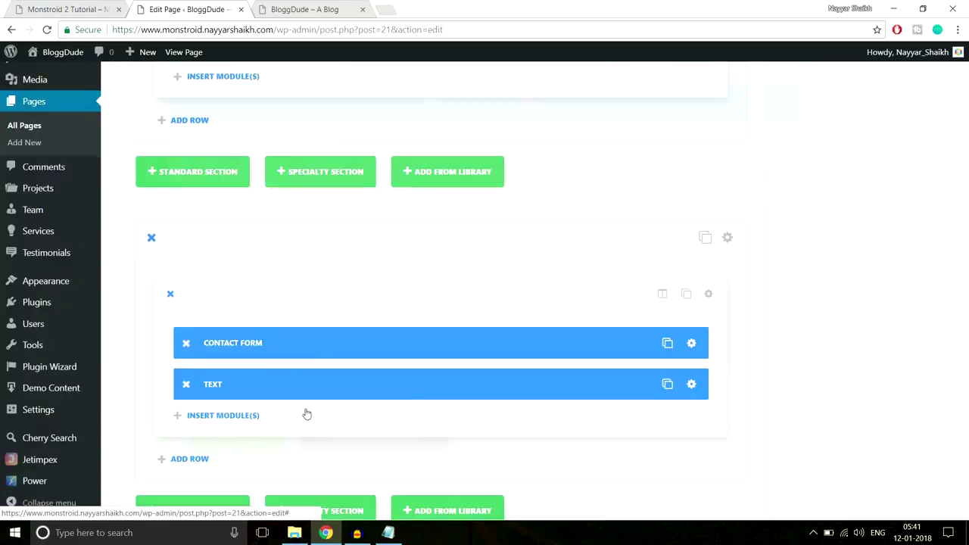
Move the Text module above the Contact Form module.
{"action": "key", "text": "ctrl+shift+Tab"}
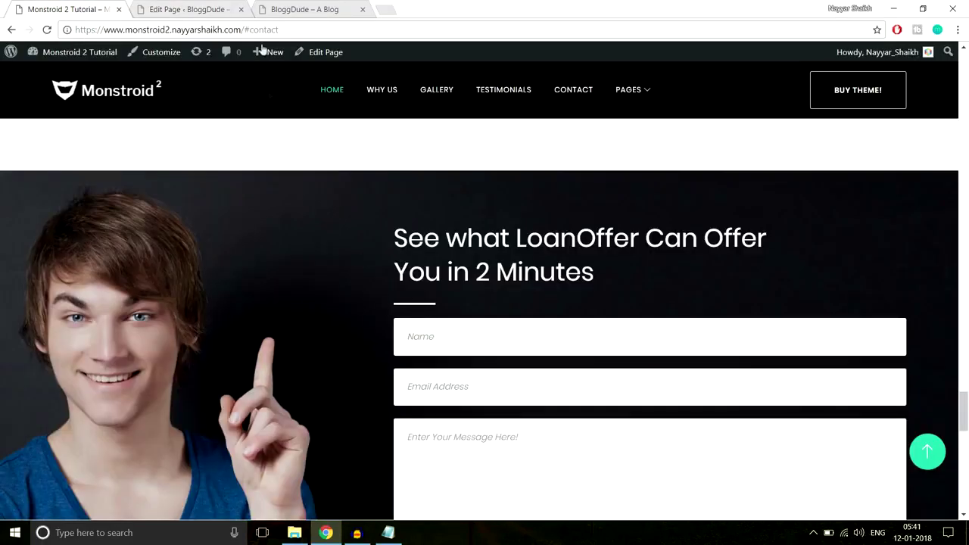
{"action": "left_click", "coordinate": [214, 6]}
{"action": "scroll", "coordinate": [577, 228], "scroll_direction": "down", "scroll_amount": 2}
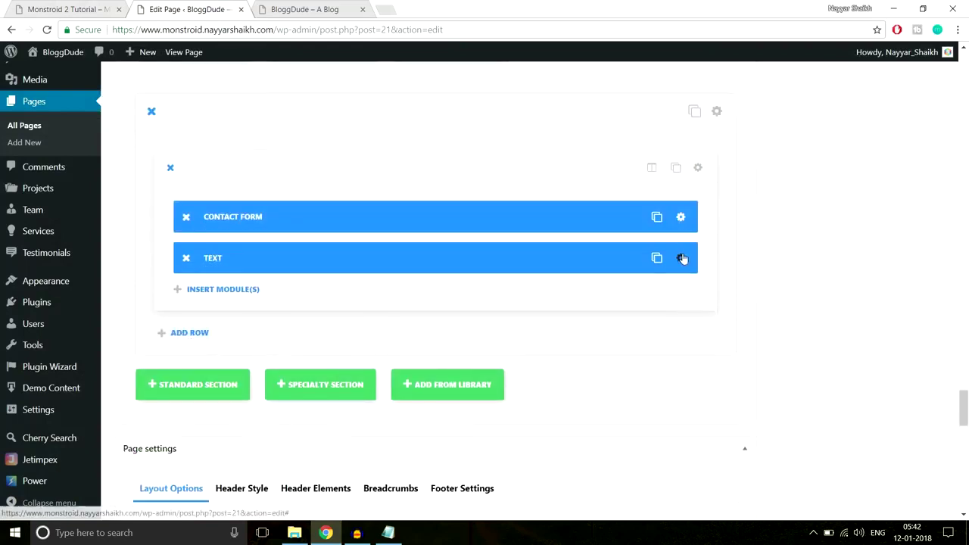
{"action": "left_click_drag", "start_coordinate": [593, 258], "coordinate": [595, 198]}
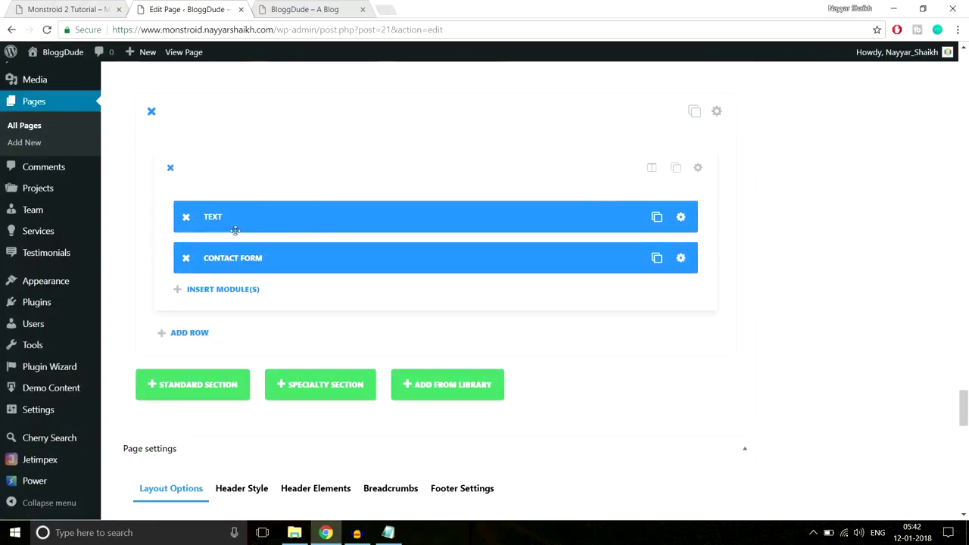
Set the Text module's bottom padding to 30px and save.
{"action": "left_click", "coordinate": [681, 218]}
{"action": "left_click", "coordinate": [520, 142]}
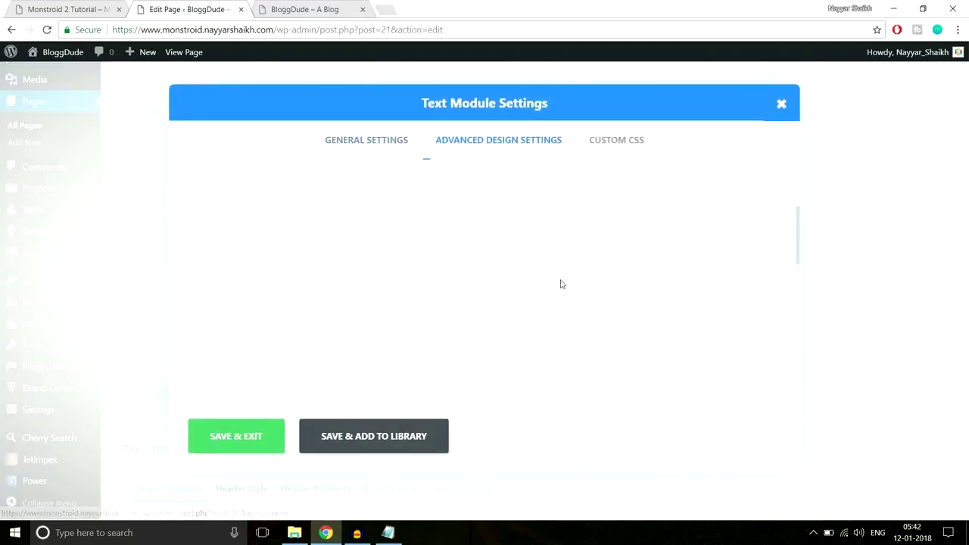
{"action": "scroll", "coordinate": [561, 284], "scroll_direction": "down", "scroll_amount": 10}
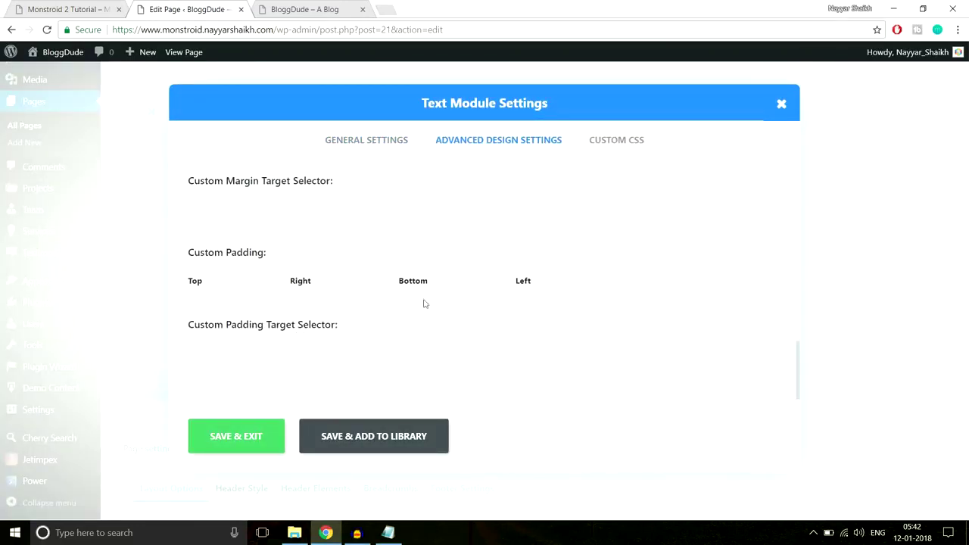
{"action": "left_click", "coordinate": [472, 281]}
{"action": "type", "text": "30px"}
{"action": "left_click", "coordinate": [240, 438]}
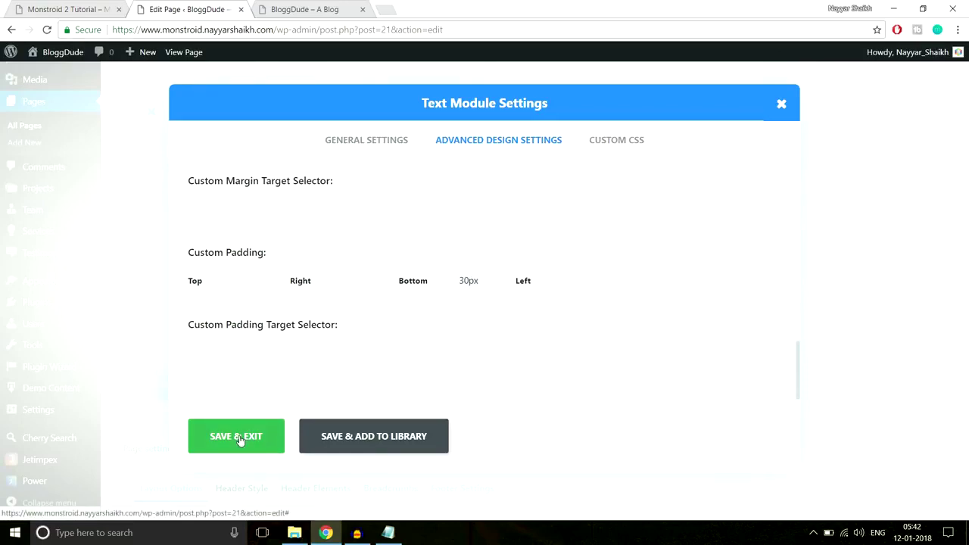
Compare the layout against the Monstroid 2 demo contact form.
{"action": "left_click", "coordinate": [90, 6]}
{"action": "scroll", "coordinate": [290, 231], "scroll_direction": "down", "scroll_amount": 3}
{"action": "scroll", "coordinate": [291, 238], "scroll_direction": "up", "scroll_amount": 3}
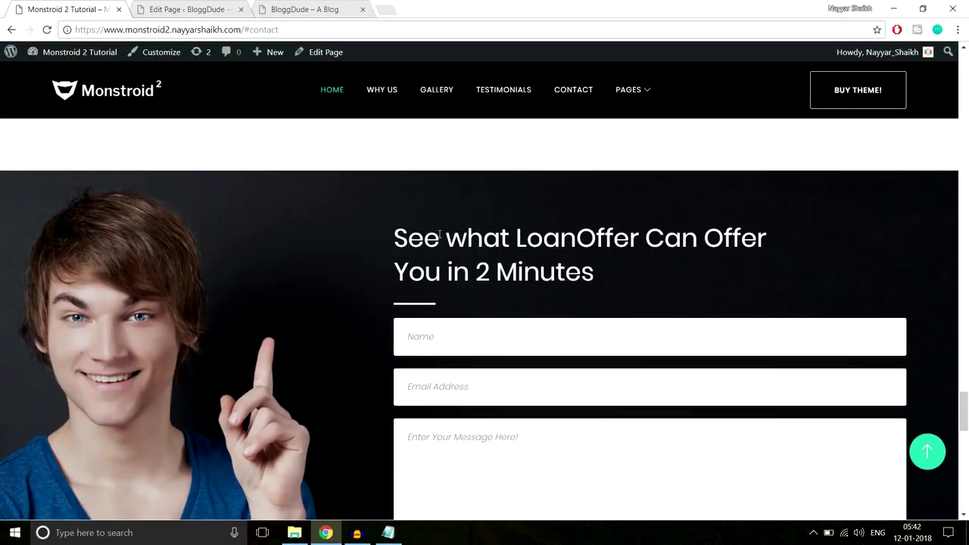
{"action": "scroll", "coordinate": [449, 204], "scroll_direction": "down", "scroll_amount": 6}
{"action": "scroll", "coordinate": [449, 218], "scroll_direction": "up", "scroll_amount": 4}
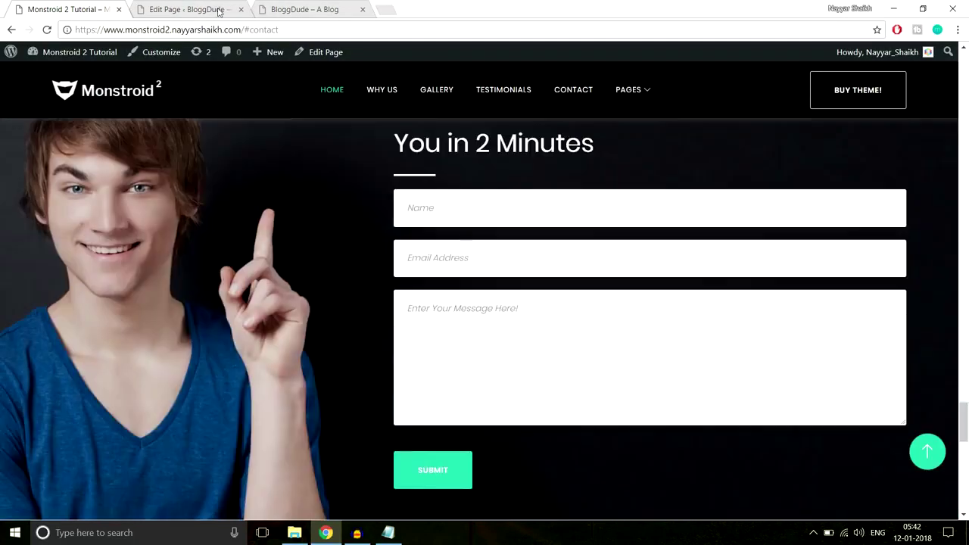
{"action": "key", "text": "ctrl+Tab"}
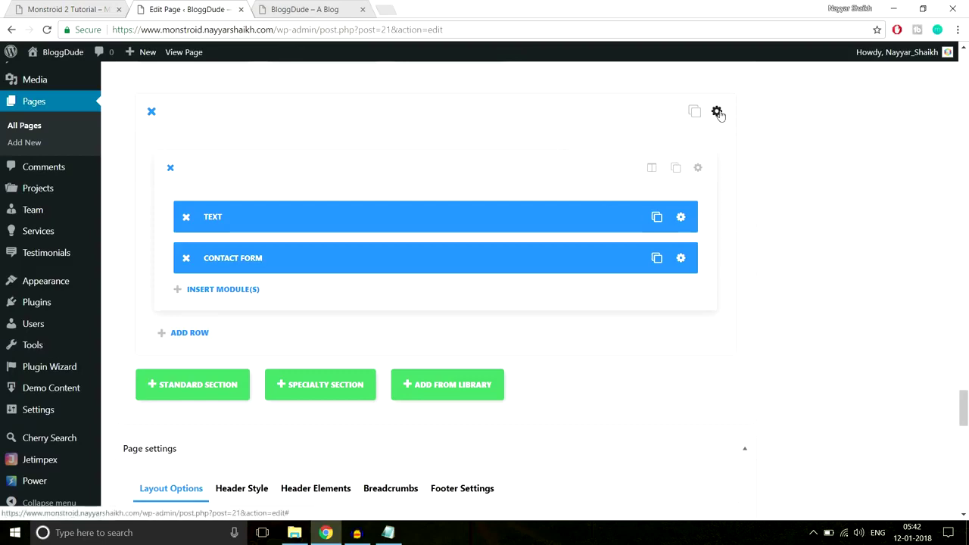
Upload the Home-4 photo and set it as the section's background image.
{"action": "left_click", "coordinate": [716, 111]}
{"action": "scroll", "coordinate": [553, 227], "scroll_direction": "down", "scroll_amount": 2}
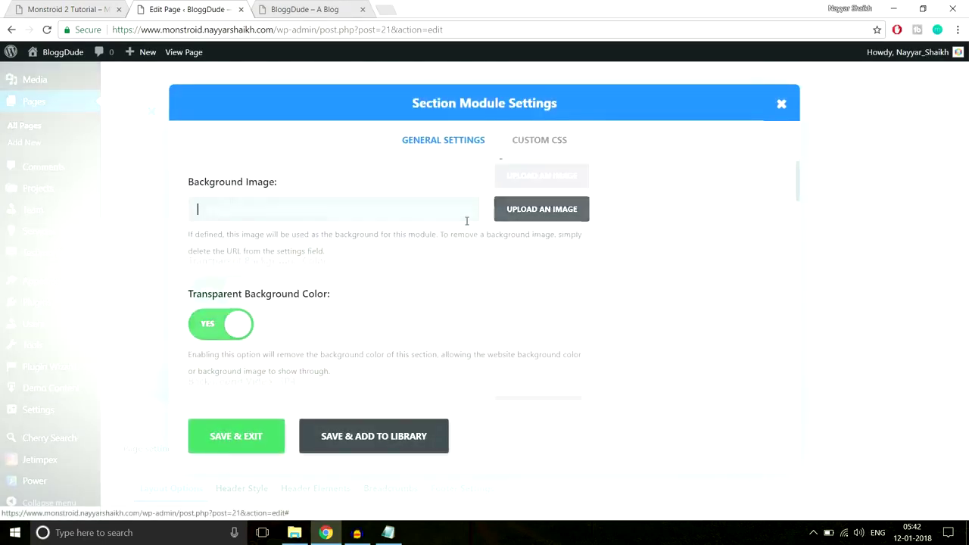
{"action": "scroll", "coordinate": [553, 227], "scroll_direction": "up", "scroll_amount": 2}
{"action": "left_click", "coordinate": [554, 227]}
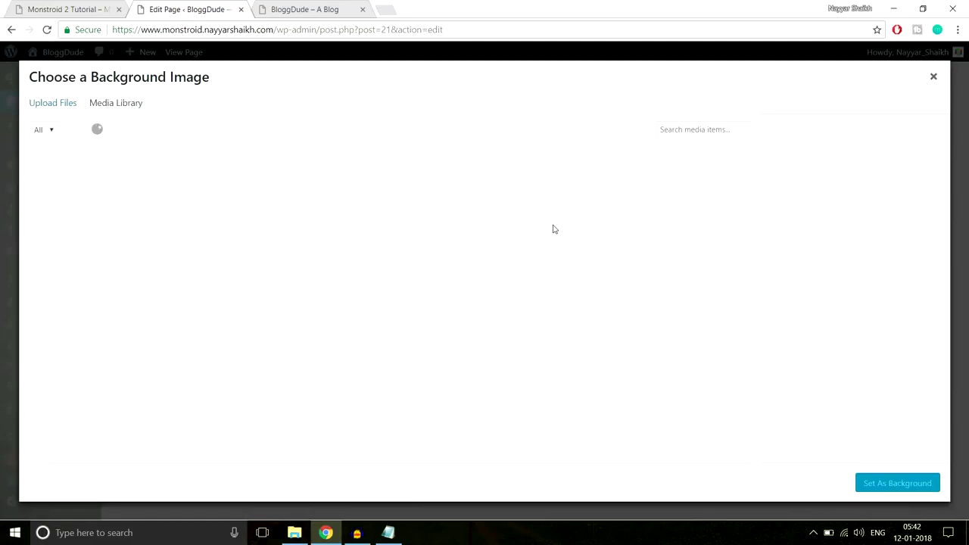
{"action": "left_click", "coordinate": [71, 113]}
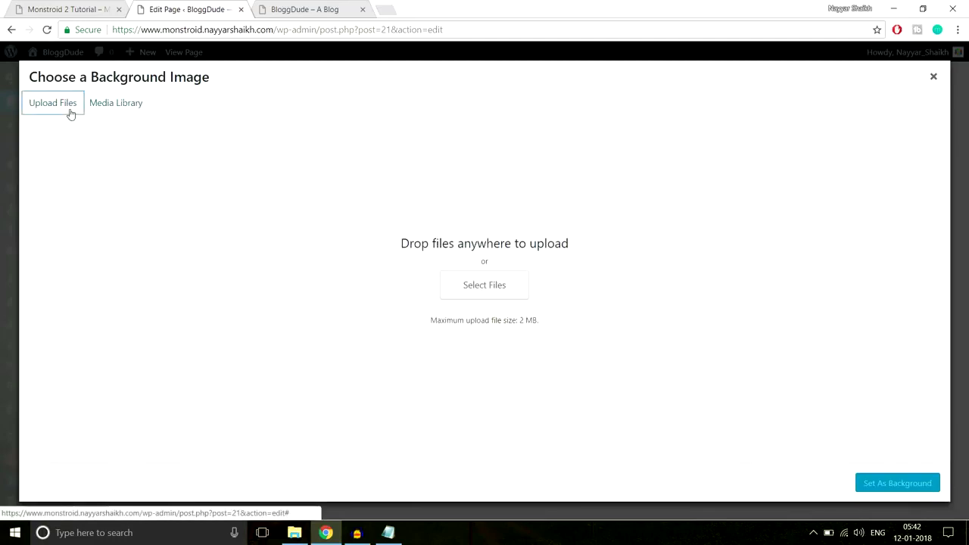
{"action": "left_click", "coordinate": [500, 291]}
{"action": "scroll", "coordinate": [384, 216], "scroll_direction": "down", "scroll_amount": 2}
{"action": "left_click", "coordinate": [136, 226]}
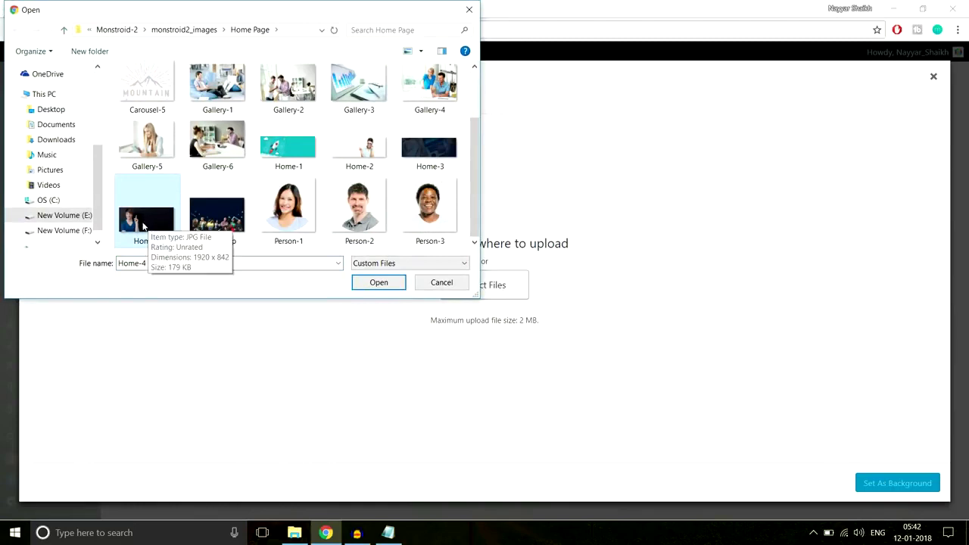
{"action": "left_click", "coordinate": [378, 283]}
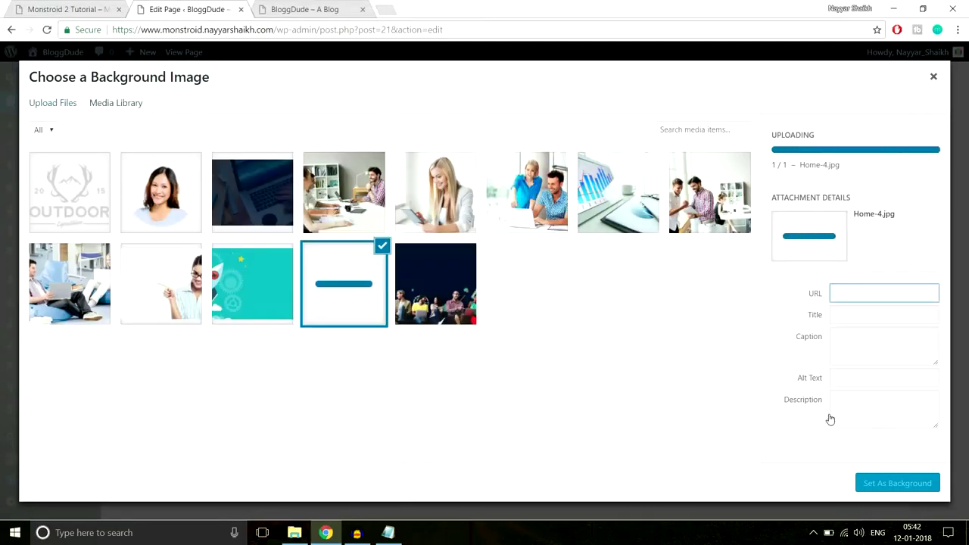
{"action": "left_click", "coordinate": [894, 485]}
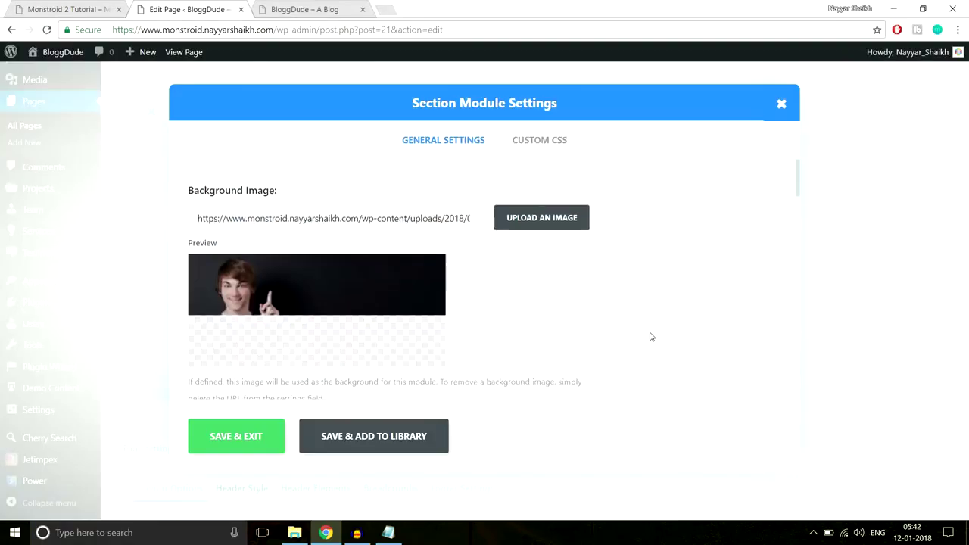
Set the section's top padding to 80px and save the section settings.
{"action": "scroll", "coordinate": [650, 336], "scroll_direction": "down", "scroll_amount": 15}
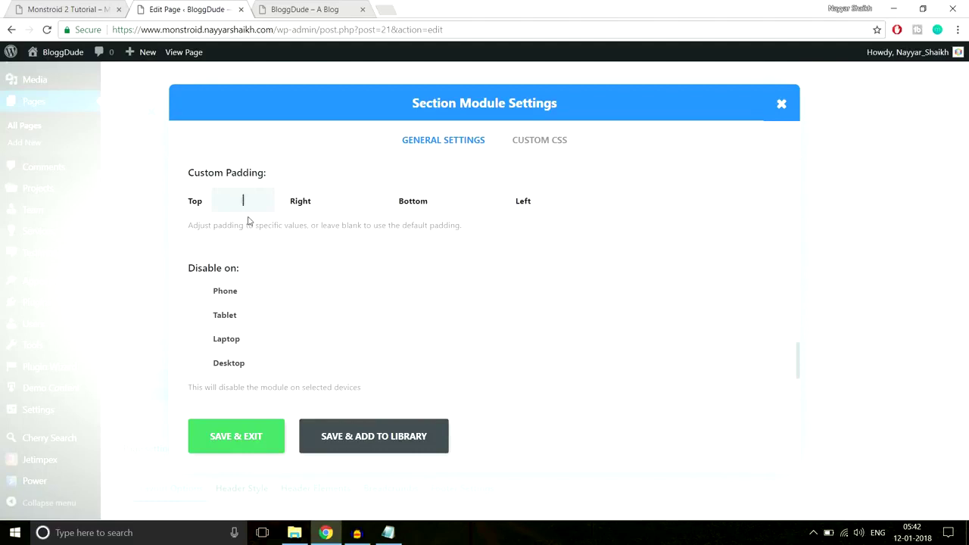
{"action": "type", "text": "px"}
{"action": "key", "text": "Tab"}
{"action": "key", "text": "Tab"}
{"action": "left_click_drag", "start_coordinate": [465, 200], "coordinate": [457, 200]}
{"action": "left_click", "coordinate": [251, 435]}
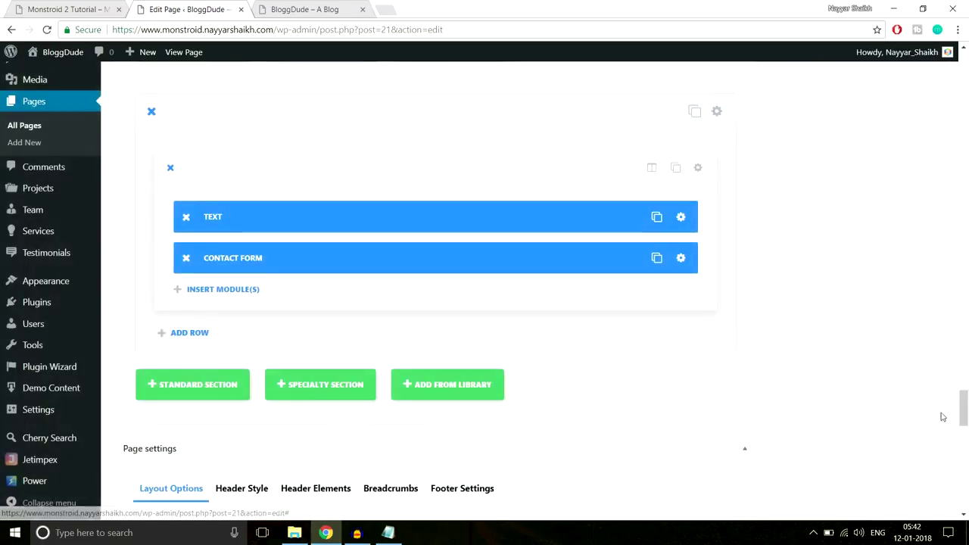
{"action": "scroll", "coordinate": [943, 418], "scroll_direction": "up", "scroll_amount": 15}
Update the page and reload the live BloggDude site.
{"action": "left_click", "coordinate": [917, 191]}
{"action": "left_click", "coordinate": [339, 10]}
{"action": "left_click", "coordinate": [340, 31]}
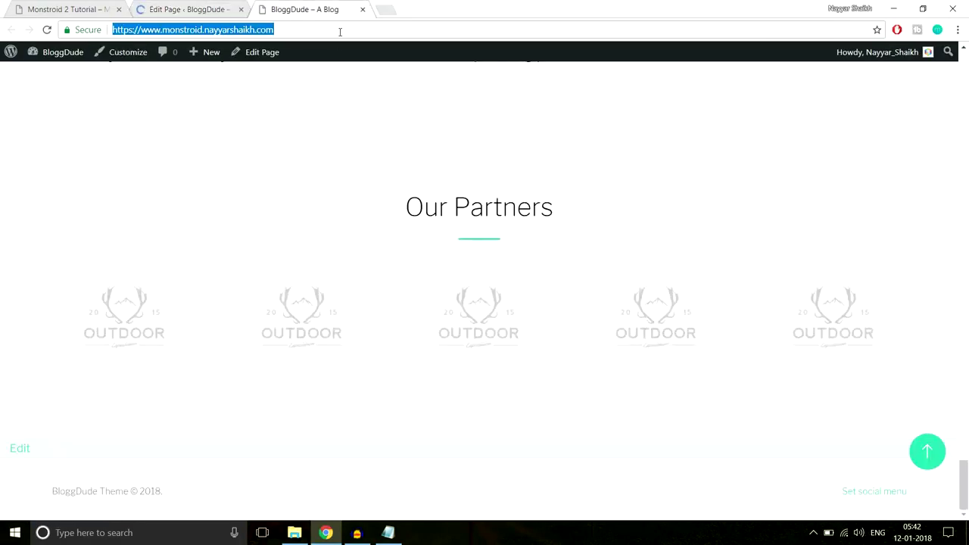
{"action": "key", "text": "Return"}
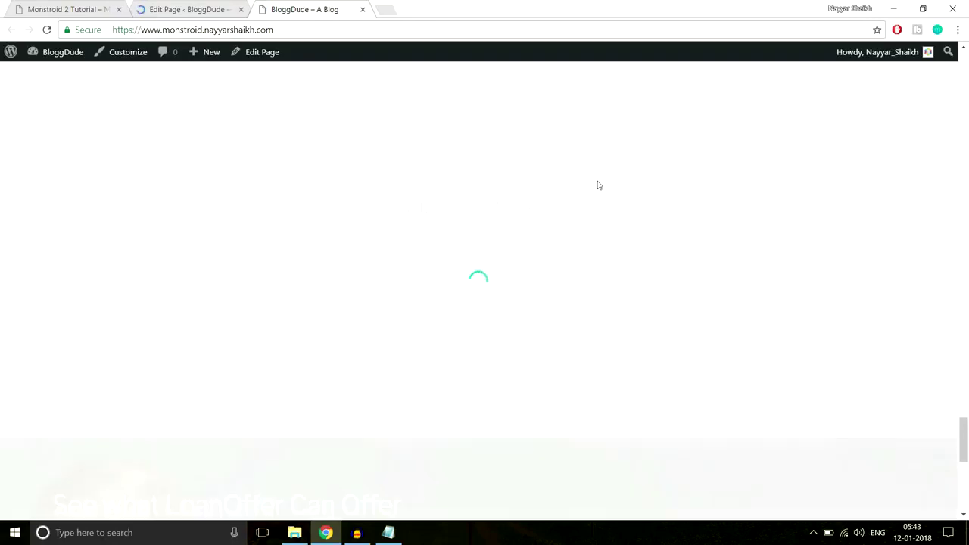
Review the LoanOffer heading and contact form over the photo on the live homepage.
{"action": "scroll", "coordinate": [598, 186], "scroll_direction": "down", "scroll_amount": 5}
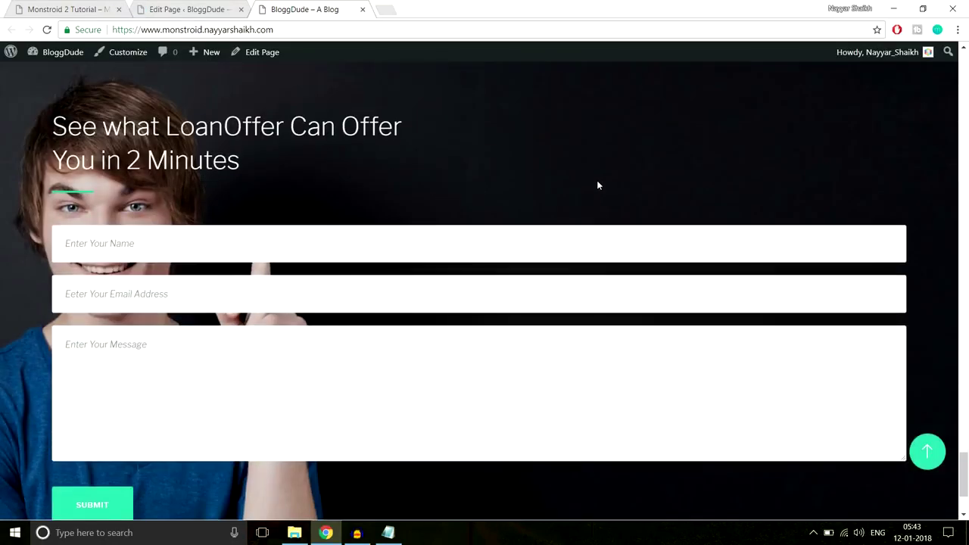
{"action": "left_click_drag", "start_coordinate": [47, 121], "coordinate": [187, 465]}
{"action": "left_click", "coordinate": [194, 479]}
{"action": "scroll", "coordinate": [193, 480], "scroll_direction": "down", "scroll_amount": 1}
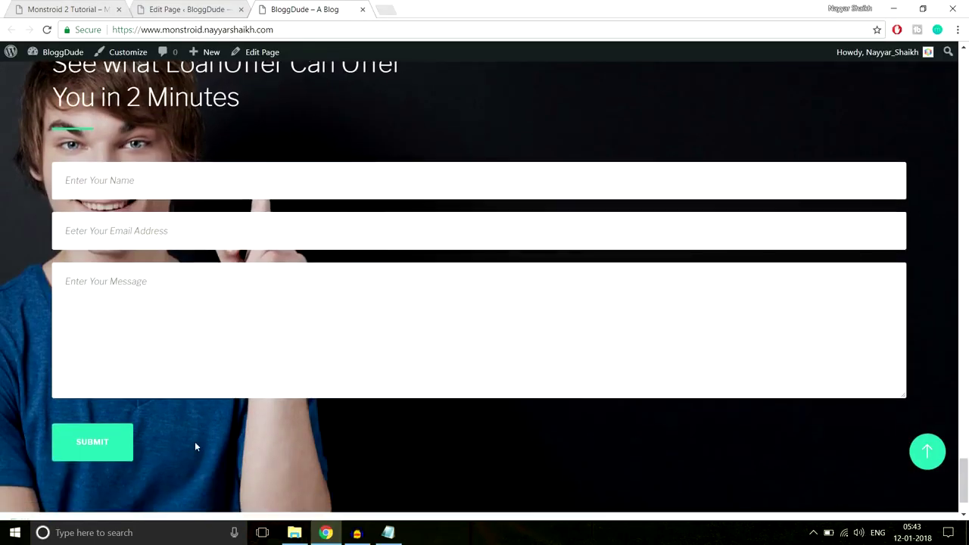
{"action": "scroll", "coordinate": [200, 439], "scroll_direction": "up", "scroll_amount": 1}
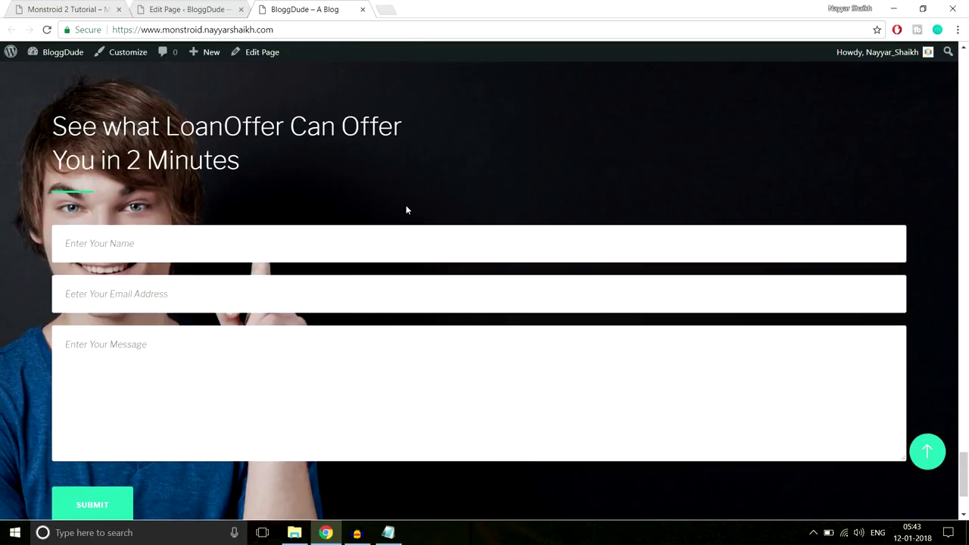
{"action": "scroll", "coordinate": [406, 210], "scroll_direction": "up", "scroll_amount": 2}
{"action": "scroll", "coordinate": [406, 210], "scroll_direction": "down", "scroll_amount": 2}
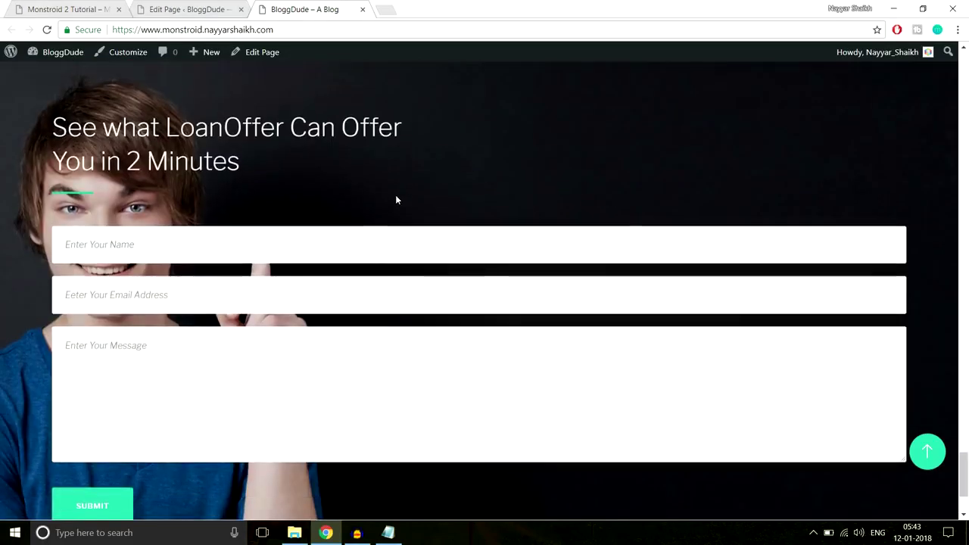
{"action": "scroll", "coordinate": [396, 197], "scroll_direction": "up", "scroll_amount": 1}
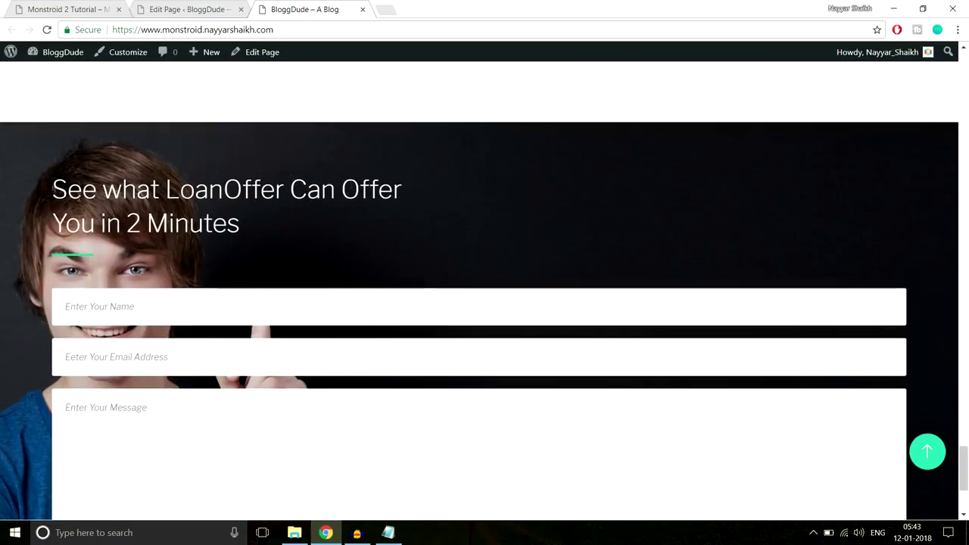
{"action": "left_click_drag", "start_coordinate": [53, 181], "coordinate": [289, 321]}
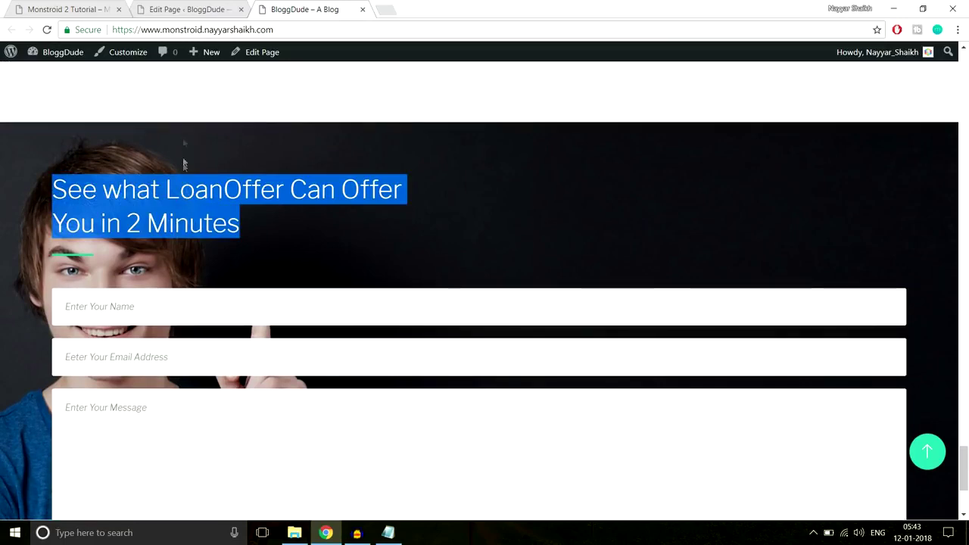
{"action": "scroll", "coordinate": [197, 136], "scroll_direction": "down", "scroll_amount": 3}
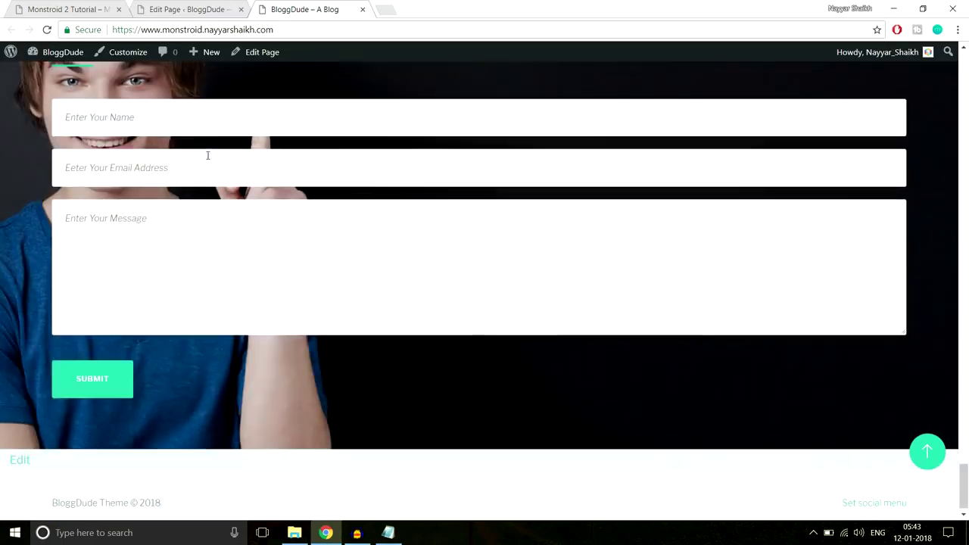
{"action": "left_click", "coordinate": [129, 403]}
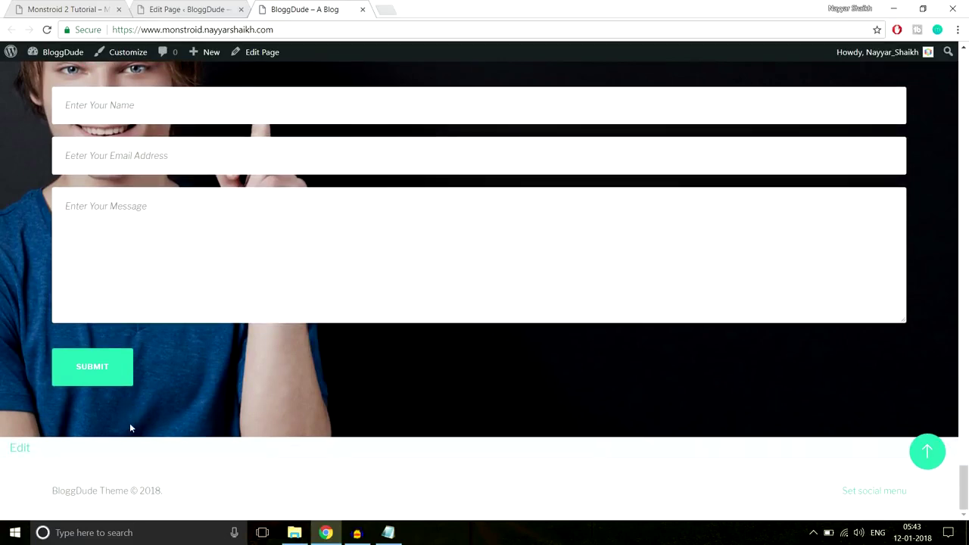
{"action": "scroll", "coordinate": [182, 384], "scroll_direction": "up", "scroll_amount": 1}
{"action": "scroll", "coordinate": [64, 266], "scroll_direction": "up", "scroll_amount": 1}
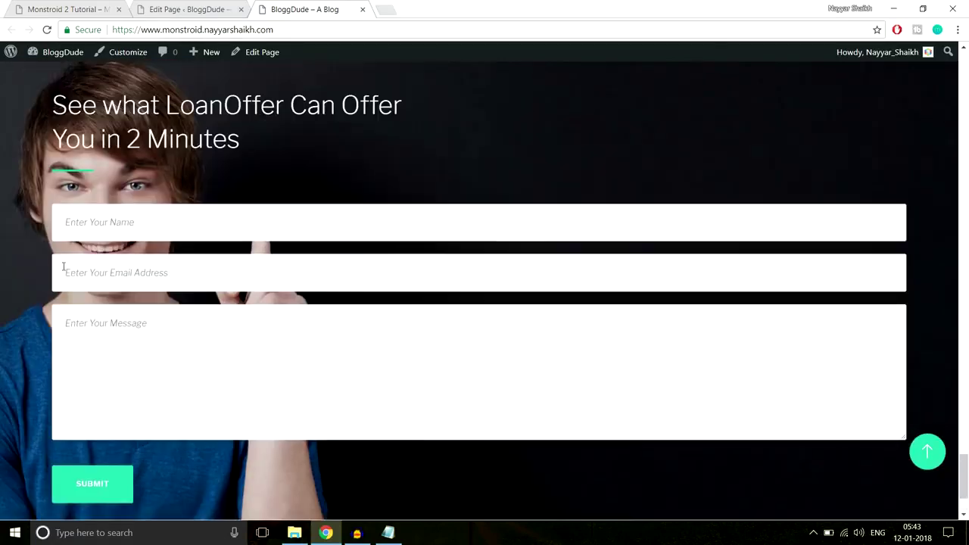
{"action": "left_click_drag", "start_coordinate": [57, 112], "coordinate": [88, 321]}
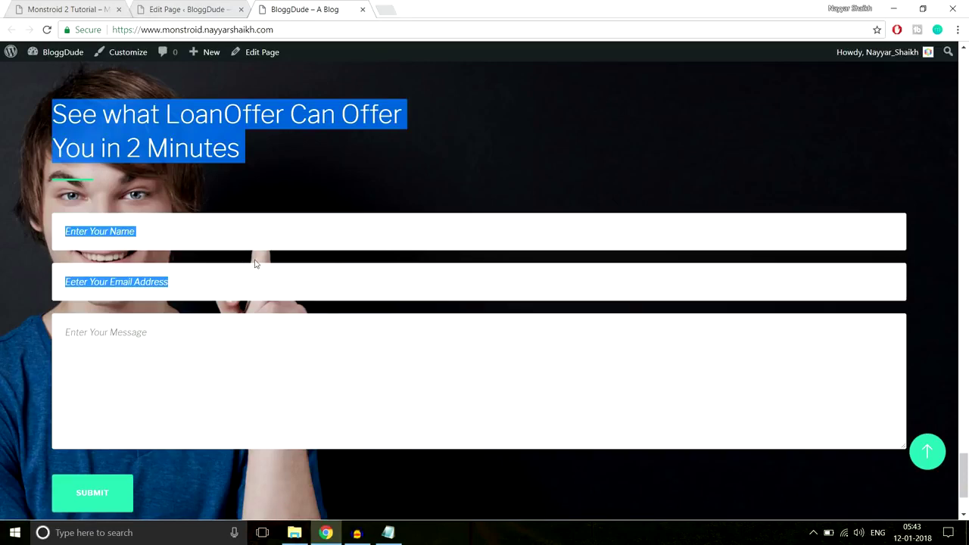
Give the heading-and-form row a 40% left custom padding, save it, and update the page.
{"action": "left_click", "coordinate": [189, 9]}
{"action": "scroll", "coordinate": [416, 118], "scroll_direction": "down", "scroll_amount": 3}
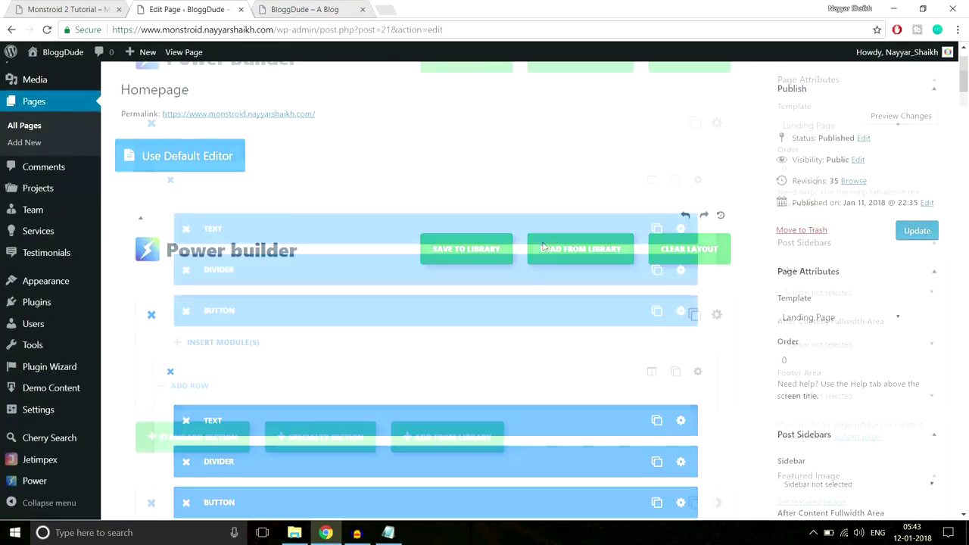
{"action": "left_click_drag", "start_coordinate": [967, 114], "coordinate": [967, 356]}
{"action": "scroll", "coordinate": [757, 300], "scroll_direction": "down", "scroll_amount": 10}
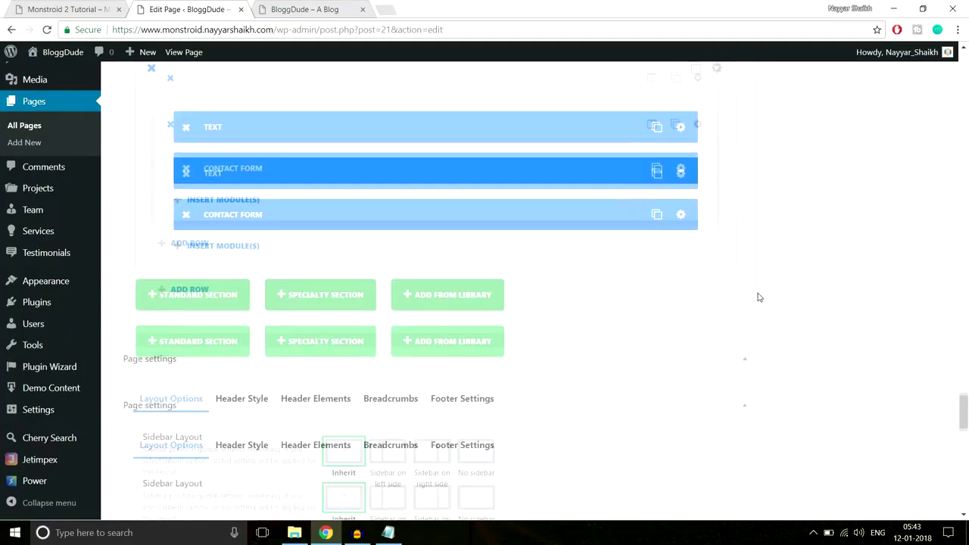
{"action": "scroll", "coordinate": [759, 297], "scroll_direction": "up", "scroll_amount": 3}
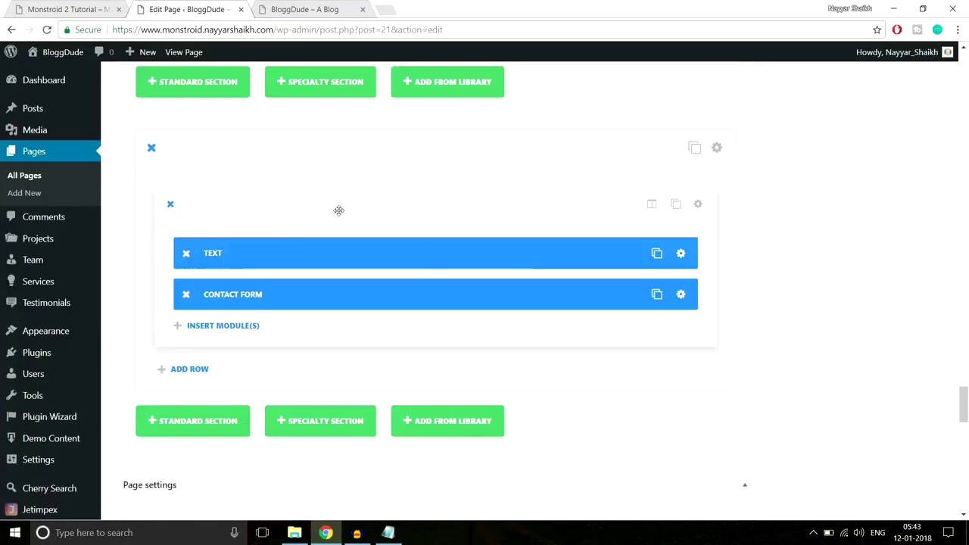
{"action": "left_click", "coordinate": [699, 206]}
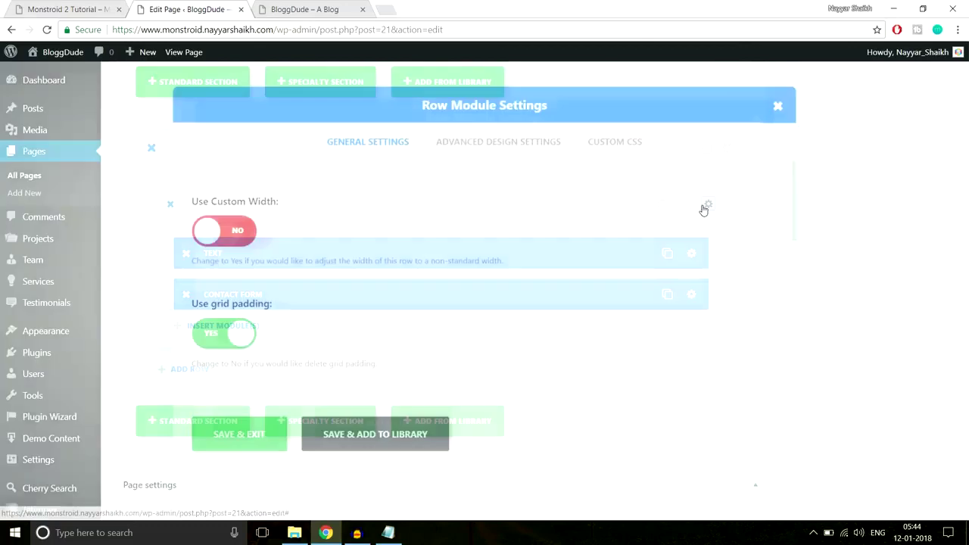
{"action": "scroll", "coordinate": [667, 251], "scroll_direction": "down", "scroll_amount": 4}
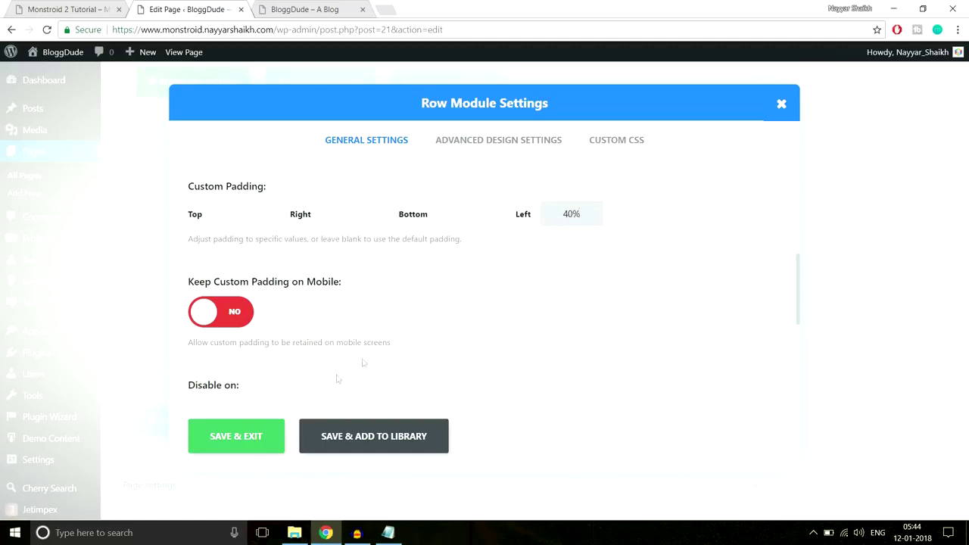
{"action": "left_click", "coordinate": [238, 437]}
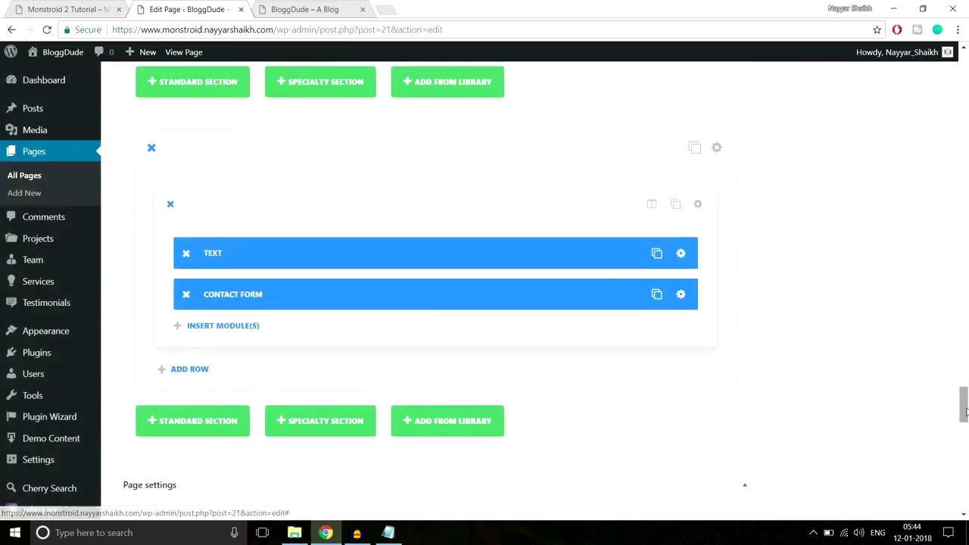
{"action": "scroll", "coordinate": [965, 411], "scroll_direction": "up", "scroll_amount": 15}
{"action": "left_click", "coordinate": [903, 174]}
Reload the live page and scroll through the updated homepage.
{"action": "left_click", "coordinate": [295, 11]}
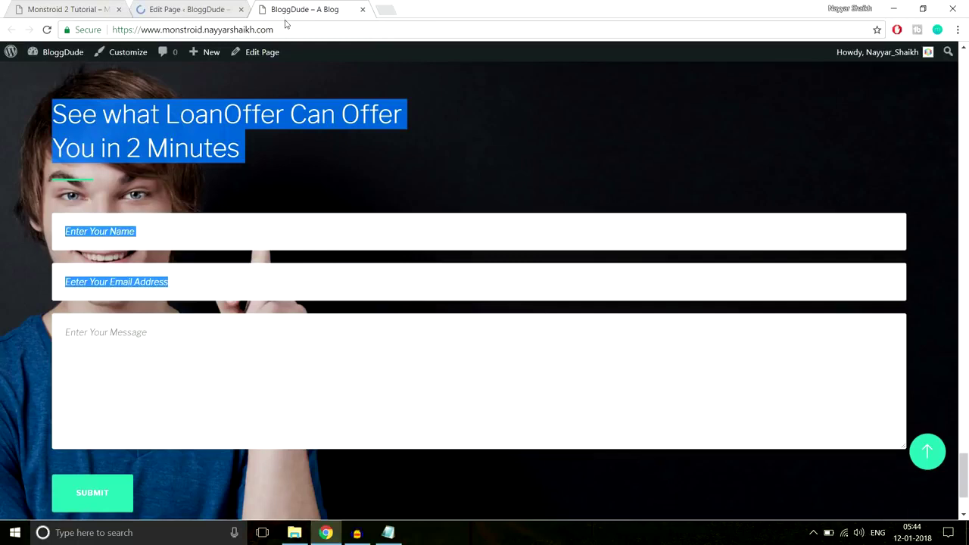
{"action": "left_click", "coordinate": [288, 29]}
{"action": "key", "text": "Return"}
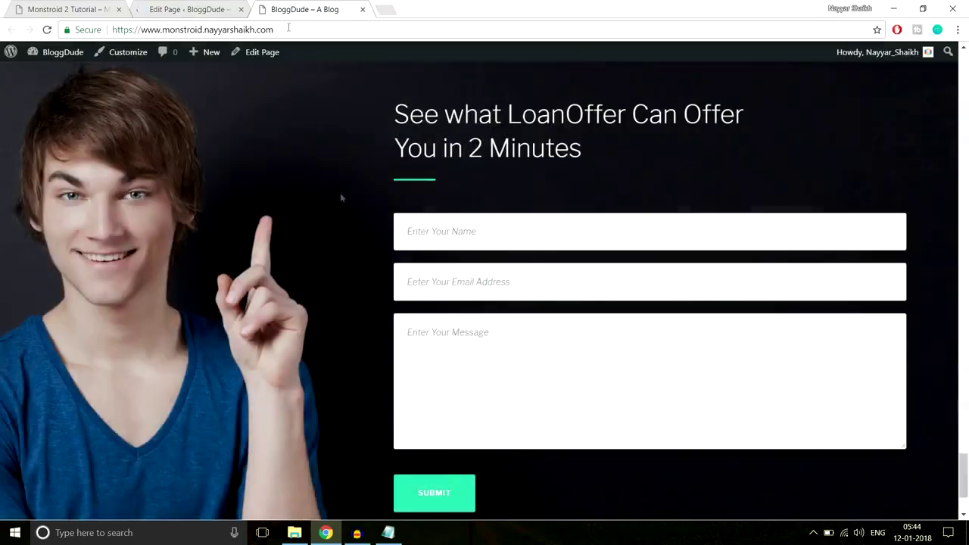
{"action": "scroll", "coordinate": [372, 186], "scroll_direction": "down", "scroll_amount": 1}
{"action": "scroll", "coordinate": [426, 276], "scroll_direction": "up", "scroll_amount": 2}
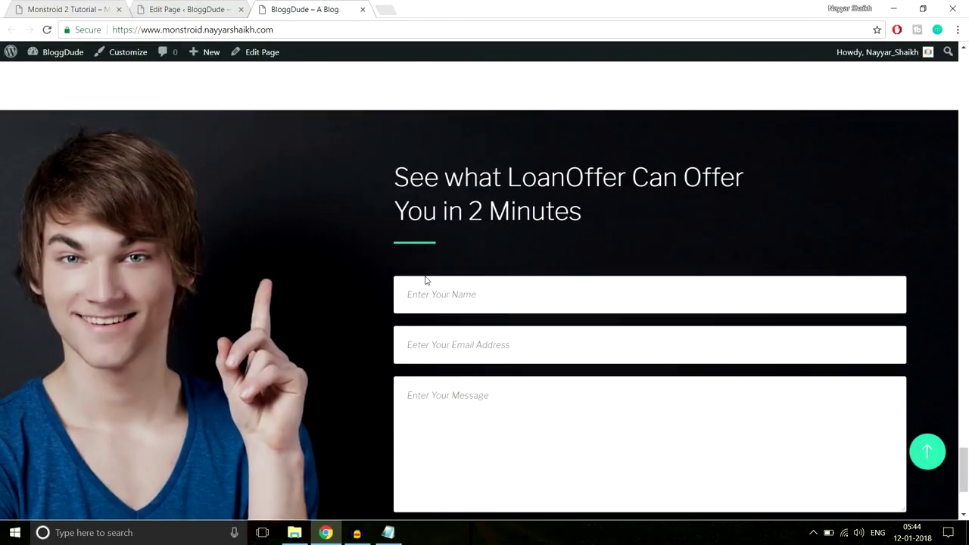
{"action": "scroll", "coordinate": [426, 277], "scroll_direction": "down", "scroll_amount": 1}
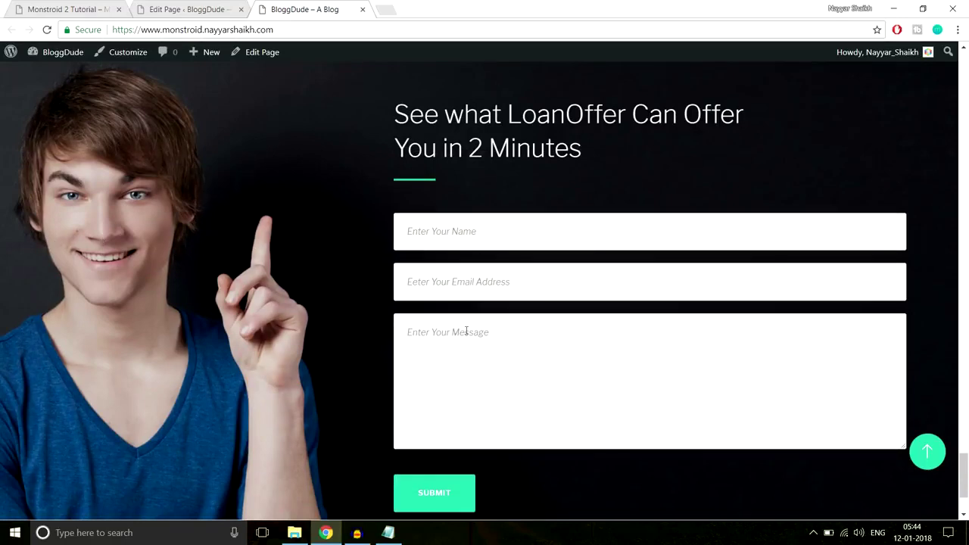
{"action": "scroll", "coordinate": [503, 314], "scroll_direction": "down", "scroll_amount": 2}
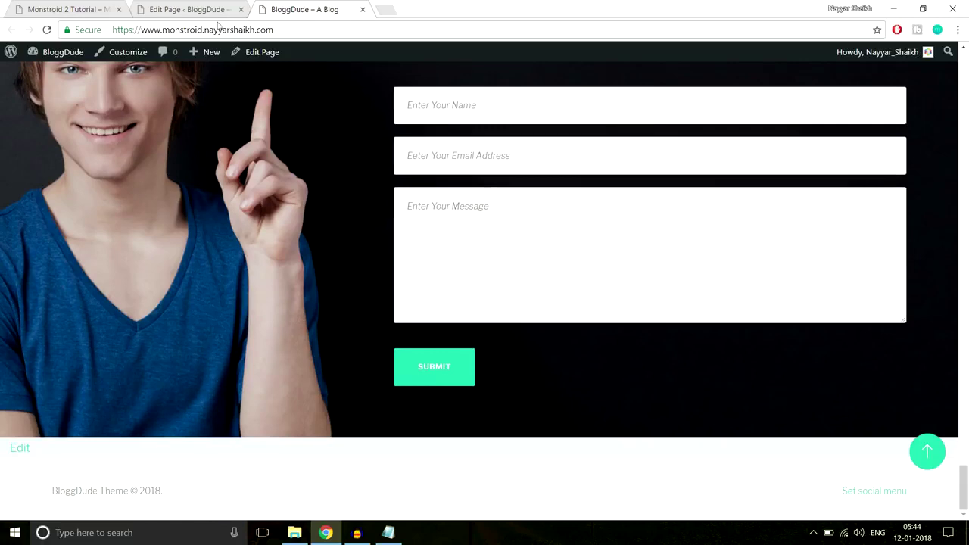
Compare against the Monstroid 2 demo's green band text, then return to the page editor.
{"action": "left_click", "coordinate": [59, 6]}
{"action": "scroll", "coordinate": [470, 236], "scroll_direction": "down", "scroll_amount": 5}
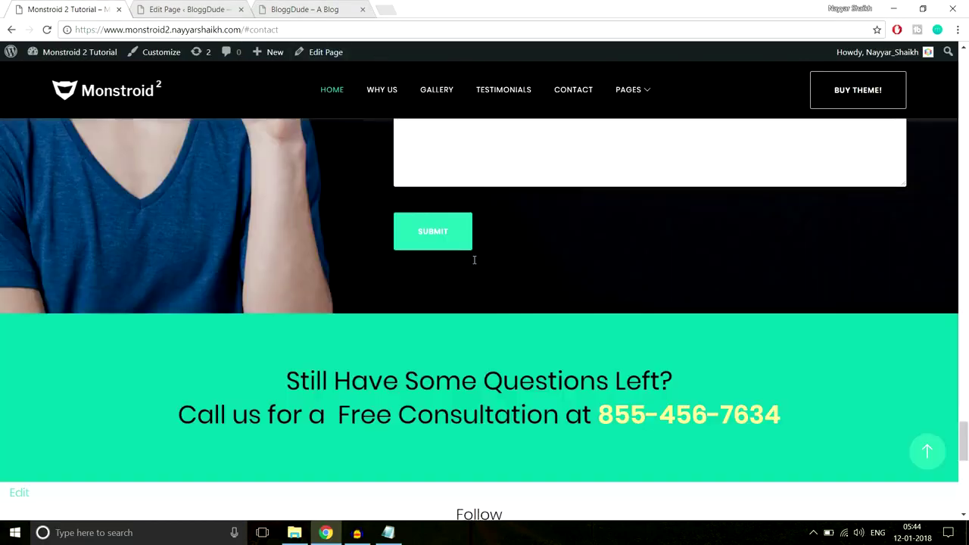
{"action": "left_click_drag", "start_coordinate": [277, 240], "coordinate": [827, 281]}
{"action": "key", "text": "ctrl+c"}
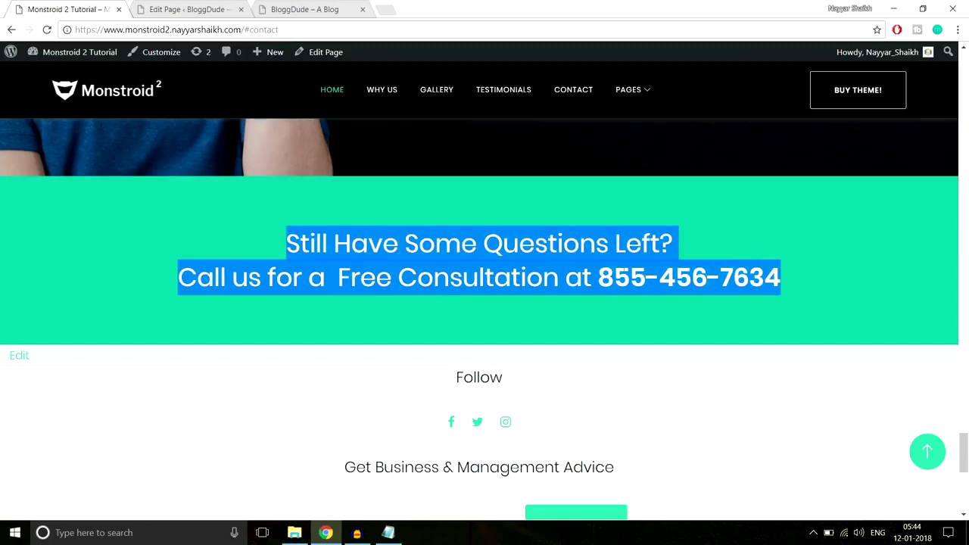
{"action": "left_click", "coordinate": [140, 210]}
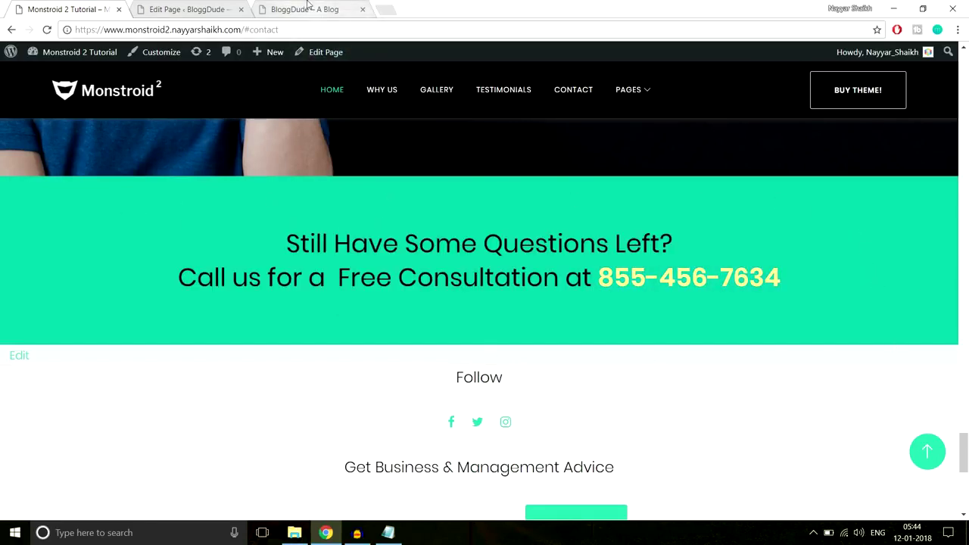
{"action": "left_click", "coordinate": [190, 9]}
{"action": "left_click_drag", "start_coordinate": [964, 69], "coordinate": [966, 306]}
{"action": "scroll", "coordinate": [965, 306], "scroll_direction": "down", "scroll_amount": 10}
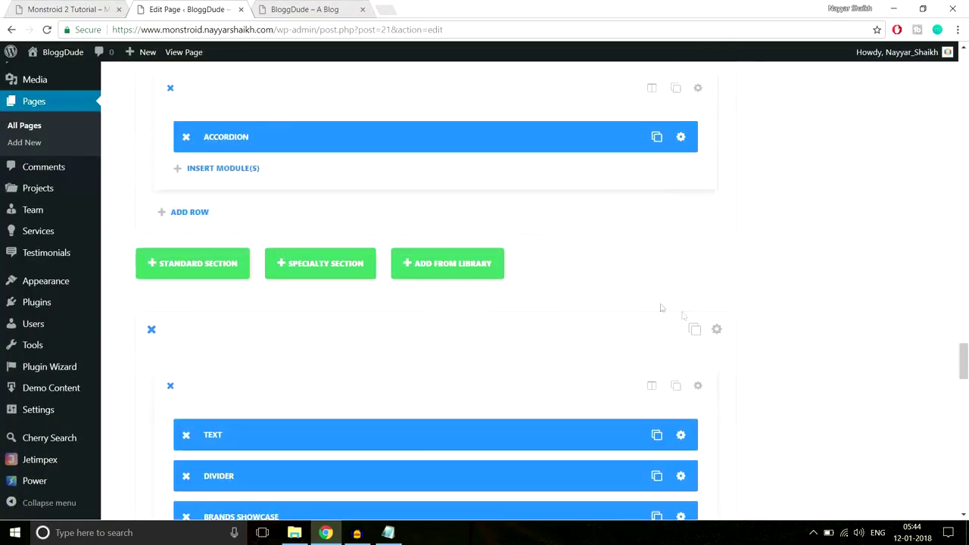
{"action": "scroll", "coordinate": [648, 285], "scroll_direction": "down", "scroll_amount": 5}
{"action": "scroll", "coordinate": [270, 225], "scroll_direction": "up", "scroll_amount": 2}
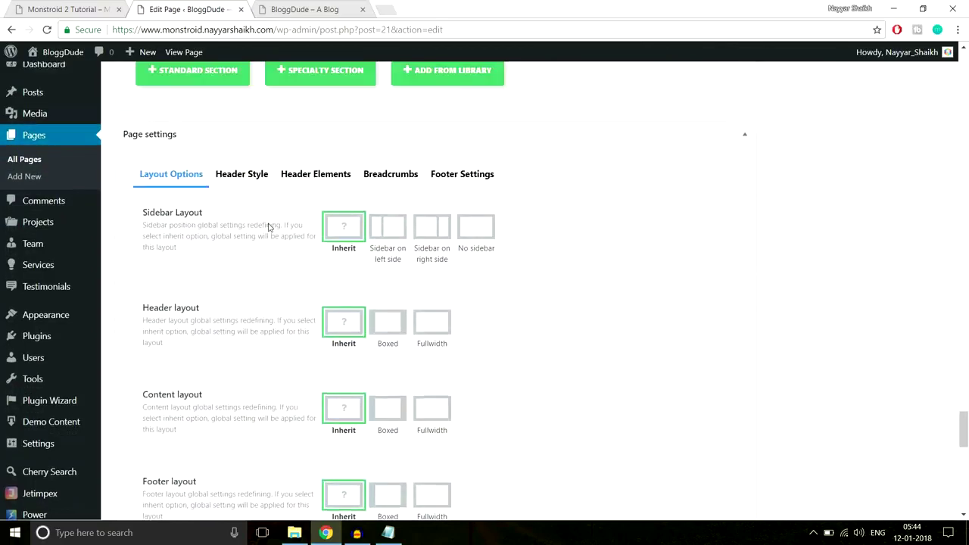
Add a one-column standard section with a Text module holding the pasted questions text.
{"action": "left_click", "coordinate": [173, 161]}
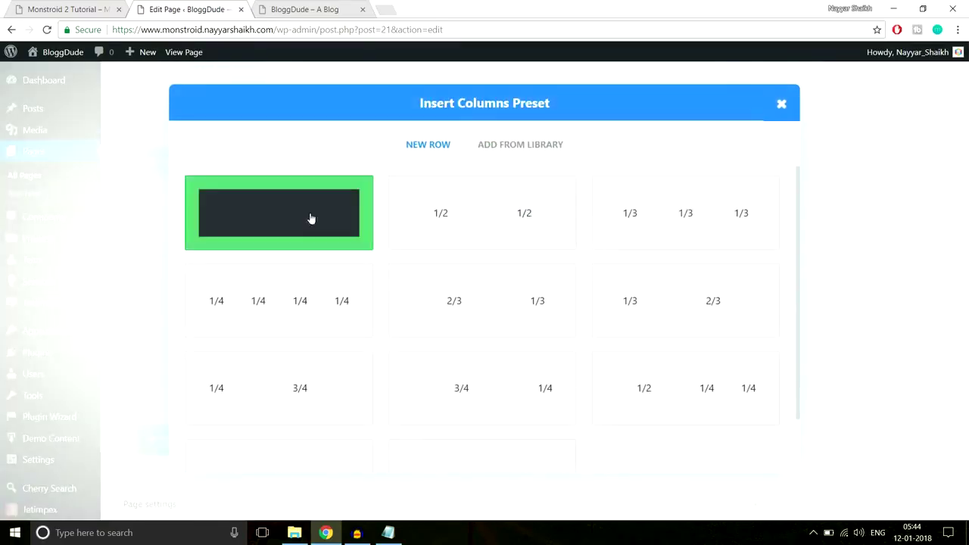
{"action": "left_click", "coordinate": [310, 218]}
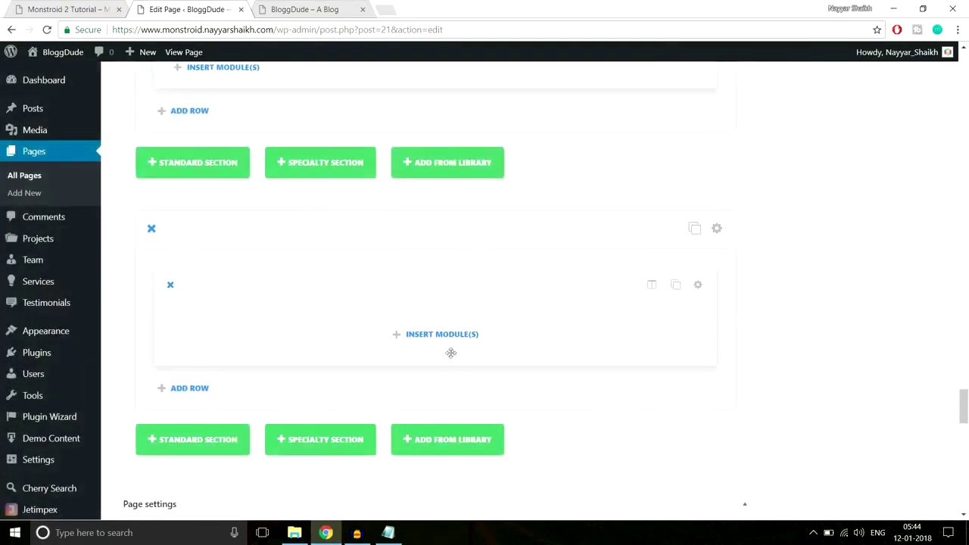
{"action": "left_click", "coordinate": [450, 337]}
{"action": "scroll", "coordinate": [574, 296], "scroll_direction": "down", "scroll_amount": 5}
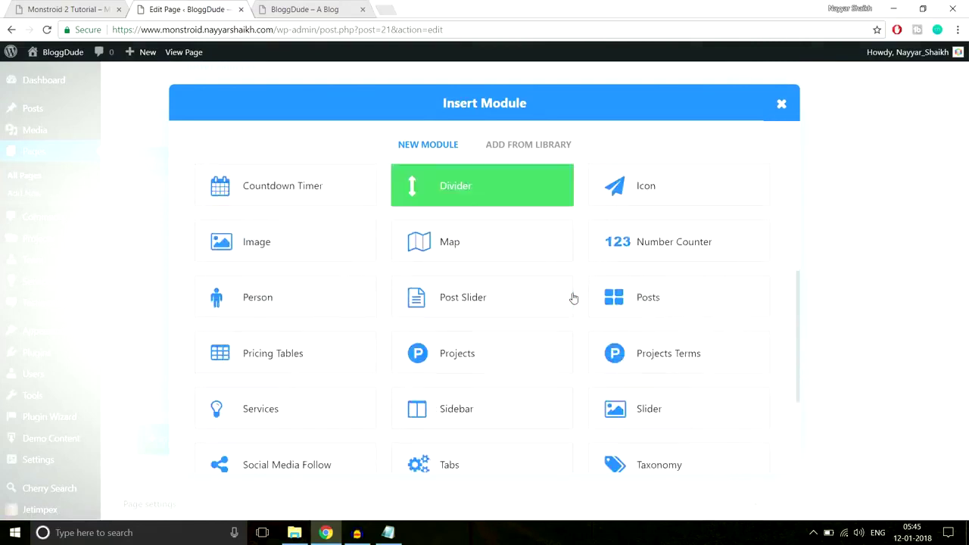
{"action": "left_click", "coordinate": [637, 360]}
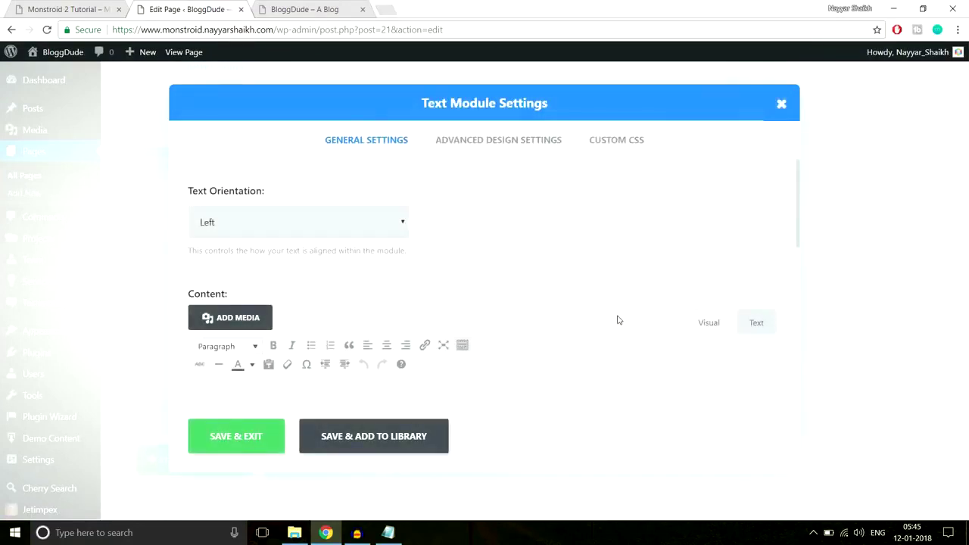
{"action": "scroll", "coordinate": [616, 320], "scroll_direction": "down", "scroll_amount": 2}
{"action": "left_click", "coordinate": [551, 318]}
{"action": "key", "text": "ctrl+v"}
Colour the phone number yellow and save the Text module.
{"action": "left_click_drag", "start_coordinate": [505, 294], "coordinate": [400, 293]}
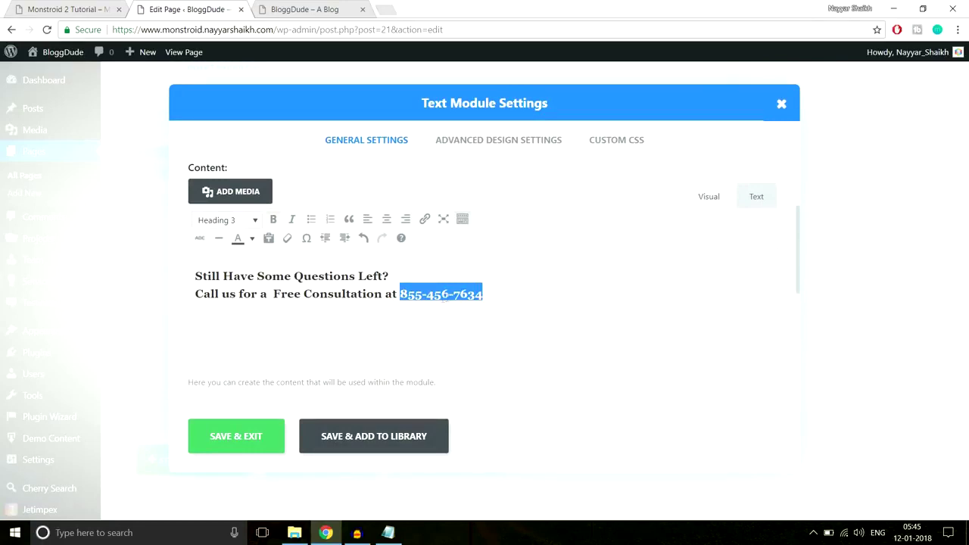
{"action": "left_click", "coordinate": [64, 7]}
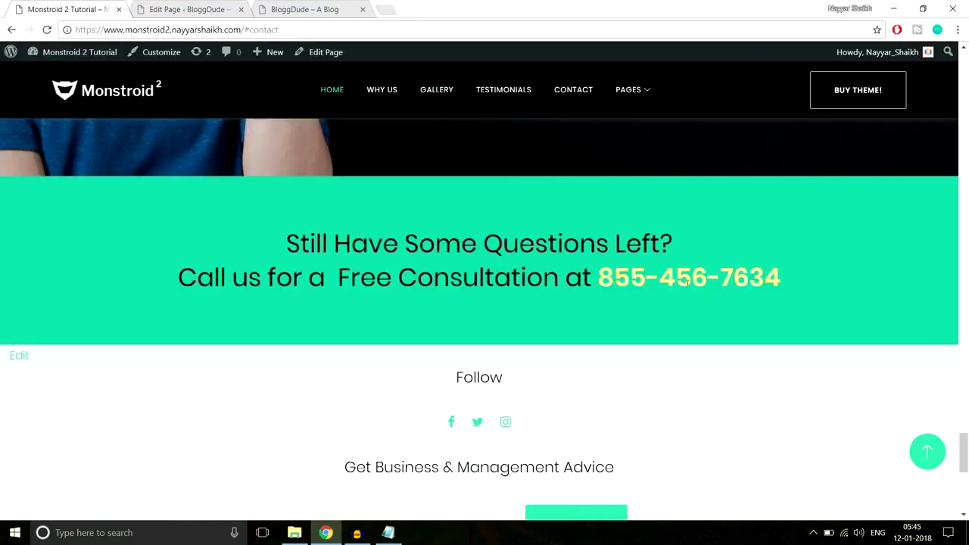
{"action": "left_click", "coordinate": [182, 9]}
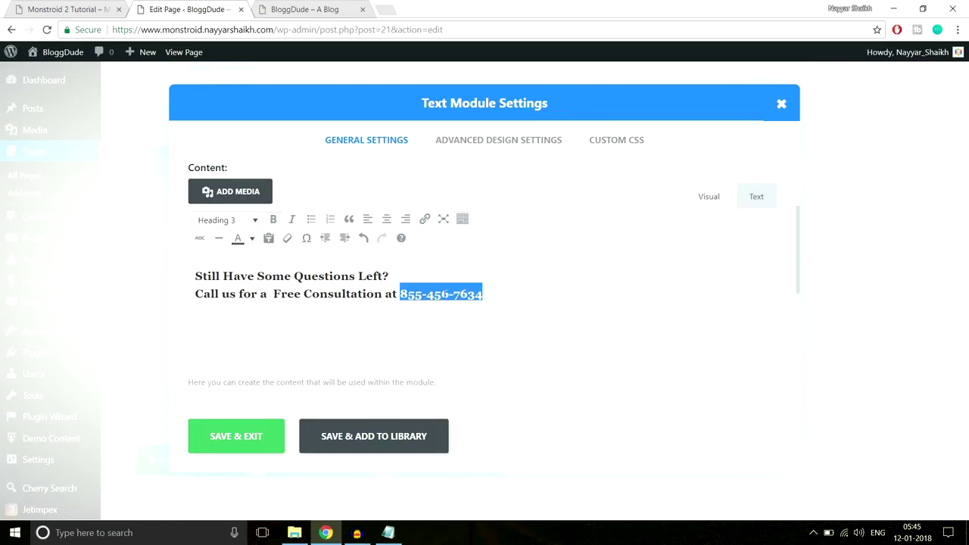
{"action": "left_click", "coordinate": [253, 240]}
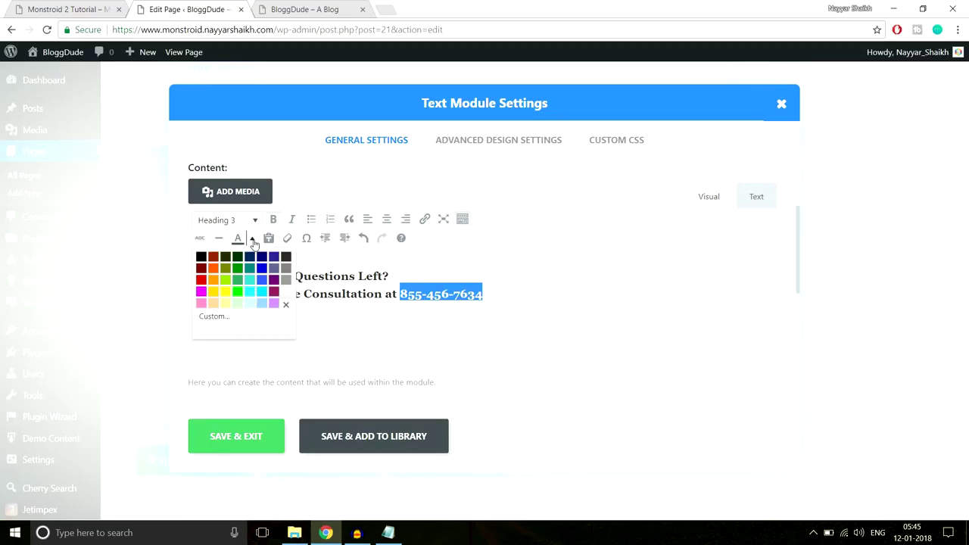
{"action": "left_click", "coordinate": [213, 292]}
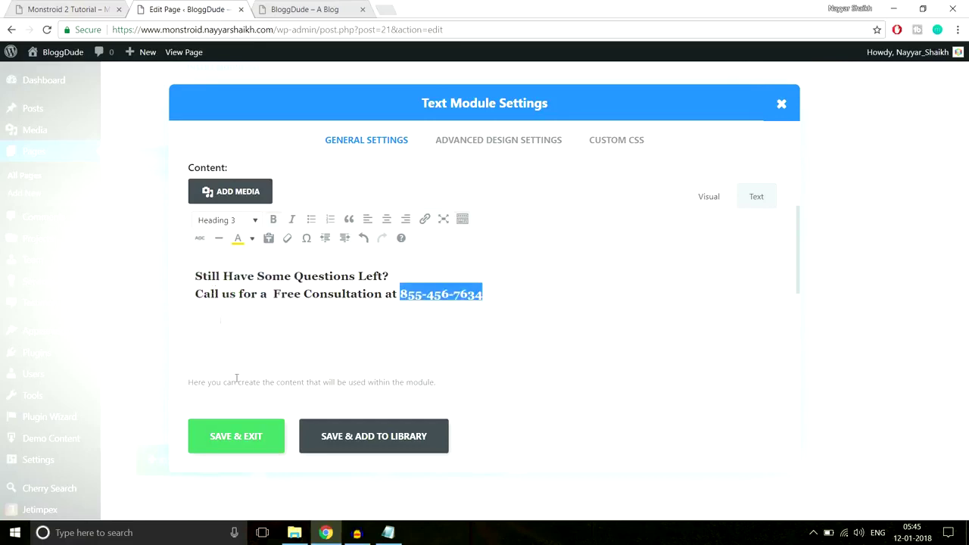
{"action": "left_click", "coordinate": [245, 446]}
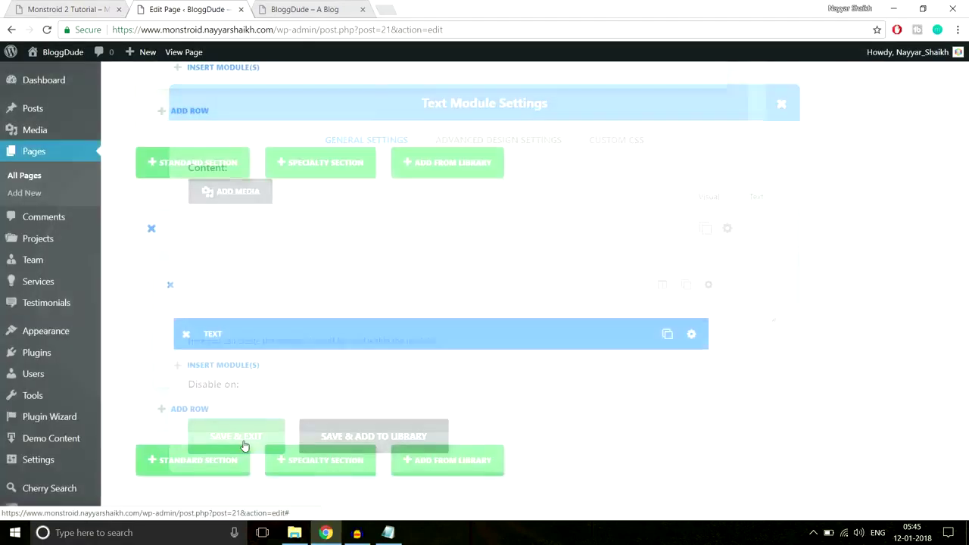
Replace the transparent section background with the demo band's #10c5a7 green.
{"action": "left_click", "coordinate": [725, 228]}
{"action": "scroll", "coordinate": [510, 247], "scroll_direction": "down", "scroll_amount": 2}
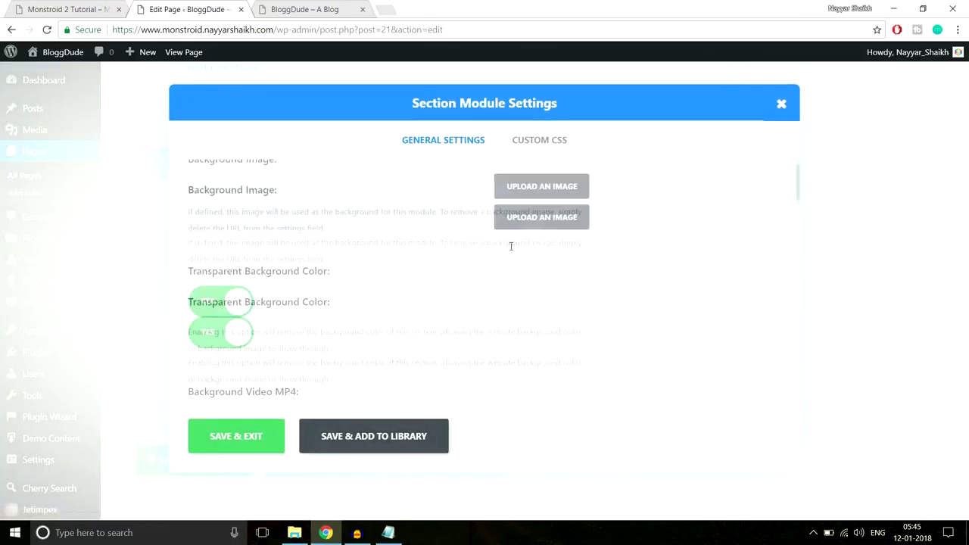
{"action": "left_click", "coordinate": [216, 206]}
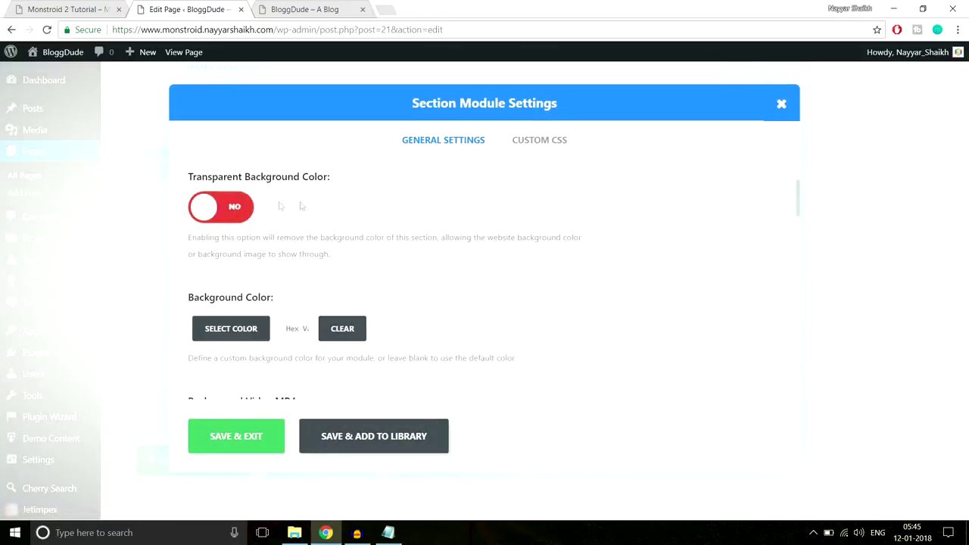
{"action": "left_click", "coordinate": [35, 7]}
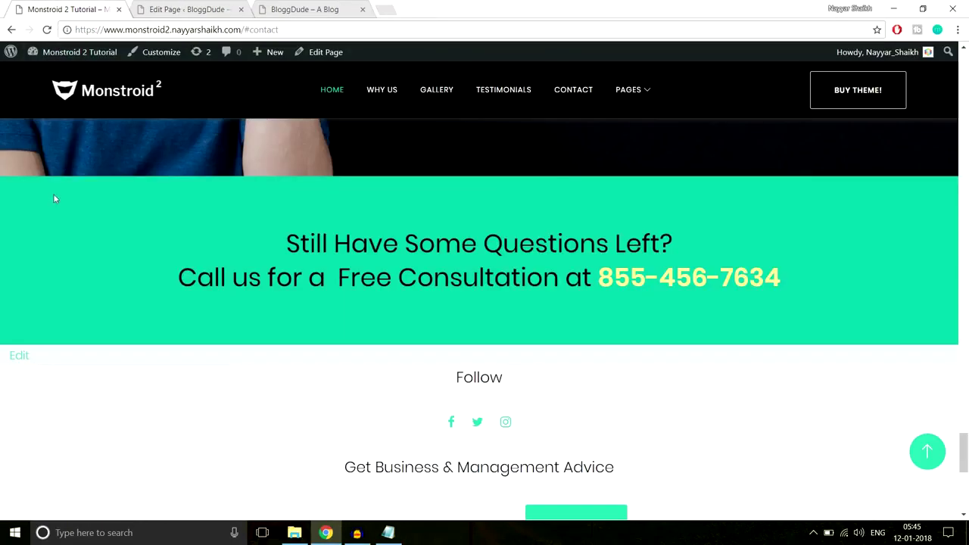
{"action": "right_click", "coordinate": [17, 179]}
{"action": "left_click", "coordinate": [65, 343]}
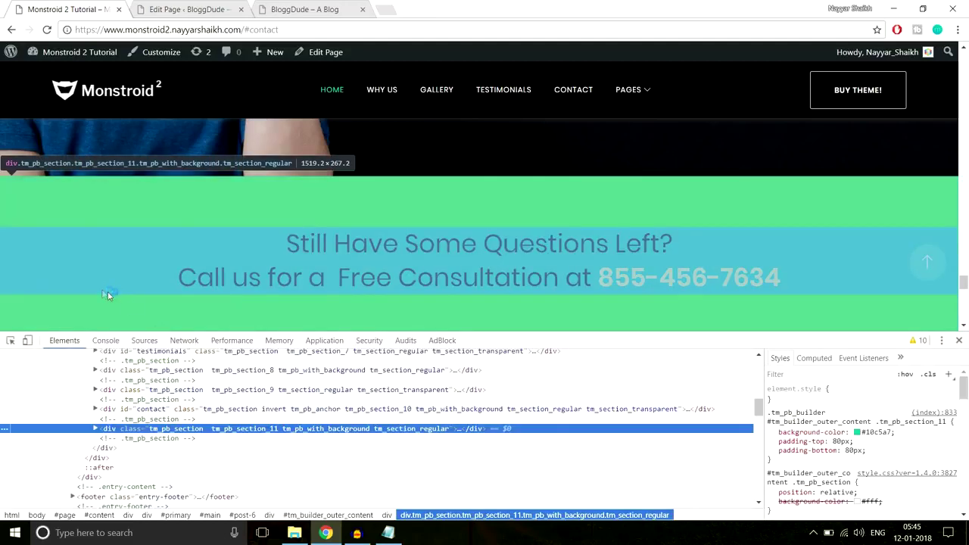
{"action": "left_click", "coordinate": [869, 432]}
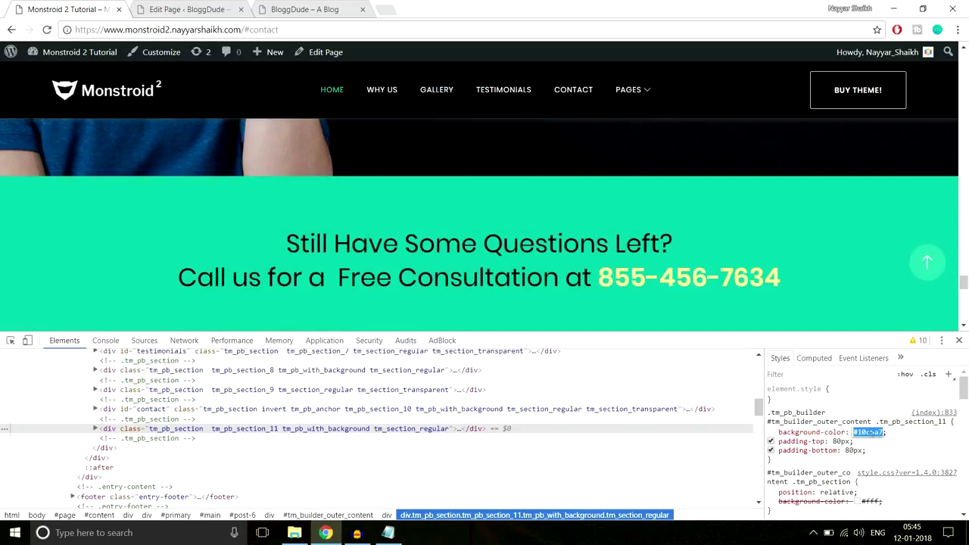
{"action": "key", "text": "Escape"}
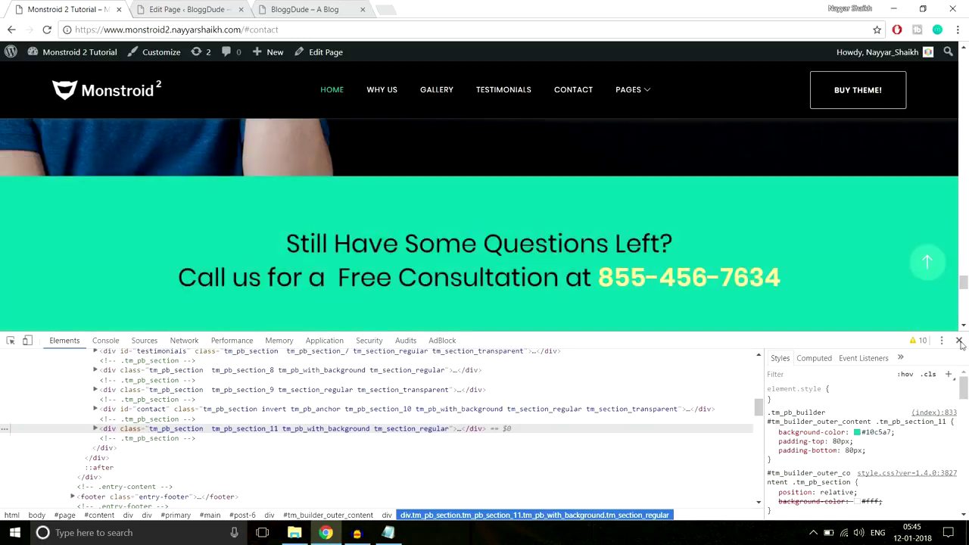
{"action": "left_click", "coordinate": [960, 341]}
{"action": "left_click", "coordinate": [185, 9]}
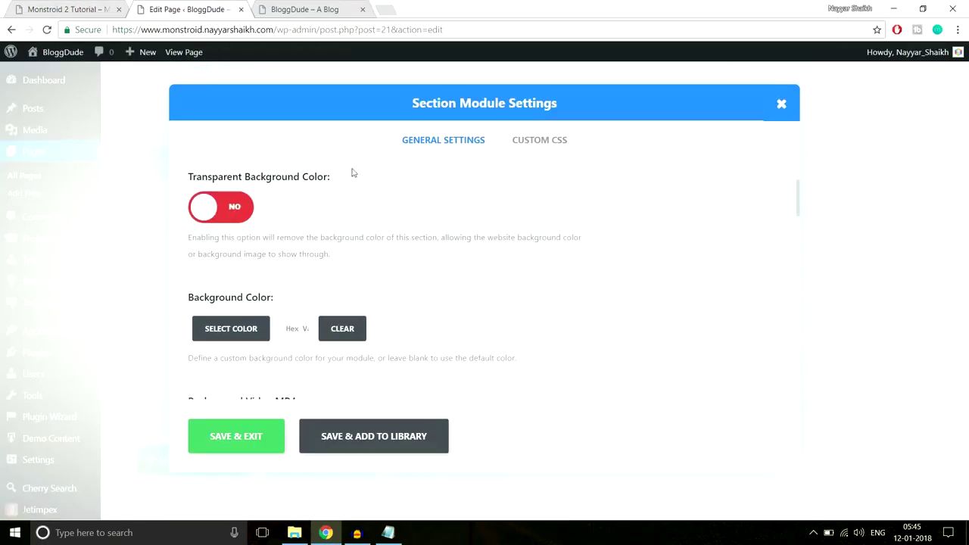
{"action": "left_click", "coordinate": [294, 333]}
{"action": "scroll", "coordinate": [535, 293], "scroll_direction": "down", "scroll_amount": 5}
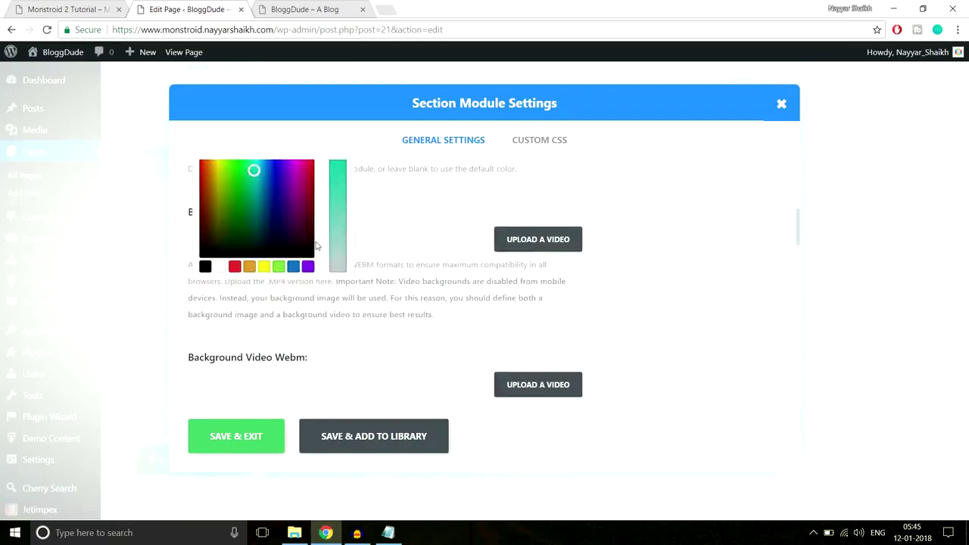
{"action": "scroll", "coordinate": [543, 268], "scroll_direction": "down", "scroll_amount": 10}
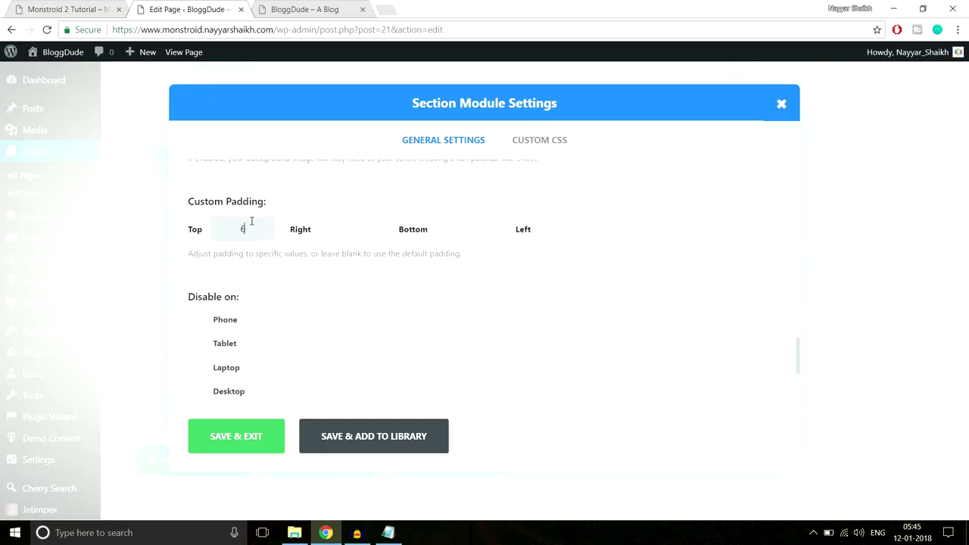
Set the section padding to 60px and save the section settings.
{"action": "left_click", "coordinate": [252, 221]}
{"action": "type", "text": "60px"}
{"action": "key", "text": "Tab"}
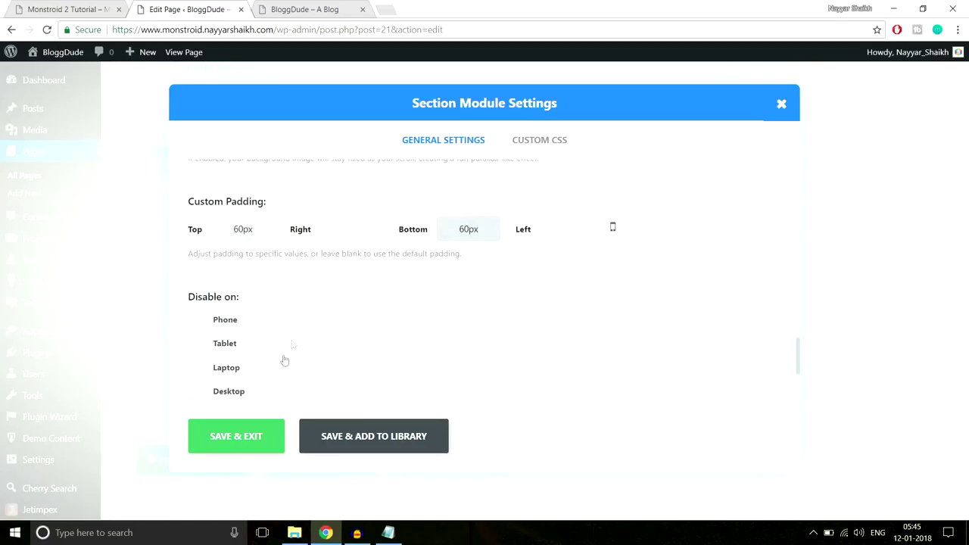
{"action": "left_click", "coordinate": [225, 427]}
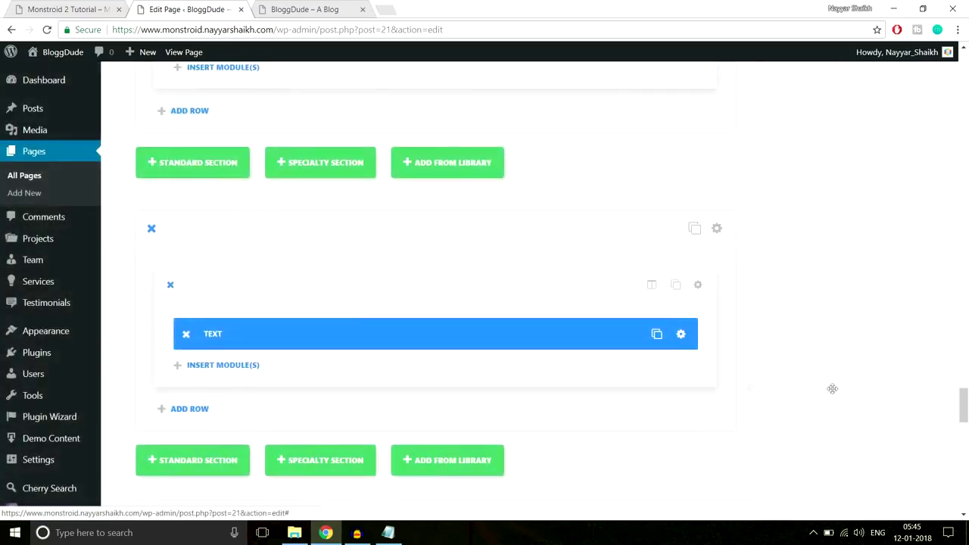
Update the homepage and reload the live BloggDude site.
{"action": "left_click_drag", "start_coordinate": [964, 415], "coordinate": [964, 87]}
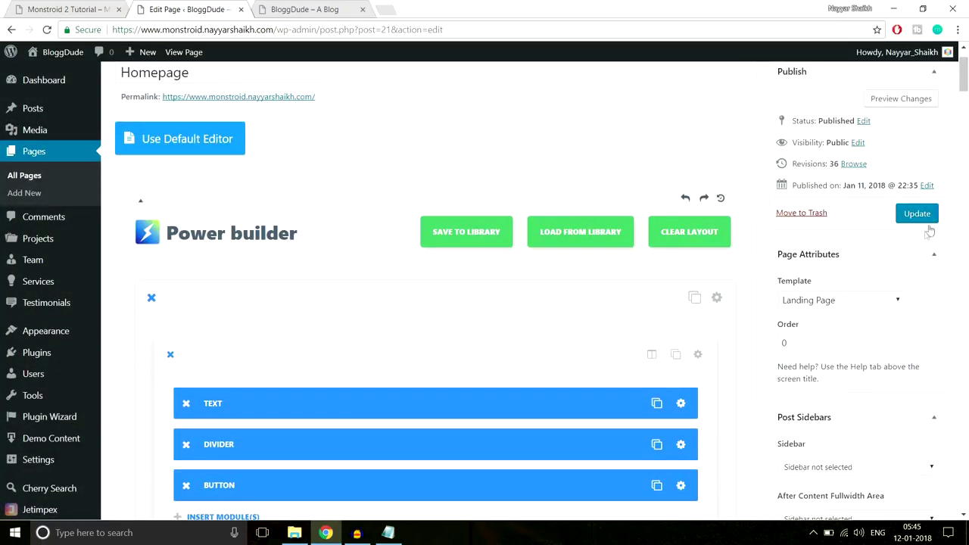
{"action": "left_click", "coordinate": [918, 214]}
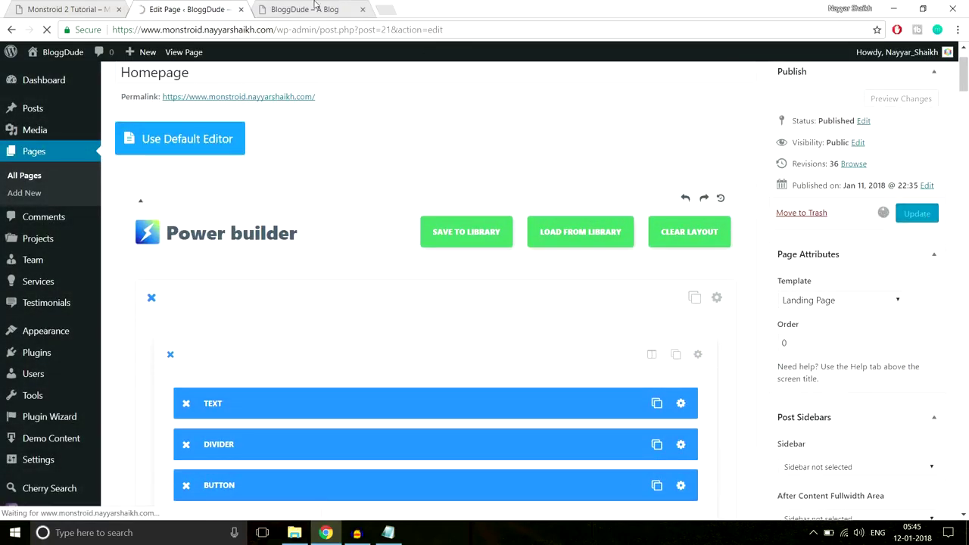
{"action": "left_click", "coordinate": [315, 5]}
{"action": "left_click", "coordinate": [326, 30]}
{"action": "key", "text": "Return"}
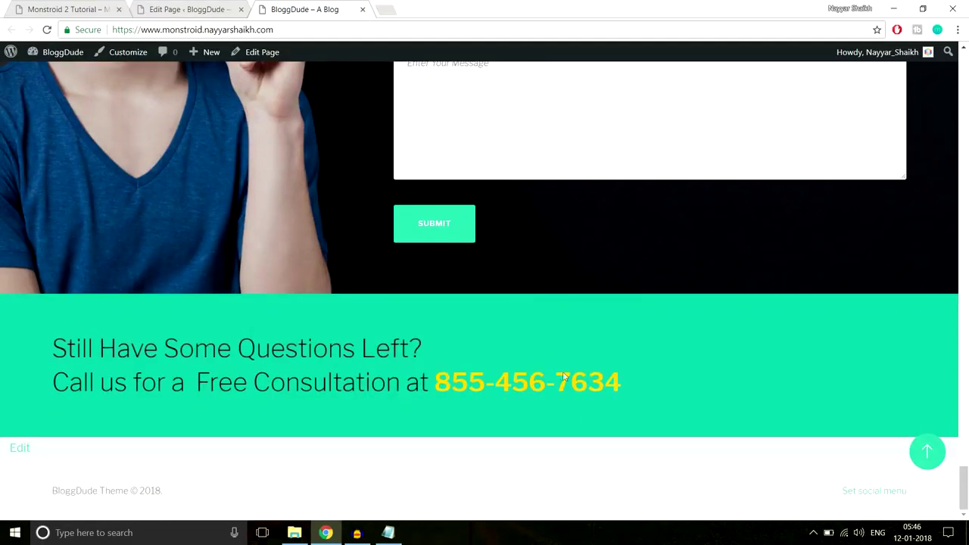
Set the questions Text module's text orientation to Center and save it.
{"action": "left_click_drag", "start_coordinate": [642, 404], "coordinate": [1, 328]}
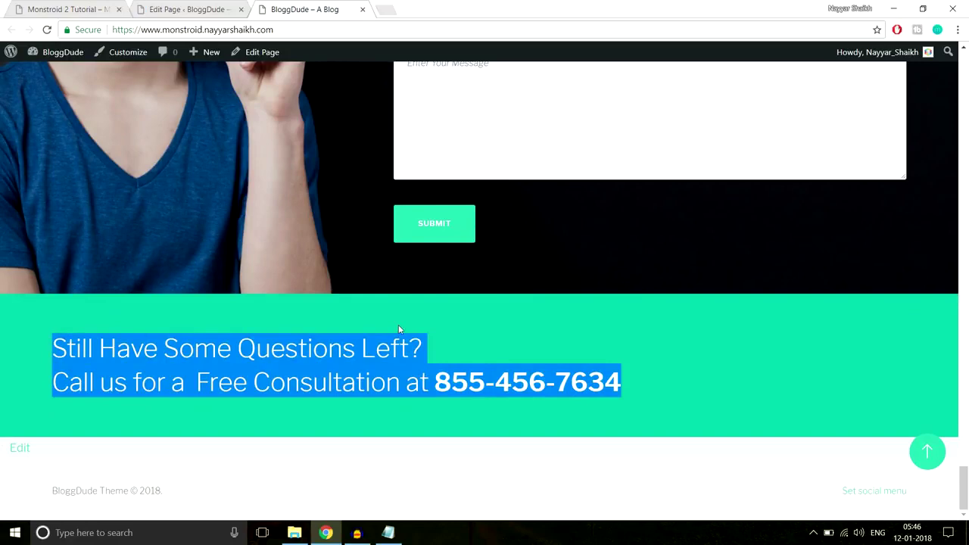
{"action": "left_click", "coordinate": [179, 11]}
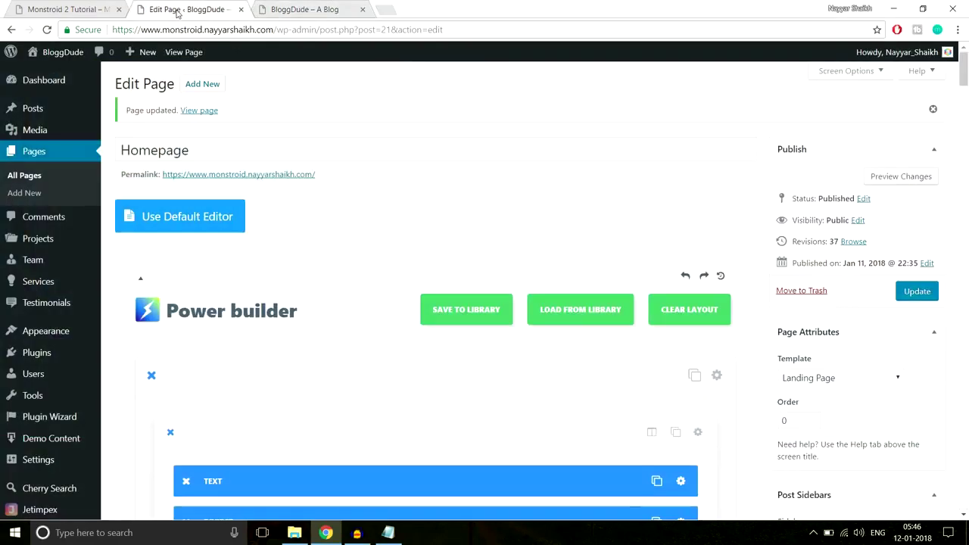
{"action": "left_click_drag", "start_coordinate": [966, 64], "coordinate": [961, 400]}
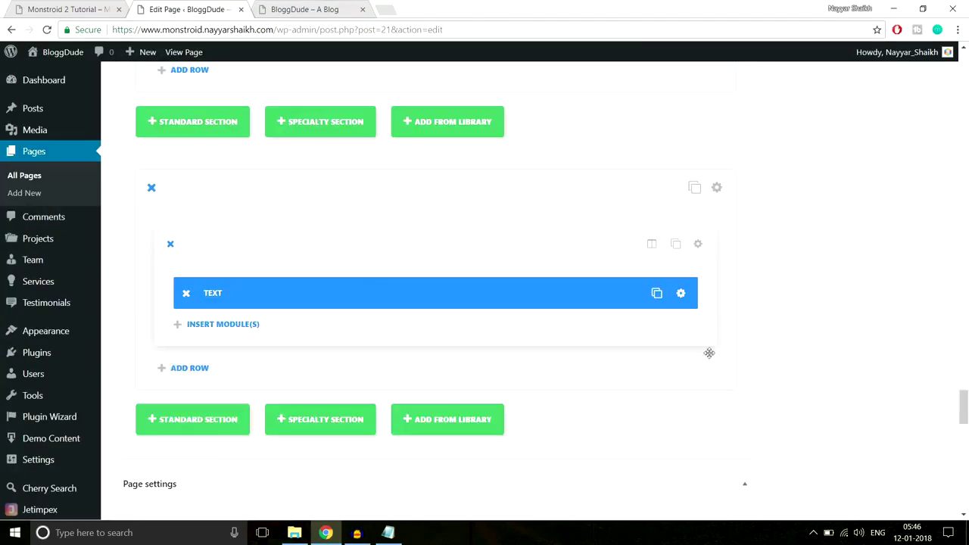
{"action": "left_click", "coordinate": [681, 295]}
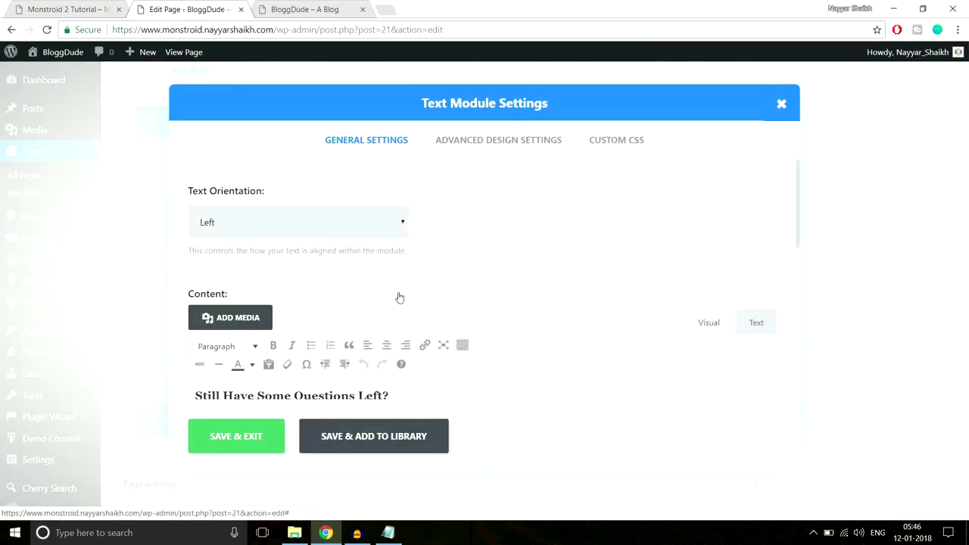
{"action": "left_click", "coordinate": [331, 222]}
{"action": "left_click", "coordinate": [305, 258]}
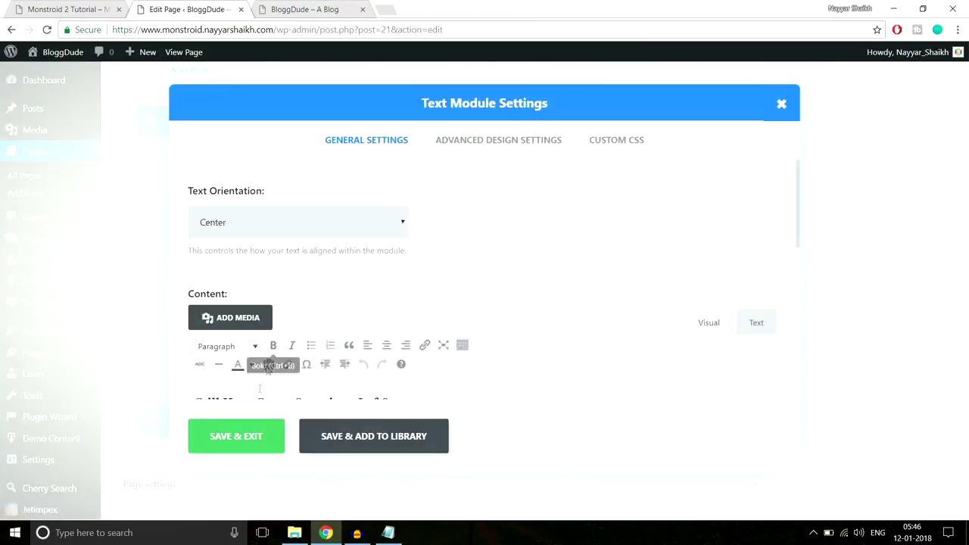
{"action": "left_click", "coordinate": [242, 438]}
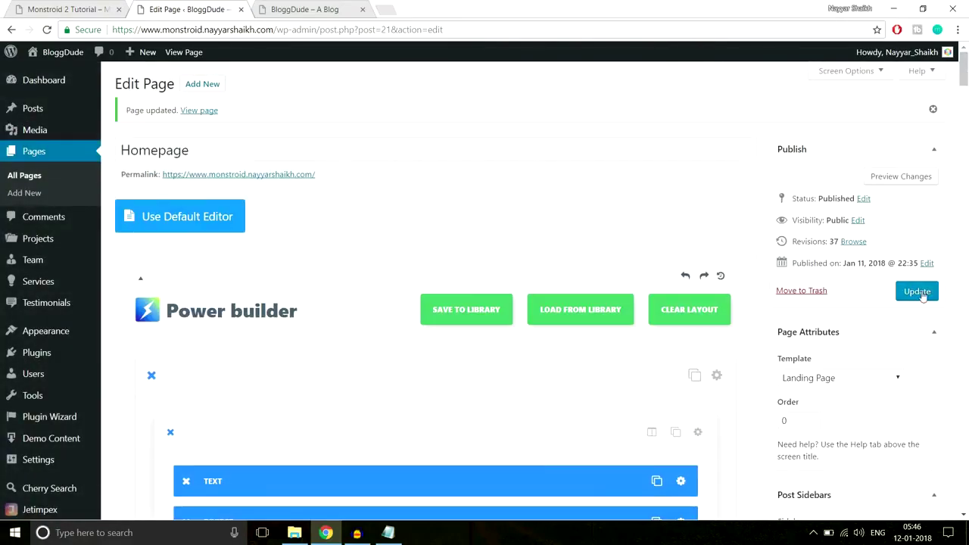
Update the homepage and refresh the live site tab.
{"action": "left_click", "coordinate": [923, 293]}
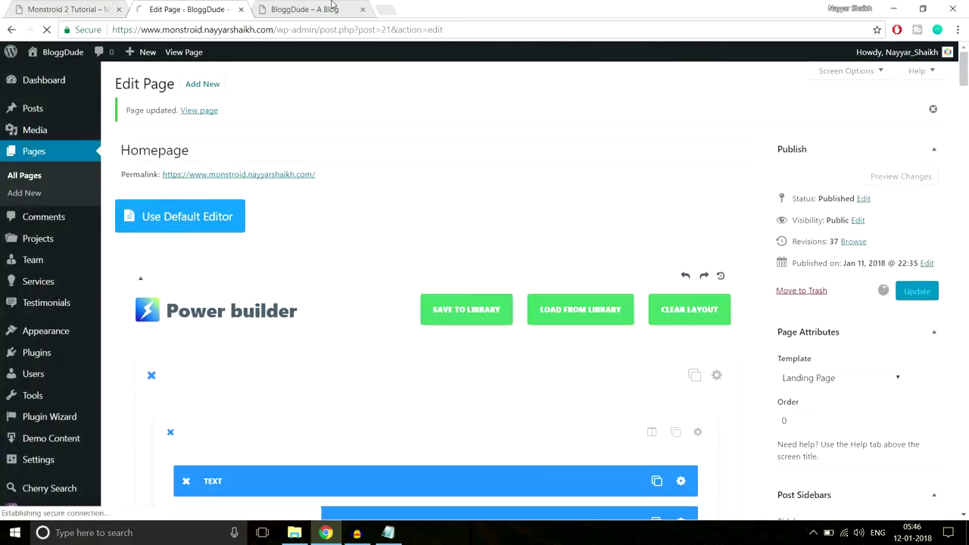
{"action": "left_click", "coordinate": [304, 9]}
{"action": "left_click", "coordinate": [336, 28]}
{"action": "key", "text": "Return"}
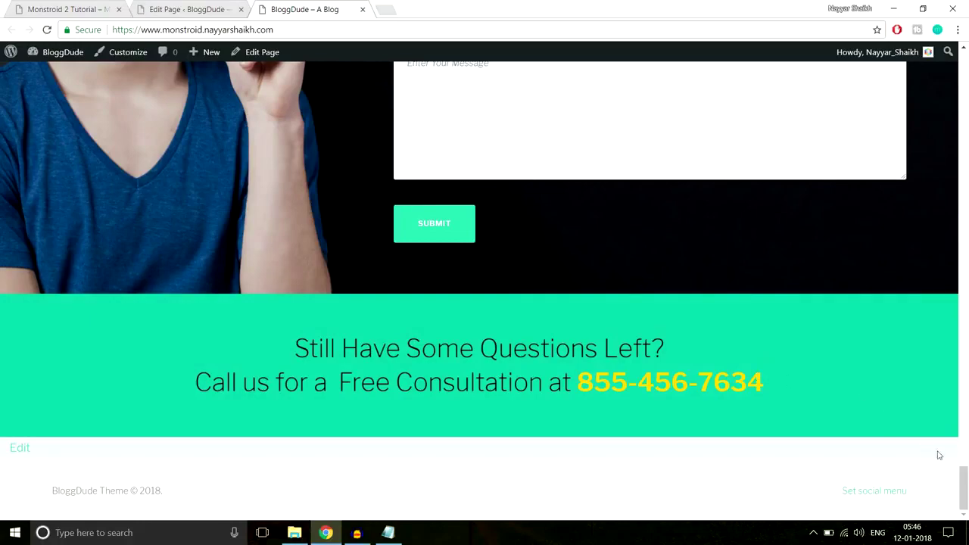
Check the centered consultation text live, then compare the Monstroid 2 demo's footer.
{"action": "left_click_drag", "start_coordinate": [963, 489], "coordinate": [958, 53]}
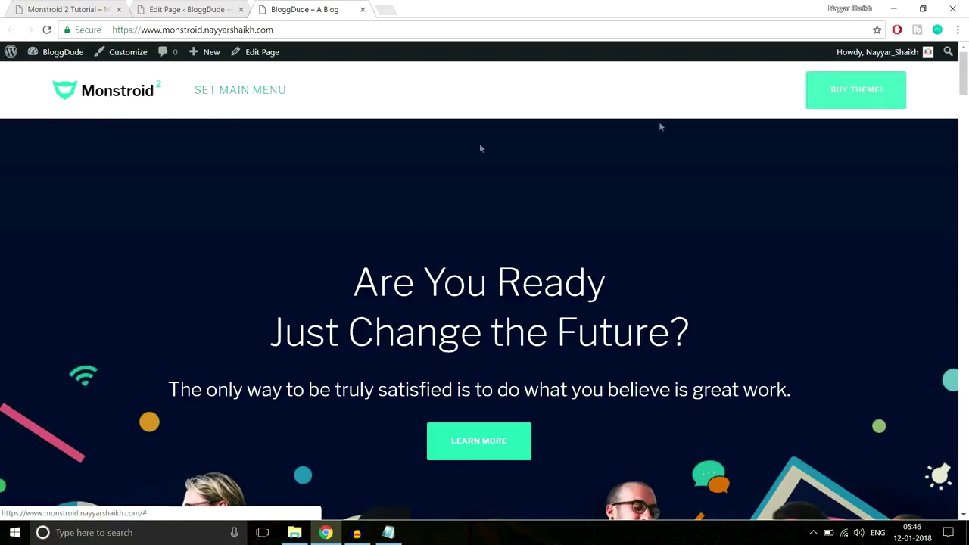
{"action": "left_click_drag", "start_coordinate": [968, 81], "coordinate": [967, 507]}
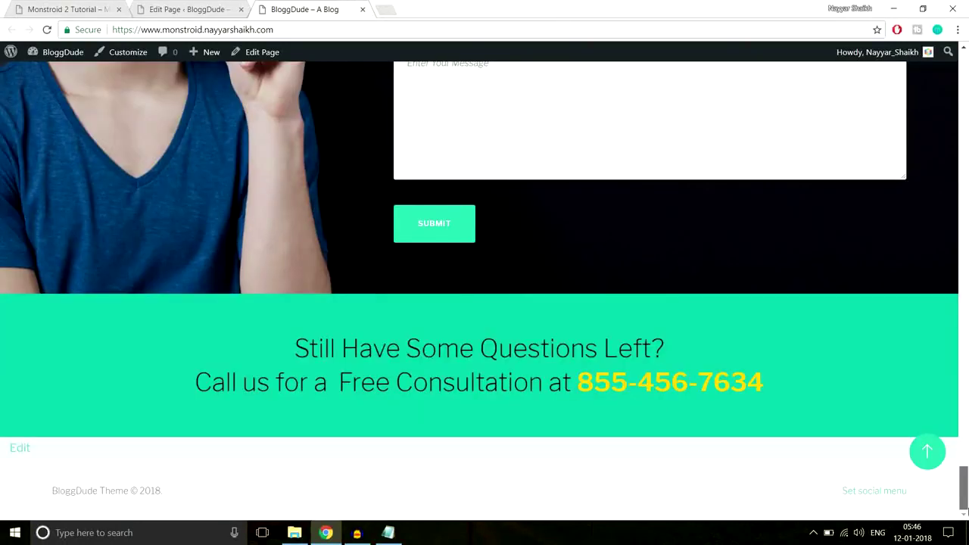
{"action": "left_click", "coordinate": [69, 9]}
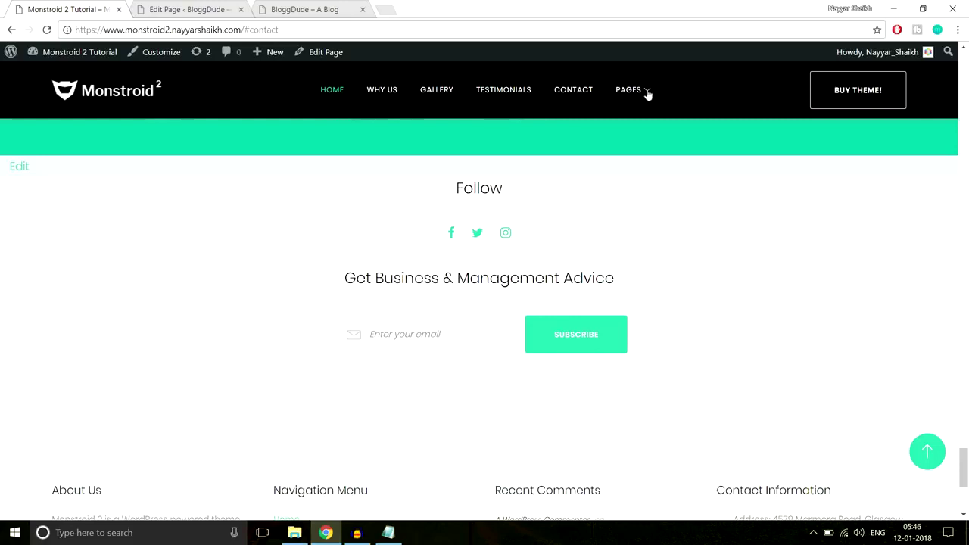
{"action": "left_click_drag", "start_coordinate": [466, 197], "coordinate": [651, 337]}
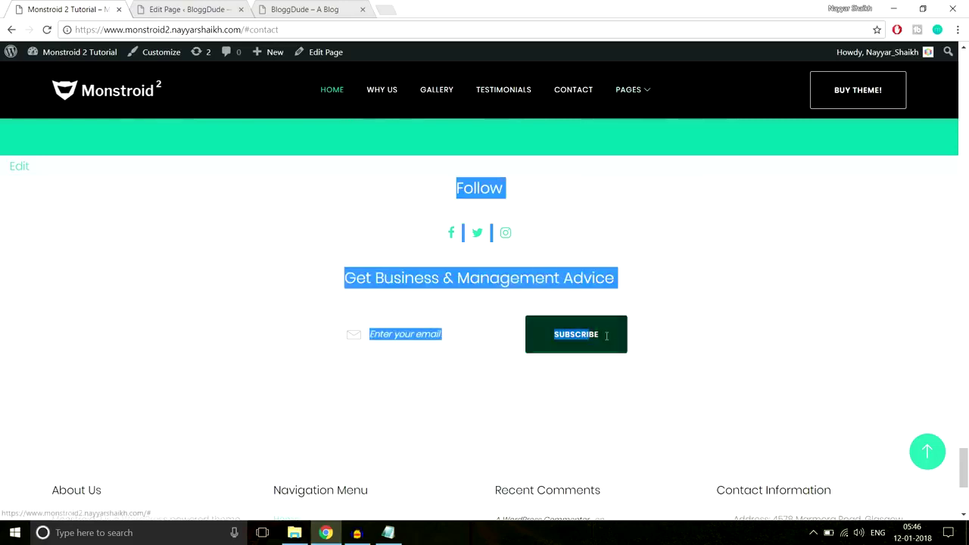
{"action": "left_click", "coordinate": [666, 341]}
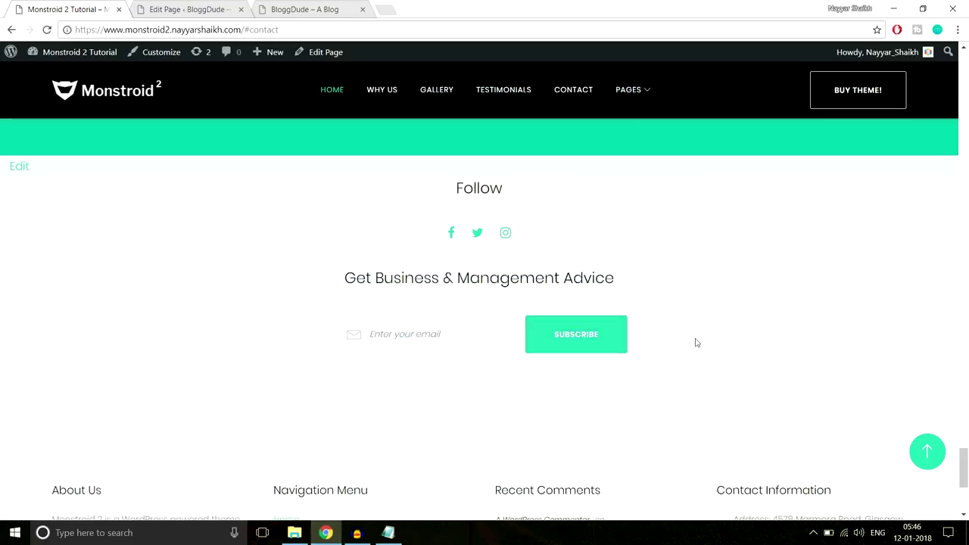
{"action": "scroll", "coordinate": [694, 337], "scroll_direction": "down", "scroll_amount": 4}
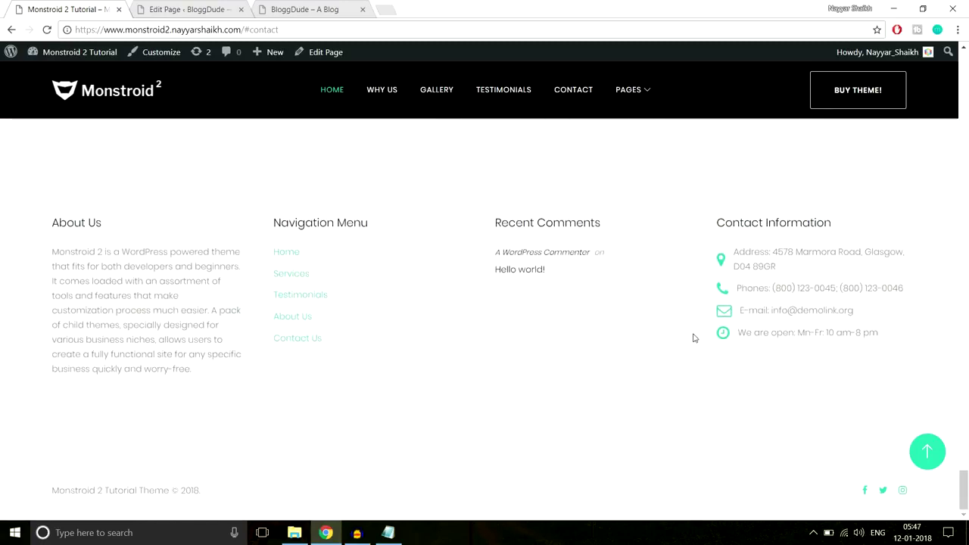
{"action": "left_click", "coordinate": [938, 452]}
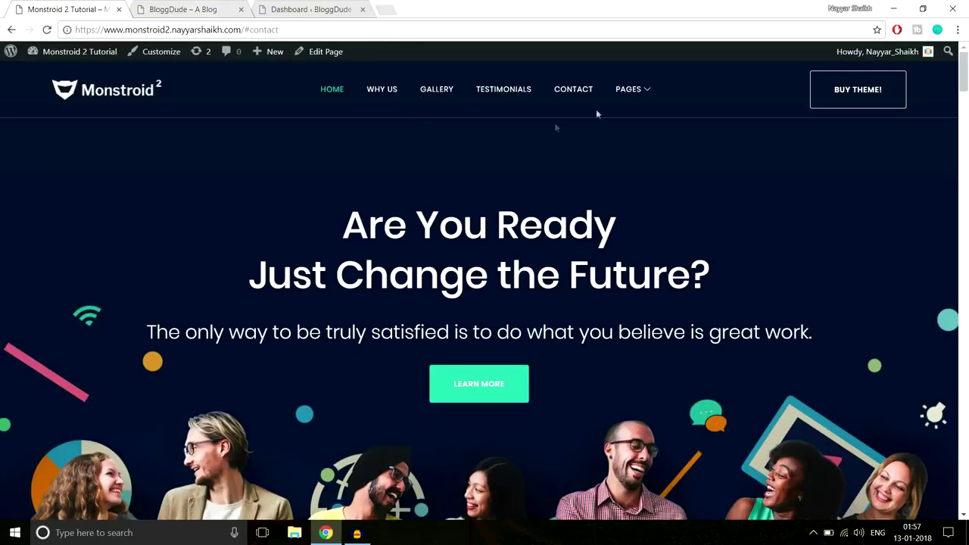
Open the Monstroid 2 demo's About Us page from the PAGES menu and scroll its ABOUT hero.
{"action": "mouse_move", "coordinate": [629, 101]}
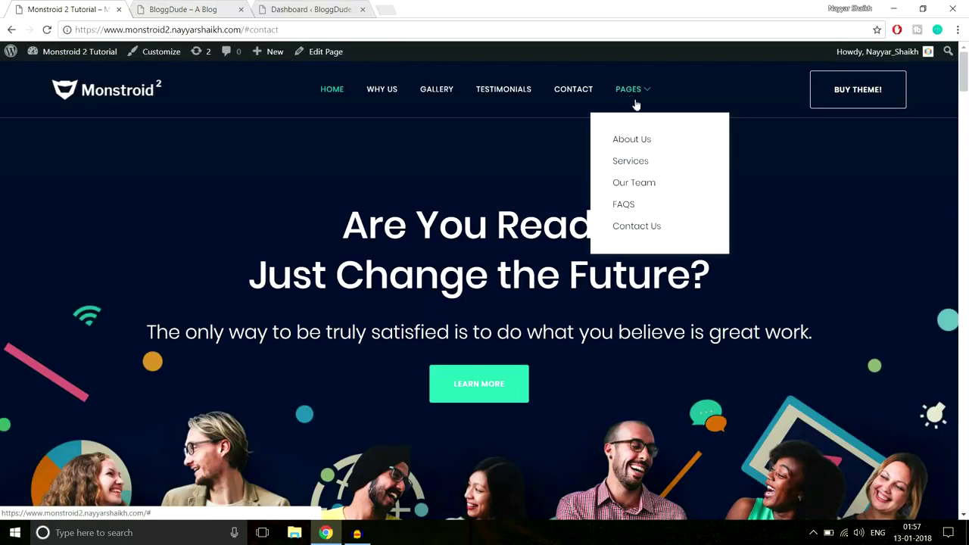
{"action": "left_click", "coordinate": [637, 144]}
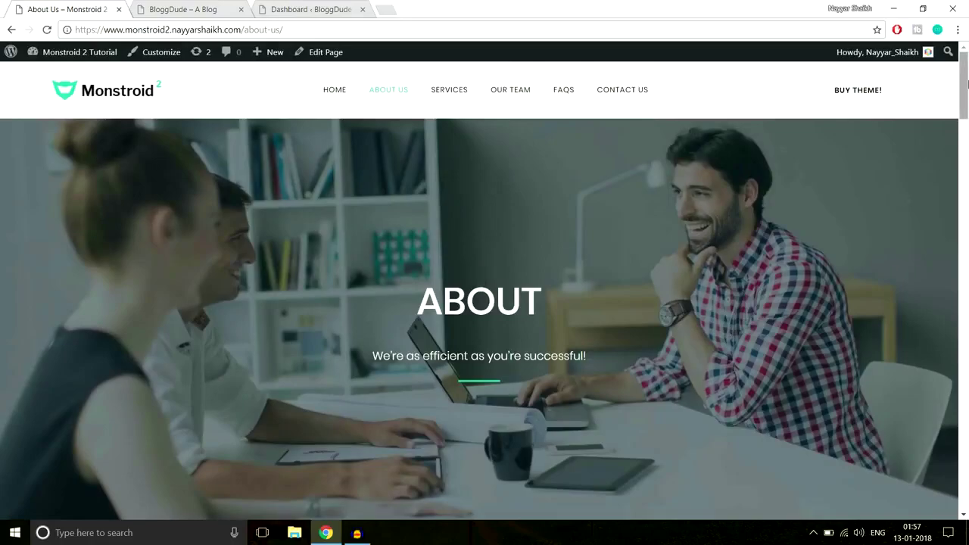
{"action": "scroll", "coordinate": [967, 114], "scroll_direction": "down", "scroll_amount": 2}
{"action": "left_click_drag", "start_coordinate": [967, 108], "coordinate": [946, 74]}
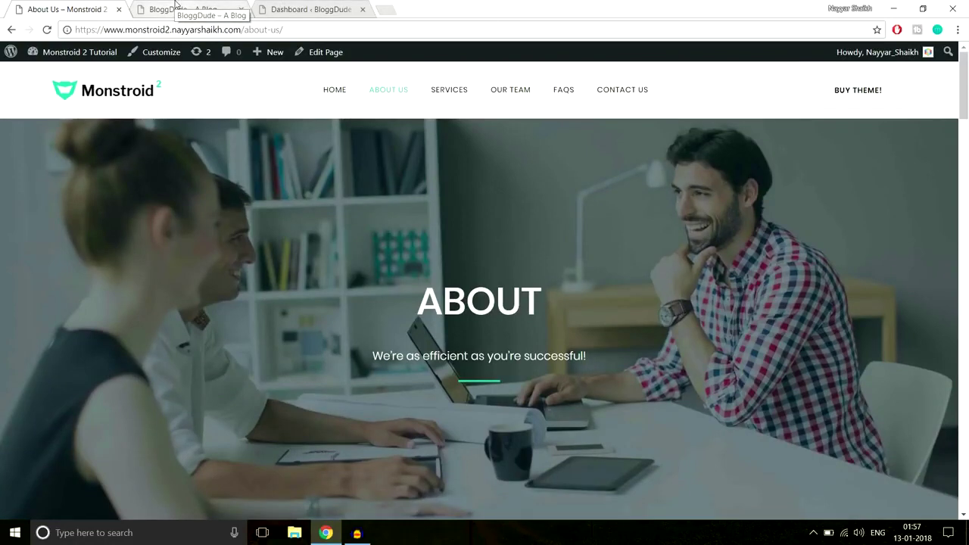
Create and publish a new page titled About Us and switch it to Power builder.
{"action": "left_click", "coordinate": [321, 6]}
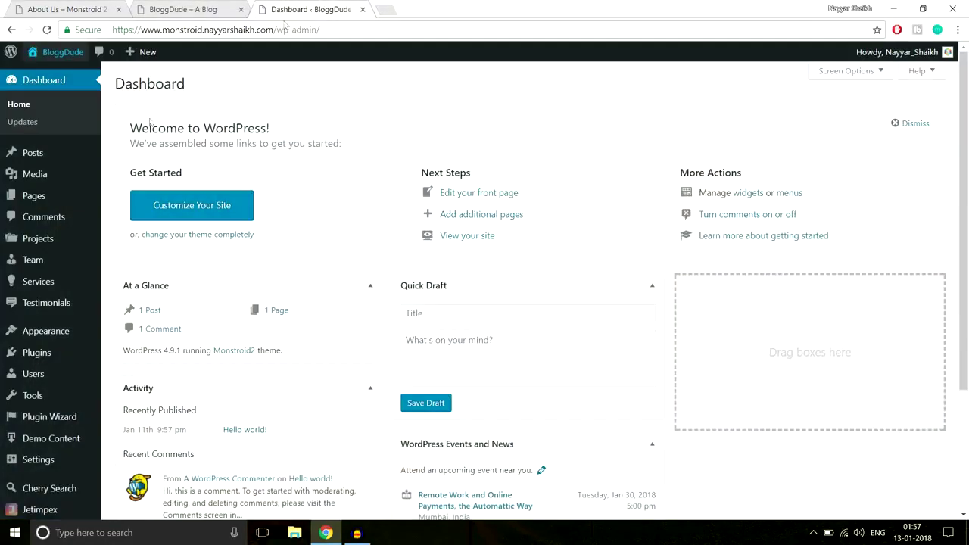
{"action": "mouse_move", "coordinate": [46, 199]}
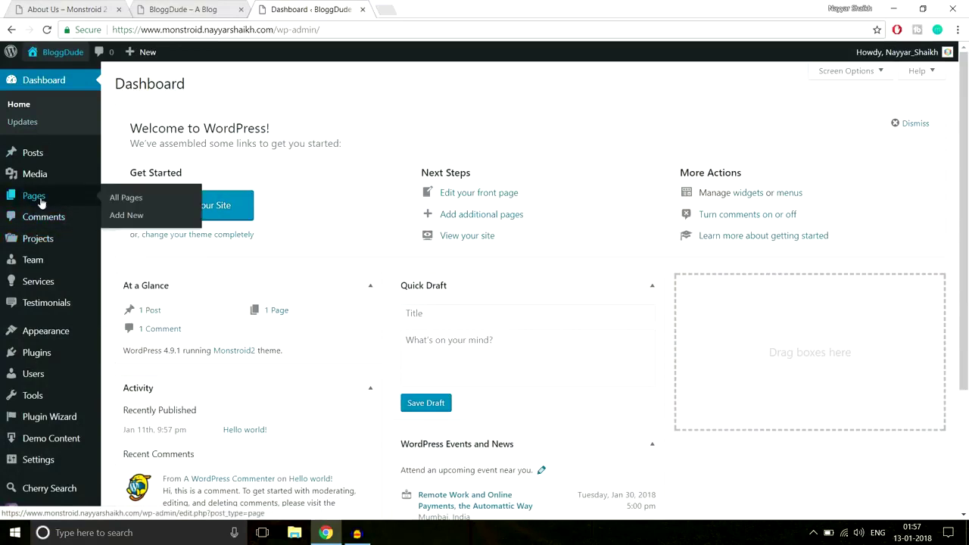
{"action": "left_click", "coordinate": [136, 216]}
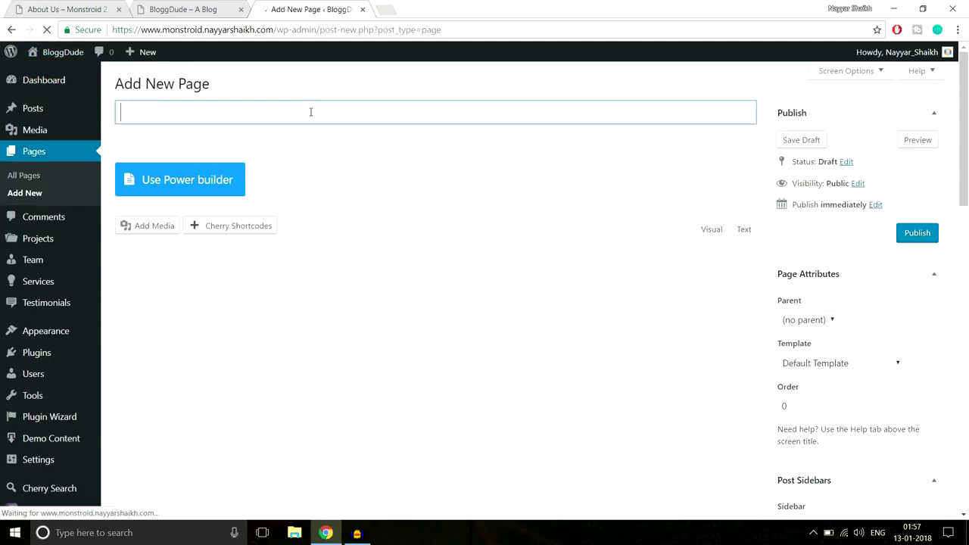
{"action": "type", "text": "About Us"}
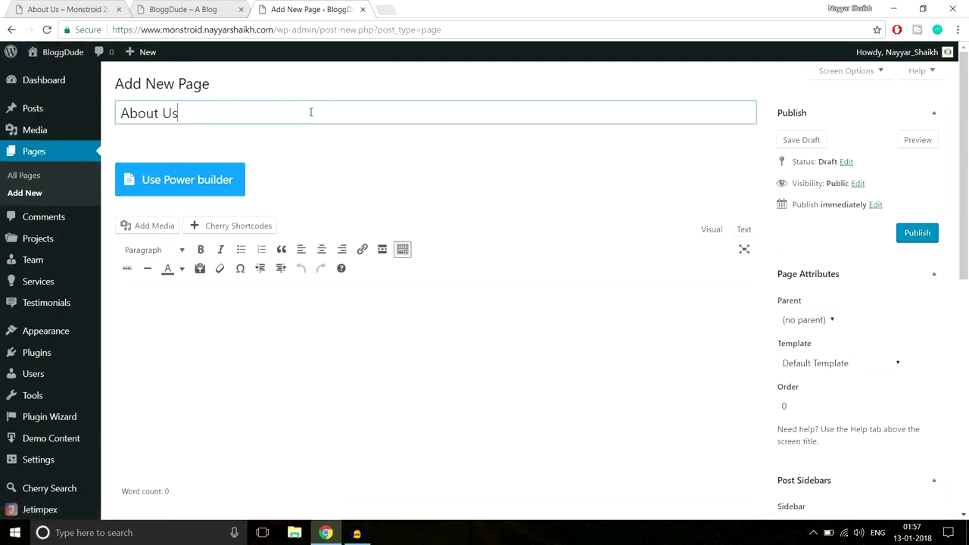
{"action": "left_click", "coordinate": [915, 237]}
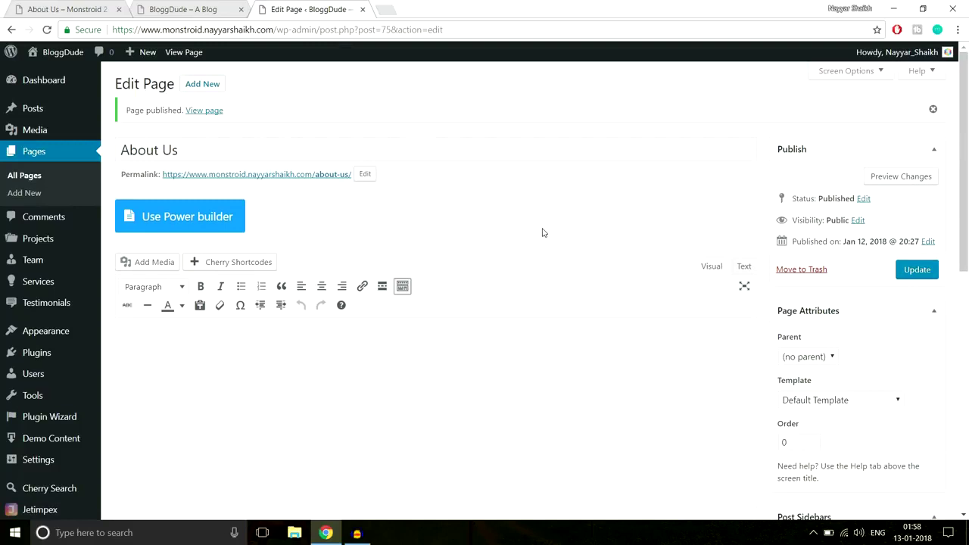
{"action": "left_click", "coordinate": [171, 226]}
{"action": "scroll", "coordinate": [238, 217], "scroll_direction": "down", "scroll_amount": 2}
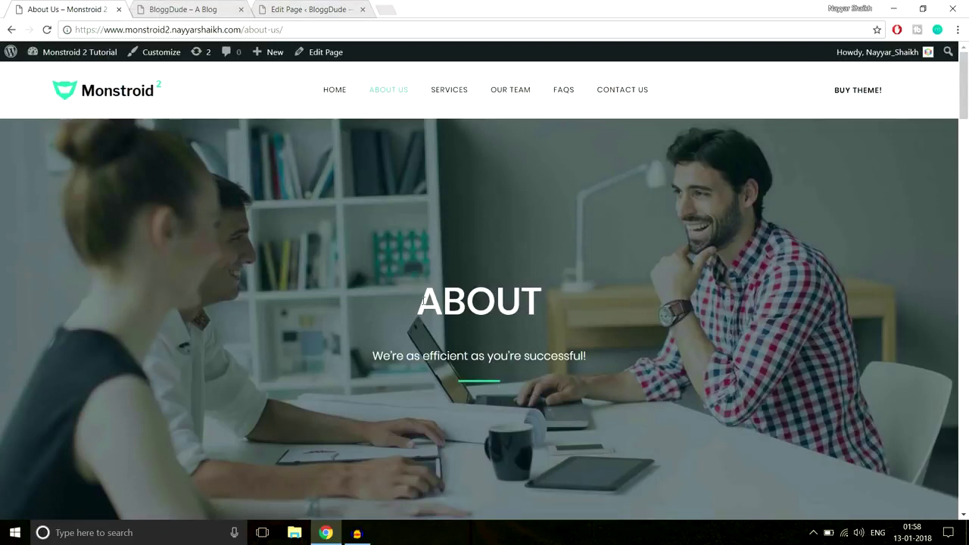
Grab the ABOUT heading and tagline from the live site and add a single-column row.
{"action": "left_click_drag", "start_coordinate": [421, 302], "coordinate": [621, 368]}
{"action": "key", "text": "ctrl+c"}
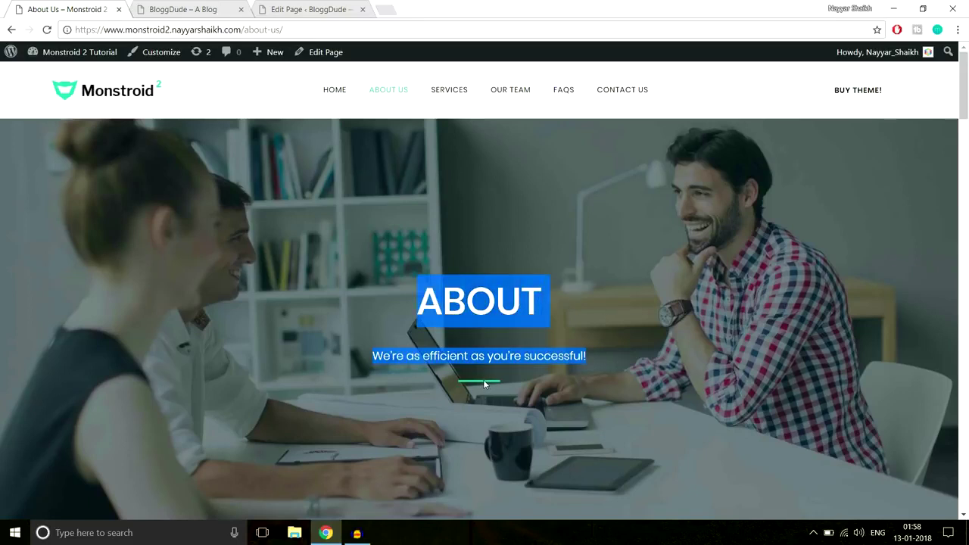
{"action": "left_click", "coordinate": [227, 9]}
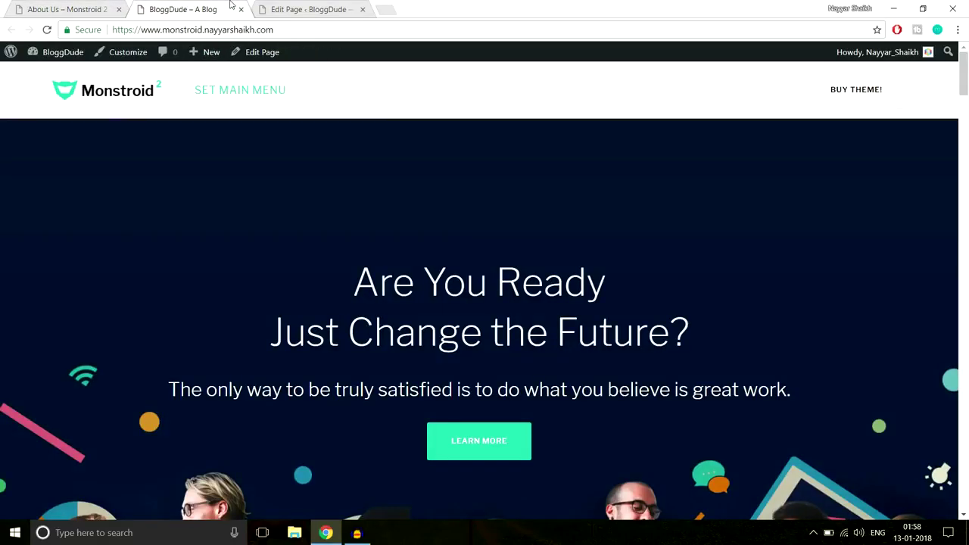
{"action": "left_click_drag", "start_coordinate": [314, 8], "coordinate": [227, 7]}
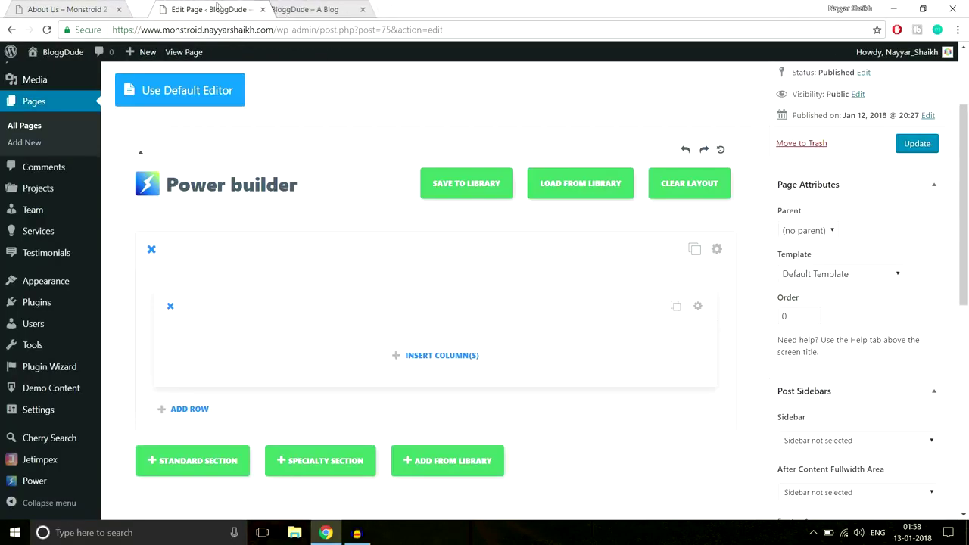
{"action": "left_click", "coordinate": [428, 366]}
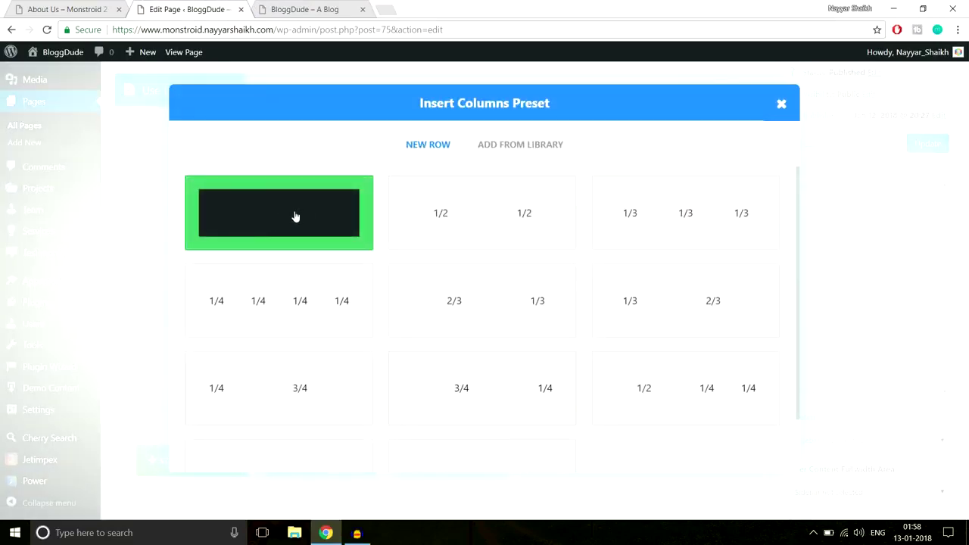
{"action": "left_click", "coordinate": [294, 217]}
{"action": "scroll", "coordinate": [485, 264], "scroll_direction": "down", "scroll_amount": 2}
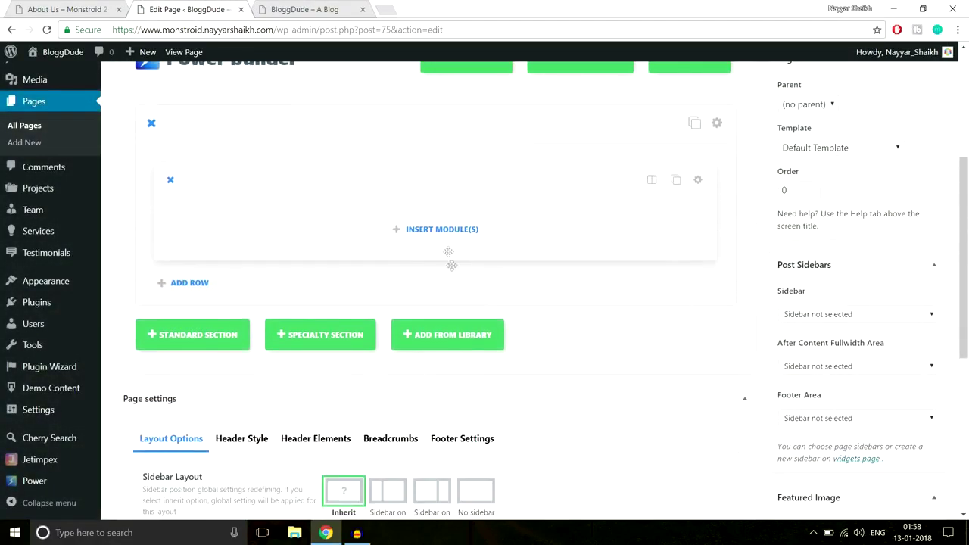
Insert a Text module into the row and set its Text Orientation to Center.
{"action": "left_click", "coordinate": [447, 229]}
{"action": "scroll", "coordinate": [643, 318], "scroll_direction": "down", "scroll_amount": 6}
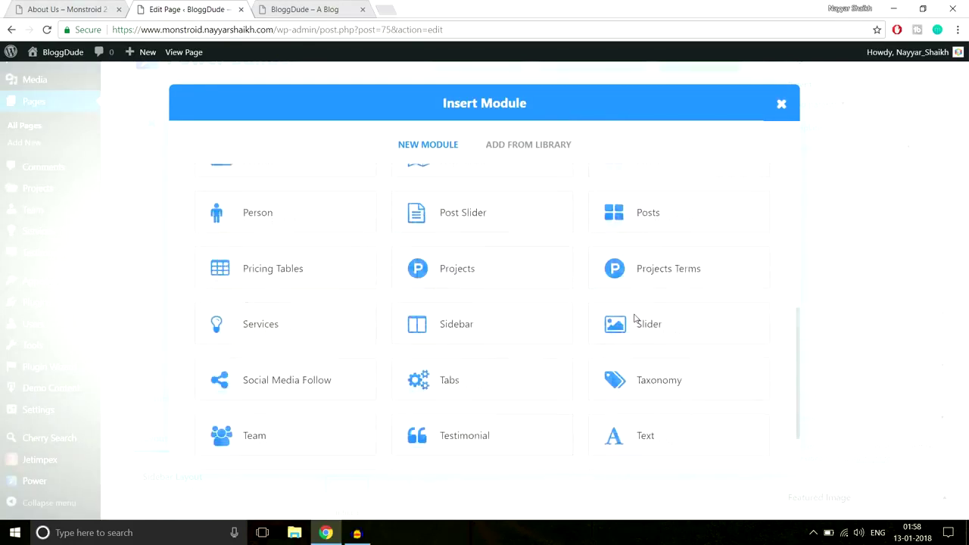
{"action": "left_click", "coordinate": [664, 359]}
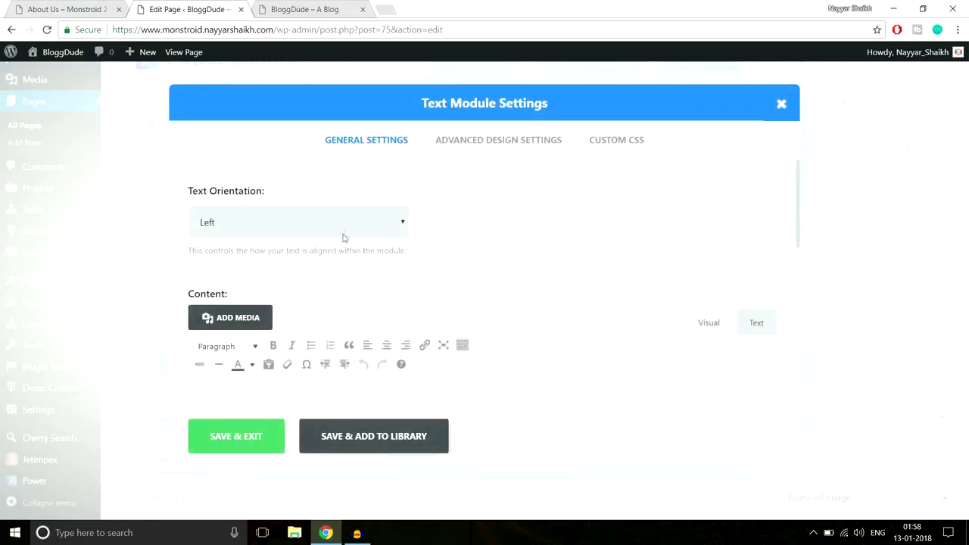
{"action": "left_click", "coordinate": [345, 226]}
{"action": "left_click", "coordinate": [317, 261]}
Paste the ABOUT heading and tagline "We're as efficient as you're successful!" into Content.
{"action": "scroll", "coordinate": [553, 253], "scroll_direction": "down", "scroll_amount": 2}
{"action": "left_click", "coordinate": [463, 303]}
{"action": "key", "text": "ctrl+v"}
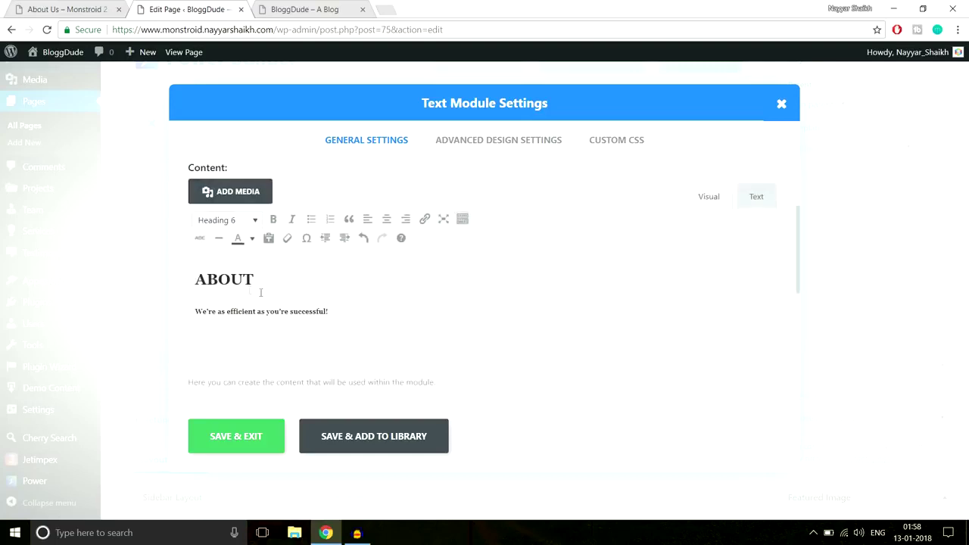
{"action": "left_click_drag", "start_coordinate": [256, 278], "coordinate": [187, 277]}
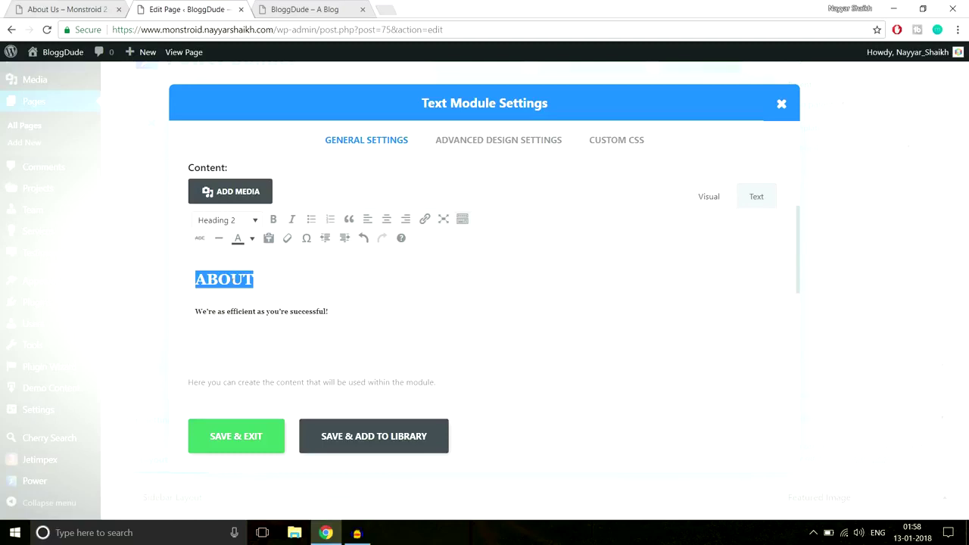
{"action": "left_click_drag", "start_coordinate": [330, 313], "coordinate": [182, 312]}
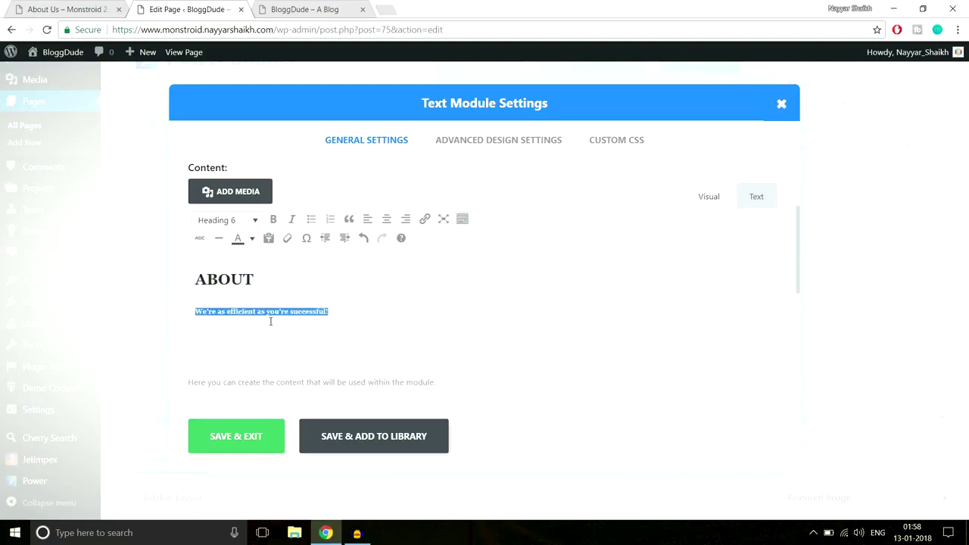
{"action": "left_click", "coordinate": [66, 9]}
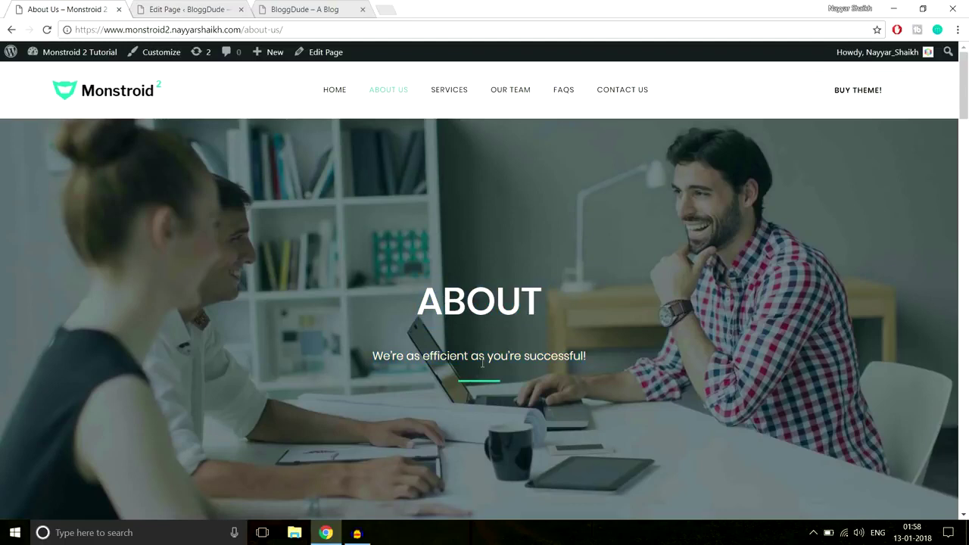
{"action": "left_click", "coordinate": [188, 9]}
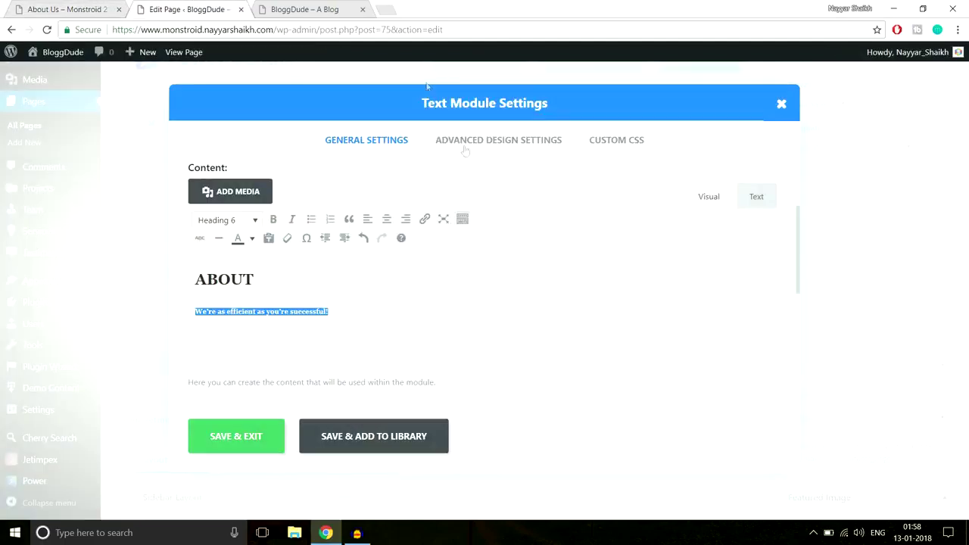
Open the module's Custom CSS tab and copy the Line After Center rules from Notepad.
{"action": "left_click", "coordinate": [616, 143]}
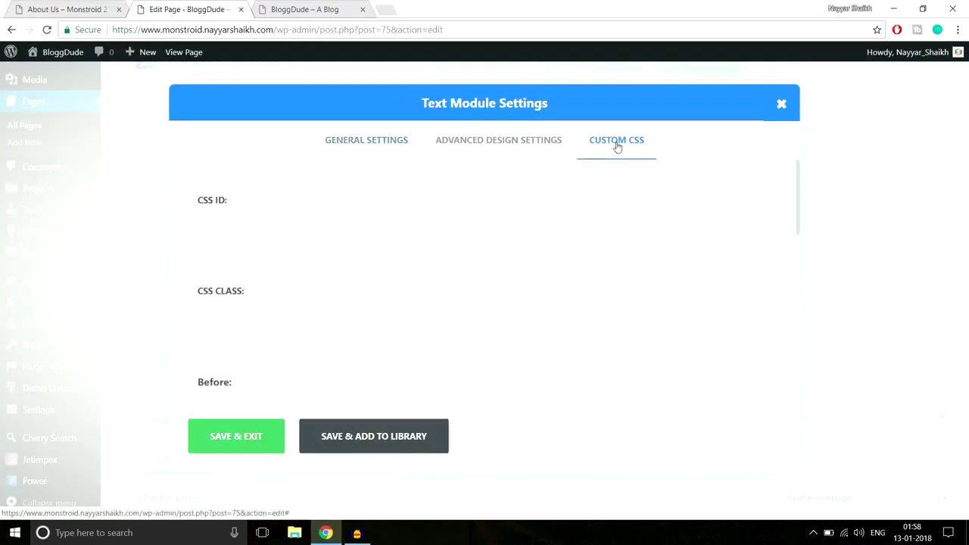
{"action": "scroll", "coordinate": [689, 248], "scroll_direction": "down", "scroll_amount": 5}
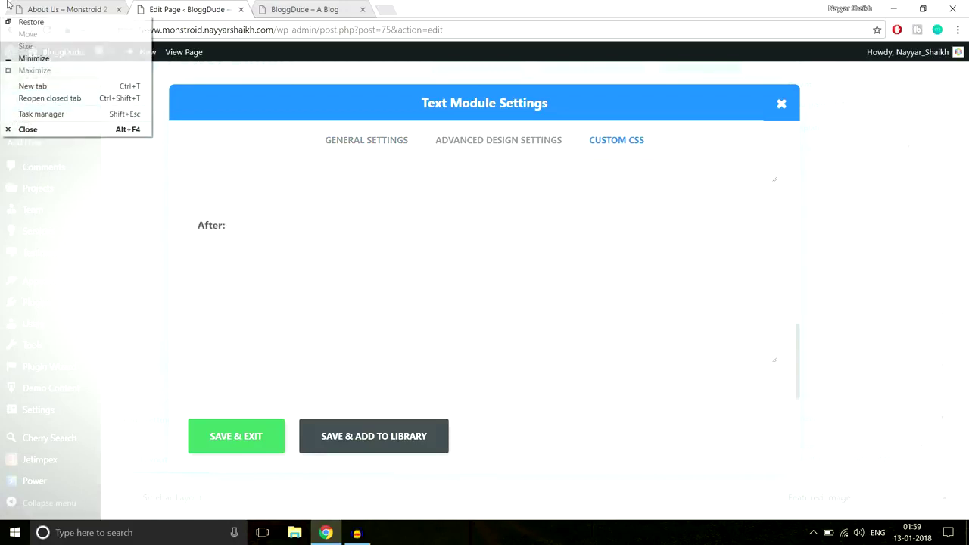
{"action": "left_click", "coordinate": [66, 9]}
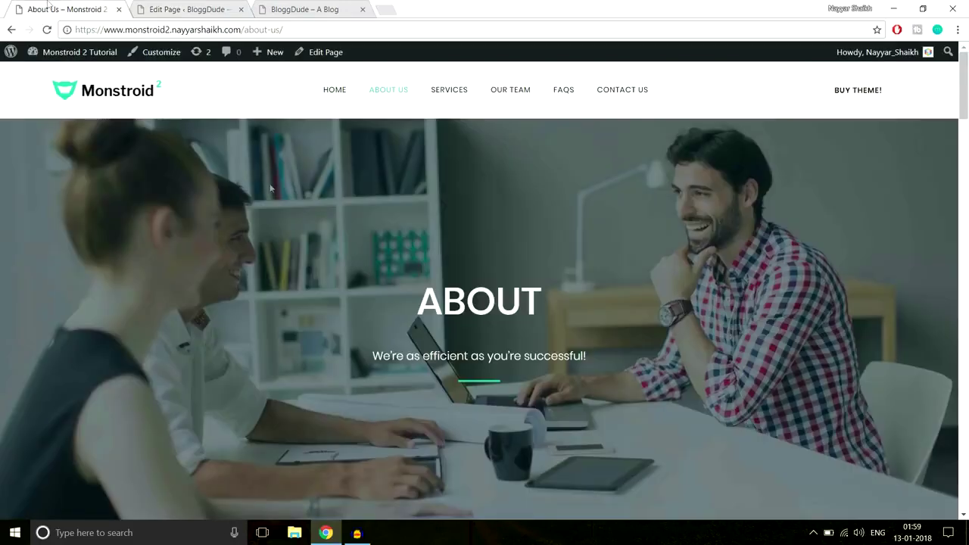
{"action": "left_click", "coordinate": [190, 9]}
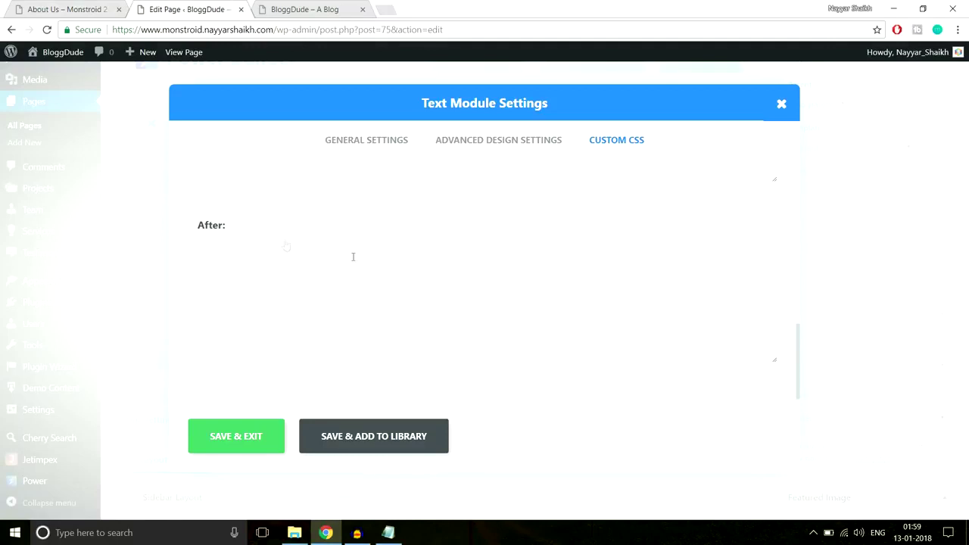
{"action": "left_click", "coordinate": [388, 533]}
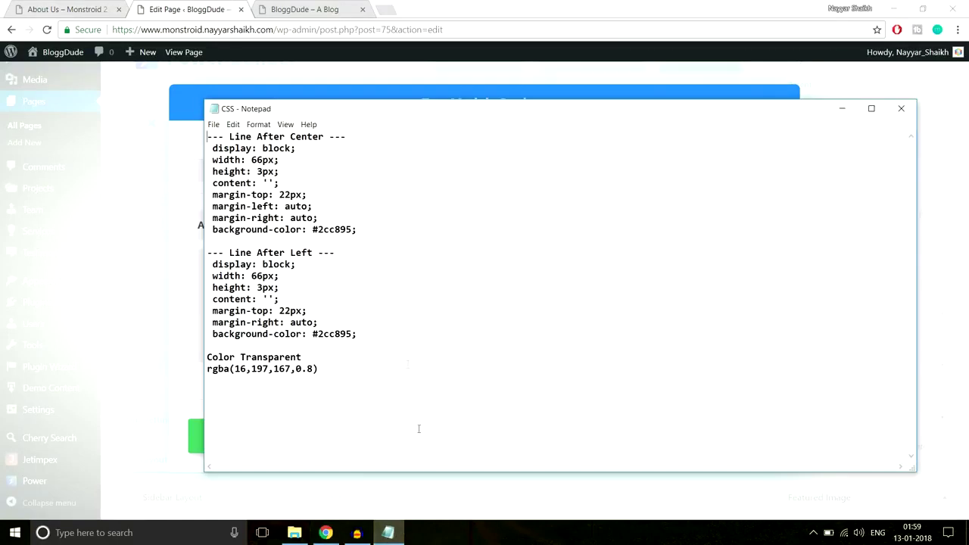
{"action": "left_click_drag", "start_coordinate": [213, 147], "coordinate": [384, 226]}
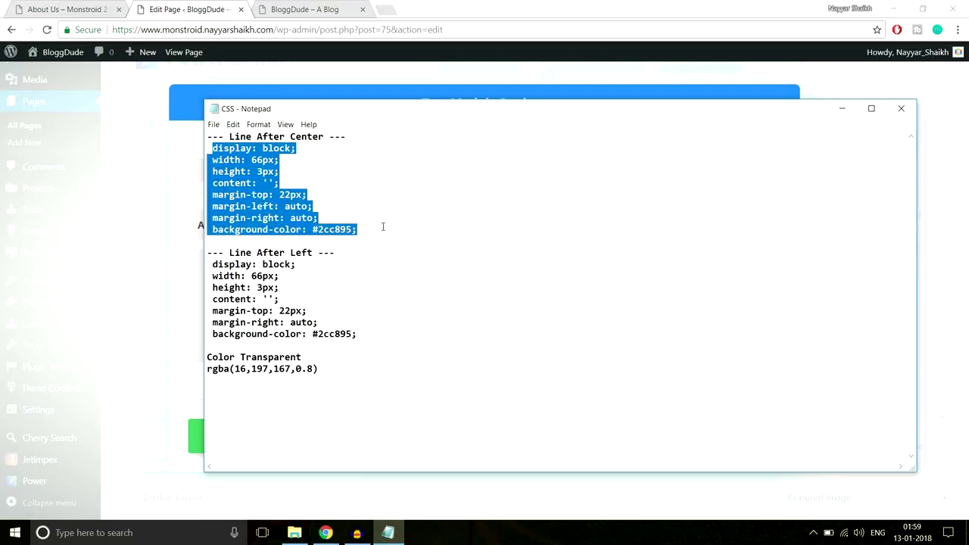
{"action": "key", "text": "ctrl+c"}
Paste the 66px-wide, 3px #2cc895 line rules into the After box and save the module.
{"action": "left_click", "coordinate": [275, 293]}
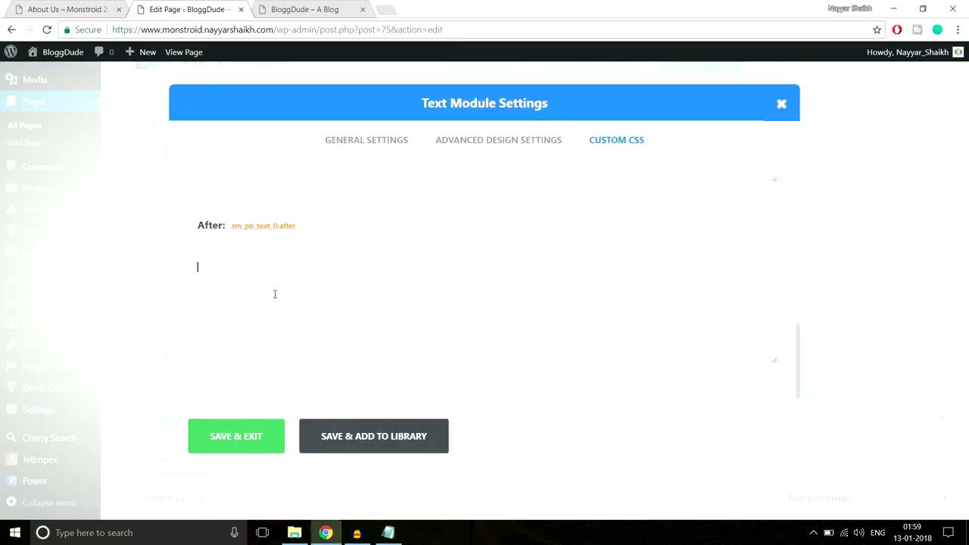
{"action": "key", "text": "ctrl+v"}
{"action": "left_click", "coordinate": [78, 9]}
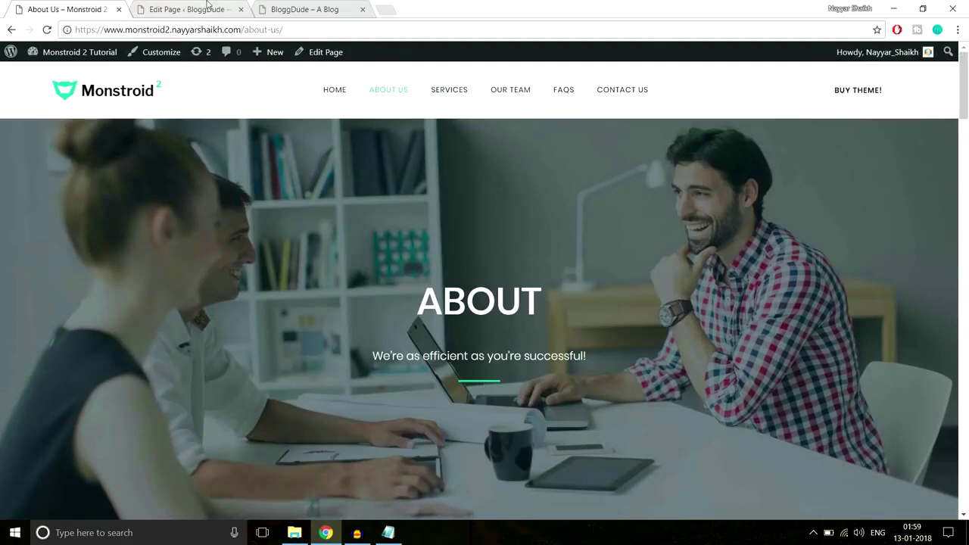
{"action": "left_click", "coordinate": [207, 7]}
{"action": "left_click_drag", "start_coordinate": [278, 345], "coordinate": [302, 345]}
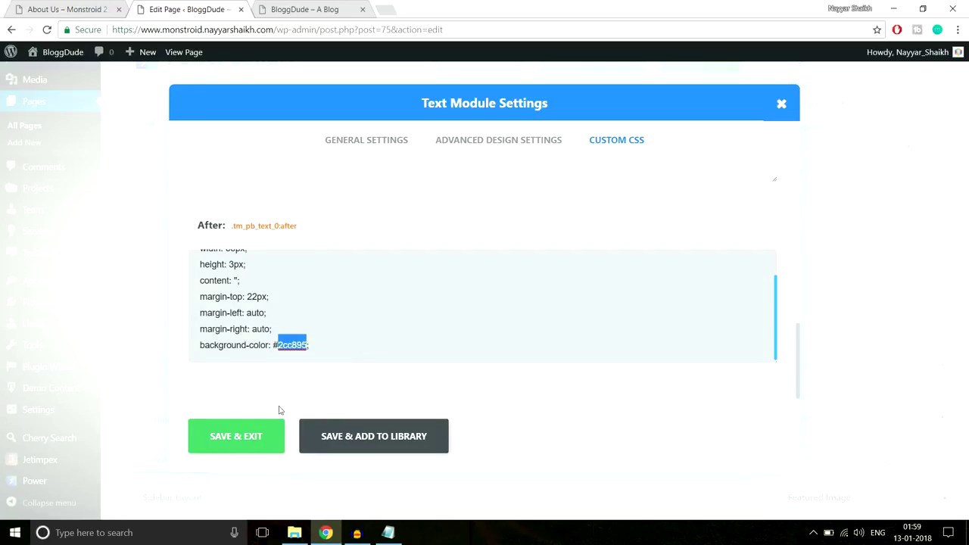
{"action": "left_click", "coordinate": [236, 443]}
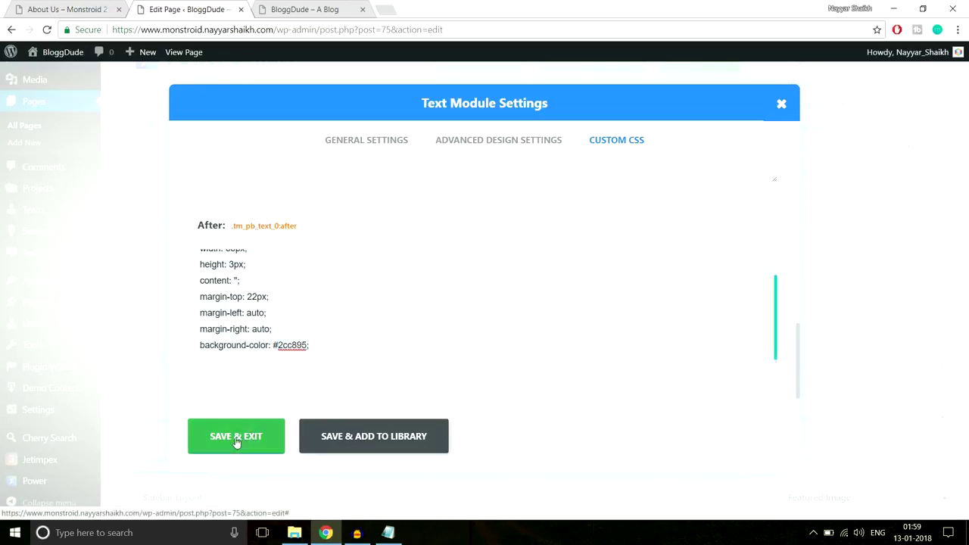
{"action": "left_click", "coordinate": [30, 9]}
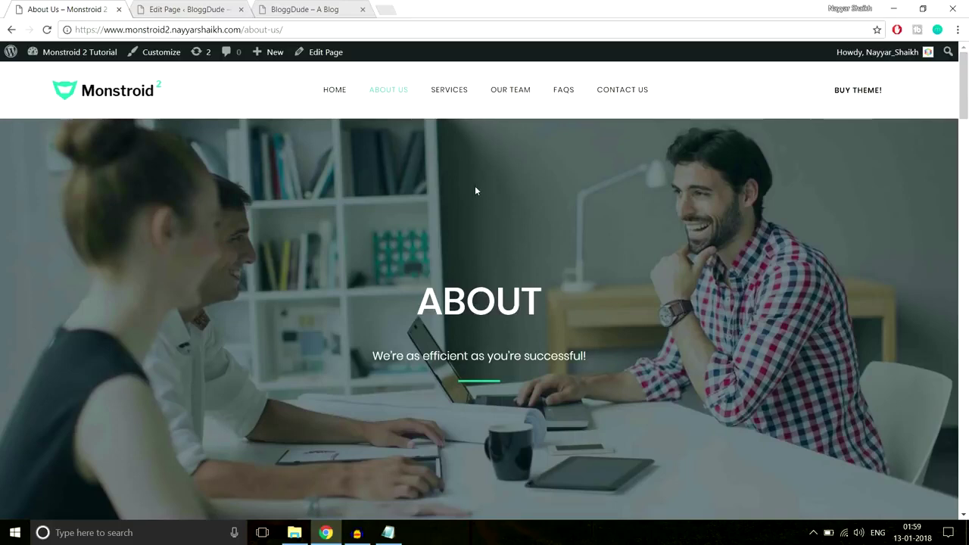
{"action": "left_click", "coordinate": [199, 6]}
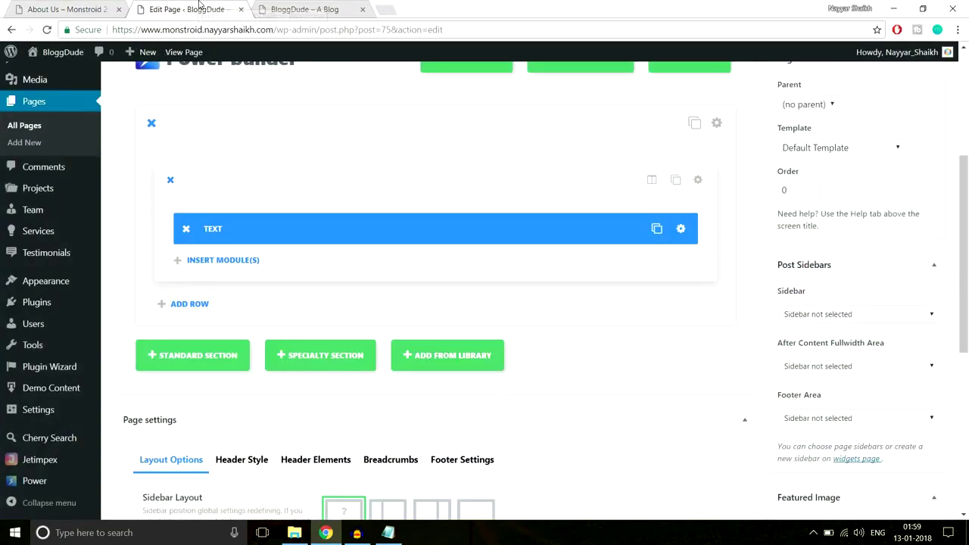
Open the section settings and upload the About-2 office photo as a background image.
{"action": "left_click", "coordinate": [718, 125]}
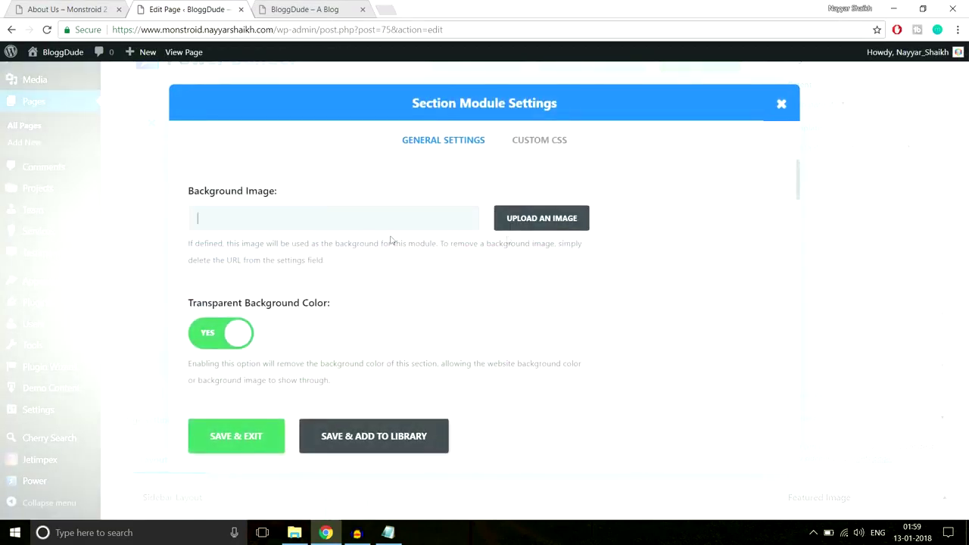
{"action": "left_click", "coordinate": [542, 219]}
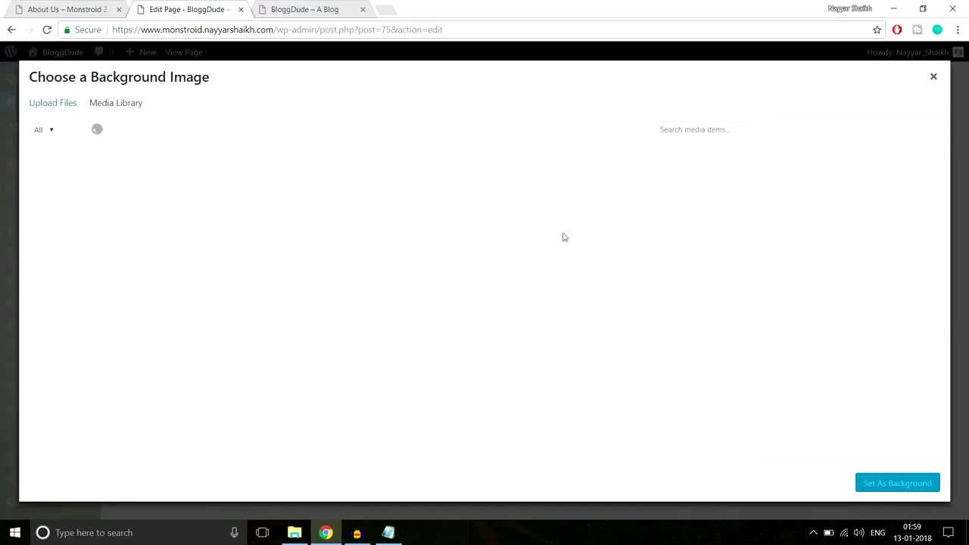
{"action": "left_click", "coordinate": [68, 109]}
{"action": "left_click", "coordinate": [487, 301]}
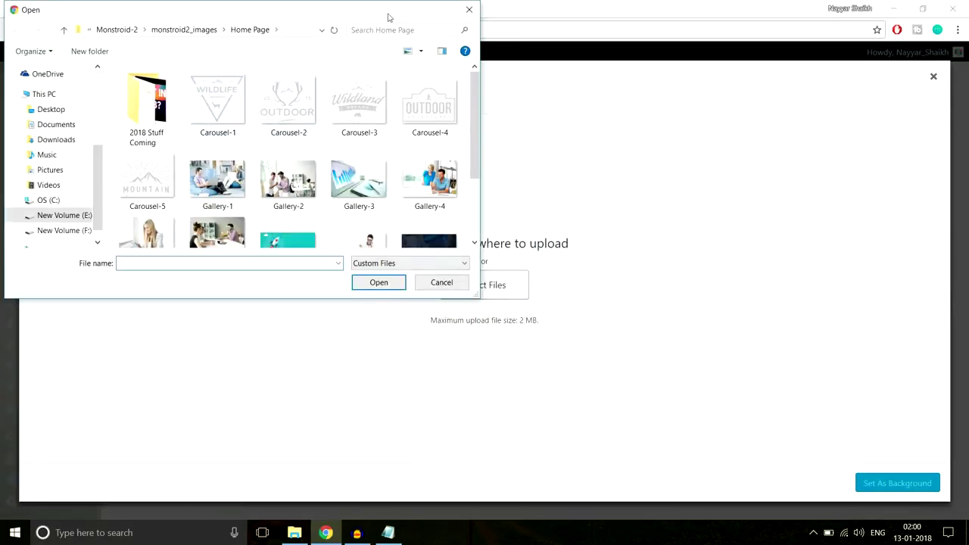
{"action": "scroll", "coordinate": [407, 151], "scroll_direction": "down", "scroll_amount": 3}
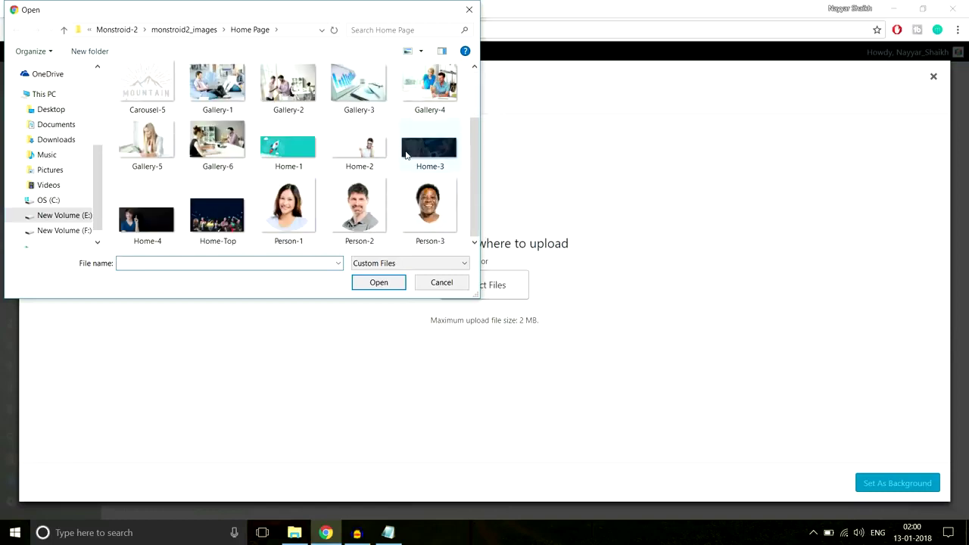
{"action": "left_click", "coordinate": [190, 31]}
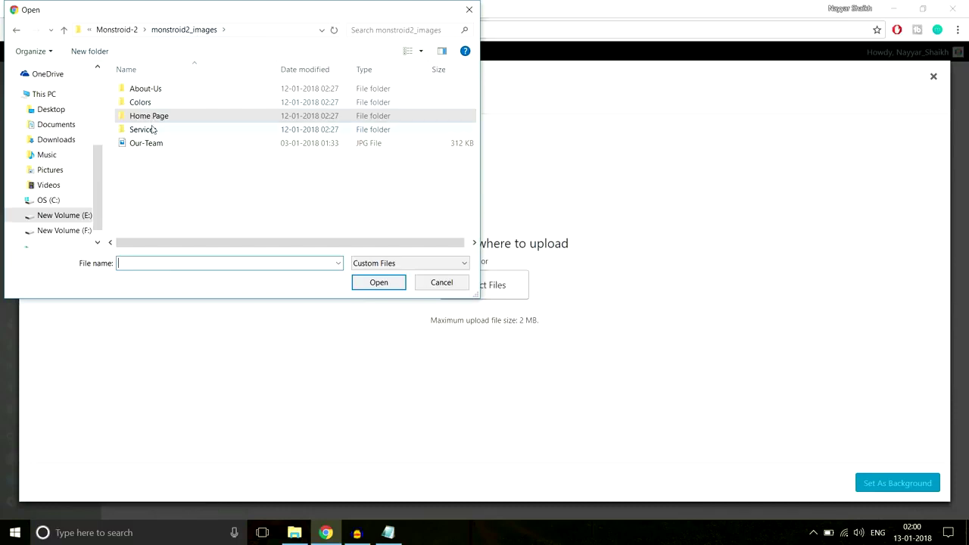
{"action": "double_click", "coordinate": [161, 90]}
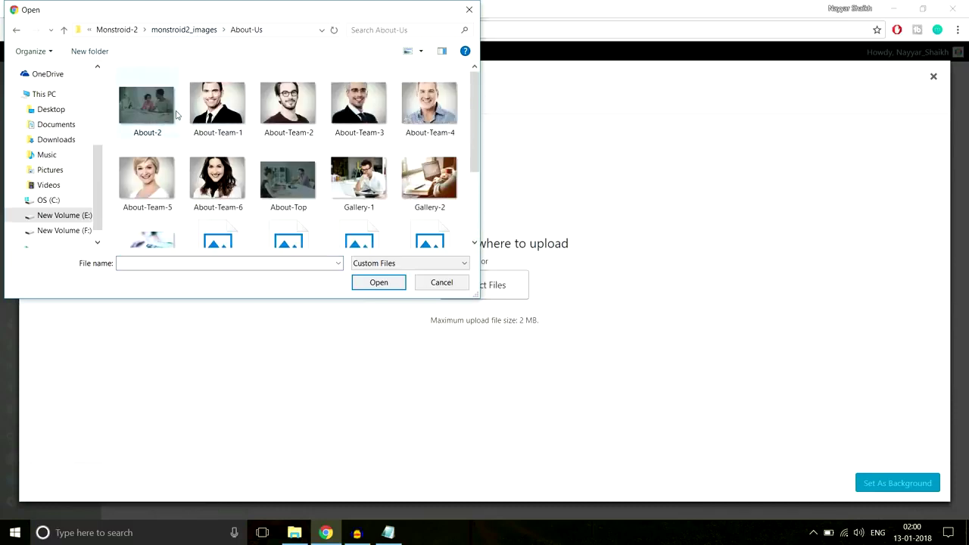
{"action": "left_click", "coordinate": [141, 110]}
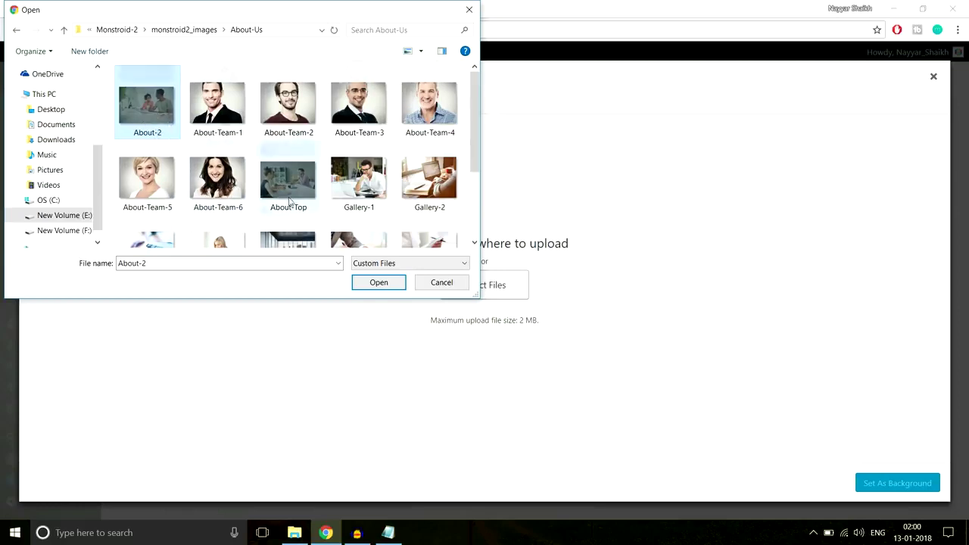
{"action": "scroll", "coordinate": [288, 202], "scroll_direction": "down", "scroll_amount": 3}
{"action": "scroll", "coordinate": [289, 201], "scroll_direction": "up", "scroll_amount": 3}
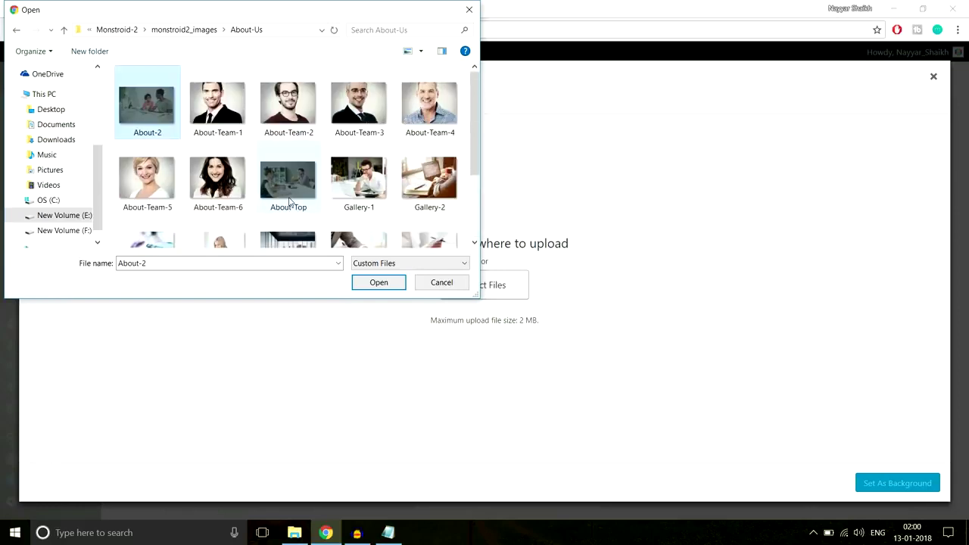
{"action": "left_click", "coordinate": [326, 532]}
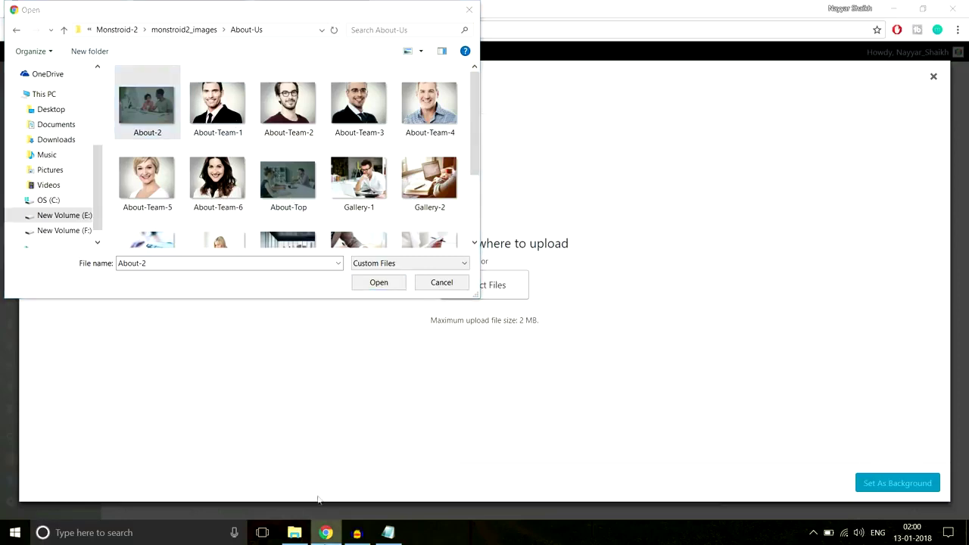
{"action": "left_click", "coordinate": [382, 283]}
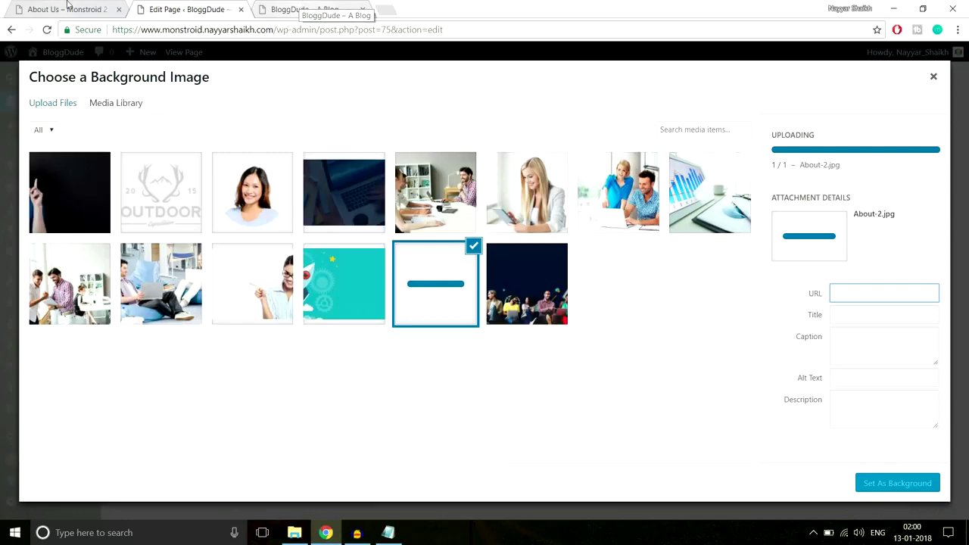
Upload the About-Top photo instead and set it as the section background.
{"action": "left_click", "coordinate": [68, 9]}
{"action": "left_click", "coordinate": [199, 6]}
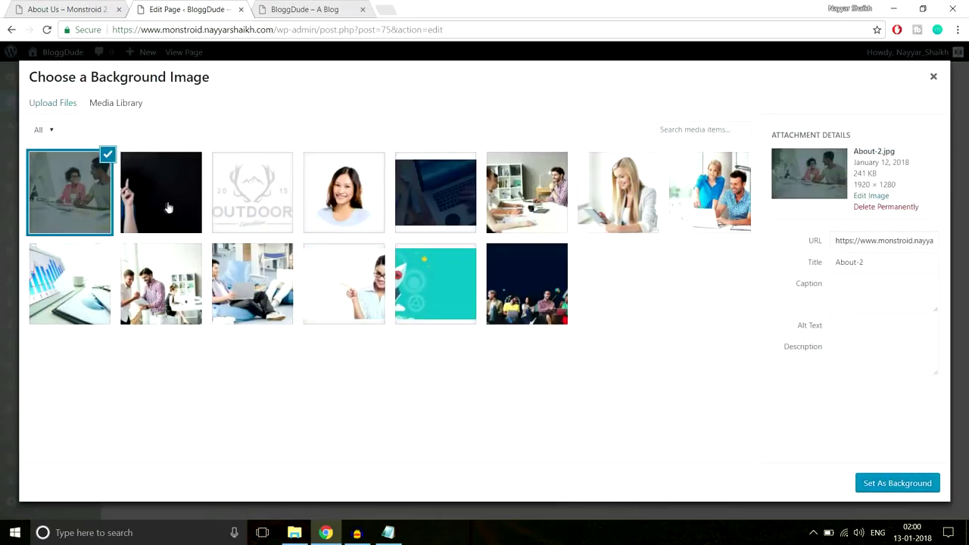
{"action": "left_click", "coordinate": [75, 6]}
{"action": "left_click", "coordinate": [170, 9]}
{"action": "left_click", "coordinate": [55, 105]}
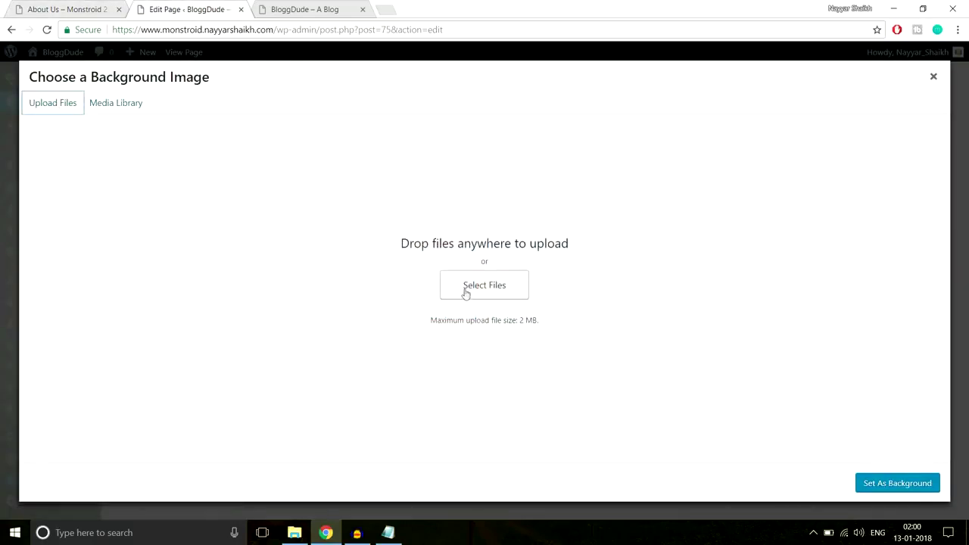
{"action": "left_click", "coordinate": [465, 292]}
{"action": "left_click", "coordinate": [291, 184]}
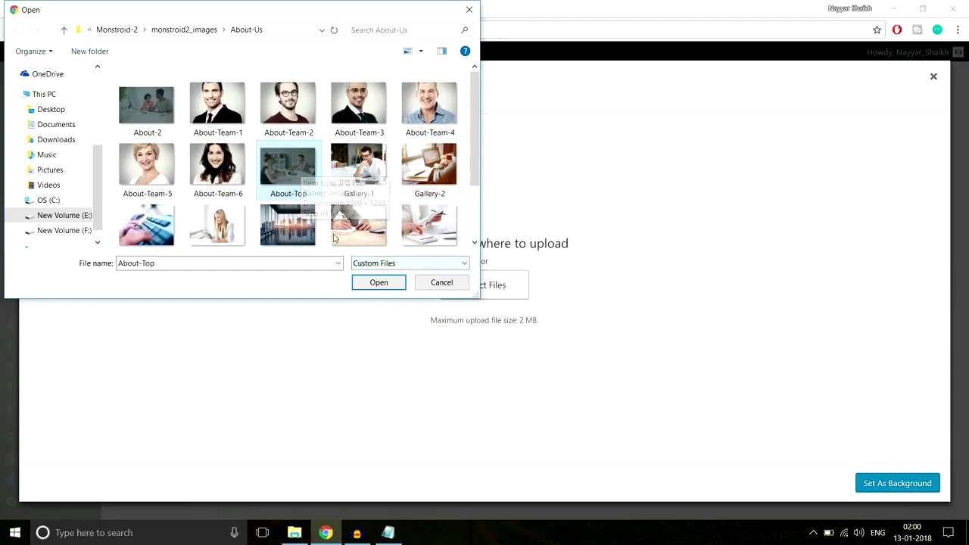
{"action": "left_click", "coordinate": [378, 282]}
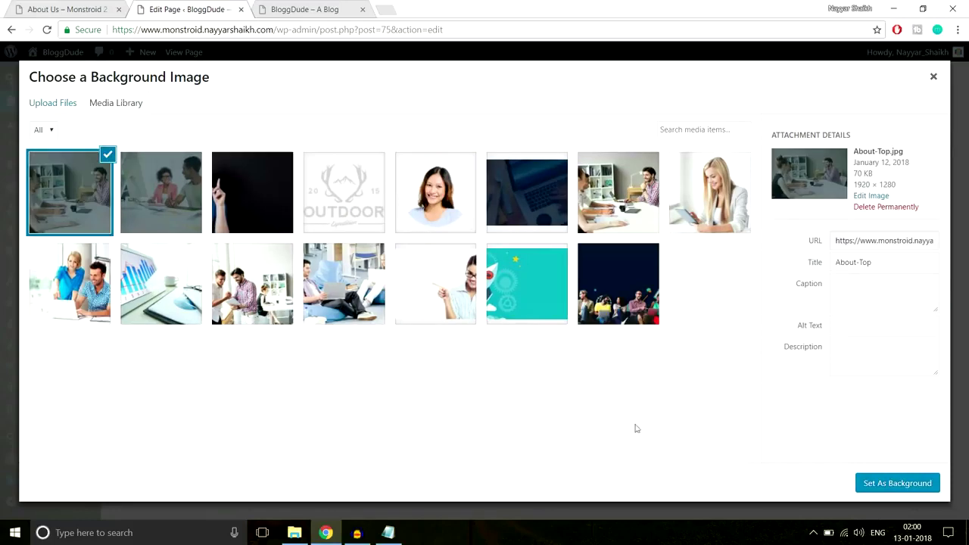
{"action": "left_click", "coordinate": [871, 488]}
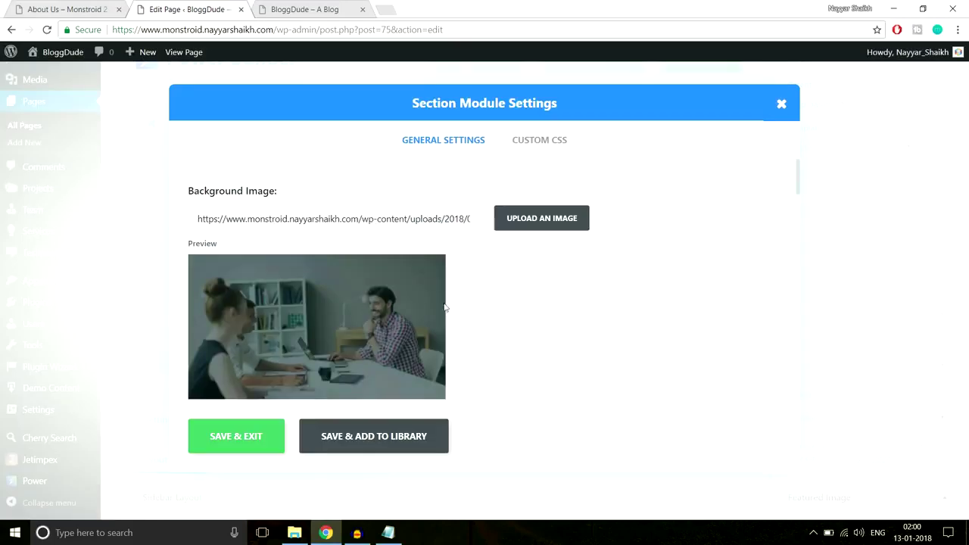
Set custom padding top and bottom to 350px and save the section settings.
{"action": "scroll", "coordinate": [573, 306], "scroll_direction": "down", "scroll_amount": 3}
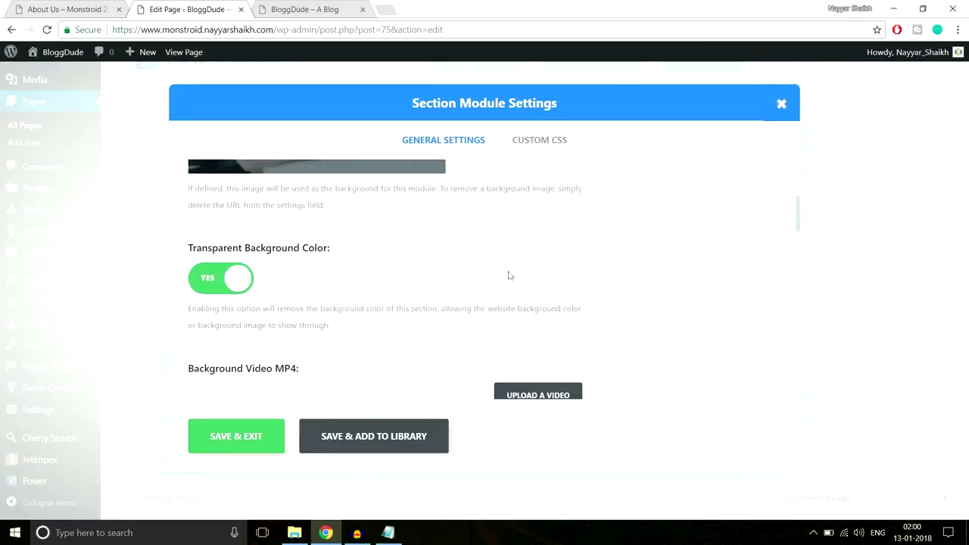
{"action": "scroll", "coordinate": [574, 307], "scroll_direction": "down", "scroll_amount": 8}
{"action": "scroll", "coordinate": [575, 312], "scroll_direction": "down", "scroll_amount": 5}
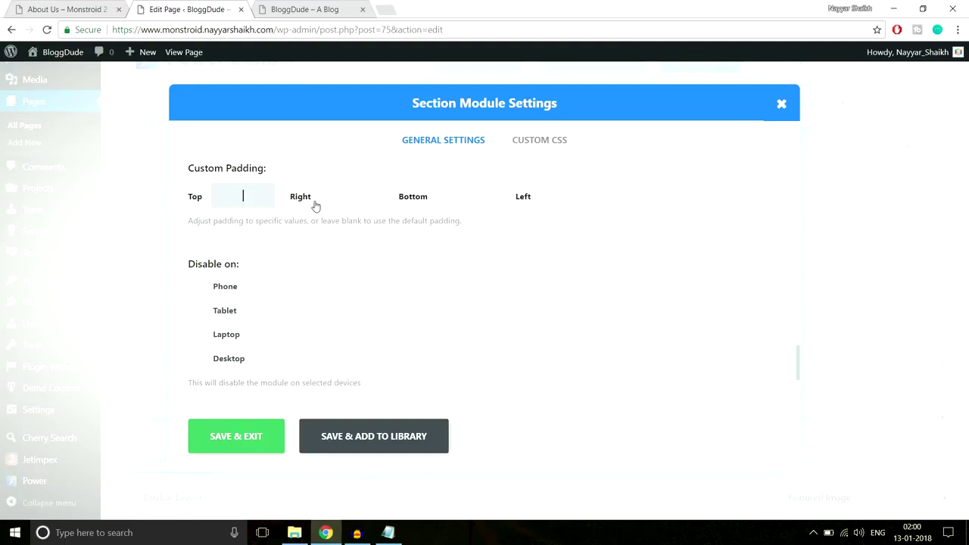
{"action": "type", "text": "px350px"}
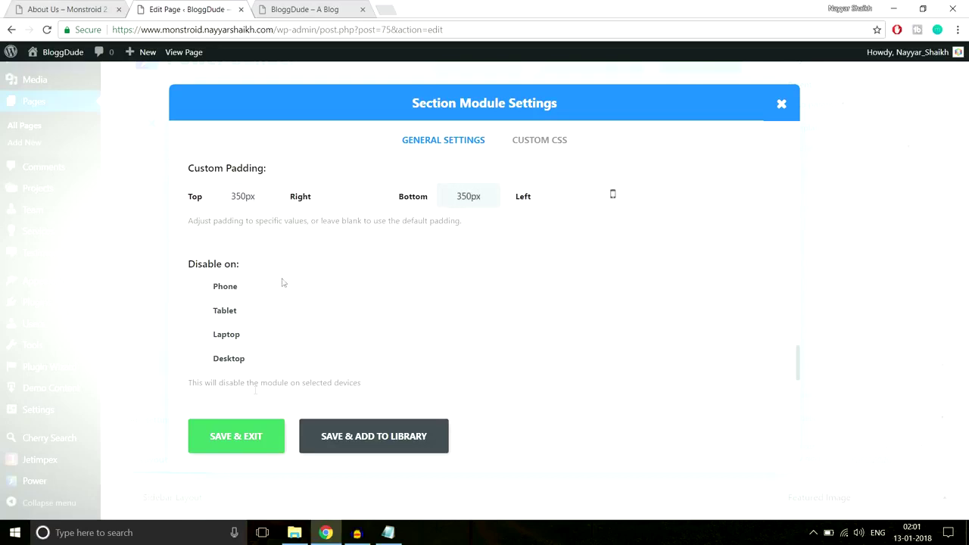
{"action": "left_click", "coordinate": [241, 438]}
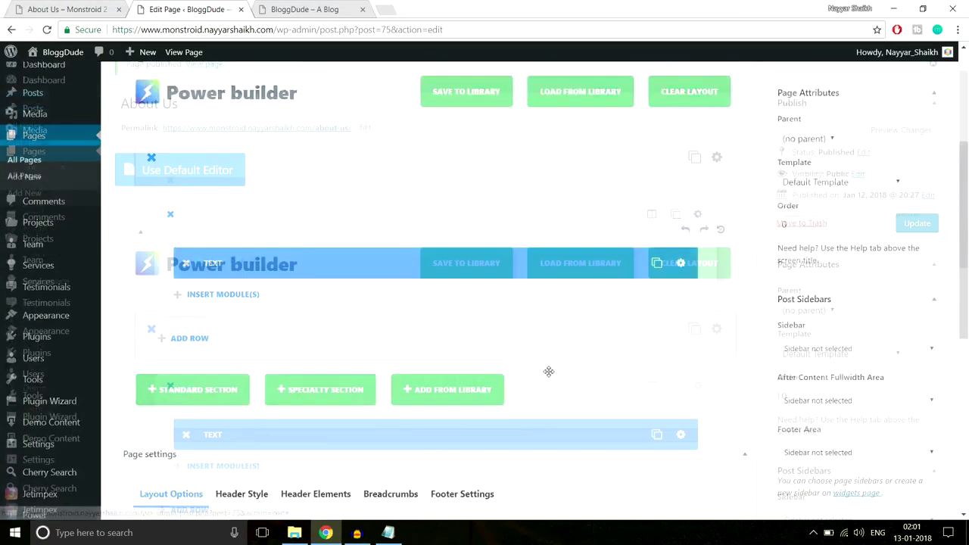
{"action": "scroll", "coordinate": [548, 371], "scroll_direction": "up", "scroll_amount": 5}
Update the About Us page and open the live page in a new tab.
{"action": "left_click", "coordinate": [939, 273]}
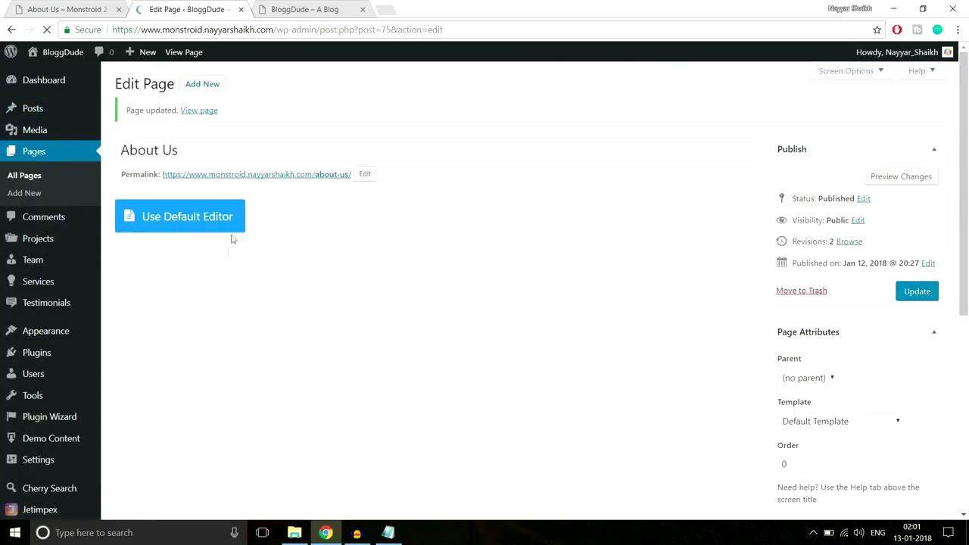
{"action": "right_click", "coordinate": [194, 113]}
{"action": "key", "text": "Escape"}
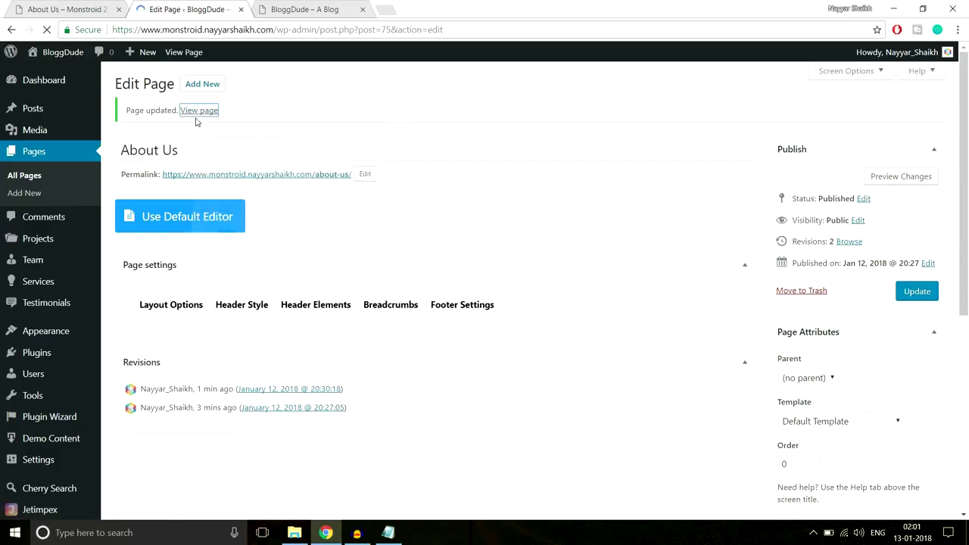
{"action": "left_click", "coordinate": [337, 9]}
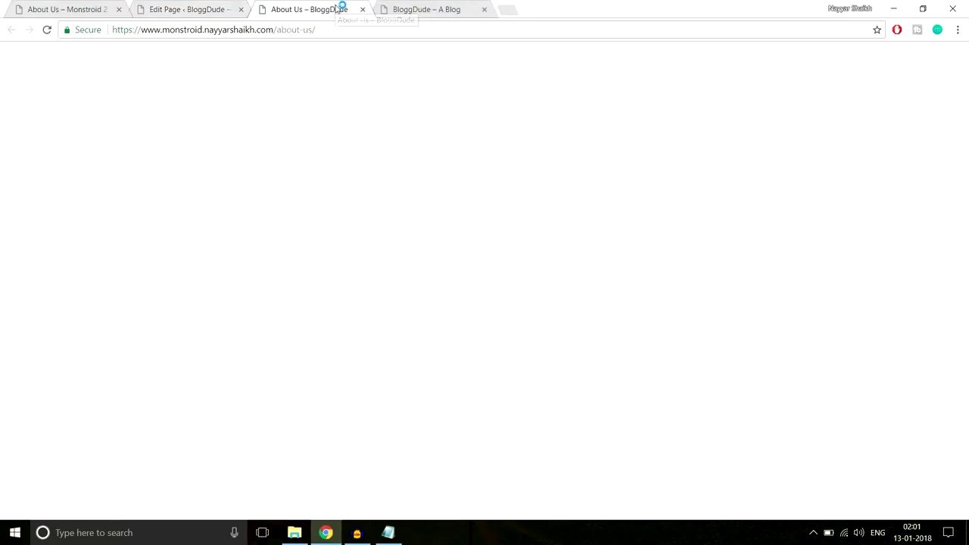
Review the live About Us page and close the BloggDude – A Blog tab.
{"action": "scroll", "coordinate": [422, 304], "scroll_direction": "down", "scroll_amount": 3}
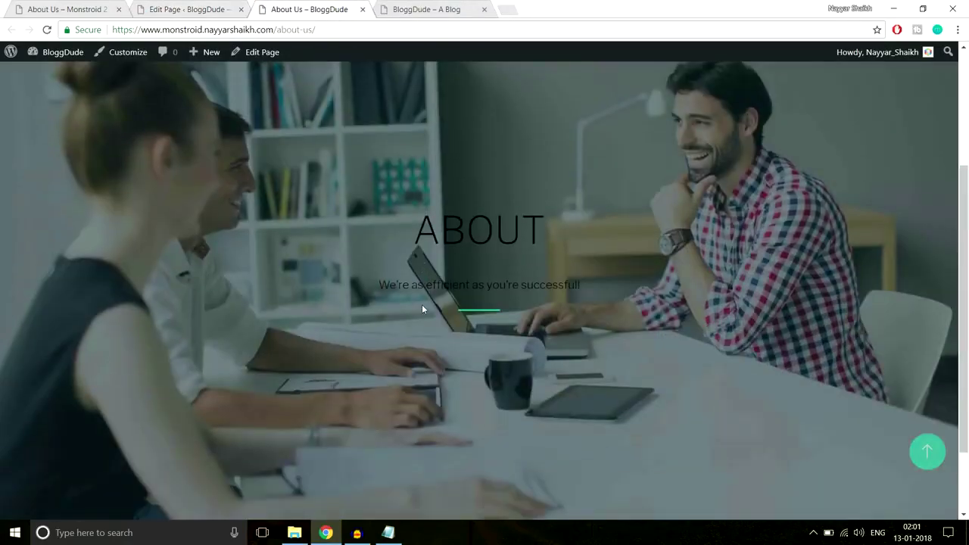
{"action": "scroll", "coordinate": [421, 304], "scroll_direction": "down", "scroll_amount": 2}
{"action": "scroll", "coordinate": [422, 304], "scroll_direction": "up", "scroll_amount": 5}
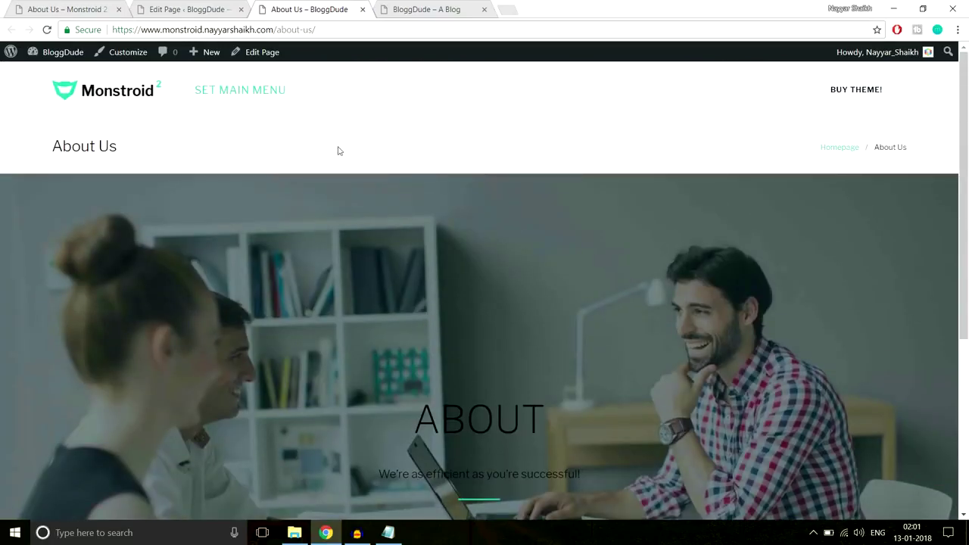
{"action": "left_click", "coordinate": [476, 12]}
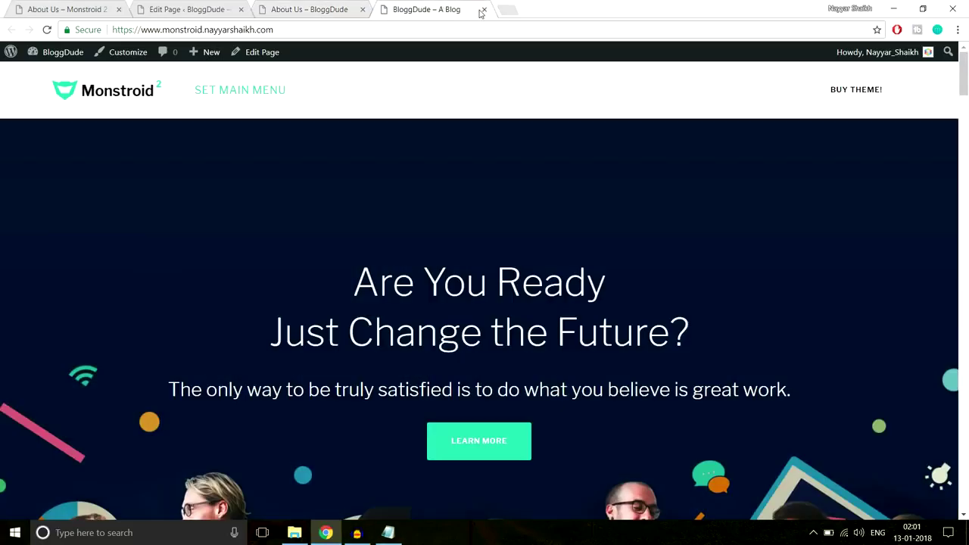
{"action": "left_click", "coordinate": [483, 10]}
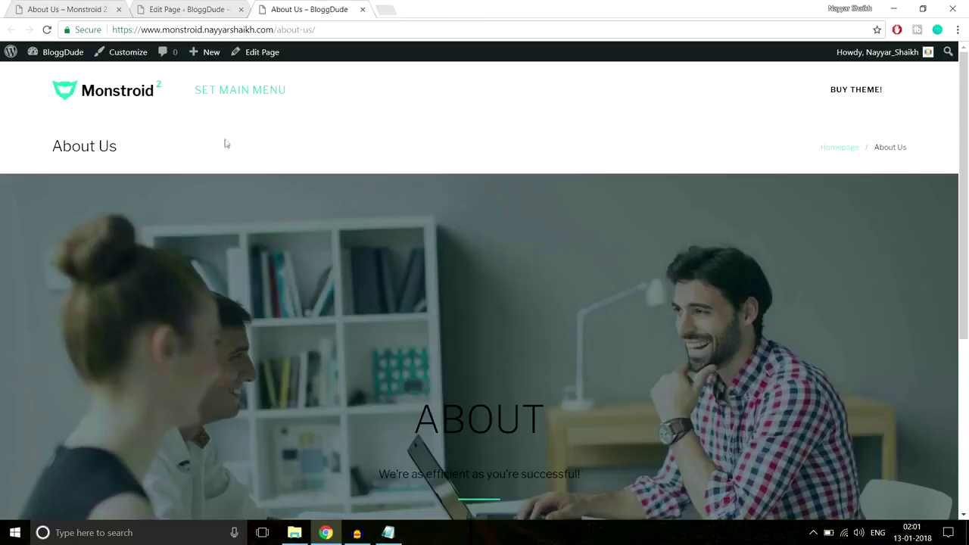
Compare the live ABOUT hero with the Monstroid demo About Us page, then return to the editor.
{"action": "left_click_drag", "start_coordinate": [26, 143], "coordinate": [195, 147]}
{"action": "left_click", "coordinate": [195, 147]}
{"action": "left_click", "coordinate": [84, 8]}
{"action": "left_click", "coordinate": [292, 10]}
{"action": "scroll", "coordinate": [561, 426], "scroll_direction": "down", "scroll_amount": 2}
{"action": "left_click_drag", "start_coordinate": [402, 288], "coordinate": [593, 347]}
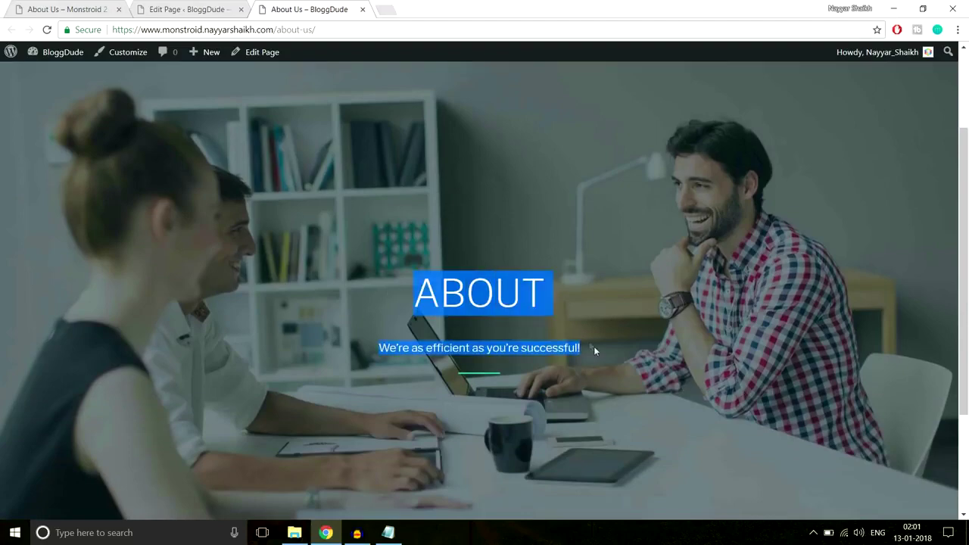
{"action": "left_click", "coordinate": [595, 353]}
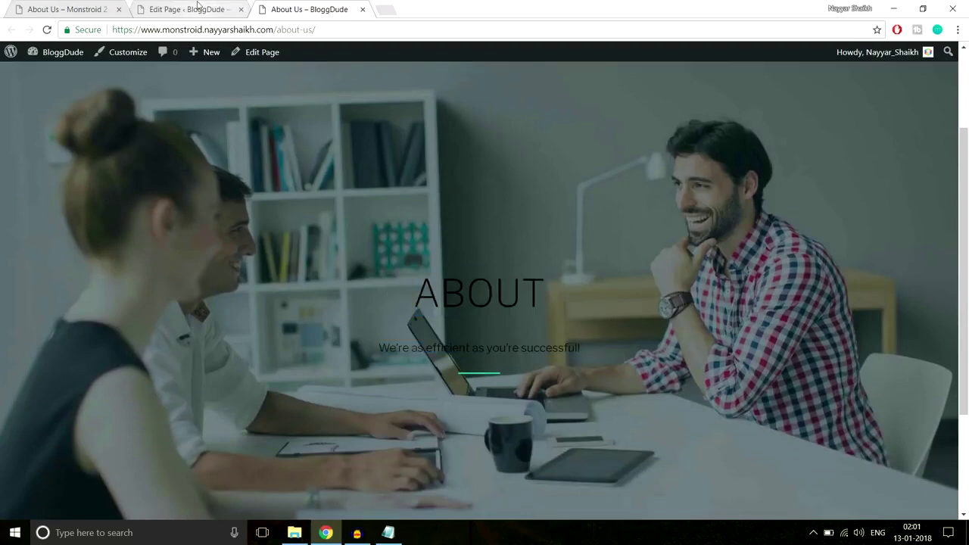
{"action": "left_click", "coordinate": [189, 9]}
{"action": "scroll", "coordinate": [633, 283], "scroll_direction": "down", "scroll_amount": 2}
Disable breadcrumbs in the About Us page settings.
{"action": "scroll", "coordinate": [633, 283], "scroll_direction": "down", "scroll_amount": 9}
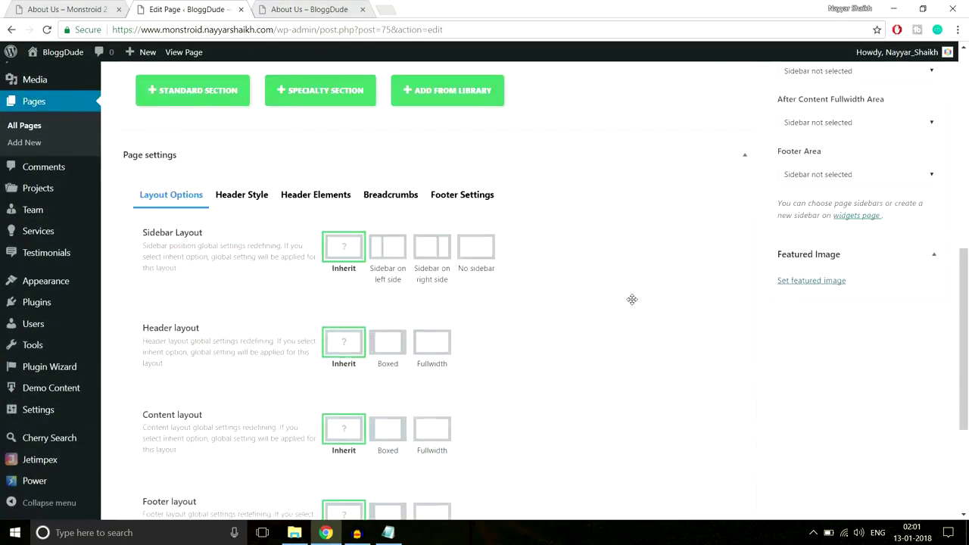
{"action": "scroll", "coordinate": [634, 304], "scroll_direction": "up", "scroll_amount": 3}
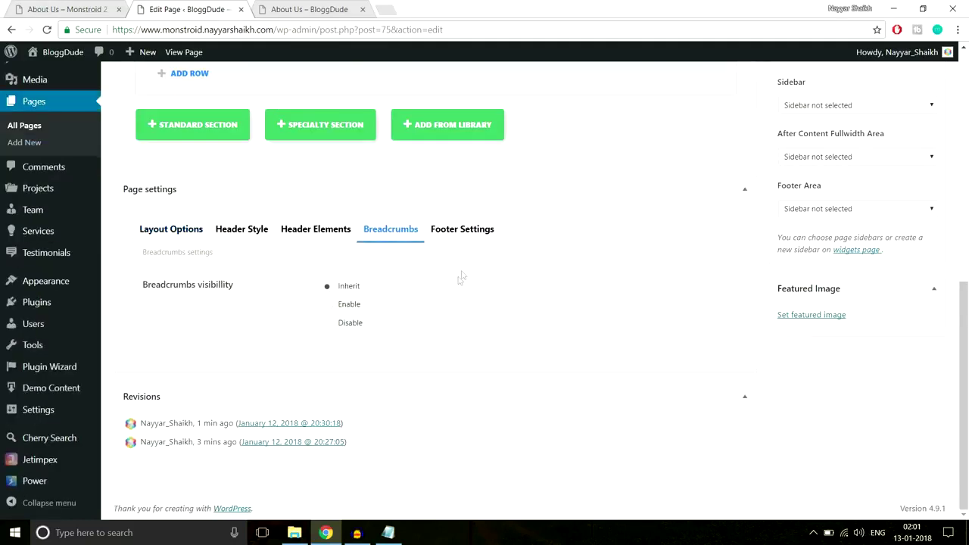
{"action": "left_click", "coordinate": [344, 325]}
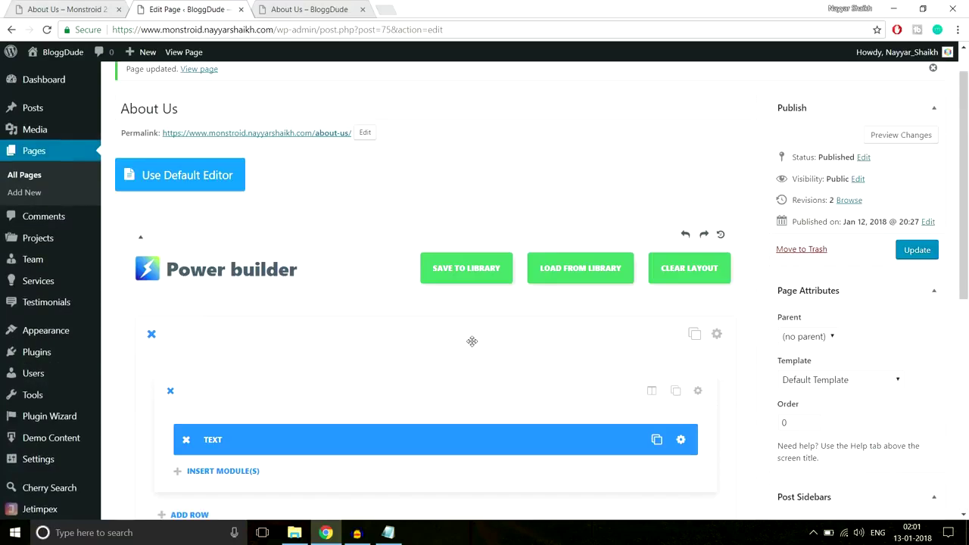
{"action": "scroll", "coordinate": [472, 342], "scroll_direction": "down", "scroll_amount": 3}
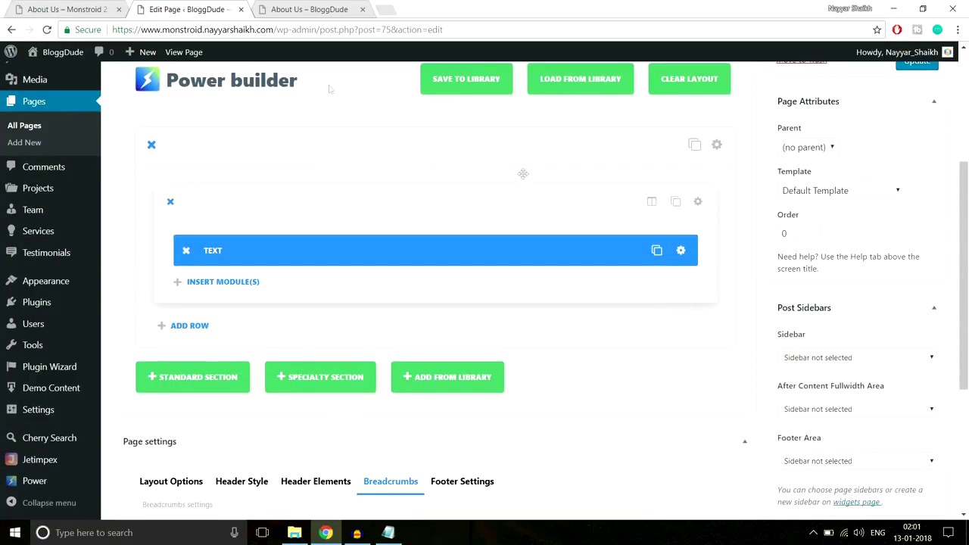
{"action": "left_click", "coordinate": [271, 8]}
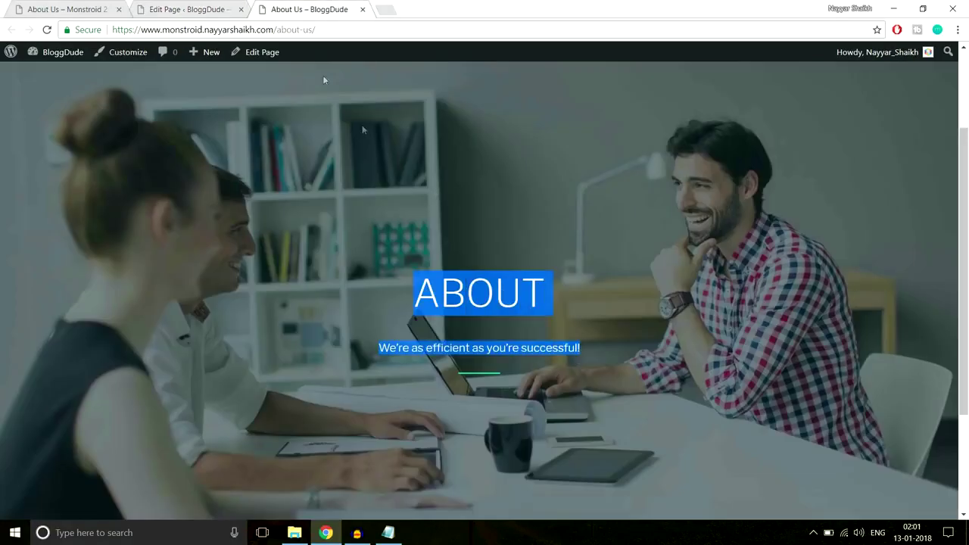
{"action": "left_click", "coordinate": [150, 8]}
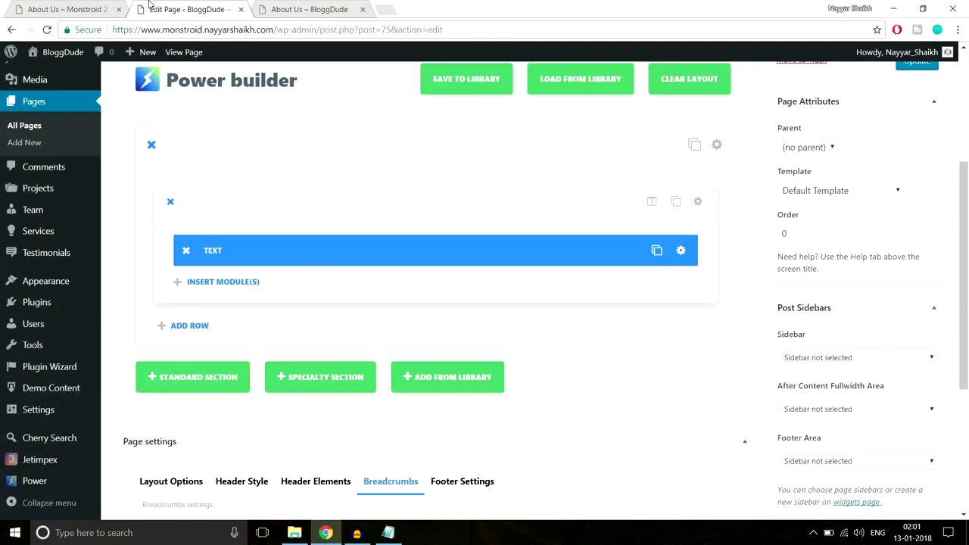
Make the Text module's ABOUT heading and tagline grey and save the module.
{"action": "left_click", "coordinate": [684, 250]}
{"action": "scroll", "coordinate": [389, 377], "scroll_direction": "down", "scroll_amount": 1}
{"action": "left_click_drag", "start_coordinate": [372, 271], "coordinate": [162, 219]}
{"action": "left_click", "coordinate": [252, 175]}
{"action": "left_click", "coordinate": [286, 228]}
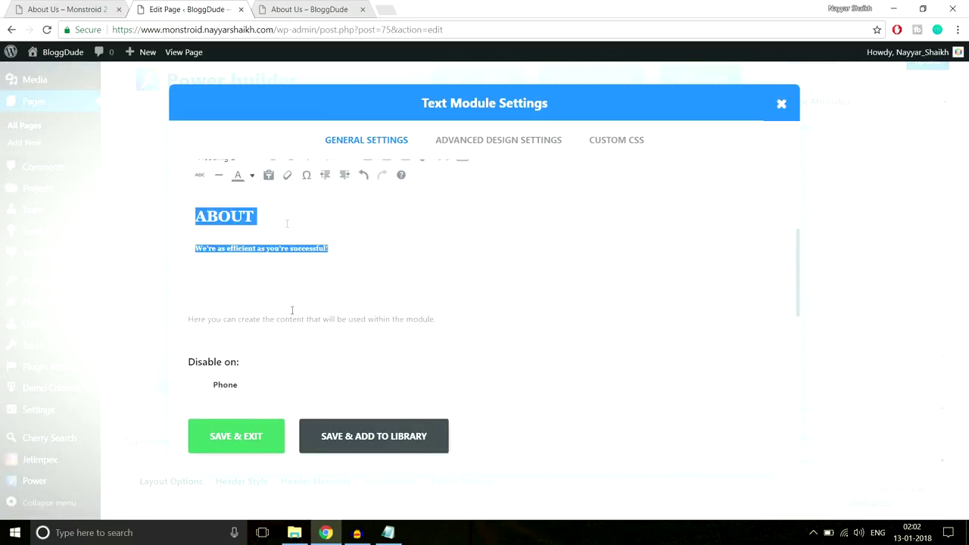
{"action": "left_click", "coordinate": [236, 437]}
{"action": "scroll", "coordinate": [730, 413], "scroll_direction": "up", "scroll_amount": 3}
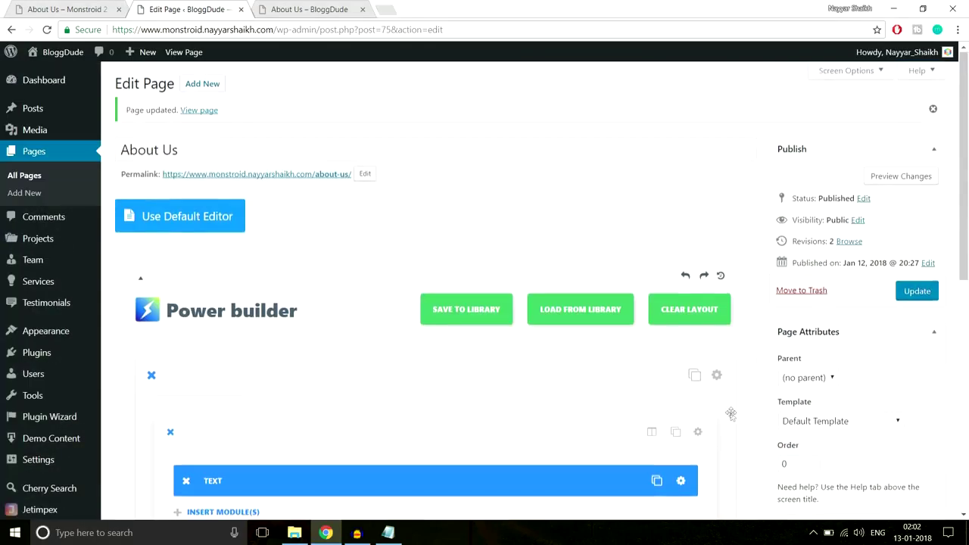
Update the About Us page and reload its live version.
{"action": "left_click", "coordinate": [913, 303]}
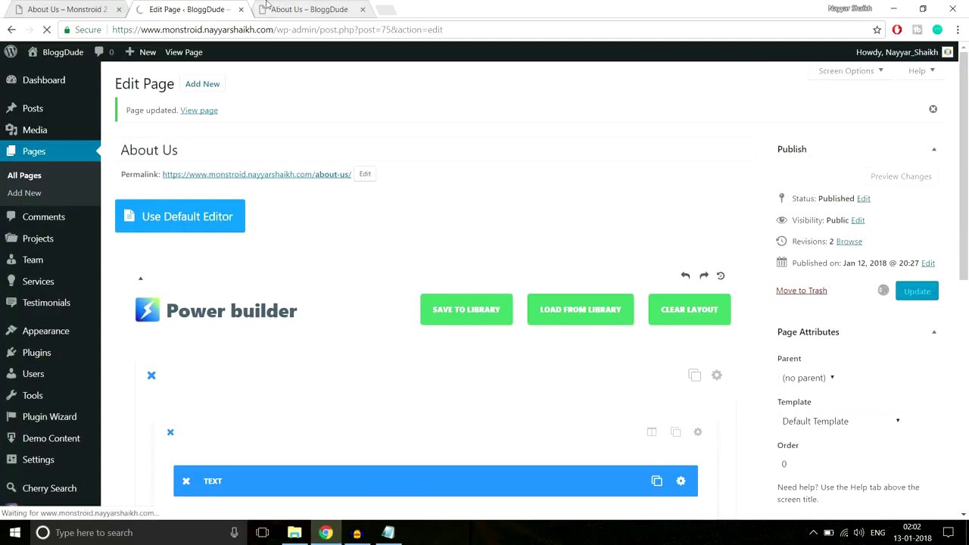
{"action": "left_click", "coordinate": [270, 8]}
{"action": "left_click", "coordinate": [284, 29]}
{"action": "key", "text": "Return"}
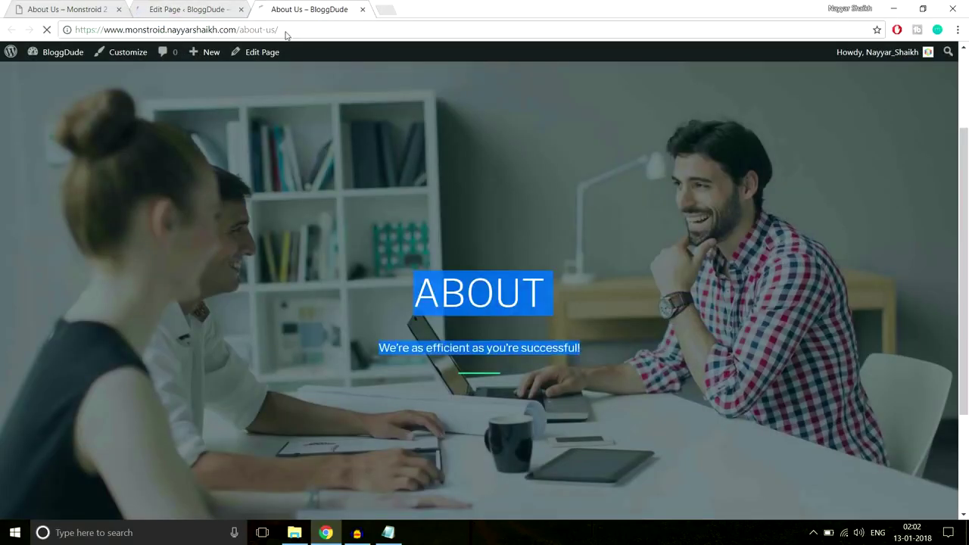
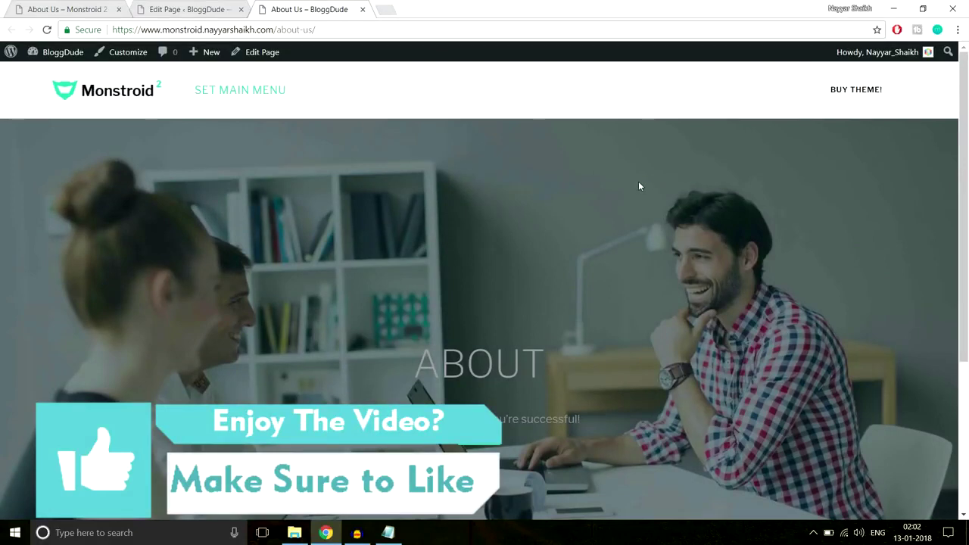
Inspect the ABOUT hero heading and subtitle on the live page before editing them.
{"action": "scroll", "coordinate": [639, 187], "scroll_direction": "down", "scroll_amount": 3}
{"action": "scroll", "coordinate": [589, 207], "scroll_direction": "up", "scroll_amount": 2}
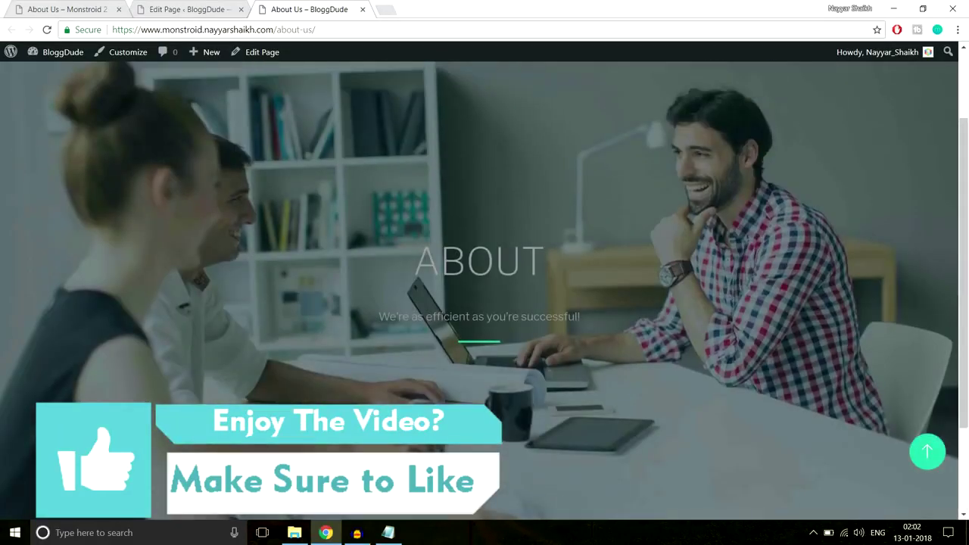
{"action": "triple_click", "coordinate": [613, 320]}
{"action": "scroll", "coordinate": [613, 320], "scroll_direction": "down", "scroll_amount": 5}
{"action": "scroll", "coordinate": [613, 319], "scroll_direction": "up", "scroll_amount": 5}
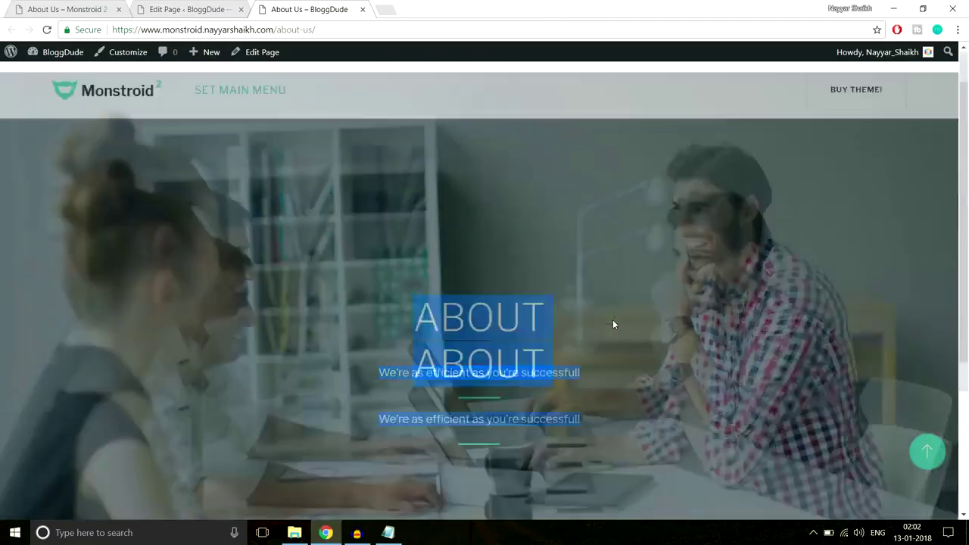
{"action": "left_click", "coordinate": [502, 147]}
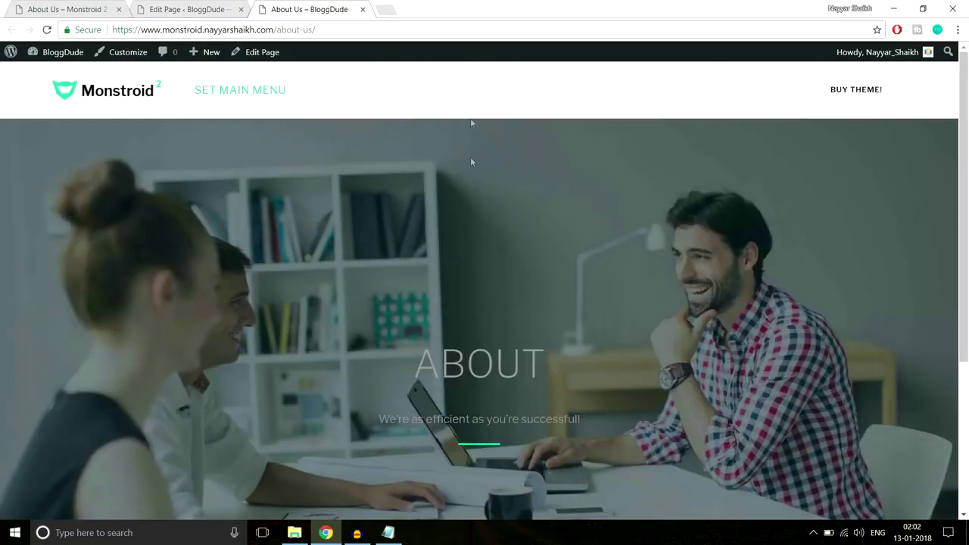
{"action": "left_click", "coordinate": [182, 9]}
{"action": "scroll", "coordinate": [599, 235], "scroll_direction": "down", "scroll_amount": 4}
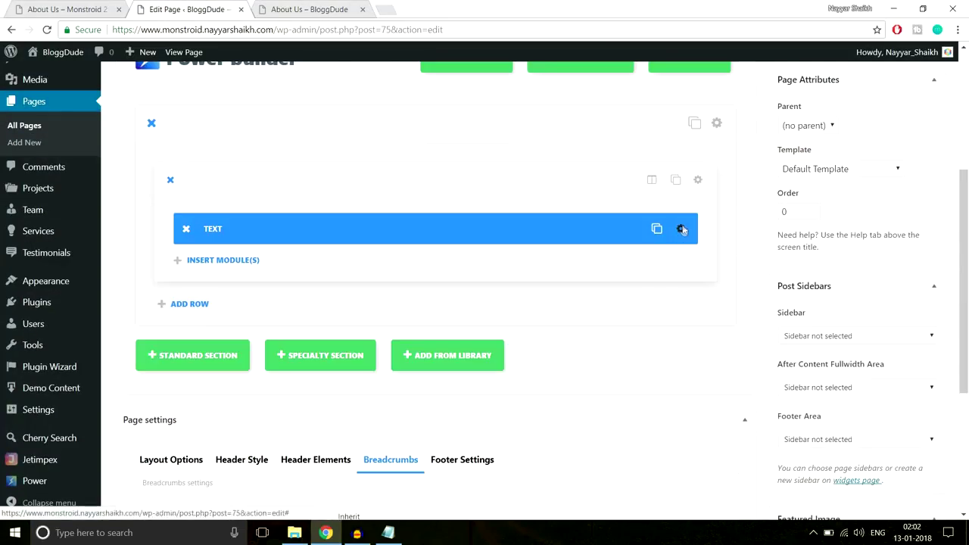
Make the hero heading and subtitle text white and save the Text module.
{"action": "left_click", "coordinate": [681, 230]}
{"action": "scroll", "coordinate": [634, 250], "scroll_direction": "down", "scroll_amount": 2}
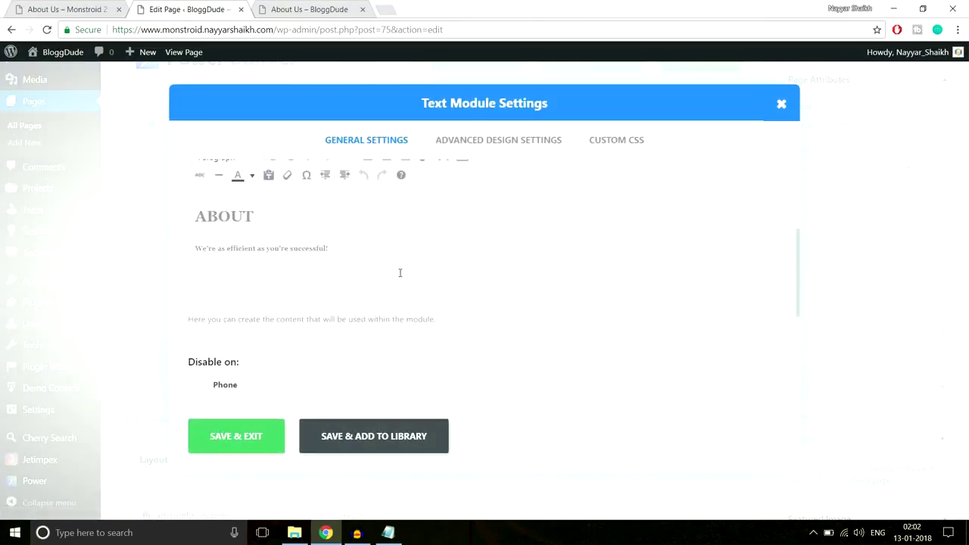
{"action": "scroll", "coordinate": [398, 273], "scroll_direction": "up", "scroll_amount": 2}
{"action": "left_click_drag", "start_coordinate": [333, 311], "coordinate": [164, 269]}
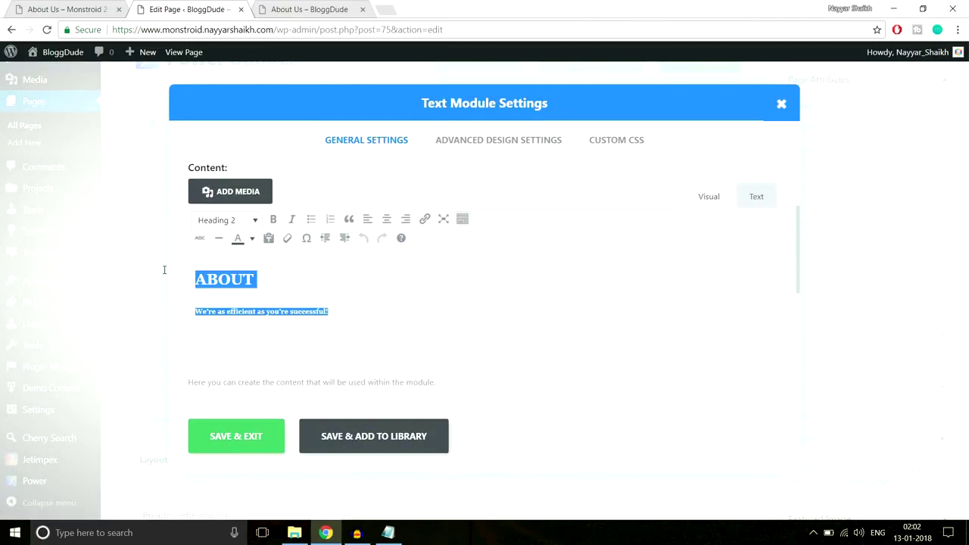
{"action": "left_click", "coordinate": [252, 238]}
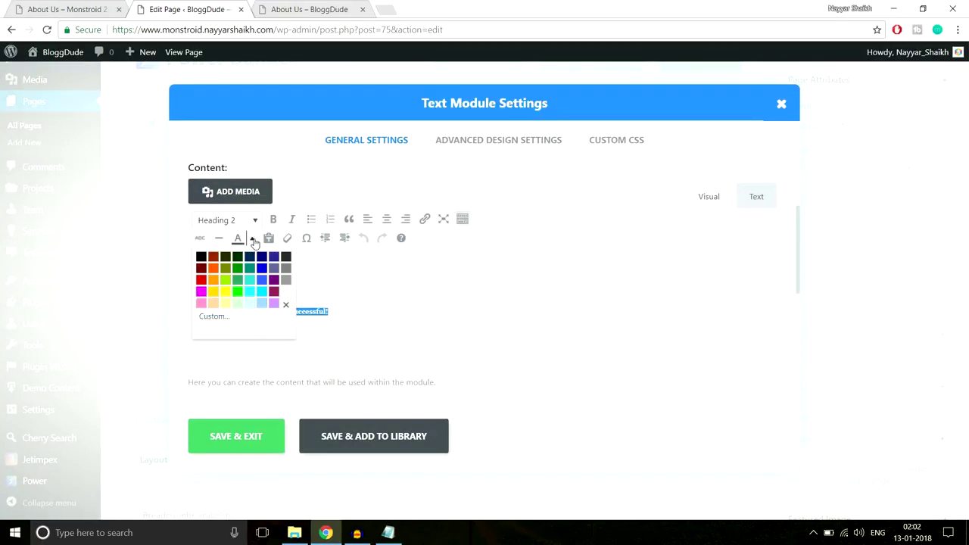
{"action": "left_click", "coordinate": [286, 293]}
{"action": "left_click", "coordinate": [322, 296]}
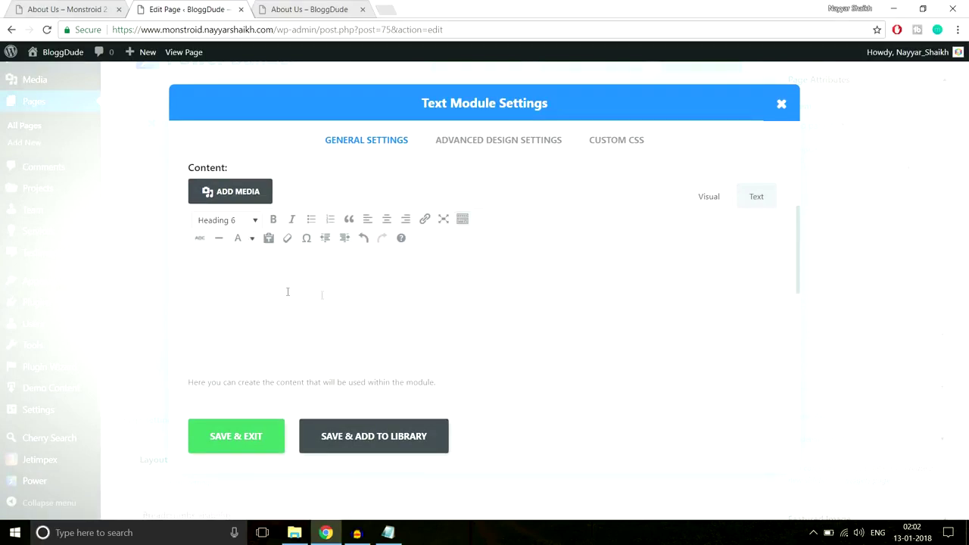
{"action": "left_click", "coordinate": [240, 443]}
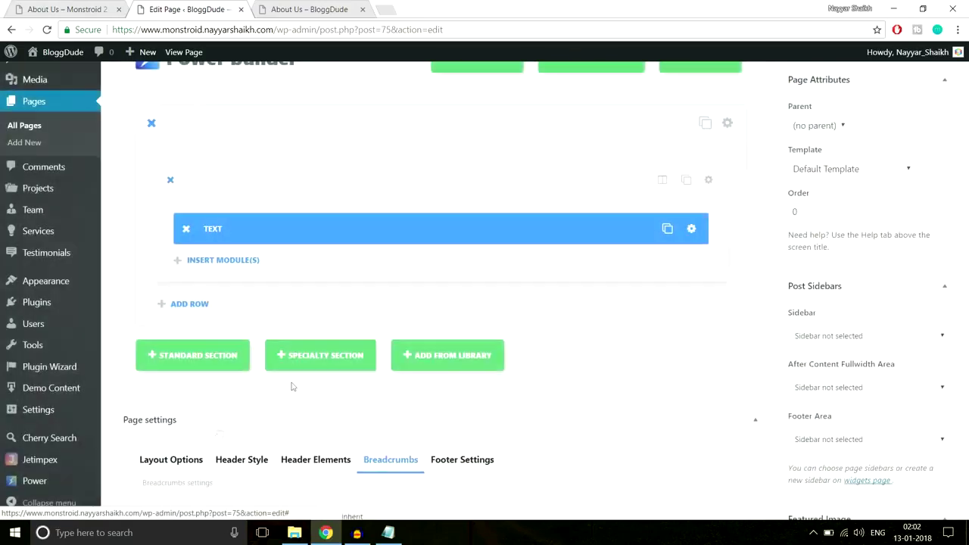
Change the hero section's top padding from 350px to 300px.
{"action": "left_click", "coordinate": [717, 122]}
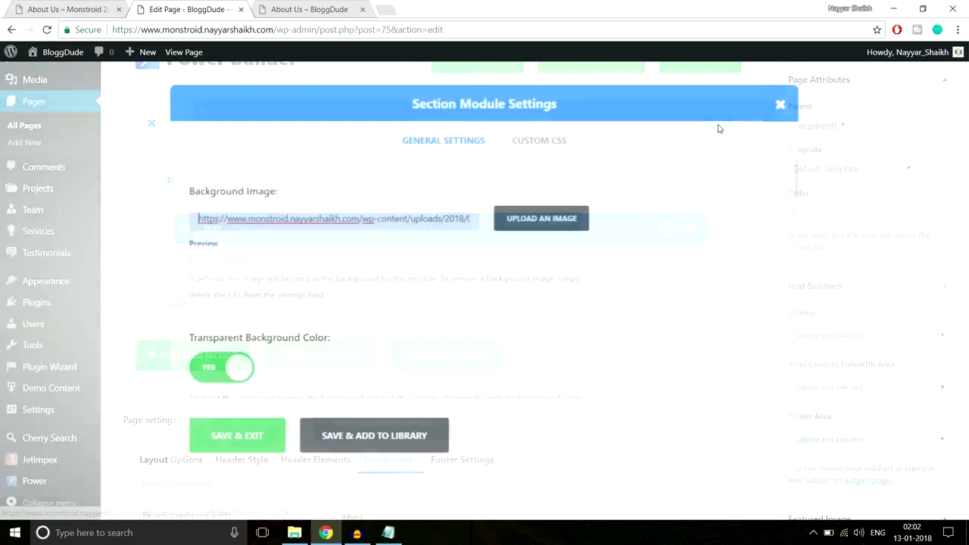
{"action": "scroll", "coordinate": [683, 250], "scroll_direction": "down", "scroll_amount": 15}
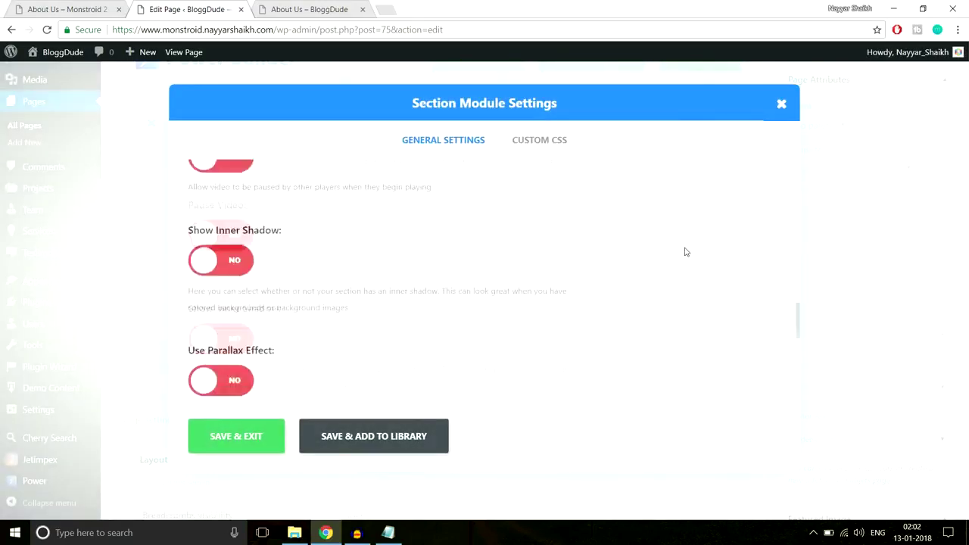
{"action": "scroll", "coordinate": [686, 252], "scroll_direction": "down", "scroll_amount": 3}
{"action": "left_click_drag", "start_coordinate": [242, 196], "coordinate": [244, 196]}
{"action": "type", "text": "300"}
{"action": "left_click", "coordinate": [465, 196]}
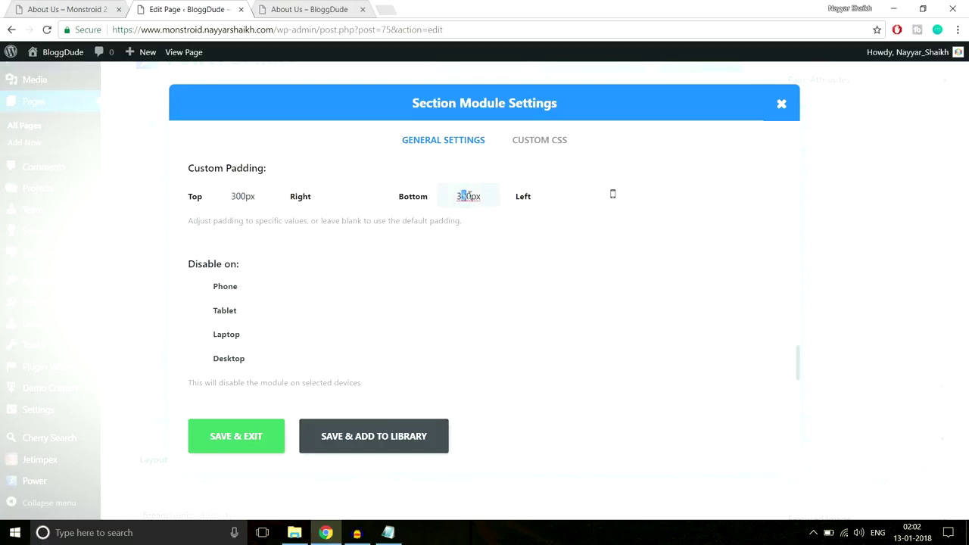
{"action": "left_click", "coordinate": [236, 437]}
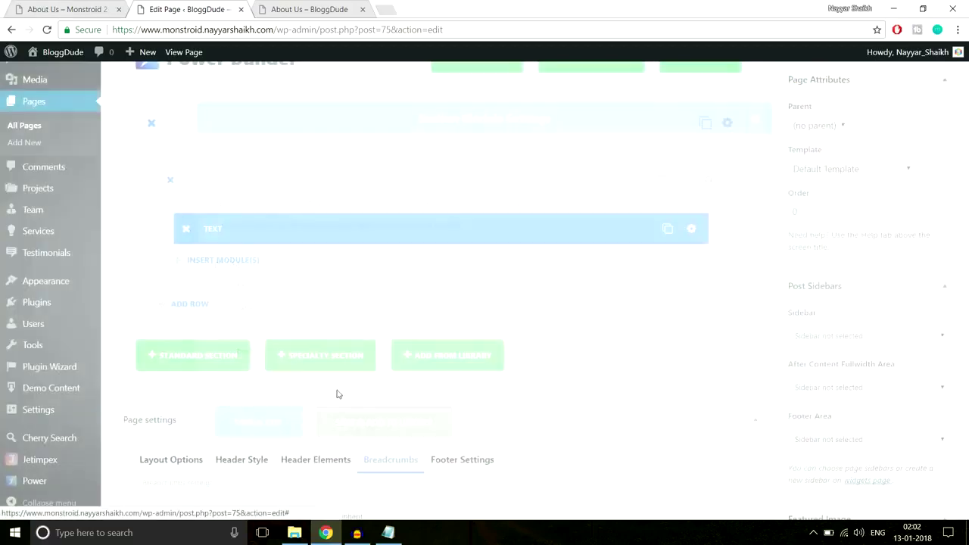
Update the About Us page and go to the live page's address bar.
{"action": "scroll", "coordinate": [967, 309], "scroll_direction": "up", "scroll_amount": 3}
{"action": "left_click", "coordinate": [917, 291]}
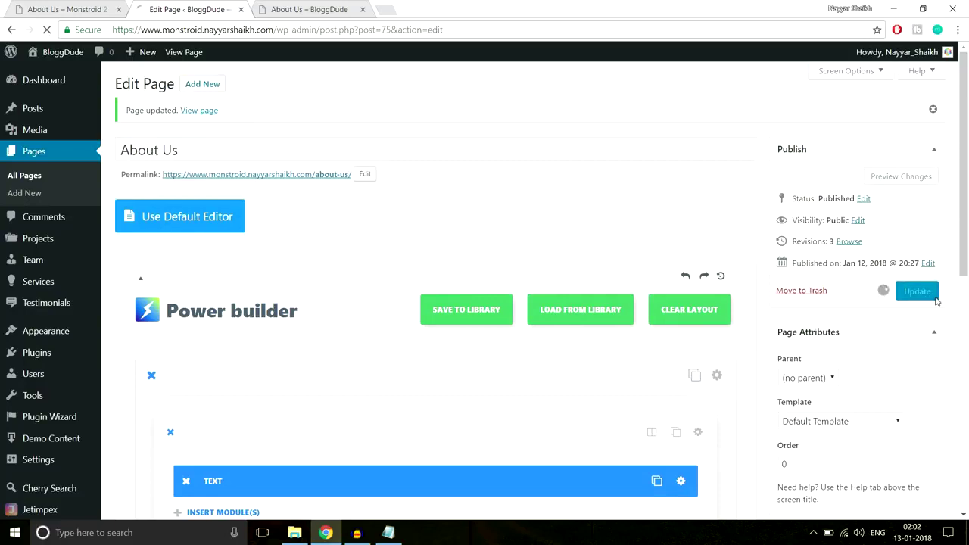
{"action": "left_click", "coordinate": [287, 9]}
{"action": "left_click", "coordinate": [292, 30]}
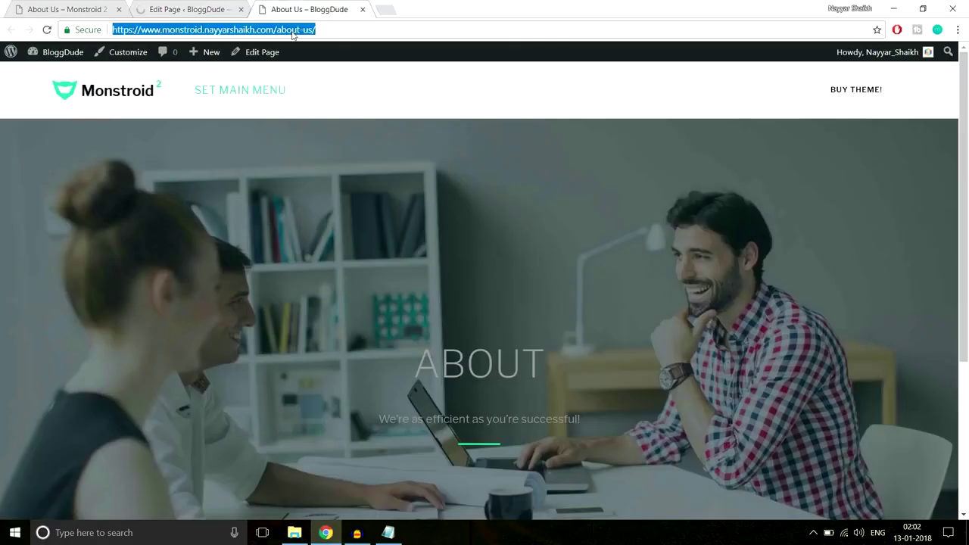
Reload the live About Us page to check the changes.
{"action": "key", "text": "Return"}
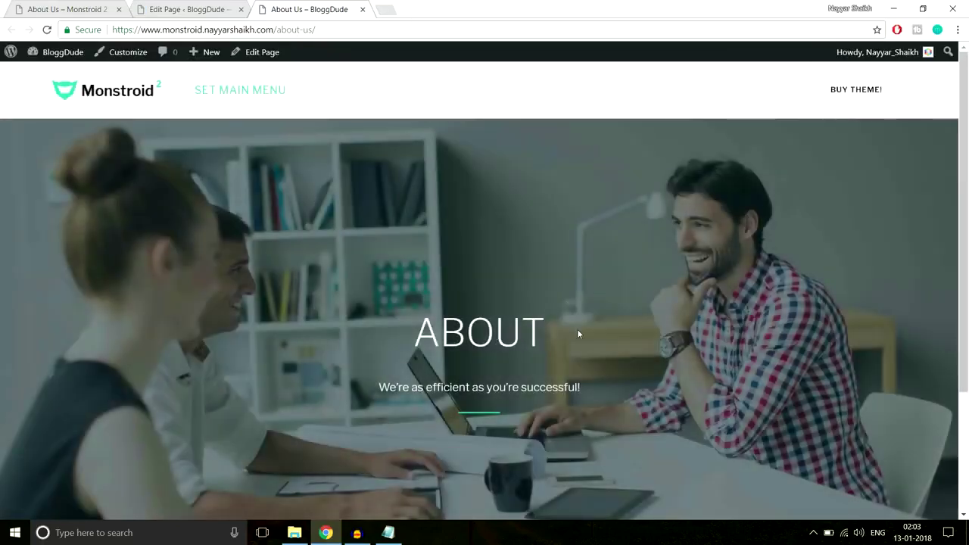
{"action": "scroll", "coordinate": [577, 330], "scroll_direction": "down", "scroll_amount": 3}
{"action": "scroll", "coordinate": [577, 334], "scroll_direction": "up", "scroll_amount": 5}
Review the Monstroid 2 demo's services section, selecting the second service's heading and paragraph.
{"action": "left_click", "coordinate": [65, 6]}
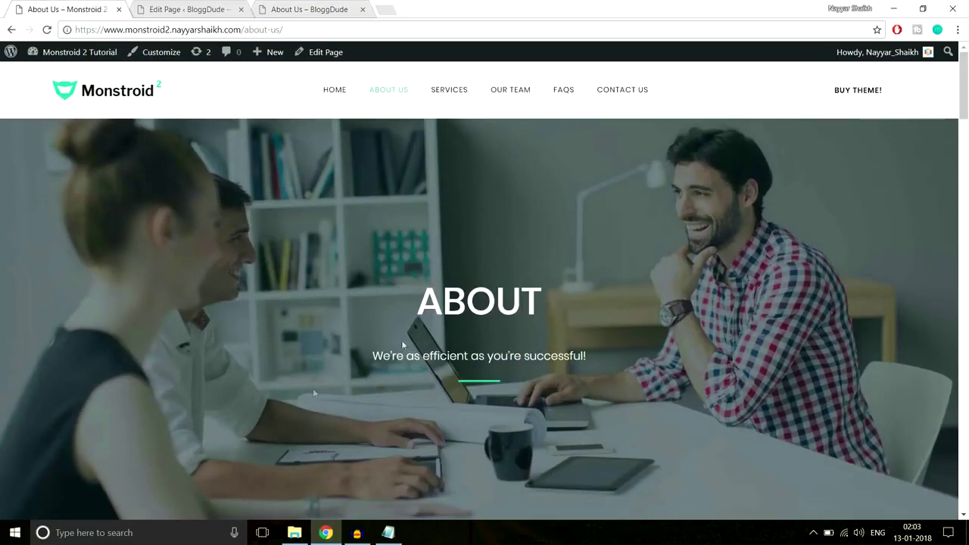
{"action": "scroll", "coordinate": [548, 359], "scroll_direction": "down", "scroll_amount": 5}
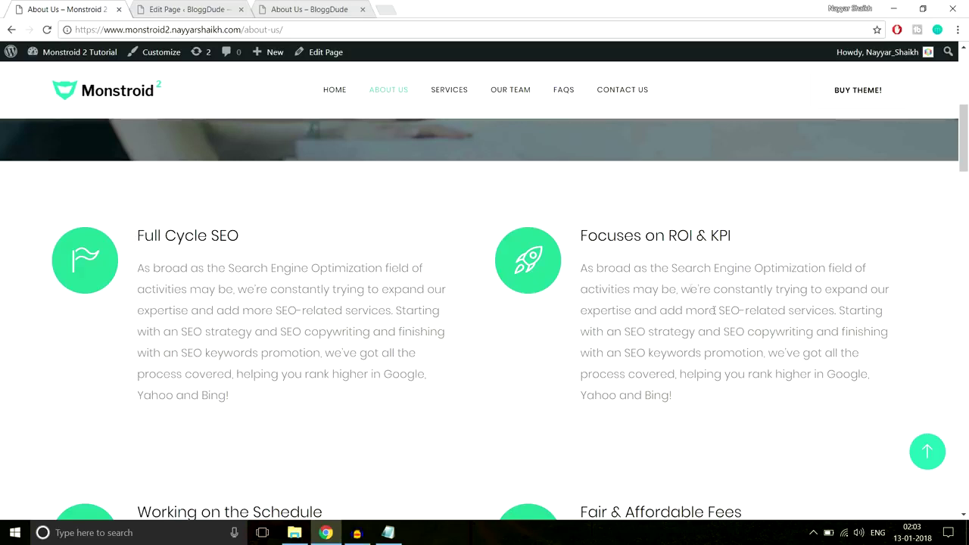
{"action": "scroll", "coordinate": [691, 289], "scroll_direction": "down", "scroll_amount": 4}
{"action": "scroll", "coordinate": [714, 319], "scroll_direction": "up", "scroll_amount": 4}
{"action": "left_click_drag", "start_coordinate": [577, 240], "coordinate": [724, 236]}
{"action": "left_click_drag", "start_coordinate": [673, 396], "coordinate": [586, 271]}
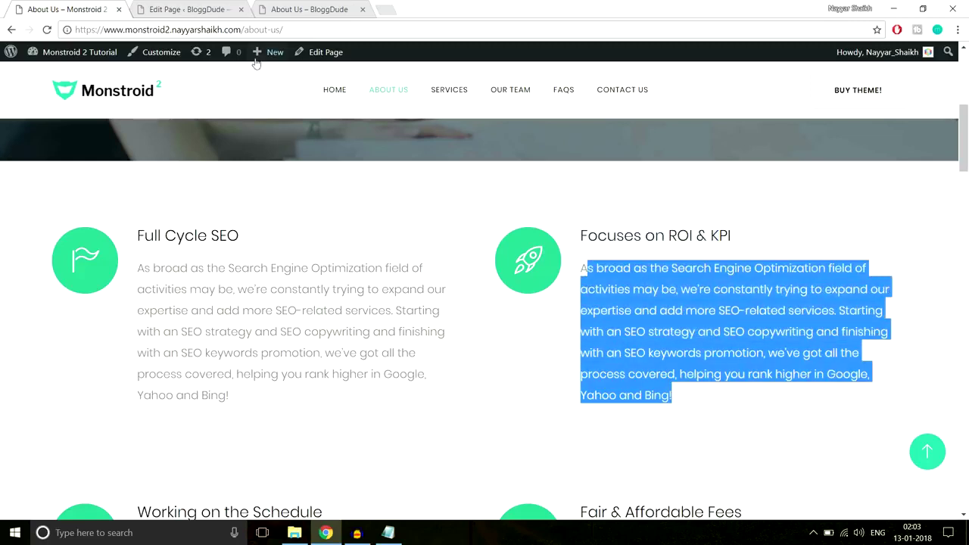
{"action": "left_click", "coordinate": [180, 6]}
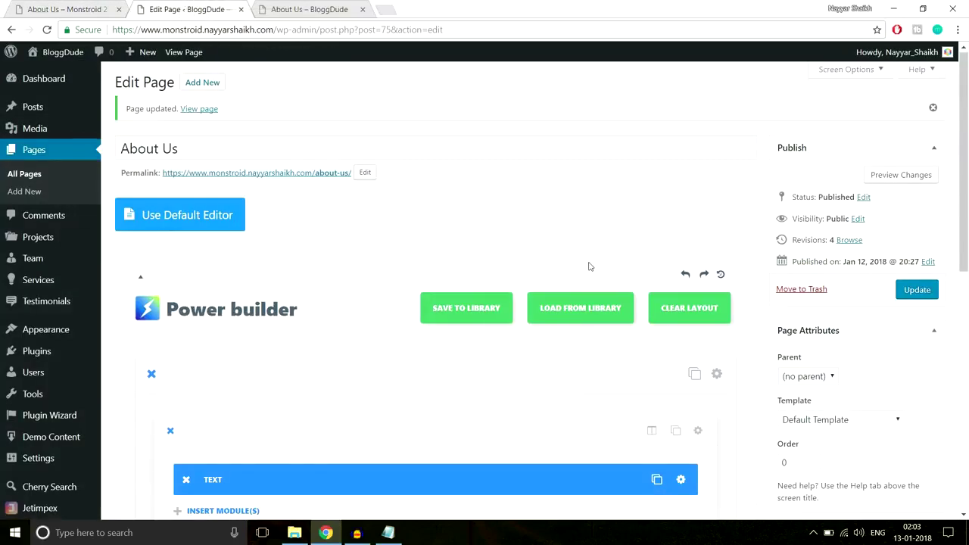
Add a standard section with two equal columns and insert a Blurb module in the first column.
{"action": "scroll", "coordinate": [589, 266], "scroll_direction": "down", "scroll_amount": 5}
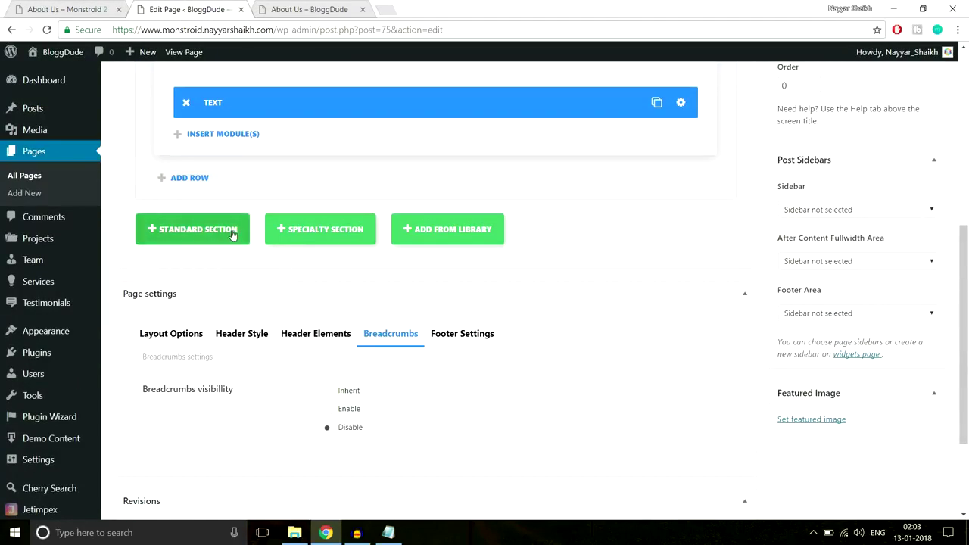
{"action": "left_click", "coordinate": [232, 230]}
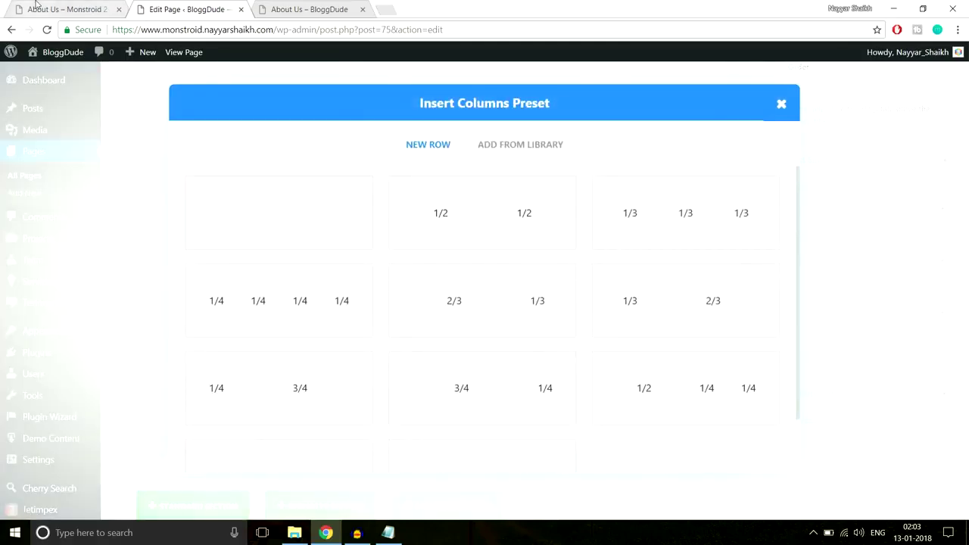
{"action": "left_click", "coordinate": [484, 211]}
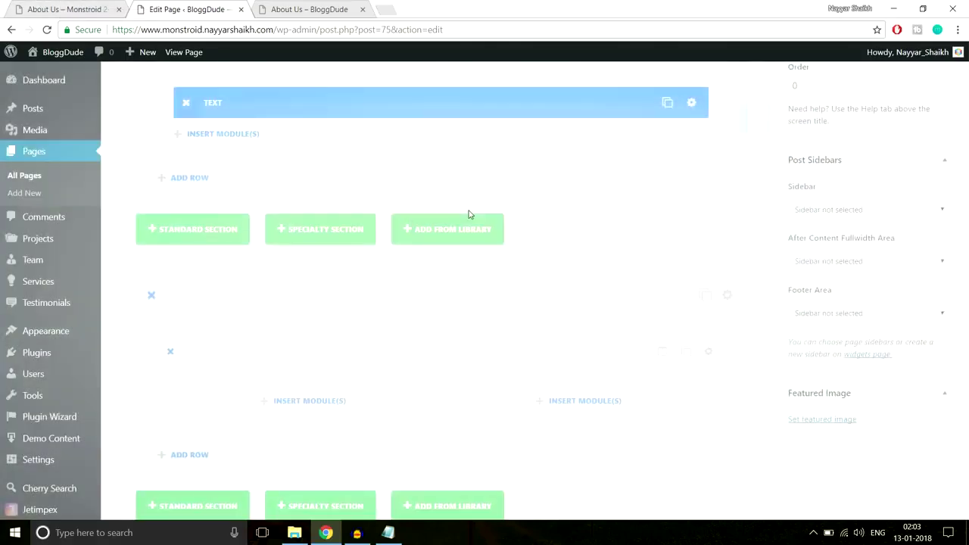
{"action": "scroll", "coordinate": [315, 281], "scroll_direction": "down", "scroll_amount": 1}
{"action": "left_click", "coordinate": [316, 285]}
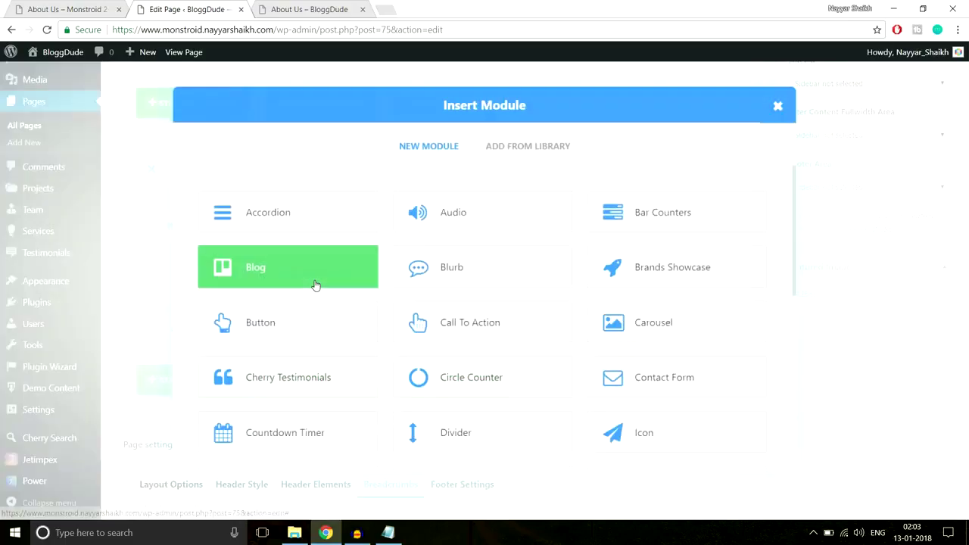
{"action": "left_click", "coordinate": [109, 13]}
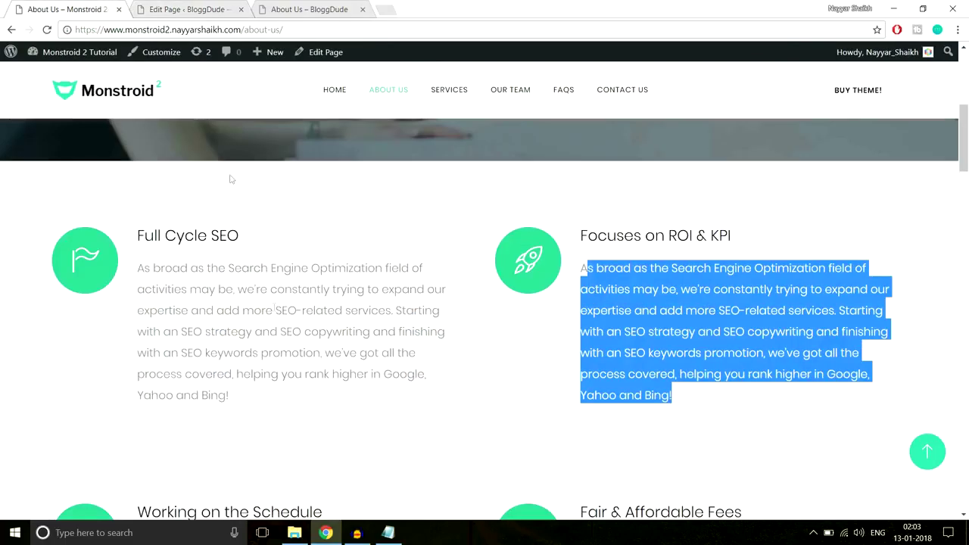
{"action": "left_click", "coordinate": [184, 8]}
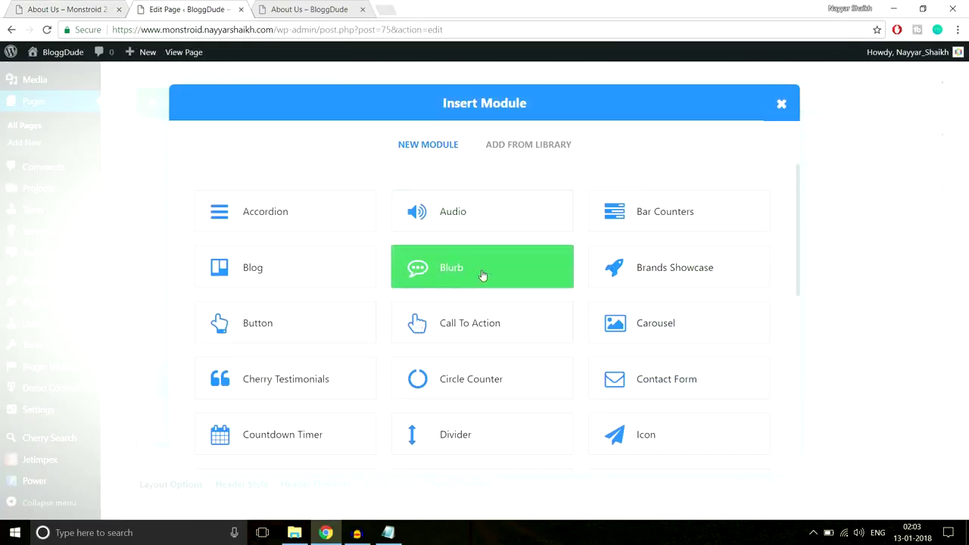
{"action": "left_click", "coordinate": [482, 275]}
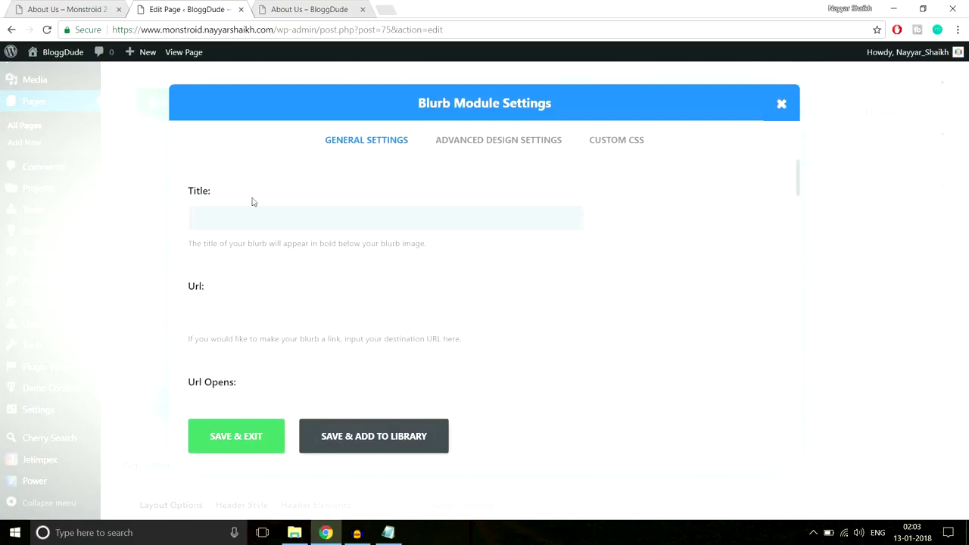
Paste 'Full Cycle SEO' from the demo as the Blurb title and enable the icon option.
{"action": "left_click", "coordinate": [68, 7]}
{"action": "left_click_drag", "start_coordinate": [241, 236], "coordinate": [134, 232]}
{"action": "key", "text": "ctrl+c"}
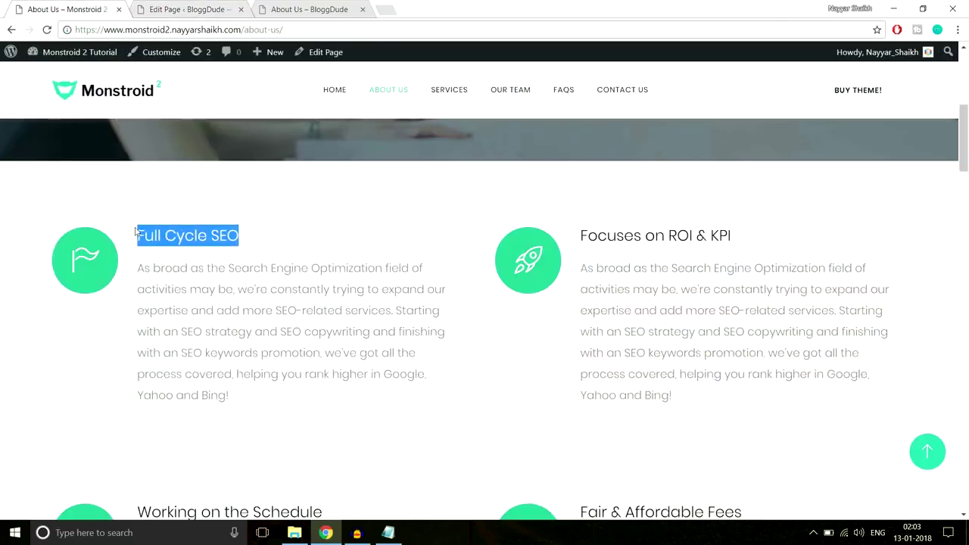
{"action": "left_click", "coordinate": [172, 7]}
{"action": "key", "text": "ctrl+v"}
{"action": "scroll", "coordinate": [416, 340], "scroll_direction": "down", "scroll_amount": 3}
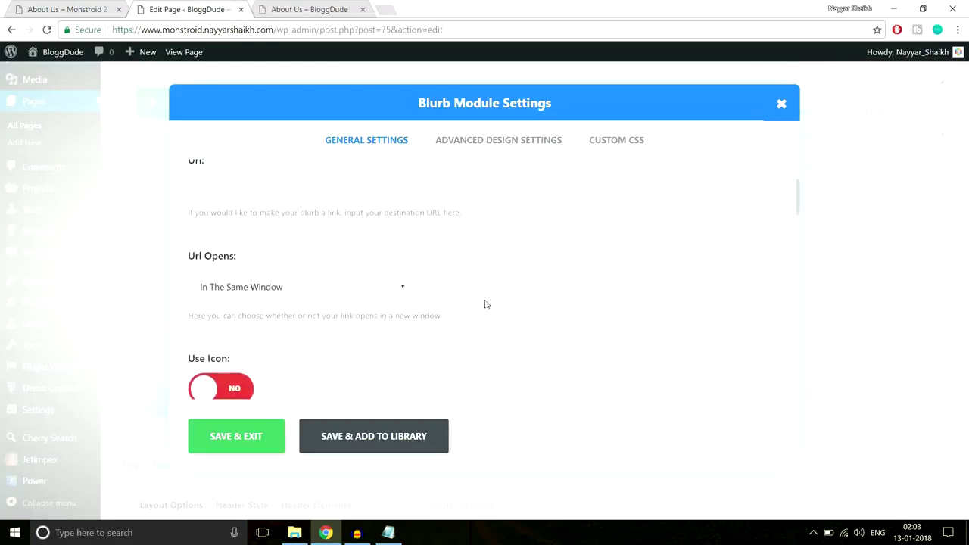
{"action": "scroll", "coordinate": [487, 304], "scroll_direction": "down", "scroll_amount": 3}
{"action": "left_click", "coordinate": [232, 265]}
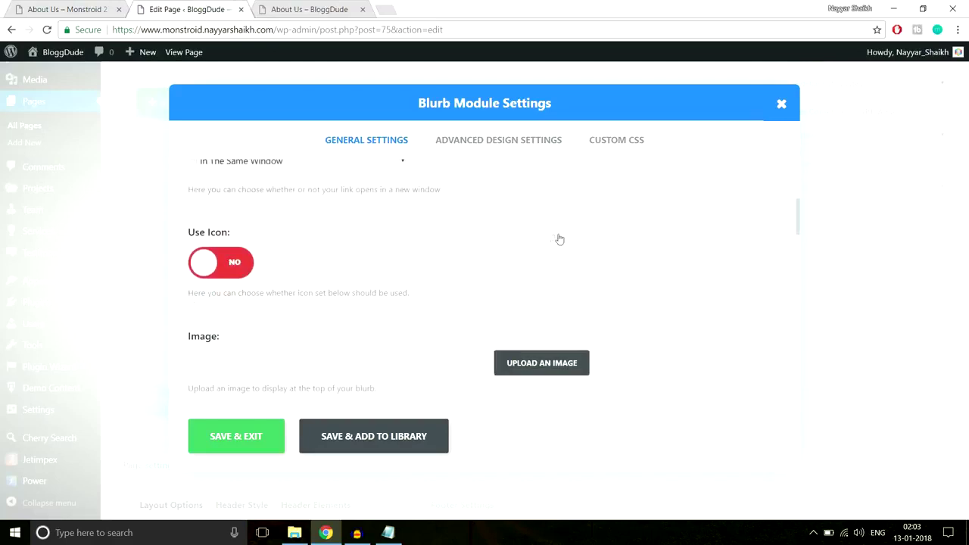
{"action": "scroll", "coordinate": [718, 254], "scroll_direction": "down", "scroll_amount": 3}
{"action": "scroll", "coordinate": [718, 254], "scroll_direction": "down", "scroll_amount": 3}
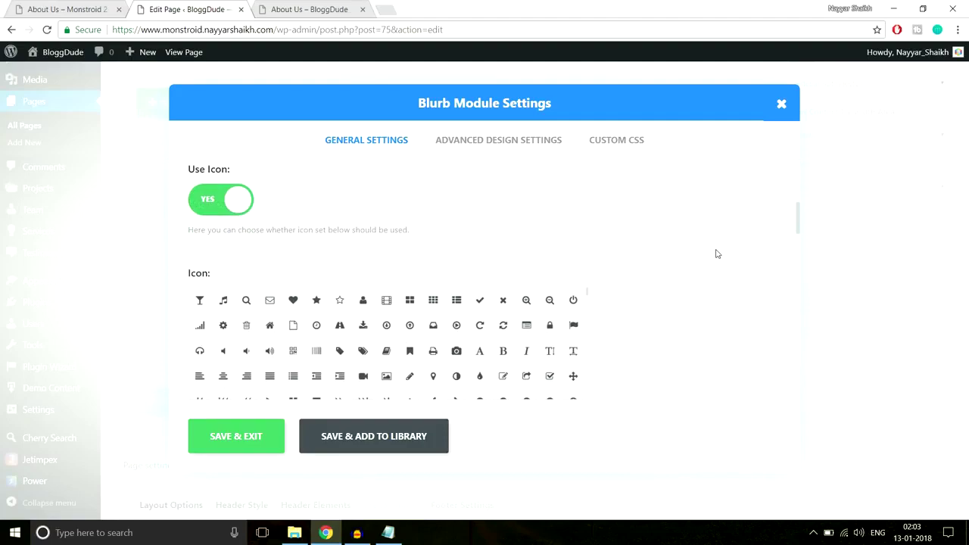
Choose the flag icon for the Blurb, matching the live page.
{"action": "left_click", "coordinate": [56, 6]}
{"action": "scroll", "coordinate": [296, 288], "scroll_direction": "down", "scroll_amount": 1}
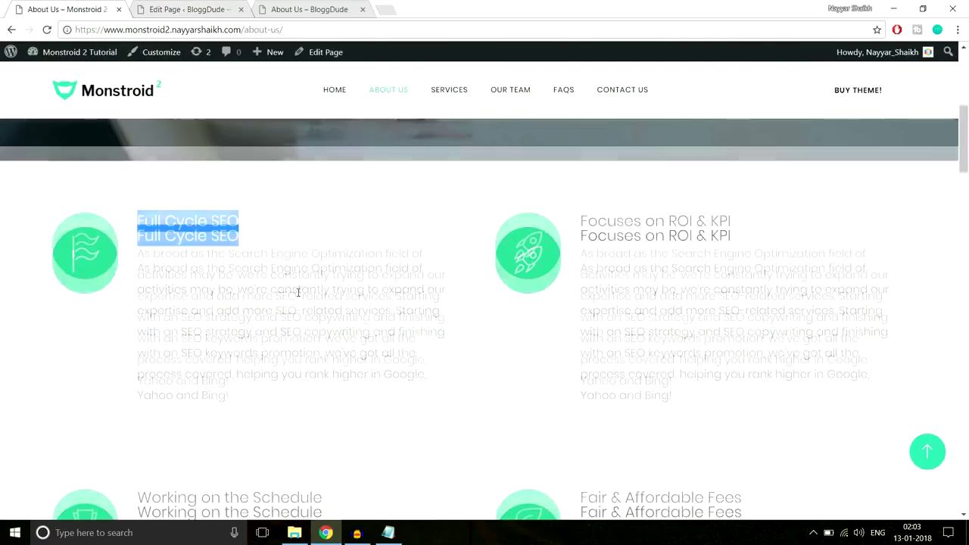
{"action": "scroll", "coordinate": [296, 287], "scroll_direction": "up", "scroll_amount": 1}
{"action": "left_click_drag", "start_coordinate": [281, 311], "coordinate": [288, 311]}
{"action": "left_click", "coordinate": [218, 9]}
{"action": "scroll", "coordinate": [474, 282], "scroll_direction": "down", "scroll_amount": 5}
{"action": "scroll", "coordinate": [475, 283], "scroll_direction": "down", "scroll_amount": 10}
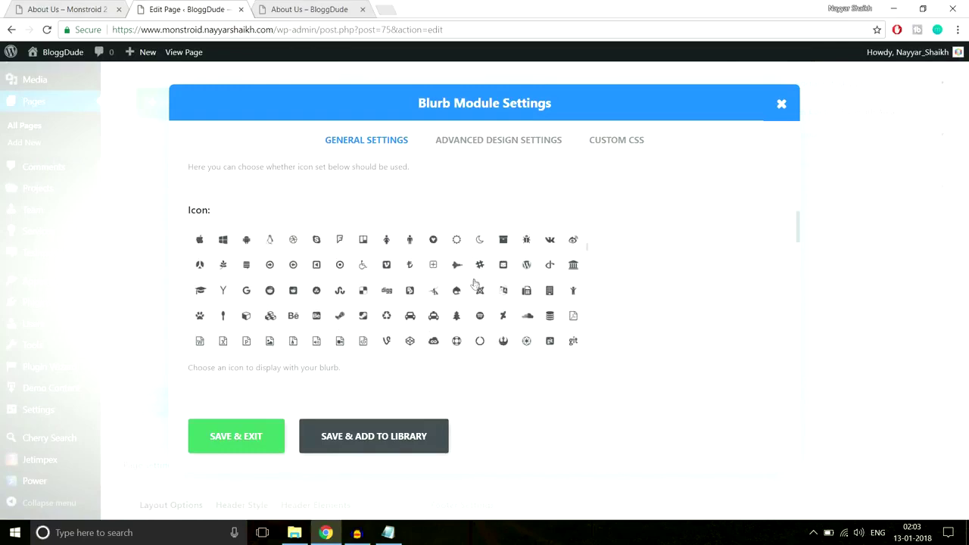
{"action": "scroll", "coordinate": [475, 284], "scroll_direction": "down", "scroll_amount": 5}
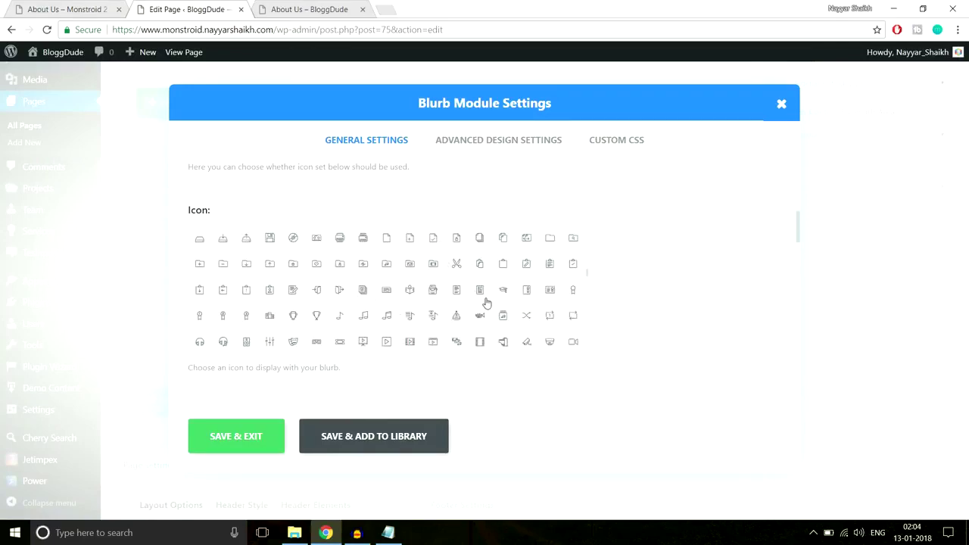
{"action": "scroll", "coordinate": [424, 303], "scroll_direction": "down", "scroll_amount": 3}
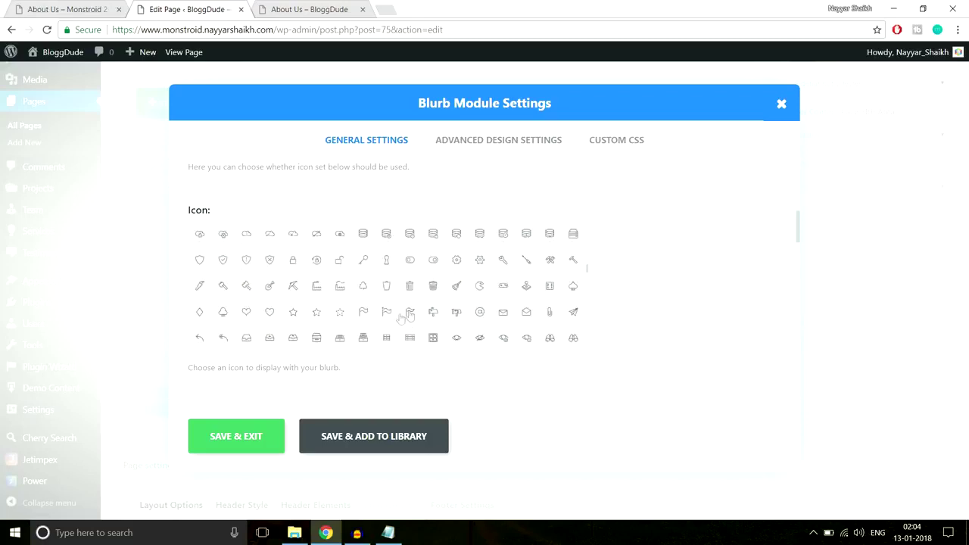
{"action": "left_click", "coordinate": [411, 317]}
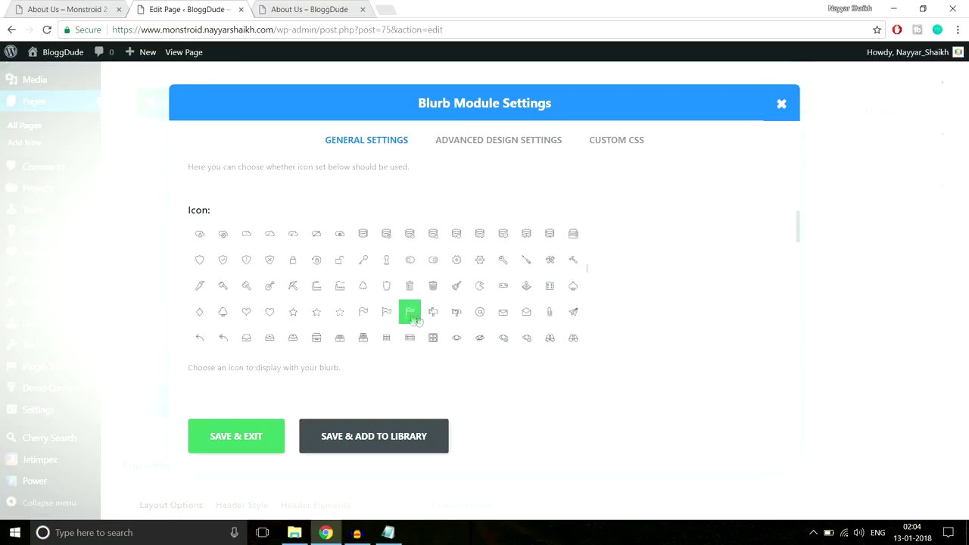
Set the Blurb icon colour to white.
{"action": "left_click", "coordinate": [68, 9]}
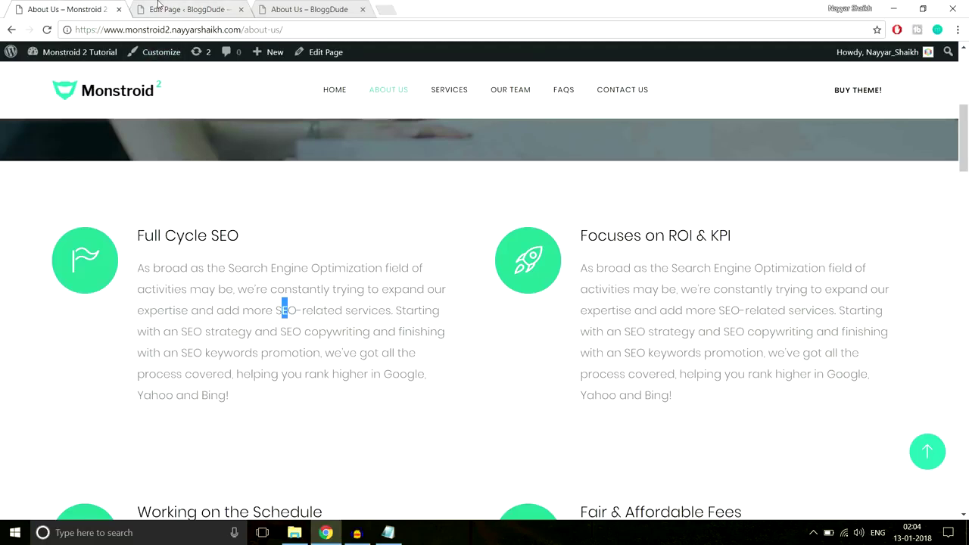
{"action": "left_click", "coordinate": [158, 8]}
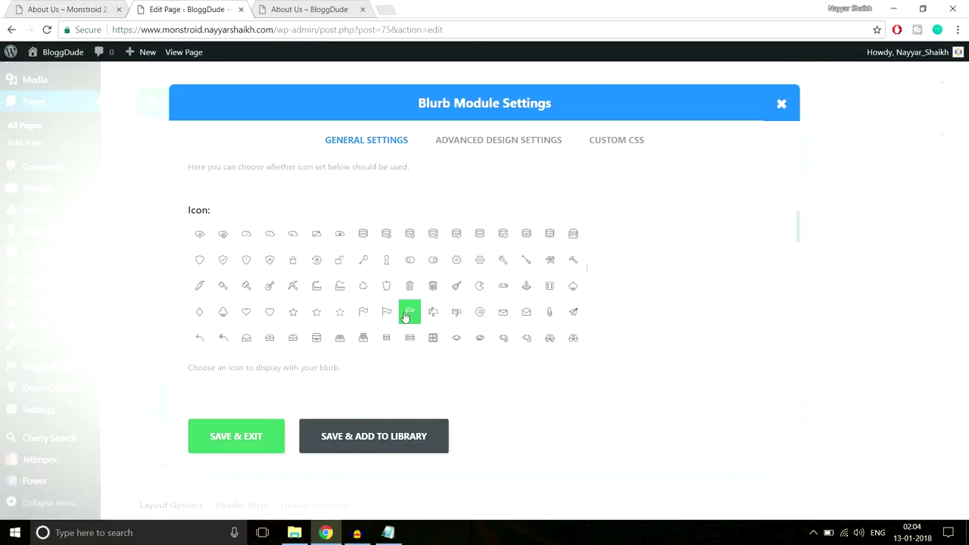
{"action": "scroll", "coordinate": [696, 296], "scroll_direction": "down", "scroll_amount": 5}
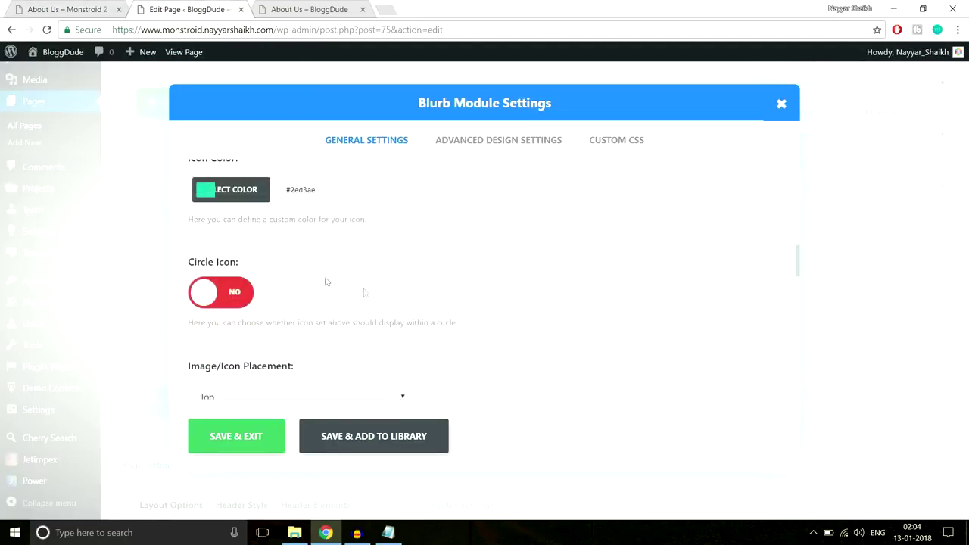
{"action": "scroll", "coordinate": [318, 286], "scroll_direction": "up", "scroll_amount": 1}
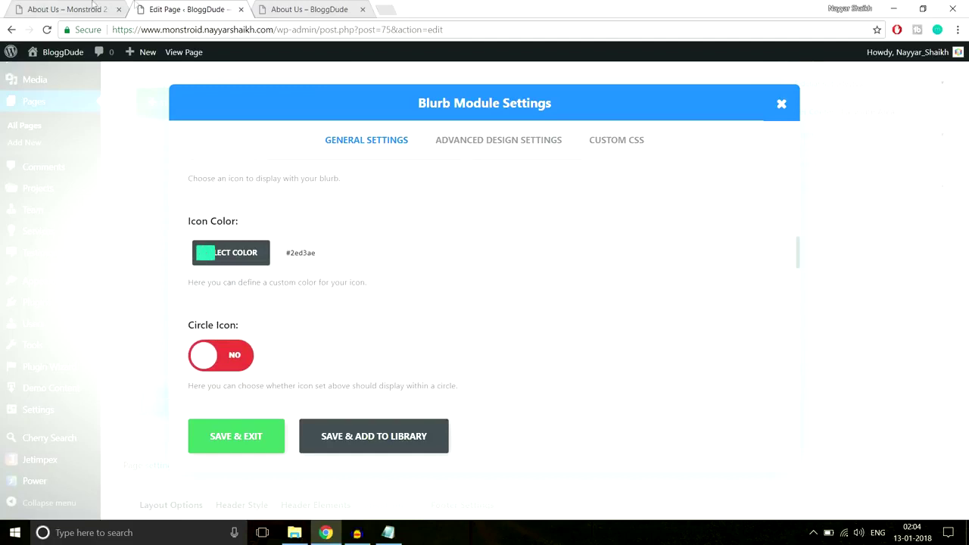
{"action": "left_click", "coordinate": [93, 6]}
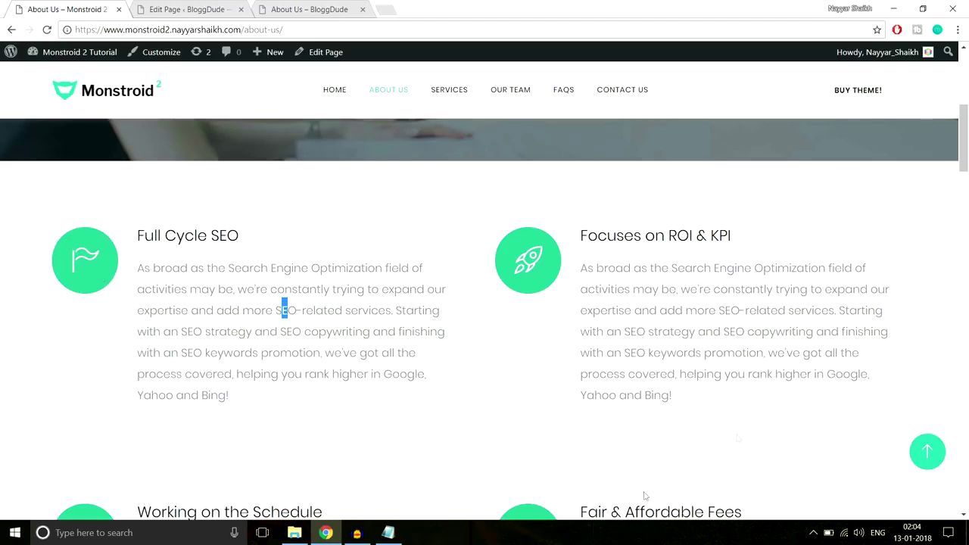
{"action": "left_click", "coordinate": [216, 9]}
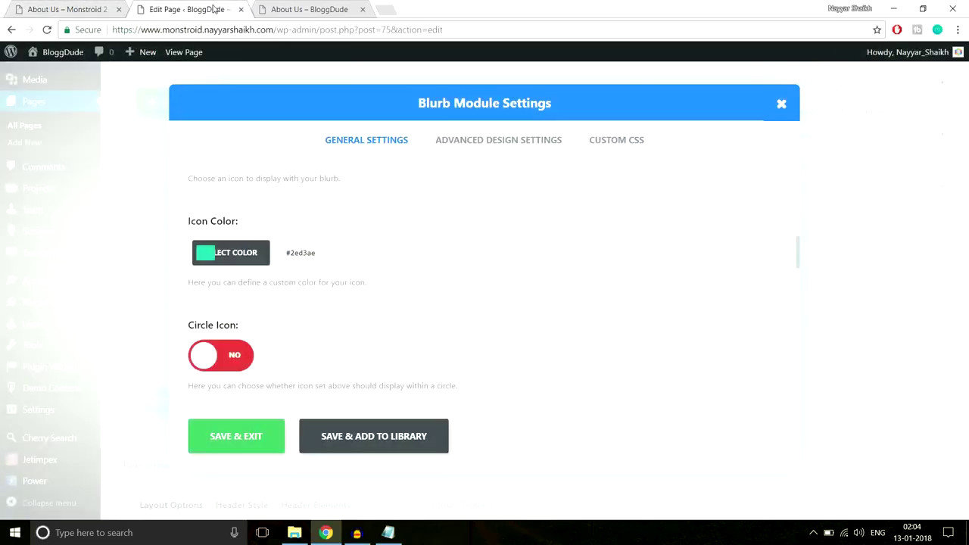
{"action": "left_click", "coordinate": [335, 254]}
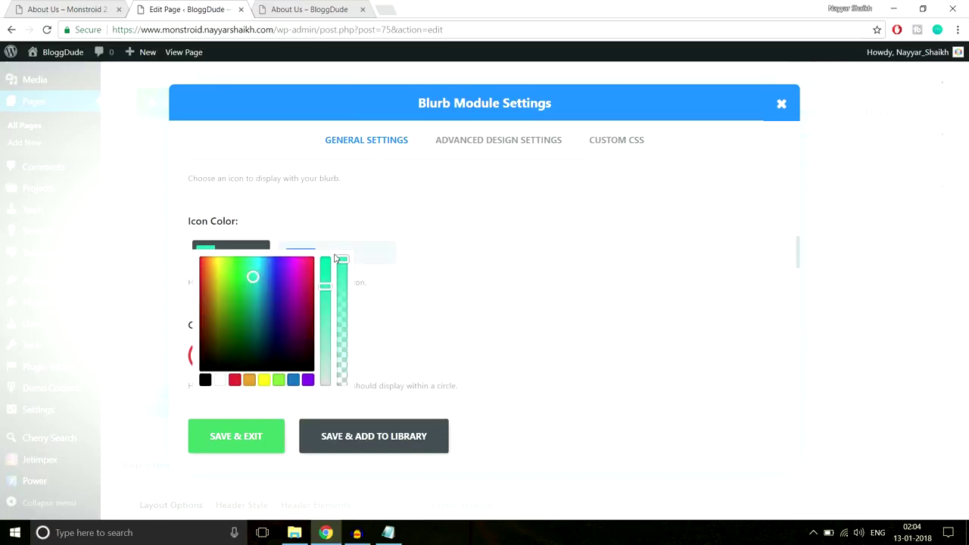
{"action": "left_click", "coordinate": [221, 380]}
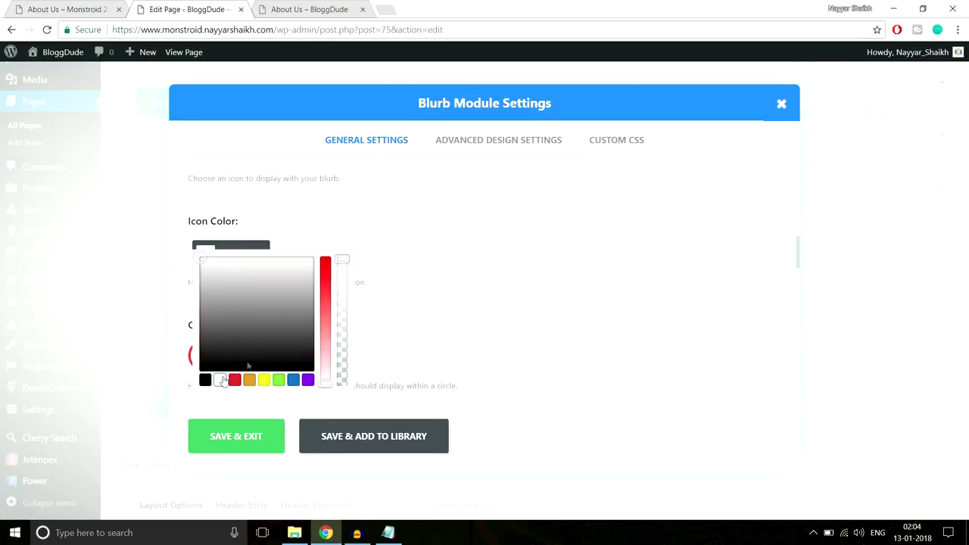
Place the Blurb icon to the left of the text.
{"action": "scroll", "coordinate": [508, 272], "scroll_direction": "down", "scroll_amount": 2}
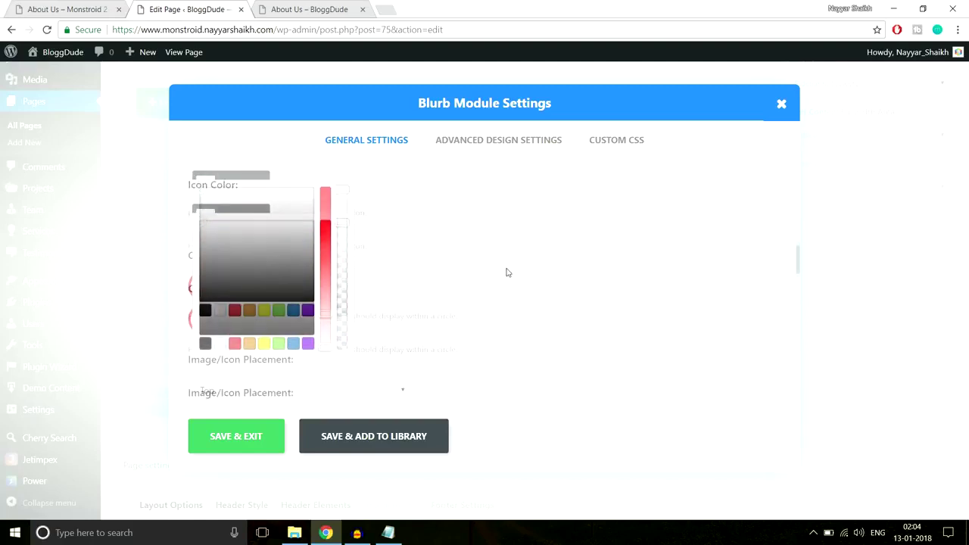
{"action": "scroll", "coordinate": [507, 272], "scroll_direction": "down", "scroll_amount": 1}
{"action": "left_click", "coordinate": [305, 282]}
{"action": "left_click", "coordinate": [271, 305]}
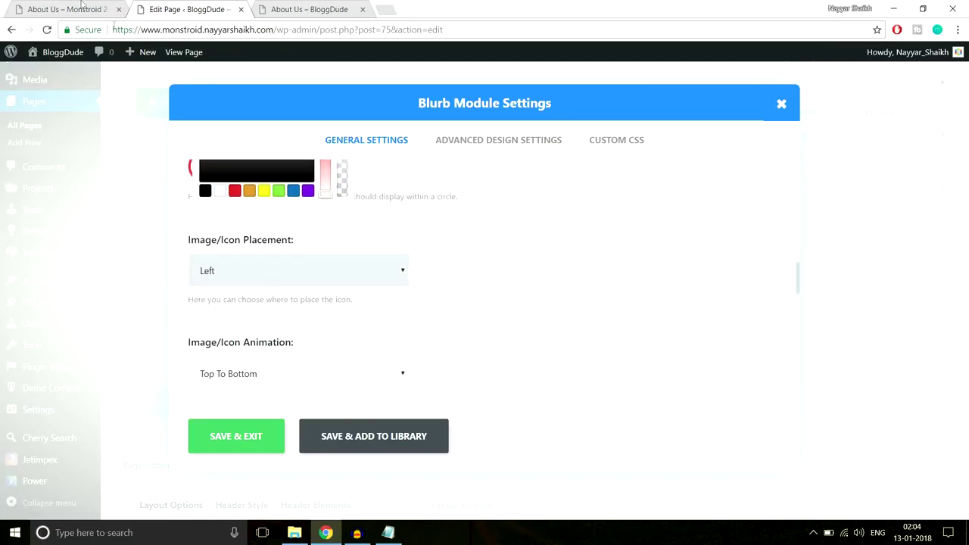
{"action": "left_click", "coordinate": [81, 7]}
{"action": "left_click", "coordinate": [186, 9]}
{"action": "scroll", "coordinate": [576, 273], "scroll_direction": "down", "scroll_amount": 5}
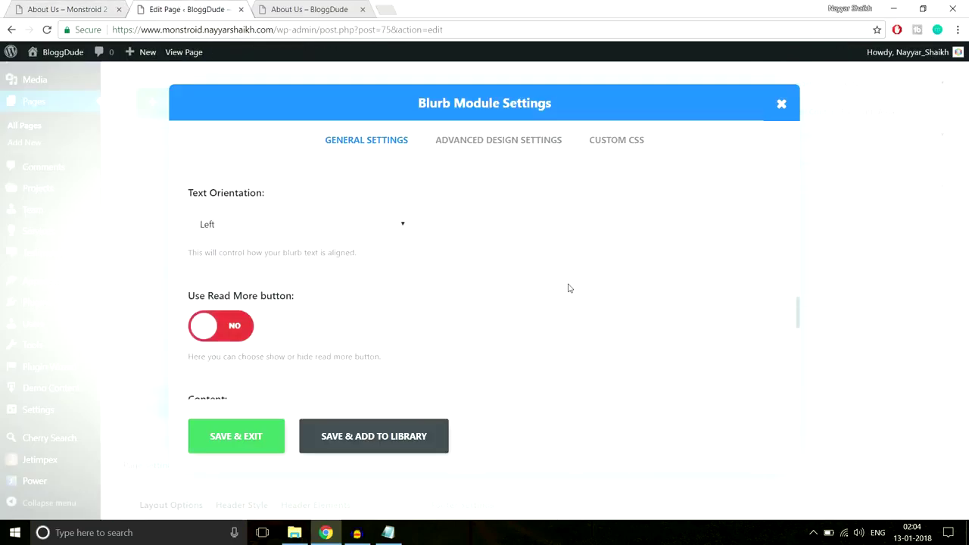
{"action": "scroll", "coordinate": [569, 288], "scroll_direction": "down", "scroll_amount": 3}
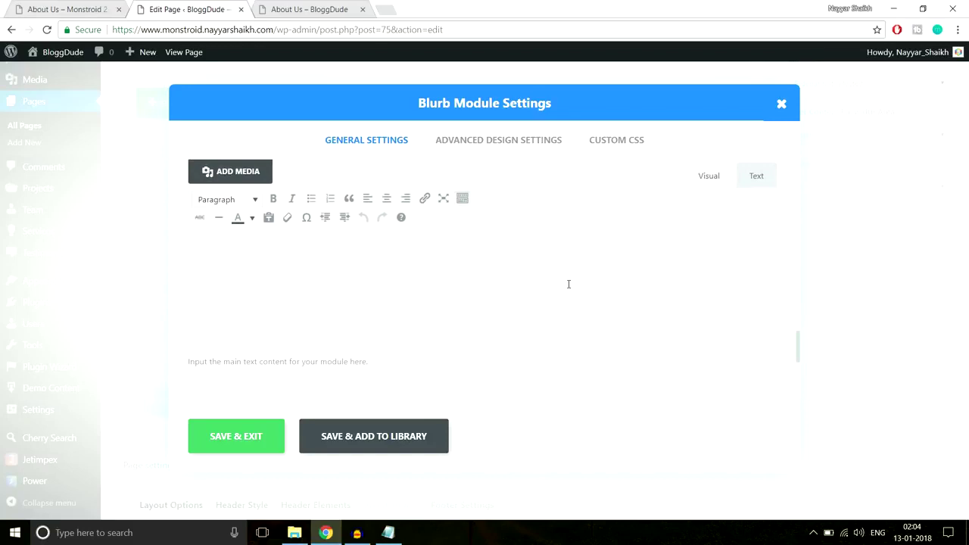
Paste the Full Cycle SEO paragraph into the Blurb content and save the module.
{"action": "left_click", "coordinate": [75, 10]}
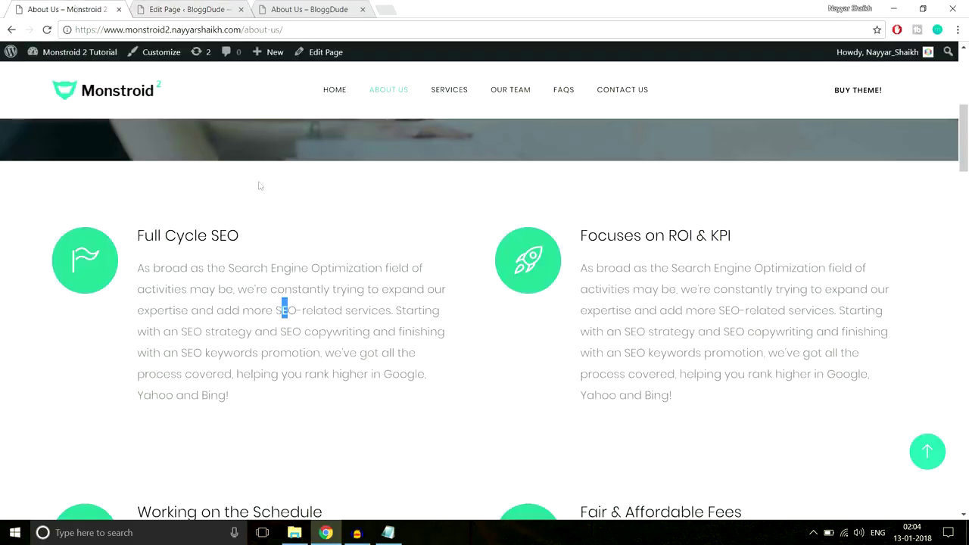
{"action": "left_click_drag", "start_coordinate": [249, 410], "coordinate": [138, 262]}
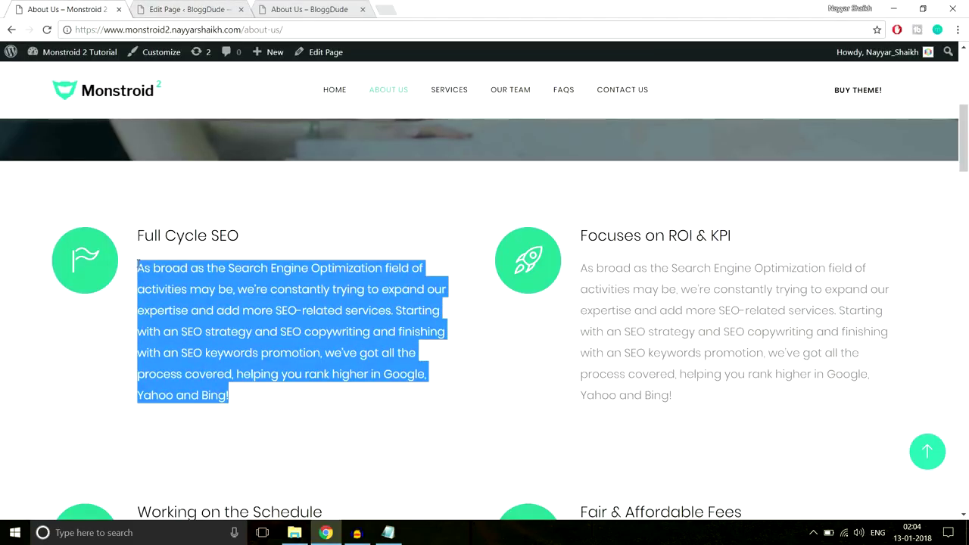
{"action": "left_click", "coordinate": [224, 7]}
{"action": "type", "text": "As broad as the Search Engine Optimization field of activities may be, we're constantly trying to expand our expertise and add smart SEO-related services. Starting with an SEO strategy and SEO copywriting and finishing with an SEO keywords promotion, we've got all the process covered, helping you rank higher in Google, Yahoo and Bing!"}
{"action": "scroll", "coordinate": [411, 355], "scroll_direction": "down", "scroll_amount": 5}
{"action": "scroll", "coordinate": [422, 366], "scroll_direction": "up", "scroll_amount": 5}
{"action": "left_click", "coordinate": [244, 439]}
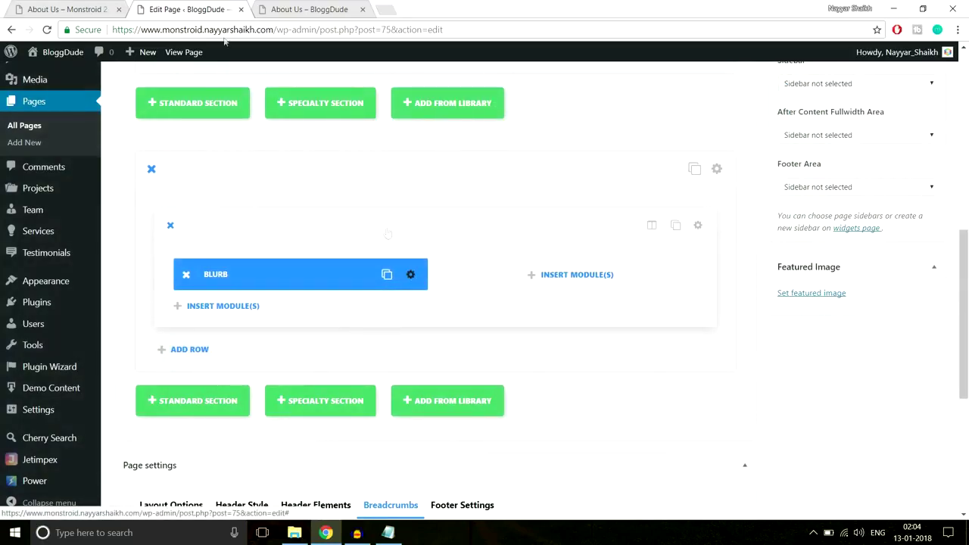
{"action": "key", "text": "ctrl+shift+Tab"}
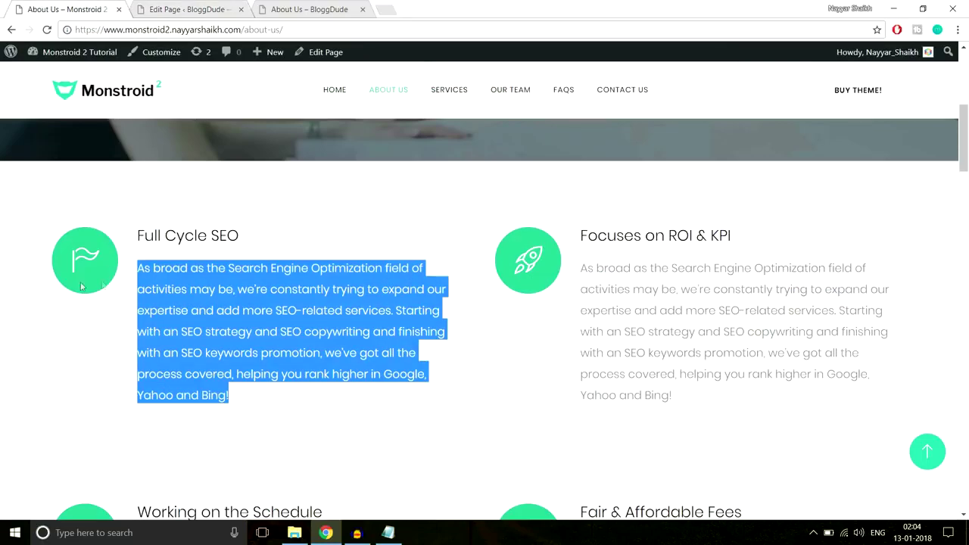
{"action": "left_click", "coordinate": [189, 10]}
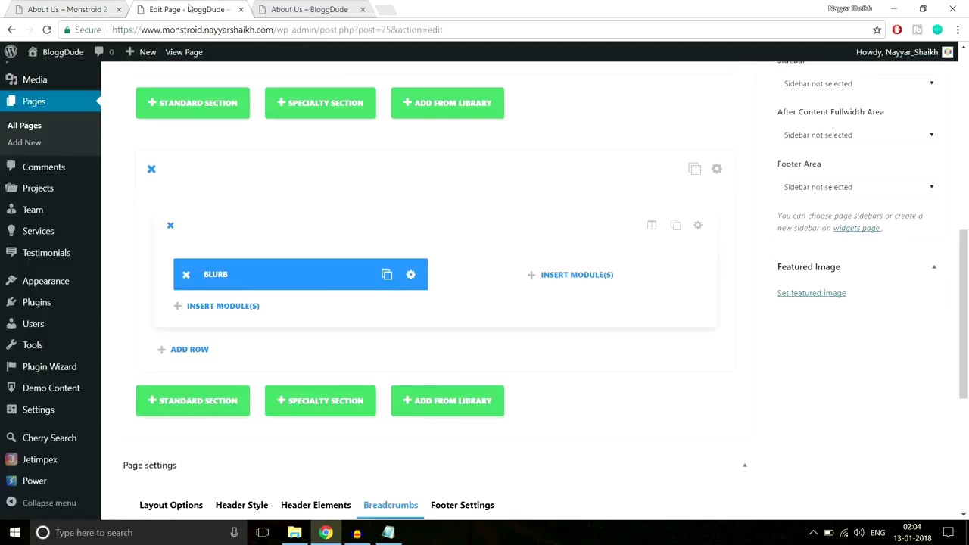
Reopen the Blurb settings and show the icon inside a circle.
{"action": "left_click", "coordinate": [412, 278]}
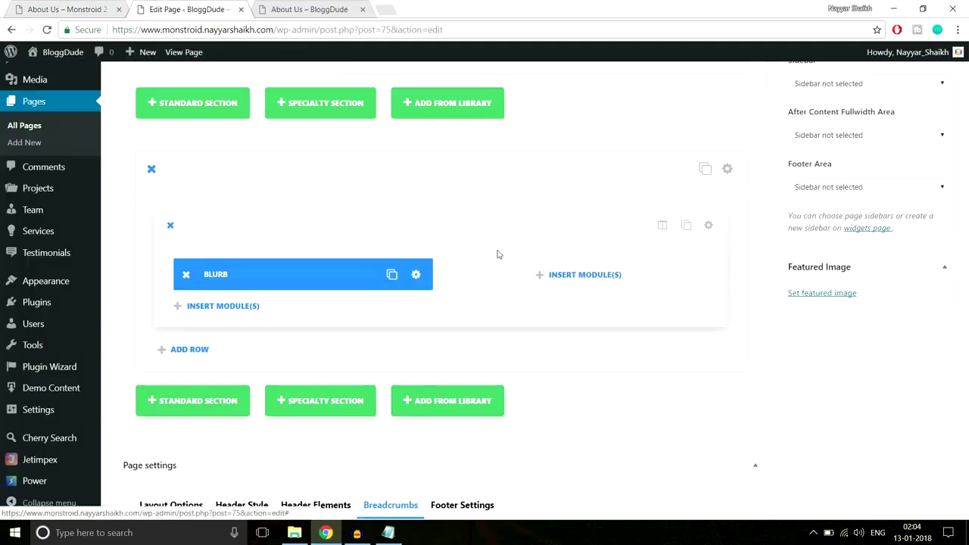
{"action": "scroll", "coordinate": [567, 321], "scroll_direction": "down", "scroll_amount": 8}
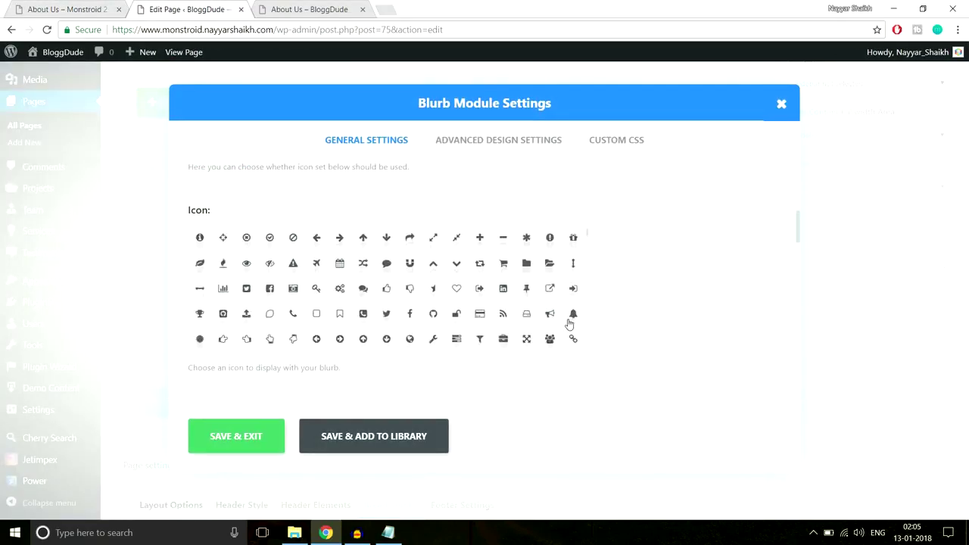
{"action": "scroll", "coordinate": [648, 317], "scroll_direction": "down", "scroll_amount": 3}
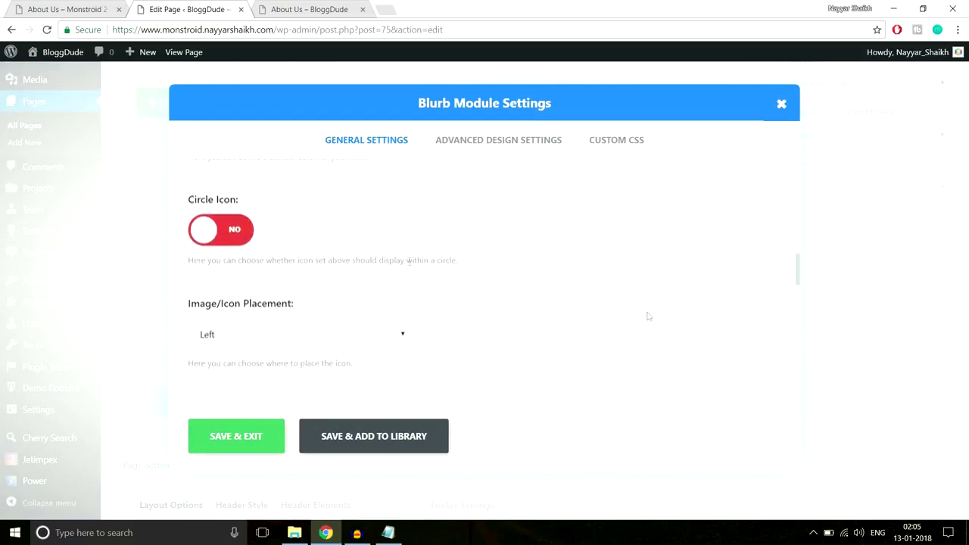
{"action": "left_click", "coordinate": [243, 235]}
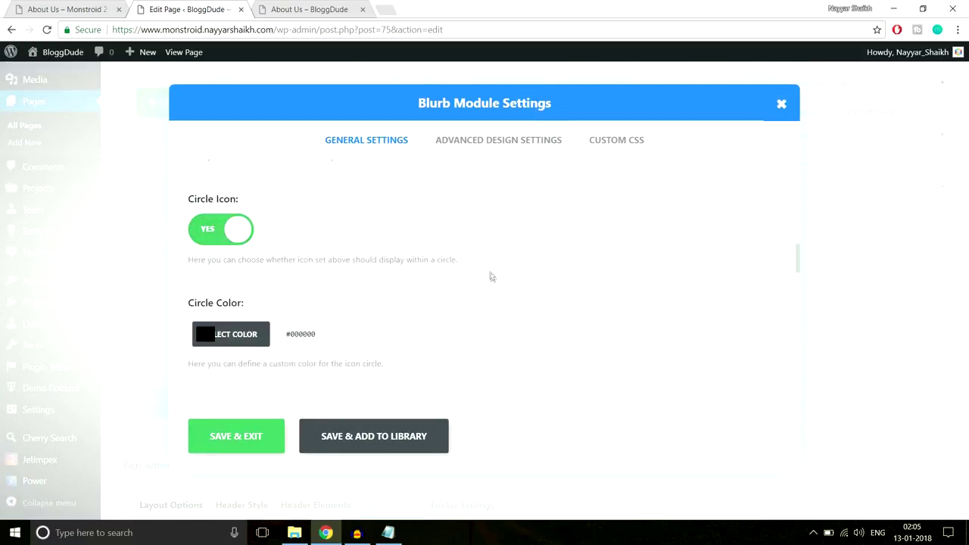
{"action": "scroll", "coordinate": [462, 284], "scroll_direction": "down", "scroll_amount": 1}
Set the icon circle colour to #2cc895, copied from the live page's inspector.
{"action": "left_click", "coordinate": [57, 6]}
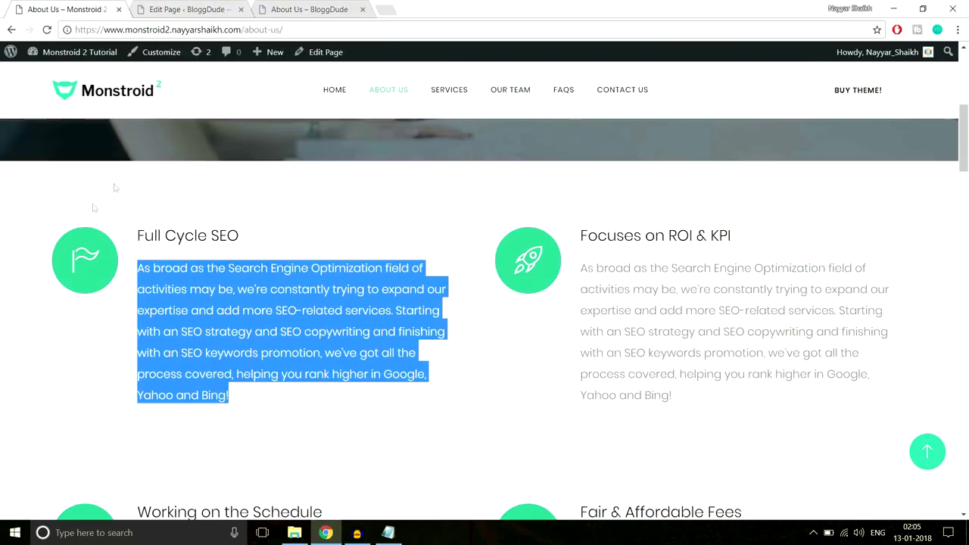
{"action": "right_click", "coordinate": [96, 239]}
{"action": "left_click", "coordinate": [157, 396]}
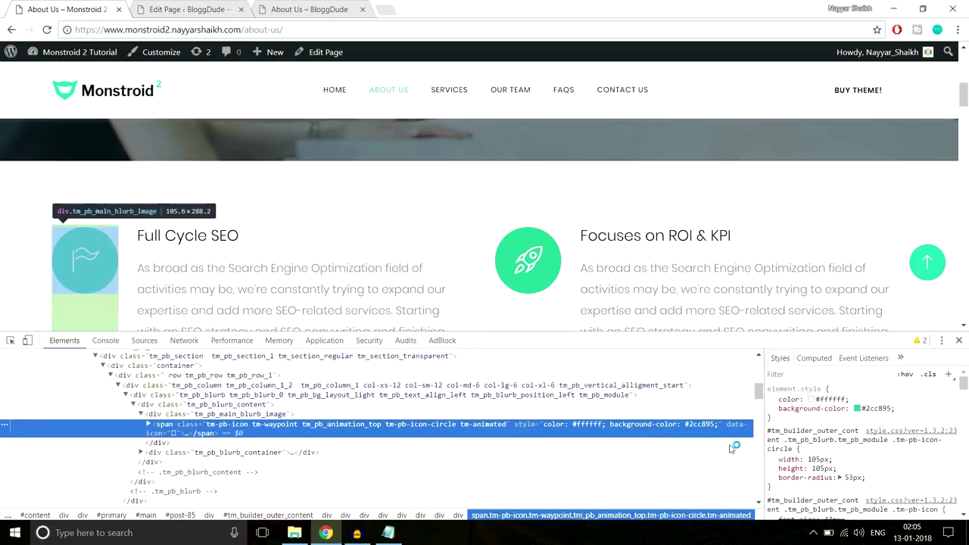
{"action": "left_click", "coordinate": [884, 409]}
{"action": "key", "text": "ctrl+c"}
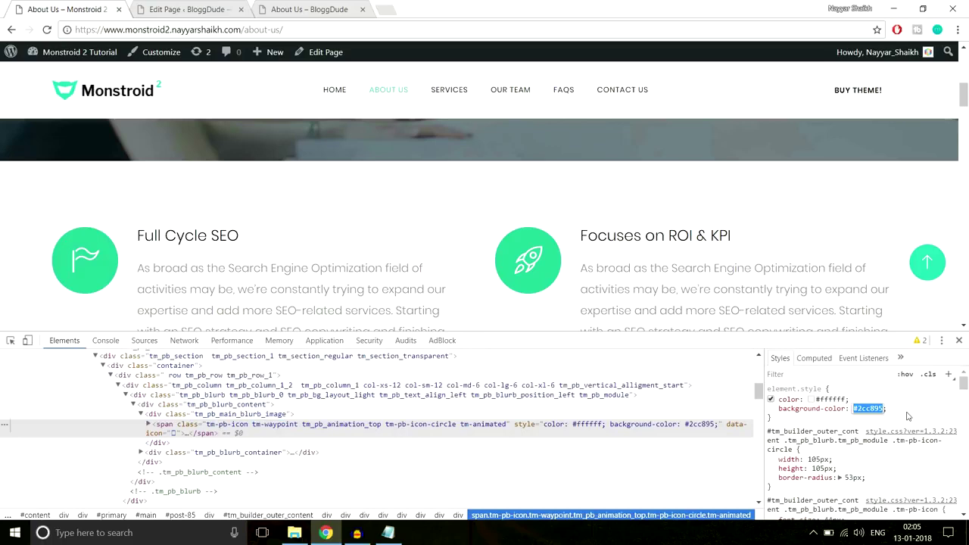
{"action": "left_click", "coordinate": [958, 340]}
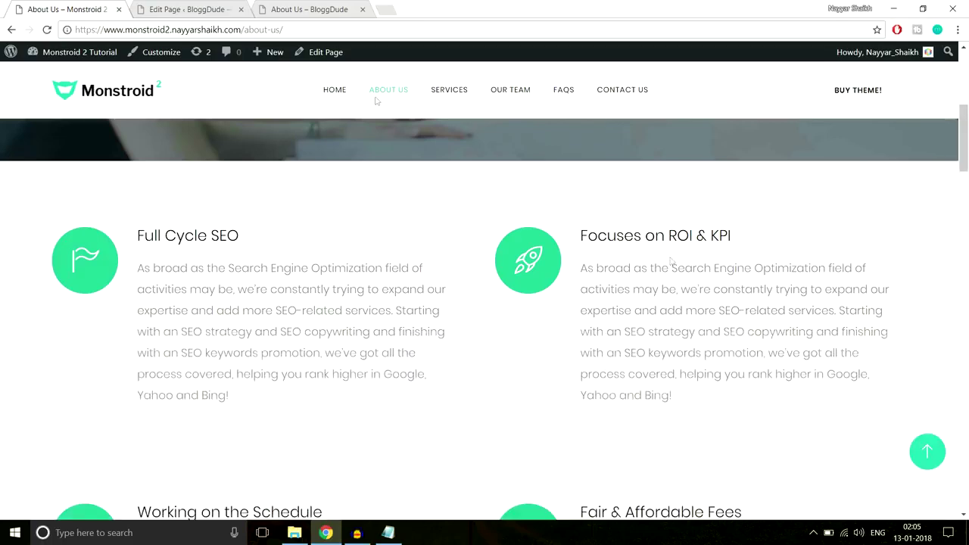
{"action": "left_click", "coordinate": [173, 7]}
{"action": "left_click", "coordinate": [208, 277]}
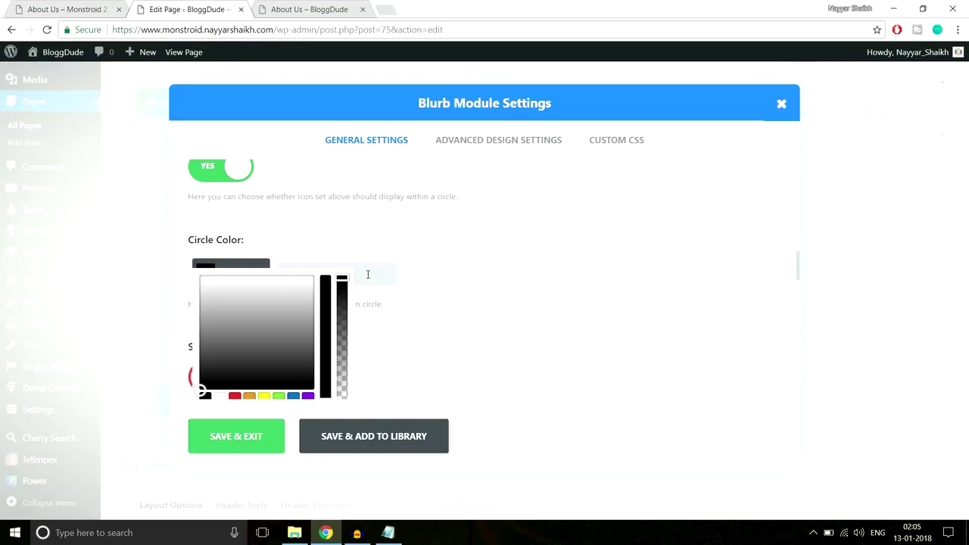
{"action": "key", "text": "ctrl+v"}
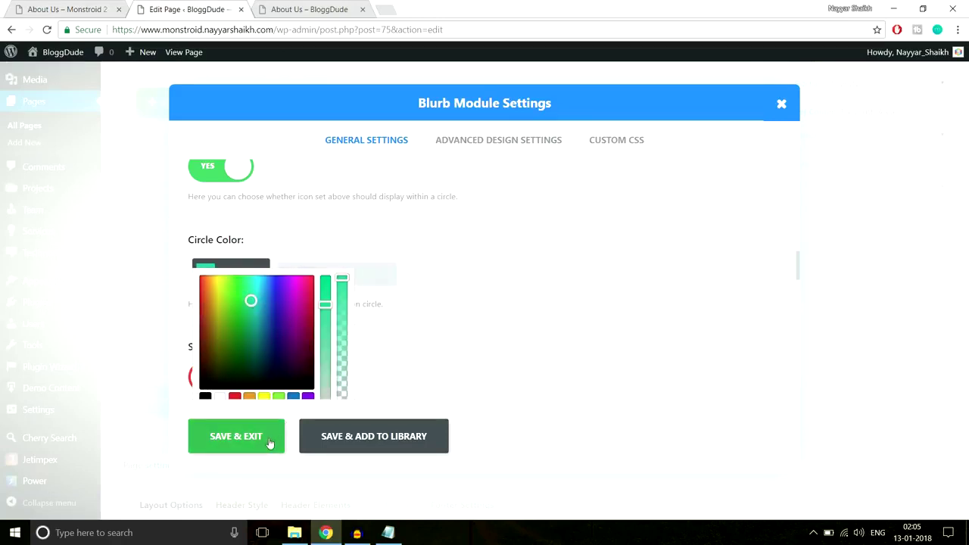
Review the Blurb's advanced design settings against the demo and save the module.
{"action": "left_click", "coordinate": [498, 140]}
{"action": "scroll", "coordinate": [325, 286], "scroll_direction": "down", "scroll_amount": 2}
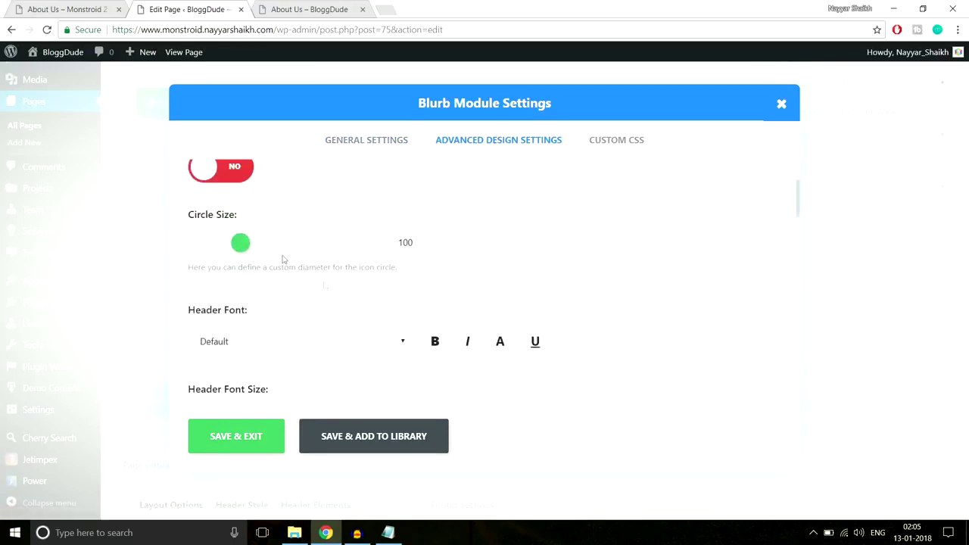
{"action": "scroll", "coordinate": [240, 247], "scroll_direction": "up", "scroll_amount": 2}
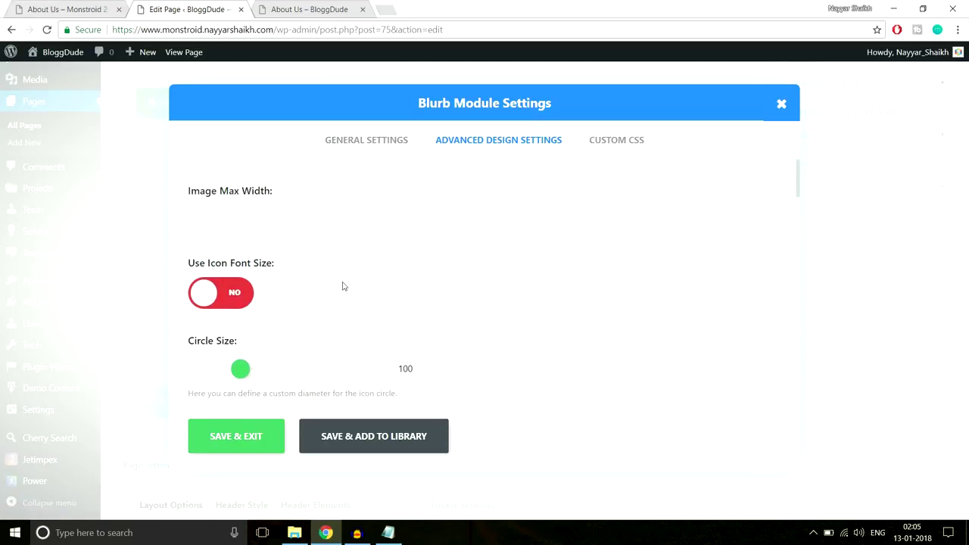
{"action": "left_click", "coordinate": [45, 8]}
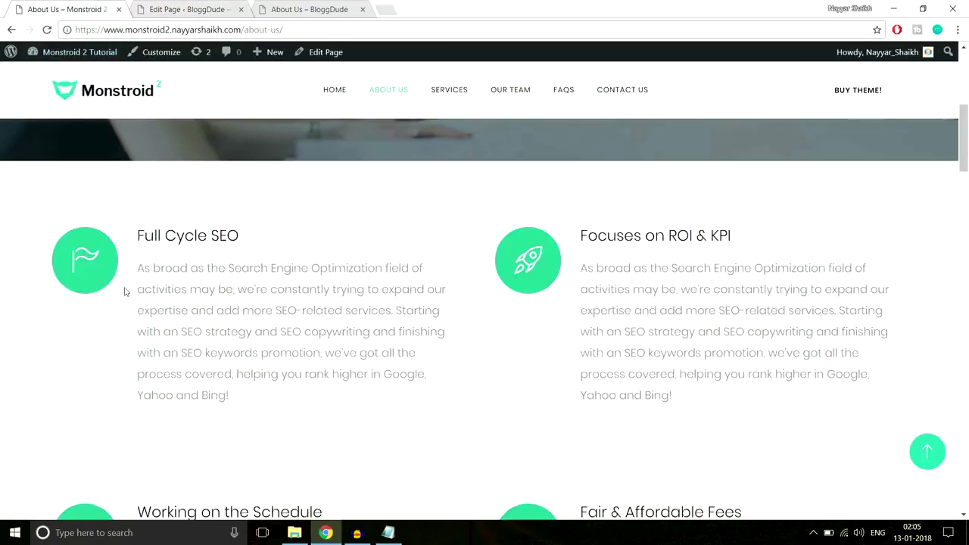
{"action": "left_click", "coordinate": [193, 9]}
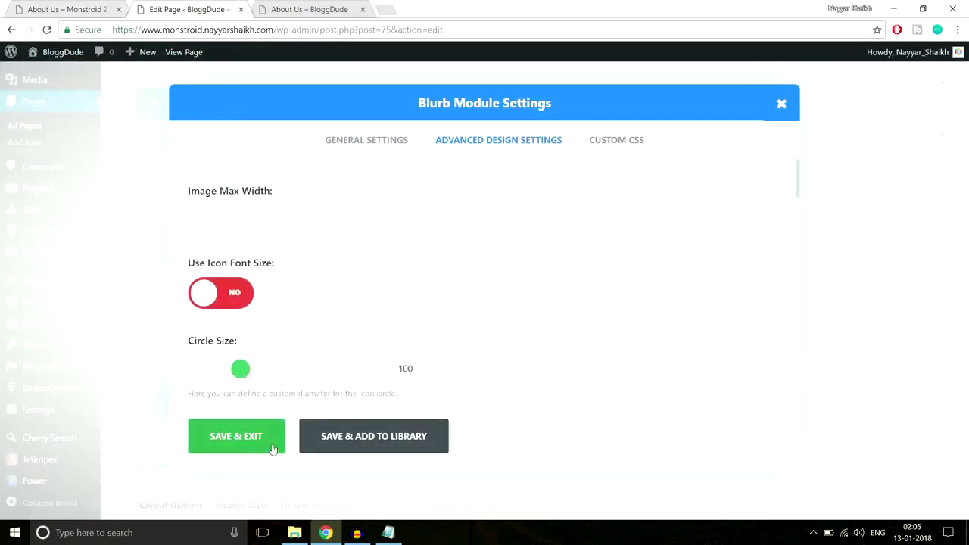
{"action": "left_click", "coordinate": [241, 445]}
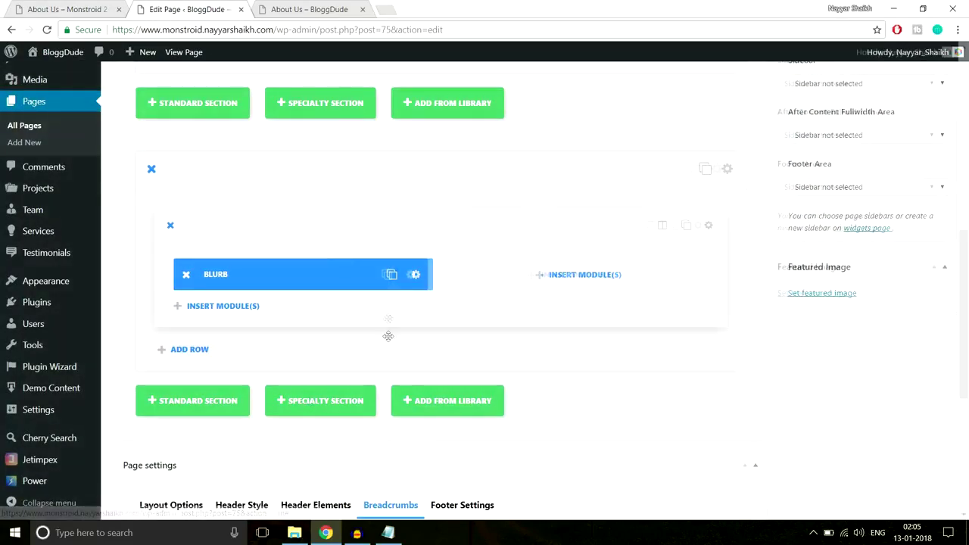
Duplicate the Blurb into the right column, then duplicate the row for a second pair.
{"action": "left_click", "coordinate": [387, 274]}
{"action": "left_click_drag", "start_coordinate": [316, 279], "coordinate": [507, 275]}
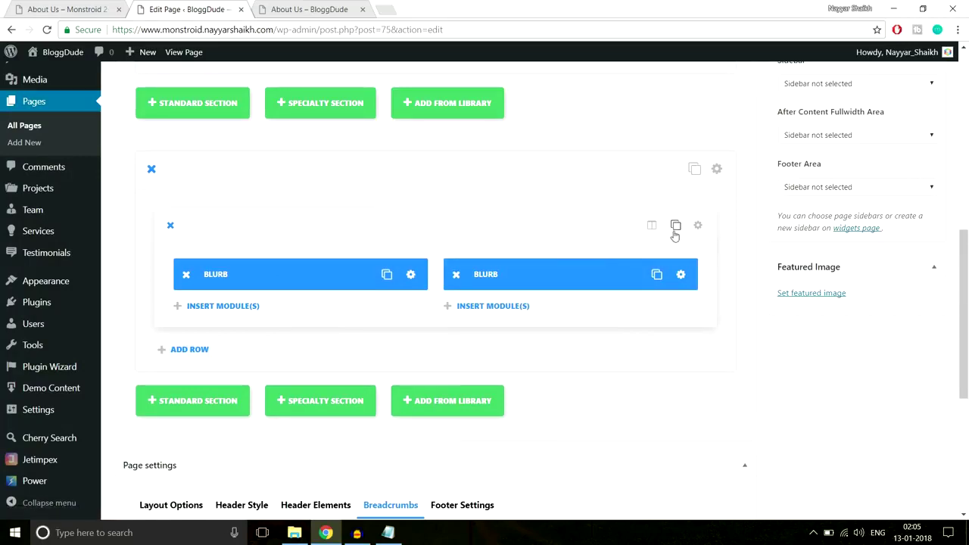
{"action": "left_click", "coordinate": [676, 225]}
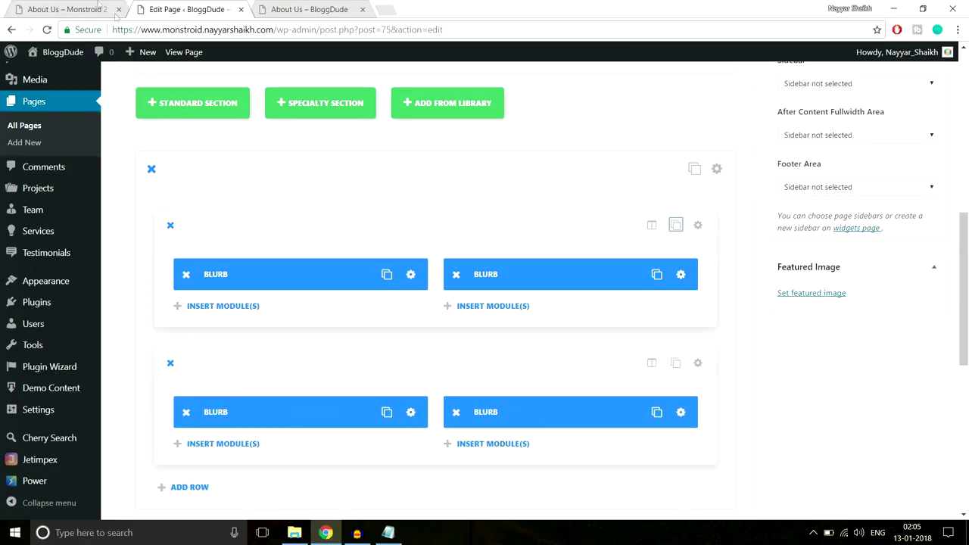
Compare the four-Blurb grid with the demo About Us page's feature section.
{"action": "left_click", "coordinate": [98, 6]}
{"action": "scroll", "coordinate": [299, 244], "scroll_direction": "down", "scroll_amount": 1}
{"action": "scroll", "coordinate": [790, 294], "scroll_direction": "up", "scroll_amount": 5}
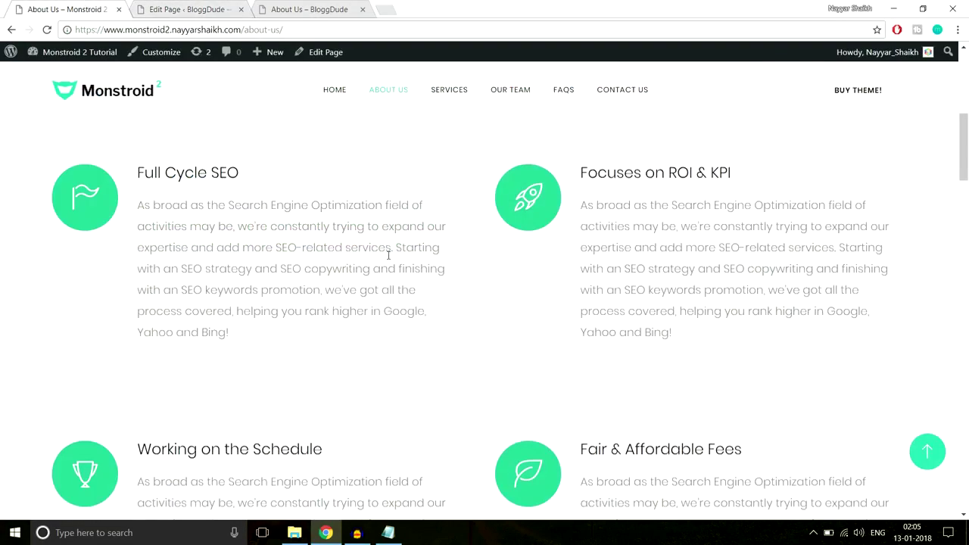
{"action": "scroll", "coordinate": [389, 255], "scroll_direction": "up", "scroll_amount": 2}
{"action": "scroll", "coordinate": [448, 305], "scroll_direction": "down", "scroll_amount": 6}
{"action": "scroll", "coordinate": [465, 310], "scroll_direction": "up", "scroll_amount": 2}
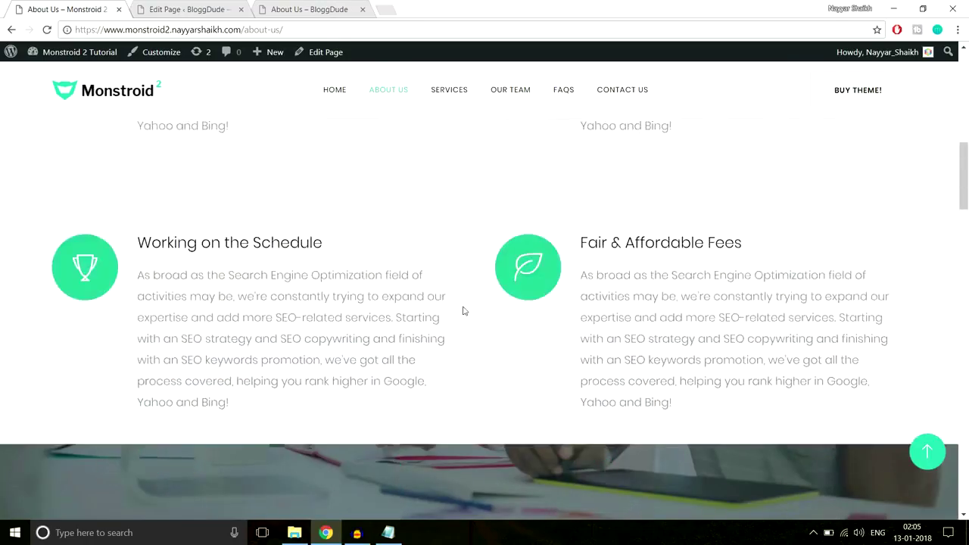
{"action": "scroll", "coordinate": [464, 310], "scroll_direction": "up", "scroll_amount": 3}
{"action": "left_click", "coordinate": [188, 10]}
{"action": "scroll", "coordinate": [711, 279], "scroll_direction": "down", "scroll_amount": 2}
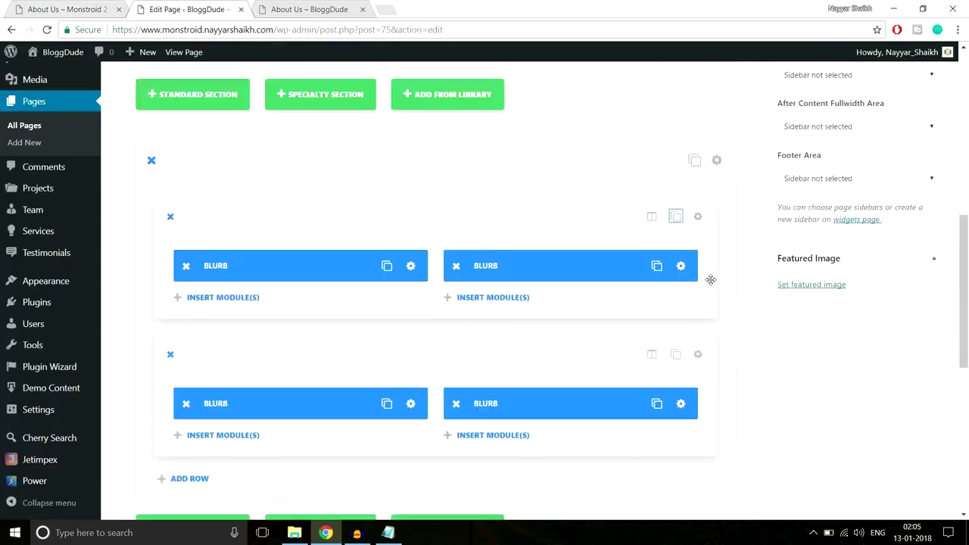
Set the Blurb section's custom padding to 80px top and bottom, then update the page.
{"action": "left_click", "coordinate": [717, 170]}
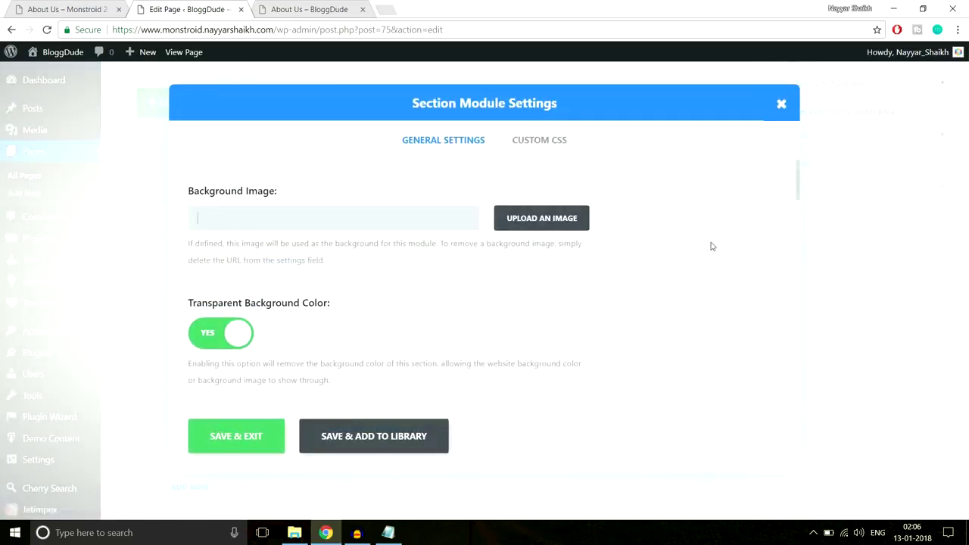
{"action": "scroll", "coordinate": [712, 277], "scroll_direction": "down", "scroll_amount": 15}
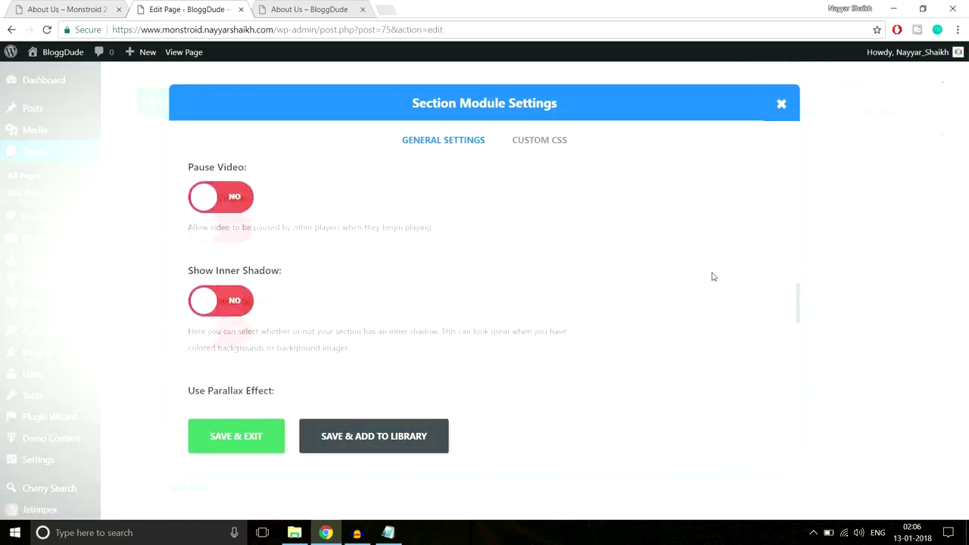
{"action": "scroll", "coordinate": [711, 277], "scroll_direction": "down", "scroll_amount": 3}
{"action": "scroll", "coordinate": [712, 275], "scroll_direction": "up", "scroll_amount": 2}
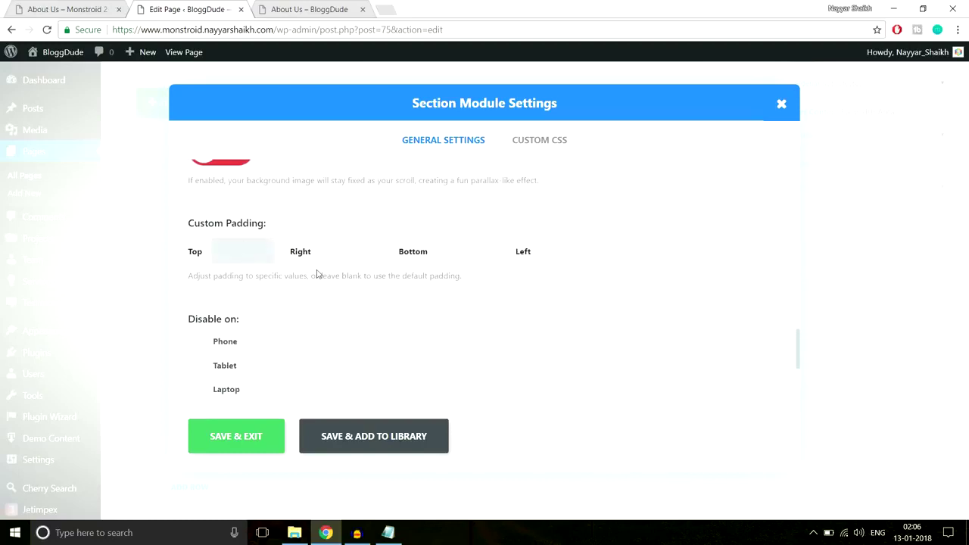
{"action": "key", "text": "Tab"}
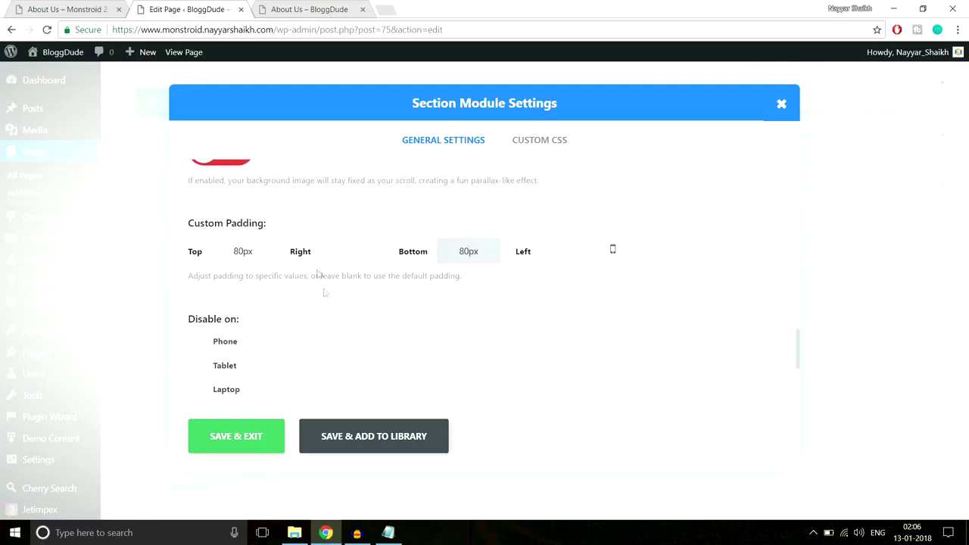
{"action": "left_click", "coordinate": [242, 435]}
{"action": "scroll", "coordinate": [931, 404], "scroll_direction": "up", "scroll_amount": 10}
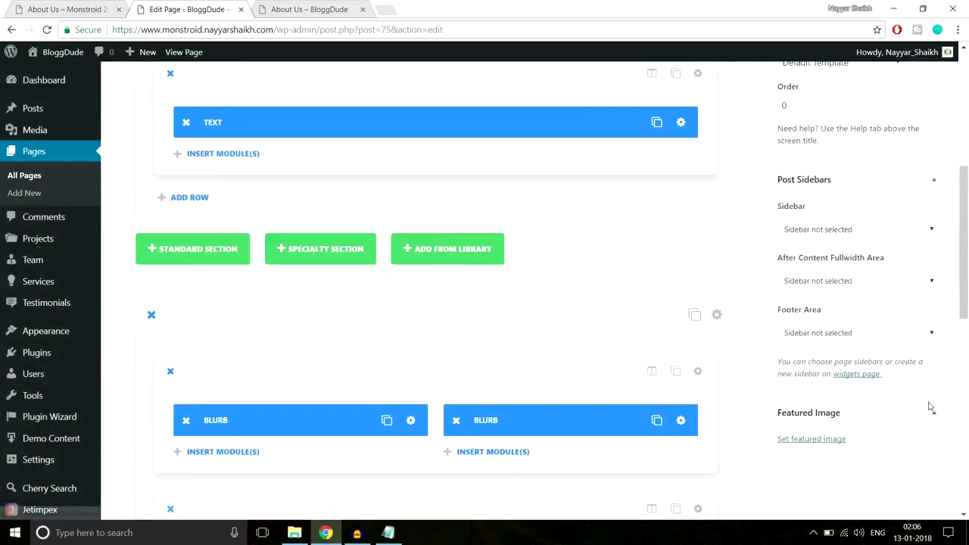
{"action": "left_click", "coordinate": [920, 293]}
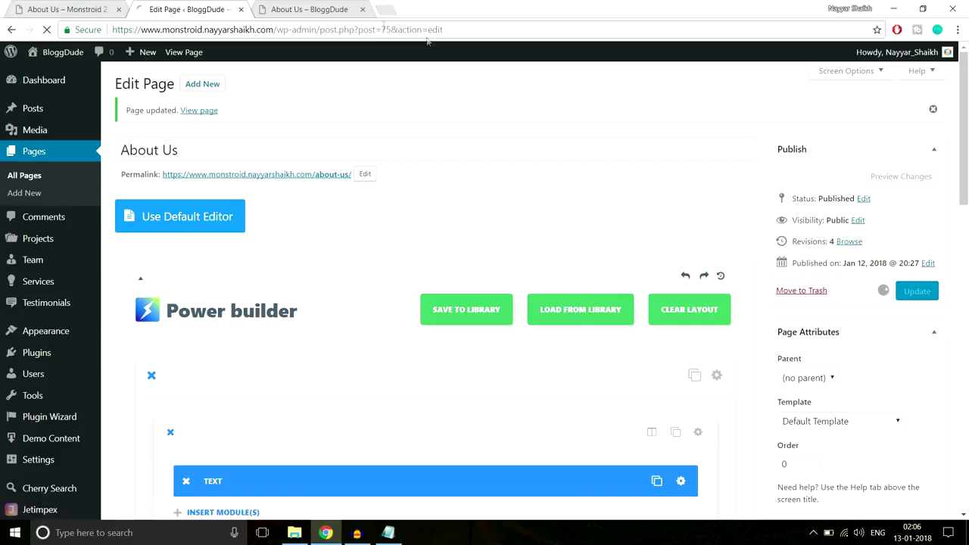
Reload the live About Us page and check its four Full Cycle SEO blurbs.
{"action": "left_click", "coordinate": [301, 11]}
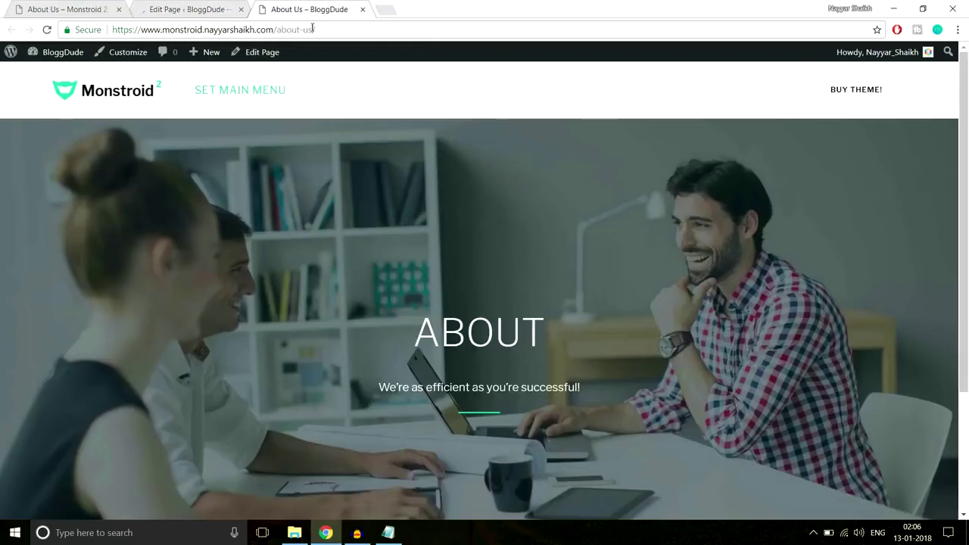
{"action": "left_click", "coordinate": [312, 29]}
{"action": "key", "text": "Return"}
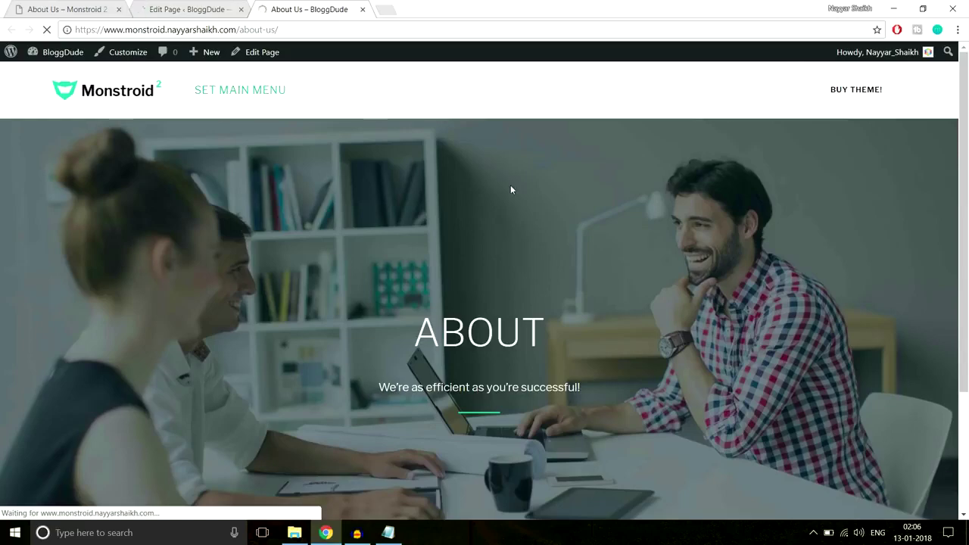
{"action": "scroll", "coordinate": [510, 185], "scroll_direction": "down", "scroll_amount": 5}
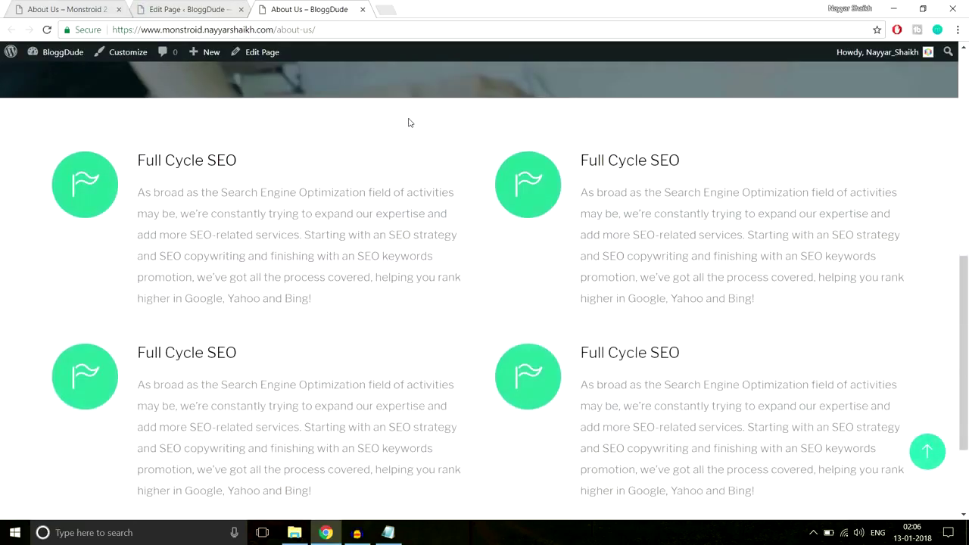
{"action": "scroll", "coordinate": [408, 122], "scroll_direction": "down", "scroll_amount": 3}
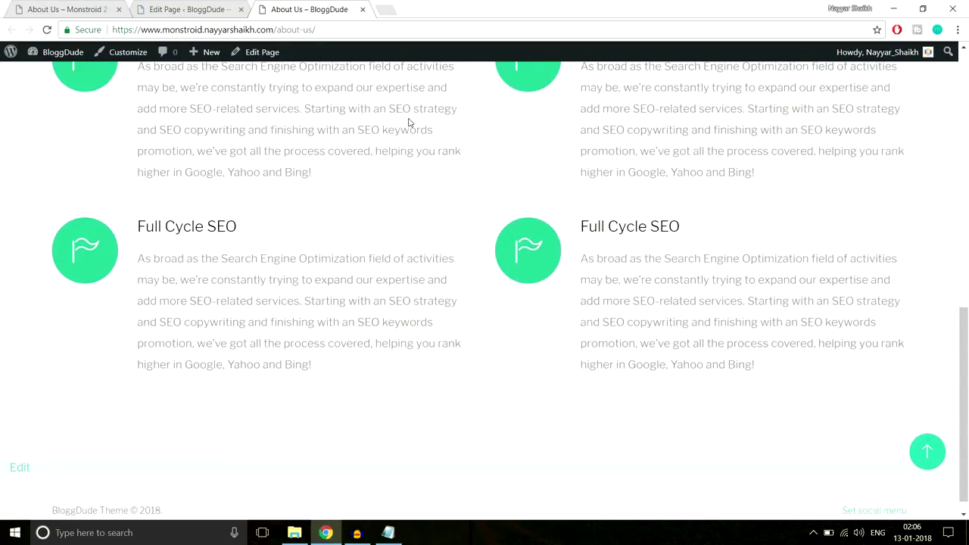
{"action": "scroll", "coordinate": [409, 122], "scroll_direction": "up", "scroll_amount": 2}
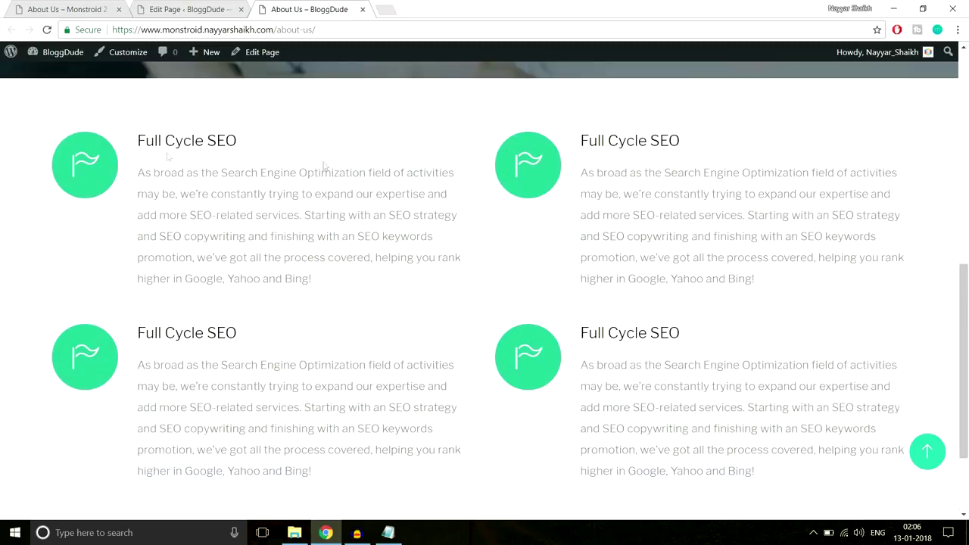
{"action": "left_click_drag", "start_coordinate": [138, 127], "coordinate": [255, 277]}
{"action": "left_click", "coordinate": [331, 247]}
Check the editor and live page, then scroll to the Monstroid 2 demo's counters section.
{"action": "left_click", "coordinate": [185, 9]}
{"action": "scroll", "coordinate": [657, 302], "scroll_direction": "down", "scroll_amount": 7}
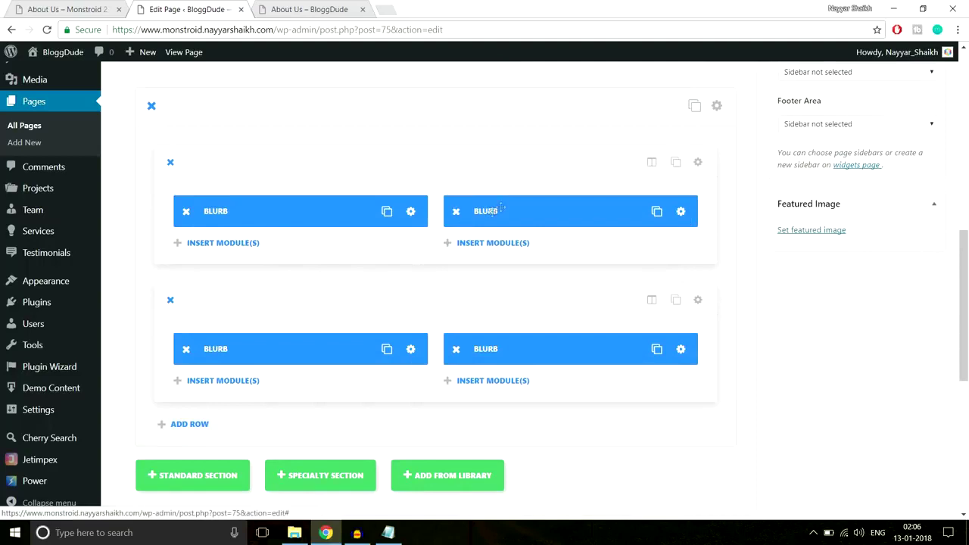
{"action": "left_click", "coordinate": [350, 14]}
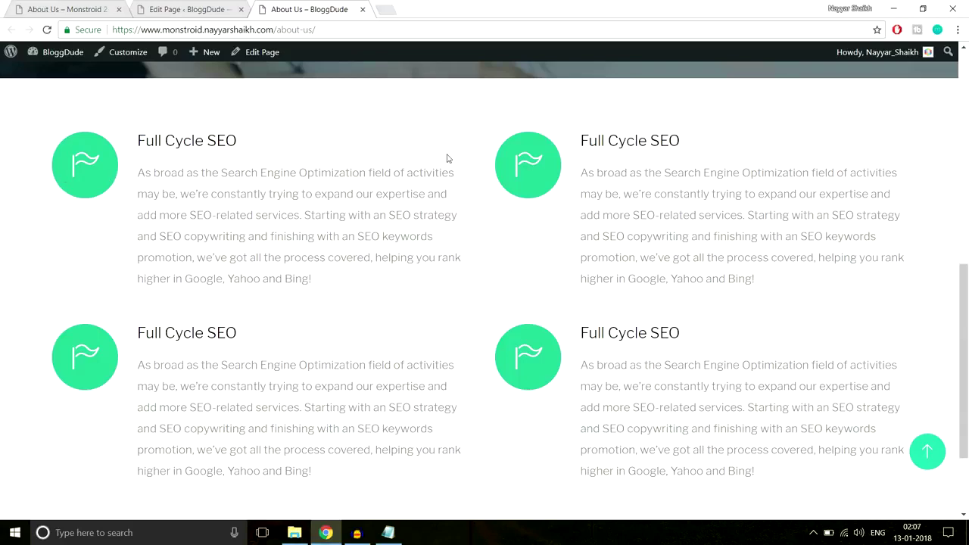
{"action": "scroll", "coordinate": [341, 166], "scroll_direction": "down", "scroll_amount": 1}
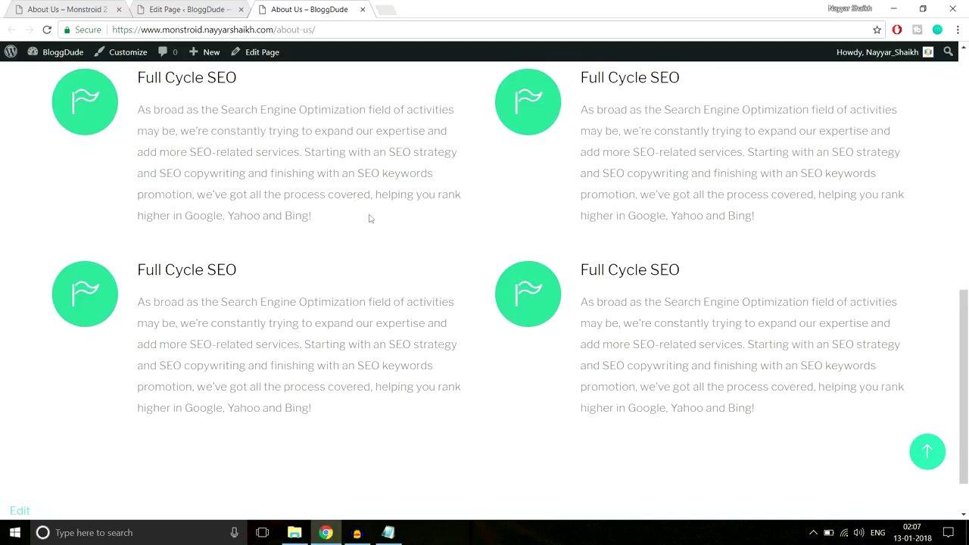
{"action": "left_click", "coordinate": [66, 9]}
{"action": "scroll", "coordinate": [421, 216], "scroll_direction": "down", "scroll_amount": 5}
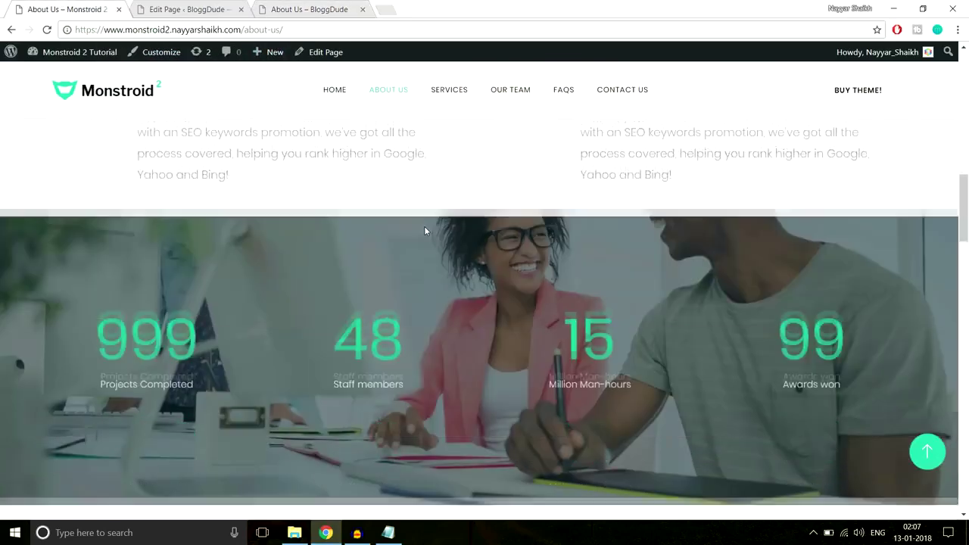
{"action": "scroll", "coordinate": [424, 226], "scroll_direction": "up", "scroll_amount": 1}
{"action": "scroll", "coordinate": [426, 235], "scroll_direction": "down", "scroll_amount": 3}
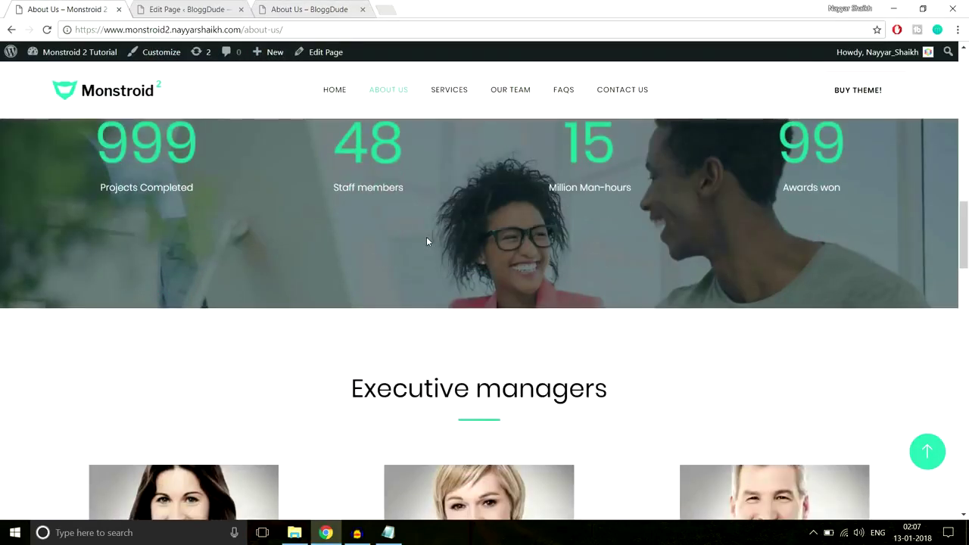
{"action": "scroll", "coordinate": [426, 239], "scroll_direction": "up", "scroll_amount": 3}
{"action": "scroll", "coordinate": [427, 239], "scroll_direction": "down", "scroll_amount": 1}
Add a new standard section below the existing content in the page editor.
{"action": "scroll", "coordinate": [426, 239], "scroll_direction": "up", "scroll_amount": 1}
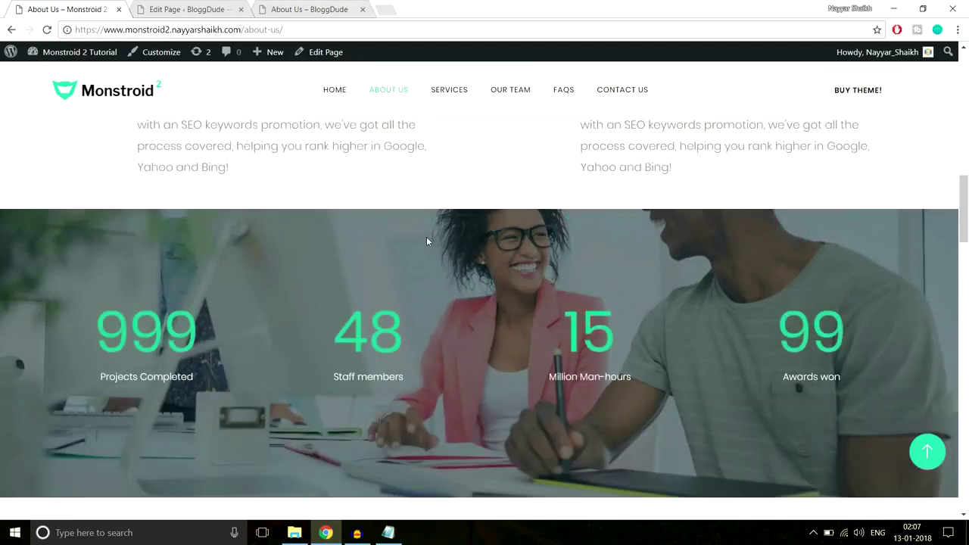
{"action": "scroll", "coordinate": [427, 241], "scroll_direction": "down", "scroll_amount": 2}
{"action": "scroll", "coordinate": [427, 241], "scroll_direction": "up", "scroll_amount": 2}
{"action": "scroll", "coordinate": [427, 241], "scroll_direction": "down", "scroll_amount": 2}
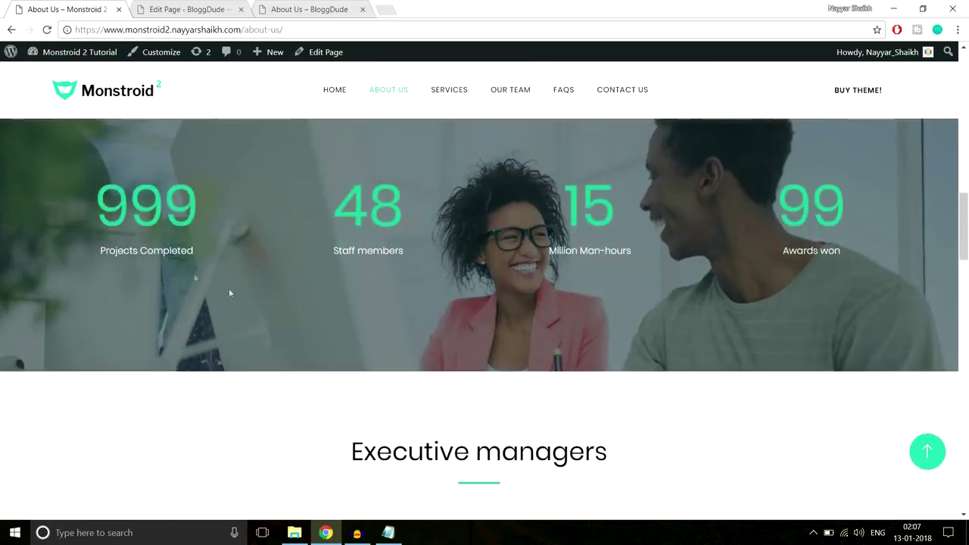
{"action": "left_click", "coordinate": [189, 9]}
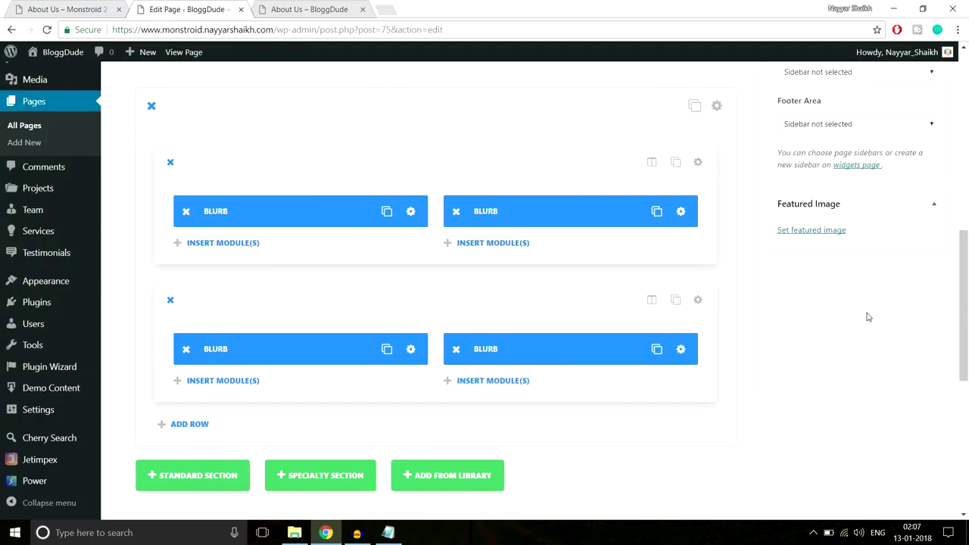
{"action": "scroll", "coordinate": [868, 317], "scroll_direction": "down", "scroll_amount": 3}
{"action": "left_click", "coordinate": [235, 290]}
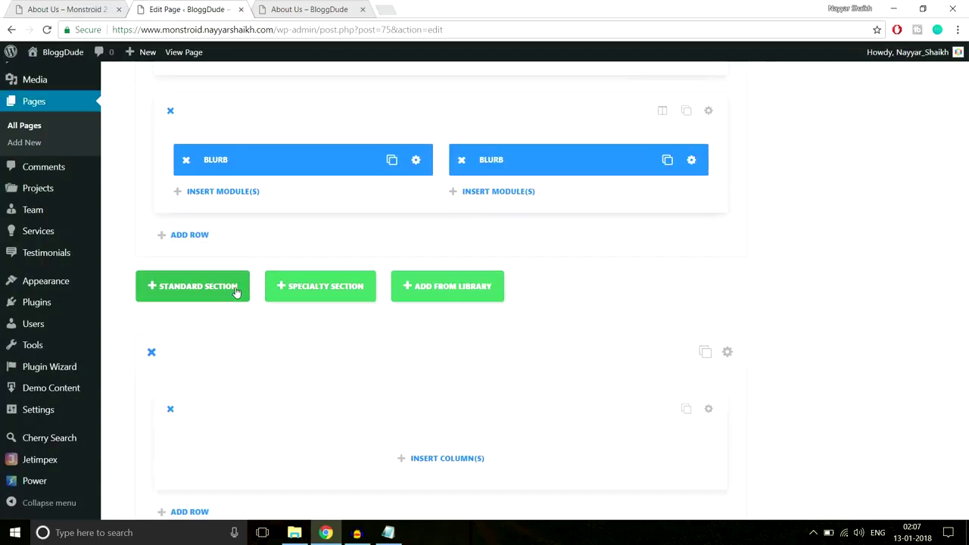
Compare with the demo's counters, then give the section a 1/4+1/4+1/4+1/4 column row.
{"action": "scroll", "coordinate": [796, 287], "scroll_direction": "down", "scroll_amount": 1}
{"action": "scroll", "coordinate": [779, 288], "scroll_direction": "up", "scroll_amount": 1}
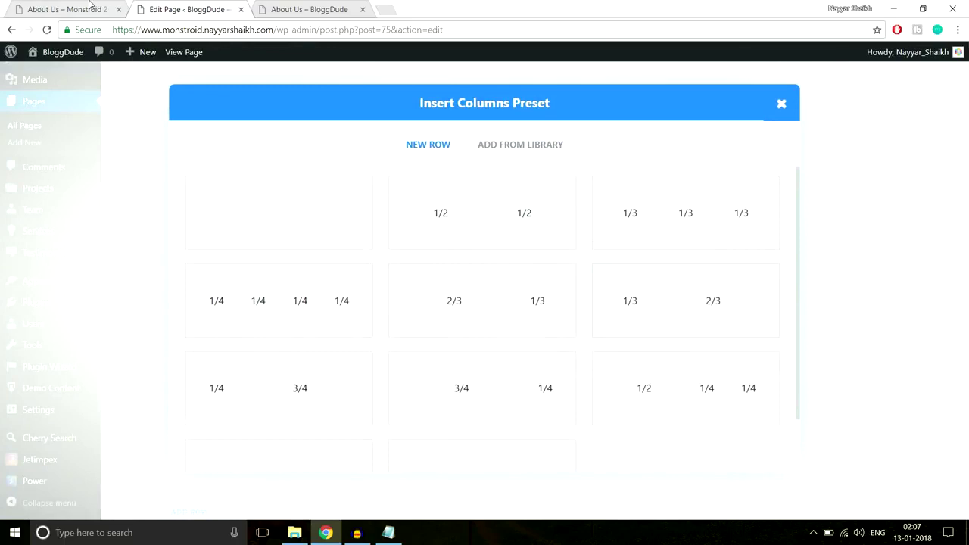
{"action": "left_click", "coordinate": [90, 6]}
{"action": "scroll", "coordinate": [282, 215], "scroll_direction": "up", "scroll_amount": 2}
{"action": "scroll", "coordinate": [282, 216], "scroll_direction": "down", "scroll_amount": 1}
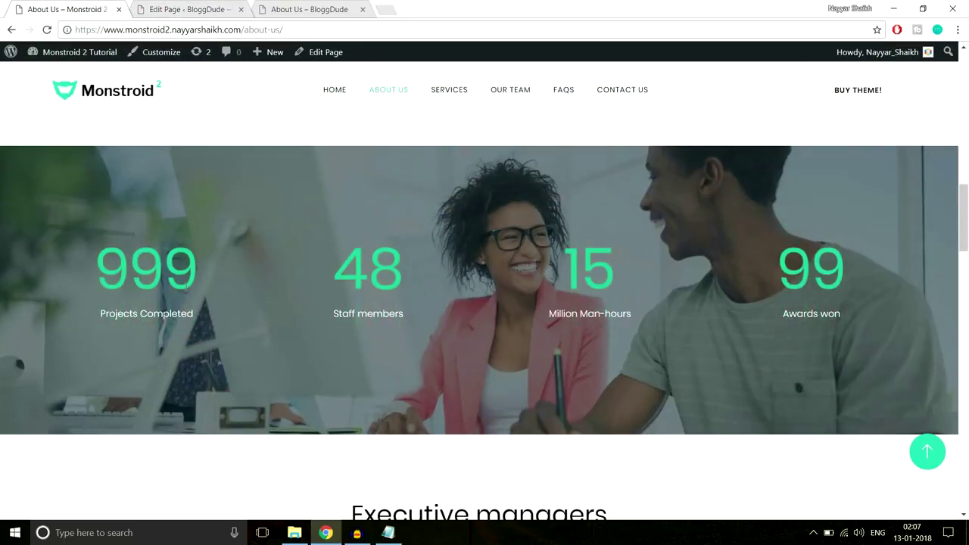
{"action": "double_click", "coordinate": [146, 269]}
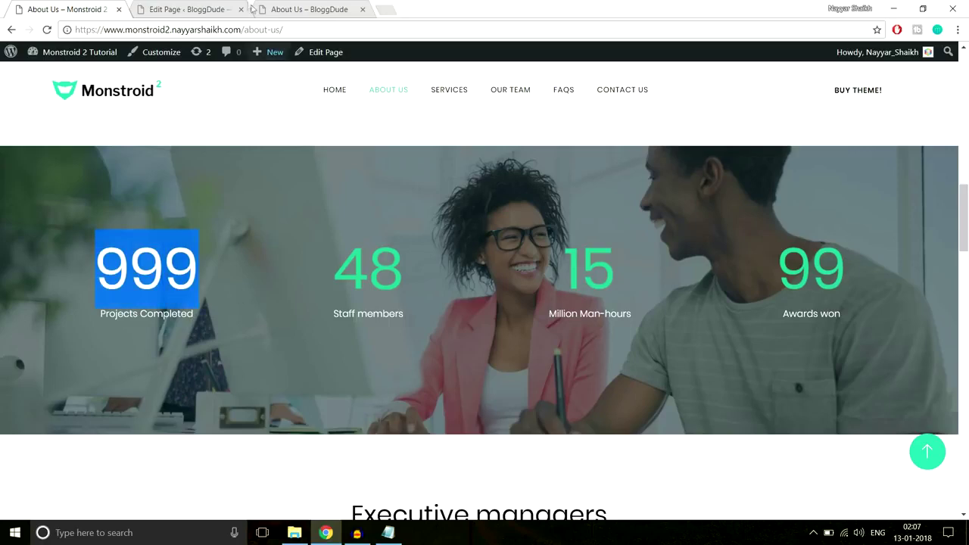
{"action": "left_click", "coordinate": [189, 9]}
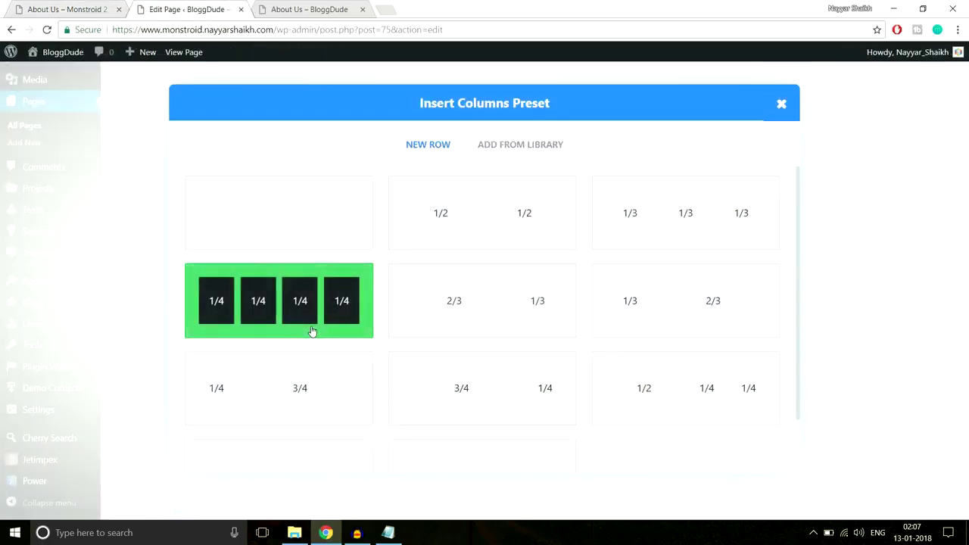
{"action": "left_click", "coordinate": [314, 329]}
{"action": "scroll", "coordinate": [692, 287], "scroll_direction": "down", "scroll_amount": 3}
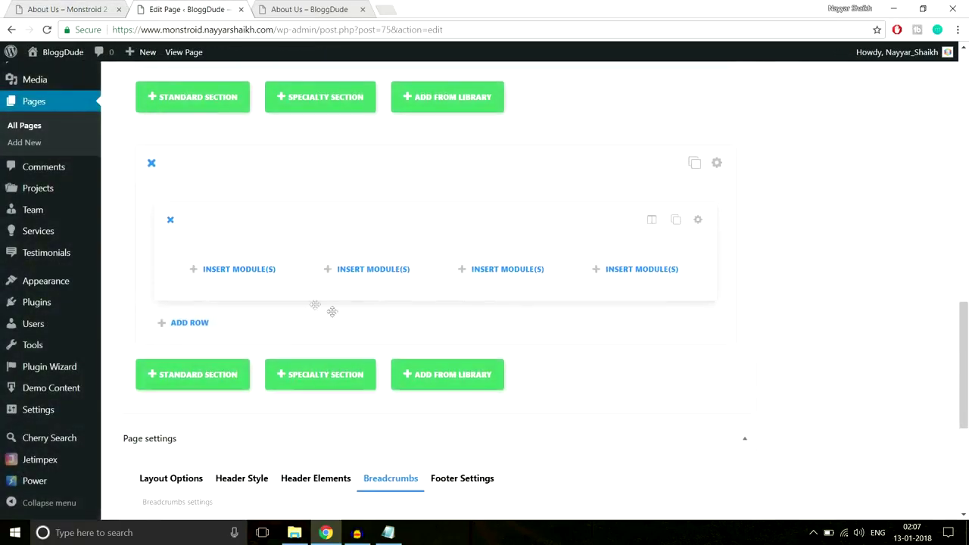
Insert a Number Counter module into the first column.
{"action": "left_click", "coordinate": [260, 280]}
{"action": "scroll", "coordinate": [589, 274], "scroll_direction": "down", "scroll_amount": 4}
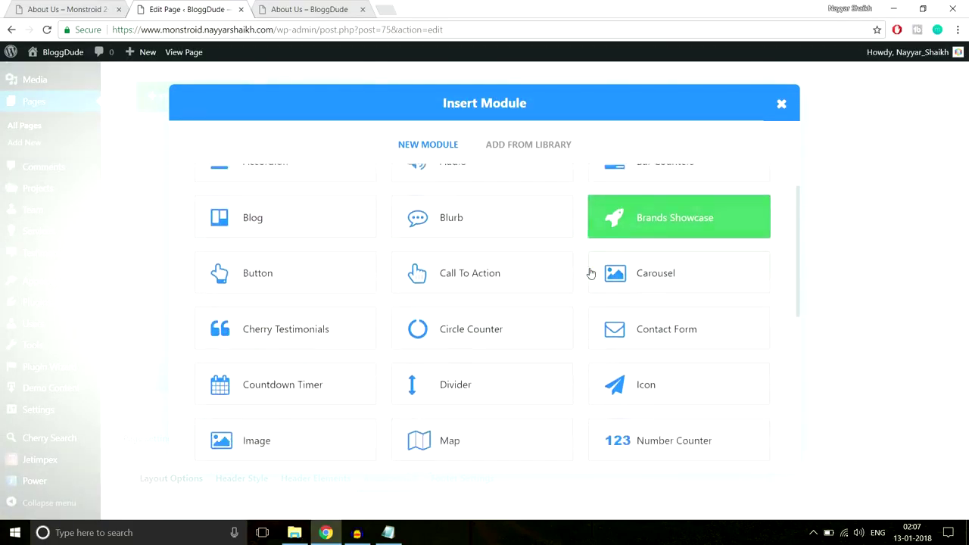
{"action": "scroll", "coordinate": [651, 299], "scroll_direction": "up", "scroll_amount": 2}
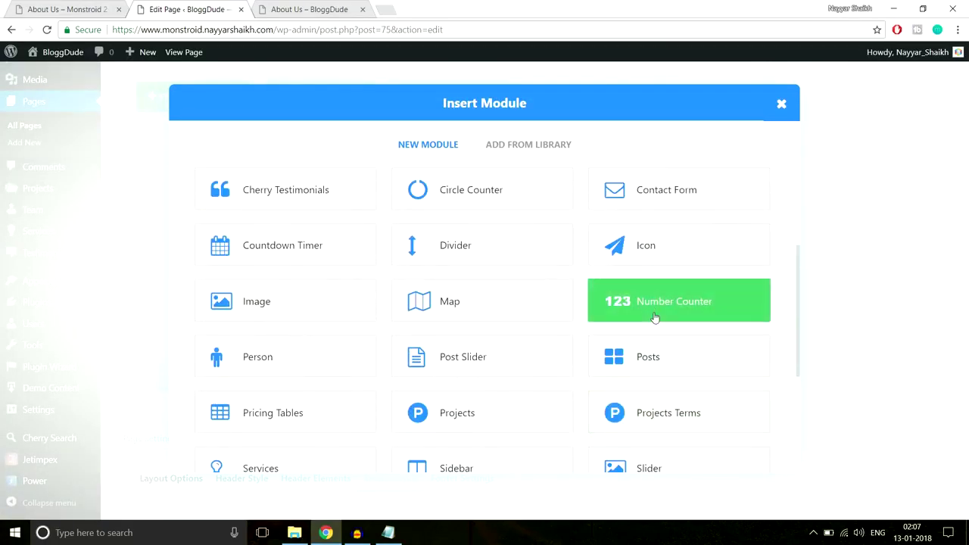
{"action": "left_click", "coordinate": [655, 318]}
{"action": "left_click", "coordinate": [96, 6]}
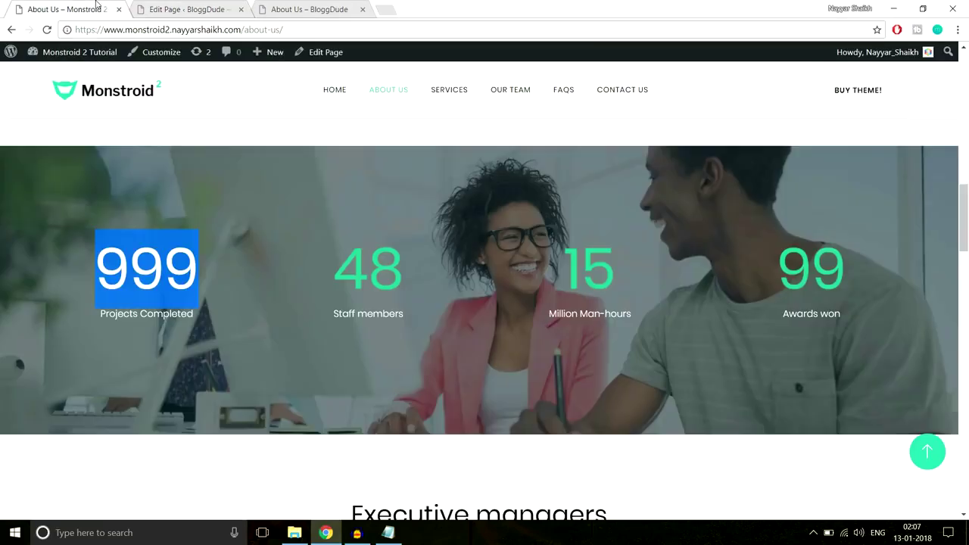
{"action": "left_click", "coordinate": [203, 320]}
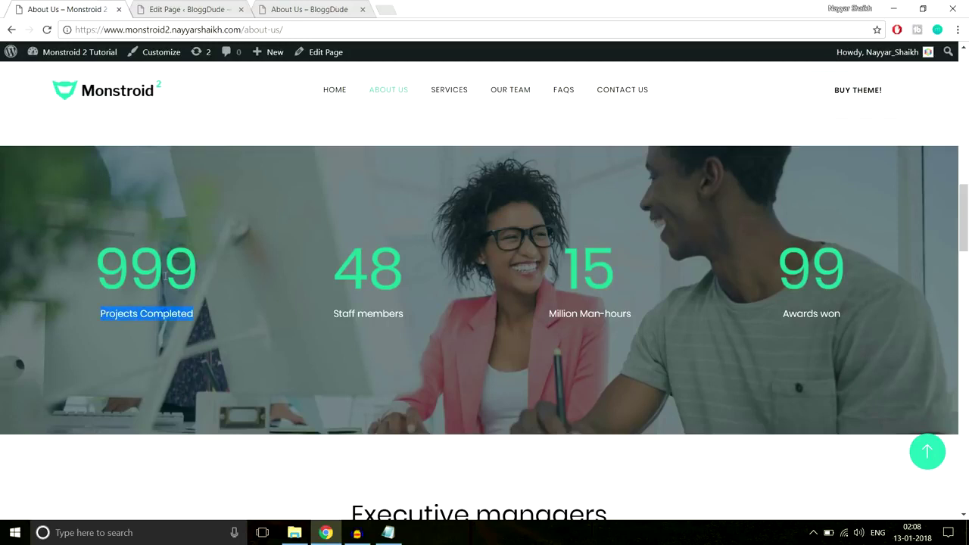
{"action": "left_click", "coordinate": [175, 11]}
Title the counter 'Projects Completed', set number 999 and turn the percent sign off.
{"action": "left_click", "coordinate": [344, 217]}
{"action": "type", "text": "Projects Completed"}
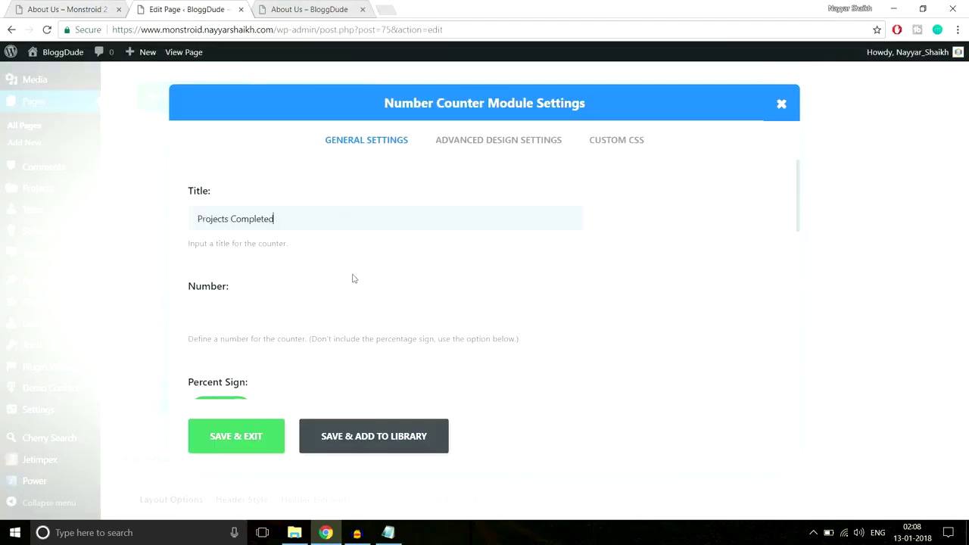
{"action": "left_click", "coordinate": [327, 322]}
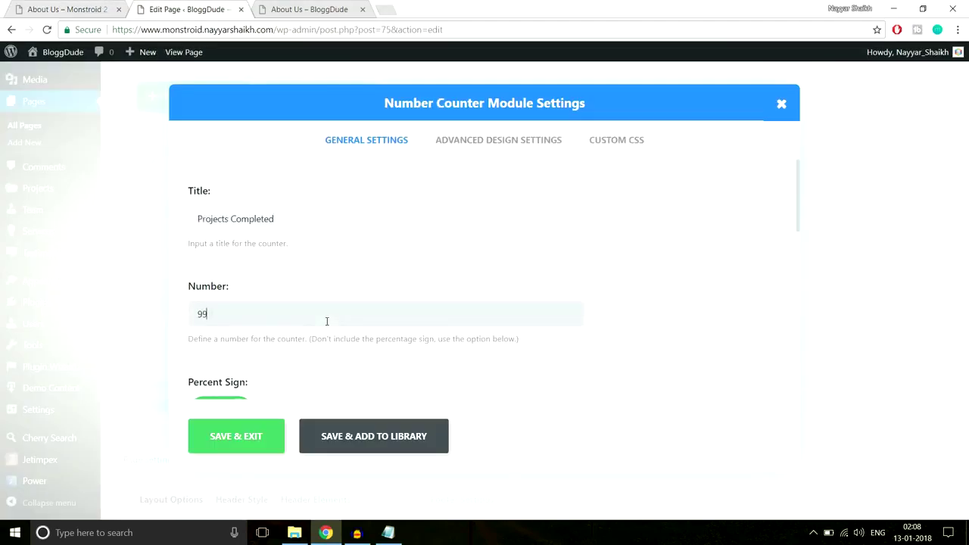
{"action": "scroll", "coordinate": [350, 334], "scroll_direction": "down", "scroll_amount": 2}
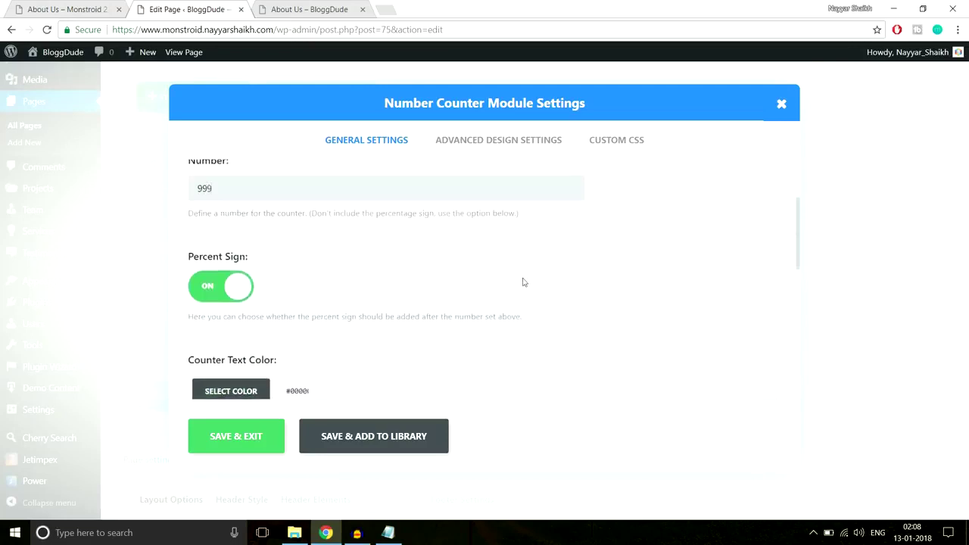
{"action": "left_click", "coordinate": [216, 293]}
{"action": "scroll", "coordinate": [545, 271], "scroll_direction": "down", "scroll_amount": 3}
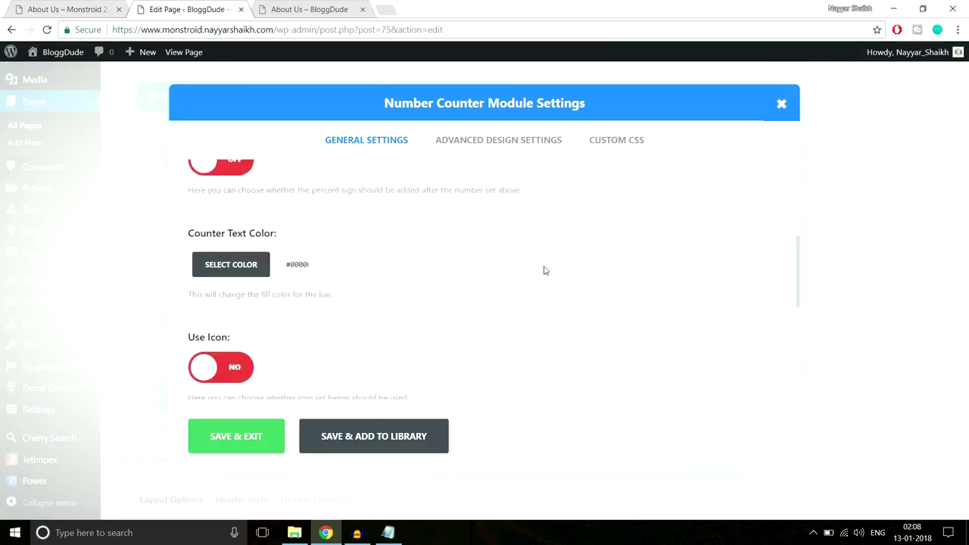
Set the Number Counter's counter text colour to white.
{"action": "left_click", "coordinate": [51, 8]}
{"action": "left_click", "coordinate": [211, 320]}
{"action": "left_click_drag", "start_coordinate": [211, 320], "coordinate": [97, 322]}
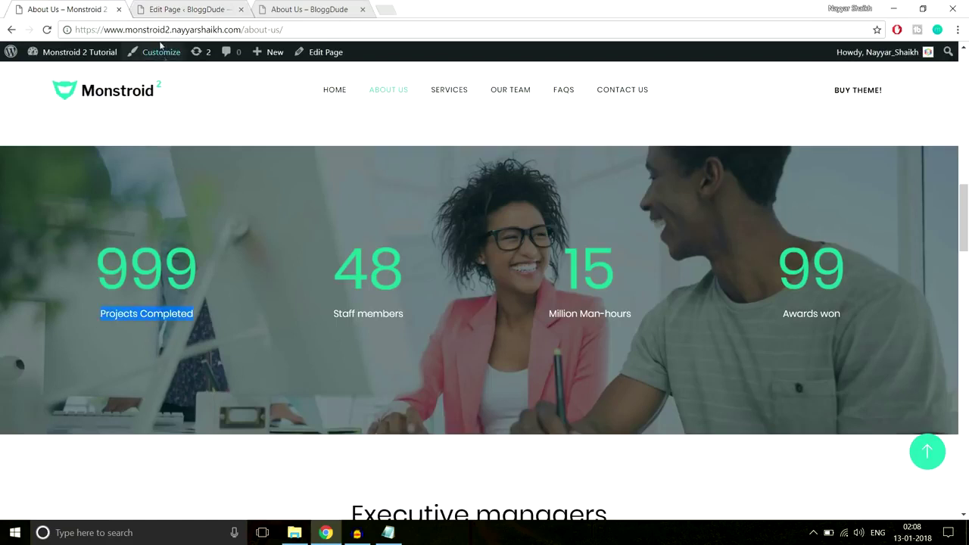
{"action": "left_click", "coordinate": [177, 8]}
{"action": "left_click", "coordinate": [245, 200]}
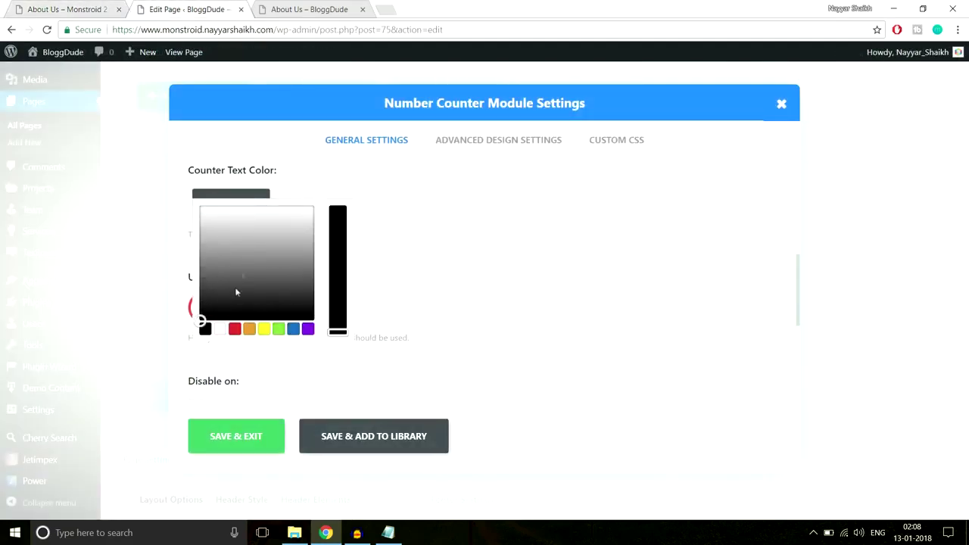
{"action": "left_click", "coordinate": [221, 330]}
{"action": "left_click", "coordinate": [482, 260]}
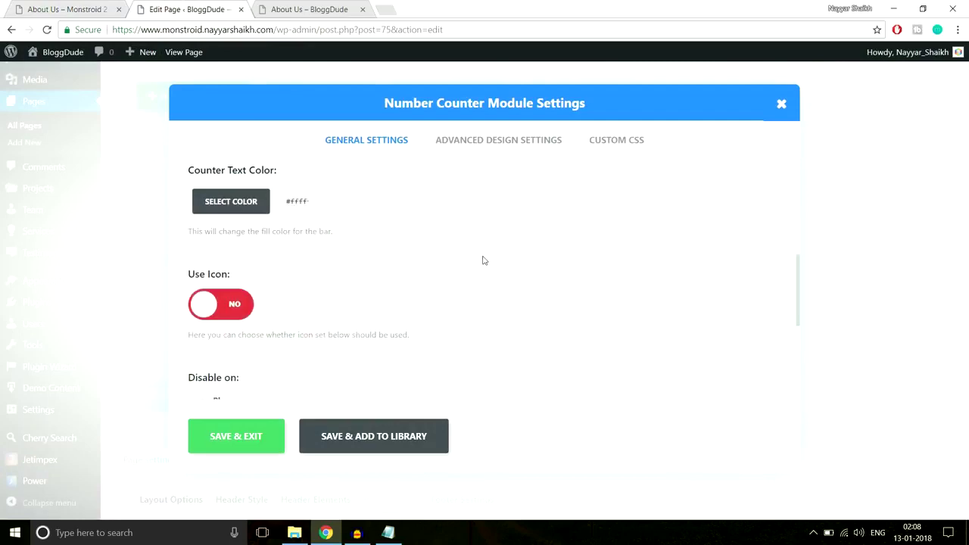
{"action": "scroll", "coordinate": [408, 280], "scroll_direction": "down", "scroll_amount": 1}
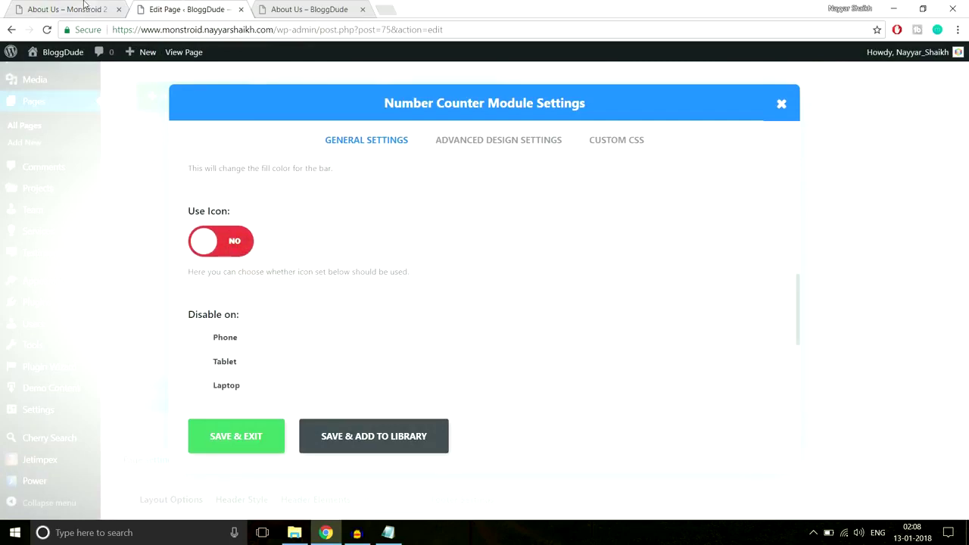
{"action": "left_click", "coordinate": [79, 8]}
In Advanced Design Settings, give the title text a custom white colour.
{"action": "left_click", "coordinate": [171, 10]}
{"action": "scroll", "coordinate": [298, 319], "scroll_direction": "down", "scroll_amount": 3}
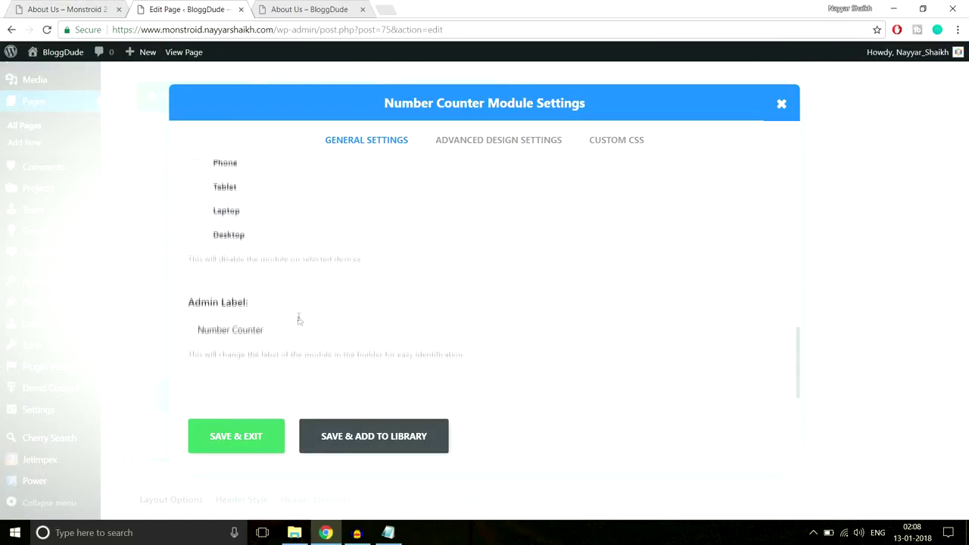
{"action": "scroll", "coordinate": [299, 321], "scroll_direction": "up", "scroll_amount": 2}
{"action": "scroll", "coordinate": [299, 321], "scroll_direction": "up", "scroll_amount": 4}
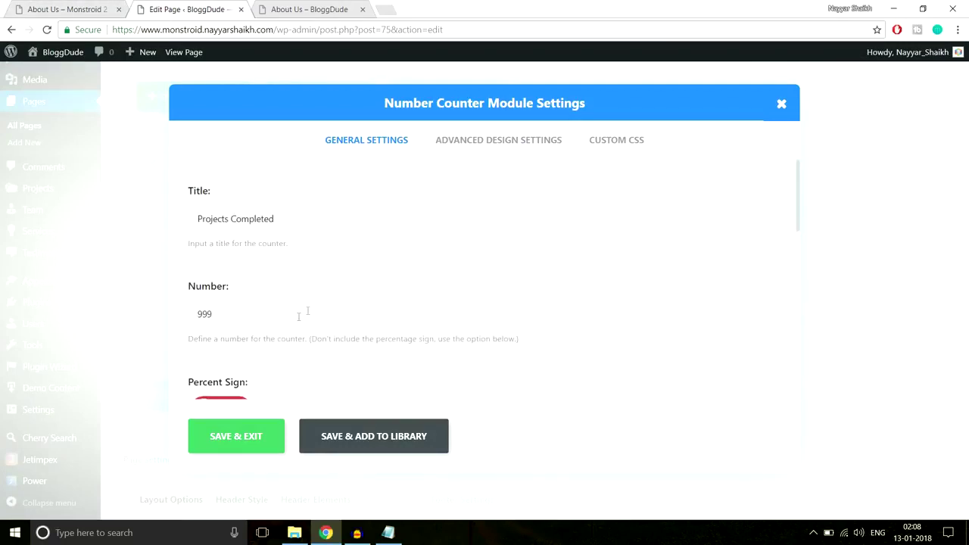
{"action": "left_click", "coordinate": [520, 142]}
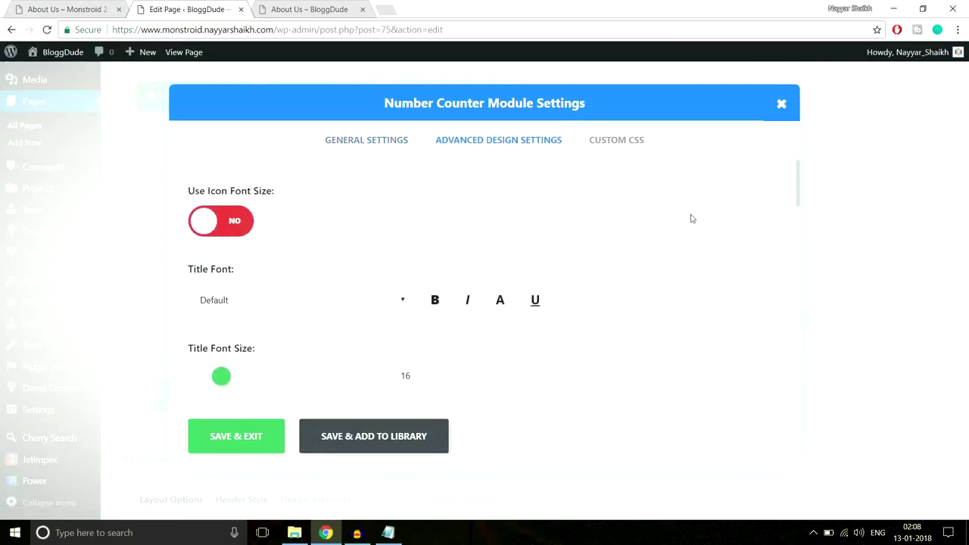
{"action": "scroll", "coordinate": [690, 217], "scroll_direction": "down", "scroll_amount": 3}
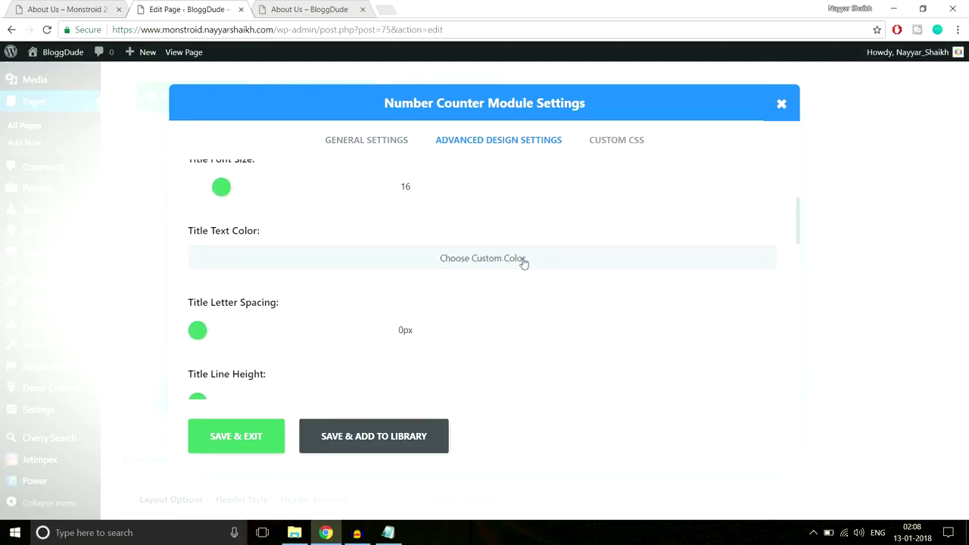
{"action": "scroll", "coordinate": [587, 261], "scroll_direction": "down", "scroll_amount": 2}
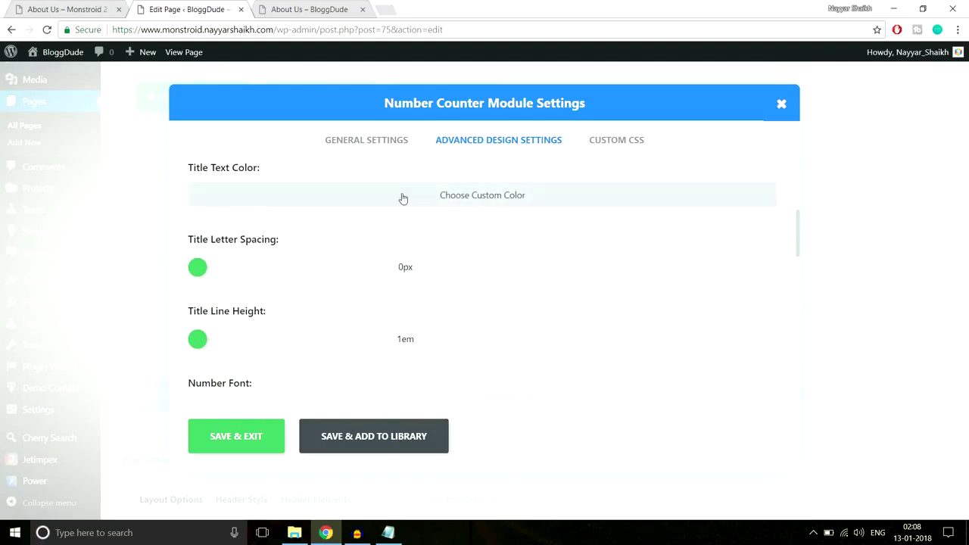
{"action": "left_click", "coordinate": [403, 199]}
{"action": "left_click", "coordinate": [221, 202]}
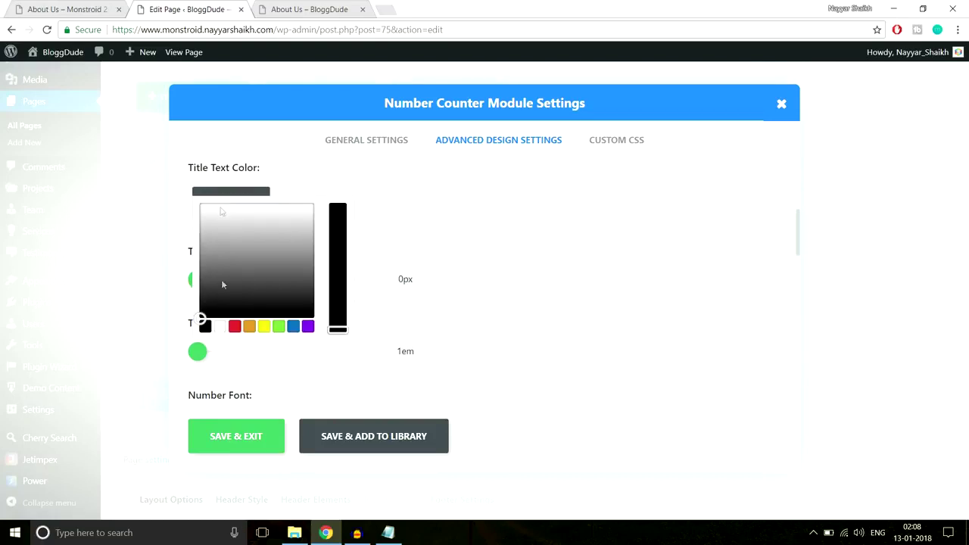
{"action": "left_click", "coordinate": [221, 328]}
{"action": "left_click", "coordinate": [614, 240]}
Enable a custom colour for the number text and check the live counter's colour.
{"action": "left_click", "coordinate": [104, 6]}
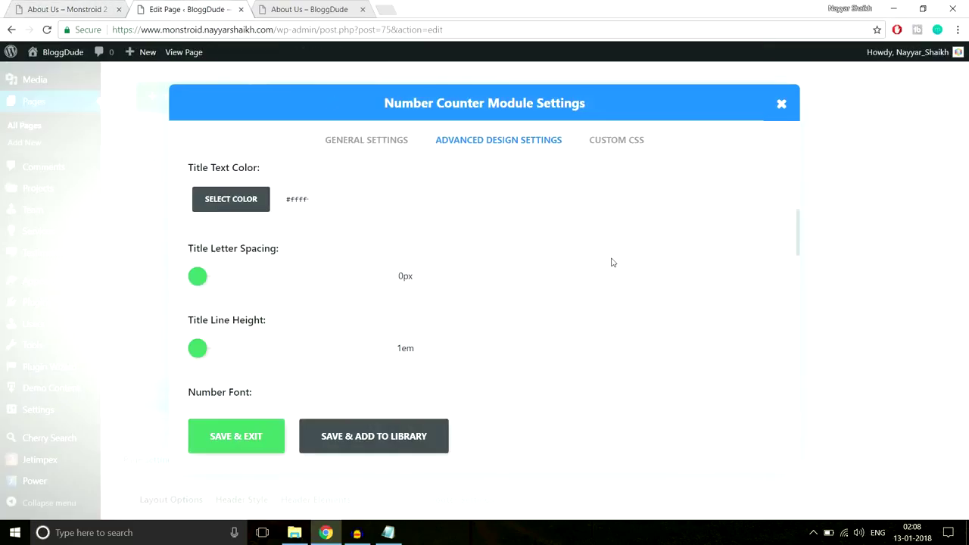
{"action": "scroll", "coordinate": [610, 260], "scroll_direction": "down", "scroll_amount": 3}
{"action": "scroll", "coordinate": [613, 263], "scroll_direction": "down", "scroll_amount": 2}
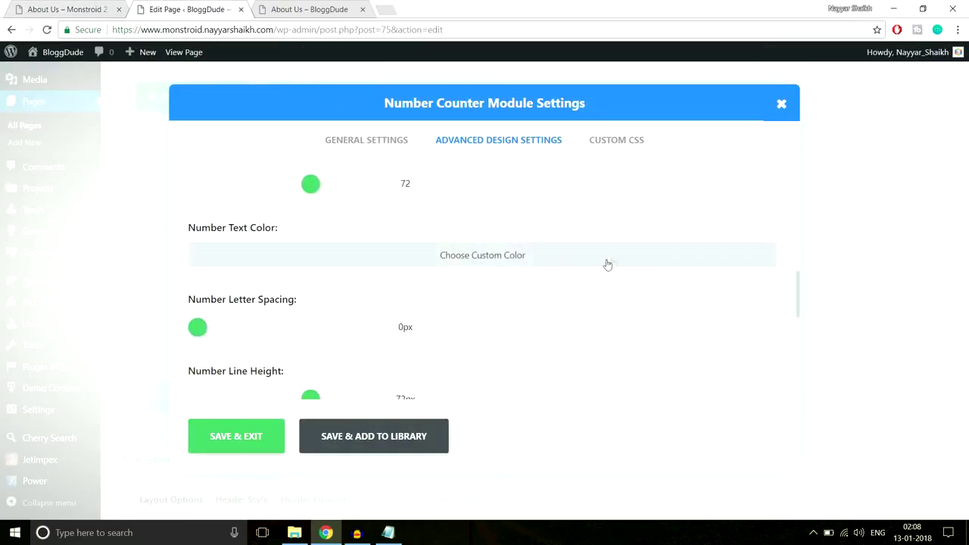
{"action": "left_click", "coordinate": [382, 265]}
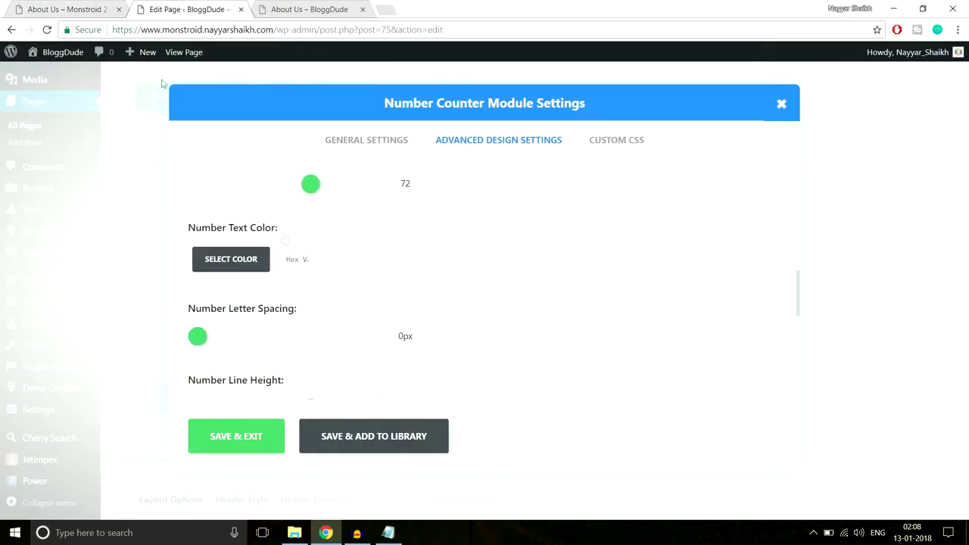
{"action": "left_click", "coordinate": [110, 6]}
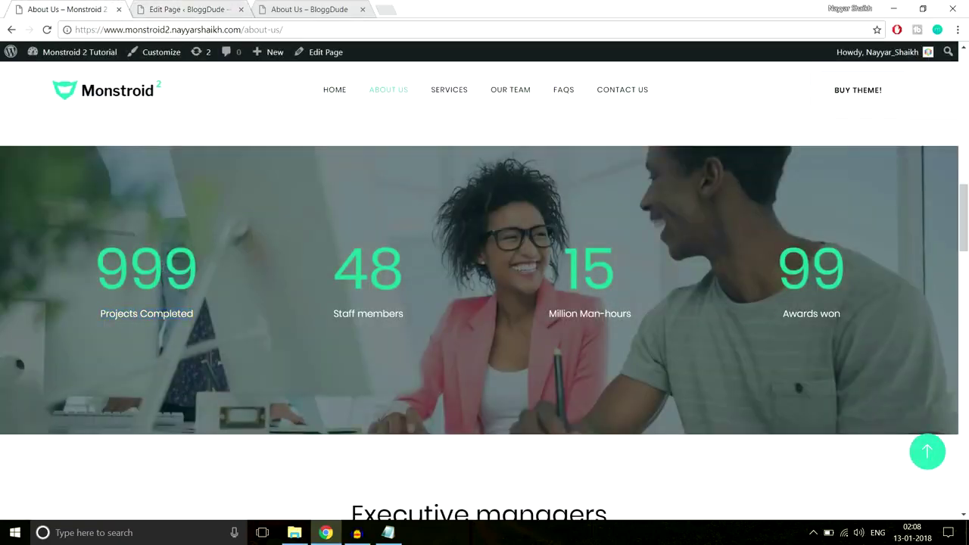
Copy the live 999 counter's colour #2cc895 using the browser's developer tools.
{"action": "right_click", "coordinate": [159, 260]}
{"action": "left_click", "coordinate": [198, 422]}
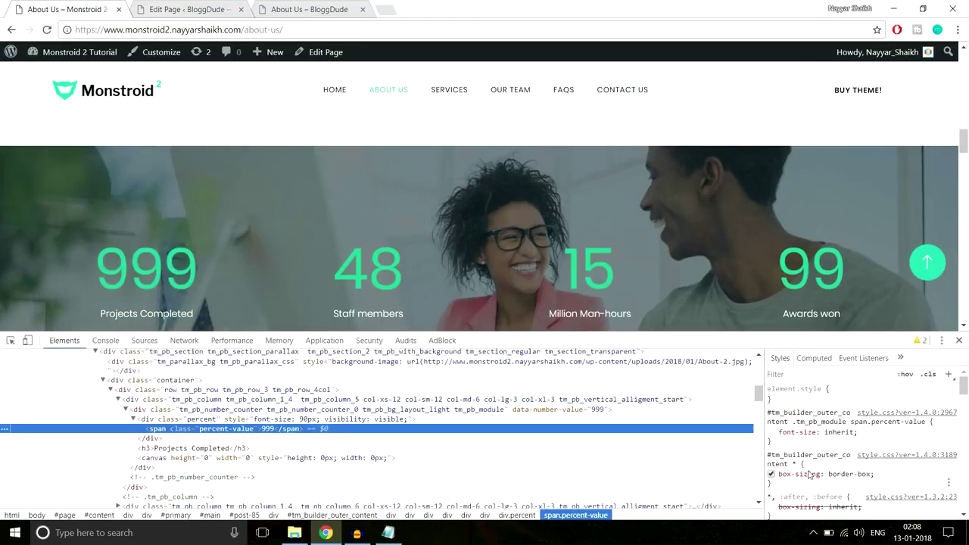
{"action": "scroll", "coordinate": [871, 432], "scroll_direction": "down", "scroll_amount": 5}
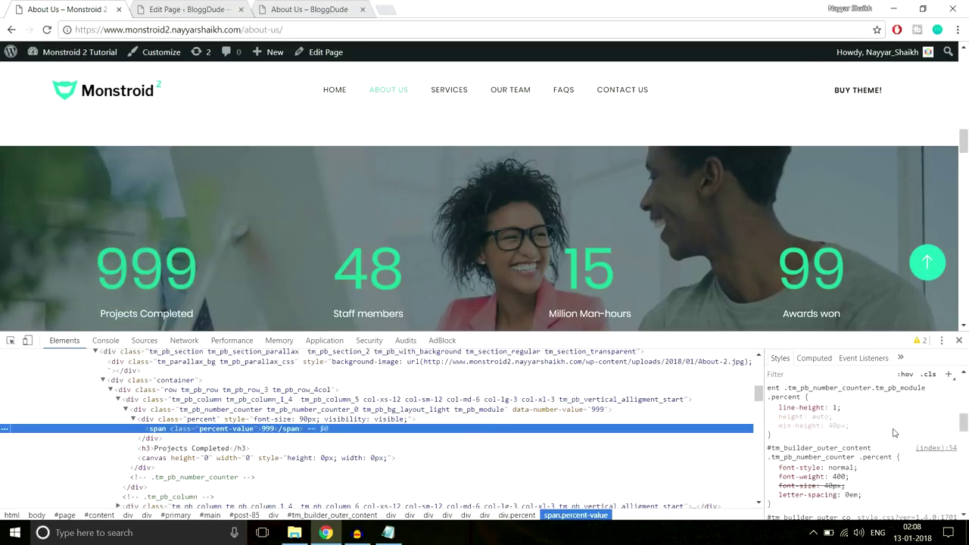
{"action": "left_click", "coordinate": [837, 483]}
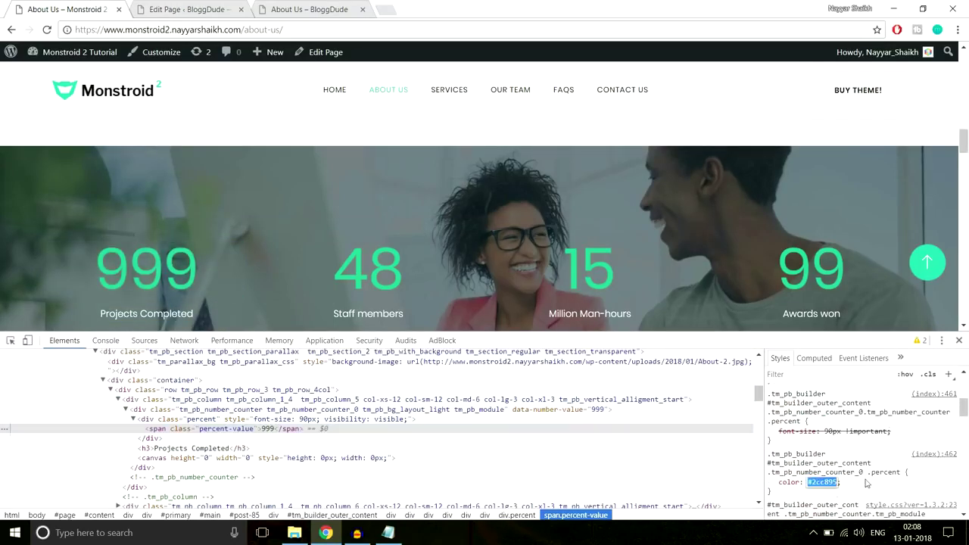
{"action": "left_click", "coordinate": [959, 341]}
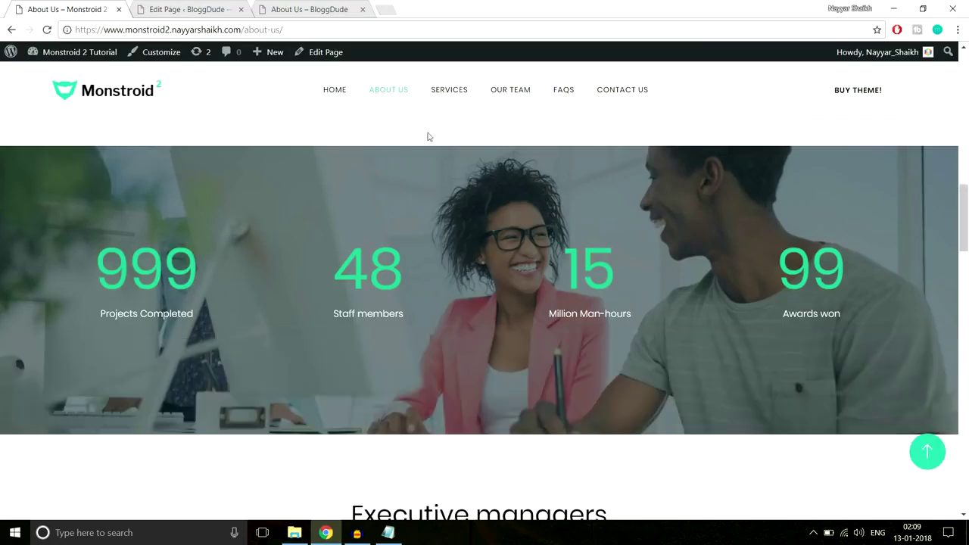
Paste #2cc895 as the Number Text Color and save the Number Counter.
{"action": "left_click", "coordinate": [192, 10]}
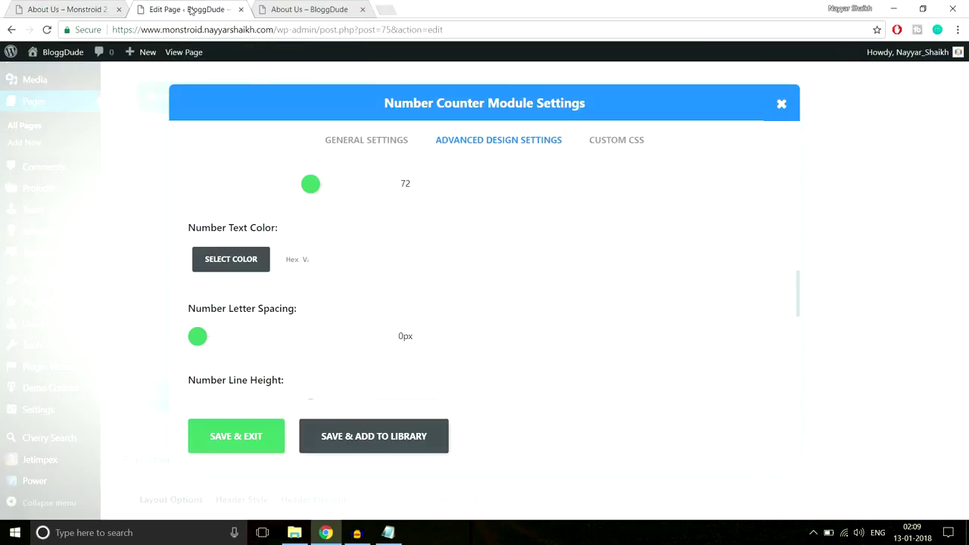
{"action": "left_click", "coordinate": [294, 260]}
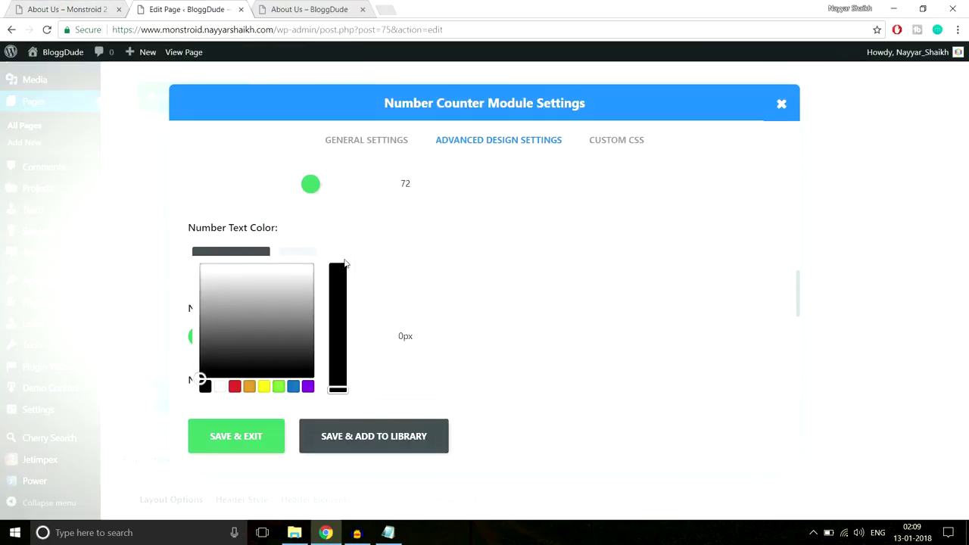
{"action": "key", "text": "ctrl+v"}
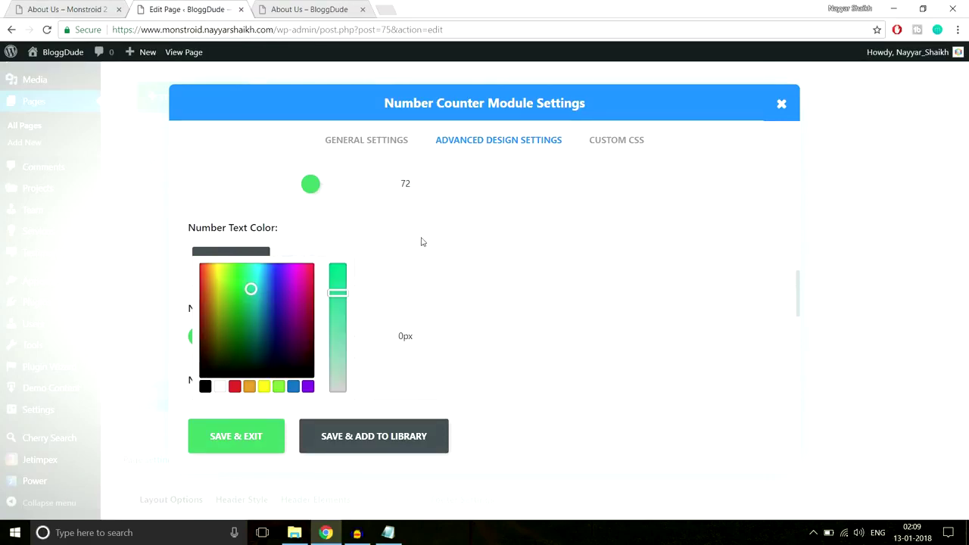
{"action": "scroll", "coordinate": [391, 384], "scroll_direction": "down", "scroll_amount": 1}
{"action": "left_click", "coordinate": [275, 444]}
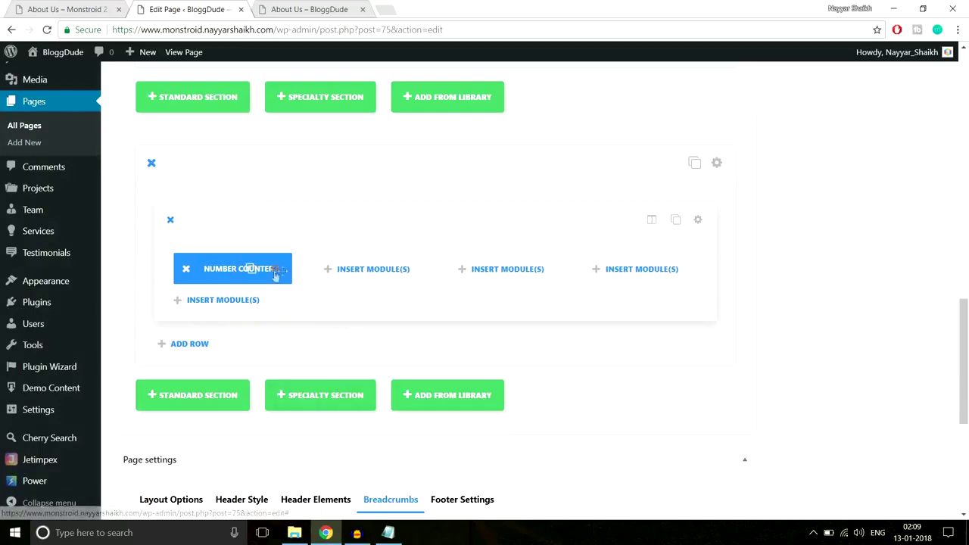
Duplicate the Number Counter and place a copy in each of the four columns.
{"action": "left_click", "coordinate": [251, 270]}
{"action": "left_click", "coordinate": [250, 270]}
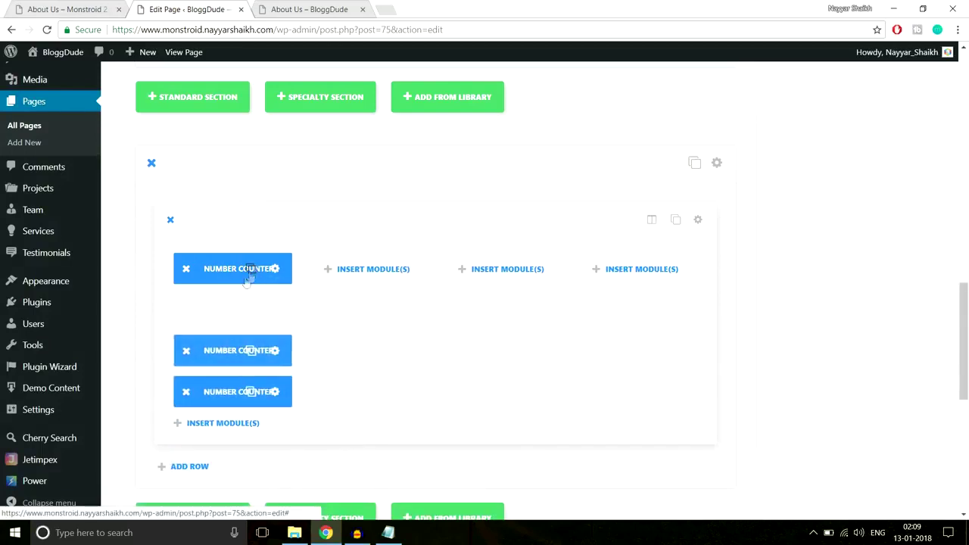
{"action": "left_click_drag", "start_coordinate": [243, 310], "coordinate": [494, 279]}
{"action": "left_click_drag", "start_coordinate": [584, 290], "coordinate": [632, 270]}
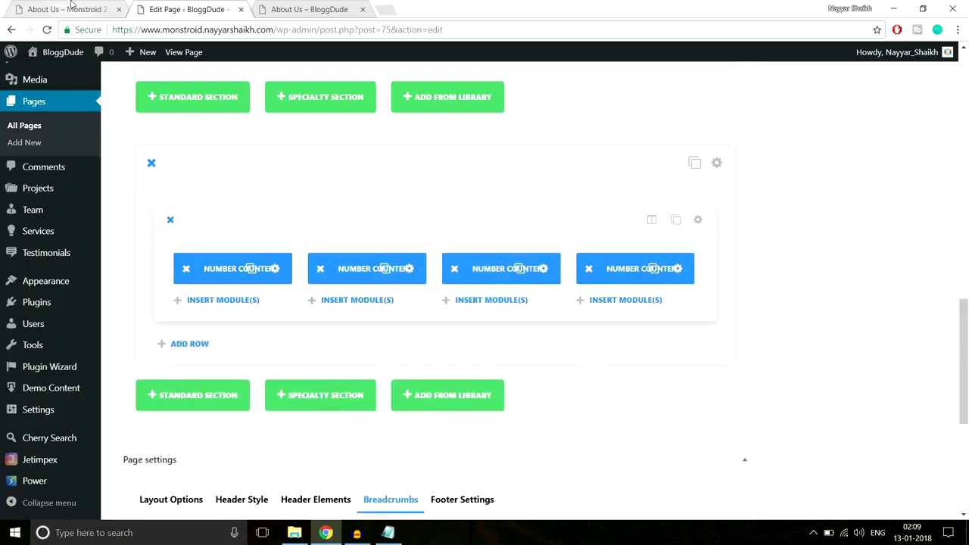
{"action": "left_click", "coordinate": [71, 5]}
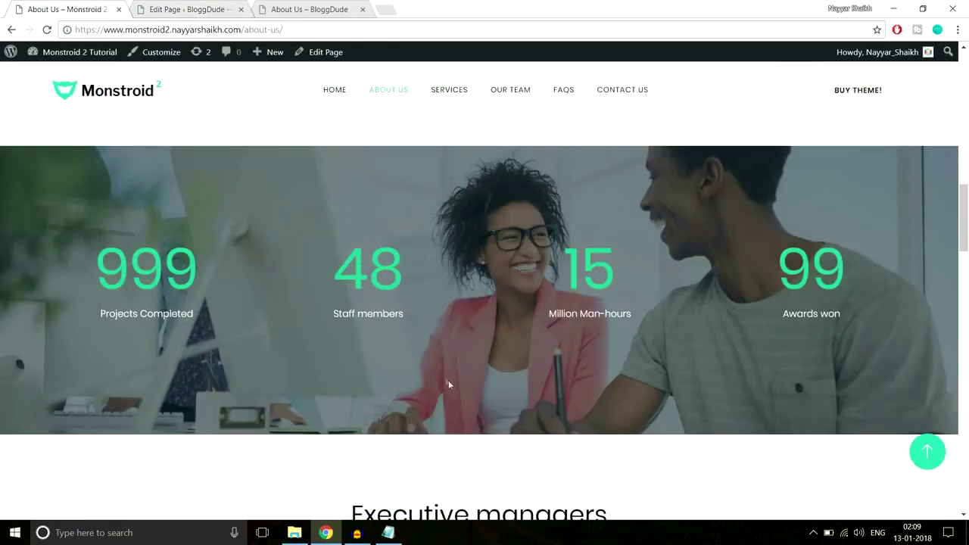
{"action": "scroll", "coordinate": [447, 382], "scroll_direction": "down", "scroll_amount": 2}
{"action": "scroll", "coordinate": [460, 407], "scroll_direction": "up", "scroll_amount": 3}
{"action": "scroll", "coordinate": [460, 413], "scroll_direction": "down", "scroll_amount": 2}
{"action": "scroll", "coordinate": [460, 412], "scroll_direction": "up", "scroll_amount": 2}
{"action": "left_click", "coordinate": [210, 7]}
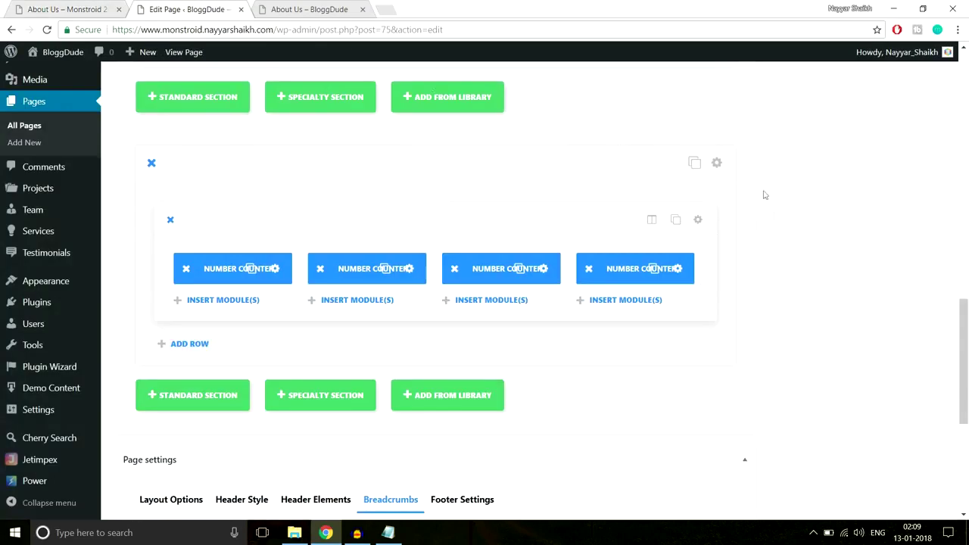
Set About-2.jpg from the media library as the counter section's background image.
{"action": "left_click", "coordinate": [718, 164]}
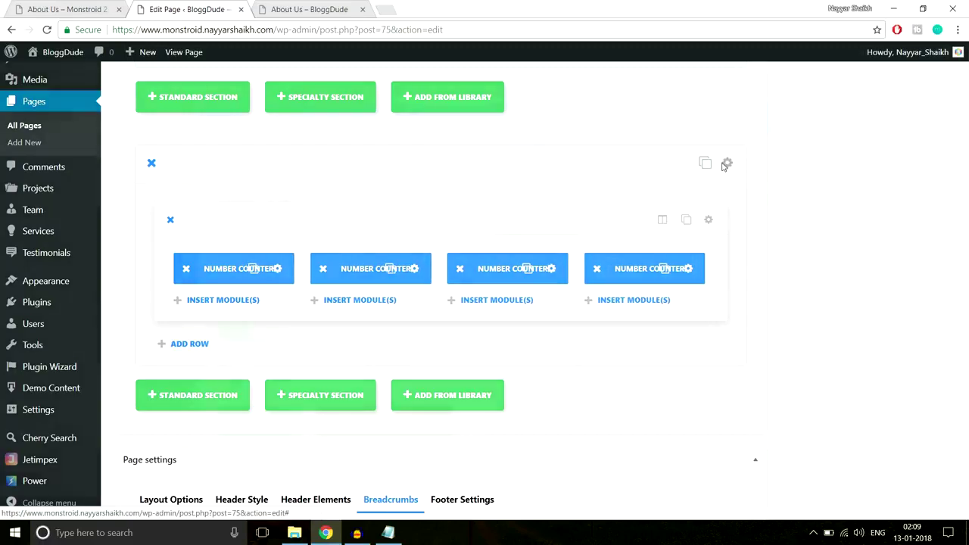
{"action": "left_click", "coordinate": [511, 219]}
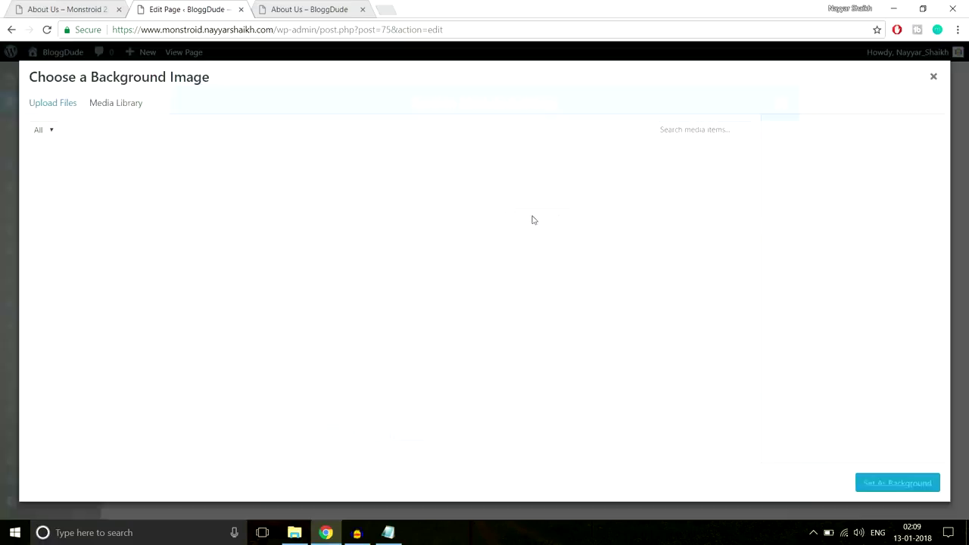
{"action": "left_click", "coordinate": [66, 106]}
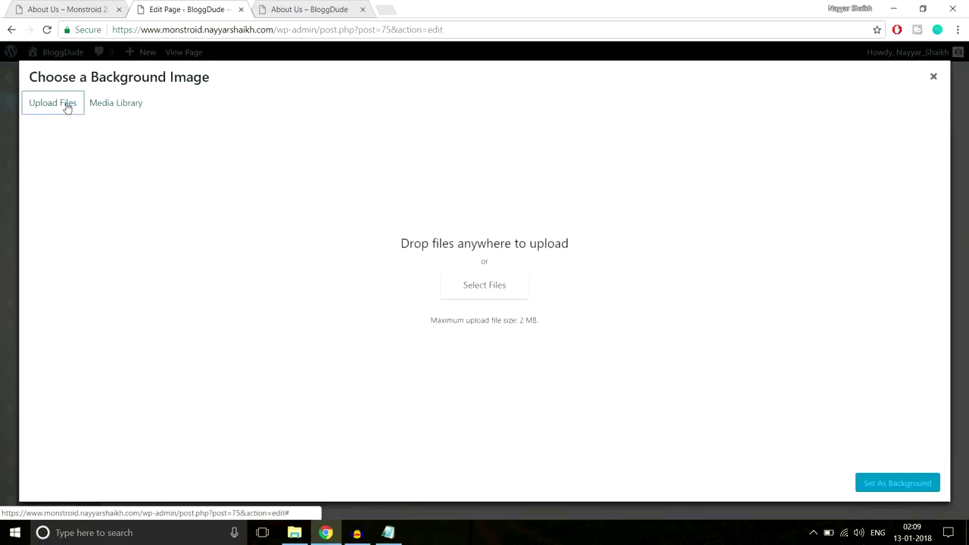
{"action": "left_click", "coordinate": [117, 112]}
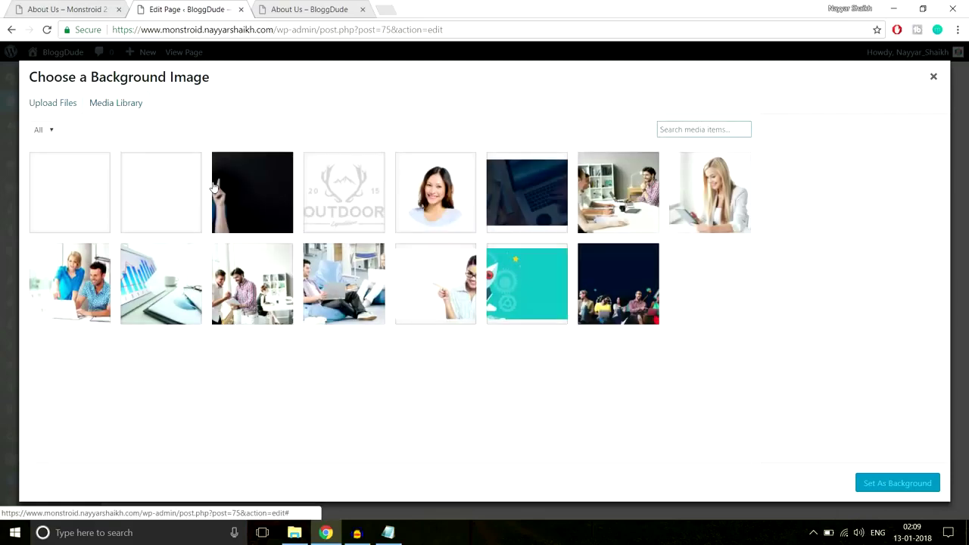
{"action": "left_click", "coordinate": [173, 200]}
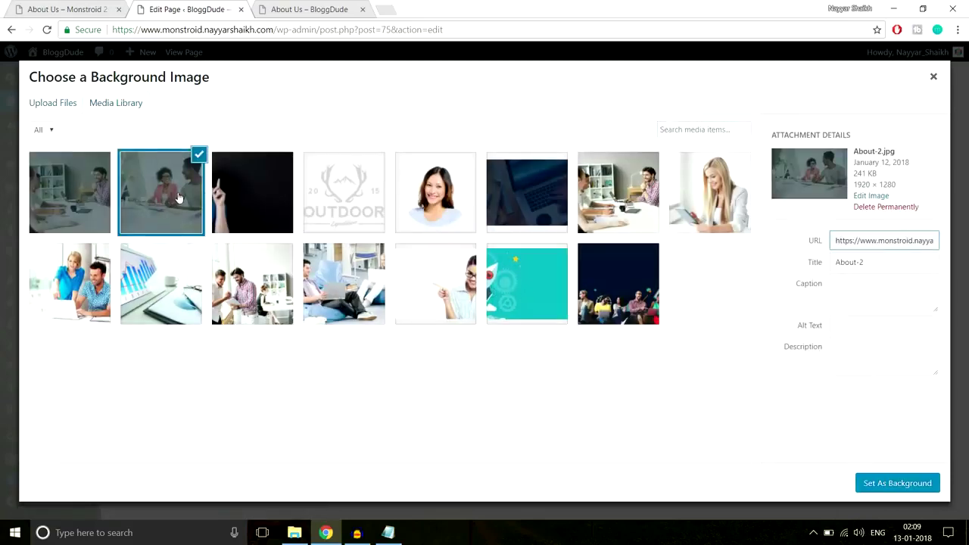
{"action": "left_click", "coordinate": [897, 483]}
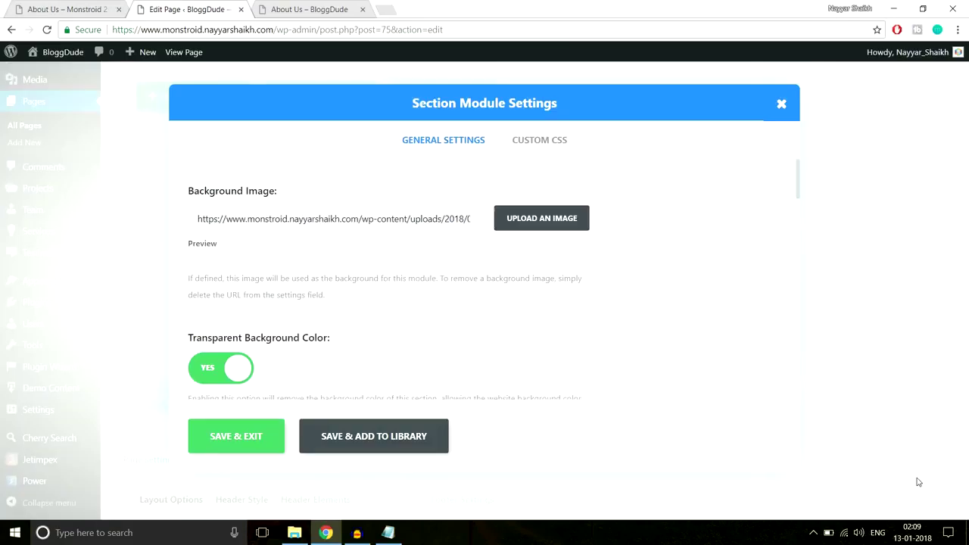
Enable parallax with 150px top padding, save the section and update the page.
{"action": "scroll", "coordinate": [720, 324], "scroll_direction": "down", "scroll_amount": 10}
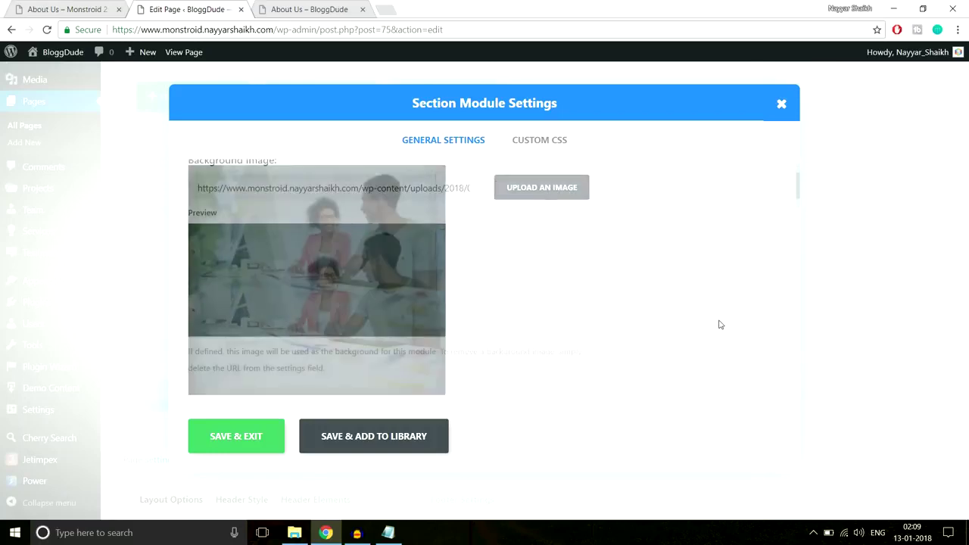
{"action": "scroll", "coordinate": [720, 324], "scroll_direction": "down", "scroll_amount": 5}
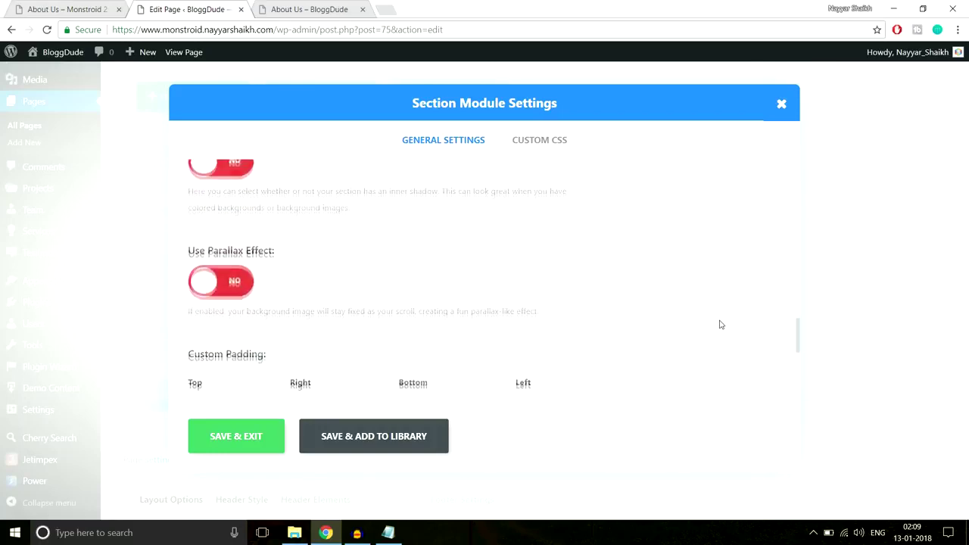
{"action": "scroll", "coordinate": [720, 324], "scroll_direction": "up", "scroll_amount": 4}
{"action": "left_click", "coordinate": [231, 349]}
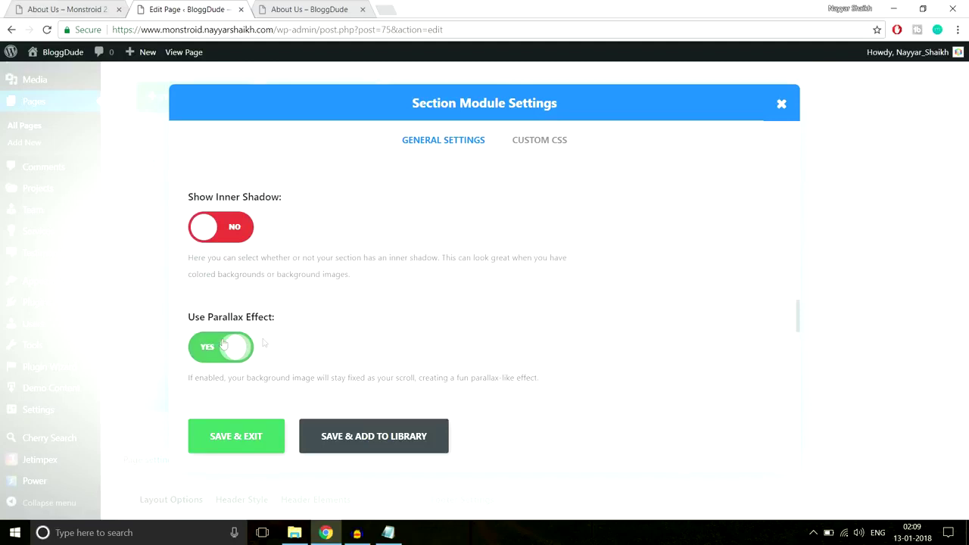
{"action": "scroll", "coordinate": [643, 322], "scroll_direction": "down", "scroll_amount": 3}
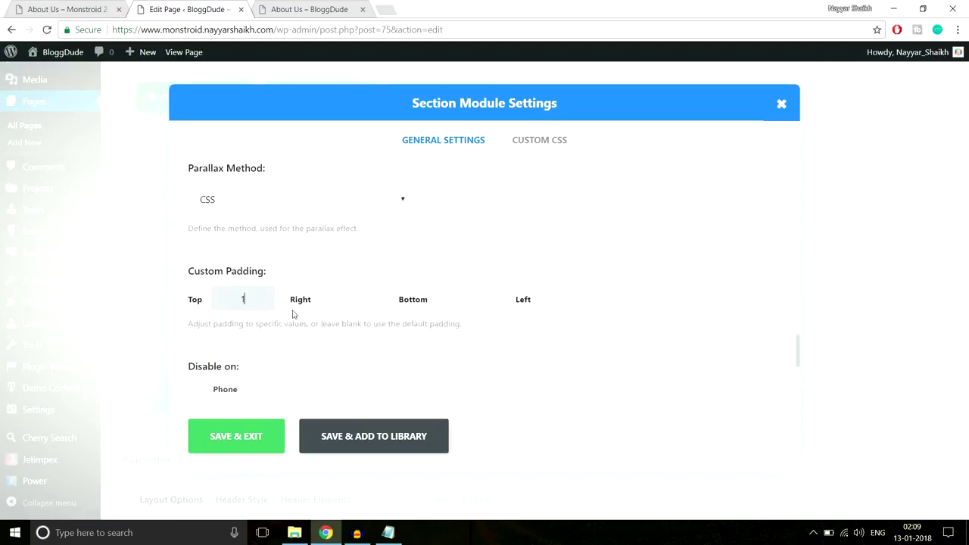
{"action": "key", "text": "Tab"}
{"action": "key", "text": "Tab"}
{"action": "left_click", "coordinate": [228, 435]}
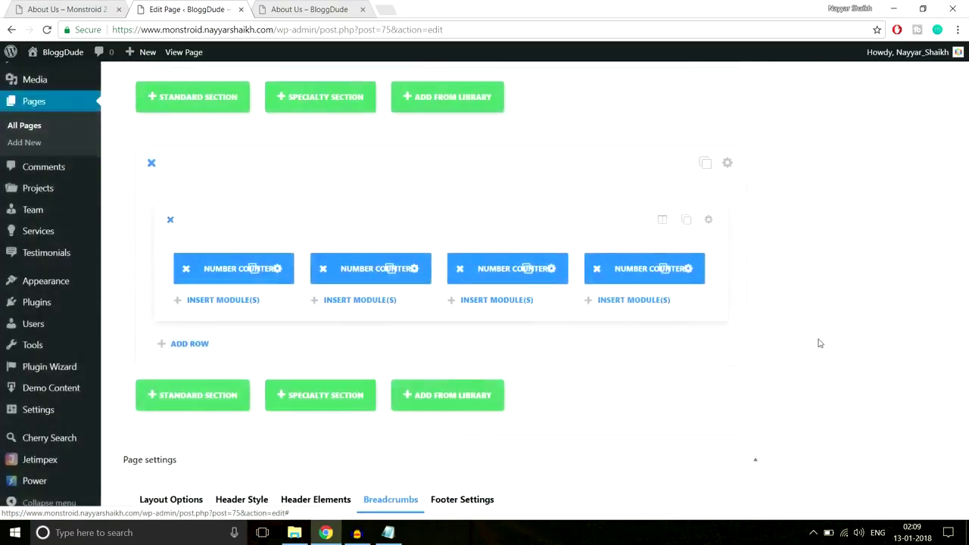
{"action": "scroll", "coordinate": [819, 343], "scroll_direction": "up", "scroll_amount": 5}
{"action": "left_click", "coordinate": [918, 230]}
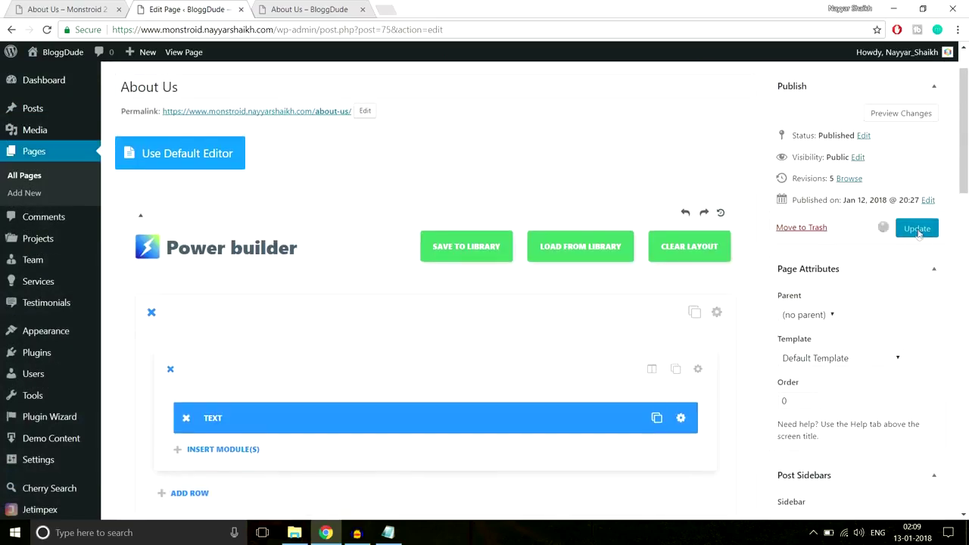
{"action": "left_click", "coordinate": [307, 10]}
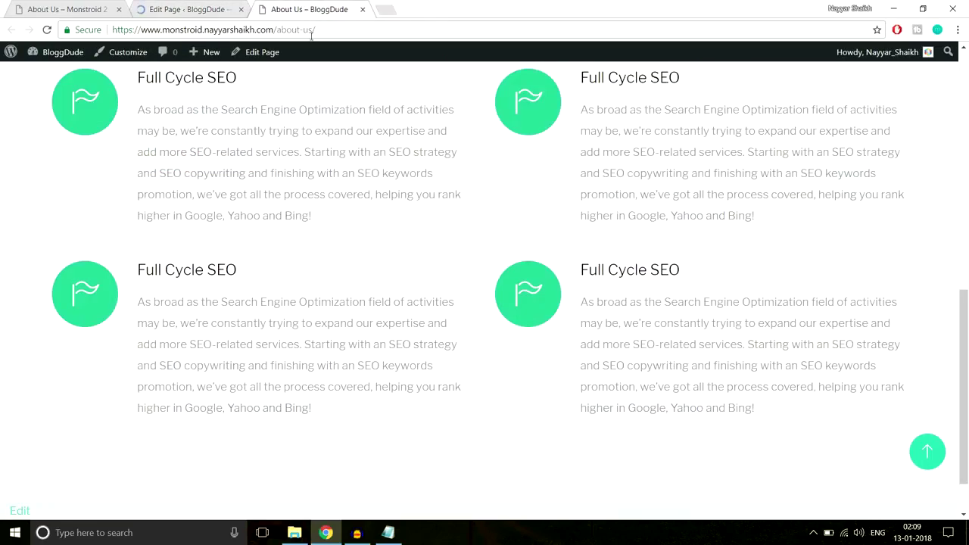
{"action": "left_click", "coordinate": [325, 30]}
{"action": "key", "text": "Return"}
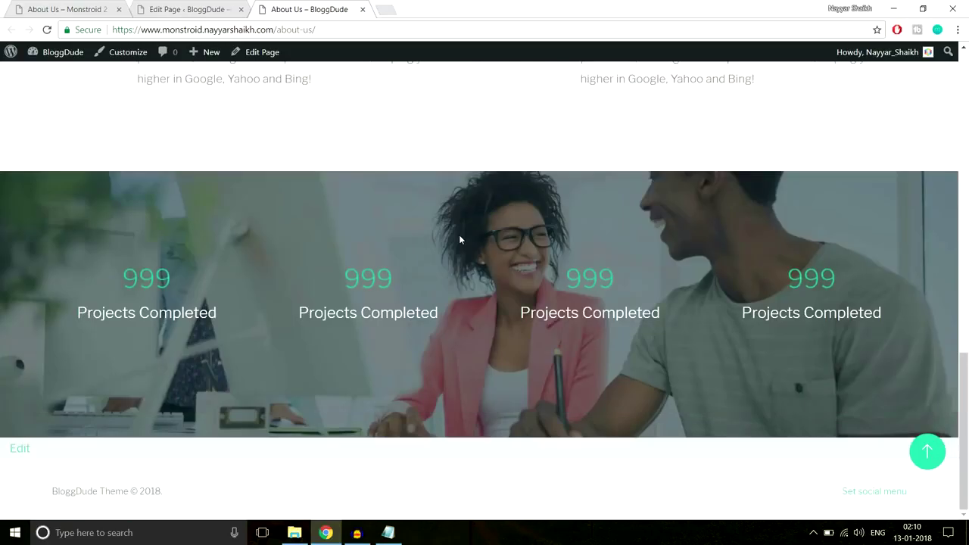
{"action": "scroll", "coordinate": [459, 239], "scroll_direction": "down", "scroll_amount": 2}
{"action": "left_click_drag", "start_coordinate": [343, 279], "coordinate": [412, 284]}
{"action": "left_click", "coordinate": [409, 284]}
{"action": "left_click", "coordinate": [106, 8]}
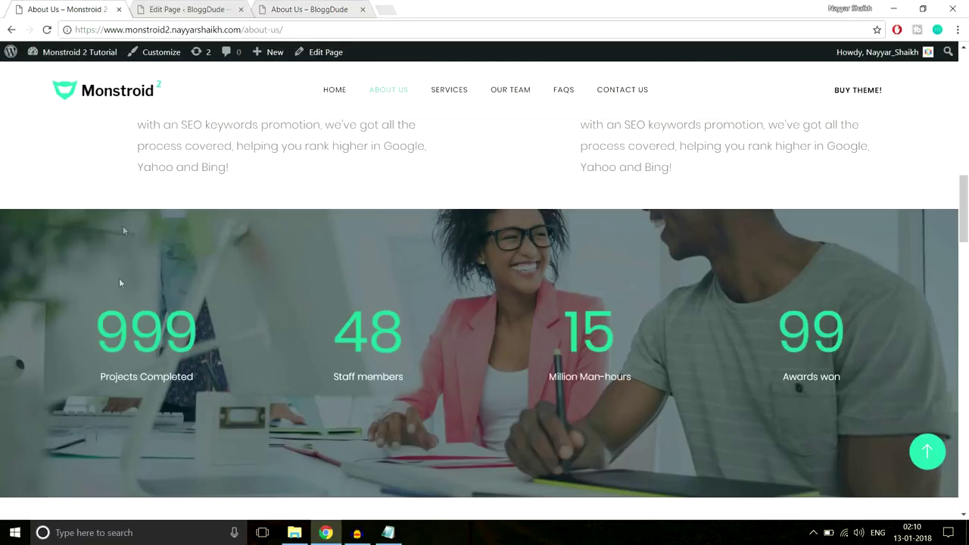
{"action": "left_click_drag", "start_coordinate": [89, 334], "coordinate": [232, 325]}
{"action": "left_click", "coordinate": [232, 326]}
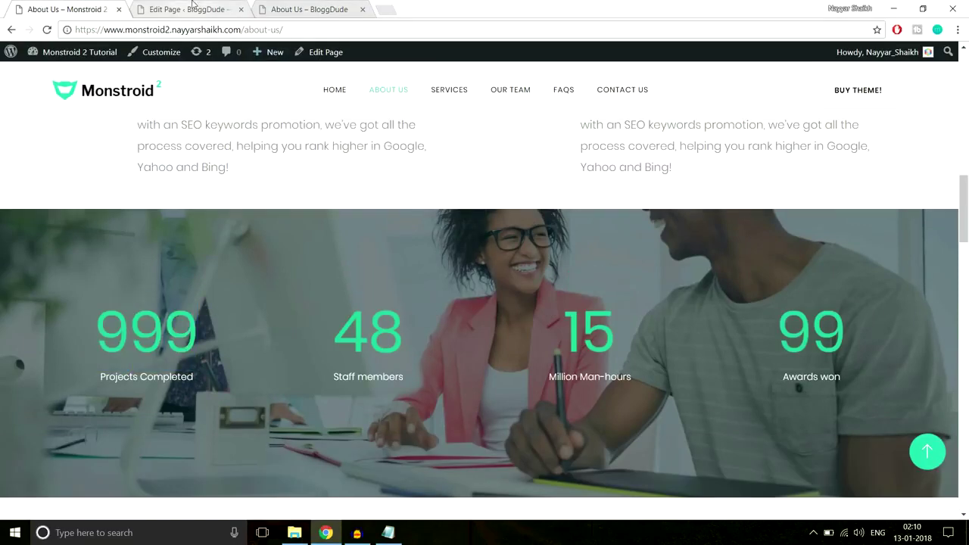
{"action": "left_click", "coordinate": [186, 9]}
{"action": "scroll", "coordinate": [318, 97], "scroll_direction": "down", "scroll_amount": 8}
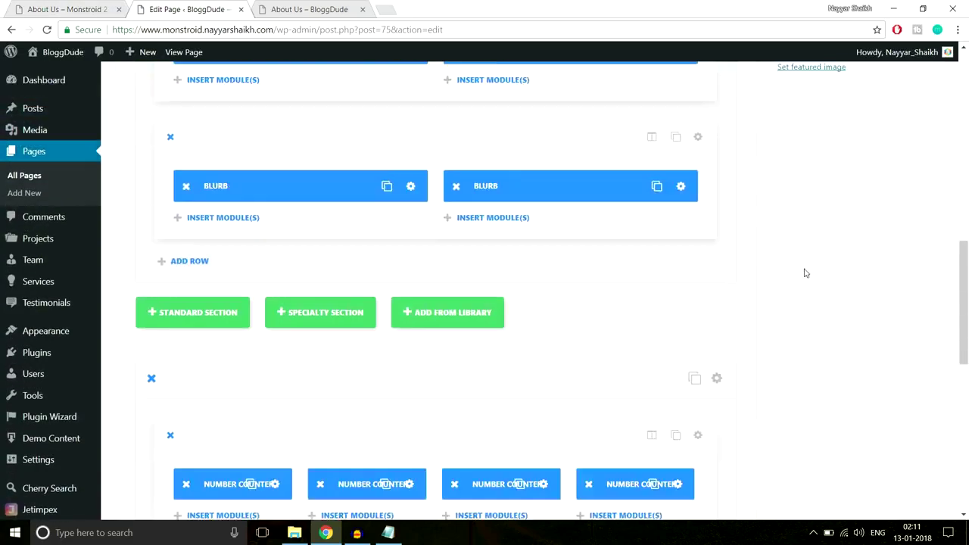
Raise the first Number Counter's number font size from 72 to 95 and save.
{"action": "scroll", "coordinate": [805, 271], "scroll_direction": "up", "scroll_amount": 10}
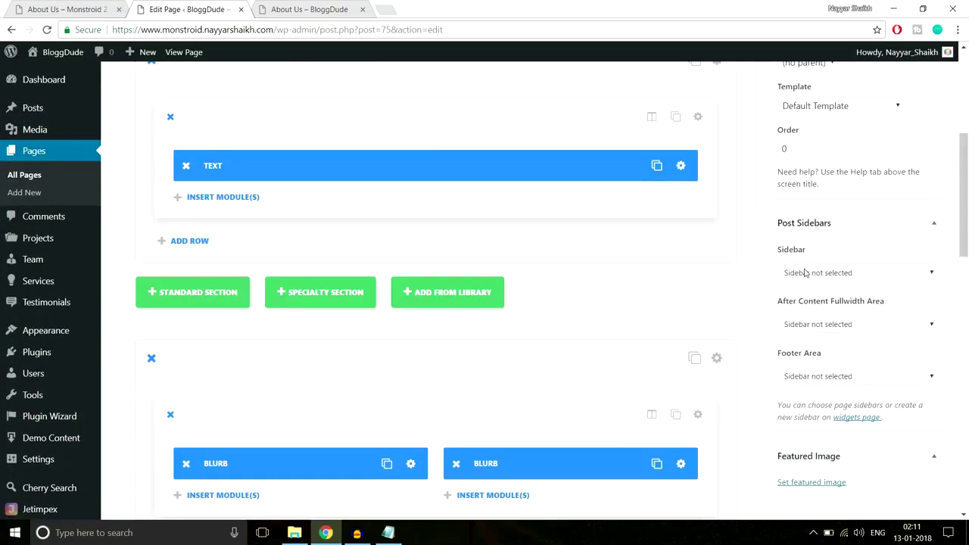
{"action": "scroll", "coordinate": [805, 274], "scroll_direction": "down", "scroll_amount": 10}
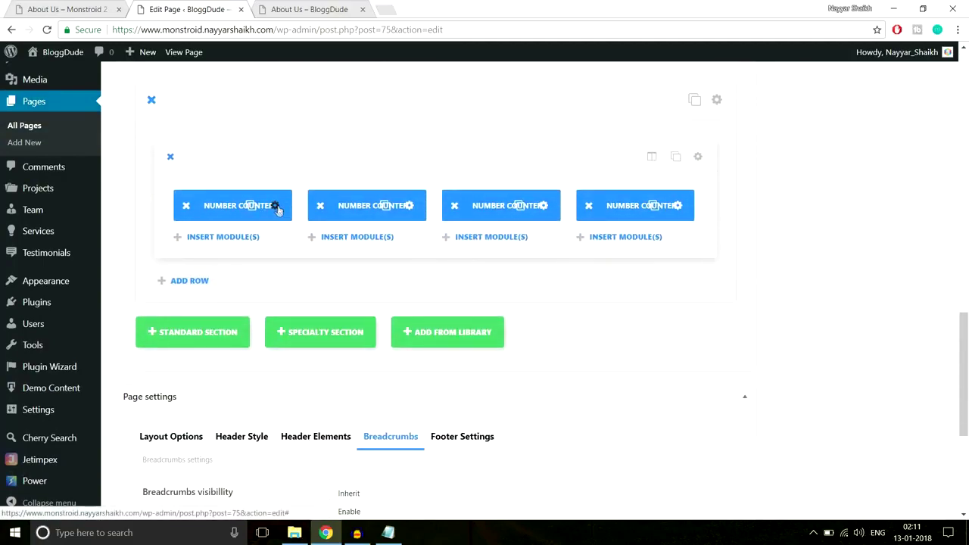
{"action": "left_click", "coordinate": [276, 207]}
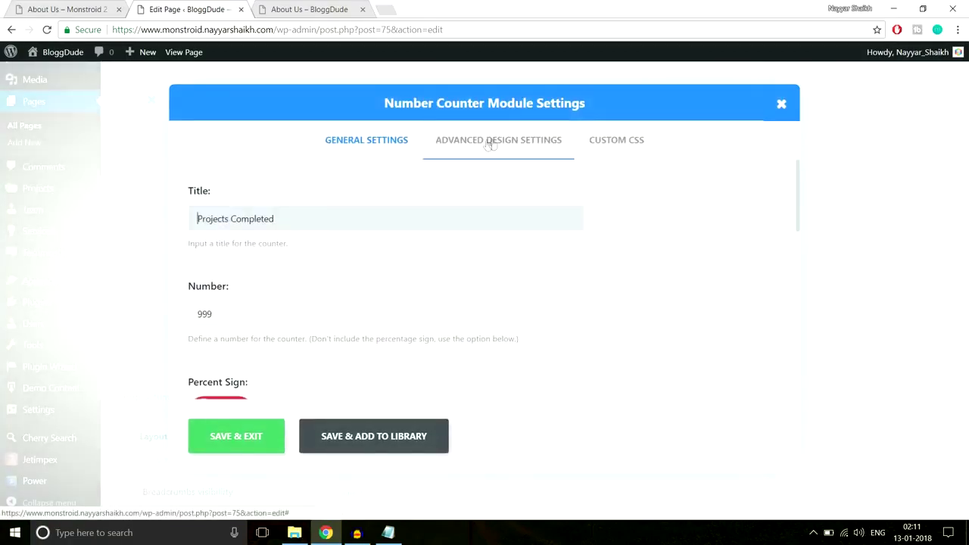
{"action": "left_click", "coordinate": [493, 141]}
{"action": "scroll", "coordinate": [736, 208], "scroll_direction": "down", "scroll_amount": 3}
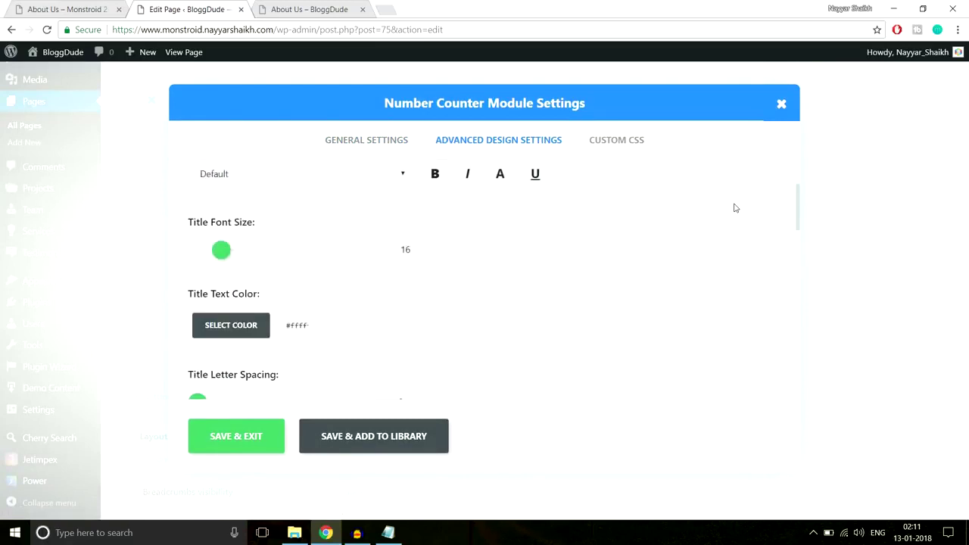
{"action": "scroll", "coordinate": [550, 225], "scroll_direction": "down", "scroll_amount": 2}
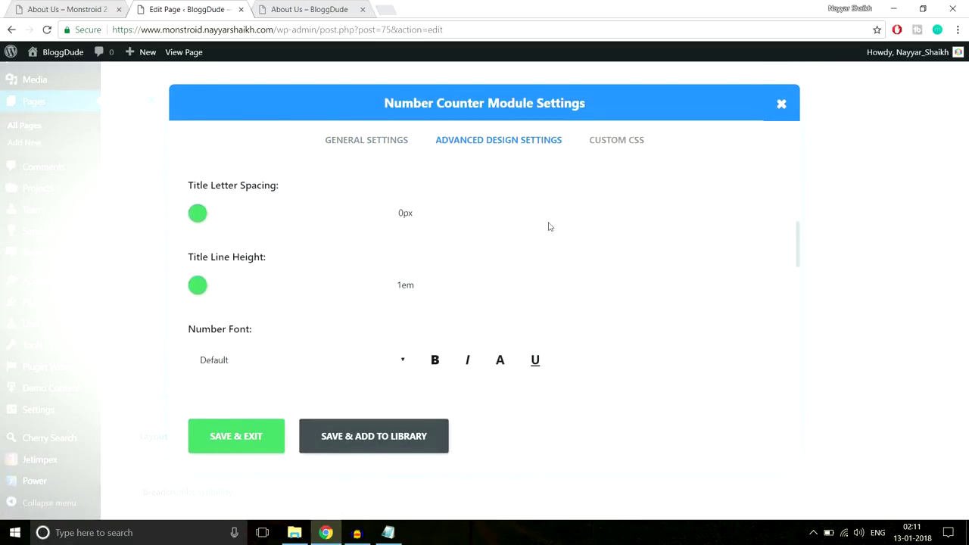
{"action": "scroll", "coordinate": [548, 224], "scroll_direction": "down", "scroll_amount": 4}
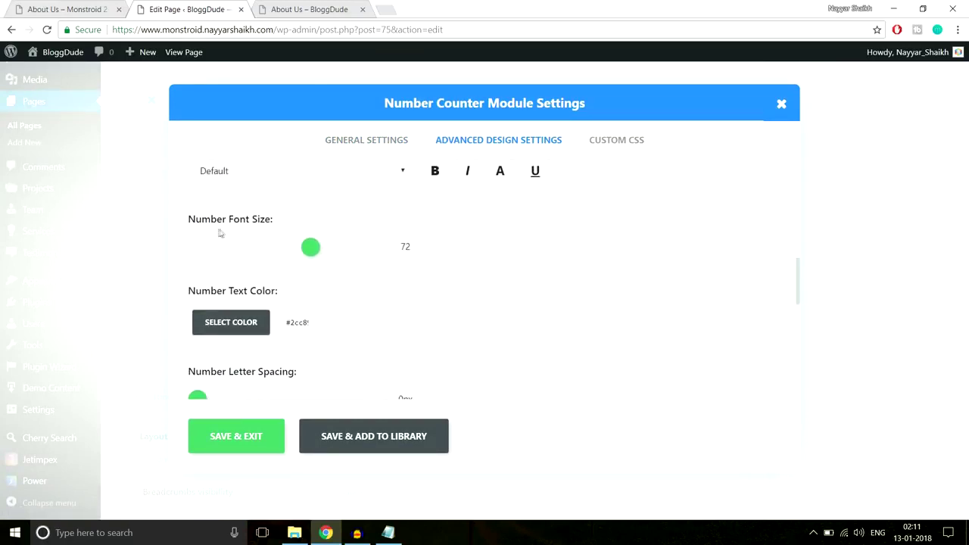
{"action": "left_click_drag", "start_coordinate": [318, 250], "coordinate": [341, 250]}
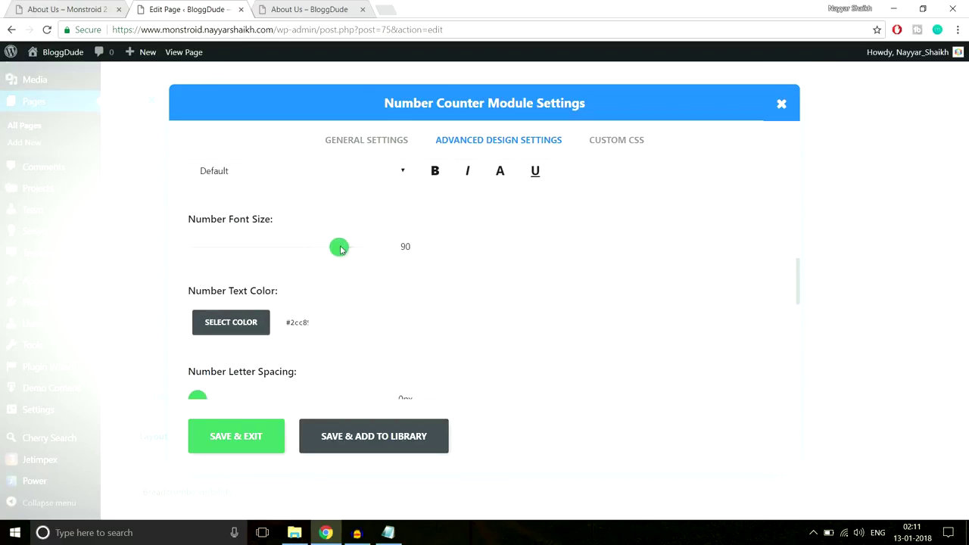
{"action": "left_click_drag", "start_coordinate": [341, 250], "coordinate": [351, 251]}
{"action": "left_click", "coordinate": [256, 438]}
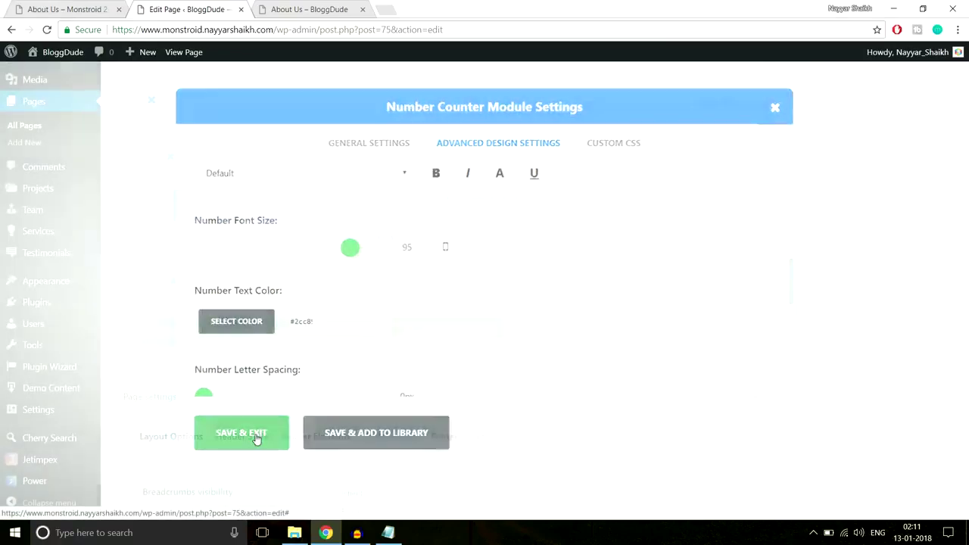
{"action": "scroll", "coordinate": [966, 359], "scroll_direction": "up", "scroll_amount": 12}
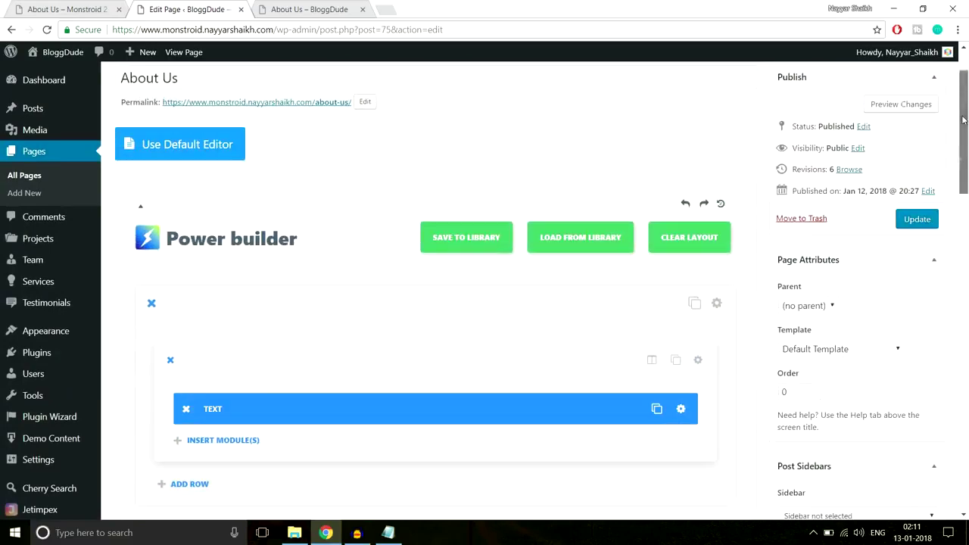
Update the page, then reload the live About Us page to check the counters.
{"action": "left_click", "coordinate": [918, 220]}
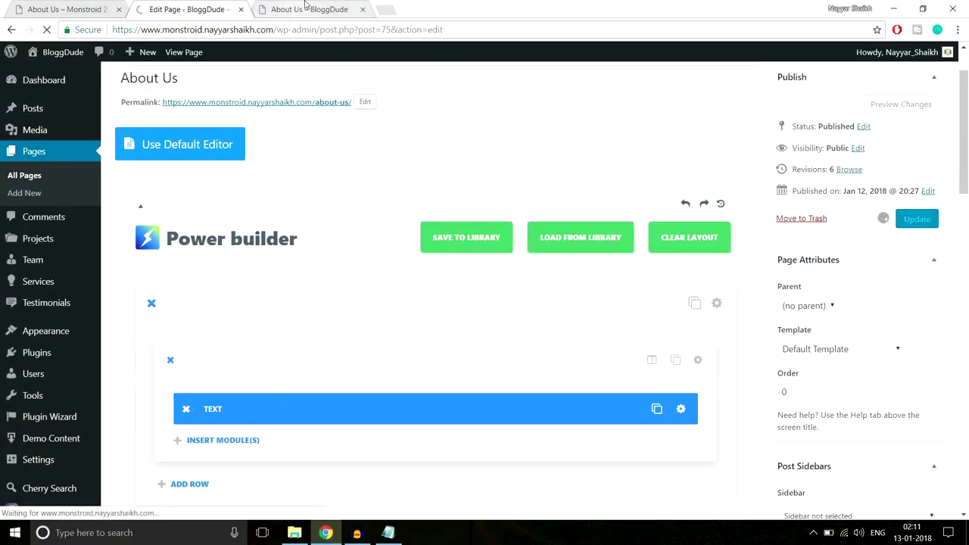
{"action": "left_click", "coordinate": [306, 9]}
{"action": "left_click", "coordinate": [301, 28]}
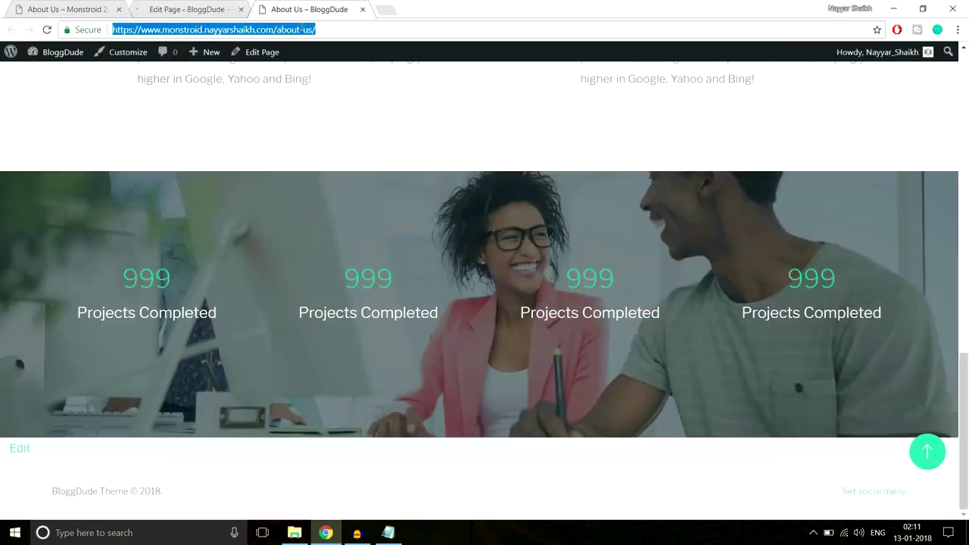
{"action": "left_click", "coordinate": [47, 30]}
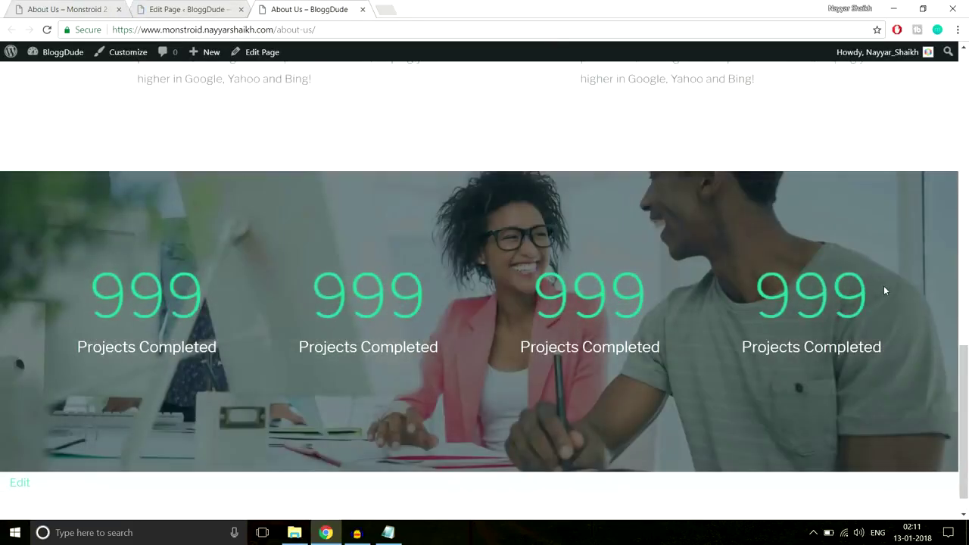
{"action": "scroll", "coordinate": [883, 290], "scroll_direction": "down", "scroll_amount": 1}
{"action": "scroll", "coordinate": [881, 291], "scroll_direction": "up", "scroll_amount": 3}
{"action": "scroll", "coordinate": [879, 292], "scroll_direction": "down", "scroll_amount": 3}
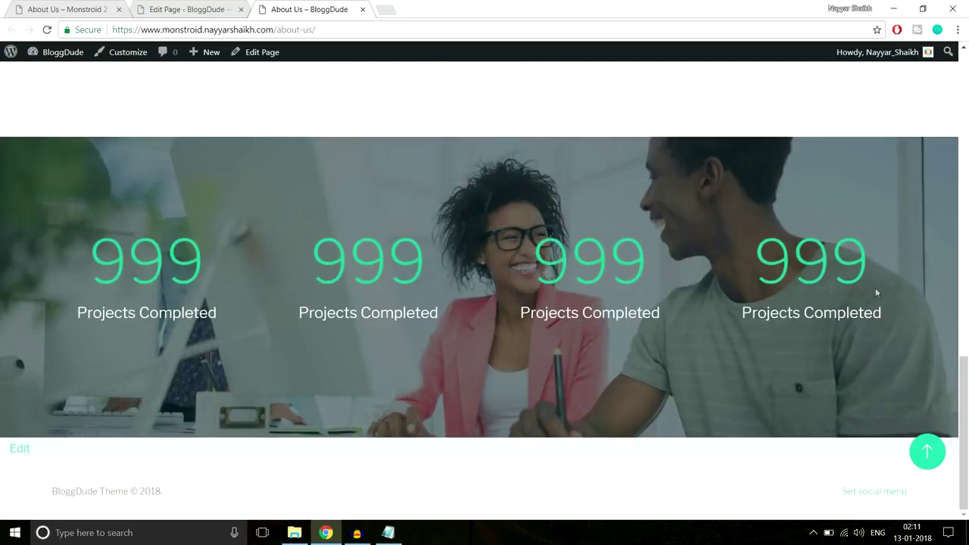
{"action": "left_click_drag", "start_coordinate": [88, 262], "coordinate": [203, 262]}
{"action": "left_click", "coordinate": [279, 262]}
Review the Monstroid 2 demo's Executive managers section, then return to the page editor.
{"action": "left_click", "coordinate": [76, 8]}
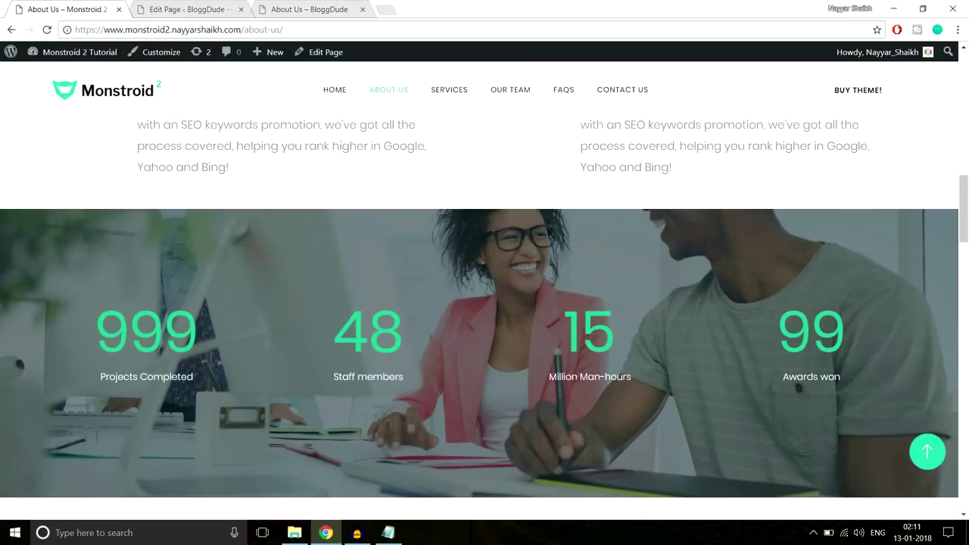
{"action": "left_click", "coordinate": [290, 6]}
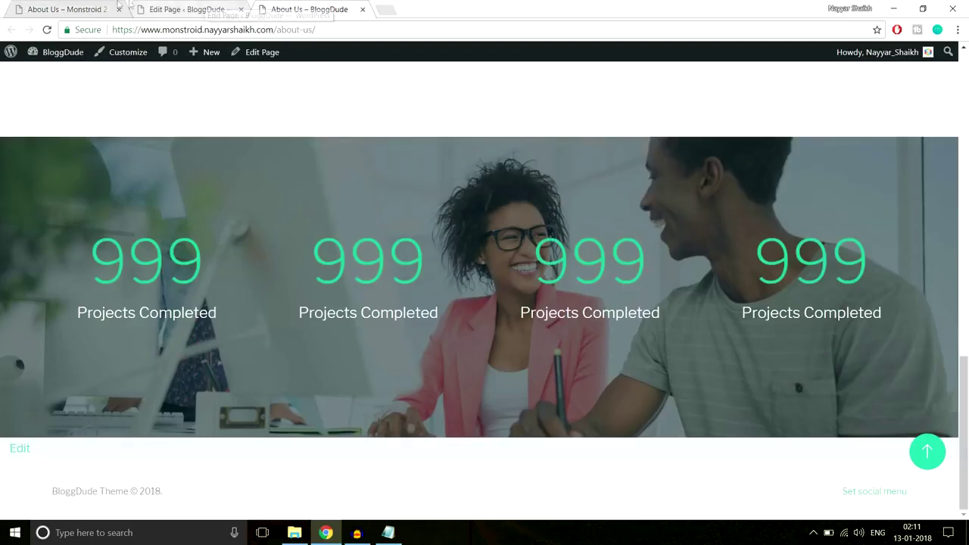
{"action": "left_click", "coordinate": [82, 7]}
{"action": "scroll", "coordinate": [594, 292], "scroll_direction": "down", "scroll_amount": 2}
{"action": "scroll", "coordinate": [595, 290], "scroll_direction": "down", "scroll_amount": 10}
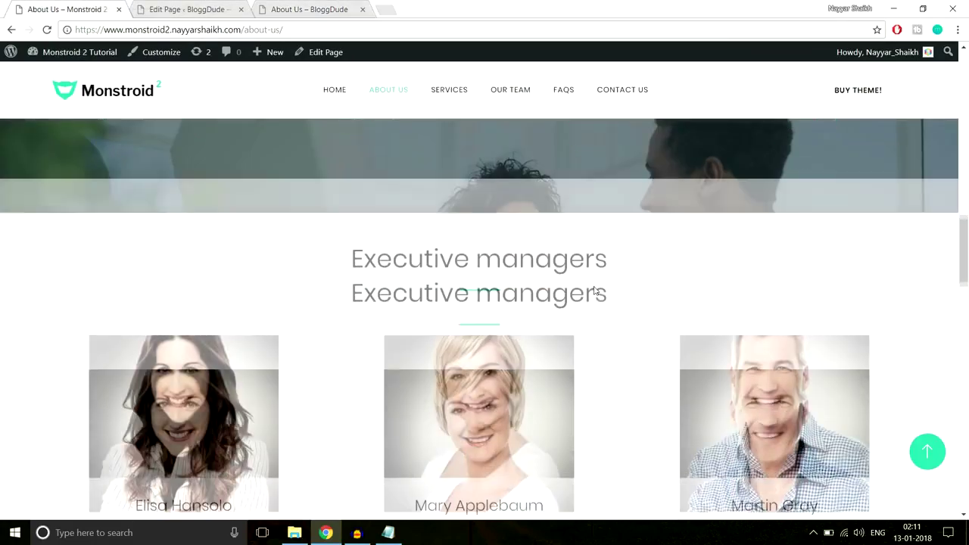
{"action": "scroll", "coordinate": [595, 291], "scroll_direction": "down", "scroll_amount": 10}
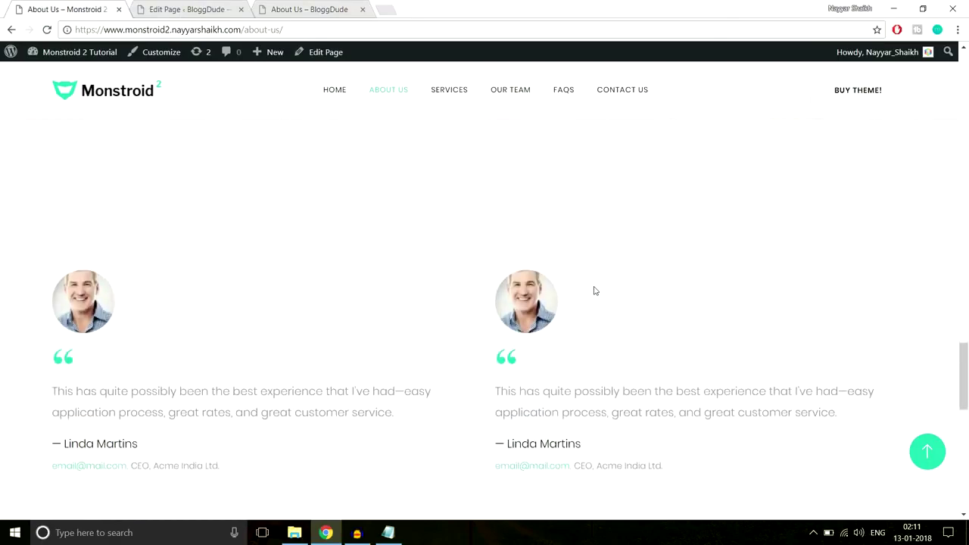
{"action": "scroll", "coordinate": [595, 290], "scroll_direction": "up", "scroll_amount": 8}
{"action": "scroll", "coordinate": [595, 291], "scroll_direction": "up", "scroll_amount": 8}
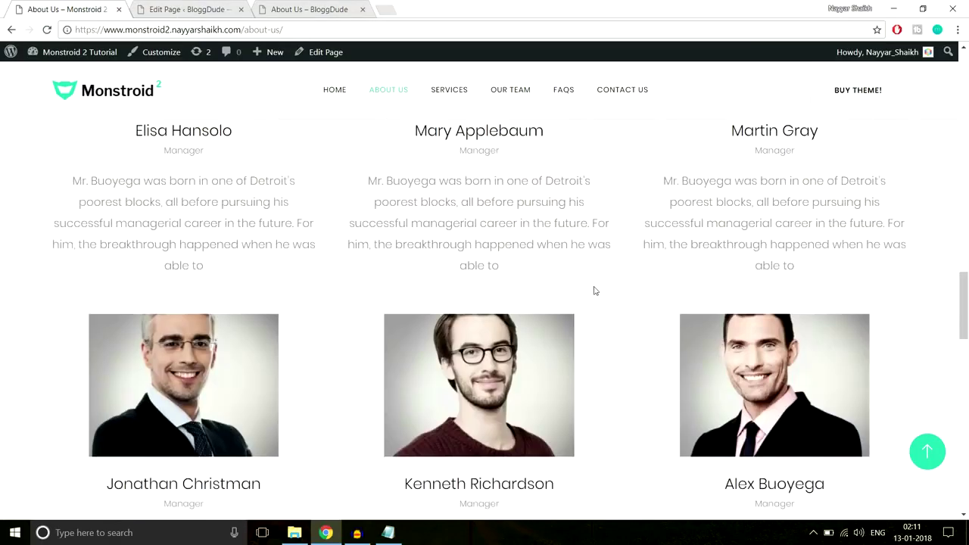
{"action": "left_click_drag", "start_coordinate": [341, 195], "coordinate": [645, 188]}
{"action": "left_click", "coordinate": [648, 187]}
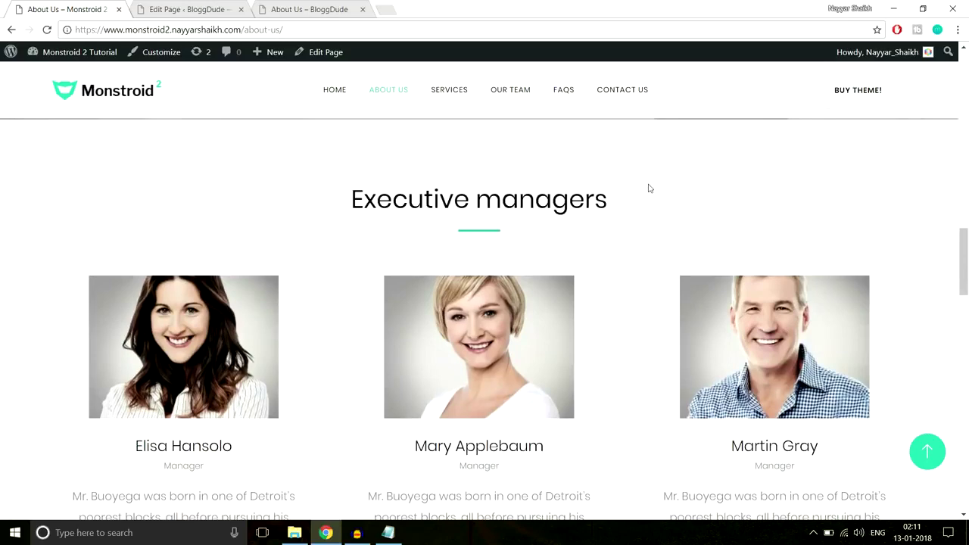
{"action": "left_click", "coordinate": [221, 10]}
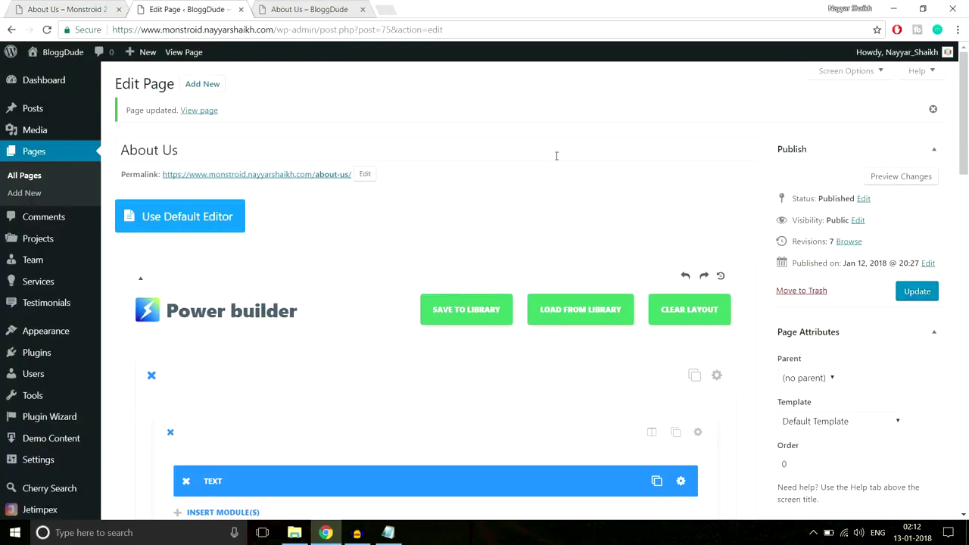
Start a new Team person entry.
{"action": "middle_click", "coordinate": [590, 219]}
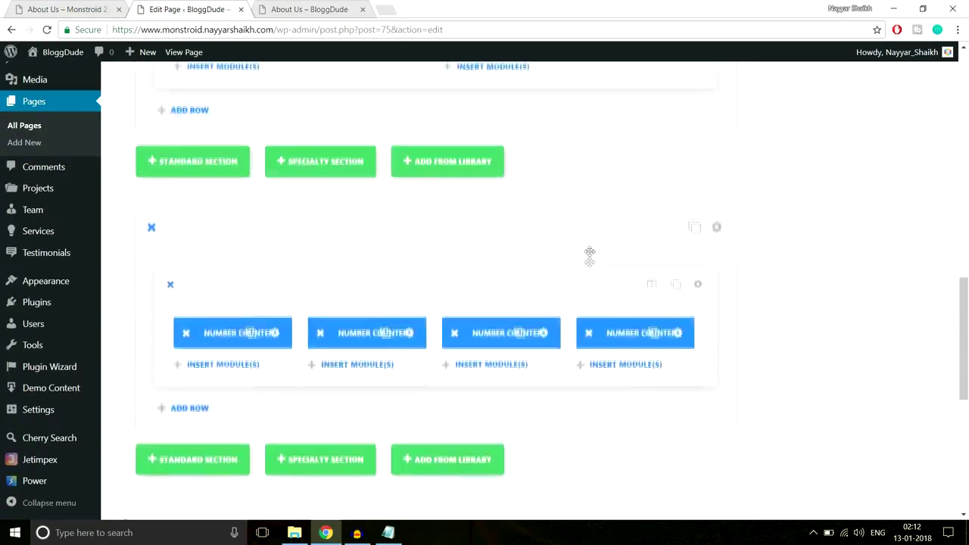
{"action": "scroll", "coordinate": [590, 257], "scroll_direction": "up", "scroll_amount": 15}
{"action": "left_click", "coordinate": [591, 267]}
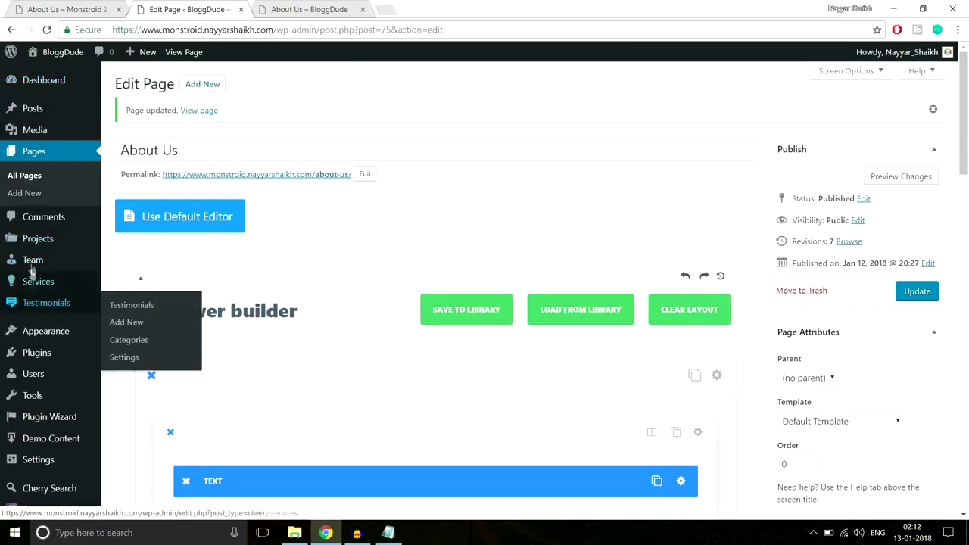
{"action": "mouse_move", "coordinate": [36, 262]}
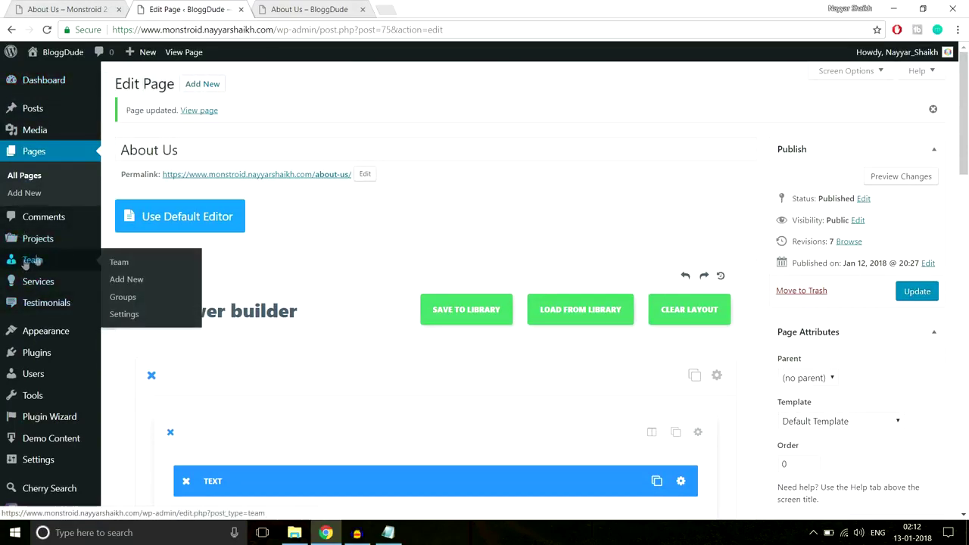
{"action": "left_click", "coordinate": [126, 280]}
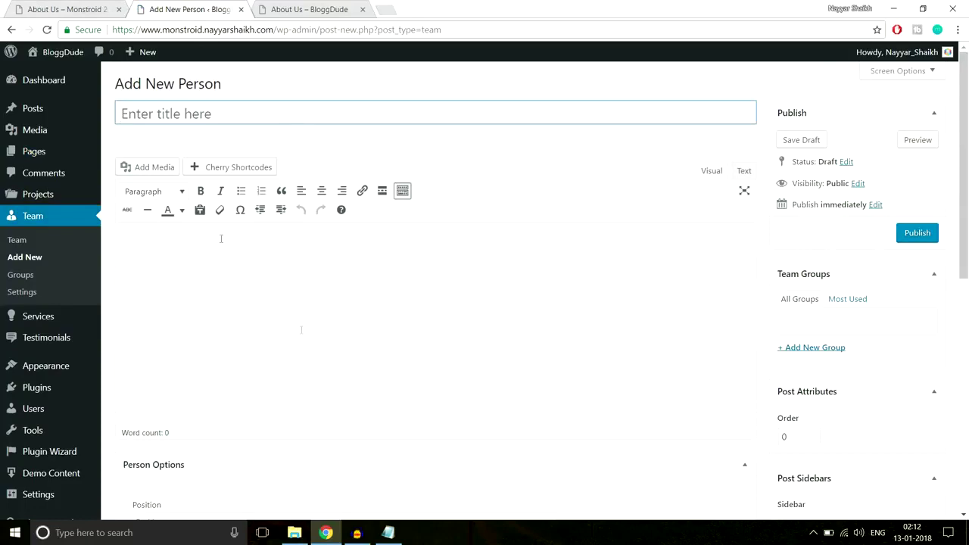
Copy the demo's first manager name into the new person's title.
{"action": "left_click", "coordinate": [76, 6]}
{"action": "scroll", "coordinate": [250, 321], "scroll_direction": "down", "scroll_amount": 2}
{"action": "left_click_drag", "start_coordinate": [170, 319], "coordinate": [135, 320]}
{"action": "left_click_drag", "start_coordinate": [207, 319], "coordinate": [249, 320]}
{"action": "key", "text": "ctrl+c"}
{"action": "left_click", "coordinate": [189, 9]}
{"action": "key", "text": "ctrl+v"}
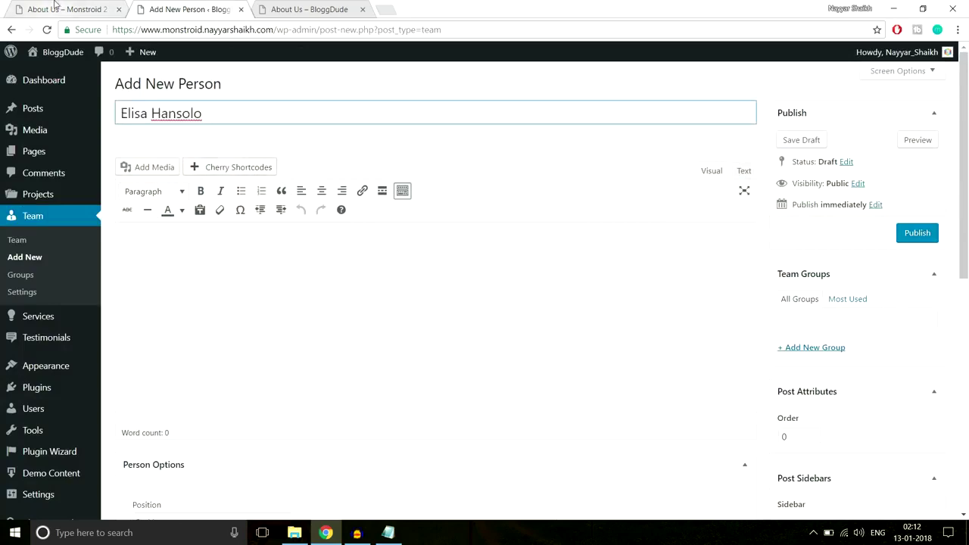
Paste the manager's bio into the description and create the team group 'Group 1'.
{"action": "left_click", "coordinate": [55, 6]}
{"action": "left_click_drag", "start_coordinate": [66, 380], "coordinate": [250, 454]}
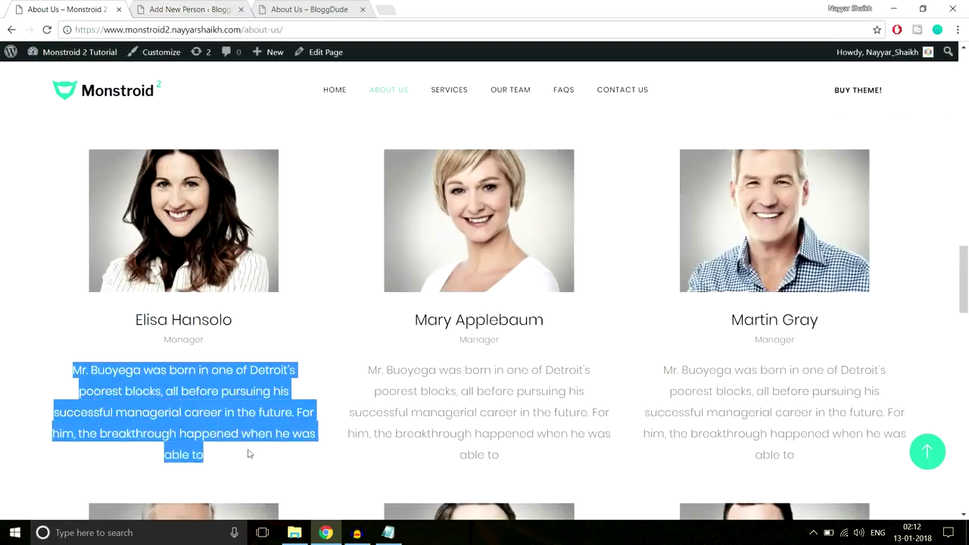
{"action": "left_click", "coordinate": [218, 9]}
{"action": "left_click", "coordinate": [270, 242]}
{"action": "key", "text": "ctrl+v"}
{"action": "scroll", "coordinate": [344, 346], "scroll_direction": "down", "scroll_amount": 1}
{"action": "left_click", "coordinate": [818, 288]}
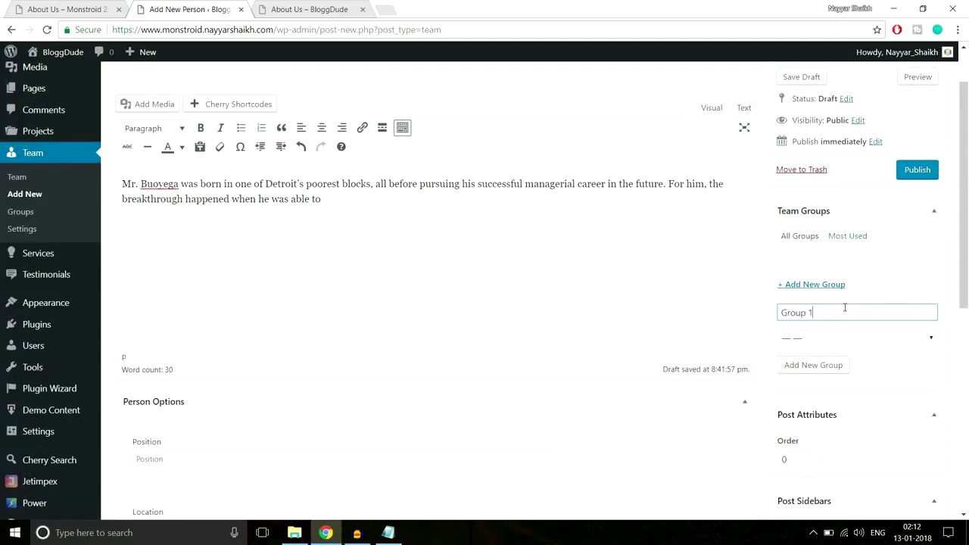
{"action": "left_click", "coordinate": [814, 368]}
{"action": "scroll", "coordinate": [687, 287], "scroll_direction": "down", "scroll_amount": 3}
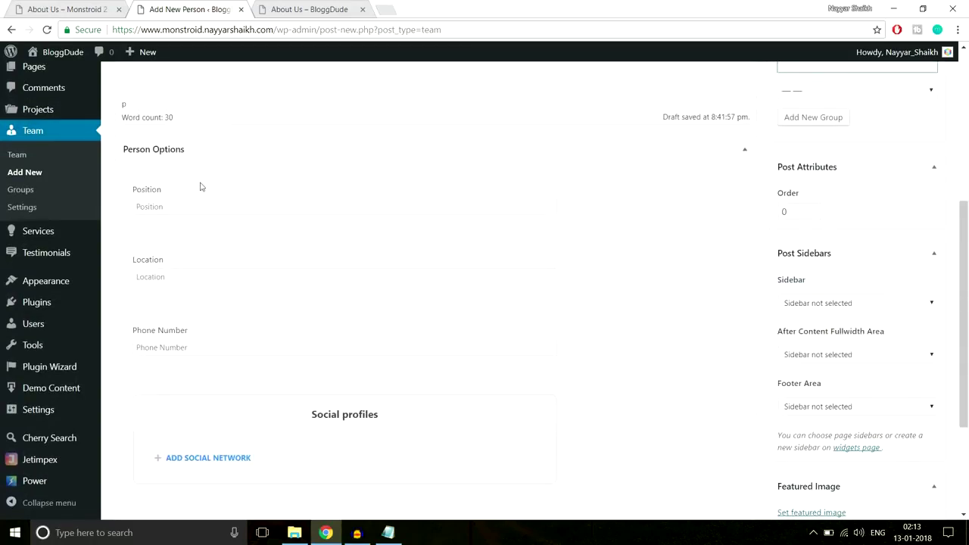
Set the person's position to Manager and location to Mumbai.
{"action": "left_click", "coordinate": [74, 10]}
{"action": "left_click", "coordinate": [213, 344]}
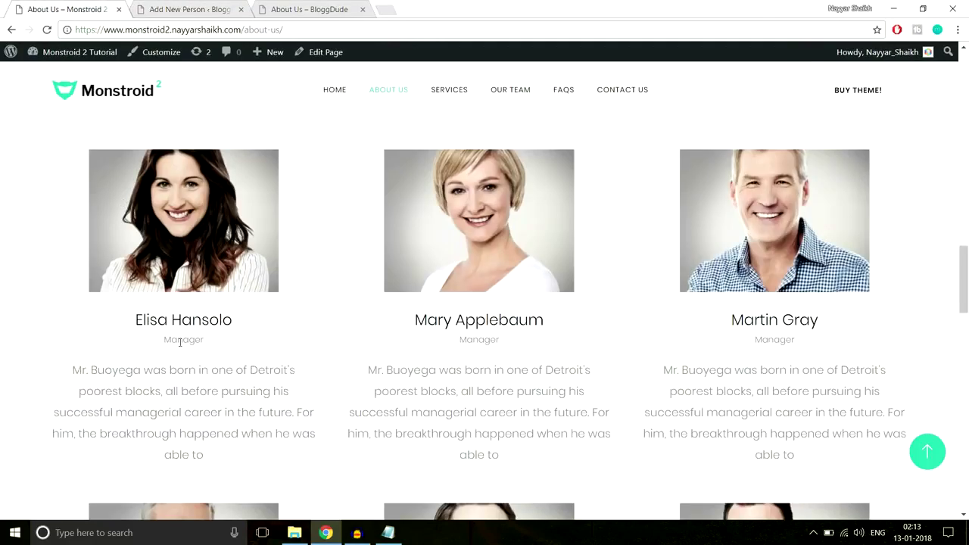
{"action": "left_click", "coordinate": [168, 7]}
{"action": "left_click", "coordinate": [221, 204]}
{"action": "type", "text": "Manager"}
{"action": "key", "text": "Tab"}
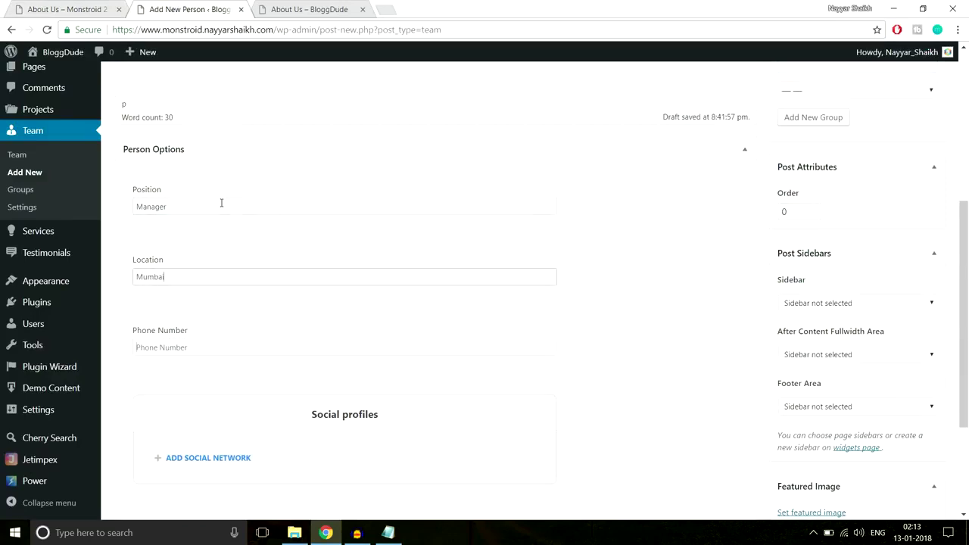
{"action": "key", "text": "Tab"}
{"action": "scroll", "coordinate": [318, 259], "scroll_direction": "down", "scroll_amount": 1}
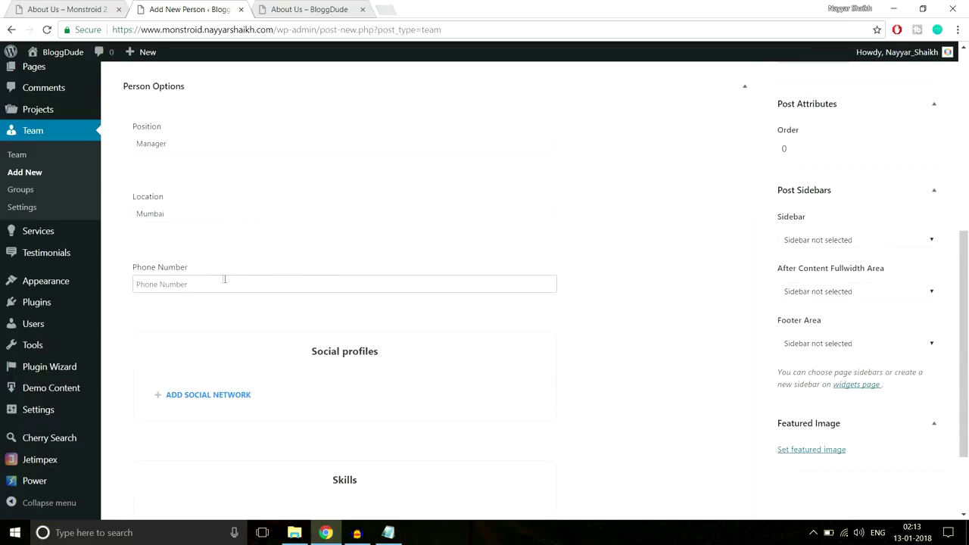
{"action": "scroll", "coordinate": [294, 296], "scroll_direction": "down", "scroll_amount": 1}
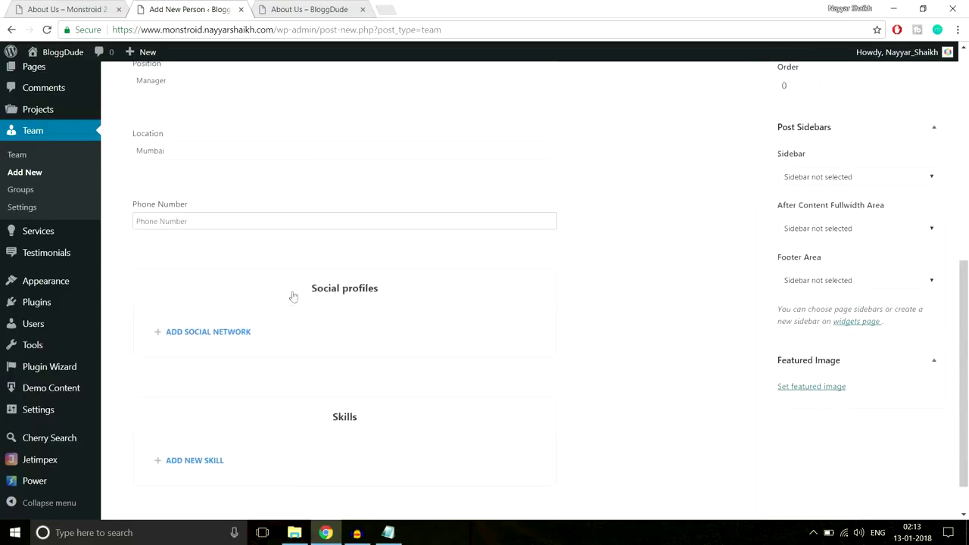
Add a Facebook social network with the Facebook icon, its label and URL '#'.
{"action": "left_click", "coordinate": [190, 334]}
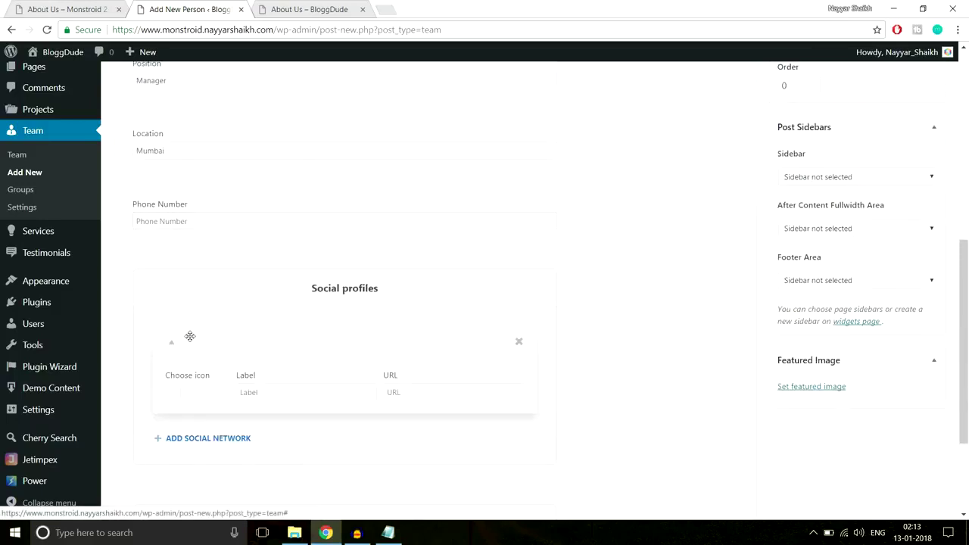
{"action": "scroll", "coordinate": [285, 357], "scroll_direction": "down", "scroll_amount": 1}
{"action": "left_click", "coordinate": [211, 337]}
{"action": "scroll", "coordinate": [285, 336], "scroll_direction": "down", "scroll_amount": 1}
{"action": "left_click", "coordinate": [156, 333]}
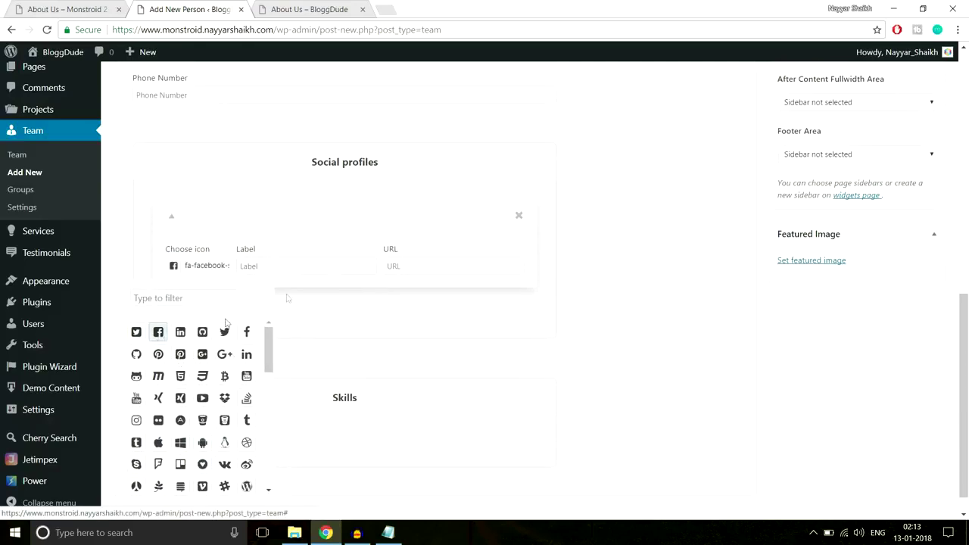
{"action": "left_click", "coordinate": [312, 262]}
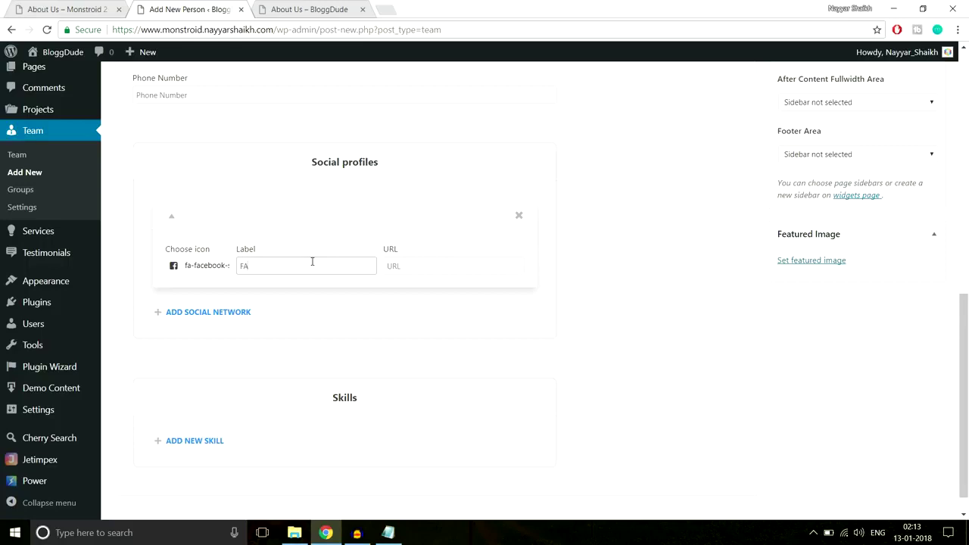
{"action": "key", "text": "Tab"}
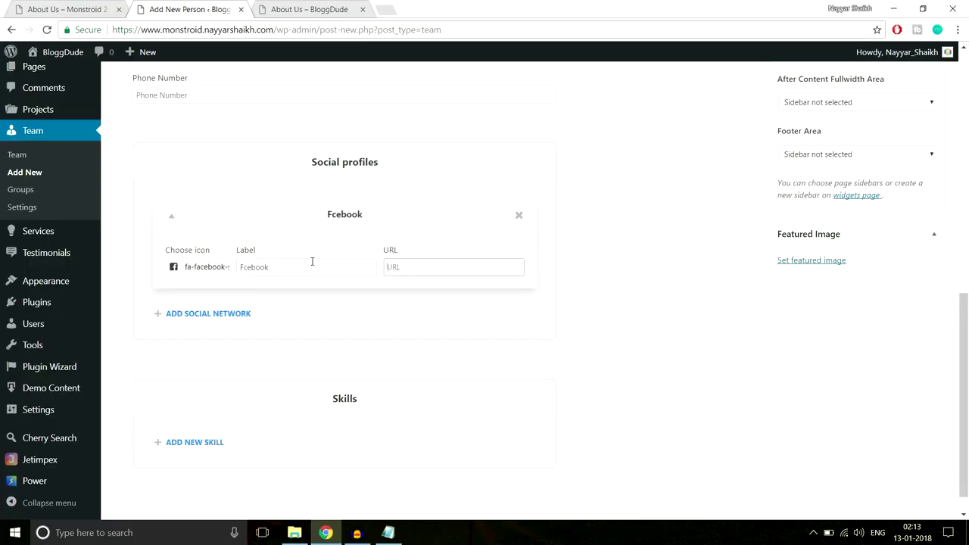
{"action": "left_click", "coordinate": [243, 268]}
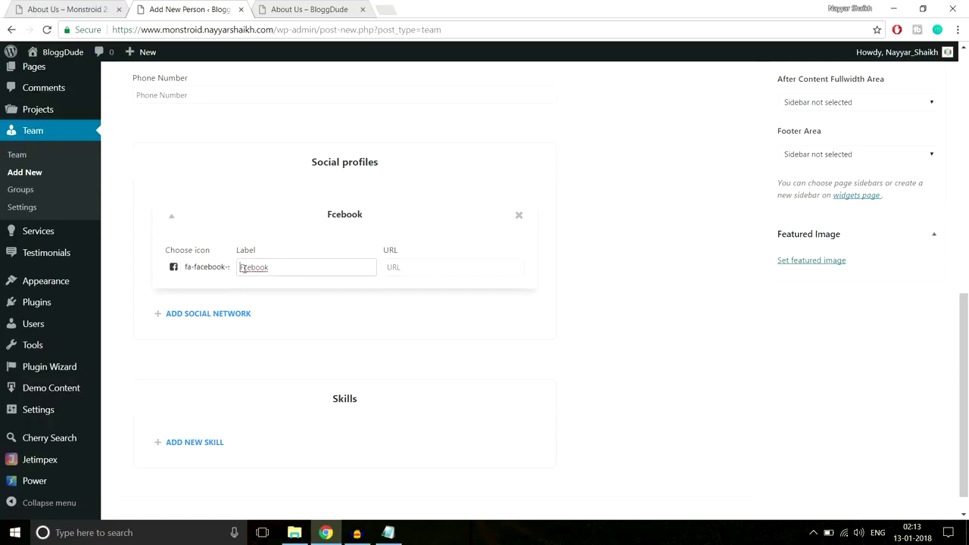
{"action": "type", "text": "a"}
{"action": "left_click", "coordinate": [402, 267]}
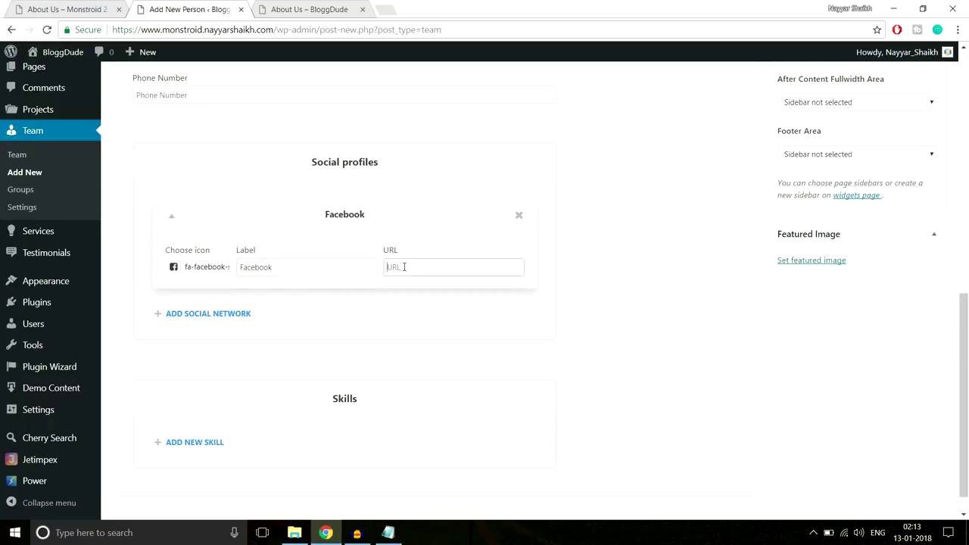
{"action": "scroll", "coordinate": [519, 278], "scroll_direction": "down", "scroll_amount": 1}
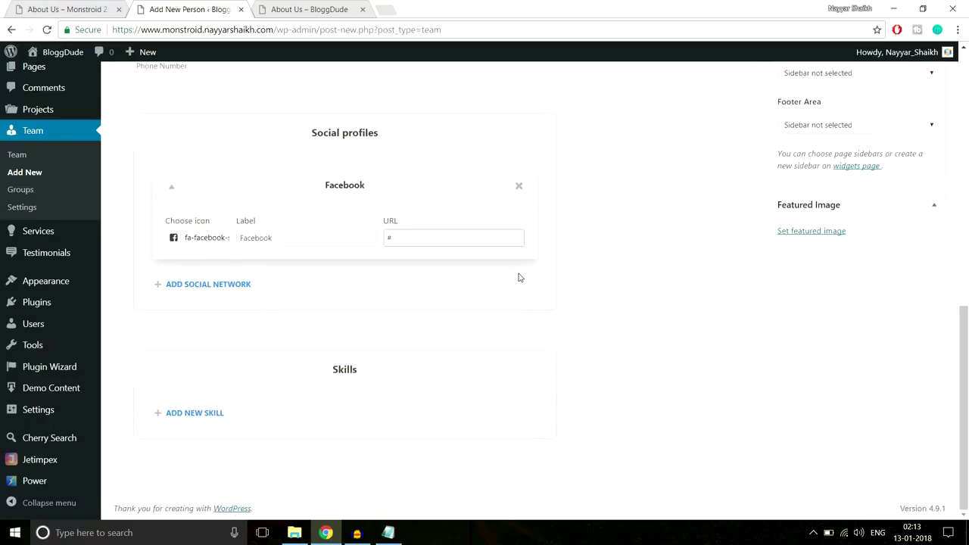
{"action": "scroll", "coordinate": [522, 378], "scroll_direction": "up", "scroll_amount": 3}
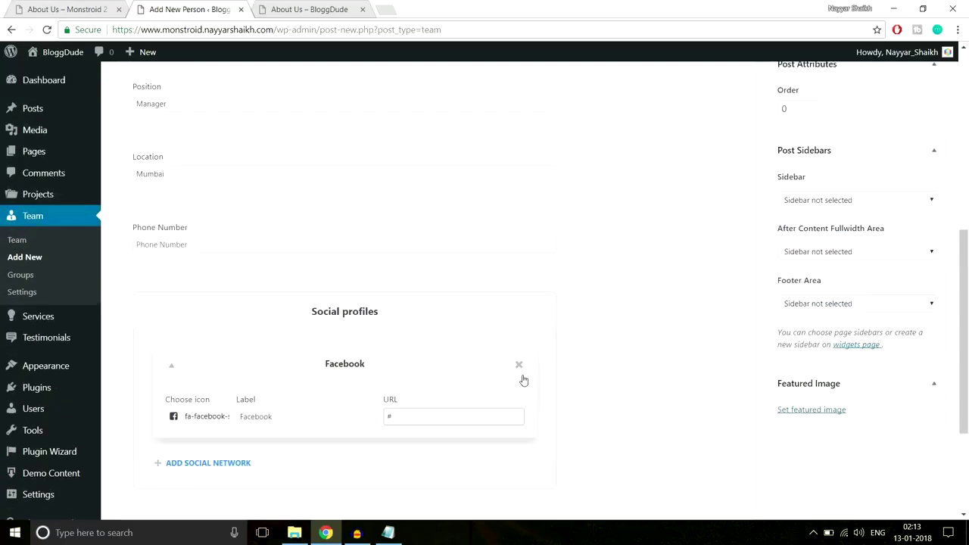
{"action": "scroll", "coordinate": [523, 380], "scroll_direction": "down", "scroll_amount": 2}
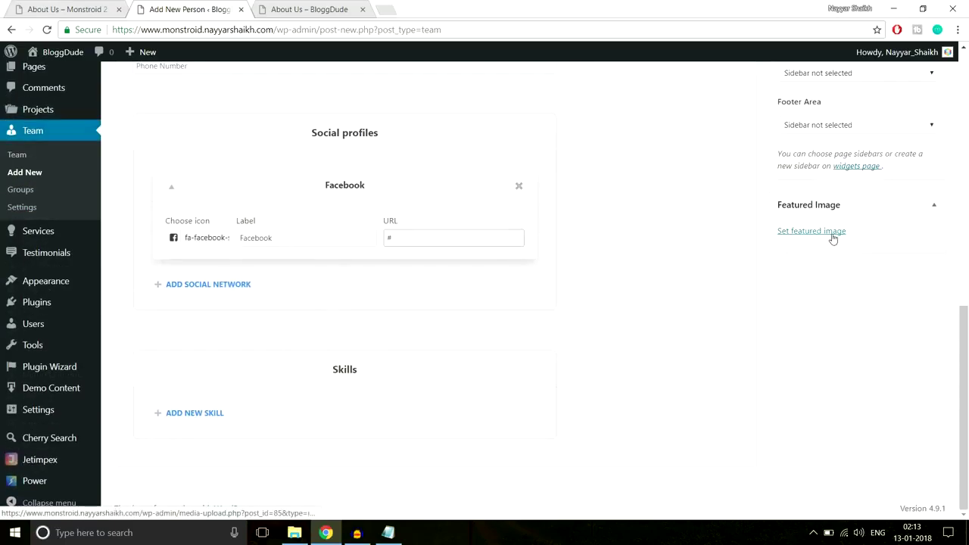
Upload About-Team-6 and set it as the person's featured image.
{"action": "left_click", "coordinate": [832, 236]}
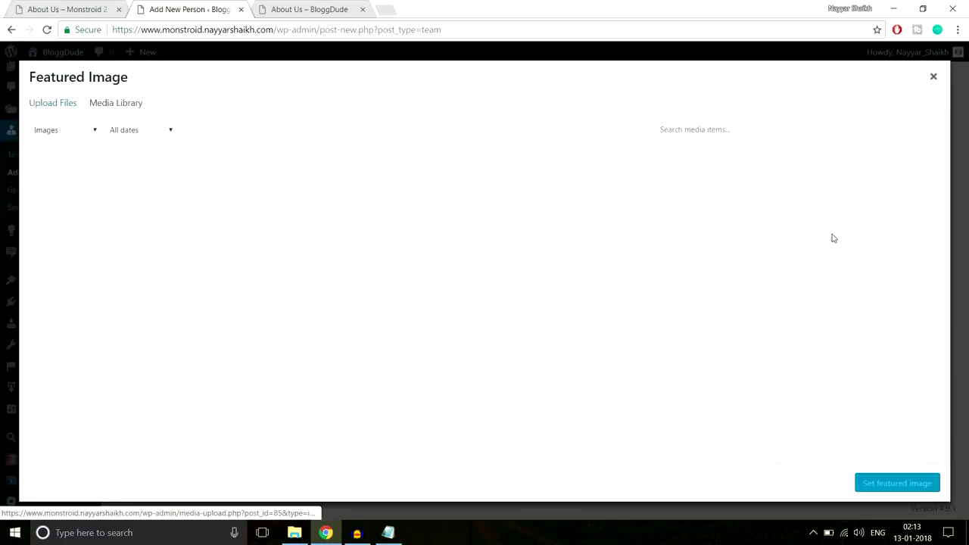
{"action": "left_click", "coordinate": [74, 110]}
{"action": "left_click", "coordinate": [520, 286]}
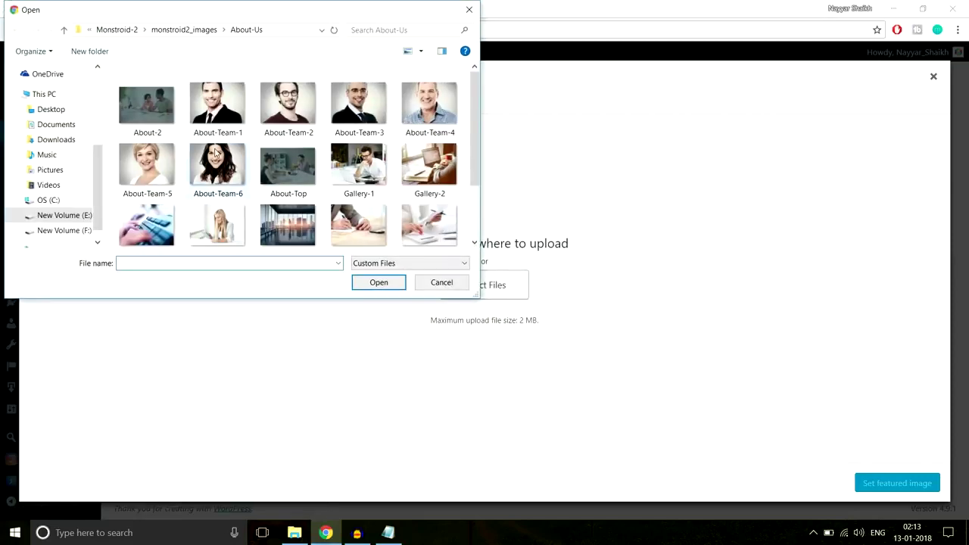
{"action": "left_click", "coordinate": [211, 179]}
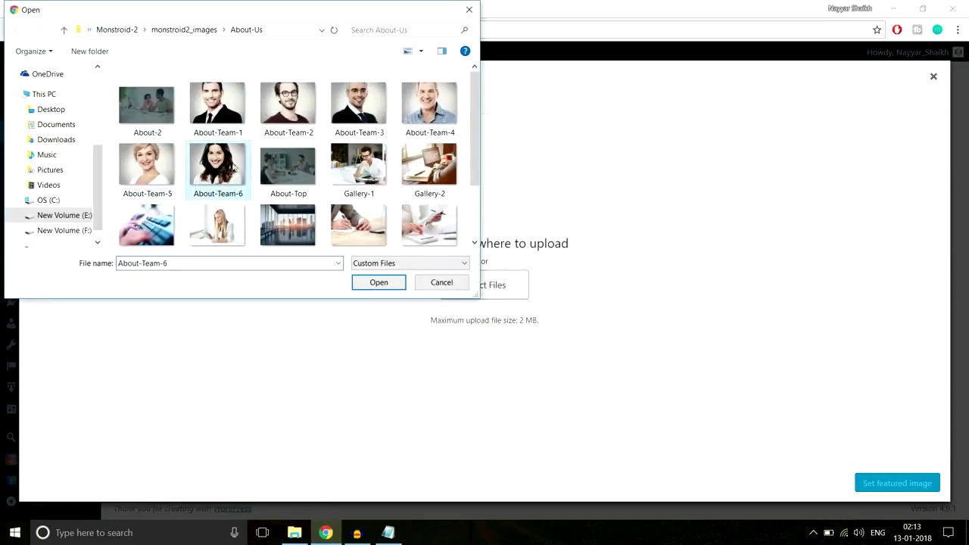
{"action": "left_click", "coordinate": [378, 282]}
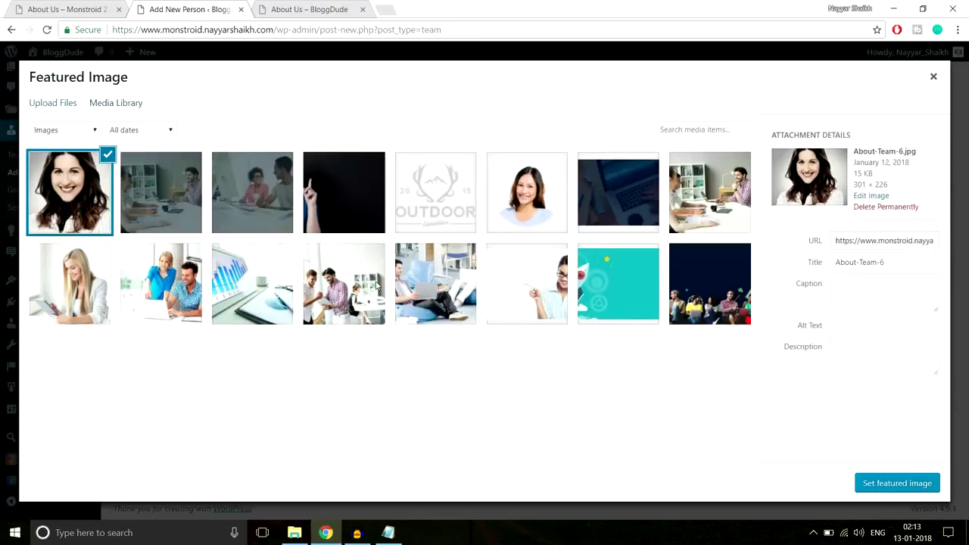
{"action": "left_click", "coordinate": [884, 485]}
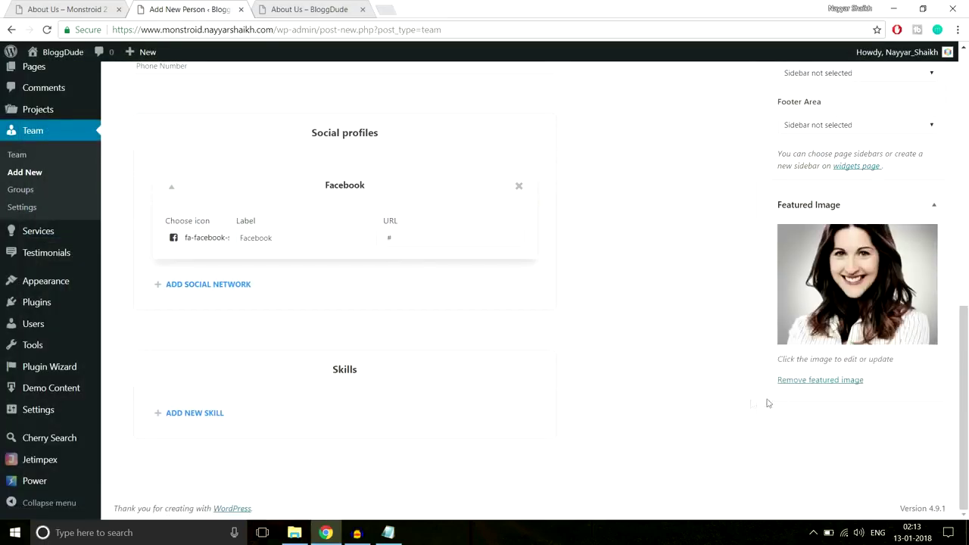
Publish the new team member and go to the Pages list.
{"action": "scroll", "coordinate": [746, 402], "scroll_direction": "up", "scroll_amount": 3}
{"action": "scroll", "coordinate": [747, 406], "scroll_direction": "up", "scroll_amount": 5}
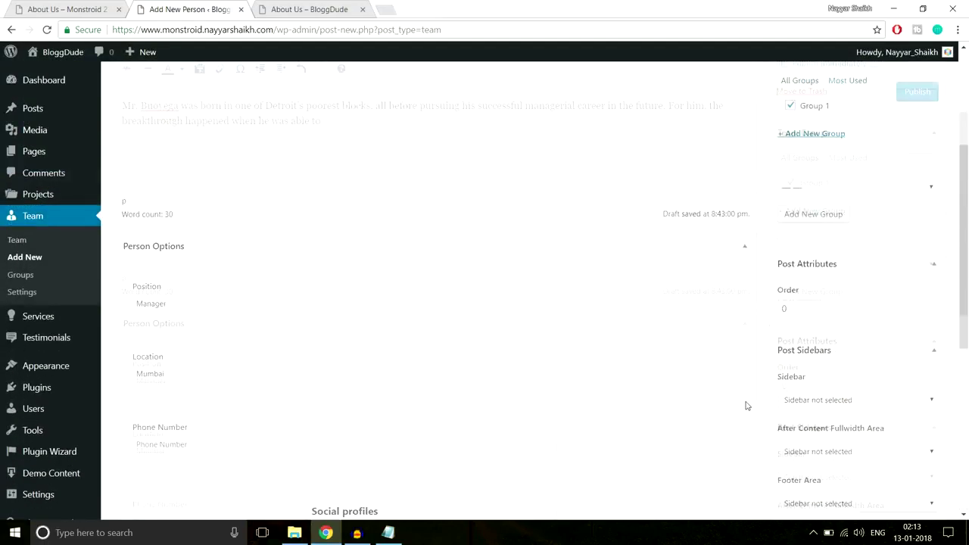
{"action": "left_click", "coordinate": [918, 232]}
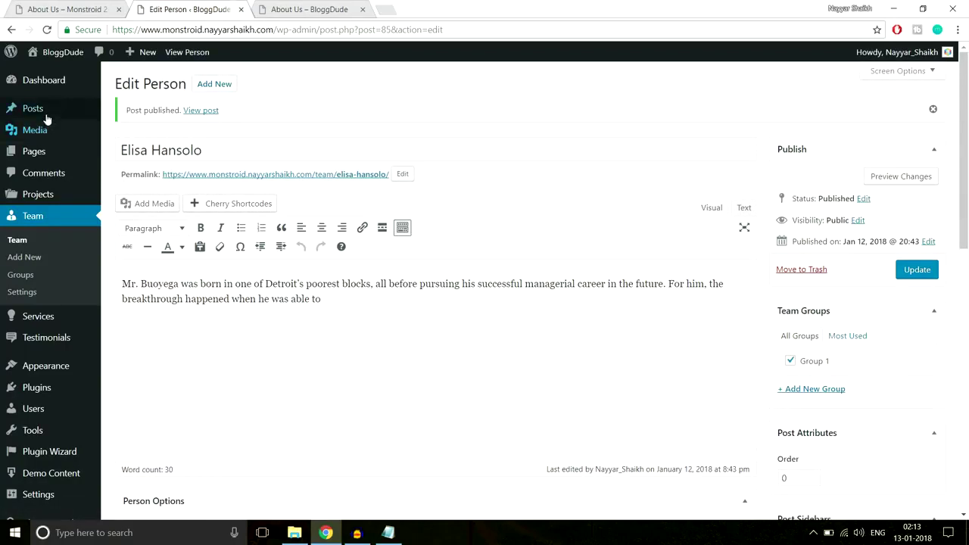
{"action": "scroll", "coordinate": [437, 292], "scroll_direction": "down", "scroll_amount": 2}
{"action": "scroll", "coordinate": [437, 293], "scroll_direction": "down", "scroll_amount": 5}
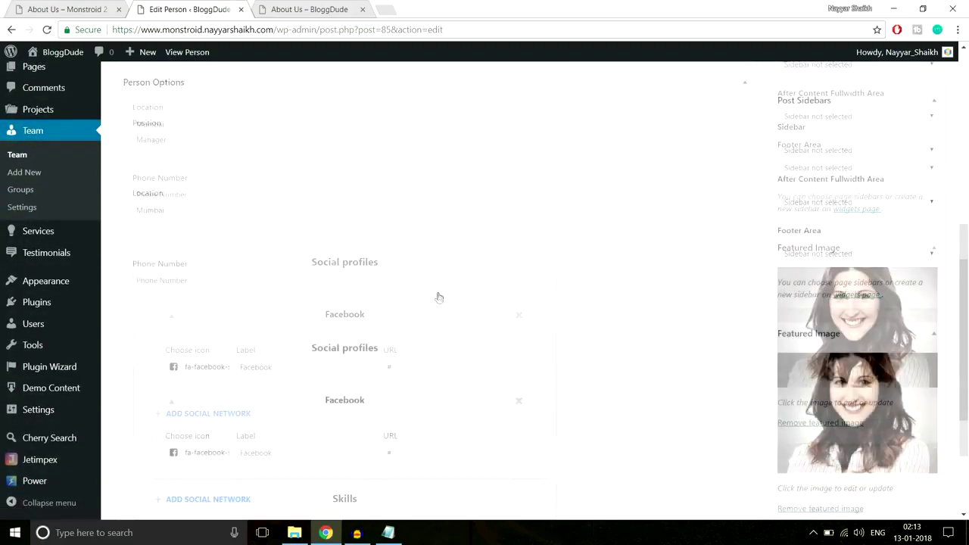
{"action": "scroll", "coordinate": [438, 295], "scroll_direction": "up", "scroll_amount": 10}
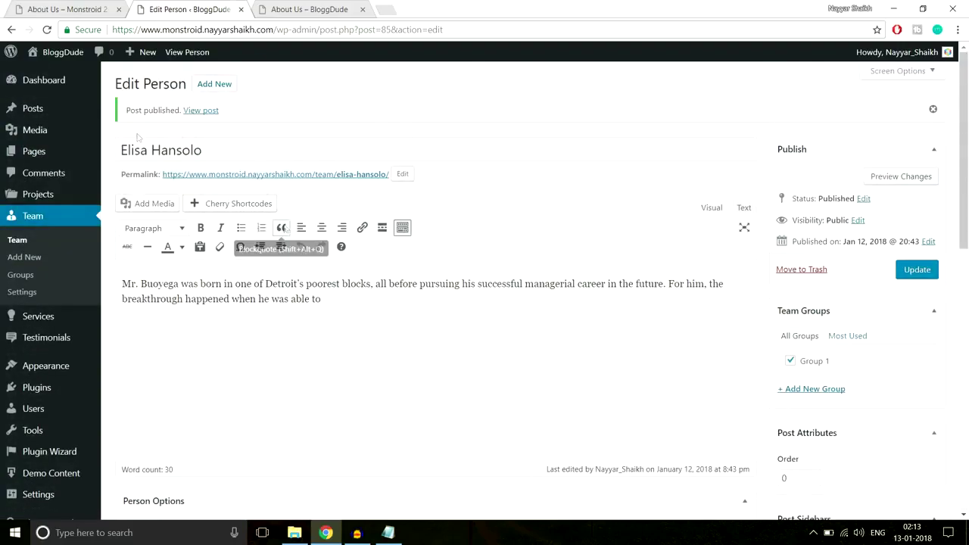
{"action": "left_click", "coordinate": [41, 154]}
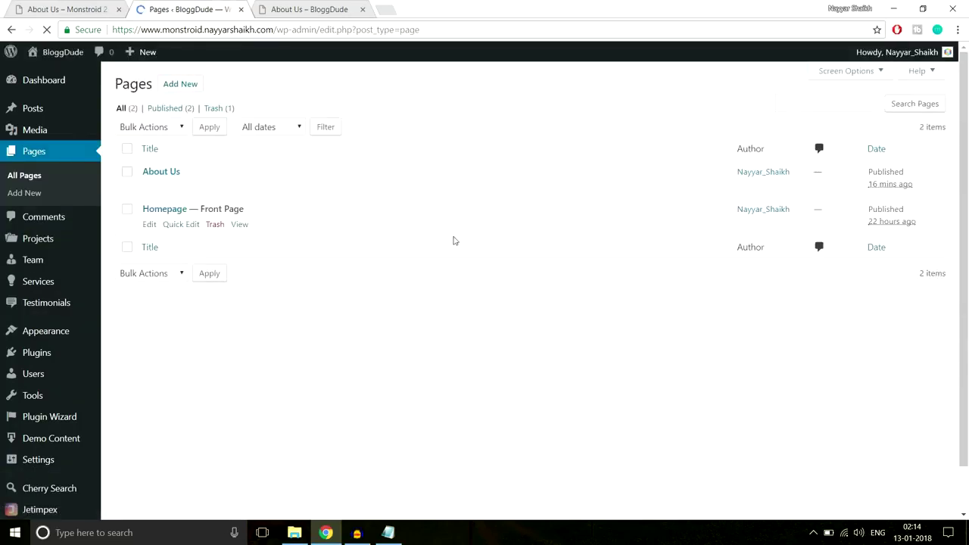
Open the About Us page in the builder, comparing it with the demo page.
{"action": "mouse_move", "coordinate": [156, 194]}
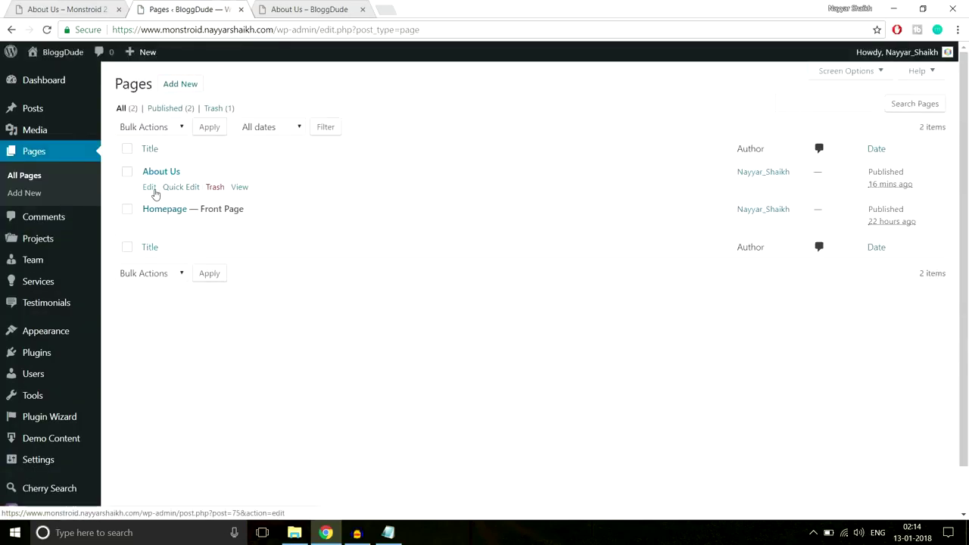
{"action": "left_click", "coordinate": [150, 190]}
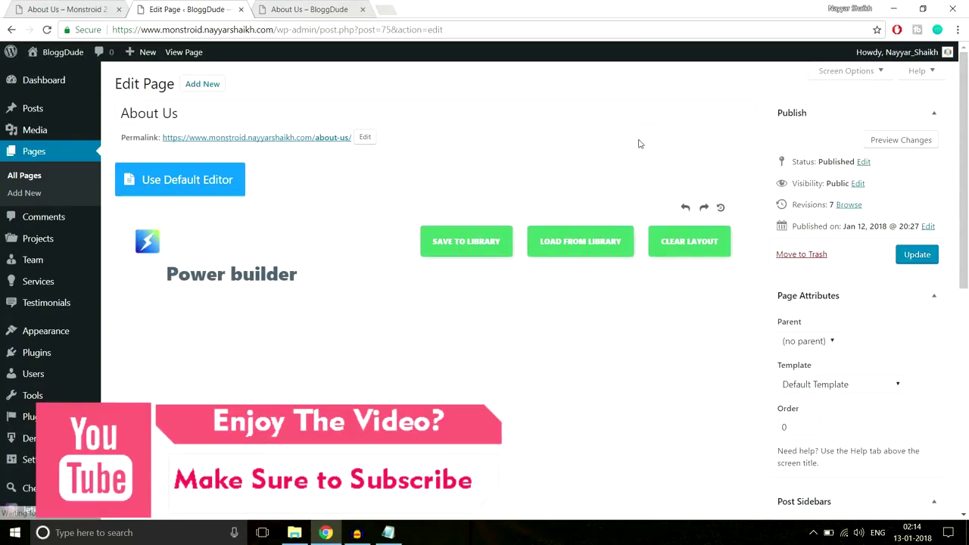
{"action": "scroll", "coordinate": [762, 227], "scroll_direction": "down", "scroll_amount": 4}
{"action": "scroll", "coordinate": [762, 227], "scroll_direction": "down", "scroll_amount": 10}
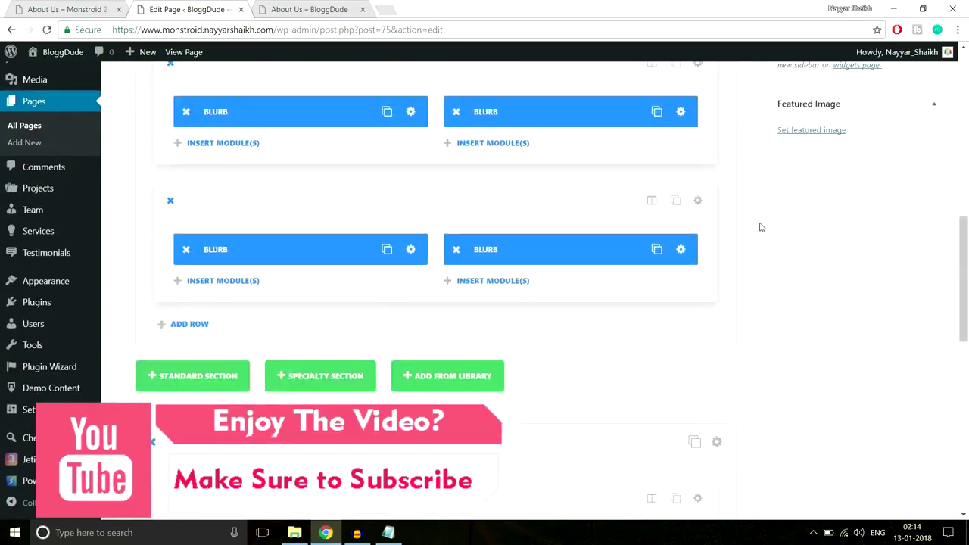
{"action": "scroll", "coordinate": [761, 227], "scroll_direction": "up", "scroll_amount": 2}
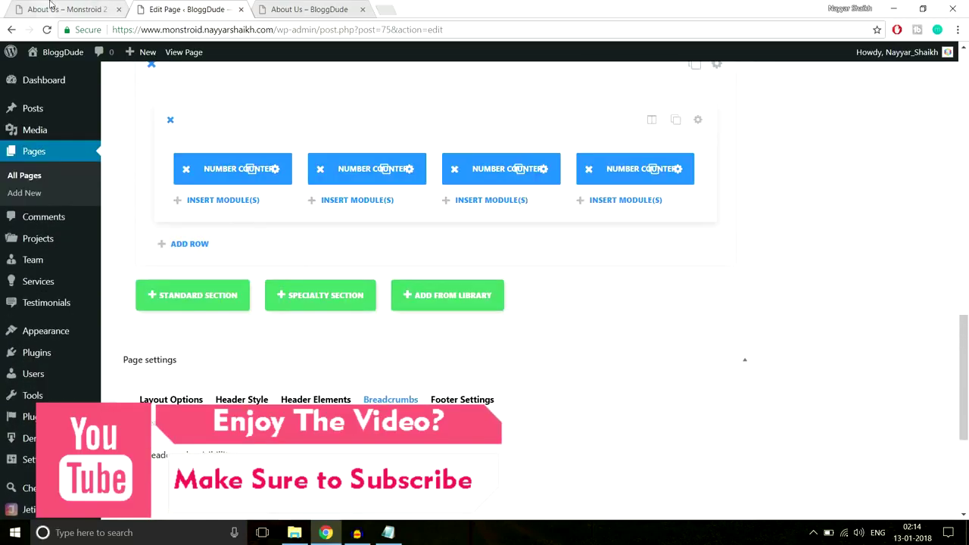
{"action": "key", "text": "ctrl+shift+Tab"}
{"action": "scroll", "coordinate": [679, 256], "scroll_direction": "up", "scroll_amount": 3}
{"action": "scroll", "coordinate": [679, 256], "scroll_direction": "down", "scroll_amount": 1}
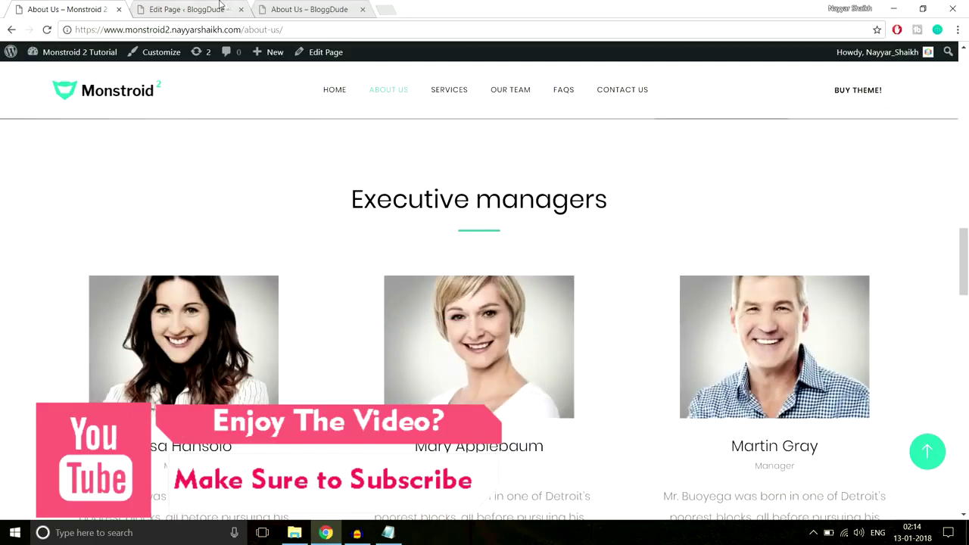
{"action": "key", "text": "ctrl+Tab"}
Add a Standard Section with a one-column row and a Text module.
{"action": "left_click", "coordinate": [213, 296]}
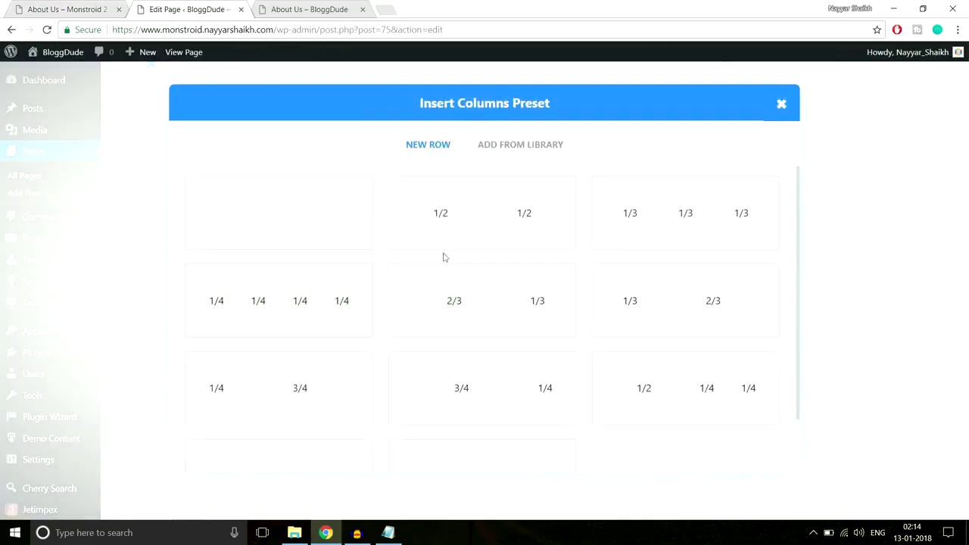
{"action": "left_click", "coordinate": [296, 227]}
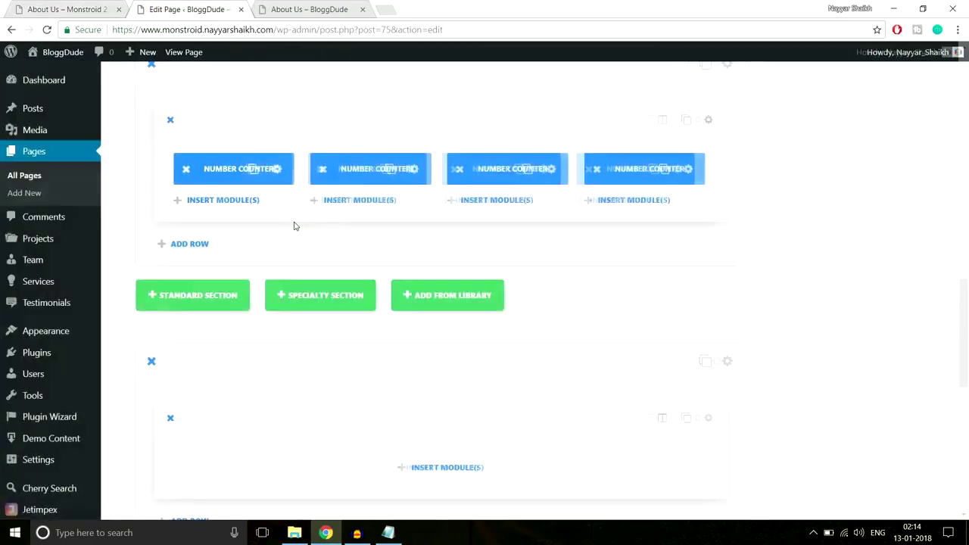
{"action": "scroll", "coordinate": [493, 325], "scroll_direction": "down", "scroll_amount": 2}
{"action": "left_click", "coordinate": [465, 345]}
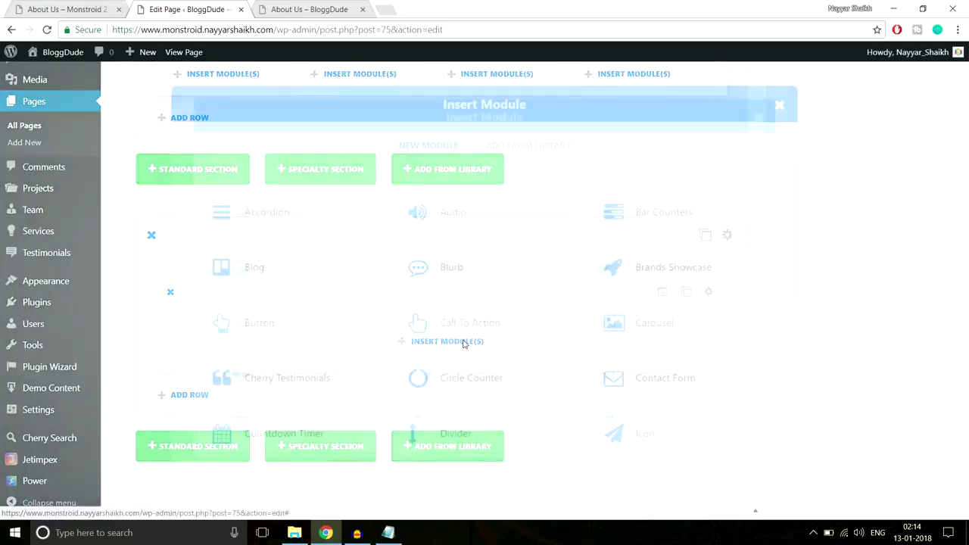
{"action": "scroll", "coordinate": [659, 316], "scroll_direction": "down", "scroll_amount": 3}
{"action": "scroll", "coordinate": [658, 303], "scroll_direction": "down", "scroll_amount": 5}
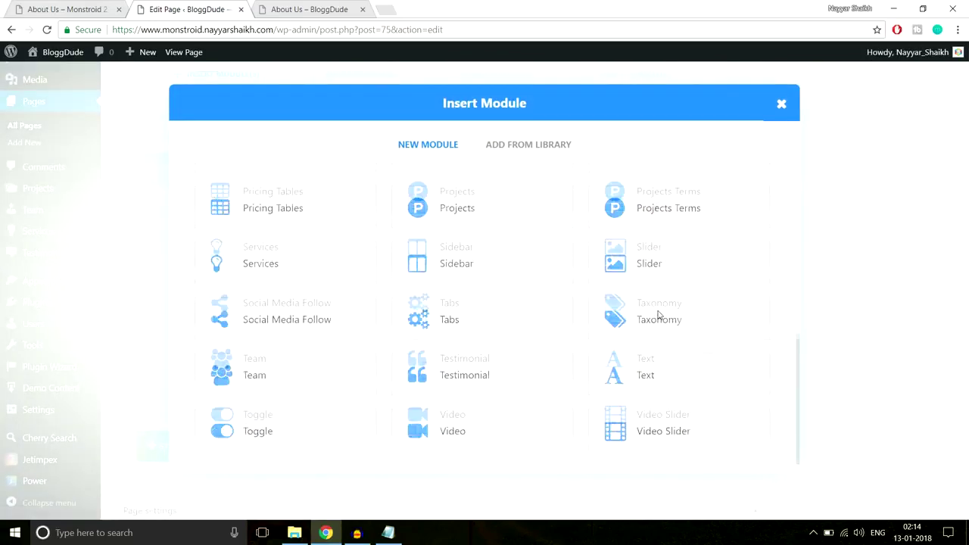
{"action": "left_click", "coordinate": [638, 368]}
Centre the text and paste the demo's 'Executive managers' heading as content.
{"action": "left_click", "coordinate": [103, 13]}
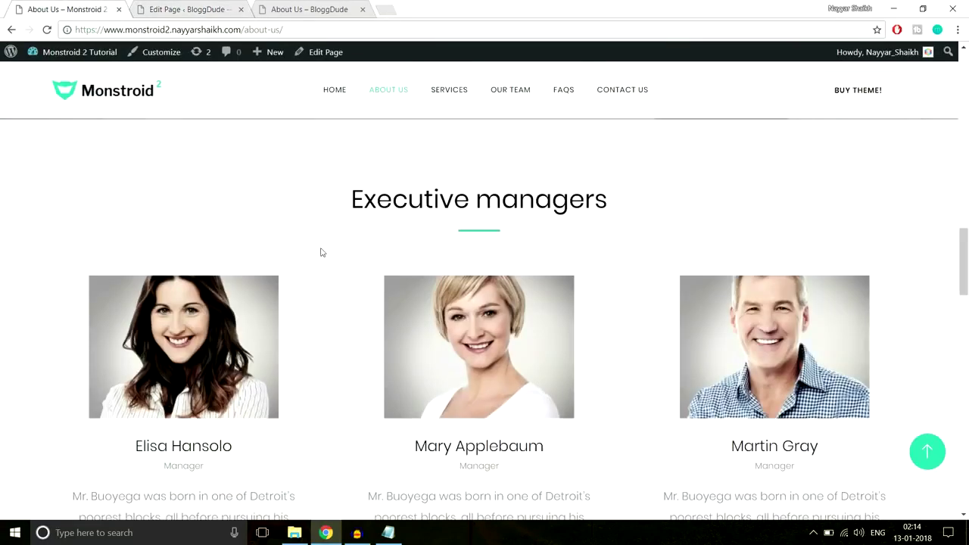
{"action": "left_click_drag", "start_coordinate": [347, 202], "coordinate": [643, 198]}
{"action": "key", "text": "ctrl+c"}
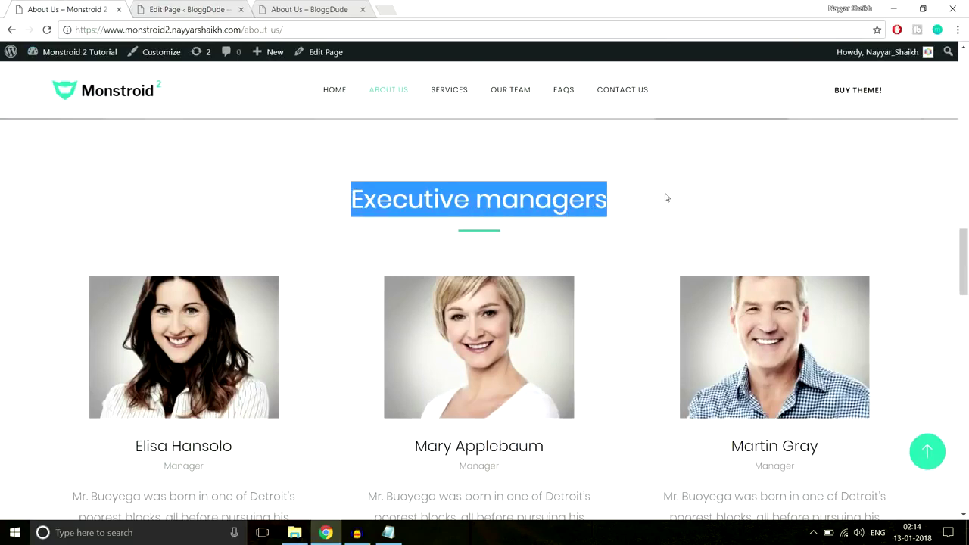
{"action": "left_click", "coordinate": [189, 9]}
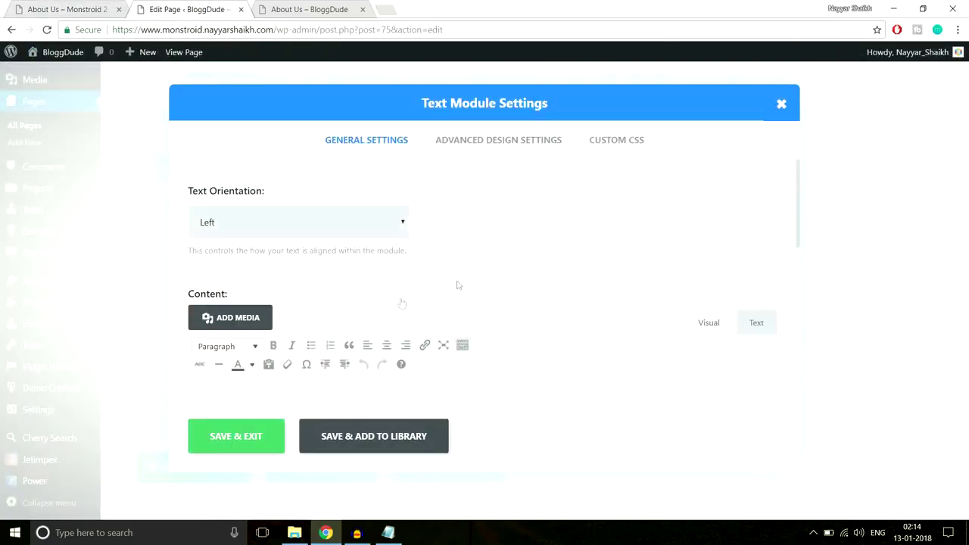
{"action": "left_click", "coordinate": [306, 227]}
{"action": "left_click", "coordinate": [288, 257]}
{"action": "scroll", "coordinate": [391, 283], "scroll_direction": "down", "scroll_amount": 2}
{"action": "key", "text": "ctrl+v"}
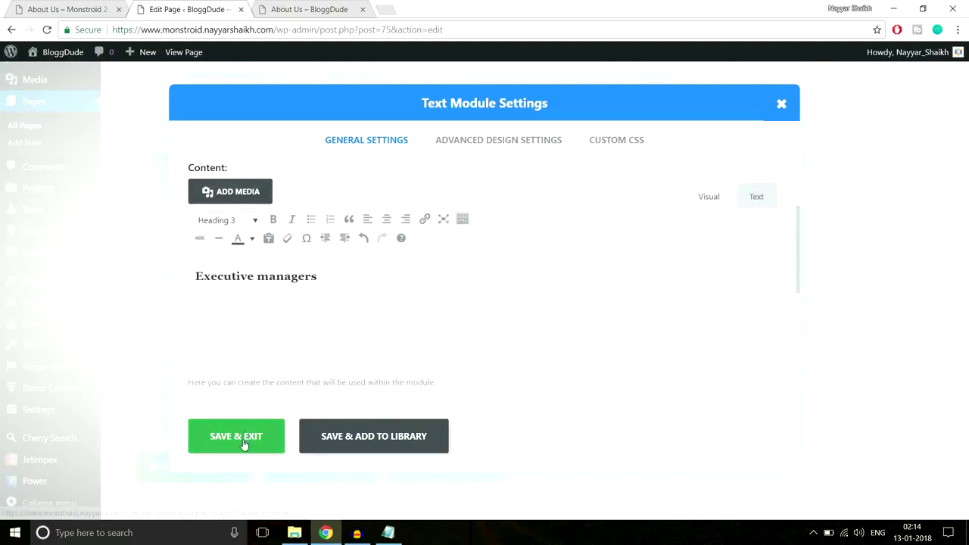
Paste the green underline CSS into the After field and save the module.
{"action": "left_click", "coordinate": [600, 150]}
{"action": "key", "text": "alt+Tab"}
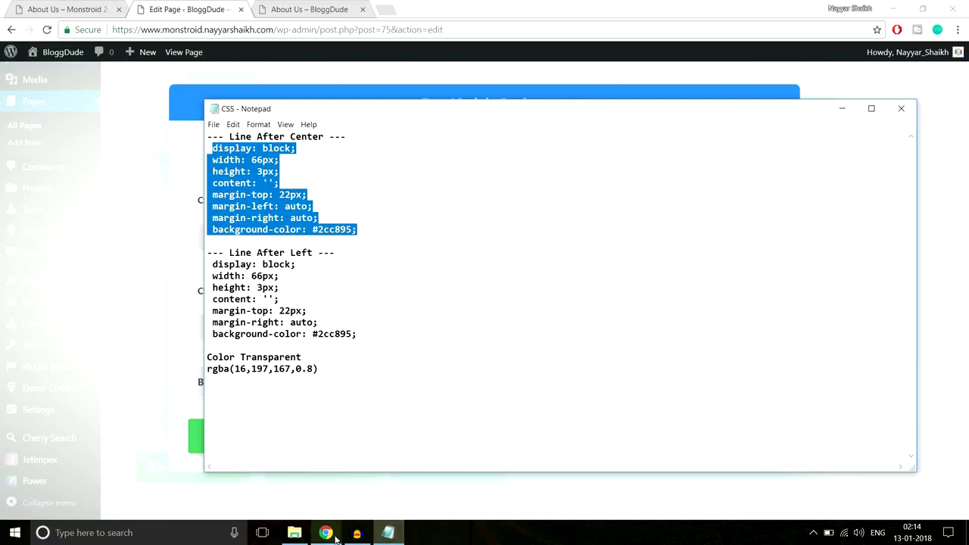
{"action": "mouse_move", "coordinate": [326, 532]}
{"action": "left_click", "coordinate": [379, 484]}
{"action": "scroll", "coordinate": [457, 321], "scroll_direction": "down", "scroll_amount": 5}
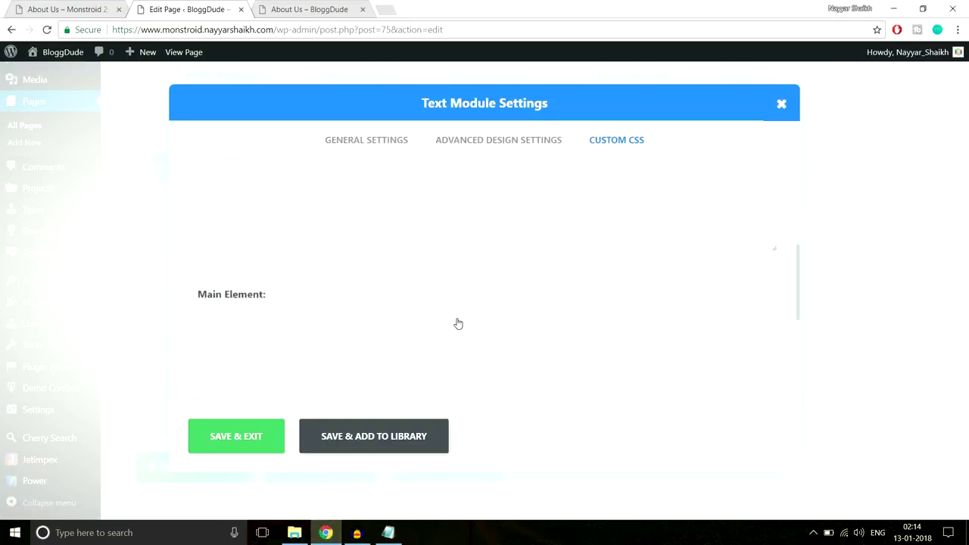
{"action": "left_click", "coordinate": [233, 280]}
{"action": "key", "text": "ctrl+v"}
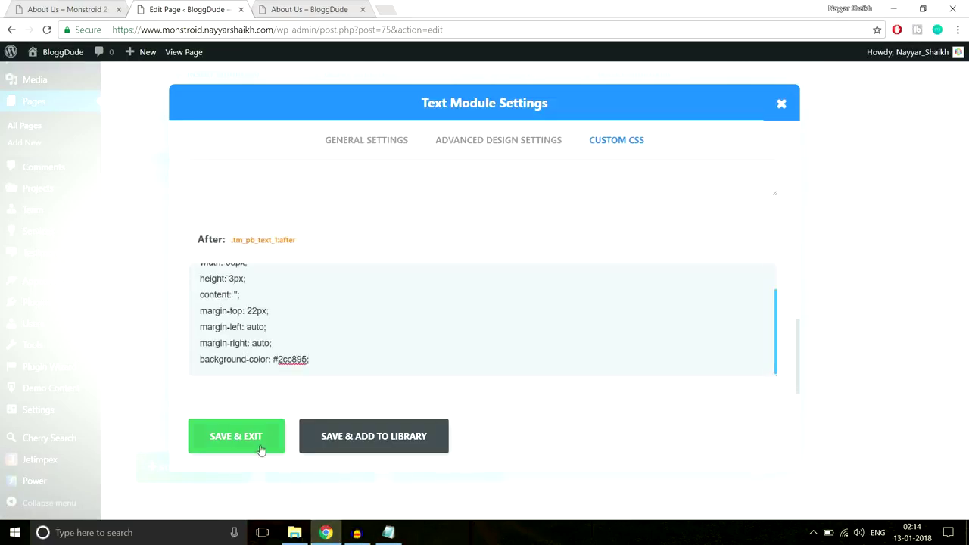
{"action": "left_click", "coordinate": [260, 450]}
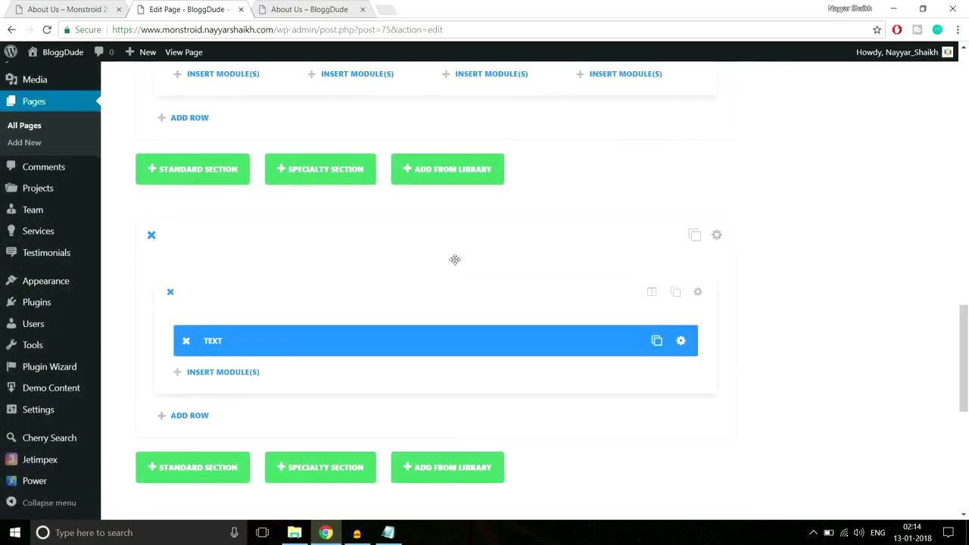
{"action": "left_click", "coordinate": [83, 5]}
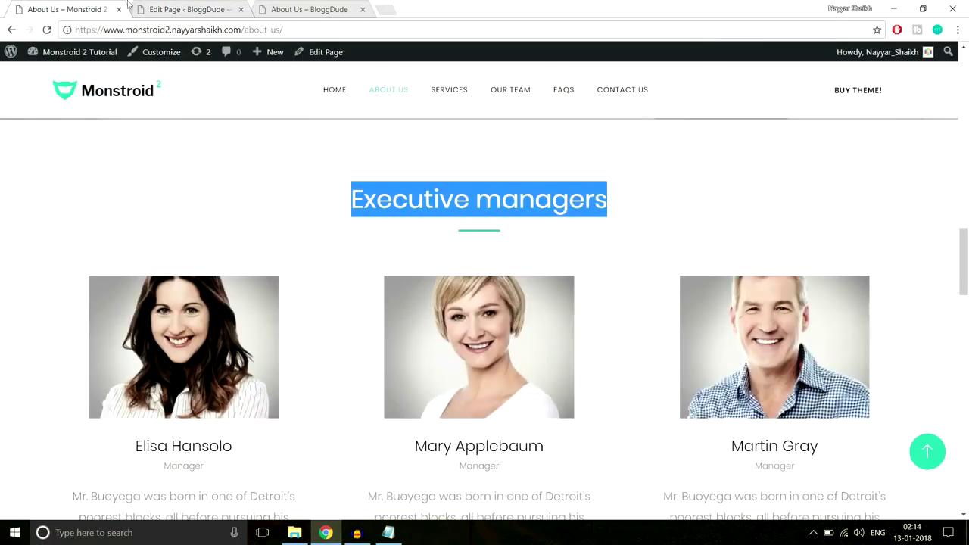
Insert a Team module into the section, then view the demo's 3/3/2 column settings.
{"action": "left_click", "coordinate": [153, 6]}
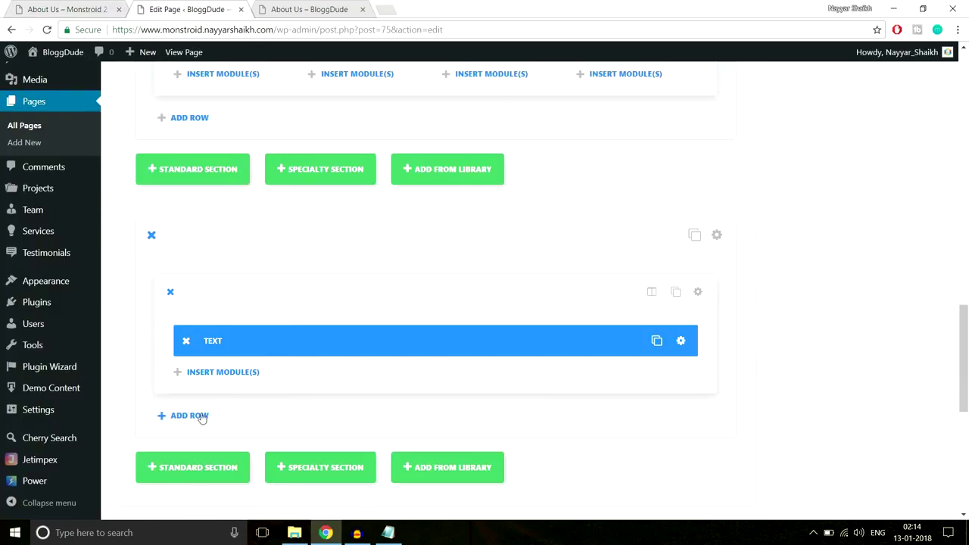
{"action": "left_click", "coordinate": [223, 375]}
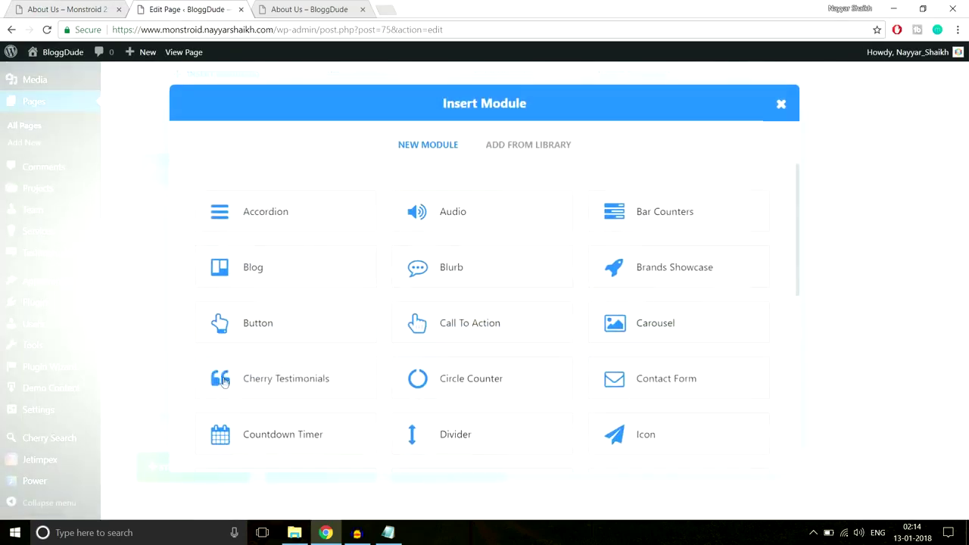
{"action": "scroll", "coordinate": [504, 334], "scroll_direction": "down", "scroll_amount": 5}
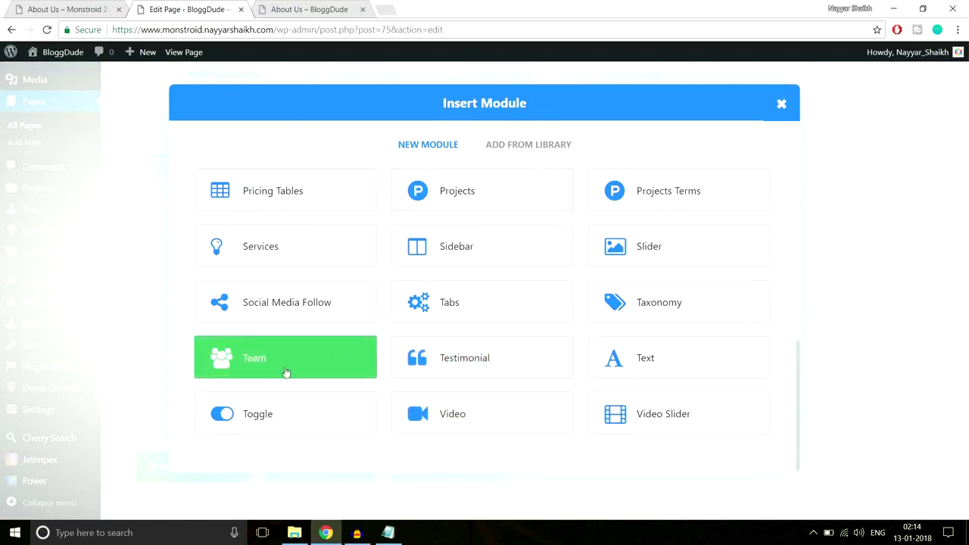
{"action": "left_click", "coordinate": [286, 372]}
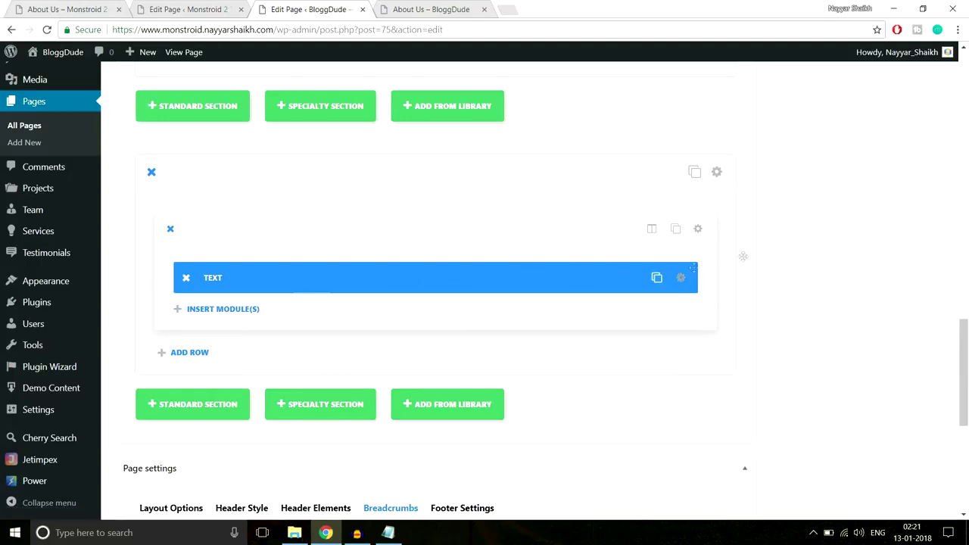
{"action": "left_click", "coordinate": [193, 10]}
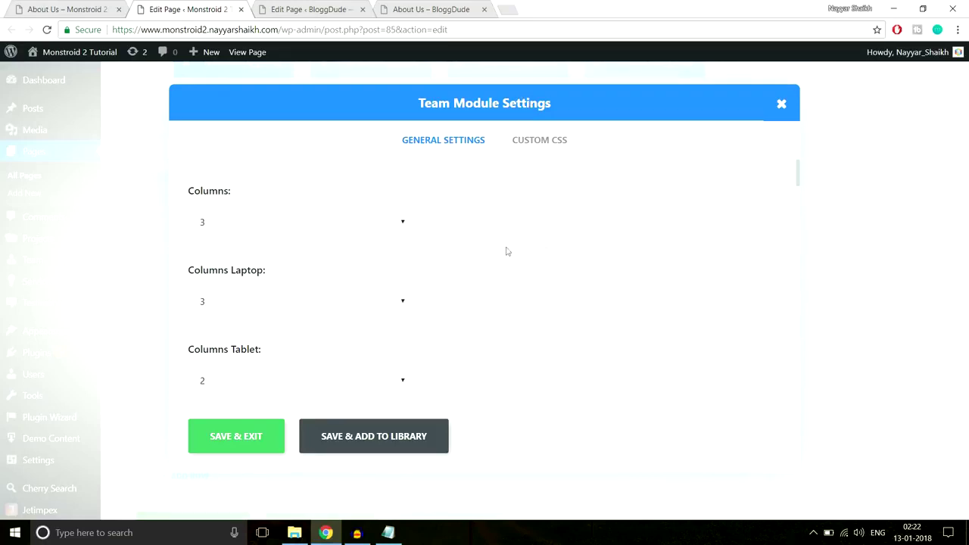
Check the featured image size against the live About Us page, keeping Monstroid2 Author Avatar (512x512).
{"action": "scroll", "coordinate": [349, 227], "scroll_direction": "down", "scroll_amount": 1}
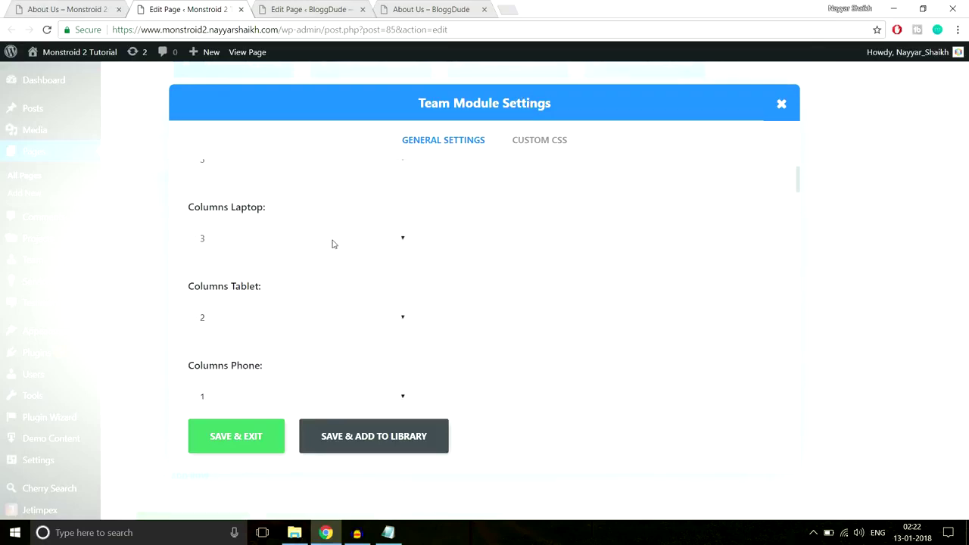
{"action": "scroll", "coordinate": [359, 233], "scroll_direction": "down", "scroll_amount": 1}
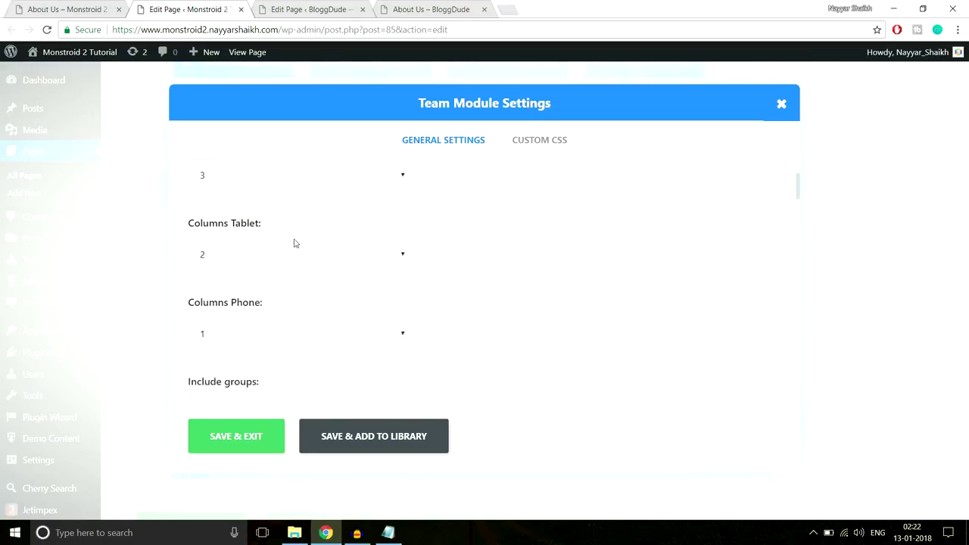
{"action": "scroll", "coordinate": [306, 273], "scroll_direction": "down", "scroll_amount": 4}
{"action": "scroll", "coordinate": [419, 265], "scroll_direction": "up", "scroll_amount": 2}
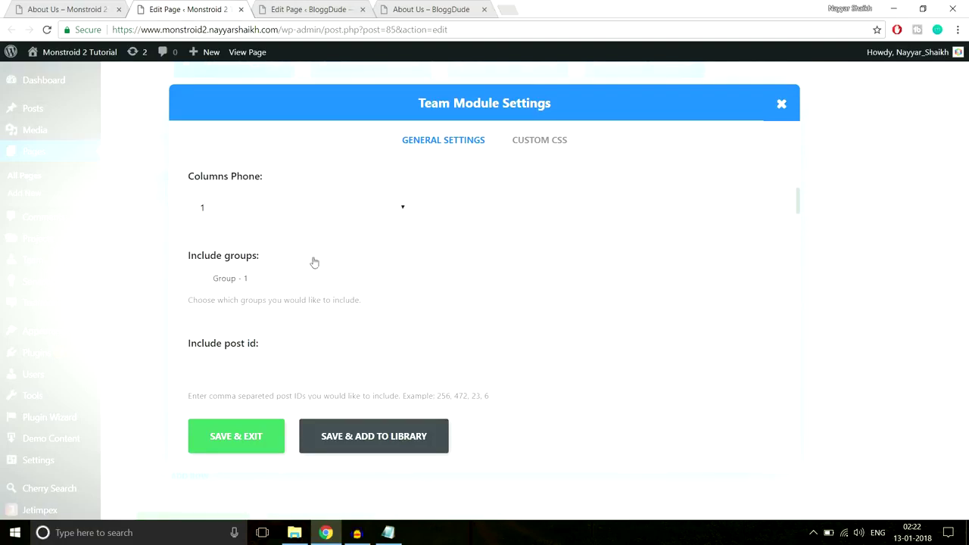
{"action": "scroll", "coordinate": [595, 251], "scroll_direction": "down", "scroll_amount": 4}
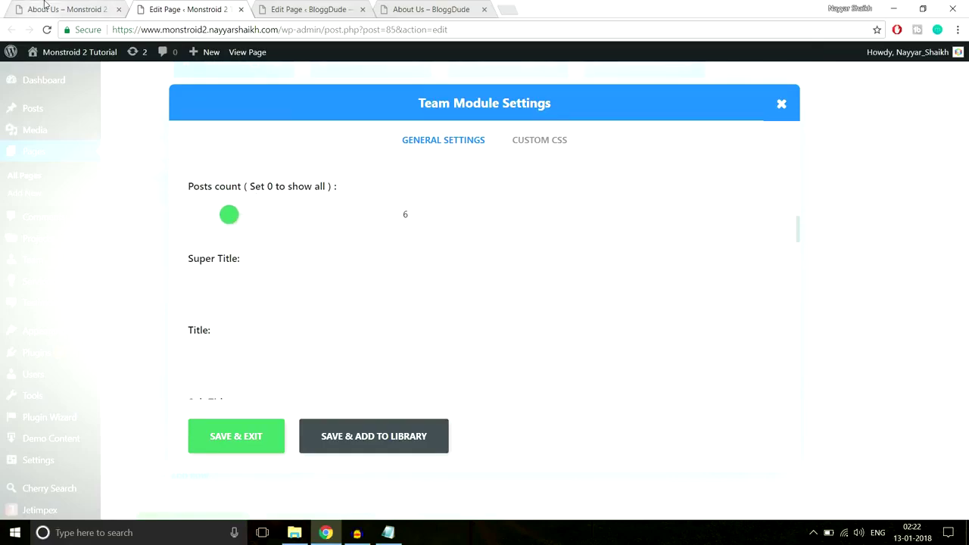
{"action": "key", "text": "ctrl+Page_Up"}
{"action": "scroll", "coordinate": [409, 321], "scroll_direction": "down", "scroll_amount": 5}
{"action": "scroll", "coordinate": [720, 305], "scroll_direction": "down", "scroll_amount": 2}
{"action": "scroll", "coordinate": [720, 305], "scroll_direction": "up", "scroll_amount": 6}
{"action": "left_click", "coordinate": [204, 7]}
{"action": "scroll", "coordinate": [697, 267], "scroll_direction": "down", "scroll_amount": 3}
{"action": "scroll", "coordinate": [321, 271], "scroll_direction": "down", "scroll_amount": 5}
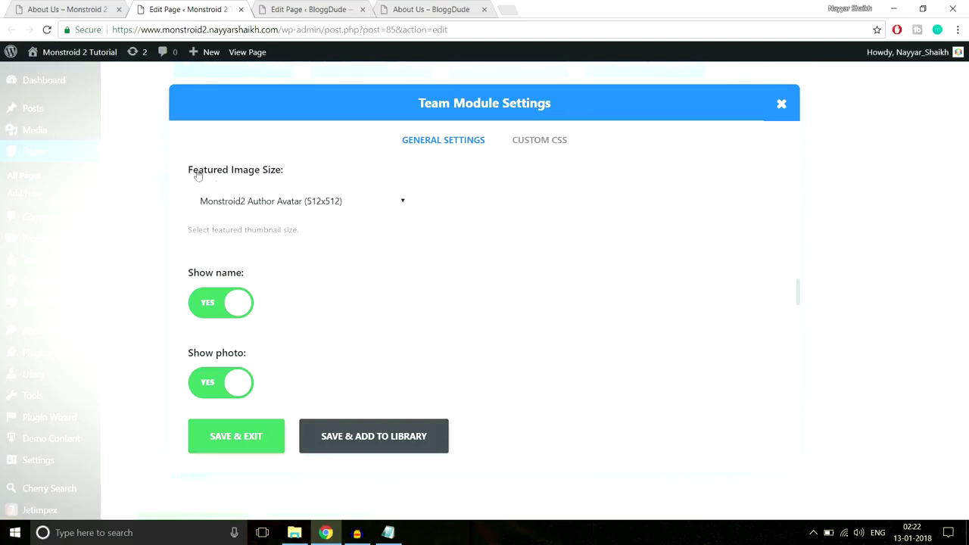
{"action": "left_click", "coordinate": [254, 204]}
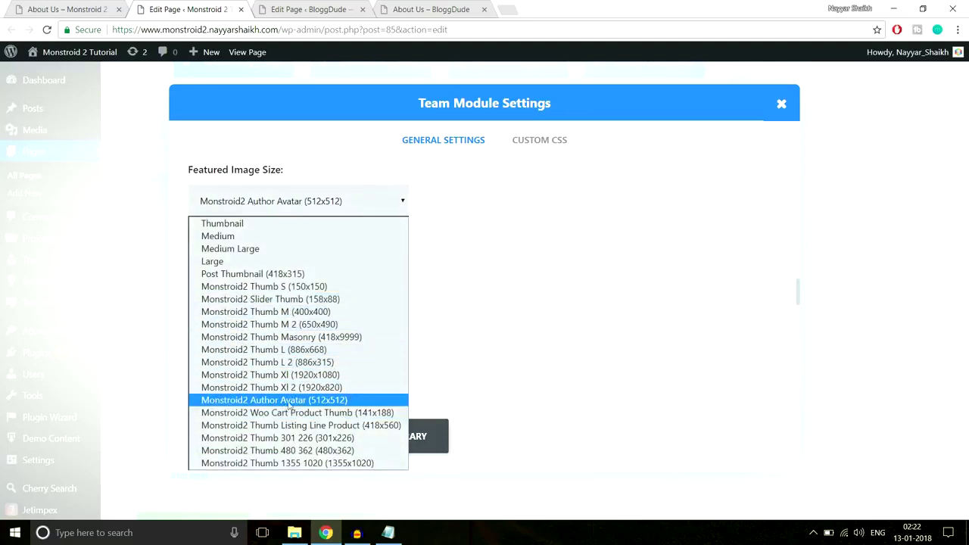
{"action": "left_click", "coordinate": [353, 403]}
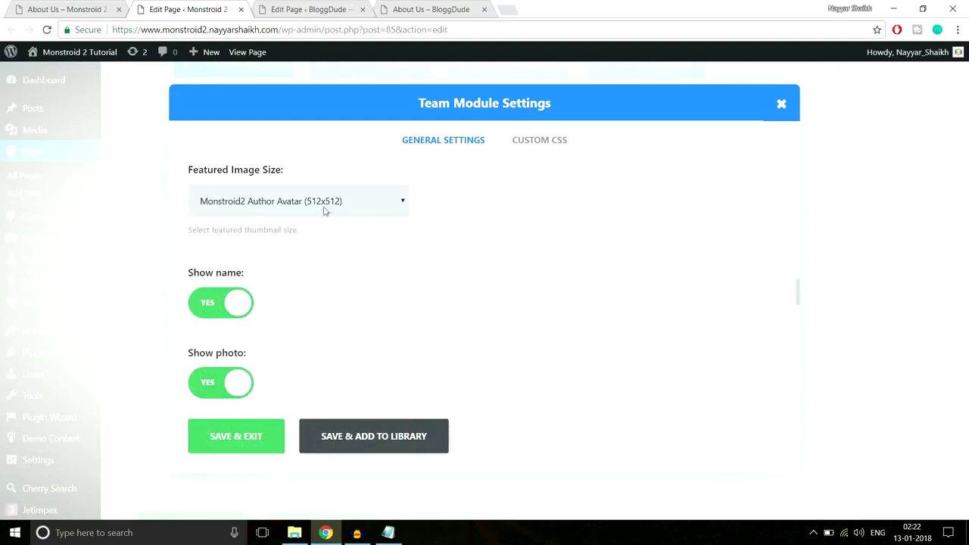
Compare the Description length of 30 with the live team card descriptions, leaving it unchanged.
{"action": "left_click", "coordinate": [96, 7]}
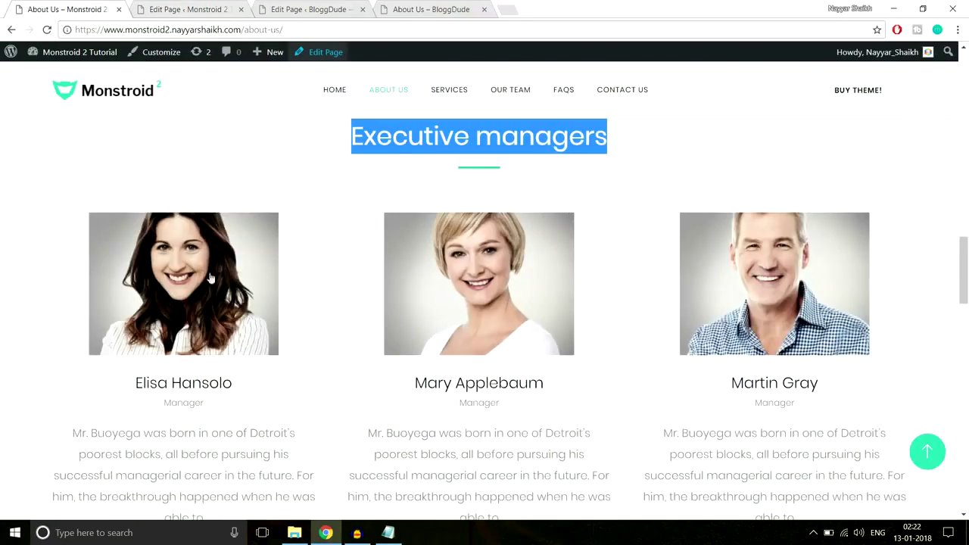
{"action": "left_click", "coordinate": [202, 6]}
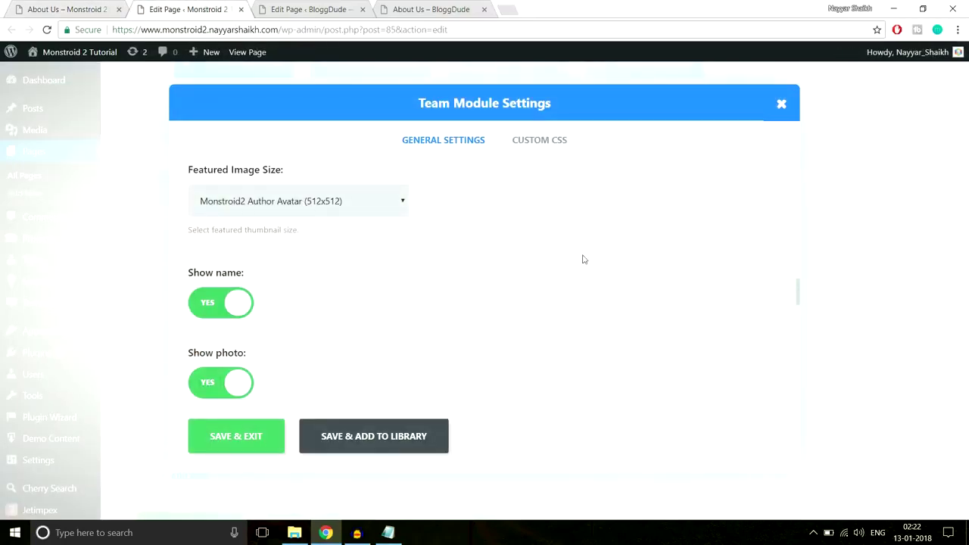
{"action": "scroll", "coordinate": [275, 266], "scroll_direction": "down", "scroll_amount": 1}
{"action": "scroll", "coordinate": [378, 243], "scroll_direction": "down", "scroll_amount": 1}
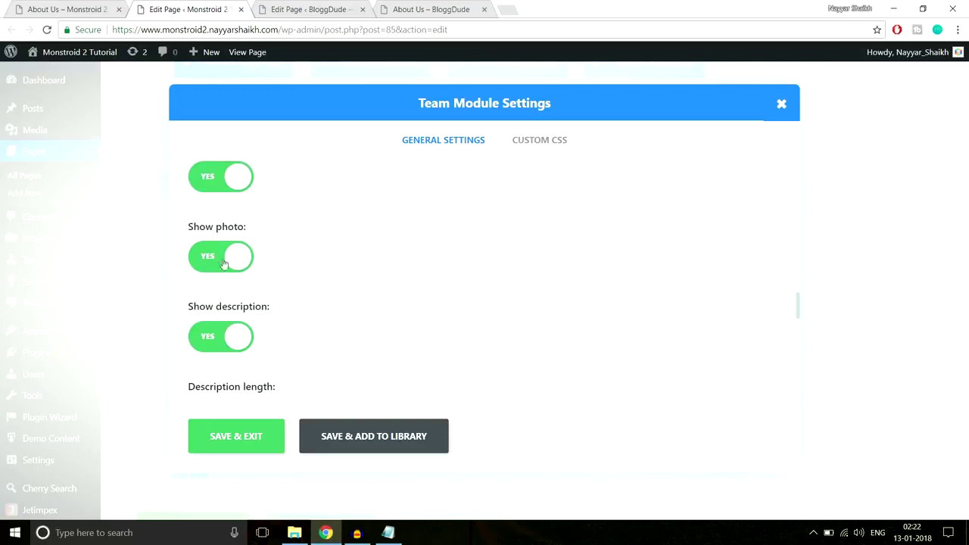
{"action": "scroll", "coordinate": [452, 255], "scroll_direction": "down", "scroll_amount": 2}
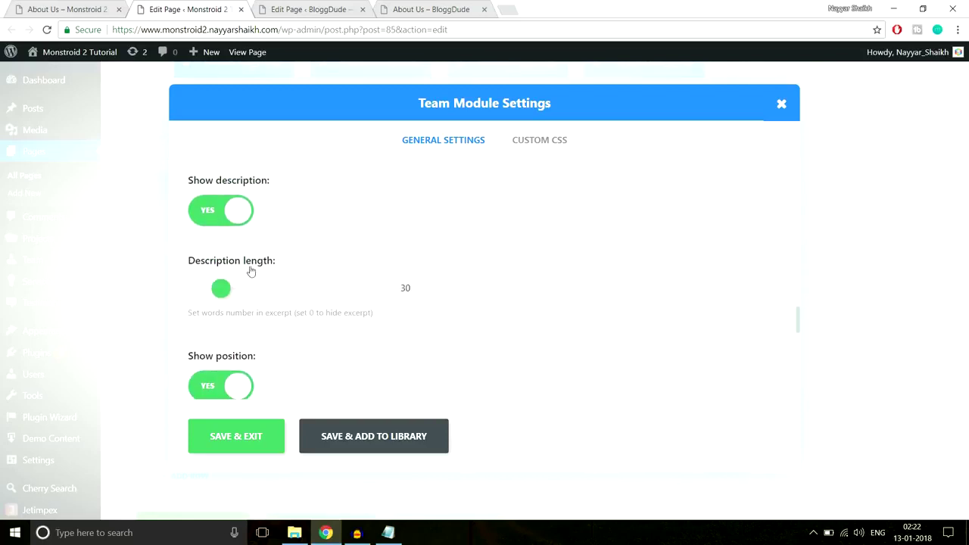
{"action": "double_click", "coordinate": [405, 289]}
{"action": "left_click", "coordinate": [93, 11]}
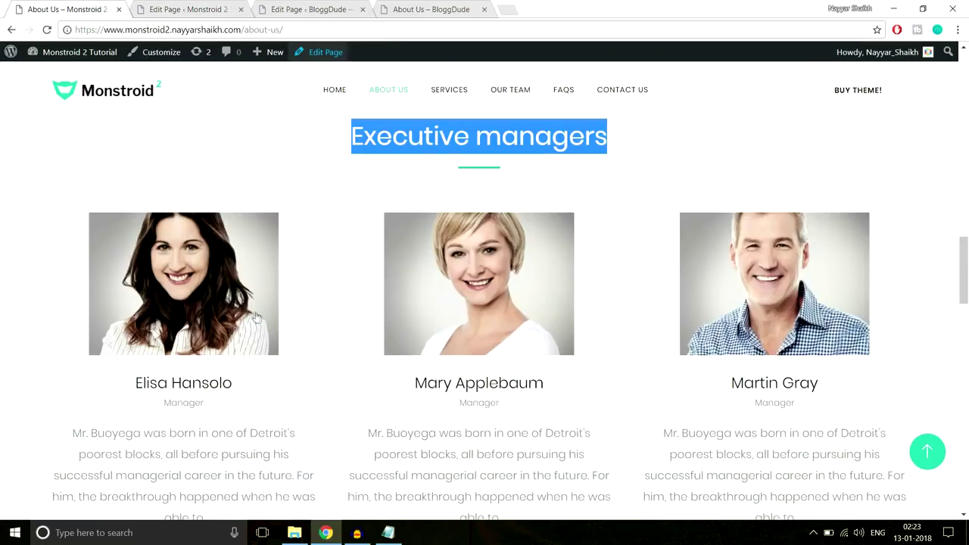
{"action": "scroll", "coordinate": [162, 351], "scroll_direction": "down", "scroll_amount": 3}
{"action": "left_click_drag", "start_coordinate": [231, 399], "coordinate": [314, 329]}
{"action": "left_click", "coordinate": [146, 311]}
Review the Team module layout options and keep the Default layout.
{"action": "left_click", "coordinate": [234, 9]}
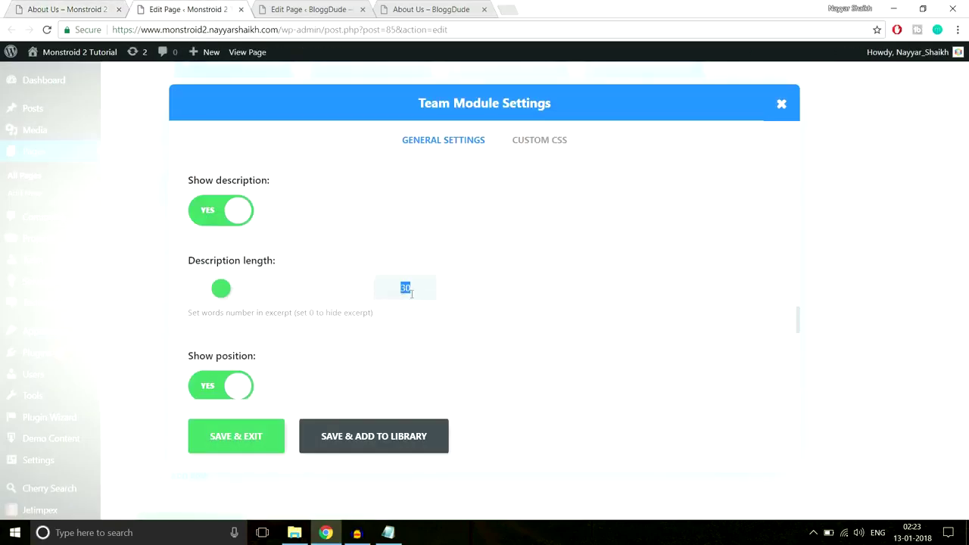
{"action": "scroll", "coordinate": [608, 283], "scroll_direction": "down", "scroll_amount": 2}
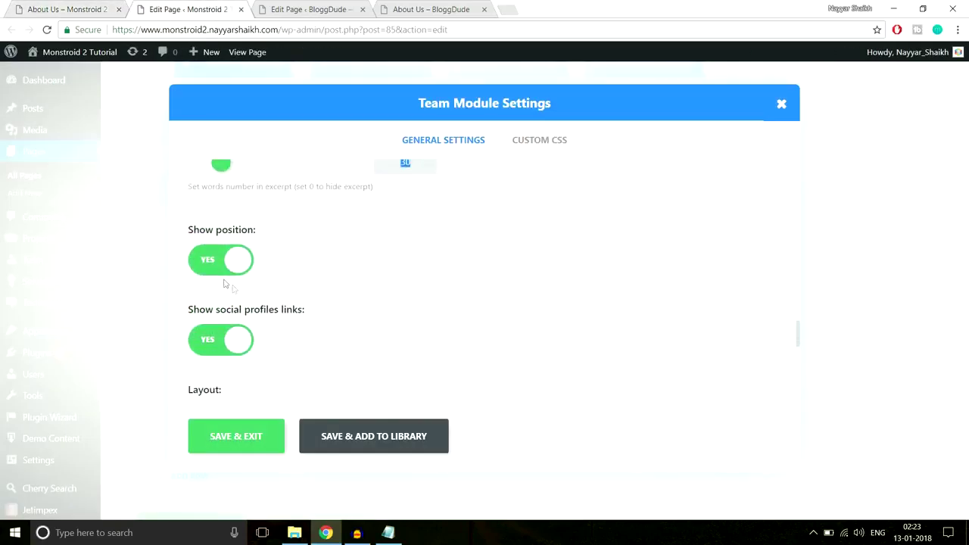
{"action": "scroll", "coordinate": [459, 305], "scroll_direction": "down", "scroll_amount": 2}
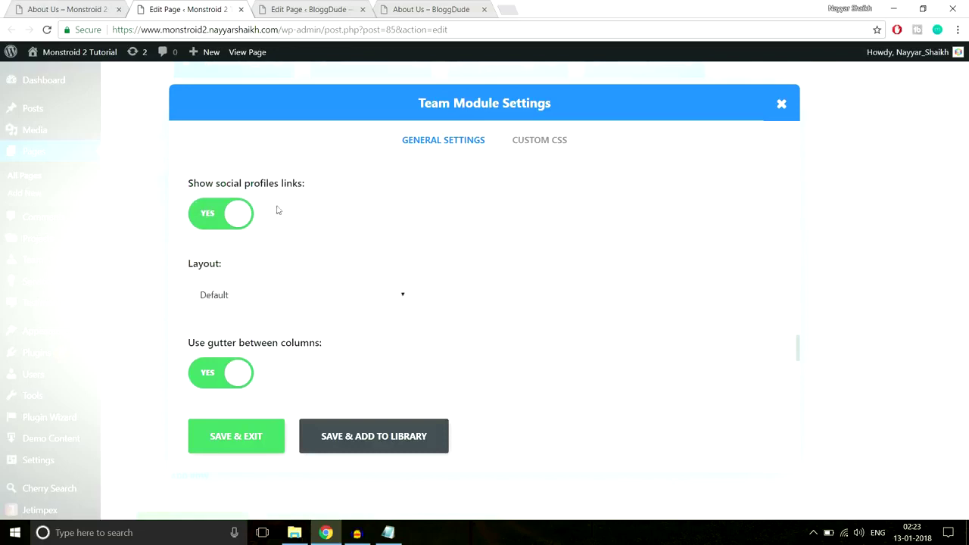
{"action": "scroll", "coordinate": [512, 245], "scroll_direction": "down", "scroll_amount": 2}
{"action": "left_click", "coordinate": [344, 174]}
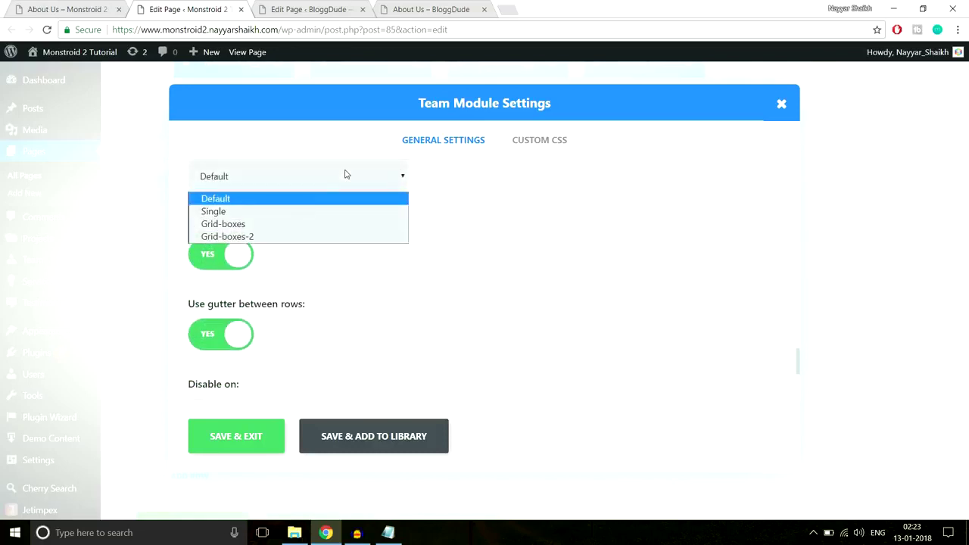
{"action": "scroll", "coordinate": [497, 255], "scroll_direction": "up", "scroll_amount": 2}
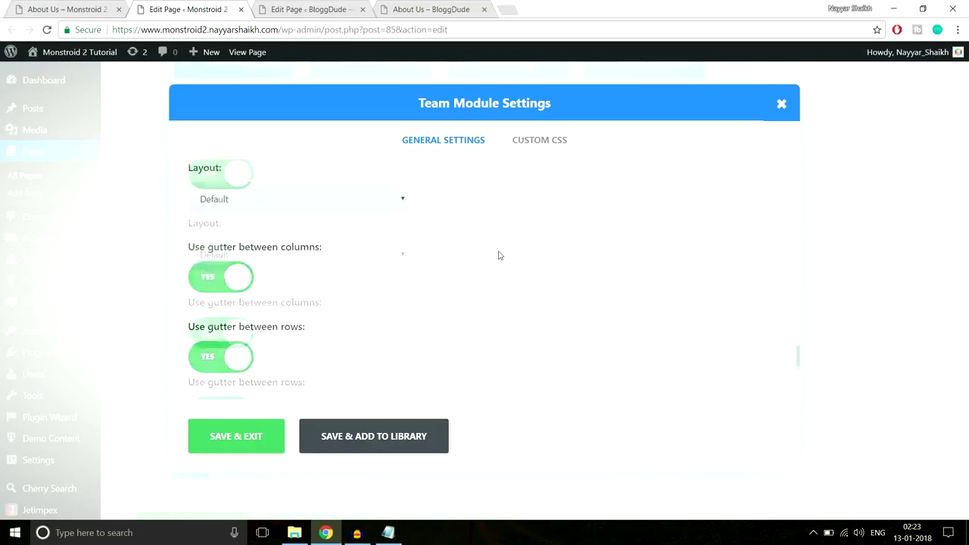
{"action": "scroll", "coordinate": [306, 317], "scroll_direction": "down", "scroll_amount": 1}
{"action": "left_click", "coordinate": [296, 243]}
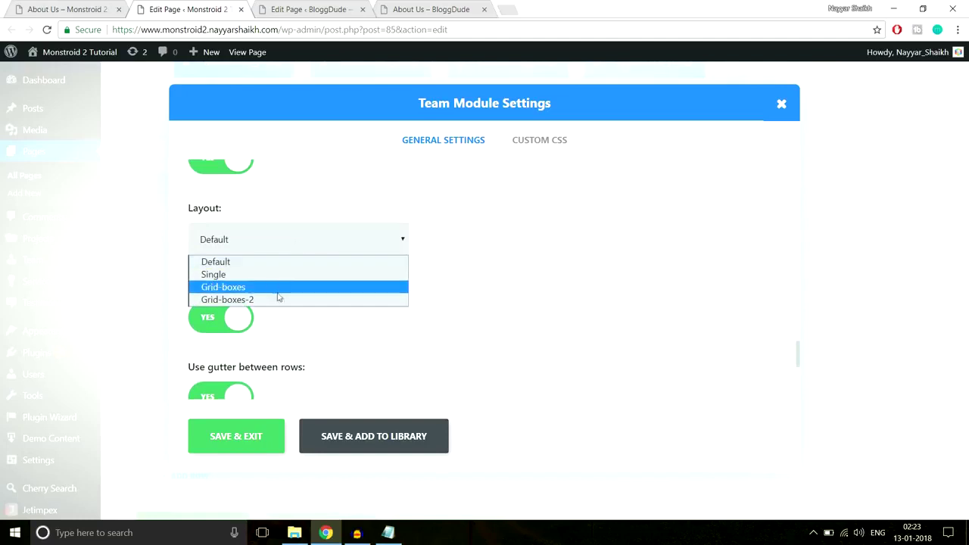
{"action": "left_click", "coordinate": [470, 249]}
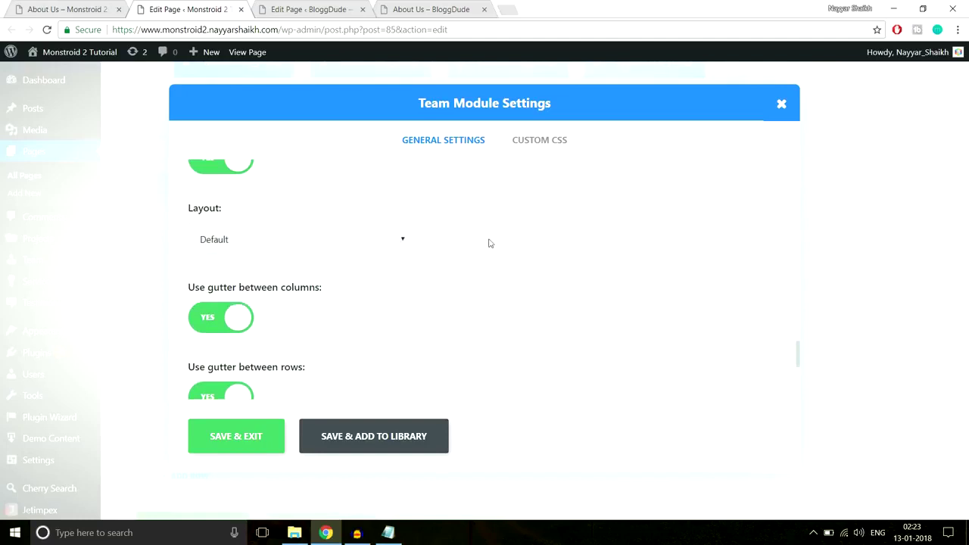
{"action": "scroll", "coordinate": [490, 243], "scroll_direction": "down", "scroll_amount": 1}
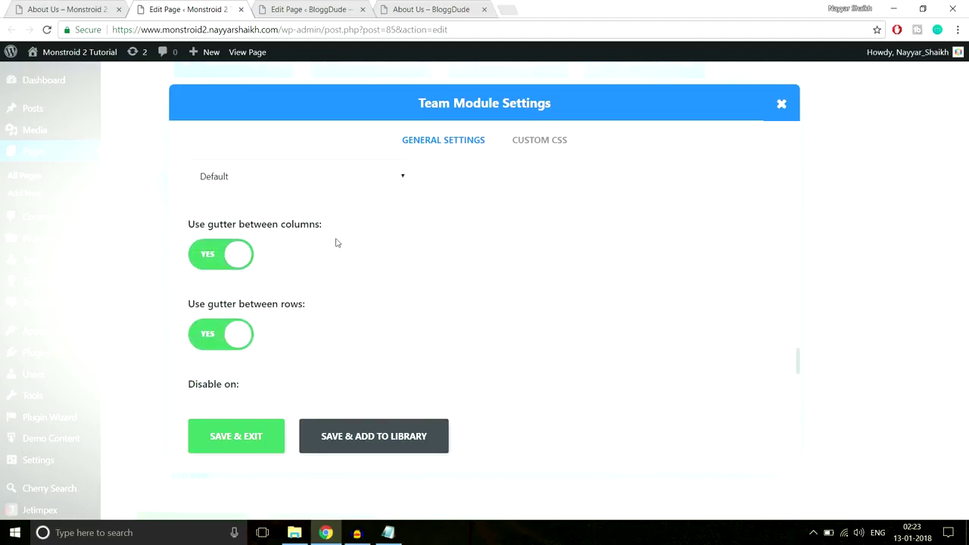
{"action": "left_click", "coordinate": [49, 10]}
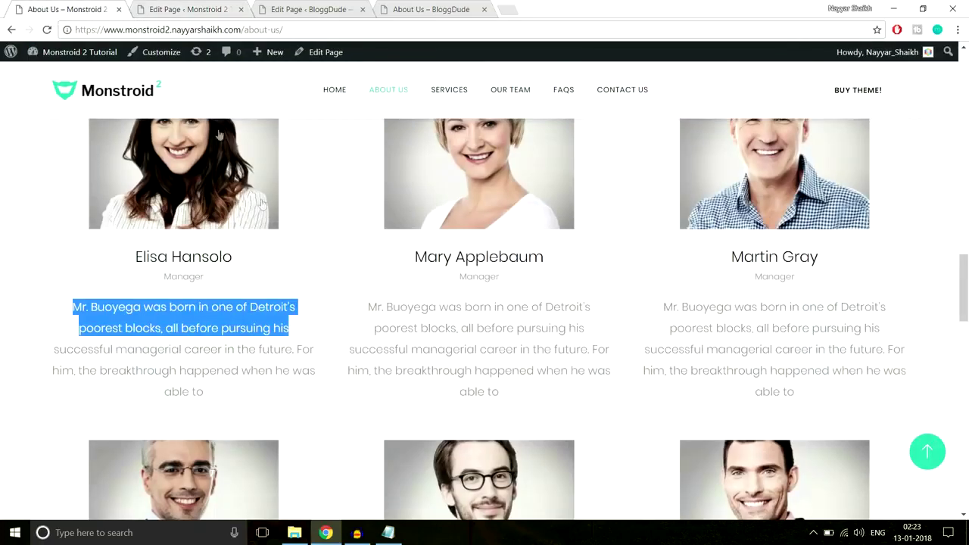
{"action": "scroll", "coordinate": [281, 255], "scroll_direction": "up", "scroll_amount": 1}
{"action": "scroll", "coordinate": [329, 418], "scroll_direction": "down", "scroll_amount": 2}
Recheck the live page, then close Team Module Settings without changes.
{"action": "left_click", "coordinate": [209, 11]}
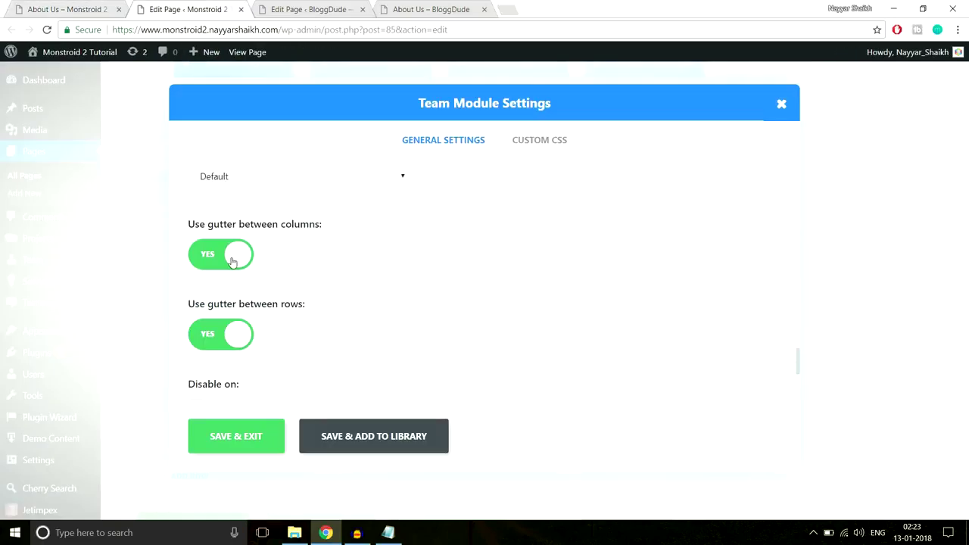
{"action": "key", "text": "ctrl+shift+Tab"}
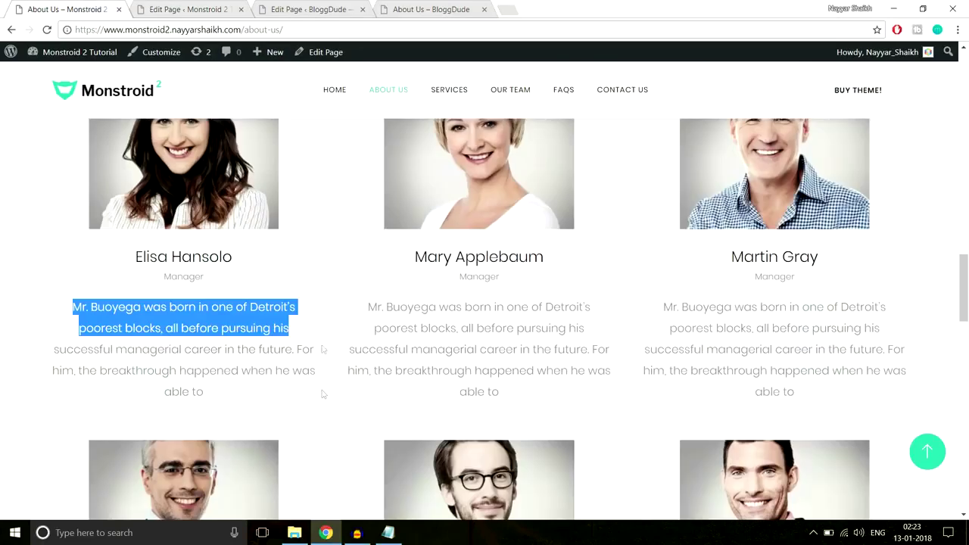
{"action": "key", "text": "ctrl+Tab"}
{"action": "scroll", "coordinate": [370, 274], "scroll_direction": "down", "scroll_amount": 1}
{"action": "scroll", "coordinate": [369, 274], "scroll_direction": "down", "scroll_amount": 2}
{"action": "scroll", "coordinate": [369, 280], "scroll_direction": "up", "scroll_amount": 6}
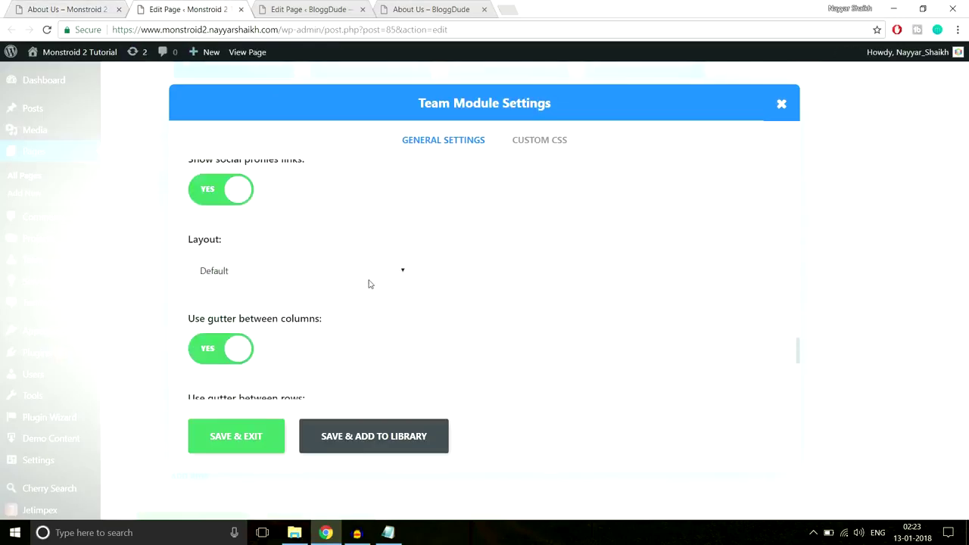
{"action": "scroll", "coordinate": [371, 284], "scroll_direction": "up", "scroll_amount": 5}
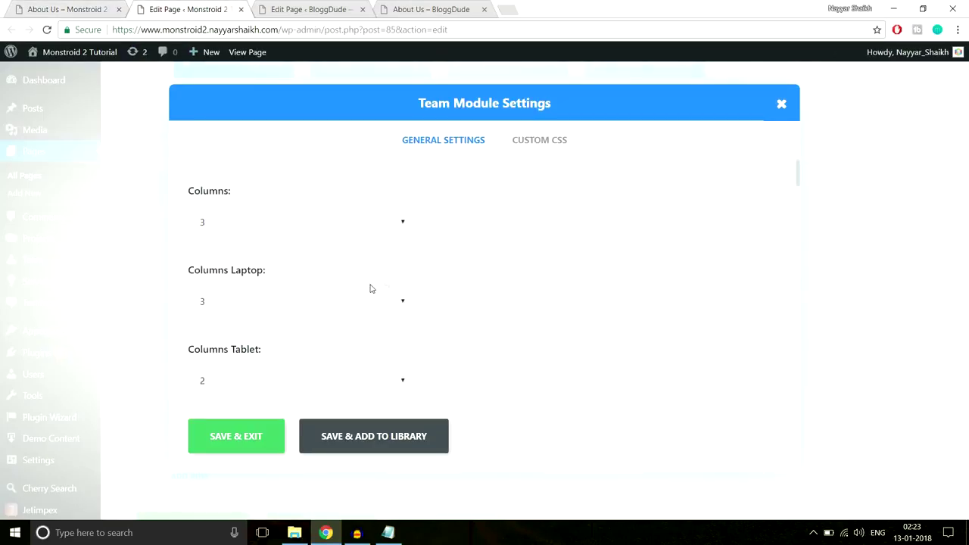
{"action": "left_click", "coordinate": [781, 104]}
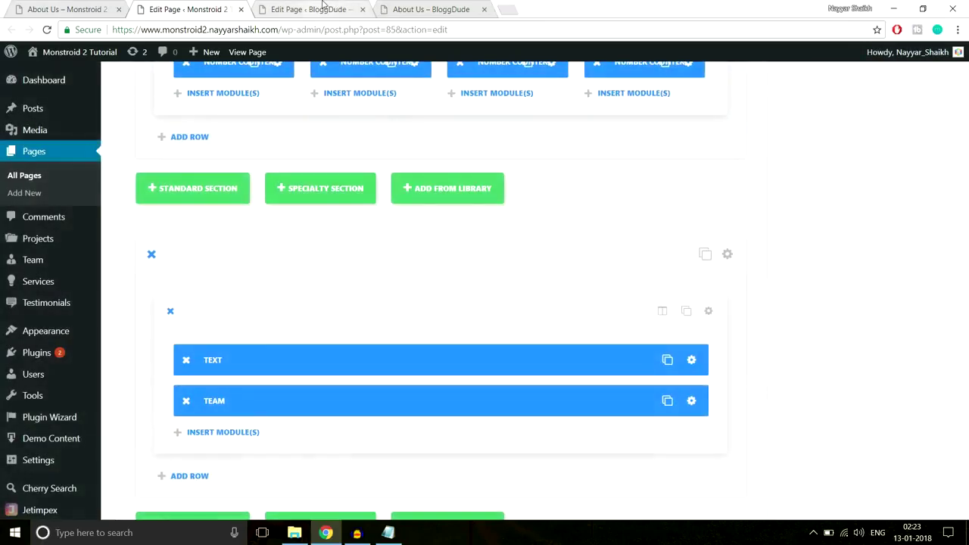
Review the live About Us page's testimonials as a reference for the editor.
{"action": "scroll", "coordinate": [355, 180], "scroll_direction": "down", "scroll_amount": 3}
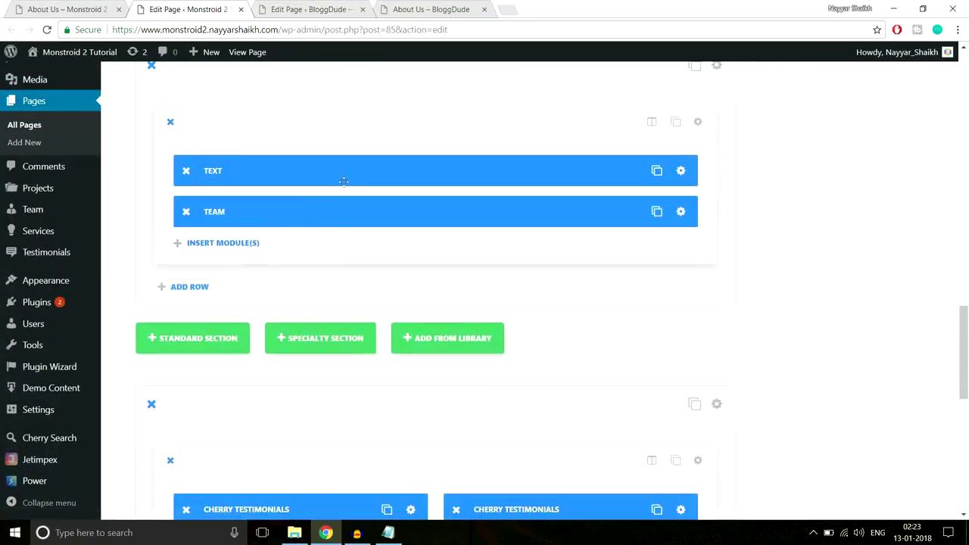
{"action": "left_click", "coordinate": [315, 9]}
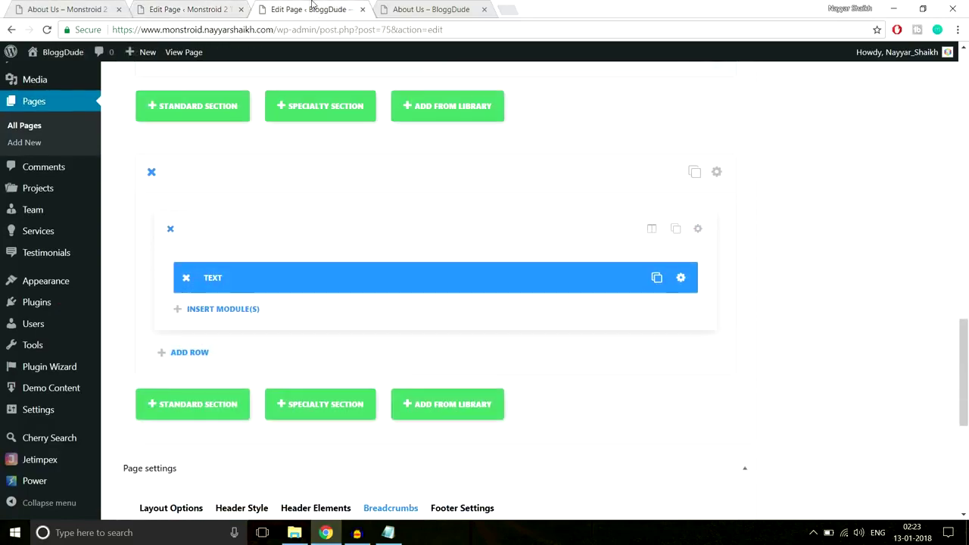
{"action": "scroll", "coordinate": [758, 255], "scroll_direction": "down", "scroll_amount": 1}
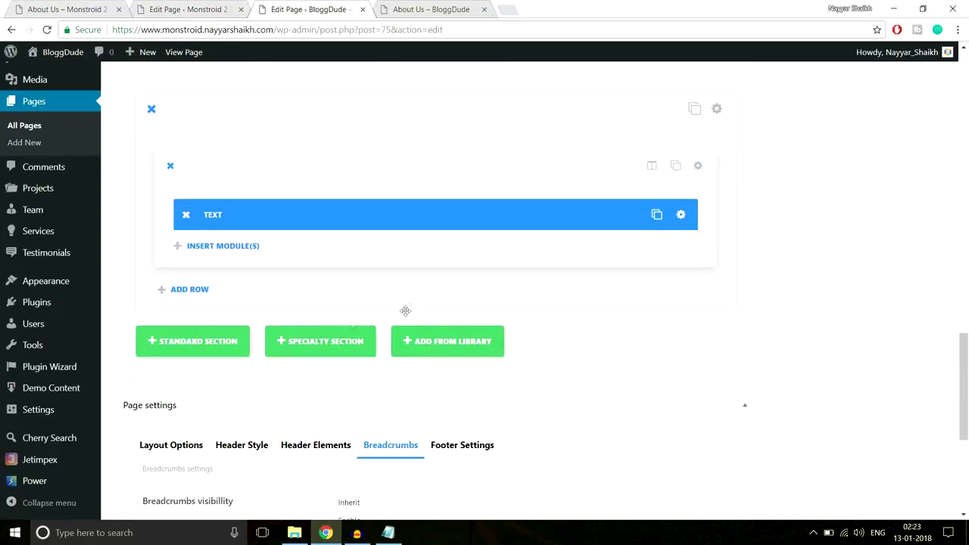
{"action": "left_click", "coordinate": [89, 4]}
{"action": "scroll", "coordinate": [674, 371], "scroll_direction": "down", "scroll_amount": 8}
{"action": "scroll", "coordinate": [675, 371], "scroll_direction": "down", "scroll_amount": 2}
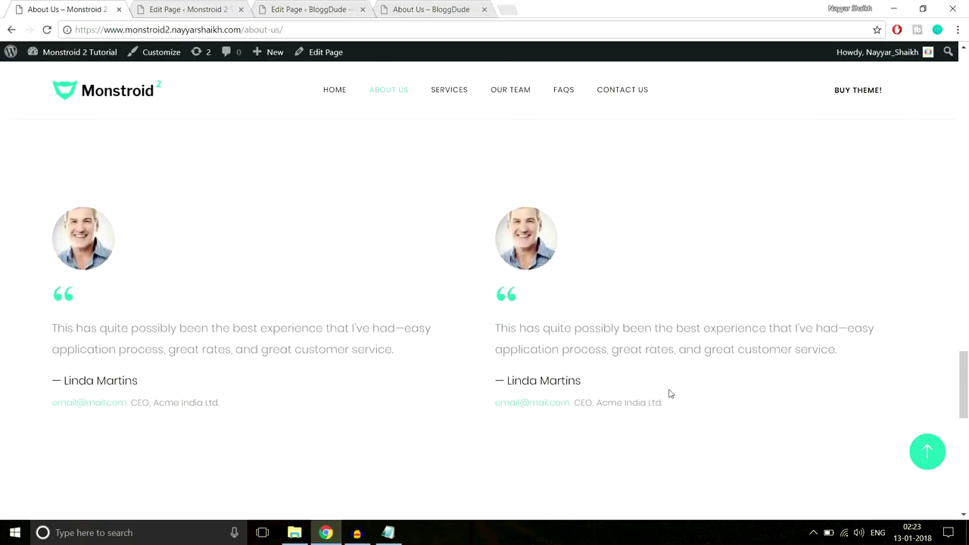
{"action": "left_click", "coordinate": [194, 6]}
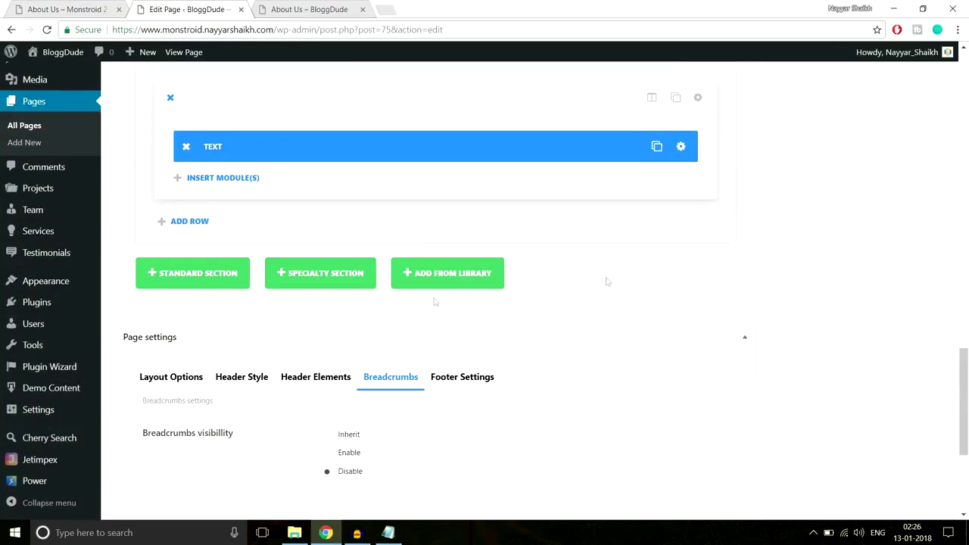
Add a 1/2 1/2 standard section and insert a Testimonial module in its left column.
{"action": "left_click", "coordinate": [200, 276]}
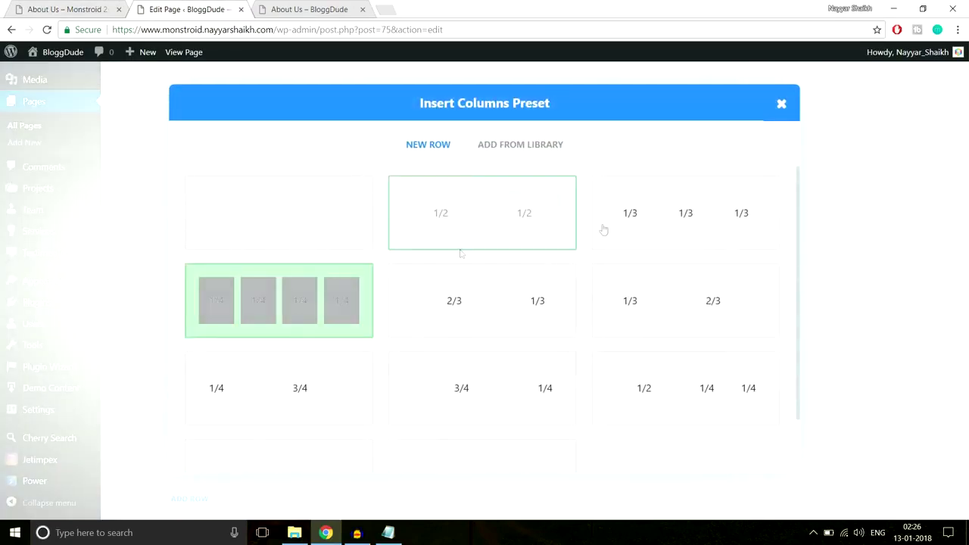
{"action": "left_click", "coordinate": [515, 226]}
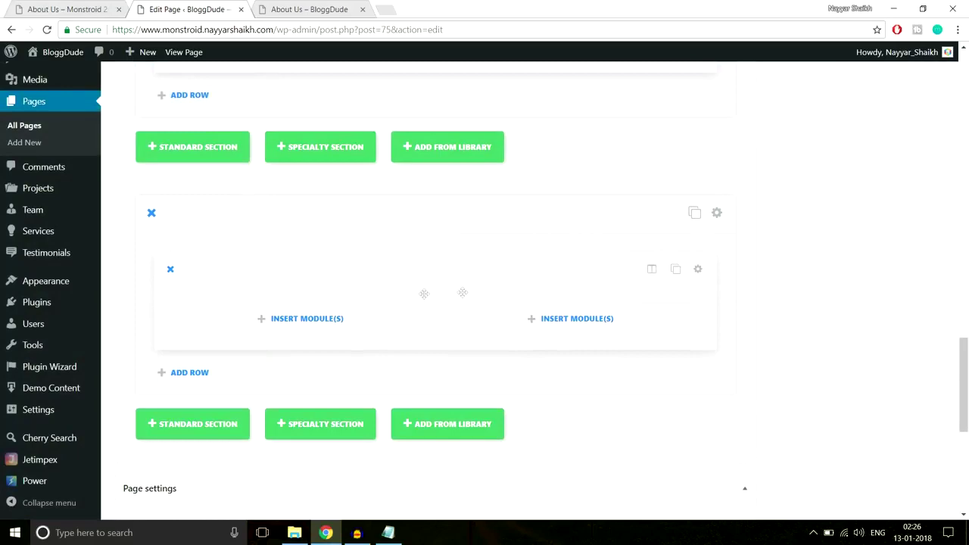
{"action": "left_click", "coordinate": [374, 329]}
{"action": "scroll", "coordinate": [424, 333], "scroll_direction": "down", "scroll_amount": 4}
{"action": "scroll", "coordinate": [435, 346], "scroll_direction": "down", "scroll_amount": 3}
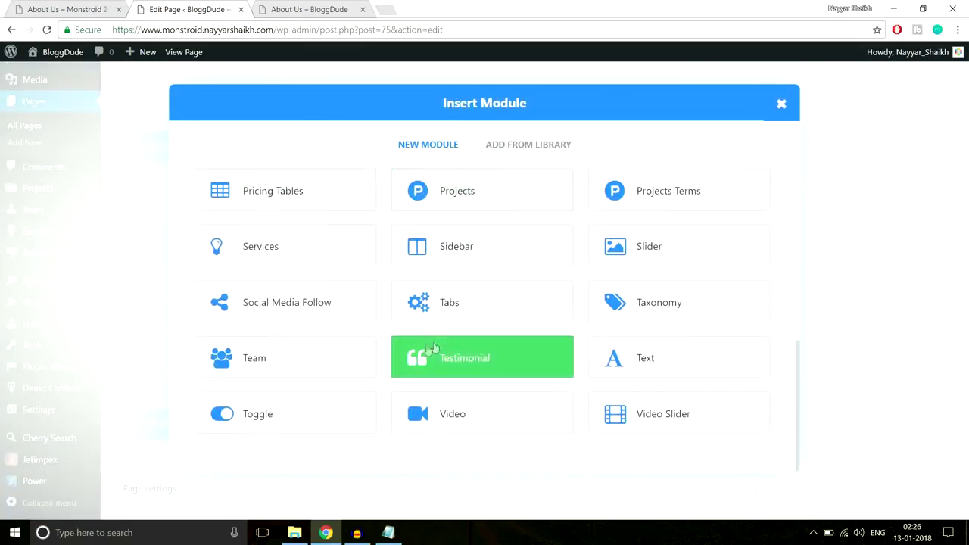
{"action": "left_click", "coordinate": [471, 361]}
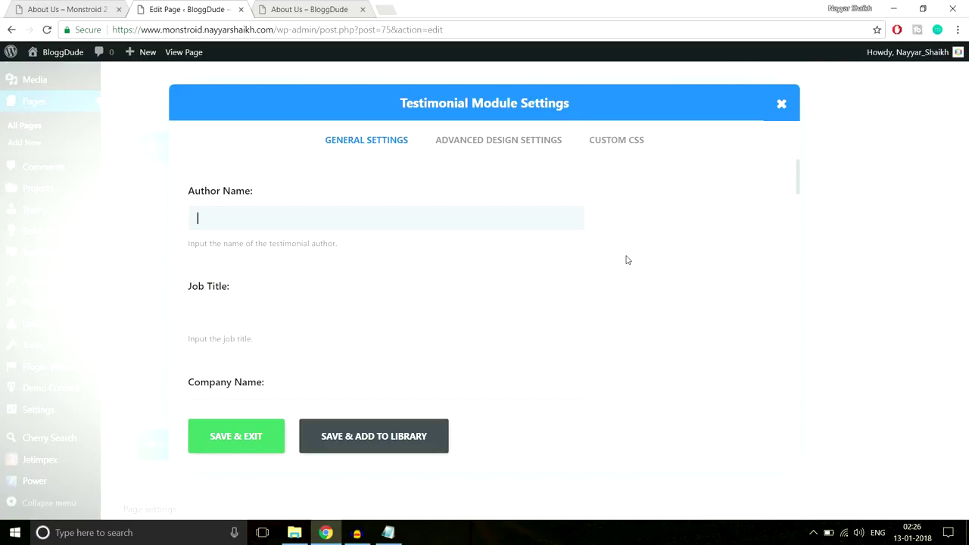
Copy the testimonial author's name from the live page into Author Name.
{"action": "left_click", "coordinate": [111, 6]}
{"action": "left_click_drag", "start_coordinate": [171, 322], "coordinate": [47, 316]}
{"action": "key", "text": "ctrl+c"}
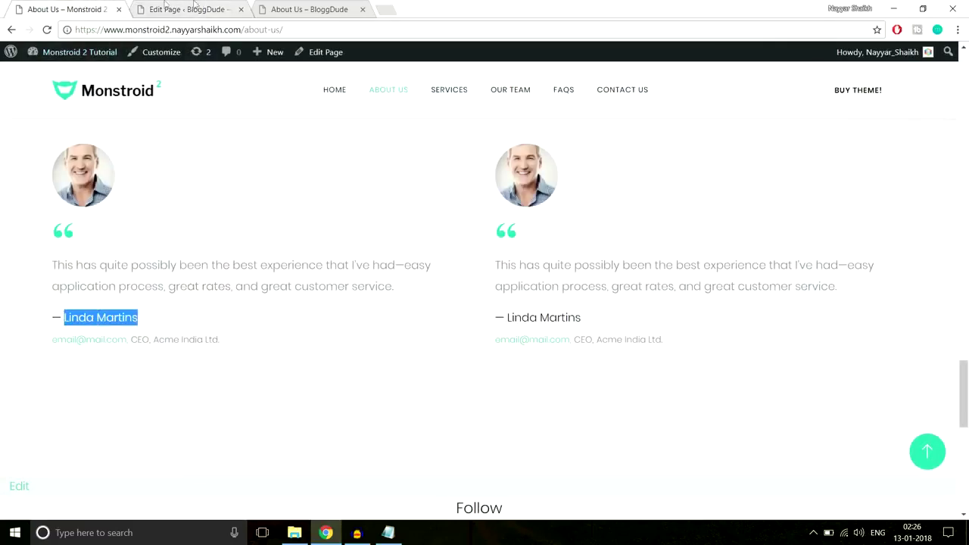
{"action": "left_click", "coordinate": [193, 8]}
{"action": "key", "text": "ctrl+v"}
Set the job title to CEO and the company name to Acme India Ltd.
{"action": "left_click", "coordinate": [304, 312]}
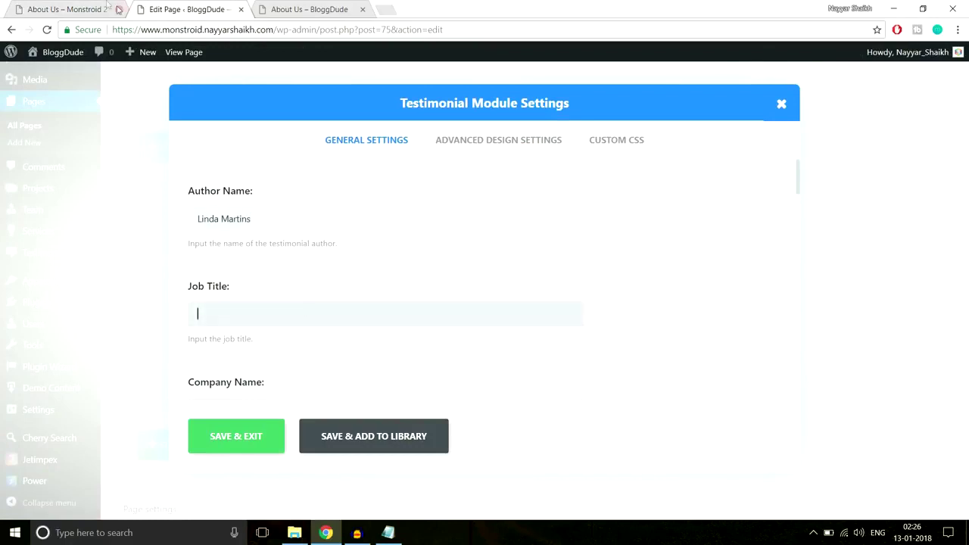
{"action": "left_click", "coordinate": [69, 9]}
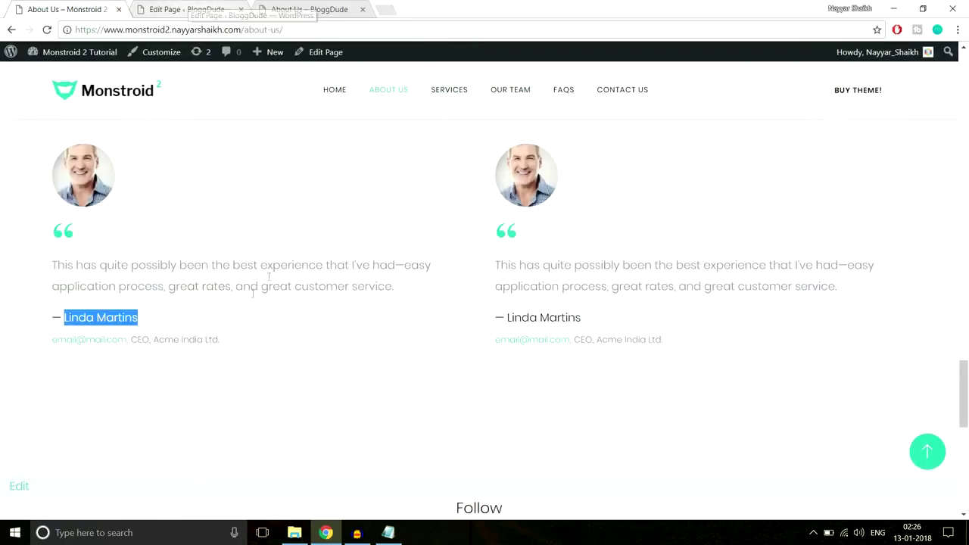
{"action": "left_click_drag", "start_coordinate": [132, 339], "coordinate": [152, 338]}
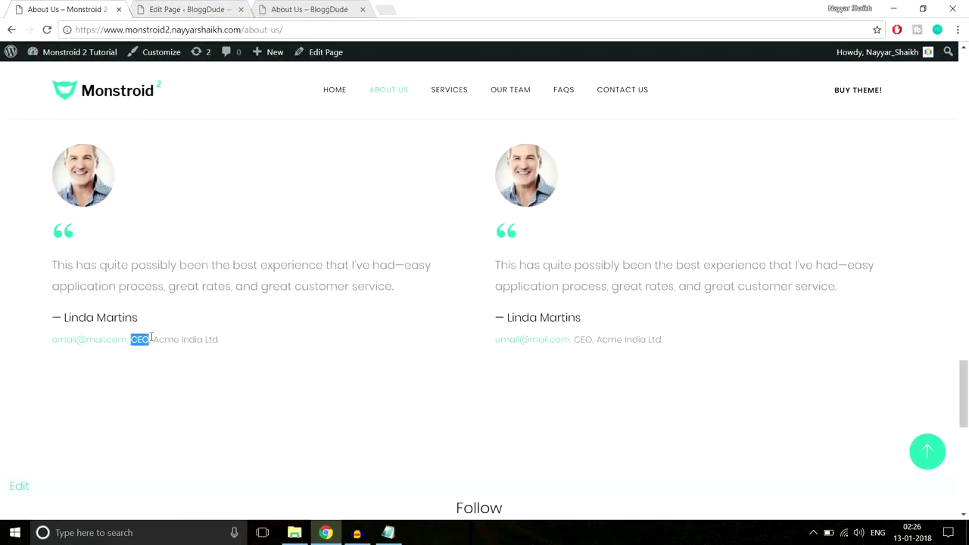
{"action": "left_click", "coordinate": [196, 10]}
{"action": "key", "text": "ctrl+v"}
{"action": "scroll", "coordinate": [381, 316], "scroll_direction": "down", "scroll_amount": 2}
{"action": "left_click", "coordinate": [300, 285]}
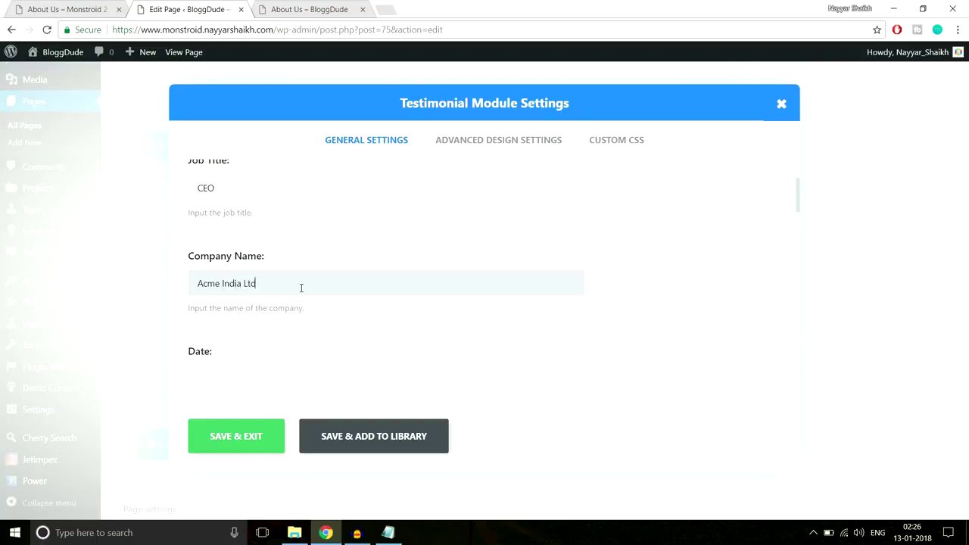
{"action": "scroll", "coordinate": [301, 288], "scroll_direction": "down", "scroll_amount": 5}
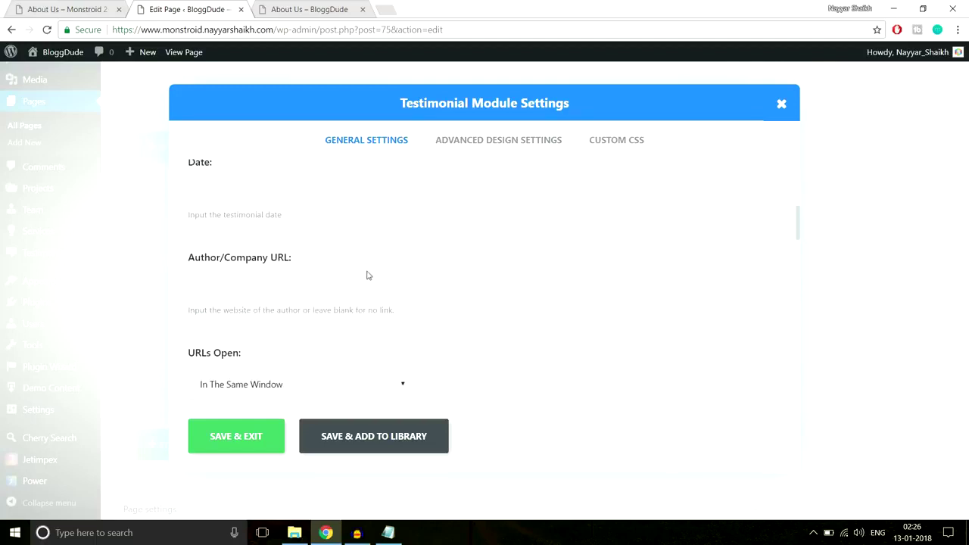
{"action": "left_click", "coordinate": [268, 212]}
{"action": "scroll", "coordinate": [591, 257], "scroll_direction": "down", "scroll_amount": 6}
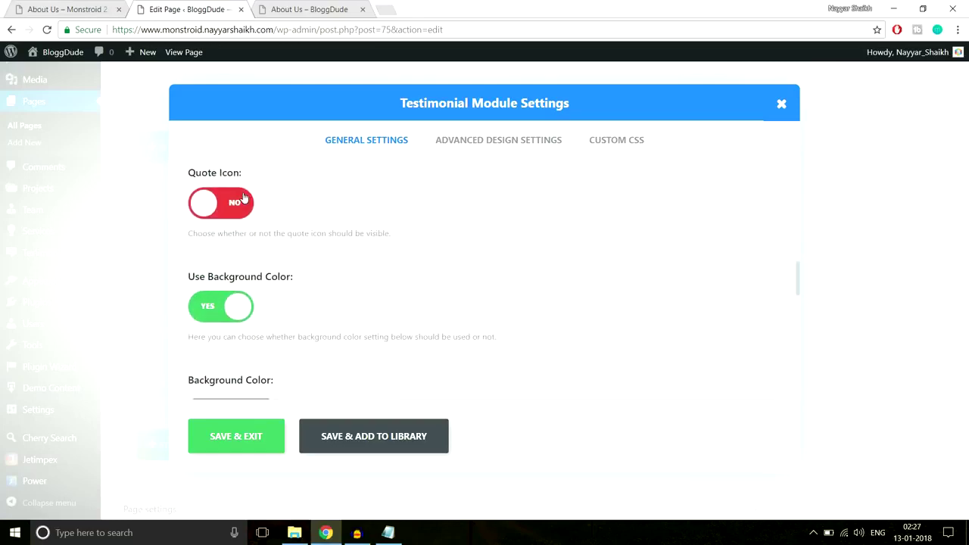
Enable the quote icon with the quotation mark icon and turn off the background colour.
{"action": "left_click", "coordinate": [72, 10]}
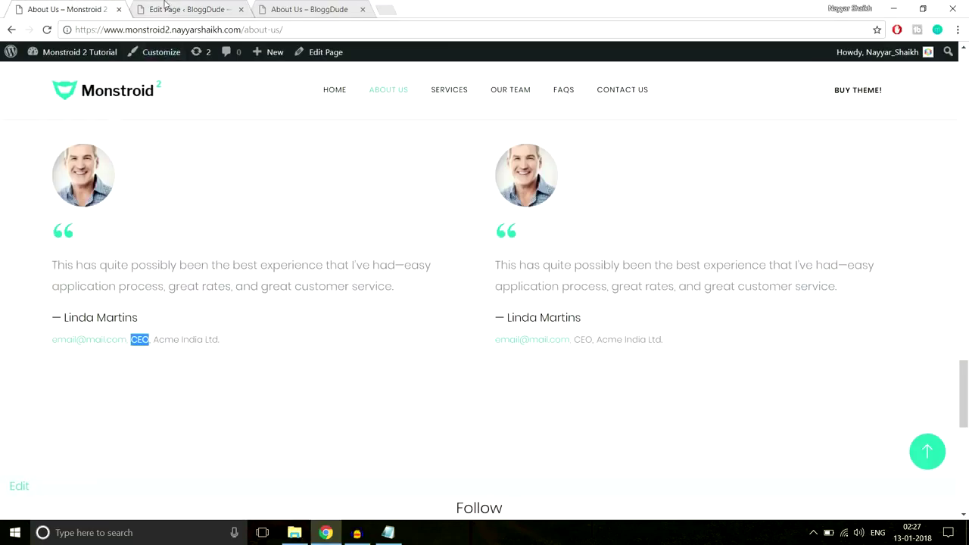
{"action": "left_click", "coordinate": [165, 6]}
{"action": "left_click", "coordinate": [236, 211]}
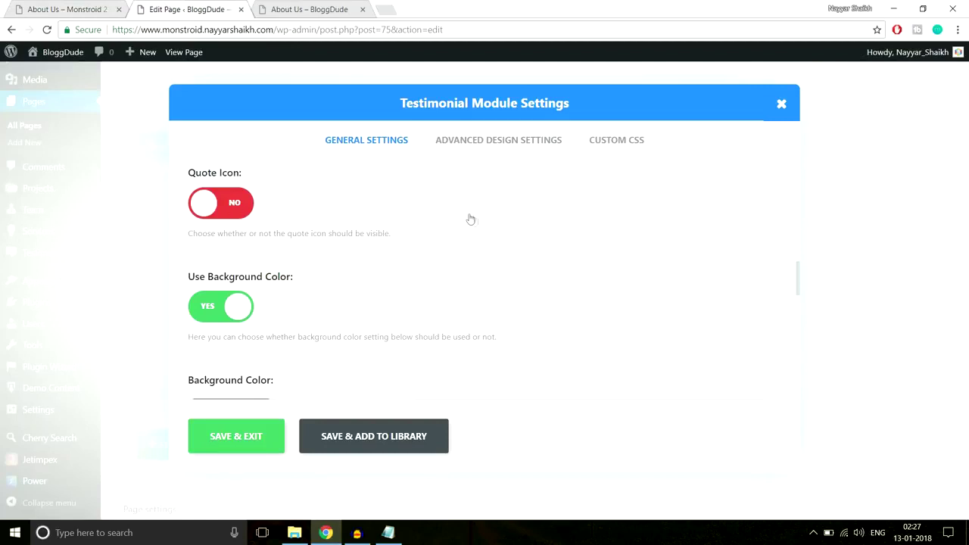
{"action": "scroll", "coordinate": [659, 293], "scroll_direction": "down", "scroll_amount": 1}
{"action": "scroll", "coordinate": [419, 314], "scroll_direction": "down", "scroll_amount": 3}
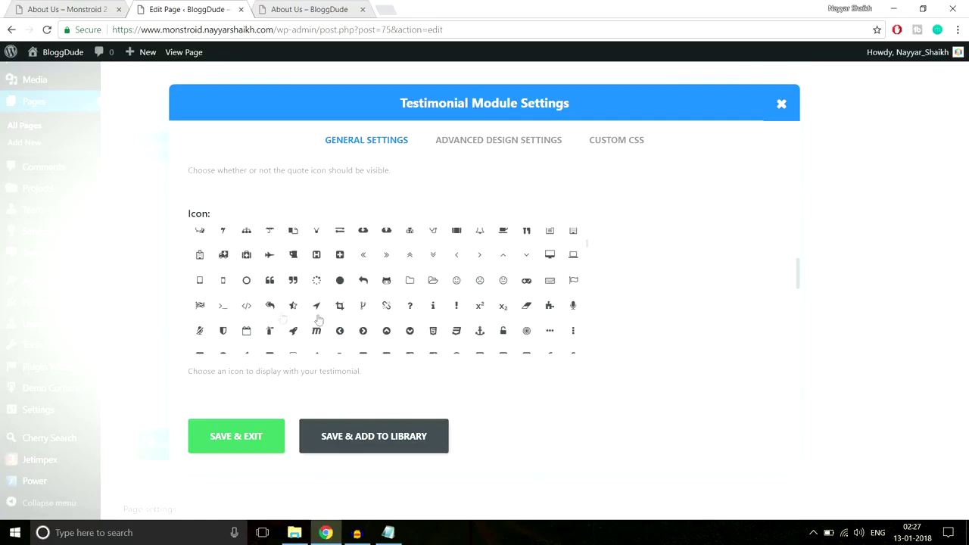
{"action": "left_click", "coordinate": [269, 280]}
{"action": "scroll", "coordinate": [732, 277], "scroll_direction": "down", "scroll_amount": 1}
{"action": "scroll", "coordinate": [739, 284], "scroll_direction": "down", "scroll_amount": 3}
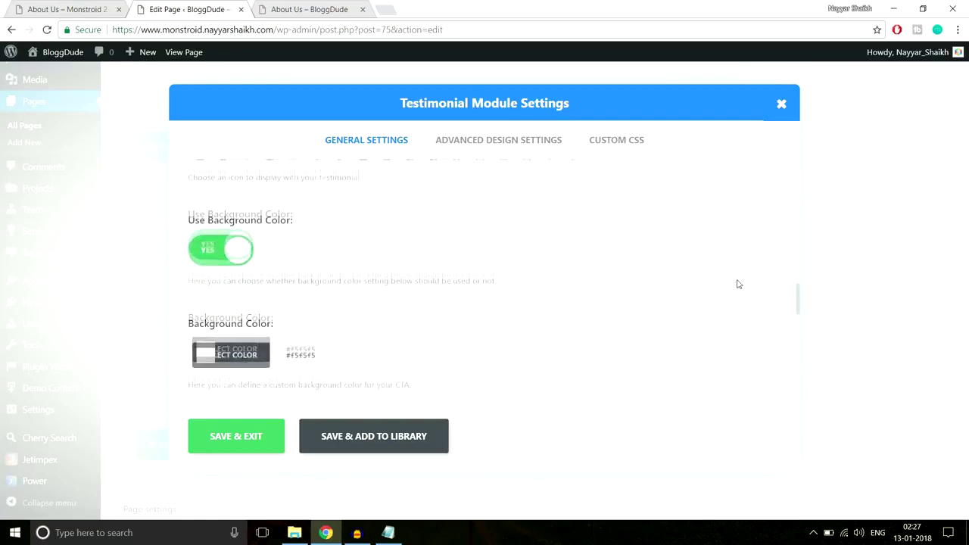
{"action": "left_click", "coordinate": [51, 4]}
{"action": "left_click", "coordinate": [185, 9]}
{"action": "left_click", "coordinate": [210, 199]}
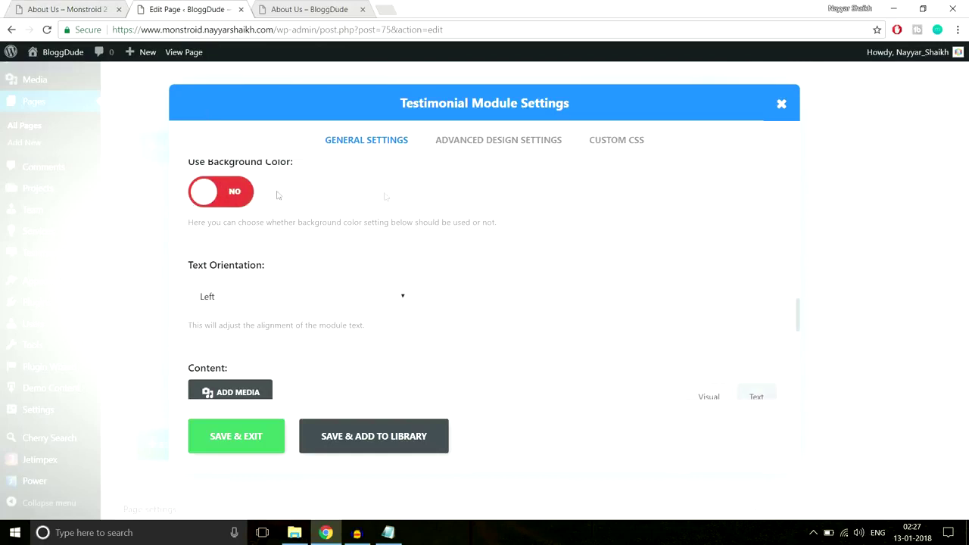
Paste the first live testimonial's quote text into the Content field.
{"action": "scroll", "coordinate": [559, 229], "scroll_direction": "down", "scroll_amount": 2}
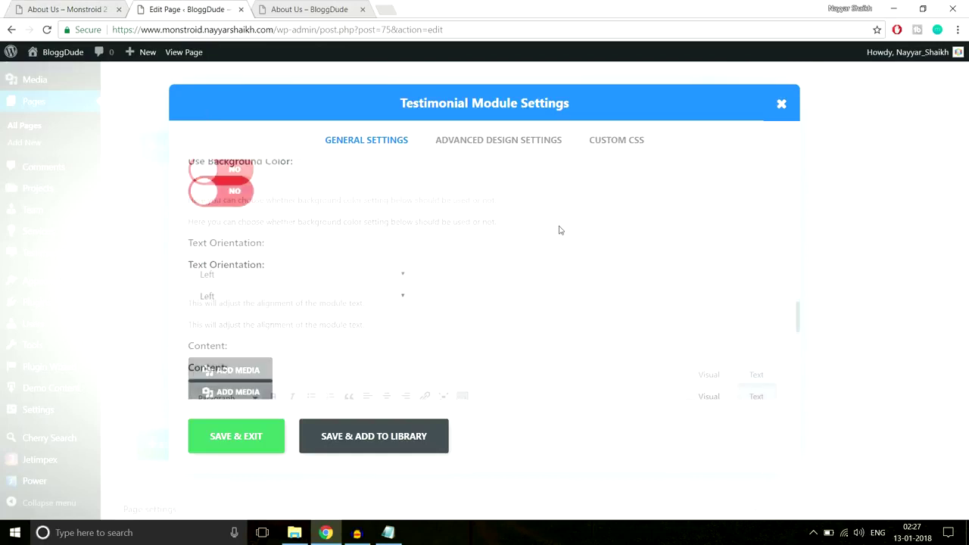
{"action": "left_click", "coordinate": [53, 4]}
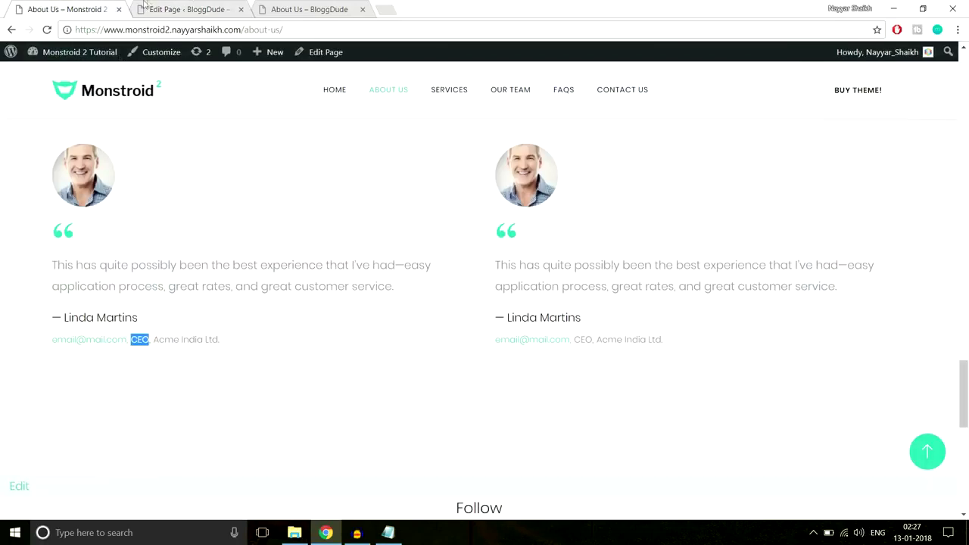
{"action": "left_click", "coordinate": [186, 11]}
{"action": "scroll", "coordinate": [532, 247], "scroll_direction": "down", "scroll_amount": 2}
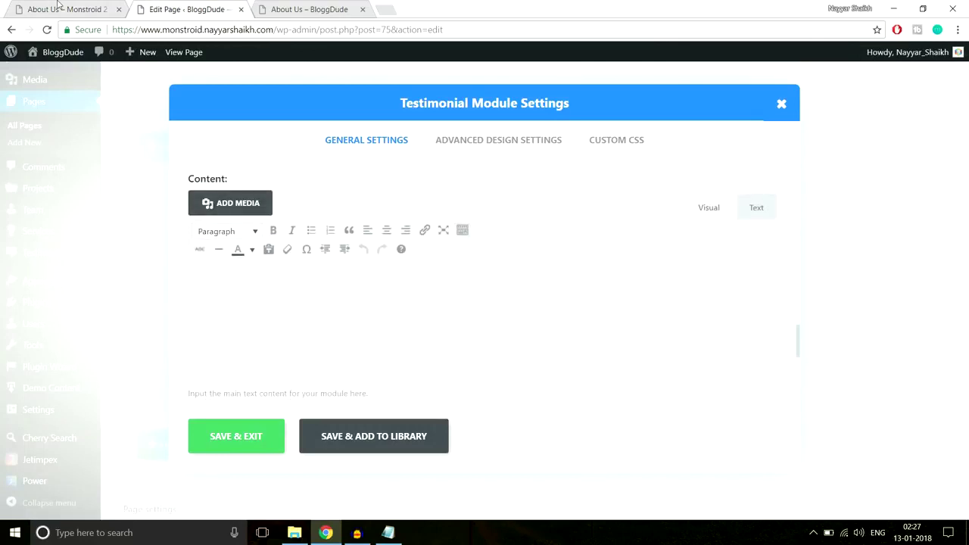
{"action": "left_click", "coordinate": [58, 8]}
{"action": "left_click_drag", "start_coordinate": [50, 265], "coordinate": [399, 290]}
{"action": "left_click", "coordinate": [194, 8]}
{"action": "key", "text": "ctrl+v"}
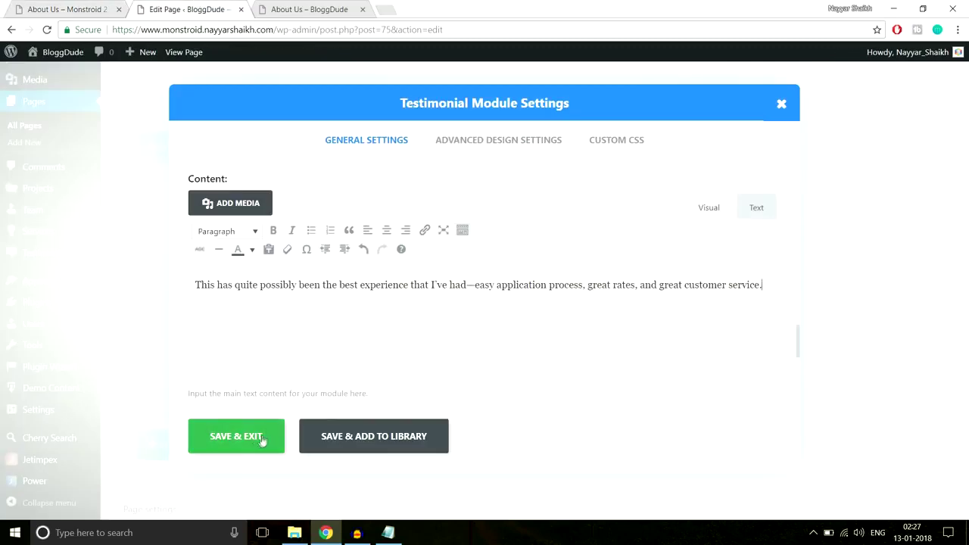
Save and exit the testimonial settings, then duplicate the testimonial module.
{"action": "scroll", "coordinate": [437, 347], "scroll_direction": "down", "scroll_amount": 5}
{"action": "scroll", "coordinate": [438, 353], "scroll_direction": "down", "scroll_amount": 3}
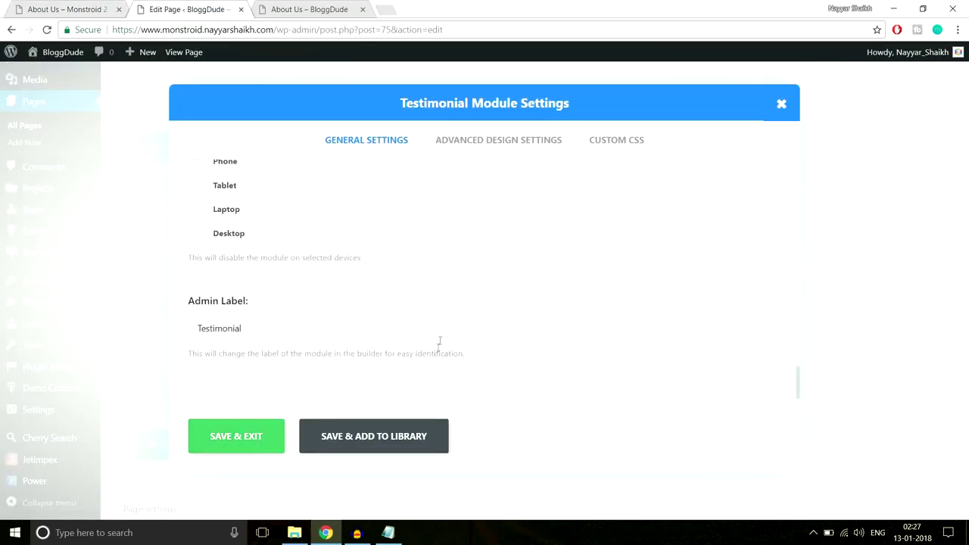
{"action": "left_click", "coordinate": [477, 143]}
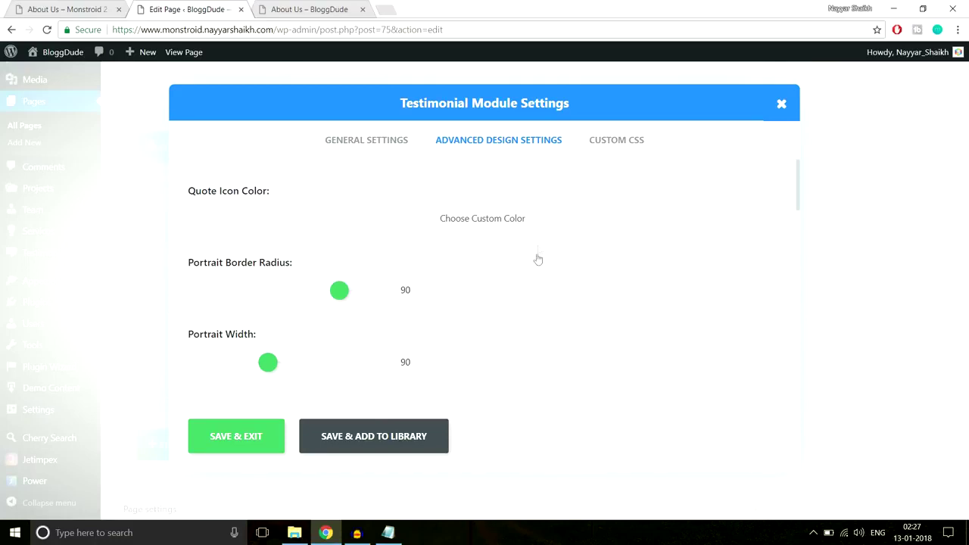
{"action": "left_click", "coordinate": [237, 437]}
{"action": "left_click", "coordinate": [387, 319]}
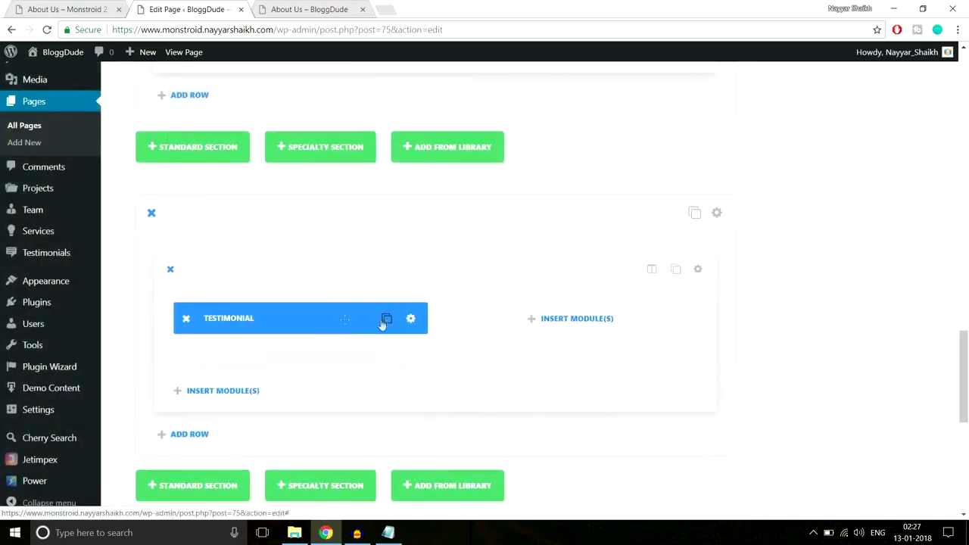
Move the duplicated testimonial into the right column of the new section.
{"action": "left_click_drag", "start_coordinate": [366, 315], "coordinate": [555, 312]}
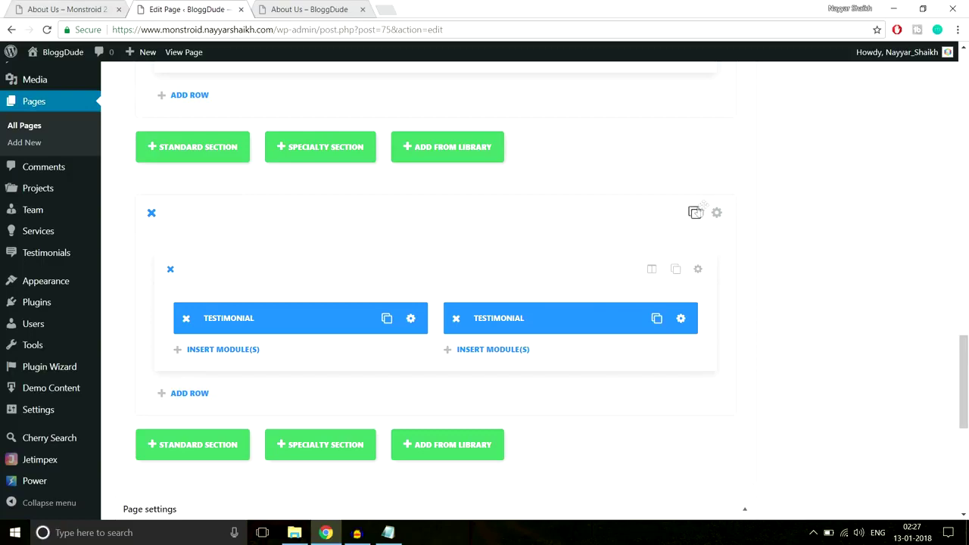
{"action": "left_click", "coordinate": [715, 213]}
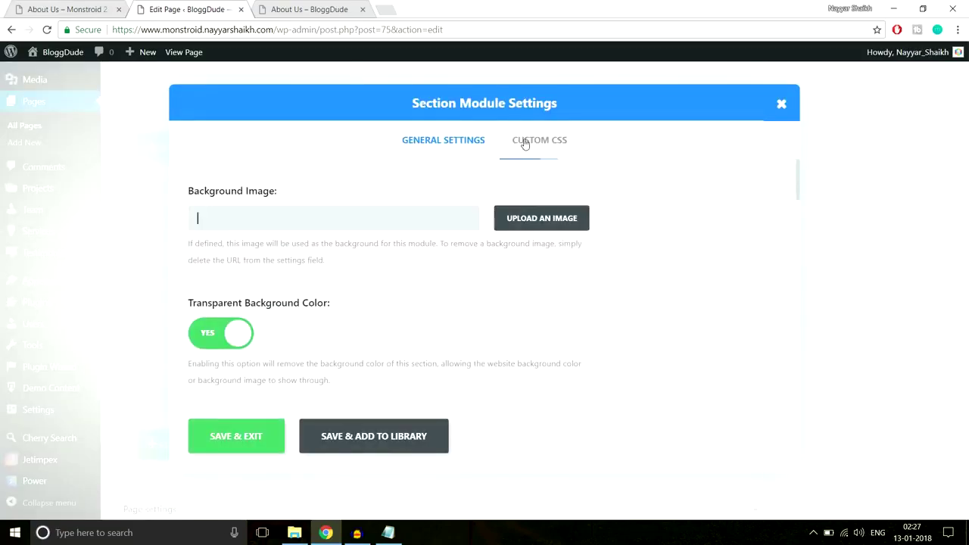
{"action": "scroll", "coordinate": [474, 360], "scroll_direction": "down", "scroll_amount": 5}
{"action": "scroll", "coordinate": [474, 366], "scroll_direction": "up", "scroll_amount": 2}
{"action": "scroll", "coordinate": [474, 366], "scroll_direction": "up", "scroll_amount": 1}
Set the first section's top padding to 80px.
{"action": "left_click", "coordinate": [64, 9]}
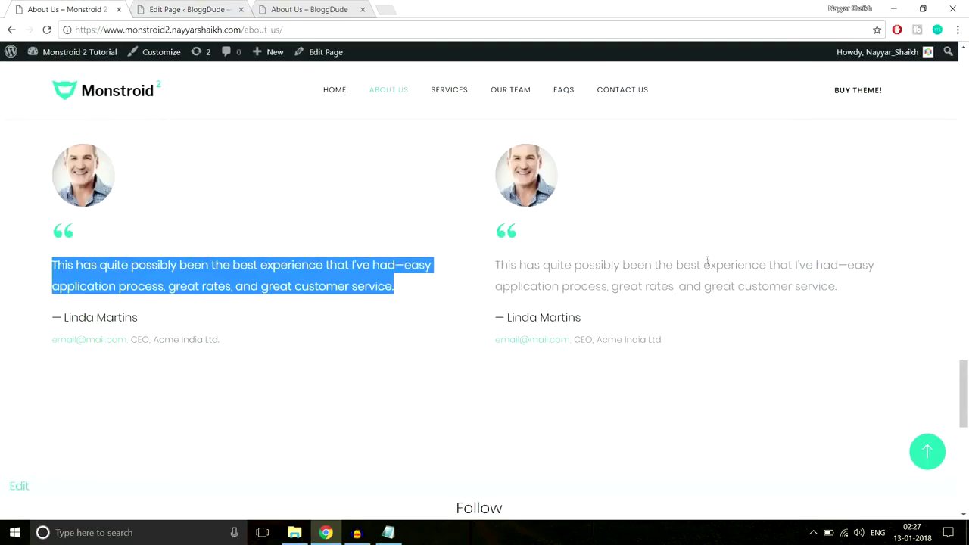
{"action": "scroll", "coordinate": [693, 271], "scroll_direction": "up", "scroll_amount": 3}
{"action": "left_click", "coordinate": [678, 279]}
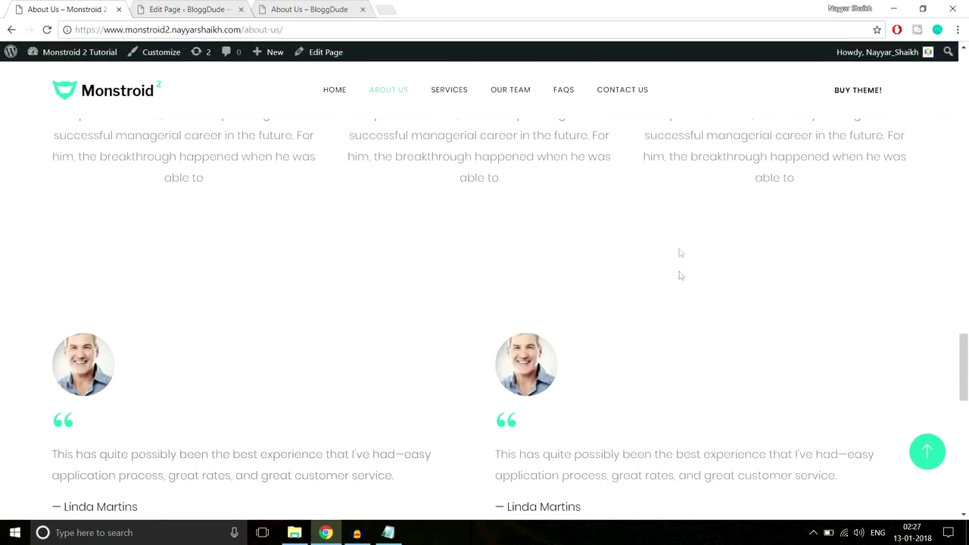
{"action": "left_click", "coordinate": [216, 7]}
{"action": "scroll", "coordinate": [608, 267], "scroll_direction": "down", "scroll_amount": 5}
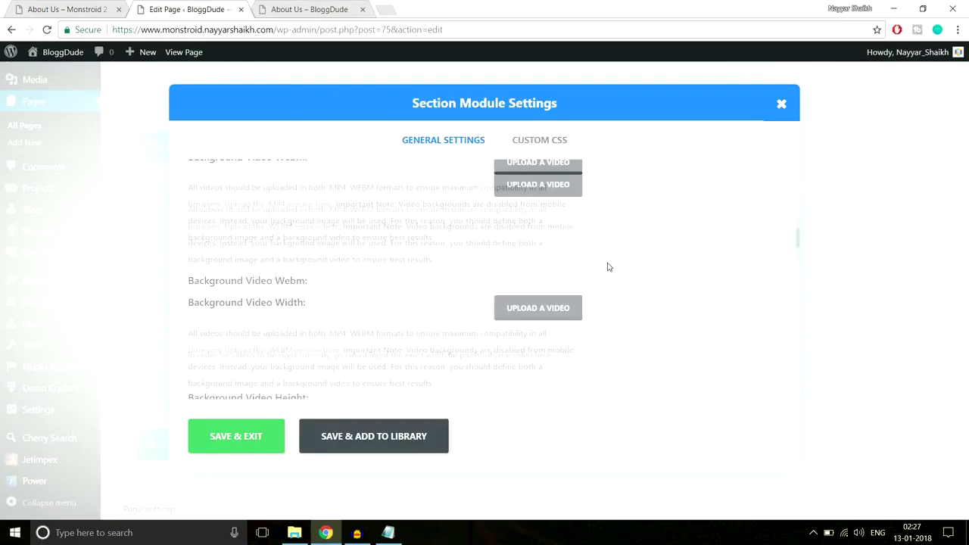
{"action": "scroll", "coordinate": [609, 268], "scroll_direction": "down", "scroll_amount": 3}
{"action": "scroll", "coordinate": [608, 268], "scroll_direction": "down", "scroll_amount": 2}
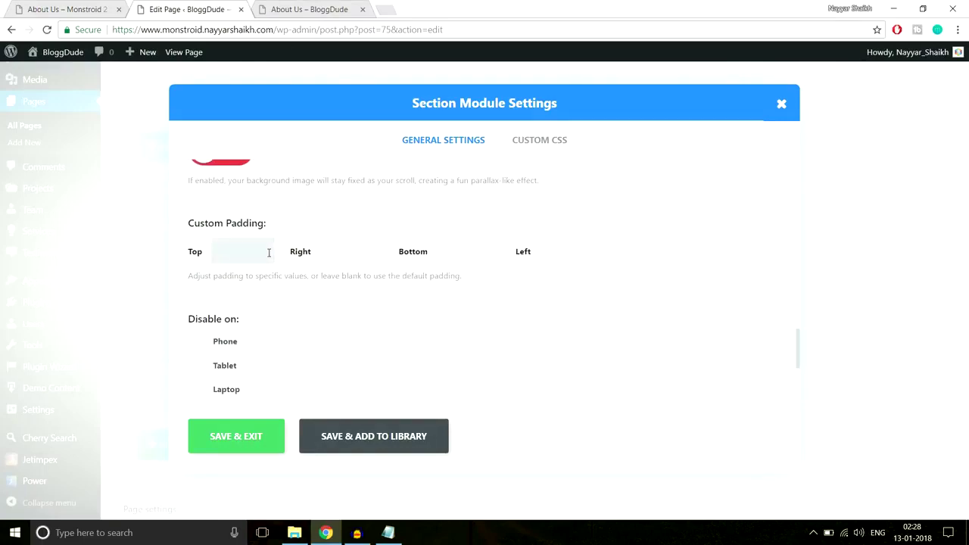
{"action": "type", "text": "x"}
{"action": "key", "text": "Tab"}
{"action": "key", "text": "Tab"}
Turn off the transparent background, give the section a white background, and save.
{"action": "scroll", "coordinate": [319, 342], "scroll_direction": "up", "scroll_amount": 5}
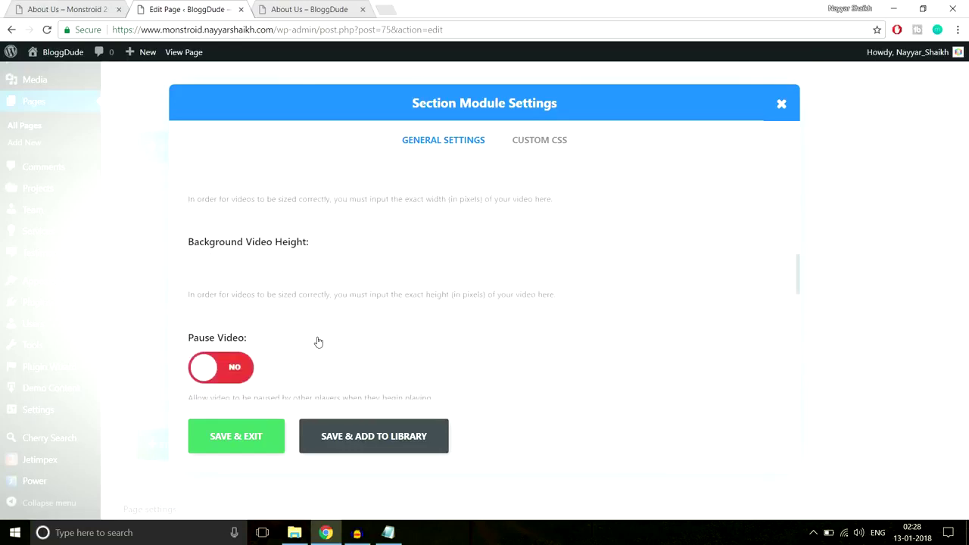
{"action": "scroll", "coordinate": [319, 342], "scroll_direction": "up", "scroll_amount": 6}
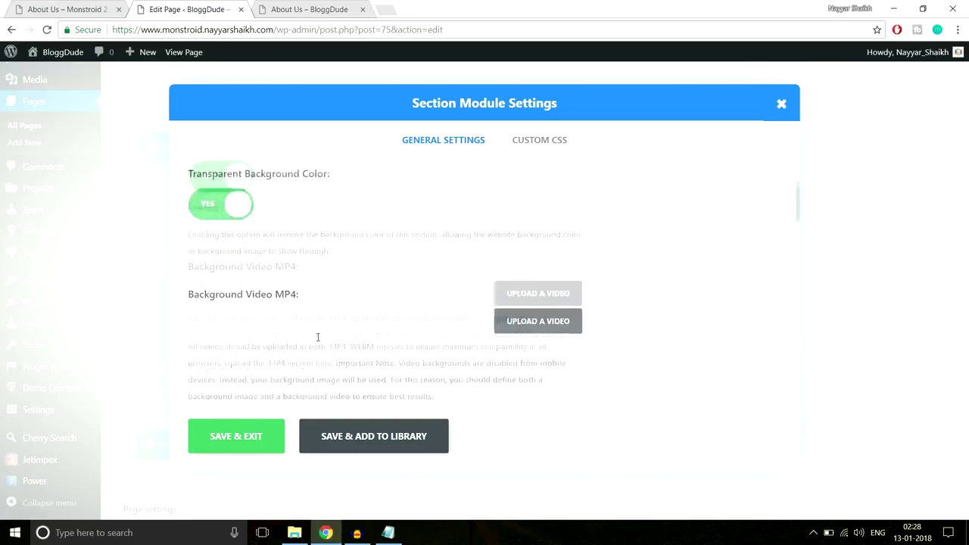
{"action": "scroll", "coordinate": [318, 337], "scroll_direction": "up", "scroll_amount": 1}
{"action": "left_click", "coordinate": [230, 272]}
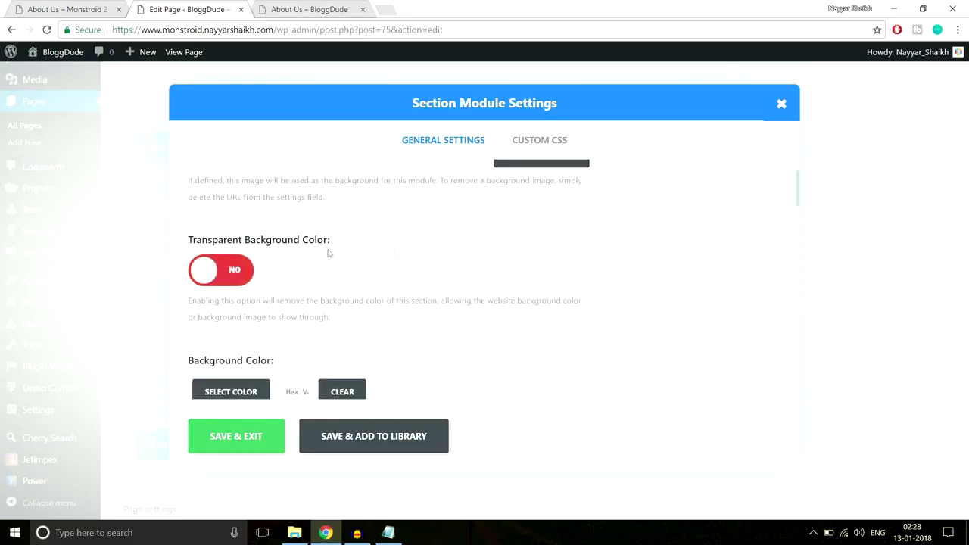
{"action": "scroll", "coordinate": [455, 272], "scroll_direction": "down", "scroll_amount": 1}
{"action": "left_click", "coordinate": [246, 273]}
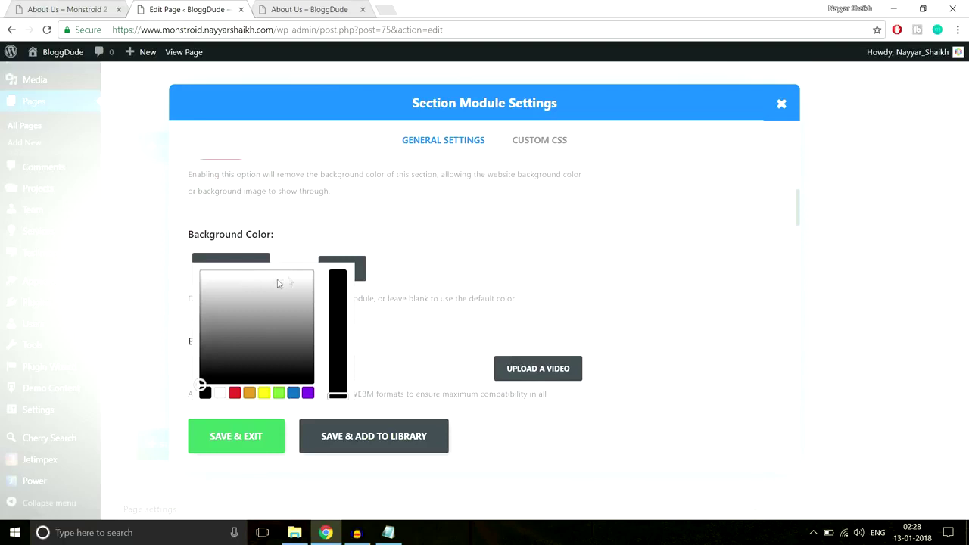
{"action": "left_click_drag", "start_coordinate": [294, 276], "coordinate": [192, 285]}
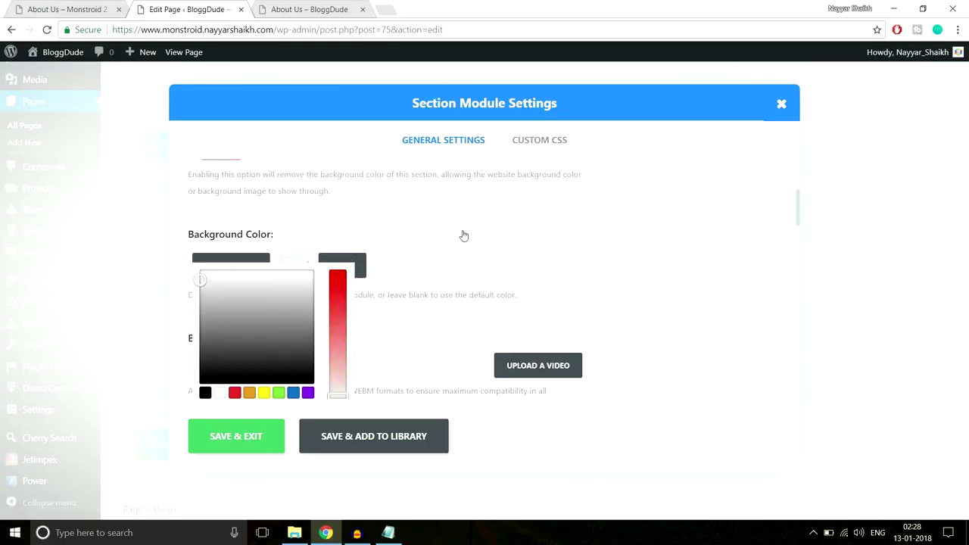
{"action": "scroll", "coordinate": [472, 334], "scroll_direction": "down", "scroll_amount": 1}
{"action": "left_click", "coordinate": [251, 443]}
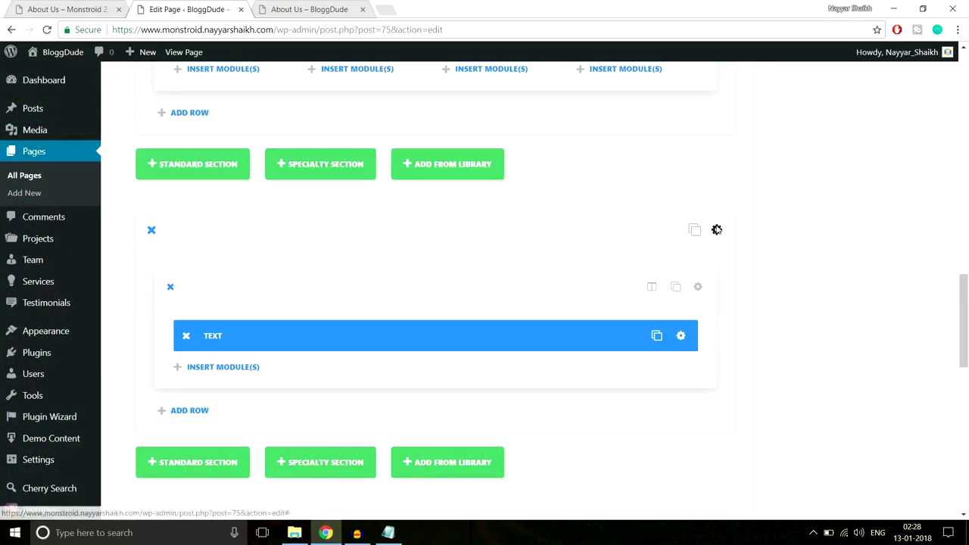
Give the text section 80px top and bottom padding and save its settings.
{"action": "left_click", "coordinate": [716, 229]}
{"action": "scroll", "coordinate": [572, 359], "scroll_direction": "down", "scroll_amount": 15}
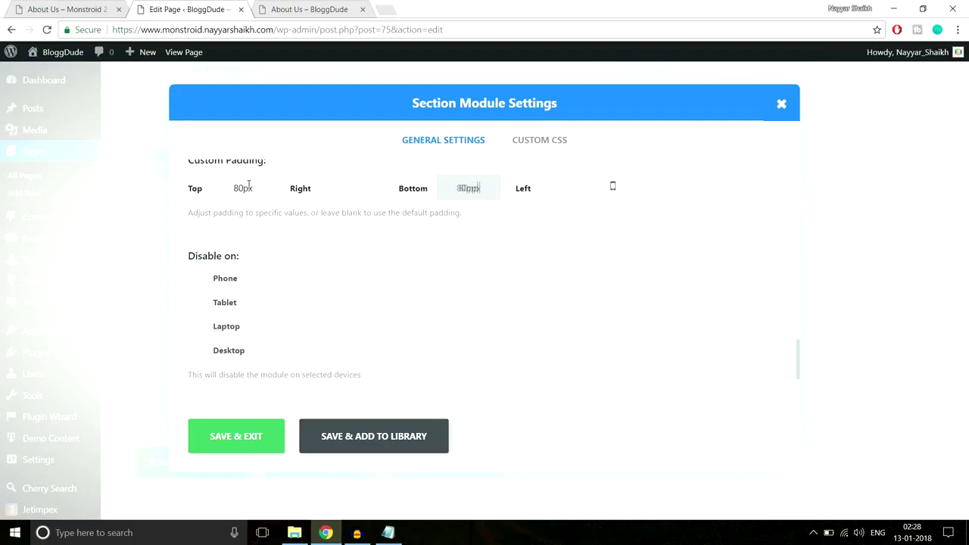
{"action": "left_click", "coordinate": [228, 440]}
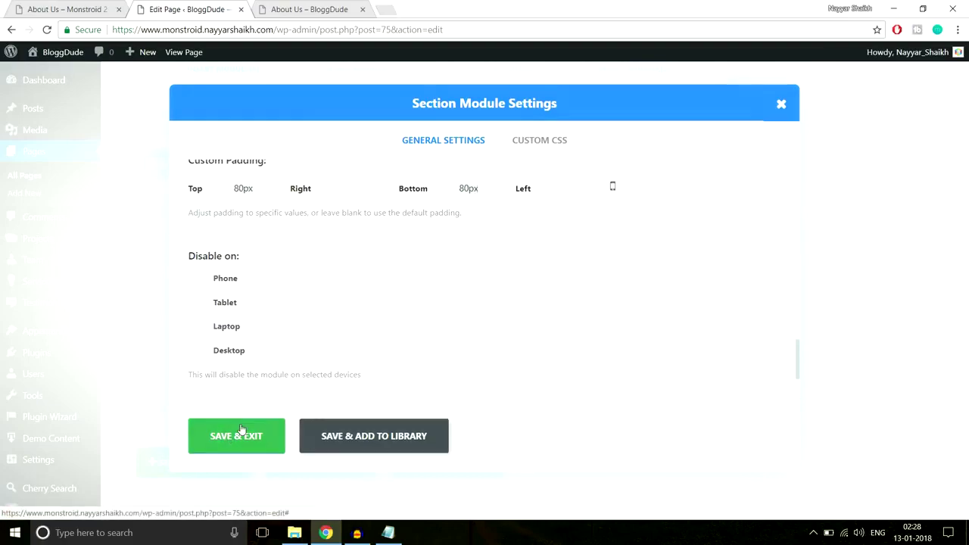
{"action": "left_click", "coordinate": [967, 200]}
{"action": "scroll", "coordinate": [967, 199], "scroll_direction": "up", "scroll_amount": 10}
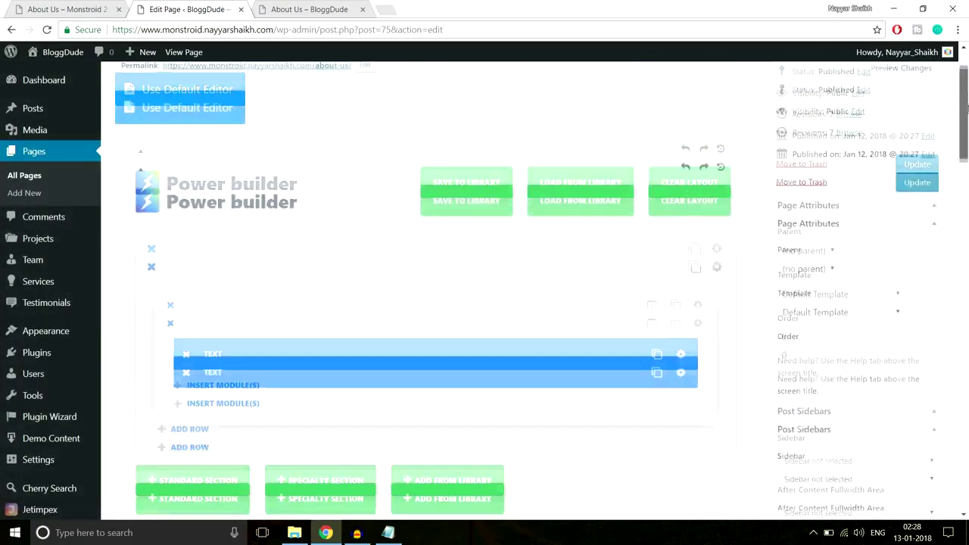
Update the About Us page and reload the live page to confirm two side-by-side testimonials.
{"action": "left_click", "coordinate": [917, 189]}
{"action": "left_click", "coordinate": [322, 9]}
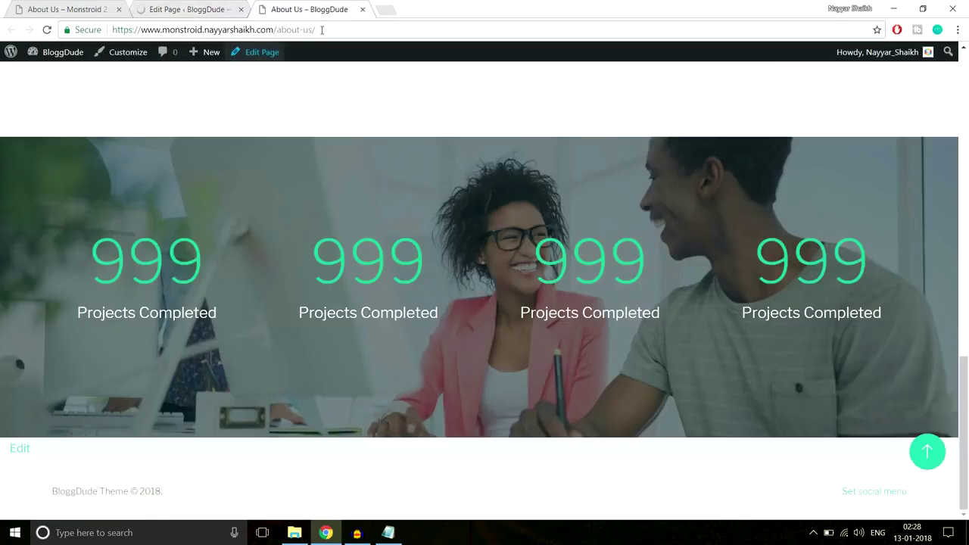
{"action": "left_click", "coordinate": [322, 30]}
{"action": "key", "text": "Return"}
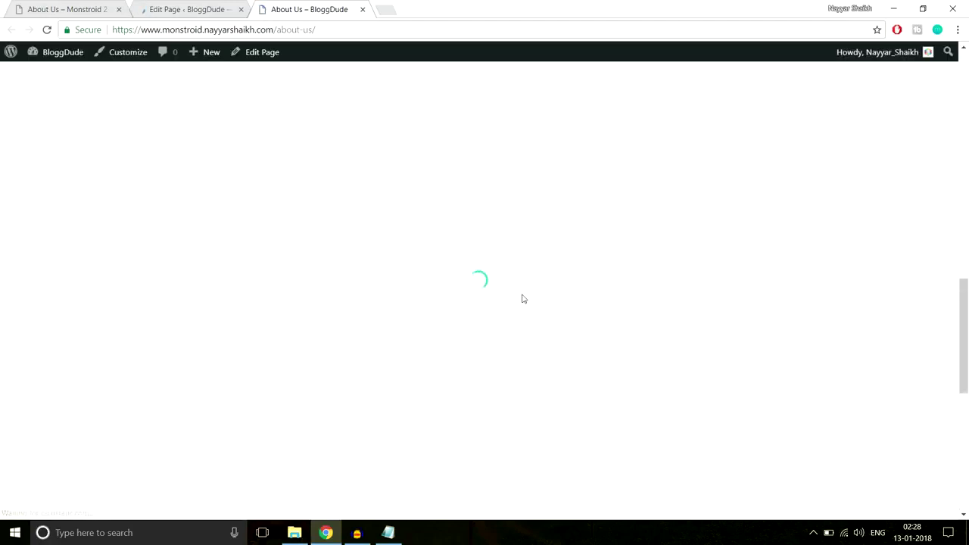
{"action": "scroll", "coordinate": [521, 298], "scroll_direction": "down", "scroll_amount": 4}
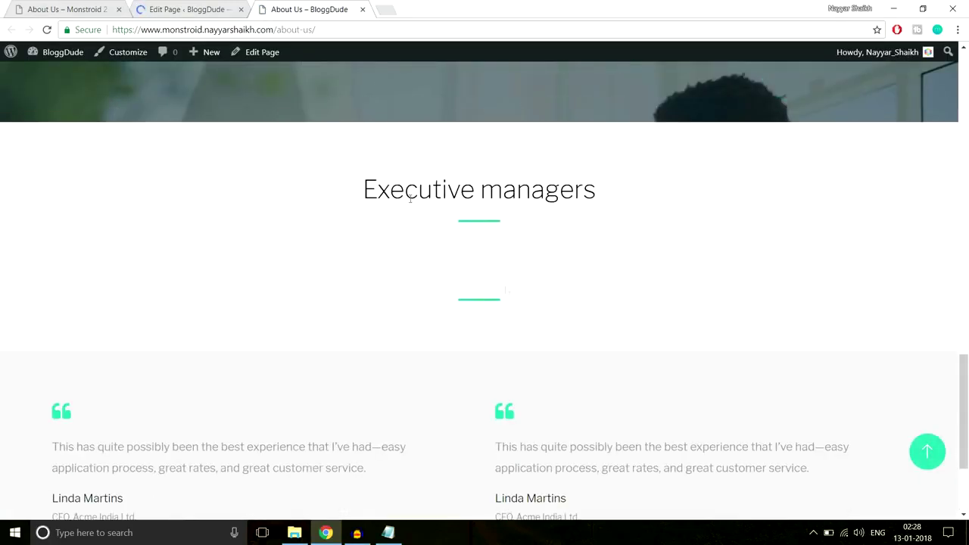
{"action": "scroll", "coordinate": [519, 307], "scroll_direction": "down", "scroll_amount": 3}
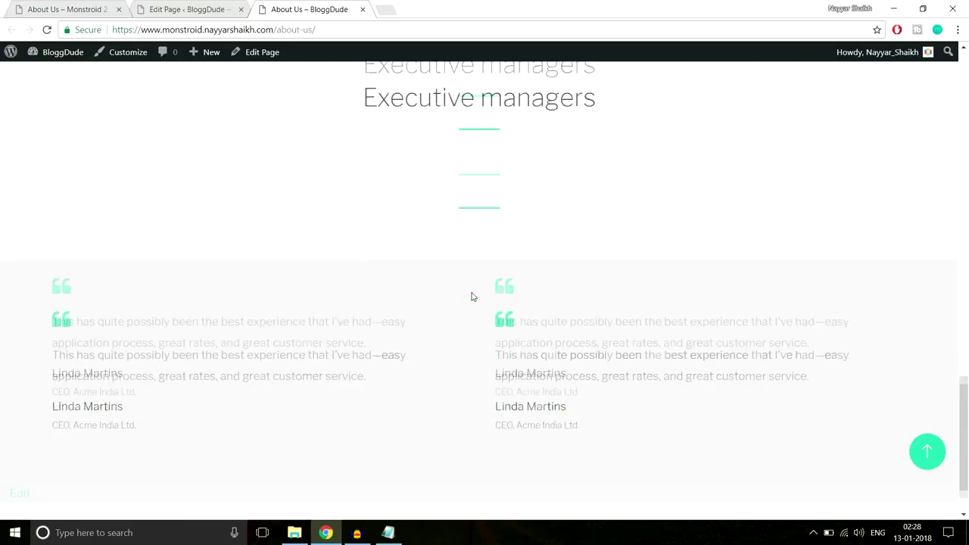
{"action": "scroll", "coordinate": [480, 316], "scroll_direction": "up", "scroll_amount": 3}
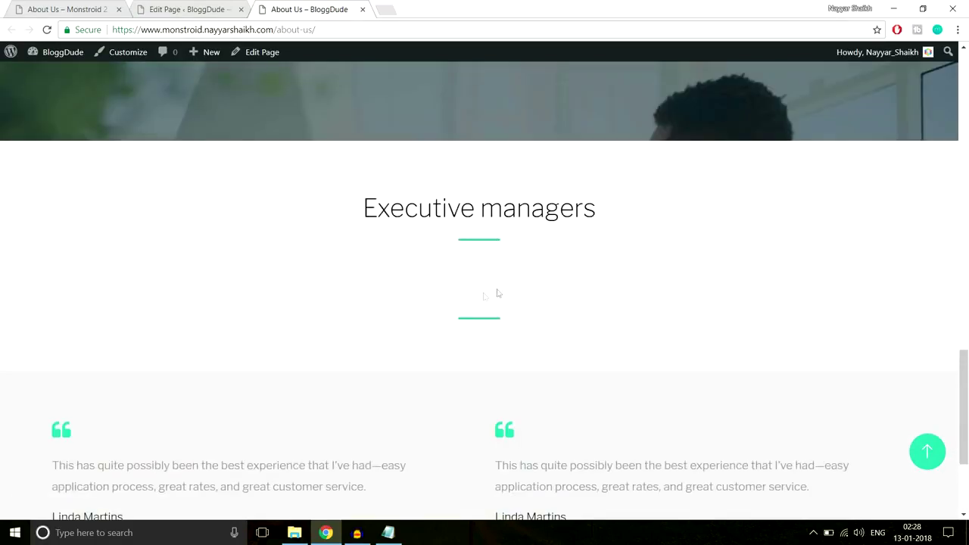
{"action": "scroll", "coordinate": [527, 285], "scroll_direction": "down", "scroll_amount": 3}
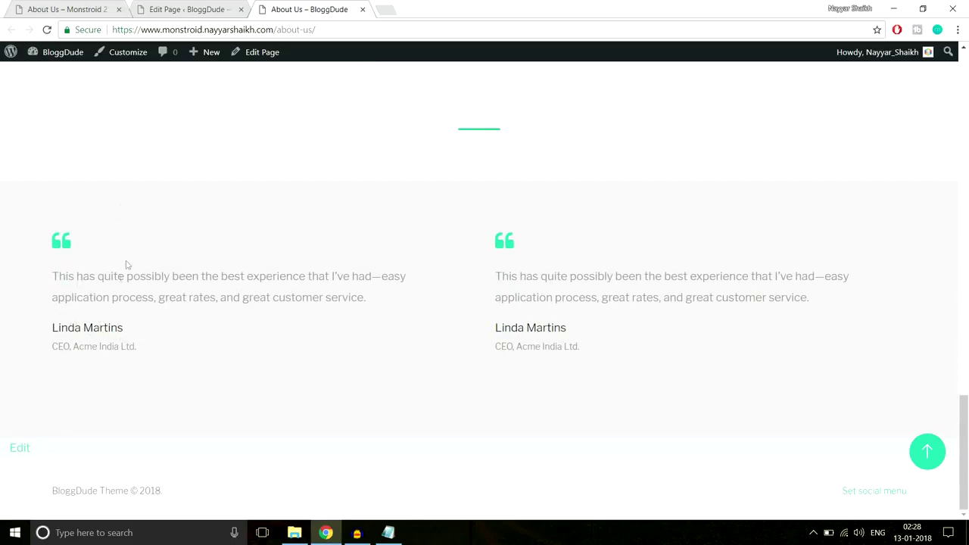
{"action": "left_click", "coordinate": [80, 6]}
{"action": "left_click", "coordinate": [180, 8]}
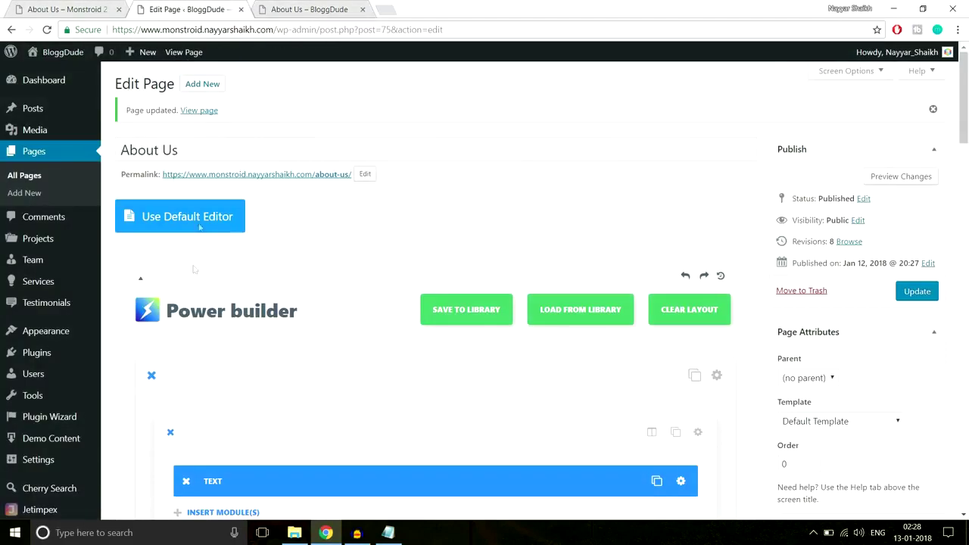
Review the live About Us page, then return to the editor's testimonial row.
{"action": "left_click", "coordinate": [333, 8]}
{"action": "left_click", "coordinate": [214, 6]}
{"action": "scroll", "coordinate": [546, 300], "scroll_direction": "down", "scroll_amount": 10}
{"action": "scroll", "coordinate": [545, 301], "scroll_direction": "down", "scroll_amount": 6}
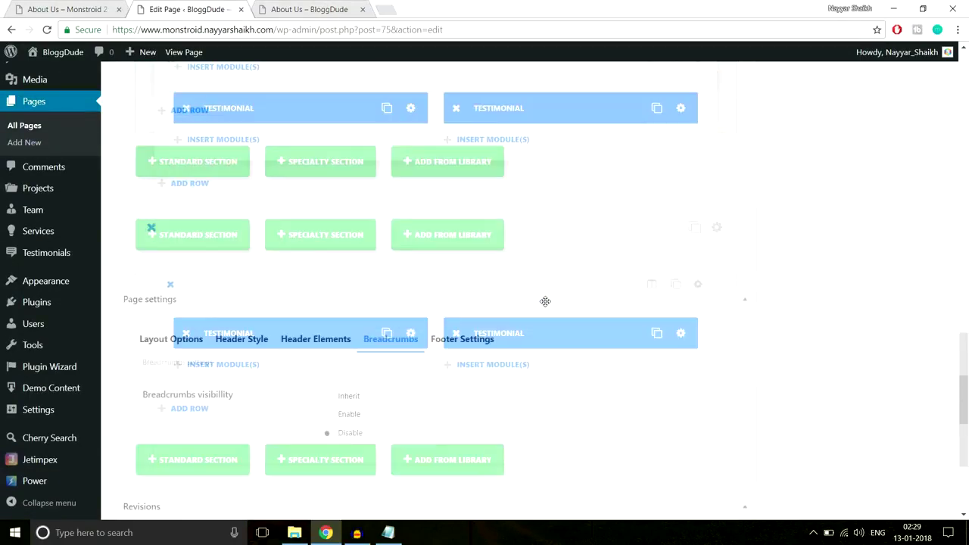
{"action": "scroll", "coordinate": [546, 302], "scroll_direction": "up", "scroll_amount": 3}
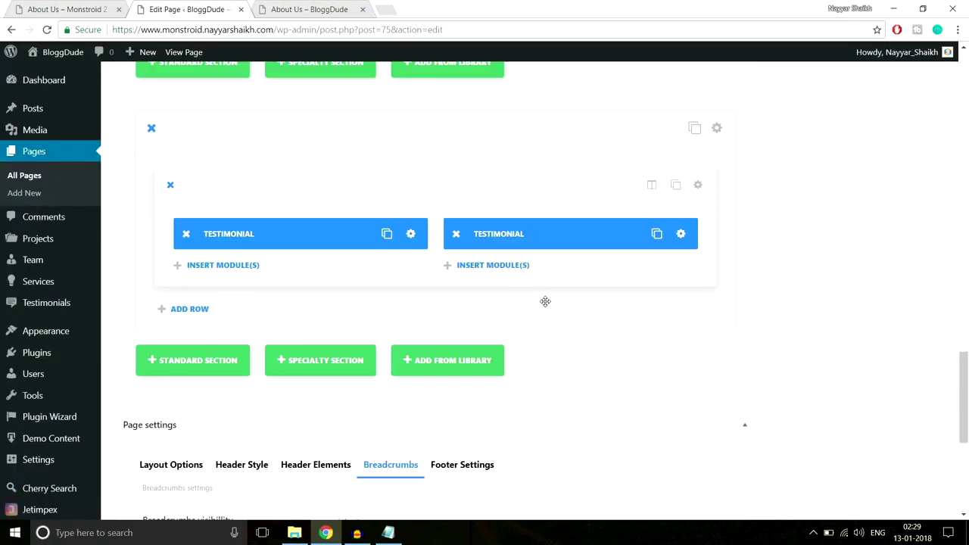
Upload About-Team-4.jpg as the first testimonial's portrait image and save its settings.
{"action": "left_click", "coordinate": [411, 235]}
{"action": "scroll", "coordinate": [610, 260], "scroll_direction": "down", "scroll_amount": 3}
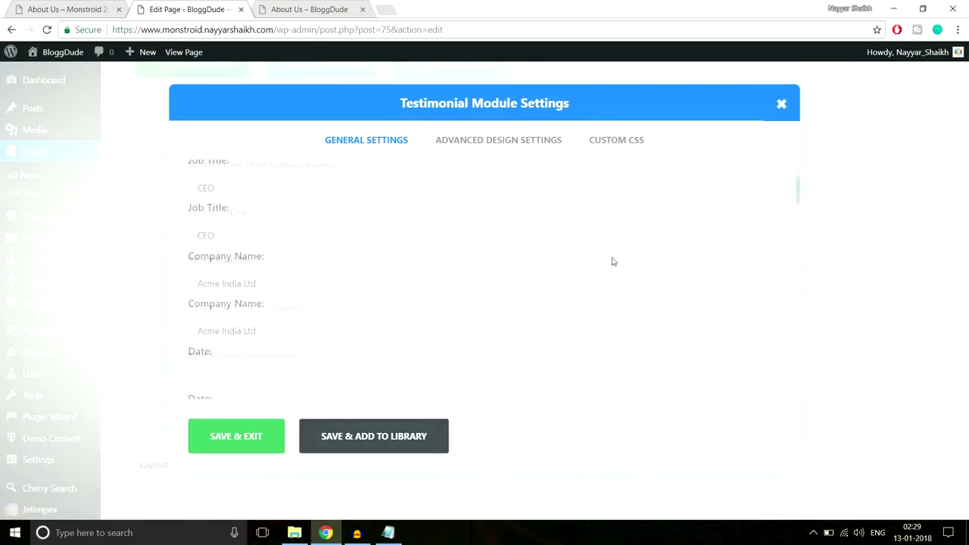
{"action": "scroll", "coordinate": [614, 262], "scroll_direction": "down", "scroll_amount": 5}
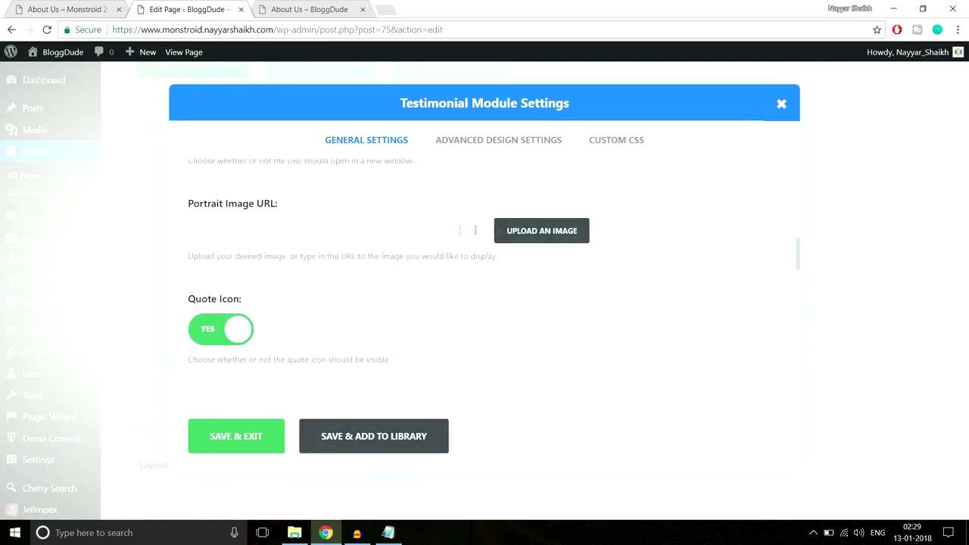
{"action": "left_click", "coordinate": [528, 231]}
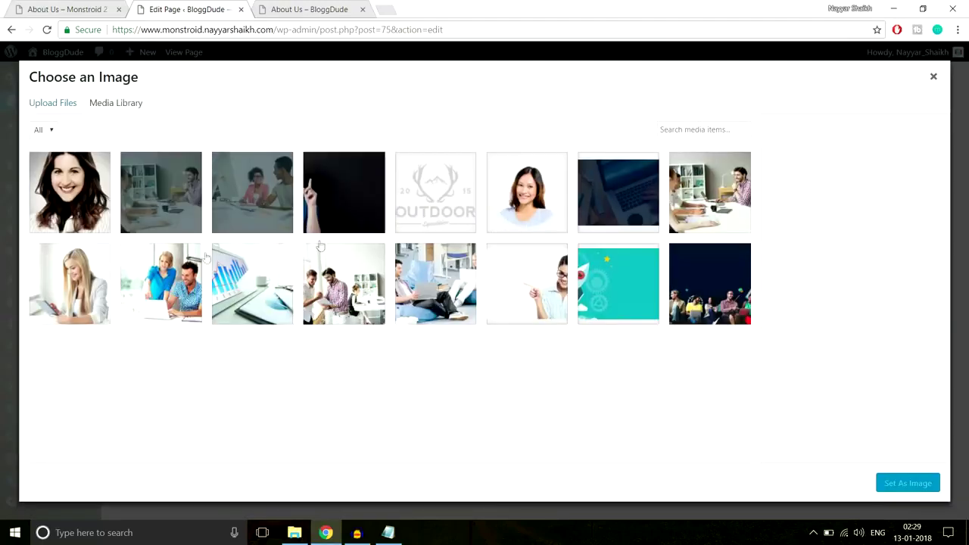
{"action": "left_click", "coordinate": [58, 105]}
{"action": "left_click", "coordinate": [490, 284]}
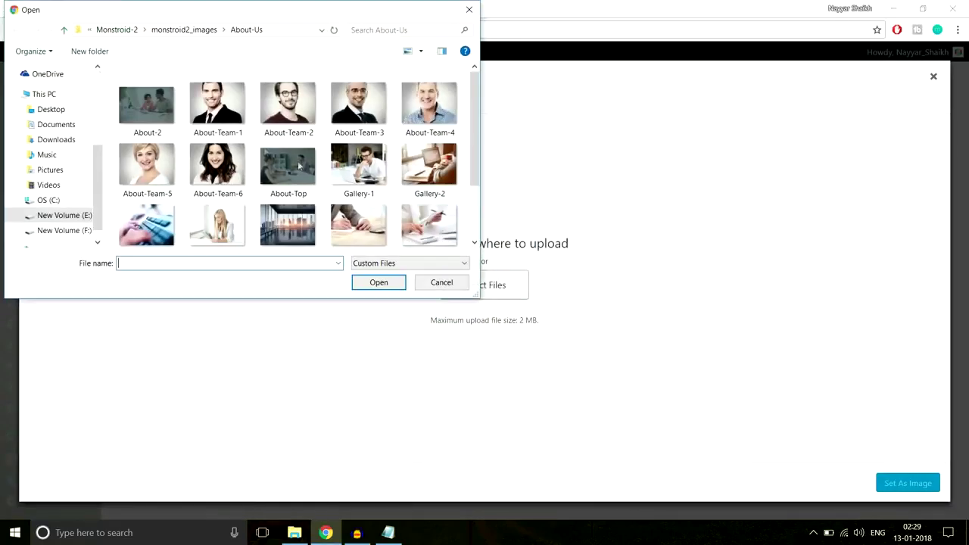
{"action": "scroll", "coordinate": [273, 151], "scroll_direction": "down", "scroll_amount": 2}
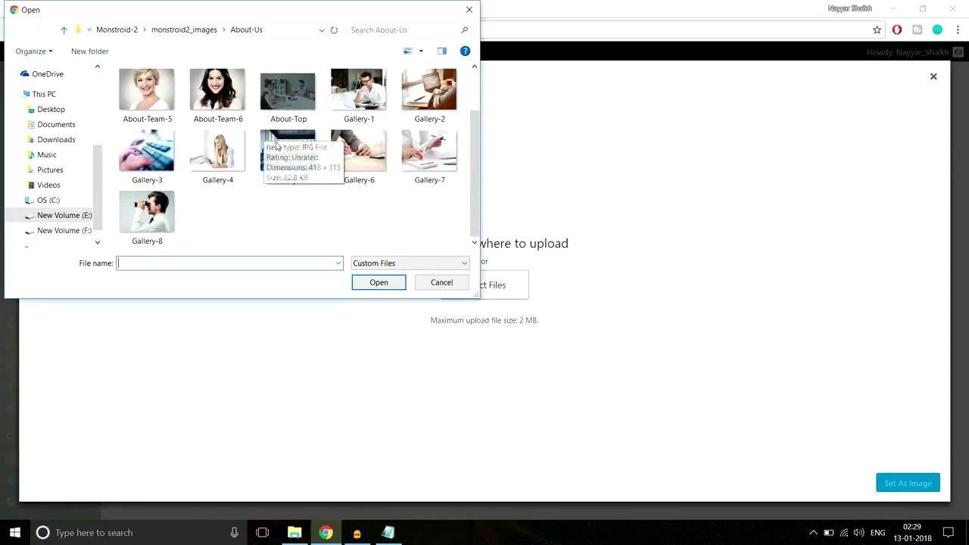
{"action": "scroll", "coordinate": [300, 176], "scroll_direction": "up", "scroll_amount": 2}
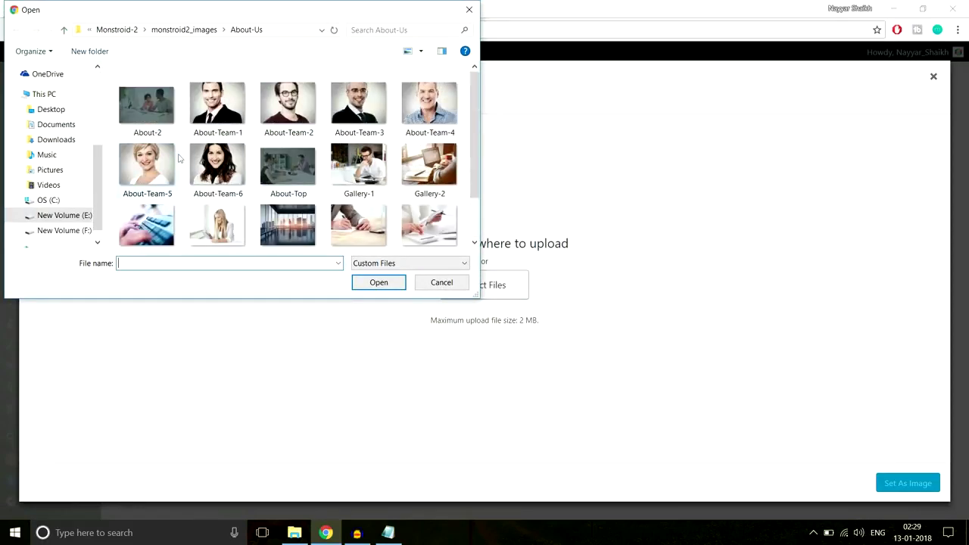
{"action": "left_click", "coordinate": [417, 112]}
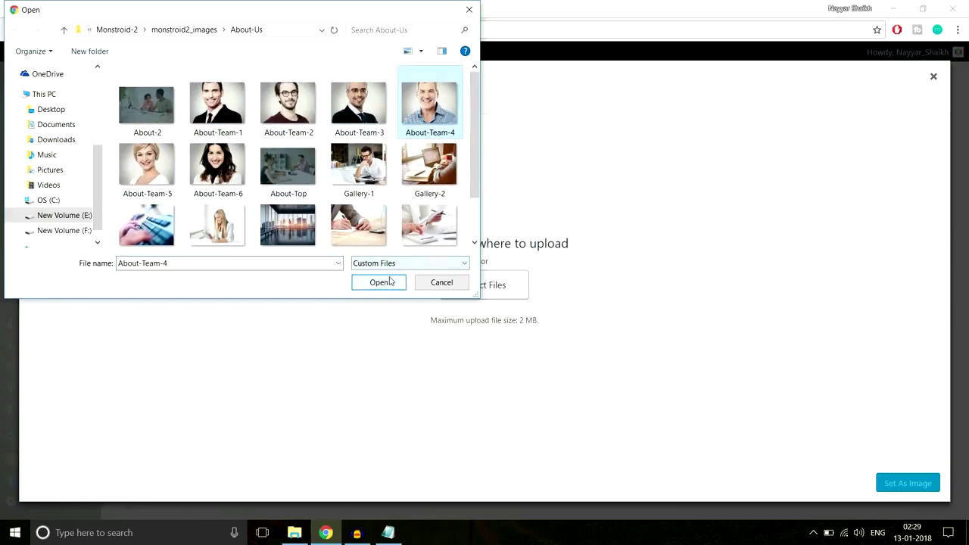
{"action": "left_click", "coordinate": [385, 282]}
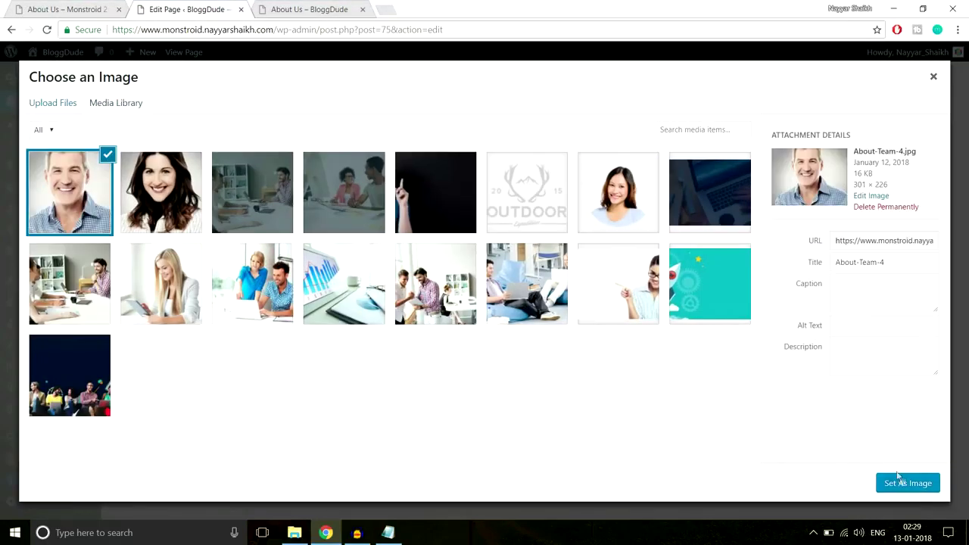
{"action": "left_click", "coordinate": [897, 482]}
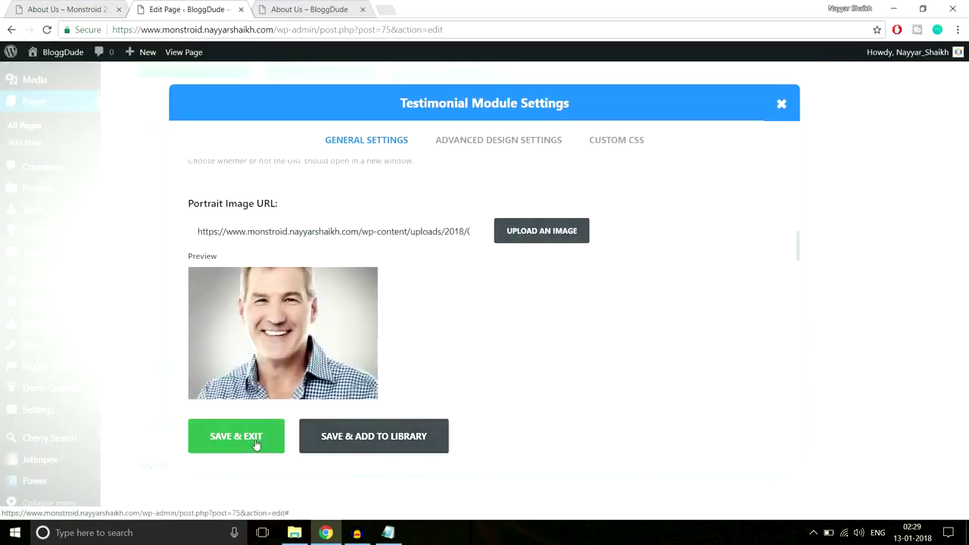
{"action": "left_click", "coordinate": [255, 443]}
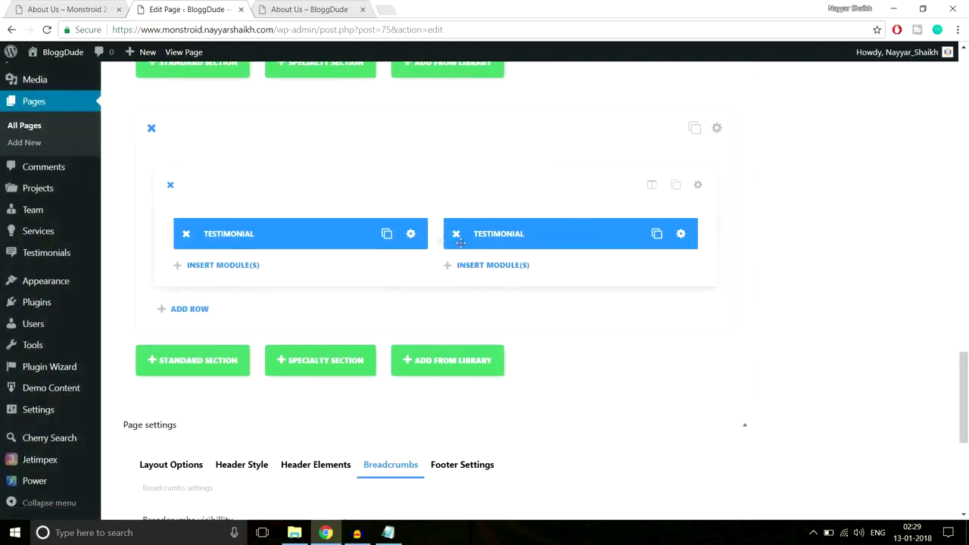
Replace the right testimonial with a copy of the left one and update the page.
{"action": "left_click", "coordinate": [462, 233]}
{"action": "left_click", "coordinate": [386, 233]}
{"action": "left_click_drag", "start_coordinate": [378, 275], "coordinate": [586, 245]}
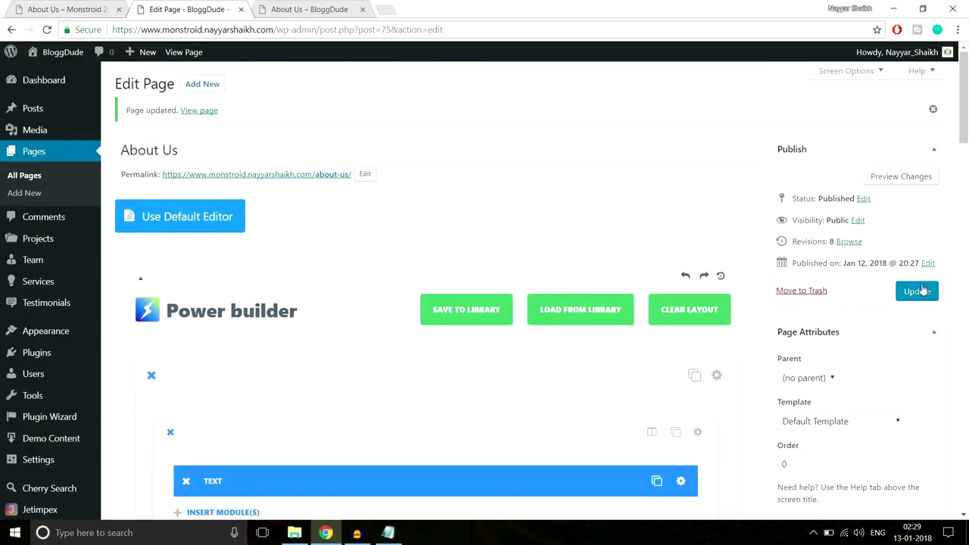
{"action": "left_click", "coordinate": [918, 291]}
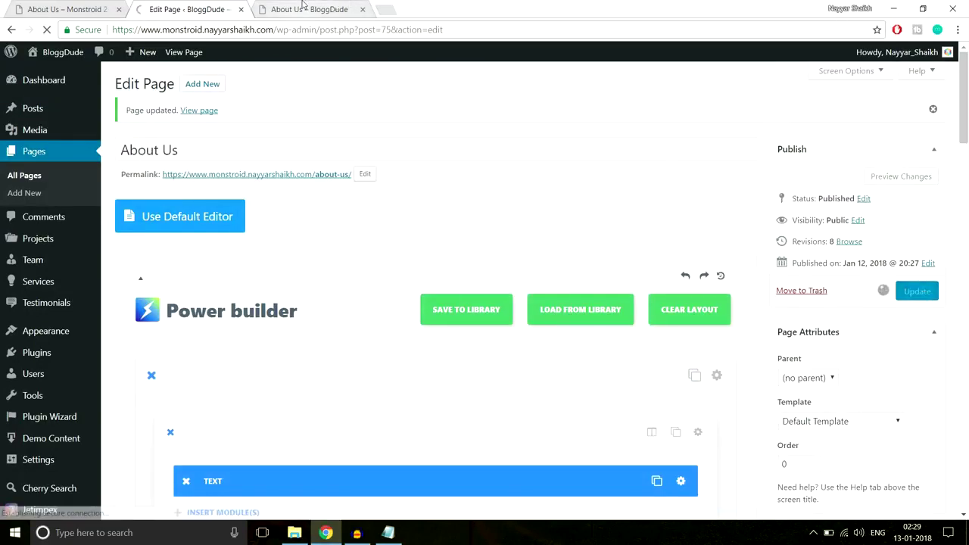
Reload the live About Us page and check the updated testimonials.
{"action": "left_click", "coordinate": [309, 9]}
{"action": "left_click", "coordinate": [47, 30]}
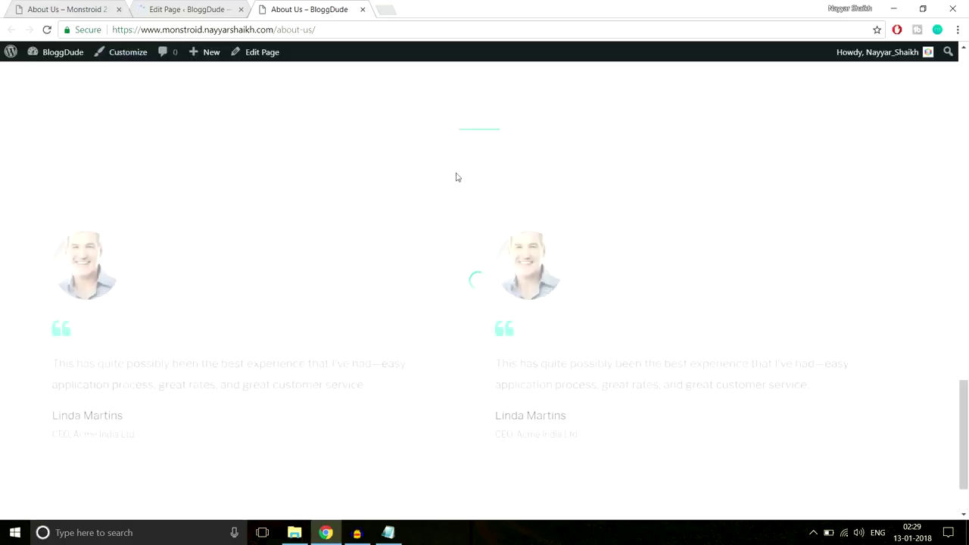
{"action": "scroll", "coordinate": [584, 245], "scroll_direction": "down", "scroll_amount": 1}
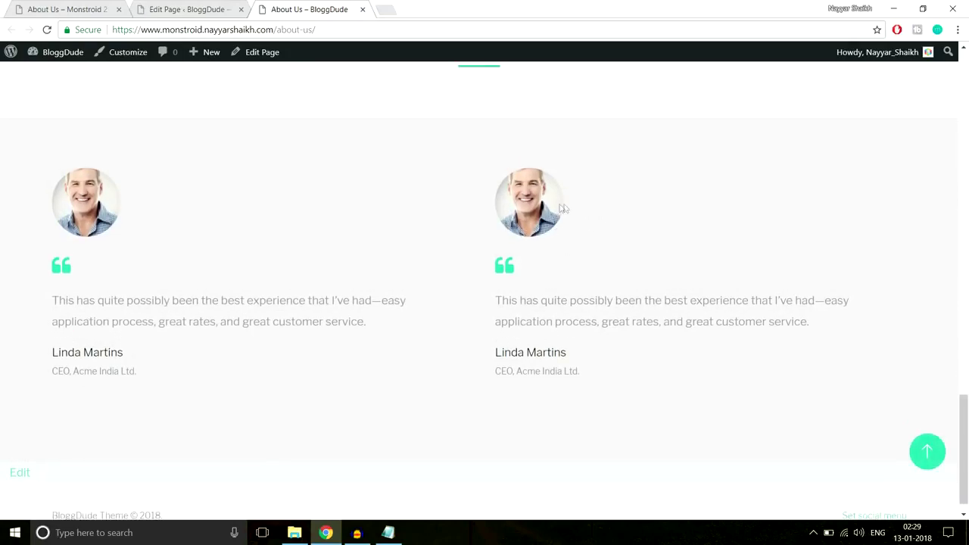
Scroll through the Monstroid 2 demo About Us page for comparison.
{"action": "left_click", "coordinate": [61, 9]}
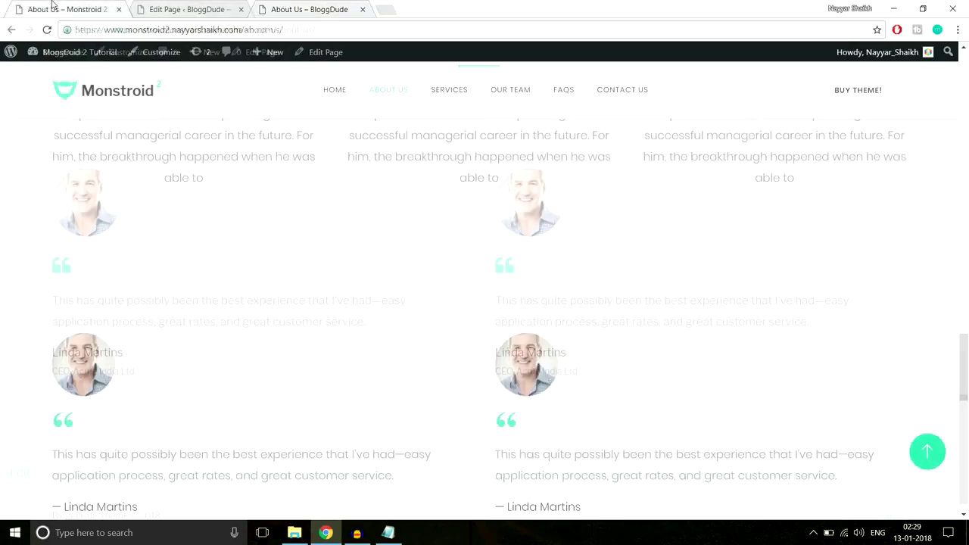
{"action": "scroll", "coordinate": [438, 250], "scroll_direction": "down", "scroll_amount": 7}
{"action": "scroll", "coordinate": [455, 269], "scroll_direction": "down", "scroll_amount": 3}
{"action": "scroll", "coordinate": [468, 281], "scroll_direction": "up", "scroll_amount": 8}
{"action": "scroll", "coordinate": [468, 282], "scroll_direction": "up", "scroll_amount": 10}
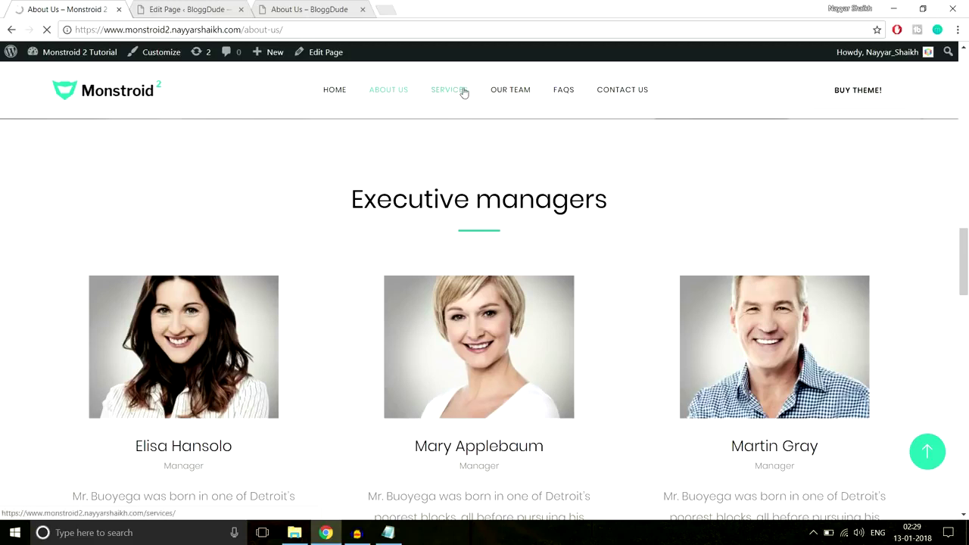
Browse the Monstroid 2 demo Services page, then start a new page from the editor.
{"action": "left_click", "coordinate": [454, 96]}
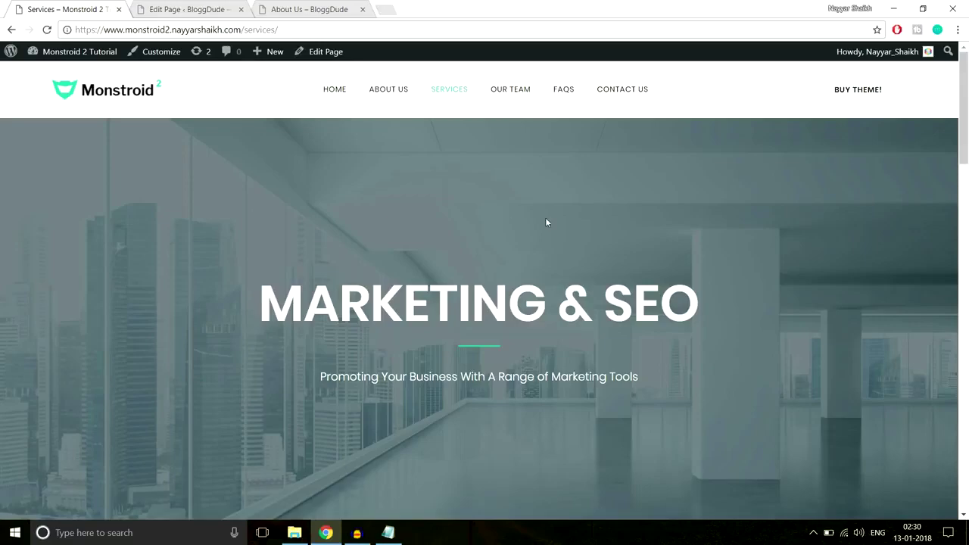
{"action": "scroll", "coordinate": [557, 262], "scroll_direction": "down", "scroll_amount": 8}
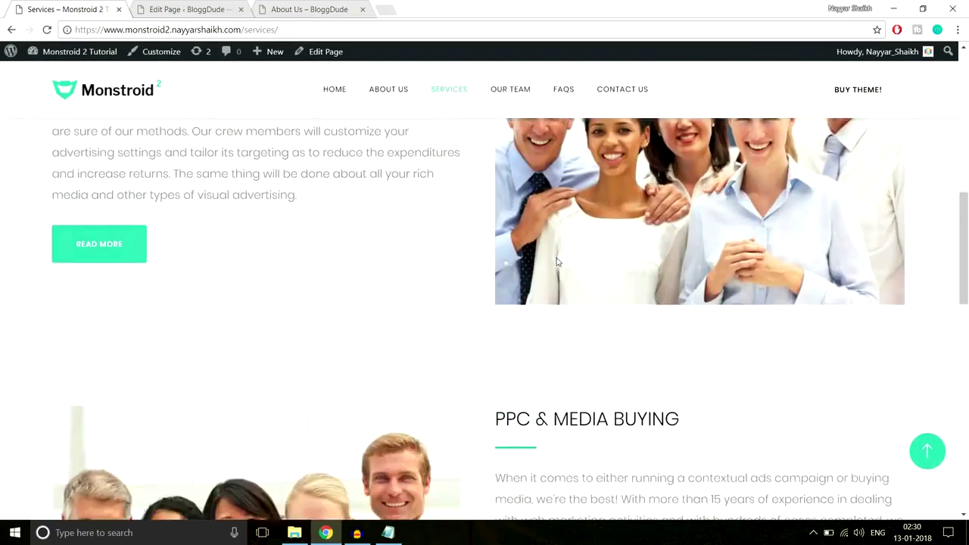
{"action": "scroll", "coordinate": [557, 262], "scroll_direction": "up", "scroll_amount": 10}
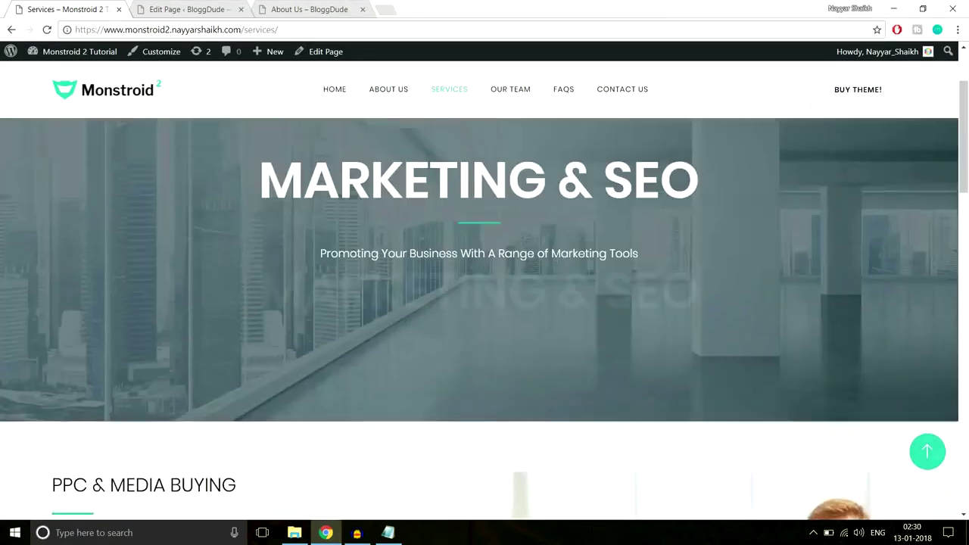
{"action": "left_click", "coordinate": [230, 8]}
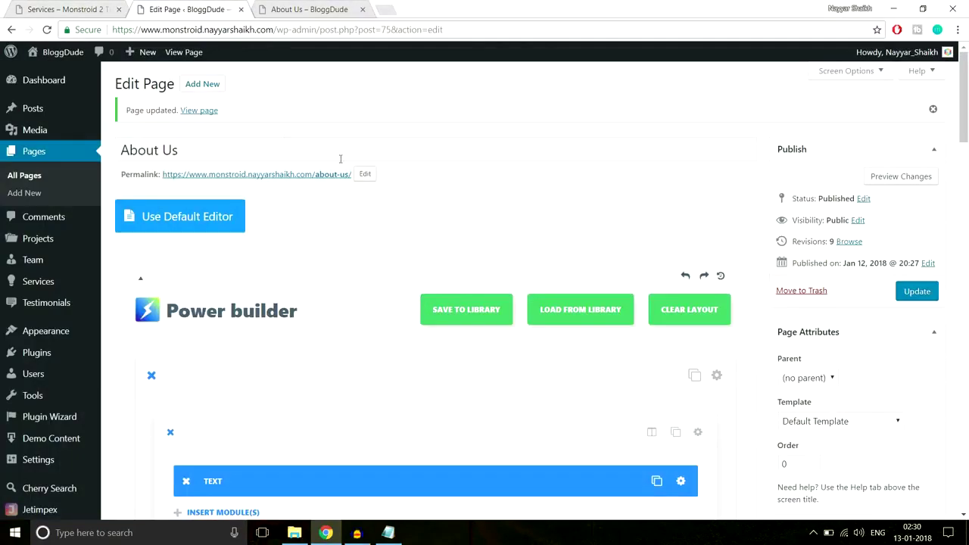
{"action": "left_click", "coordinate": [216, 83]}
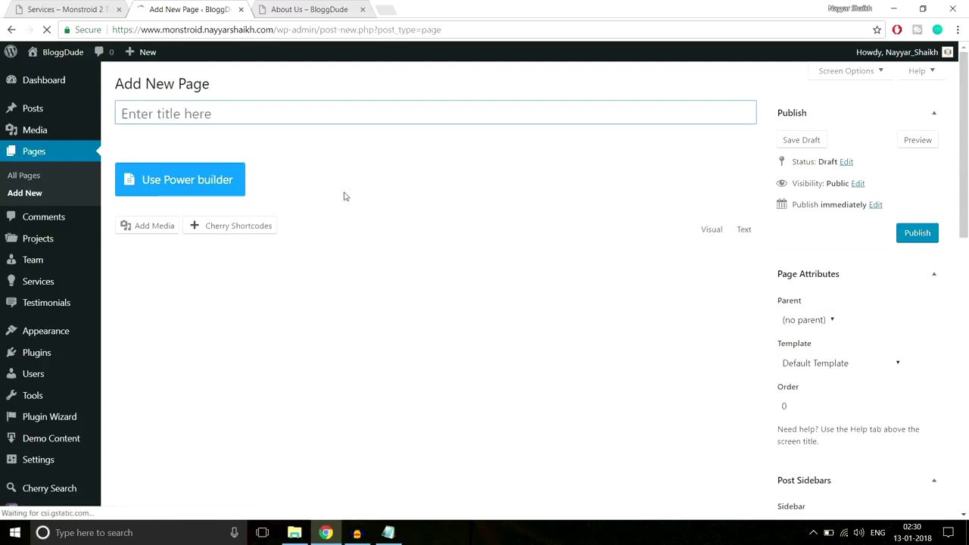
Title the new page 'Seervices', switch it to Power builder, and begin inserting columns.
{"action": "type", "text": "S"}
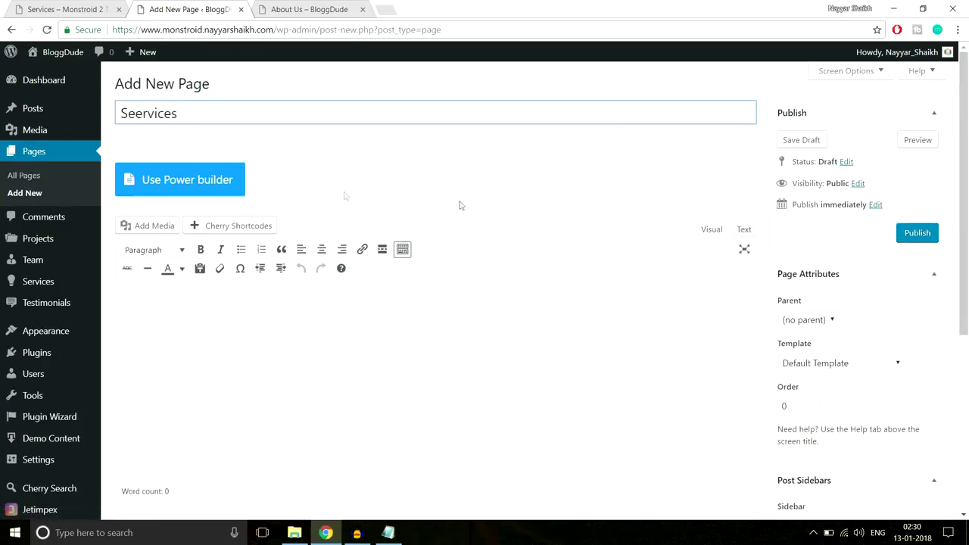
{"action": "type", "text": "eervices"}
{"action": "left_click", "coordinate": [223, 180]}
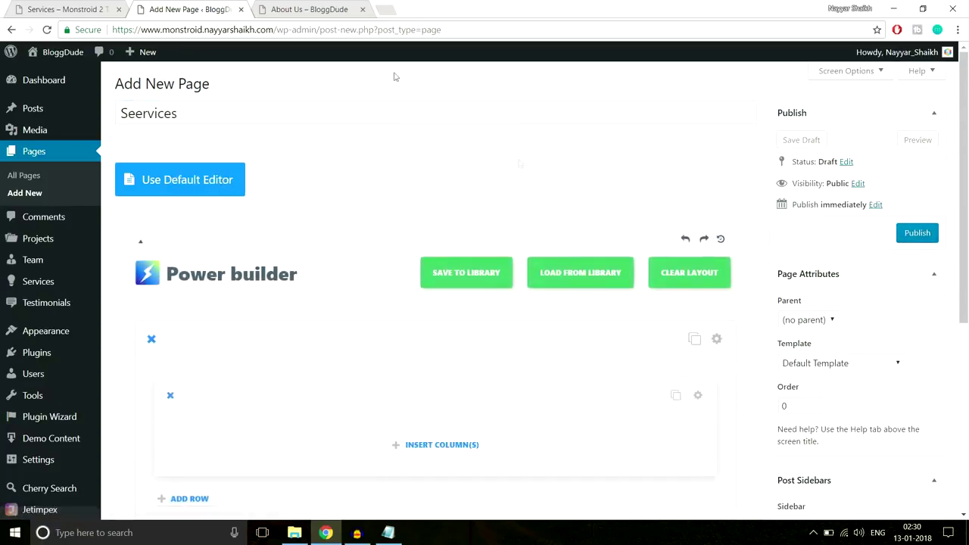
{"action": "left_click", "coordinate": [81, 8]}
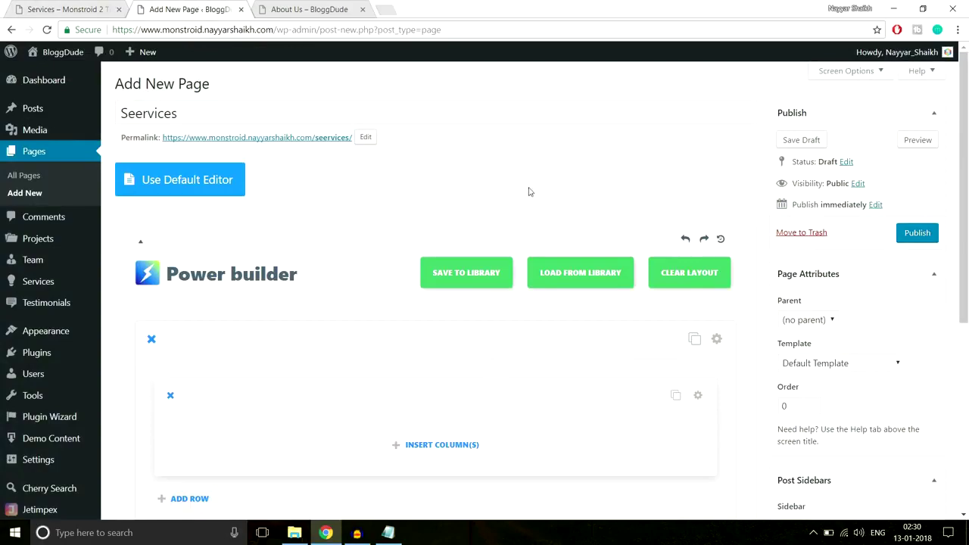
{"action": "scroll", "coordinate": [493, 303], "scroll_direction": "down", "scroll_amount": 1}
{"action": "left_click", "coordinate": [452, 386]}
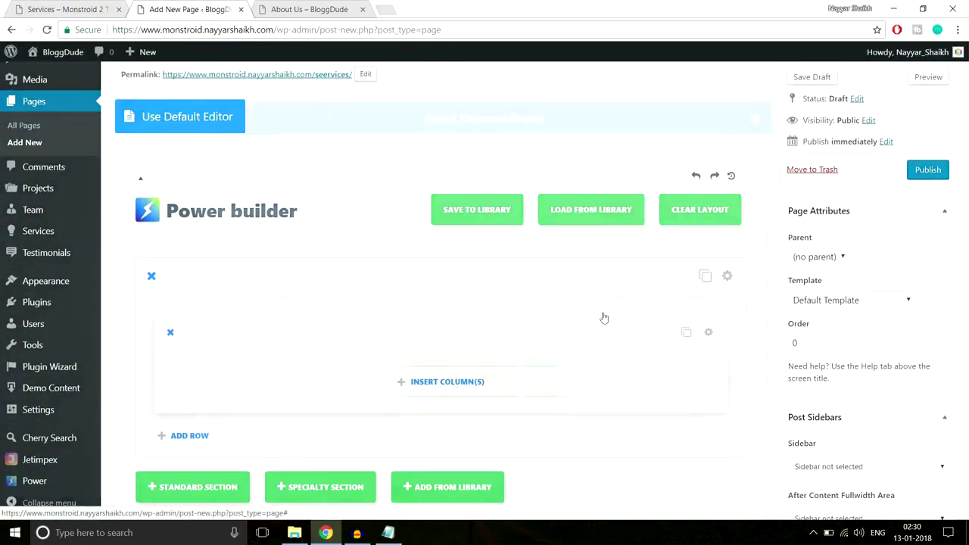
Give the first row a 1/1 full-width column and add a Text module to it.
{"action": "left_click", "coordinate": [304, 233]}
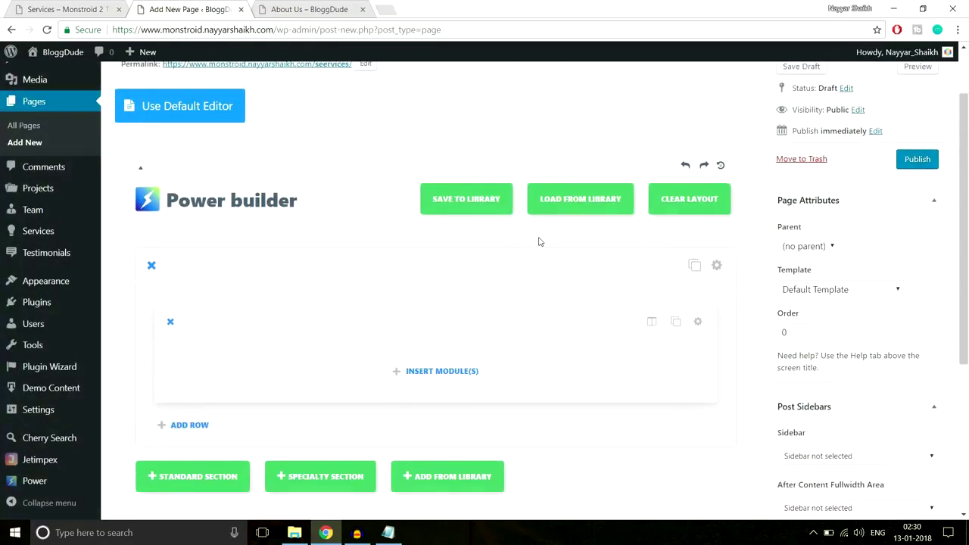
{"action": "scroll", "coordinate": [538, 240], "scroll_direction": "down", "scroll_amount": 2}
{"action": "left_click", "coordinate": [411, 255]}
{"action": "scroll", "coordinate": [625, 286], "scroll_direction": "down", "scroll_amount": 5}
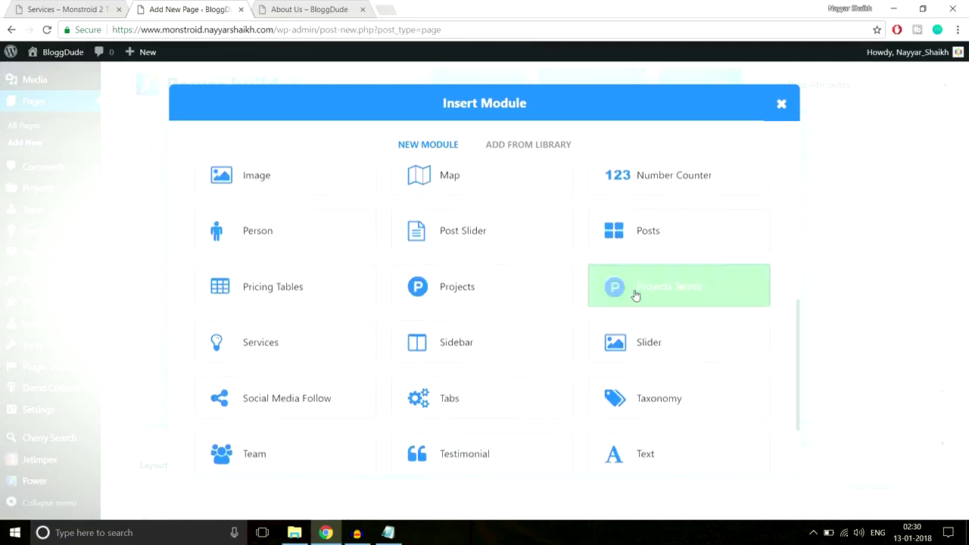
{"action": "left_click", "coordinate": [656, 368]}
Copy the demo's MARKETING & SEO heading and center the Text module's content.
{"action": "left_click", "coordinate": [82, 6]}
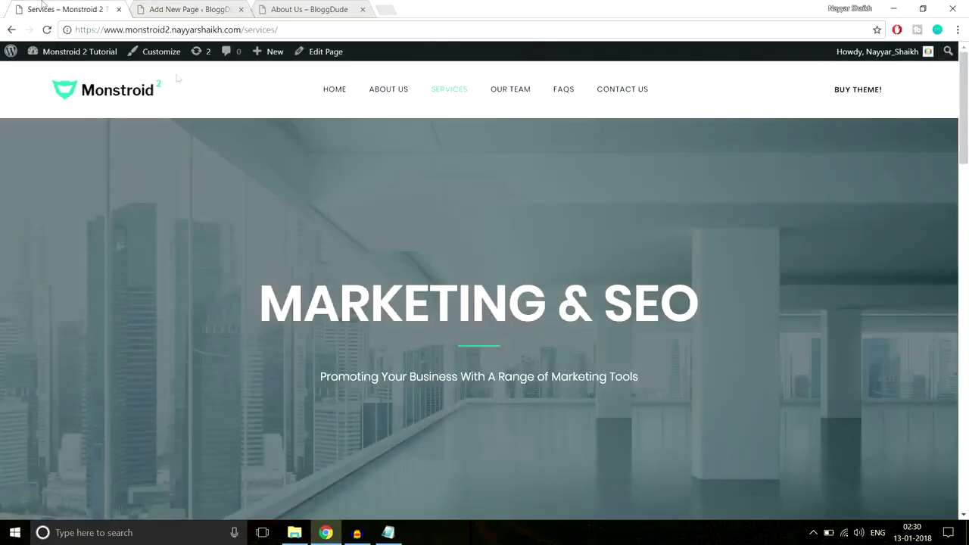
{"action": "left_click_drag", "start_coordinate": [254, 314], "coordinate": [690, 310]}
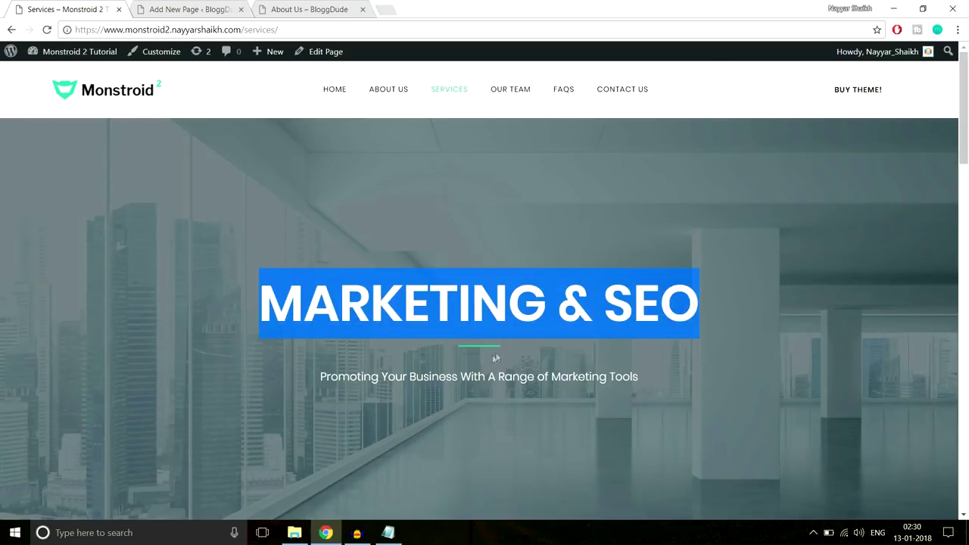
{"action": "left_click", "coordinate": [165, 6]}
{"action": "left_click", "coordinate": [326, 224]}
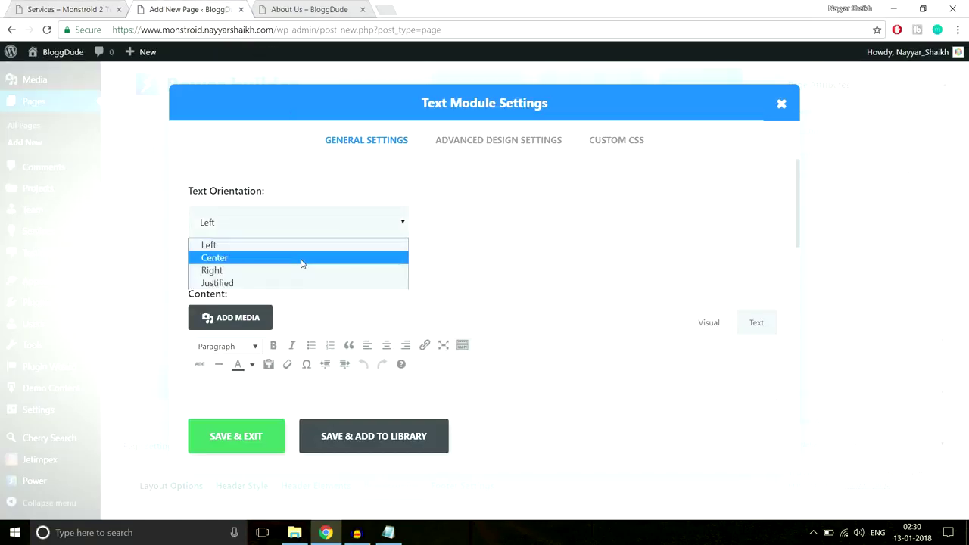
{"action": "left_click", "coordinate": [305, 258]}
{"action": "scroll", "coordinate": [562, 214], "scroll_direction": "down", "scroll_amount": 2}
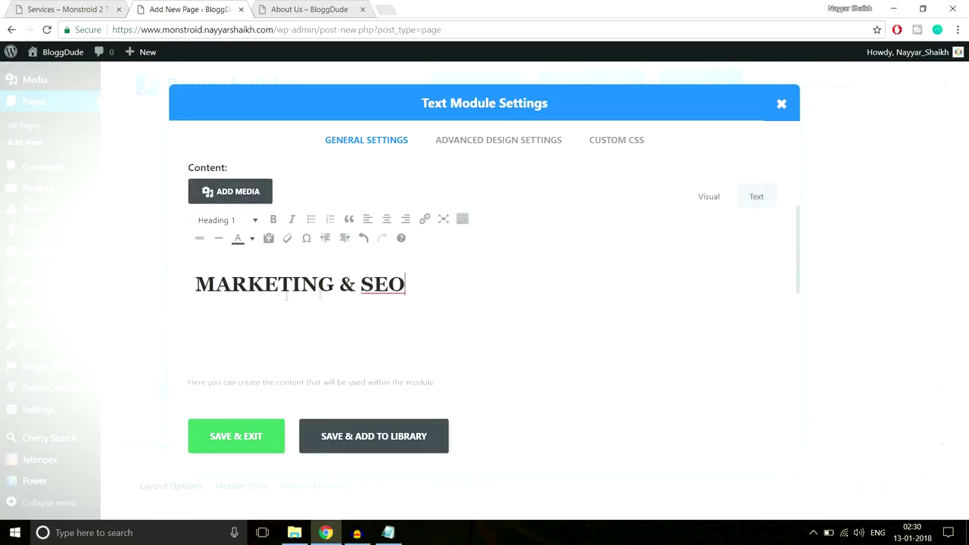
Make the MARKETING & SEO heading text white.
{"action": "left_click_drag", "start_coordinate": [442, 276], "coordinate": [166, 289]}
{"action": "left_click", "coordinate": [126, 6]}
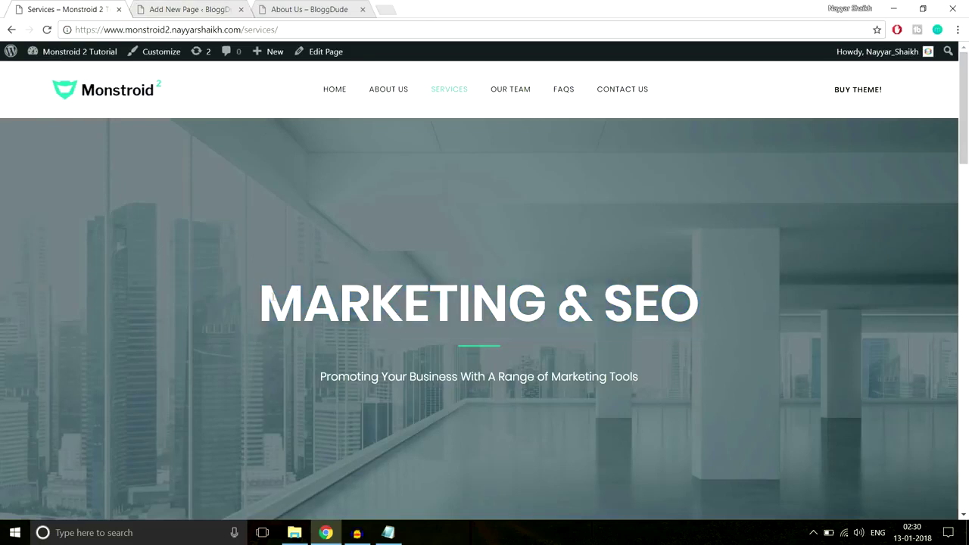
{"action": "left_click_drag", "start_coordinate": [262, 299], "coordinate": [788, 310]}
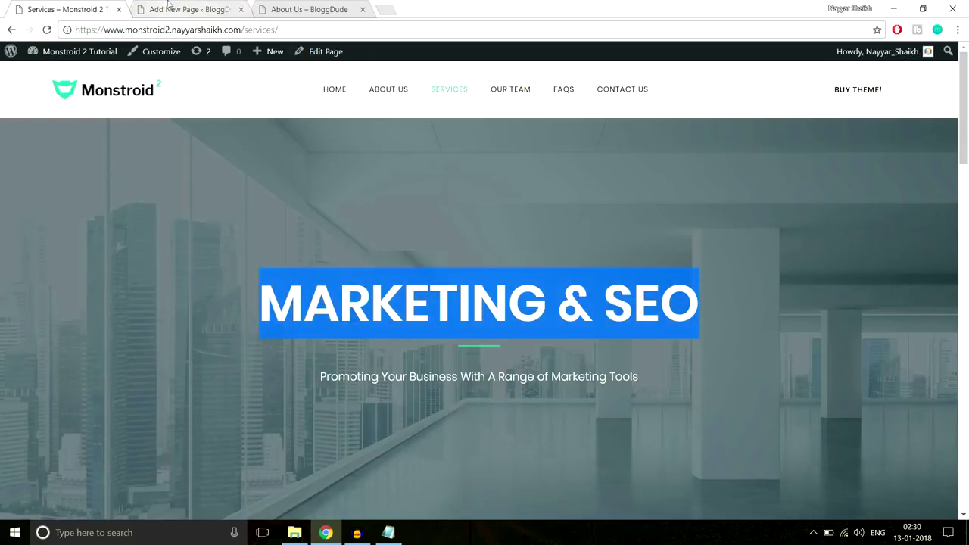
{"action": "left_click", "coordinate": [173, 9]}
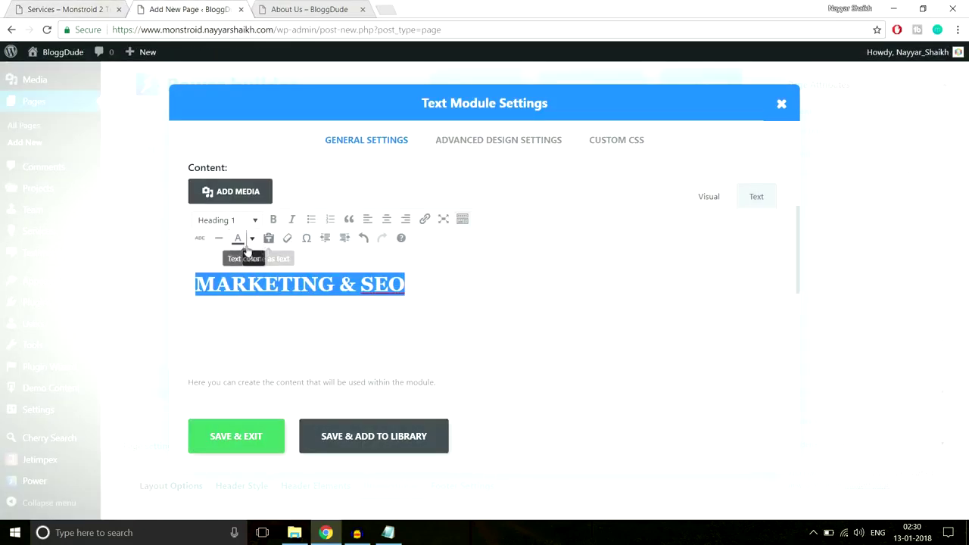
{"action": "left_click", "coordinate": [252, 240]}
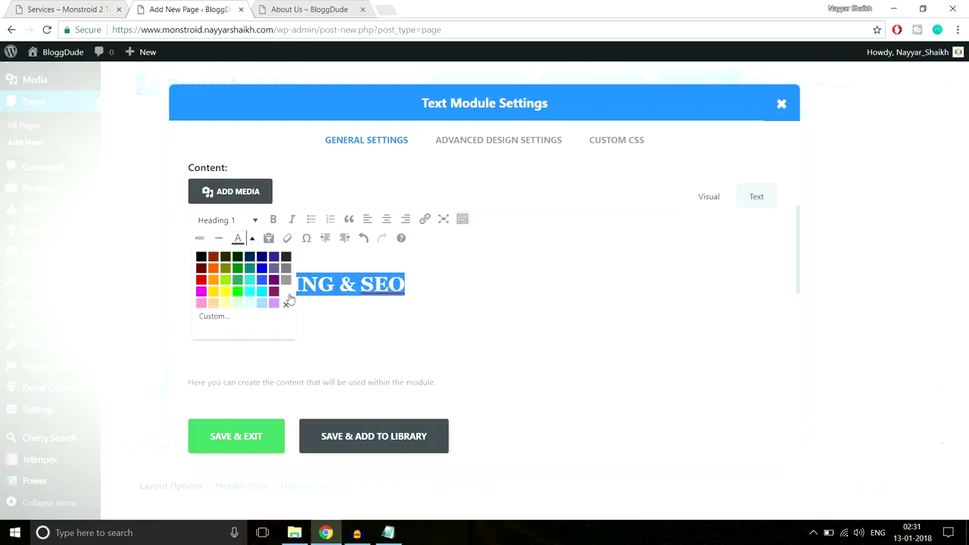
{"action": "left_click", "coordinate": [286, 293]}
{"action": "left_click", "coordinate": [353, 305]}
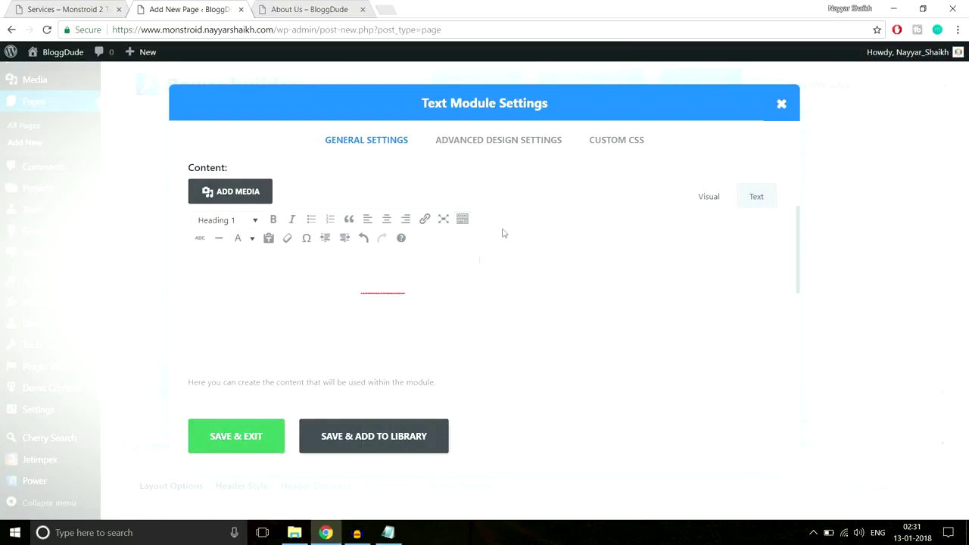
Paste the Notepad CSS into the Custom CSS After field and save the module.
{"action": "key", "text": "ctrl+shift+Tab"}
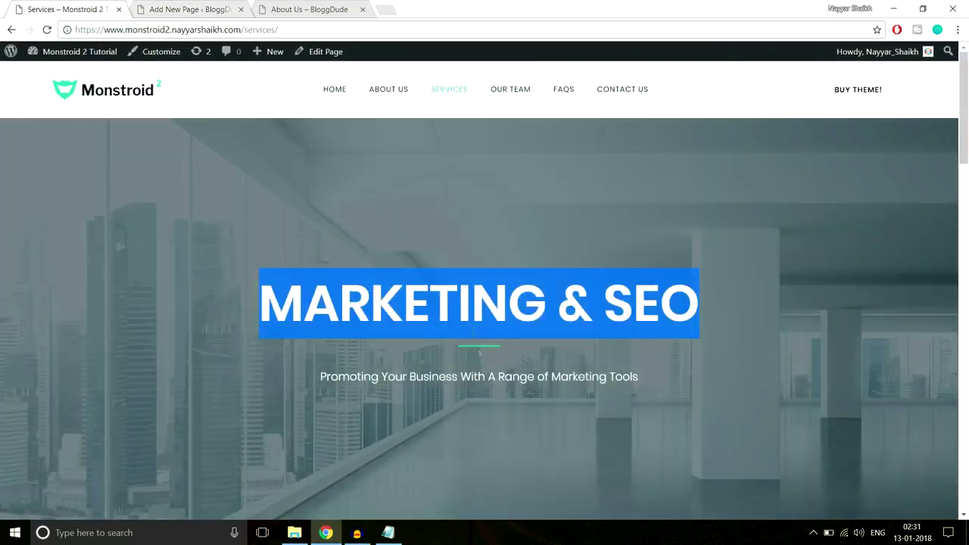
{"action": "key", "text": "ctrl+Tab"}
{"action": "left_click", "coordinate": [645, 142]}
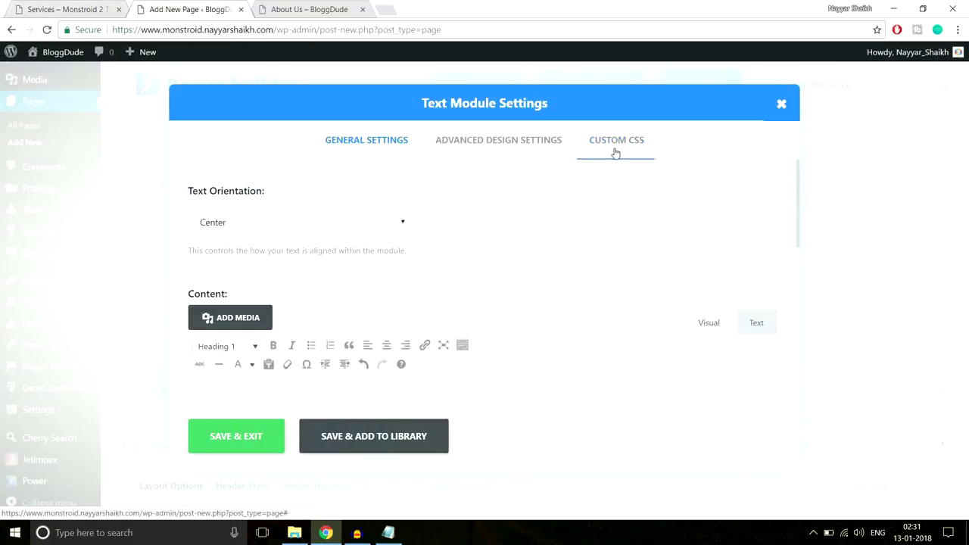
{"action": "scroll", "coordinate": [643, 275], "scroll_direction": "down", "scroll_amount": 5}
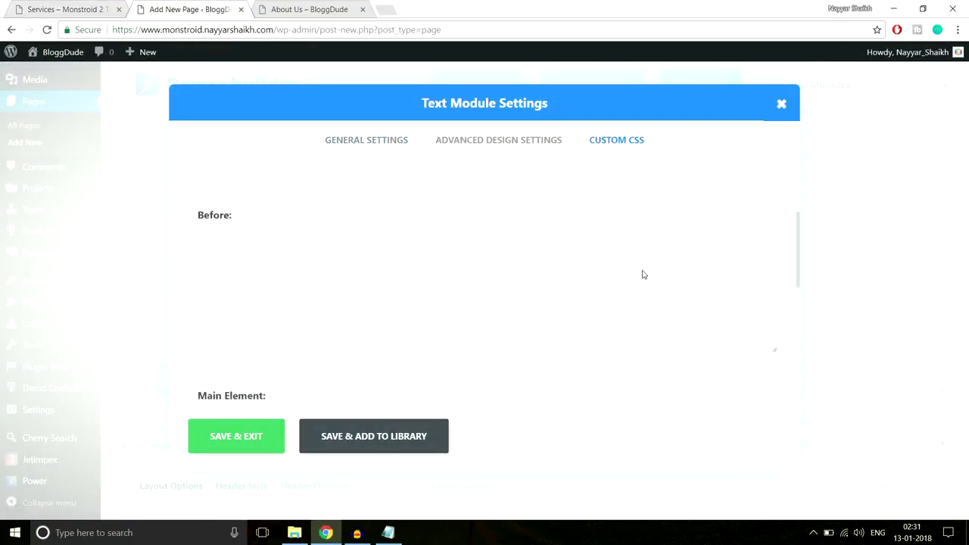
{"action": "left_click", "coordinate": [388, 533]}
{"action": "left_click", "coordinate": [389, 534]}
{"action": "left_click", "coordinate": [406, 350]}
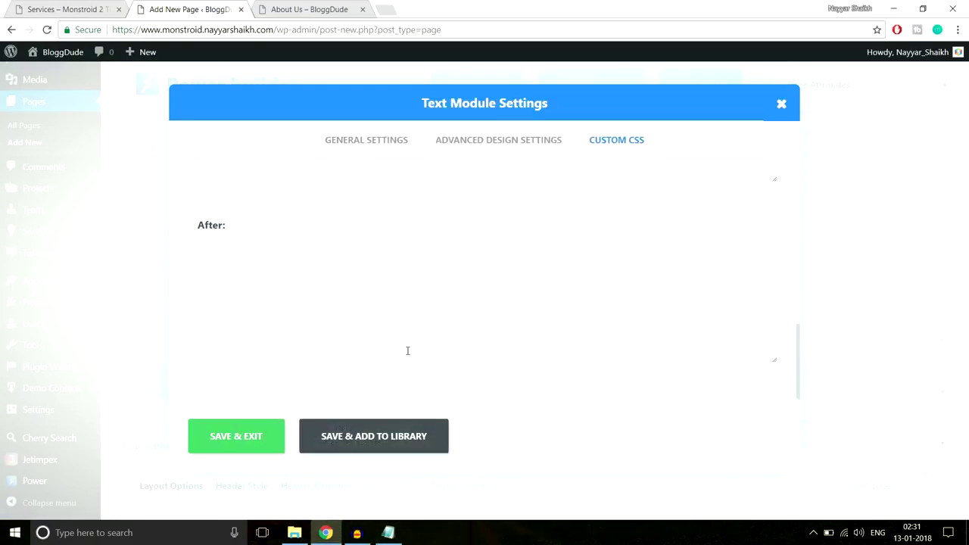
{"action": "type", "text": "display: block; width: 66px; height: 3px; content: ''; margin-top: 22px; margin-left: auto; margin-right: auto; background-color: #2cc895;"}
{"action": "left_click", "coordinate": [253, 442]}
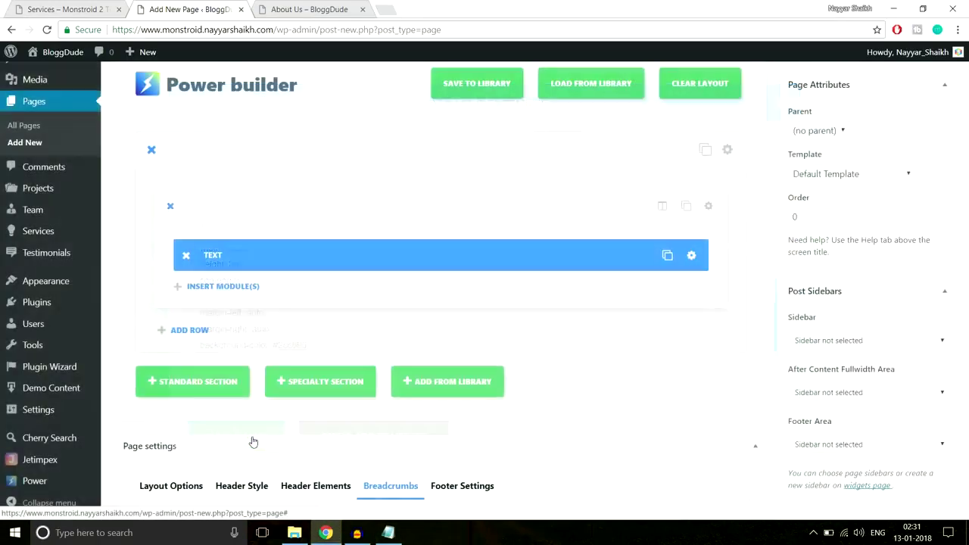
Copy the subtitle line from the live Services page.
{"action": "left_click", "coordinate": [72, 6]}
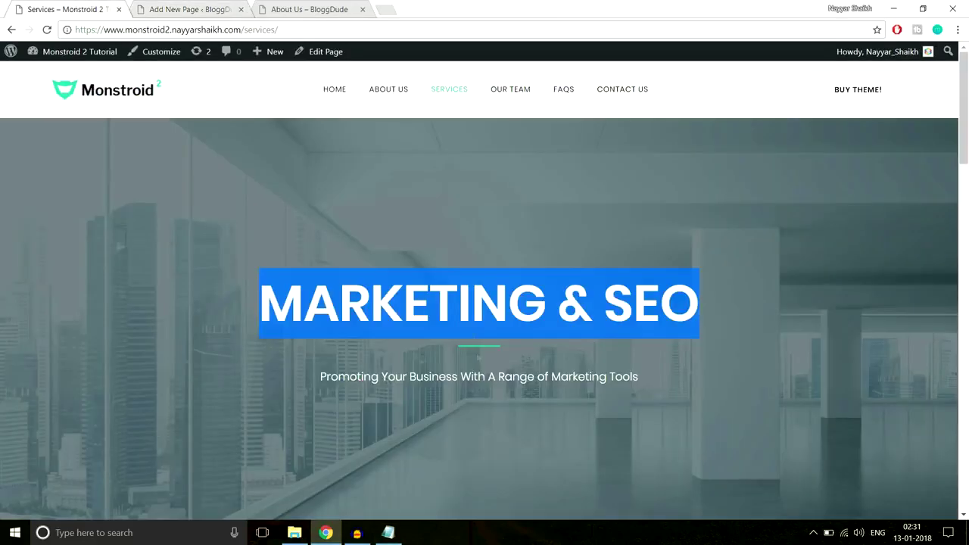
{"action": "scroll", "coordinate": [341, 362], "scroll_direction": "down", "scroll_amount": 1}
{"action": "left_click", "coordinate": [320, 321]}
{"action": "left_click_drag", "start_coordinate": [319, 321], "coordinate": [649, 313]}
{"action": "key", "text": "ctrl+c"}
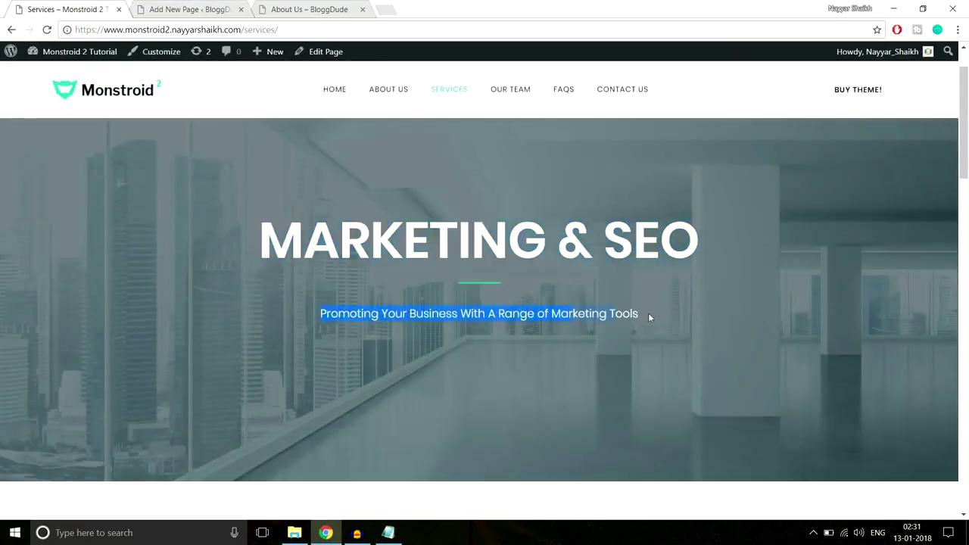
{"action": "left_click", "coordinate": [209, 6]}
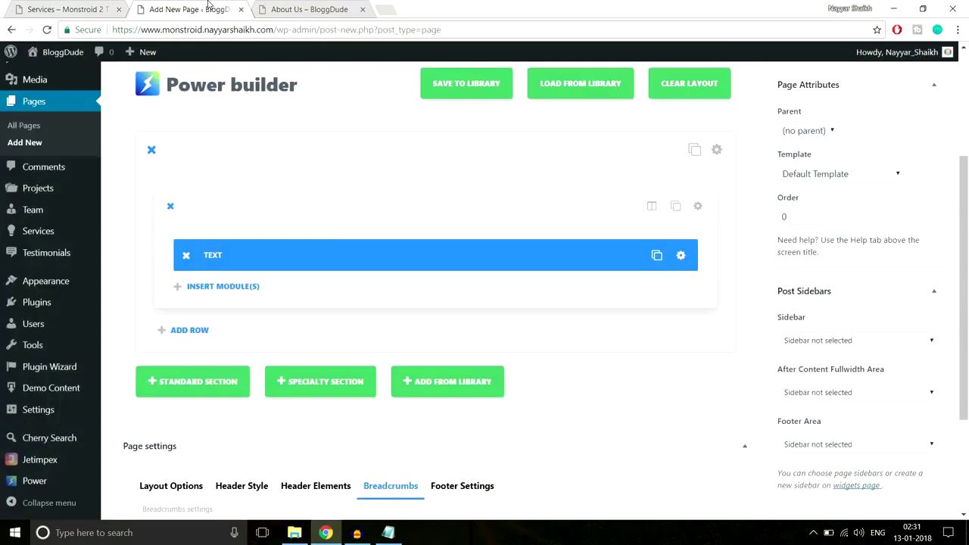
Add a centred Text module containing 'Promoting Your Business With A Range of Marketing Tools' and save it.
{"action": "left_click", "coordinate": [225, 286]}
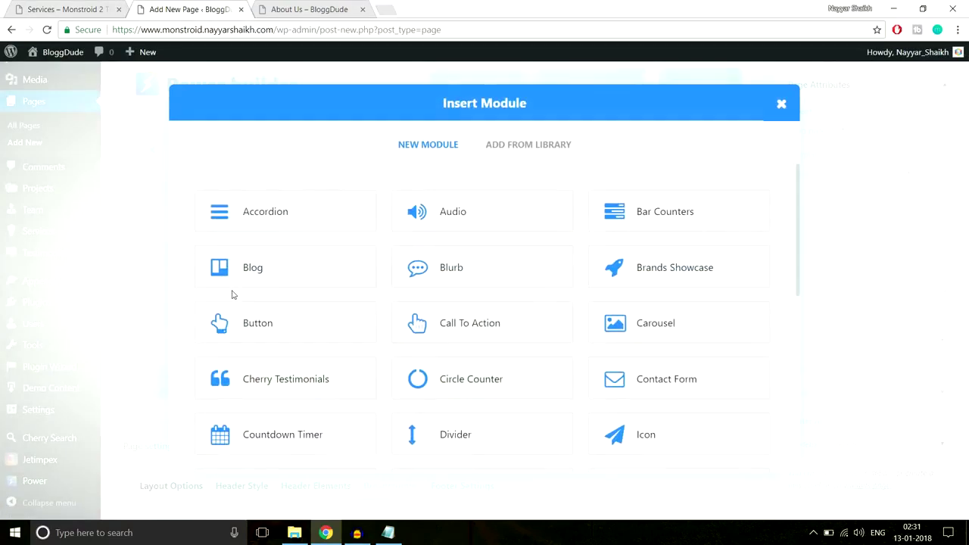
{"action": "scroll", "coordinate": [356, 374], "scroll_direction": "down", "scroll_amount": 5}
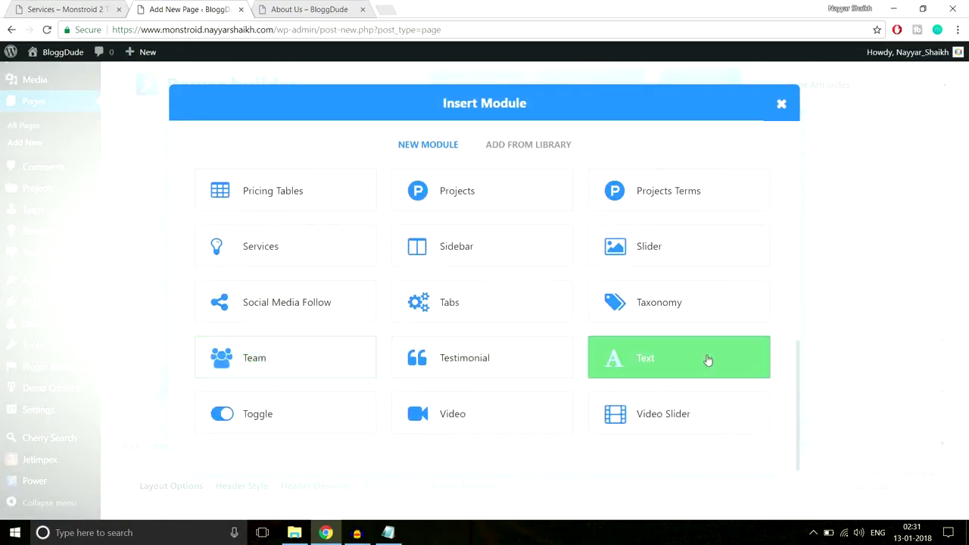
{"action": "left_click", "coordinate": [707, 359]}
{"action": "left_click", "coordinate": [336, 234]}
{"action": "left_click", "coordinate": [308, 268]}
{"action": "scroll", "coordinate": [383, 318], "scroll_direction": "down", "scroll_amount": 2}
{"action": "left_click", "coordinate": [370, 351]}
{"action": "key", "text": "ctrl+v"}
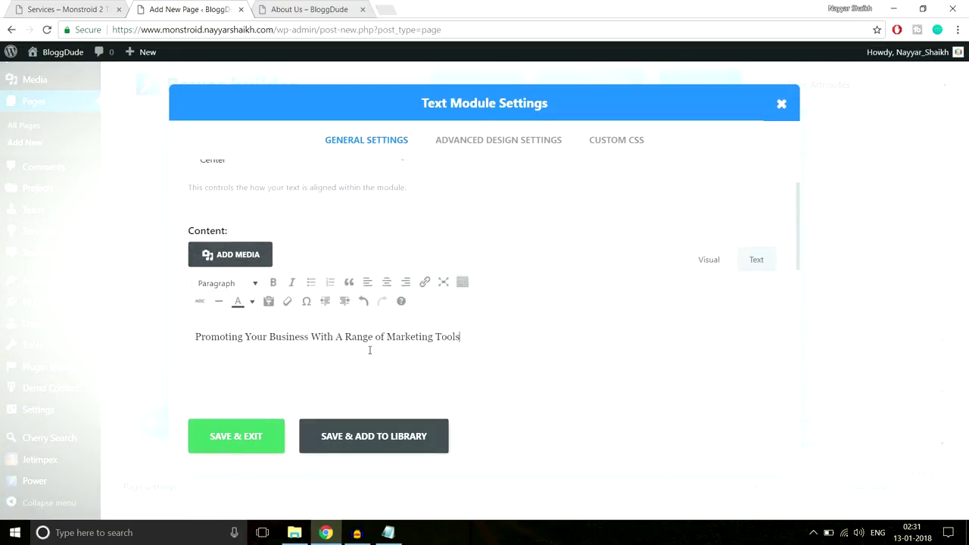
{"action": "left_click", "coordinate": [269, 441]}
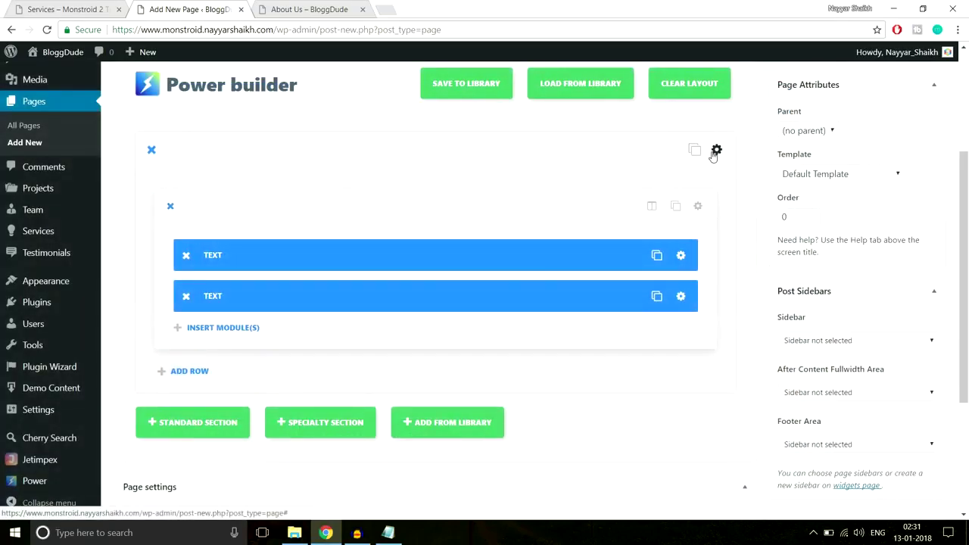
Upload Service-Top from the Services images folder and set it as the section background.
{"action": "left_click", "coordinate": [715, 152]}
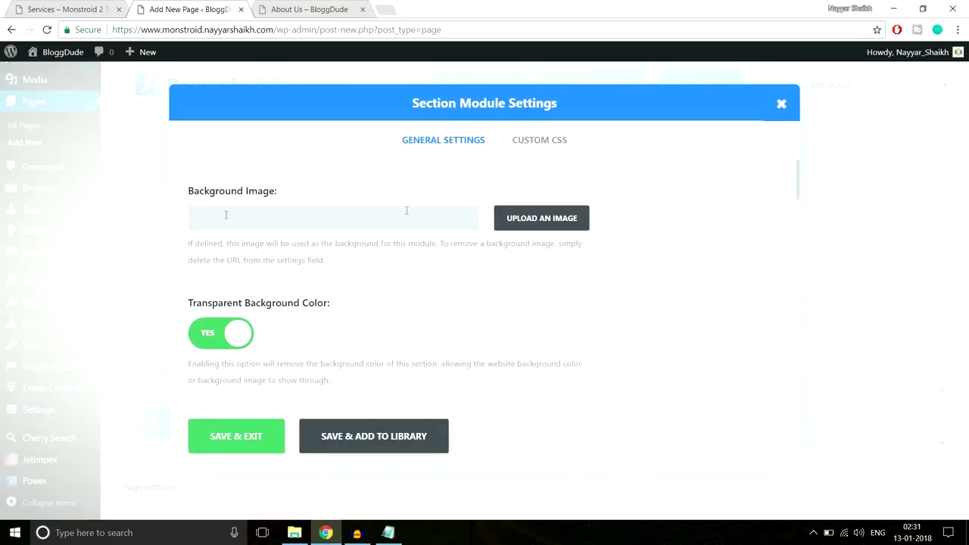
{"action": "left_click", "coordinate": [550, 221]}
{"action": "left_click", "coordinate": [54, 105]}
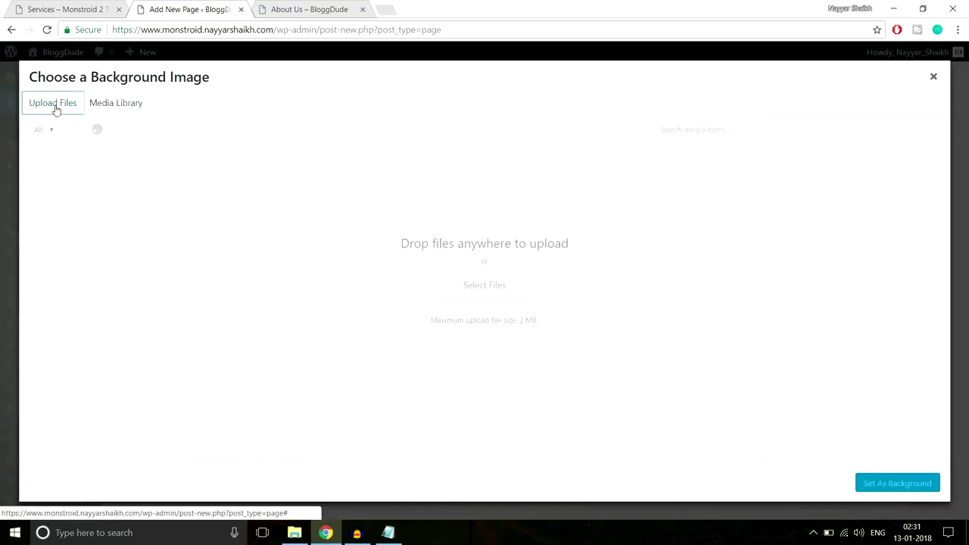
{"action": "left_click", "coordinate": [490, 287]}
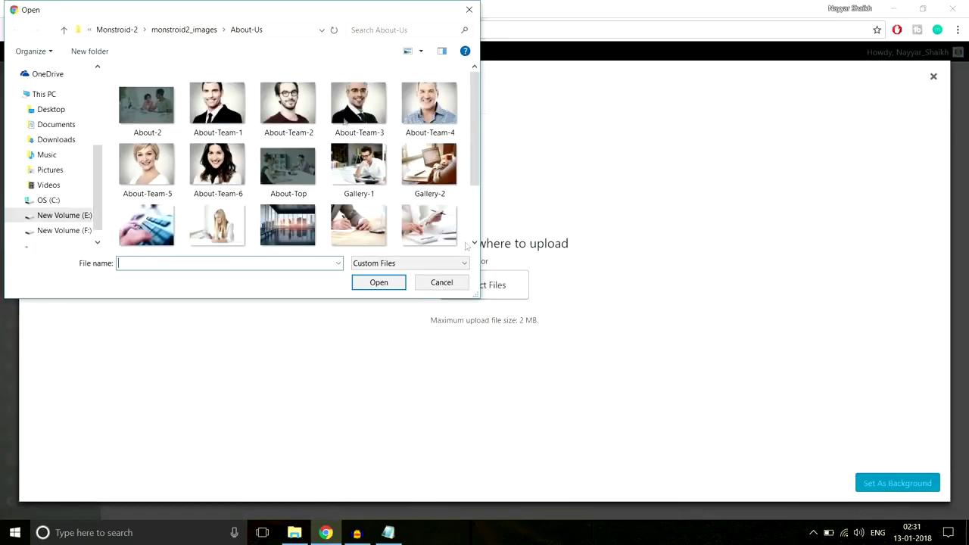
{"action": "left_click", "coordinate": [195, 30]}
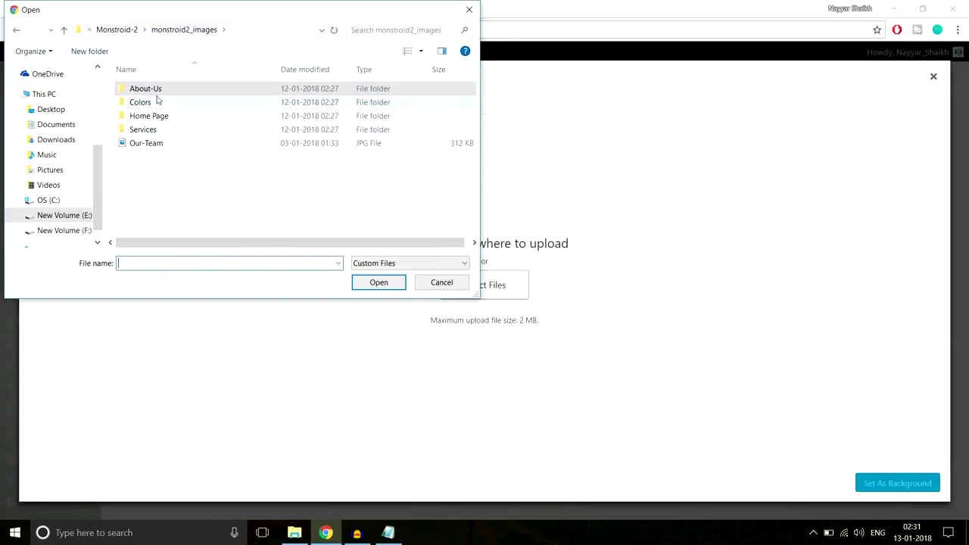
{"action": "double_click", "coordinate": [144, 129]}
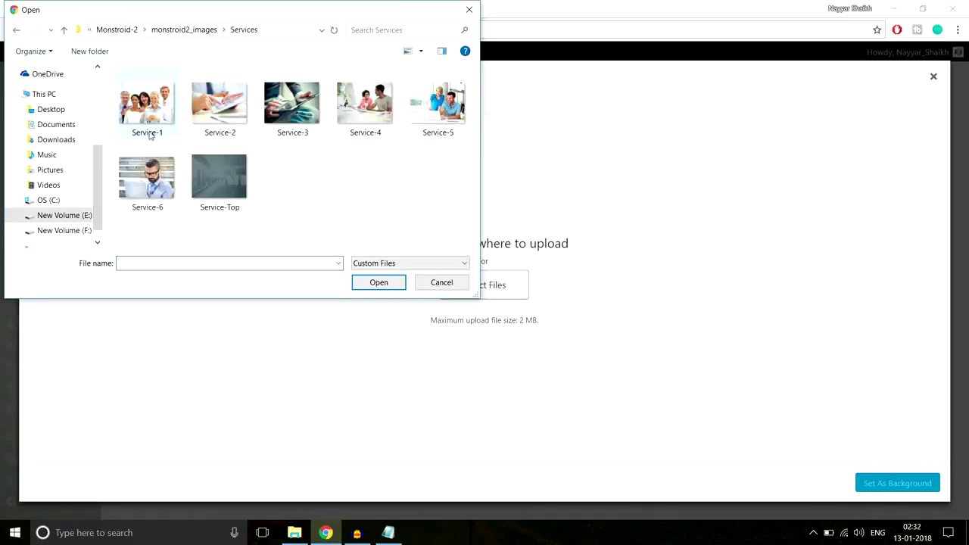
{"action": "left_click", "coordinate": [219, 200]}
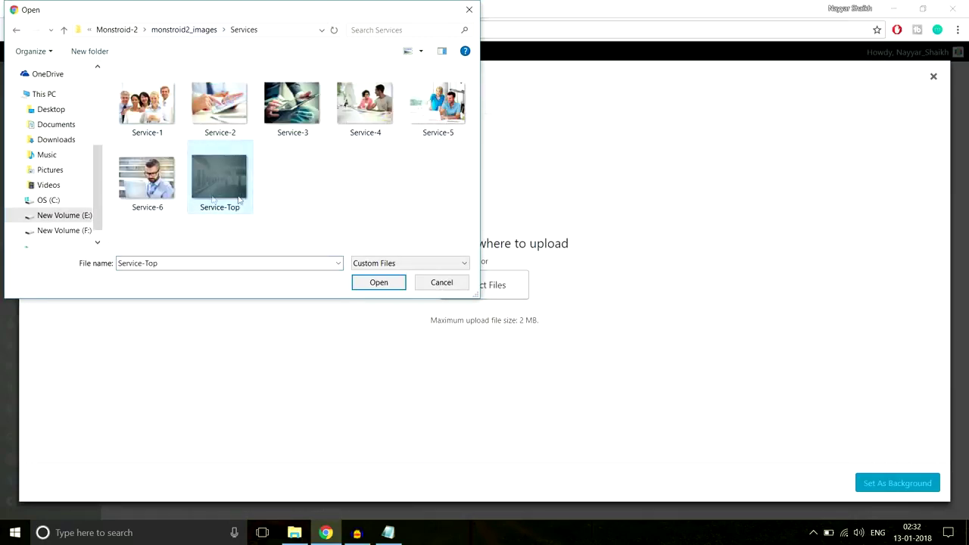
{"action": "left_click", "coordinate": [372, 281]}
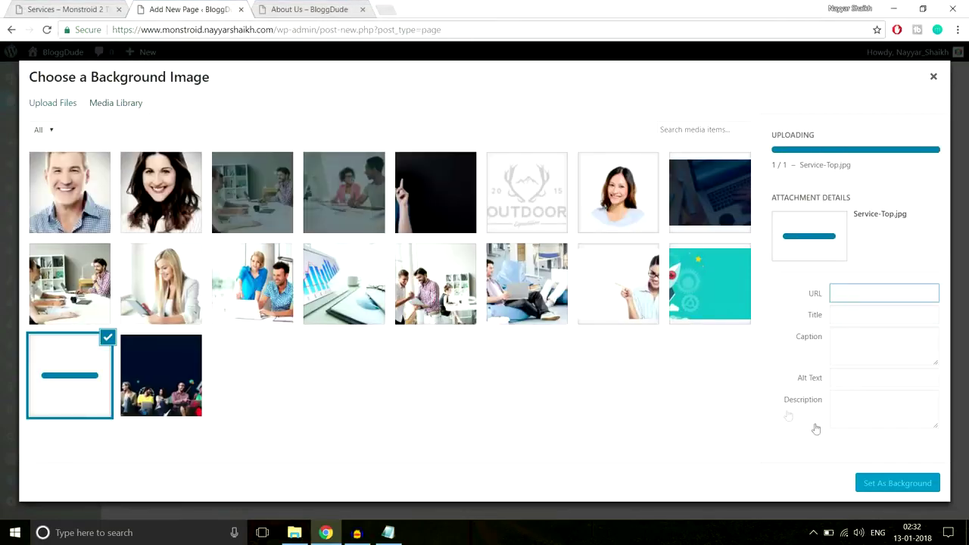
{"action": "left_click", "coordinate": [890, 485]}
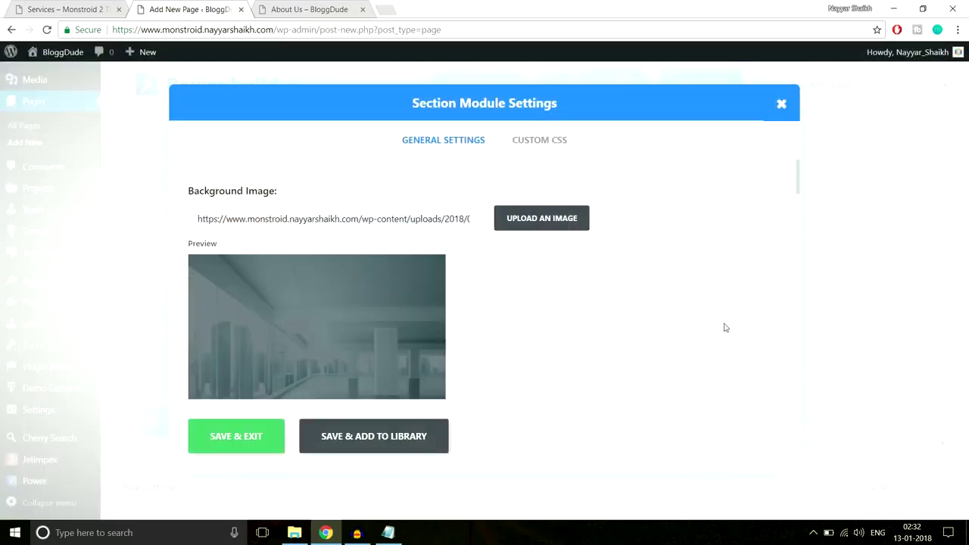
Set the section's custom padding to 280px top and bottom and save.
{"action": "scroll", "coordinate": [727, 329], "scroll_direction": "down", "scroll_amount": 10}
{"action": "scroll", "coordinate": [725, 327], "scroll_direction": "down", "scroll_amount": 3}
{"action": "scroll", "coordinate": [724, 326], "scroll_direction": "up", "scroll_amount": 3}
{"action": "scroll", "coordinate": [725, 327], "scroll_direction": "down", "scroll_amount": 3}
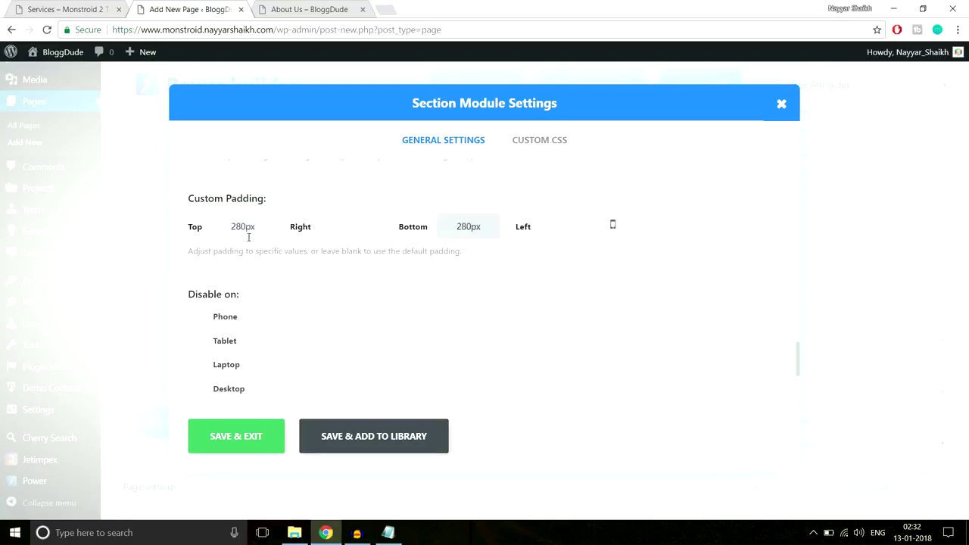
{"action": "left_click", "coordinate": [228, 443]}
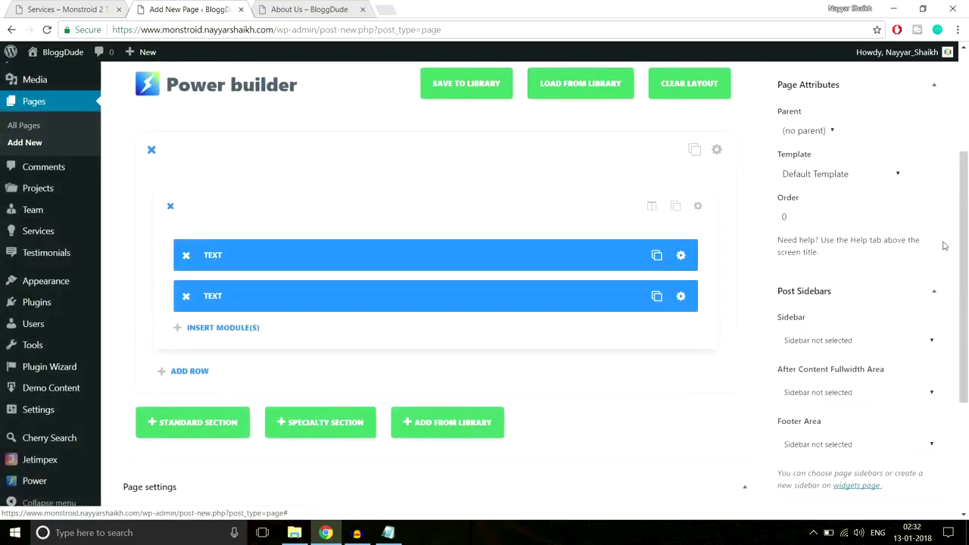
Recolour the subtitle text in the second Text module, save it, and publish the page.
{"action": "left_click", "coordinate": [686, 331]}
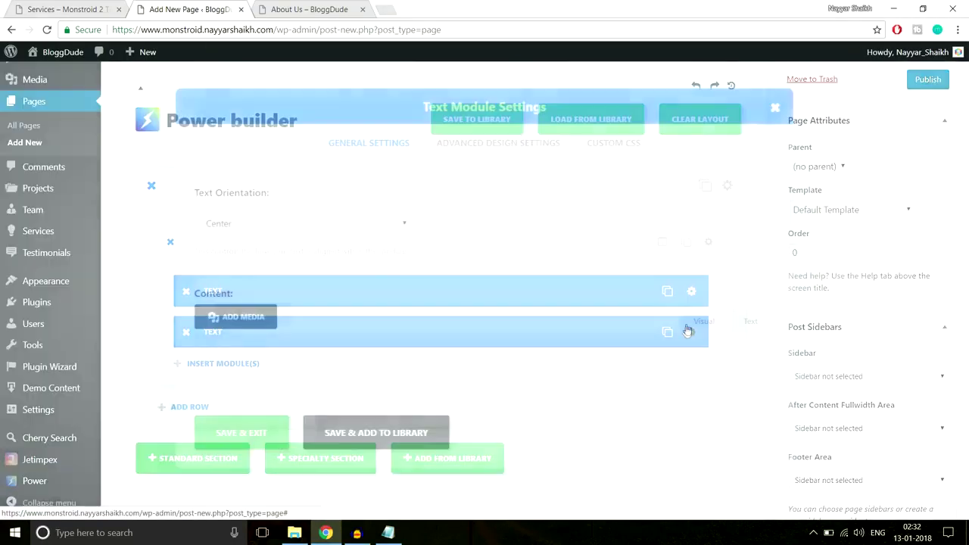
{"action": "left_click_drag", "start_coordinate": [515, 209], "coordinate": [182, 216]}
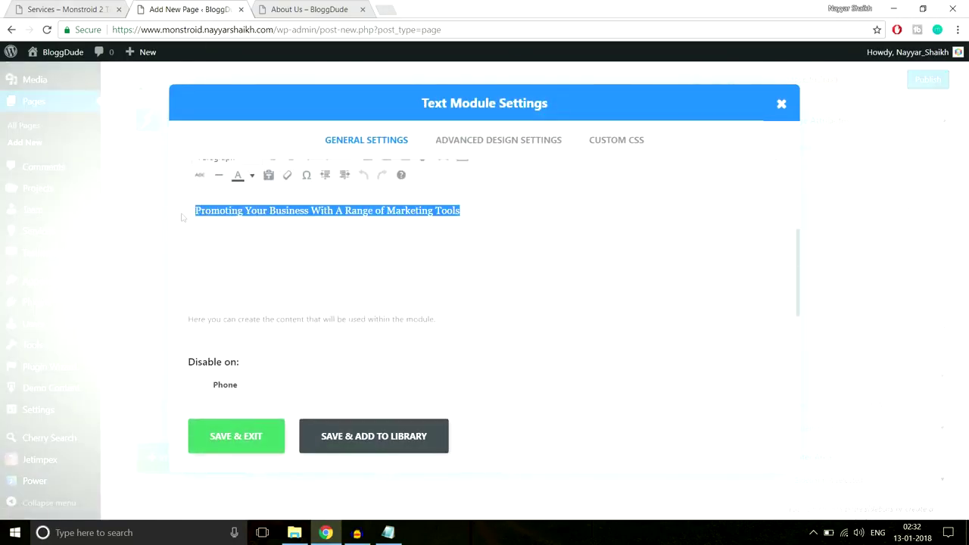
{"action": "left_click", "coordinate": [253, 176]}
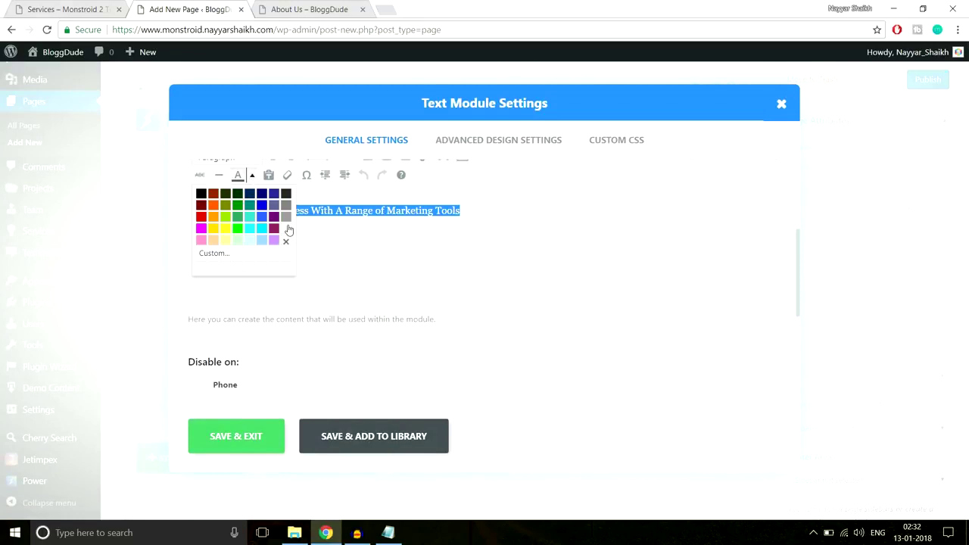
{"action": "left_click", "coordinate": [289, 229]}
{"action": "left_click", "coordinate": [257, 434]}
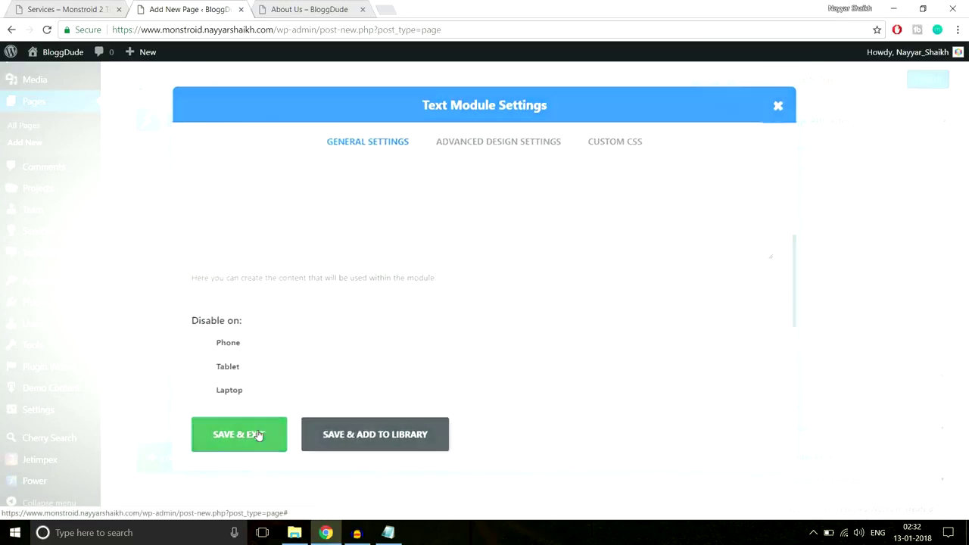
{"action": "scroll", "coordinate": [909, 228], "scroll_direction": "up", "scroll_amount": 3}
{"action": "left_click", "coordinate": [926, 236]}
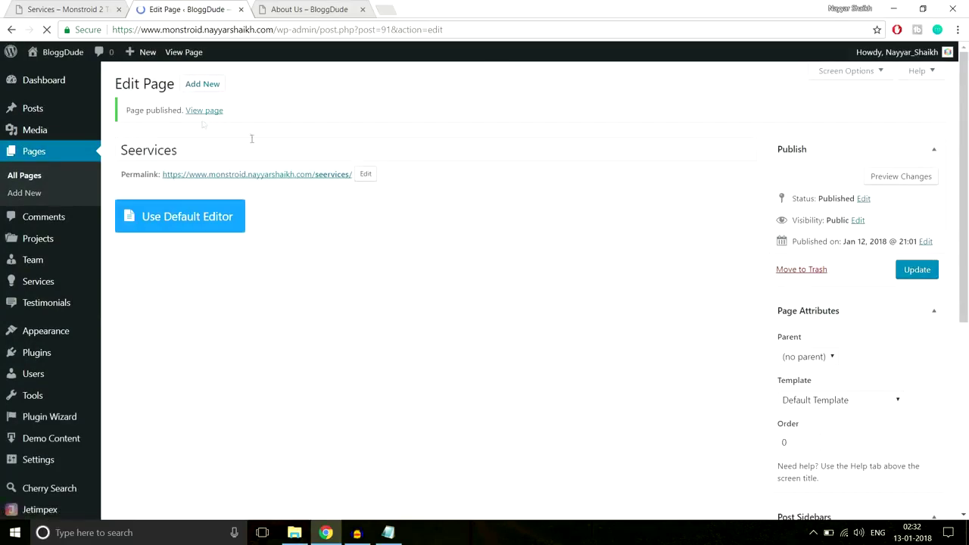
Open the published Seervices page in a new tab and review it live.
{"action": "right_click", "coordinate": [204, 111]}
{"action": "left_click", "coordinate": [242, 120]}
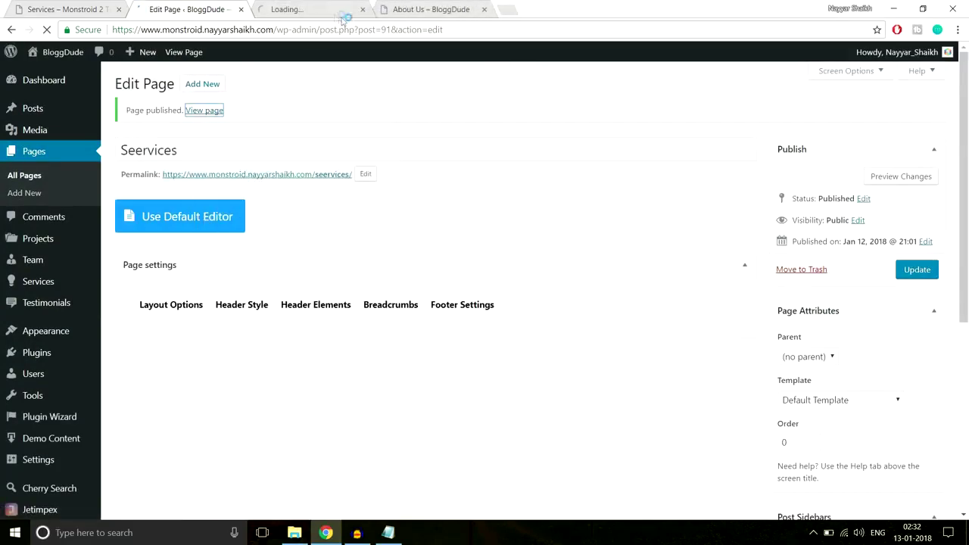
{"action": "left_click", "coordinate": [344, 15]}
{"action": "left_click", "coordinate": [462, 9]}
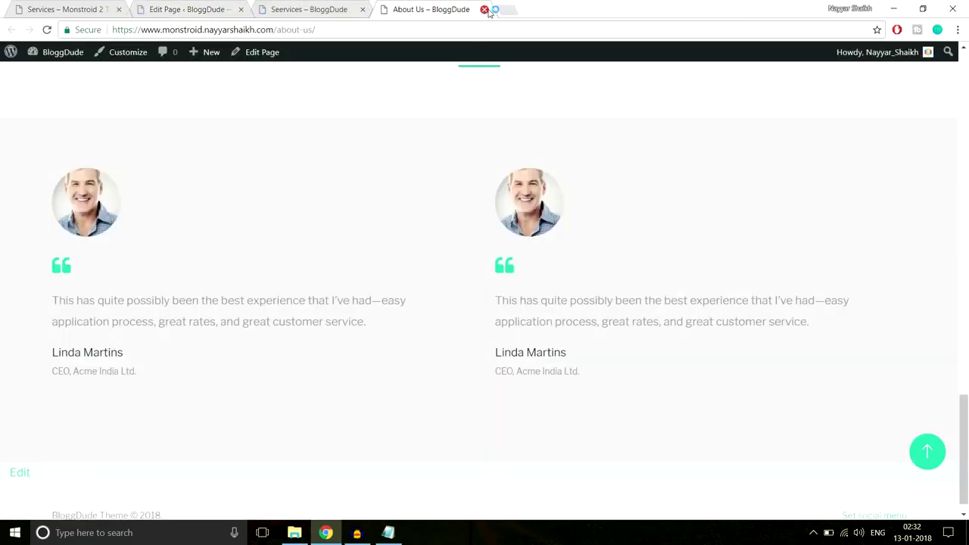
{"action": "left_click", "coordinate": [485, 10]}
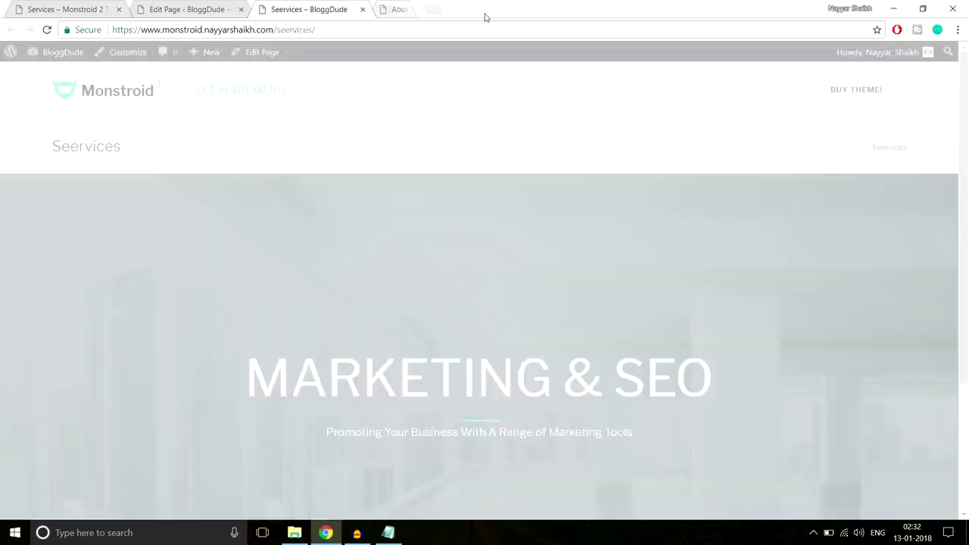
{"action": "scroll", "coordinate": [530, 200], "scroll_direction": "down", "scroll_amount": 2}
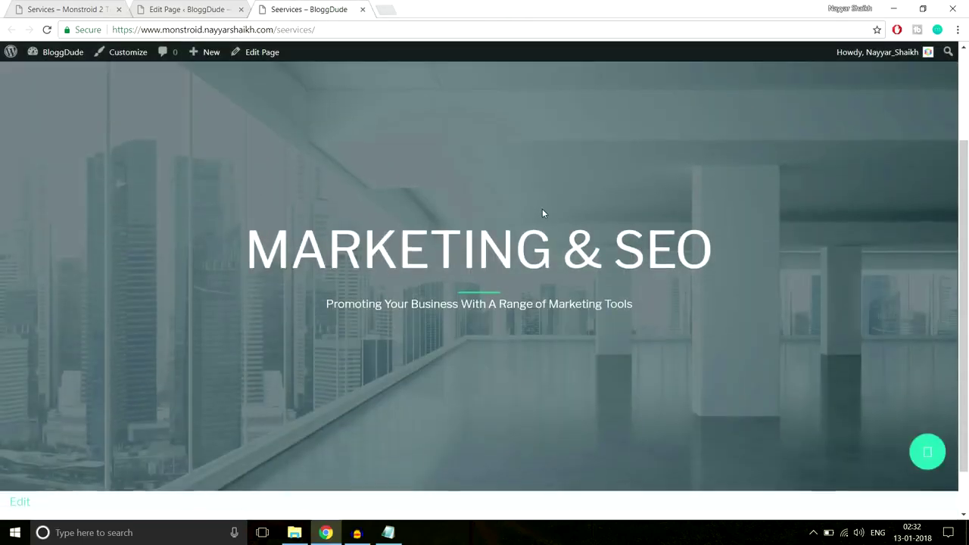
{"action": "scroll", "coordinate": [542, 208], "scroll_direction": "down", "scroll_amount": 1}
{"action": "scroll", "coordinate": [543, 209], "scroll_direction": "up", "scroll_amount": 1}
{"action": "scroll", "coordinate": [544, 214], "scroll_direction": "up", "scroll_amount": 2}
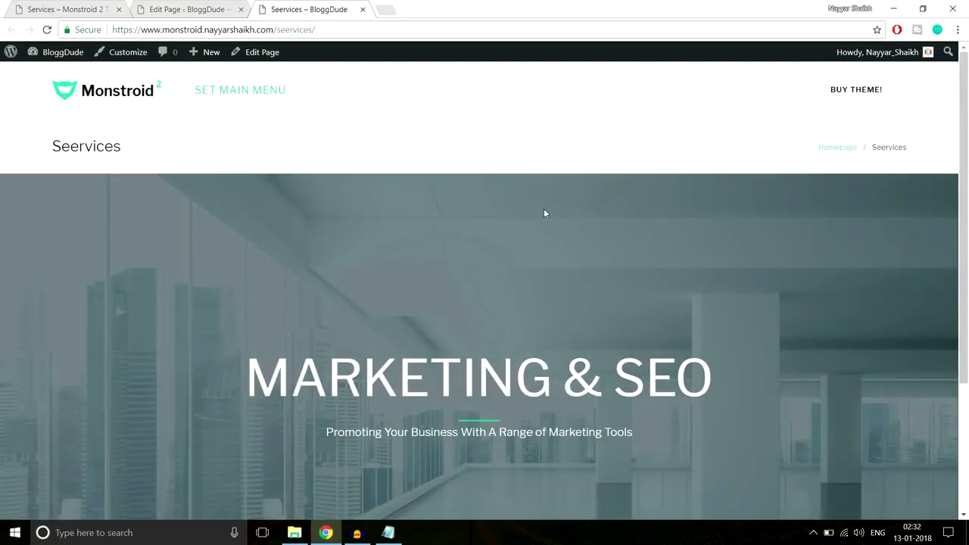
{"action": "left_click_drag", "start_coordinate": [50, 144], "coordinate": [234, 144]}
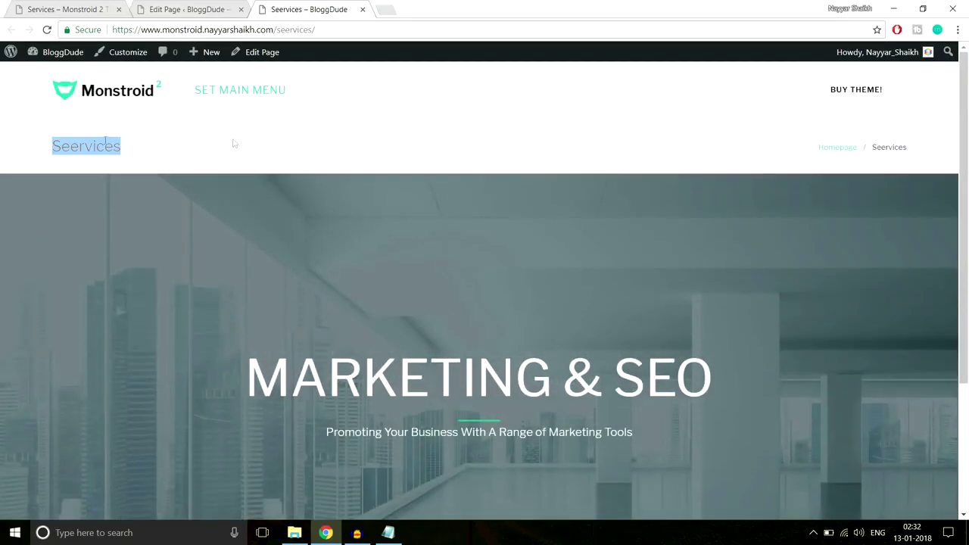
{"action": "left_click", "coordinate": [905, 146], "text": "shift"}
{"action": "left_click", "coordinate": [613, 148]}
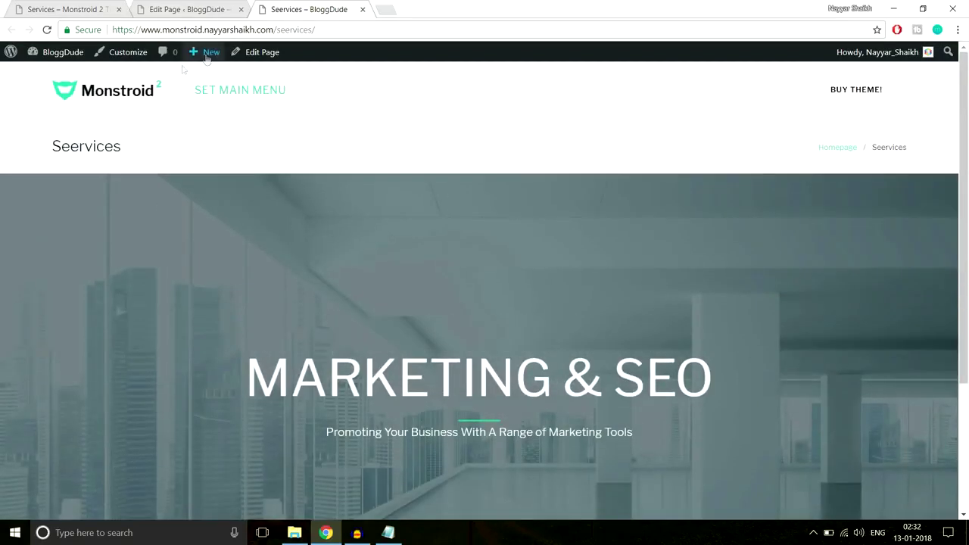
Scroll down to the demo's PPC & MEDIA BUYING section for reference.
{"action": "left_click", "coordinate": [136, 6]}
{"action": "scroll", "coordinate": [532, 192], "scroll_direction": "down", "scroll_amount": 10}
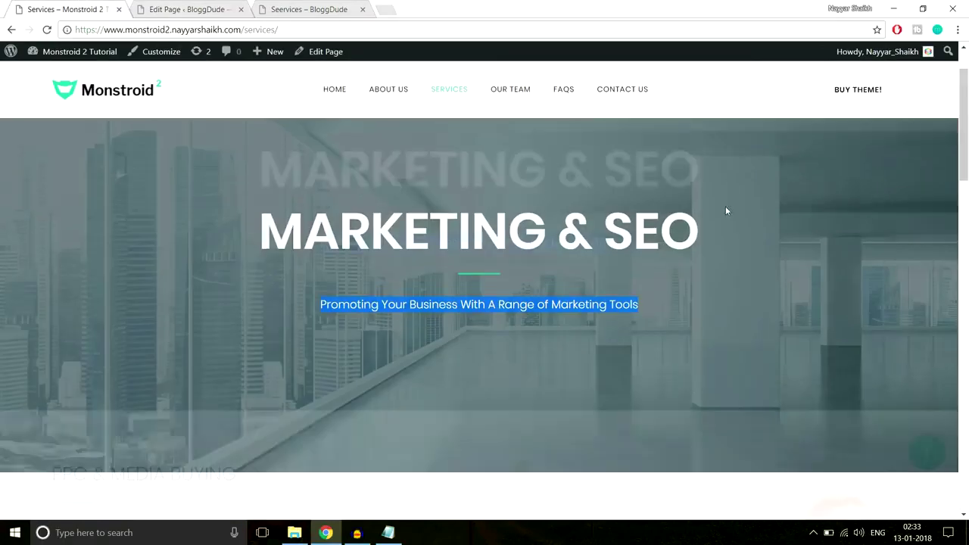
{"action": "scroll", "coordinate": [726, 210], "scroll_direction": "down", "scroll_amount": 3}
{"action": "scroll", "coordinate": [726, 211], "scroll_direction": "down", "scroll_amount": 2}
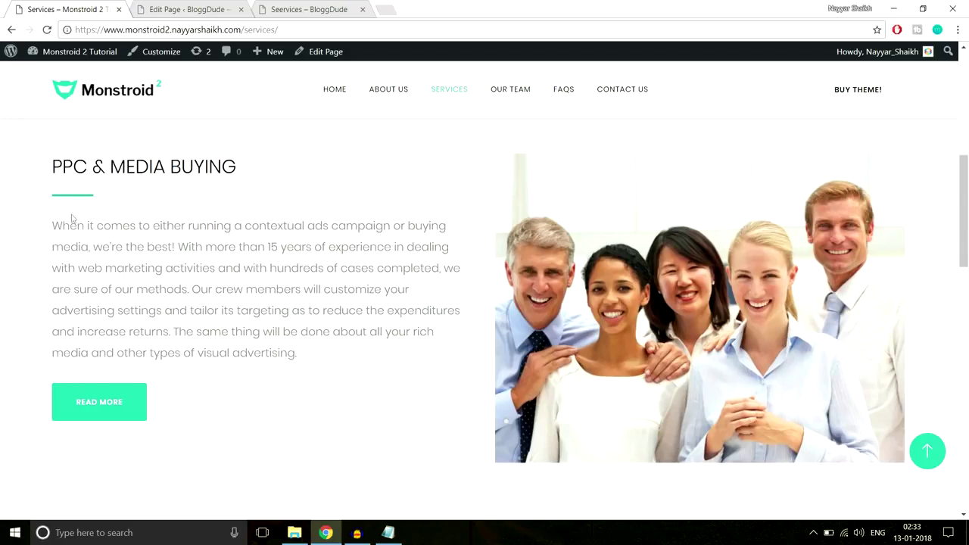
{"action": "left_click", "coordinate": [206, 5]}
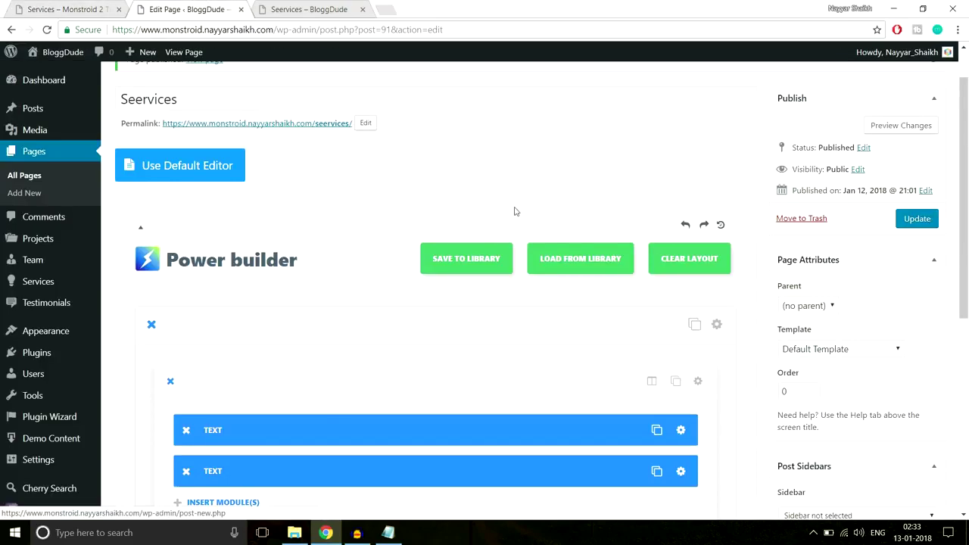
Add a standard section with two equal 1/2 + 1/2 columns.
{"action": "scroll", "coordinate": [515, 211], "scroll_direction": "down", "scroll_amount": 5}
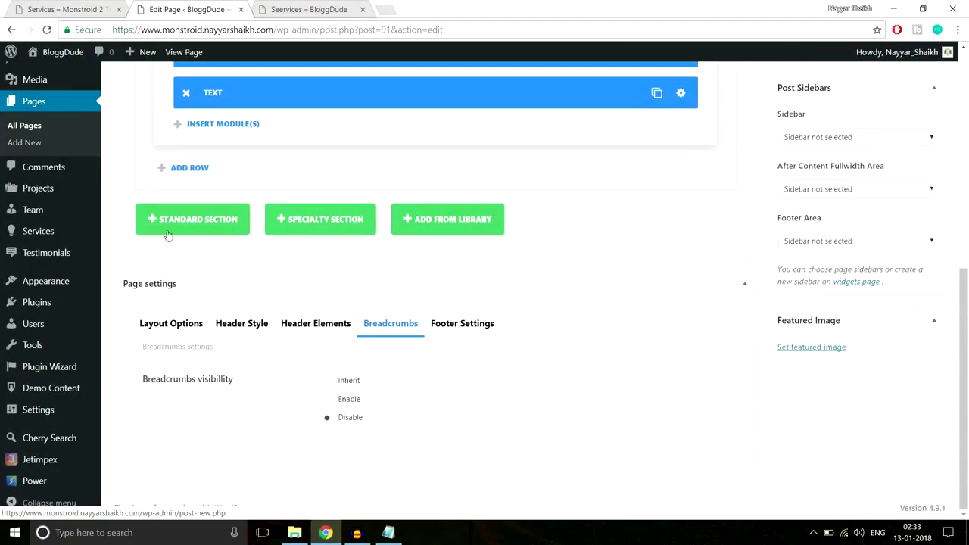
{"action": "left_click", "coordinate": [168, 232]}
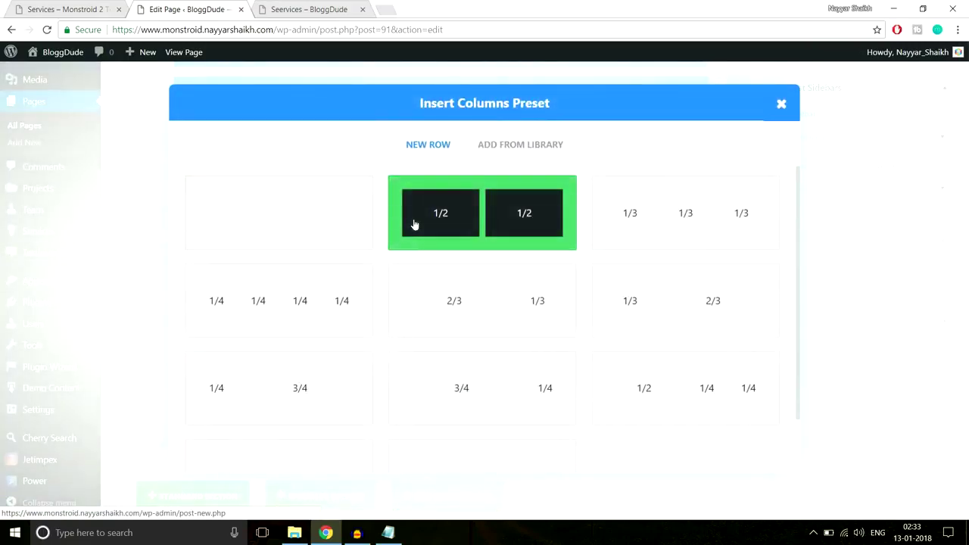
{"action": "left_click", "coordinate": [413, 223]}
{"action": "scroll", "coordinate": [424, 190], "scroll_direction": "down", "scroll_amount": 1}
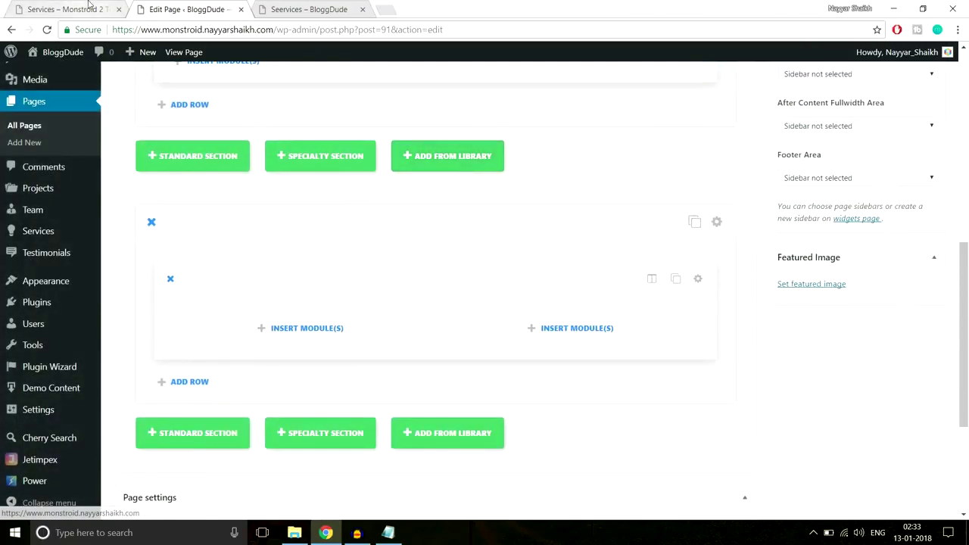
{"action": "left_click", "coordinate": [287, 328]}
Add a Text module to the left column holding the copied PPC & MEDIA BUYING heading.
{"action": "left_click", "coordinate": [69, 9]}
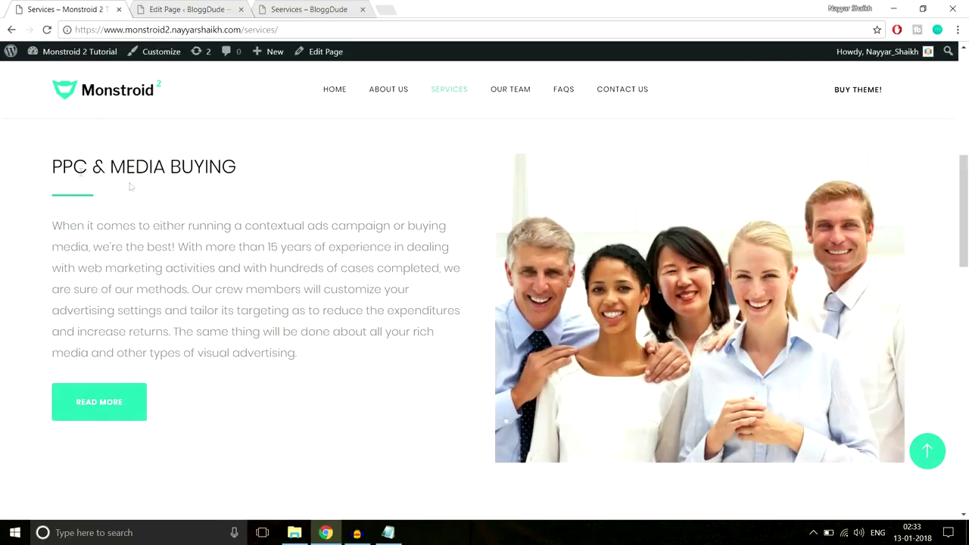
{"action": "left_click_drag", "start_coordinate": [54, 160], "coordinate": [243, 165]}
{"action": "key", "text": "ctrl+c"}
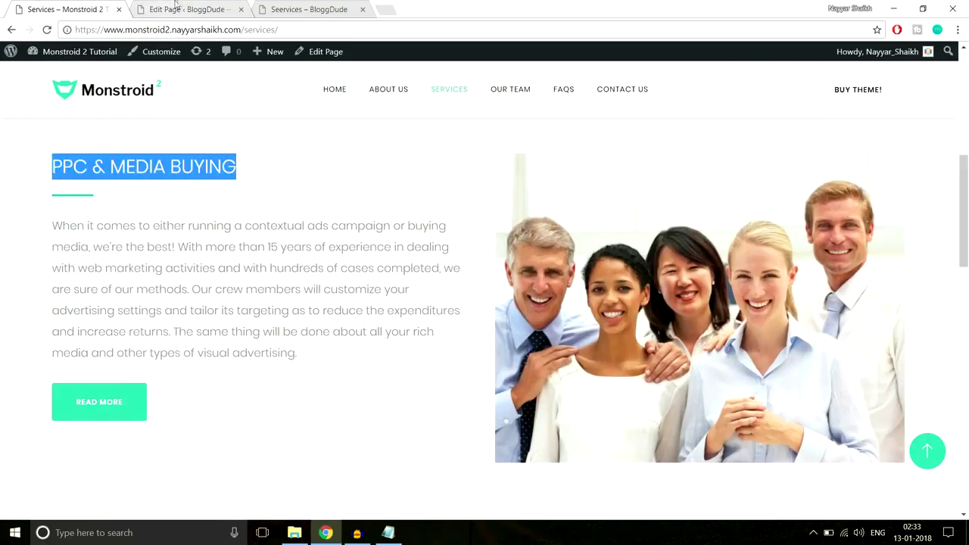
{"action": "left_click", "coordinate": [176, 6]}
{"action": "scroll", "coordinate": [559, 336], "scroll_direction": "down", "scroll_amount": 5}
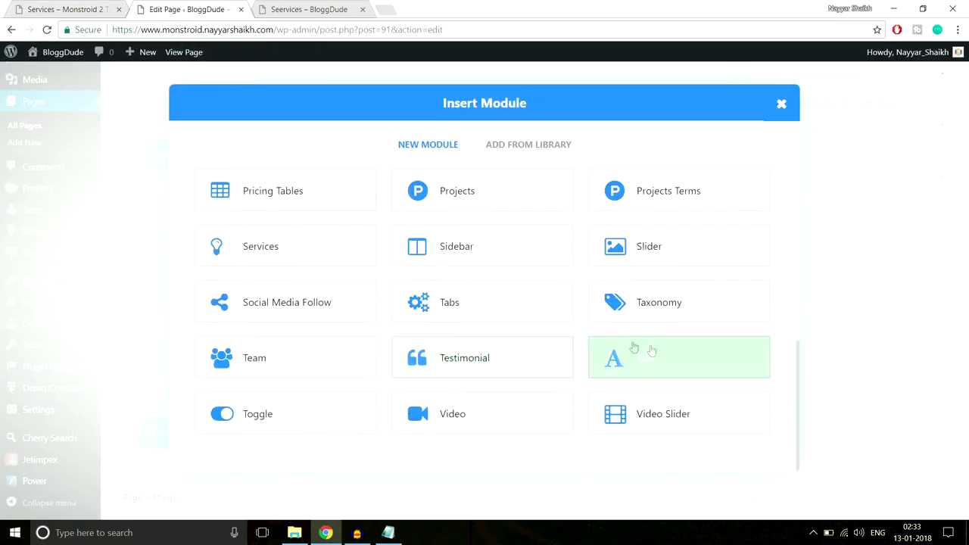
{"action": "left_click", "coordinate": [632, 351]}
{"action": "scroll", "coordinate": [413, 333], "scroll_direction": "down", "scroll_amount": 2}
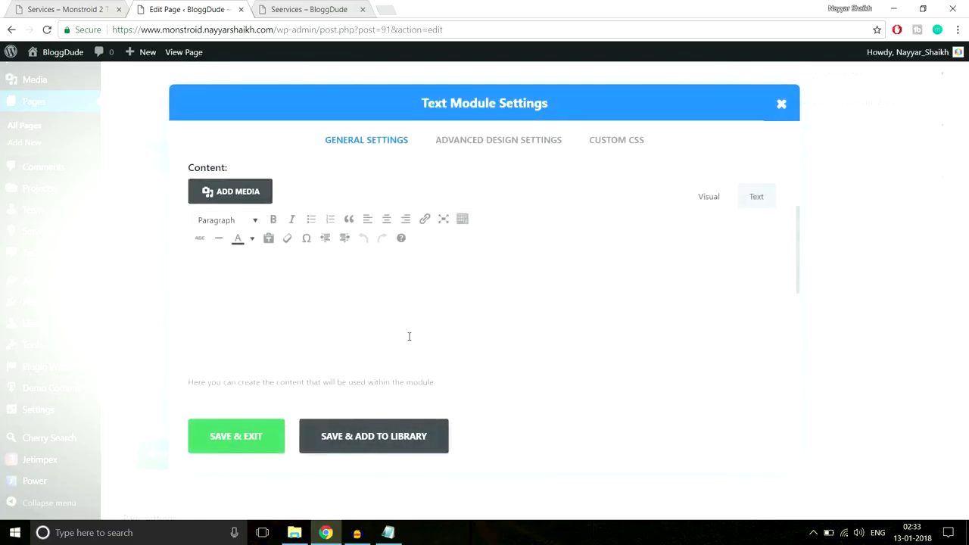
{"action": "key", "text": "ctrl+v"}
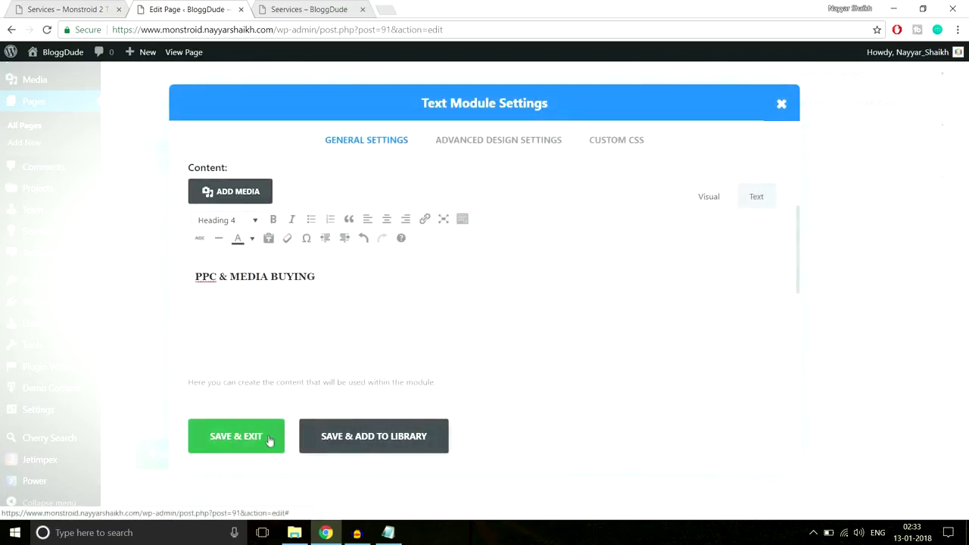
{"action": "left_click", "coordinate": [271, 443]}
{"action": "left_click", "coordinate": [103, 6]}
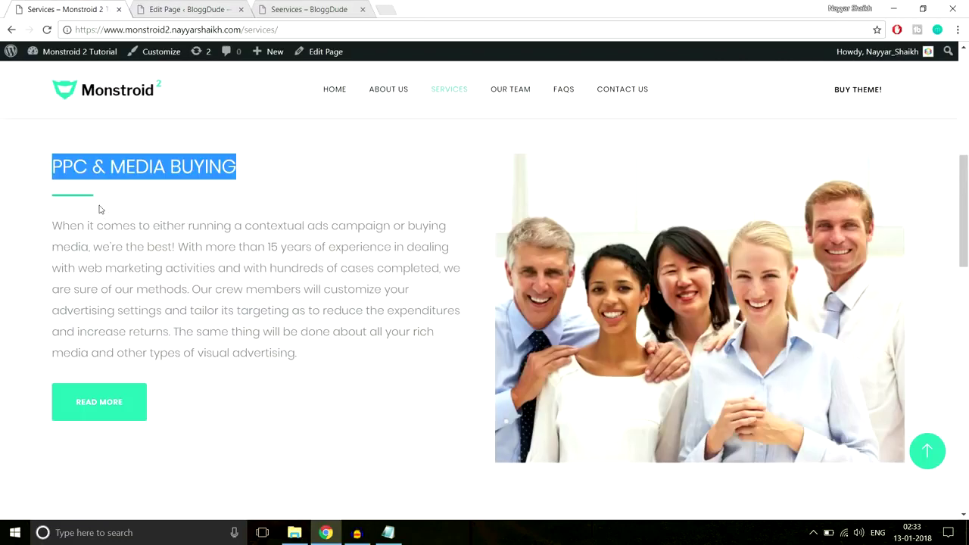
{"action": "left_click", "coordinate": [75, 206]}
{"action": "left_click", "coordinate": [161, 14]}
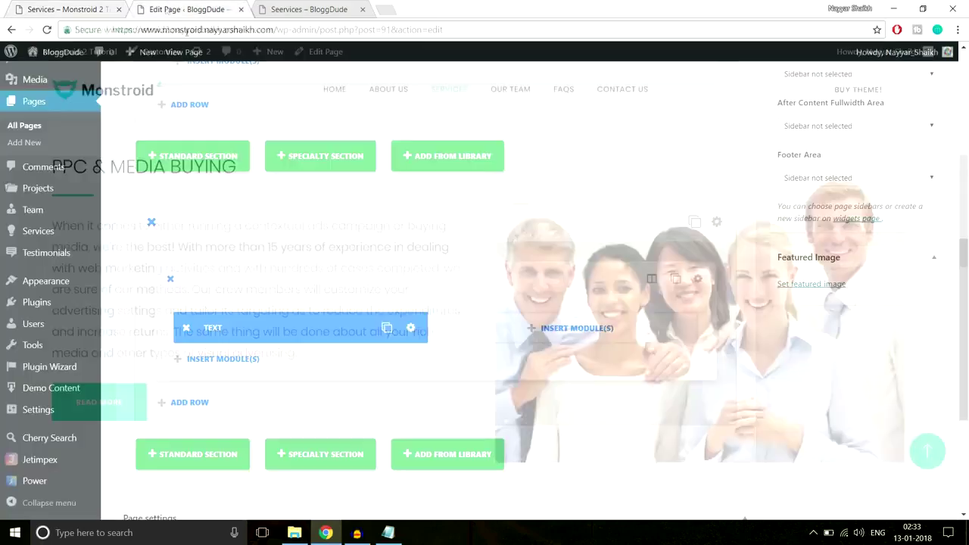
Add After CSS to the PPC & MEDIA BUYING heading that draws a 3px #2cc895 line beneath it.
{"action": "left_click", "coordinate": [412, 328]}
{"action": "left_click", "coordinate": [613, 149]}
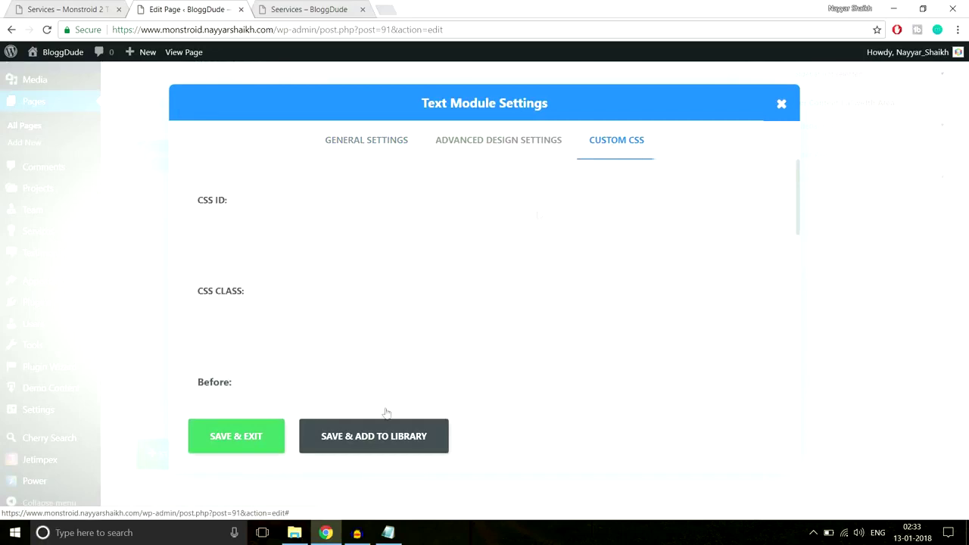
{"action": "left_click", "coordinate": [388, 534]}
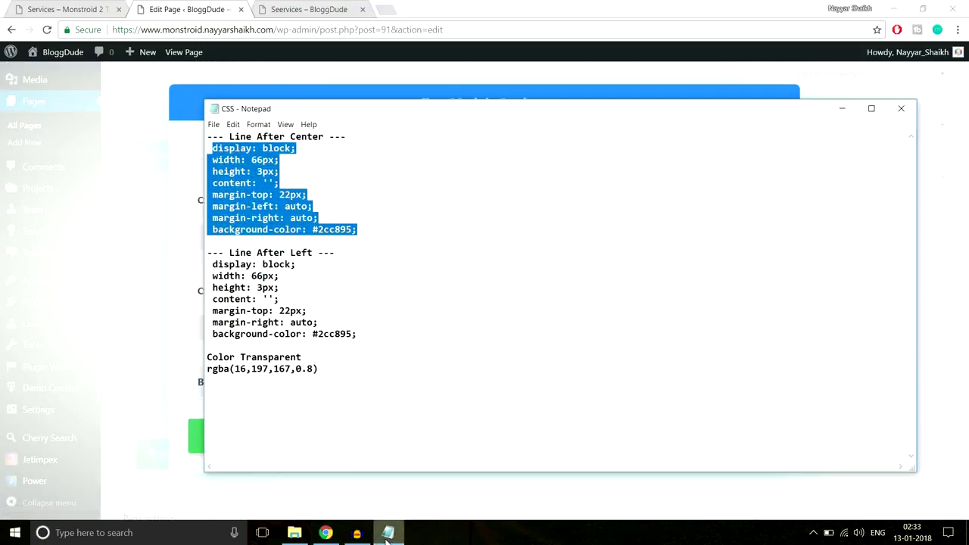
{"action": "left_click", "coordinate": [388, 534]}
{"action": "scroll", "coordinate": [379, 348], "scroll_direction": "down", "scroll_amount": 5}
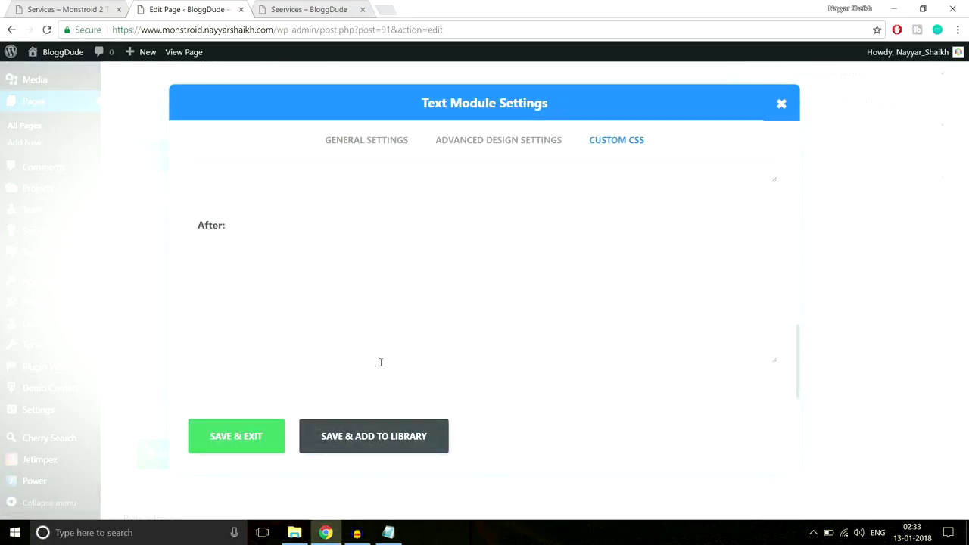
{"action": "left_click", "coordinate": [375, 319]}
{"action": "type", "text": "height: 3px; content: ''; margin-top: 22px; margin-left: auto; margin-right: auto; background-color: #2cd8f0"}
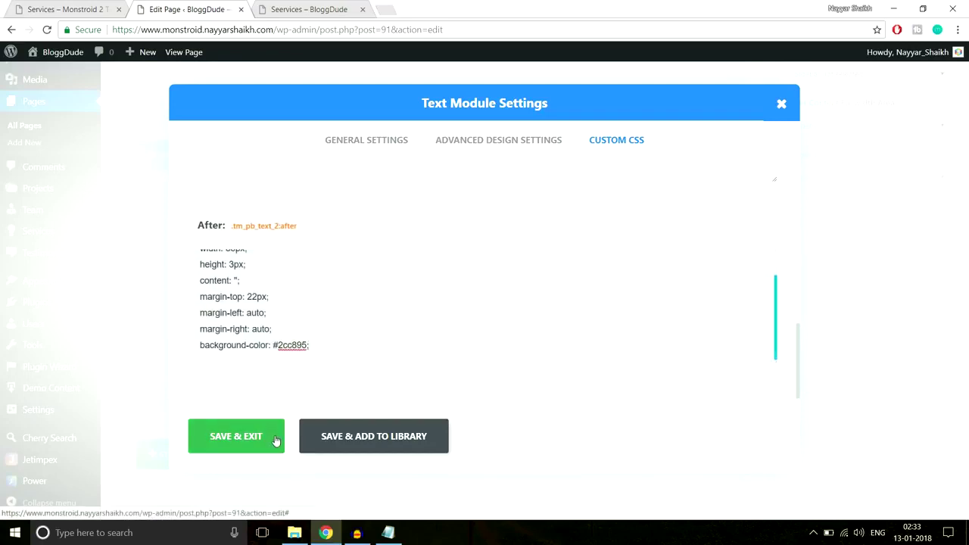
{"action": "left_click", "coordinate": [237, 437]}
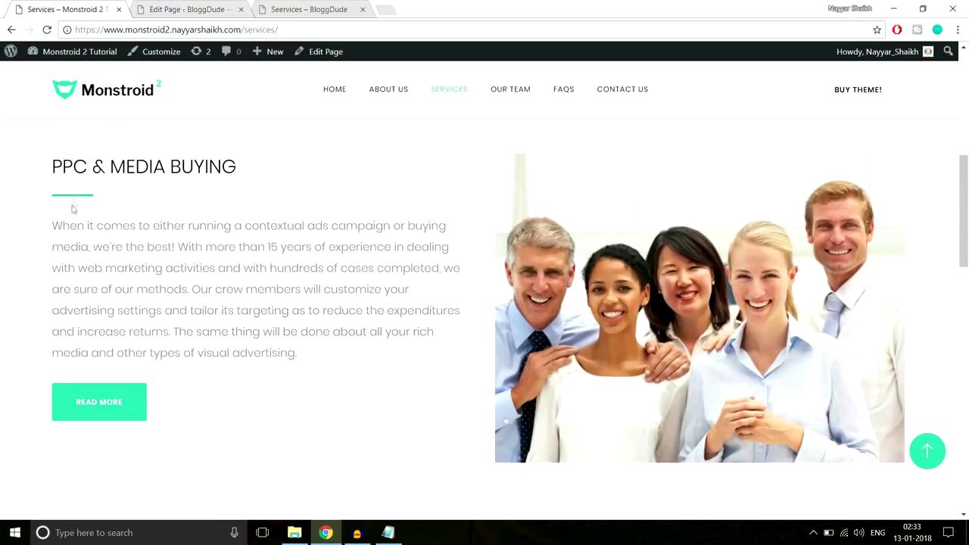
{"action": "left_click", "coordinate": [186, 9]}
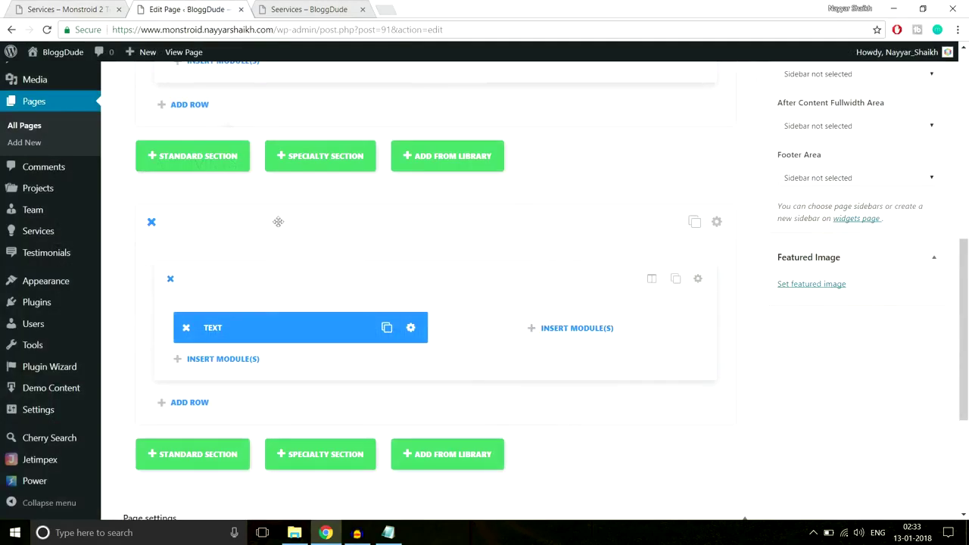
{"action": "left_click", "coordinate": [223, 359]}
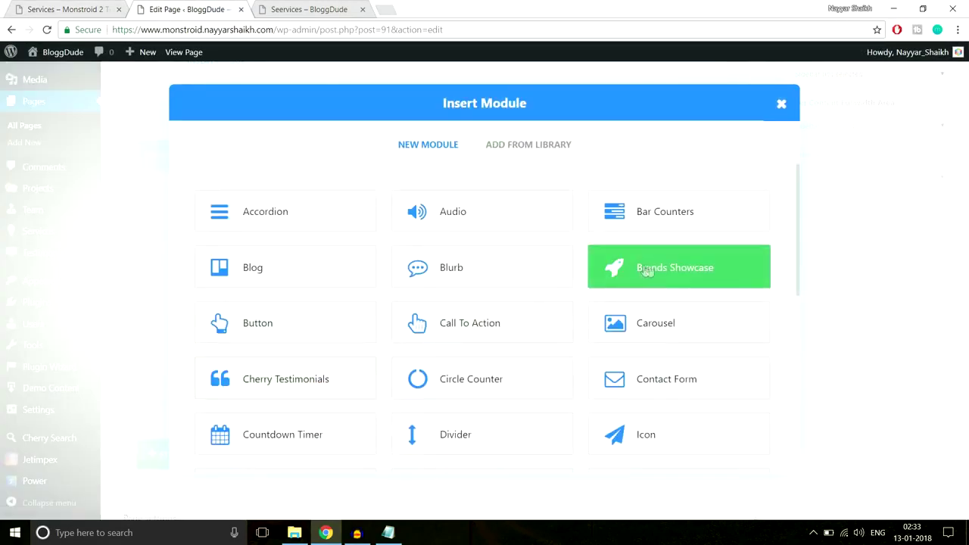
Add a Divider below the heading with a 40px top margin.
{"action": "left_click", "coordinate": [456, 430]}
{"action": "left_click", "coordinate": [466, 143]}
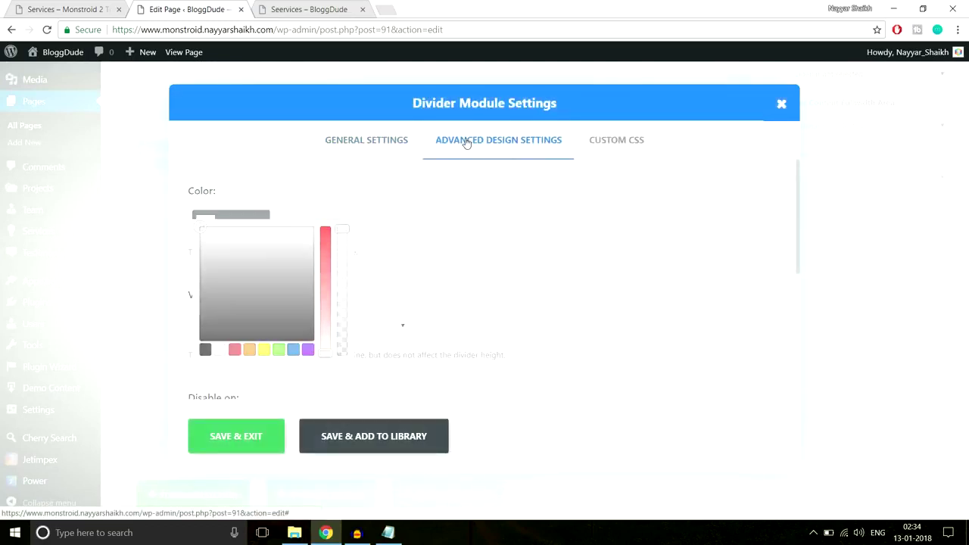
{"action": "left_click", "coordinate": [259, 312]}
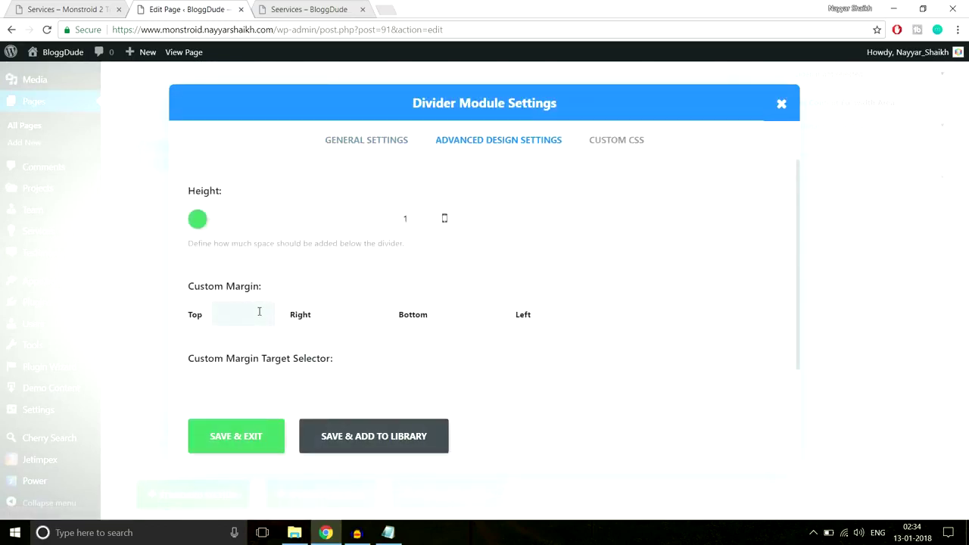
{"action": "left_click", "coordinate": [235, 436]}
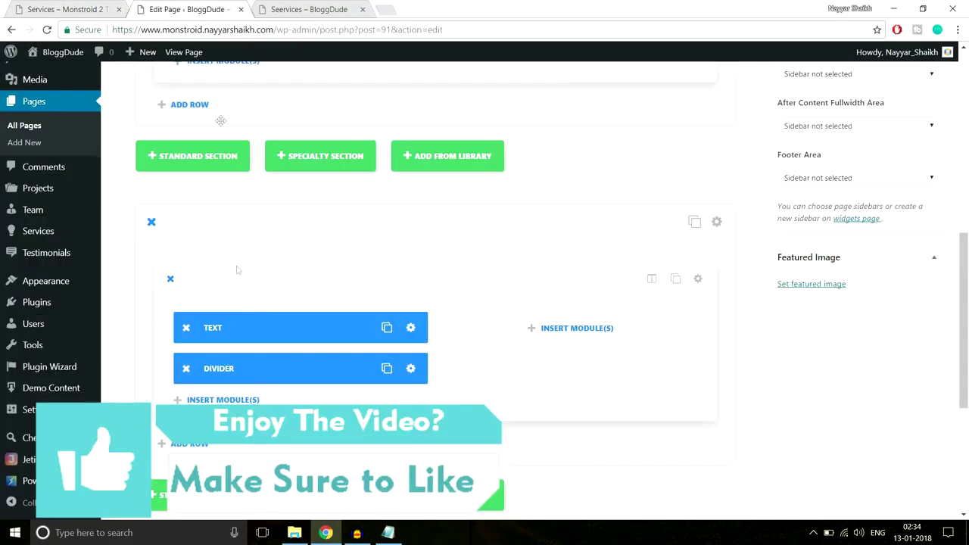
{"action": "scroll", "coordinate": [273, 334], "scroll_direction": "down", "scroll_amount": 1}
{"action": "scroll", "coordinate": [274, 335], "scroll_direction": "down", "scroll_amount": 2}
Add a Text module containing the pasted contextual ads and media buying paragraph.
{"action": "left_click", "coordinate": [259, 277]}
{"action": "scroll", "coordinate": [638, 343], "scroll_direction": "down", "scroll_amount": 2}
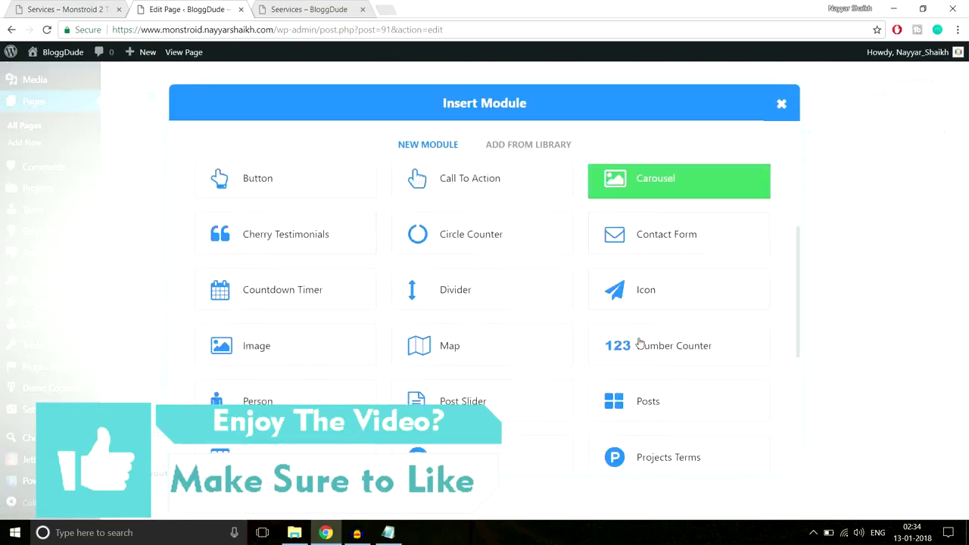
{"action": "scroll", "coordinate": [639, 343], "scroll_direction": "down", "scroll_amount": 4}
{"action": "left_click", "coordinate": [664, 363]}
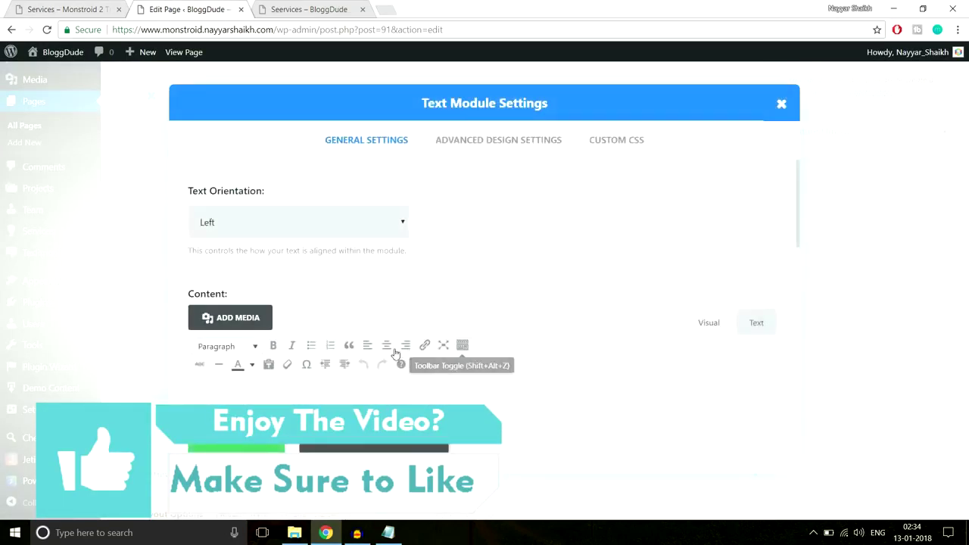
{"action": "scroll", "coordinate": [400, 316], "scroll_direction": "down", "scroll_amount": 2}
{"action": "left_click", "coordinate": [400, 333]}
{"action": "type", "text": "When it comes to either running a contextual ads campaign or buying media, we're the best! With more than 15 years of experience in dealing with web marketing activities and with hundreds of cases completed, we are sure of our methods. Our crew members will customize your advertising settings and tailor its targeting as to reduce the expenditures and increase returns. The same thing will be done about all your rich media and other types of visual advertising."}
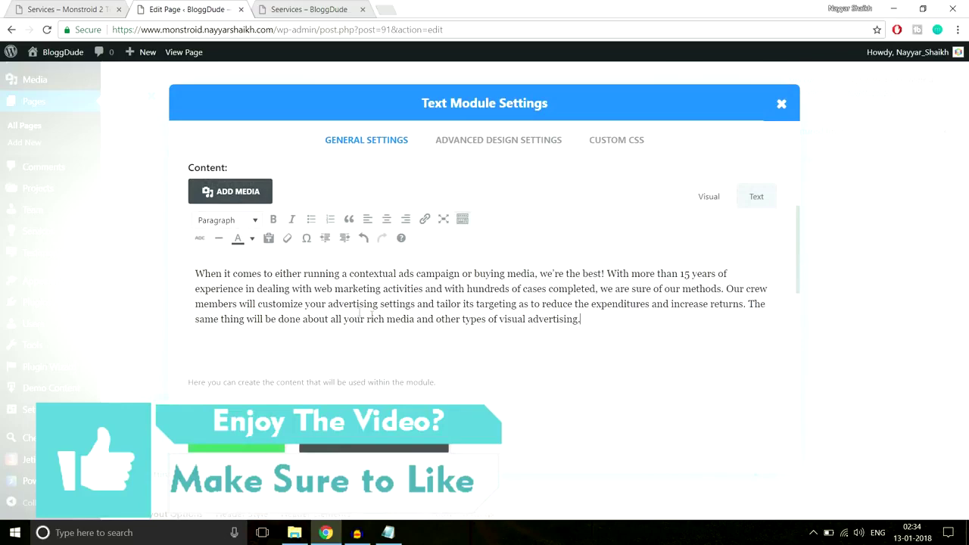
{"action": "left_click", "coordinate": [249, 455]}
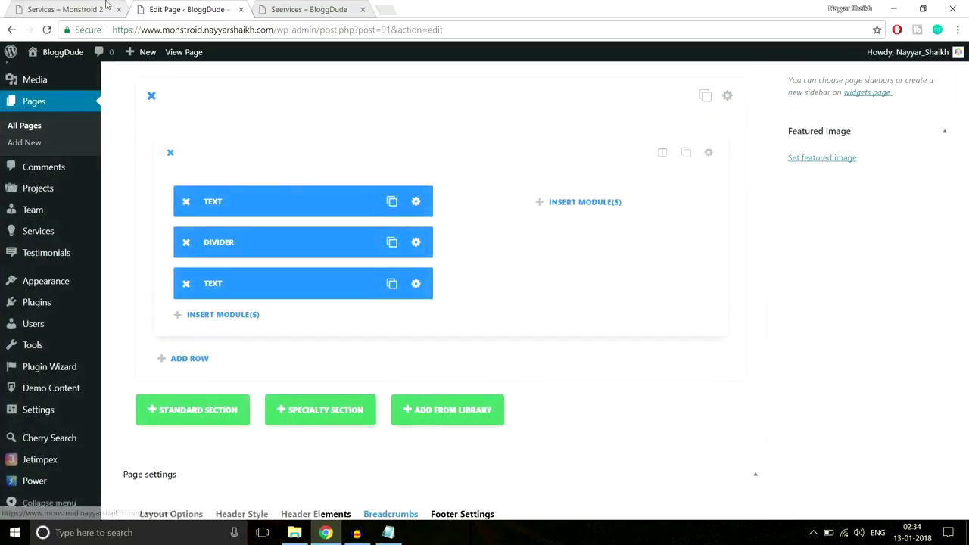
Check the paragraph on the live Services page, then go back to the builder.
{"action": "left_click", "coordinate": [95, 6]}
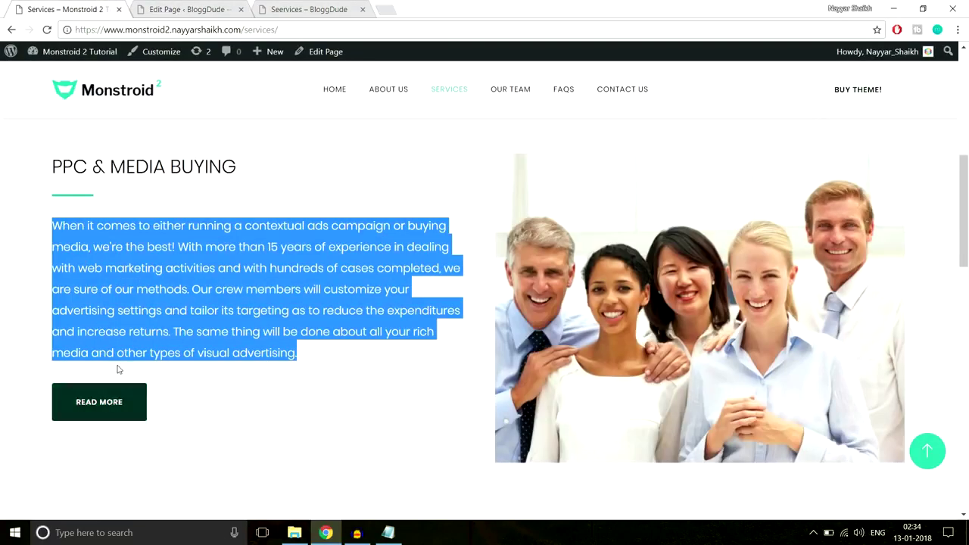
{"action": "left_click", "coordinate": [119, 371]}
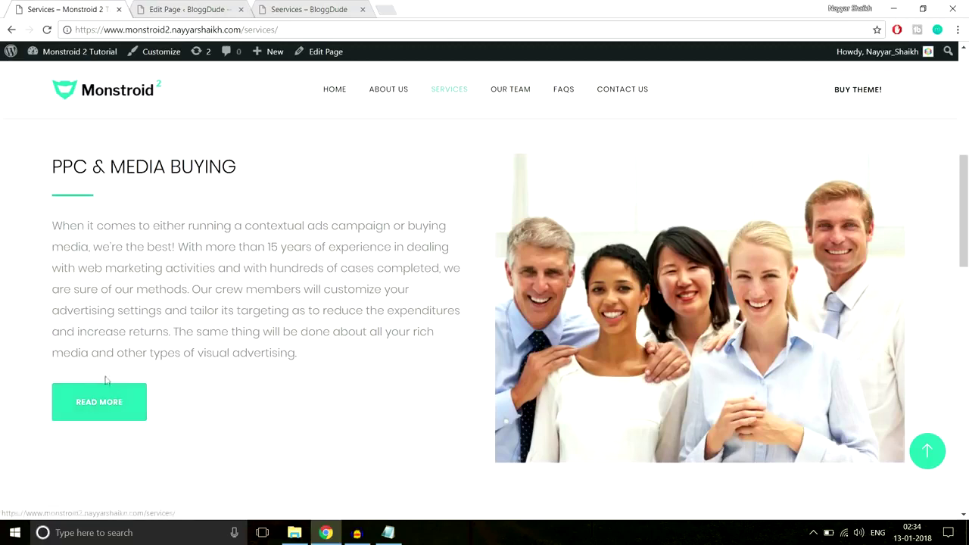
{"action": "left_click", "coordinate": [189, 9]}
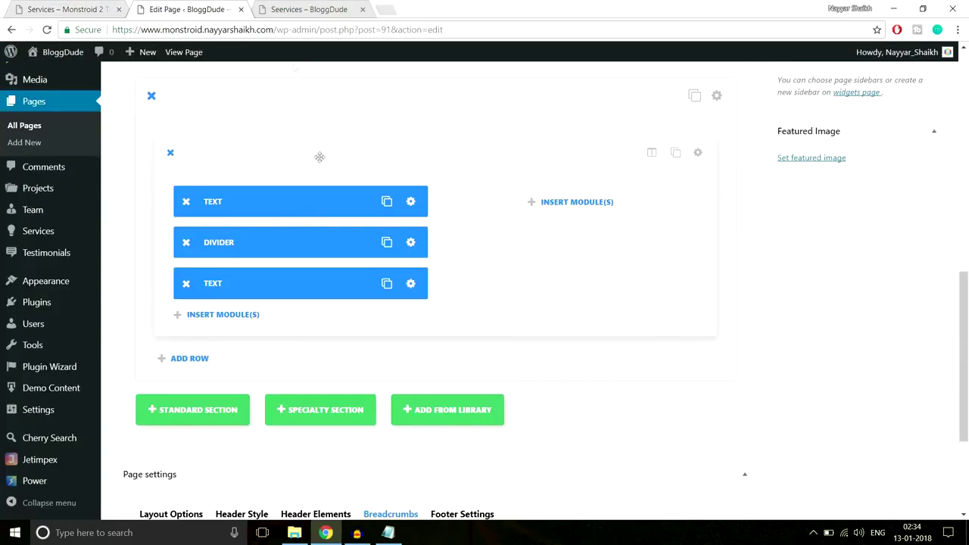
Copy the divider below the paragraph and add a 'Read More' Button module beneath it.
{"action": "left_click", "coordinate": [387, 242]}
{"action": "left_click_drag", "start_coordinate": [301, 247], "coordinate": [307, 315]}
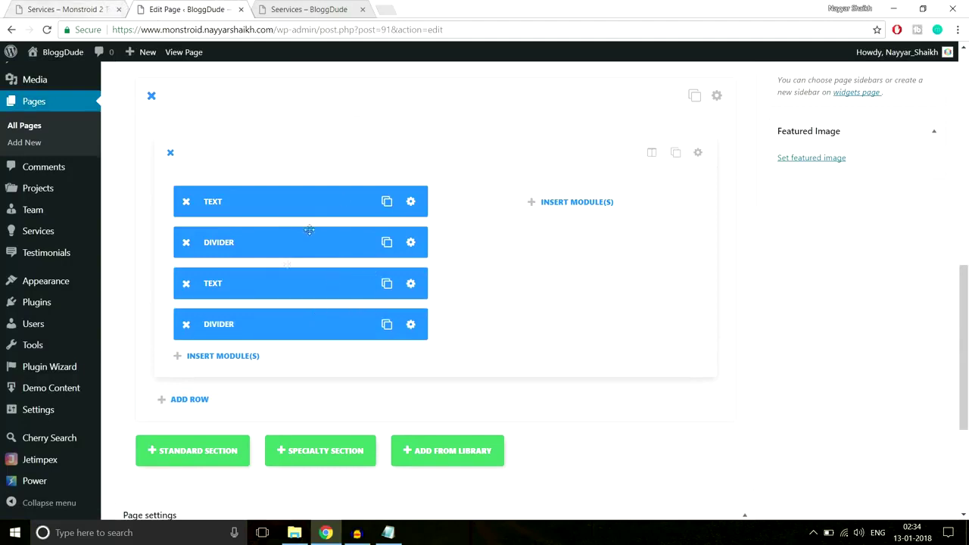
{"action": "left_click", "coordinate": [229, 357]}
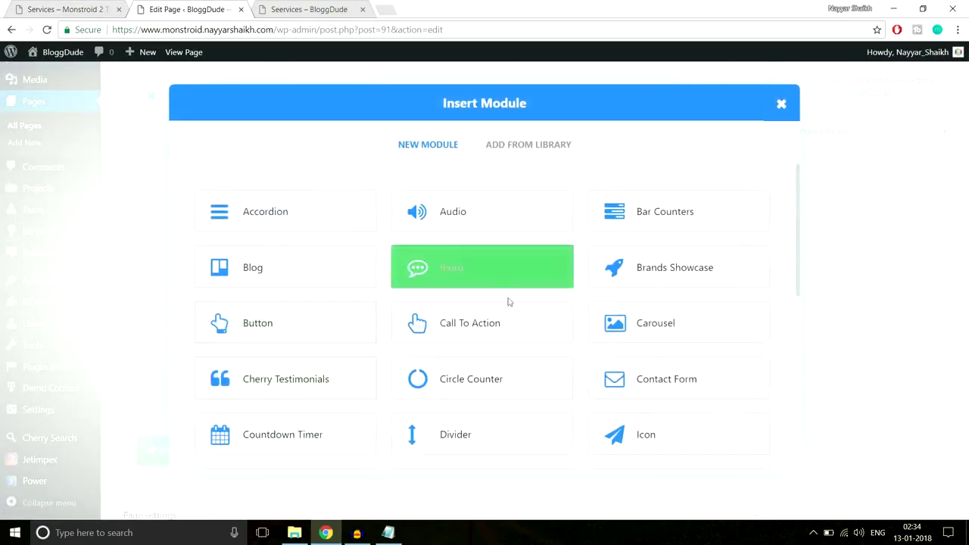
{"action": "left_click", "coordinate": [315, 343]}
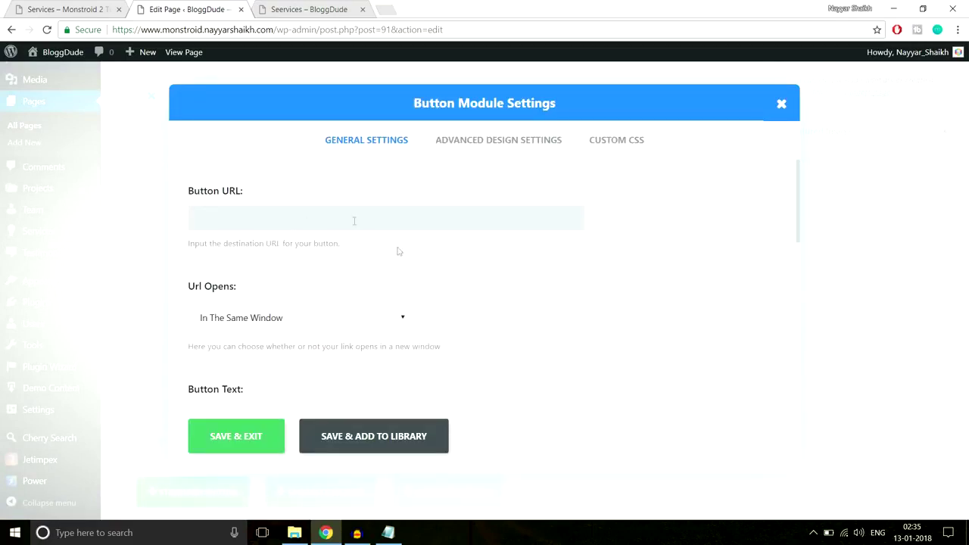
{"action": "scroll", "coordinate": [593, 270], "scroll_direction": "down", "scroll_amount": 3}
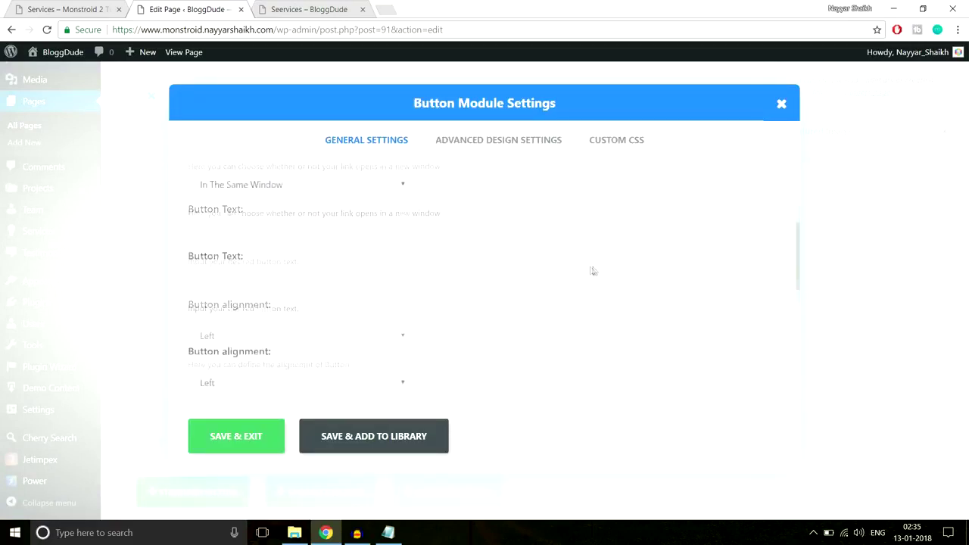
{"action": "left_click", "coordinate": [69, 9]}
{"action": "left_click", "coordinate": [174, 9]}
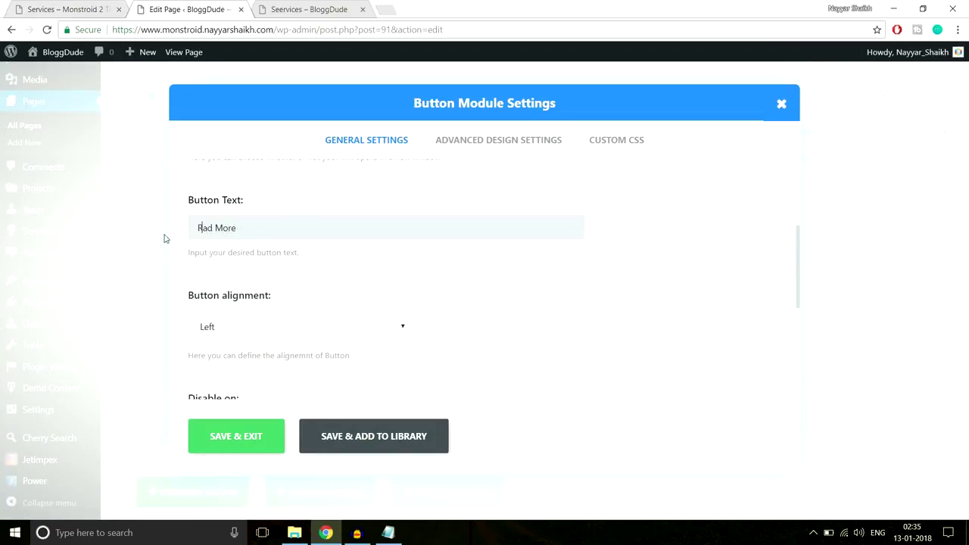
{"action": "scroll", "coordinate": [348, 337], "scroll_direction": "down", "scroll_amount": 4}
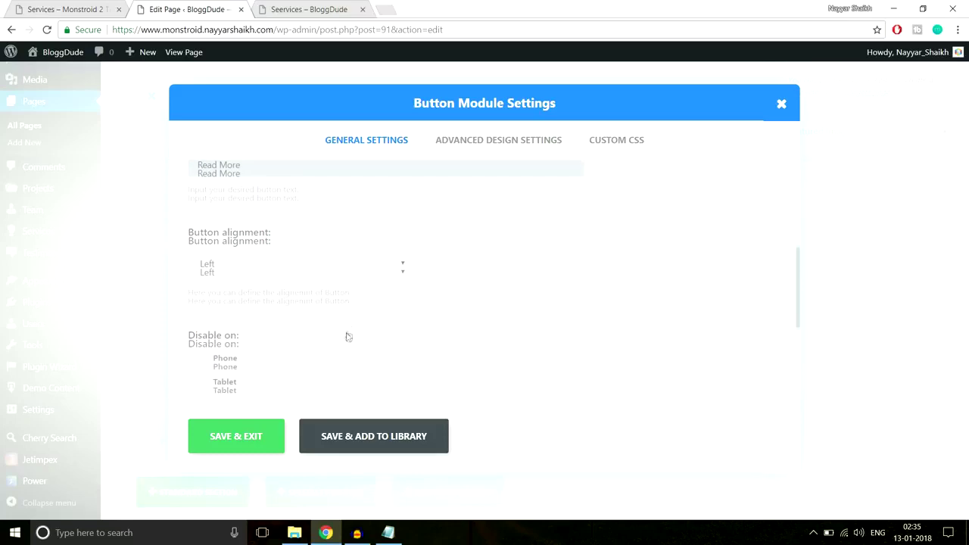
{"action": "left_click", "coordinate": [256, 453]}
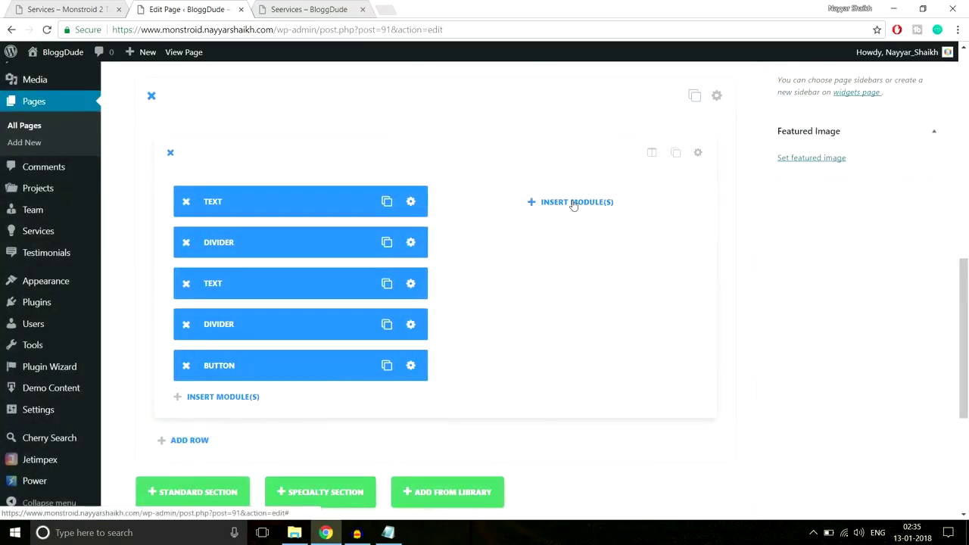
Add an Image module to the right column using the newly uploaded Service-1.jpg group photo.
{"action": "left_click", "coordinate": [574, 203]}
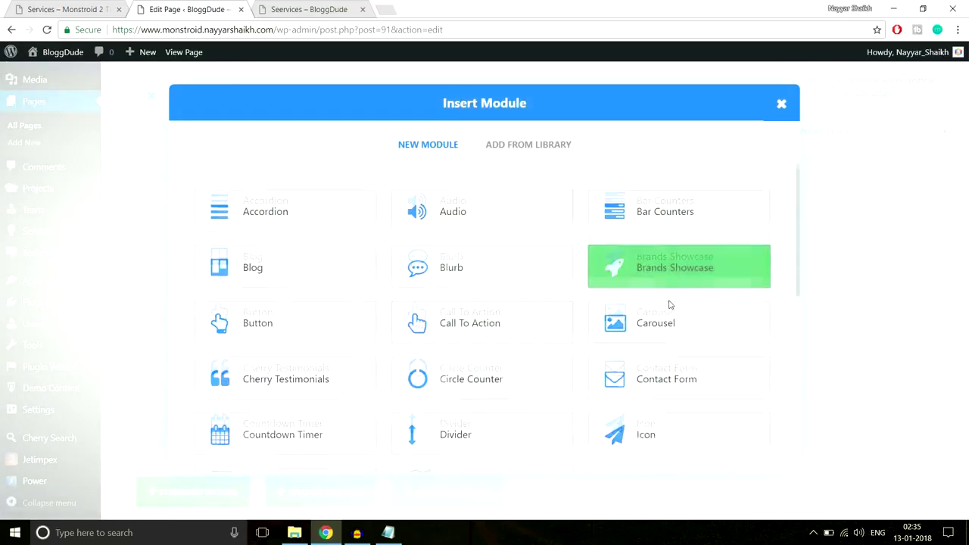
{"action": "scroll", "coordinate": [670, 305], "scroll_direction": "down", "scroll_amount": 3}
{"action": "scroll", "coordinate": [670, 305], "scroll_direction": "down", "scroll_amount": 1}
{"action": "left_click", "coordinate": [288, 241]}
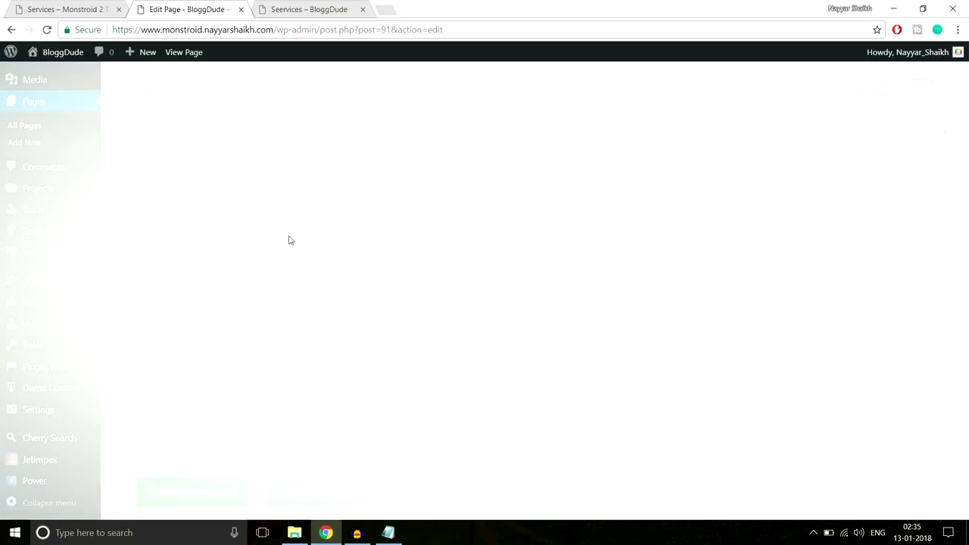
{"action": "left_click", "coordinate": [517, 215]}
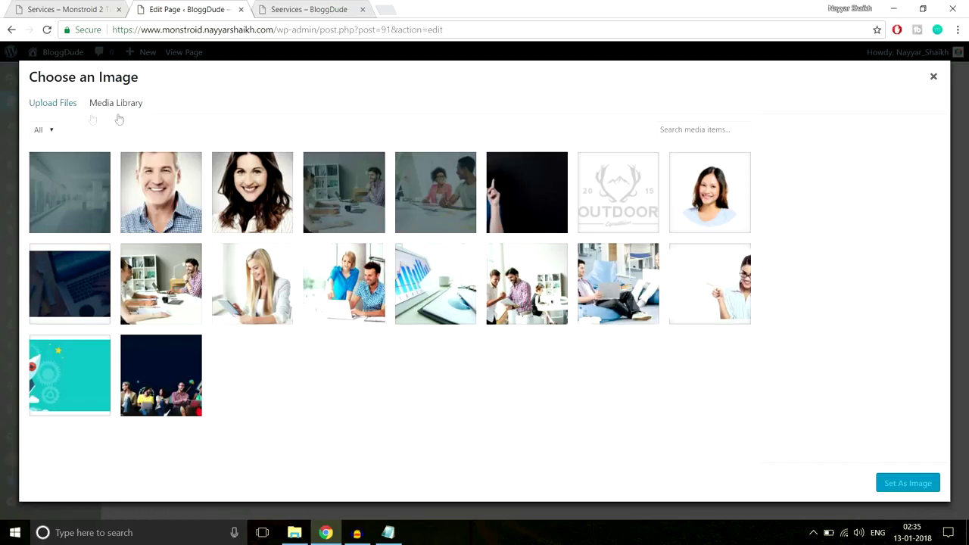
{"action": "left_click", "coordinate": [55, 104]}
{"action": "left_click", "coordinate": [492, 288]}
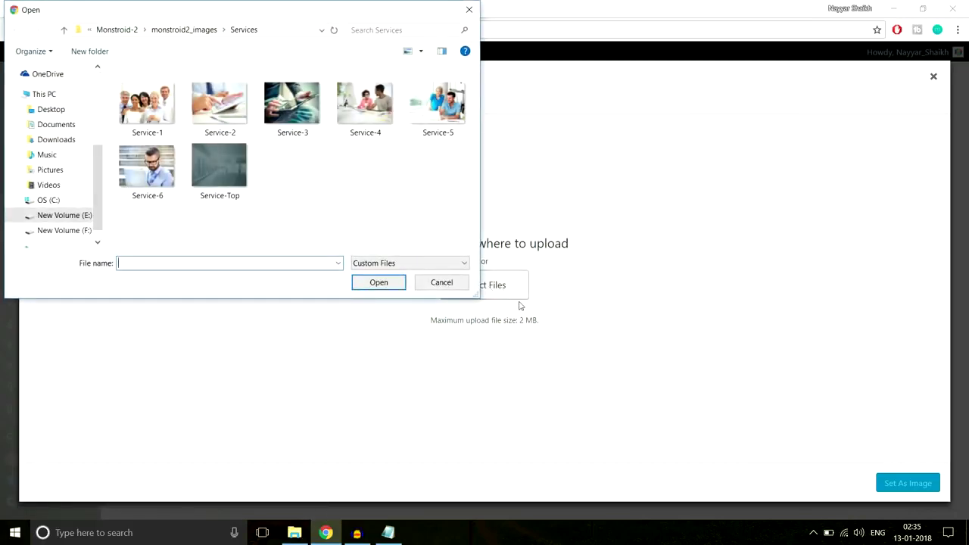
{"action": "left_click", "coordinate": [161, 130]}
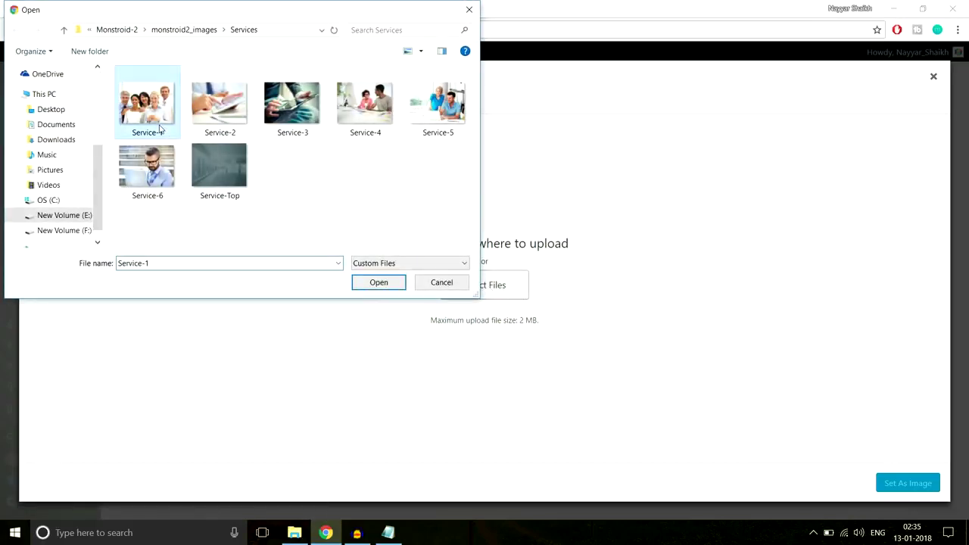
{"action": "left_click", "coordinate": [381, 287]}
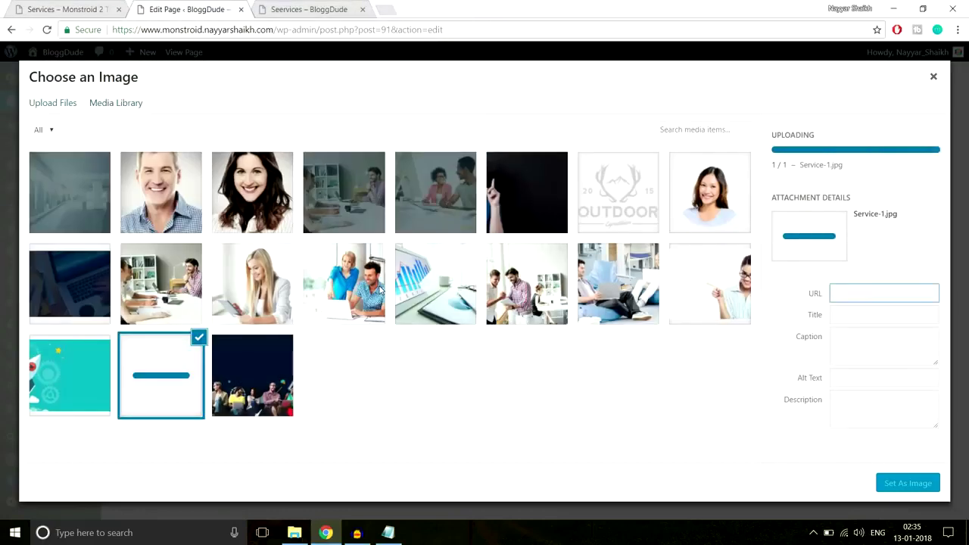
{"action": "left_click", "coordinate": [918, 485]}
{"action": "scroll", "coordinate": [679, 323], "scroll_direction": "down", "scroll_amount": 3}
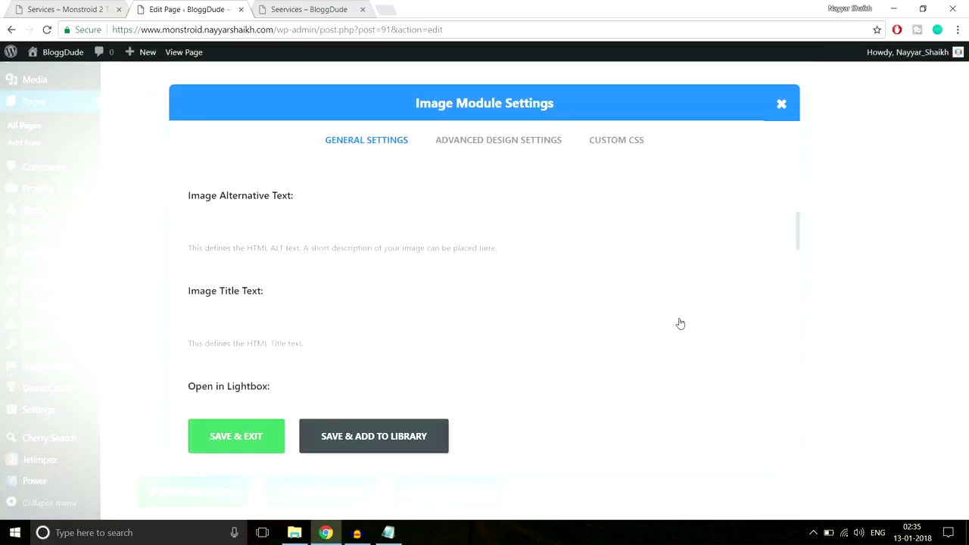
{"action": "left_click", "coordinate": [217, 435]}
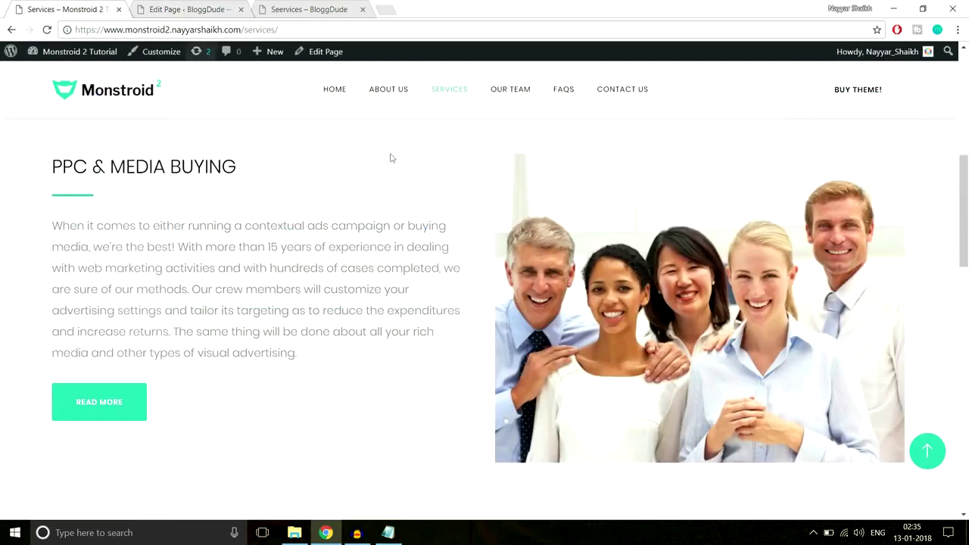
Give the PPC & Media Buying section 70px custom top and bottom padding.
{"action": "scroll", "coordinate": [469, 239], "scroll_direction": "down", "scroll_amount": 2}
{"action": "scroll", "coordinate": [482, 262], "scroll_direction": "up", "scroll_amount": 4}
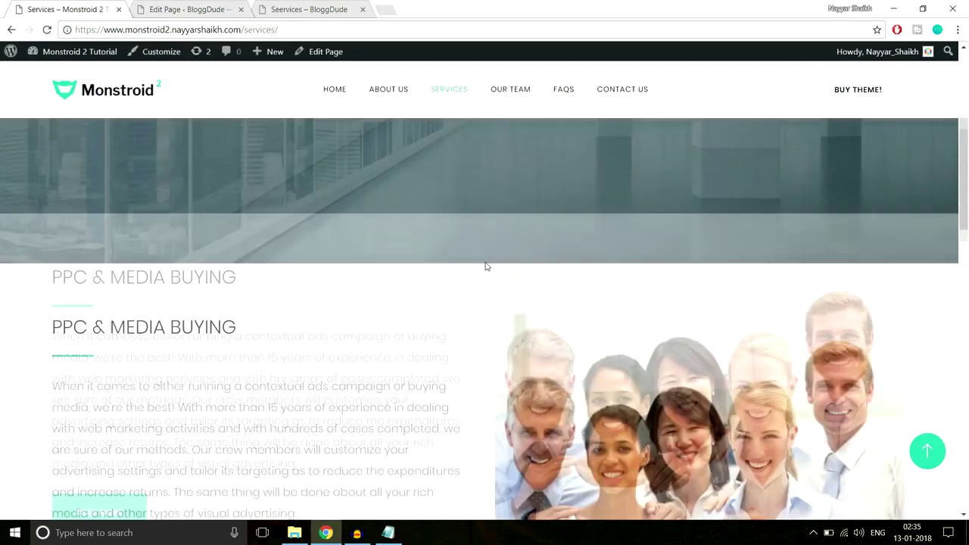
{"action": "scroll", "coordinate": [492, 298], "scroll_direction": "down", "scroll_amount": 4}
{"action": "scroll", "coordinate": [492, 299], "scroll_direction": "down", "scroll_amount": 2}
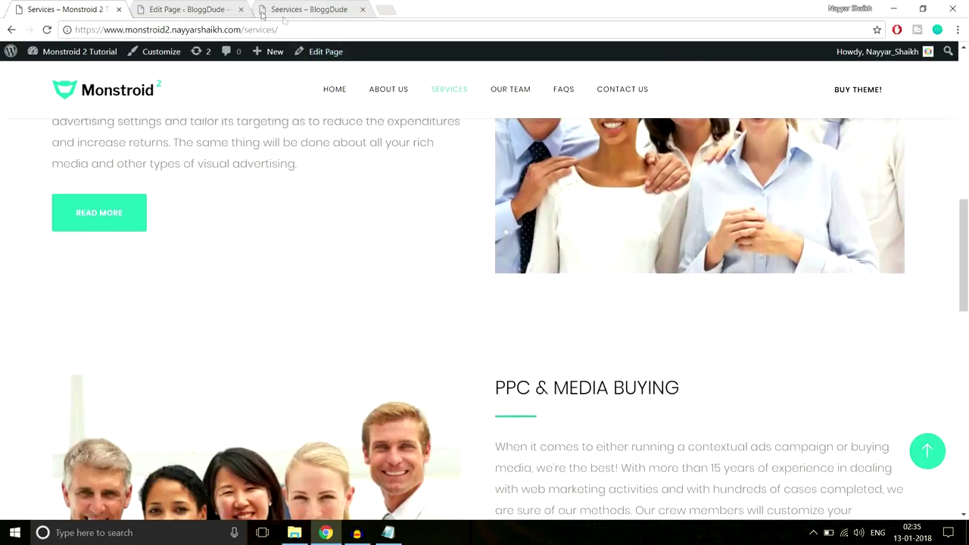
{"action": "left_click", "coordinate": [214, 9]}
{"action": "scroll", "coordinate": [757, 197], "scroll_direction": "up", "scroll_amount": 1}
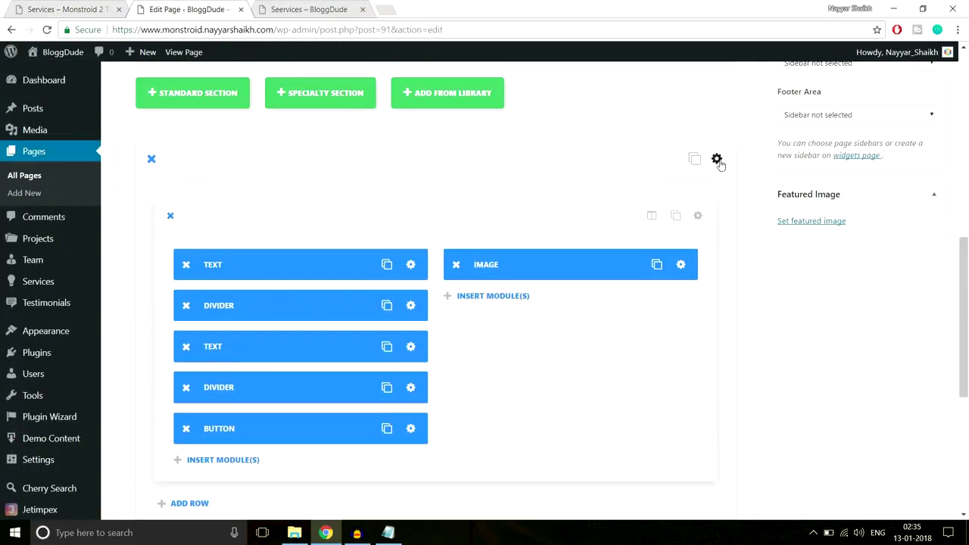
{"action": "left_click", "coordinate": [718, 161]}
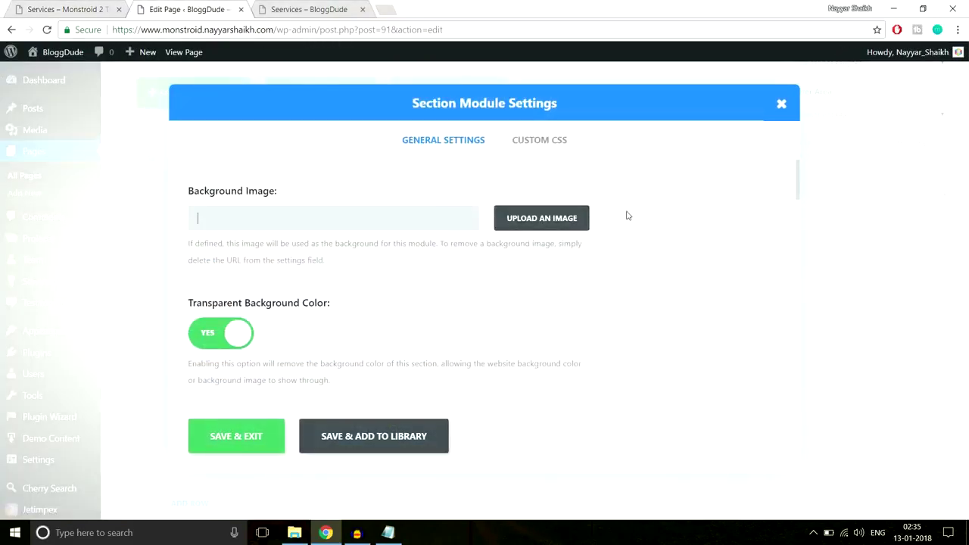
{"action": "scroll", "coordinate": [636, 227], "scroll_direction": "down", "scroll_amount": 10}
{"action": "scroll", "coordinate": [353, 280], "scroll_direction": "down", "scroll_amount": 3}
{"action": "scroll", "coordinate": [284, 326], "scroll_direction": "up", "scroll_amount": 4}
{"action": "scroll", "coordinate": [251, 325], "scroll_direction": "down", "scroll_amount": 2}
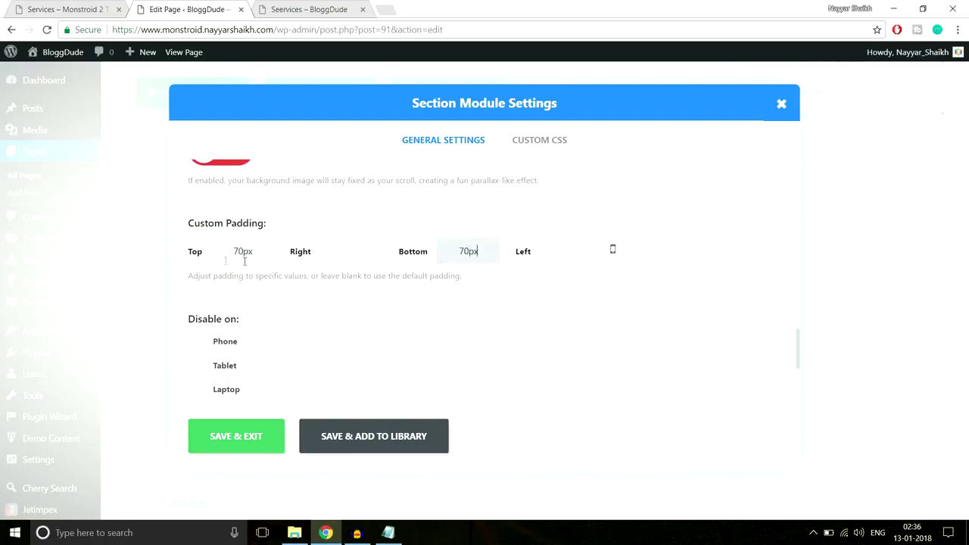
{"action": "left_click", "coordinate": [236, 437]}
Compare the padded section on the live Services page, then return to the builder.
{"action": "left_click", "coordinate": [73, 7]}
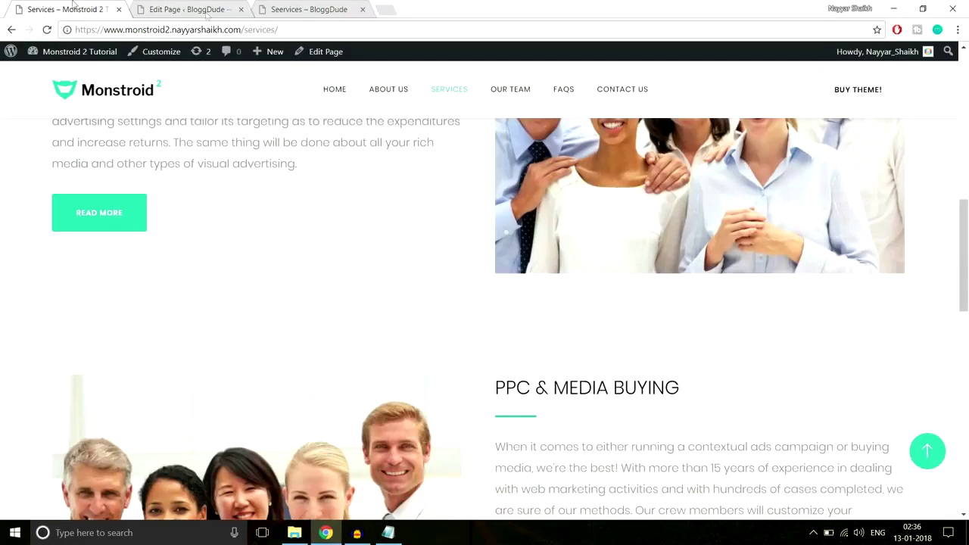
{"action": "scroll", "coordinate": [368, 219], "scroll_direction": "down", "scroll_amount": 3}
{"action": "scroll", "coordinate": [370, 228], "scroll_direction": "up", "scroll_amount": 1}
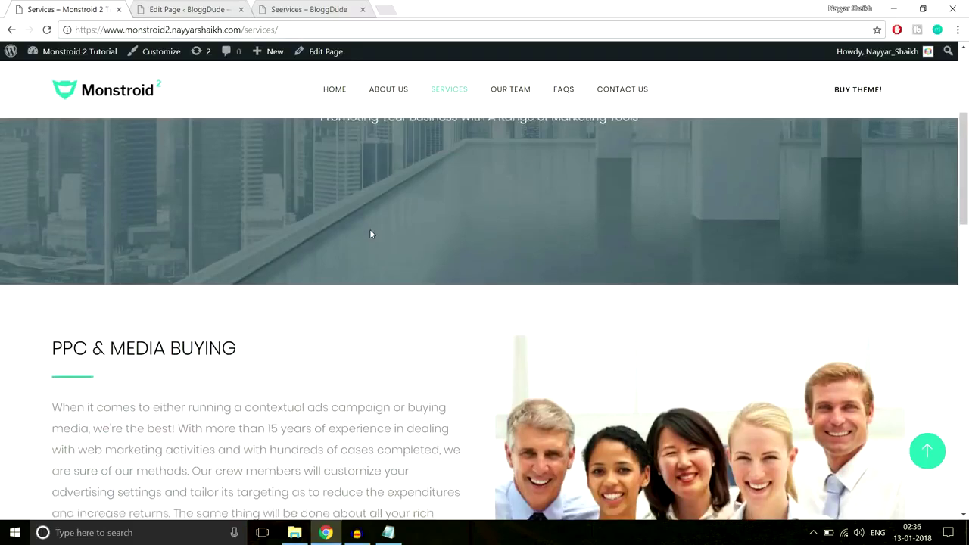
{"action": "scroll", "coordinate": [370, 229], "scroll_direction": "down", "scroll_amount": 6}
{"action": "scroll", "coordinate": [330, 228], "scroll_direction": "up", "scroll_amount": 3}
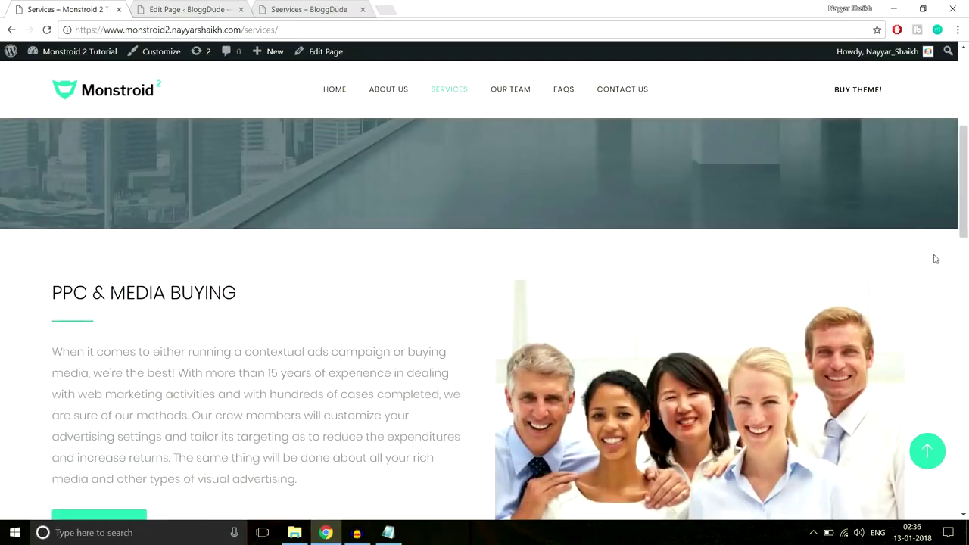
{"action": "scroll", "coordinate": [936, 259], "scroll_direction": "down", "scroll_amount": 5}
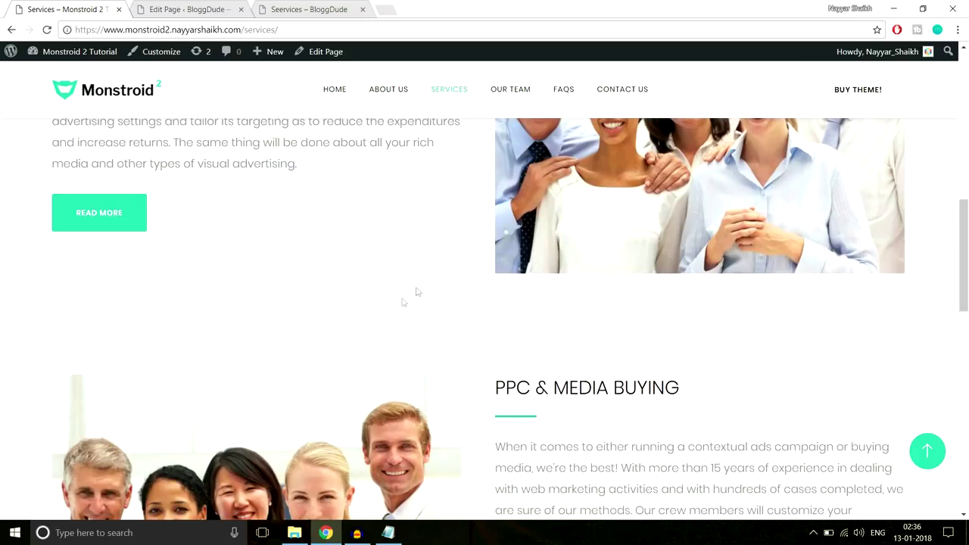
{"action": "left_click", "coordinate": [183, 11]}
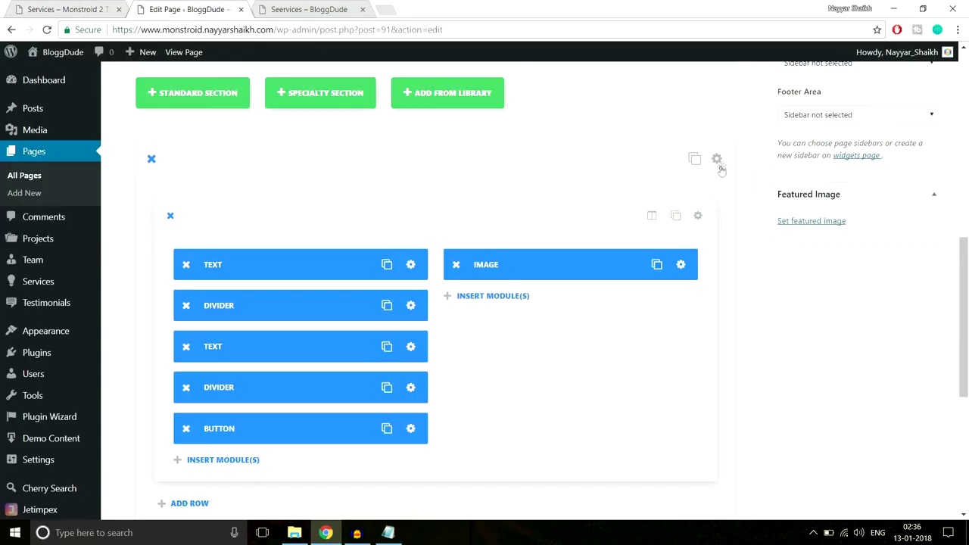
Turn off the section's transparent background and set its background colour to white.
{"action": "left_click", "coordinate": [717, 160]}
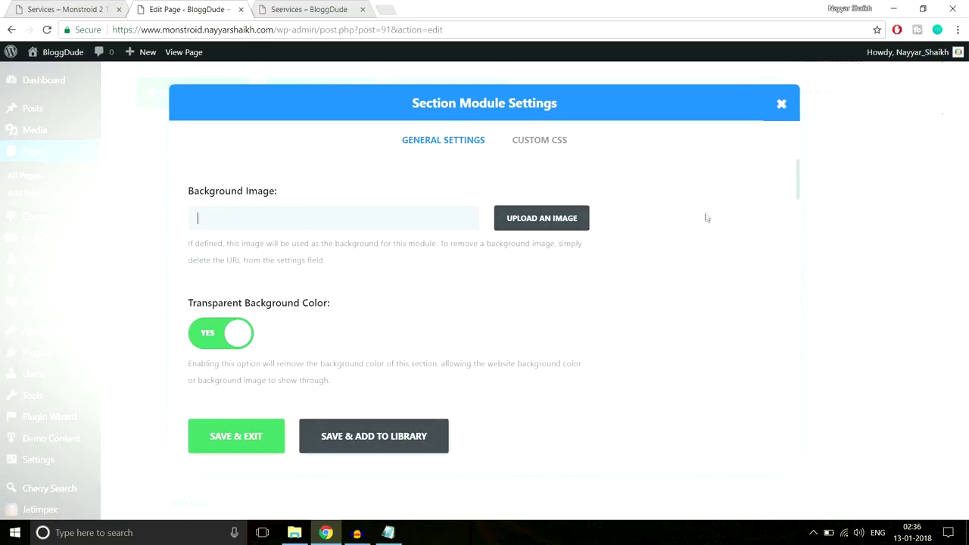
{"action": "scroll", "coordinate": [666, 258], "scroll_direction": "down", "scroll_amount": 3}
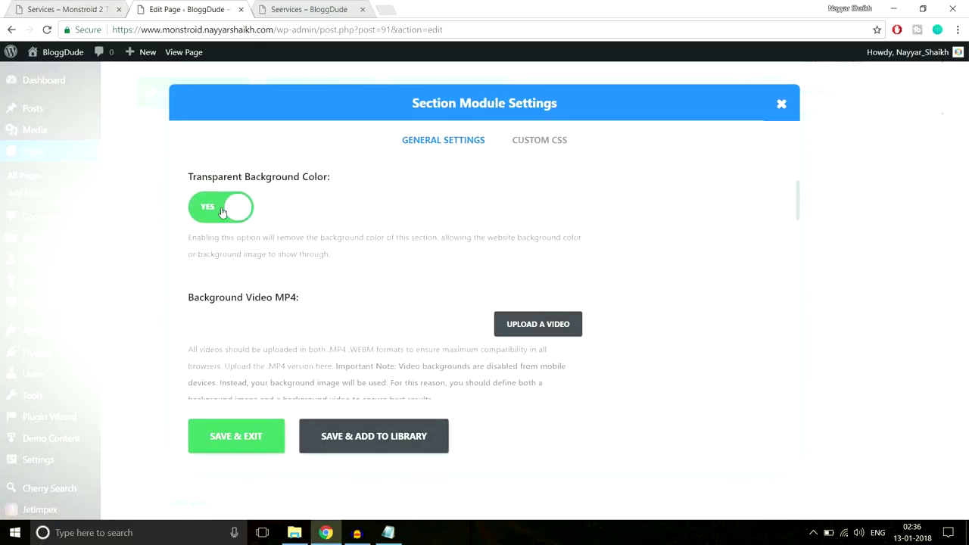
{"action": "left_click", "coordinate": [222, 212]}
{"action": "scroll", "coordinate": [429, 251], "scroll_direction": "down", "scroll_amount": 2}
{"action": "left_click", "coordinate": [203, 263]}
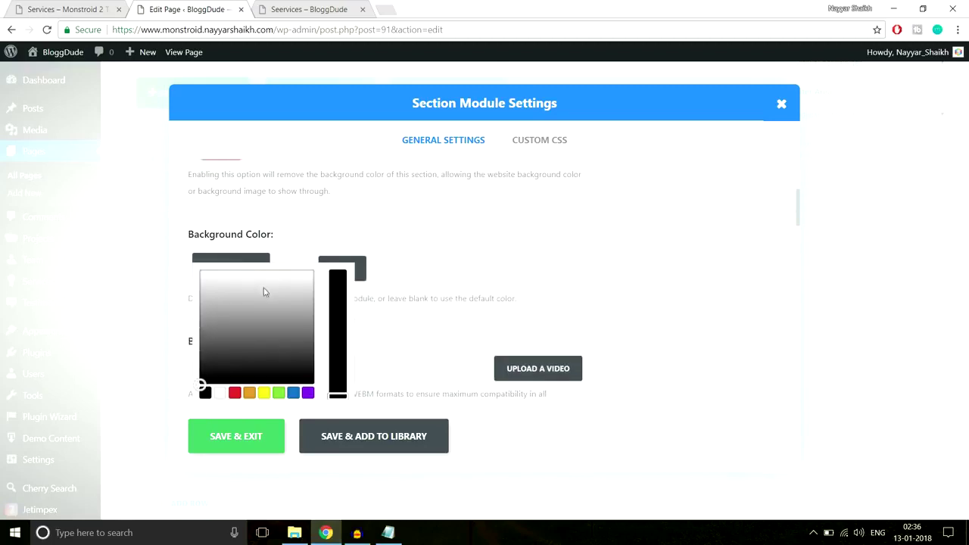
{"action": "scroll", "coordinate": [242, 285], "scroll_direction": "down", "scroll_amount": 1}
{"action": "left_click", "coordinate": [205, 242]}
{"action": "left_click_drag", "start_coordinate": [202, 225], "coordinate": [198, 218]}
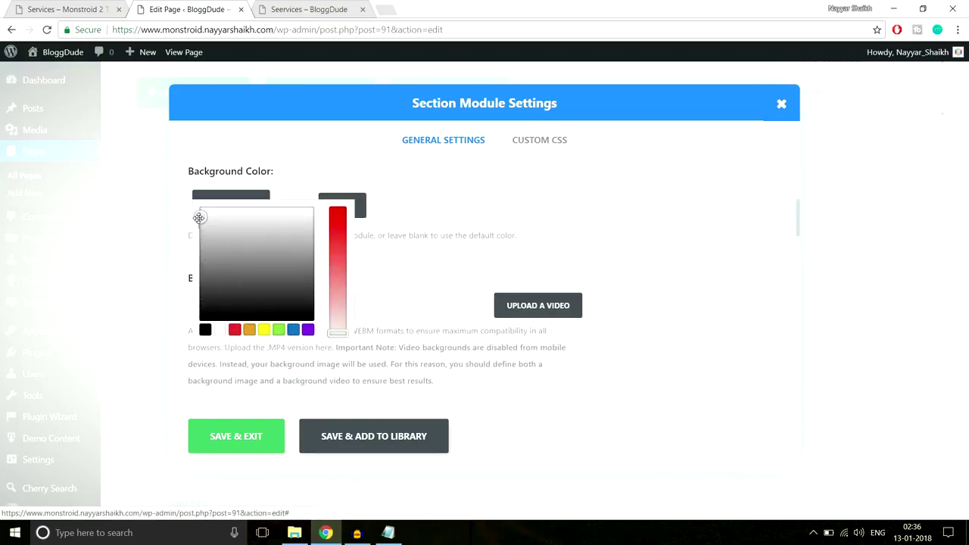
{"action": "left_click", "coordinate": [256, 437]}
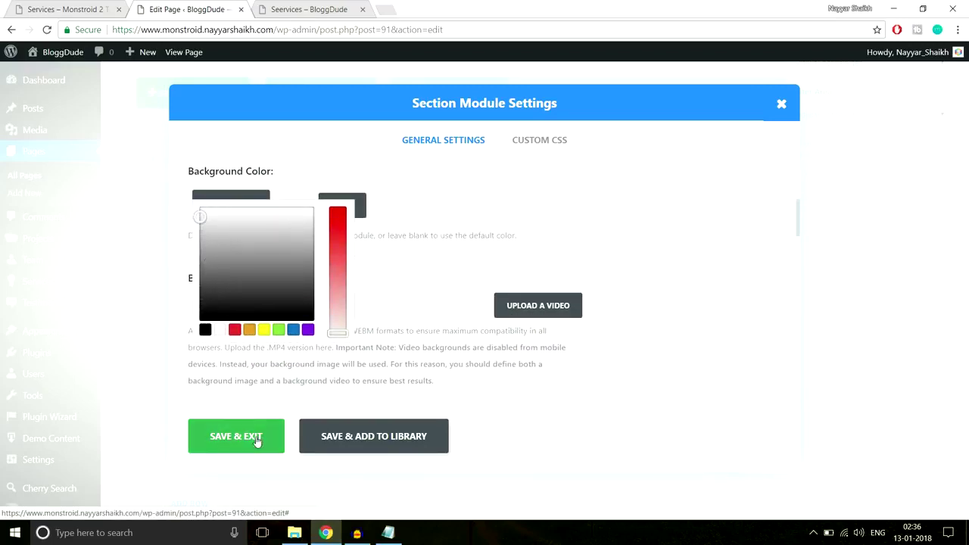
Update the Seervices page and reload the live Services view.
{"action": "scroll", "coordinate": [966, 301], "scroll_direction": "up", "scroll_amount": 7}
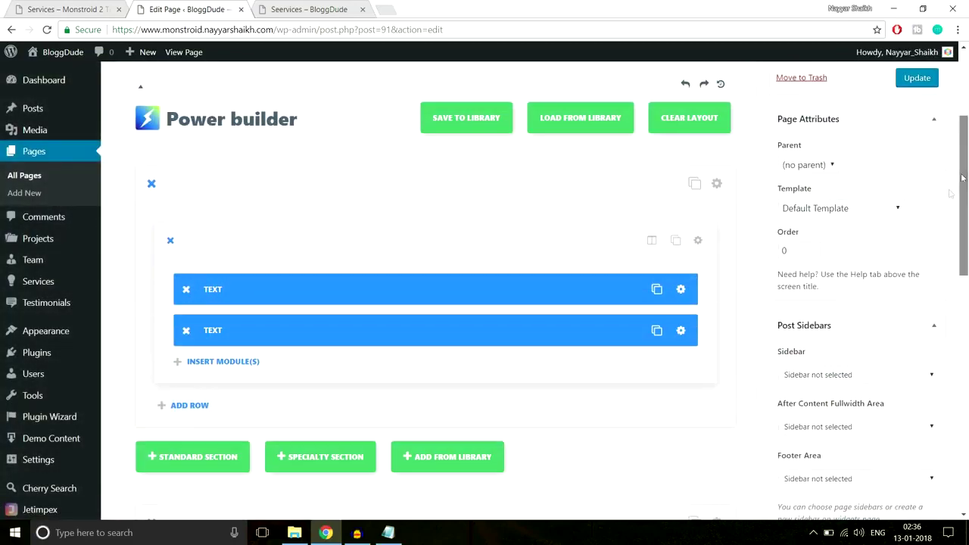
{"action": "left_click", "coordinate": [920, 268]}
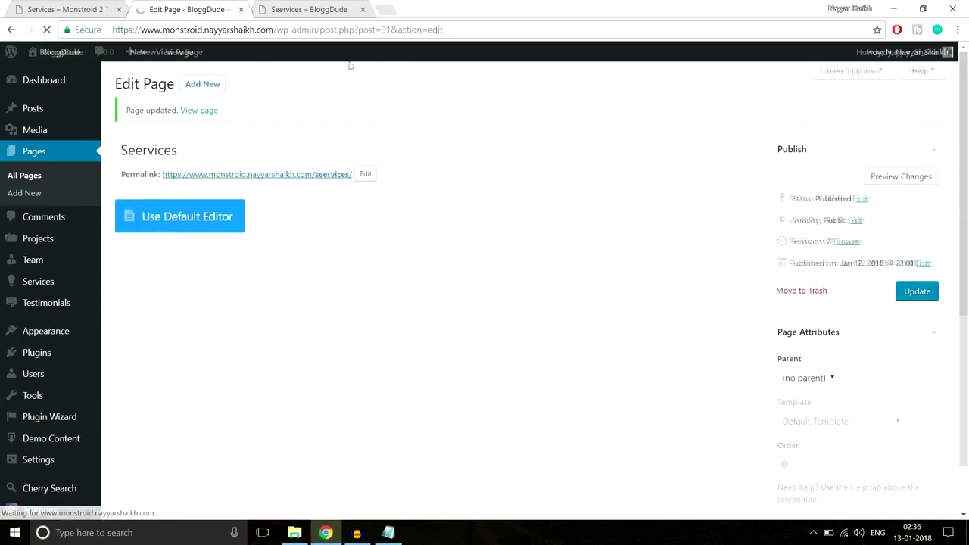
{"action": "left_click", "coordinate": [312, 9]}
{"action": "left_click", "coordinate": [308, 29]}
{"action": "key", "text": "Return"}
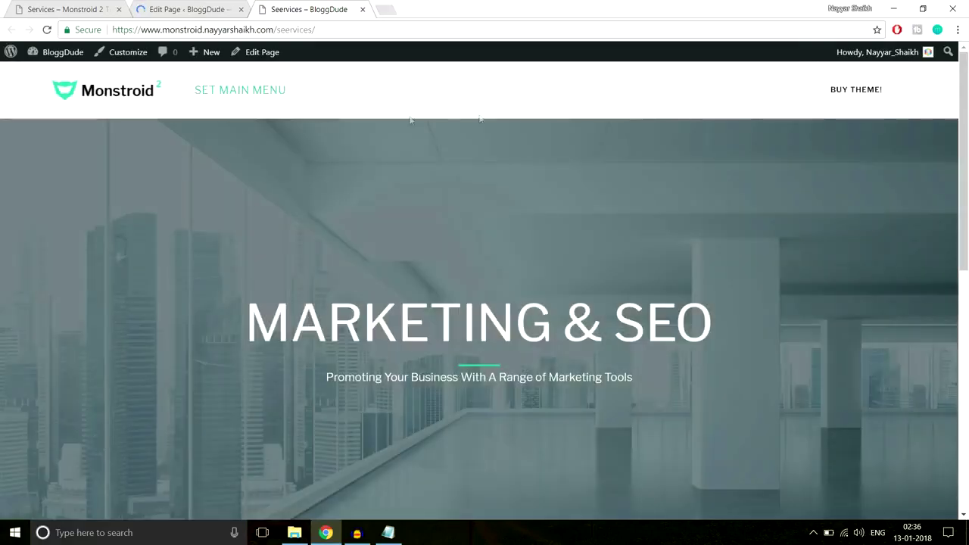
Review the finished PPC & MEDIA BUYING section live and glance at the CSS notes.
{"action": "scroll", "coordinate": [400, 298], "scroll_direction": "down", "scroll_amount": 2}
{"action": "scroll", "coordinate": [587, 238], "scroll_direction": "down", "scroll_amount": 6}
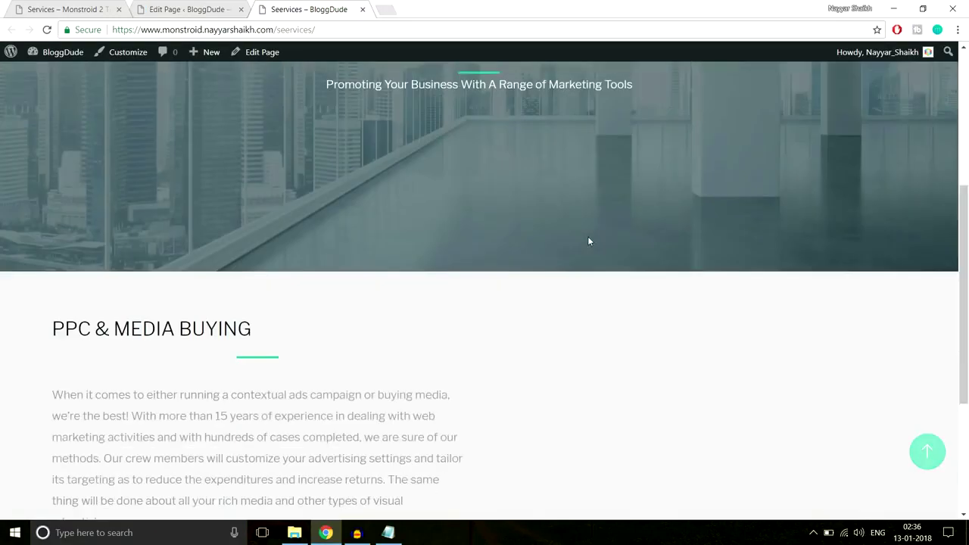
{"action": "scroll", "coordinate": [340, 220], "scroll_direction": "up", "scroll_amount": 1}
{"action": "scroll", "coordinate": [340, 220], "scroll_direction": "down", "scroll_amount": 1}
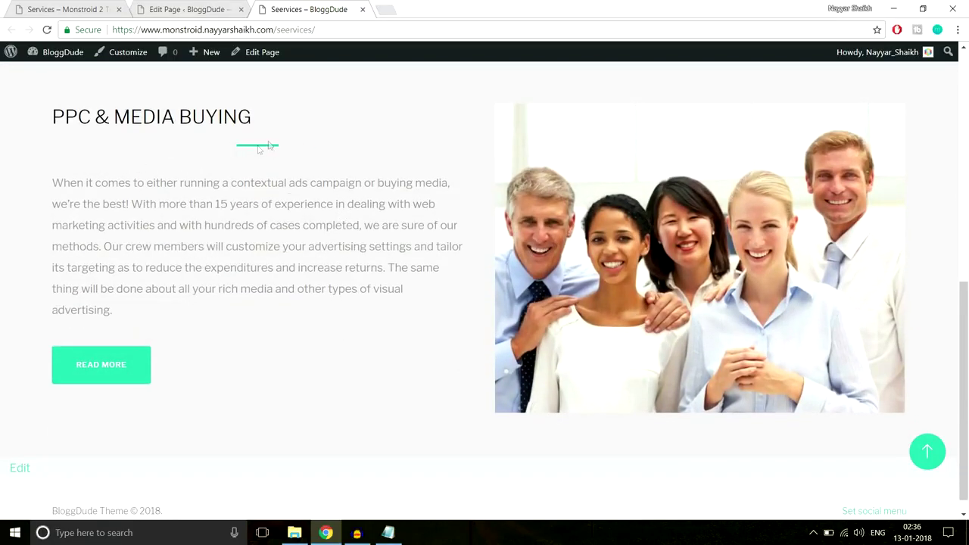
{"action": "left_click", "coordinate": [389, 532]}
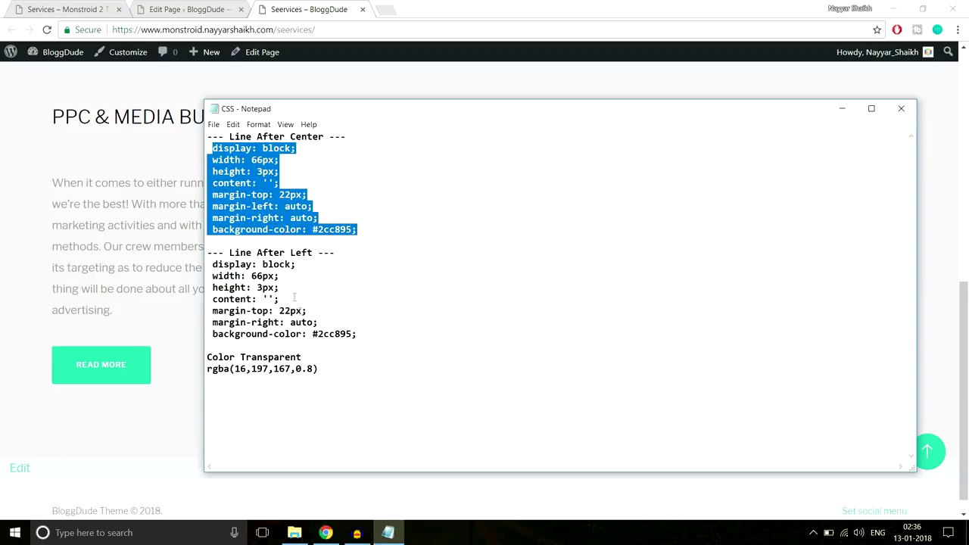
{"action": "left_click", "coordinate": [258, 127]}
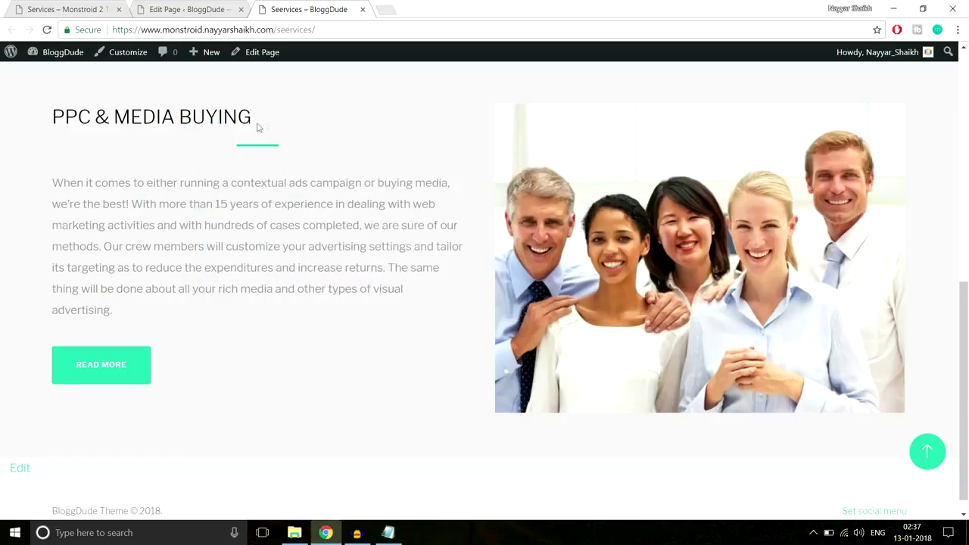
{"action": "left_click", "coordinate": [193, 10]}
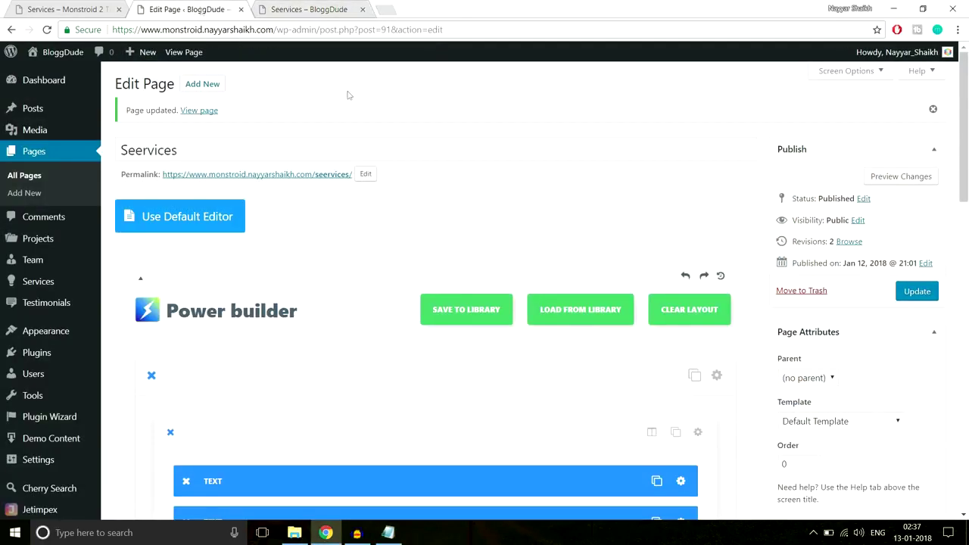
Clone the PPC & Media Buying section and make the copy's background transparent.
{"action": "scroll", "coordinate": [522, 255], "scroll_direction": "down", "scroll_amount": 5}
{"action": "scroll", "coordinate": [526, 266], "scroll_direction": "down", "scroll_amount": 1}
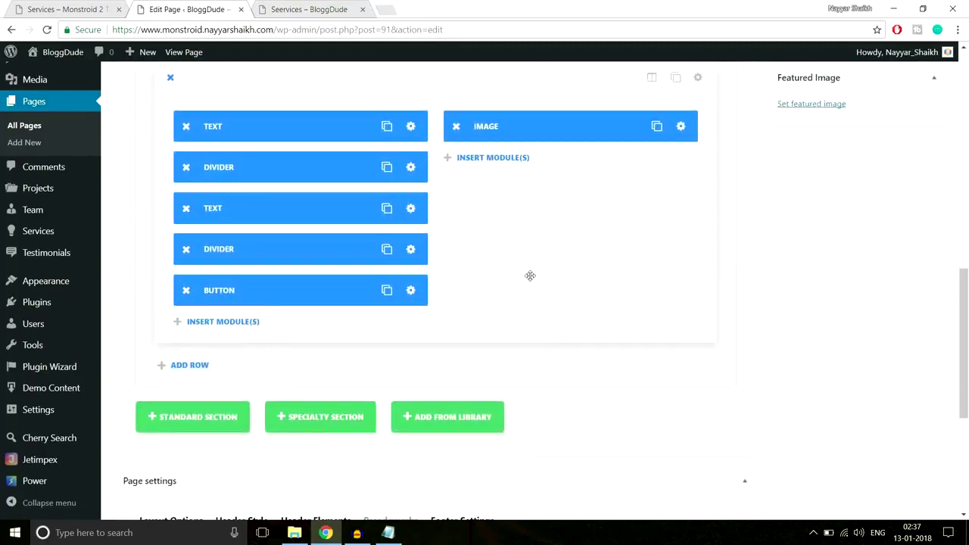
{"action": "scroll", "coordinate": [530, 276], "scroll_direction": "up", "scroll_amount": 2}
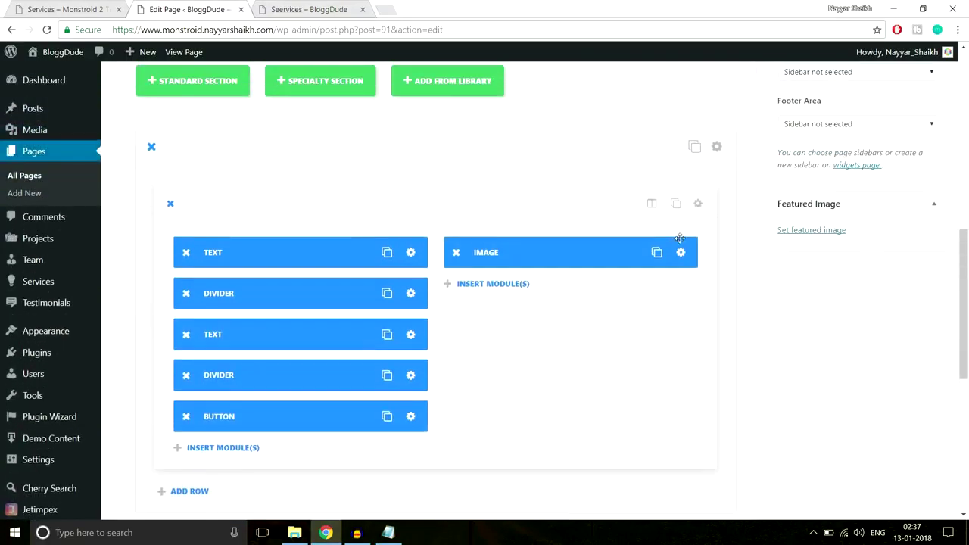
{"action": "left_click", "coordinate": [694, 146]}
{"action": "scroll", "coordinate": [793, 270], "scroll_direction": "down", "scroll_amount": 6}
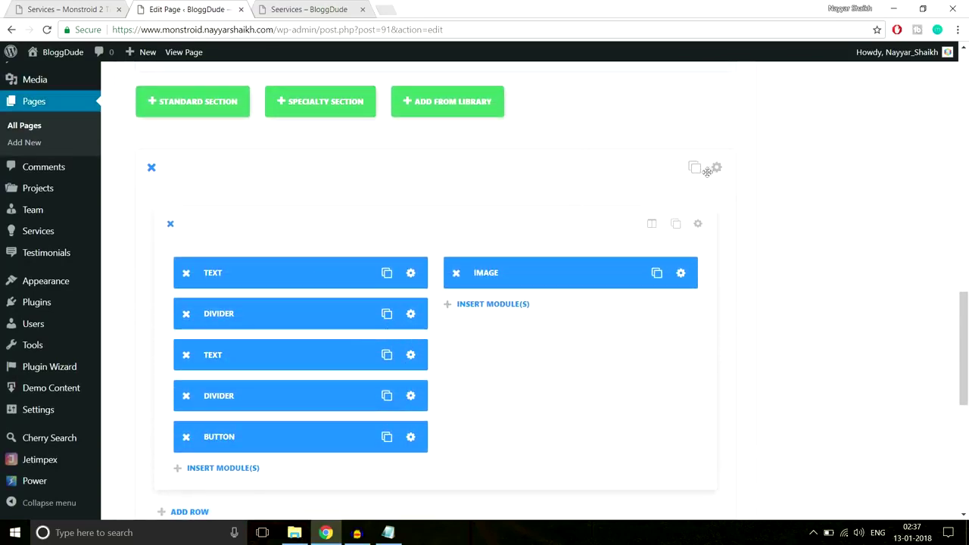
{"action": "left_click", "coordinate": [716, 168]}
{"action": "scroll", "coordinate": [584, 213], "scroll_direction": "down", "scroll_amount": 1}
{"action": "scroll", "coordinate": [584, 213], "scroll_direction": "down", "scroll_amount": 3}
{"action": "scroll", "coordinate": [584, 212], "scroll_direction": "up", "scroll_amount": 3}
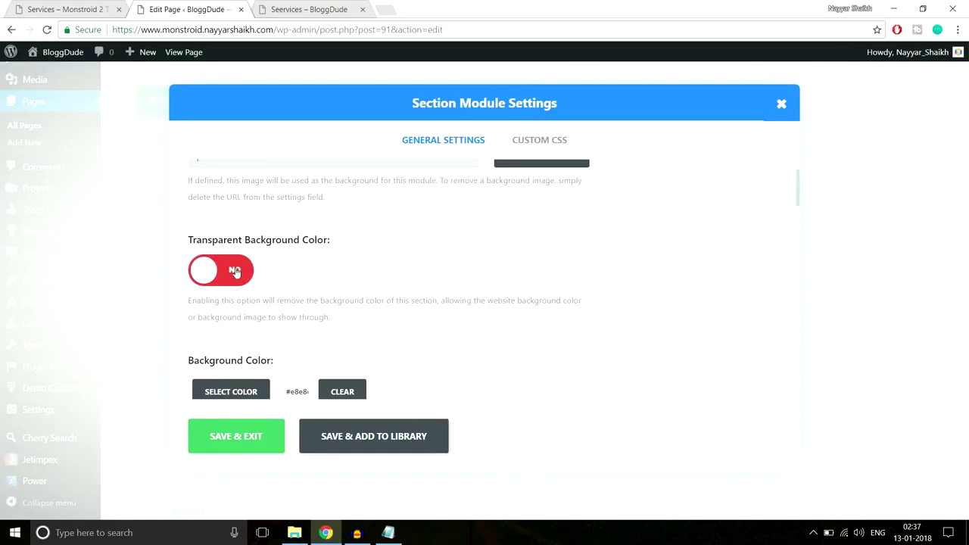
{"action": "left_click", "coordinate": [236, 272]}
{"action": "left_click", "coordinate": [238, 437]}
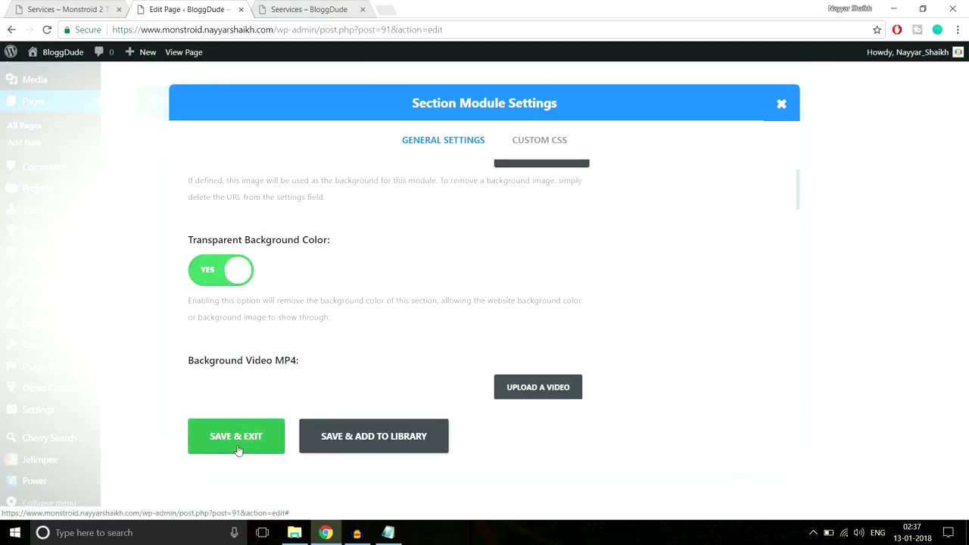
Move the image to the left column and the text, dividers and button right, then update.
{"action": "scroll", "coordinate": [595, 320], "scroll_direction": "down", "scroll_amount": 1}
{"action": "left_click_drag", "start_coordinate": [590, 211], "coordinate": [303, 212]}
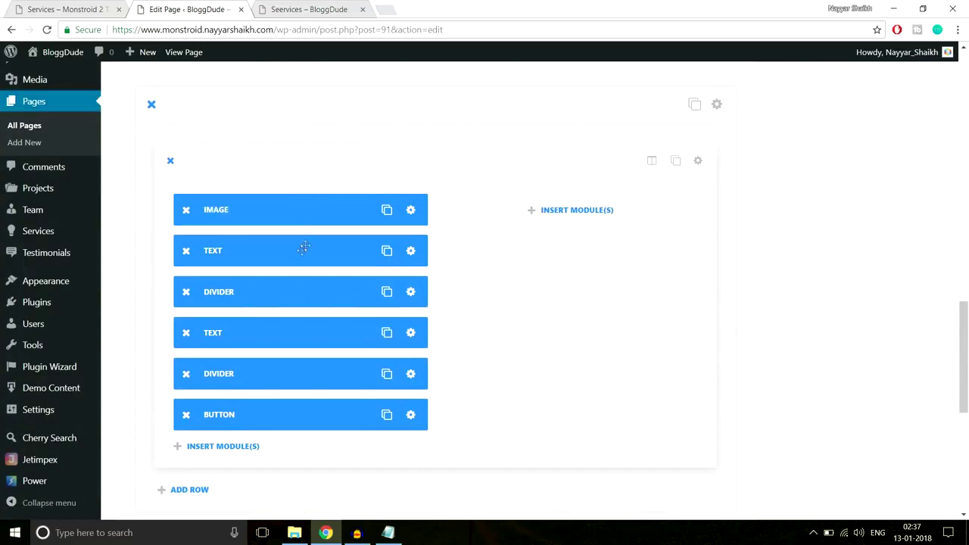
{"action": "left_click_drag", "start_coordinate": [302, 252], "coordinate": [563, 292]}
{"action": "left_click_drag", "start_coordinate": [287, 296], "coordinate": [550, 338]}
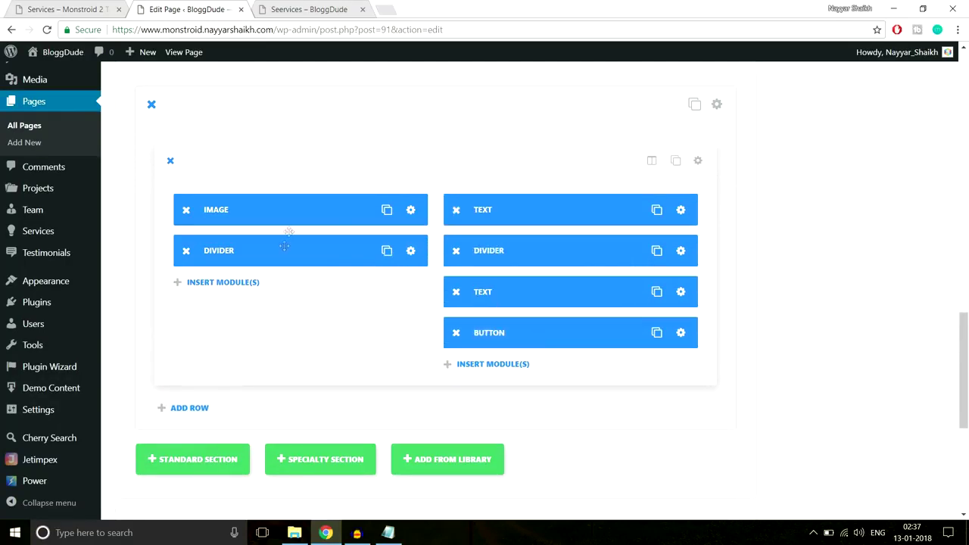
{"action": "left_click_drag", "start_coordinate": [372, 251], "coordinate": [556, 330]}
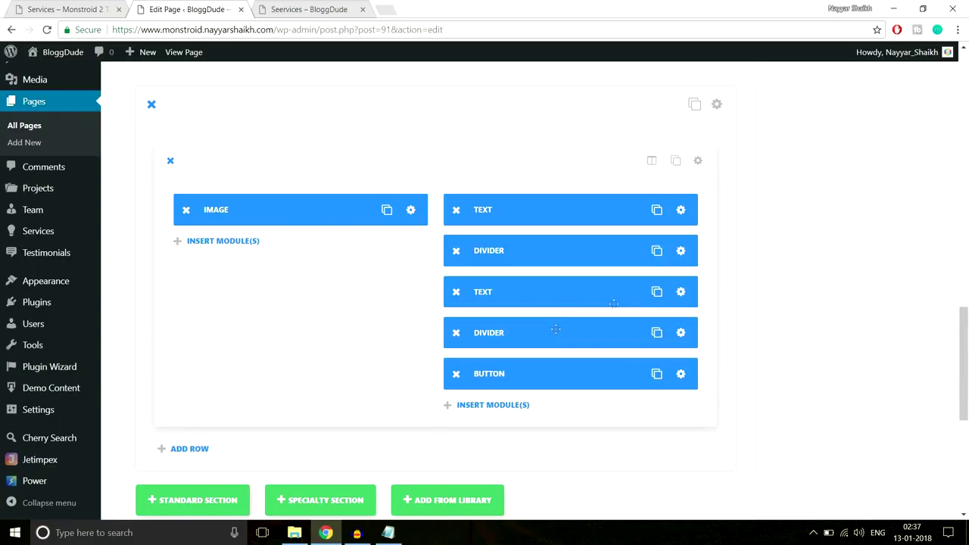
{"action": "scroll", "coordinate": [968, 250], "scroll_direction": "up", "scroll_amount": 10}
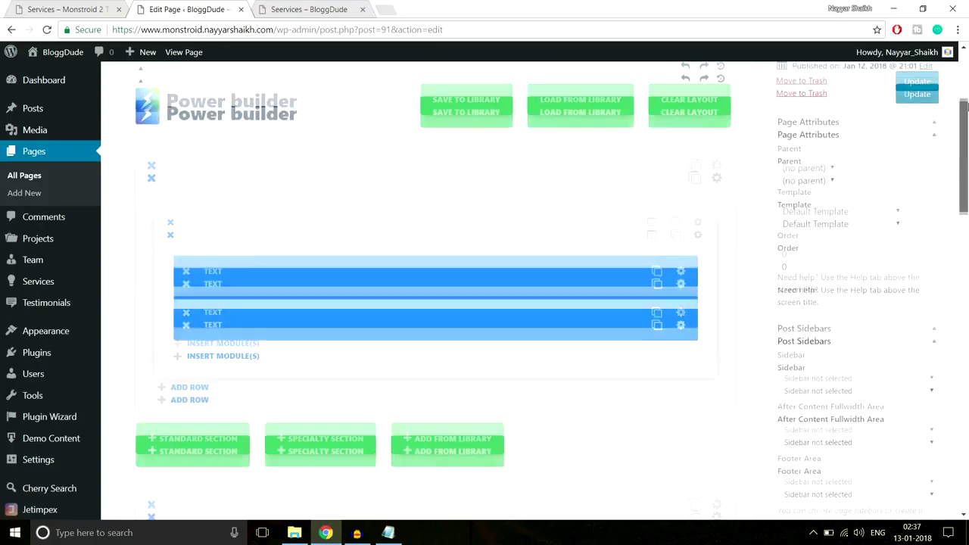
{"action": "left_click", "coordinate": [917, 292]}
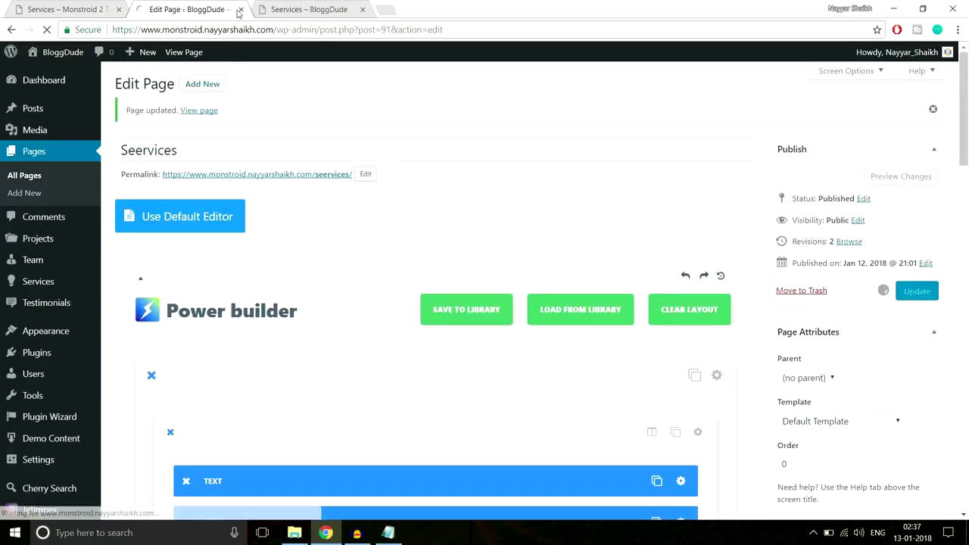
Reload the live Seervices page and scroll through the new photo-left, text-right PPC section.
{"action": "left_click", "coordinate": [307, 9]}
{"action": "left_click", "coordinate": [325, 35]}
{"action": "key", "text": "Return"}
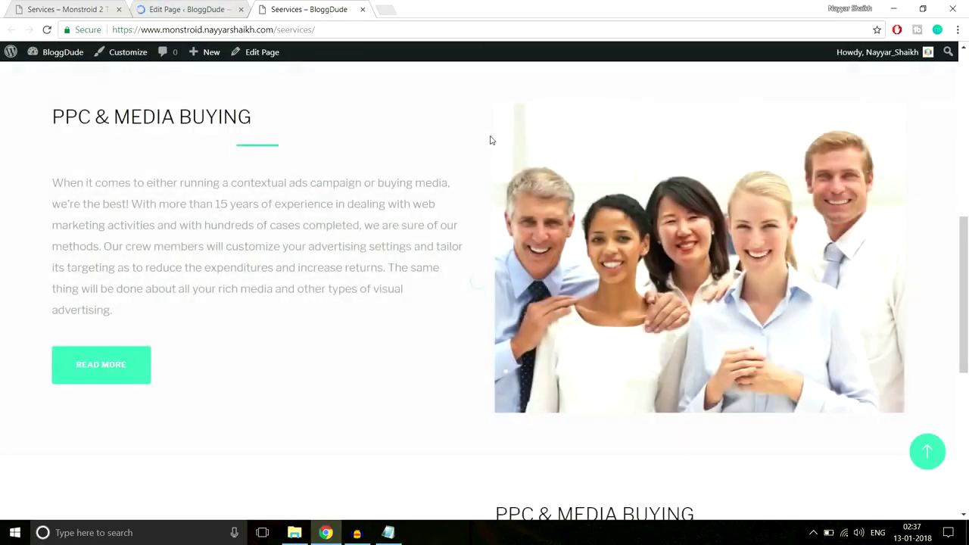
{"action": "scroll", "coordinate": [490, 140], "scroll_direction": "down", "scroll_amount": 5}
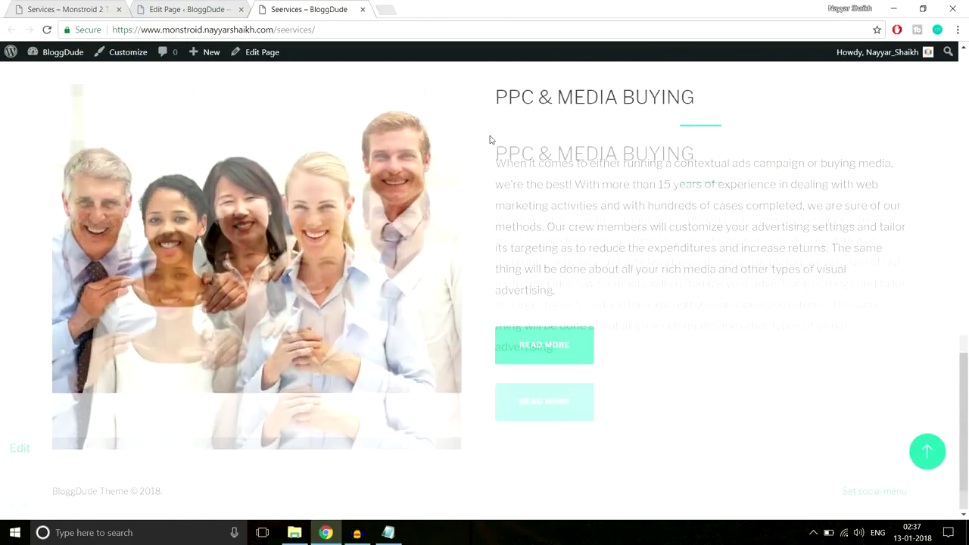
{"action": "scroll", "coordinate": [490, 140], "scroll_direction": "up", "scroll_amount": 2}
{"action": "scroll", "coordinate": [490, 140], "scroll_direction": "down", "scroll_amount": 2}
{"action": "scroll", "coordinate": [490, 140], "scroll_direction": "up", "scroll_amount": 4}
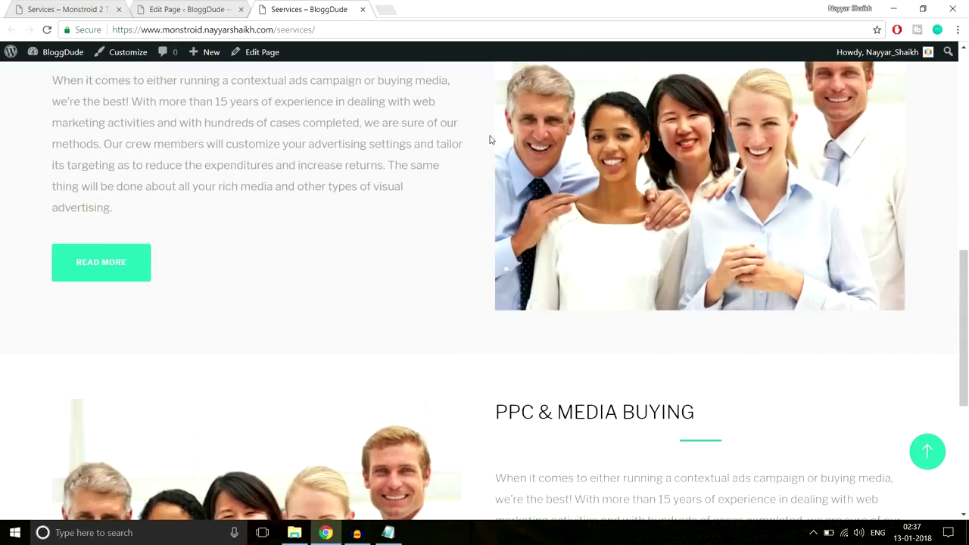
{"action": "scroll", "coordinate": [490, 141], "scroll_direction": "down", "scroll_amount": 4}
{"action": "scroll", "coordinate": [490, 140], "scroll_direction": "up", "scroll_amount": 6}
{"action": "scroll", "coordinate": [490, 140], "scroll_direction": "up", "scroll_amount": 3}
{"action": "scroll", "coordinate": [490, 140], "scroll_direction": "down", "scroll_amount": 7}
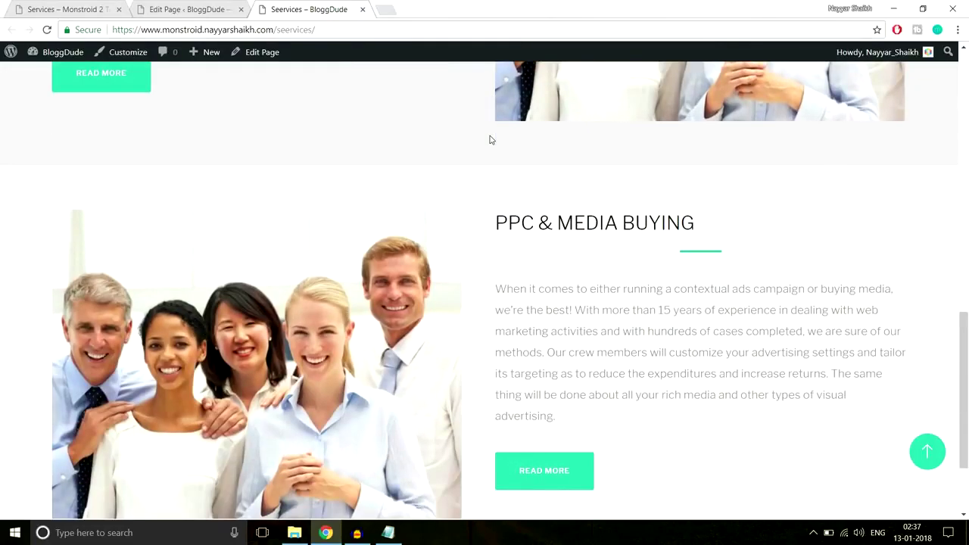
{"action": "scroll", "coordinate": [490, 140], "scroll_direction": "up", "scroll_amount": 6}
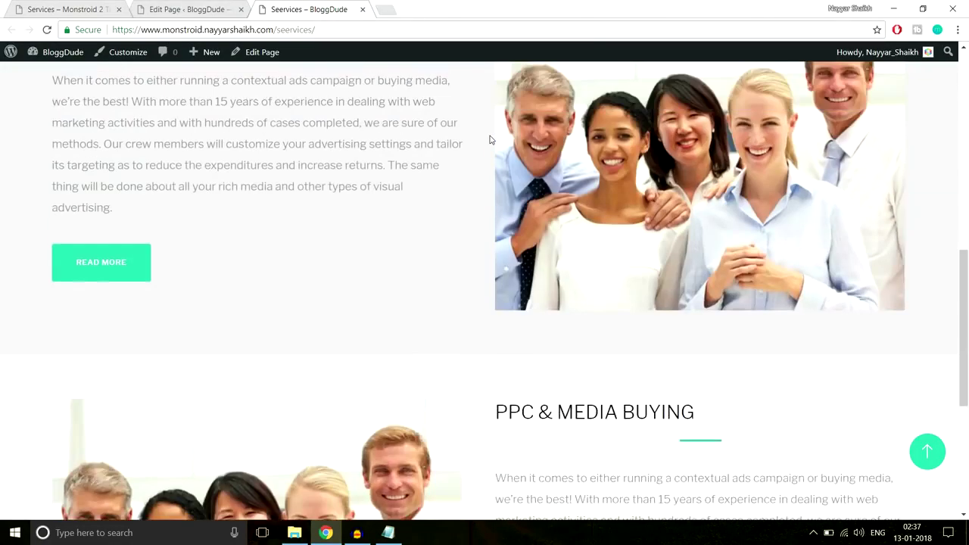
{"action": "scroll", "coordinate": [489, 136], "scroll_direction": "down", "scroll_amount": 8}
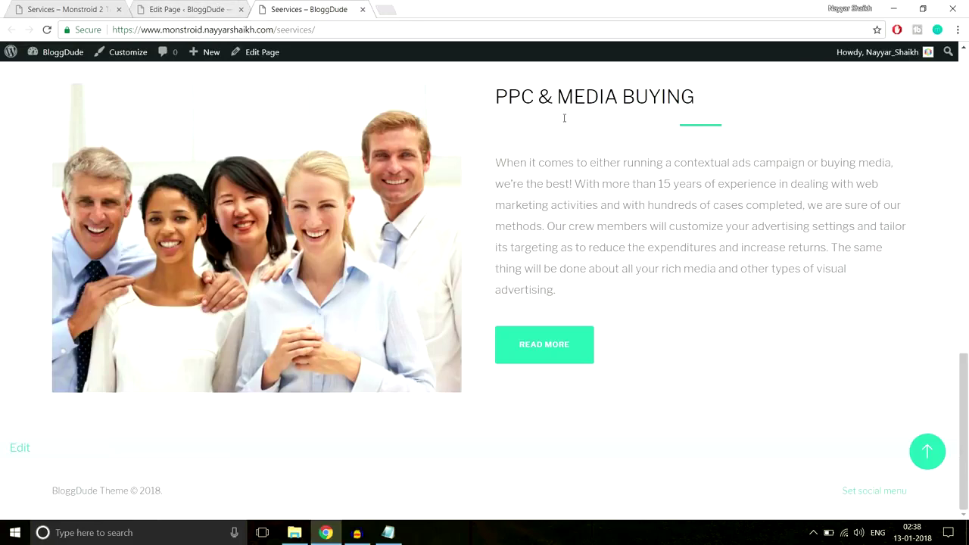
Open the Monstroid demo site's Our Team page for reference.
{"action": "left_click", "coordinate": [175, 9]}
{"action": "scroll", "coordinate": [526, 367], "scroll_direction": "down", "scroll_amount": 15}
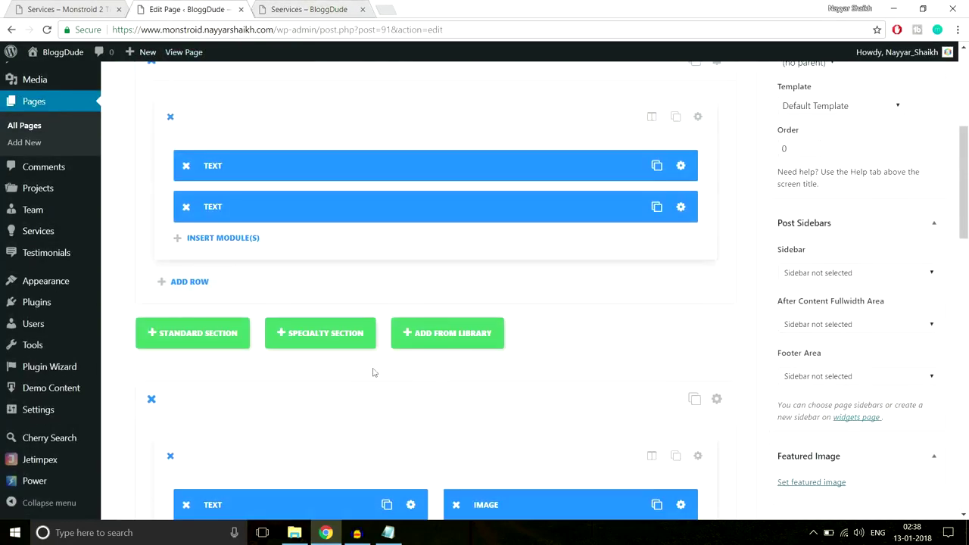
{"action": "scroll", "coordinate": [526, 367], "scroll_direction": "up", "scroll_amount": 15}
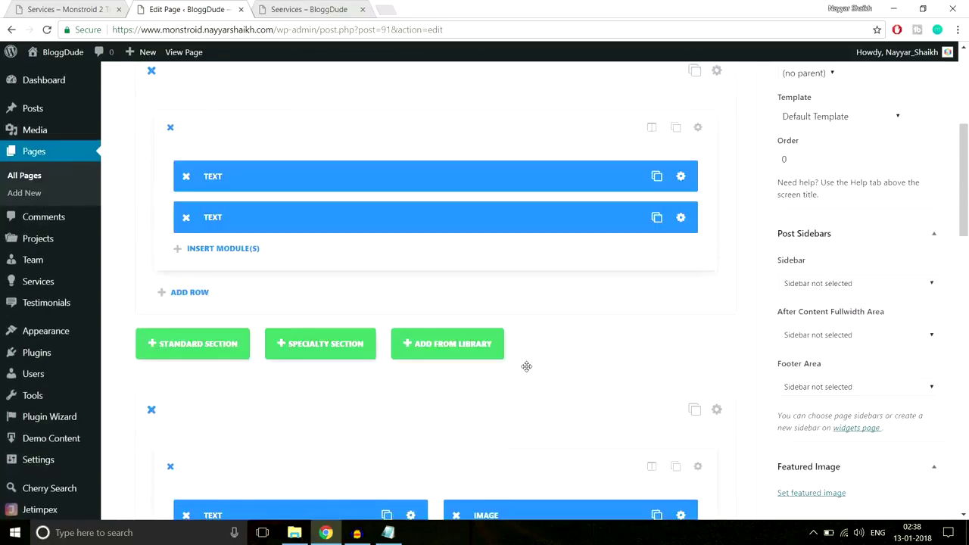
{"action": "left_click", "coordinate": [84, 10]}
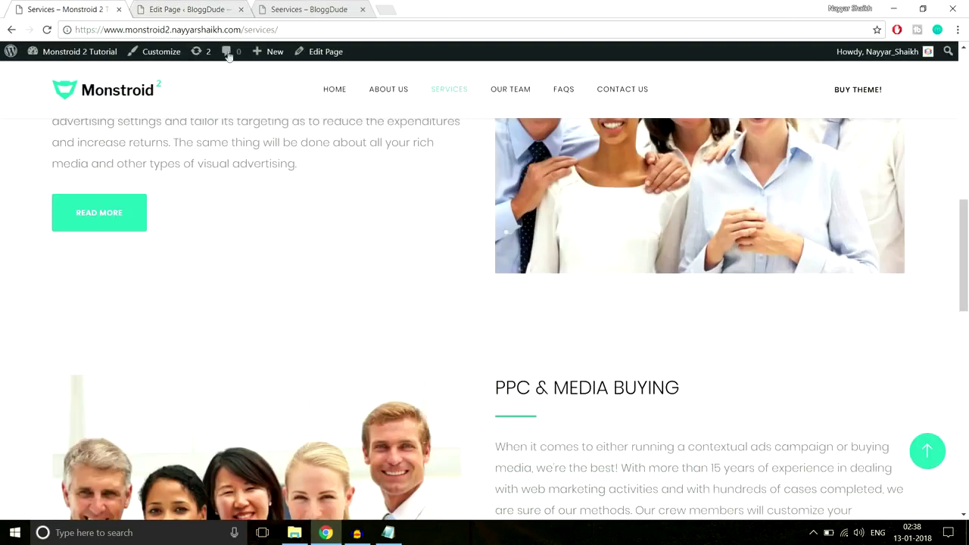
{"action": "scroll", "coordinate": [423, 342], "scroll_direction": "down", "scroll_amount": 2}
{"action": "scroll", "coordinate": [422, 344], "scroll_direction": "up", "scroll_amount": 3}
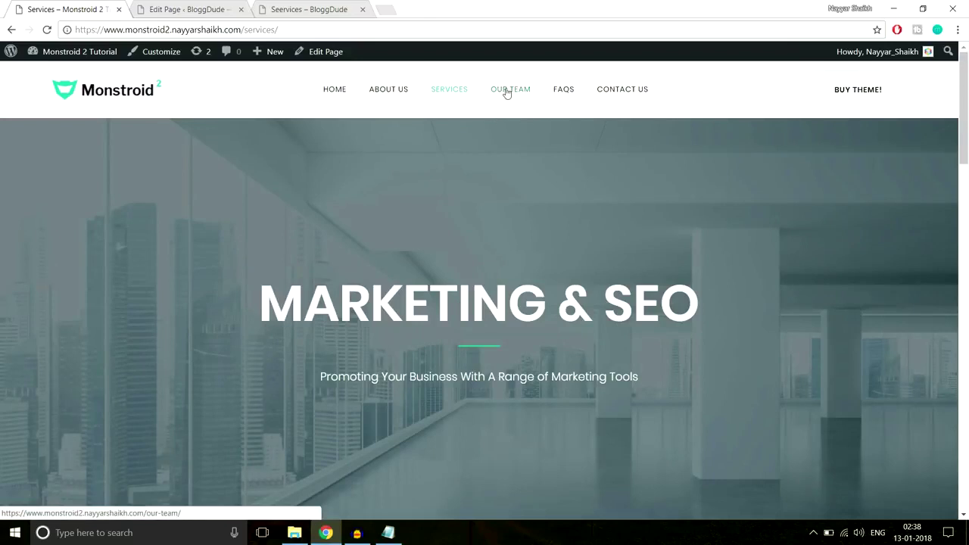
{"action": "left_click", "coordinate": [507, 92]}
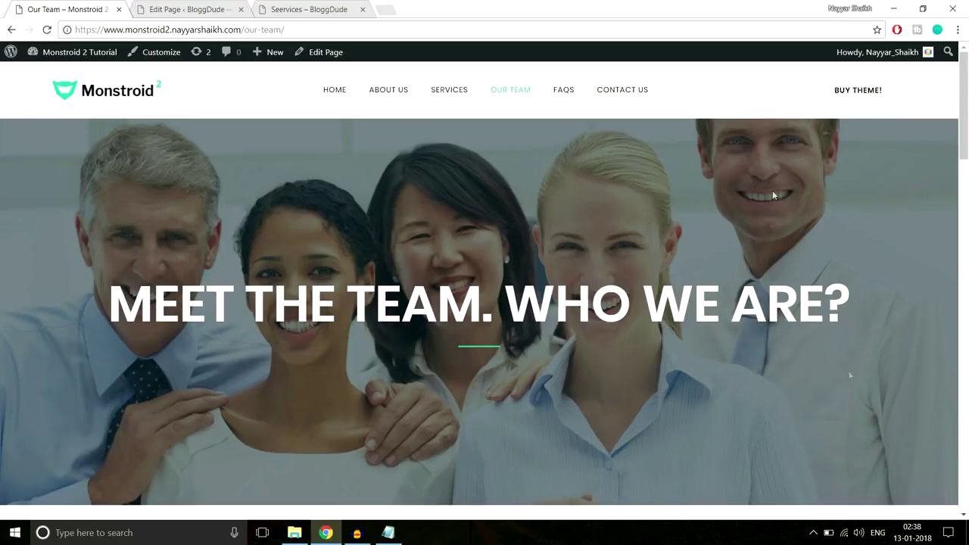
Select the full MEET THE TEAM hero heading on the demo page.
{"action": "left_click_drag", "start_coordinate": [133, 306], "coordinate": [824, 303]}
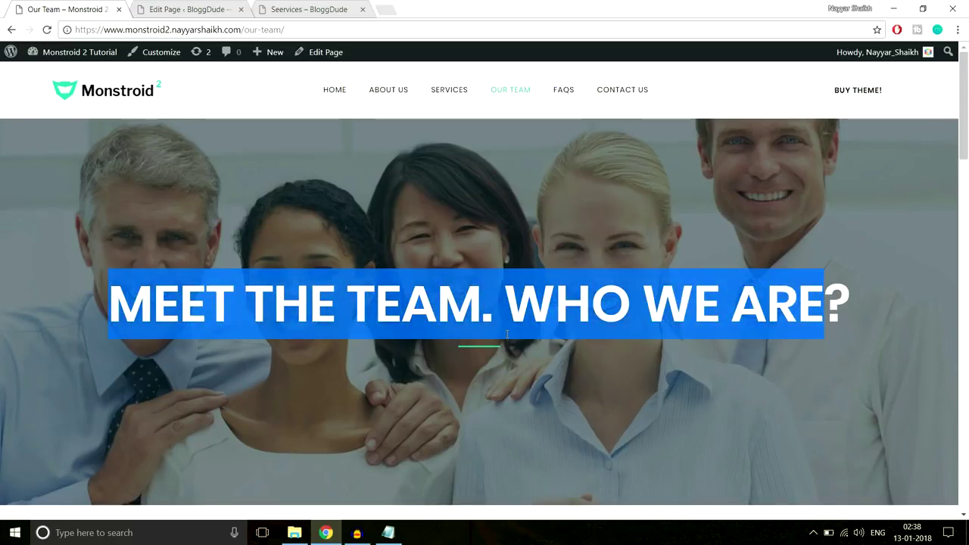
{"action": "left_click", "coordinate": [160, 295]}
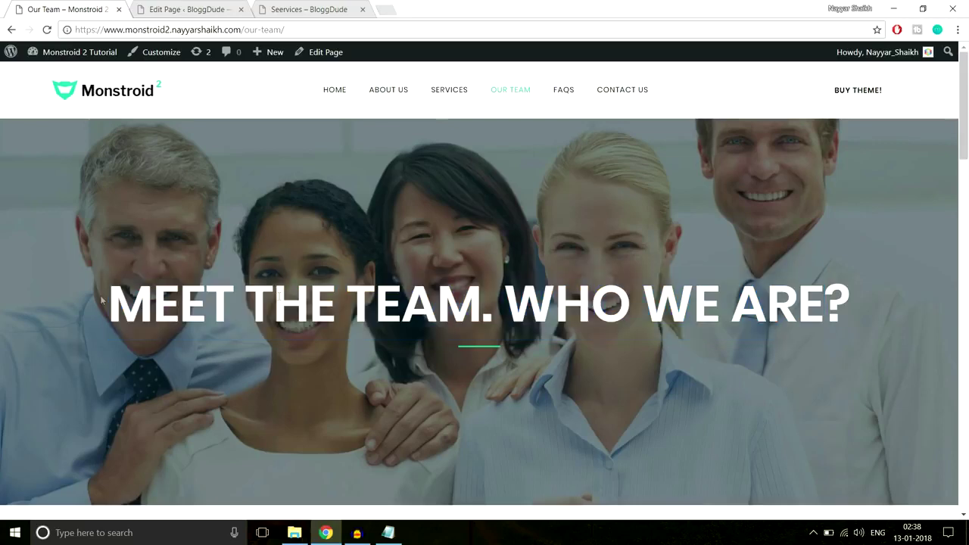
{"action": "left_click_drag", "start_coordinate": [101, 300], "coordinate": [912, 300]}
{"action": "key", "text": "ctrl+c"}
{"action": "left_click", "coordinate": [211, 8]}
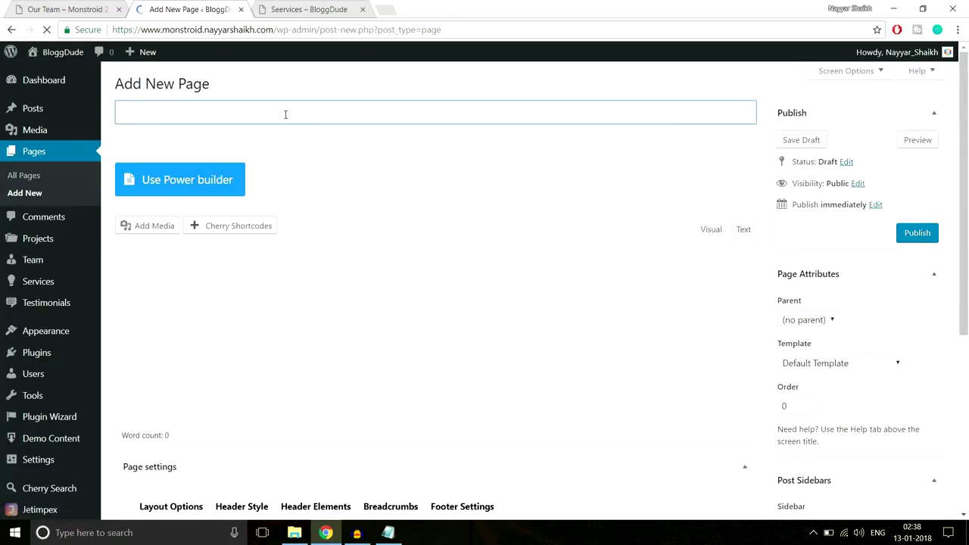
Title a new page 'Our Team' in Power builder and add a full-width 1/1 column row.
{"action": "type", "text": "Our Te"}
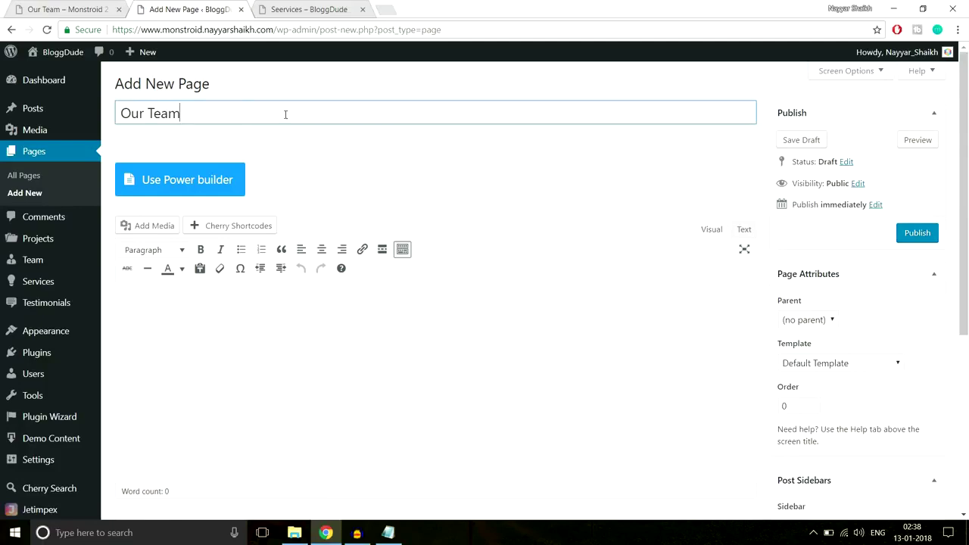
{"action": "type", "text": "am"}
{"action": "left_click", "coordinate": [202, 180]}
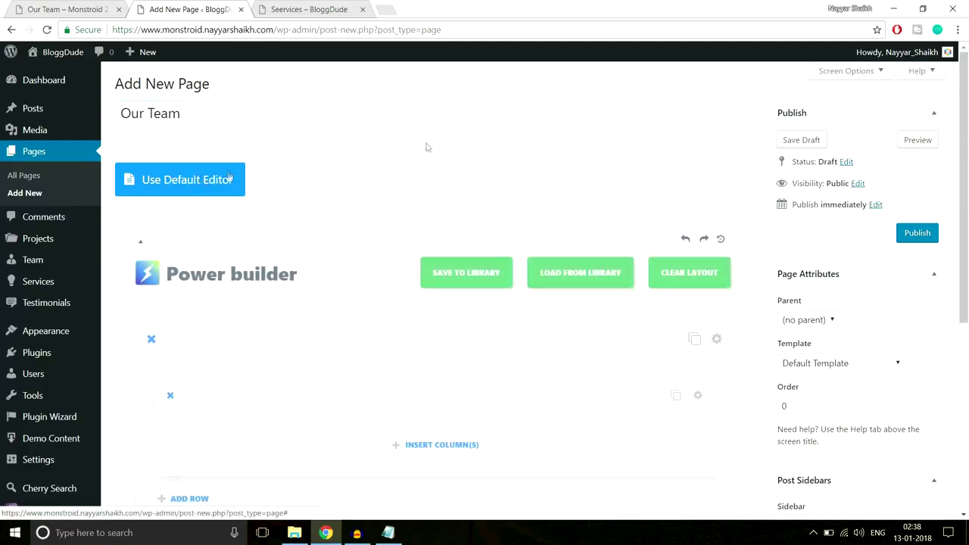
{"action": "scroll", "coordinate": [523, 190], "scroll_direction": "down", "scroll_amount": 2}
{"action": "scroll", "coordinate": [525, 198], "scroll_direction": "down", "scroll_amount": 1}
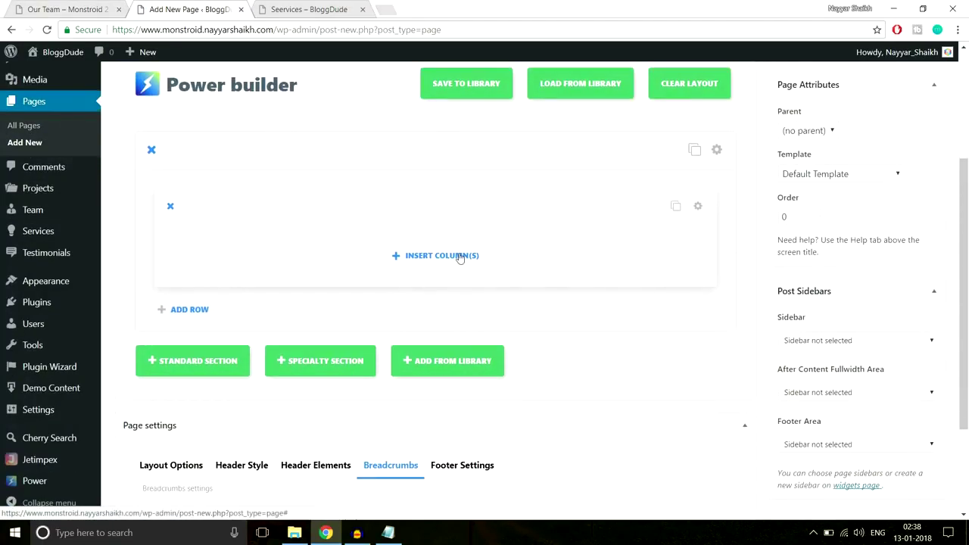
{"action": "left_click", "coordinate": [462, 256]}
{"action": "left_click", "coordinate": [307, 209]}
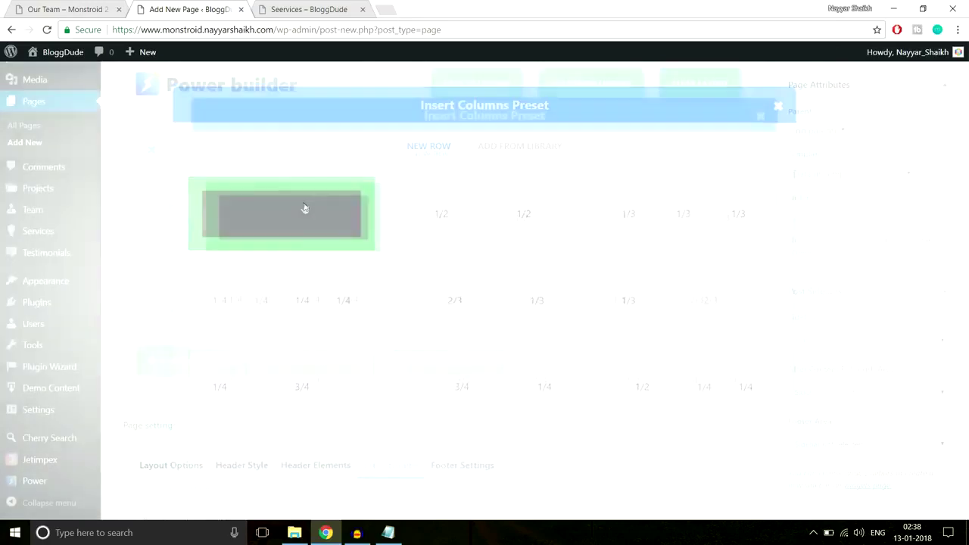
Insert a Text module with centred text orientation.
{"action": "left_click", "coordinate": [416, 261]}
{"action": "scroll", "coordinate": [455, 287], "scroll_direction": "down", "scroll_amount": 5}
{"action": "left_click", "coordinate": [640, 361]}
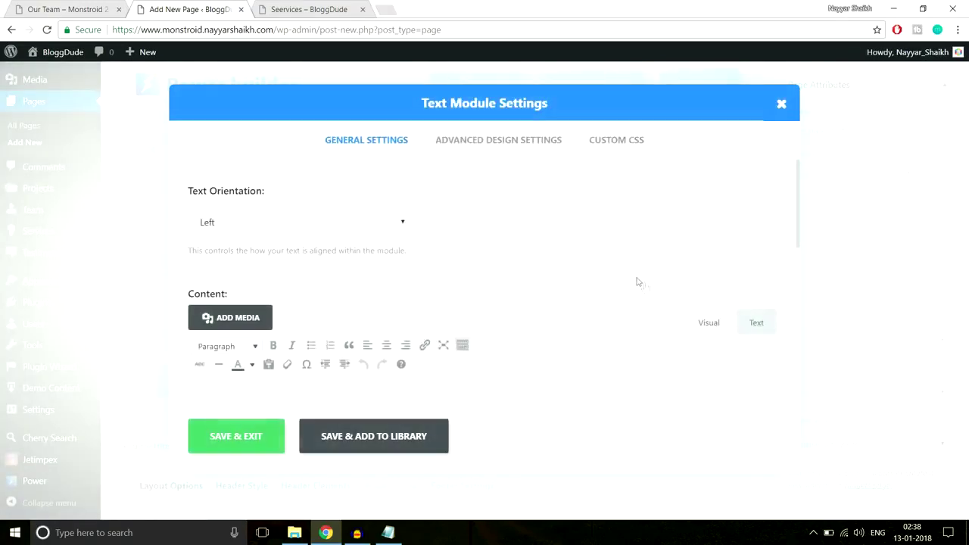
{"action": "left_click", "coordinate": [273, 224]}
{"action": "left_click", "coordinate": [267, 259]}
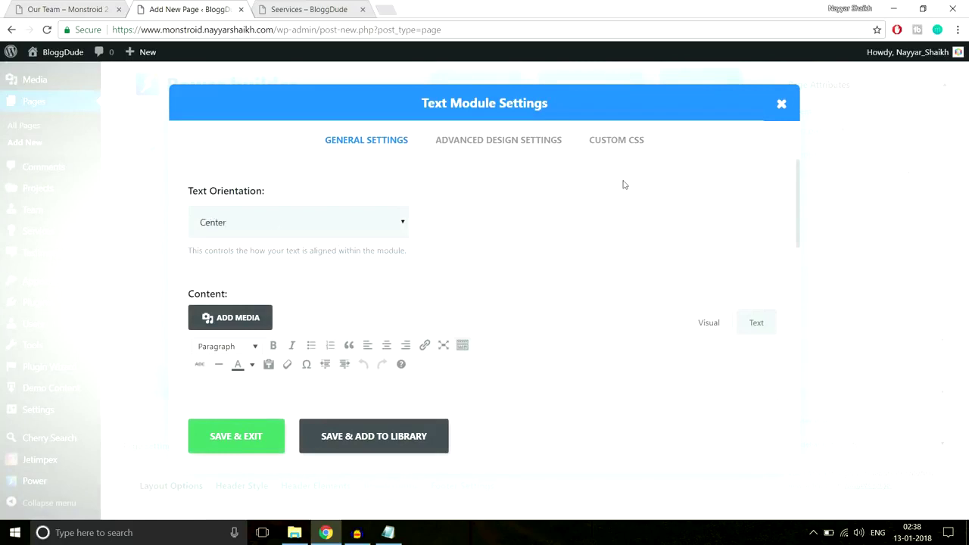
Paste the MEET THE TEAM. WHO WE ARE? heading into the module and select it.
{"action": "scroll", "coordinate": [494, 300], "scroll_direction": "down", "scroll_amount": 2}
{"action": "key", "text": "ctrl+v"}
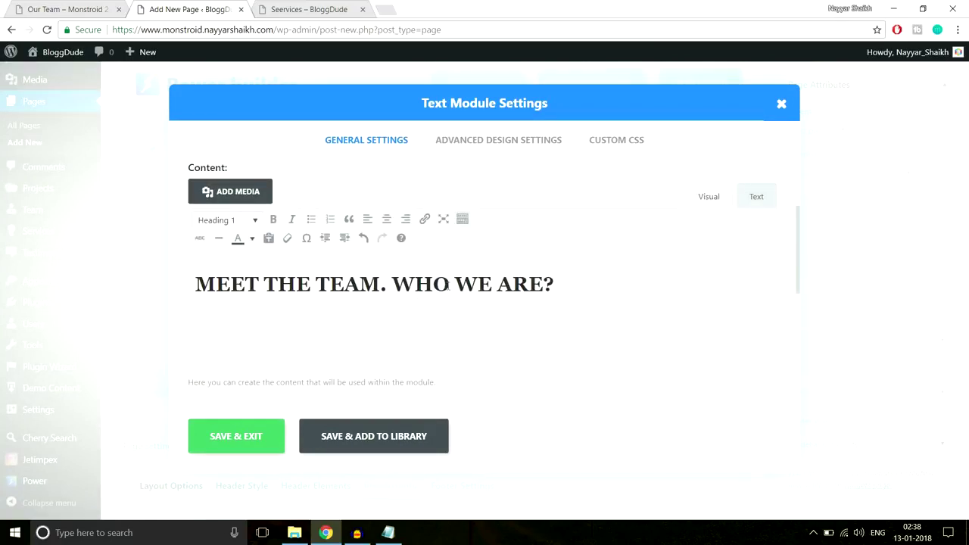
{"action": "left_click_drag", "start_coordinate": [585, 281], "coordinate": [159, 293]}
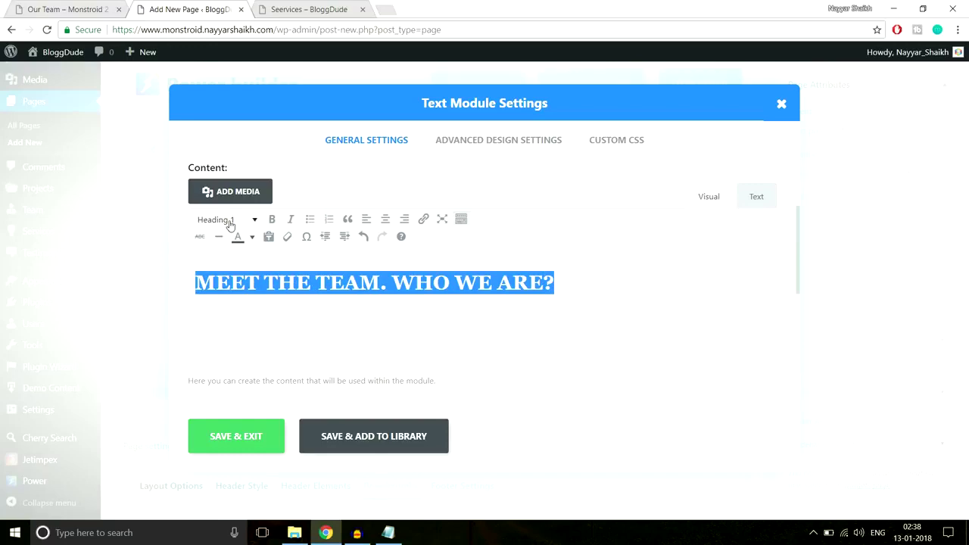
{"action": "key", "text": "ctrl+shift+Tab"}
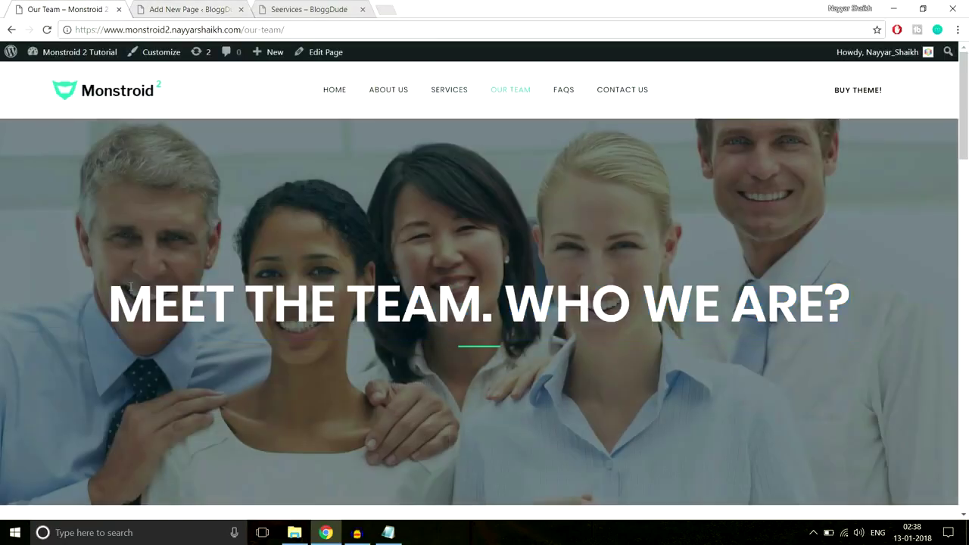
{"action": "left_click", "coordinate": [227, 8]}
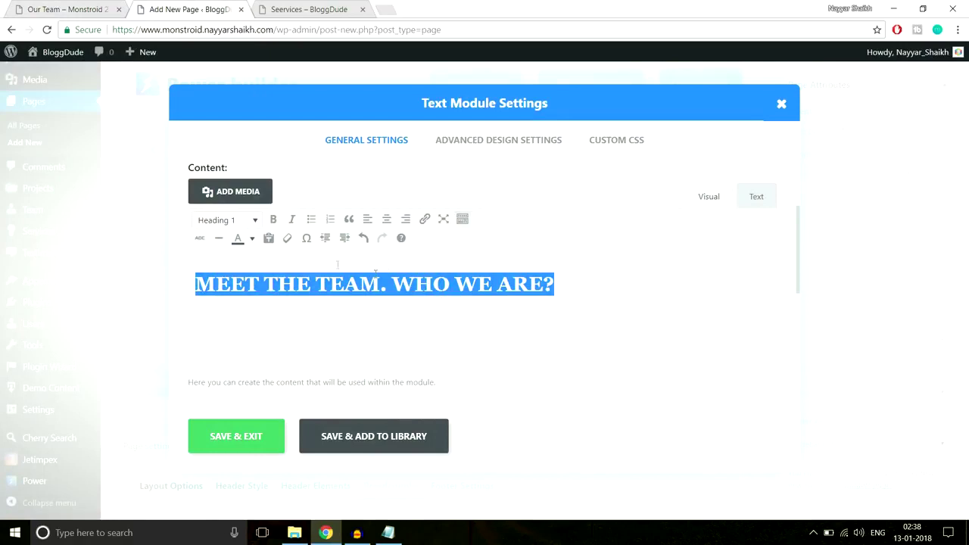
Colour the heading text white.
{"action": "left_click", "coordinate": [253, 239]}
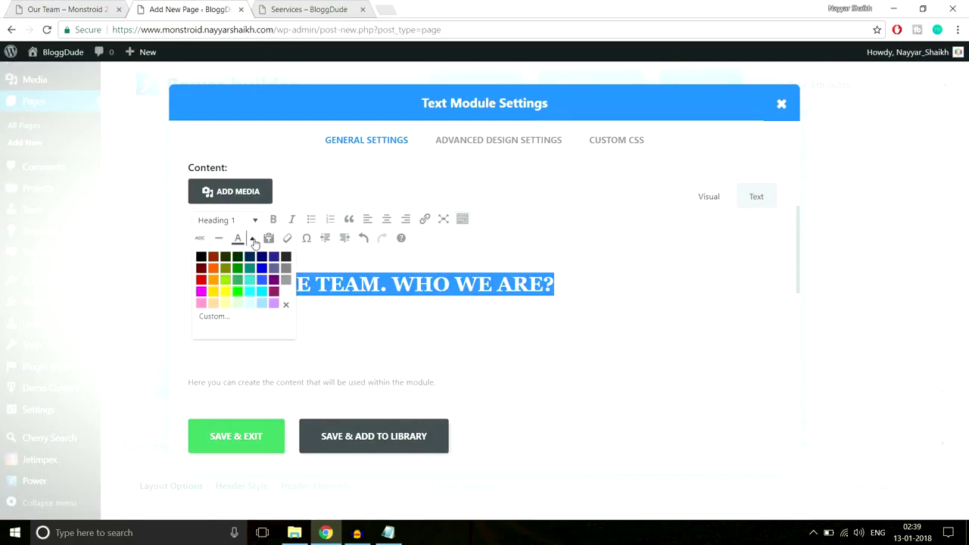
{"action": "left_click", "coordinate": [282, 291]}
{"action": "left_click", "coordinate": [331, 296]}
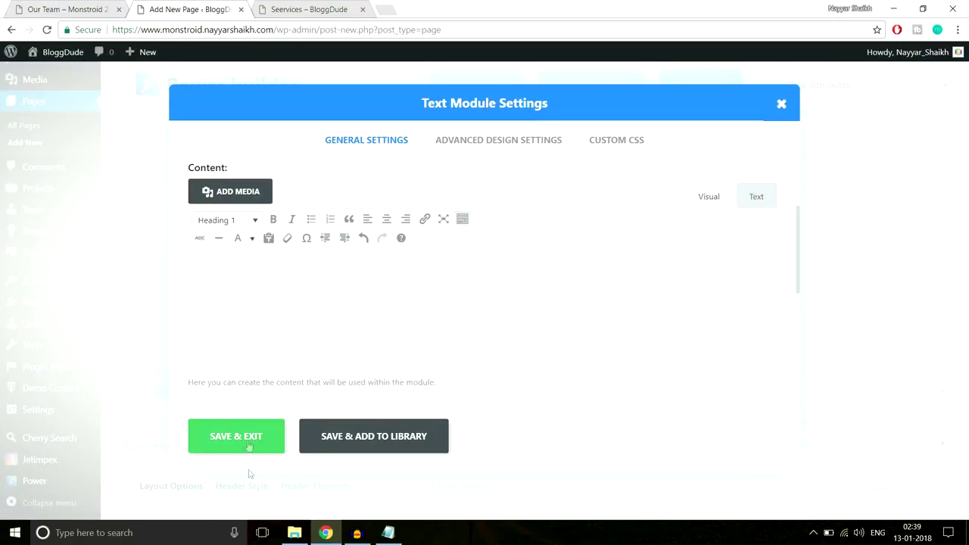
{"action": "left_click", "coordinate": [610, 141]}
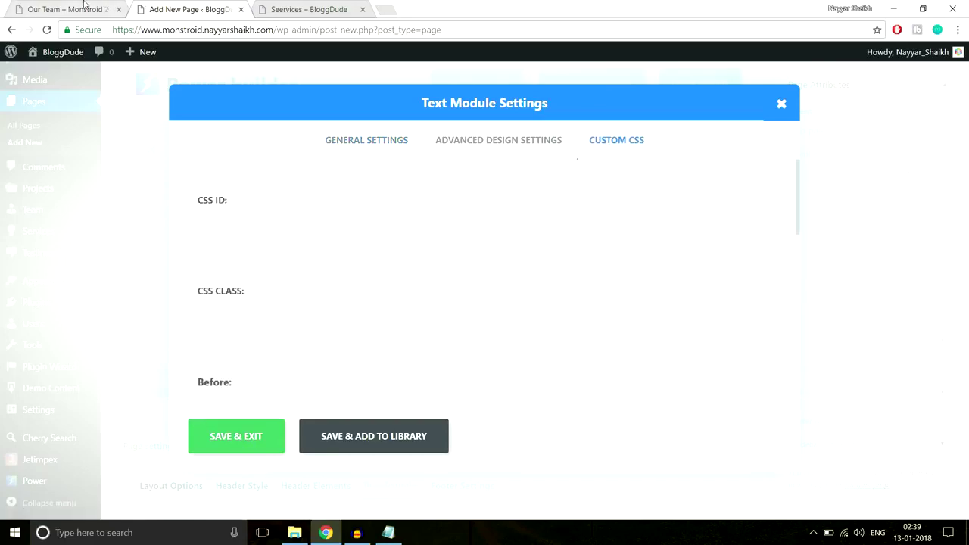
Bring up the saved CSS notes while checking the live Our Team page.
{"action": "left_click", "coordinate": [68, 9]}
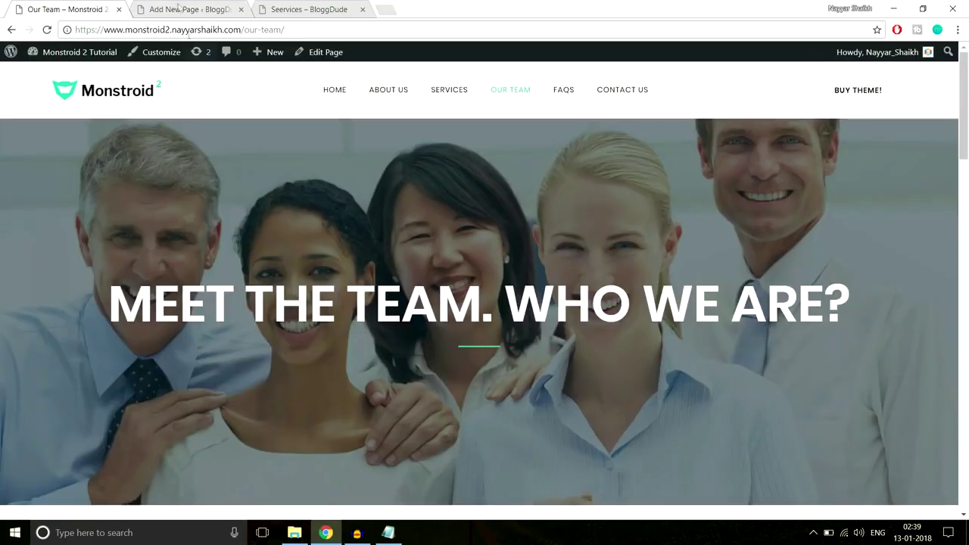
{"action": "left_click", "coordinate": [182, 9]}
{"action": "left_click", "coordinate": [388, 532]}
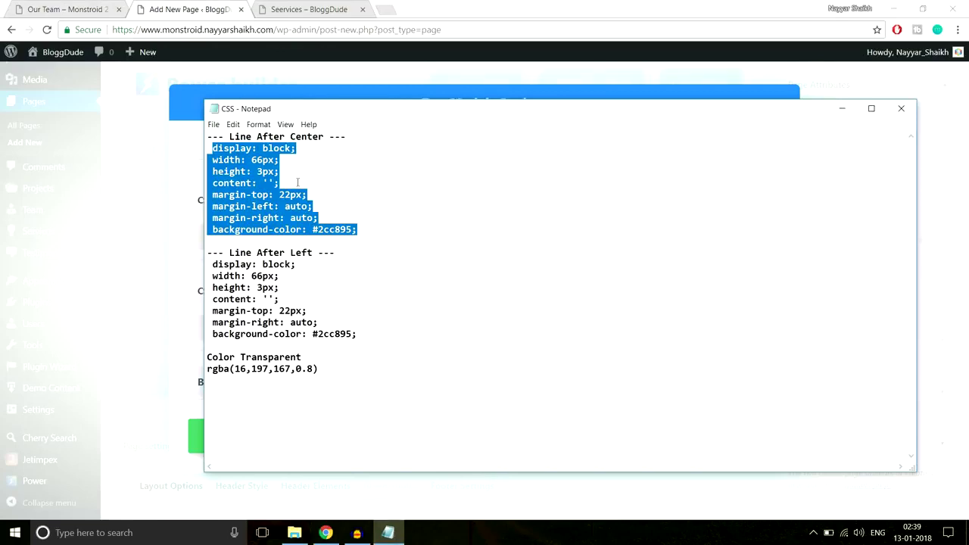
{"action": "left_click", "coordinate": [54, 9]}
{"action": "left_click", "coordinate": [182, 9]}
{"action": "scroll", "coordinate": [406, 323], "scroll_direction": "down", "scroll_amount": 6}
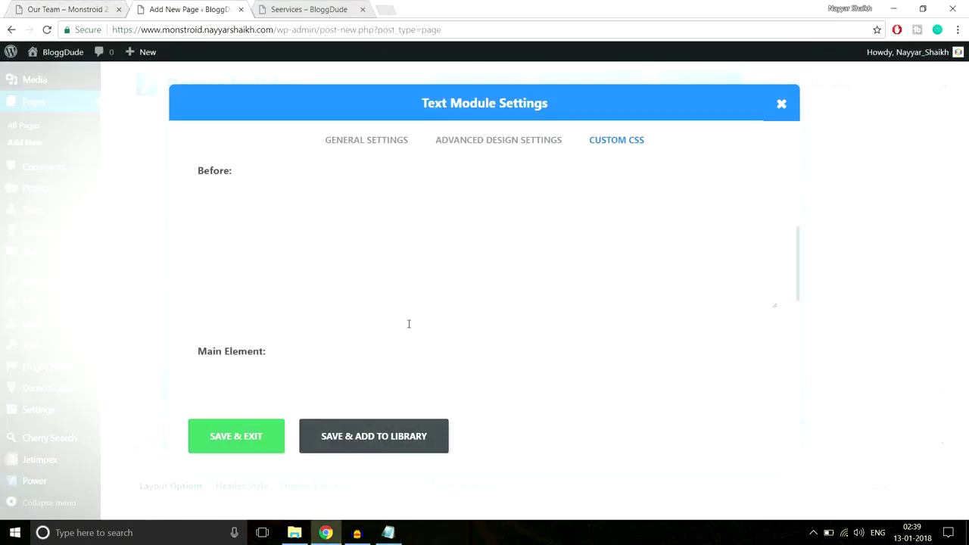
Paste the centred-line CSS into the After field, change its colour to #fff, and save.
{"action": "left_click", "coordinate": [409, 325]}
{"action": "key", "text": "ctrl+v"}
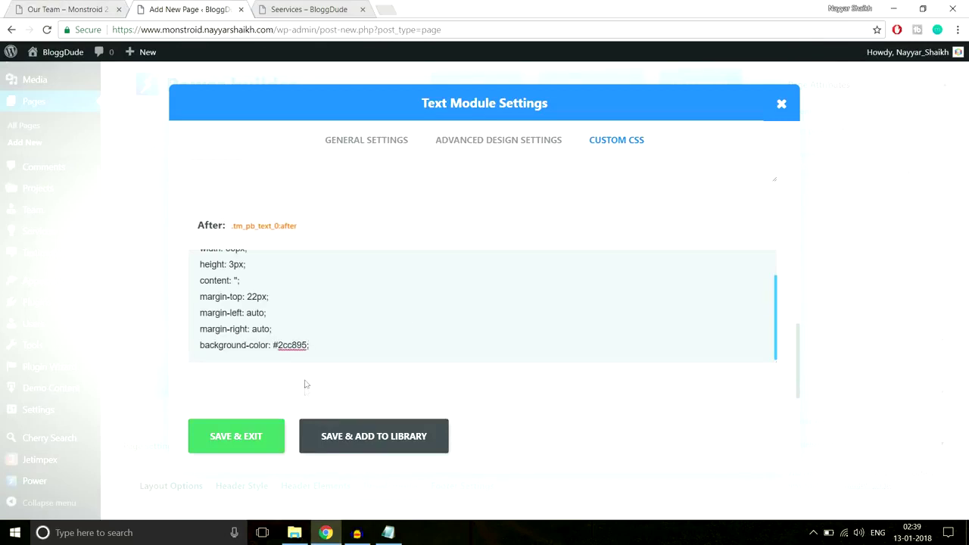
{"action": "left_click_drag", "start_coordinate": [277, 345], "coordinate": [292, 349]}
{"action": "type", "text": "fff"}
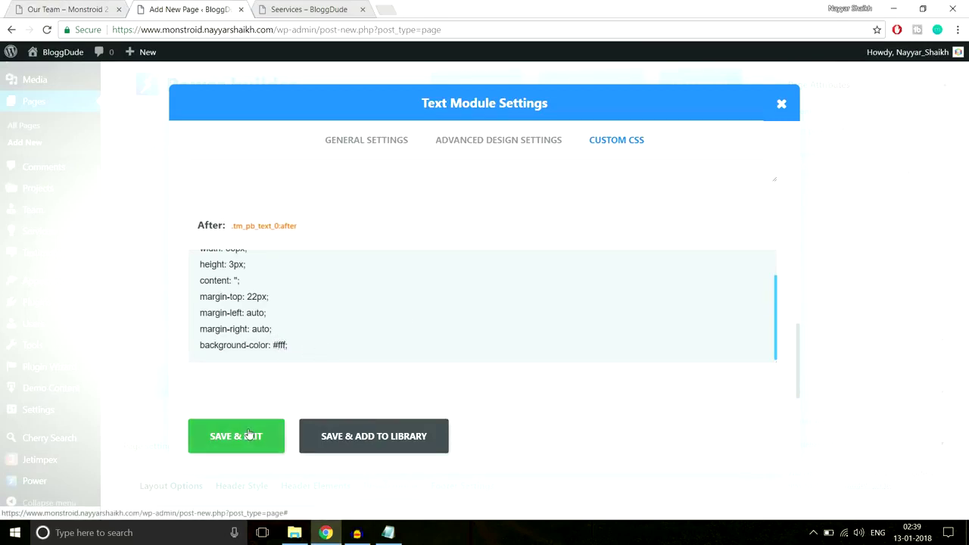
{"action": "left_click", "coordinate": [236, 437]}
{"action": "left_click", "coordinate": [66, 9]}
{"action": "left_click_drag", "start_coordinate": [347, 302], "coordinate": [496, 347]}
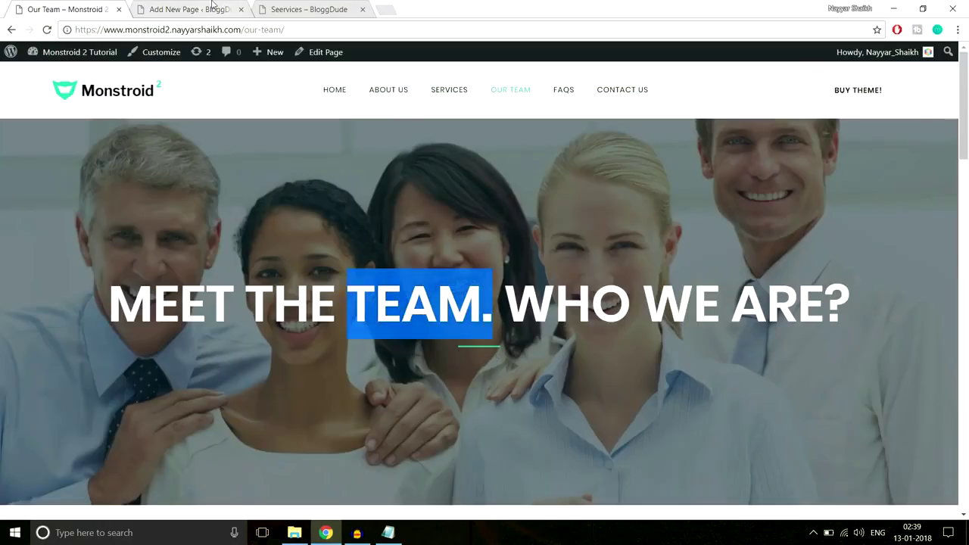
{"action": "left_click", "coordinate": [212, 9]}
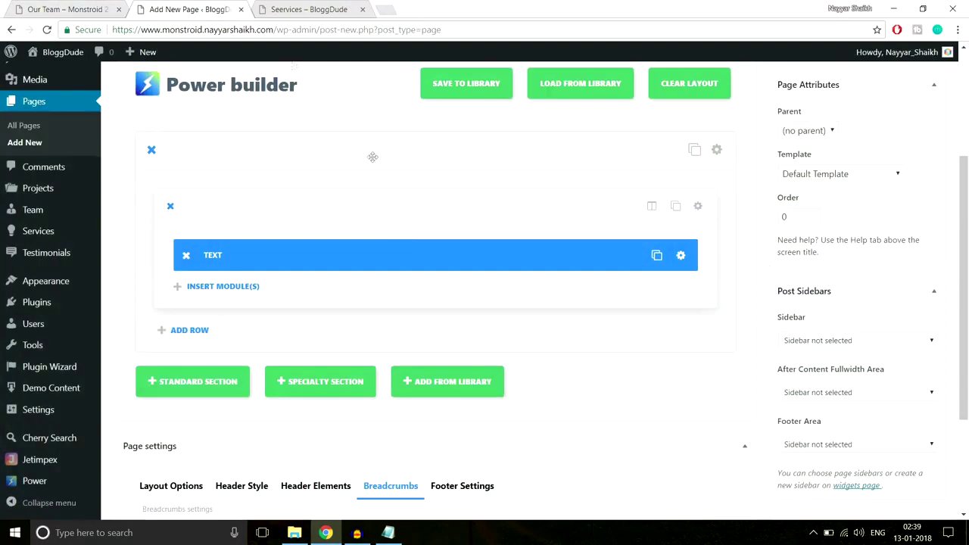
Upload Our-Team.jpg and set it as the section's background image.
{"action": "left_click", "coordinate": [716, 149]}
{"action": "left_click", "coordinate": [559, 218]}
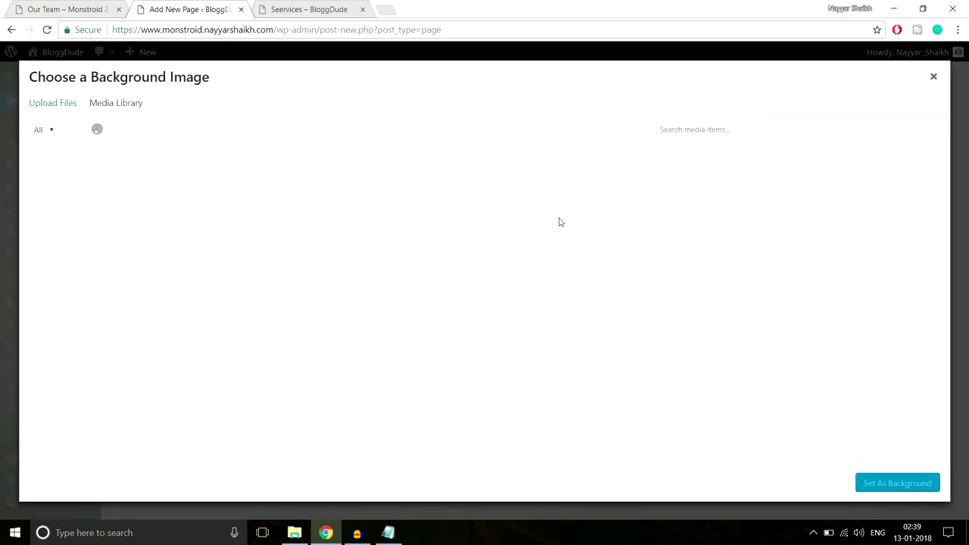
{"action": "left_click", "coordinate": [59, 108]}
{"action": "left_click", "coordinate": [491, 285]}
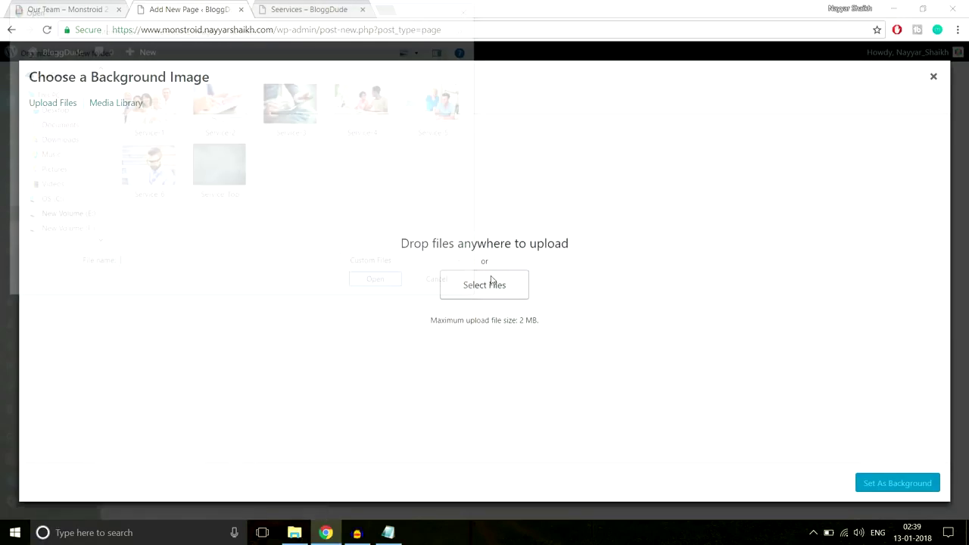
{"action": "left_click", "coordinate": [184, 29]}
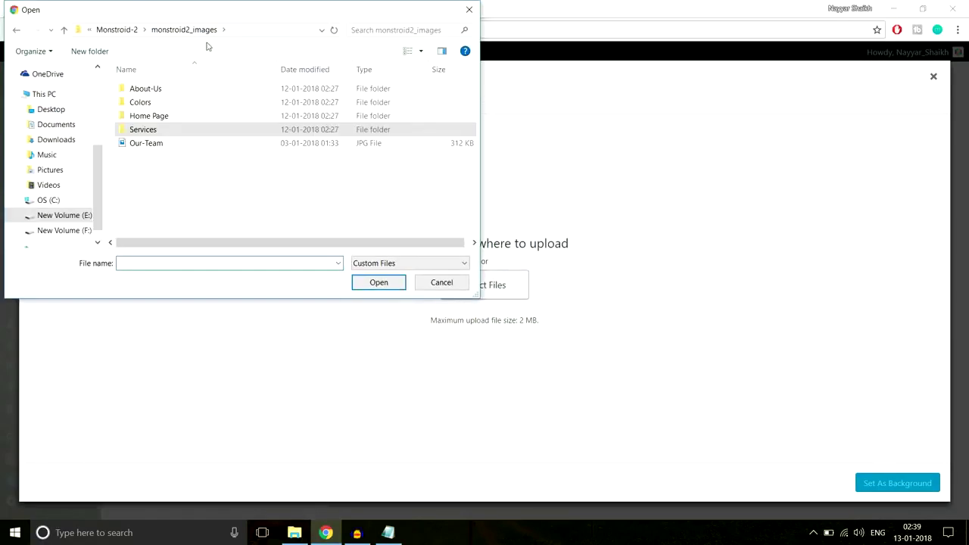
{"action": "double_click", "coordinate": [175, 101]}
{"action": "key", "text": "BackSpace"}
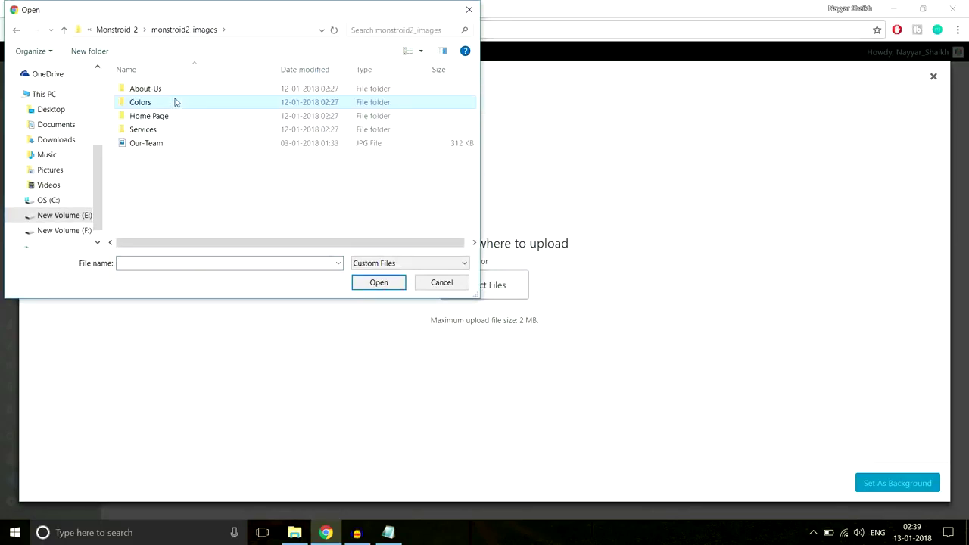
{"action": "double_click", "coordinate": [182, 115]}
{"action": "scroll", "coordinate": [312, 195], "scroll_direction": "down", "scroll_amount": 2}
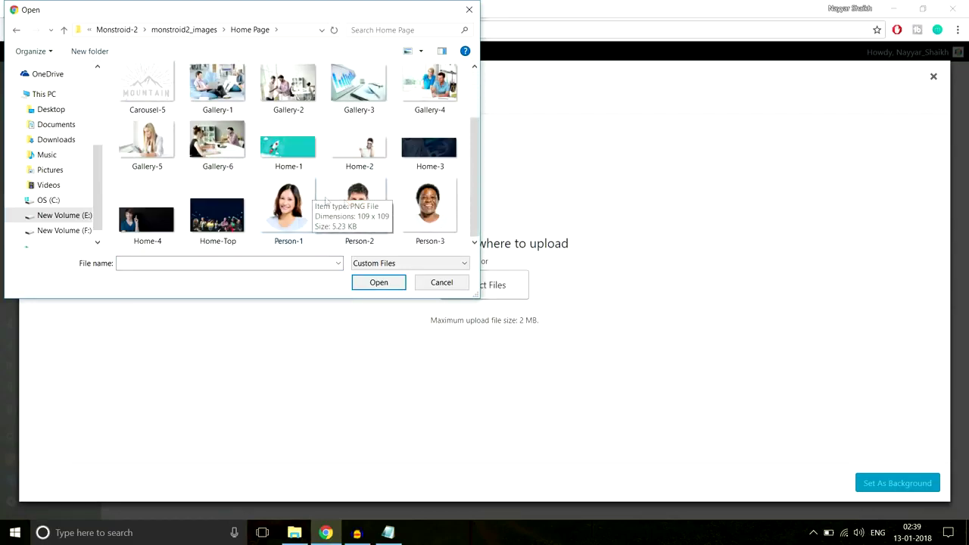
{"action": "scroll", "coordinate": [326, 200], "scroll_direction": "up", "scroll_amount": 2}
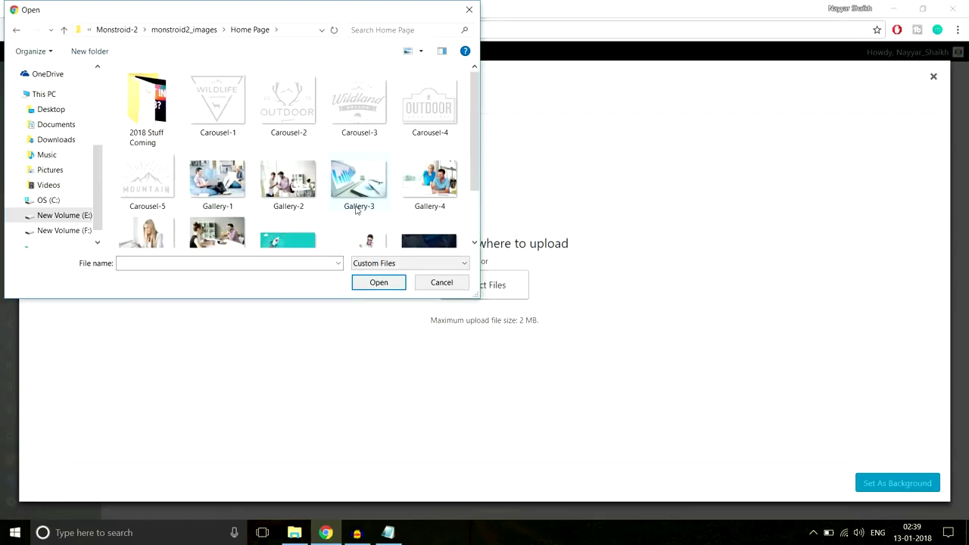
{"action": "key", "text": "BackSpace"}
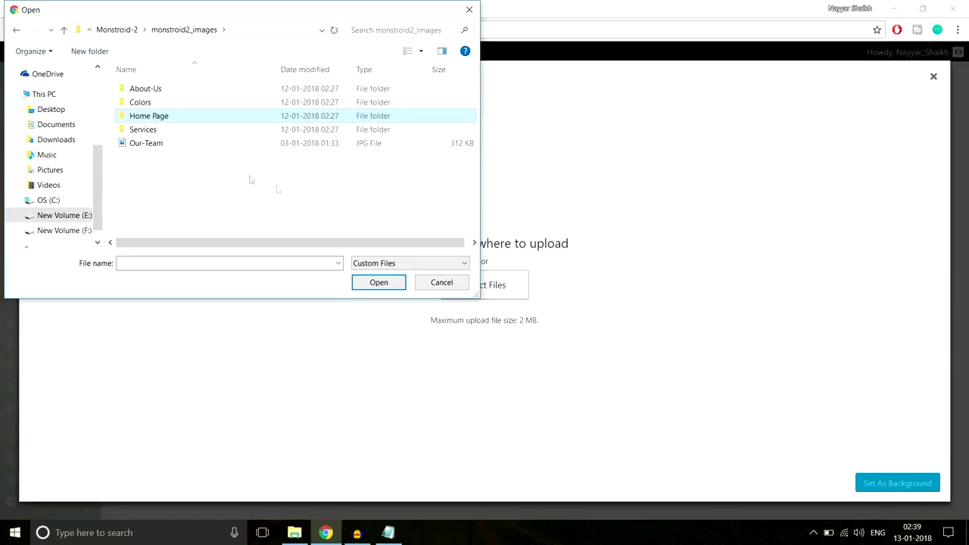
{"action": "left_click", "coordinate": [202, 144]}
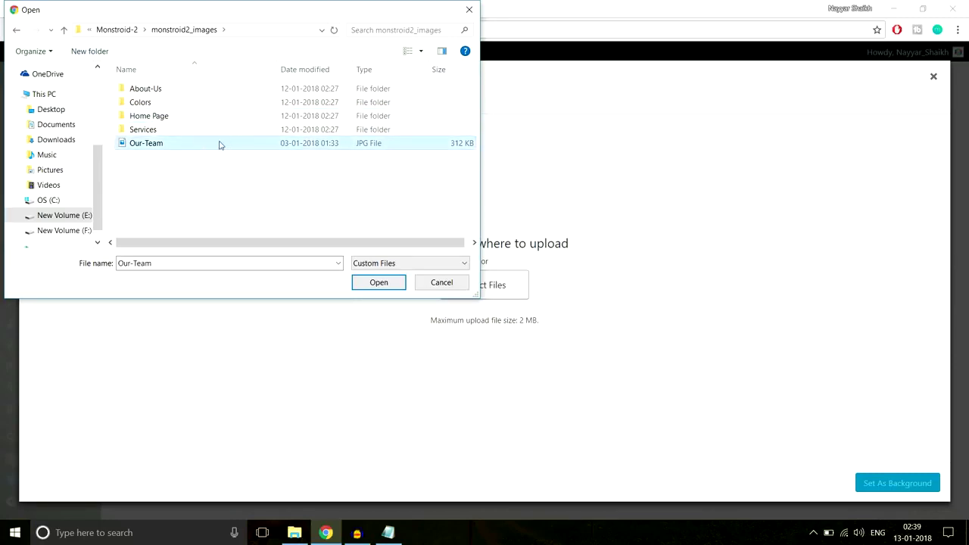
{"action": "left_click", "coordinate": [379, 283]}
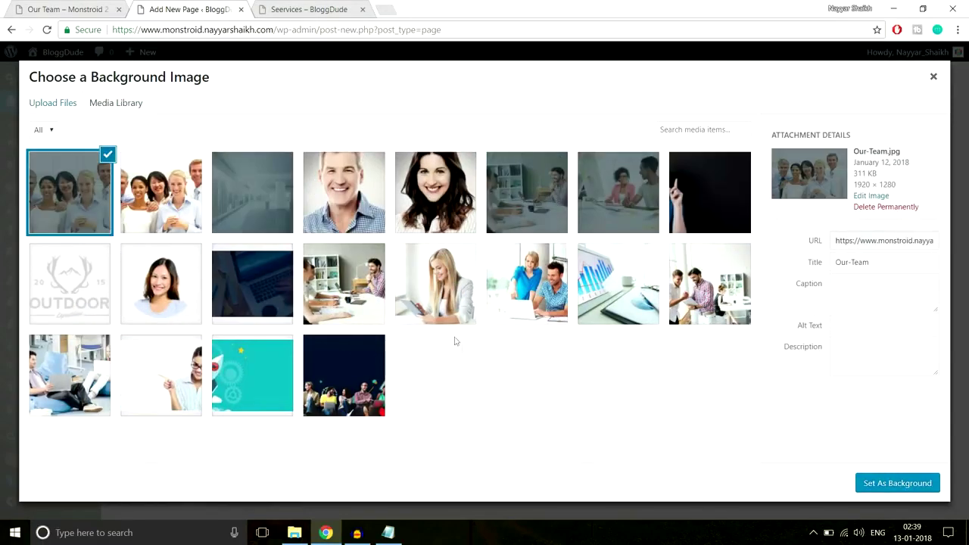
{"action": "left_click", "coordinate": [893, 483]}
Set 250px top and bottom section padding, save the section, and publish the page.
{"action": "scroll", "coordinate": [686, 332], "scroll_direction": "down", "scroll_amount": 10}
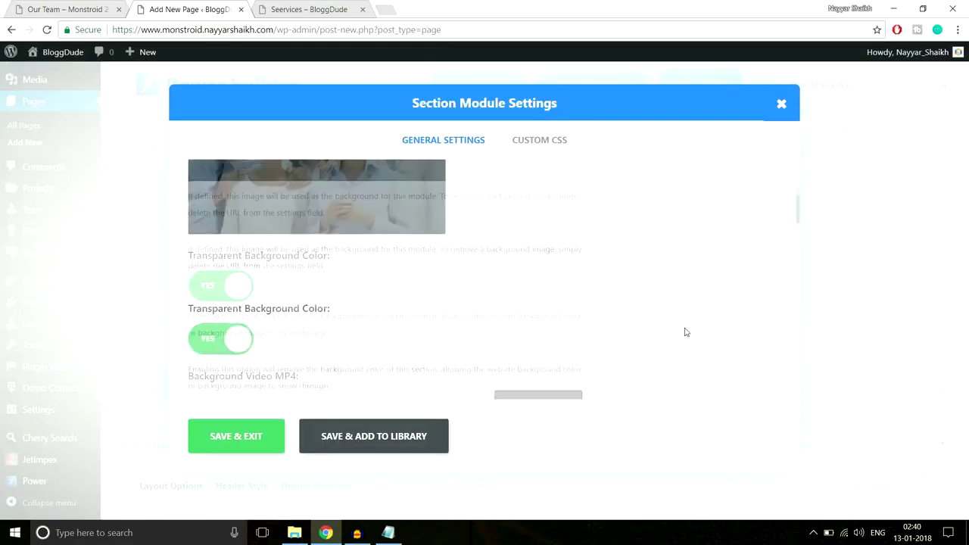
{"action": "scroll", "coordinate": [685, 332], "scroll_direction": "down", "scroll_amount": 10}
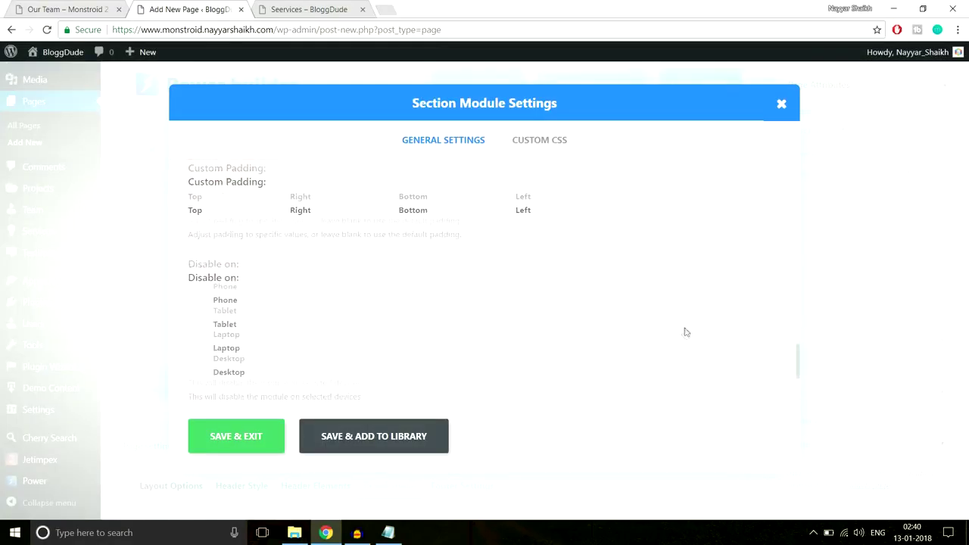
{"action": "scroll", "coordinate": [686, 332], "scroll_direction": "up", "scroll_amount": 3}
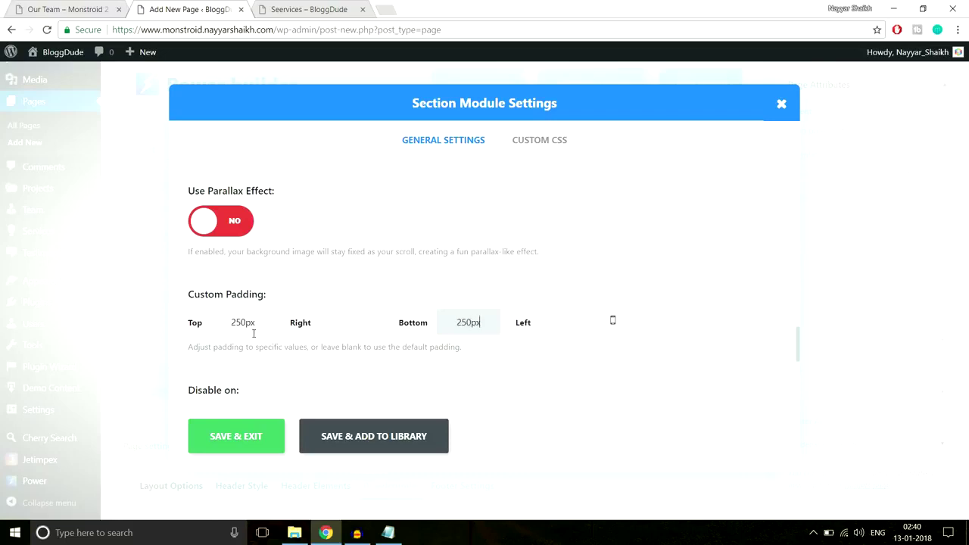
{"action": "left_click", "coordinate": [206, 437]}
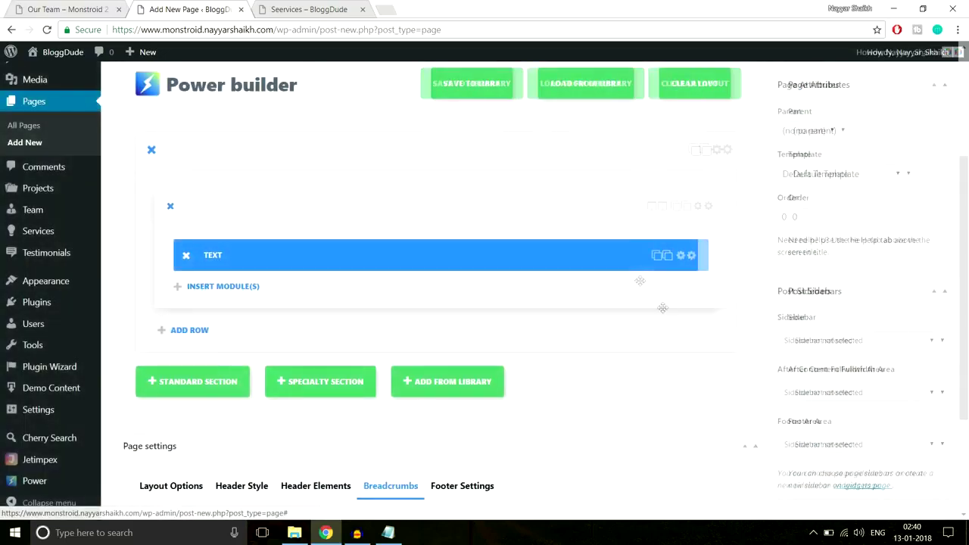
{"action": "left_click", "coordinate": [925, 234]}
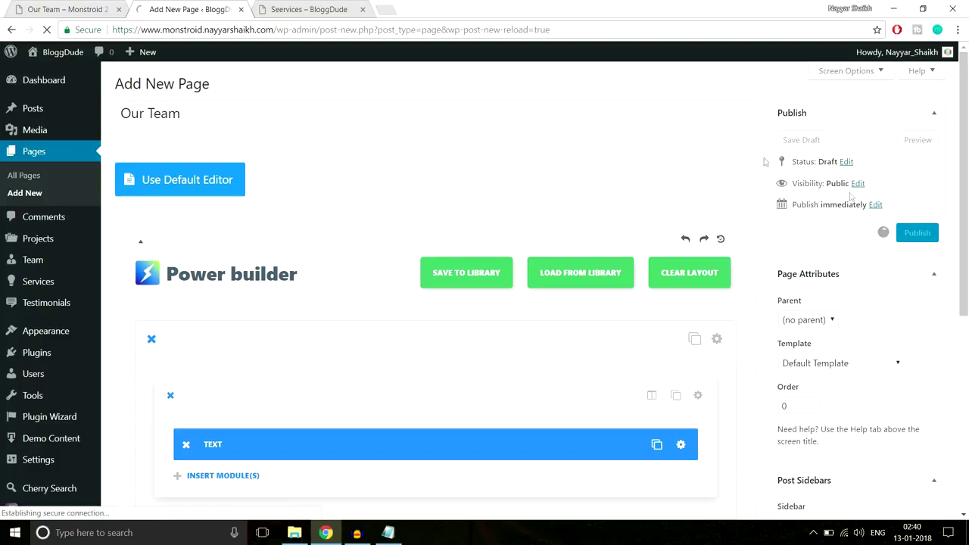
View the published Our Team page in a new tab, then compare with the demo's Our Team page.
{"action": "left_click", "coordinate": [363, 9]}
{"action": "middle_click", "coordinate": [215, 113]}
{"action": "left_click", "coordinate": [313, 8]}
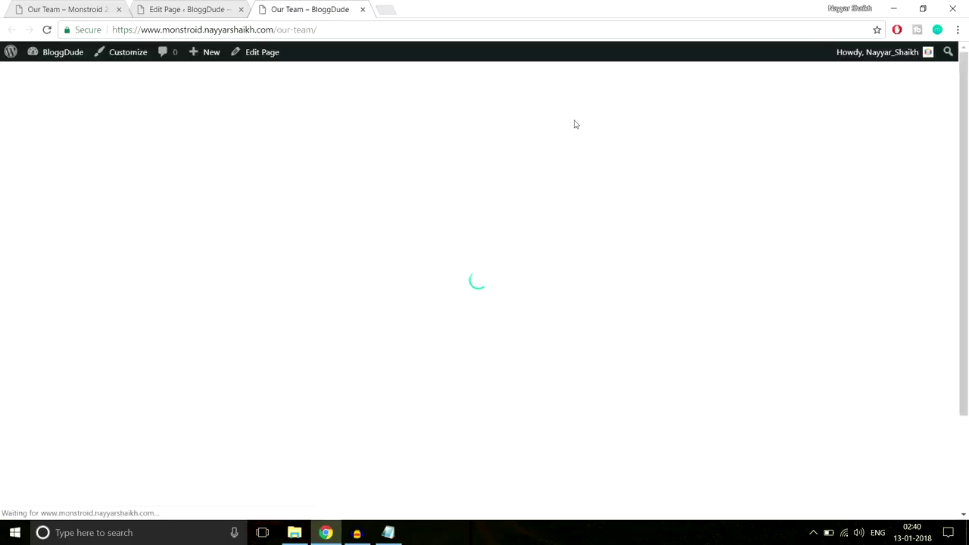
{"action": "scroll", "coordinate": [630, 230], "scroll_direction": "down", "scroll_amount": 3}
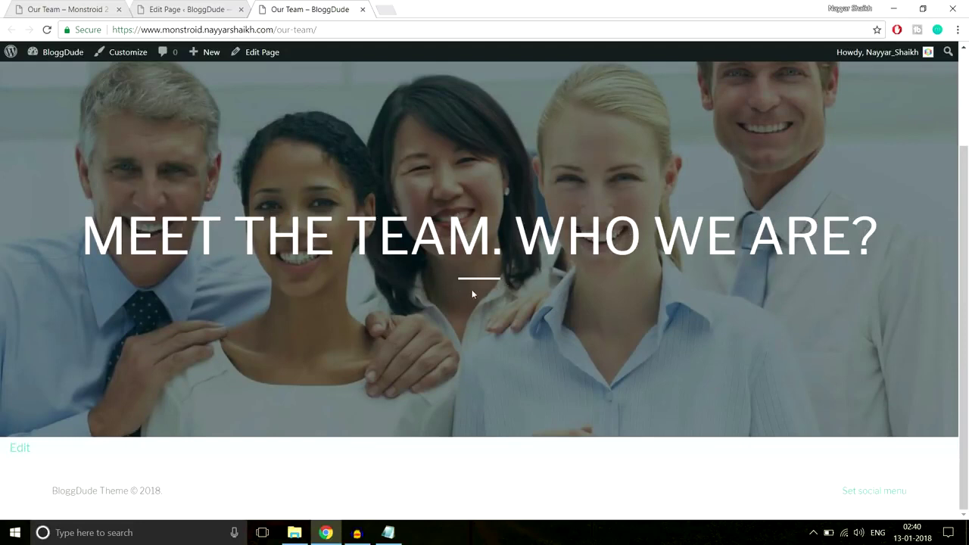
{"action": "scroll", "coordinate": [477, 289], "scroll_direction": "up", "scroll_amount": 3}
{"action": "scroll", "coordinate": [477, 289], "scroll_direction": "down", "scroll_amount": 1}
{"action": "scroll", "coordinate": [417, 301], "scroll_direction": "up", "scroll_amount": 2}
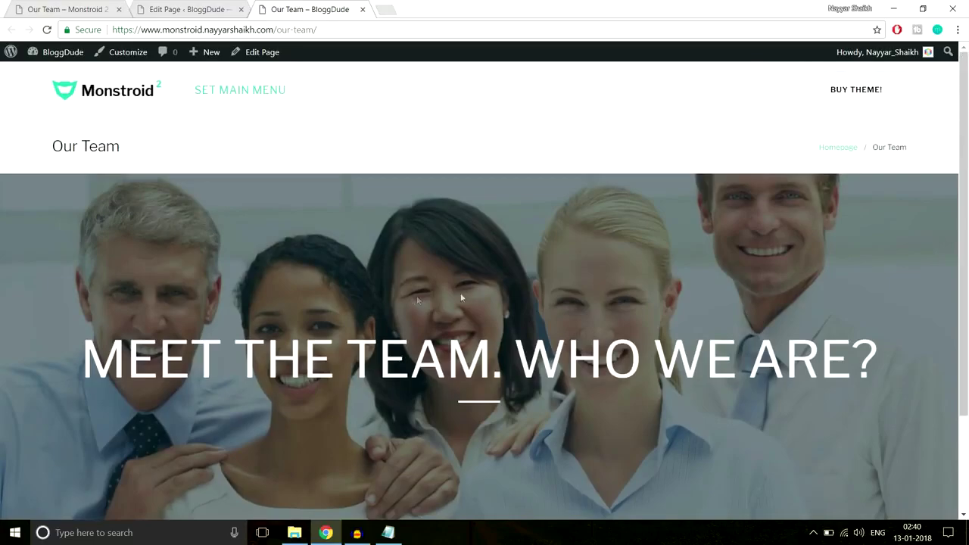
{"action": "scroll", "coordinate": [483, 292], "scroll_direction": "down", "scroll_amount": 3}
{"action": "left_click", "coordinate": [68, 9]}
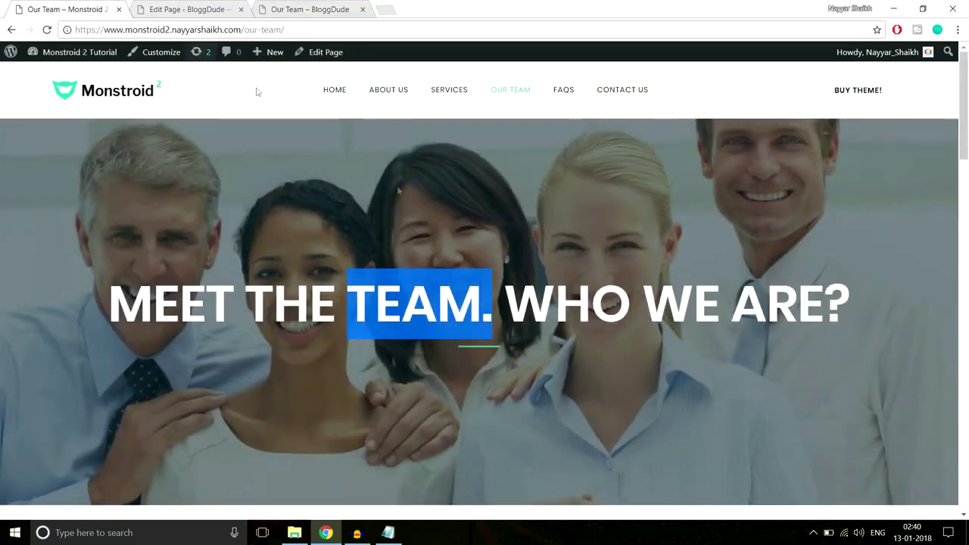
Scroll through the demo's Our Team page for reference.
{"action": "scroll", "coordinate": [398, 190], "scroll_direction": "down", "scroll_amount": 7}
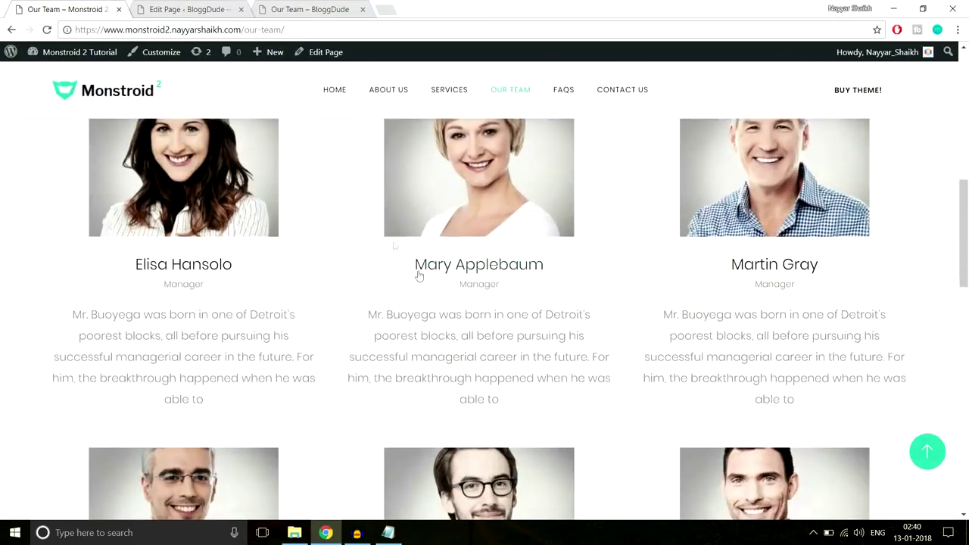
{"action": "scroll", "coordinate": [533, 290], "scroll_direction": "down", "scroll_amount": 8}
{"action": "scroll", "coordinate": [532, 293], "scroll_direction": "up", "scroll_amount": 3}
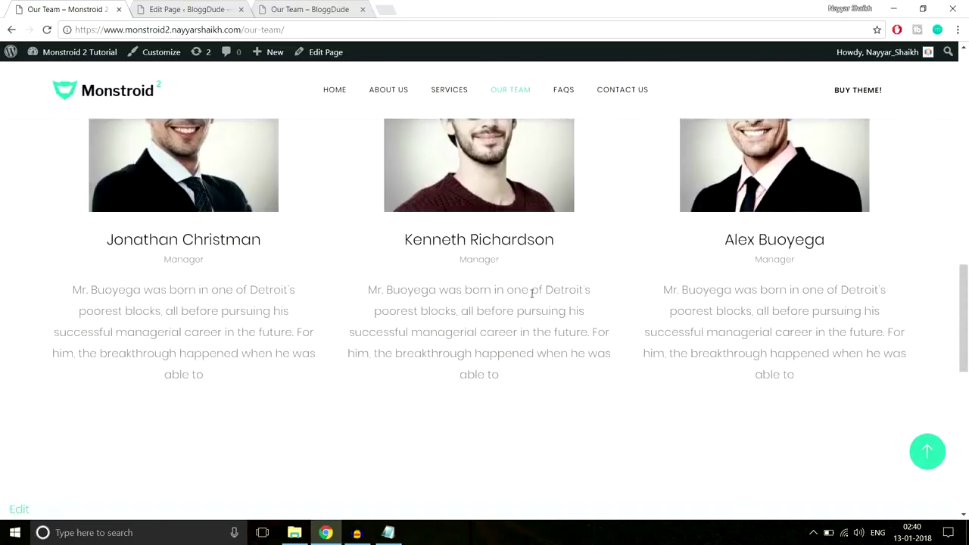
{"action": "scroll", "coordinate": [533, 293], "scroll_direction": "up", "scroll_amount": 10}
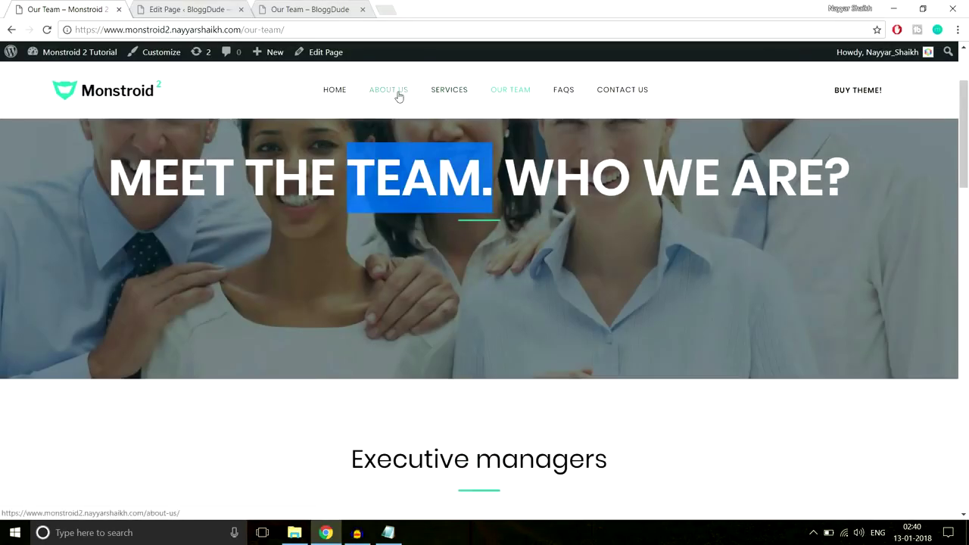
{"action": "scroll", "coordinate": [563, 283], "scroll_direction": "down", "scroll_amount": 7}
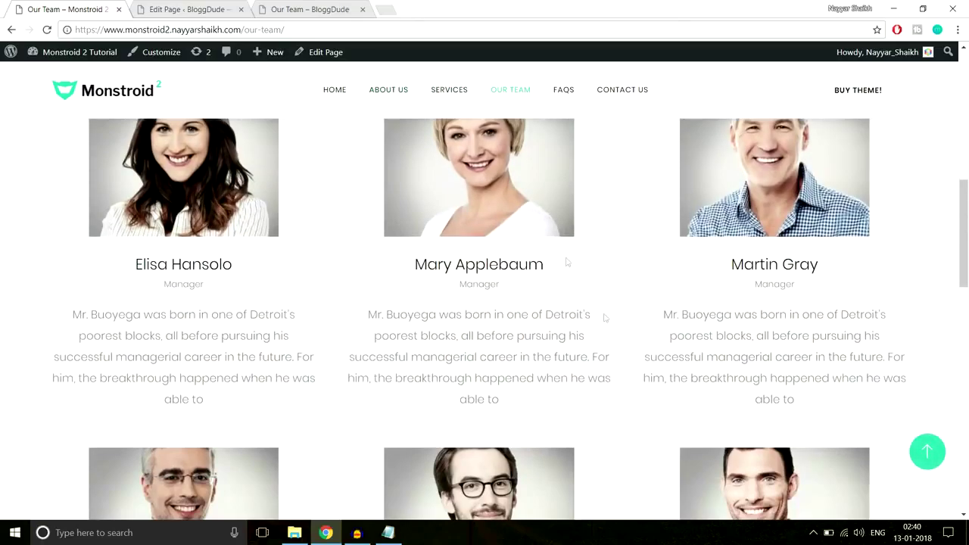
{"action": "scroll", "coordinate": [541, 444], "scroll_direction": "down", "scroll_amount": 3}
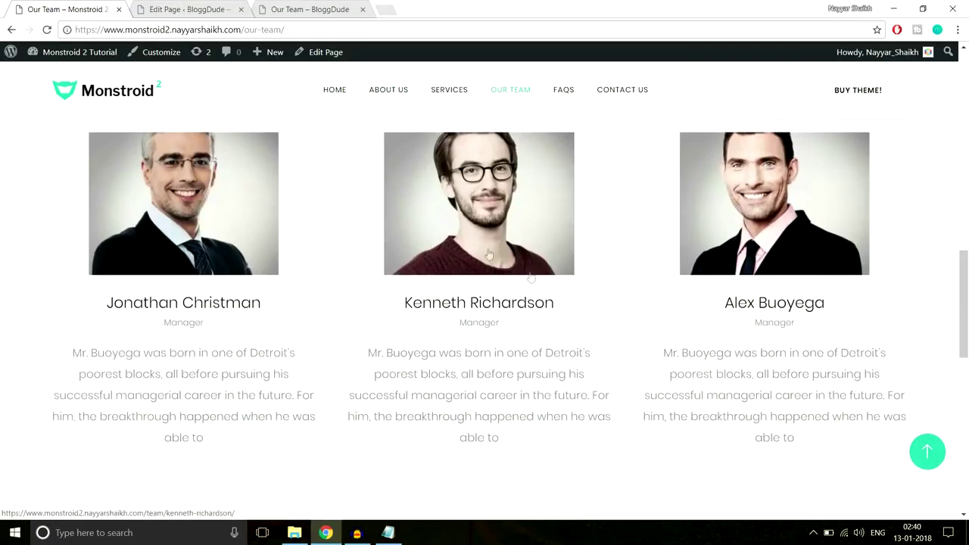
{"action": "scroll", "coordinate": [500, 311], "scroll_direction": "up", "scroll_amount": 9}
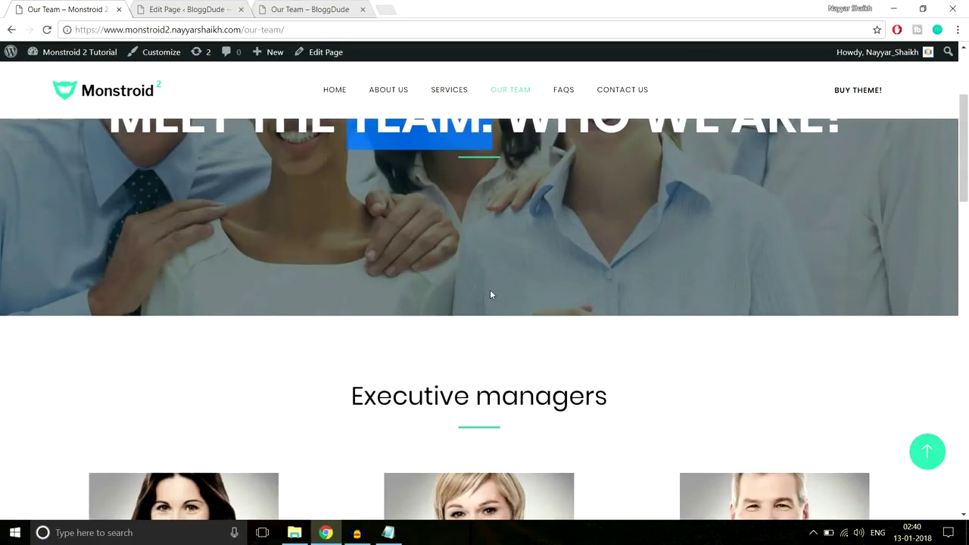
{"action": "scroll", "coordinate": [490, 295], "scroll_direction": "down", "scroll_amount": 4}
{"action": "scroll", "coordinate": [414, 298], "scroll_direction": "up", "scroll_amount": 2}
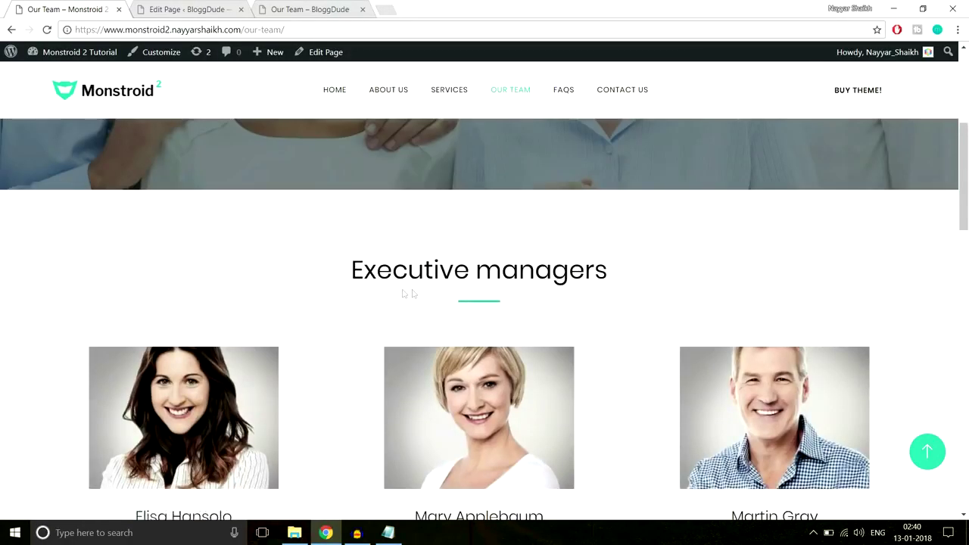
{"action": "scroll", "coordinate": [418, 275], "scroll_direction": "down", "scroll_amount": 3}
{"action": "scroll", "coordinate": [752, 258], "scroll_direction": "down", "scroll_amount": 4}
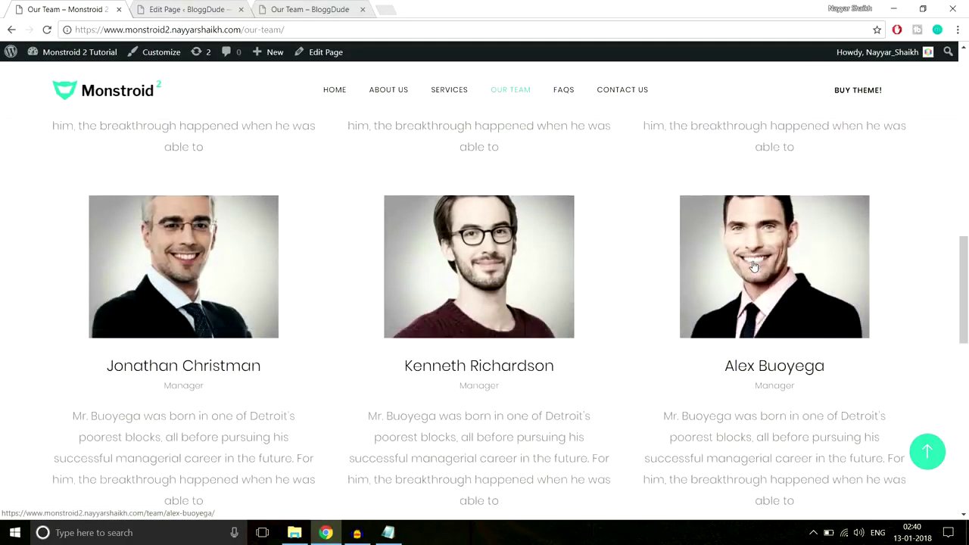
Look over the demo's About Us page, then return to the Our Team editor.
{"action": "left_click", "coordinate": [388, 93]}
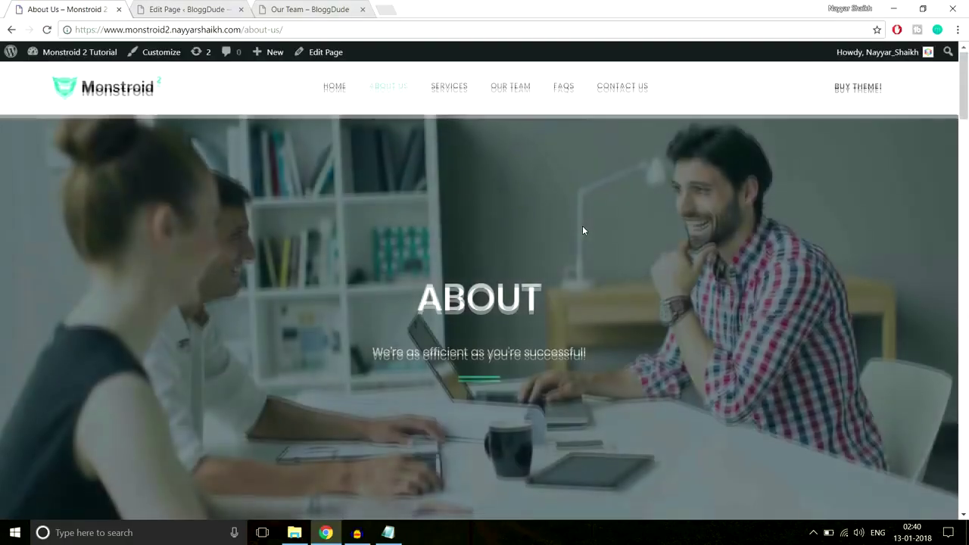
{"action": "scroll", "coordinate": [583, 230], "scroll_direction": "down", "scroll_amount": 10}
{"action": "scroll", "coordinate": [583, 229], "scroll_direction": "down", "scroll_amount": 8}
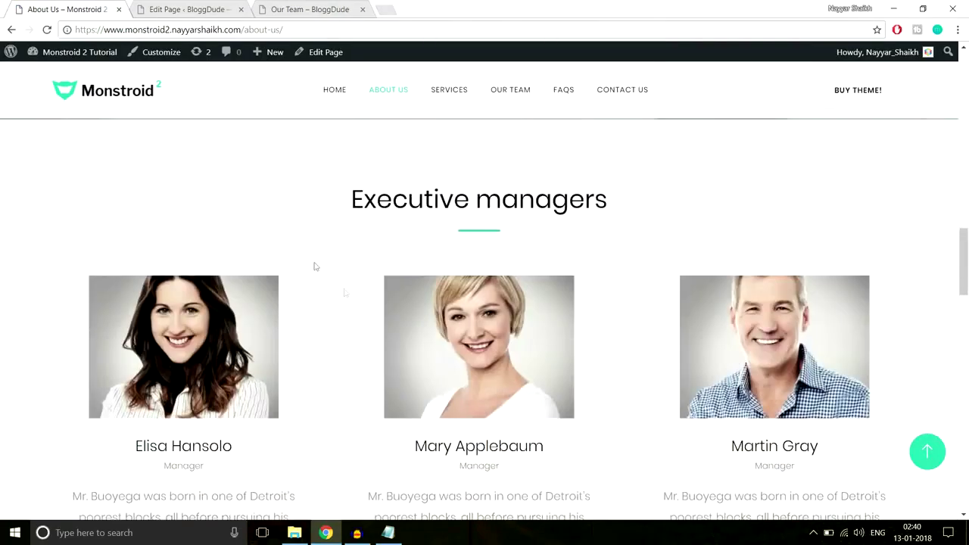
{"action": "scroll", "coordinate": [614, 232], "scroll_direction": "down", "scroll_amount": 8}
{"action": "left_click", "coordinate": [190, 9]}
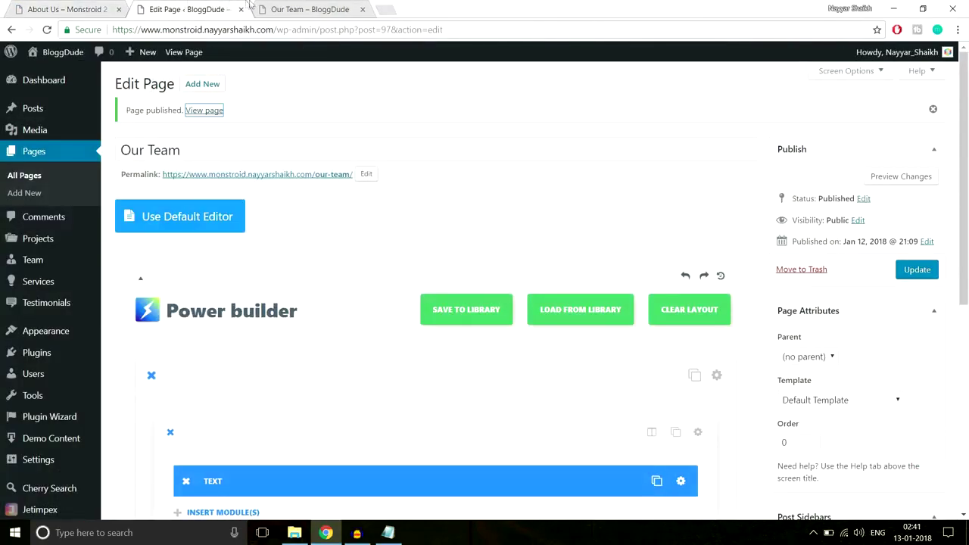
Save the team-photo section to the library as a template named Team.
{"action": "scroll", "coordinate": [359, 144], "scroll_direction": "down", "scroll_amount": 5}
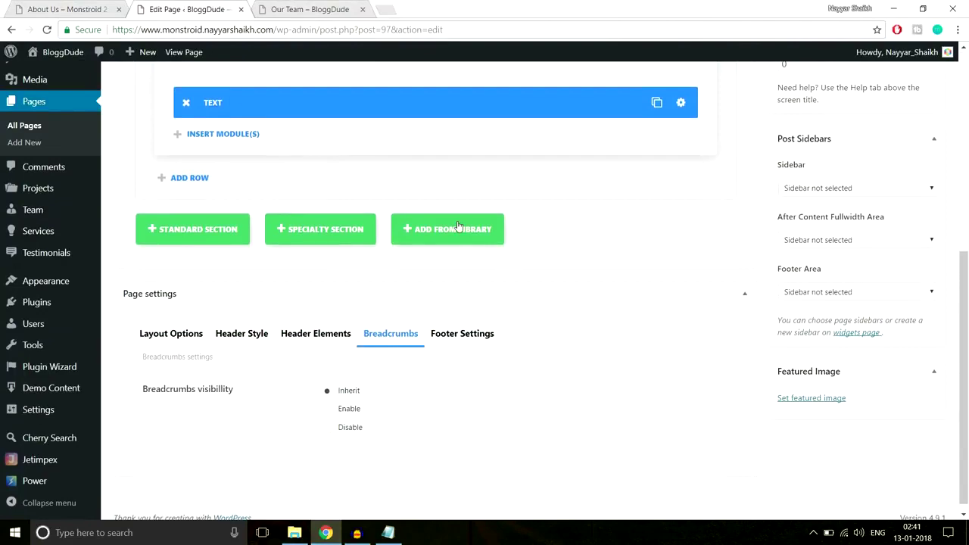
{"action": "scroll", "coordinate": [458, 222], "scroll_direction": "up", "scroll_amount": 3}
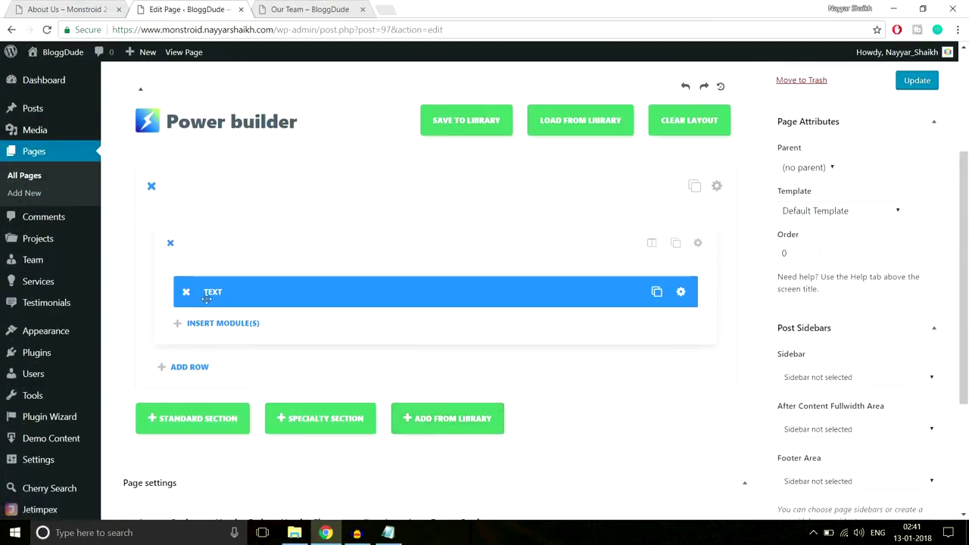
{"action": "left_click", "coordinate": [717, 187]}
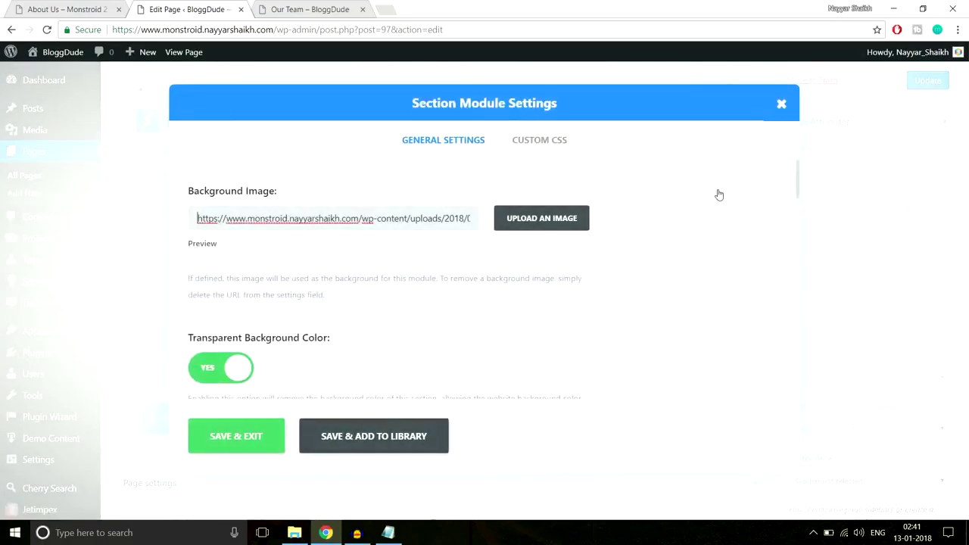
{"action": "left_click", "coordinate": [387, 445]}
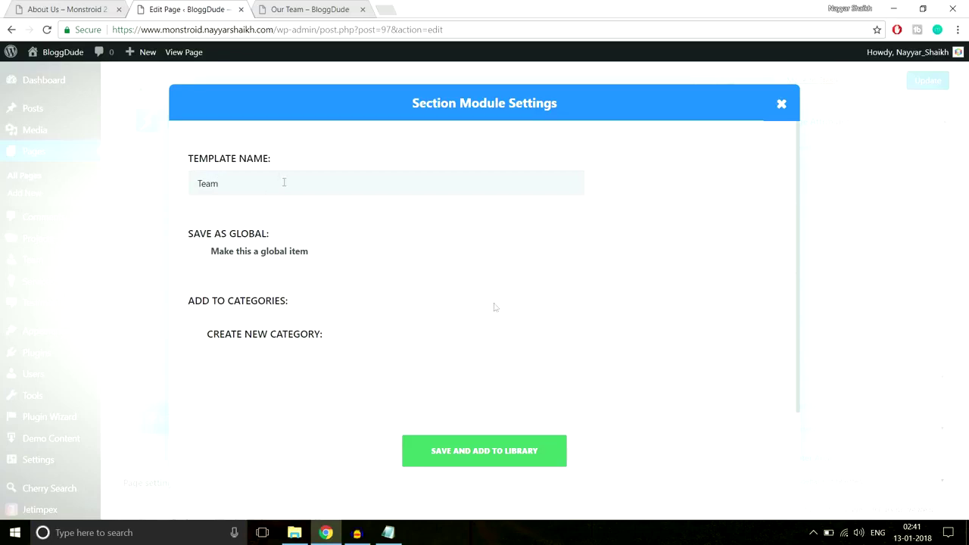
{"action": "left_click", "coordinate": [502, 459]}
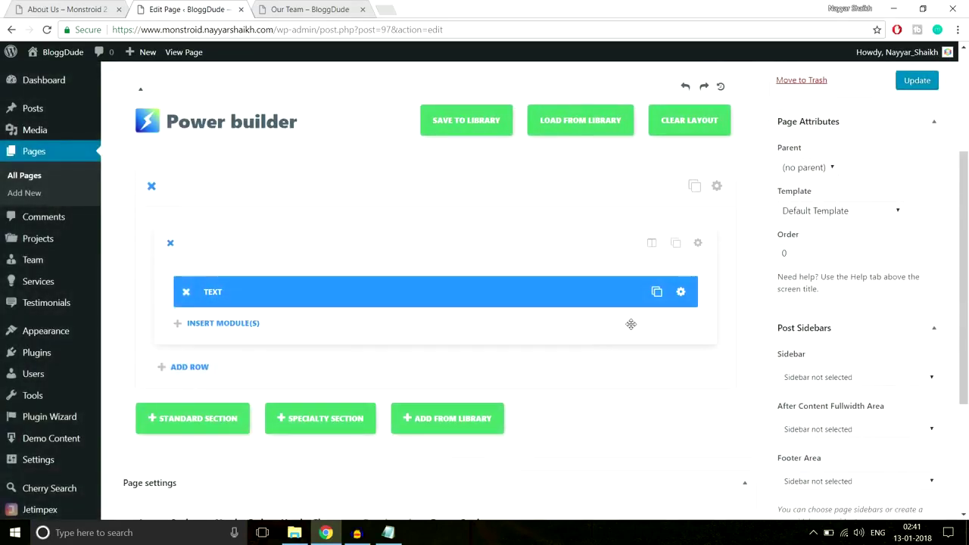
{"action": "scroll", "coordinate": [324, 390], "scroll_direction": "up", "scroll_amount": 3}
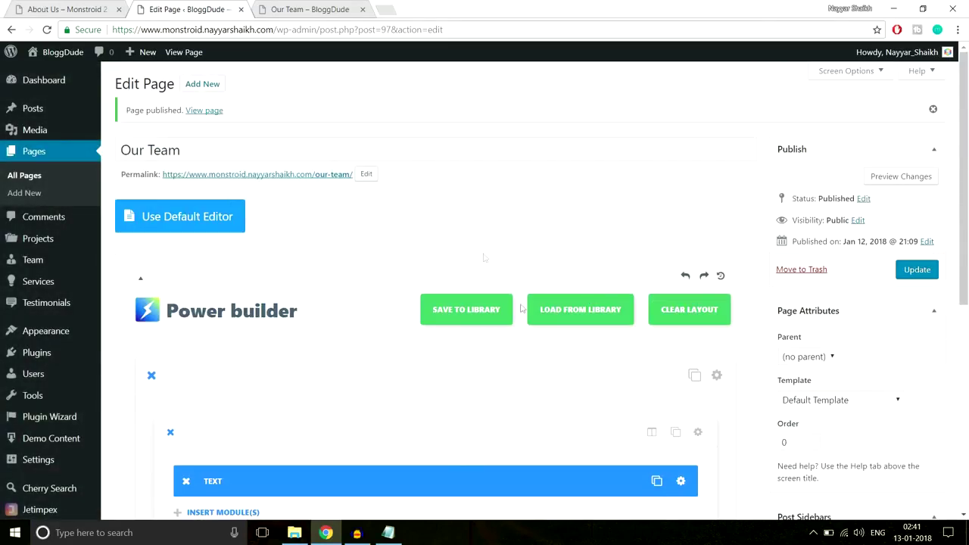
{"action": "scroll", "coordinate": [485, 258], "scroll_direction": "down", "scroll_amount": 5}
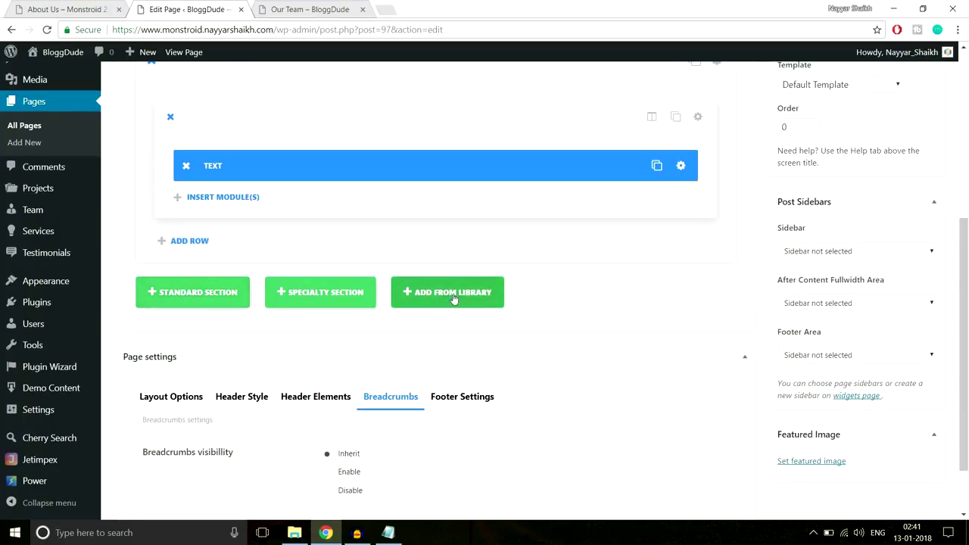
Insert the saved Team layout from the library, delete the duplicate section, and update the page.
{"action": "left_click", "coordinate": [428, 305]}
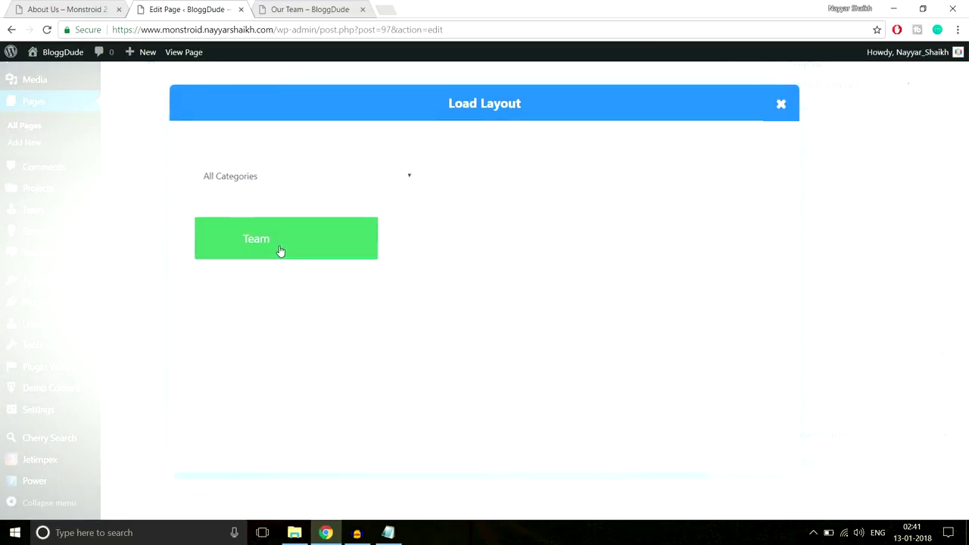
{"action": "left_click", "coordinate": [280, 251]}
{"action": "scroll", "coordinate": [249, 258], "scroll_direction": "down", "scroll_amount": 3}
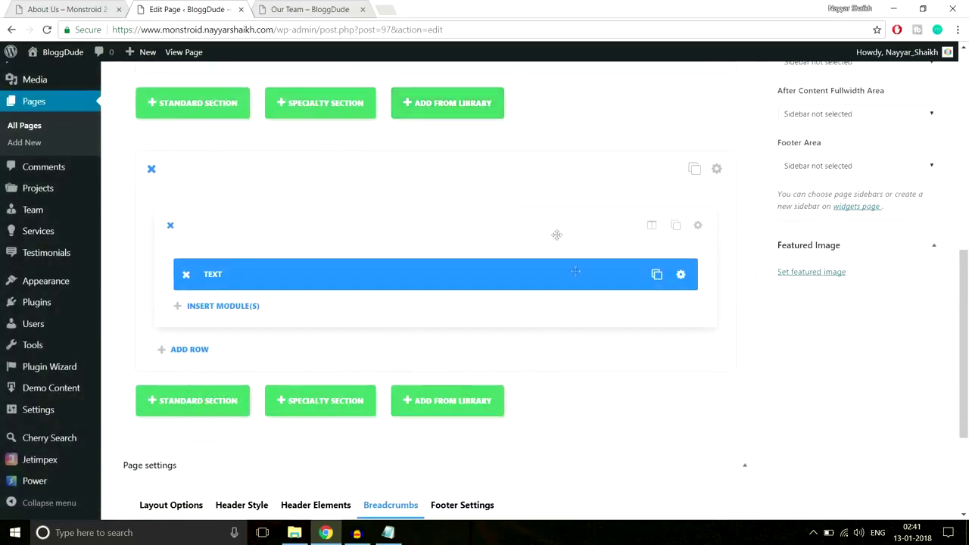
{"action": "scroll", "coordinate": [249, 275], "scroll_direction": "up", "scroll_amount": 2}
{"action": "left_click", "coordinate": [151, 295]}
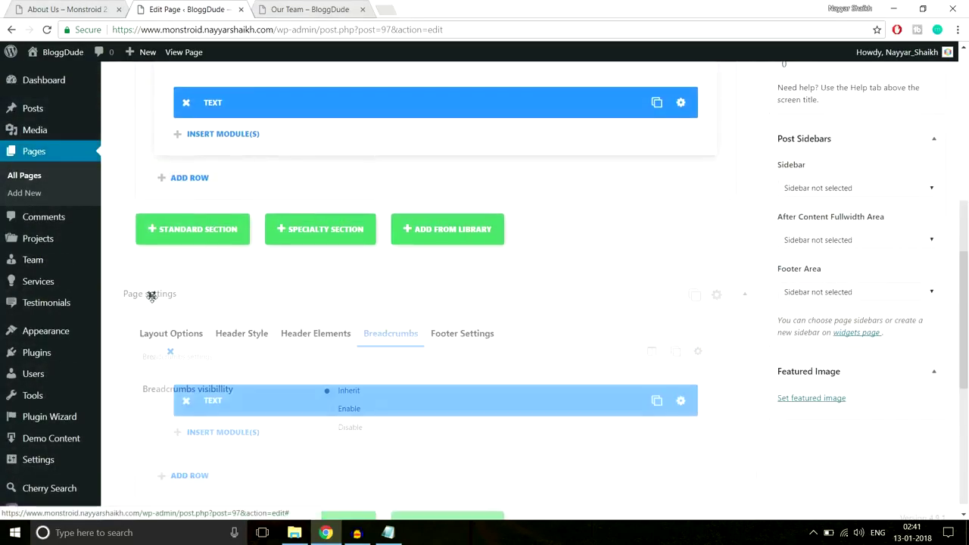
{"action": "scroll", "coordinate": [901, 210], "scroll_direction": "up", "scroll_amount": 1}
{"action": "left_click", "coordinate": [929, 207]}
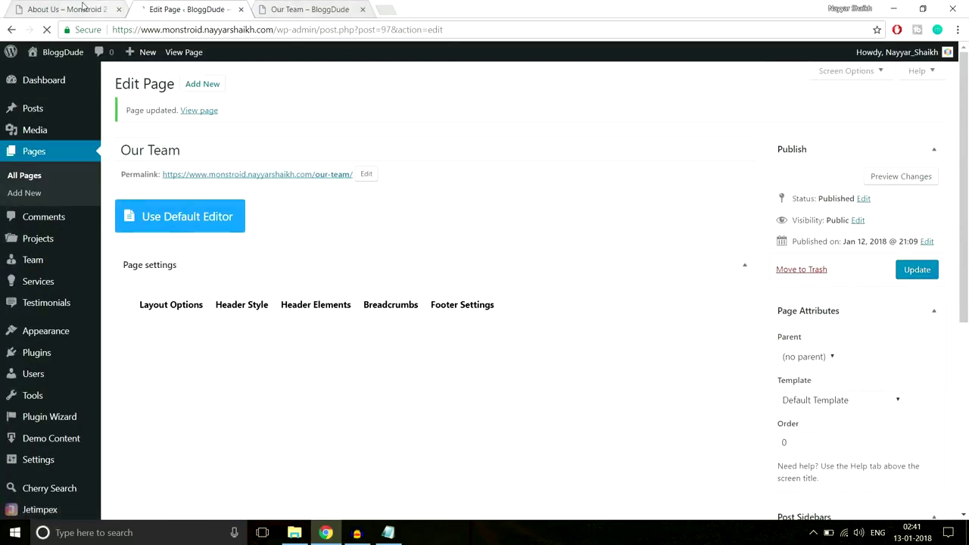
{"action": "left_click", "coordinate": [68, 9]}
Scroll through the demo's About Us and FAQs pages, including the Consistency is the Key accordions.
{"action": "scroll", "coordinate": [571, 318], "scroll_direction": "up", "scroll_amount": 4}
{"action": "scroll", "coordinate": [571, 326], "scroll_direction": "up", "scroll_amount": 15}
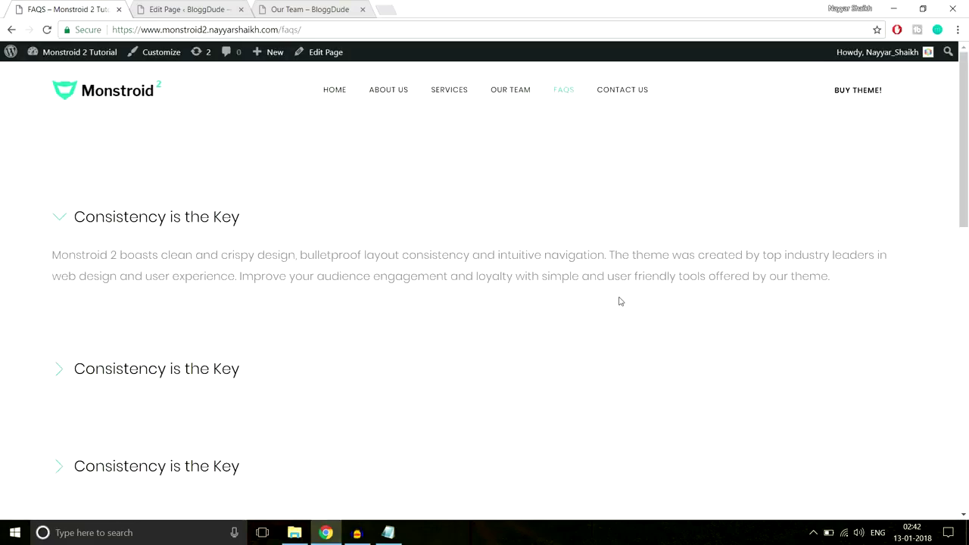
{"action": "scroll", "coordinate": [619, 301], "scroll_direction": "down", "scroll_amount": 10}
{"action": "scroll", "coordinate": [620, 302], "scroll_direction": "up", "scroll_amount": 10}
{"action": "scroll", "coordinate": [267, 356], "scroll_direction": "down", "scroll_amount": 10}
{"action": "scroll", "coordinate": [266, 357], "scroll_direction": "up", "scroll_amount": 10}
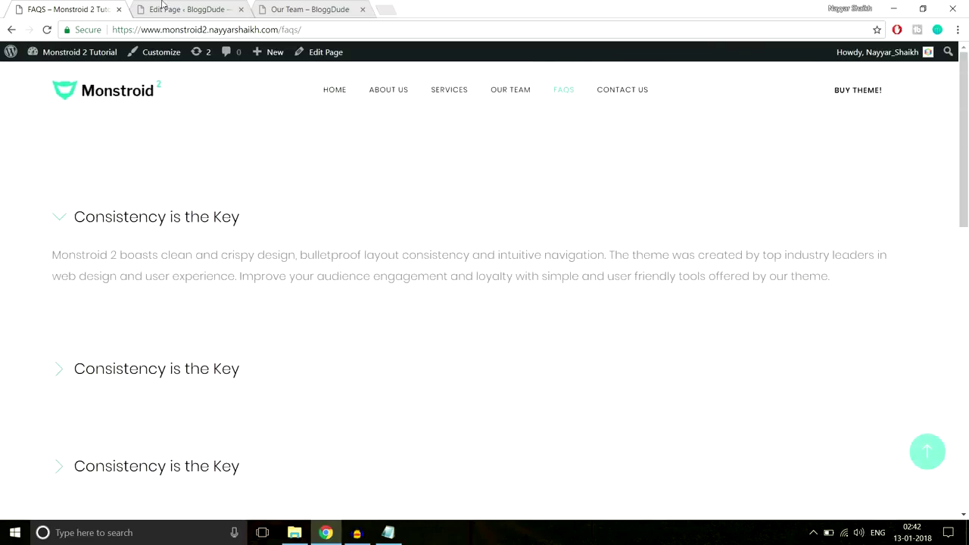
{"action": "left_click", "coordinate": [162, 6]}
Create a new page titled FAQS and switch it to Power builder.
{"action": "left_click", "coordinate": [223, 90]}
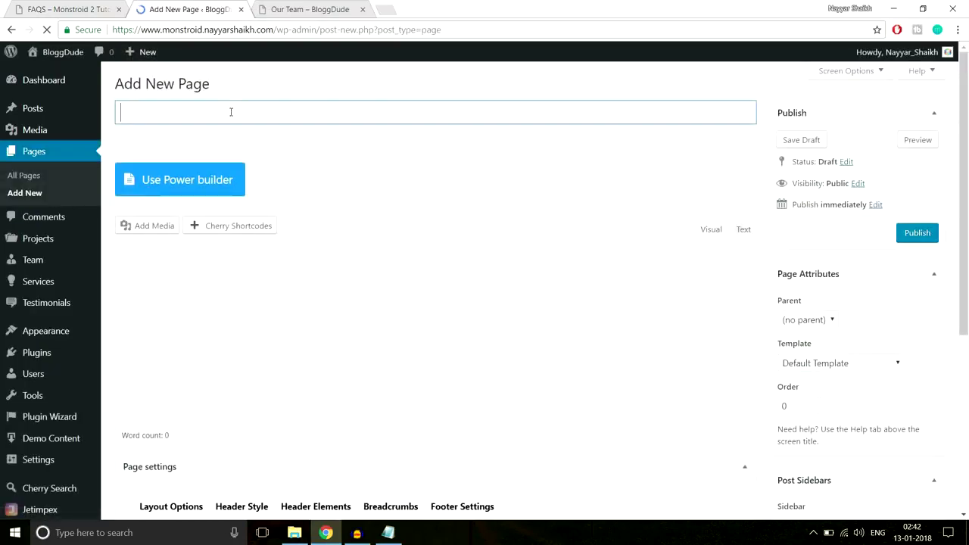
{"action": "type", "text": "FAQS"}
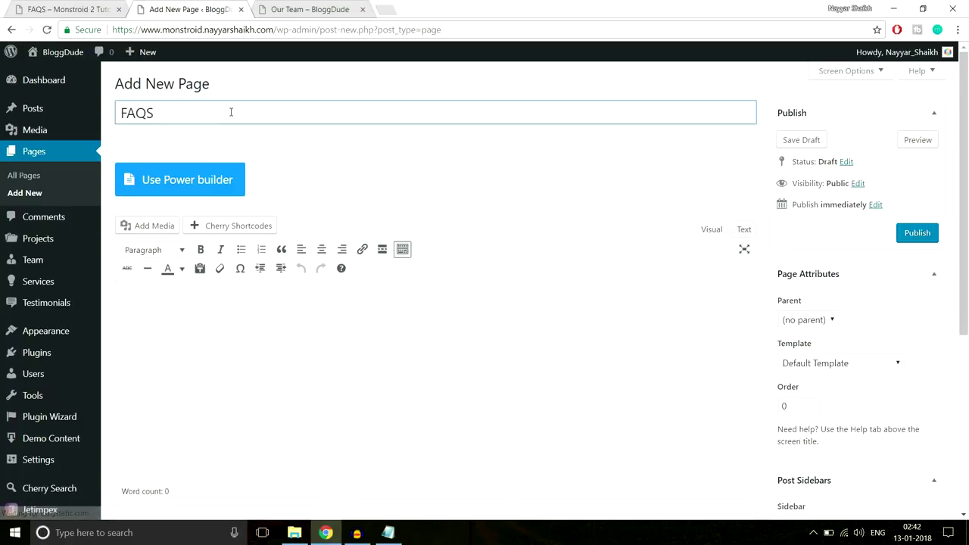
{"action": "left_click", "coordinate": [226, 175]}
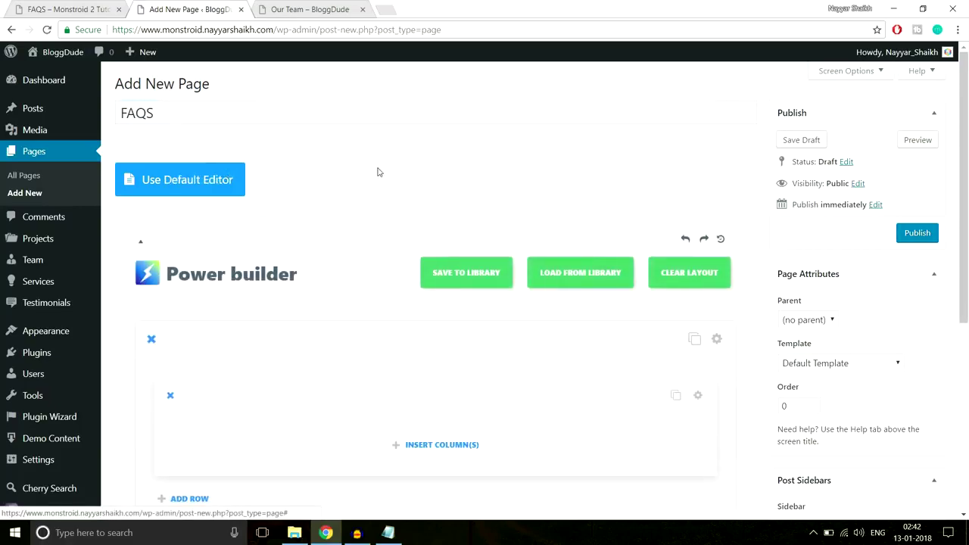
Add a single-column row holding a Toggle module.
{"action": "scroll", "coordinate": [433, 253], "scroll_direction": "down", "scroll_amount": 1}
{"action": "left_click", "coordinate": [424, 320]}
{"action": "left_click", "coordinate": [348, 221]}
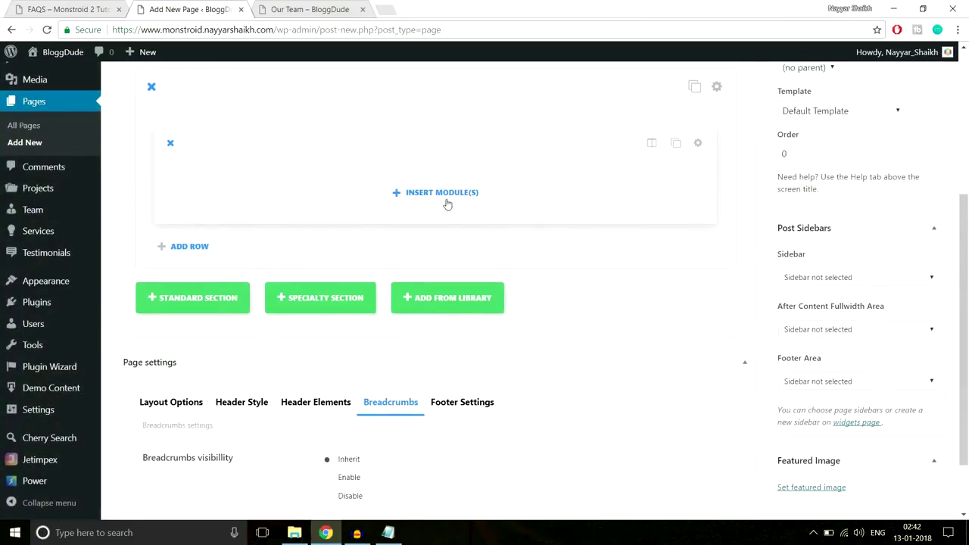
{"action": "left_click", "coordinate": [434, 192]}
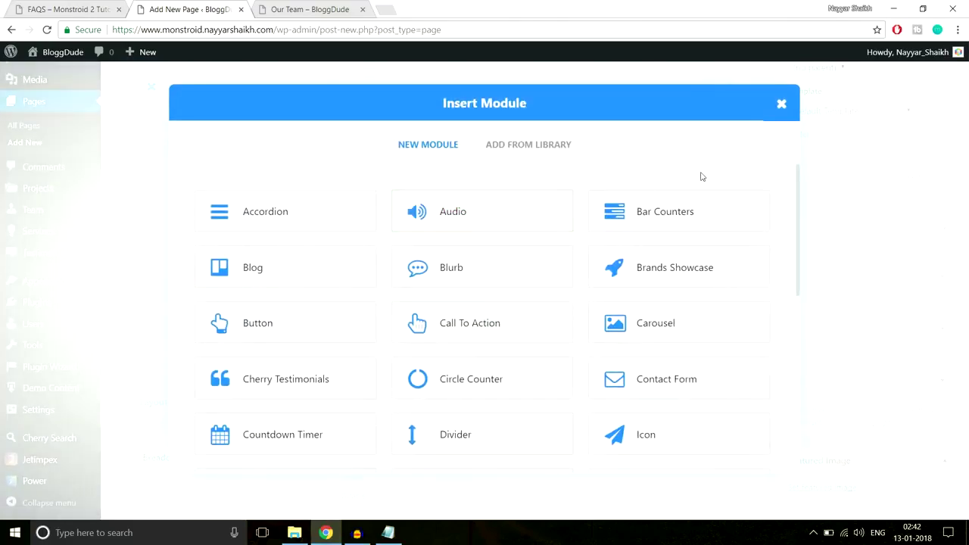
{"action": "scroll", "coordinate": [461, 319], "scroll_direction": "down", "scroll_amount": 5}
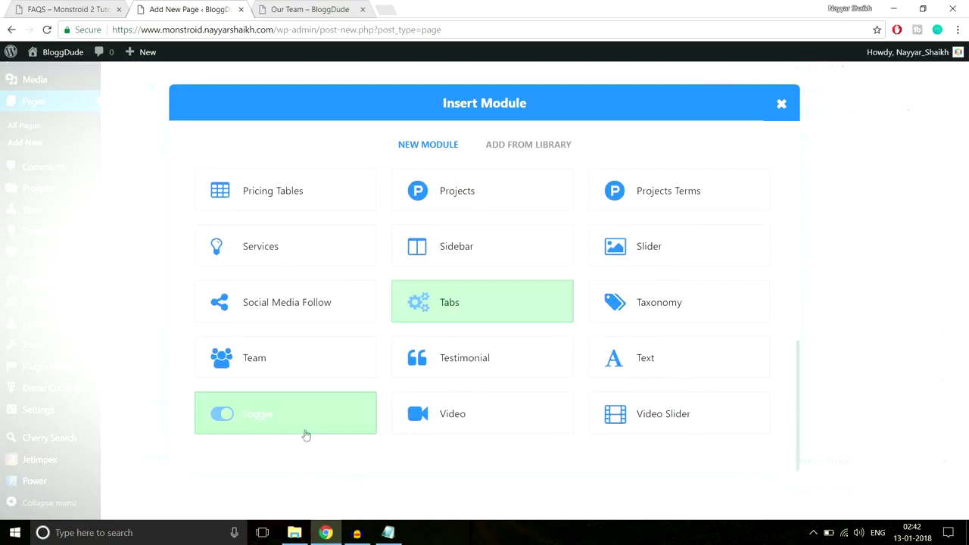
{"action": "left_click", "coordinate": [318, 420]}
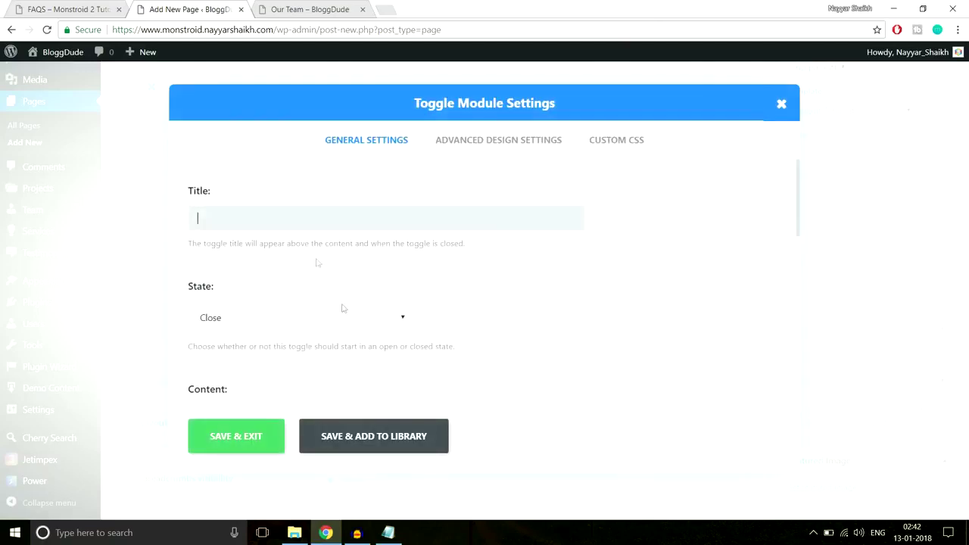
{"action": "key", "text": "ctrl+Page_Up"}
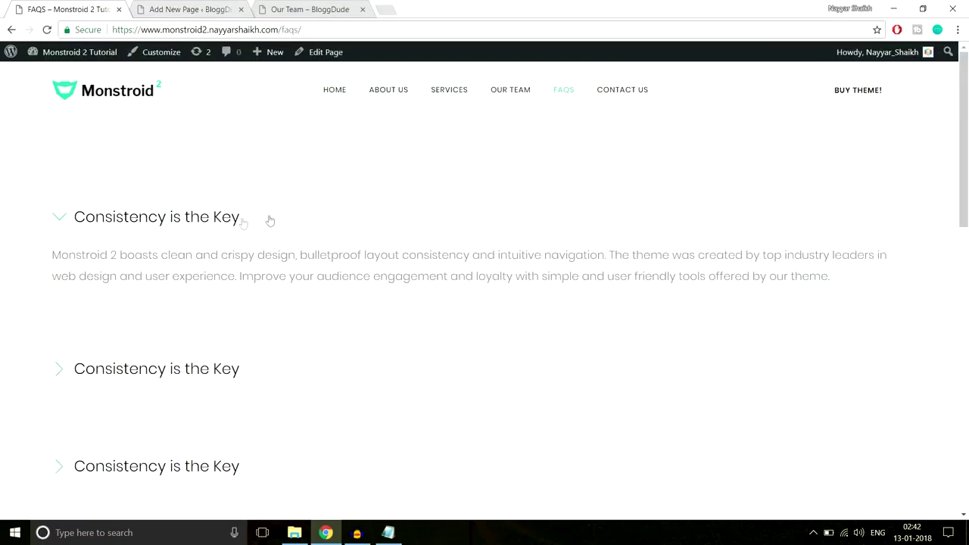
Paste the FAQ title 'Consistency is the Key' into the Toggle title and set its state to Open.
{"action": "left_click_drag", "start_coordinate": [269, 221], "coordinate": [75, 221]}
{"action": "key", "text": "ctrl+c"}
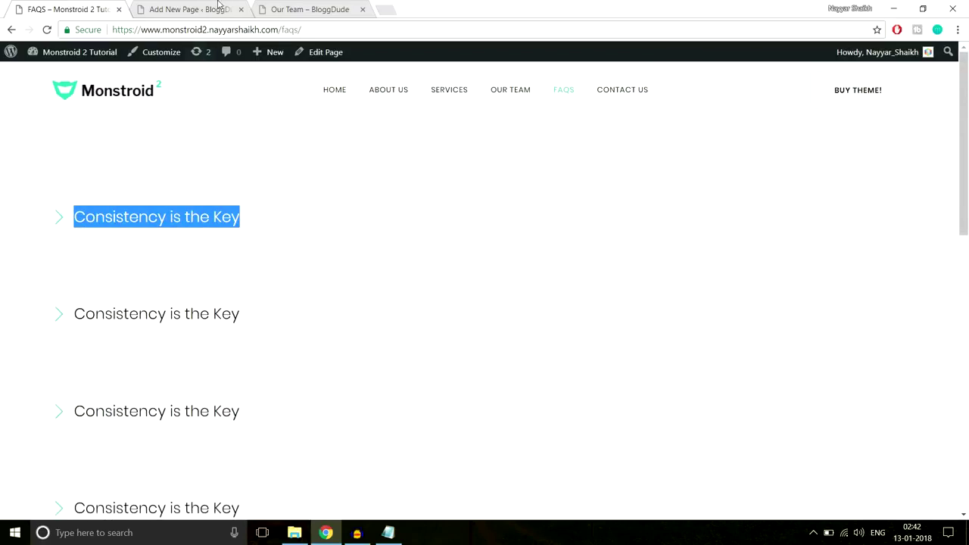
{"action": "left_click", "coordinate": [218, 4]}
{"action": "key", "text": "ctrl+v"}
{"action": "scroll", "coordinate": [564, 258], "scroll_direction": "down", "scroll_amount": 2}
{"action": "scroll", "coordinate": [569, 261], "scroll_direction": "up", "scroll_amount": 2}
{"action": "left_click", "coordinate": [271, 261]}
{"action": "left_click", "coordinate": [263, 291]}
Expand the first FAQ on the Monstroid 2 demo page to reveal its answer.
{"action": "left_click", "coordinate": [75, 6]}
{"action": "left_click", "coordinate": [190, 217]}
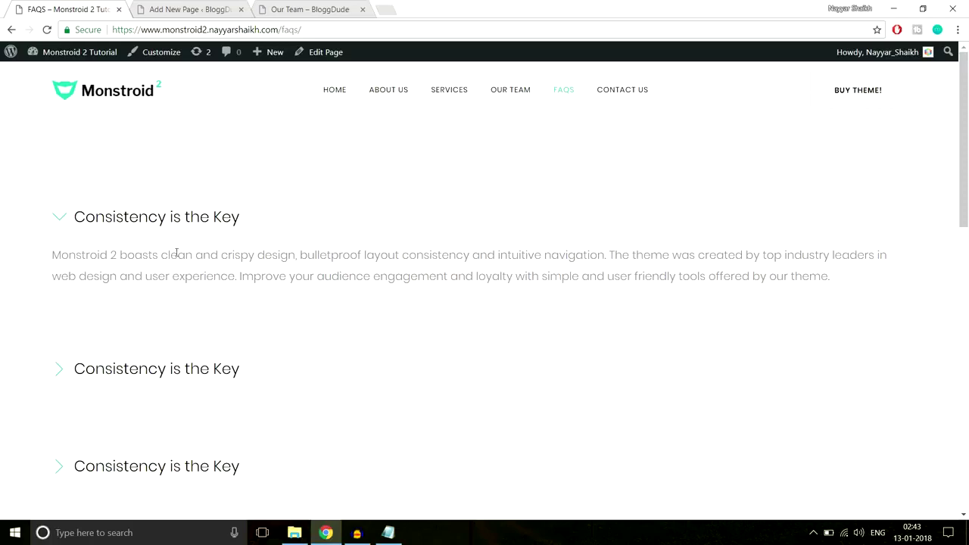
{"action": "scroll", "coordinate": [249, 350], "scroll_direction": "down", "scroll_amount": 3}
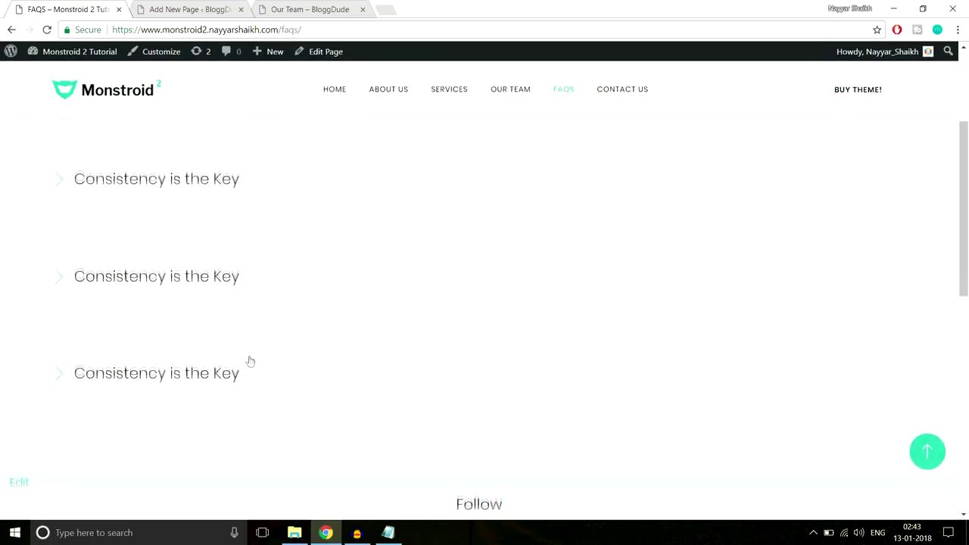
{"action": "left_click", "coordinate": [139, 185]}
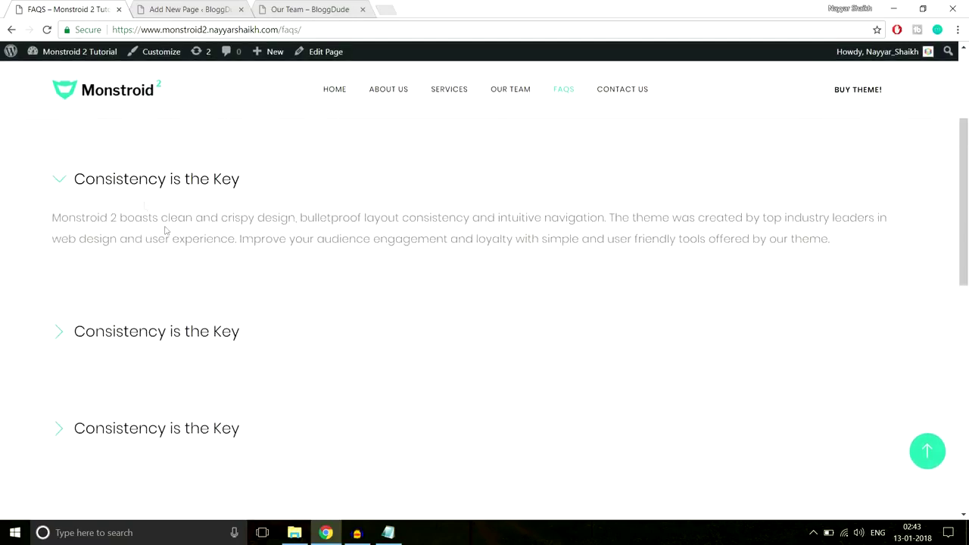
{"action": "scroll", "coordinate": [143, 187], "scroll_direction": "up", "scroll_amount": 2}
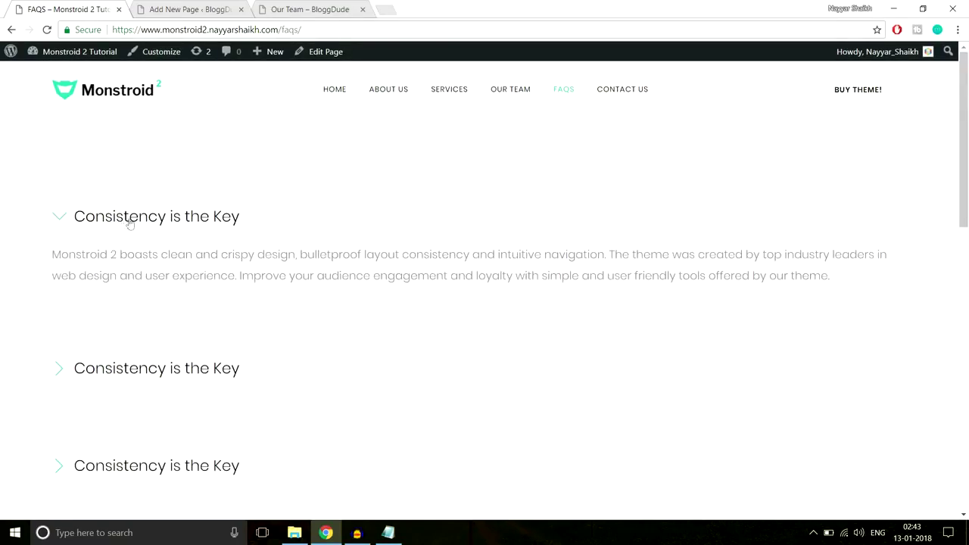
{"action": "scroll", "coordinate": [239, 309], "scroll_direction": "down", "scroll_amount": 3}
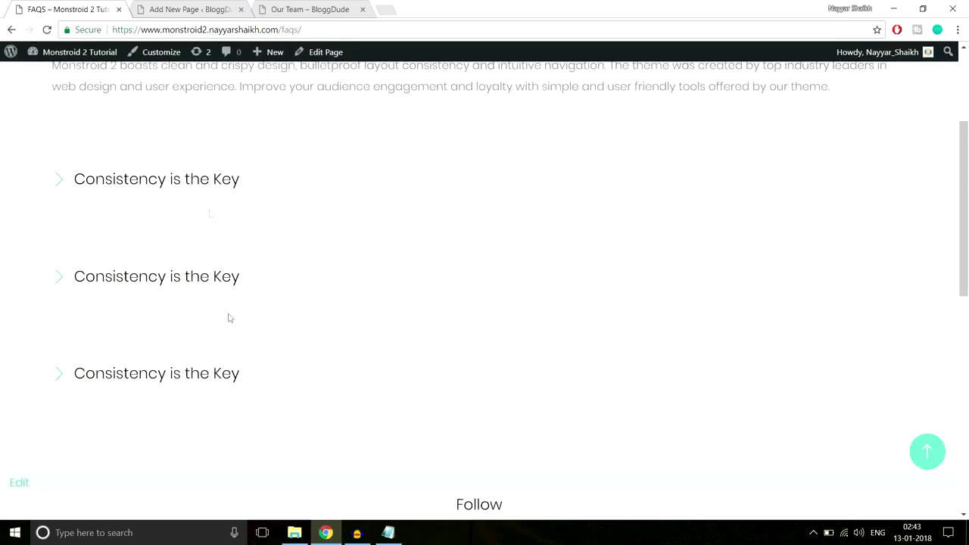
{"action": "scroll", "coordinate": [219, 303], "scroll_direction": "up", "scroll_amount": 3}
{"action": "left_click", "coordinate": [182, 10]}
{"action": "scroll", "coordinate": [440, 227], "scroll_direction": "down", "scroll_amount": 2}
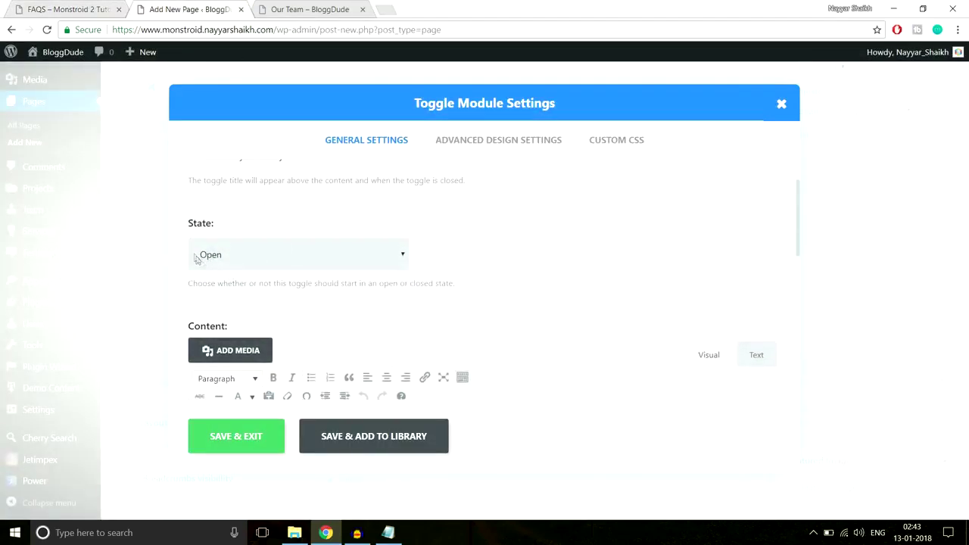
{"action": "scroll", "coordinate": [453, 258], "scroll_direction": "down", "scroll_amount": 3}
Copy the first FAQ's answer paragraph into the Toggle content and save the module.
{"action": "left_click", "coordinate": [87, 10]}
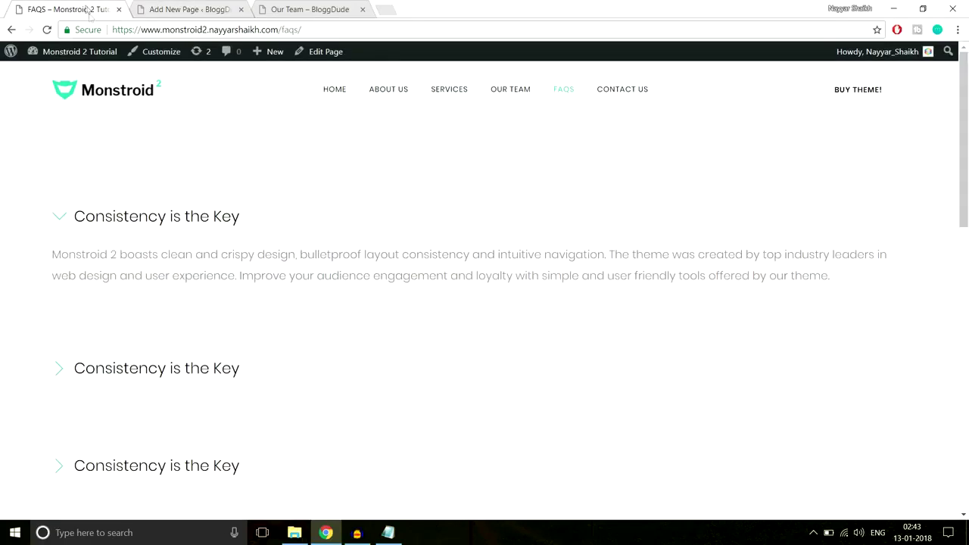
{"action": "left_click_drag", "start_coordinate": [43, 260], "coordinate": [846, 281]}
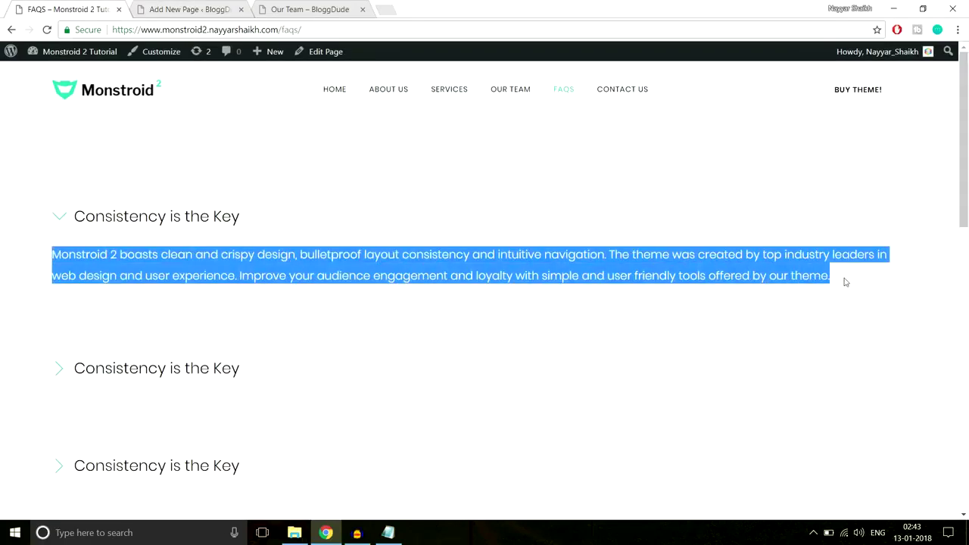
{"action": "left_click", "coordinate": [236, 4]}
{"action": "left_click", "coordinate": [368, 342]}
{"action": "scroll", "coordinate": [368, 343], "scroll_direction": "down", "scroll_amount": 5}
{"action": "scroll", "coordinate": [416, 346], "scroll_direction": "up", "scroll_amount": 8}
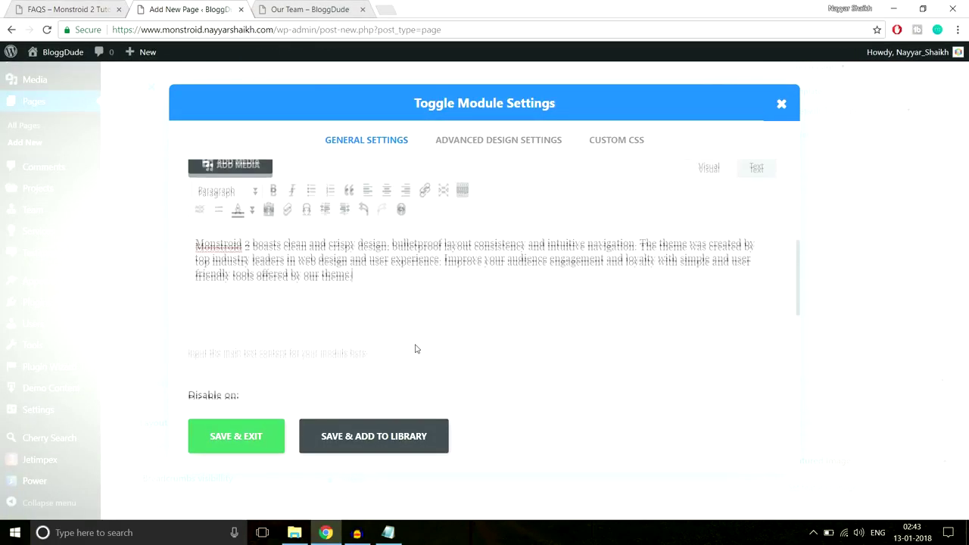
{"action": "left_click", "coordinate": [237, 438]}
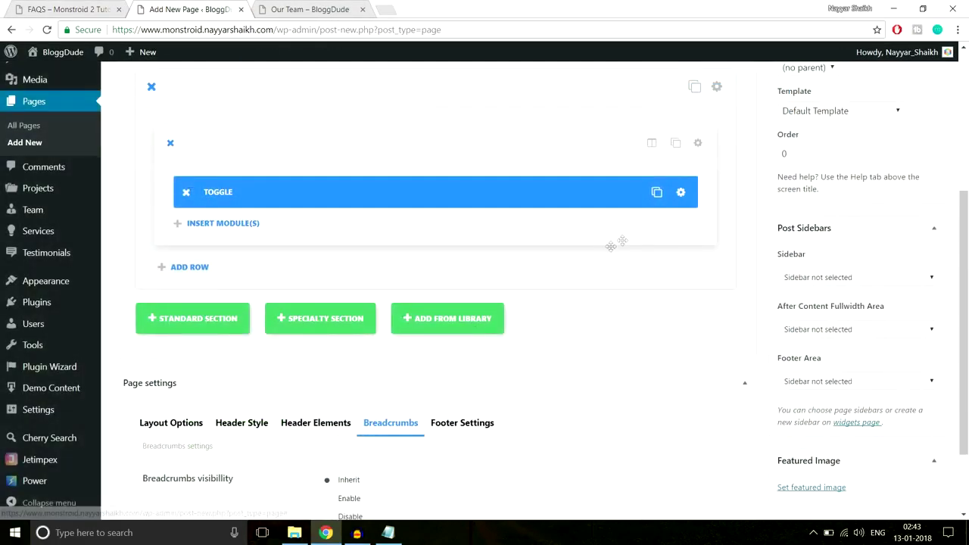
Duplicate the Toggle module and delete the extra copies, leaving two toggles.
{"action": "left_click", "coordinate": [658, 194]}
{"action": "left_click", "coordinate": [657, 194]}
{"action": "left_click", "coordinate": [658, 194]}
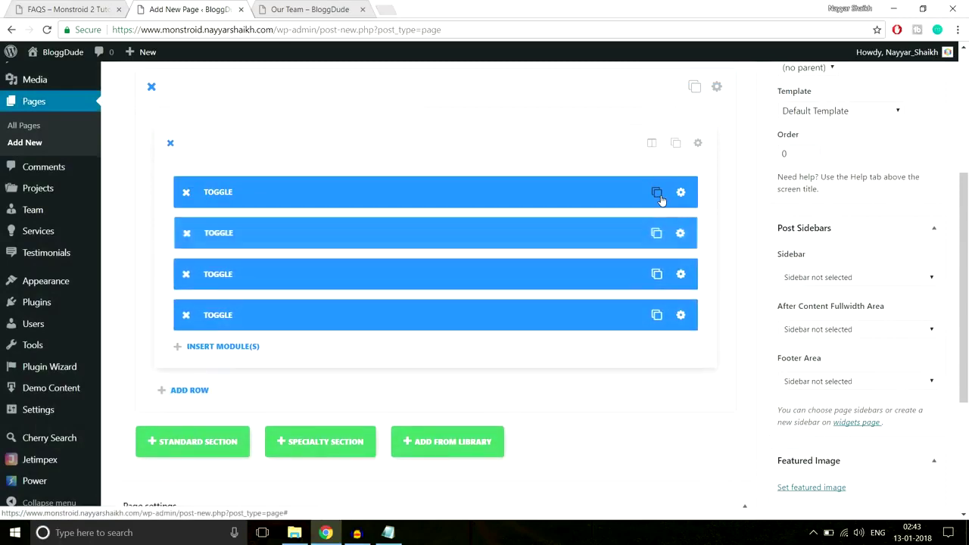
{"action": "left_click", "coordinate": [185, 315]}
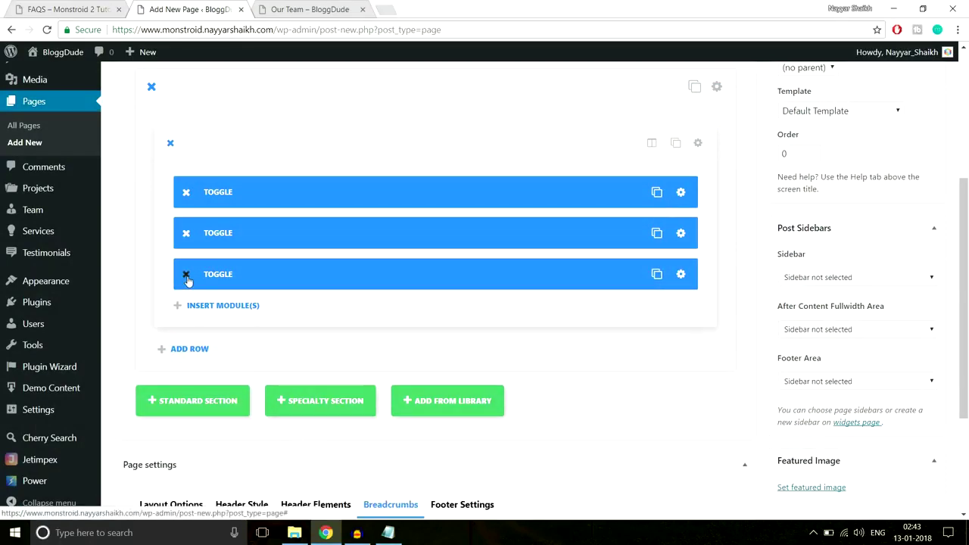
{"action": "left_click", "coordinate": [186, 274]}
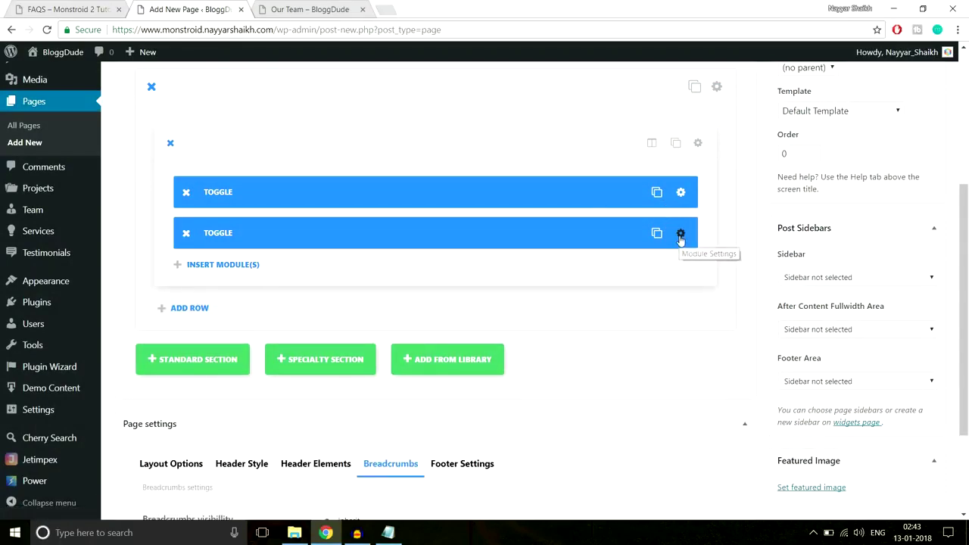
Set the second toggle's state to Close and save it.
{"action": "left_click", "coordinate": [681, 232]}
{"action": "left_click", "coordinate": [310, 319]}
{"action": "left_click", "coordinate": [283, 340]}
{"action": "left_click", "coordinate": [251, 423]}
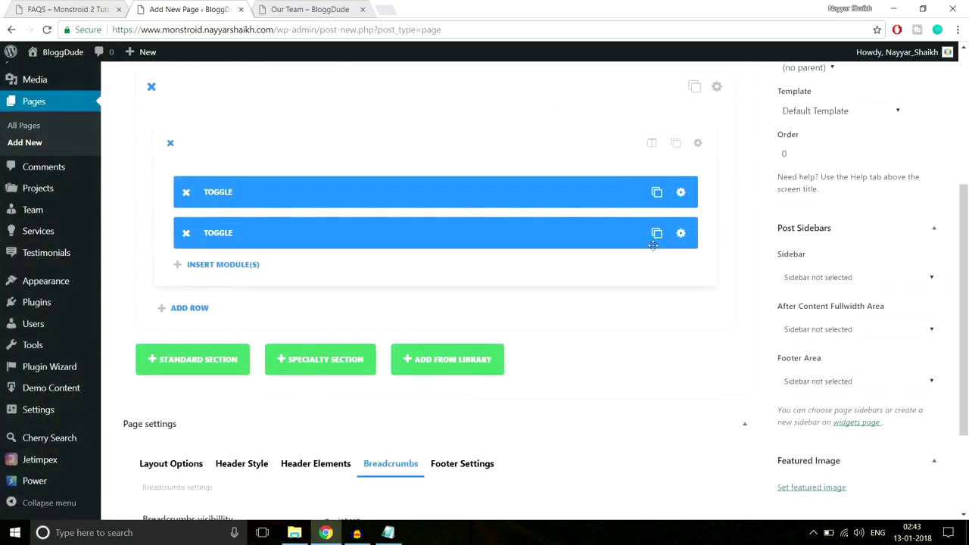
Duplicate the closed toggle three times so the row holds five toggles.
{"action": "left_click", "coordinate": [657, 233]}
{"action": "left_click", "coordinate": [657, 234]}
{"action": "left_click", "coordinate": [656, 233]}
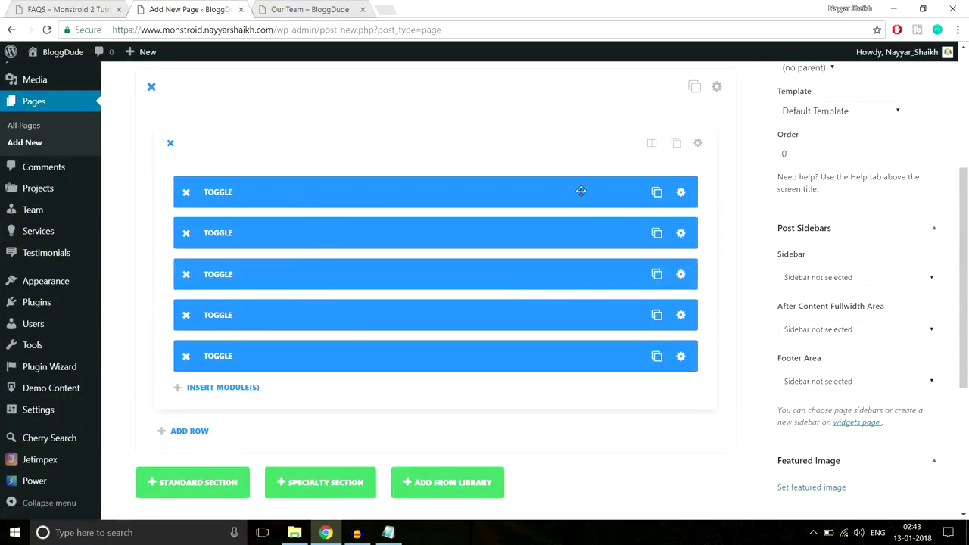
{"action": "scroll", "coordinate": [527, 314], "scroll_direction": "up", "scroll_amount": 3}
{"action": "scroll", "coordinate": [576, 339], "scroll_direction": "down", "scroll_amount": 2}
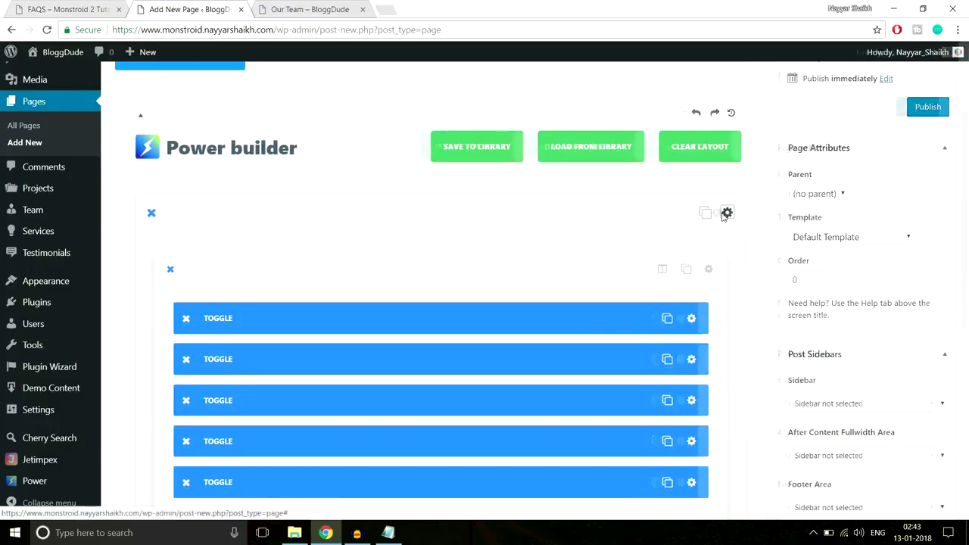
Open the section's settings and check the demo FAQS page for reference.
{"action": "left_click", "coordinate": [718, 214]}
{"action": "left_click", "coordinate": [75, 9]}
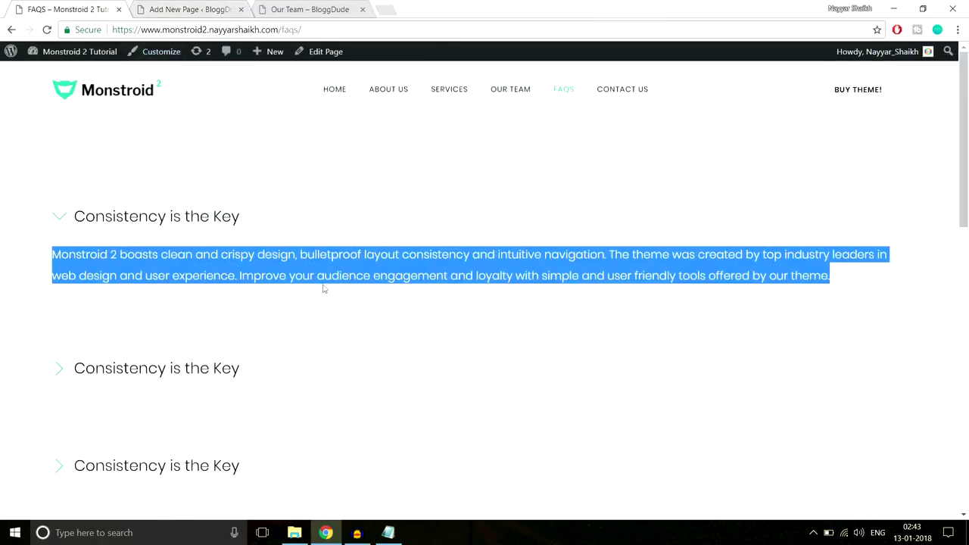
{"action": "scroll", "coordinate": [363, 295], "scroll_direction": "down", "scroll_amount": 1}
{"action": "scroll", "coordinate": [409, 303], "scroll_direction": "up", "scroll_amount": 1}
Give the section 90px top and bottom custom padding and save it.
{"action": "left_click", "coordinate": [180, 9]}
{"action": "scroll", "coordinate": [575, 273], "scroll_direction": "down", "scroll_amount": 10}
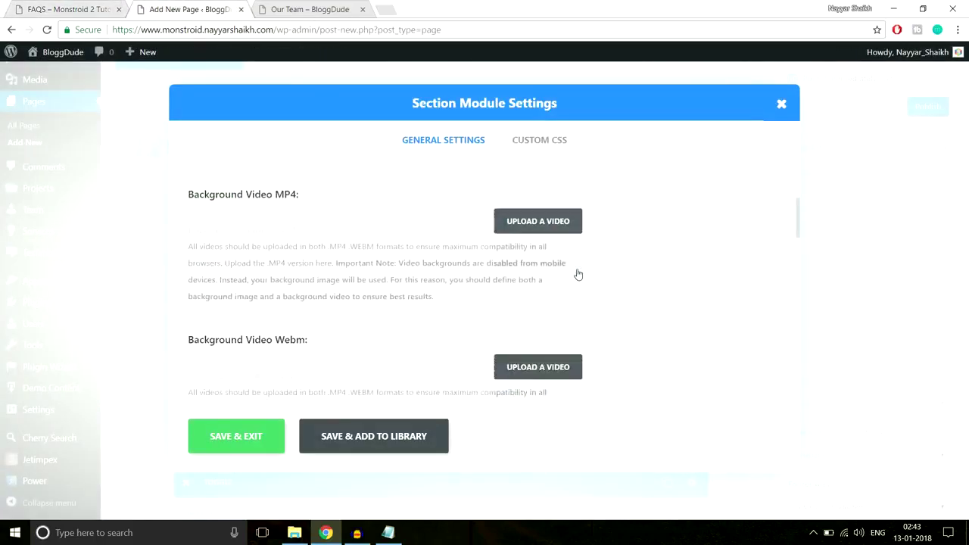
{"action": "scroll", "coordinate": [383, 244], "scroll_direction": "down", "scroll_amount": 2}
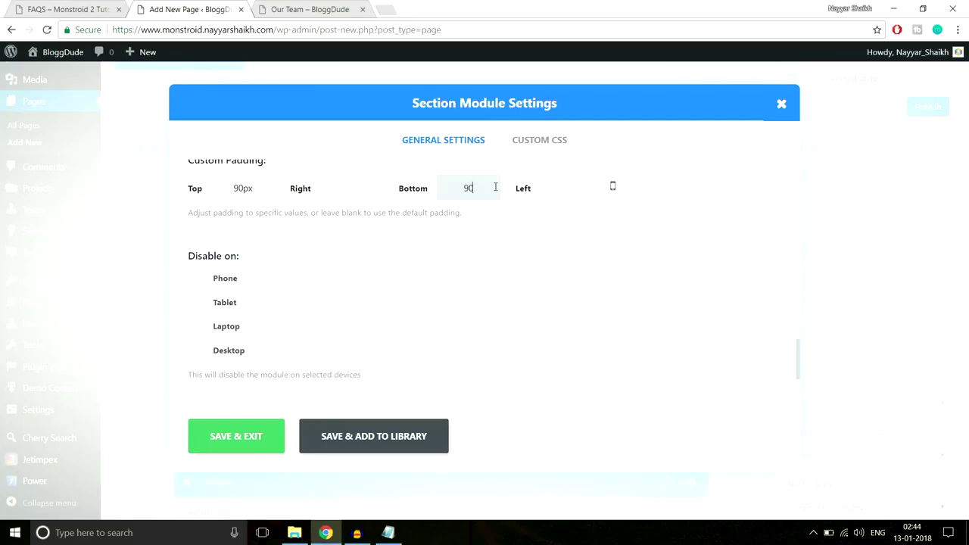
{"action": "left_click", "coordinate": [250, 437]}
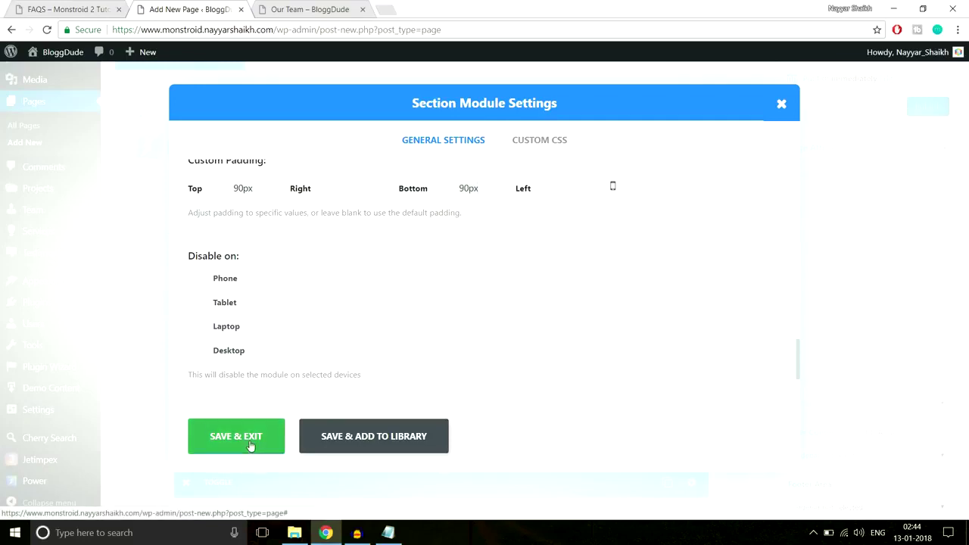
Set breadcrumbs to Disable in the page settings.
{"action": "scroll", "coordinate": [610, 321], "scroll_direction": "down", "scroll_amount": 5}
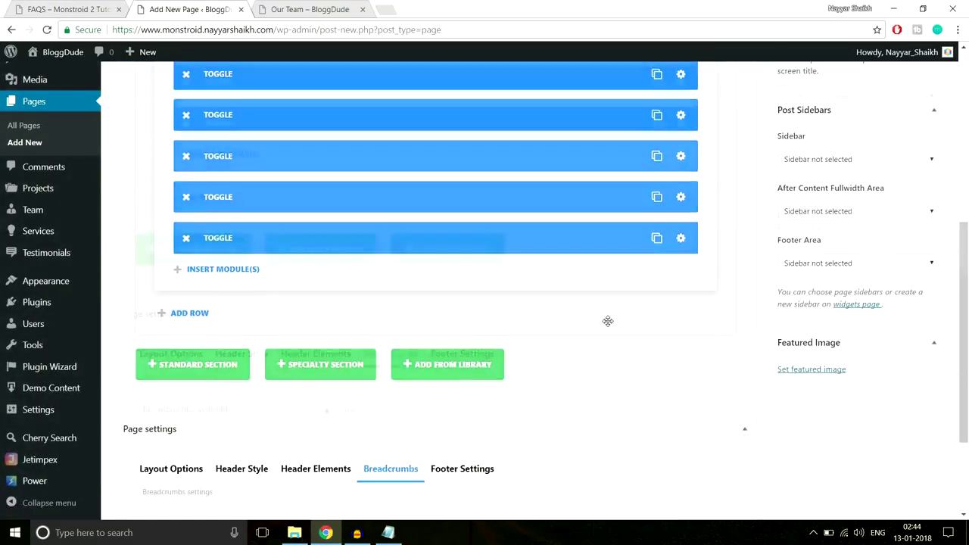
{"action": "left_click", "coordinate": [348, 421]}
{"action": "scroll", "coordinate": [480, 421], "scroll_direction": "up", "scroll_amount": 10}
Publish the FAQS page and test its first FAQ accordion on the live page.
{"action": "left_click", "coordinate": [936, 239]}
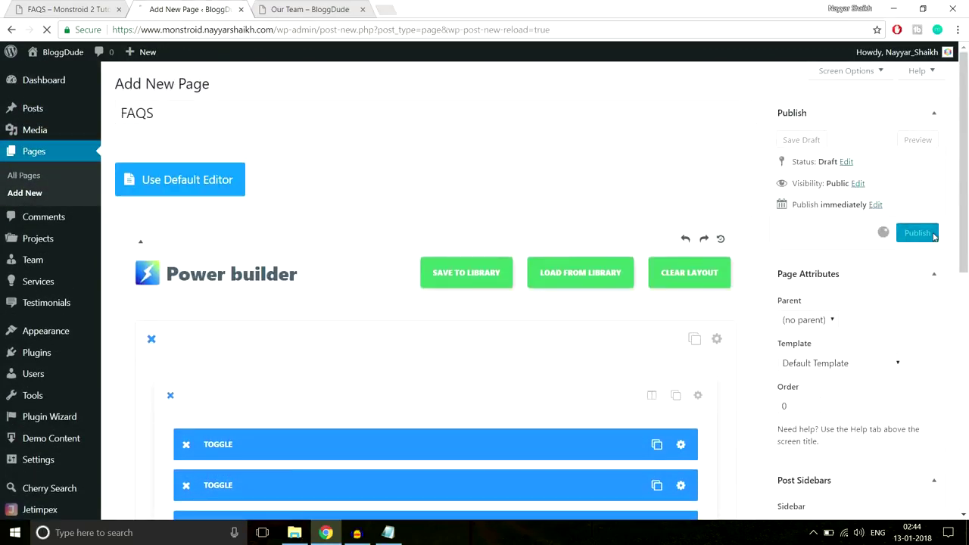
{"action": "left_click", "coordinate": [363, 9]}
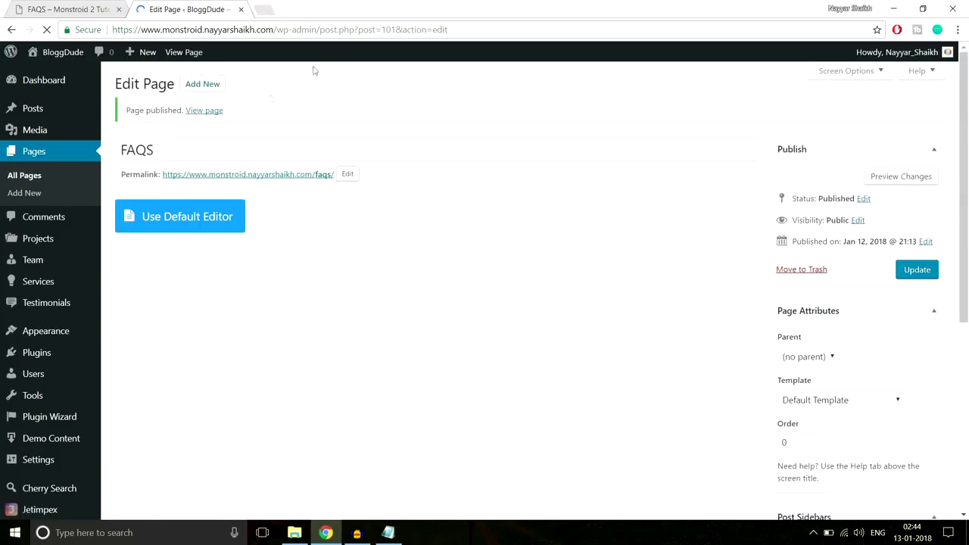
{"action": "left_click", "coordinate": [218, 111]}
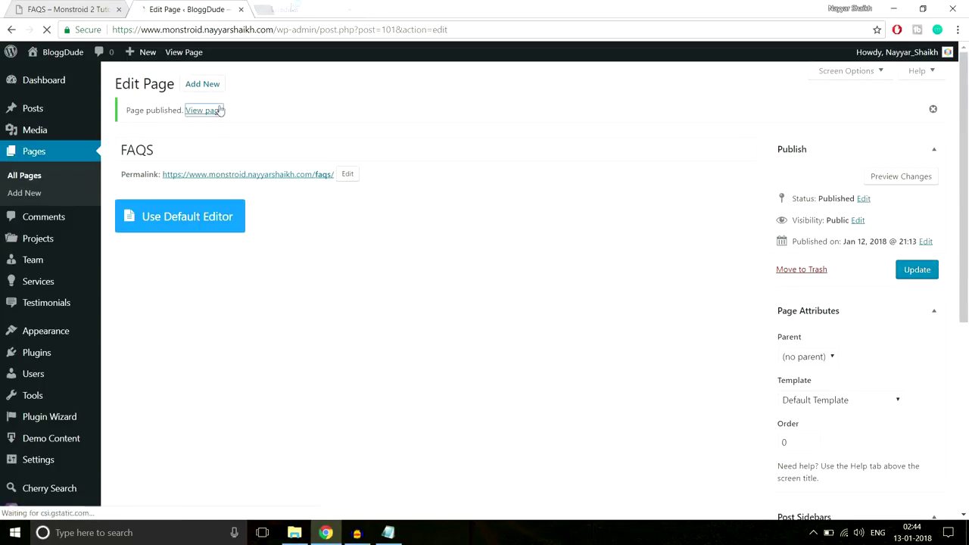
{"action": "left_click", "coordinate": [333, 11]}
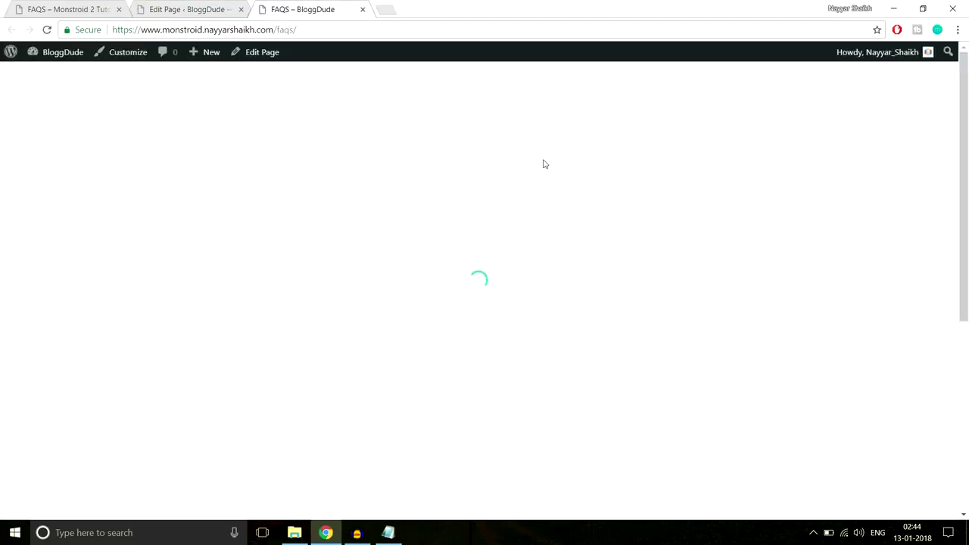
{"action": "scroll", "coordinate": [544, 165], "scroll_direction": "down", "scroll_amount": 1}
{"action": "scroll", "coordinate": [554, 190], "scroll_direction": "up", "scroll_amount": 1}
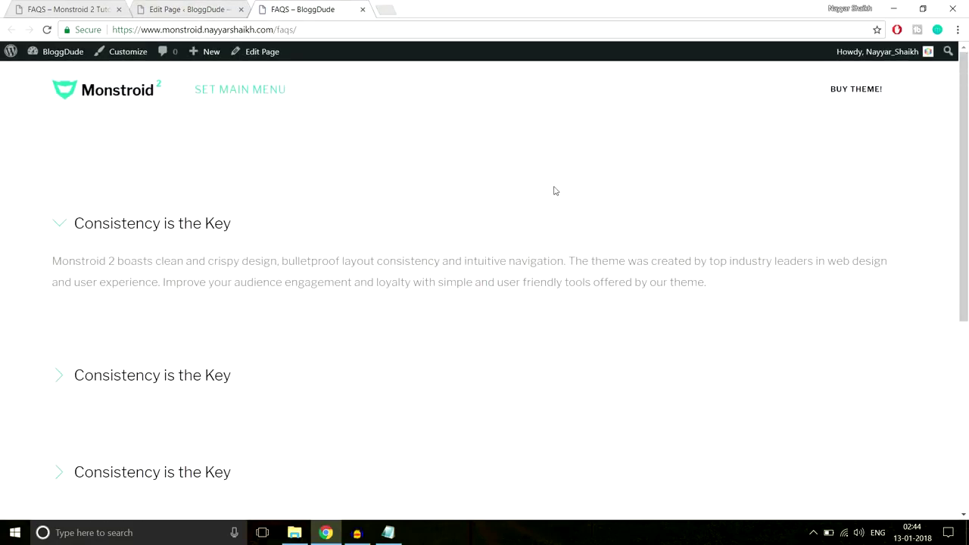
{"action": "left_click", "coordinate": [138, 224]}
{"action": "left_click", "coordinate": [139, 224]}
{"action": "scroll", "coordinate": [126, 277], "scroll_direction": "down", "scroll_amount": 5}
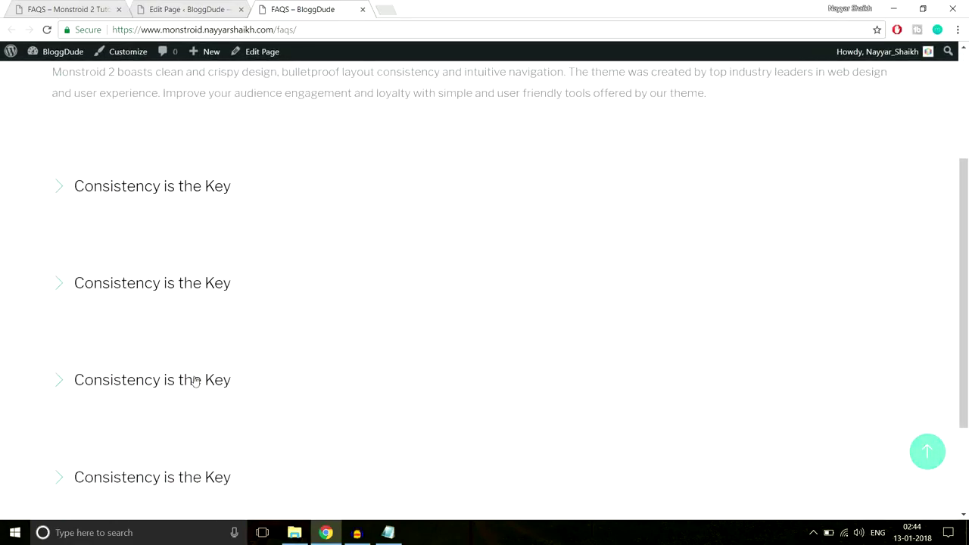
{"action": "scroll", "coordinate": [250, 364], "scroll_direction": "up", "scroll_amount": 5}
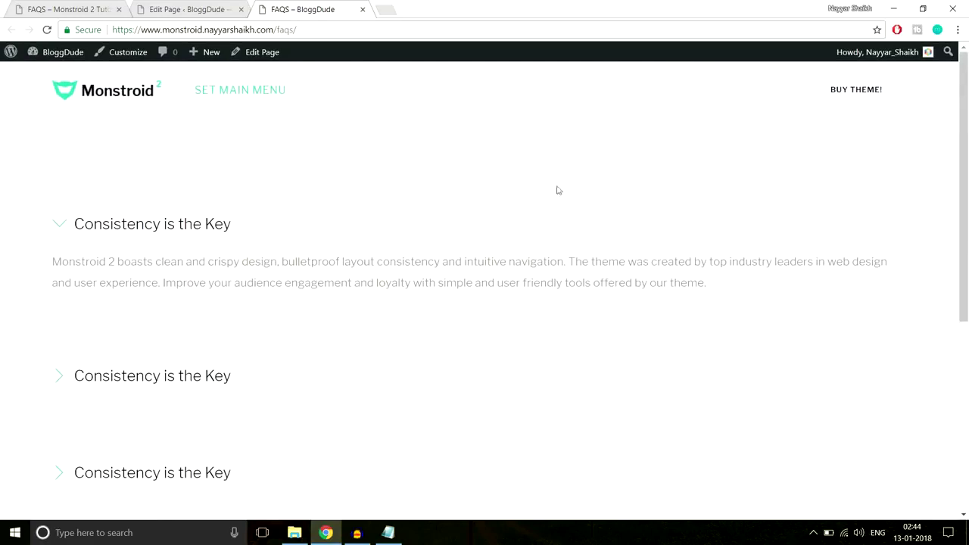
View the Monstroid 2 demo site's Contact Us page with its map.
{"action": "left_click", "coordinate": [68, 9]}
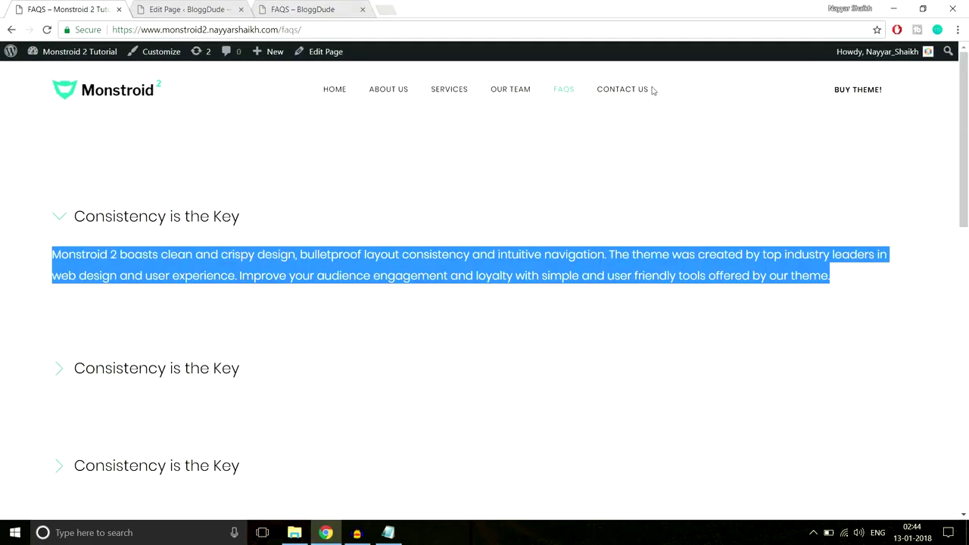
{"action": "left_click", "coordinate": [628, 90]}
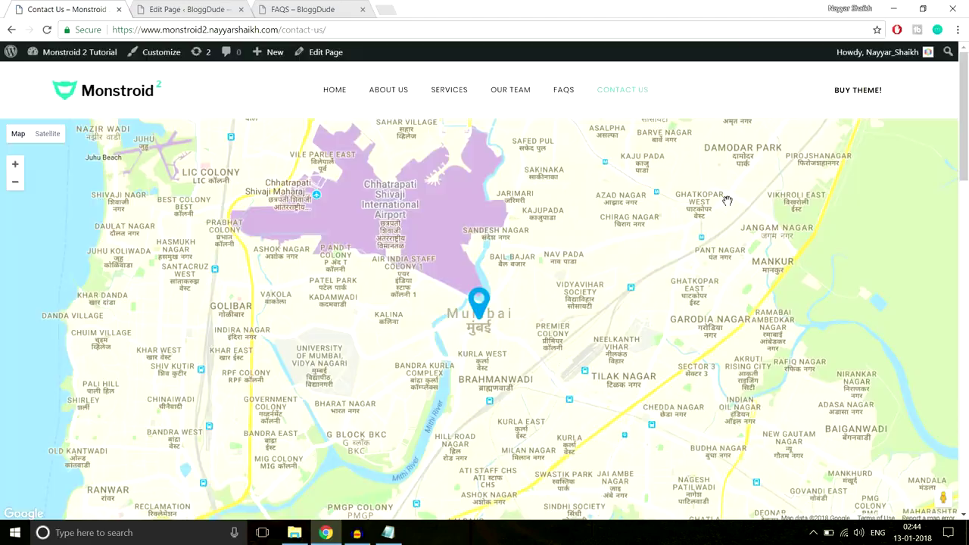
{"action": "scroll", "coordinate": [727, 200], "scroll_direction": "down", "scroll_amount": 15}
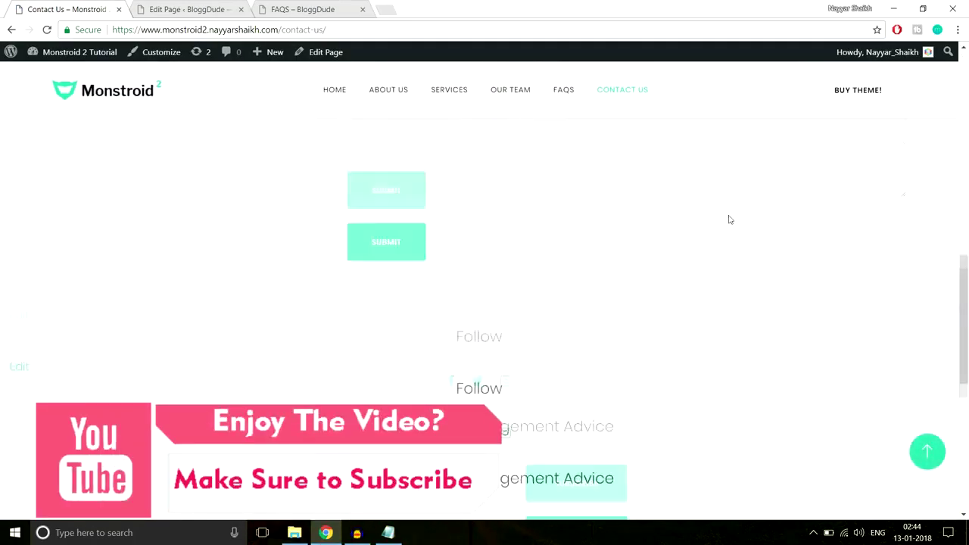
{"action": "scroll", "coordinate": [730, 220], "scroll_direction": "up", "scroll_amount": 10}
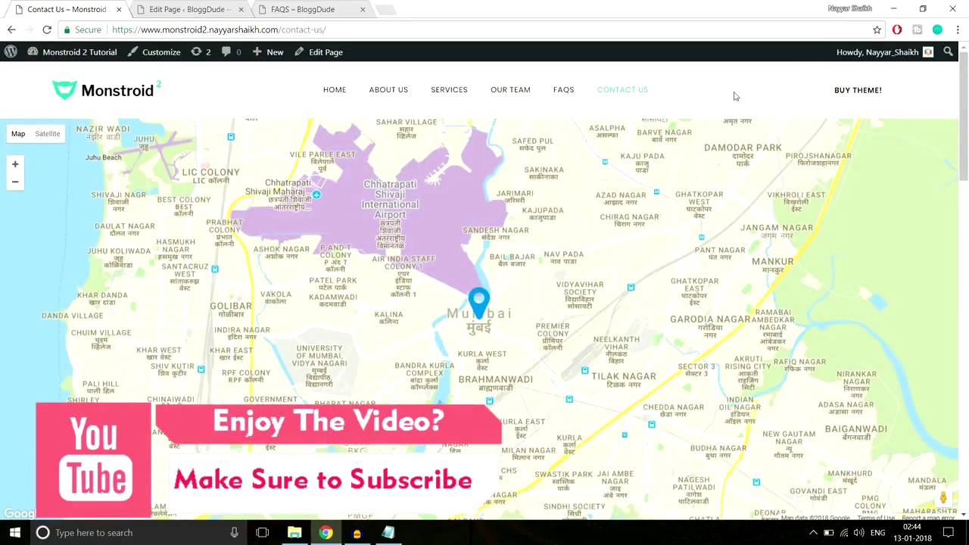
{"action": "left_click", "coordinate": [386, 8]}
Go to console.developers.google.com and open the API Library for My Project 81085.
{"action": "type", "text": "console.developers.google.com"}
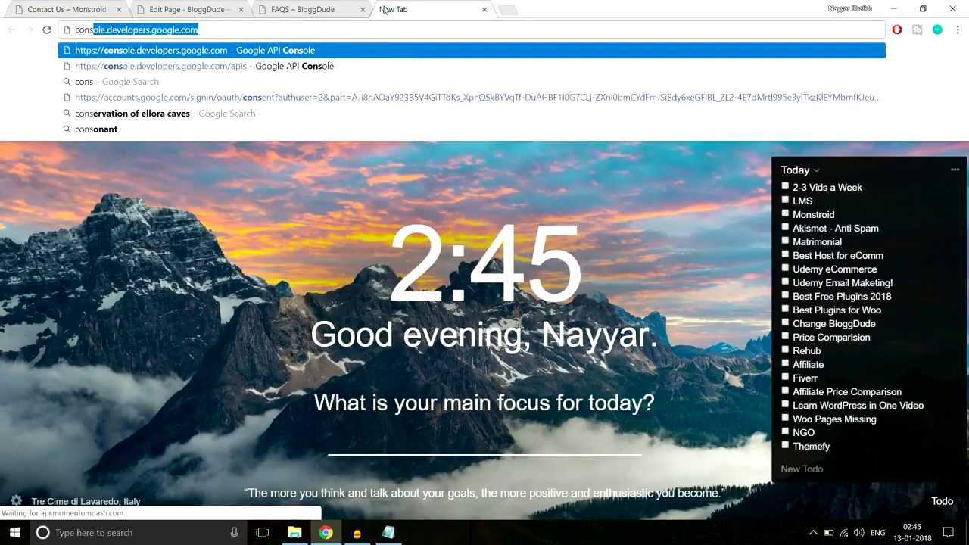
{"action": "key", "text": "Return"}
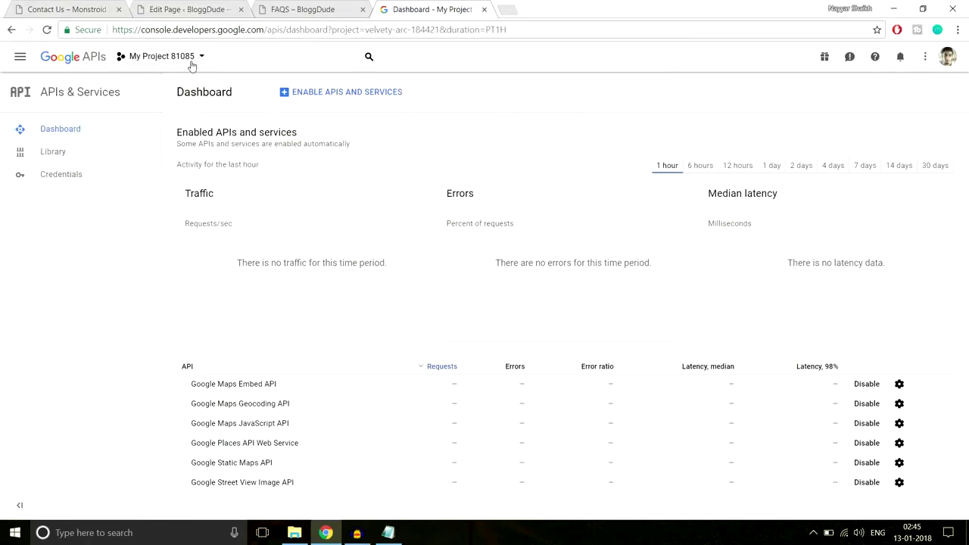
{"action": "left_click", "coordinate": [191, 64]}
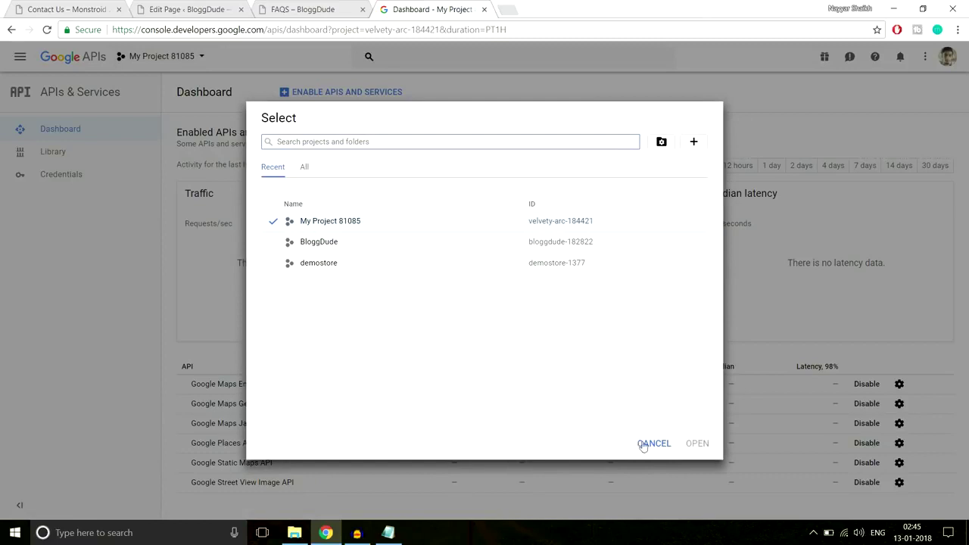
{"action": "left_click", "coordinate": [643, 444]}
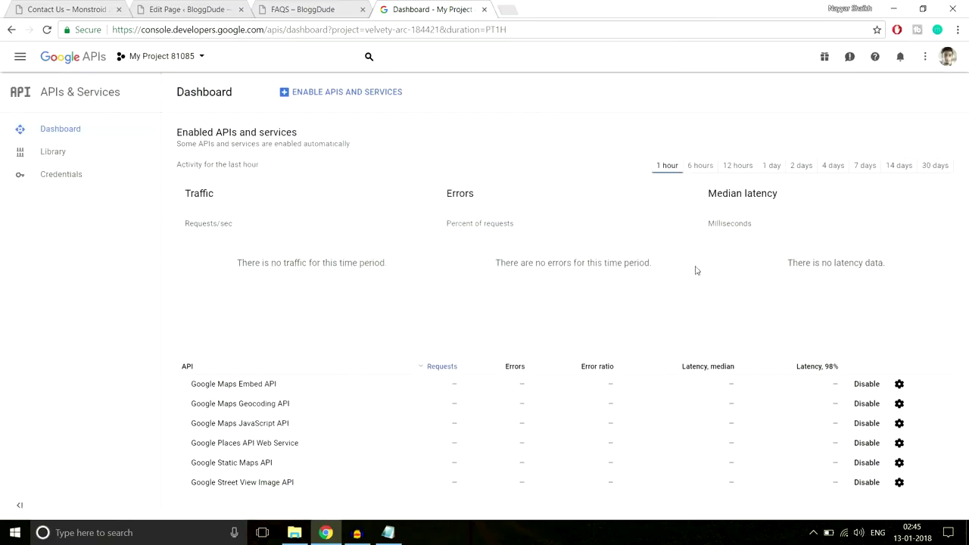
{"action": "left_click", "coordinate": [96, 158]}
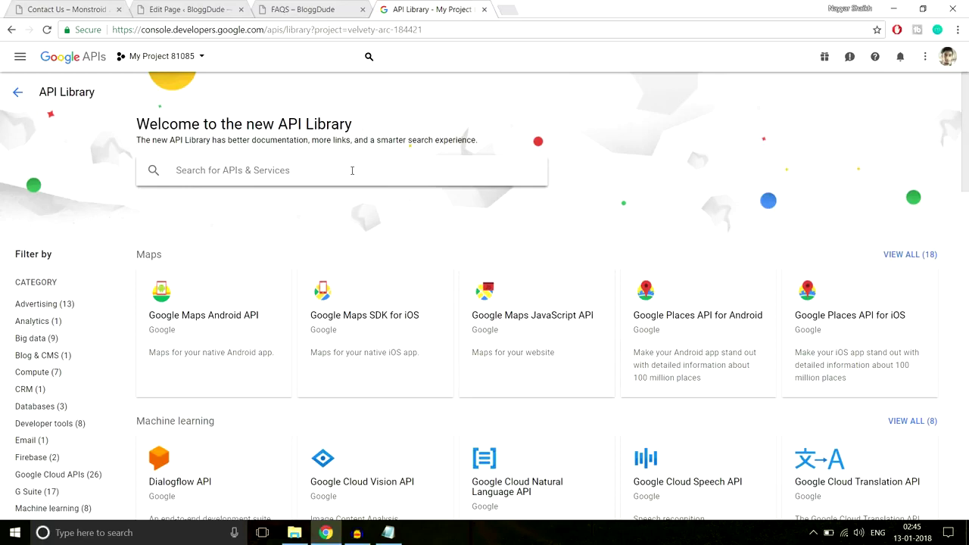
Search the library for 'google map' and confirm Maps JavaScript API is enabled.
{"action": "type", "text": "g"}
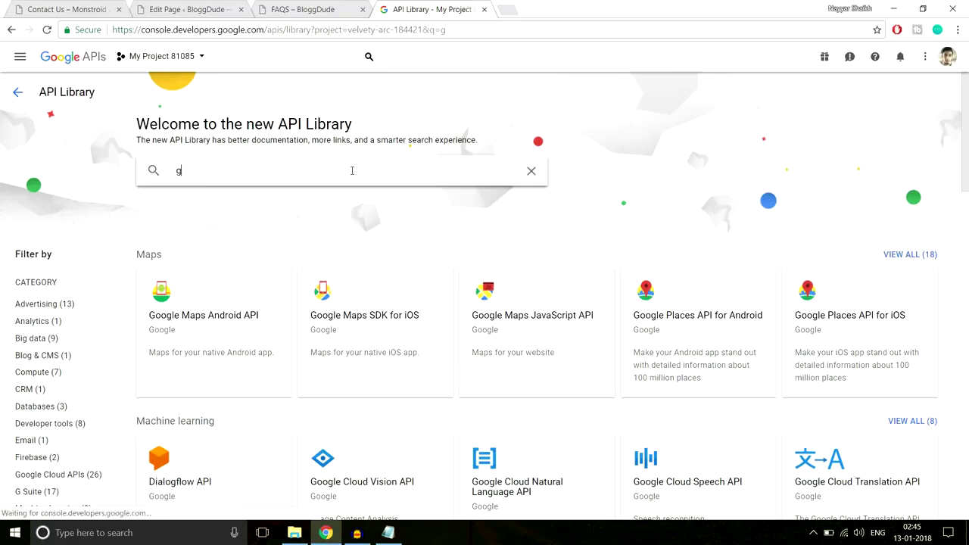
{"action": "type", "text": "ogle map"}
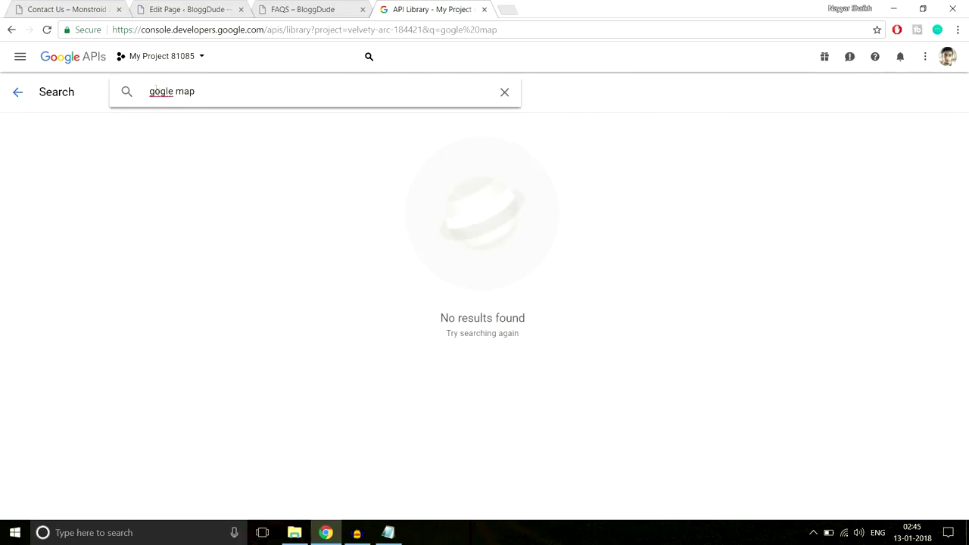
{"action": "left_click", "coordinate": [152, 91]}
{"action": "type", "text": "o"}
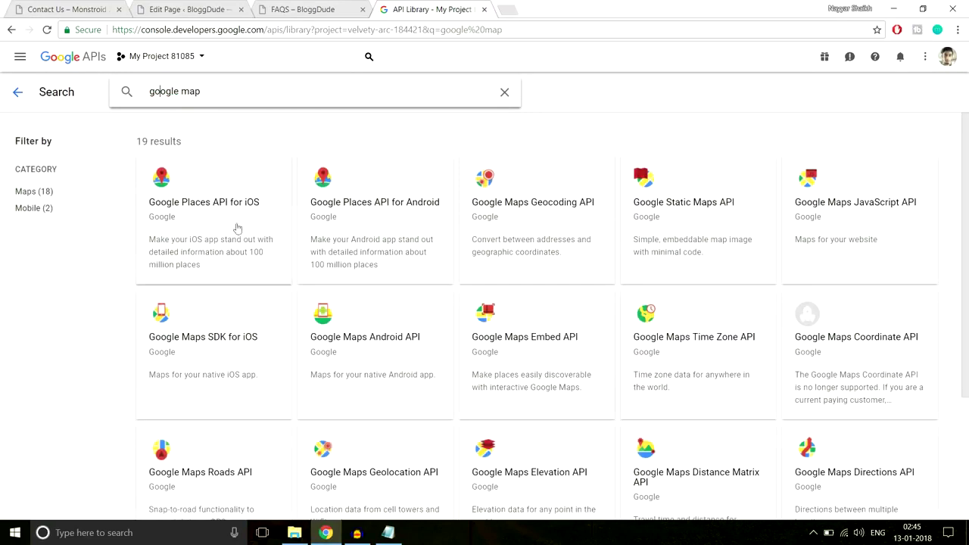
{"action": "left_click", "coordinate": [869, 201]}
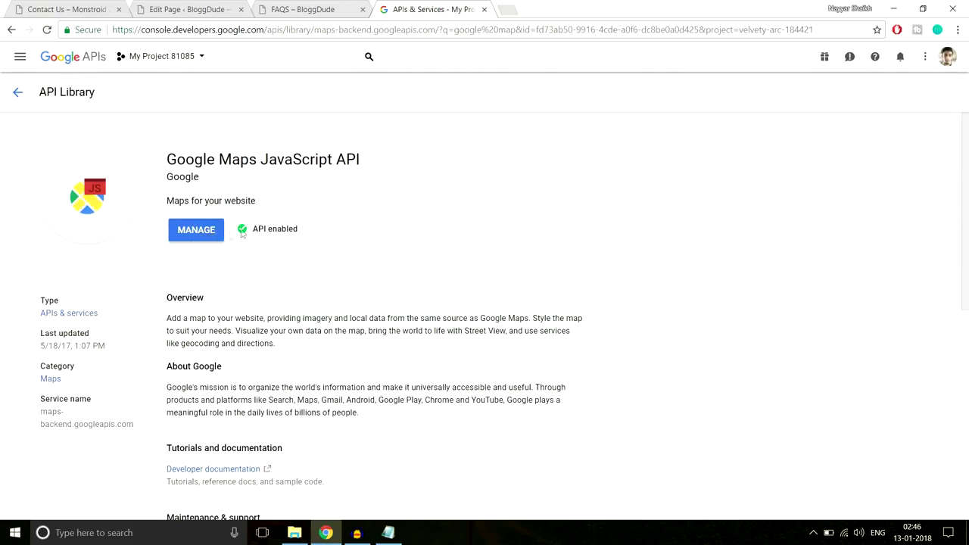
{"action": "left_click_drag", "start_coordinate": [300, 229], "coordinate": [249, 230]}
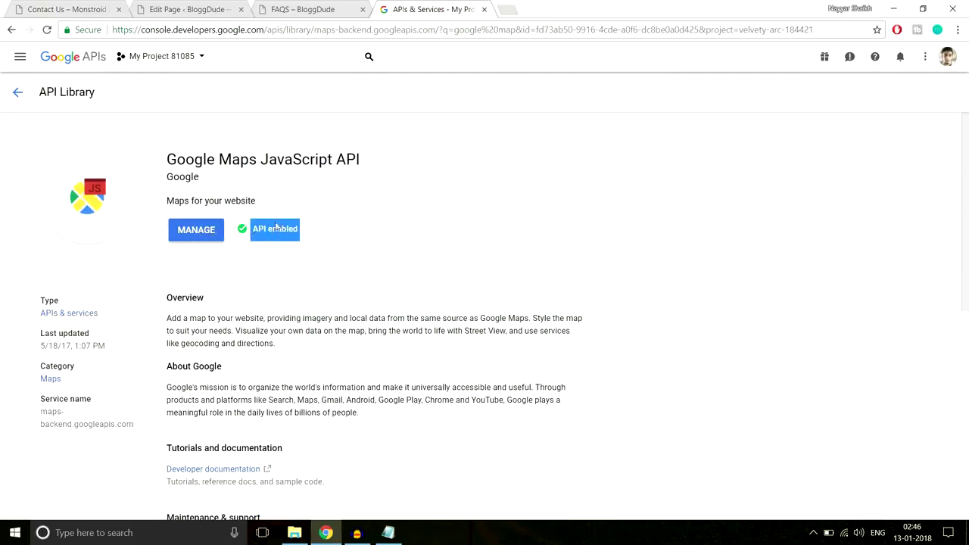
{"action": "left_click", "coordinate": [7, 103]}
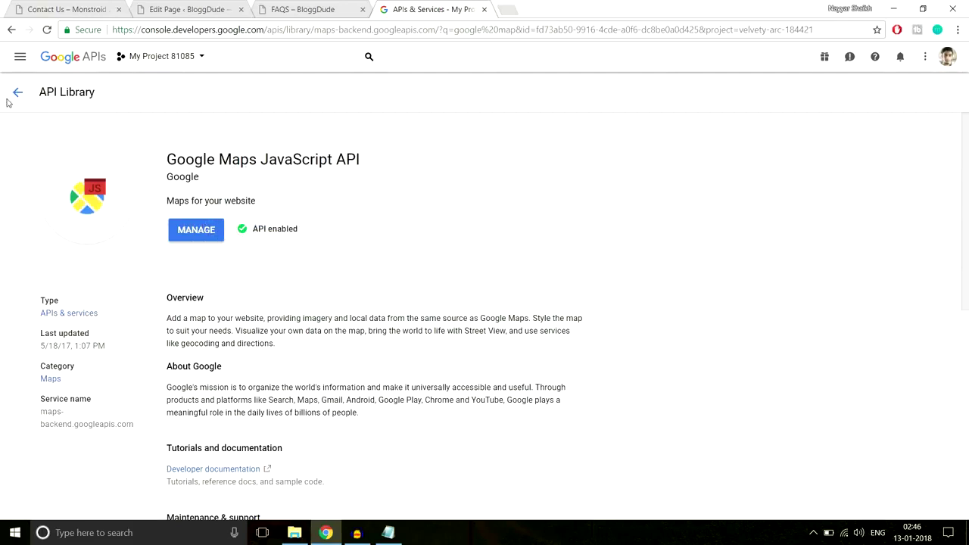
Return to the APIs & Services dashboard and open Credentials.
{"action": "left_click", "coordinate": [10, 99]}
{"action": "left_click", "coordinate": [12, 99]}
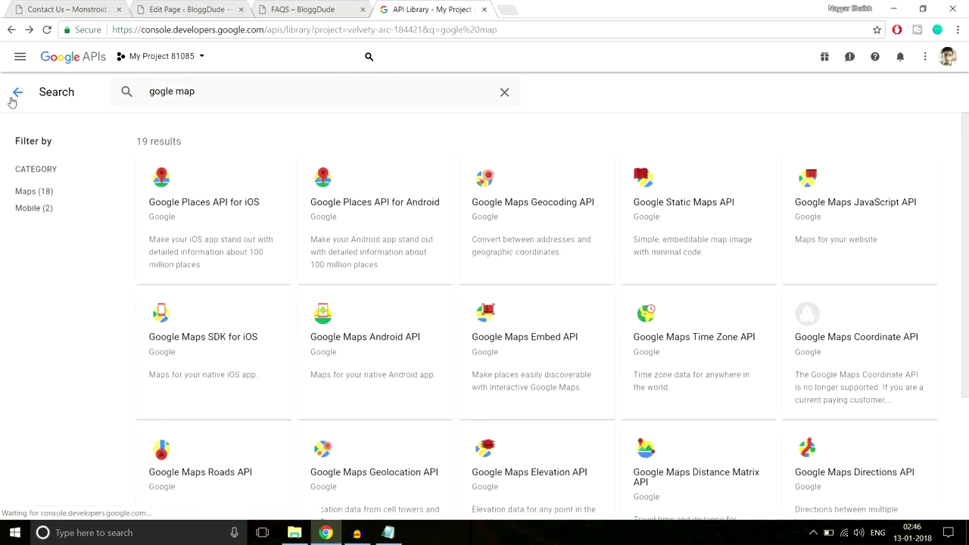
{"action": "left_click", "coordinate": [11, 101]}
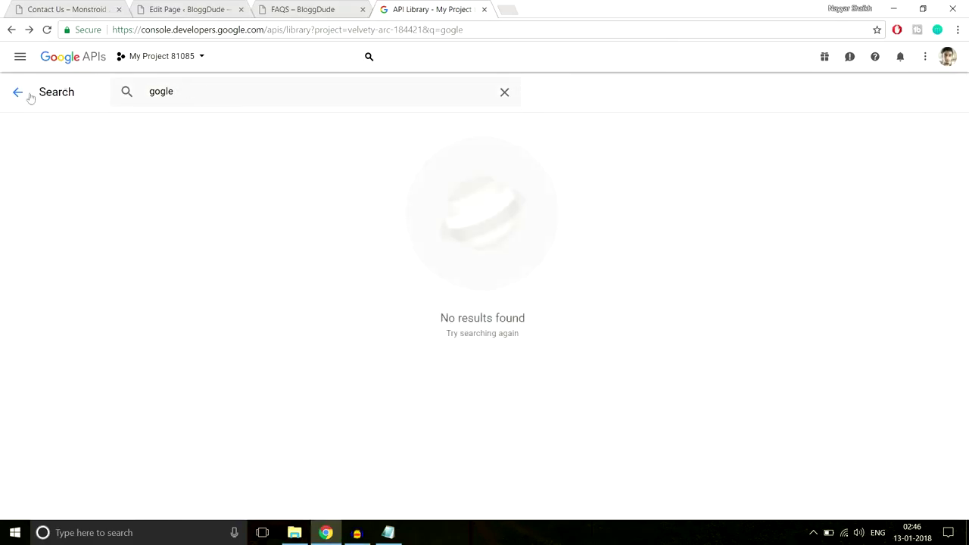
{"action": "left_click", "coordinate": [95, 61]}
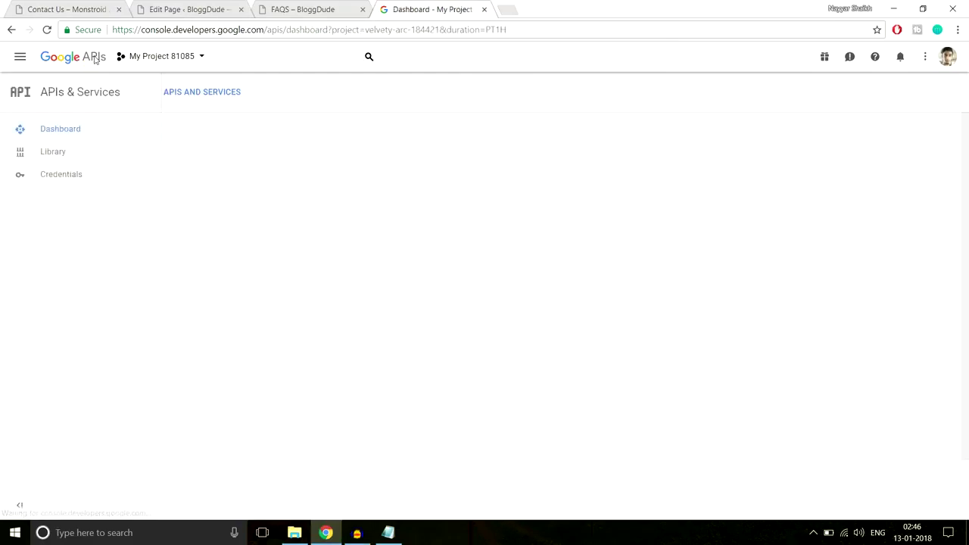
{"action": "left_click", "coordinate": [83, 182]}
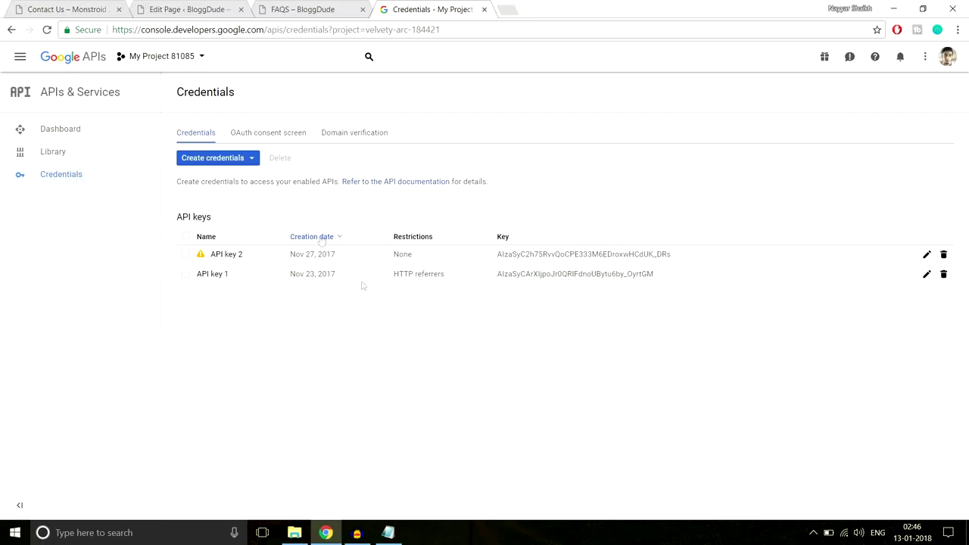
Create a new API key credential and close its notice.
{"action": "left_click", "coordinate": [229, 161]}
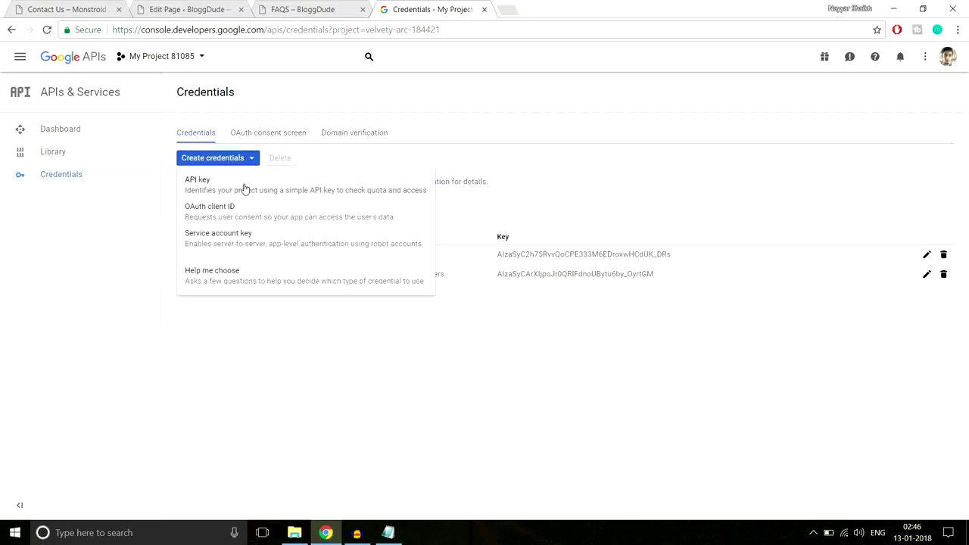
{"action": "left_click", "coordinate": [245, 184]}
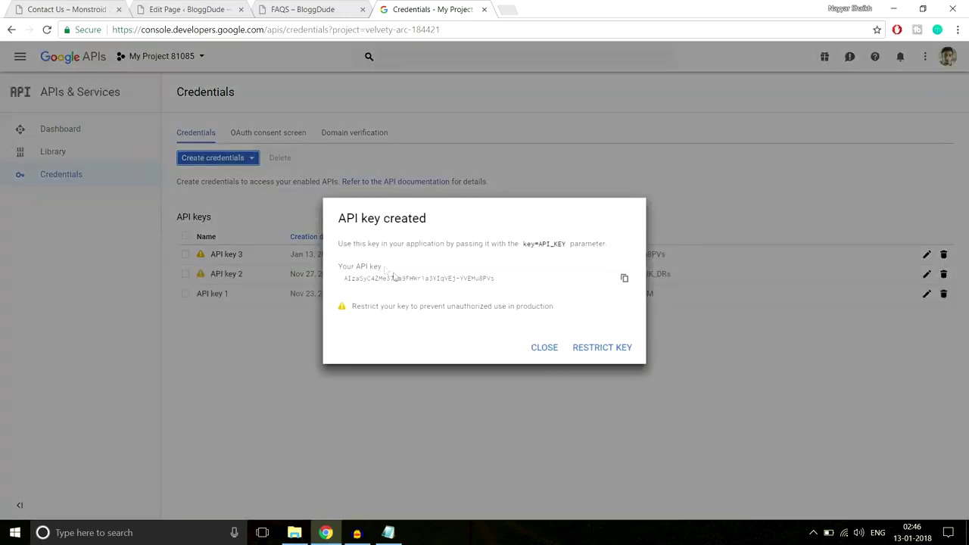
{"action": "left_click", "coordinate": [545, 350]}
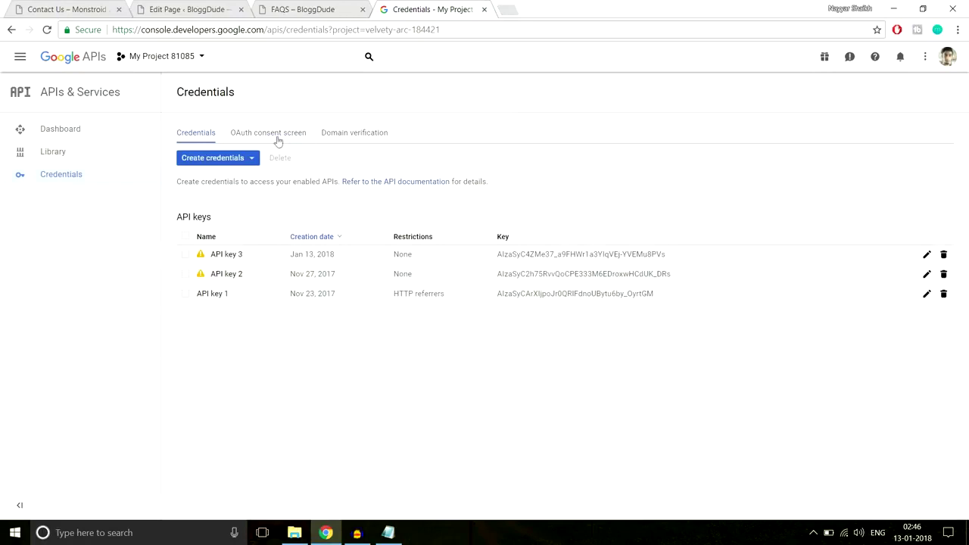
Start adding an allowed domain under Domain verification.
{"action": "left_click", "coordinate": [356, 137]}
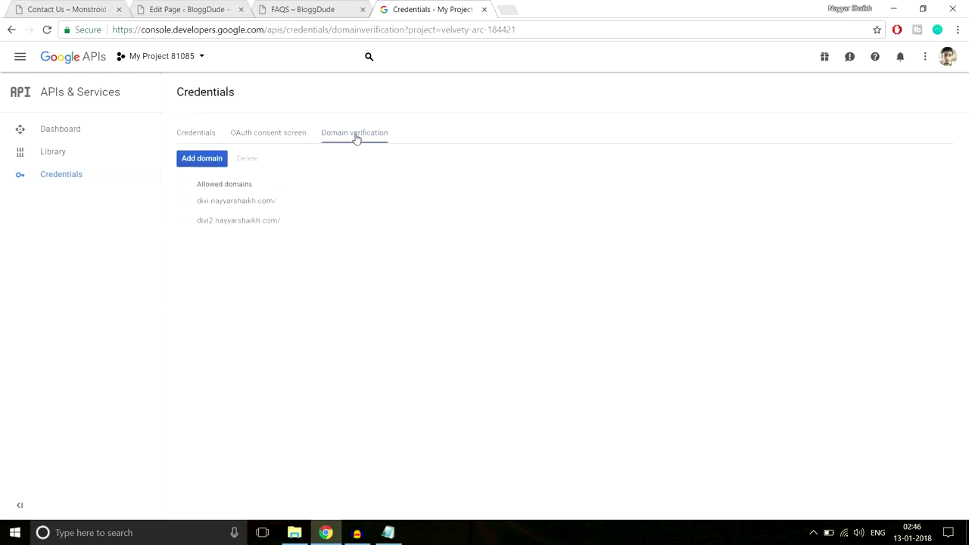
{"action": "left_click_drag", "start_coordinate": [309, 224], "coordinate": [206, 203]}
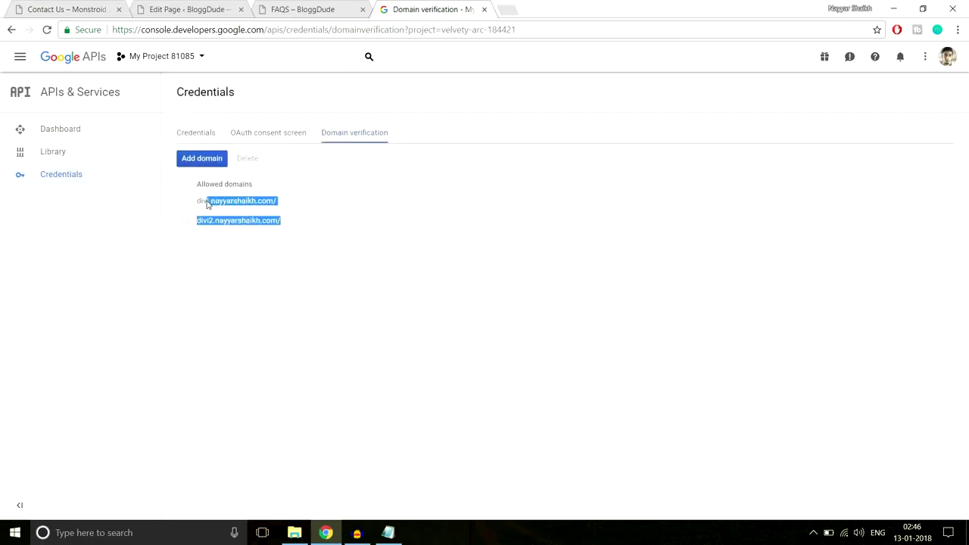
{"action": "left_click", "coordinate": [212, 159]}
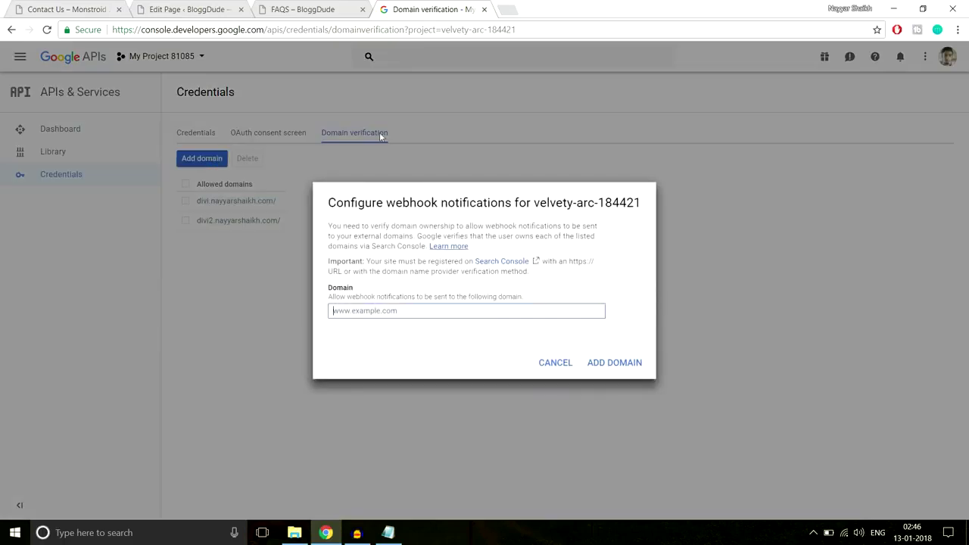
Submit the WordPress site's base address as an allowed domain and proceed to ownership verification.
{"action": "left_click", "coordinate": [195, 8]}
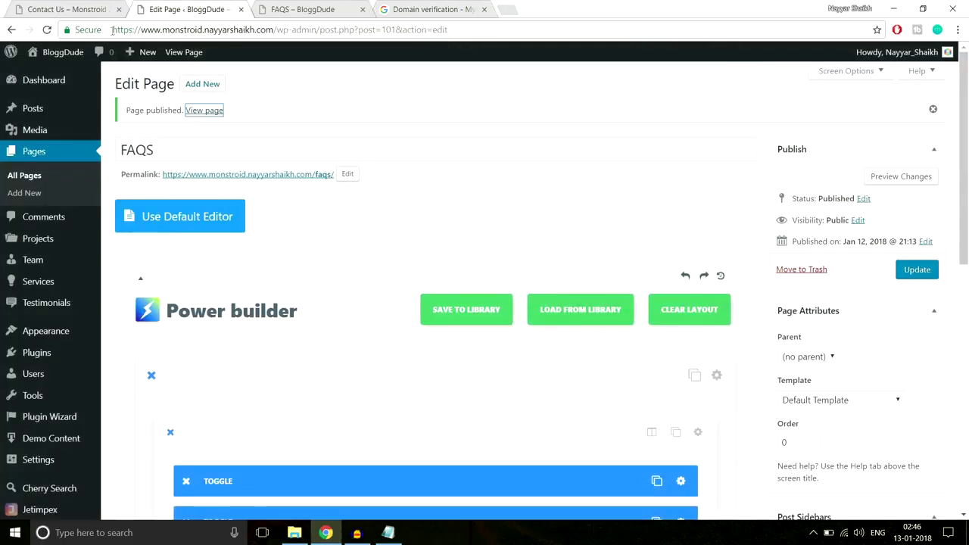
{"action": "left_click_drag", "start_coordinate": [113, 30], "coordinate": [280, 32]}
{"action": "key", "text": "ctrl+c"}
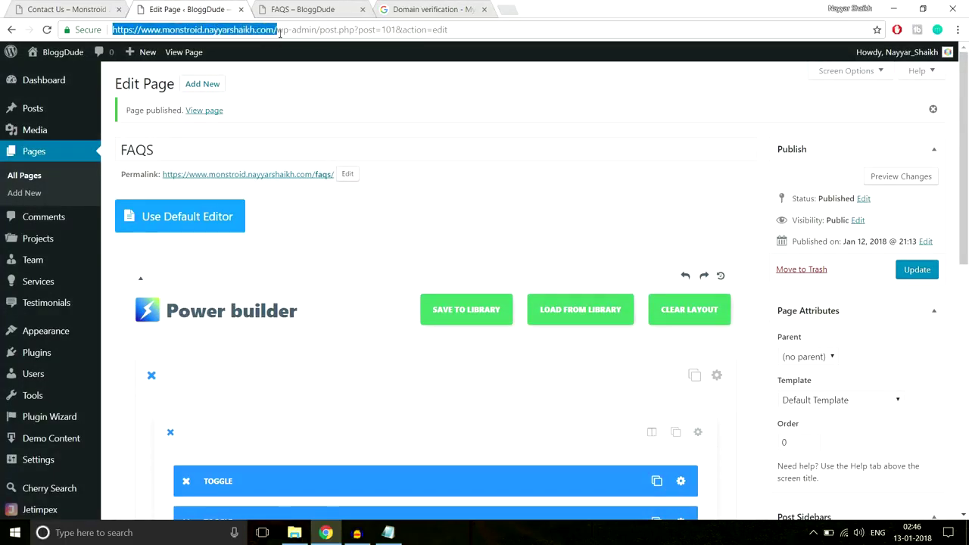
{"action": "left_click", "coordinate": [410, 8]}
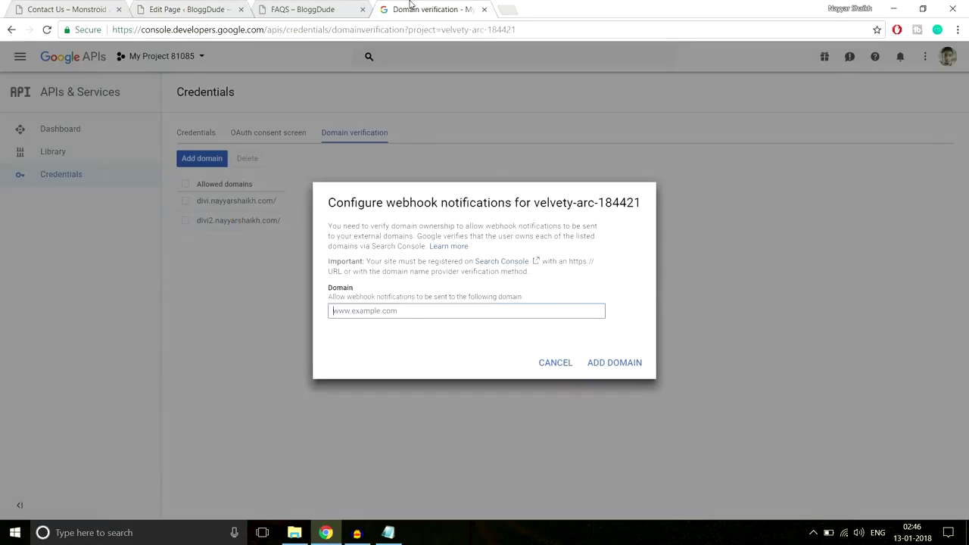
{"action": "key", "text": "ctrl+v"}
{"action": "left_click", "coordinate": [639, 369]}
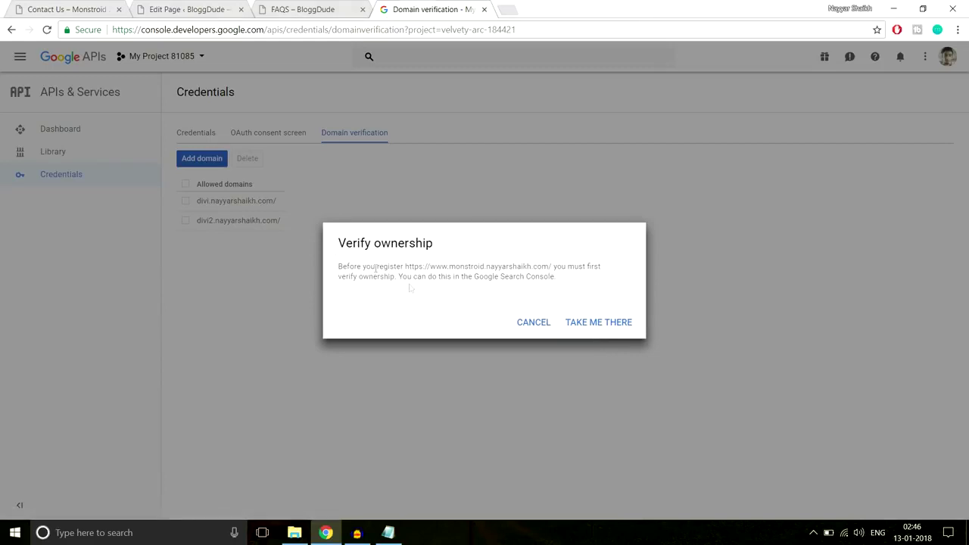
{"action": "left_click", "coordinate": [595, 325]}
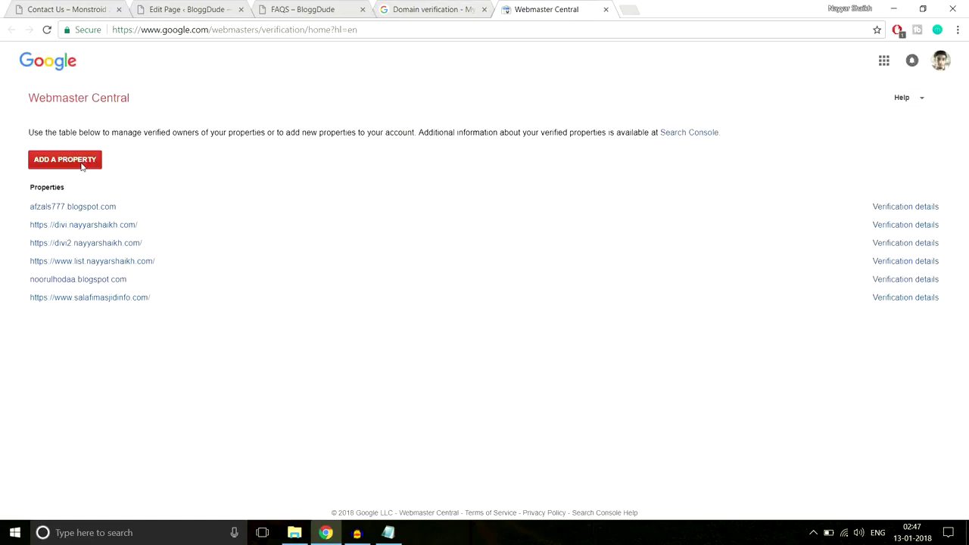
Add the site's address as a new property in Webmaster Central.
{"action": "left_click", "coordinate": [82, 167]}
{"action": "left_click", "coordinate": [280, 193]}
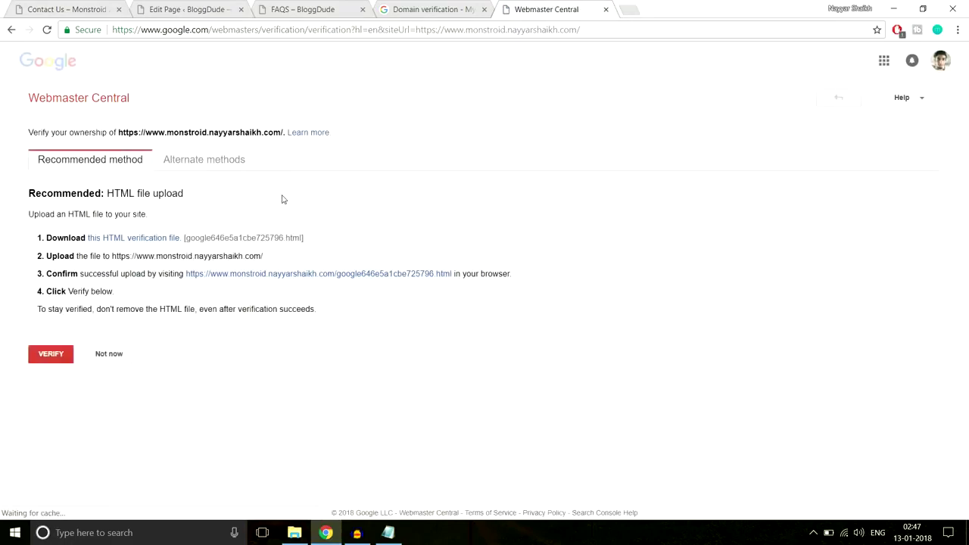
Download the HTML verification file and show it in its folder.
{"action": "left_click", "coordinate": [153, 243]}
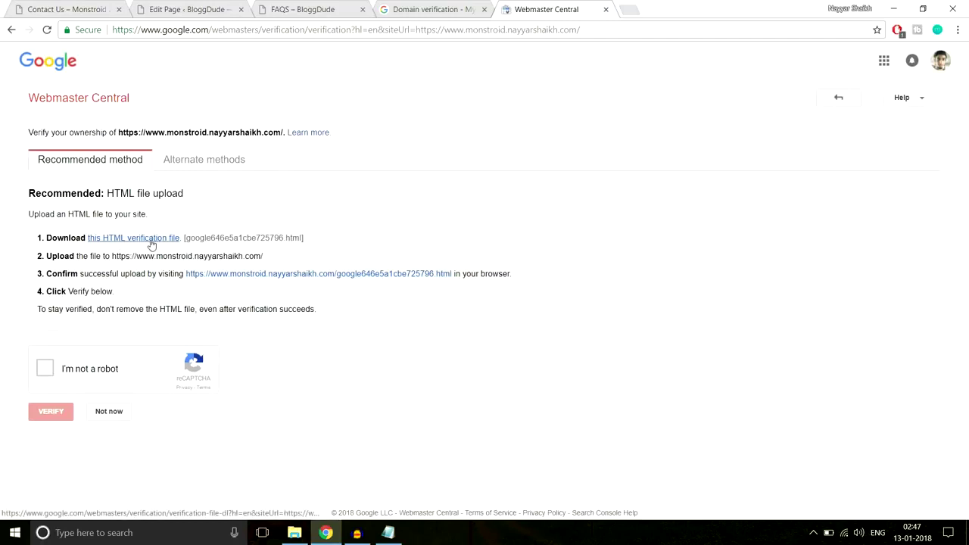
{"action": "left_click", "coordinate": [125, 239]}
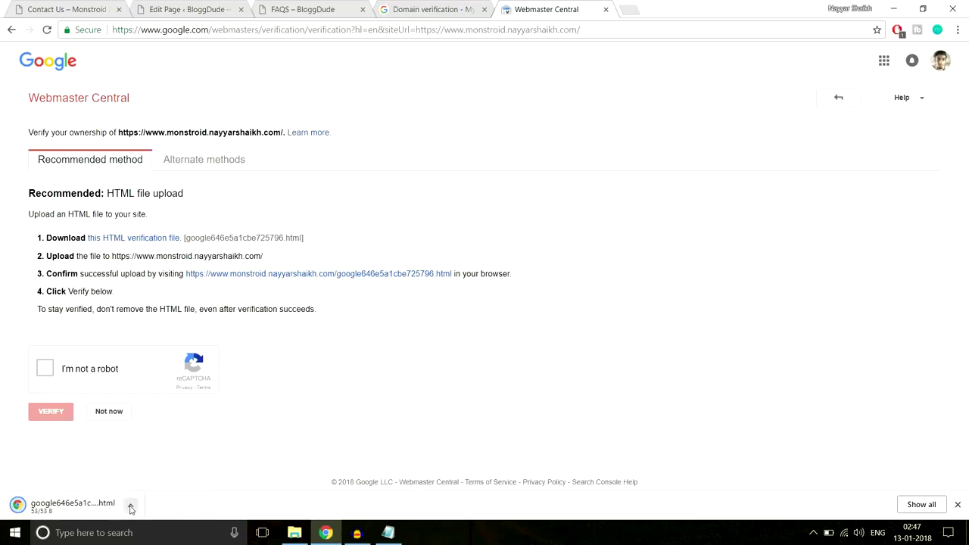
{"action": "left_click", "coordinate": [131, 507]}
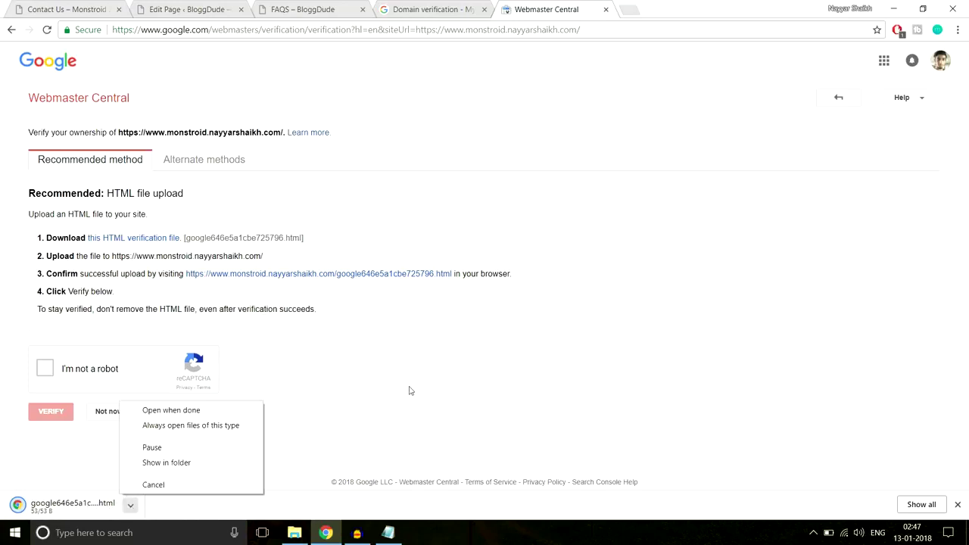
{"action": "left_click", "coordinate": [208, 463]}
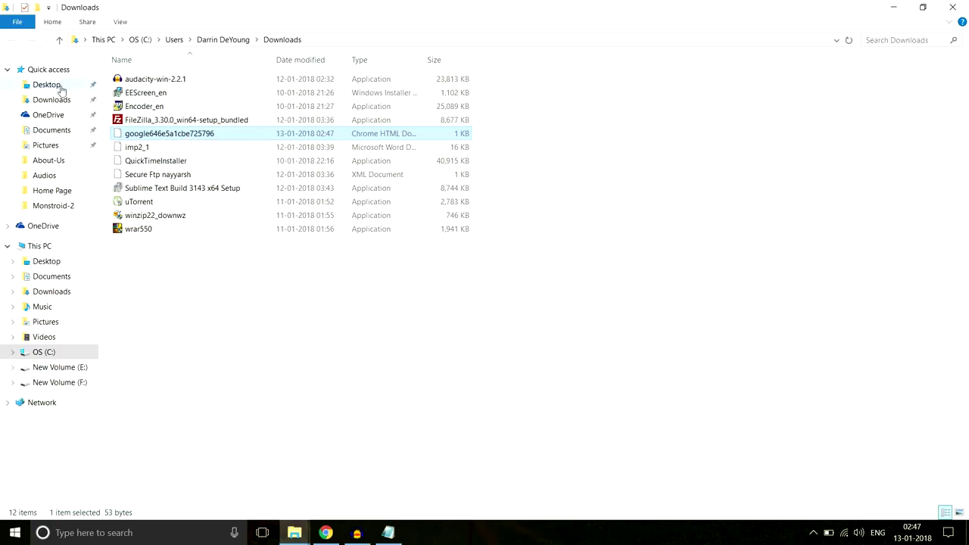
Paste the verification file onto the Desktop and connect to the web server in FileZilla.
{"action": "left_click", "coordinate": [60, 86]}
{"action": "key", "text": "ctrl+v"}
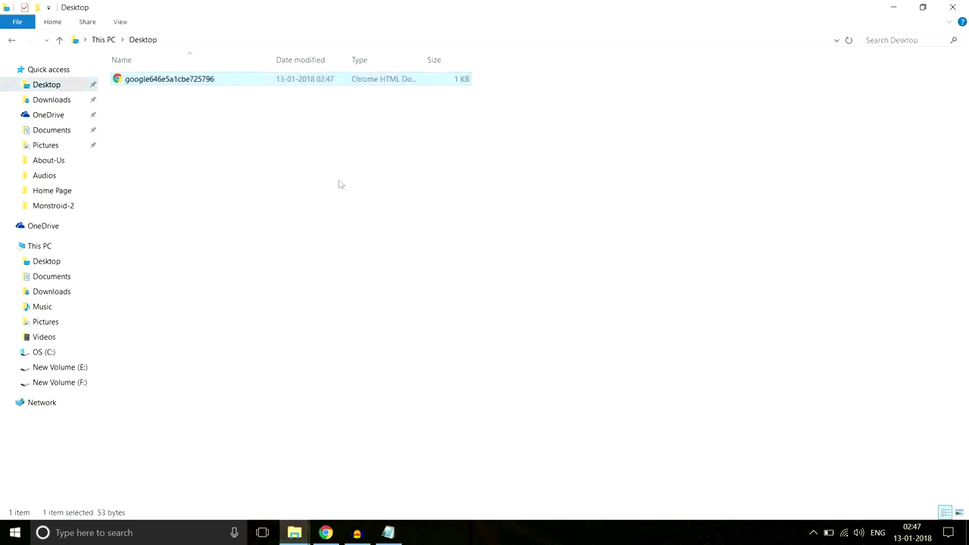
{"action": "key", "text": "super"}
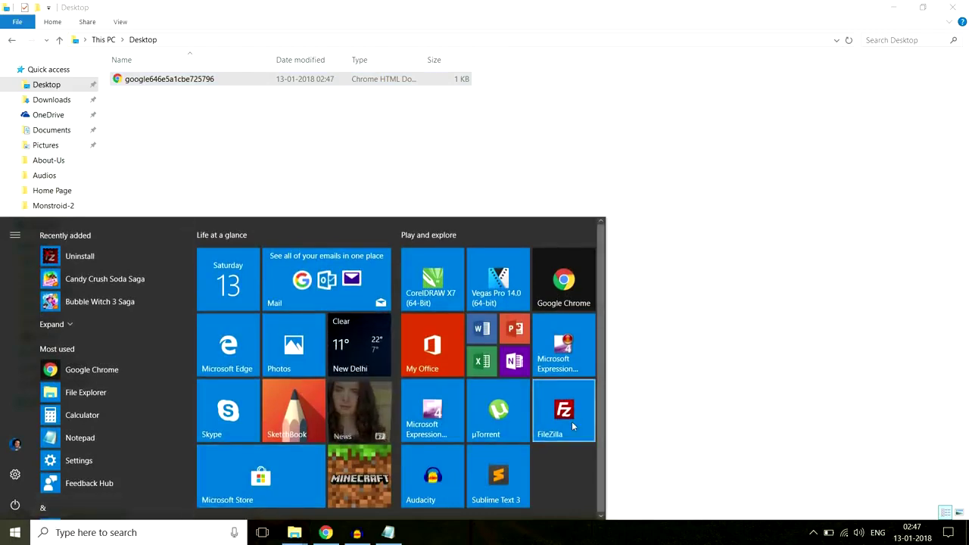
{"action": "left_click", "coordinate": [564, 413]}
{"action": "left_click", "coordinate": [196, 60]}
{"action": "left_click", "coordinate": [527, 399]}
Upload the HTML verification file into the Monstroid site's root folder.
{"action": "scroll", "coordinate": [545, 318], "scroll_direction": "down", "scroll_amount": 7}
{"action": "scroll", "coordinate": [571, 342], "scroll_direction": "down", "scroll_amount": 3}
{"action": "scroll", "coordinate": [571, 342], "scroll_direction": "down", "scroll_amount": 2}
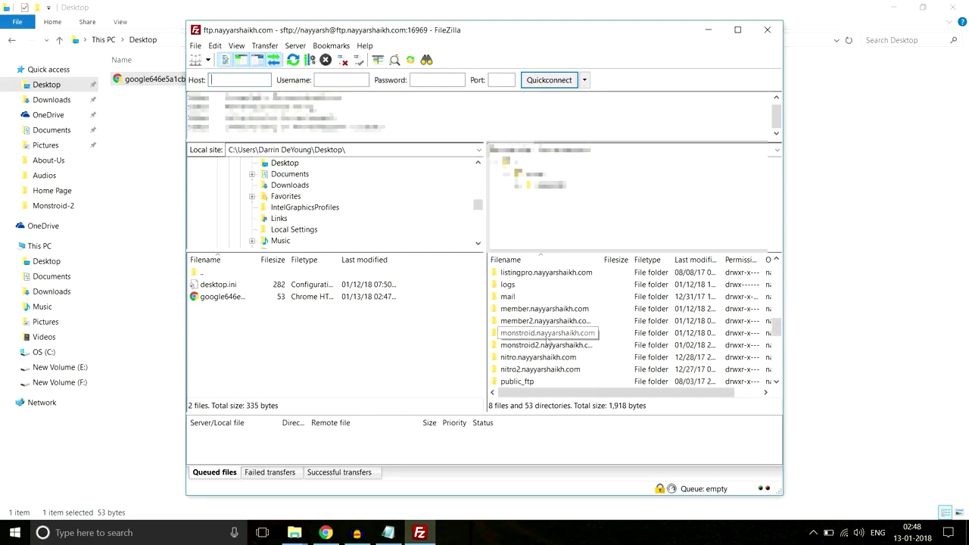
{"action": "double_click", "coordinate": [546, 335]}
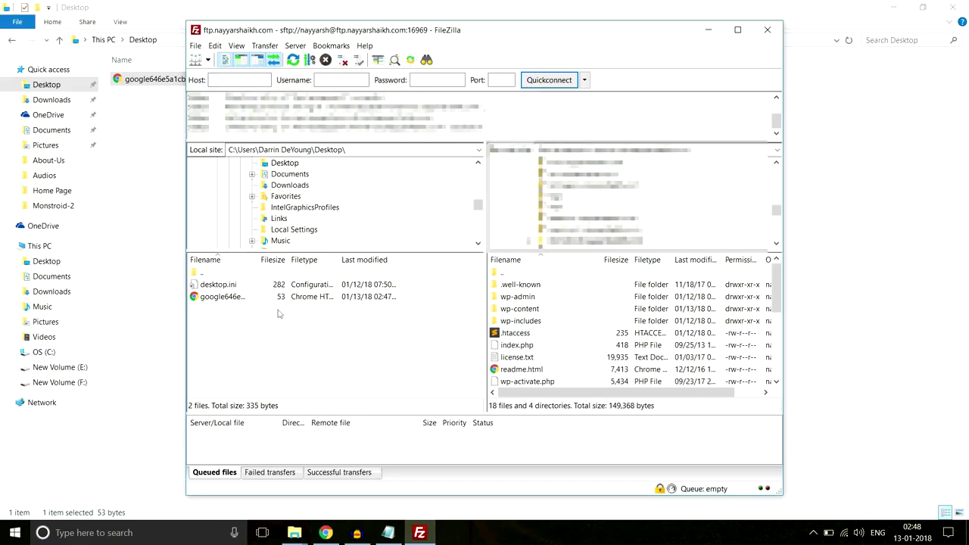
{"action": "left_click", "coordinate": [225, 300]}
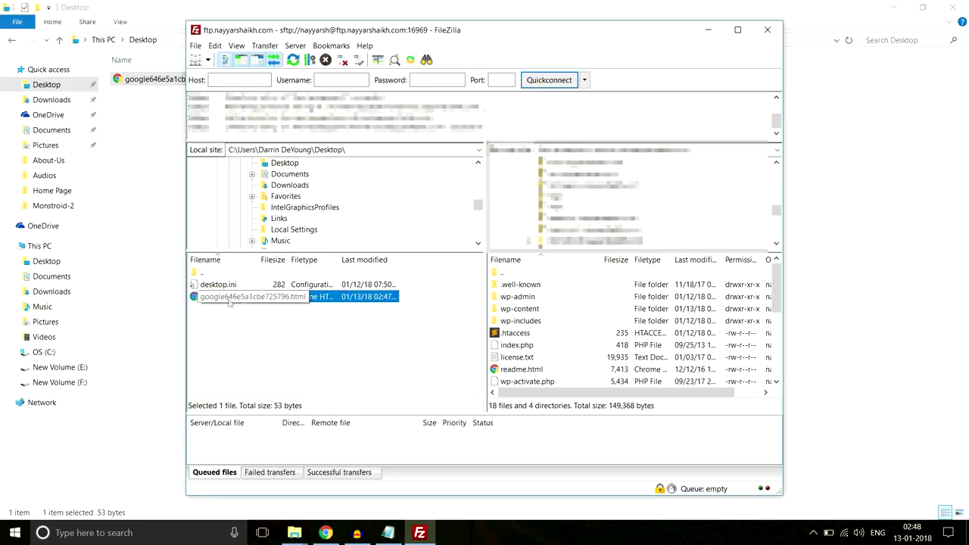
{"action": "left_click_drag", "start_coordinate": [209, 302], "coordinate": [595, 354]}
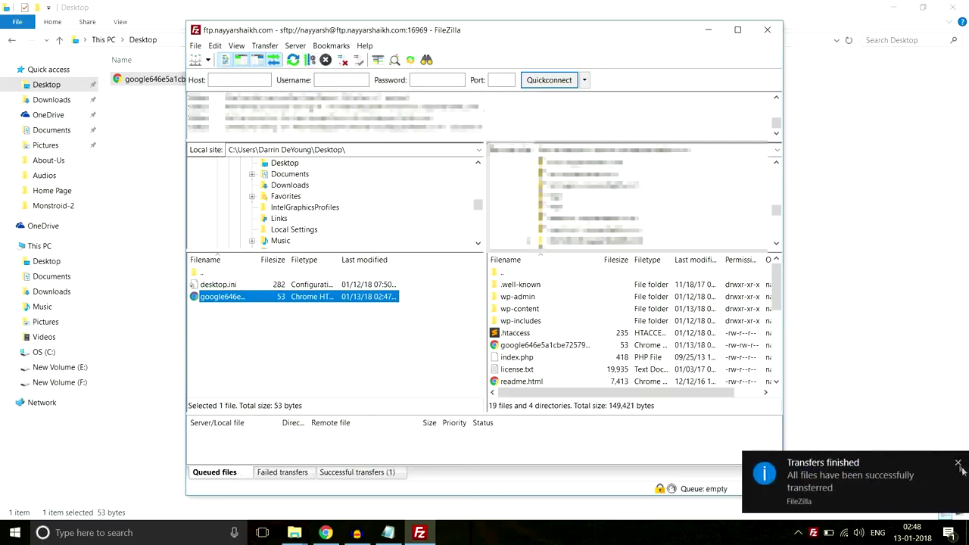
{"action": "left_click", "coordinate": [959, 464]}
Pass the robot check and open the uploaded verification file to confirm it is live.
{"action": "left_click", "coordinate": [325, 533]}
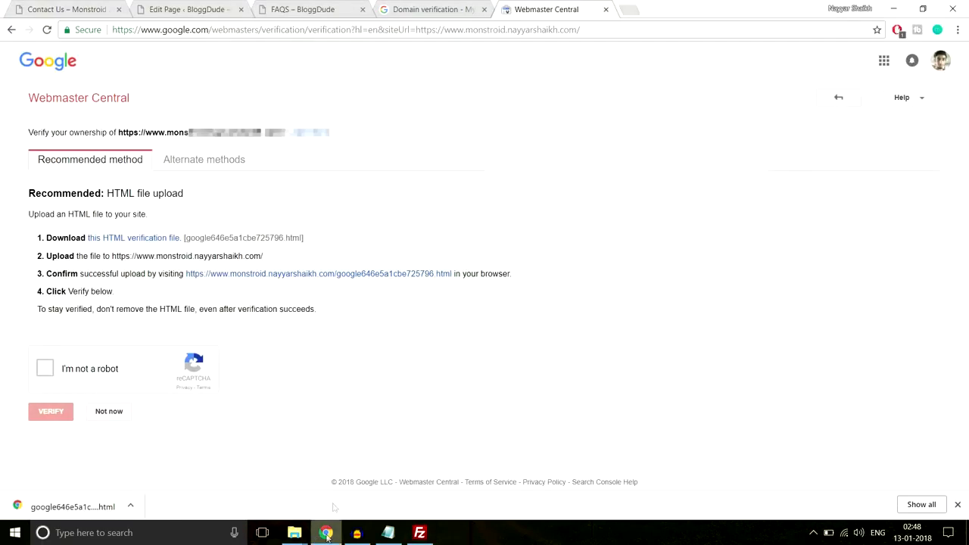
{"action": "left_click", "coordinate": [51, 370]}
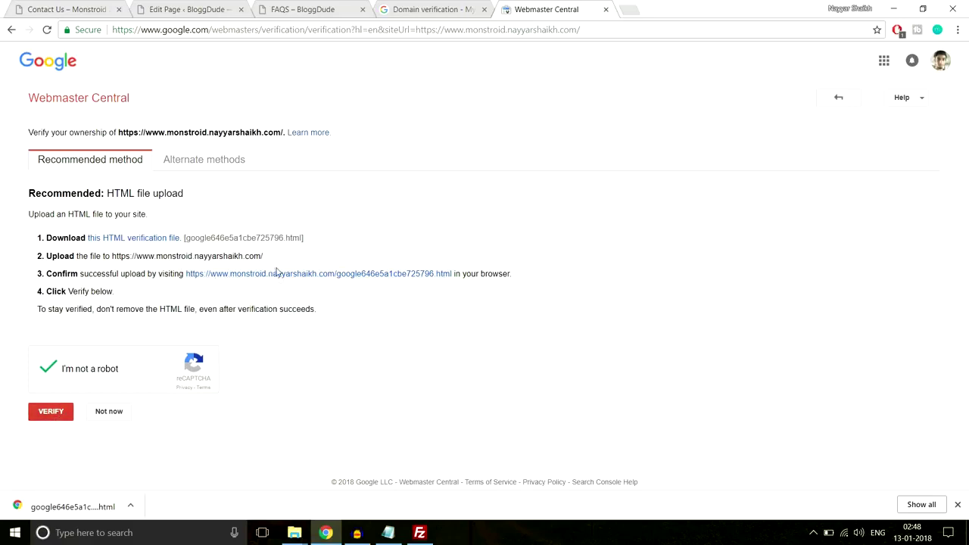
{"action": "left_click", "coordinate": [314, 277]}
{"action": "left_click_drag", "start_coordinate": [235, 56], "coordinate": [4, 68]}
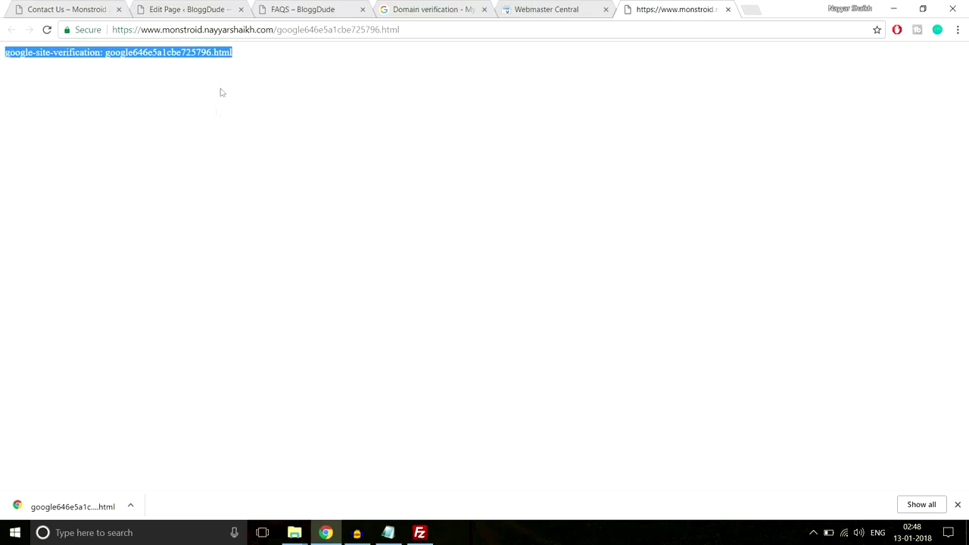
{"action": "left_click_drag", "start_coordinate": [256, 57], "coordinate": [1, 63]}
Verify Monstroid site ownership in Webmaster Central and return to the domain dialog.
{"action": "left_click", "coordinate": [729, 9]}
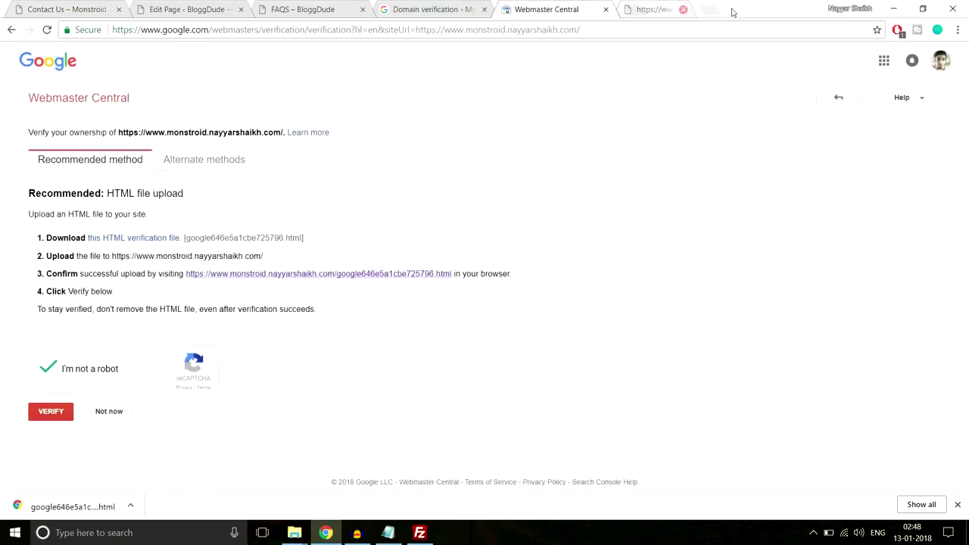
{"action": "left_click", "coordinate": [45, 417]}
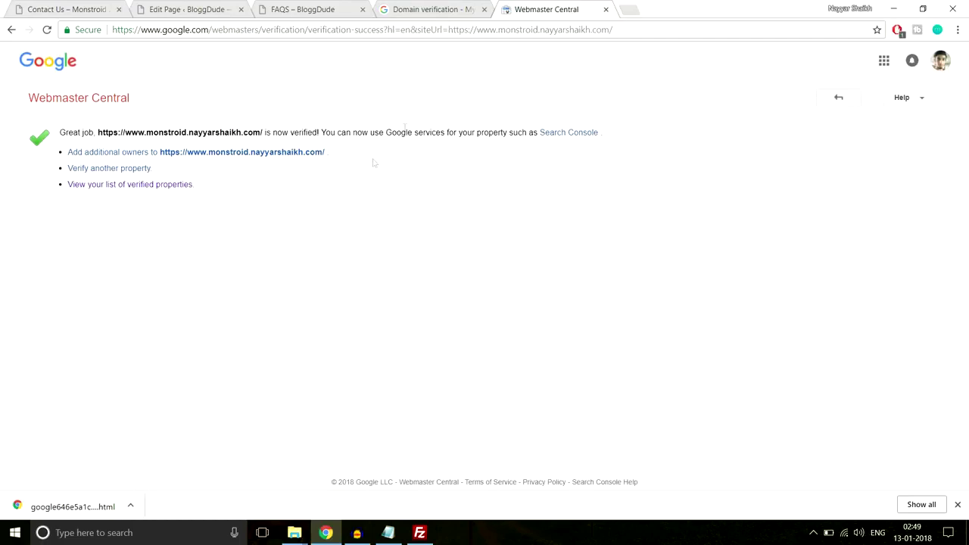
{"action": "left_click", "coordinate": [605, 10]}
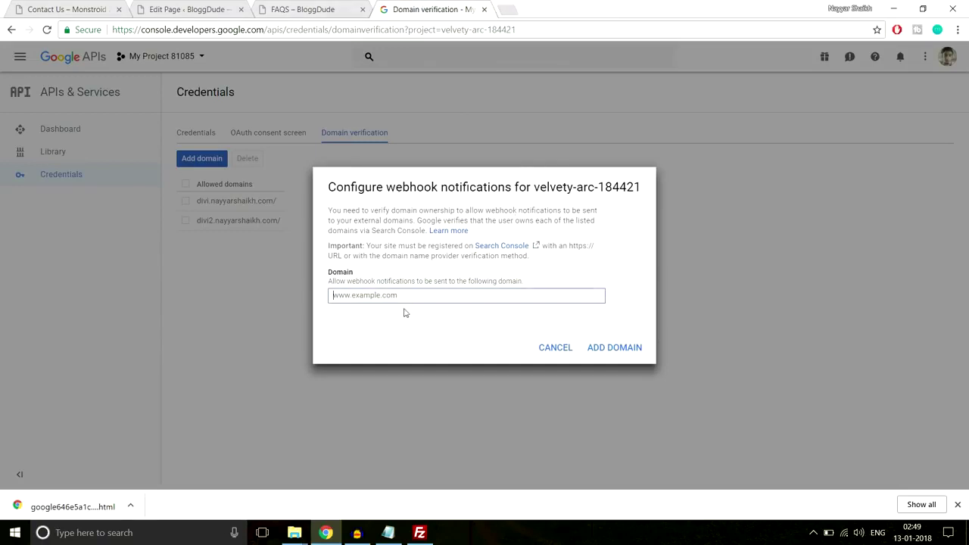
Add the Monstroid site address as an allowed domain in Cloud Console.
{"action": "left_click", "coordinate": [178, 7]}
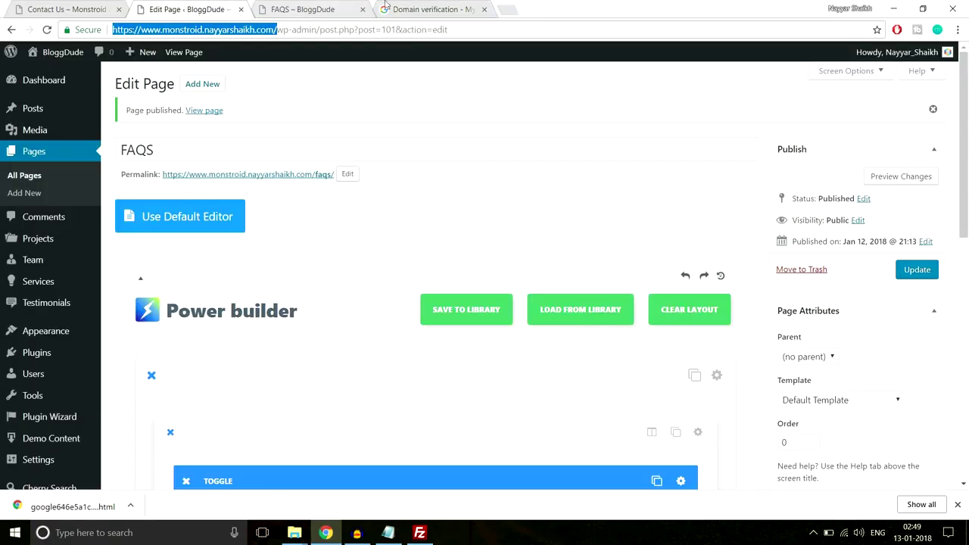
{"action": "left_click", "coordinate": [424, 9]}
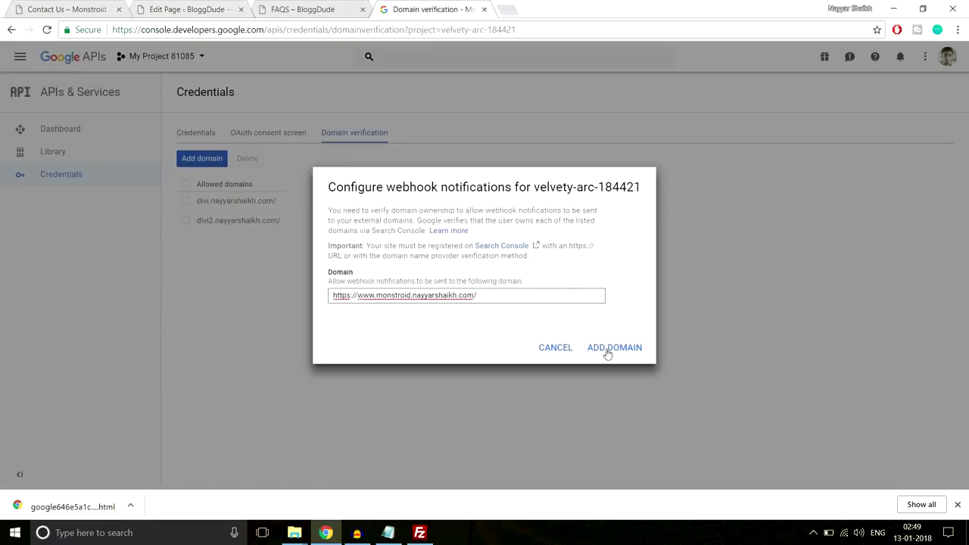
{"action": "left_click", "coordinate": [607, 349]}
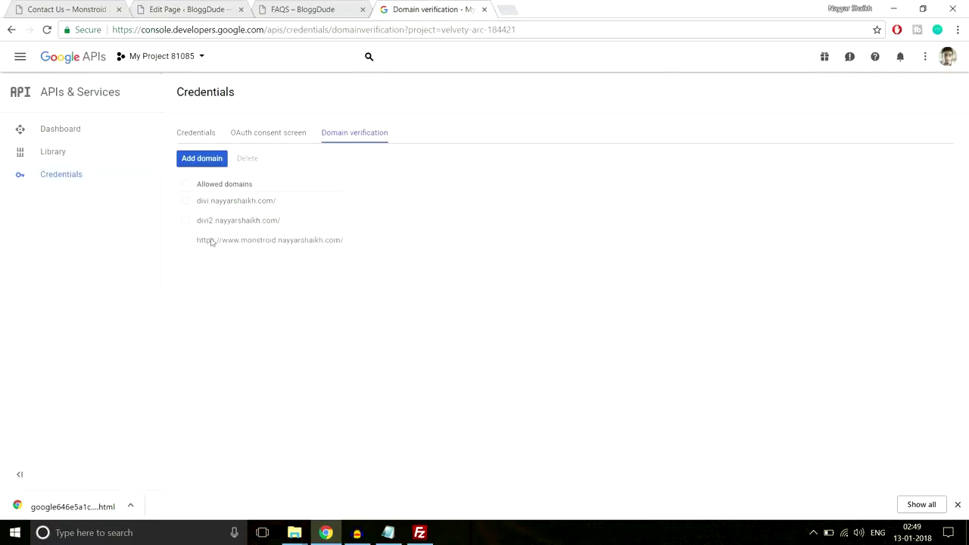
Copy API key 3's key string from the Credentials list.
{"action": "left_click", "coordinate": [199, 133]}
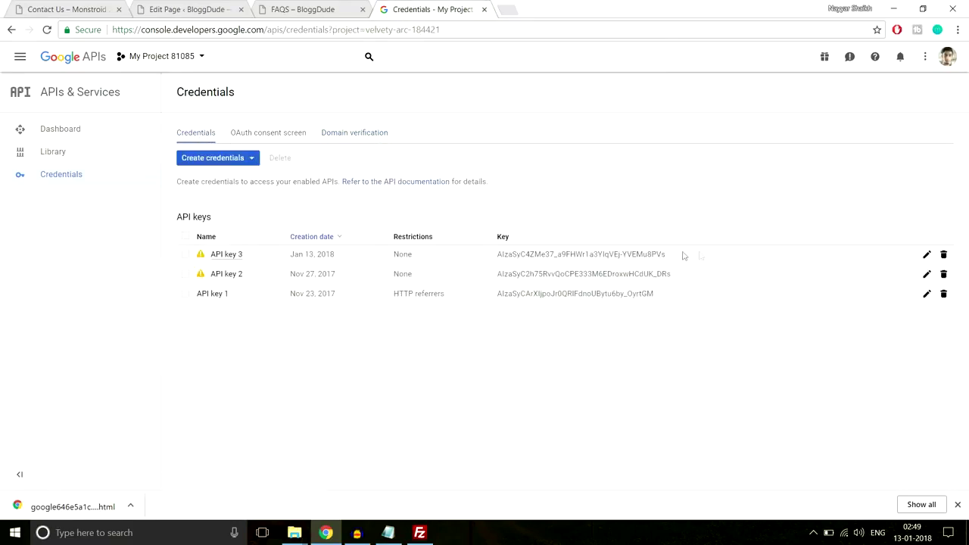
{"action": "left_click_drag", "start_coordinate": [682, 255], "coordinate": [484, 254]}
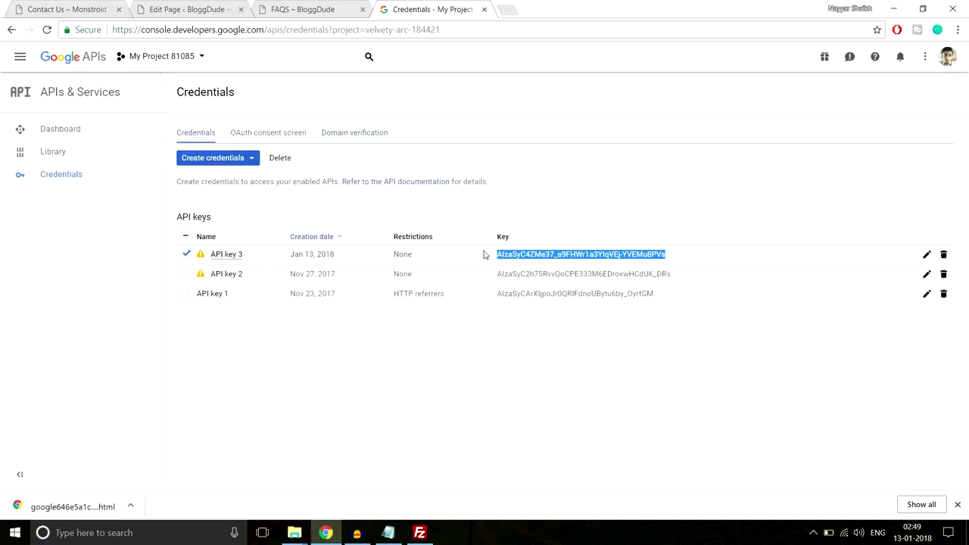
{"action": "left_click", "coordinate": [191, 9]}
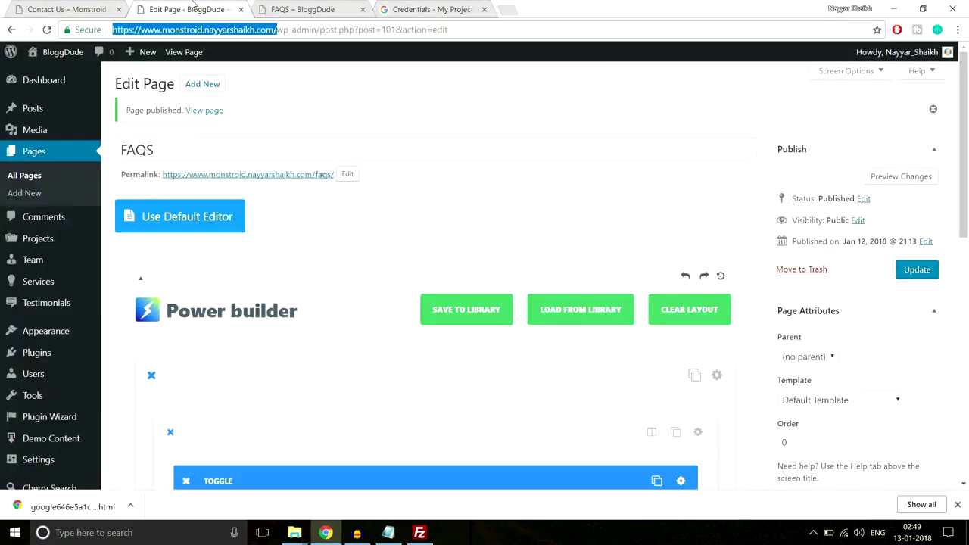
Paste the copied key into Power builder's Google maps API key field and save.
{"action": "scroll", "coordinate": [46, 334], "scroll_direction": "down", "scroll_amount": 1}
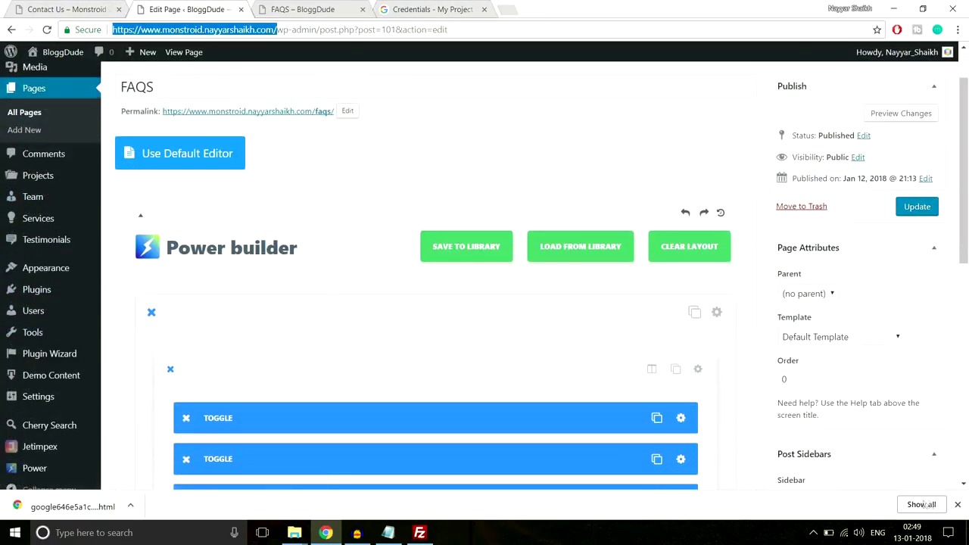
{"action": "left_click", "coordinate": [957, 507]}
{"action": "scroll", "coordinate": [38, 489], "scroll_direction": "down", "scroll_amount": 2}
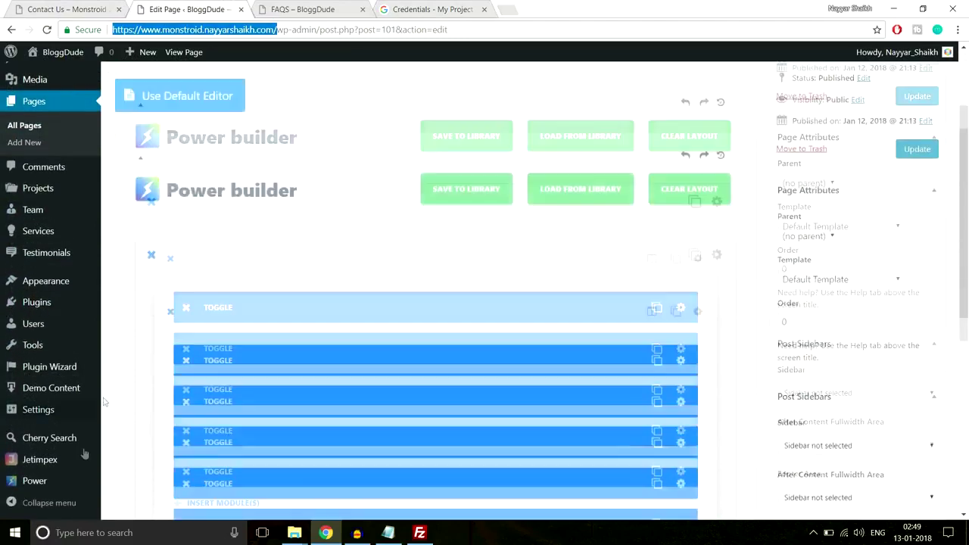
{"action": "left_click", "coordinate": [40, 484]}
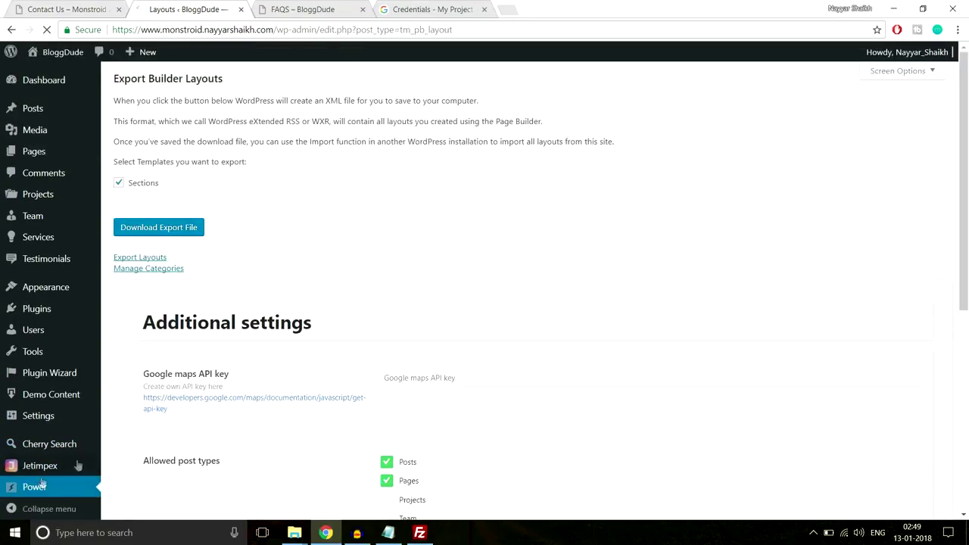
{"action": "scroll", "coordinate": [463, 374], "scroll_direction": "down", "scroll_amount": 4}
{"action": "scroll", "coordinate": [286, 337], "scroll_direction": "up", "scroll_amount": 1}
{"action": "left_click", "coordinate": [481, 149]}
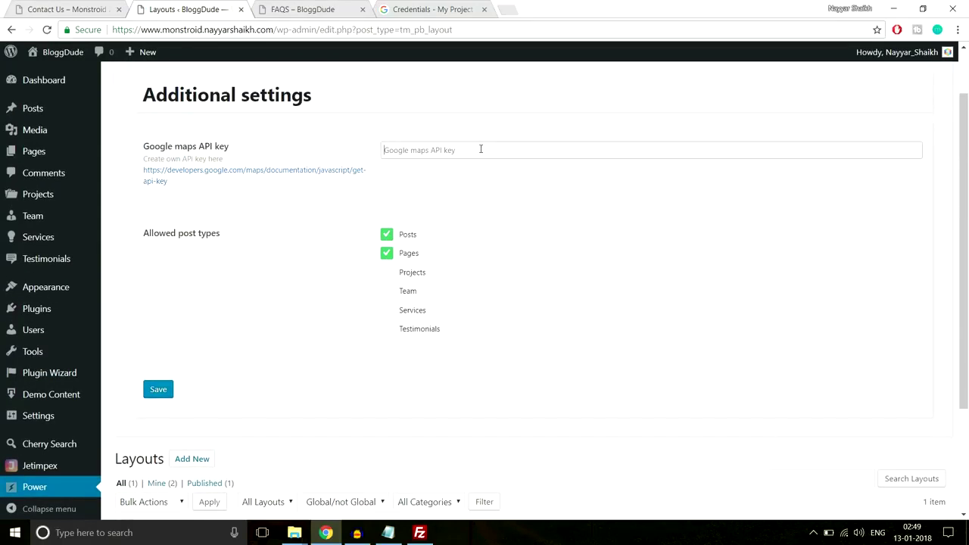
{"action": "key", "text": "ctrl+v"}
{"action": "left_click", "coordinate": [159, 390]}
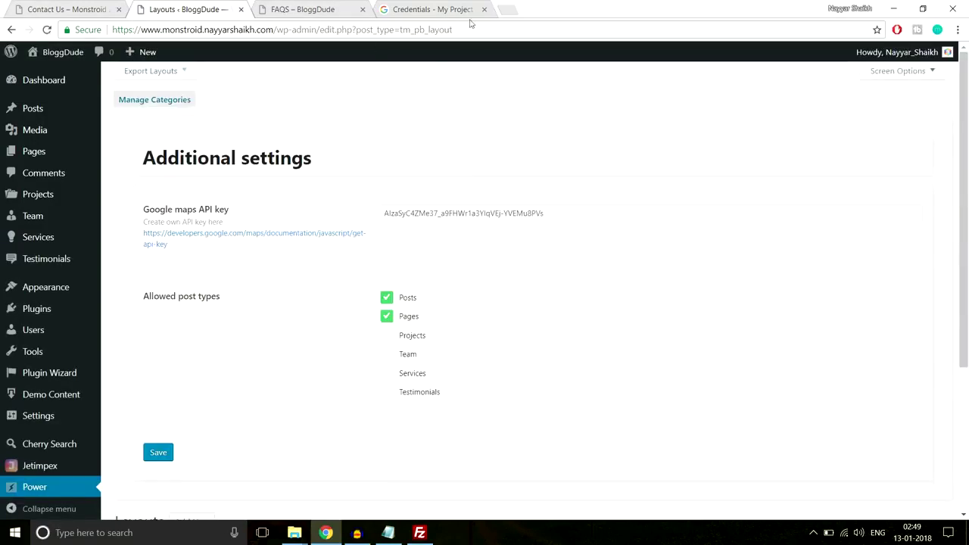
Close the Cloud credentials tab and start a new page via Pages > Add New.
{"action": "left_click", "coordinate": [484, 9]}
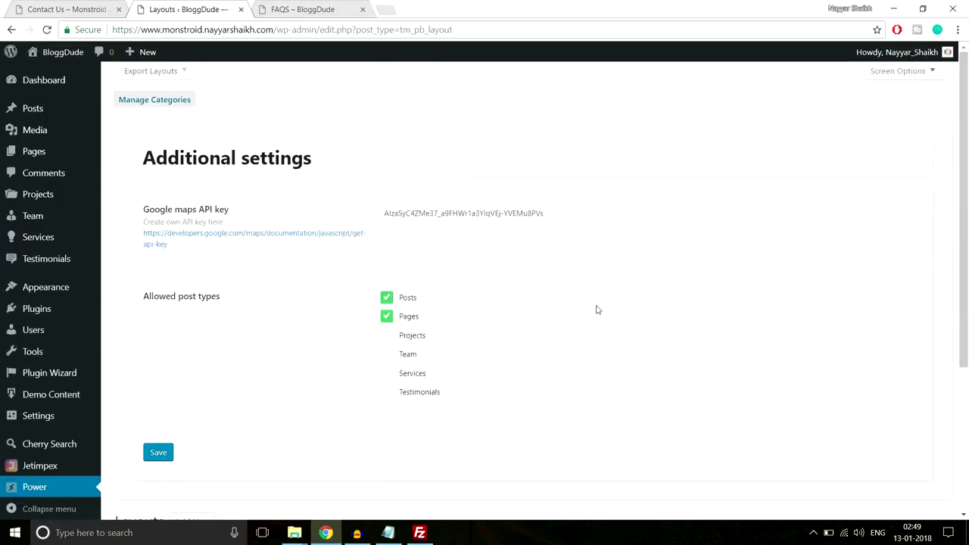
{"action": "mouse_move", "coordinate": [28, 158]}
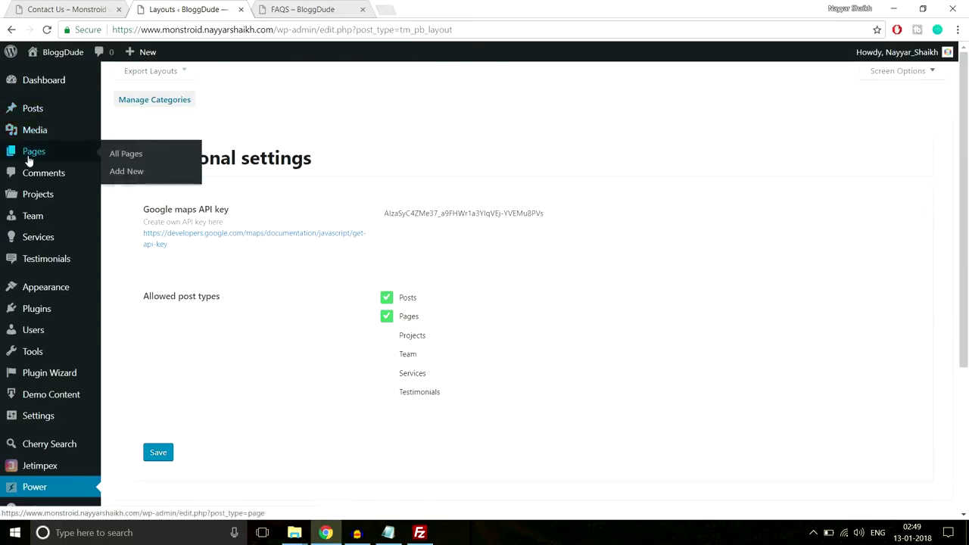
{"action": "left_click", "coordinate": [141, 174]}
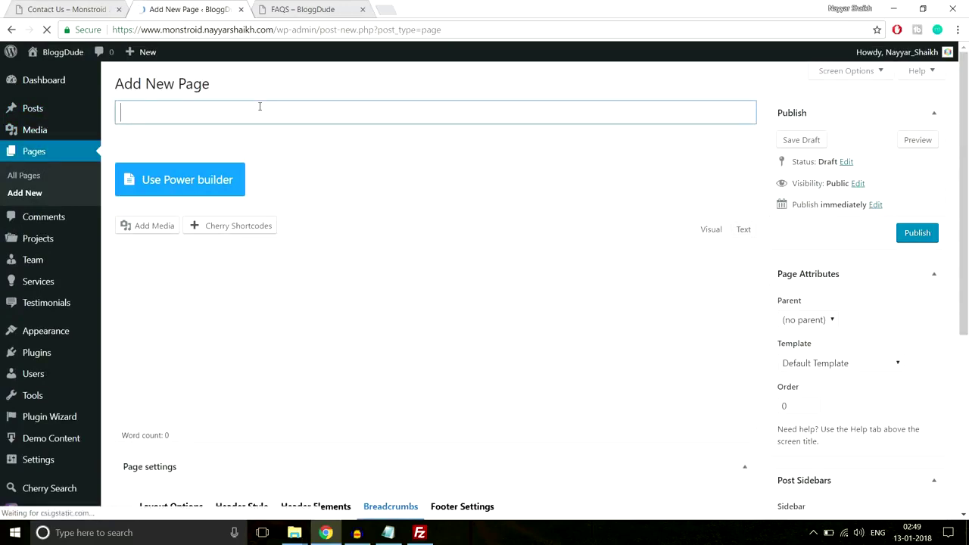
Title the new page Contact Us and switch it to Power builder editing.
{"action": "type", "text": "Contact Us"}
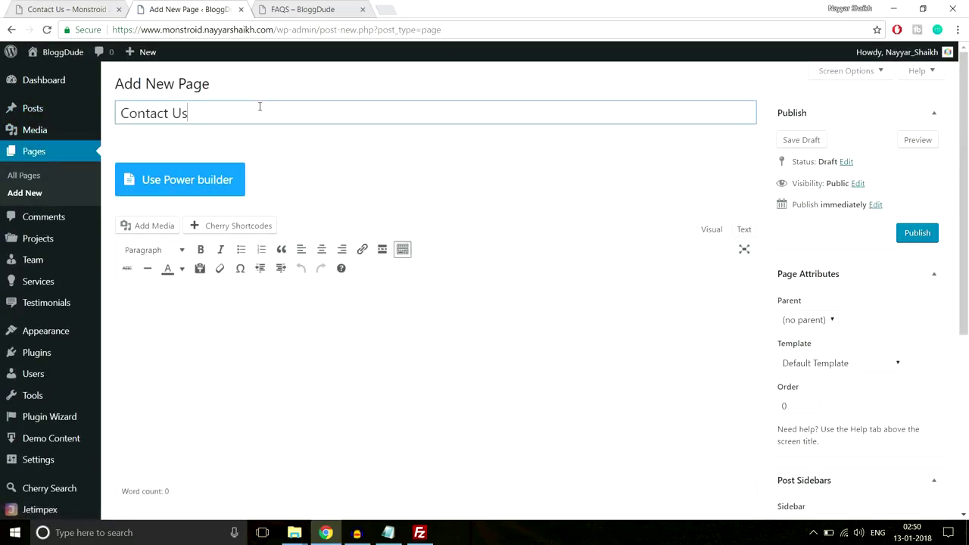
{"action": "left_click", "coordinate": [203, 180]}
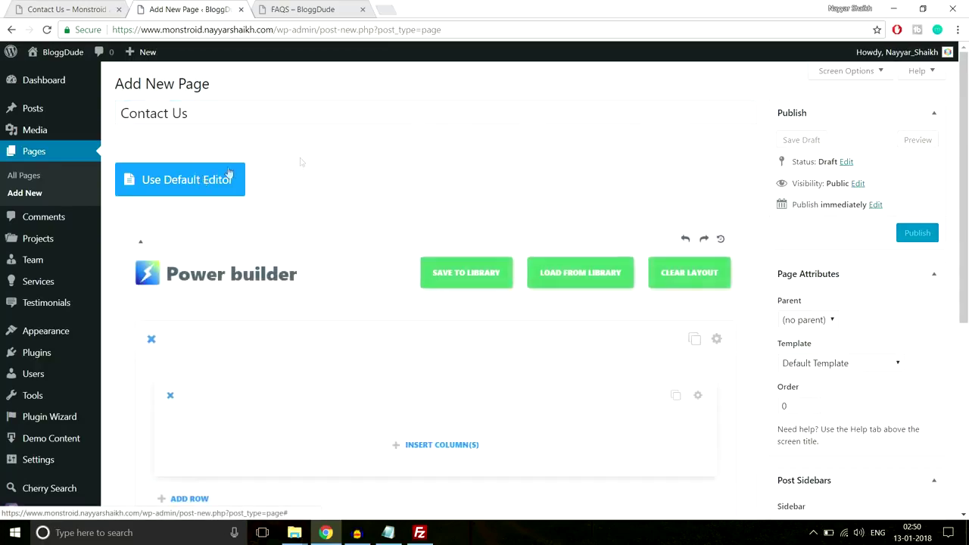
{"action": "scroll", "coordinate": [511, 166], "scroll_direction": "down", "scroll_amount": 2}
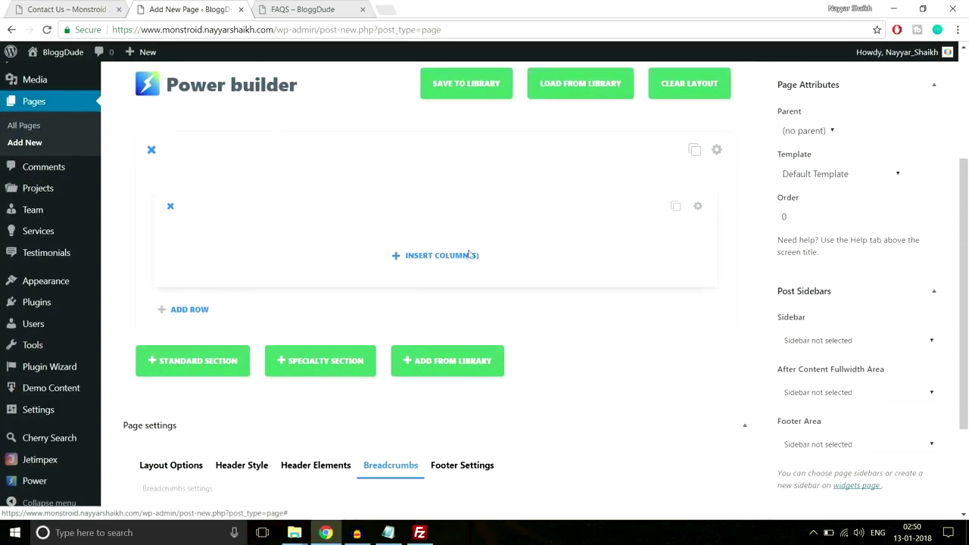
Add a single full-width column row and bring up the Insert Module list.
{"action": "left_click", "coordinate": [464, 256]}
{"action": "left_click", "coordinate": [311, 227]}
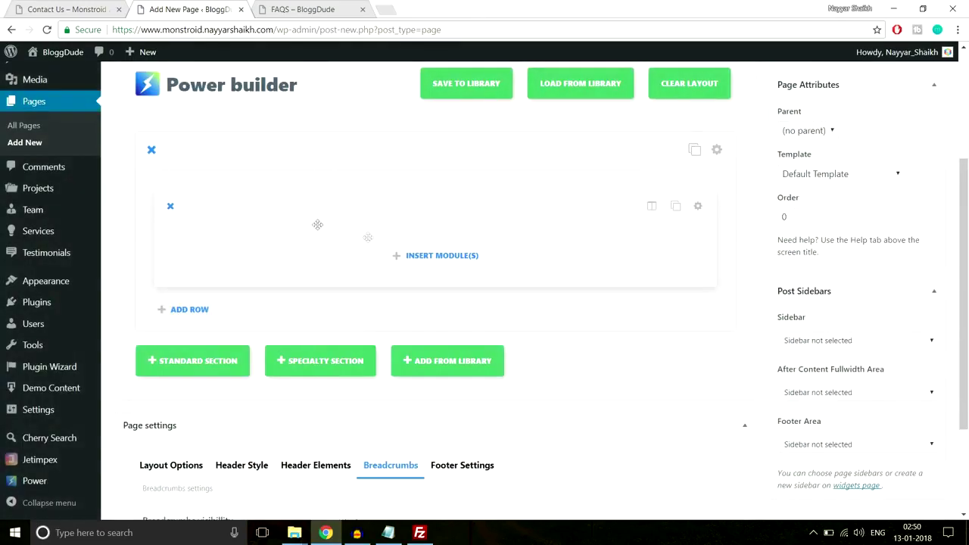
{"action": "left_click", "coordinate": [445, 258]}
{"action": "scroll", "coordinate": [651, 302], "scroll_direction": "down", "scroll_amount": 3}
{"action": "scroll", "coordinate": [653, 307], "scroll_direction": "down", "scroll_amount": 3}
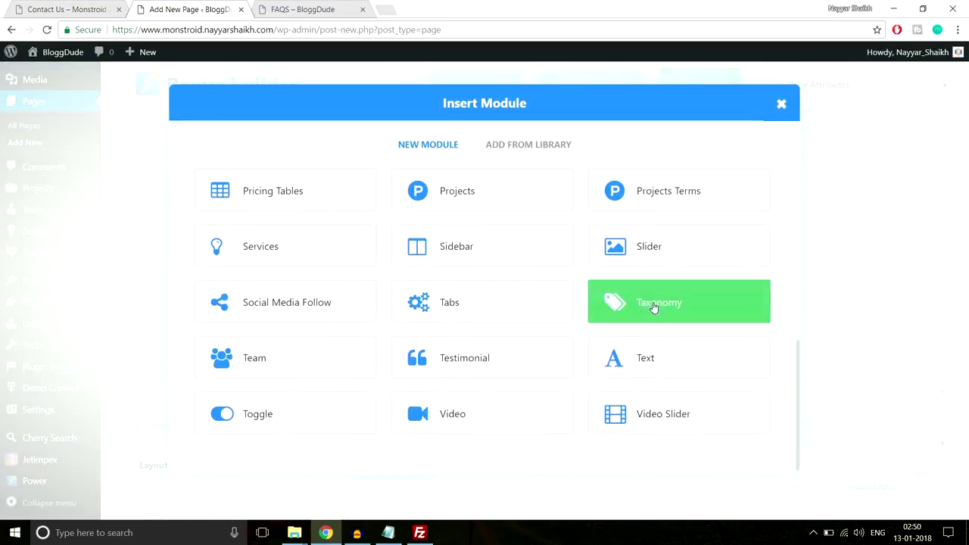
{"action": "scroll", "coordinate": [410, 274], "scroll_direction": "up", "scroll_amount": 3}
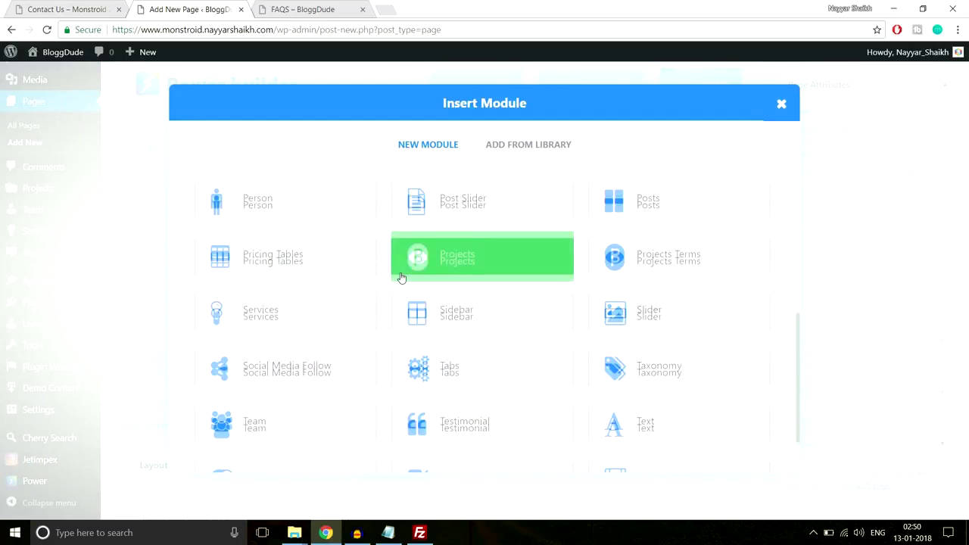
Insert a Map module into the Contact Us page's column.
{"action": "left_click", "coordinate": [455, 273]}
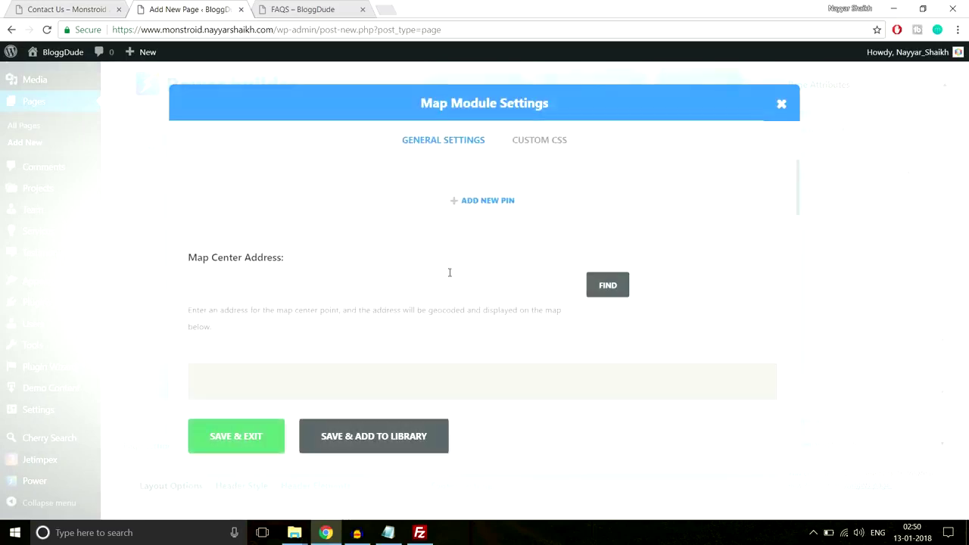
{"action": "scroll", "coordinate": [489, 259], "scroll_direction": "down", "scroll_amount": 5}
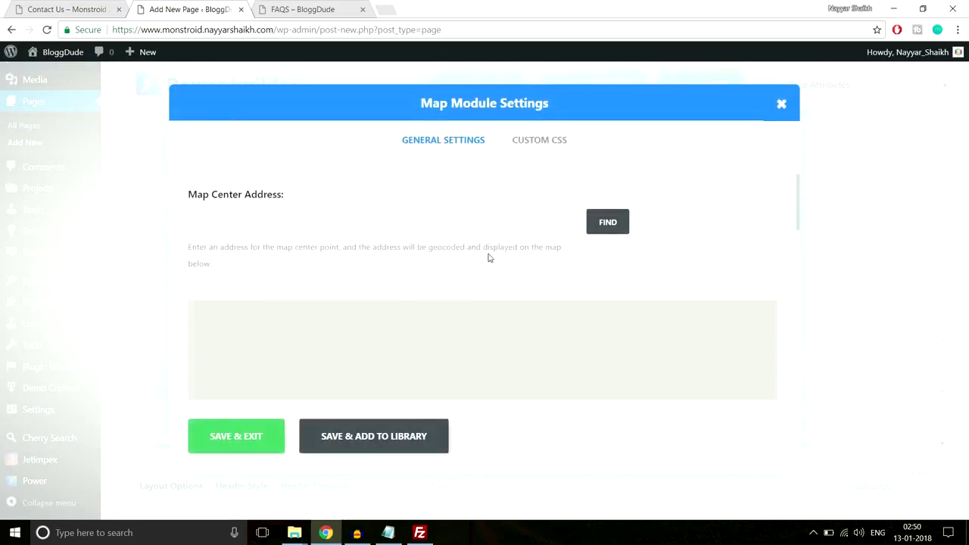
{"action": "scroll", "coordinate": [489, 255], "scroll_direction": "up", "scroll_amount": 3}
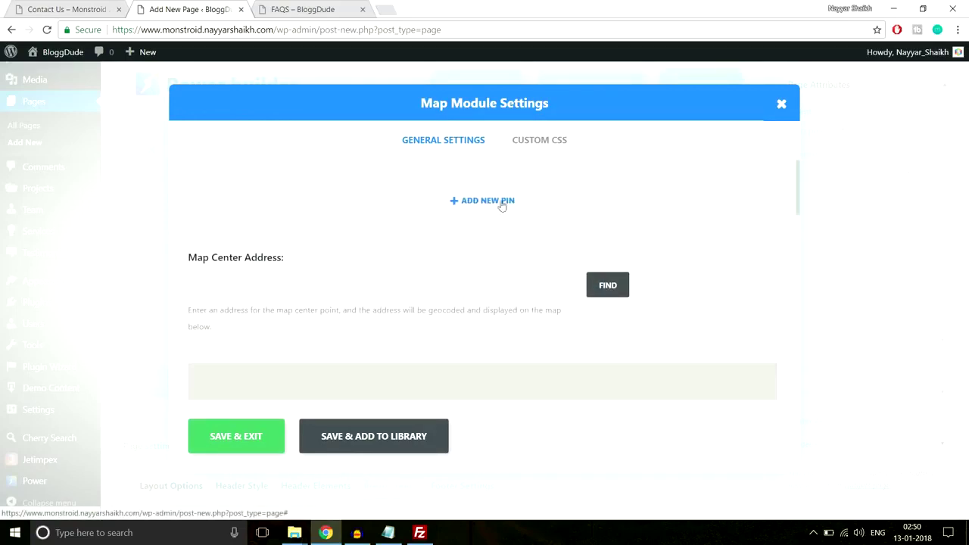
Check the live Contact Us page's map pin, then go to the Map Center Address field.
{"action": "key", "text": "ctrl+1"}
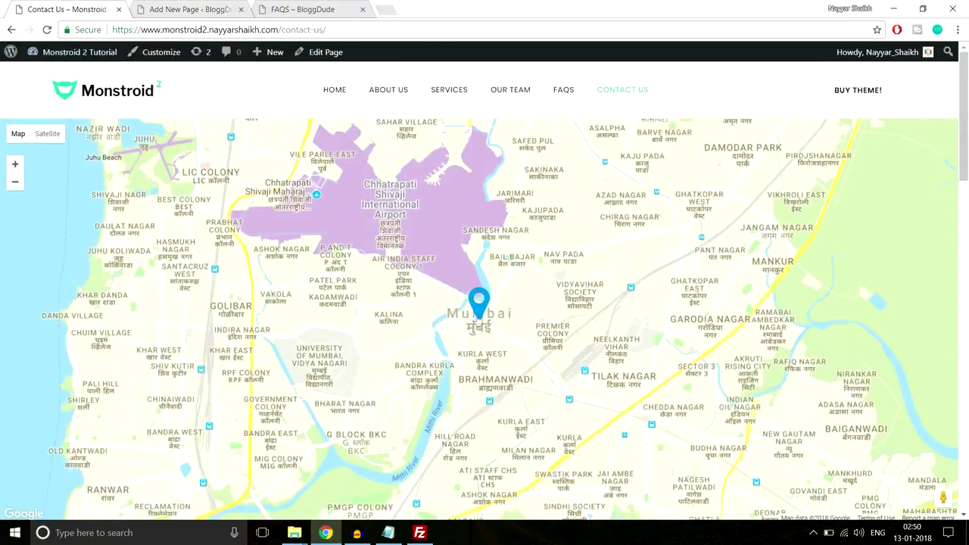
{"action": "left_click", "coordinate": [479, 304]}
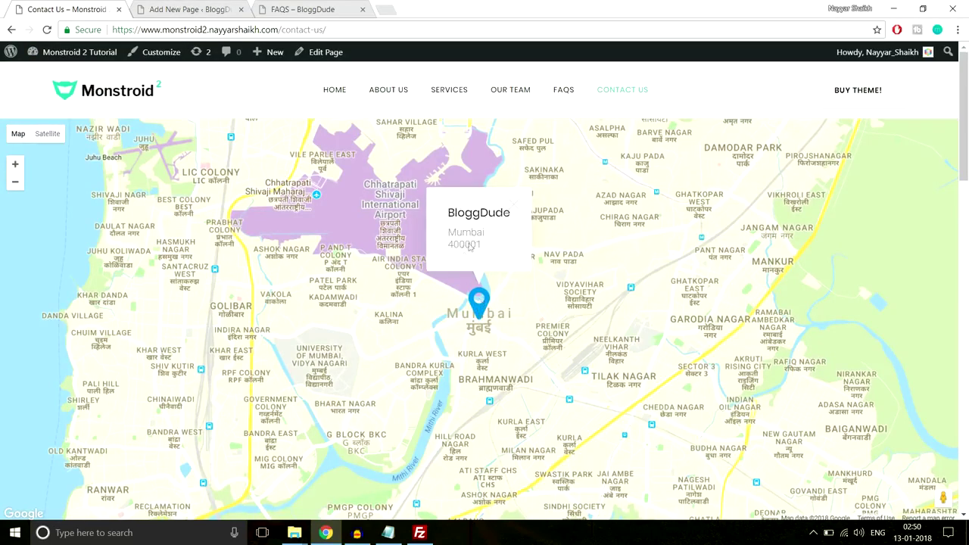
{"action": "left_click", "coordinate": [517, 201]}
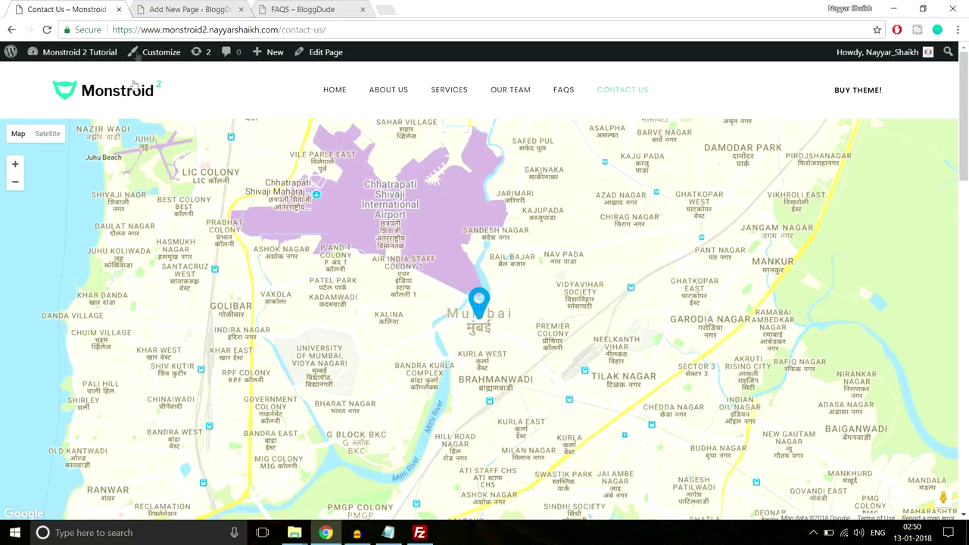
{"action": "left_click", "coordinate": [184, 6]}
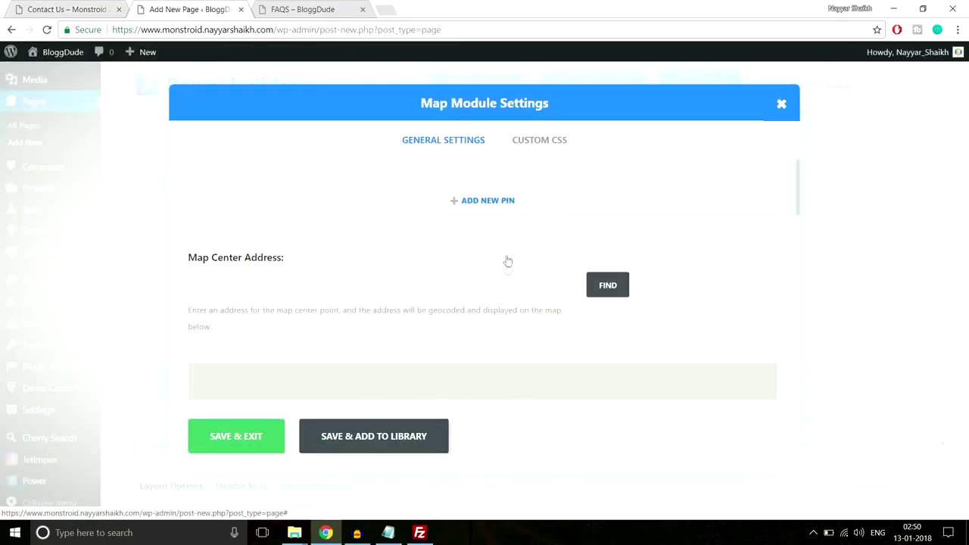
{"action": "scroll", "coordinate": [506, 260], "scroll_direction": "down", "scroll_amount": 6}
{"action": "scroll", "coordinate": [515, 328], "scroll_direction": "down", "scroll_amount": 3}
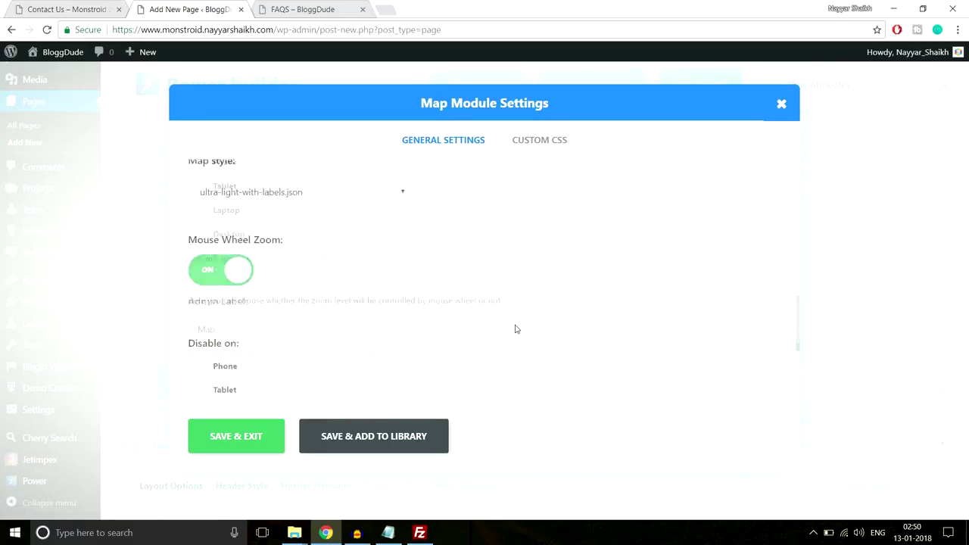
{"action": "scroll", "coordinate": [516, 328], "scroll_direction": "up", "scroll_amount": 8}
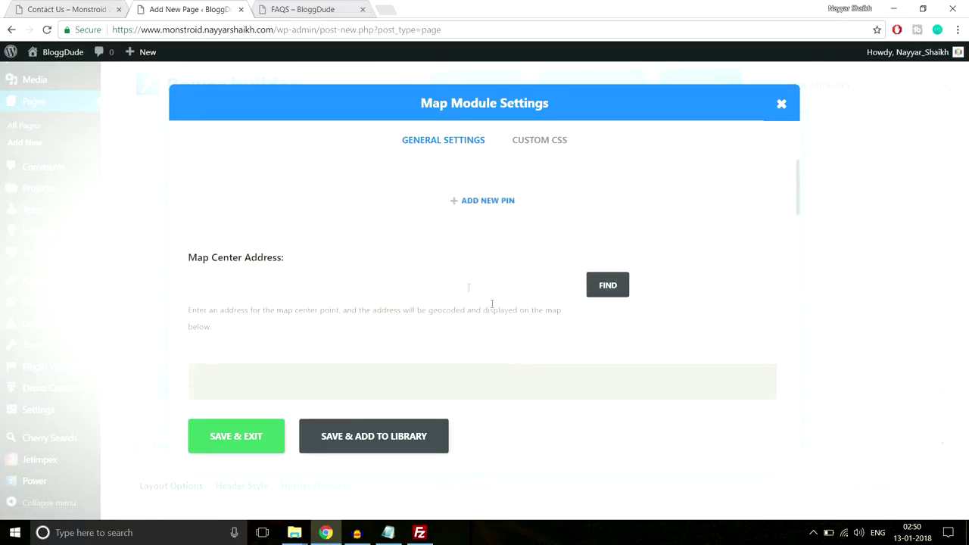
{"action": "left_click", "coordinate": [452, 278]}
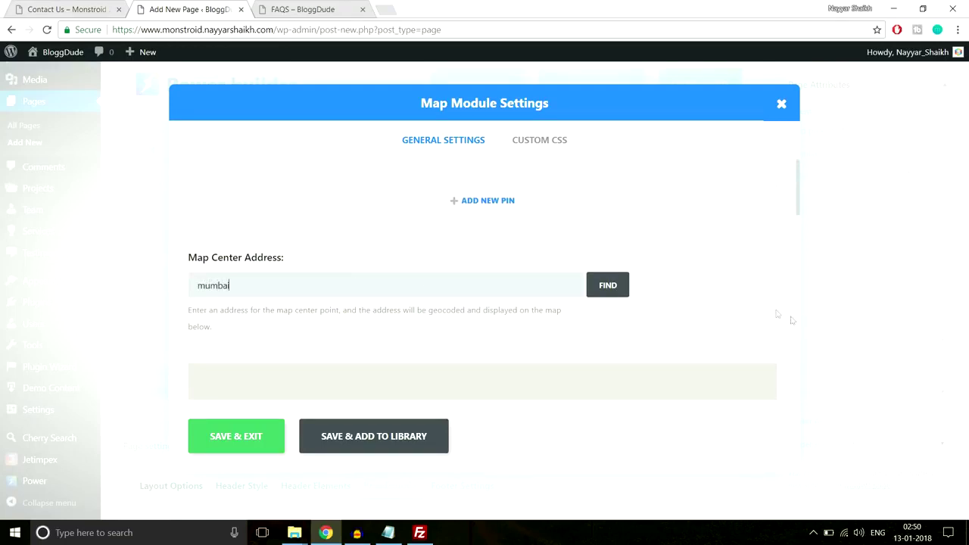
Look up mumbai as the map center address so the map loads Mumbai, Maharashtra, India.
{"action": "left_click", "coordinate": [612, 285]}
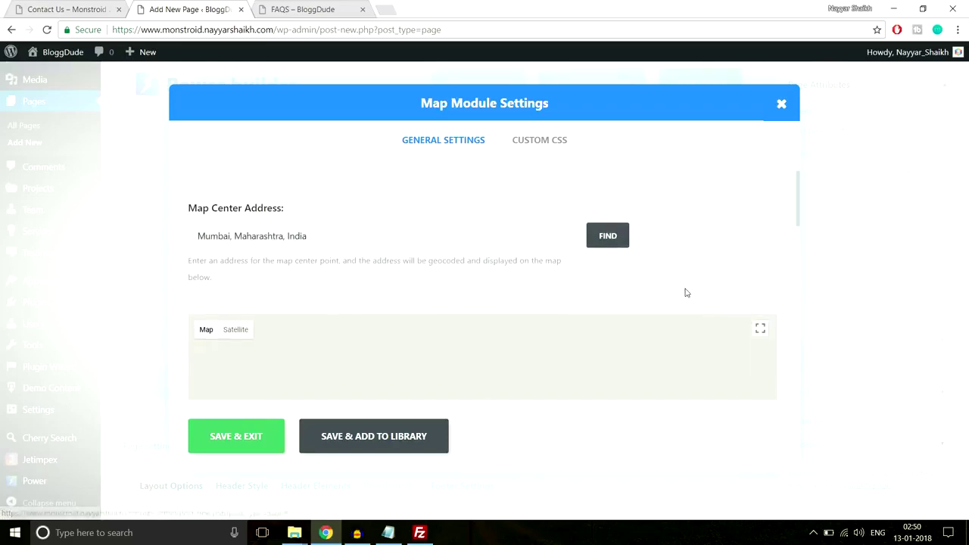
{"action": "scroll", "coordinate": [686, 290], "scroll_direction": "down", "scroll_amount": 2}
{"action": "scroll", "coordinate": [435, 260], "scroll_direction": "down", "scroll_amount": 5}
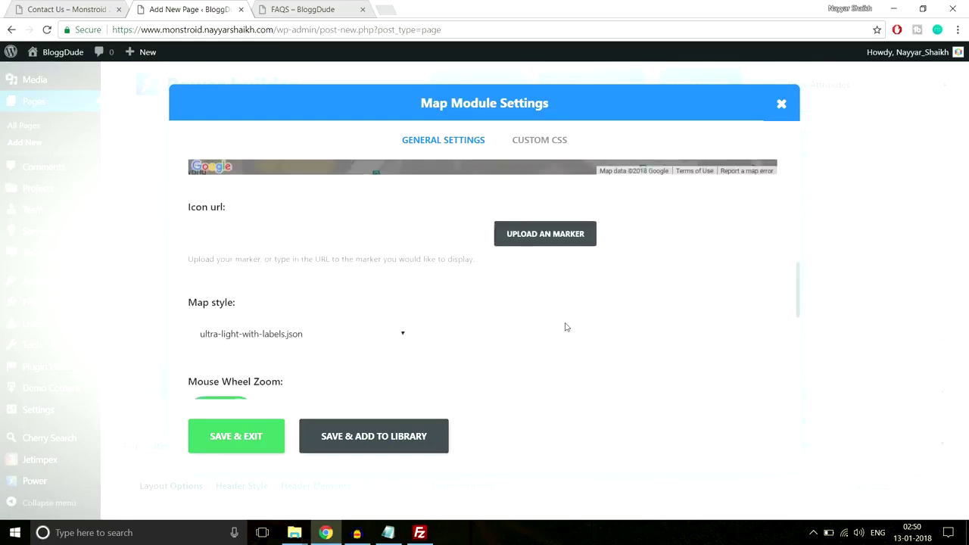
{"action": "scroll", "coordinate": [580, 237], "scroll_direction": "up", "scroll_amount": 3}
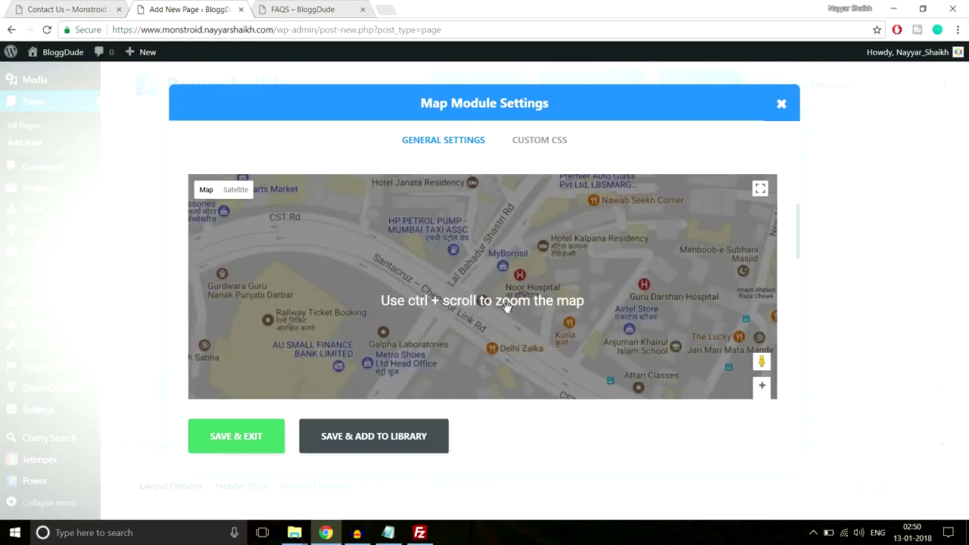
{"action": "scroll", "coordinate": [507, 308], "scroll_direction": "down", "scroll_amount": 5}
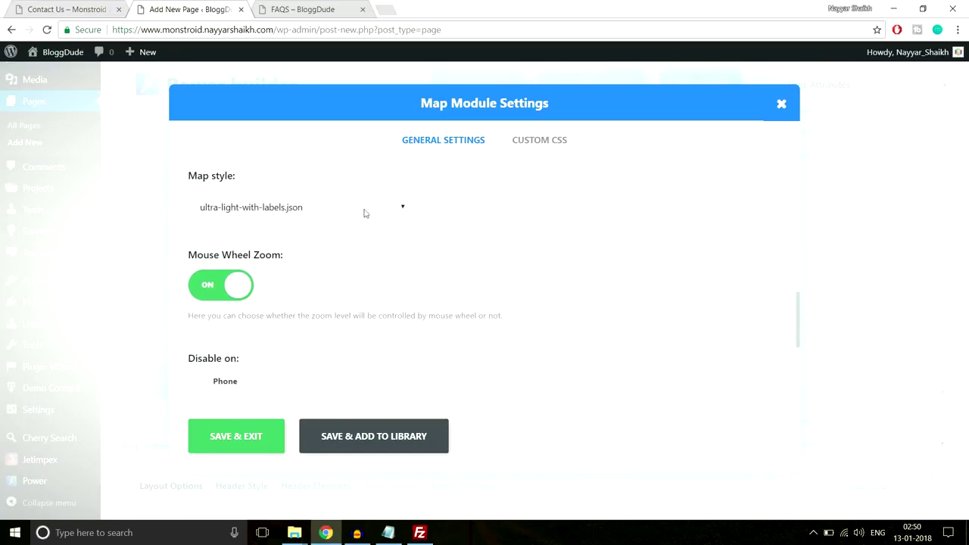
{"action": "scroll", "coordinate": [364, 213], "scroll_direction": "up", "scroll_amount": 5}
{"action": "scroll", "coordinate": [638, 288], "scroll_direction": "down", "scroll_amount": 5}
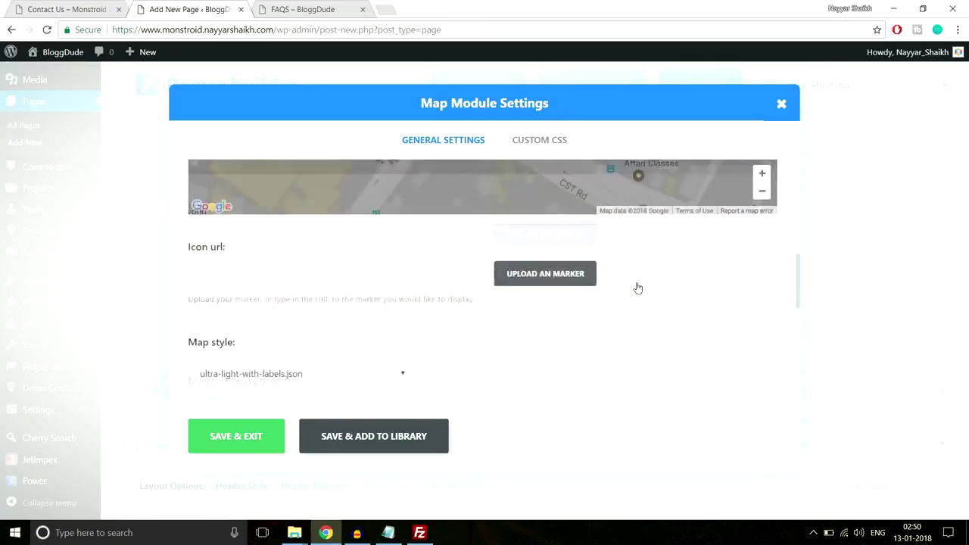
{"action": "scroll", "coordinate": [378, 241], "scroll_direction": "up", "scroll_amount": 2}
Keep ultra-light-with-labels.json as the map style.
{"action": "left_click", "coordinate": [340, 273]}
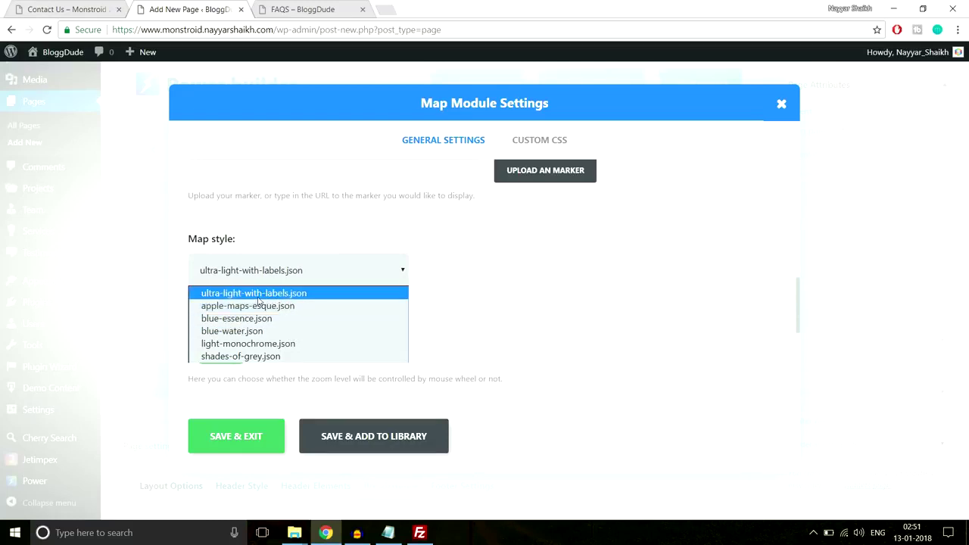
{"action": "left_click", "coordinate": [318, 297]}
{"action": "scroll", "coordinate": [640, 268], "scroll_direction": "down", "scroll_amount": 3}
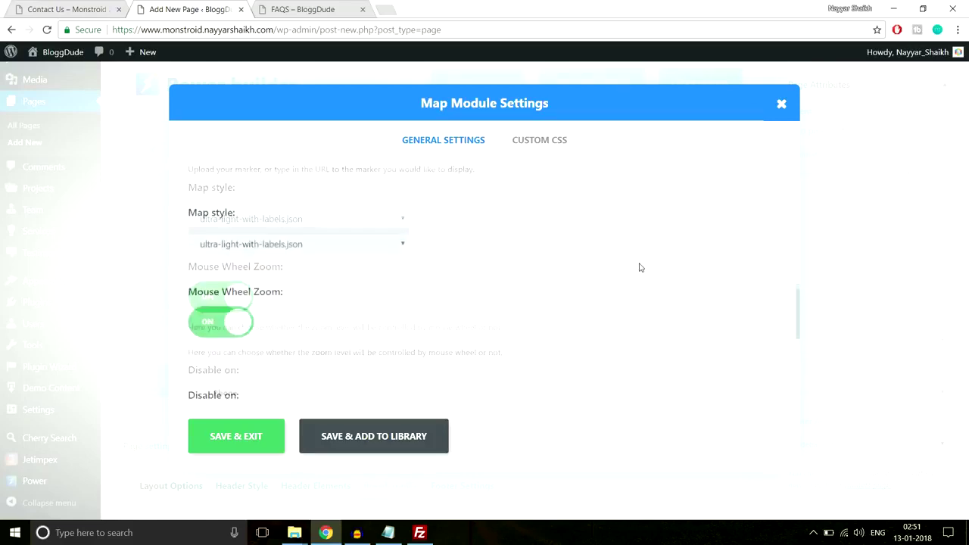
{"action": "scroll", "coordinate": [640, 268], "scroll_direction": "up", "scroll_amount": 5}
{"action": "scroll", "coordinate": [640, 268], "scroll_direction": "up", "scroll_amount": 3}
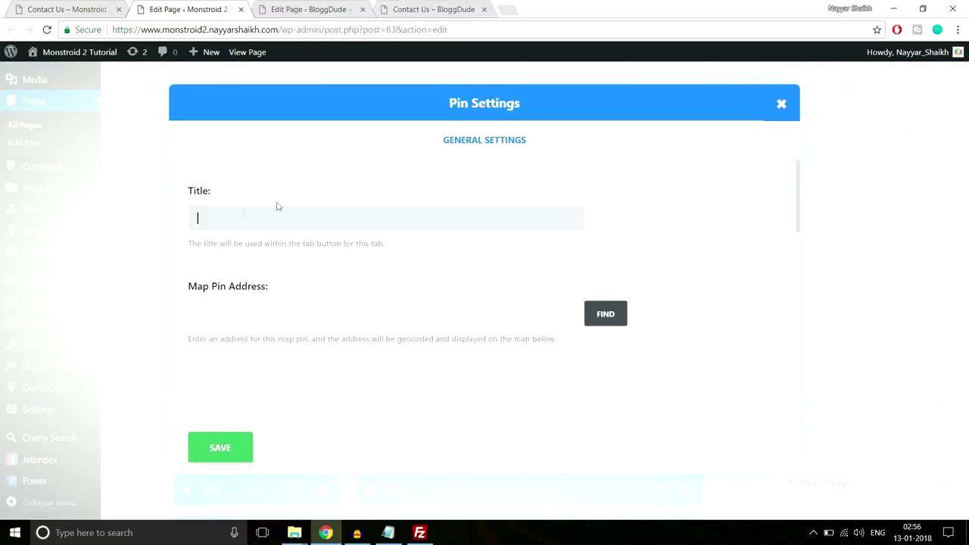
Set the new pin's Map Pin Address to mumbai and find it on the map.
{"action": "left_click", "coordinate": [290, 4]}
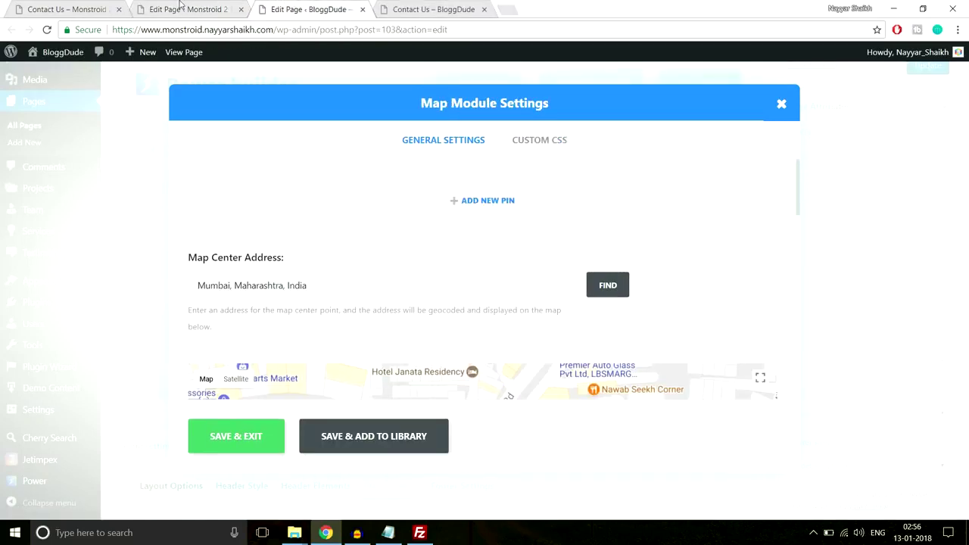
{"action": "left_click", "coordinate": [180, 6]}
{"action": "left_click", "coordinate": [311, 305]}
{"action": "scroll", "coordinate": [311, 305], "scroll_direction": "down", "scroll_amount": 1}
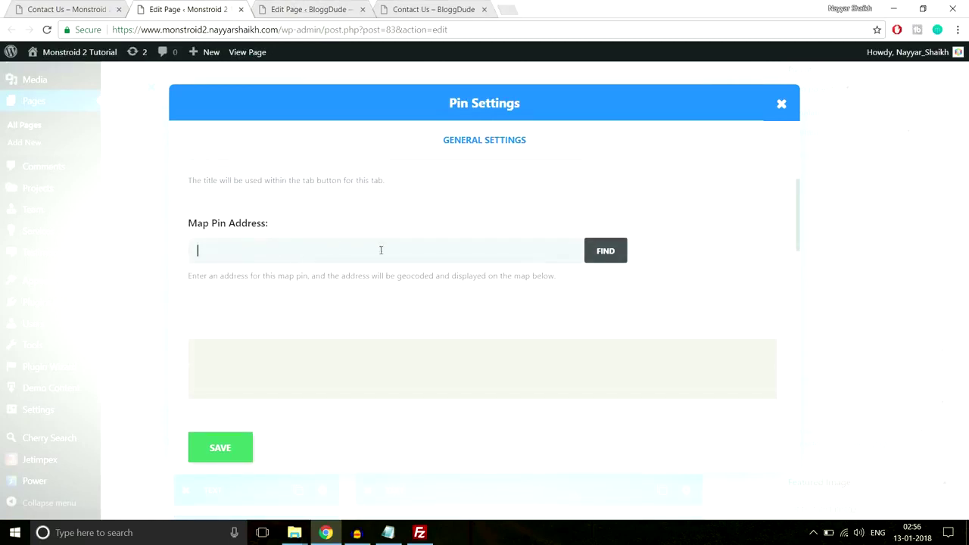
{"action": "scroll", "coordinate": [381, 250], "scroll_direction": "down", "scroll_amount": 1}
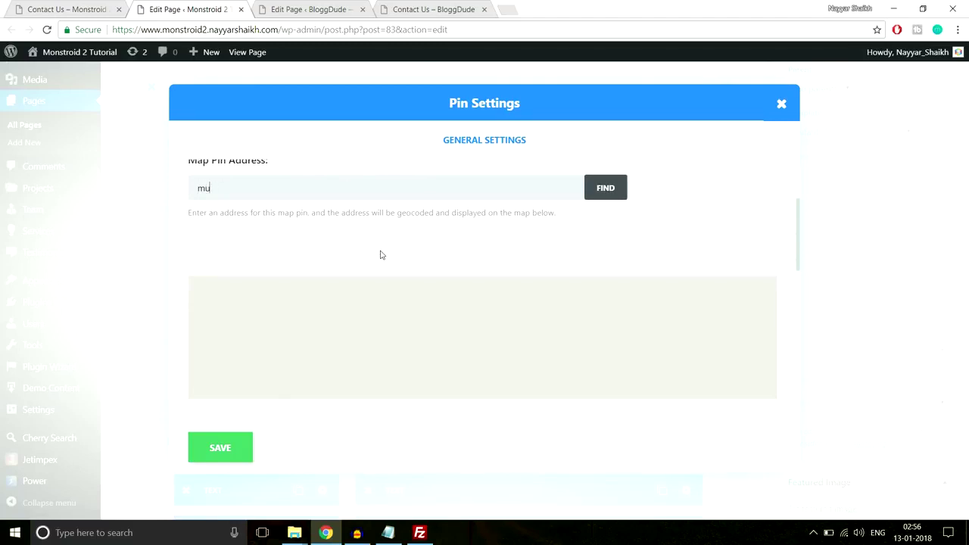
{"action": "left_click", "coordinate": [606, 188]}
Title the pin BloggDude with content Mumbai 400001, save it, and save the map.
{"action": "scroll", "coordinate": [482, 333], "scroll_direction": "down", "scroll_amount": 1}
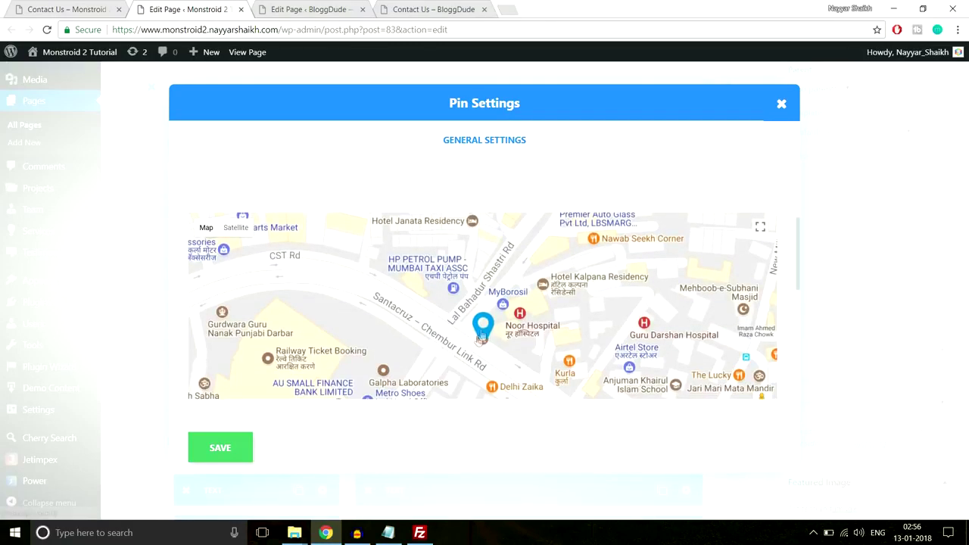
{"action": "scroll", "coordinate": [491, 333], "scroll_direction": "down", "scroll_amount": 4}
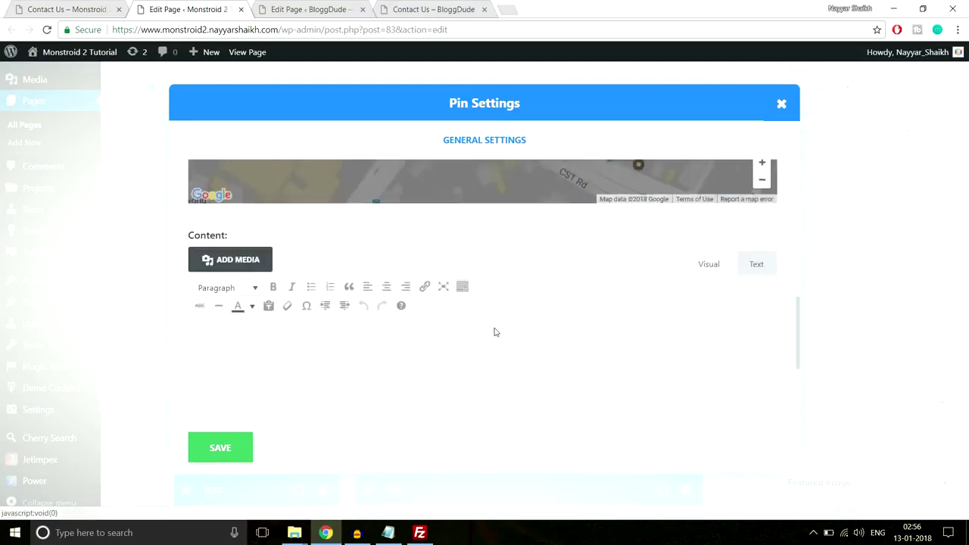
{"action": "scroll", "coordinate": [487, 333], "scroll_direction": "up", "scroll_amount": 6}
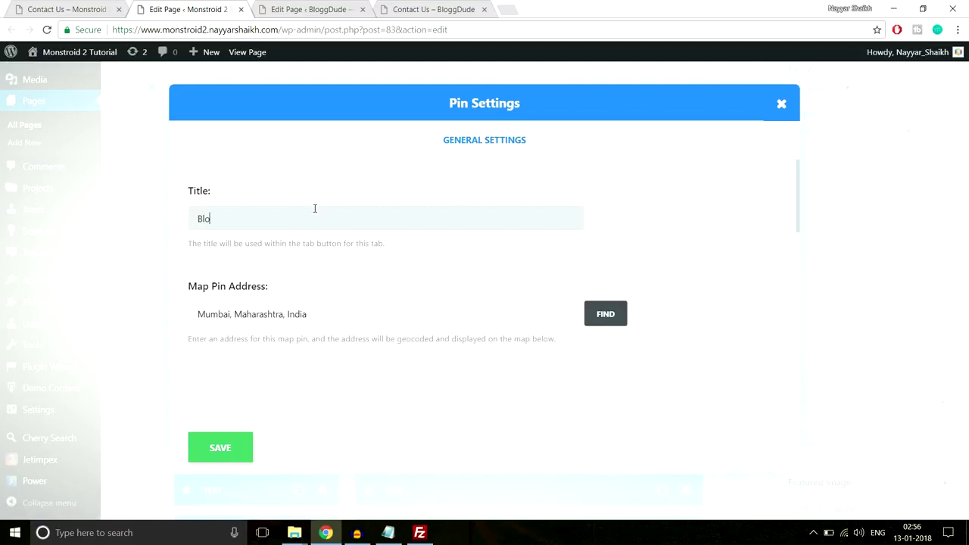
{"action": "scroll", "coordinate": [325, 250], "scroll_direction": "down", "scroll_amount": 5}
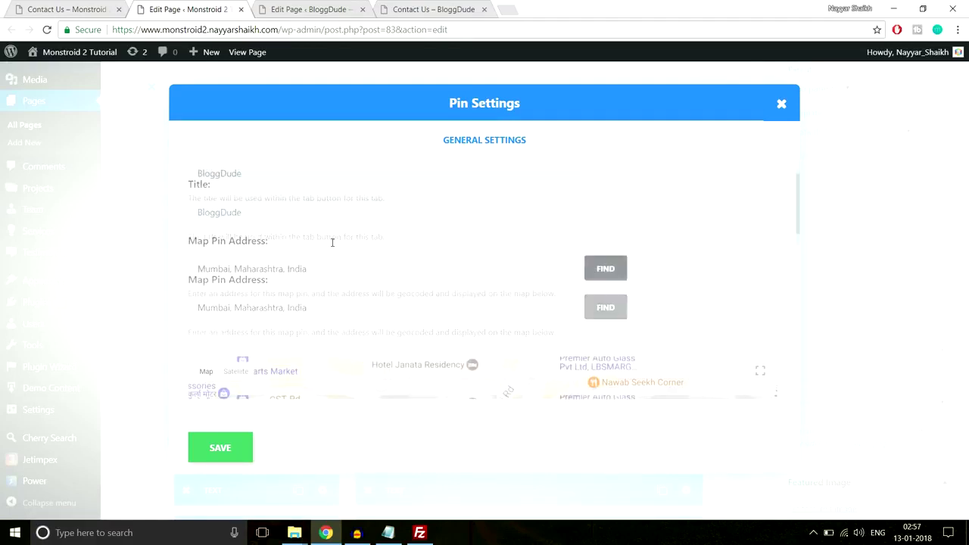
{"action": "left_click", "coordinate": [339, 298]}
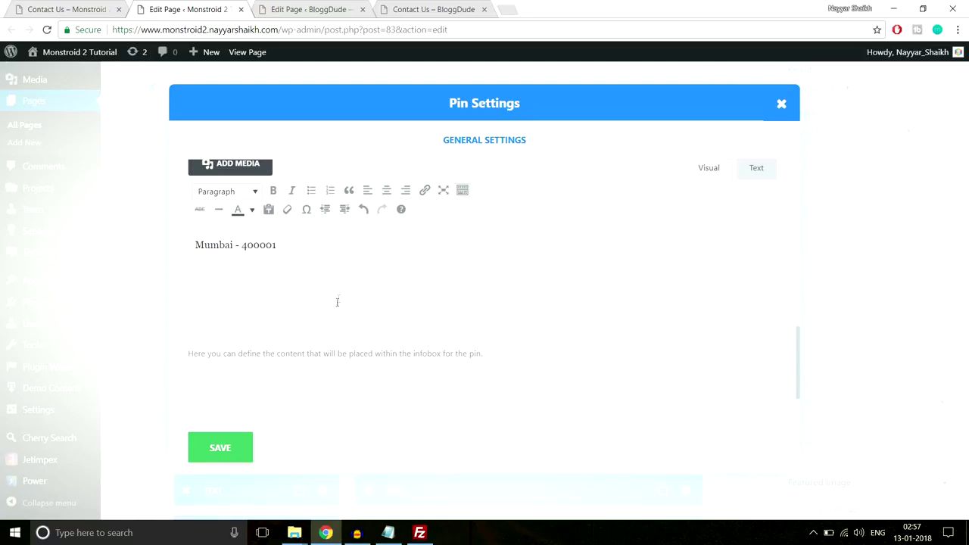
{"action": "left_click", "coordinate": [240, 447]}
{"action": "left_click", "coordinate": [686, 245]}
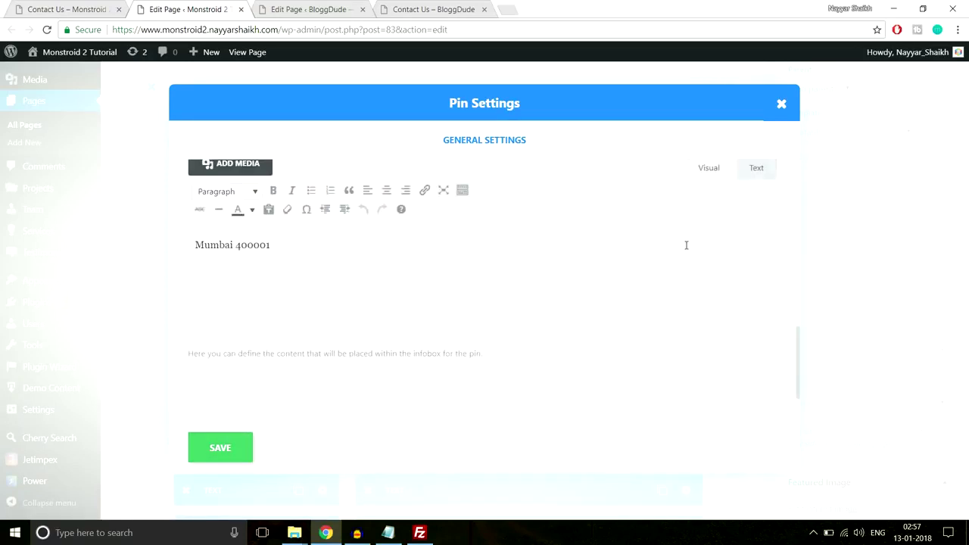
{"action": "left_click", "coordinate": [231, 453]}
{"action": "left_click", "coordinate": [243, 443]}
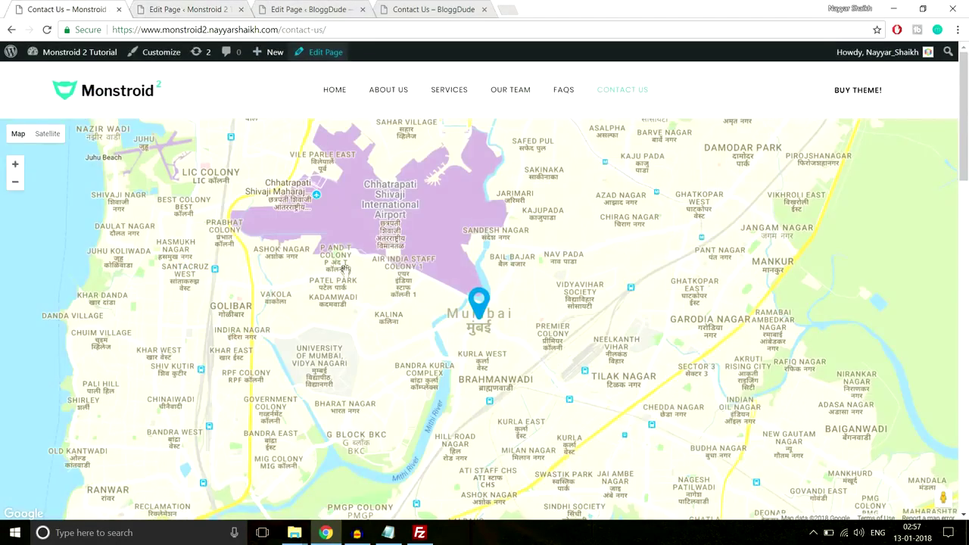
Scroll through the live Contact Us page to review its layout.
{"action": "scroll", "coordinate": [506, 318], "scroll_direction": "down", "scroll_amount": 5}
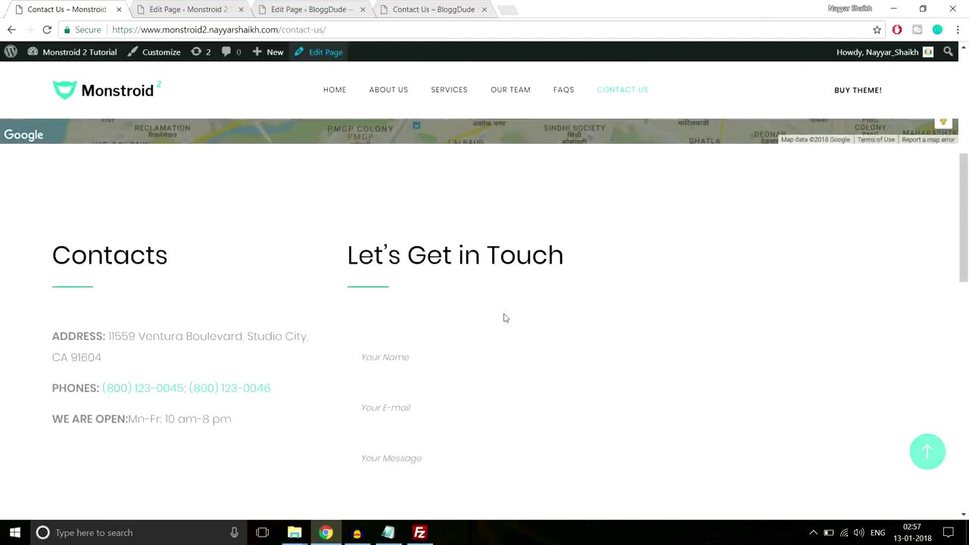
{"action": "scroll", "coordinate": [506, 318], "scroll_direction": "up", "scroll_amount": 5}
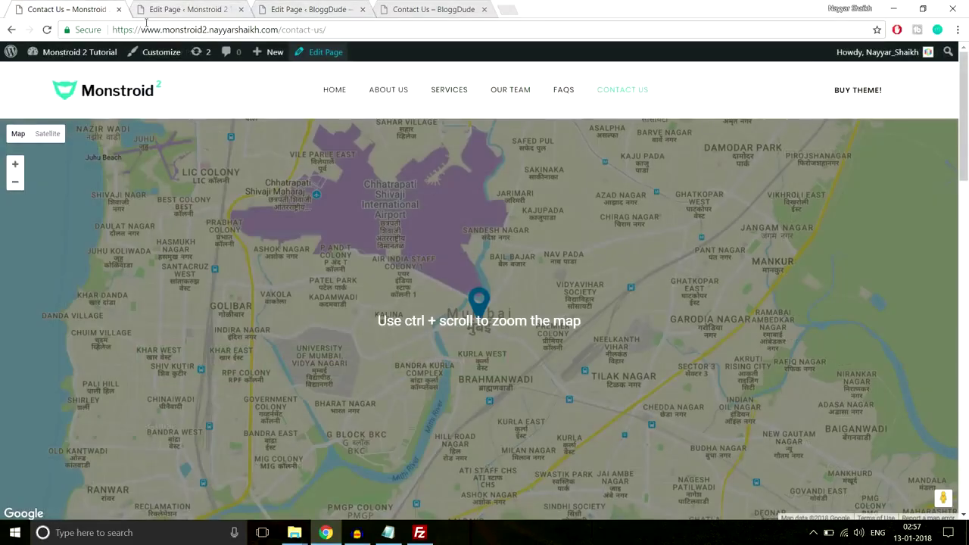
{"action": "scroll", "coordinate": [149, 190], "scroll_direction": "down", "scroll_amount": 5}
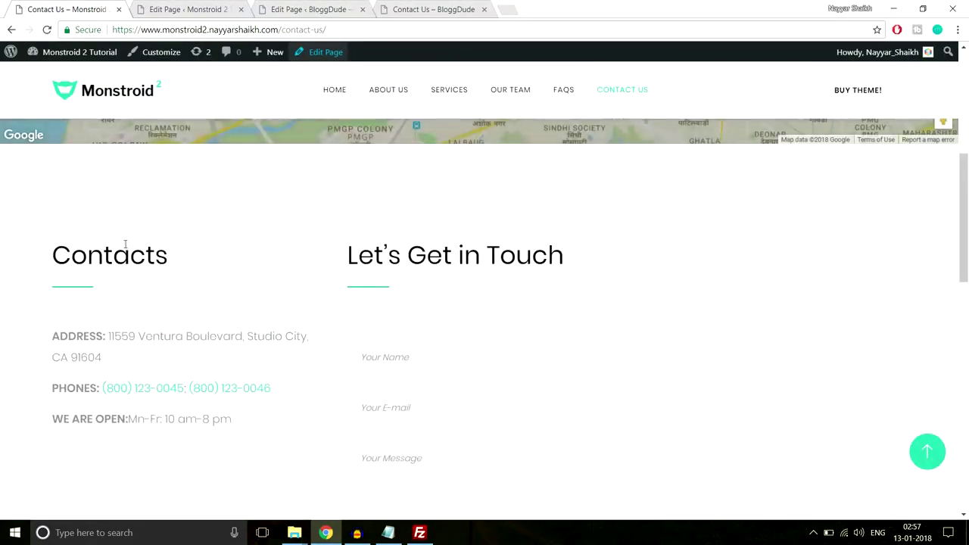
{"action": "scroll", "coordinate": [424, 242], "scroll_direction": "down", "scroll_amount": 1}
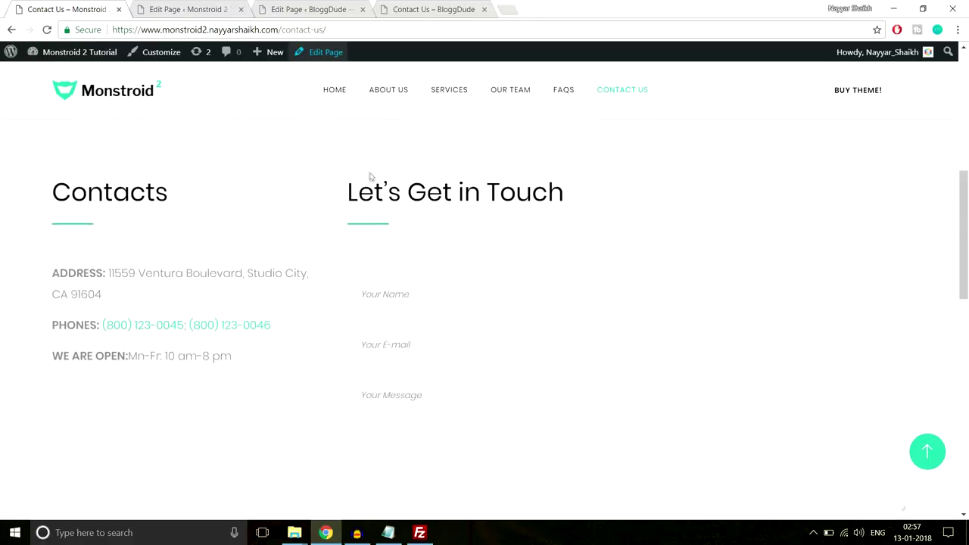
{"action": "scroll", "coordinate": [455, 309], "scroll_direction": "down", "scroll_amount": 2}
{"action": "scroll", "coordinate": [489, 247], "scroll_direction": "up", "scroll_amount": 1}
{"action": "scroll", "coordinate": [409, 152], "scroll_direction": "down", "scroll_amount": 1}
{"action": "scroll", "coordinate": [461, 225], "scroll_direction": "up", "scroll_amount": 1}
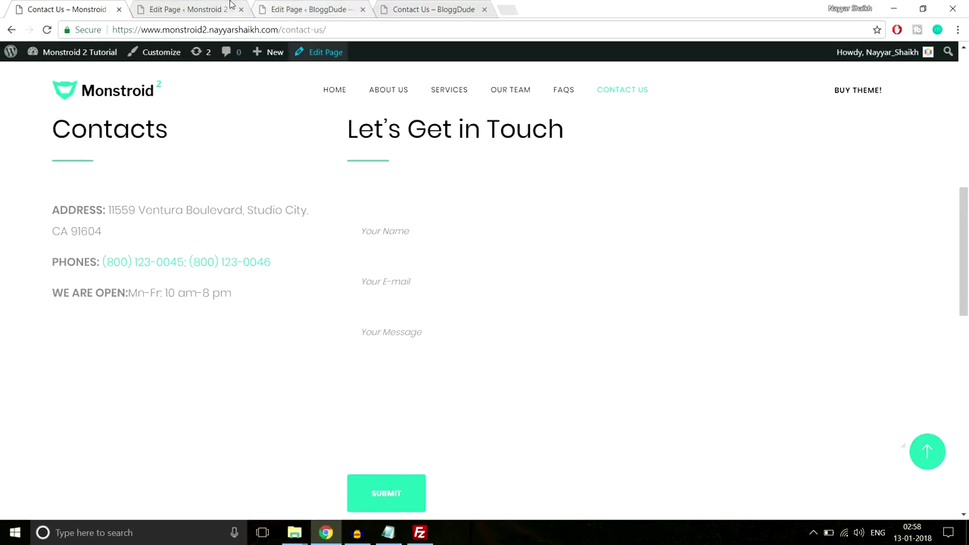
Add a new row split into 1/4 and 3/4 columns on the BloggDude page.
{"action": "left_click", "coordinate": [308, 8]}
{"action": "left_click", "coordinate": [472, 251]}
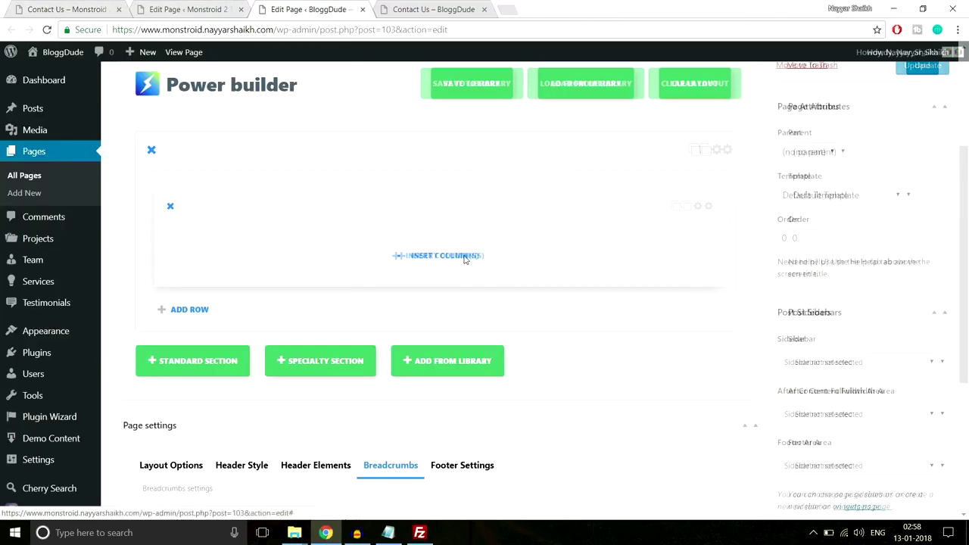
{"action": "scroll", "coordinate": [597, 222], "scroll_direction": "down", "scroll_amount": 1}
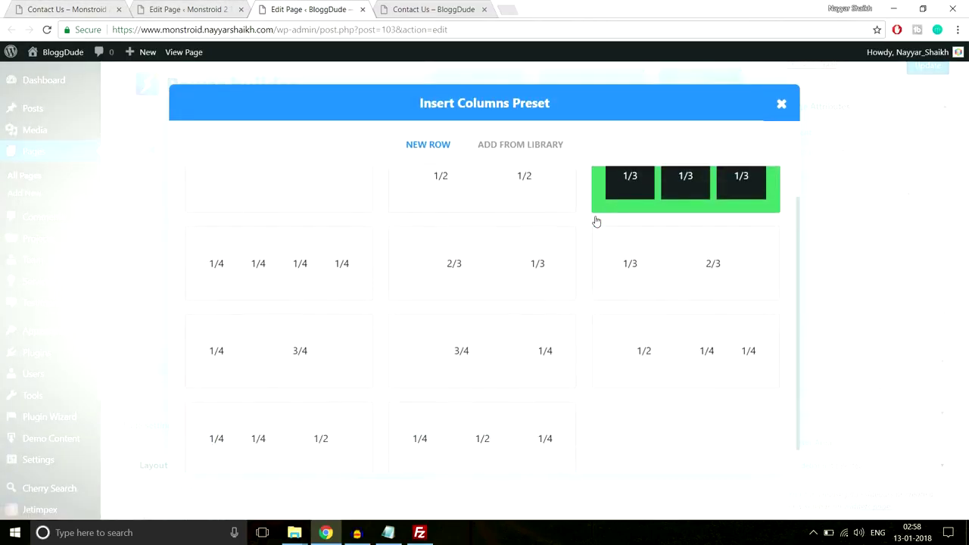
{"action": "left_click", "coordinate": [280, 342]}
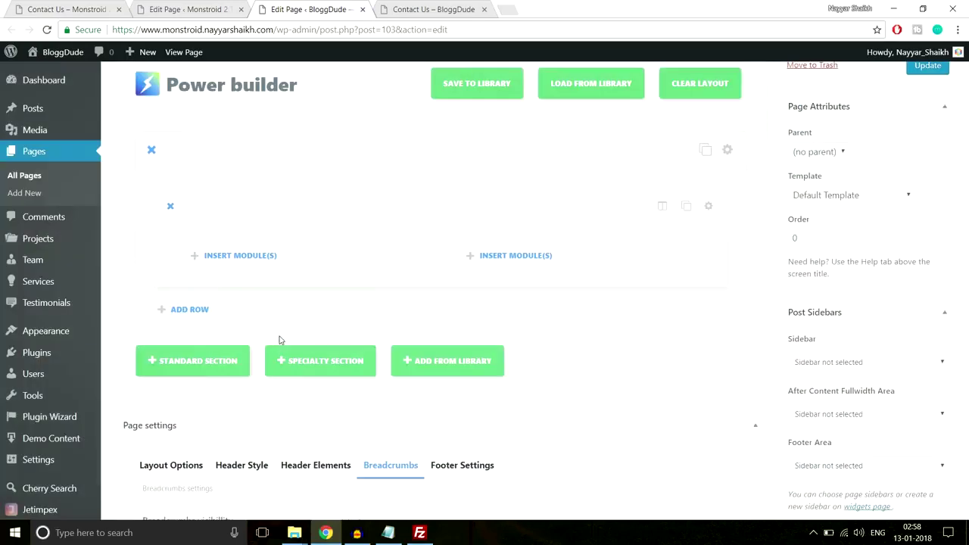
Copy the Contacts heading from the live Contact Us demo page.
{"action": "left_click", "coordinate": [68, 7]}
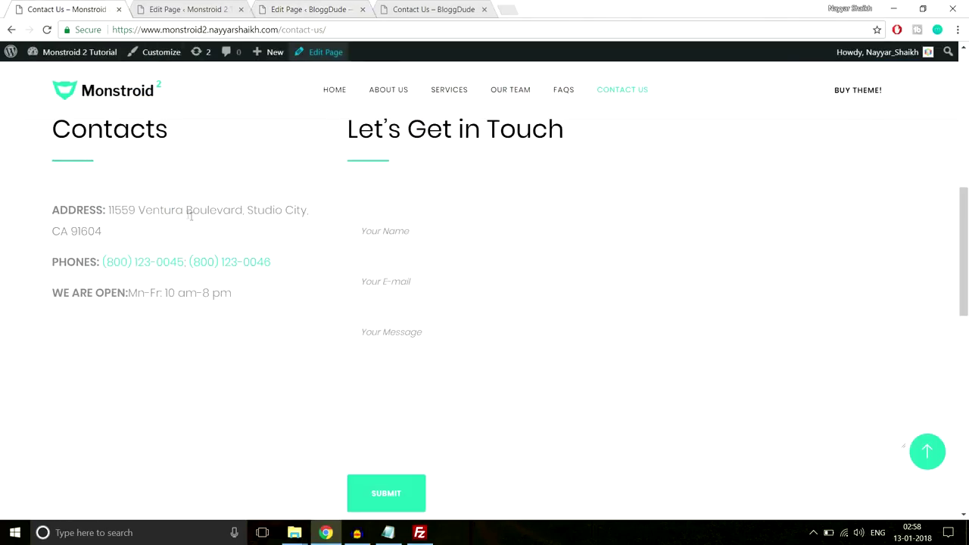
{"action": "scroll", "coordinate": [190, 219], "scroll_direction": "up", "scroll_amount": 2}
{"action": "scroll", "coordinate": [194, 220], "scroll_direction": "down", "scroll_amount": 1}
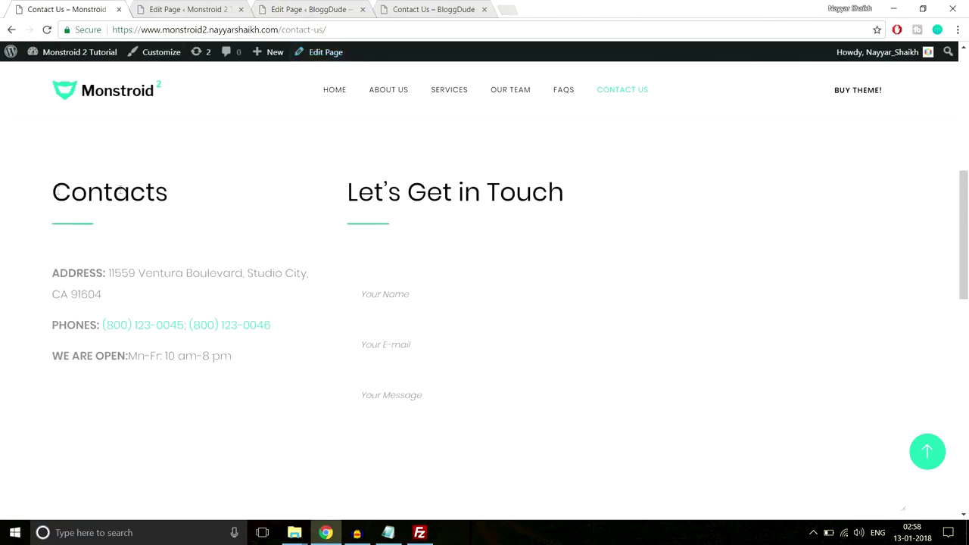
{"action": "left_click_drag", "start_coordinate": [57, 191], "coordinate": [178, 194]}
{"action": "key", "text": "ctrl+c"}
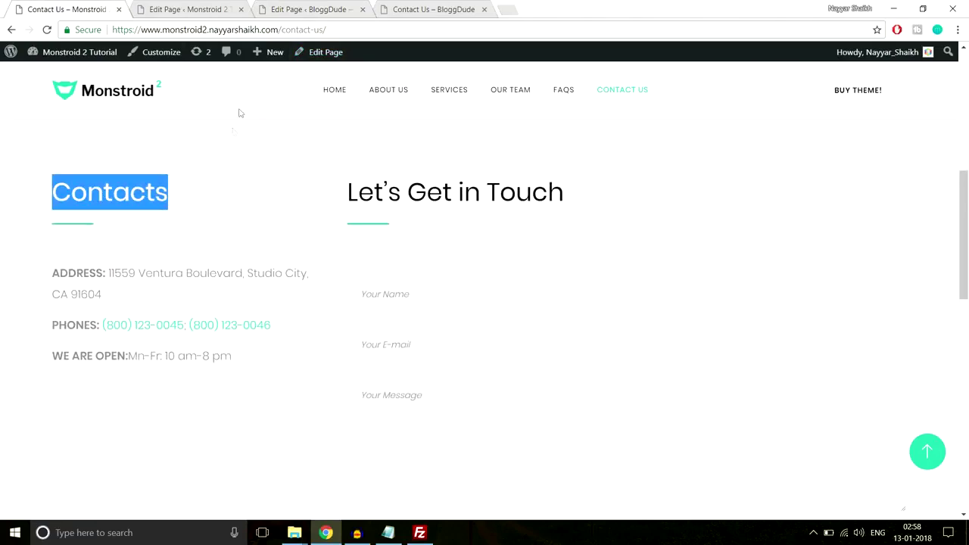
{"action": "left_click", "coordinate": [285, 9]}
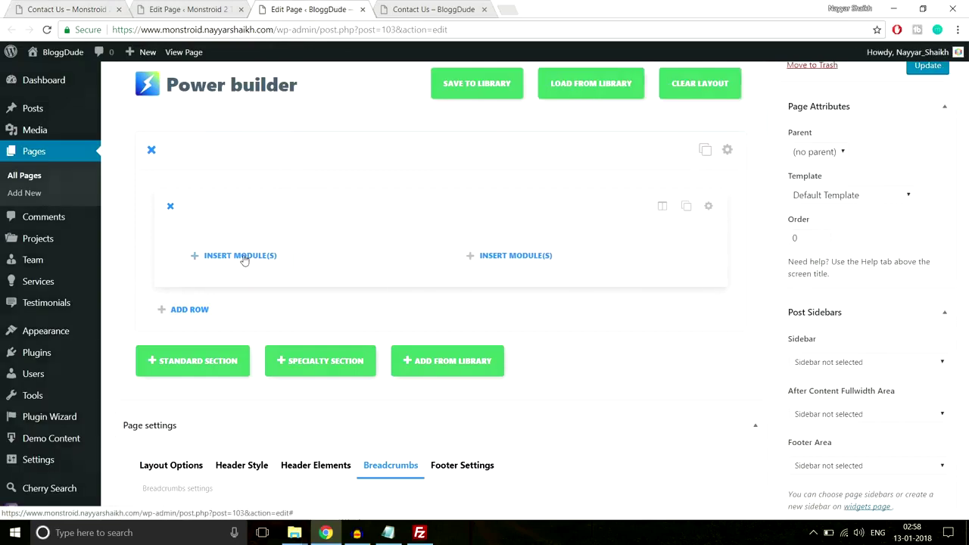
Insert a Text module in the quarter column with the pasted Contacts Heading 3.
{"action": "left_click", "coordinate": [239, 256]}
{"action": "scroll", "coordinate": [628, 255], "scroll_direction": "down", "scroll_amount": 5}
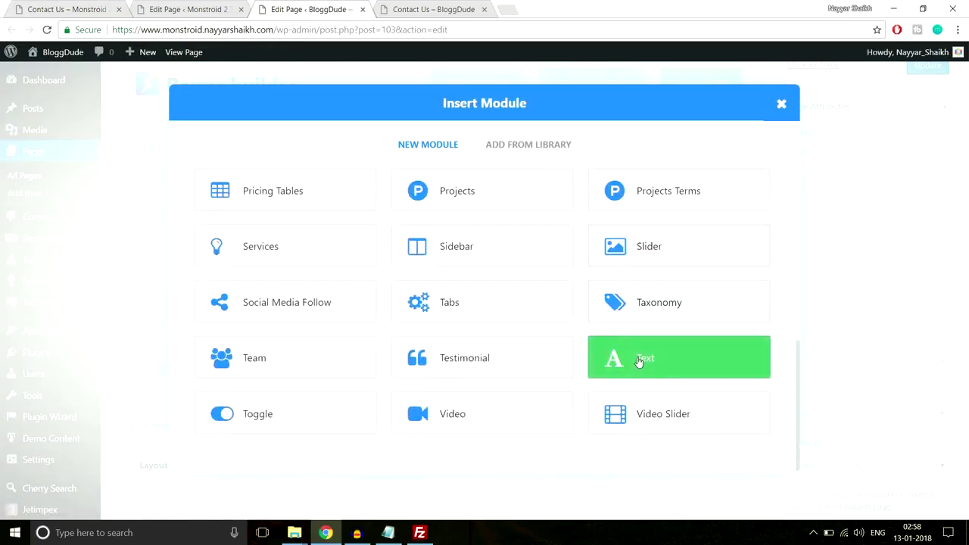
{"action": "left_click", "coordinate": [644, 357]}
{"action": "scroll", "coordinate": [340, 235], "scroll_direction": "down", "scroll_amount": 5}
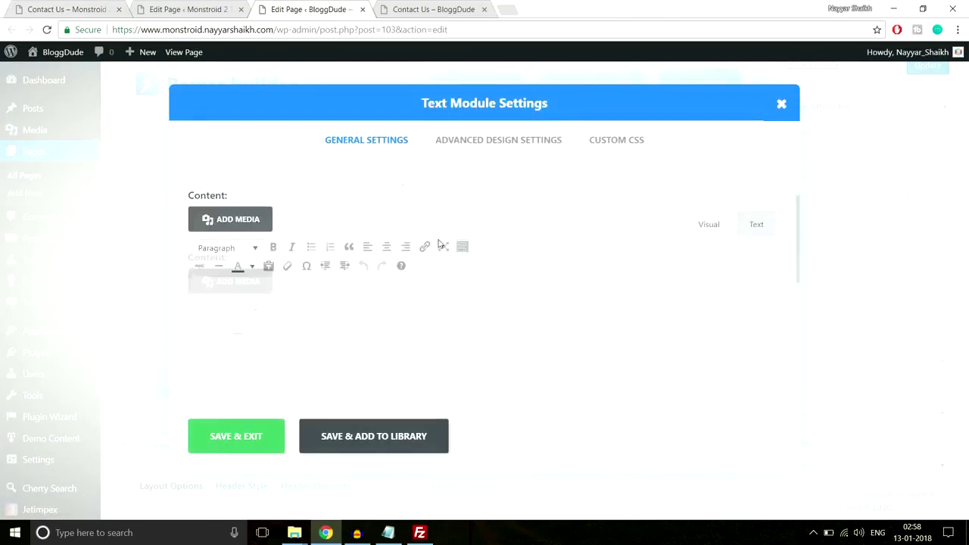
{"action": "left_click", "coordinate": [396, 253]}
{"action": "key", "text": "ctrl+v"}
{"action": "scroll", "coordinate": [400, 253], "scroll_direction": "up", "scroll_amount": 1}
{"action": "scroll", "coordinate": [400, 253], "scroll_direction": "up", "scroll_amount": 1}
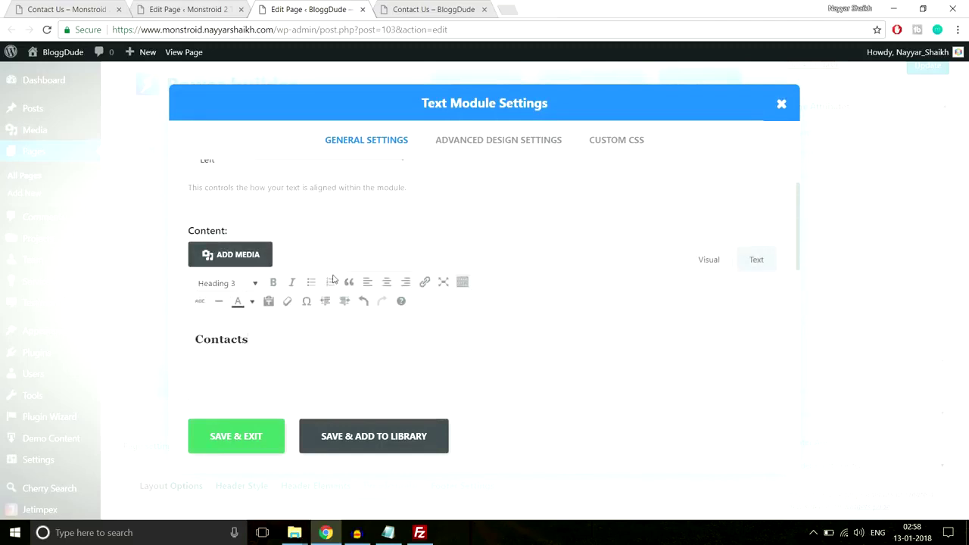
{"action": "scroll", "coordinate": [252, 289], "scroll_direction": "down", "scroll_amount": 1}
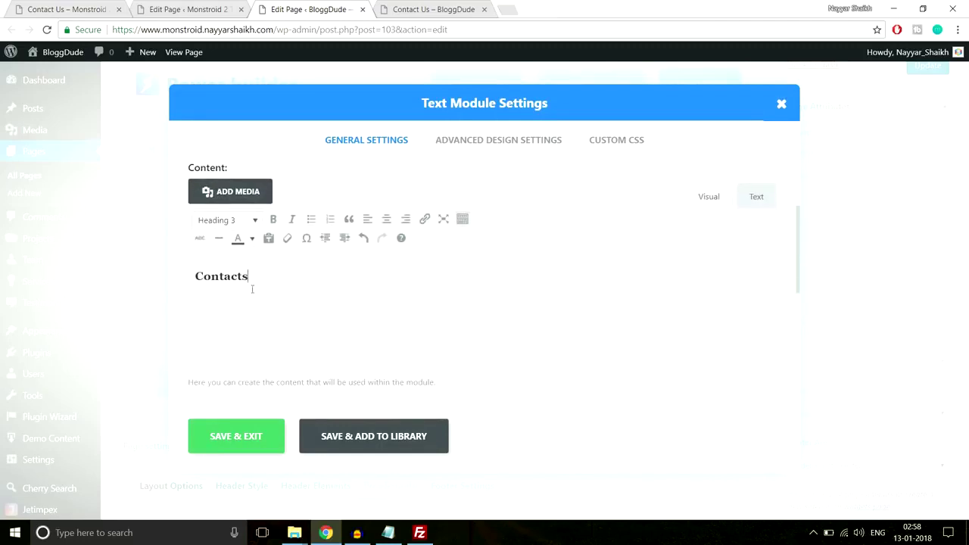
Paste the Line After Left CSS (66px #2cc895 line) into Custom CSS After and save the module.
{"action": "left_click", "coordinate": [617, 140]}
{"action": "left_click", "coordinate": [387, 533]}
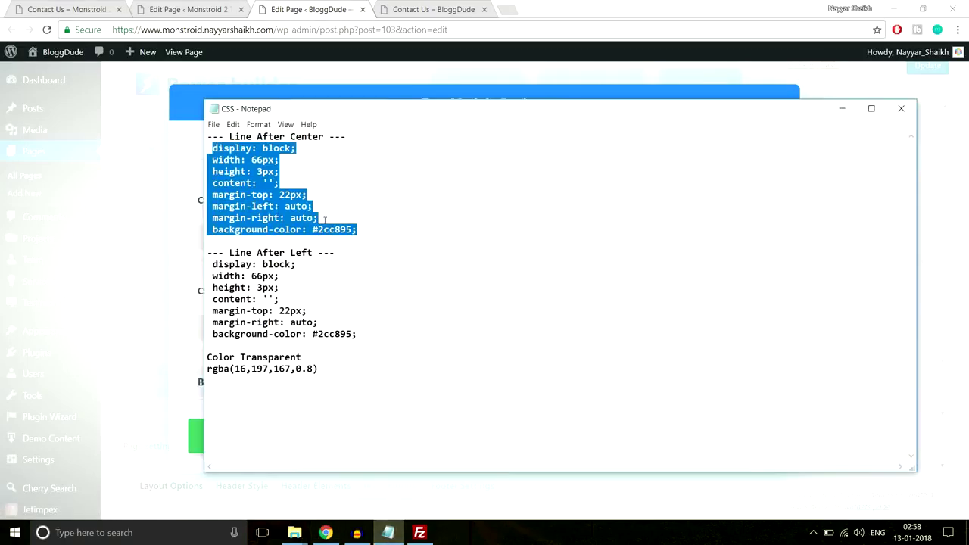
{"action": "left_click_drag", "start_coordinate": [374, 341], "coordinate": [211, 263]}
{"action": "key", "text": "ctrl+c"}
{"action": "left_click", "coordinate": [314, 54]}
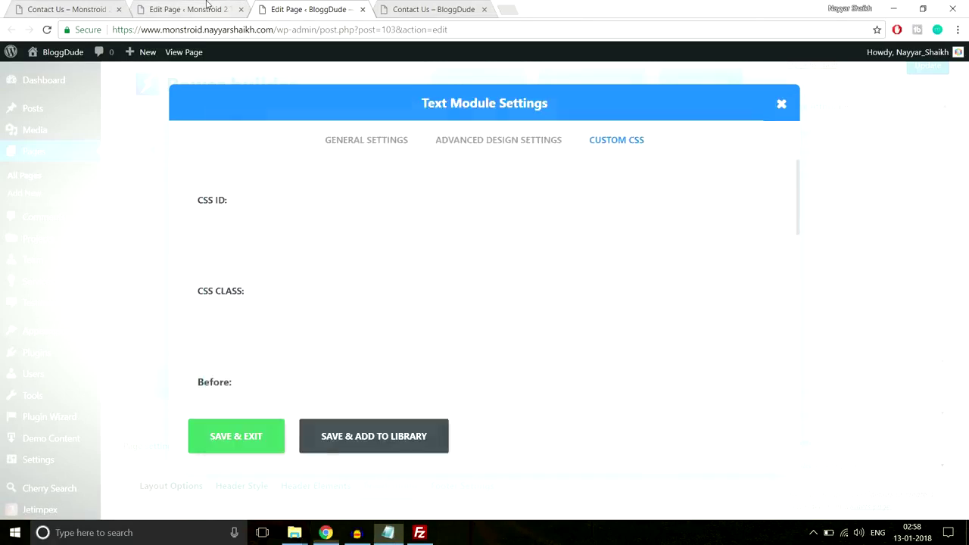
{"action": "key", "text": "ctrl+shift+Tab"}
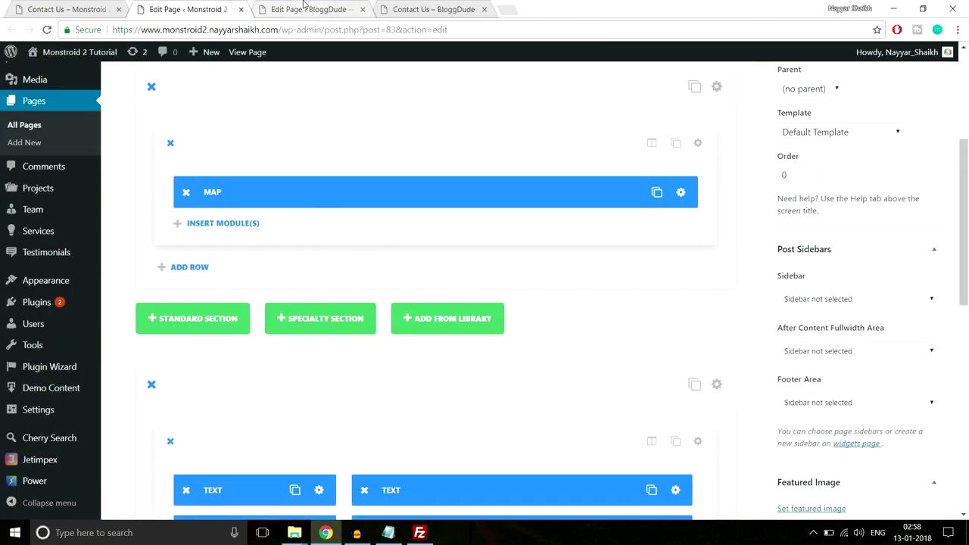
{"action": "left_click", "coordinate": [303, 6]}
{"action": "scroll", "coordinate": [379, 360], "scroll_direction": "down", "scroll_amount": 5}
{"action": "scroll", "coordinate": [381, 360], "scroll_direction": "down", "scroll_amount": 3}
{"action": "left_click", "coordinate": [341, 321]}
{"action": "key", "text": "ctrl+v"}
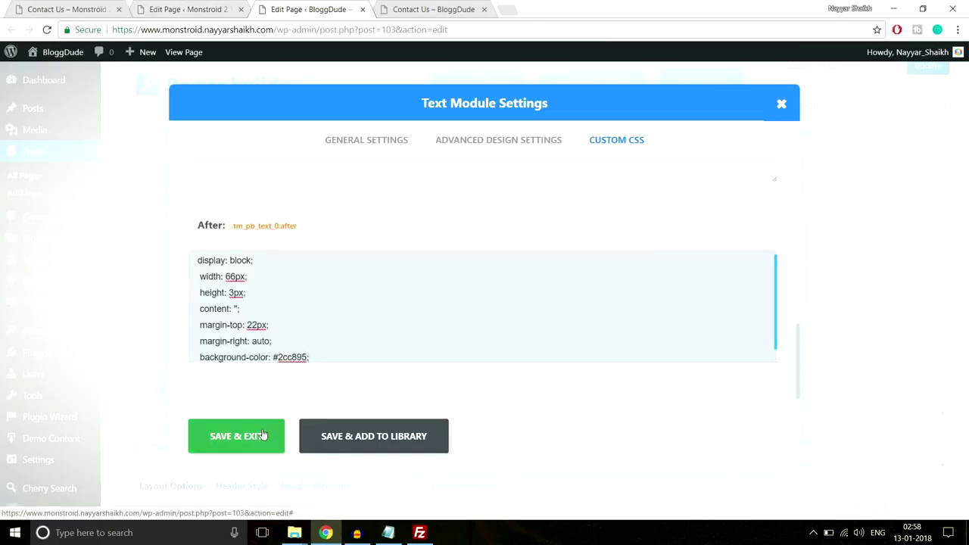
{"action": "left_click", "coordinate": [262, 435]}
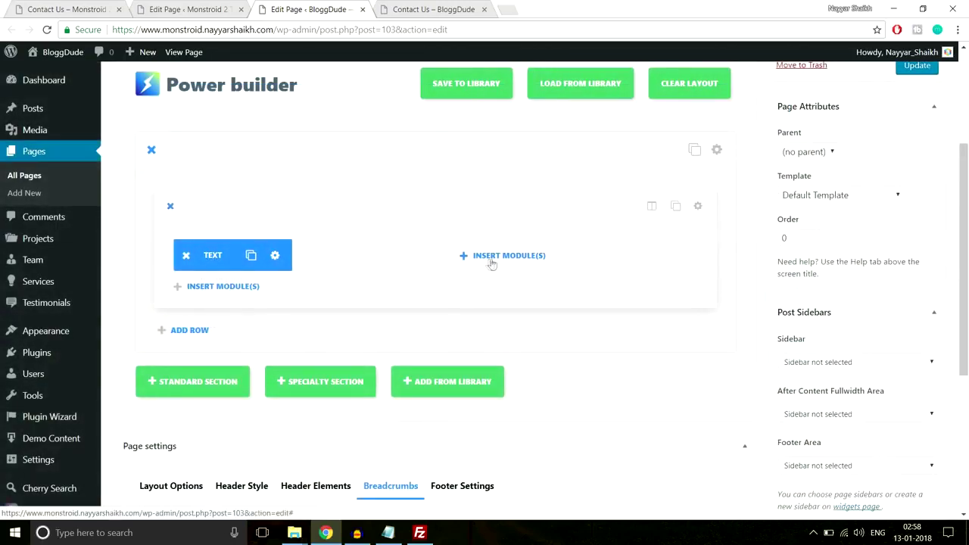
Copy the address, phones and hours lines from the live Contact Us page.
{"action": "key", "text": "ctrl+1"}
{"action": "left_click", "coordinate": [142, 231]}
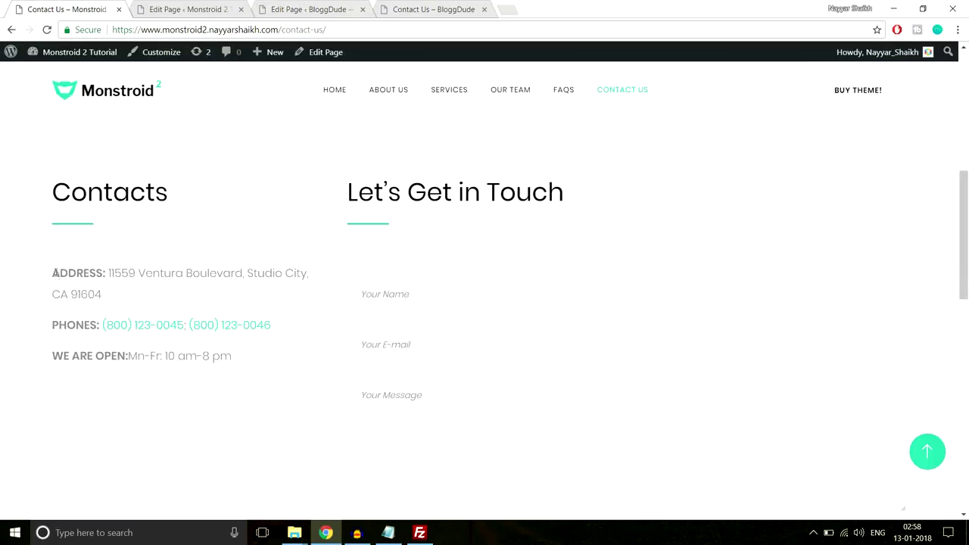
{"action": "left_click_drag", "start_coordinate": [50, 273], "coordinate": [270, 355]}
{"action": "key", "text": "ctrl+c"}
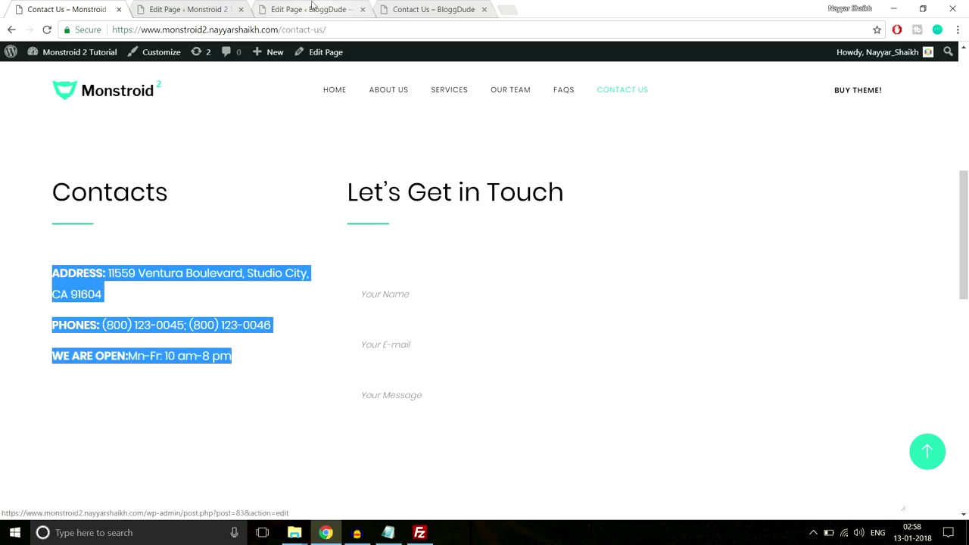
{"action": "key", "text": "ctrl+3"}
Add a Divider under the Contacts text with a 60px custom top margin.
{"action": "left_click", "coordinate": [245, 288]}
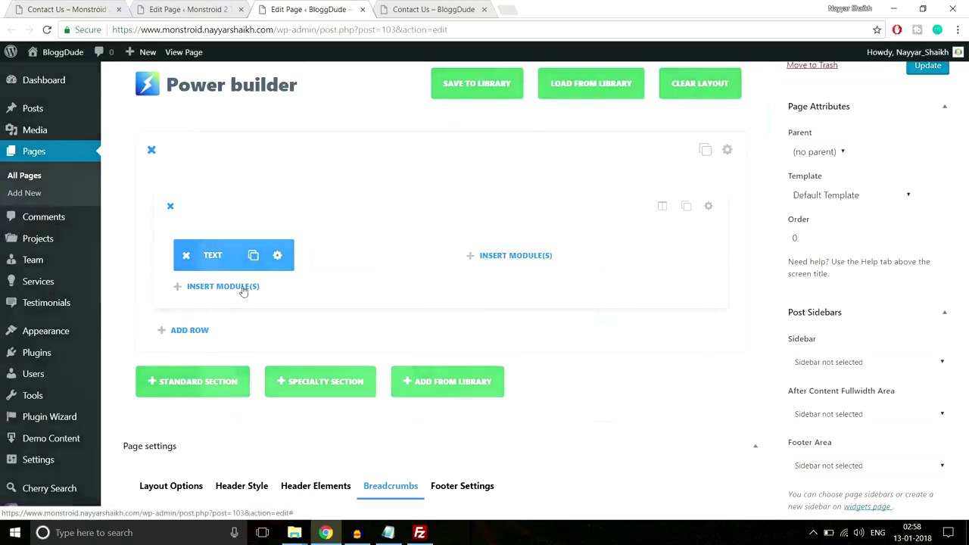
{"action": "scroll", "coordinate": [485, 341], "scroll_direction": "down", "scroll_amount": 1}
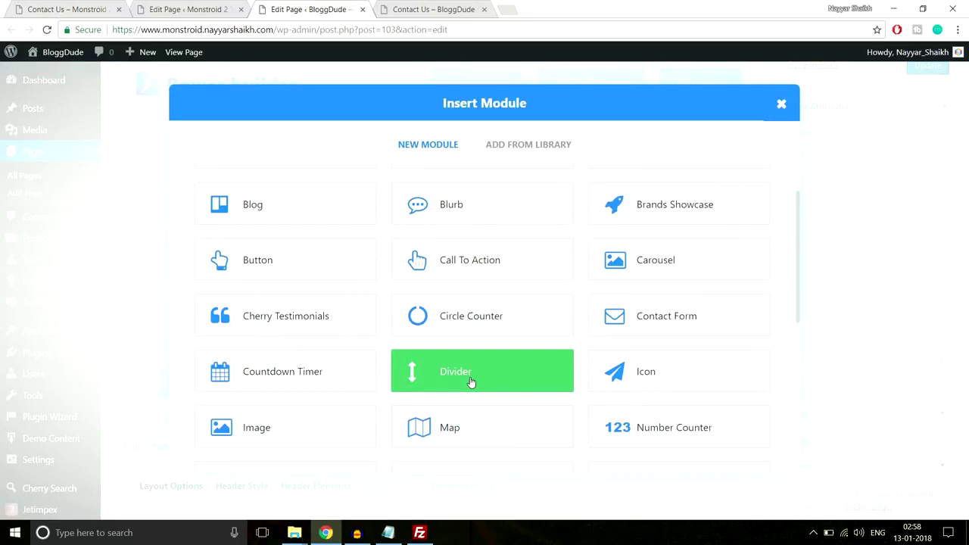
{"action": "left_click", "coordinate": [470, 382]}
{"action": "left_click", "coordinate": [515, 142]}
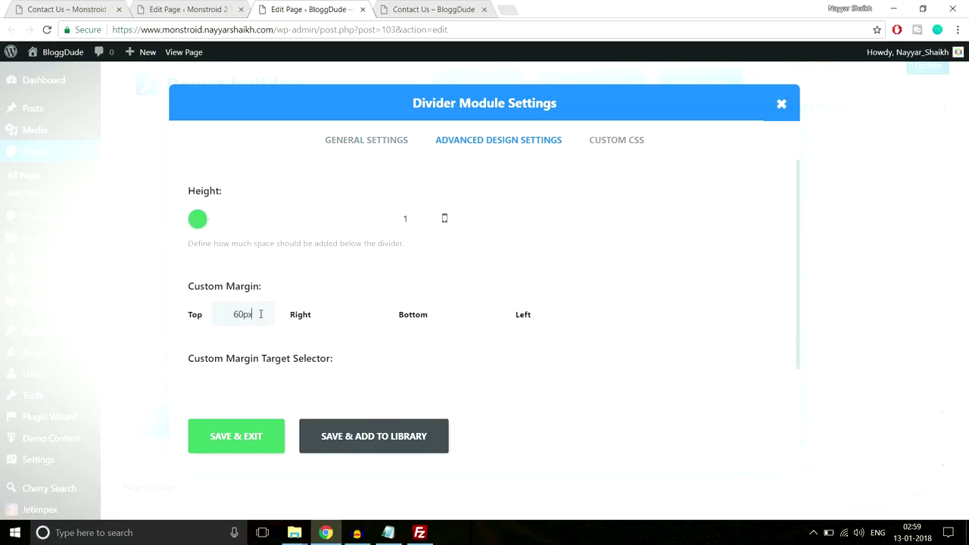
{"action": "left_click", "coordinate": [243, 432]}
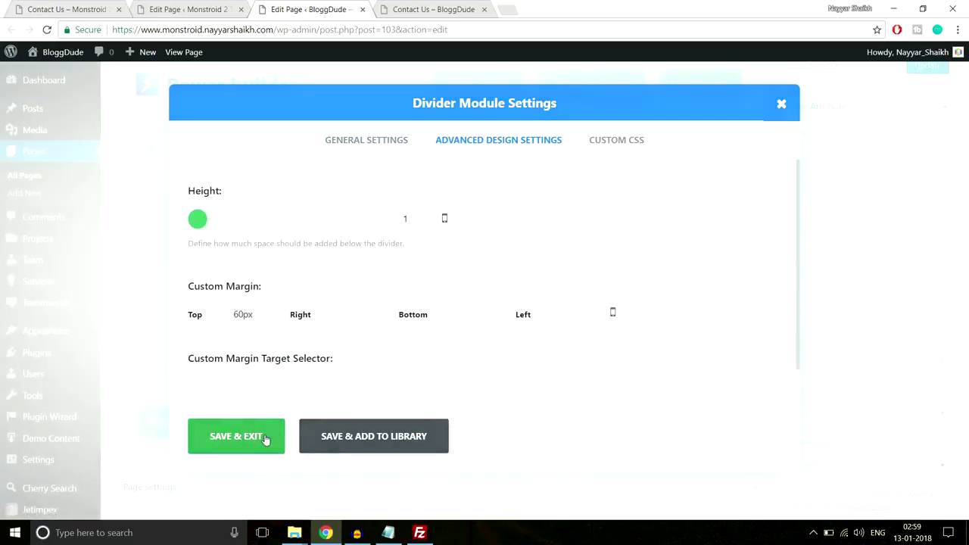
{"action": "scroll", "coordinate": [368, 300], "scroll_direction": "down", "scroll_amount": 1}
Add a Text module below the divider with the pasted address, phones and hours list.
{"action": "left_click", "coordinate": [254, 266]}
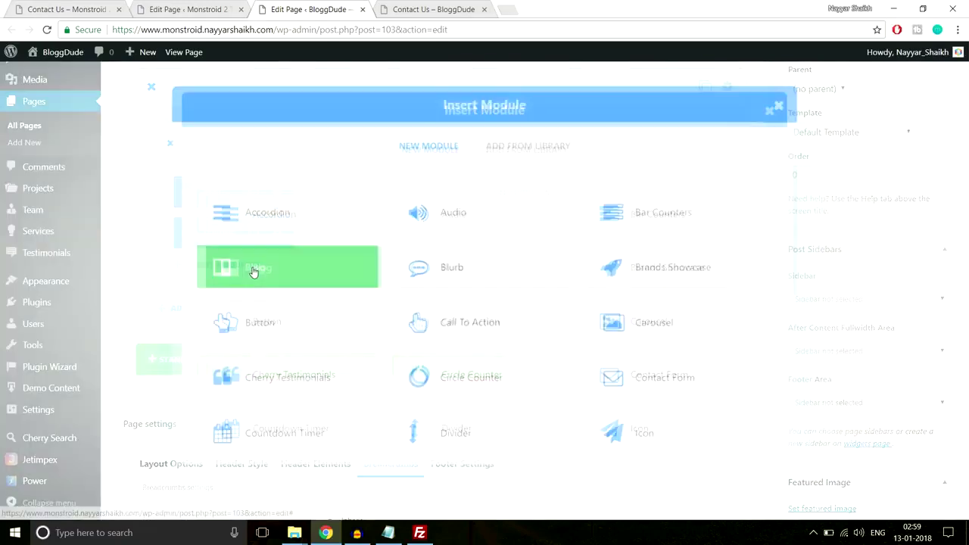
{"action": "scroll", "coordinate": [490, 295], "scroll_direction": "down", "scroll_amount": 5}
{"action": "left_click", "coordinate": [644, 357]}
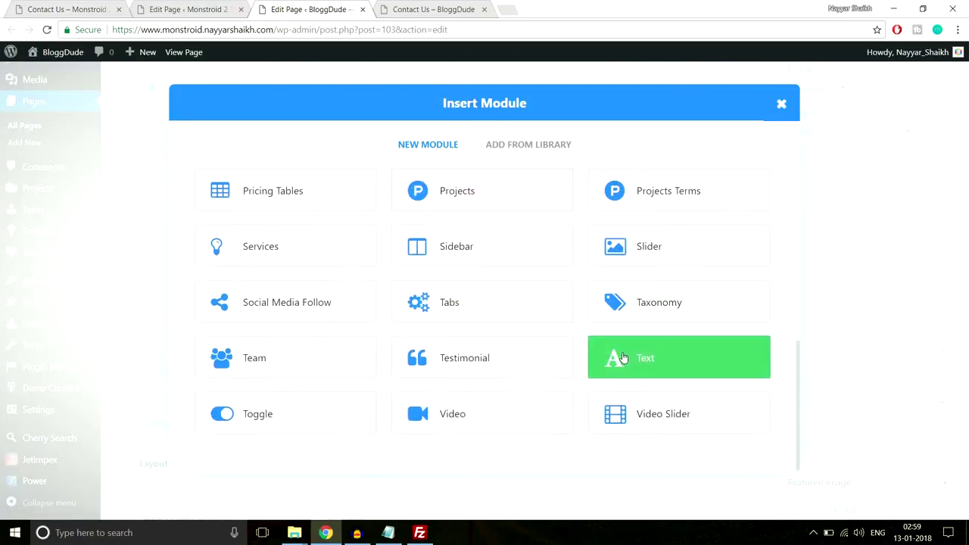
{"action": "scroll", "coordinate": [318, 223], "scroll_direction": "down", "scroll_amount": 1}
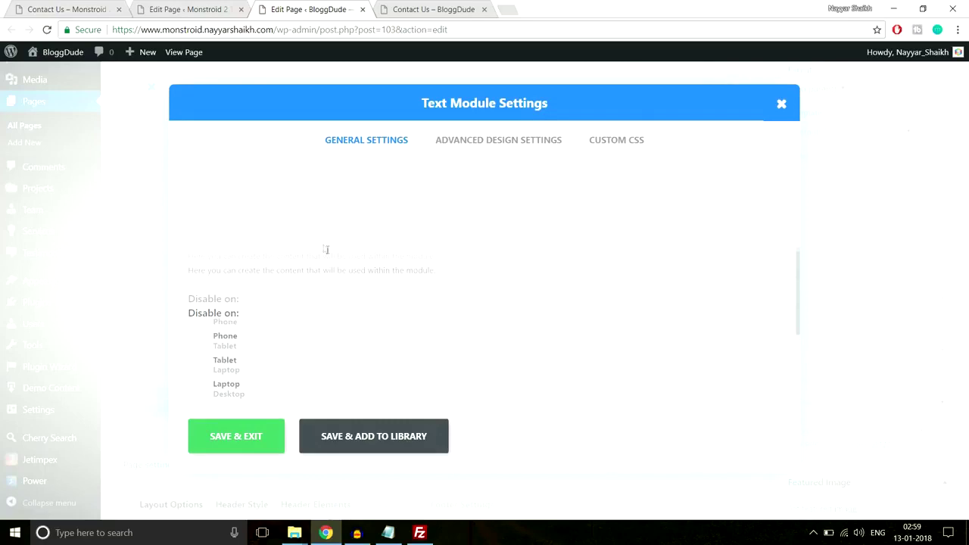
{"action": "key", "text": "ctrl+v"}
{"action": "scroll", "coordinate": [326, 363], "scroll_direction": "down", "scroll_amount": 2}
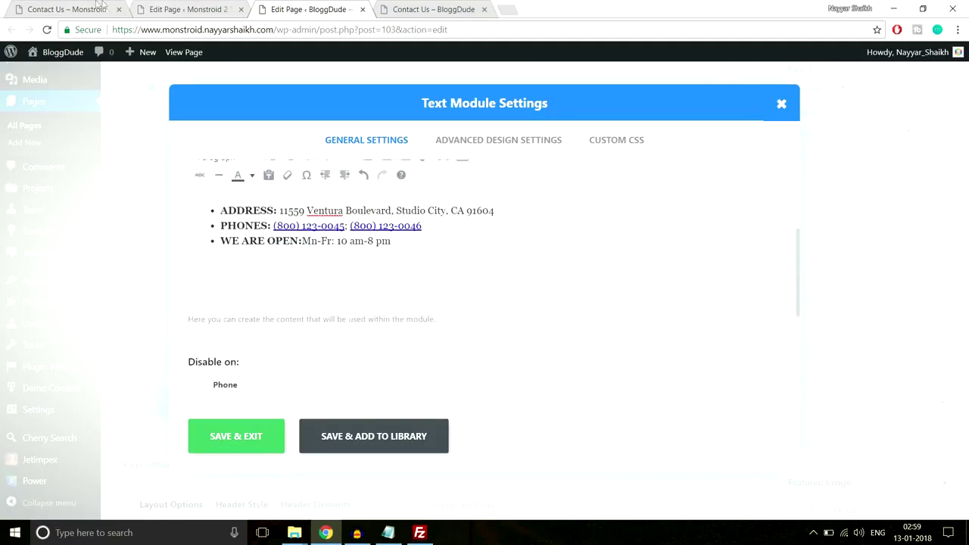
{"action": "key", "text": "ctrl+1"}
{"action": "left_click", "coordinate": [213, 383]}
{"action": "left_click", "coordinate": [234, 5]}
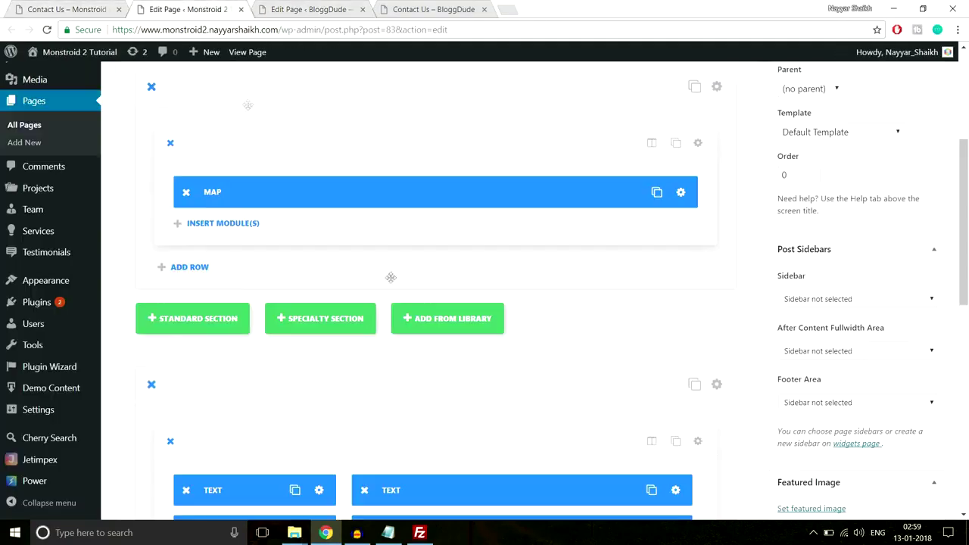
{"action": "key", "text": "ctrl+3"}
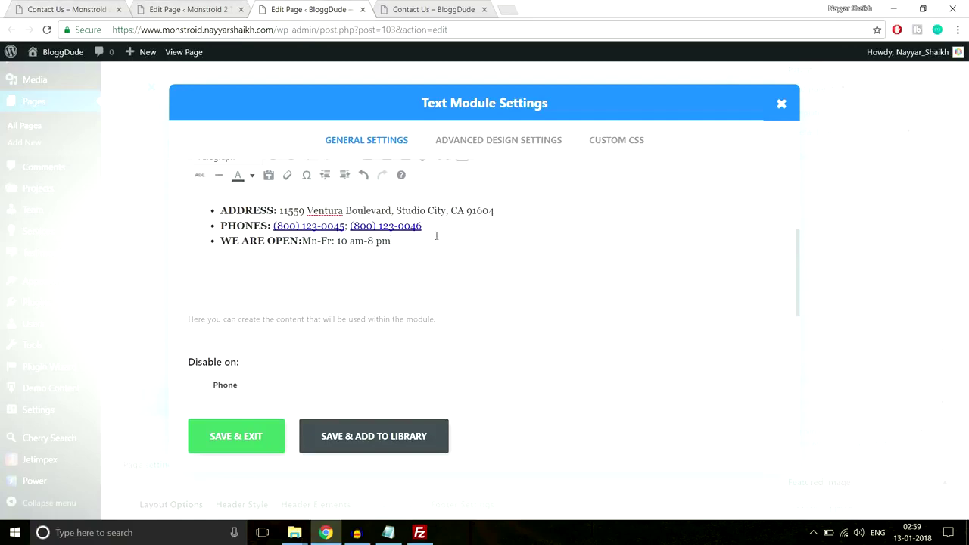
{"action": "left_click", "coordinate": [271, 442]}
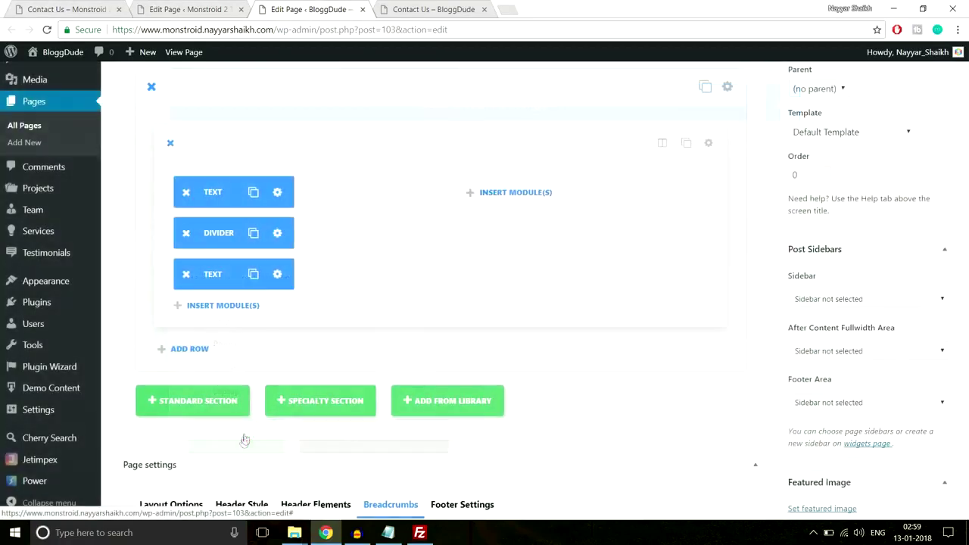
{"action": "scroll", "coordinate": [424, 301], "scroll_direction": "up", "scroll_amount": 2}
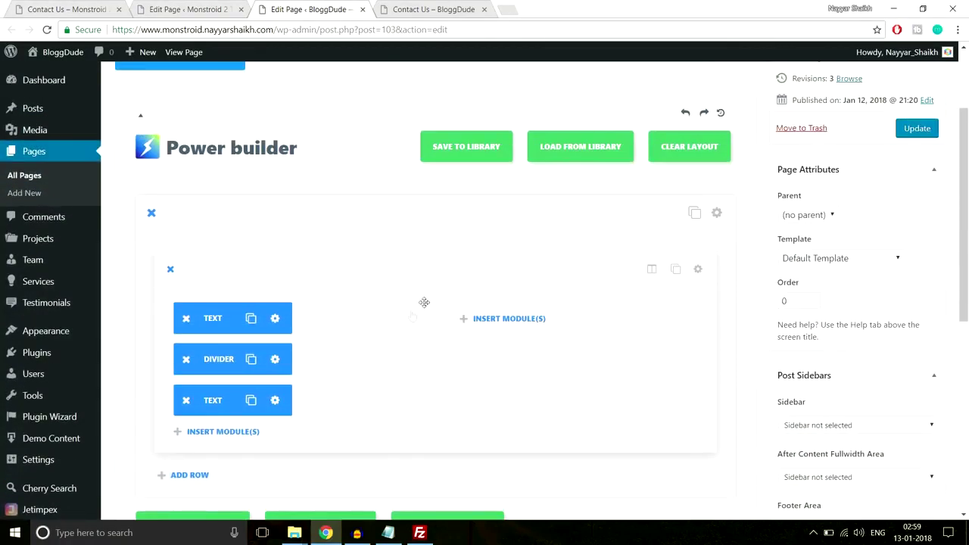
Duplicate the Contacts heading and divider modules into the empty right column.
{"action": "left_click", "coordinate": [252, 322]}
{"action": "left_click_drag", "start_coordinate": [252, 322], "coordinate": [485, 322]}
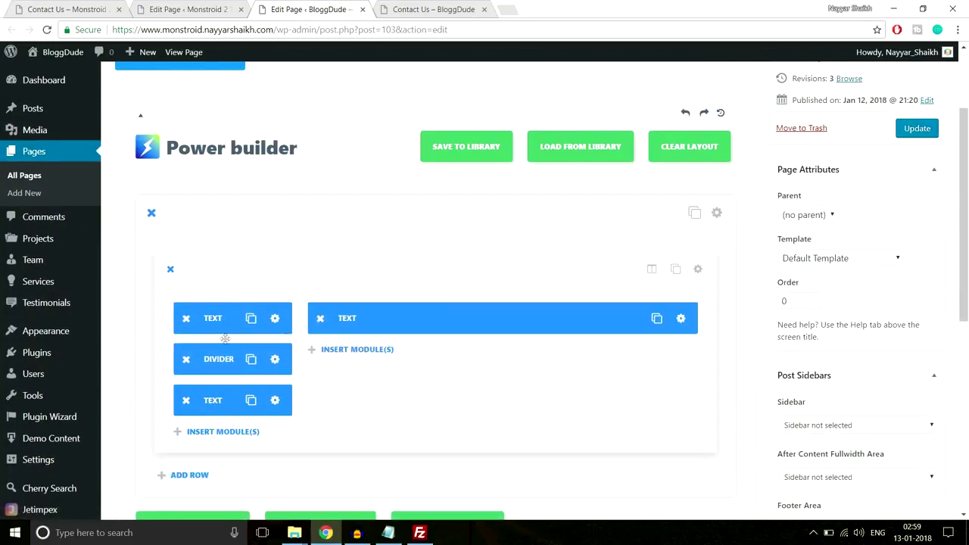
{"action": "left_click", "coordinate": [250, 359]}
{"action": "left_click_drag", "start_coordinate": [251, 359], "coordinate": [383, 337]}
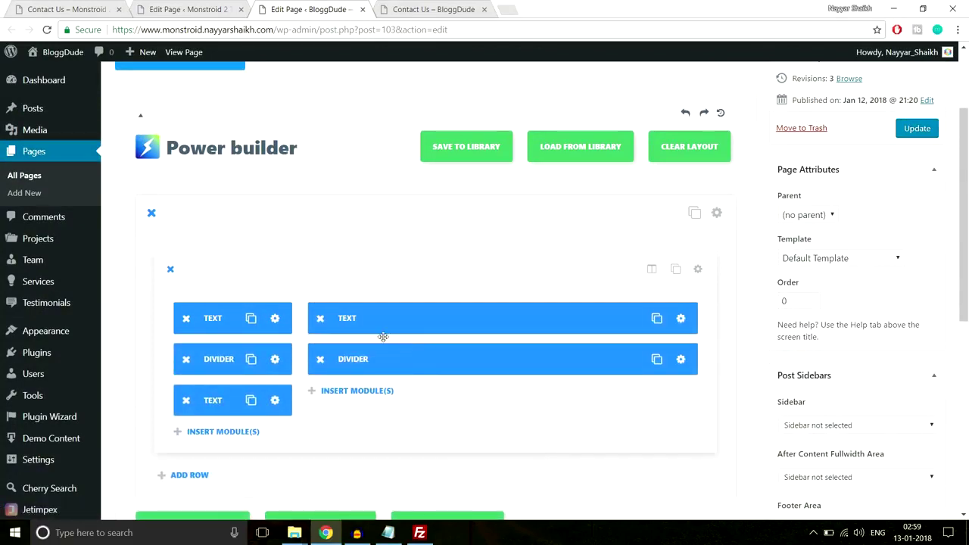
Replace the right column's Contacts heading with 'Let's Get in Touch' copied from the demo site, and save.
{"action": "left_click", "coordinate": [681, 318]}
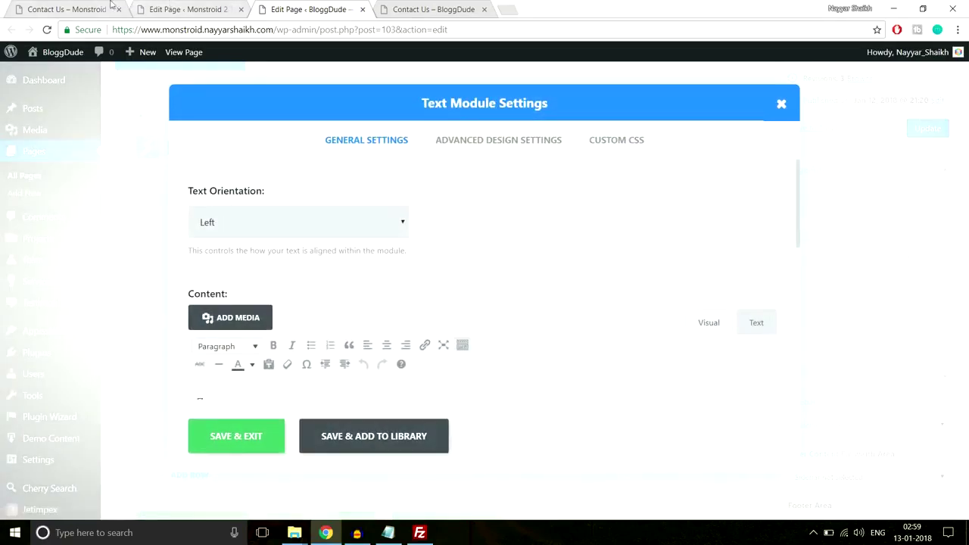
{"action": "key", "text": "ctrl+1"}
{"action": "left_click_drag", "start_coordinate": [576, 190], "coordinate": [564, 187]}
{"action": "key", "text": "ctrl+c"}
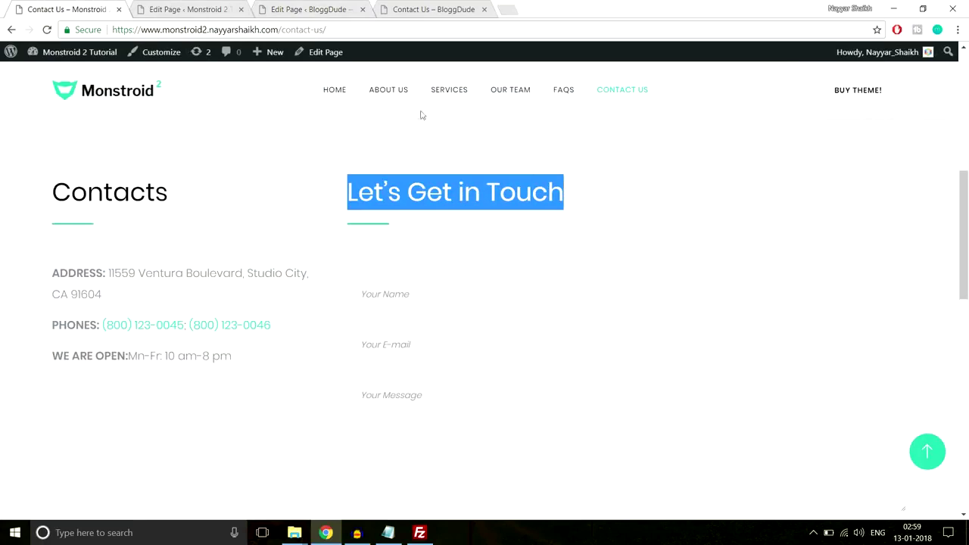
{"action": "left_click", "coordinate": [190, 9]}
{"action": "left_click", "coordinate": [325, 9]}
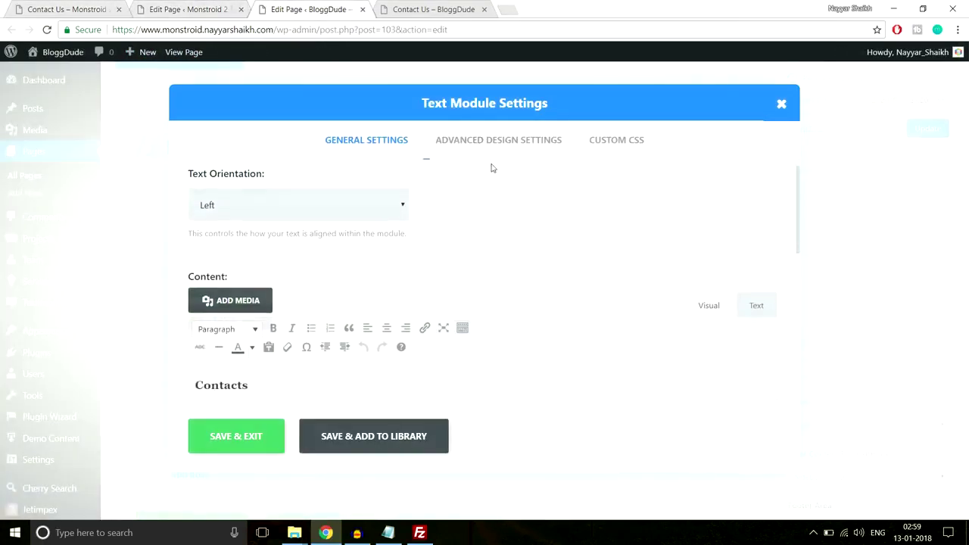
{"action": "left_click_drag", "start_coordinate": [331, 275], "coordinate": [194, 276]}
{"action": "key", "text": "ctrl+v"}
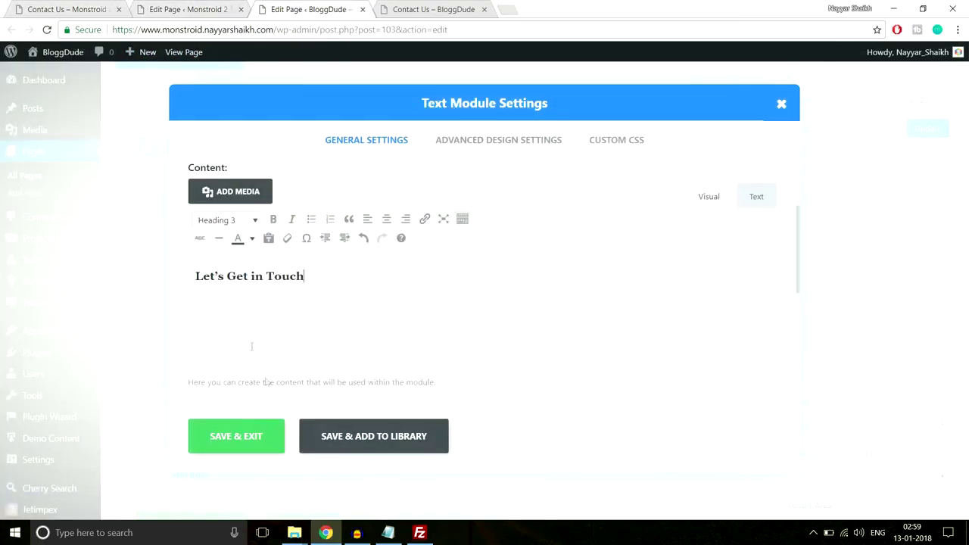
{"action": "left_click", "coordinate": [255, 435]}
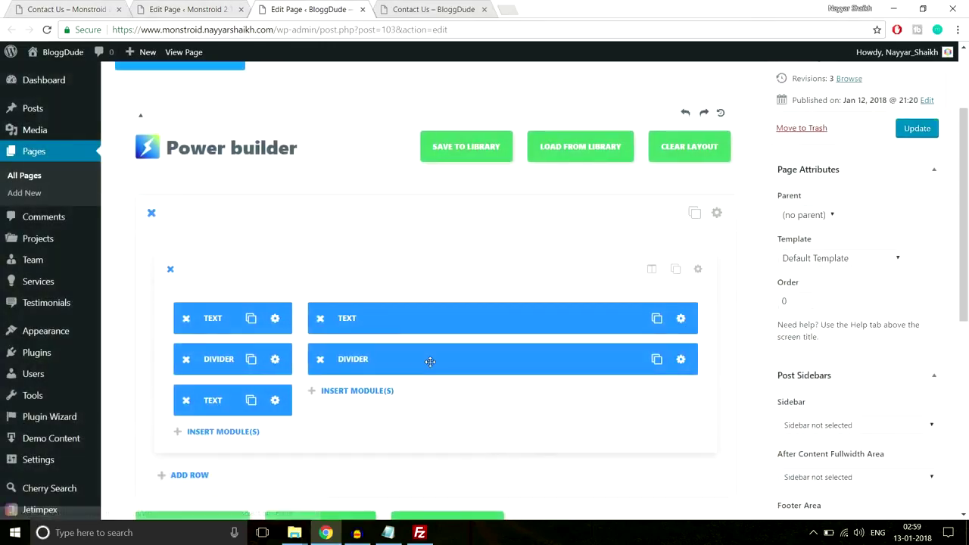
{"action": "scroll", "coordinate": [430, 361], "scroll_direction": "down", "scroll_amount": 1}
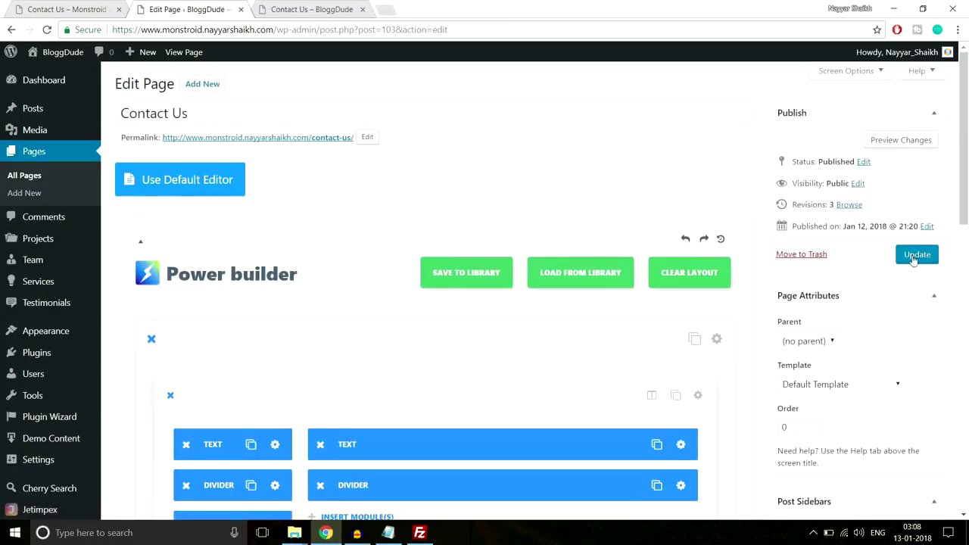
Update the Contact Us page and compare it against the demo site's Contact Us page.
{"action": "left_click", "coordinate": [916, 255]}
{"action": "key", "text": "ctrl+shift+Tab"}
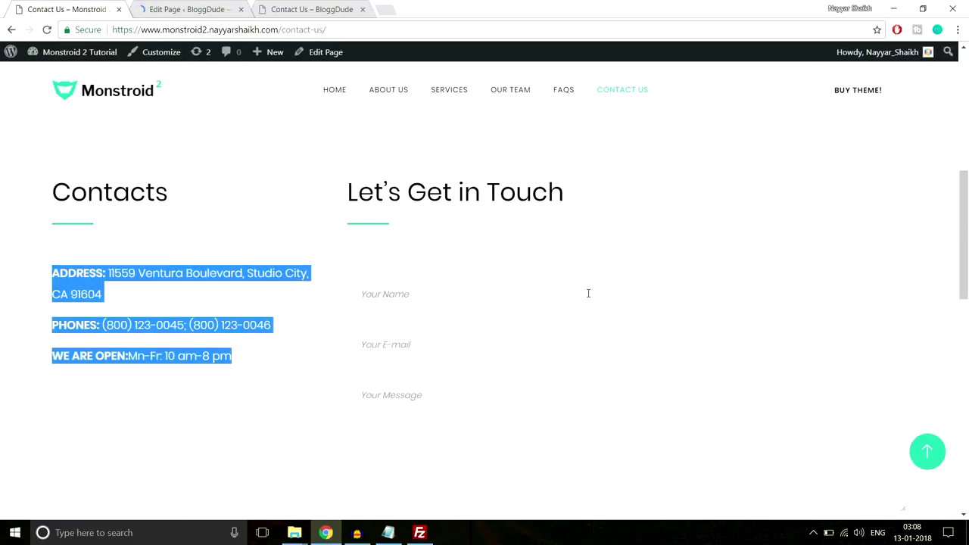
{"action": "scroll", "coordinate": [589, 293], "scroll_direction": "down", "scroll_amount": 1}
{"action": "left_click", "coordinate": [399, 225]}
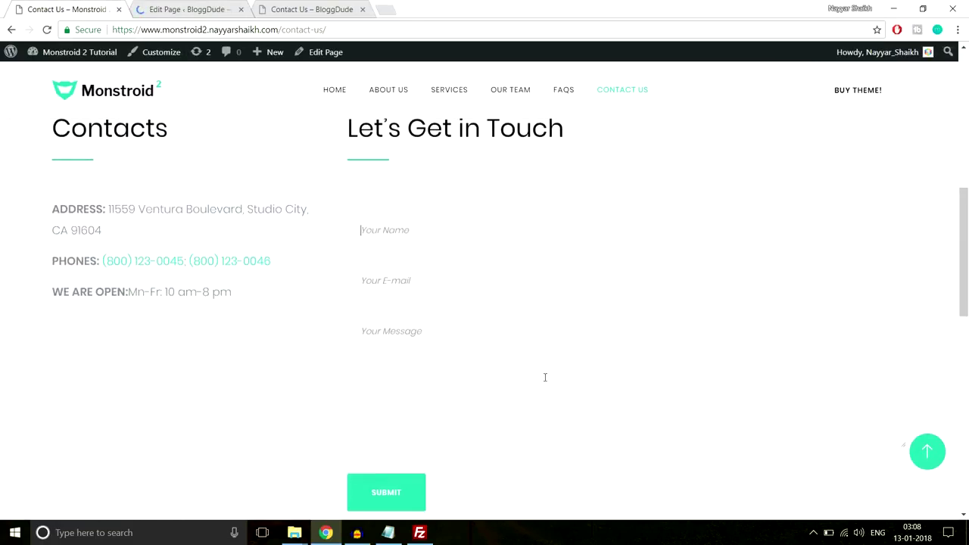
{"action": "scroll", "coordinate": [545, 377], "scroll_direction": "down", "scroll_amount": 1}
{"action": "scroll", "coordinate": [545, 378], "scroll_direction": "up", "scroll_amount": 1}
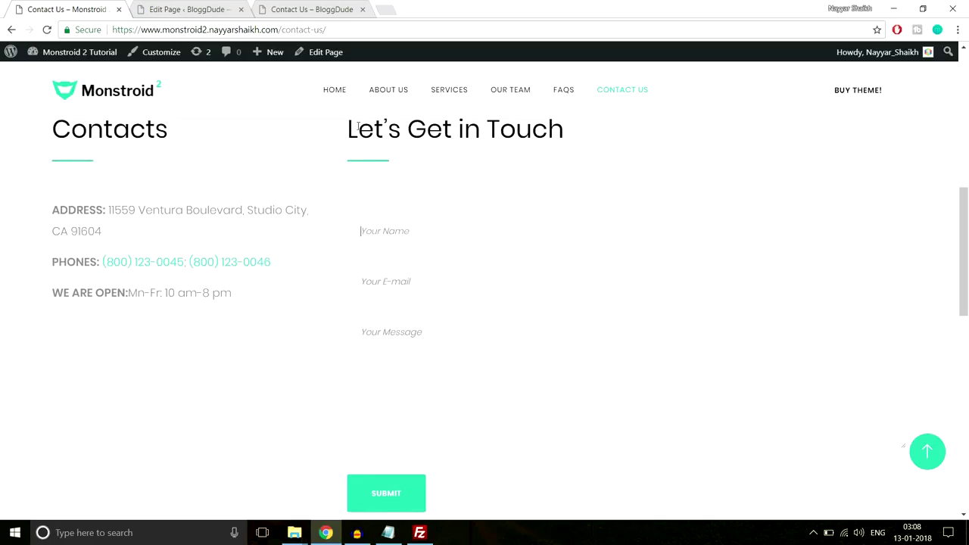
{"action": "left_click", "coordinate": [179, 6]}
{"action": "scroll", "coordinate": [674, 294], "scroll_direction": "down", "scroll_amount": 3}
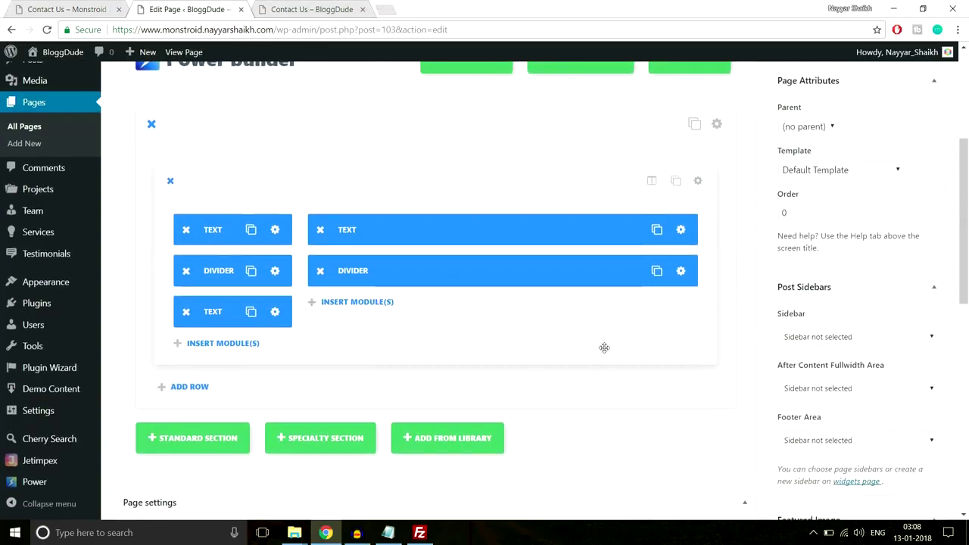
{"action": "scroll", "coordinate": [603, 346], "scroll_direction": "up", "scroll_amount": 4}
{"action": "scroll", "coordinate": [386, 183], "scroll_direction": "down", "scroll_amount": 2}
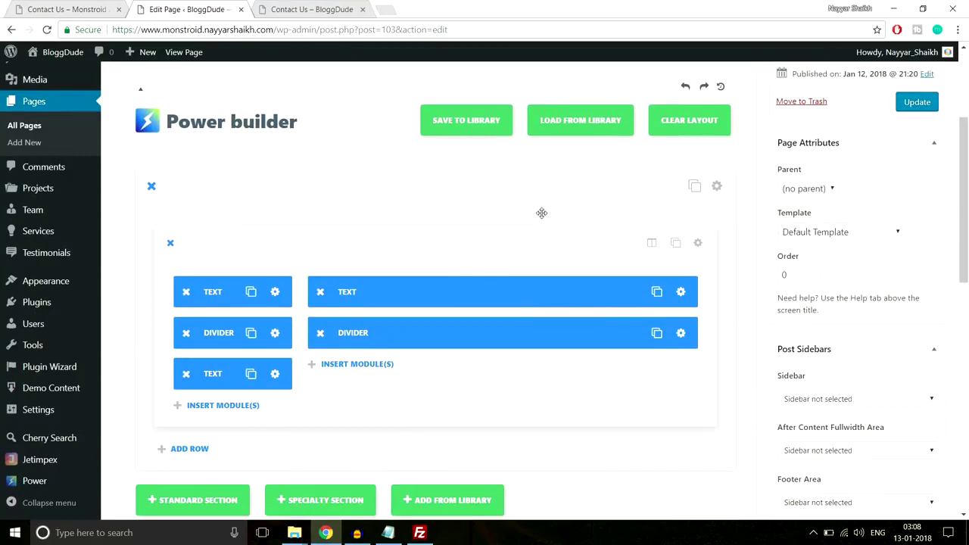
{"action": "scroll", "coordinate": [515, 257], "scroll_direction": "up", "scroll_amount": 2}
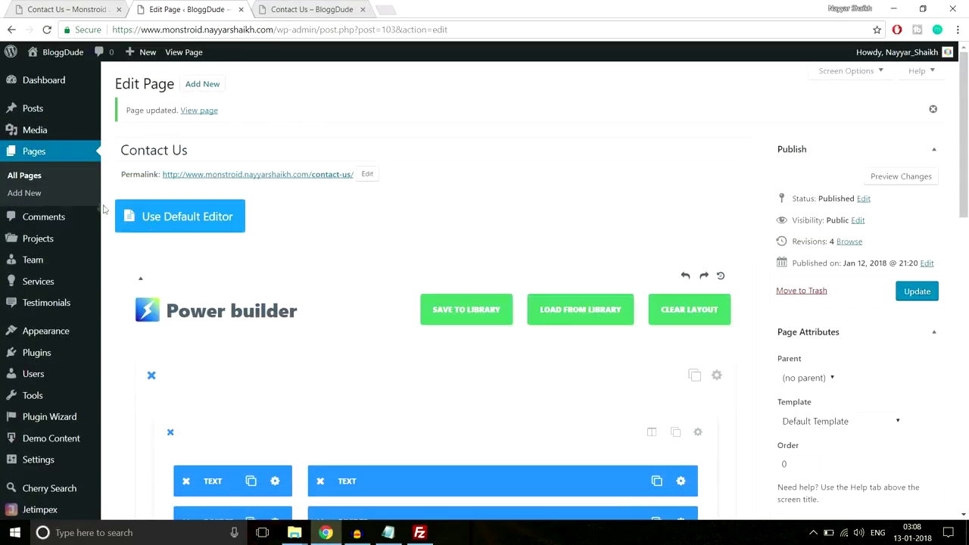
Open All Pages in a new tab and start editing the Homepage.
{"action": "right_click", "coordinate": [33, 177]}
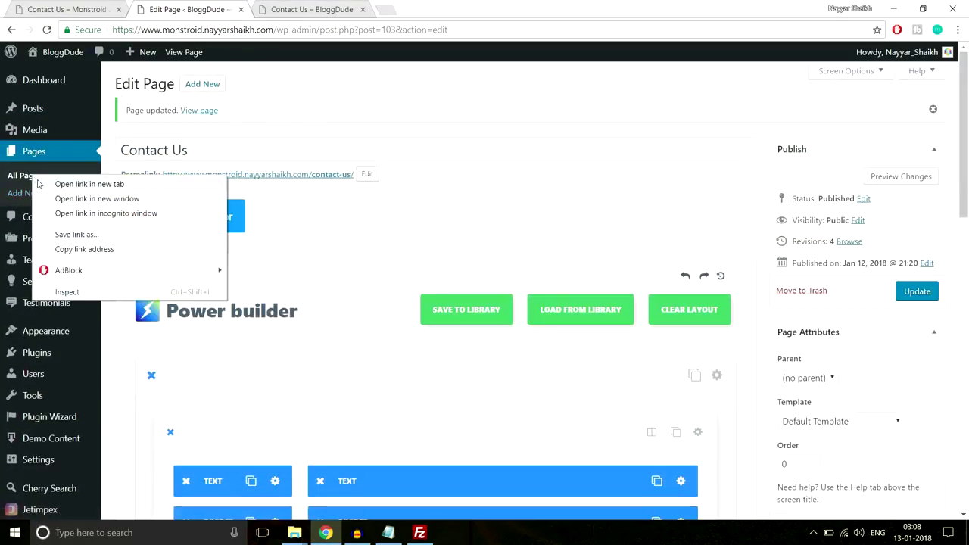
{"action": "left_click", "coordinate": [68, 184]}
{"action": "left_click", "coordinate": [284, 9]}
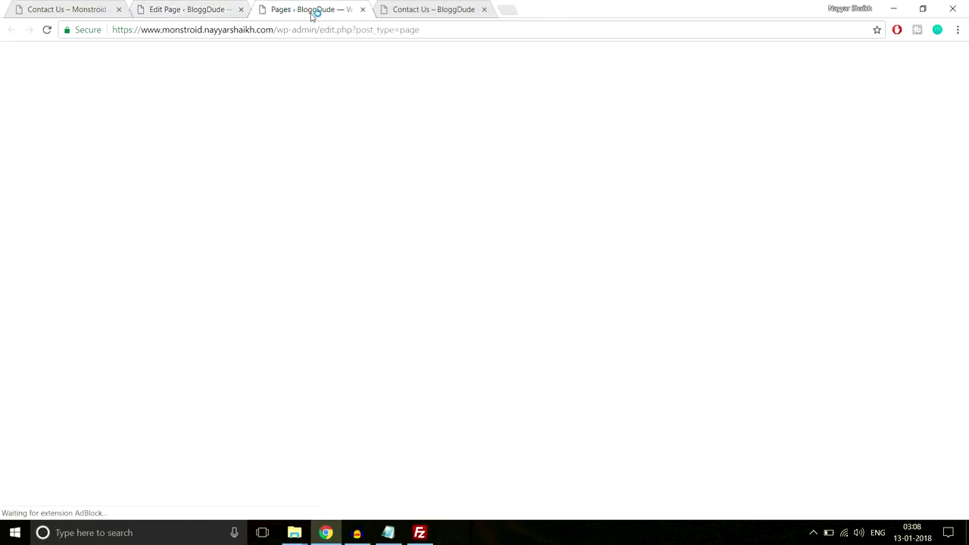
{"action": "left_click", "coordinate": [149, 300]}
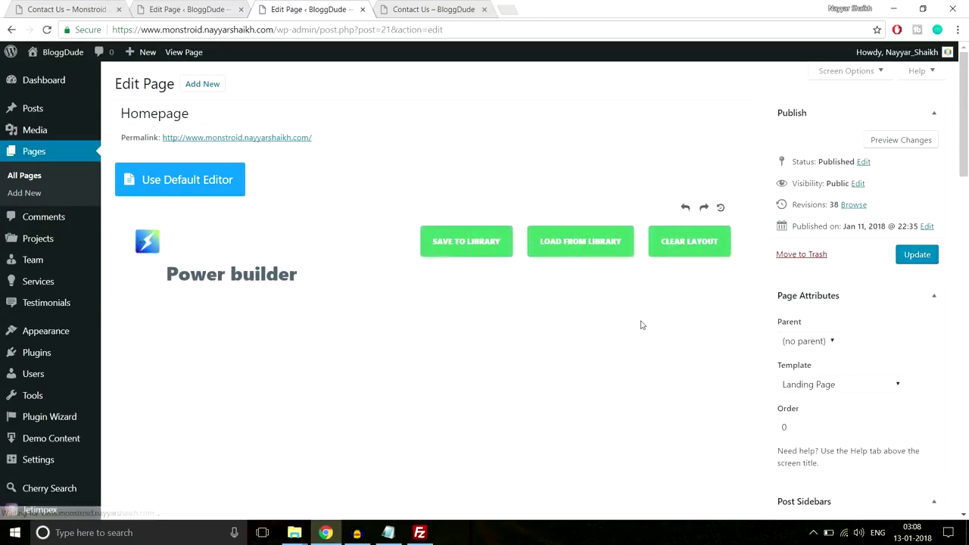
Scroll the Homepage editor to the section with the Text and Contact Form modules.
{"action": "scroll", "coordinate": [640, 325], "scroll_direction": "down", "scroll_amount": 2}
{"action": "scroll", "coordinate": [641, 322], "scroll_direction": "down", "scroll_amount": 15}
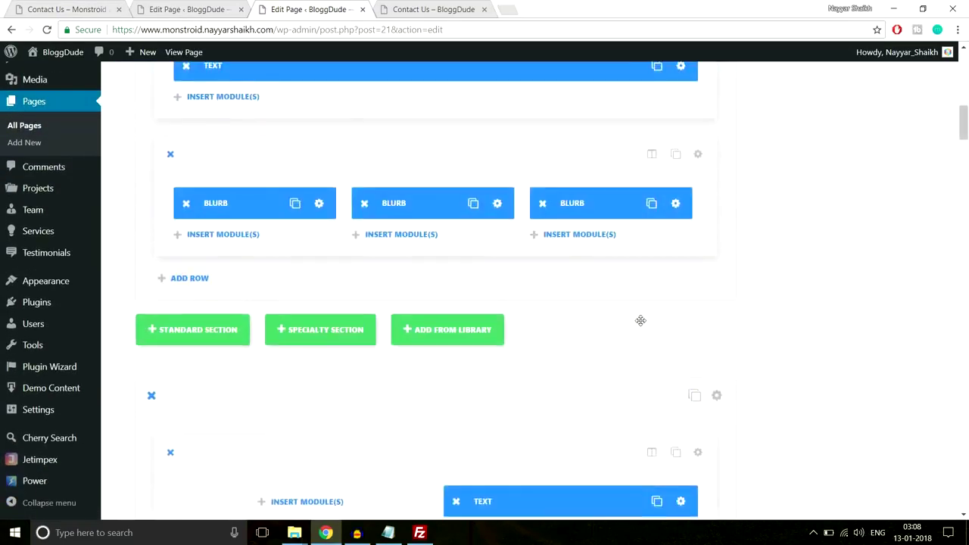
{"action": "scroll", "coordinate": [641, 324], "scroll_direction": "down", "scroll_amount": 15}
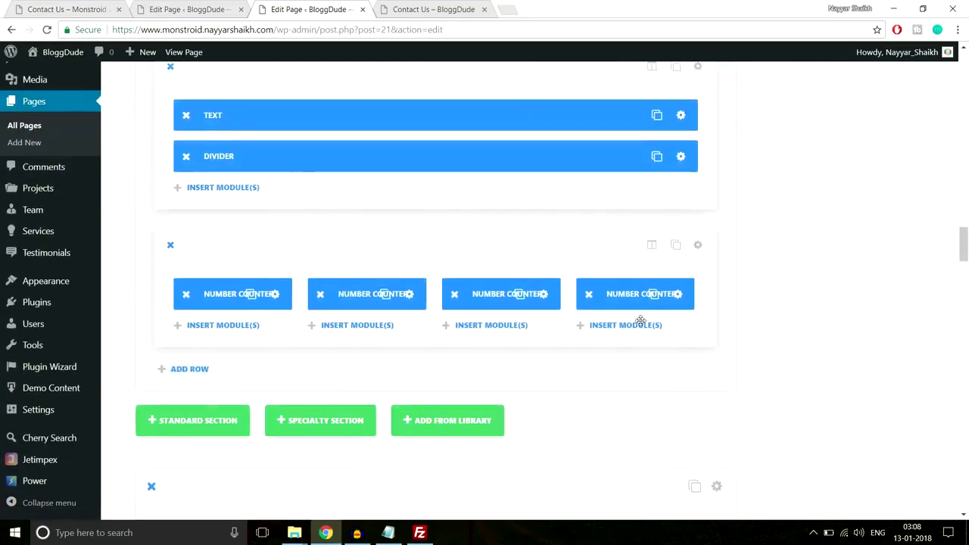
{"action": "scroll", "coordinate": [640, 320], "scroll_direction": "down", "scroll_amount": 10}
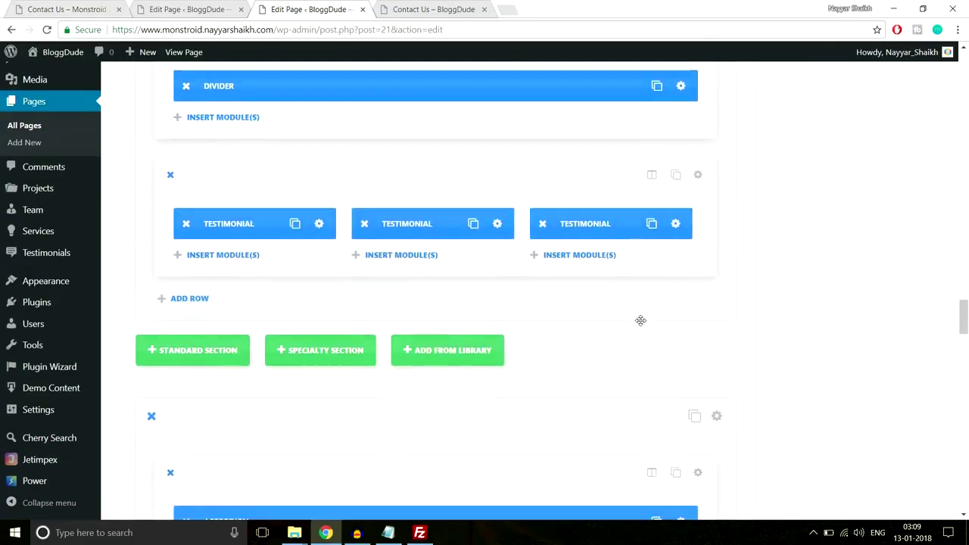
{"action": "scroll", "coordinate": [640, 320], "scroll_direction": "down", "scroll_amount": 5}
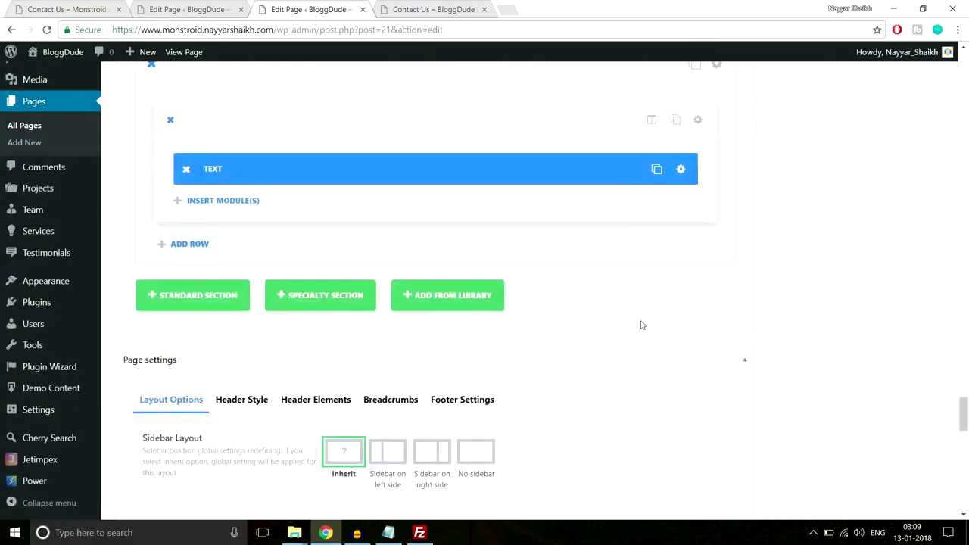
{"action": "scroll", "coordinate": [641, 320], "scroll_direction": "up", "scroll_amount": 6}
{"action": "scroll", "coordinate": [641, 320], "scroll_direction": "up", "scroll_amount": 2}
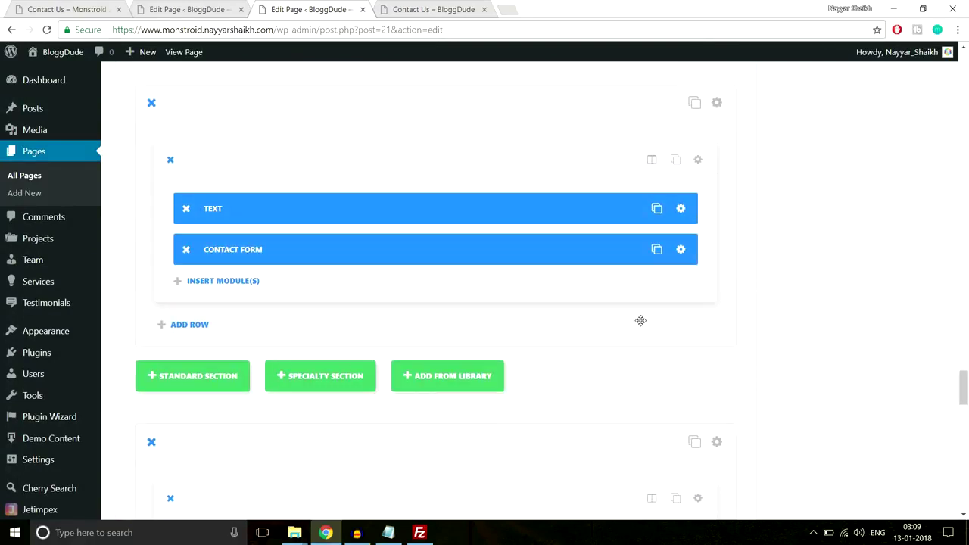
Open the live homepage in a new tab to check its LoanOffer contact form.
{"action": "right_click", "coordinate": [184, 51]}
{"action": "left_click", "coordinate": [228, 65]}
{"action": "left_click", "coordinate": [452, 6]}
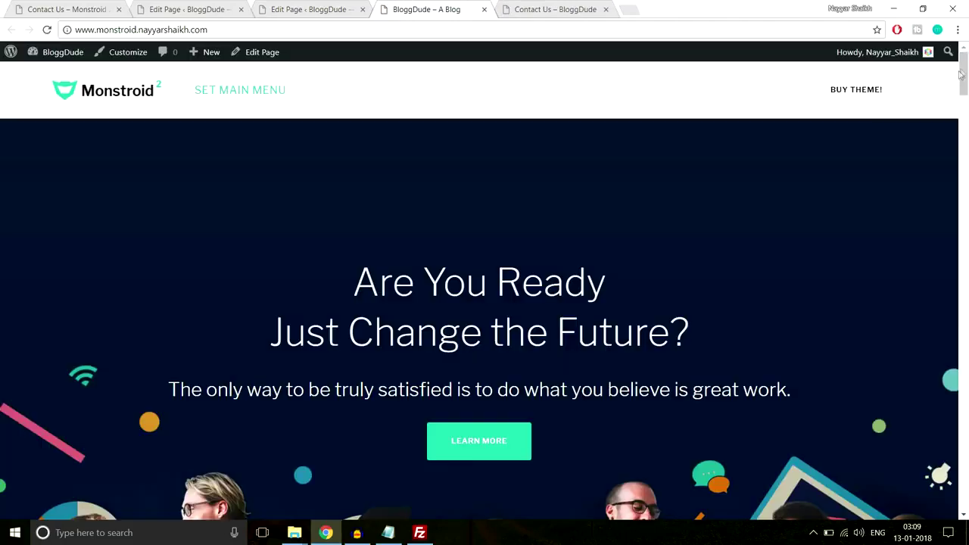
{"action": "left_click_drag", "start_coordinate": [964, 85], "coordinate": [965, 474]}
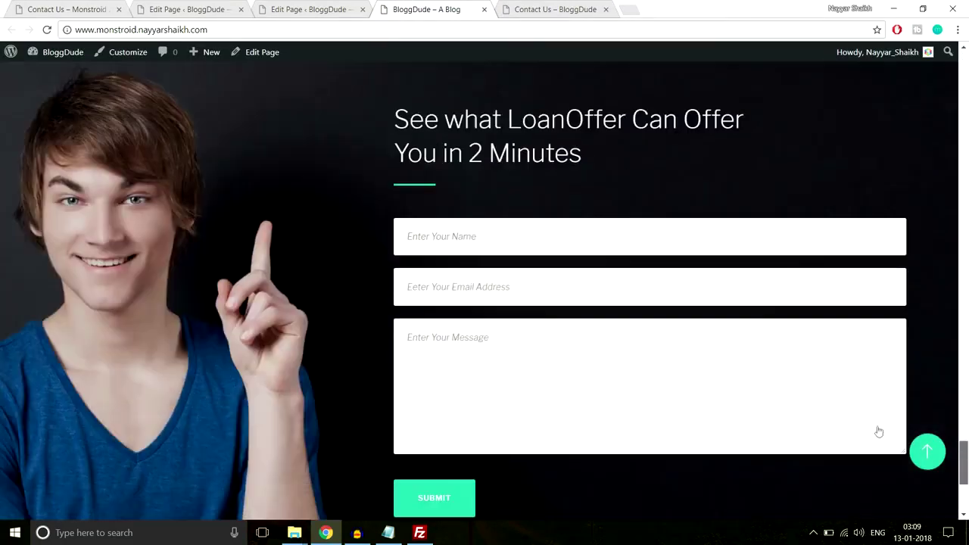
{"action": "scroll", "coordinate": [442, 396], "scroll_direction": "down", "scroll_amount": 1}
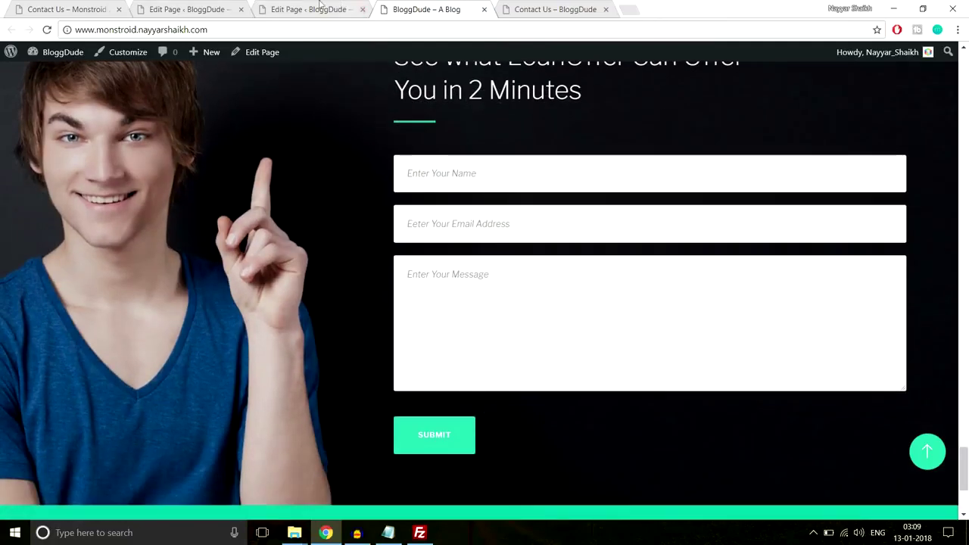
{"action": "left_click", "coordinate": [342, 6]}
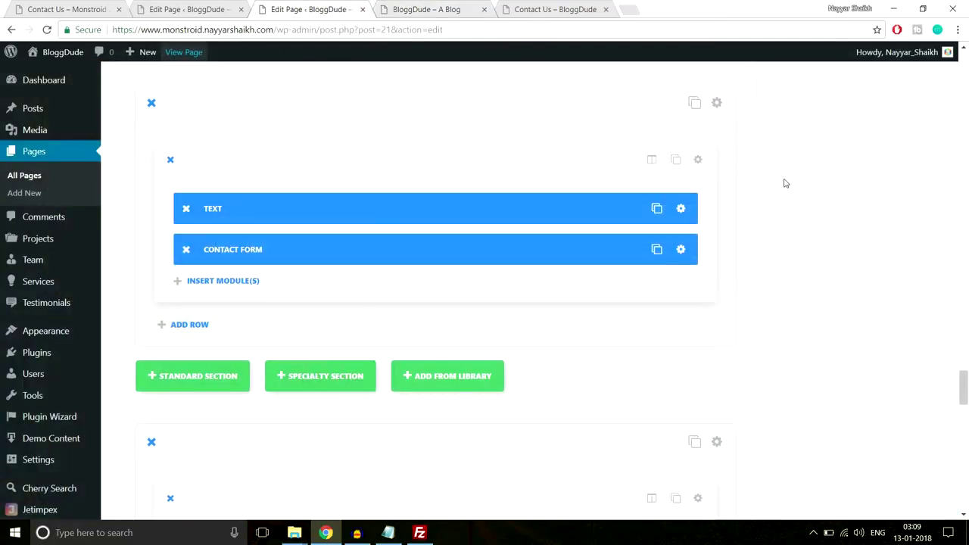
Save the Homepage's contact form section to the library as template 'Contact Form', then close the editor.
{"action": "scroll", "coordinate": [785, 182], "scroll_direction": "up", "scroll_amount": 1}
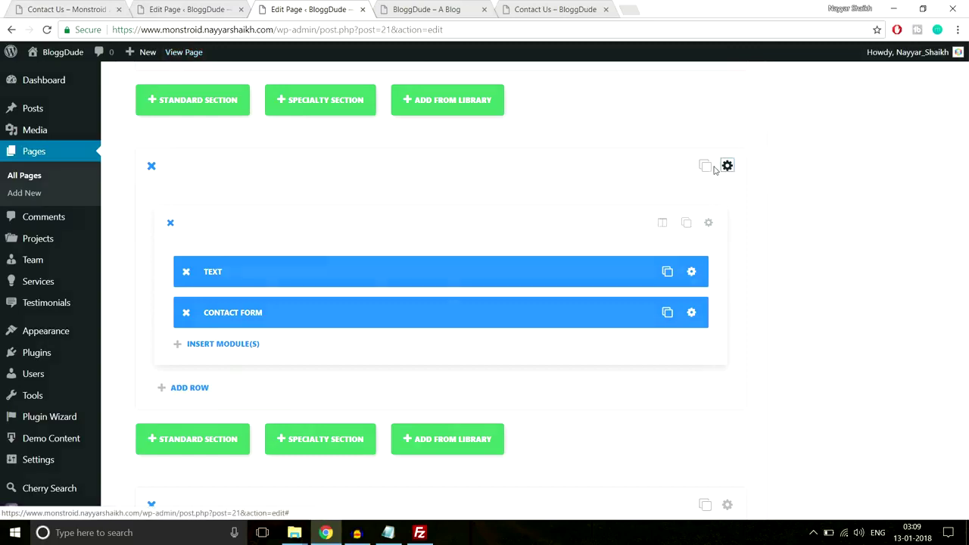
{"action": "left_click", "coordinate": [723, 166]}
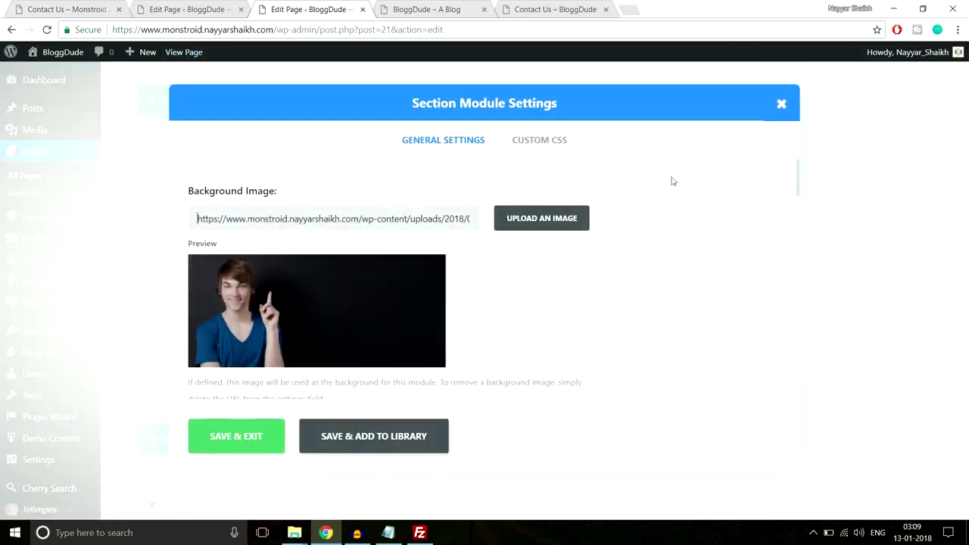
{"action": "left_click", "coordinate": [415, 439]}
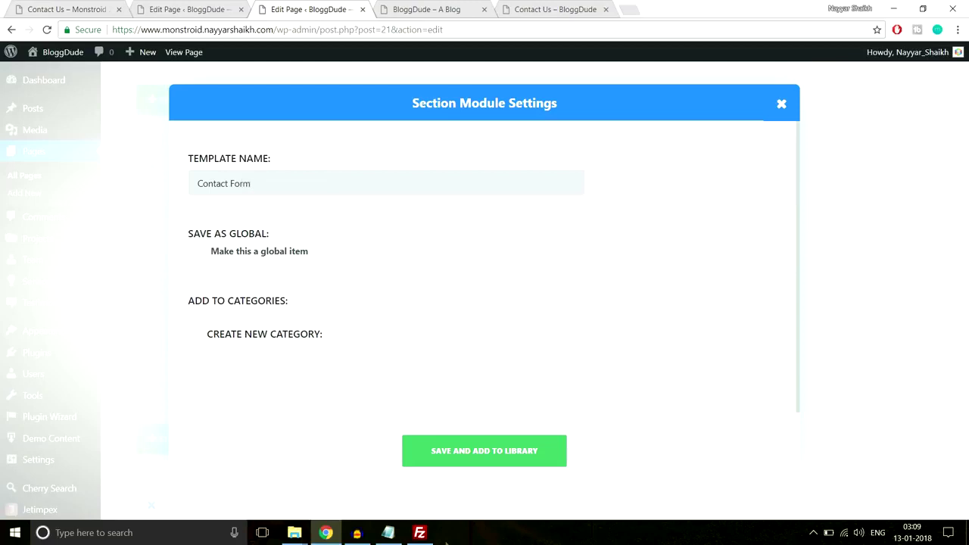
{"action": "left_click", "coordinate": [488, 453]}
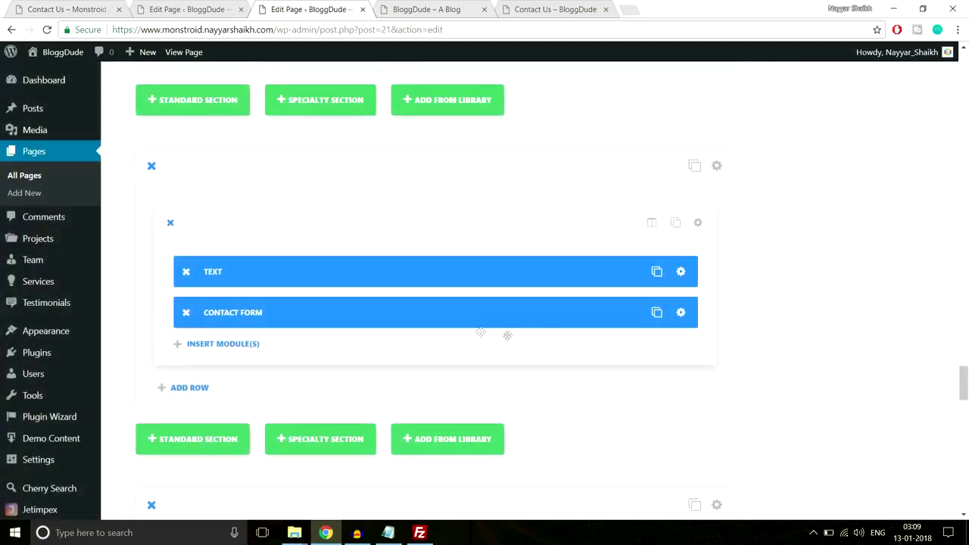
{"action": "left_click", "coordinate": [363, 10]}
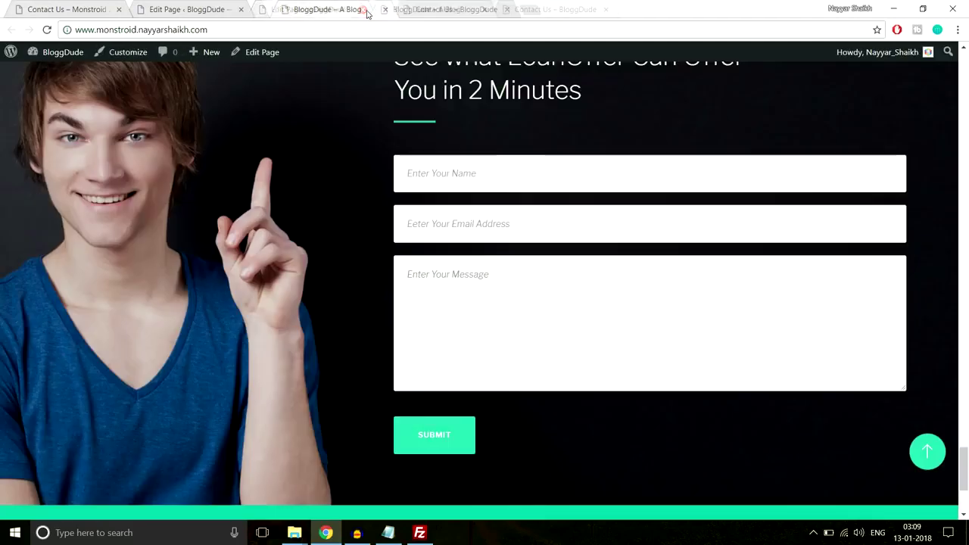
Reload the Contact Us page editor and add the 'Contact Form' template from the library.
{"action": "left_click", "coordinate": [363, 10]}
{"action": "left_click", "coordinate": [227, 9]}
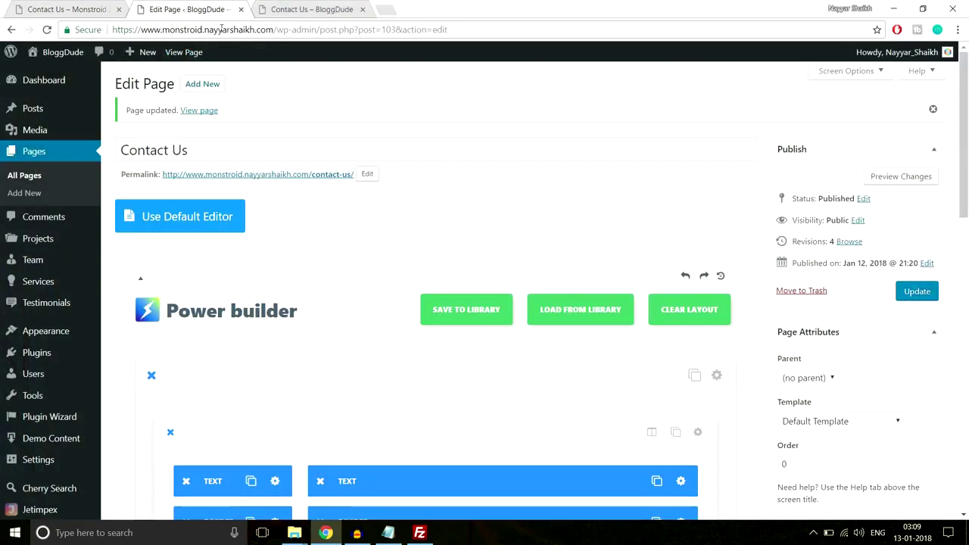
{"action": "left_click", "coordinate": [256, 30]}
{"action": "key", "text": "Return"}
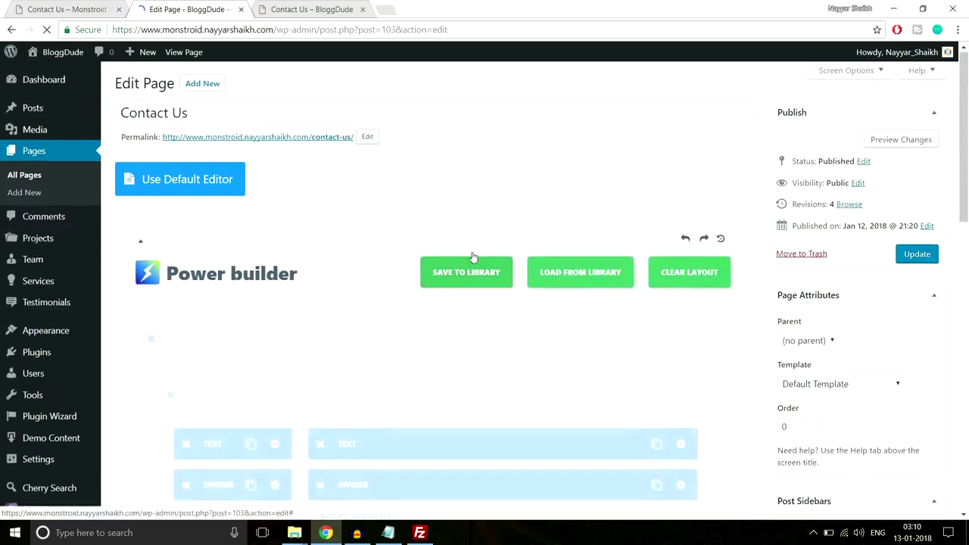
{"action": "scroll", "coordinate": [472, 258], "scroll_direction": "down", "scroll_amount": 5}
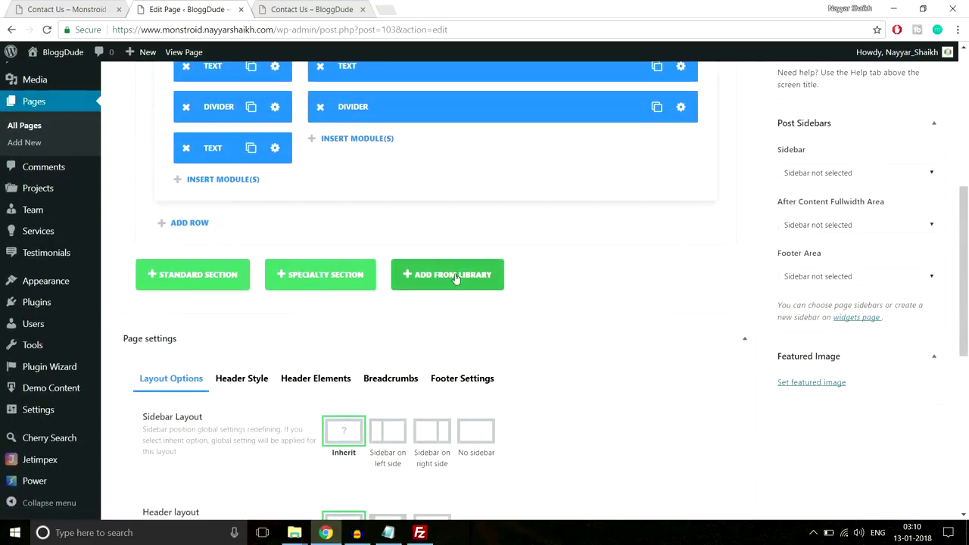
{"action": "left_click", "coordinate": [463, 281]}
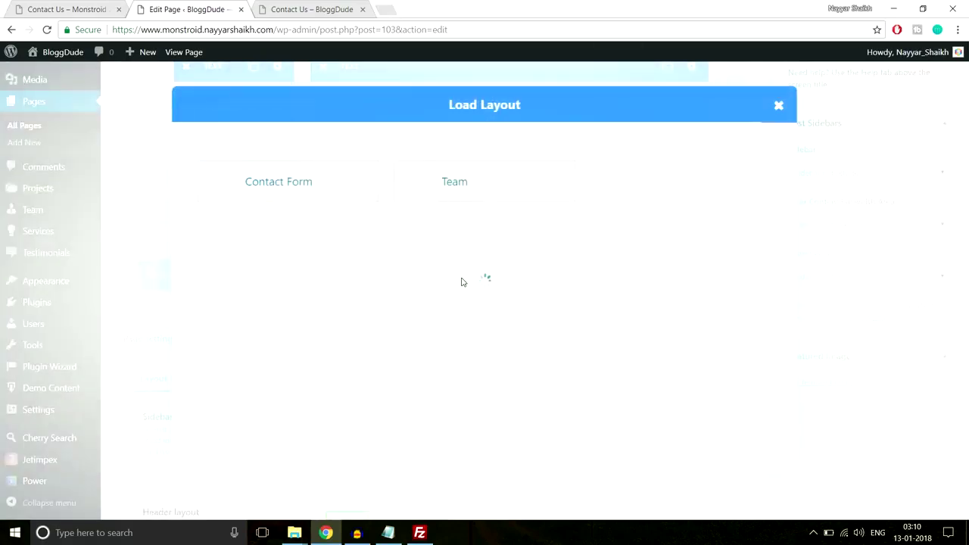
{"action": "left_click", "coordinate": [280, 258]}
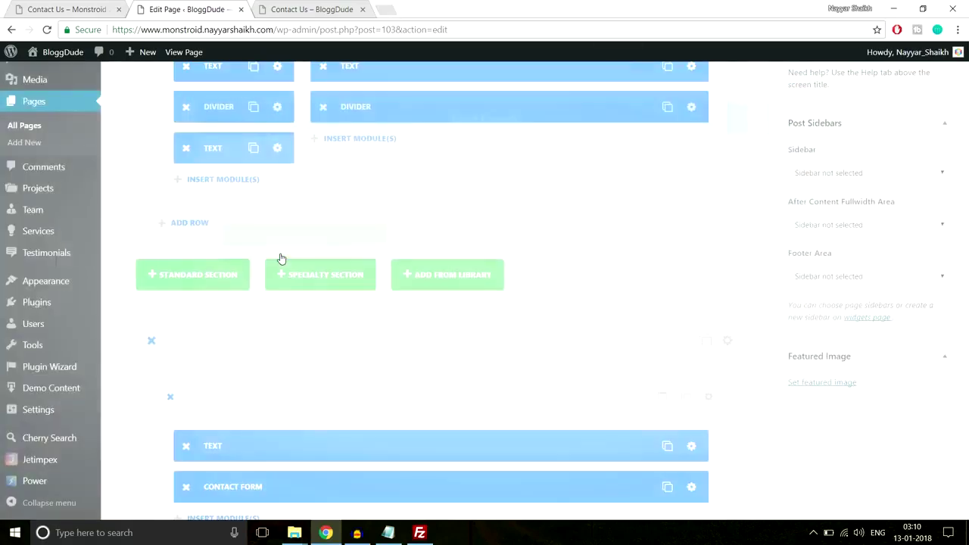
Place the Contact Form module under the right column's divider, delete the leftover section, and update.
{"action": "scroll", "coordinate": [460, 290], "scroll_direction": "down", "scroll_amount": 2}
{"action": "scroll", "coordinate": [415, 346], "scroll_direction": "down", "scroll_amount": 1}
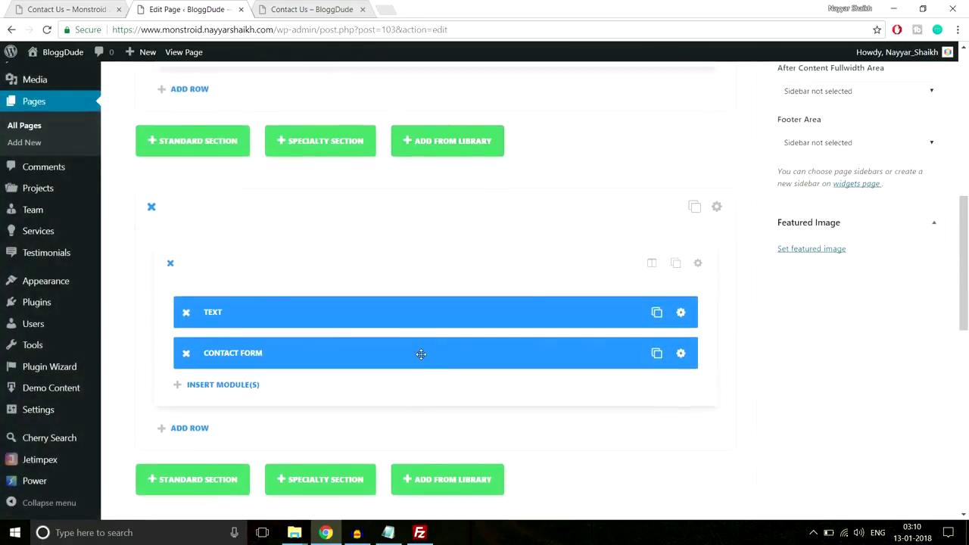
{"action": "scroll", "coordinate": [418, 350], "scroll_direction": "up", "scroll_amount": 3}
{"action": "scroll", "coordinate": [421, 354], "scroll_direction": "down", "scroll_amount": 1}
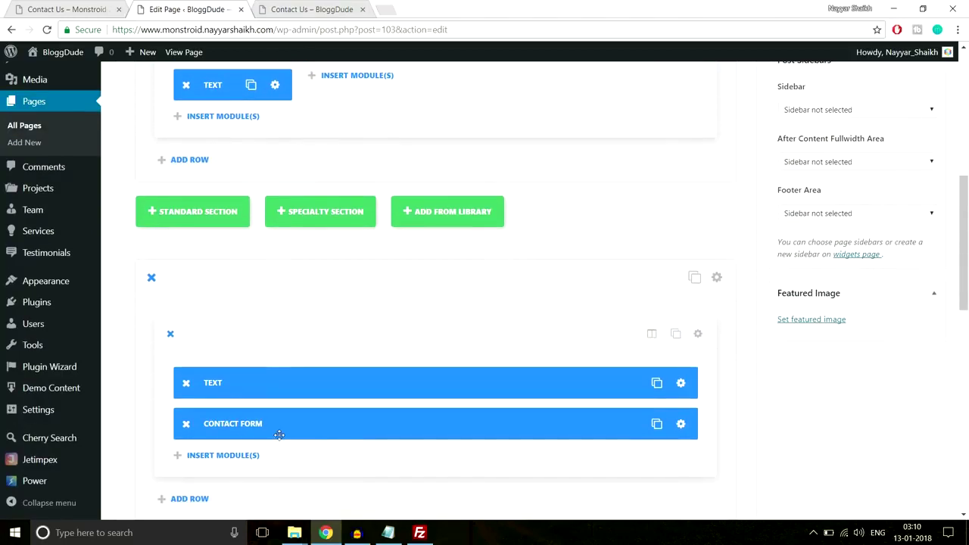
{"action": "left_click_drag", "start_coordinate": [248, 425], "coordinate": [406, 97]}
{"action": "scroll", "coordinate": [409, 264], "scroll_direction": "up", "scroll_amount": 3}
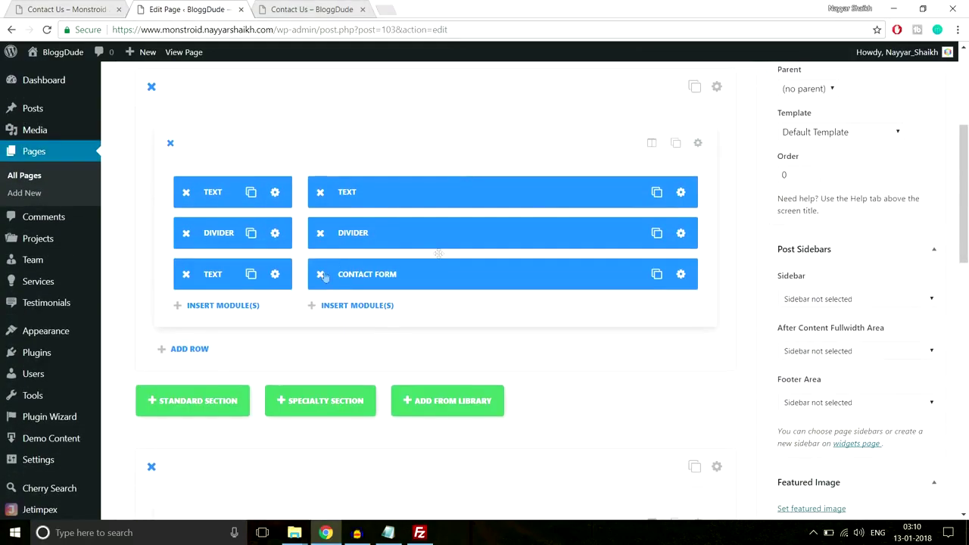
{"action": "scroll", "coordinate": [409, 263], "scroll_direction": "down", "scroll_amount": 2}
{"action": "left_click", "coordinate": [152, 340]}
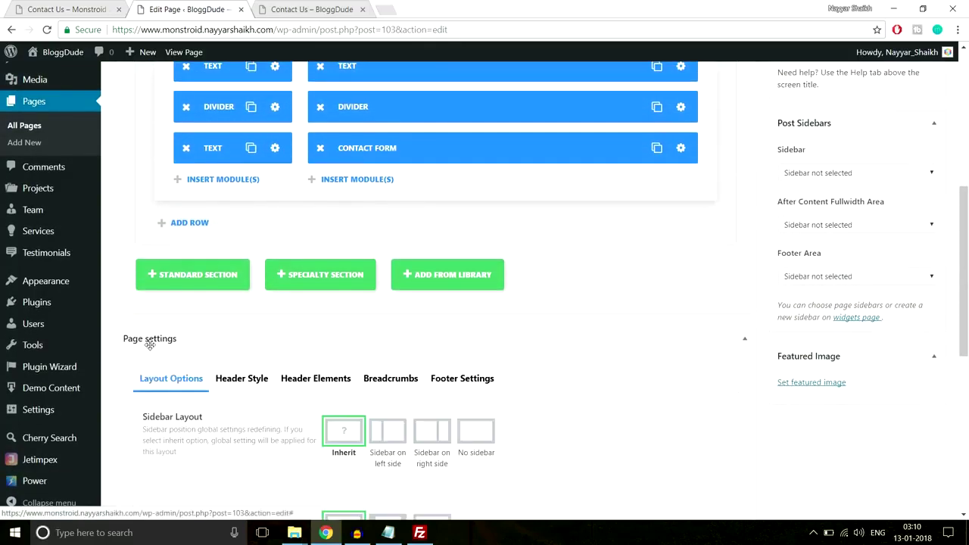
{"action": "scroll", "coordinate": [187, 343], "scroll_direction": "up", "scroll_amount": 5}
{"action": "left_click", "coordinate": [917, 191]}
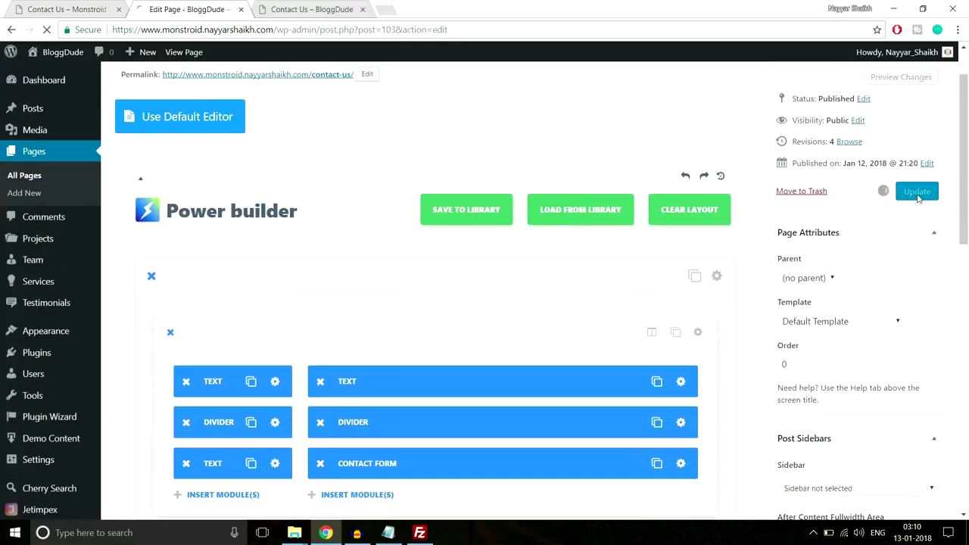
{"action": "left_click", "coordinate": [316, 9]}
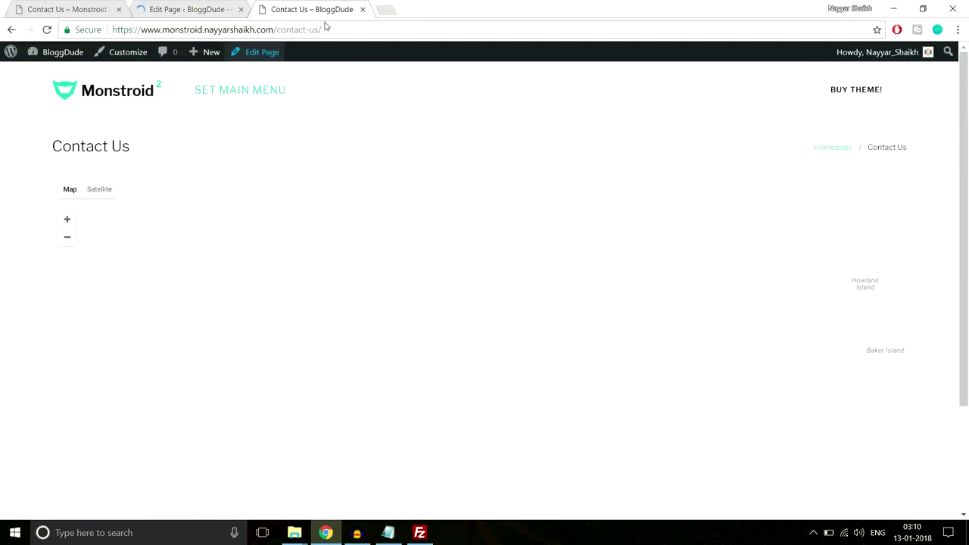
{"action": "left_click", "coordinate": [326, 28]}
{"action": "key", "text": "Return"}
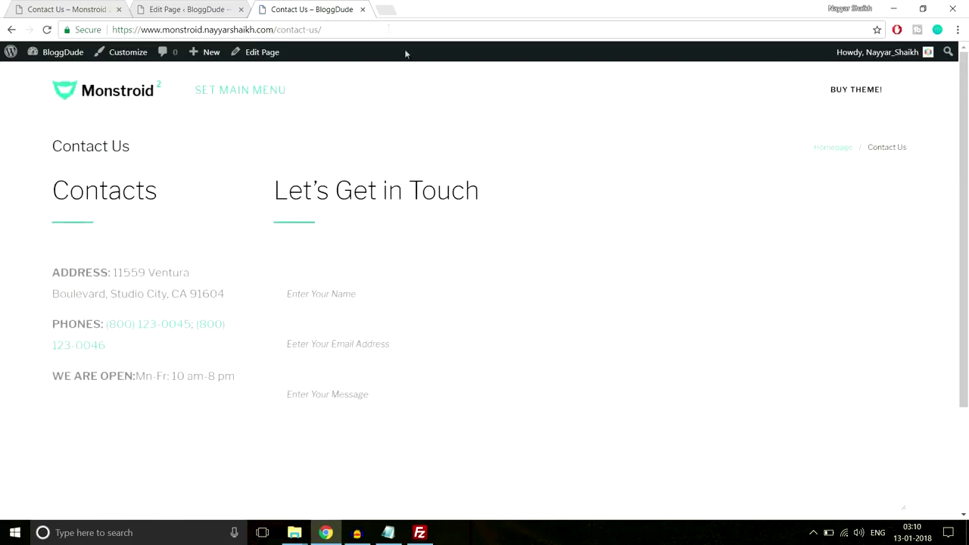
{"action": "scroll", "coordinate": [512, 210], "scroll_direction": "down", "scroll_amount": 3}
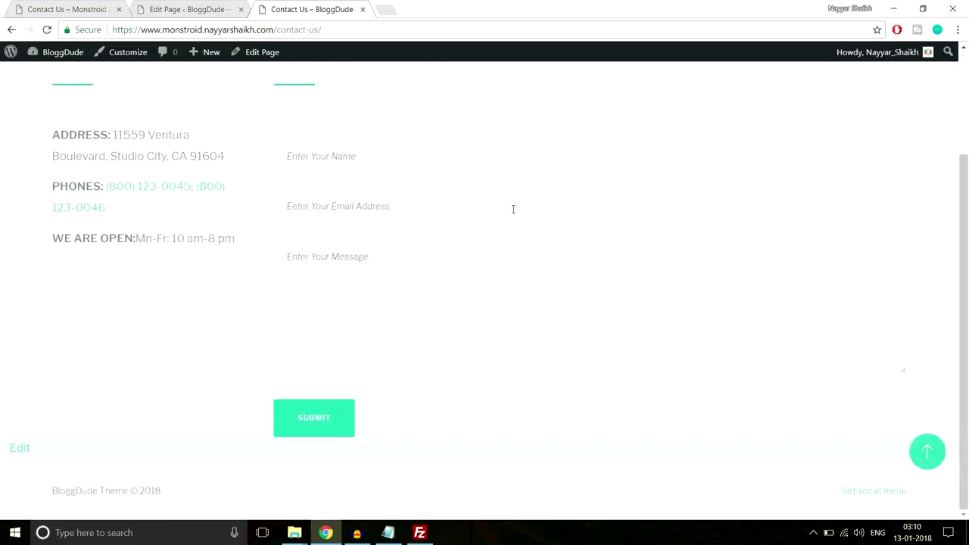
{"action": "scroll", "coordinate": [513, 209], "scroll_direction": "up", "scroll_amount": 3}
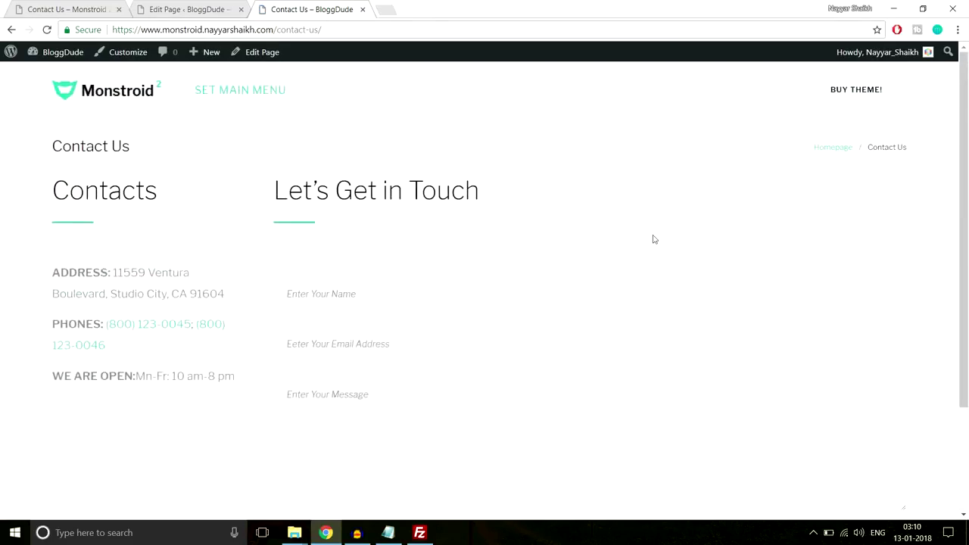
{"action": "scroll", "coordinate": [655, 239], "scroll_direction": "down", "scroll_amount": 3}
{"action": "scroll", "coordinate": [652, 237], "scroll_direction": "up", "scroll_amount": 3}
{"action": "left_click", "coordinate": [205, 6]}
{"action": "scroll", "coordinate": [594, 270], "scroll_direction": "down", "scroll_amount": 15}
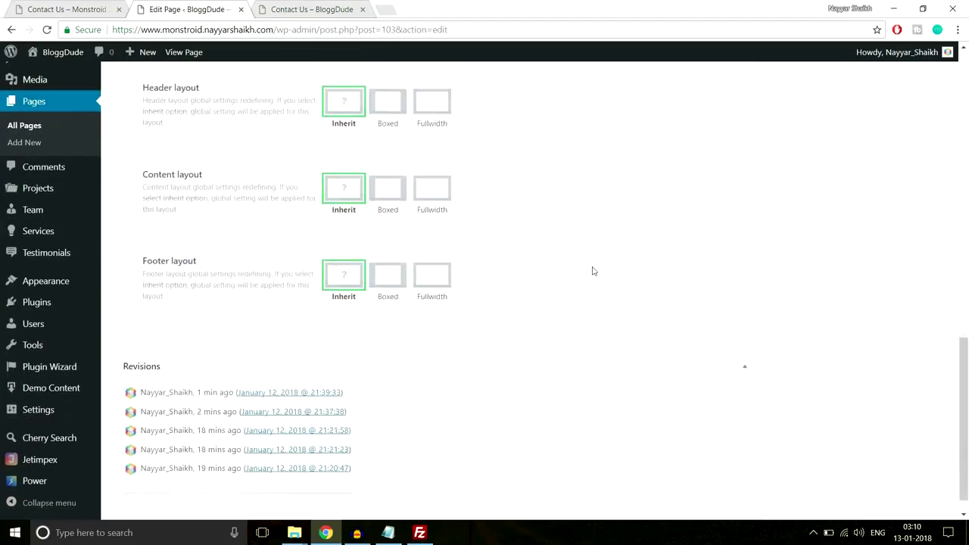
Disable breadcrumbs in the Contact Us page settings.
{"action": "scroll", "coordinate": [530, 287], "scroll_direction": "up", "scroll_amount": 5}
{"action": "left_click", "coordinate": [390, 305]}
{"action": "scroll", "coordinate": [378, 303], "scroll_direction": "down", "scroll_amount": 1}
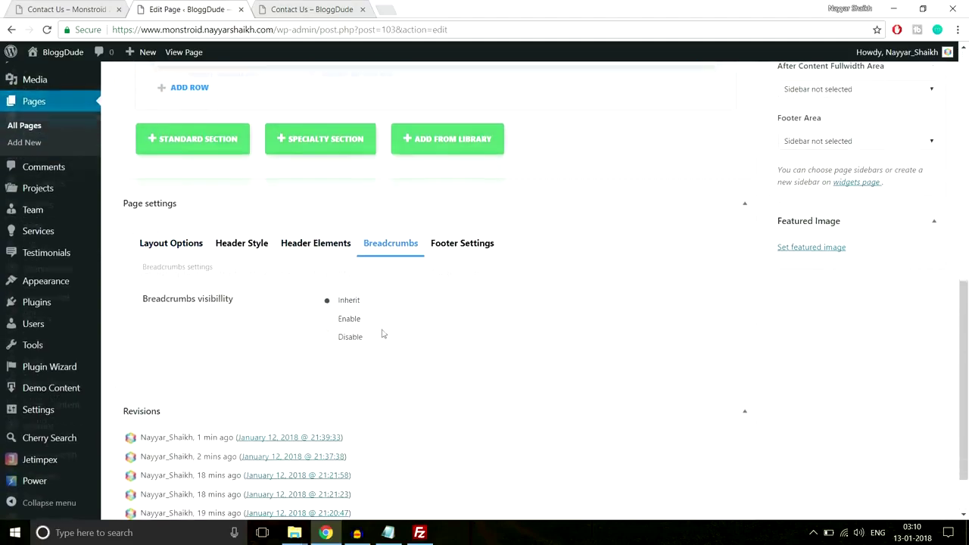
{"action": "left_click", "coordinate": [337, 342]}
{"action": "scroll", "coordinate": [424, 283], "scroll_direction": "up", "scroll_amount": 7}
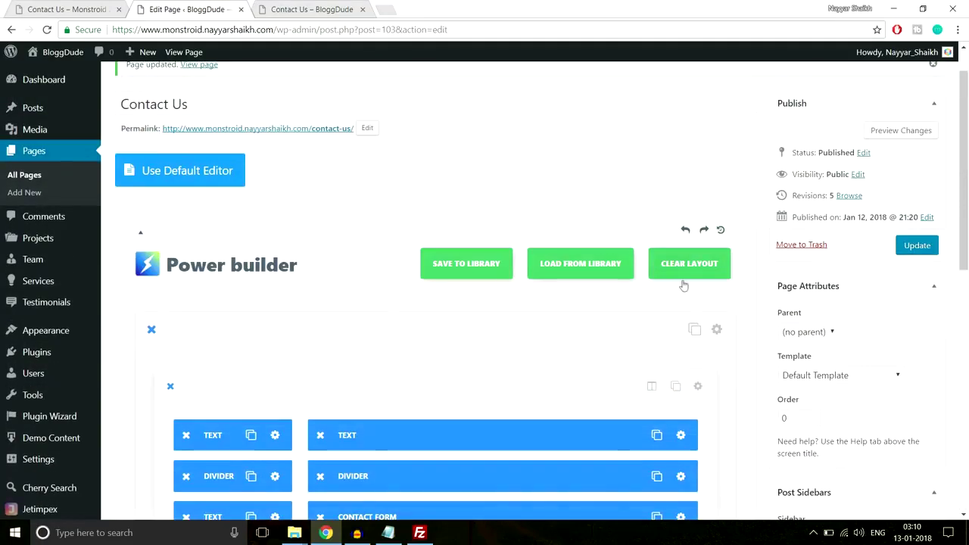
{"action": "scroll", "coordinate": [725, 293], "scroll_direction": "down", "scroll_amount": 2}
Save the section settings and update the Contact Us page.
{"action": "left_click", "coordinate": [718, 143]}
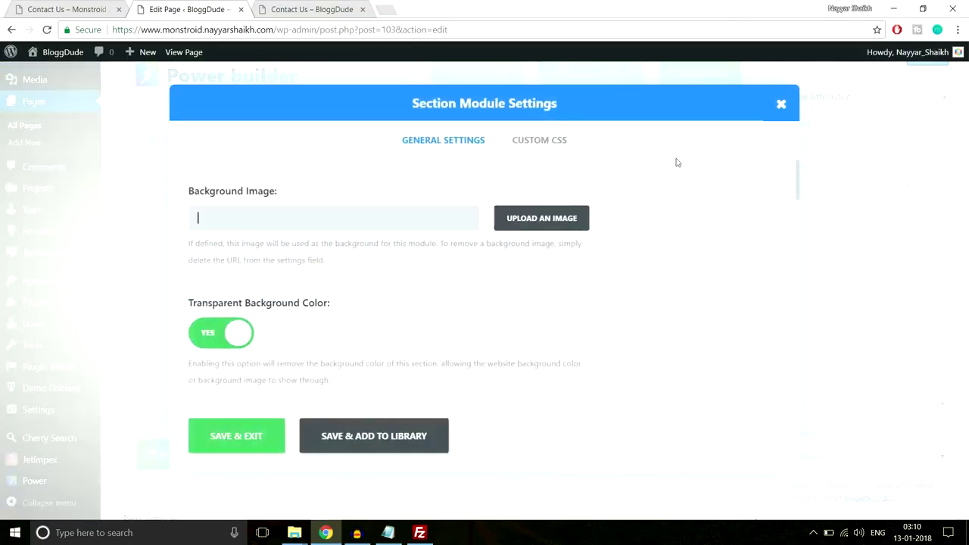
{"action": "scroll", "coordinate": [537, 258], "scroll_direction": "down", "scroll_amount": 15}
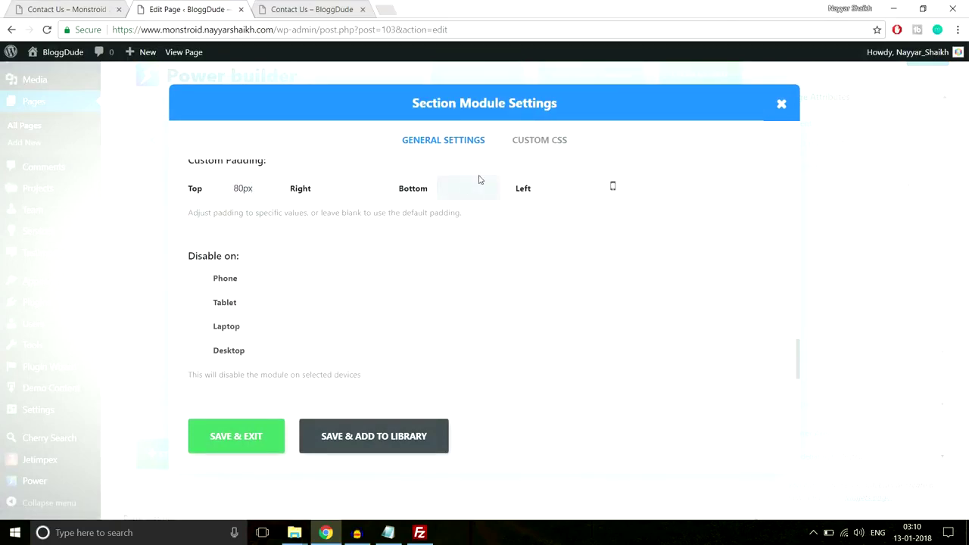
{"action": "left_click", "coordinate": [249, 437]}
{"action": "scroll", "coordinate": [788, 379], "scroll_direction": "up", "scroll_amount": 3}
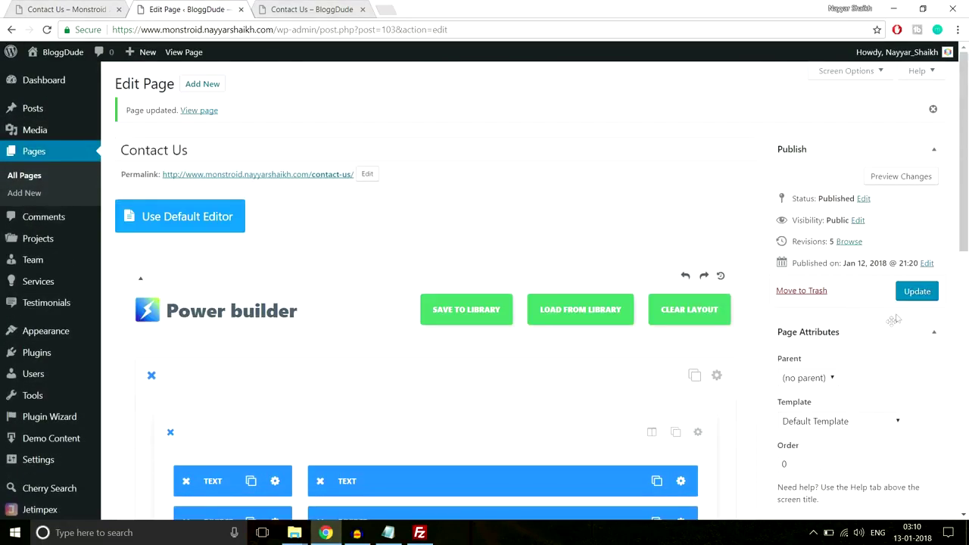
{"action": "left_click", "coordinate": [917, 292]}
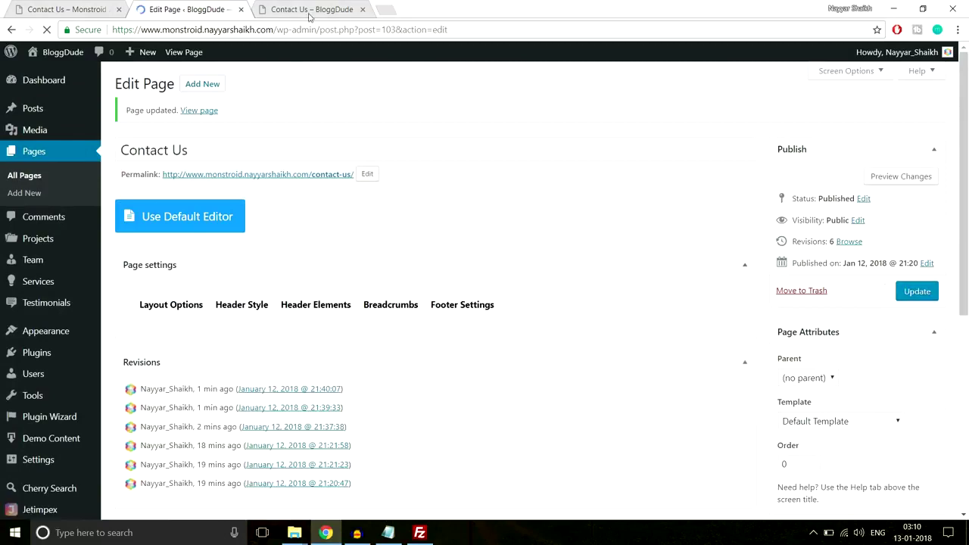
Reload the live BloggDude Contact Us page and review it.
{"action": "left_click", "coordinate": [311, 9]}
{"action": "left_click", "coordinate": [324, 30]}
{"action": "key", "text": "Return"}
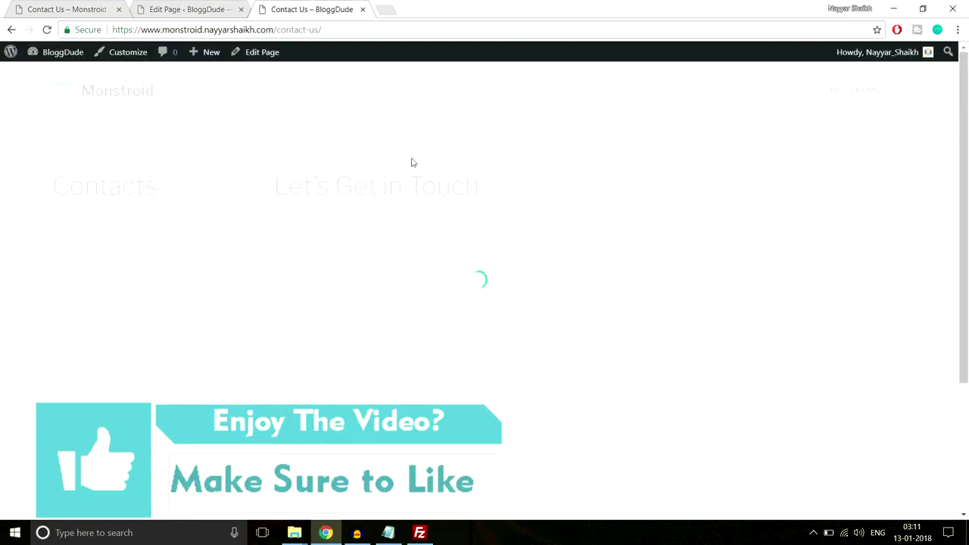
{"action": "scroll", "coordinate": [611, 234], "scroll_direction": "down", "scroll_amount": 3}
{"action": "scroll", "coordinate": [610, 230], "scroll_direction": "up", "scroll_amount": 3}
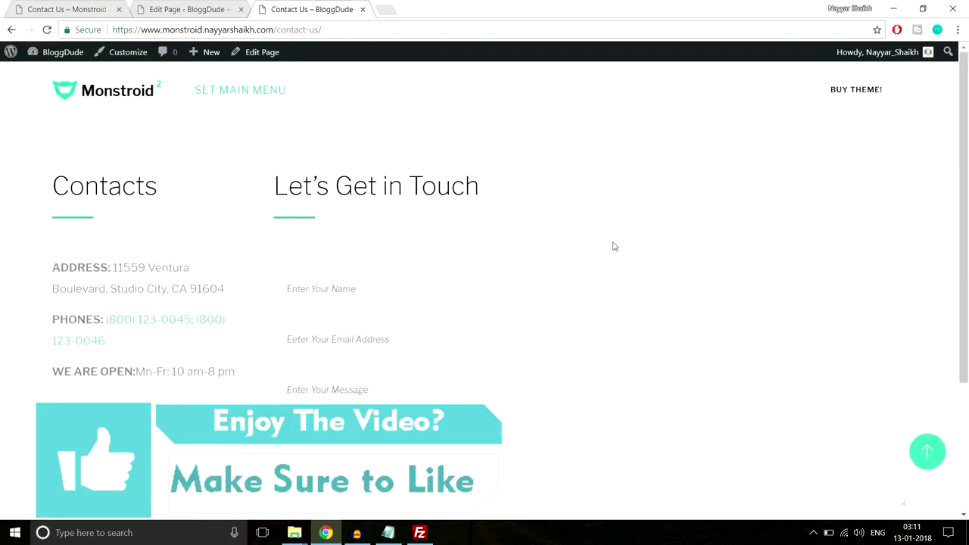
{"action": "scroll", "coordinate": [614, 246], "scroll_direction": "down", "scroll_amount": 3}
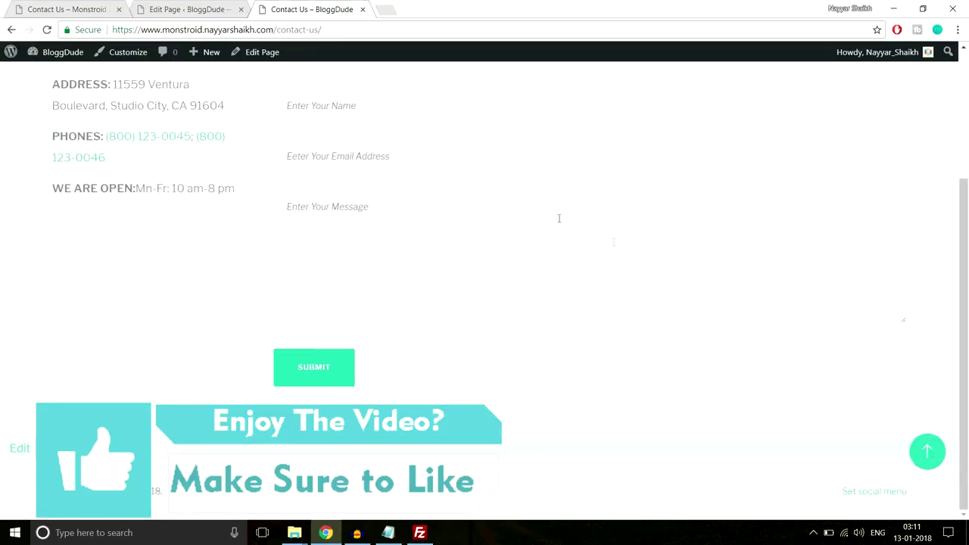
Examine the Monstroid 2 demo's Follow icons and subscribe form area for comparison.
{"action": "left_click", "coordinate": [45, 9]}
{"action": "left_click_drag", "start_coordinate": [965, 254], "coordinate": [967, 362]}
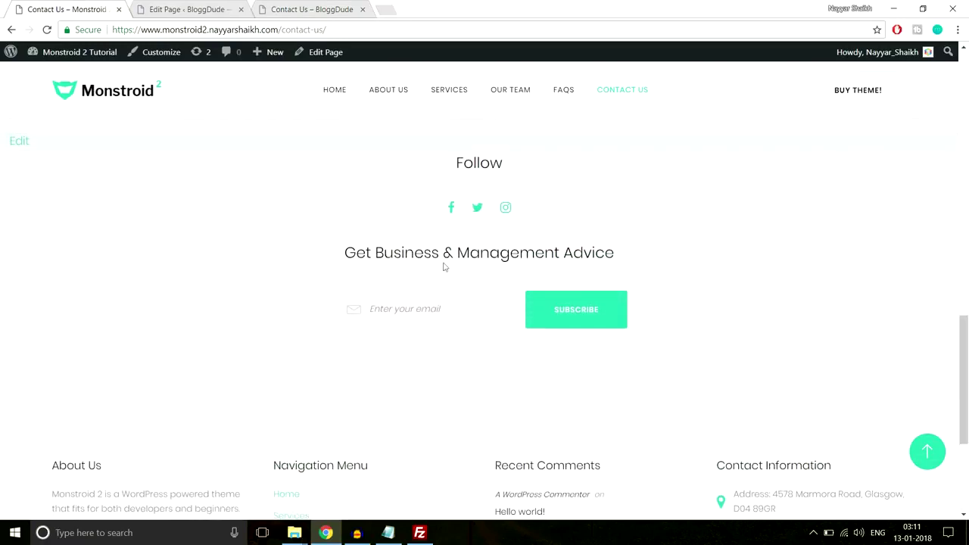
{"action": "left_click_drag", "start_coordinate": [405, 175], "coordinate": [716, 316]}
{"action": "left_click", "coordinate": [691, 332]}
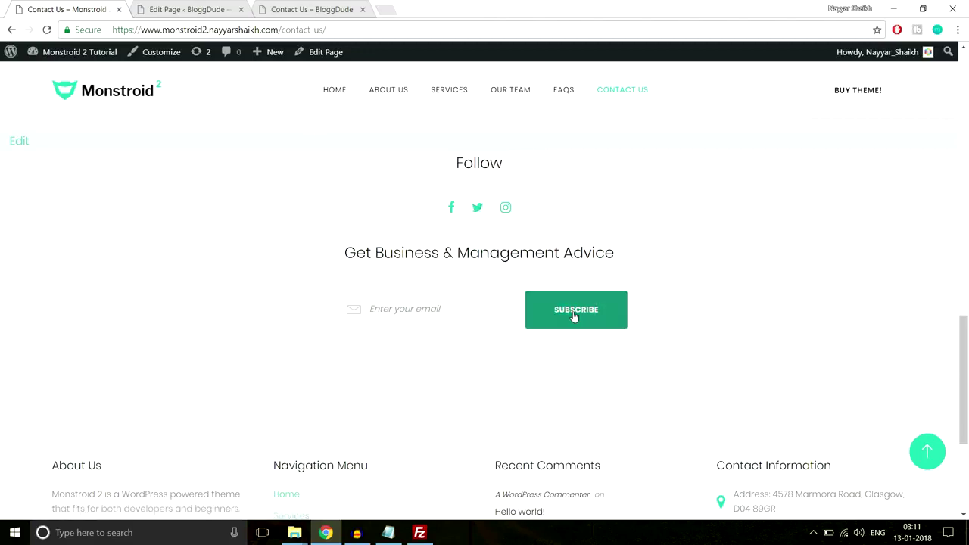
{"action": "scroll", "coordinate": [577, 313], "scroll_direction": "down", "scroll_amount": 3}
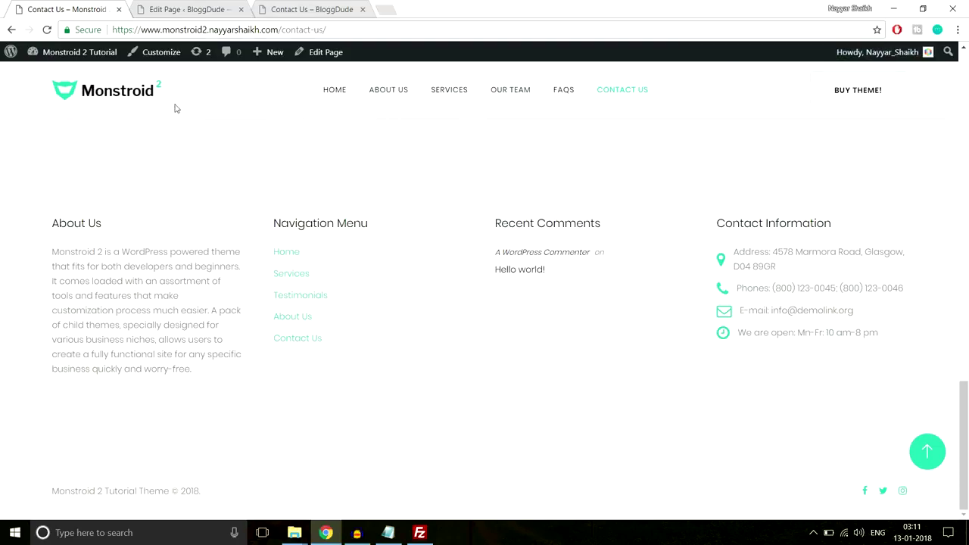
Select the Monstroid 'Get Business & Management Advice' heading, then return to the BloggDude Contact Us editor.
{"action": "left_click", "coordinate": [182, 9]}
{"action": "left_click", "coordinate": [126, 11]}
{"action": "scroll", "coordinate": [519, 372], "scroll_direction": "up", "scroll_amount": 4}
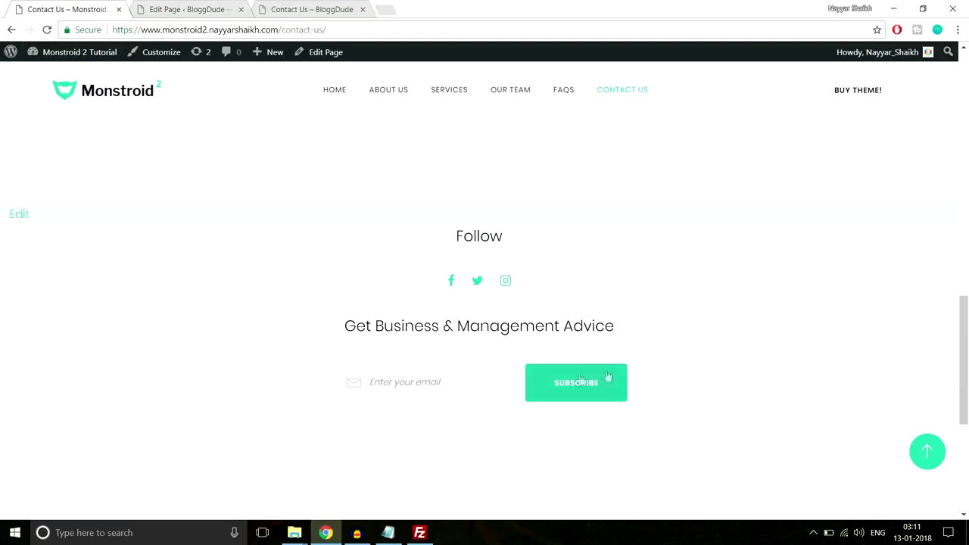
{"action": "left_click_drag", "start_coordinate": [320, 339], "coordinate": [688, 319]}
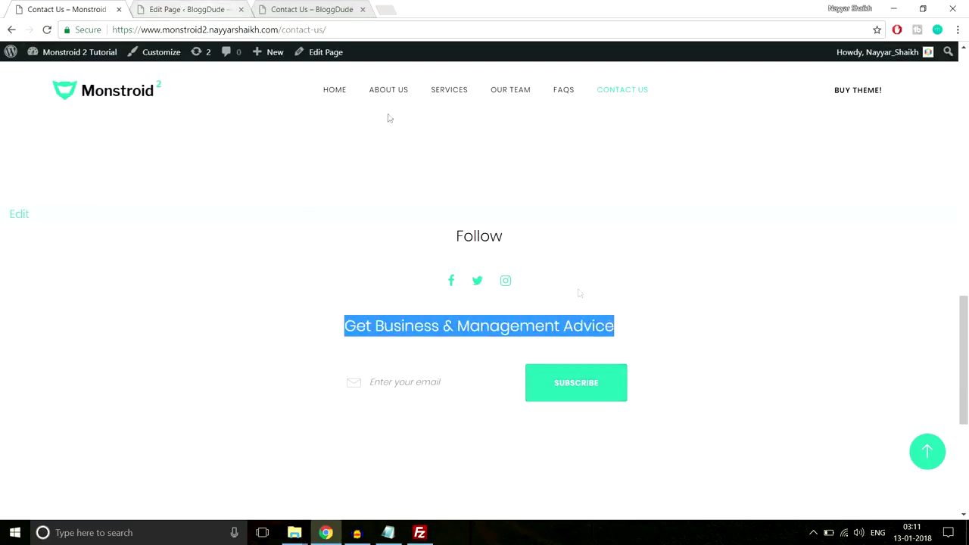
{"action": "left_click", "coordinate": [188, 9]}
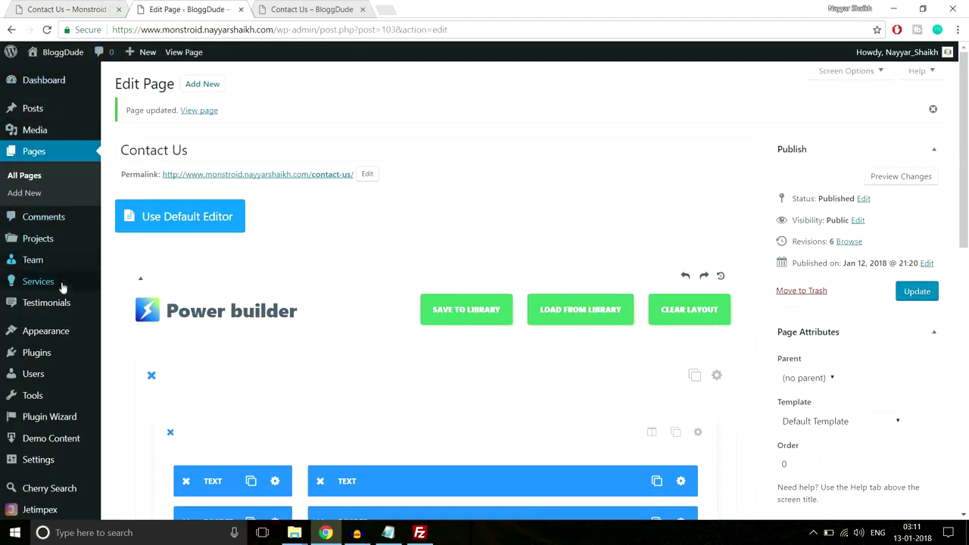
{"action": "scroll", "coordinate": [38, 299], "scroll_direction": "down", "scroll_amount": 1}
{"action": "mouse_move", "coordinate": [53, 286]}
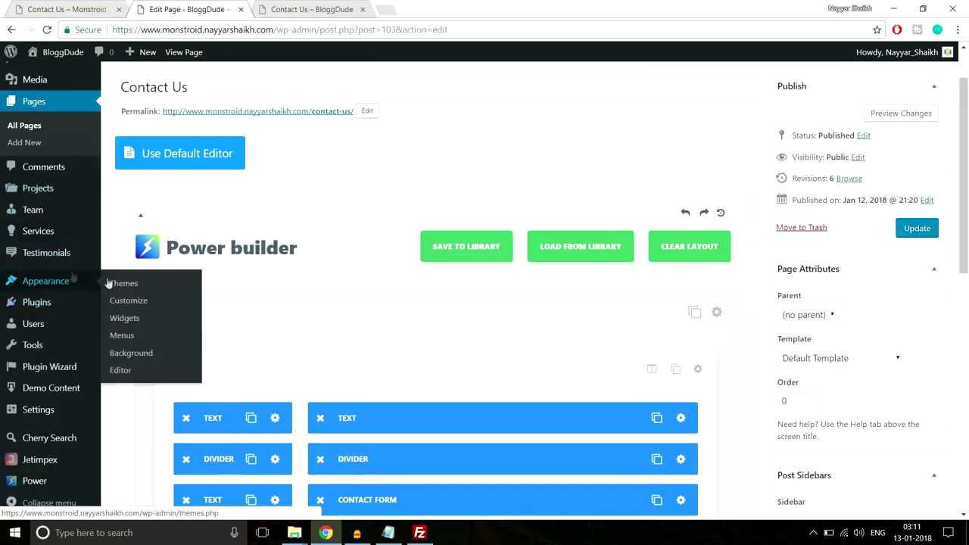
Add a Subscribe and Follow widget to the After Content Fullwidth Area on the Widgets screen.
{"action": "left_click", "coordinate": [134, 321]}
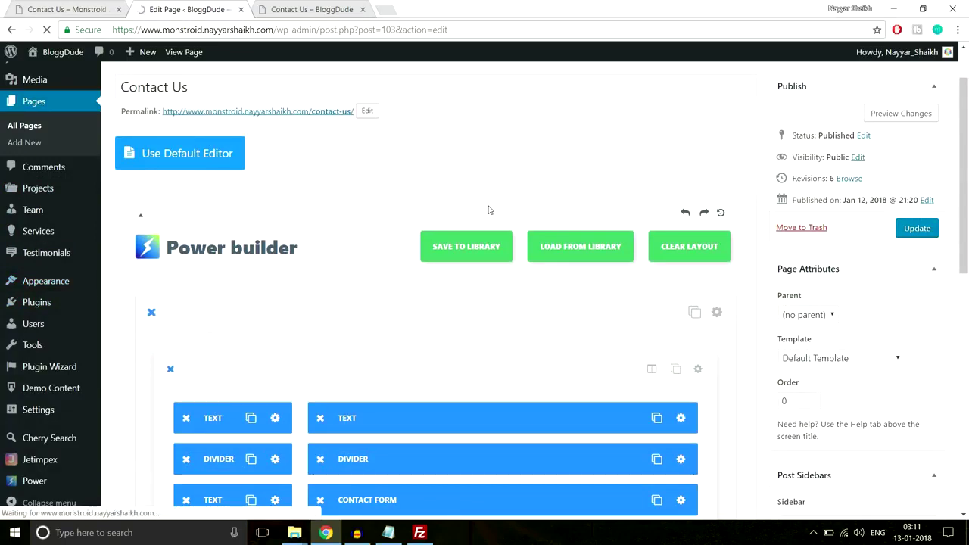
{"action": "scroll", "coordinate": [272, 336], "scroll_direction": "down", "scroll_amount": 8}
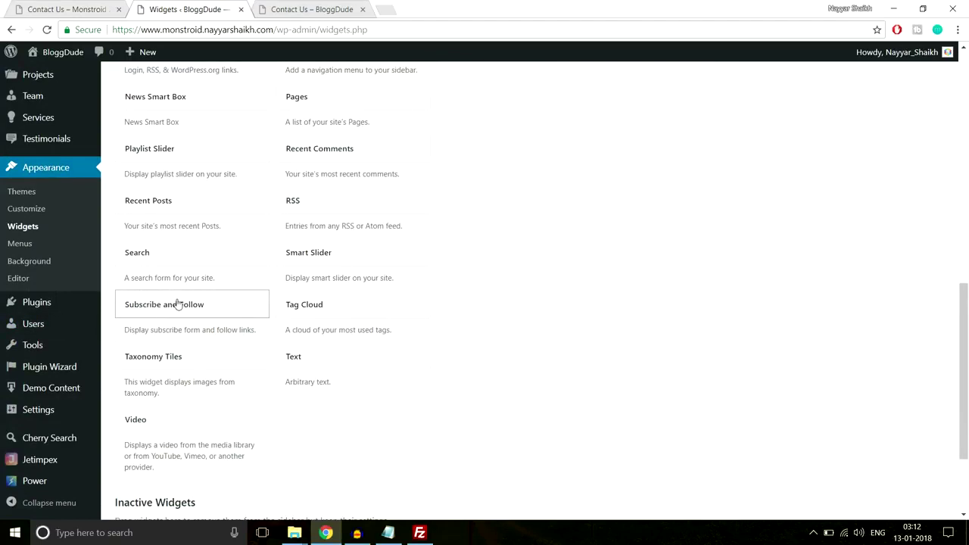
{"action": "left_click", "coordinate": [177, 304]}
{"action": "scroll", "coordinate": [232, 288], "scroll_direction": "down", "scroll_amount": 1}
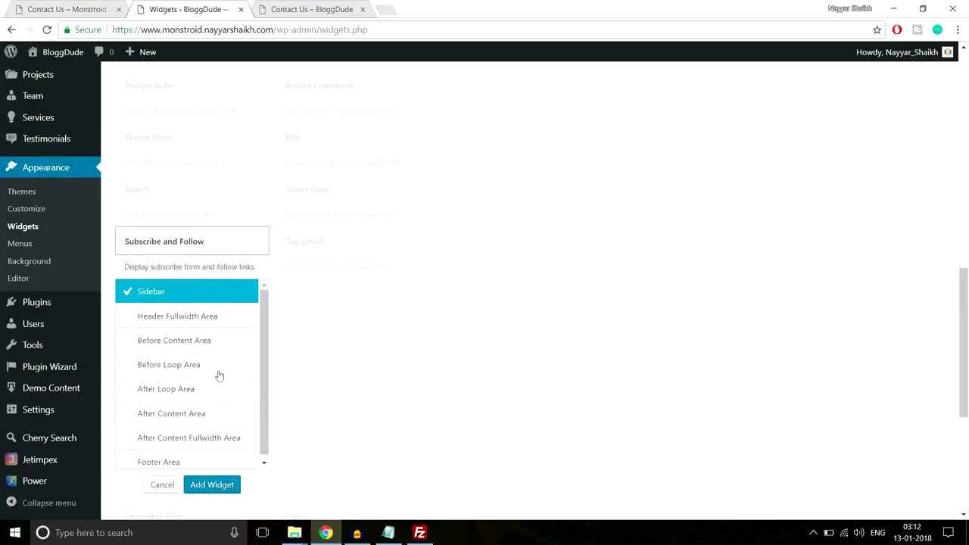
{"action": "scroll", "coordinate": [182, 331], "scroll_direction": "down", "scroll_amount": 1}
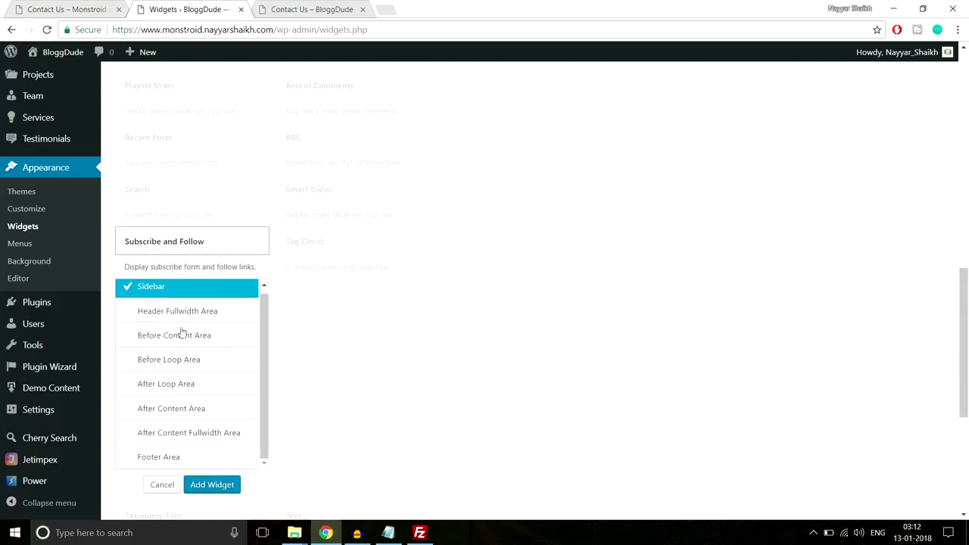
{"action": "left_click", "coordinate": [155, 438]}
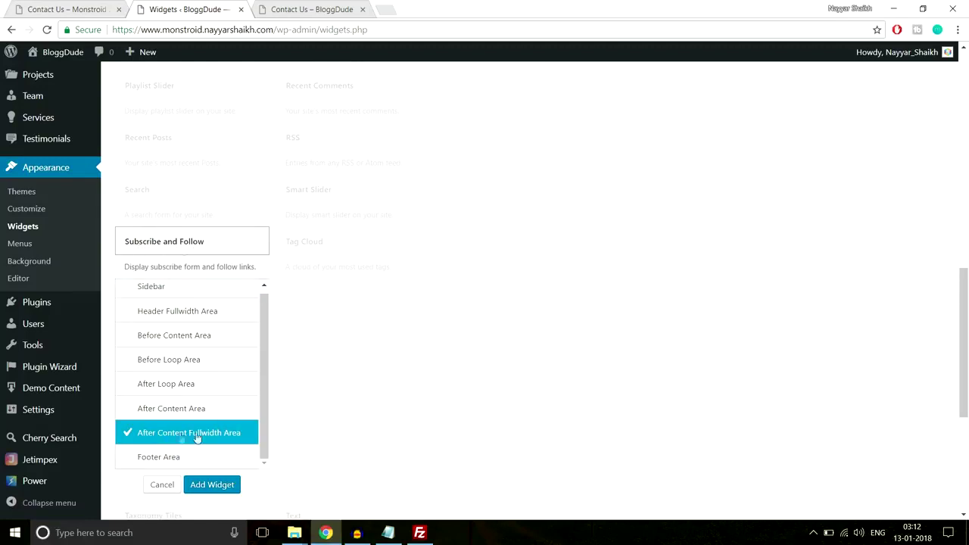
{"action": "left_click", "coordinate": [212, 484]}
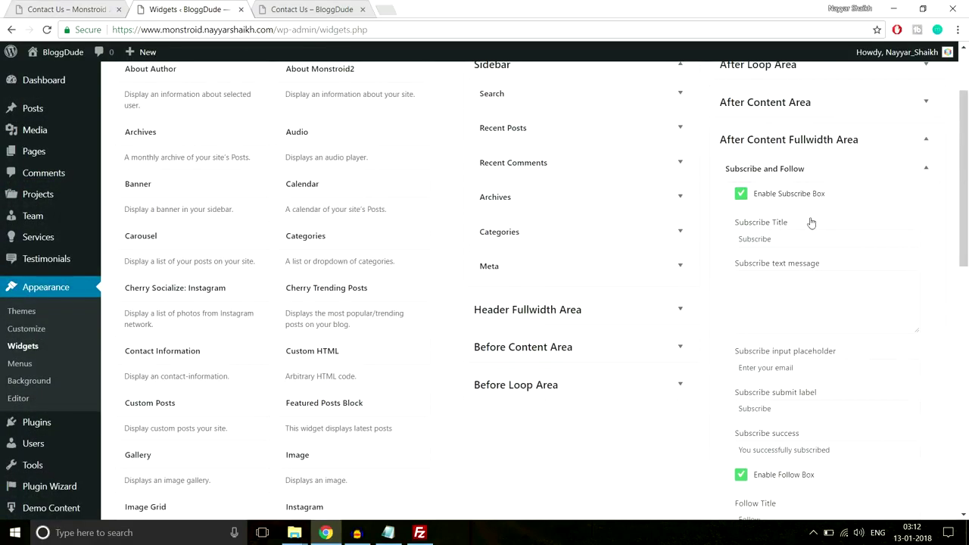
Select the Monstroid 'Get Business & Management Advice' heading and the widget's current Subscribe Title text.
{"action": "scroll", "coordinate": [811, 223], "scroll_direction": "down", "scroll_amount": 1}
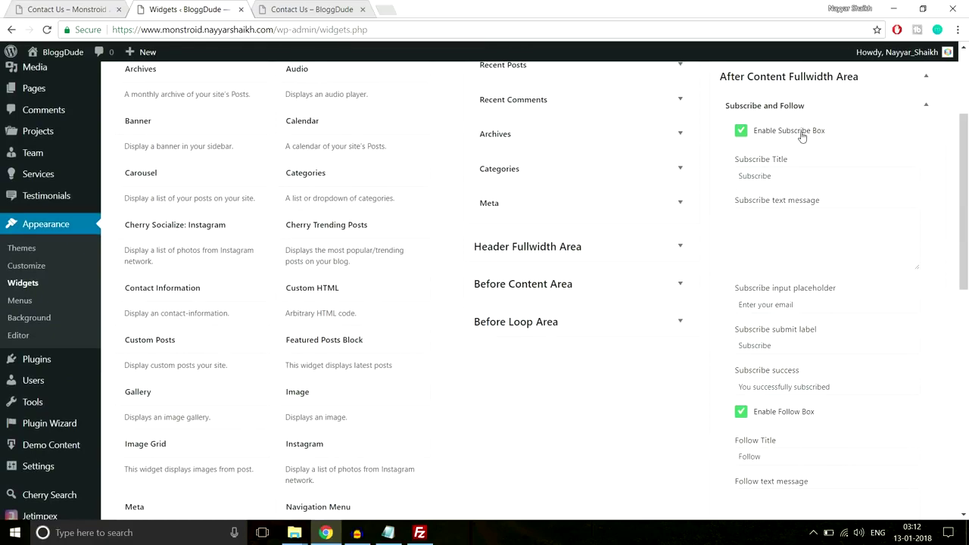
{"action": "left_click", "coordinate": [277, 6]}
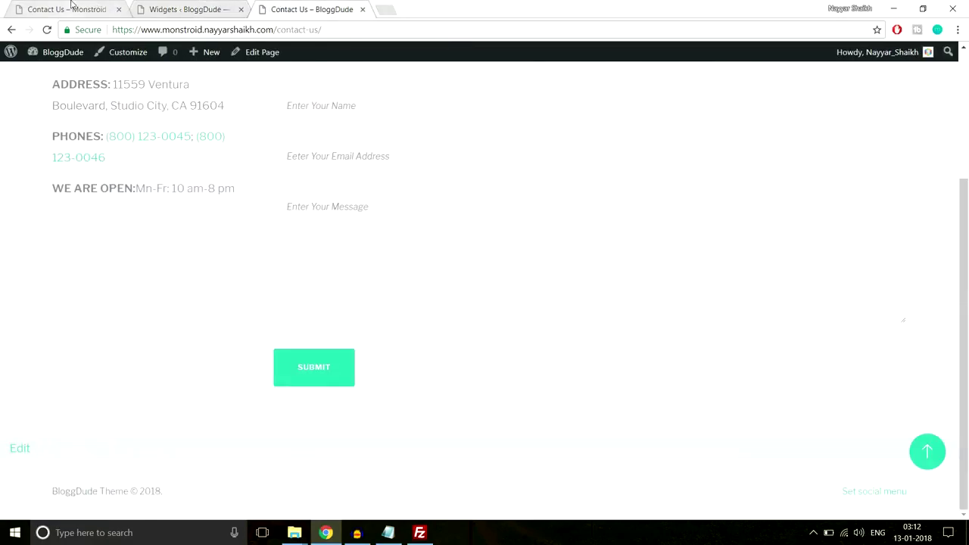
{"action": "left_click", "coordinate": [67, 9]}
{"action": "left_click", "coordinate": [344, 375]}
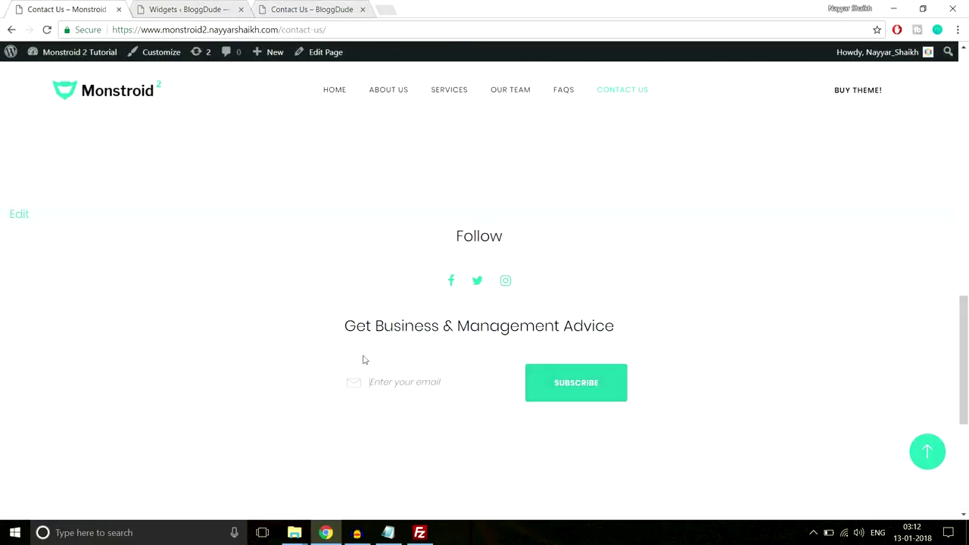
{"action": "left_click_drag", "start_coordinate": [342, 326], "coordinate": [617, 324]}
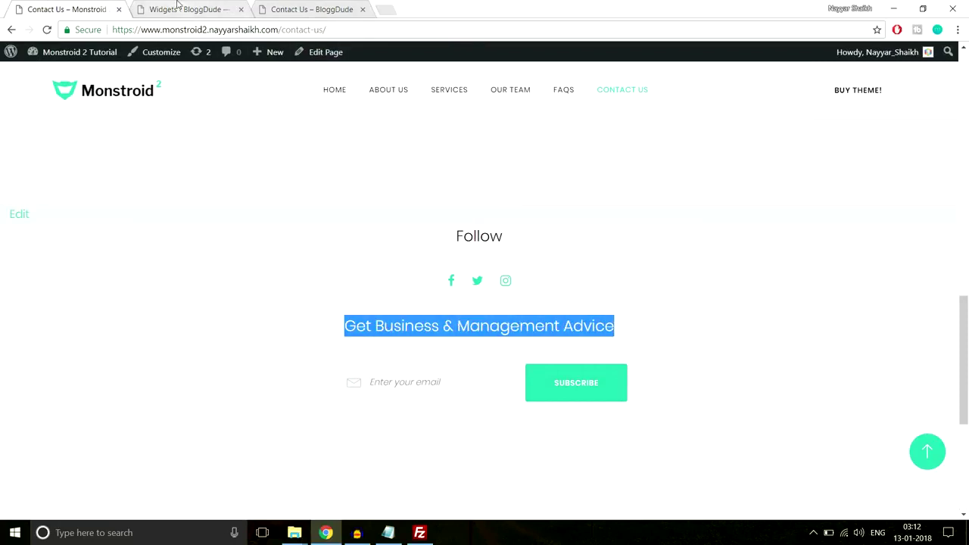
{"action": "left_click", "coordinate": [193, 7]}
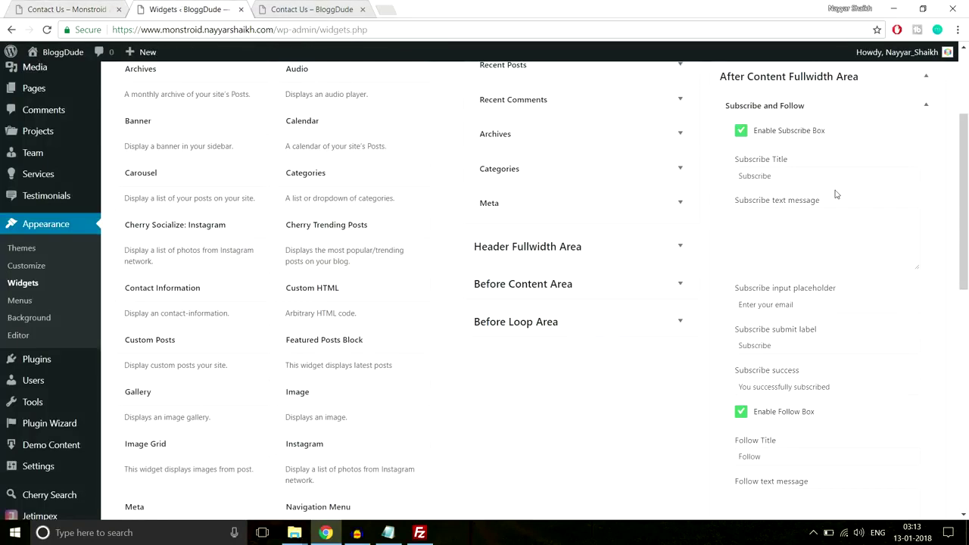
{"action": "scroll", "coordinate": [861, 284], "scroll_direction": "down", "scroll_amount": 1}
{"action": "scroll", "coordinate": [823, 191], "scroll_direction": "up", "scroll_amount": 1}
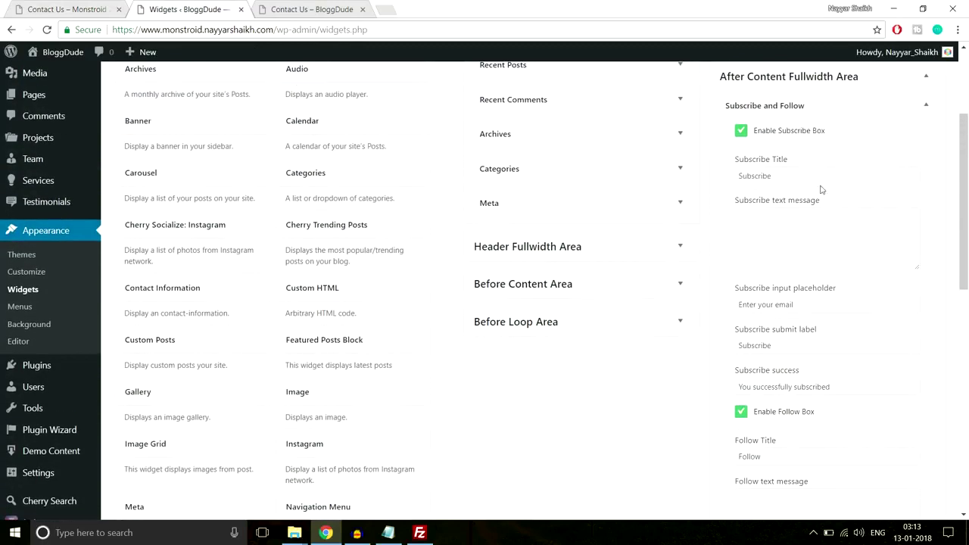
{"action": "left_click_drag", "start_coordinate": [811, 175], "coordinate": [701, 181]}
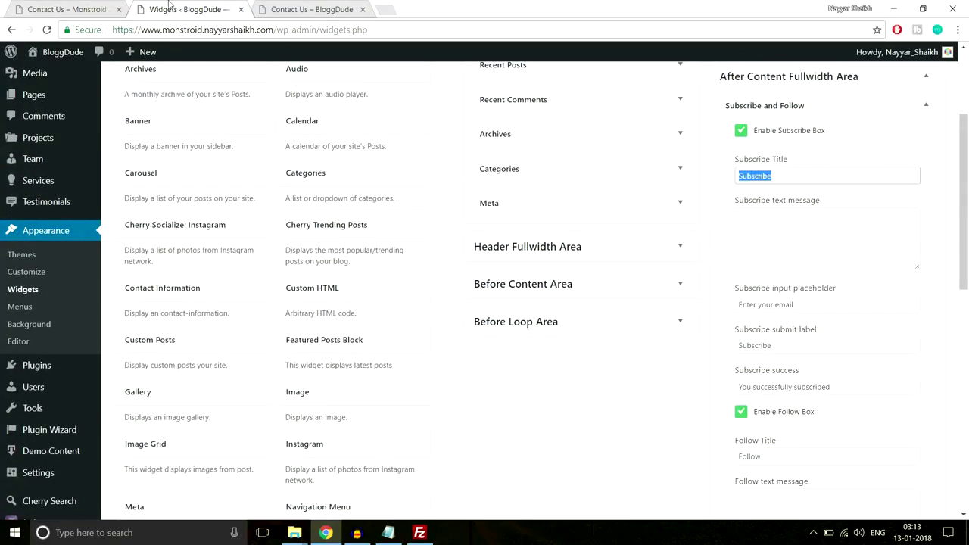
Replace the widget's Subscribe Title with the copied 'Get Business & Management Advice' heading.
{"action": "left_click", "coordinate": [102, 6]}
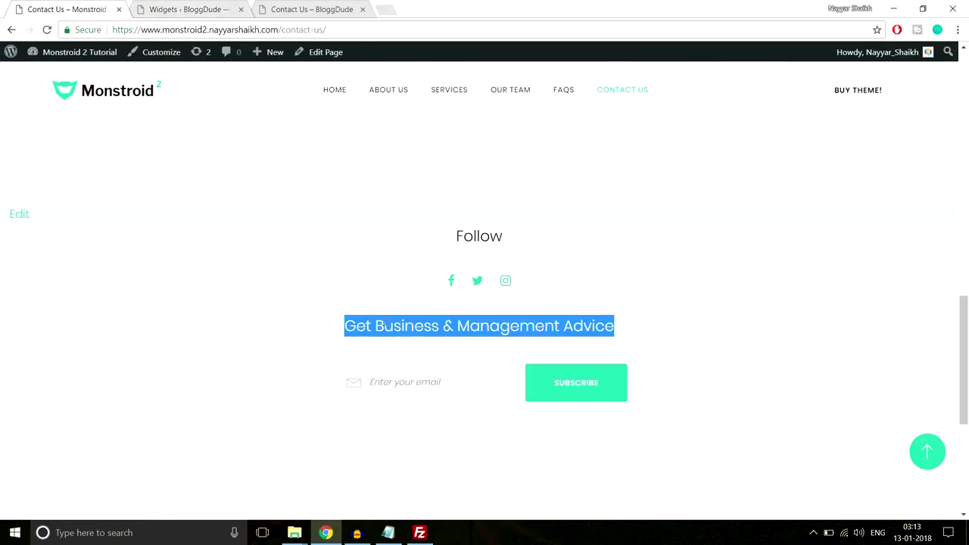
{"action": "key", "text": "ctrl+c"}
{"action": "left_click", "coordinate": [185, 9]}
{"action": "key", "text": "ctrl+v"}
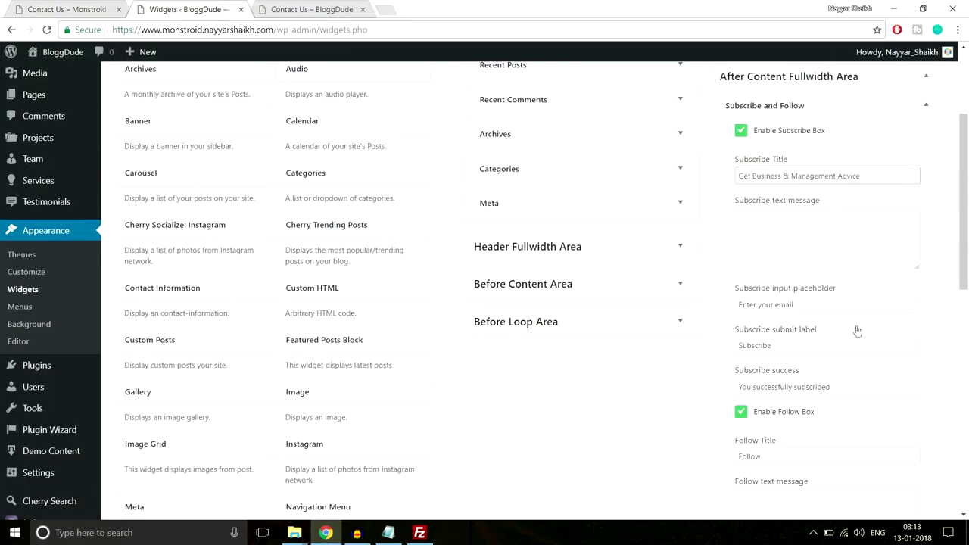
{"action": "scroll", "coordinate": [857, 331], "scroll_direction": "down", "scroll_amount": 1}
{"action": "left_click_drag", "start_coordinate": [825, 237], "coordinate": [708, 241]}
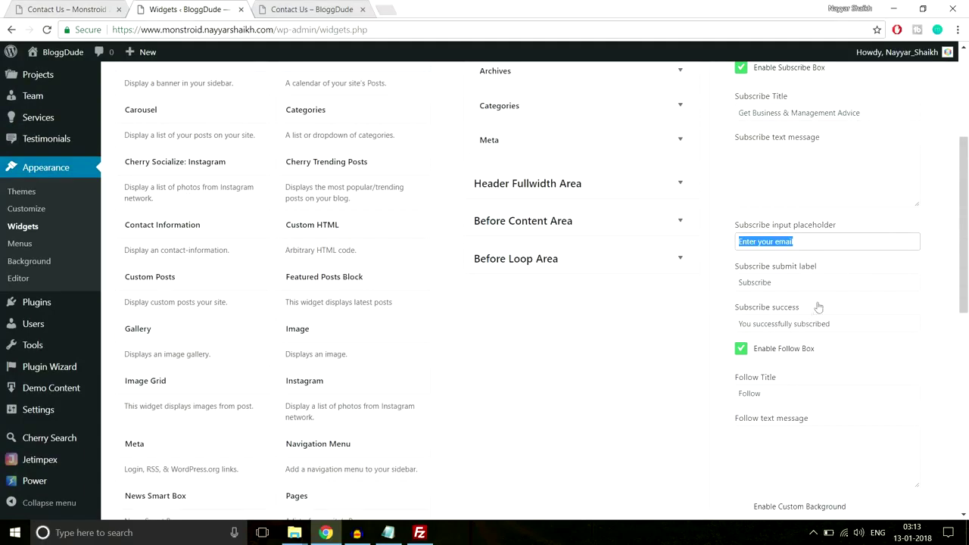
{"action": "scroll", "coordinate": [784, 352], "scroll_direction": "down", "scroll_amount": 1}
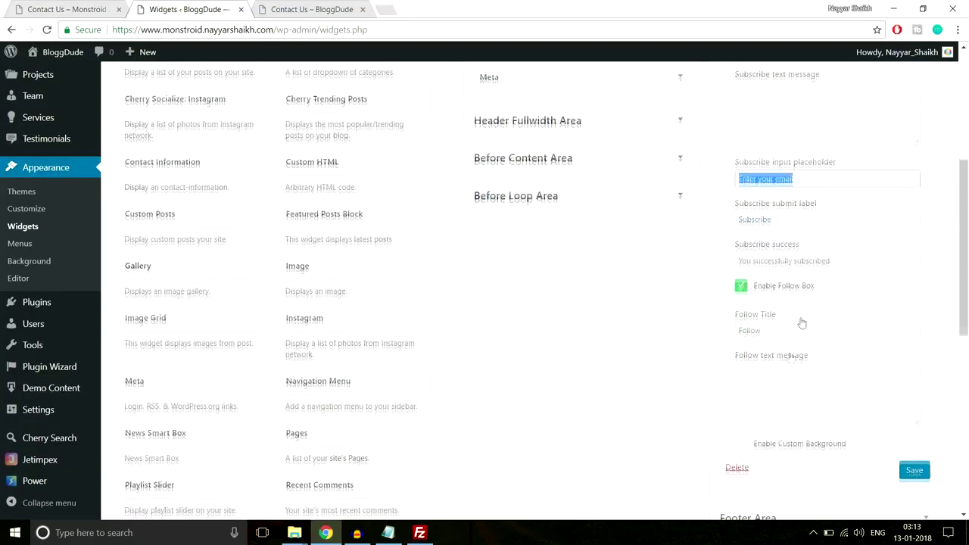
Save the Subscribe and Follow widget and go to the BloggDude Contact Us page address.
{"action": "left_click", "coordinate": [106, 9]}
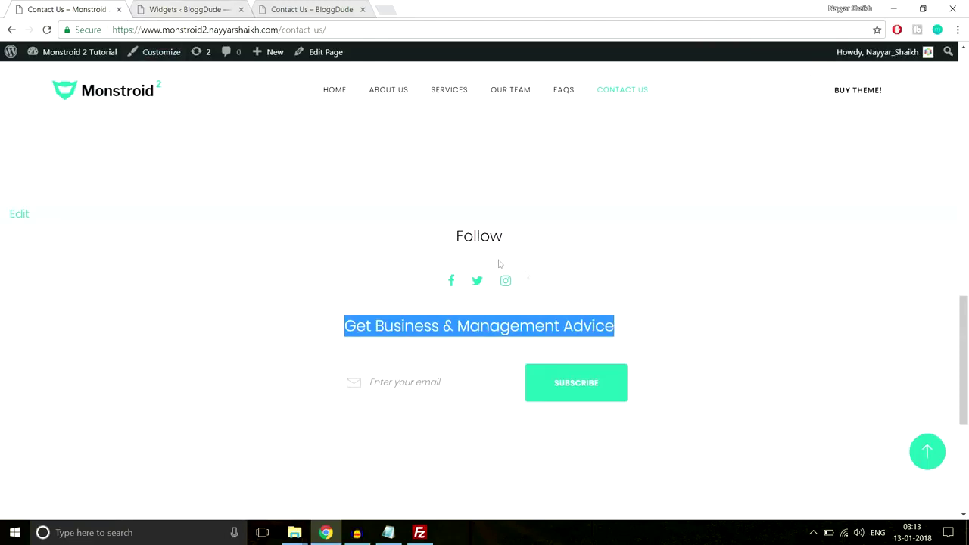
{"action": "left_click", "coordinate": [526, 274]}
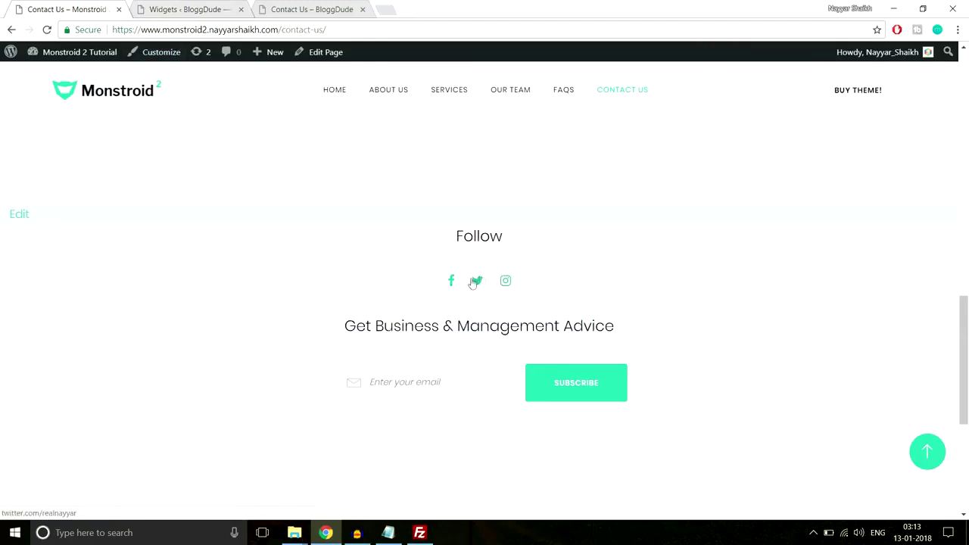
{"action": "left_click", "coordinate": [186, 9]}
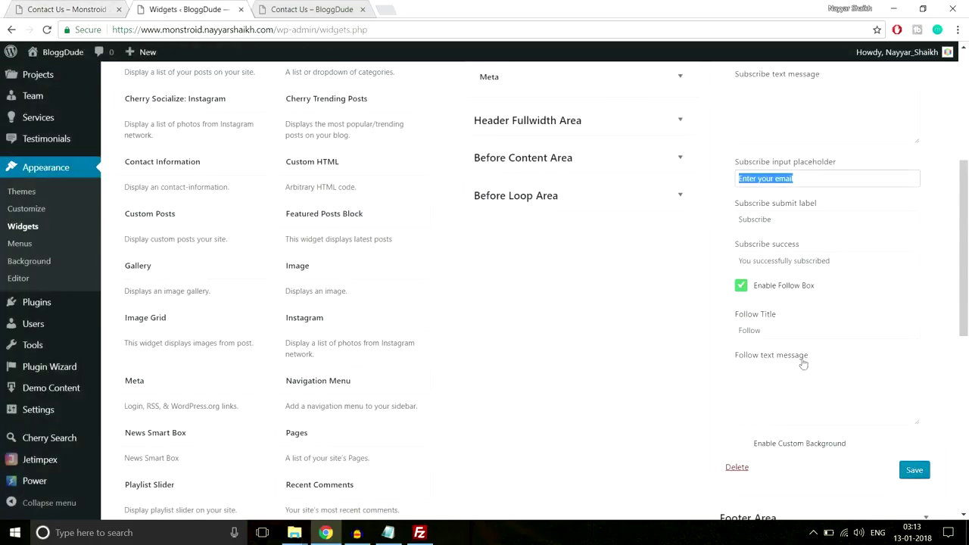
{"action": "scroll", "coordinate": [820, 330], "scroll_direction": "up", "scroll_amount": 2}
{"action": "scroll", "coordinate": [909, 394], "scroll_direction": "down", "scroll_amount": 3}
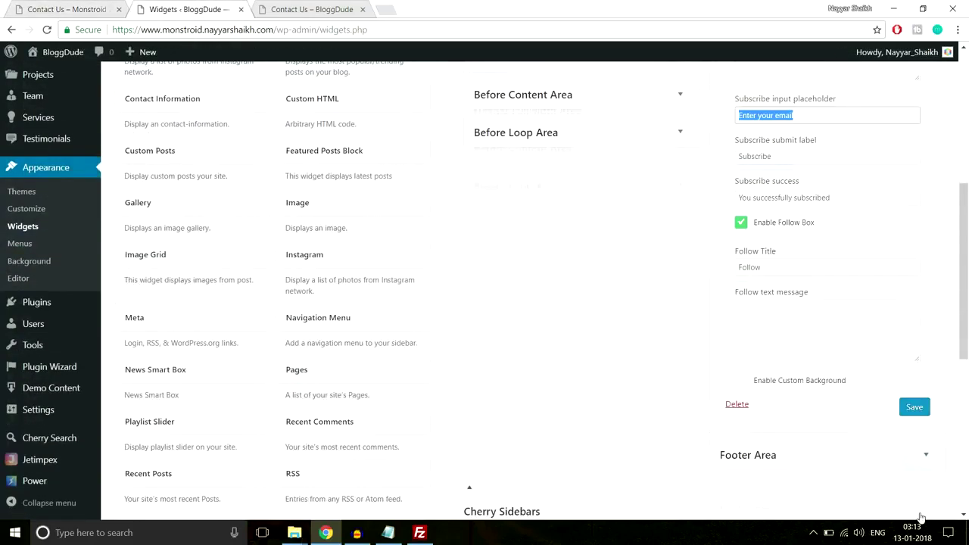
{"action": "left_click", "coordinate": [921, 413]}
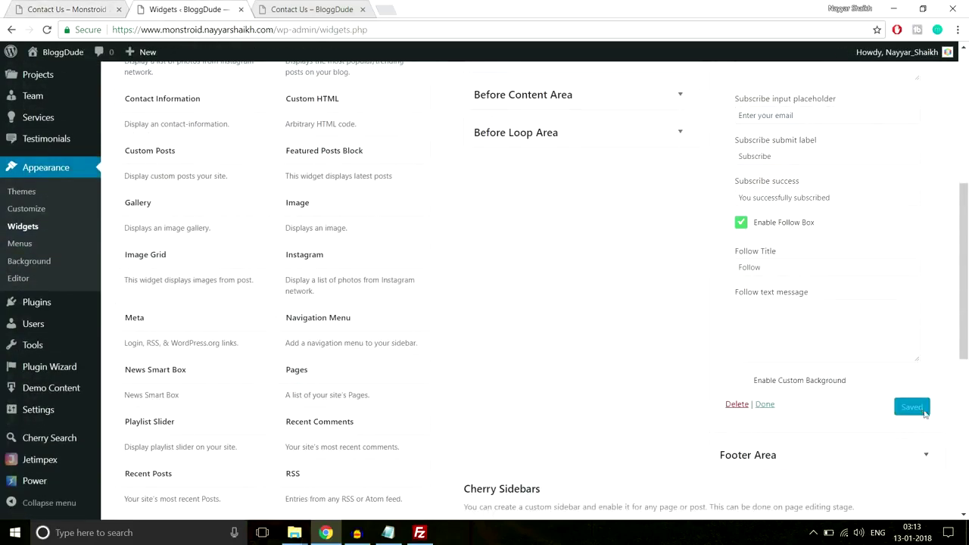
{"action": "left_click", "coordinate": [312, 9]}
{"action": "left_click", "coordinate": [326, 29]}
Reload the Contact Us page, check the notice requesting a MailChimp API key and List ID, and open a new tab.
{"action": "key", "text": "Return"}
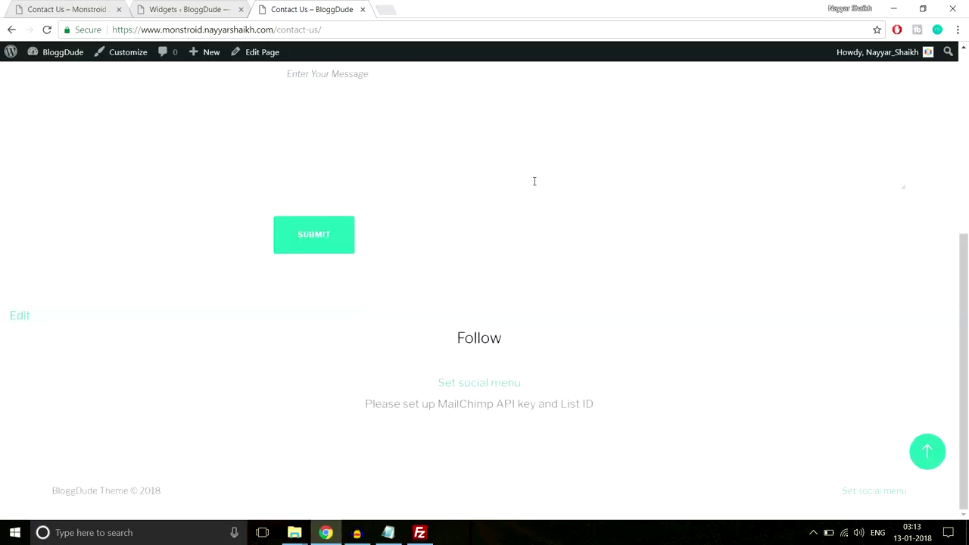
{"action": "left_click_drag", "start_coordinate": [359, 413], "coordinate": [624, 408]}
{"action": "left_click", "coordinate": [448, 419]}
{"action": "left_click_drag", "start_coordinate": [441, 406], "coordinate": [589, 404]}
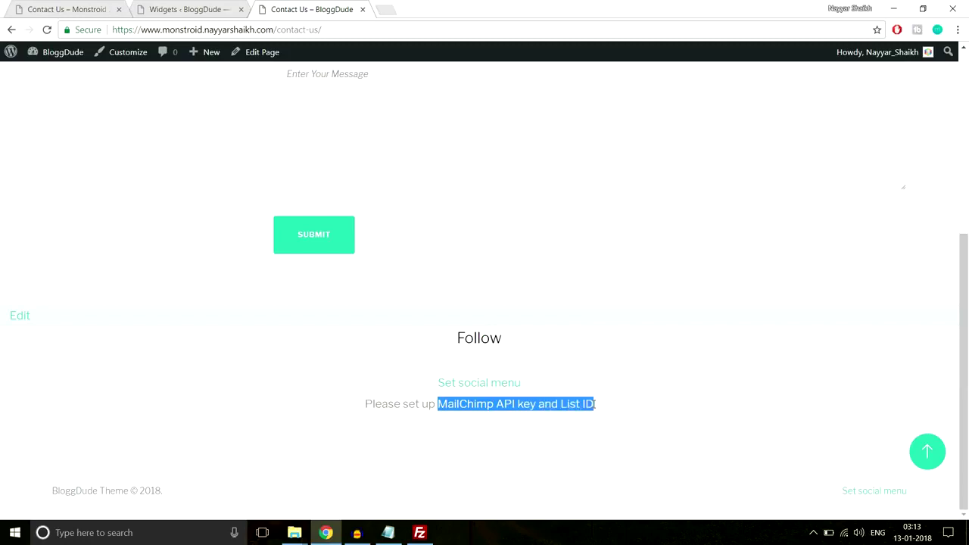
{"action": "left_click", "coordinate": [596, 404]}
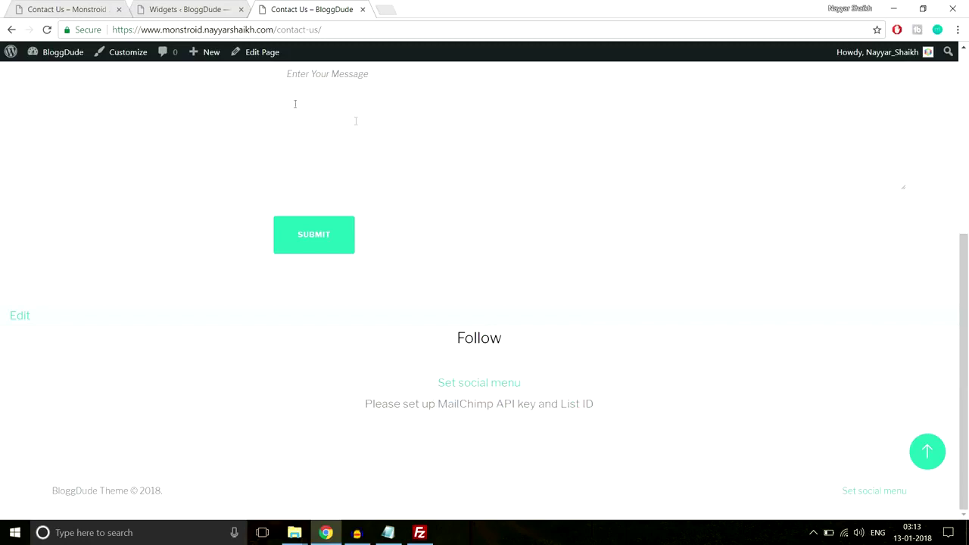
{"action": "left_click", "coordinate": [396, 9]}
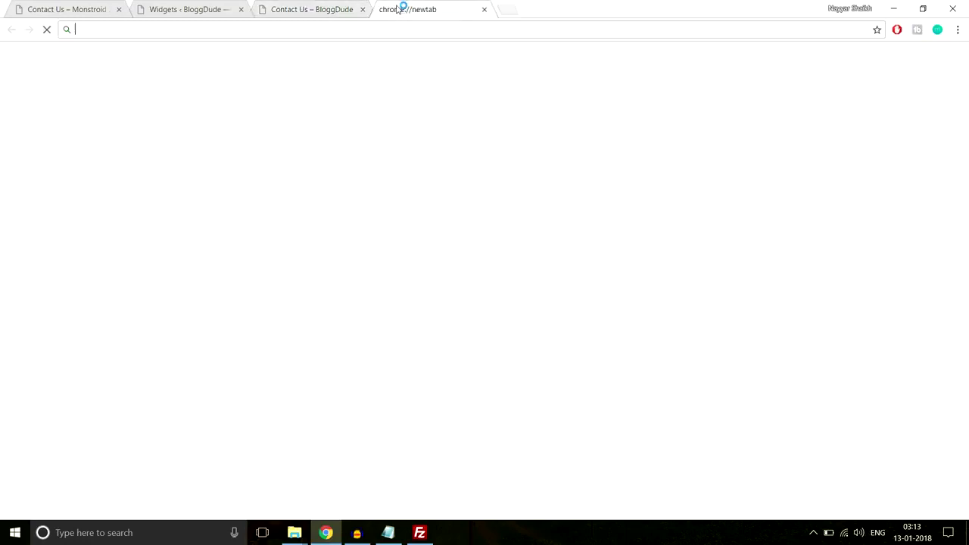
Load the MailChimp website and sign in to the MailChimp account.
{"action": "type", "text": "mailx"}
{"action": "key", "text": "BackSpace"}
{"action": "type", "text": "chimp.com"}
{"action": "key", "text": "Return"}
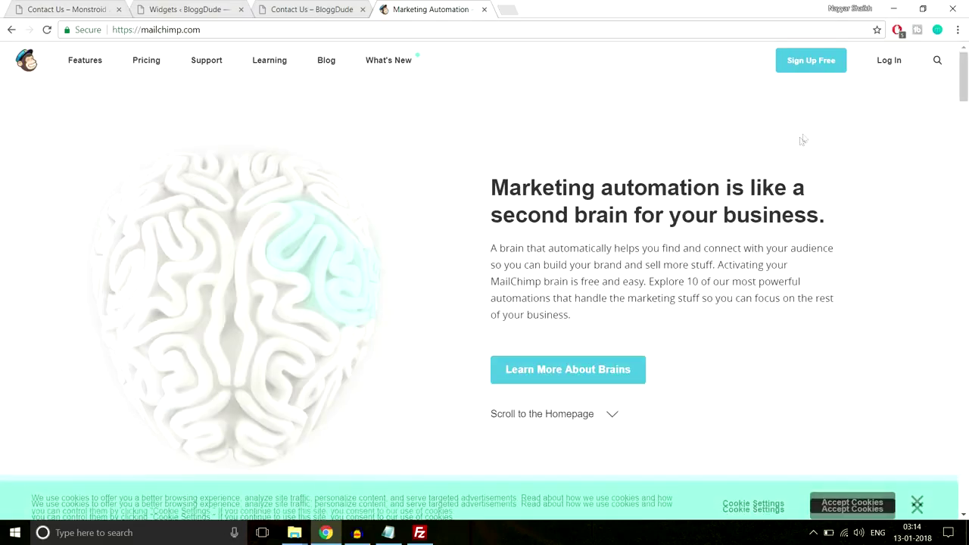
{"action": "left_click", "coordinate": [890, 61]}
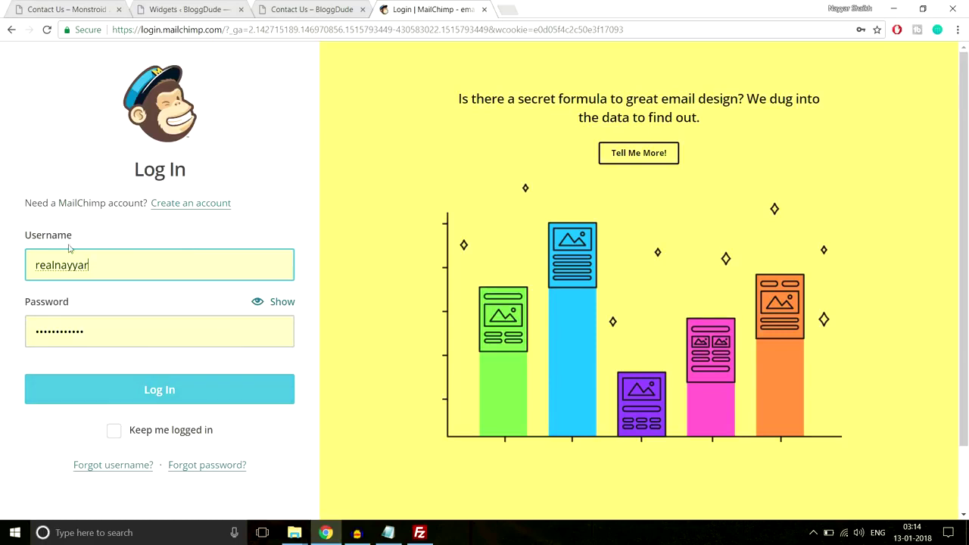
{"action": "left_click", "coordinate": [128, 393]}
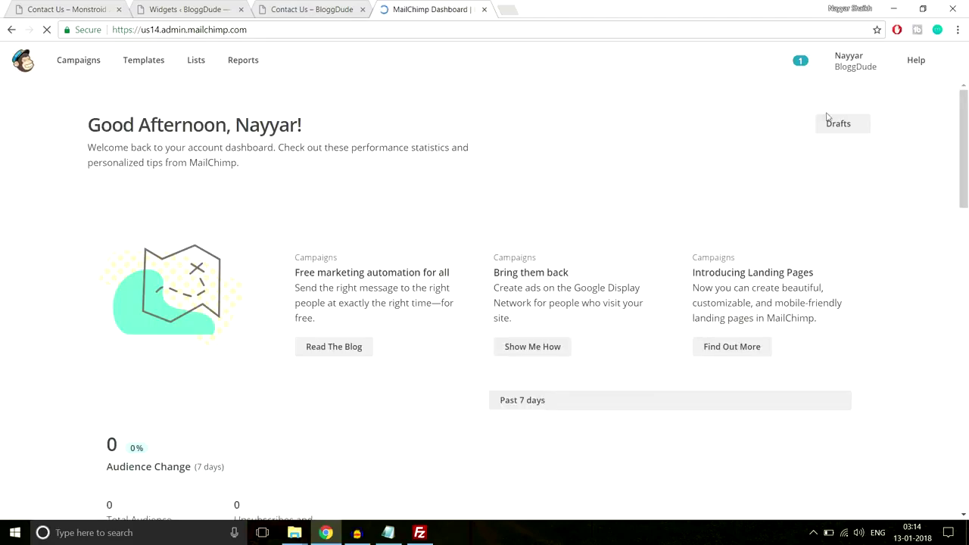
Open Account > Extras > API keys and copy the existing API key.
{"action": "left_click", "coordinate": [858, 65]}
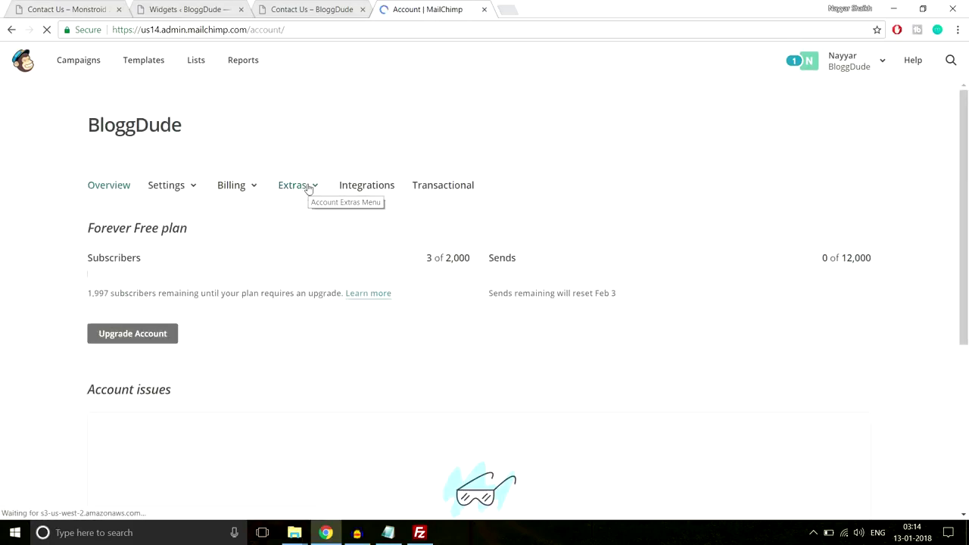
{"action": "left_click", "coordinate": [309, 188]}
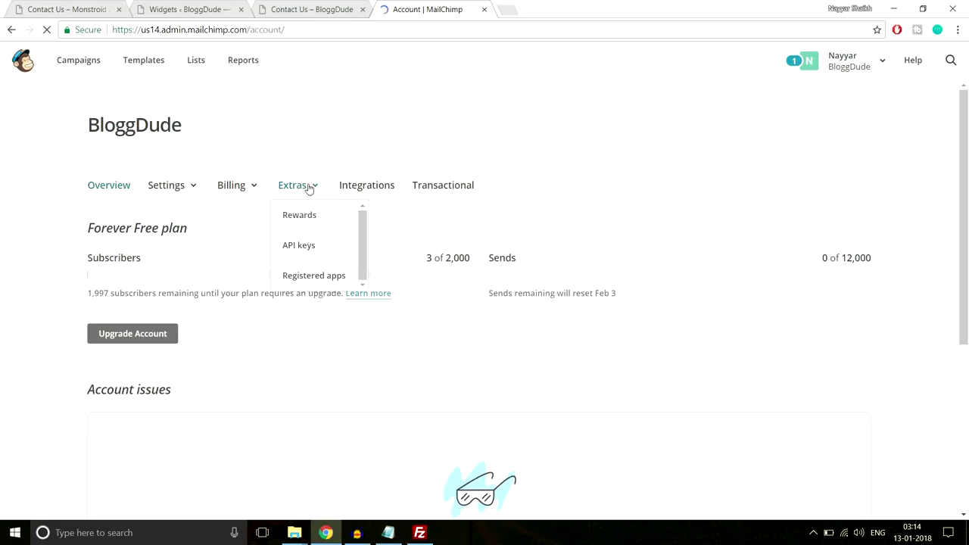
{"action": "left_click", "coordinate": [310, 249]}
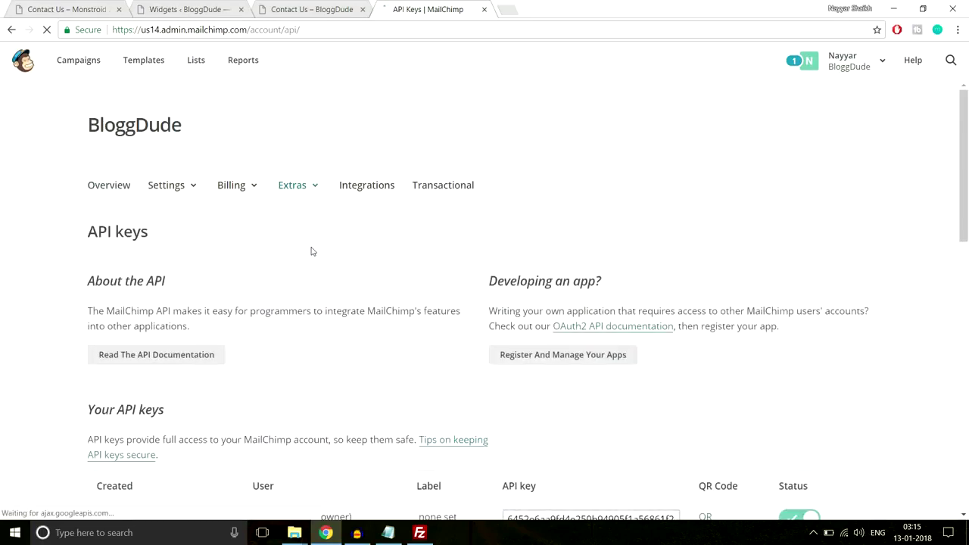
{"action": "scroll", "coordinate": [311, 250], "scroll_direction": "down", "scroll_amount": 3}
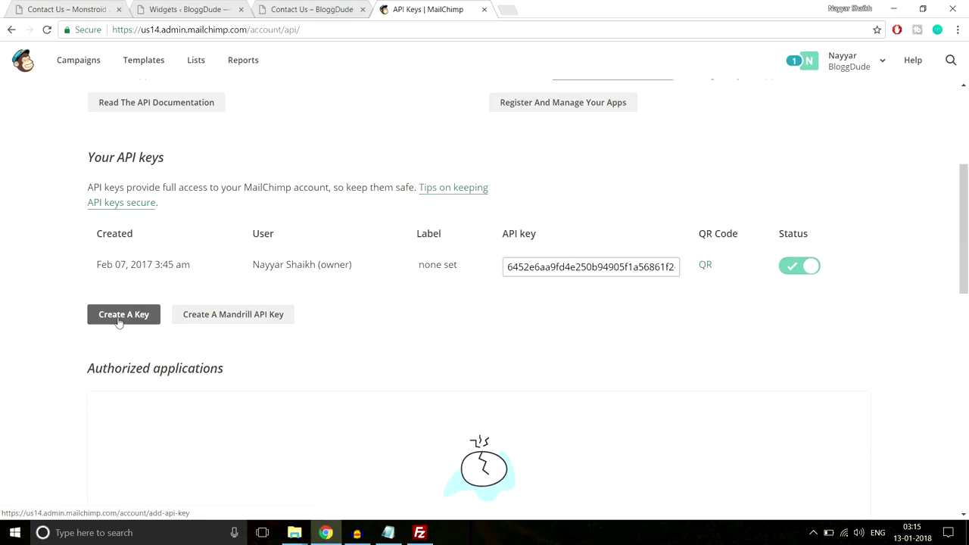
{"action": "double_click", "coordinate": [578, 266]}
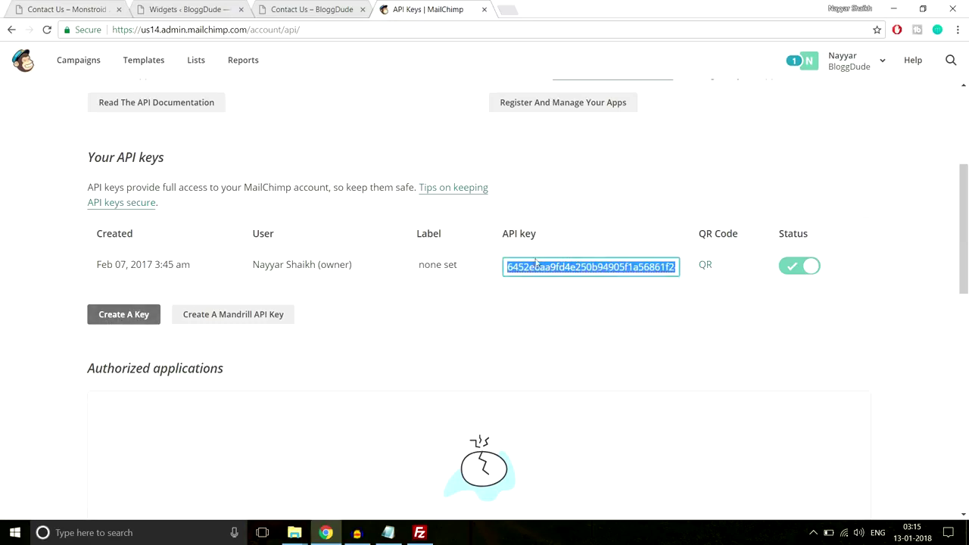
{"action": "left_click", "coordinate": [295, 5]}
{"action": "scroll", "coordinate": [312, 275], "scroll_direction": "up", "scroll_amount": 4}
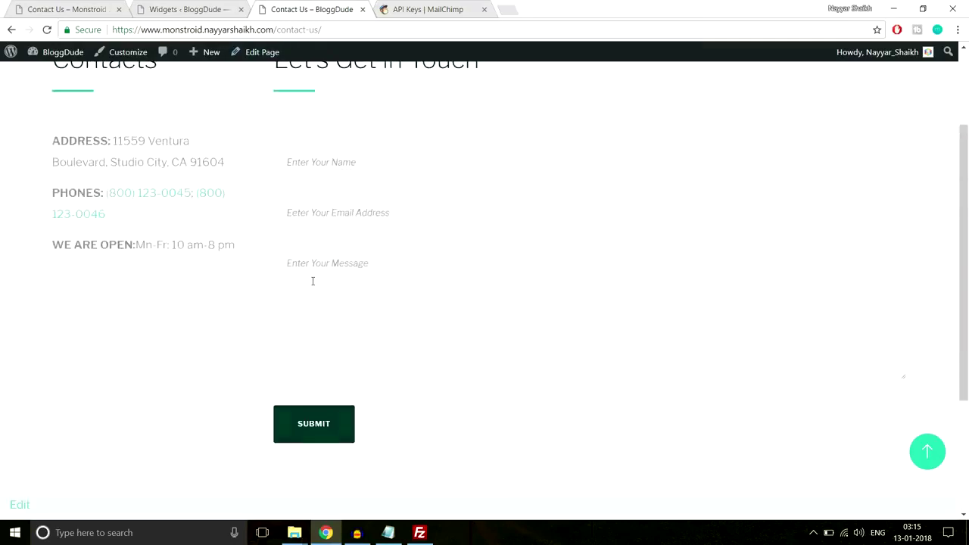
Paste the copied API key into the Customizer's MailChimp API key field.
{"action": "left_click", "coordinate": [136, 55]}
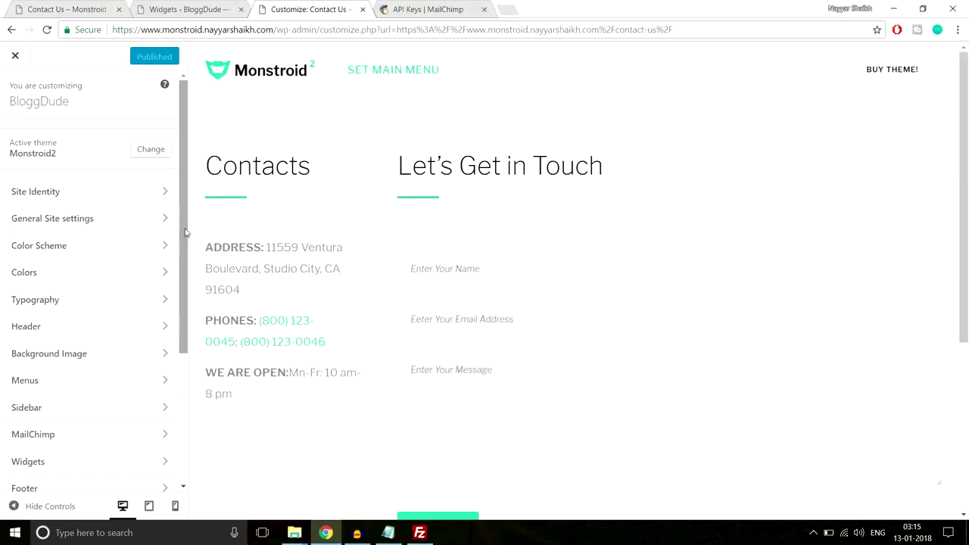
{"action": "scroll", "coordinate": [476, 238], "scroll_direction": "down", "scroll_amount": 4}
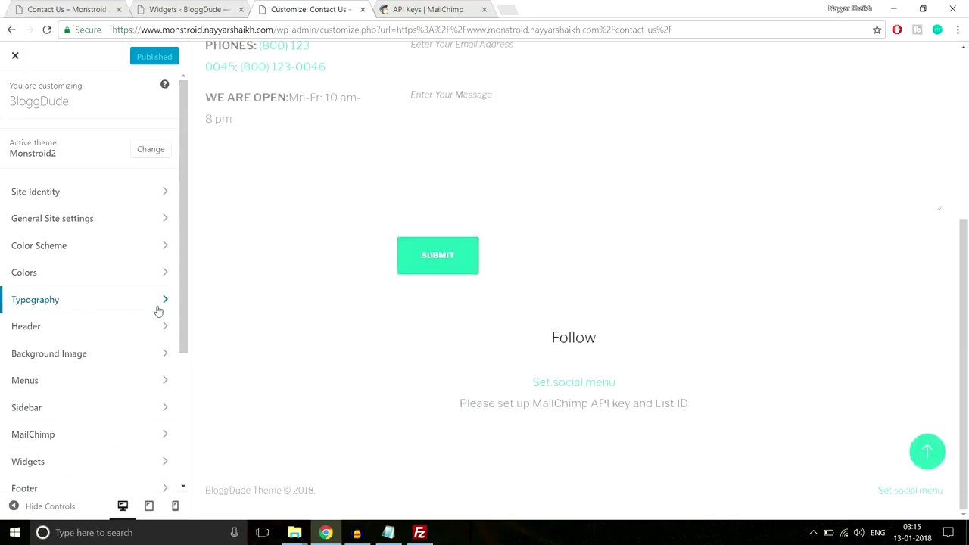
{"action": "scroll", "coordinate": [159, 313], "scroll_direction": "down", "scroll_amount": 2}
{"action": "scroll", "coordinate": [159, 312], "scroll_direction": "down", "scroll_amount": 1}
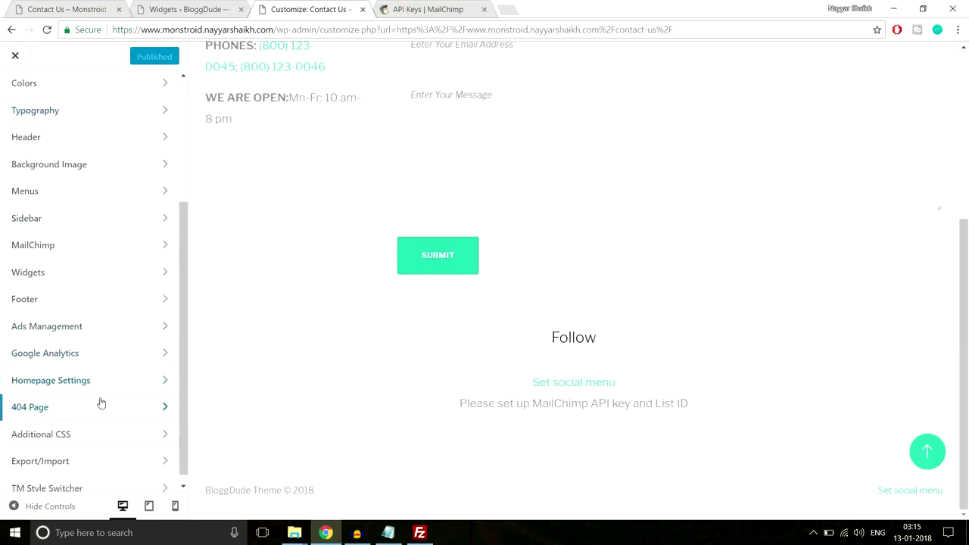
{"action": "left_click", "coordinate": [73, 252]}
{"action": "left_click", "coordinate": [87, 176]}
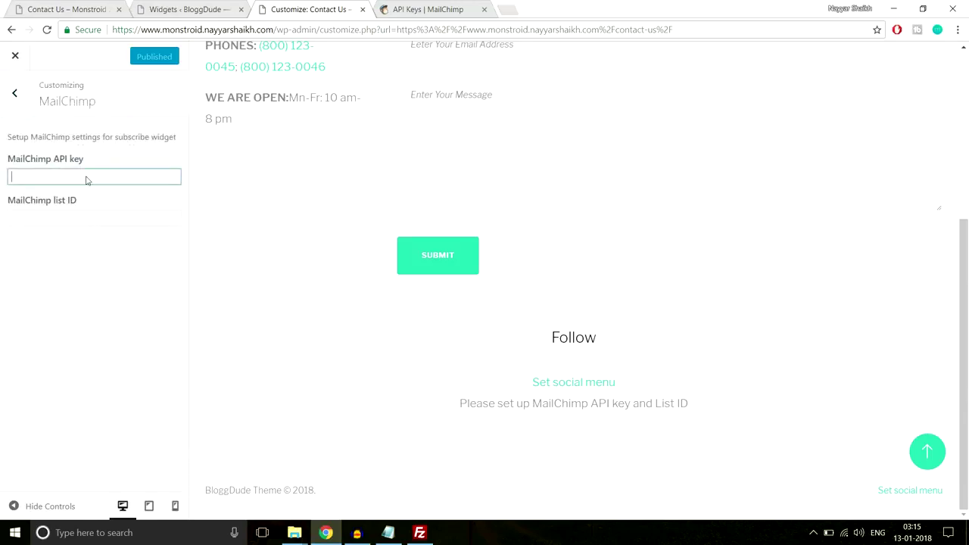
{"action": "key", "text": "ctrl+v"}
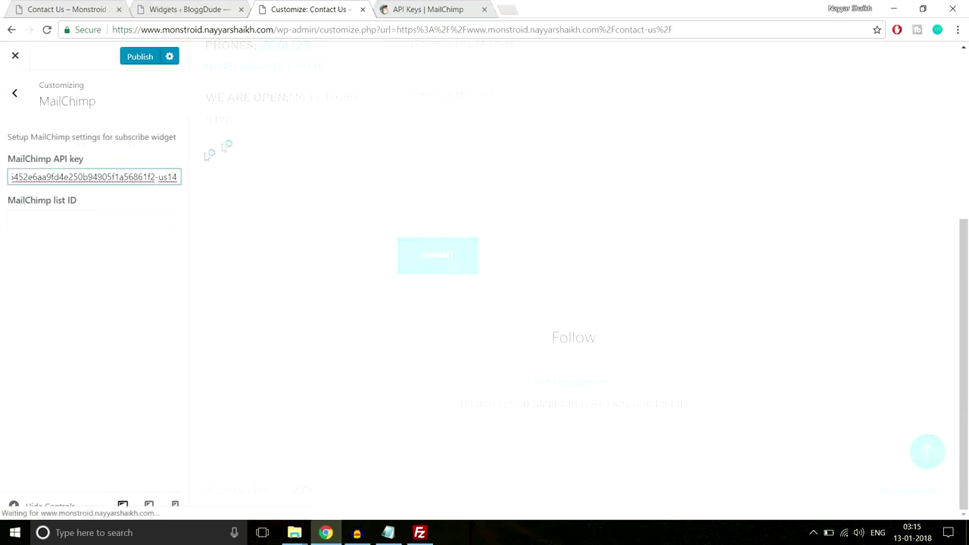
{"action": "left_click", "coordinate": [409, 12]}
{"action": "scroll", "coordinate": [341, 152], "scroll_direction": "up", "scroll_amount": 4}
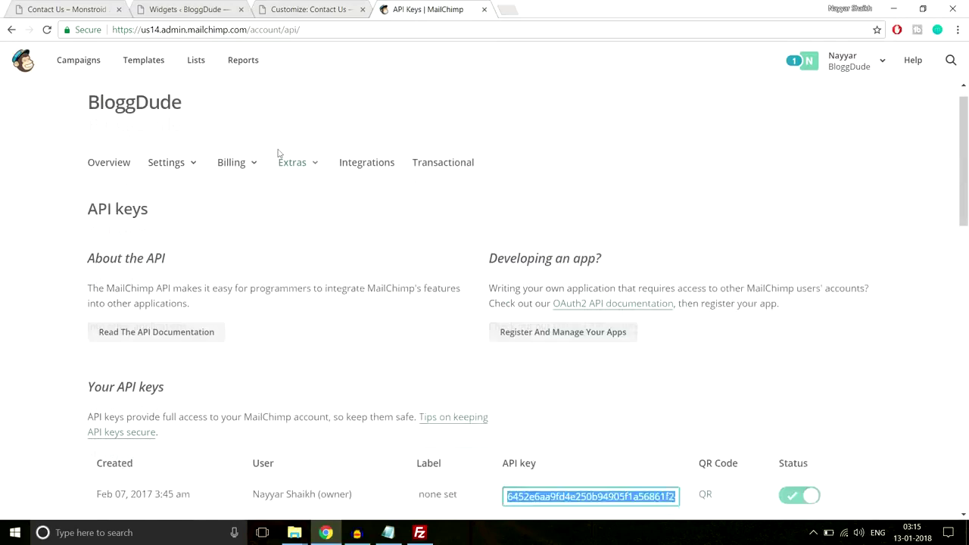
From MailChimp Lists, open the first list and select its ID number in the page address.
{"action": "left_click", "coordinate": [196, 61]}
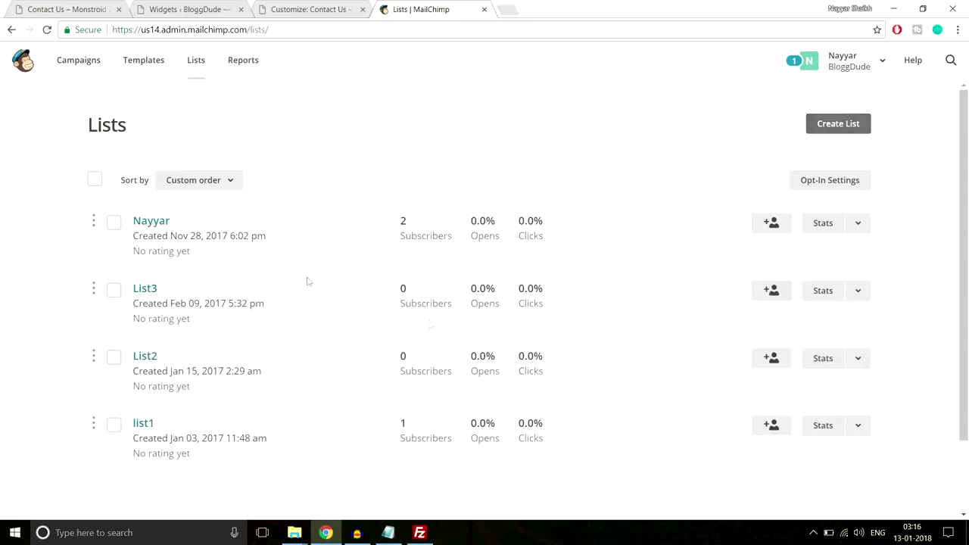
{"action": "left_click", "coordinate": [154, 222]}
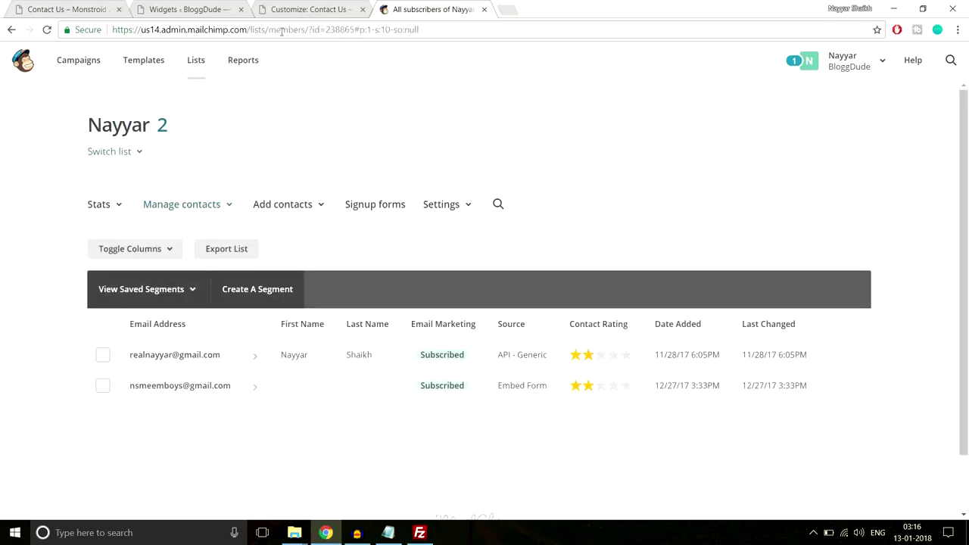
{"action": "left_click_drag", "start_coordinate": [314, 31], "coordinate": [354, 30]}
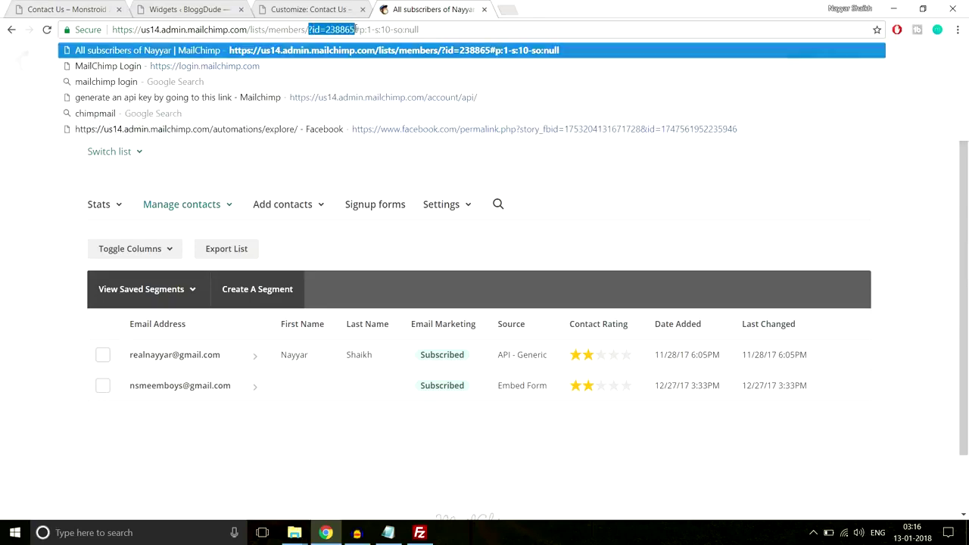
{"action": "left_click", "coordinate": [340, 29]}
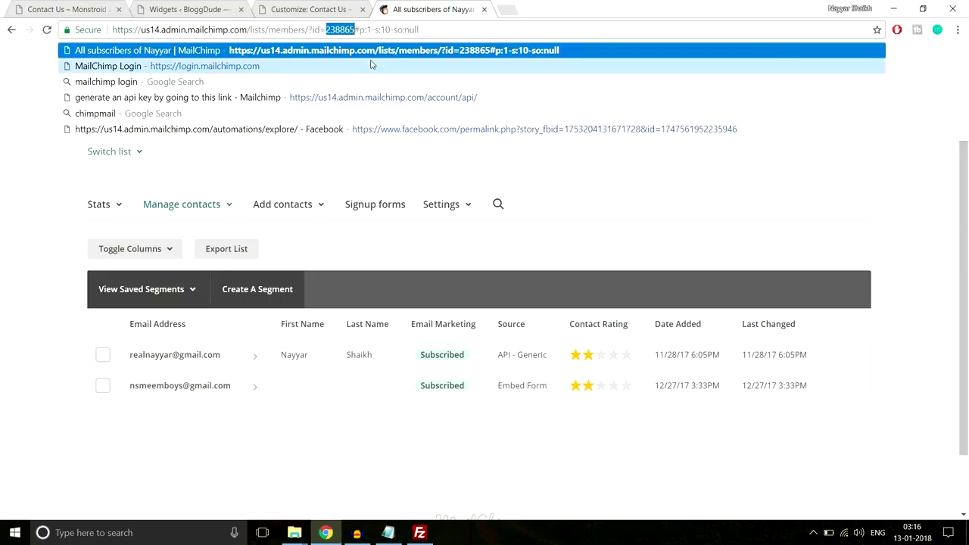
{"action": "left_click", "coordinate": [303, 9]}
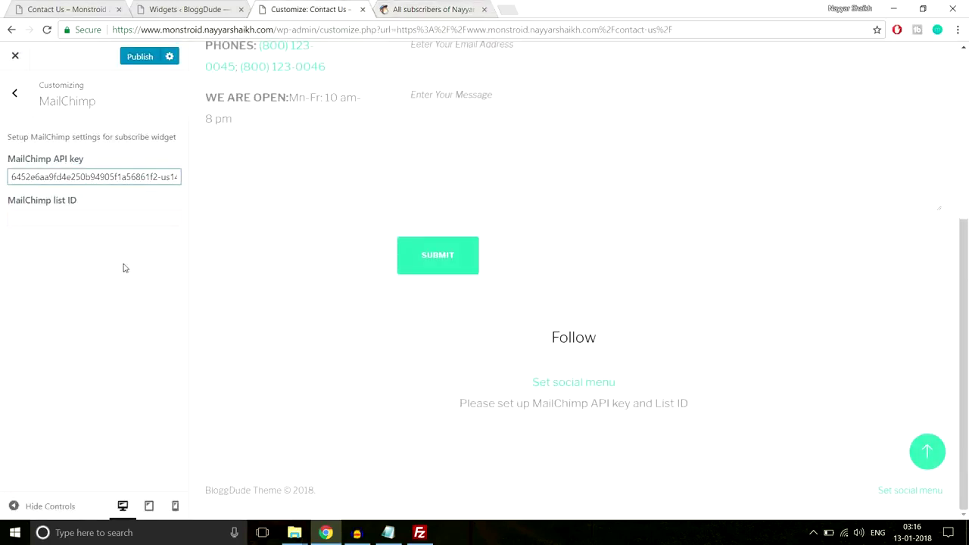
Paste list ID 238865 into the MailChimp list ID field, publish, and check the footer subscribe form.
{"action": "left_click", "coordinate": [108, 219]}
{"action": "type", "text": "238865"}
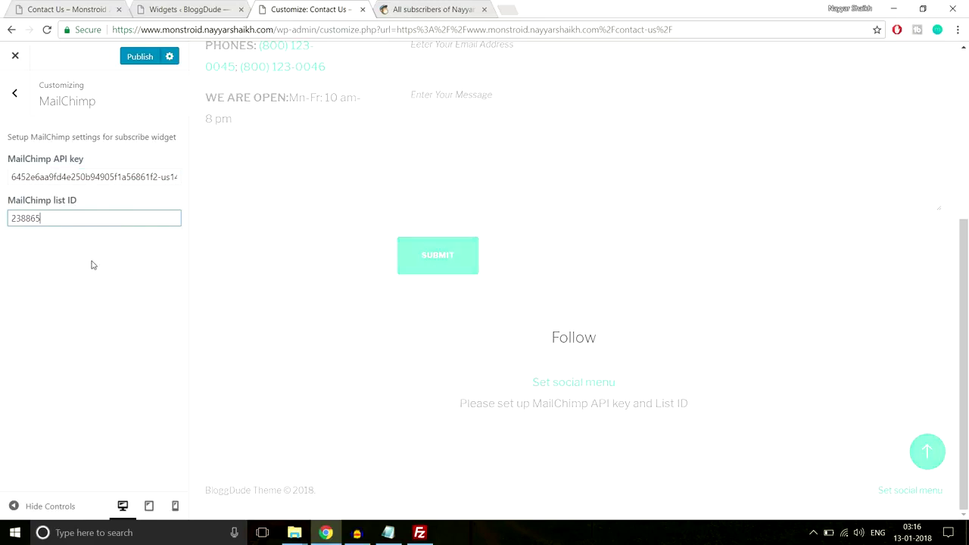
{"action": "left_click", "coordinate": [140, 57]}
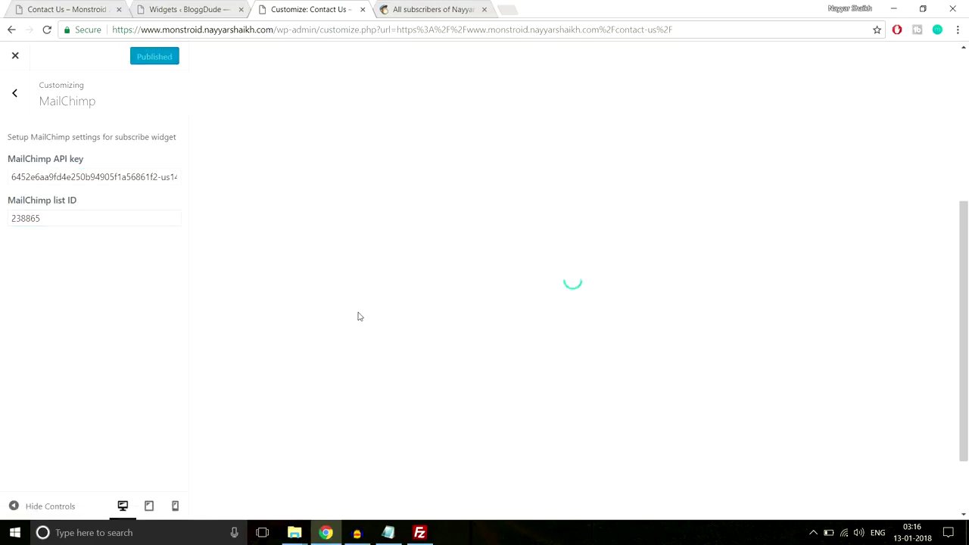
{"action": "scroll", "coordinate": [359, 315], "scroll_direction": "down", "scroll_amount": 2}
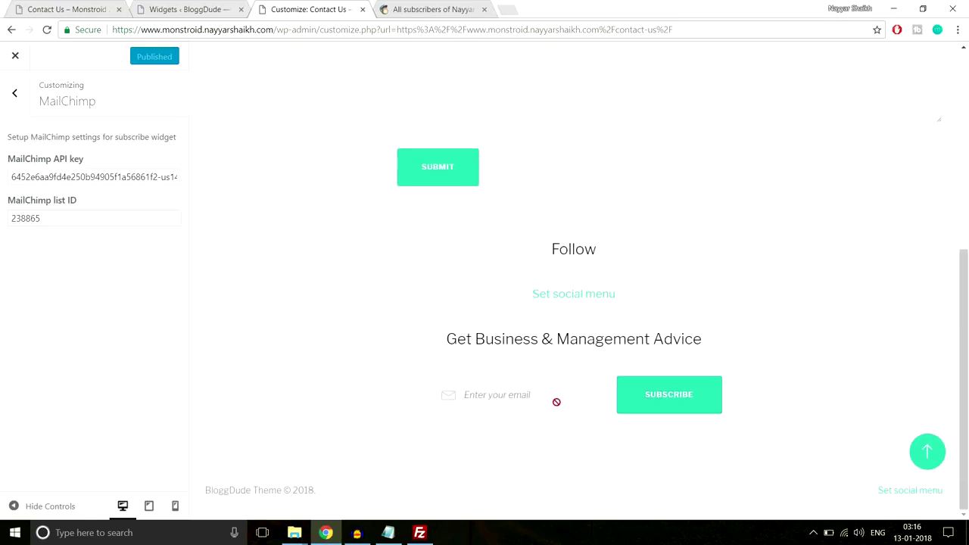
{"action": "scroll", "coordinate": [649, 375], "scroll_direction": "up", "scroll_amount": 3}
{"action": "scroll", "coordinate": [649, 385], "scroll_direction": "down", "scroll_amount": 3}
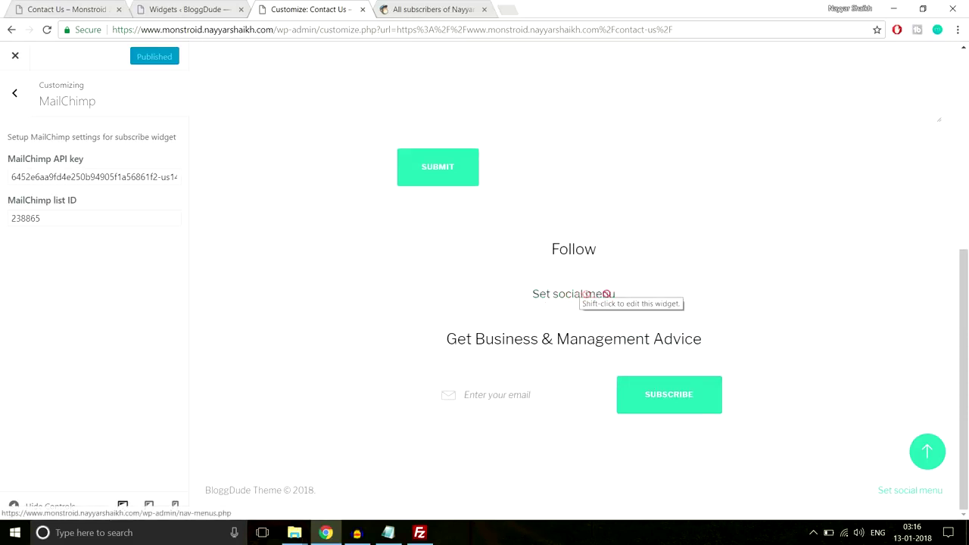
{"action": "scroll", "coordinate": [680, 327], "scroll_direction": "up", "scroll_amount": 3}
{"action": "left_click", "coordinate": [12, 63]}
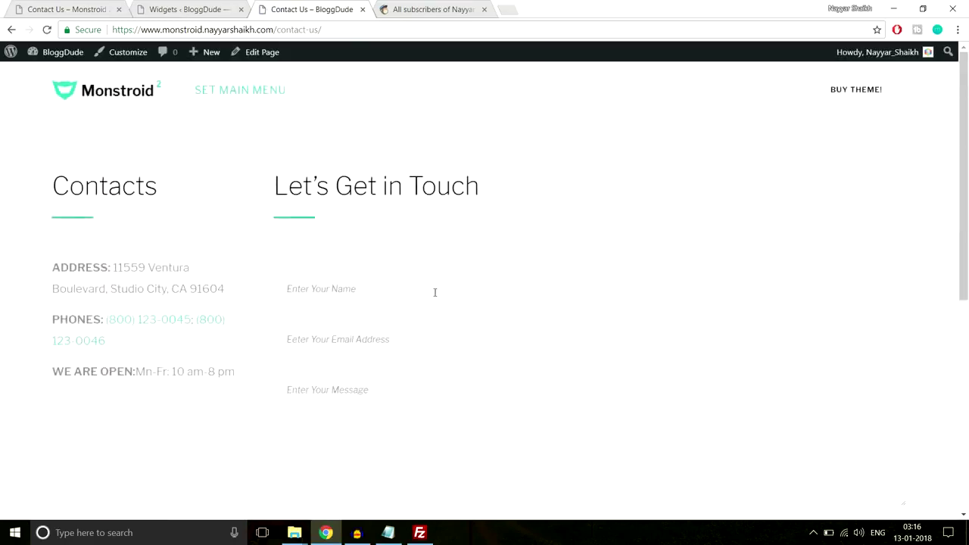
{"action": "scroll", "coordinate": [435, 290], "scroll_direction": "down", "scroll_amount": 5}
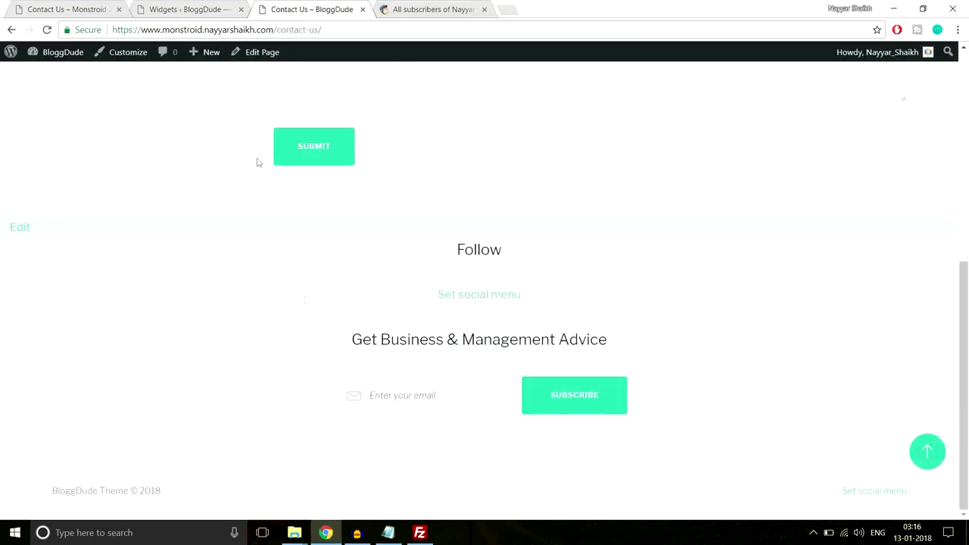
{"action": "left_click", "coordinate": [417, 7]}
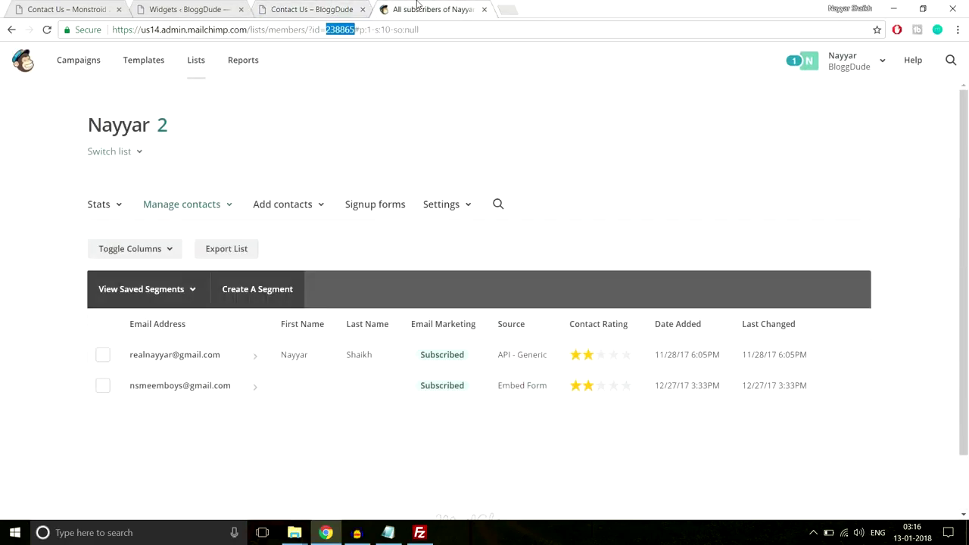
Close the MailChimp tab and compare the Monstroid demo Contact Us page with the Widgets screen.
{"action": "left_click", "coordinate": [485, 9]}
{"action": "left_click", "coordinate": [106, 7]}
{"action": "scroll", "coordinate": [326, 318], "scroll_direction": "down", "scroll_amount": 2}
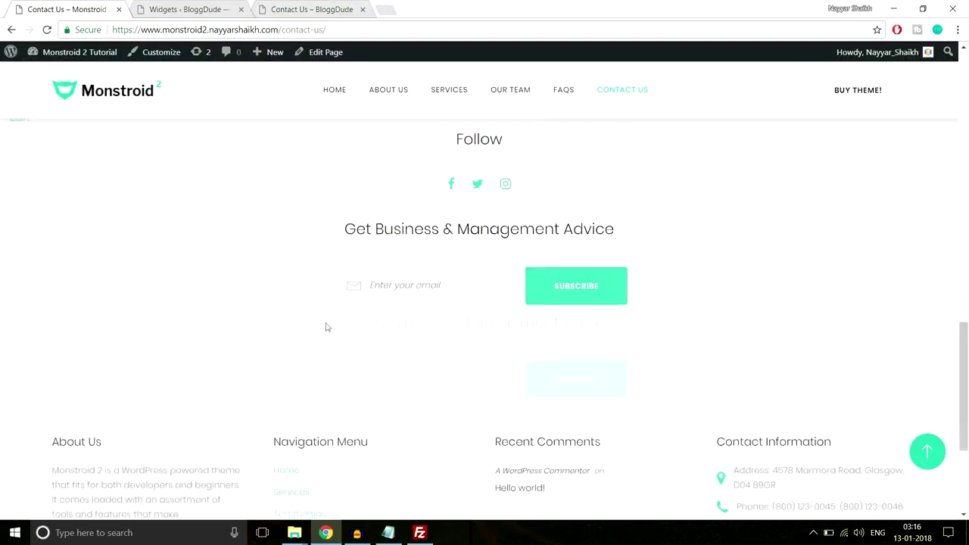
{"action": "scroll", "coordinate": [327, 327], "scroll_direction": "down", "scroll_amount": 3}
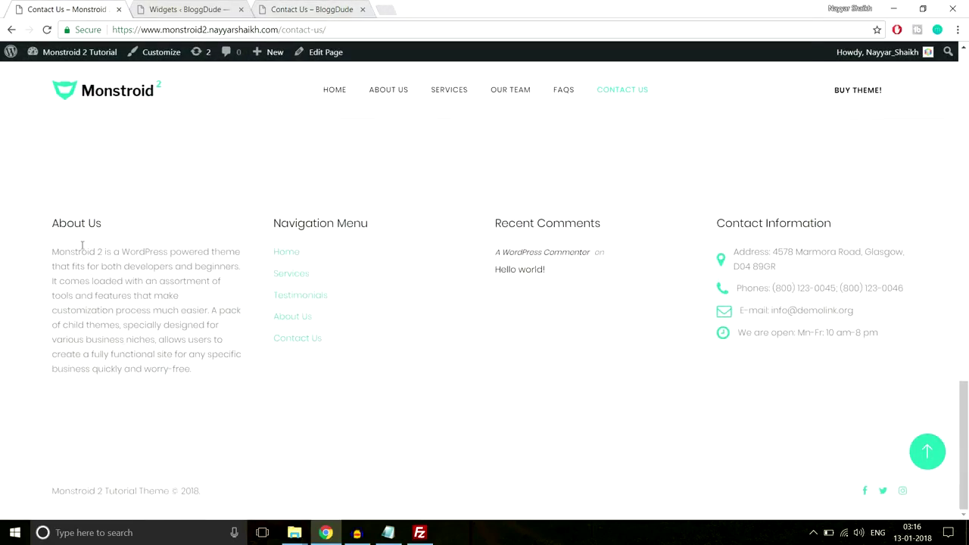
{"action": "left_click", "coordinate": [171, 8]}
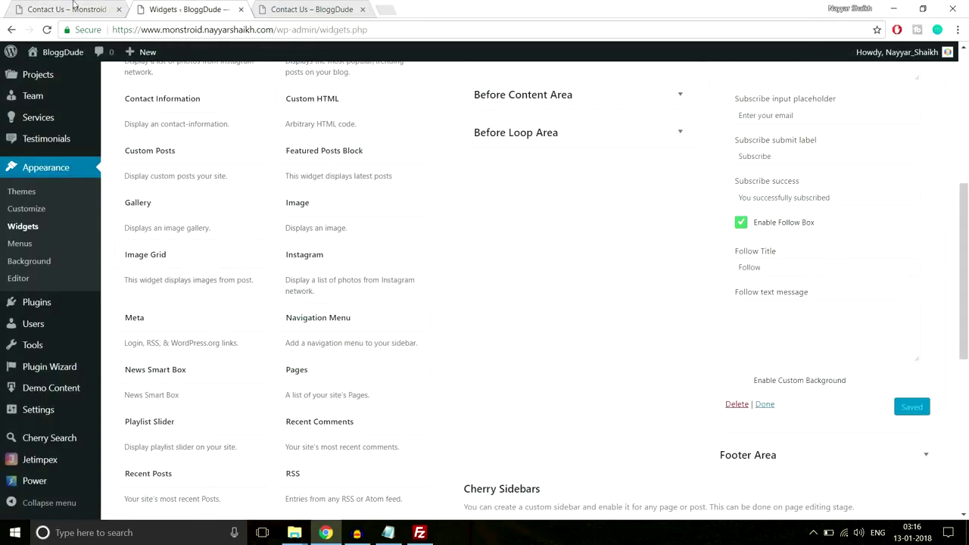
{"action": "left_click", "coordinate": [73, 8]}
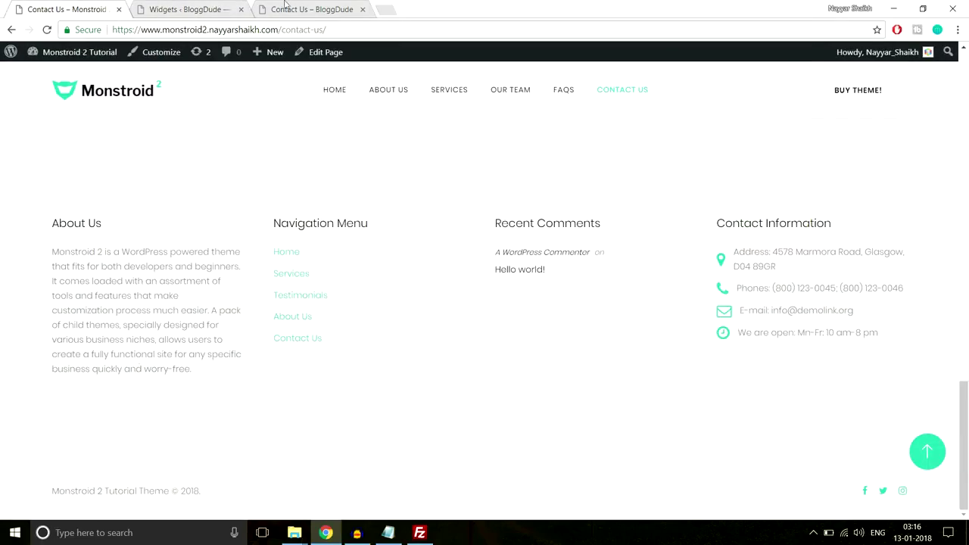
{"action": "left_click", "coordinate": [212, 9]}
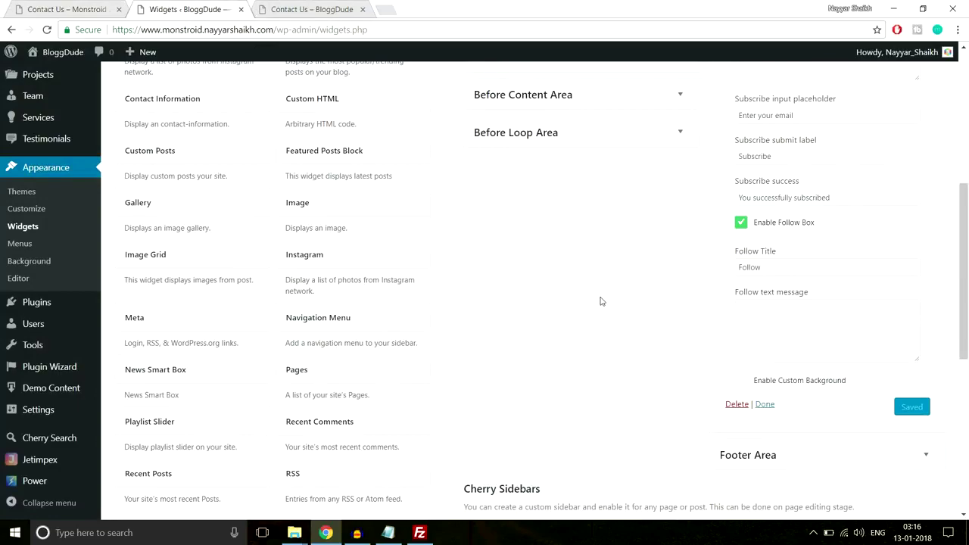
{"action": "scroll", "coordinate": [601, 302], "scroll_direction": "up", "scroll_amount": 3}
Collapse the Subscribe and Follow widget and its area, expand Footer Area, and select the About Us paragraph.
{"action": "left_click", "coordinate": [926, 167]}
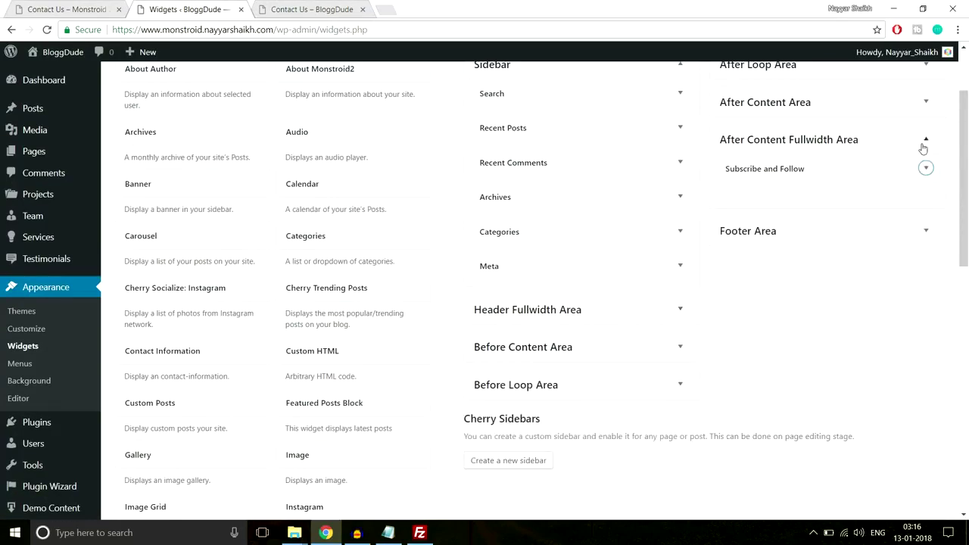
{"action": "left_click", "coordinate": [925, 141]}
{"action": "scroll", "coordinate": [864, 319], "scroll_direction": "up", "scroll_amount": 2}
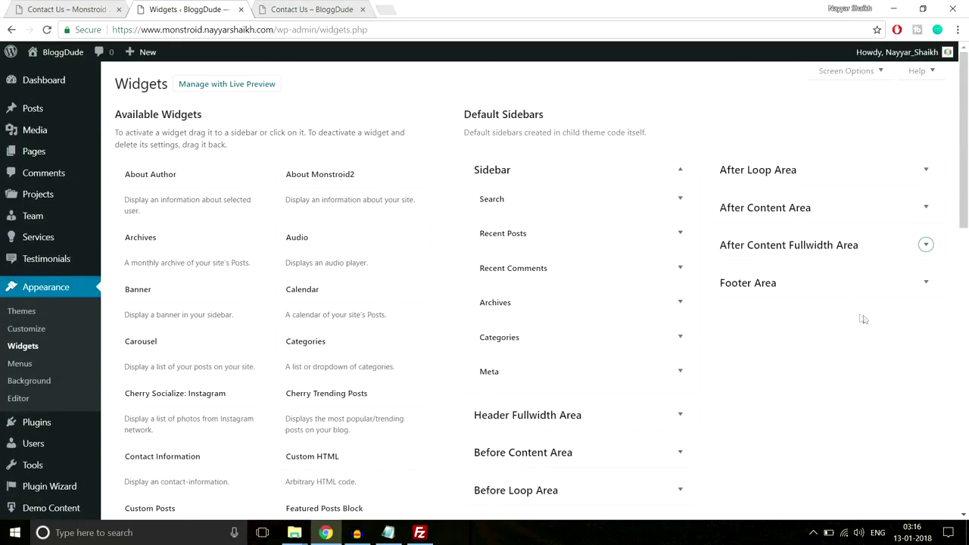
{"action": "left_click", "coordinate": [881, 281]}
{"action": "left_click", "coordinate": [82, 9]}
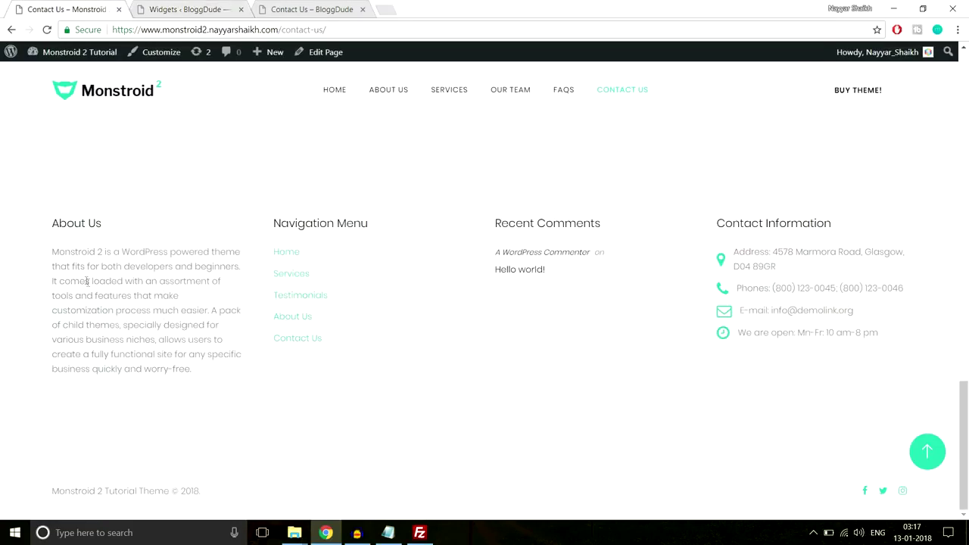
{"action": "left_click_drag", "start_coordinate": [50, 256], "coordinate": [199, 378]}
{"action": "key", "text": "ctrl+c"}
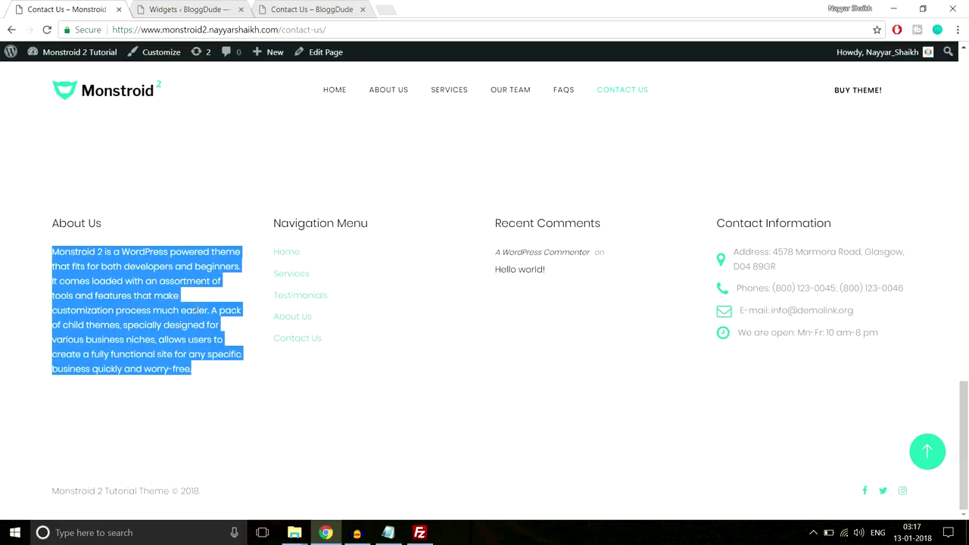
{"action": "left_click", "coordinate": [185, 9]}
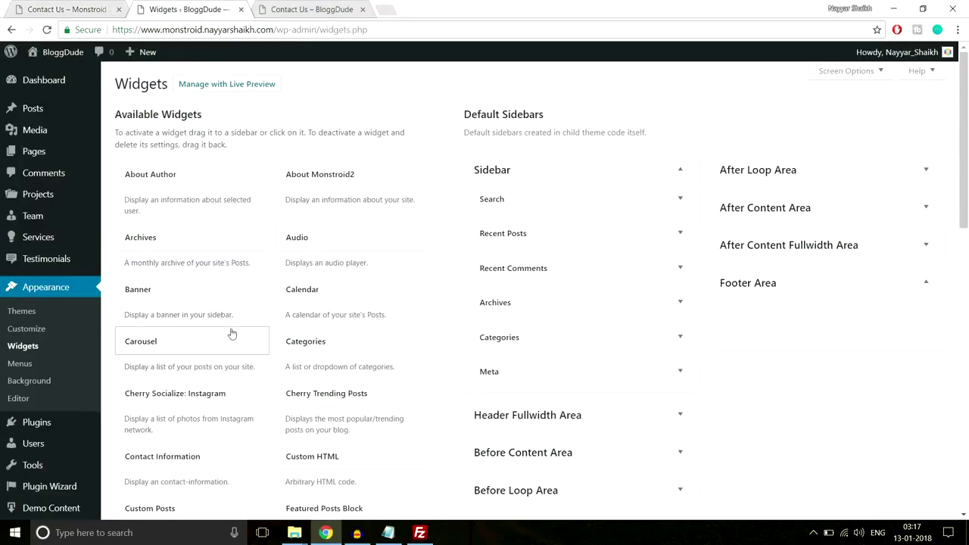
Add a Text widget to the Footer Area and paste the About Us paragraph into it.
{"action": "scroll", "coordinate": [230, 341], "scroll_direction": "down", "scroll_amount": 5}
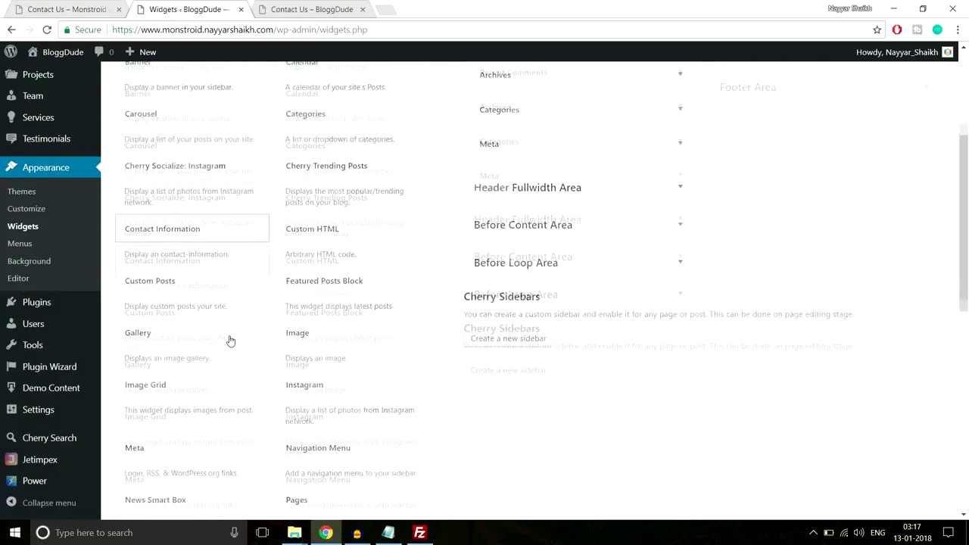
{"action": "scroll", "coordinate": [230, 341], "scroll_direction": "down", "scroll_amount": 3}
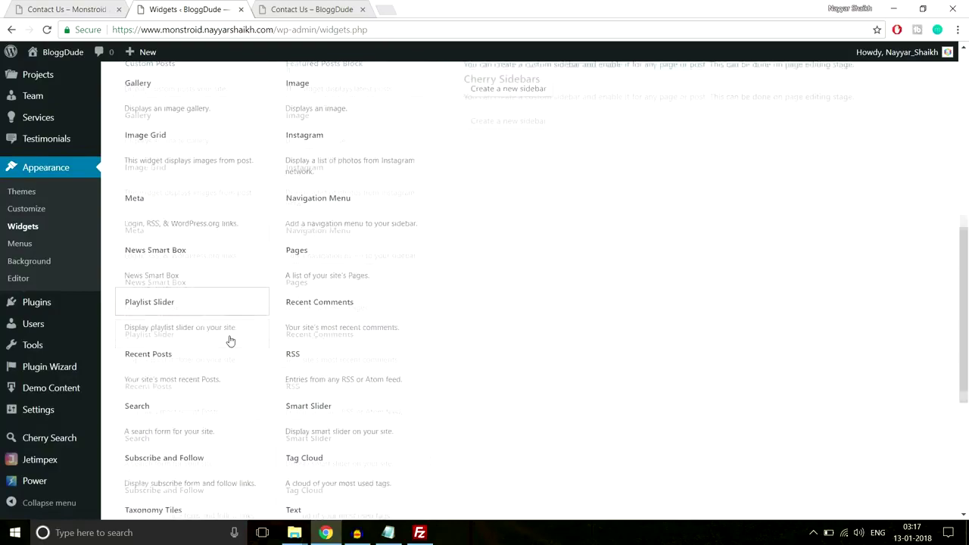
{"action": "scroll", "coordinate": [227, 382], "scroll_direction": "up", "scroll_amount": 3}
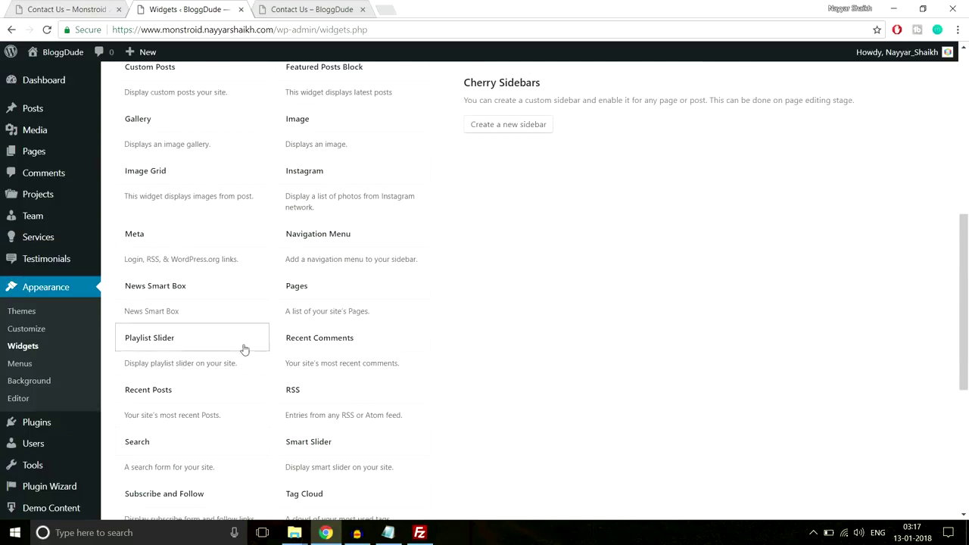
{"action": "scroll", "coordinate": [364, 399], "scroll_direction": "down", "scroll_amount": 3}
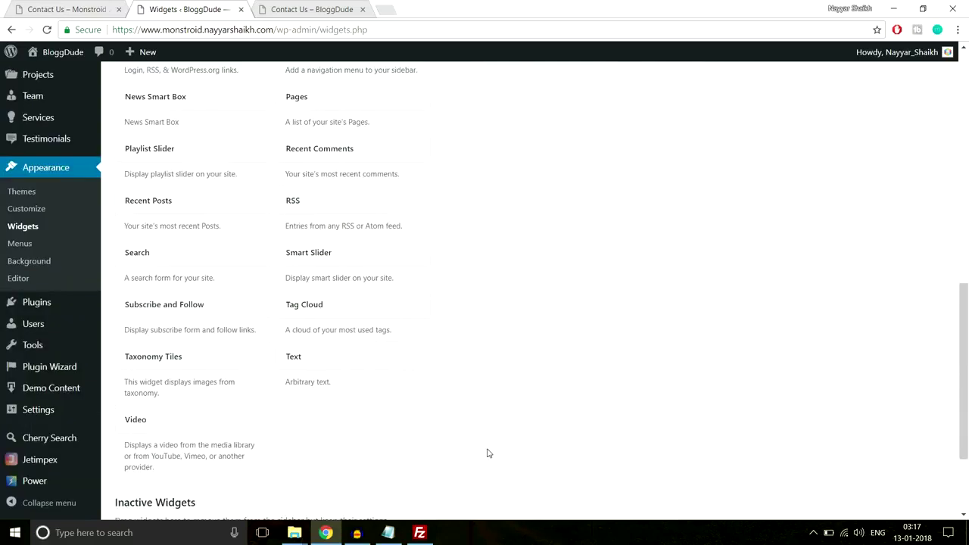
{"action": "left_click", "coordinate": [357, 352]}
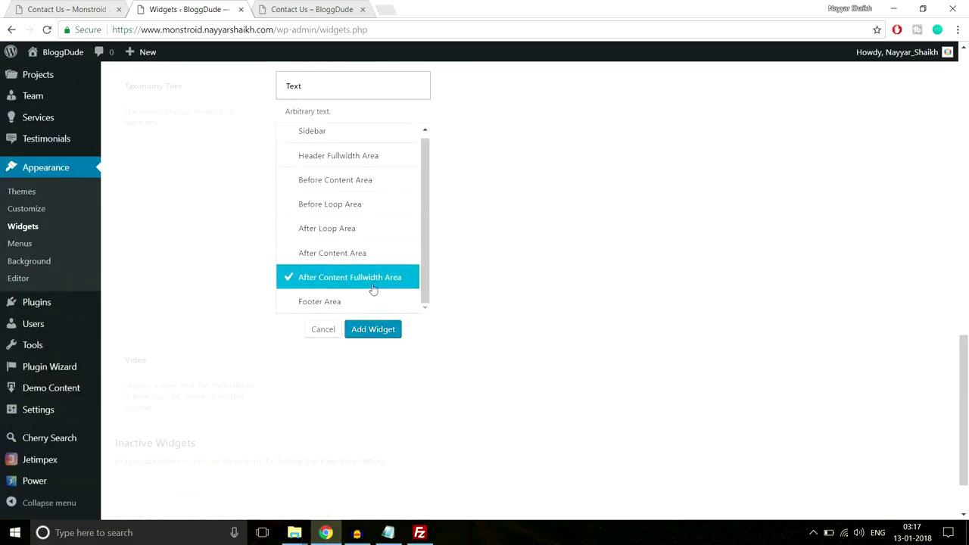
{"action": "left_click", "coordinate": [346, 306]}
{"action": "left_click", "coordinate": [372, 331]}
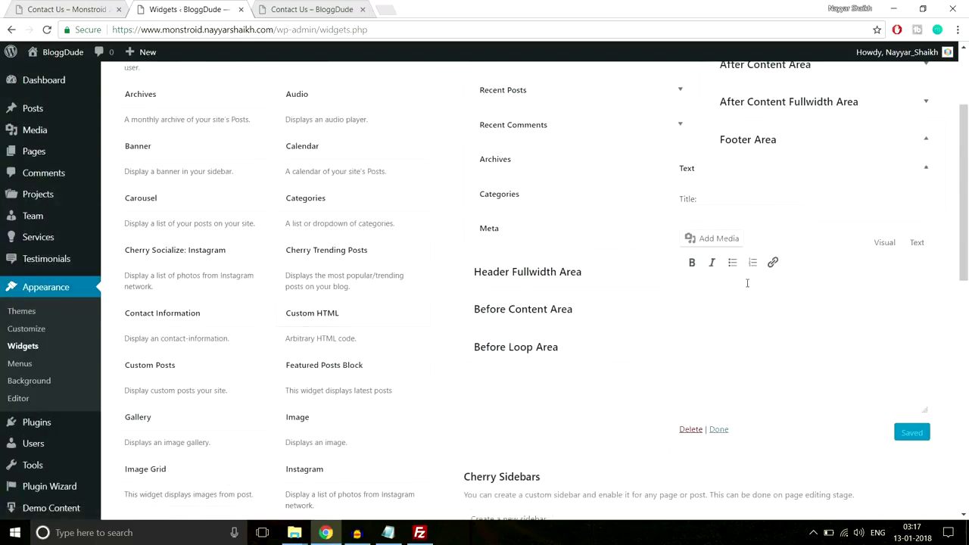
{"action": "left_click", "coordinate": [747, 283]}
{"action": "key", "text": "ctrl+v"}
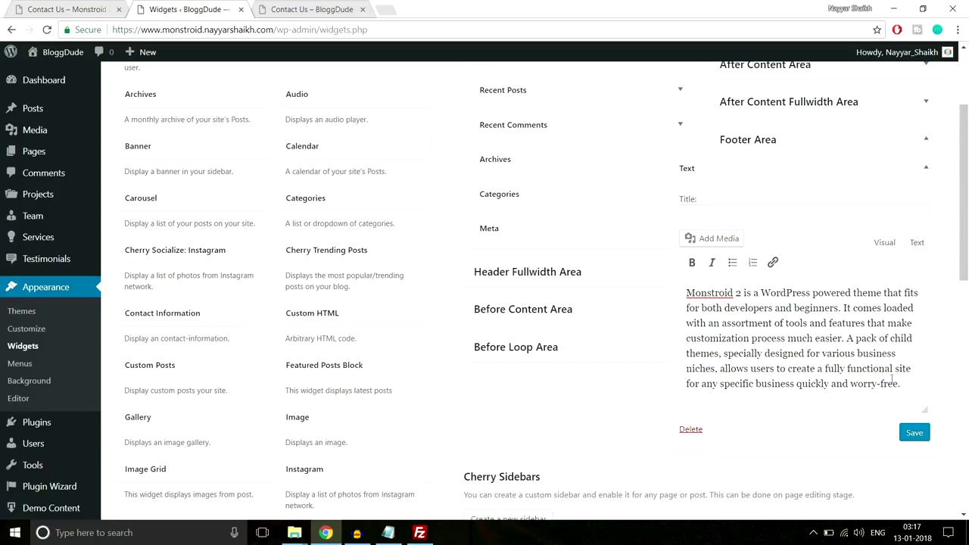
Title the Text widget 'About Us' and save it.
{"action": "left_click", "coordinate": [698, 202]}
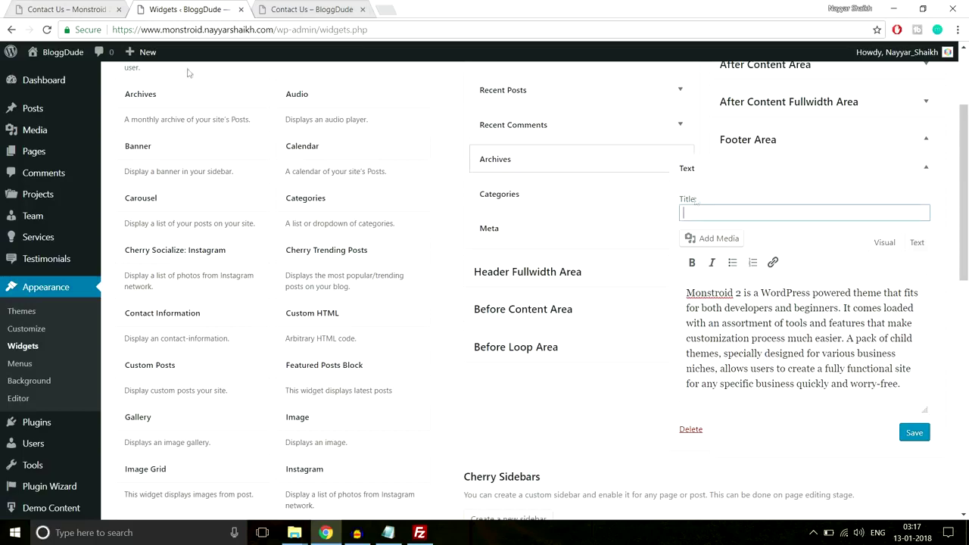
{"action": "key", "text": "ctrl+Page_Up"}
{"action": "left_click", "coordinate": [121, 218]}
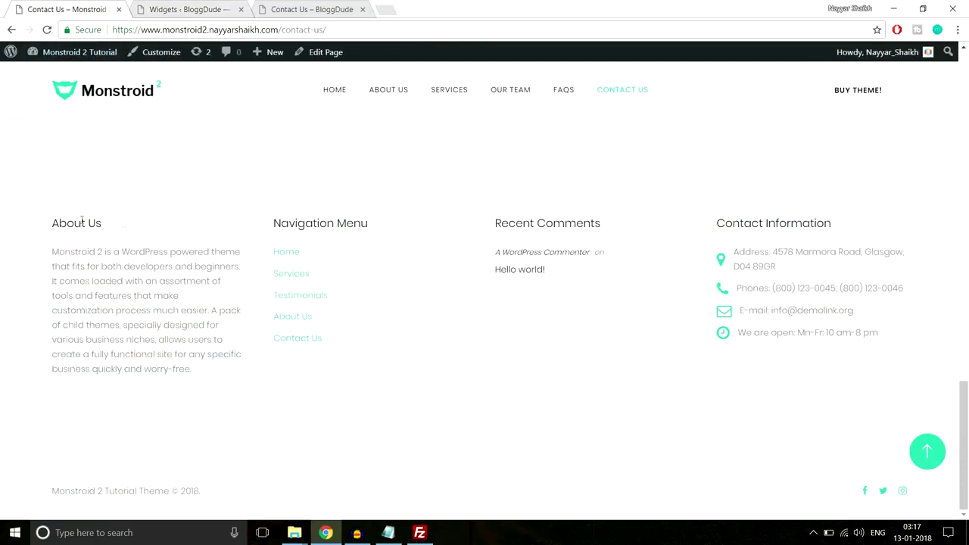
{"action": "left_click_drag", "start_coordinate": [123, 224], "coordinate": [51, 223]}
{"action": "key", "text": "ctrl+c"}
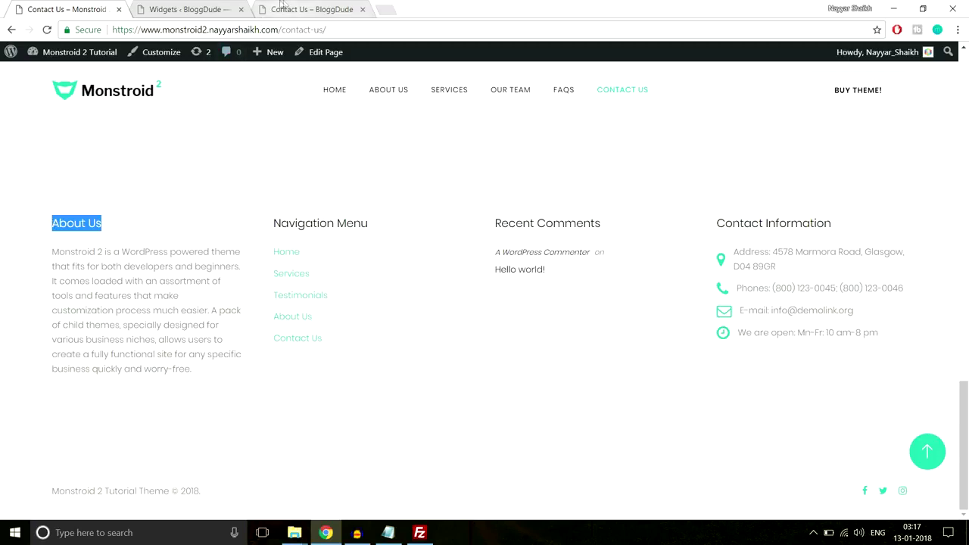
{"action": "left_click", "coordinate": [285, 7]}
{"action": "left_click", "coordinate": [205, 9]}
{"action": "key", "text": "ctrl+v"}
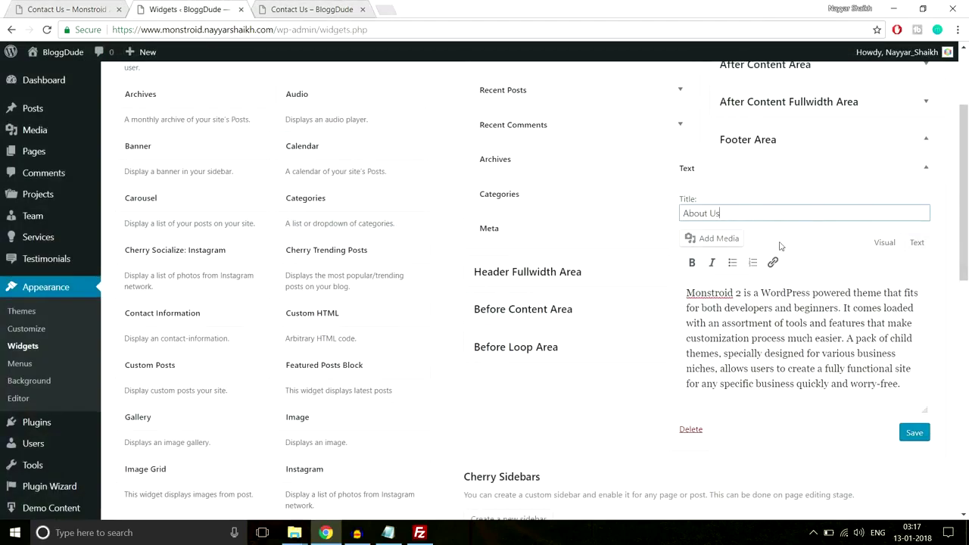
{"action": "left_click", "coordinate": [914, 434]}
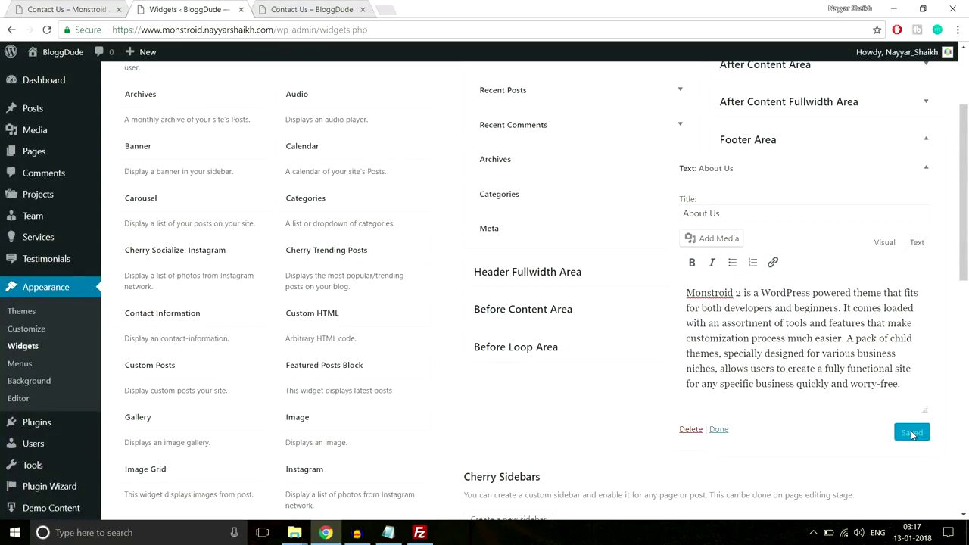
Collapse the saved About Us widget and review the footer's Navigation Menu links on the live page.
{"action": "left_click", "coordinate": [925, 168]}
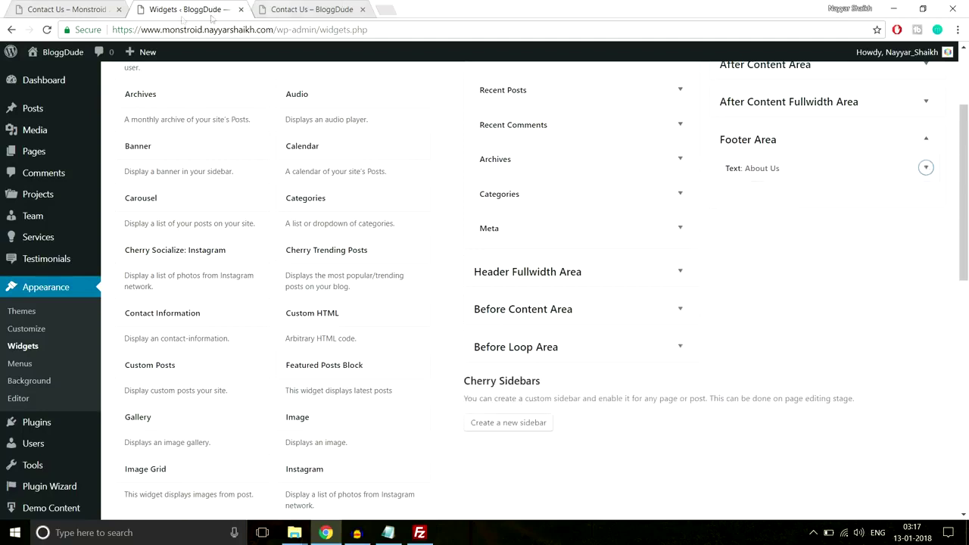
{"action": "key", "text": "ctrl+Page_Up"}
{"action": "left_click_drag", "start_coordinate": [363, 346], "coordinate": [266, 254]}
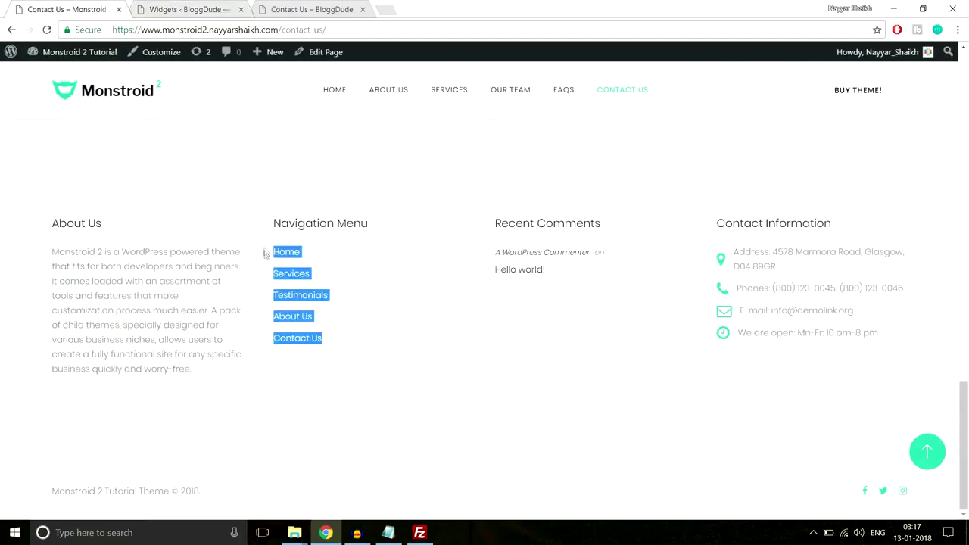
{"action": "left_click", "coordinate": [337, 267]}
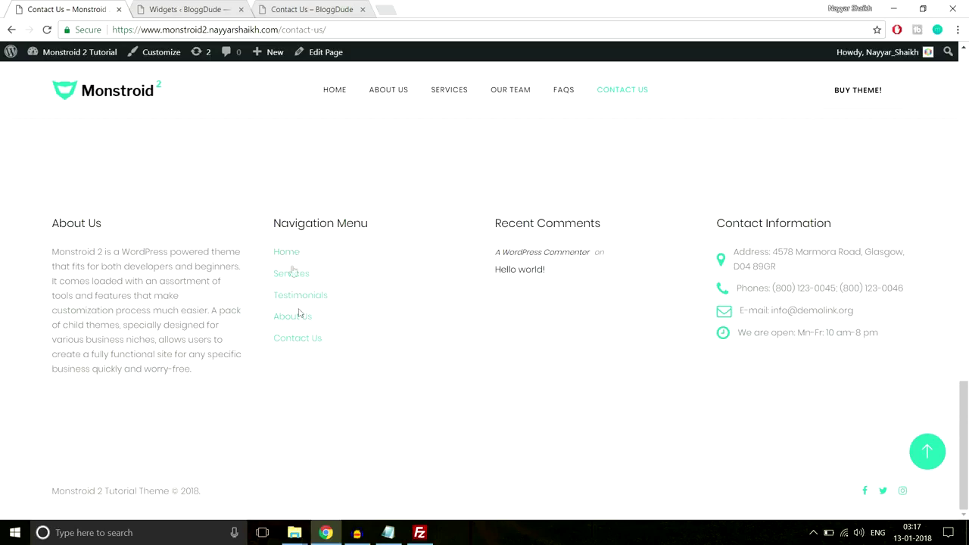
{"action": "scroll", "coordinate": [288, 292], "scroll_direction": "up", "scroll_amount": 3}
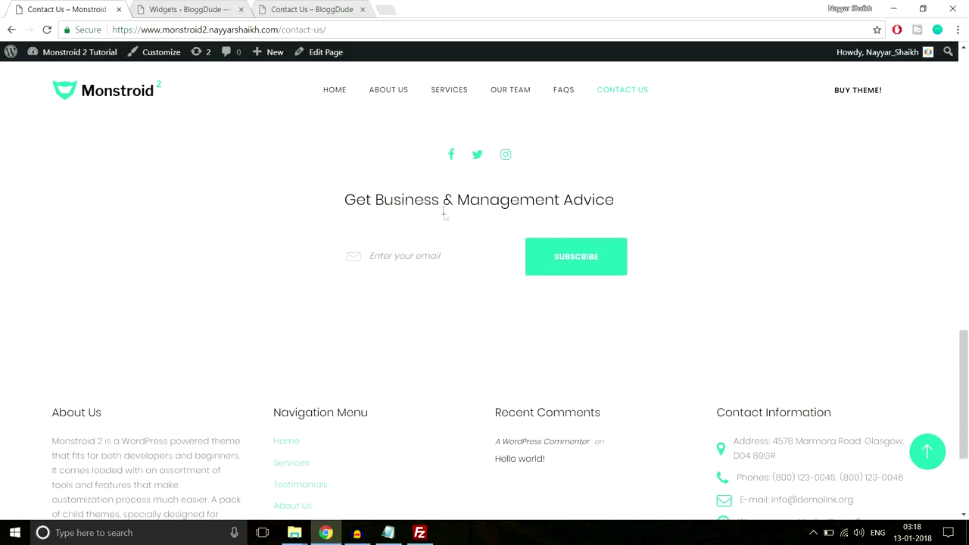
{"action": "scroll", "coordinate": [455, 242], "scroll_direction": "up", "scroll_amount": 1}
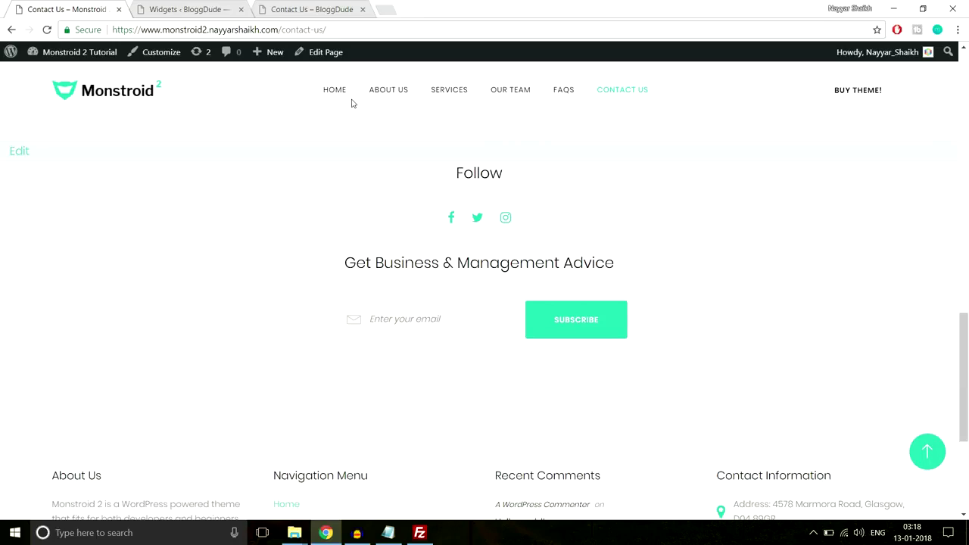
Check the Contact Us page footer, then return to the Widgets screen showing the About Us widget.
{"action": "scroll", "coordinate": [512, 367], "scroll_direction": "down", "scroll_amount": 3}
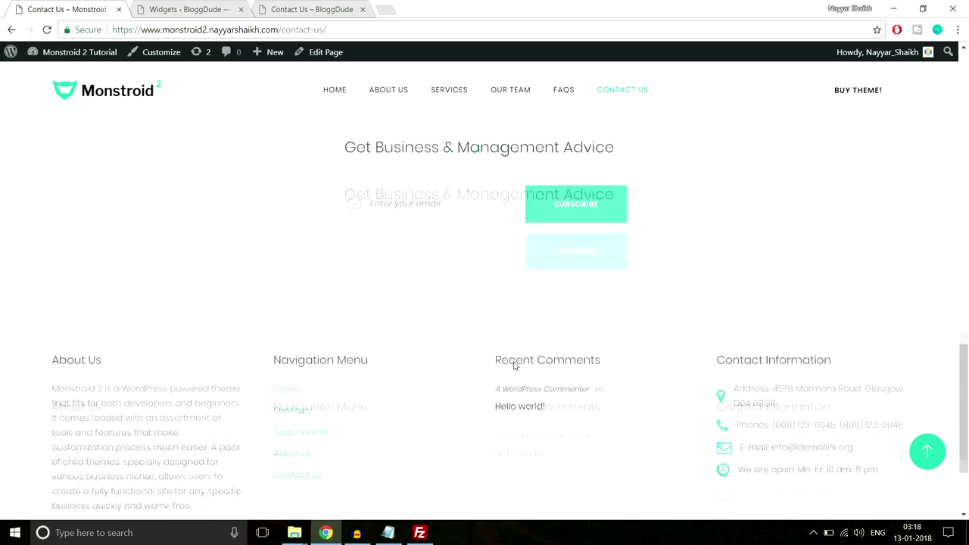
{"action": "left_click", "coordinate": [194, 8]}
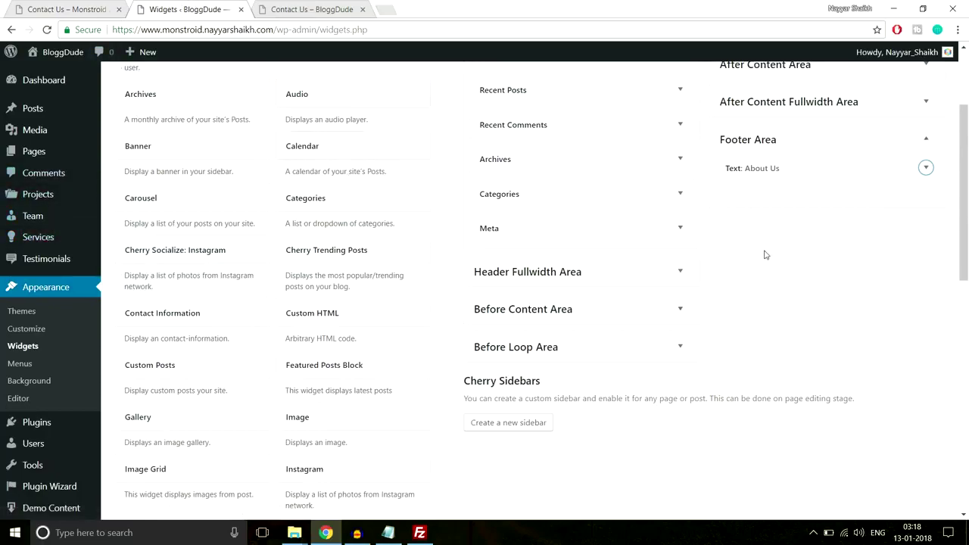
{"action": "scroll", "coordinate": [765, 254], "scroll_direction": "down", "scroll_amount": 2}
{"action": "scroll", "coordinate": [765, 254], "scroll_direction": "up", "scroll_amount": 2}
Compare with the live Contact Us footer, then create a new menu named 'Footer Menu'.
{"action": "left_click", "coordinate": [19, 366]}
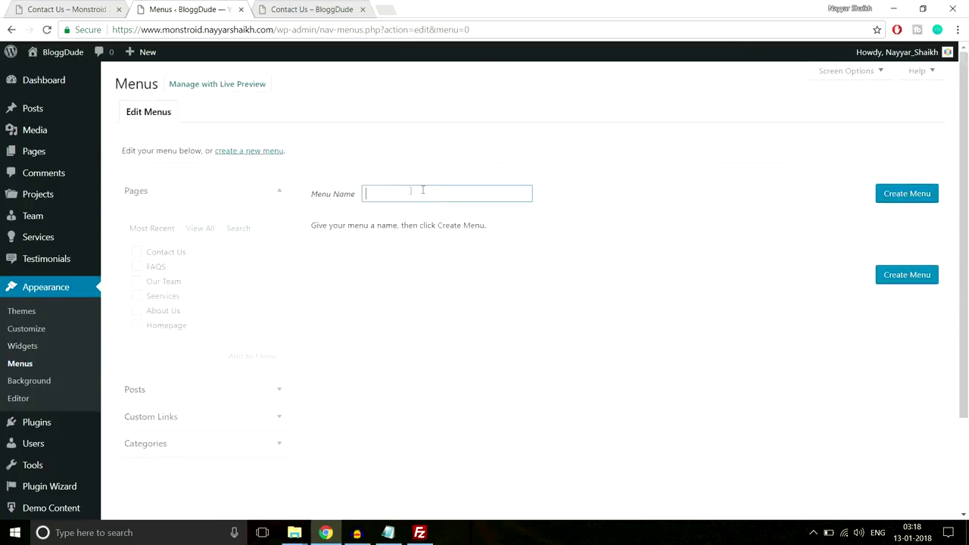
{"action": "left_click", "coordinate": [72, 10]}
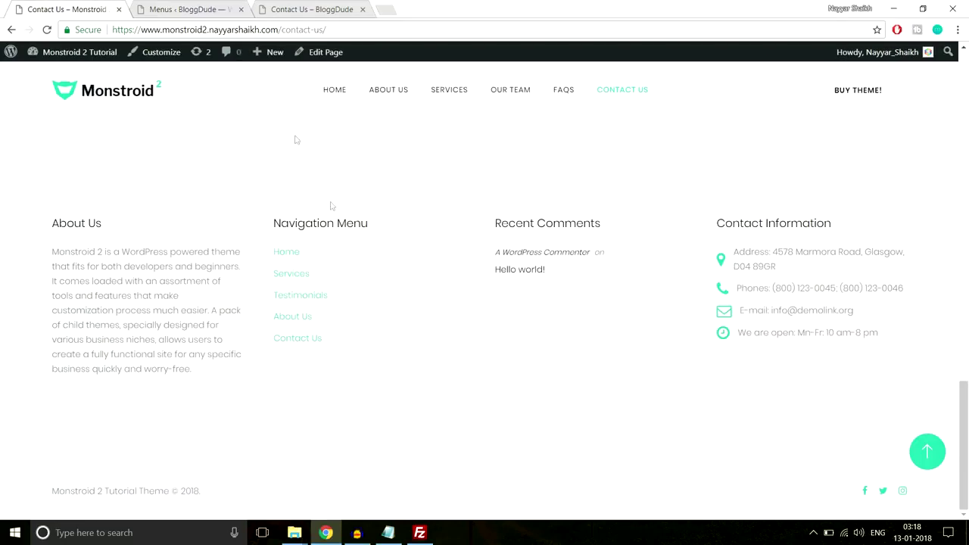
{"action": "left_click_drag", "start_coordinate": [350, 345], "coordinate": [255, 258]}
{"action": "left_click", "coordinate": [362, 239]}
{"action": "scroll", "coordinate": [368, 316], "scroll_direction": "up", "scroll_amount": 2}
{"action": "left_click", "coordinate": [231, 9]}
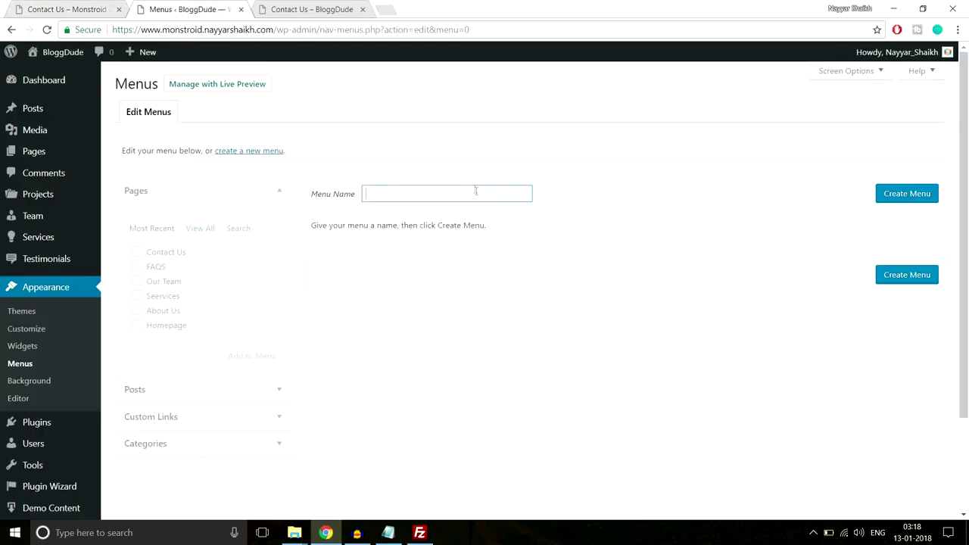
{"action": "type", "text": "Foo"}
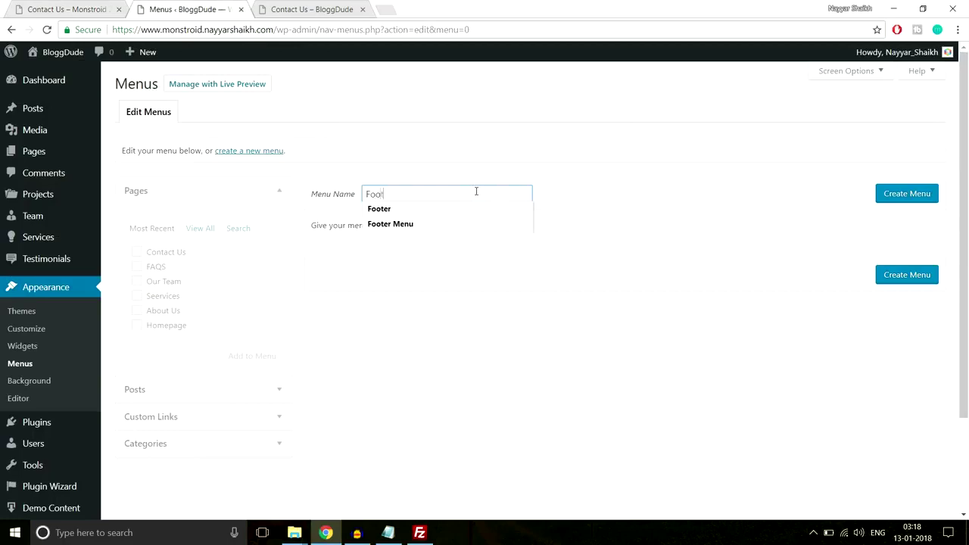
{"action": "type", "text": "ter Menu"}
{"action": "left_click", "coordinate": [912, 201]}
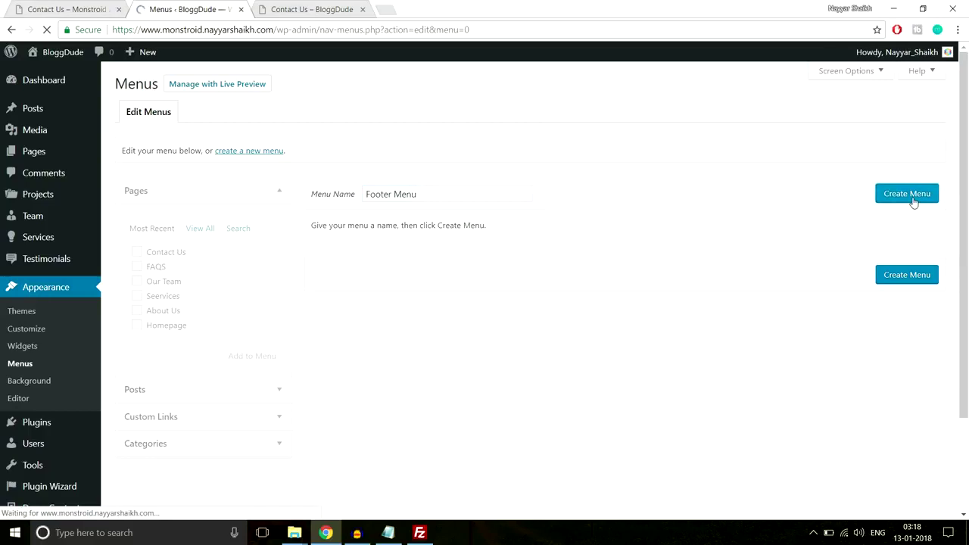
Add the Contact Us, FAQS, Our Team, Seervices and About Us pages to the Footer Menu.
{"action": "scroll", "coordinate": [506, 265], "scroll_direction": "down", "scroll_amount": 1}
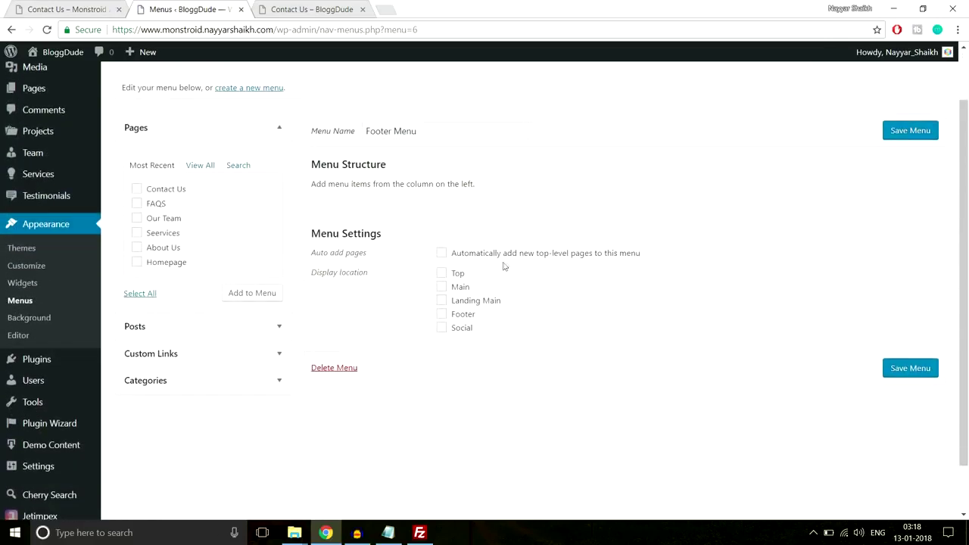
{"action": "left_click", "coordinate": [150, 190]}
{"action": "left_click", "coordinate": [150, 205]}
{"action": "left_click", "coordinate": [152, 220]}
{"action": "left_click", "coordinate": [155, 234]}
{"action": "left_click", "coordinate": [159, 248]}
{"action": "left_click", "coordinate": [248, 294]}
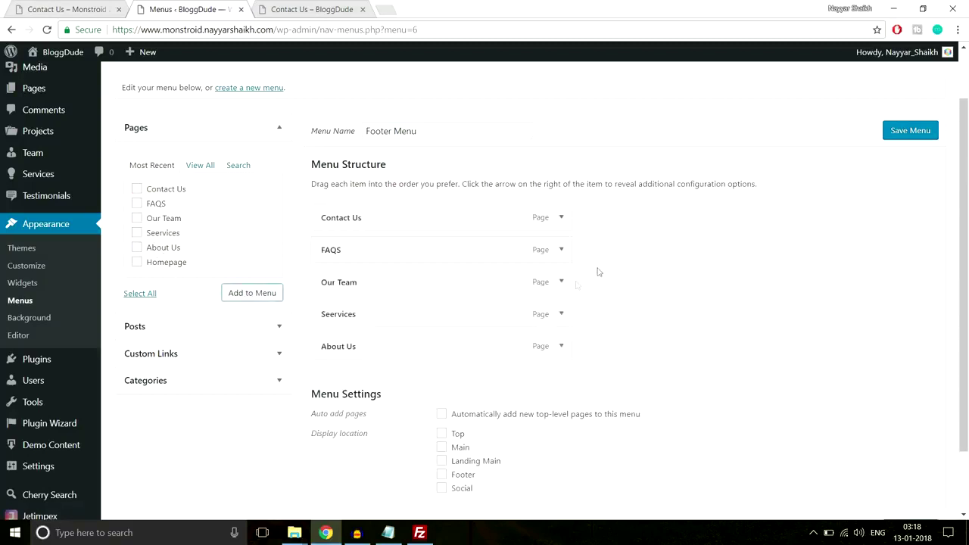
Save the Footer Menu and compare it against the demo Contact Us page.
{"action": "scroll", "coordinate": [522, 284], "scroll_direction": "down", "scroll_amount": 2}
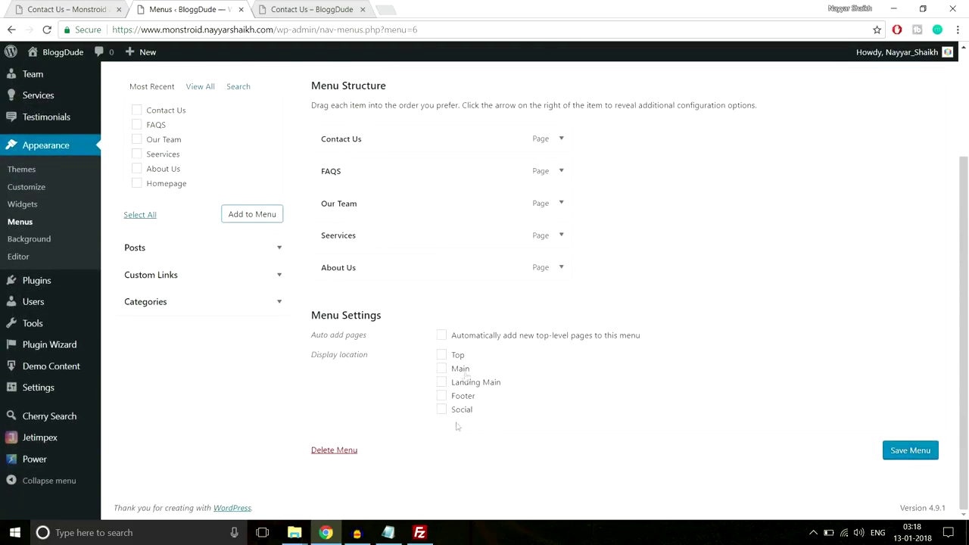
{"action": "scroll", "coordinate": [462, 372], "scroll_direction": "up", "scroll_amount": 3}
{"action": "scroll", "coordinate": [465, 371], "scroll_direction": "down", "scroll_amount": 3}
{"action": "left_click", "coordinate": [920, 466]}
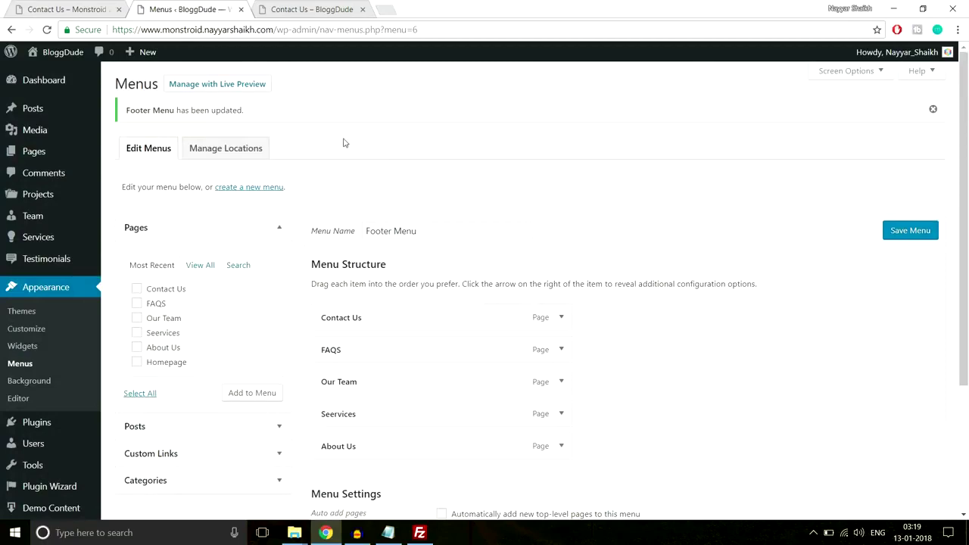
{"action": "left_click", "coordinate": [72, 9]}
{"action": "scroll", "coordinate": [473, 273], "scroll_direction": "up", "scroll_amount": 2}
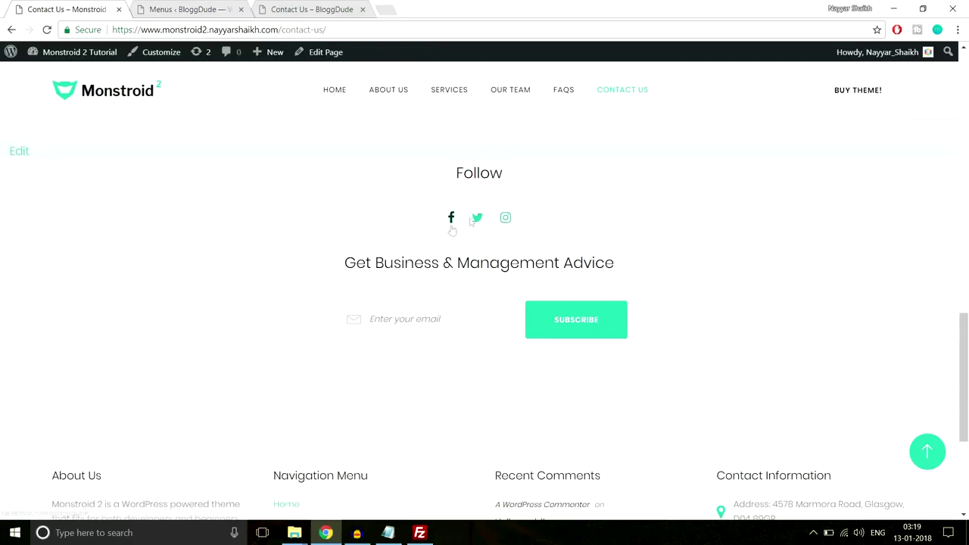
{"action": "left_click", "coordinate": [175, 10]}
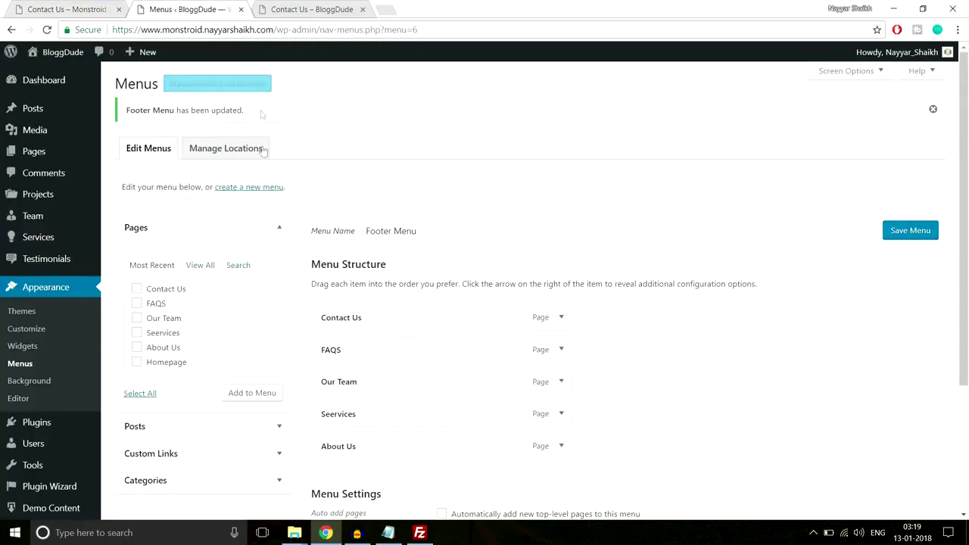
Create a menu named 'Social Menu' assigned to the Social location.
{"action": "left_click", "coordinate": [258, 190]}
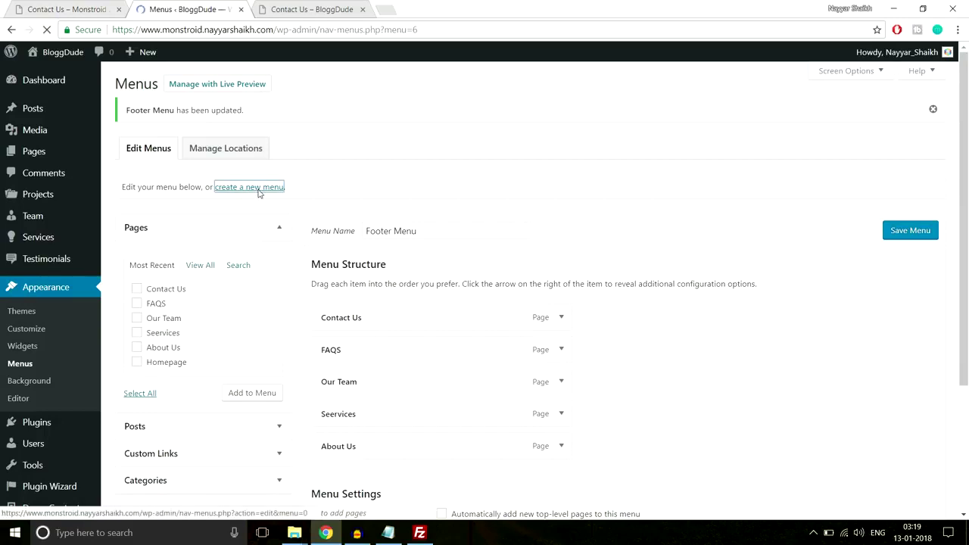
{"action": "left_click", "coordinate": [398, 190]}
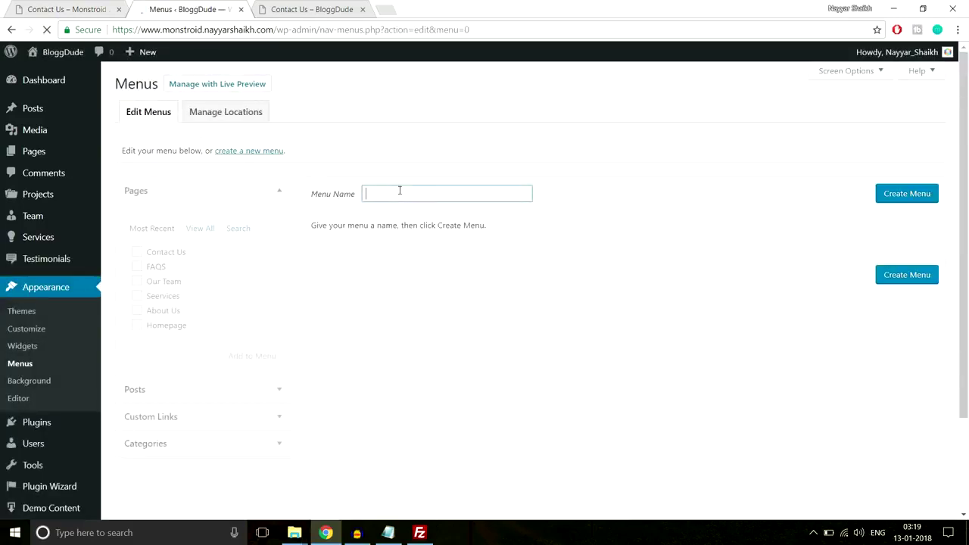
{"action": "type", "text": "Social Menu"}
{"action": "left_click", "coordinate": [898, 191]}
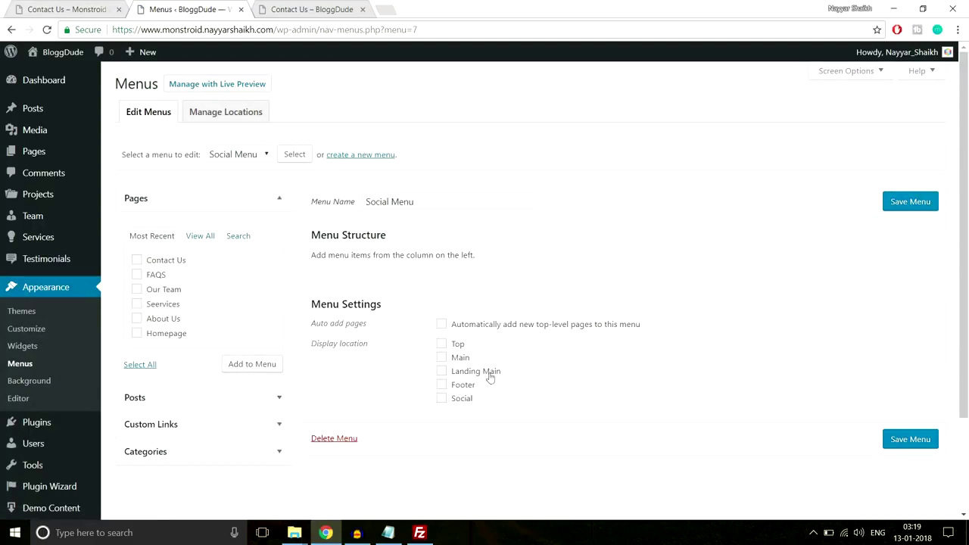
{"action": "left_click", "coordinate": [460, 404]}
Add a Facebbok custom link with the 'bloggdude' address.
{"action": "scroll", "coordinate": [203, 379], "scroll_direction": "down", "scroll_amount": 2}
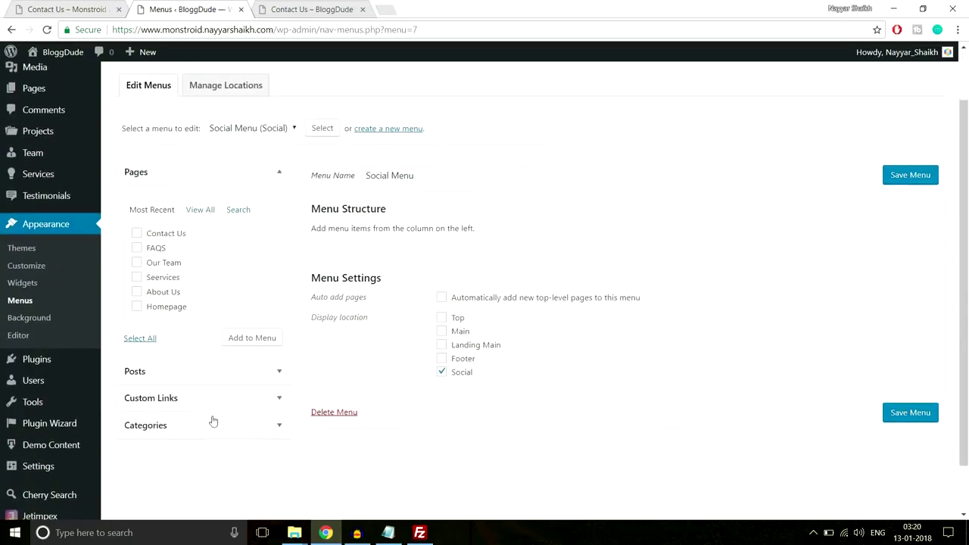
{"action": "left_click", "coordinate": [207, 401]}
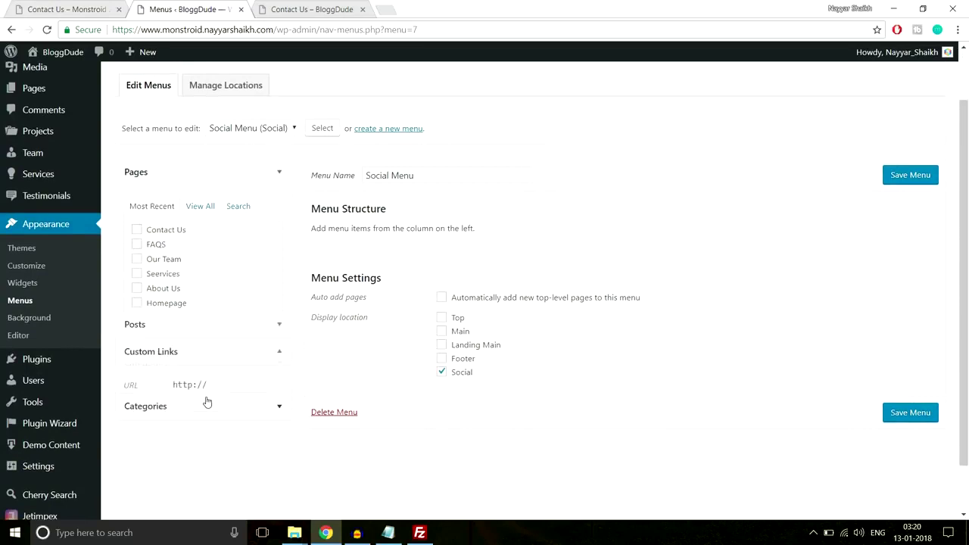
{"action": "left_click", "coordinate": [237, 269]}
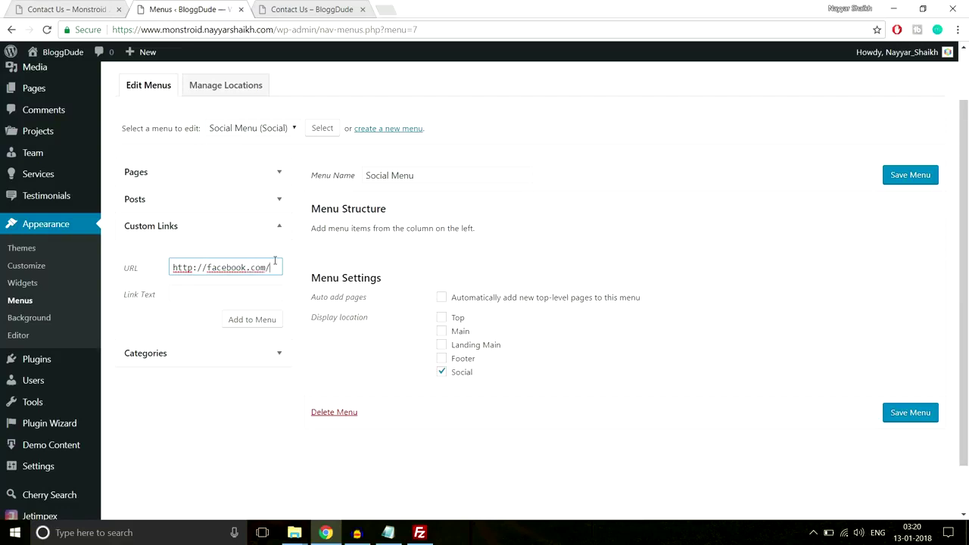
{"action": "type", "text": "bloggdude"}
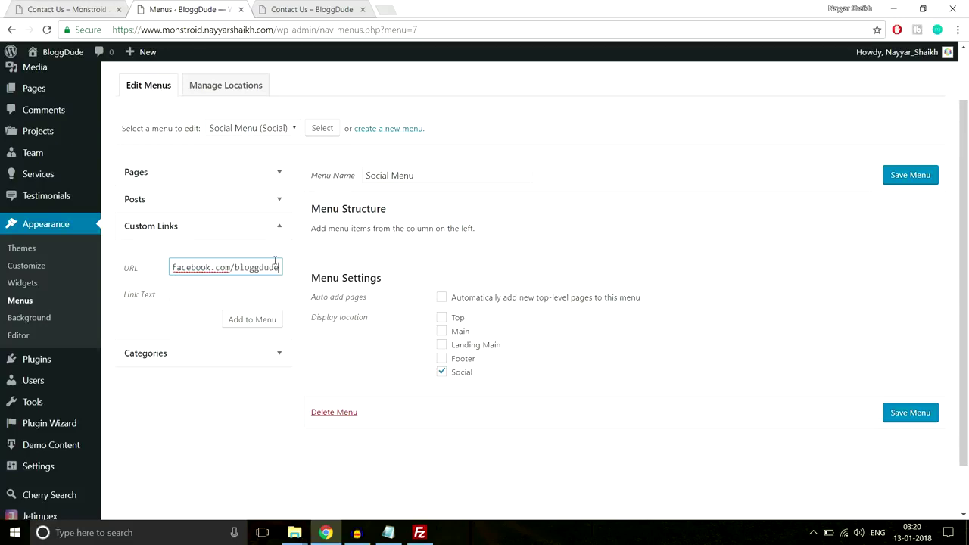
{"action": "left_click", "coordinate": [257, 290]}
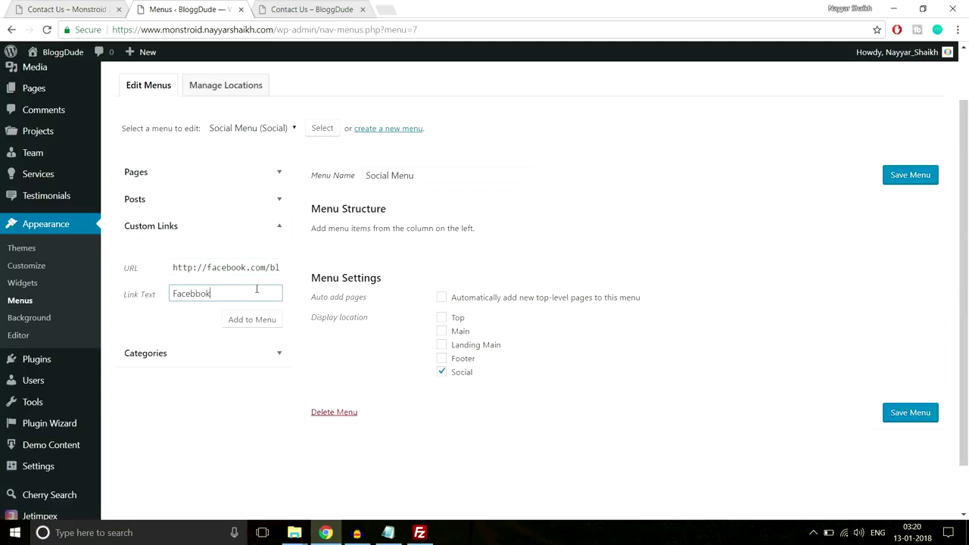
{"action": "left_click", "coordinate": [253, 320]}
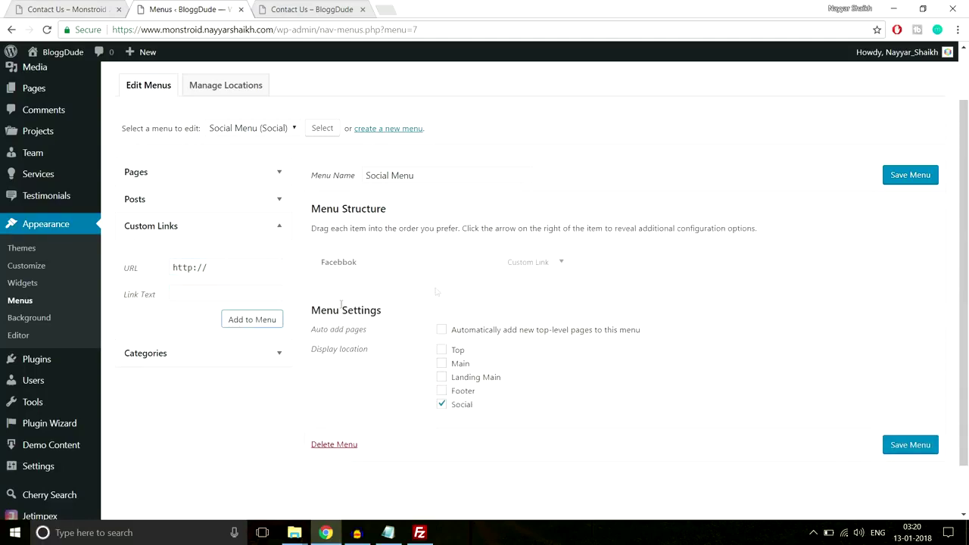
Add a Twitter custom link with the Twitter profile address.
{"action": "left_click", "coordinate": [244, 265]}
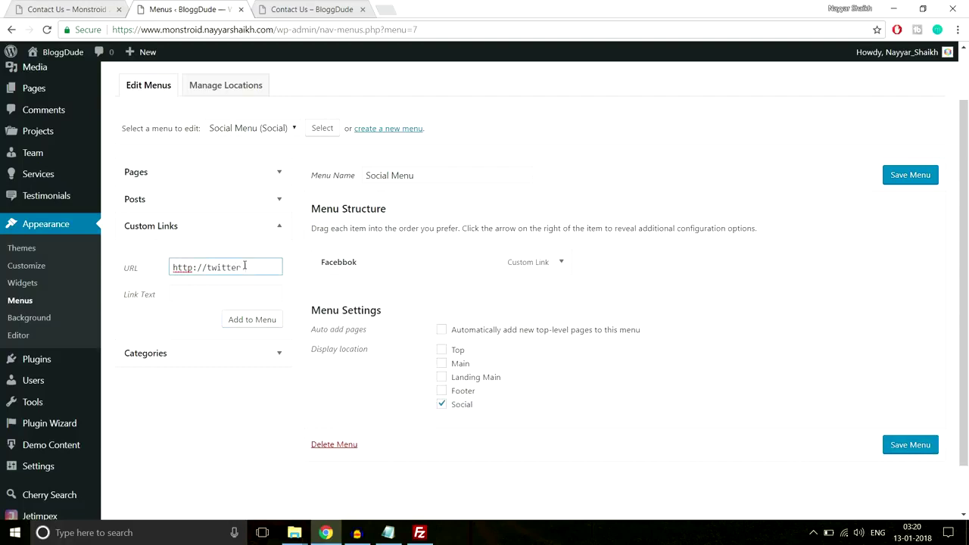
{"action": "type", "text": "twitter.com/realnayyar"}
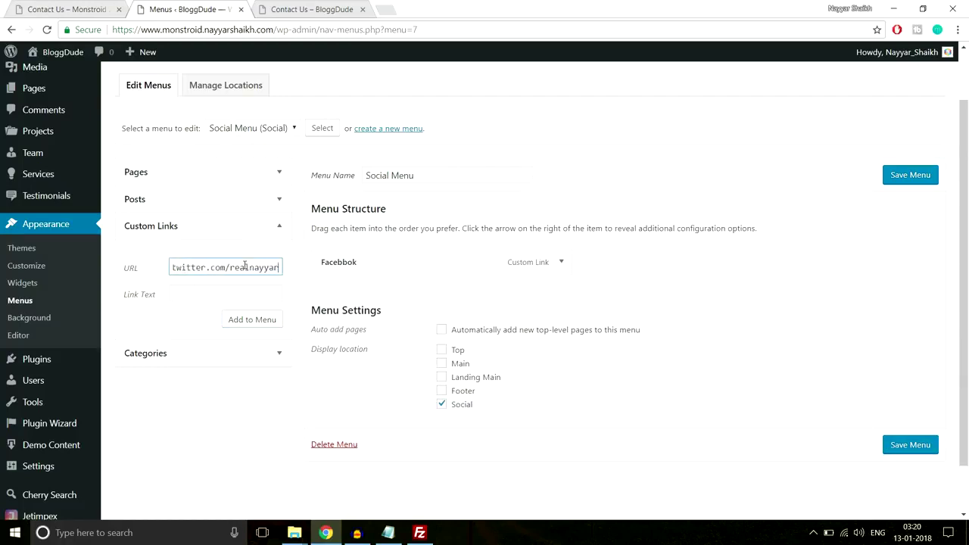
{"action": "key", "text": "Tab"}
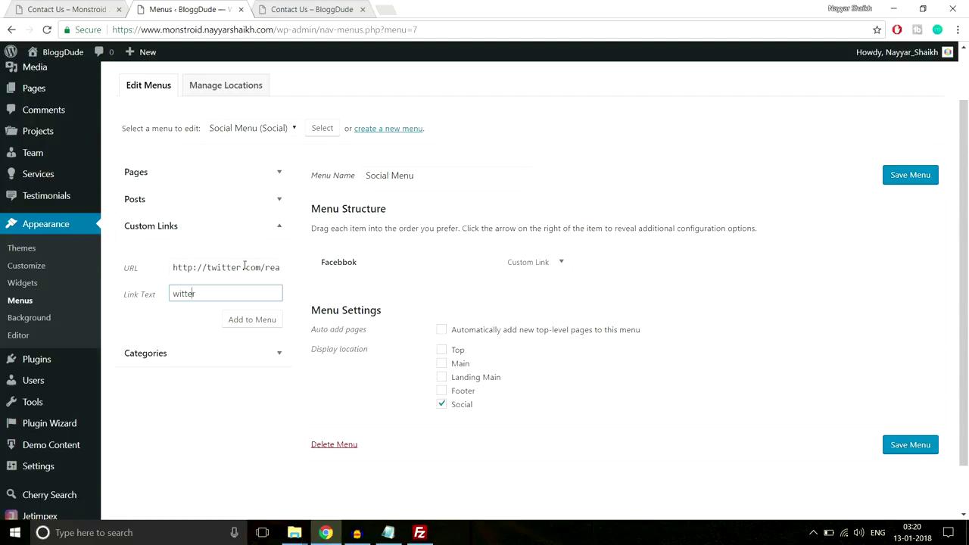
{"action": "type", "text": "TT"}
{"action": "left_click", "coordinate": [274, 318]}
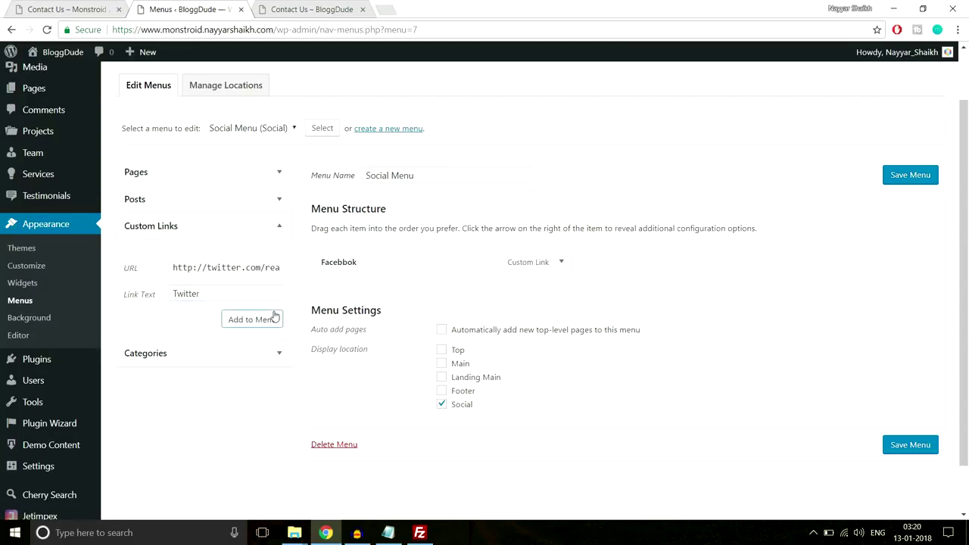
{"action": "left_click", "coordinate": [254, 321]}
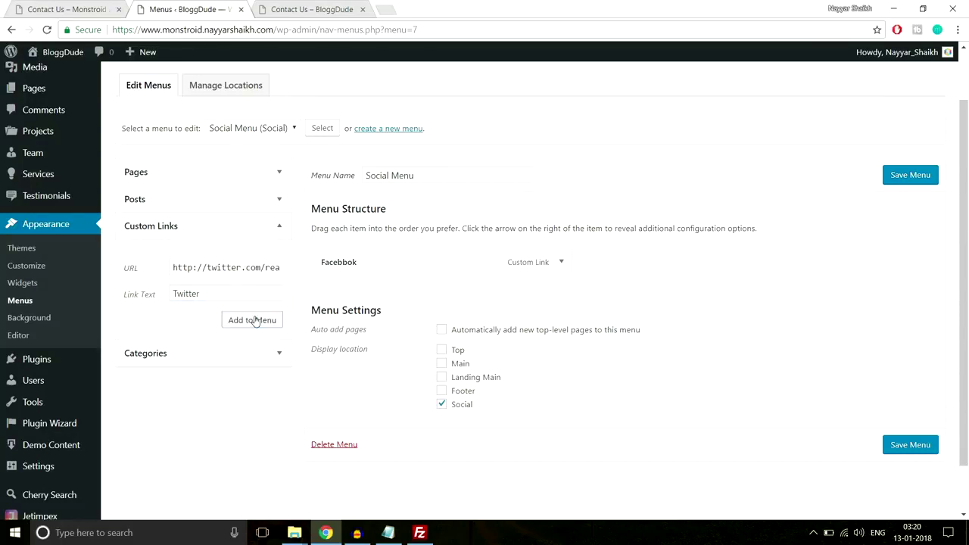
Add an Instagram custom link and save the Social Menu.
{"action": "left_click", "coordinate": [239, 268]}
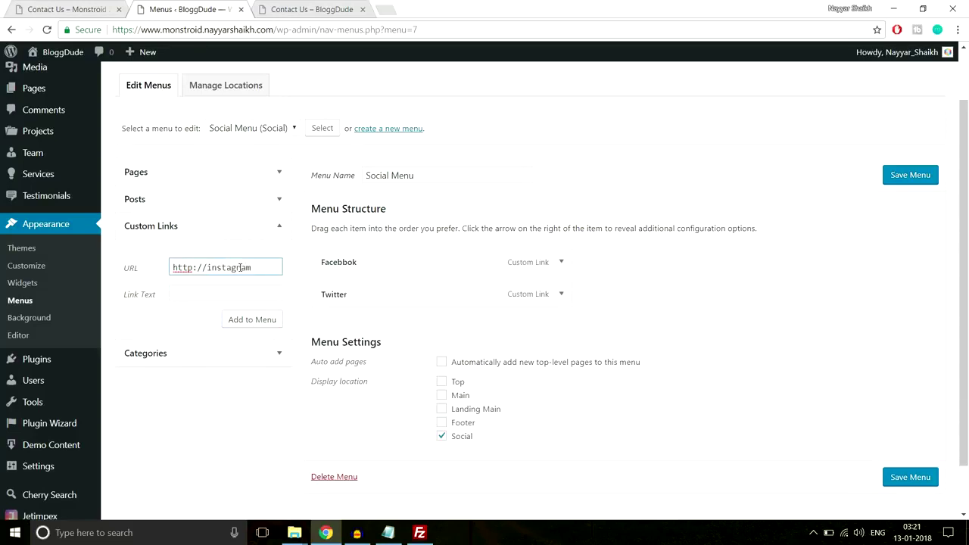
{"action": "left_click", "coordinate": [237, 295]}
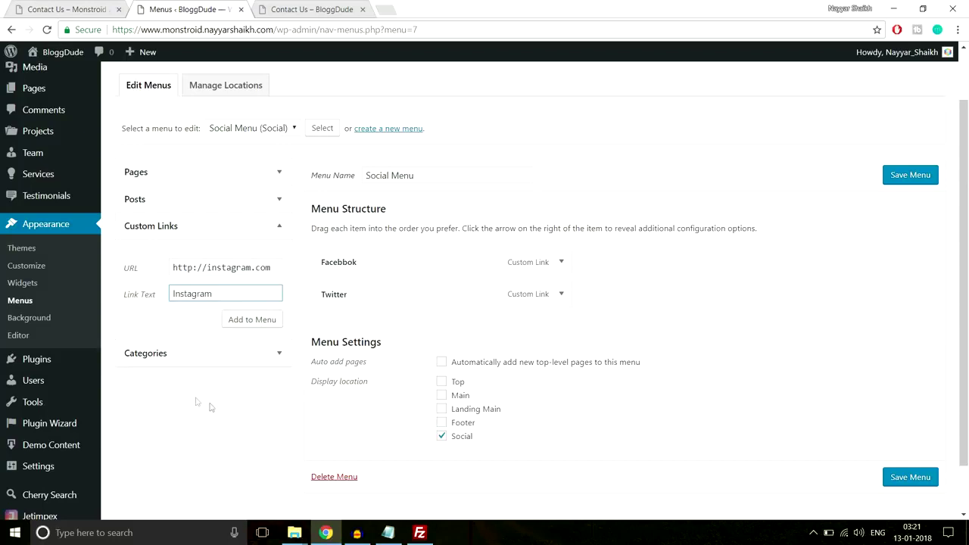
{"action": "left_click", "coordinate": [268, 326]}
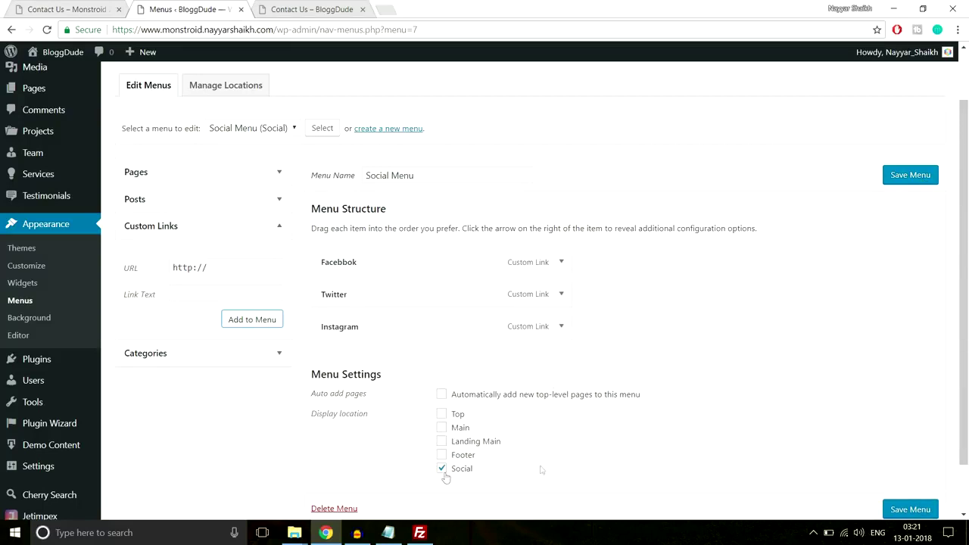
{"action": "left_click", "coordinate": [930, 511]}
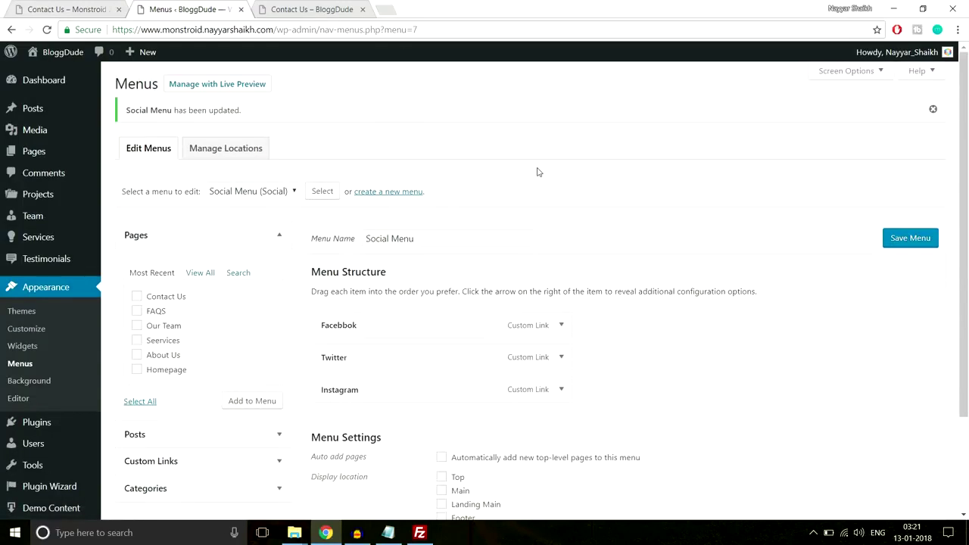
{"action": "left_click", "coordinate": [313, 9]}
{"action": "left_click", "coordinate": [324, 32]}
{"action": "key", "text": "Return"}
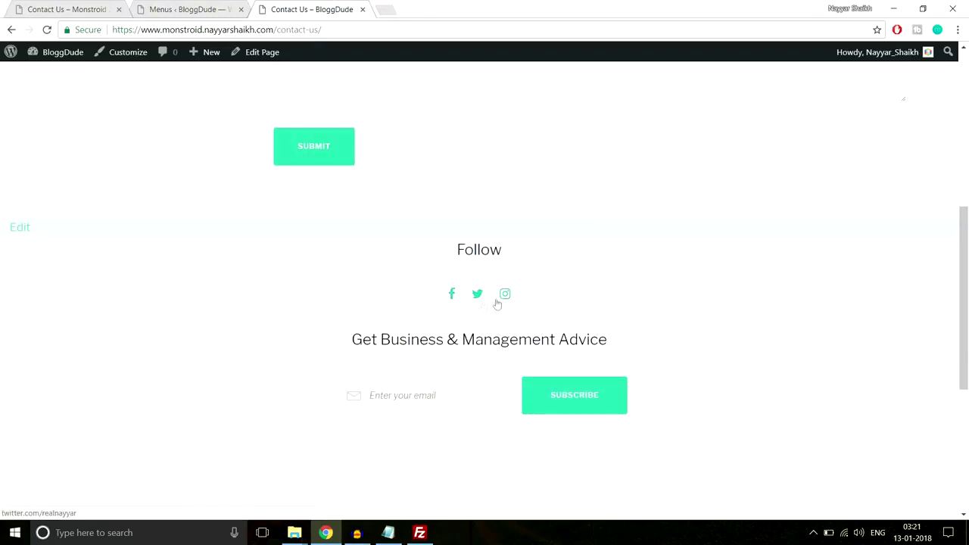
{"action": "scroll", "coordinate": [522, 288], "scroll_direction": "up", "scroll_amount": 5}
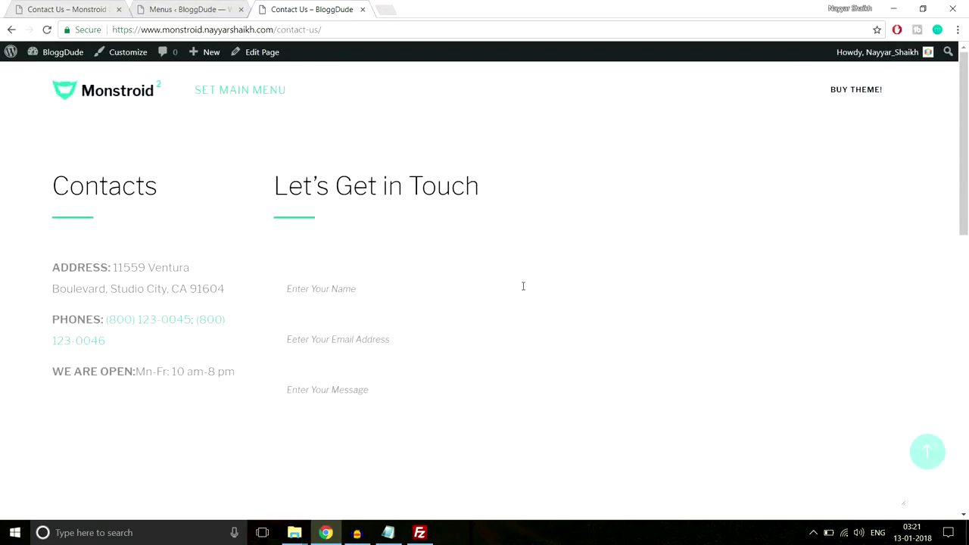
{"action": "left_click", "coordinate": [76, 9]}
{"action": "scroll", "coordinate": [358, 181], "scroll_direction": "up", "scroll_amount": 4}
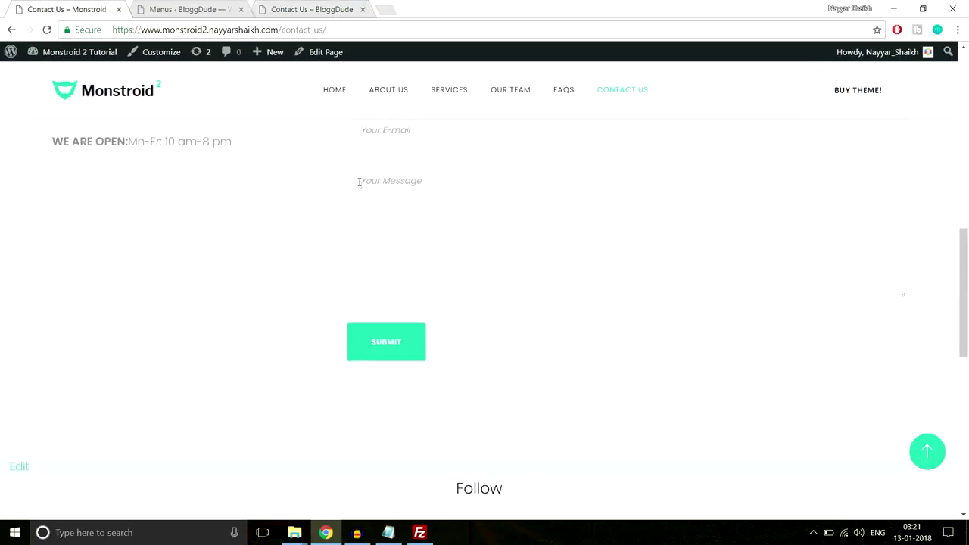
{"action": "scroll", "coordinate": [659, 106], "scroll_direction": "up", "scroll_amount": 8}
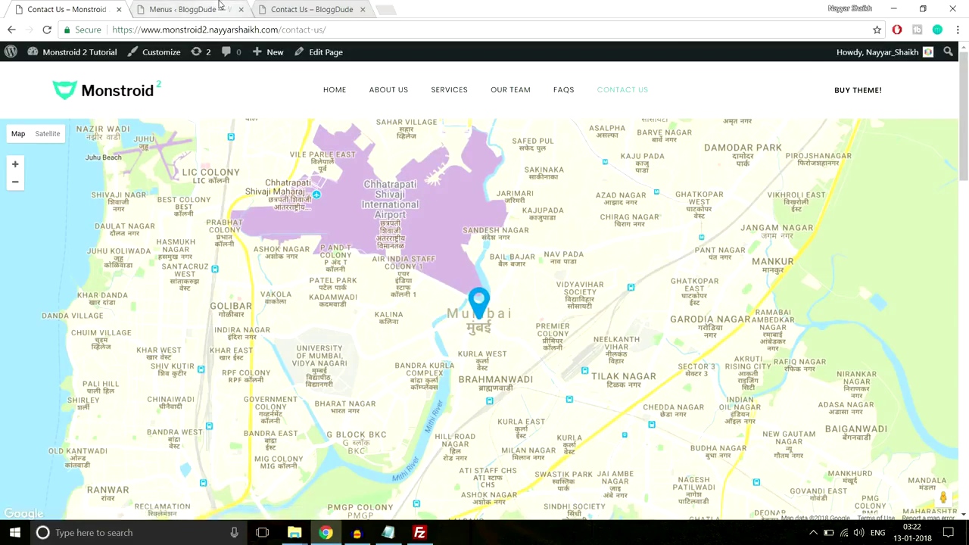
{"action": "left_click", "coordinate": [188, 9]}
{"action": "scroll", "coordinate": [347, 188], "scroll_direction": "down", "scroll_amount": 2}
{"action": "scroll", "coordinate": [347, 188], "scroll_direction": "up", "scroll_amount": 2}
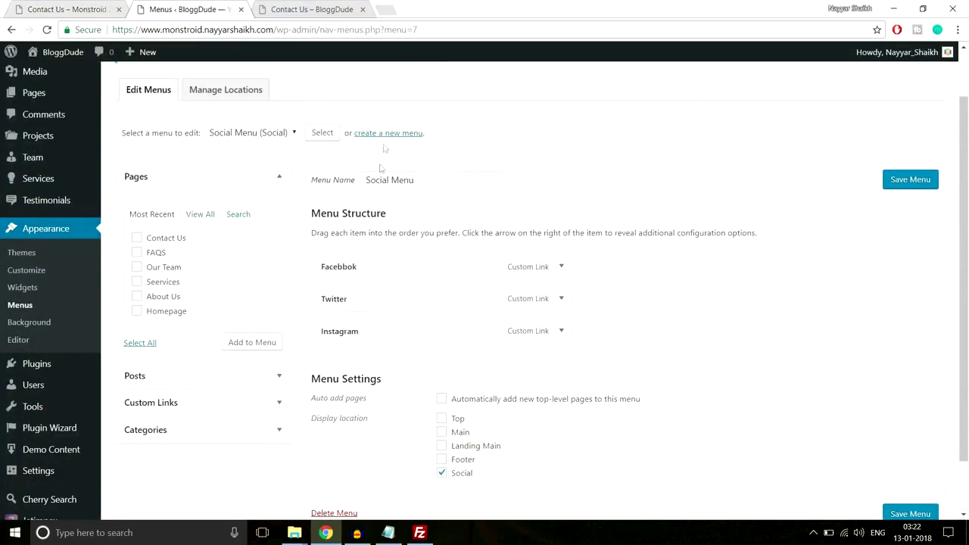
Create the Normal Menu with the Contact Us, FAQS, Our Team, Seervices and About Us pages.
{"action": "left_click", "coordinate": [389, 135]}
{"action": "left_click", "coordinate": [421, 198]}
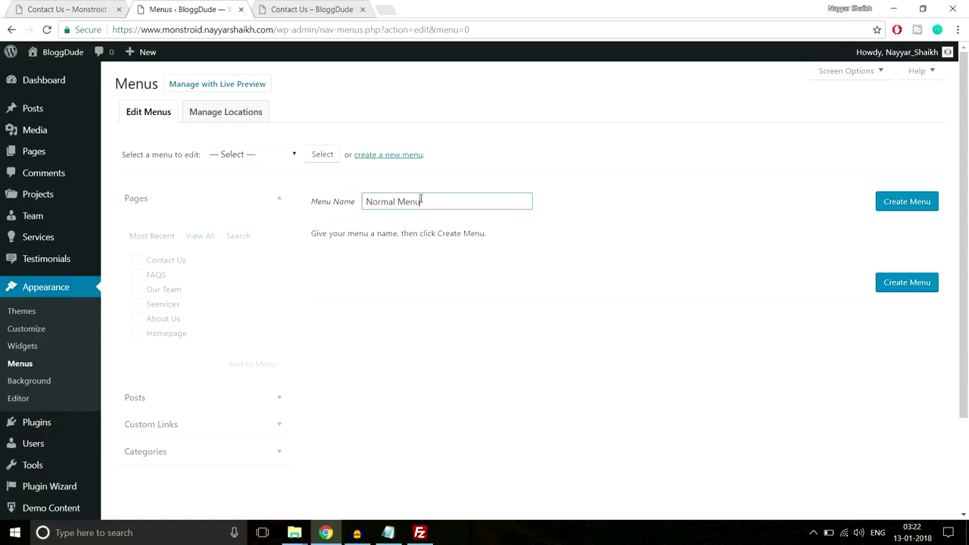
{"action": "left_click", "coordinate": [922, 207]}
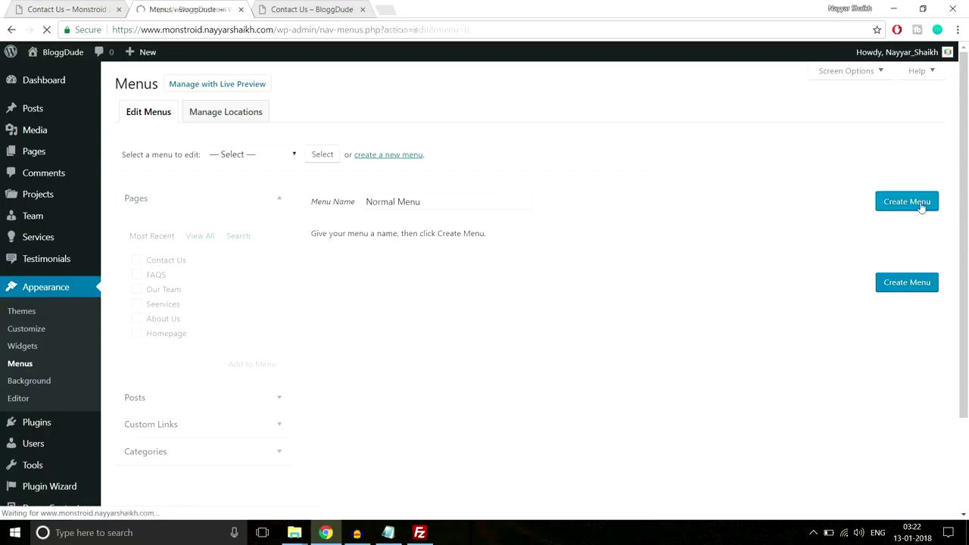
{"action": "left_click", "coordinate": [165, 259]}
{"action": "left_click", "coordinate": [156, 274]}
{"action": "left_click", "coordinate": [164, 290]}
{"action": "left_click", "coordinate": [163, 304]}
{"action": "left_click", "coordinate": [163, 318]}
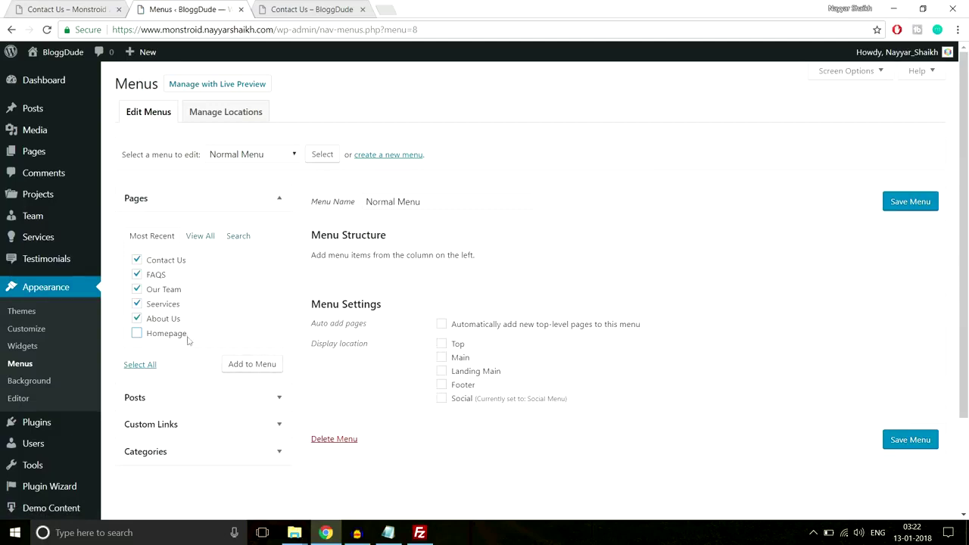
{"action": "left_click", "coordinate": [246, 366]}
Add a Home custom link pointing to the site's root address.
{"action": "left_click", "coordinate": [235, 429]}
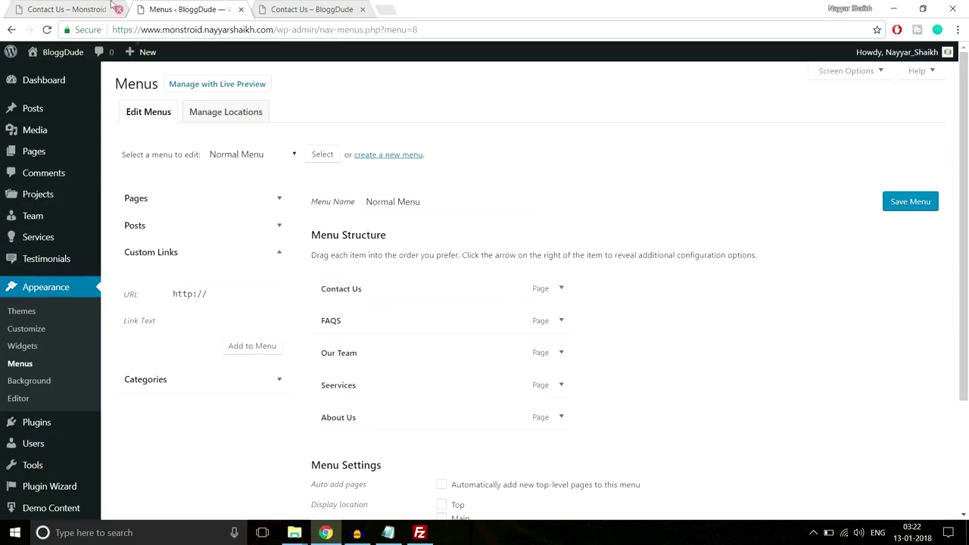
{"action": "left_click", "coordinate": [76, 9]}
{"action": "left_click", "coordinate": [231, 14]}
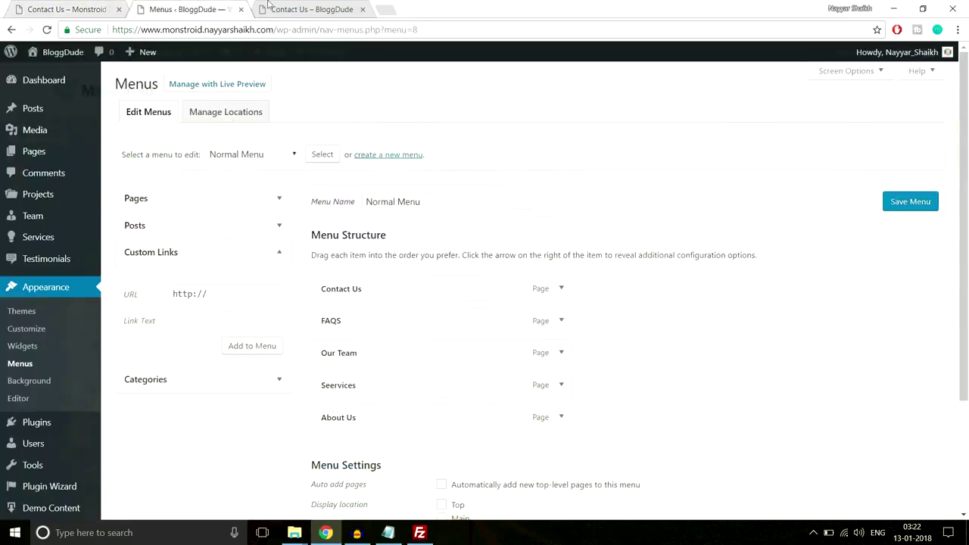
{"action": "left_click", "coordinate": [290, 14]}
{"action": "left_click_drag", "start_coordinate": [278, 30], "coordinate": [111, 29]}
{"action": "key", "text": "ctrl+c"}
{"action": "left_click", "coordinate": [190, 9]}
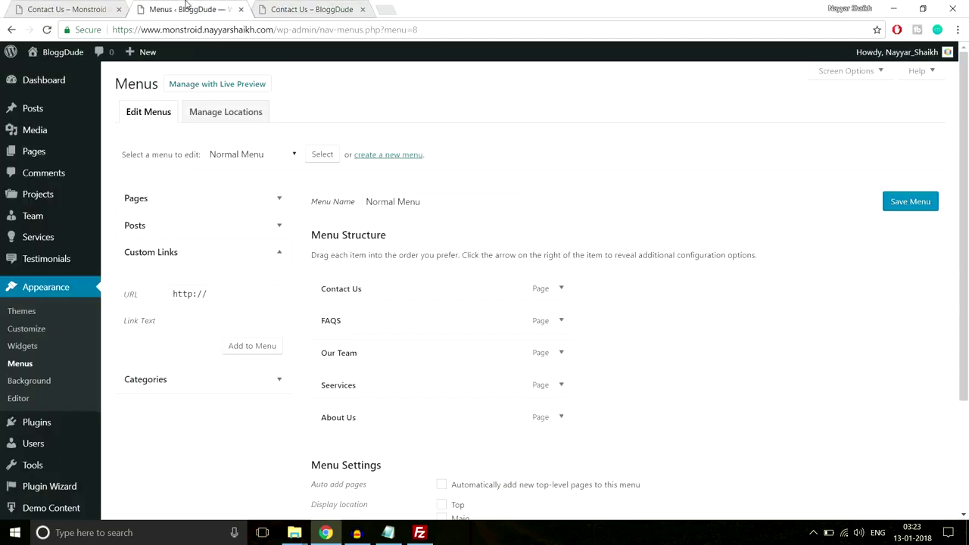
{"action": "triple_click", "coordinate": [215, 295]}
{"action": "key", "text": "ctrl+v"}
{"action": "left_click", "coordinate": [230, 320]}
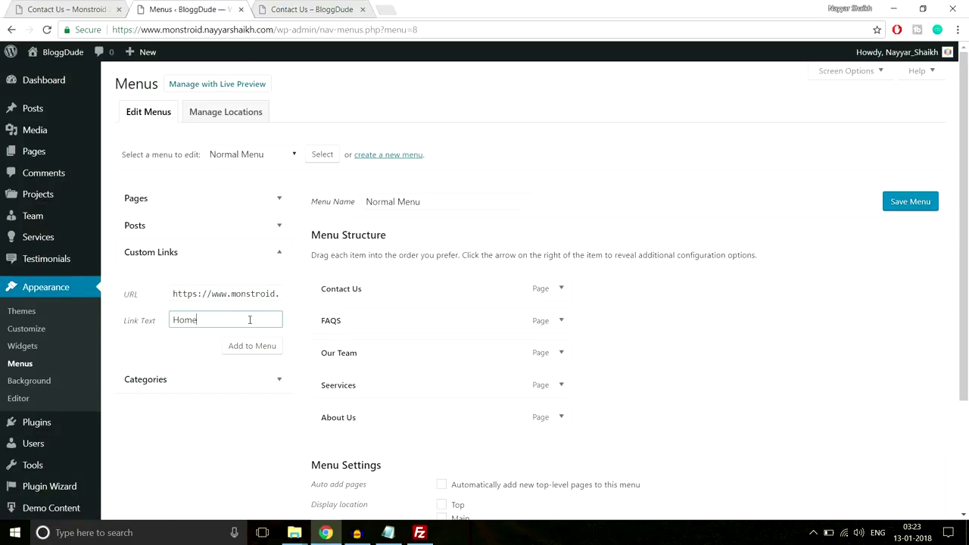
{"action": "left_click", "coordinate": [253, 346]}
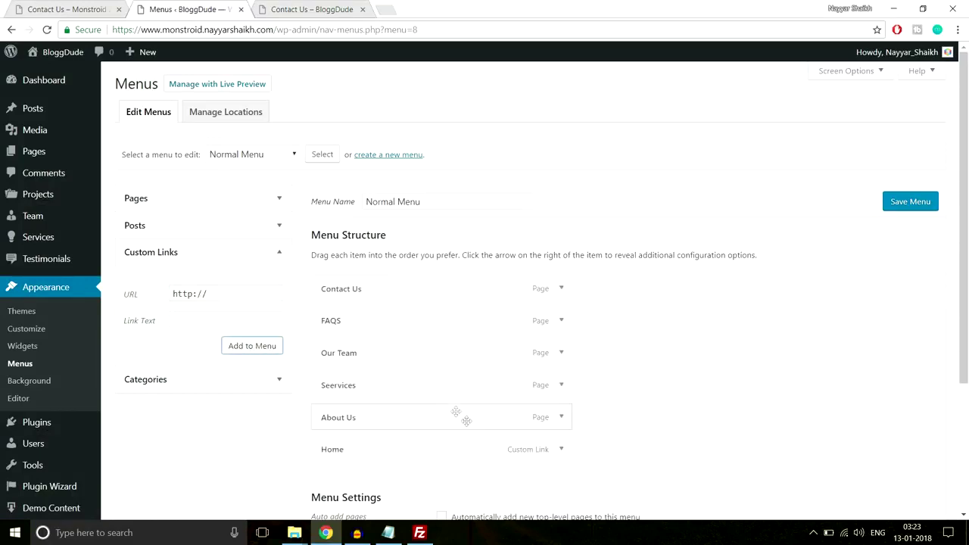
Move Home to the top, assign the menu to Main, and save it.
{"action": "left_click_drag", "start_coordinate": [412, 452], "coordinate": [415, 285]}
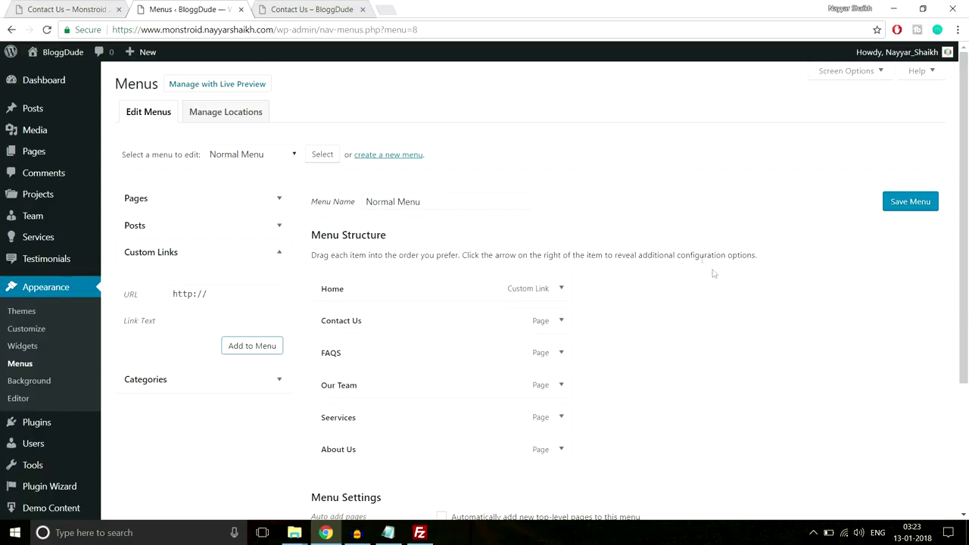
{"action": "scroll", "coordinate": [752, 305], "scroll_direction": "down", "scroll_amount": 3}
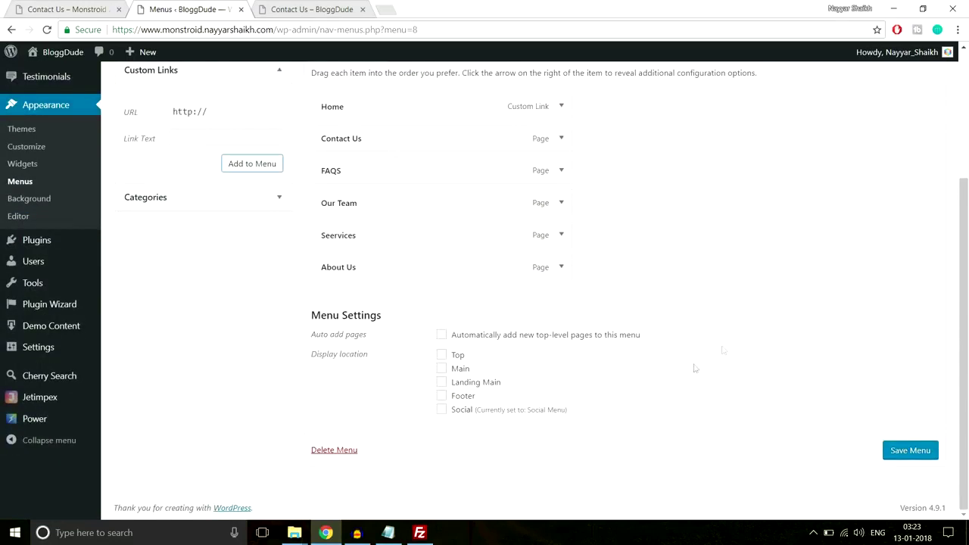
{"action": "left_click", "coordinate": [443, 368]}
{"action": "left_click", "coordinate": [894, 451]}
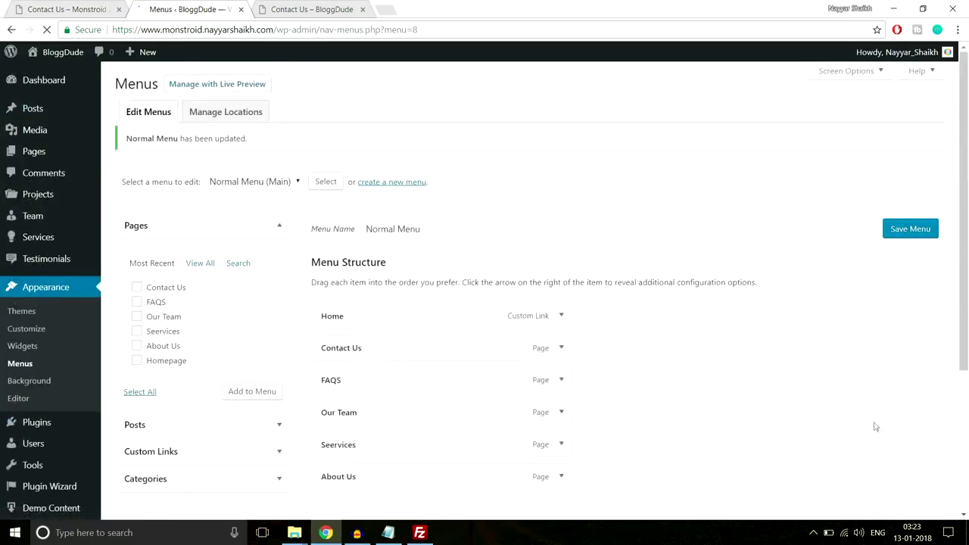
{"action": "left_click", "coordinate": [326, 9]}
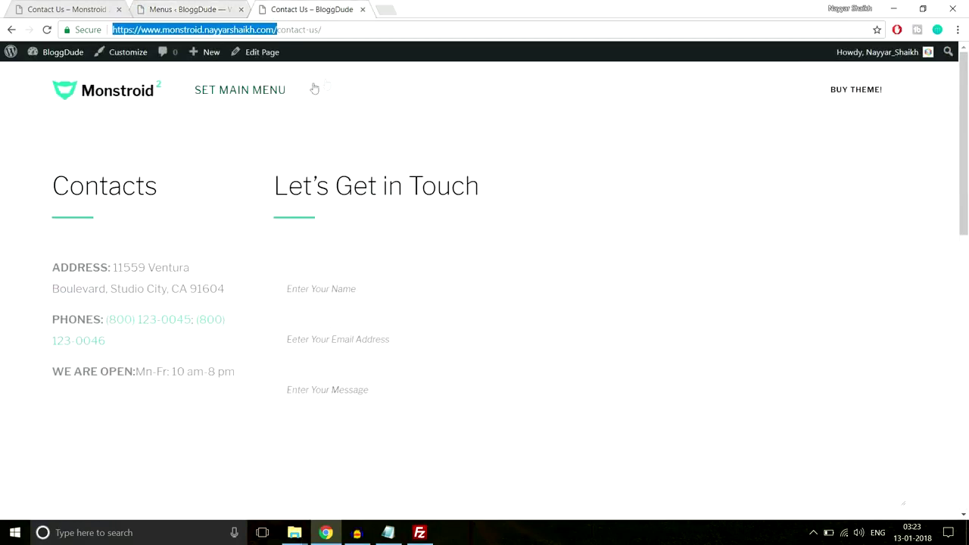
{"action": "left_click", "coordinate": [83, 9]}
{"action": "scroll", "coordinate": [132, 133], "scroll_direction": "up", "scroll_amount": 2}
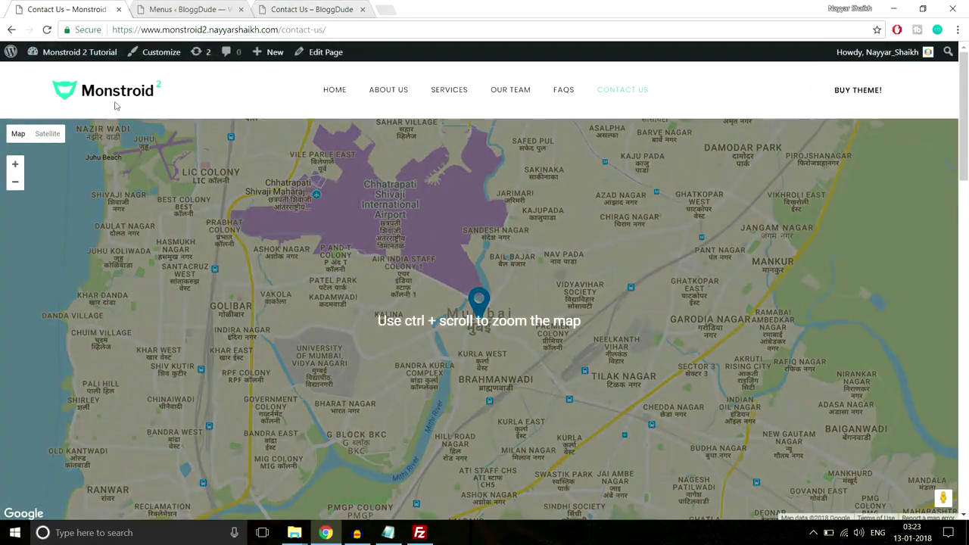
{"action": "left_click", "coordinate": [115, 97]}
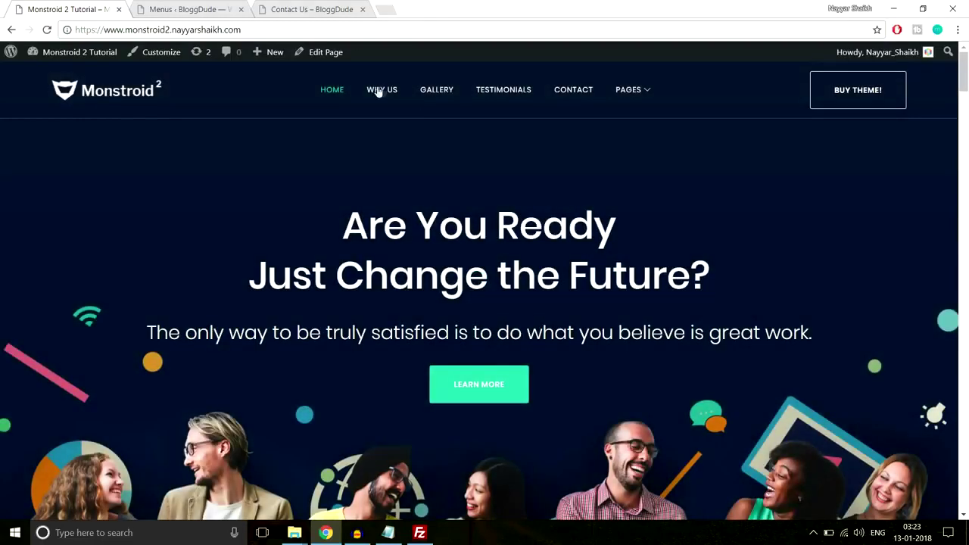
{"action": "left_click", "coordinate": [375, 92]}
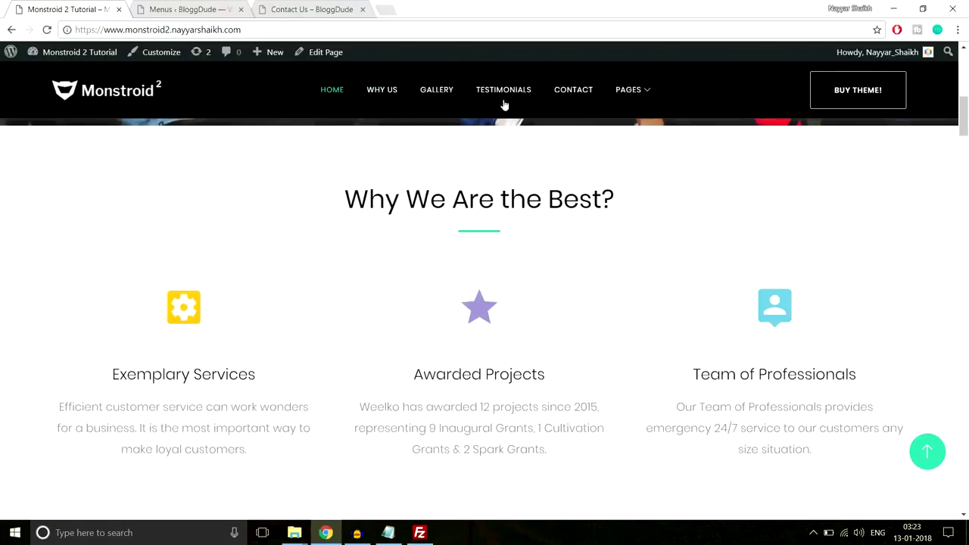
{"action": "left_click", "coordinate": [581, 92]}
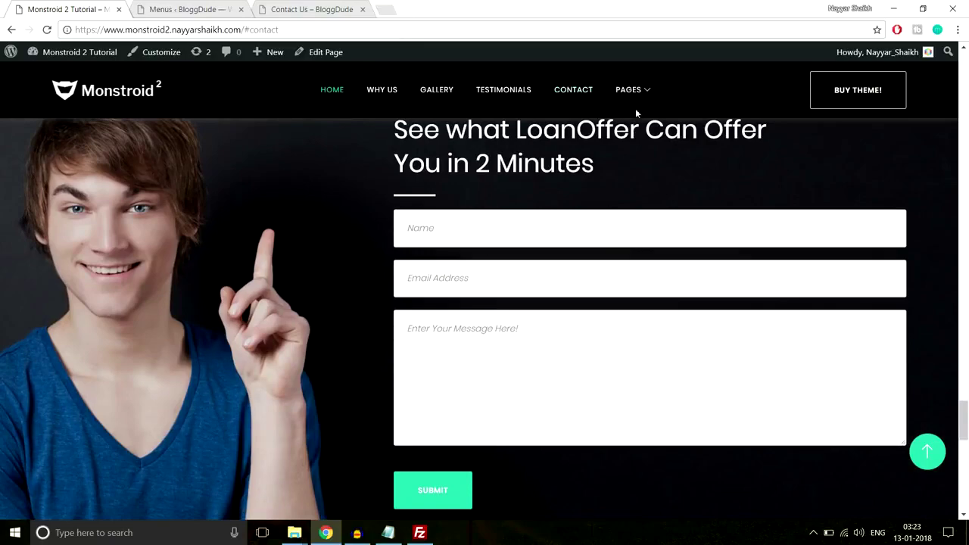
{"action": "mouse_move", "coordinate": [639, 94]}
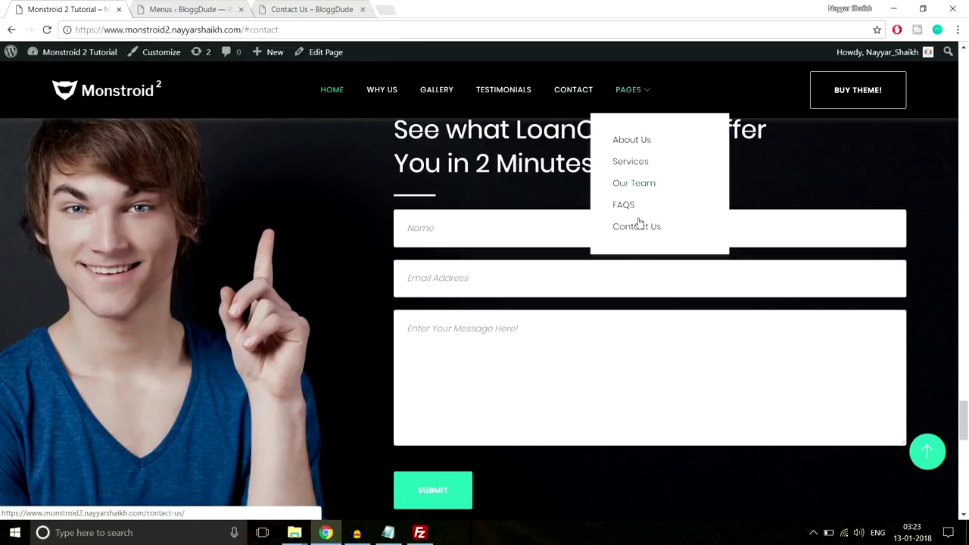
{"action": "left_click", "coordinate": [929, 454]}
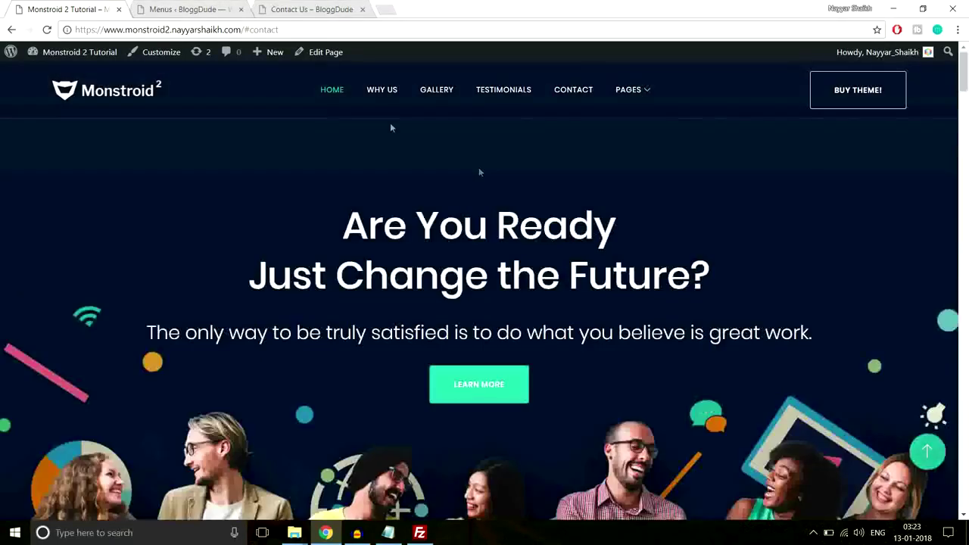
{"action": "left_click", "coordinate": [190, 9]}
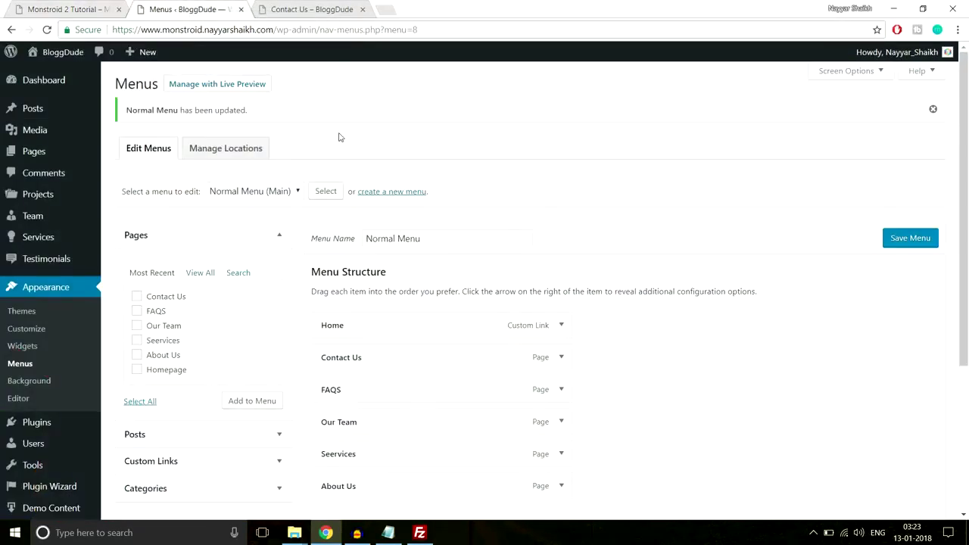
Create an empty 'Landing Page menu' with the Landing Main location ticked.
{"action": "left_click", "coordinate": [387, 194]}
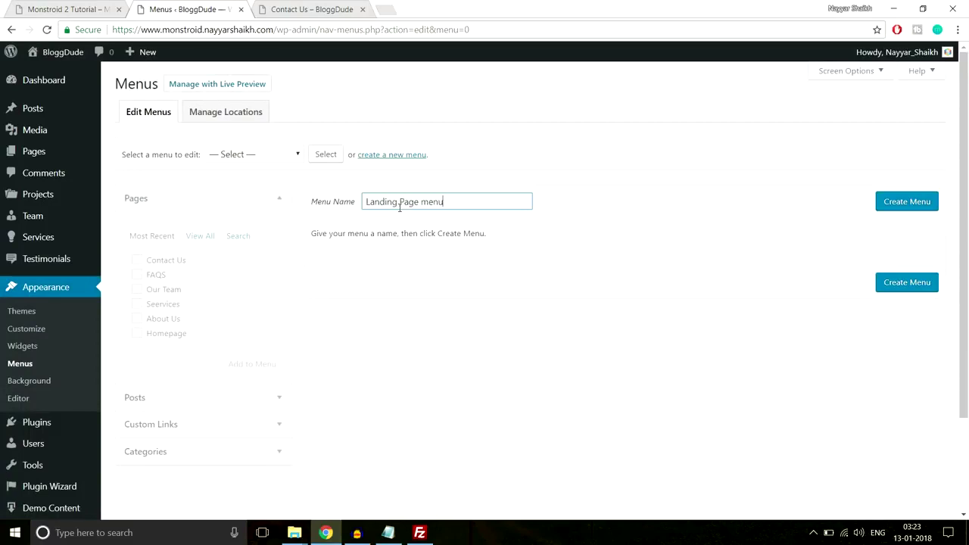
{"action": "left_click", "coordinate": [927, 196]}
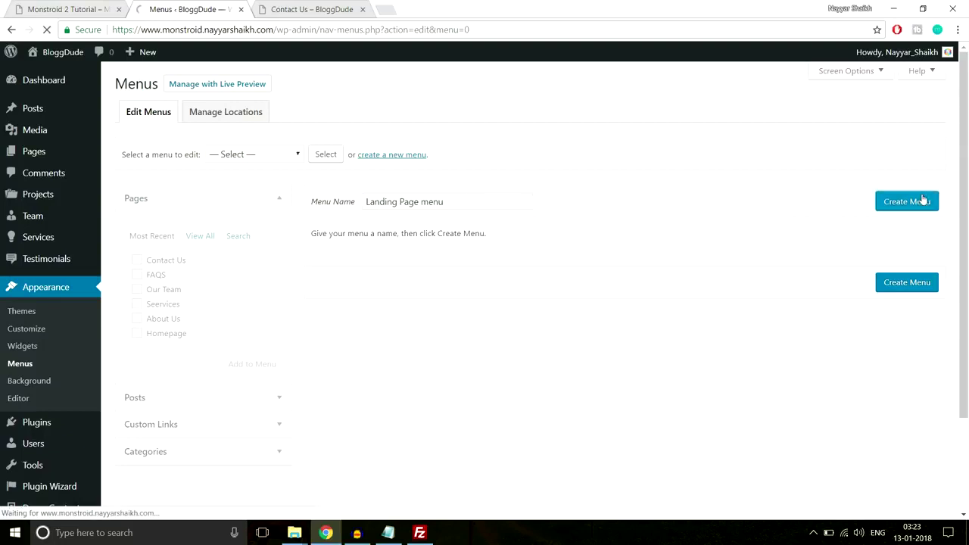
{"action": "left_click", "coordinate": [442, 372]}
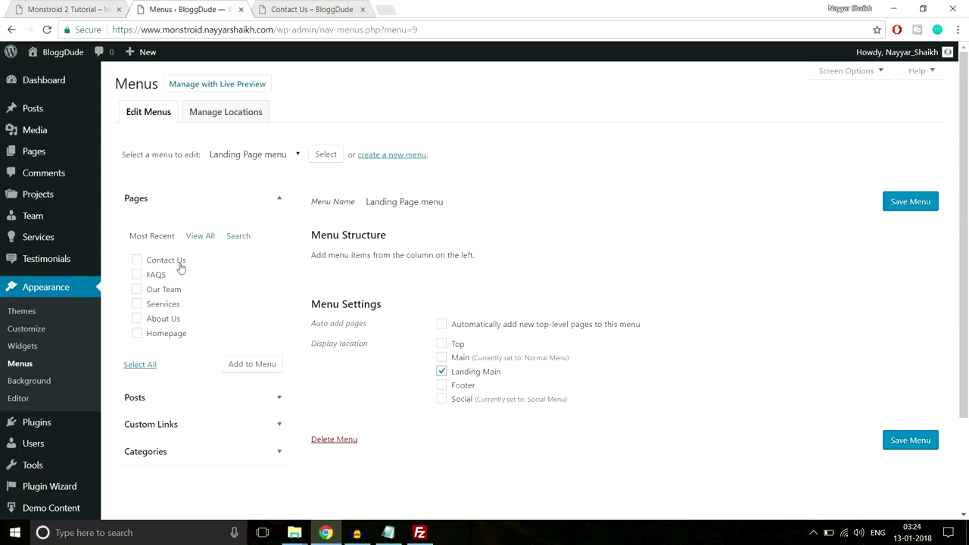
{"action": "left_click", "coordinate": [203, 425]}
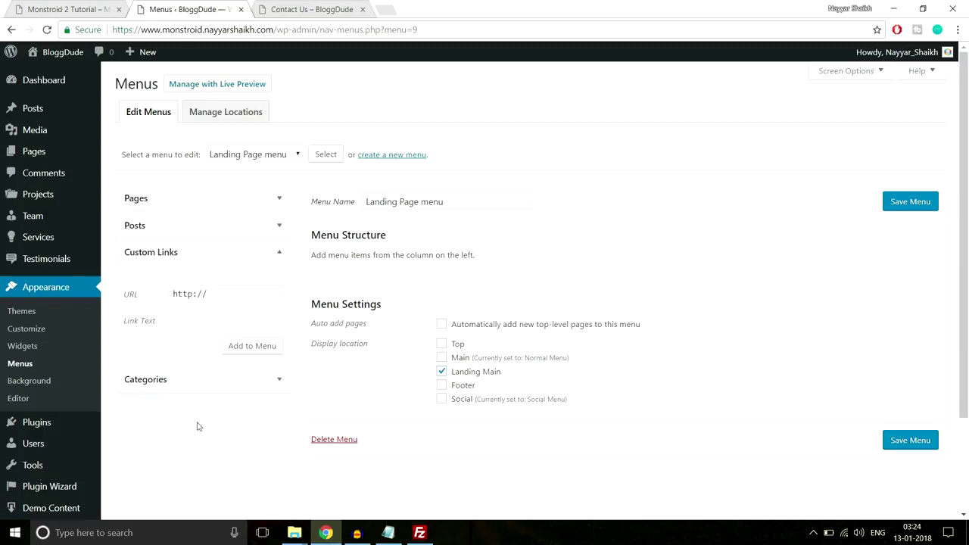
Paste the site's root address into the Custom Links URL box.
{"action": "left_click", "coordinate": [309, 9]}
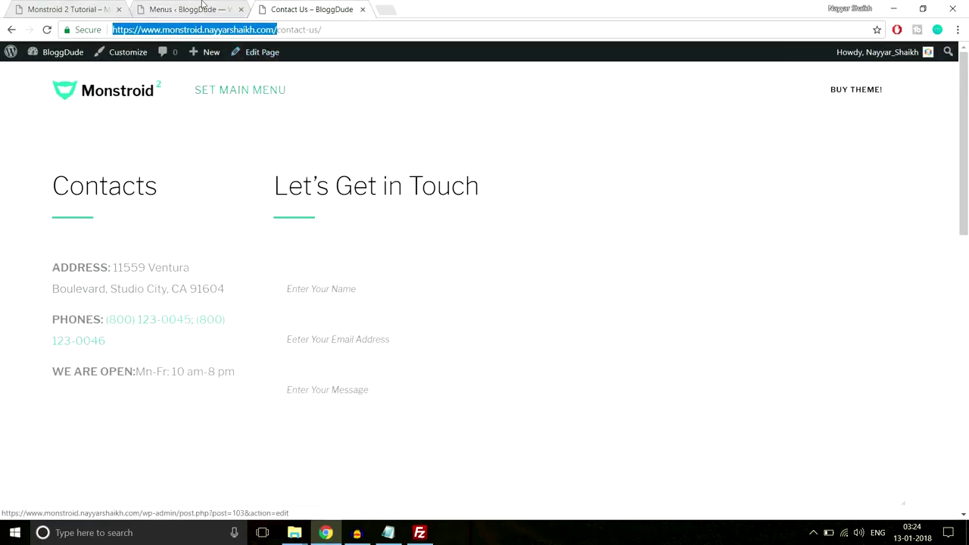
{"action": "key", "text": "ctrl+shift+Tab"}
{"action": "triple_click", "coordinate": [236, 298]}
{"action": "key", "text": "ctrl+v"}
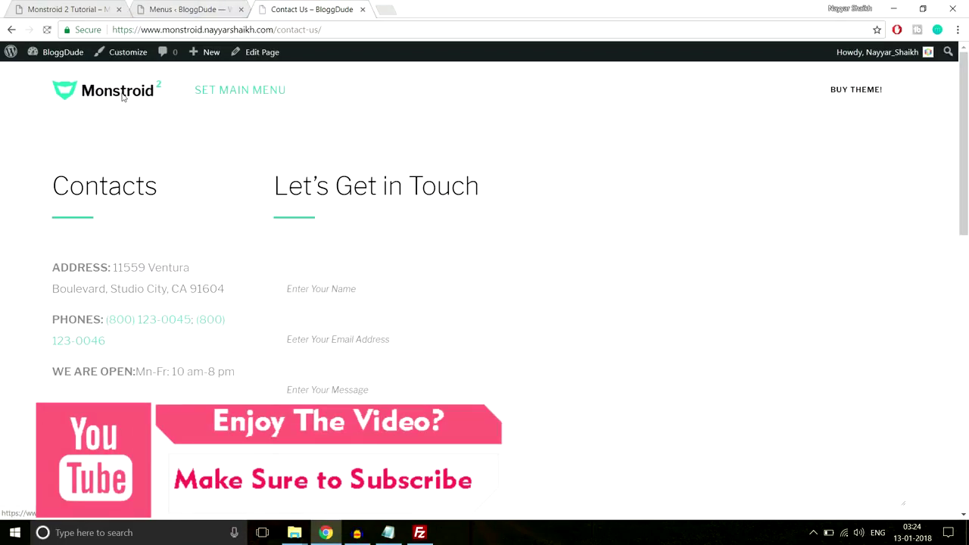
Browse the site's home page sections to locate the We Believe section.
{"action": "left_click", "coordinate": [107, 100]}
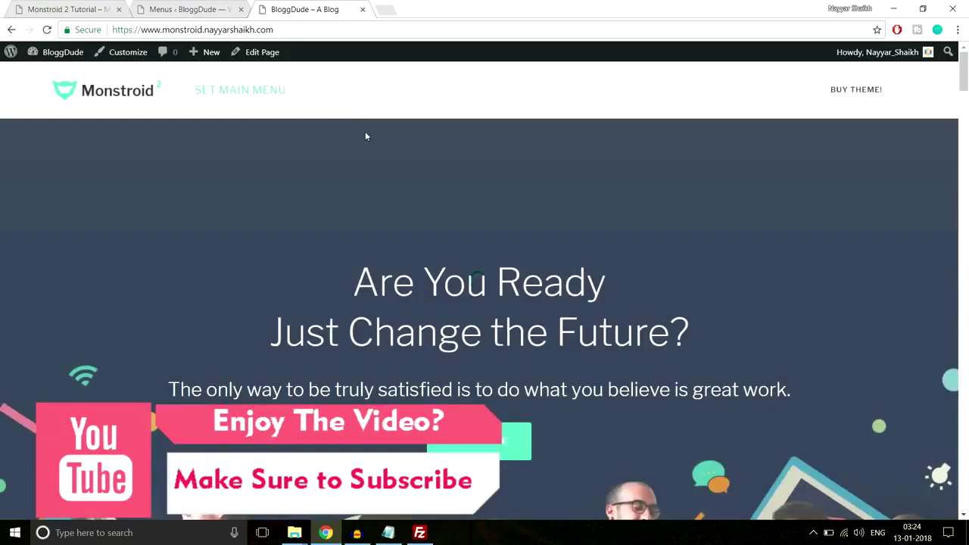
{"action": "scroll", "coordinate": [504, 275], "scroll_direction": "down", "scroll_amount": 4}
{"action": "scroll", "coordinate": [504, 275], "scroll_direction": "down", "scroll_amount": 9}
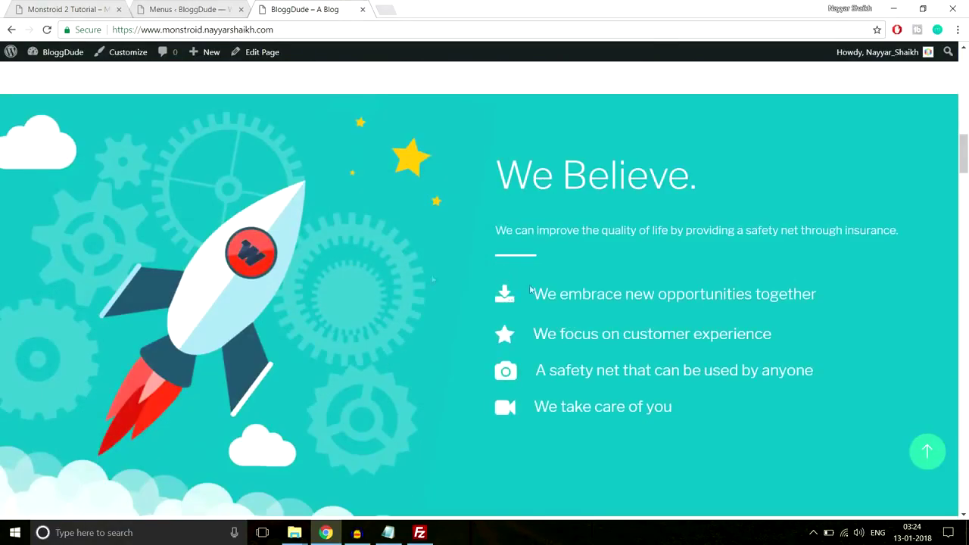
{"action": "scroll", "coordinate": [530, 409], "scroll_direction": "up", "scroll_amount": 5}
{"action": "scroll", "coordinate": [538, 361], "scroll_direction": "down", "scroll_amount": 10}
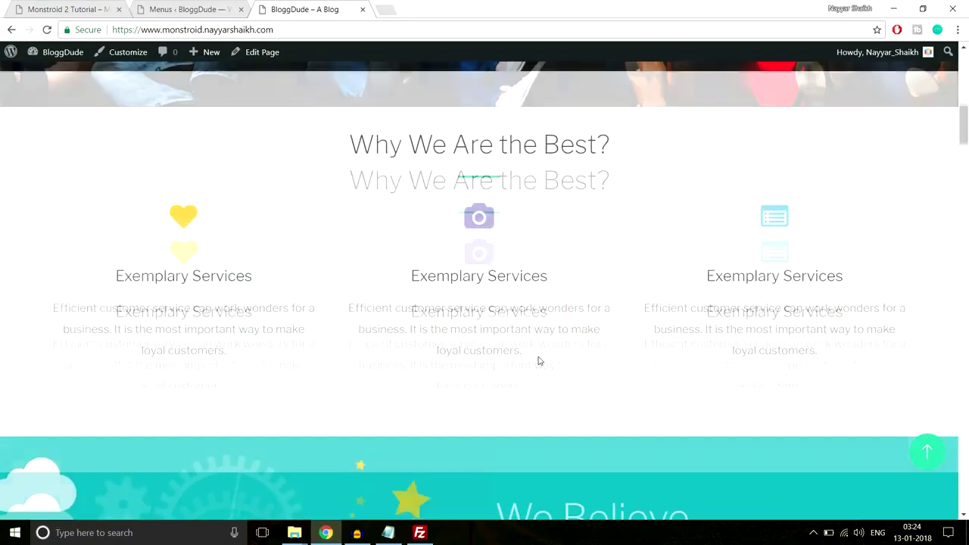
{"action": "scroll", "coordinate": [537, 356], "scroll_direction": "up", "scroll_amount": 7}
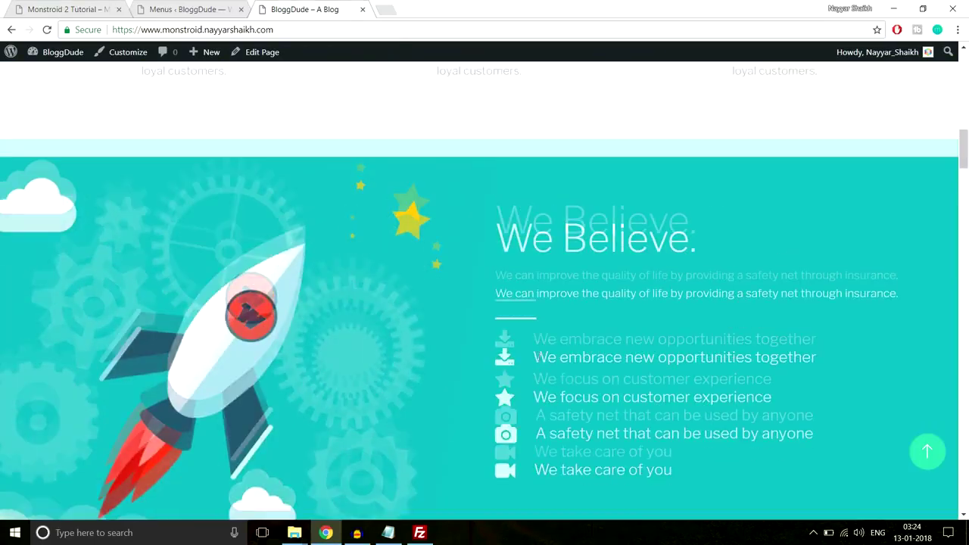
{"action": "scroll", "coordinate": [501, 288], "scroll_direction": "down", "scroll_amount": 1}
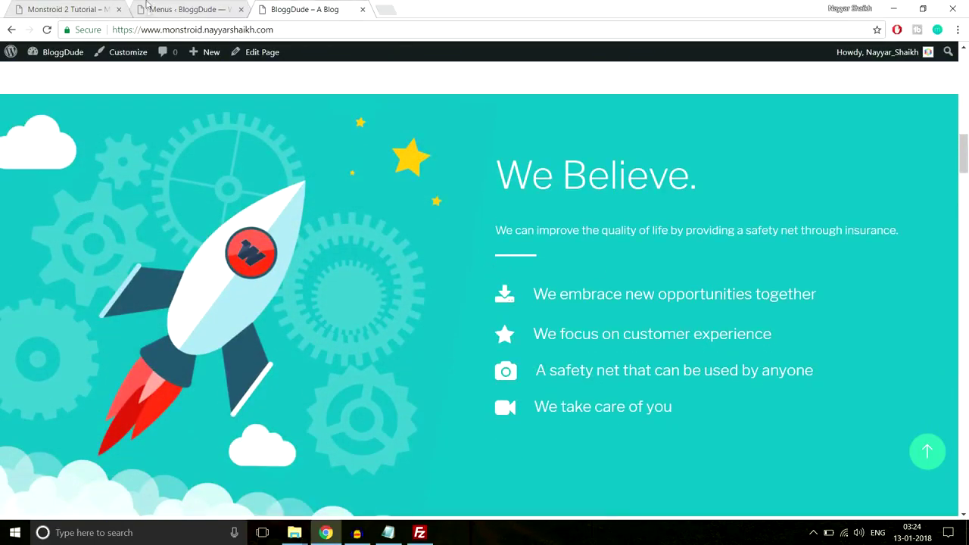
Append 'section-3' to the custom link URL.
{"action": "left_click", "coordinate": [188, 9]}
{"action": "left_click", "coordinate": [271, 294]}
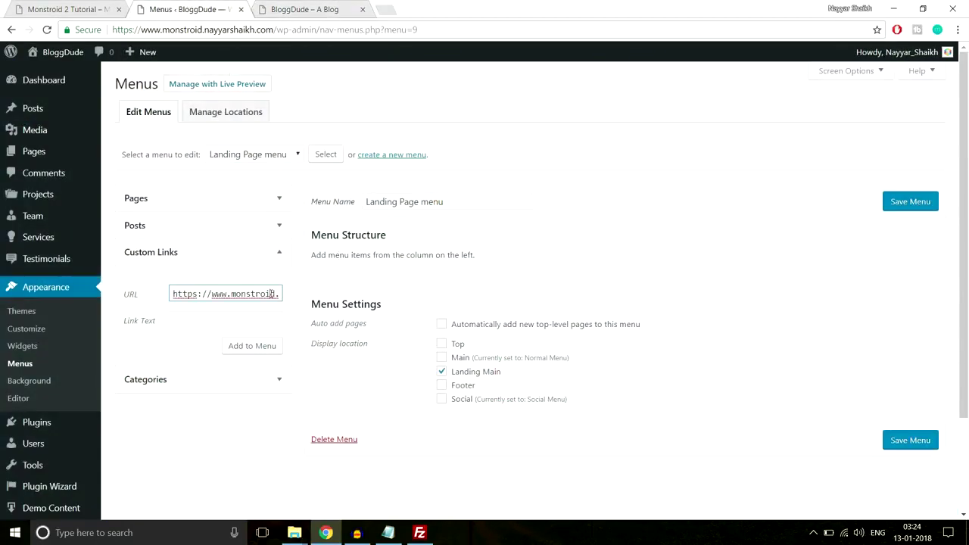
{"action": "key", "text": "Right"}
{"action": "key", "text": "Right"}
{"action": "key", "text": "Right"}
{"action": "key", "text": "Right"}
{"action": "key", "text": "Right"}
{"action": "key", "text": "Right"}
{"action": "key", "text": "Right"}
{"action": "key", "text": "Right"}
{"action": "key", "text": "Right"}
{"action": "key", "text": "Right"}
{"action": "key", "text": "Right"}
{"action": "key", "text": "Right"}
{"action": "key", "text": "Right"}
{"action": "key", "text": "Right"}
{"action": "key", "text": "Right"}
{"action": "key", "text": "Right"}
{"action": "key", "text": "Right"}
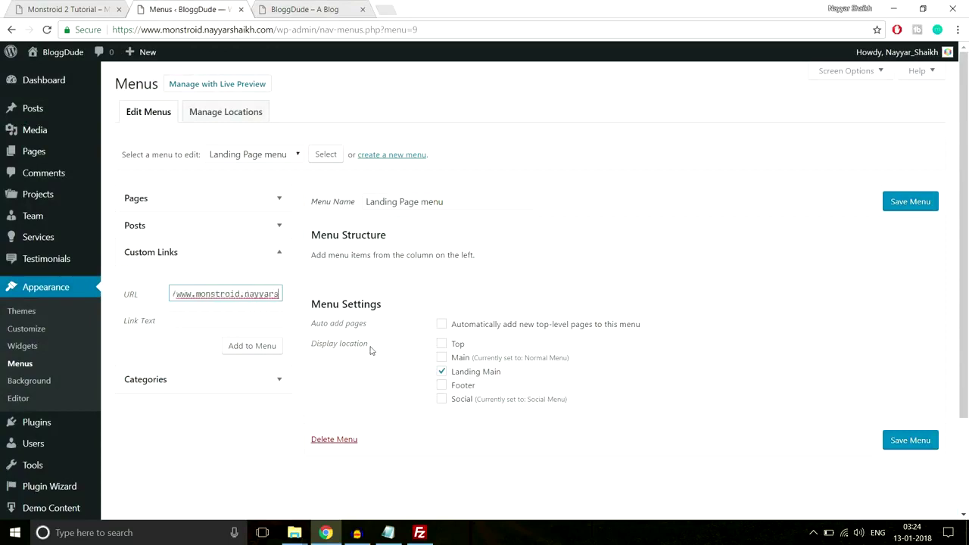
{"action": "type", "text": "sectio"}
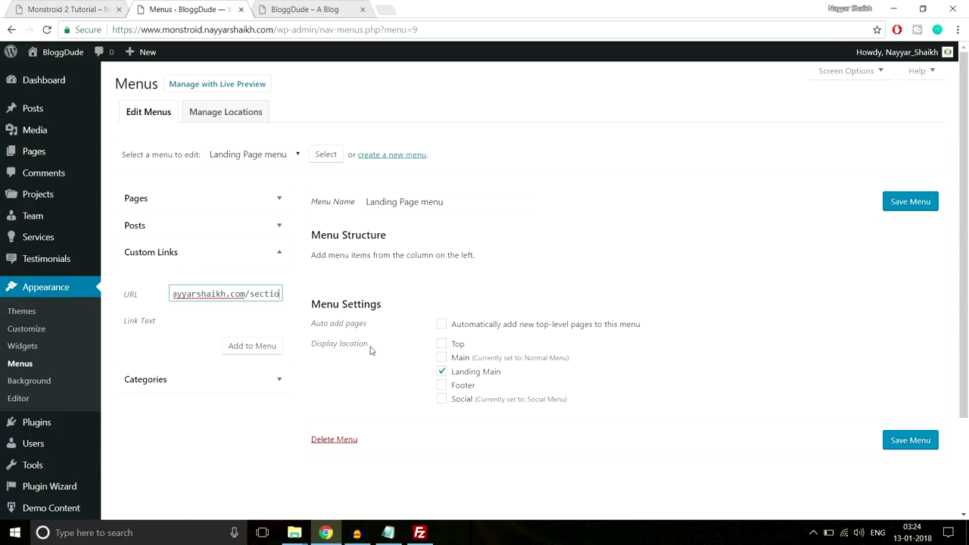
{"action": "type", "text": "n-3"}
{"action": "left_click", "coordinate": [235, 322]}
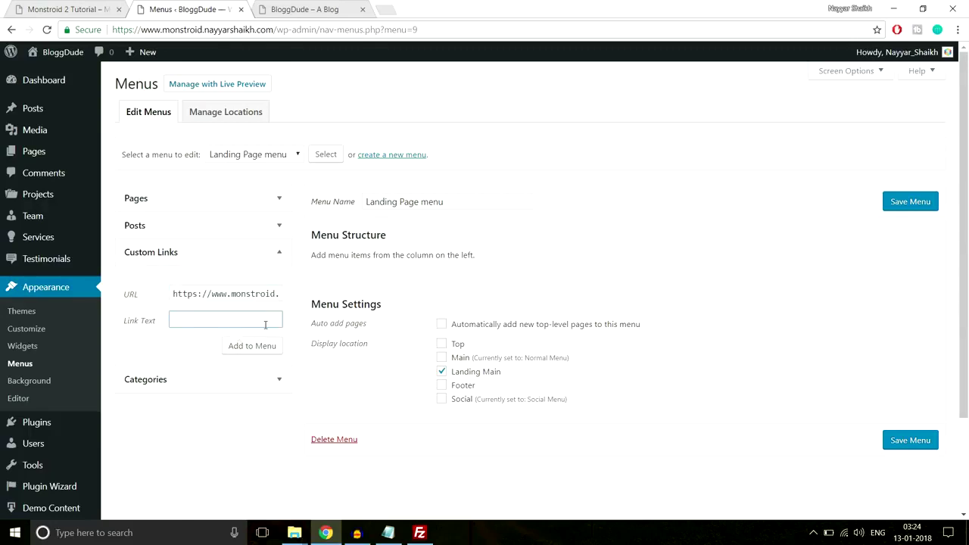
{"action": "left_click", "coordinate": [299, 9]}
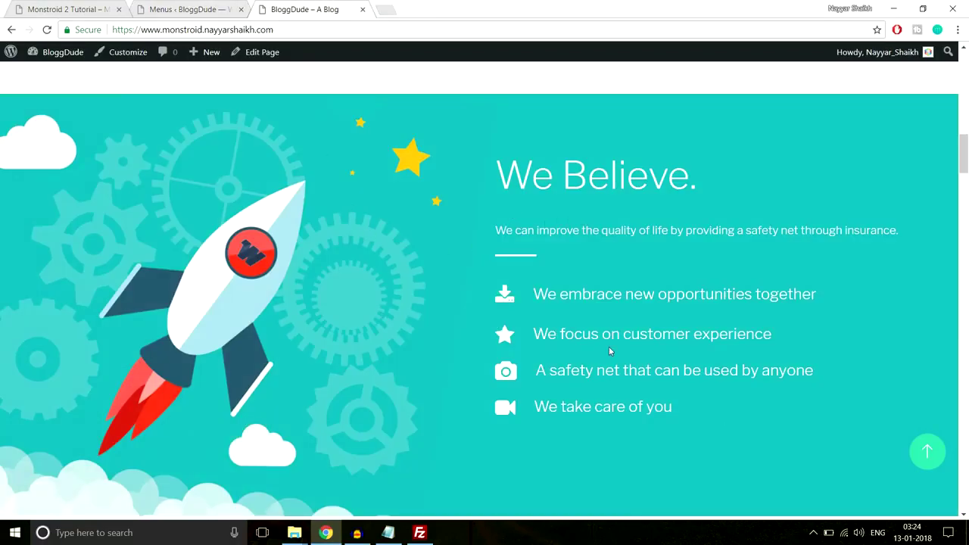
Review the demo site's We Believe section for reference.
{"action": "left_click", "coordinate": [190, 9]}
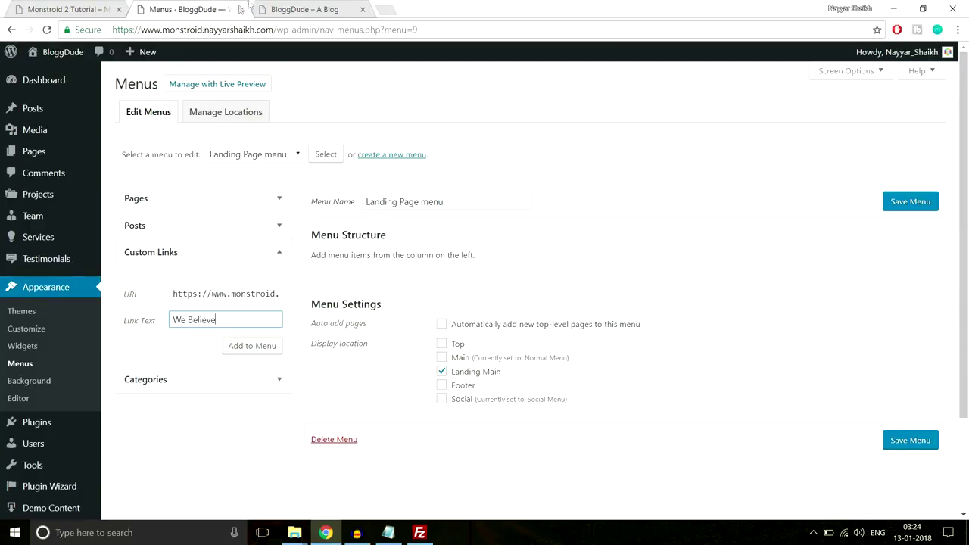
{"action": "left_click", "coordinate": [56, 6]}
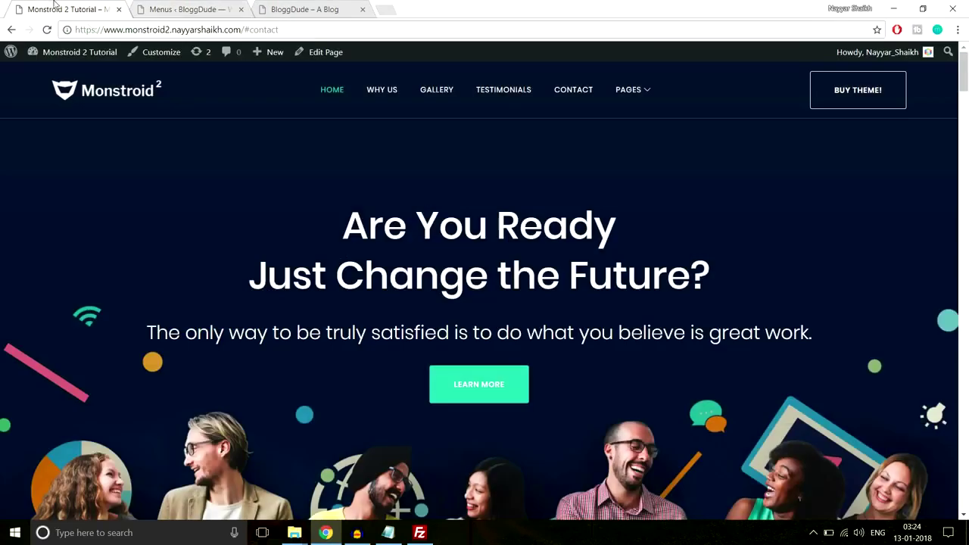
{"action": "left_click", "coordinate": [389, 97]}
{"action": "scroll", "coordinate": [447, 264], "scroll_direction": "down", "scroll_amount": 2}
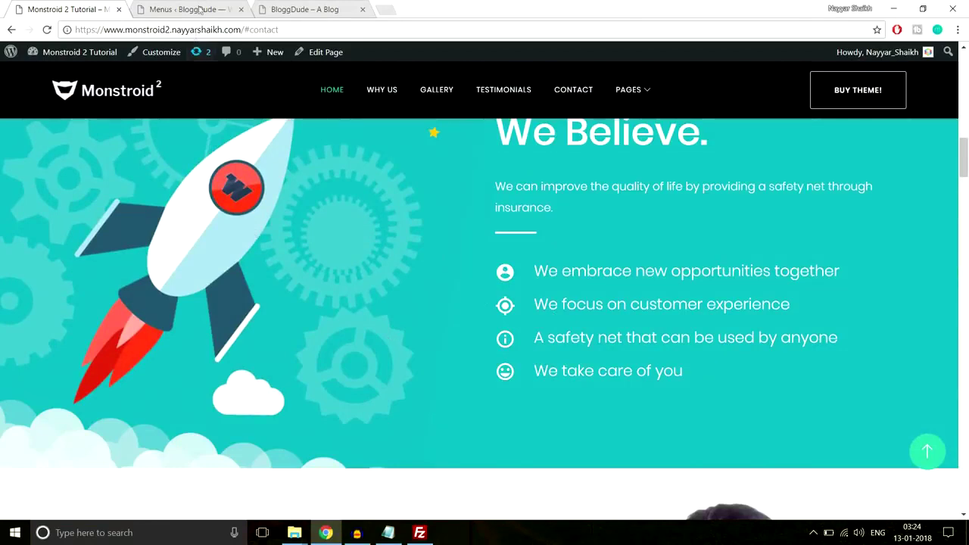
{"action": "left_click", "coordinate": [185, 9]}
Check the section-3 anchor URL and add the We Believe link to the Landing Page menu.
{"action": "left_click", "coordinate": [274, 293]}
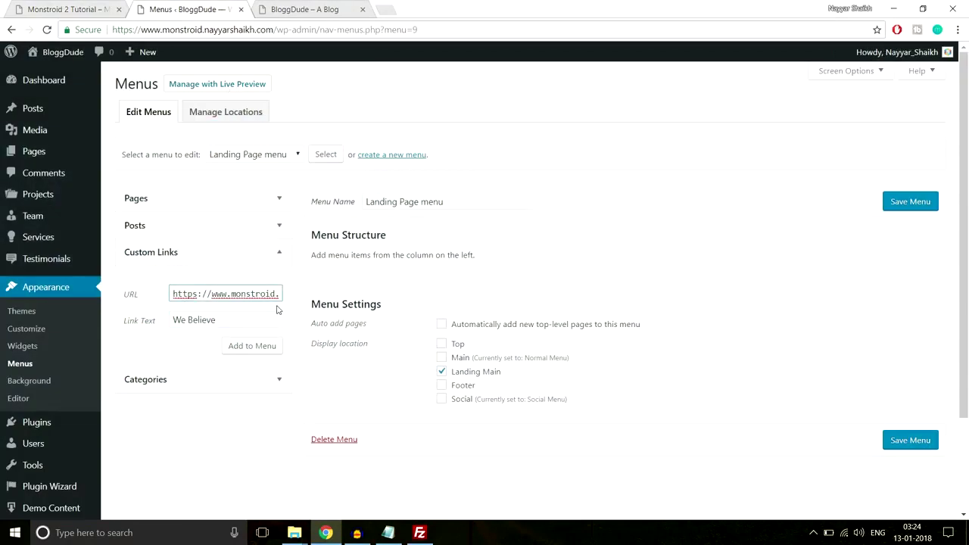
{"action": "key", "text": "Right"}
{"action": "key", "text": "Right"}
{"action": "key", "text": "Right"}
{"action": "key", "text": "Right"}
{"action": "key", "text": "Right"}
{"action": "key", "text": "Right"}
{"action": "key", "text": "Right"}
{"action": "key", "text": "Right"}
{"action": "key", "text": "Right"}
{"action": "key", "text": "Right"}
{"action": "key", "text": "Right"}
{"action": "key", "text": "Right"}
{"action": "key", "text": "Right"}
{"action": "key", "text": "Right"}
{"action": "key", "text": "Right"}
{"action": "key", "text": "Right"}
{"action": "key", "text": "Right"}
{"action": "key", "text": "Right"}
{"action": "key", "text": "Right"}
{"action": "key", "text": "Right"}
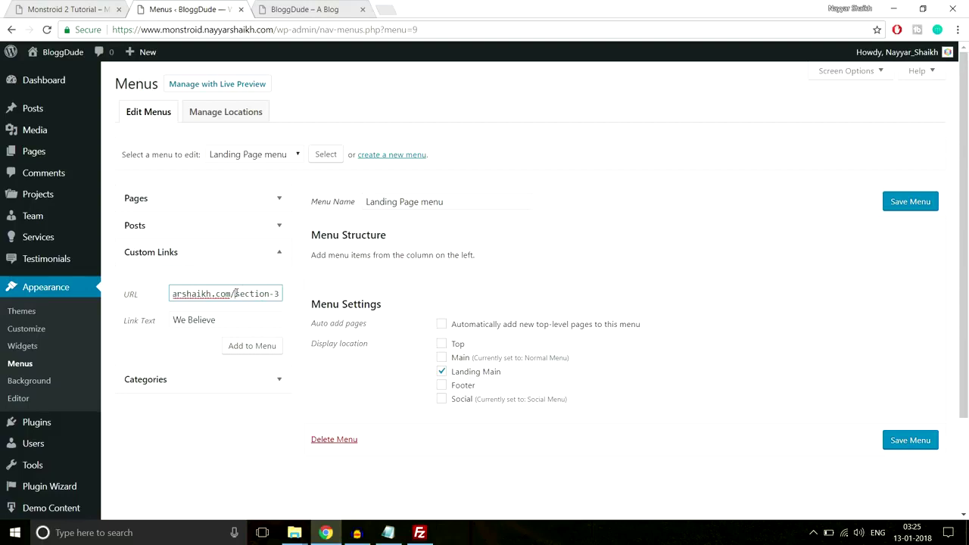
{"action": "left_click_drag", "start_coordinate": [236, 294], "coordinate": [283, 292]}
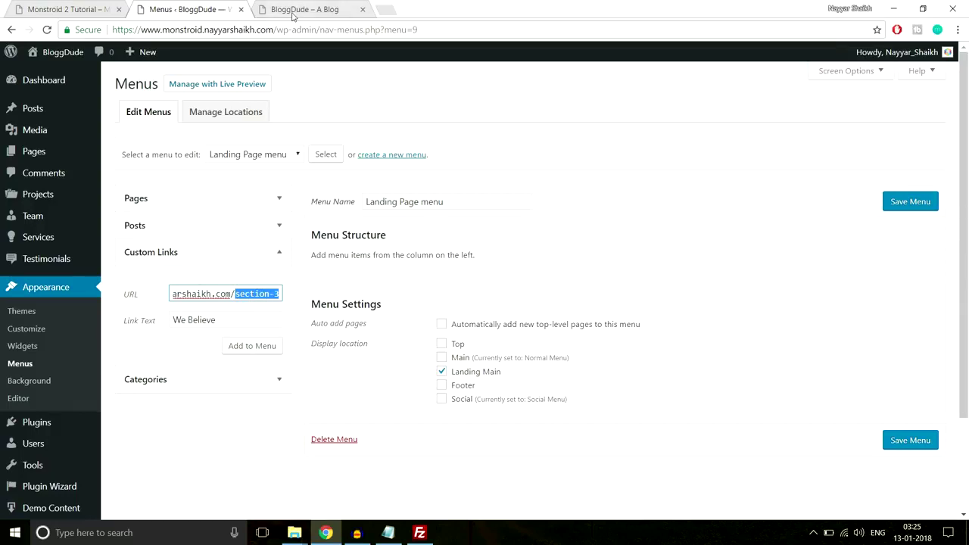
{"action": "left_click", "coordinate": [293, 10]}
{"action": "left_click", "coordinate": [47, 7]}
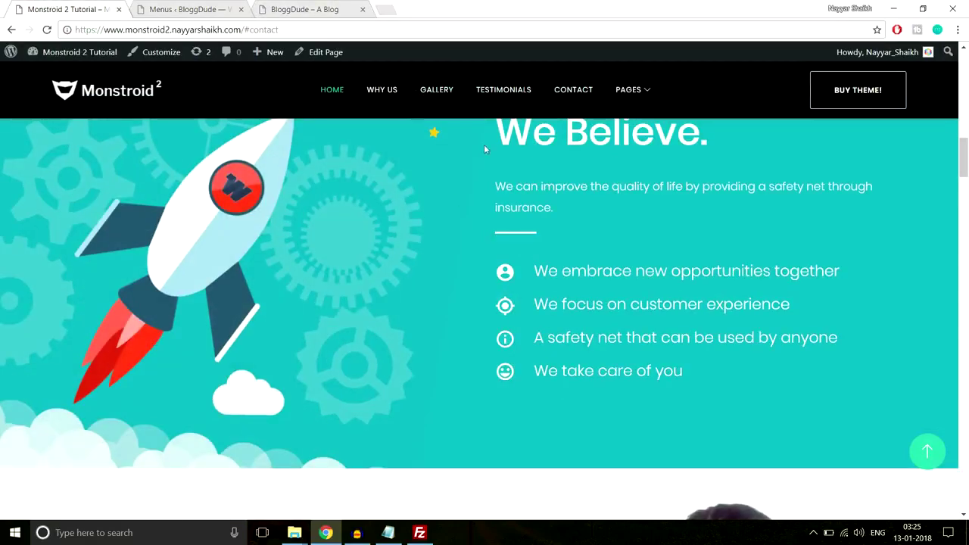
{"action": "left_click", "coordinate": [186, 9]}
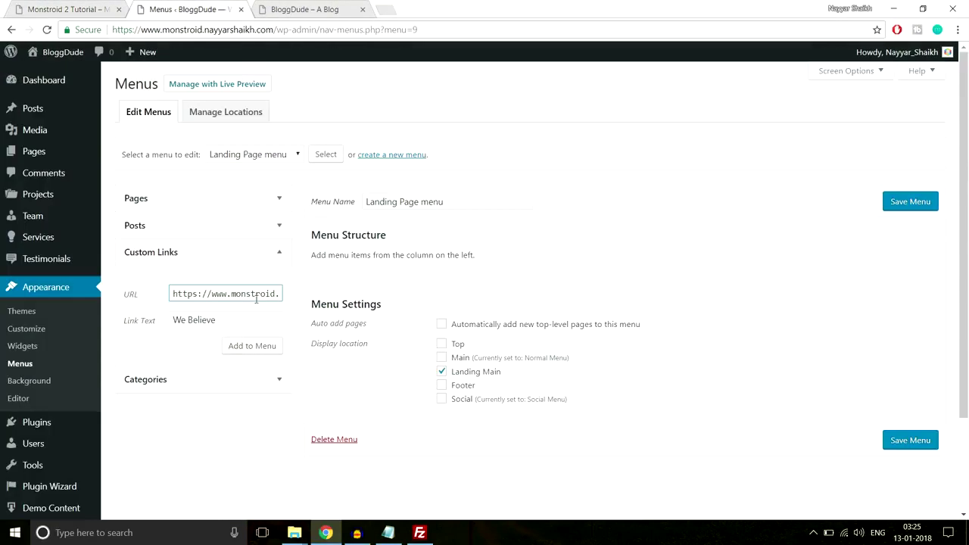
{"action": "left_click", "coordinate": [264, 353]}
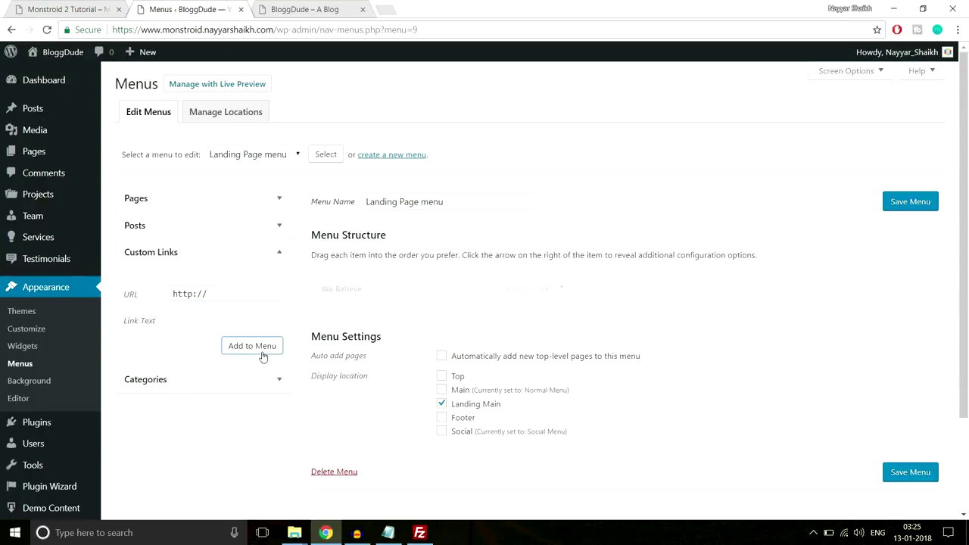
Move Home above We Believe and add a Gallery link with URL ending in 'gallery'.
{"action": "triple_click", "coordinate": [231, 294]}
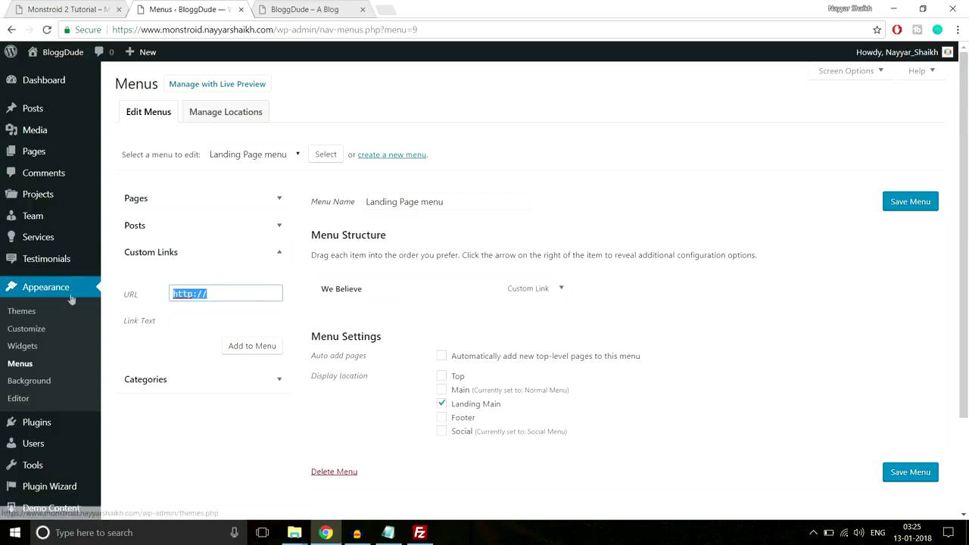
{"action": "key", "text": "ctrl+v"}
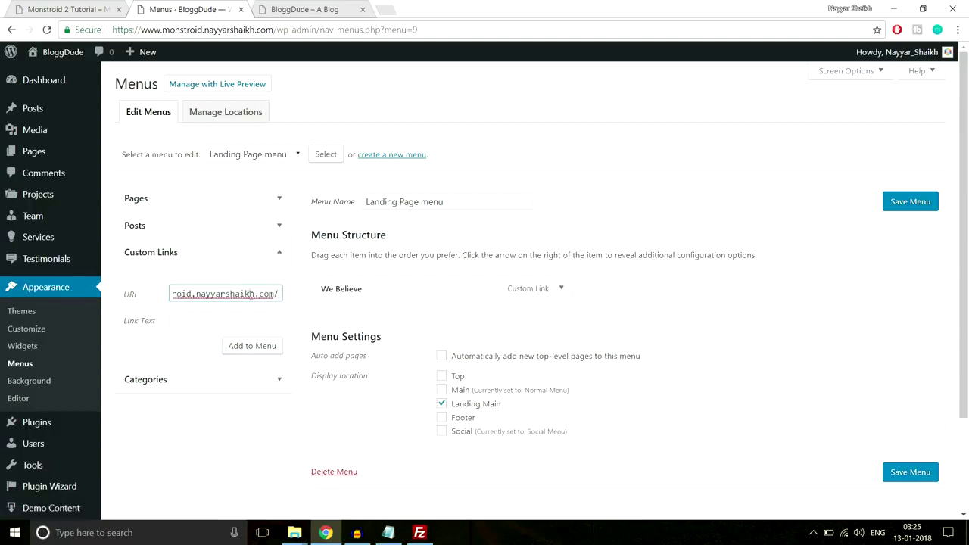
{"action": "left_click", "coordinate": [251, 321]}
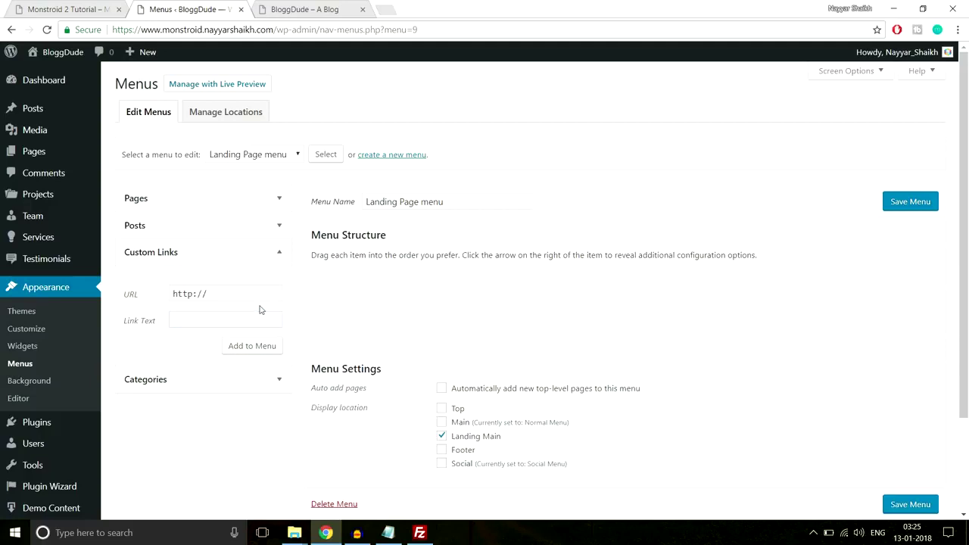
{"action": "left_click_drag", "start_coordinate": [378, 320], "coordinate": [374, 288]}
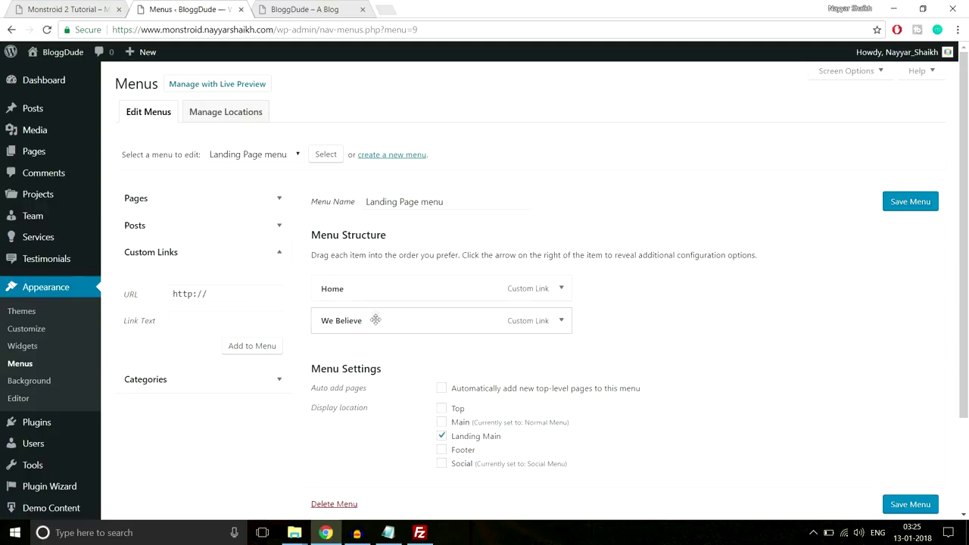
{"action": "key", "text": "ctrl+shift+Tab"}
{"action": "left_click_drag", "start_coordinate": [964, 155], "coordinate": [967, 217]}
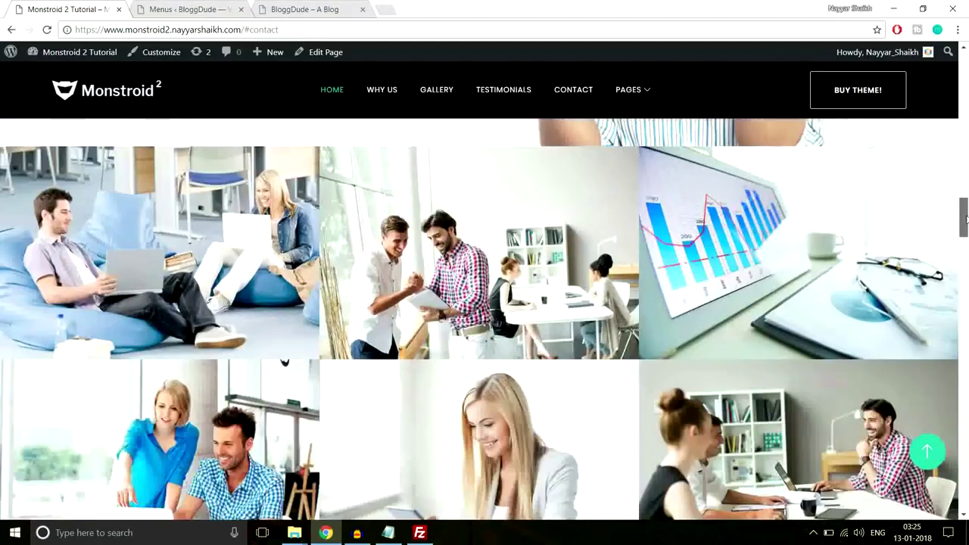
{"action": "key", "text": "ctrl+Tab"}
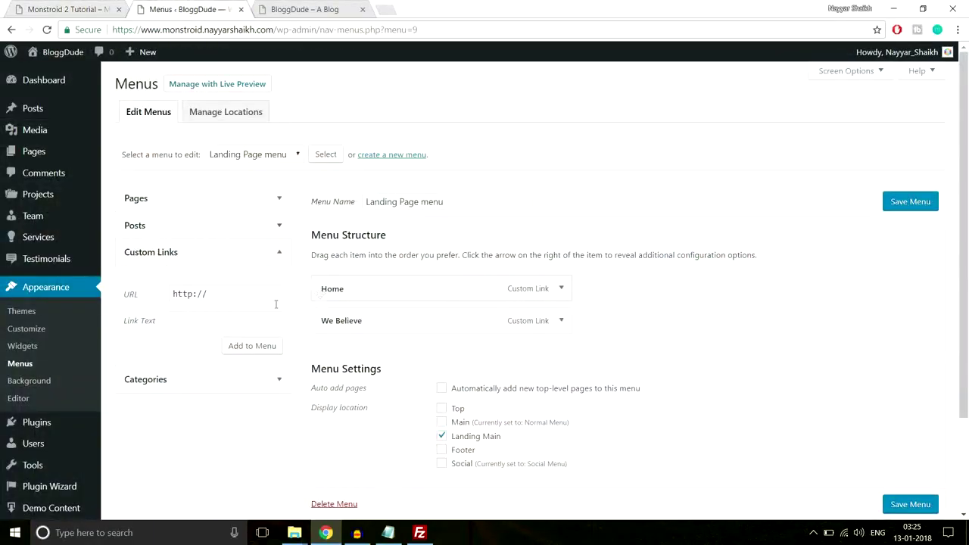
{"action": "left_click", "coordinate": [244, 294]}
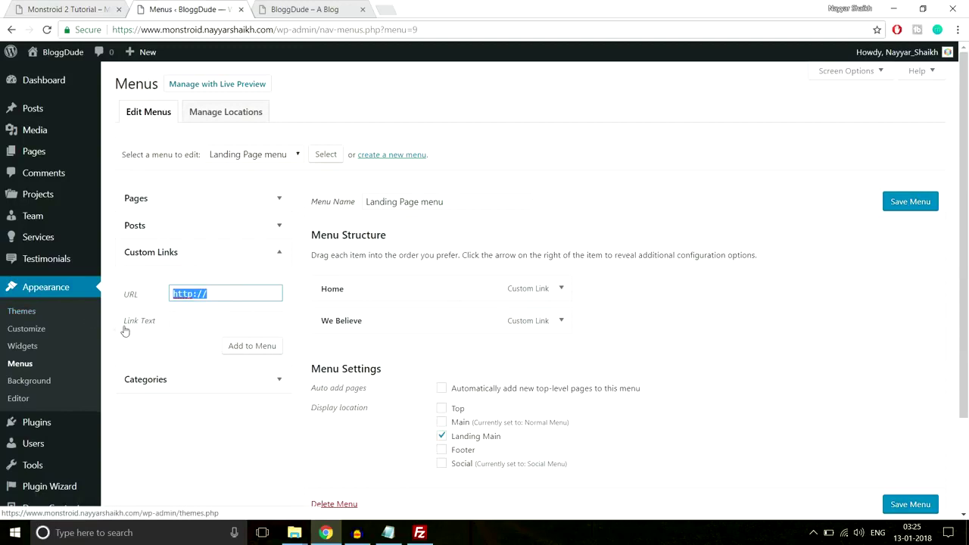
{"action": "key", "text": "ctrl+v"}
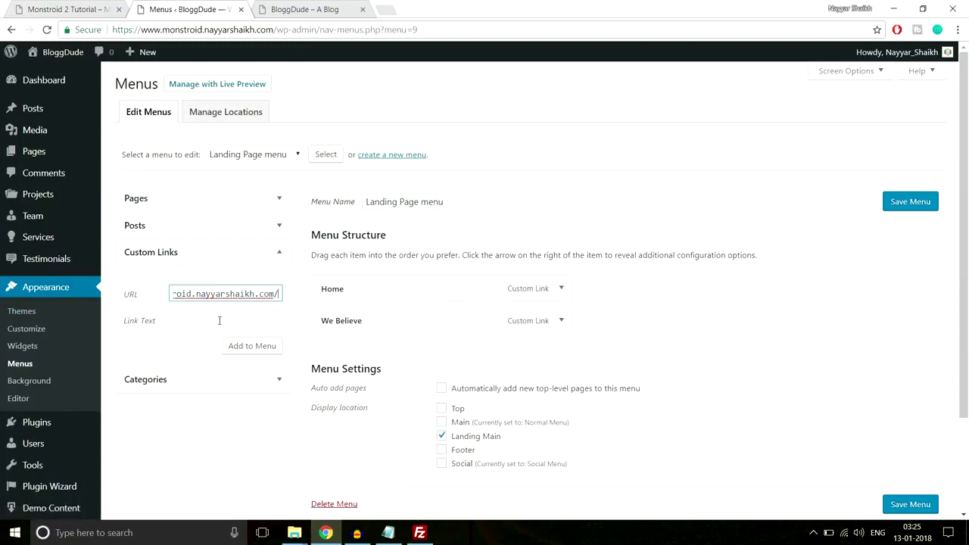
{"action": "type", "text": "ga"}
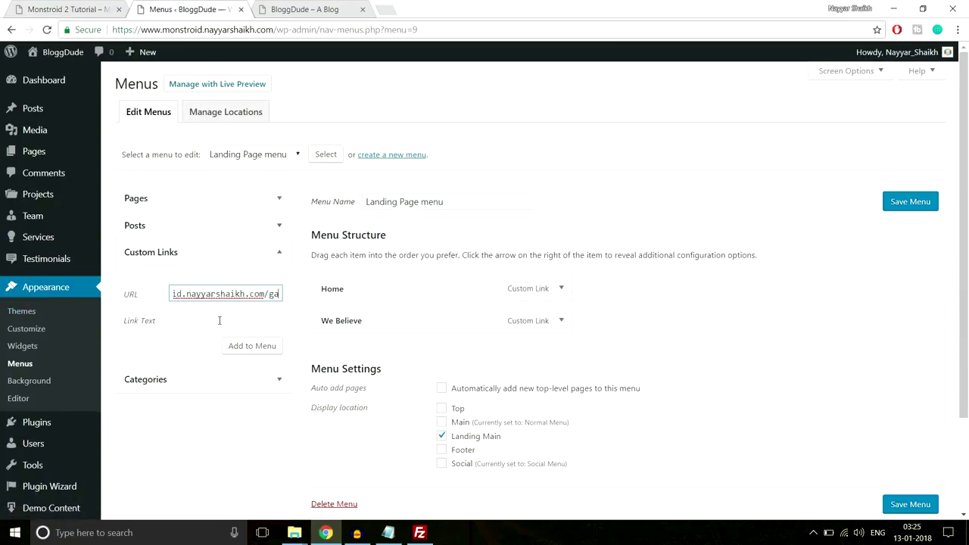
{"action": "type", "text": "llery"}
{"action": "left_click", "coordinate": [219, 320]}
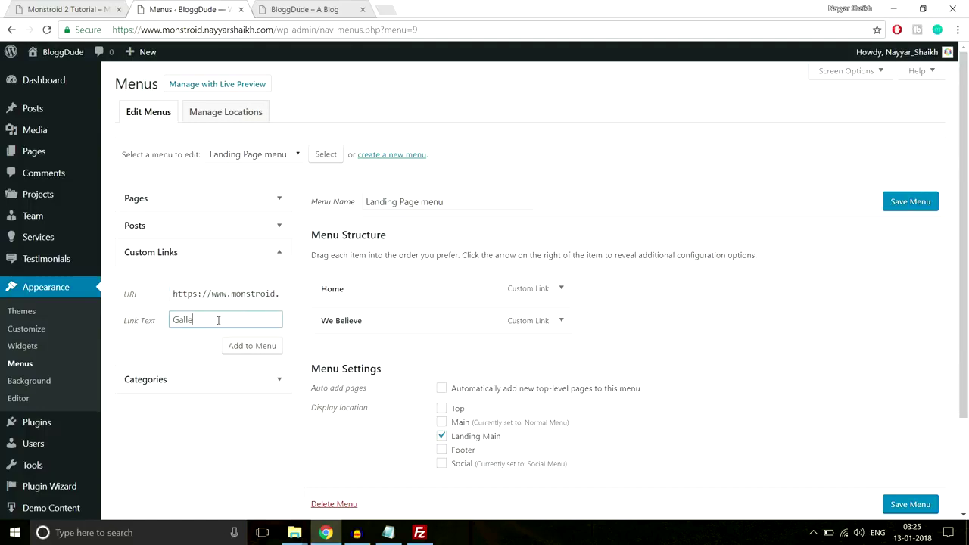
{"action": "left_click", "coordinate": [240, 347]}
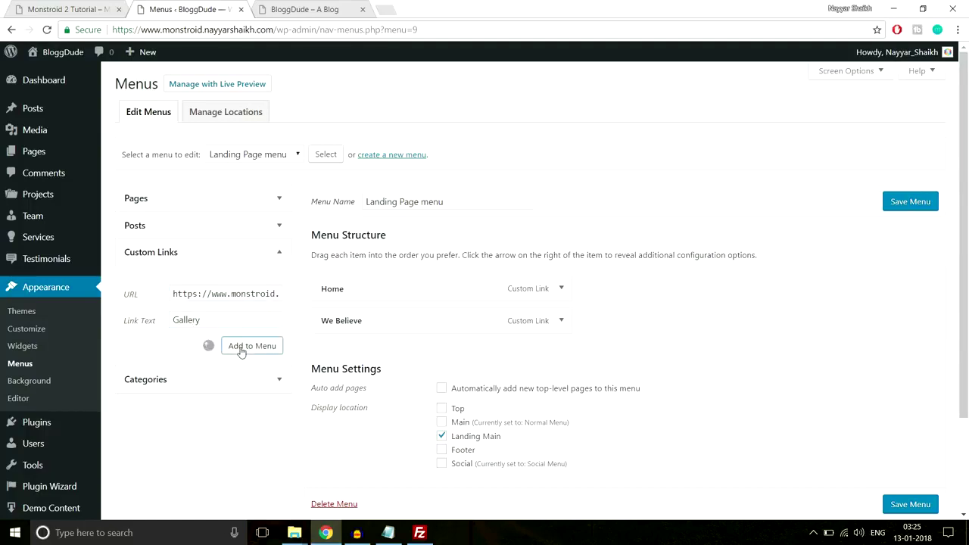
Add a 'Contact Us' link with URL ending in 'contact-us'.
{"action": "triple_click", "coordinate": [191, 294]}
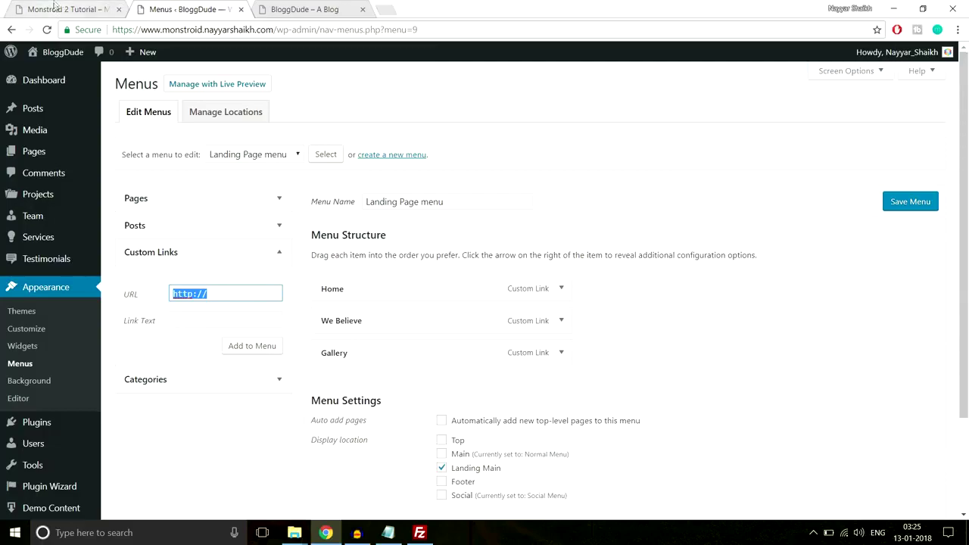
{"action": "left_click", "coordinate": [69, 9]}
{"action": "left_click", "coordinate": [562, 92]}
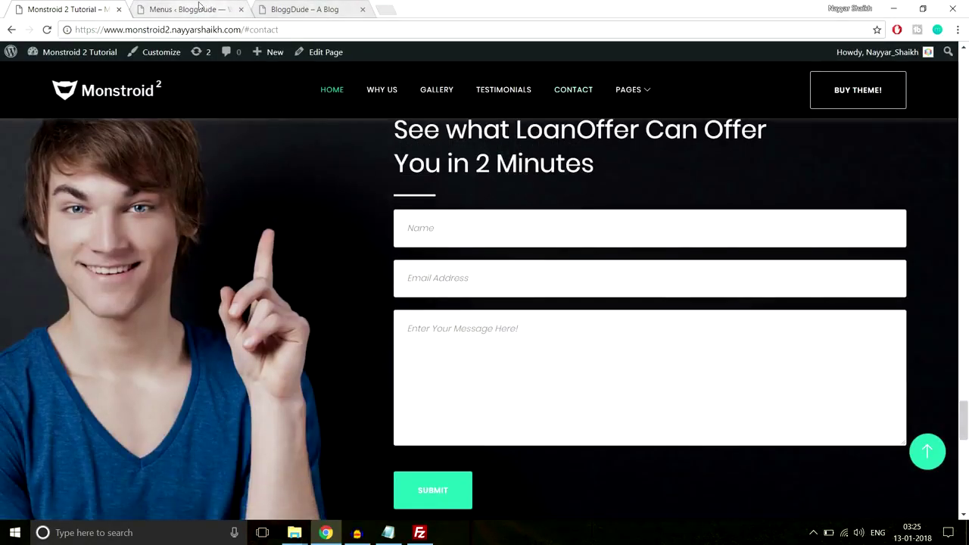
{"action": "left_click", "coordinate": [185, 9]}
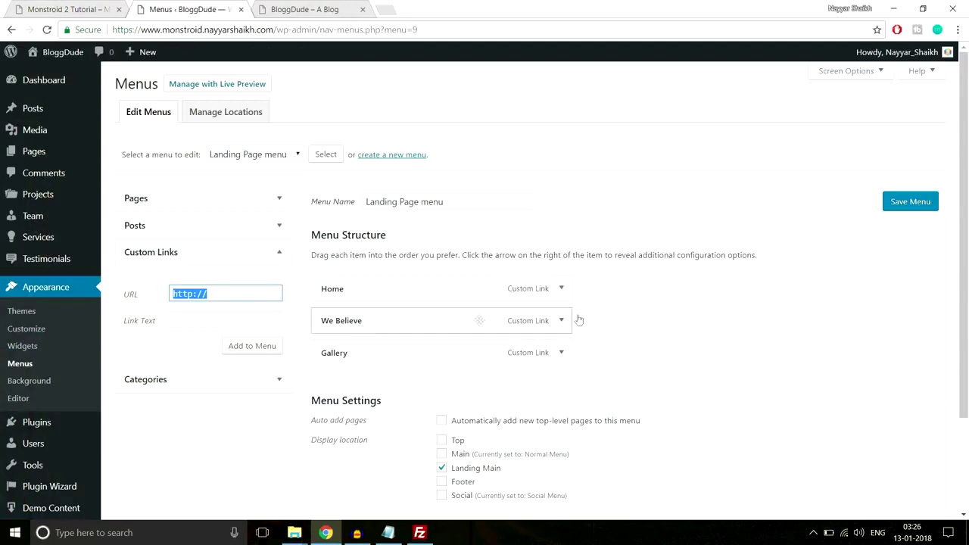
{"action": "key", "text": "ctrl+v"}
{"action": "type", "text": "co"}
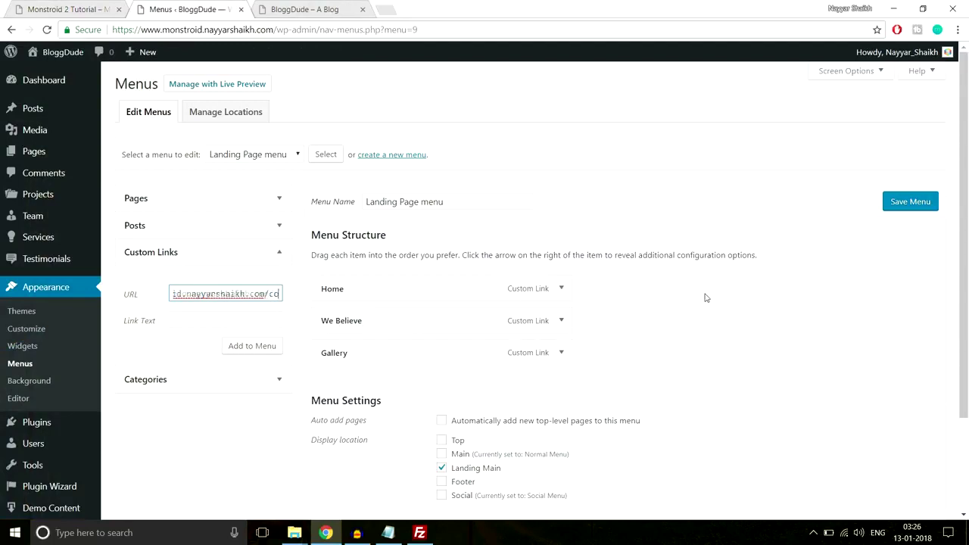
{"action": "type", "text": "ntact-us"}
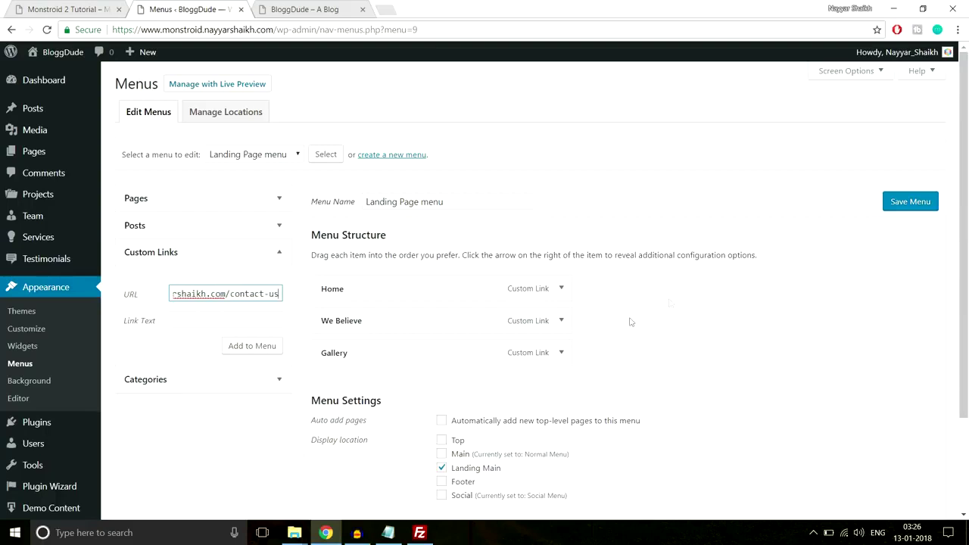
{"action": "left_click", "coordinate": [263, 318]}
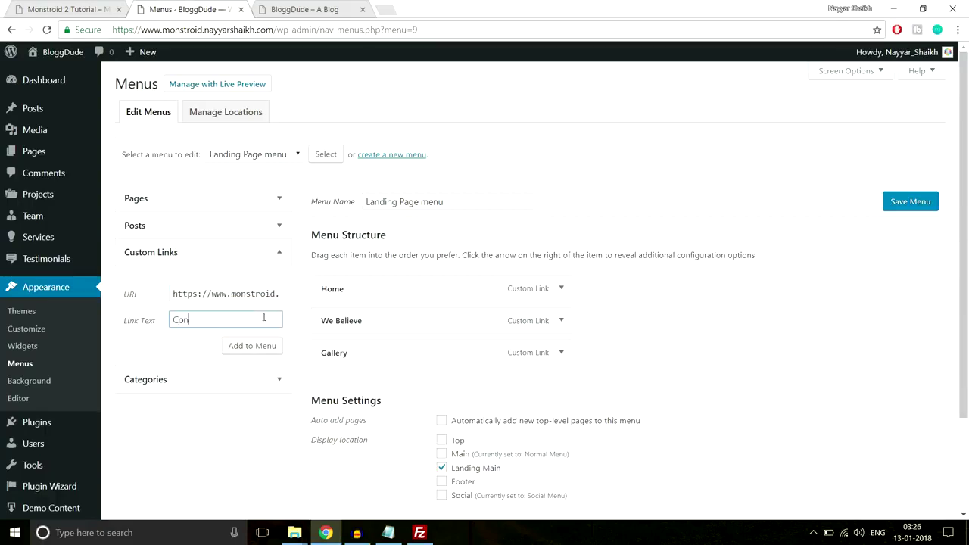
{"action": "type", "text": "Contact Us"}
{"action": "left_click", "coordinate": [257, 347]}
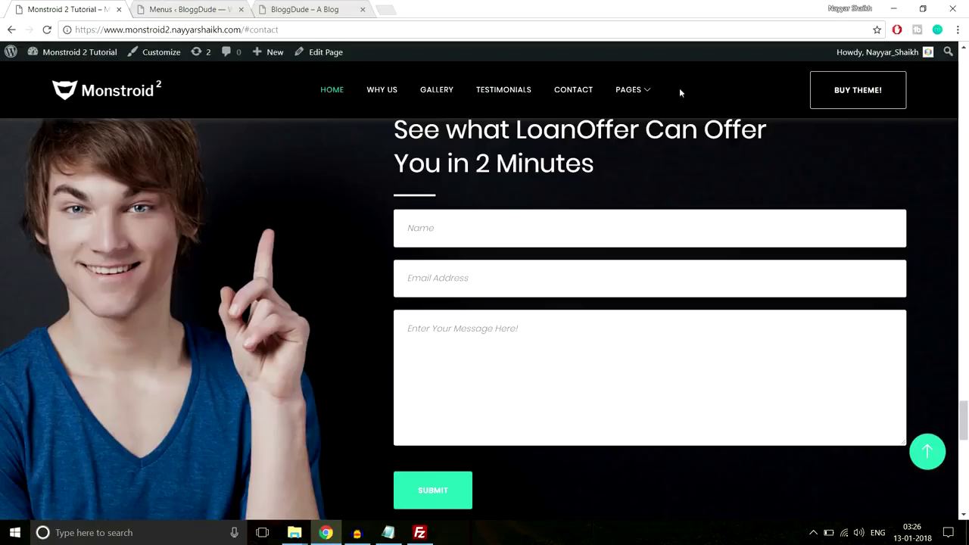
Add a 'Pages' custom link with URL '#' to the Landing Page menu.
{"action": "mouse_move", "coordinate": [643, 92]}
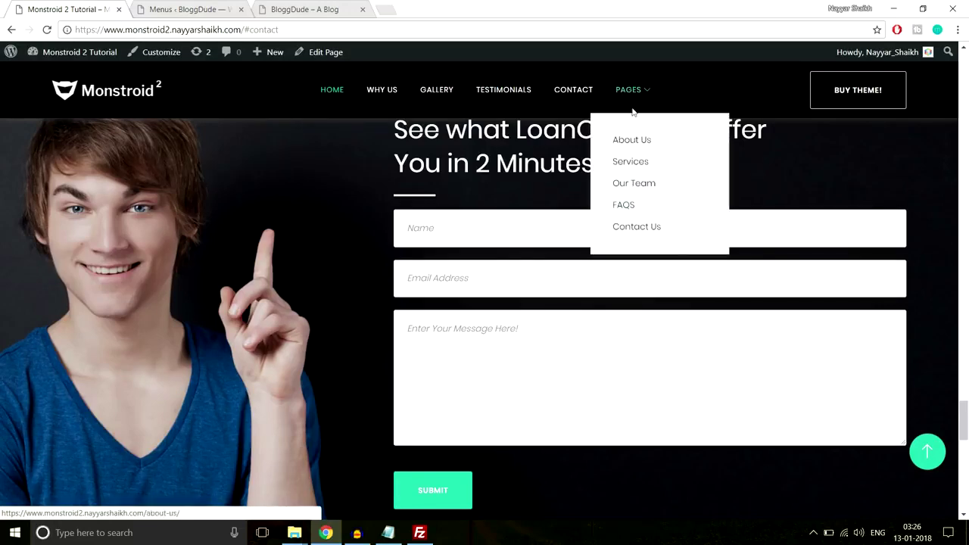
{"action": "left_click", "coordinate": [221, 6]}
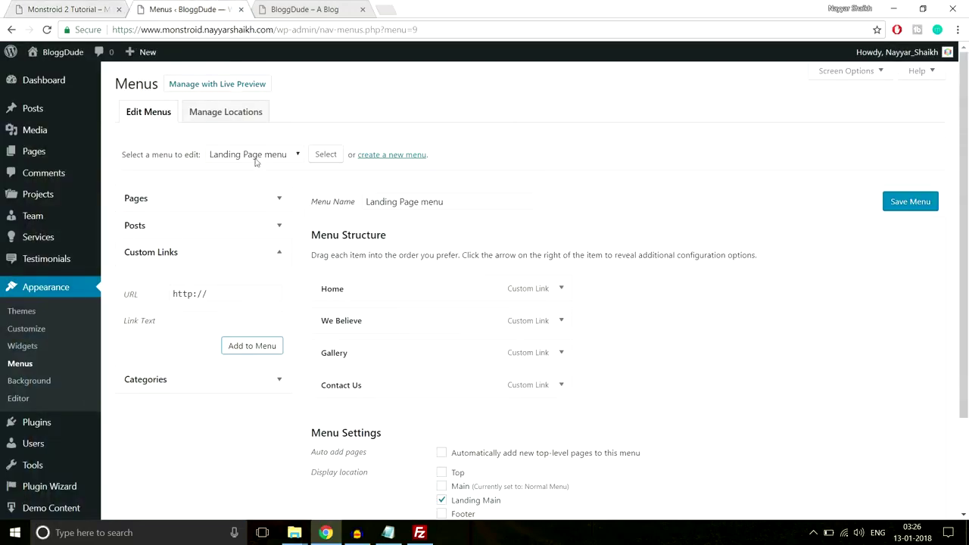
{"action": "left_click_drag", "start_coordinate": [232, 286], "coordinate": [144, 288]}
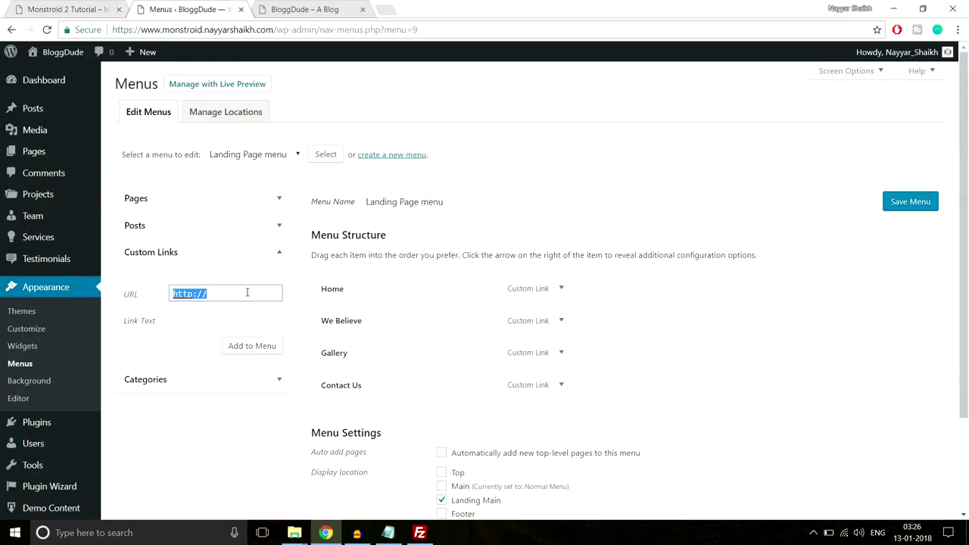
{"action": "type", "text": "#"}
{"action": "key", "text": "Tab"}
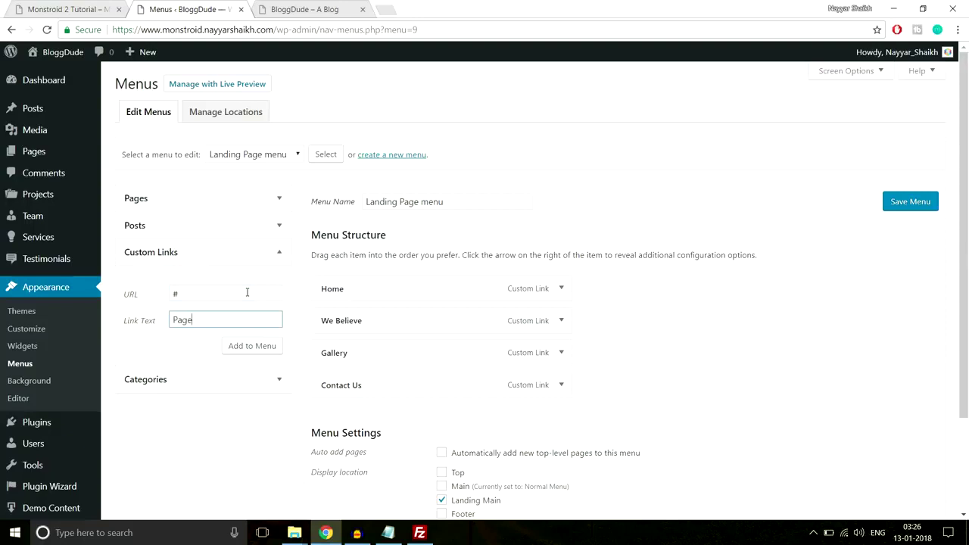
{"action": "left_click", "coordinate": [270, 347]}
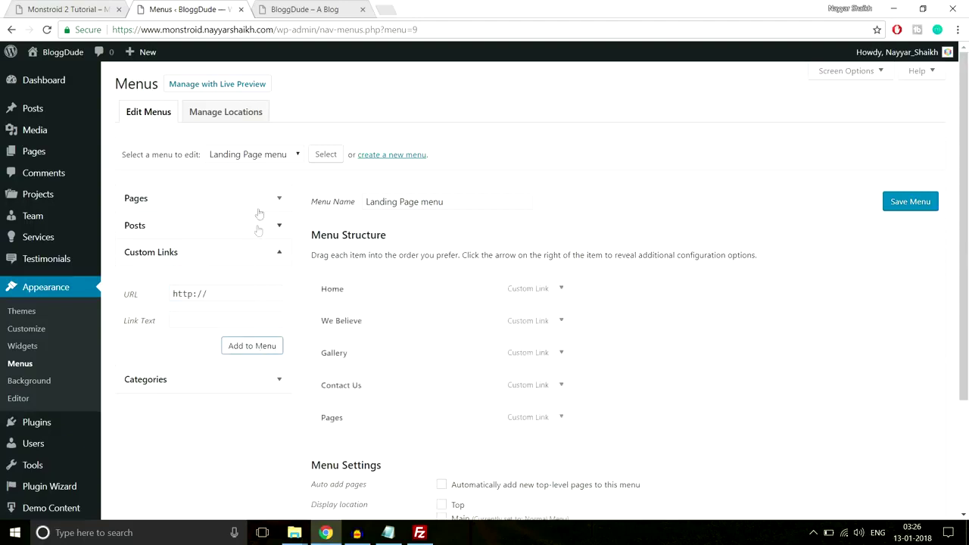
Add the Contact Us and FAQS pages to the Landing Page menu.
{"action": "left_click", "coordinate": [258, 209]}
{"action": "left_click", "coordinate": [167, 262]}
{"action": "left_click", "coordinate": [157, 278]}
{"action": "left_click", "coordinate": [238, 364]}
Nest Contact Us, FAQS, Our Team, Seervices and About Us under Pages, and save the menu.
{"action": "scroll", "coordinate": [282, 345], "scroll_direction": "down", "scroll_amount": 2}
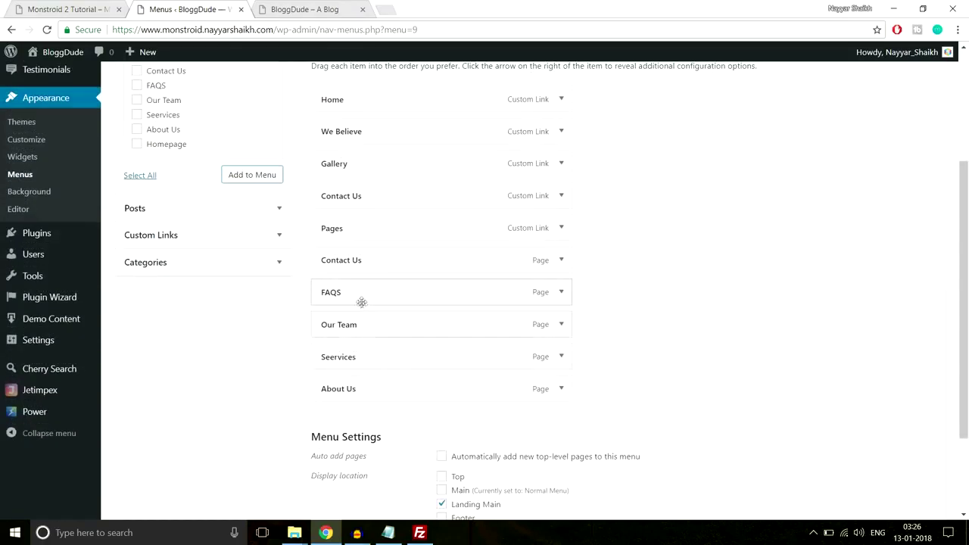
{"action": "left_click_drag", "start_coordinate": [346, 260], "coordinate": [360, 284]}
{"action": "left_click_drag", "start_coordinate": [343, 318], "coordinate": [370, 318]}
{"action": "left_click_drag", "start_coordinate": [333, 357], "coordinate": [360, 357]}
{"action": "left_click_drag", "start_coordinate": [331, 390], "coordinate": [348, 390]}
{"action": "scroll", "coordinate": [611, 377], "scroll_direction": "down", "scroll_amount": 2}
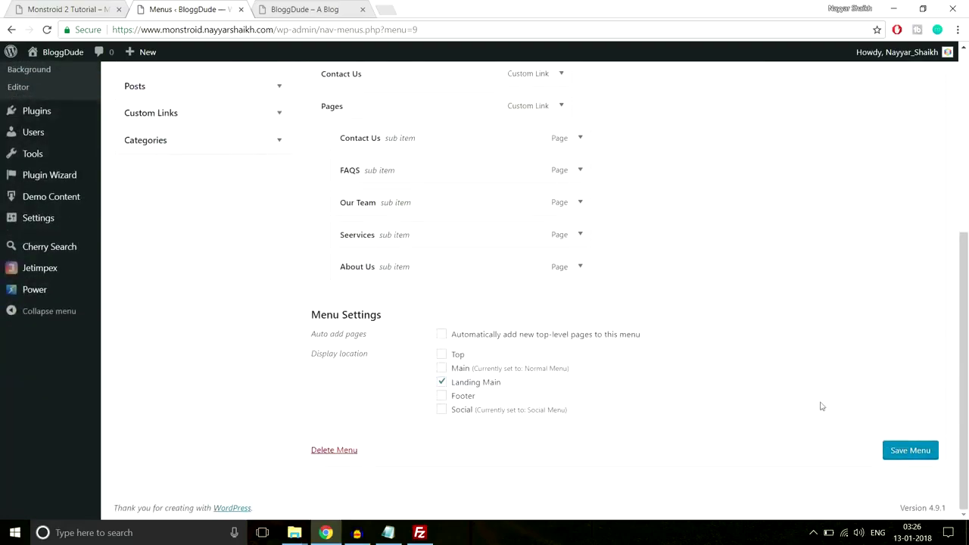
{"action": "left_click", "coordinate": [894, 451]}
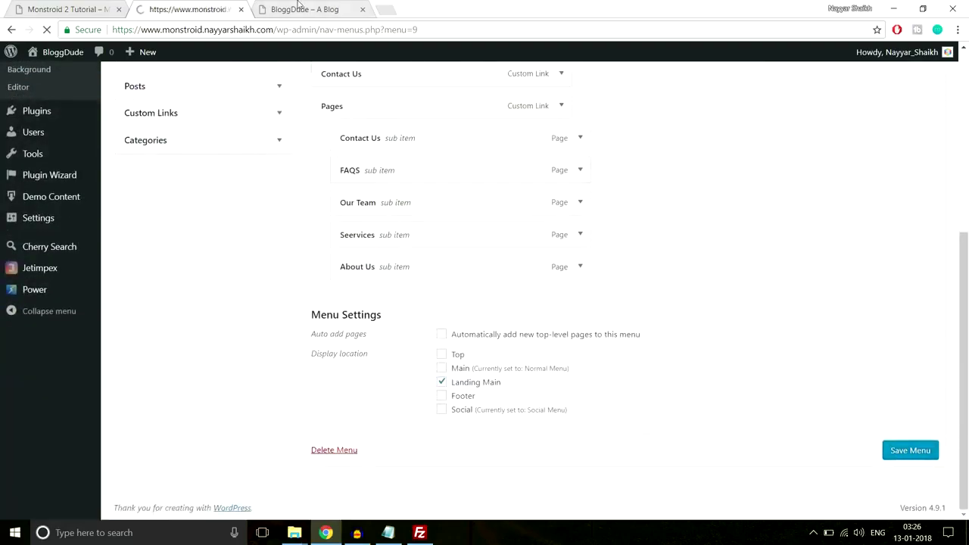
{"action": "left_click", "coordinate": [314, 9]}
Reload the live site and confirm the /section-3 address returns a 404 page.
{"action": "left_click", "coordinate": [928, 453]}
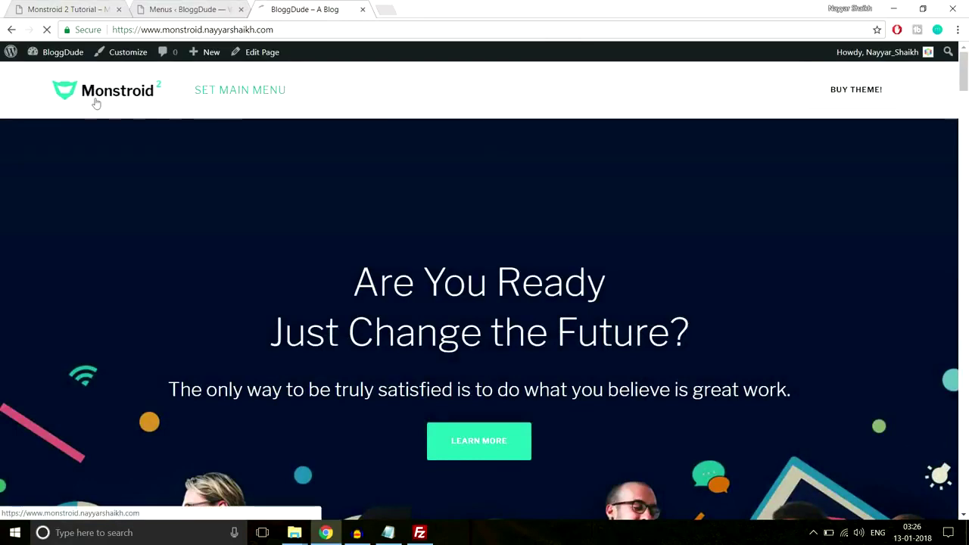
{"action": "key", "text": "F5"}
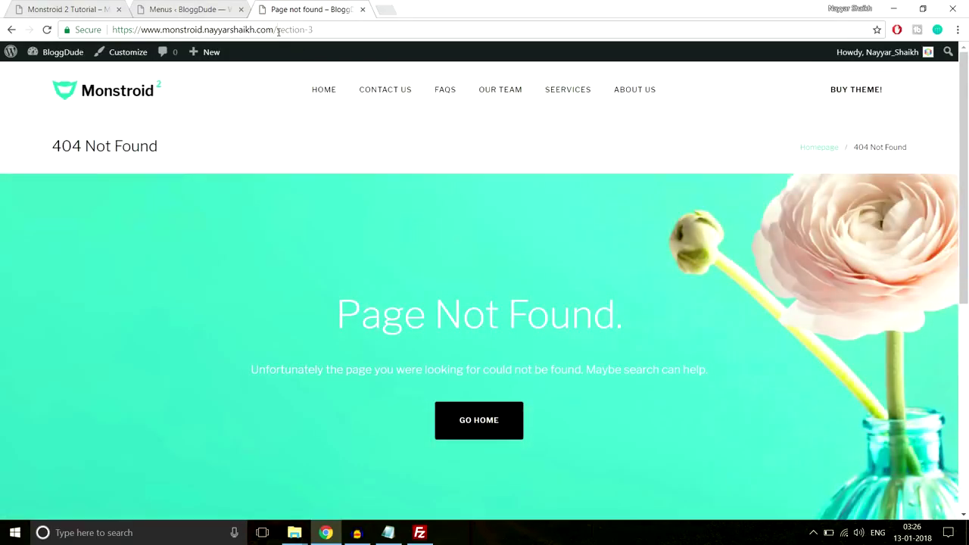
{"action": "left_click_drag", "start_coordinate": [277, 30], "coordinate": [359, 31]}
{"action": "left_click", "coordinate": [348, 28]}
{"action": "scroll", "coordinate": [614, 285], "scroll_direction": "down", "scroll_amount": 4}
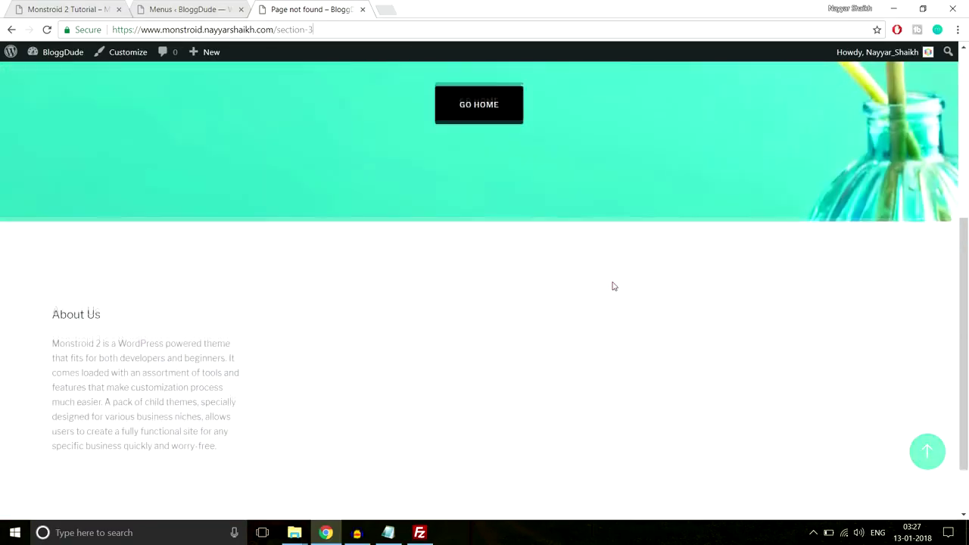
{"action": "scroll", "coordinate": [613, 283], "scroll_direction": "up", "scroll_amount": 4}
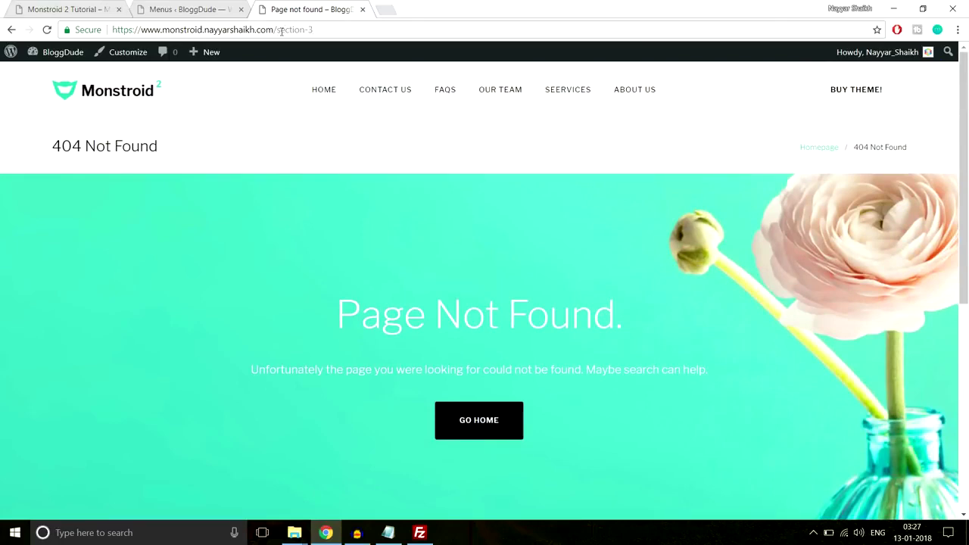
Compare with the demo's #contact anchor URL, then go back to the menu editor.
{"action": "left_click", "coordinate": [60, 8]}
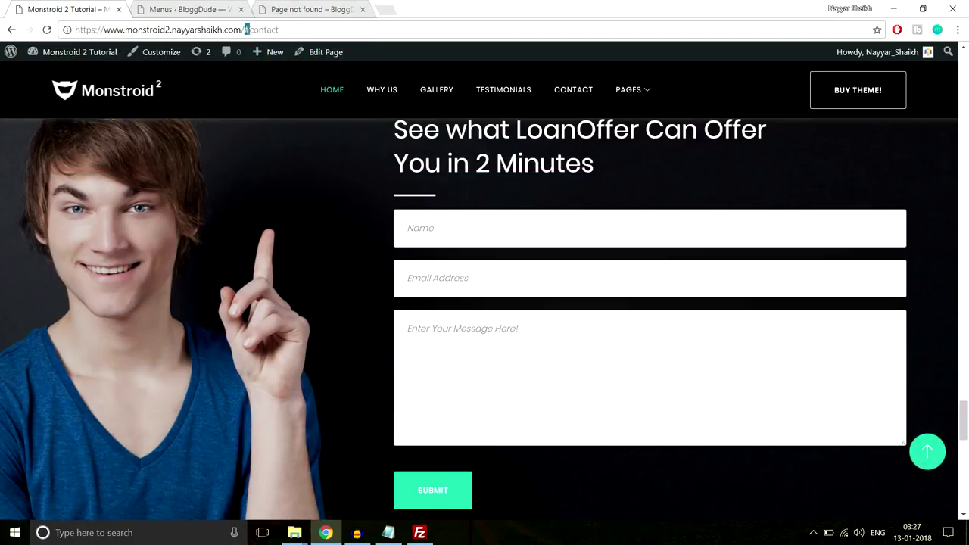
{"action": "left_click_drag", "start_coordinate": [260, 29], "coordinate": [309, 29]}
{"action": "left_click", "coordinate": [320, 6]}
{"action": "left_click", "coordinate": [227, 8]}
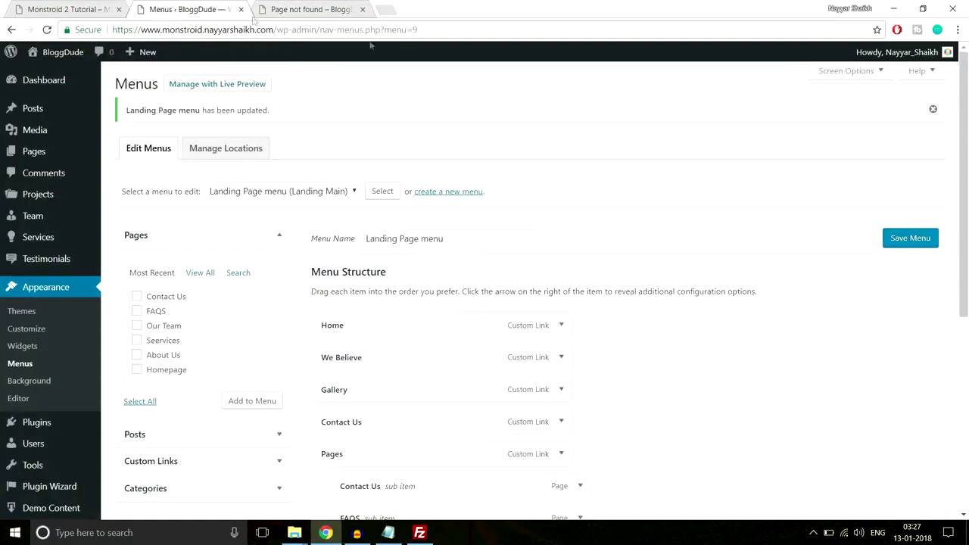
Inspect the URLs of the We Believe and Gallery menu links.
{"action": "scroll", "coordinate": [659, 228], "scroll_direction": "down", "scroll_amount": 3}
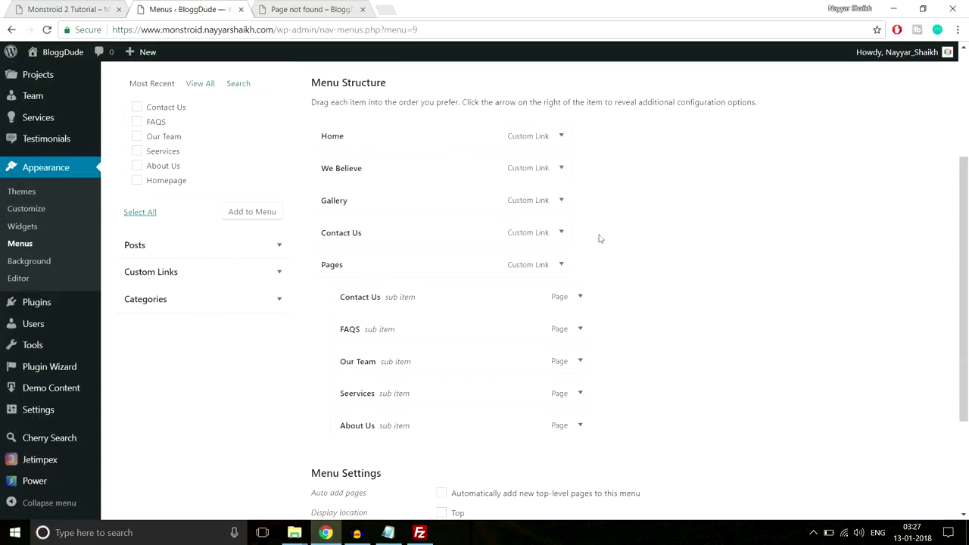
{"action": "left_click", "coordinate": [561, 168]}
{"action": "left_click", "coordinate": [512, 213]}
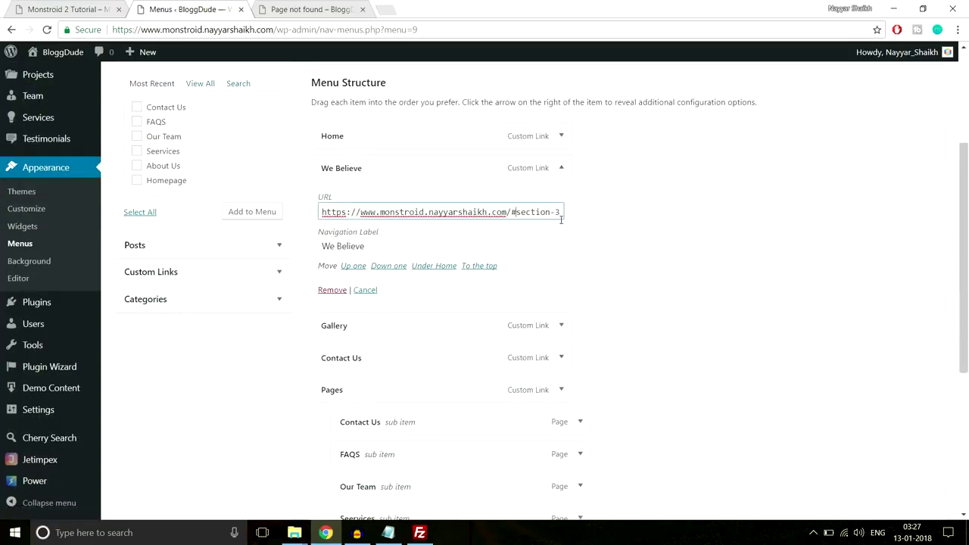
{"action": "left_click", "coordinate": [561, 170]}
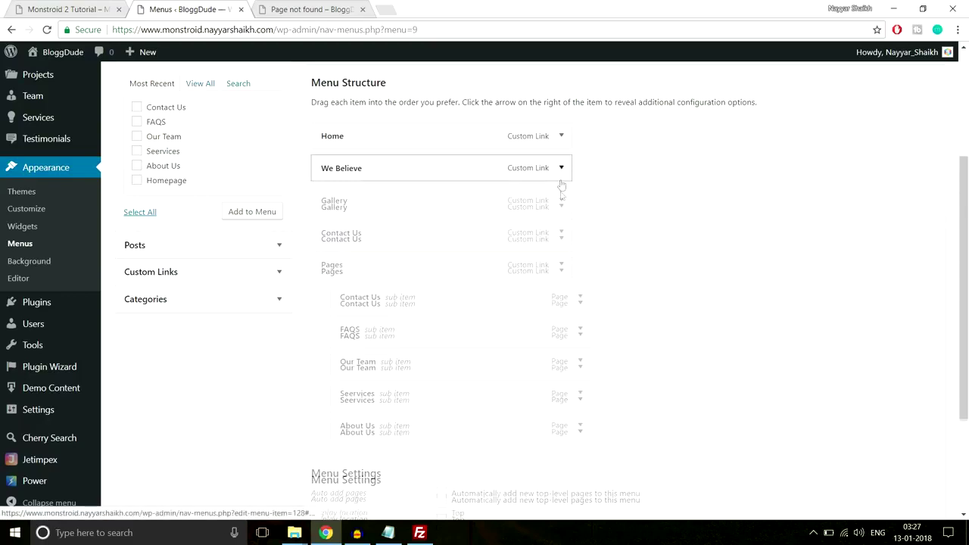
{"action": "left_click", "coordinate": [562, 200]}
{"action": "left_click", "coordinate": [517, 245]}
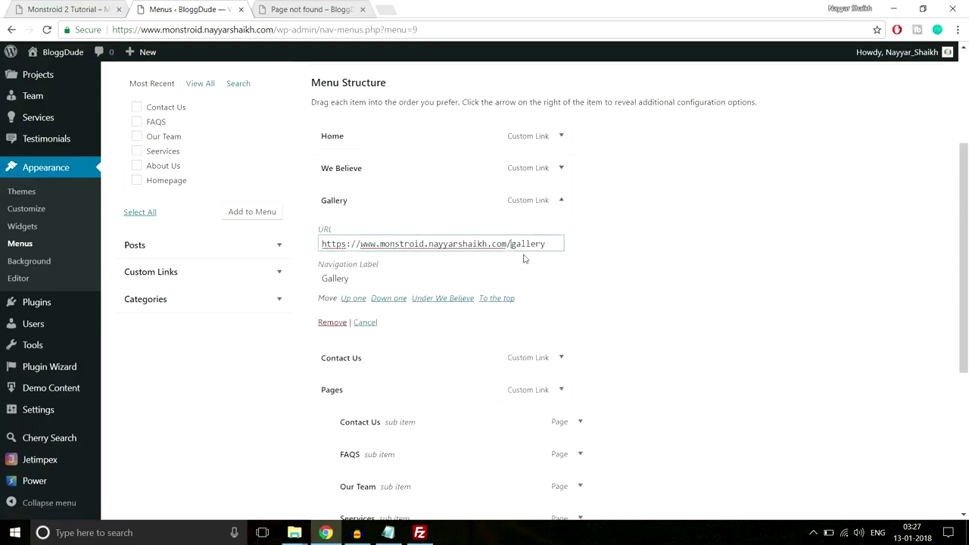
{"action": "left_click", "coordinate": [562, 200]}
Change the Contact Us link URL to /#contact-us and save the menu.
{"action": "left_click", "coordinate": [561, 232]}
{"action": "left_click", "coordinate": [515, 275]}
{"action": "type", "text": "#contact-u"}
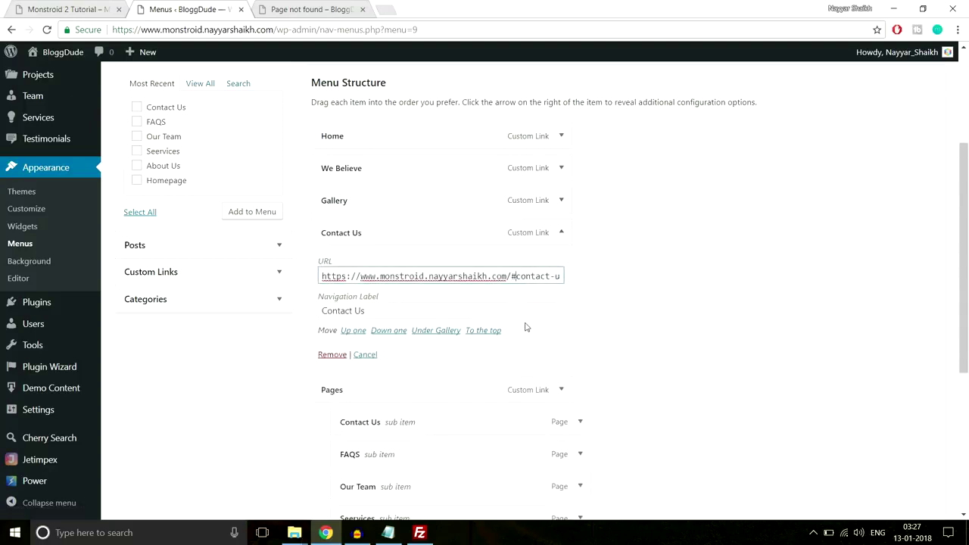
{"action": "left_click", "coordinate": [560, 233]}
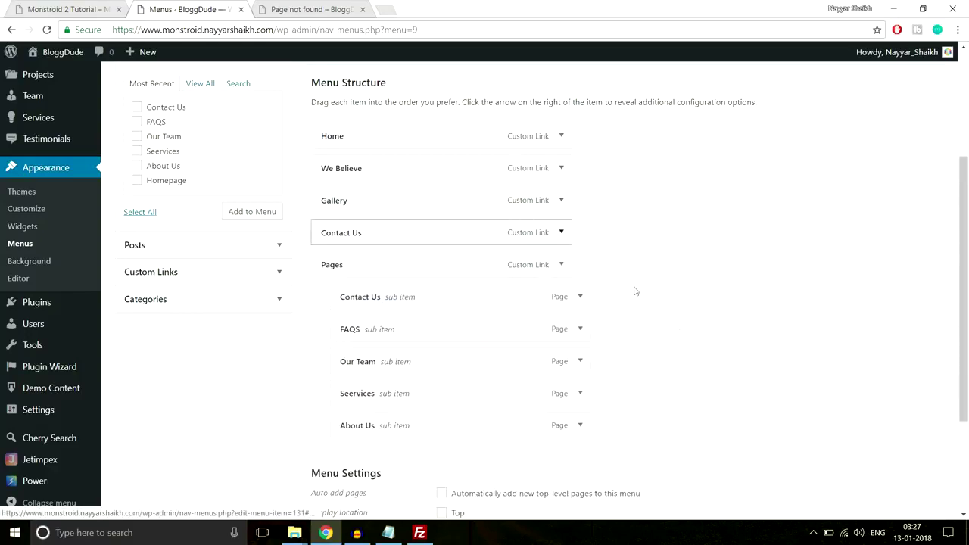
{"action": "scroll", "coordinate": [634, 290], "scroll_direction": "down", "scroll_amount": 3}
{"action": "left_click", "coordinate": [910, 450]}
{"action": "left_click", "coordinate": [282, 6]}
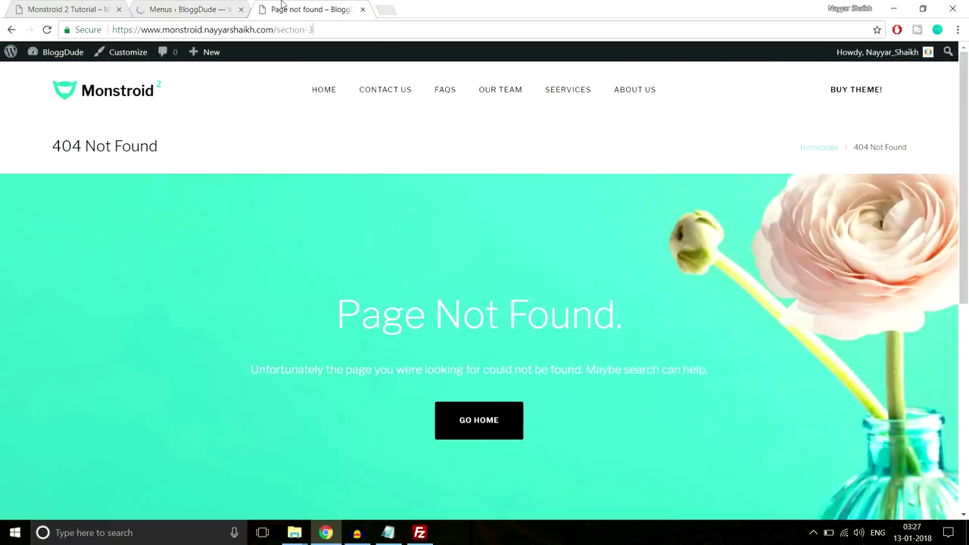
Load the homepage and check the Home, We Believe, Gallery, Contact Us, Pages menu and #section-3 address.
{"action": "left_click", "coordinate": [140, 92]}
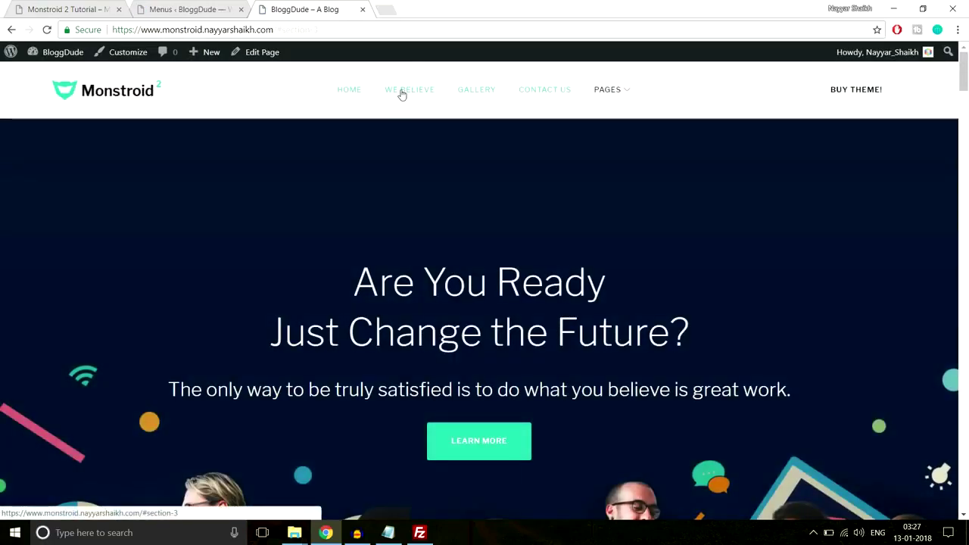
{"action": "left_click_drag", "start_coordinate": [319, 30], "coordinate": [291, 29]}
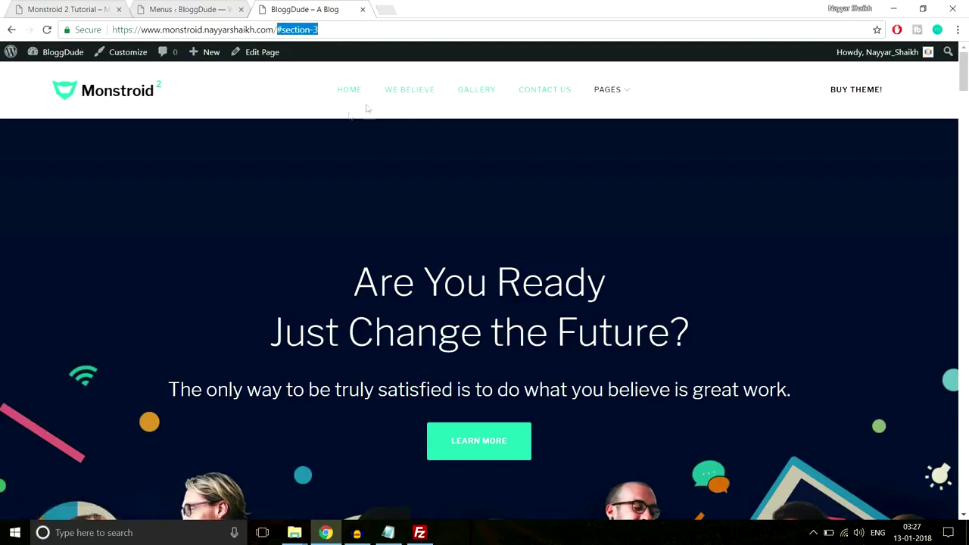
{"action": "left_click", "coordinate": [293, 97]}
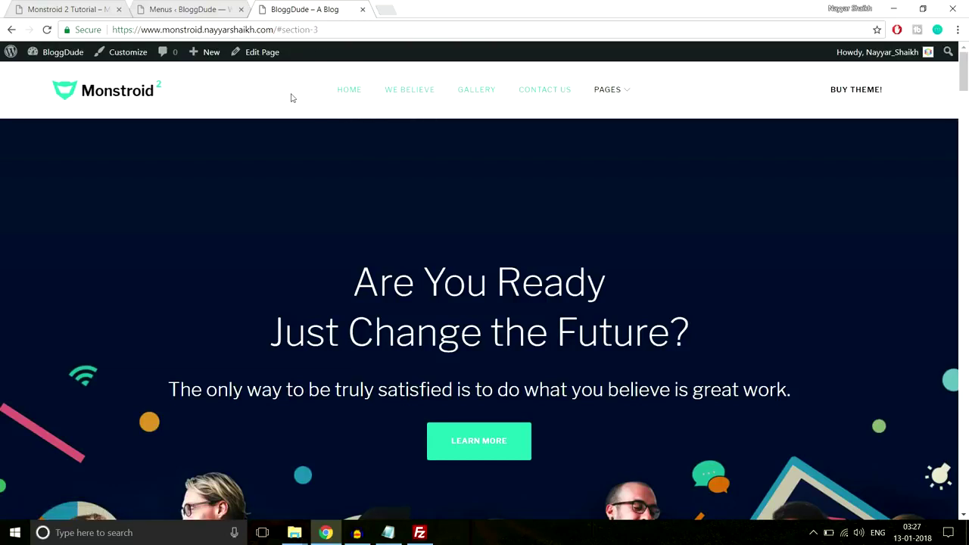
Open the Homepage editor in a new browser tab.
{"action": "right_click", "coordinate": [260, 59]}
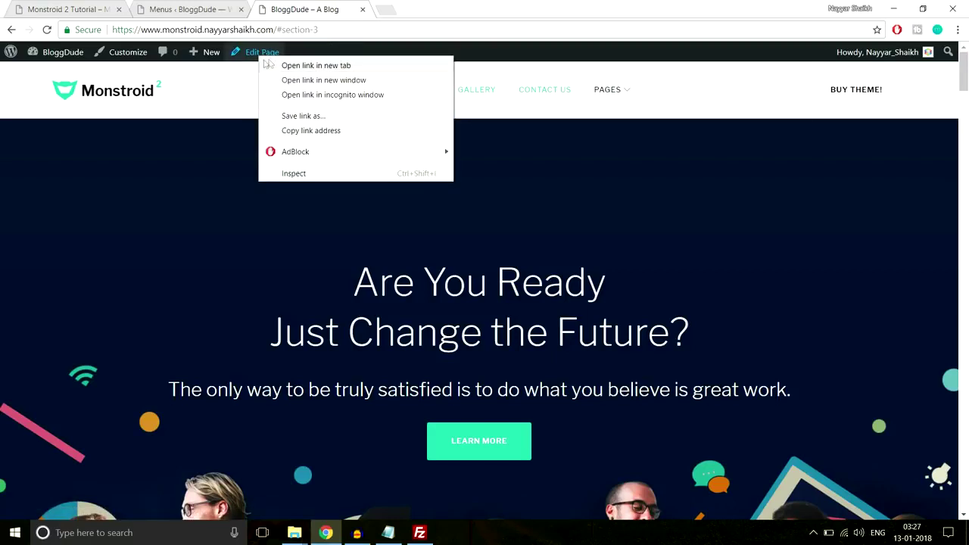
{"action": "left_click", "coordinate": [273, 65]}
{"action": "left_click", "coordinate": [409, 9]}
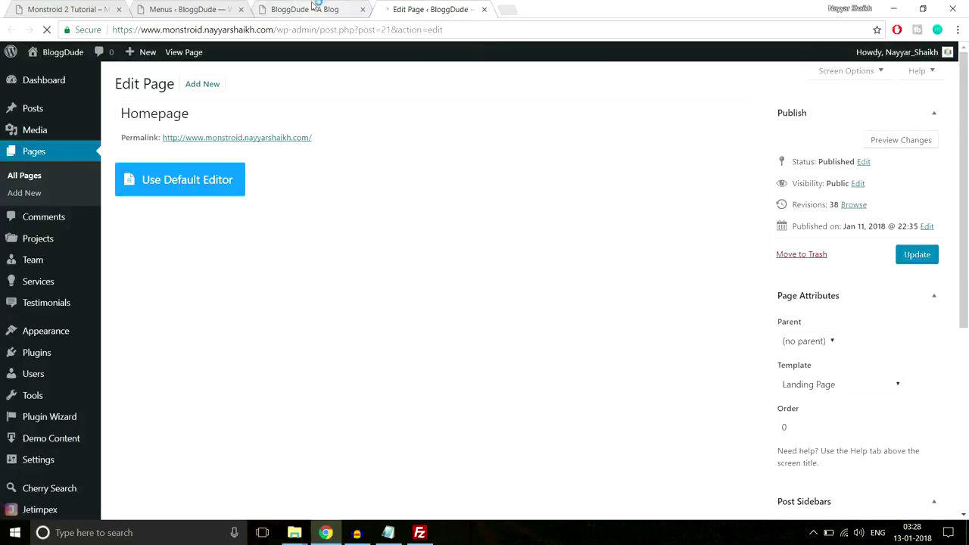
Load the site's #section-3 address so it jumps to the We Believe section.
{"action": "left_click", "coordinate": [303, 9]}
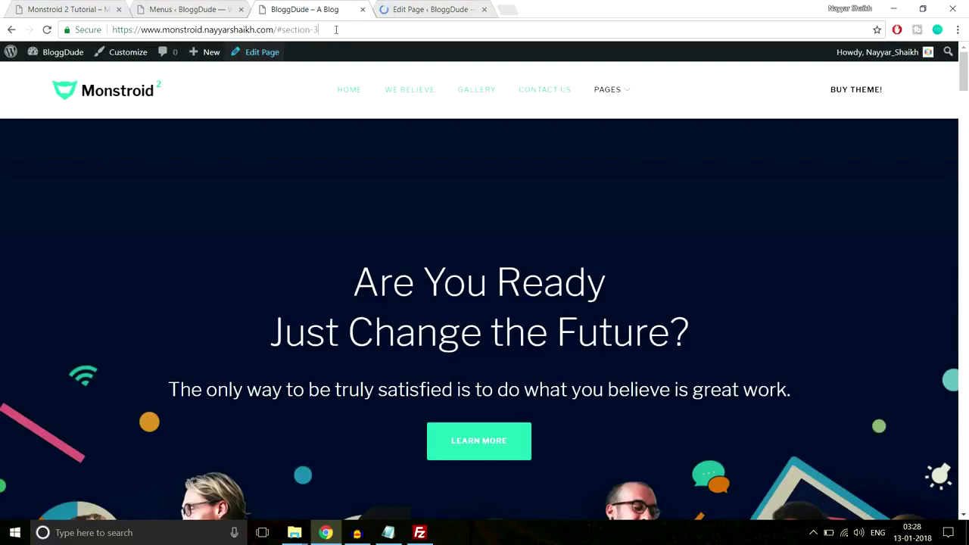
{"action": "left_click_drag", "start_coordinate": [336, 30], "coordinate": [282, 29]}
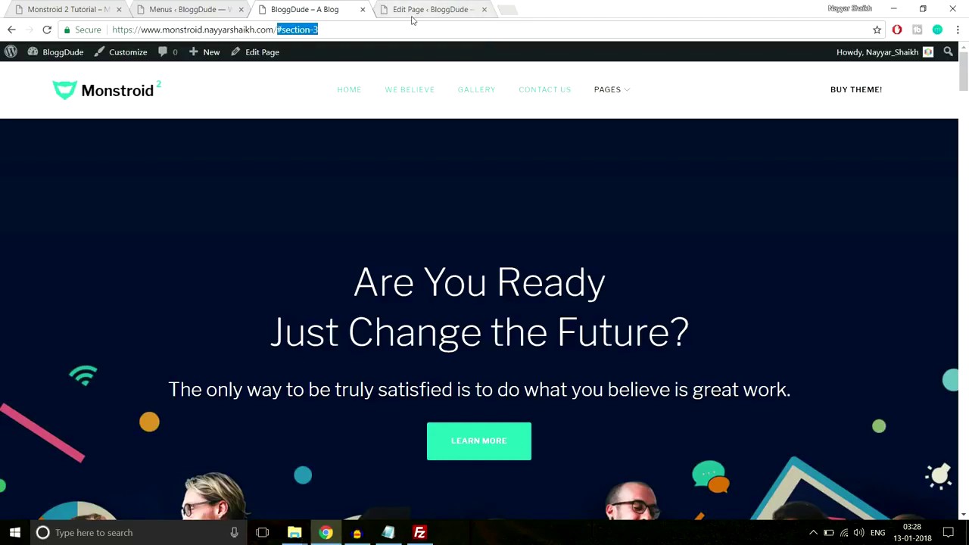
{"action": "left_click", "coordinate": [412, 9]}
{"action": "left_click", "coordinate": [307, 10]}
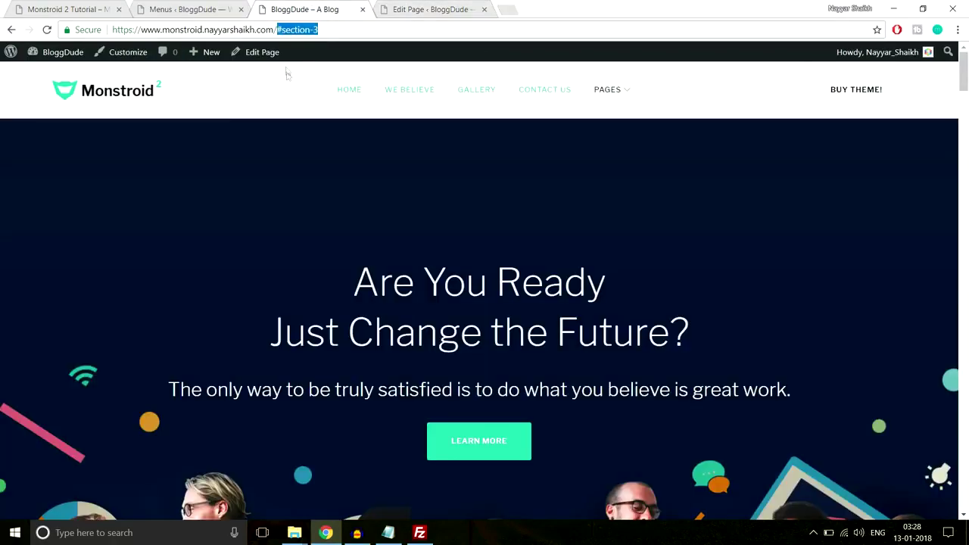
{"action": "key", "text": "Return"}
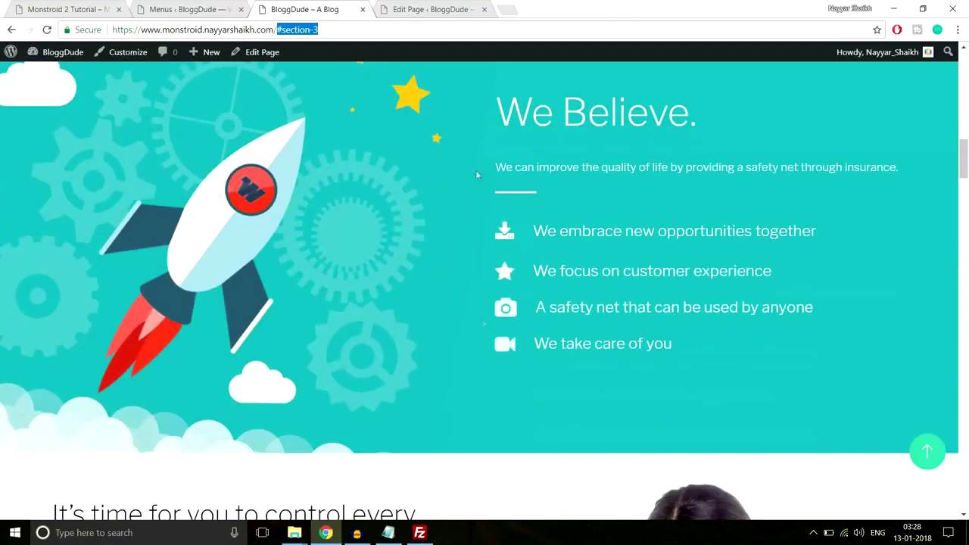
{"action": "left_click", "coordinate": [409, 9]}
Open the Custom CSS settings of the We Believe section in Power Builder.
{"action": "scroll", "coordinate": [679, 283], "scroll_direction": "down", "scroll_amount": 6}
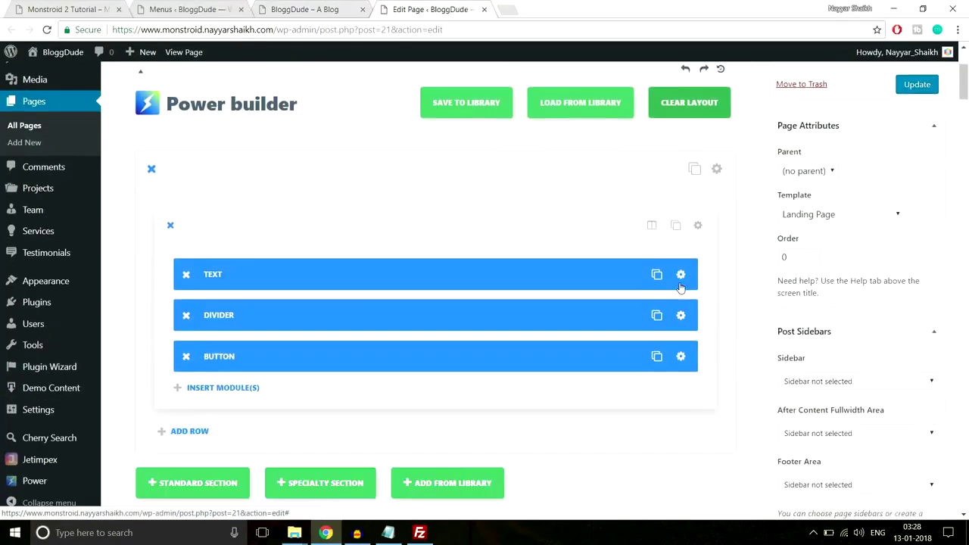
{"action": "scroll", "coordinate": [679, 283], "scroll_direction": "down", "scroll_amount": 8}
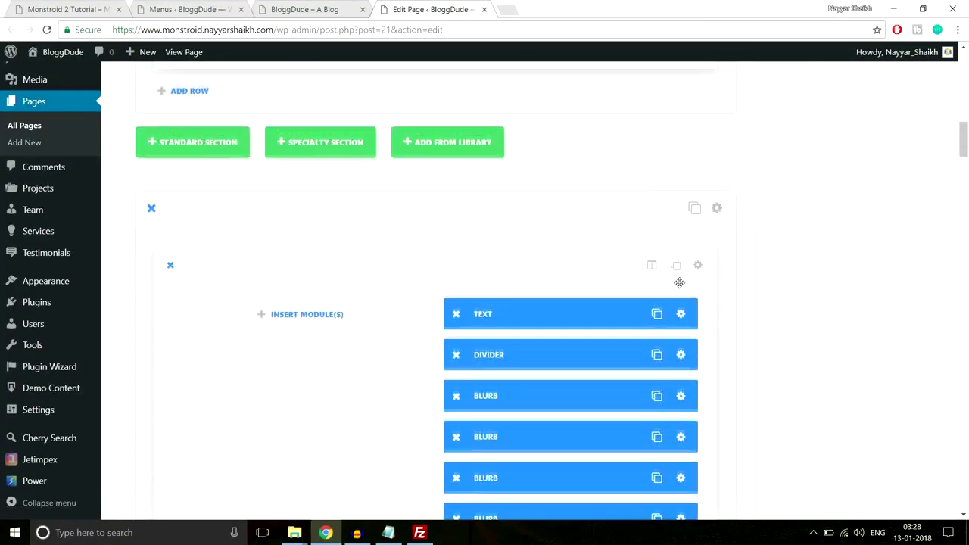
{"action": "scroll", "coordinate": [703, 219], "scroll_direction": "down", "scroll_amount": 1}
{"action": "scroll", "coordinate": [720, 218], "scroll_direction": "up", "scroll_amount": 1}
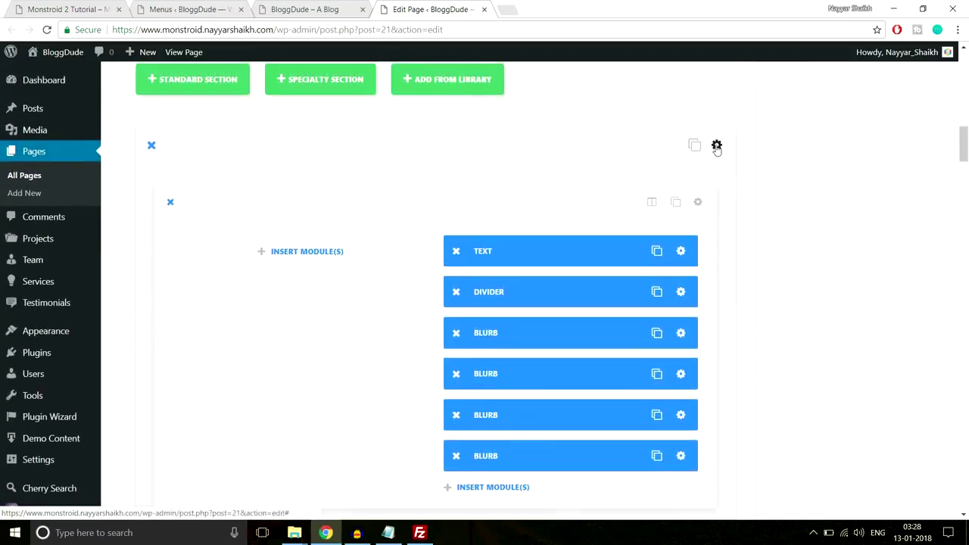
{"action": "left_click", "coordinate": [717, 145]}
{"action": "left_click", "coordinate": [536, 140]}
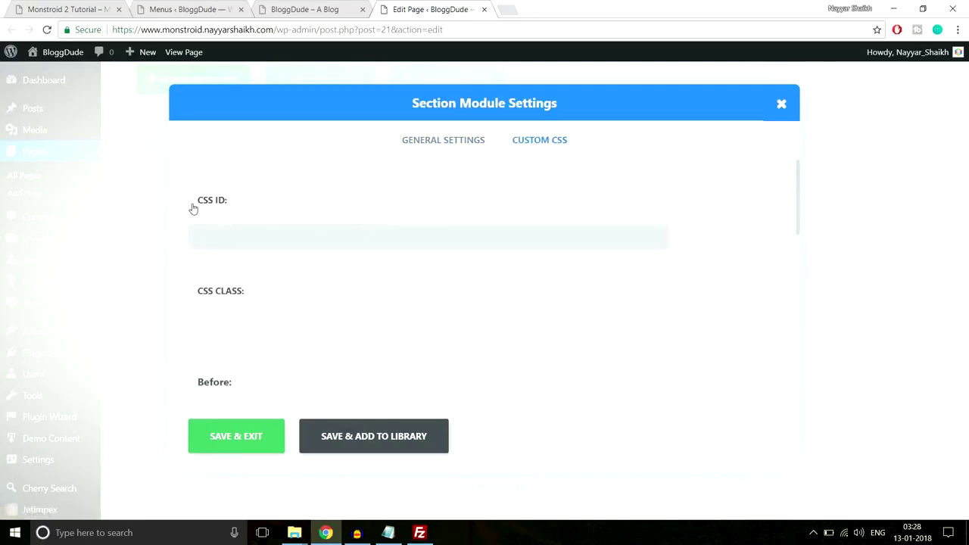
Copy section-3 from the site address, paste it as the section's CSS ID, and save.
{"action": "left_click", "coordinate": [275, 10]}
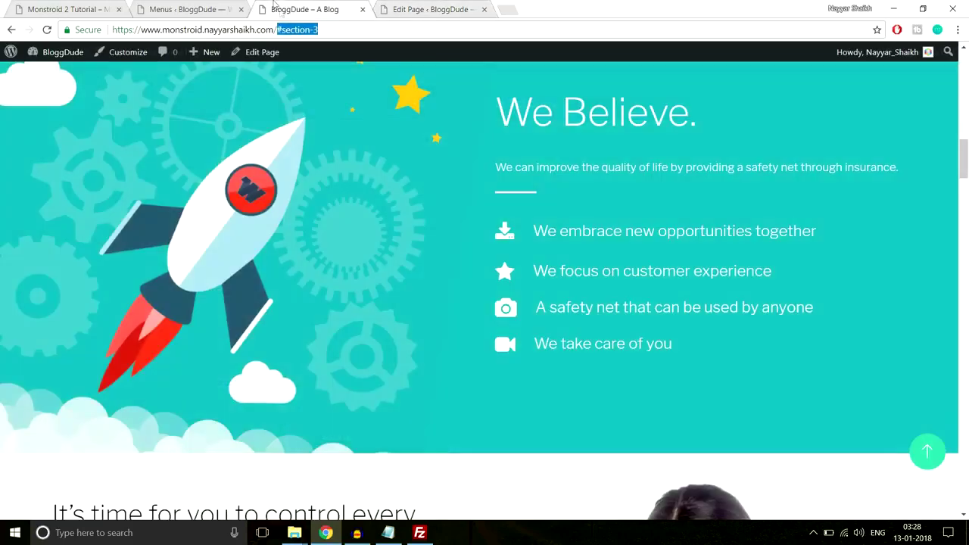
{"action": "left_click", "coordinate": [342, 27]}
{"action": "left_click_drag", "start_coordinate": [321, 28], "coordinate": [293, 28]}
{"action": "left_click_drag", "start_coordinate": [319, 30], "coordinate": [286, 29]}
{"action": "left_click", "coordinate": [436, 9]}
{"action": "left_click", "coordinate": [307, 232]}
{"action": "type", "text": "section-3"}
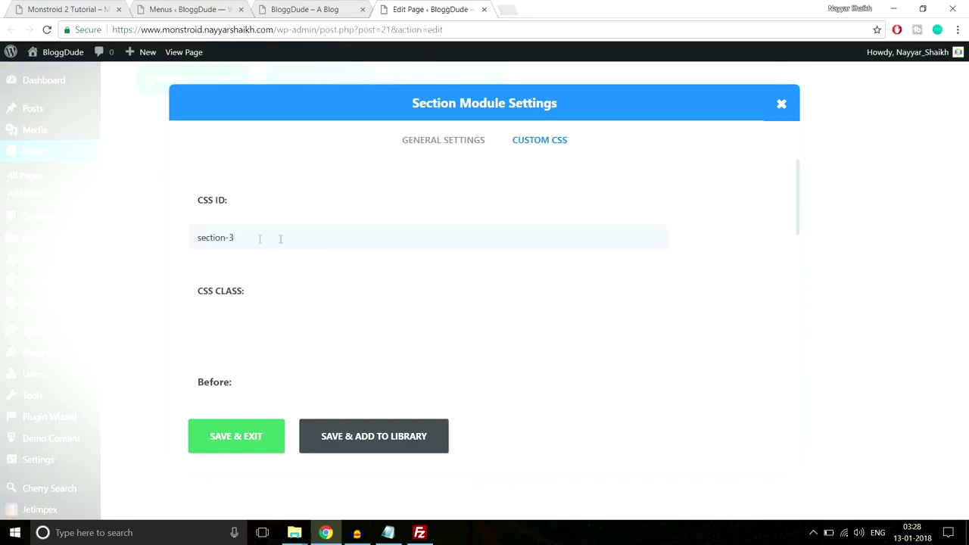
{"action": "left_click", "coordinate": [258, 450]}
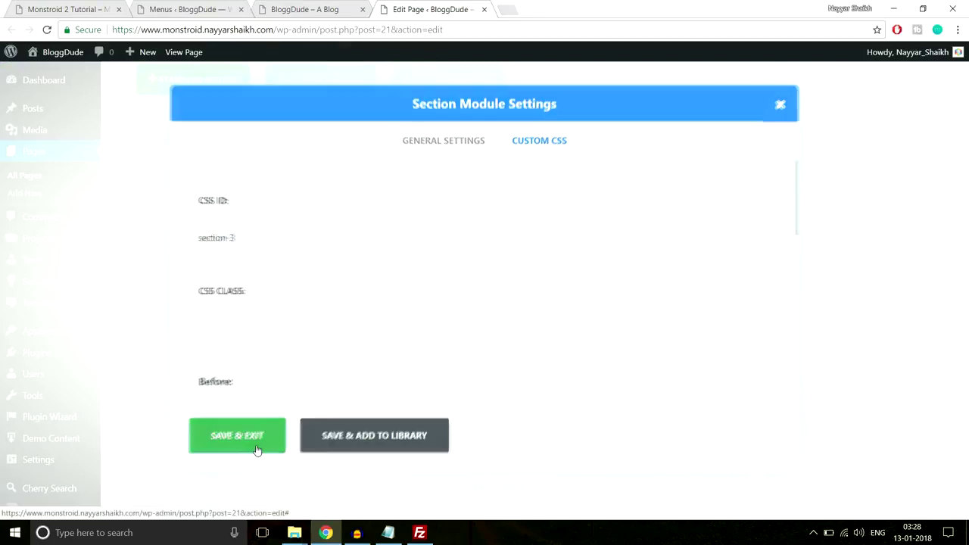
{"action": "left_click", "coordinate": [303, 9]}
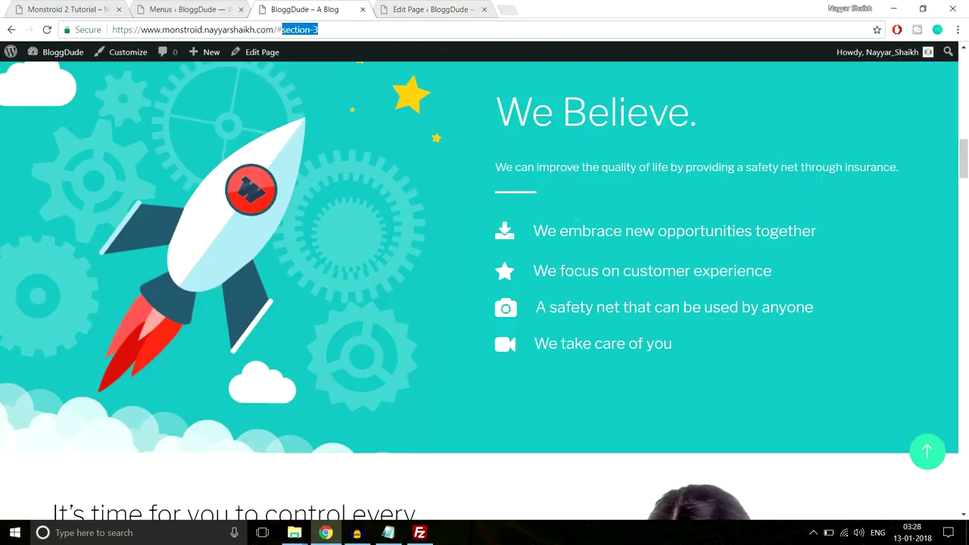
Open the Custom CSS settings of the gallery image section.
{"action": "scroll", "coordinate": [581, 271], "scroll_direction": "up", "scroll_amount": 15}
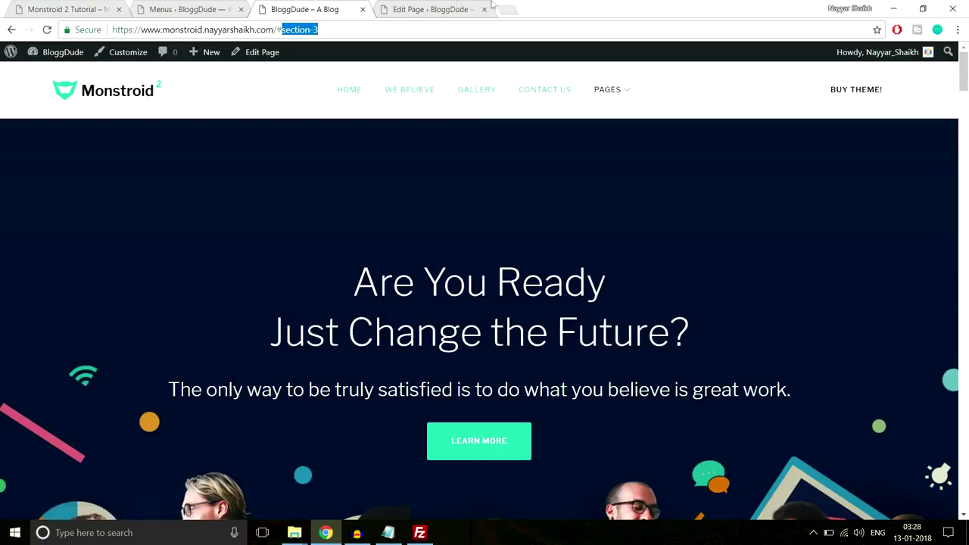
{"action": "left_click", "coordinate": [447, 8]}
{"action": "scroll", "coordinate": [832, 305], "scroll_direction": "down", "scroll_amount": 10}
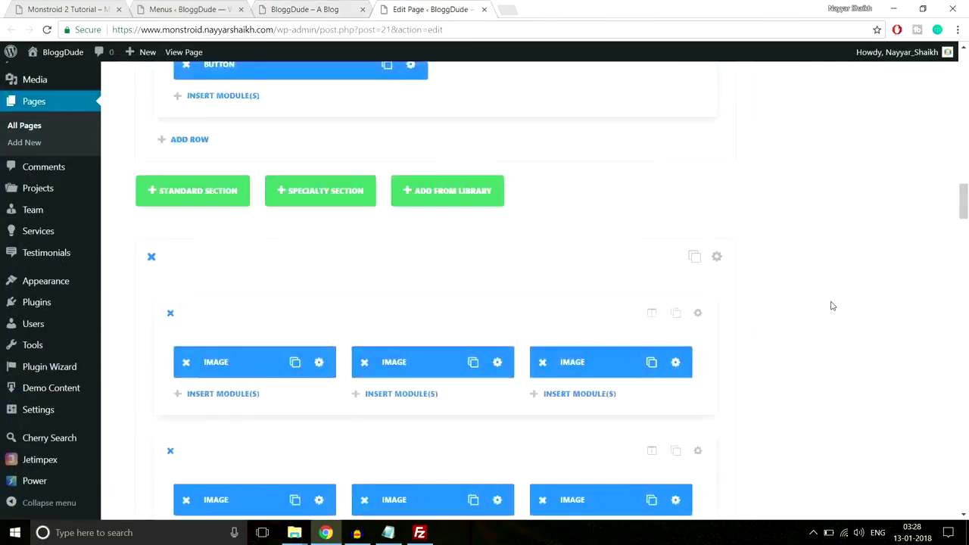
{"action": "scroll", "coordinate": [832, 305], "scroll_direction": "down", "scroll_amount": 10}
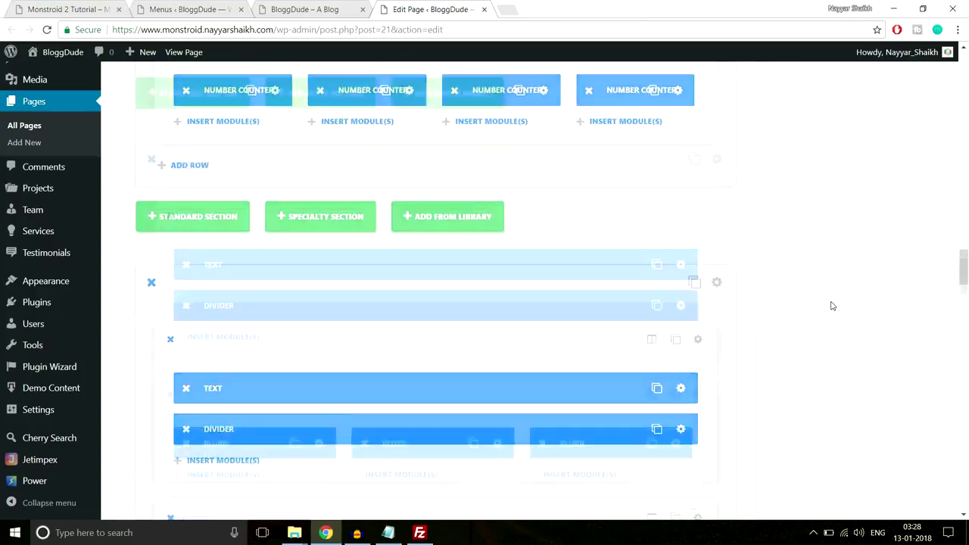
{"action": "scroll", "coordinate": [833, 305], "scroll_direction": "down", "scroll_amount": 10}
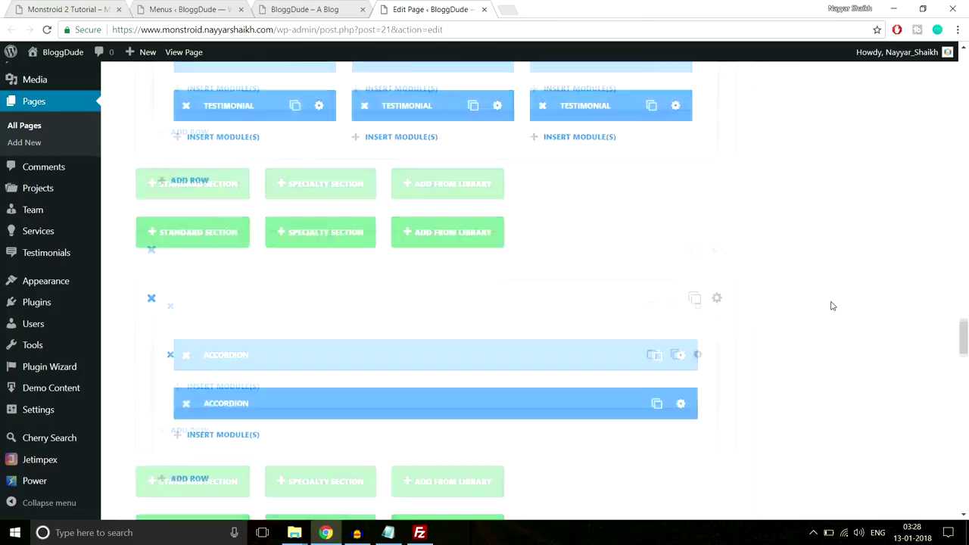
{"action": "scroll", "coordinate": [832, 306], "scroll_direction": "up", "scroll_amount": 10}
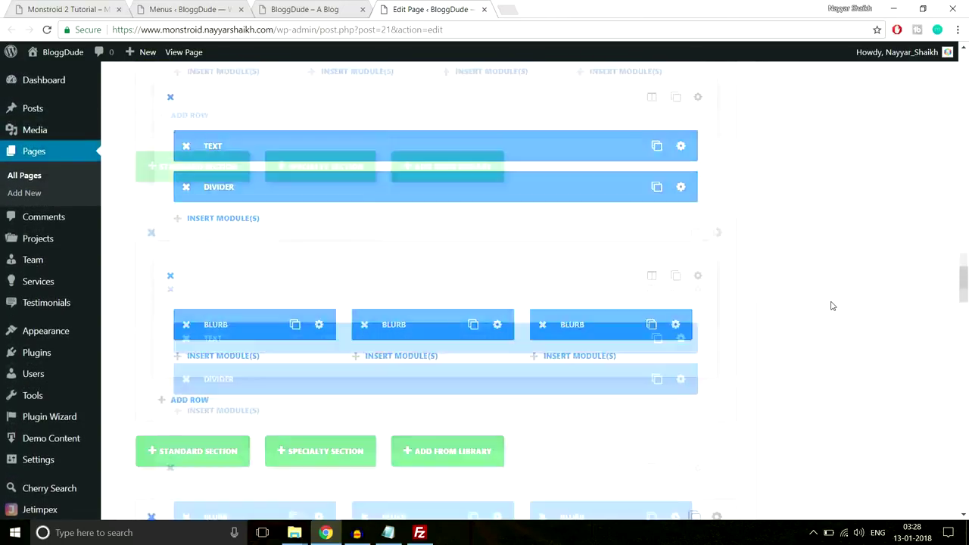
{"action": "scroll", "coordinate": [832, 305], "scroll_direction": "up", "scroll_amount": 10}
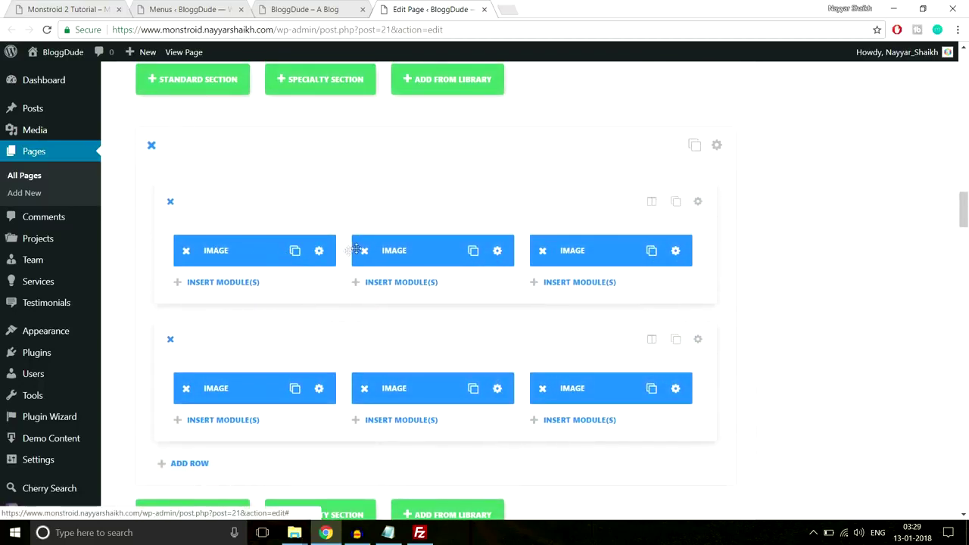
{"action": "scroll", "coordinate": [714, 237], "scroll_direction": "up", "scroll_amount": 1}
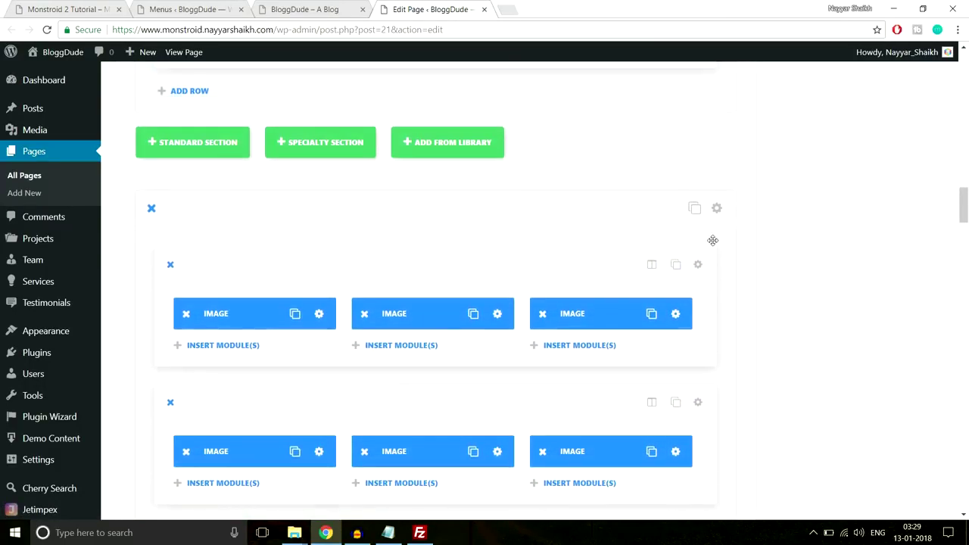
{"action": "left_click", "coordinate": [718, 212]}
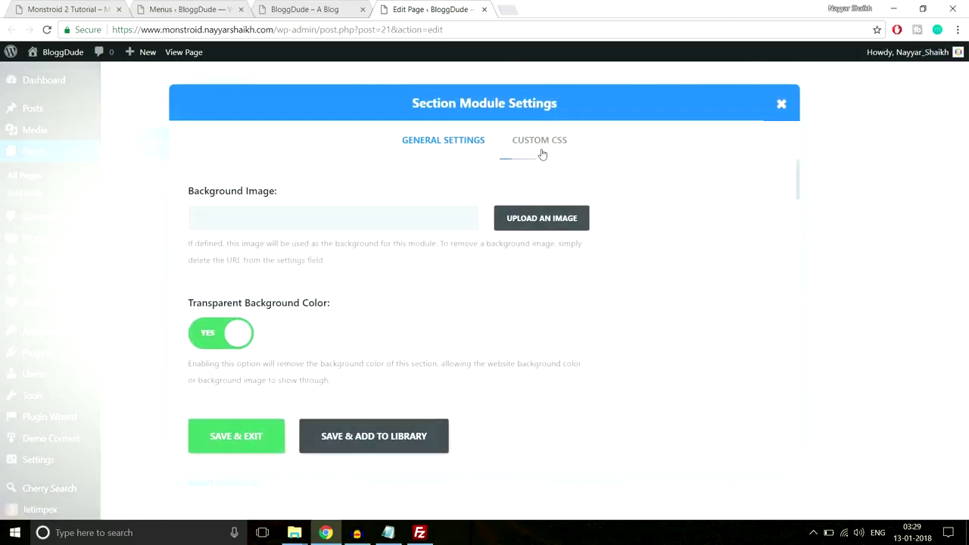
{"action": "left_click", "coordinate": [542, 154]}
Enter gallery as the CSS ID and confirm the Gallery link points to #gallery.
{"action": "left_click", "coordinate": [329, 233]}
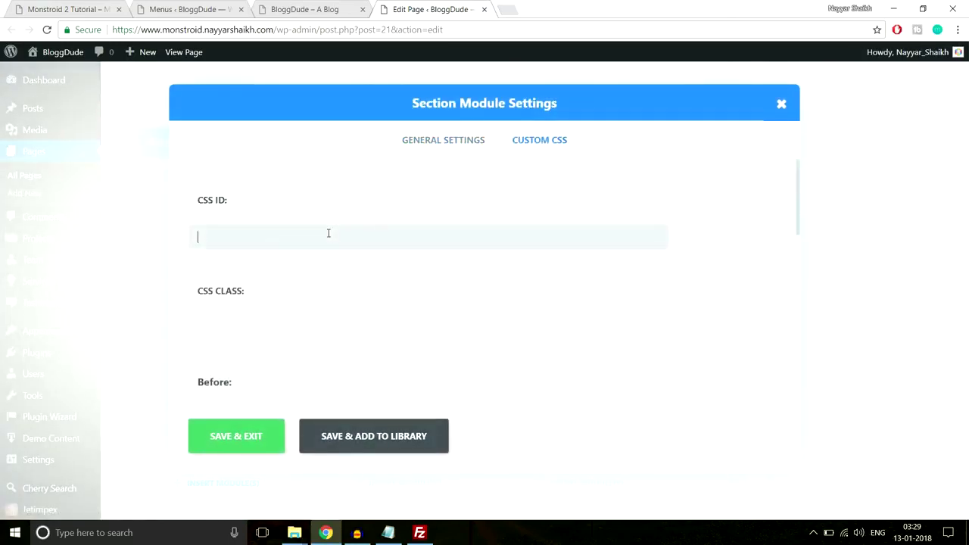
{"action": "type", "text": "gallery"}
{"action": "left_click_drag", "start_coordinate": [229, 236], "coordinate": [191, 229]}
{"action": "left_click", "coordinate": [340, 9]}
{"action": "left_click", "coordinate": [481, 91]}
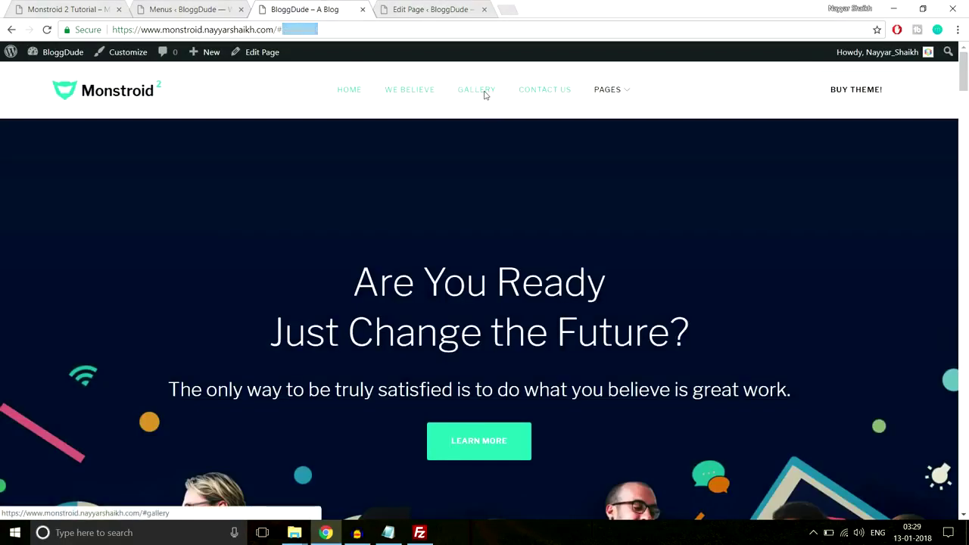
{"action": "left_click_drag", "start_coordinate": [291, 30], "coordinate": [275, 29]}
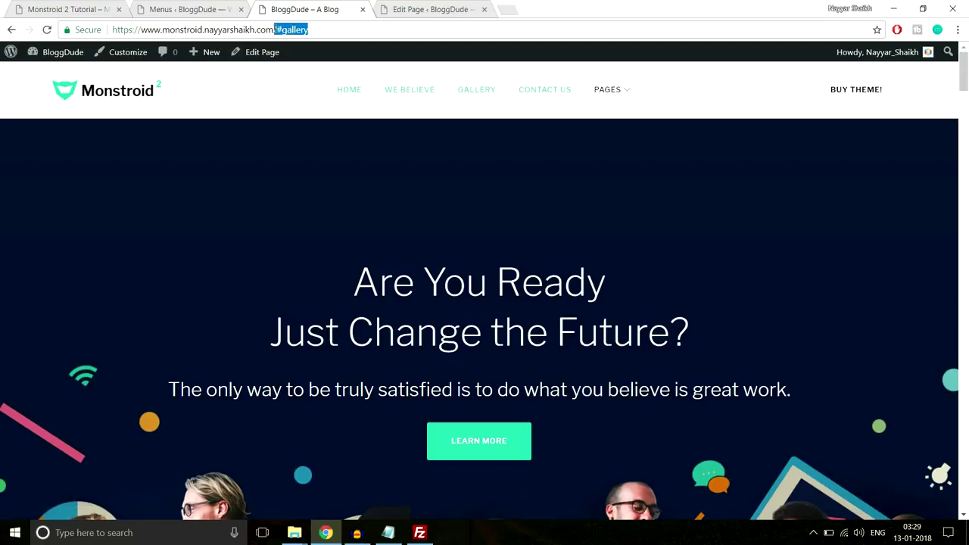
{"action": "left_click", "coordinate": [409, 9]}
Save the gallery section and open the contact form section's Custom CSS settings.
{"action": "left_click", "coordinate": [238, 444]}
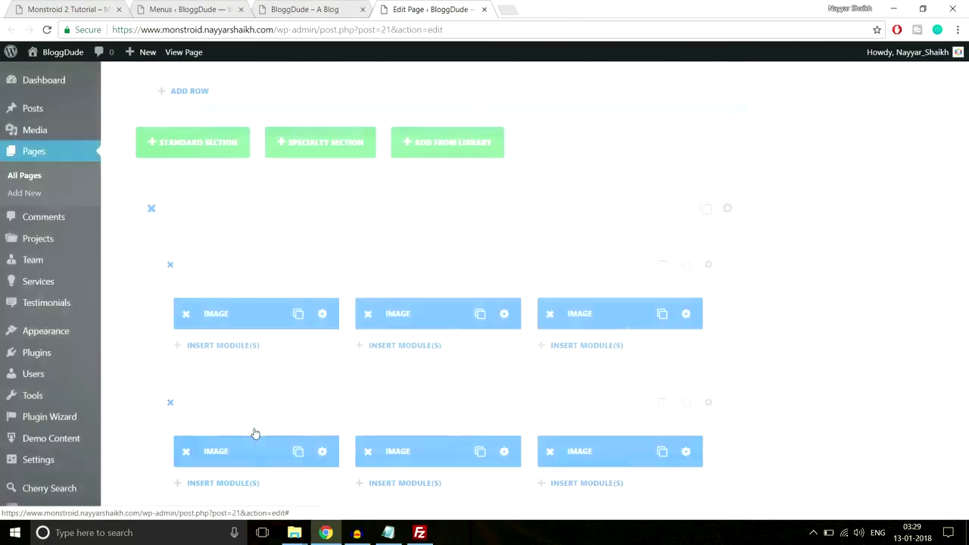
{"action": "scroll", "coordinate": [865, 321], "scroll_direction": "down", "scroll_amount": 10}
{"action": "scroll", "coordinate": [657, 292], "scroll_direction": "down", "scroll_amount": 5}
{"action": "scroll", "coordinate": [657, 292], "scroll_direction": "down", "scroll_amount": 15}
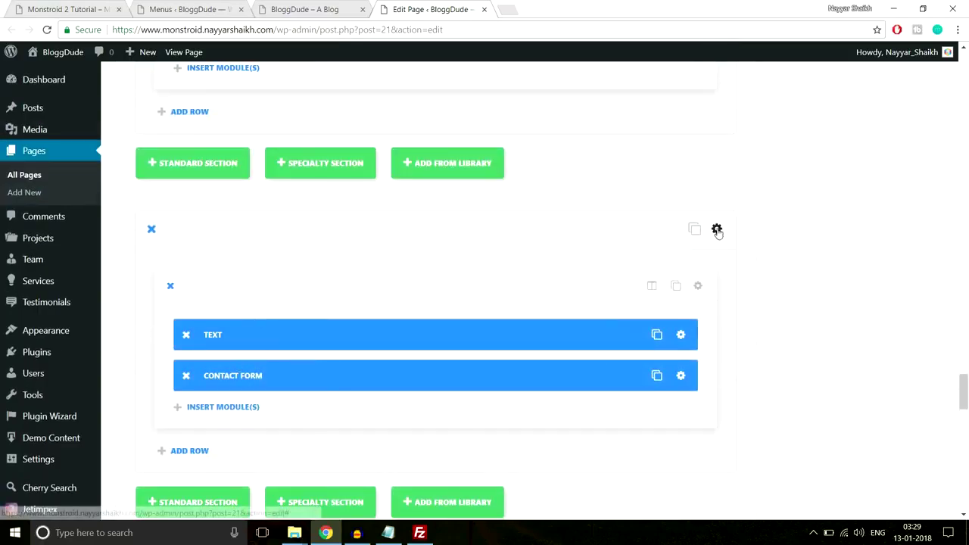
{"action": "left_click", "coordinate": [726, 228]}
{"action": "left_click", "coordinate": [531, 141]}
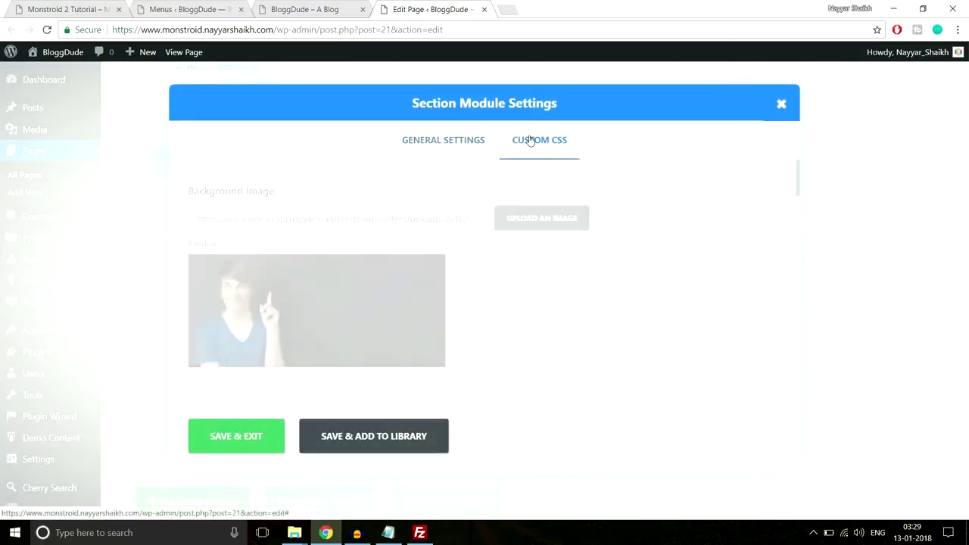
Set the contact form section's CSS ID to contact-us, save, and update the Homepage.
{"action": "left_click", "coordinate": [386, 243]}
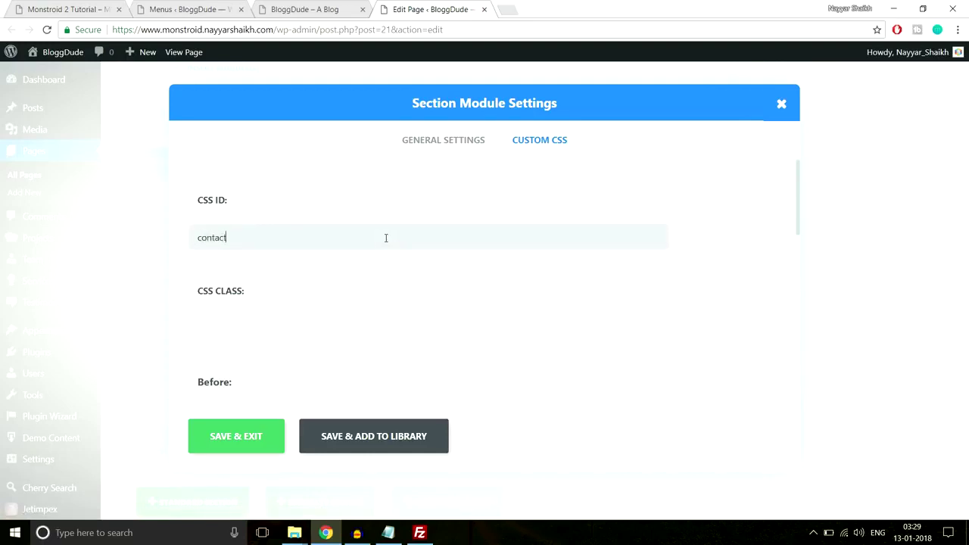
{"action": "left_click", "coordinate": [236, 448]}
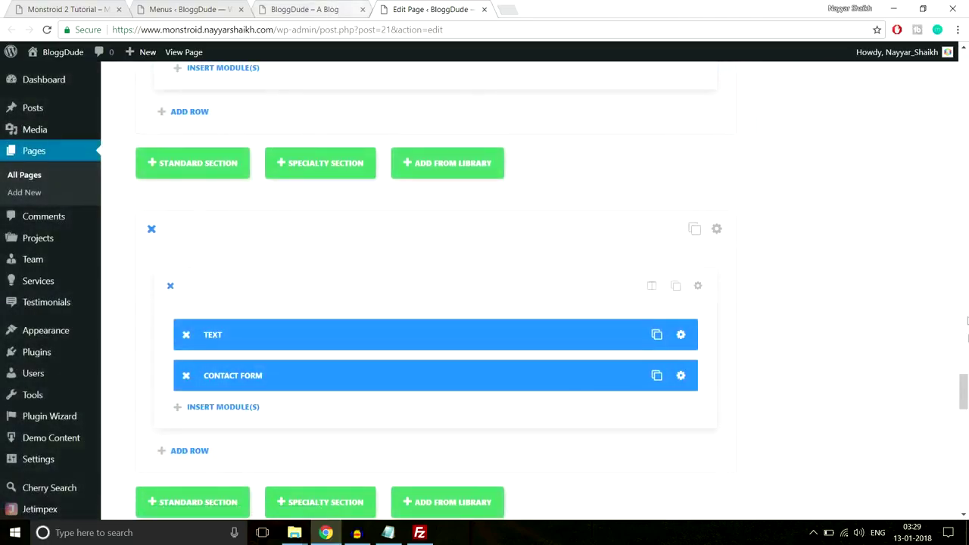
{"action": "left_click_drag", "start_coordinate": [964, 399], "coordinate": [965, 213]}
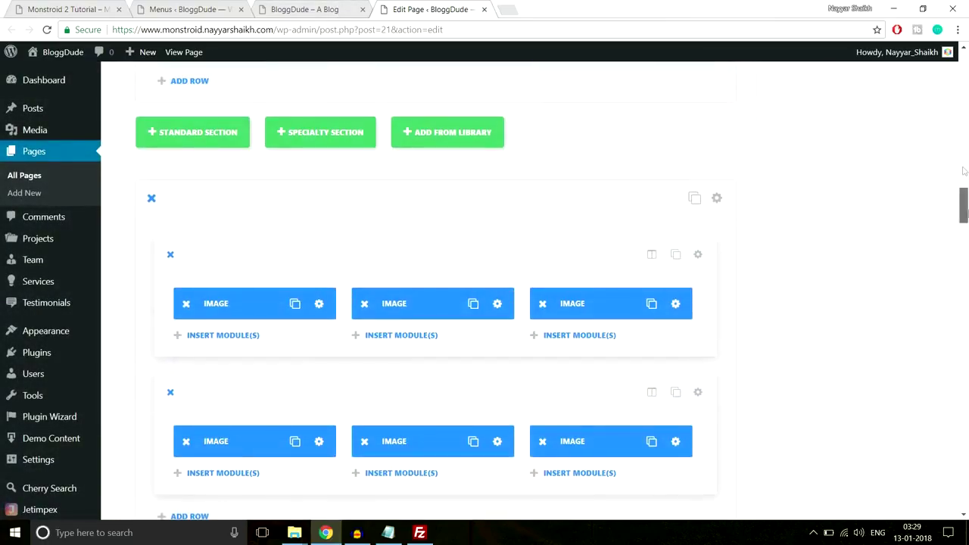
{"action": "scroll", "coordinate": [946, 221], "scroll_direction": "up", "scroll_amount": 15}
{"action": "left_click", "coordinate": [915, 258]}
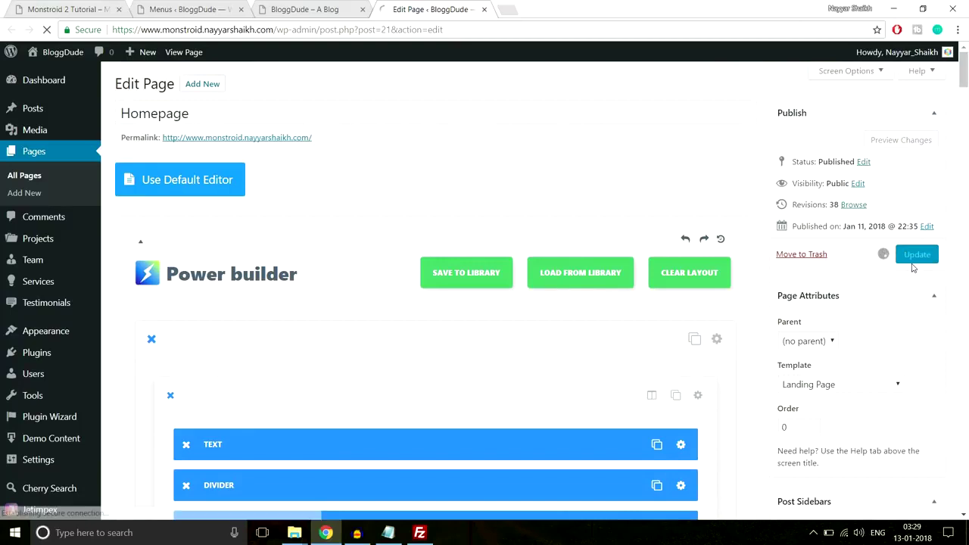
Reload the homepage without #gallery and verify We Believe and Gallery scroll to their sections.
{"action": "left_click", "coordinate": [310, 9]}
{"action": "key", "text": "BackSpace"}
{"action": "key", "text": "Return"}
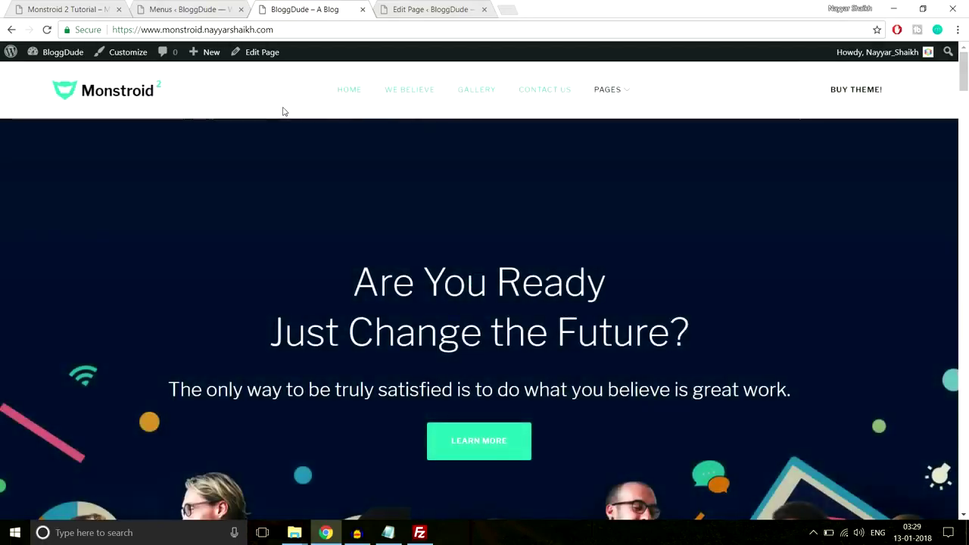
{"action": "left_click", "coordinate": [411, 96]}
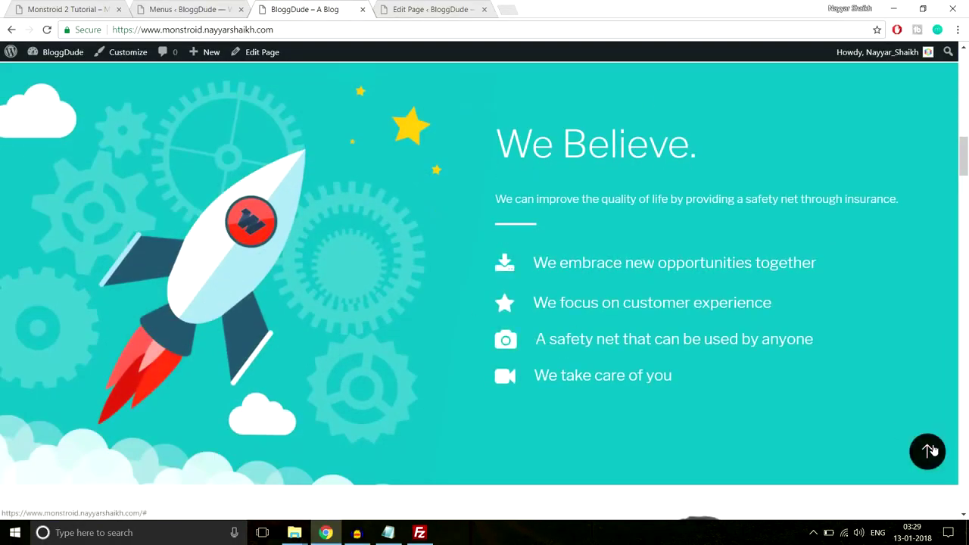
{"action": "left_click", "coordinate": [928, 451]}
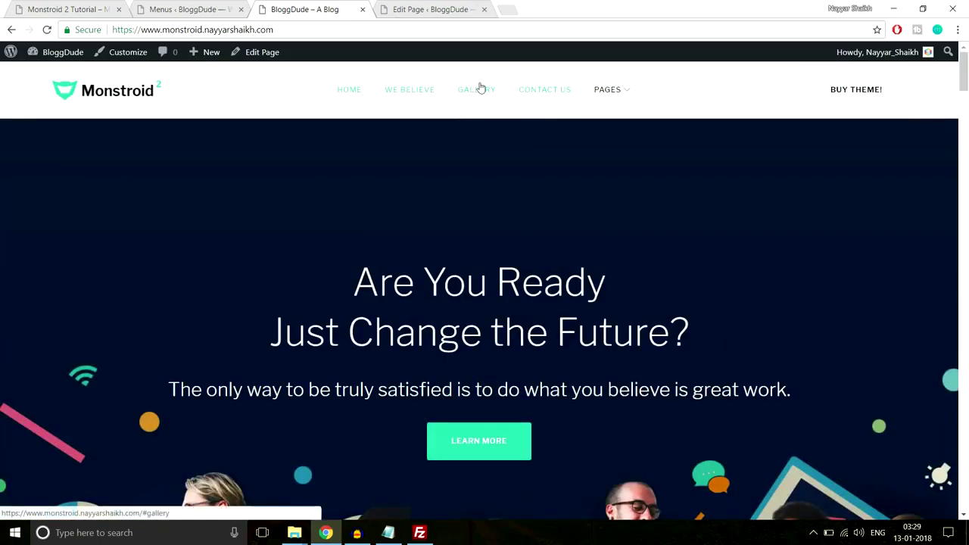
{"action": "left_click", "coordinate": [479, 89]}
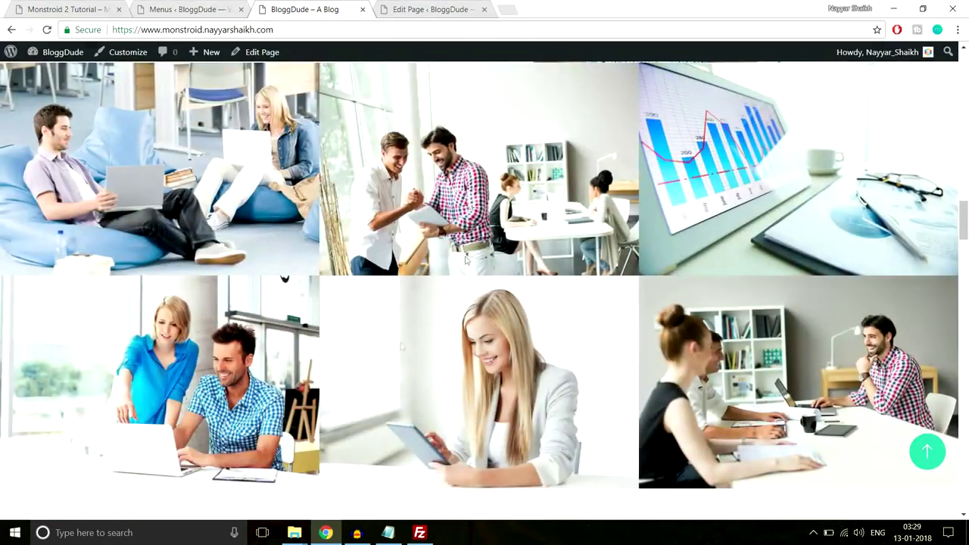
{"action": "left_click", "coordinate": [927, 452]}
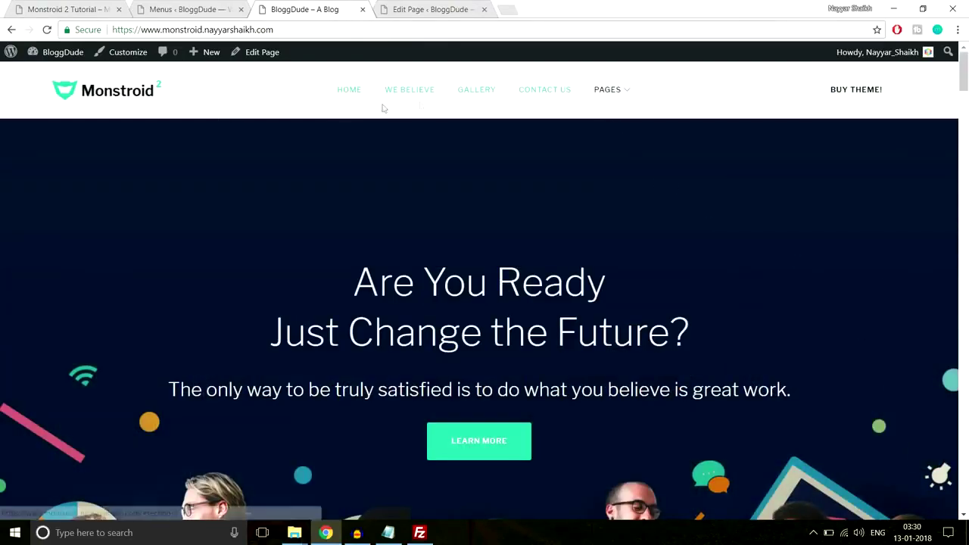
{"action": "mouse_move", "coordinate": [617, 95]}
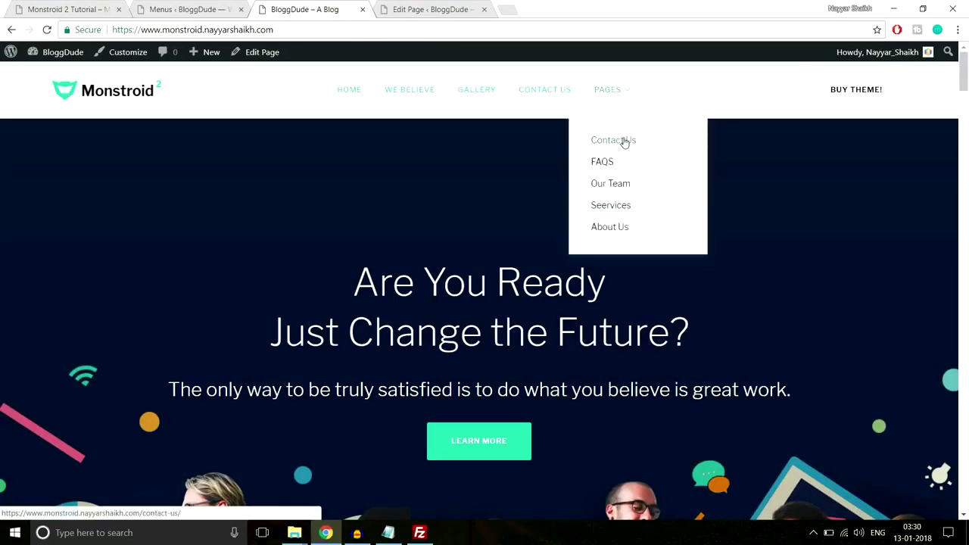
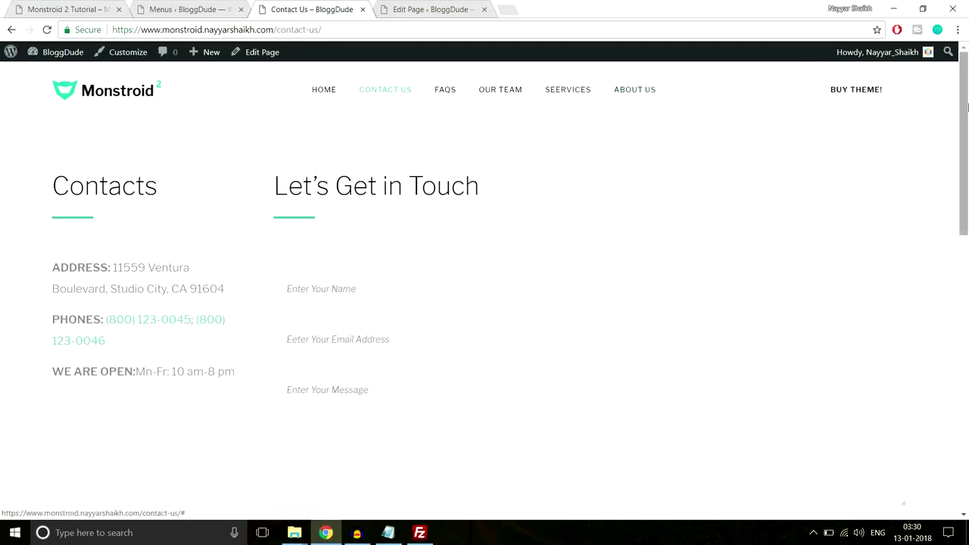
Leave the Contact Us page and open the Appearance > Widgets admin page.
{"action": "scroll", "coordinate": [967, 107], "scroll_direction": "down", "scroll_amount": 8}
{"action": "scroll", "coordinate": [522, 280], "scroll_direction": "down", "scroll_amount": 4}
{"action": "scroll", "coordinate": [530, 306], "scroll_direction": "up", "scroll_amount": 3}
{"action": "scroll", "coordinate": [454, 302], "scroll_direction": "down", "scroll_amount": 3}
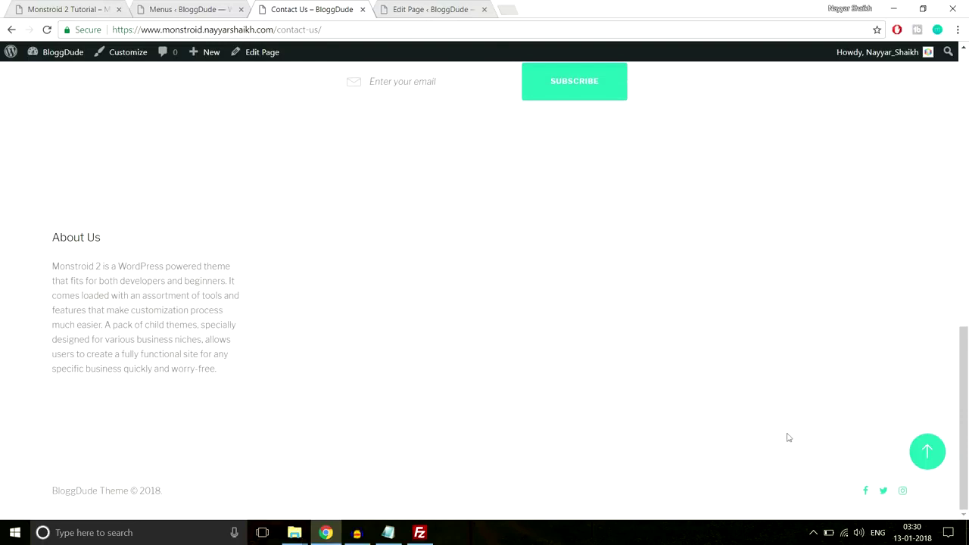
{"action": "left_click", "coordinate": [928, 452]}
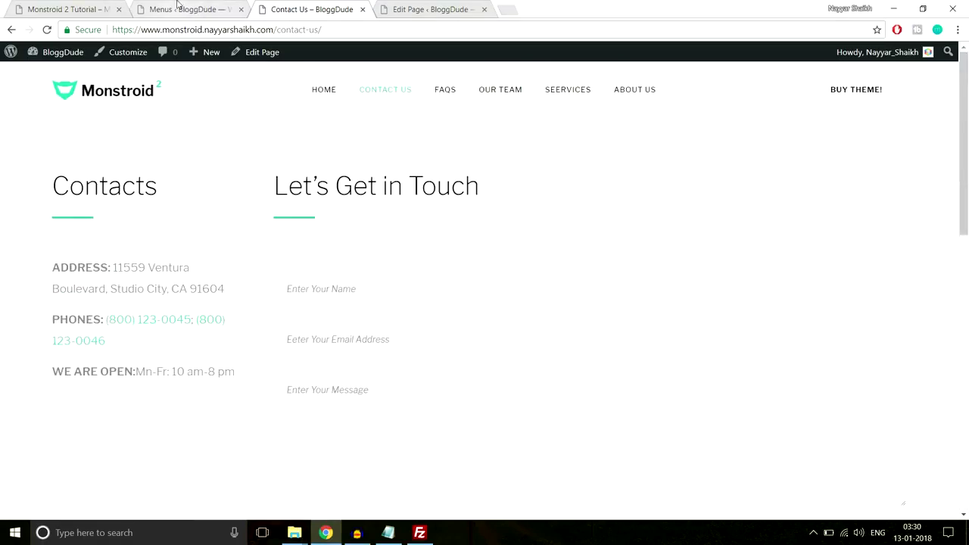
{"action": "left_click", "coordinate": [177, 6]}
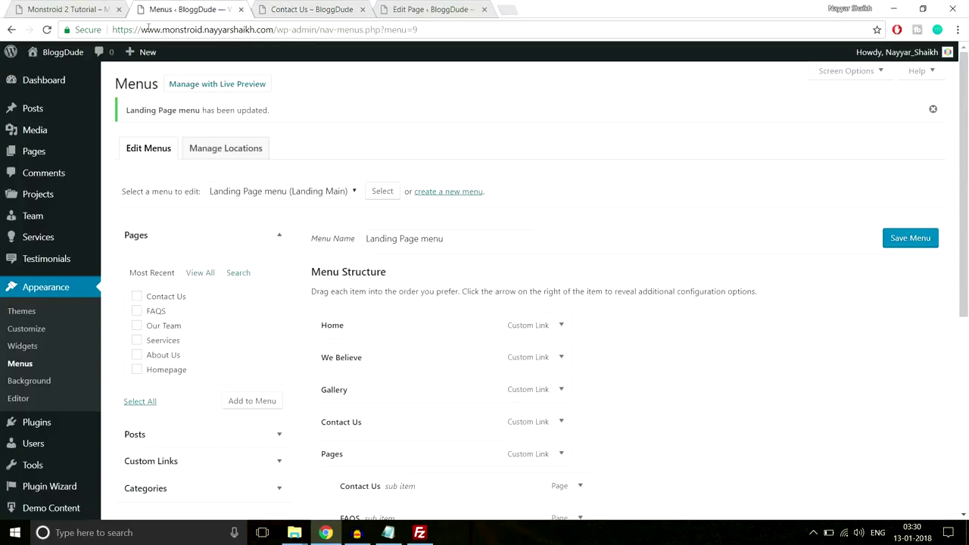
{"action": "left_click", "coordinate": [18, 348]}
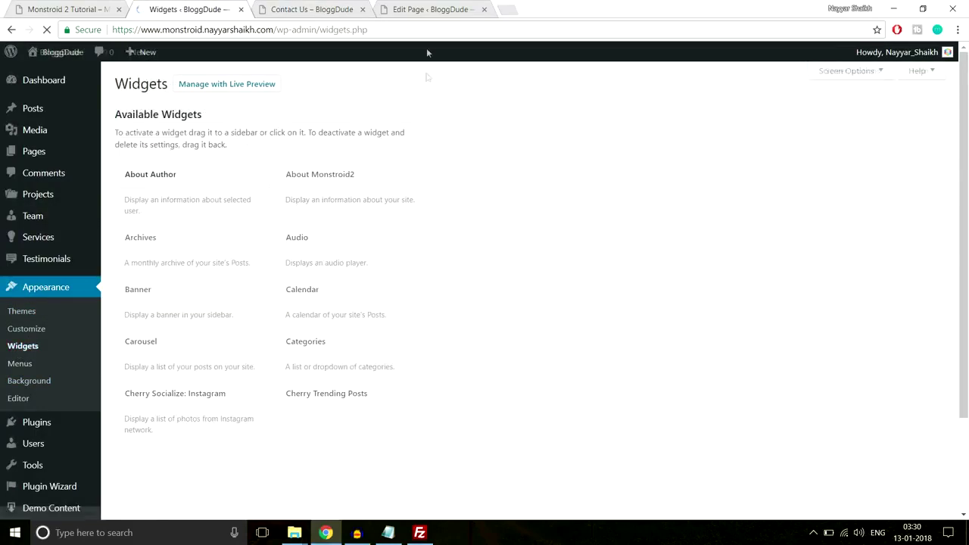
Check the demo footer's Navigation Menu heading, then begin placing the Navigation Menu widget.
{"action": "key", "text": "ctrl+1"}
{"action": "scroll", "coordinate": [387, 318], "scroll_direction": "down", "scroll_amount": 5}
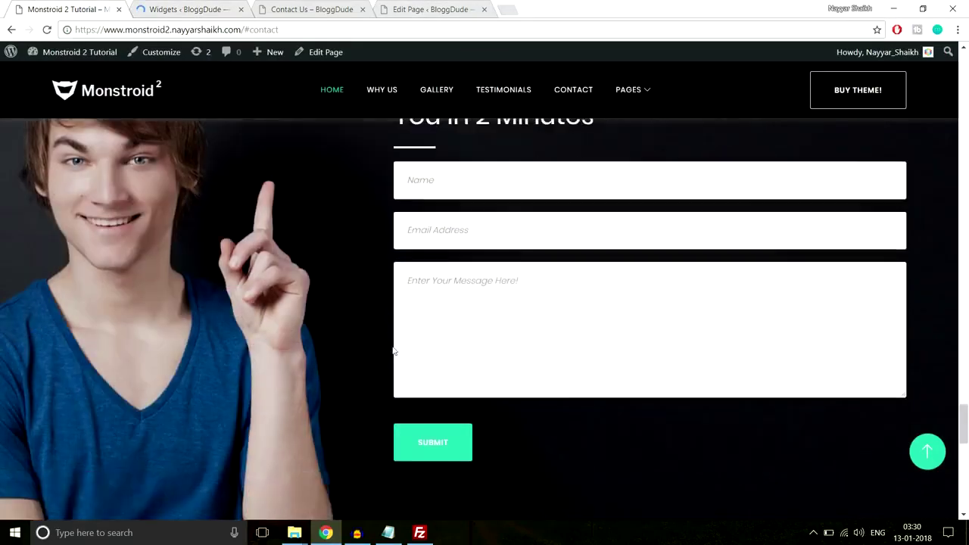
{"action": "left_click_drag", "start_coordinate": [273, 224], "coordinate": [373, 221]}
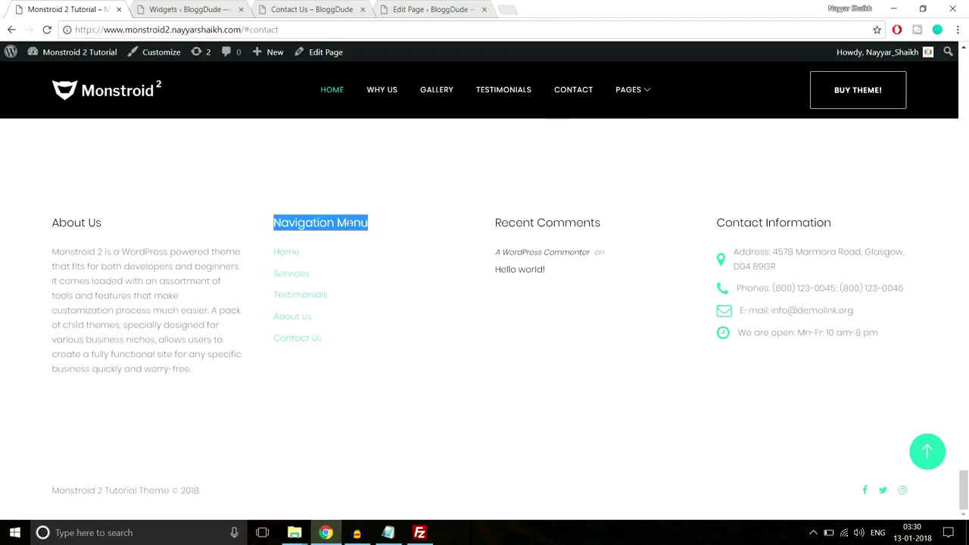
{"action": "left_click", "coordinate": [307, 9]}
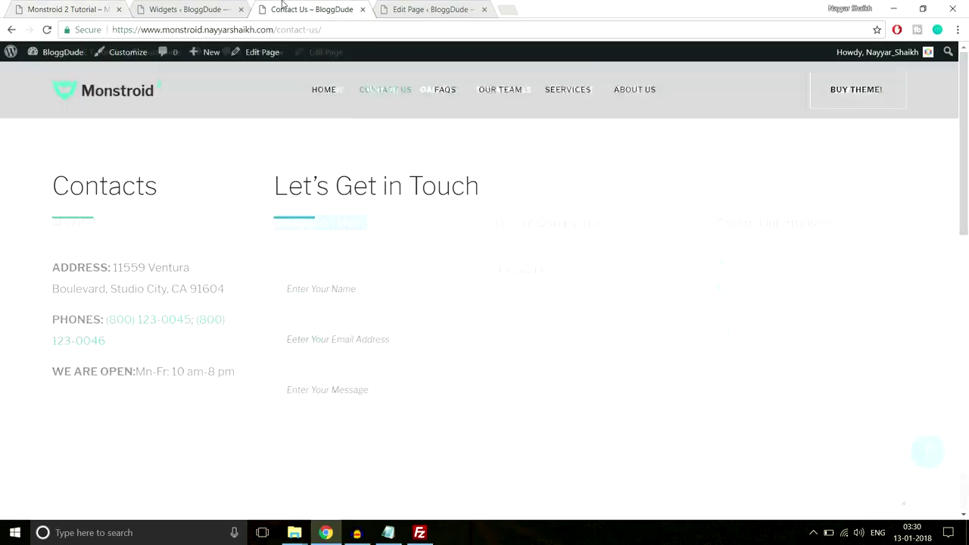
{"action": "left_click", "coordinate": [185, 9]}
{"action": "scroll", "coordinate": [810, 286], "scroll_direction": "down", "scroll_amount": 5}
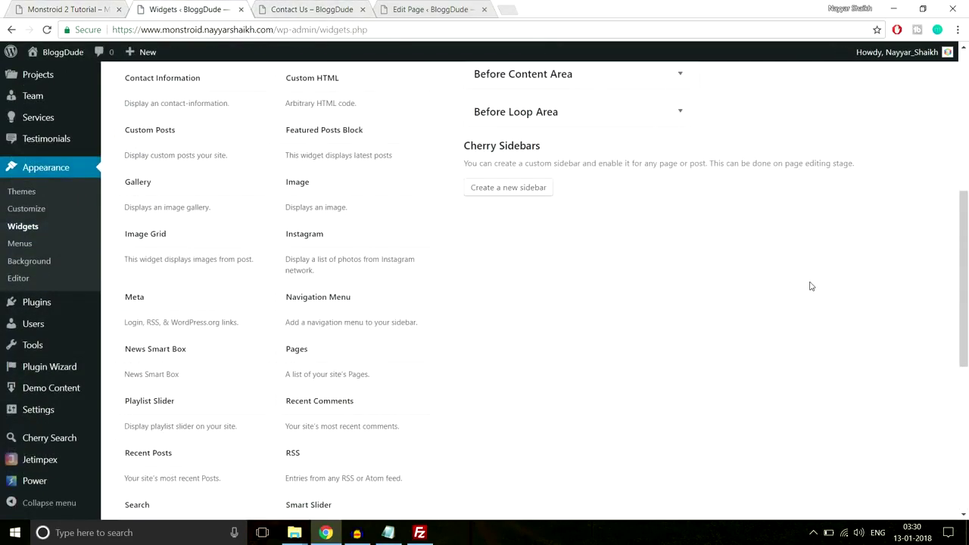
{"action": "left_click", "coordinate": [335, 301]}
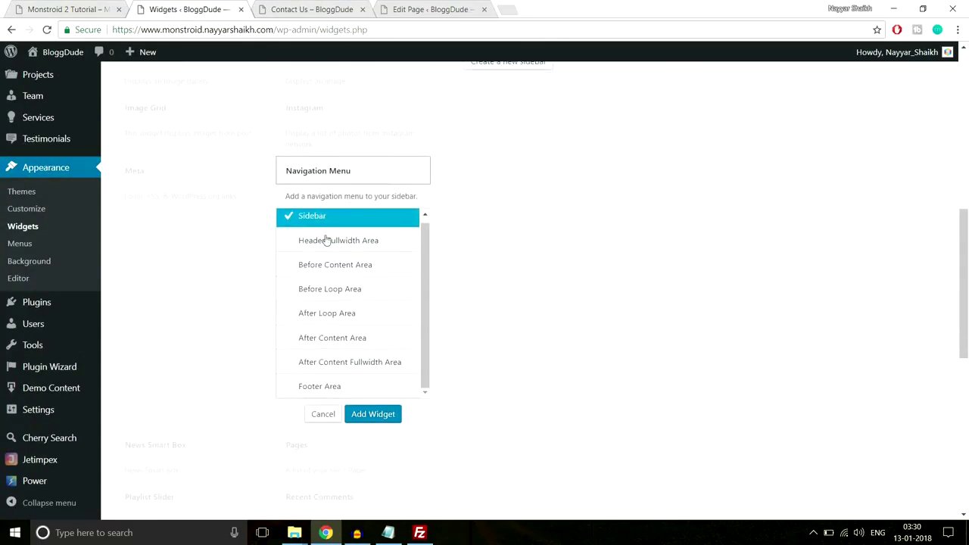
Add a Navigation Menu widget titled 'Navigation Menu' showing Footer Menu to the Footer Area.
{"action": "scroll", "coordinate": [357, 346], "scroll_direction": "down", "scroll_amount": 1}
{"action": "left_click", "coordinate": [340, 323]}
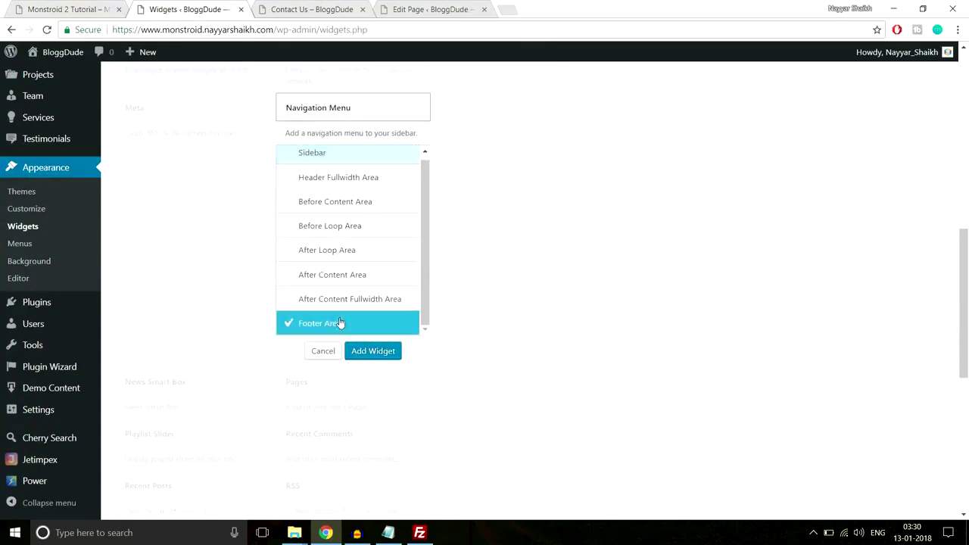
{"action": "left_click", "coordinate": [376, 351]}
{"action": "left_click", "coordinate": [791, 247]}
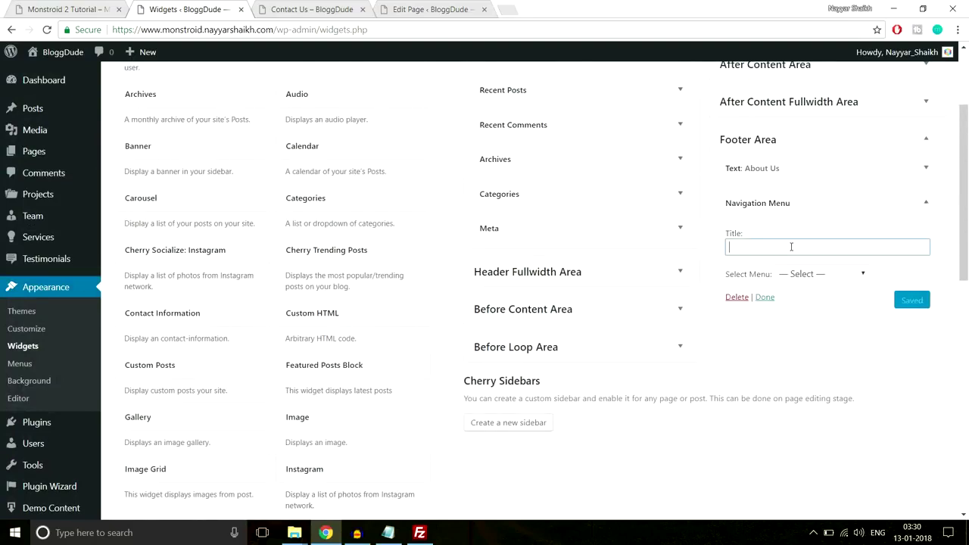
{"action": "type", "text": "Navigation Menu"}
{"action": "left_click", "coordinate": [835, 235]}
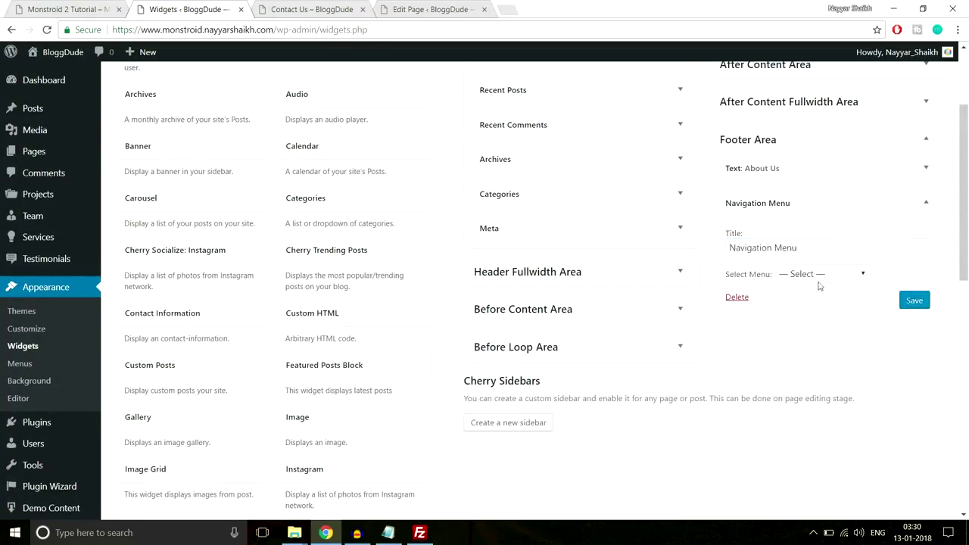
{"action": "left_click", "coordinate": [804, 274]}
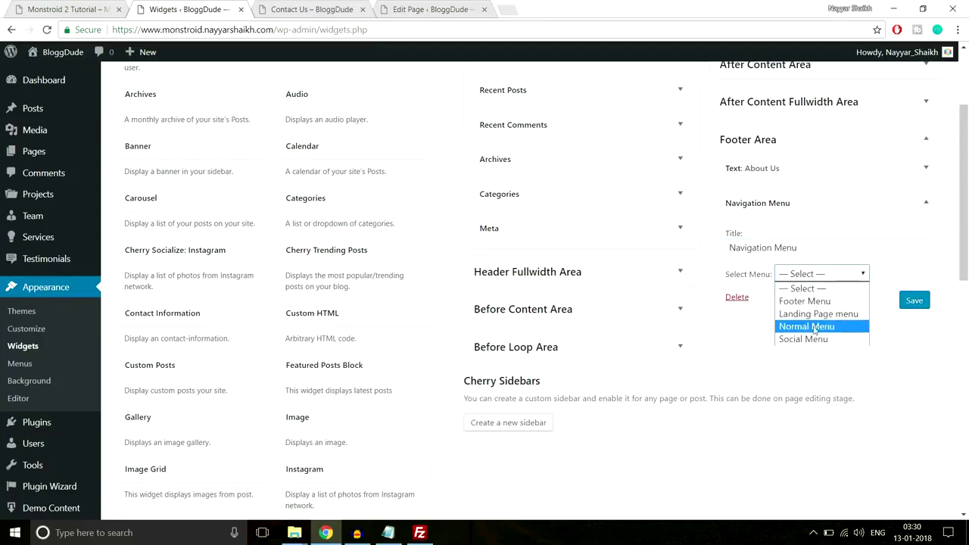
{"action": "left_click", "coordinate": [809, 301]}
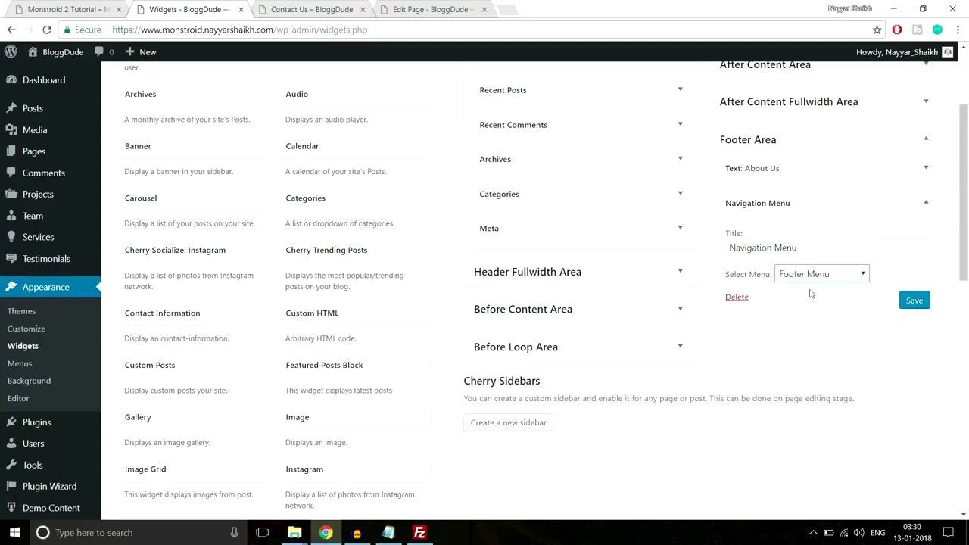
{"action": "left_click", "coordinate": [919, 303]}
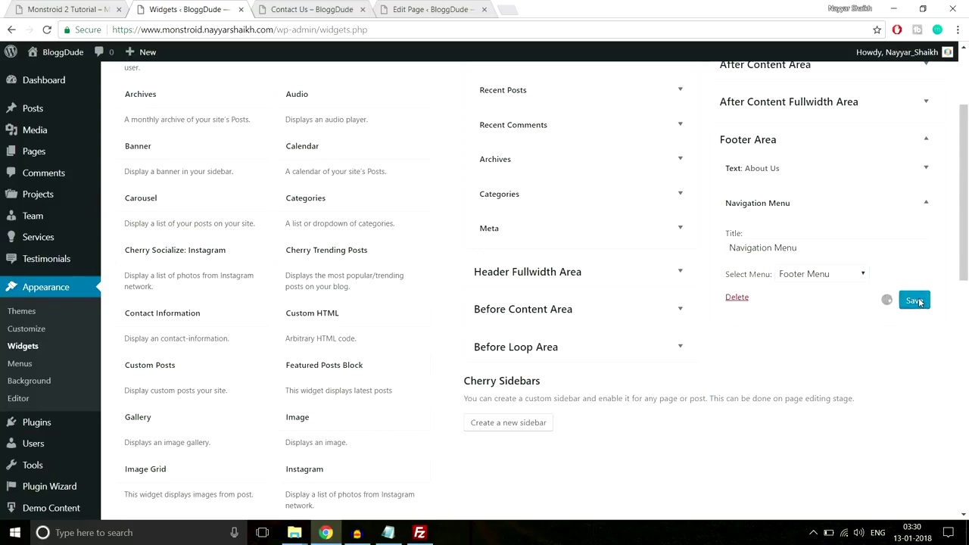
{"action": "left_click", "coordinate": [924, 205]}
Look up the demo footer's Recent Comments column for reference.
{"action": "left_click", "coordinate": [68, 9]}
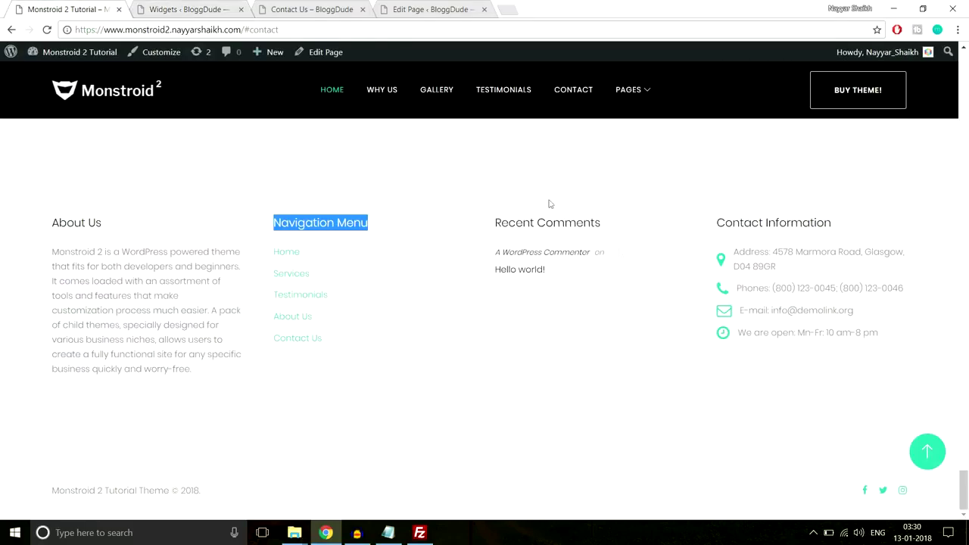
{"action": "left_click_drag", "start_coordinate": [605, 286], "coordinate": [492, 233]}
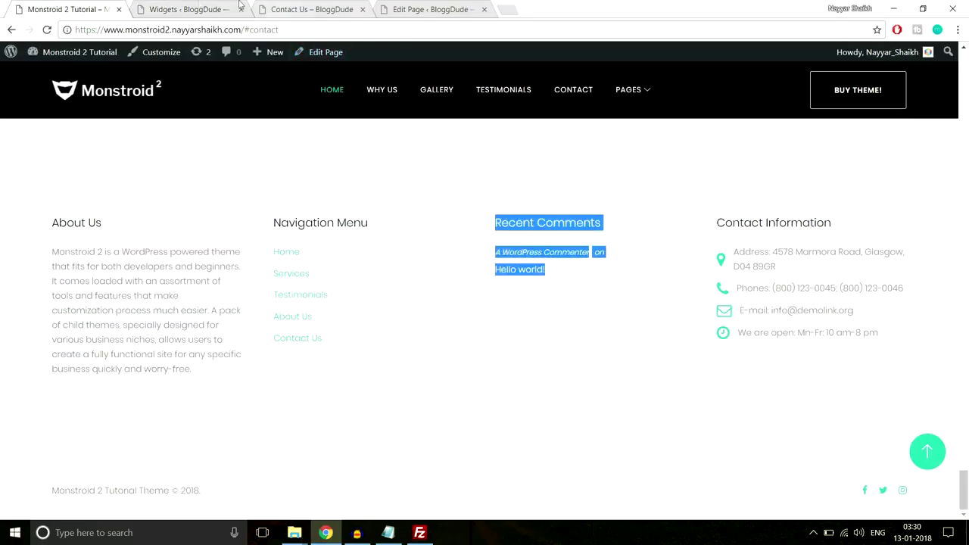
{"action": "left_click", "coordinate": [186, 9]}
{"action": "scroll", "coordinate": [413, 298], "scroll_direction": "down", "scroll_amount": 2}
{"action": "scroll", "coordinate": [407, 299], "scroll_direction": "up", "scroll_amount": 4}
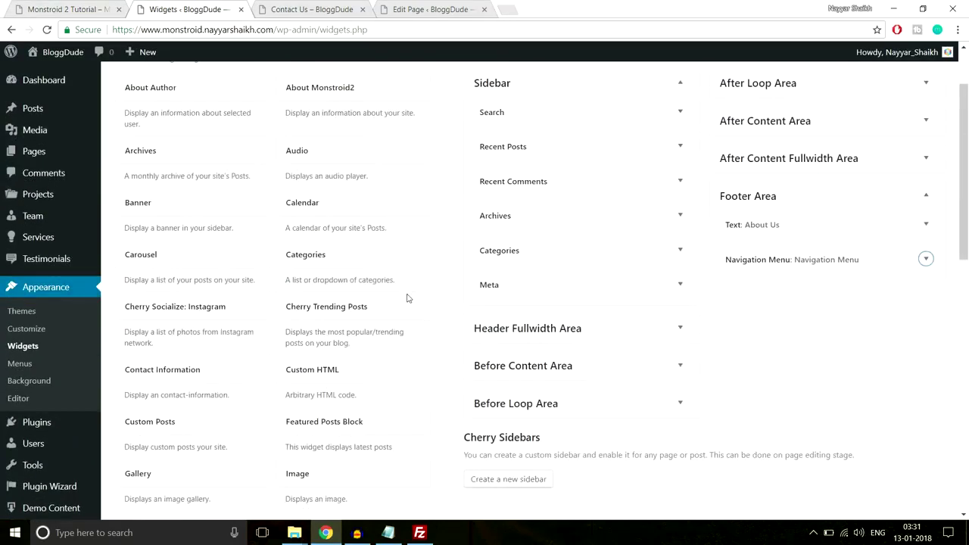
Add a Recent Comments widget titled 'Recent Comments' showing 5 comments to the Footer Area.
{"action": "scroll", "coordinate": [346, 283], "scroll_direction": "down", "scroll_amount": 7}
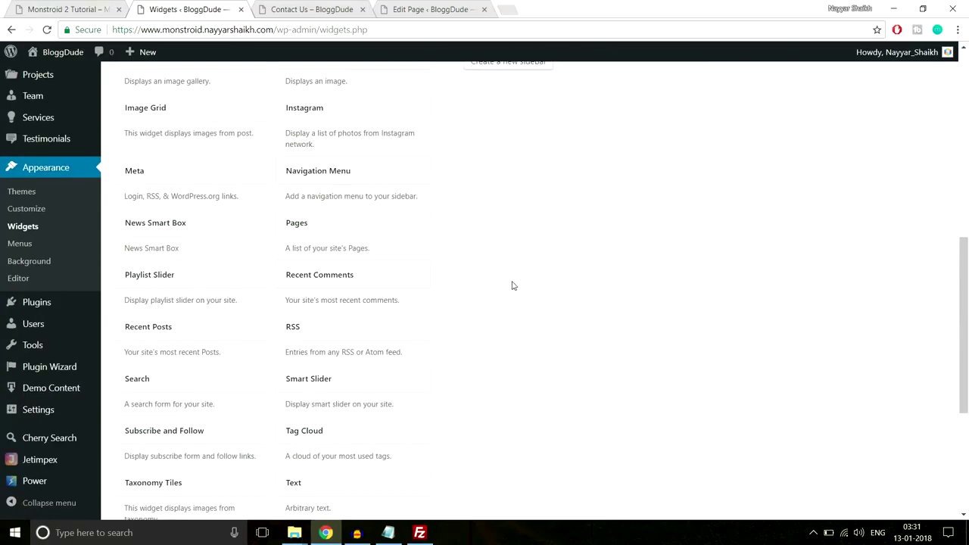
{"action": "scroll", "coordinate": [454, 250], "scroll_direction": "down", "scroll_amount": 1}
{"action": "left_click", "coordinate": [379, 210]}
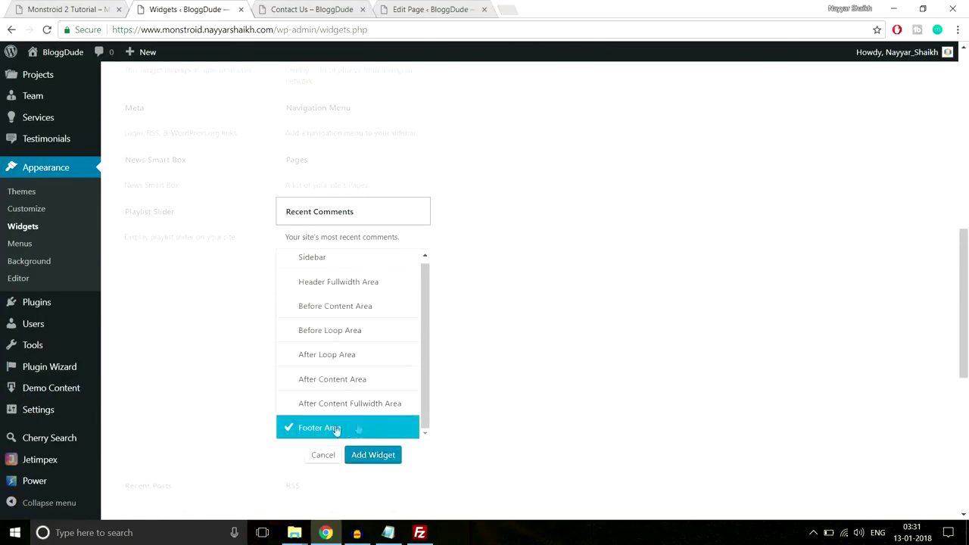
{"action": "left_click", "coordinate": [372, 457]}
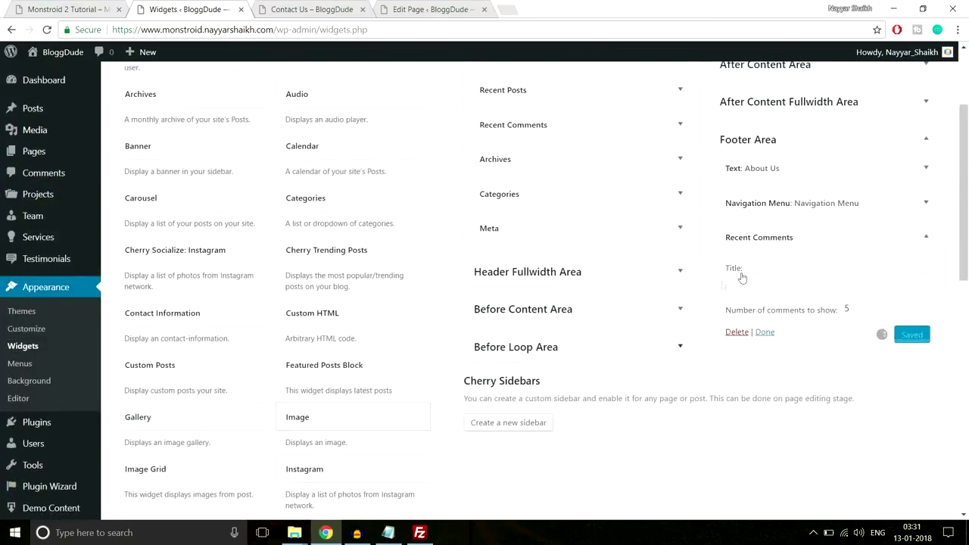
{"action": "left_click", "coordinate": [810, 285]}
{"action": "type", "text": "Re"}
{"action": "left_click", "coordinate": [803, 300]}
{"action": "double_click", "coordinate": [850, 309]}
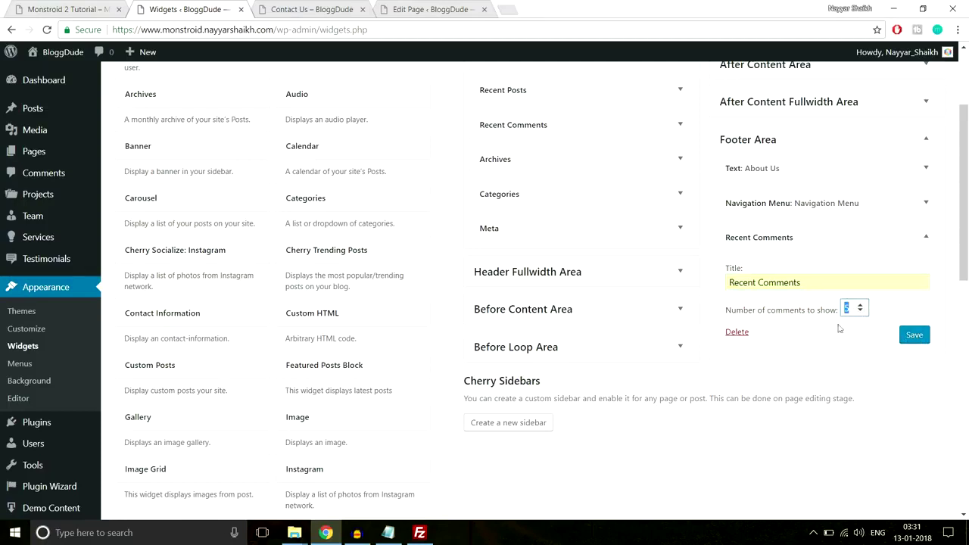
{"action": "left_click", "coordinate": [914, 335]}
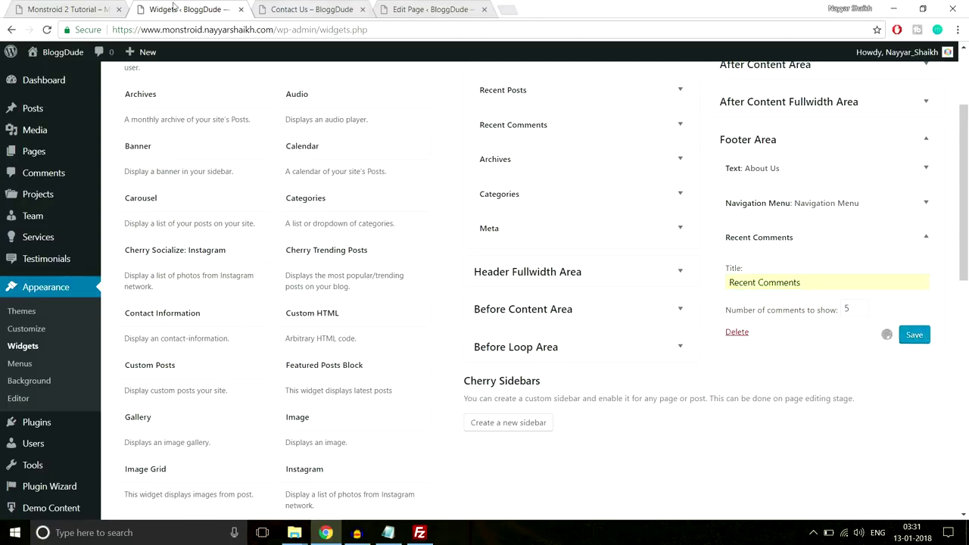
Note the demo's Contact Information heading and collapse the saved Recent Comments widget.
{"action": "key", "text": "ctrl+shift+Tab"}
{"action": "left_click_drag", "start_coordinate": [723, 229], "coordinate": [837, 221]}
{"action": "key", "text": "ctrl+c"}
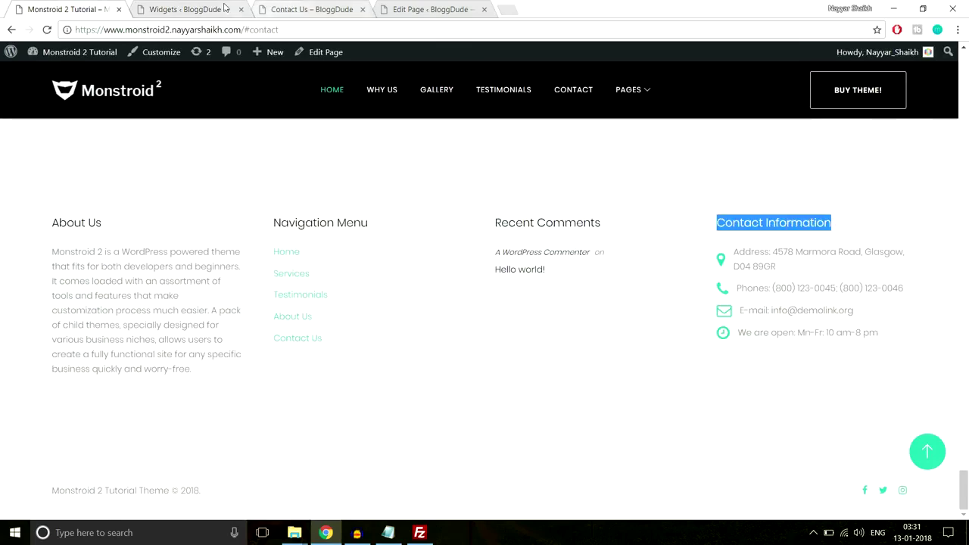
{"action": "left_click", "coordinate": [195, 9]}
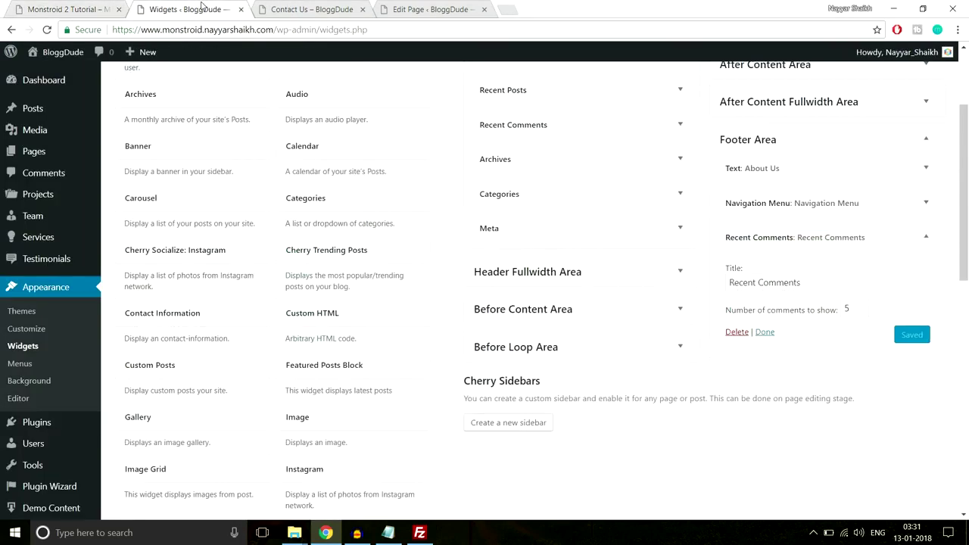
{"action": "left_click", "coordinate": [905, 238]}
{"action": "scroll", "coordinate": [453, 317], "scroll_direction": "down", "scroll_amount": 2}
{"action": "scroll", "coordinate": [453, 316], "scroll_direction": "up", "scroll_amount": 2}
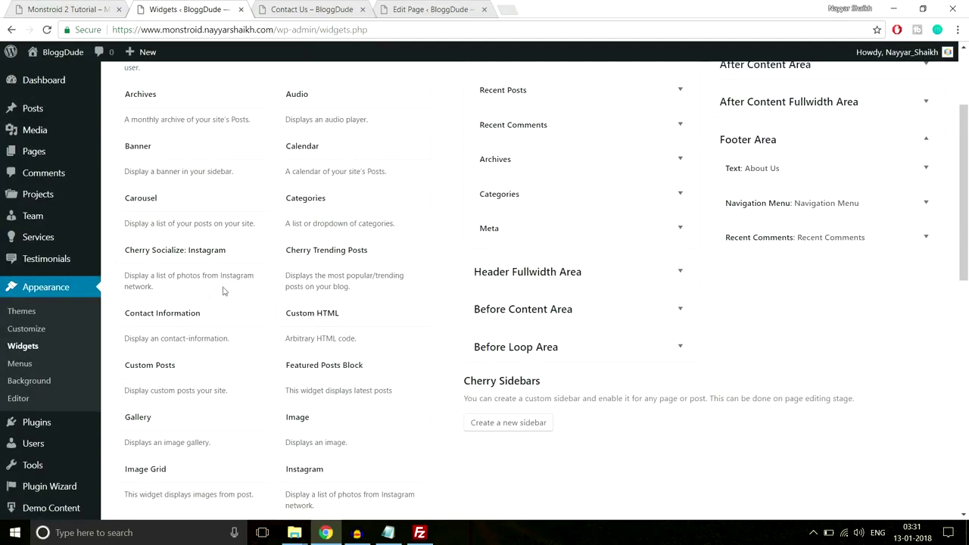
Add a Contact Information widget to the footer, titled 'Contact Information', with a new entry.
{"action": "left_click", "coordinate": [181, 319]}
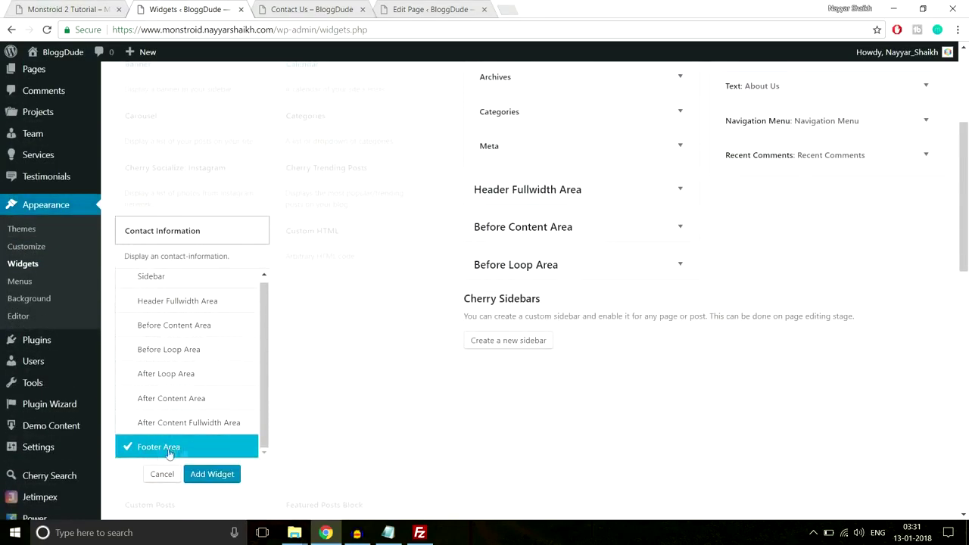
{"action": "left_click", "coordinate": [199, 477]}
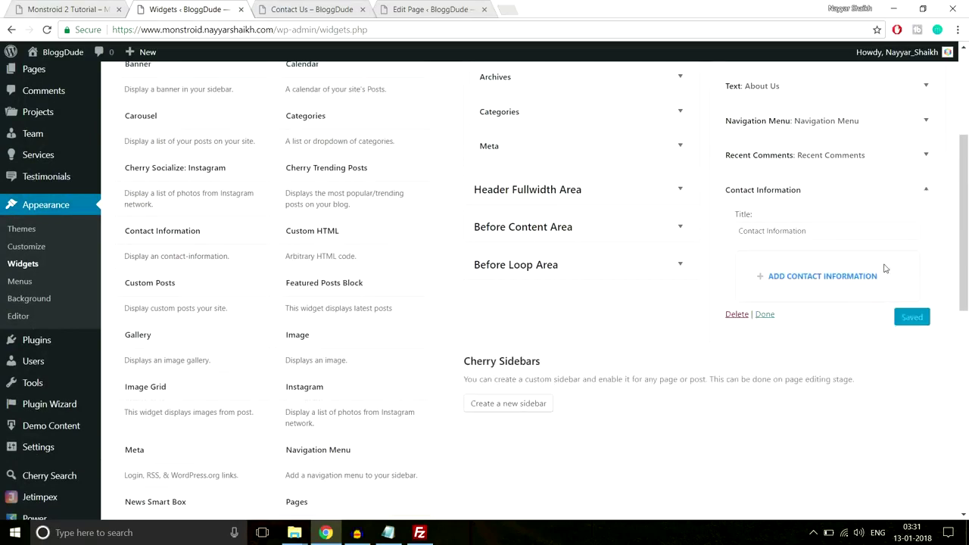
{"action": "left_click_drag", "start_coordinate": [727, 235], "coordinate": [712, 243]}
{"action": "key", "text": "ctrl+v"}
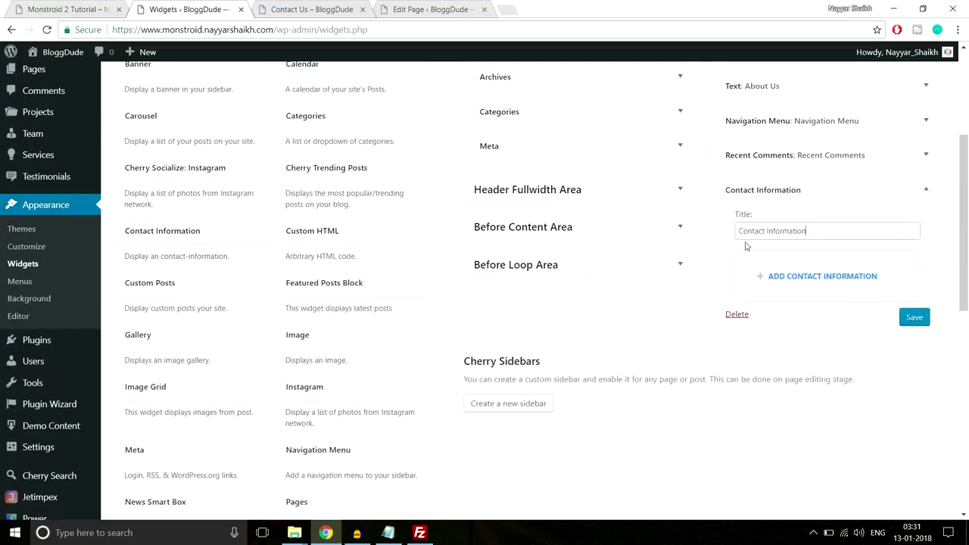
{"action": "scroll", "coordinate": [898, 268], "scroll_direction": "down", "scroll_amount": 2}
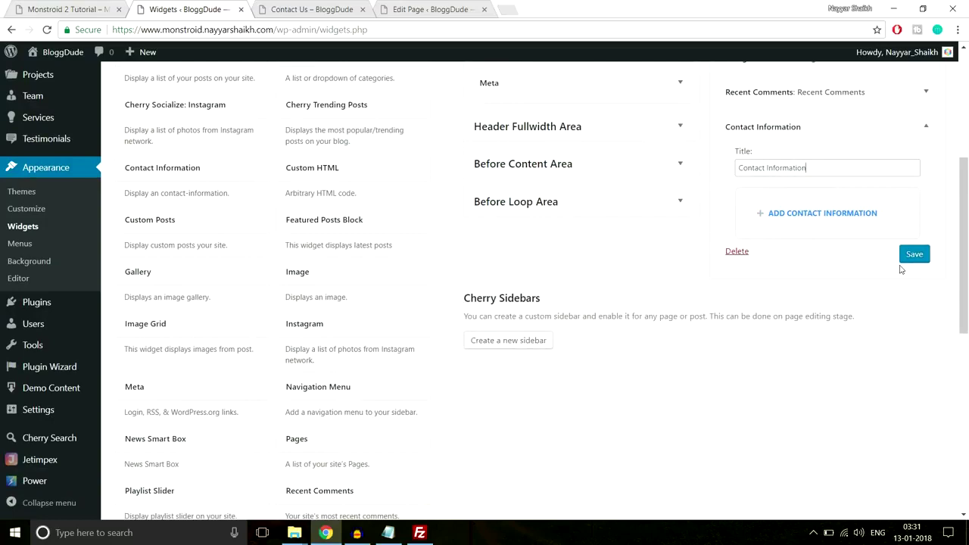
{"action": "left_click", "coordinate": [799, 213]}
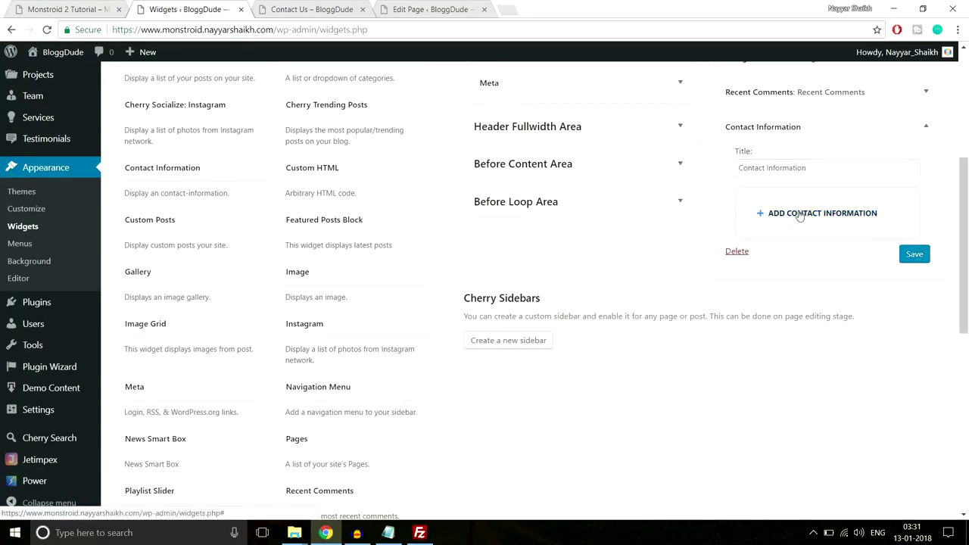
Fill the first entry with the demo's address line and a map marker icon.
{"action": "left_click", "coordinate": [56, 7]}
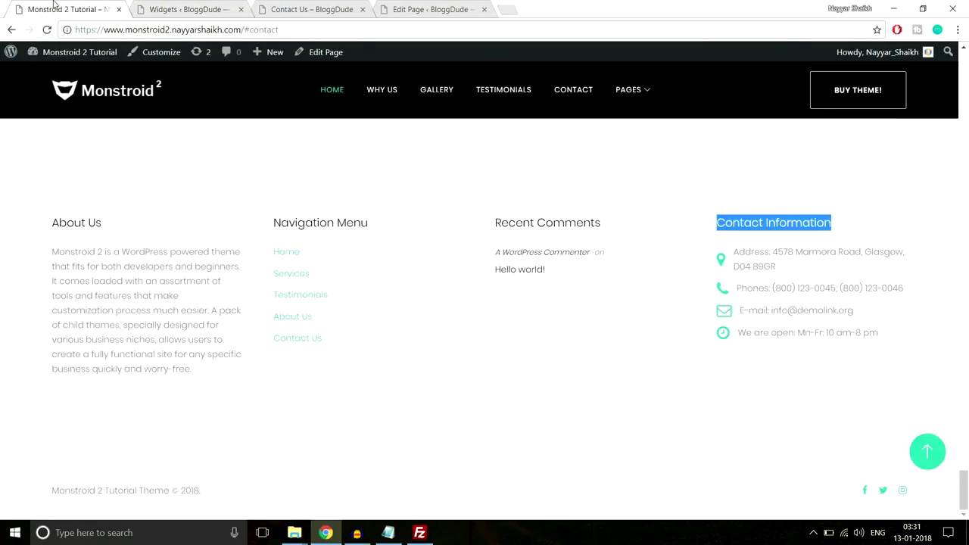
{"action": "left_click", "coordinate": [767, 256]}
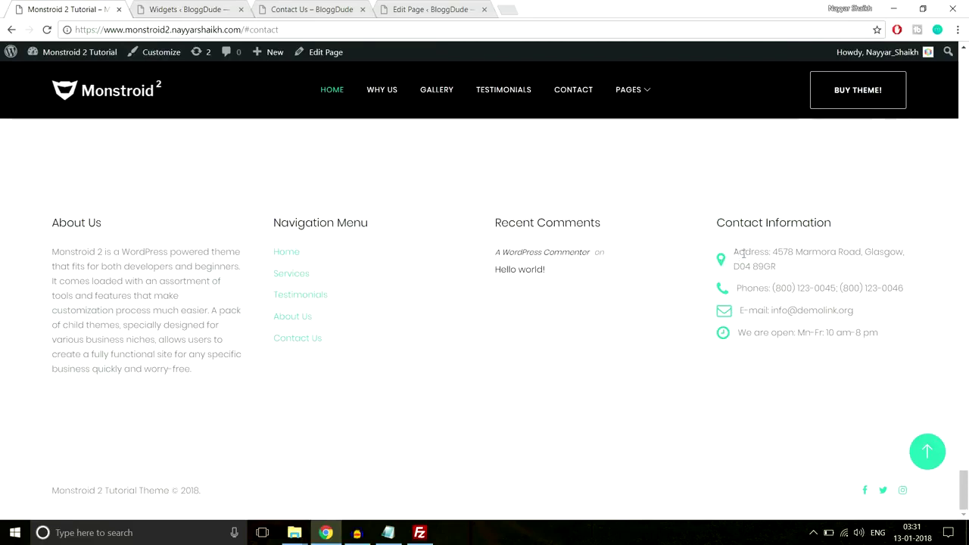
{"action": "left_click_drag", "start_coordinate": [733, 253], "coordinate": [796, 267]}
{"action": "key", "text": "ctrl+c"}
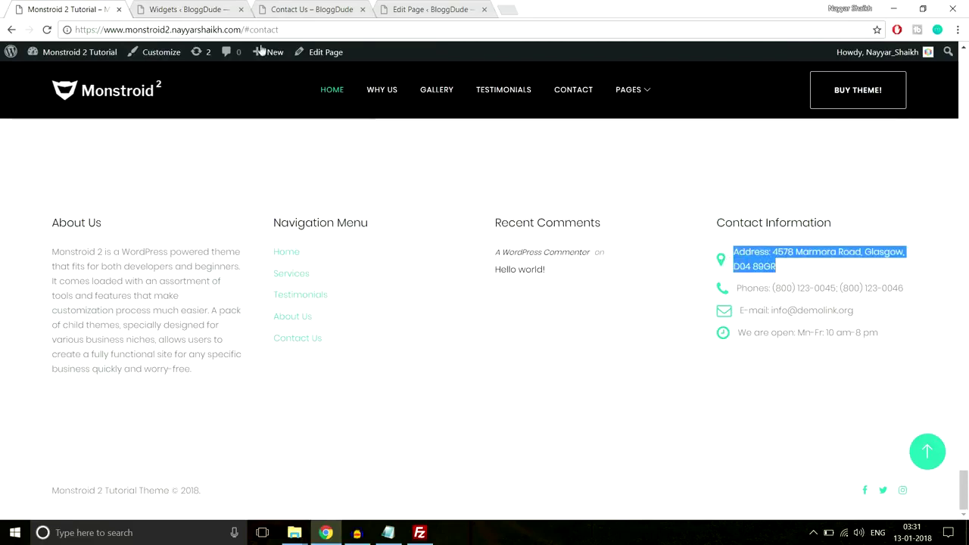
{"action": "key", "text": "ctrl+Tab"}
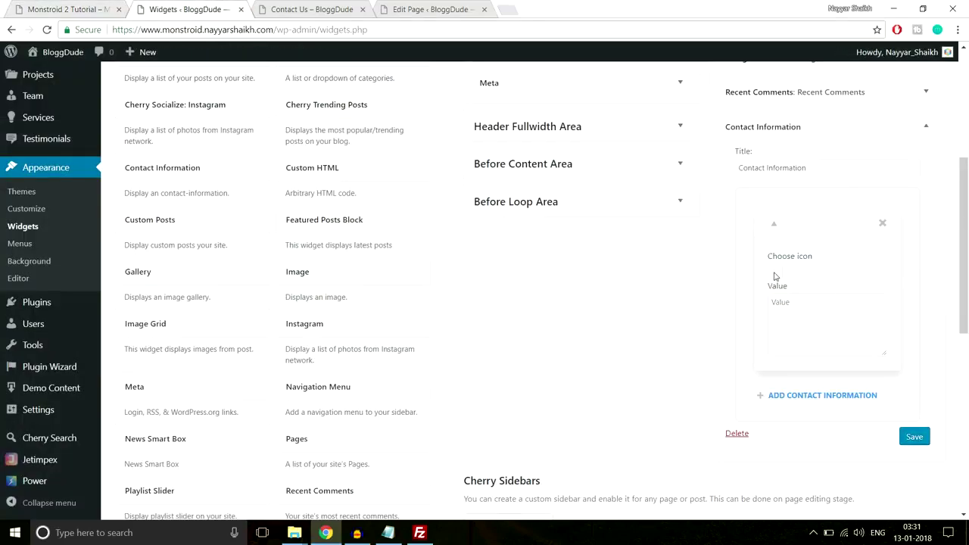
{"action": "left_click", "coordinate": [774, 274]}
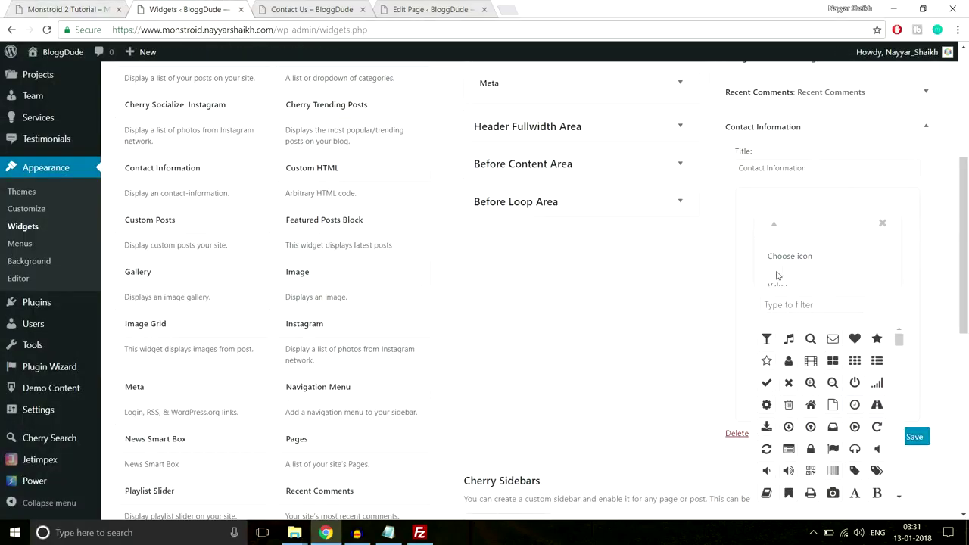
{"action": "scroll", "coordinate": [778, 275], "scroll_direction": "down", "scroll_amount": 1}
{"action": "left_click", "coordinate": [789, 242]}
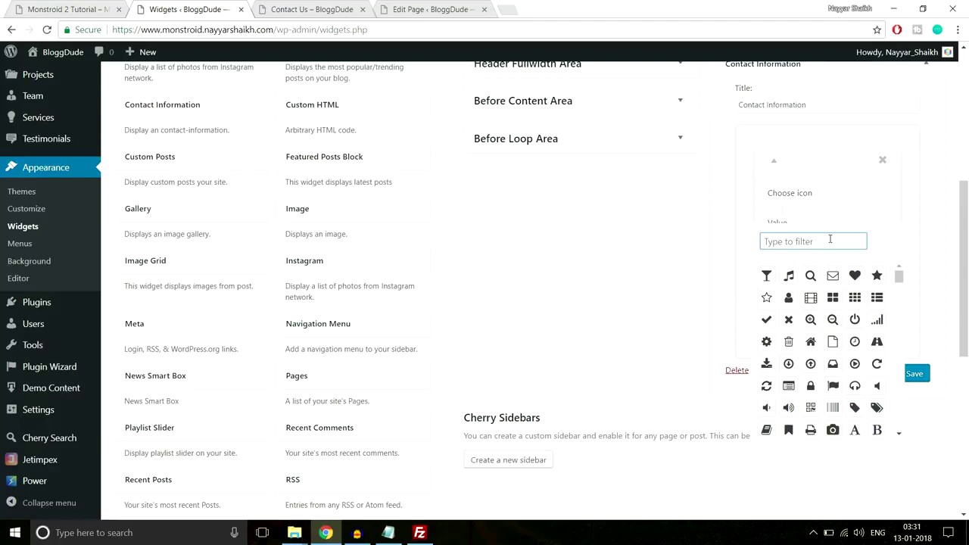
{"action": "type", "text": "map"}
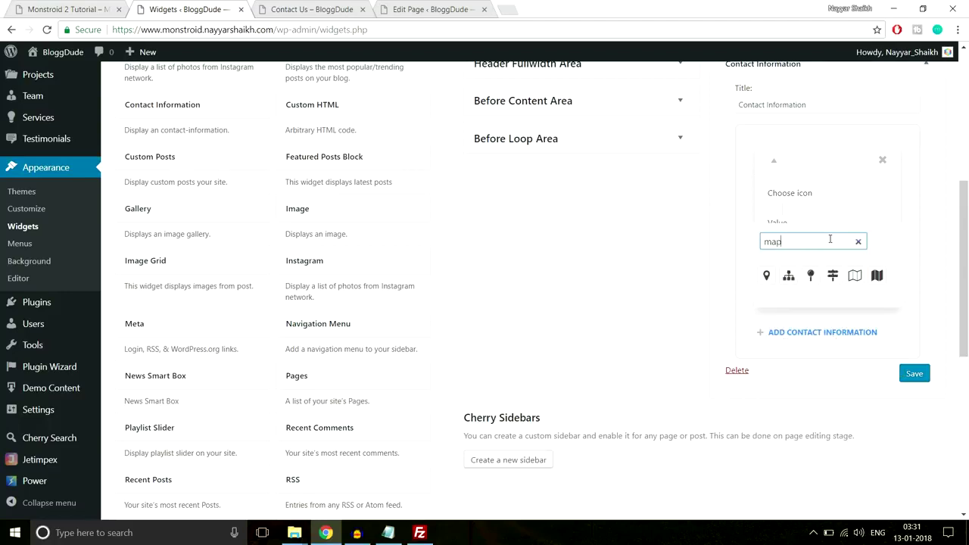
{"action": "left_click", "coordinate": [766, 276]}
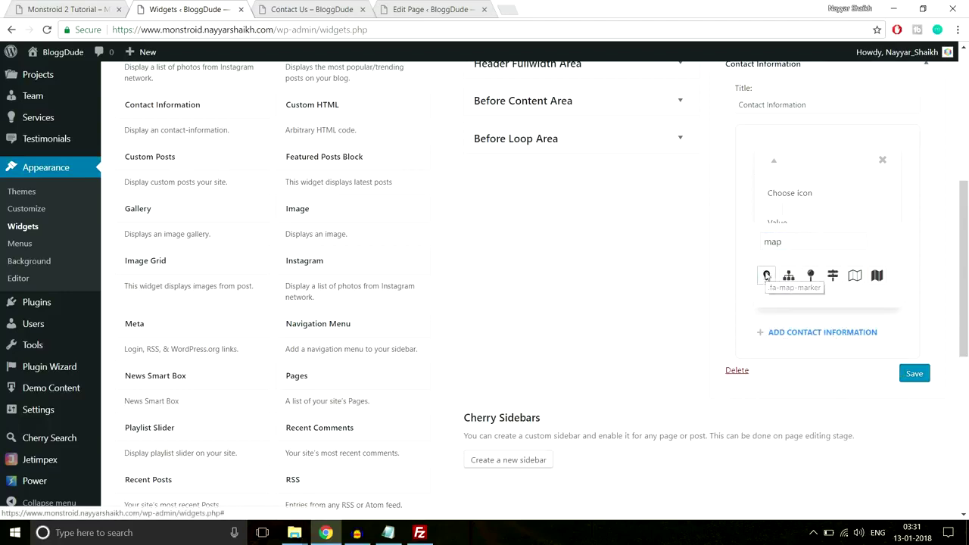
{"action": "left_click", "coordinate": [856, 208]}
{"action": "left_click", "coordinate": [909, 214]}
{"action": "left_click", "coordinate": [809, 264]}
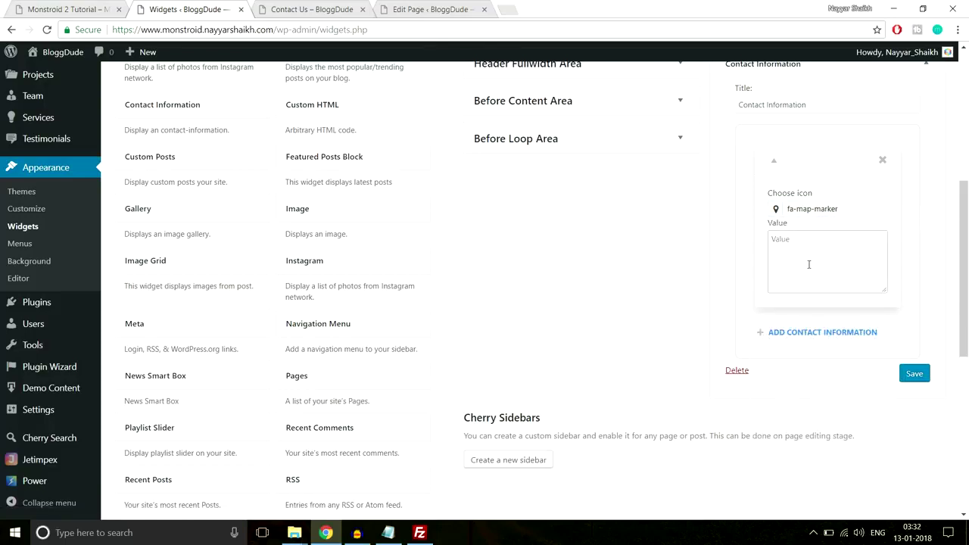
{"action": "key", "text": "ctrl+v"}
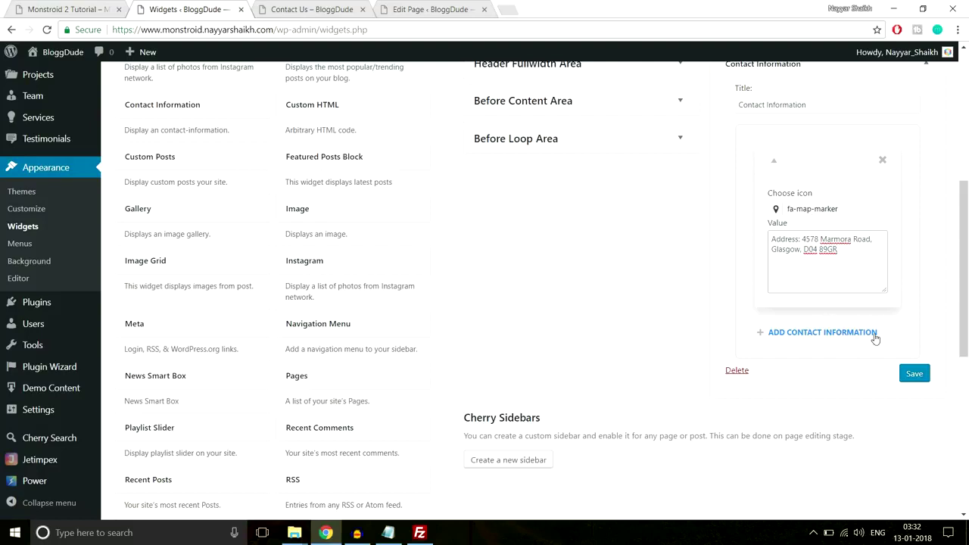
Add a second entry with the demo's phone numbers and a phone icon.
{"action": "left_click", "coordinate": [47, 7]}
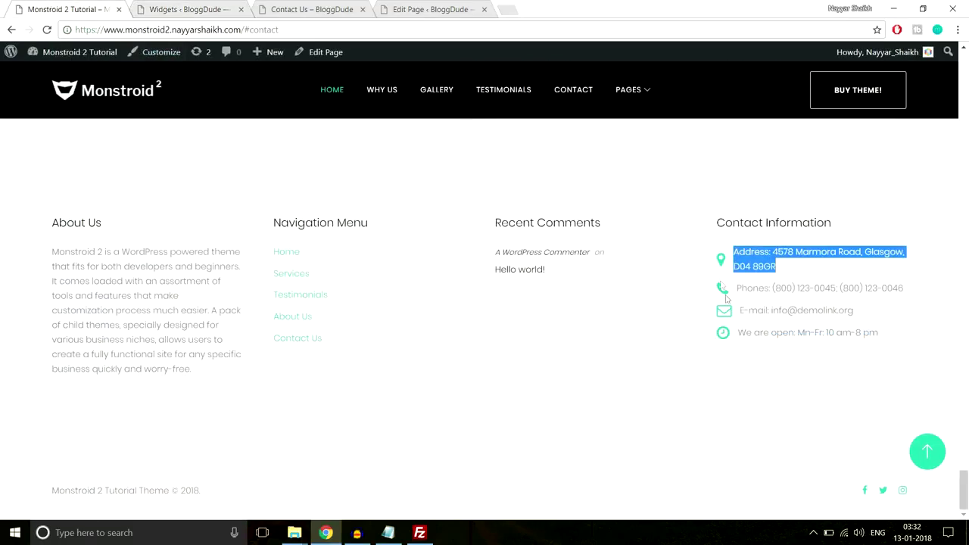
{"action": "left_click_drag", "start_coordinate": [922, 293], "coordinate": [733, 290]}
{"action": "key", "text": "ctrl+c"}
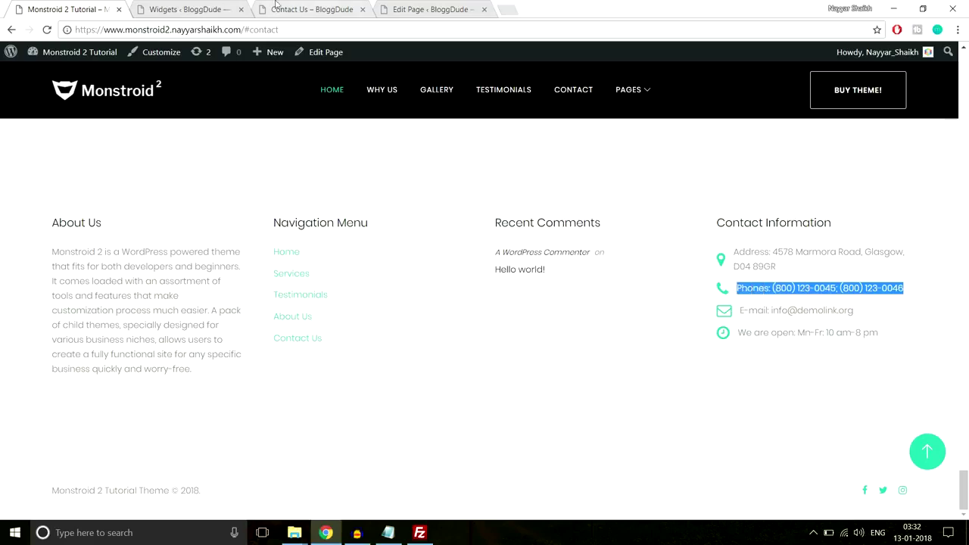
{"action": "left_click", "coordinate": [192, 6]}
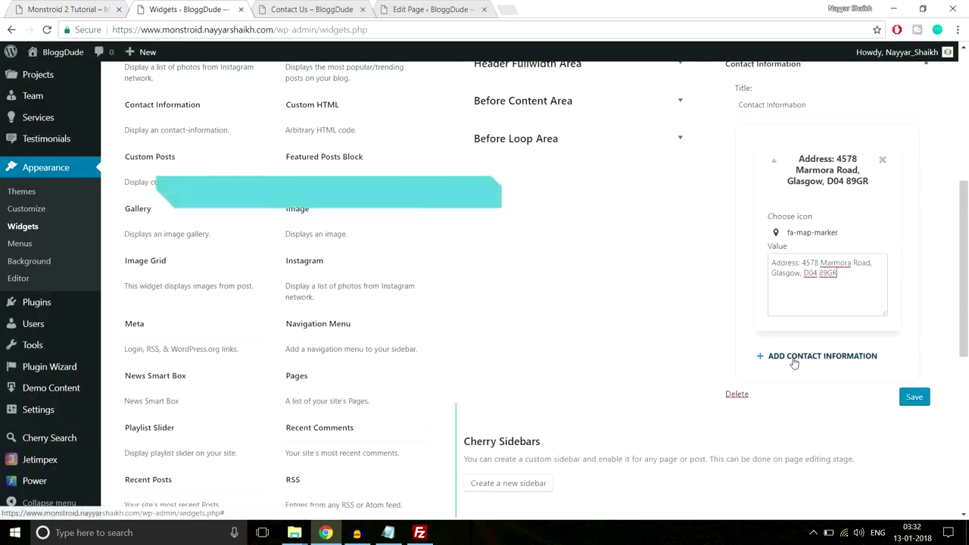
{"action": "left_click", "coordinate": [795, 356]}
{"action": "scroll", "coordinate": [843, 349], "scroll_direction": "down", "scroll_amount": 2}
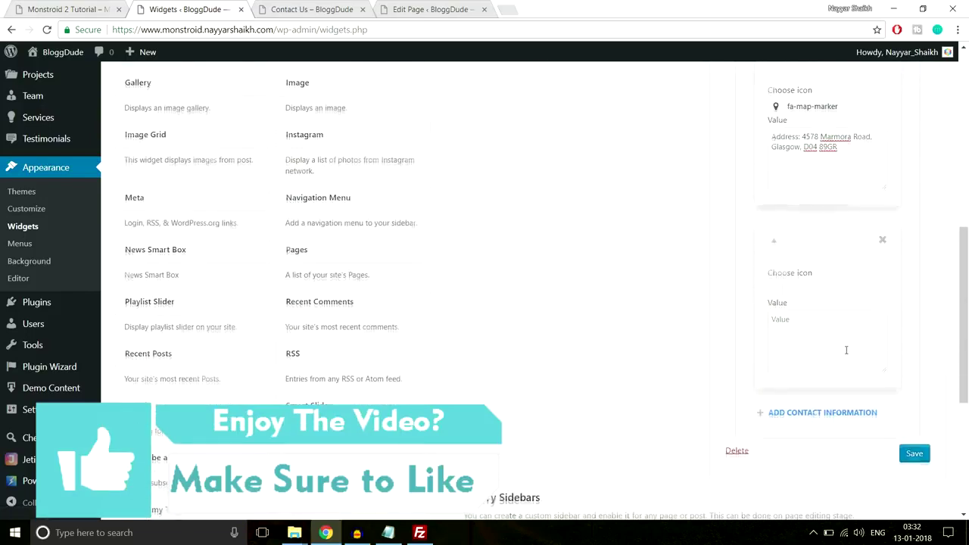
{"action": "left_click", "coordinate": [775, 290]}
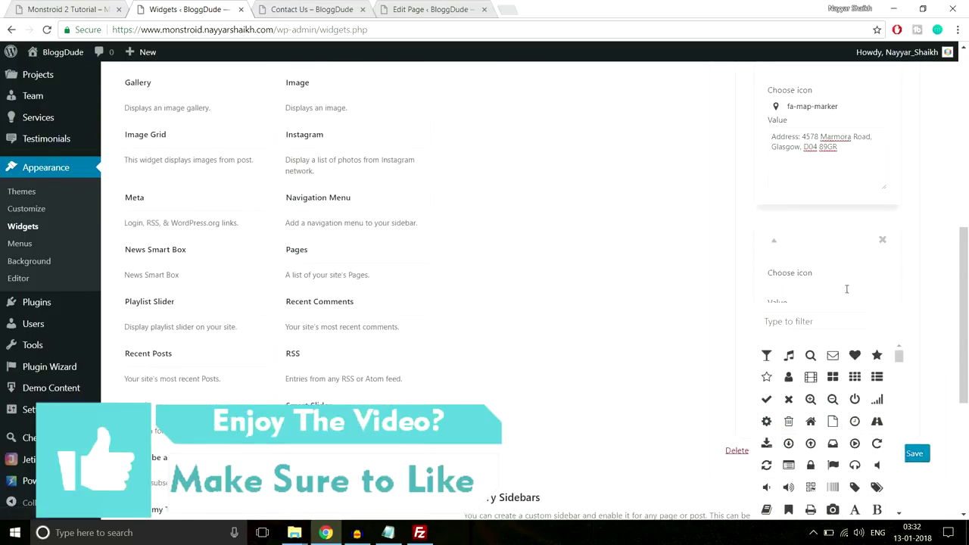
{"action": "scroll", "coordinate": [849, 308], "scroll_direction": "down", "scroll_amount": 1}
{"action": "left_click", "coordinate": [812, 263]}
{"action": "type", "text": "pho"}
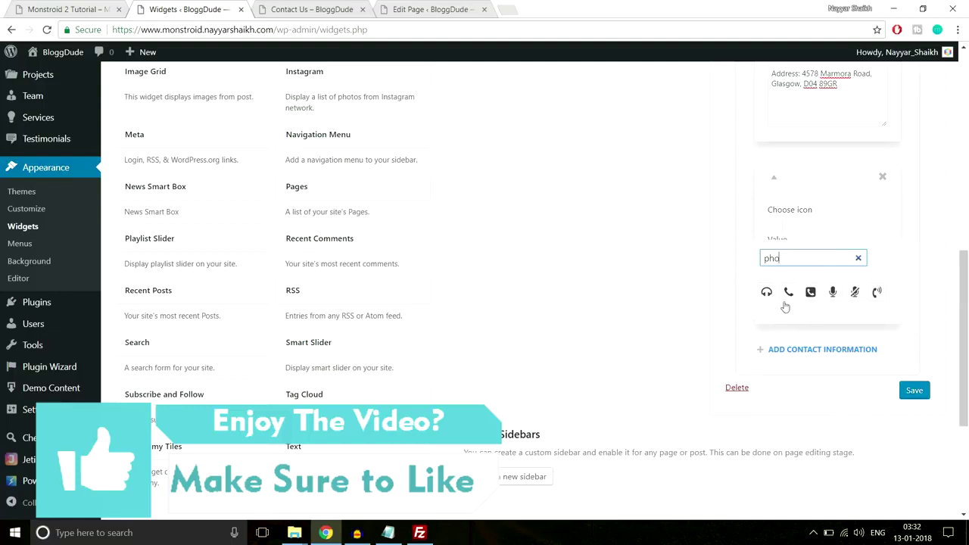
{"action": "left_click", "coordinate": [788, 292]}
{"action": "left_click", "coordinate": [840, 232]}
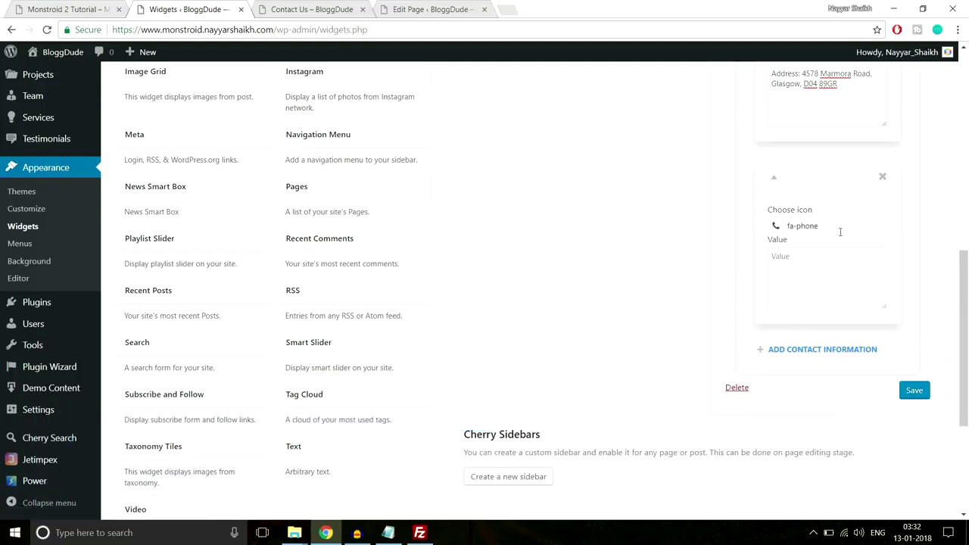
{"action": "left_click", "coordinate": [826, 265]}
{"action": "key", "text": "ctrl+v"}
{"action": "left_click_drag", "start_coordinate": [827, 275], "coordinate": [773, 252]}
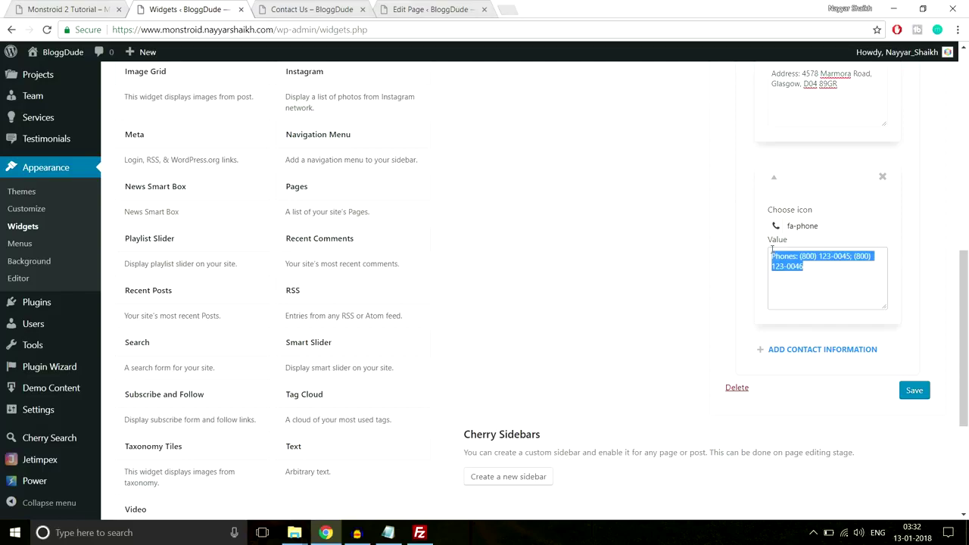
{"action": "left_click", "coordinate": [930, 297]}
{"action": "scroll", "coordinate": [930, 296], "scroll_direction": "down", "scroll_amount": 2}
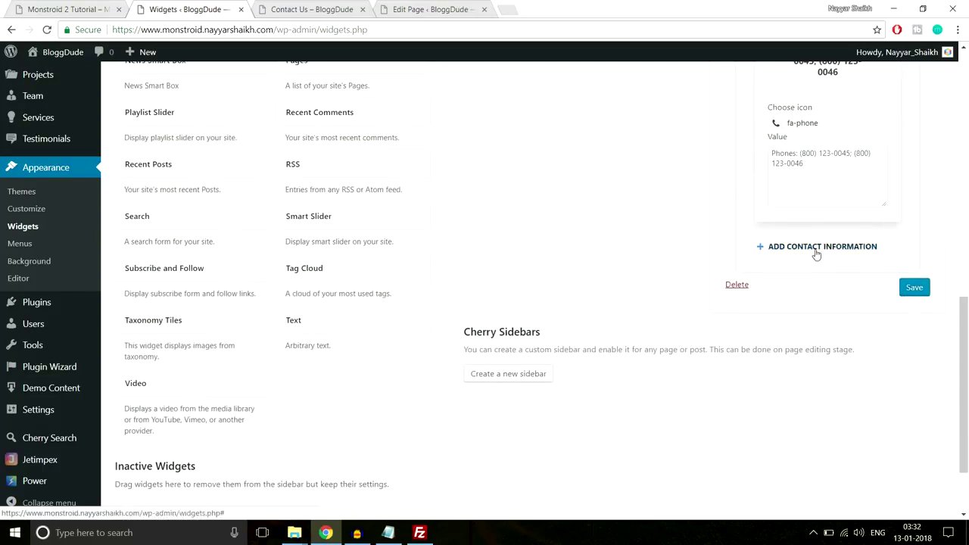
Add a third entry with the demo's contact e-mail and an envelope outline icon.
{"action": "left_click", "coordinate": [817, 255]}
{"action": "left_click", "coordinate": [94, 9]}
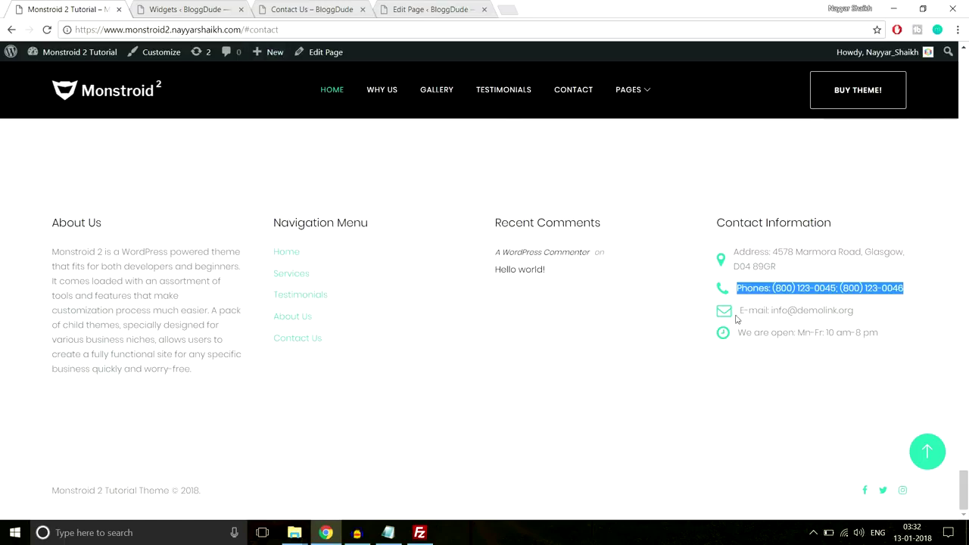
{"action": "left_click_drag", "start_coordinate": [874, 310], "coordinate": [748, 311]}
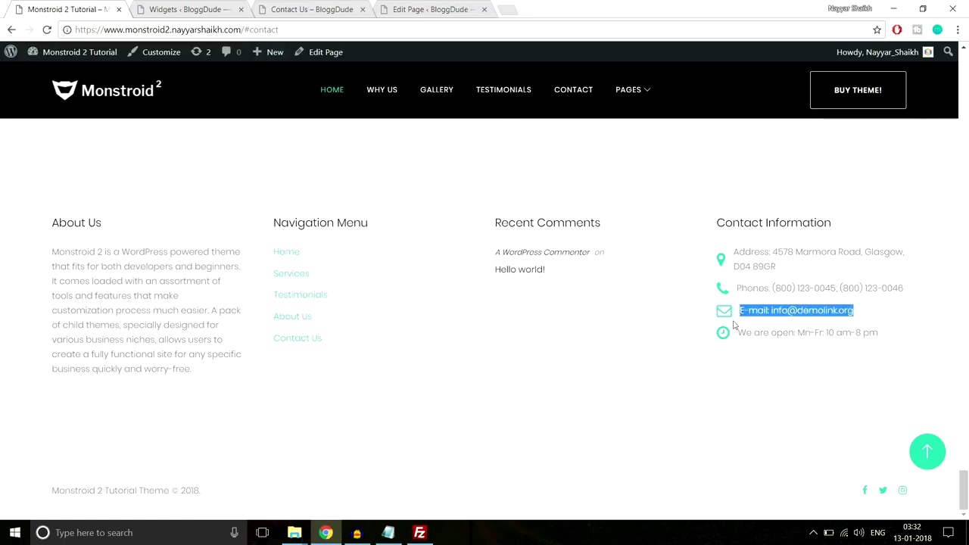
{"action": "left_click", "coordinate": [238, 16]}
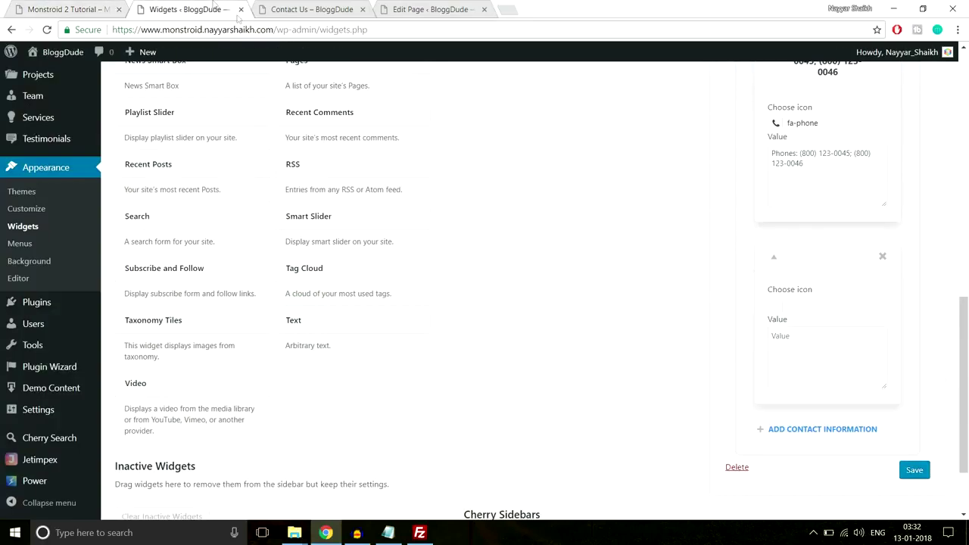
{"action": "left_click", "coordinate": [778, 312]}
{"action": "left_click", "coordinate": [825, 342]}
{"action": "type", "text": "envel"}
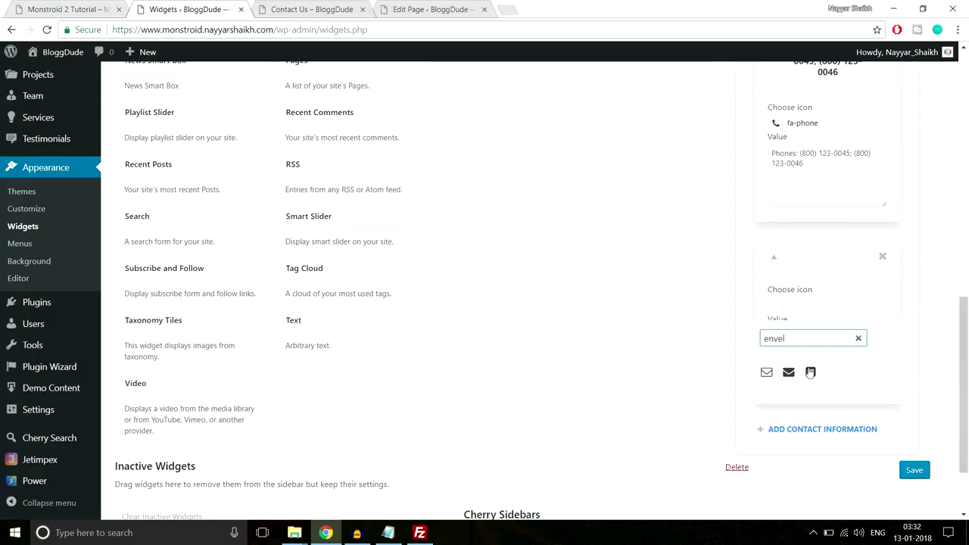
{"action": "left_click", "coordinate": [767, 372]}
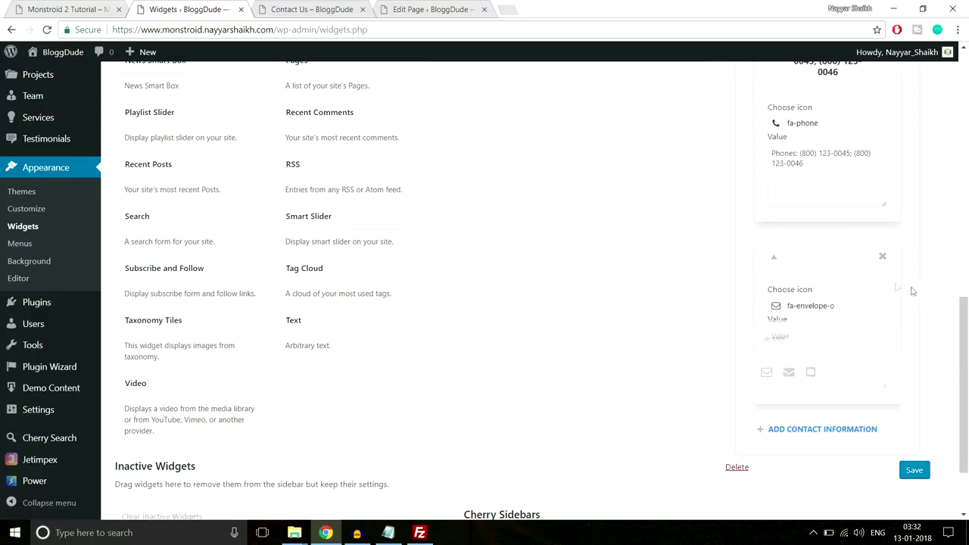
{"action": "scroll", "coordinate": [912, 291], "scroll_direction": "down", "scroll_amount": 1}
{"action": "left_click", "coordinate": [850, 299]}
{"action": "key", "text": "ctrl+v"}
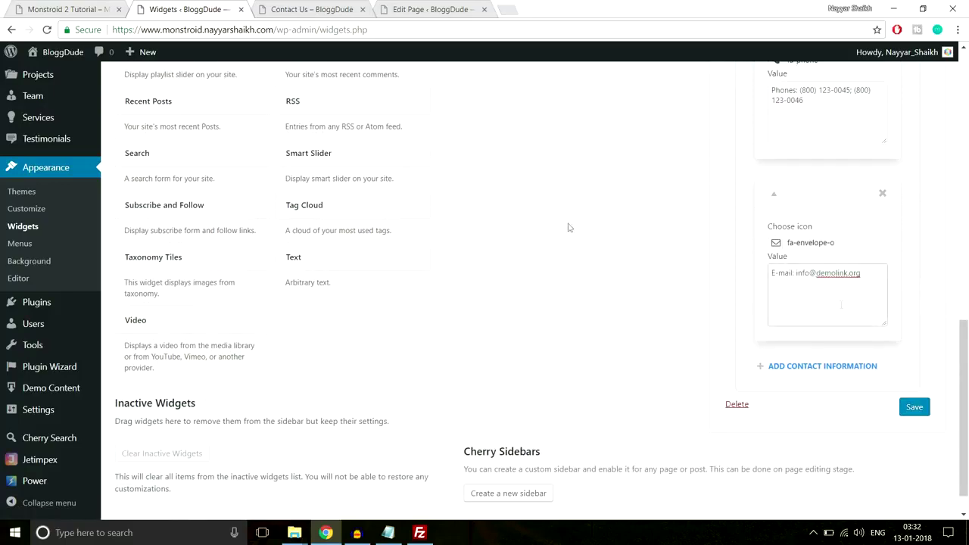
Add 'We are open: Mn-Fr: 10 am-8 pm' with the fa-clock-o icon and save the widget.
{"action": "left_click", "coordinate": [77, 8]}
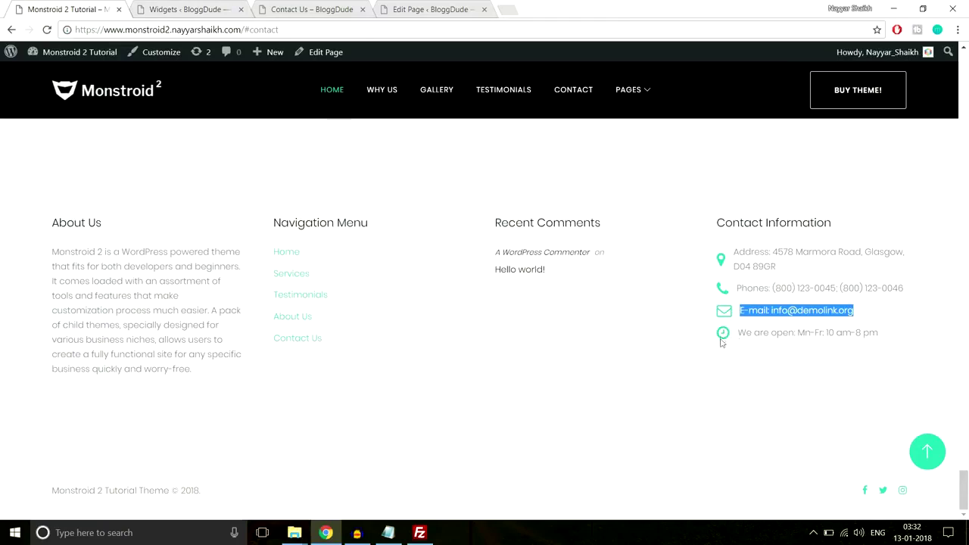
{"action": "left_click_drag", "start_coordinate": [871, 340], "coordinate": [729, 350]}
{"action": "key", "text": "ctrl+c"}
{"action": "left_click", "coordinate": [220, 9]}
{"action": "left_click", "coordinate": [815, 383]}
{"action": "scroll", "coordinate": [934, 368], "scroll_direction": "down", "scroll_amount": 3}
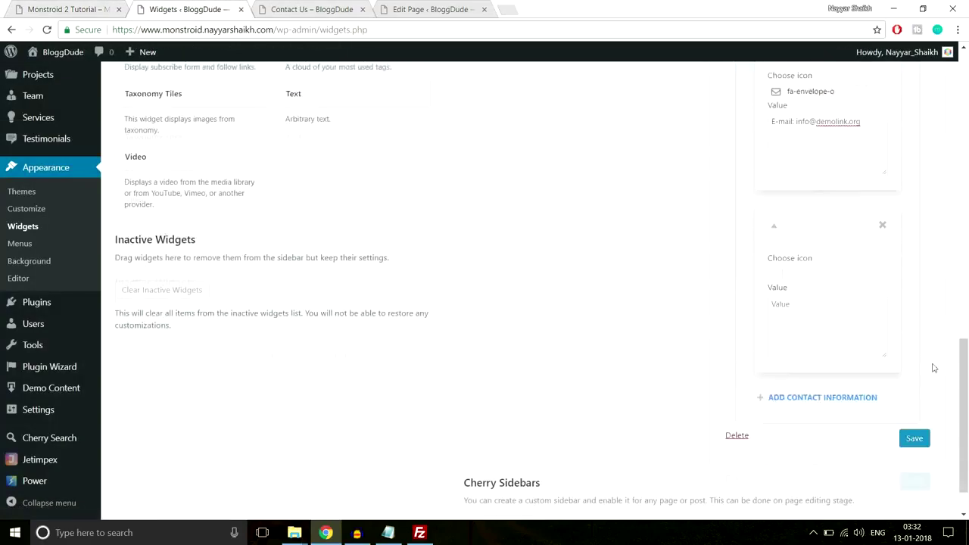
{"action": "left_click", "coordinate": [823, 322]}
{"action": "key", "text": "ctrl+v"}
{"action": "left_click", "coordinate": [775, 254]}
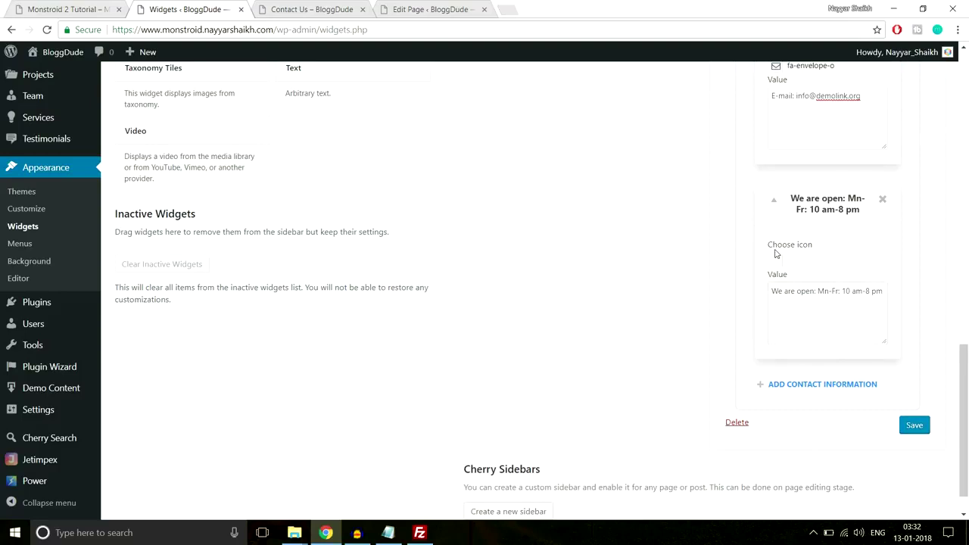
{"action": "left_click", "coordinate": [783, 262]}
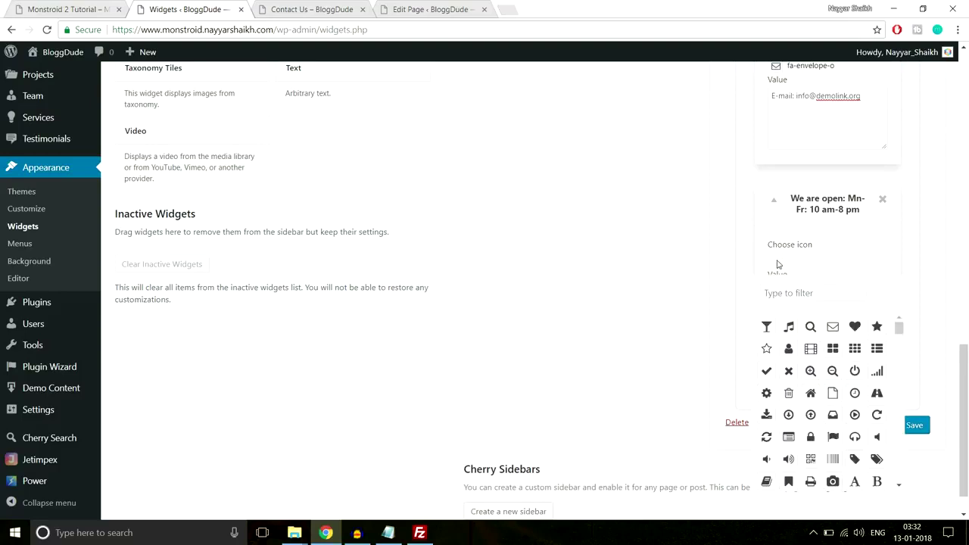
{"action": "left_click", "coordinate": [792, 295]}
{"action": "type", "text": "time"}
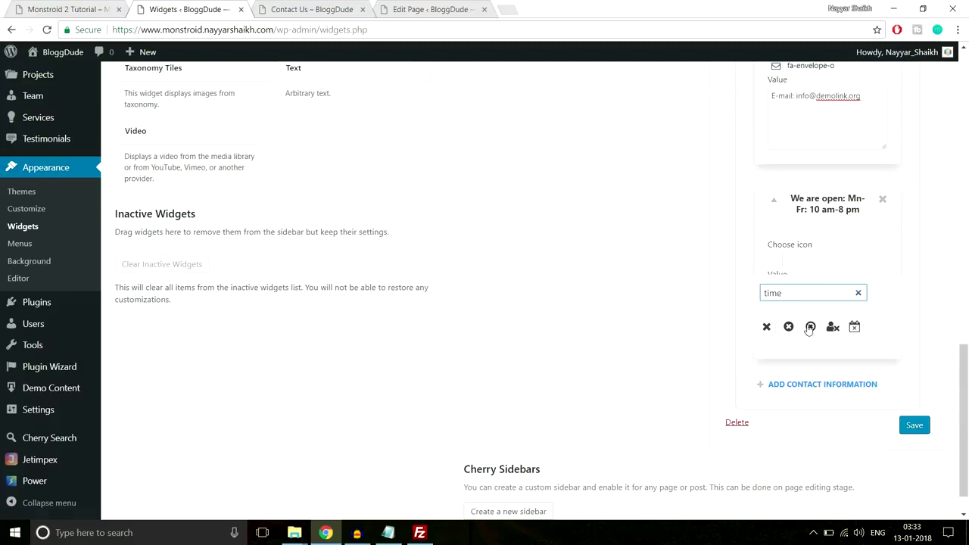
{"action": "key", "text": "ctrl+a"}
{"action": "type", "text": "cloc"}
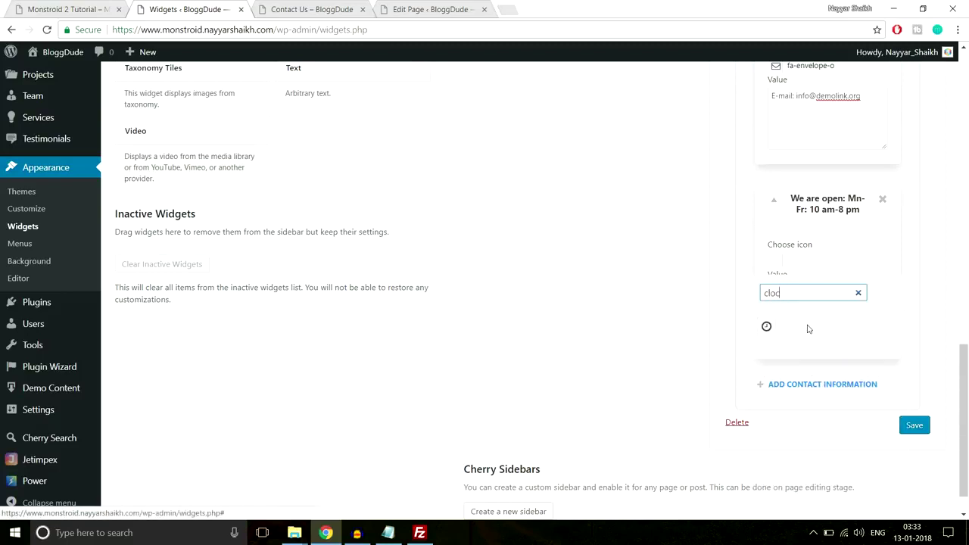
{"action": "left_click", "coordinate": [767, 327]}
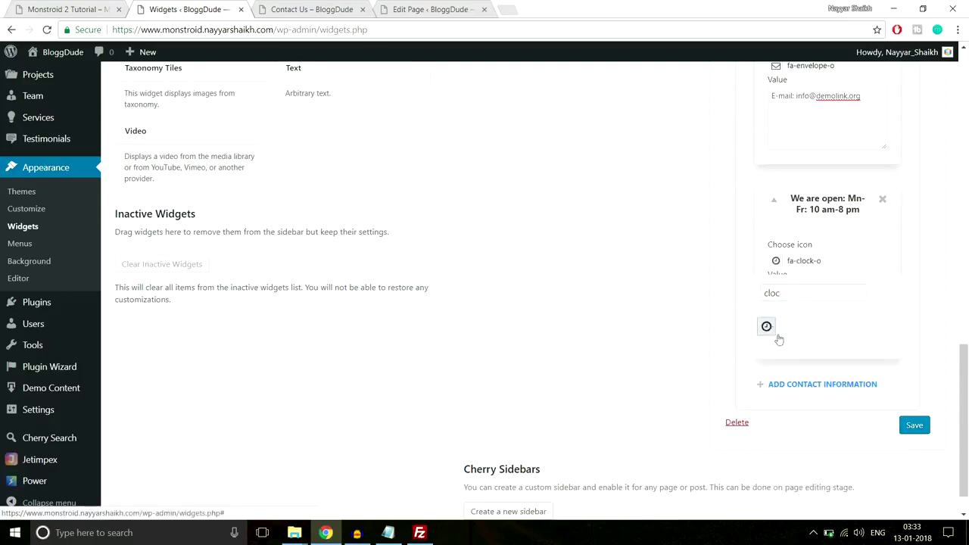
{"action": "left_click", "coordinate": [918, 426]}
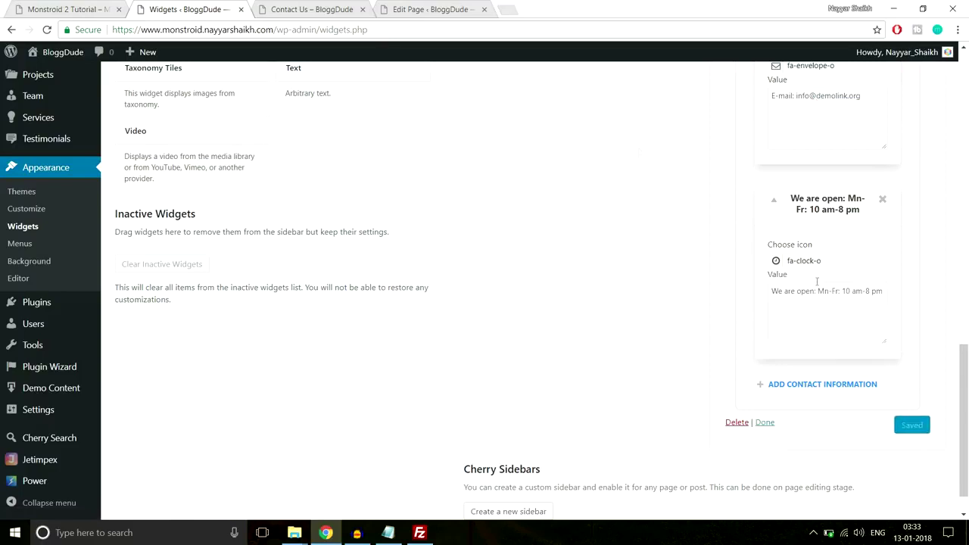
{"action": "left_click", "coordinate": [314, 9]}
Reload the Contact Us page and verify the four-column footer with the opening-hours entry.
{"action": "left_click", "coordinate": [309, 32]}
{"action": "key", "text": "Return"}
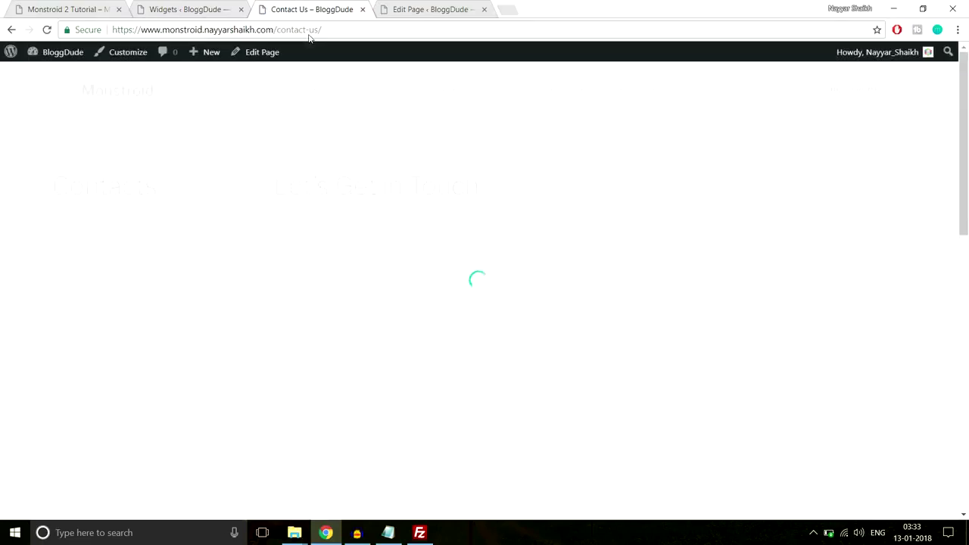
{"action": "scroll", "coordinate": [567, 288], "scroll_direction": "down", "scroll_amount": 10}
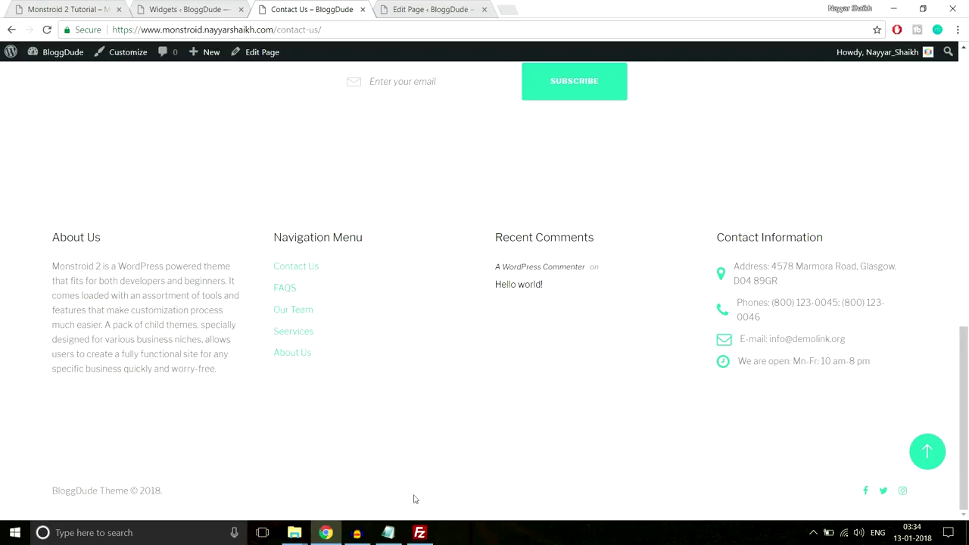
{"action": "left_click", "coordinate": [930, 453]}
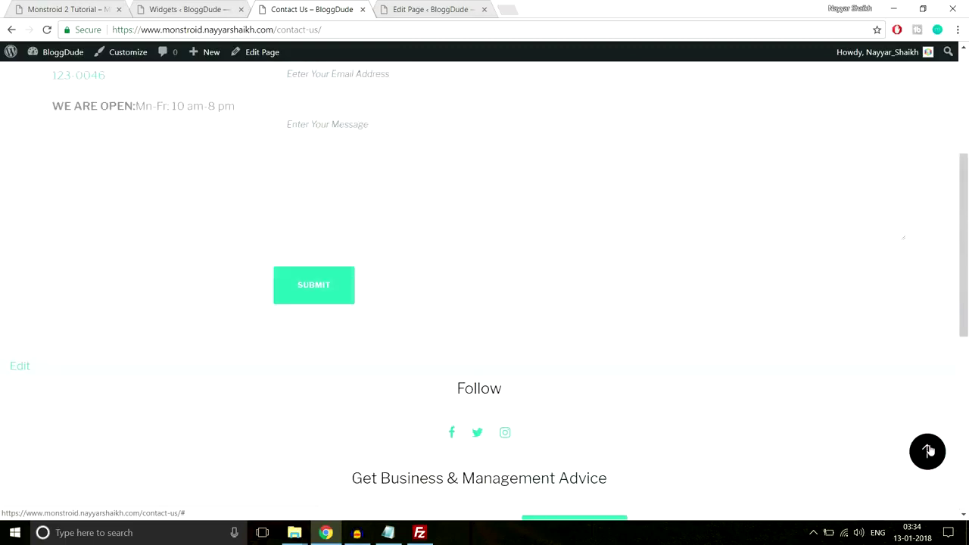
Open the Customizer and review the Site Identity site title and tagline.
{"action": "left_click", "coordinate": [129, 52]}
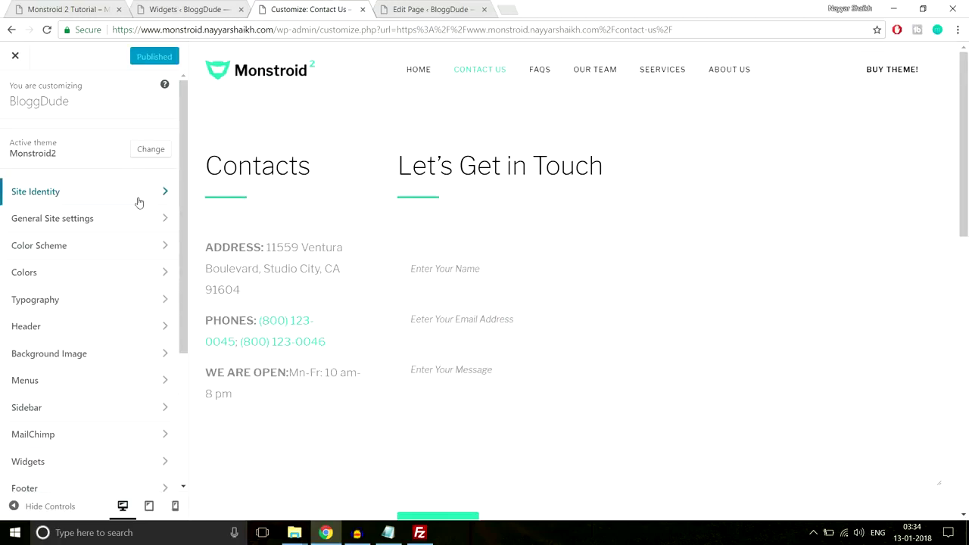
{"action": "left_click", "coordinate": [130, 198]}
{"action": "left_click_drag", "start_coordinate": [94, 157], "coordinate": [2, 158]}
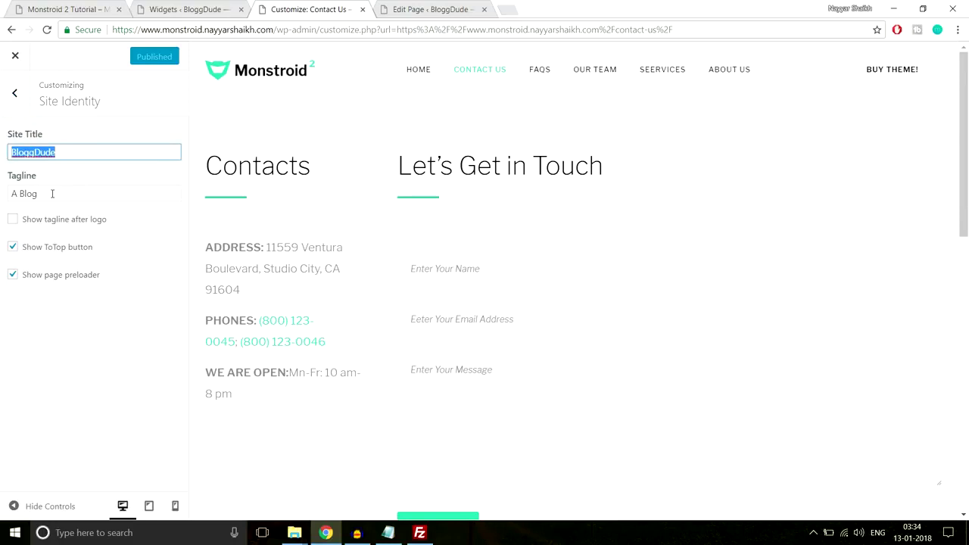
{"action": "left_click", "coordinate": [76, 195]}
{"action": "triple_click", "coordinate": [81, 198]}
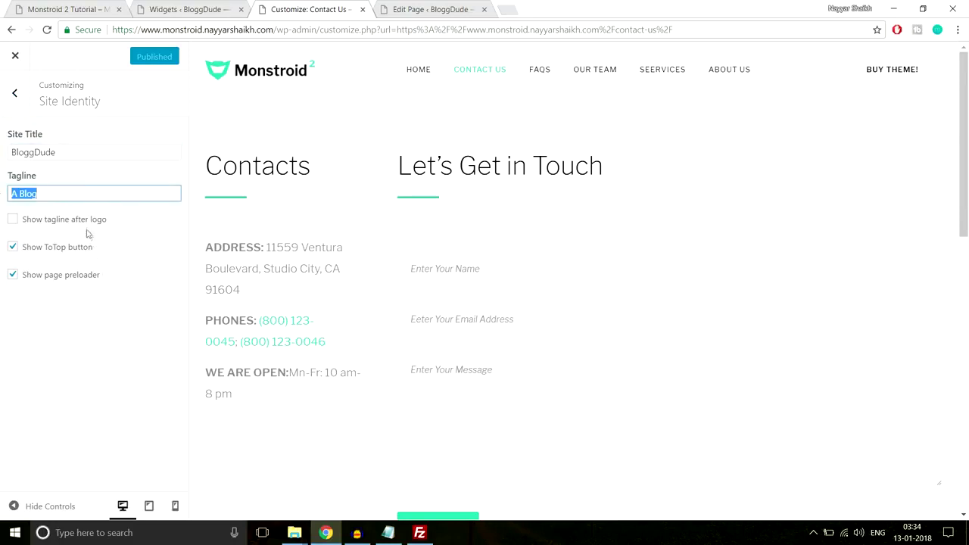
{"action": "left_click", "coordinate": [14, 94]}
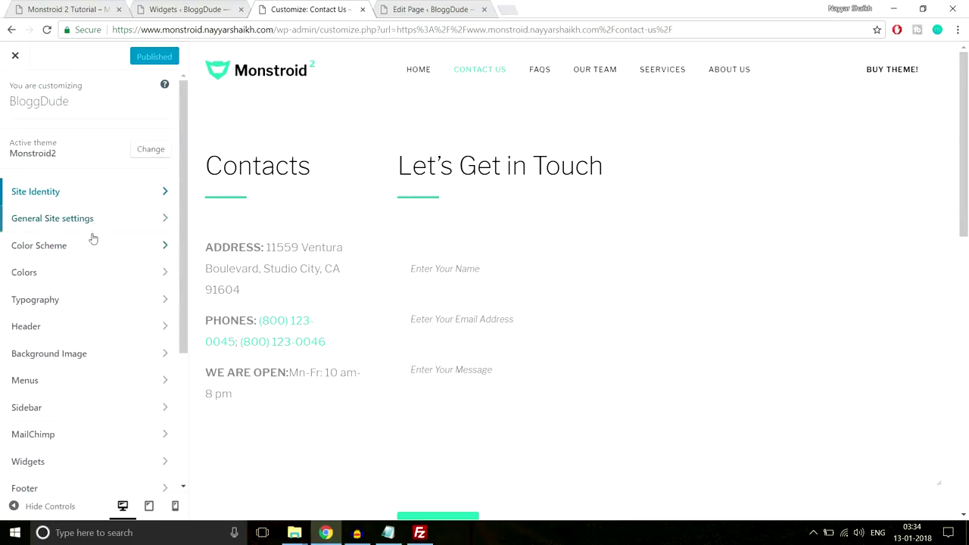
In General Site settings > Logo & Favicon, try Logo Type Text, then revert to Image.
{"action": "left_click", "coordinate": [92, 220]}
{"action": "left_click", "coordinate": [89, 139]}
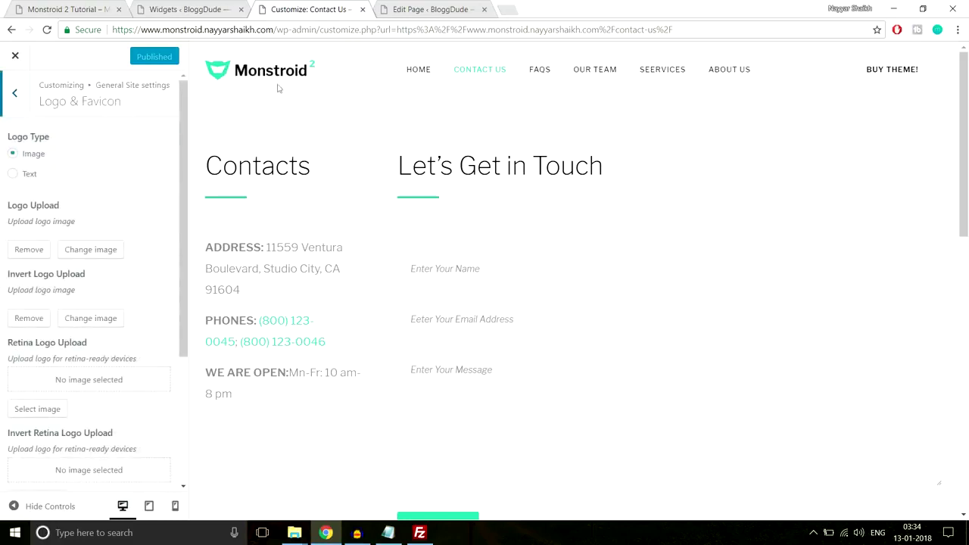
{"action": "left_click", "coordinate": [30, 175]}
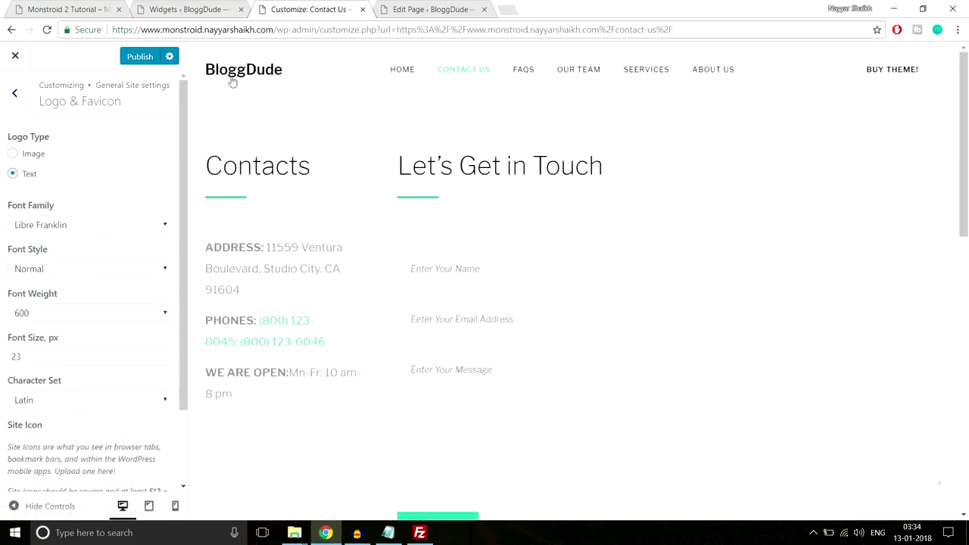
{"action": "left_click", "coordinate": [33, 155]}
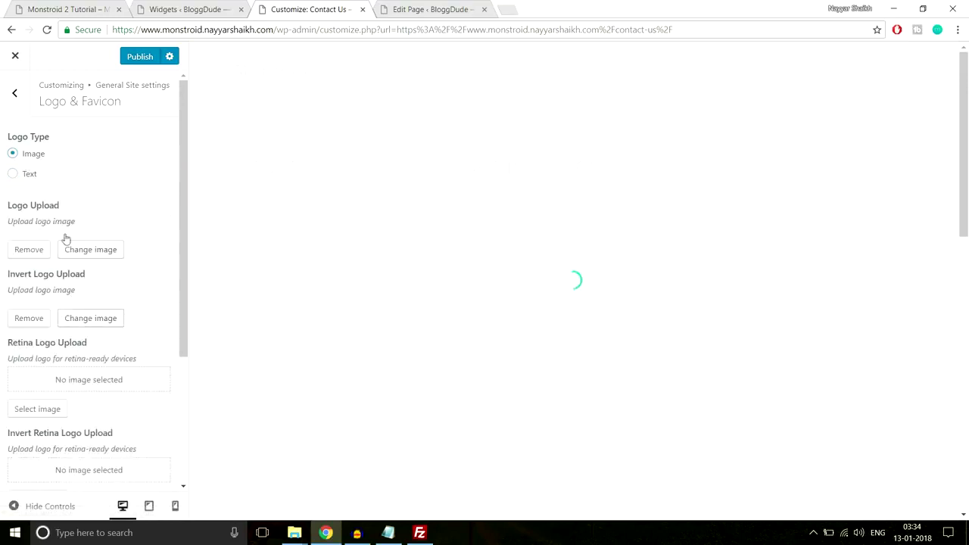
{"action": "scroll", "coordinate": [78, 287], "scroll_direction": "down", "scroll_amount": 3}
{"action": "scroll", "coordinate": [82, 294], "scroll_direction": "up", "scroll_amount": 5}
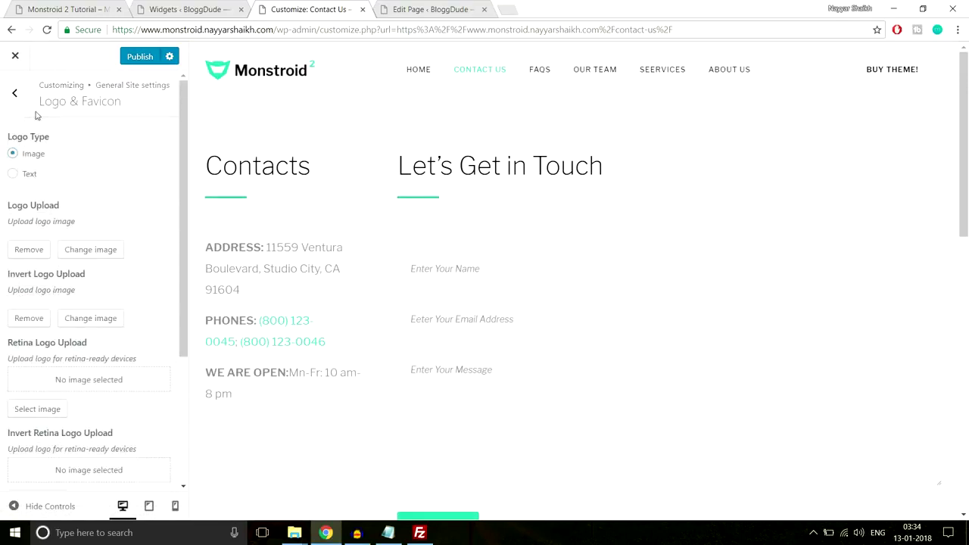
{"action": "left_click", "coordinate": [15, 97]}
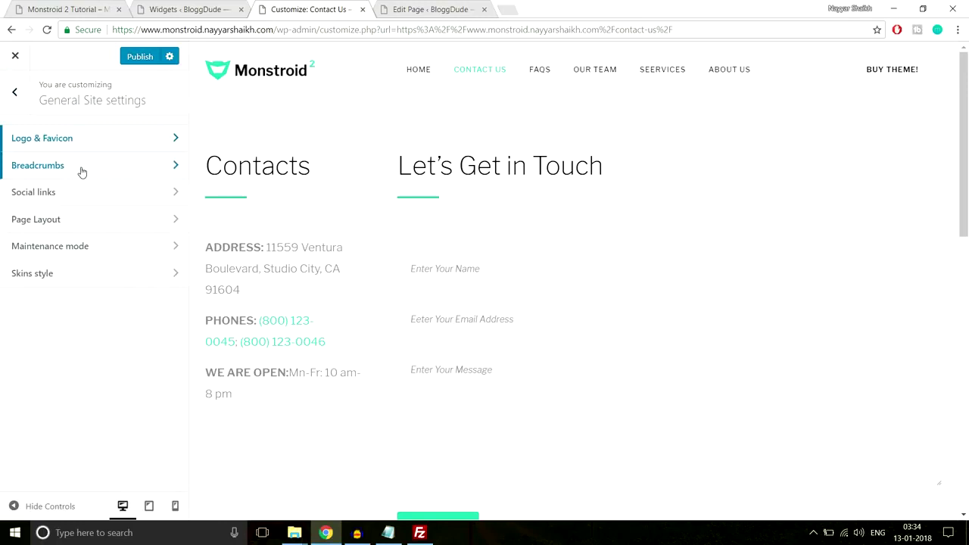
Review the Breadcrumbs, Social links, Maintenance mode and Colors panels without changing them.
{"action": "left_click", "coordinate": [82, 172]}
{"action": "left_click", "coordinate": [11, 101]}
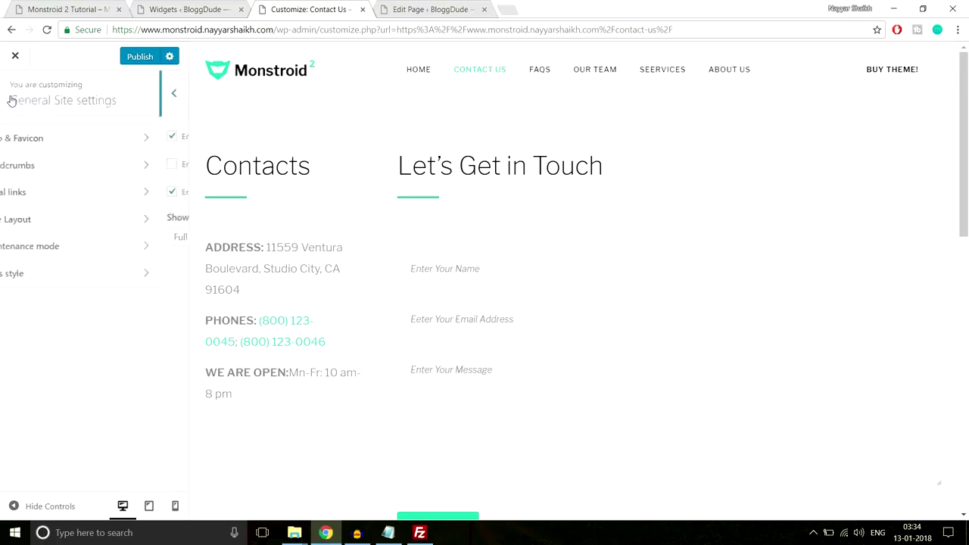
{"action": "left_click", "coordinate": [57, 196]}
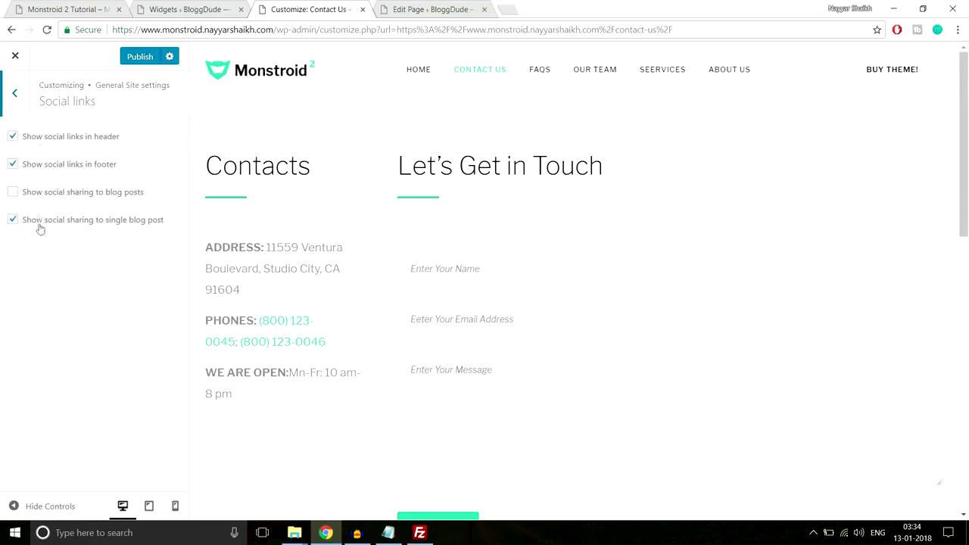
{"action": "left_click", "coordinate": [16, 94]}
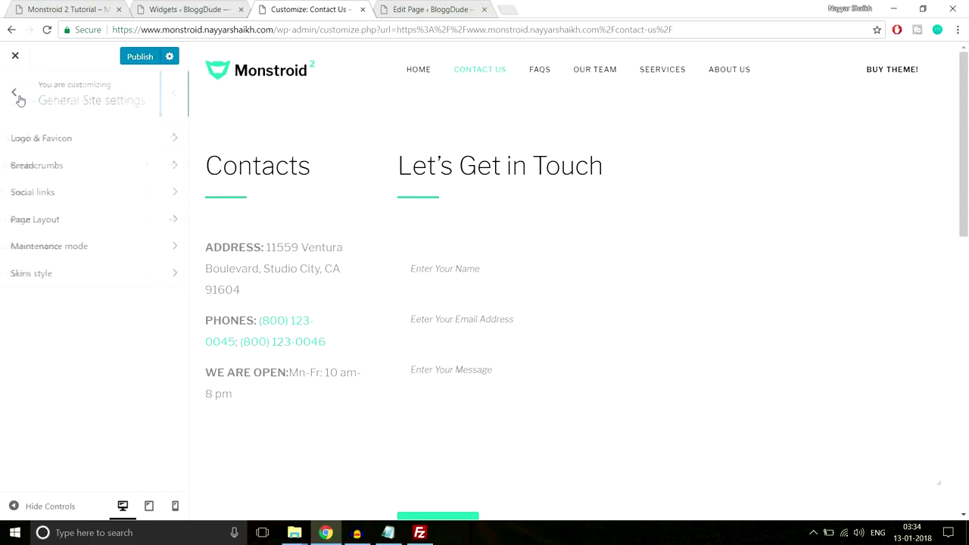
{"action": "left_click", "coordinate": [91, 252]}
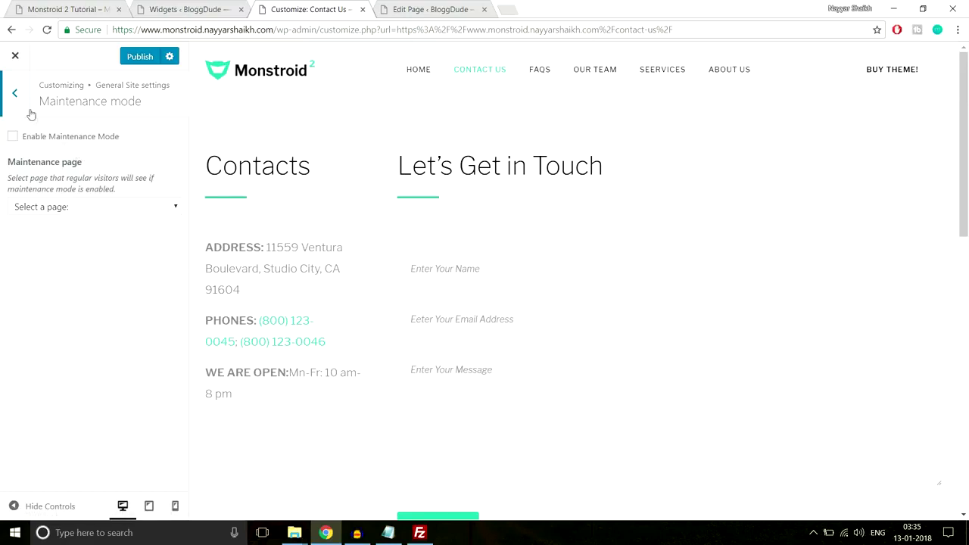
{"action": "left_click", "coordinate": [13, 95]}
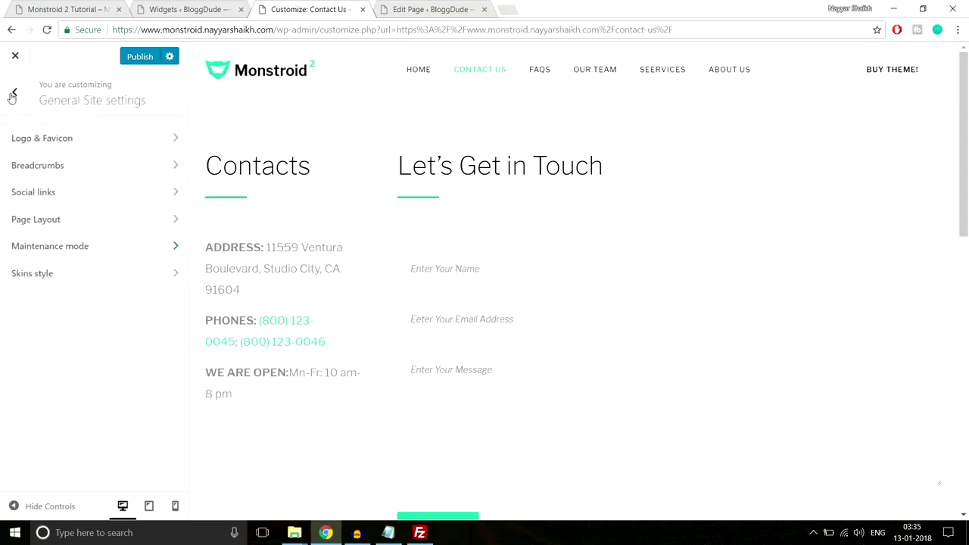
{"action": "left_click", "coordinate": [12, 97]}
{"action": "scroll", "coordinate": [118, 265], "scroll_direction": "down", "scroll_amount": 1}
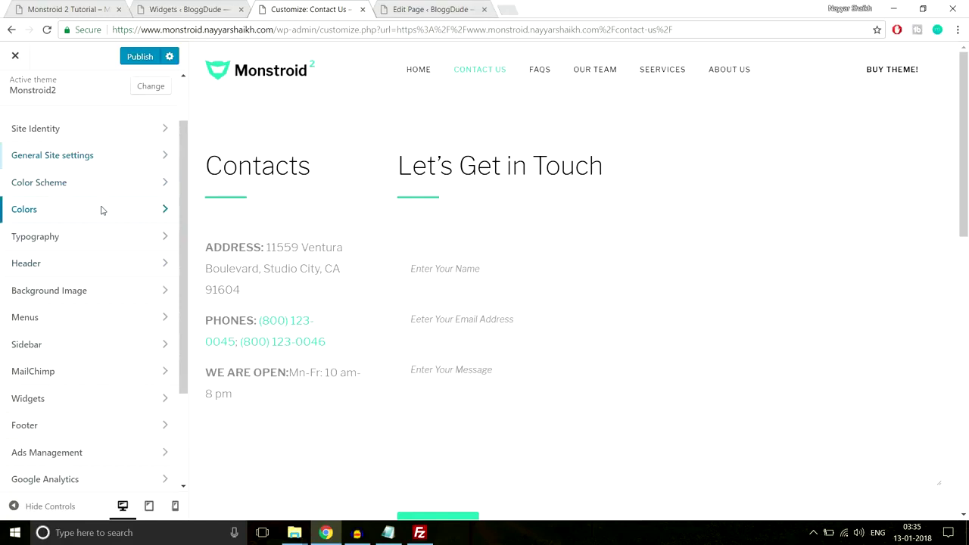
{"action": "left_click", "coordinate": [102, 211]}
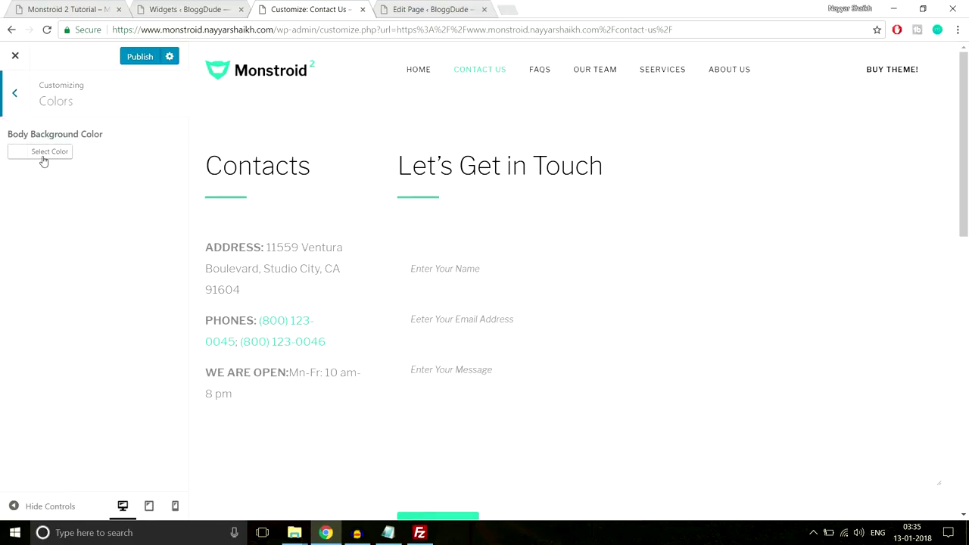
{"action": "left_click", "coordinate": [22, 94]}
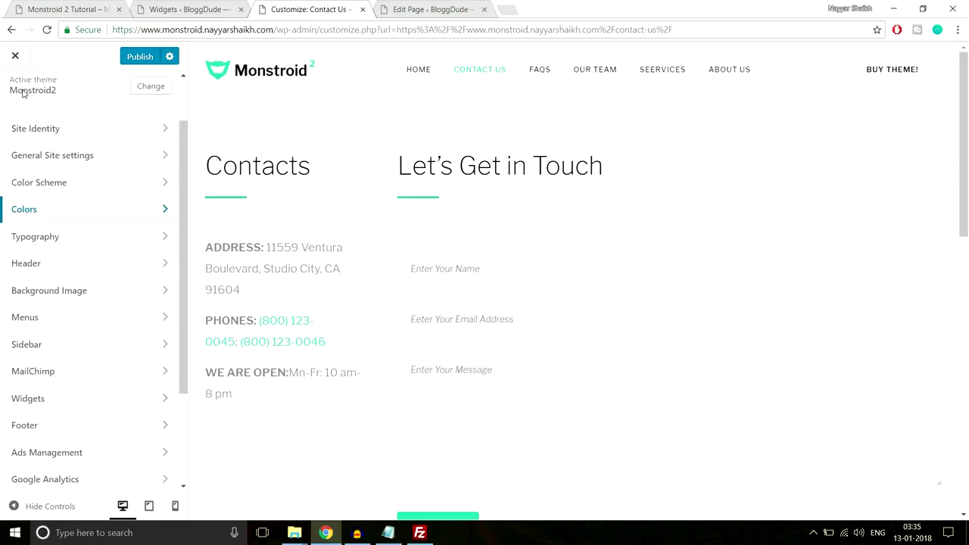
Check the H2 Heading font family in Typography, keeping Libre Franklin.
{"action": "left_click", "coordinate": [105, 239]}
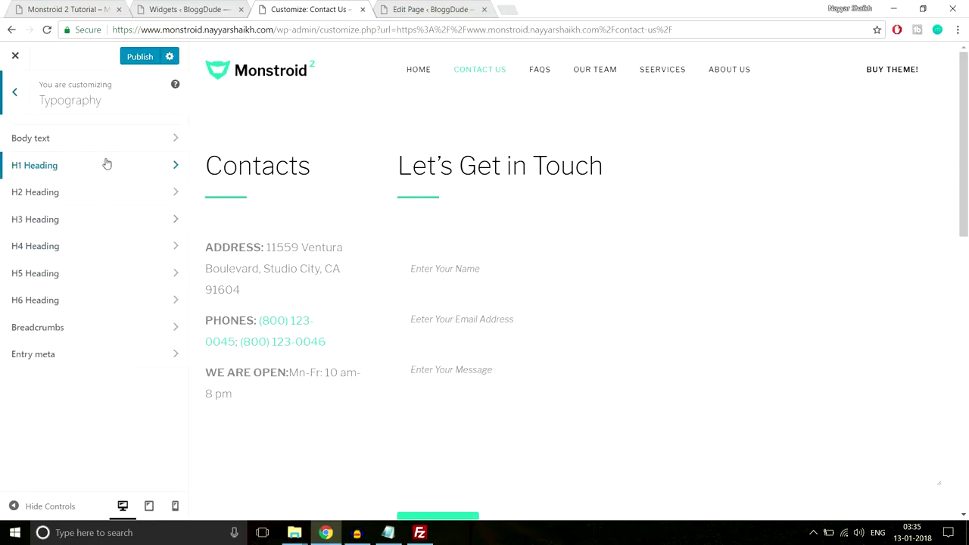
{"action": "double_click", "coordinate": [312, 164]}
{"action": "left_click", "coordinate": [56, 194]}
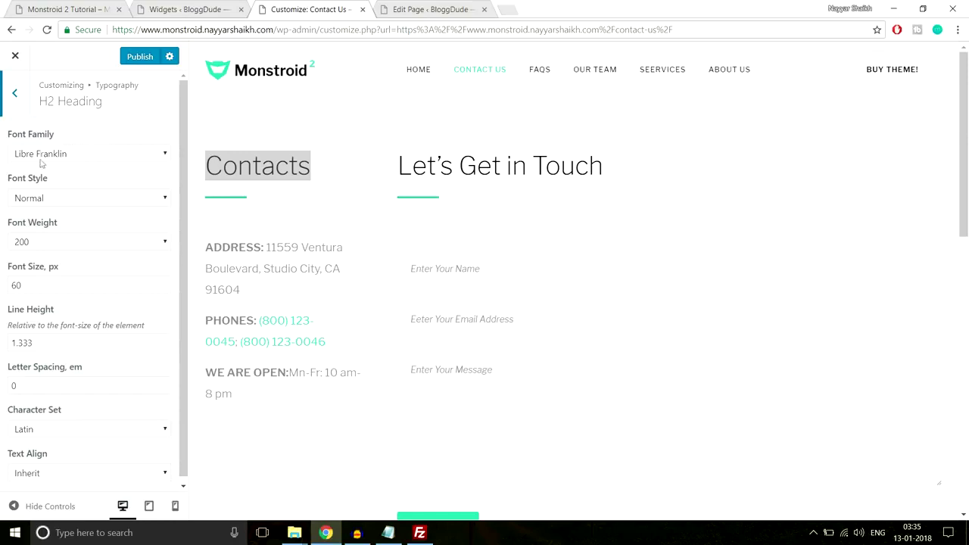
{"action": "left_click", "coordinate": [67, 155]}
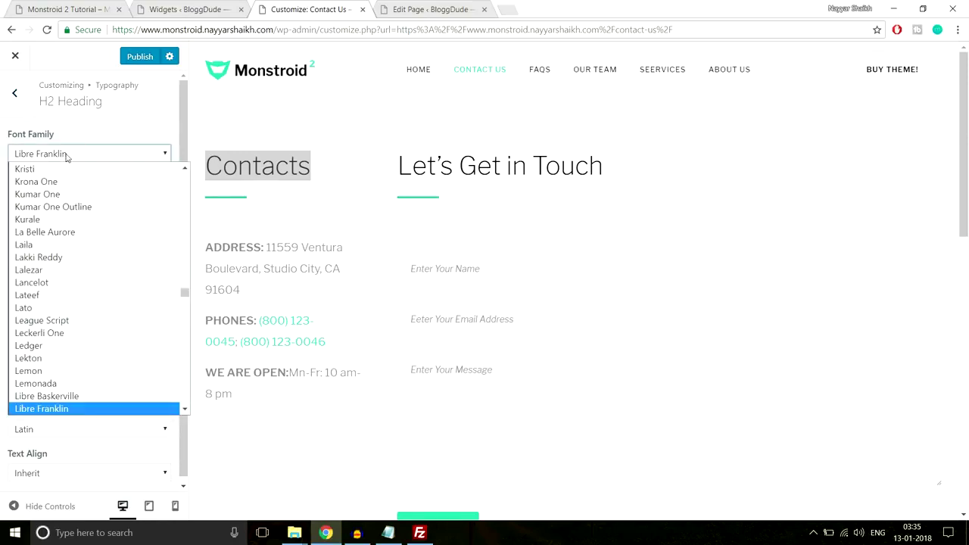
{"action": "left_click", "coordinate": [66, 155]}
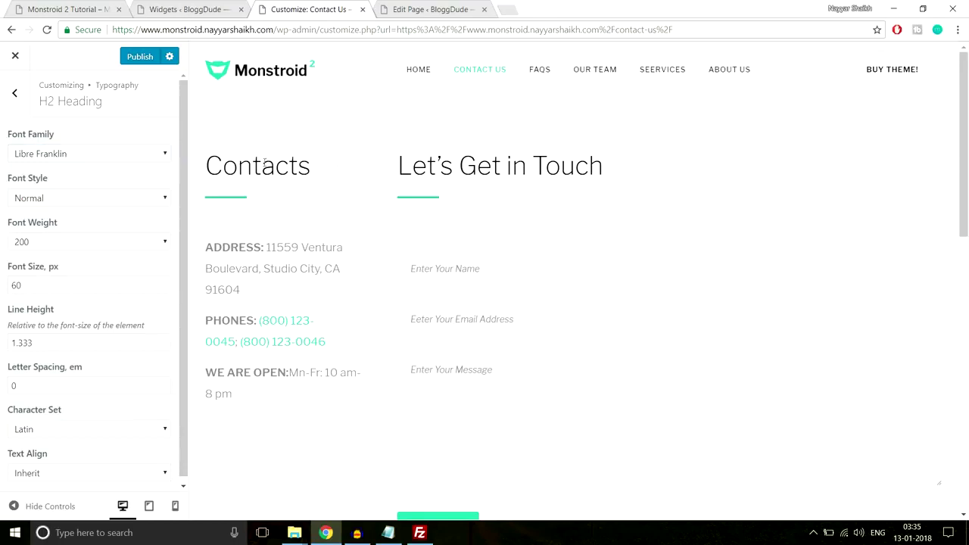
{"action": "double_click", "coordinate": [265, 161]}
Go back from the typography list to the main Customizer sections and open Header.
{"action": "left_click", "coordinate": [14, 92]}
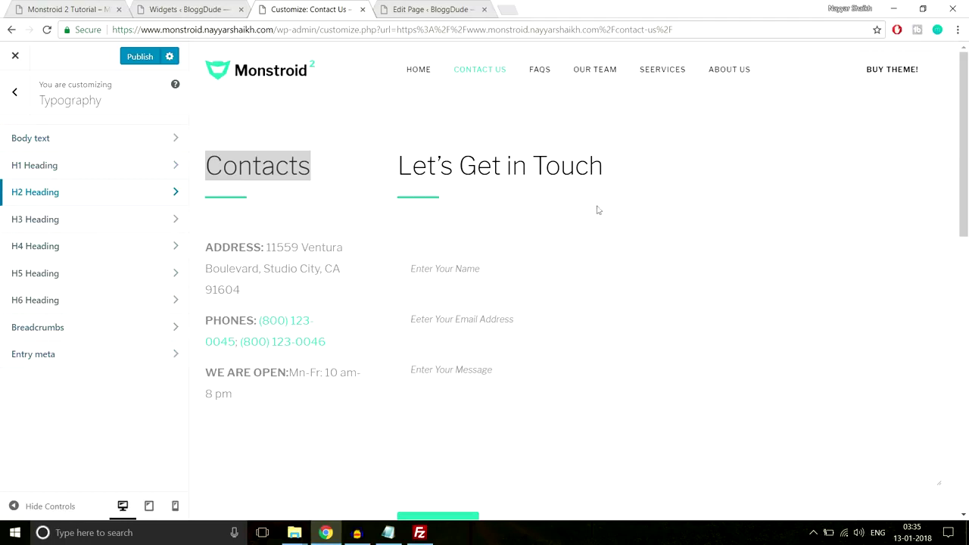
{"action": "left_click", "coordinate": [562, 160]}
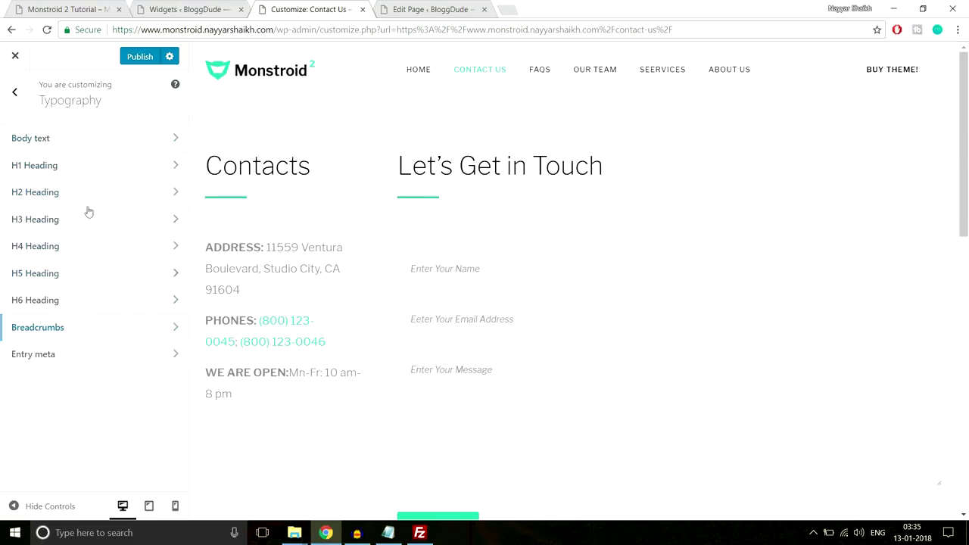
{"action": "left_click", "coordinate": [15, 93]}
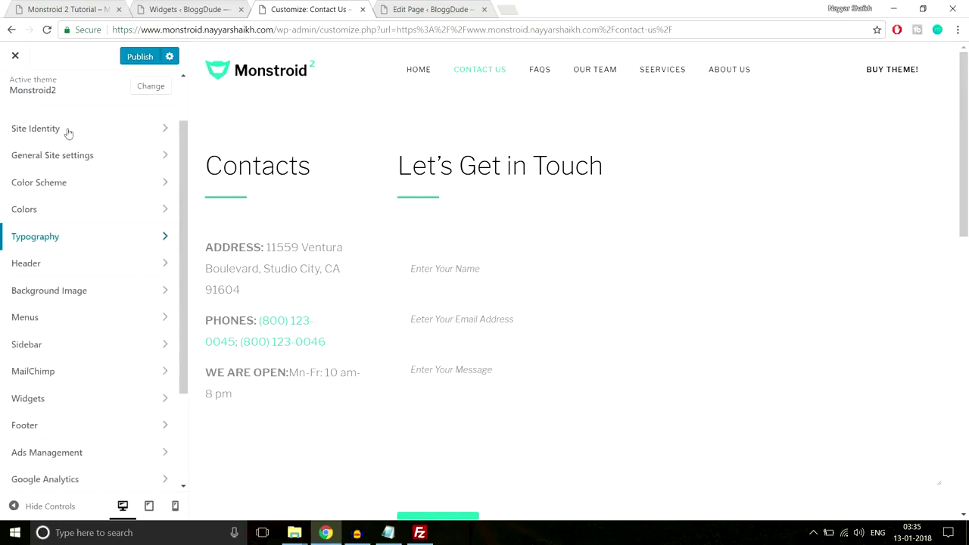
{"action": "left_click", "coordinate": [117, 265]}
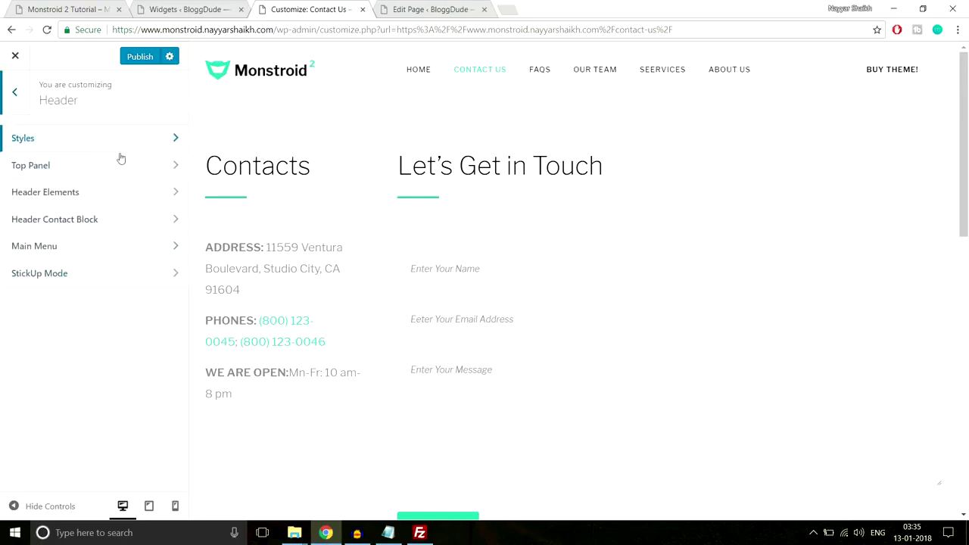
Turn the top panel on to inspect its disclaimer and search box, then switch it back off.
{"action": "left_click", "coordinate": [98, 176]}
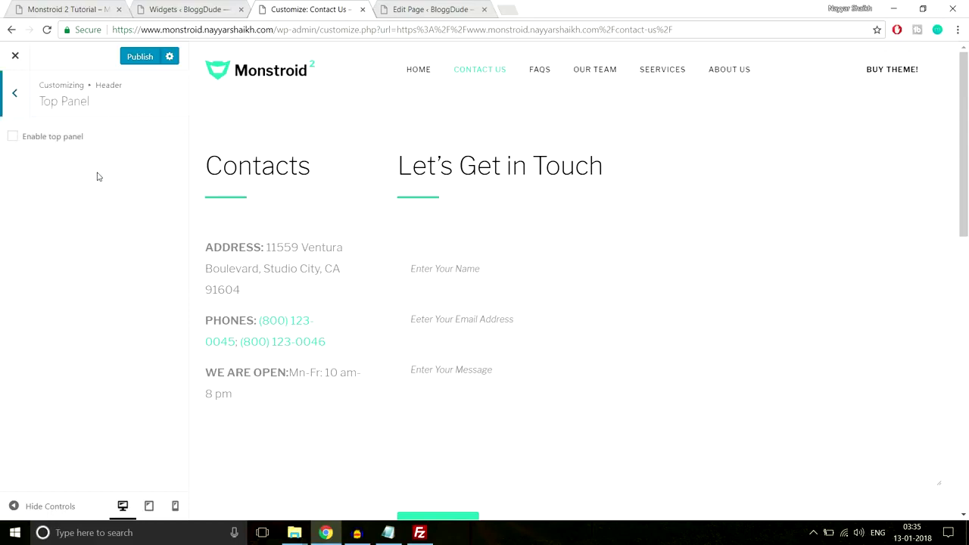
{"action": "left_click", "coordinate": [25, 137]}
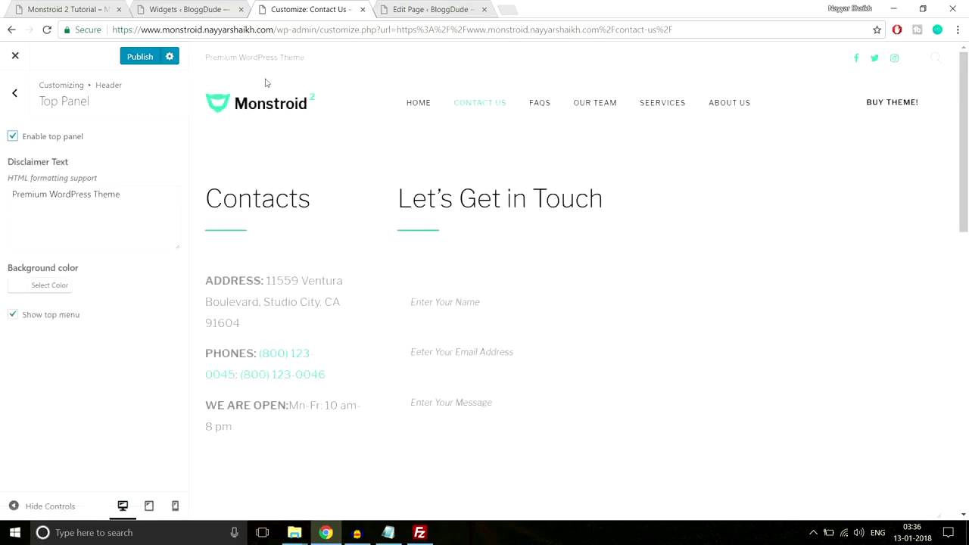
{"action": "left_click_drag", "start_coordinate": [207, 60], "coordinate": [316, 57]}
{"action": "left_click", "coordinate": [317, 58]}
{"action": "left_click", "coordinate": [938, 59]}
{"action": "left_click", "coordinate": [940, 63]}
{"action": "left_click_drag", "start_coordinate": [126, 198], "coordinate": [2, 200]}
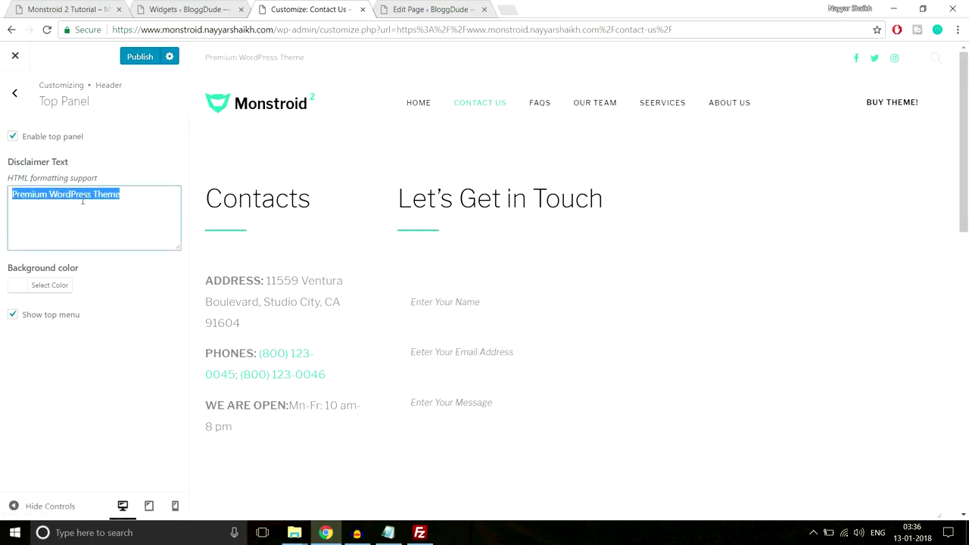
{"action": "left_click", "coordinate": [14, 139]}
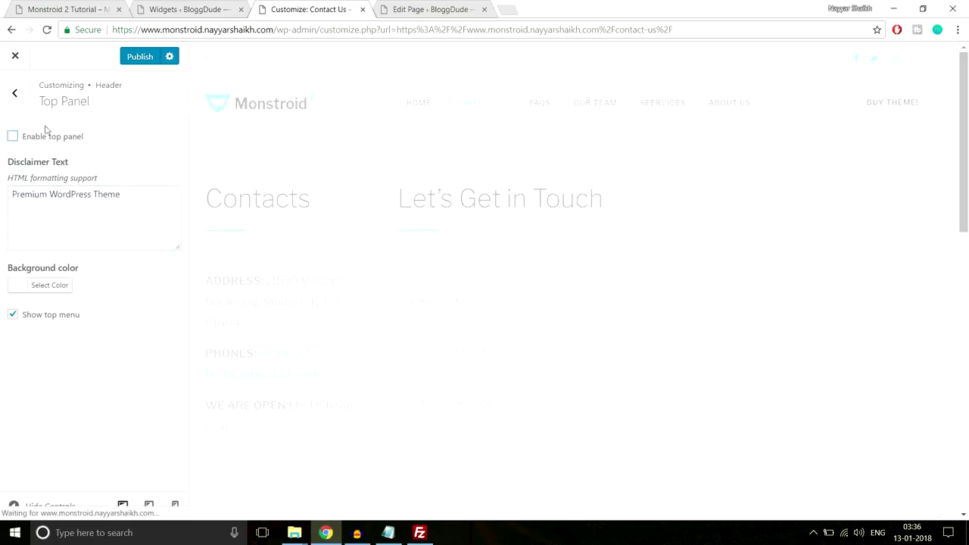
{"action": "left_click", "coordinate": [15, 93]}
Review the Header Elements, Contact Block and Main Menu settings without changes.
{"action": "left_click", "coordinate": [70, 194]}
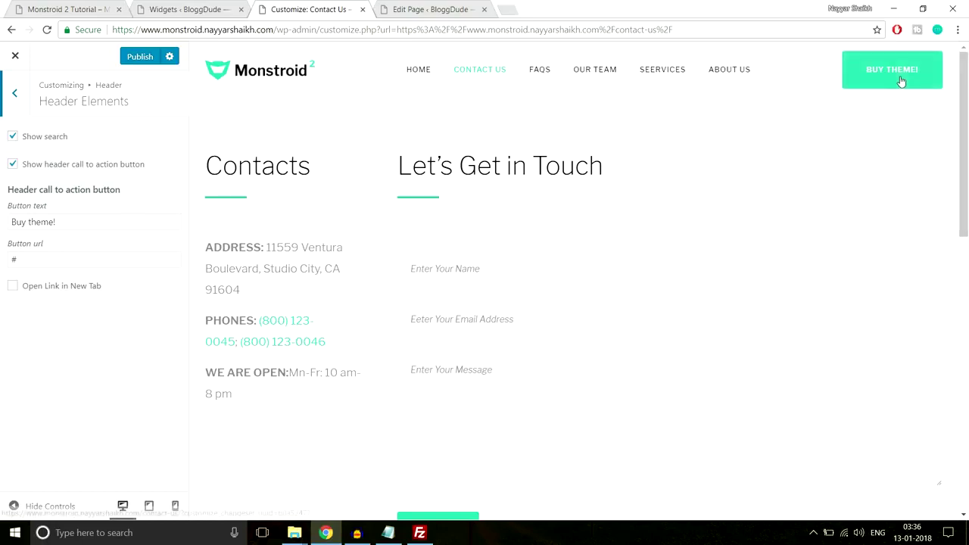
{"action": "triple_click", "coordinate": [76, 221]}
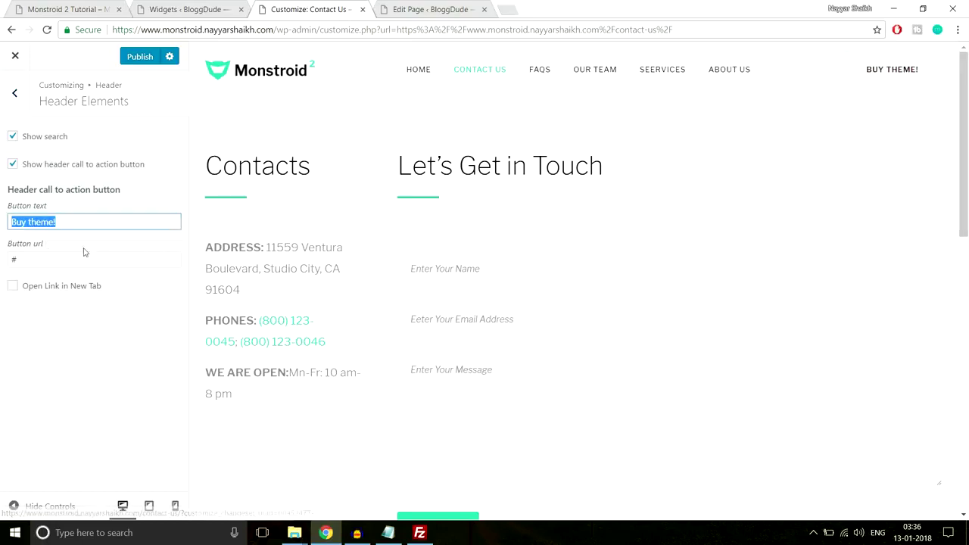
{"action": "key", "text": "Tab"}
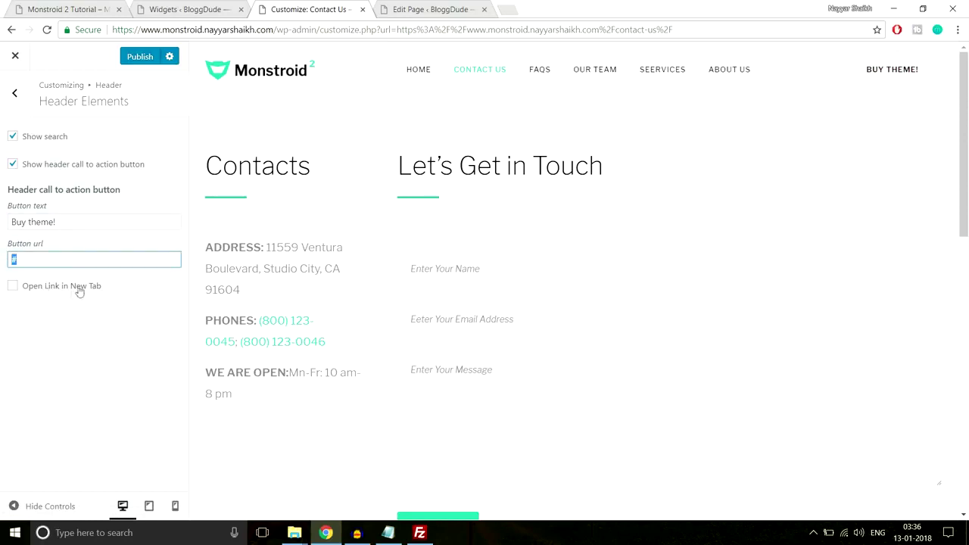
{"action": "left_click", "coordinate": [9, 100]}
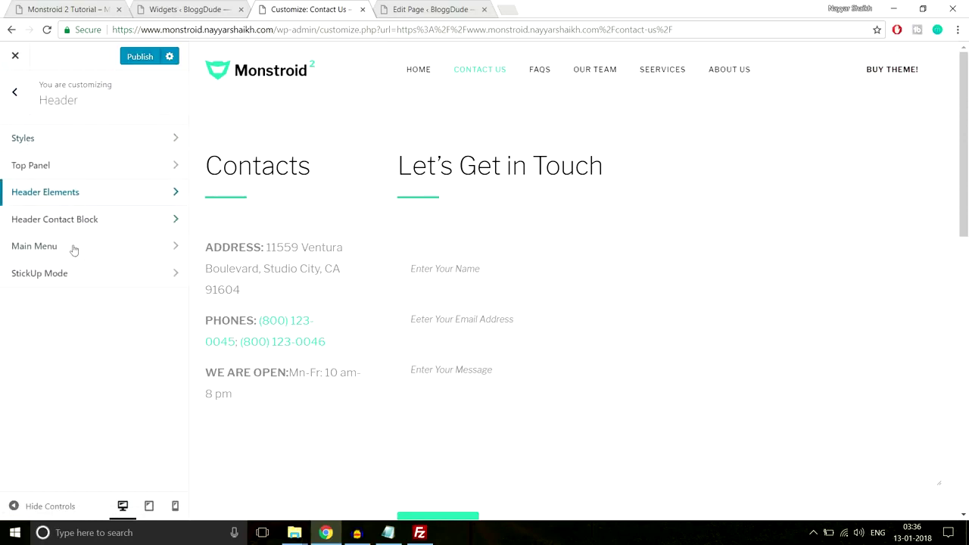
{"action": "left_click", "coordinate": [100, 225]}
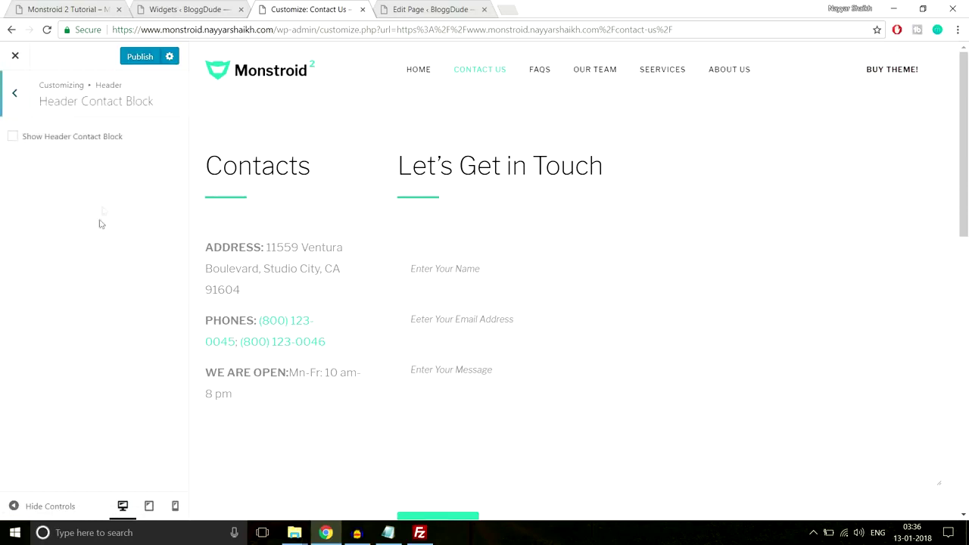
{"action": "left_click", "coordinate": [15, 104]}
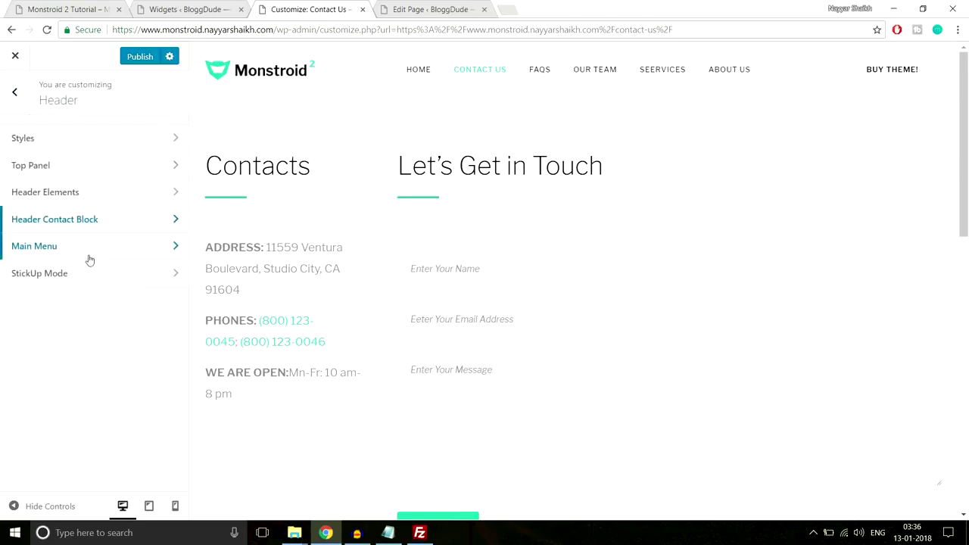
{"action": "left_click", "coordinate": [89, 254]}
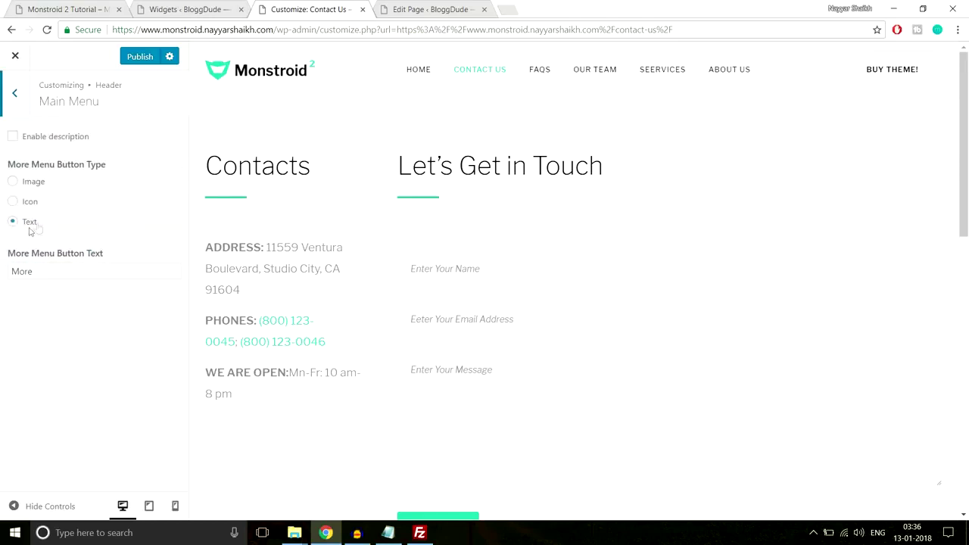
{"action": "left_click", "coordinate": [7, 105]}
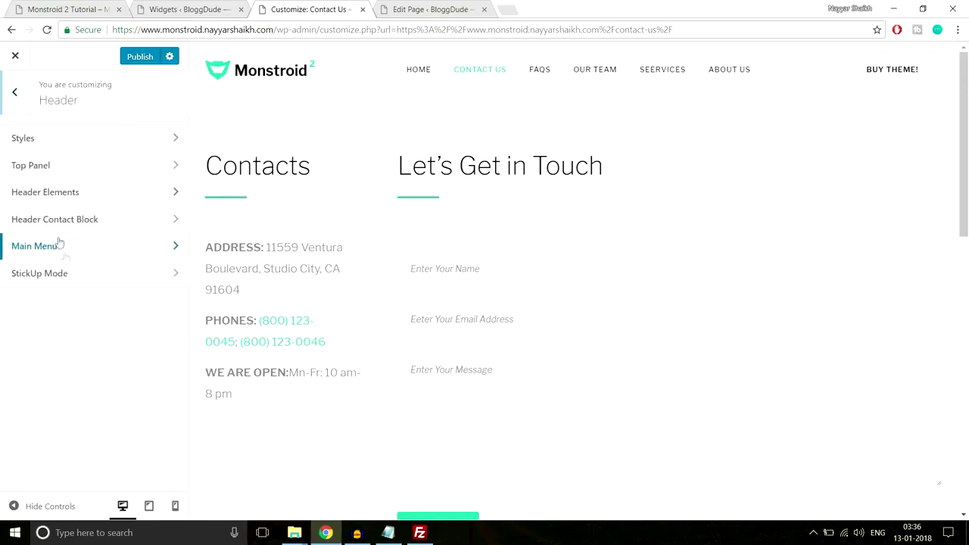
Enable sticky mode with Menu Only as its target in StickUp Mode.
{"action": "left_click", "coordinate": [71, 280]}
{"action": "left_click", "coordinate": [63, 176]}
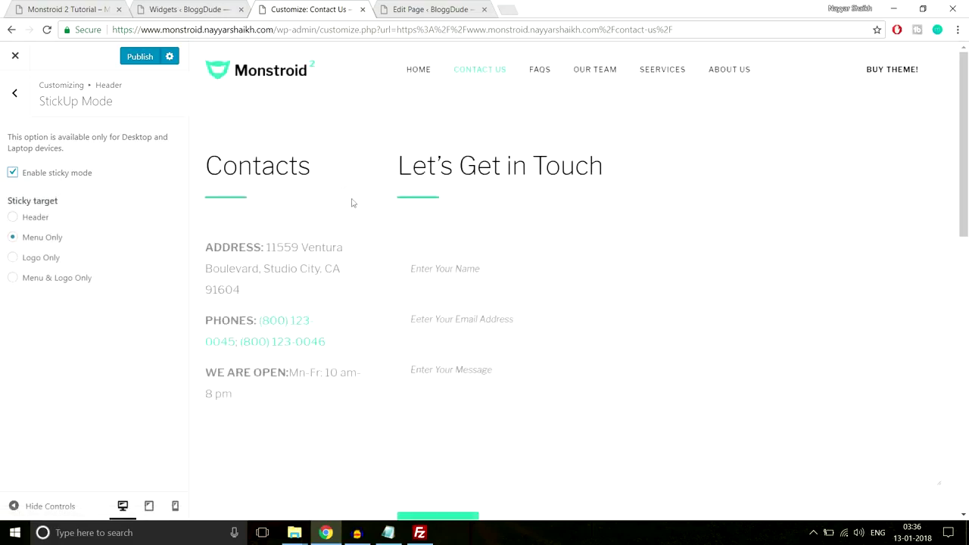
{"action": "scroll", "coordinate": [361, 291], "scroll_direction": "down", "scroll_amount": 1}
{"action": "scroll", "coordinate": [361, 292], "scroll_direction": "down", "scroll_amount": 1}
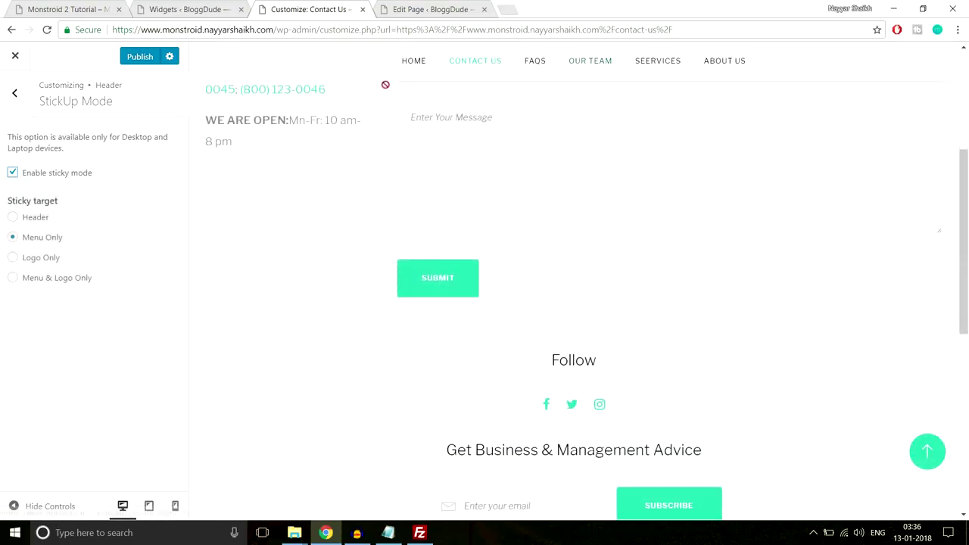
{"action": "scroll", "coordinate": [422, 254], "scroll_direction": "down", "scroll_amount": 2}
{"action": "scroll", "coordinate": [421, 265], "scroll_direction": "down", "scroll_amount": 4}
{"action": "scroll", "coordinate": [442, 331], "scroll_direction": "up", "scroll_amount": 8}
{"action": "scroll", "coordinate": [441, 325], "scroll_direction": "down", "scroll_amount": 6}
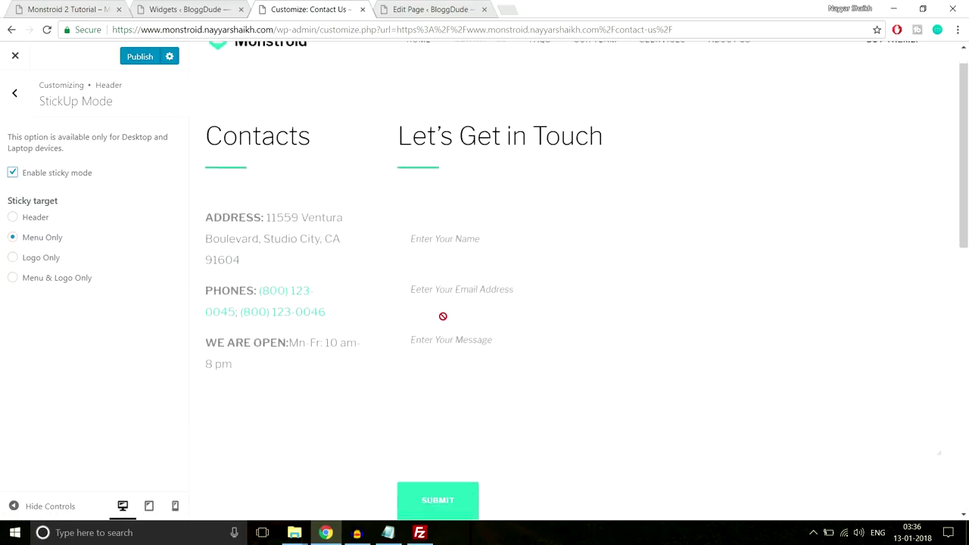
{"action": "scroll", "coordinate": [445, 327], "scroll_direction": "up", "scroll_amount": 5}
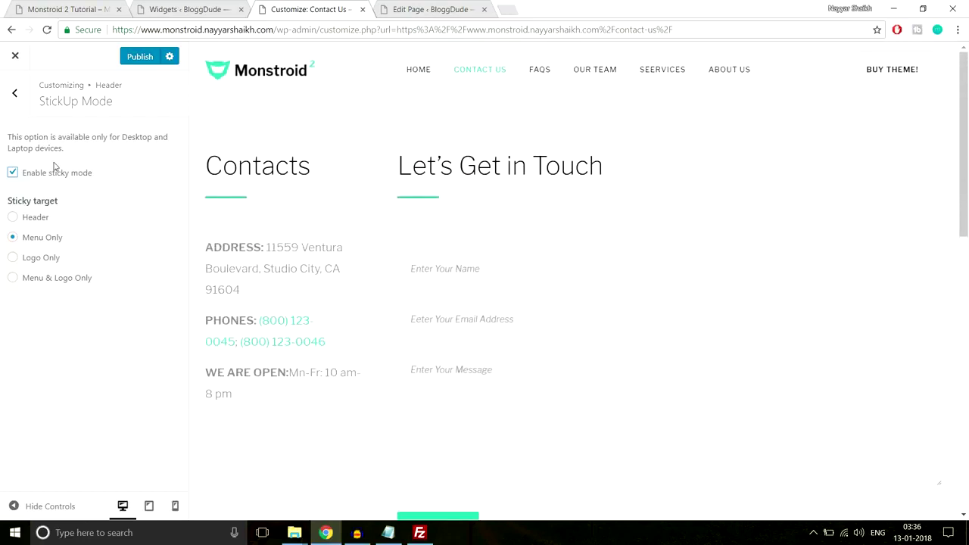
{"action": "left_click", "coordinate": [15, 94]}
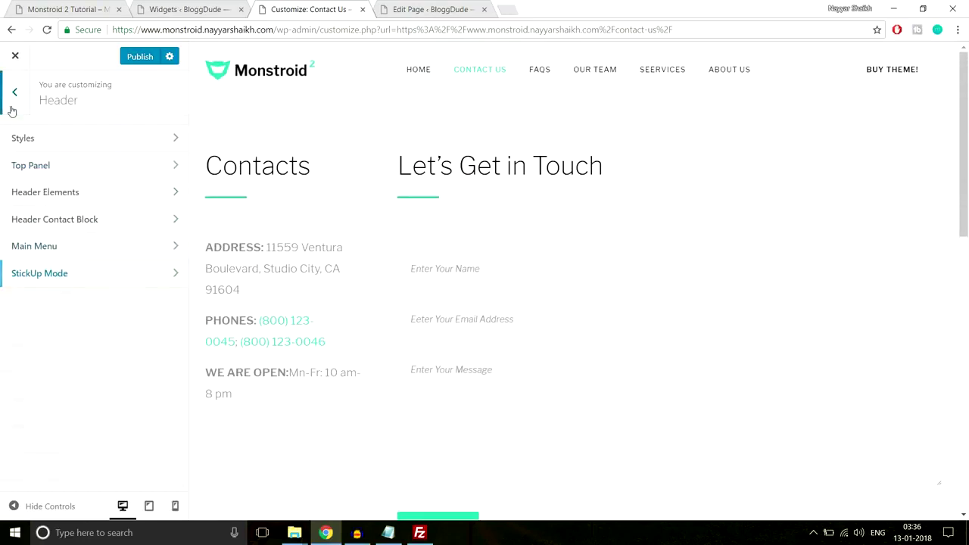
{"action": "left_click", "coordinate": [11, 112]}
{"action": "scroll", "coordinate": [141, 316], "scroll_direction": "down", "scroll_amount": 3}
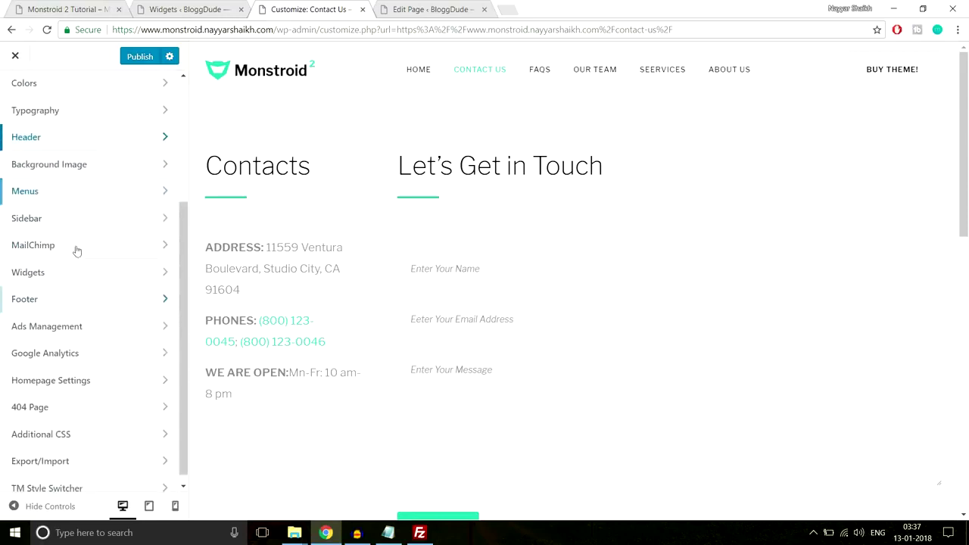
Check the background image and MailChimp subscribe settings, leaving them unchanged.
{"action": "left_click", "coordinate": [78, 165]}
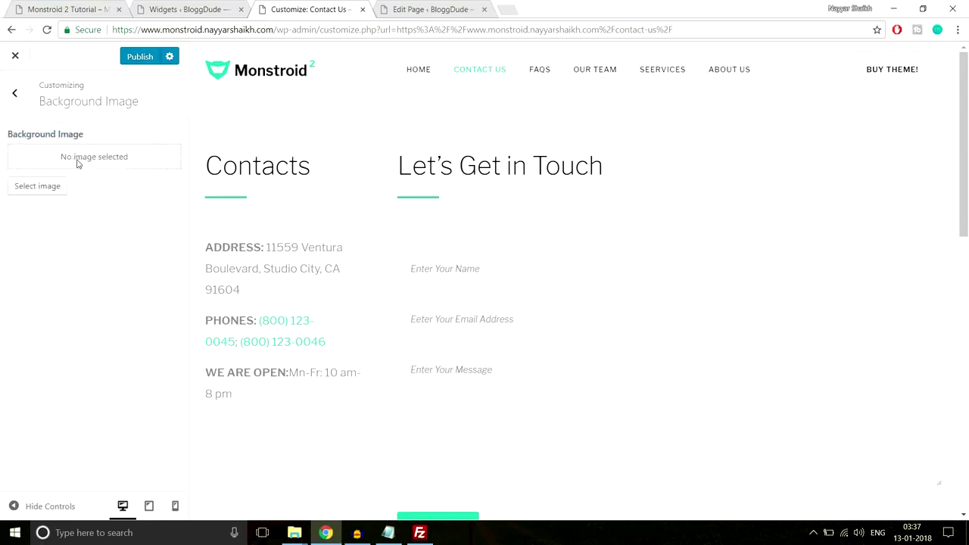
{"action": "left_click", "coordinate": [14, 92]}
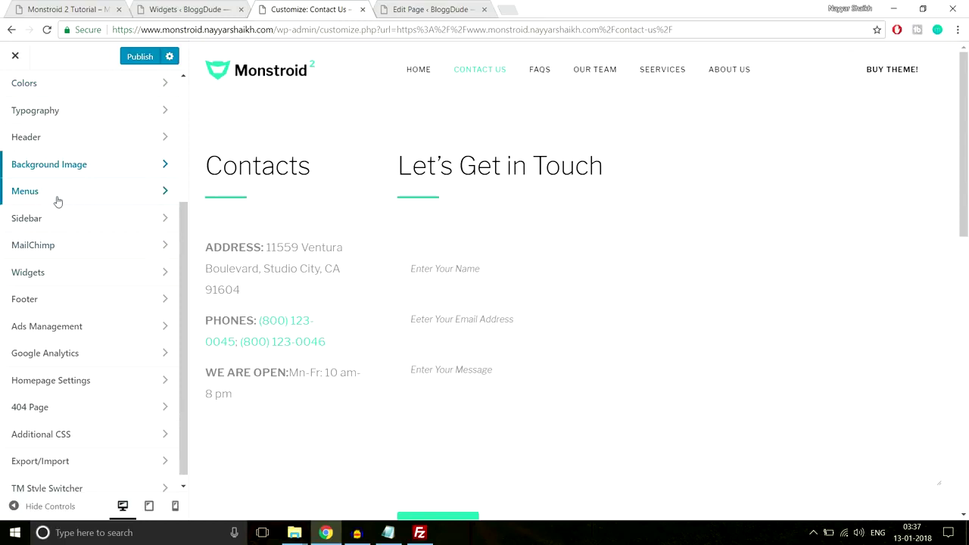
{"action": "left_click", "coordinate": [89, 244]}
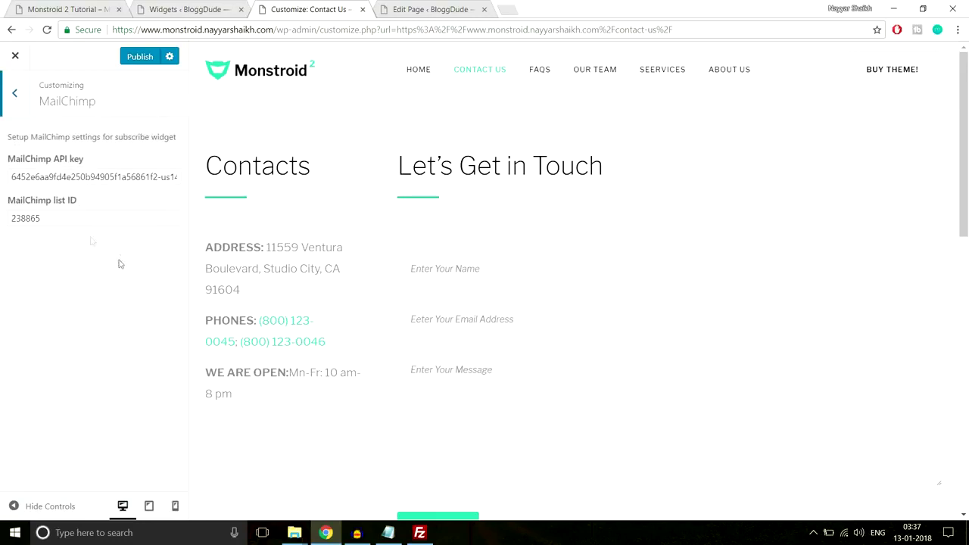
{"action": "left_click", "coordinate": [15, 92]}
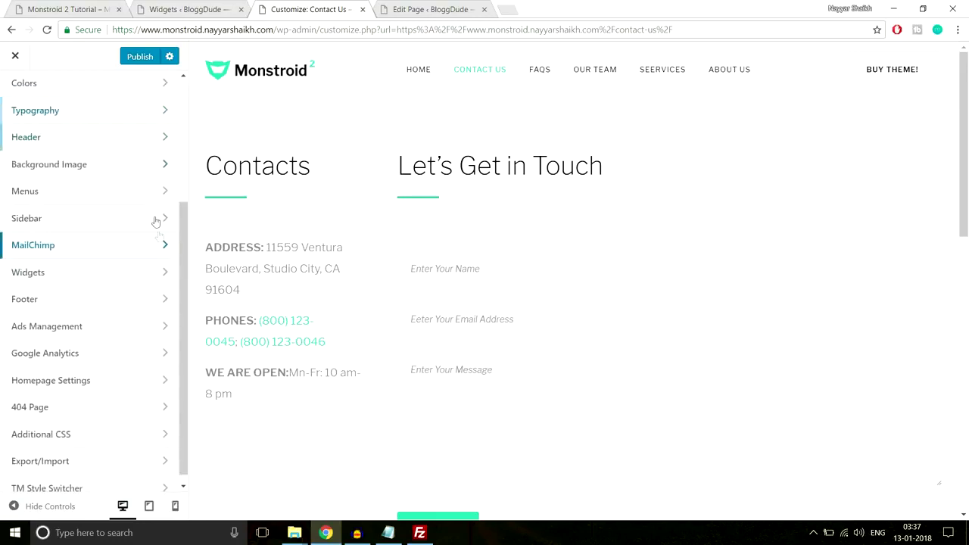
Review the widget area settings, then view the Footer section and the preview's copyright line.
{"action": "left_click", "coordinate": [131, 265]}
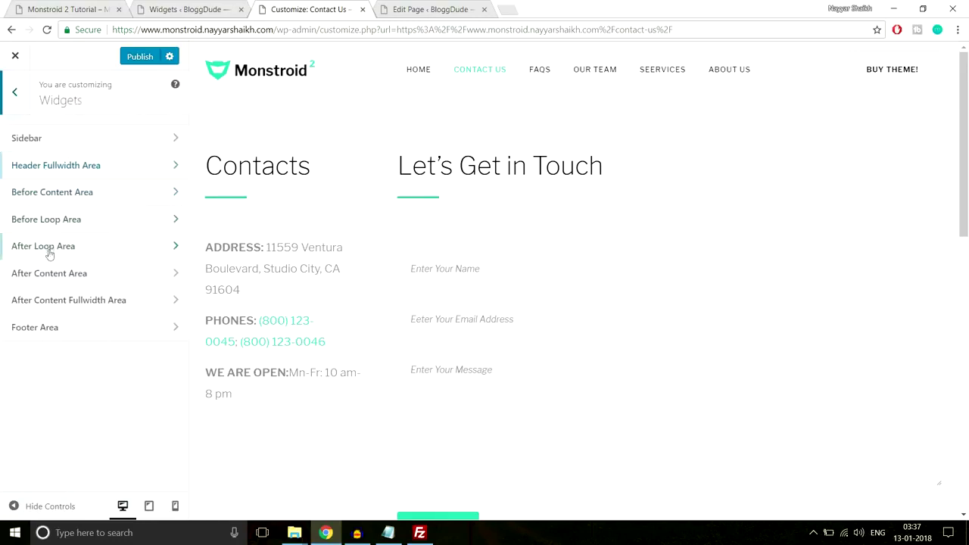
{"action": "scroll", "coordinate": [296, 268], "scroll_direction": "down", "scroll_amount": 10}
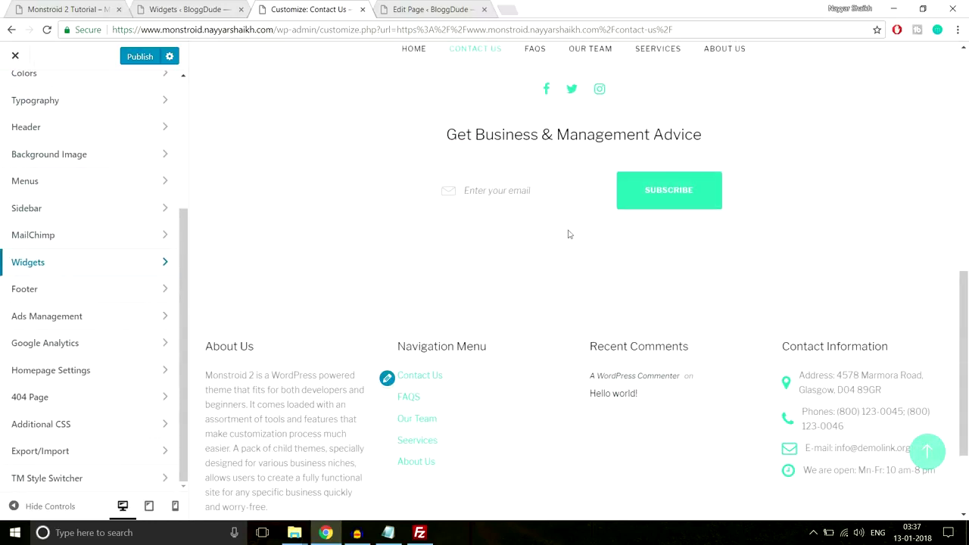
{"action": "scroll", "coordinate": [444, 259], "scroll_direction": "down", "scroll_amount": 3}
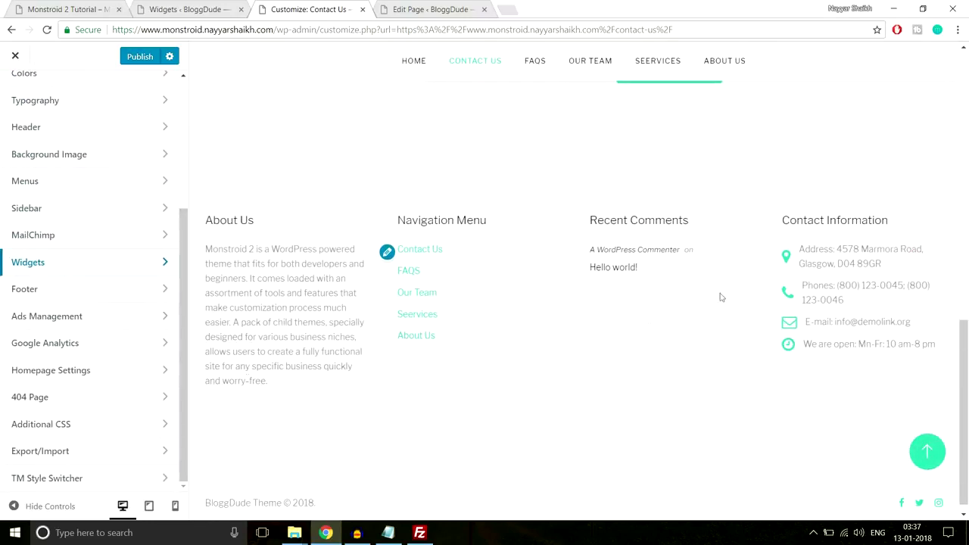
{"action": "left_click", "coordinate": [115, 292]}
{"action": "scroll", "coordinate": [330, 492], "scroll_direction": "down", "scroll_amount": 1}
{"action": "left_click_drag", "start_coordinate": [330, 493], "coordinate": [212, 491]}
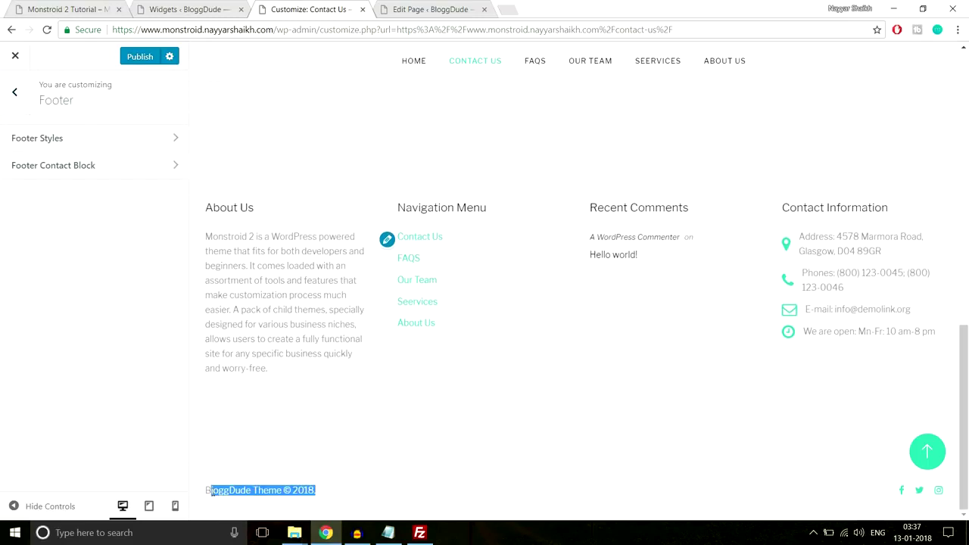
Delete the word 'Theme' from the copyright text in Footer Styles.
{"action": "left_click", "coordinate": [121, 151]}
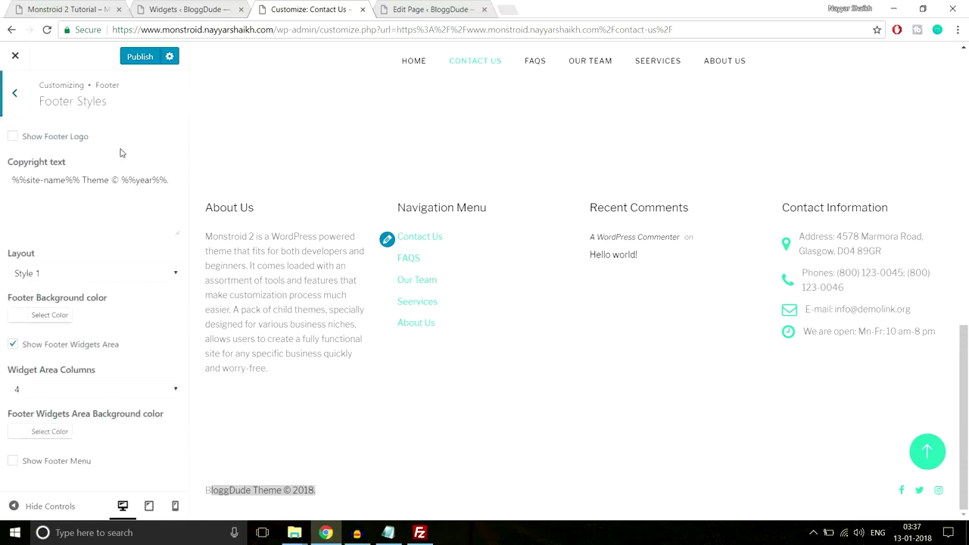
{"action": "left_click_drag", "start_coordinate": [27, 180], "coordinate": [110, 180]}
{"action": "left_click", "coordinate": [109, 181]}
{"action": "left_click", "coordinate": [333, 491]}
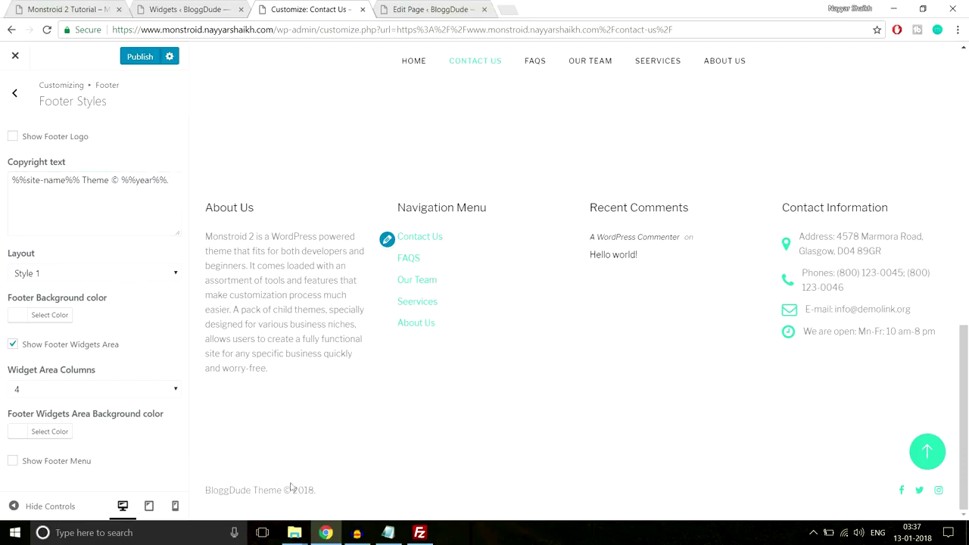
{"action": "left_click_drag", "start_coordinate": [107, 181], "coordinate": [3, 194]}
{"action": "left_click", "coordinate": [93, 185]}
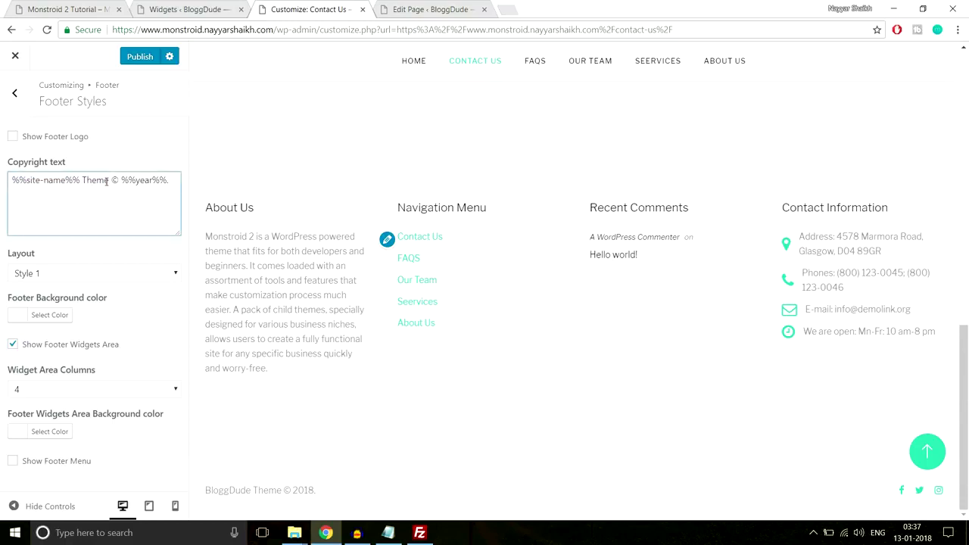
{"action": "left_click_drag", "start_coordinate": [109, 181], "coordinate": [93, 181]}
{"action": "key", "text": "BackSpace"}
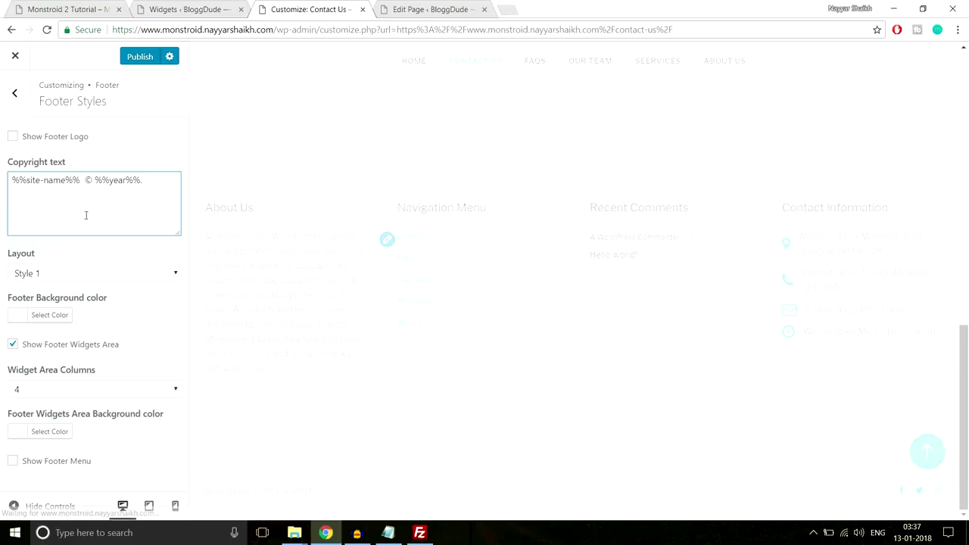
Prefix the copyright text with 'All Rights Reserved' and verify it in the preview footer.
{"action": "left_click", "coordinate": [20, 186]}
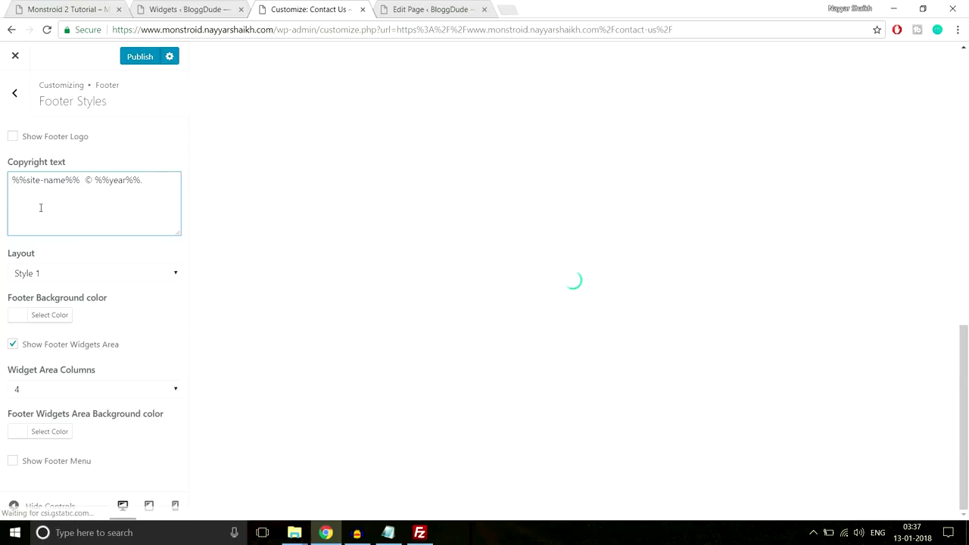
{"action": "type", "text": "All R"}
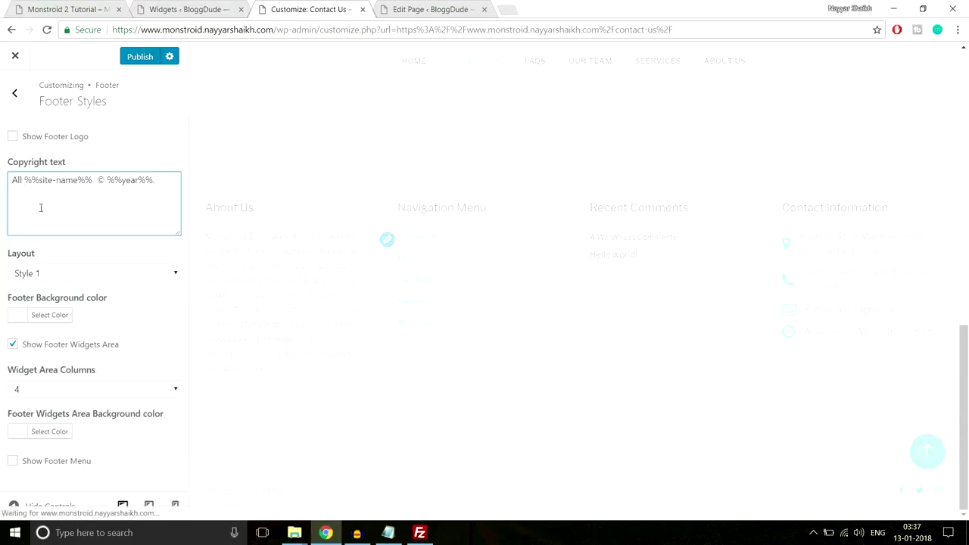
{"action": "type", "text": "ight%%s"}
{"action": "key", "text": "BackSpace"}
{"action": "type", "text": "s Res"}
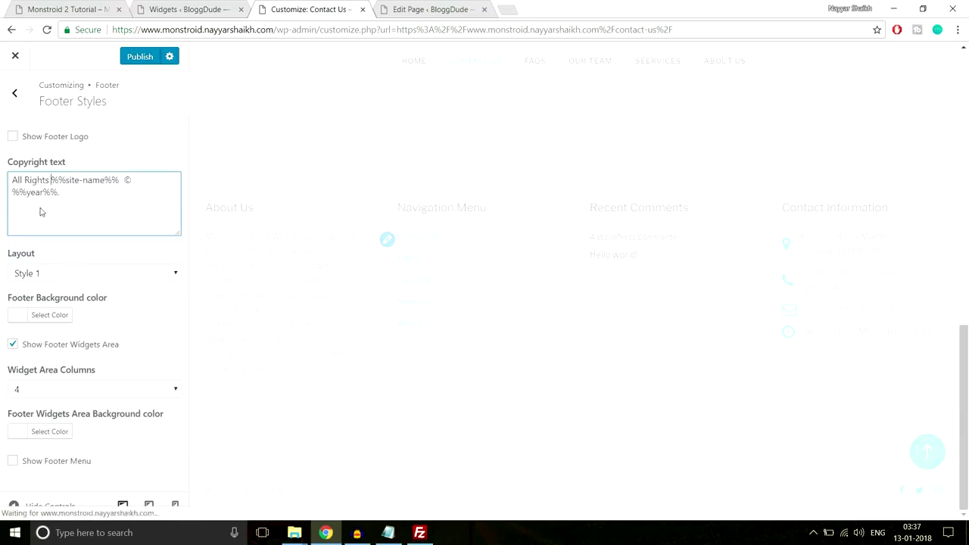
{"action": "type", "text": "erv"}
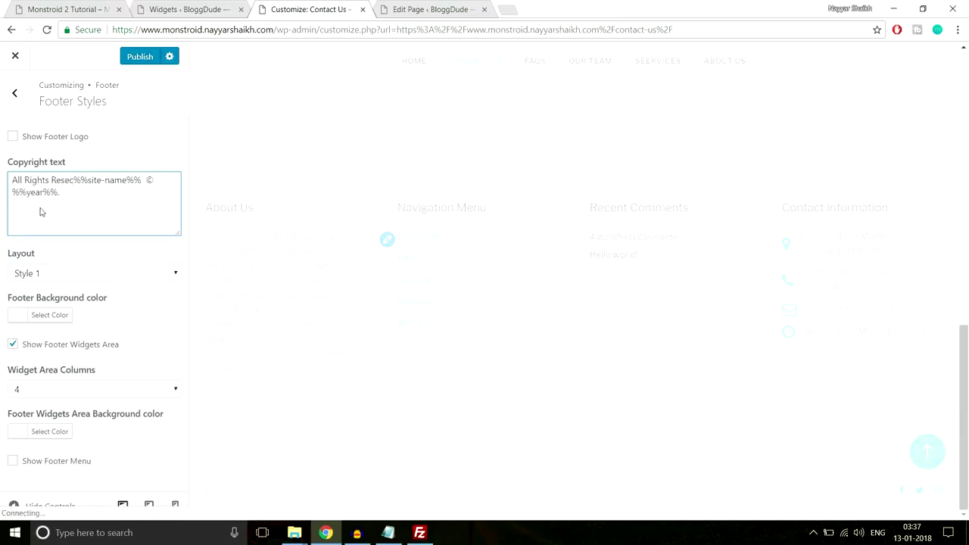
{"action": "type", "text": "ed"}
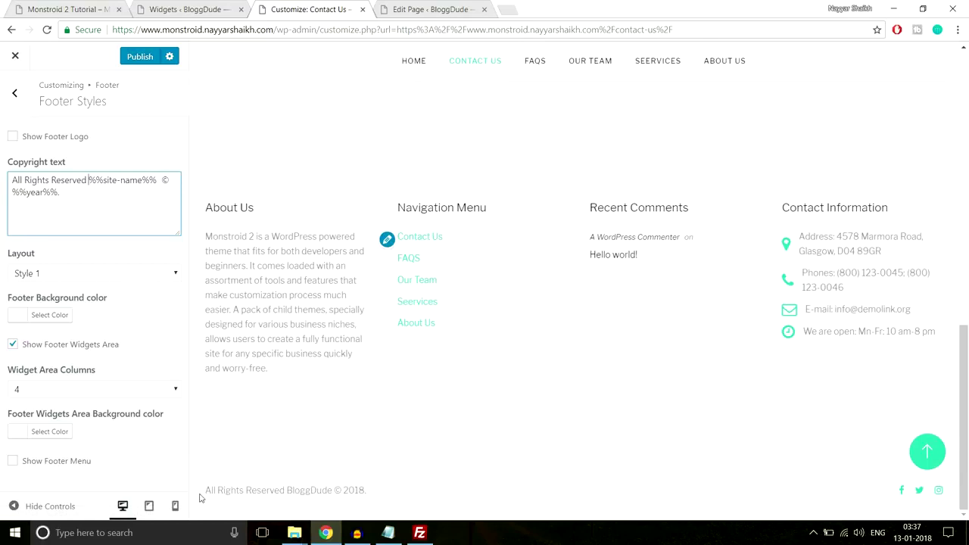
{"action": "left_click_drag", "start_coordinate": [367, 491], "coordinate": [257, 491]}
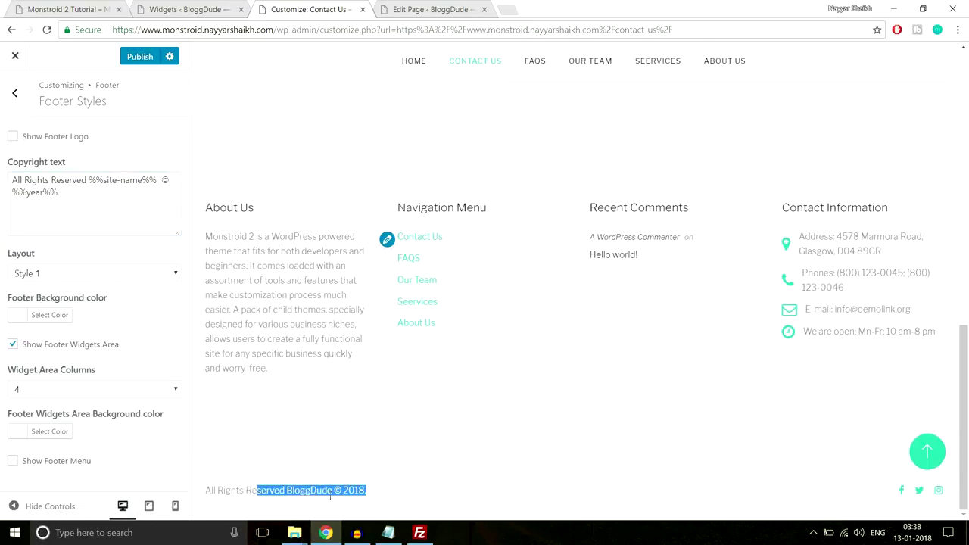
{"action": "left_click", "coordinate": [354, 494]}
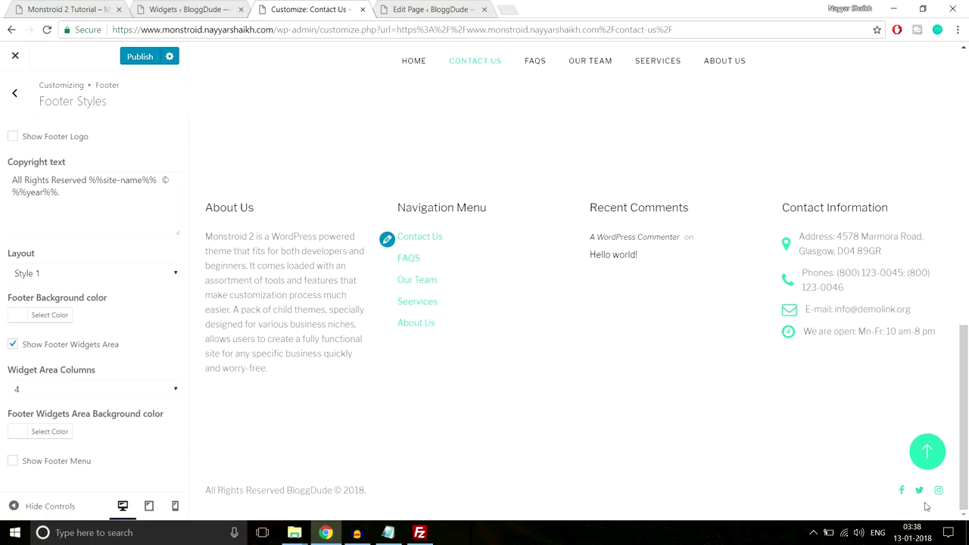
{"action": "left_click", "coordinate": [9, 91]}
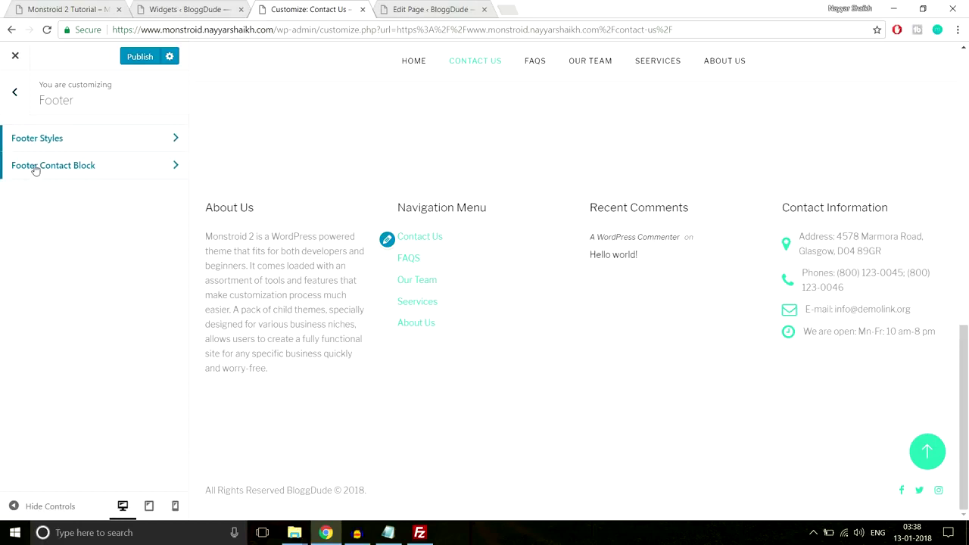
Review the Ads Management, Google Analytics and Homepage Settings sections without changes.
{"action": "left_click", "coordinate": [14, 92]}
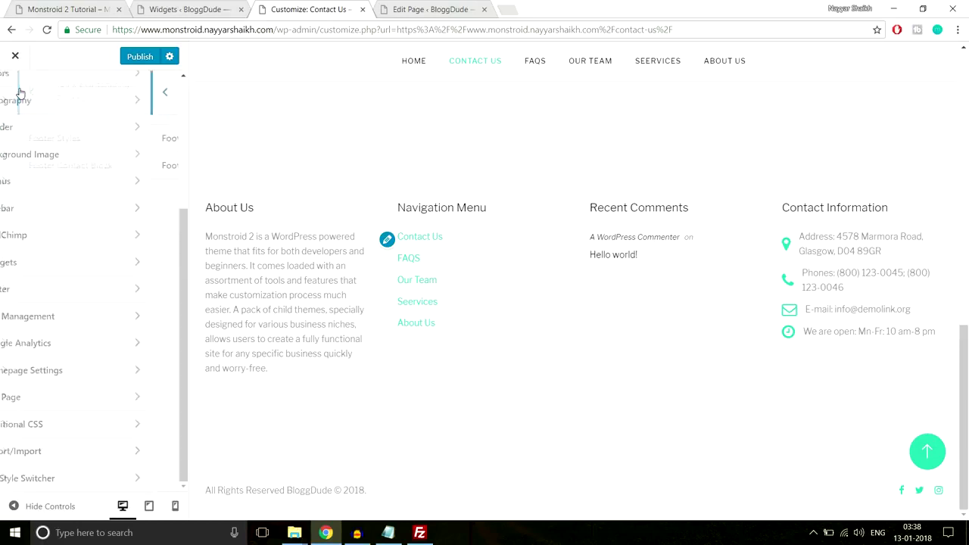
{"action": "left_click", "coordinate": [111, 318]}
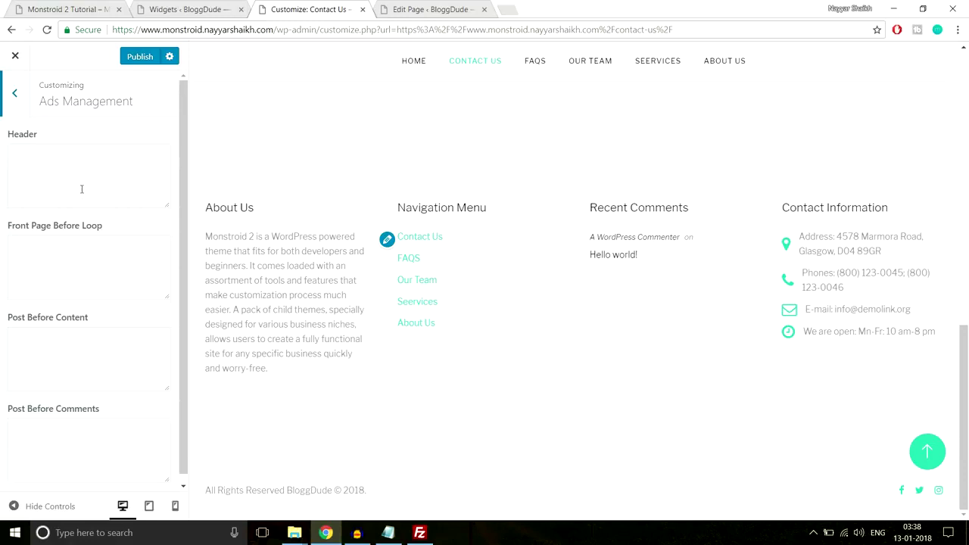
{"action": "left_click", "coordinate": [54, 177]}
{"action": "left_click", "coordinate": [18, 104]}
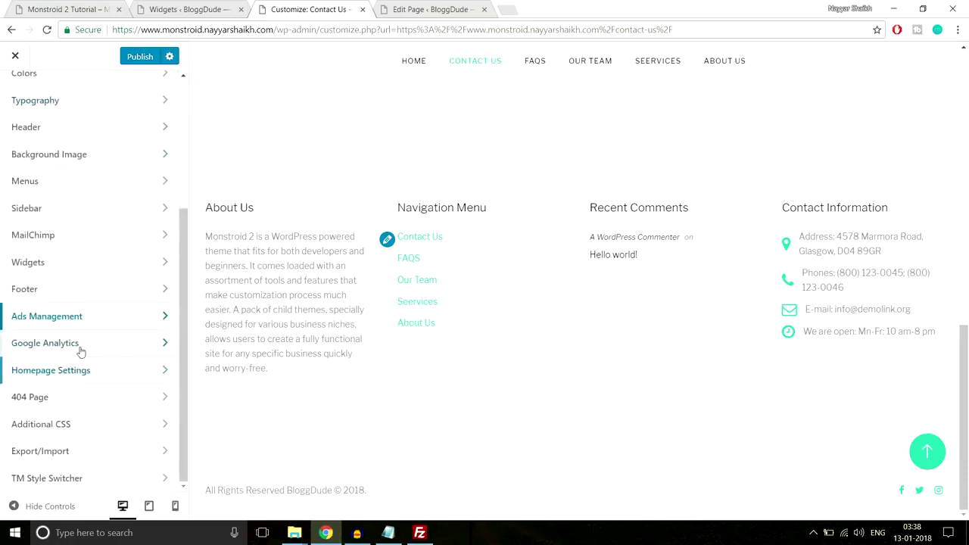
{"action": "left_click", "coordinate": [80, 351]}
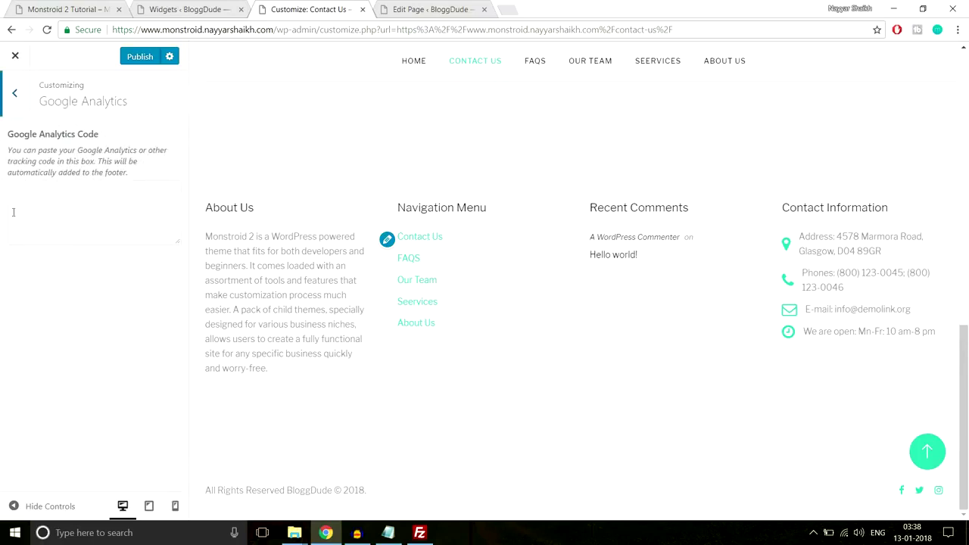
{"action": "left_click", "coordinate": [11, 105]}
{"action": "left_click", "coordinate": [124, 386]}
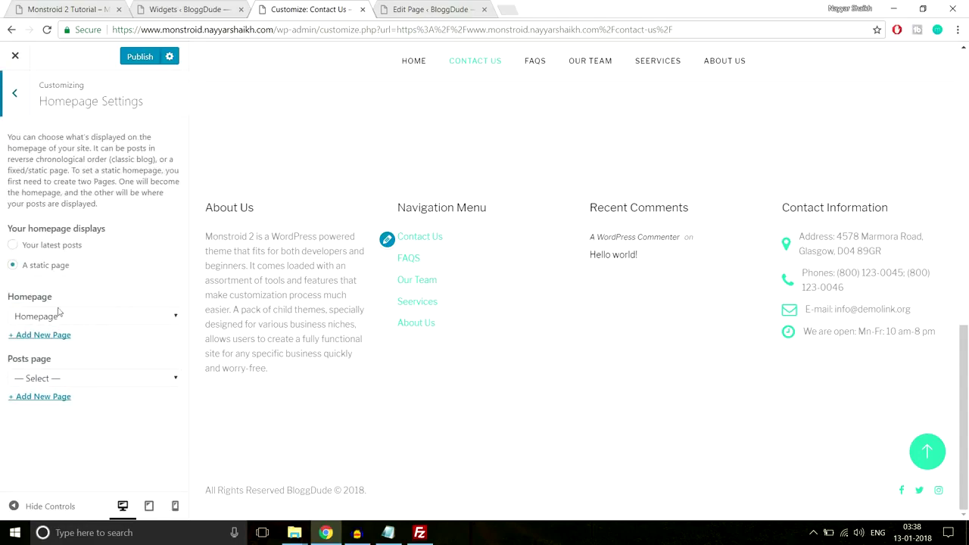
{"action": "left_click", "coordinate": [3, 103]}
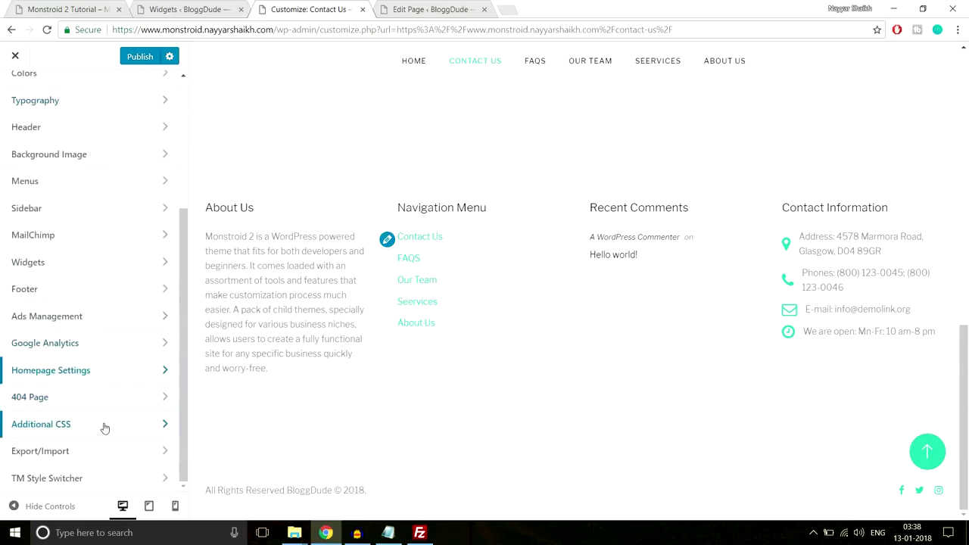
Publish all the Customizer changes.
{"action": "scroll", "coordinate": [99, 457], "scroll_direction": "up", "scroll_amount": 3}
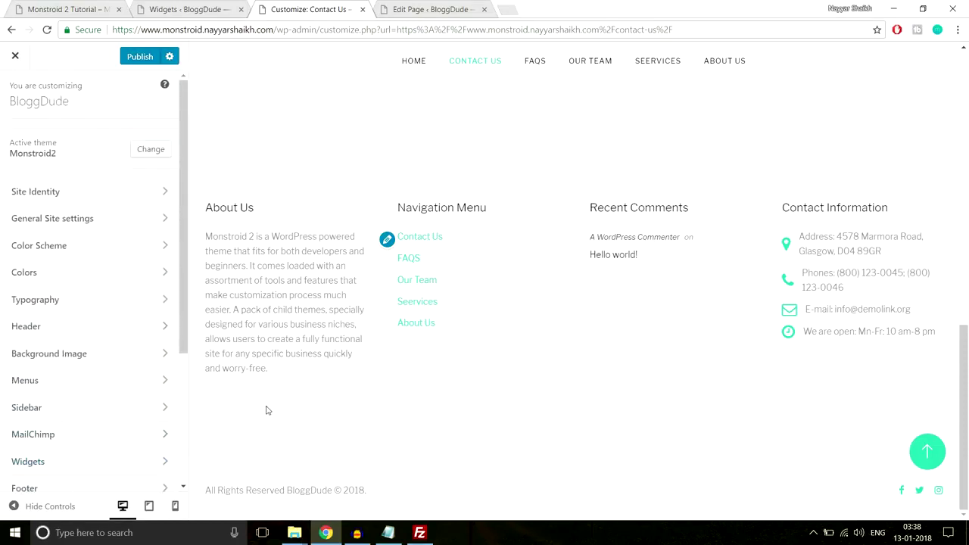
{"action": "scroll", "coordinate": [266, 407], "scroll_direction": "up", "scroll_amount": 10}
{"action": "left_click", "coordinate": [141, 60]}
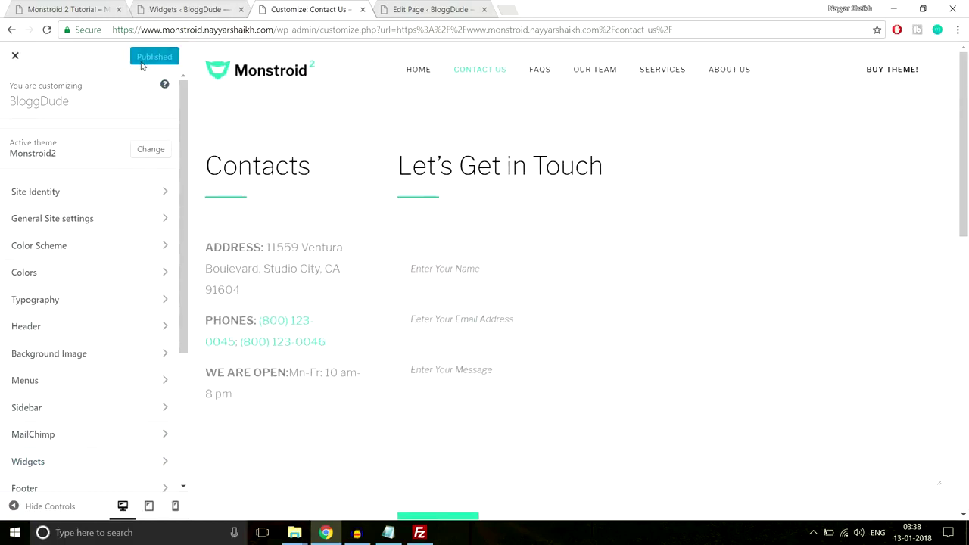